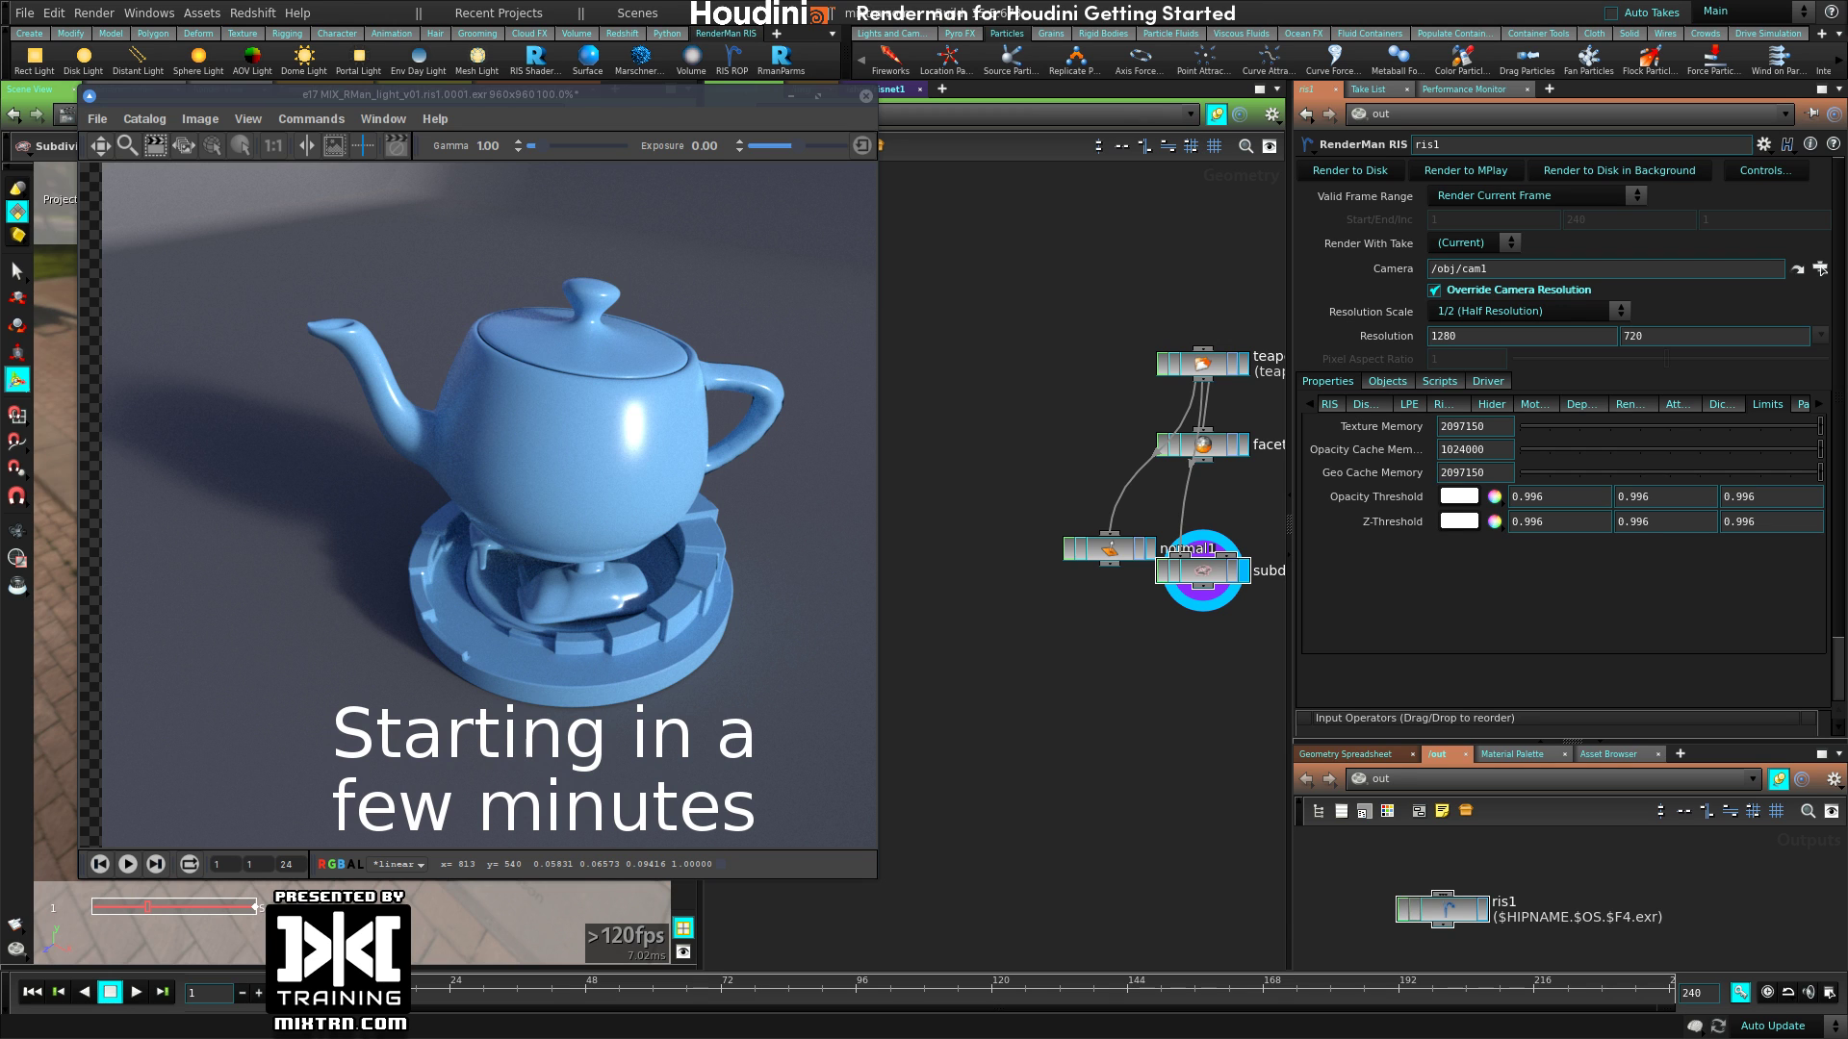
alt+drag(654, 604, 869, 584)
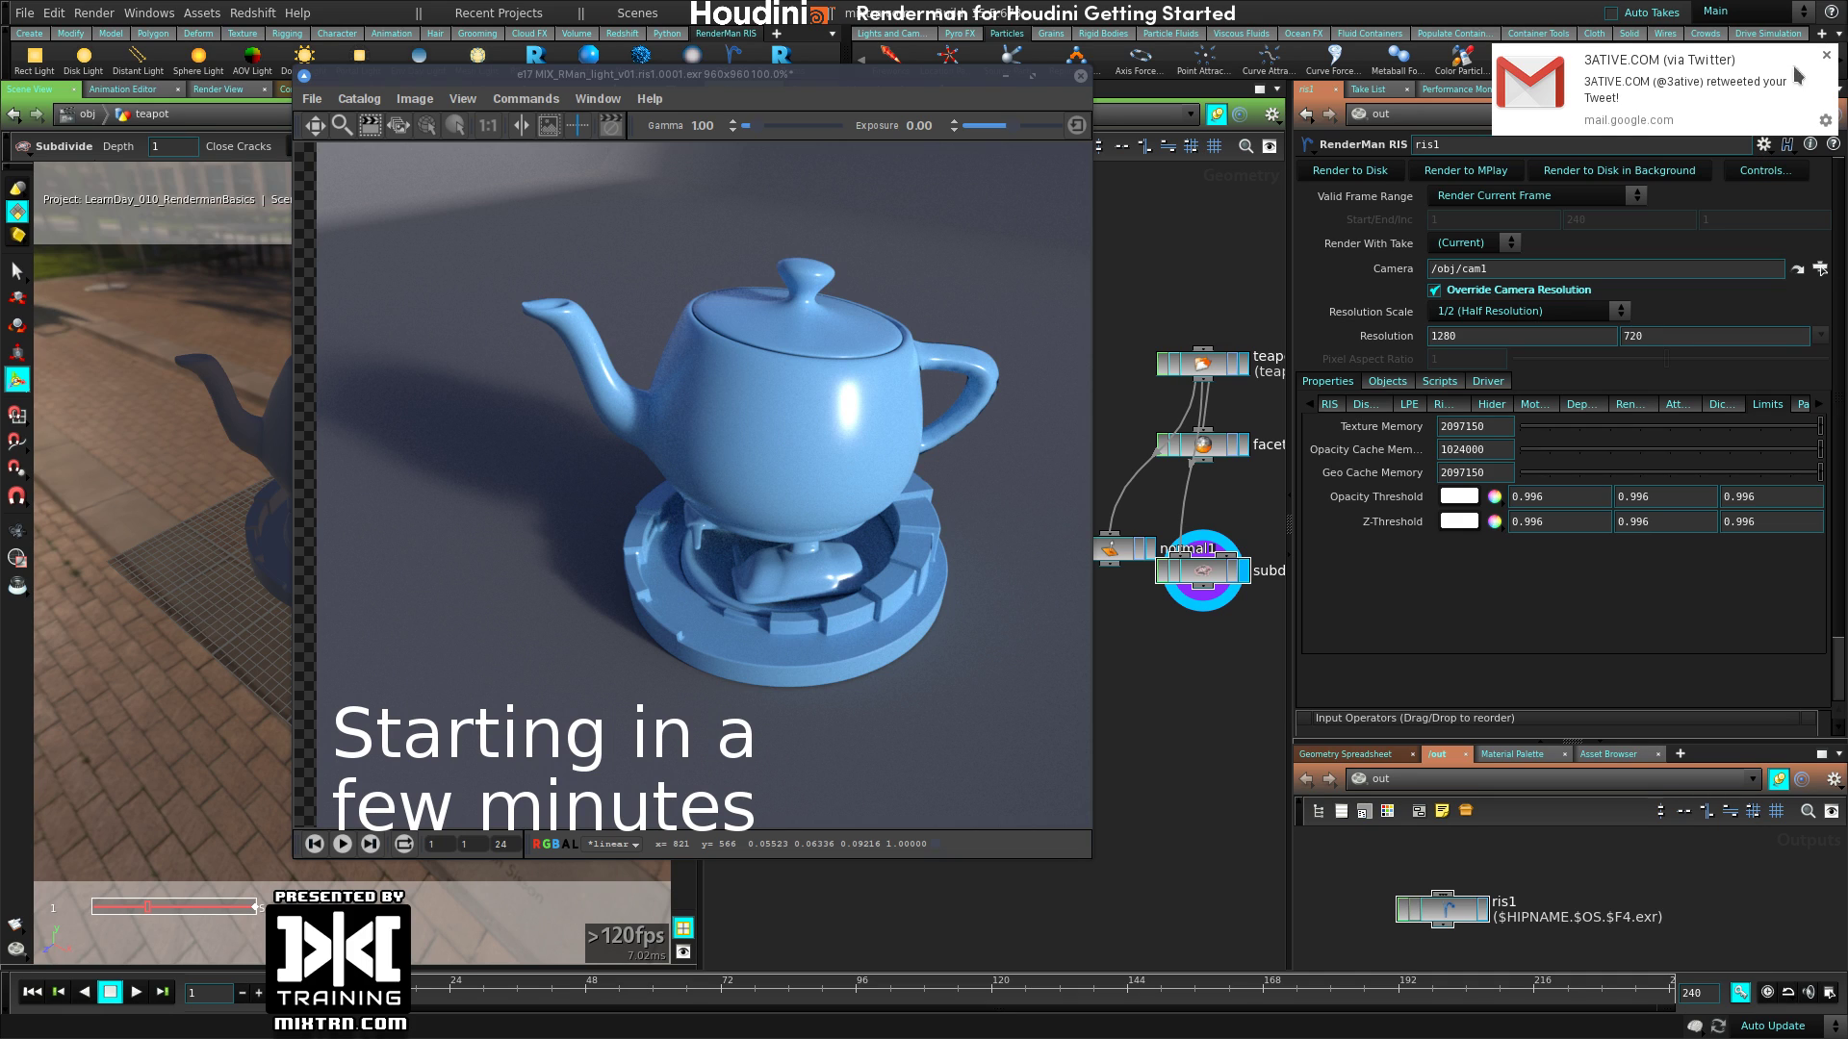
click(1826, 55)
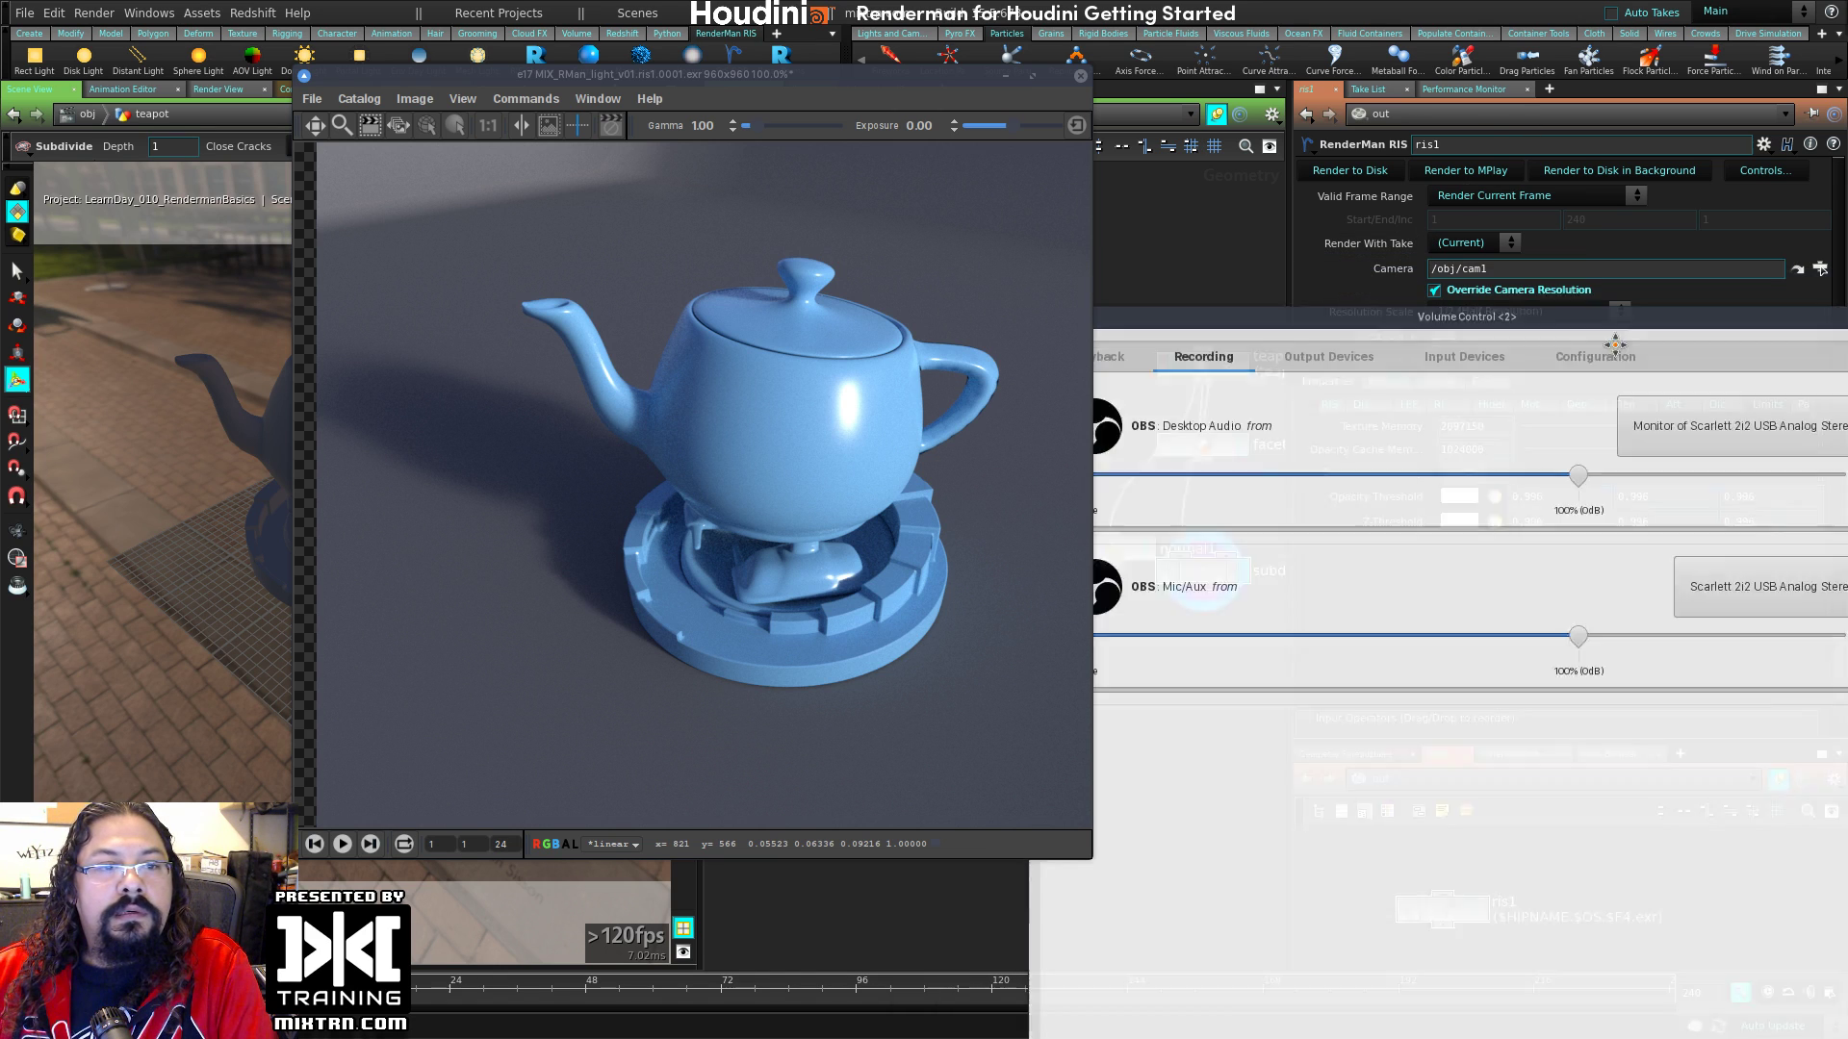
click(1411, 252)
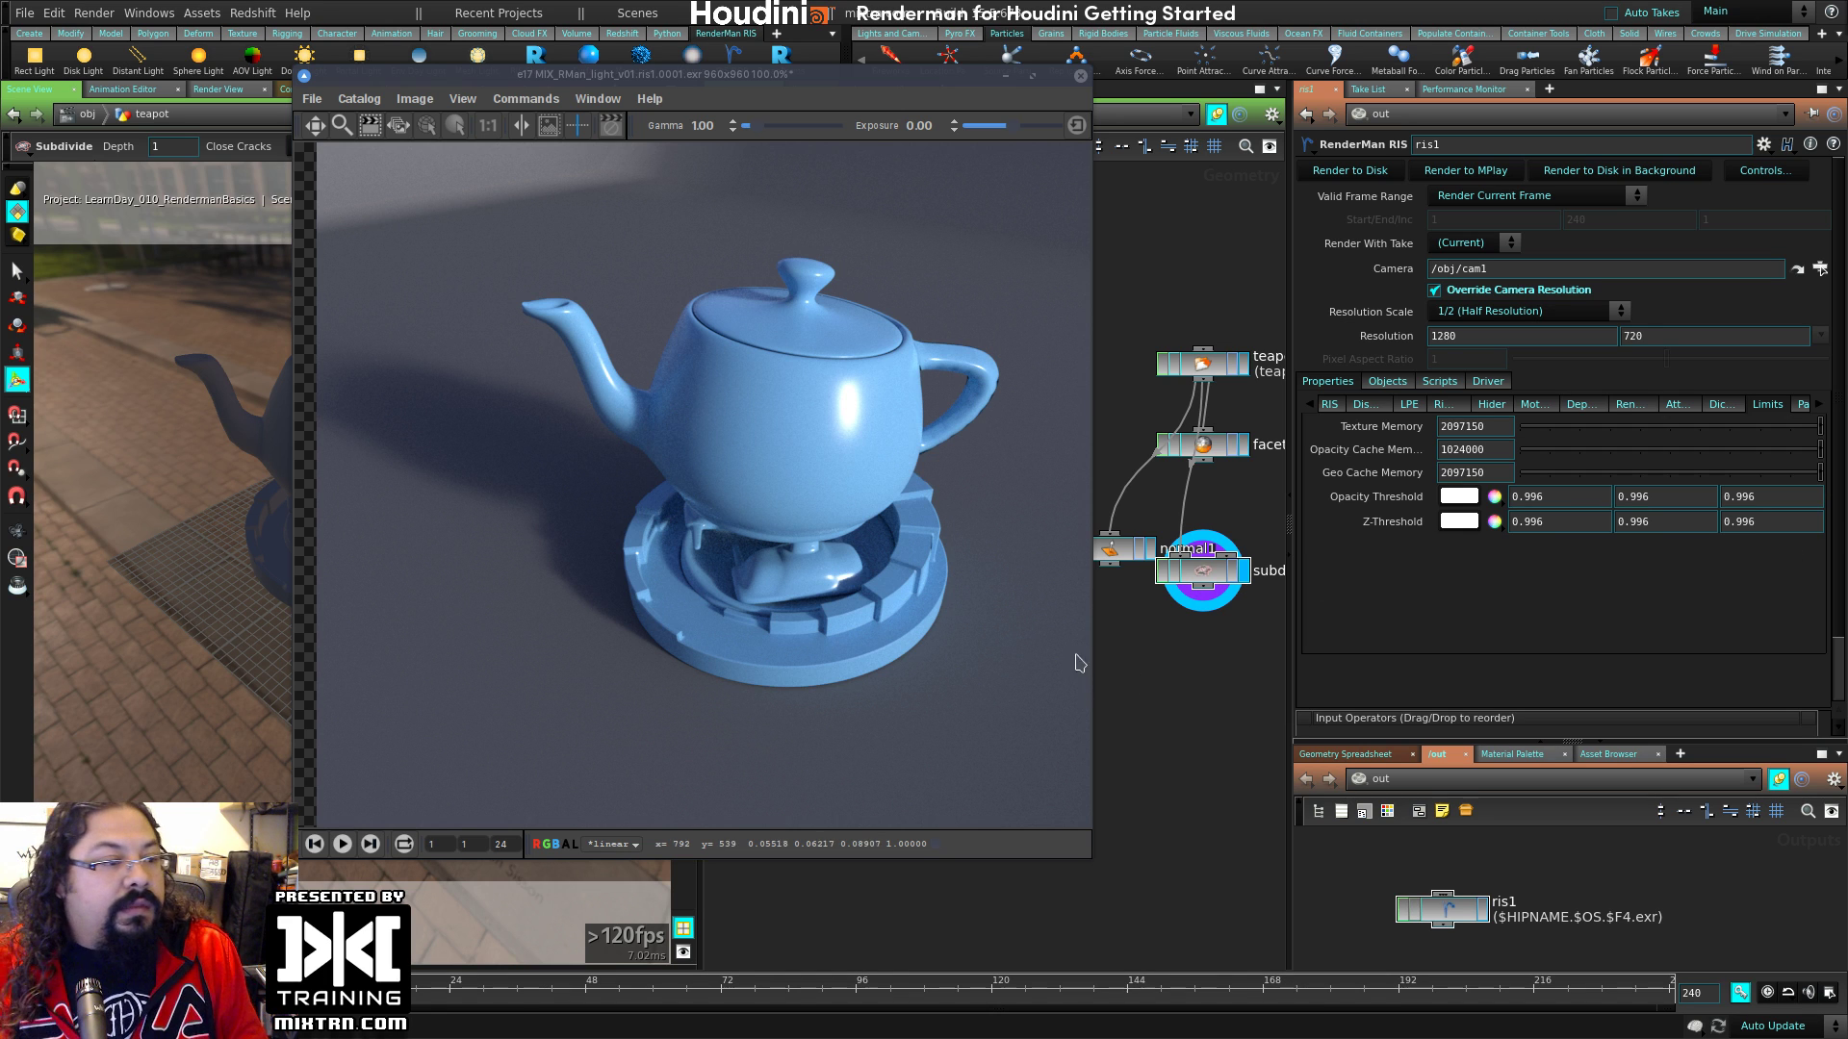
alt+drag(982, 616, 918, 608)
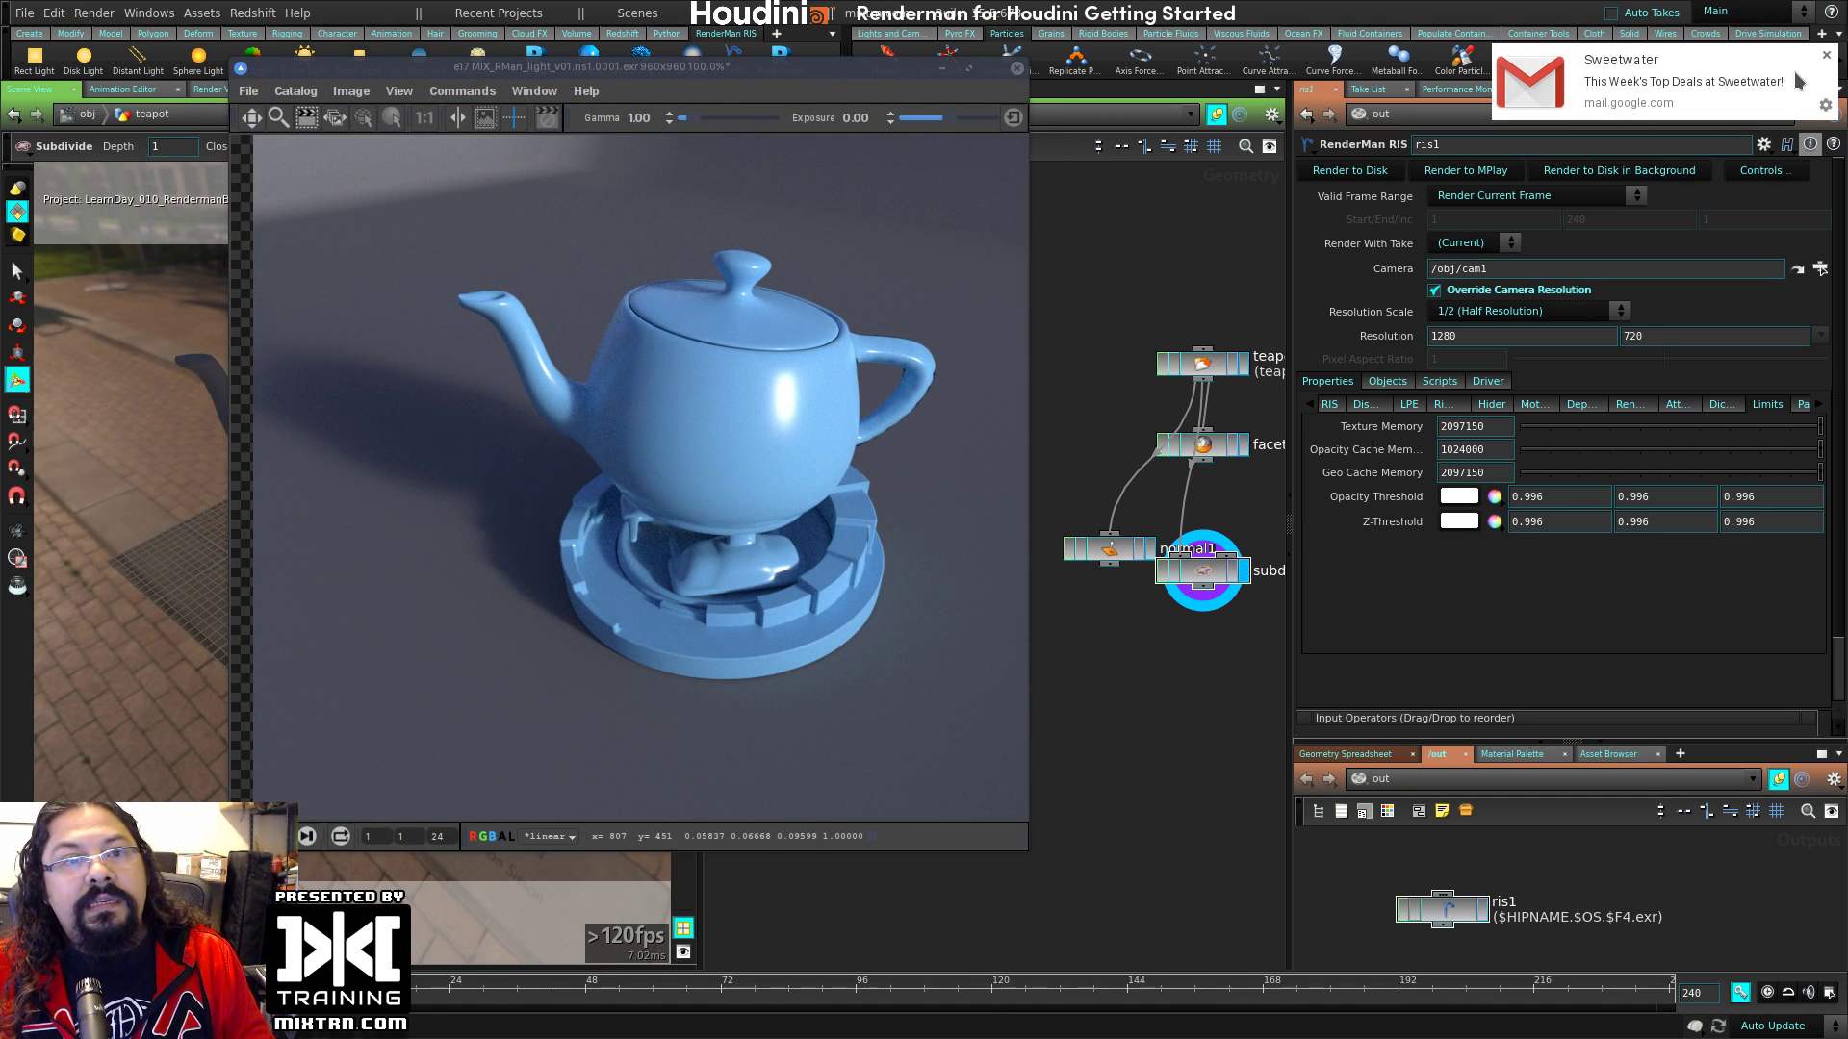
click(1827, 58)
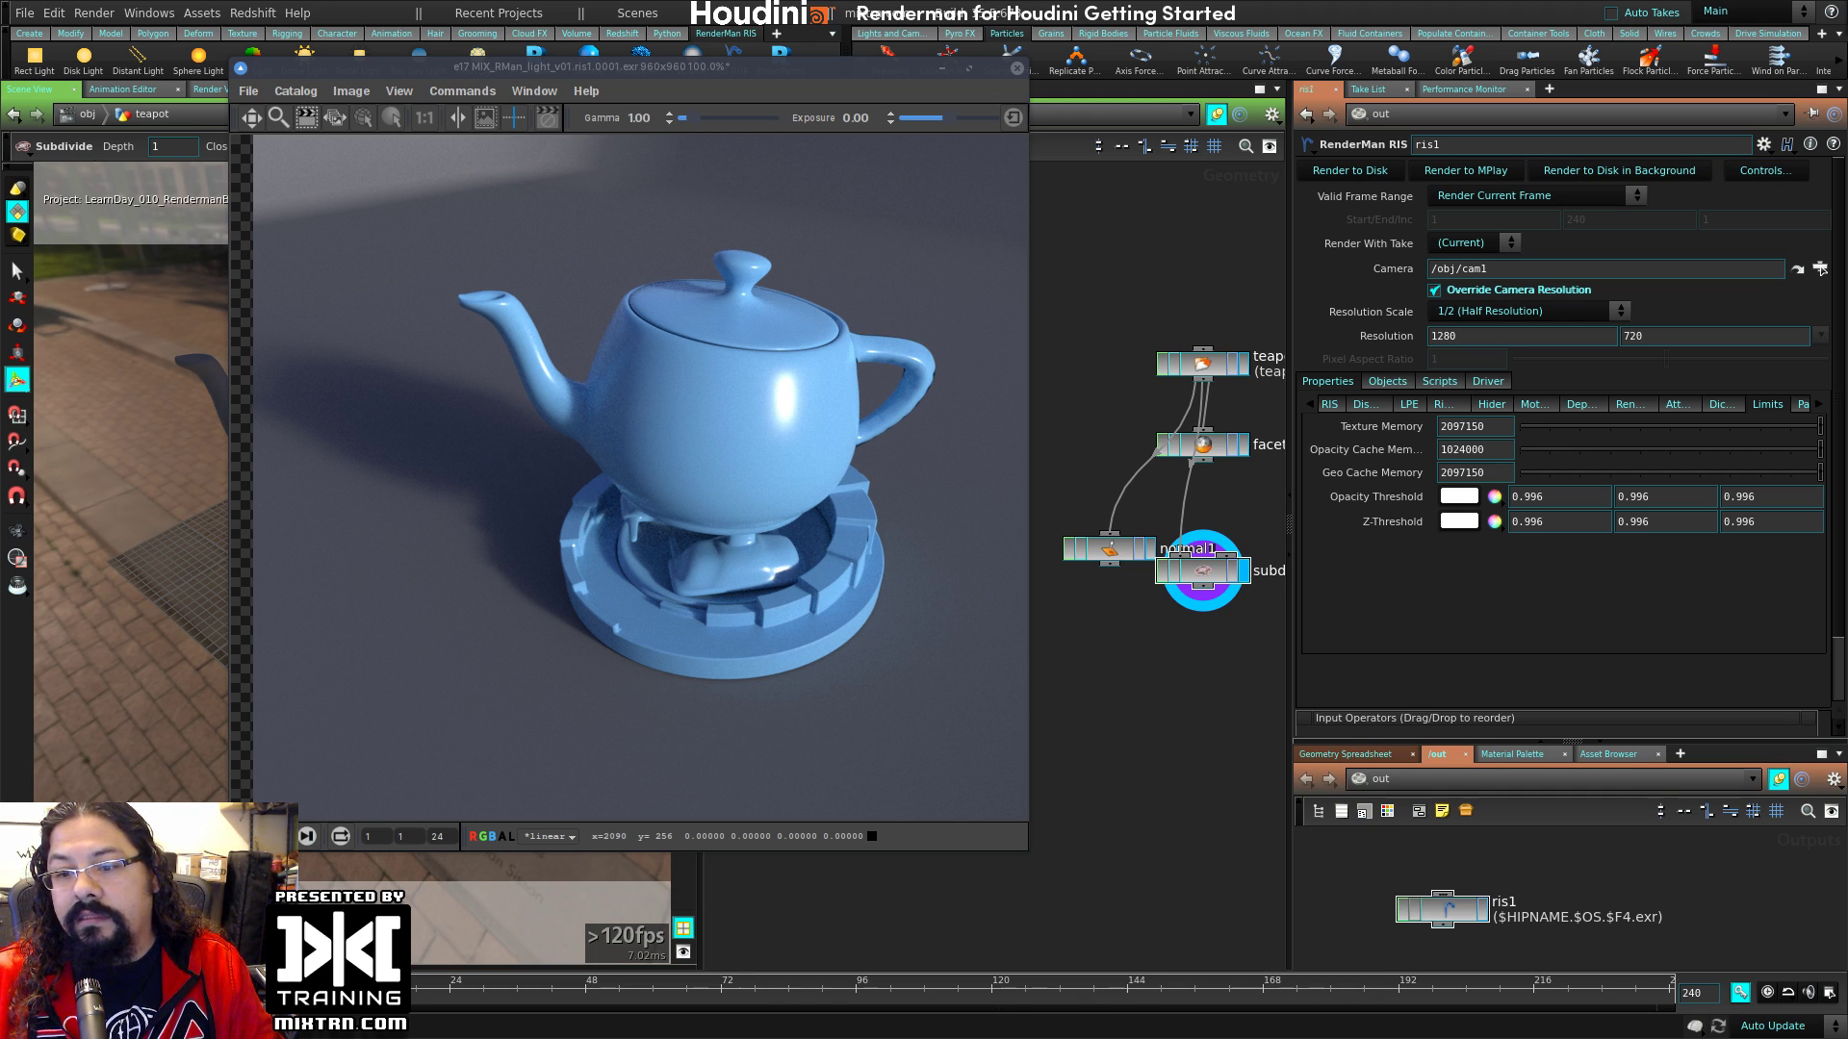
Step: Switch to the browser with the YouTube video and close the teapot render viewer, discarding its session changes
key(alt+Tab)
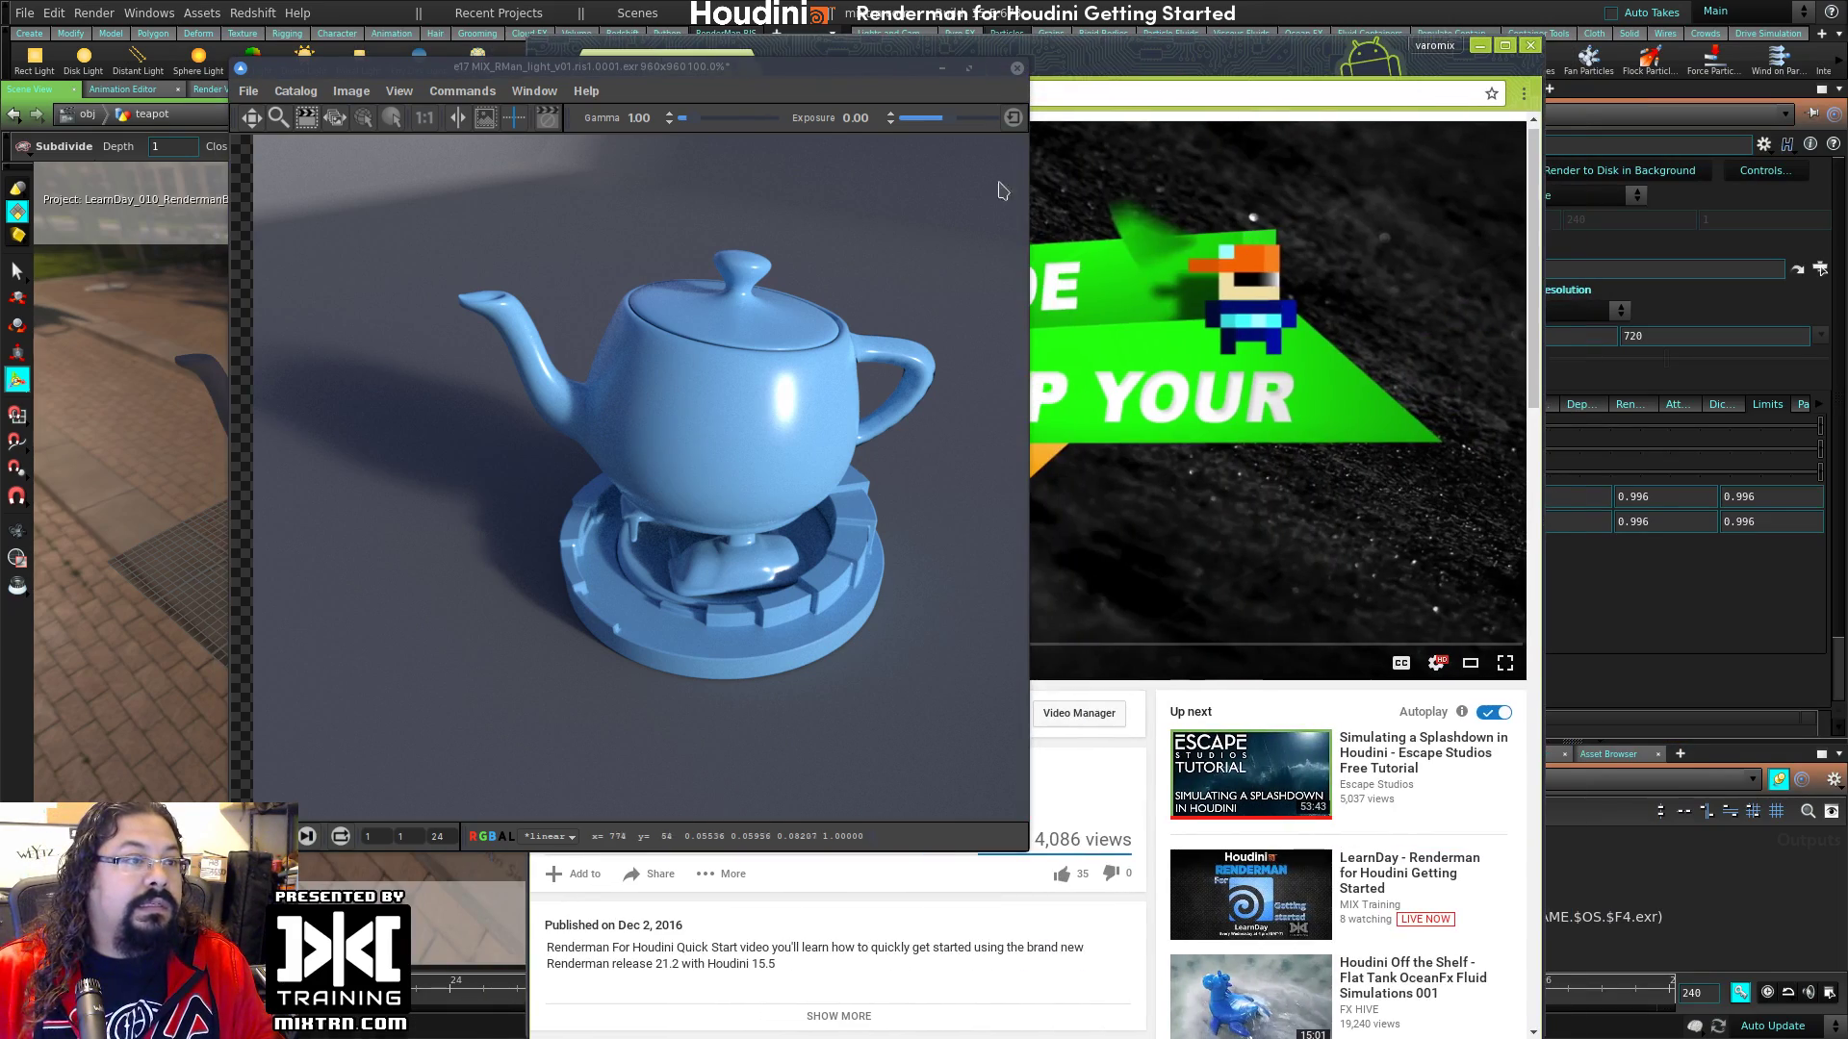
click(1017, 68)
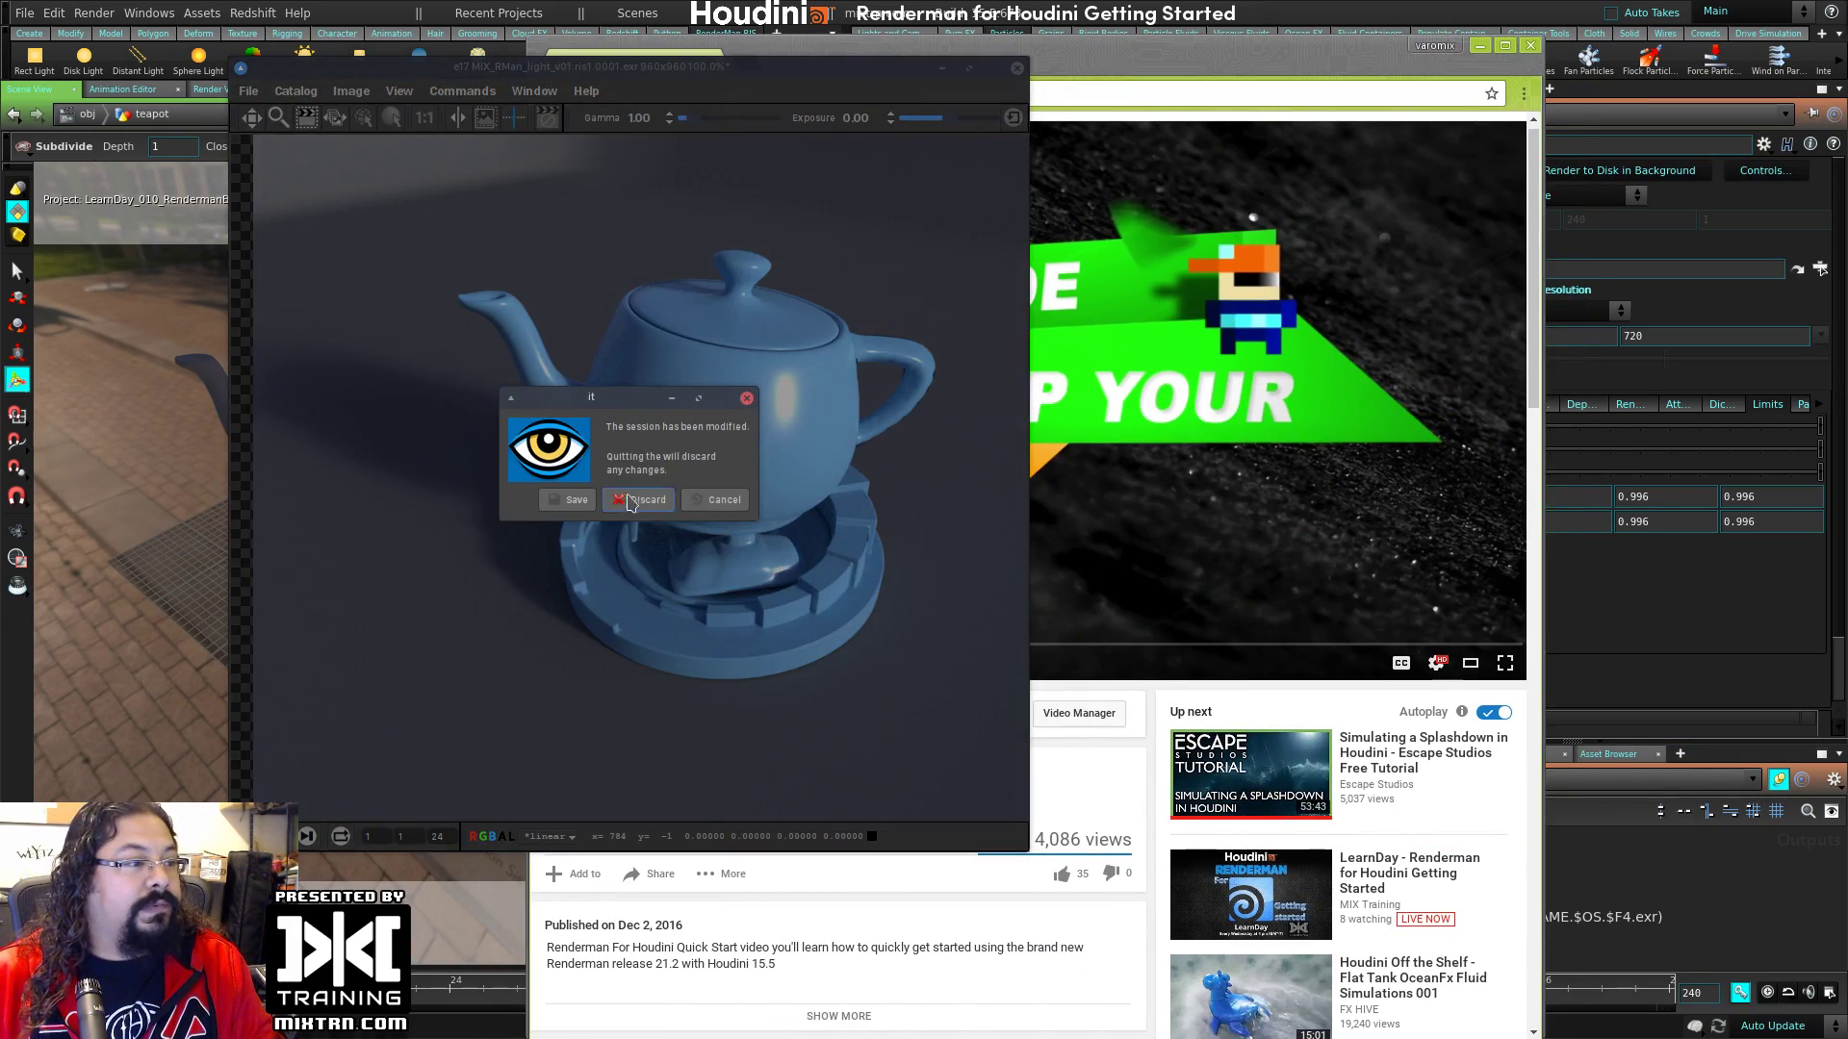
click(643, 499)
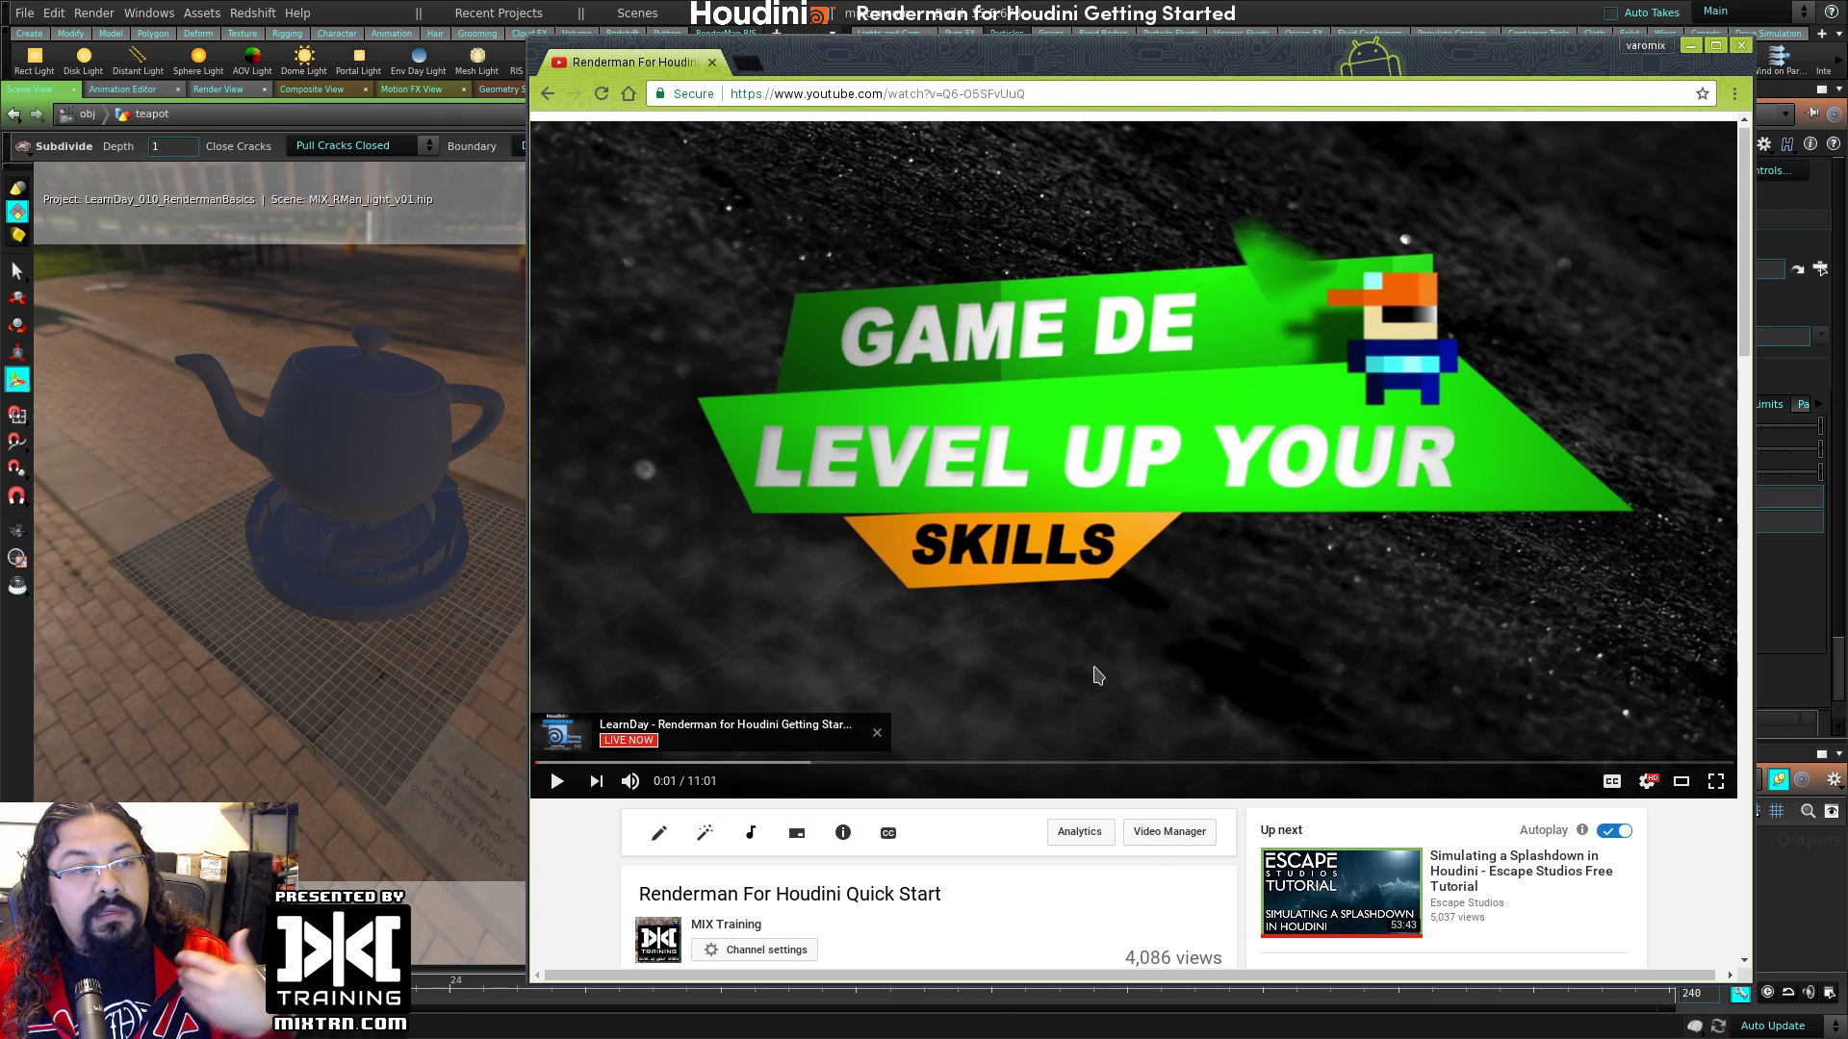
Step: Skim the "Renderman For Houdini Quick Start" video from the installation part to the texture setup, and close the browser
click(704, 762)
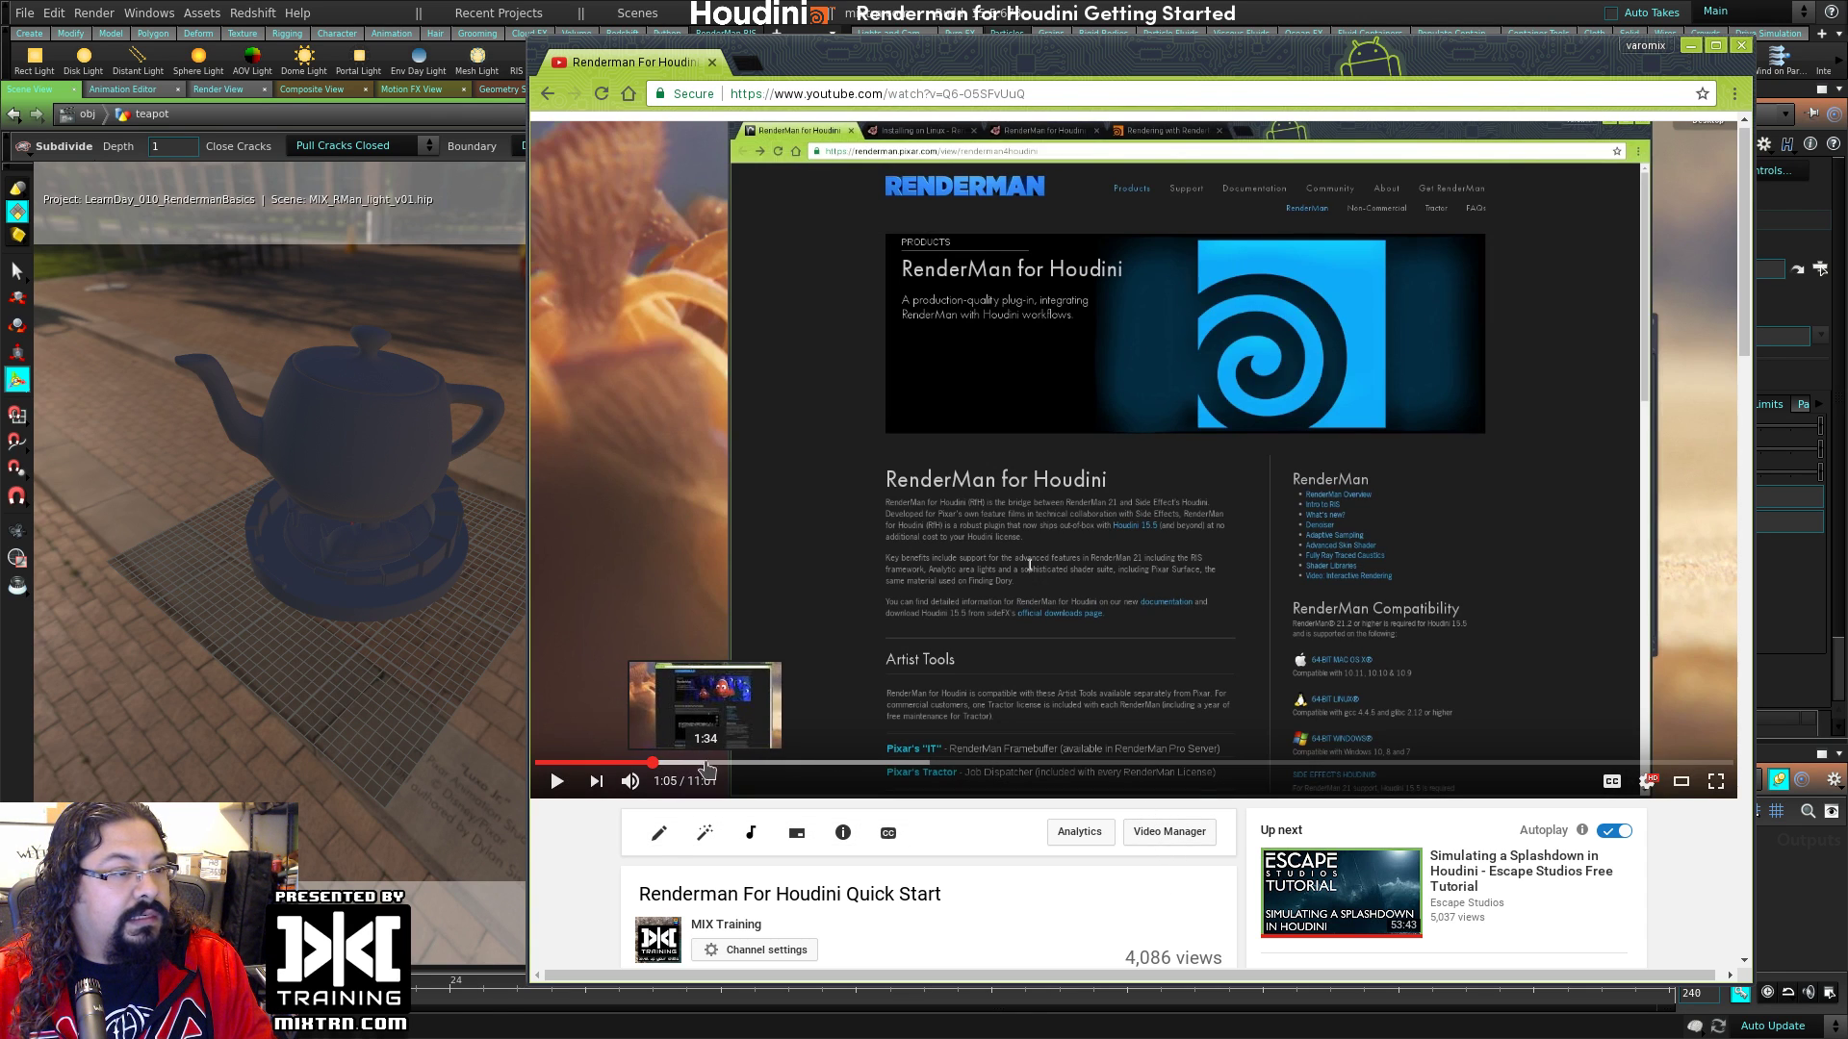
drag(773, 769, 1020, 767)
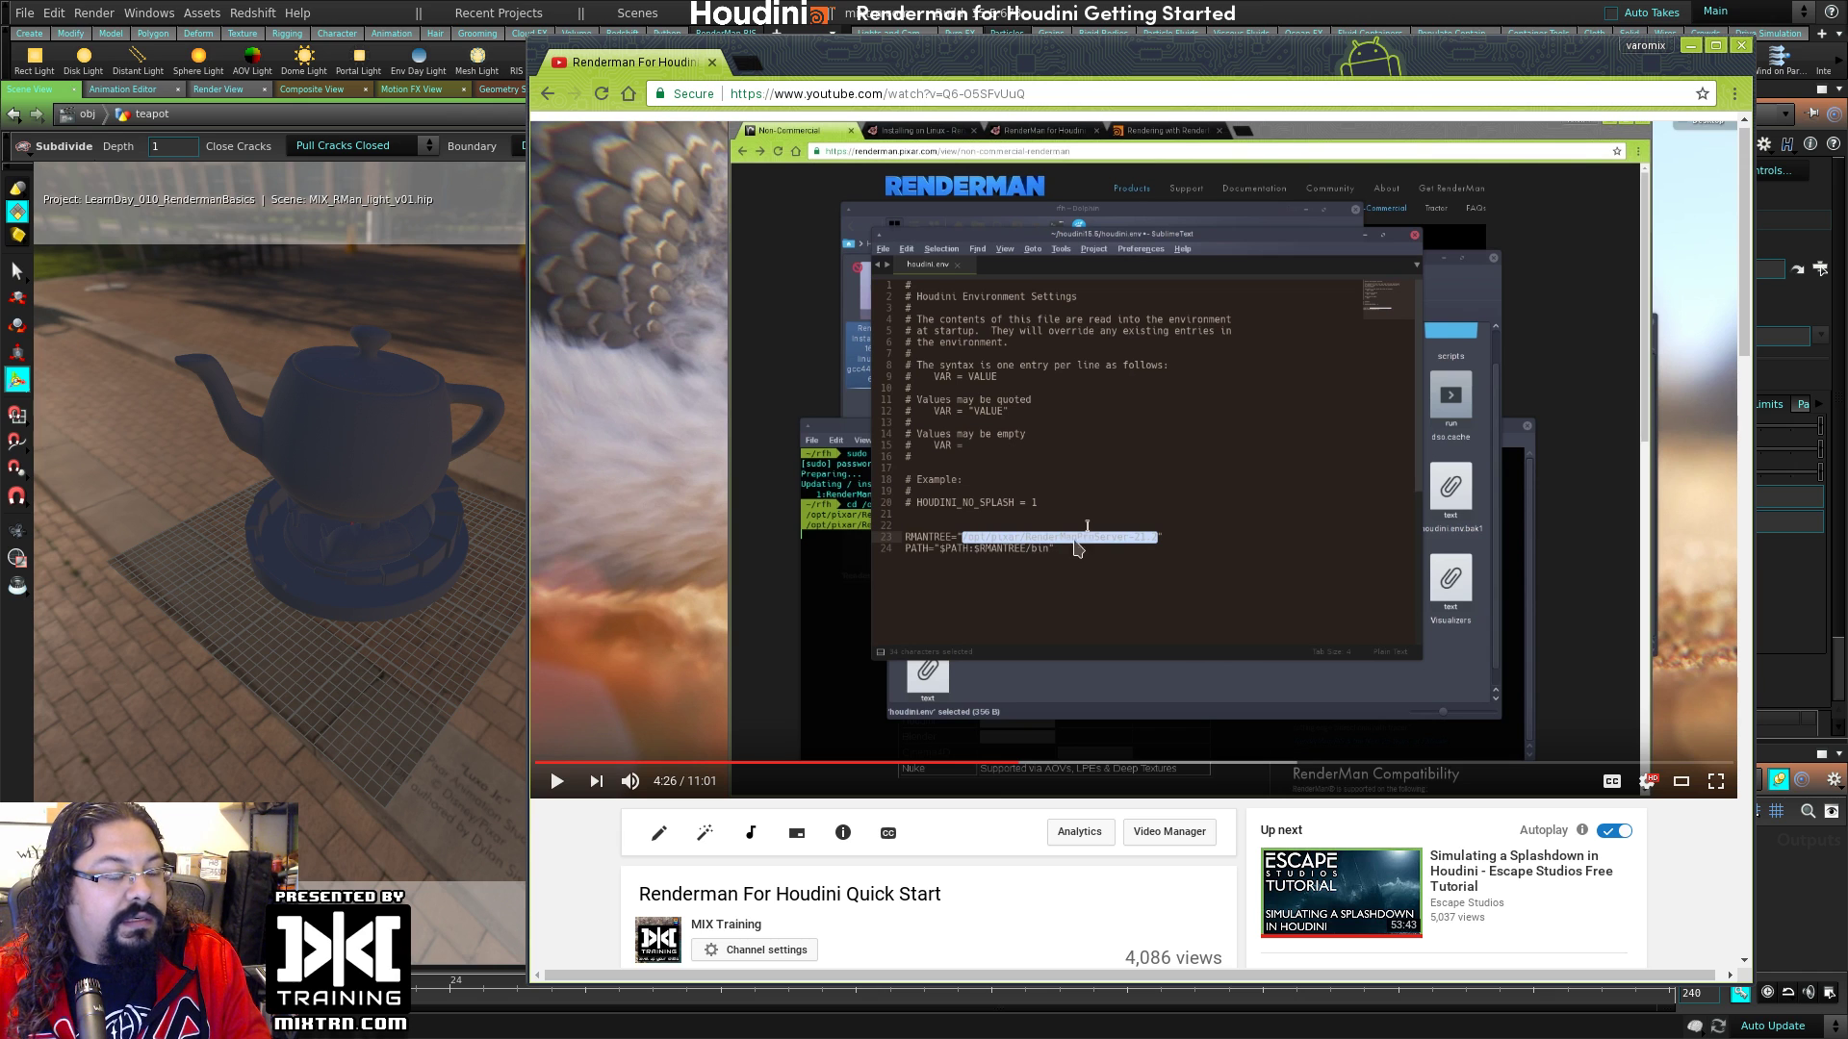
click(1140, 763)
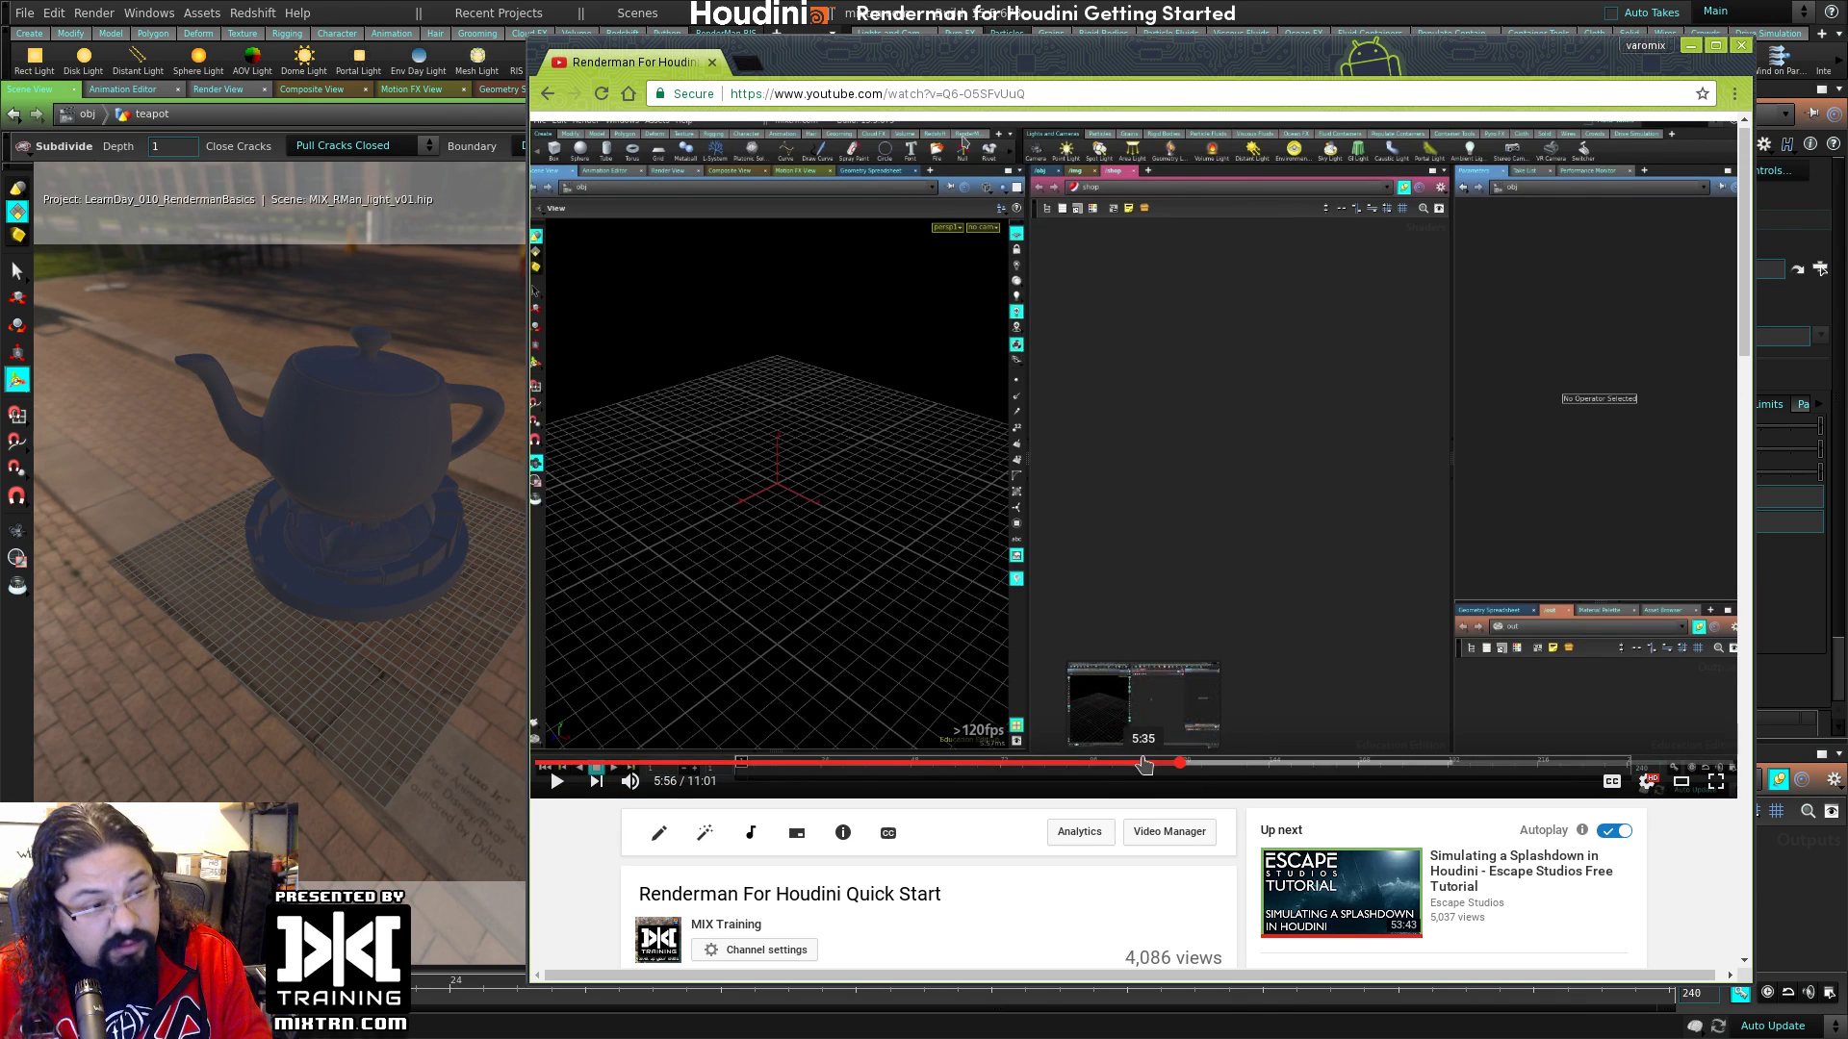
drag(1143, 765, 1191, 765)
click(1361, 763)
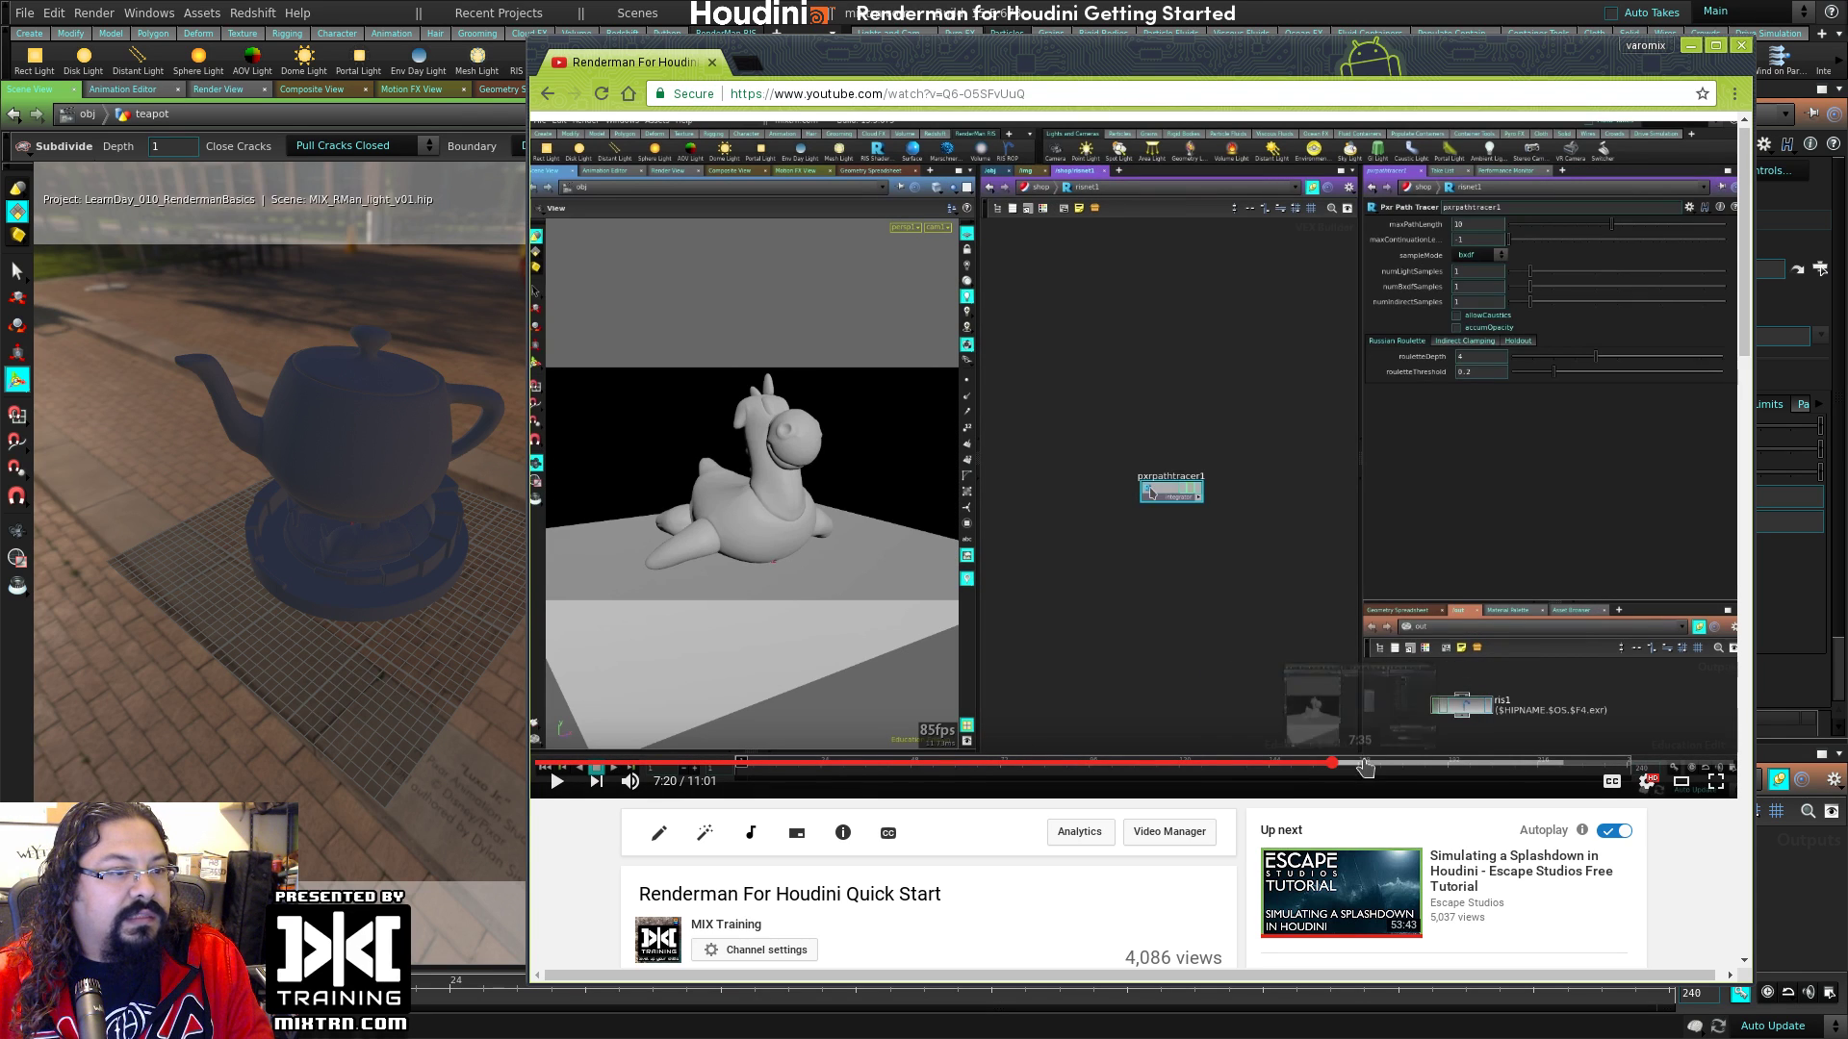
click(1394, 763)
click(1434, 763)
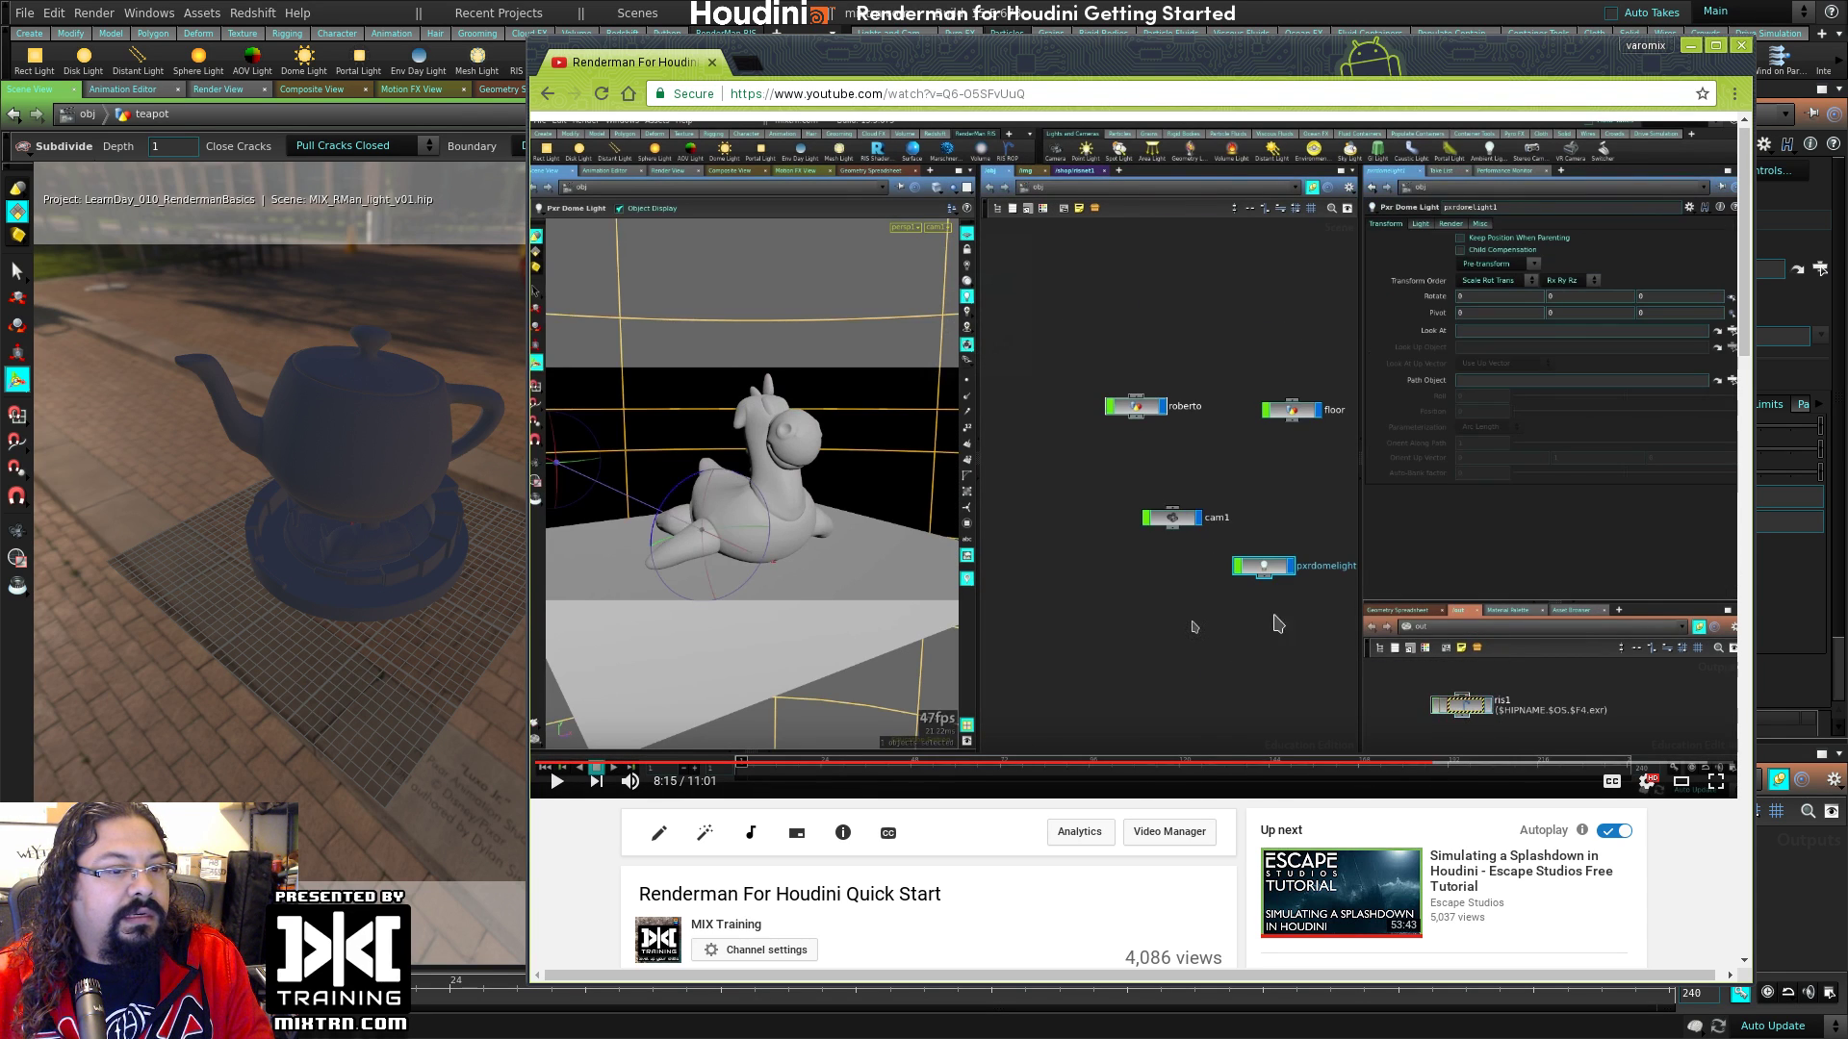
click(1507, 763)
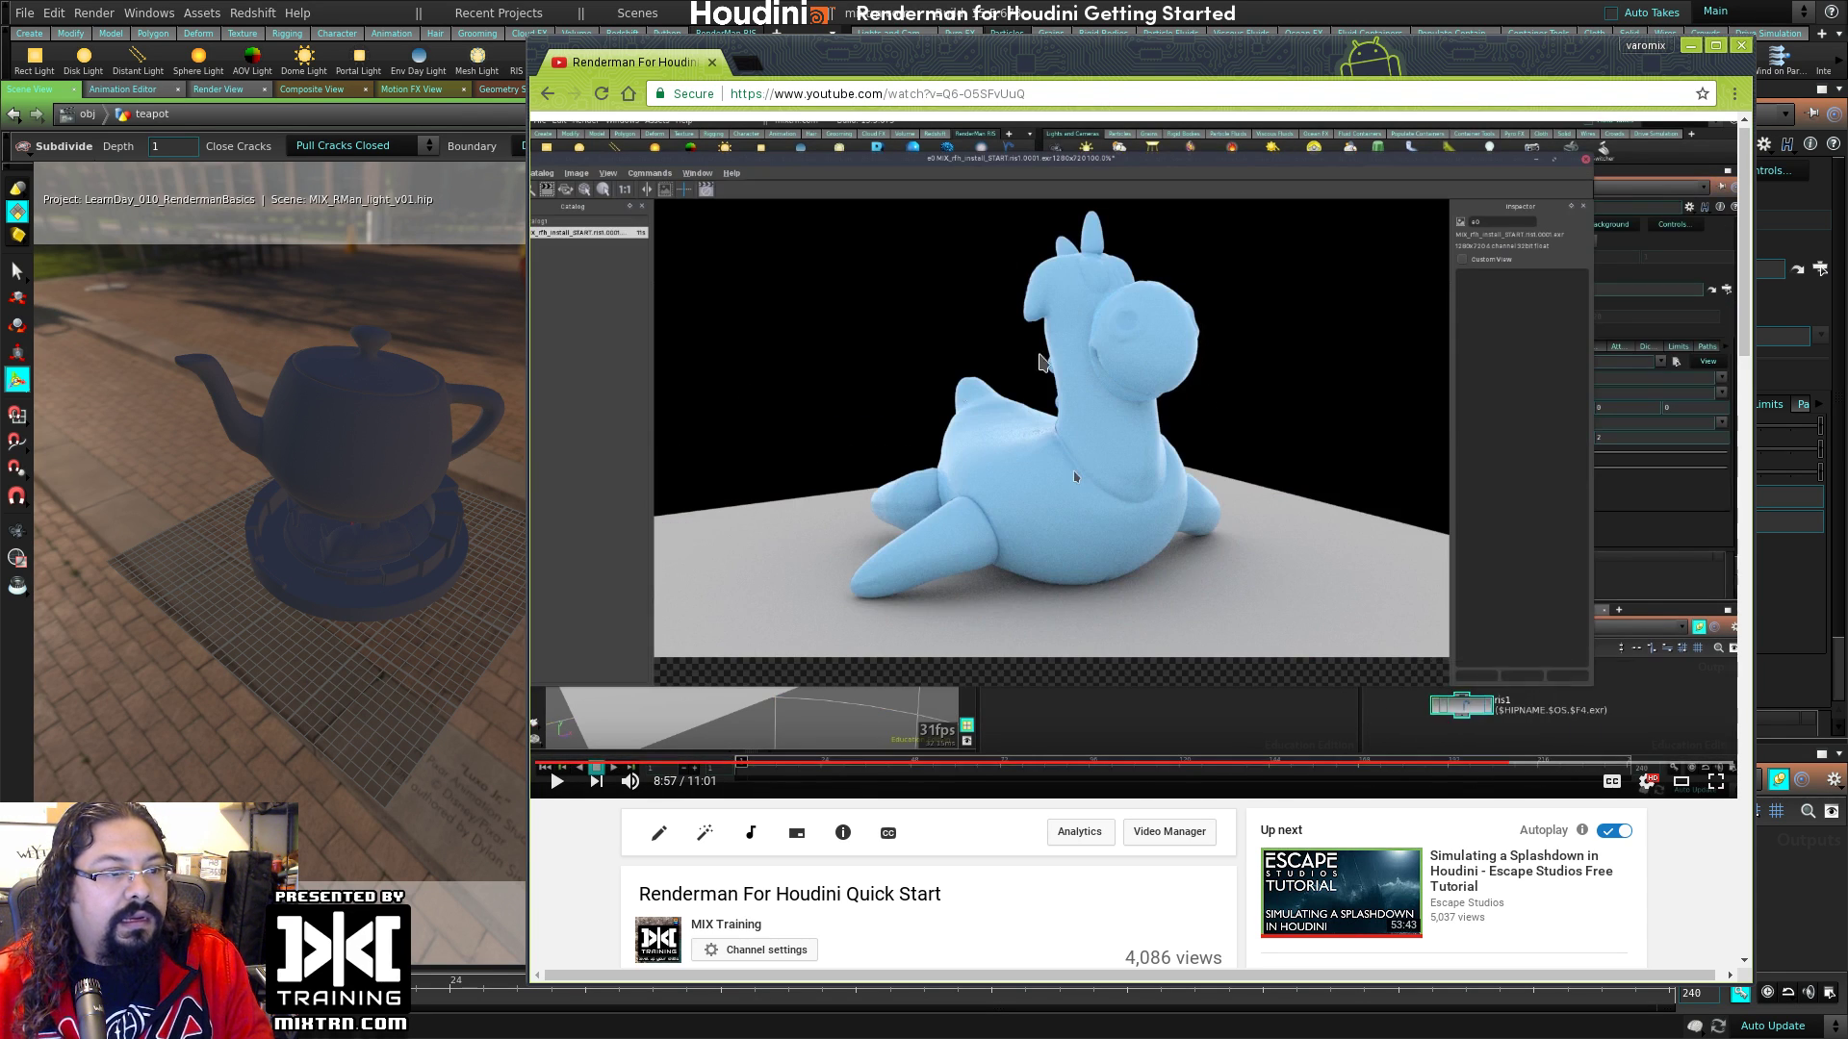
click(1620, 763)
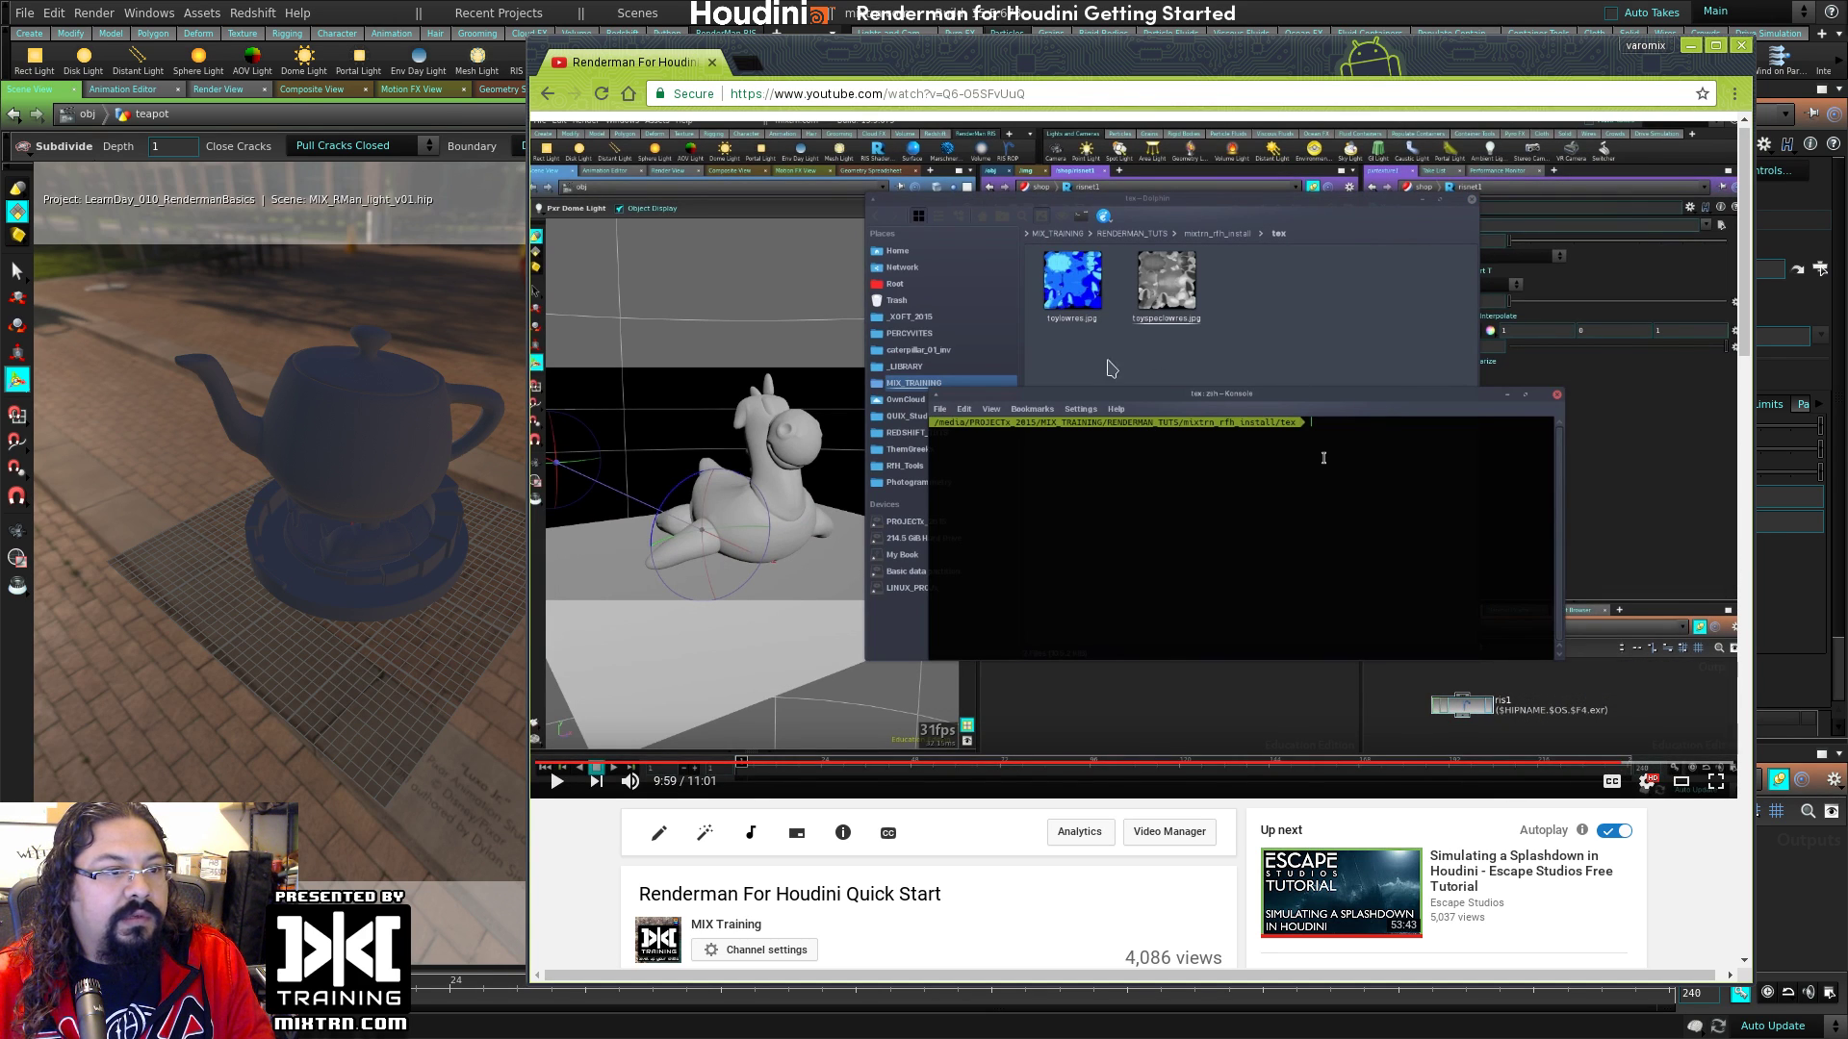
click(1582, 763)
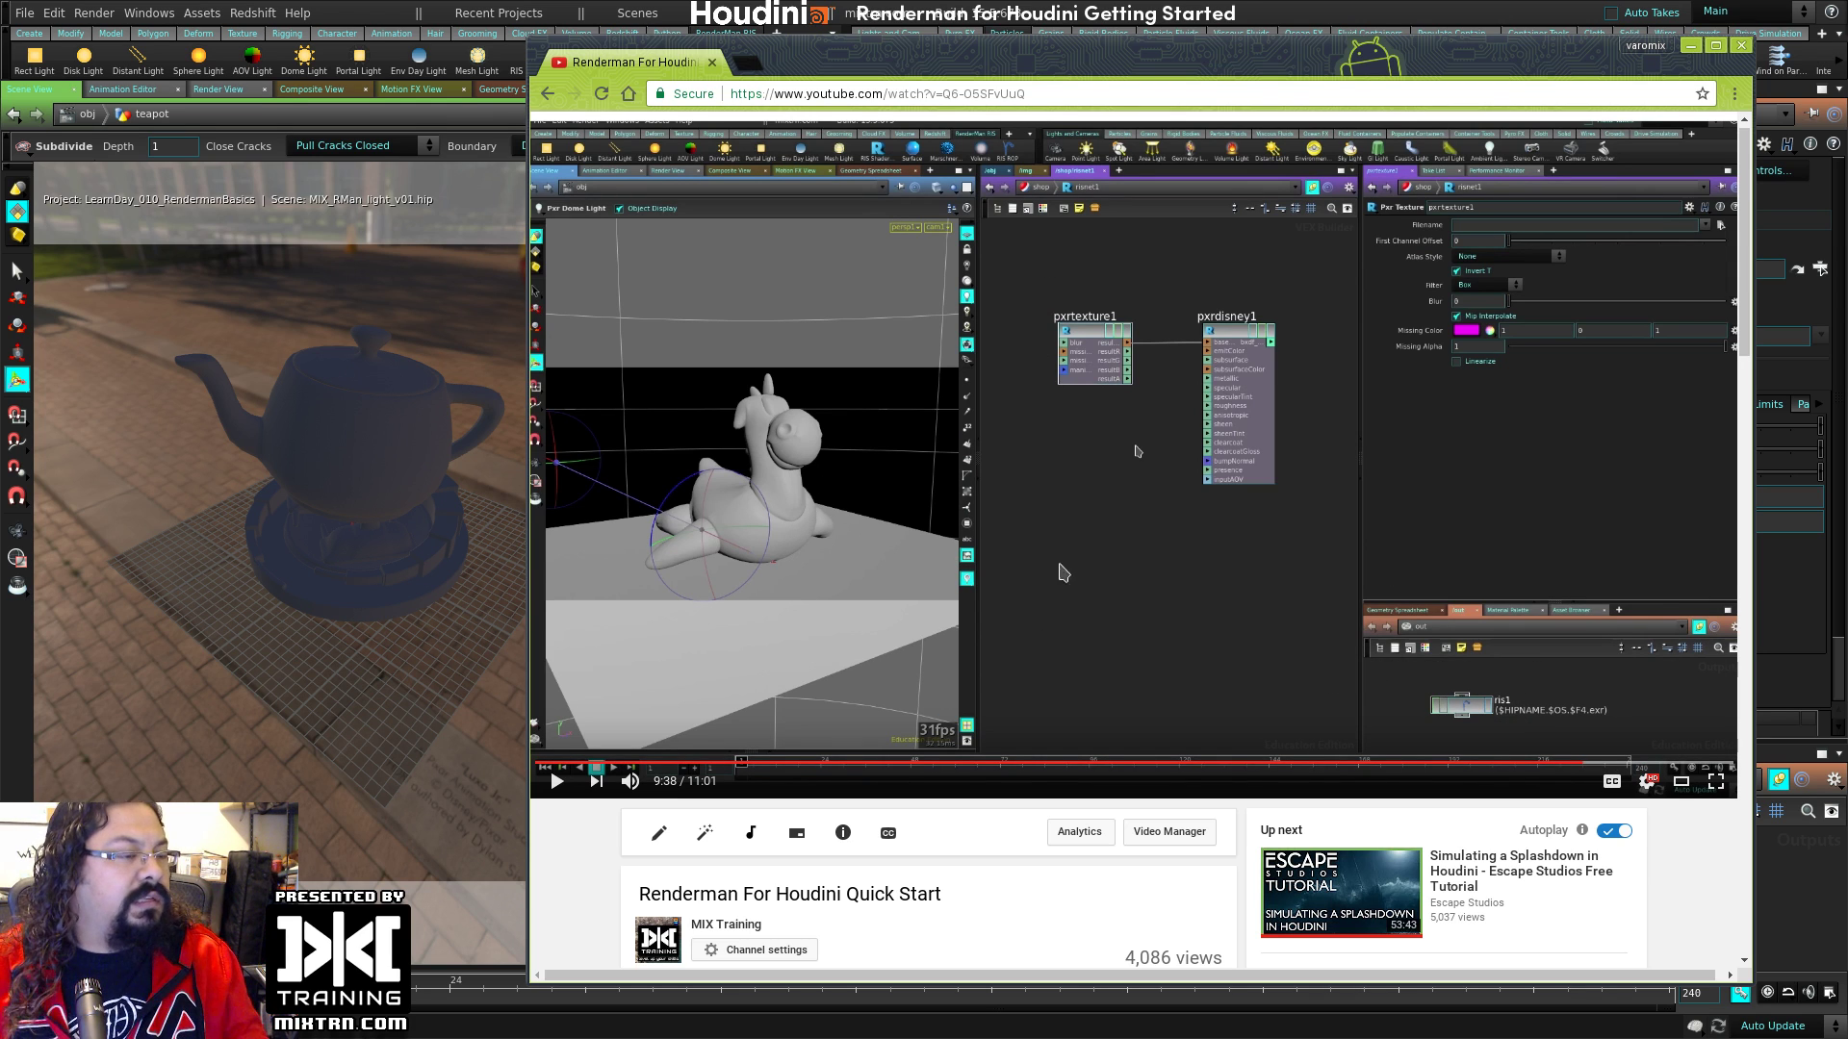
mouse_move(1444, 72)
mouse_down()
mouse_move(1531, 81)
mouse_move(1418, 86)
mouse_up()
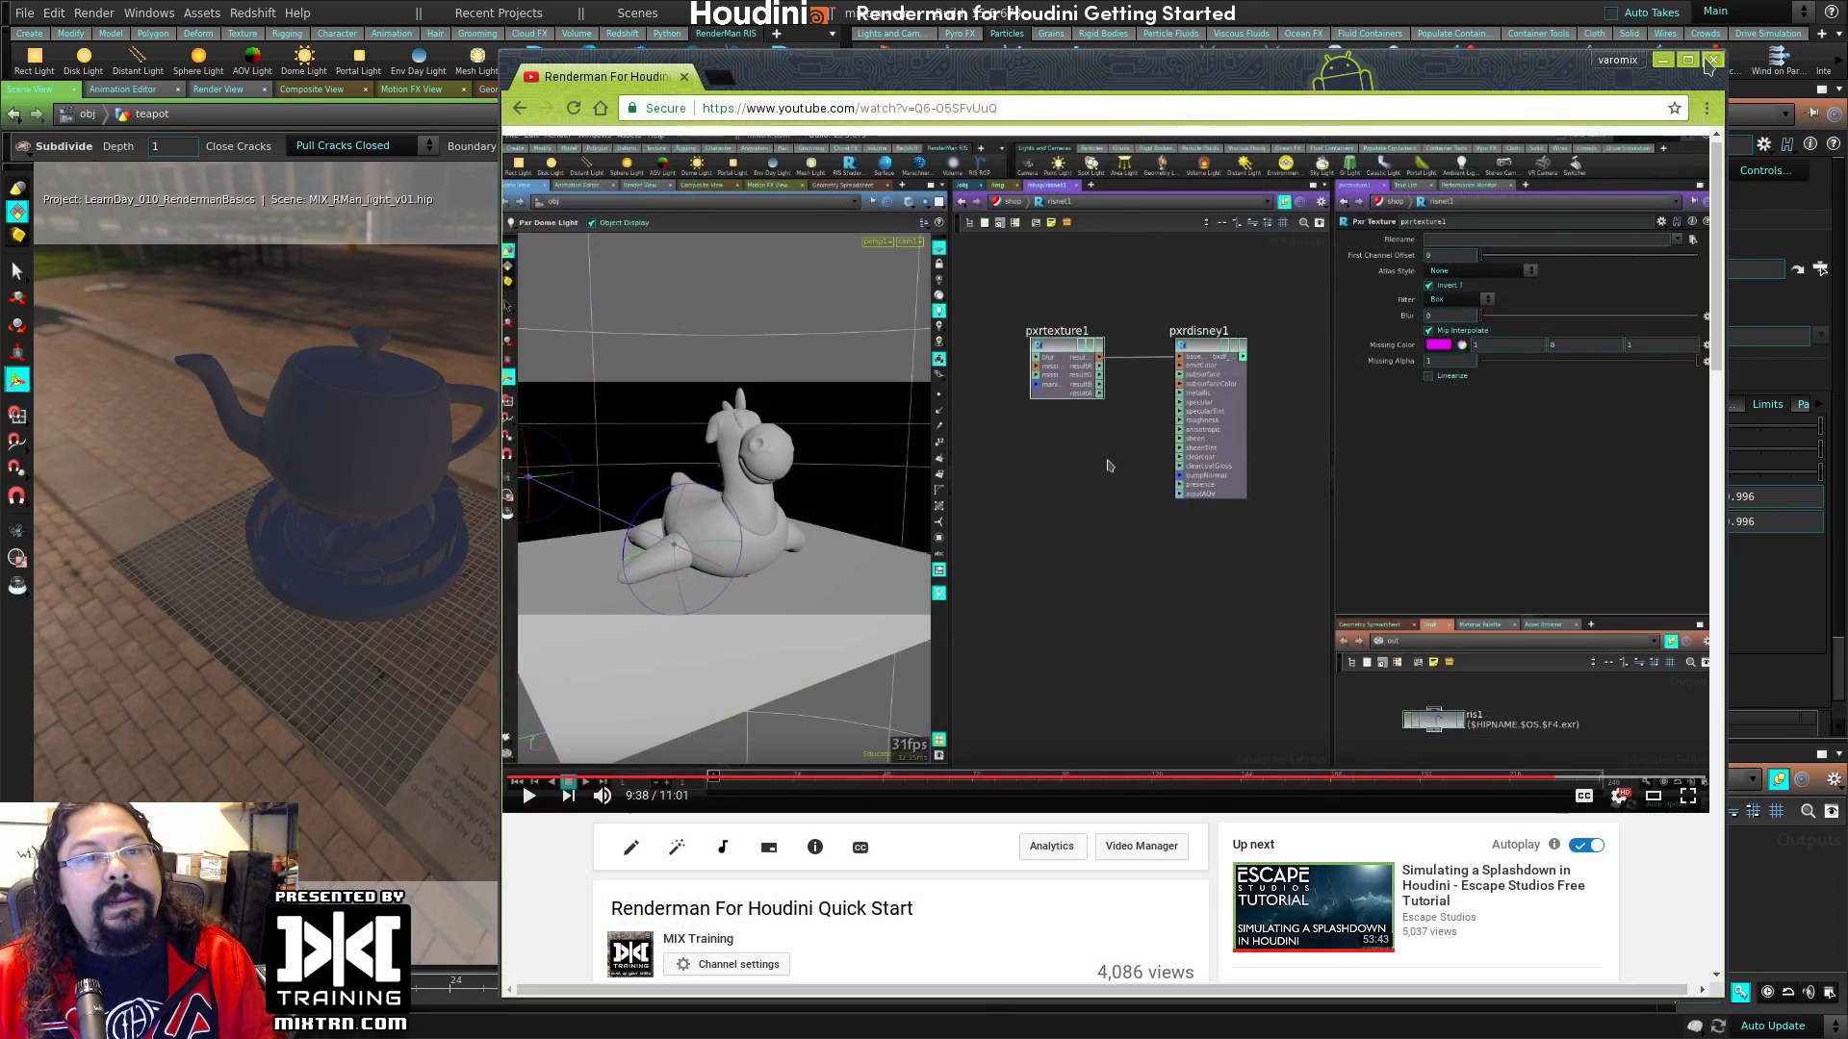
click(1714, 61)
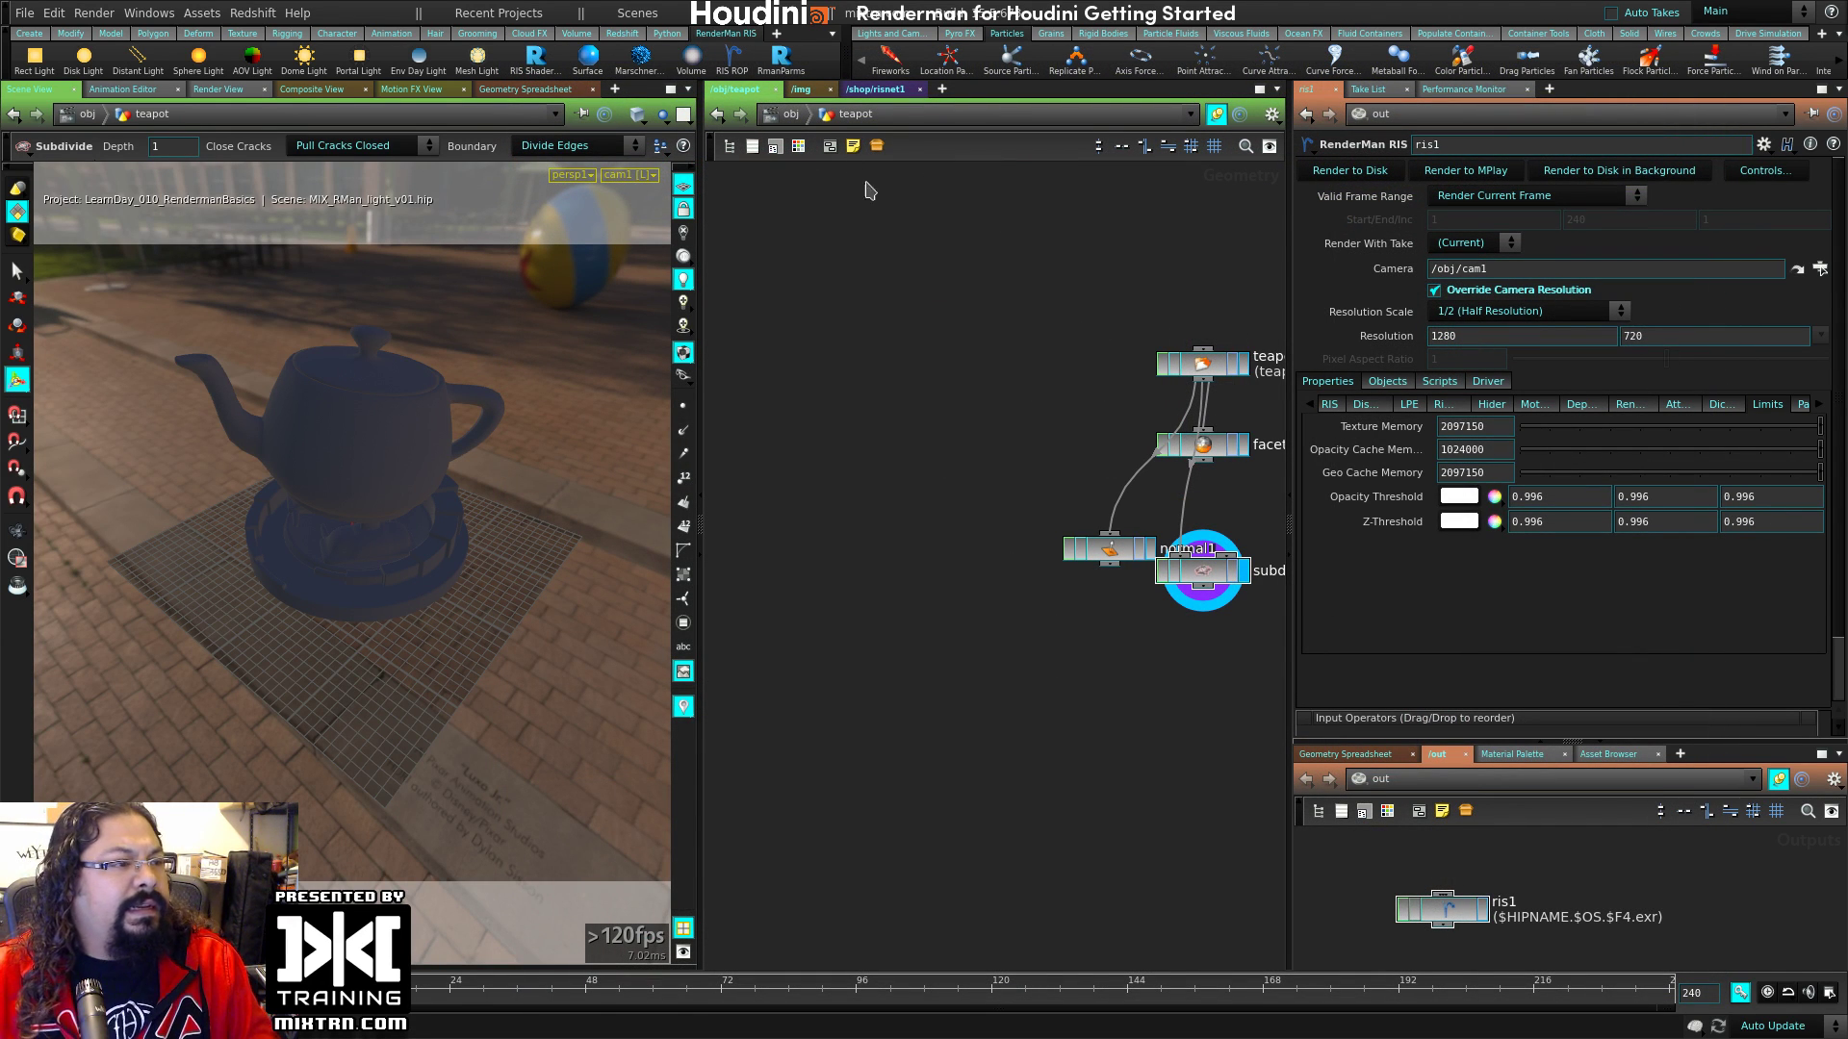
Step: Go up to the obj network and align the teapot, backdrop, cam1 and pxrdomelight1 nodes in one vertical column
click(787, 115)
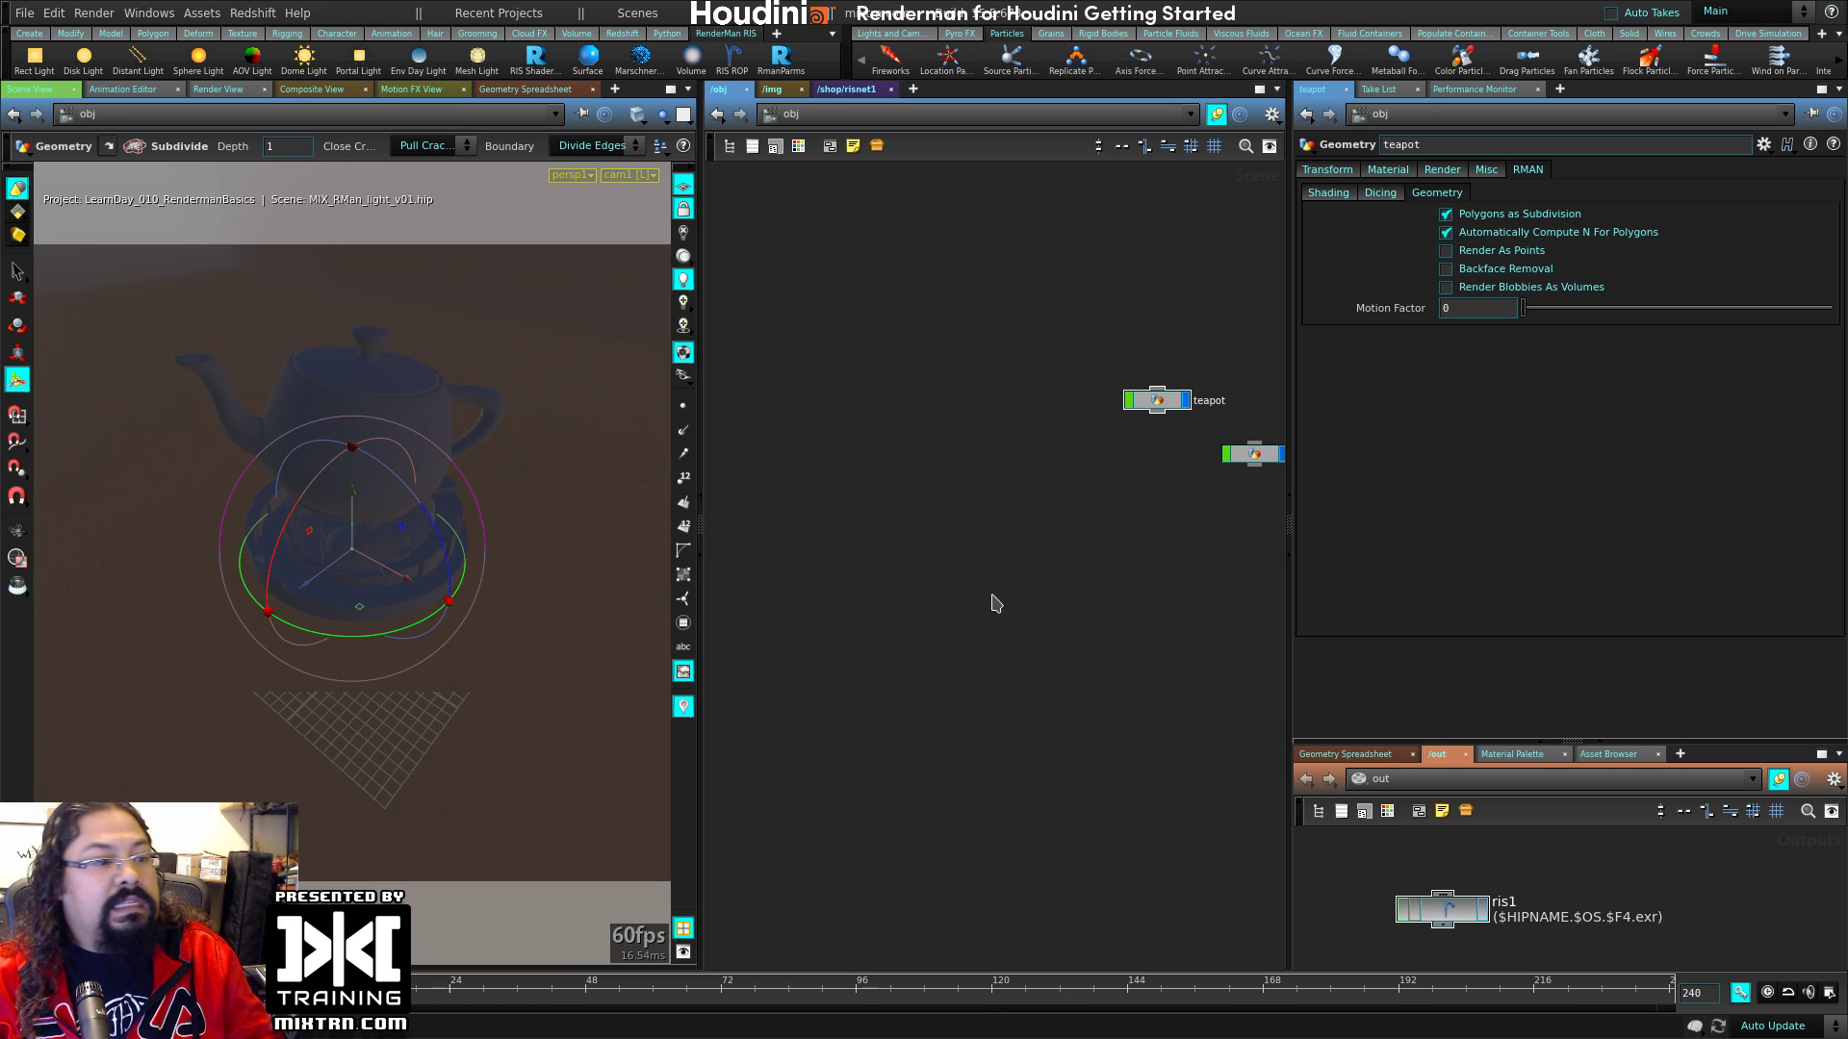
key(h)
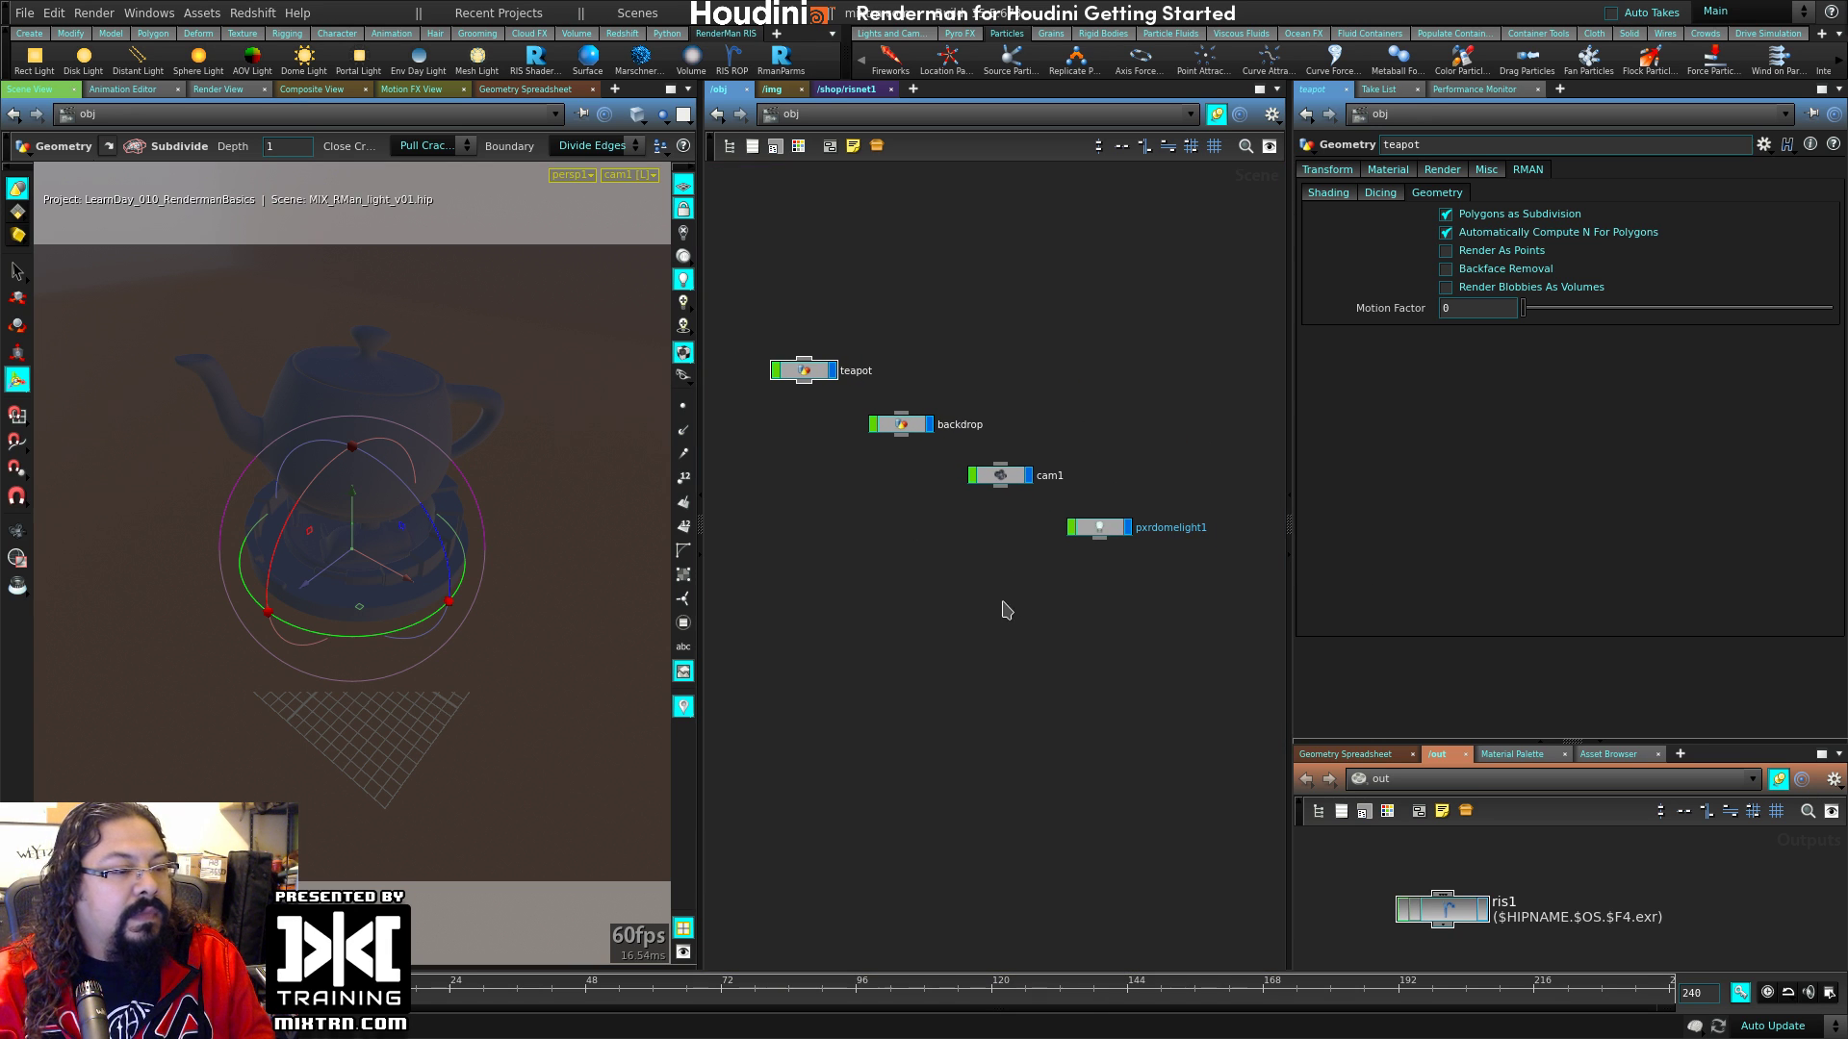
drag(769, 260, 1170, 586)
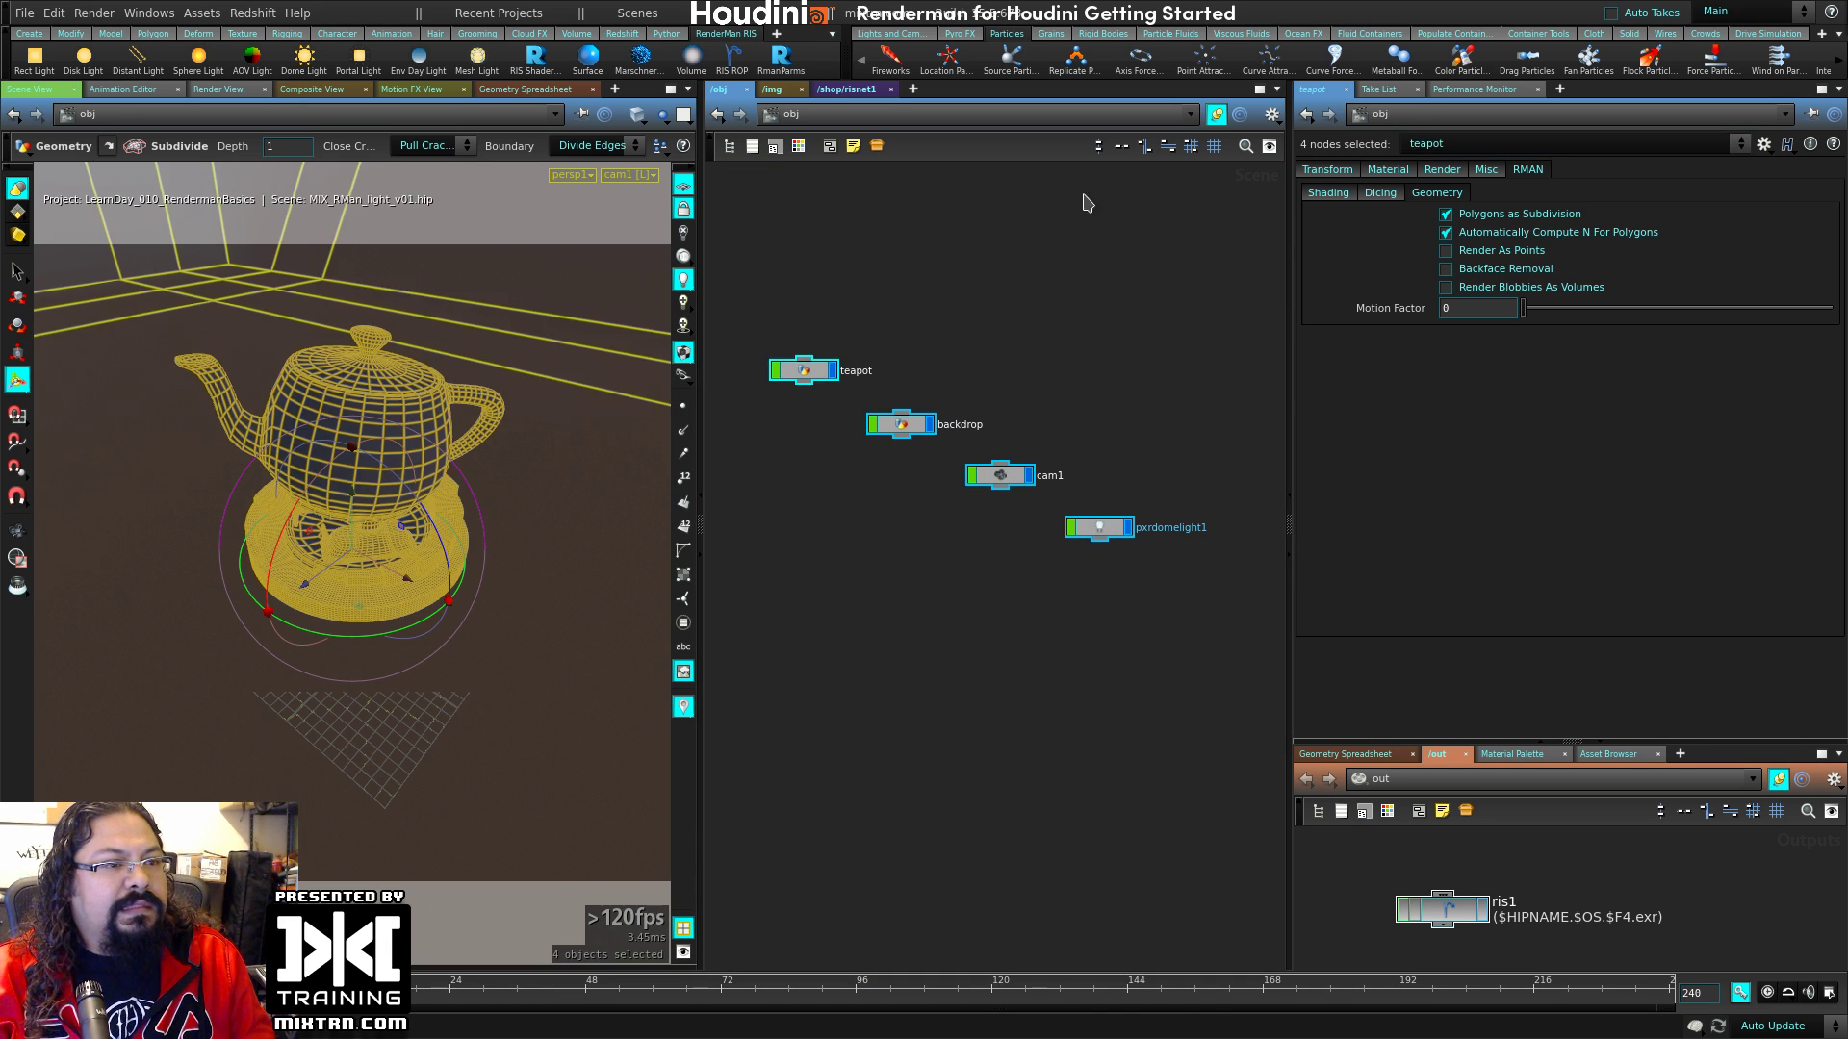
click(1098, 147)
click(1176, 311)
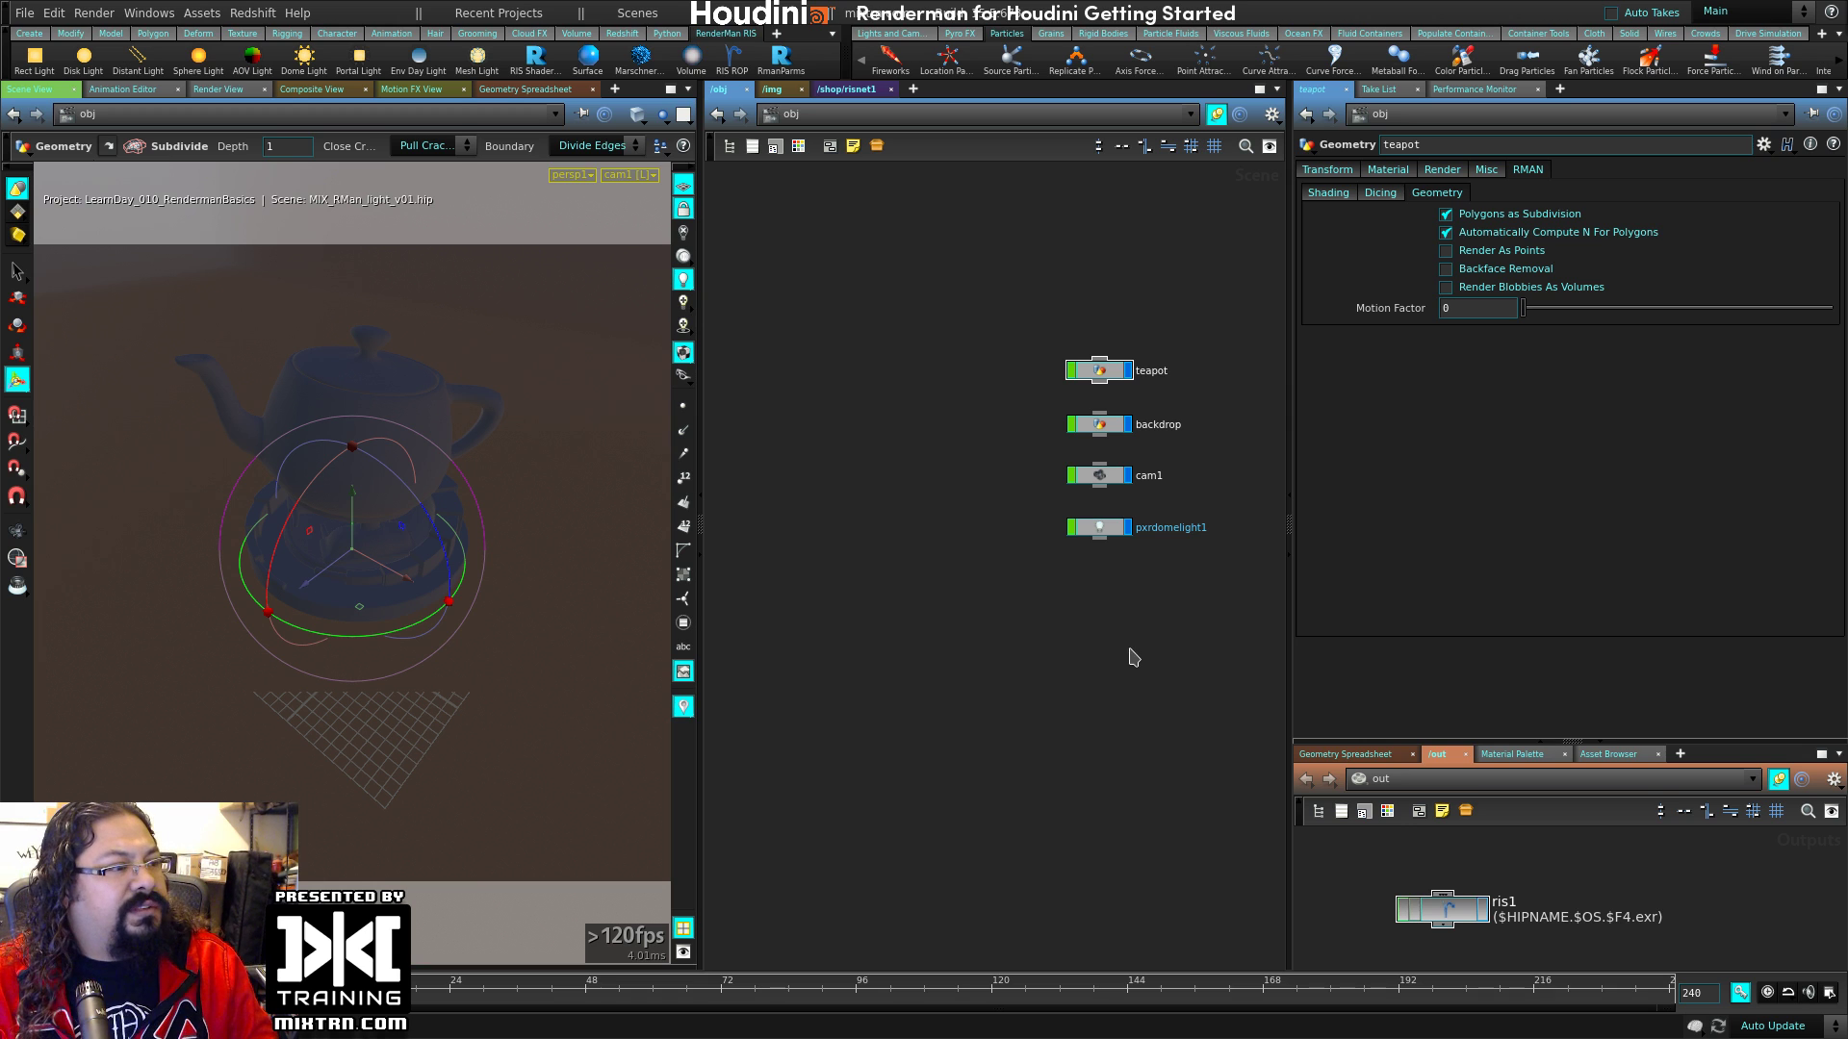
Step: Unlock cam1 from the viewport navigation and make the out network pane slightly taller
click(683, 210)
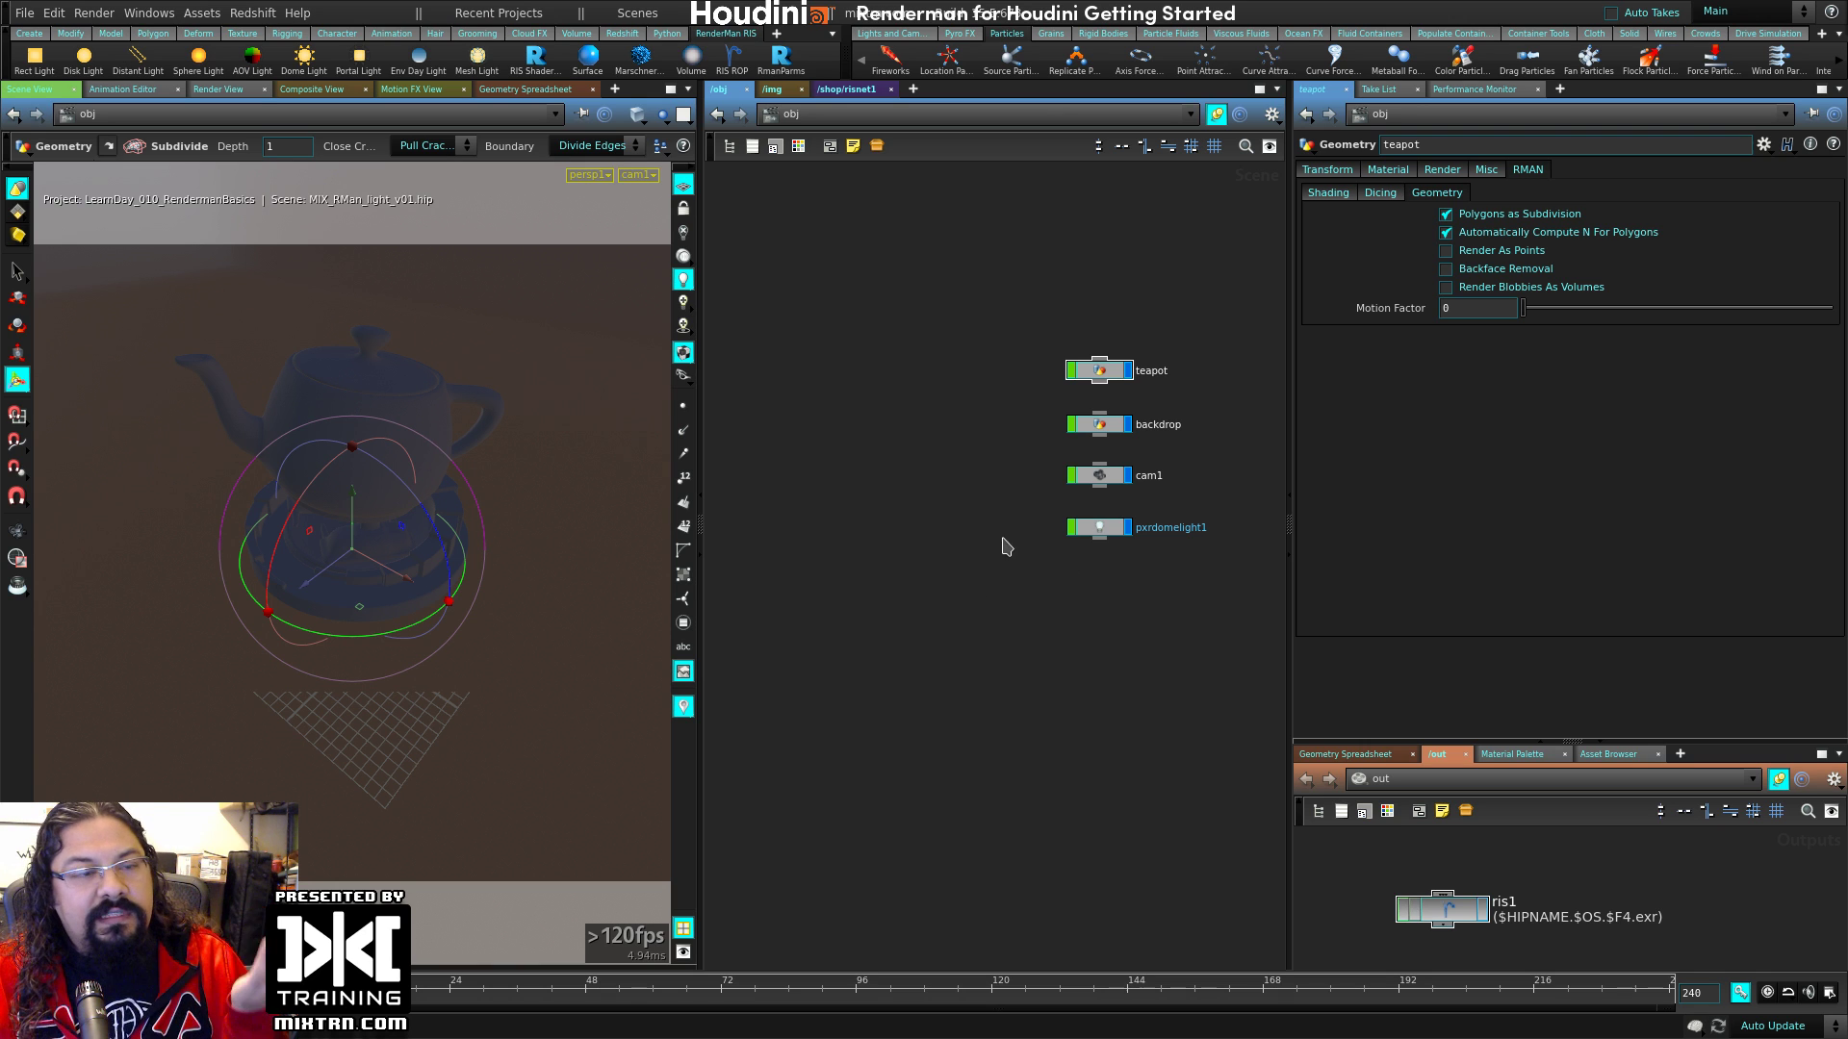
mouse_move(1455, 742)
mouse_down()
mouse_move(1459, 716)
mouse_move(1472, 729)
mouse_up()
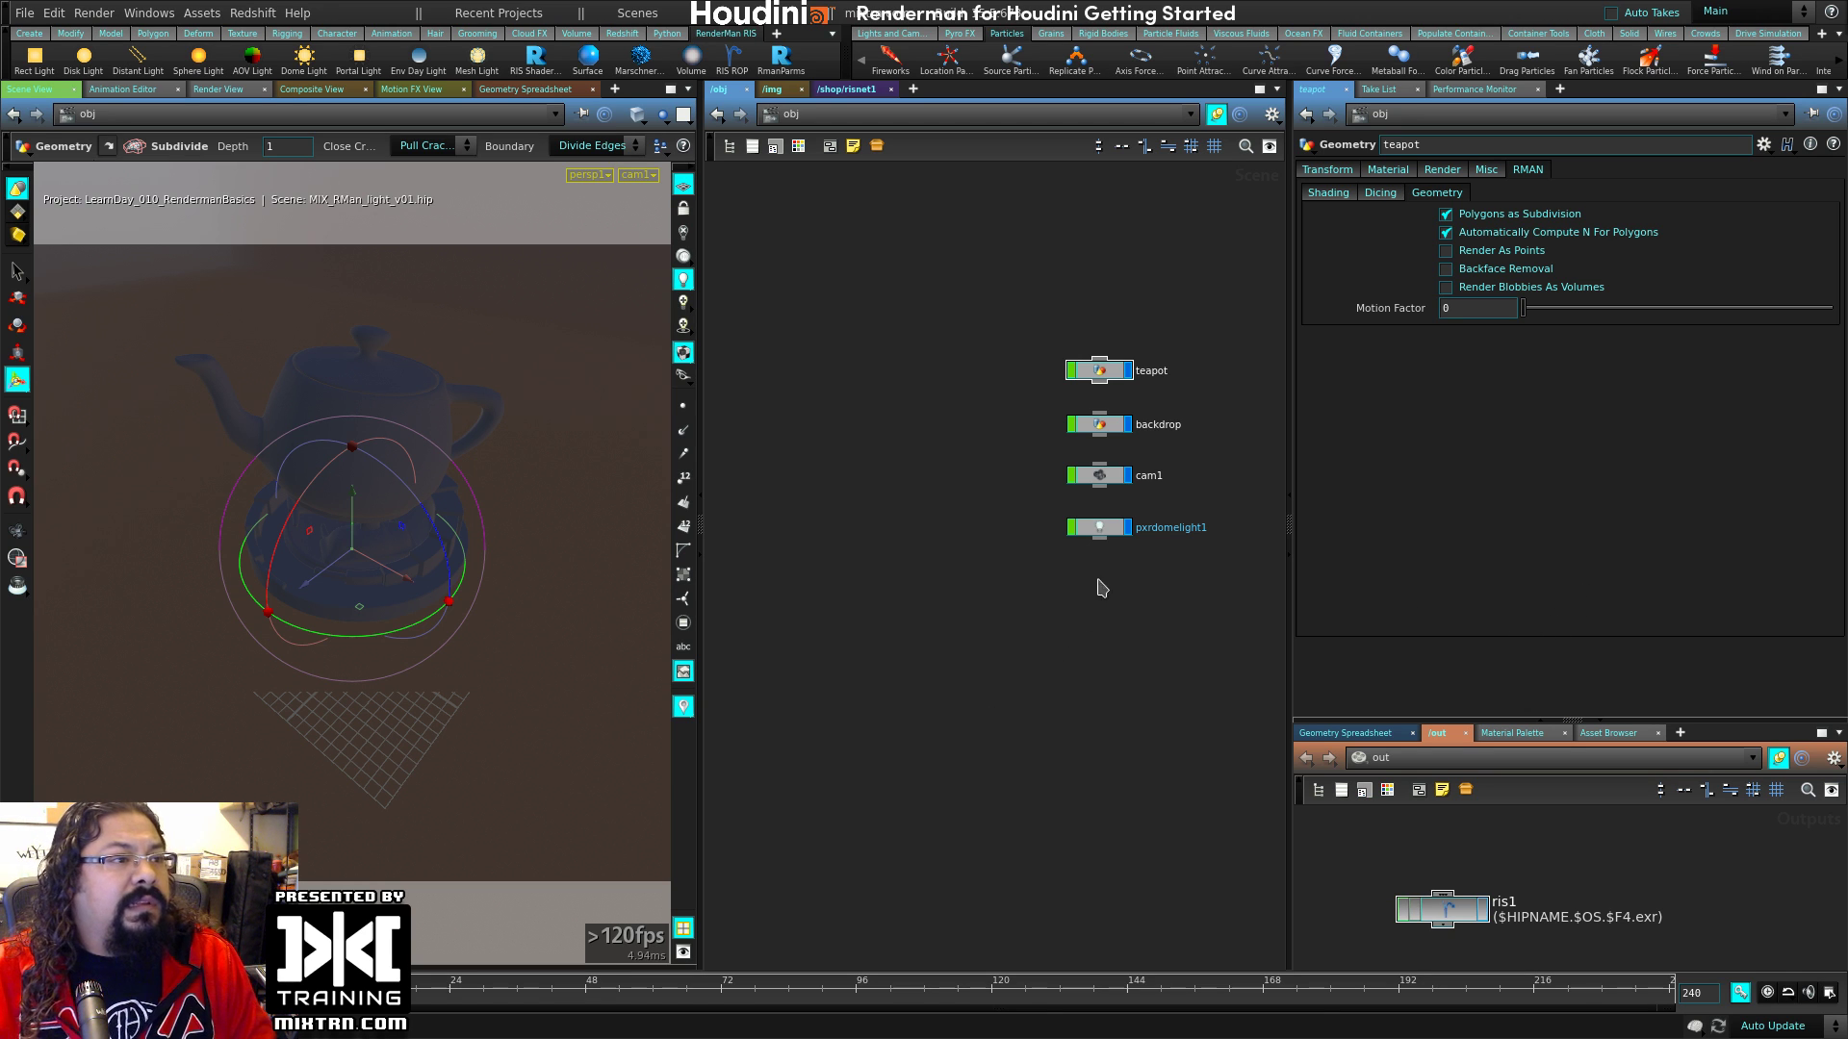
click(5, 70)
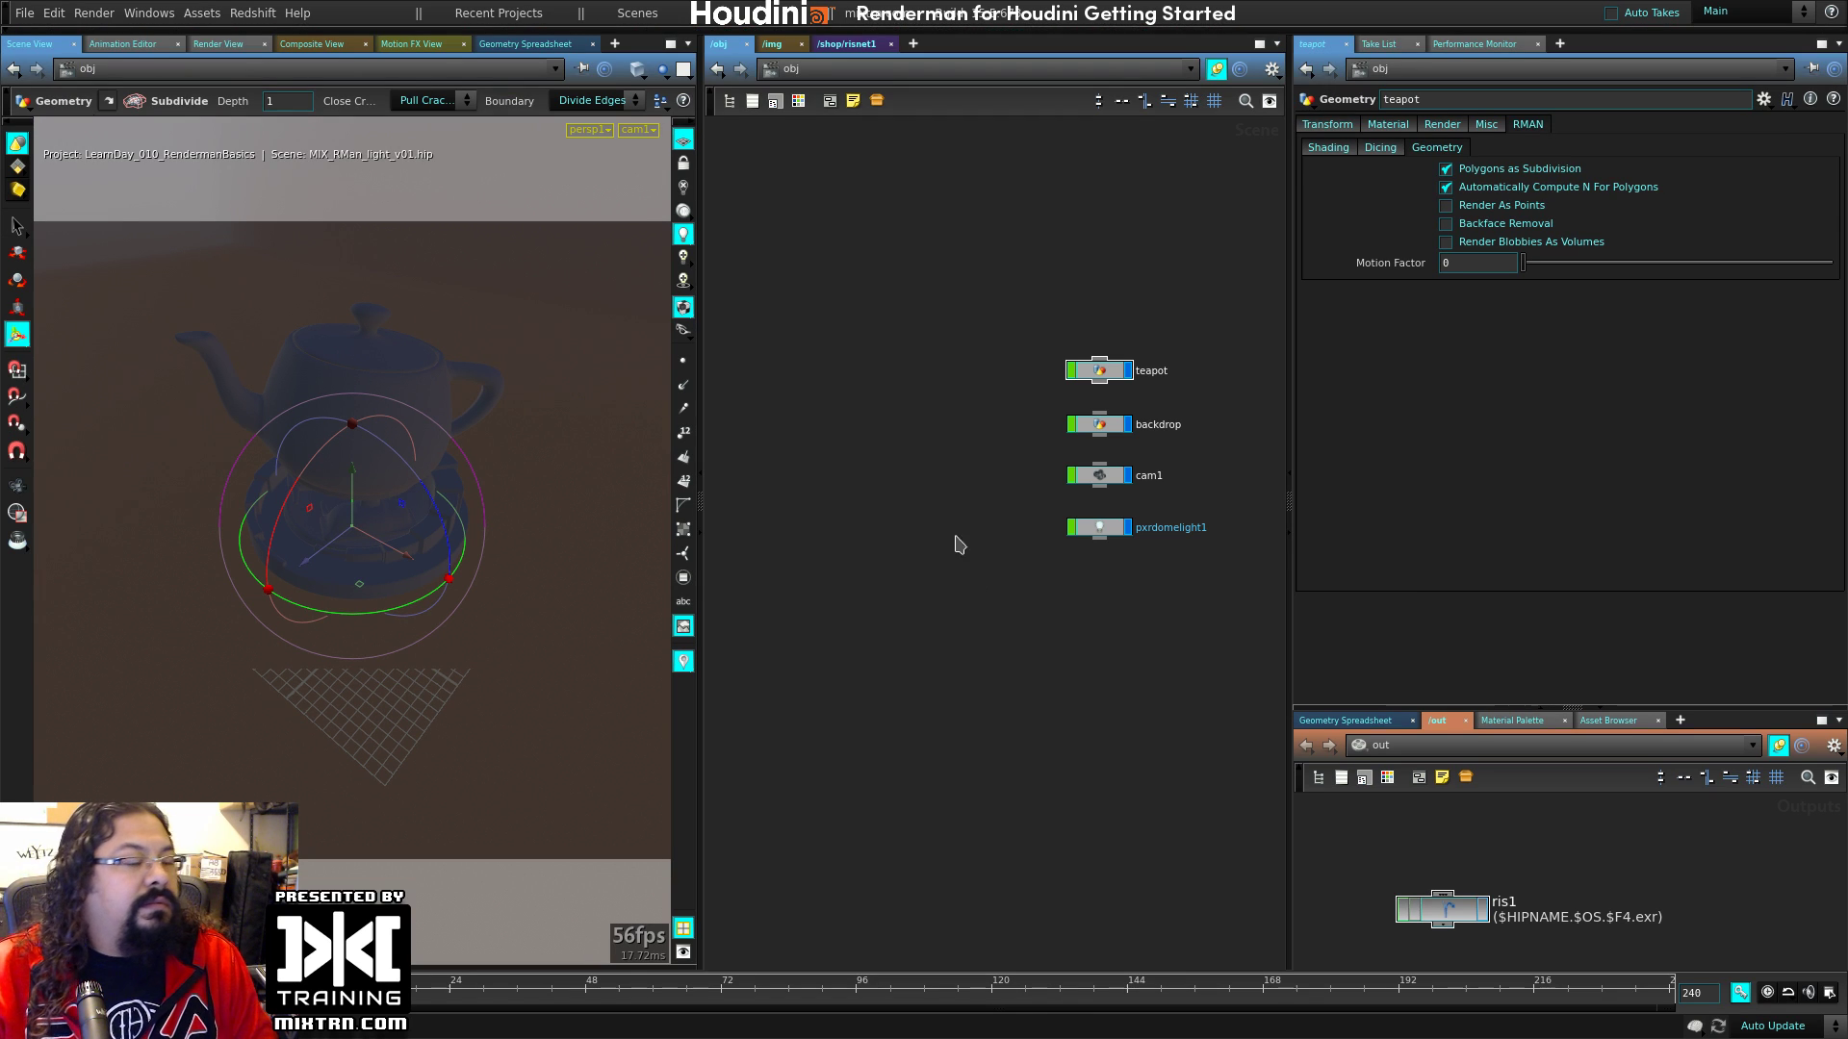
click(55, 27)
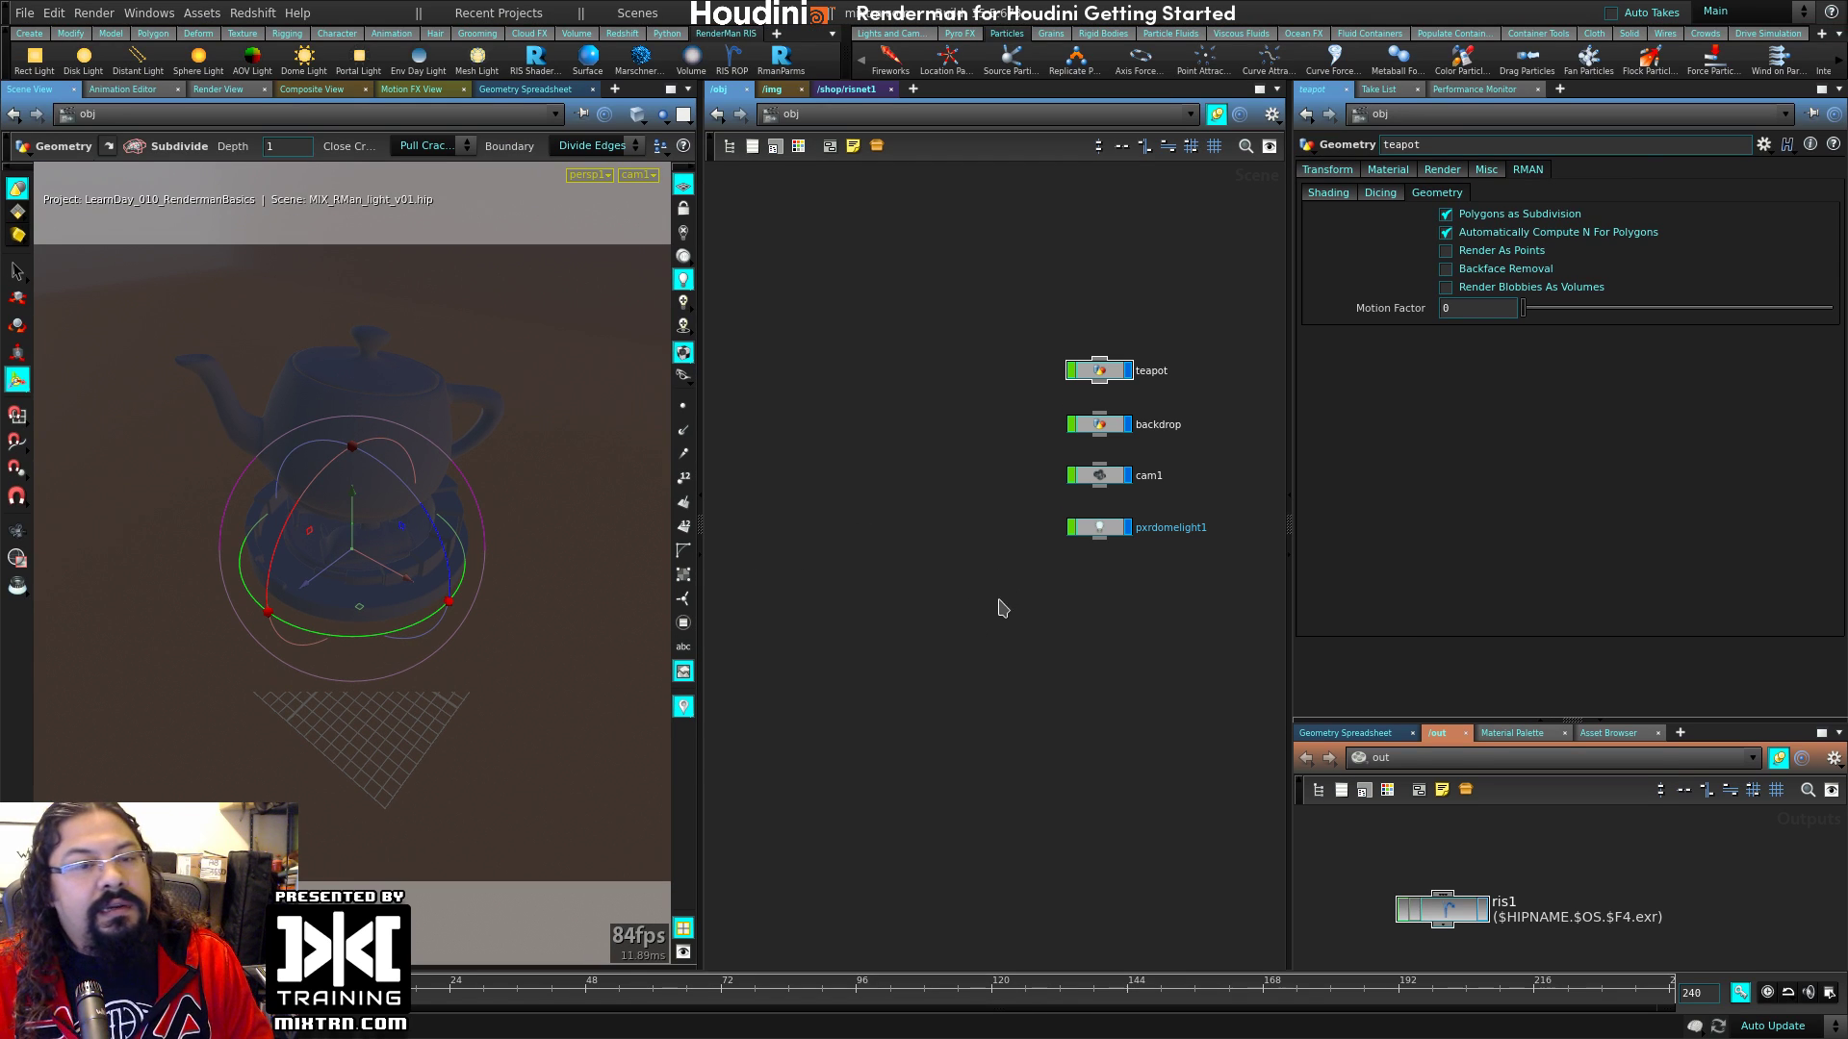
drag(1009, 642, 1088, 323)
click(967, 625)
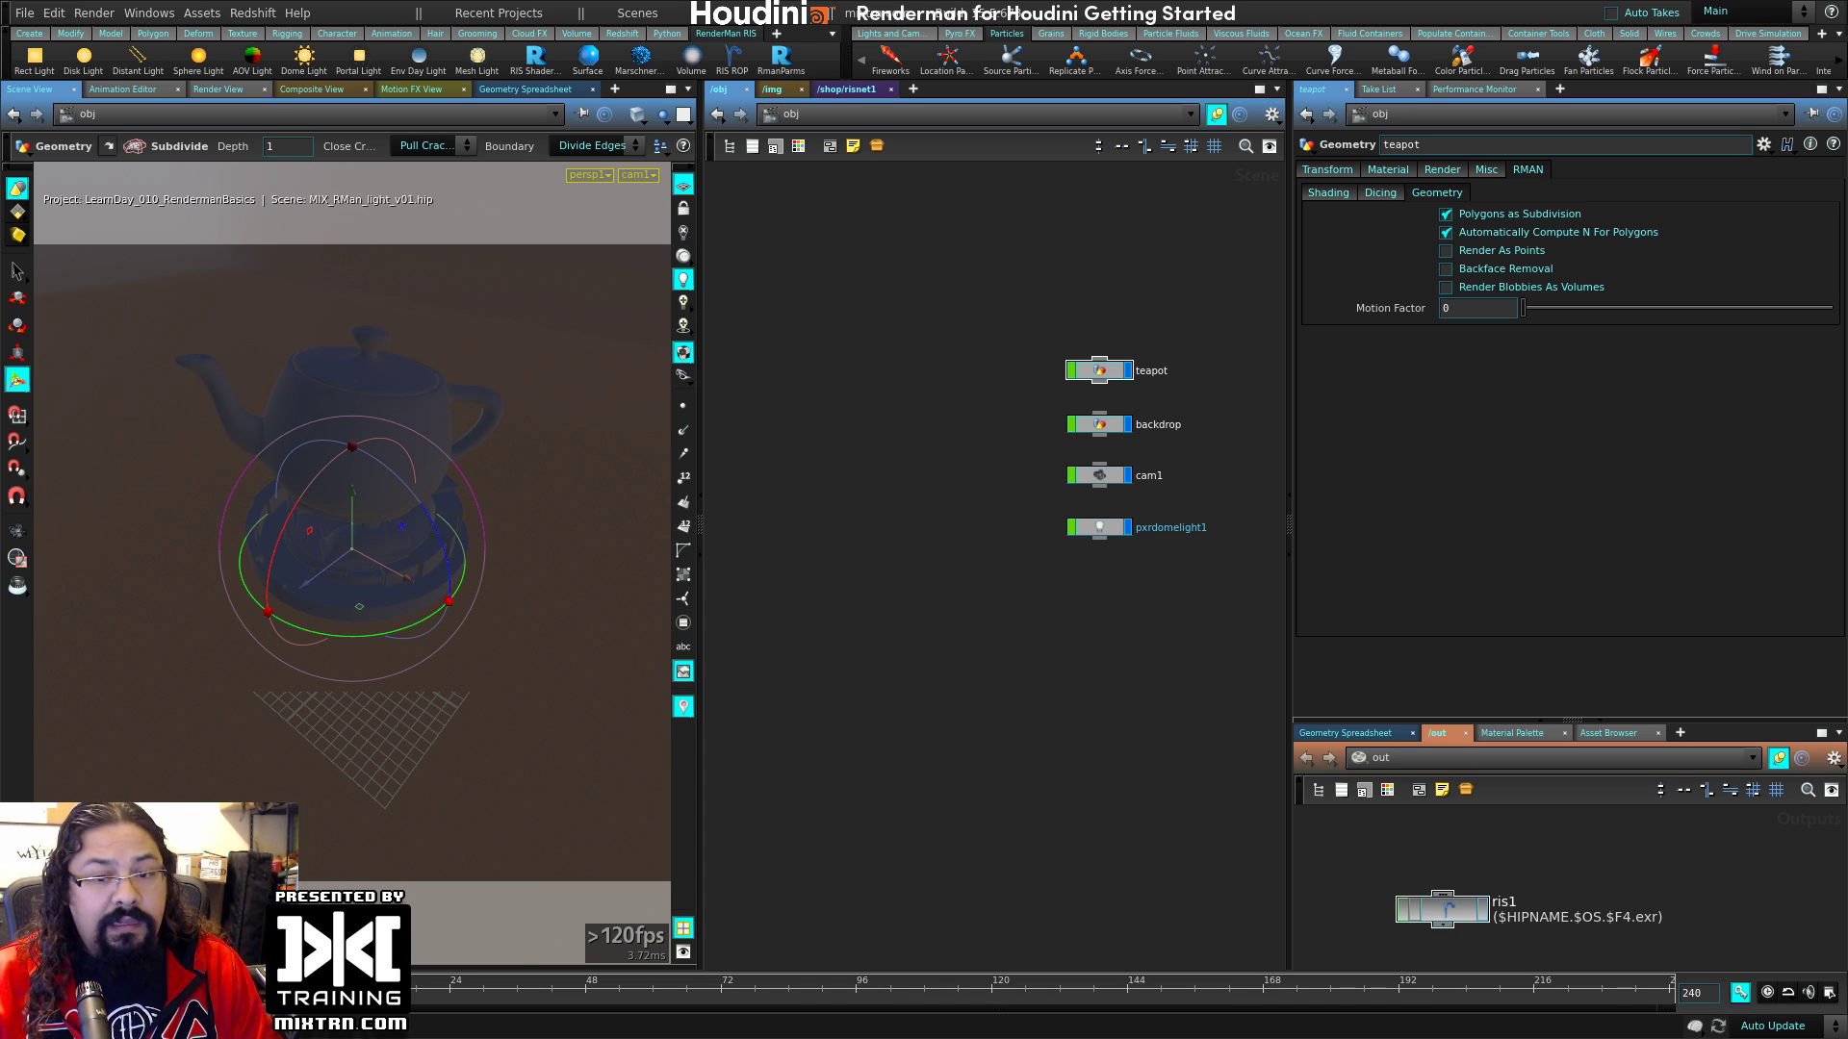
Step: Open houdini.env from the houdini15.5 folder in Sublime Text and go to the RenderMan variables near its end
key(super+e)
alt+drag(679, 504, 1847, 539)
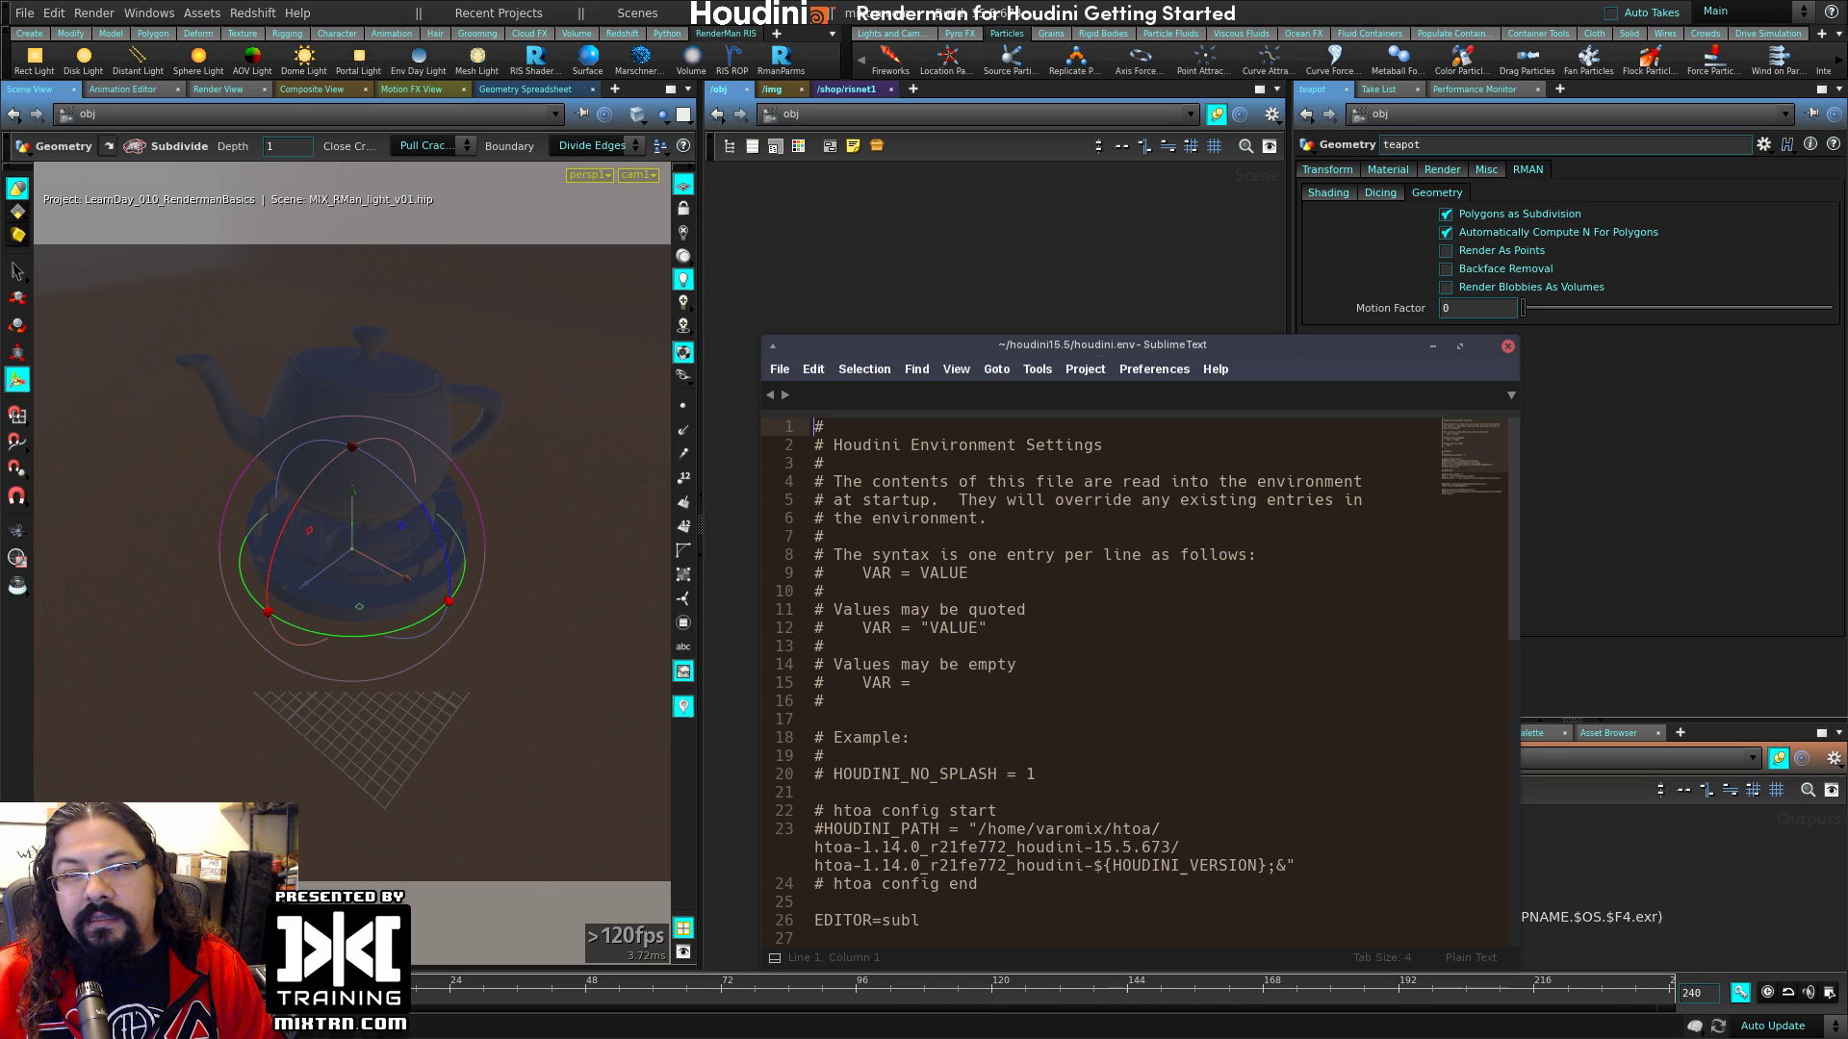
drag(1515, 508, 1561, 728)
alt+drag(821, 573, 454, 579)
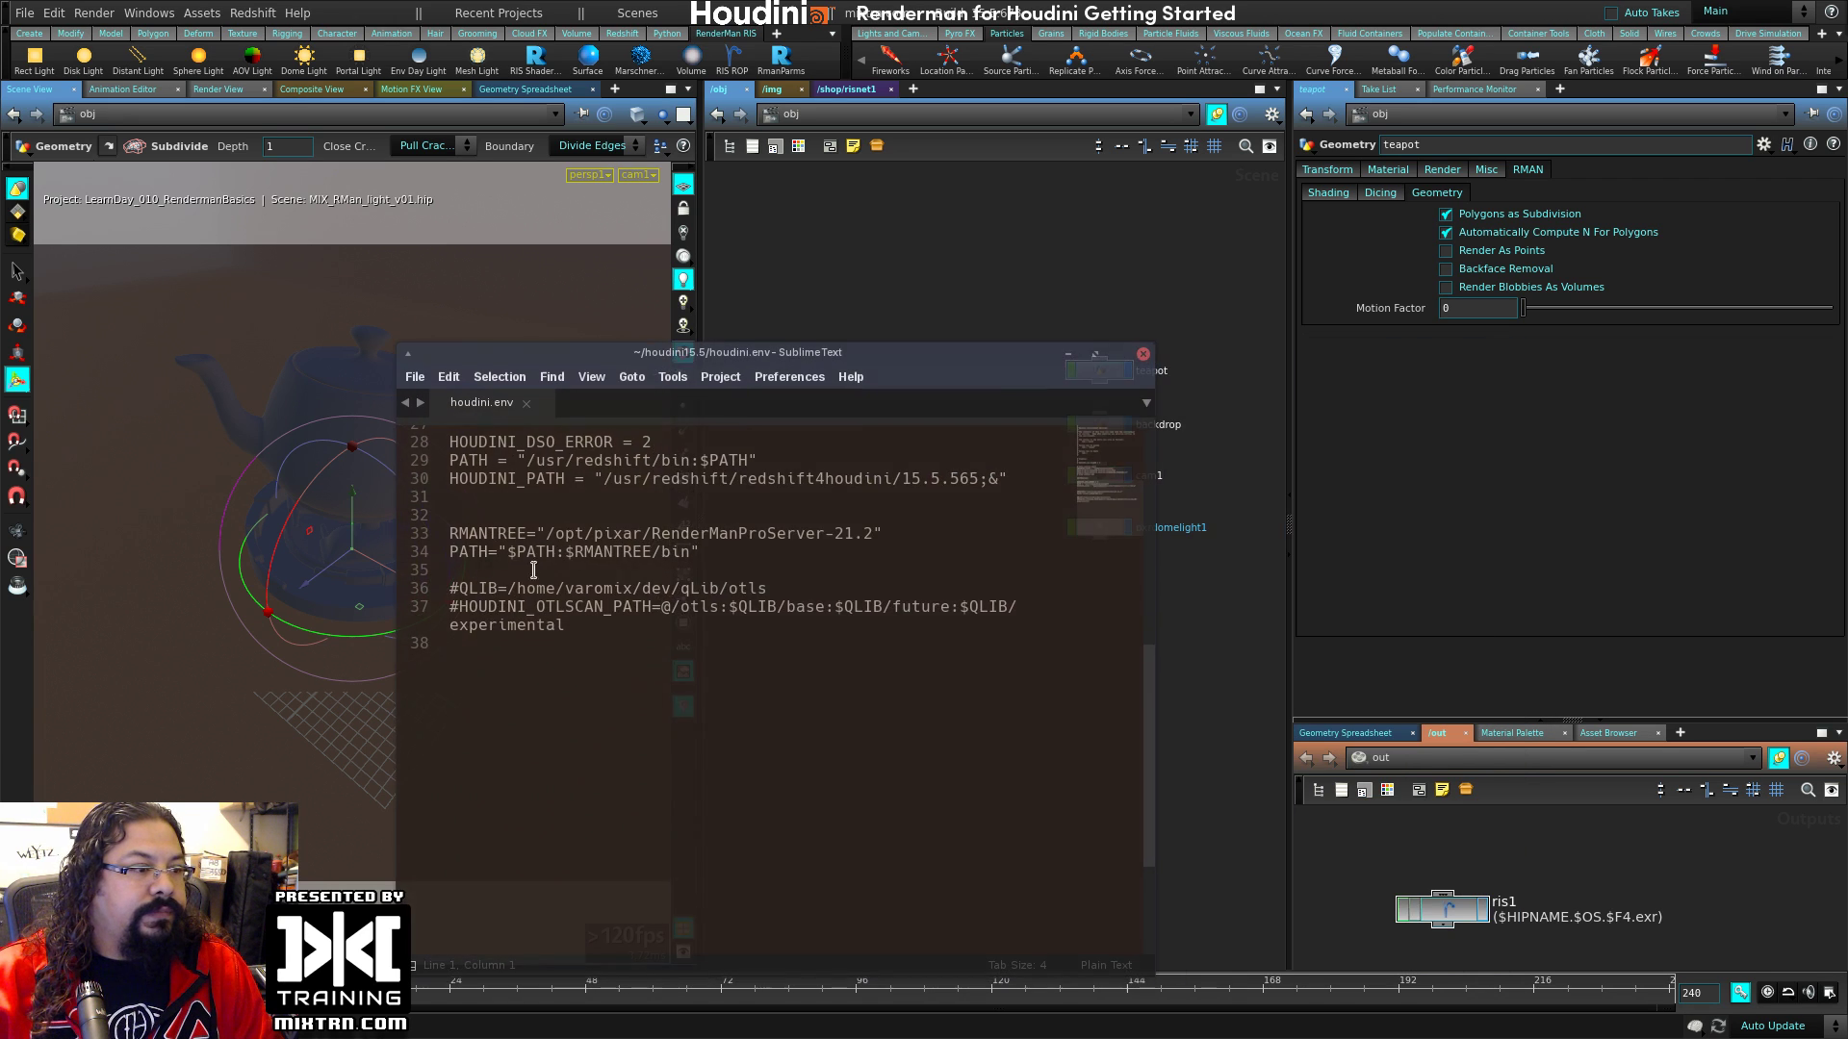
Step: Widen the editor window and enlarge the text to examine the RMANTREE and PATH lines in houdini.env
key(alt+Tab)
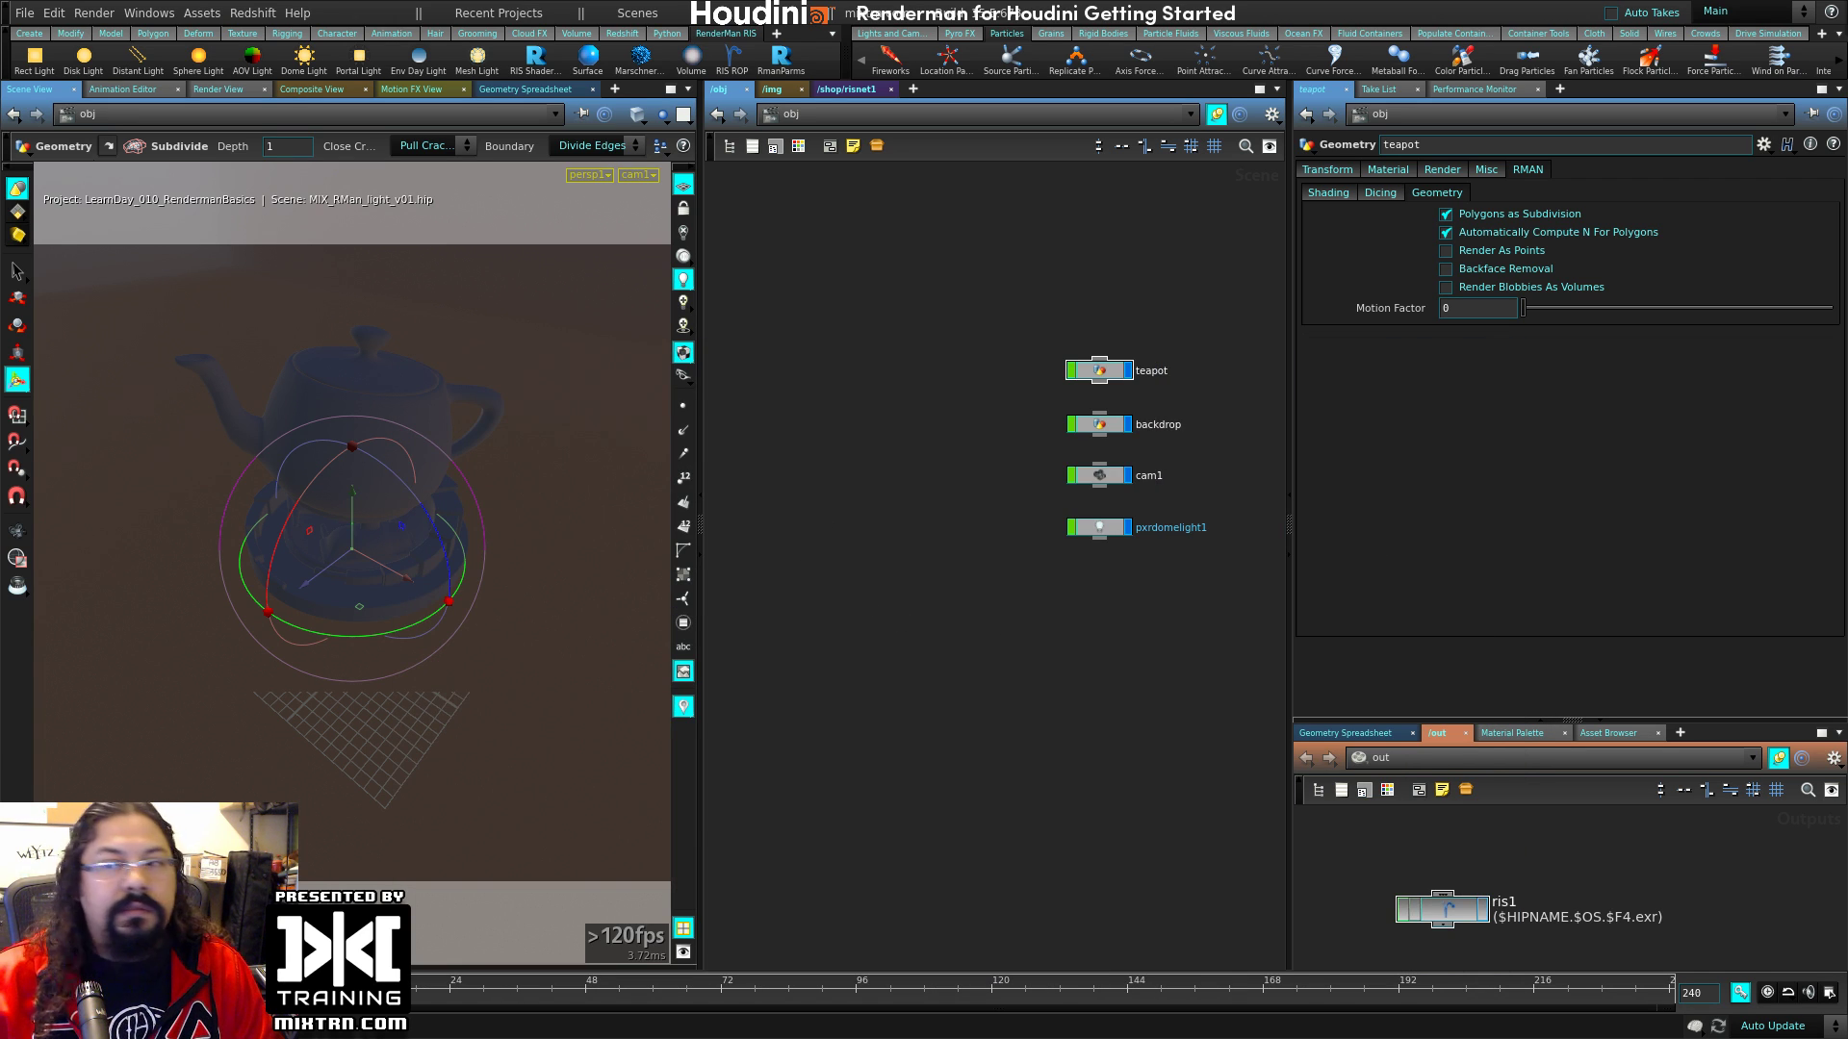
key(alt+Tab)
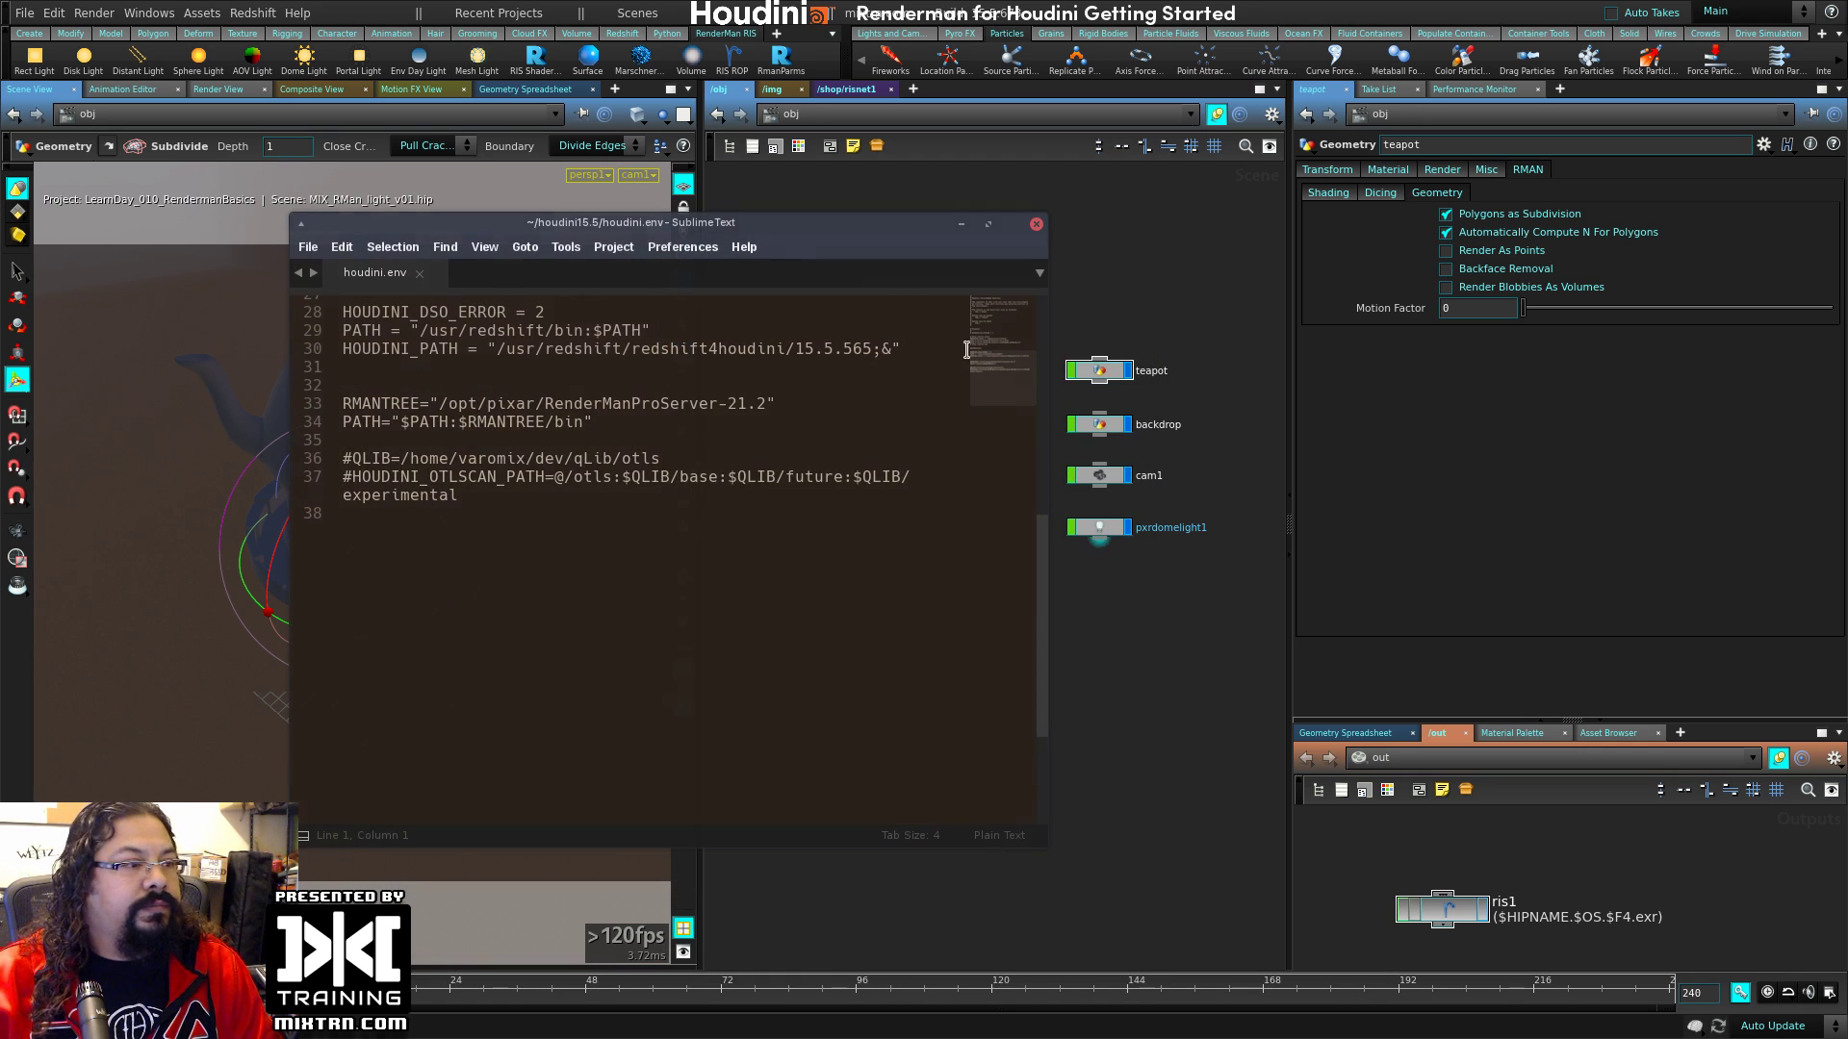
alt+right_drag(965, 799, 1521, 820)
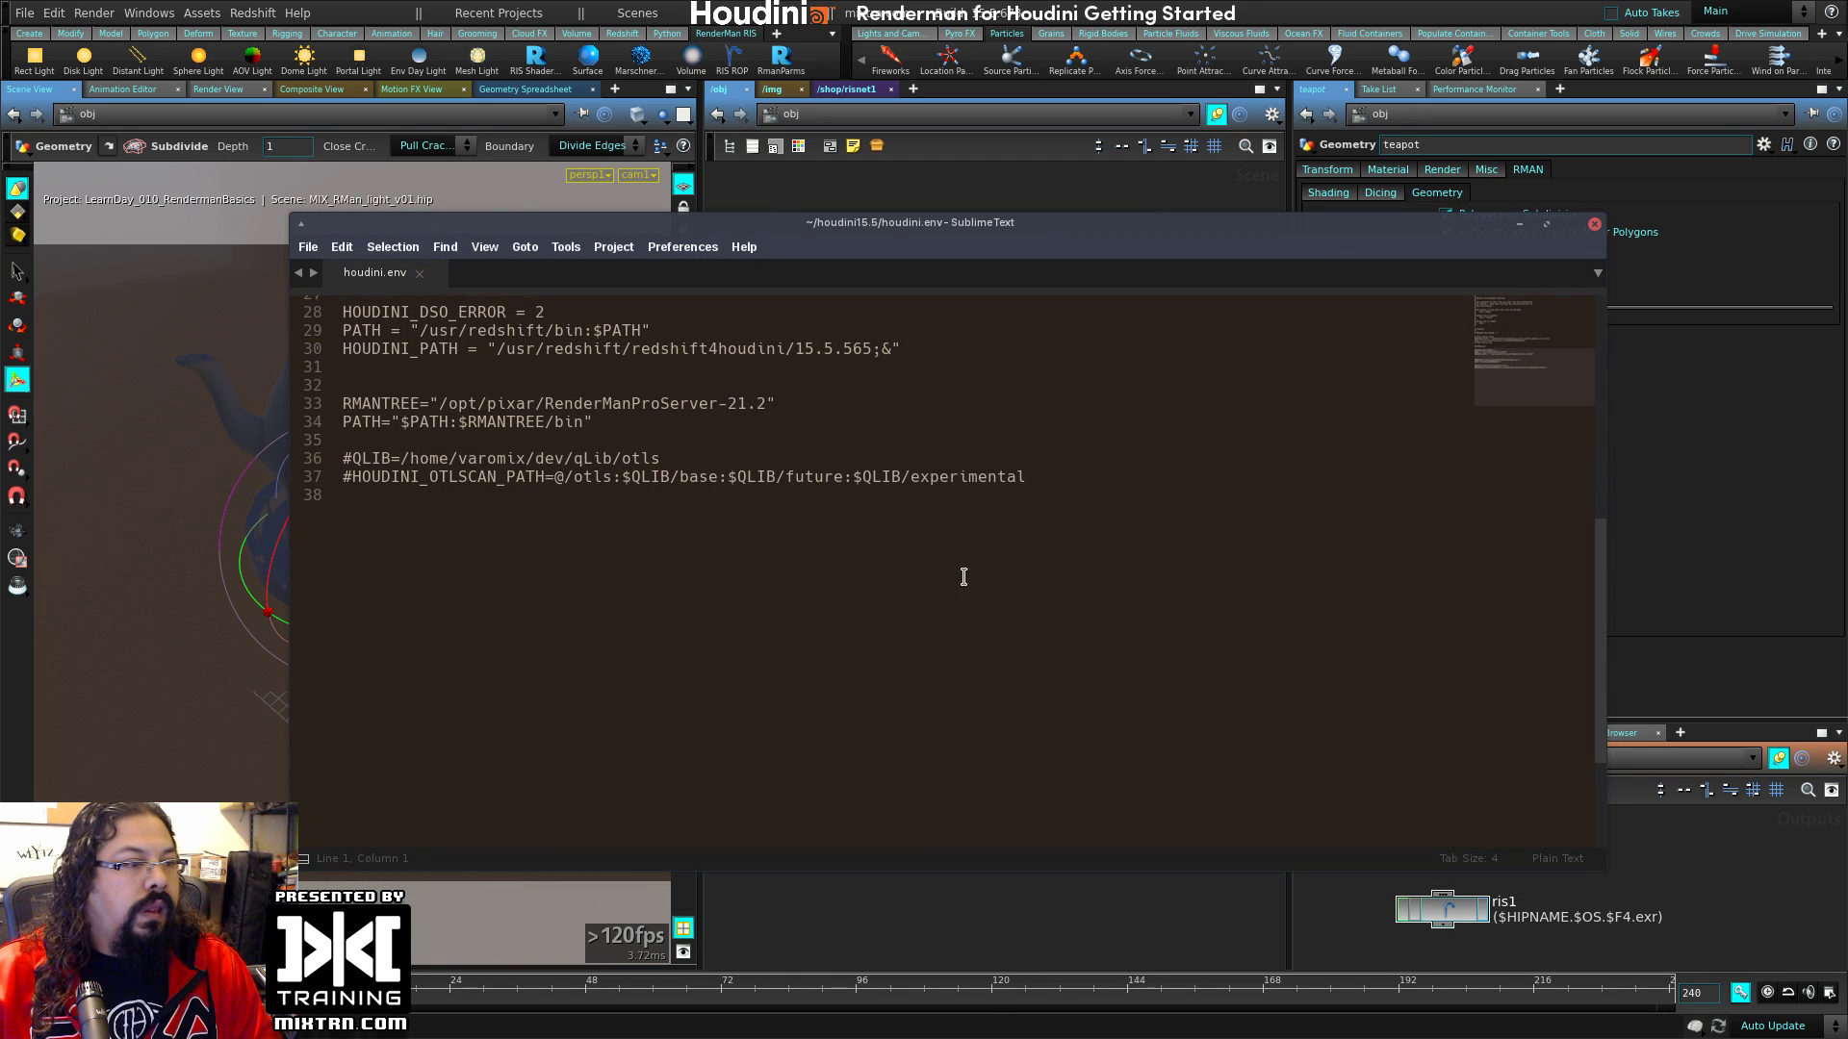
click(986, 558)
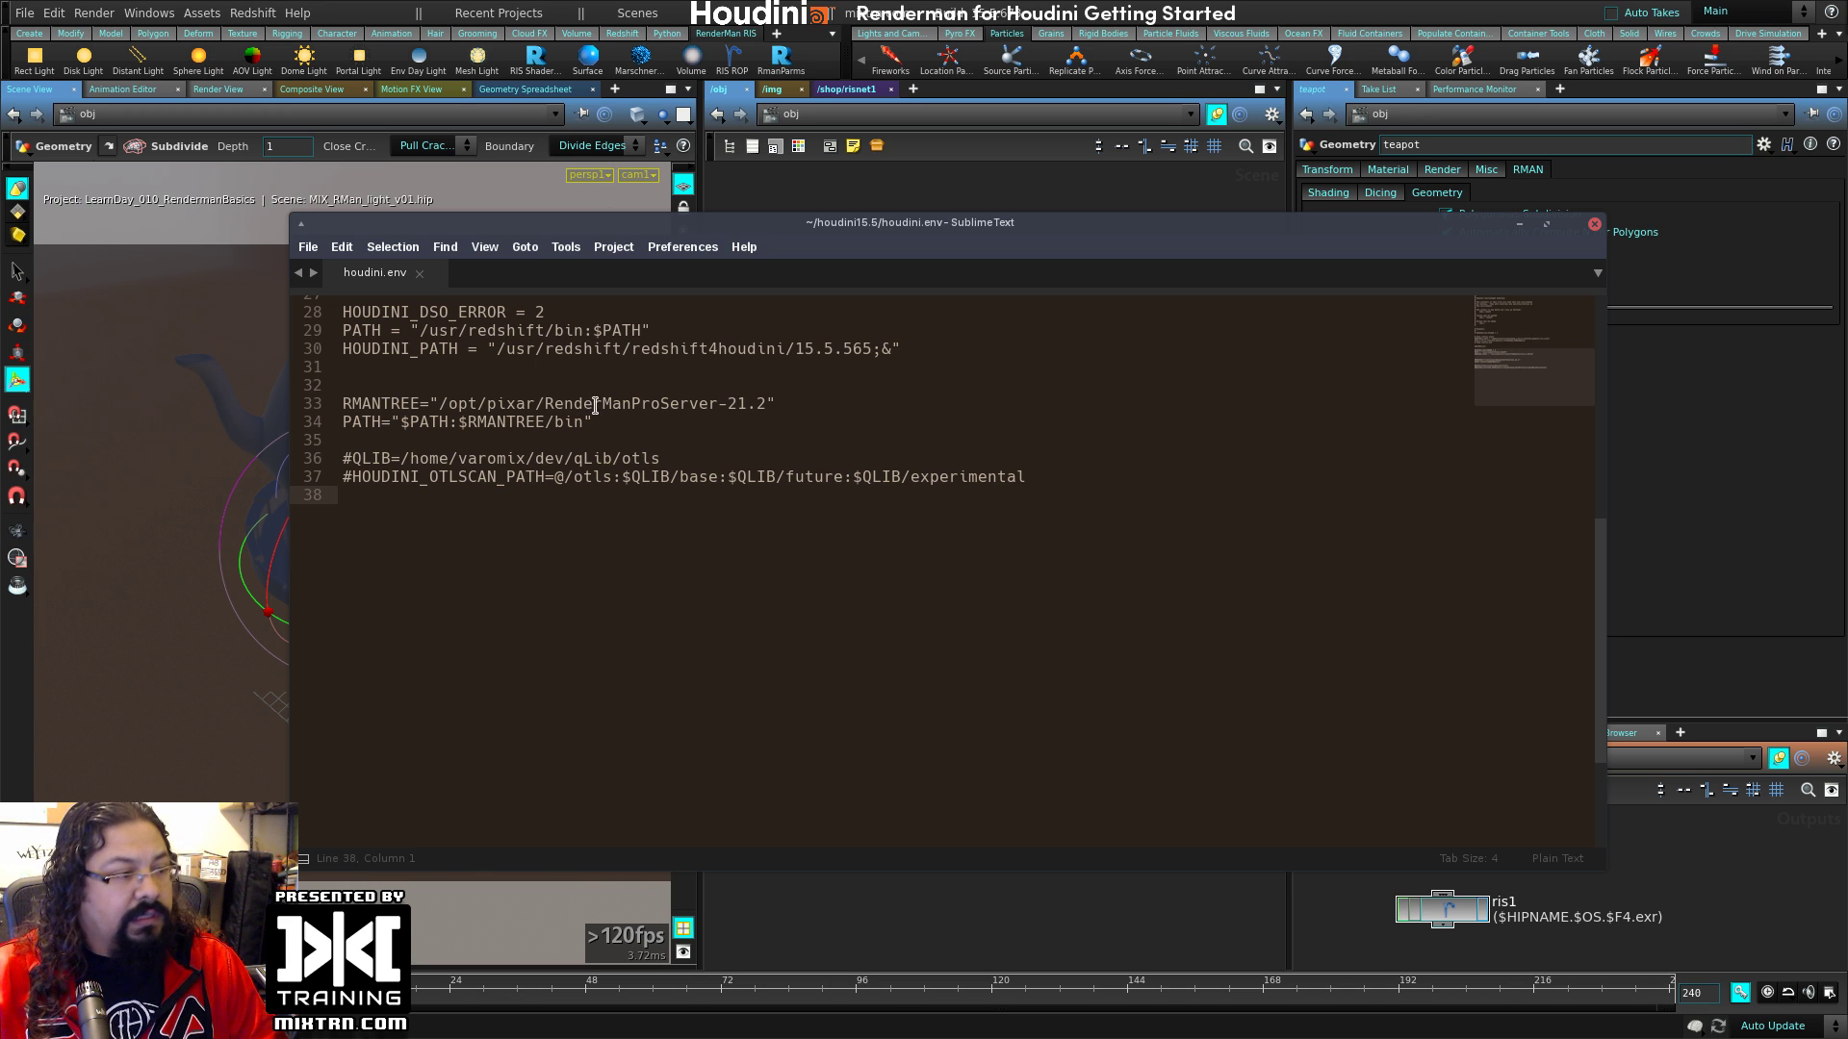
scroll(594, 405, down, 5)
scroll(618, 408, up, 4)
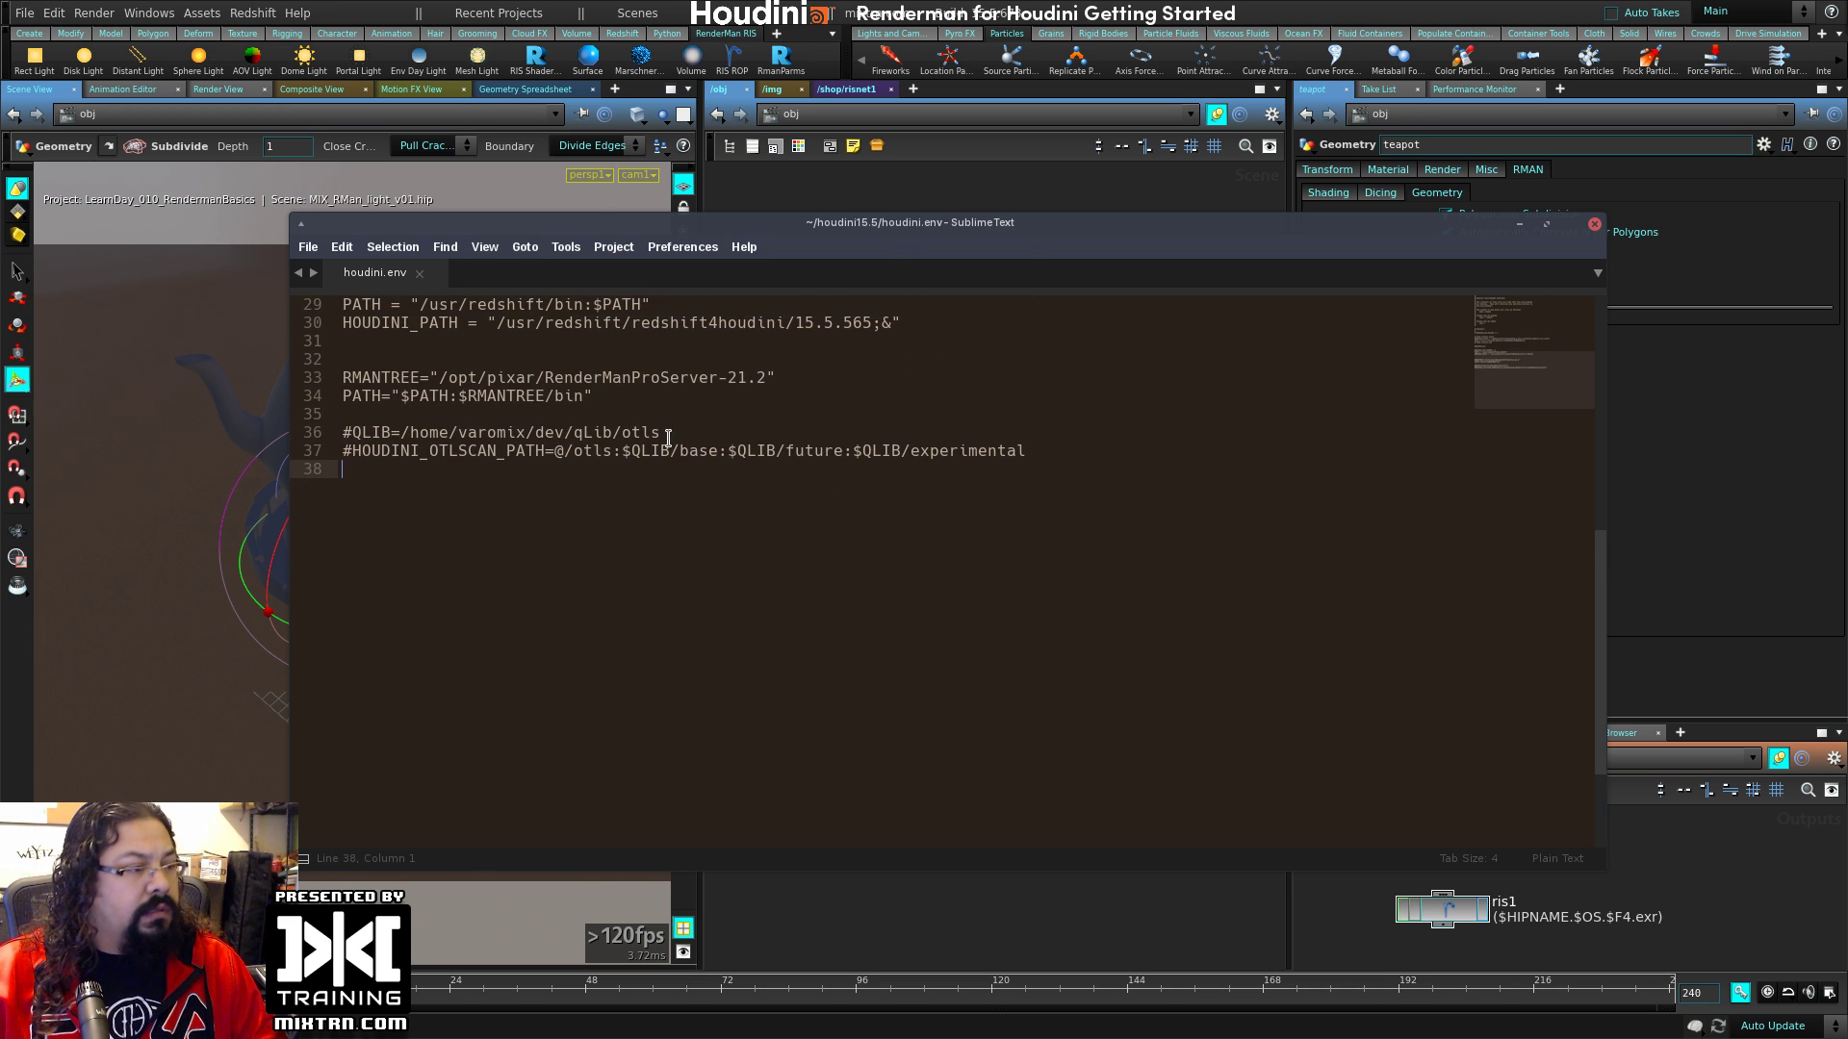
ctrl+scroll(668, 438, up, 5)
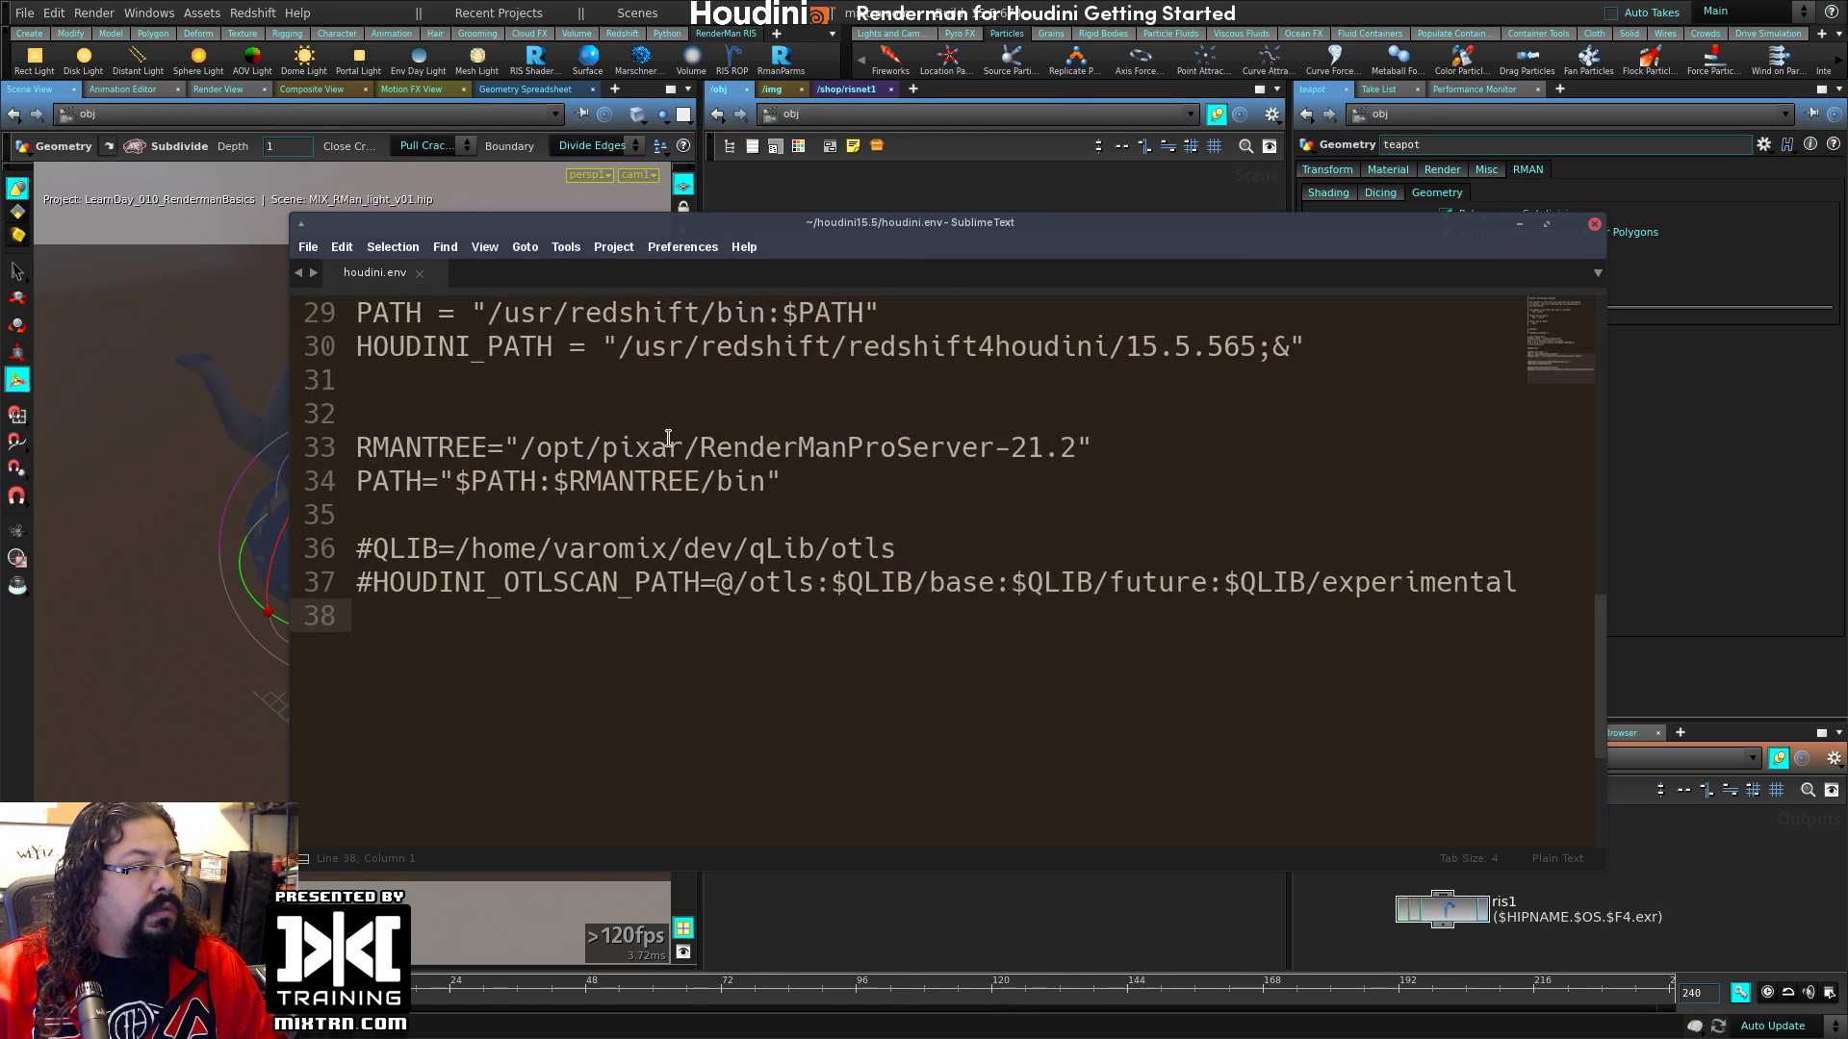
Step: Enlarge the houdini.env text, widen the editor window, set the syntax to Shell Script (Bash) and highlight the RMANTREE and PATH lines
ctrl+scroll(668, 438, up, 2)
ctrl+scroll(668, 438, down, 1)
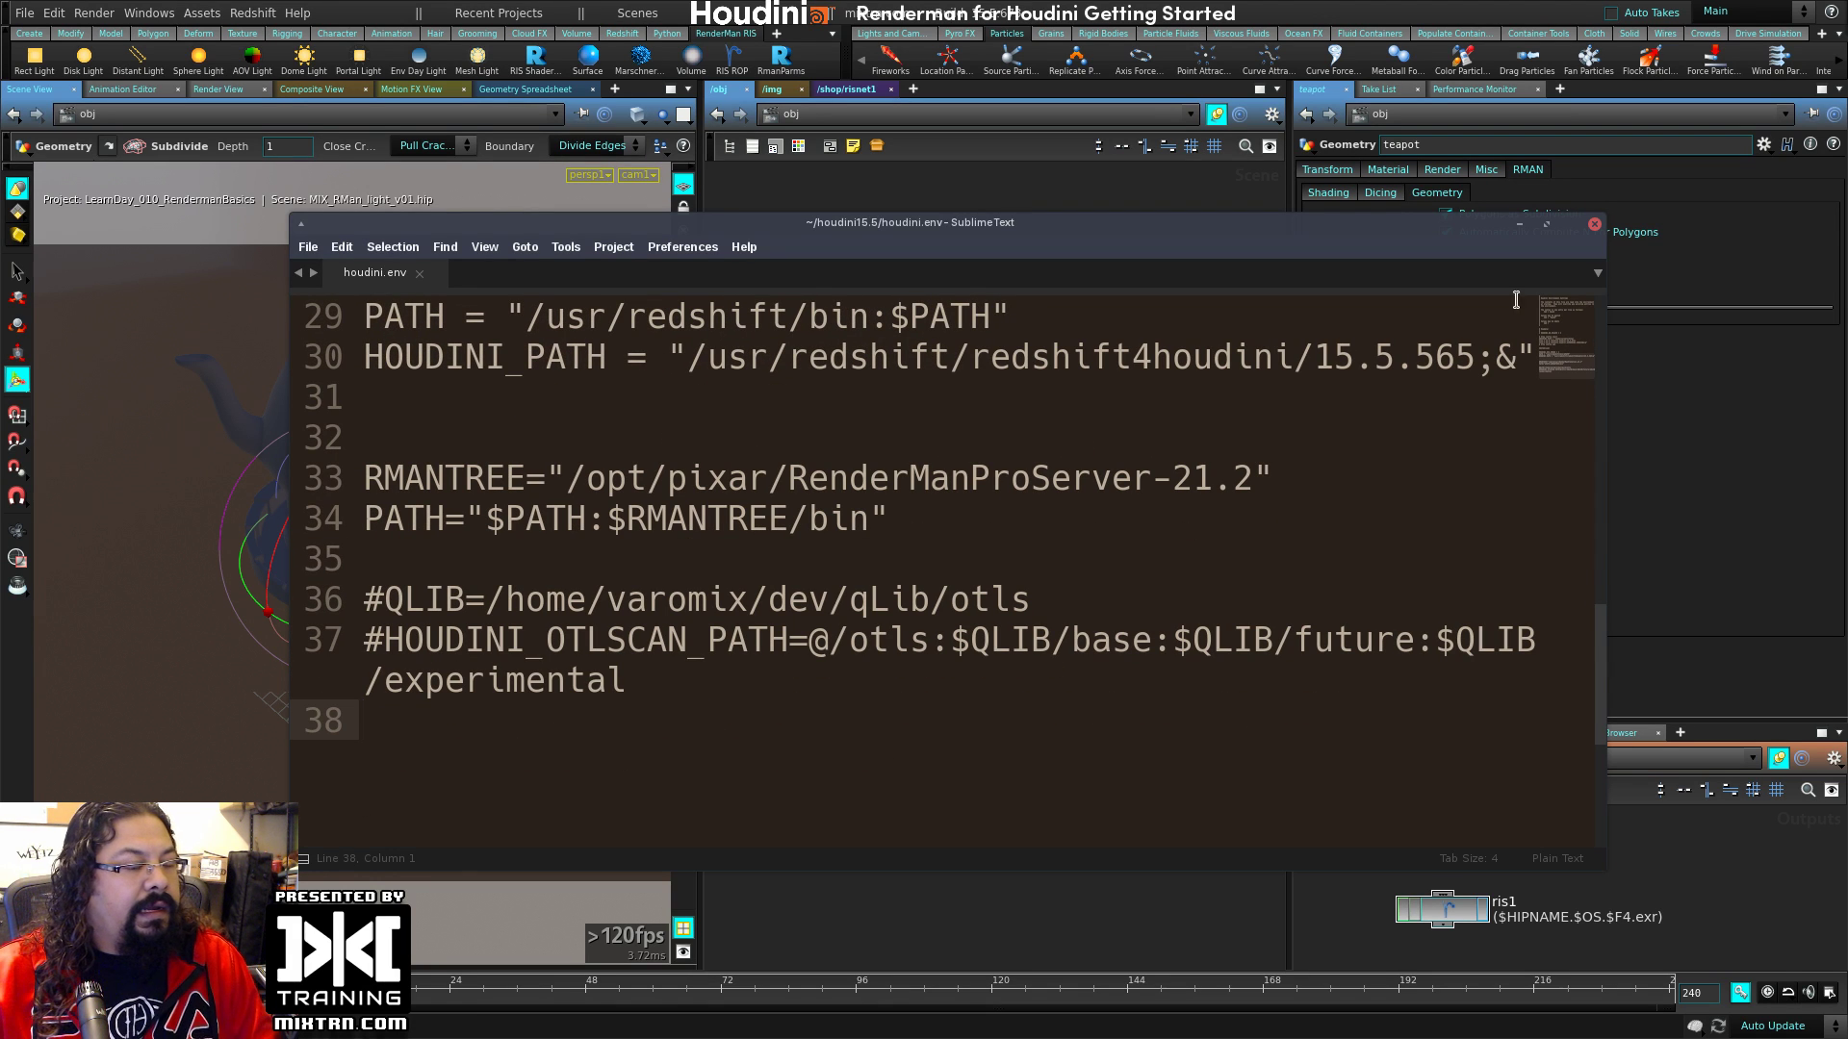
click(1547, 224)
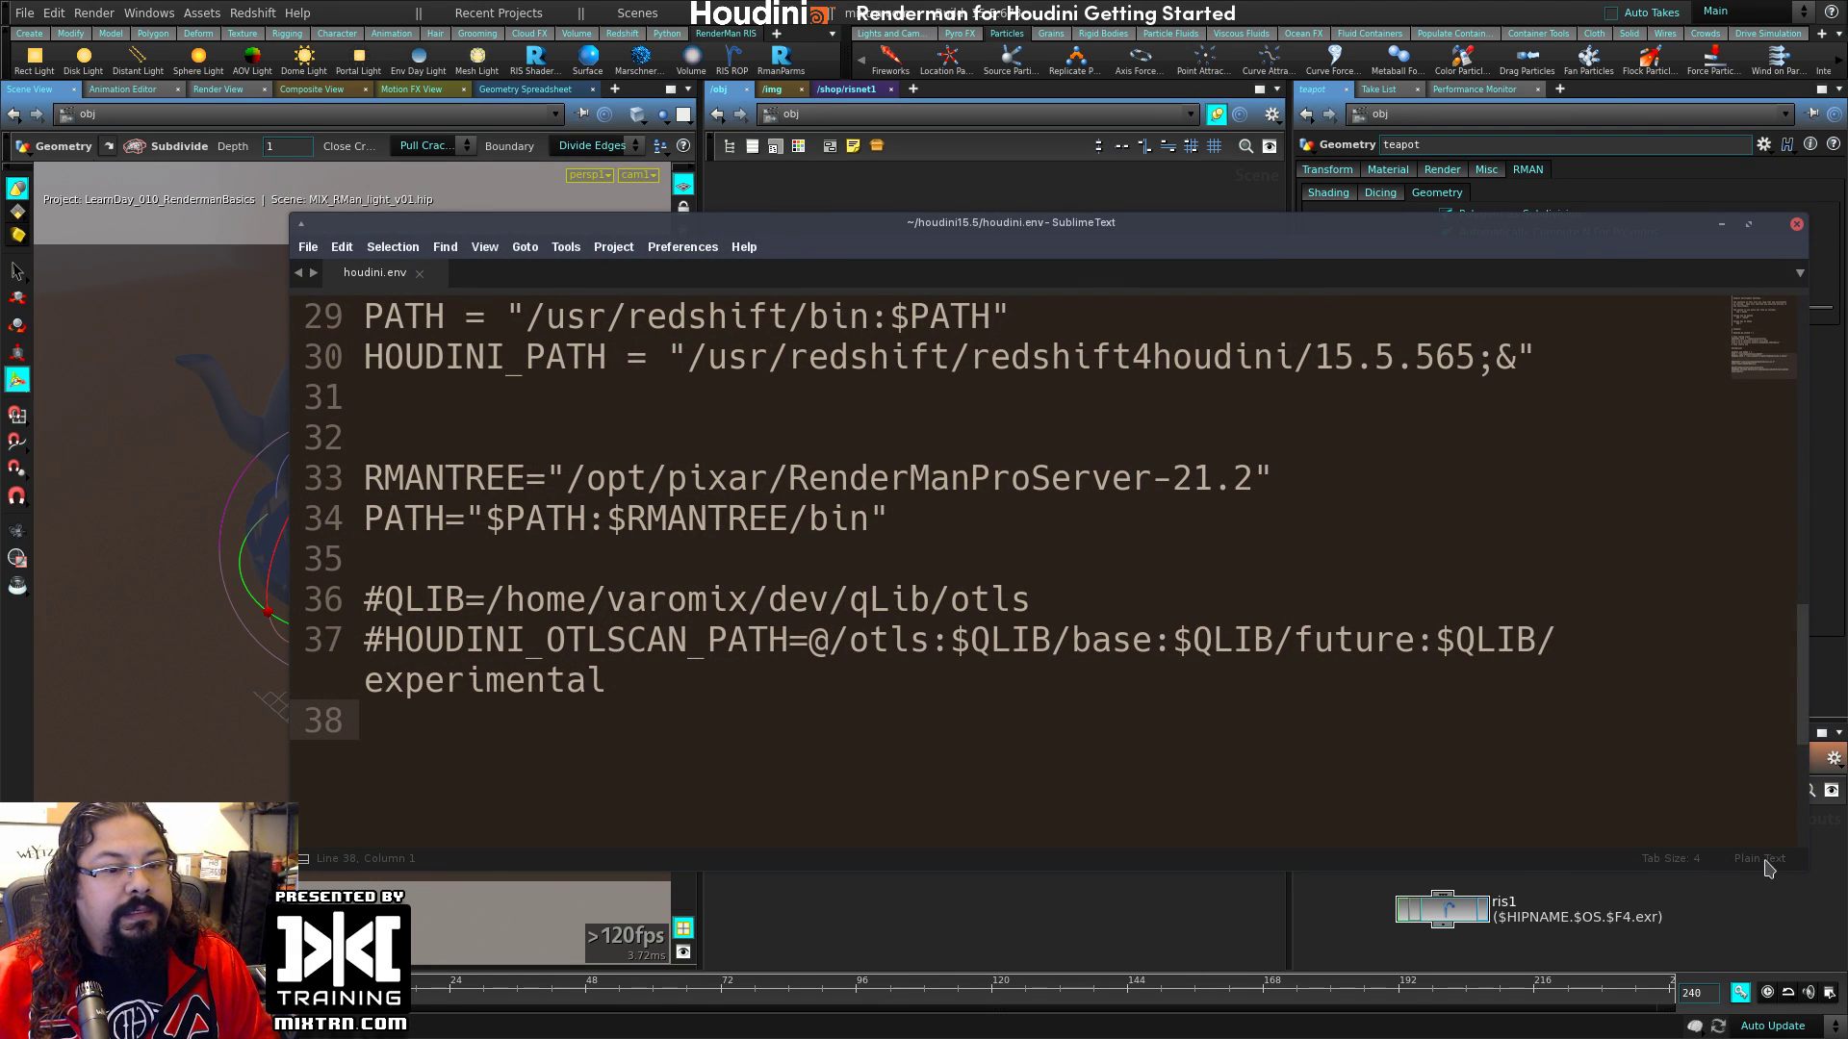
click(1769, 861)
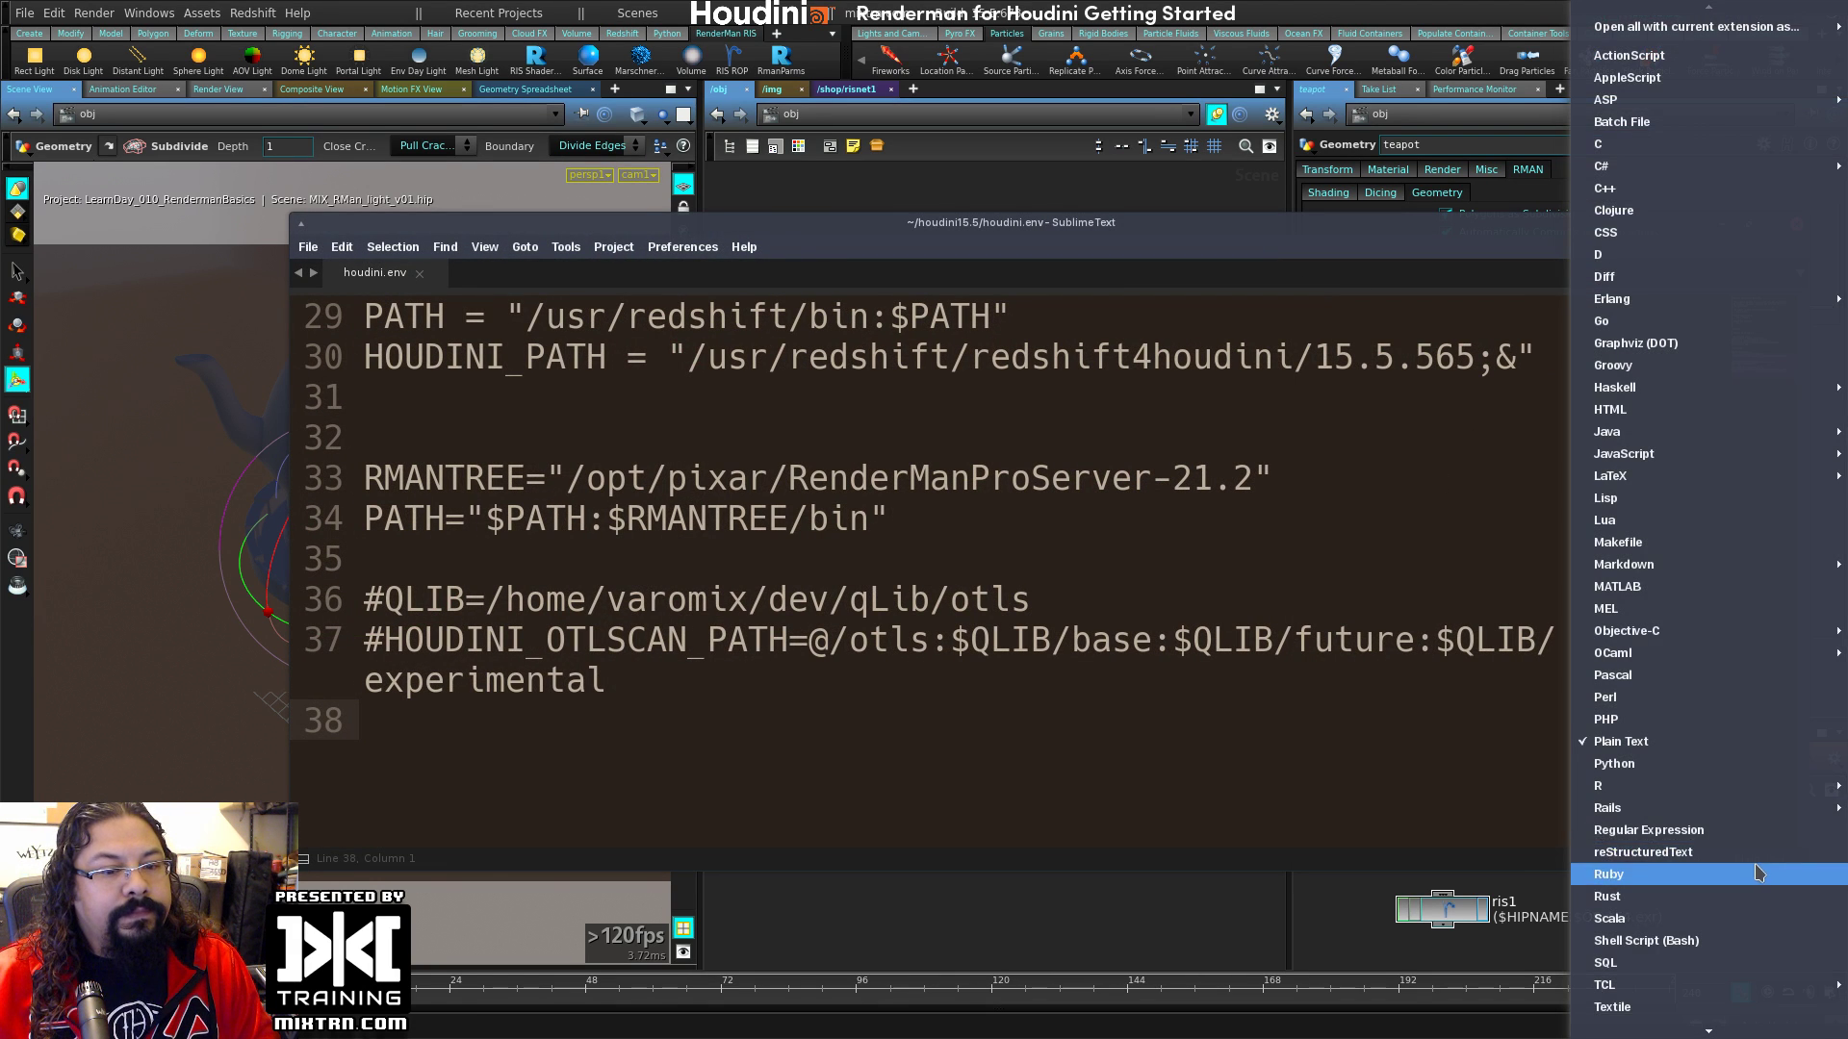
click(1694, 940)
drag(969, 524, 200, 482)
click(969, 530)
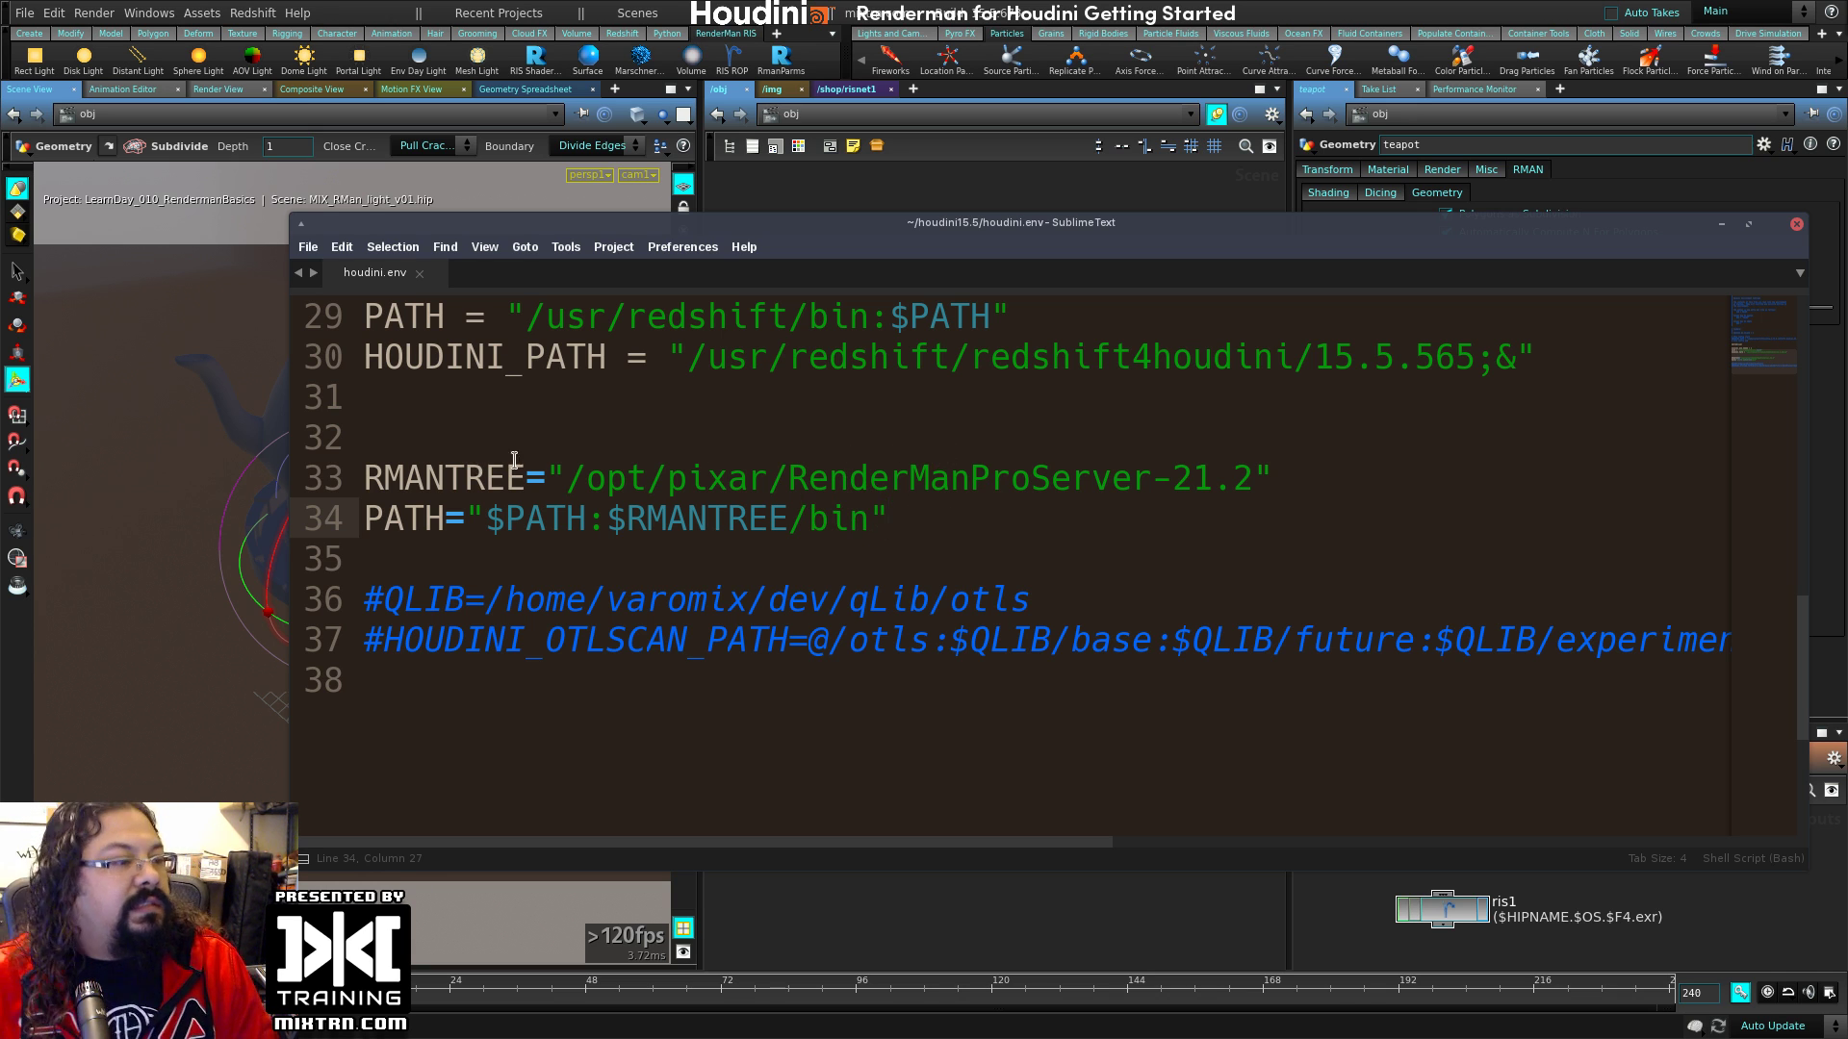
Step: Try a backslash and a C drive prefix at the start of the RMANTREE path, and restore the forward slash
drag(566, 479, 586, 478)
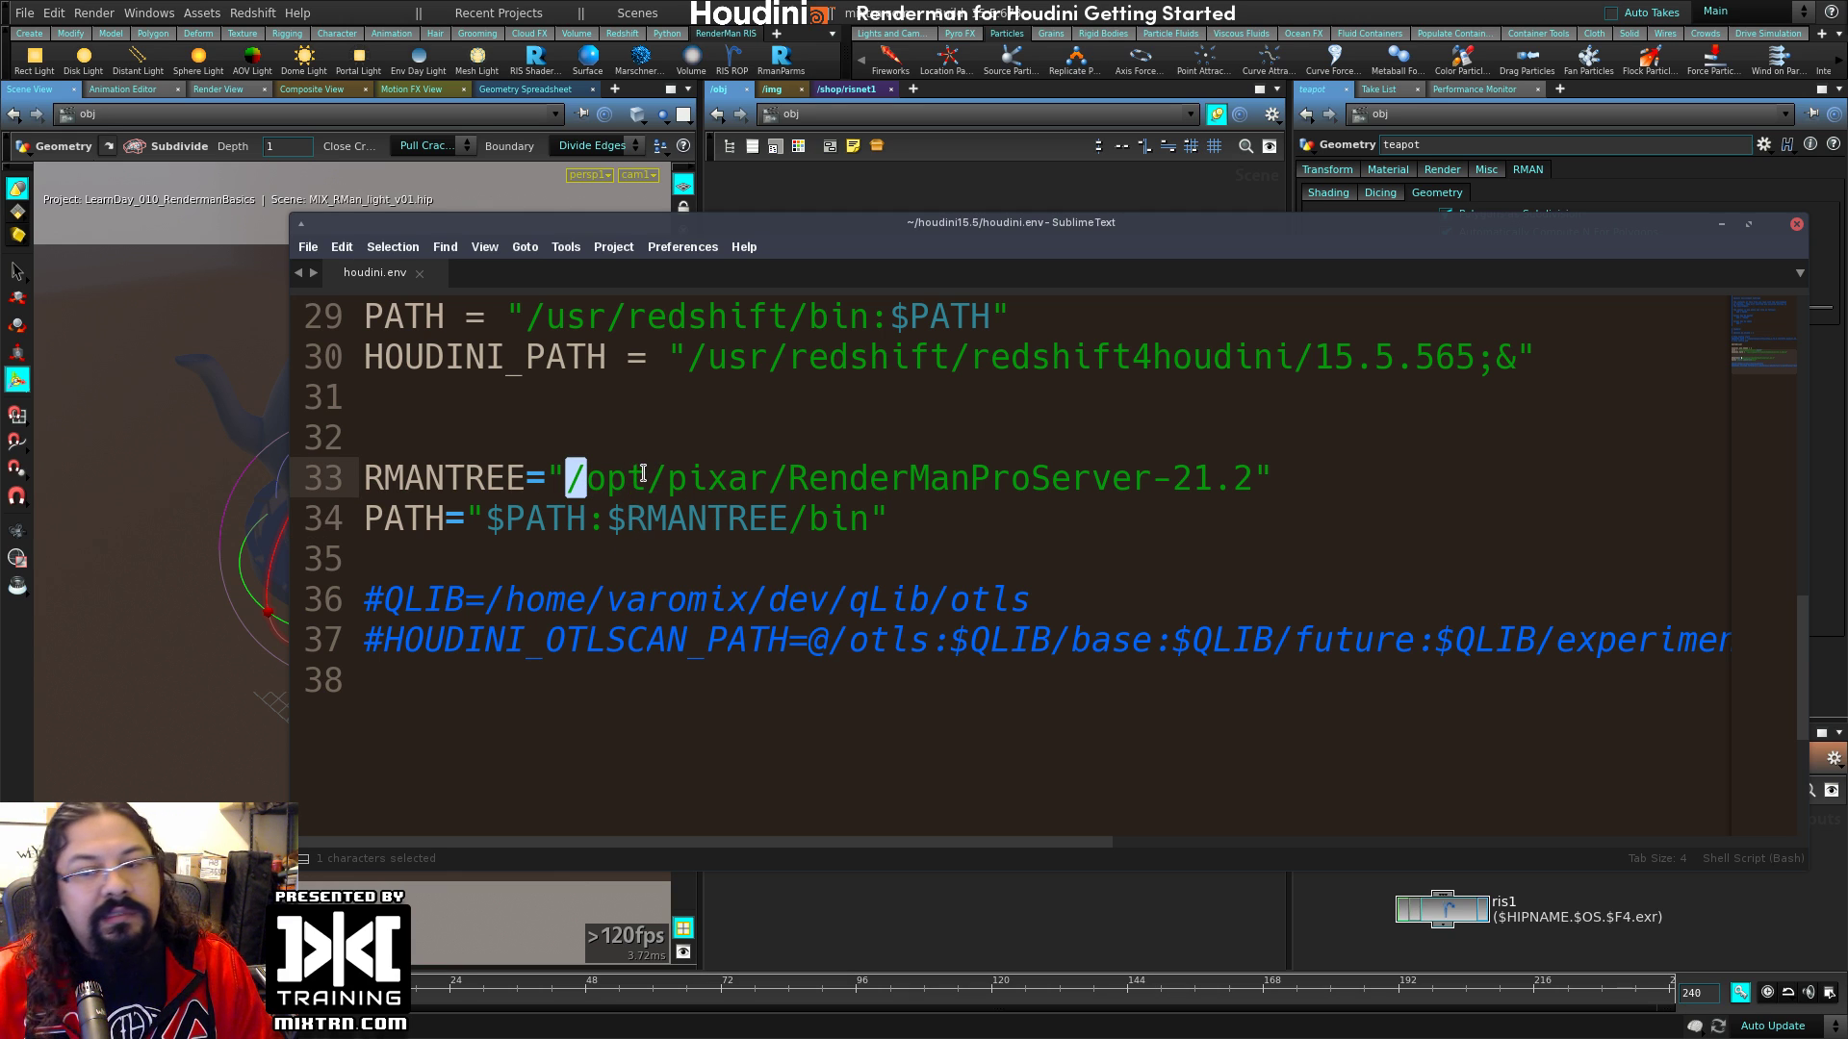
text(\)
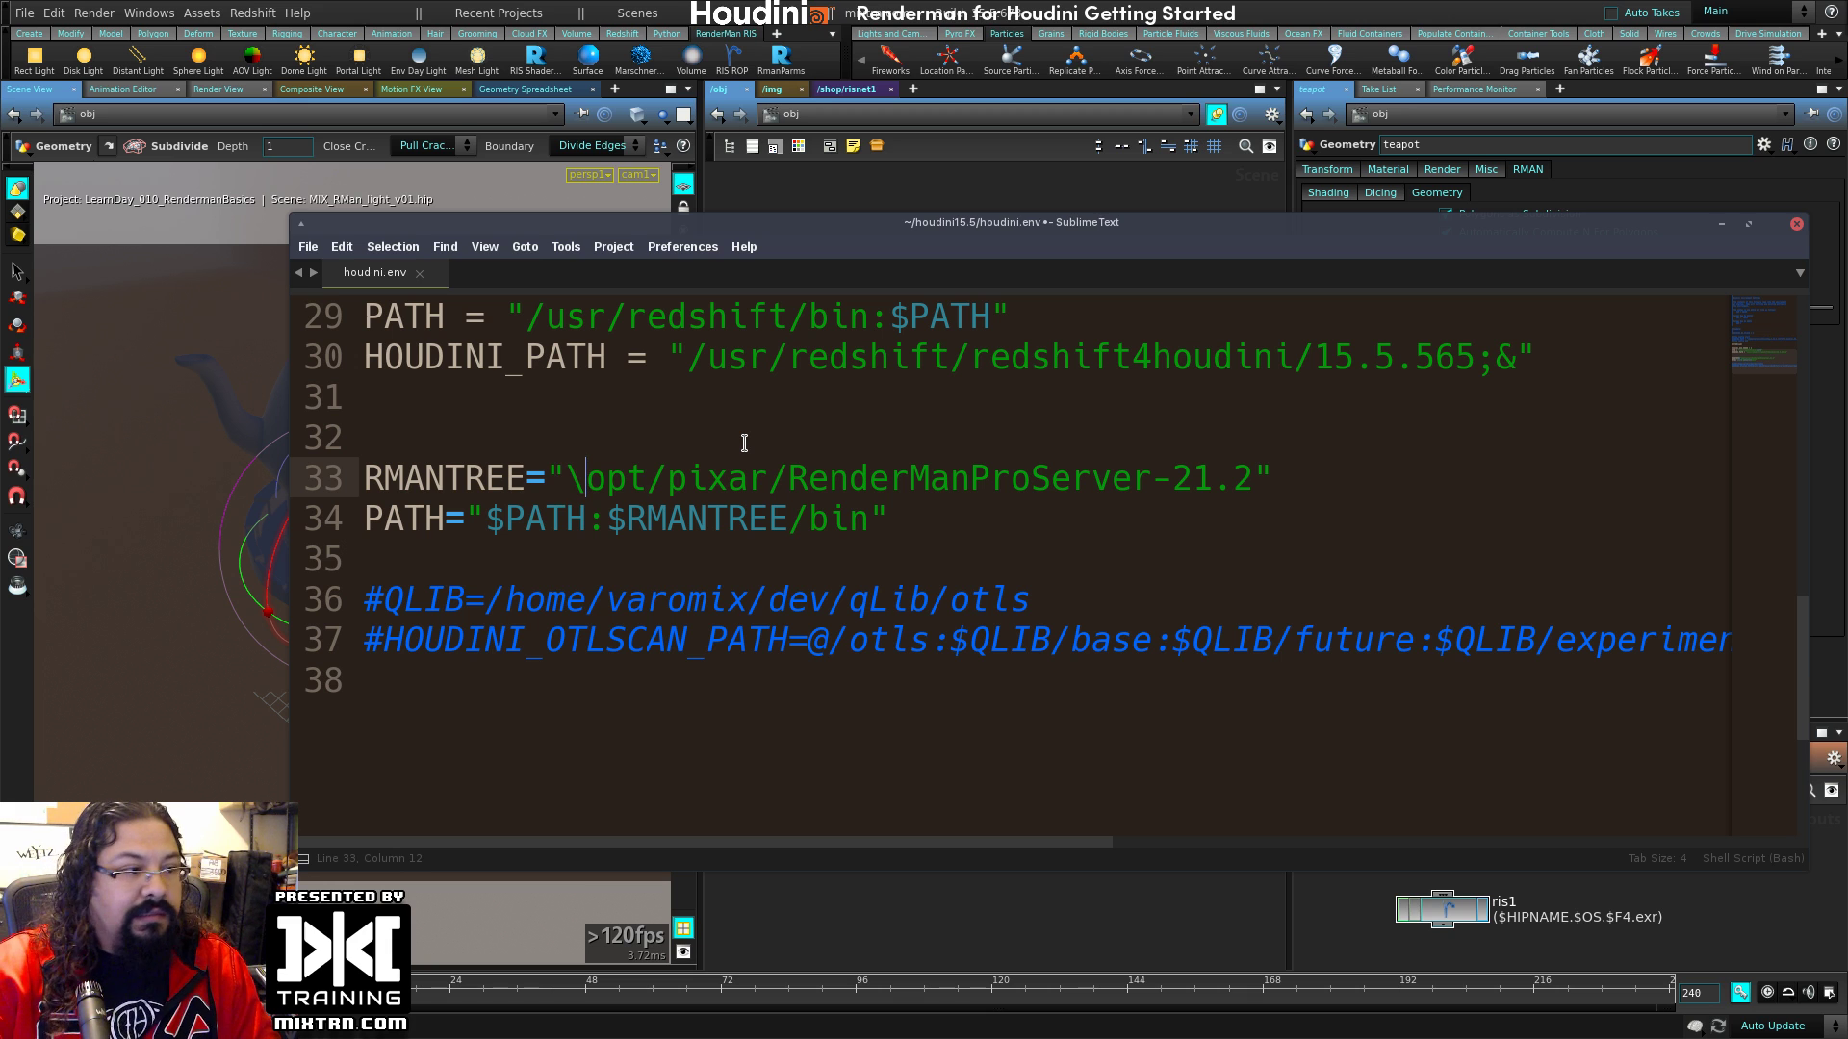
text(C)
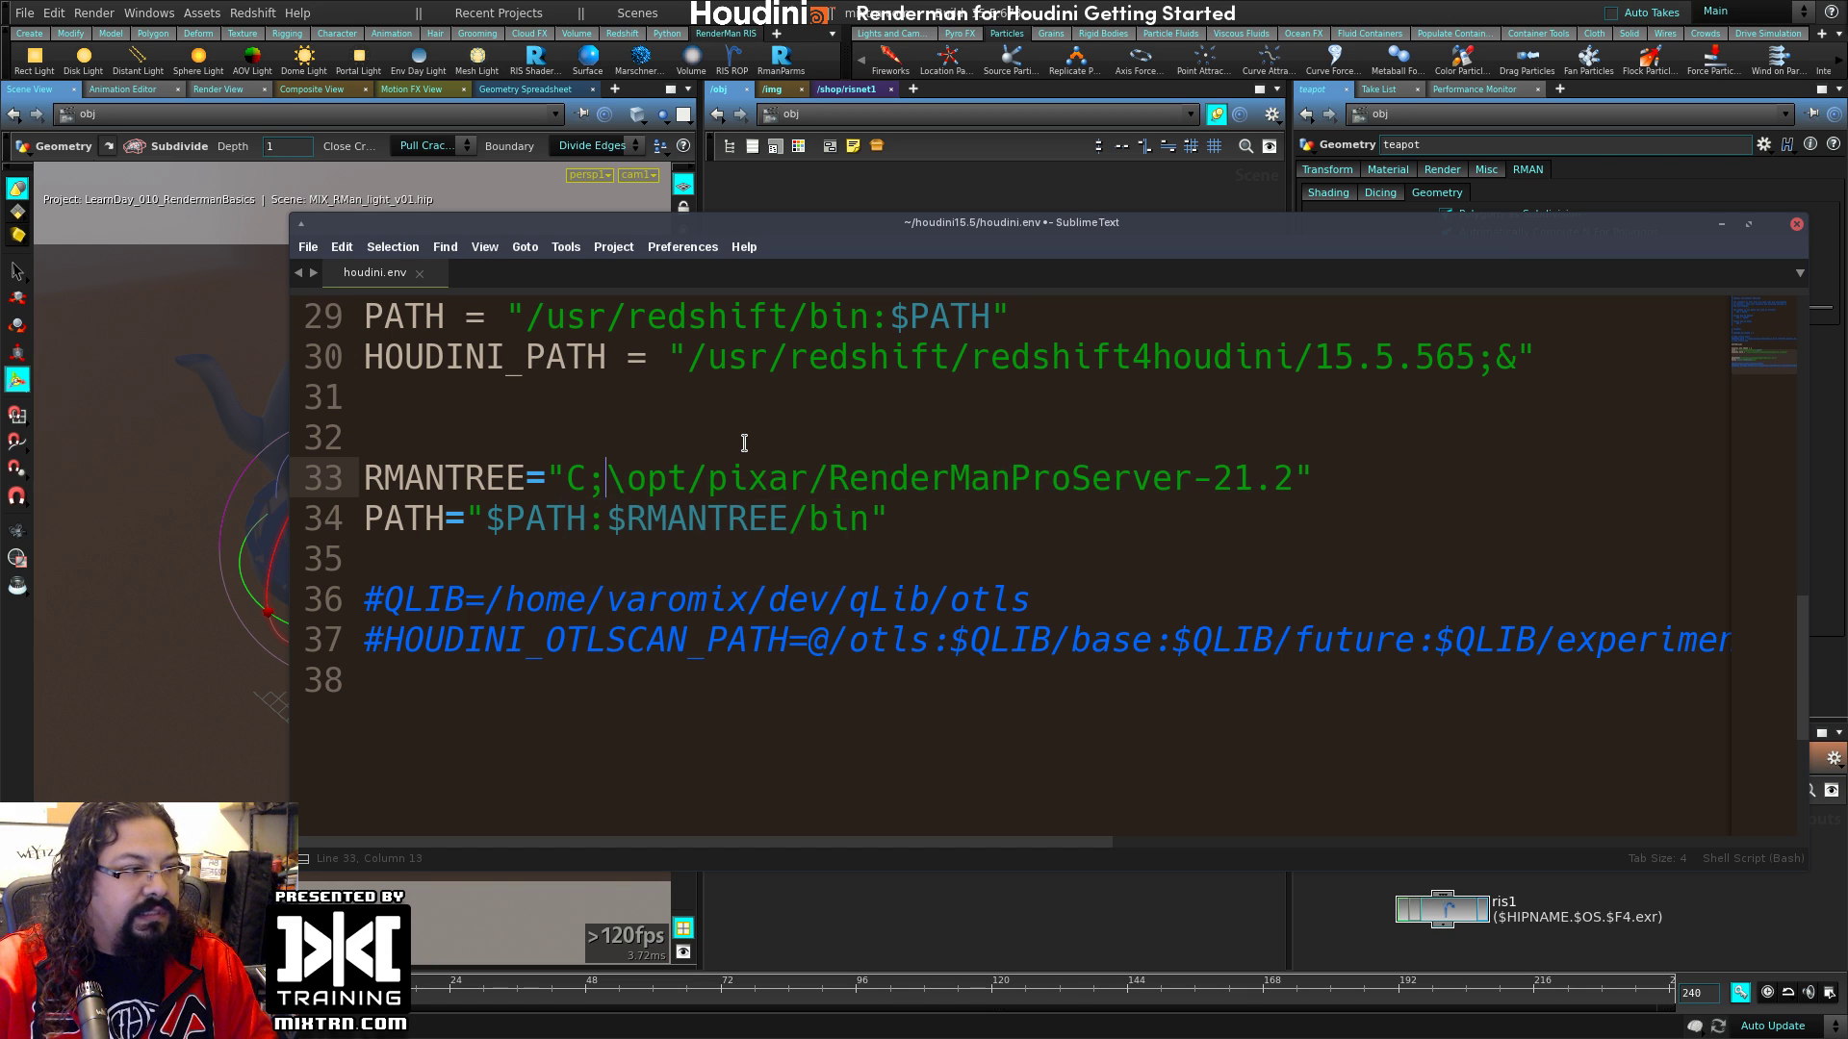
key(BackSpace)
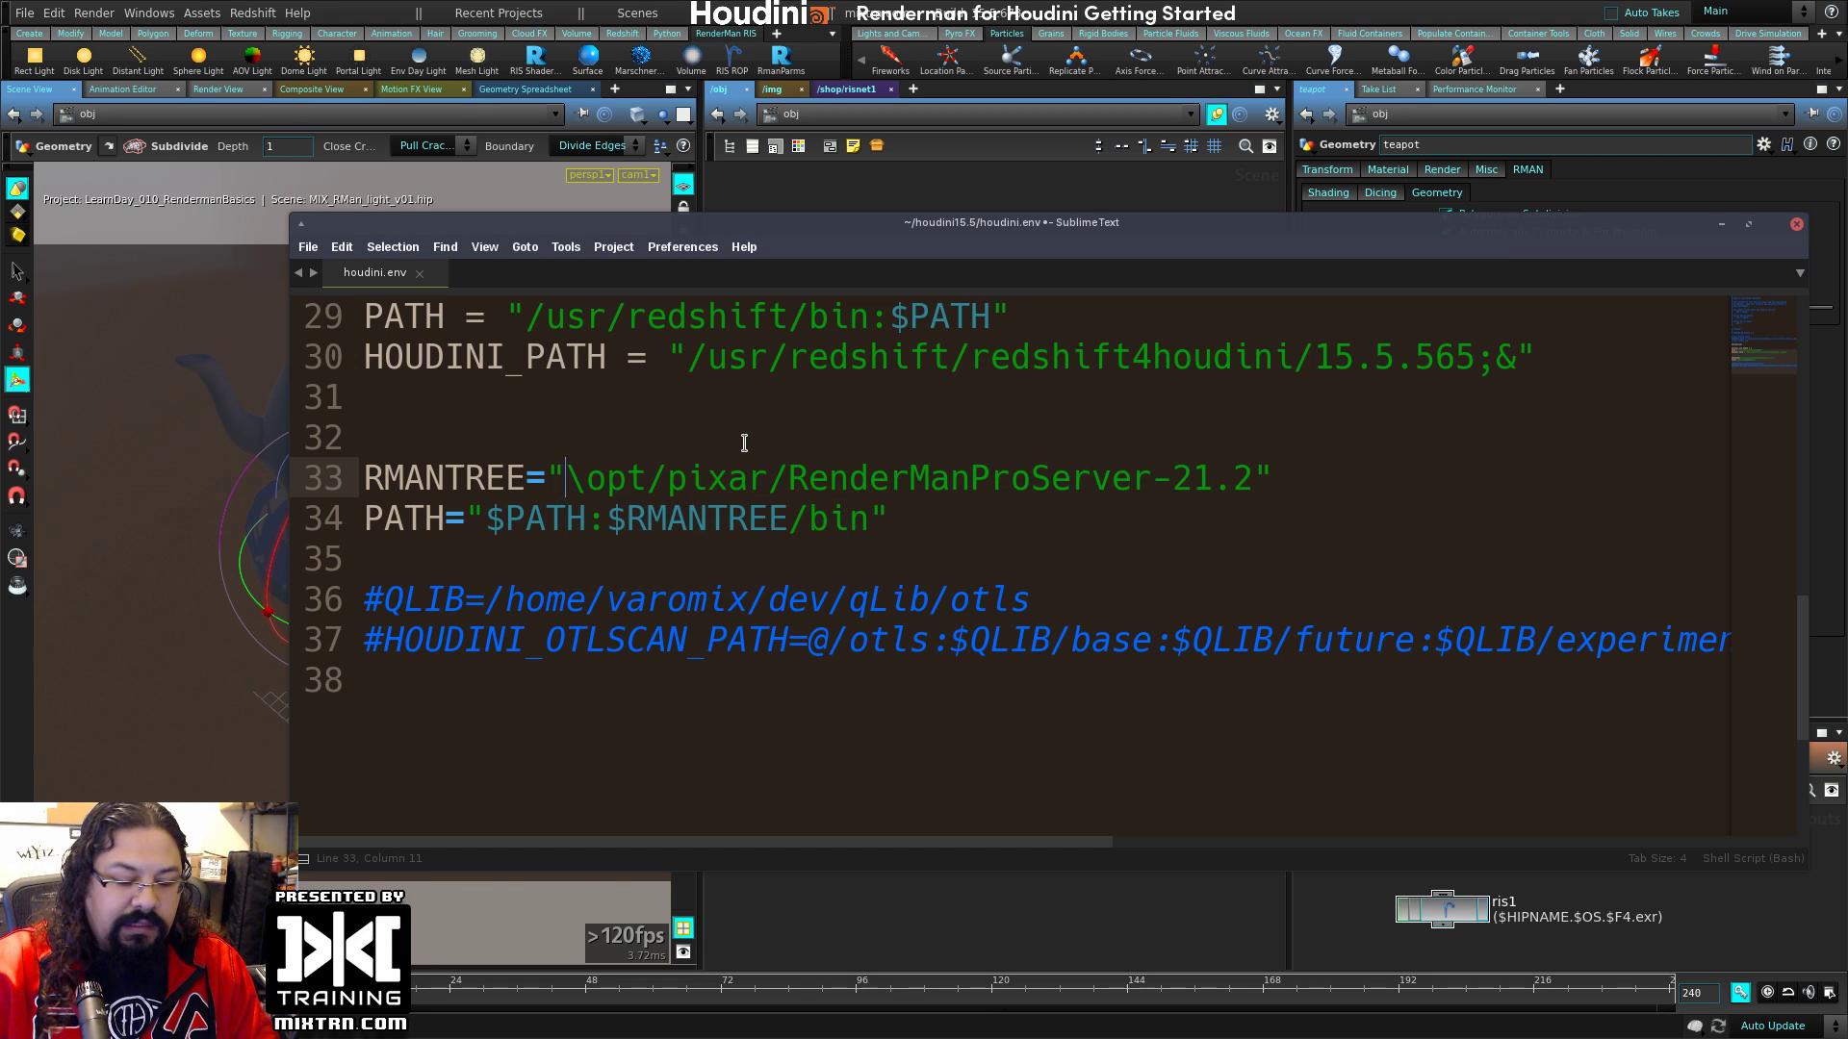
key(Delete)
text(/)
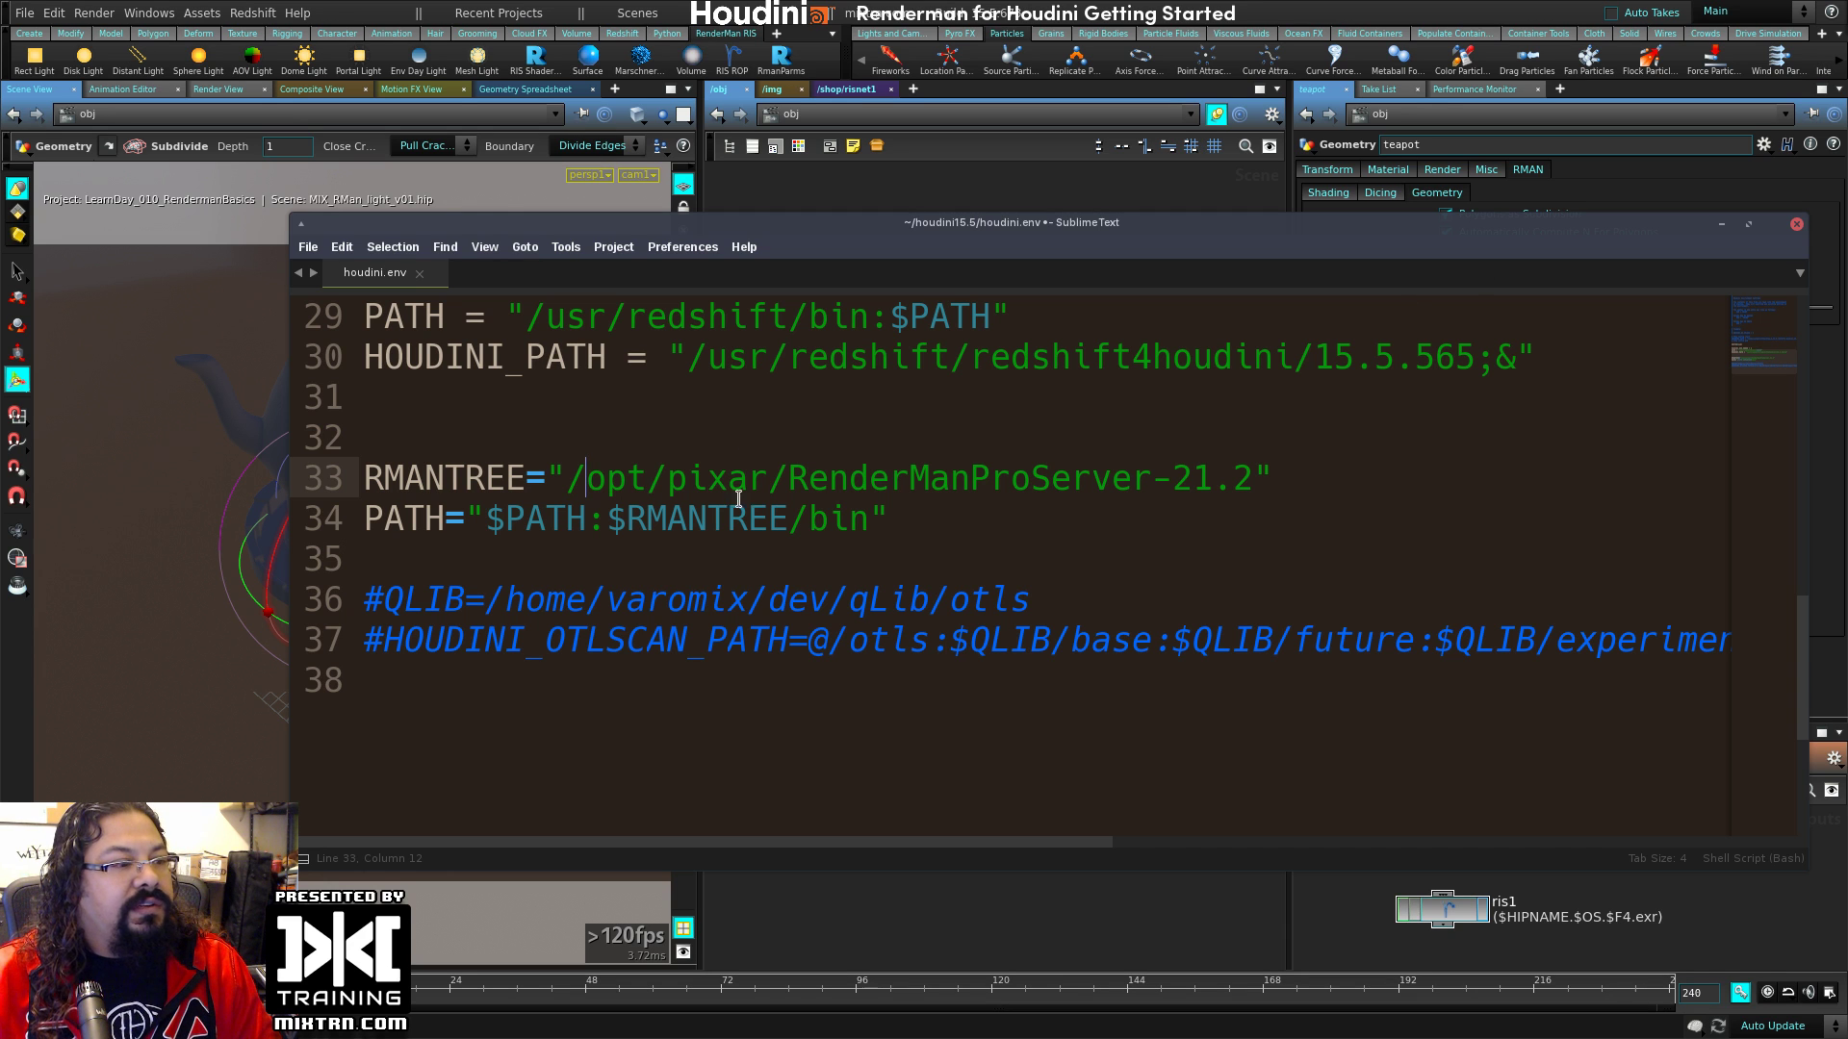
drag(404, 478, 1052, 474)
click(951, 512)
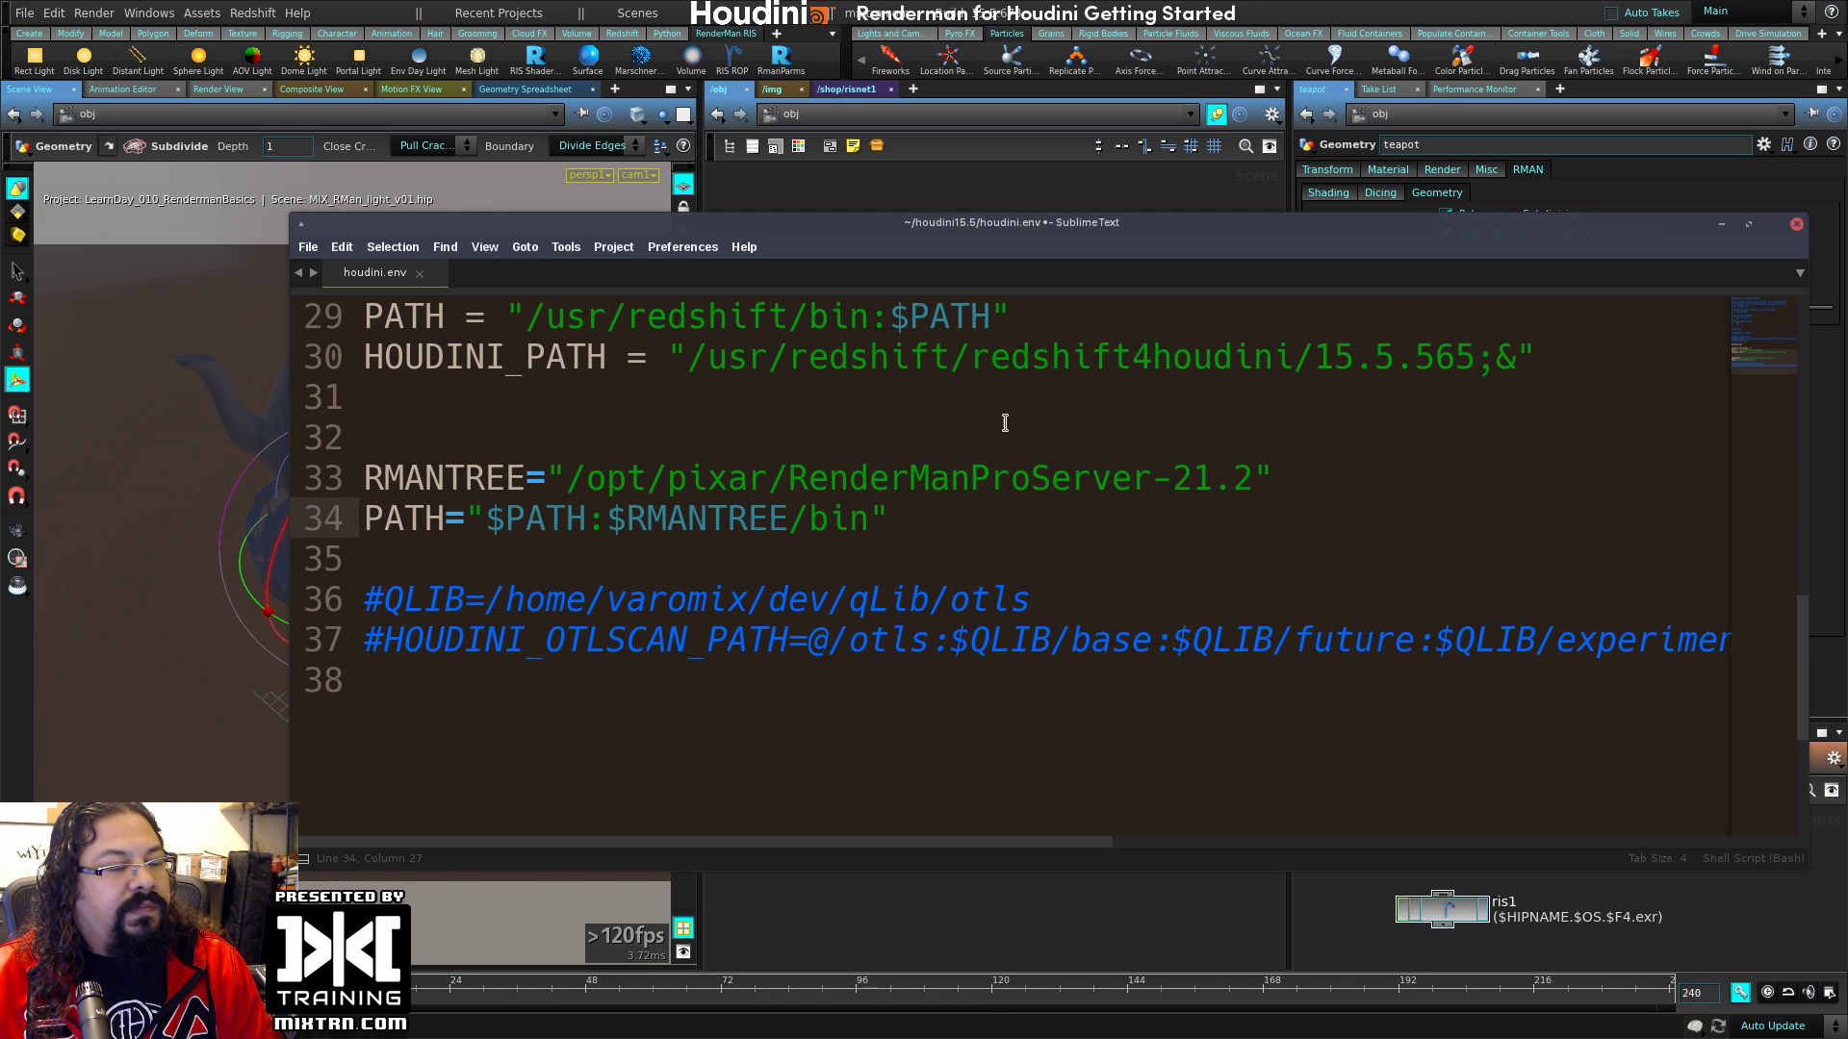
Step: Shift the editor window aside, switch to Houdini and move the ris1 node slightly in the out network
drag(1081, 222, 926, 261)
click(1467, 917)
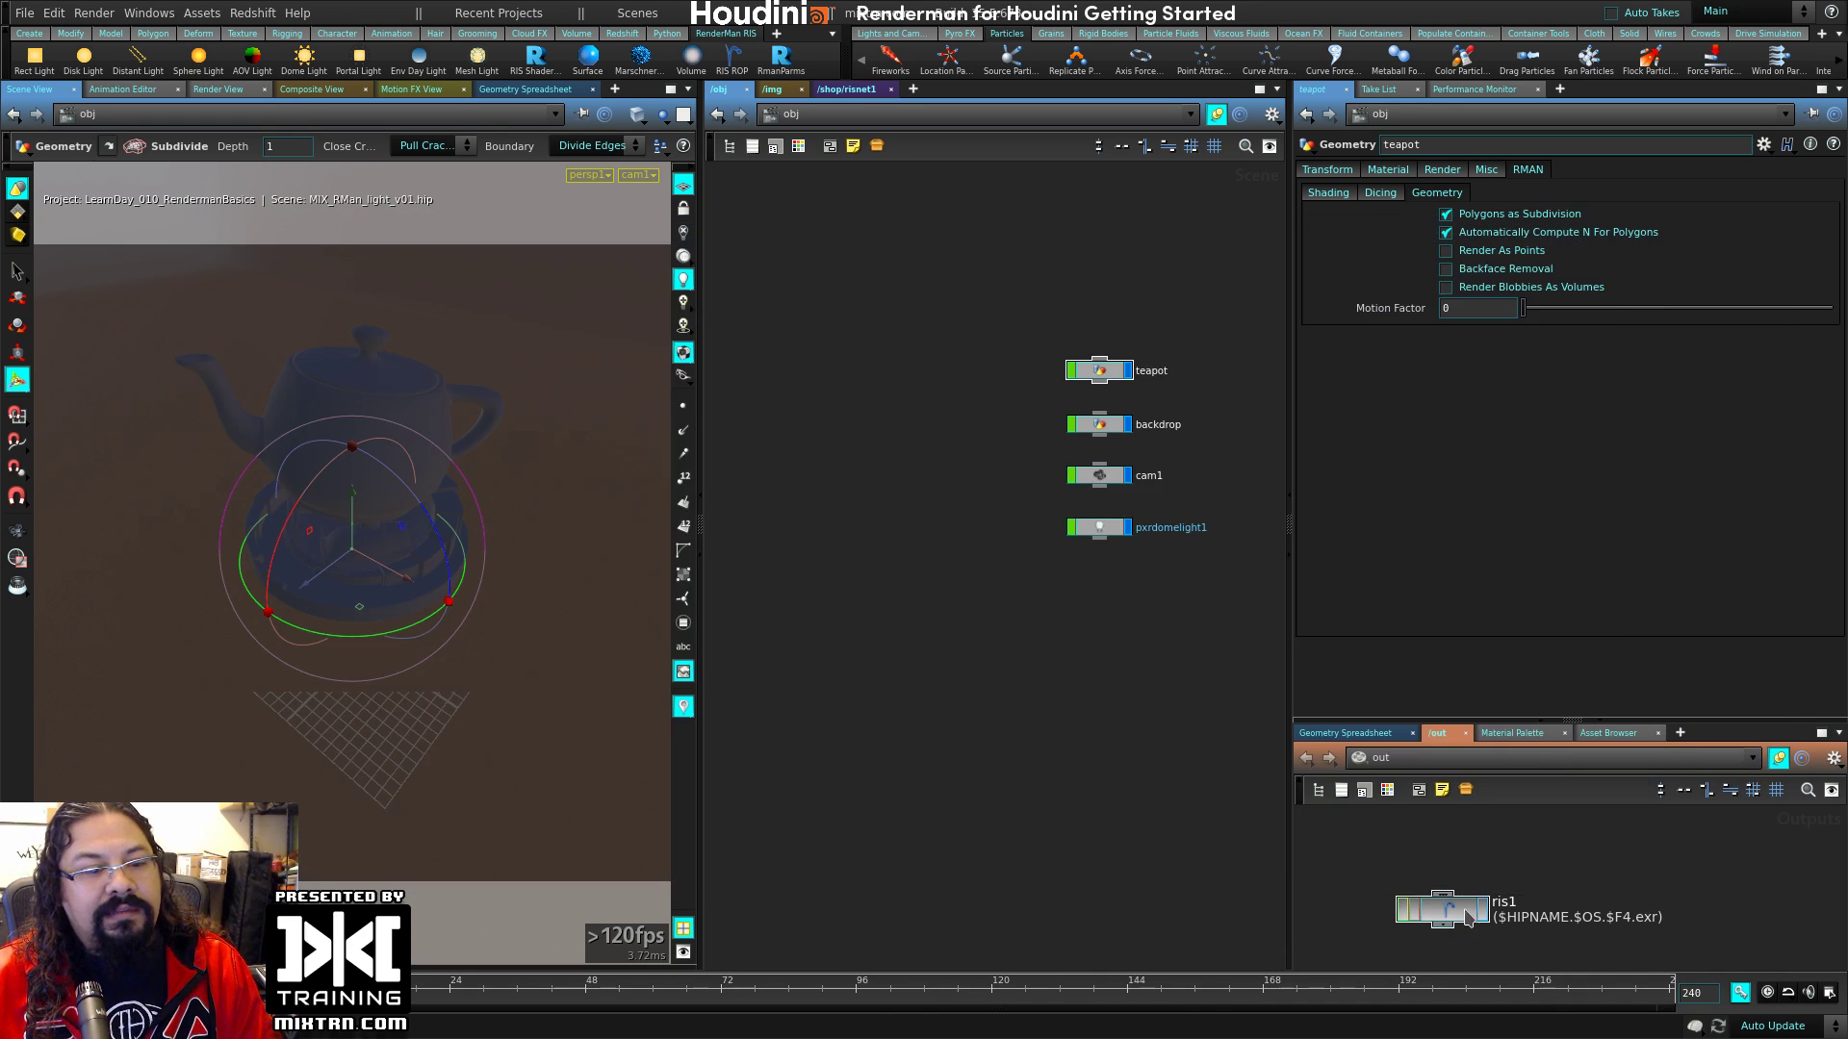
drag(1468, 917, 1490, 887)
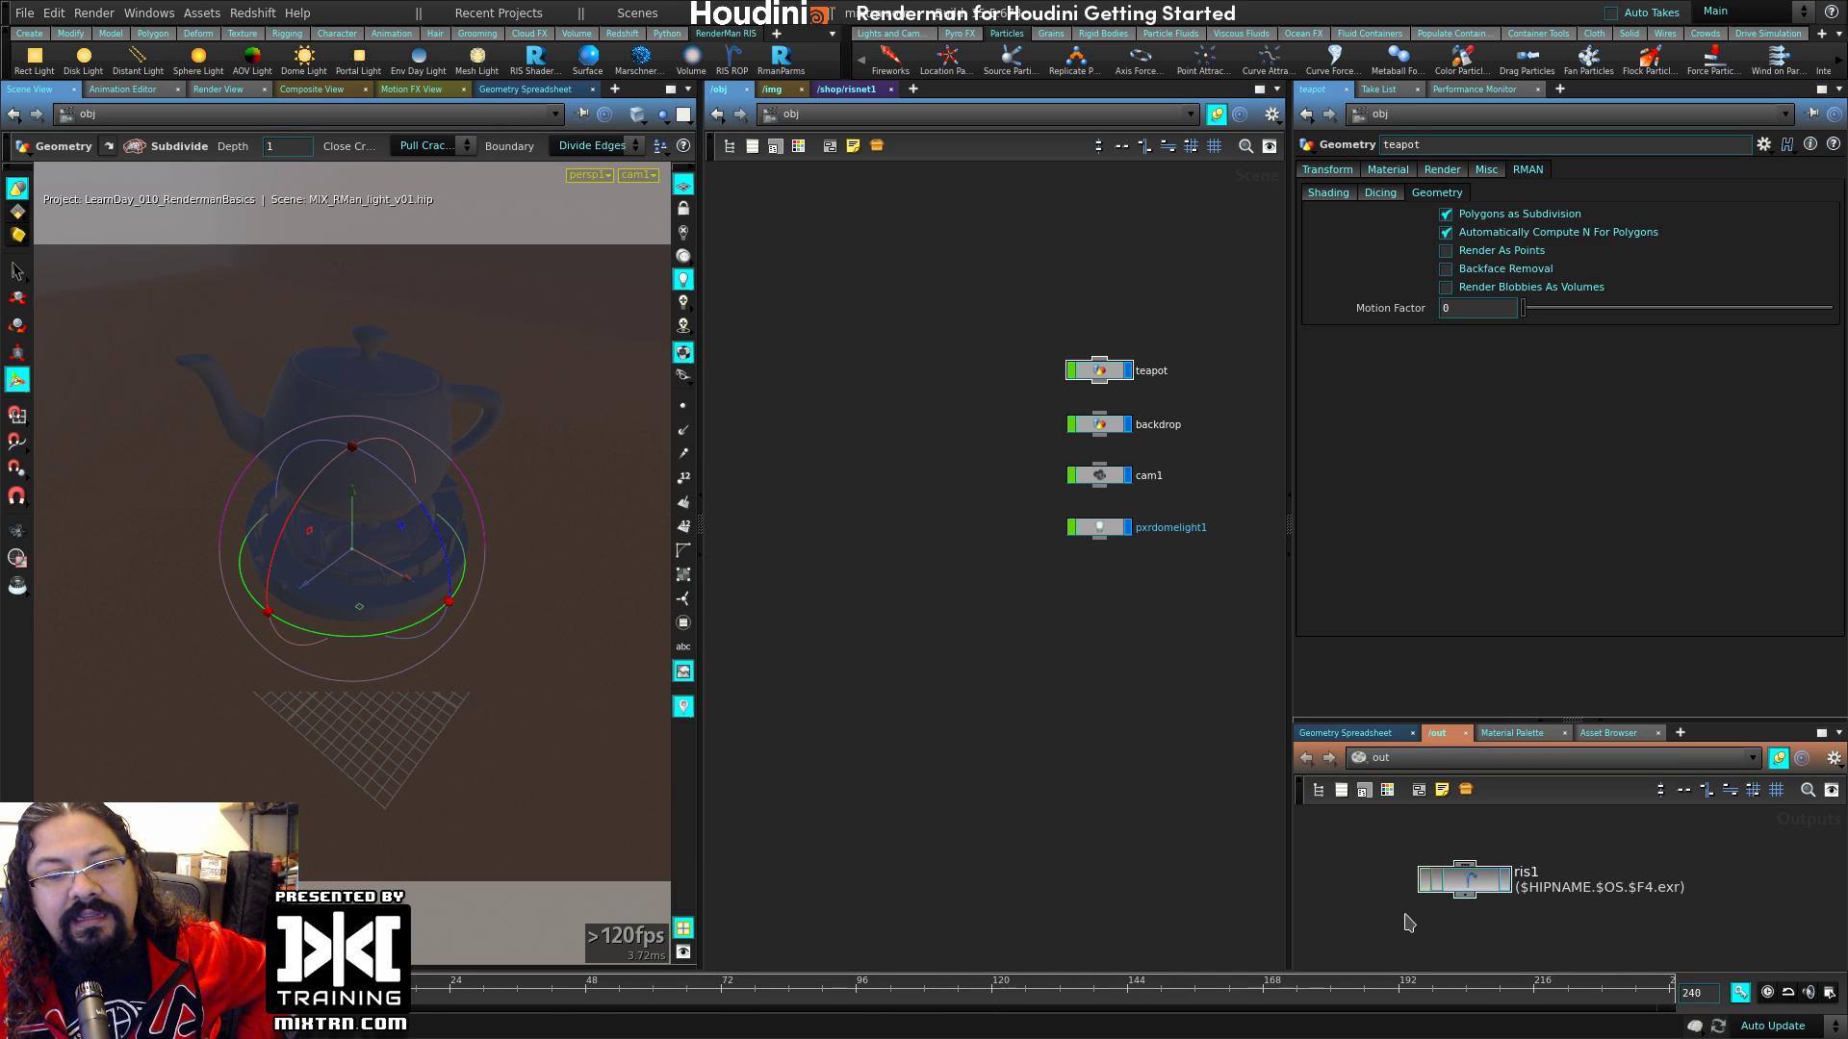
Step: Switch back to houdini.env in Sublime Text and examine the RMANTREE install path and its reference in the PATH line
key(alt+Tab)
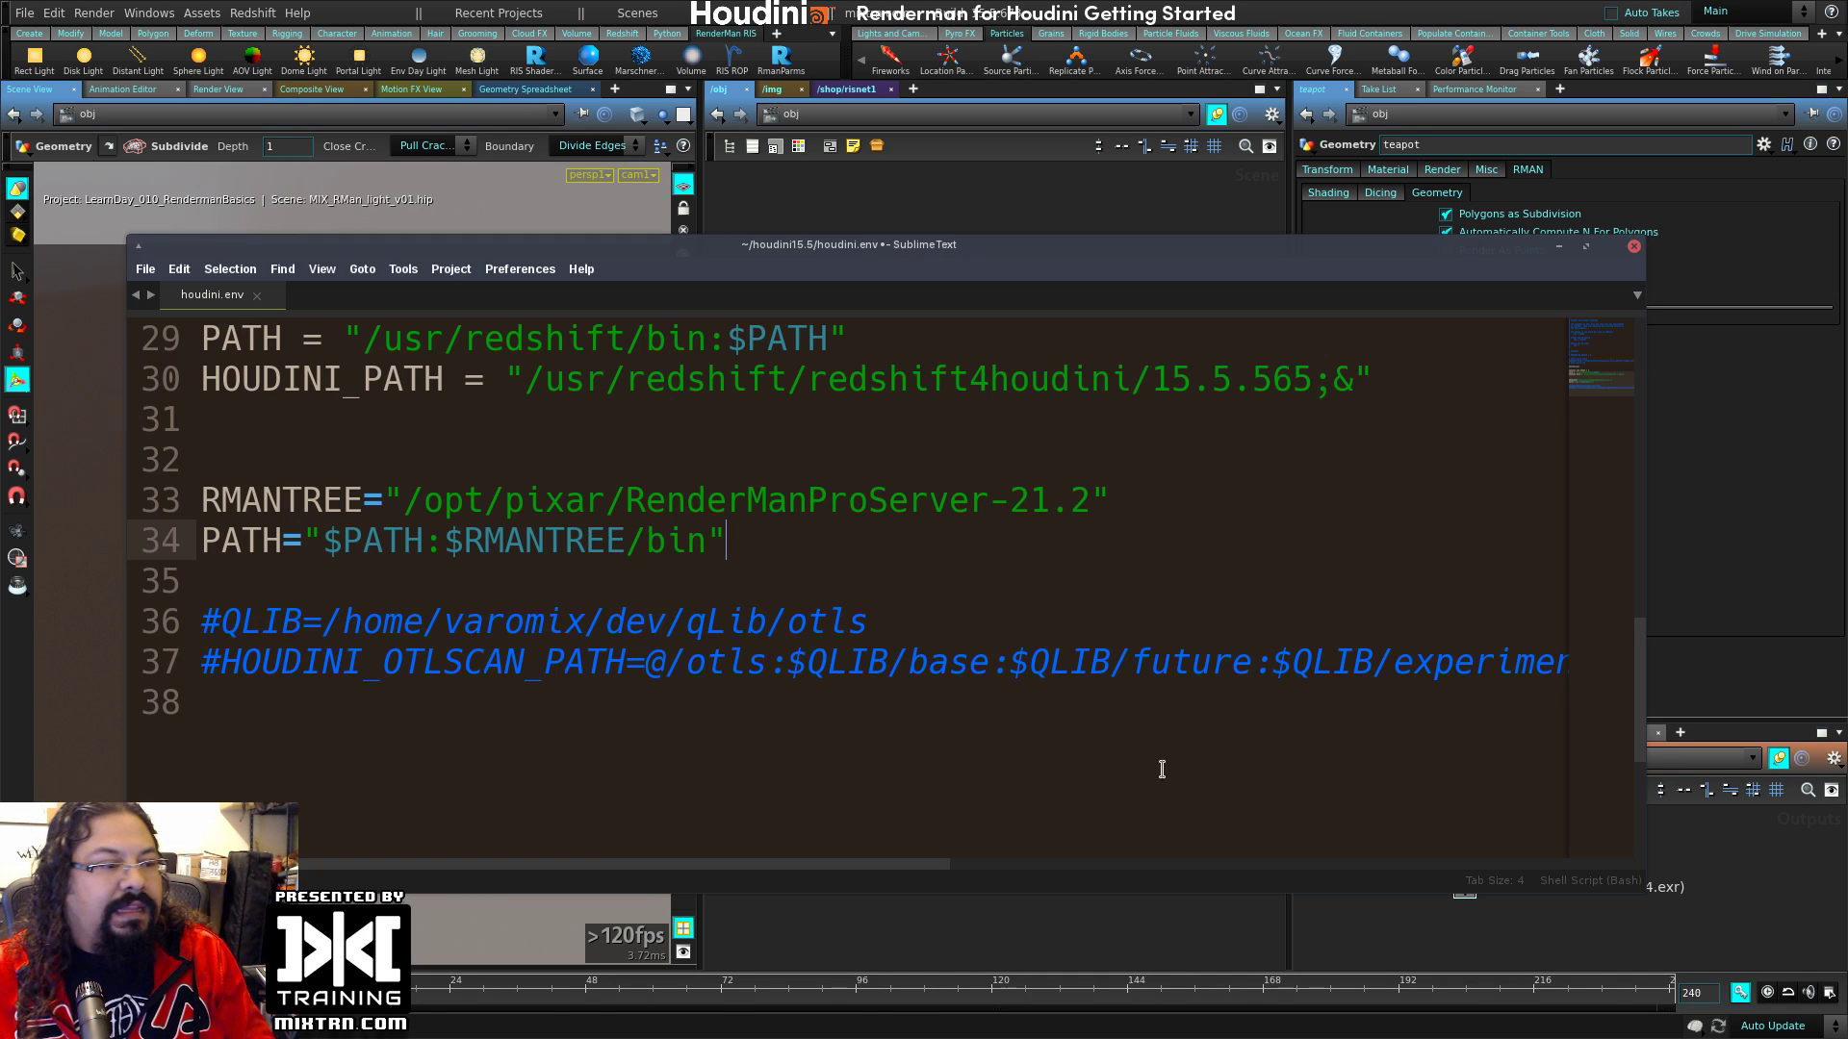
drag(423, 501, 686, 501)
click(831, 490)
drag(808, 501, 970, 500)
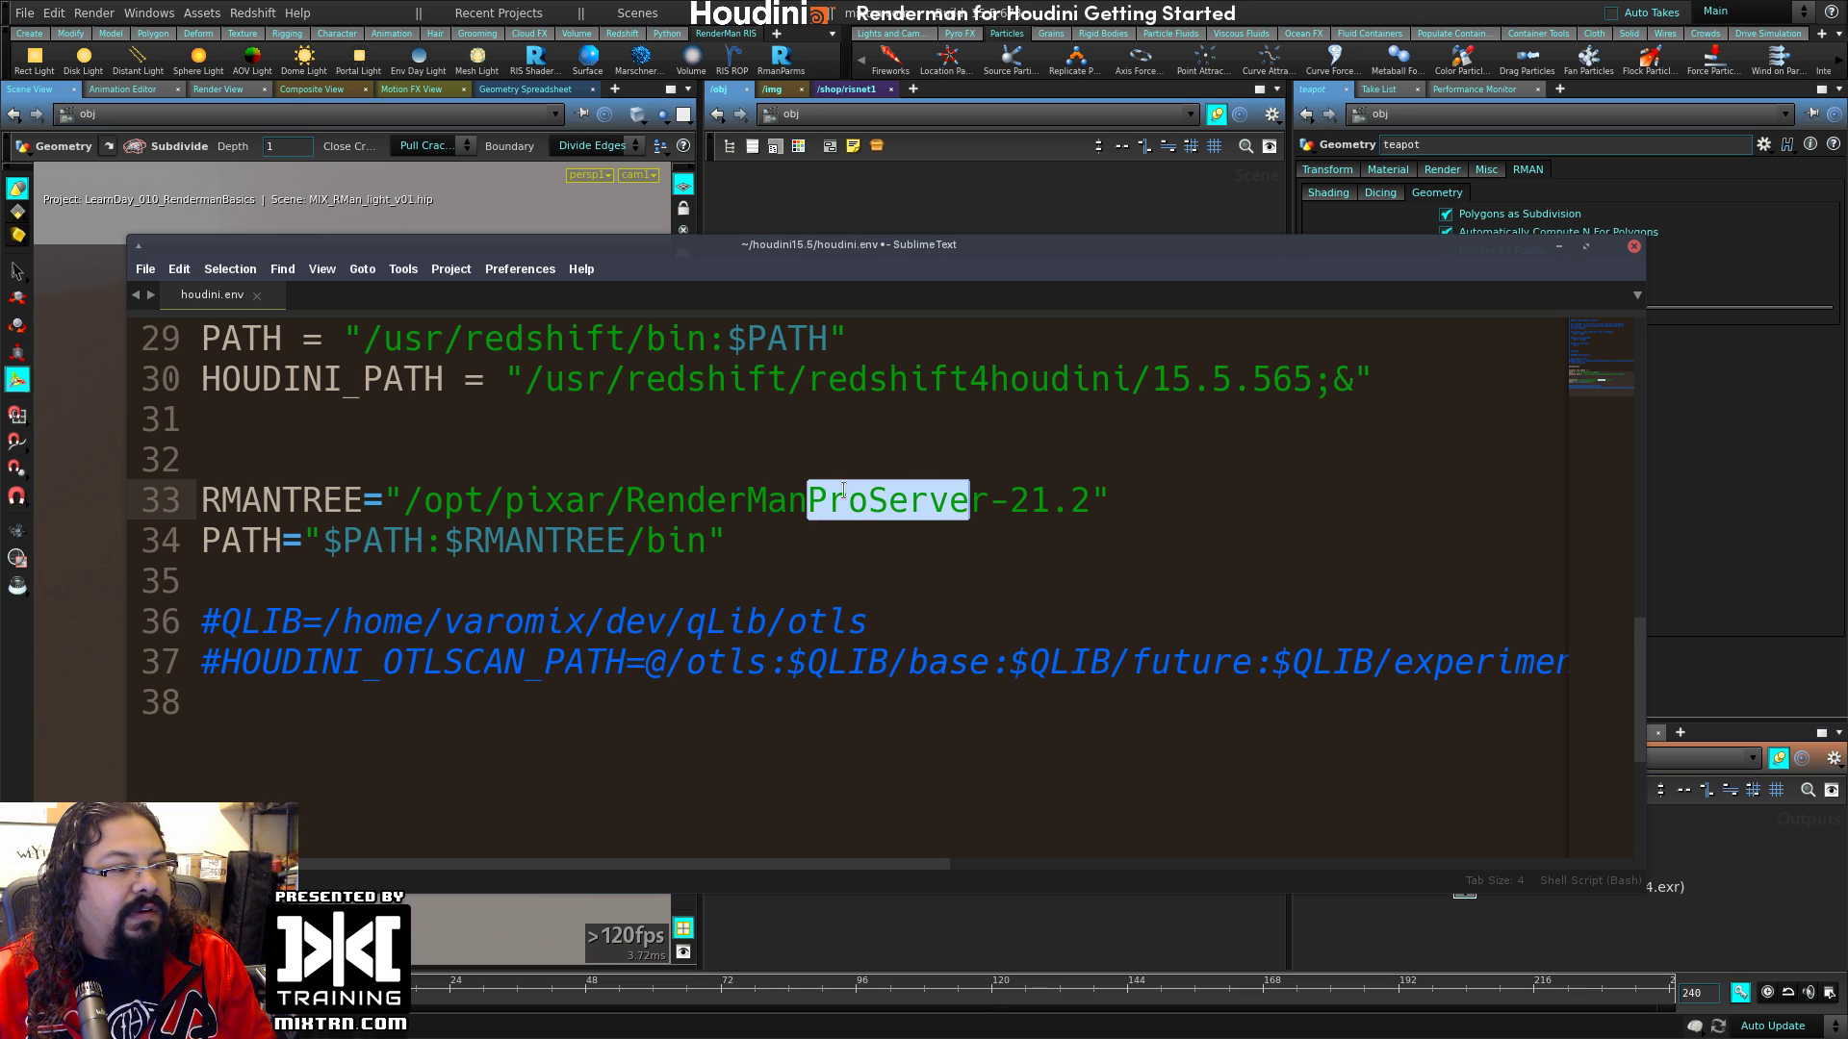
drag(545, 501, 645, 500)
double_click(597, 539)
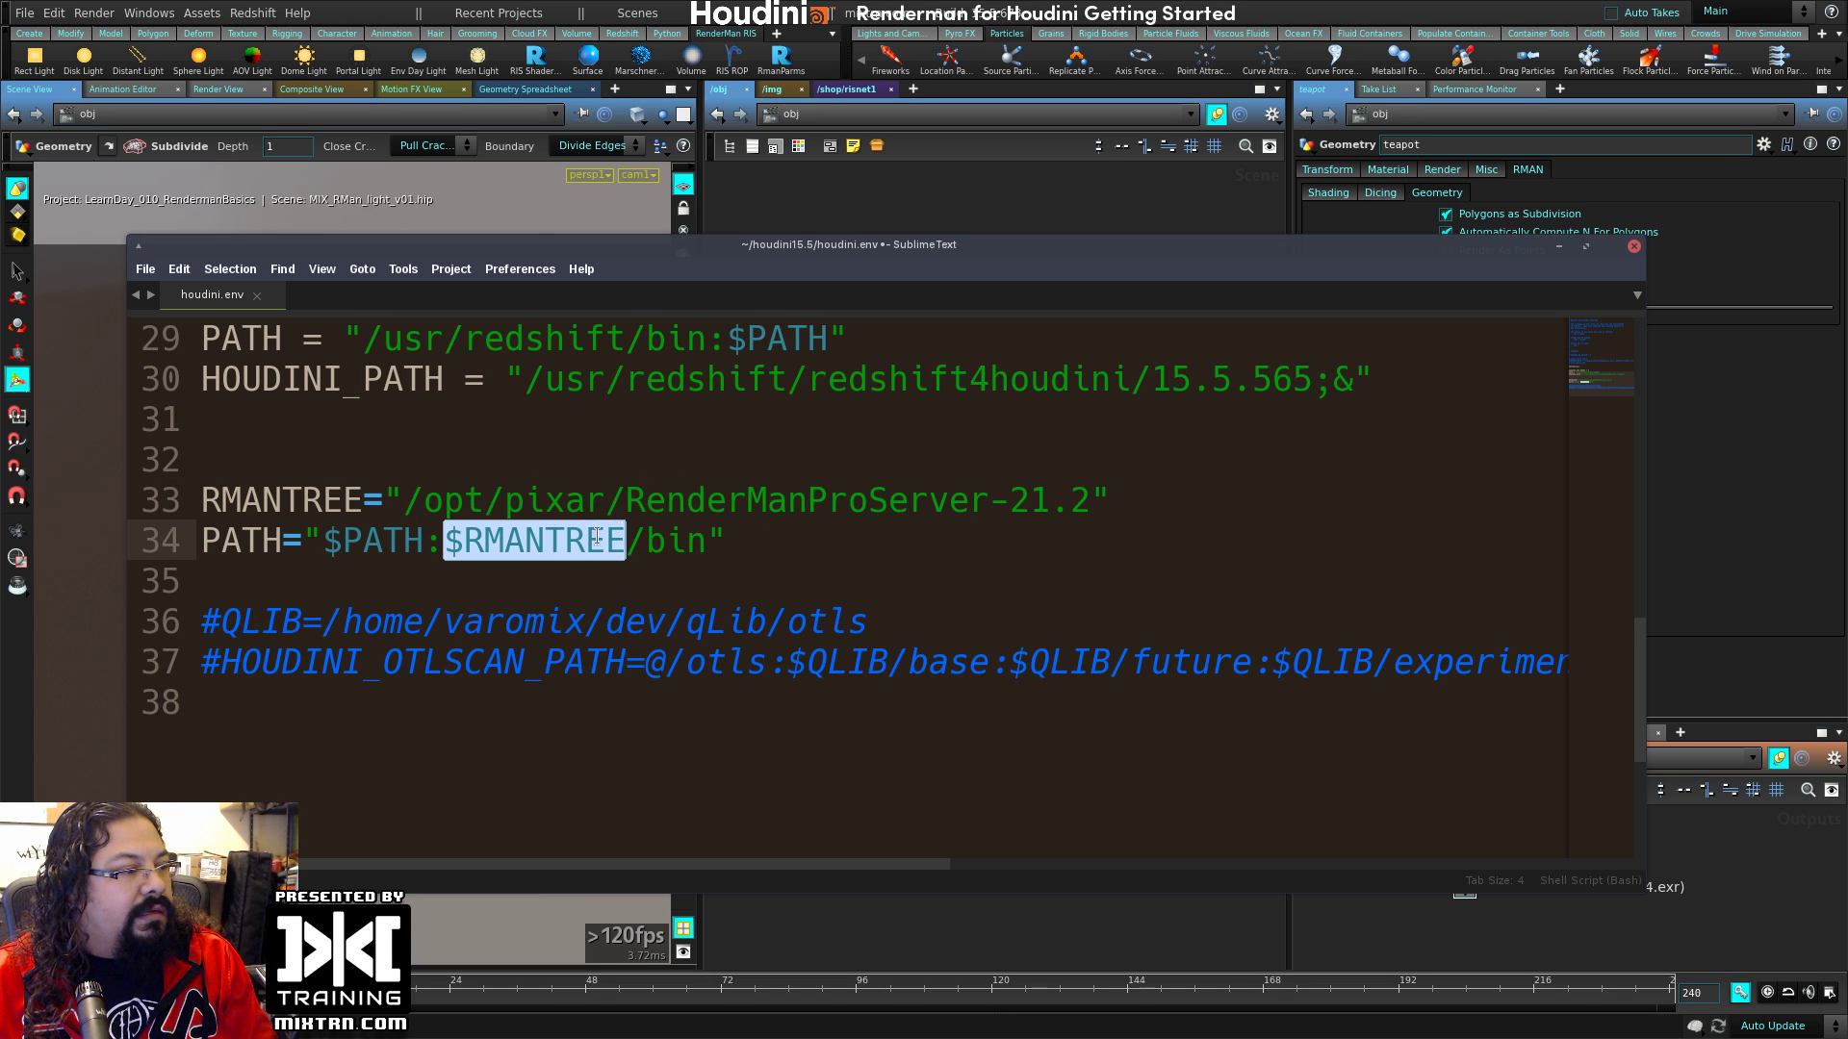
mouse_move(204, 498)
mouse_down()
mouse_move(507, 500)
mouse_move(729, 541)
mouse_move(200, 489)
mouse_up()
drag(765, 539, 136, 491)
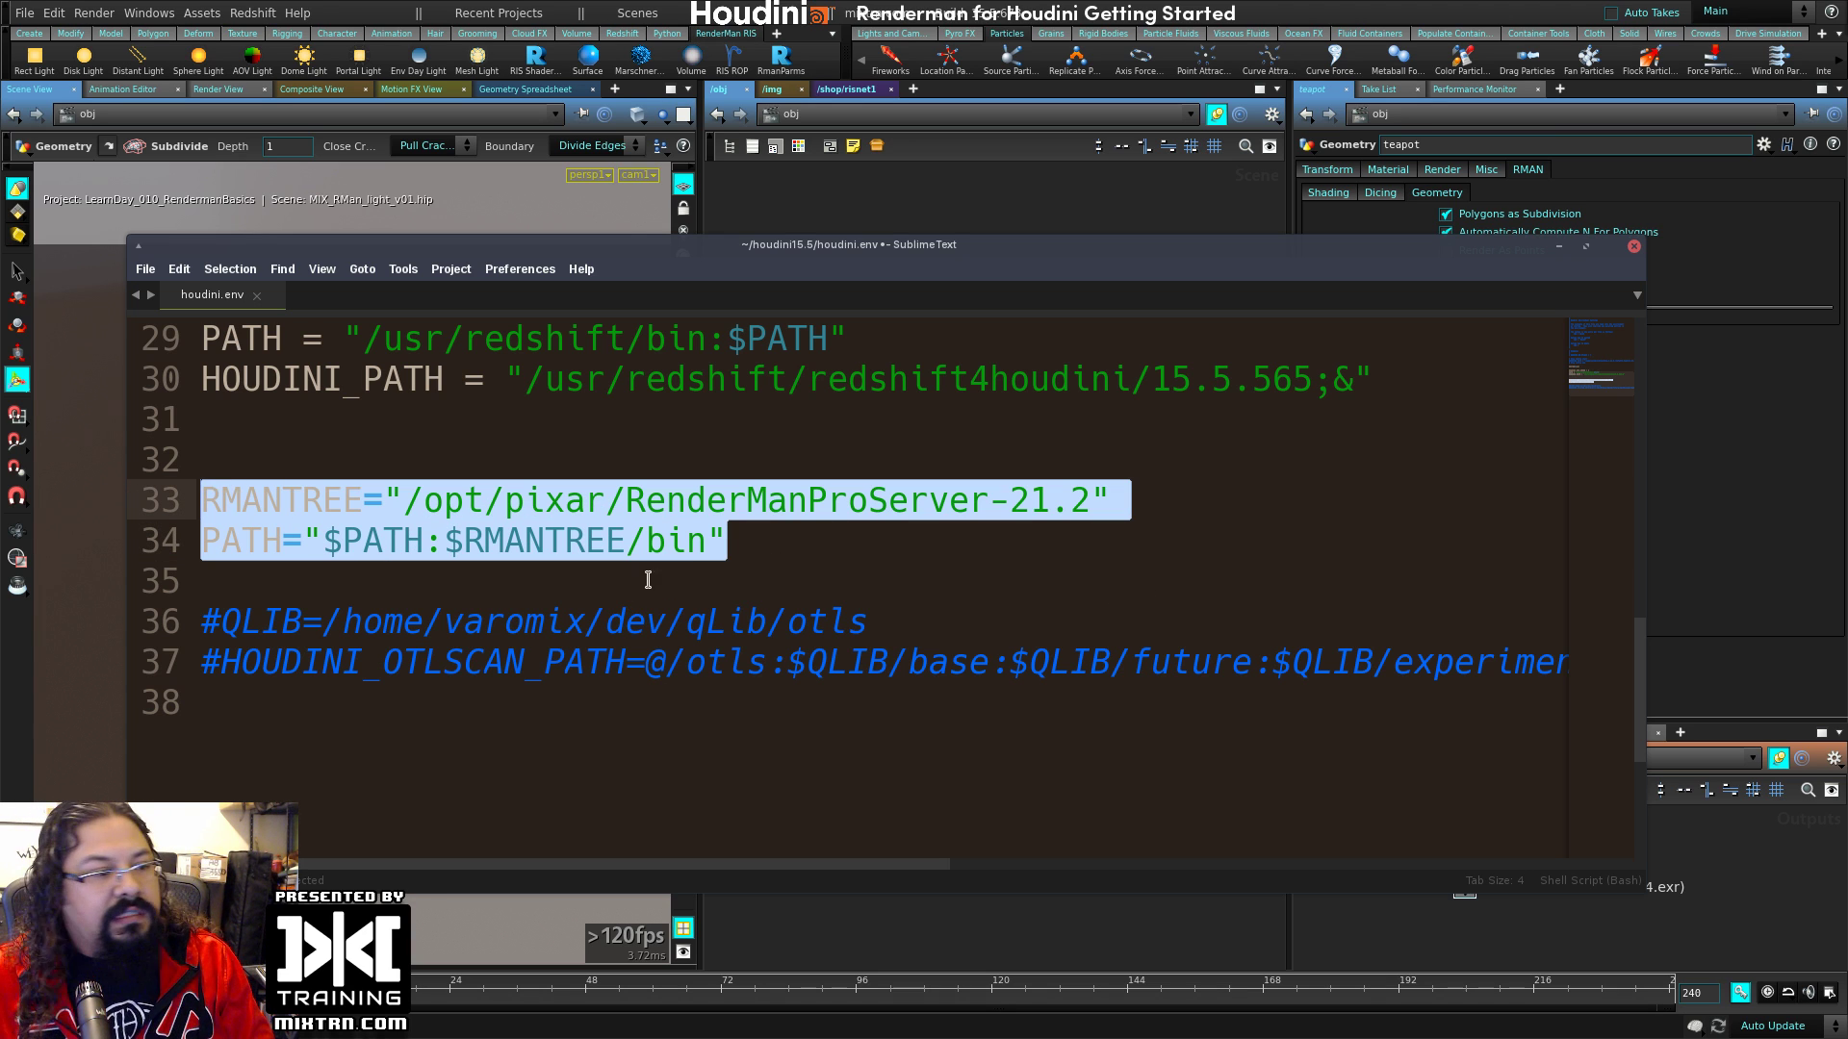
drag(728, 541, 330, 500)
click(725, 544)
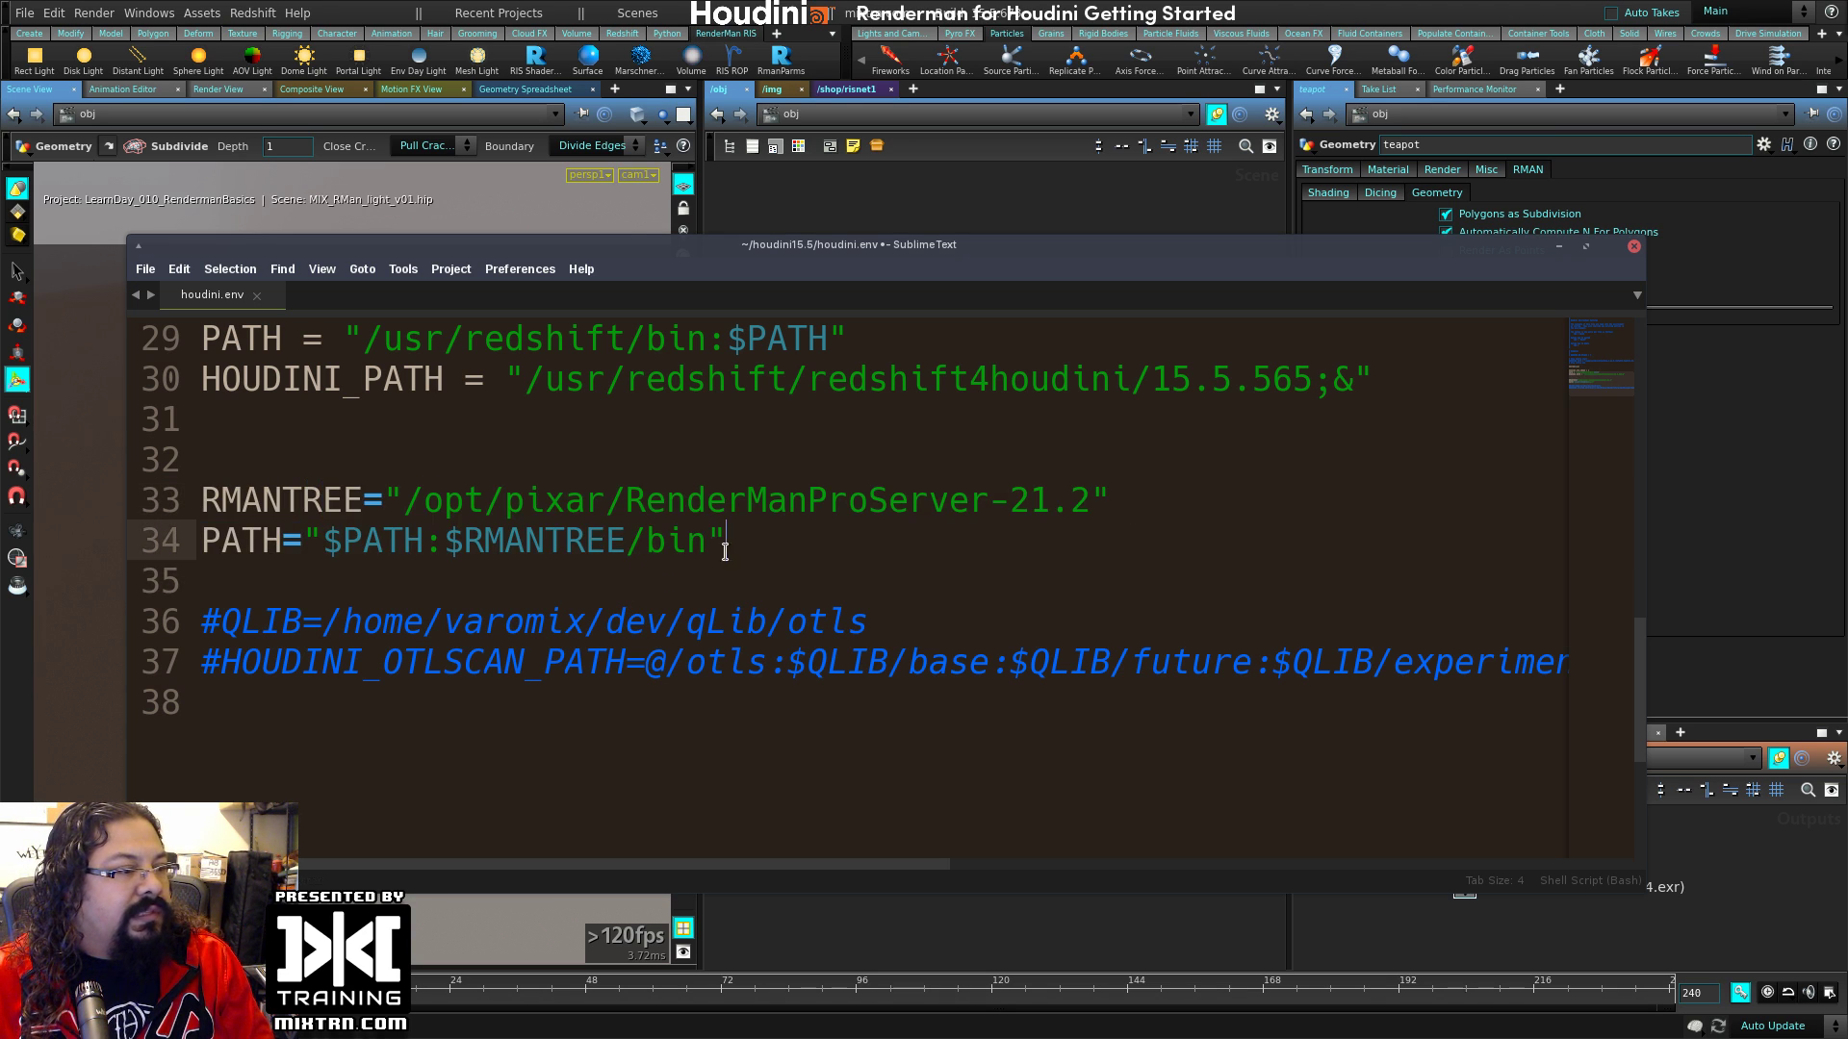
Step: Examine the slashes in both RenderMan lines, the version number in RMANTREE and the $PATH entry
click(404, 501)
drag(484, 500, 646, 541)
click(635, 541)
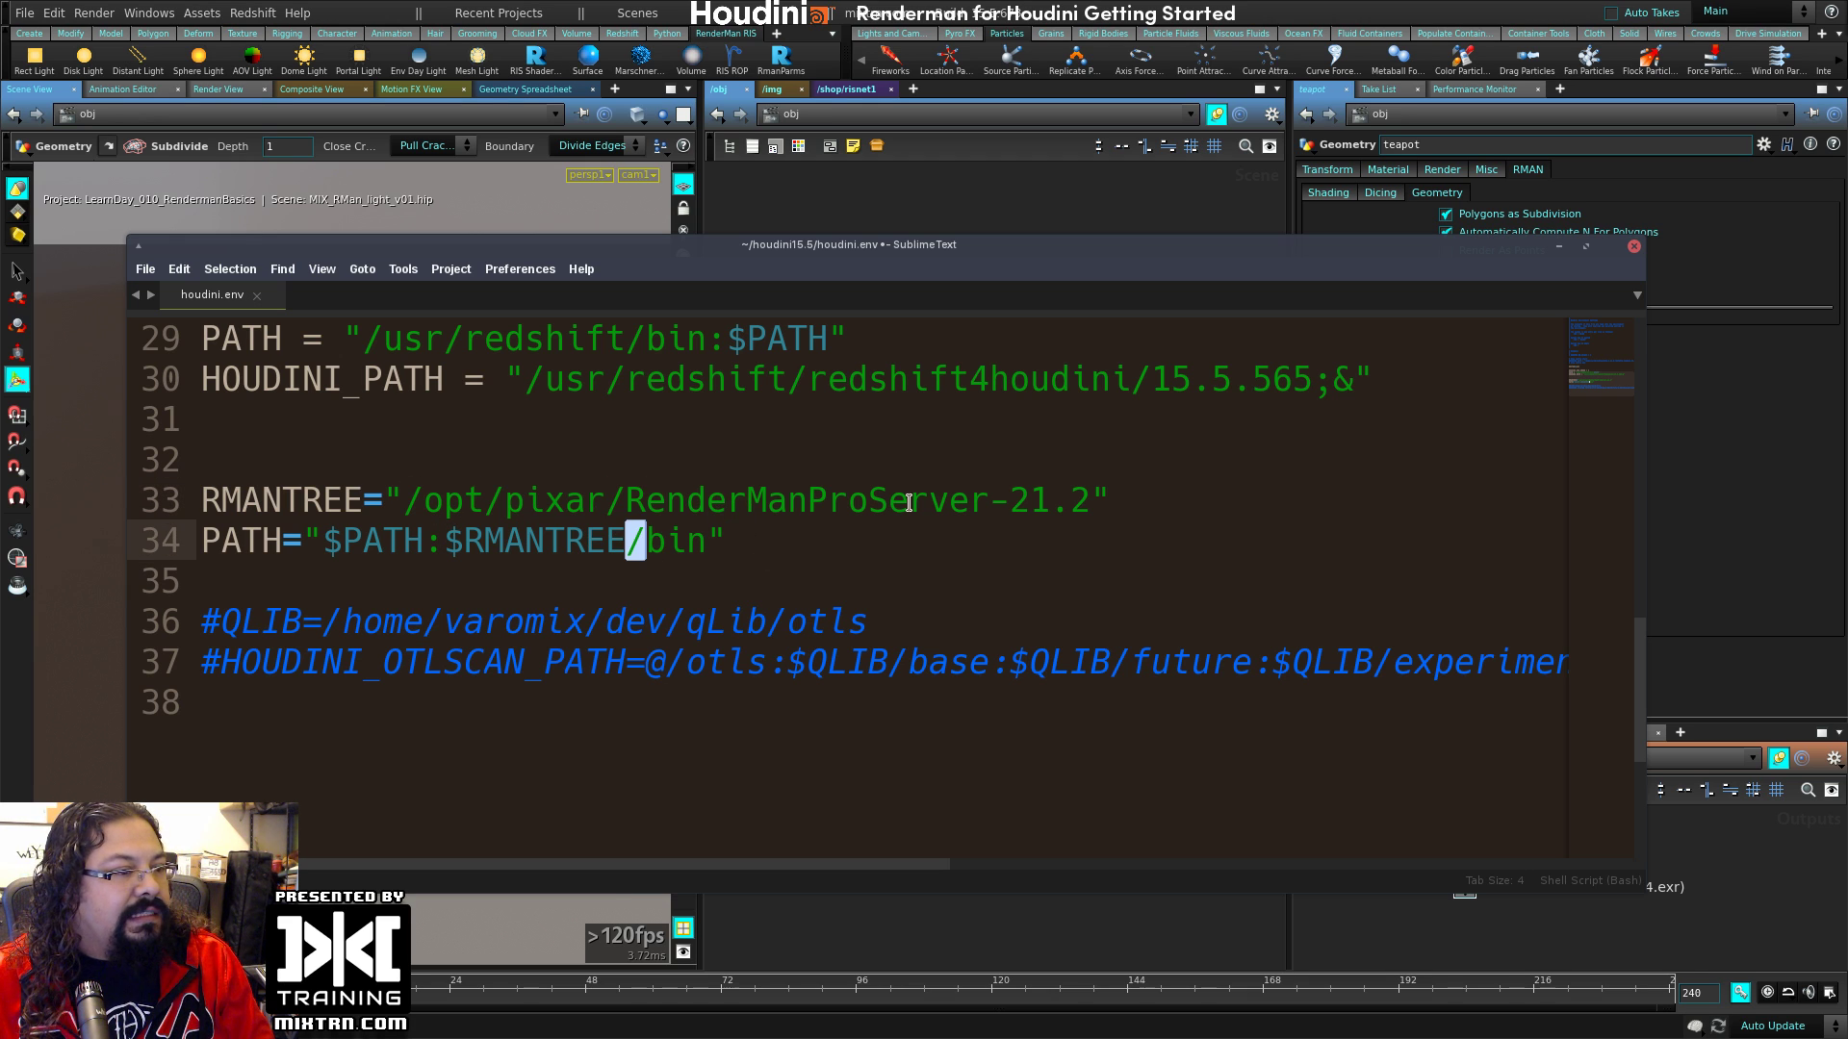
drag(1010, 500, 1091, 500)
drag(414, 501, 506, 500)
drag(344, 541, 425, 540)
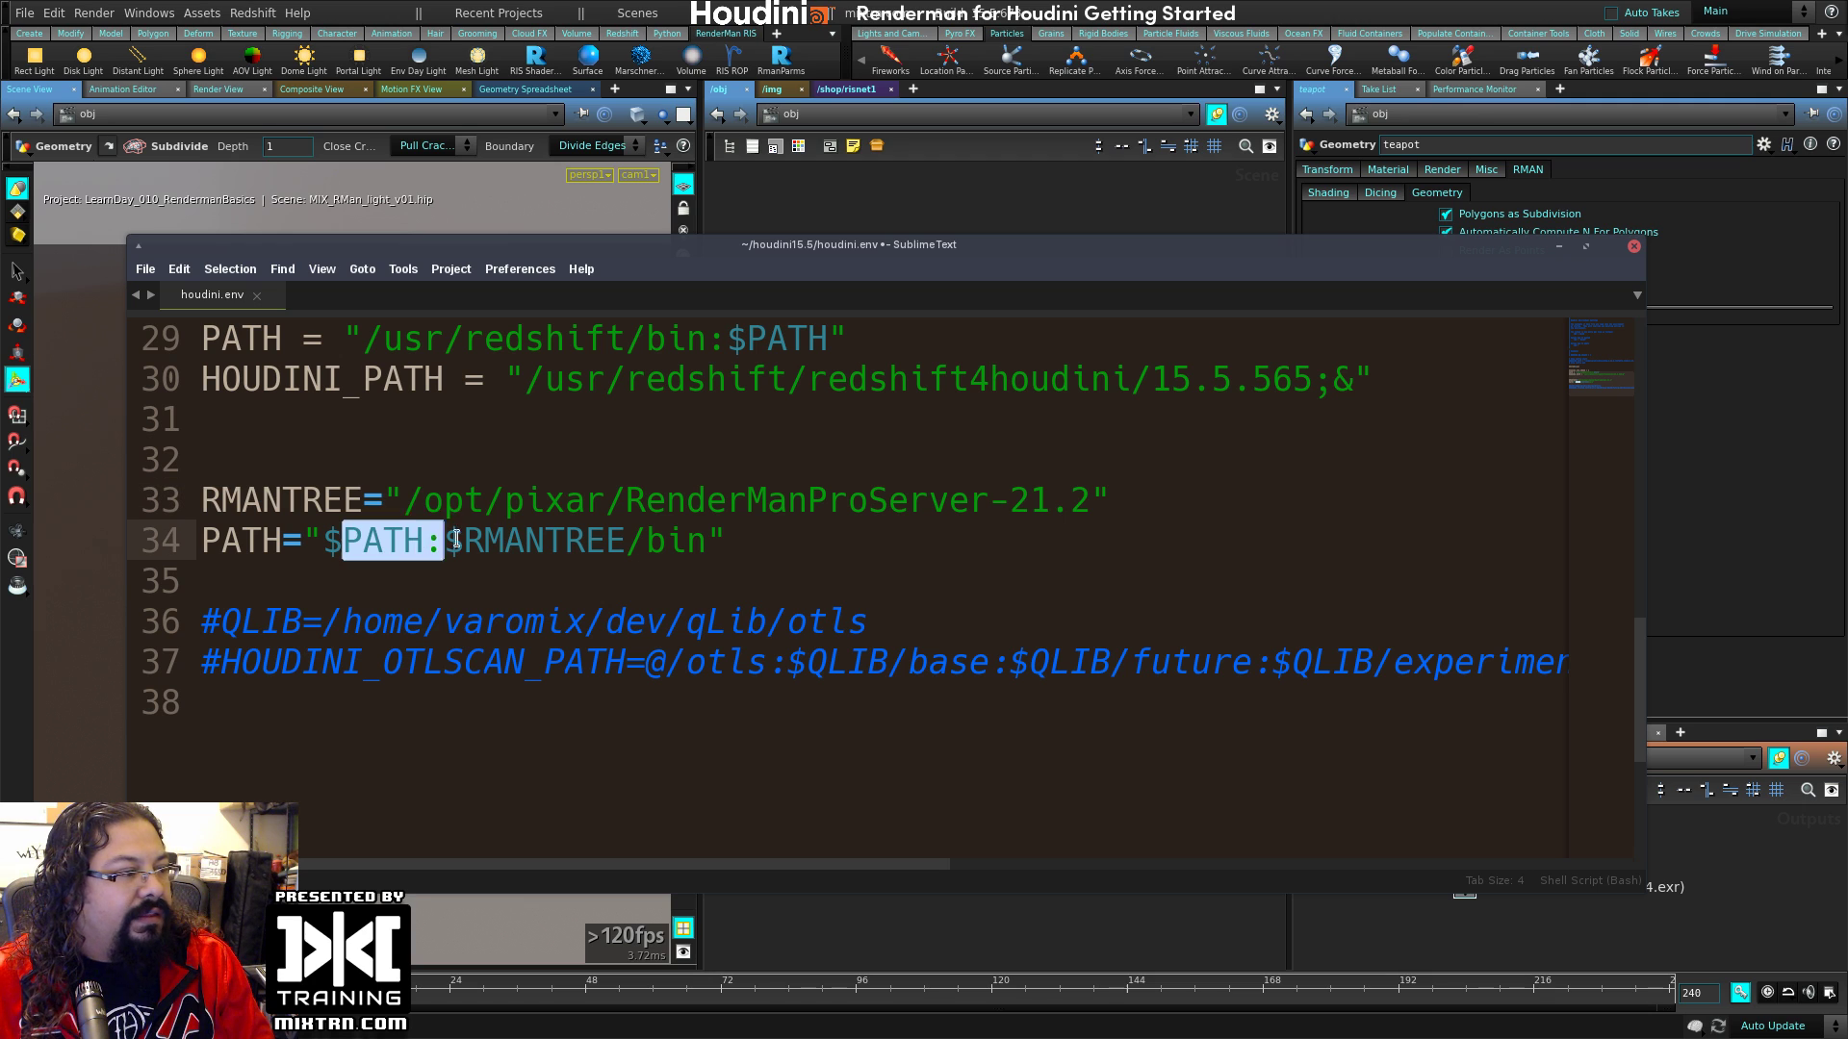
click(667, 568)
click(740, 537)
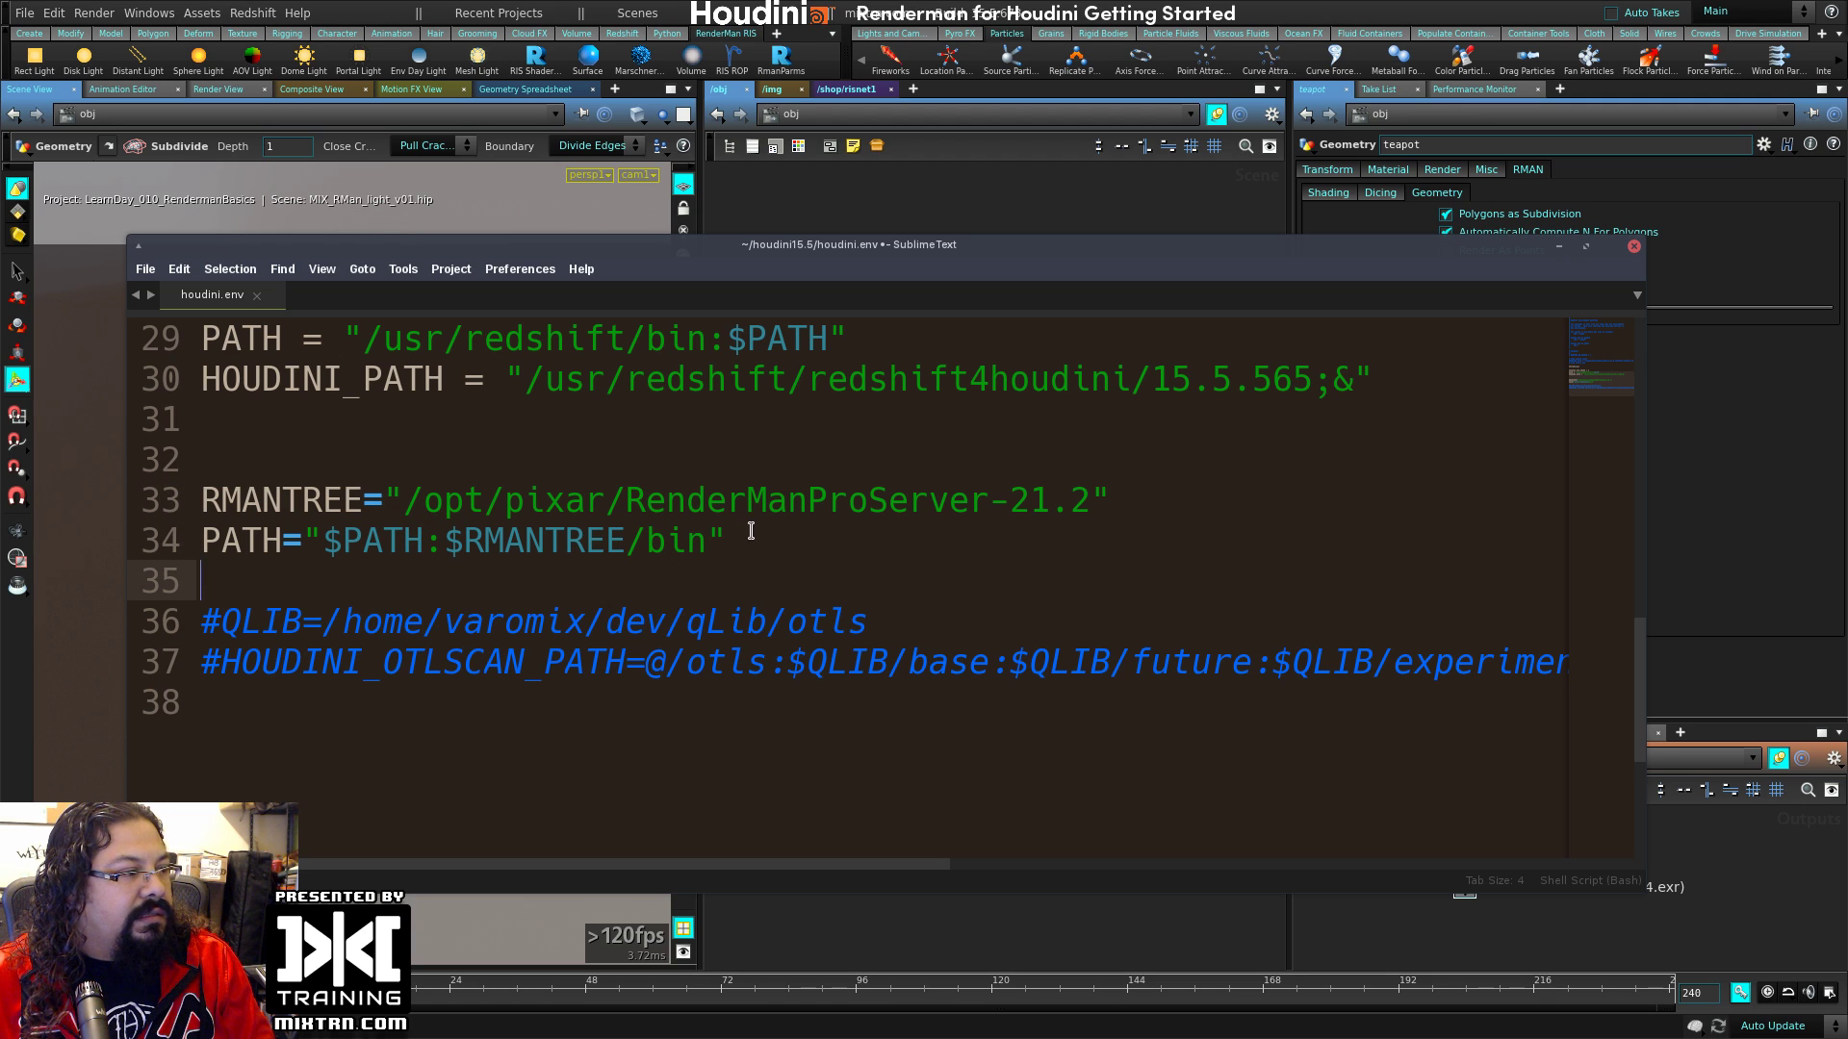
Step: Highlight the "$PATH:$RMANTREE/bin" value, the RMANTREE path and the whole PATH line to review them, and return to Houdini
key(ctrl+shift+Left)
key(ctrl+shift+Left)
key(ctrl+shift+Left)
key(ctrl+shift+Left)
key(ctrl+shift+Left)
key(ctrl+shift+Left)
key(shift+Right)
click(755, 537)
key(ctrl+shift+Left)
key(ctrl+shift+Left)
key(ctrl+shift+Left)
key(ctrl+shift+Left)
key(ctrl+shift+Left)
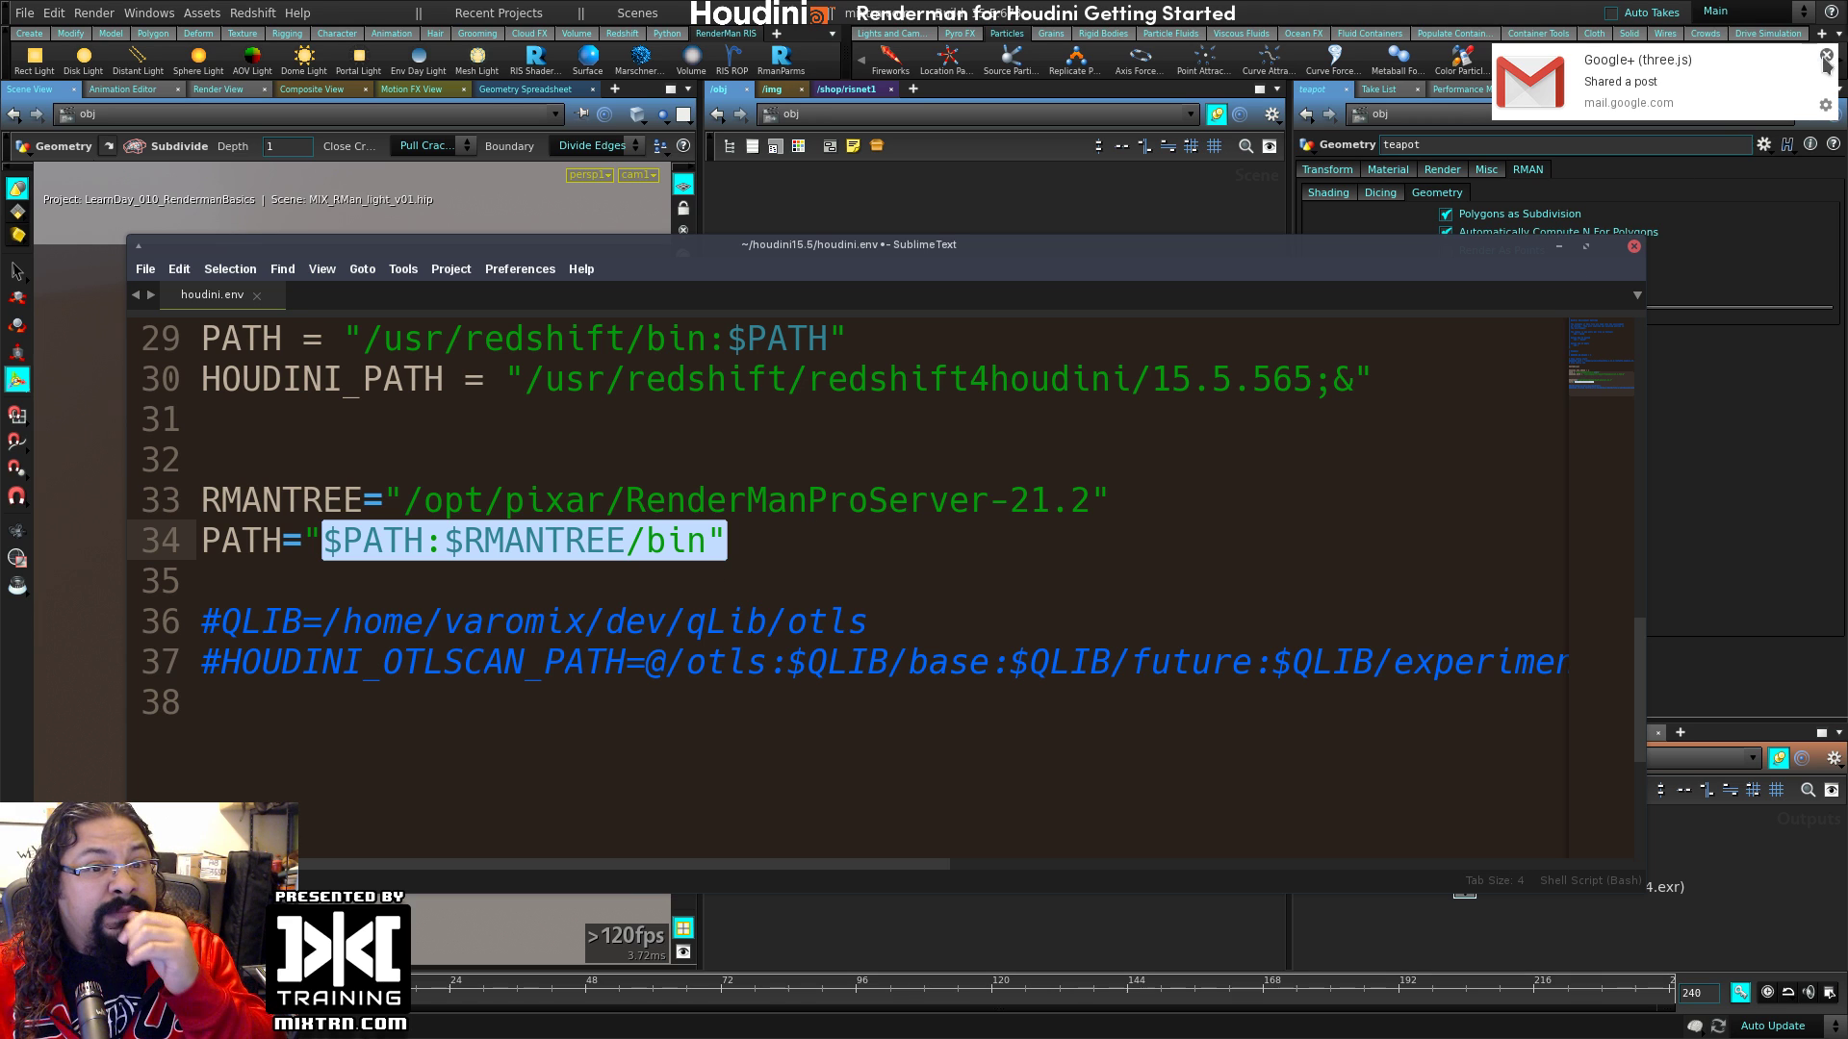
key(Right)
drag(403, 500, 673, 499)
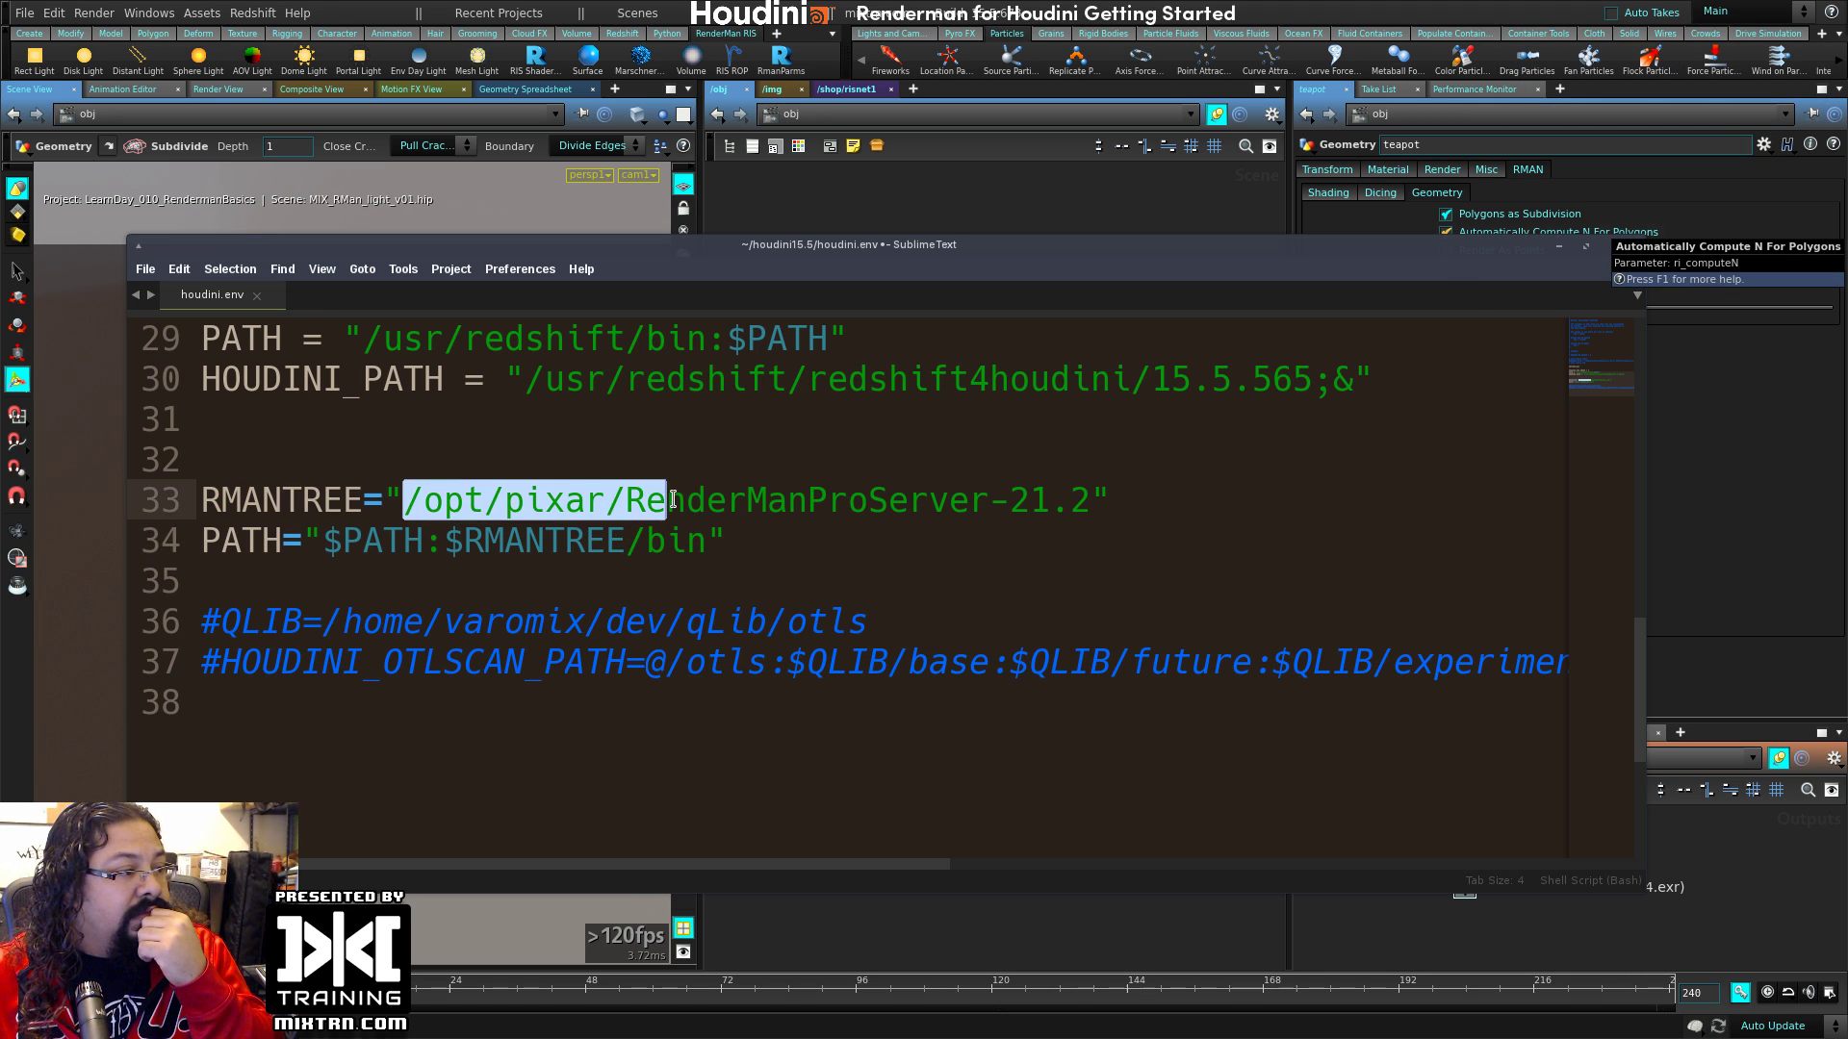
click(774, 537)
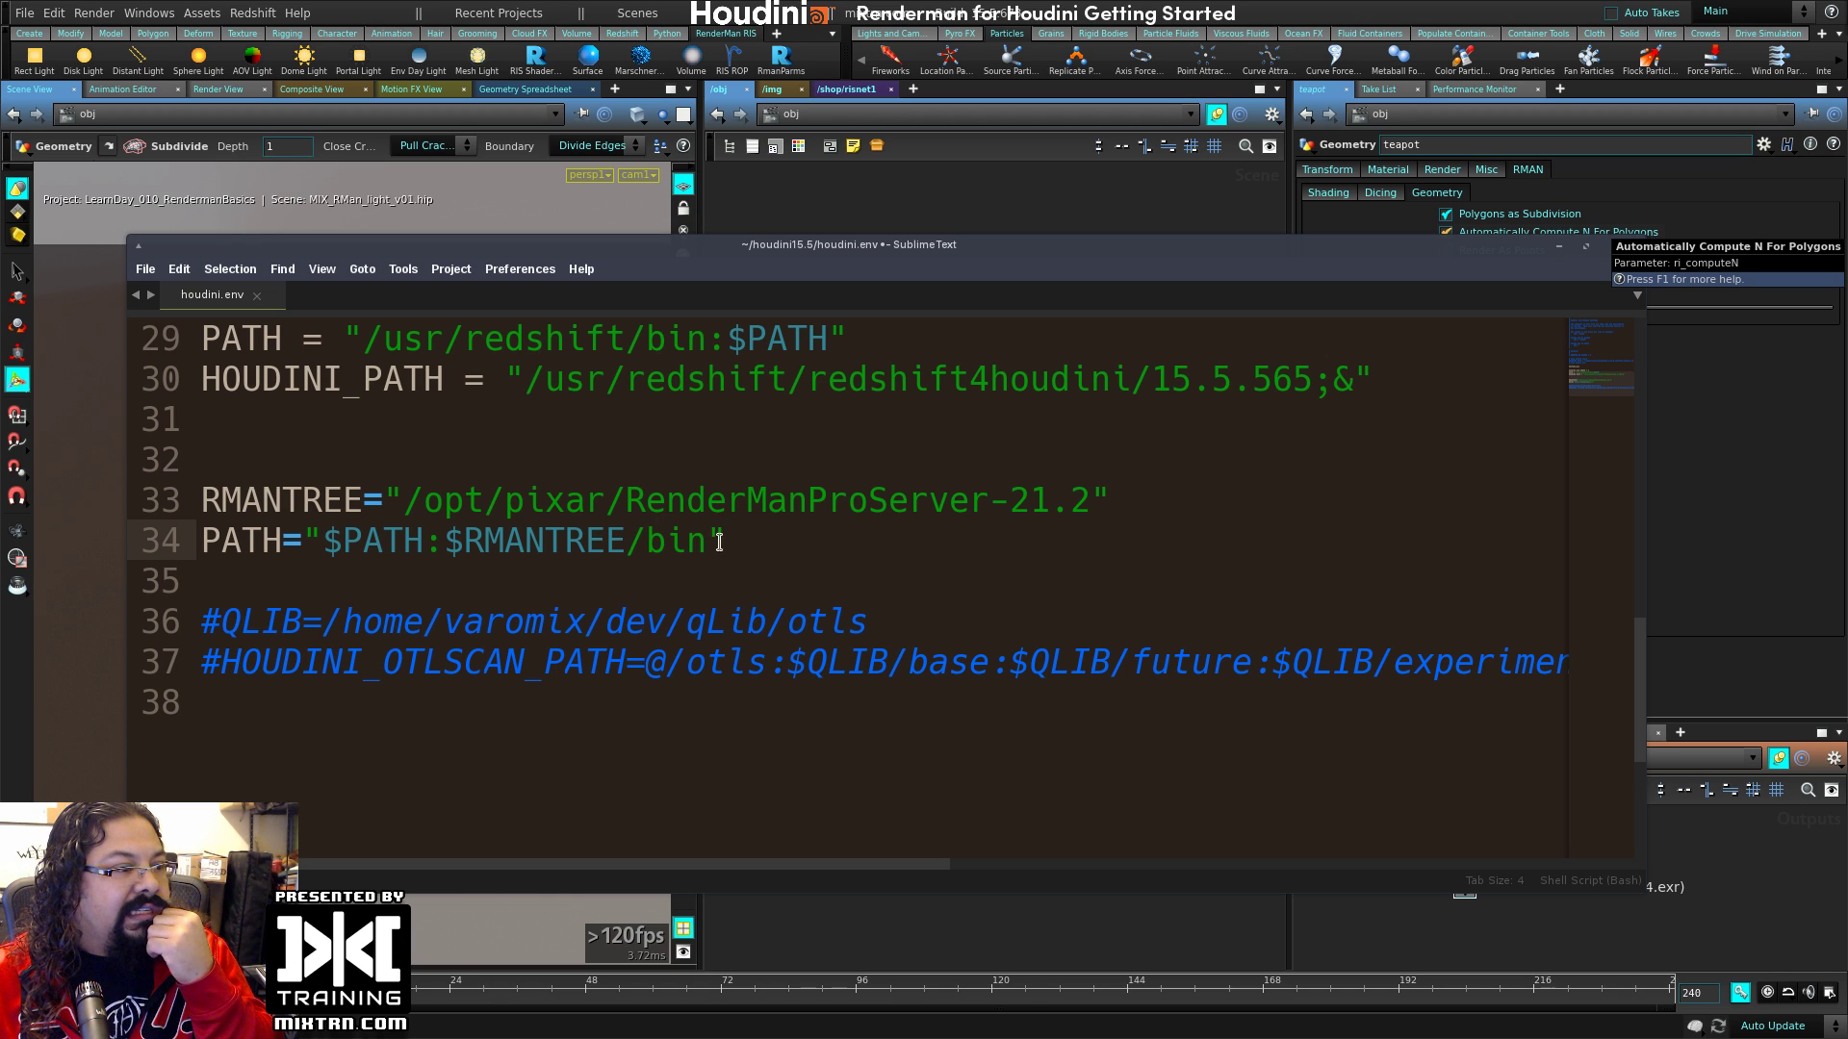
drag(726, 541, 180, 547)
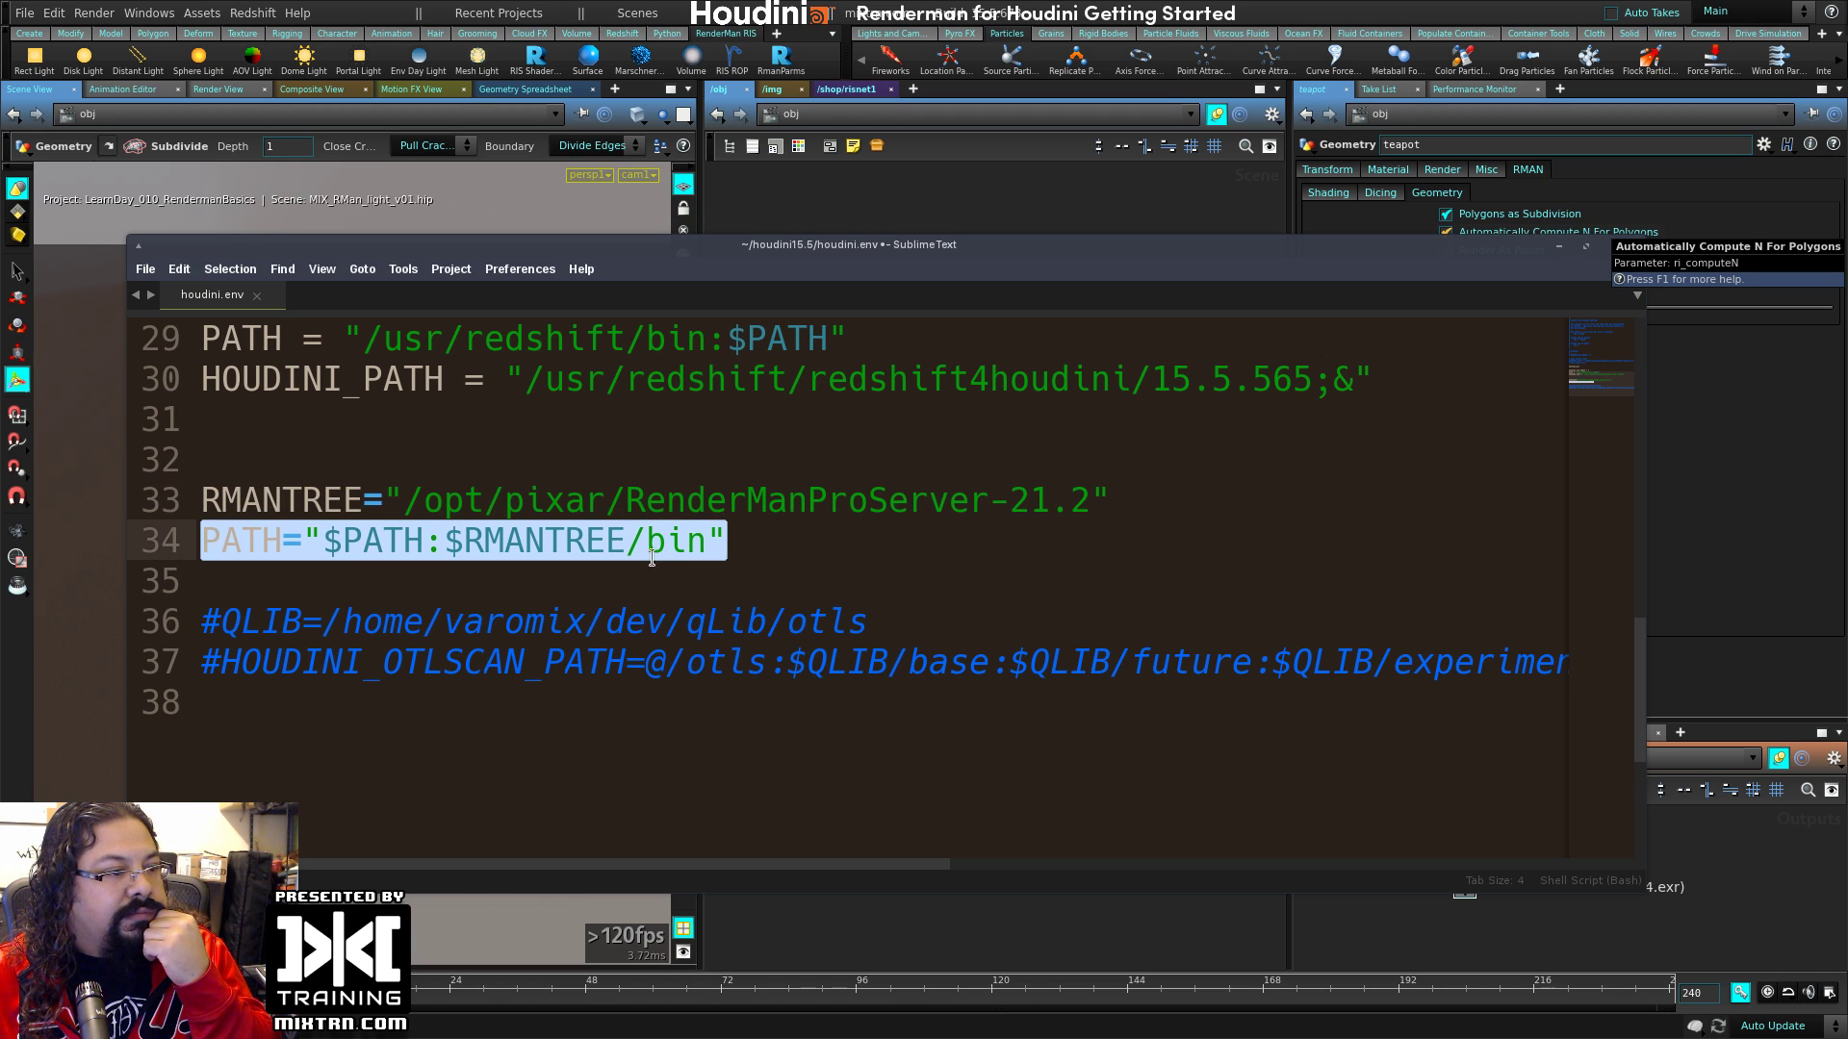
click(728, 544)
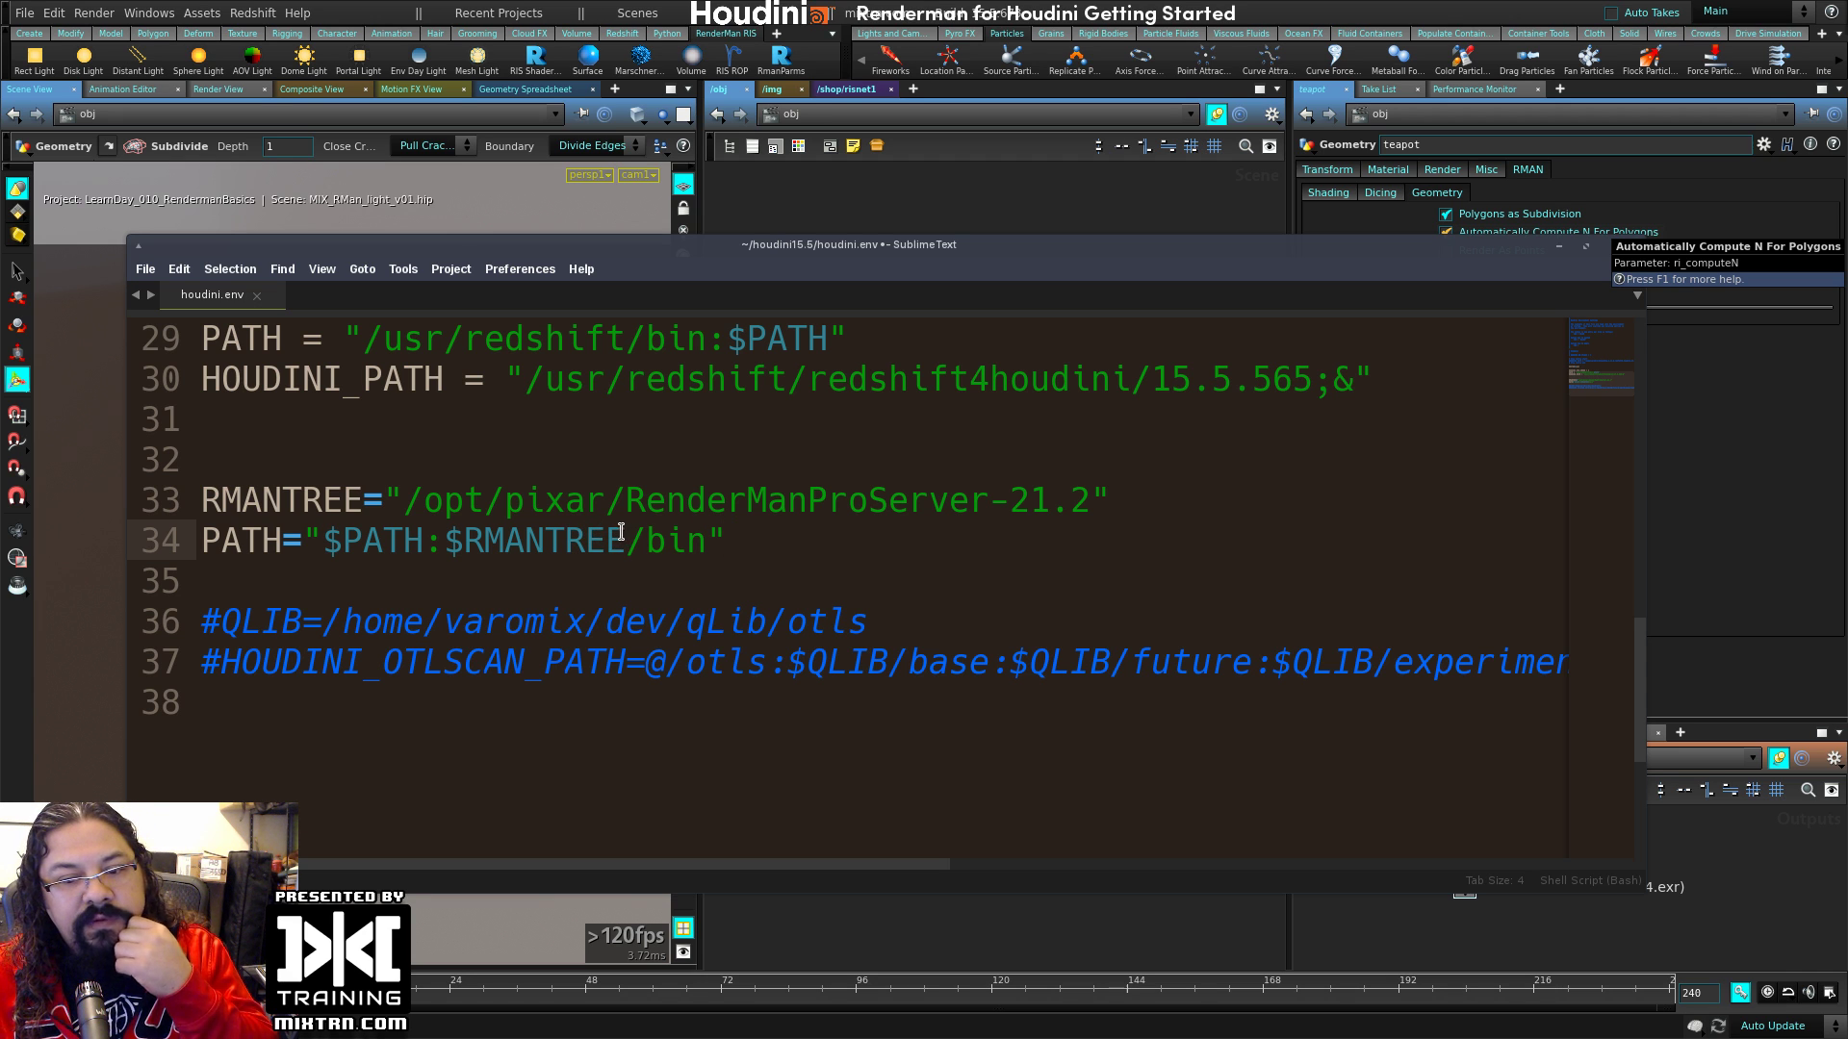
click(1633, 301)
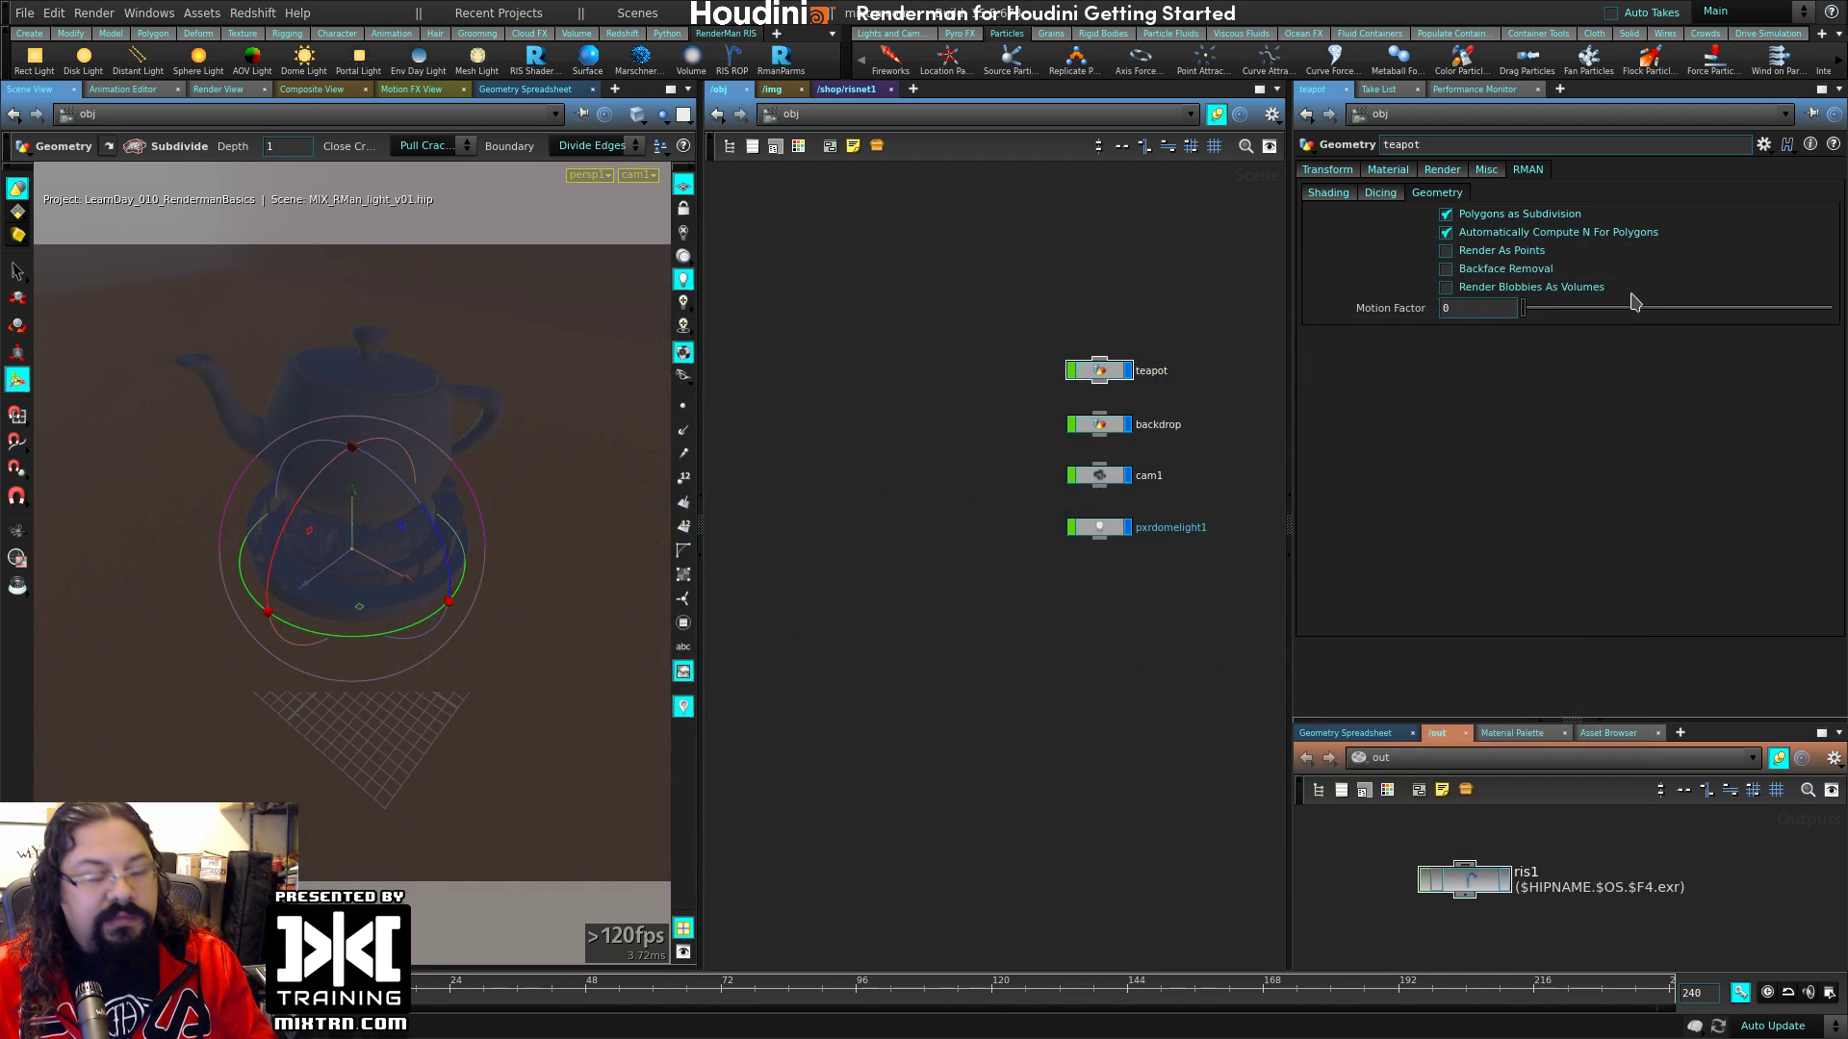
Step: Open a Konsole terminal, run txmake and widen the window to examine the start of its usage text
key(ctrl+alt+t)
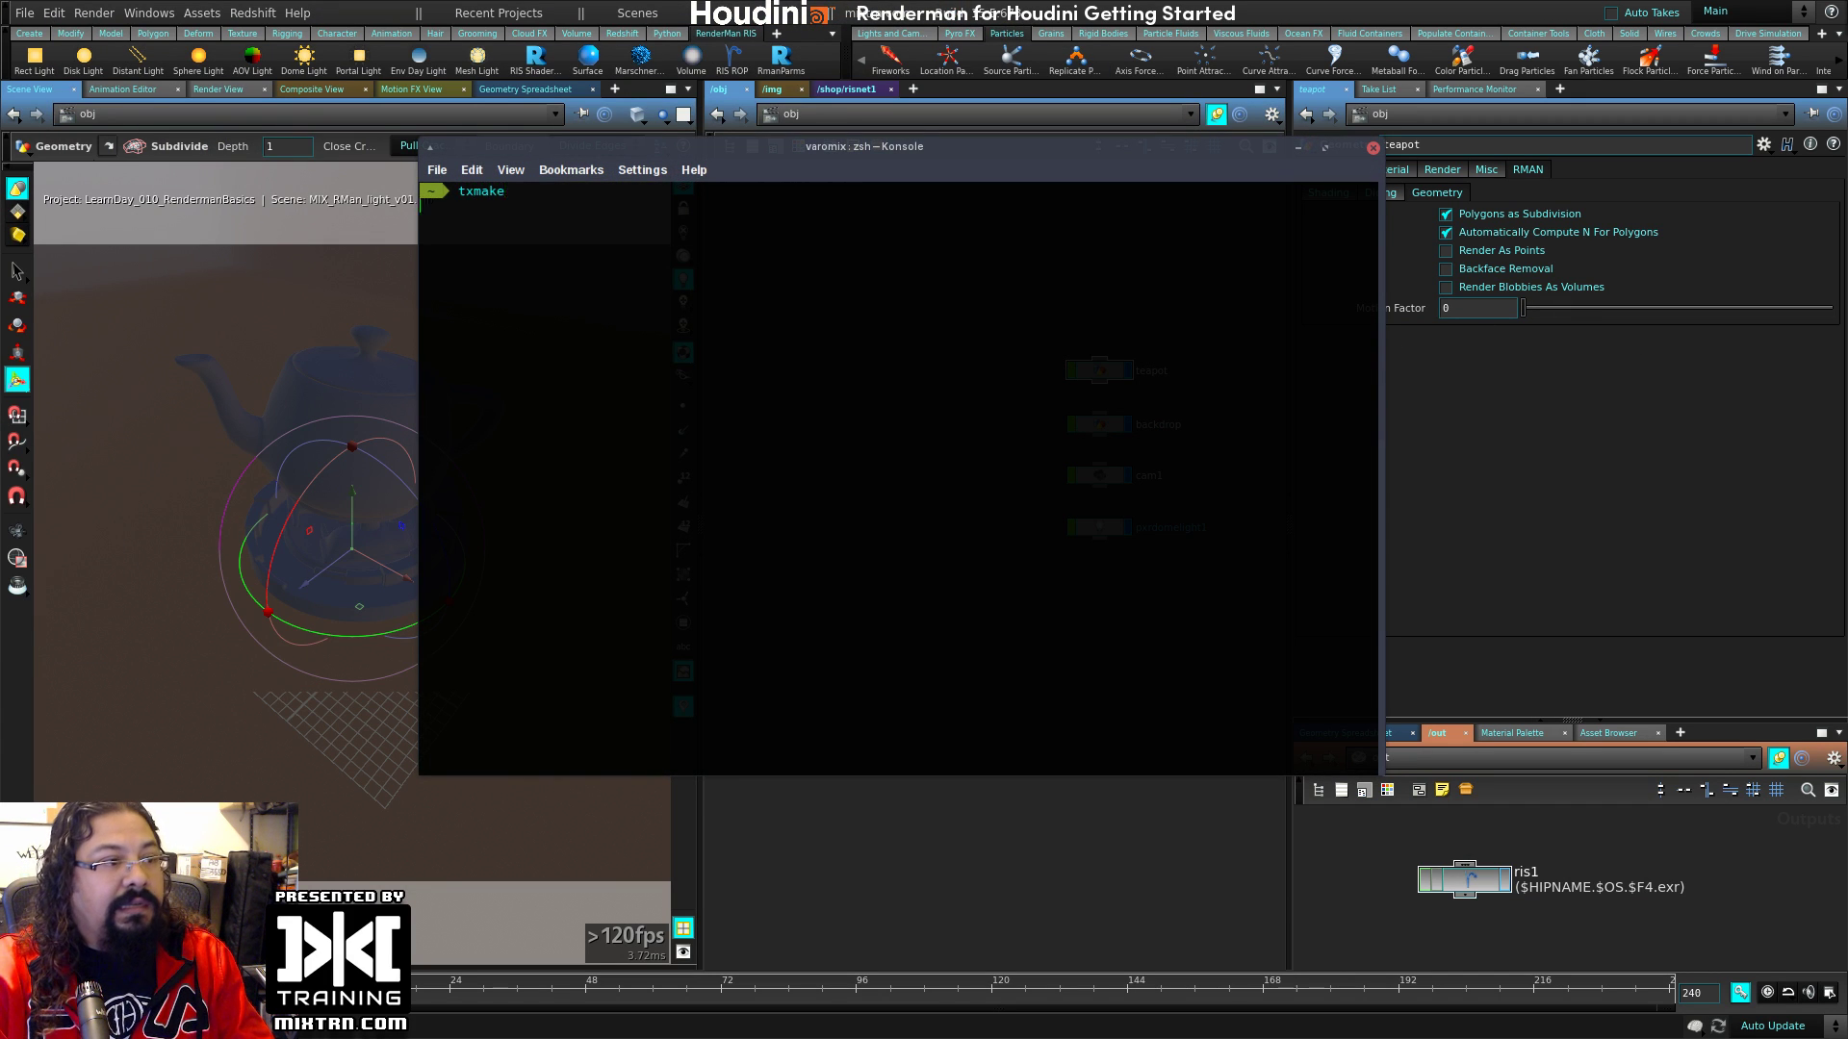
text(txmake)
key(Return)
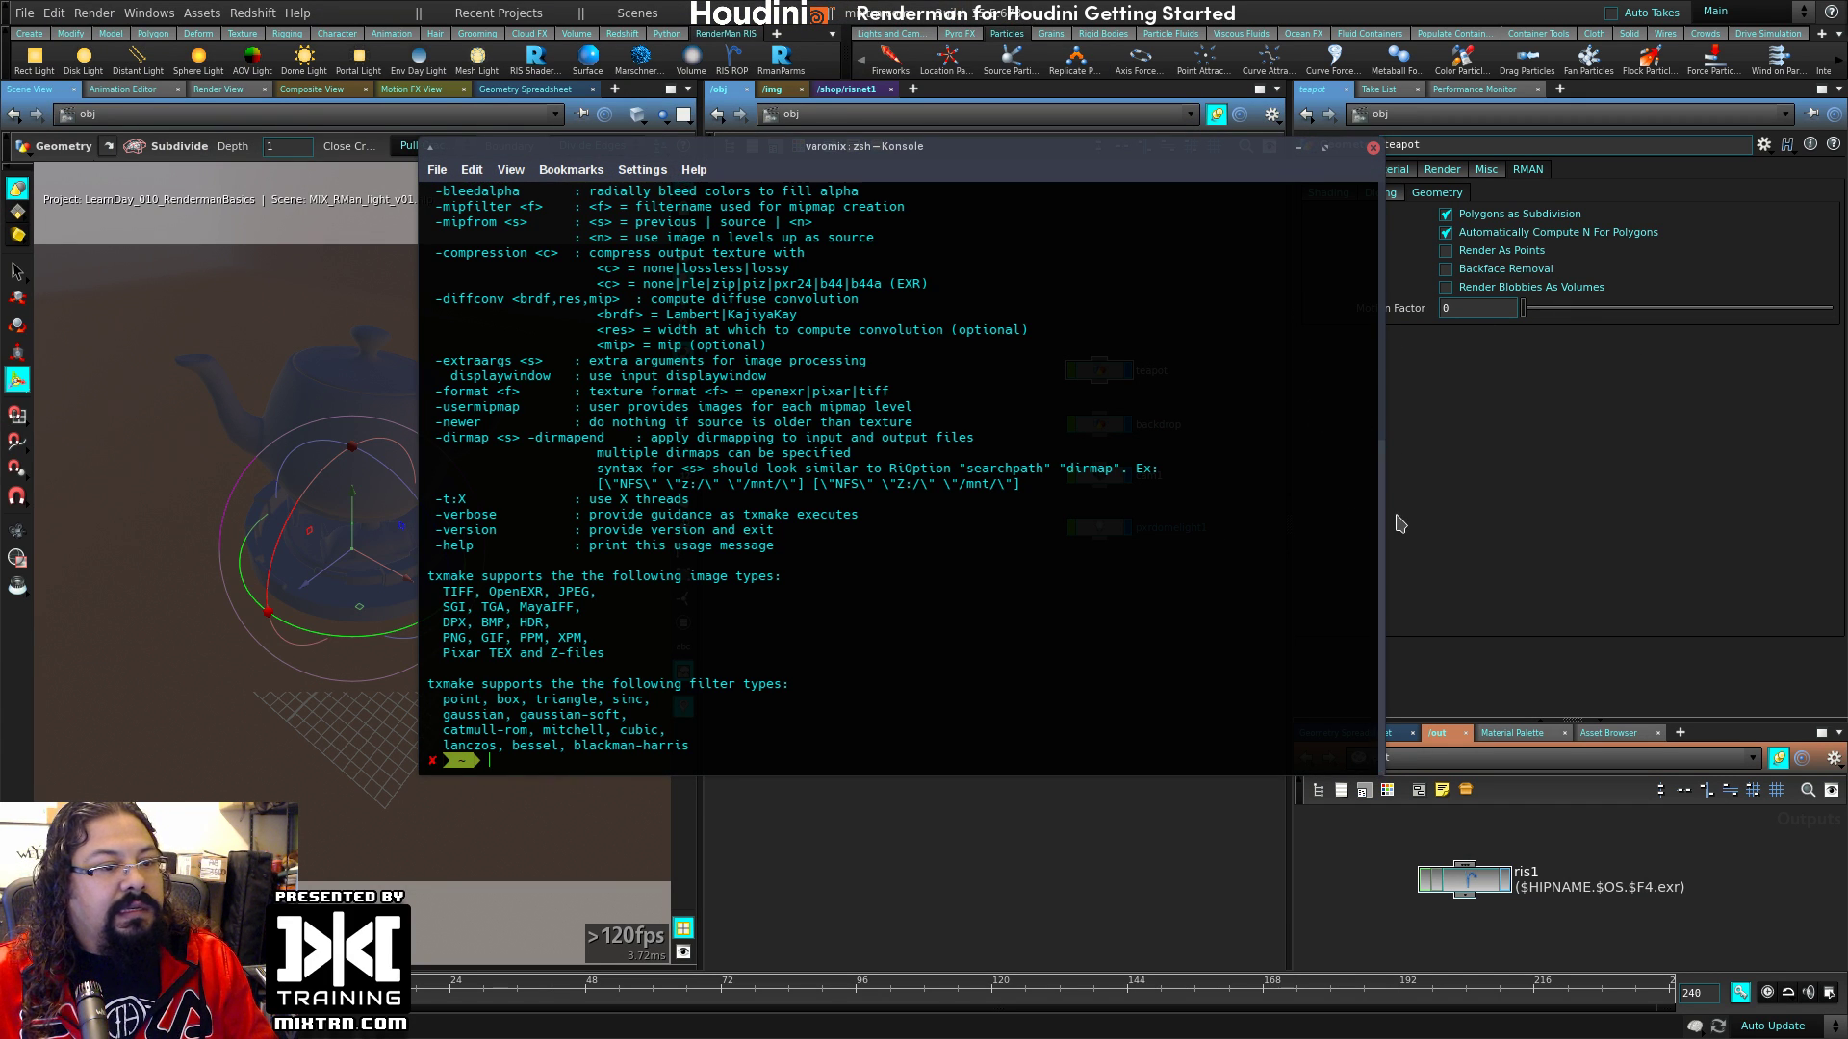
drag(1395, 524, 1474, 336)
double_click(509, 189)
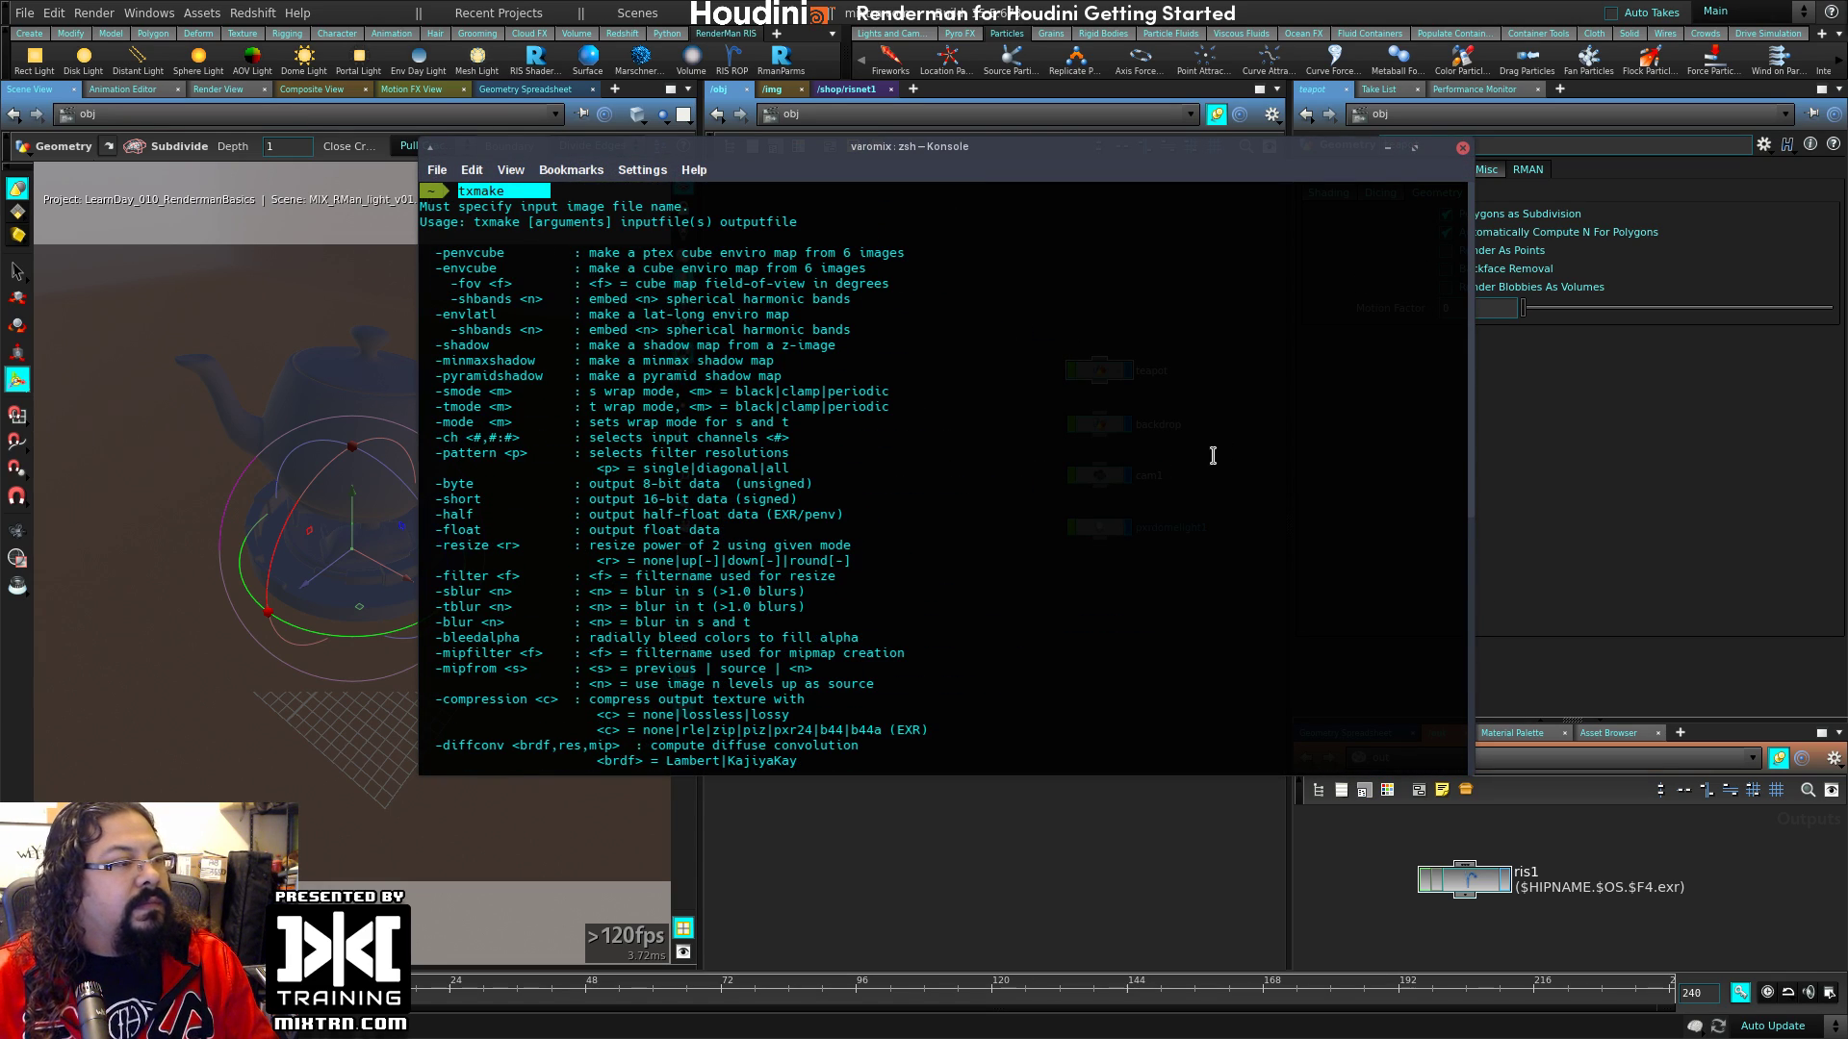
Step: Reposition the terminal window to review the txmake options, and close the terminal
drag(1186, 169, 1334, 177)
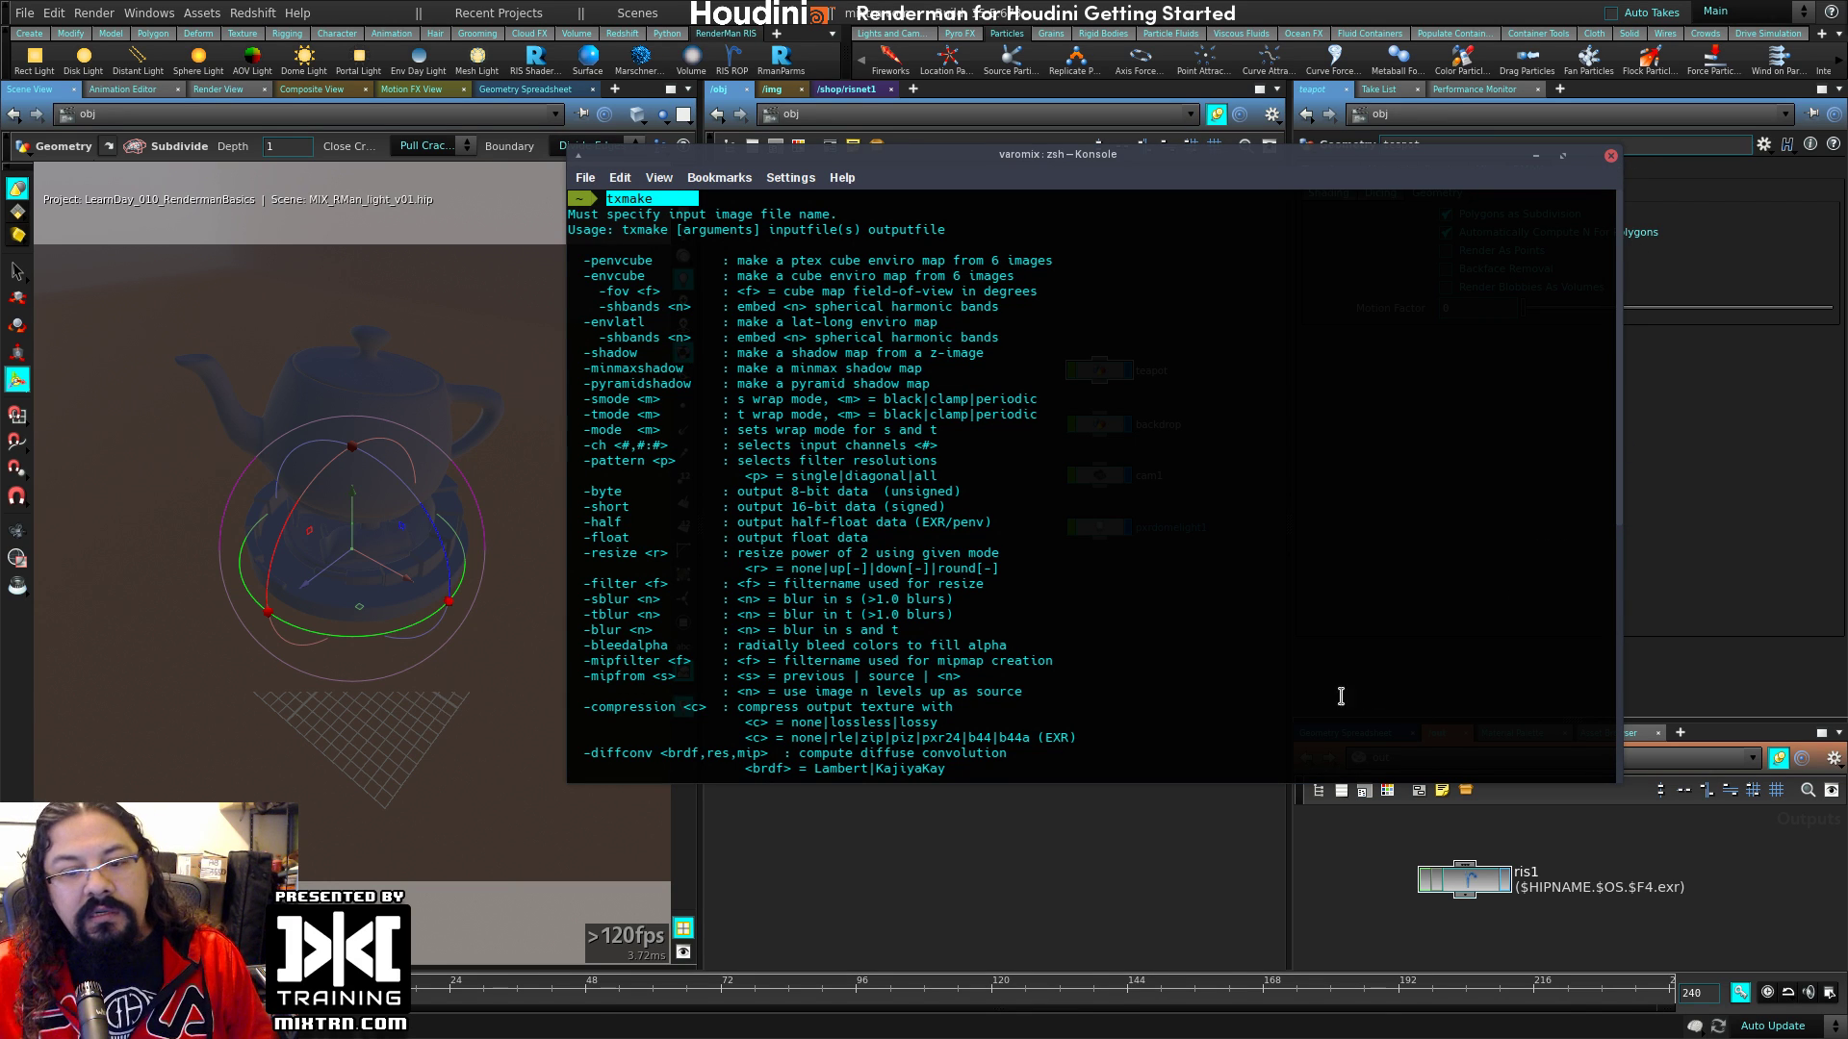
drag(1217, 154, 1204, 243)
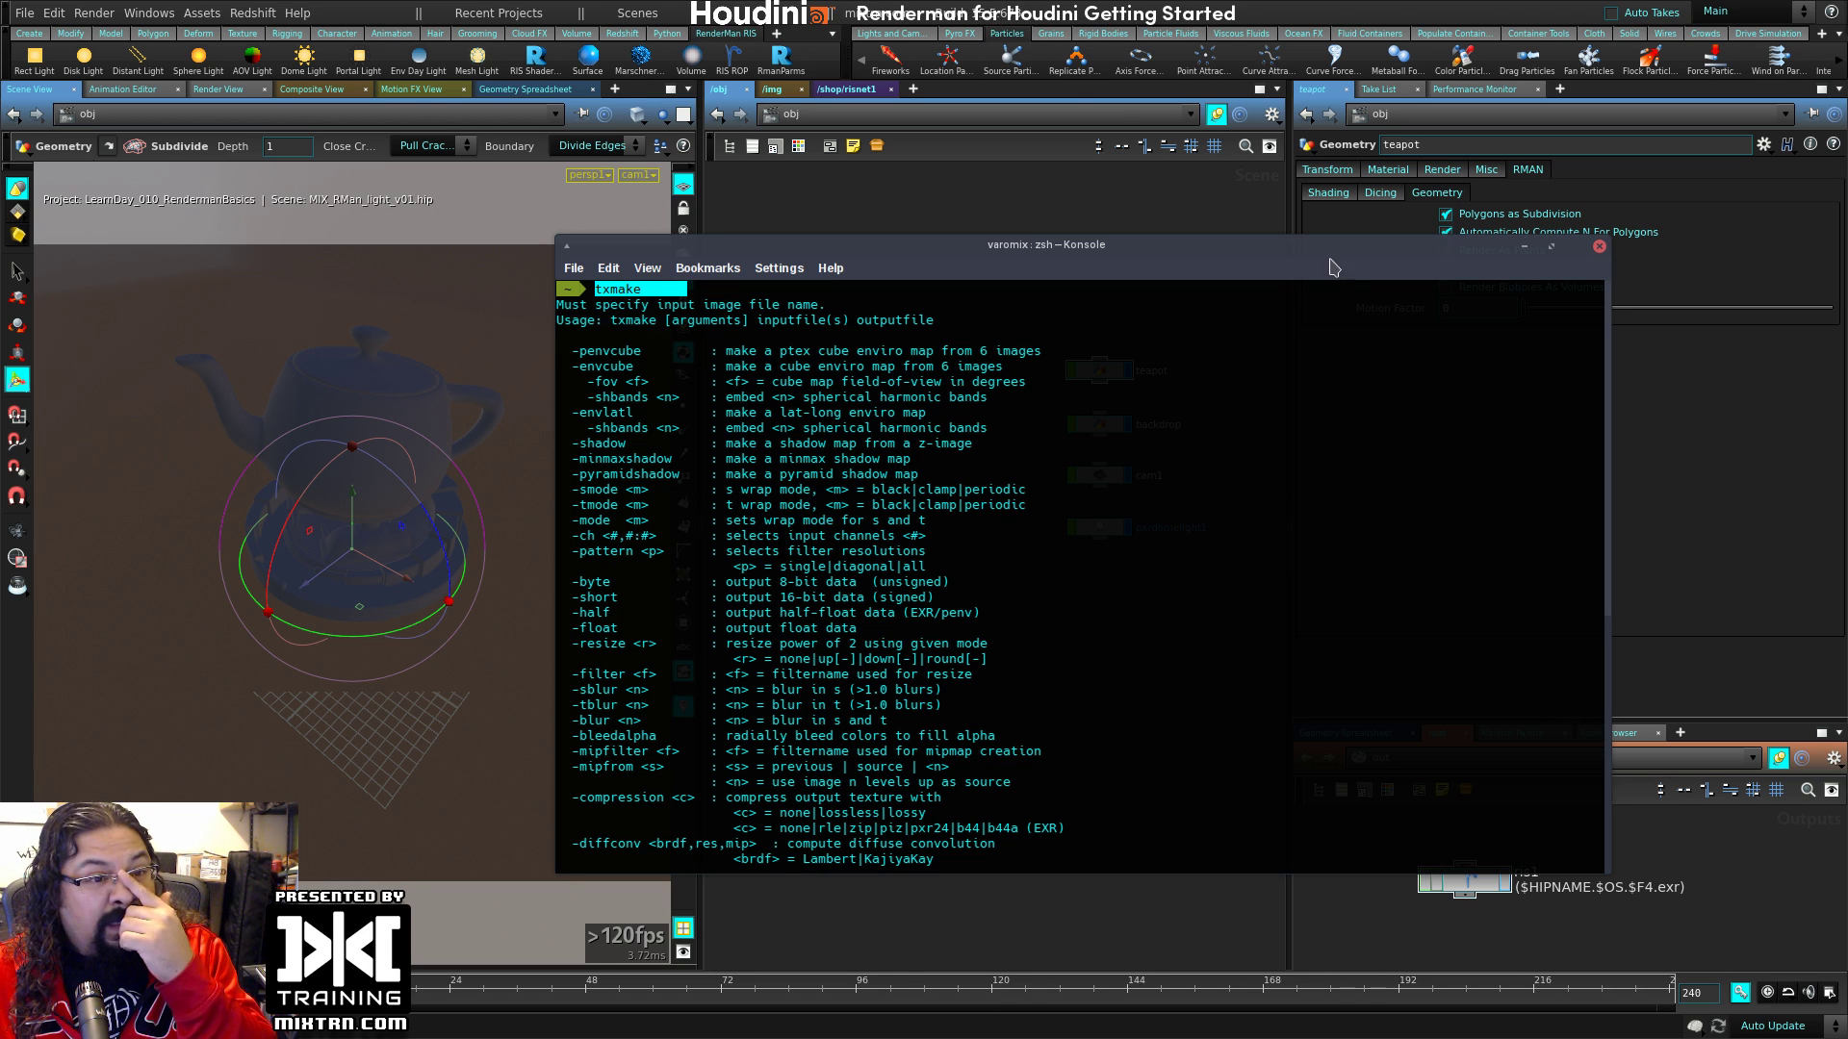
drag(1392, 247, 1449, 224)
click(1654, 227)
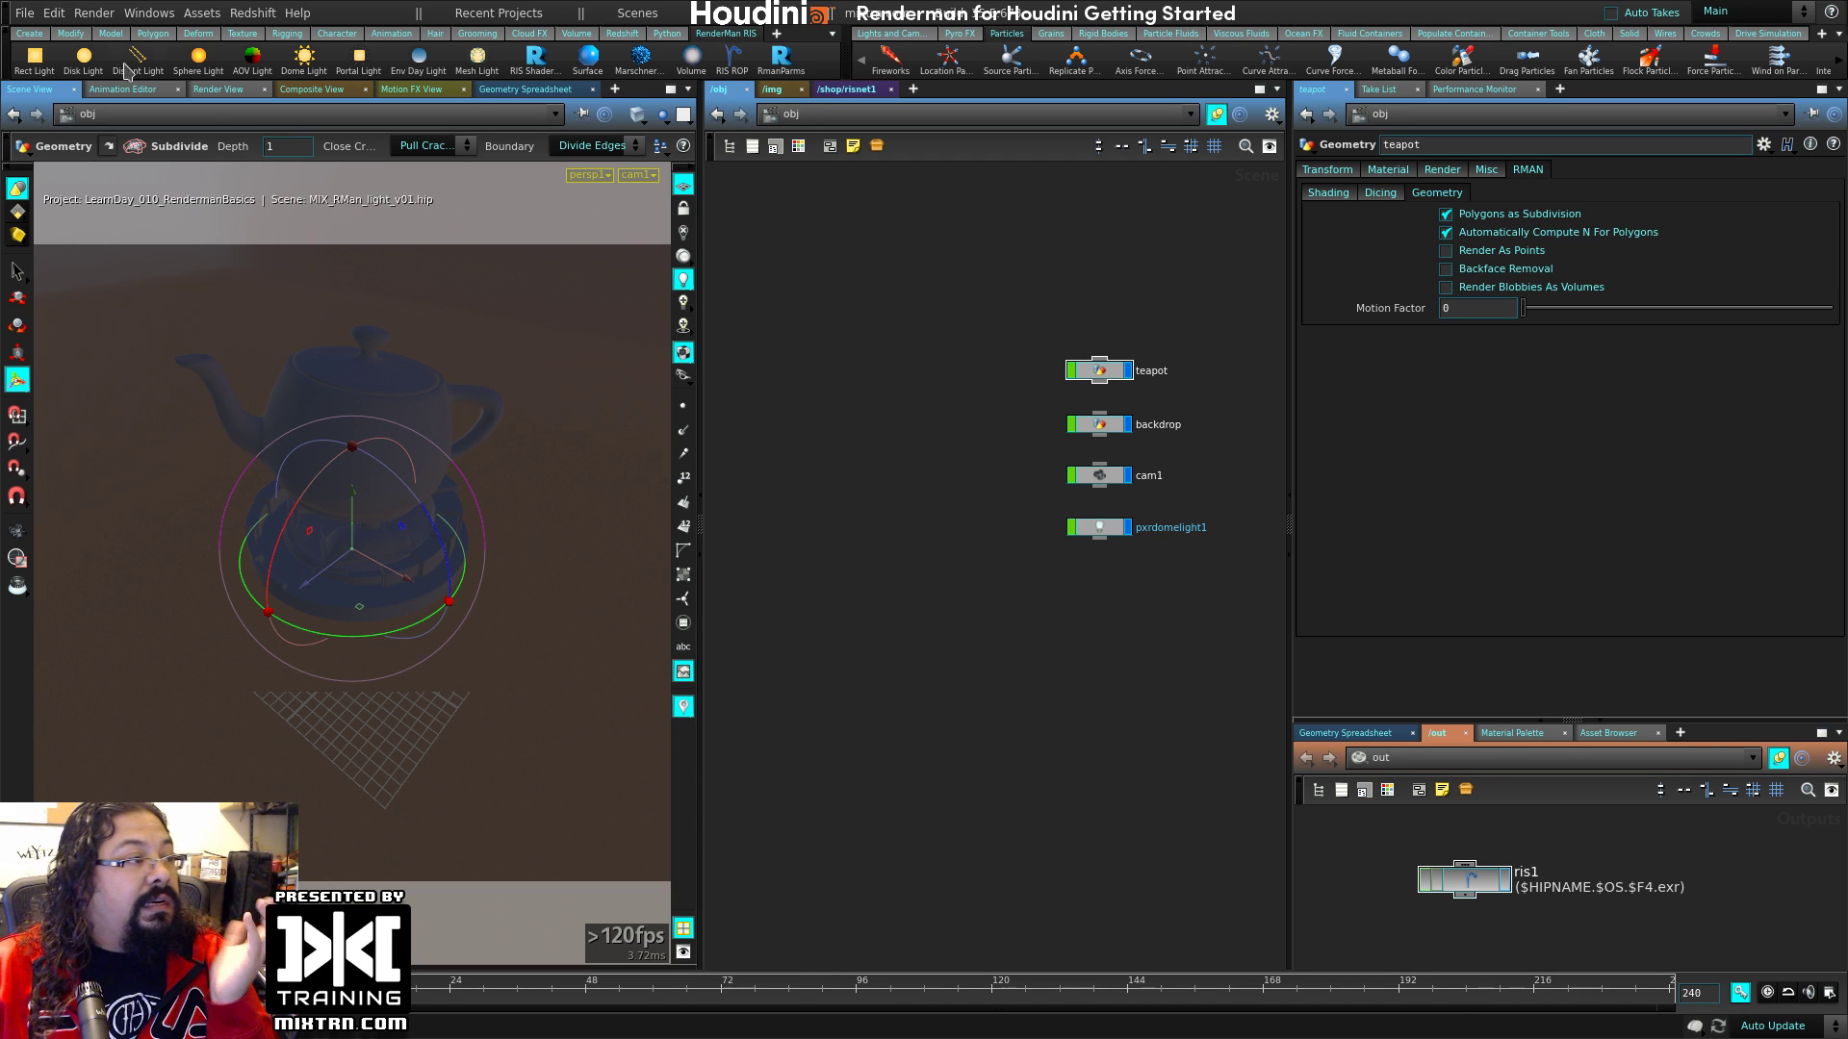
Step: Open the Rendering preferences and move the dialog over the network view to examine the available render nodes
click(149, 12)
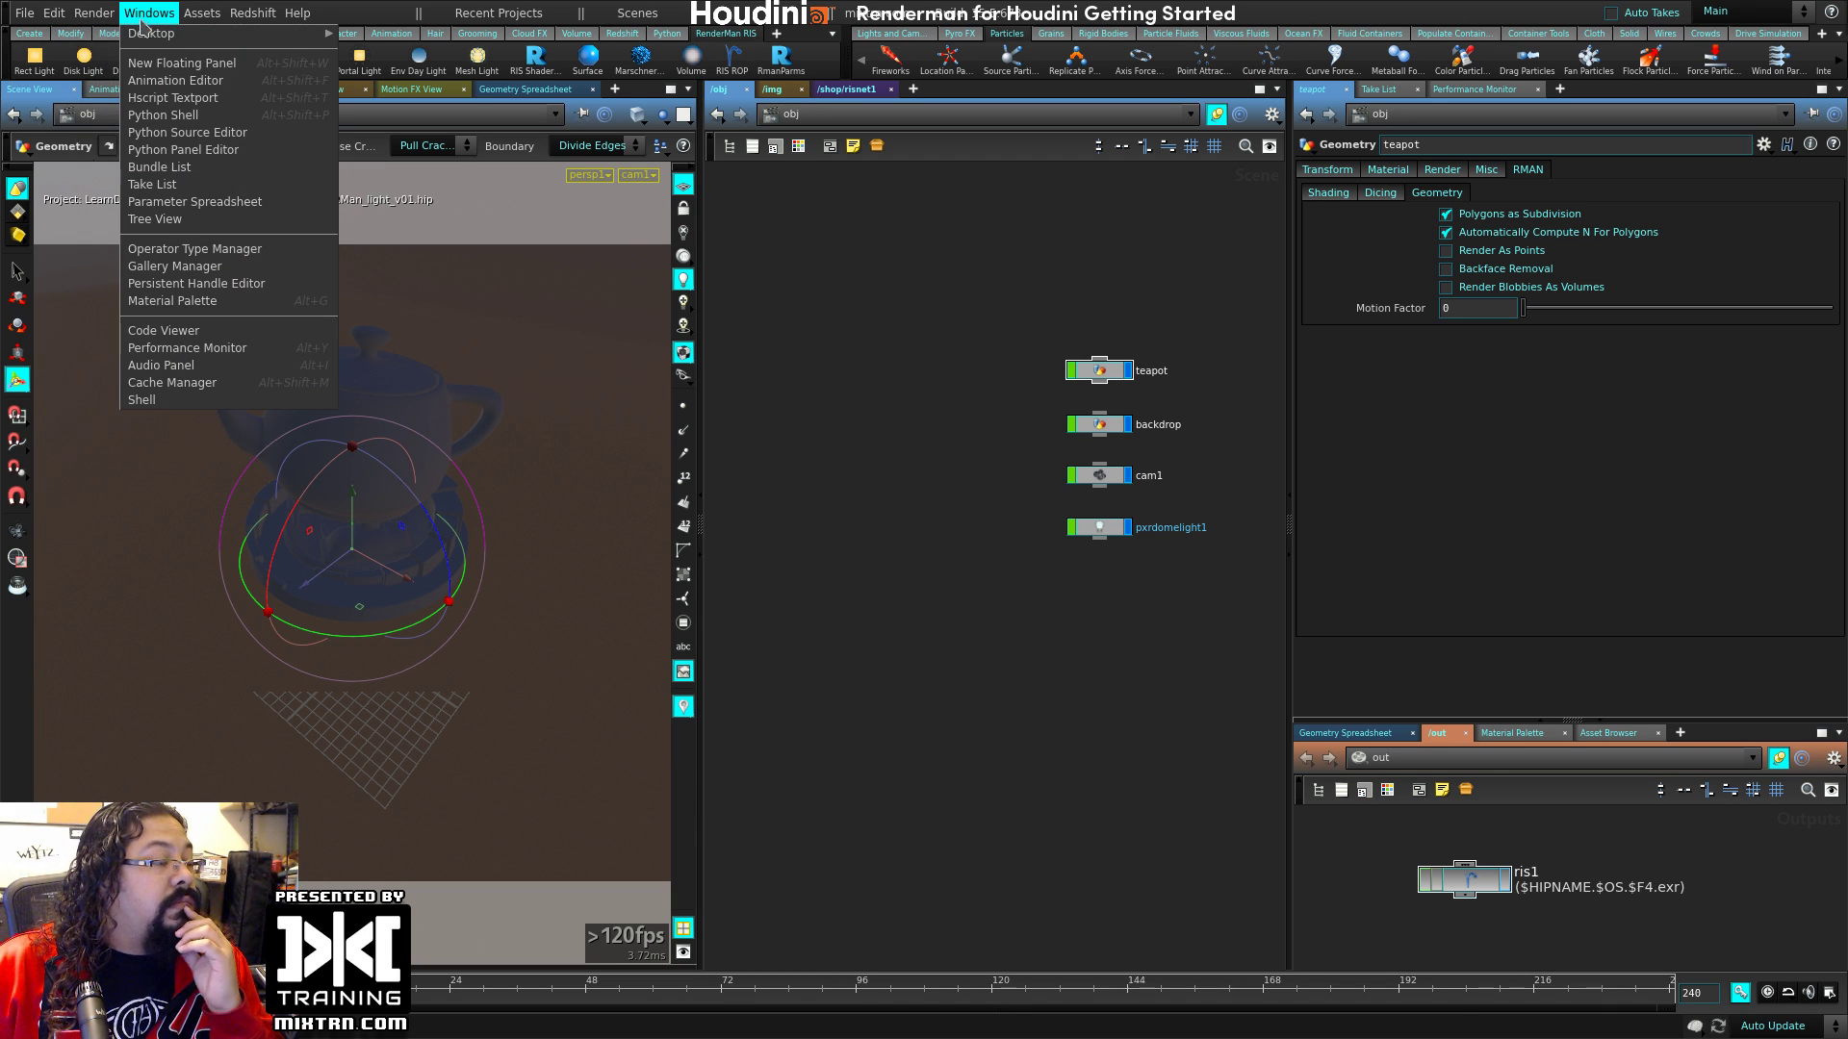
click(1038, 643)
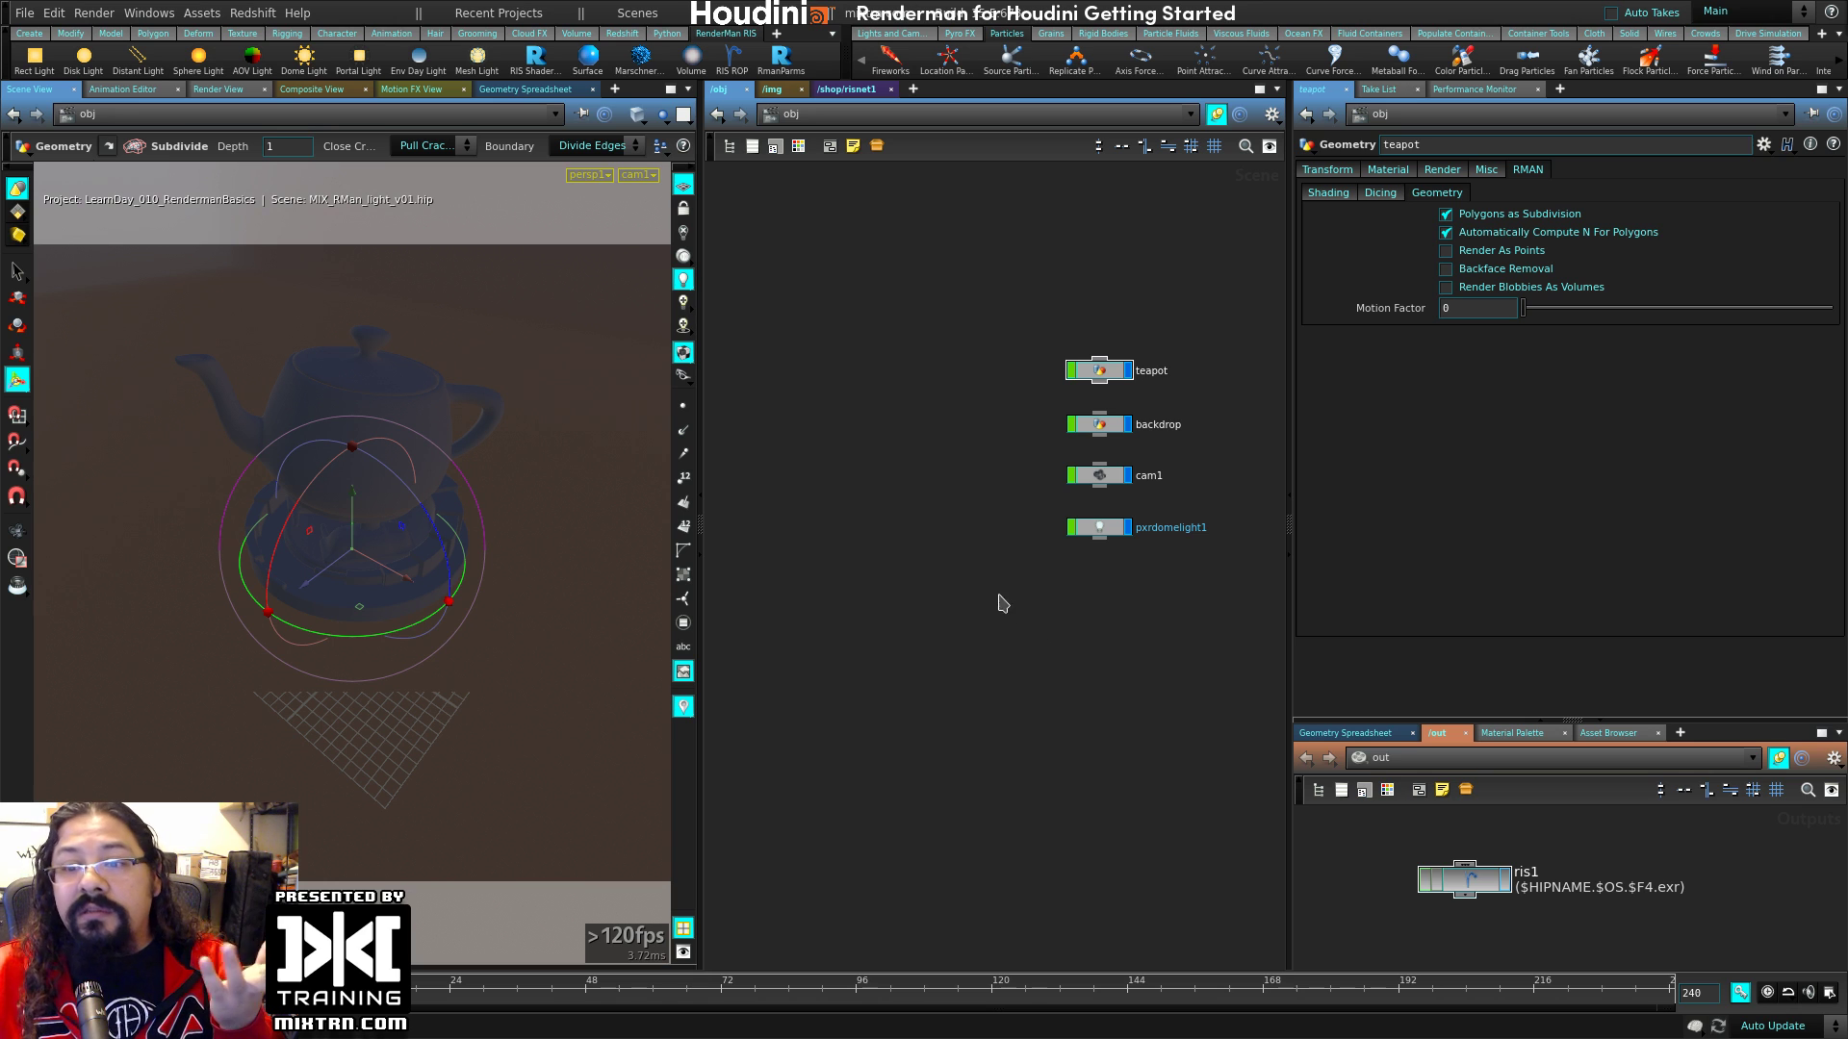
click(149, 13)
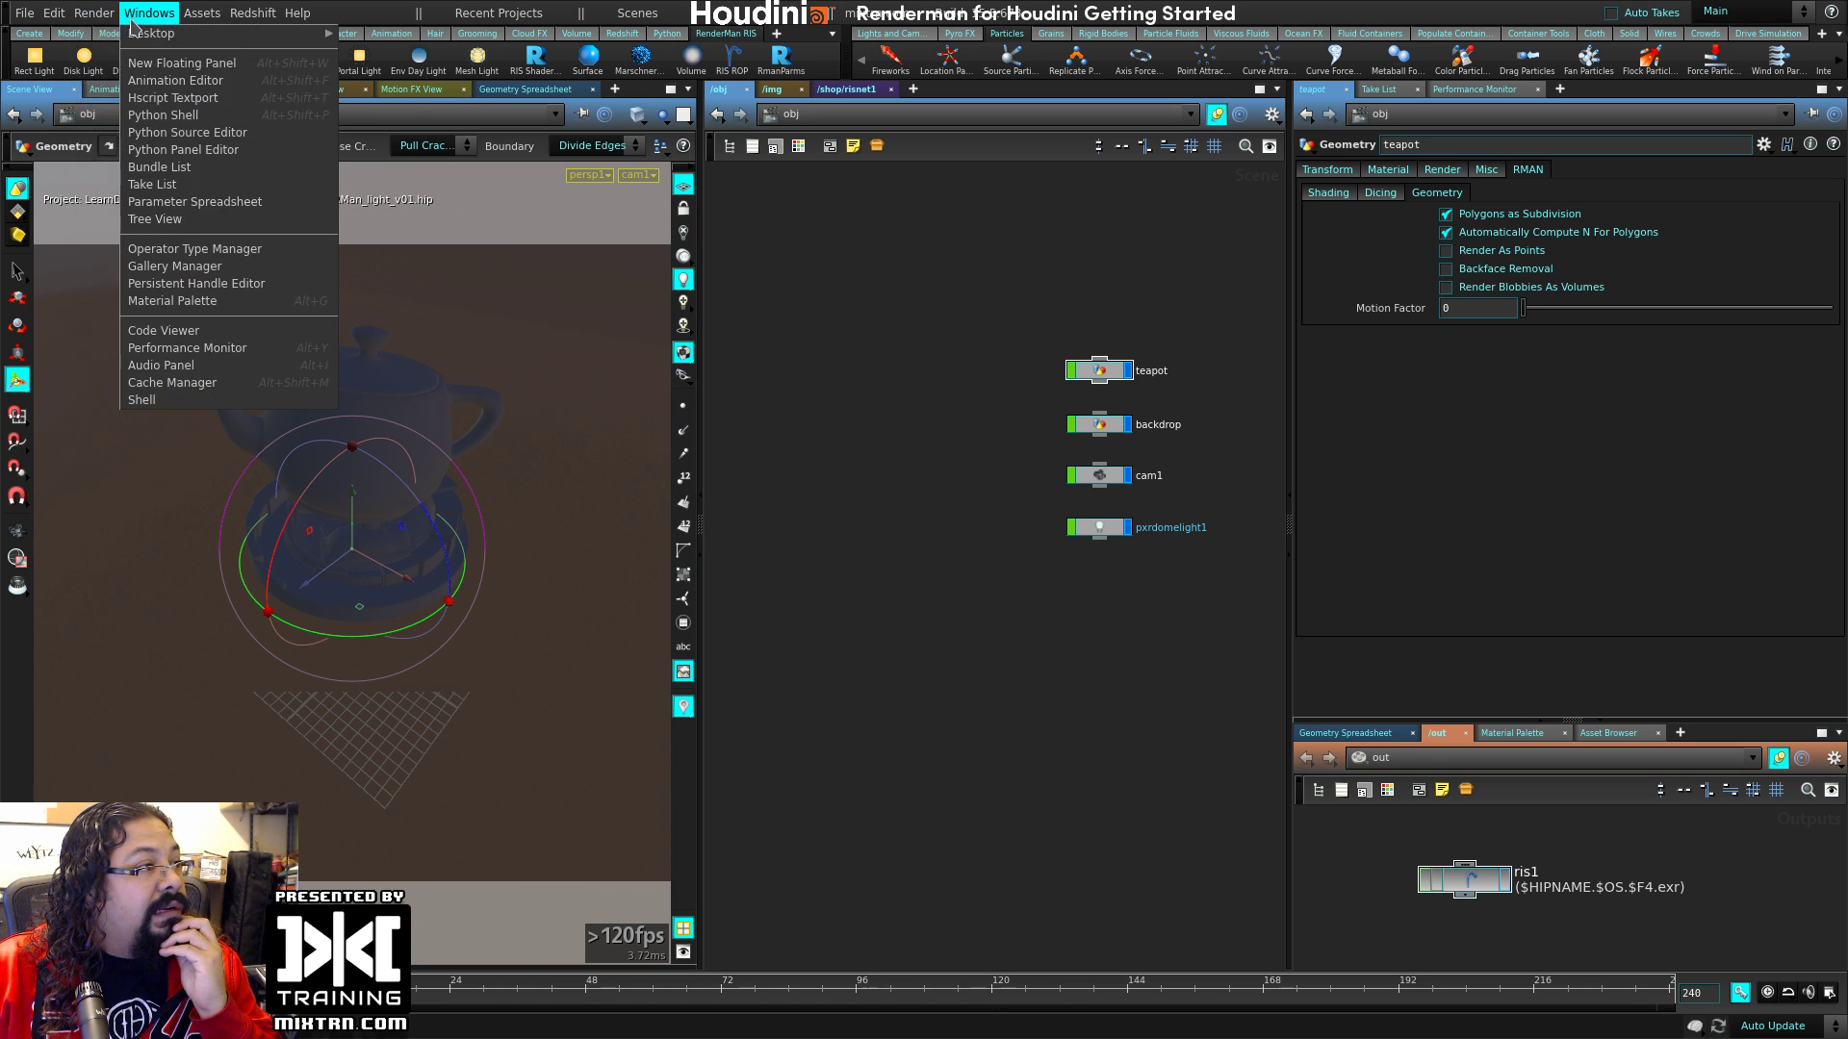
mouse_move(55, 23)
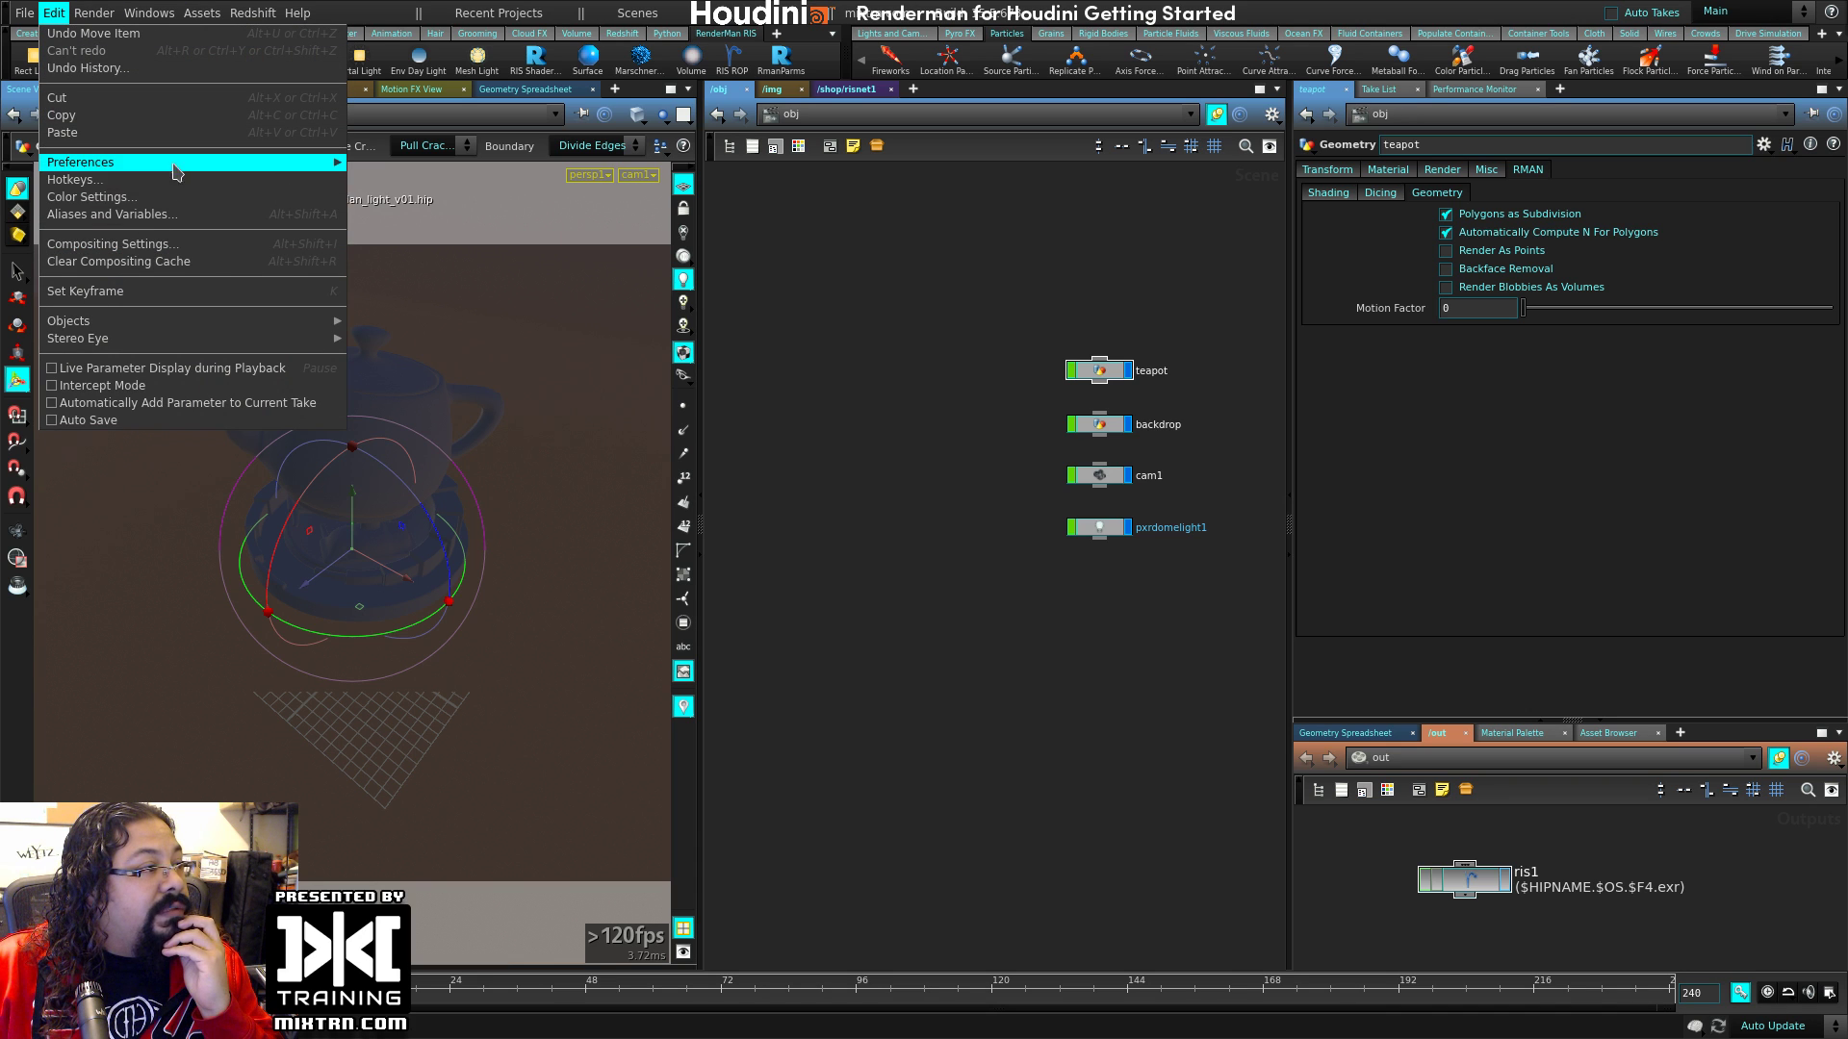
mouse_move(327, 164)
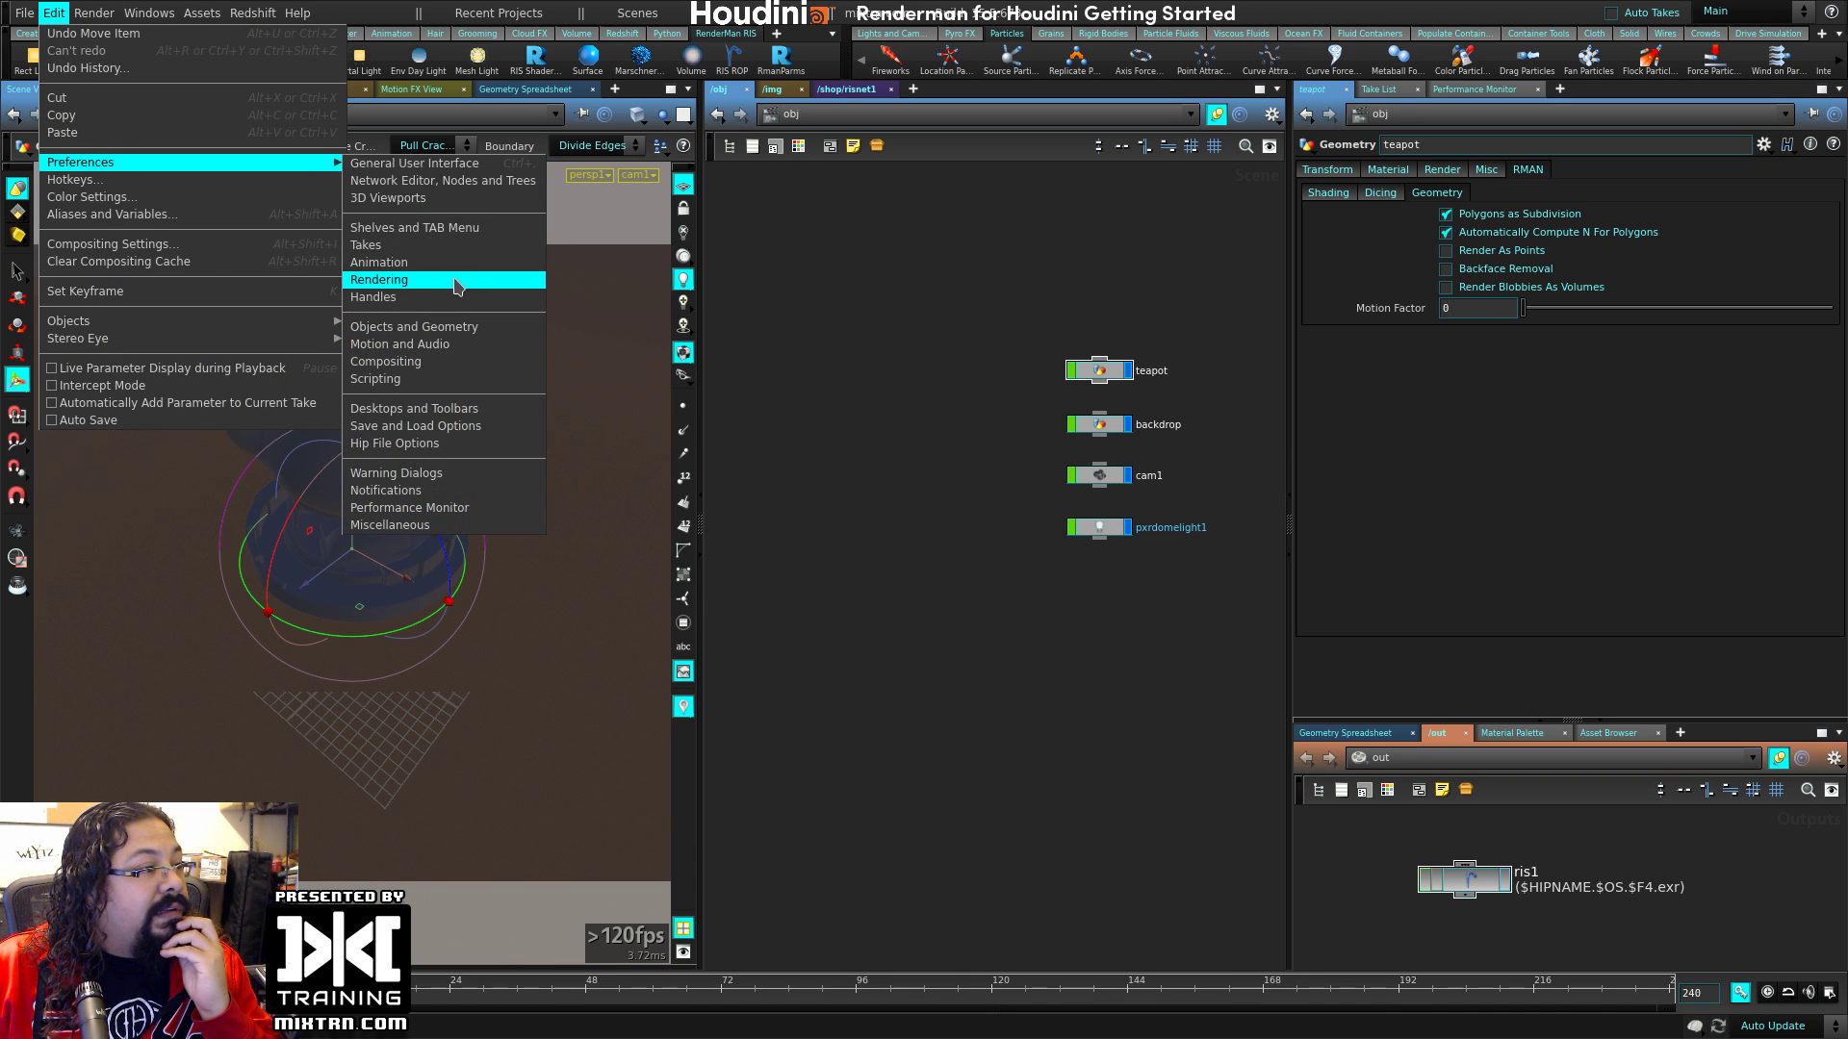
click(379, 279)
drag(433, 42, 978, 149)
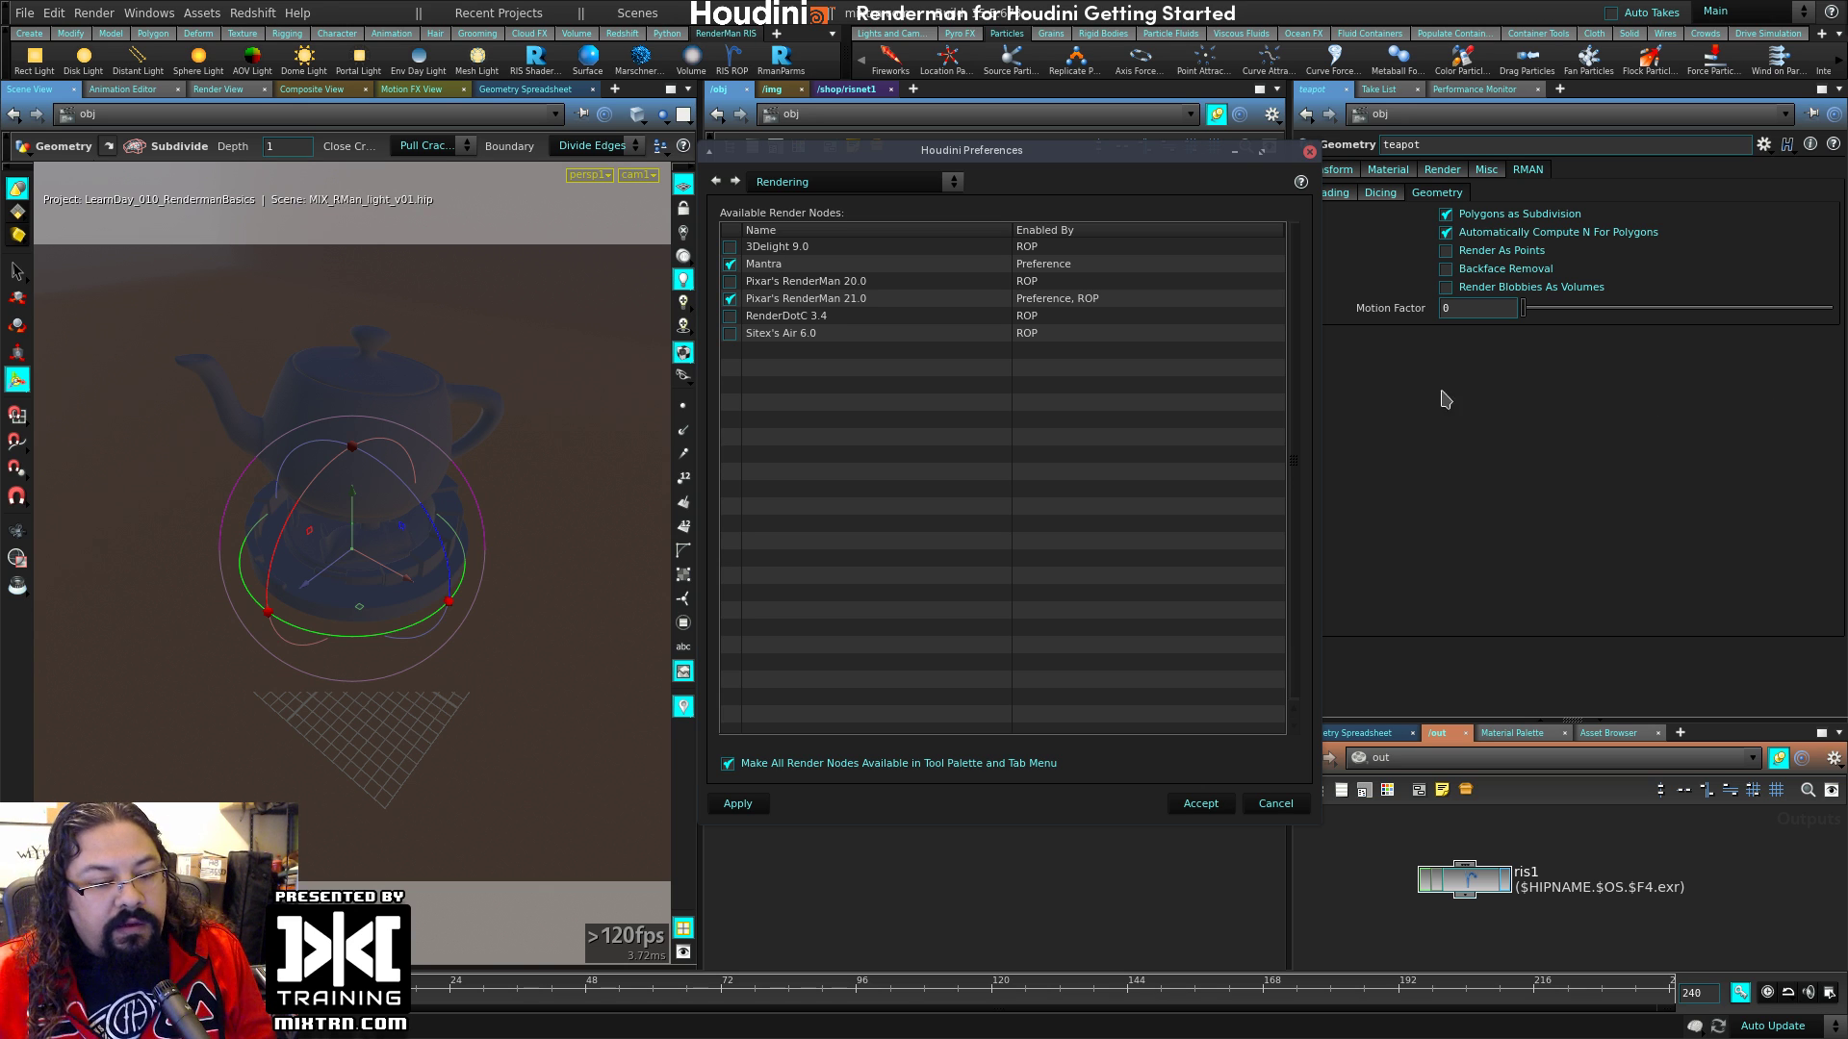
Step: Disable and re-enable Pixar's RenderMan 21.0 as a demonstration, and dismiss the preferences without applying them
click(729, 300)
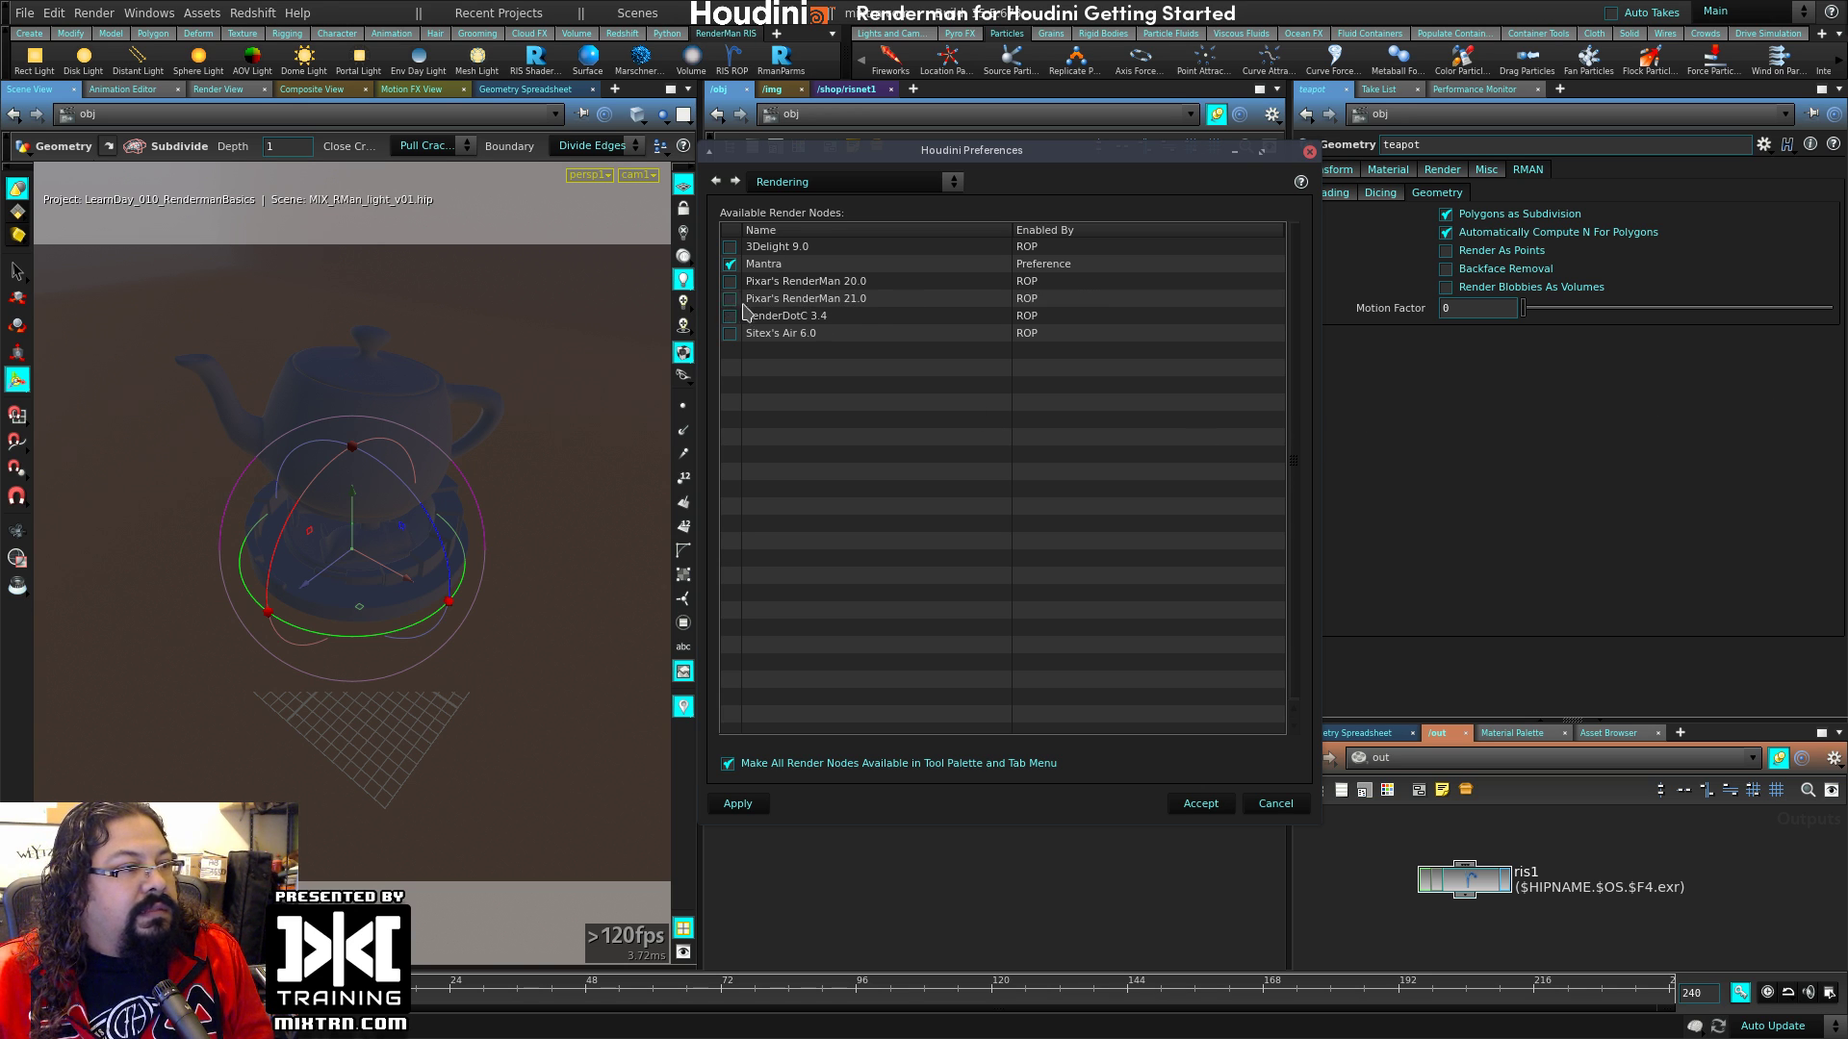
click(729, 300)
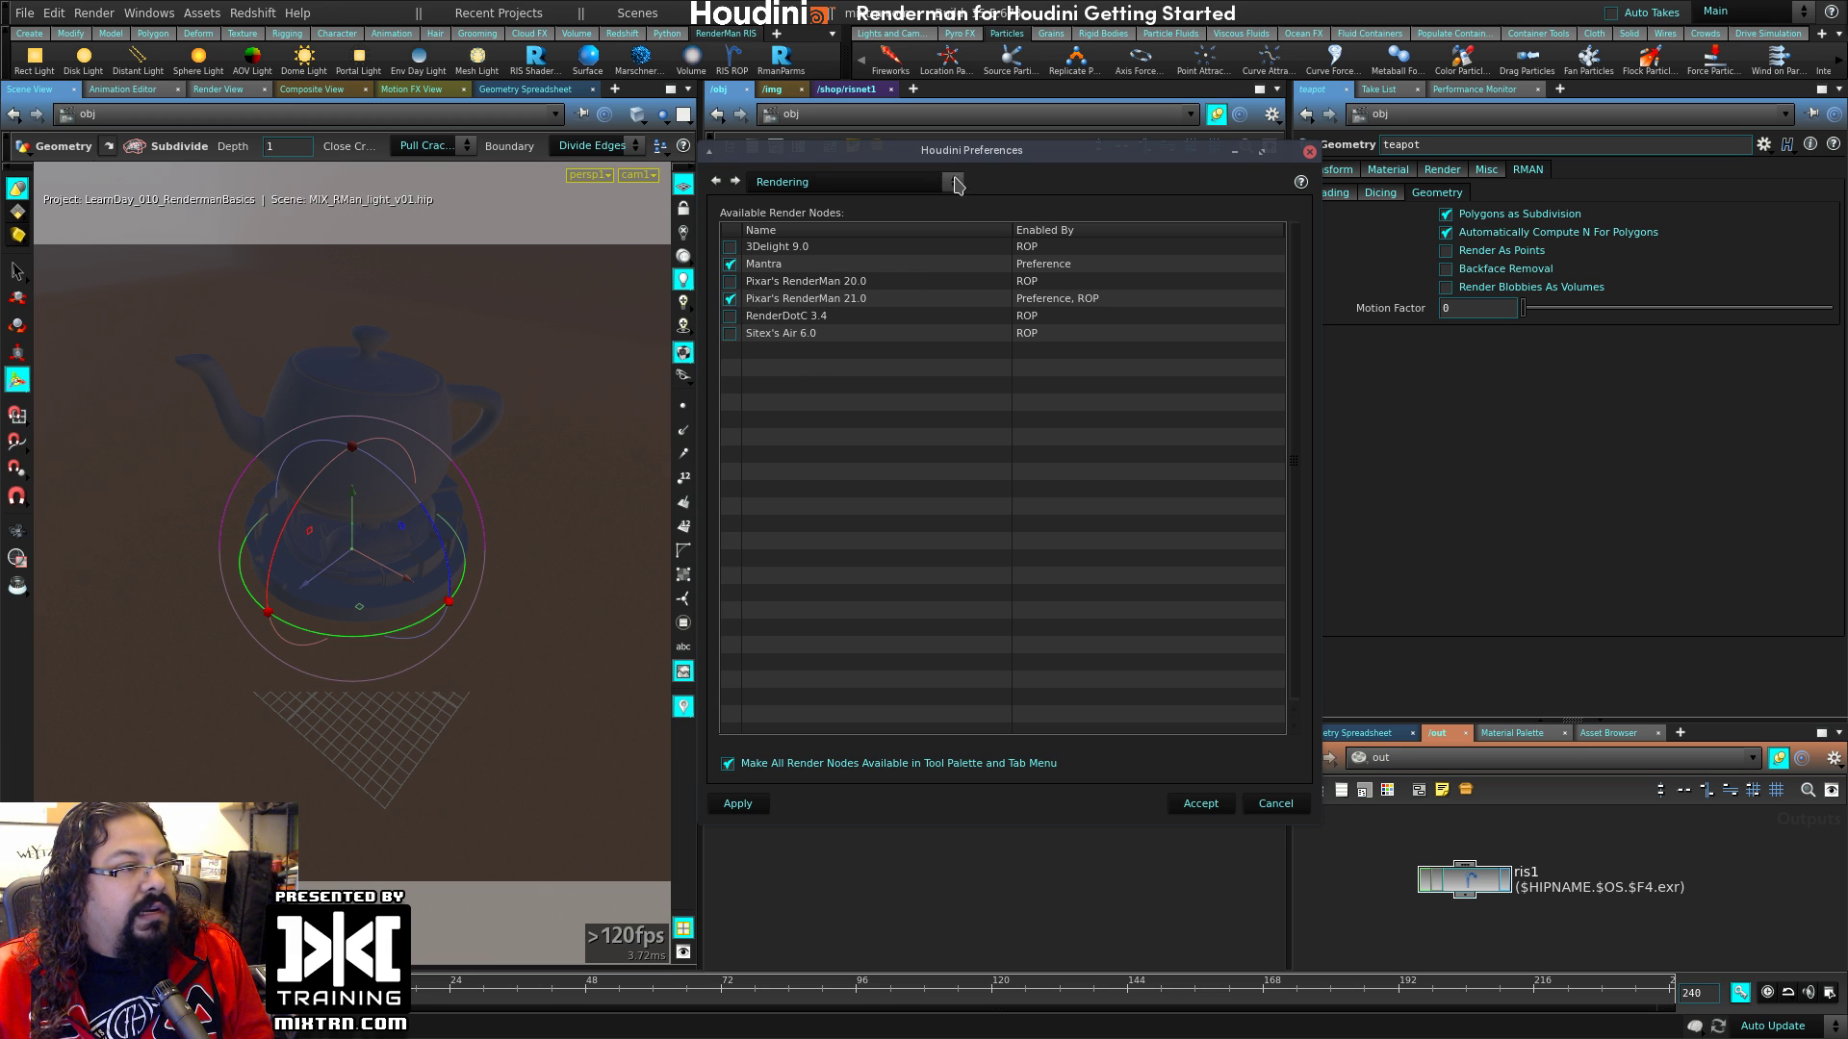
drag(958, 154, 1035, 159)
click(1278, 809)
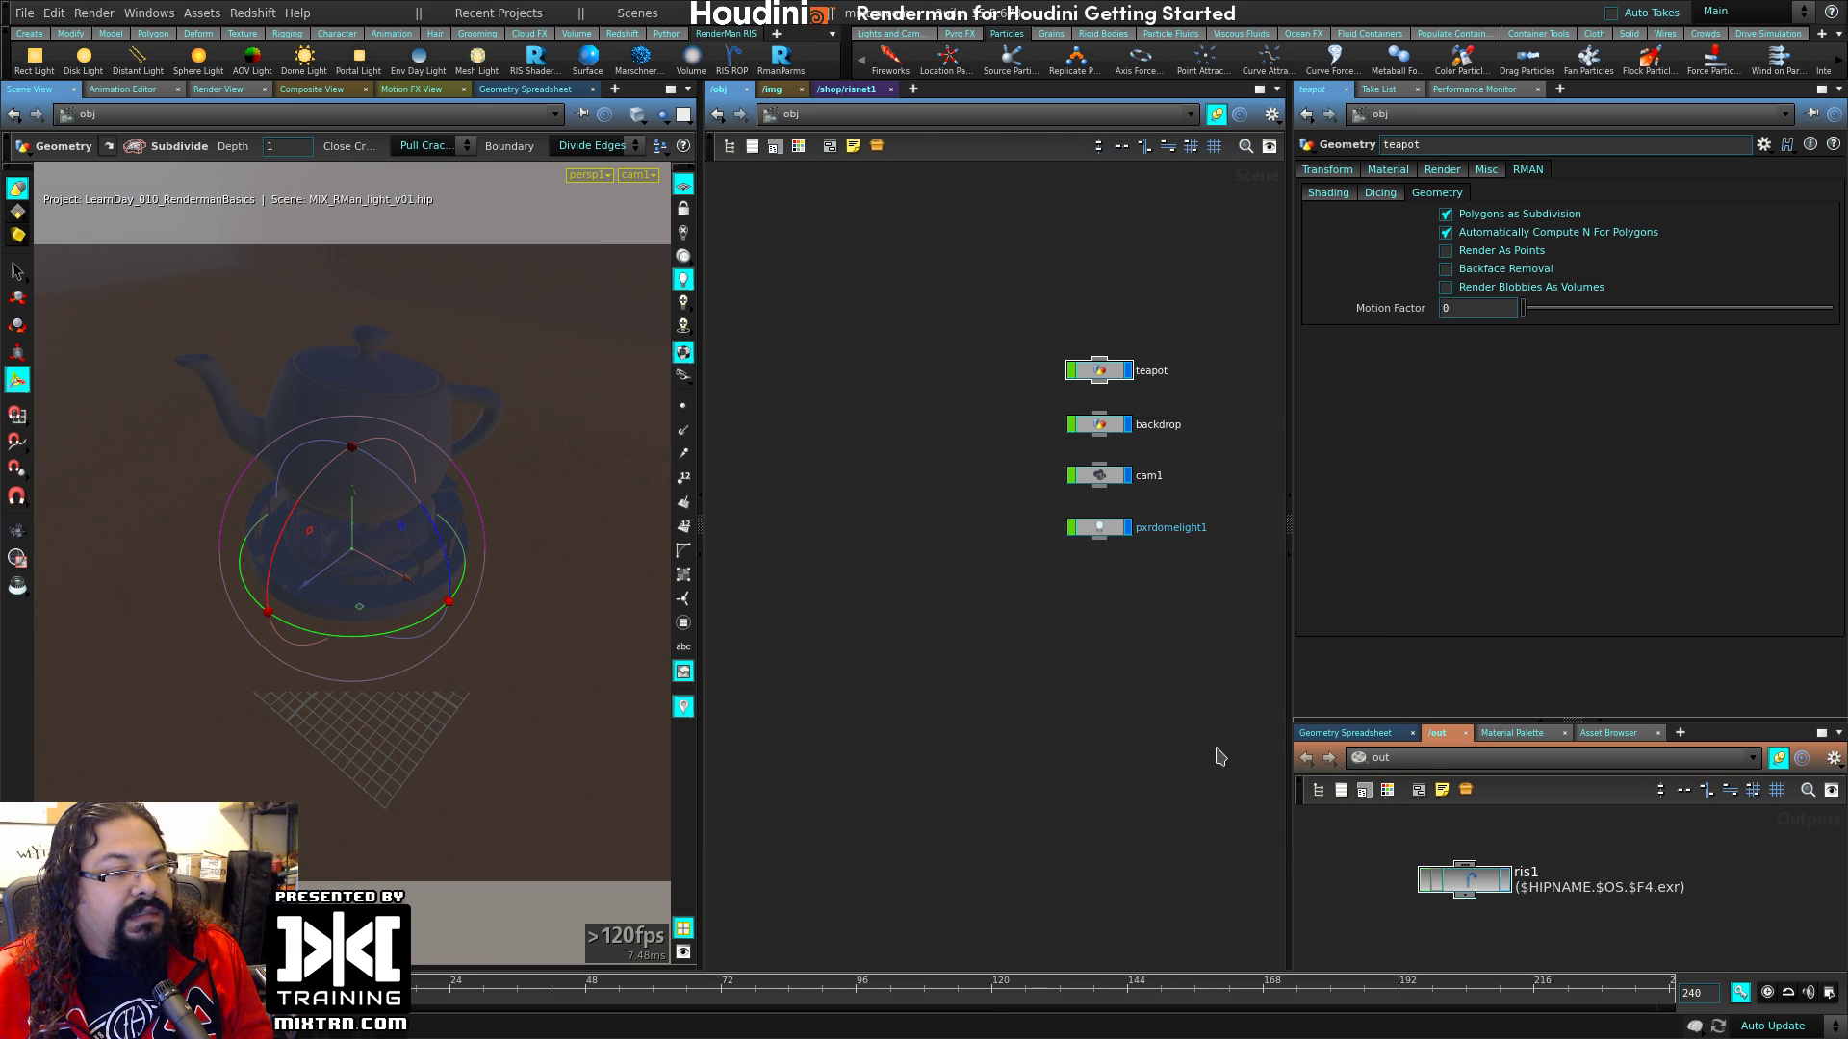
Step: Go up from risnet1 to the shop level and review the available shader node categories
key(u)
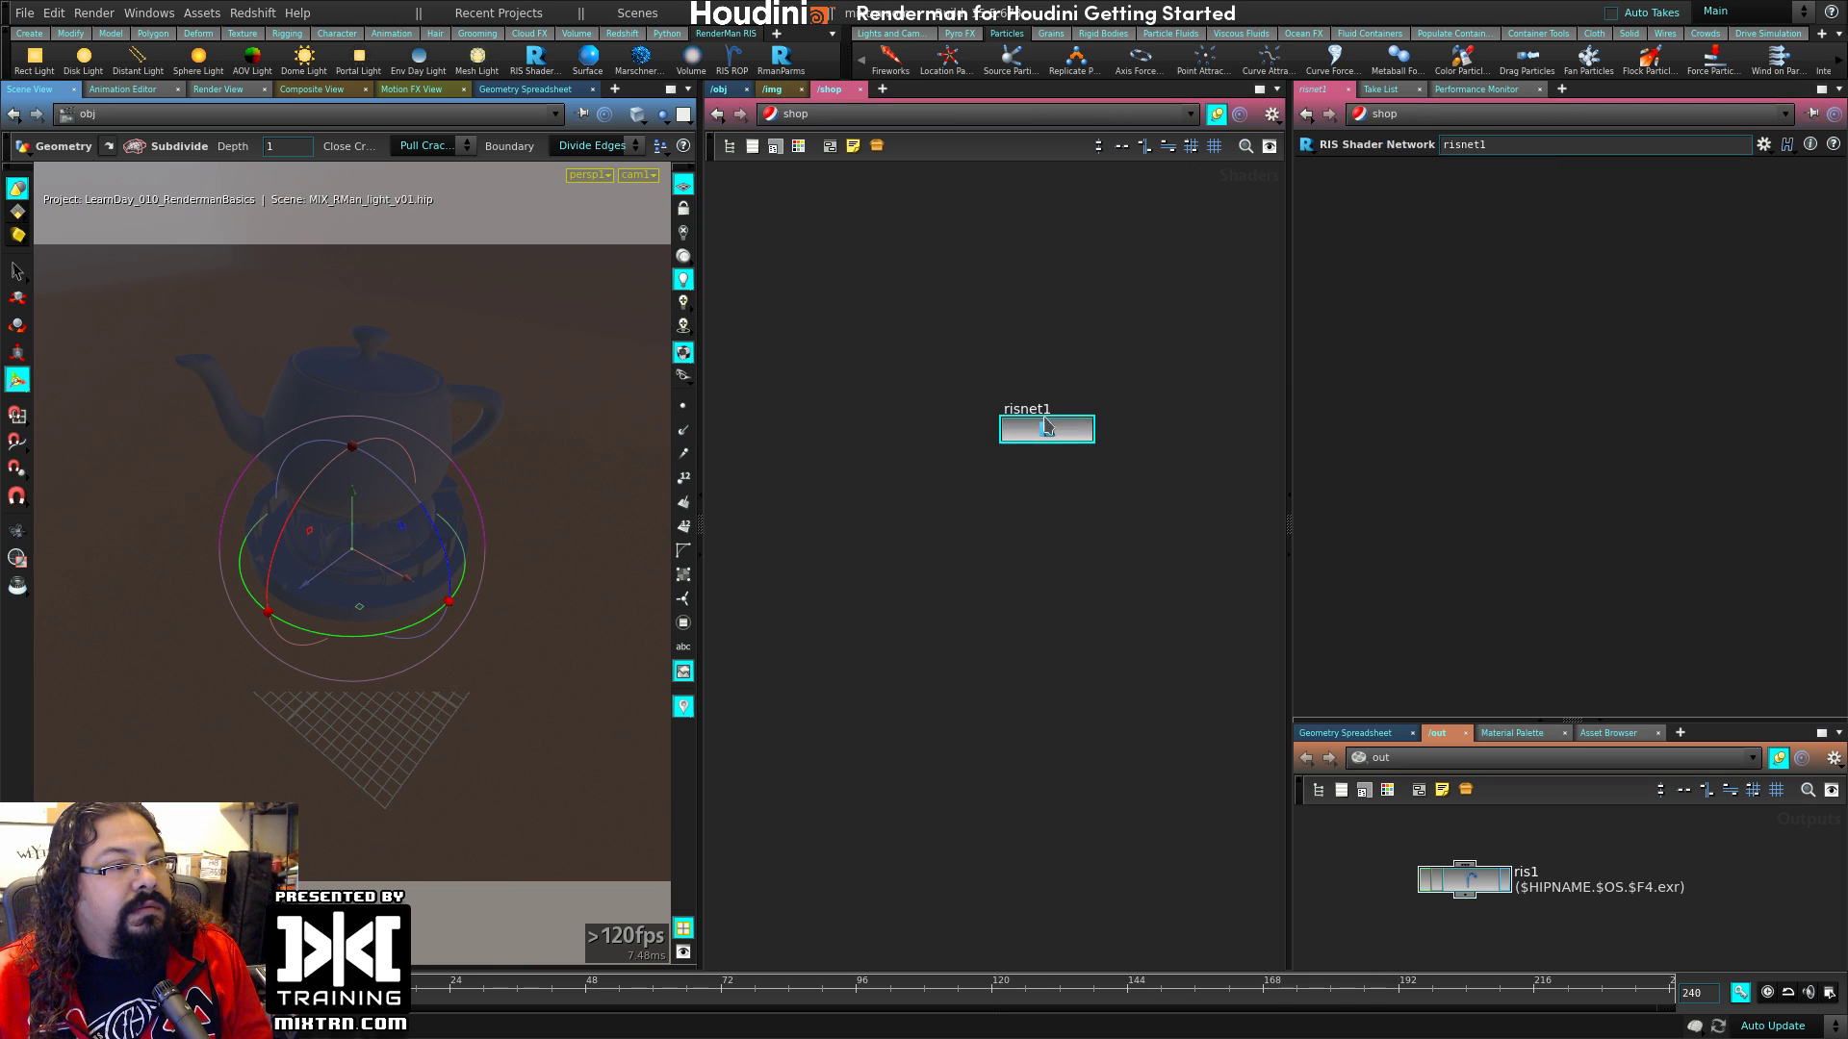
key(Tab)
key(Escape)
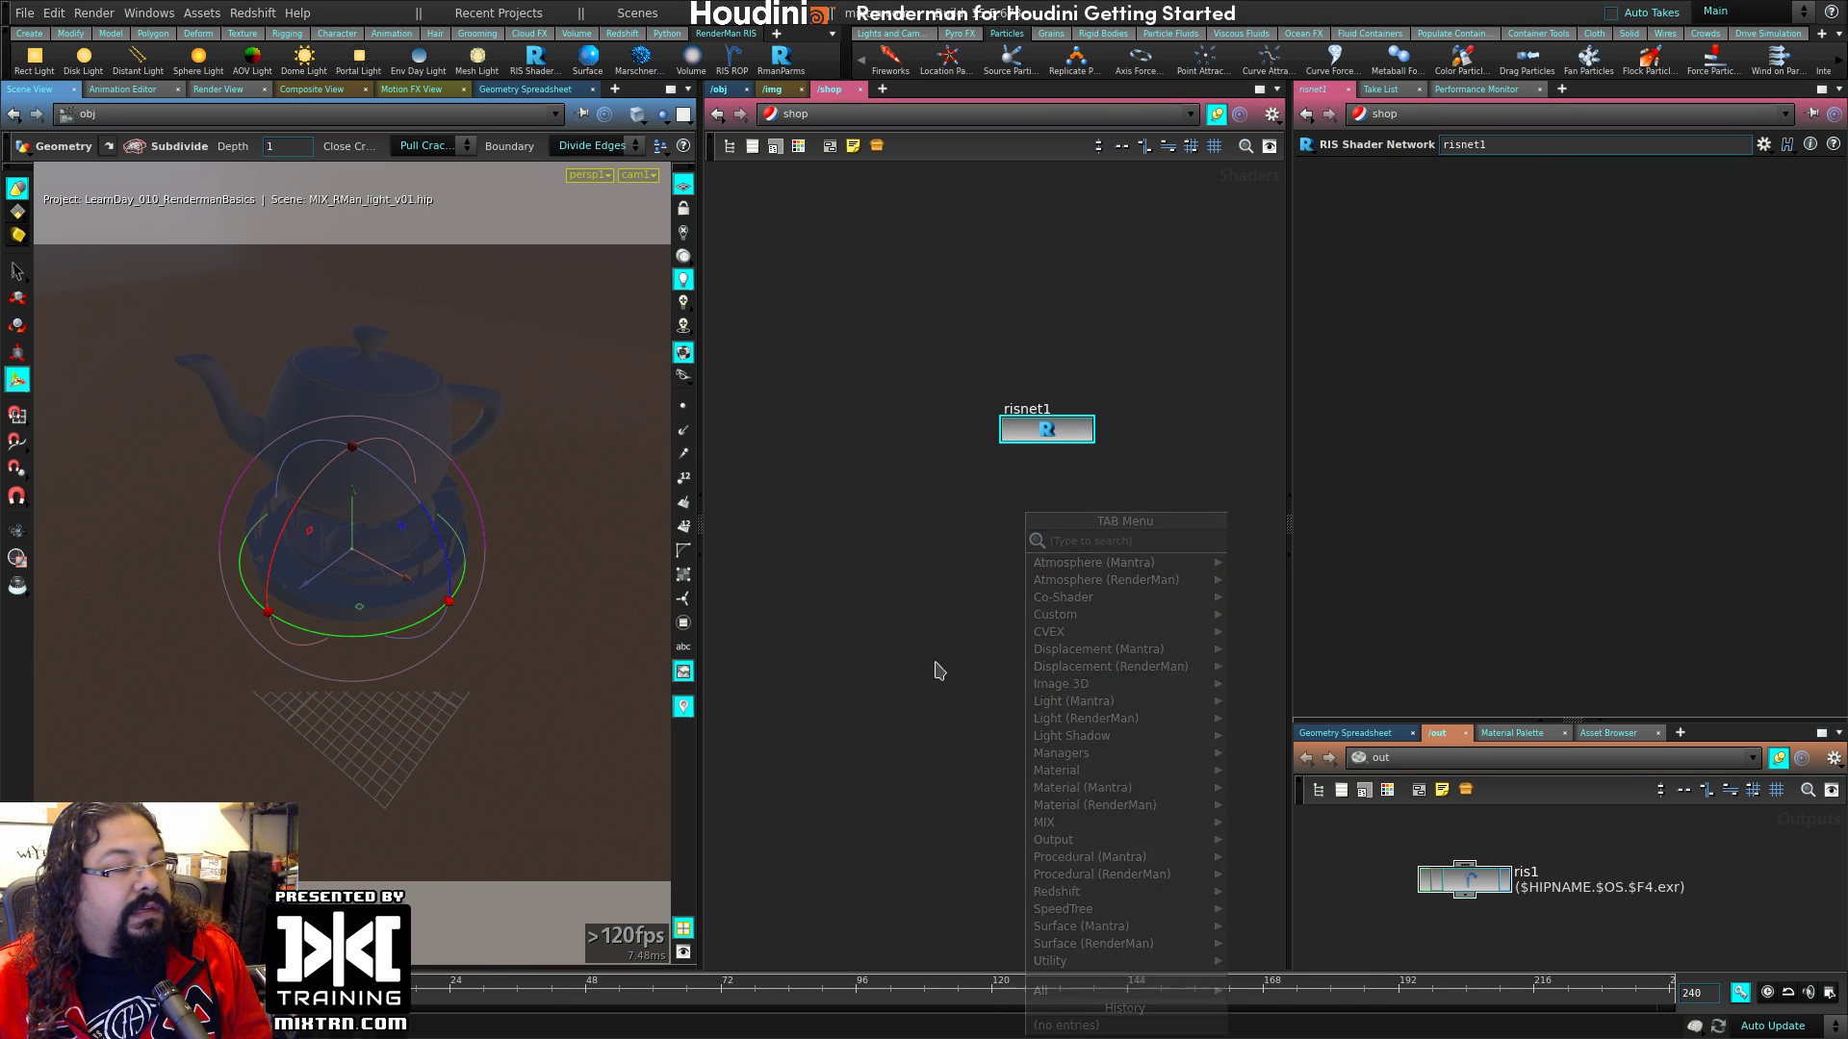
Step: Examine the RenderMan RIS entry among the shelves, show the ris1 render node's parameters and return to the obj network
click(776, 33)
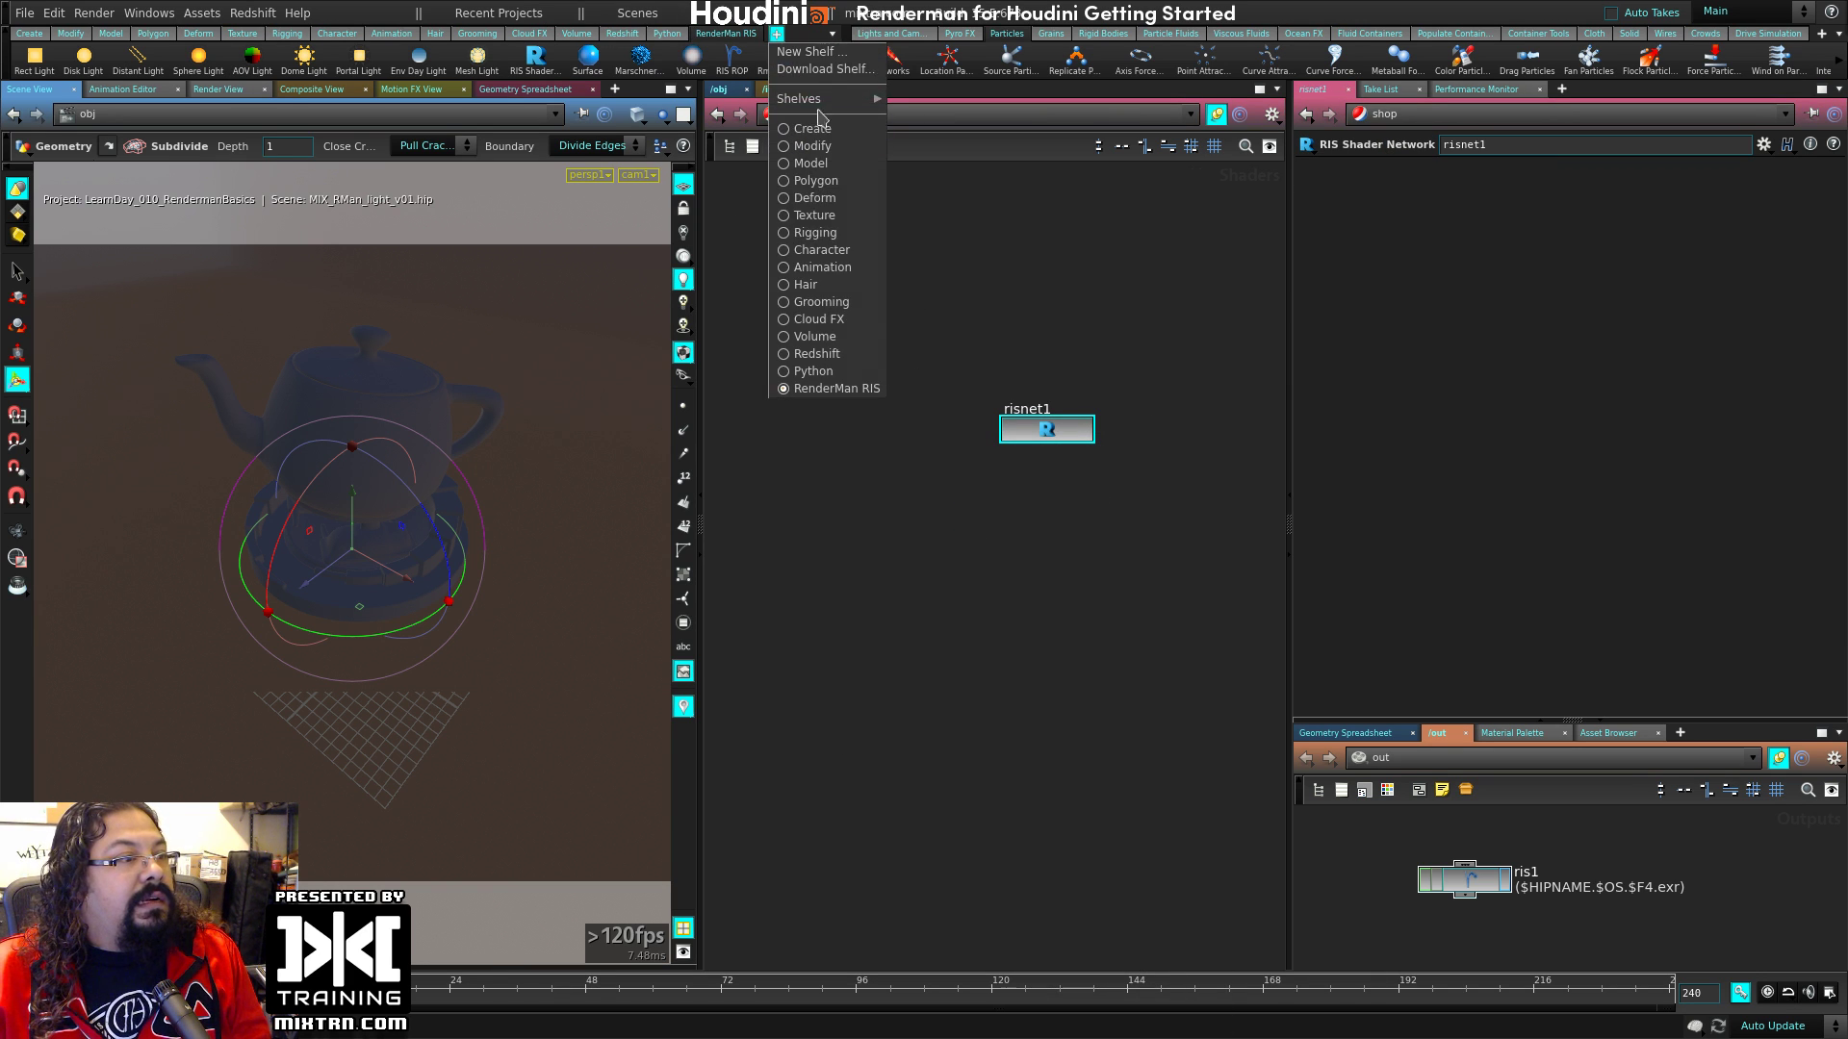
mouse_move(818, 100)
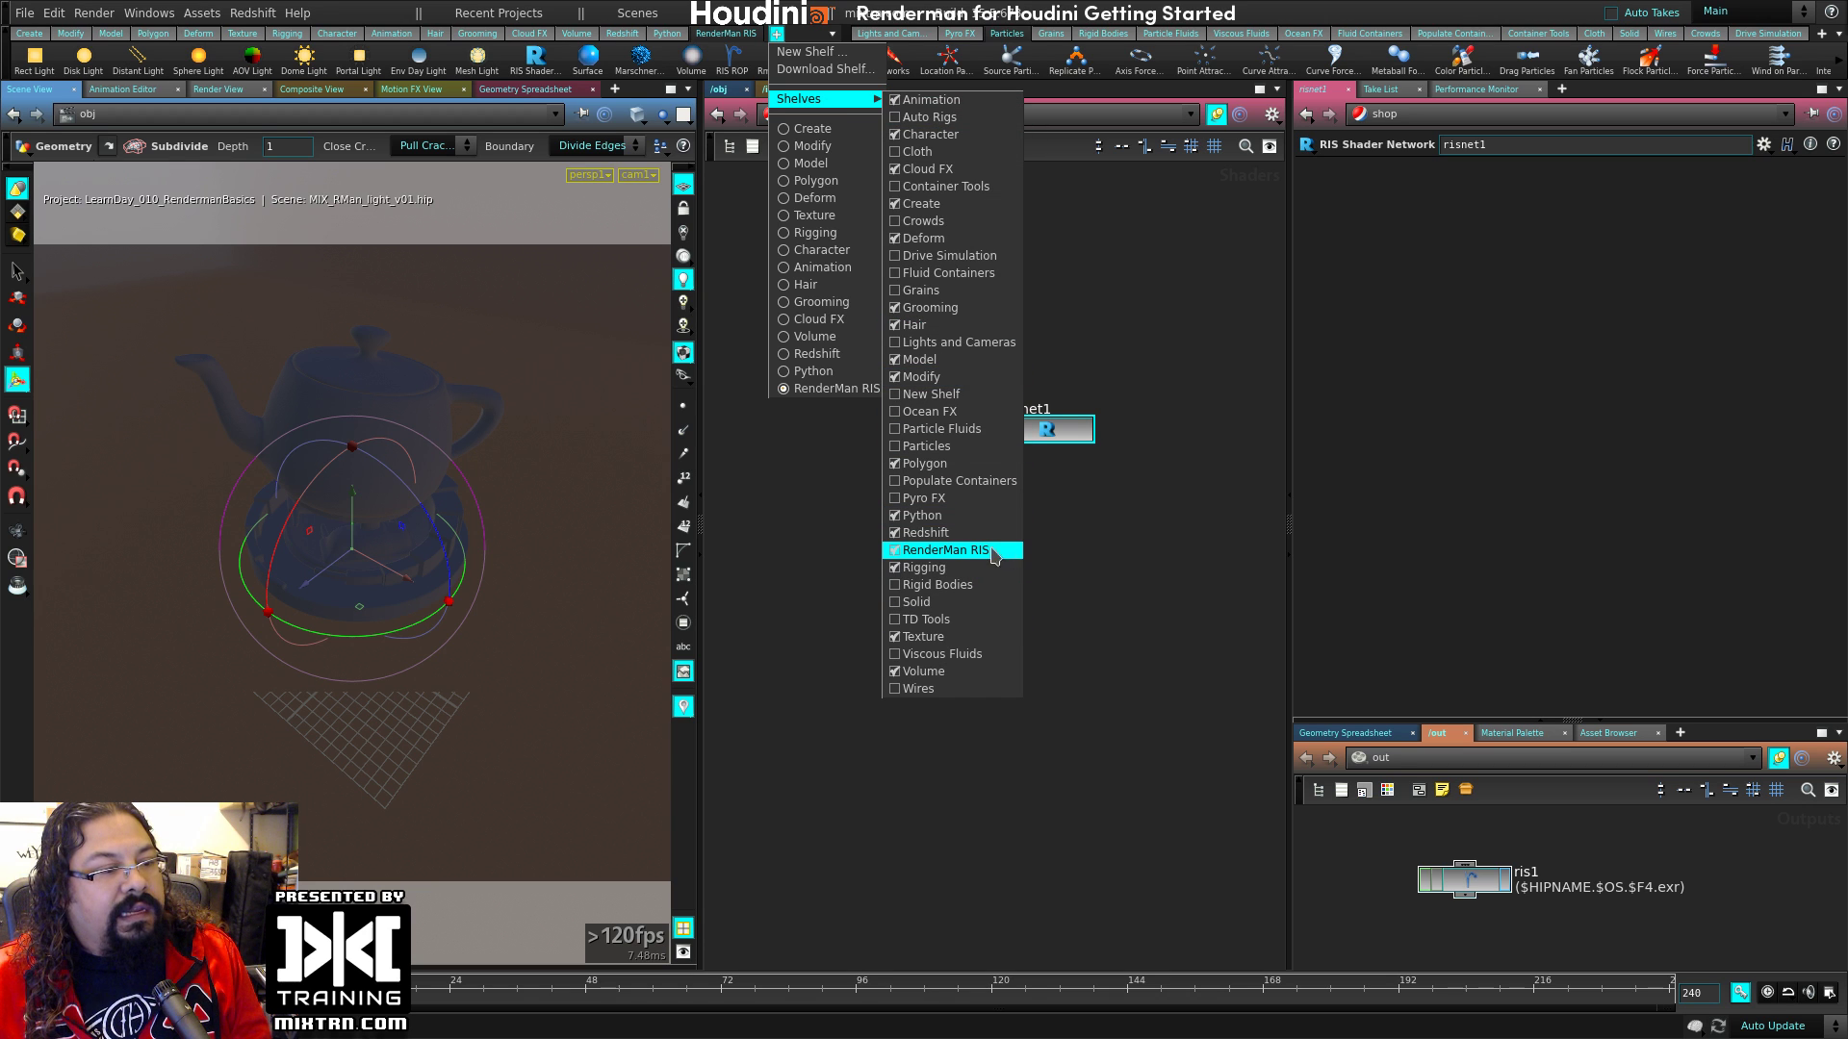
click(542, 307)
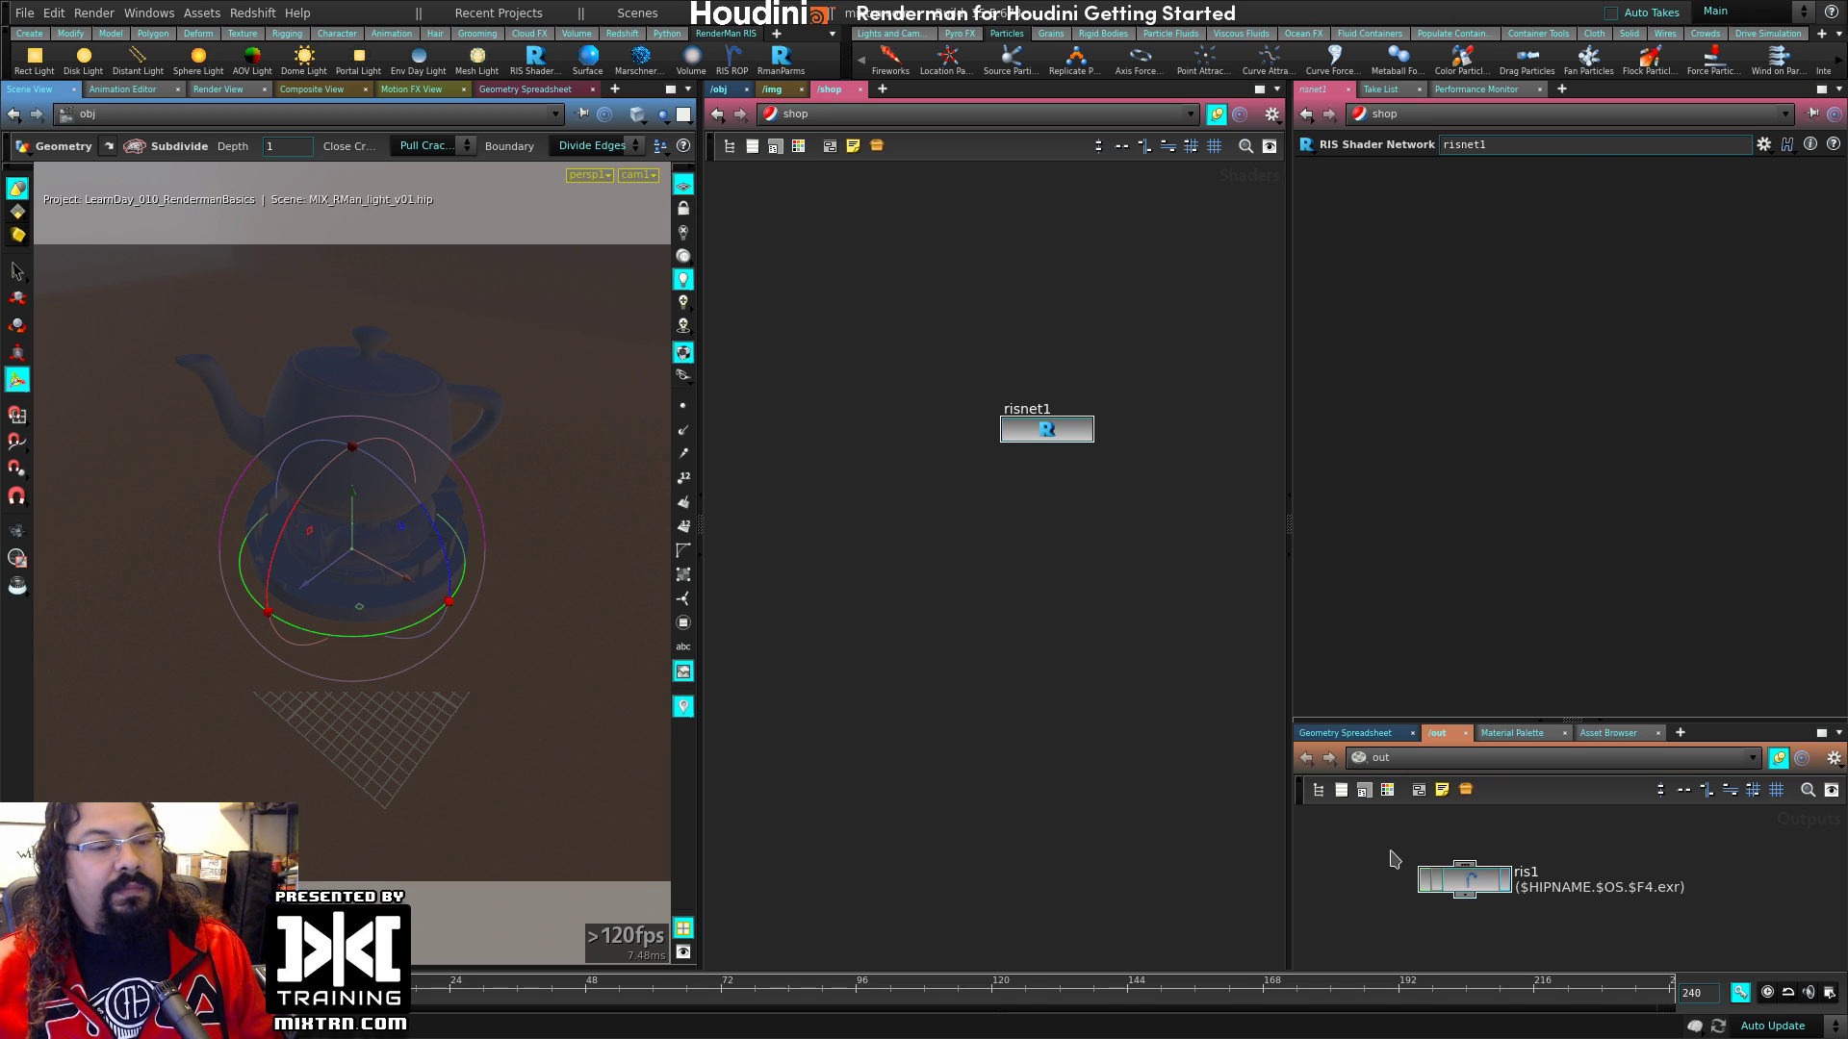
drag(1391, 853, 1519, 907)
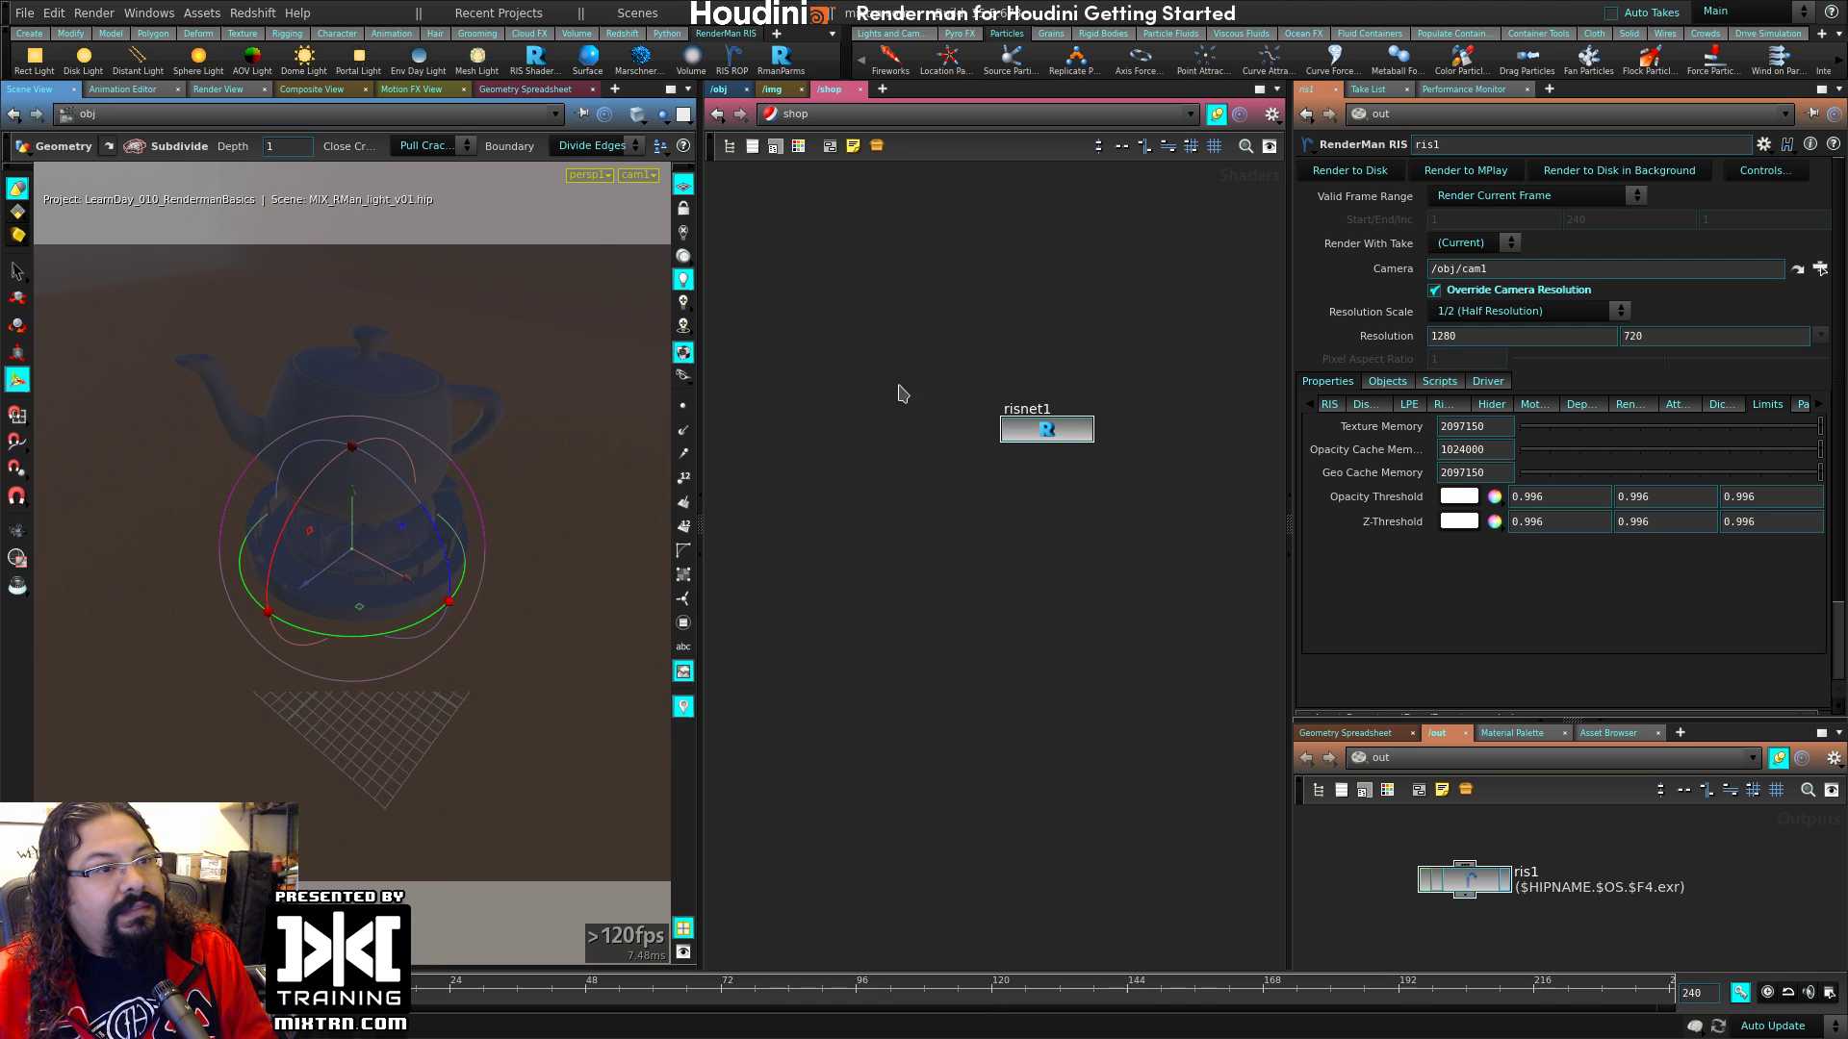
click(714, 92)
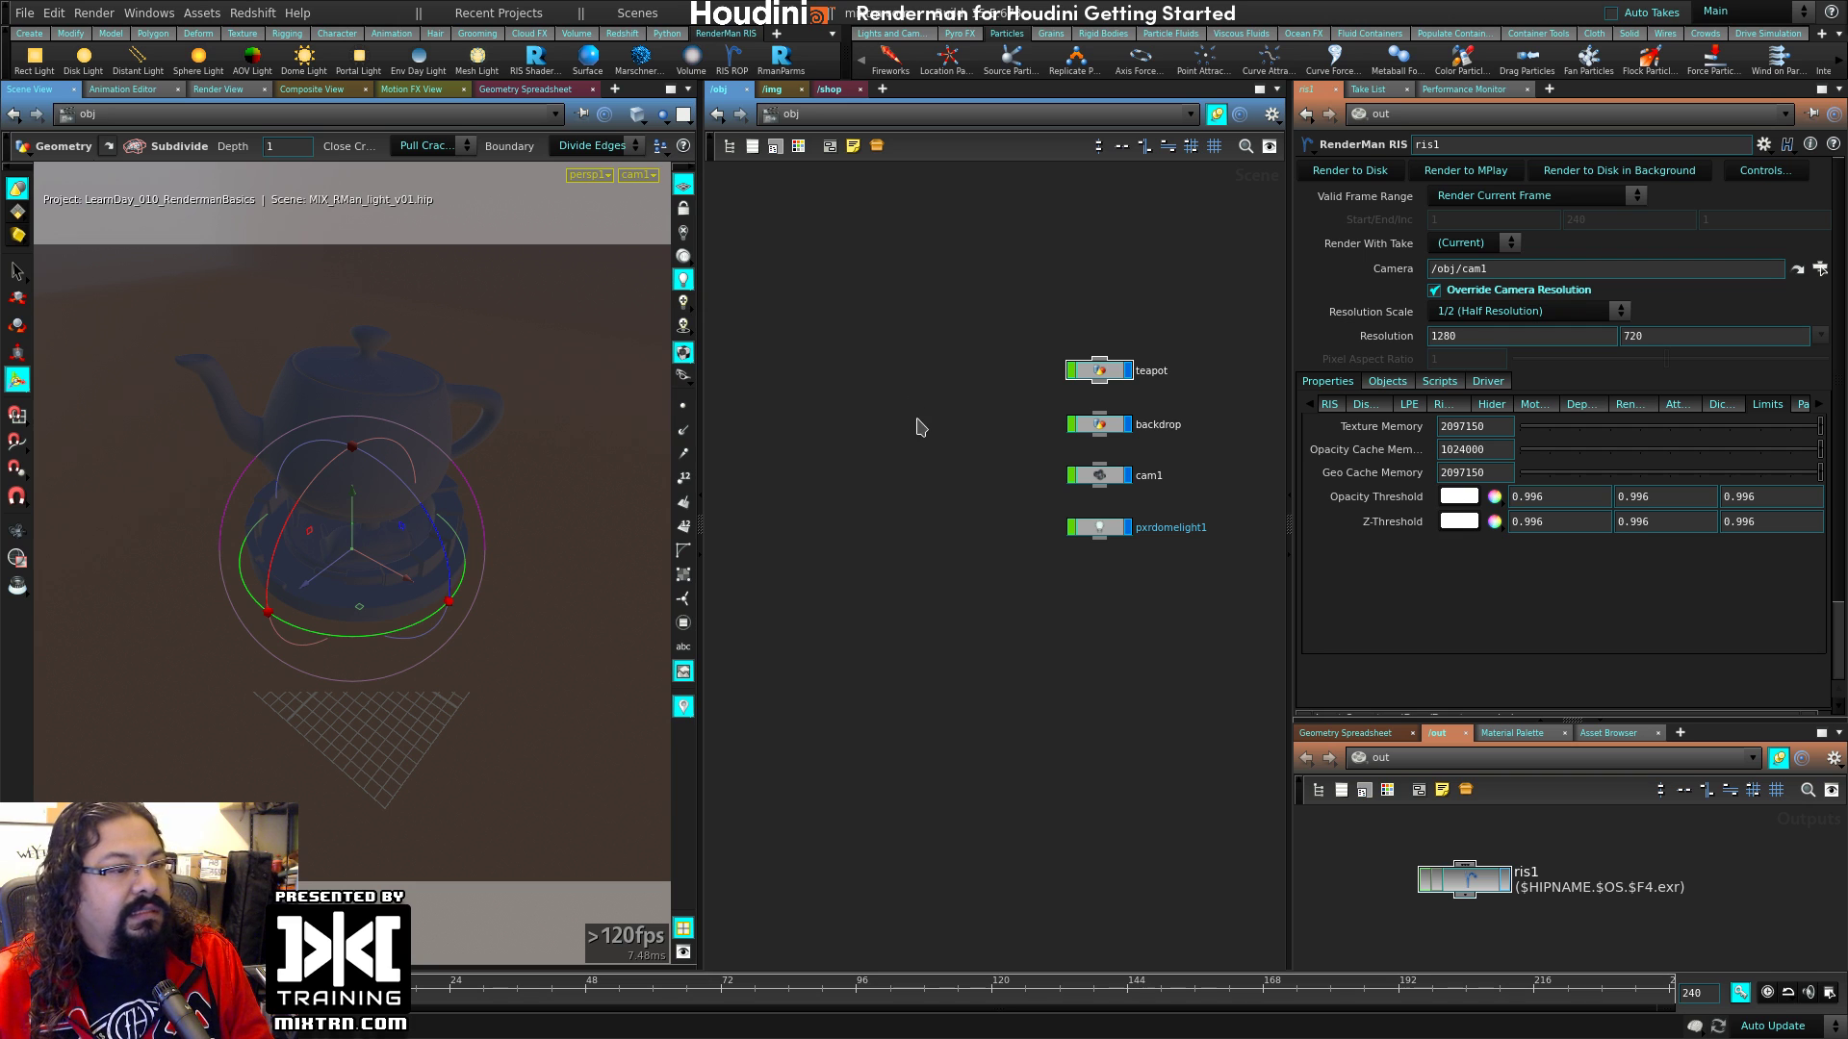
Step: Save the scene over MIX_RMan_light_v01.hip and start a new empty scene
key(ctrl+s)
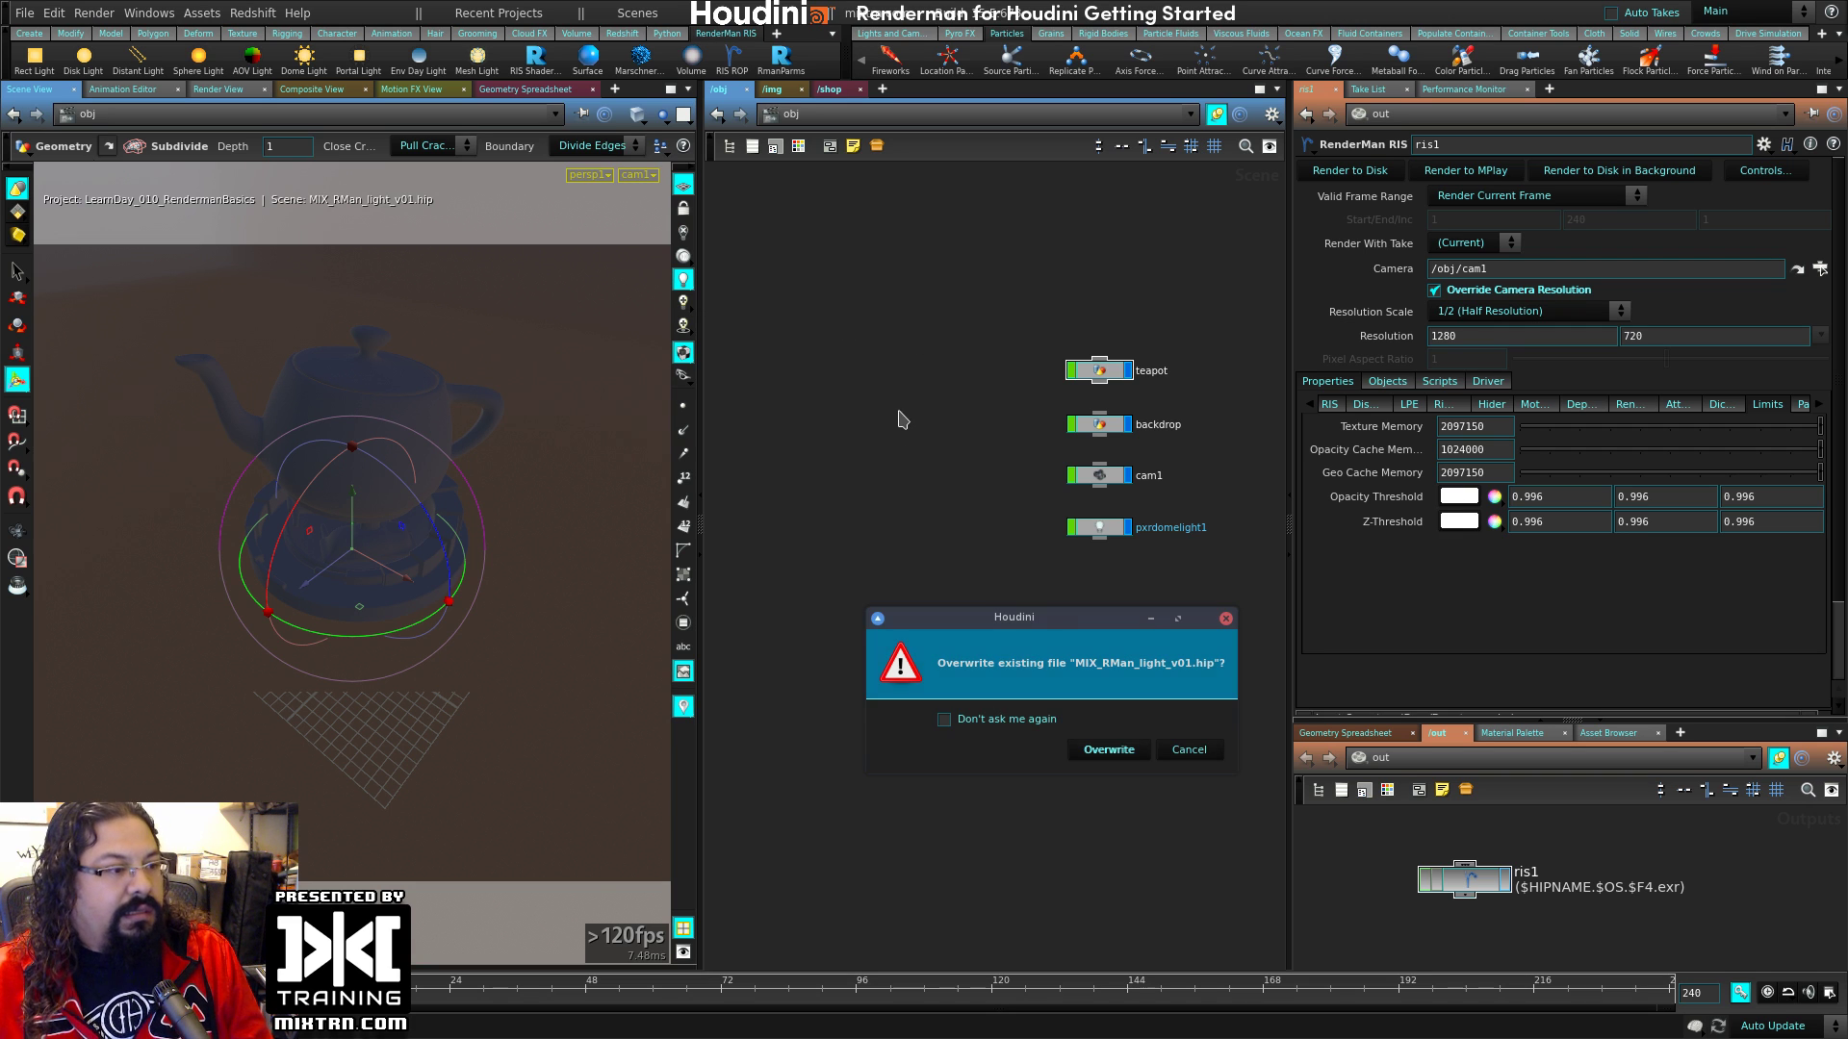
click(1111, 751)
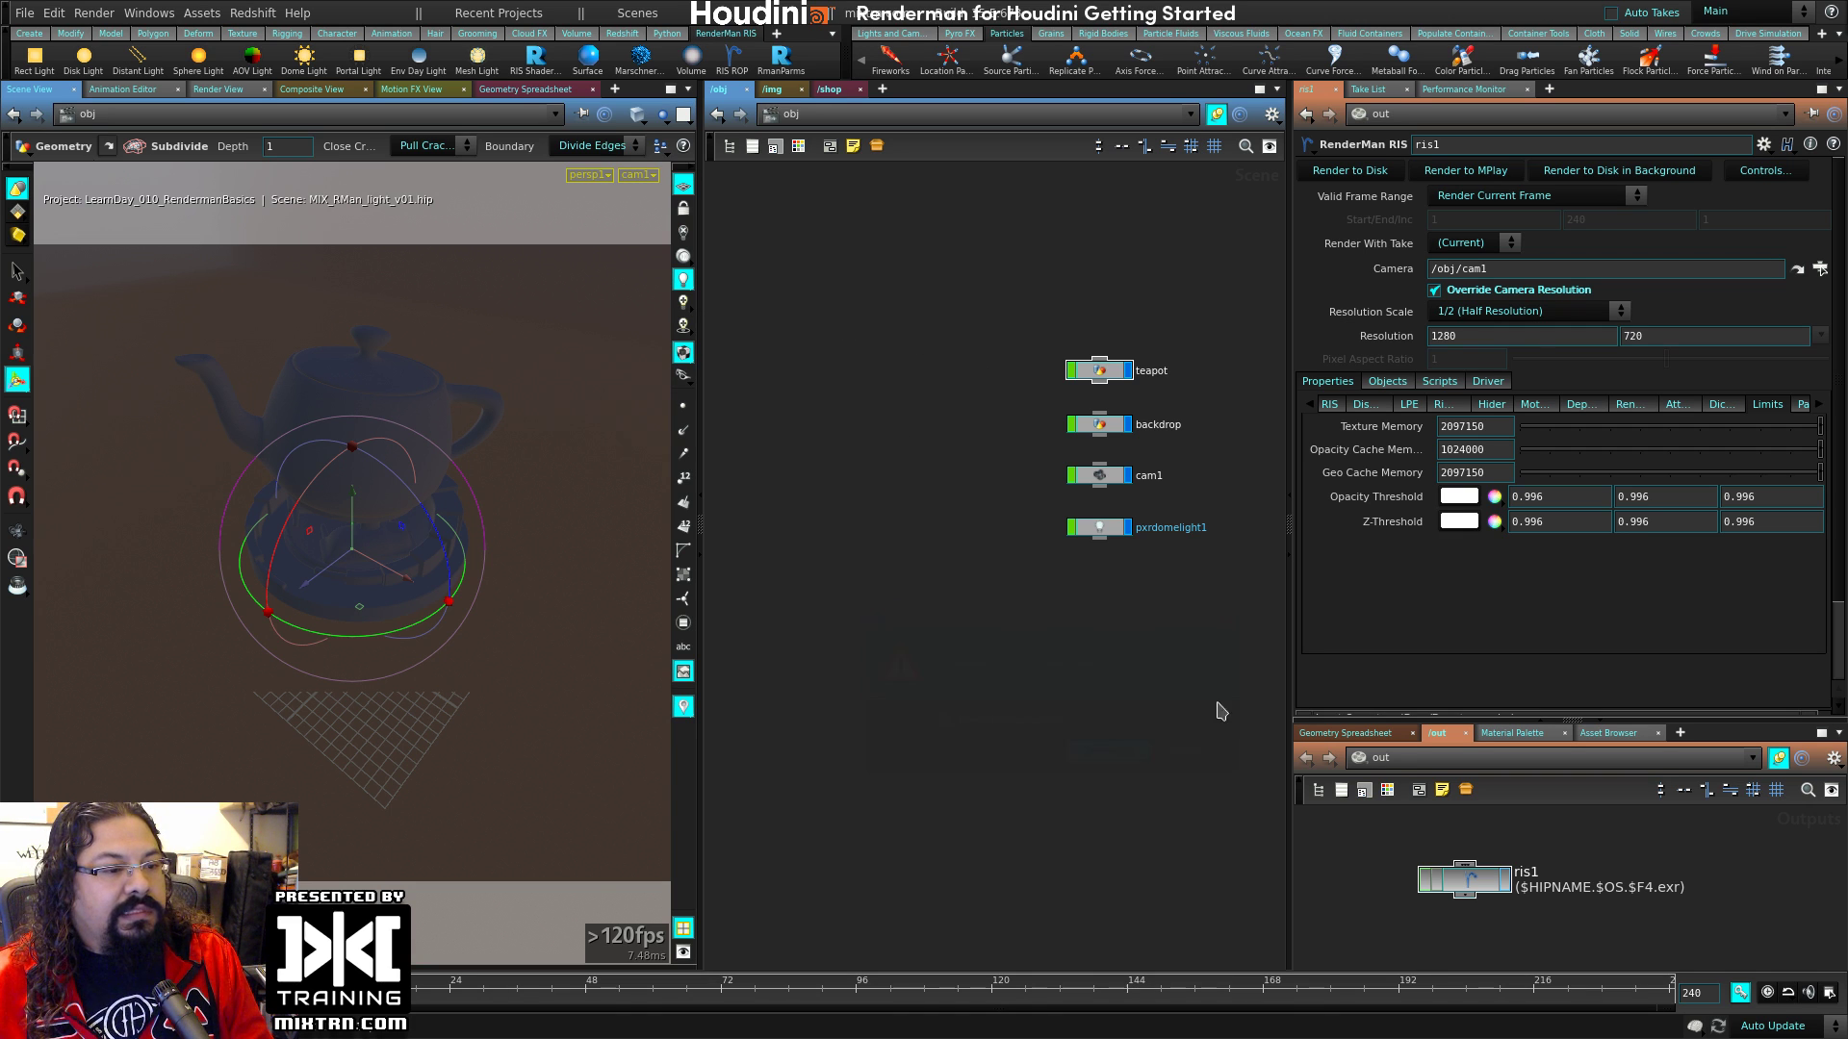
click(24, 12)
click(39, 35)
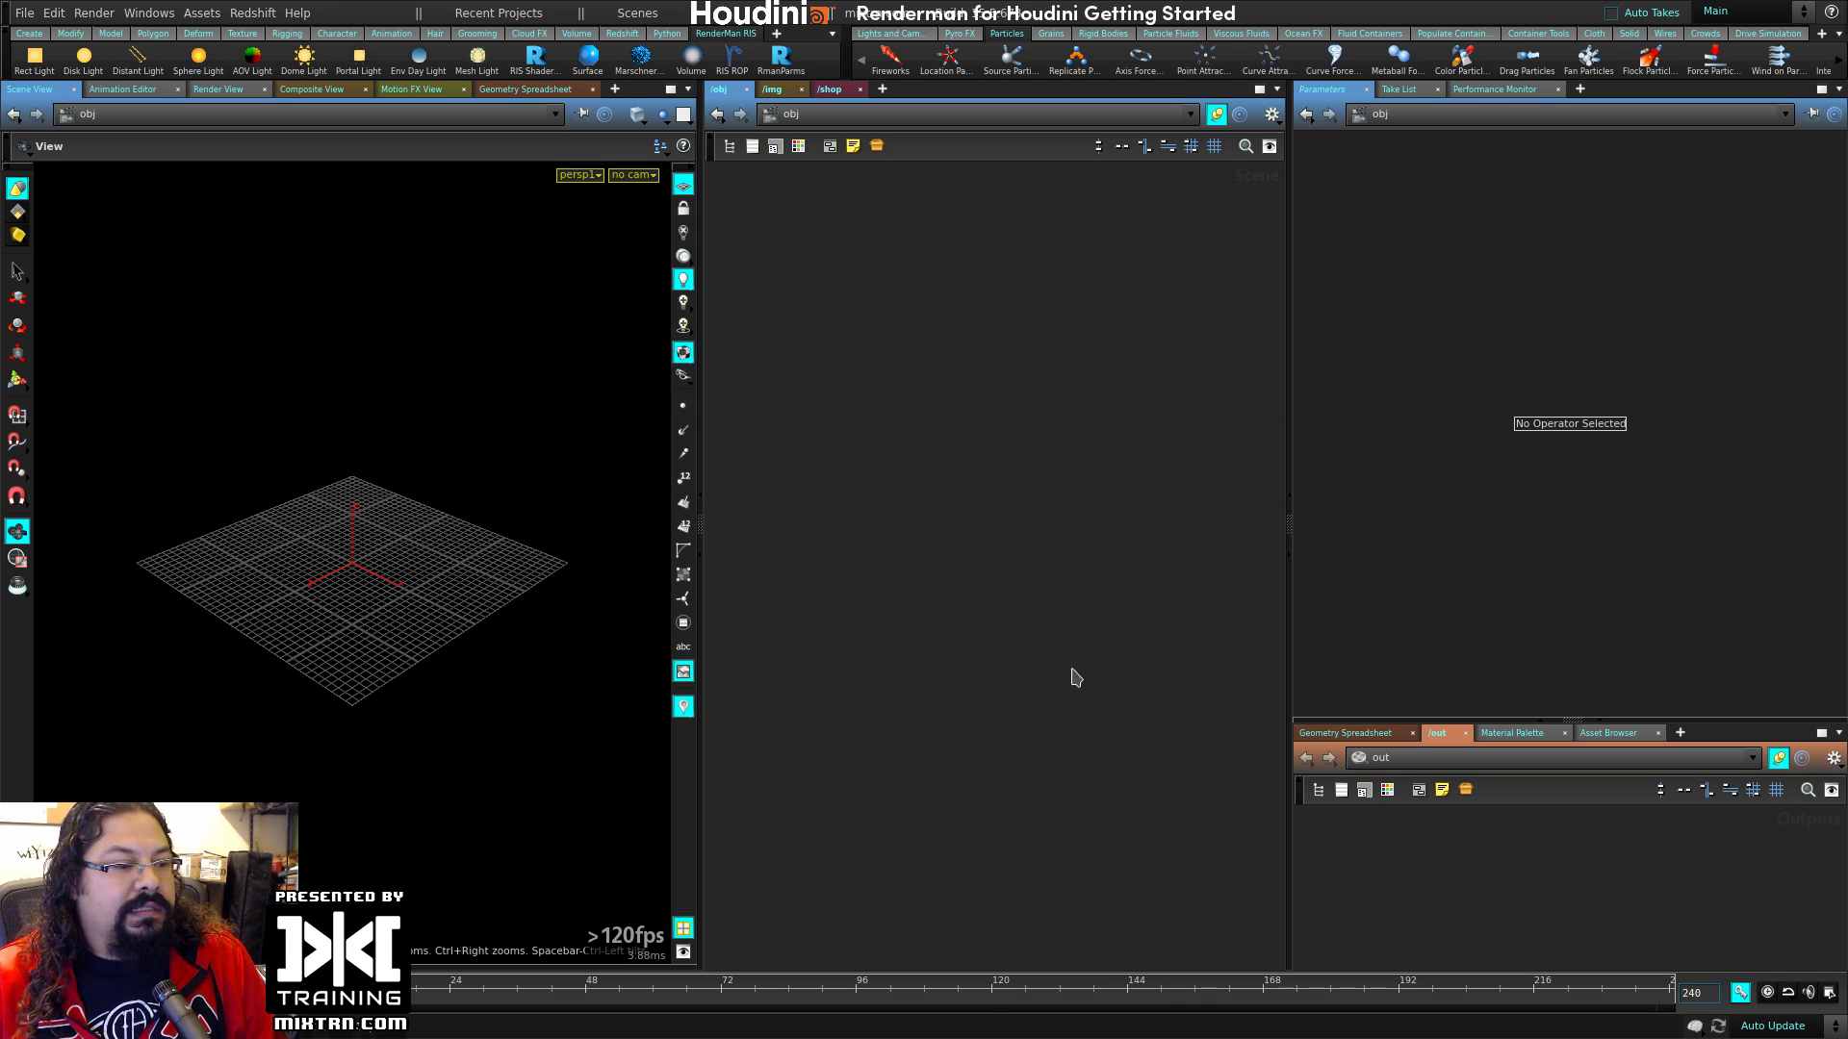
Step: Enlarge the output network pane slightly and save the new scene as MIX_live in the $JOB folder
drag(1469, 719, 1210, 697)
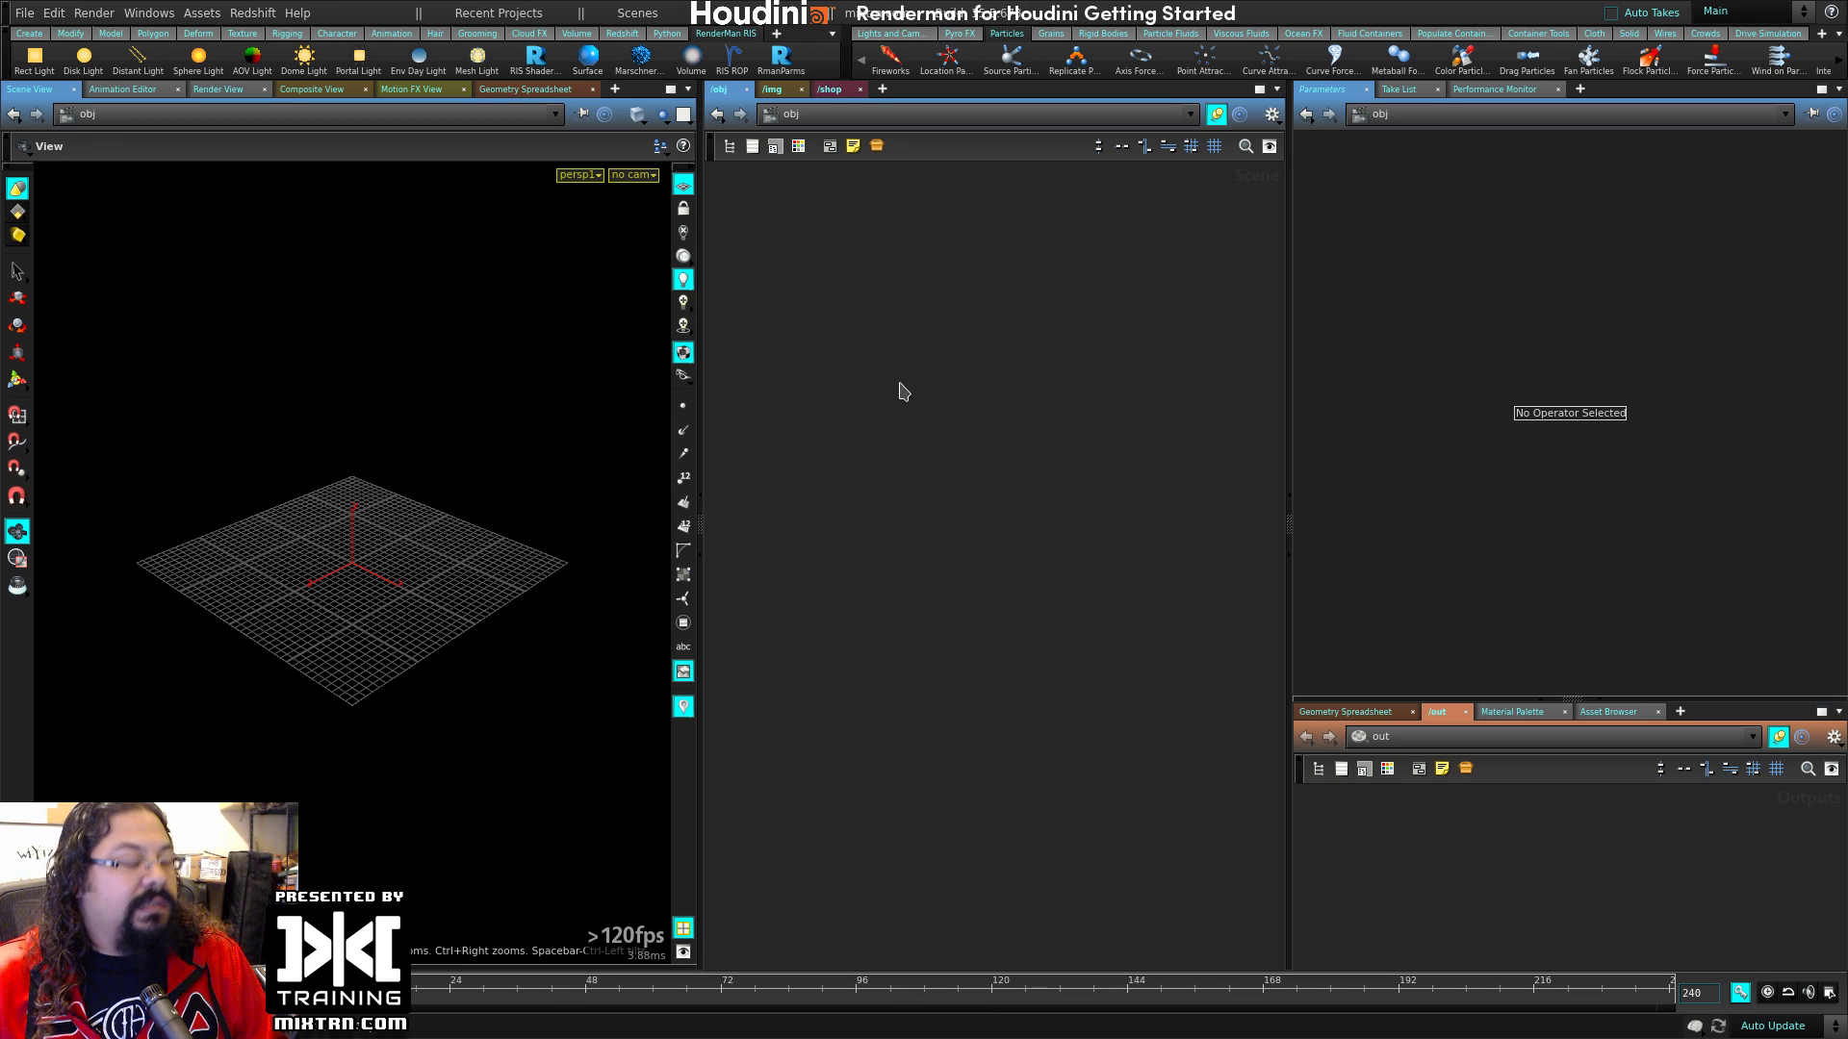
key(ctrl+shift+s)
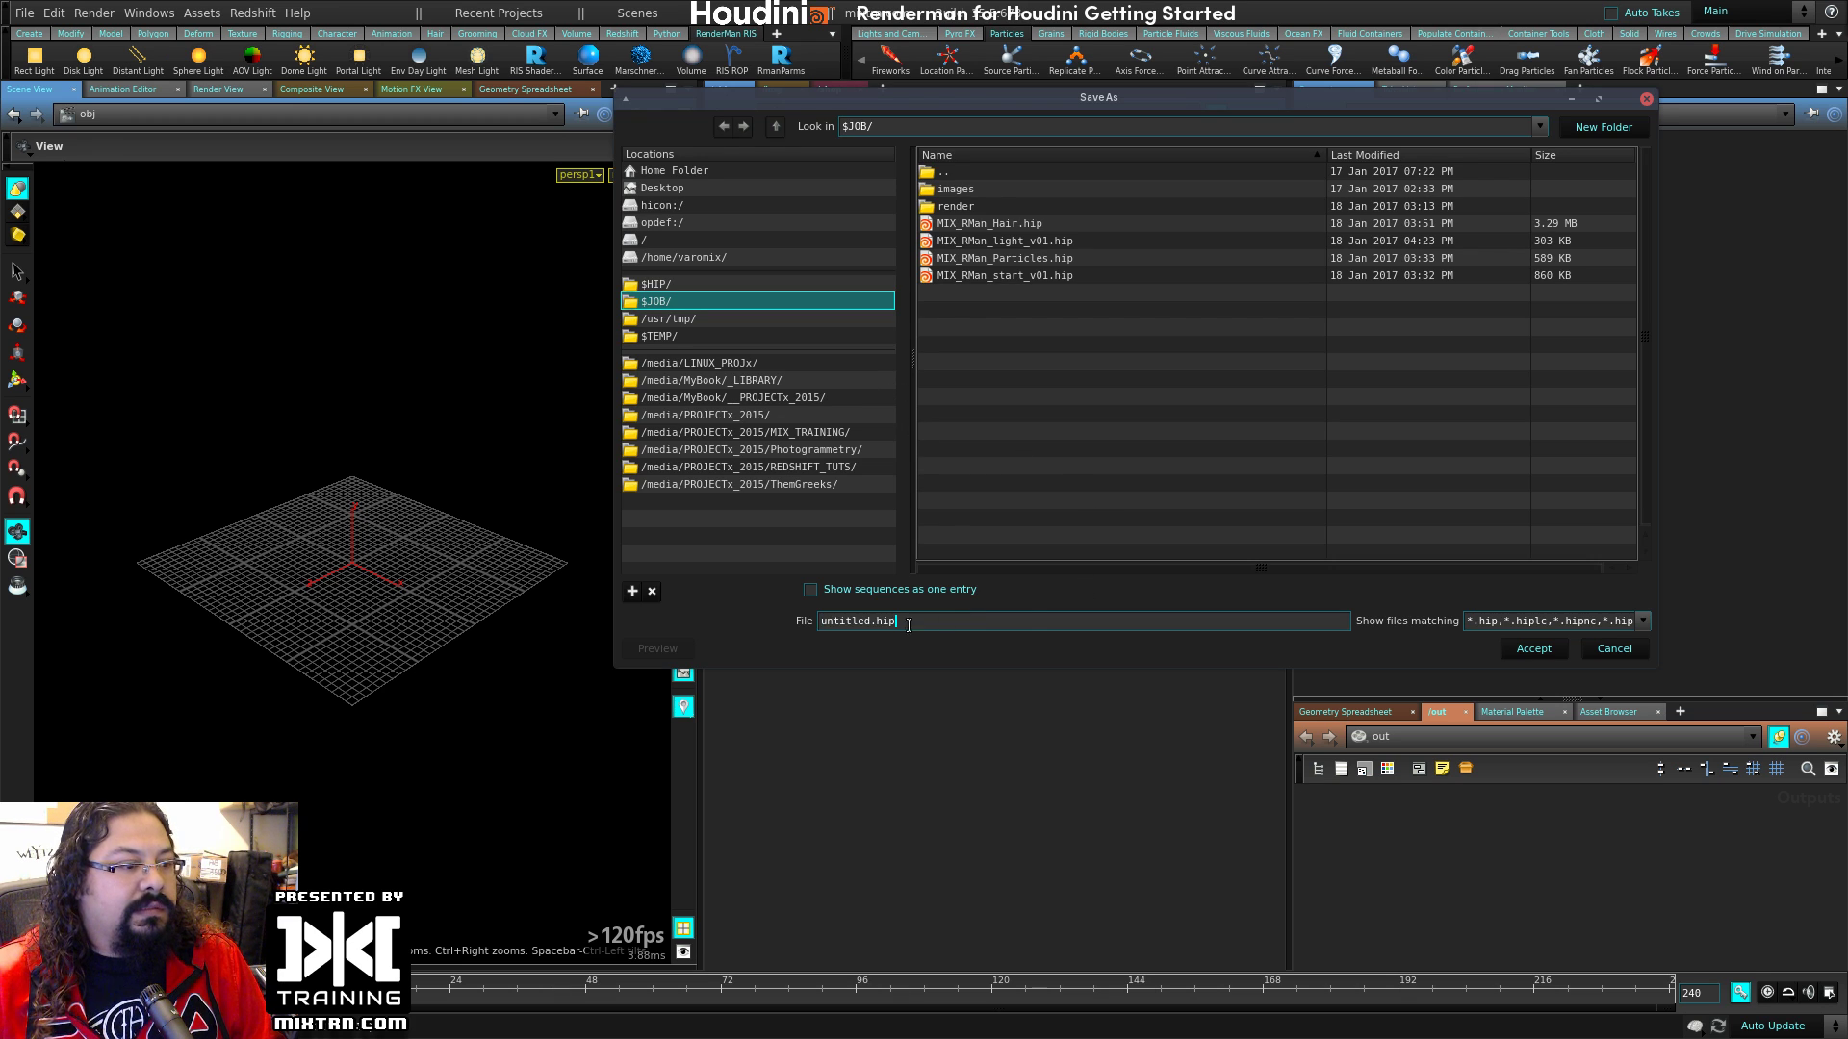
text(MIX)
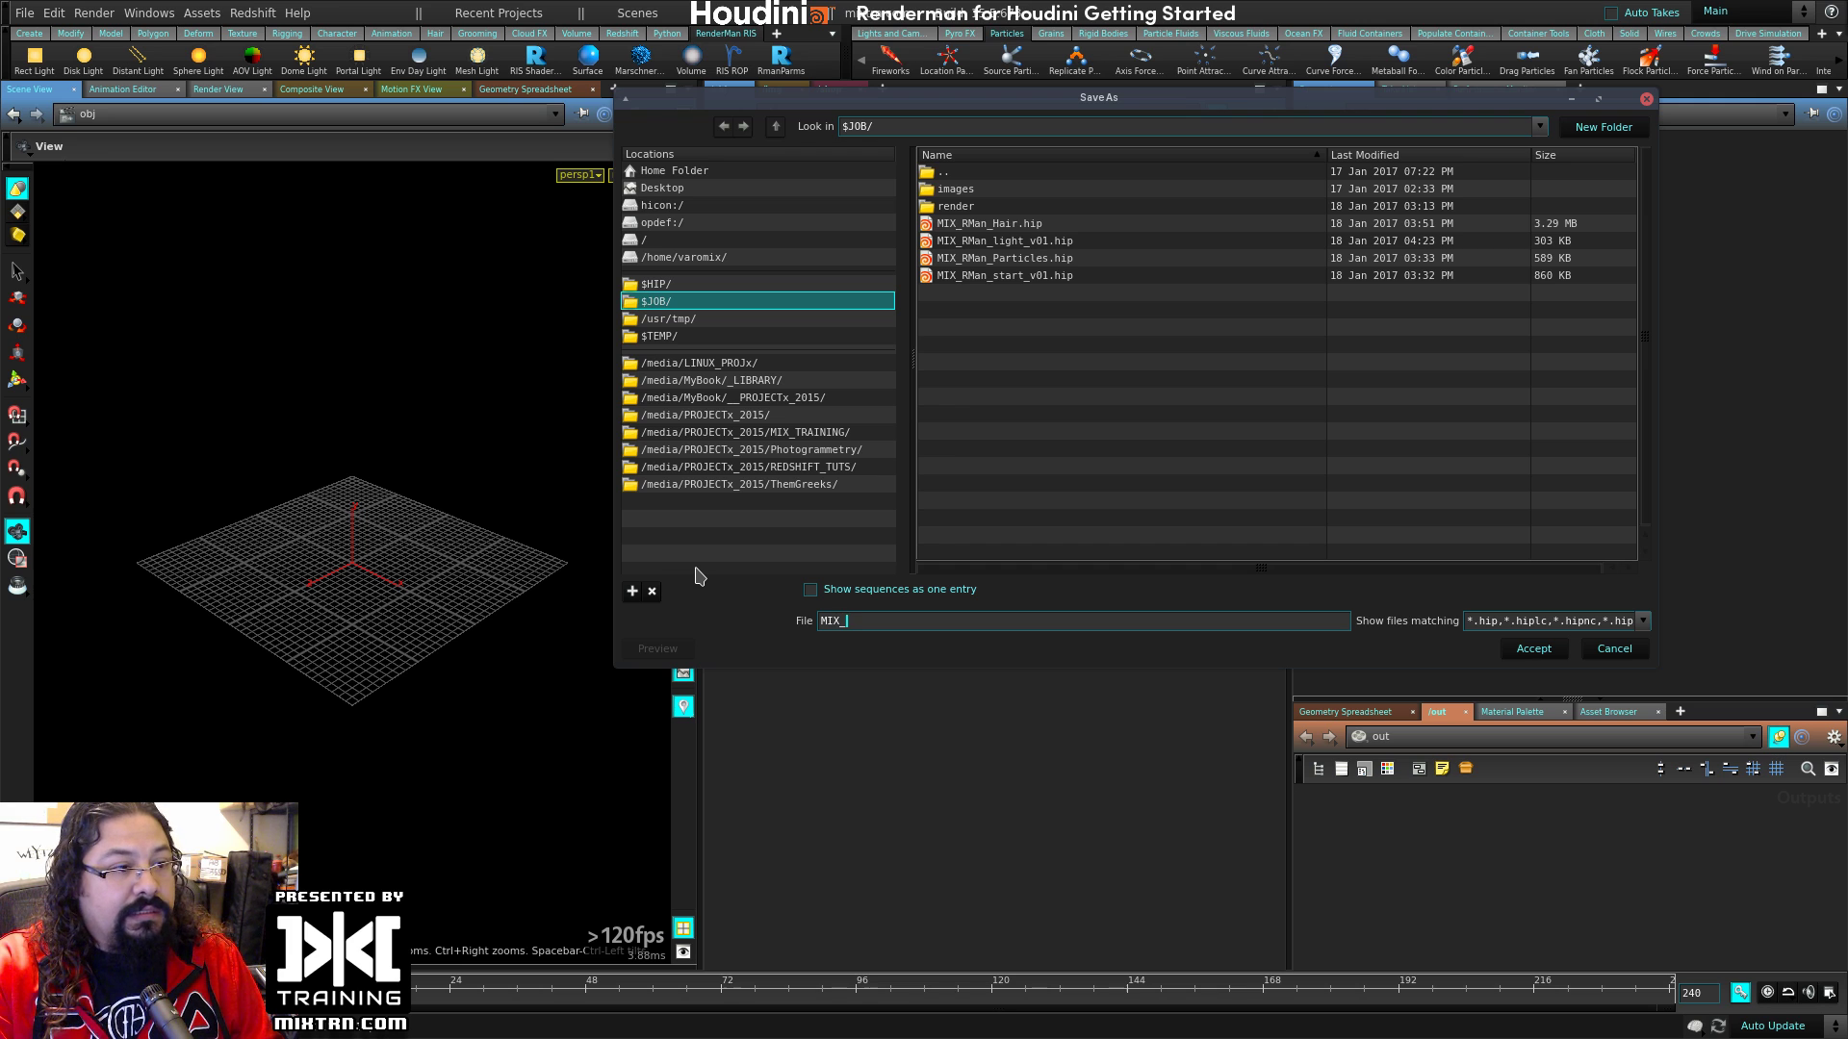
text(_liv)
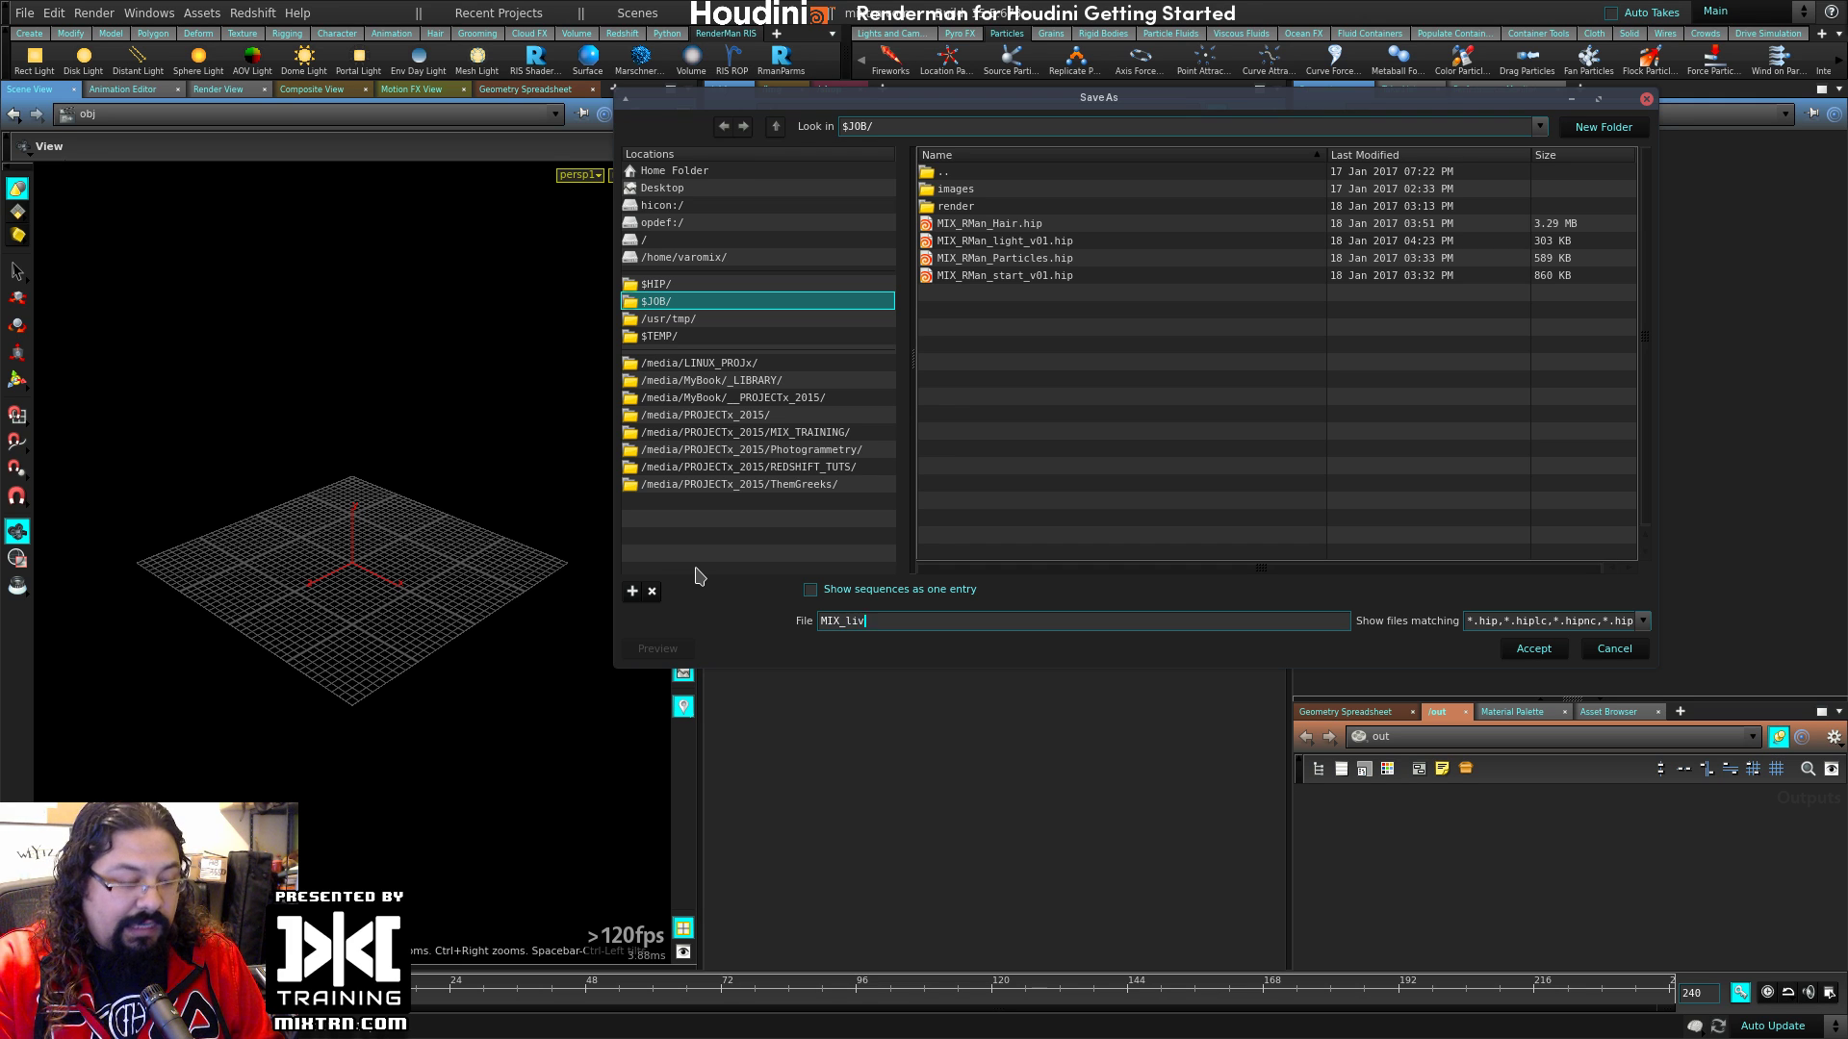
text(e)
key(Return)
Step: Add a Roberto test geometry object to the obj network
key(Tab)
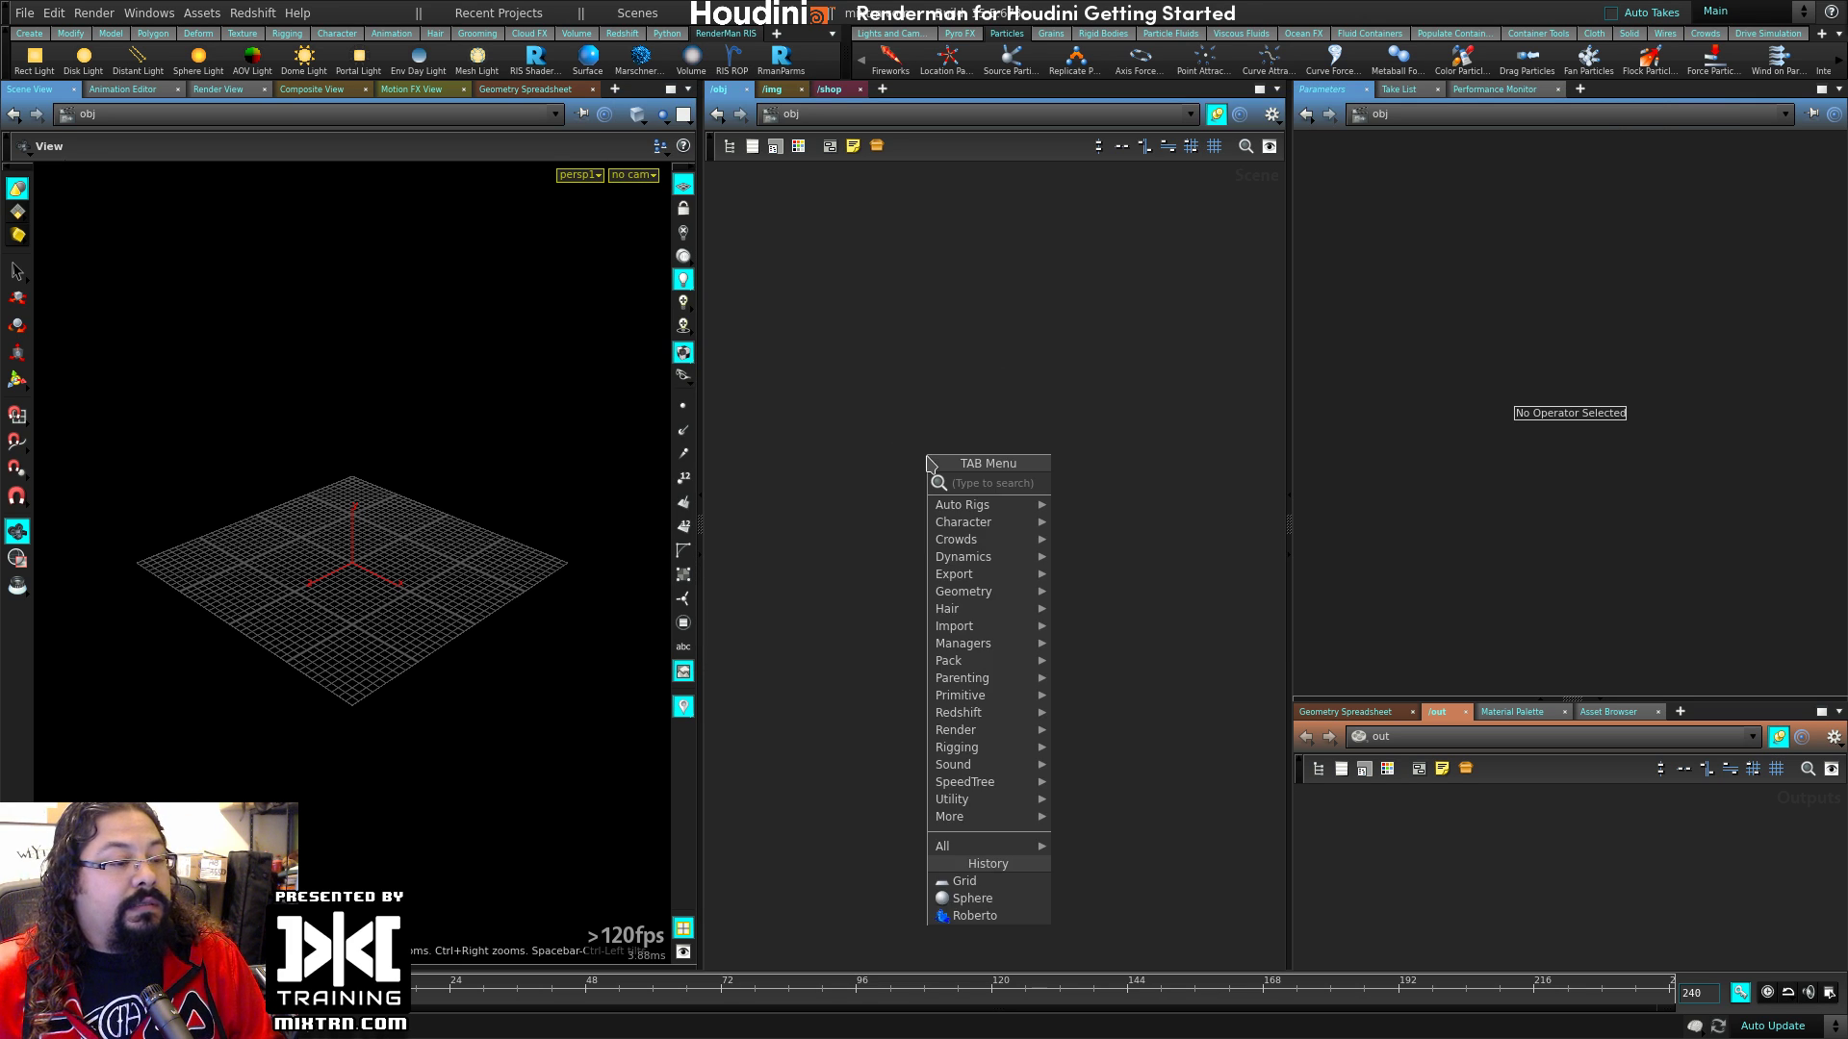
key(Escape)
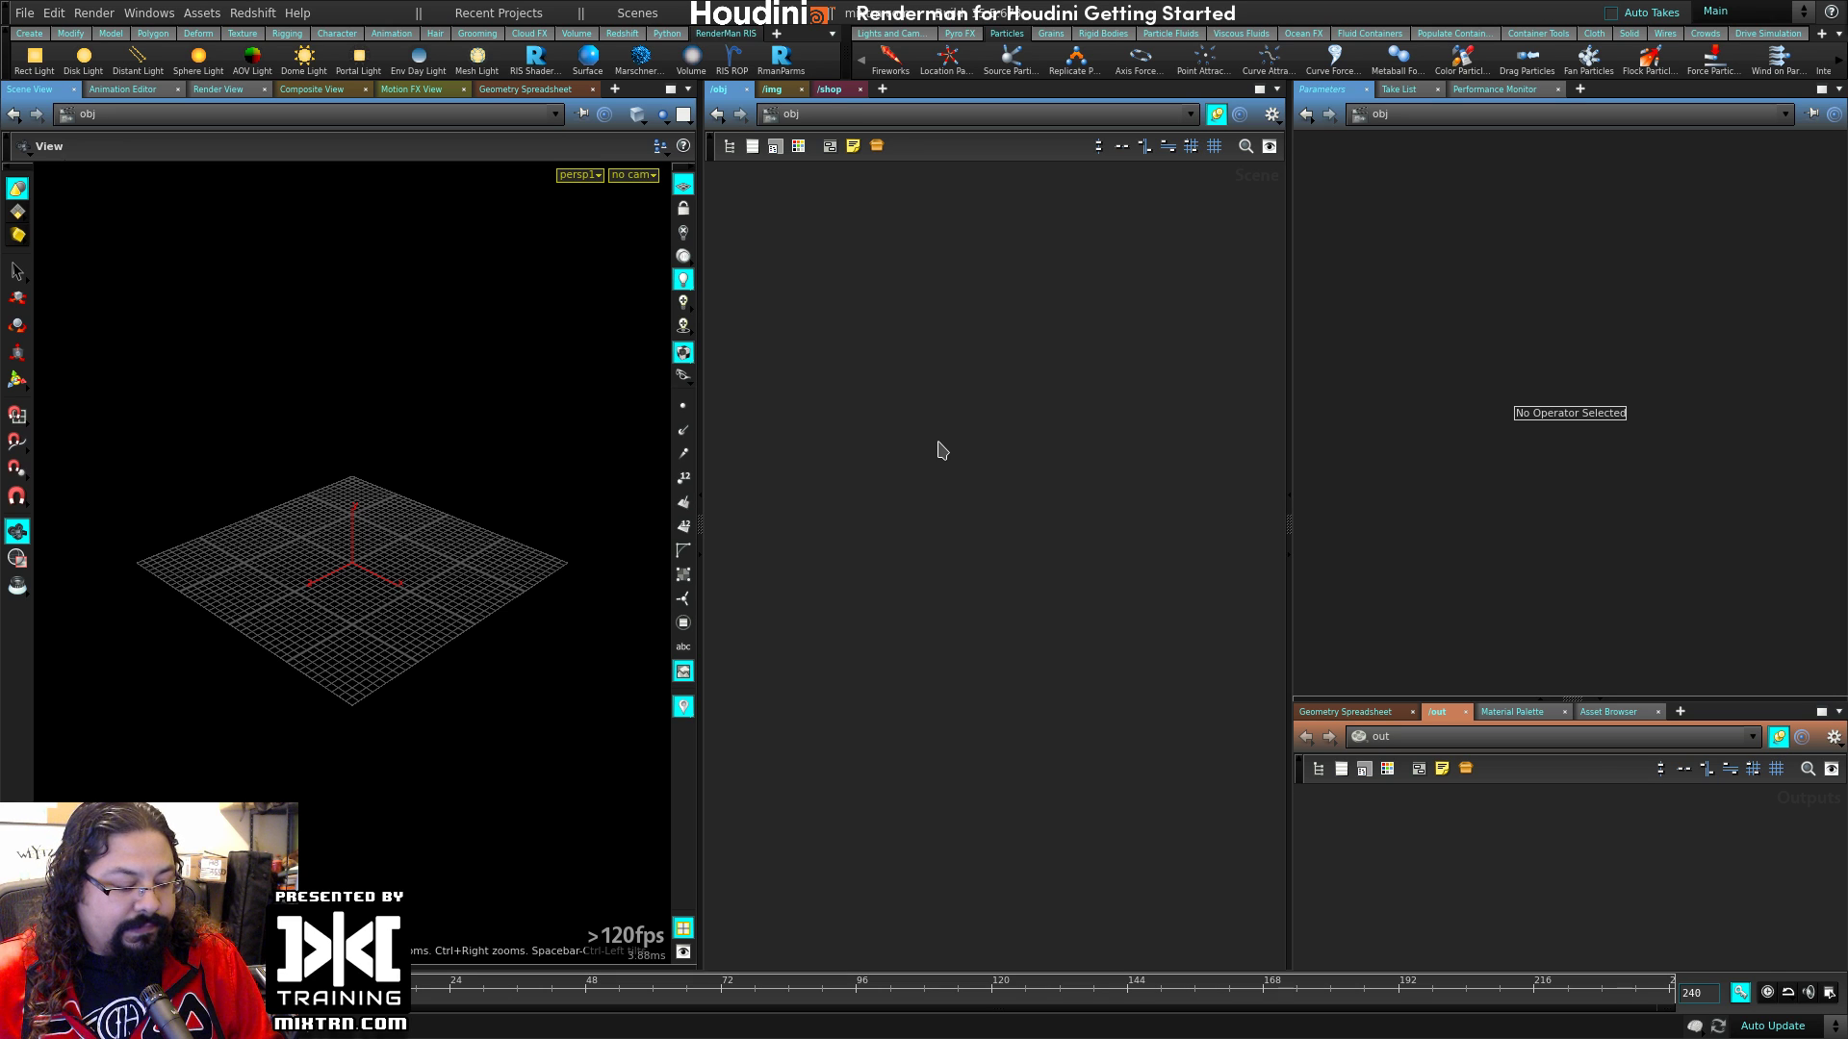
key(Tab)
text(rob)
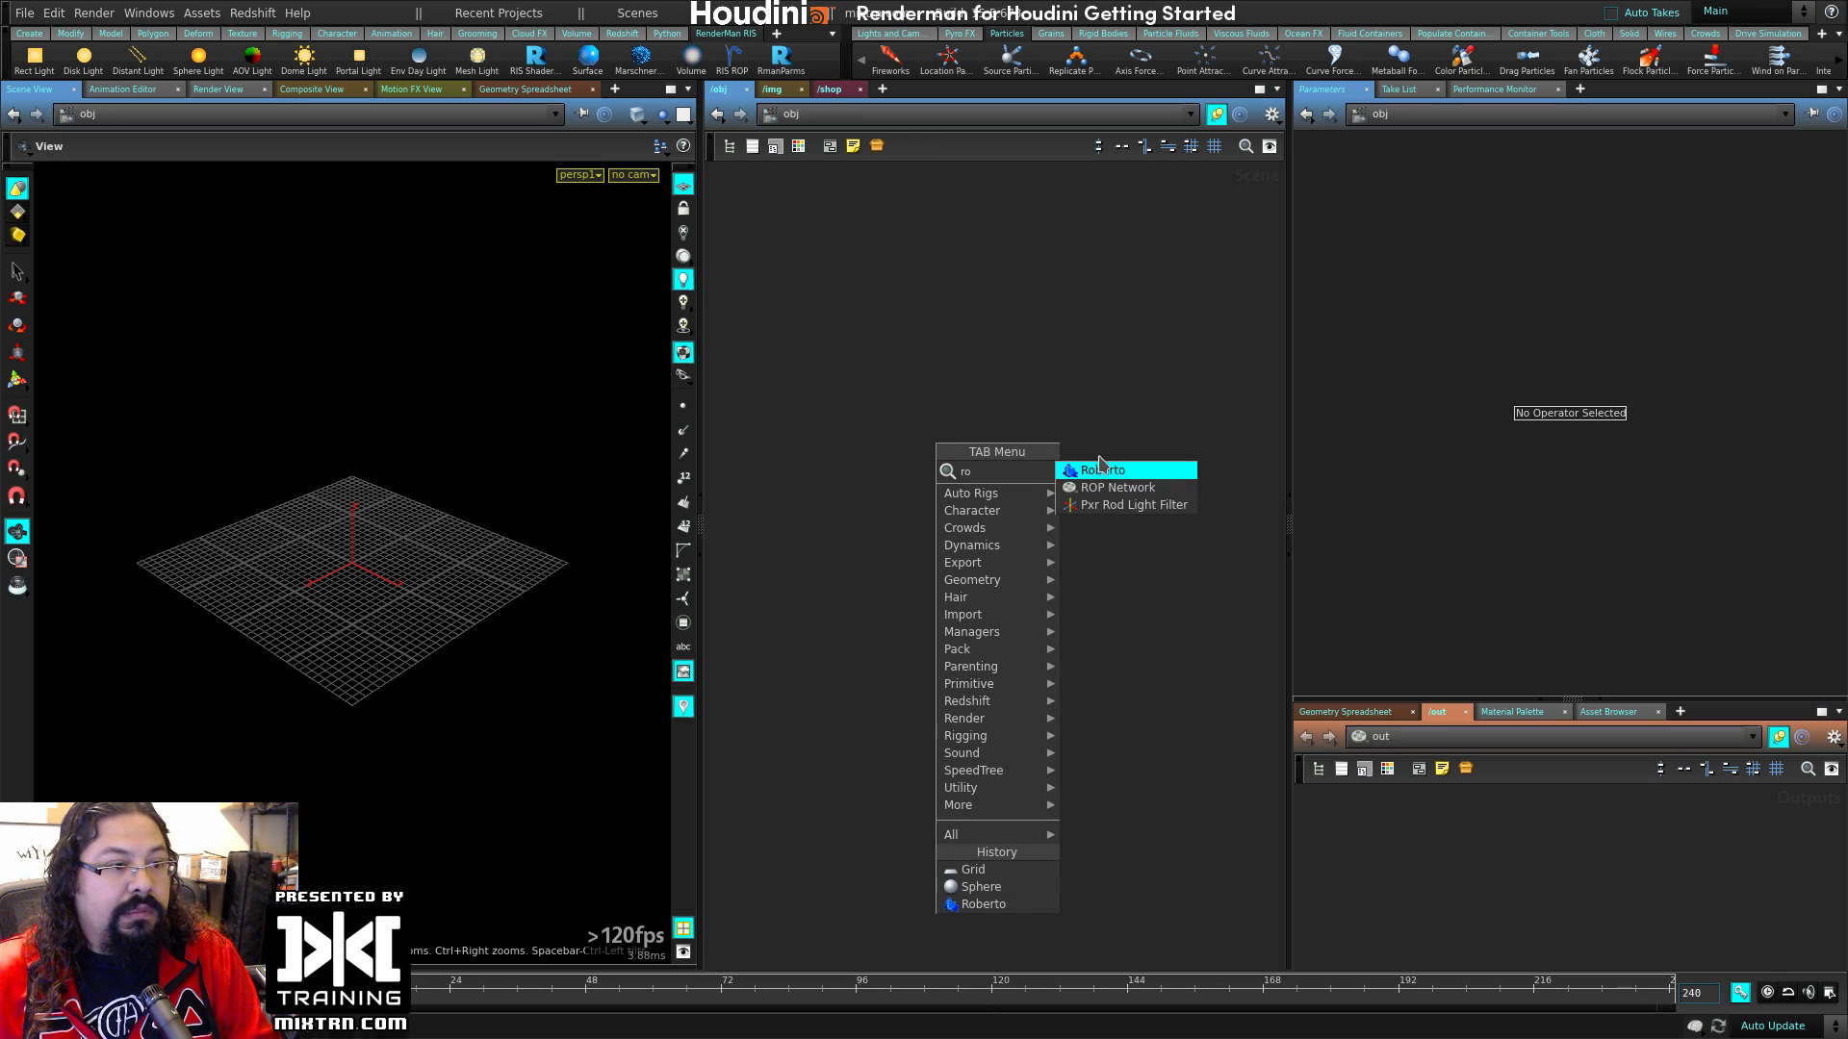
click(1102, 469)
click(949, 382)
click(924, 429)
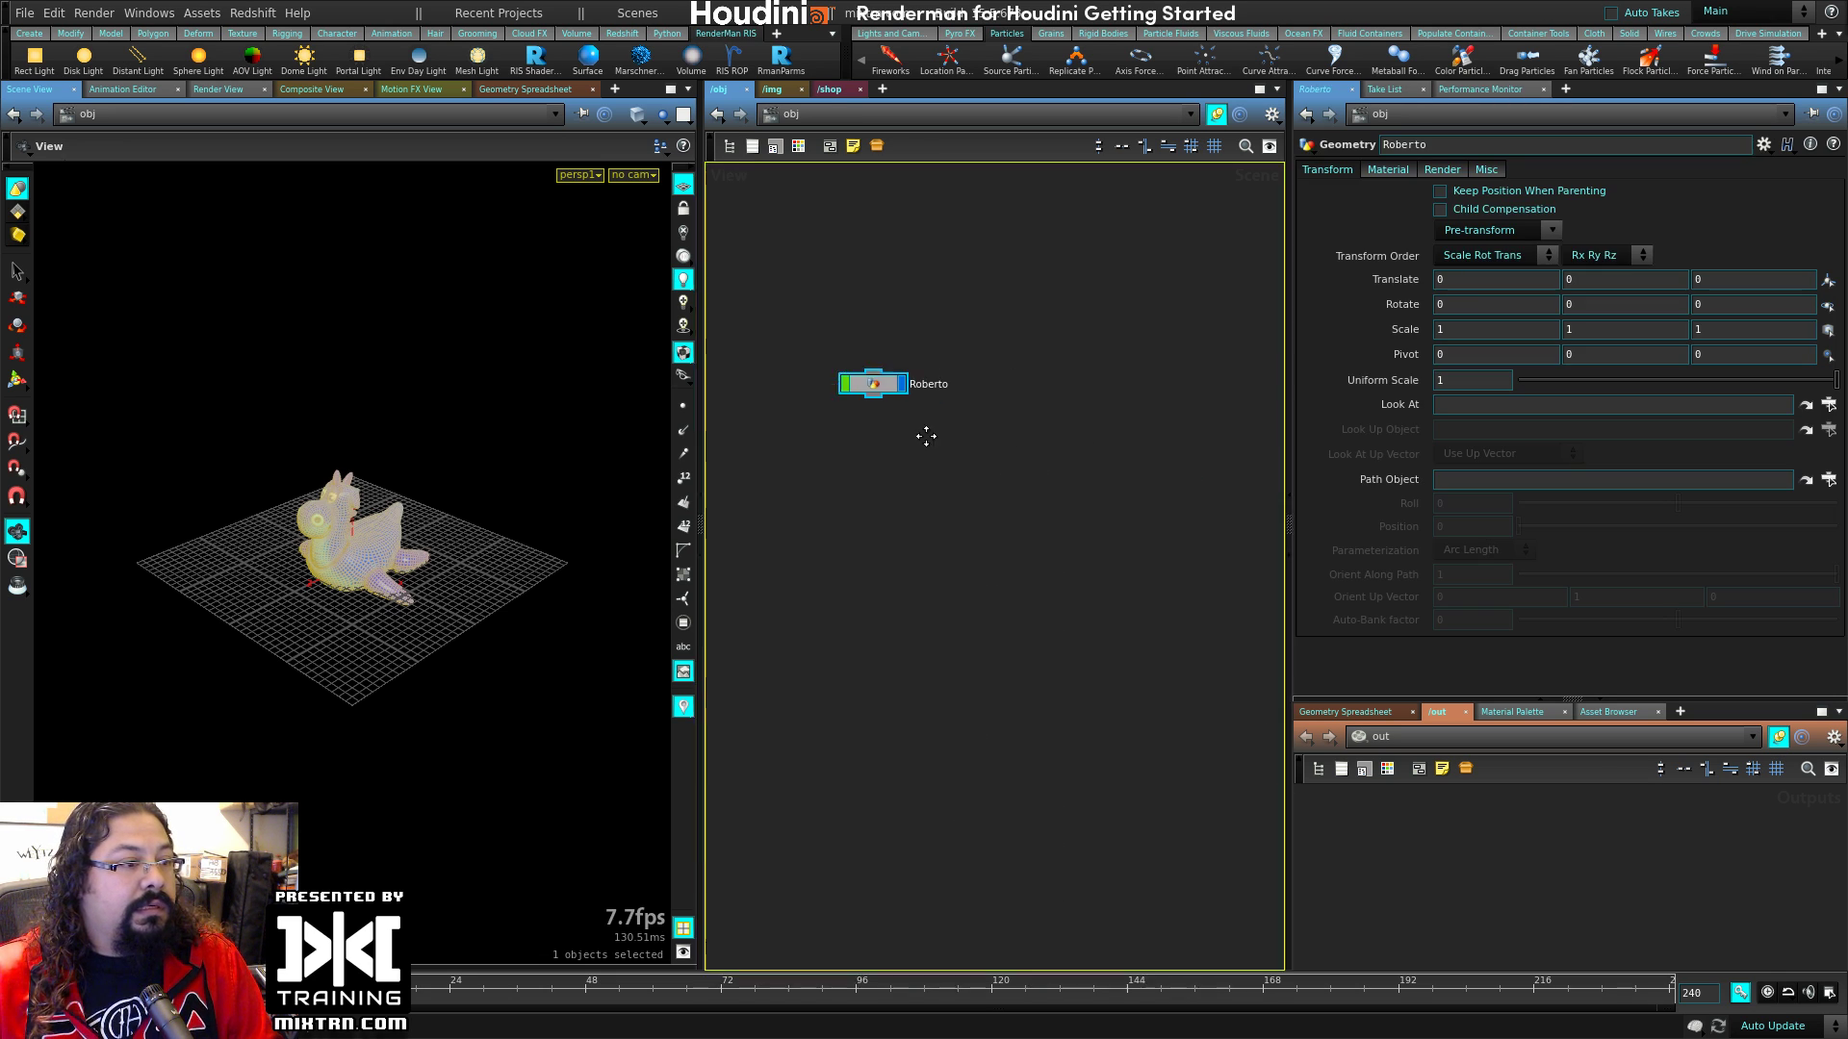
Step: Import teapot.obj from the RfH_demo/geo folder and place its node beside the Roberto node
key(Tab)
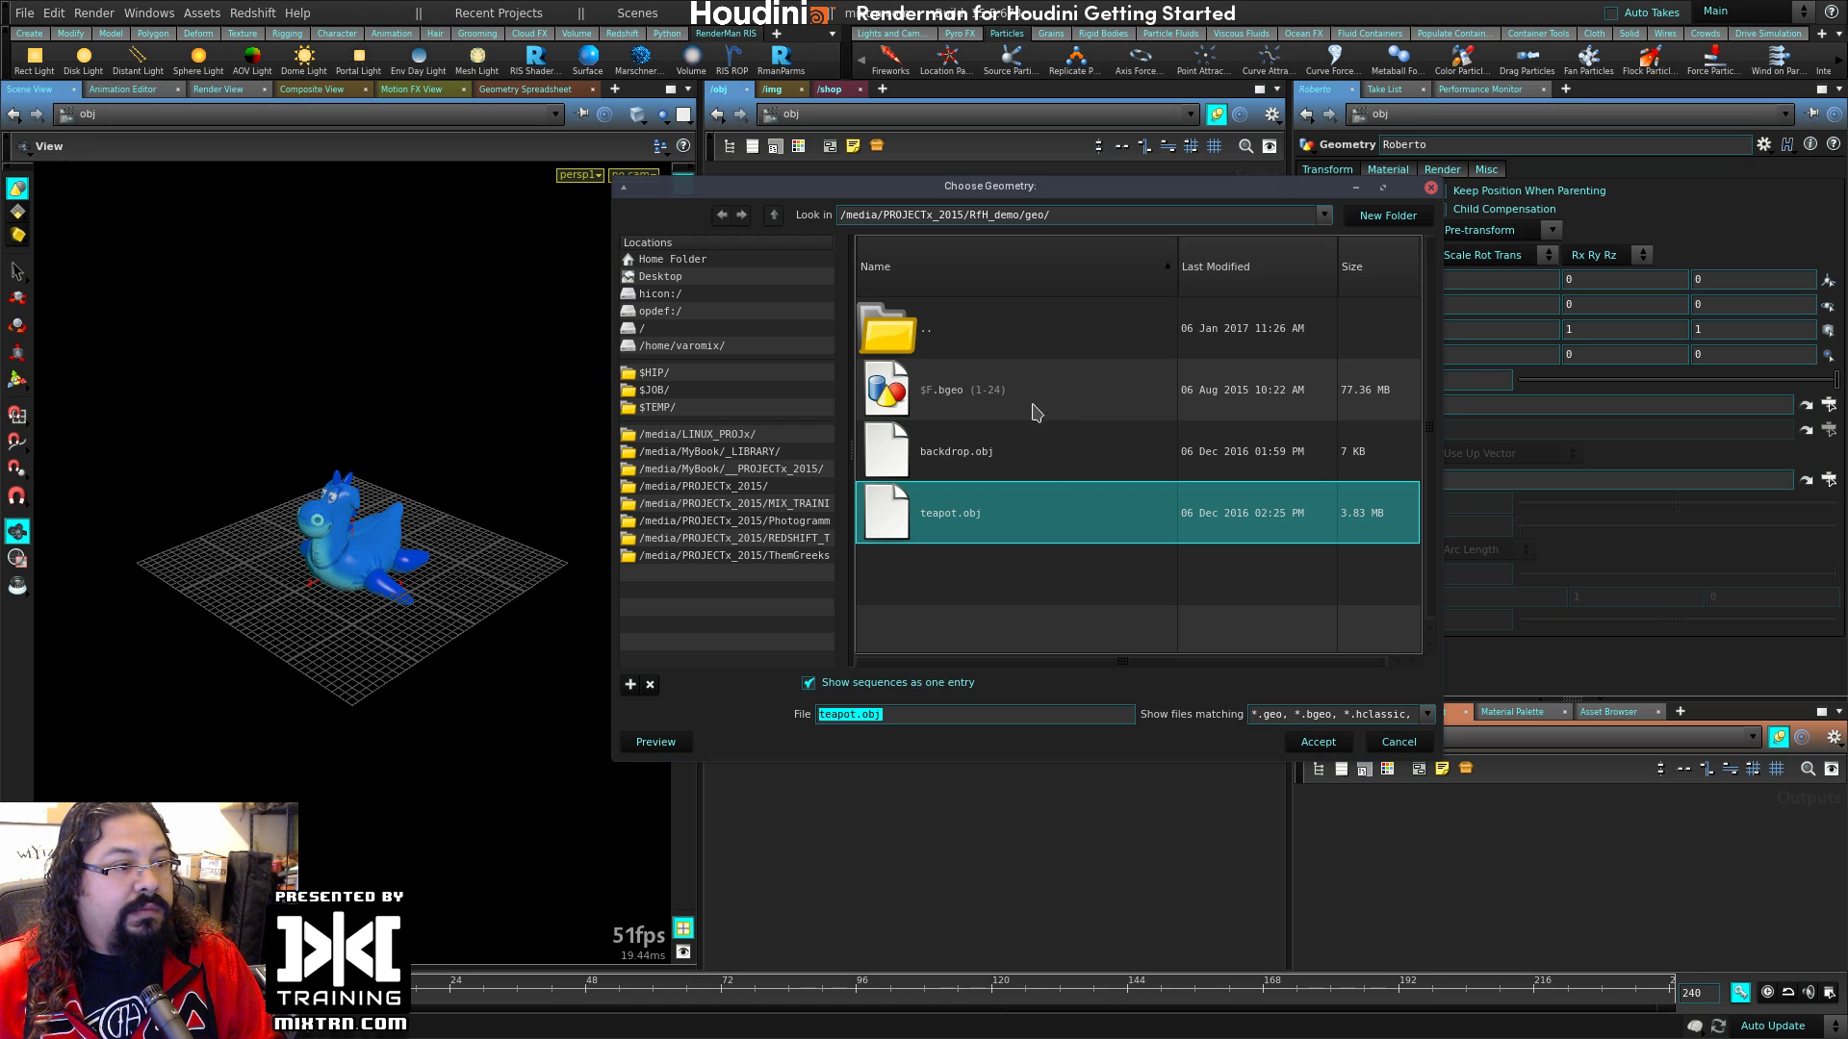
click(999, 516)
click(1318, 742)
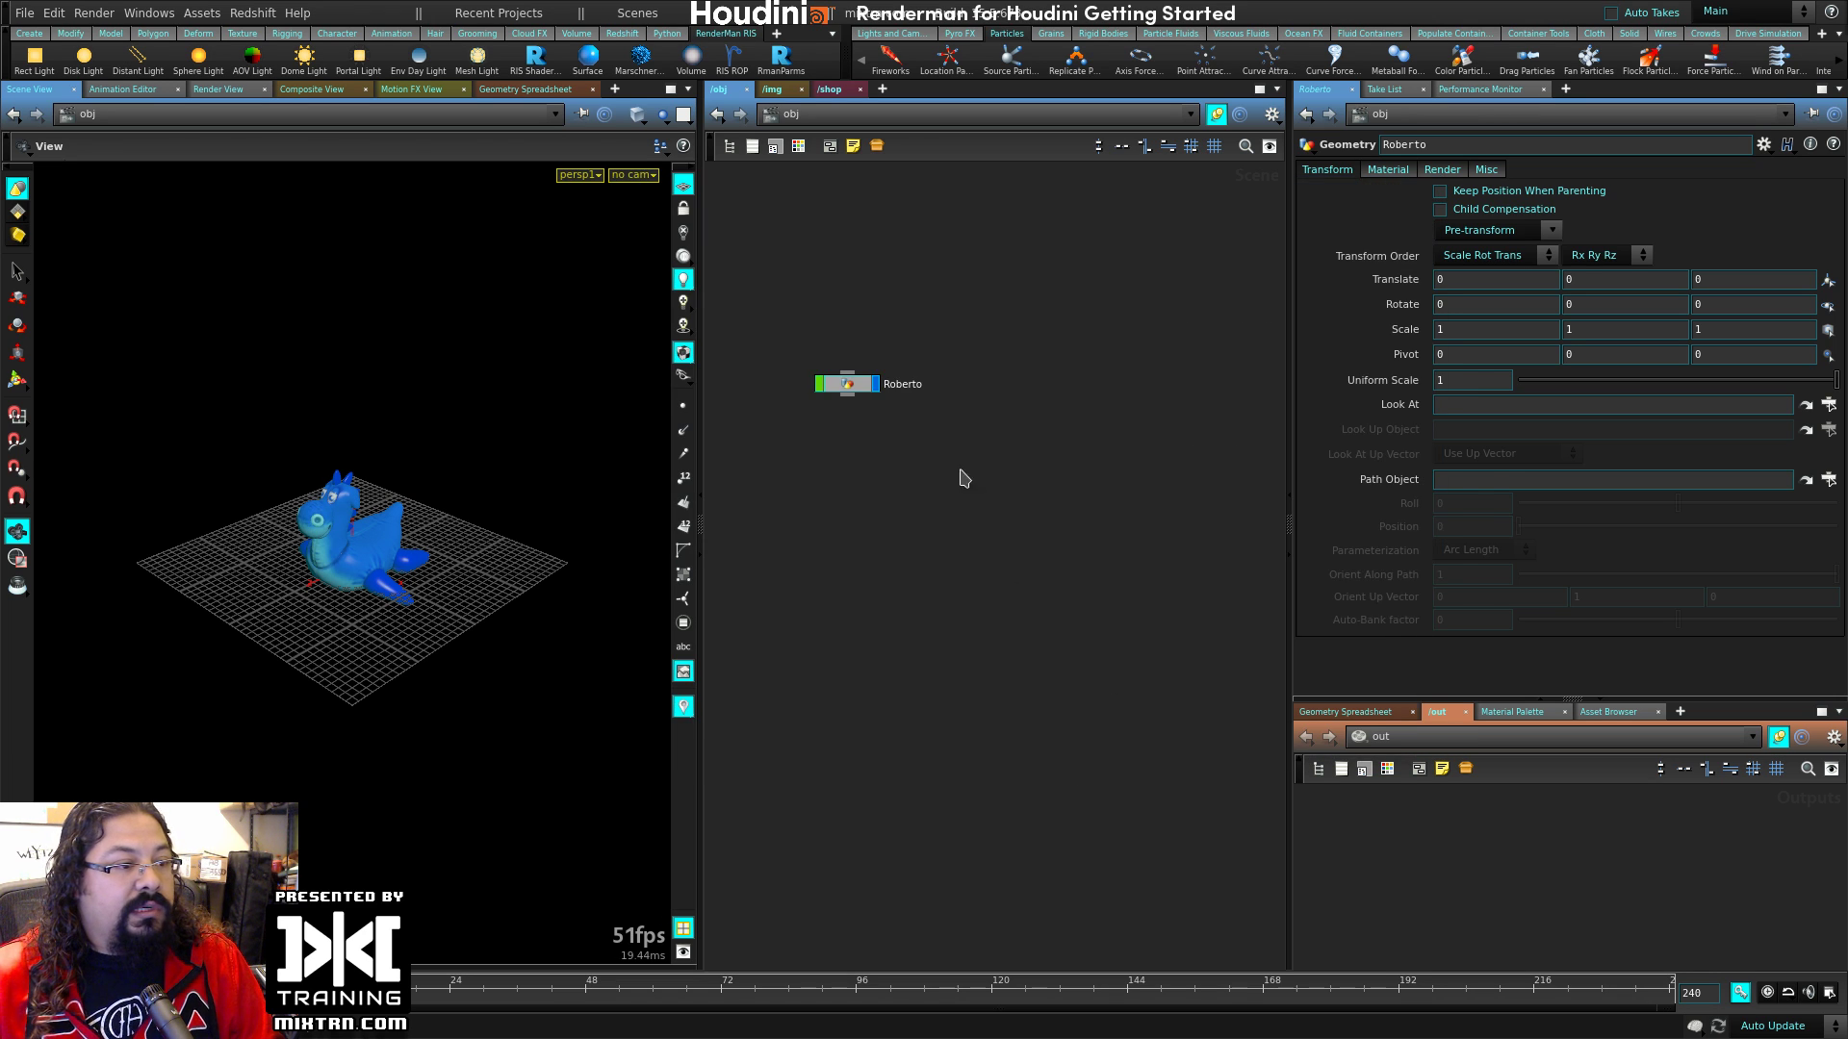
click(972, 565)
drag(1021, 514, 1020, 502)
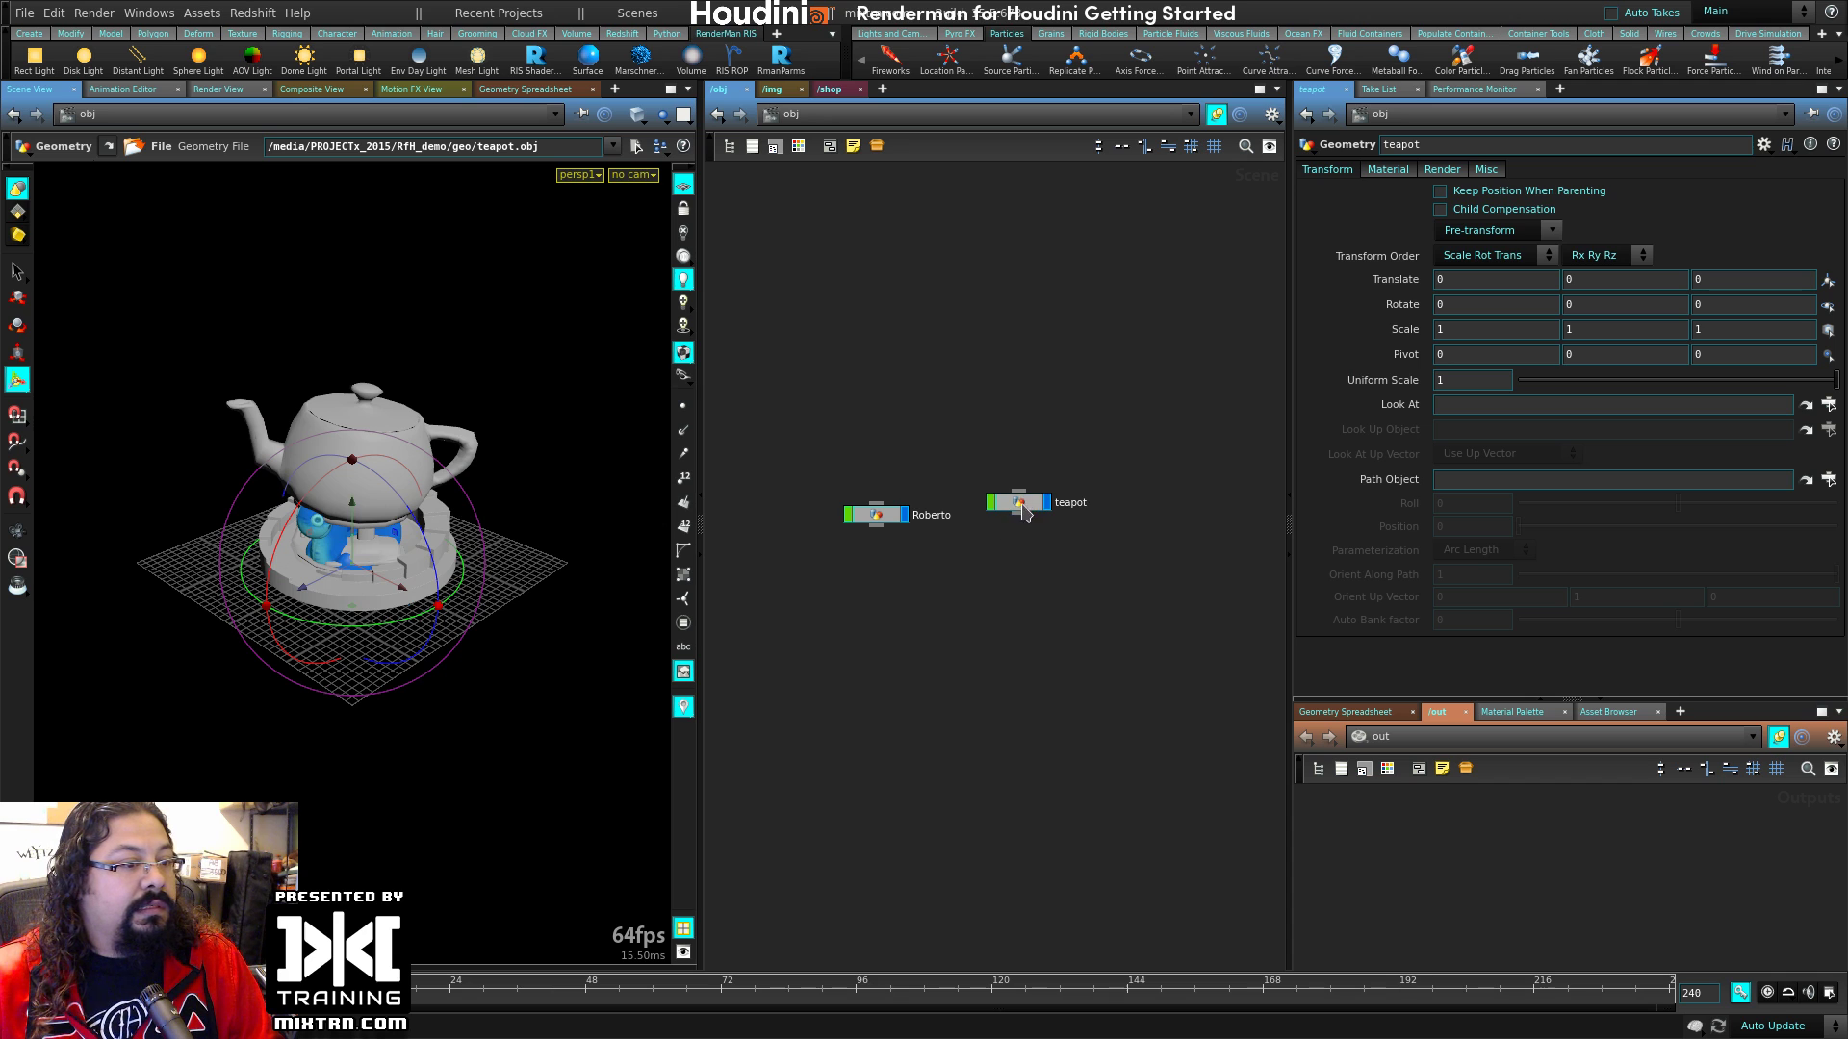
Step: Move the teapot about 2.67 along X, set its uniform scale to 0.6 and align its node with Roberto's
click(1020, 503)
drag(402, 587, 631, 613)
key(r)
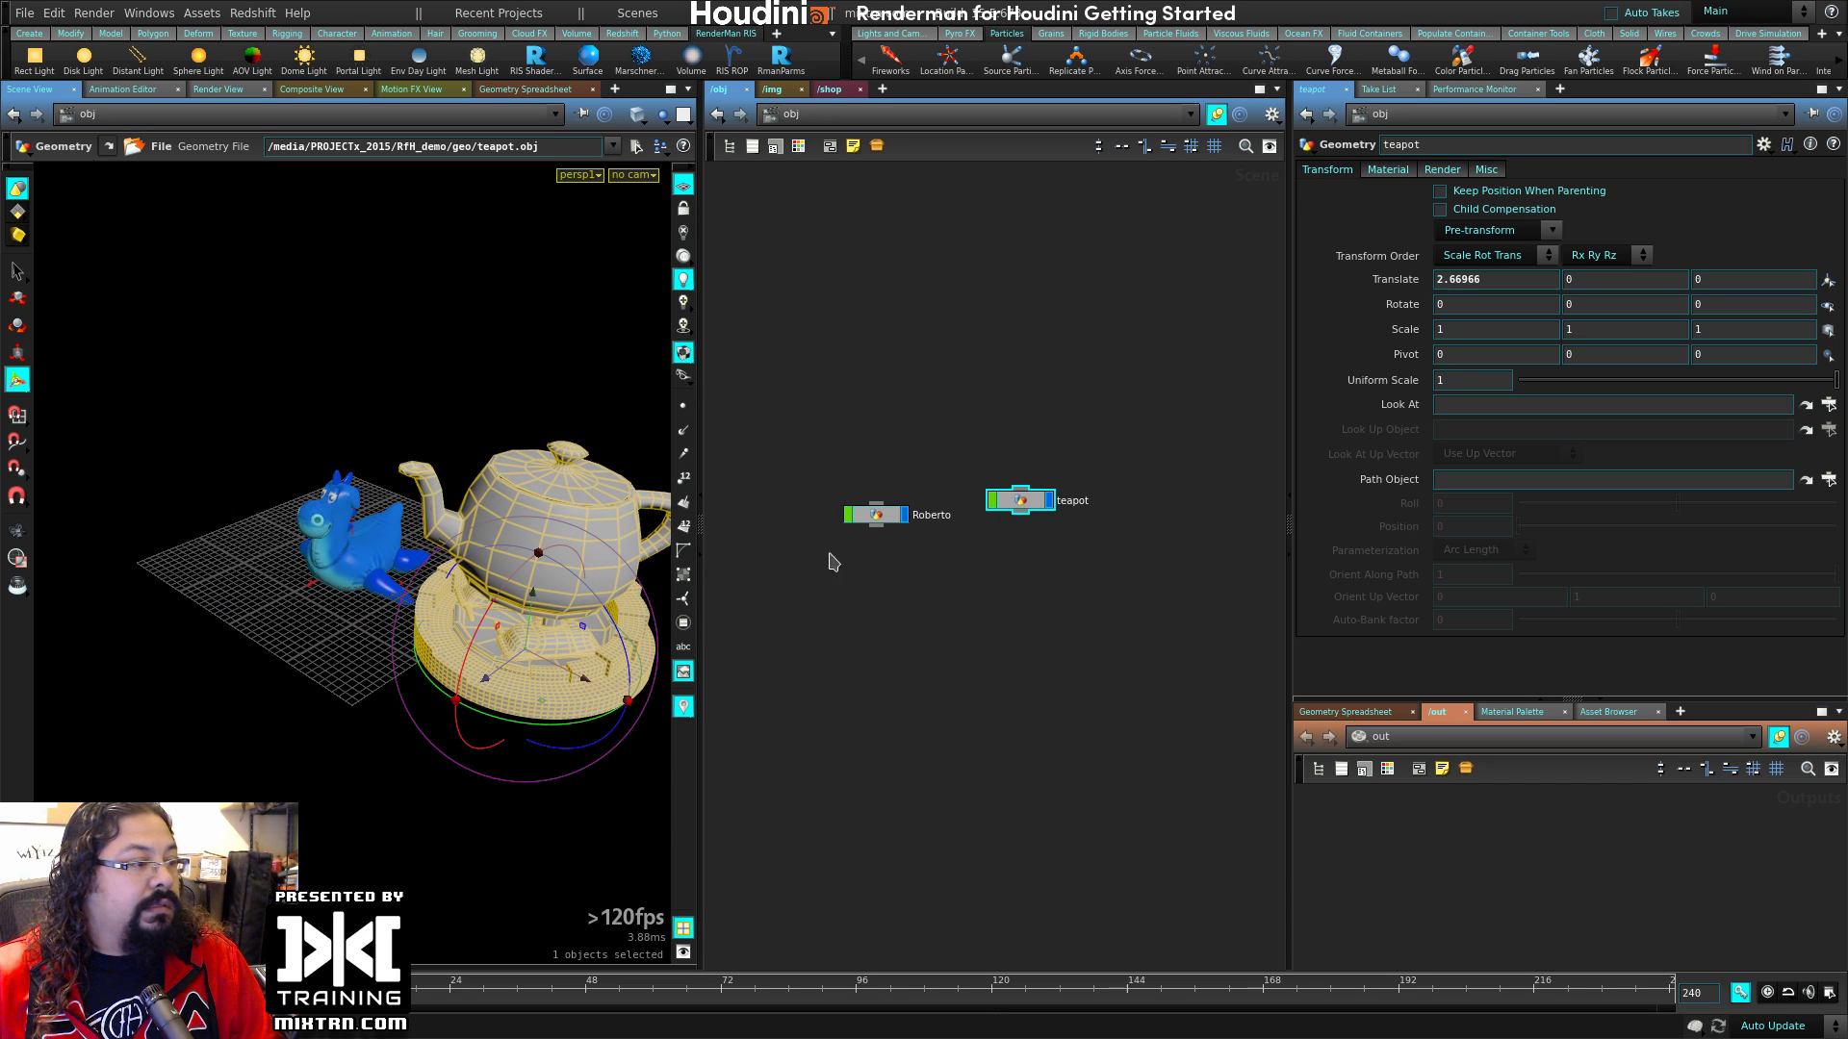
mouse_move(1472, 382)
middle_down()
mouse_move(1472, 423)
mouse_move(1473, 390)
mouse_move(1420, 409)
mouse_move(1449, 409)
middle_up()
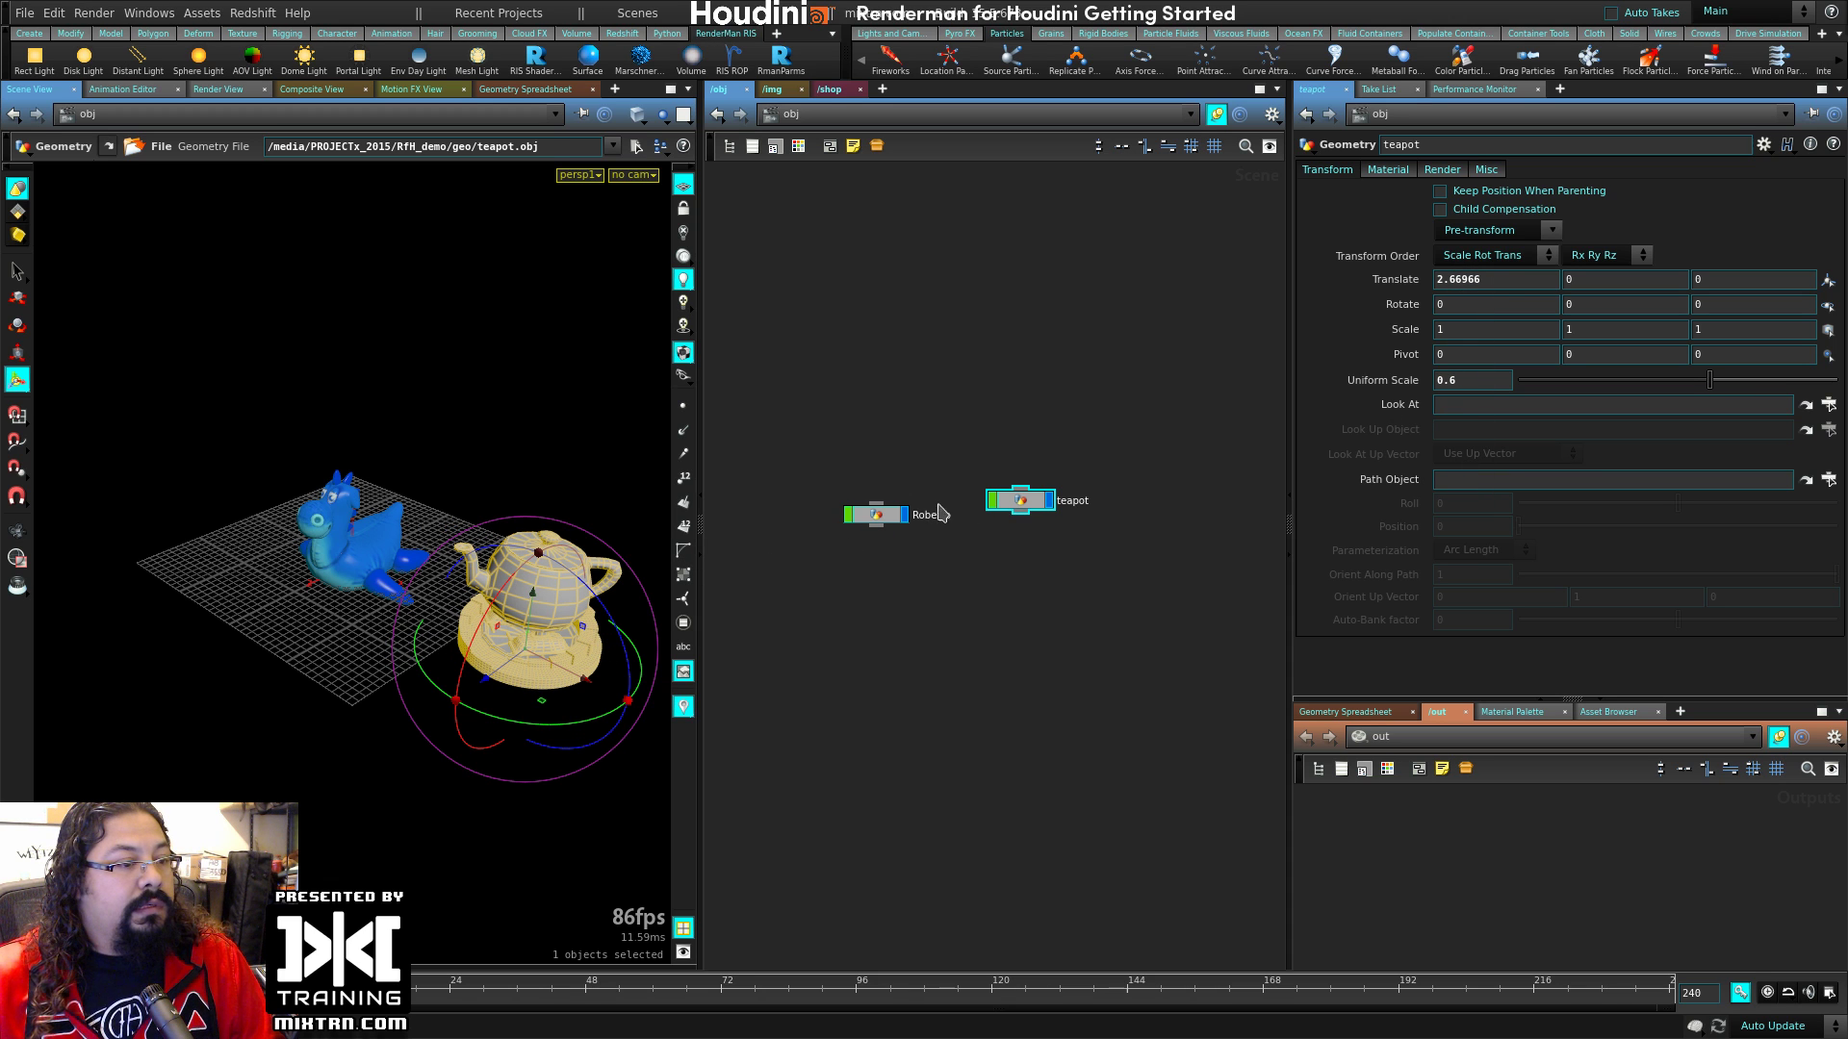
drag(1022, 519, 1022, 534)
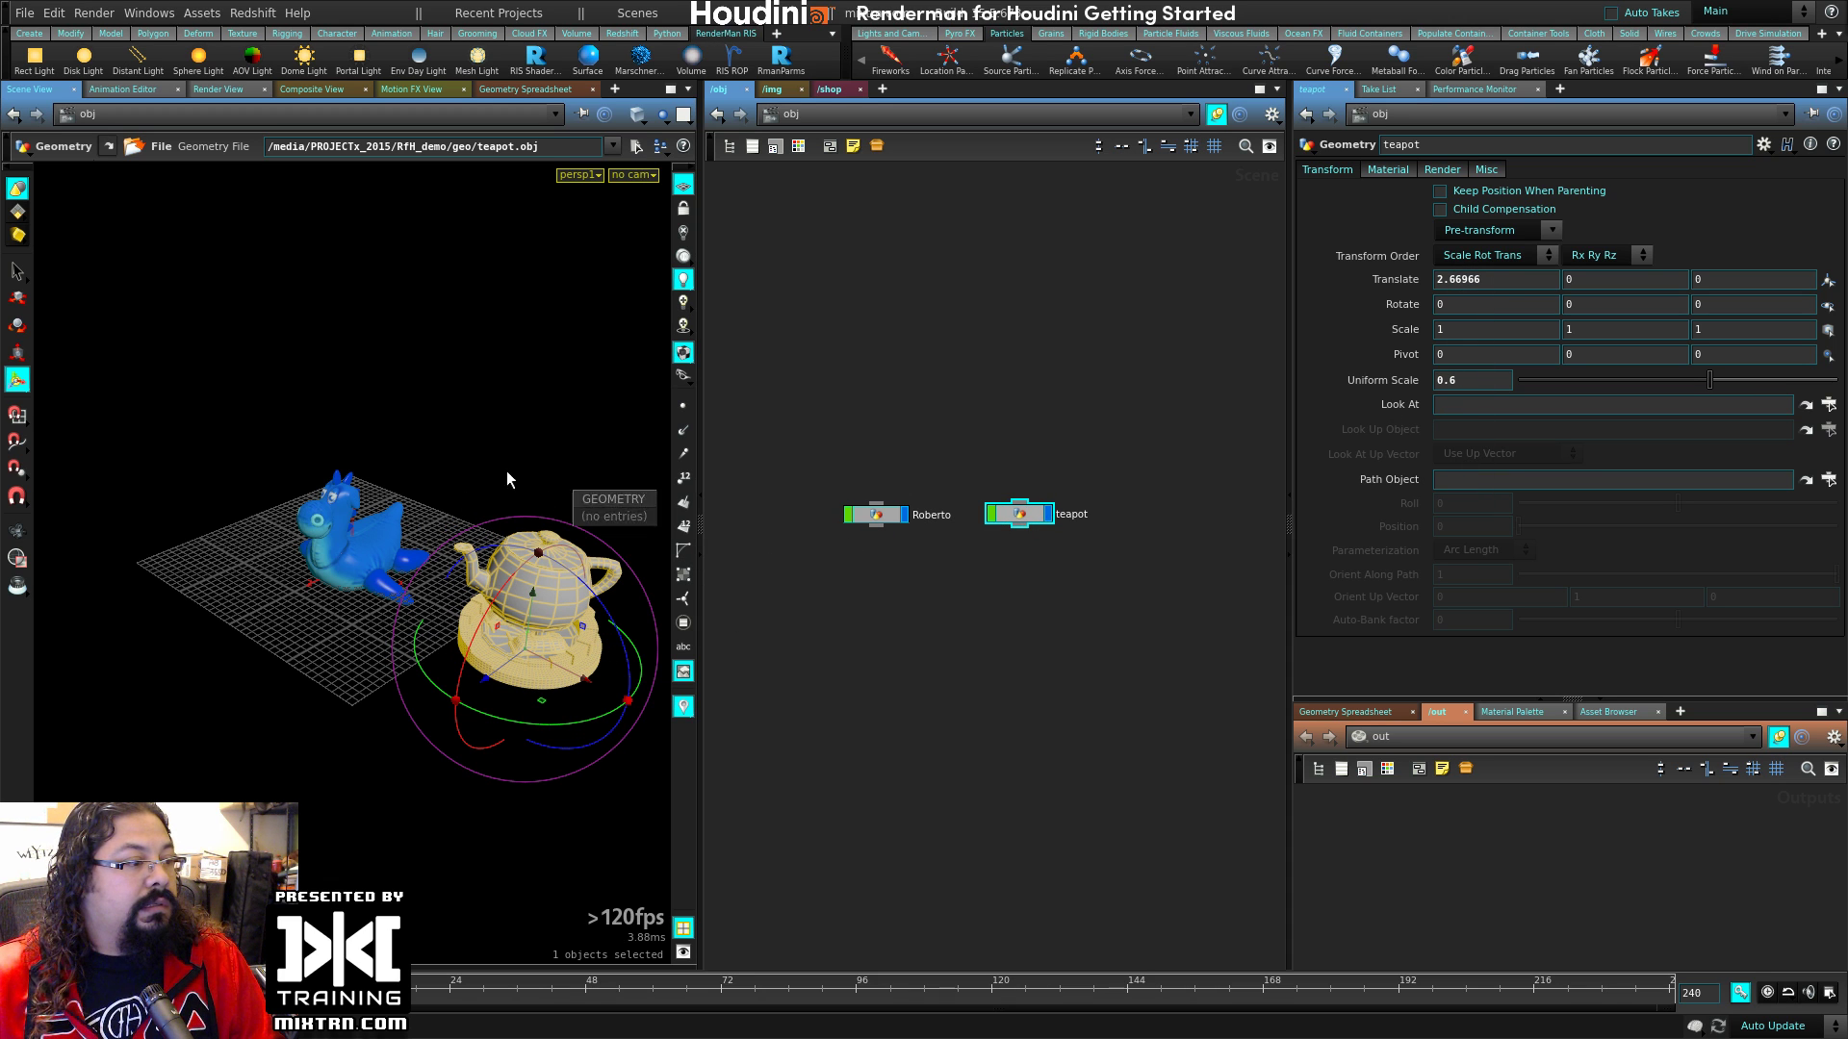
Step: Move the teapot closer to the Roberto model, to about 1.83 along X
key(Escape)
drag(506, 471, 460, 624)
key(Return)
key(r)
alt+drag(346, 708, 746, 635)
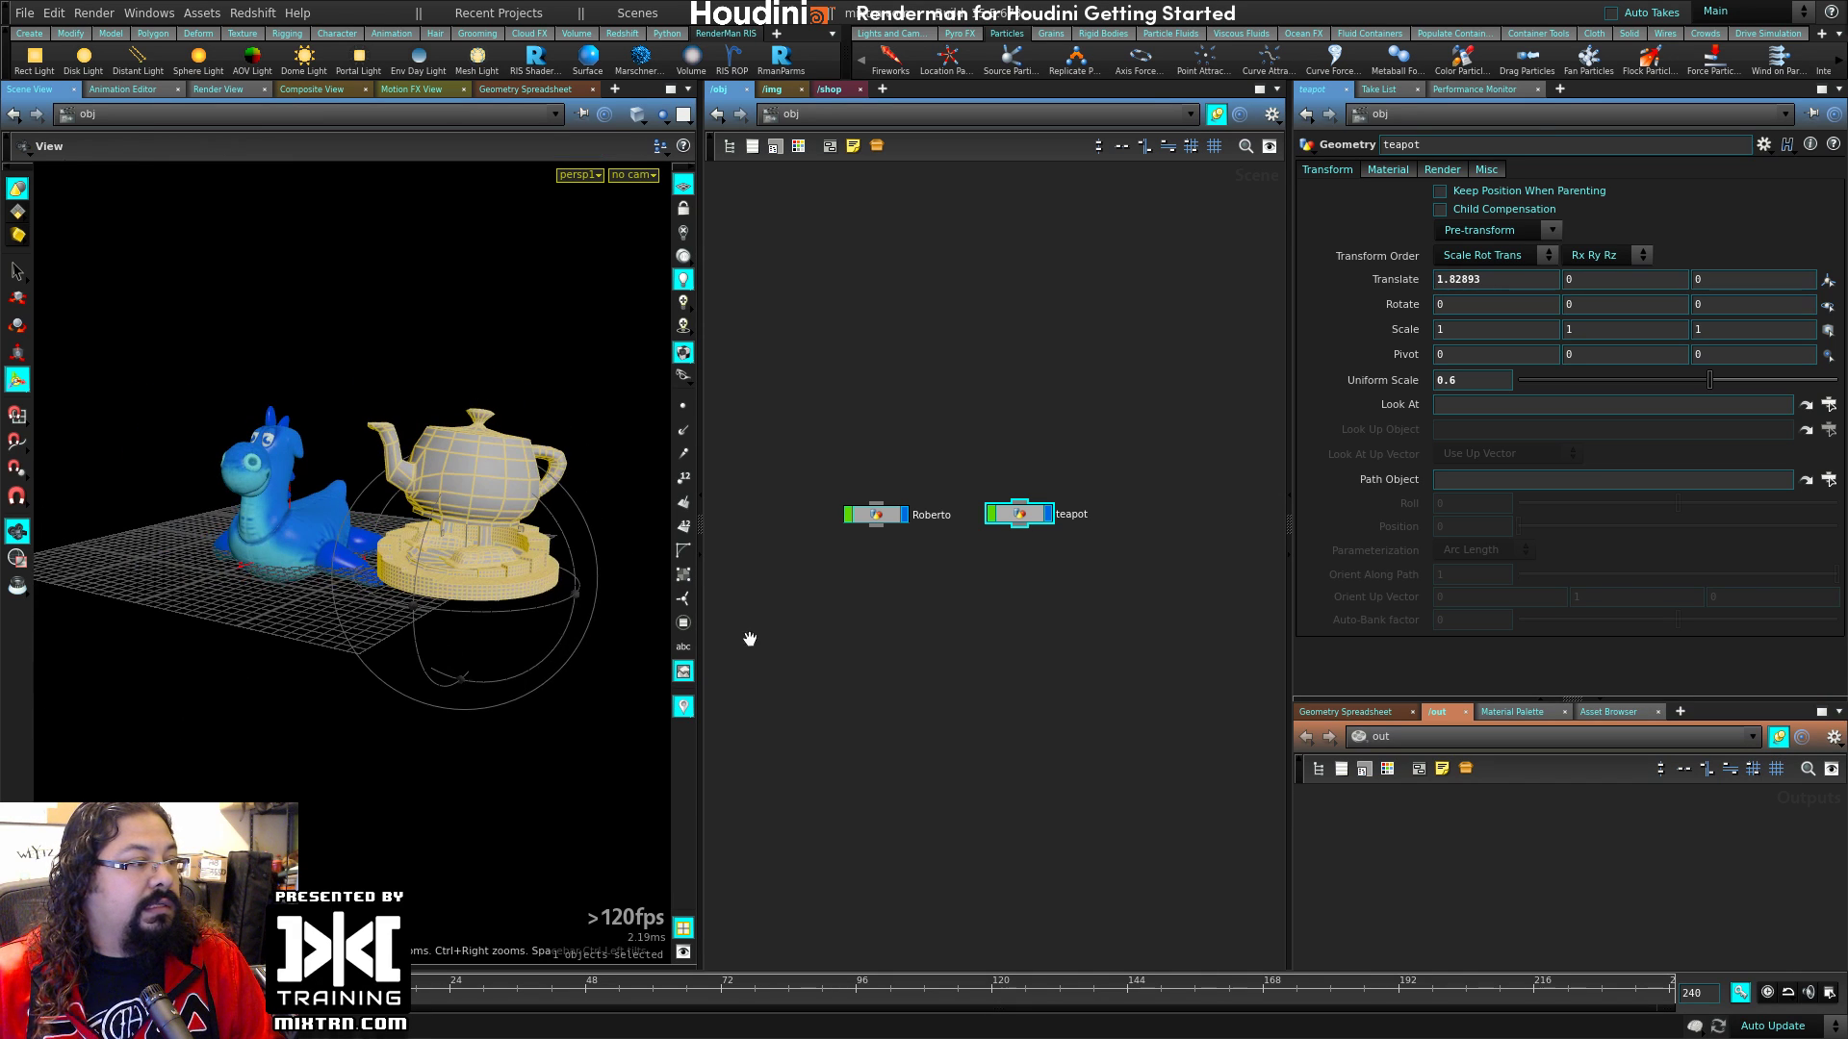
Step: Import backdrop.obj from the RfH_demo/geo folder into the obj network, placing its node below Roberto and the teapot
key(Tab)
key(Up)
key(Return)
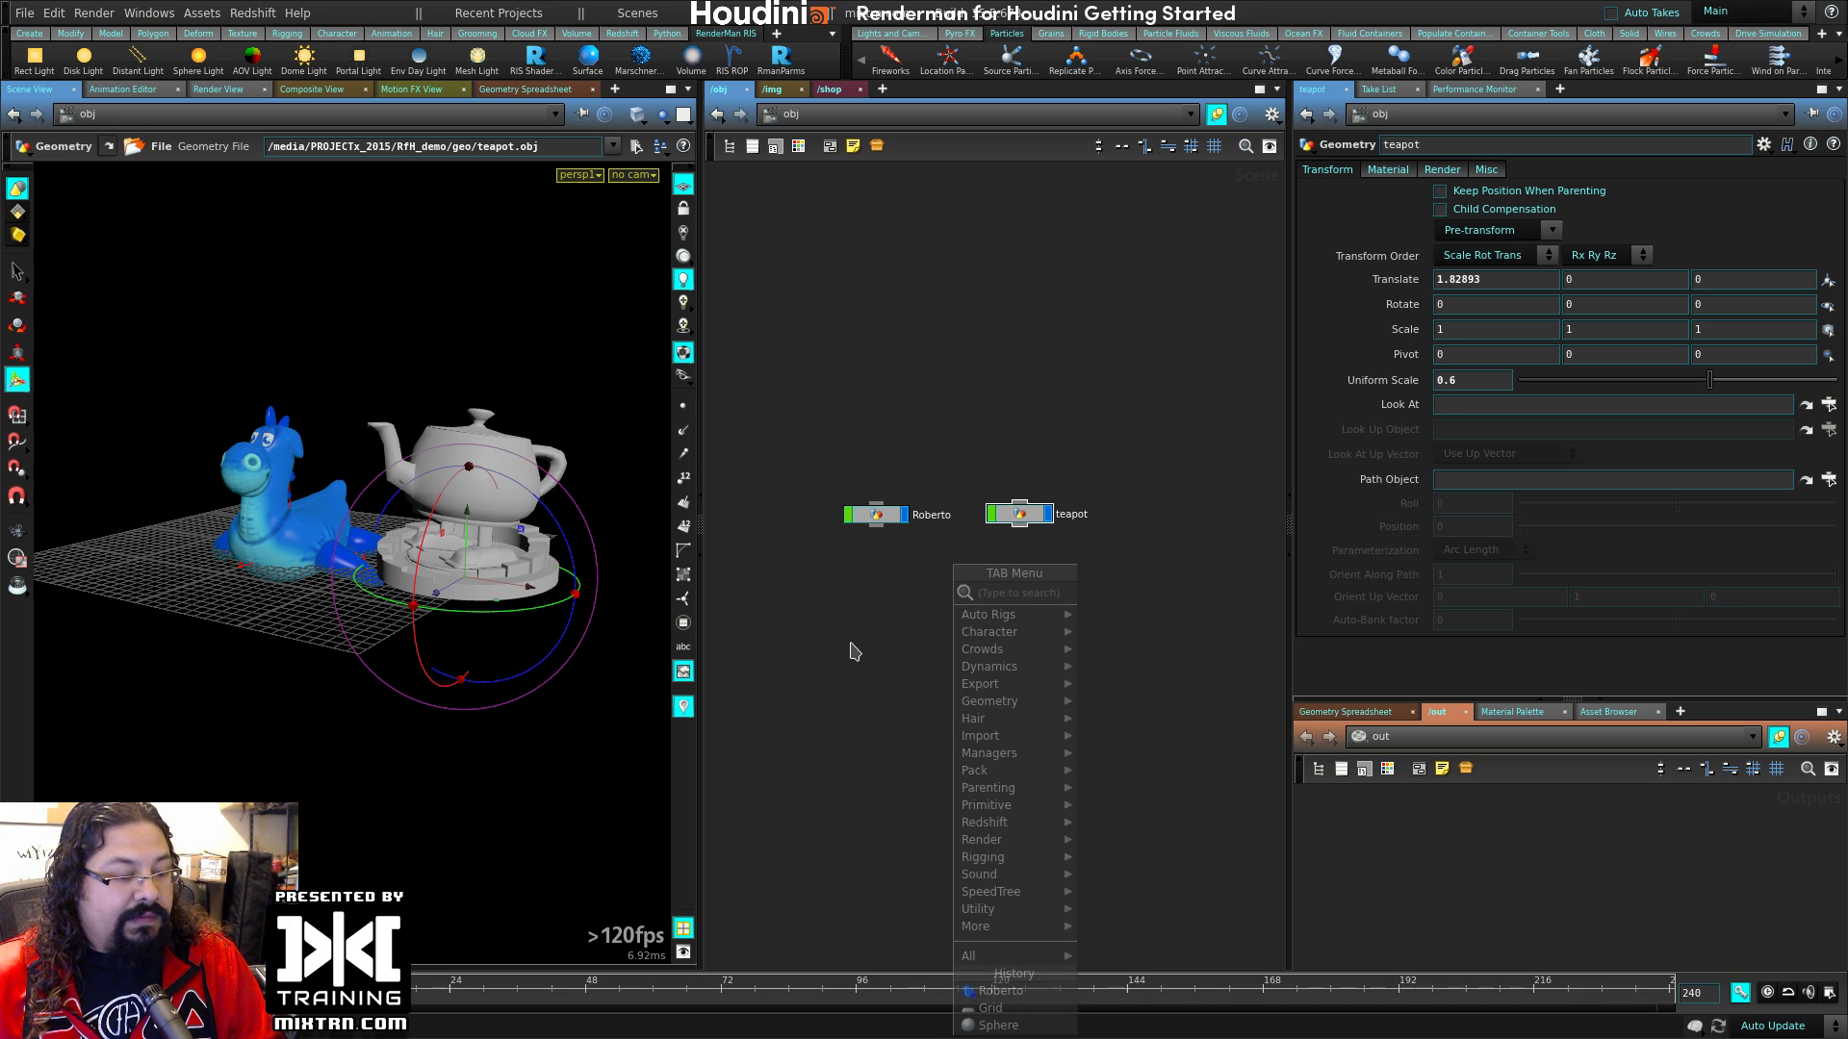
click(953, 460)
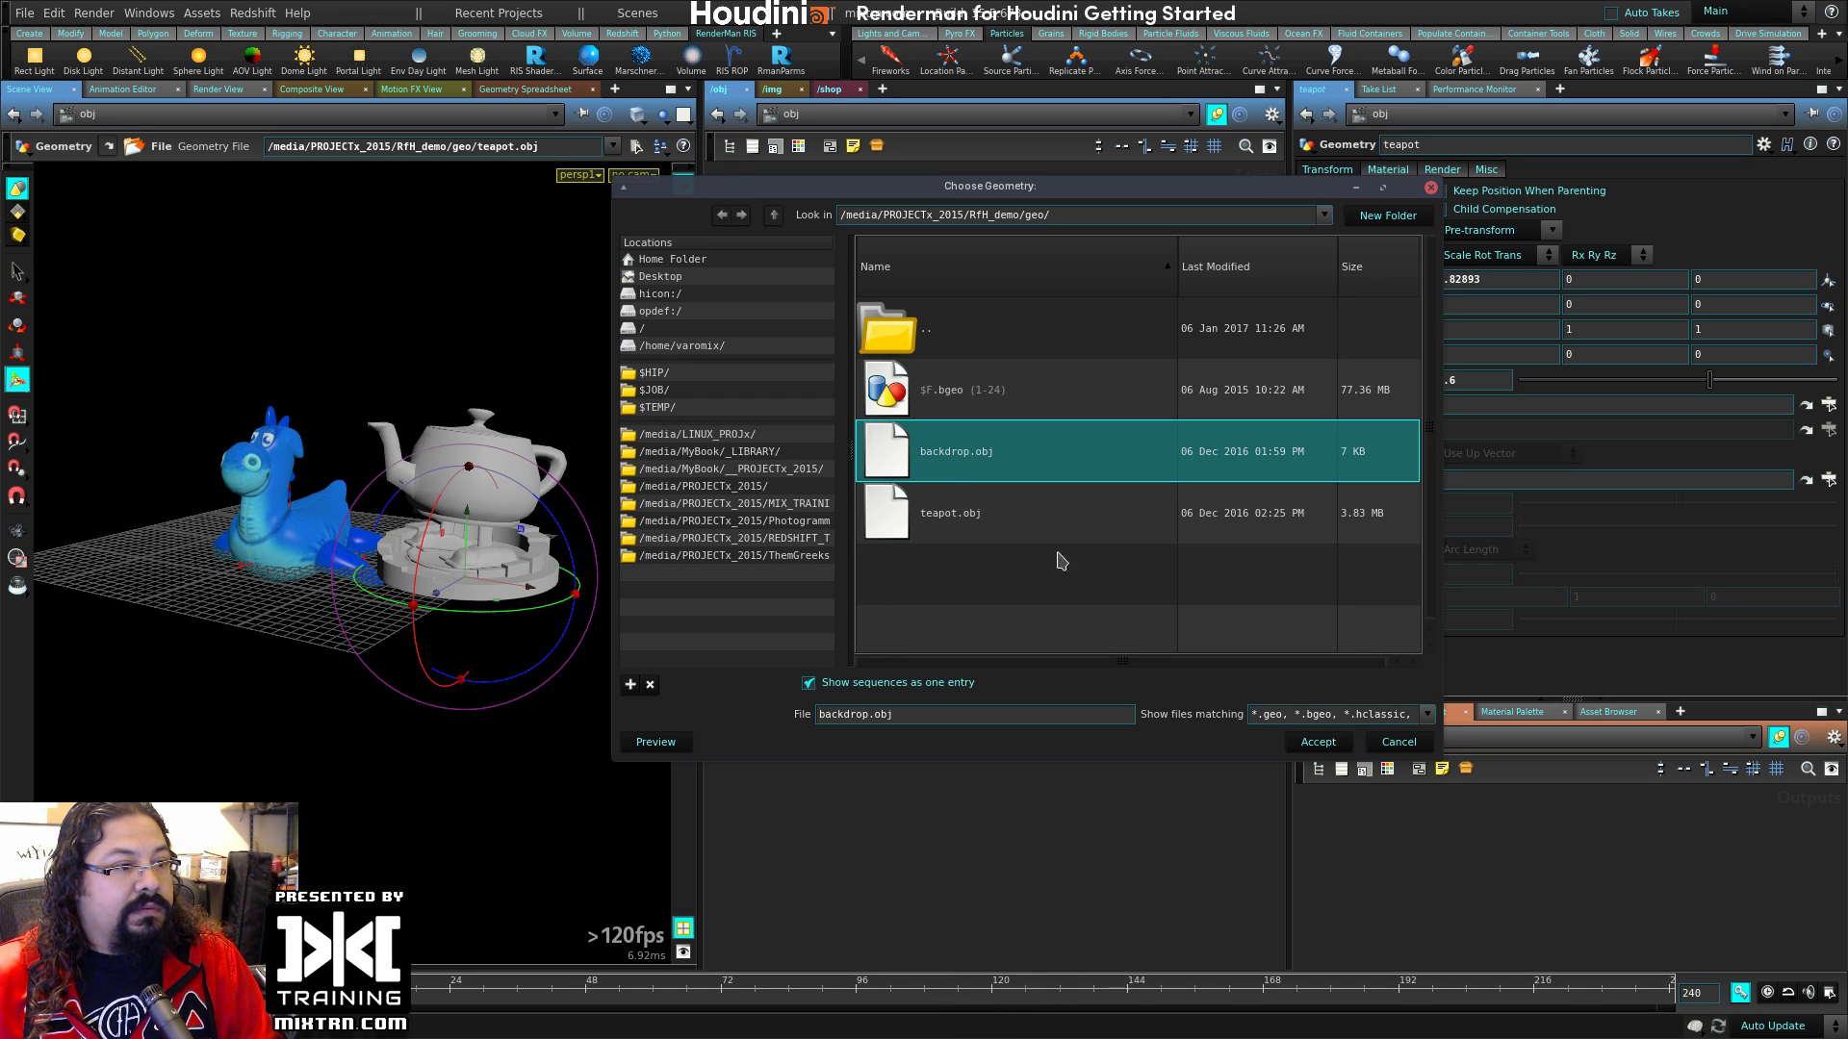
click(1333, 751)
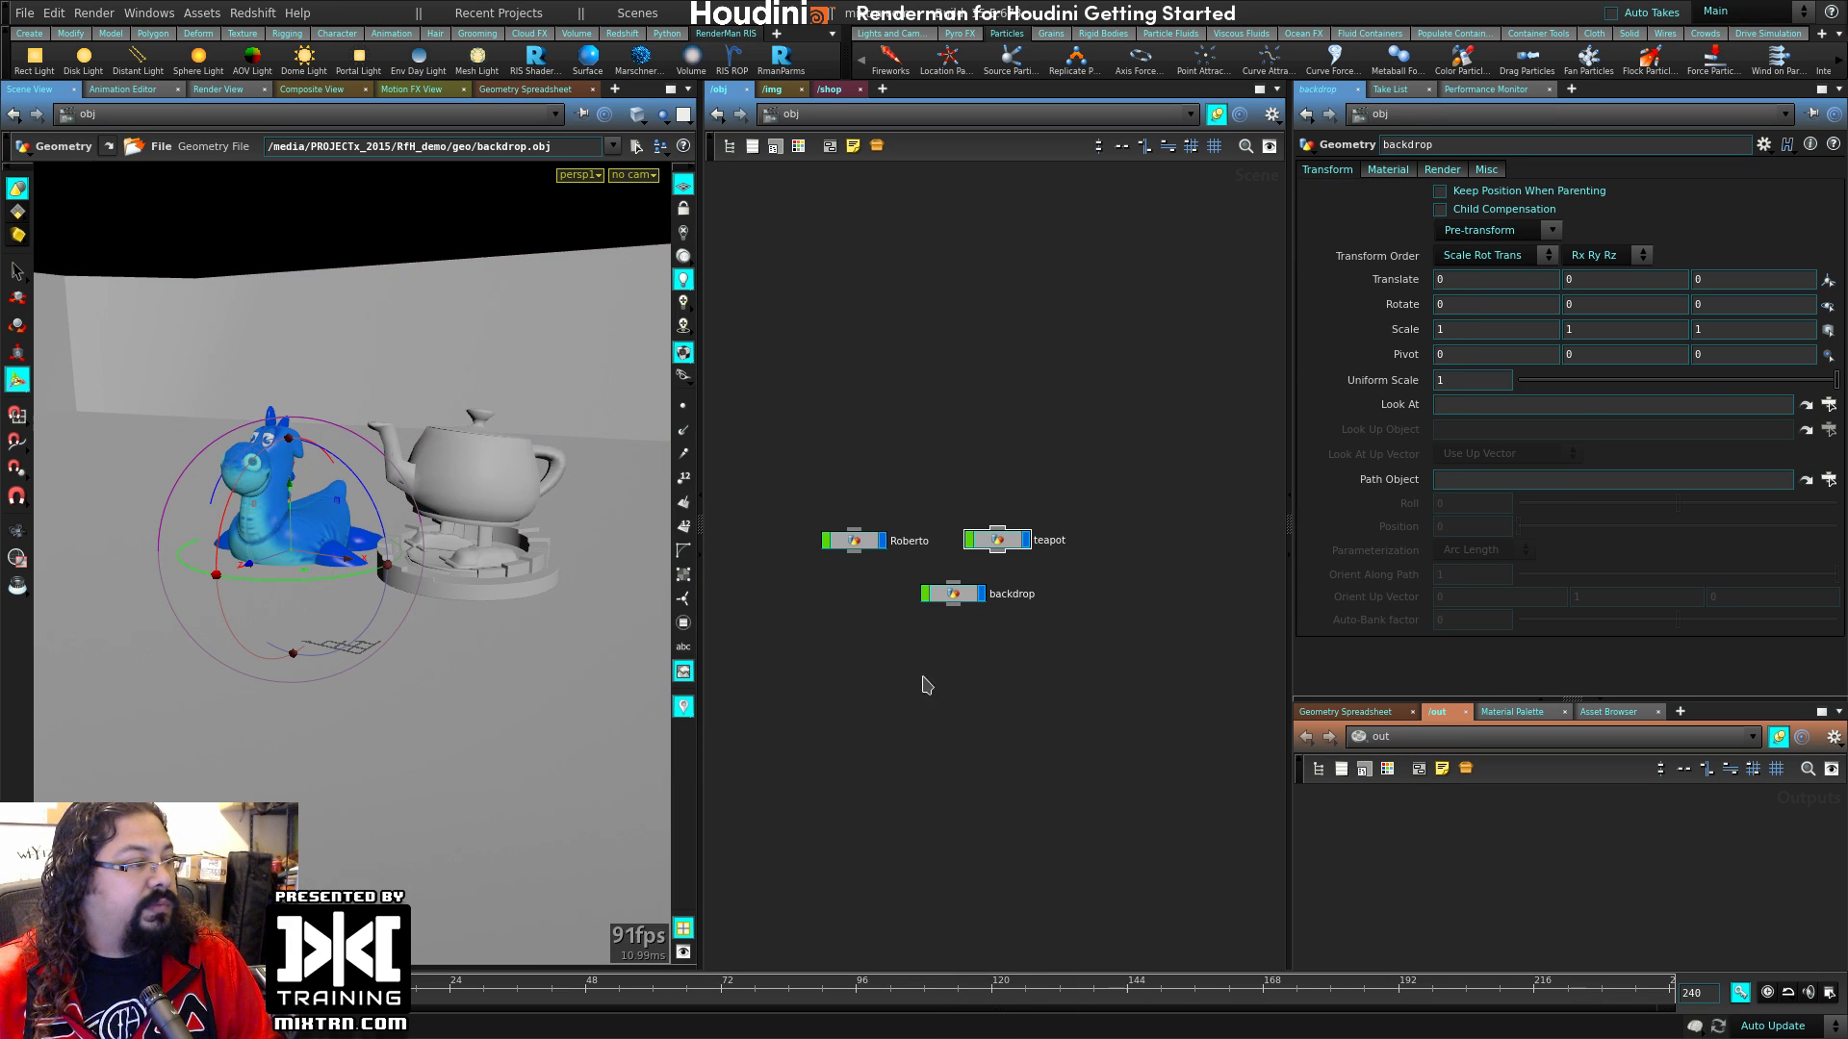
Step: Raise the Roberto model to about 0.24 along Y
click(854, 537)
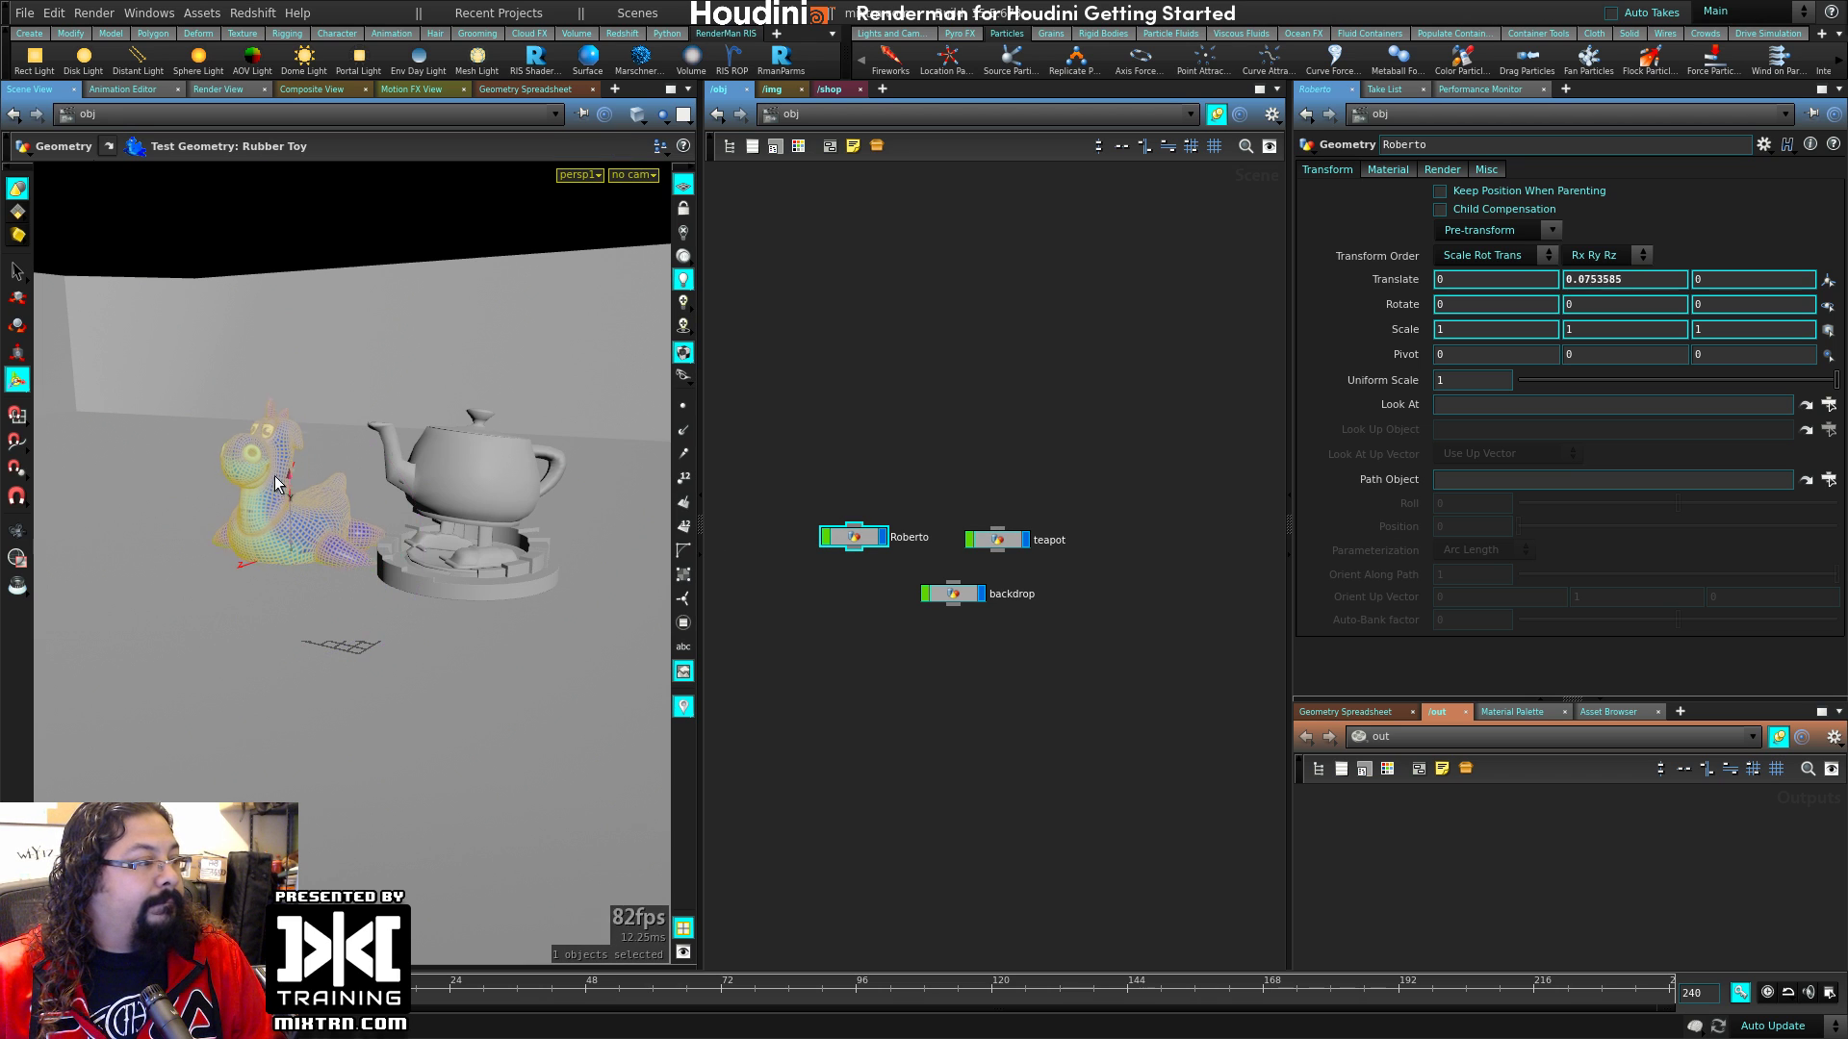
drag(276, 483, 277, 461)
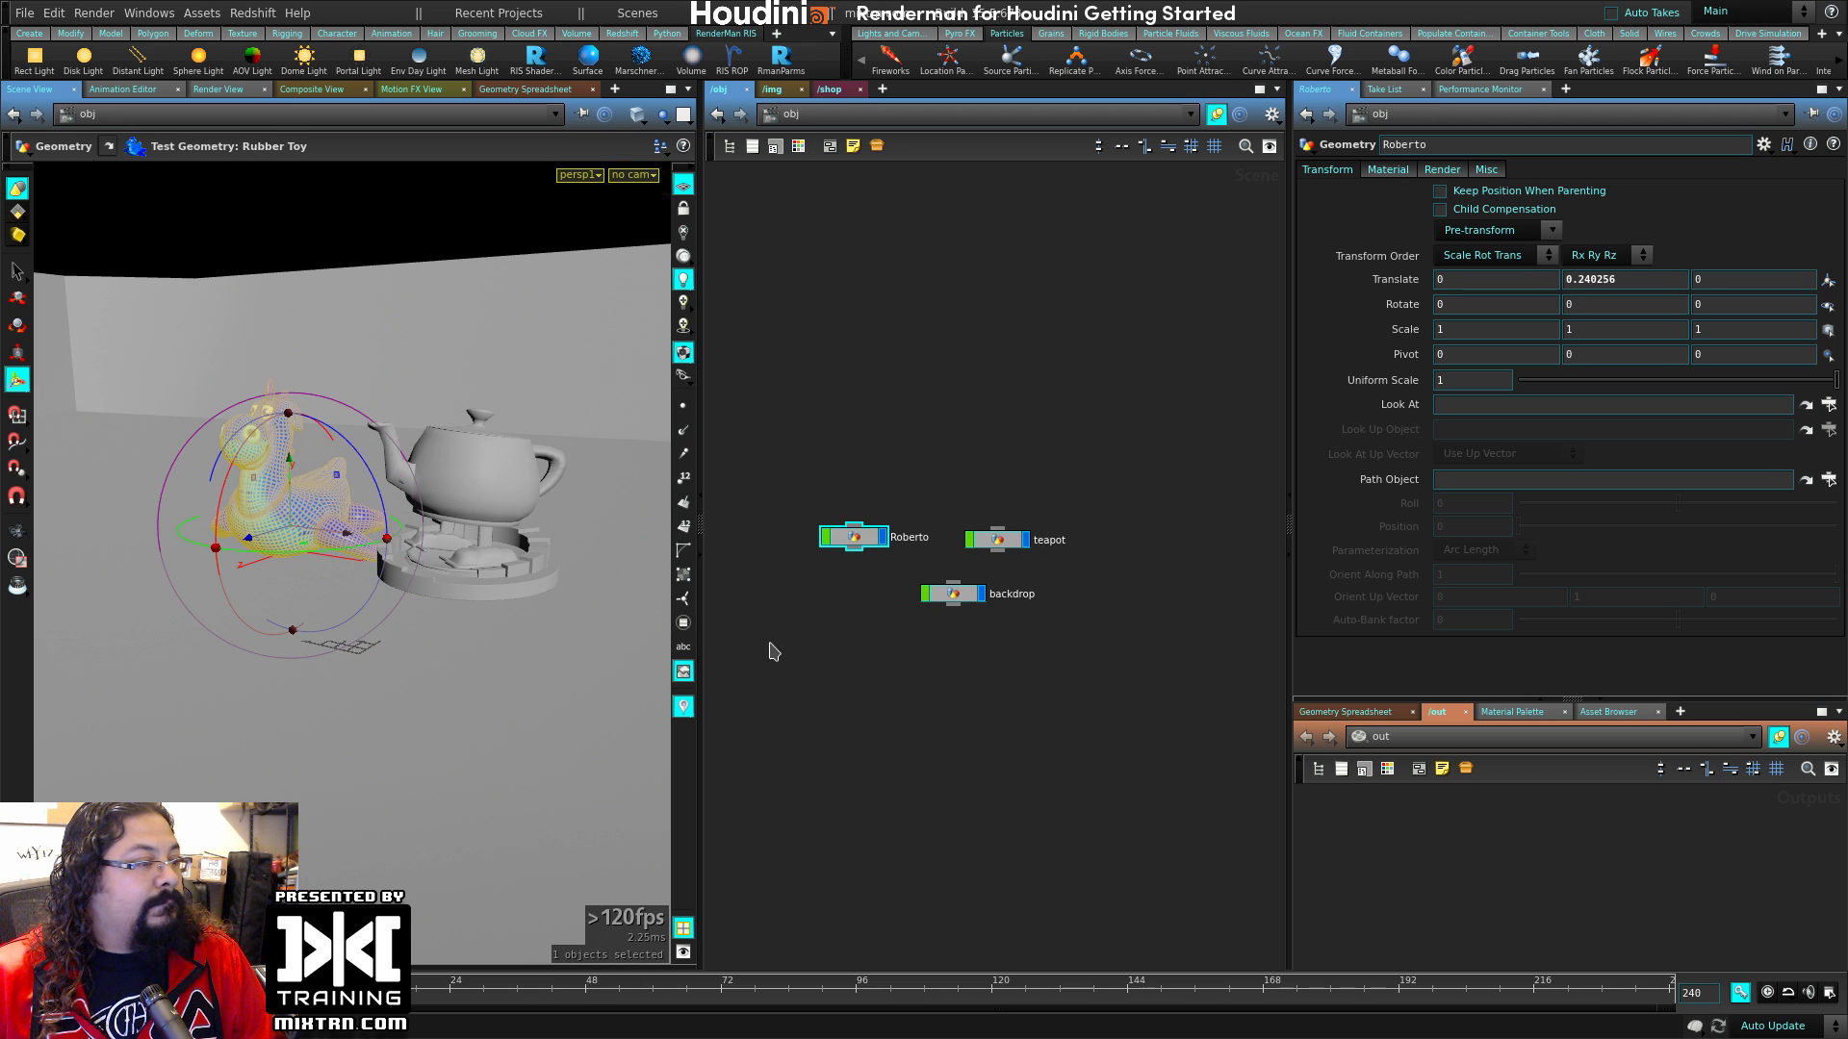
Step: Inside the backdrop object, add a Facet node fed by the backdrop file node and make it the displayed output
double_click(953, 593)
key(Tab)
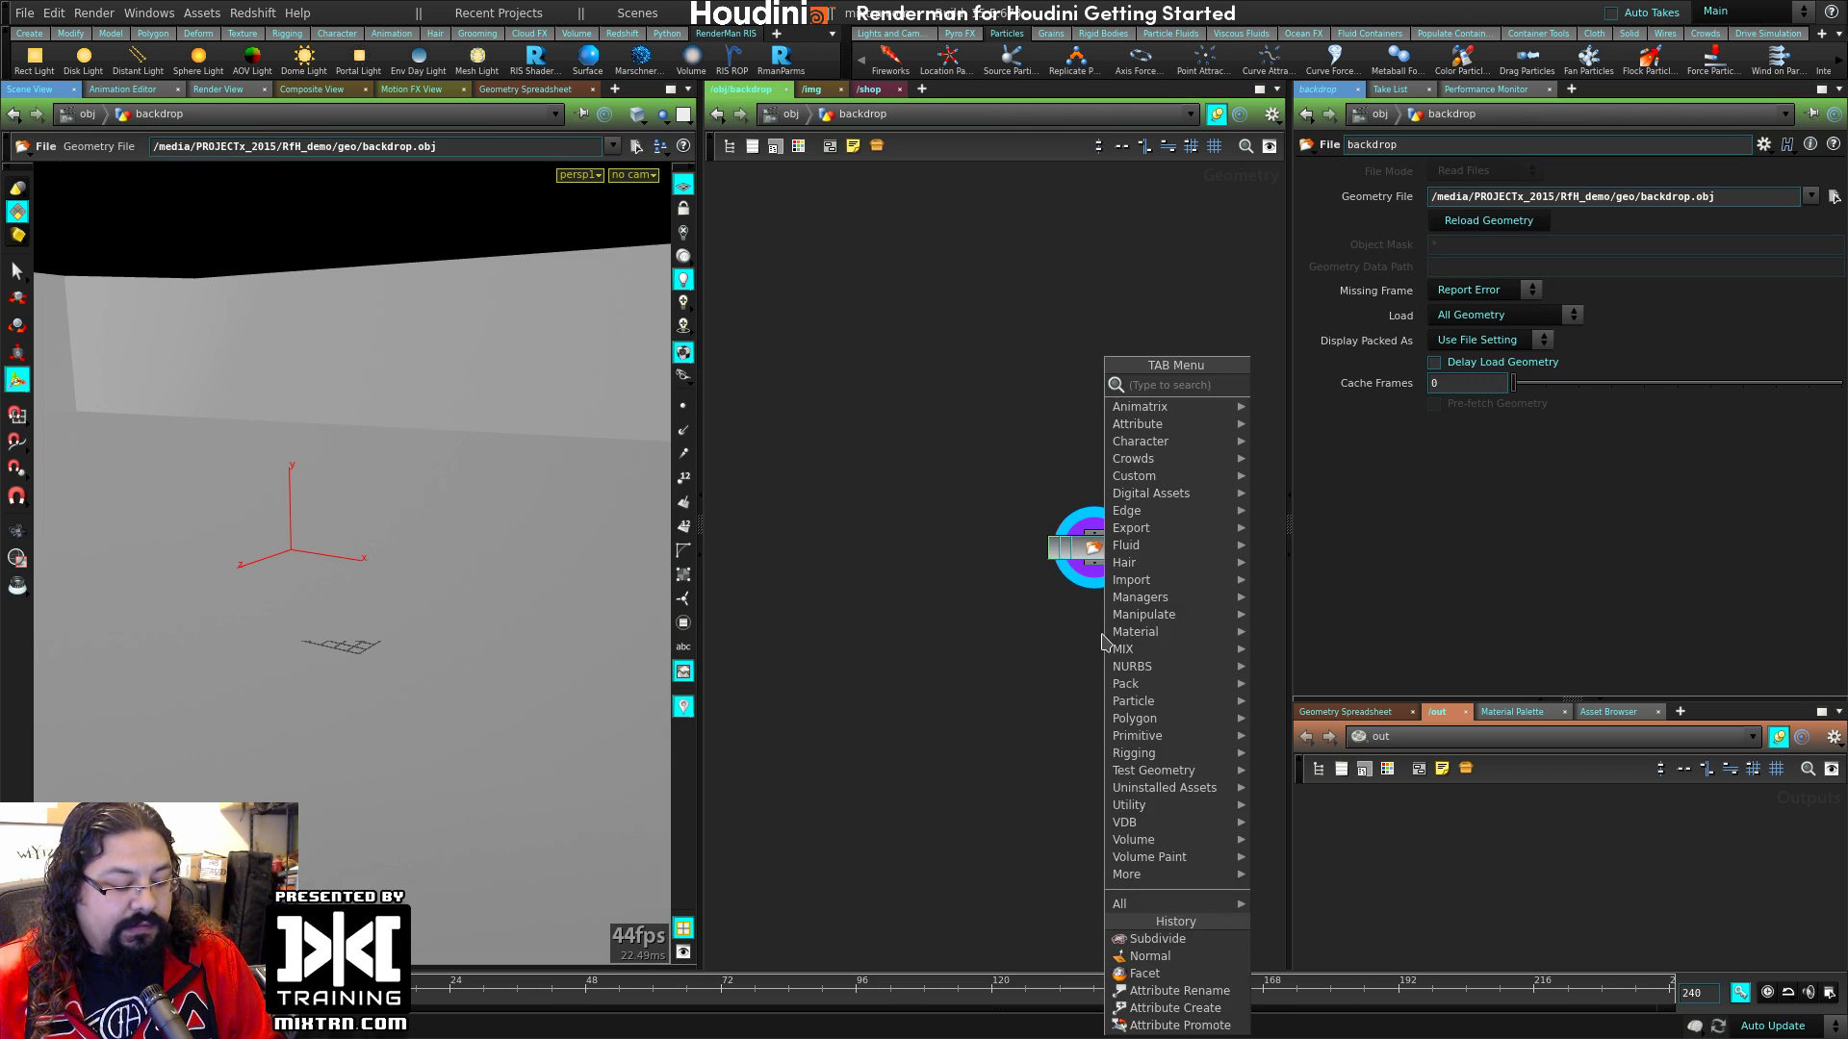
text(facet)
key(Return)
click(1097, 672)
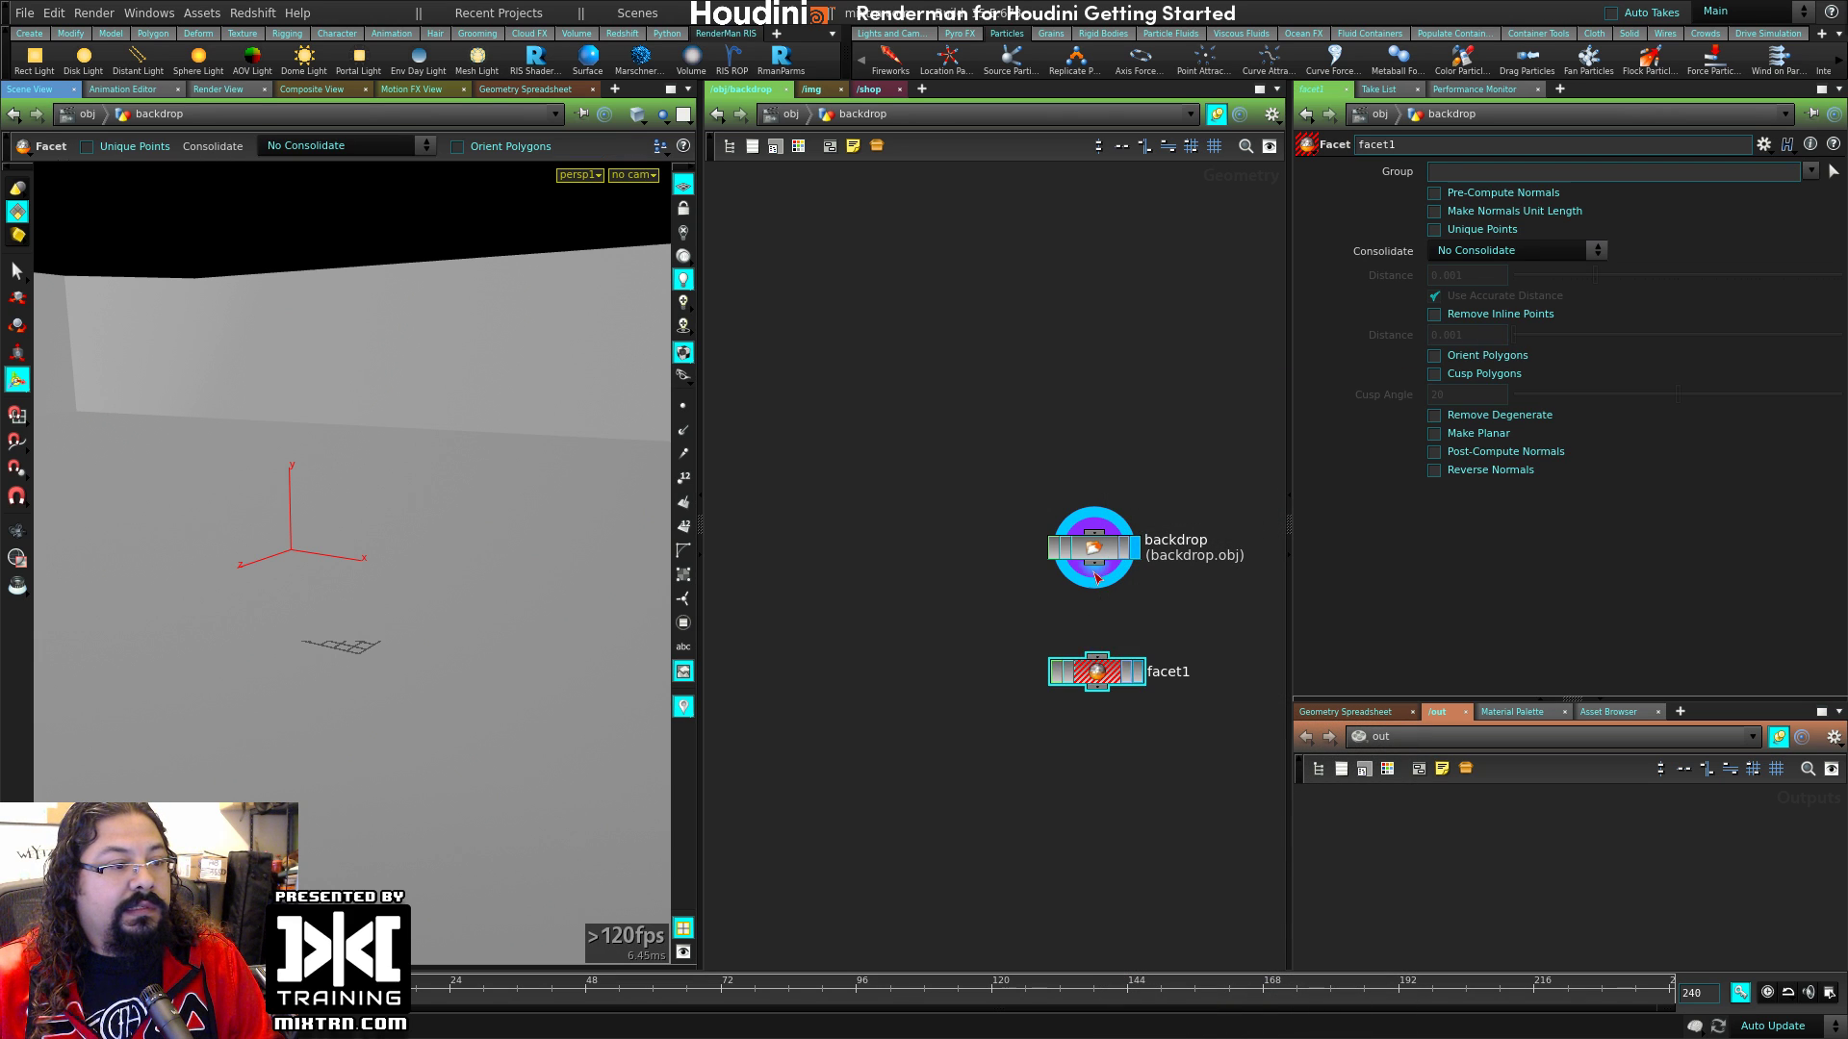
drag(1097, 577, 1096, 662)
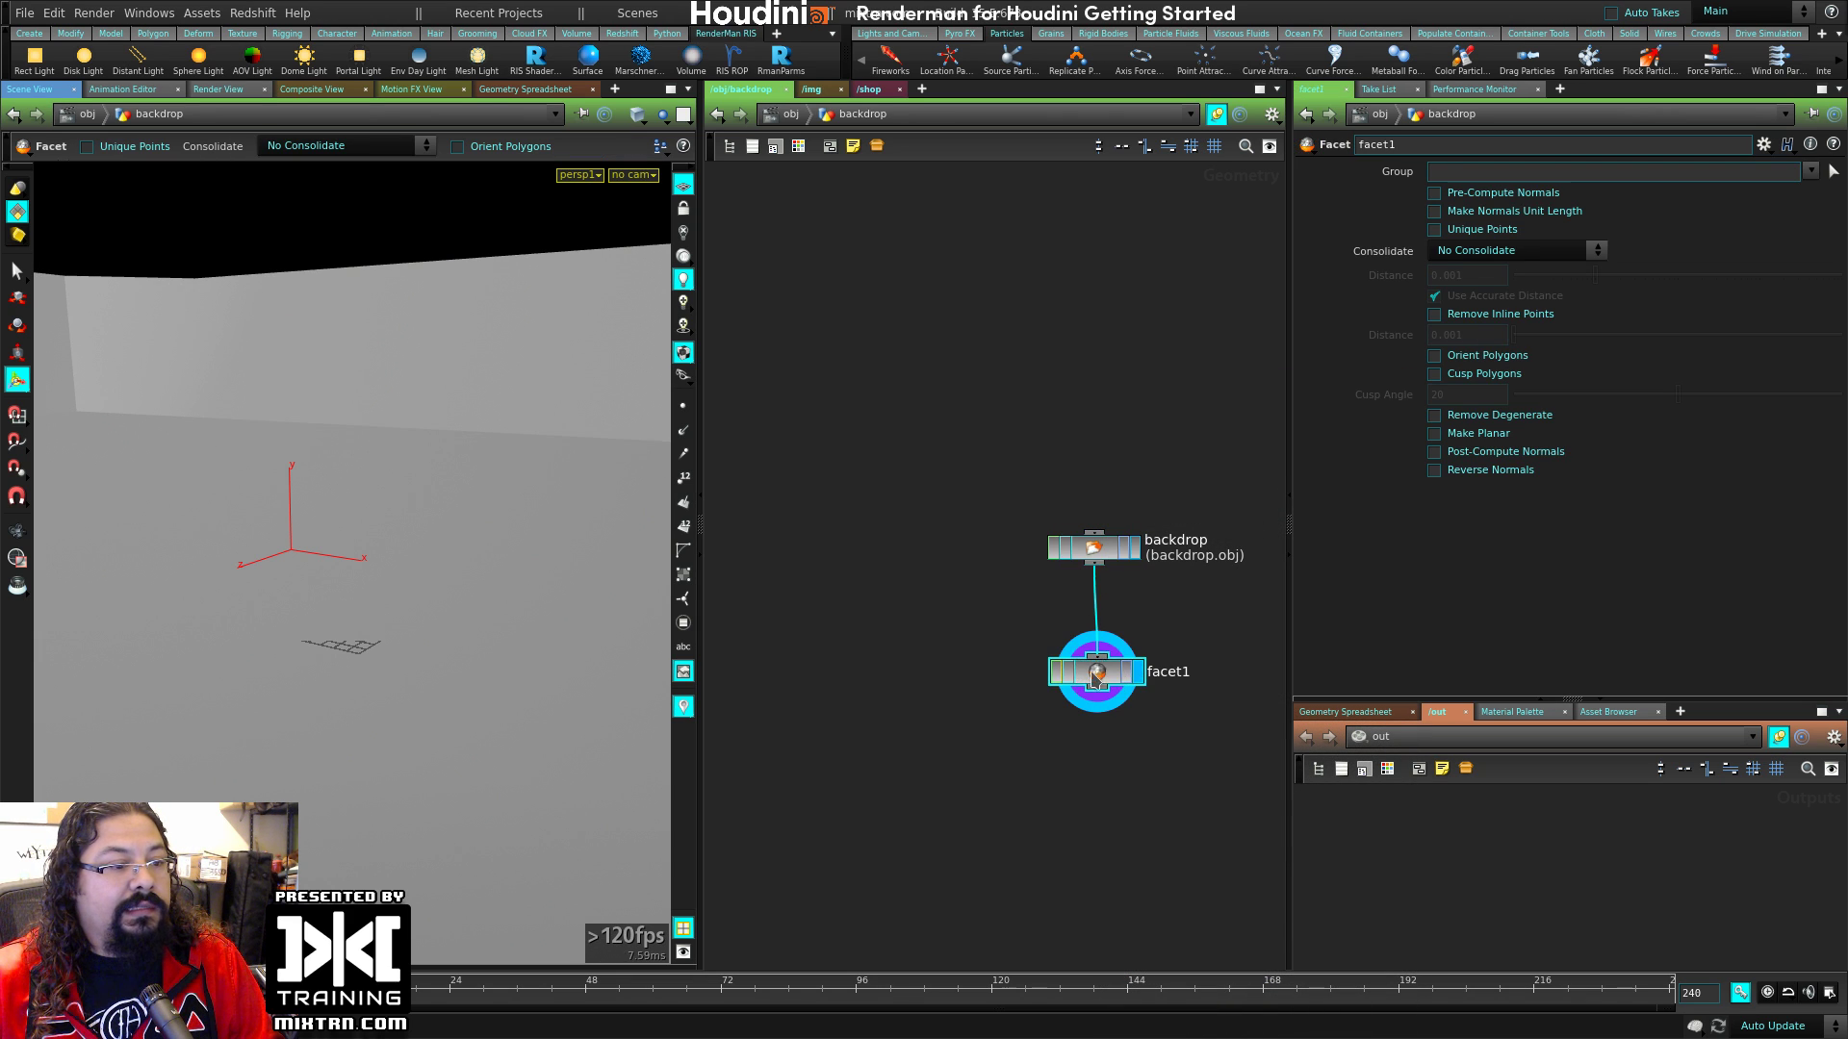
Step: Turn on Post-Compute Normals and Reverse Normals for the backdrop's Facet node
click(1498, 453)
click(1487, 471)
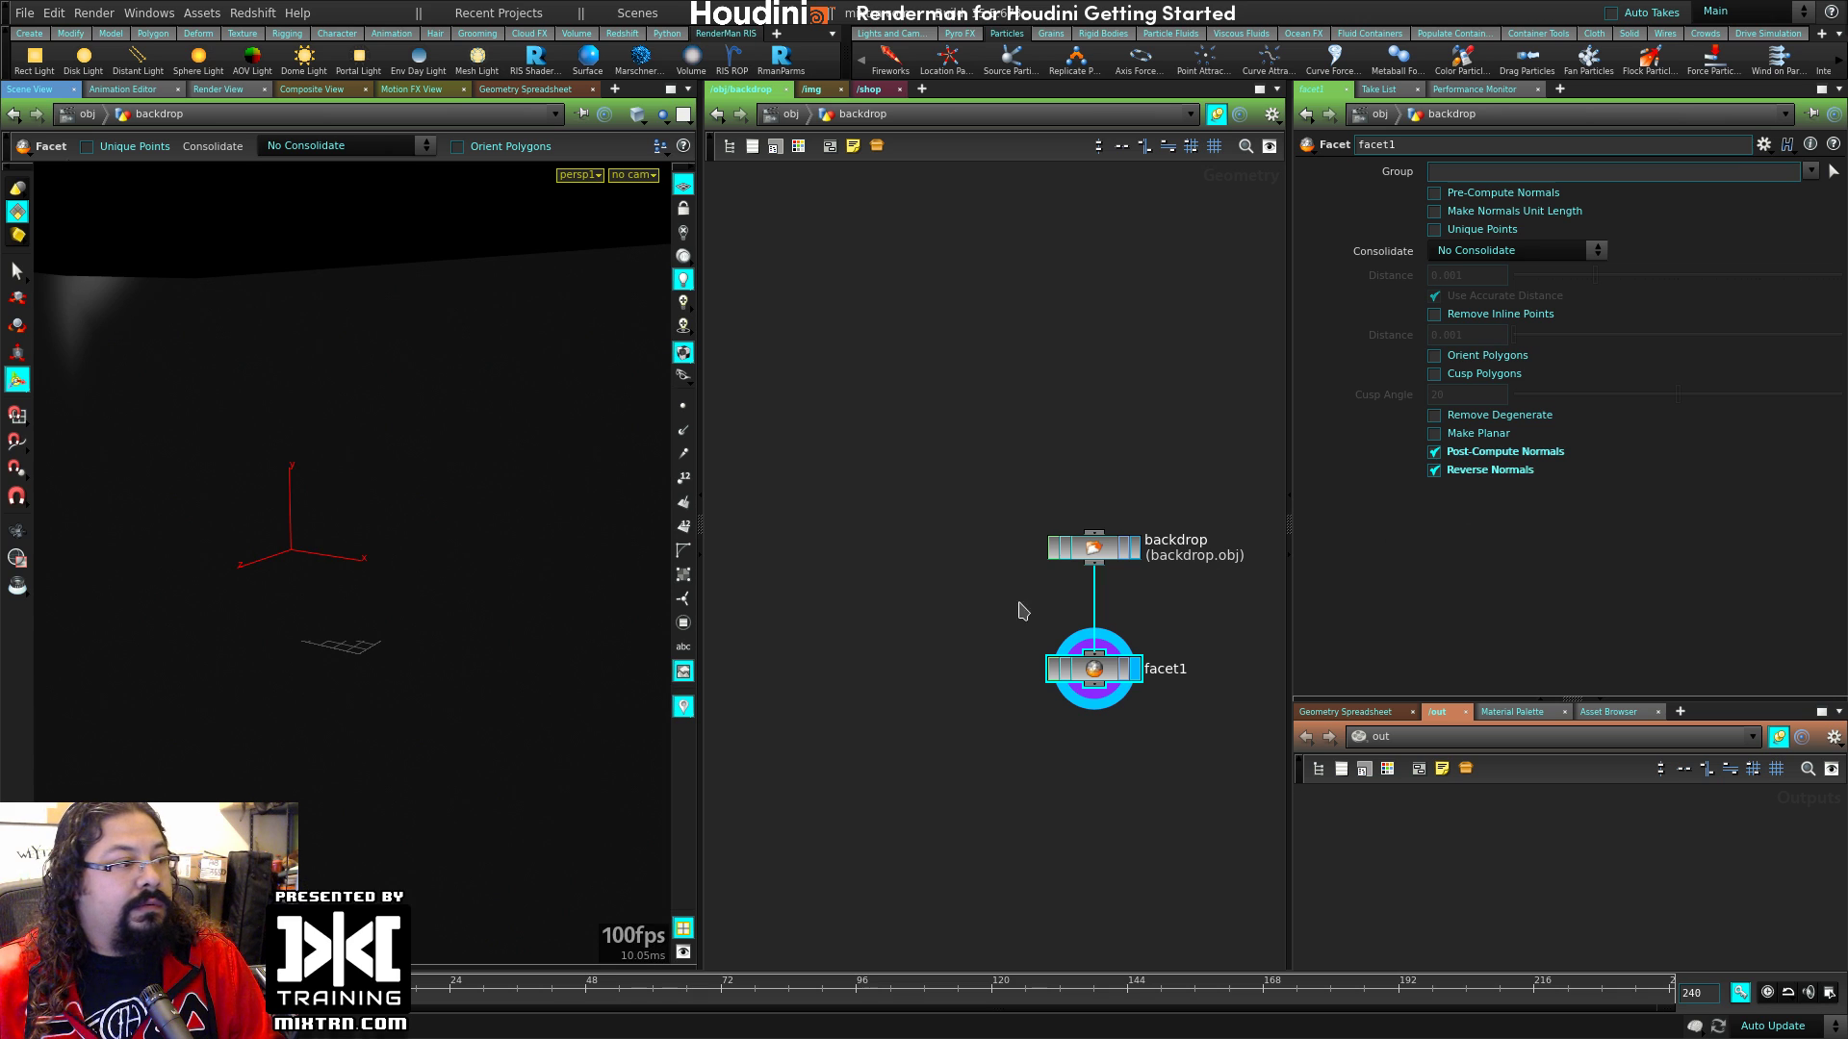
click(1463, 474)
click(1466, 475)
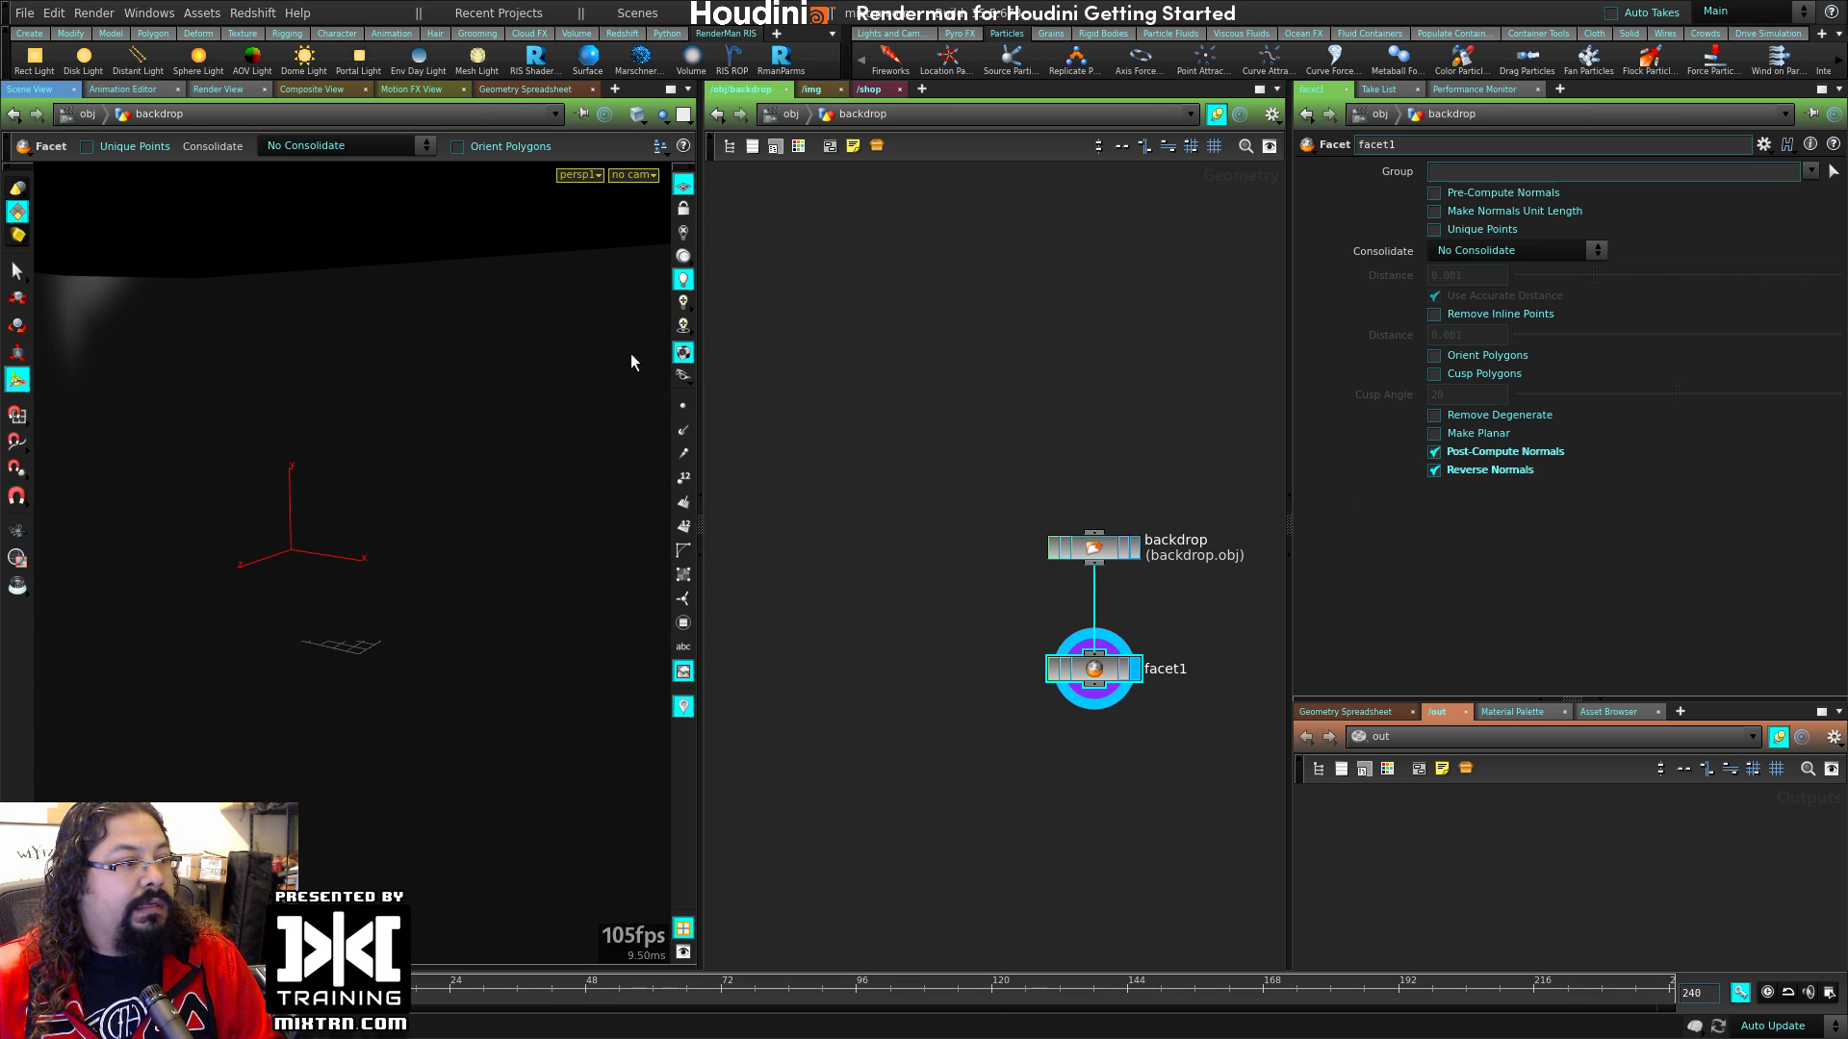
Step: Display the backdrop's point normals in the viewport and check which way they face
click(685, 431)
key(Escape)
drag(504, 474, 436, 553)
alt+right_drag(437, 553, 516, 545)
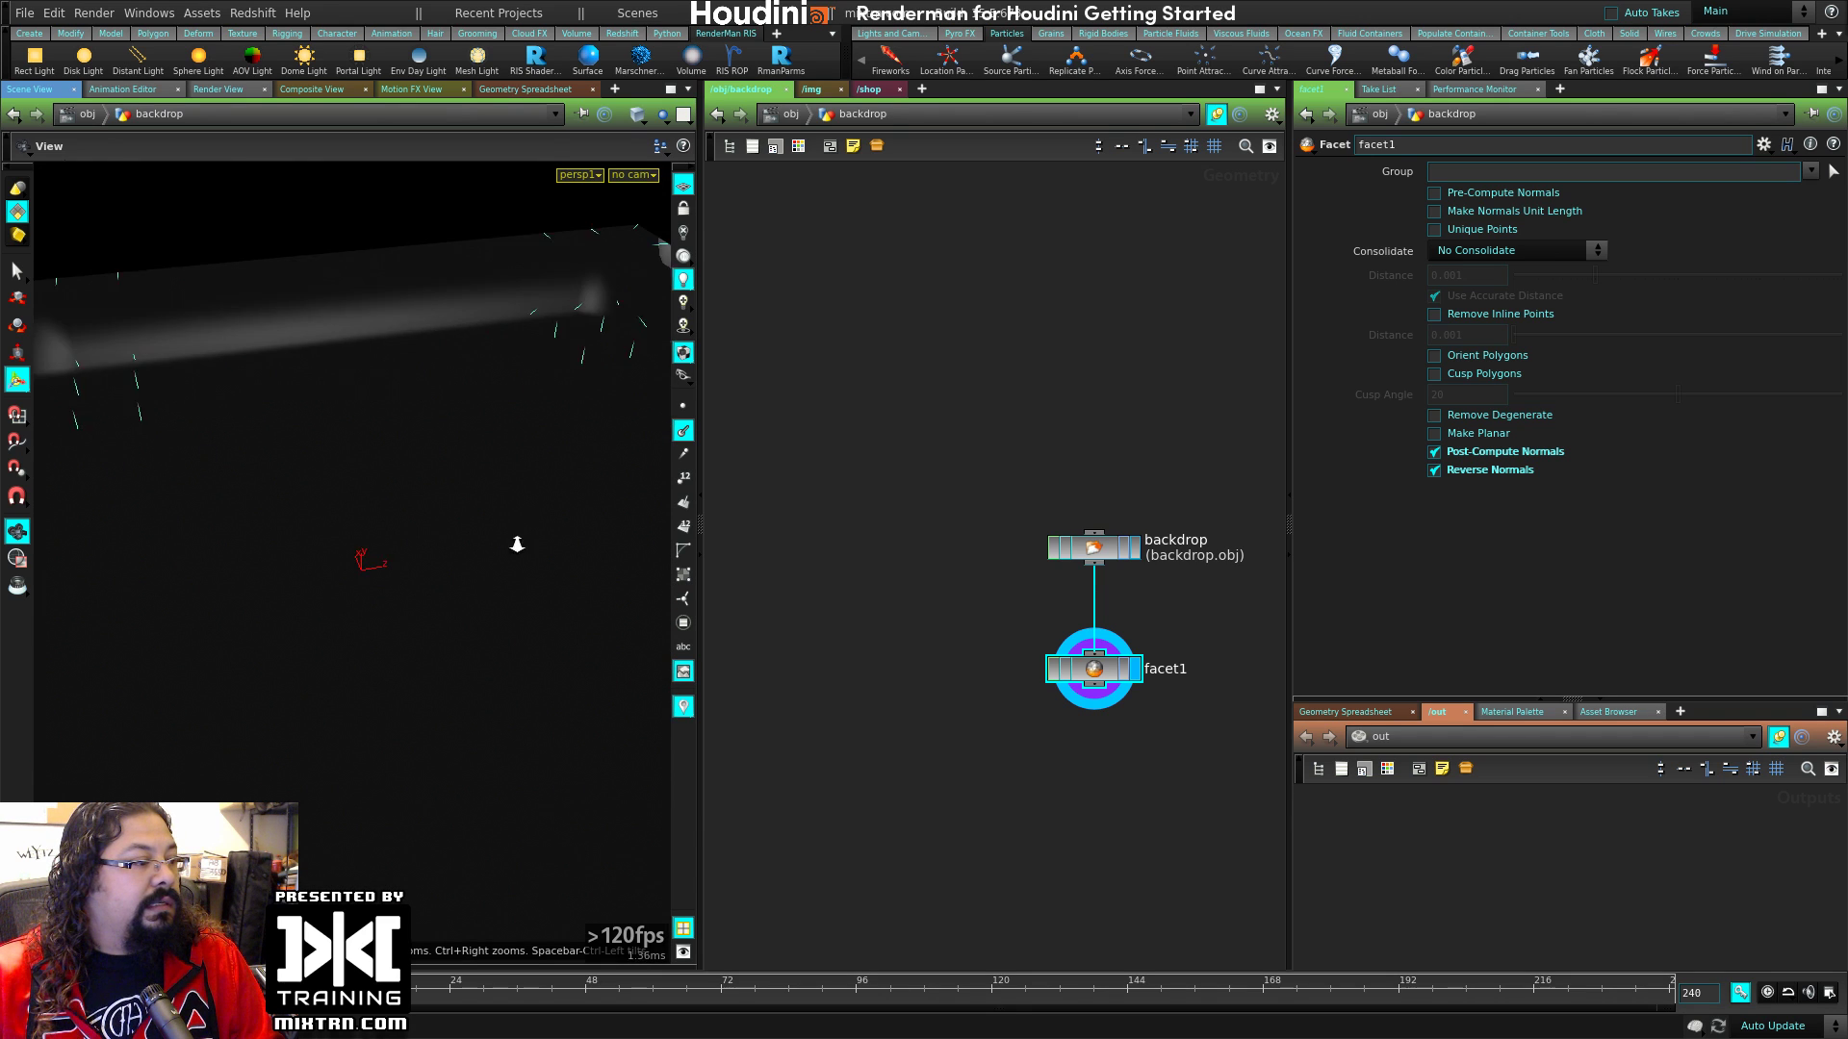
alt+drag(516, 545, 306, 606)
Step: Return to the object level and frame Roberto and the teapot together in the viewport
key(u)
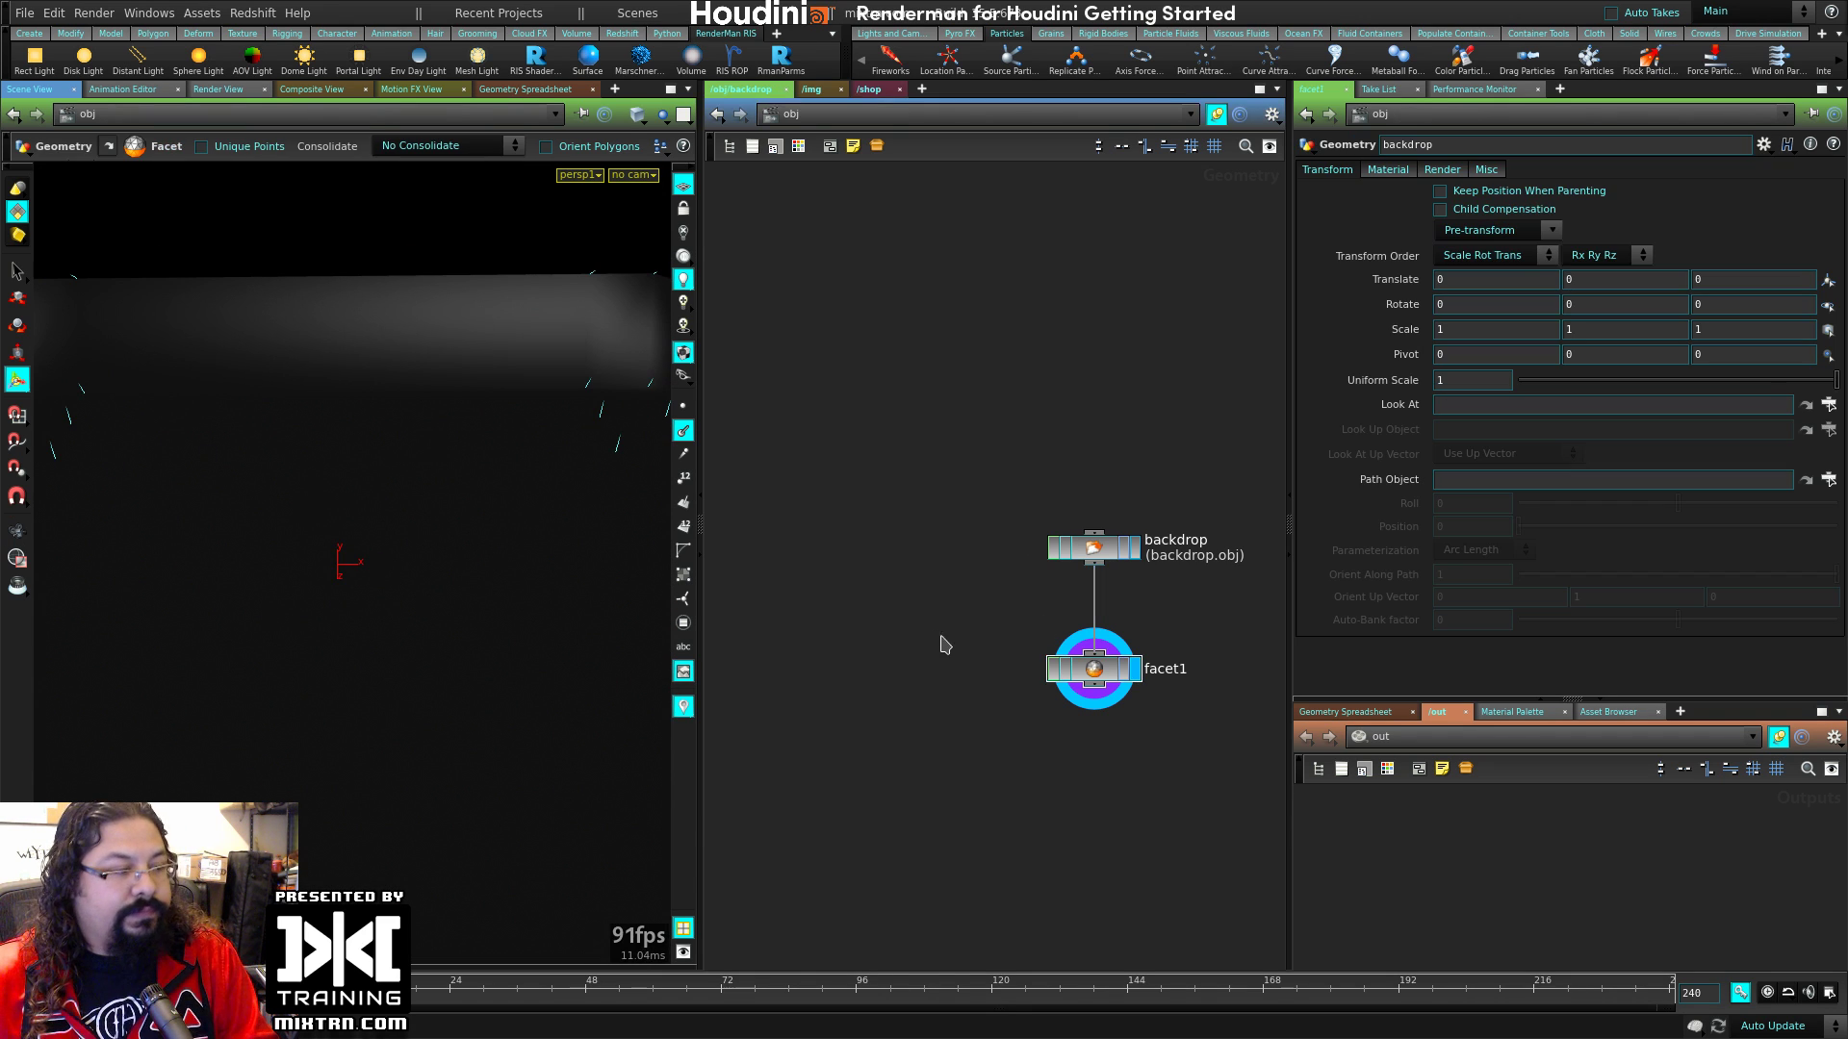
key(Escape)
key(h)
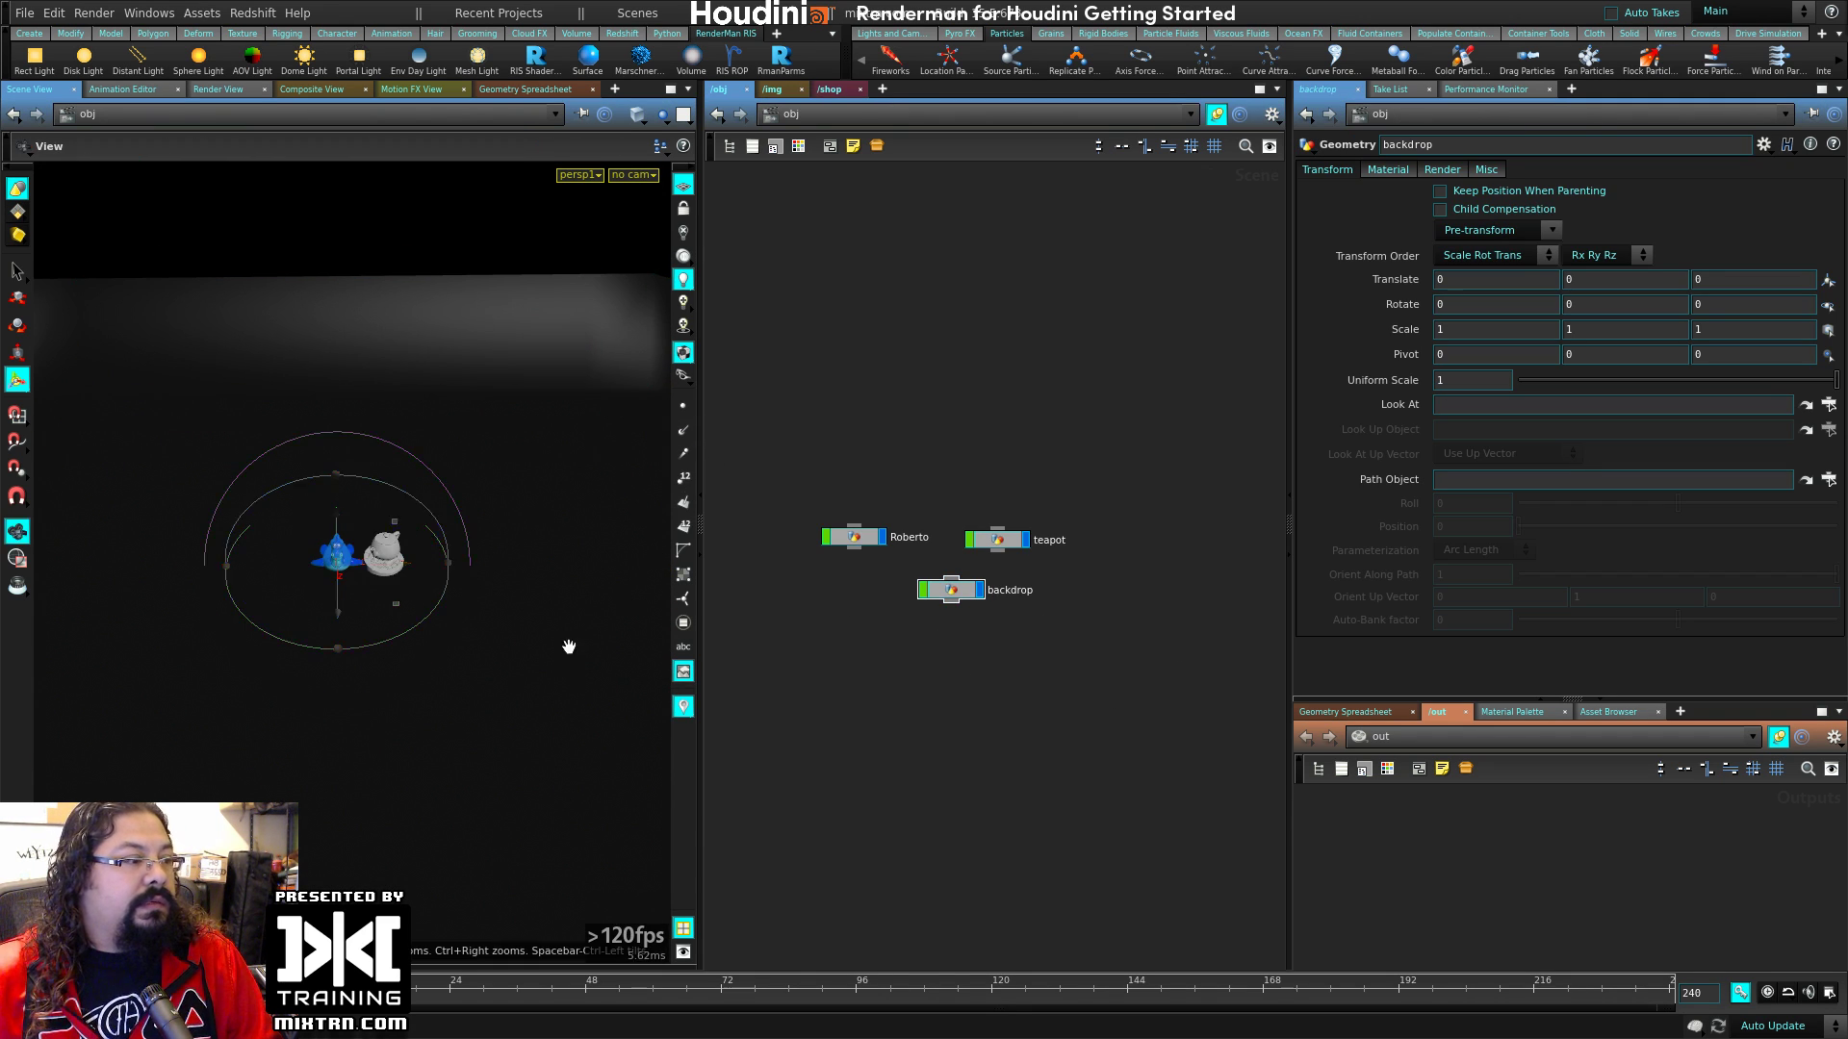
drag(569, 642, 556, 610)
scroll(557, 610, up, 5)
right_drag(533, 626, 500, 694)
drag(501, 695, 523, 667)
middle_drag(587, 671, 503, 676)
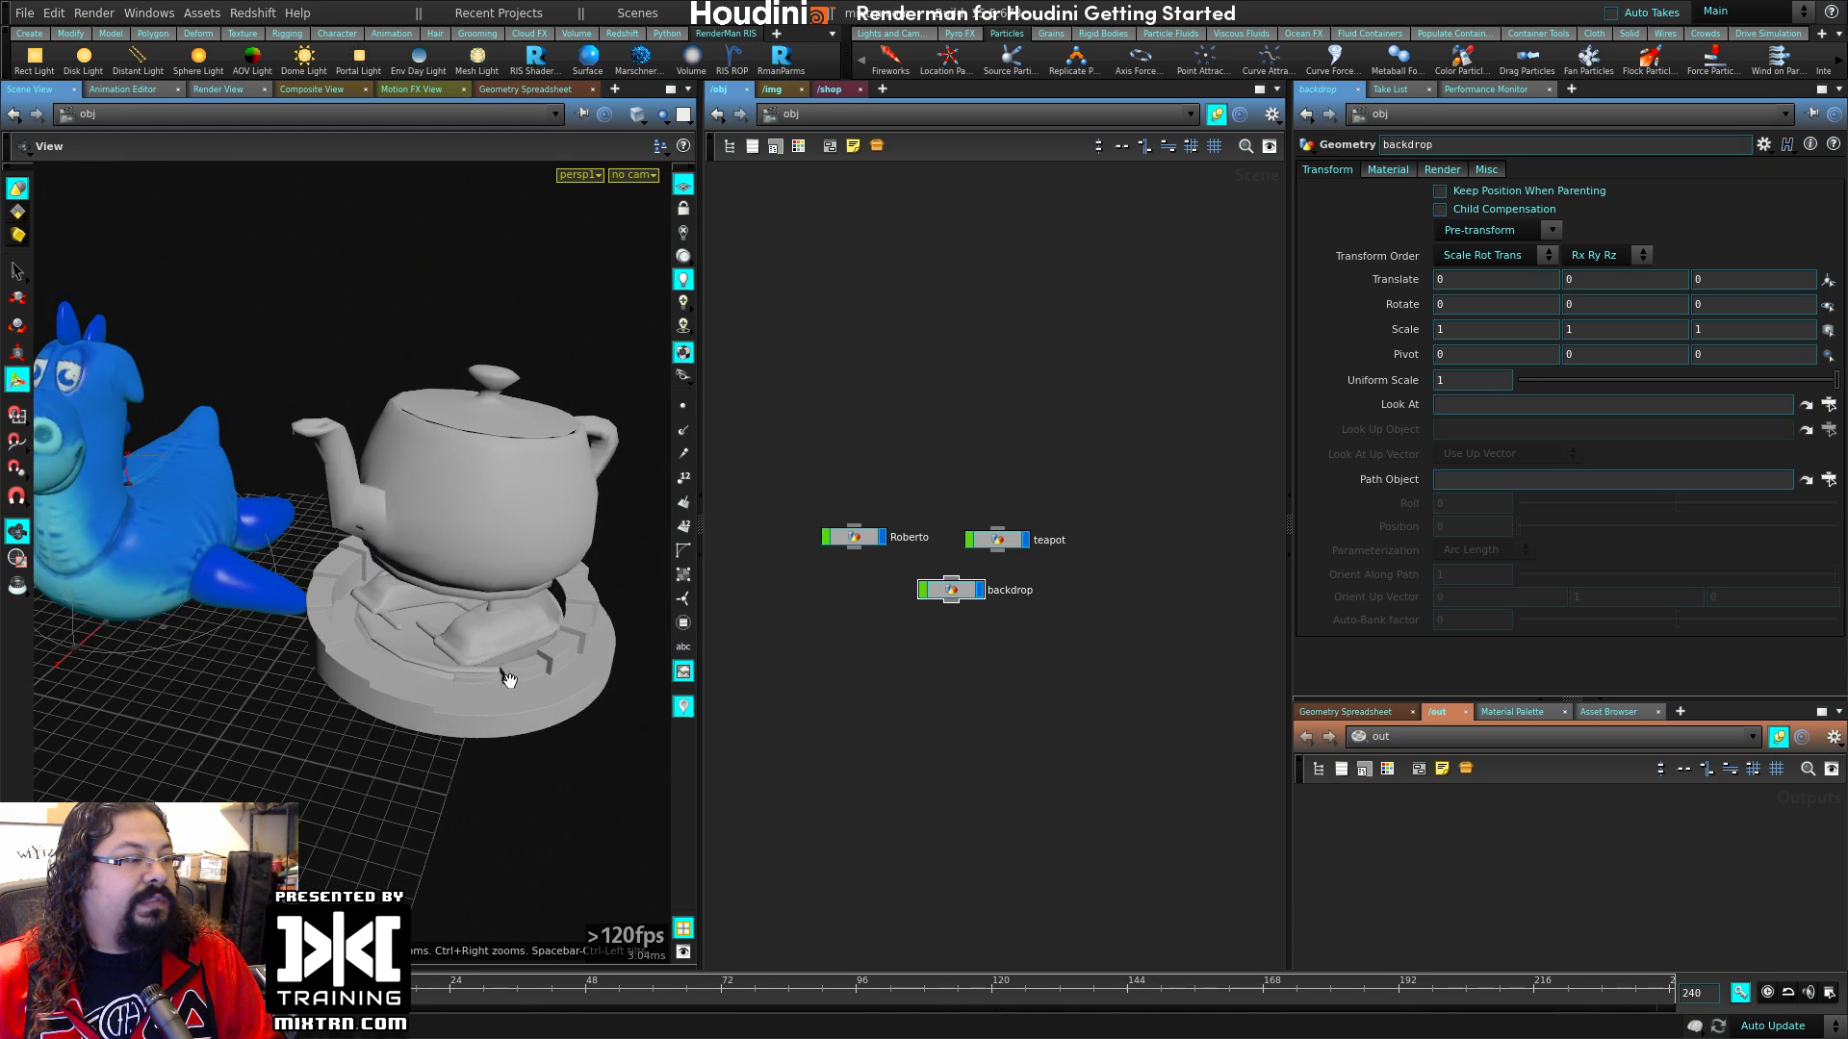
right_drag(503, 676, 379, 684)
middle_drag(435, 681, 527, 689)
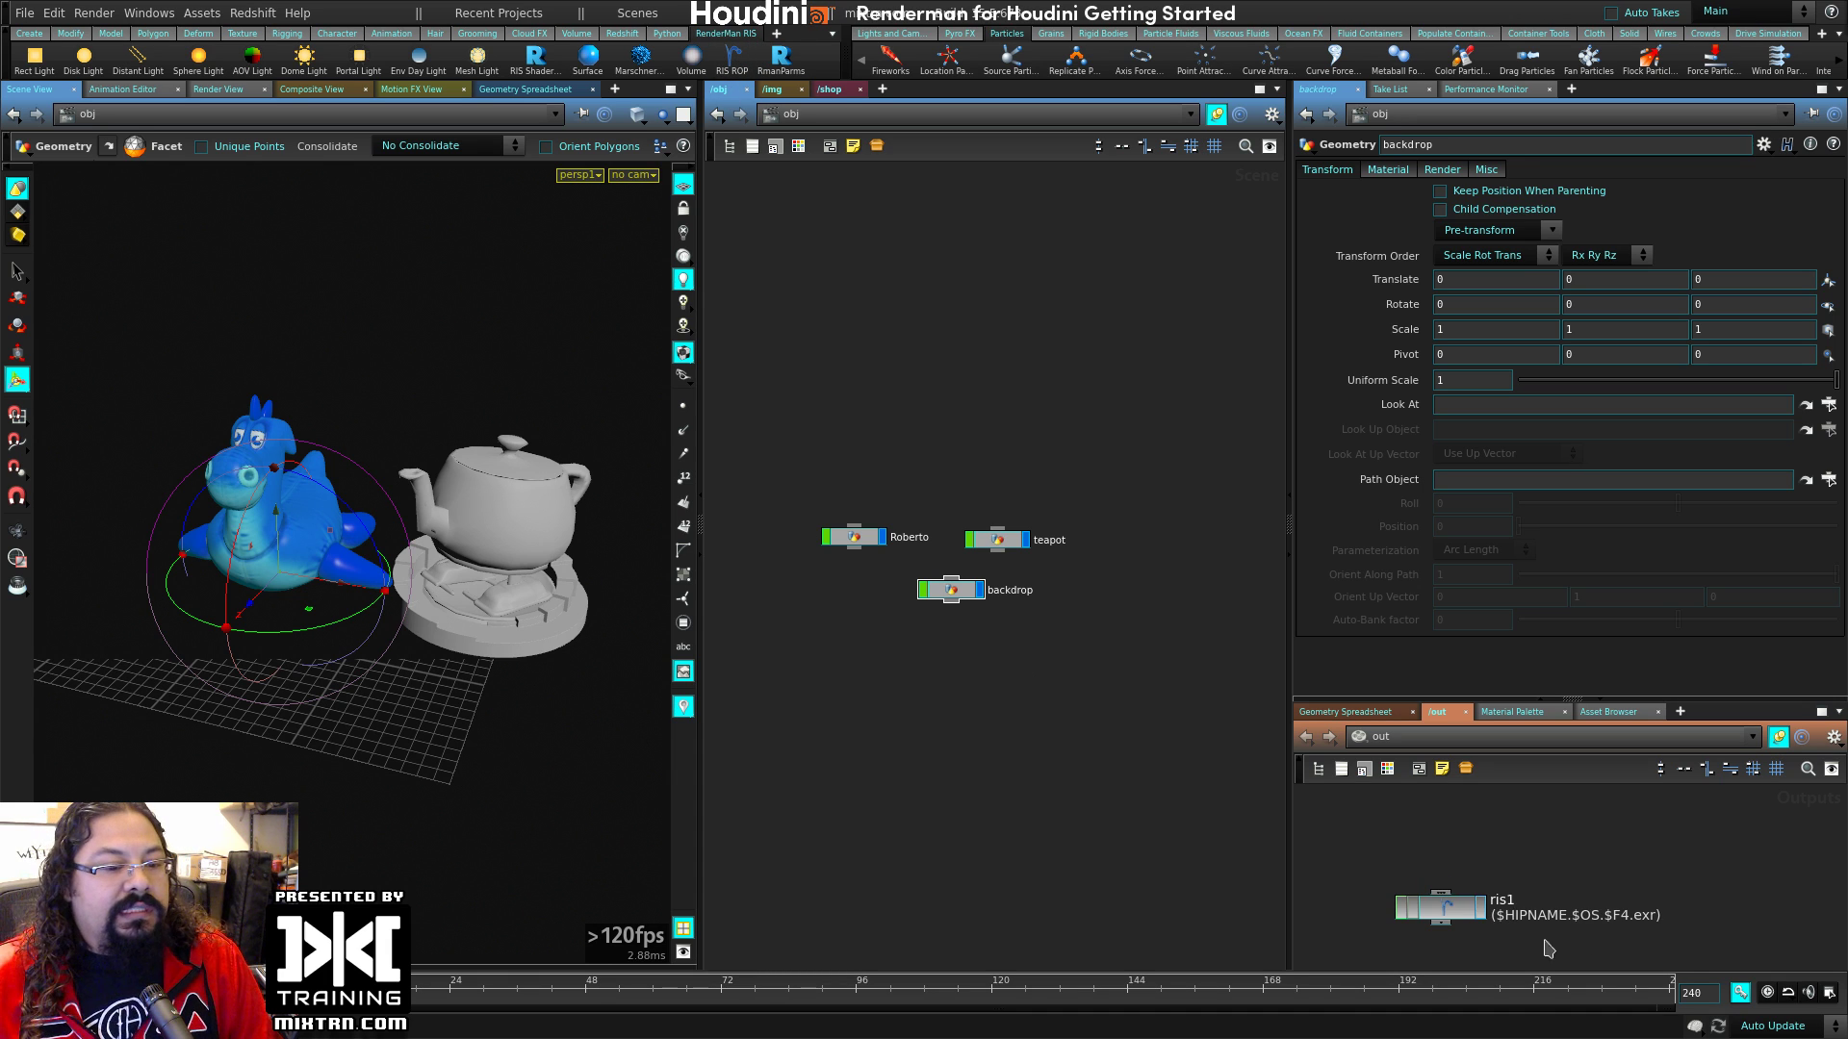
Step: Delete the ris1 render node from the out network
drag(1453, 912, 1530, 888)
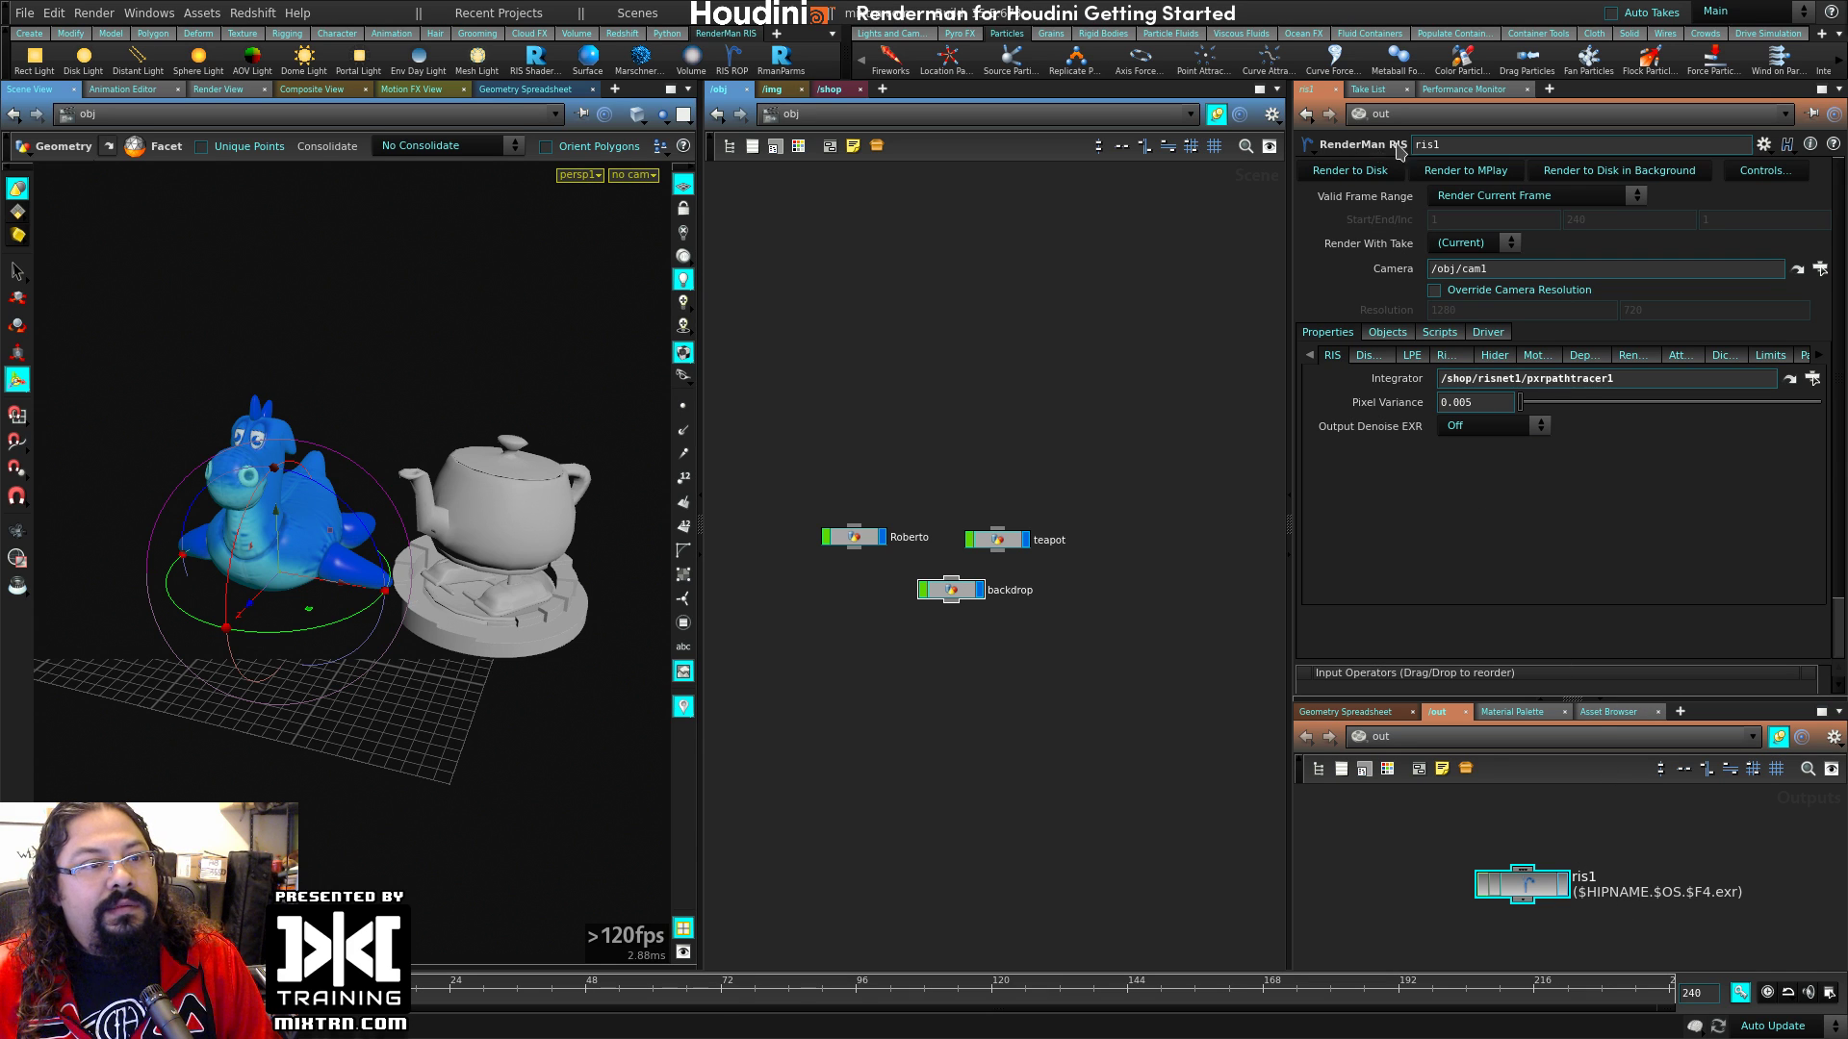
drag(1386, 827, 1597, 910)
key(Delete)
Step: Add a plain RenderMan RIS render node directly in the out network
key(Tab)
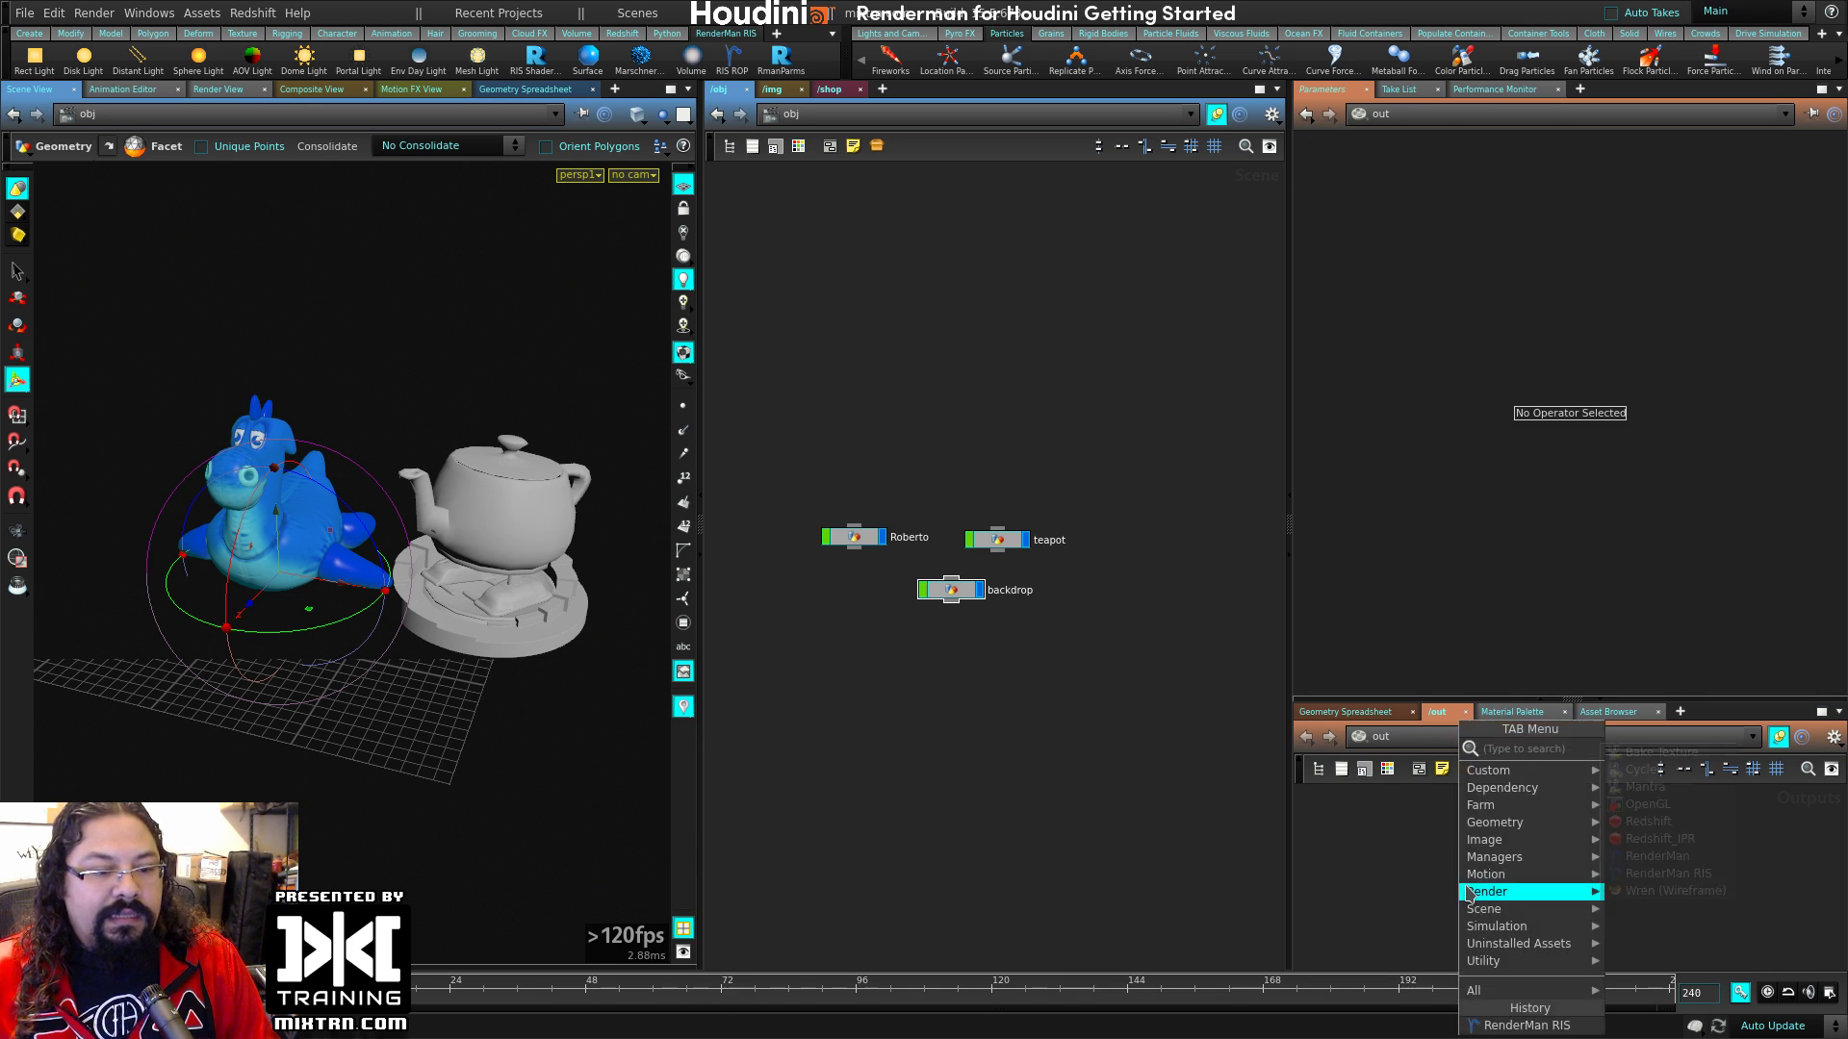
mouse_move(1536, 895)
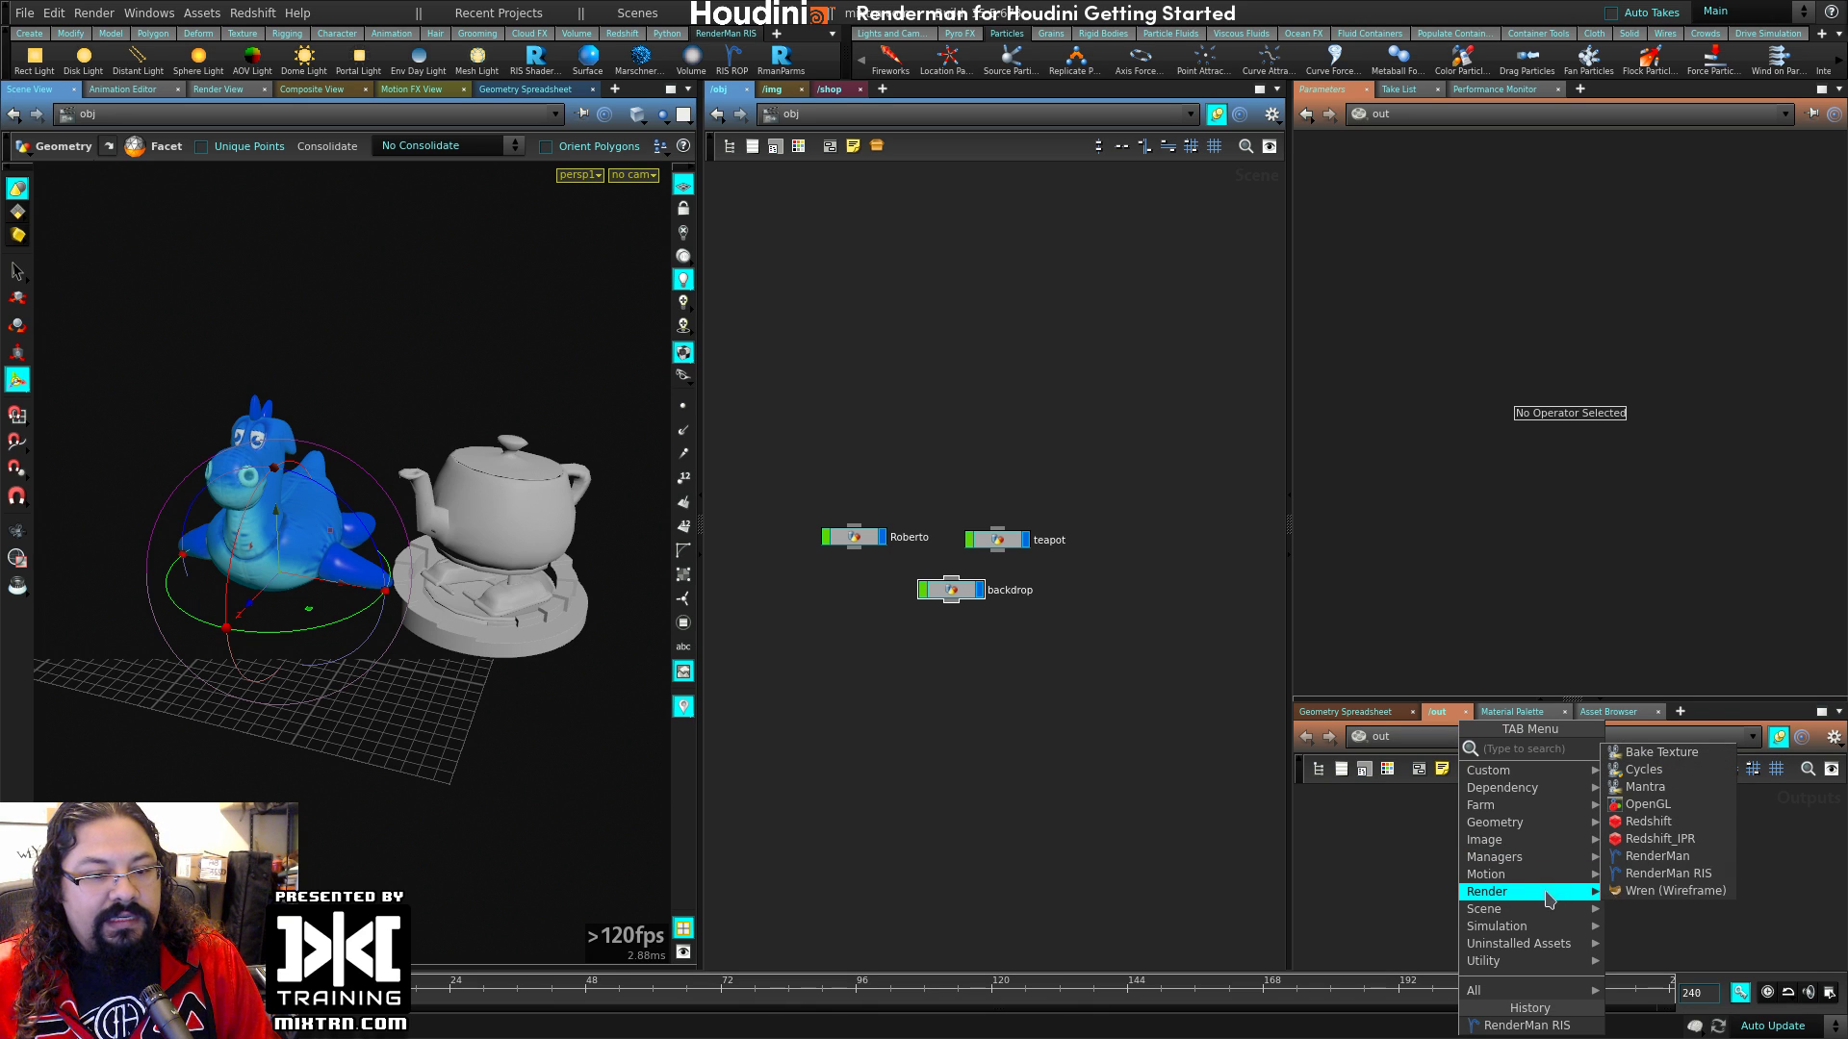
click(1690, 874)
click(1487, 878)
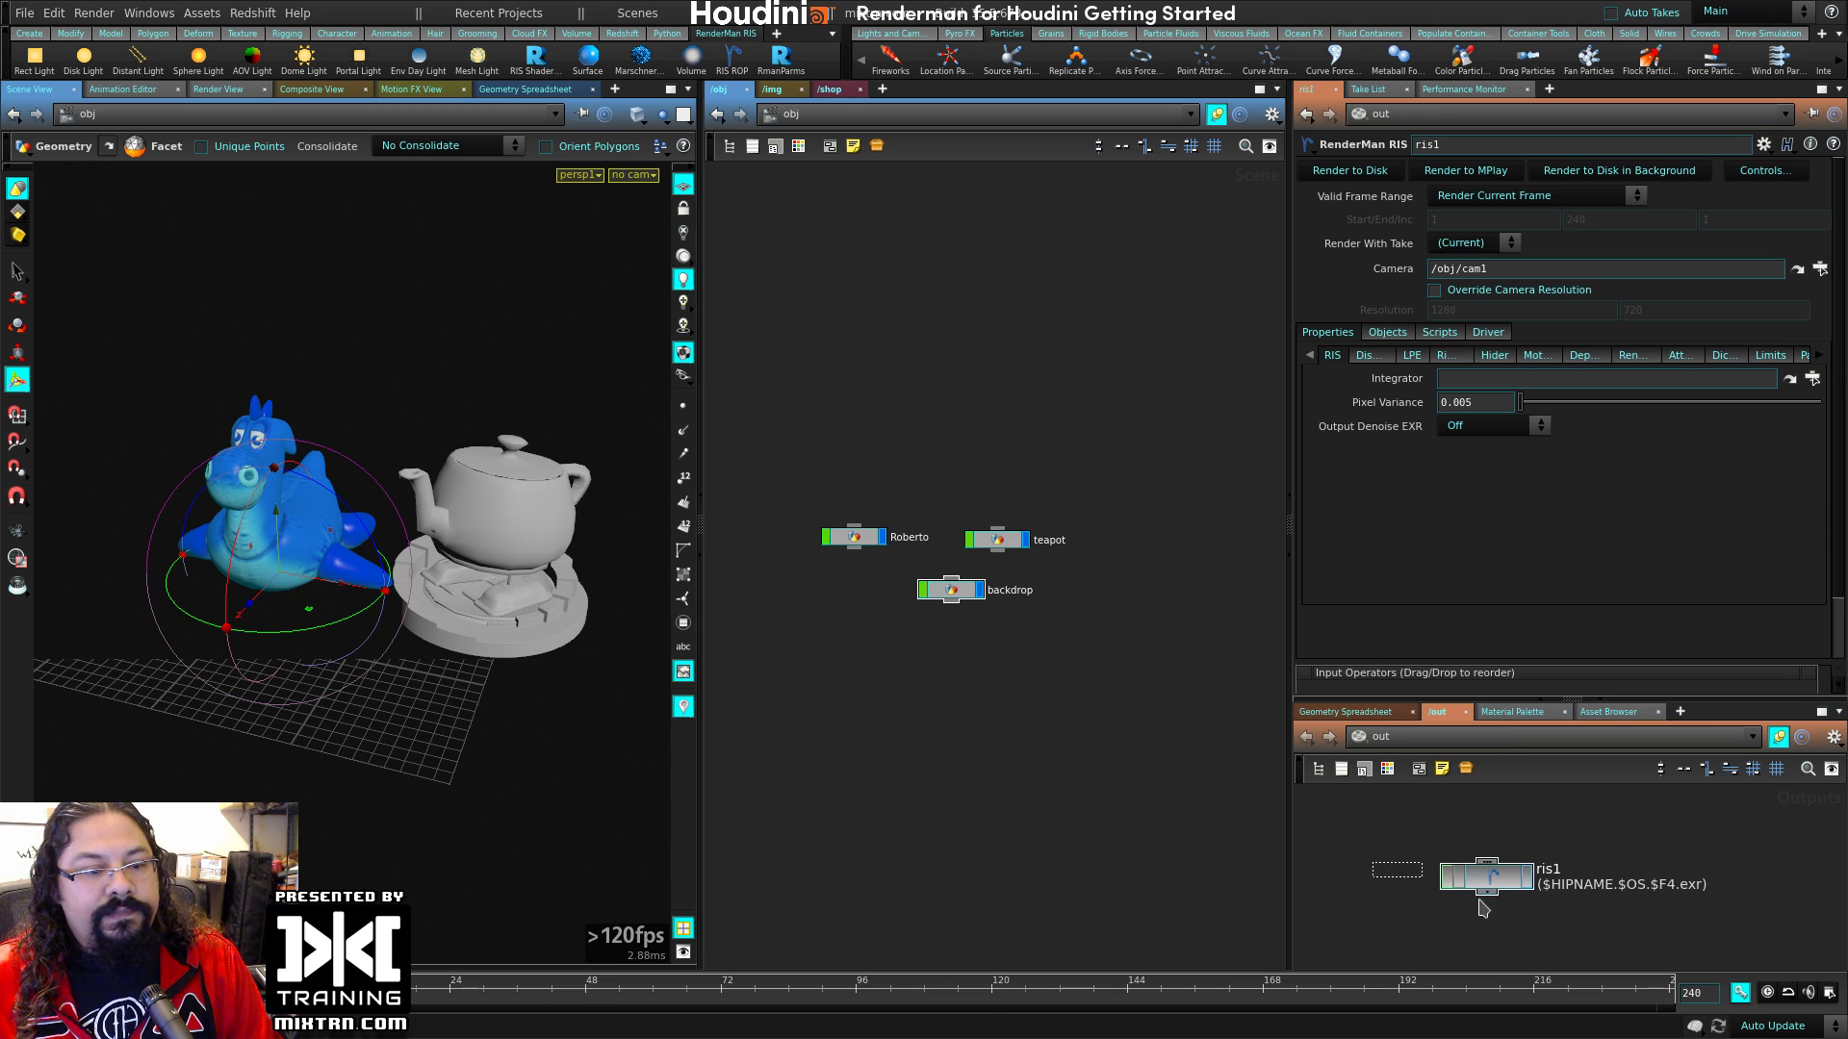
drag(1513, 881, 1524, 885)
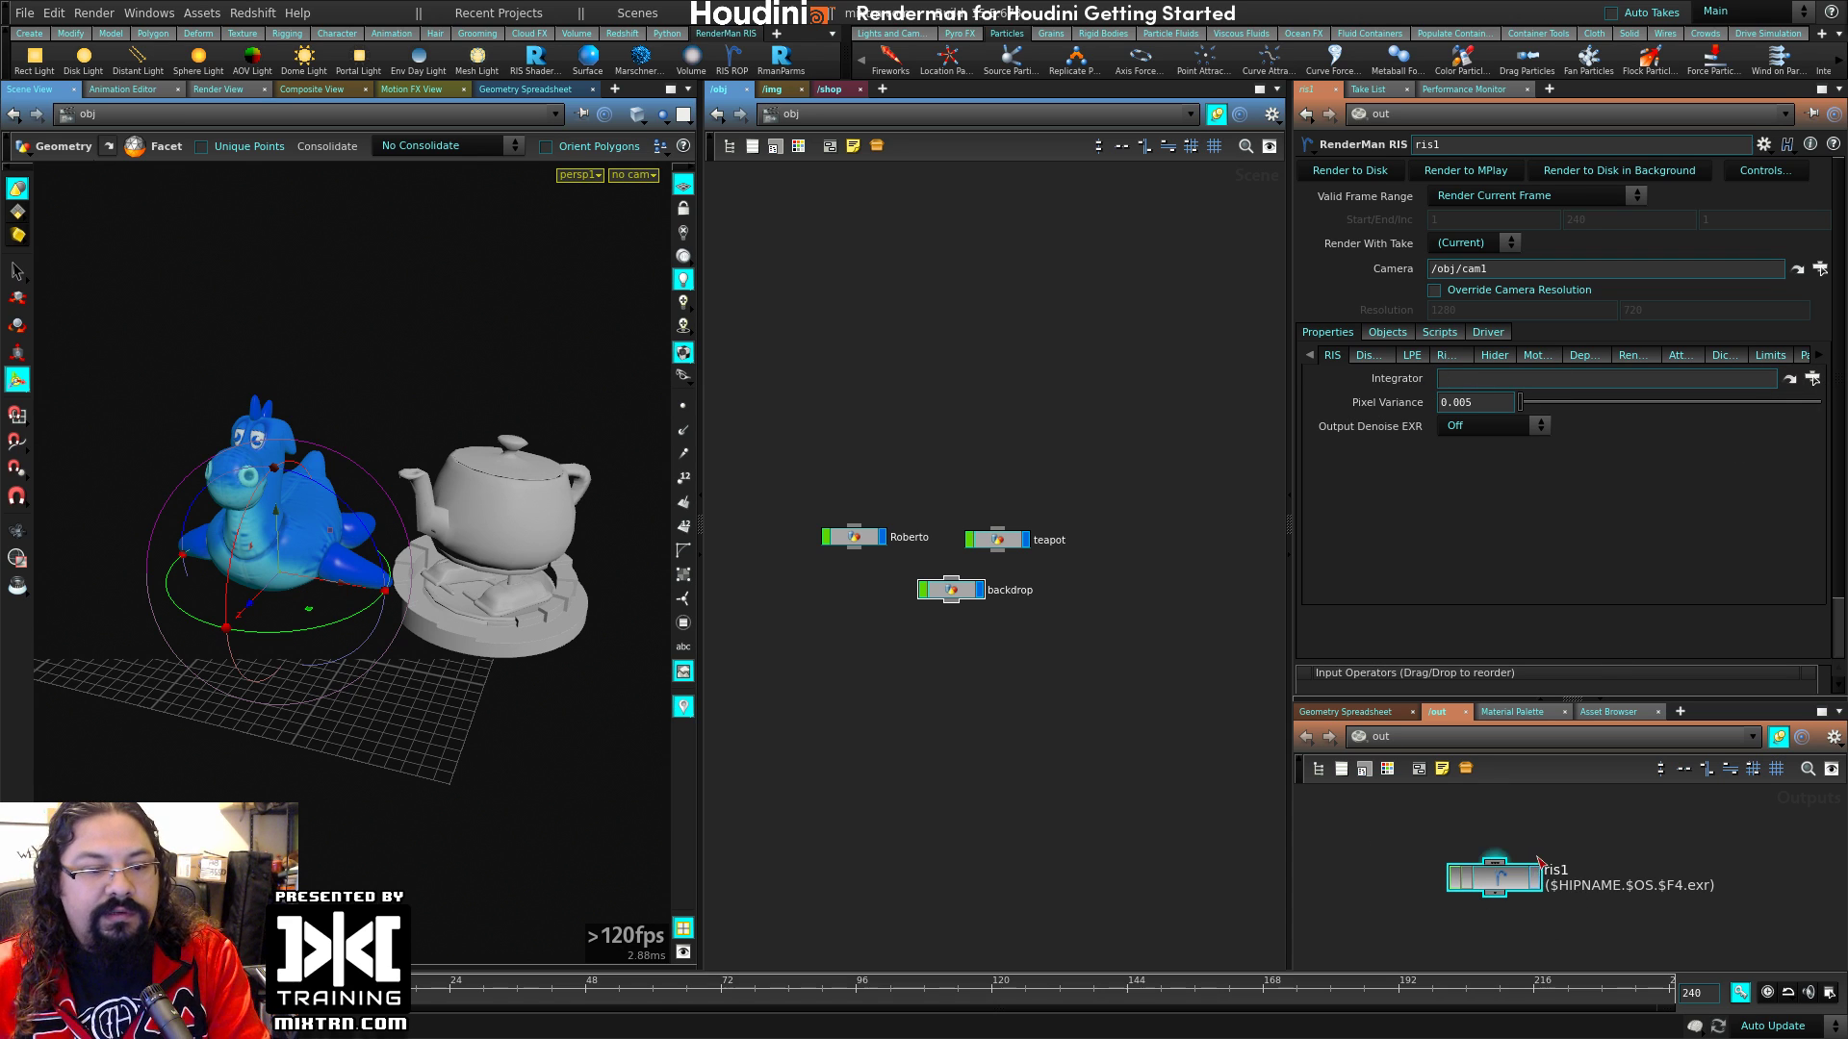
Step: Create a RIS ROP with the shelf tool, place it beside the existing render node and examine its Integrator path
click(728, 58)
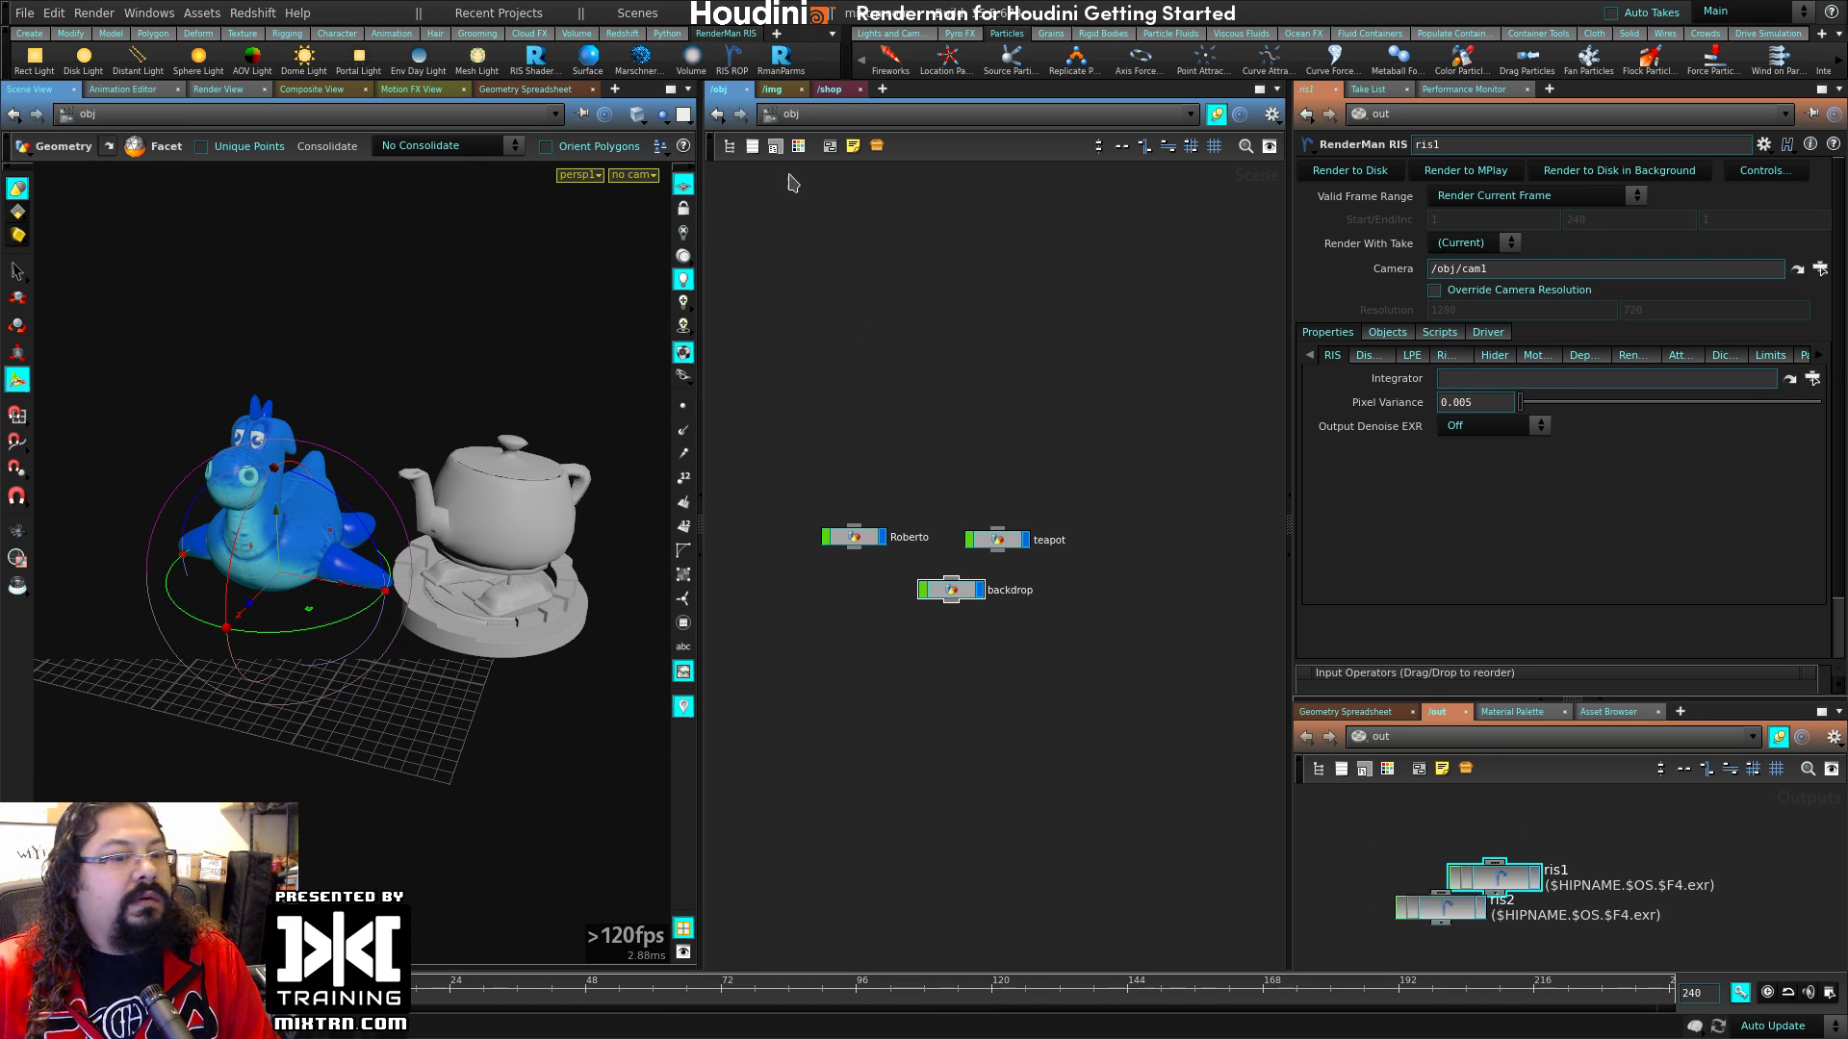
drag(1311, 832, 1364, 854)
click(1365, 859)
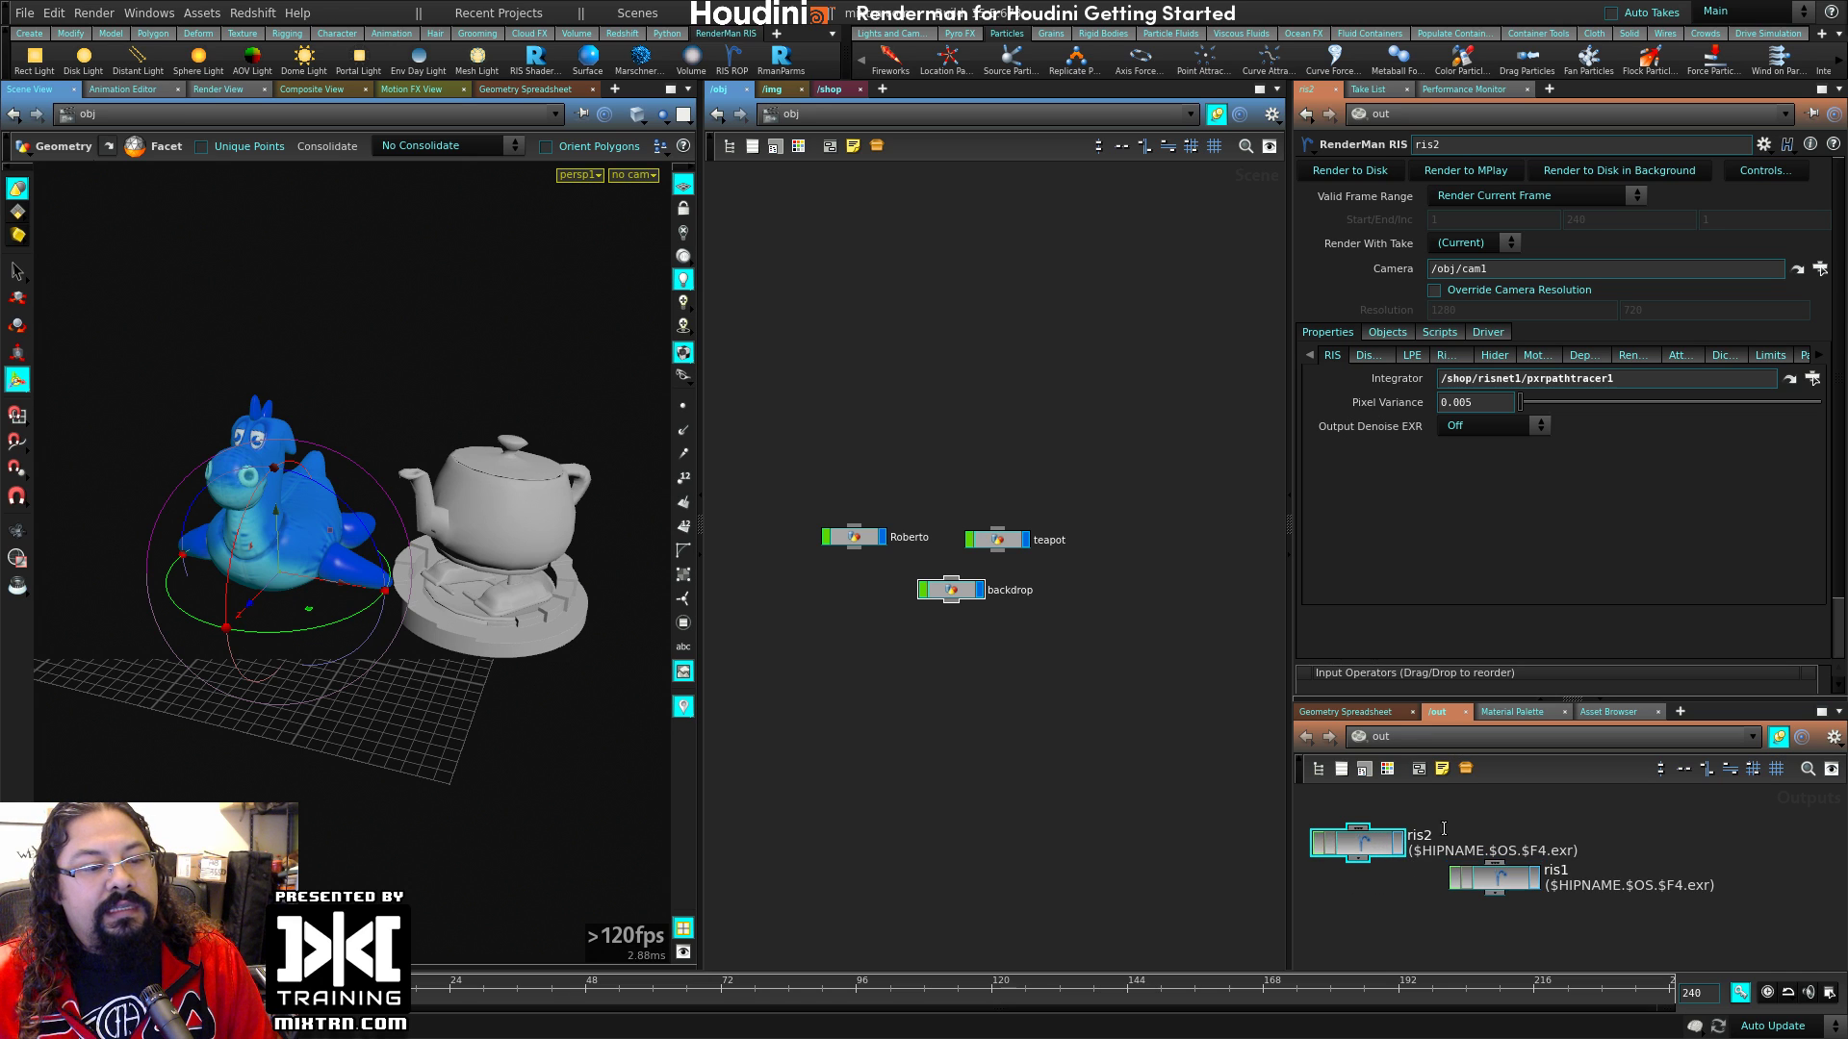
double_click(1603, 380)
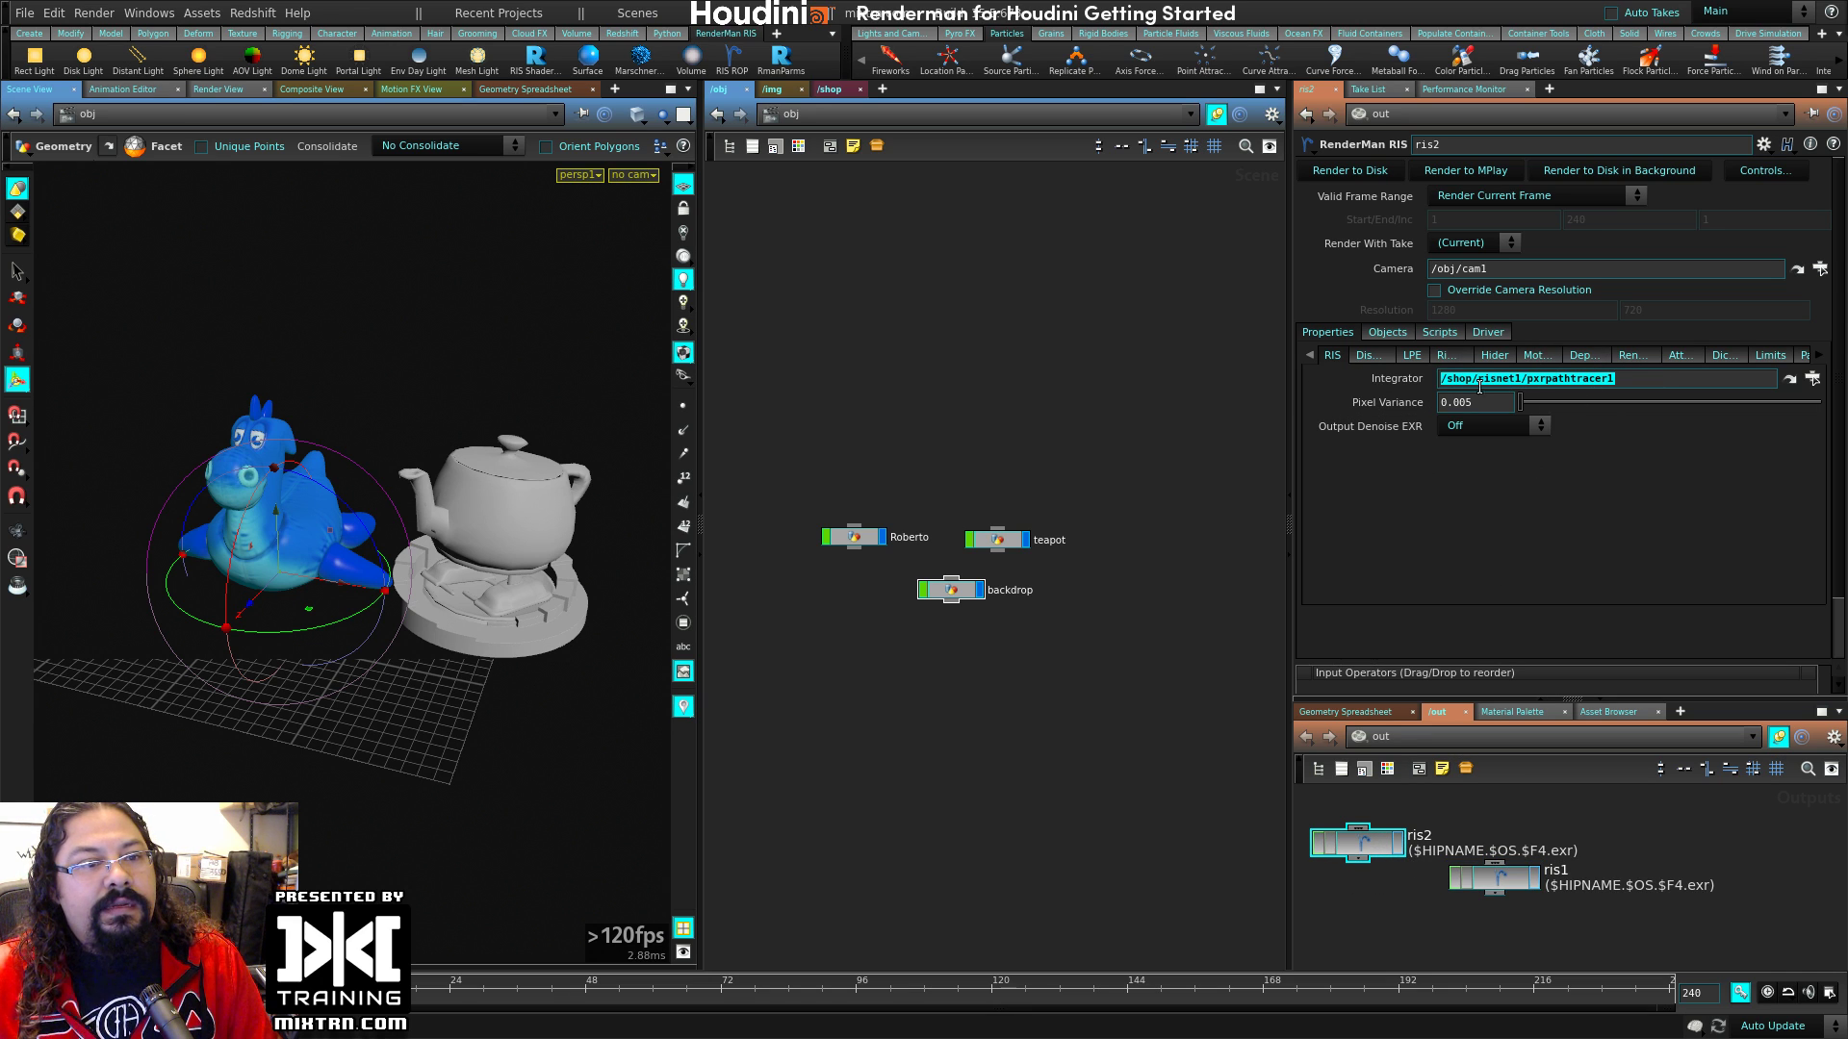
click(1636, 384)
double_click(1589, 381)
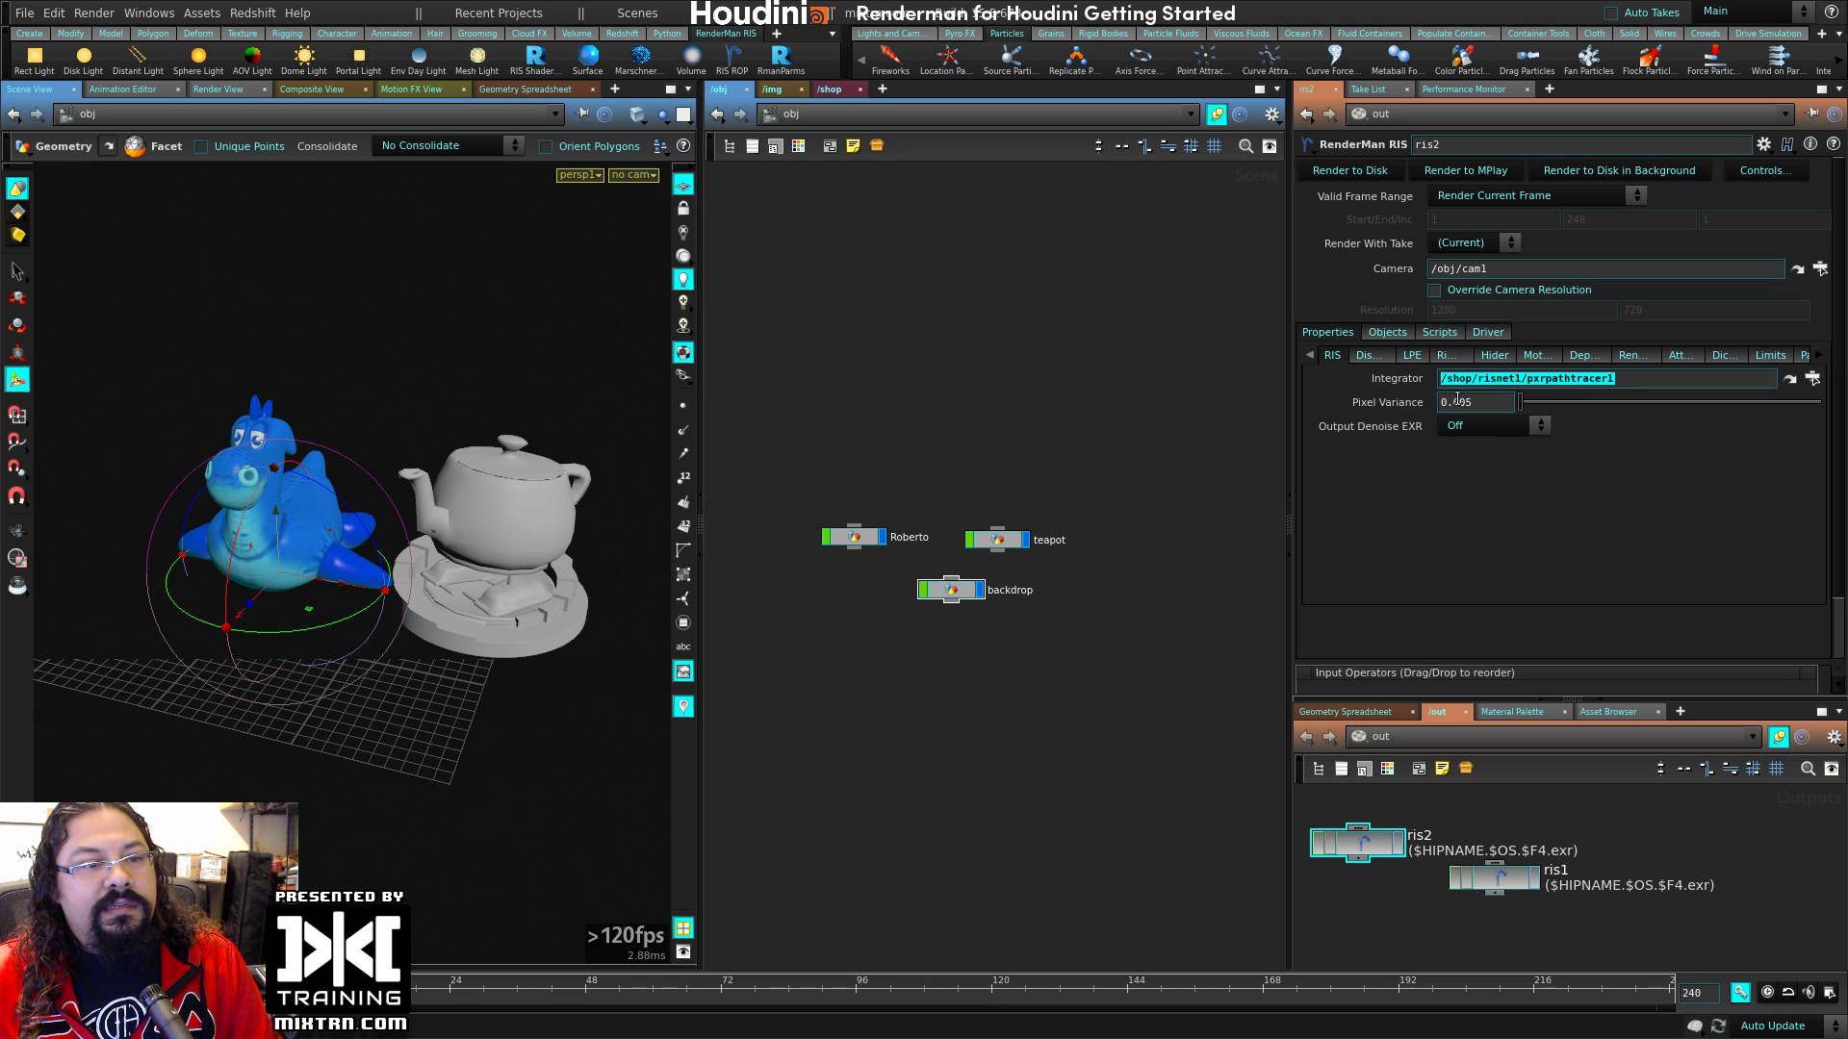
Step: Delete ris1, which has no integrator, and move ris2 to the middle of the out network
click(1528, 878)
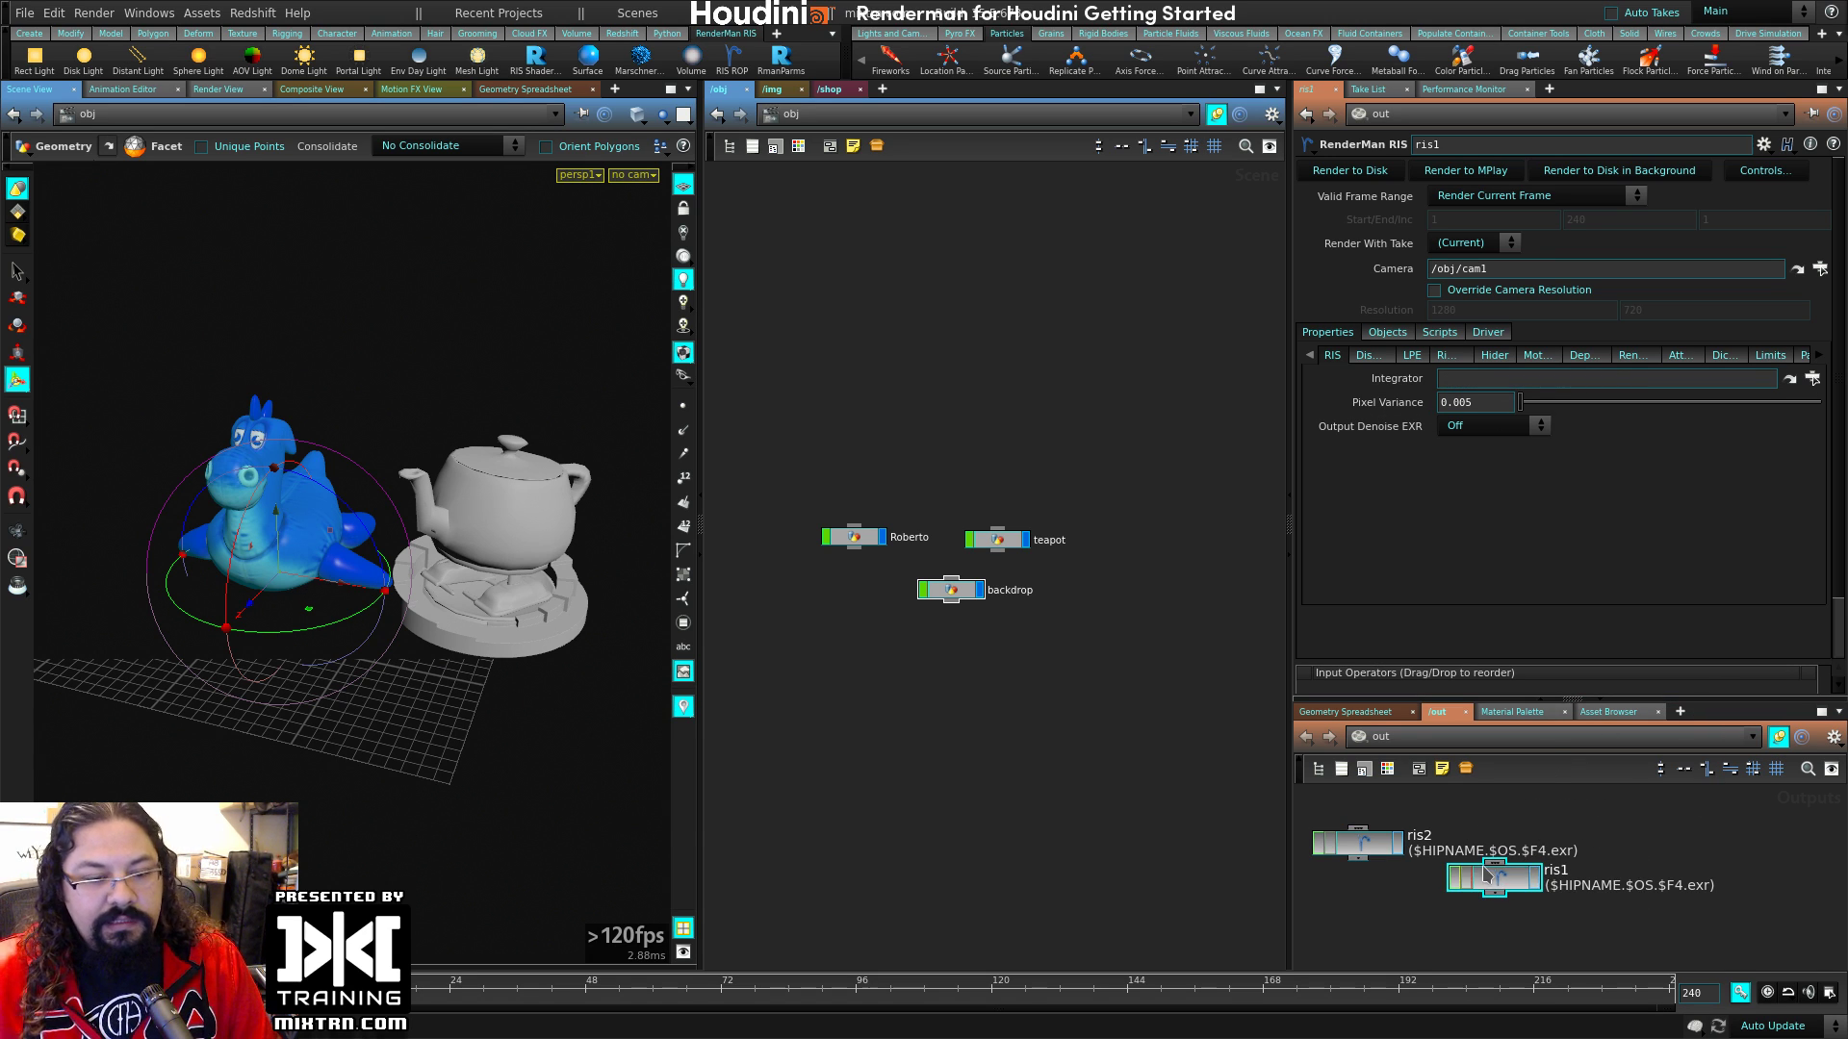
key(Delete)
drag(1412, 843, 1518, 861)
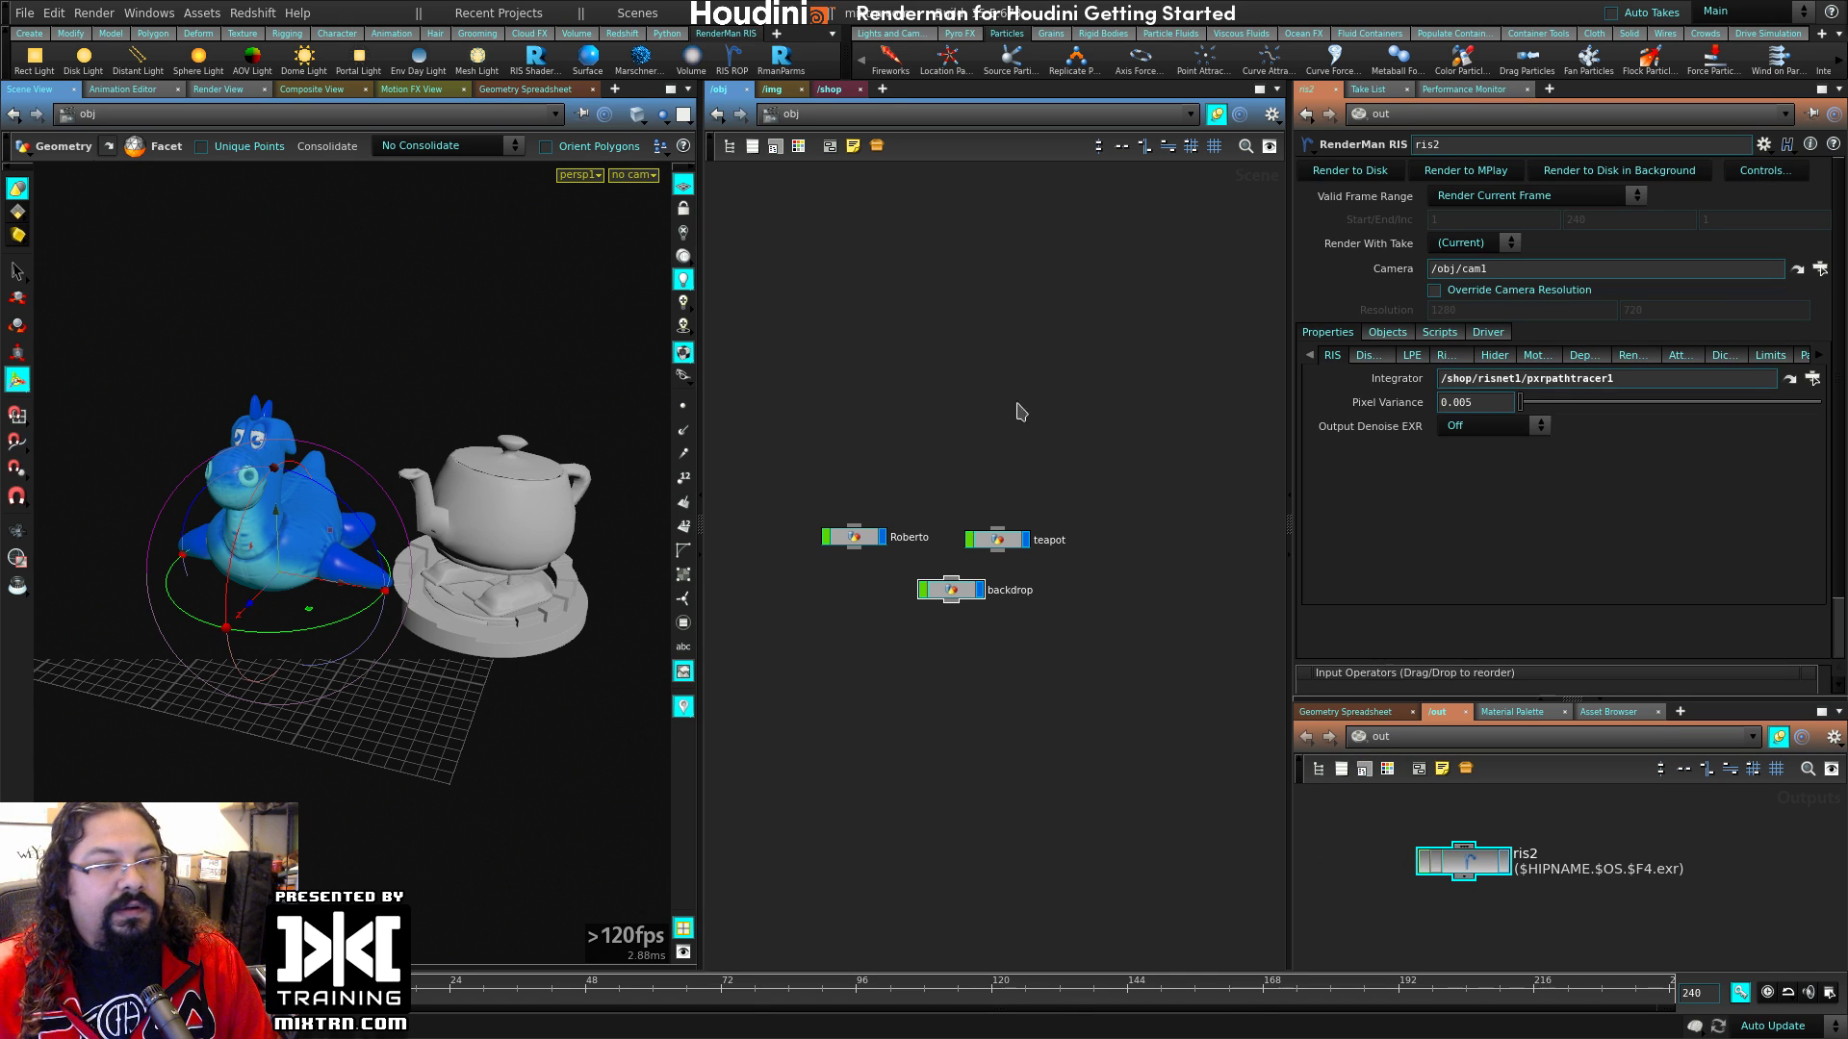
Step: Inspect the pxrpathtracer1 integrator inside the risnet1 shader network, and return to the obj network
click(834, 90)
drag(915, 395, 1100, 499)
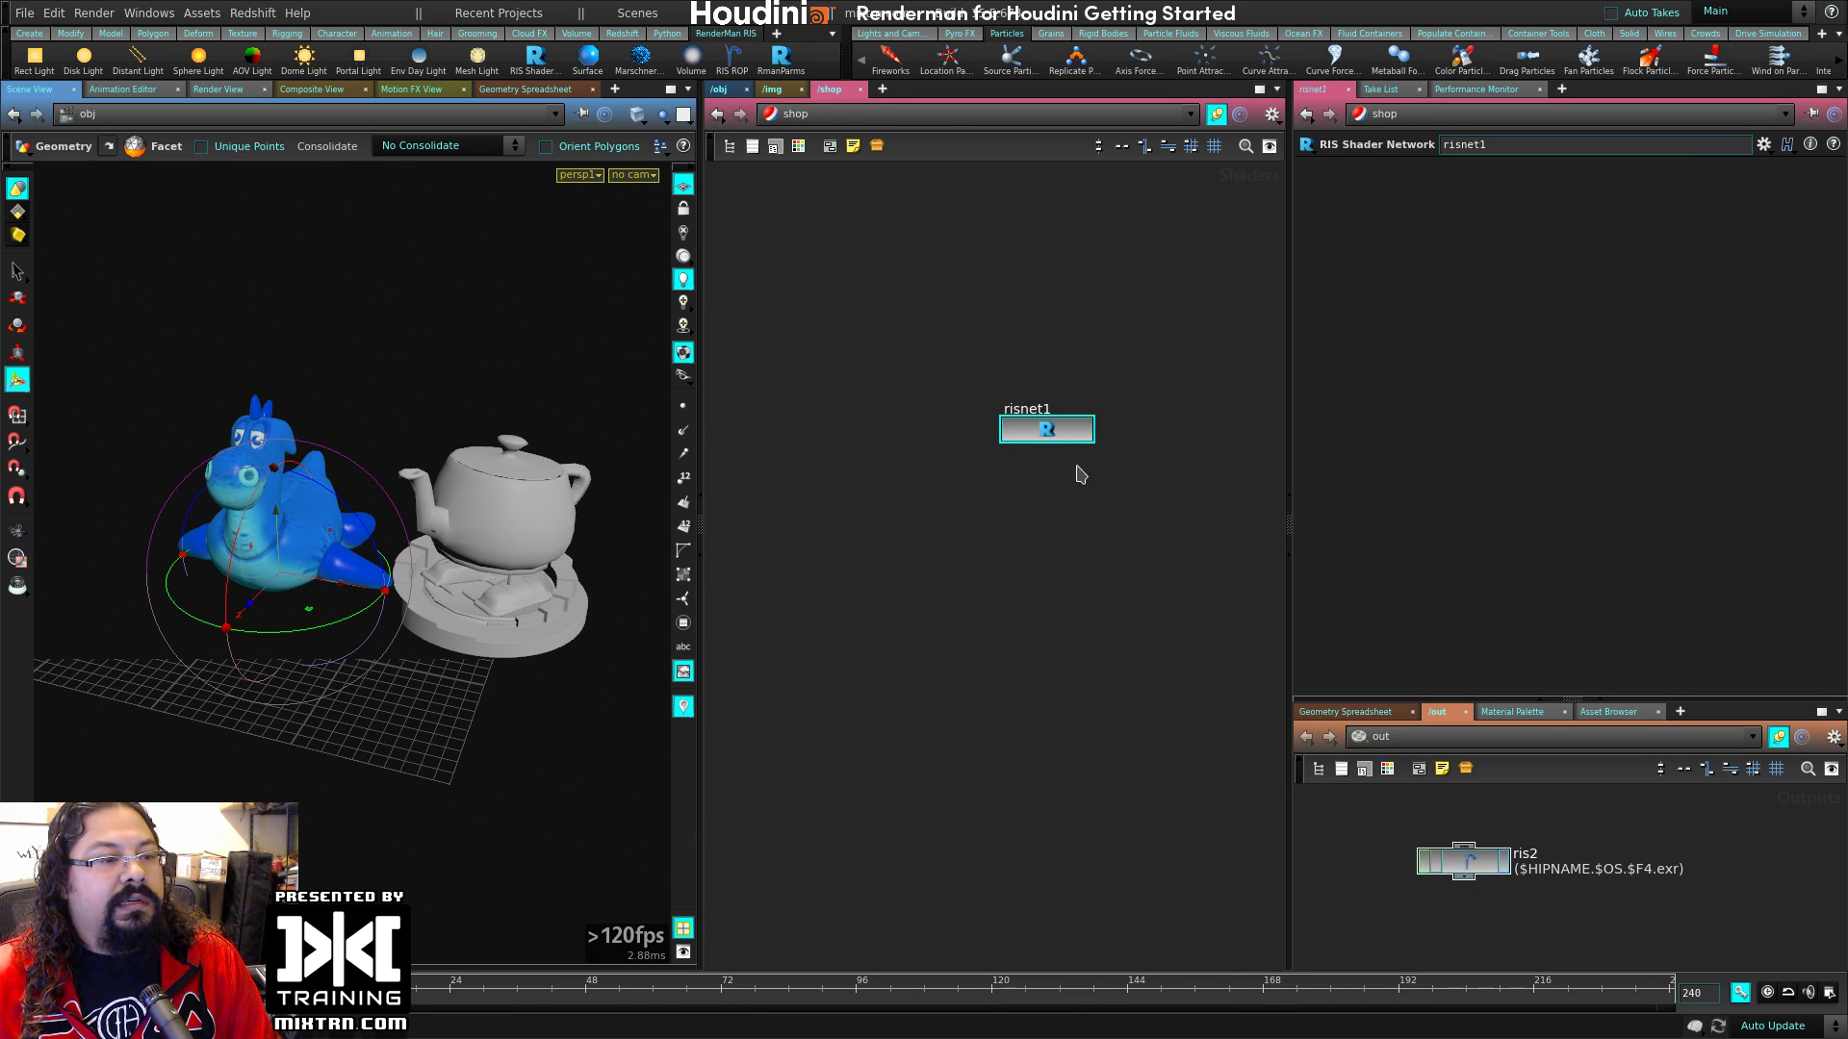
double_click(1058, 433)
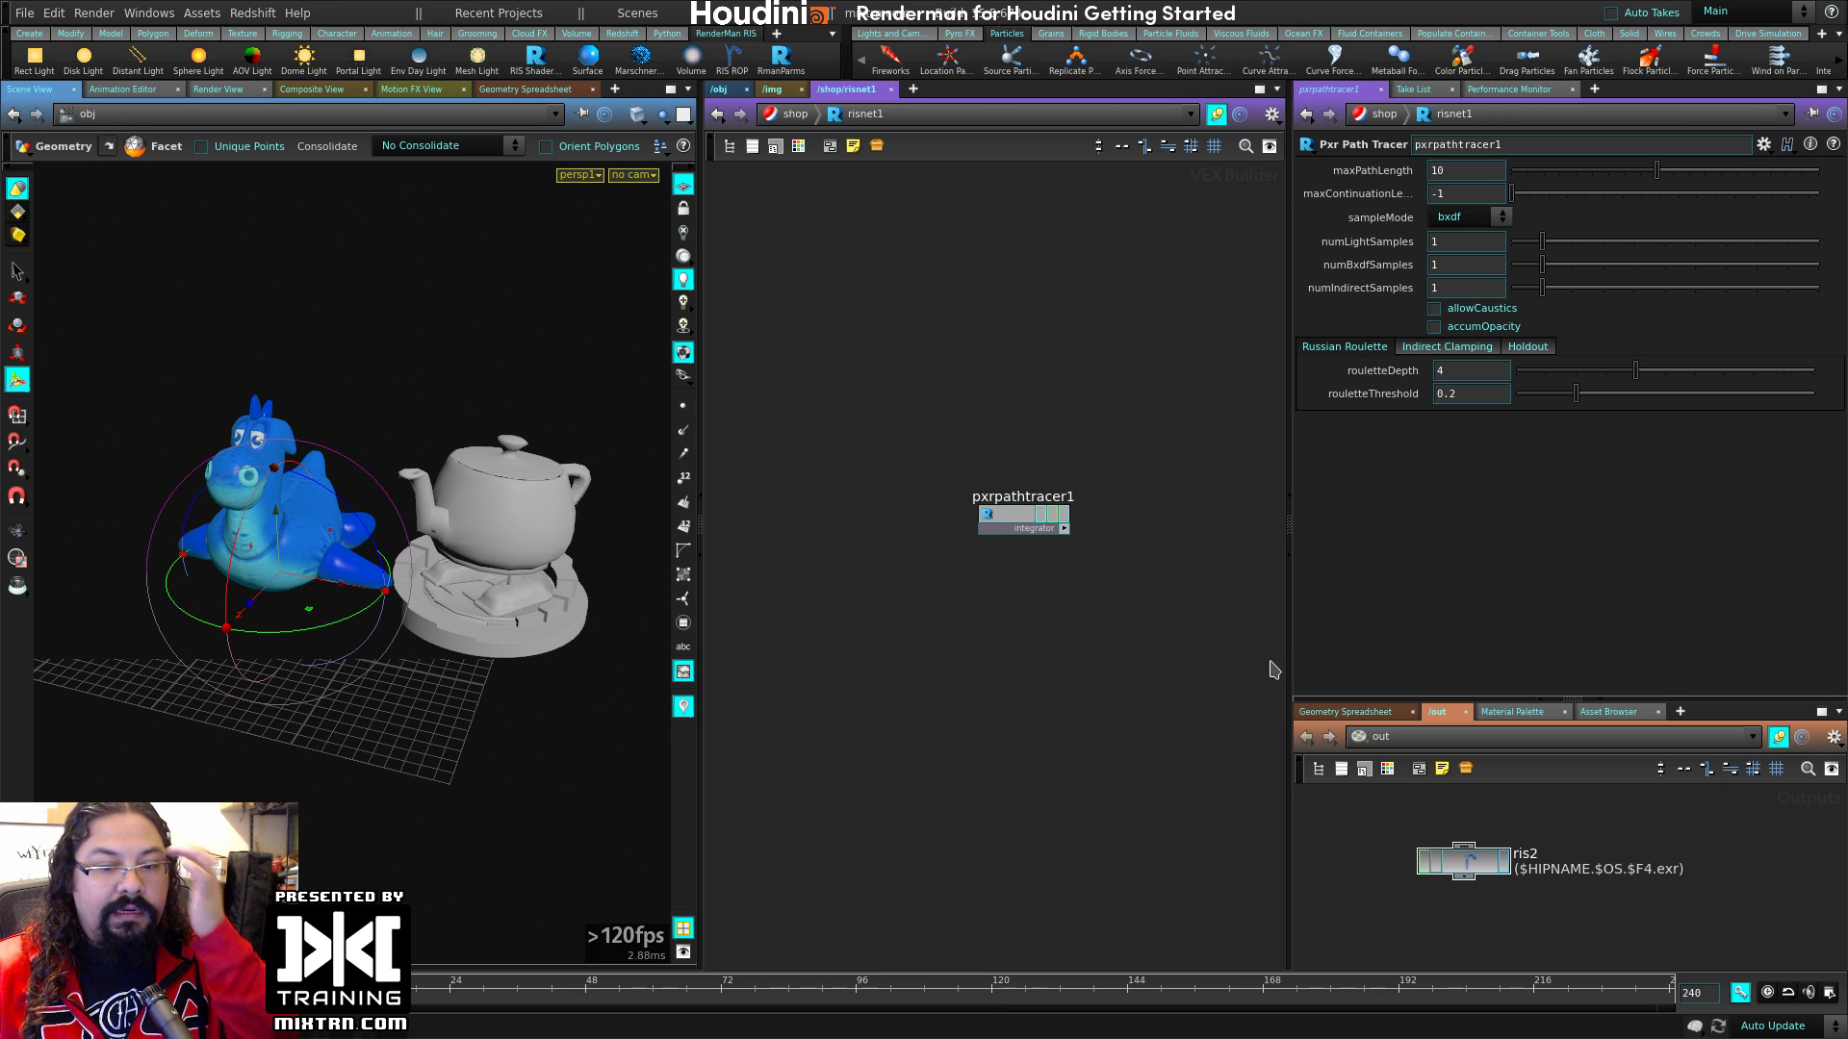
click(717, 89)
Step: Give the ris2 node's parameters more vertical space and reposition the node within the out network
drag(1491, 883, 1492, 885)
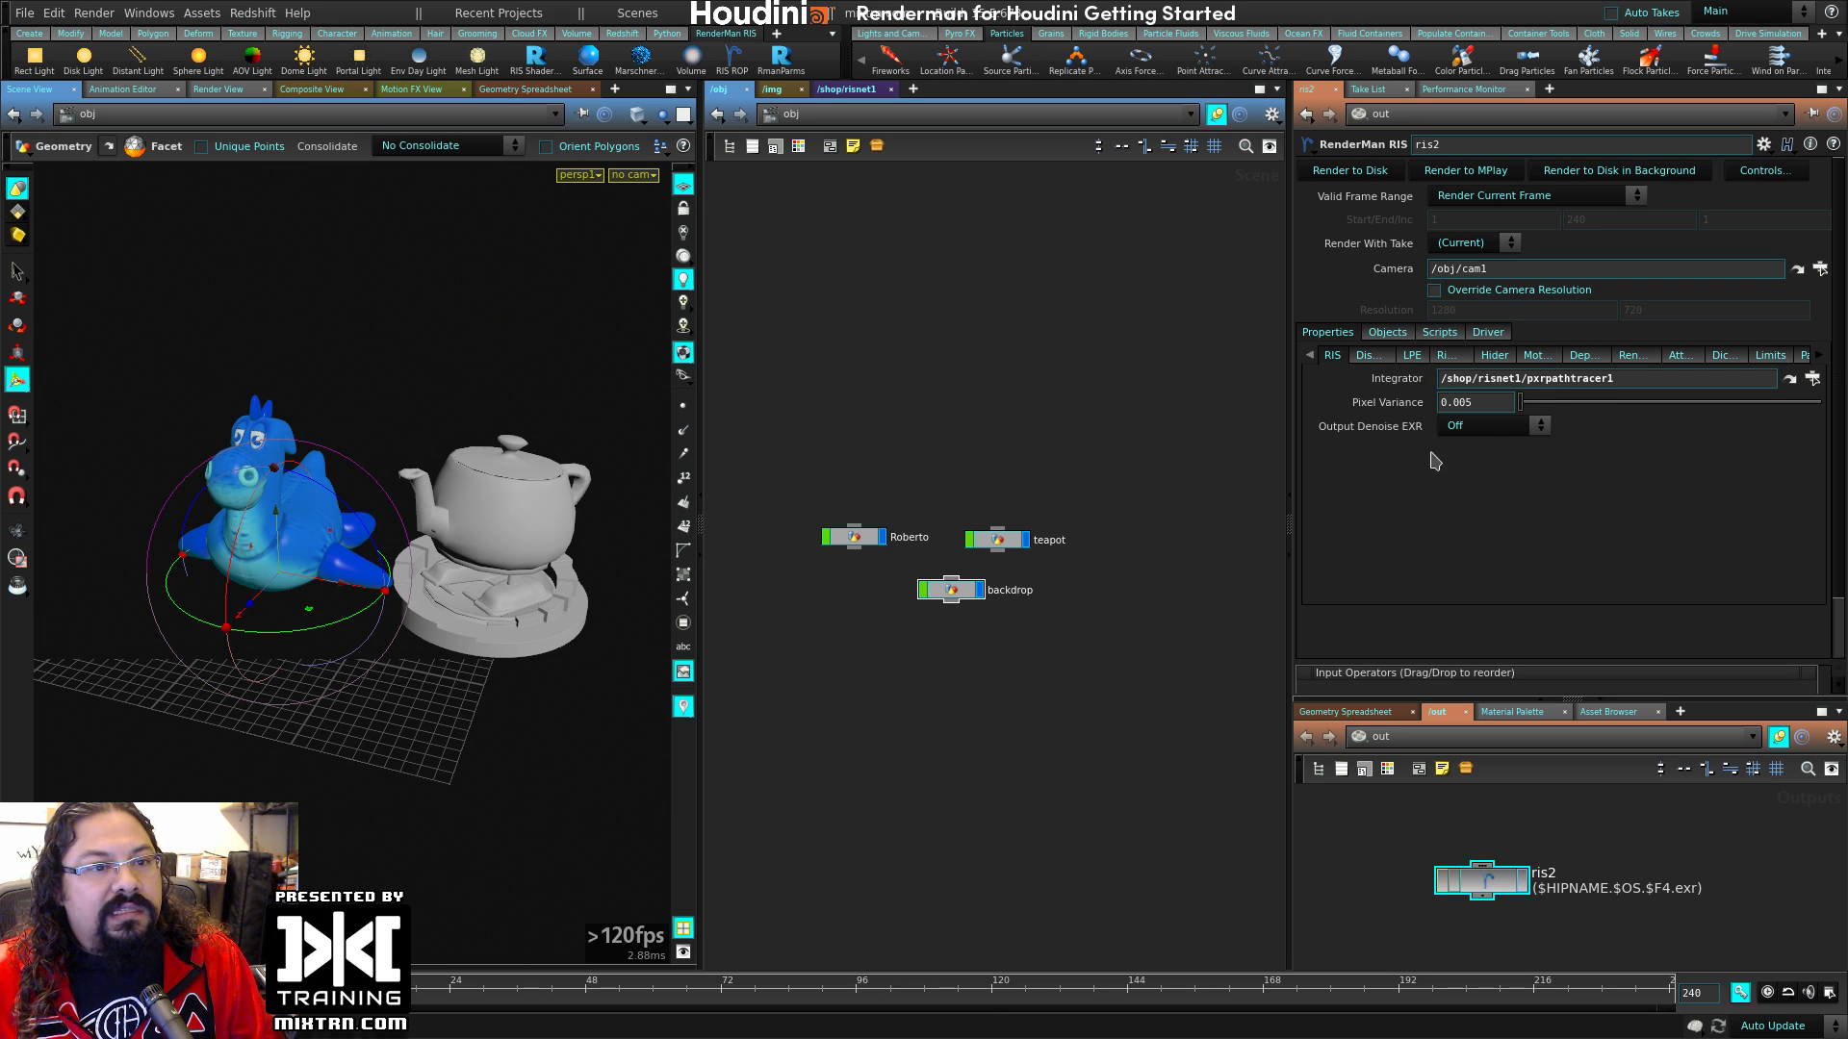
drag(1485, 700, 1487, 743)
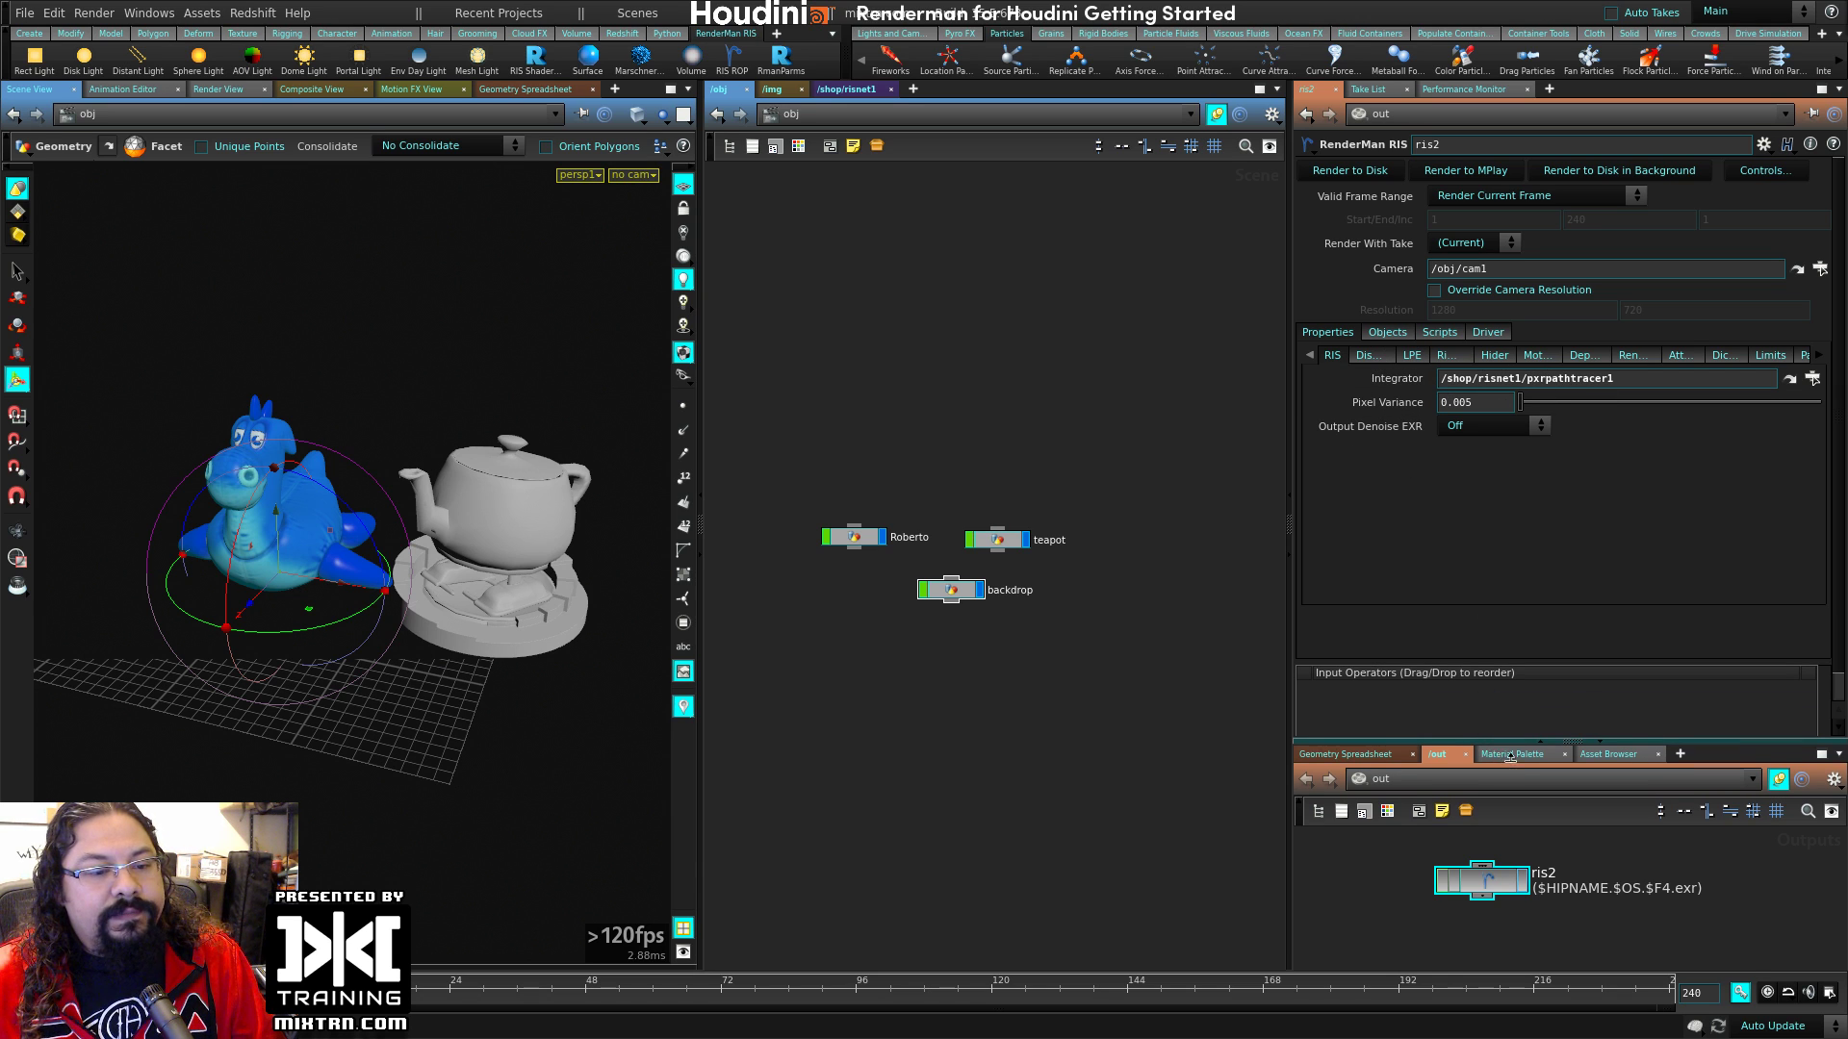
key(h)
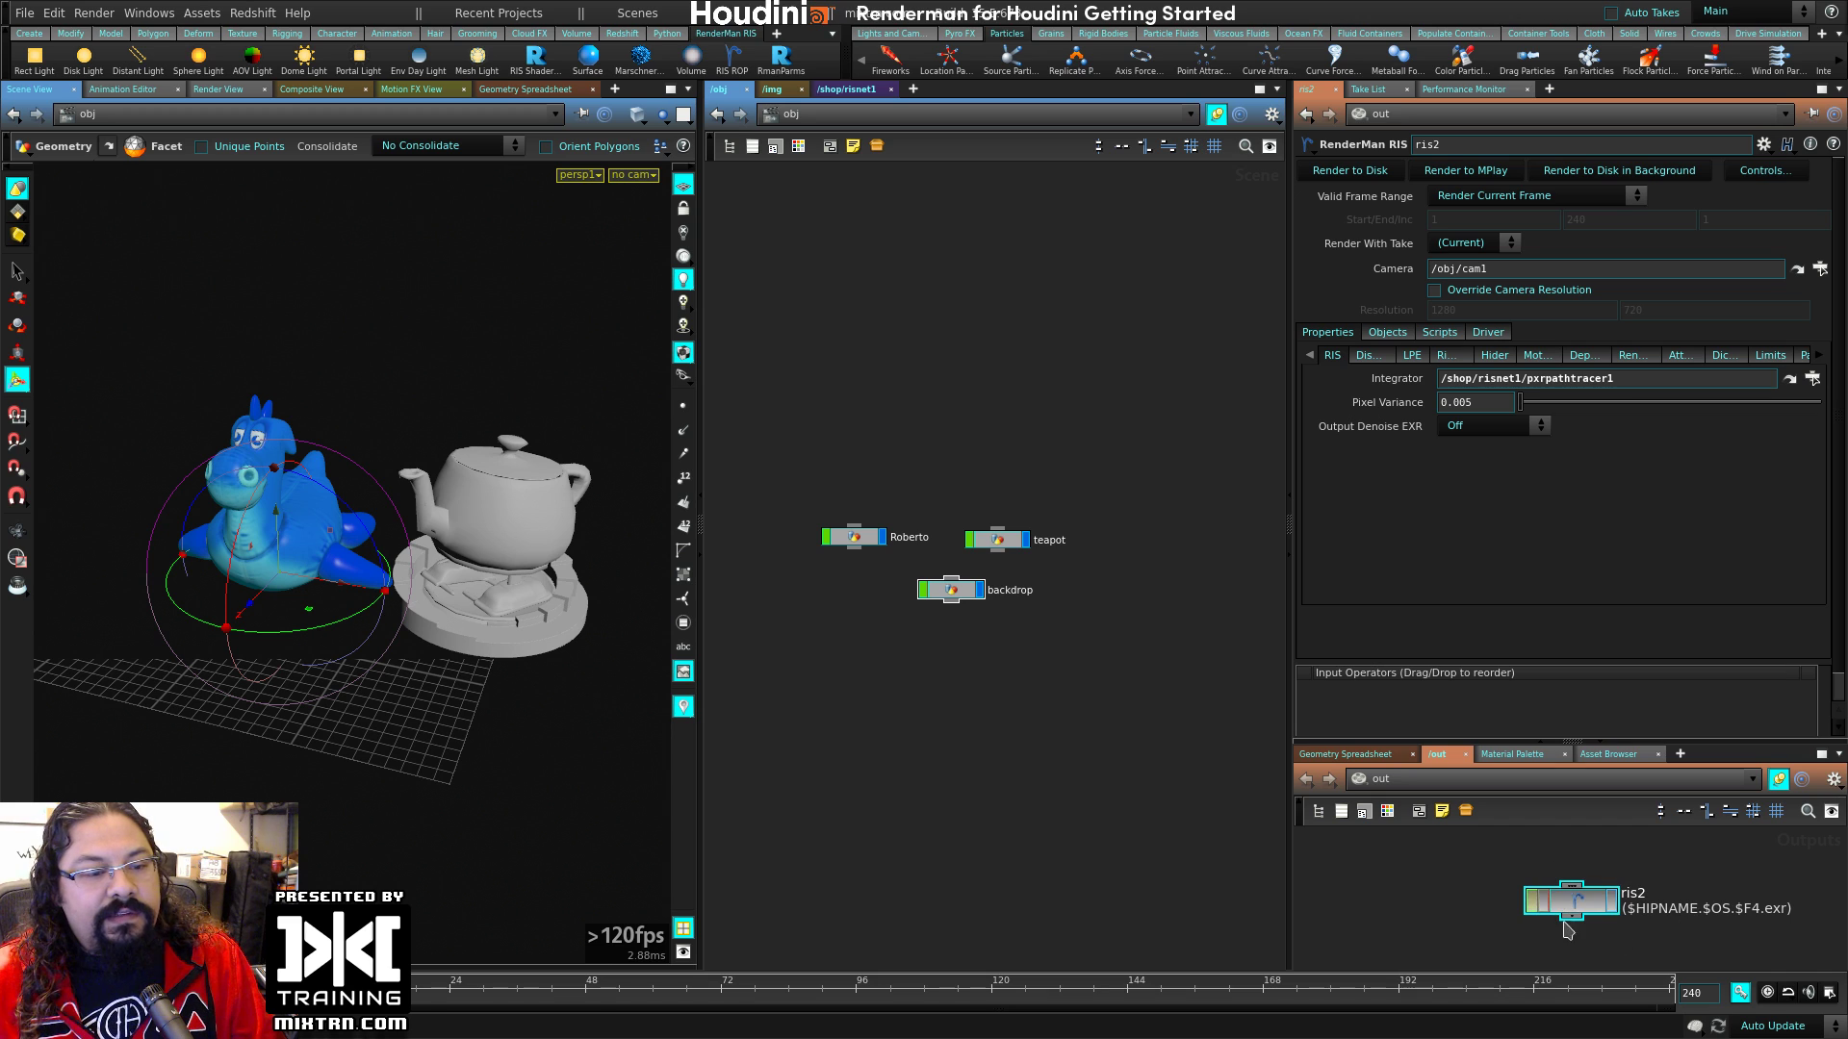
drag(1567, 878, 1523, 876)
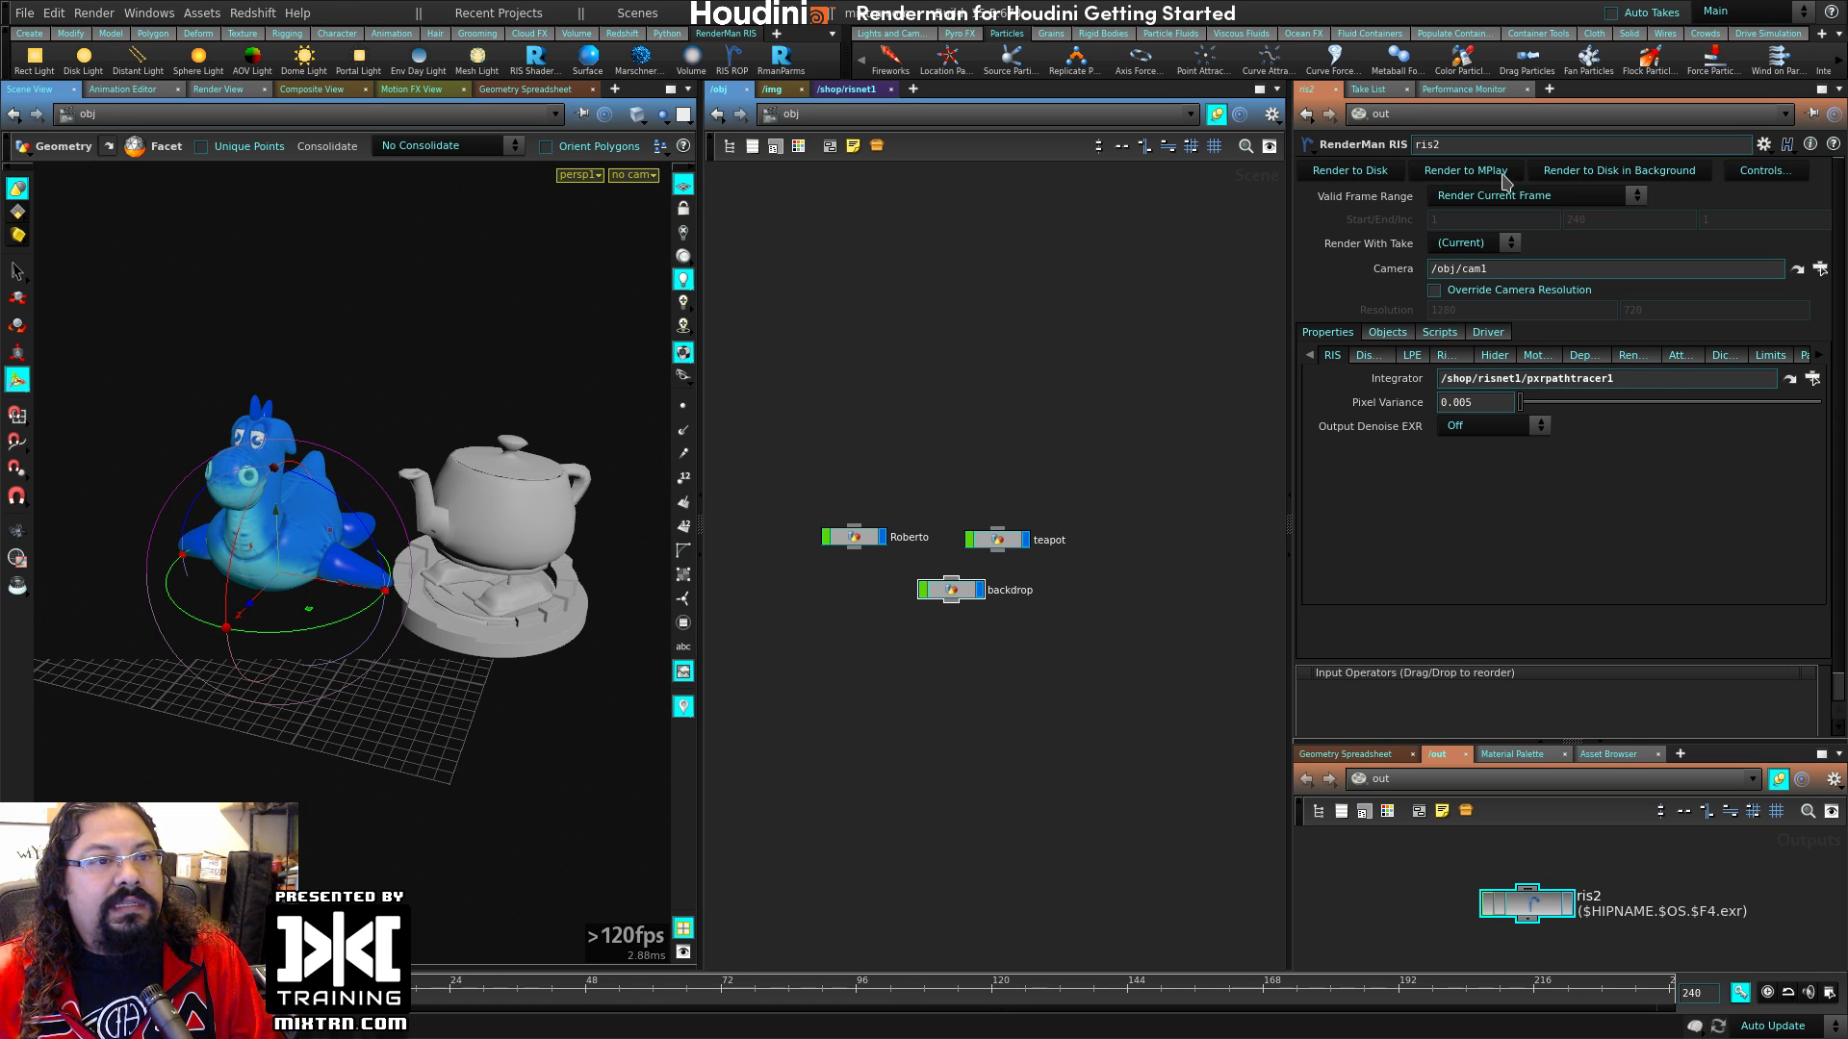
Step: Review the ris2 node's Objects, RIS and Display settings, and try rendering the current frame to disk
click(1386, 332)
click(1328, 332)
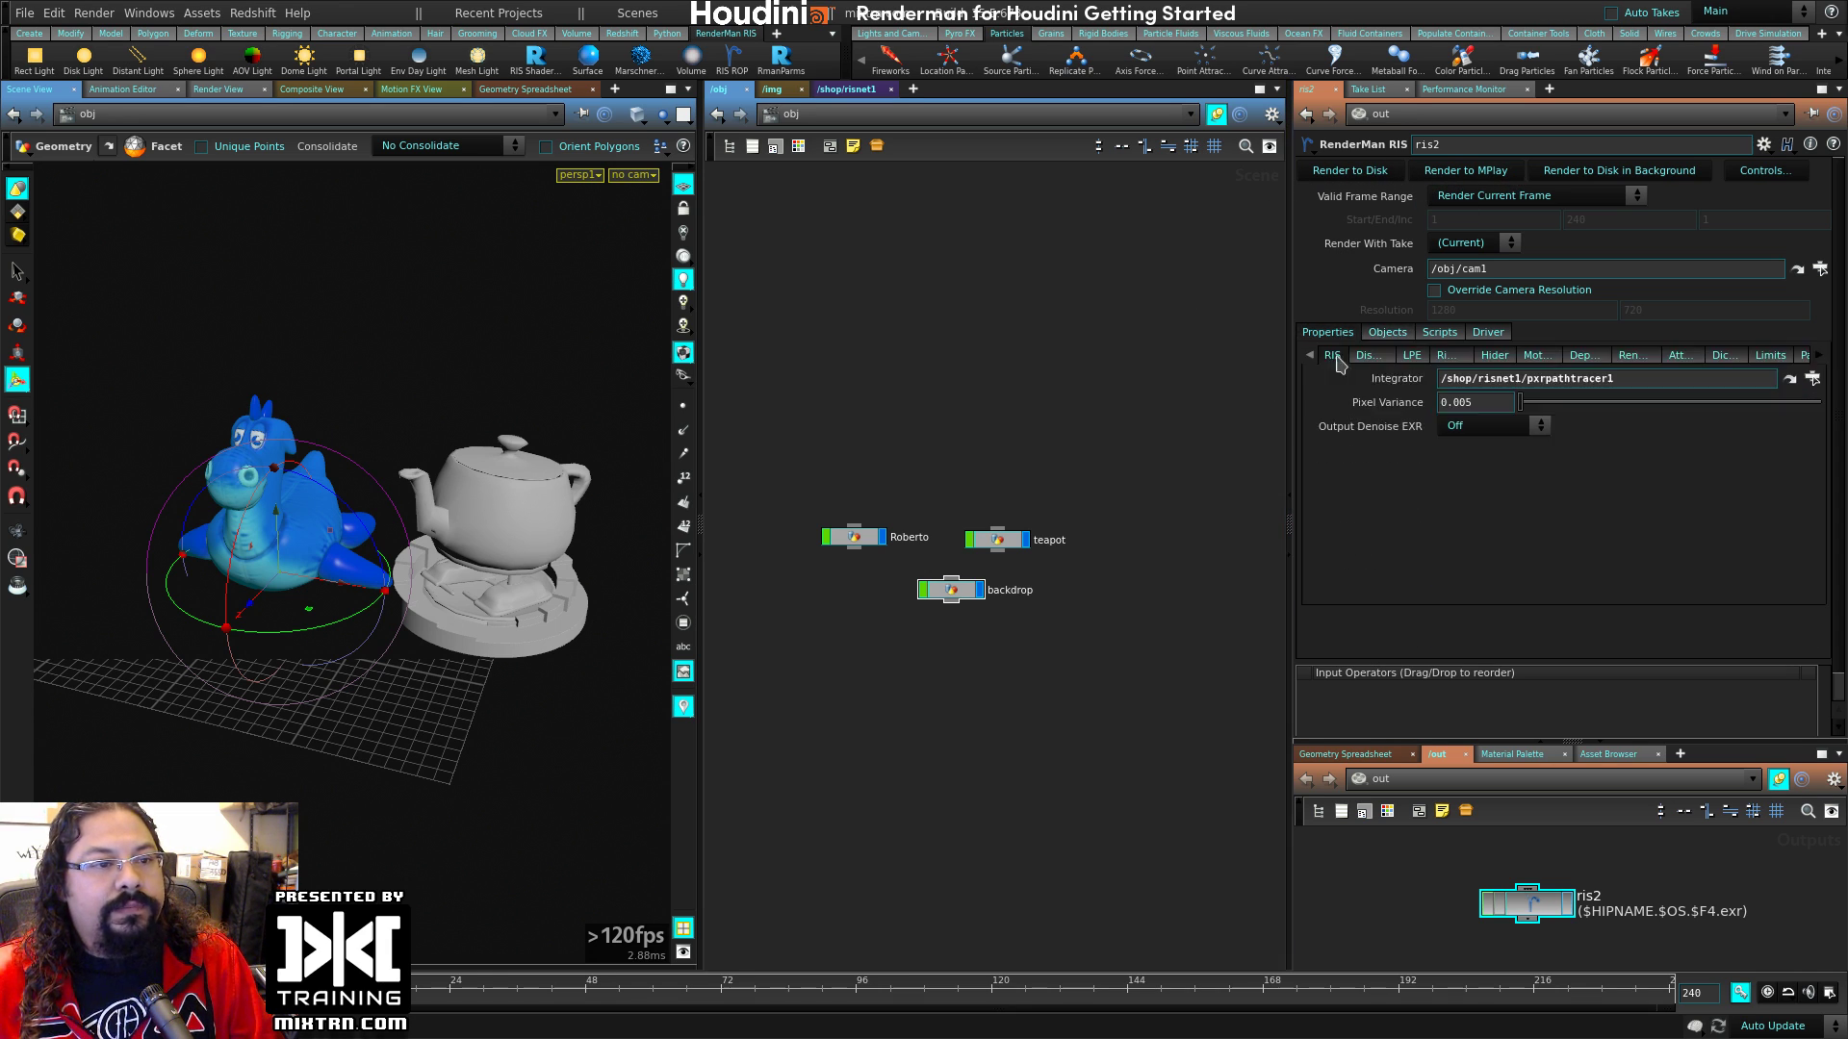
click(1368, 356)
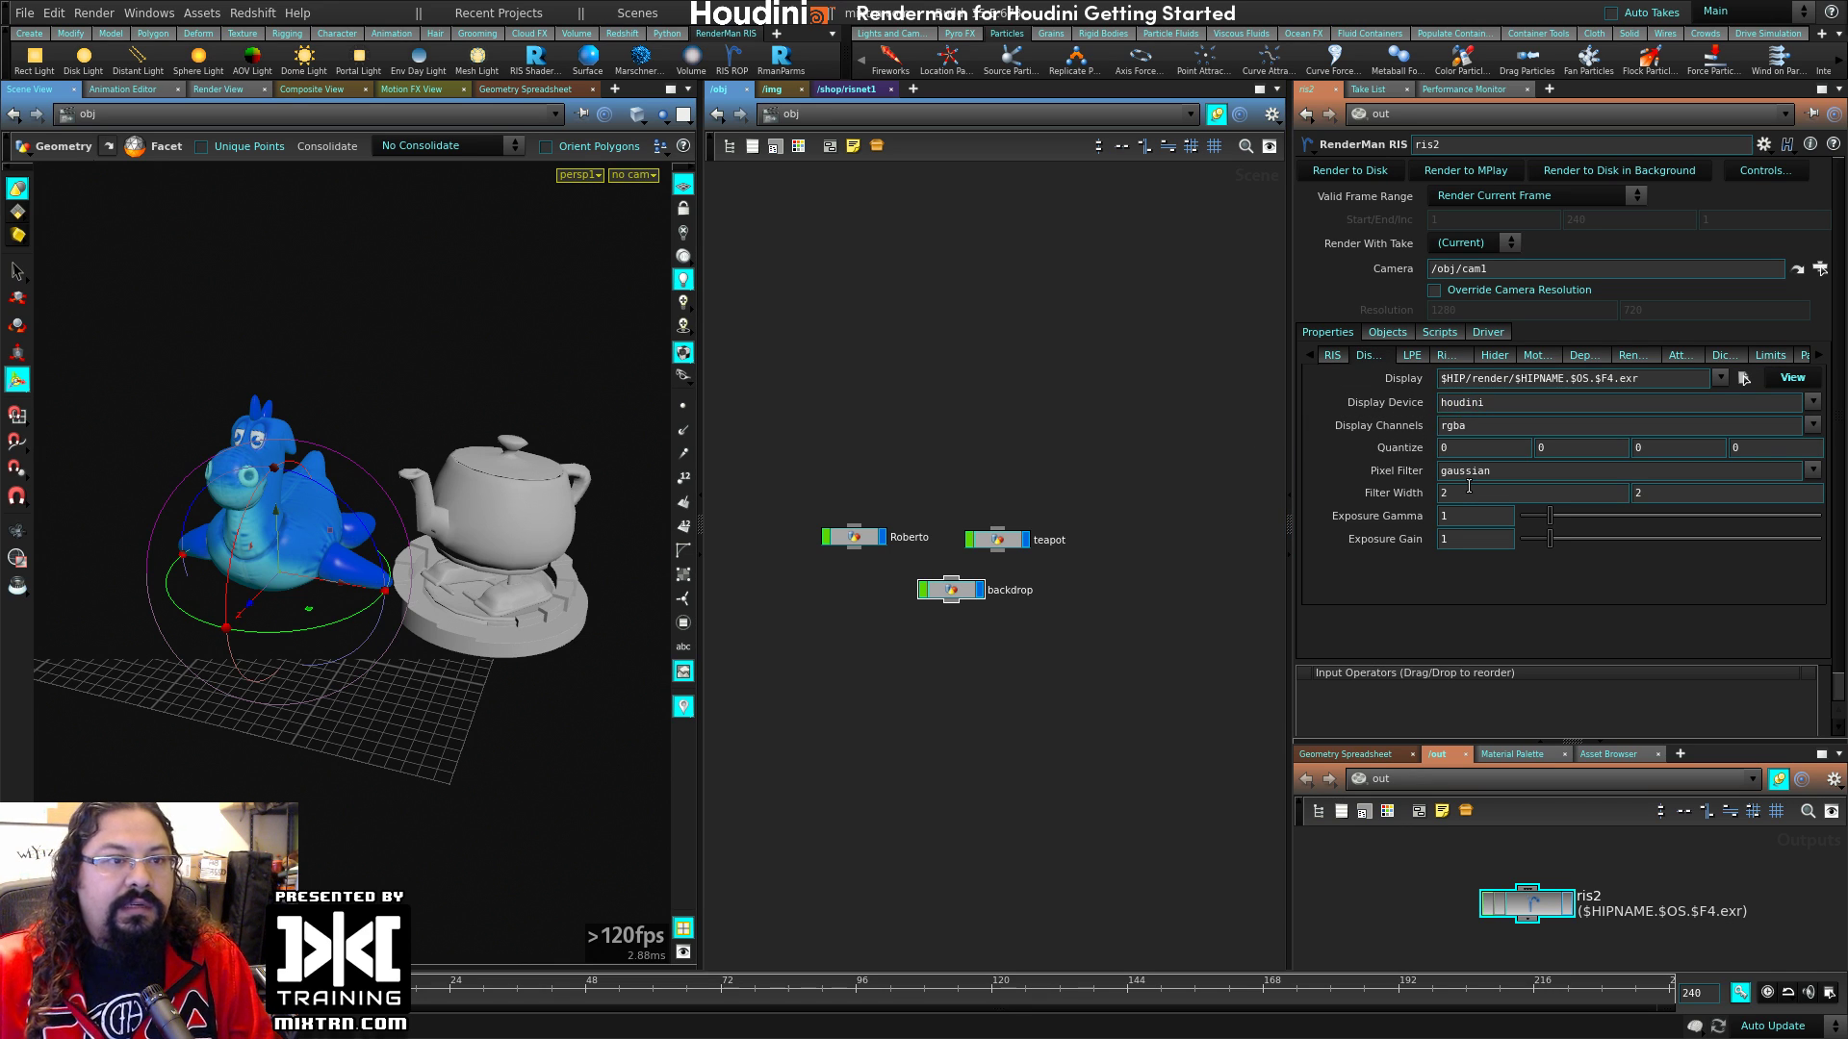
click(1379, 174)
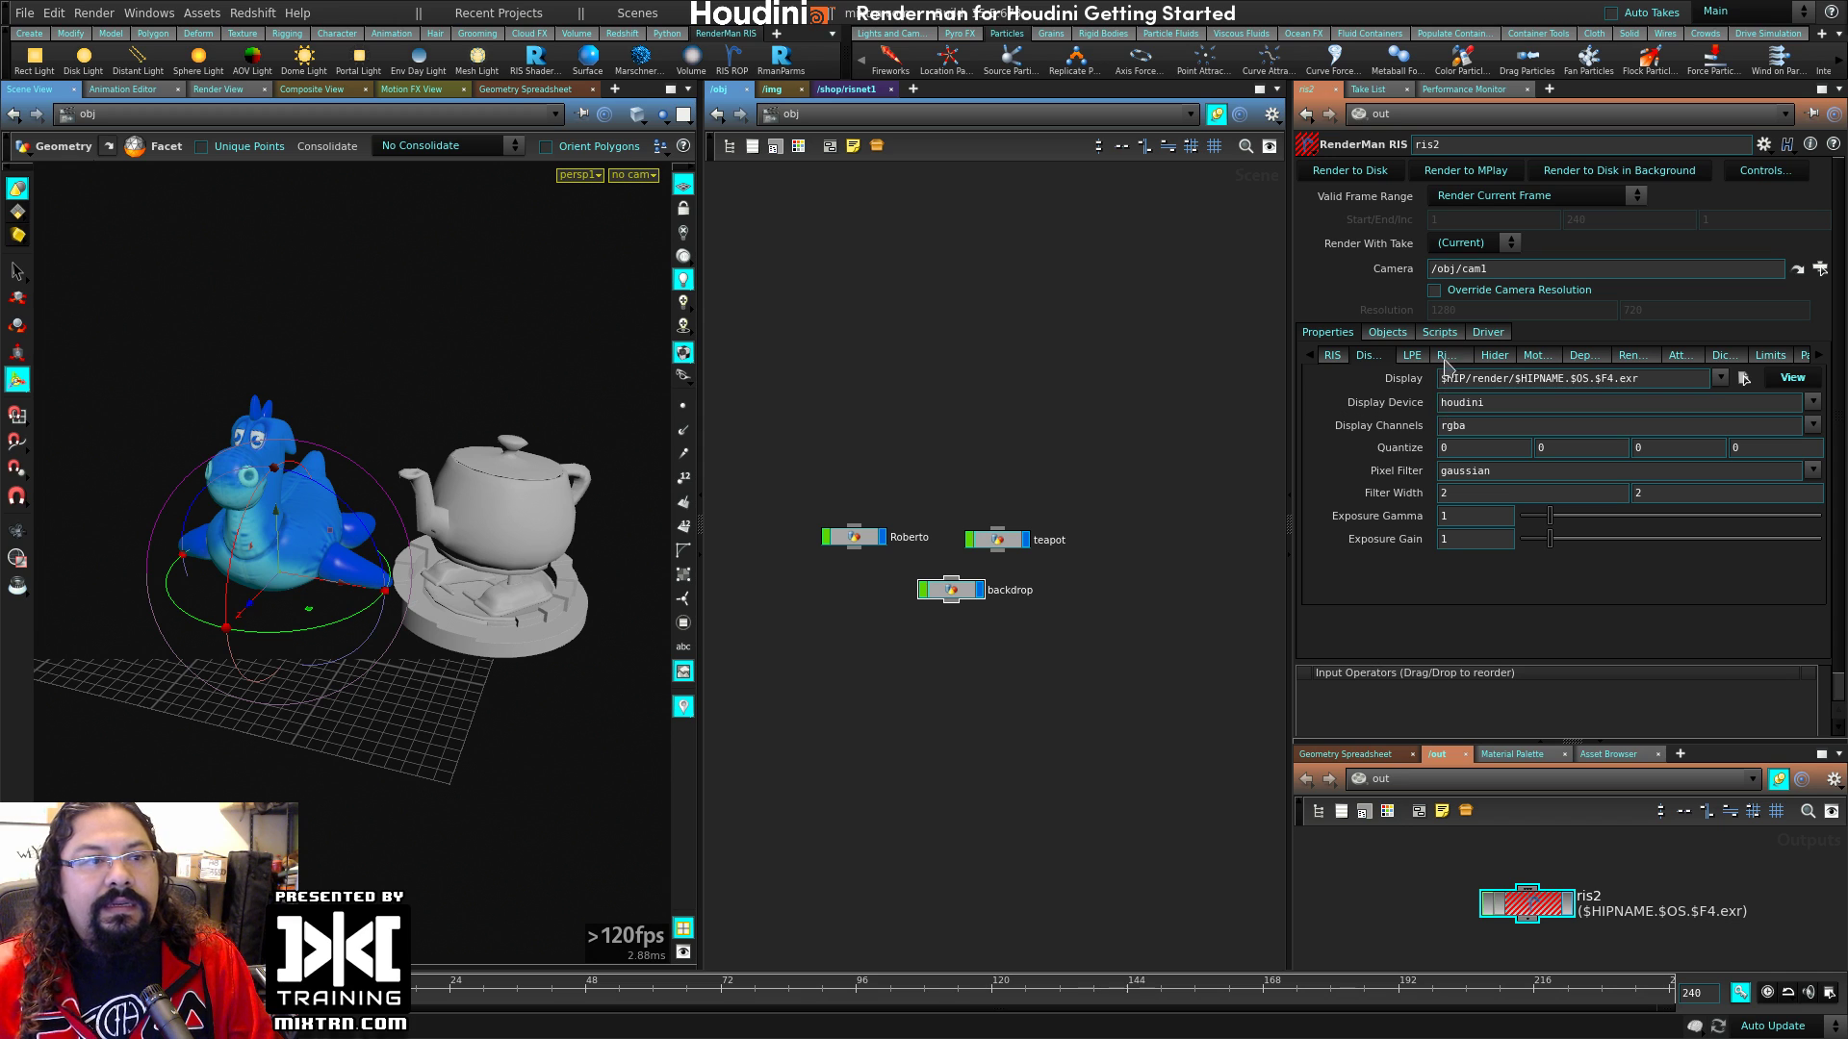
Step: Check the ris2 node's error information, and add a new camera from the current view, placing its node above the other objects
drag(1543, 915, 1546, 915)
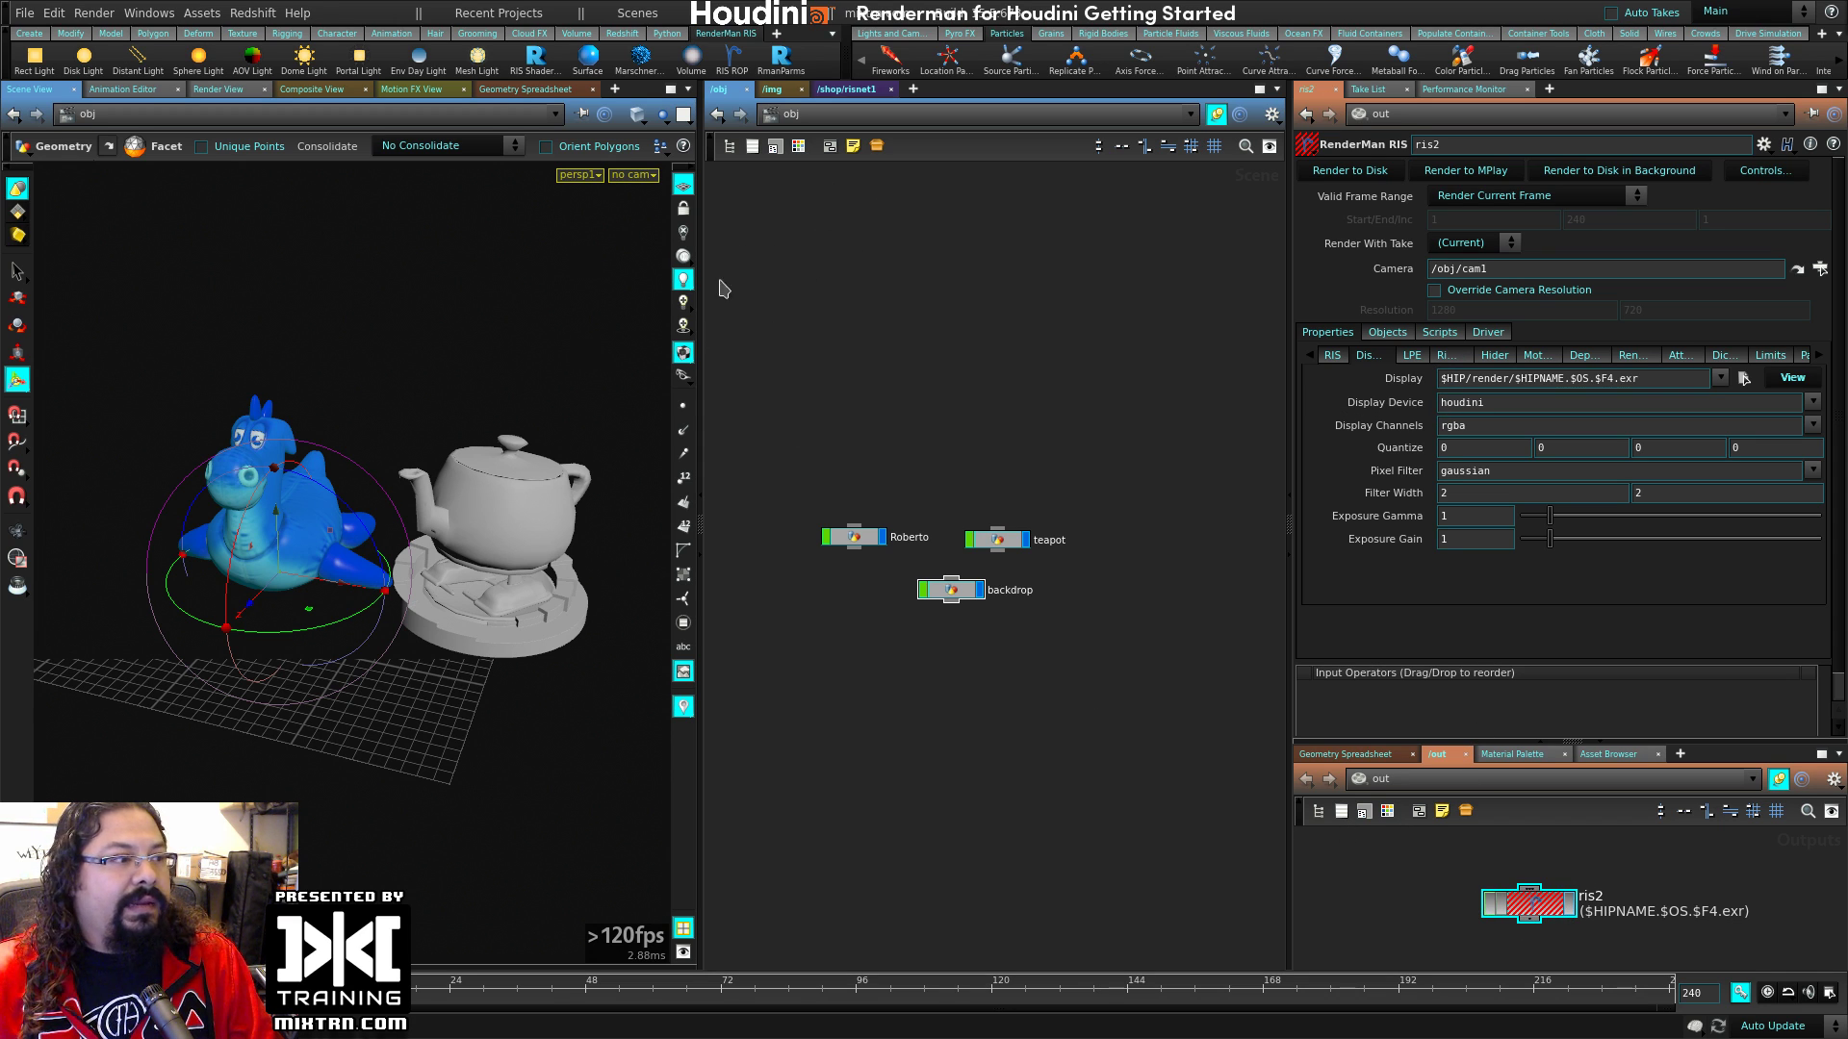
middle_click(1552, 903)
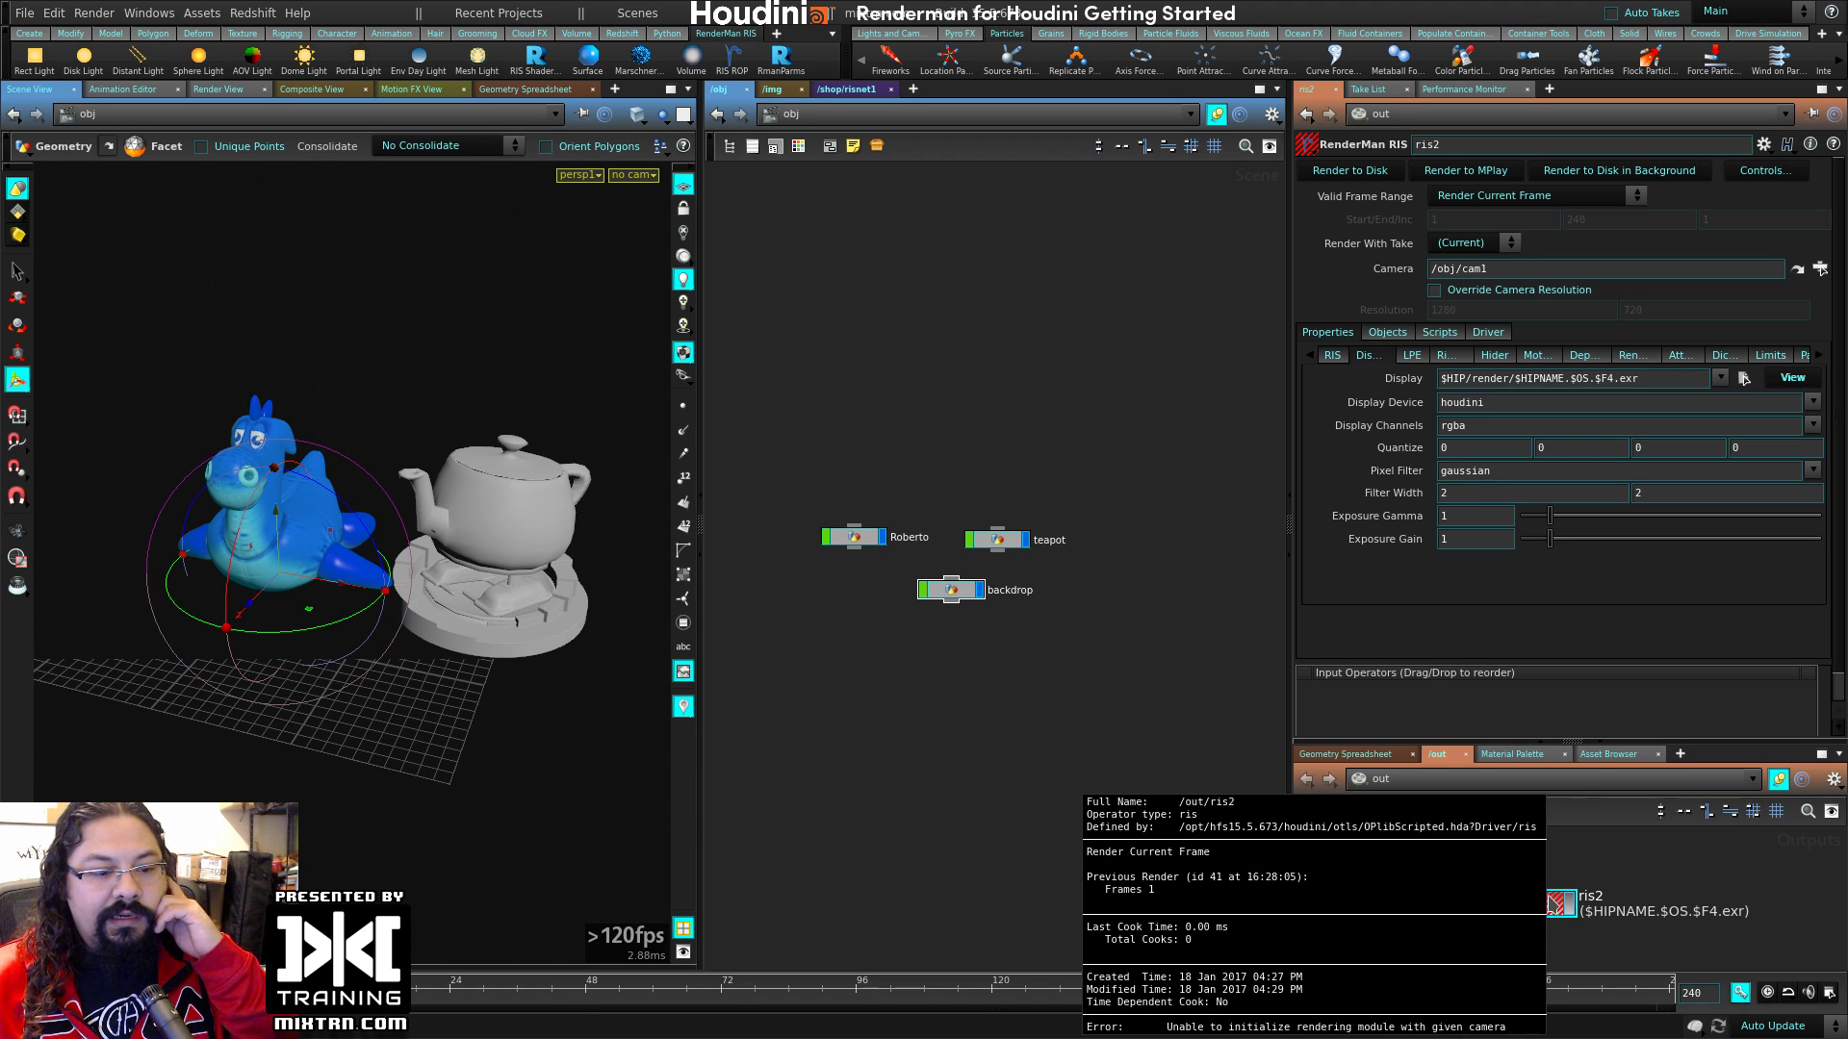
middle_drag(1024, 600, 980, 520)
click(630, 176)
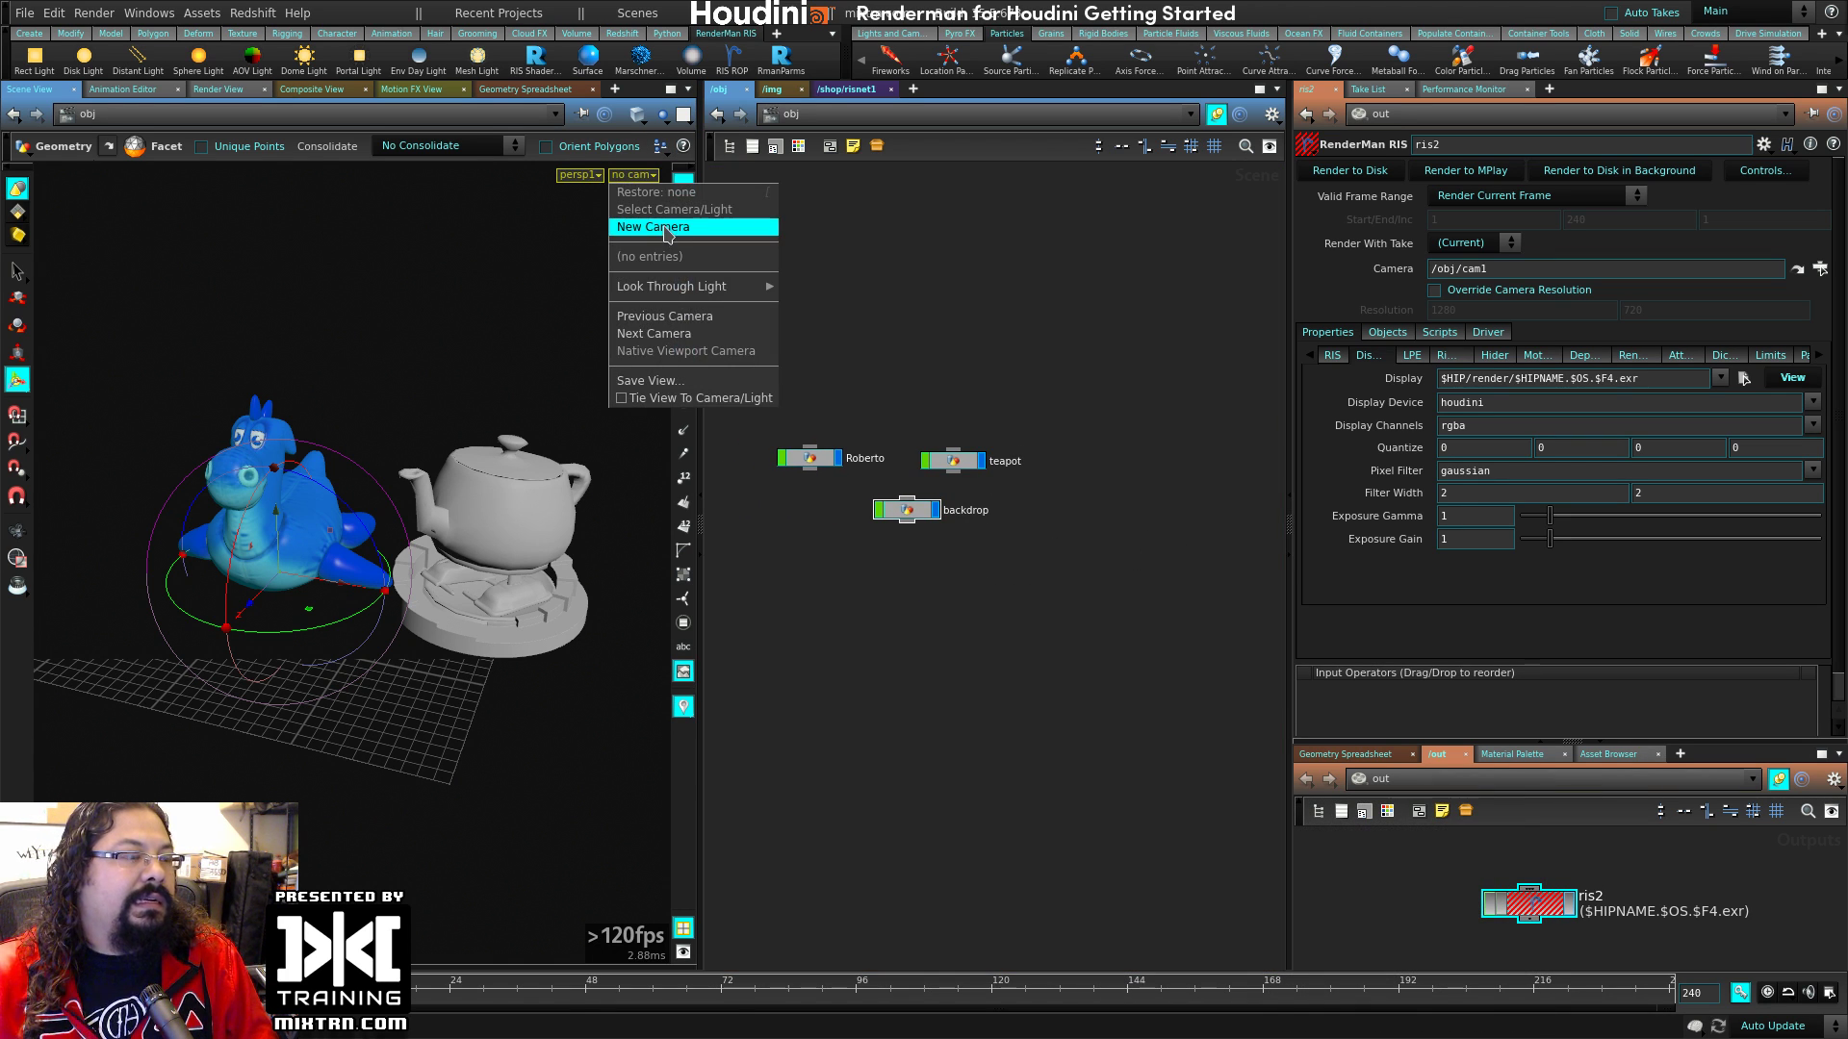
click(674, 223)
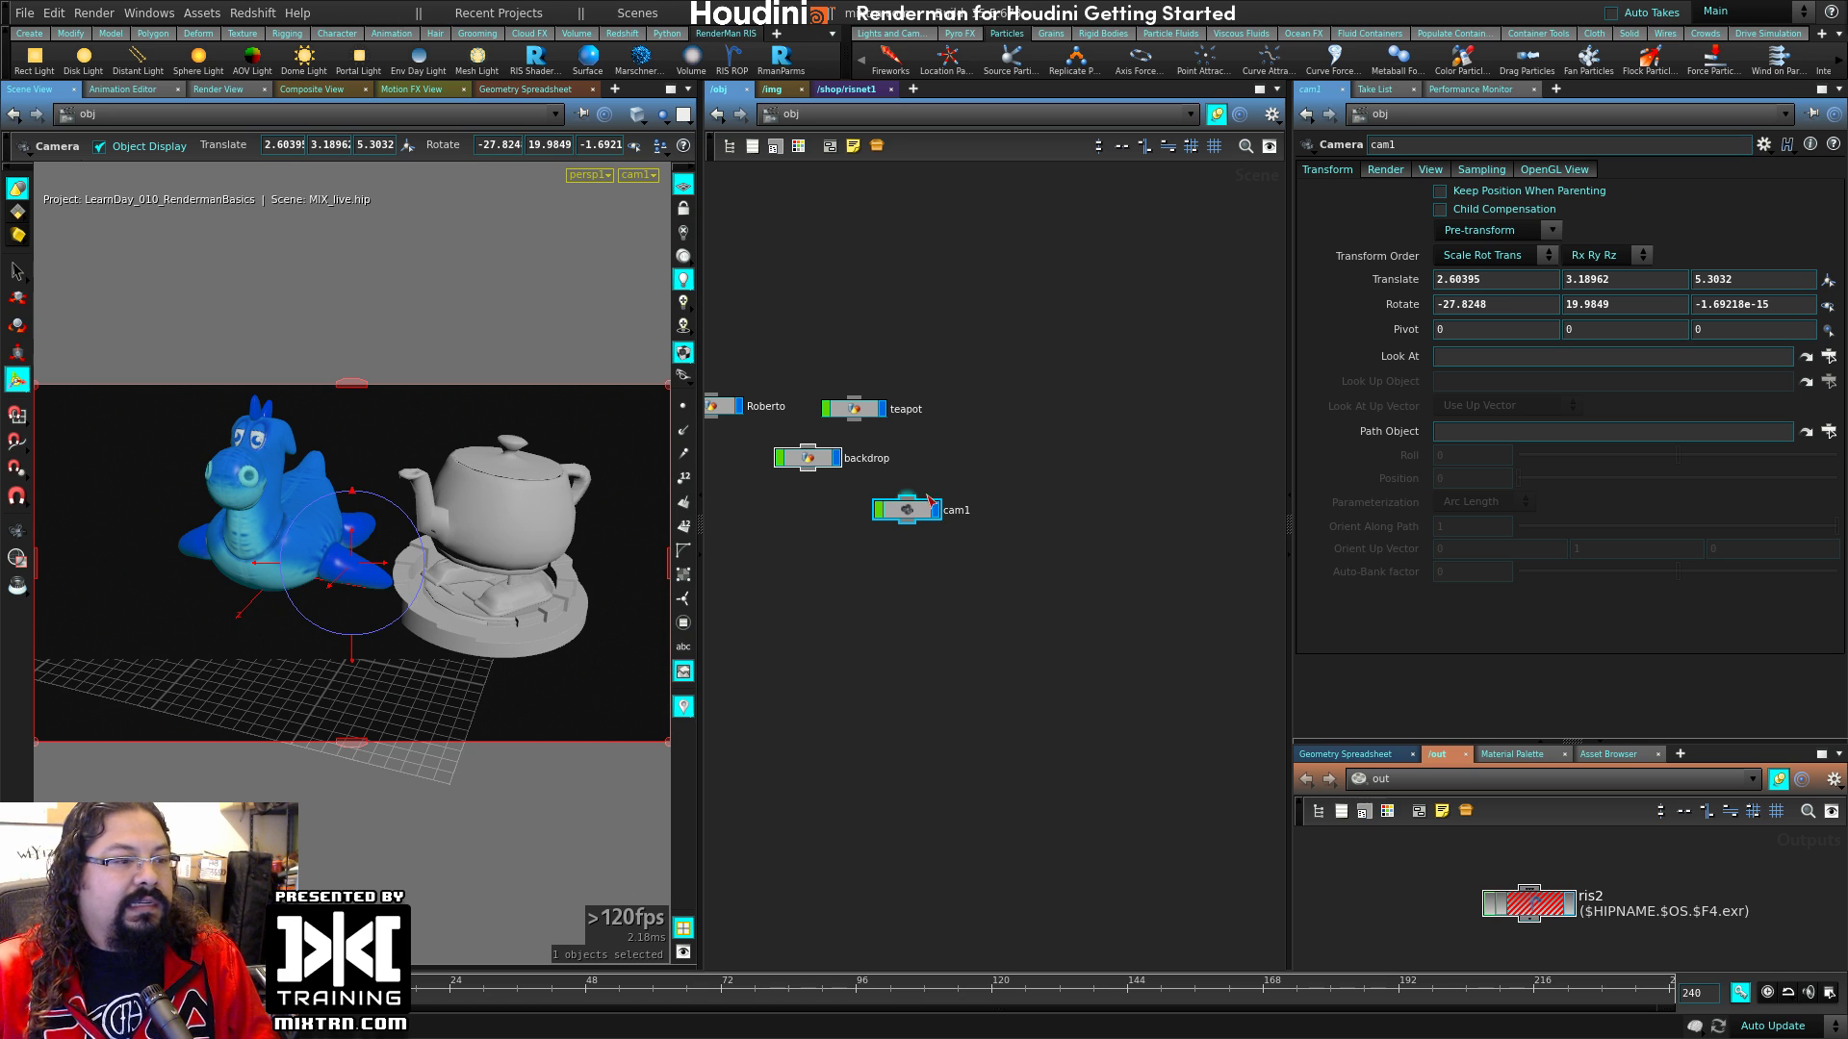
drag(904, 510, 801, 325)
Step: Render the ris2 node's current frame to disk, inspect the image's alpha and red channels, and close the MPlay viewer
click(1530, 902)
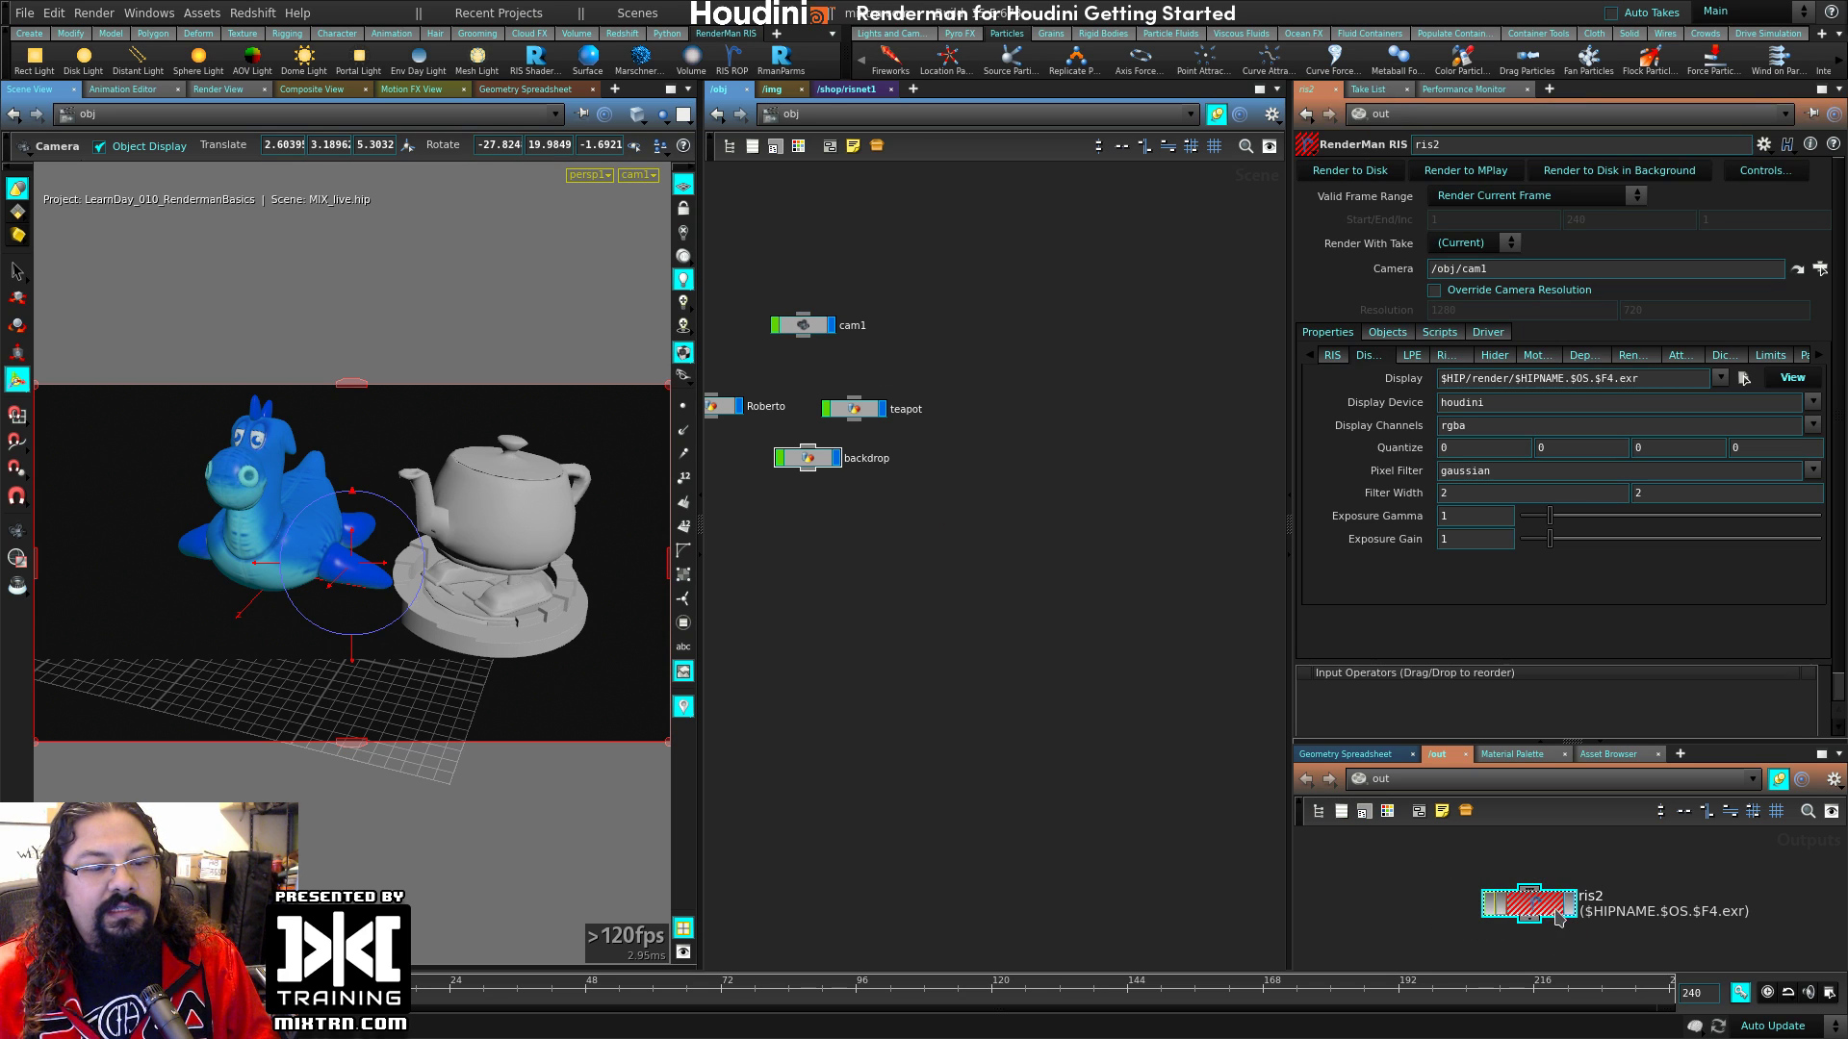
drag(1530, 901, 1534, 903)
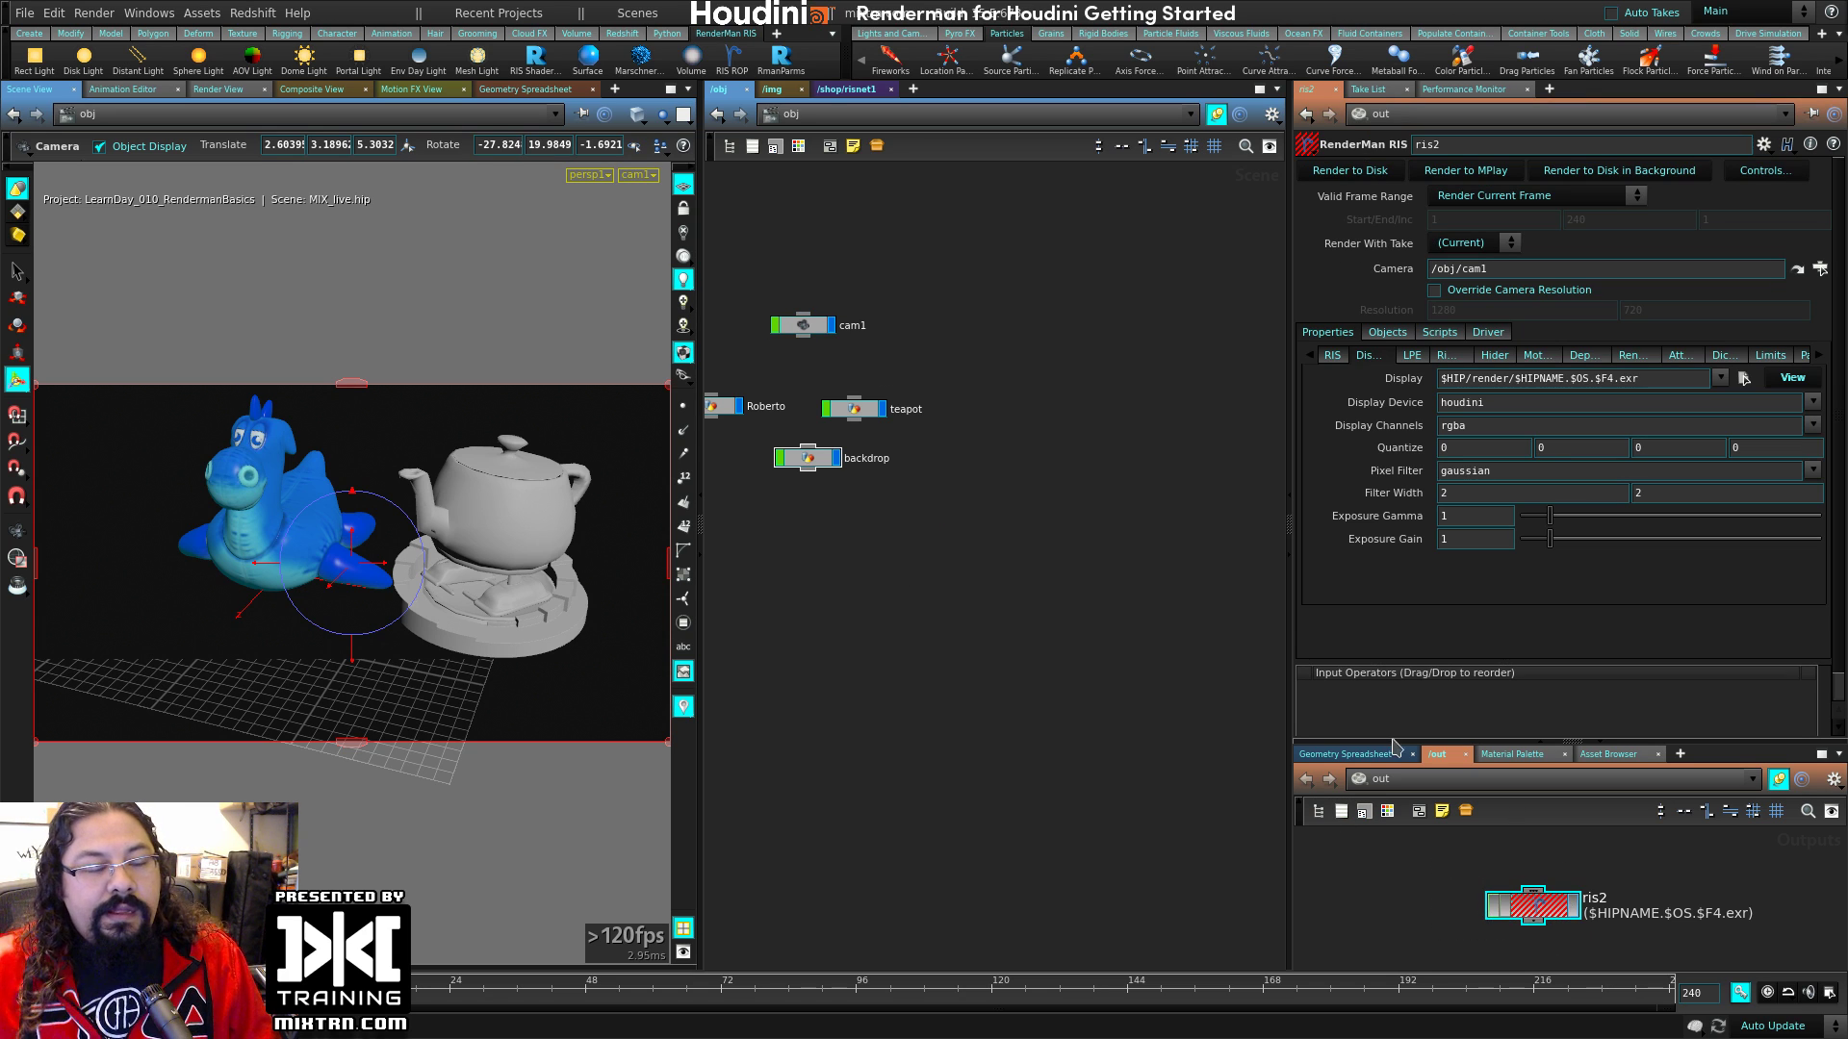
click(1348, 173)
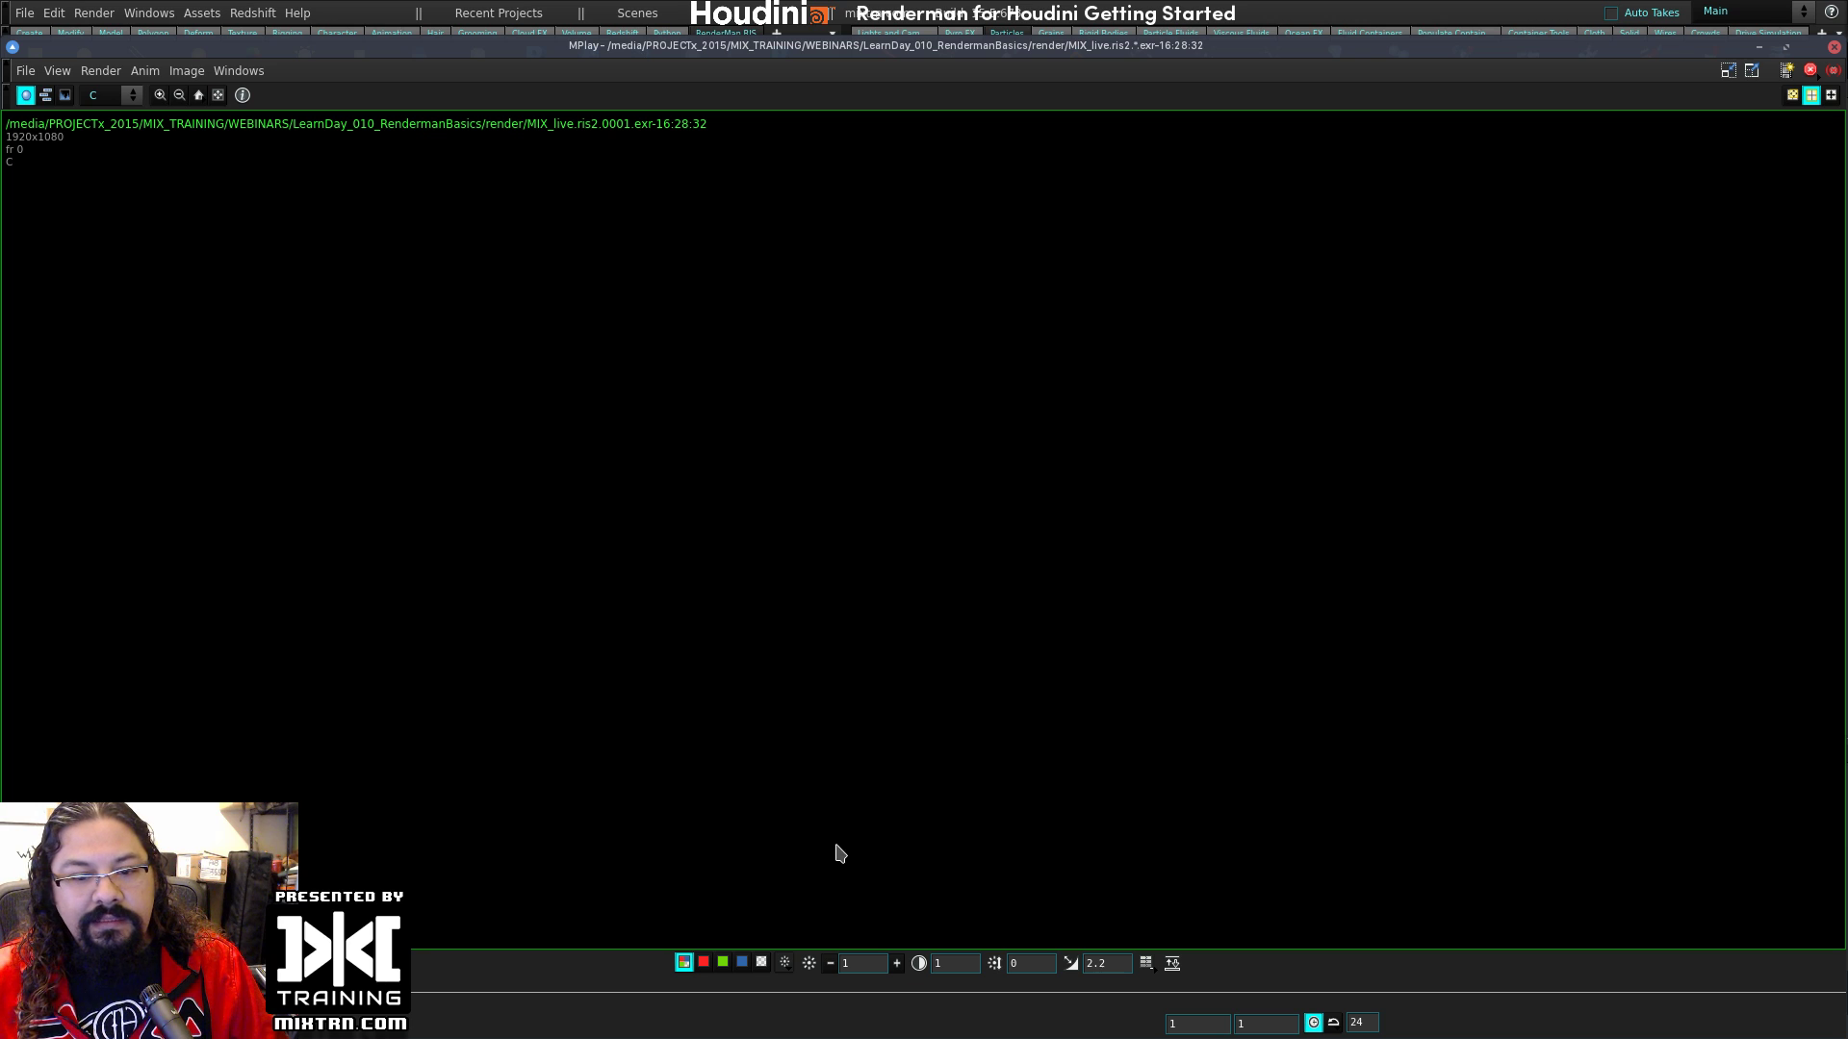
click(761, 963)
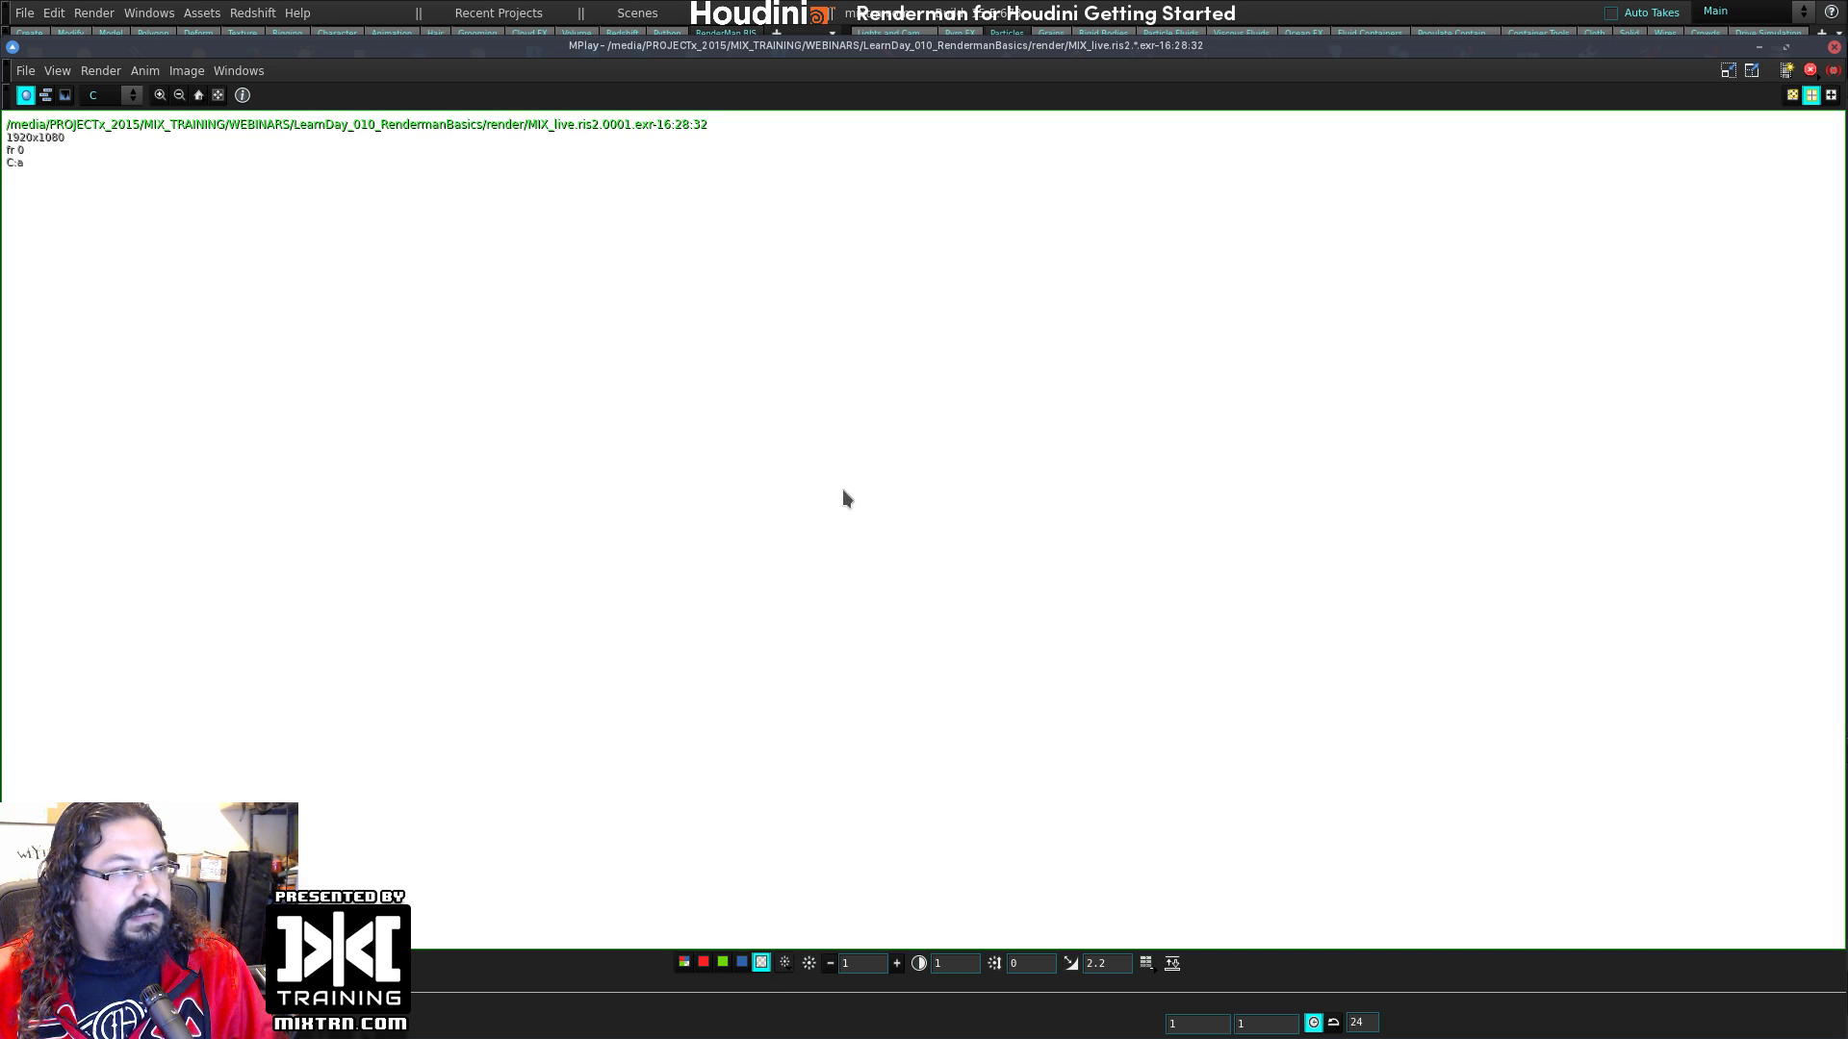
click(703, 962)
click(1834, 46)
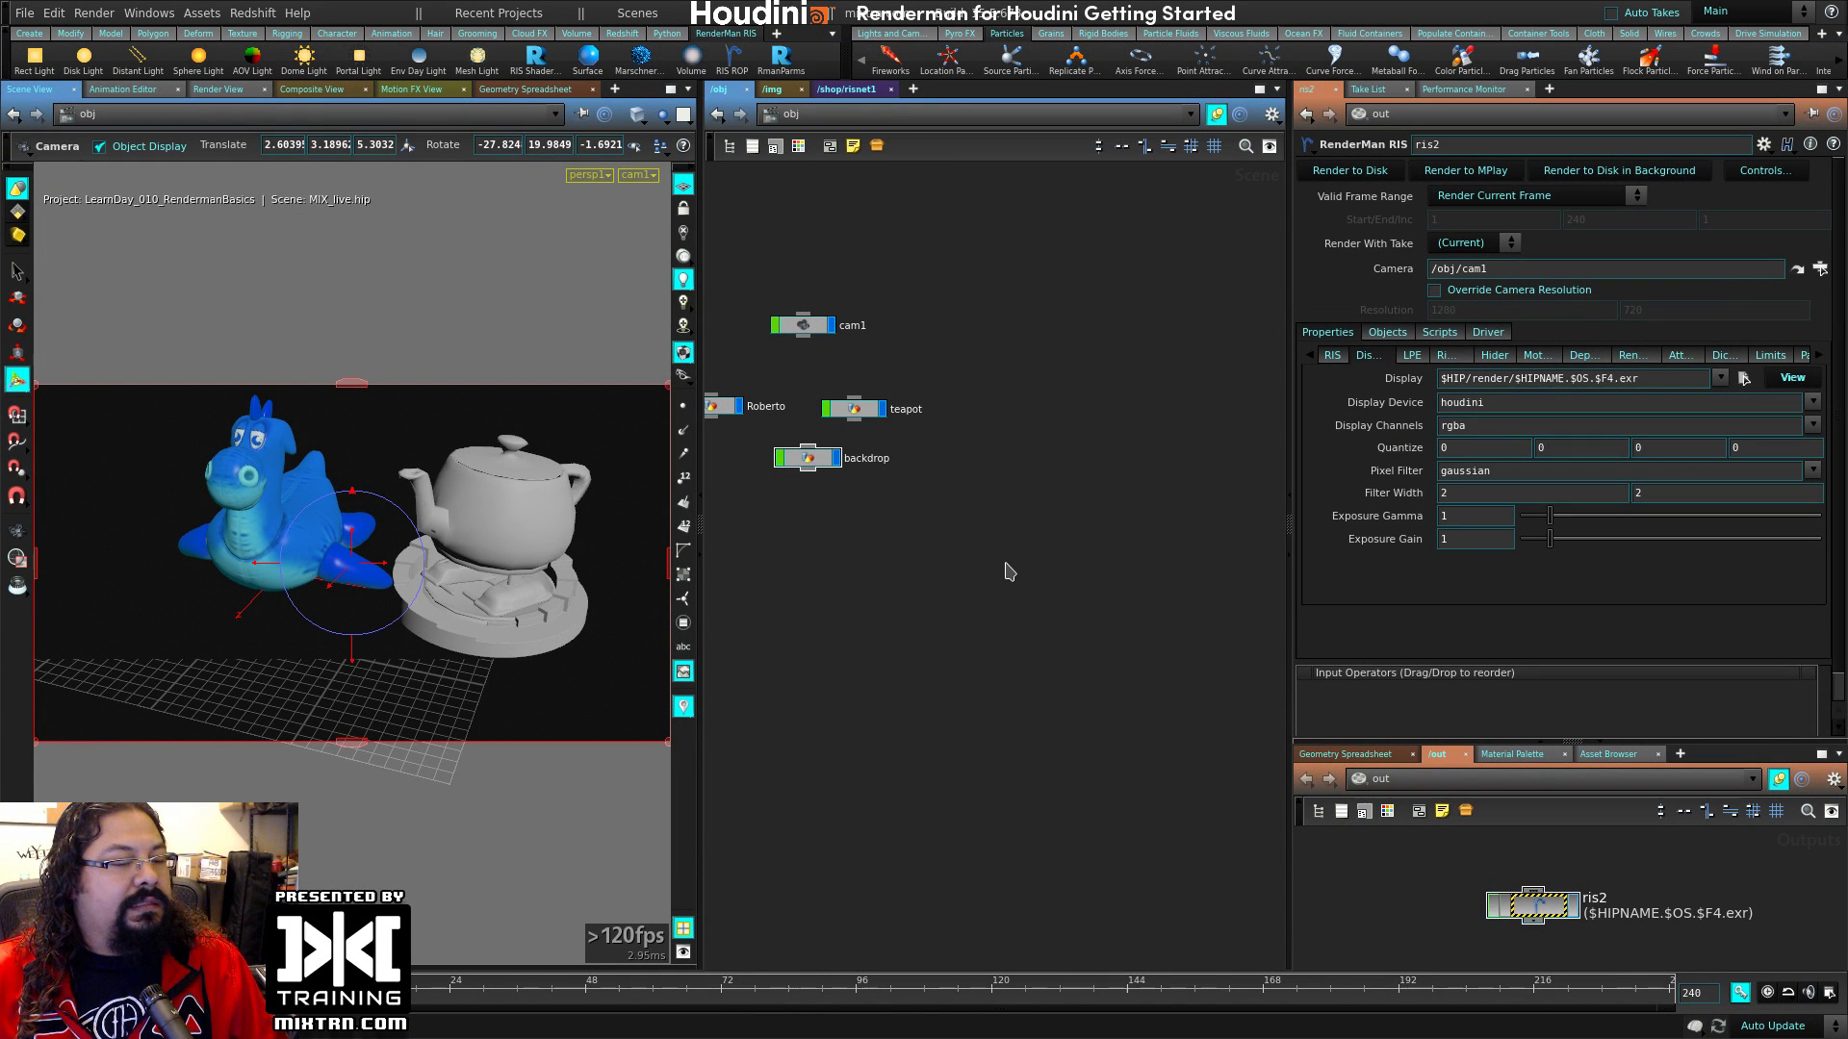
Step: Override ris2's camera resolution at 1/2 (Half Resolution) and add a RenderMan distant light to the scene near Roberto
click(1459, 291)
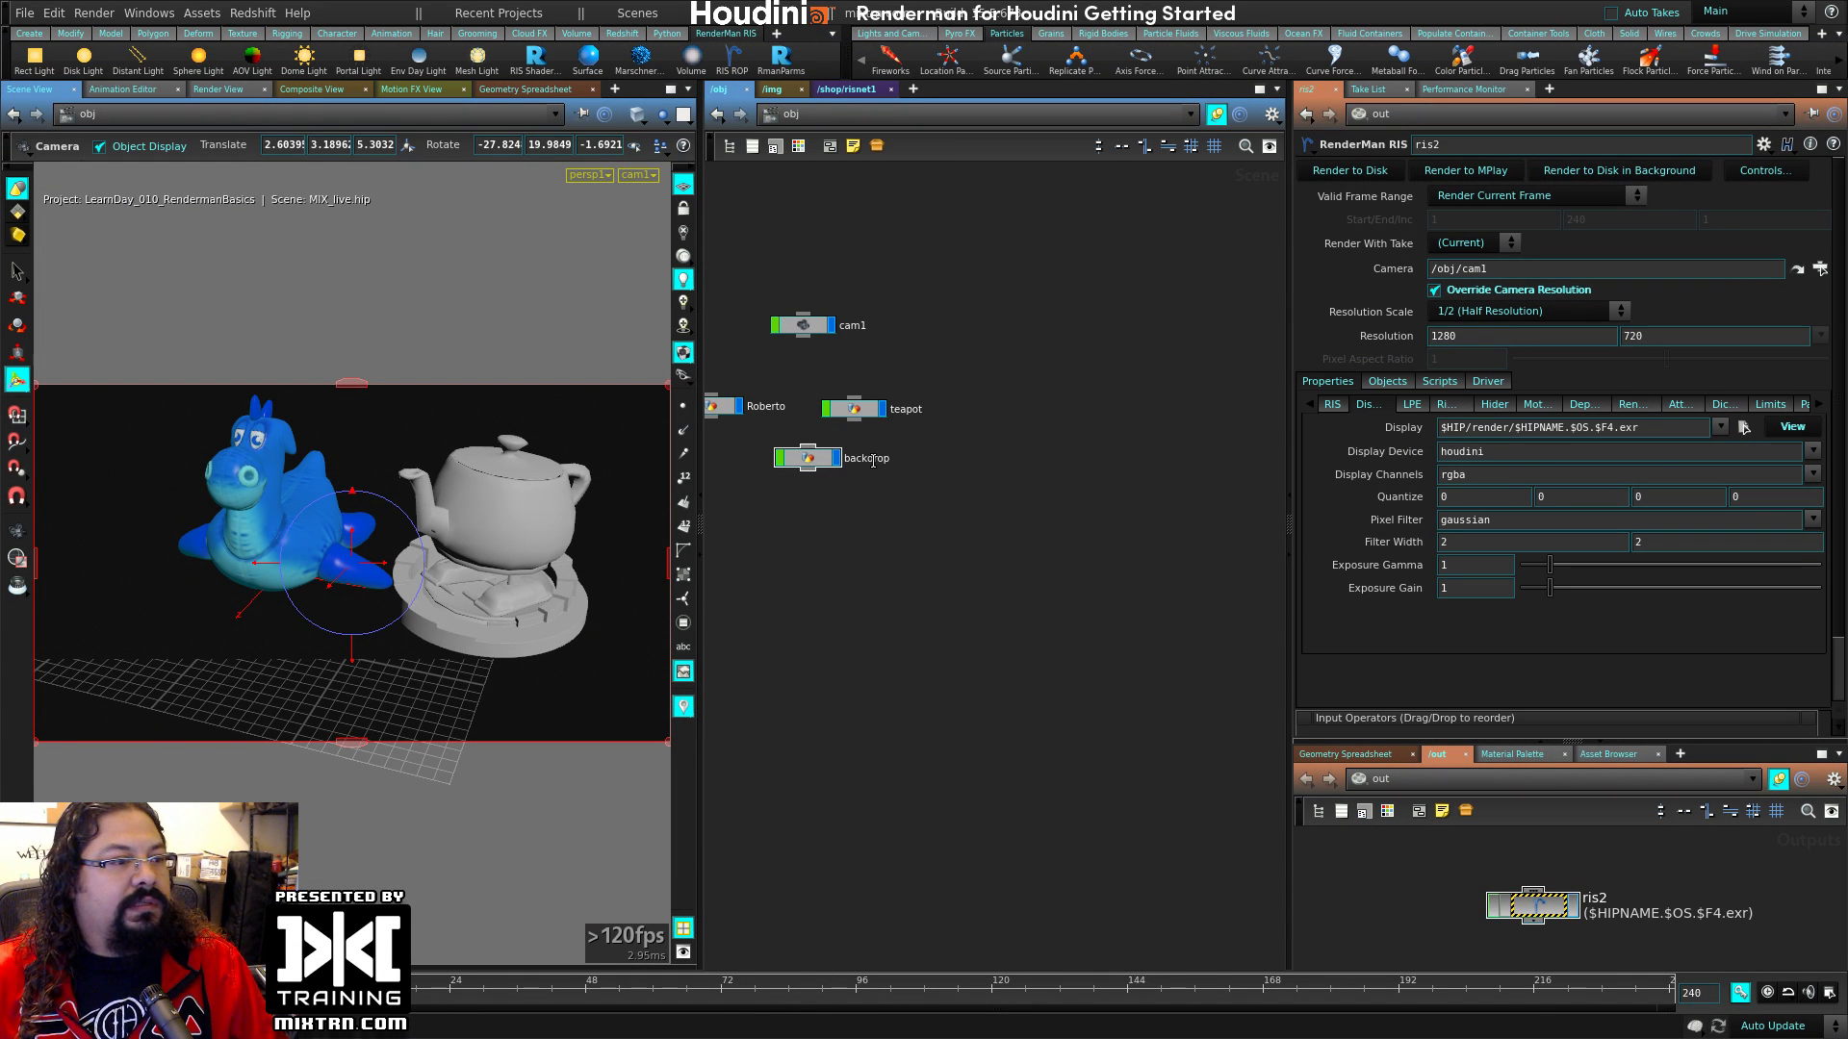
click(136, 63)
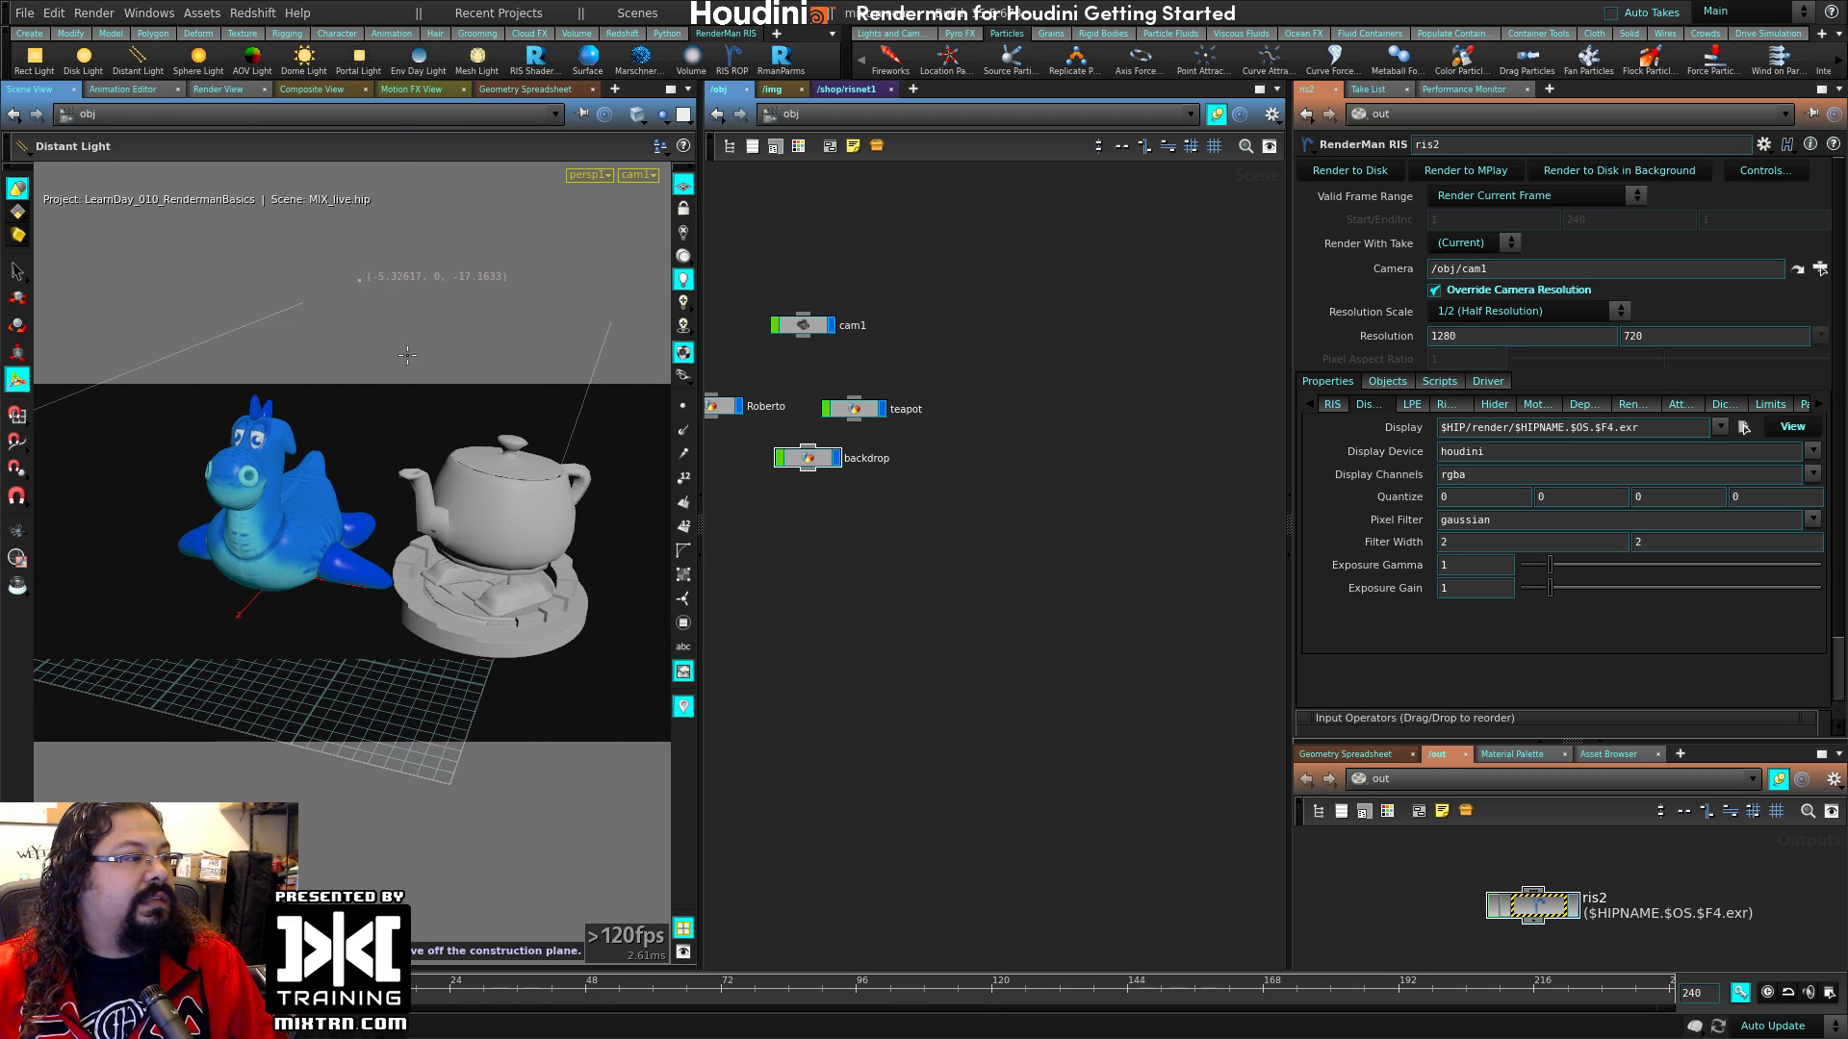
click(283, 576)
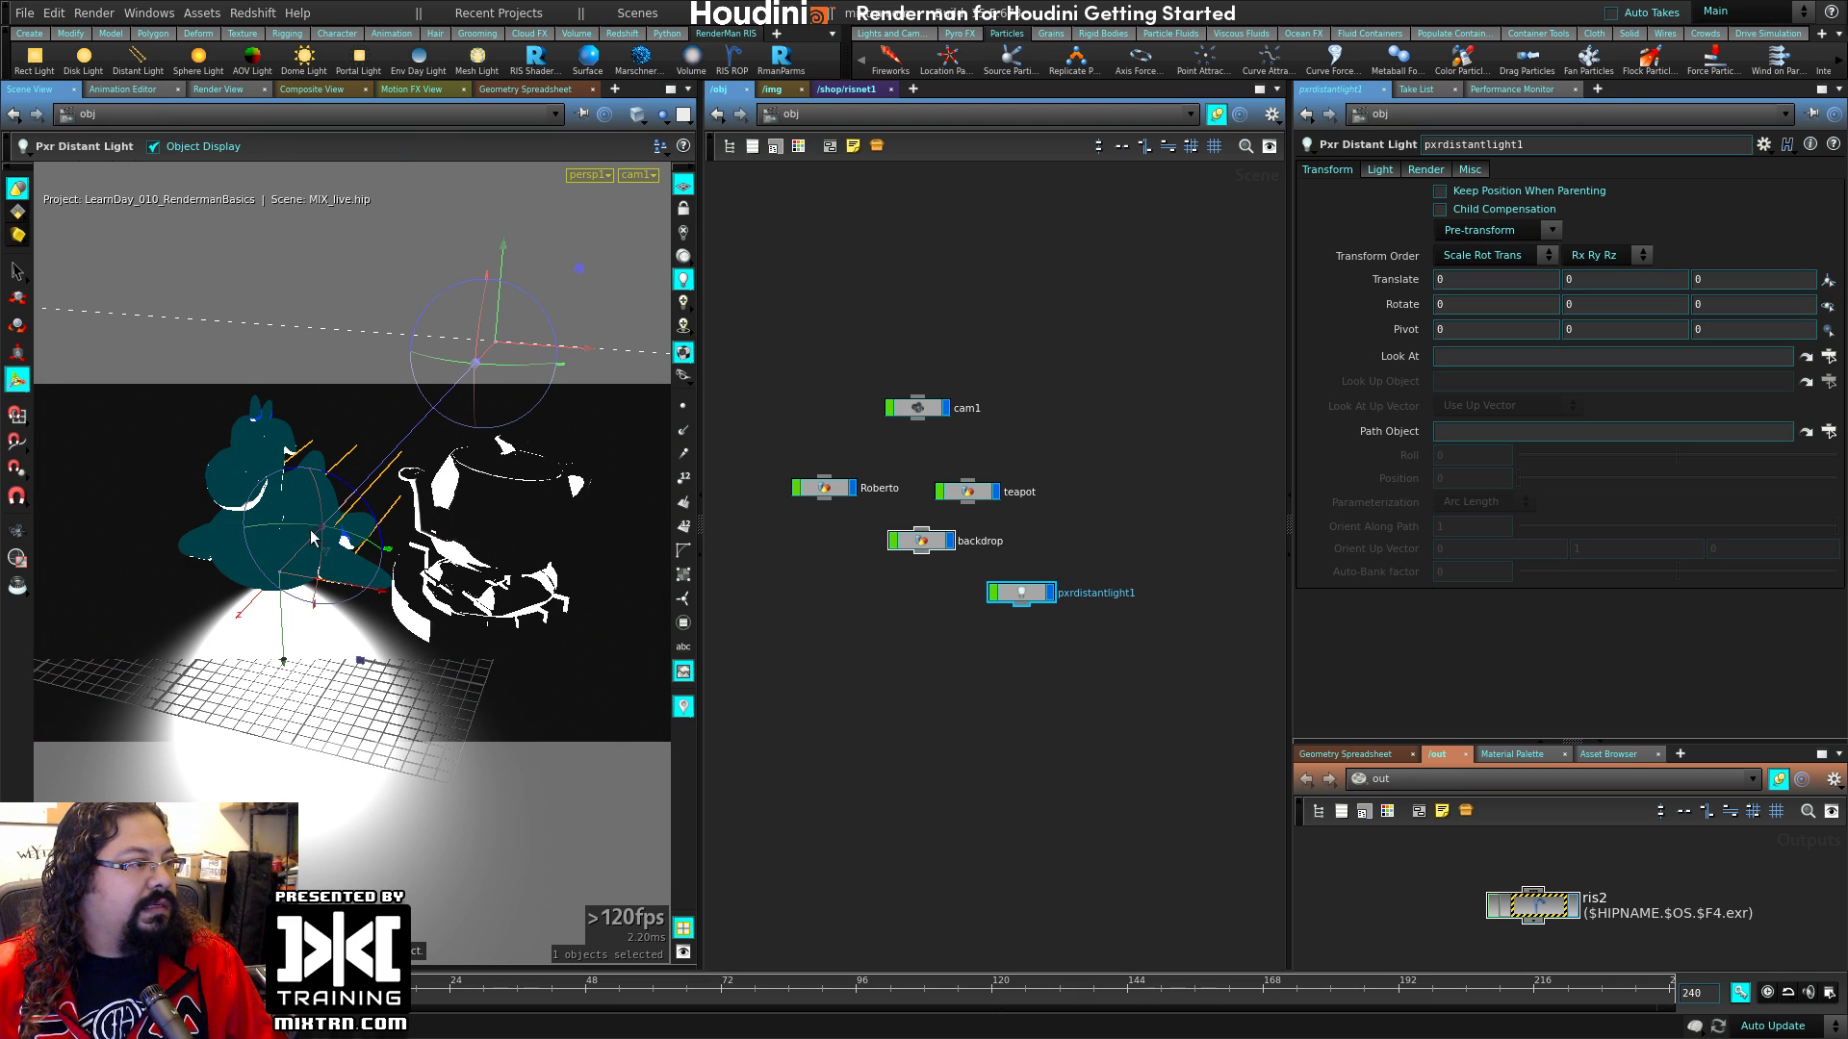
Step: Position the distant light at about -5.72, 3.68, 2.59, rotated about -40.9, -56.4, 19.4 degrees, and look through cam1 again
drag(320, 587, 40, 565)
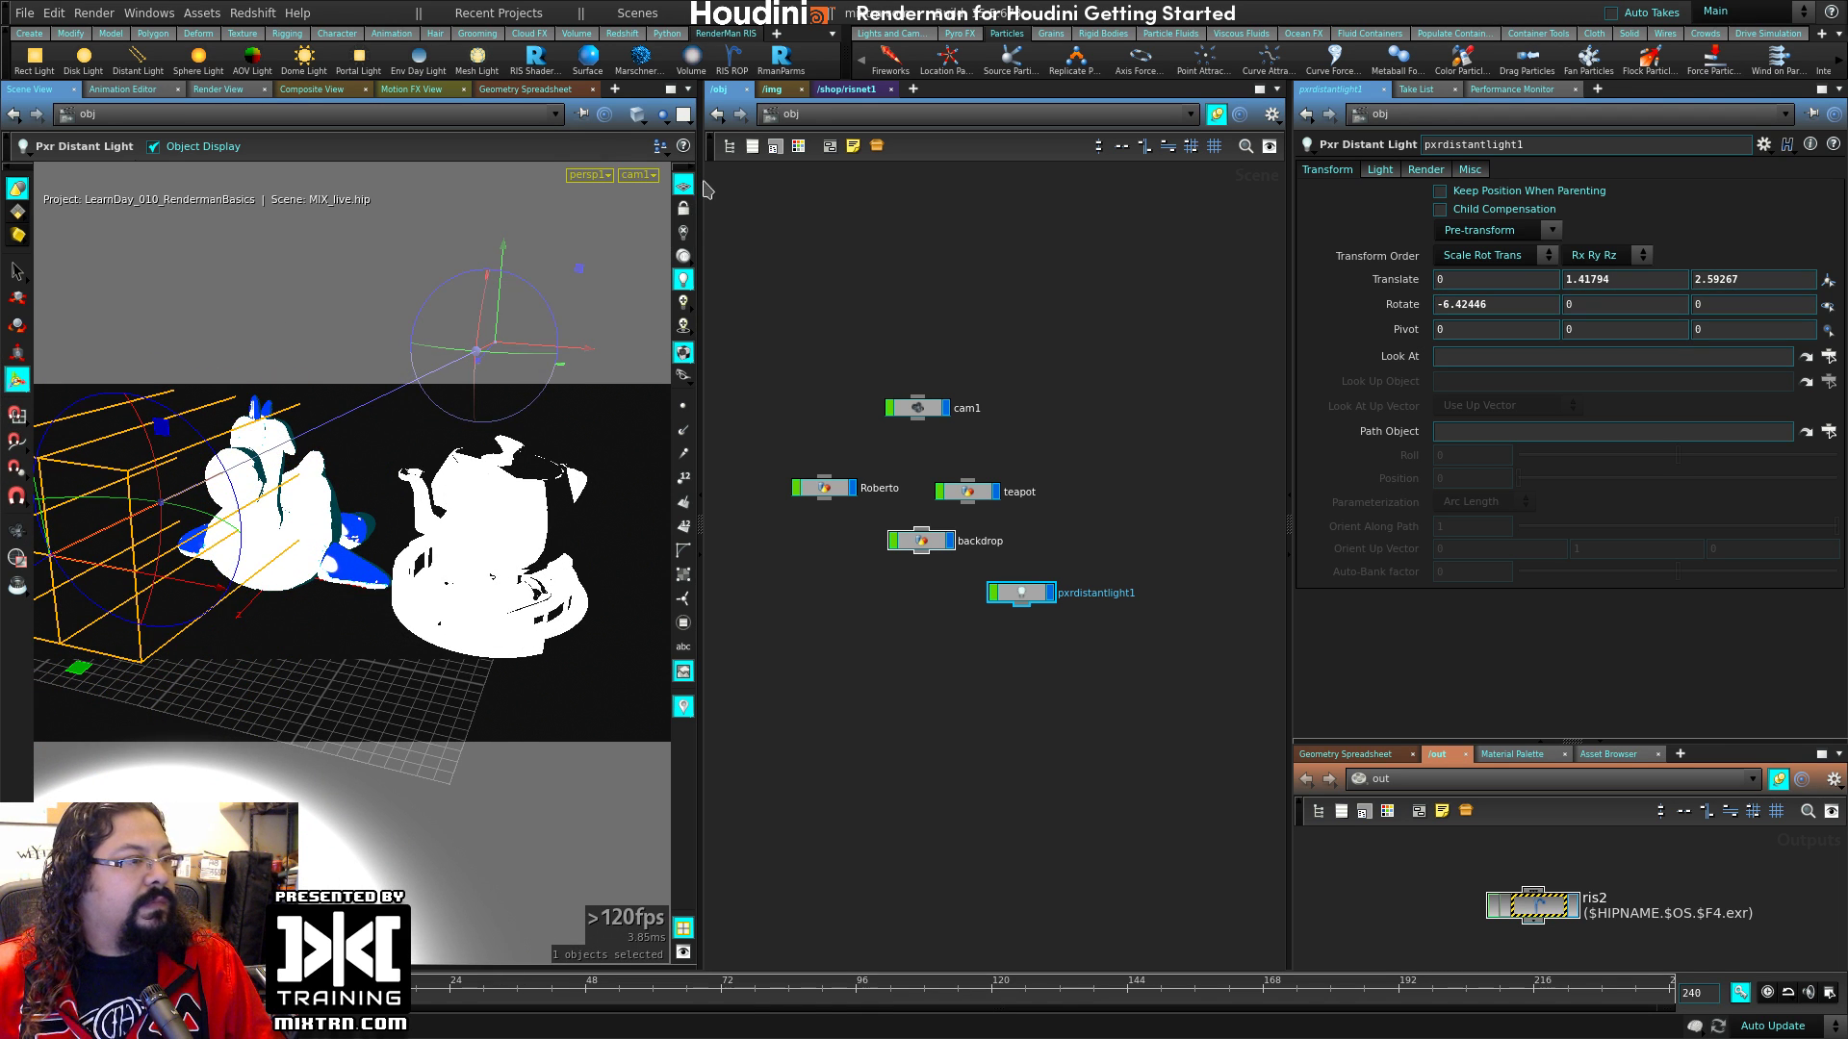
key(Escape)
drag(525, 490, 433, 462)
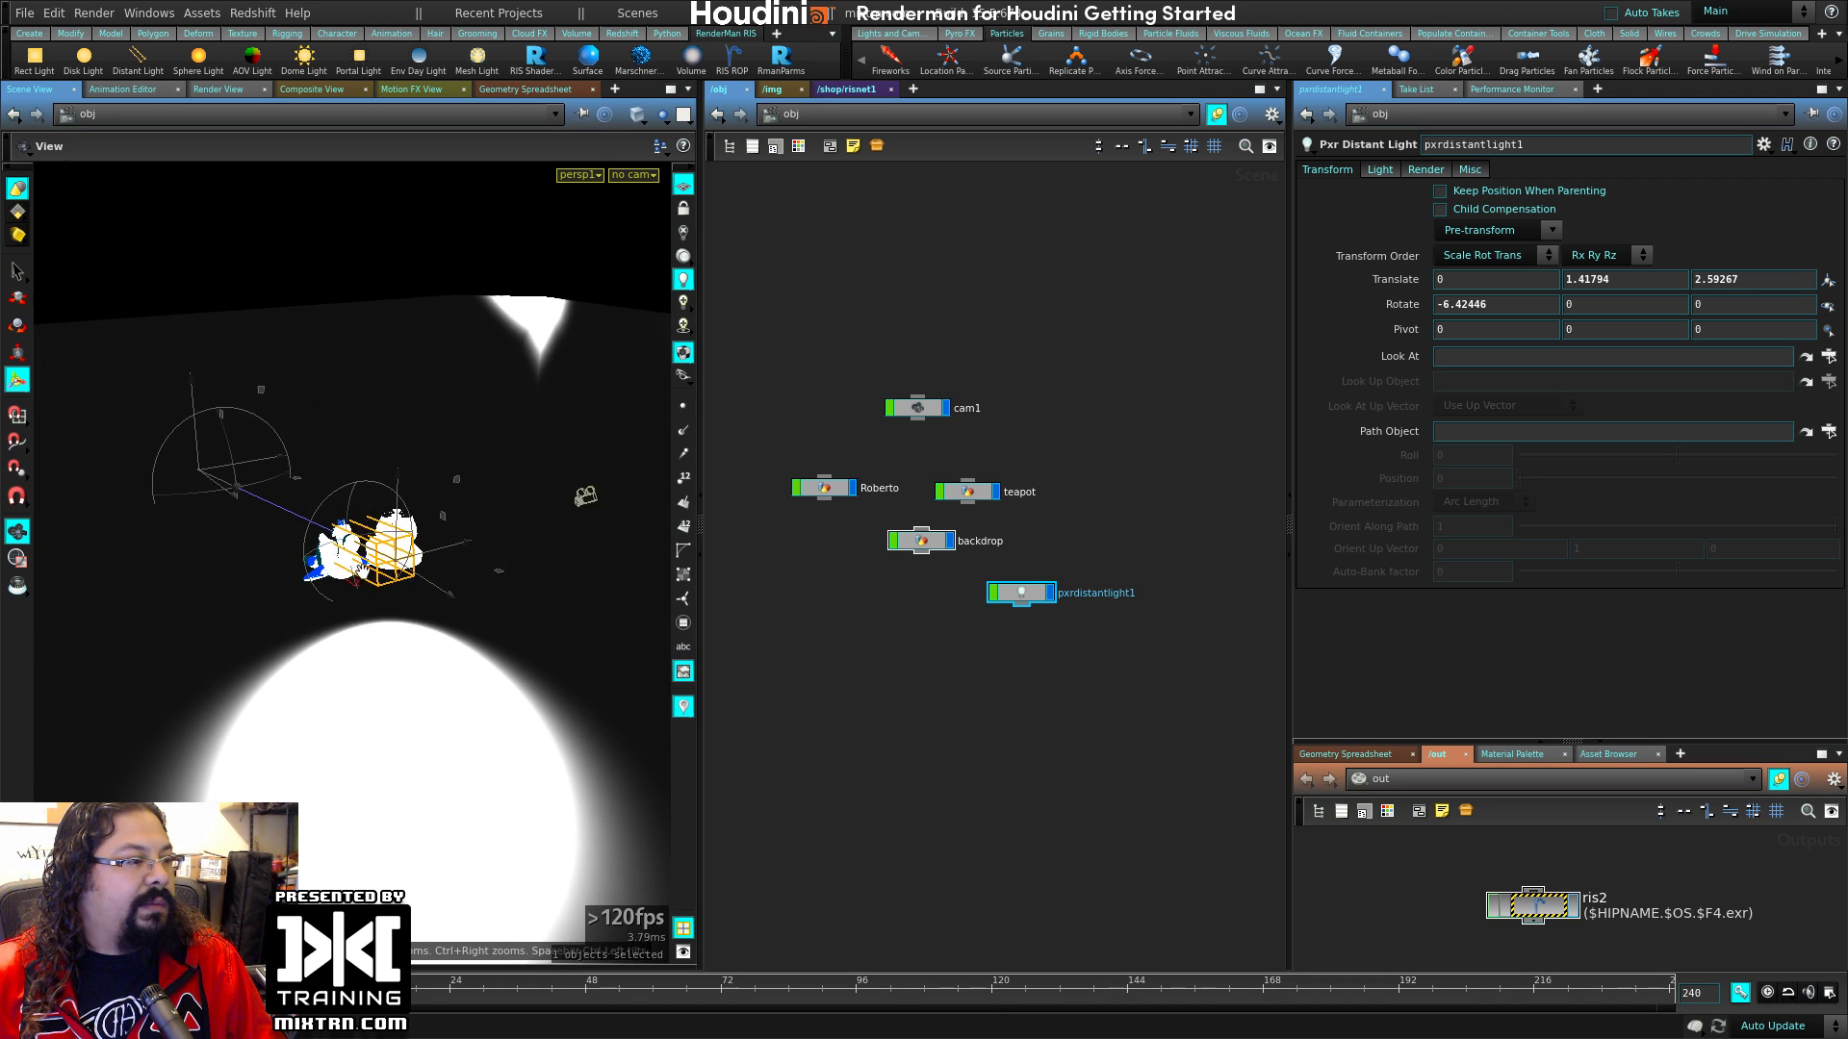
alt+drag(362, 569, 335, 569)
drag(459, 563, 513, 554)
click(635, 175)
click(664, 267)
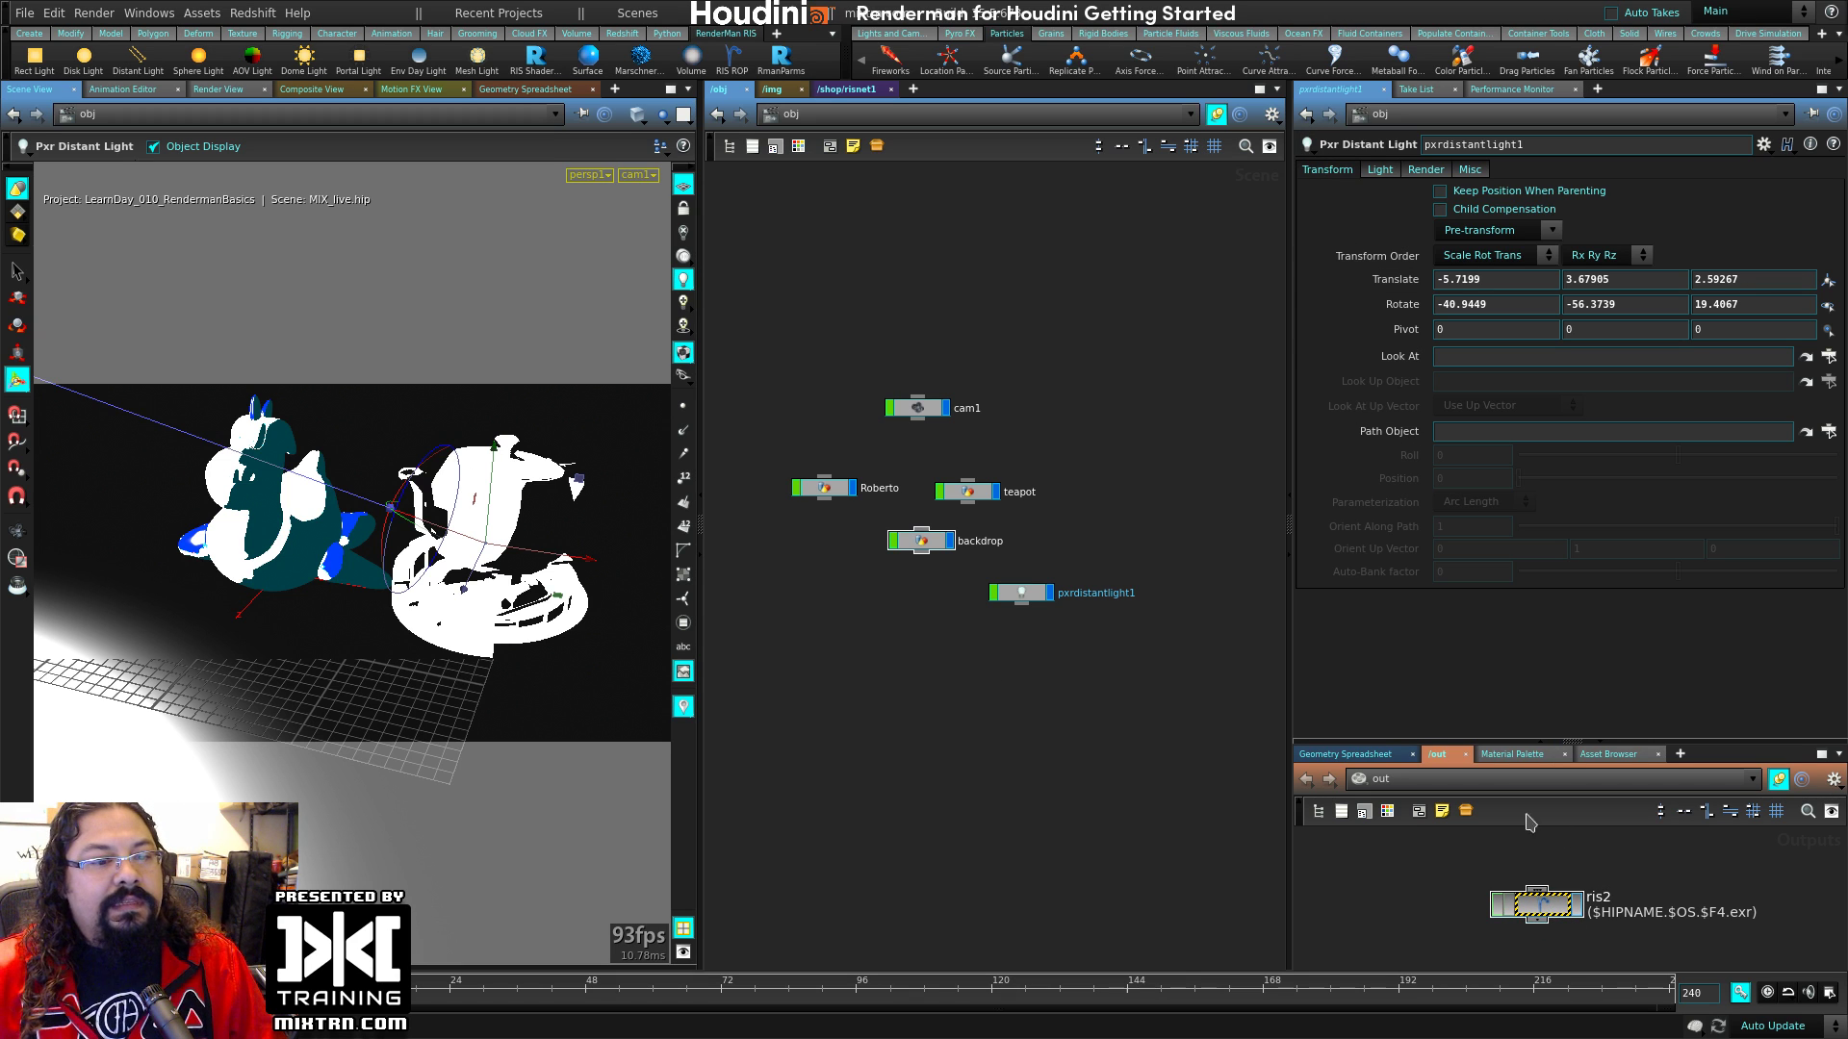
Step: Render the lit scene with ris2, review the half-resolution image in MPlay, and close the viewer
click(1537, 903)
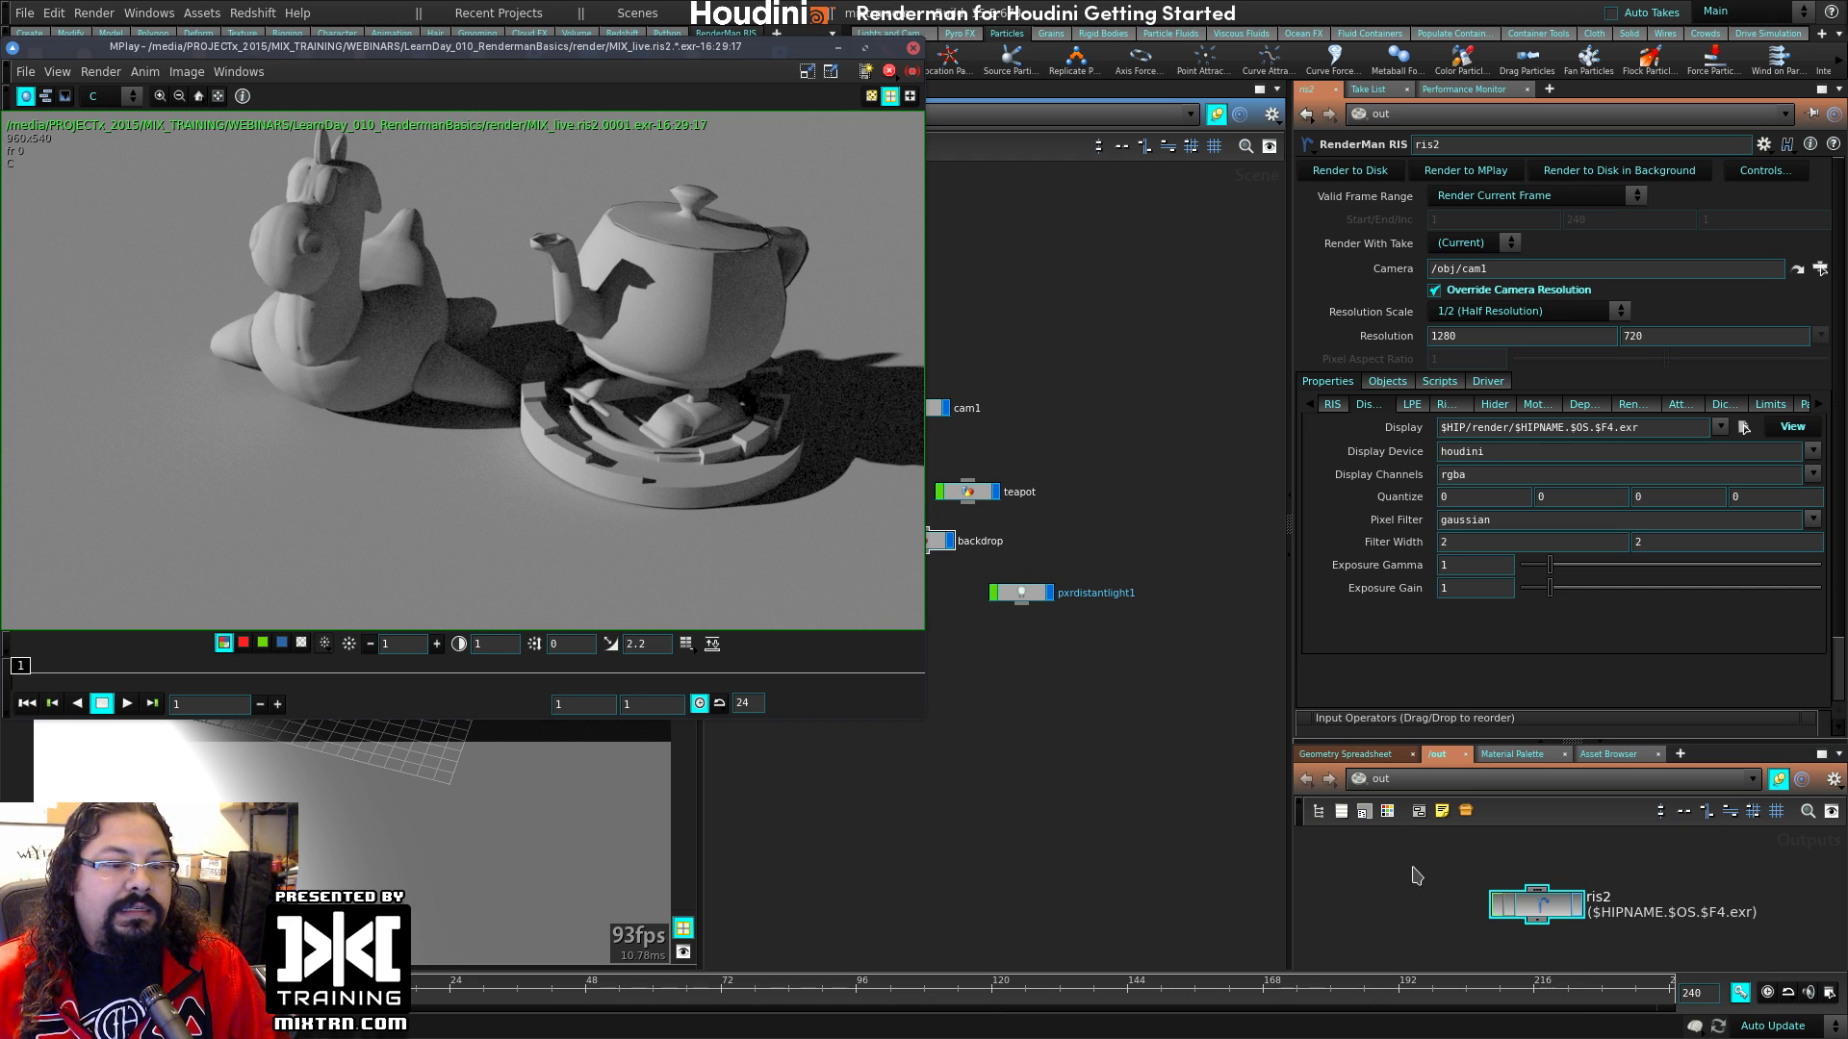
drag(1391, 829, 1626, 885)
drag(1525, 912, 1544, 896)
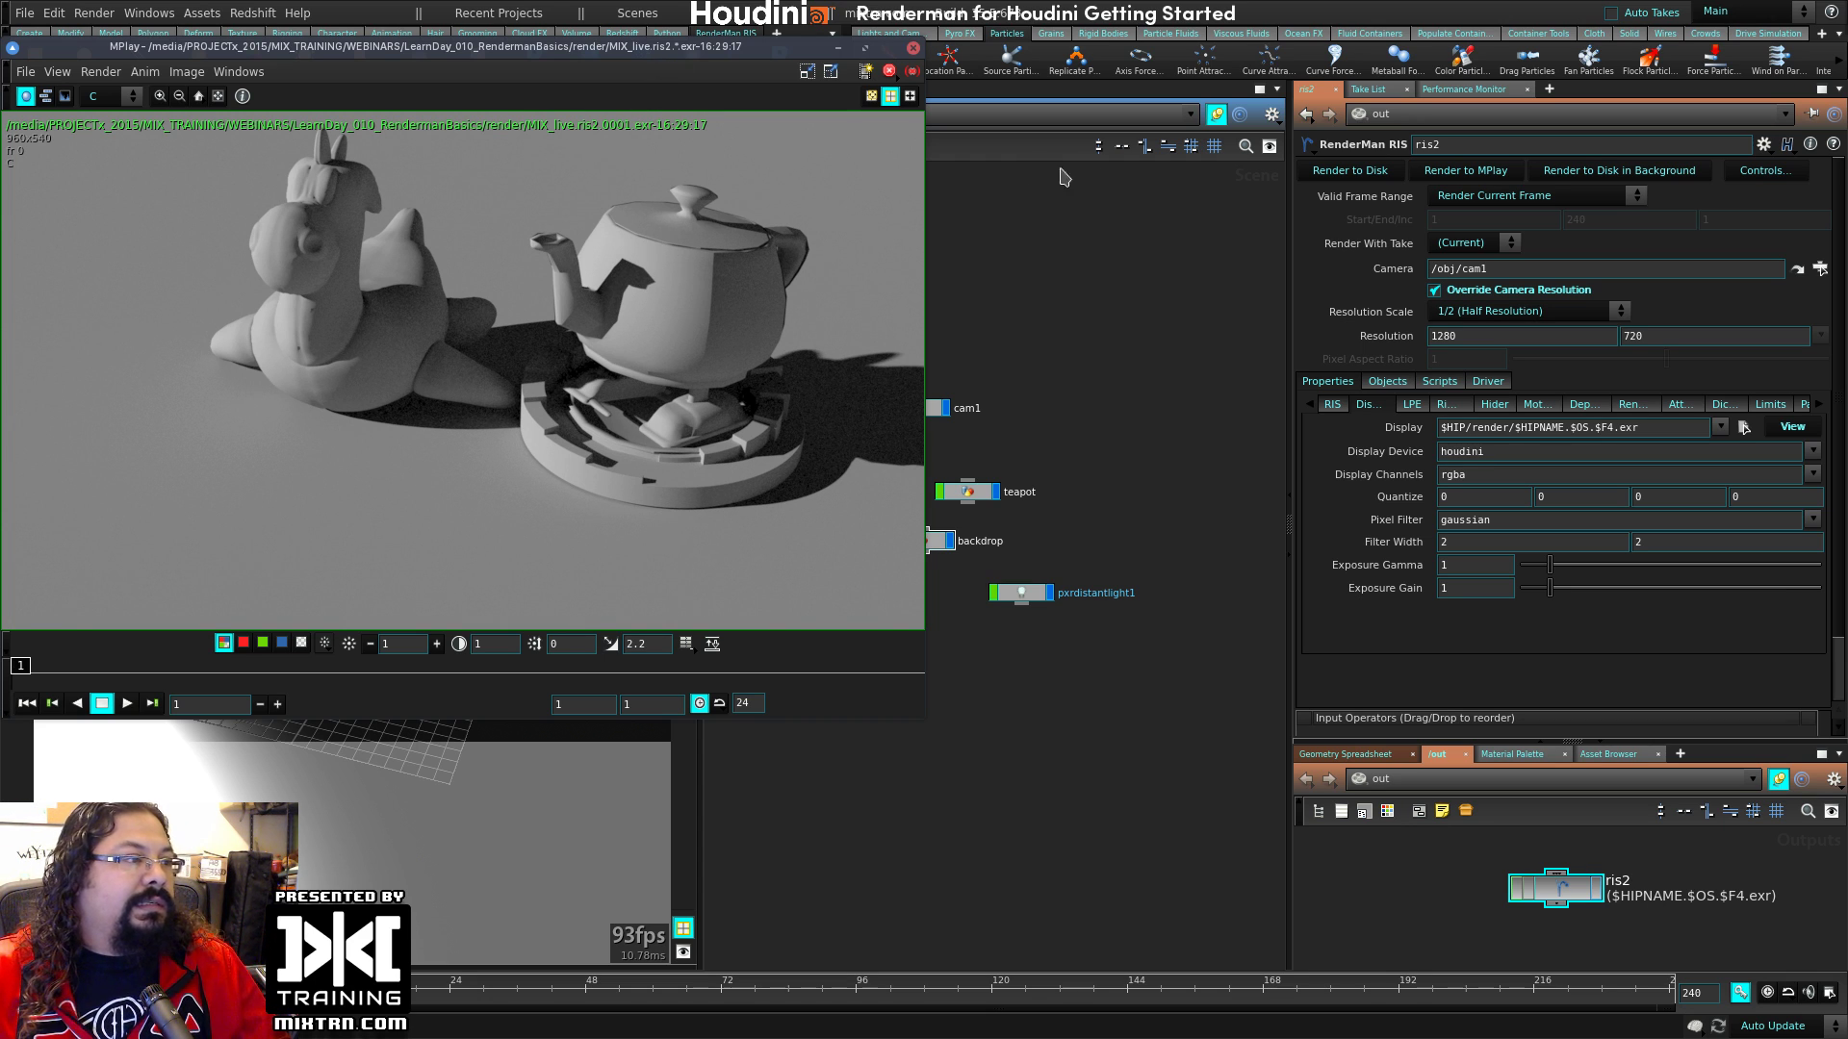
drag(664, 50, 1229, 150)
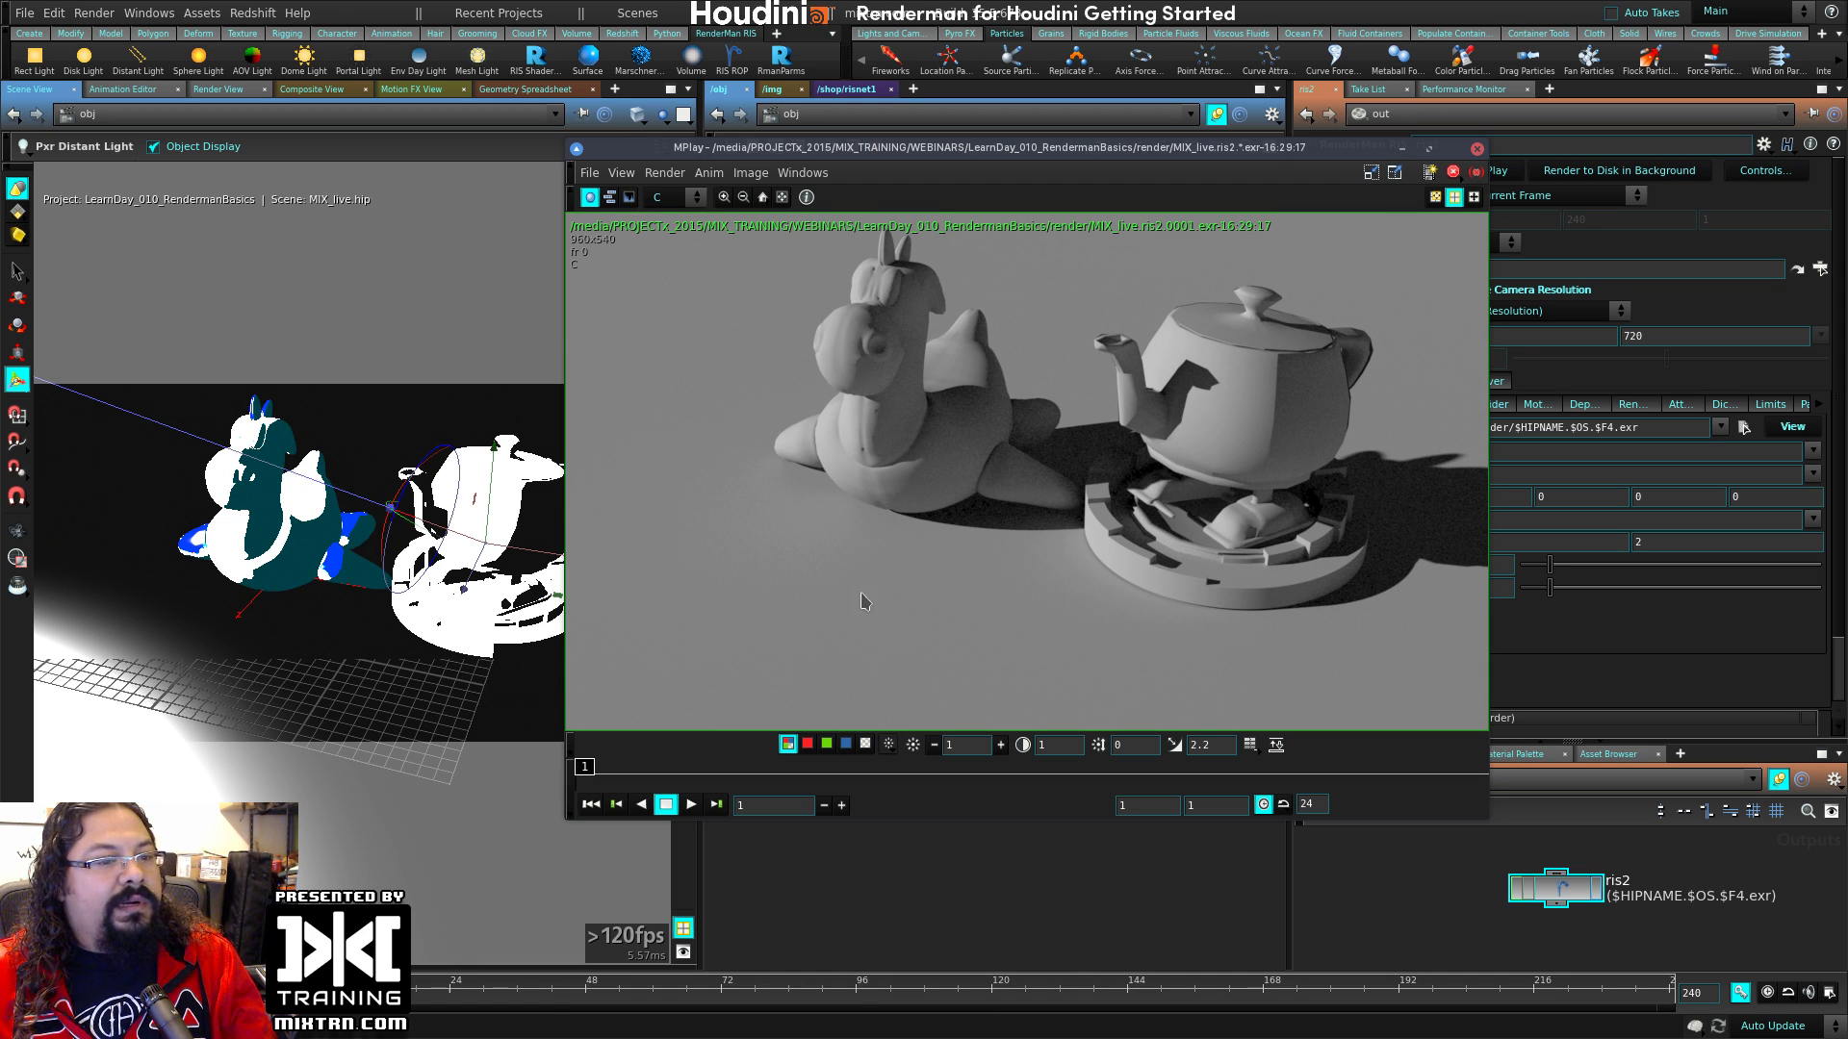
drag(1184, 150, 921, 185)
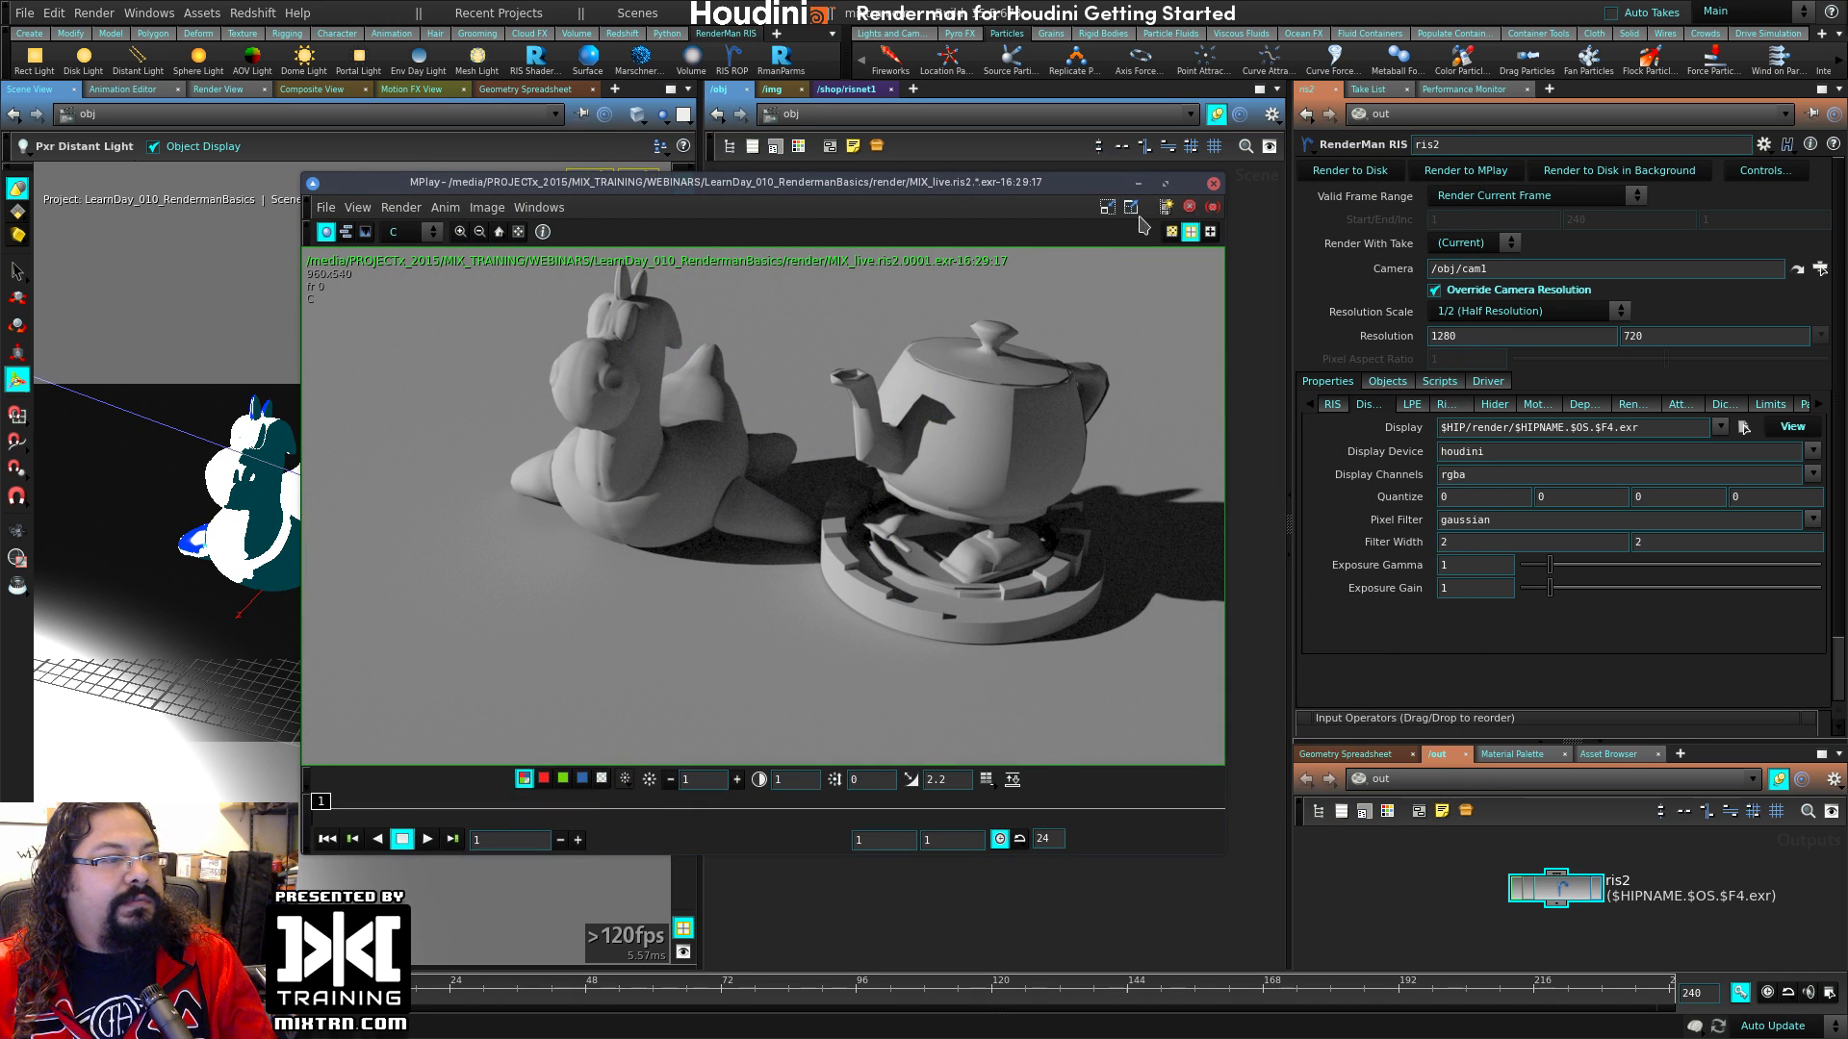
drag(1031, 192, 1058, 194)
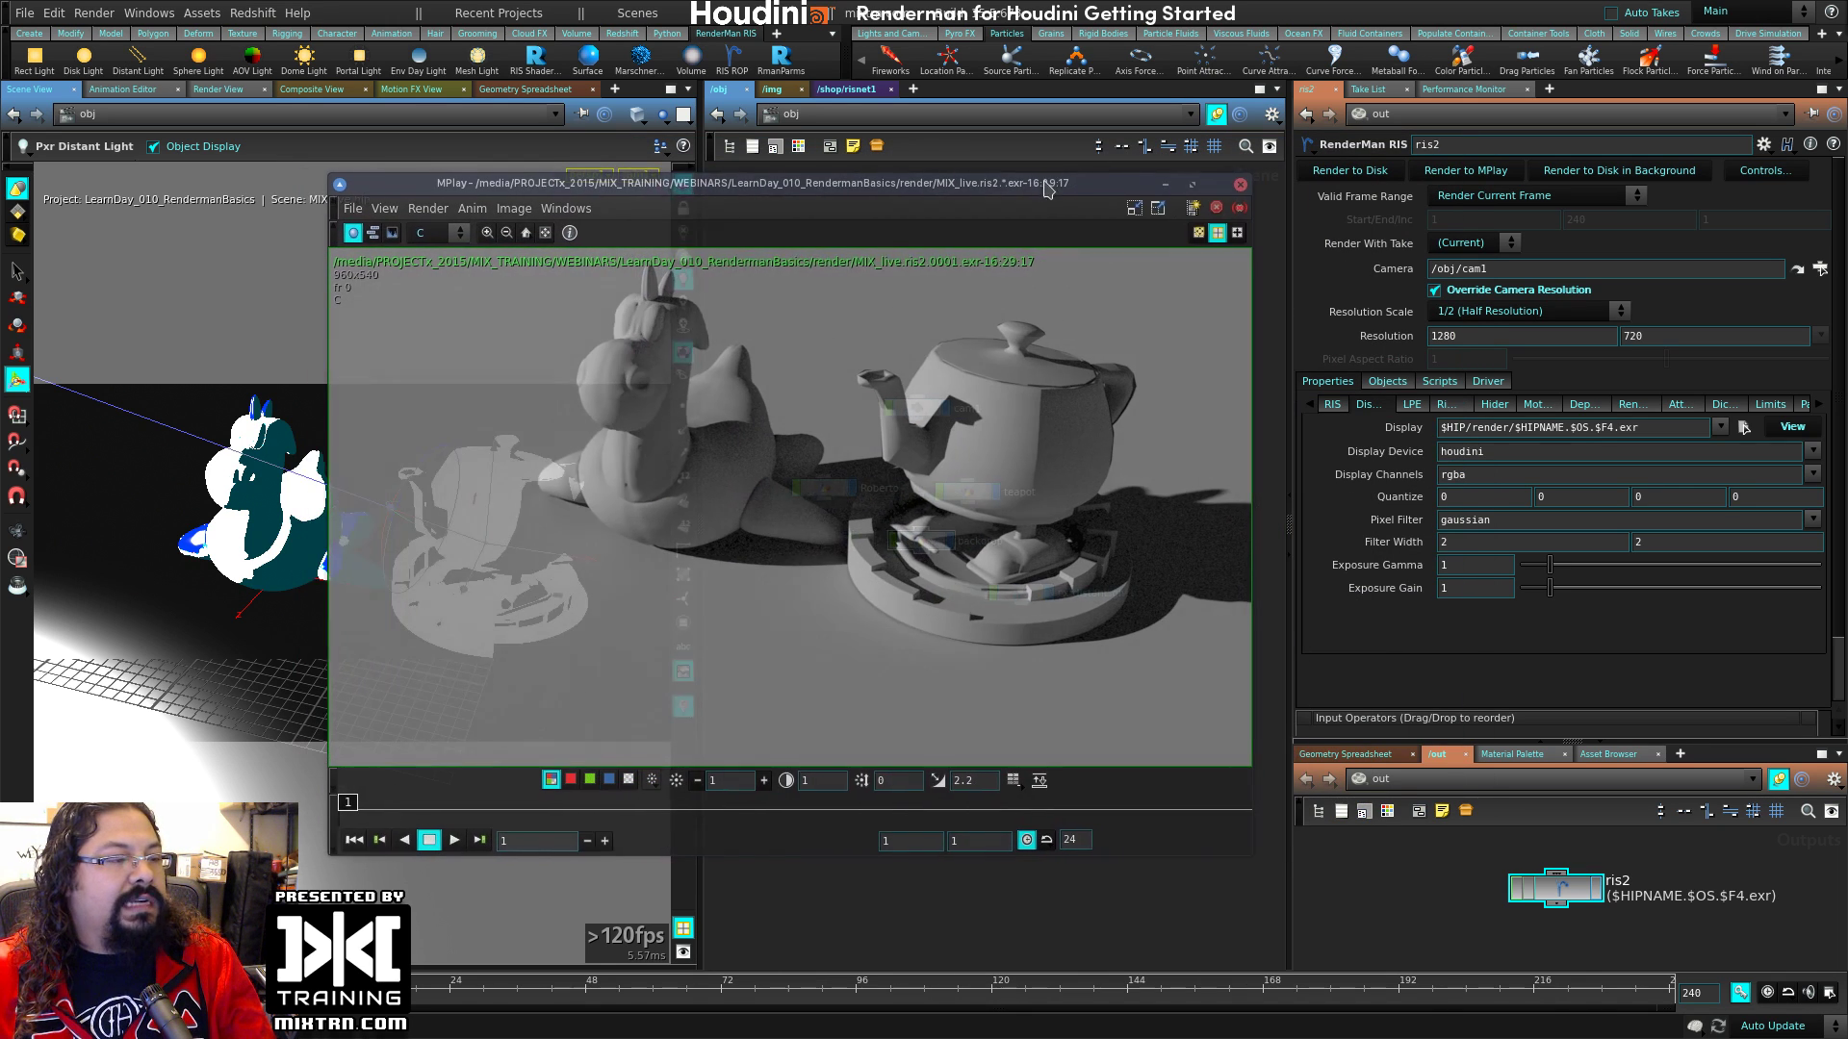
click(1240, 185)
Step: Set ris2's Display Device to it and render the current frame again
double_click(1462, 452)
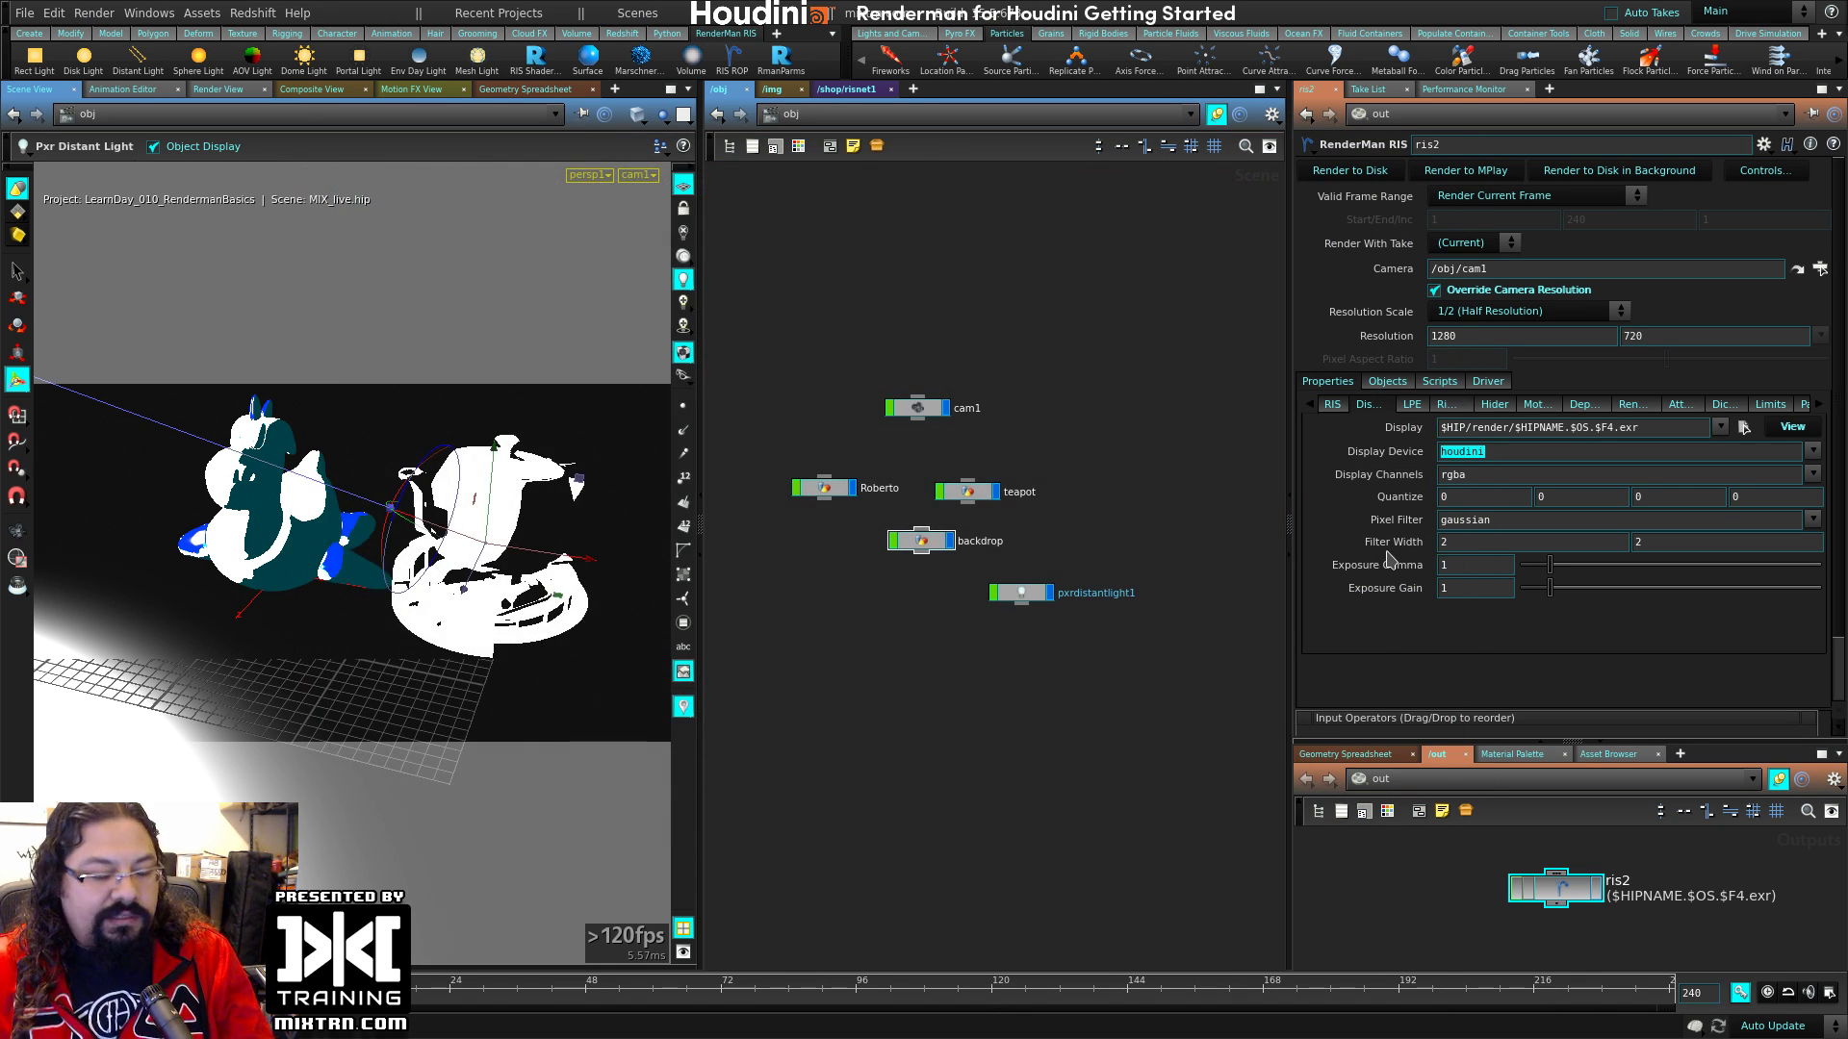
text(it)
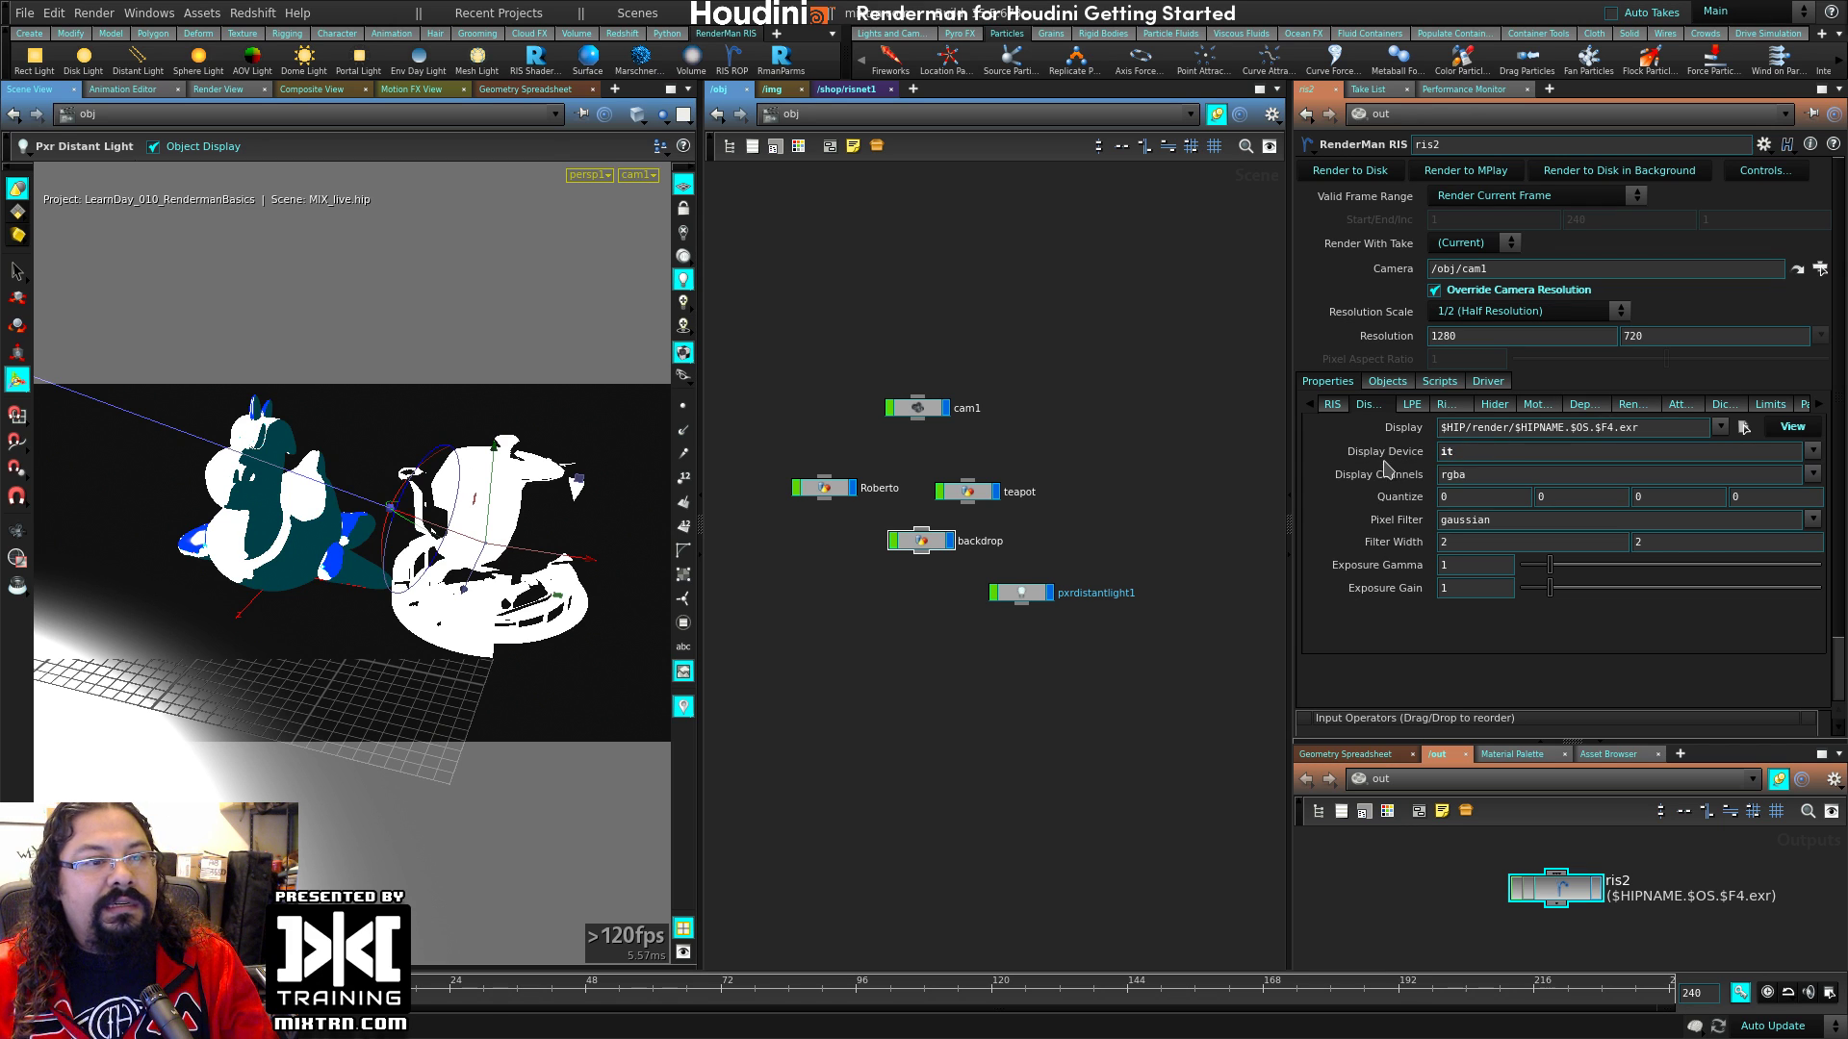
double_click(1446, 451)
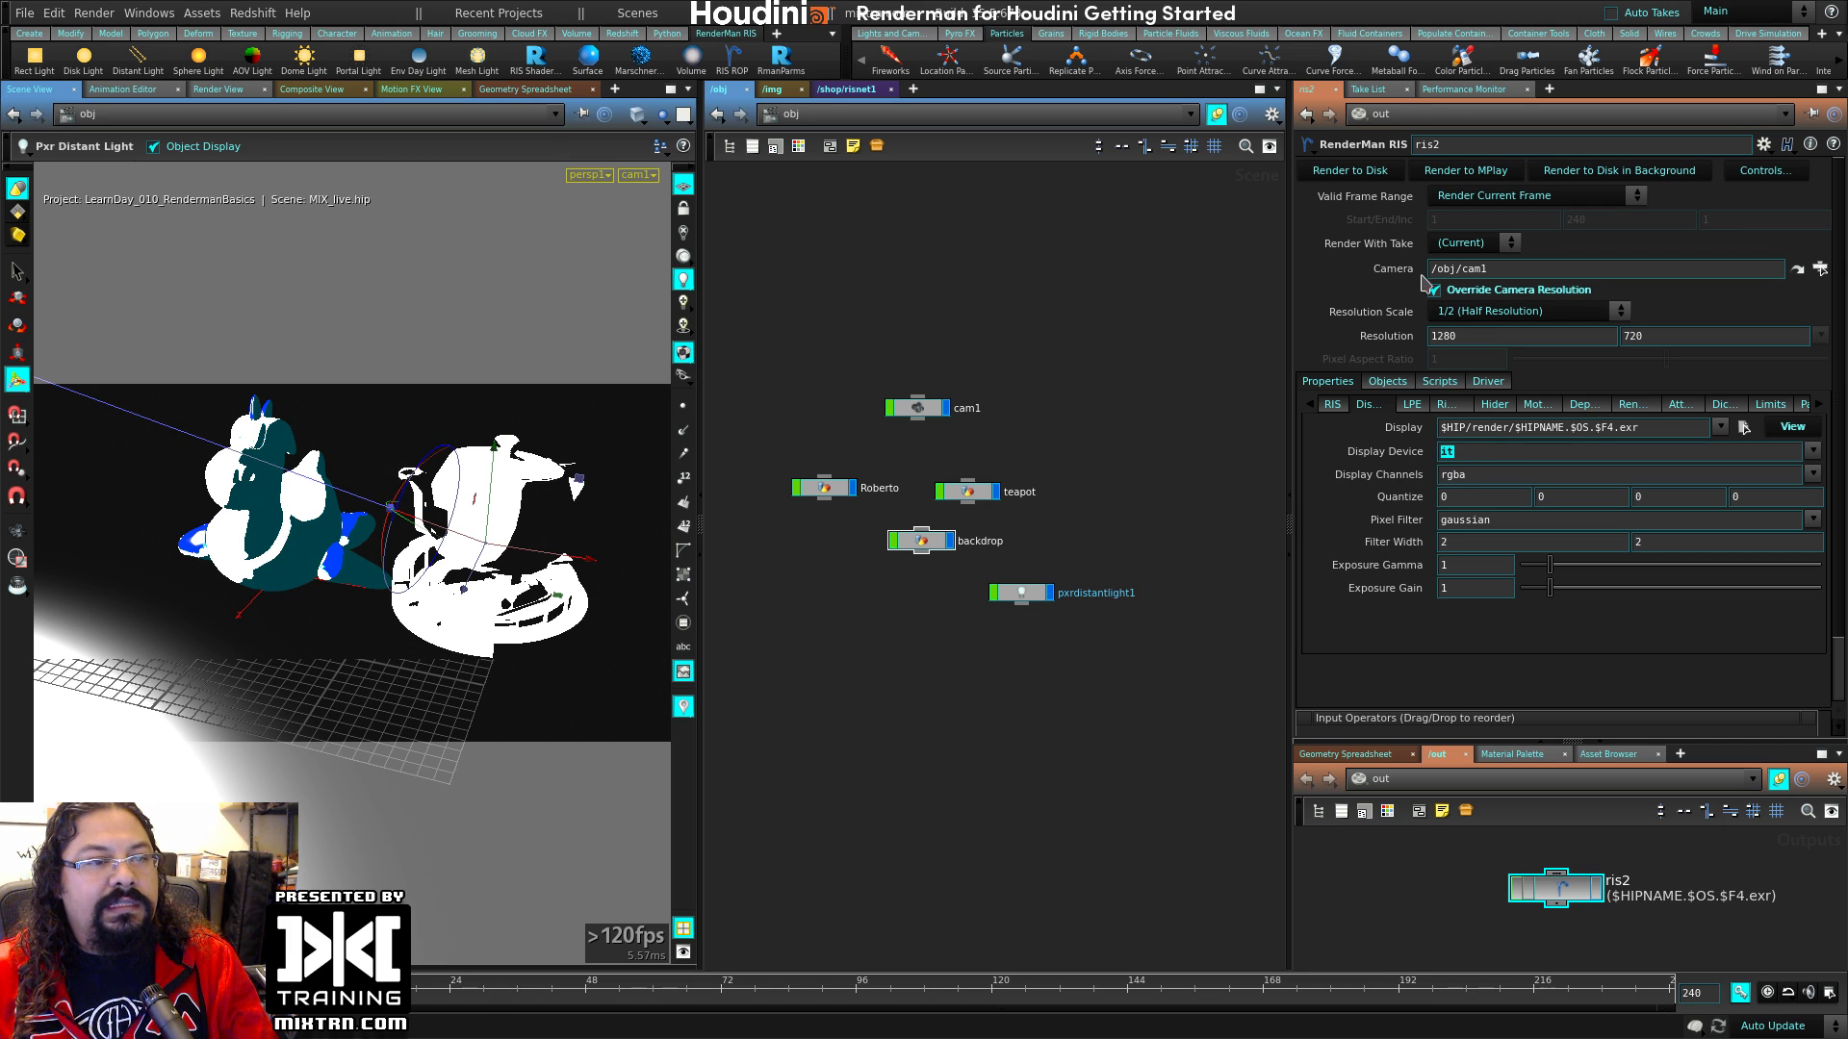
click(1374, 173)
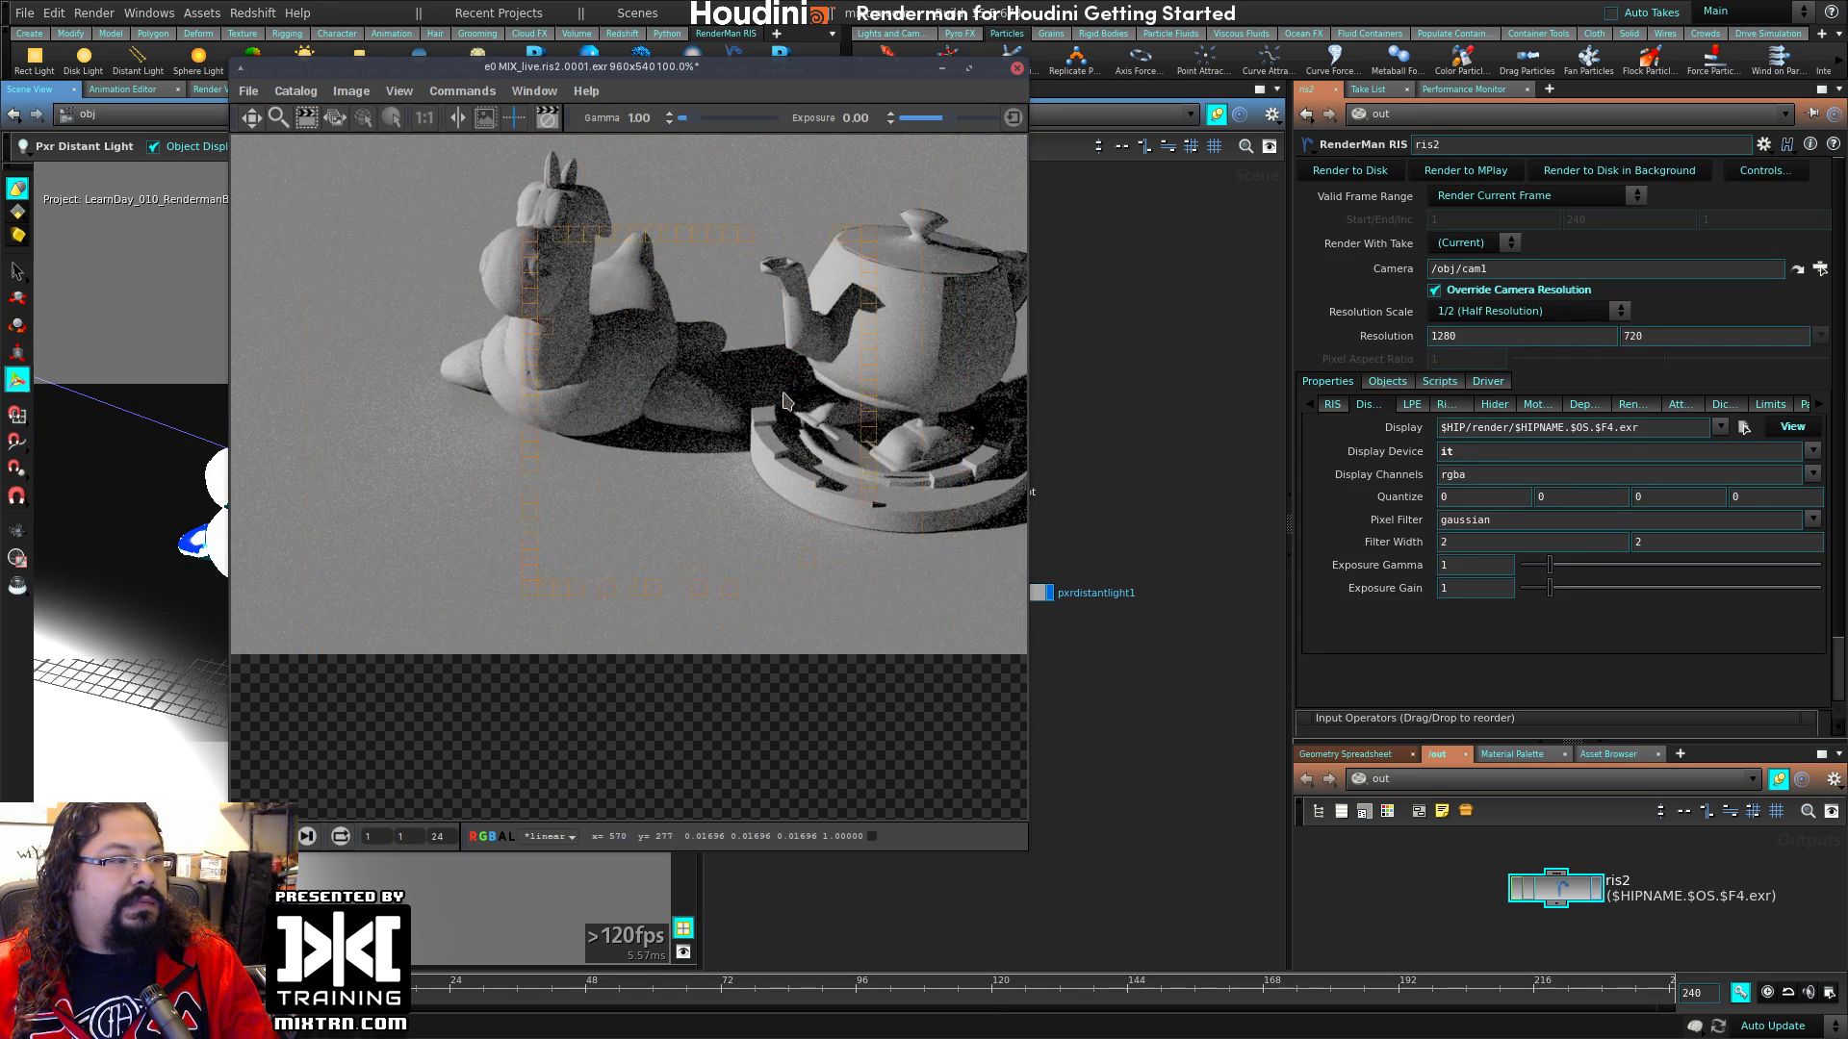
Step: View the version information of the it render viewer, close it, and resize the viewer window around the render
click(585, 91)
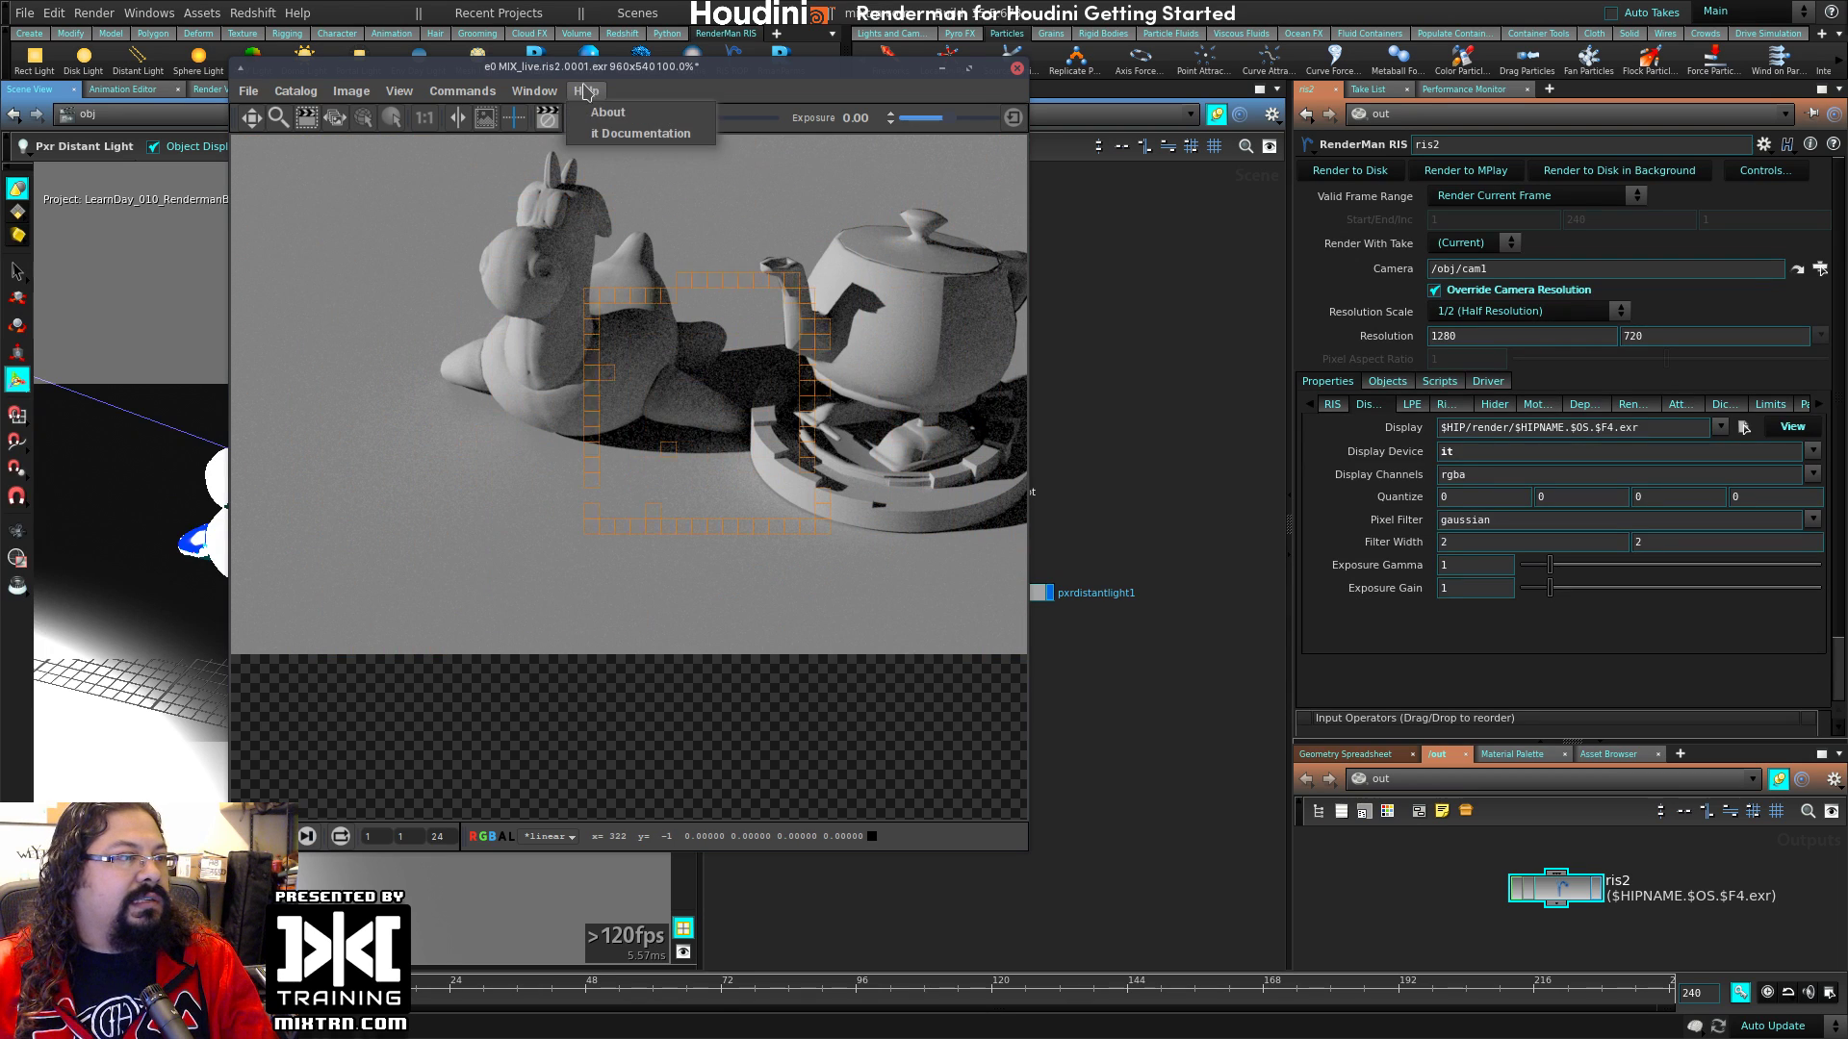
click(608, 112)
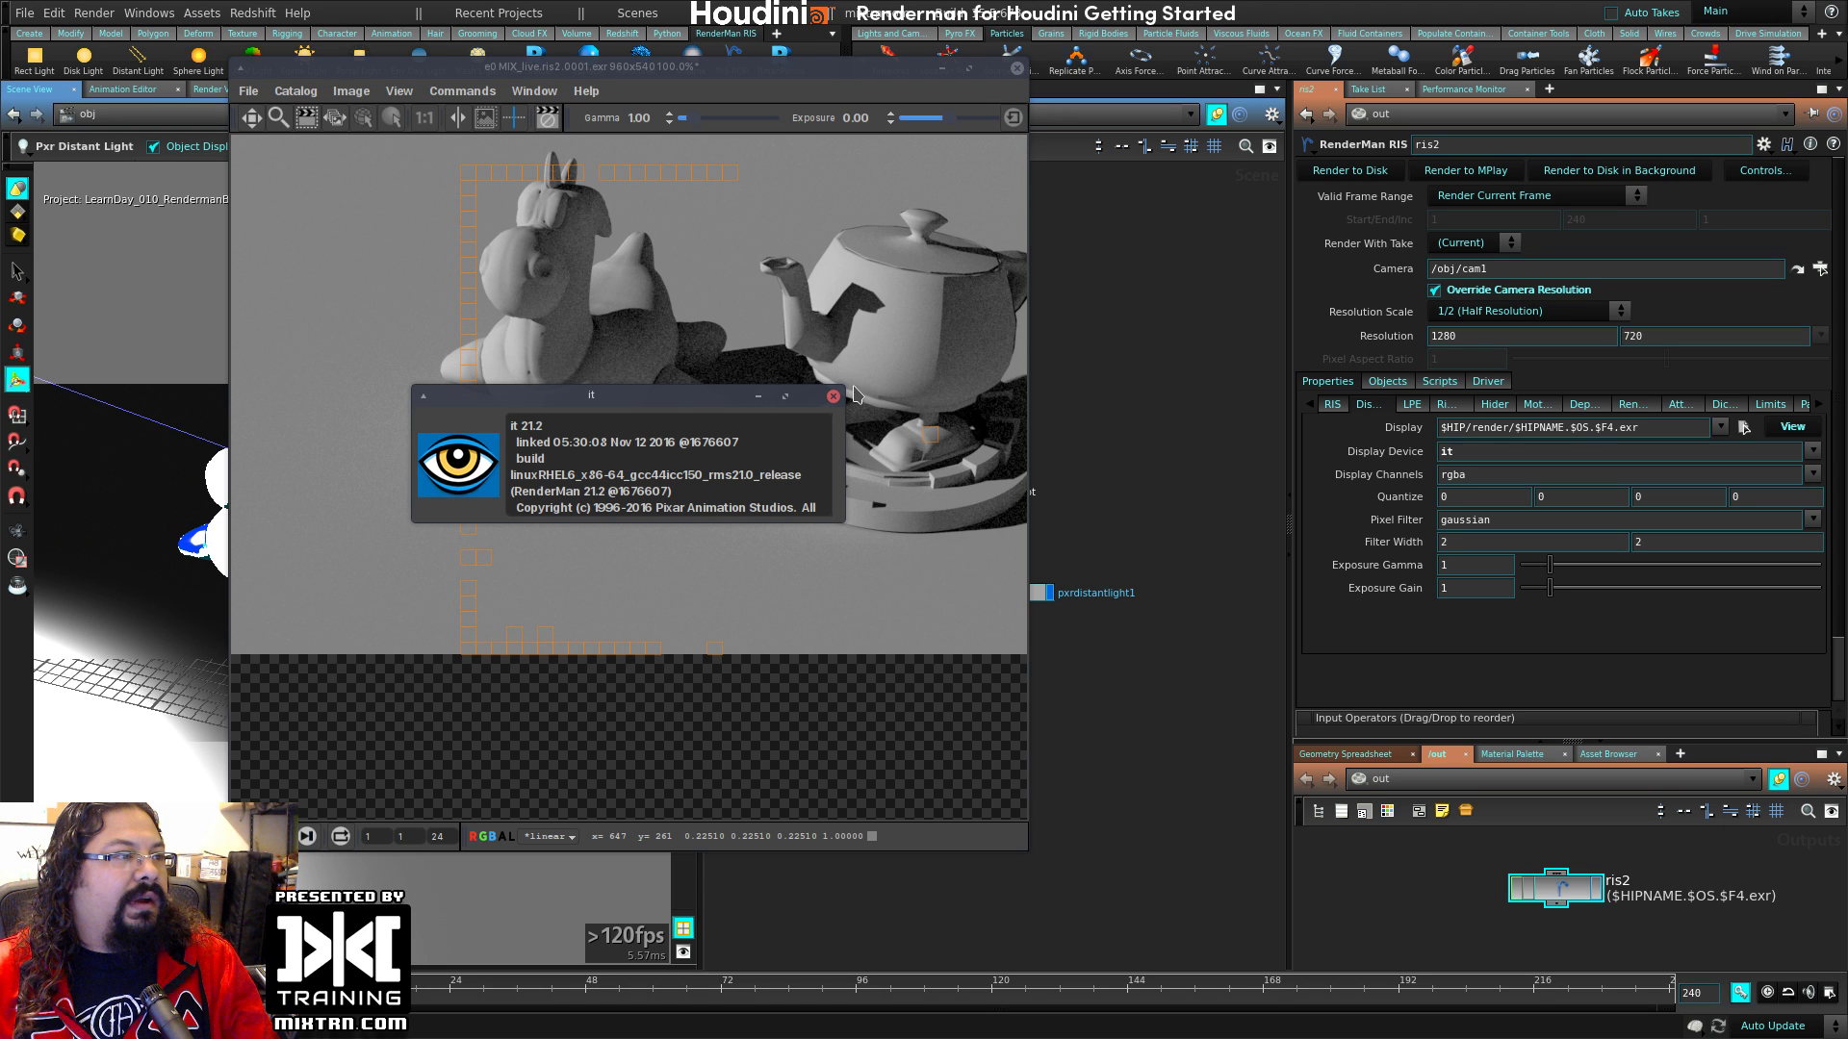
click(834, 395)
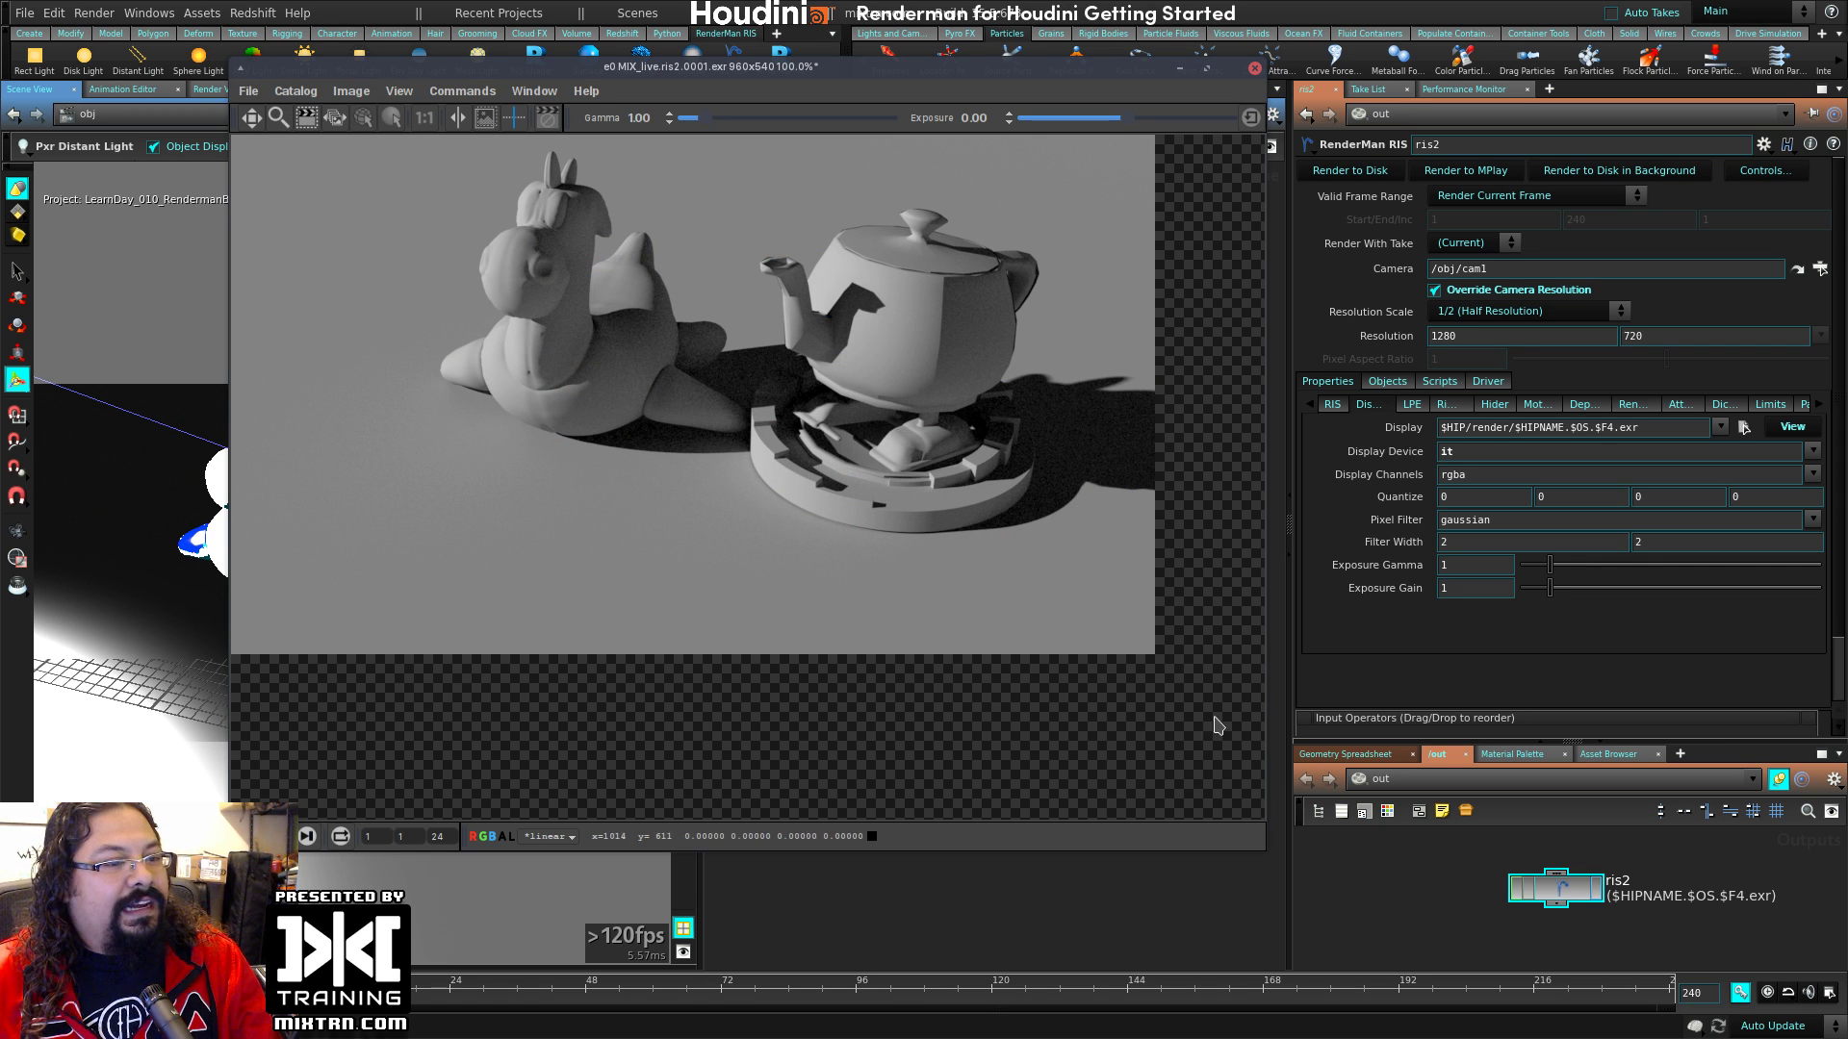
alt+right_drag(1149, 747, 1145, 688)
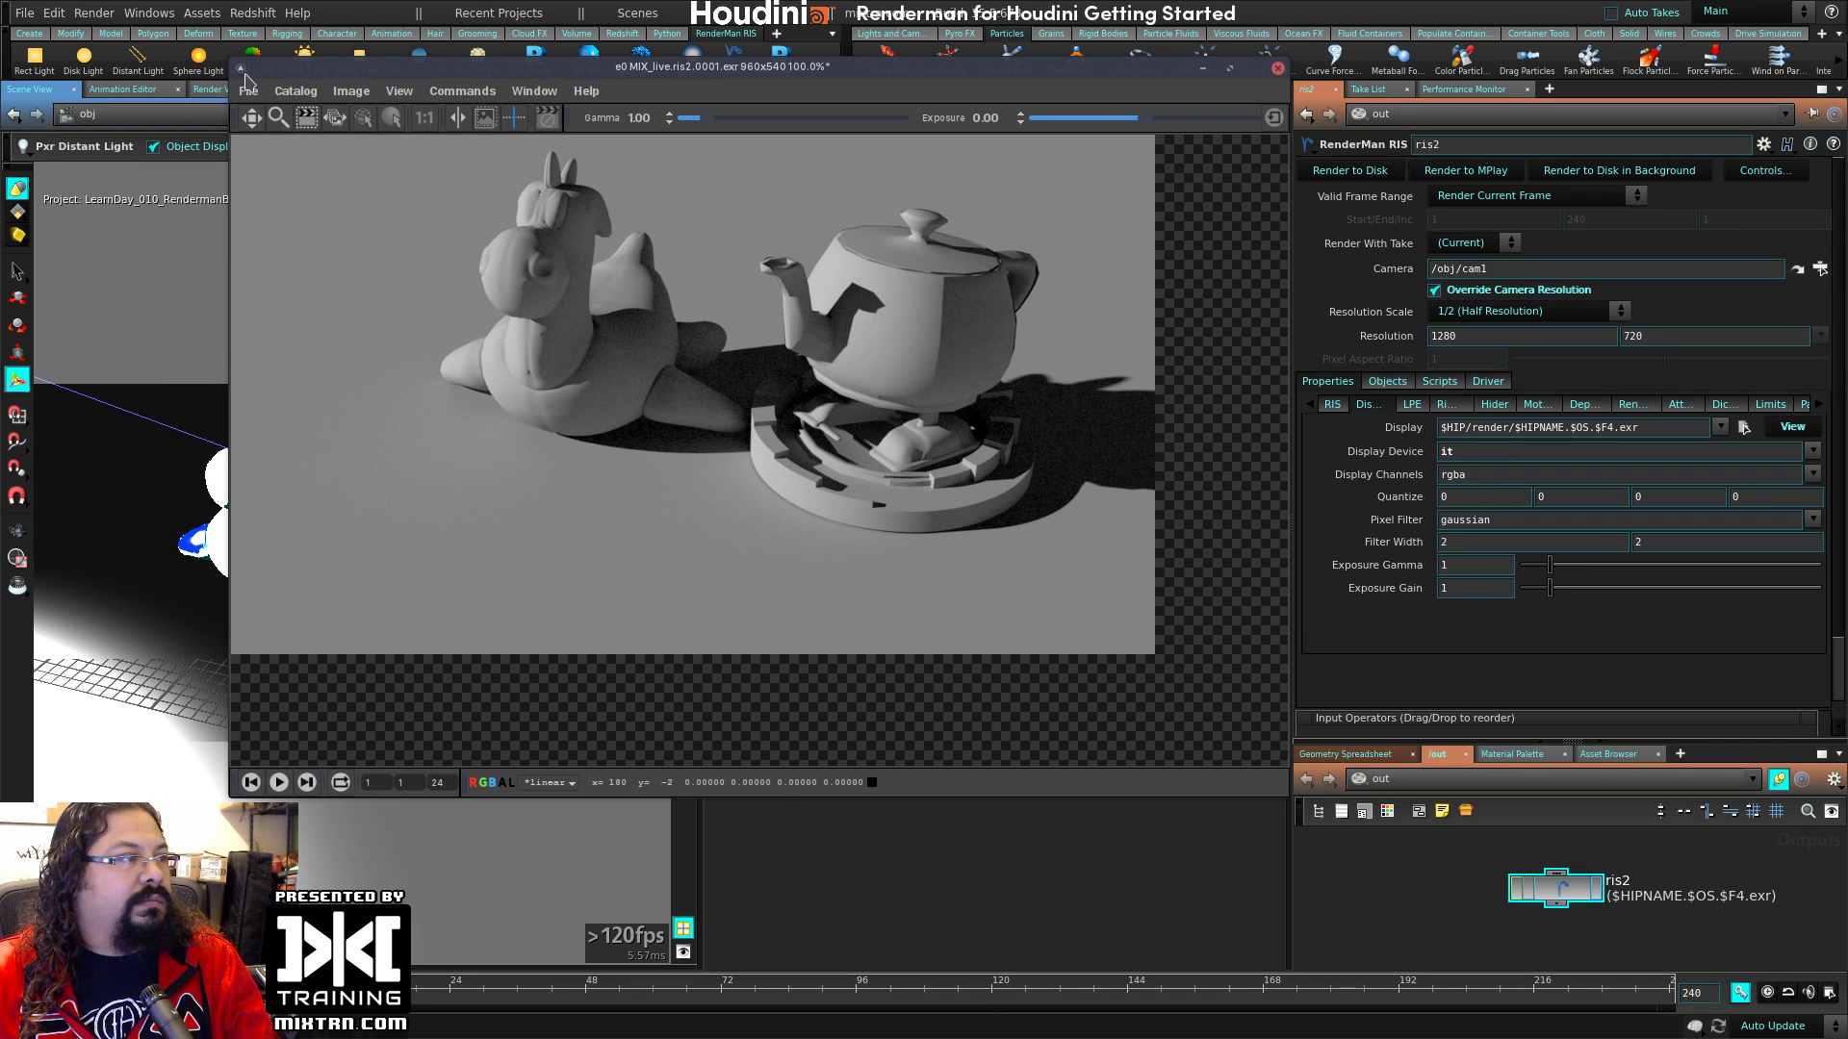
Step: Set ris2's Resolution Scale to 1/3 (One Third Resolution) and render the frame again
click(1470, 311)
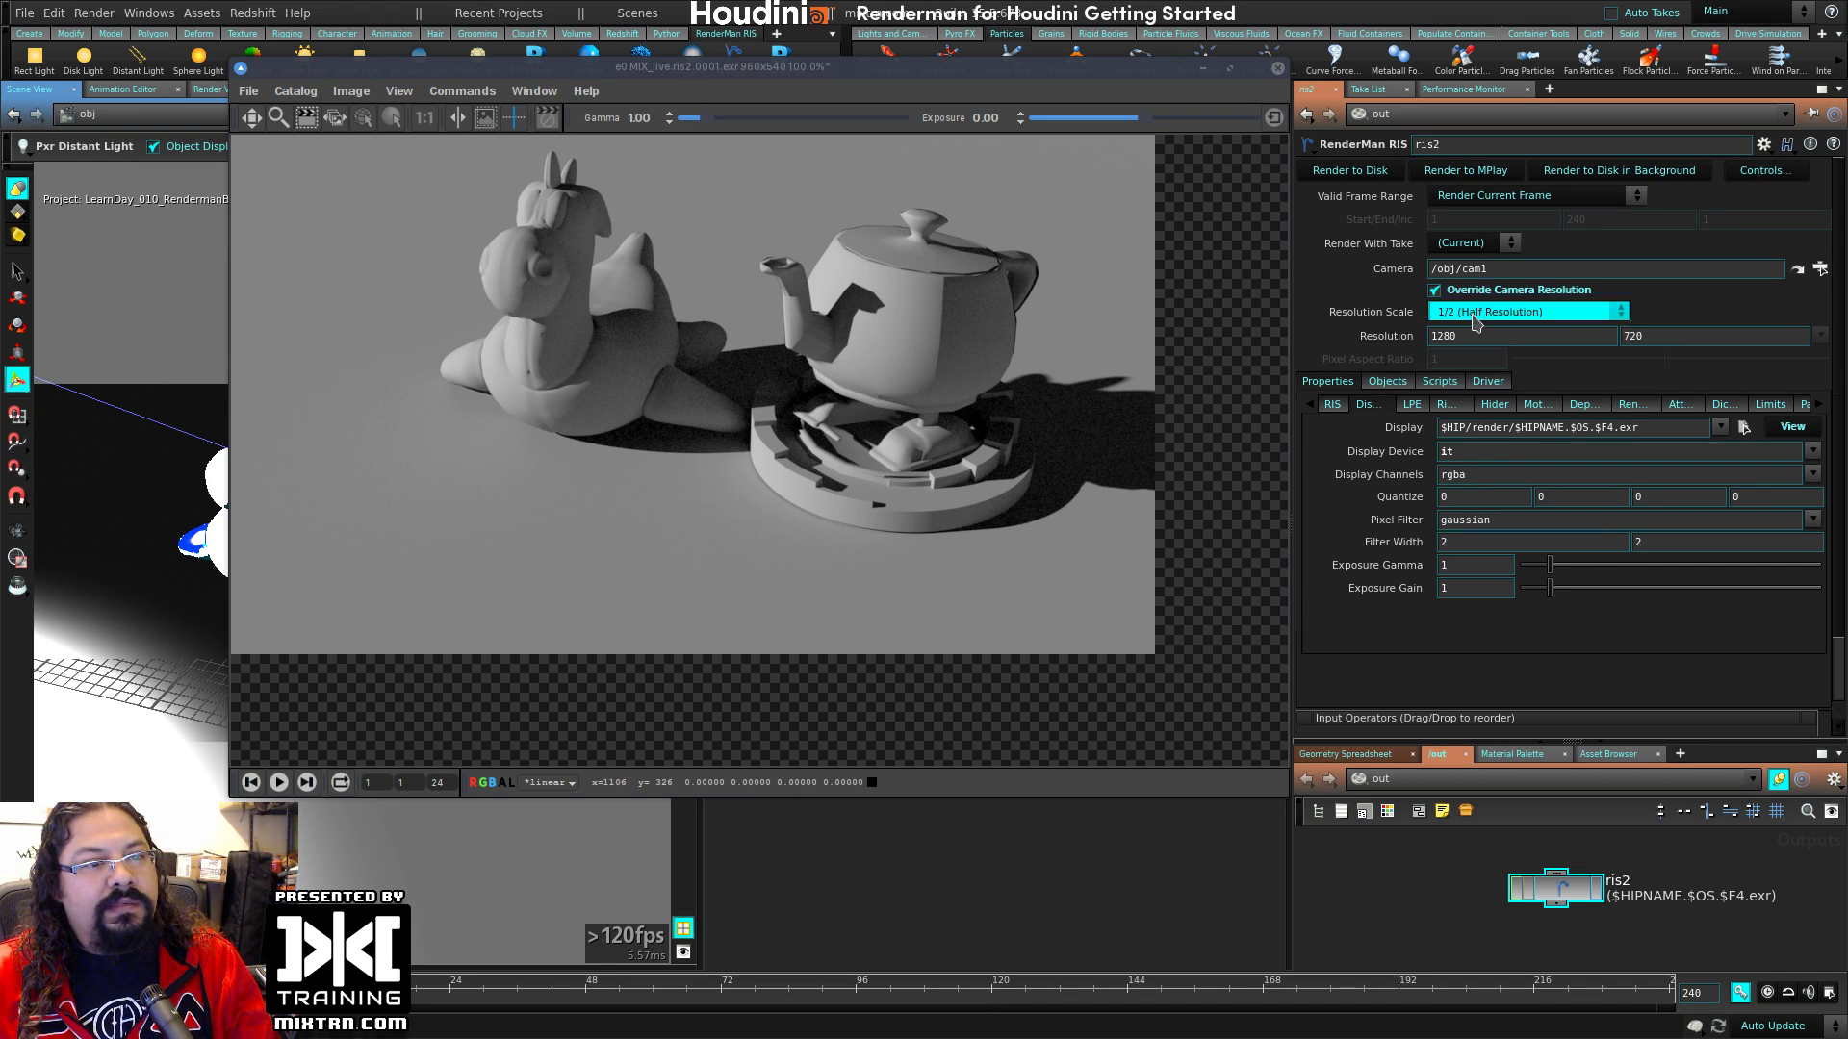
click(1483, 383)
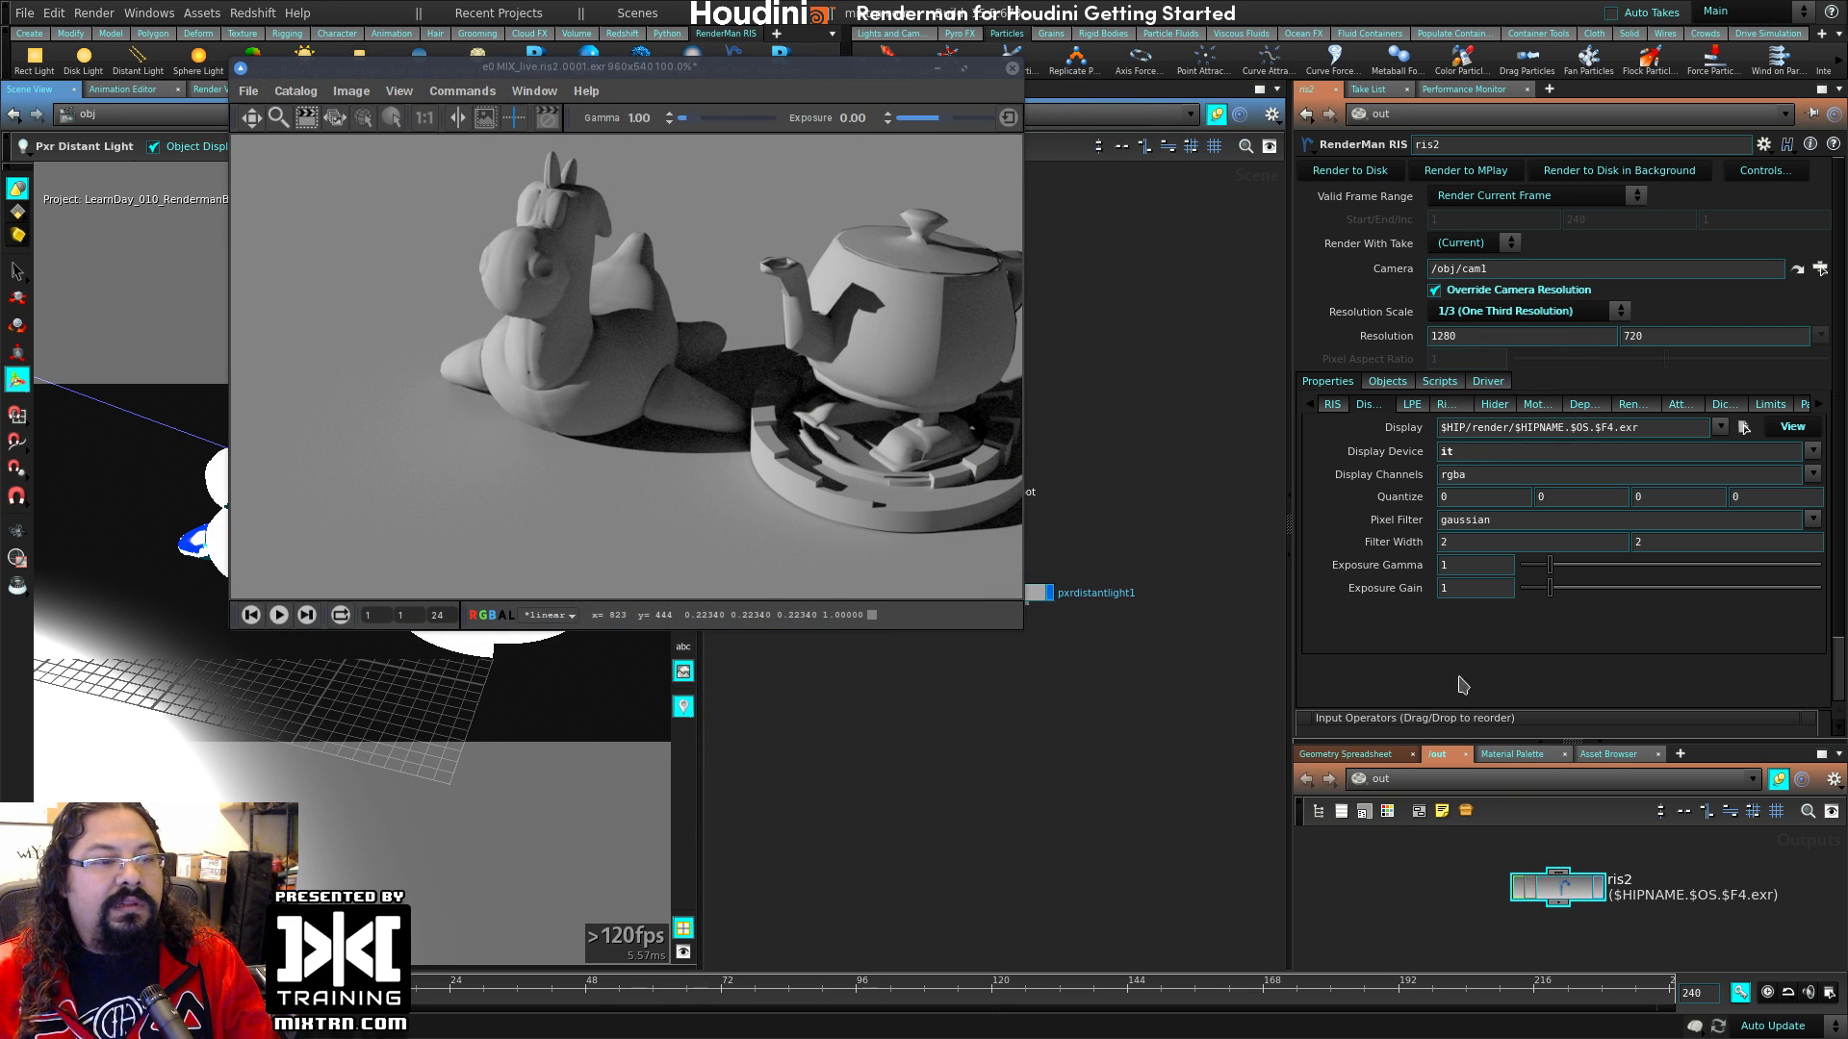
click(1352, 170)
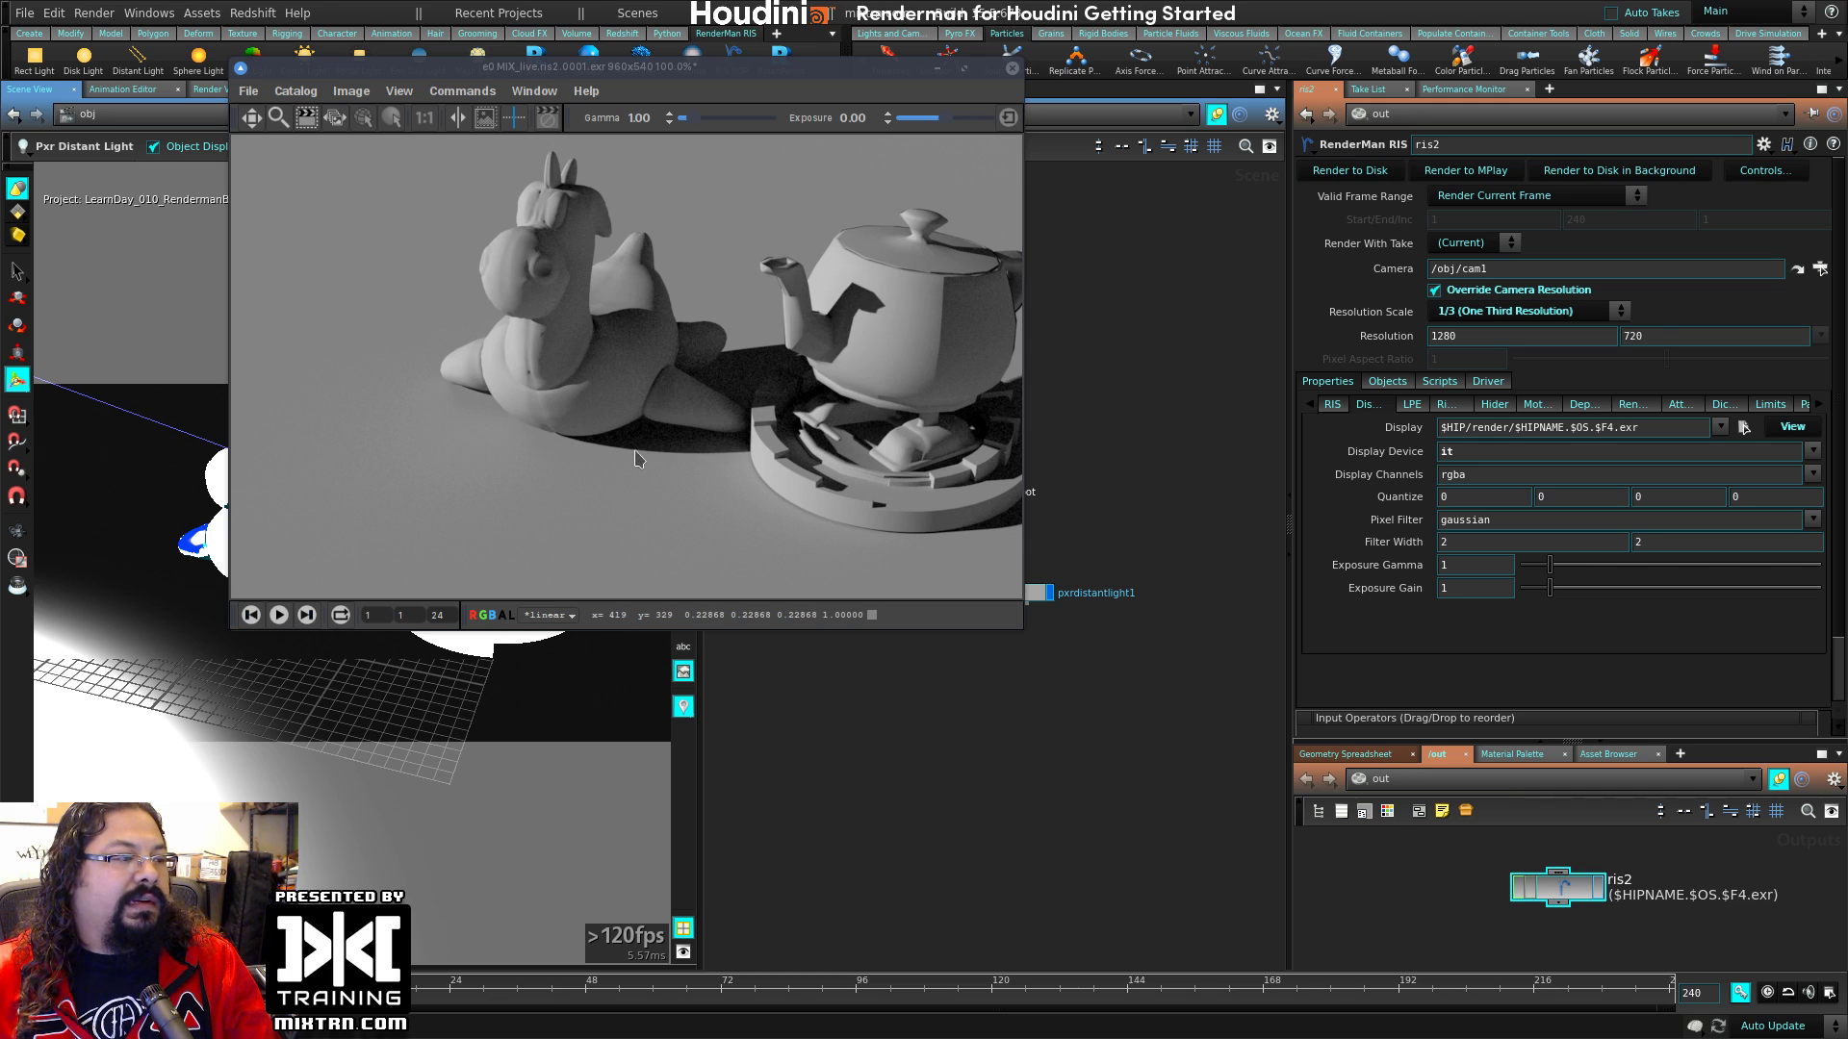
Step: Shrink the it viewer window to fit the smaller render and place it below the object nodes, keeping the nodes in view
alt+right_drag(915, 557, 777, 420)
mouse_move(777, 420)
alt+mouse_down()
mouse_move(666, 673)
mouse_move(807, 646)
mouse_move(931, 729)
mouse_move(976, 805)
alt+mouse_up()
middle_drag(1186, 553, 1173, 441)
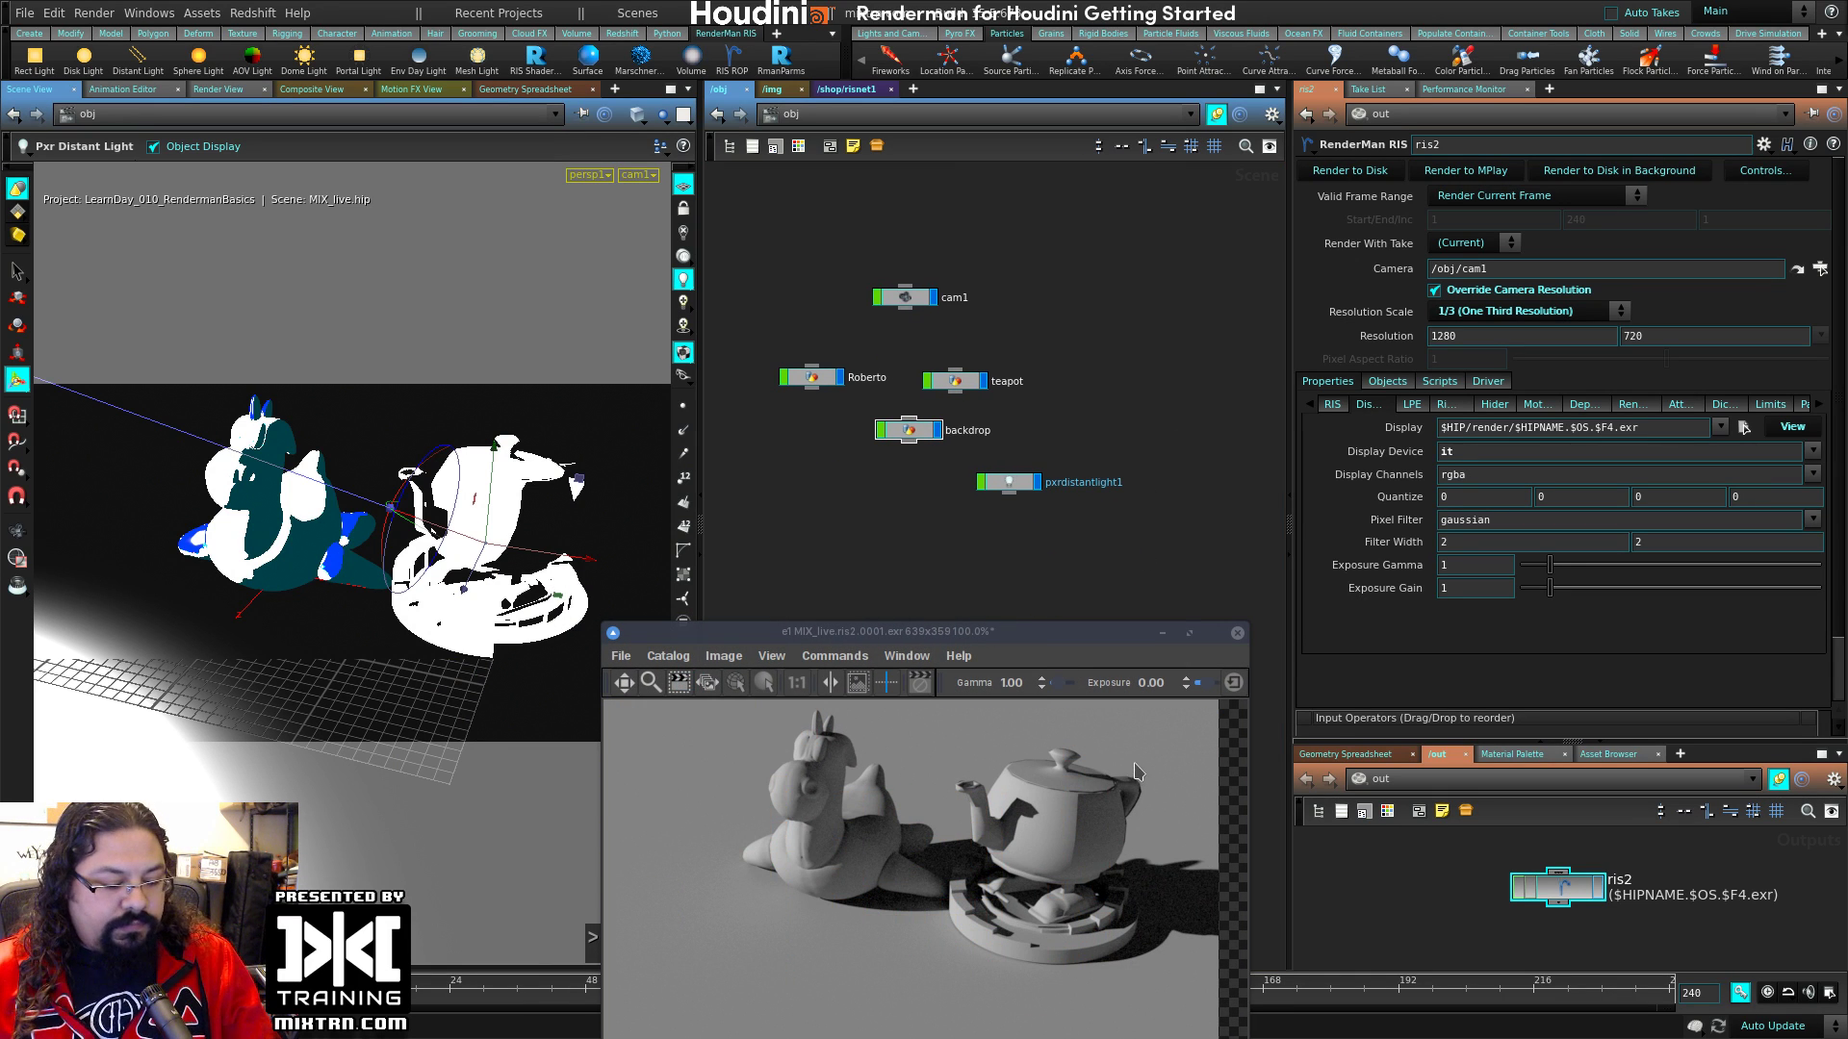
key(ctrl+f)
click(1298, 820)
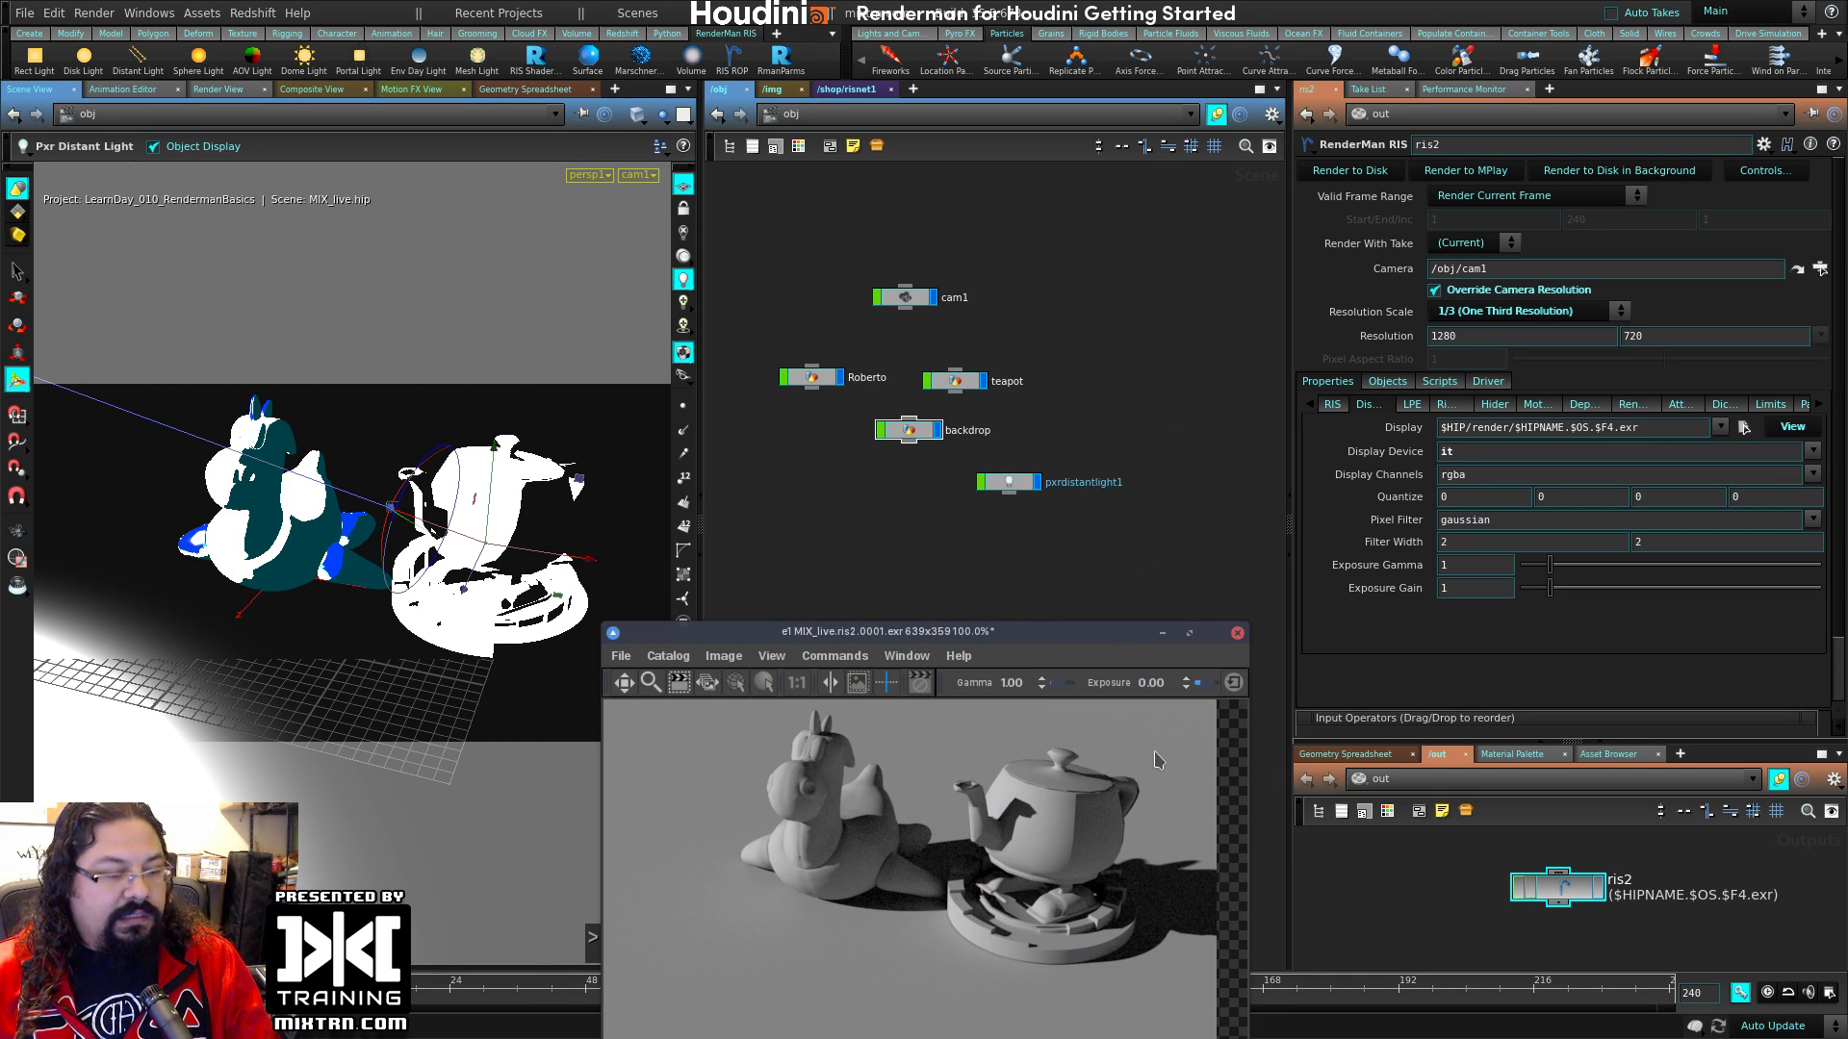
click(1120, 570)
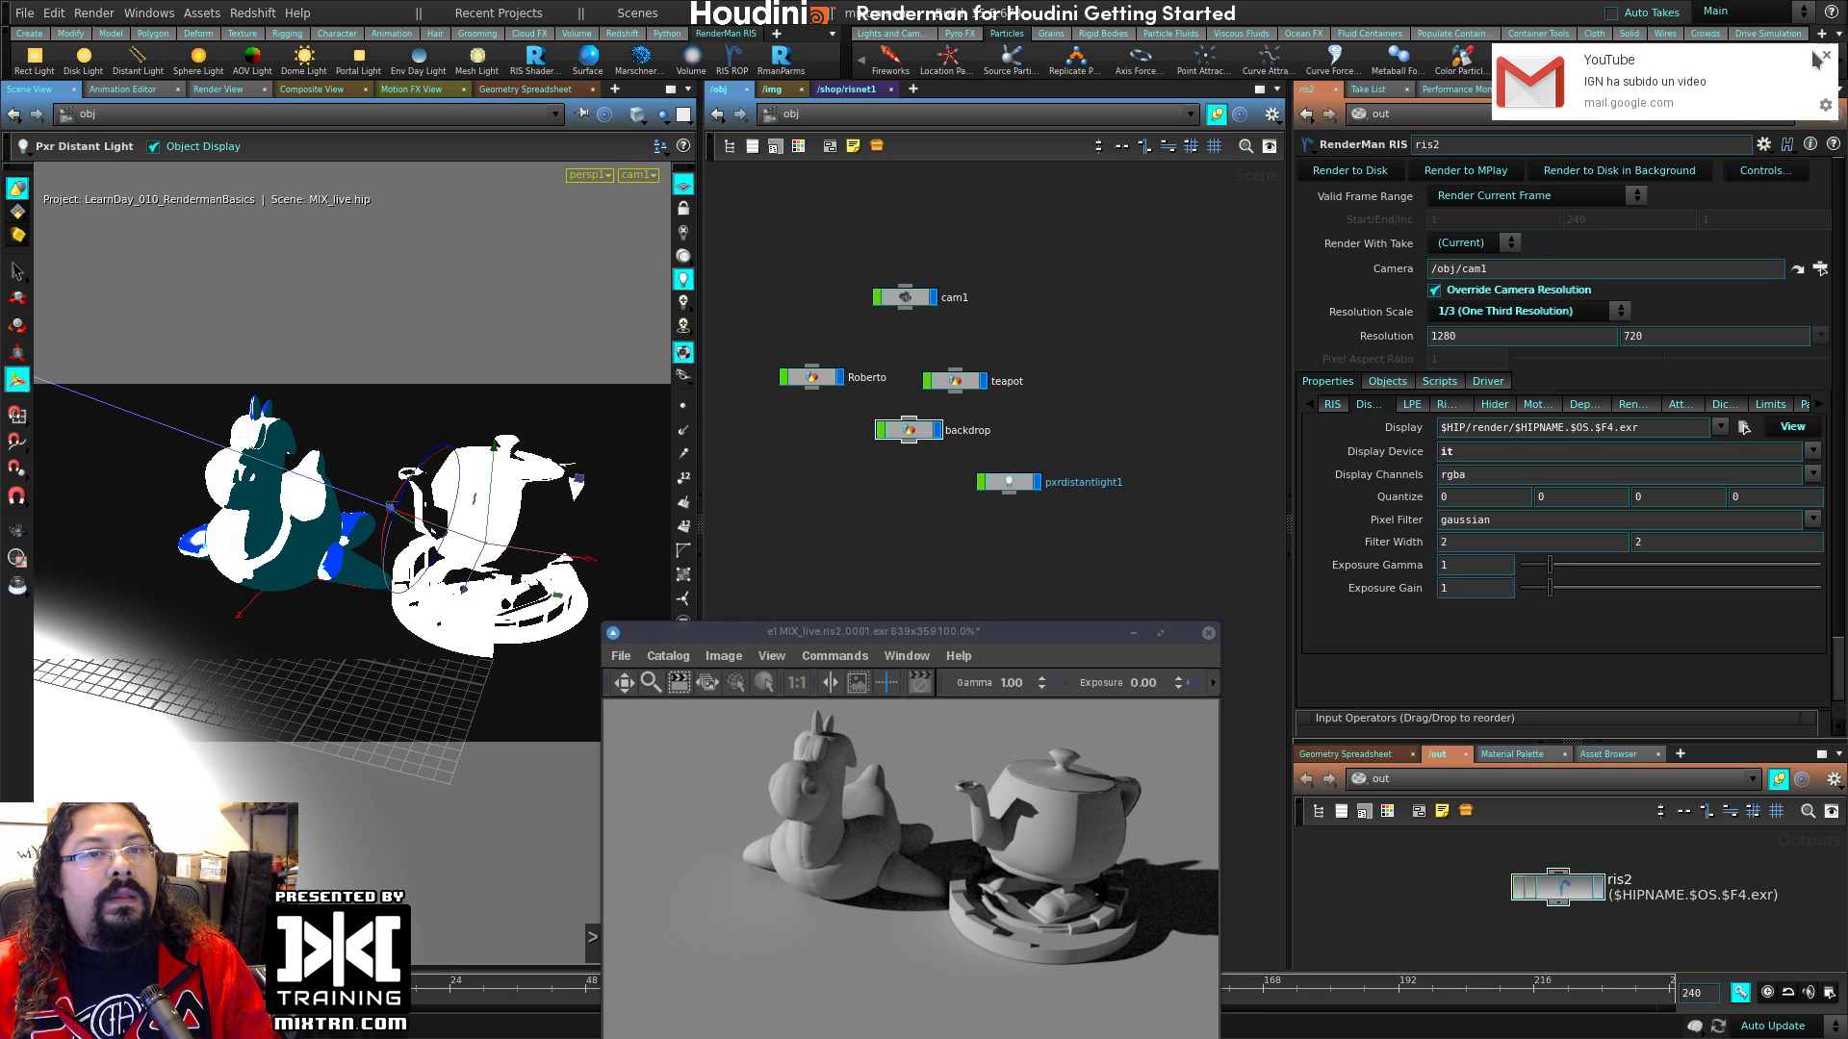
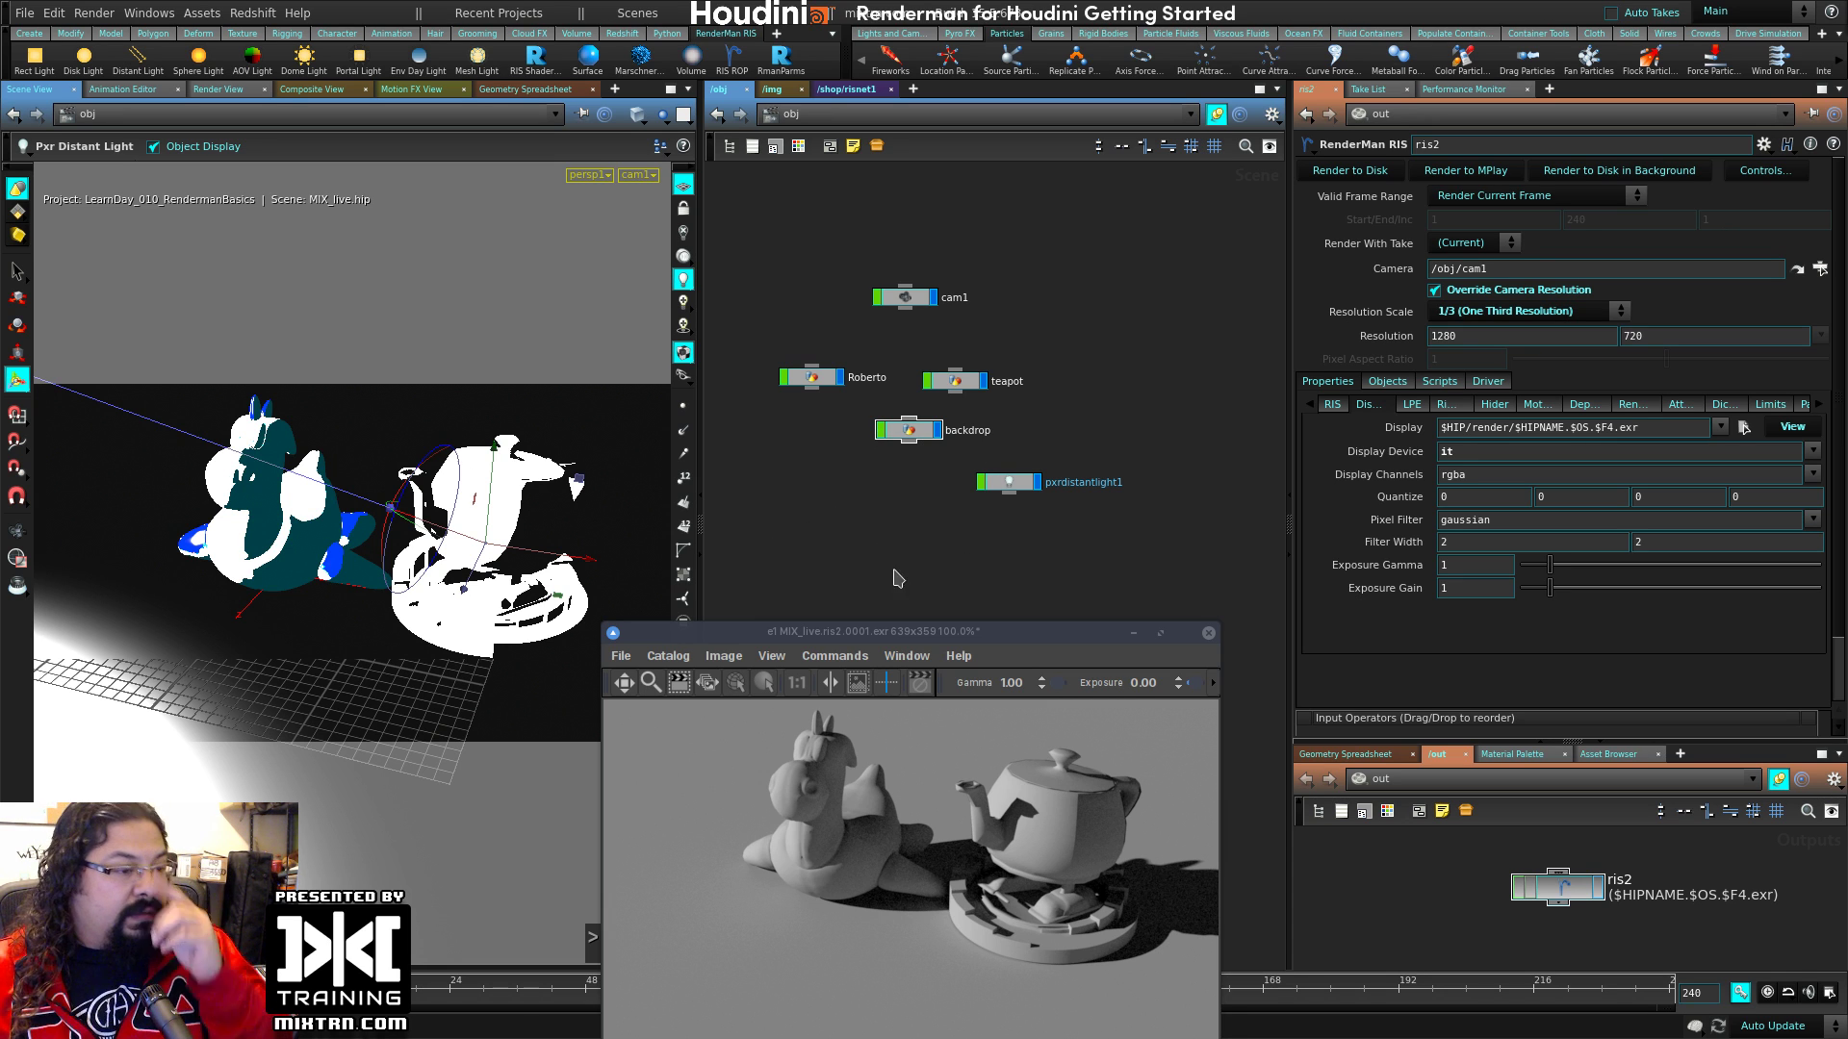
Step: Arrange the Roberto, teapot and backdrop nodes in a row, with the distant light node below Roberto
drag(945, 635, 955, 603)
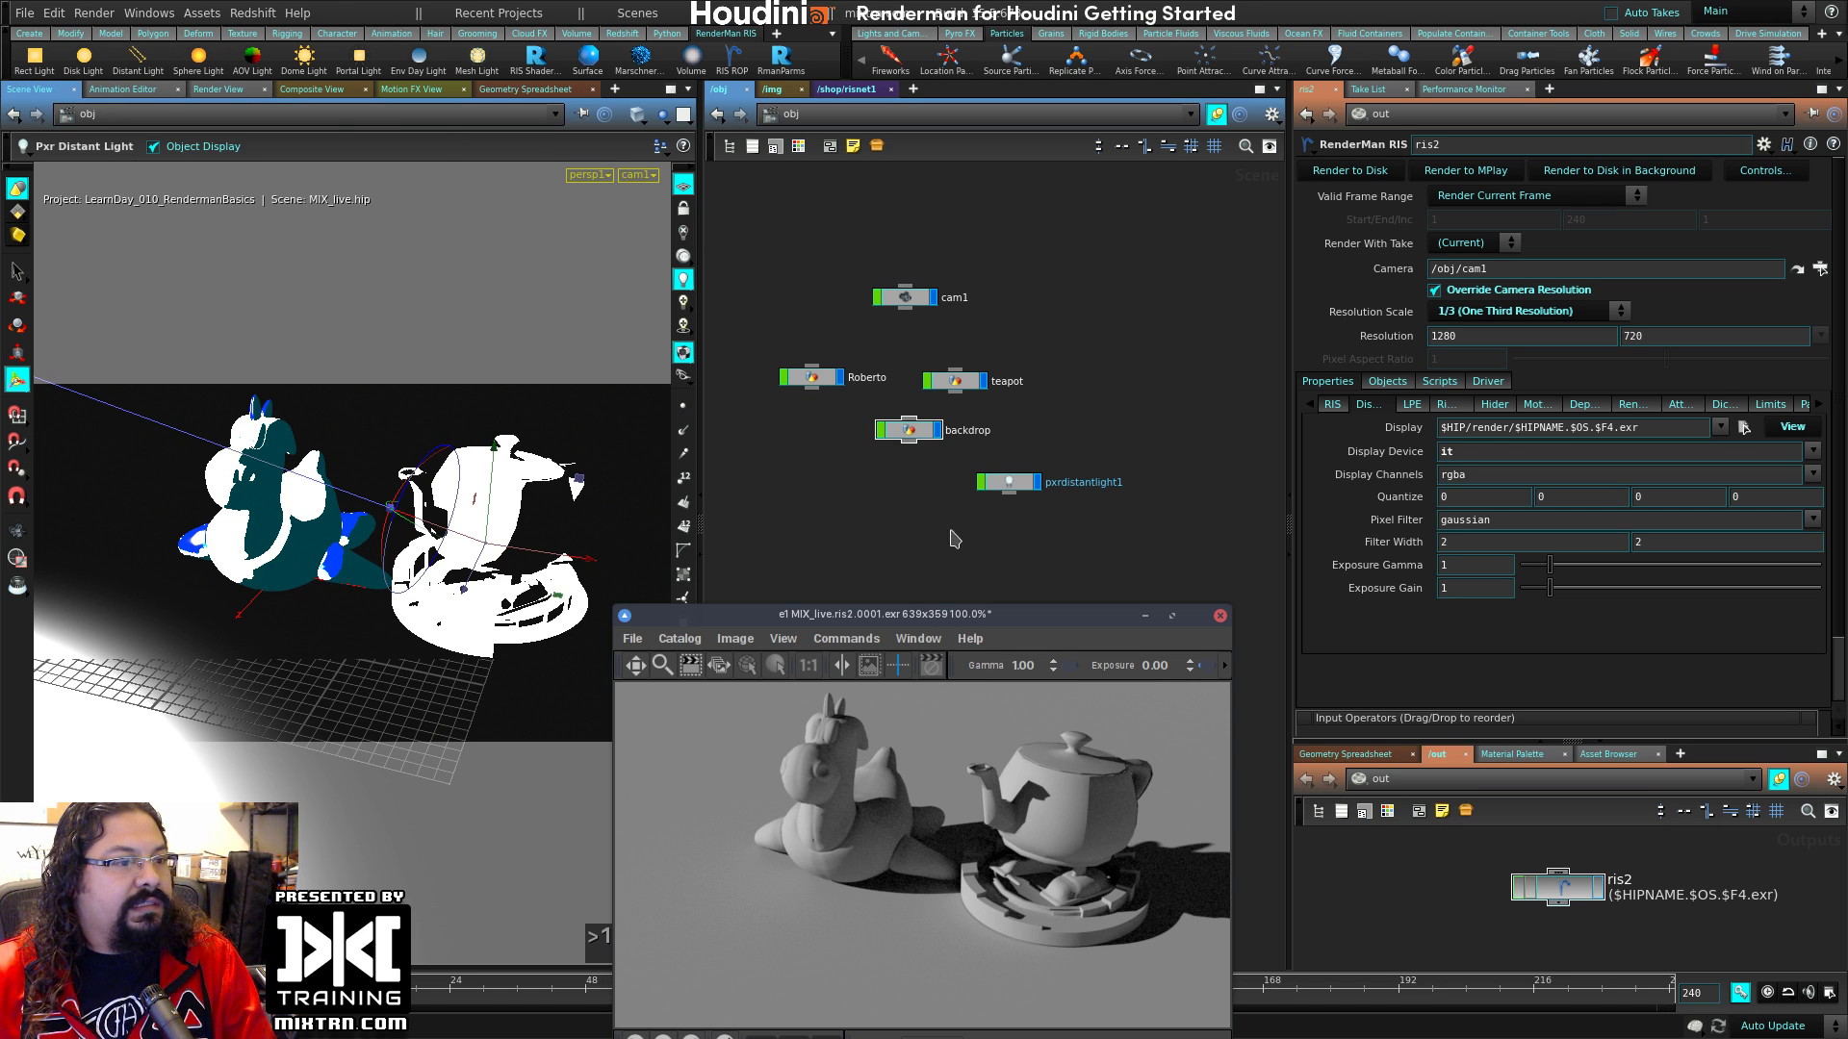
drag(1011, 482, 1031, 500)
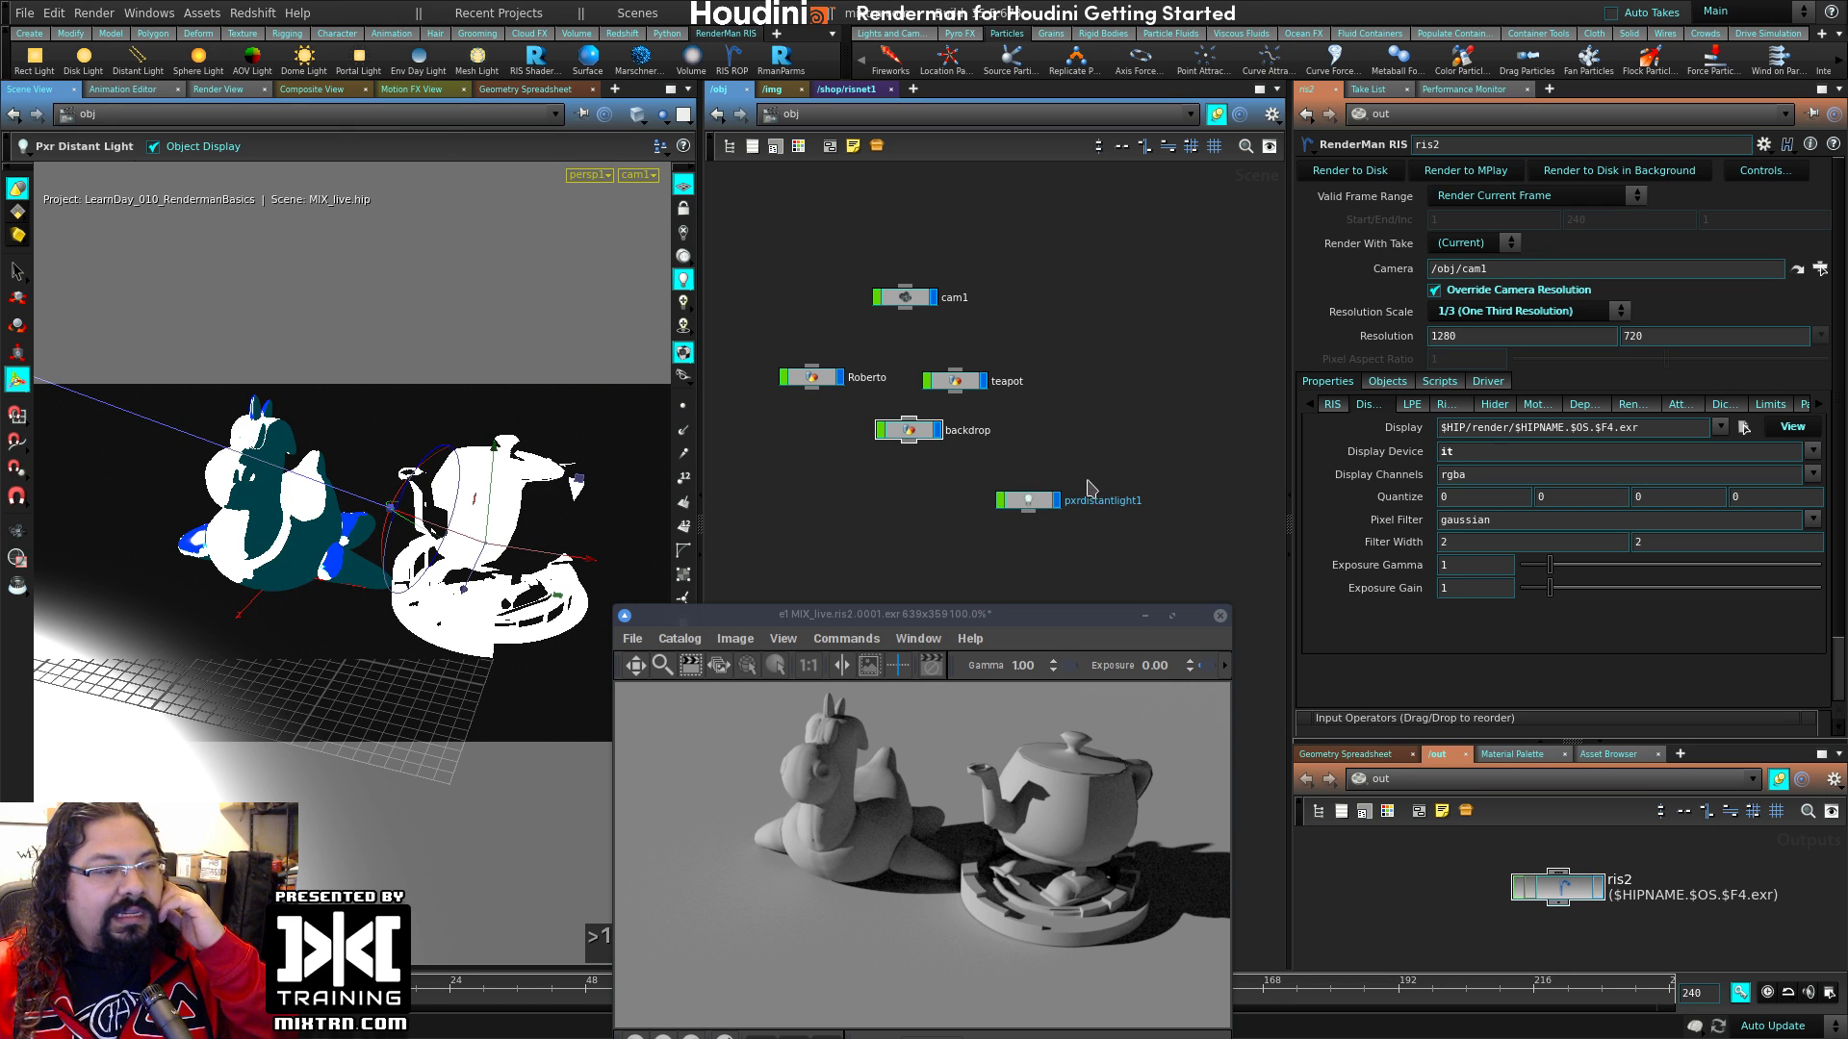
drag(961, 386, 971, 388)
drag(821, 381, 1091, 397)
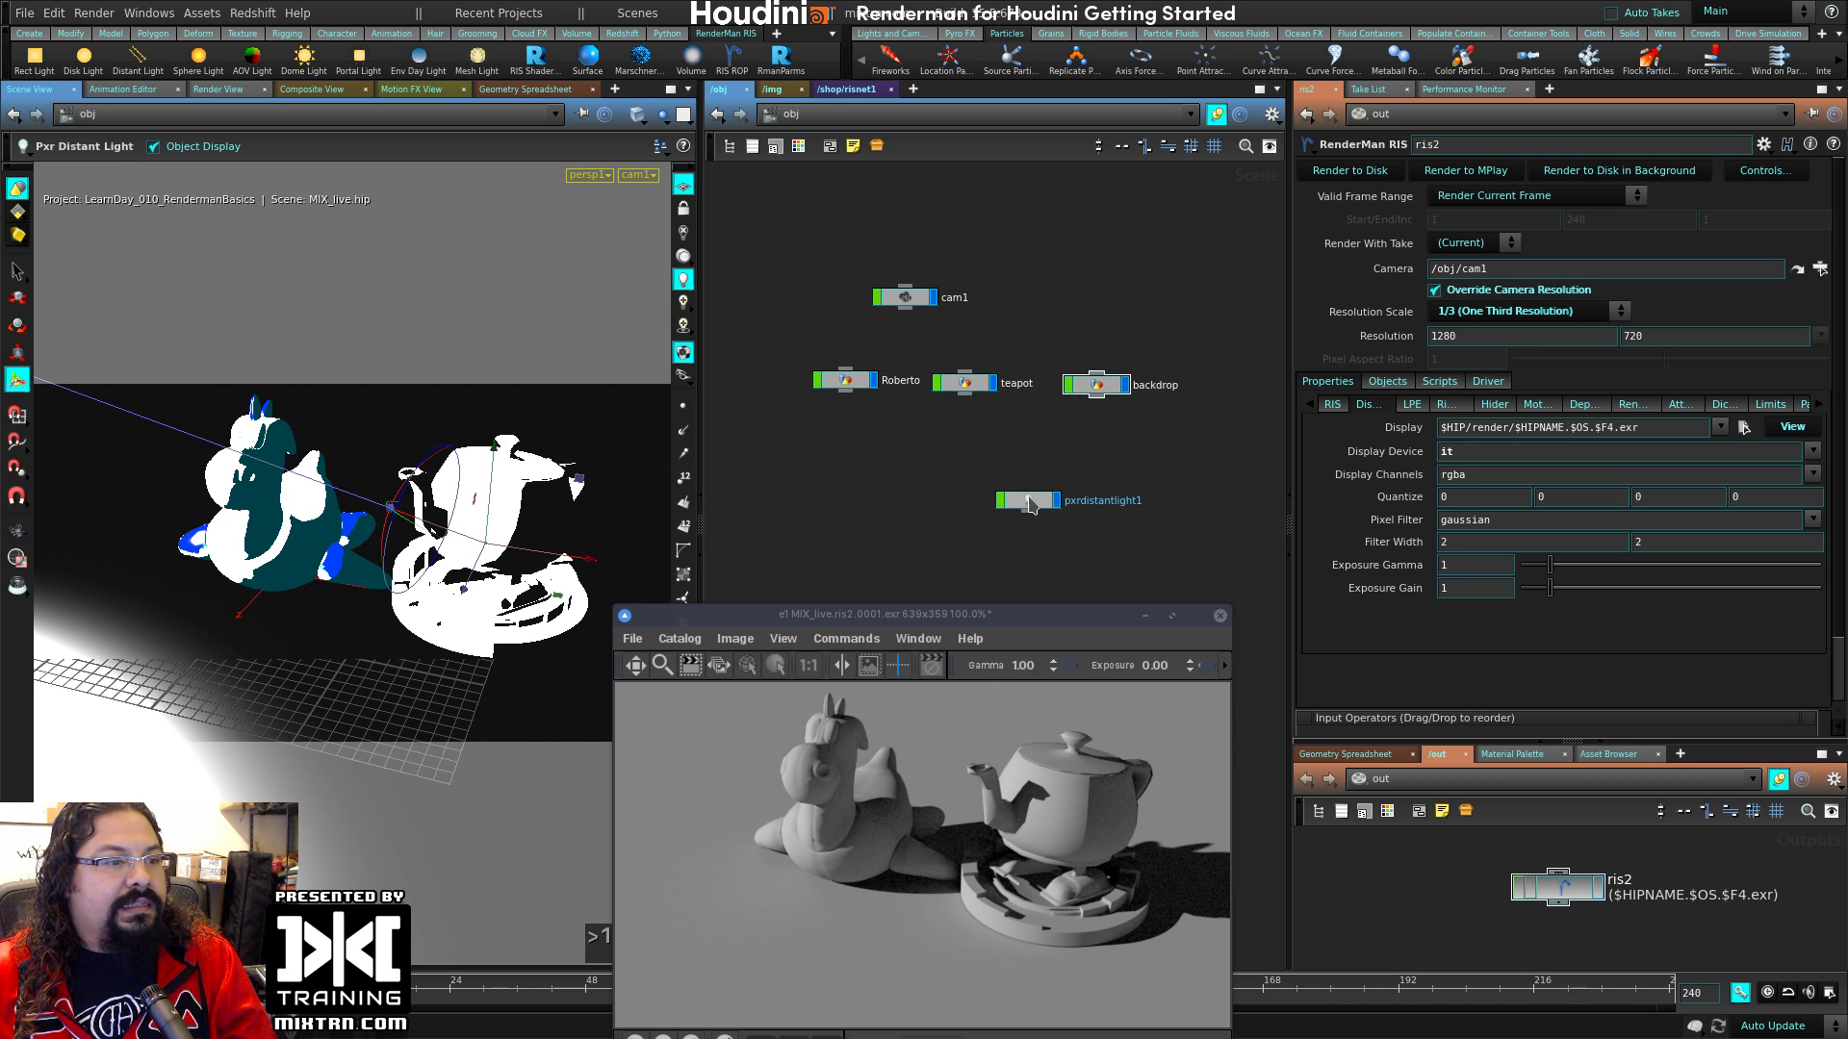
drag(1029, 504, 870, 456)
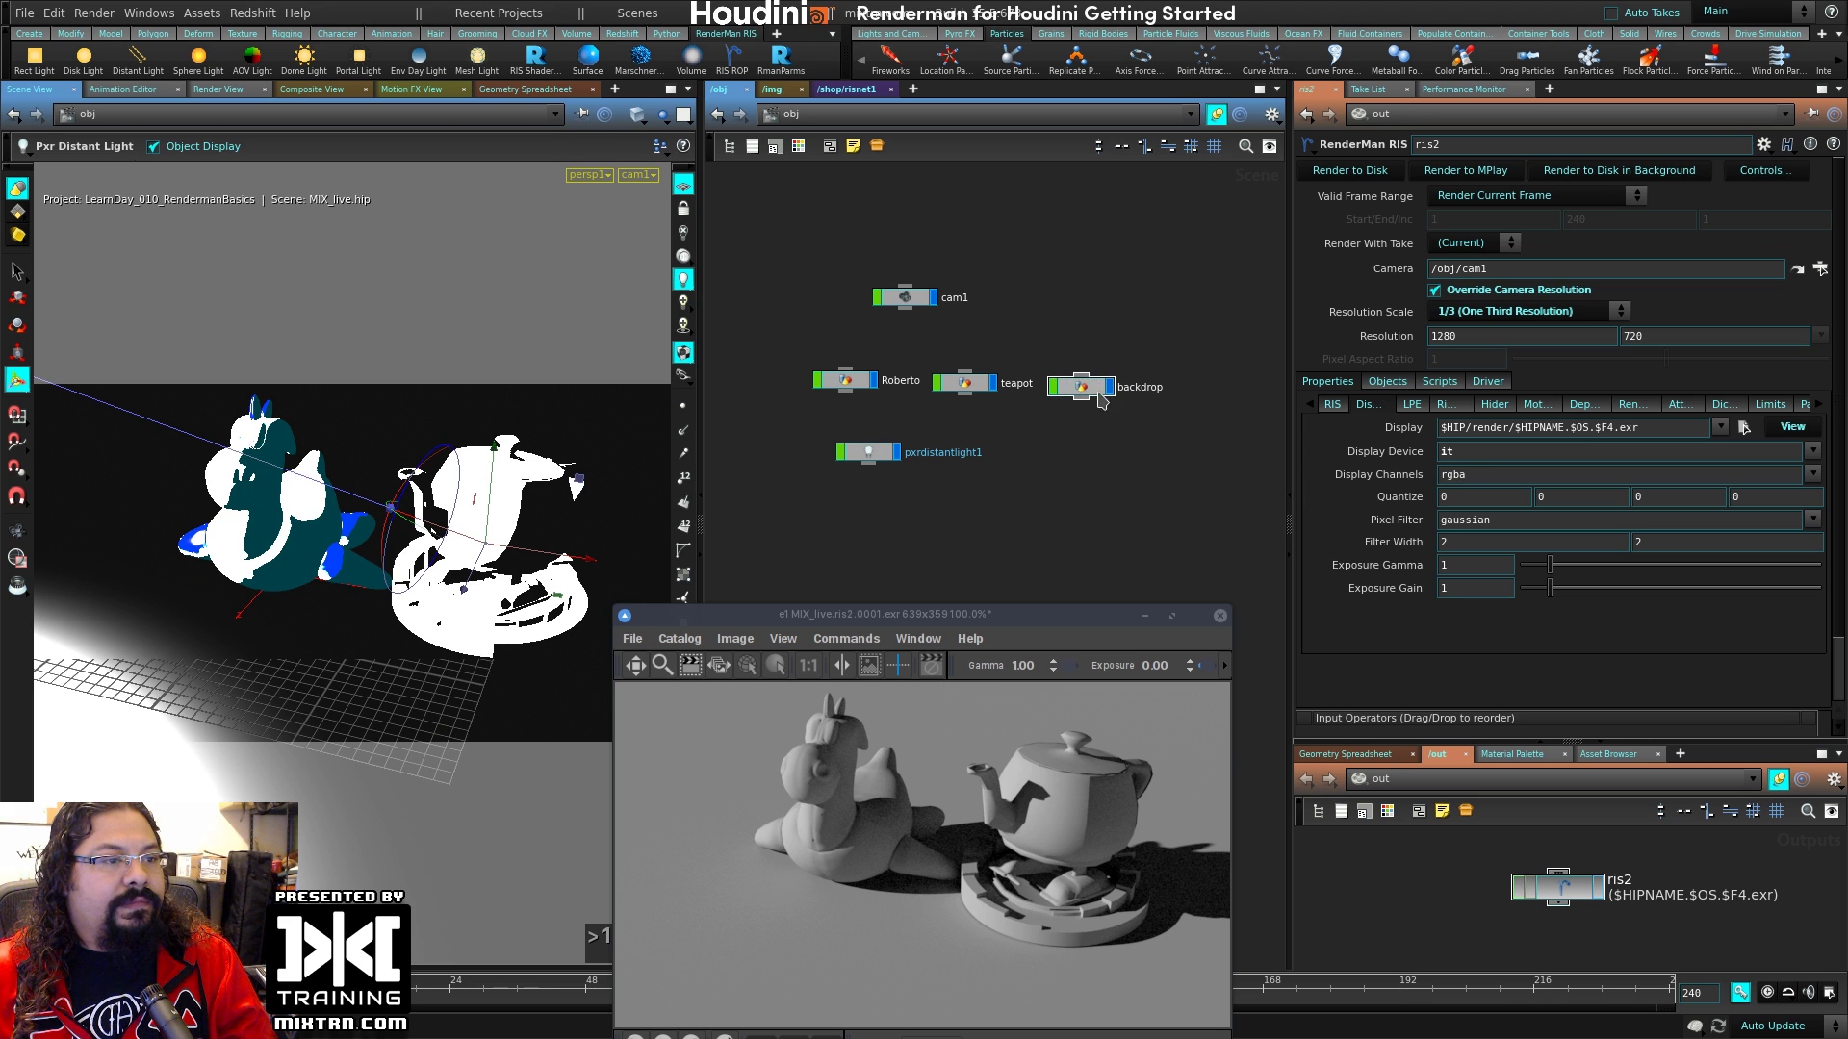
Step: Try to align the Roberto, teapot and backdrop nodes automatically, and undo the alignment
drag(1150, 358, 811, 409)
click(1098, 147)
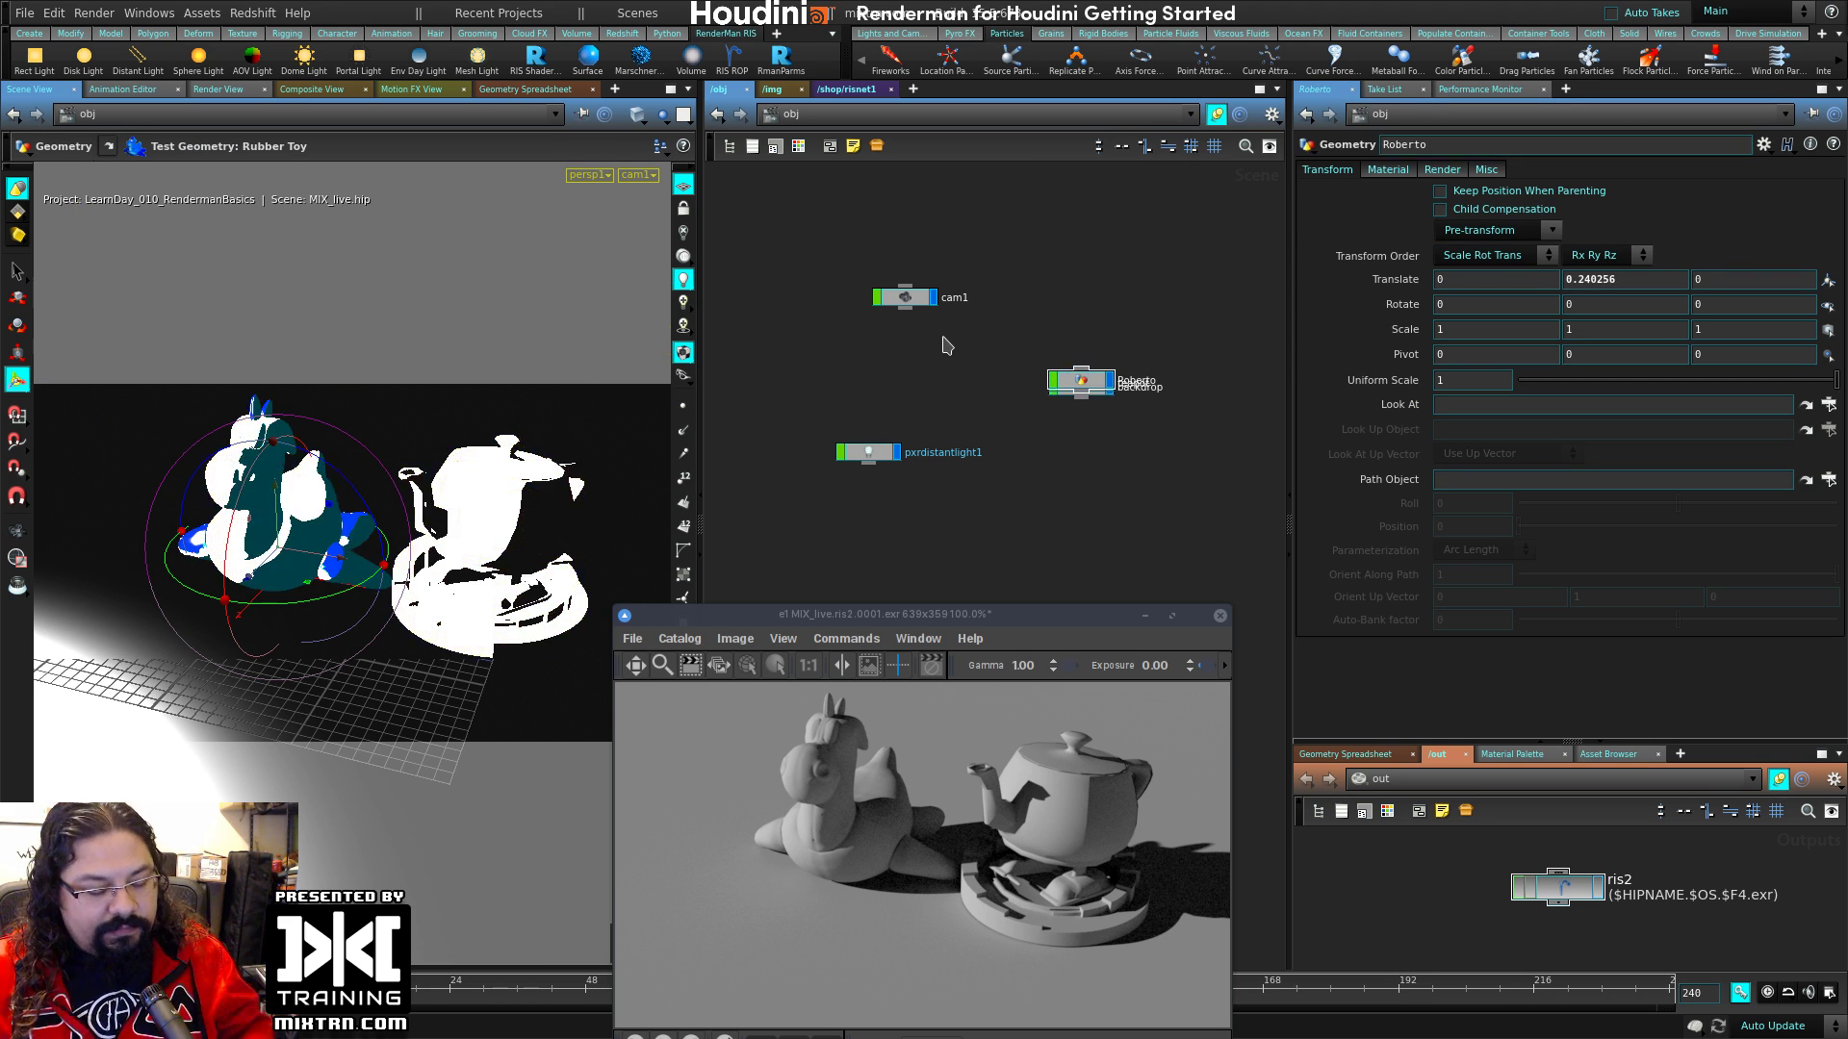
key(ctrl+z)
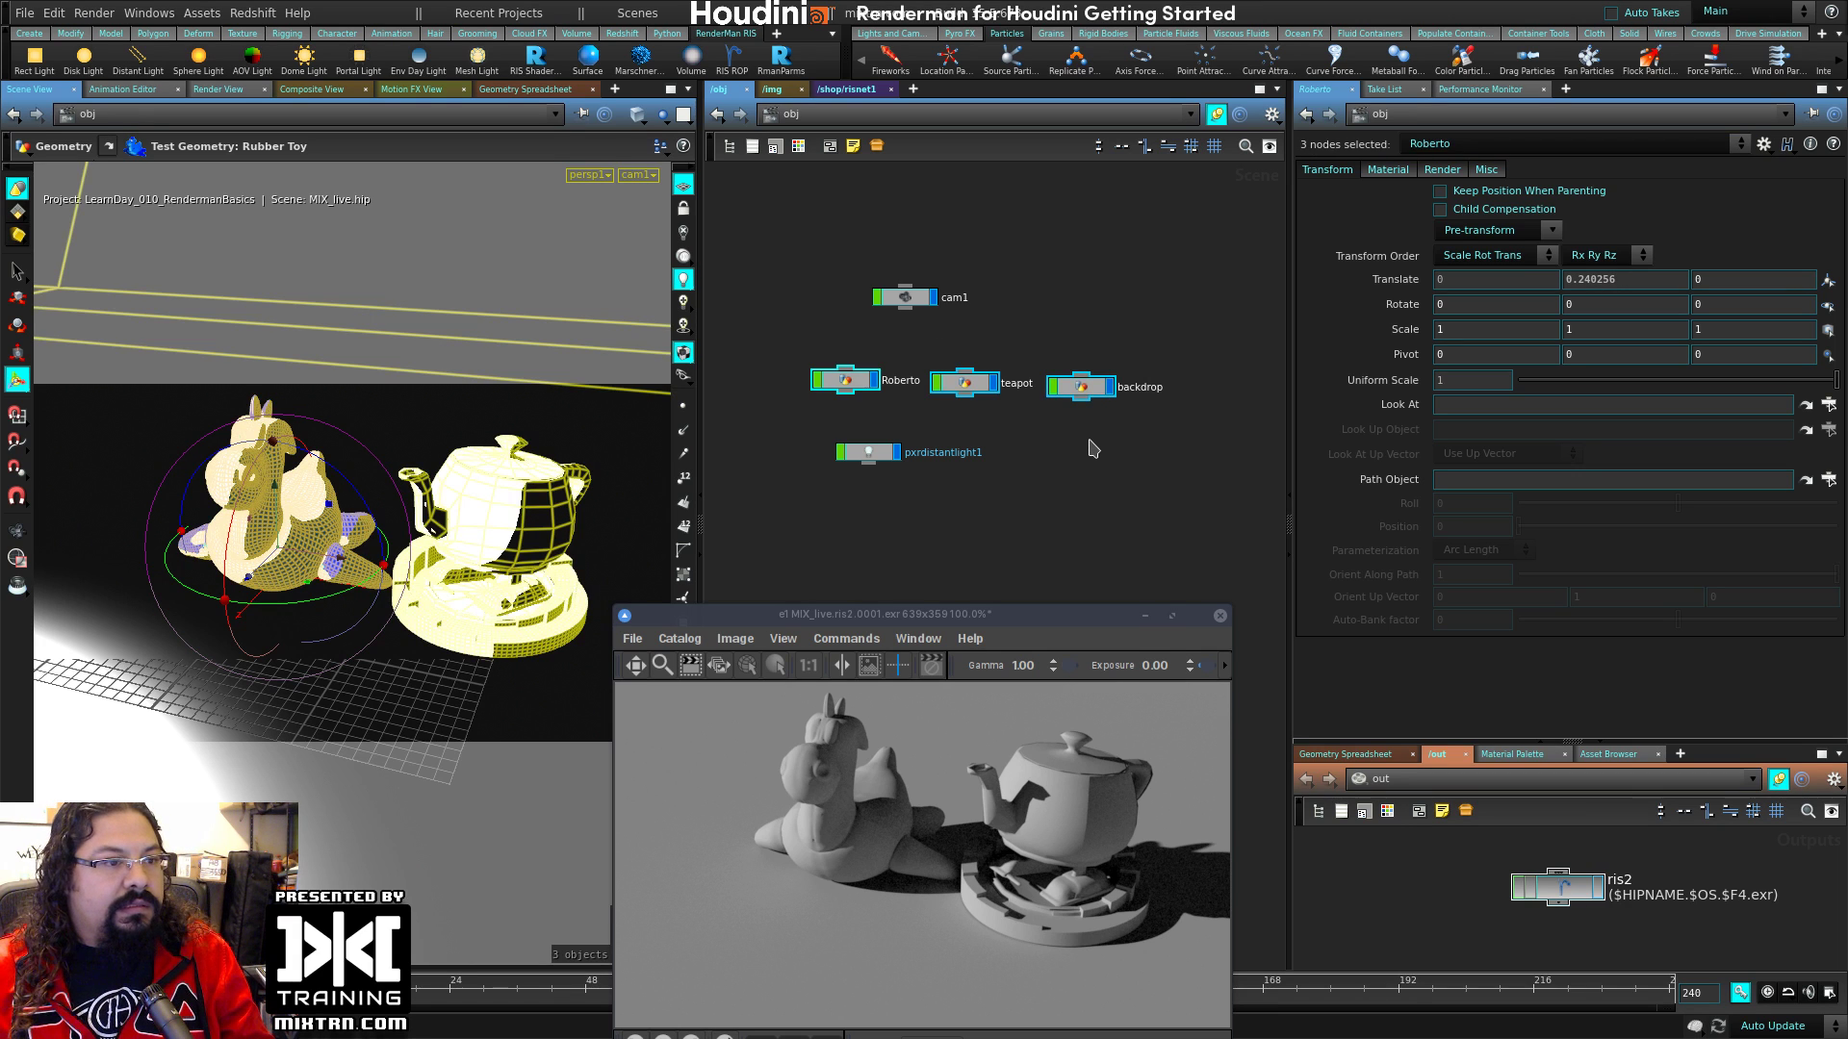
Step: Move the it viewer clear of the object nodes and switch the viewport to headlight-only lighting
drag(1047, 618, 1078, 671)
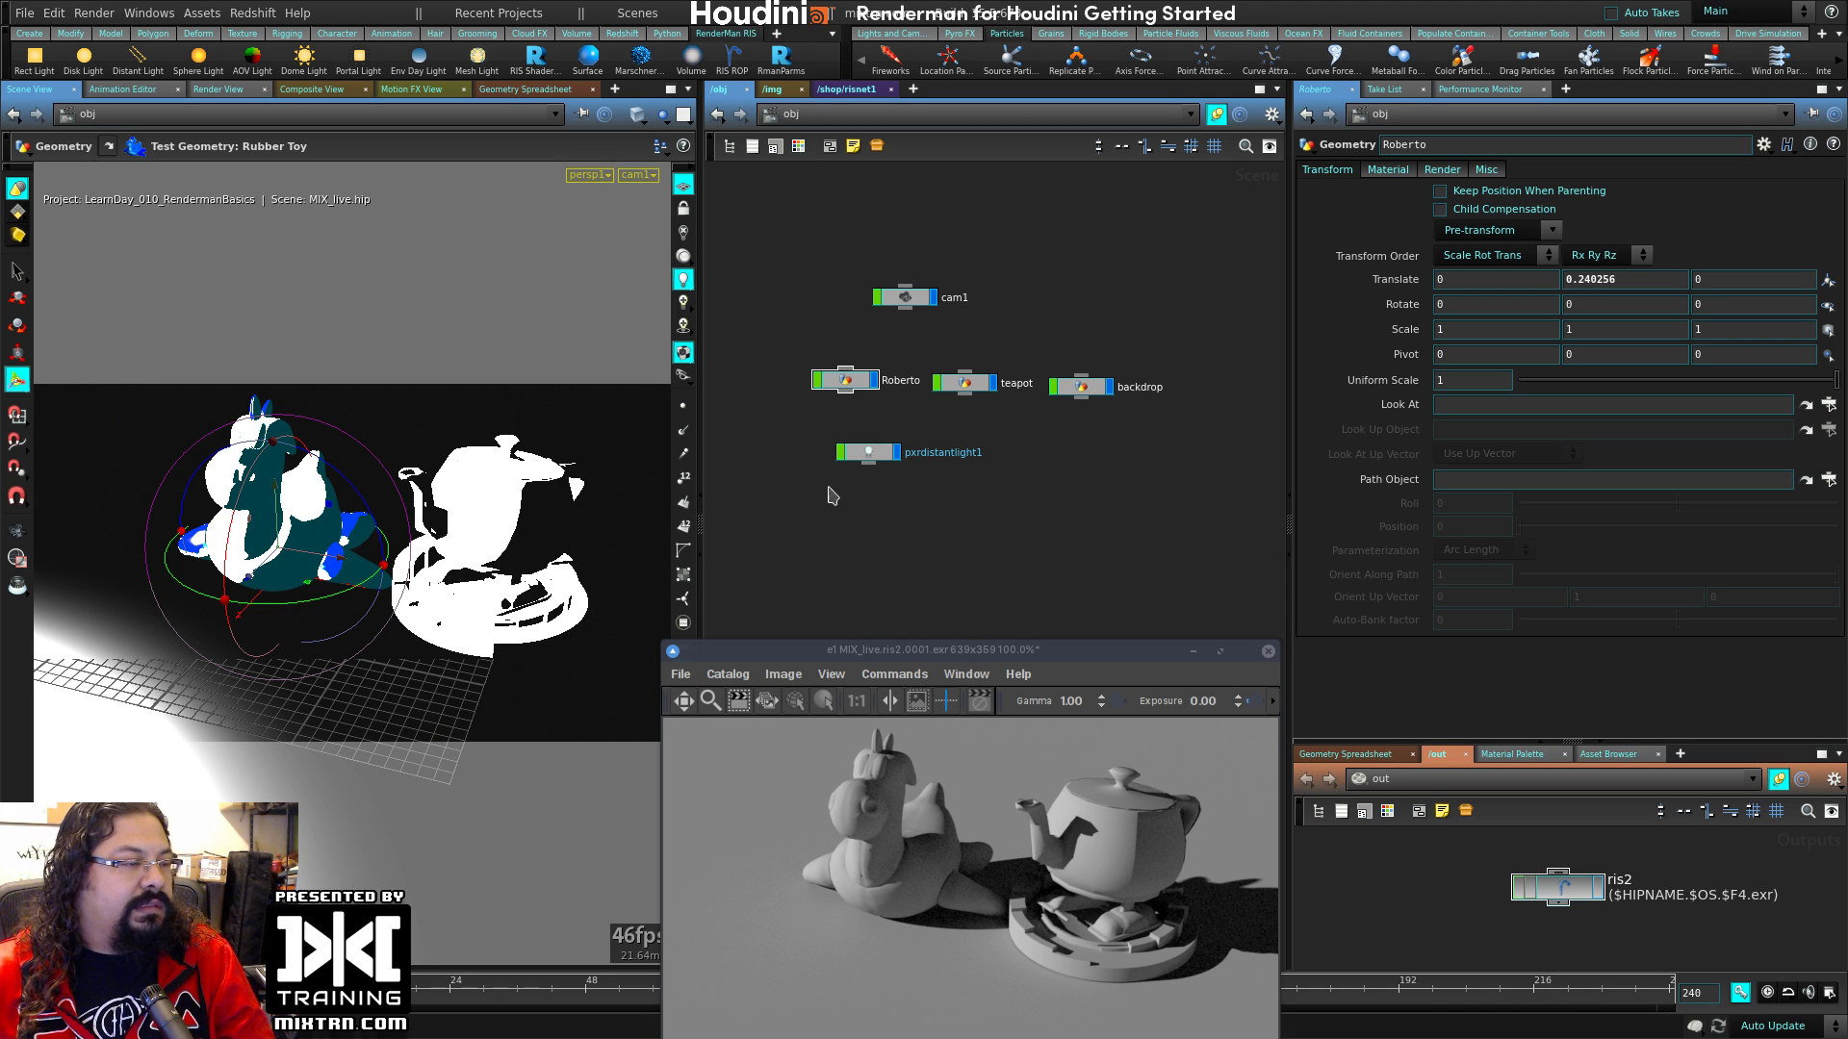
drag(1564, 887, 1610, 900)
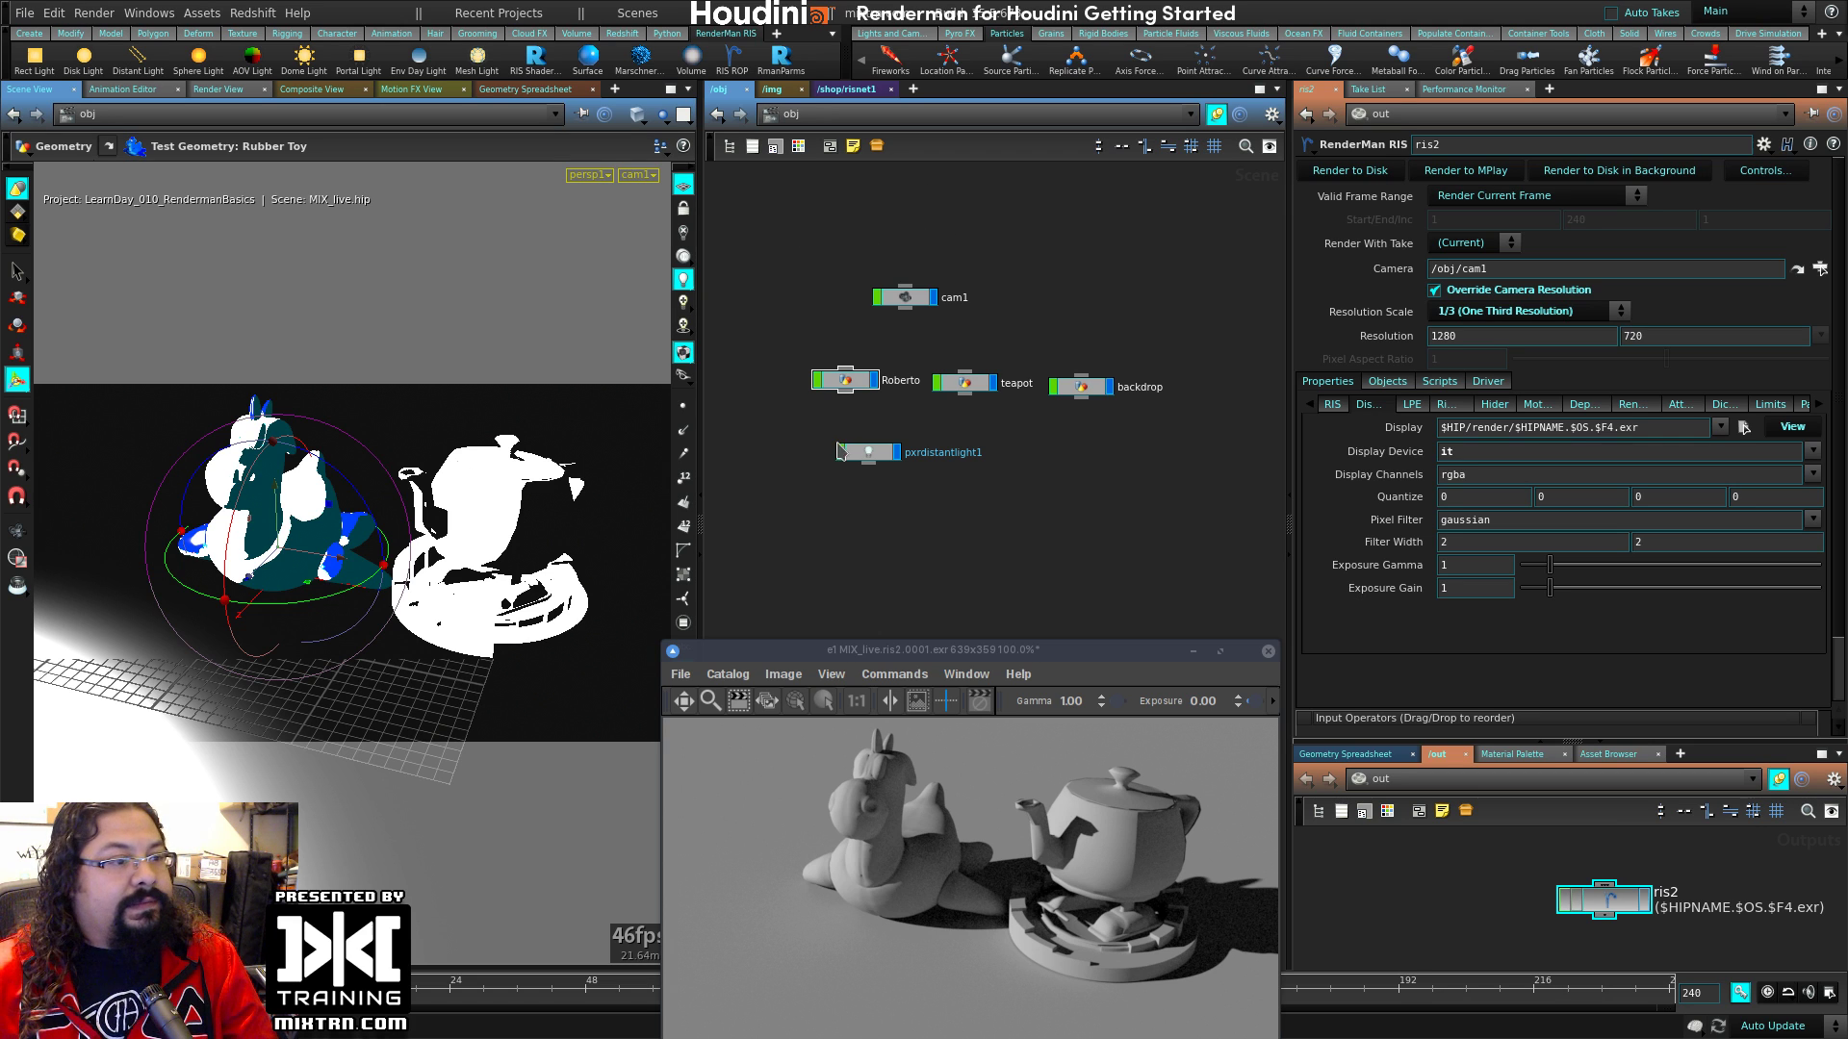
drag(856, 383, 852, 394)
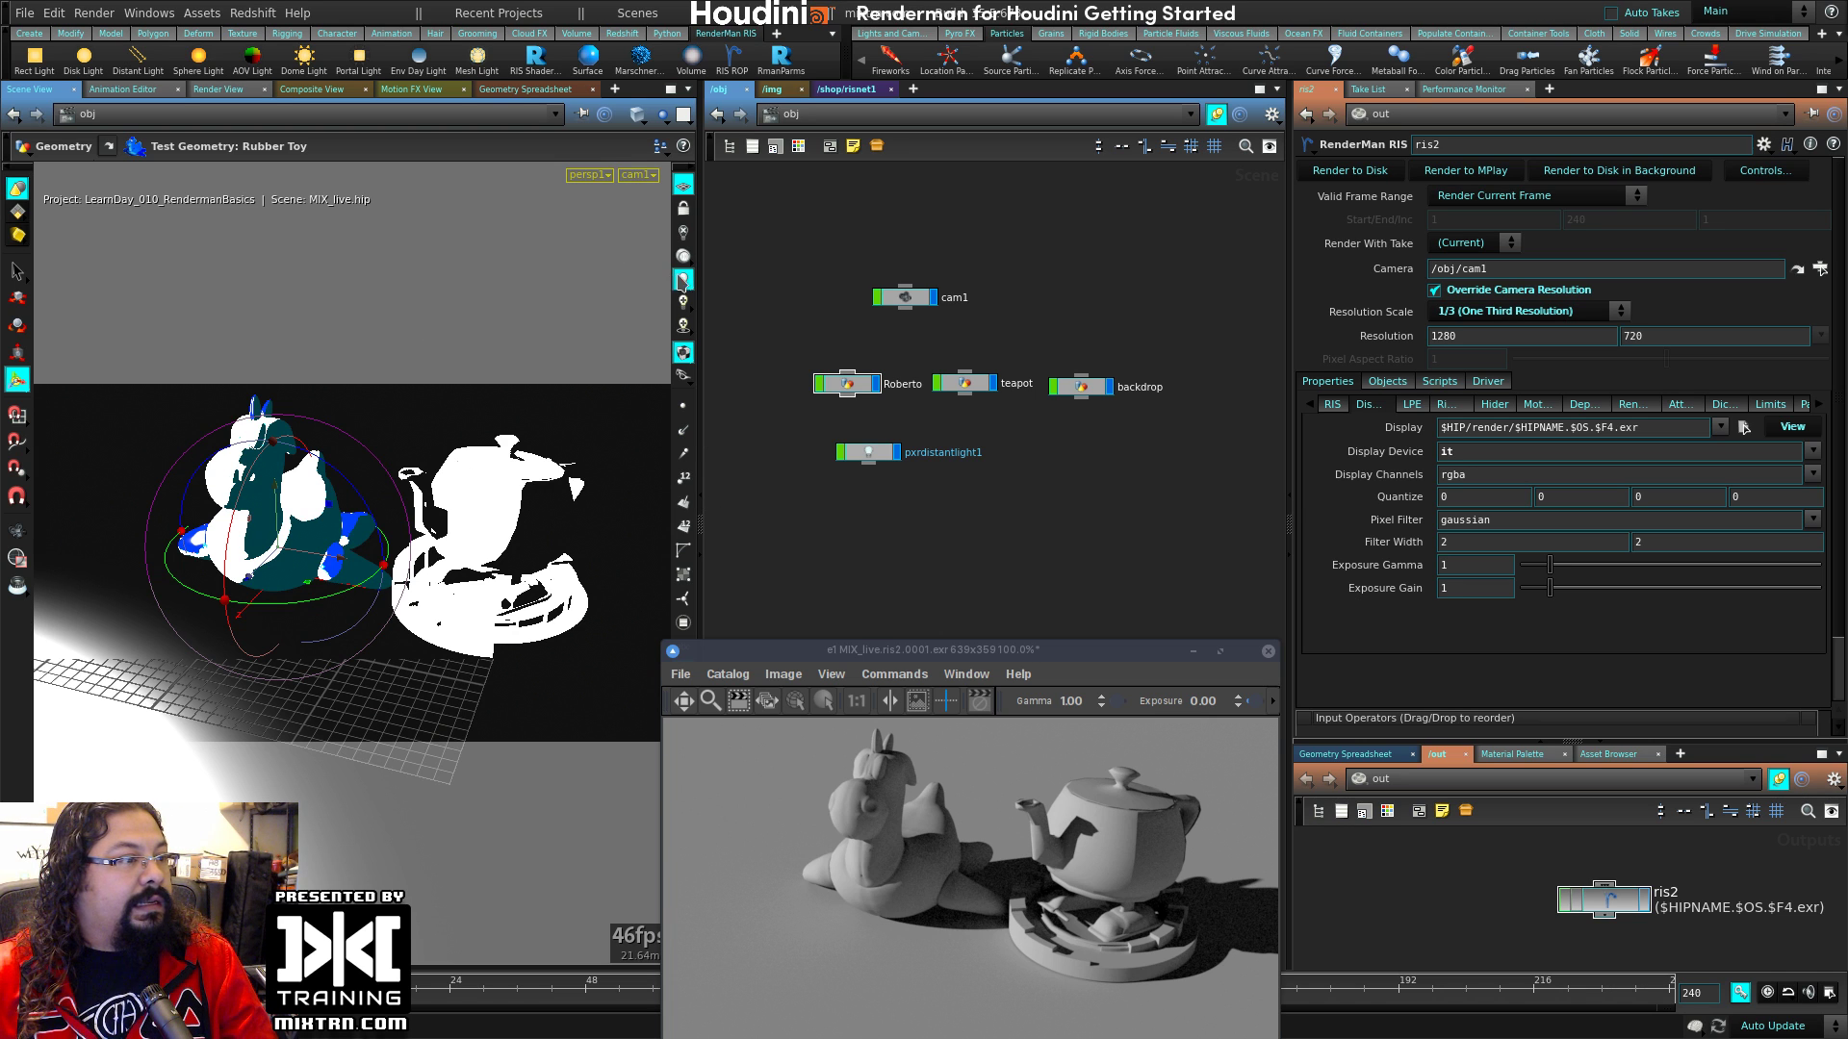
click(684, 257)
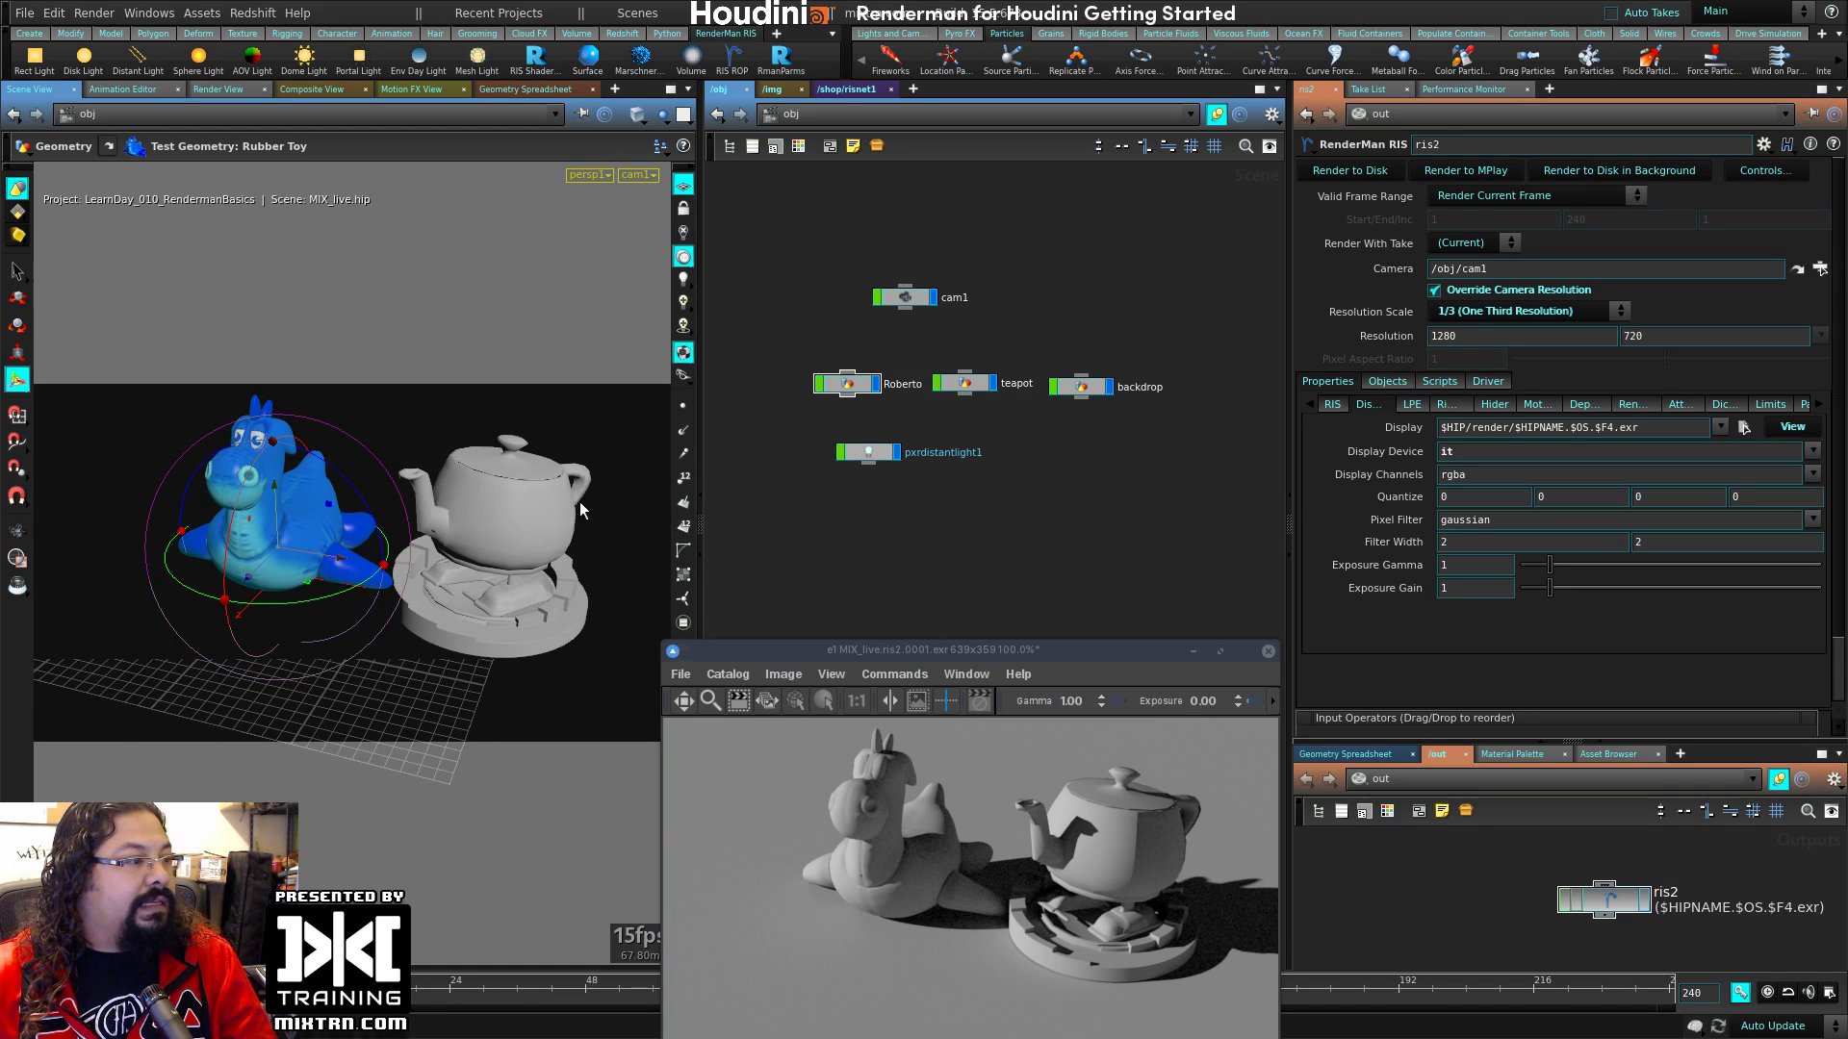
Step: Add a RenderMan dome light to the scene and place its node to the right of the distant light
click(303, 66)
click(337, 449)
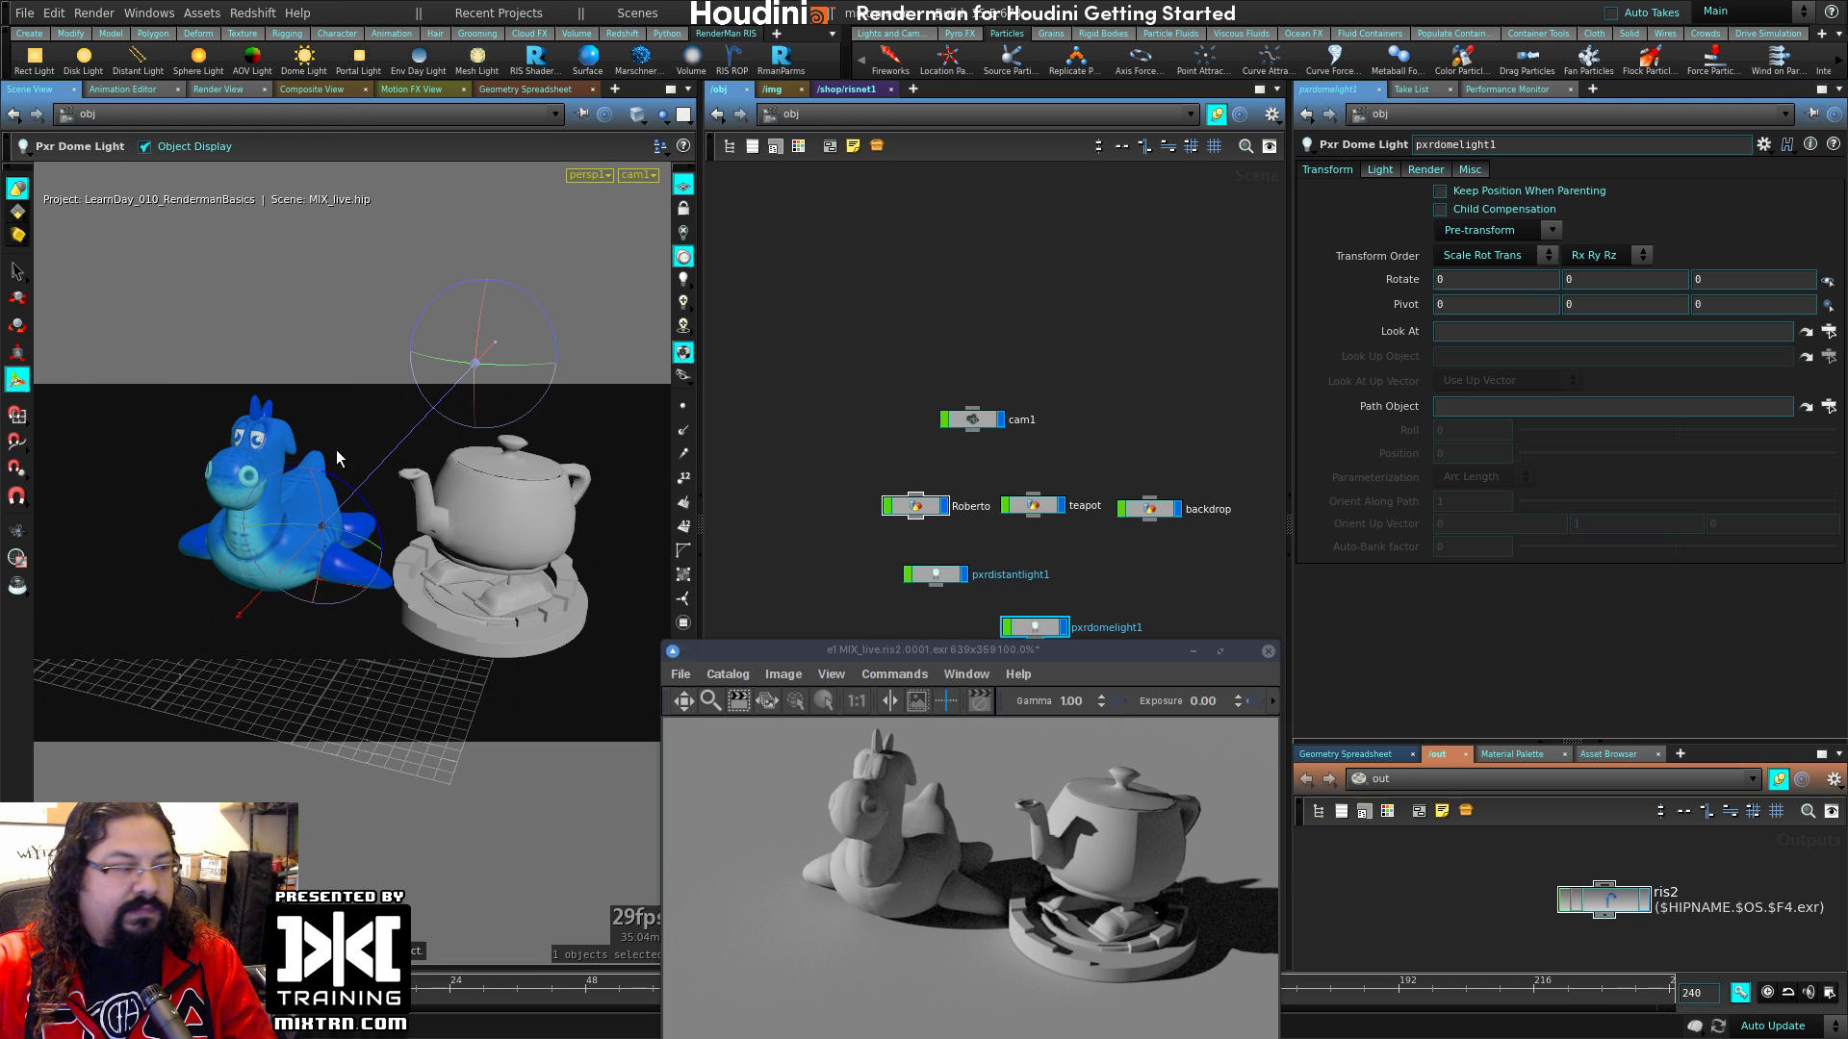
middle_drag(884, 586, 856, 422)
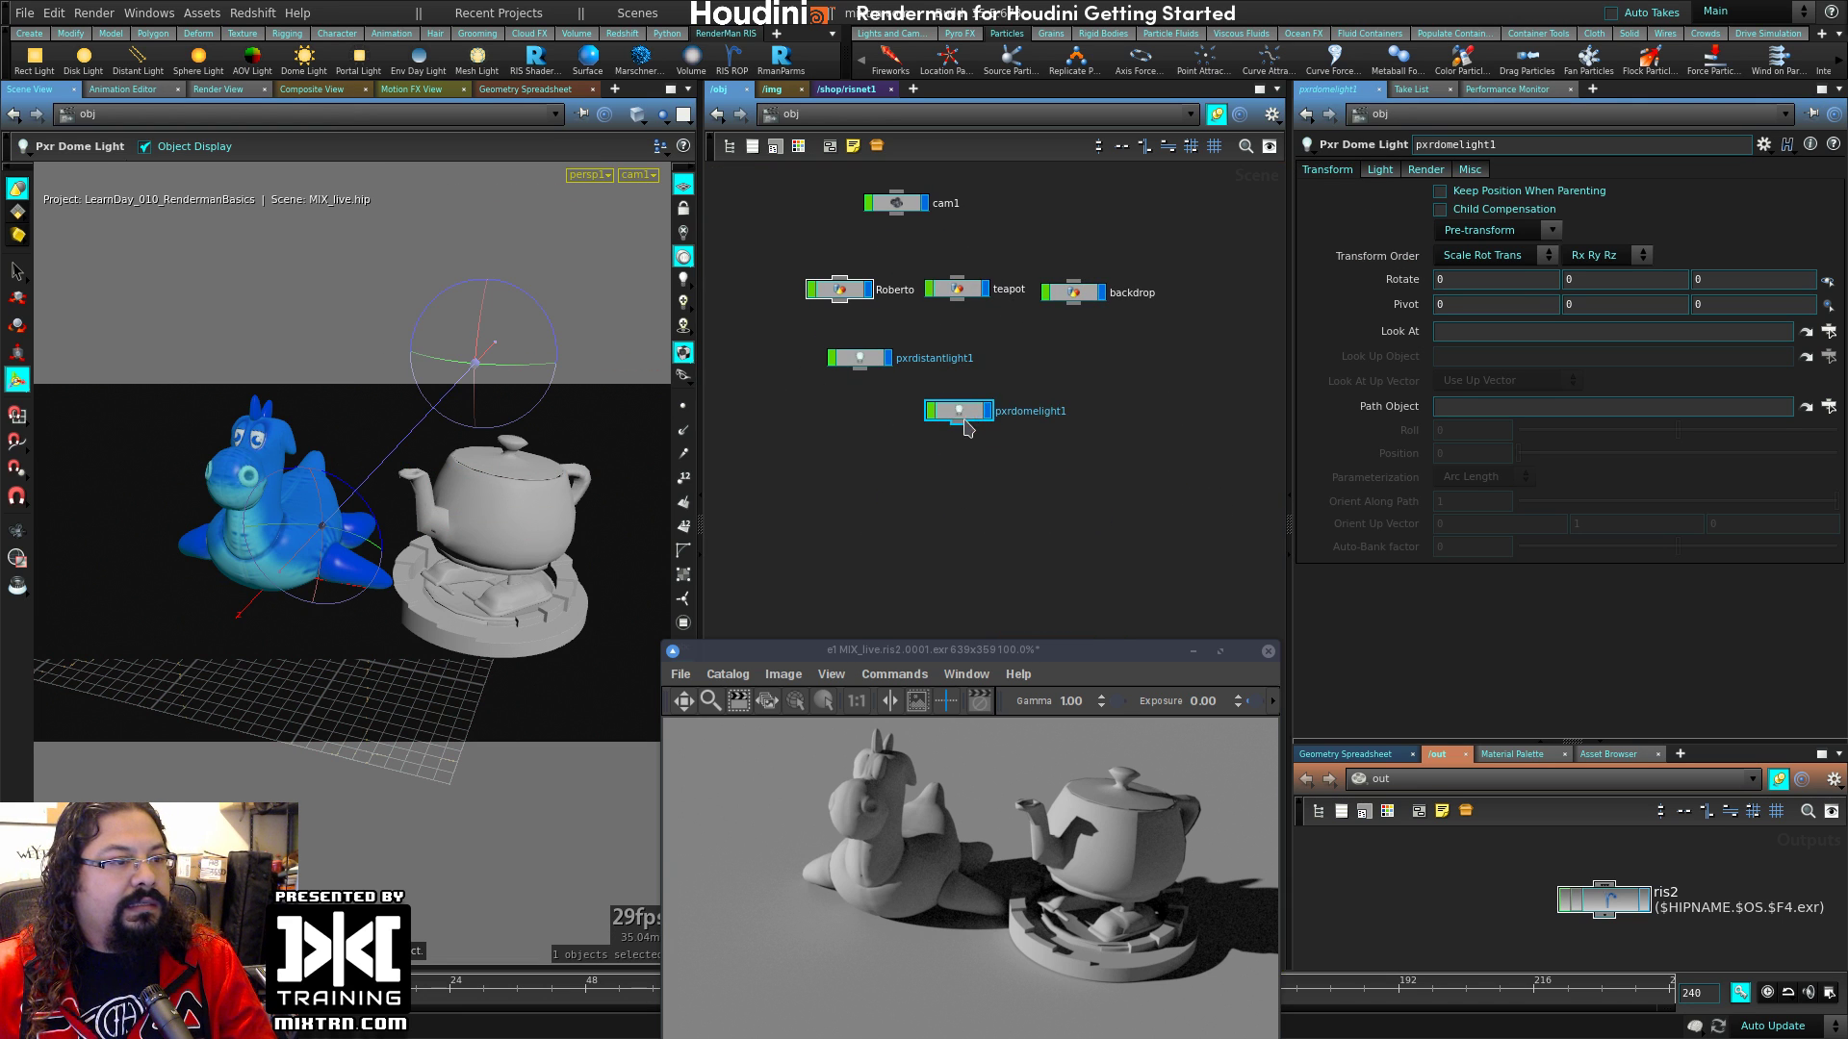
drag(967, 428, 1048, 409)
Step: Disable pxrdistantlight1 and render the current frame from ris2, keeping the it viewer below the nodes
click(861, 364)
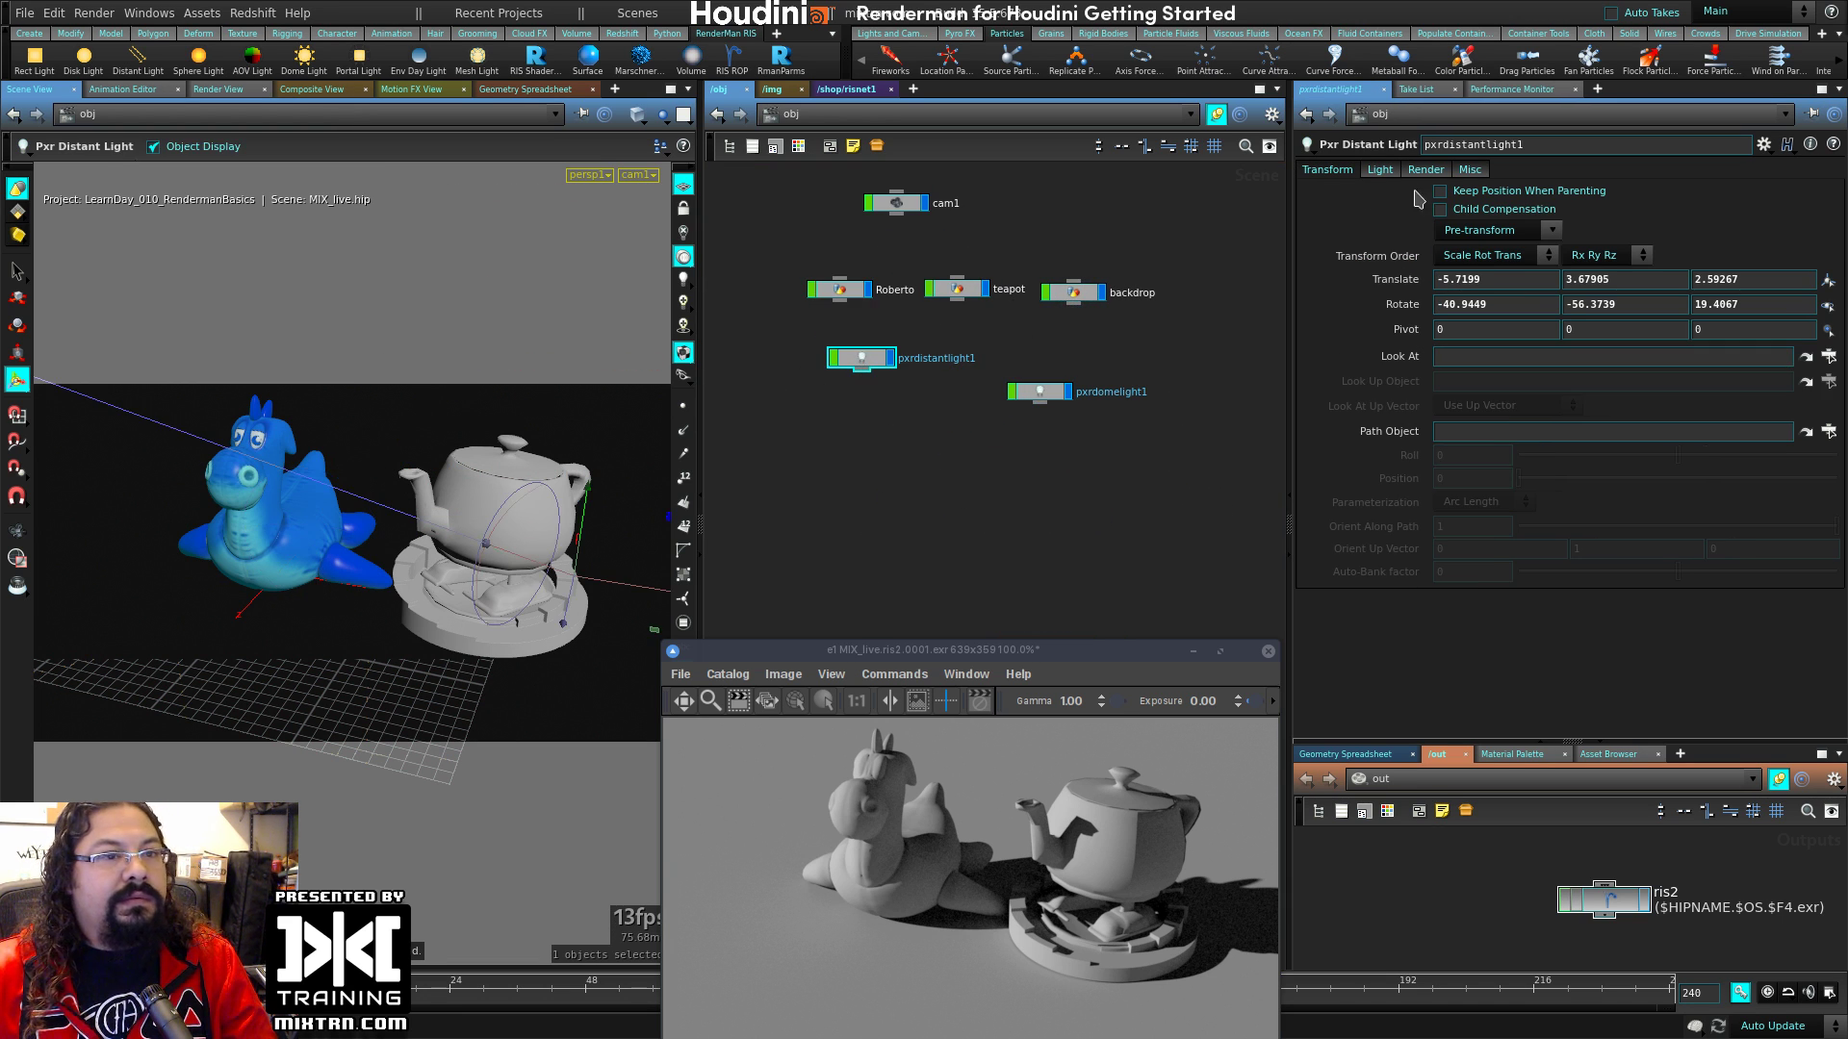
click(1380, 170)
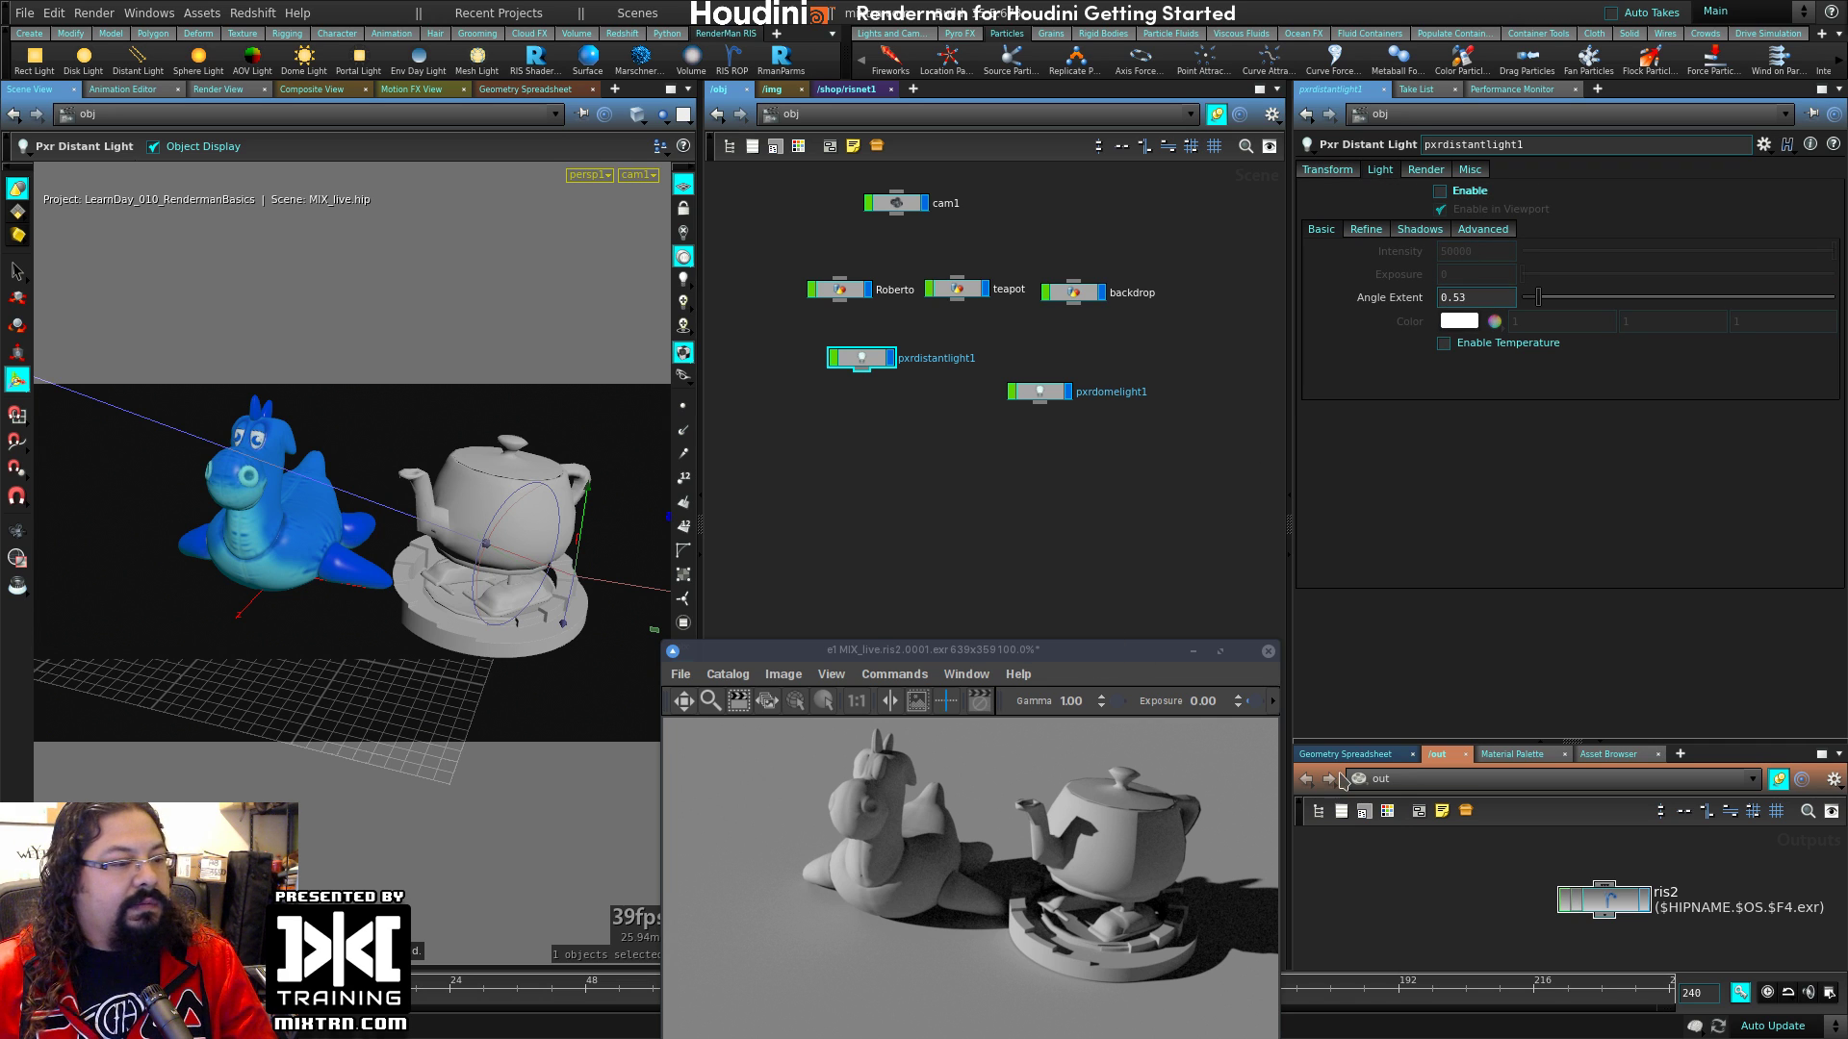
click(1618, 902)
click(1362, 174)
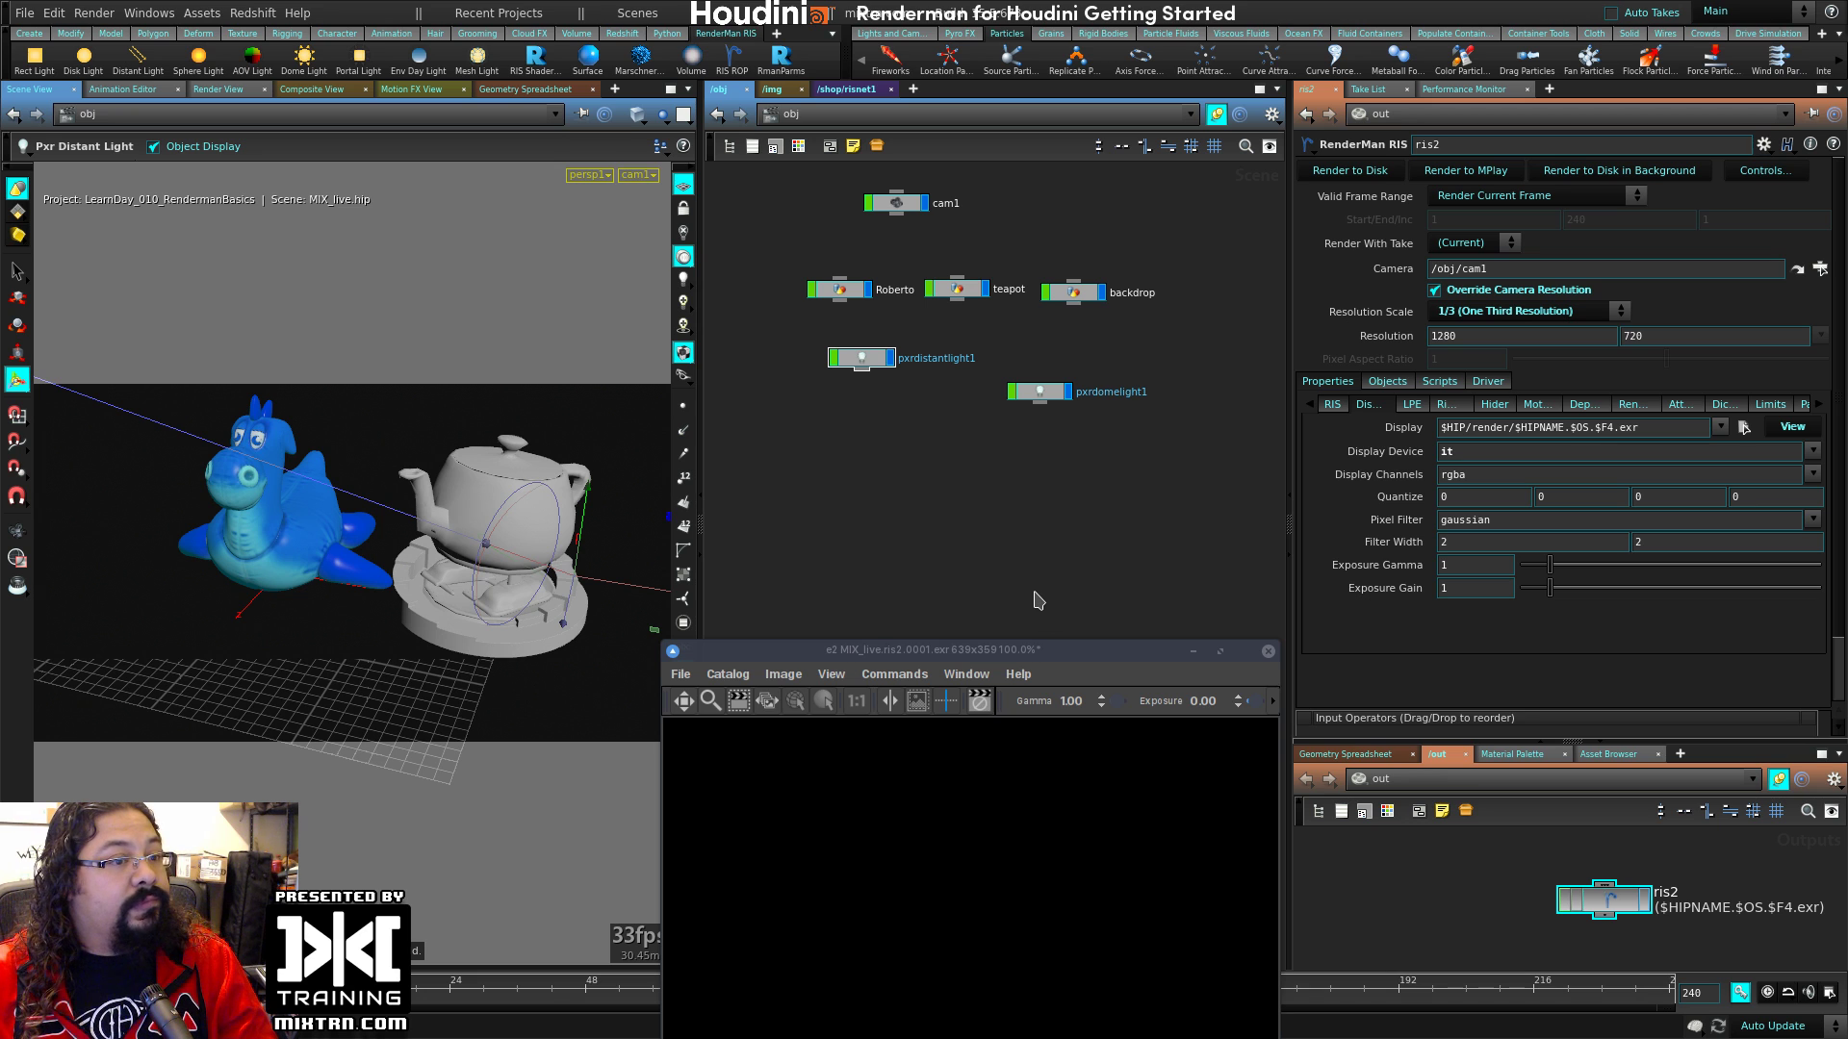
drag(1012, 656, 938, 506)
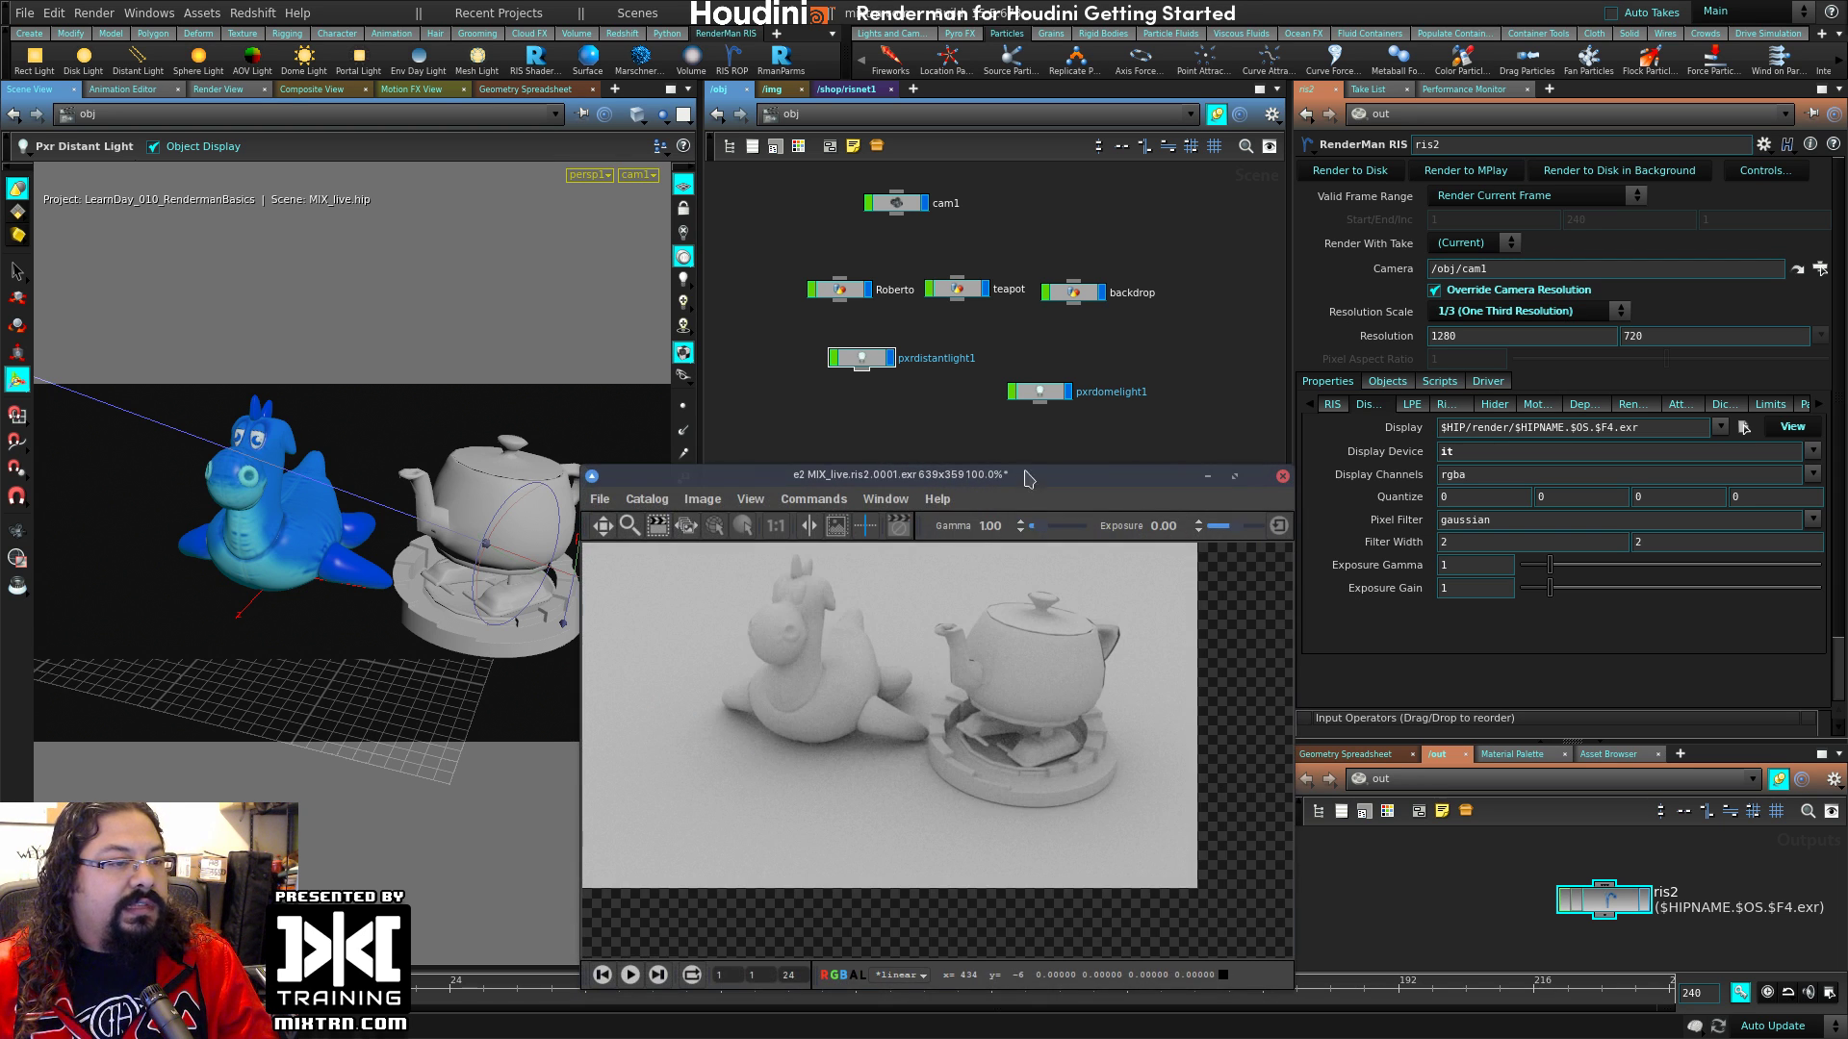
drag(1026, 474, 1088, 641)
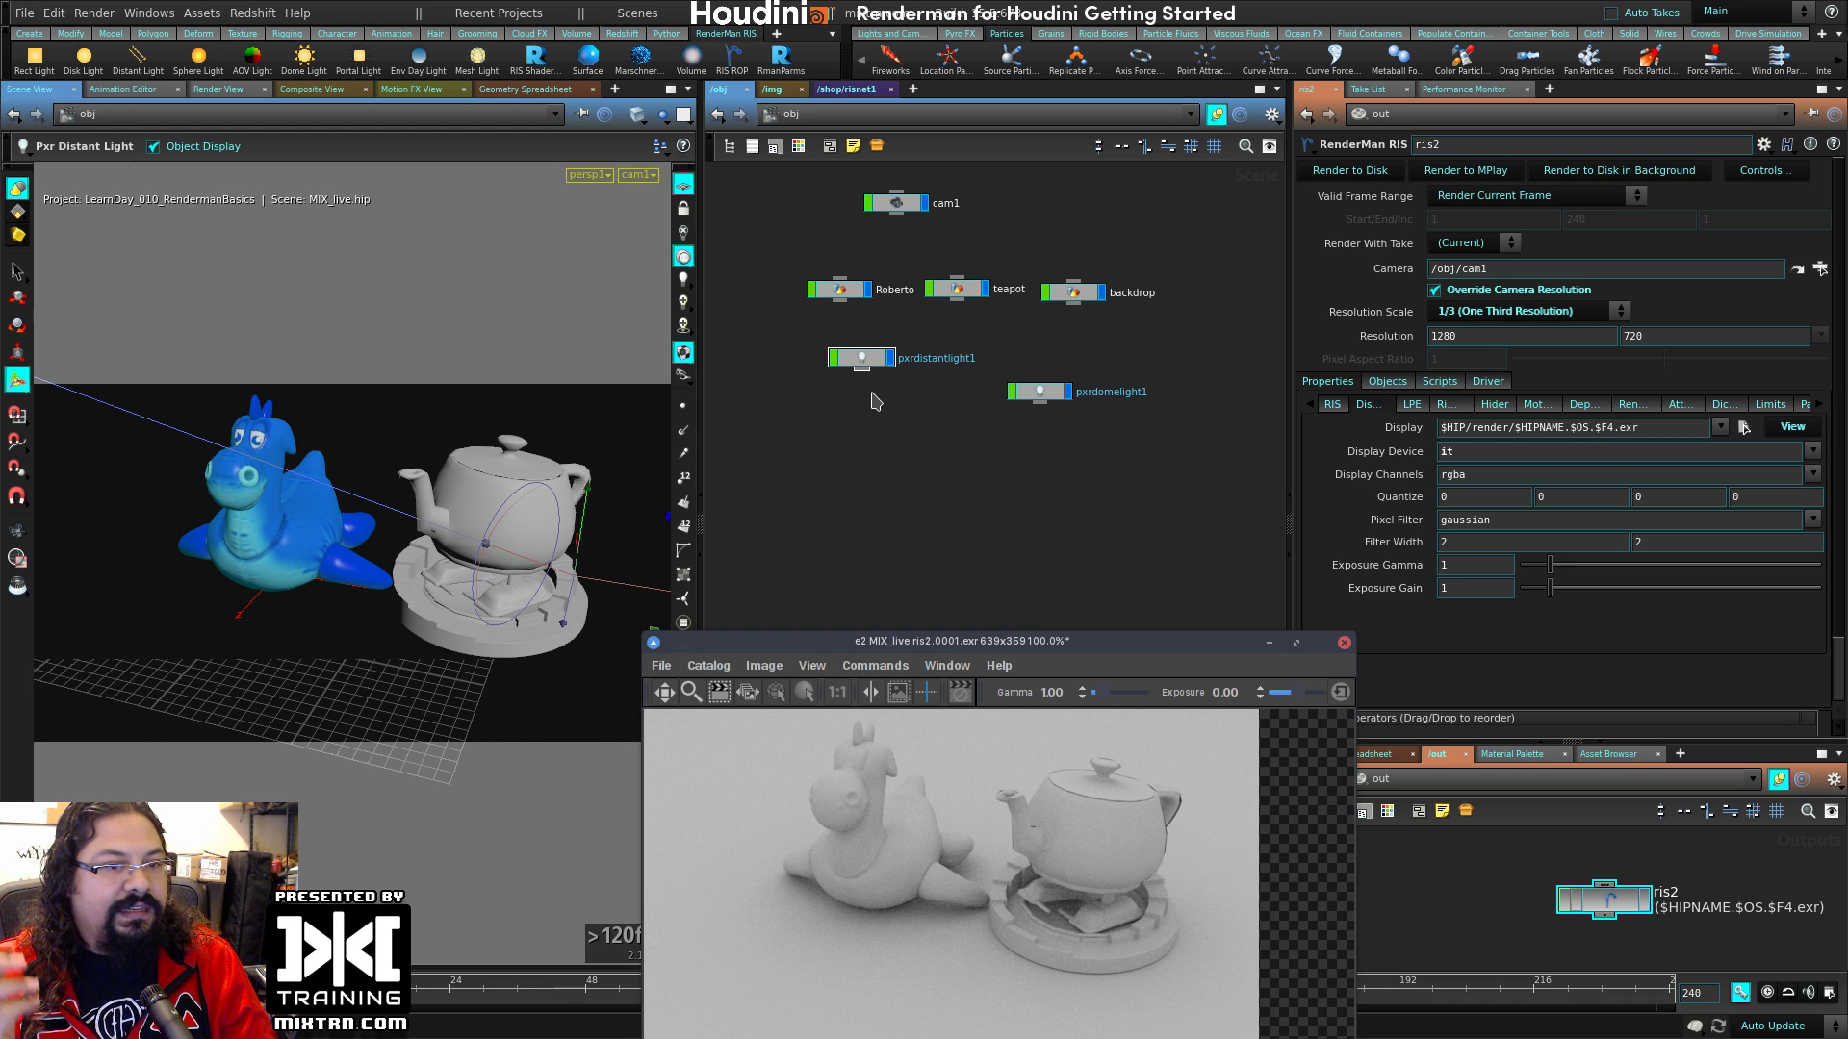
Step: Show the light settings of pxrdomelight1 and widen the parameter pane
click(1114, 392)
drag(1040, 392, 1064, 374)
click(1378, 171)
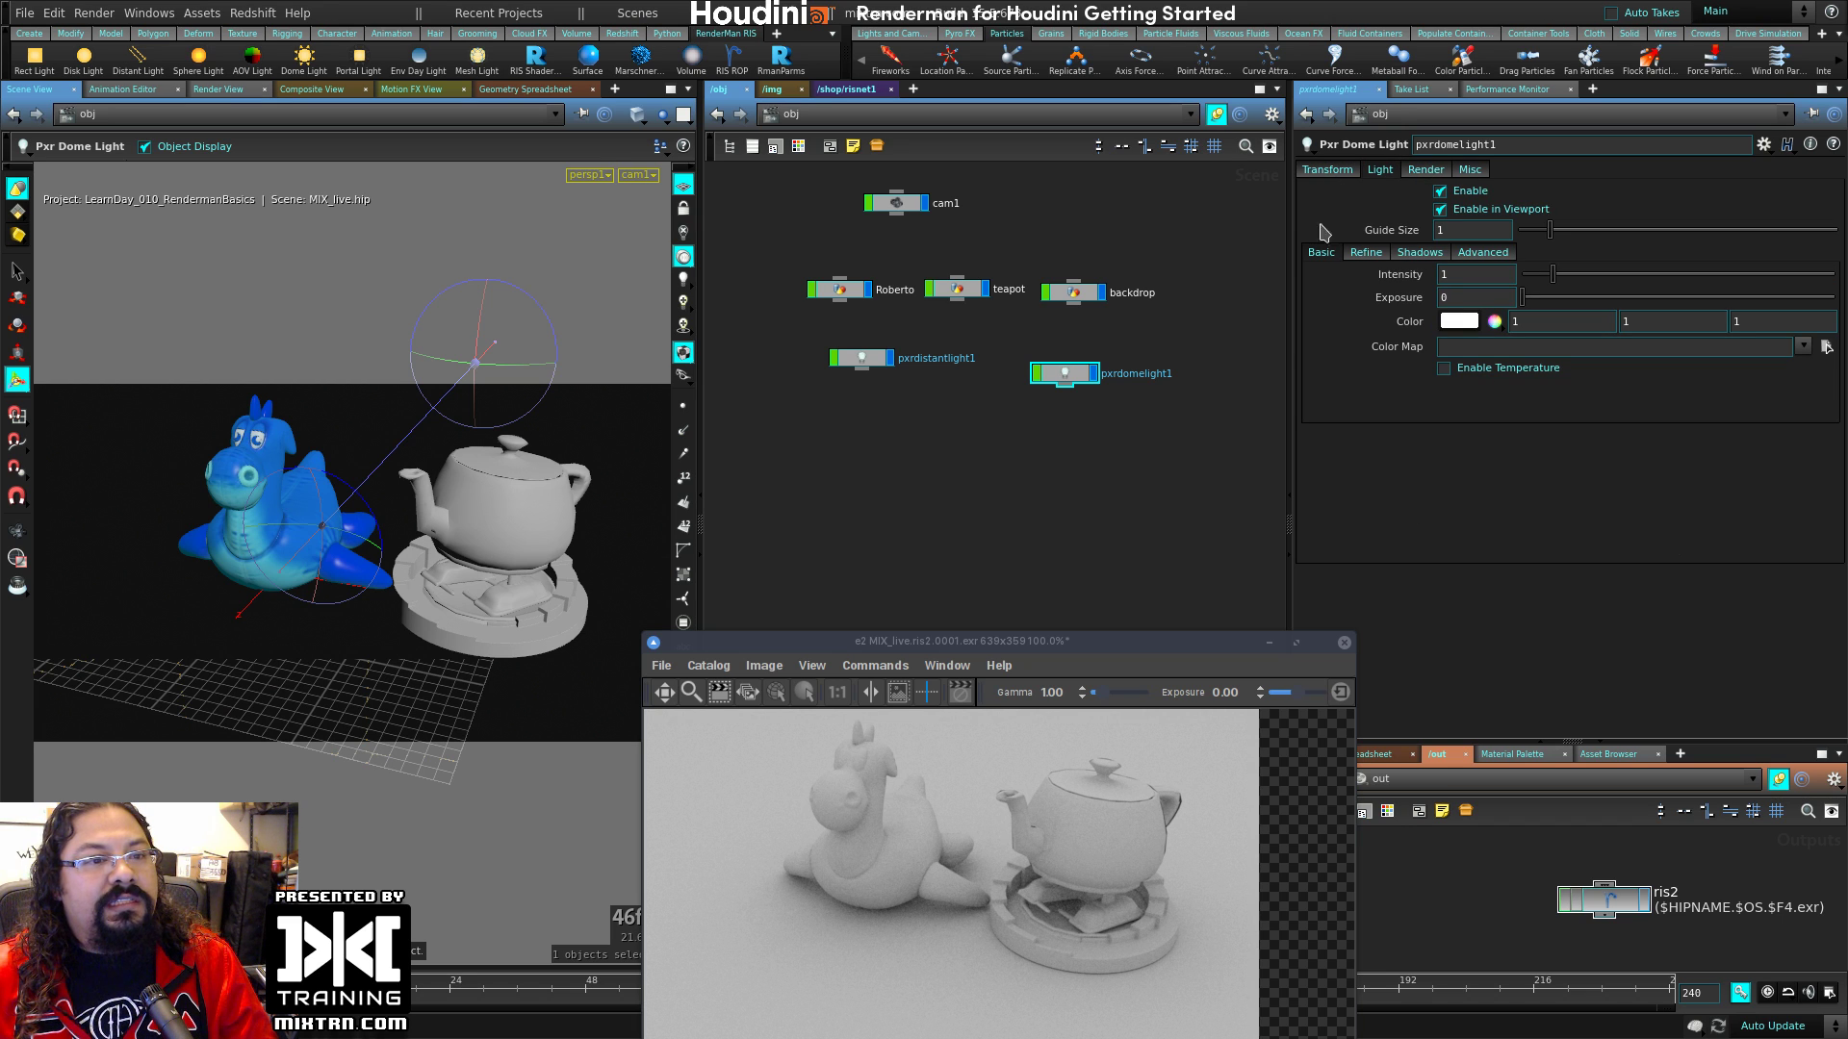
drag(1296, 373, 1148, 384)
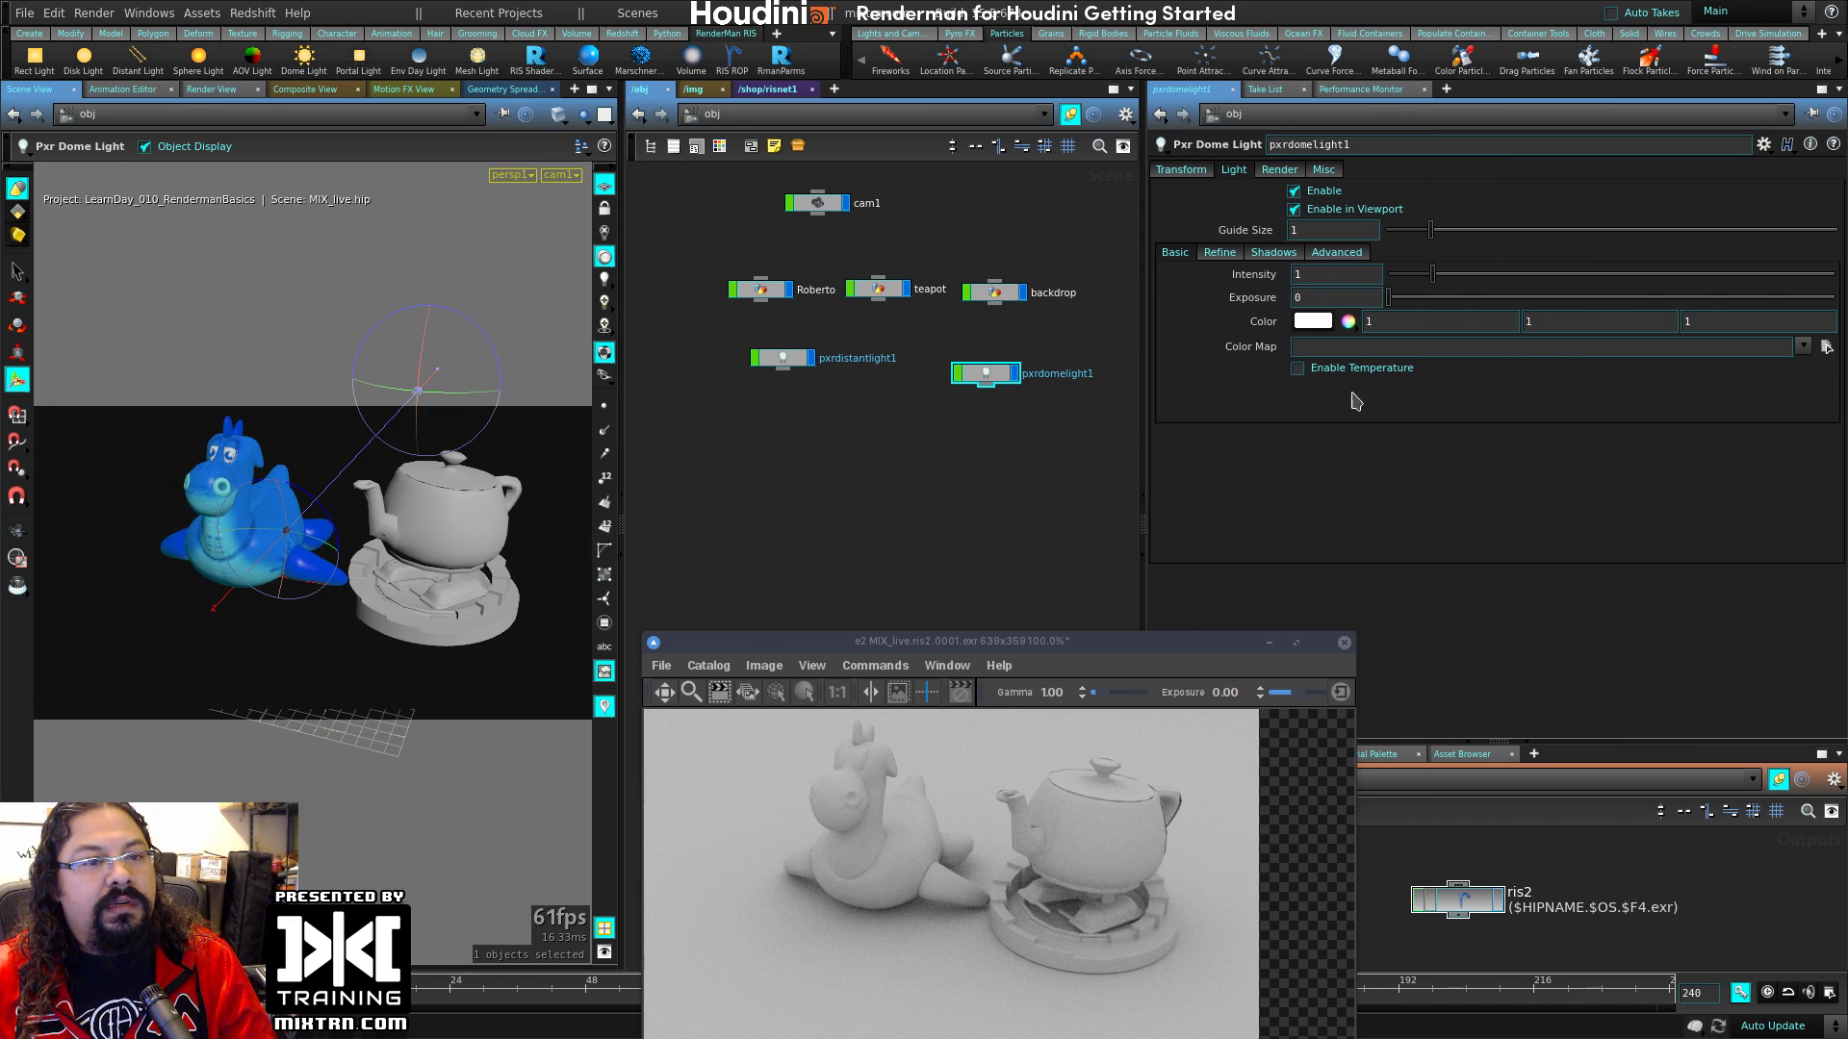
Step: Load Luxo-Jr_4000x2000.tex from the HDRIx library's 373-192-luxo-jr-hdr/luxo-jr_hdr folder as the dome light's Color Map
click(1827, 347)
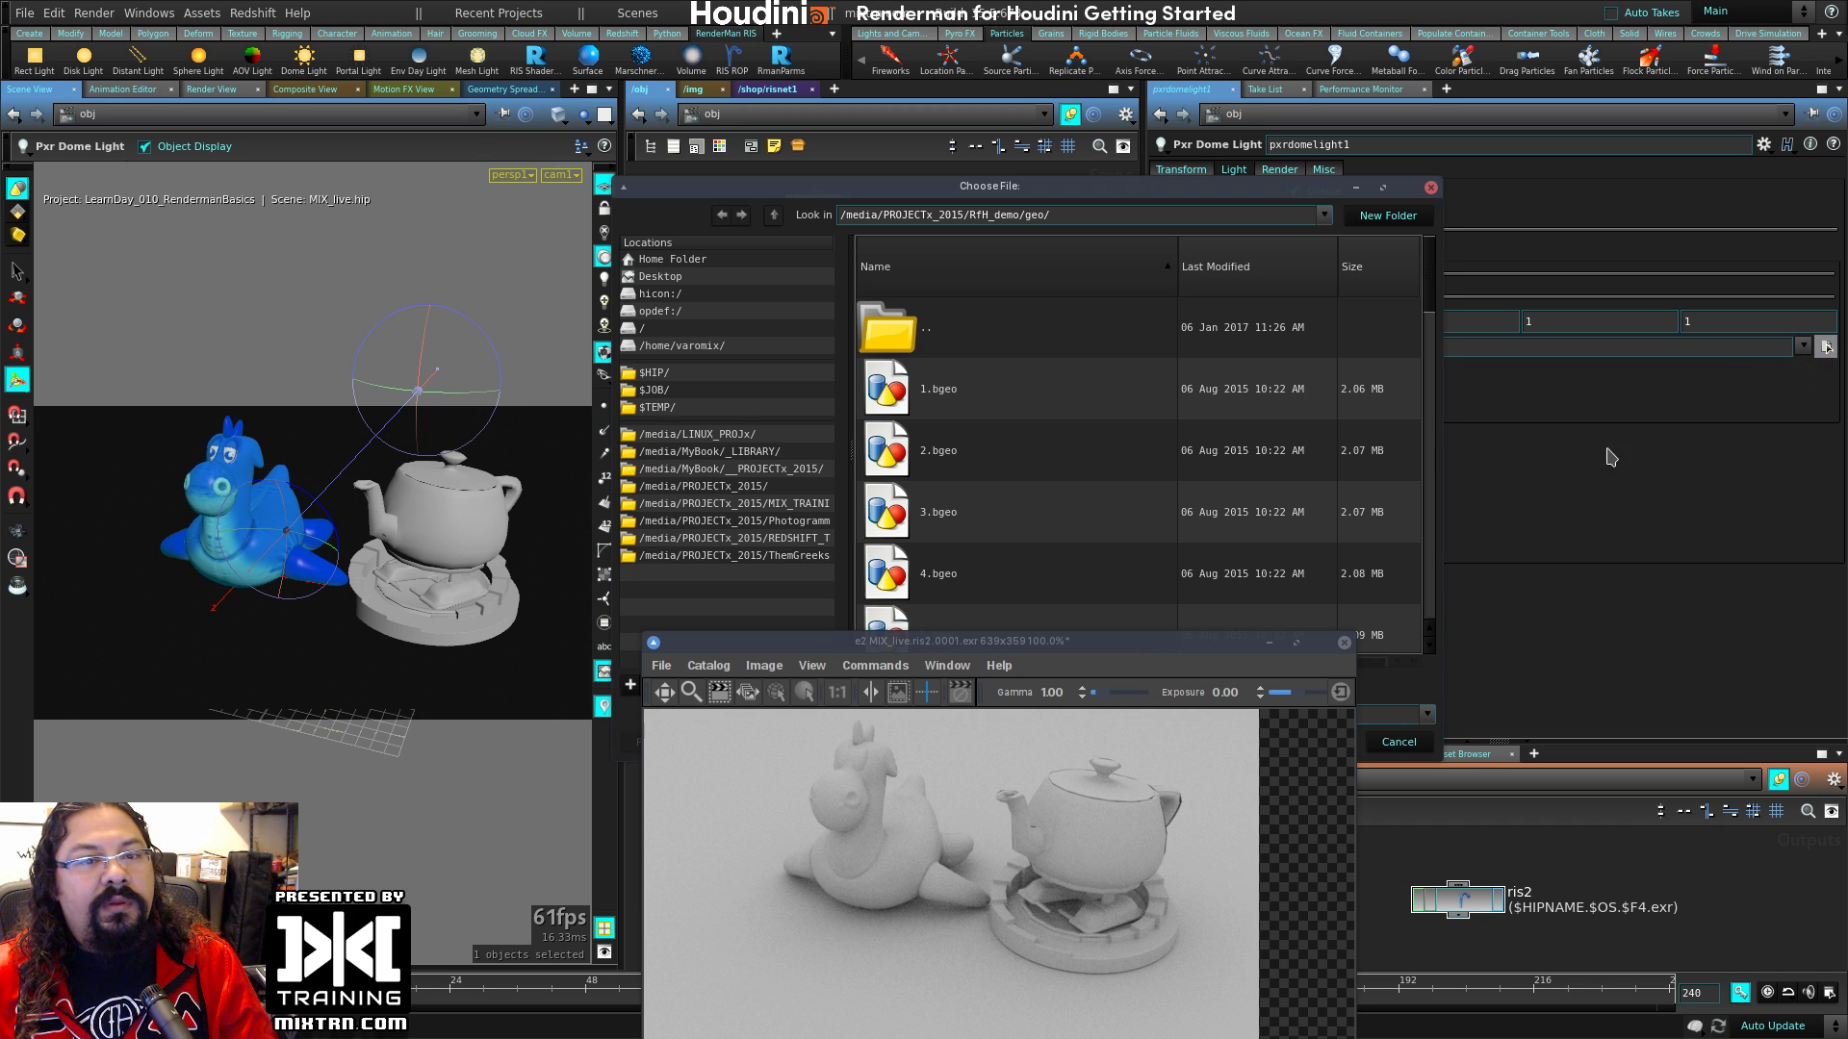
drag(1063, 195, 1248, 130)
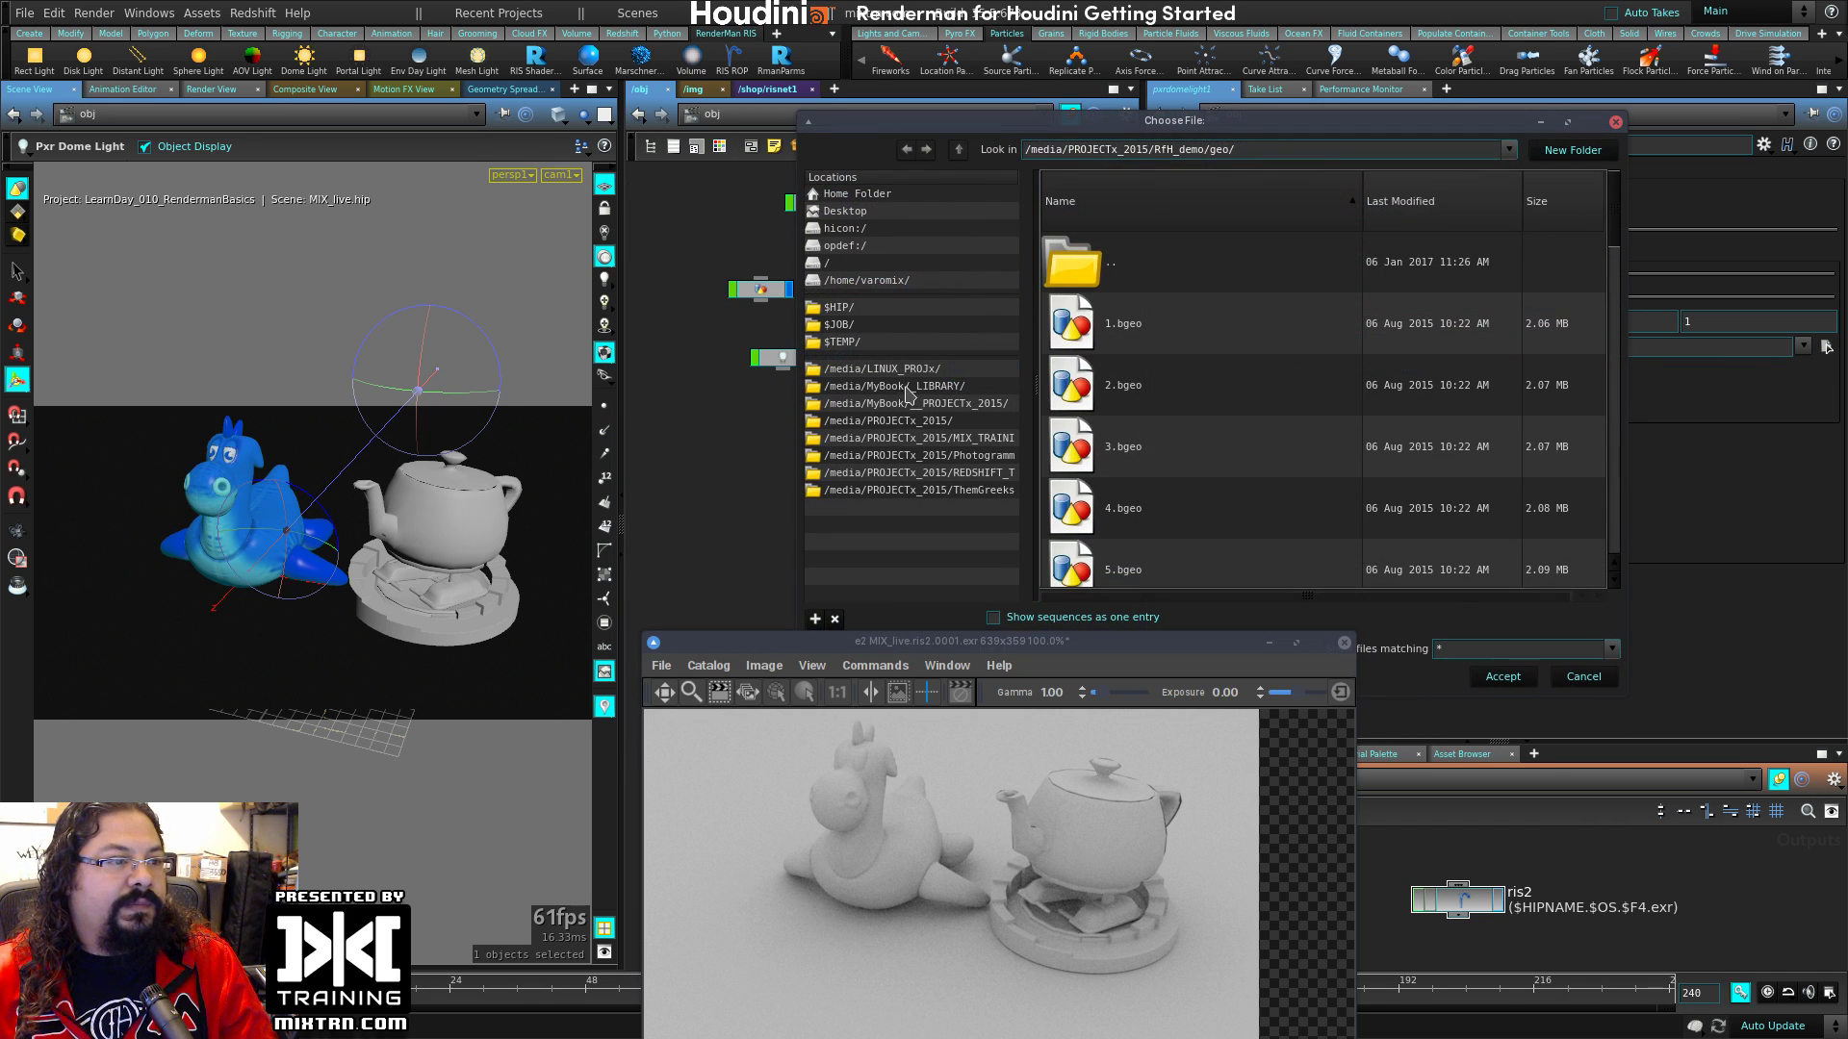
click(958, 387)
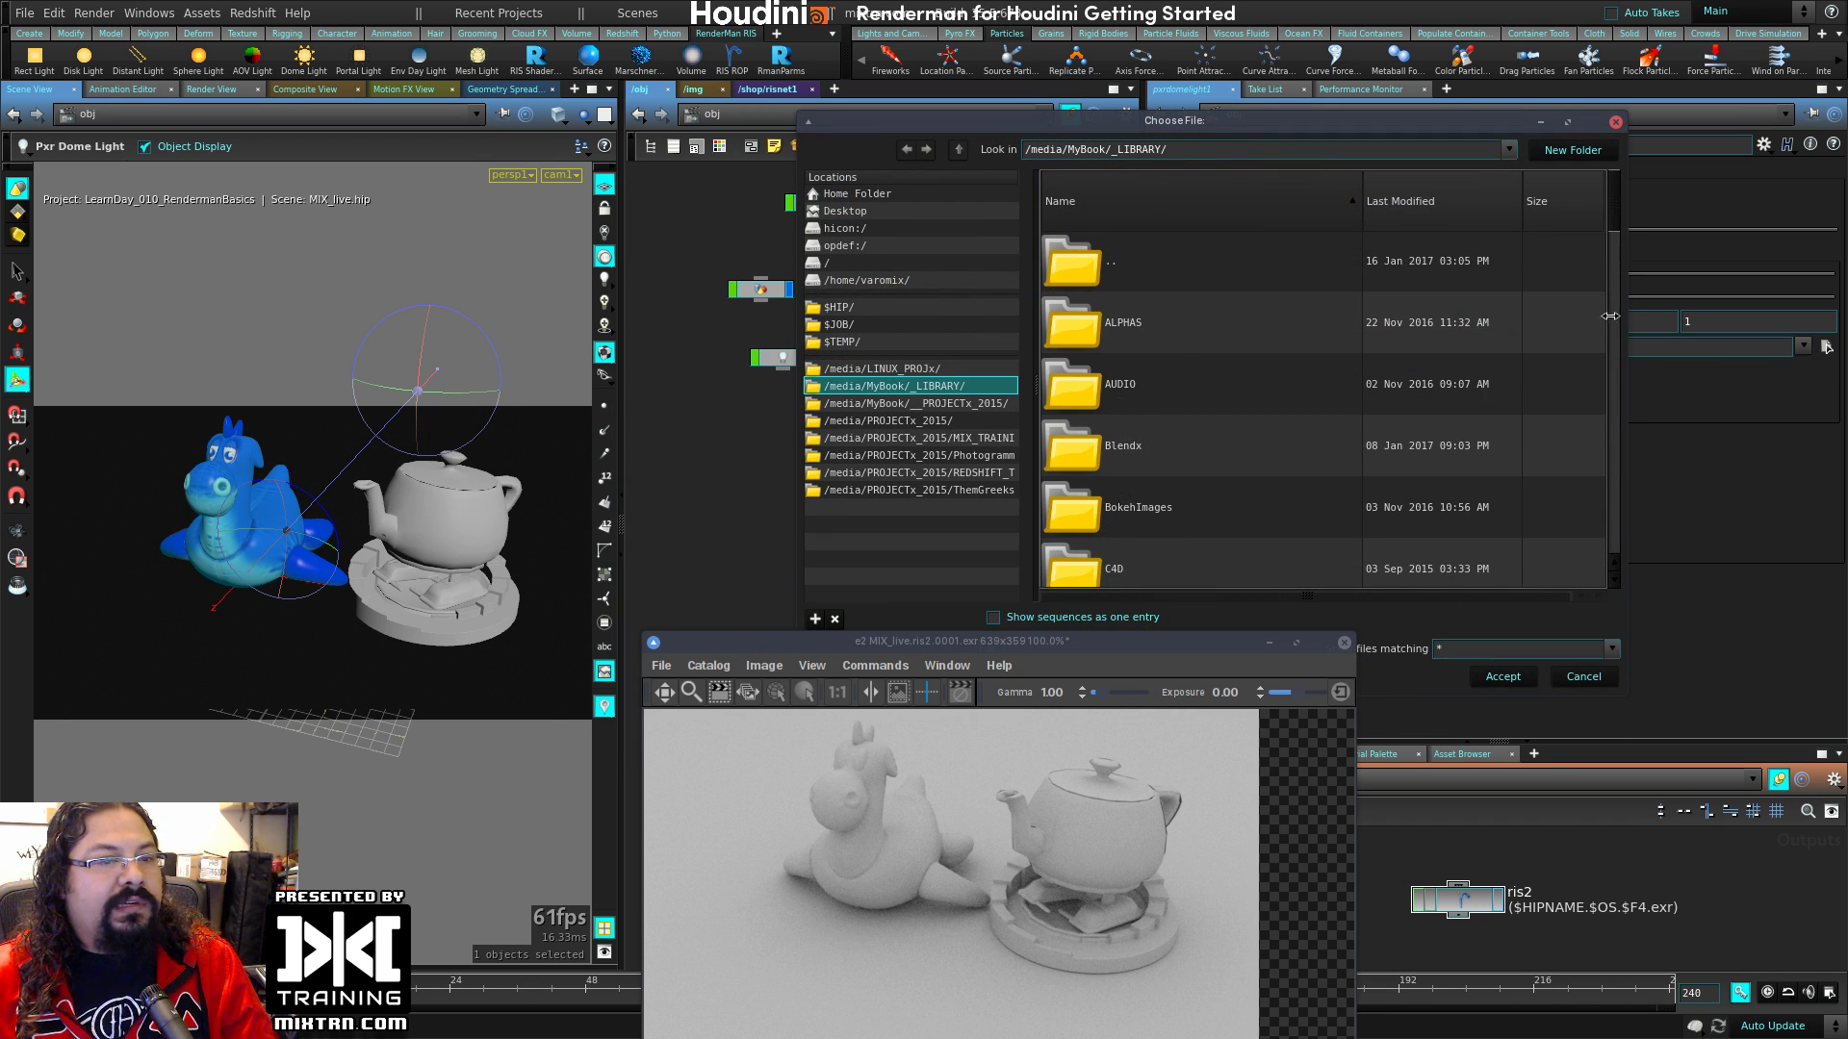
drag(1615, 227, 1636, 318)
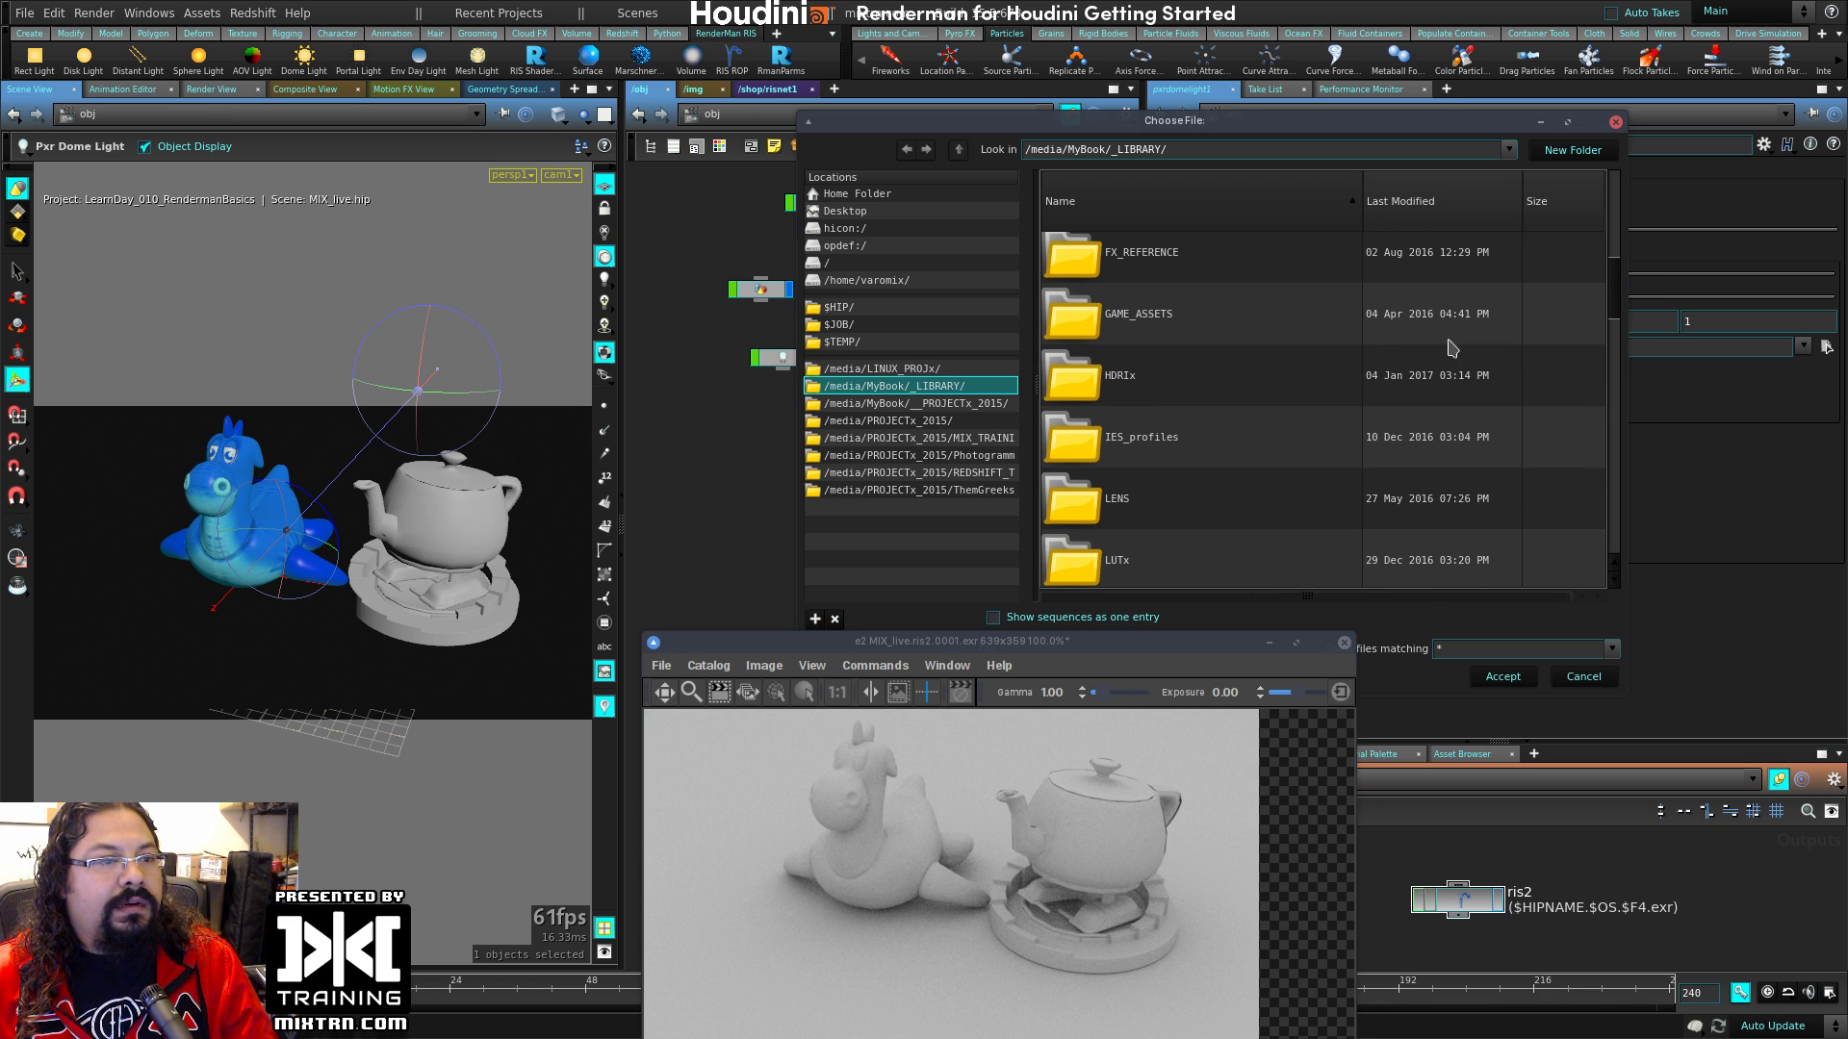
click(1116, 385)
double_click(1114, 385)
double_click(1191, 401)
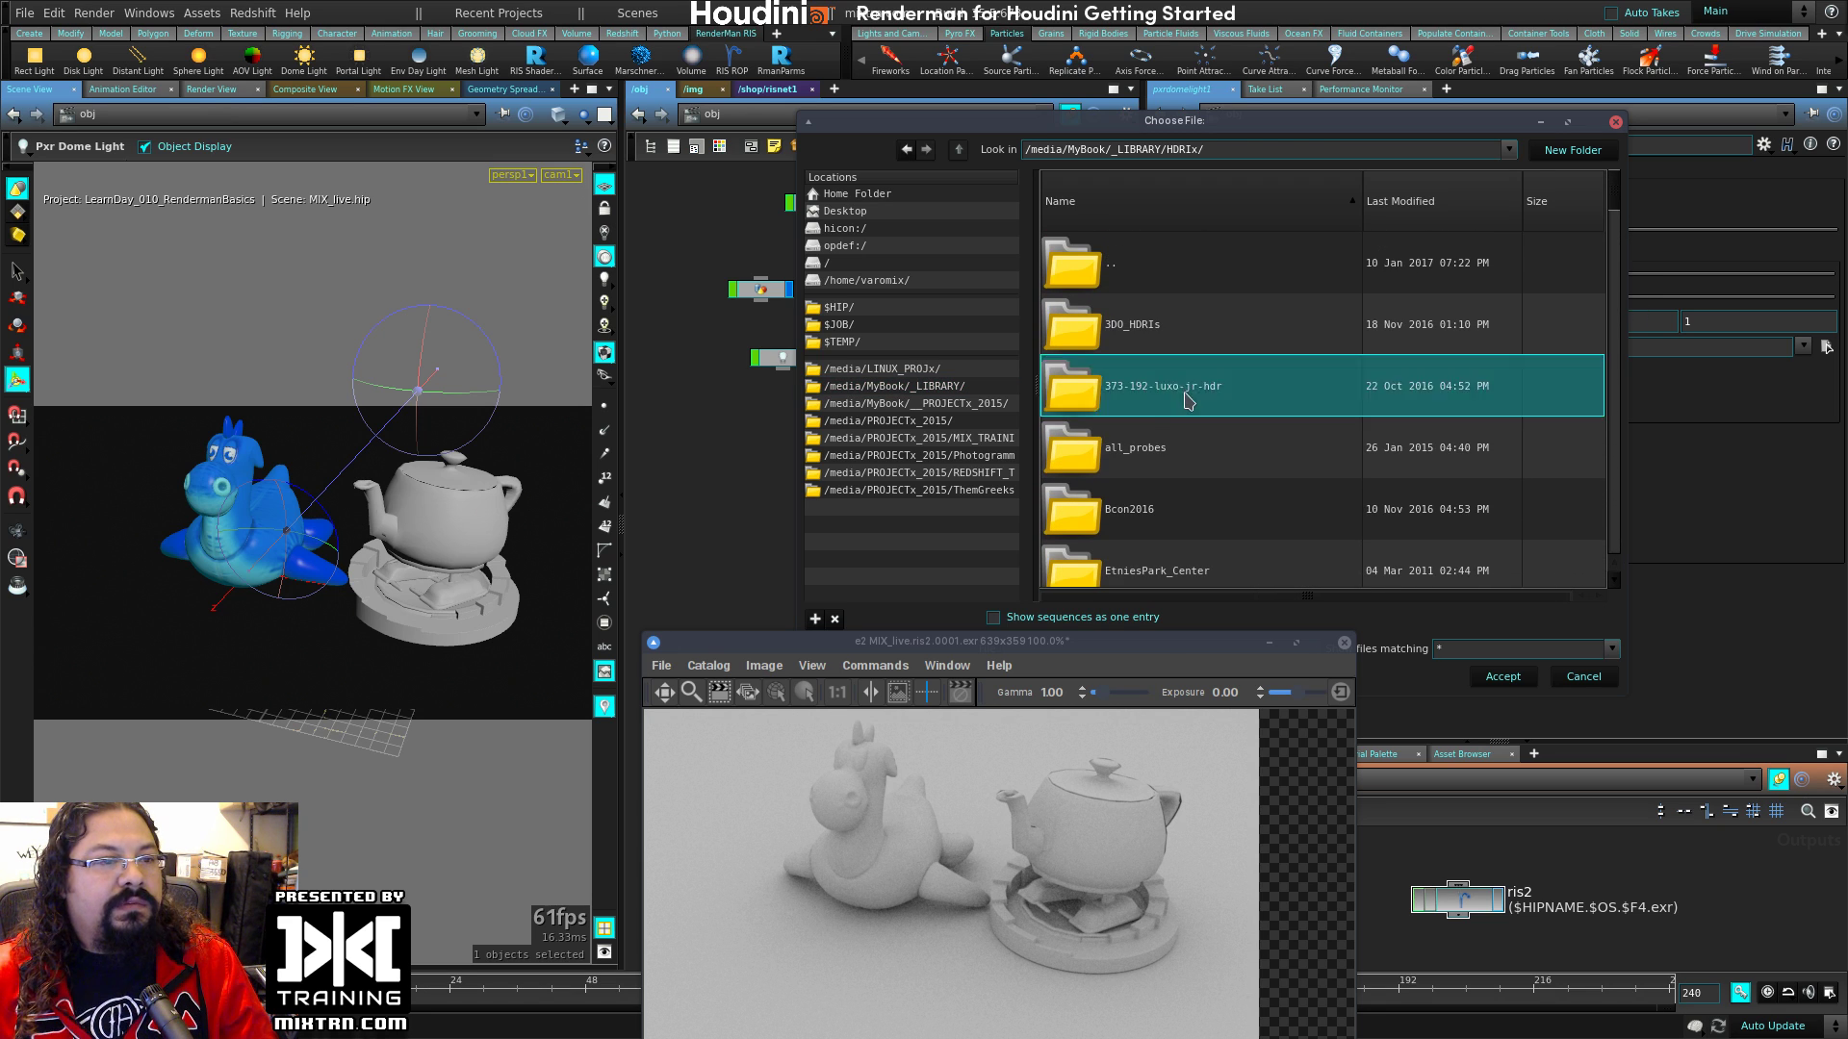
click(1145, 399)
double_click(1264, 414)
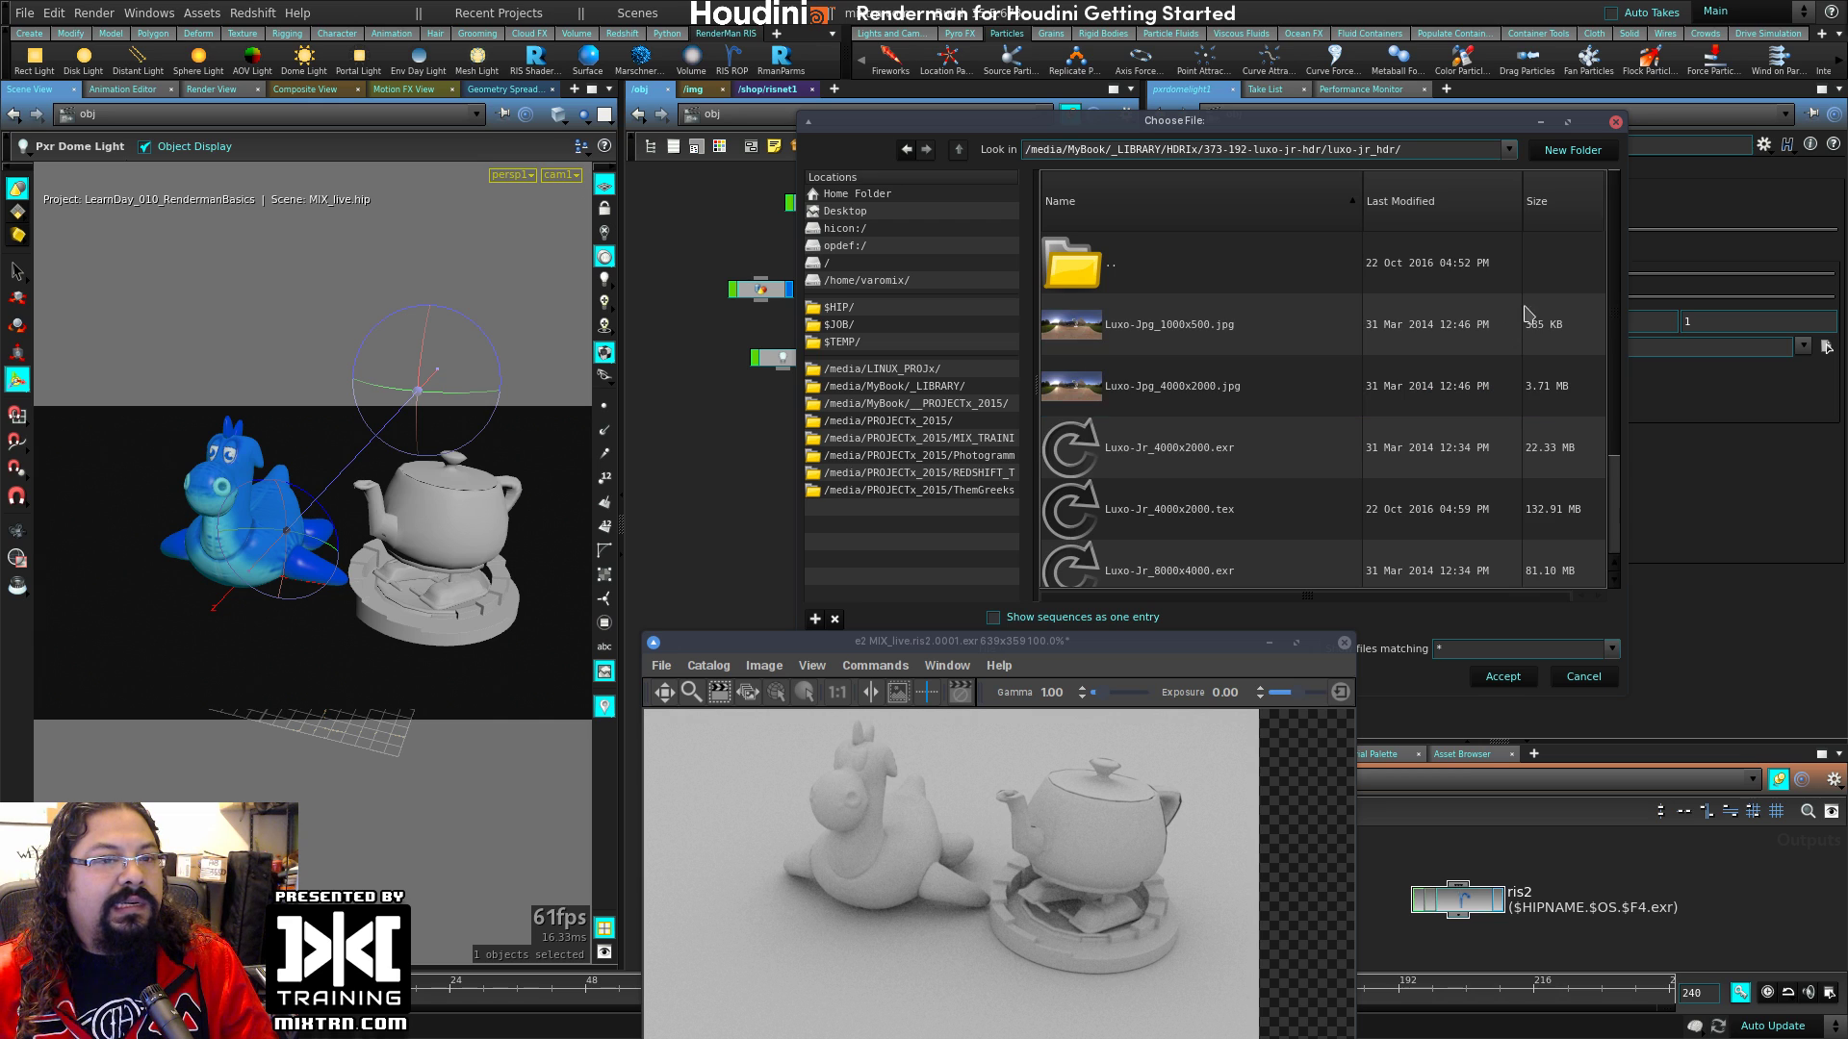
click(1222, 525)
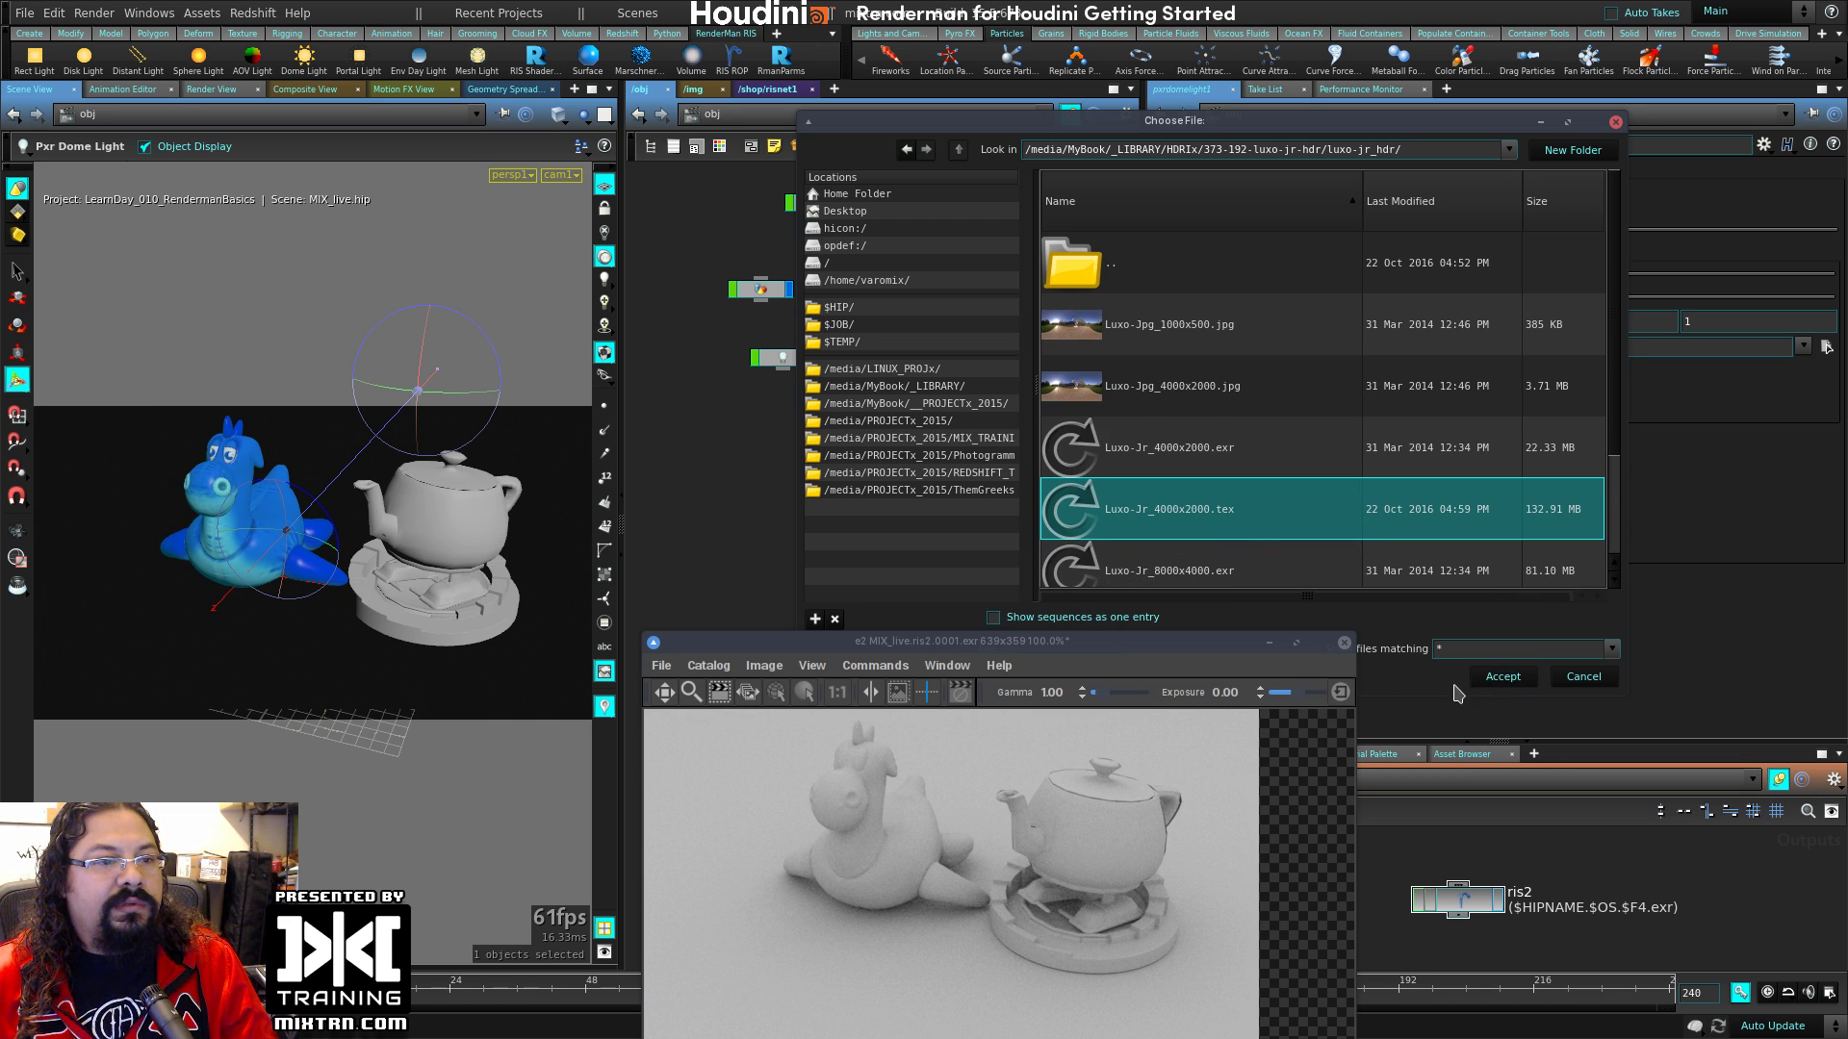
click(1493, 678)
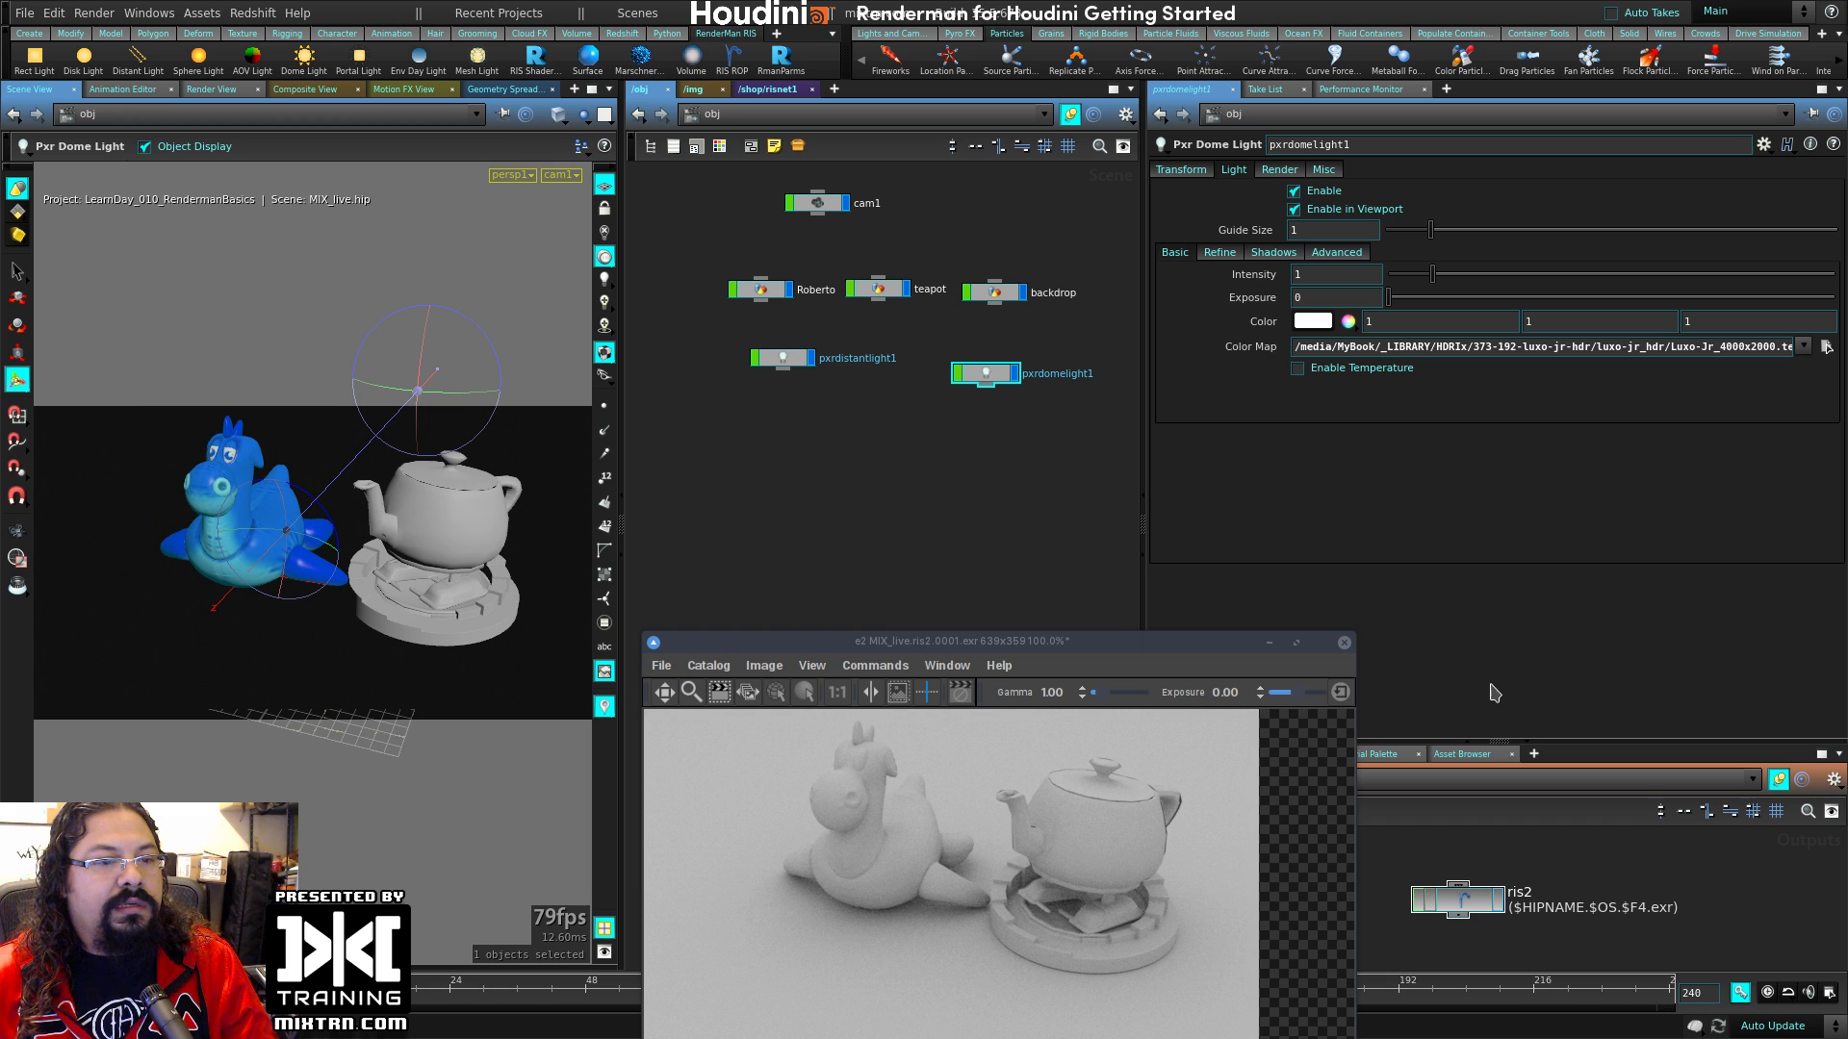
Step: Render the frame again from ris2 with the textured dome light, and switch the viewport to normal lighting
click(1464, 905)
click(1203, 173)
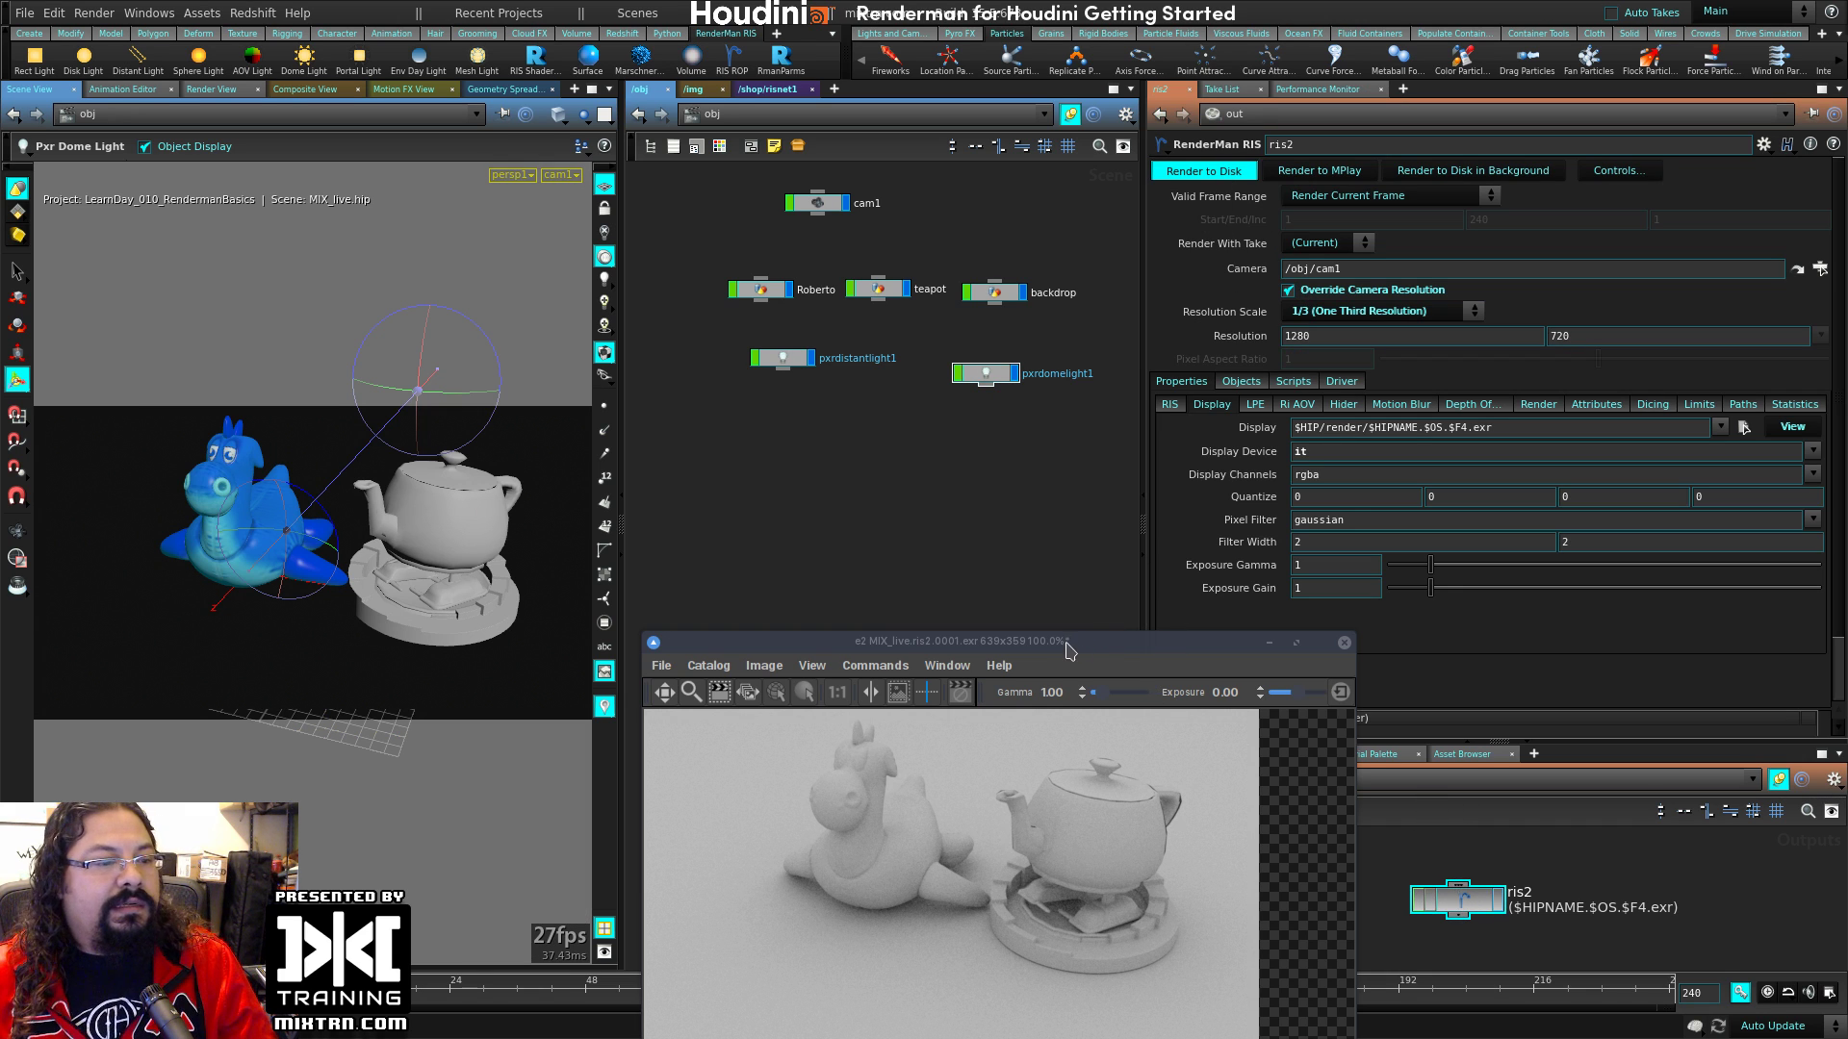
drag(1103, 652, 1015, 371)
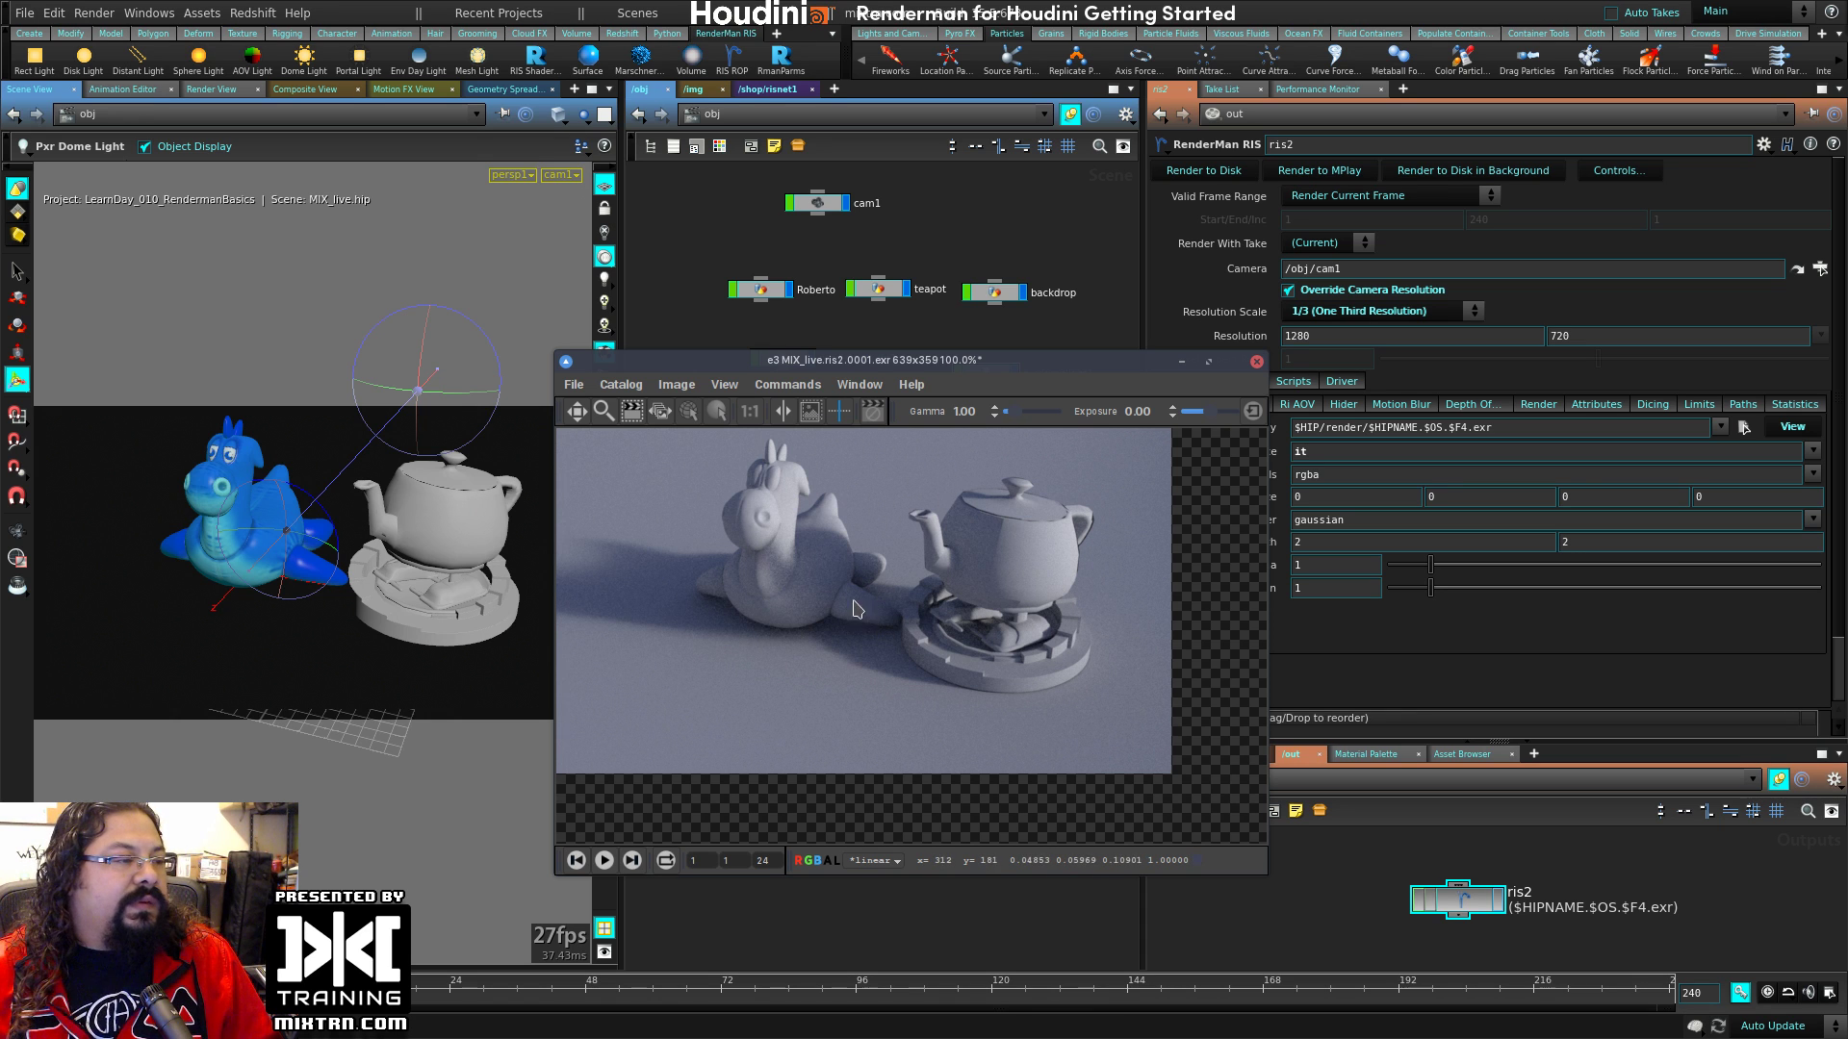
click(604, 279)
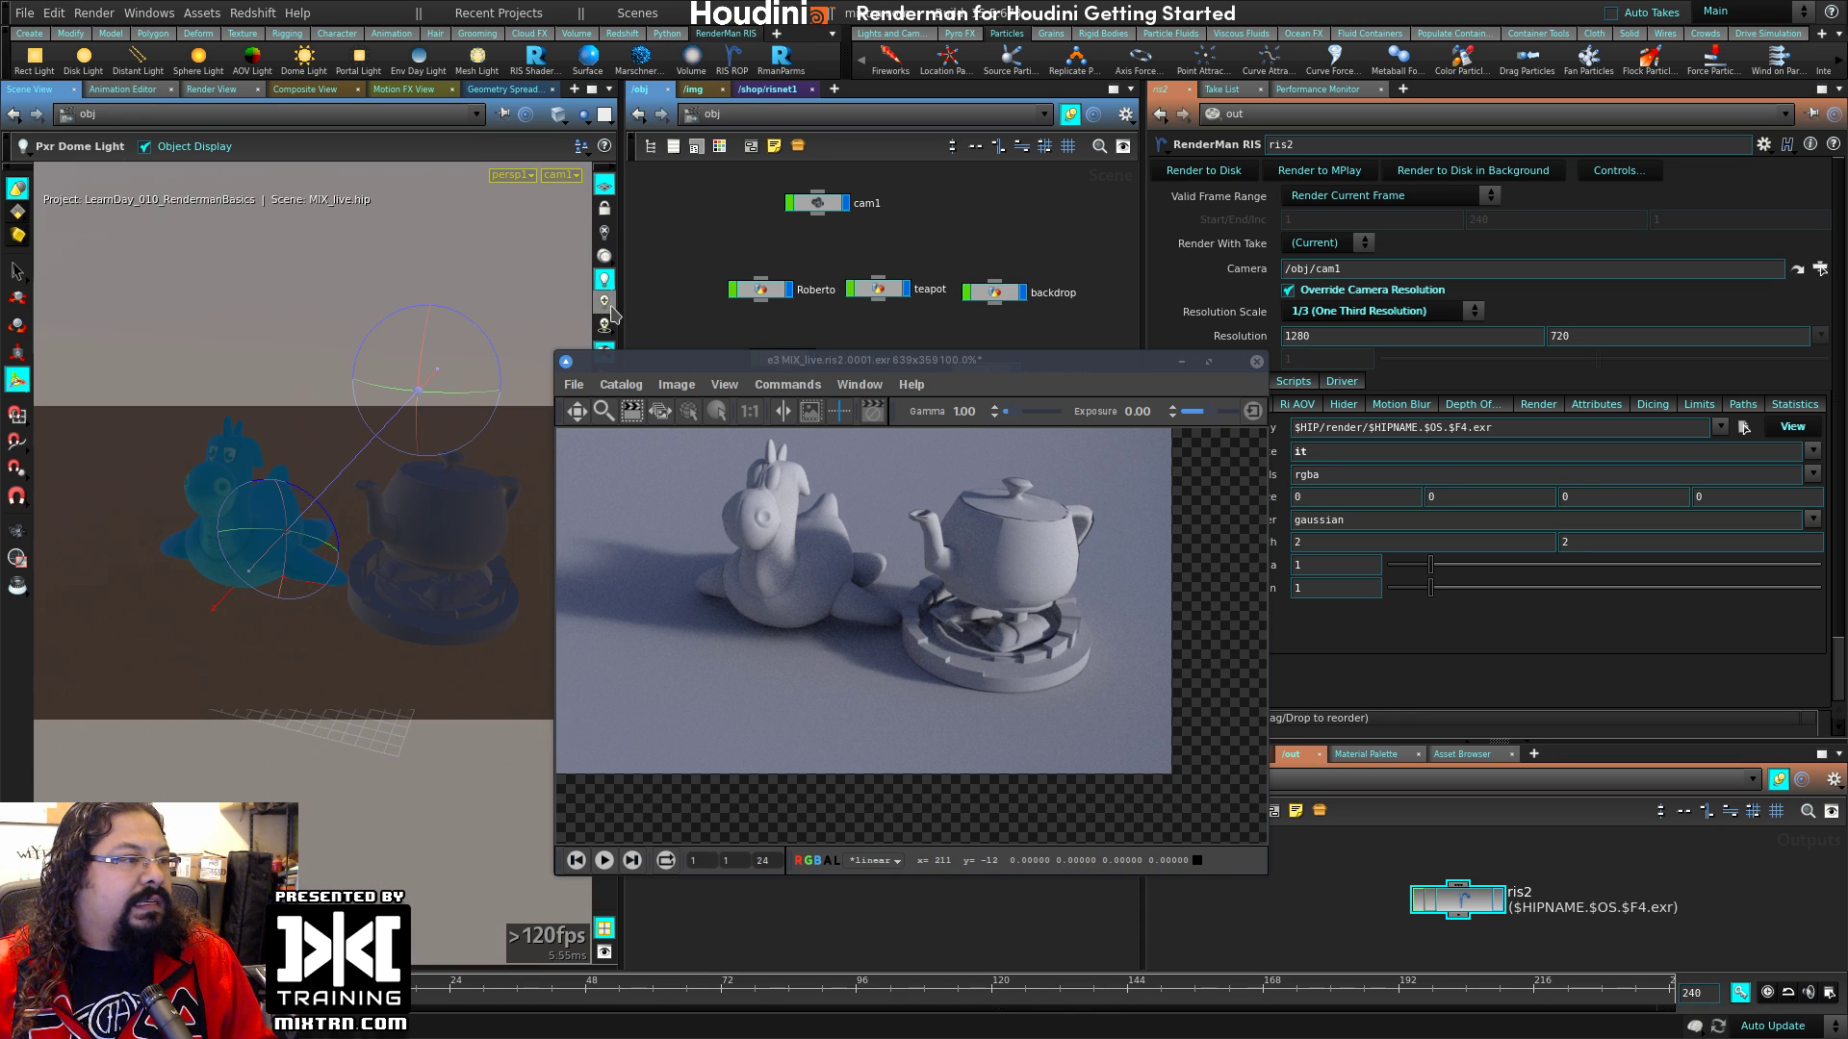
Step: Move the it render viewer below the object nodes and shrink its window to fit closely around the rendered image
drag(760, 363, 1073, 424)
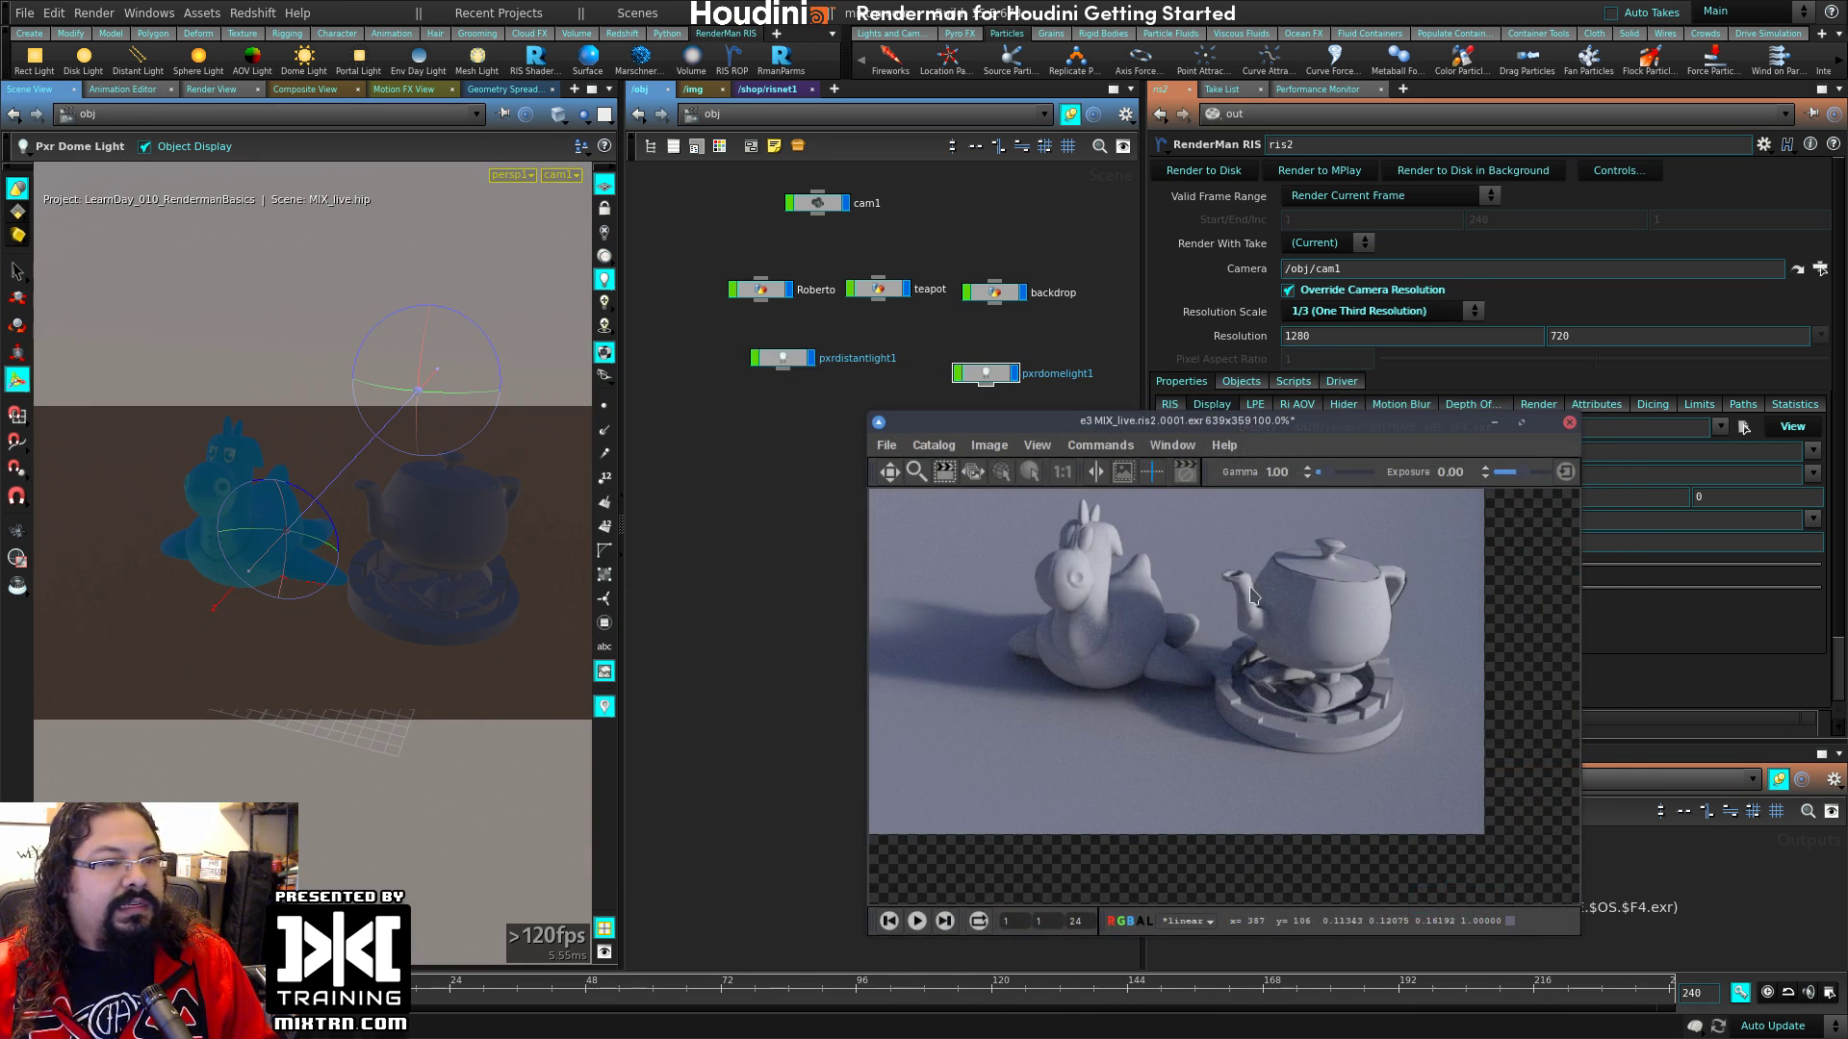
middle_drag(1266, 587, 1300, 629)
alt+drag(1300, 630, 1030, 790)
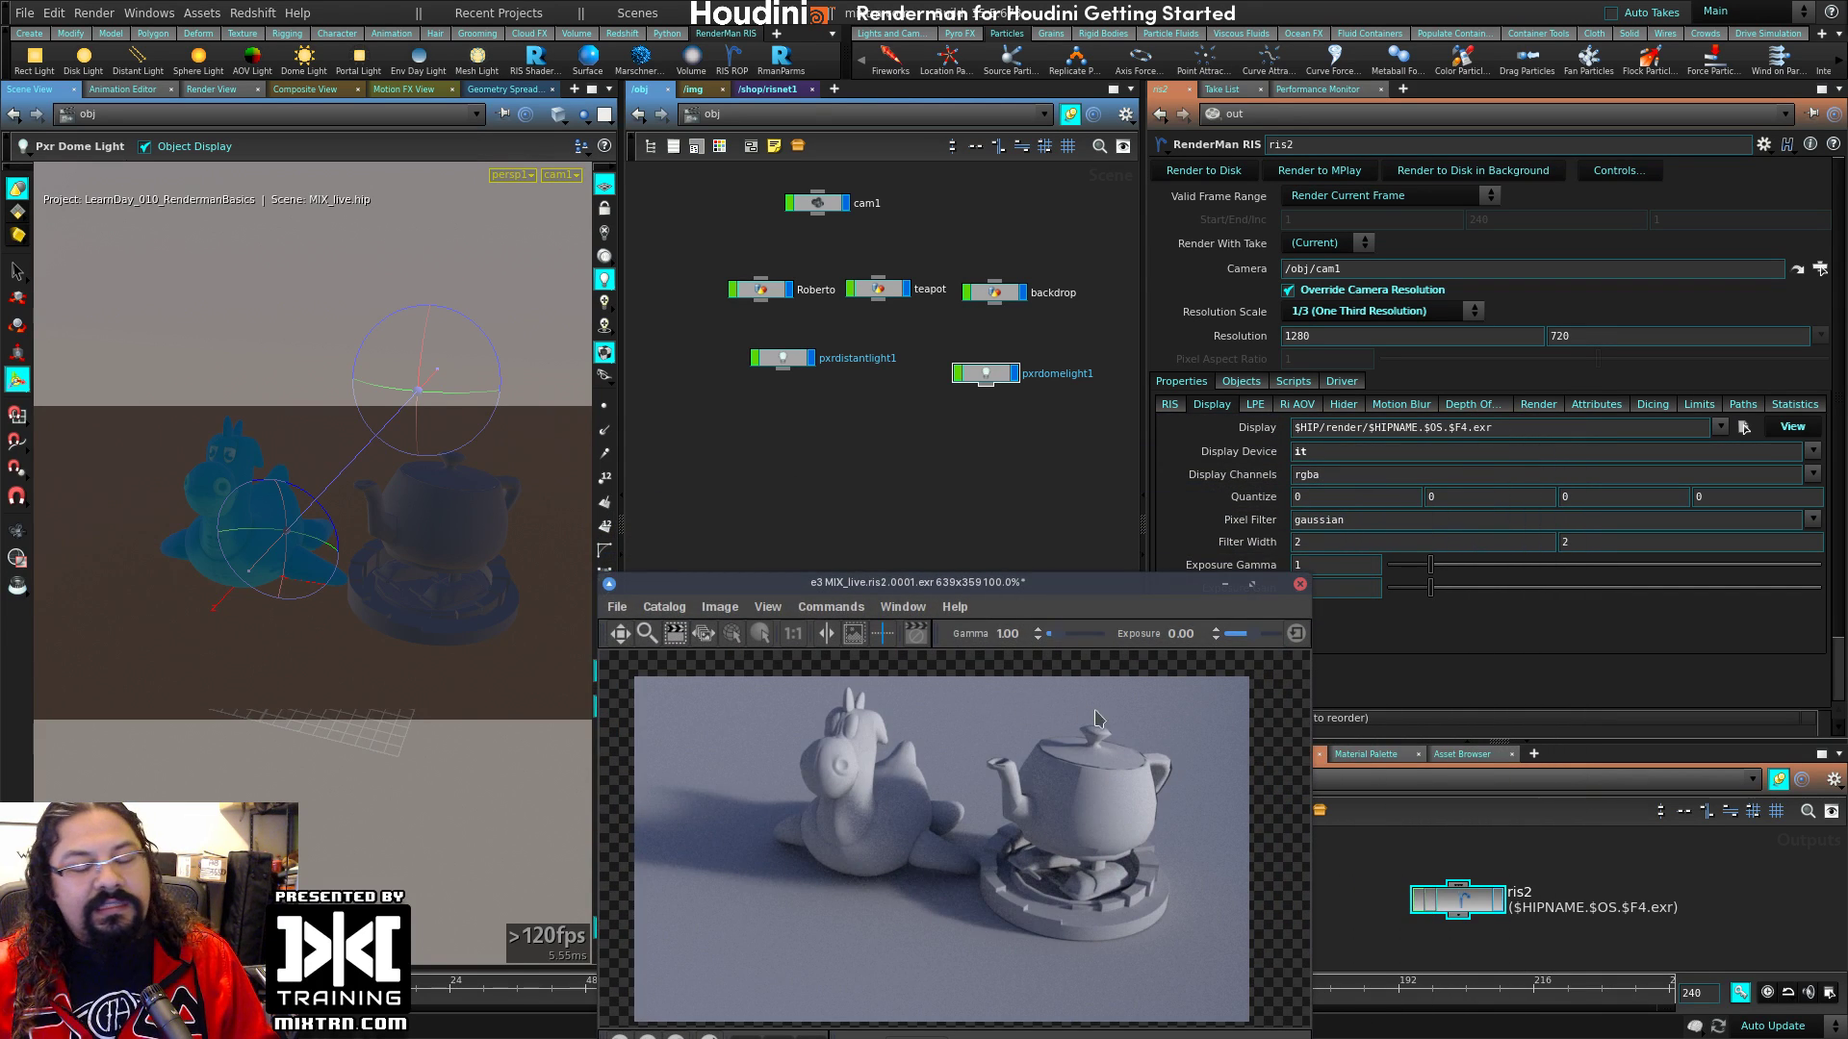
alt+right_drag(1094, 718, 1002, 721)
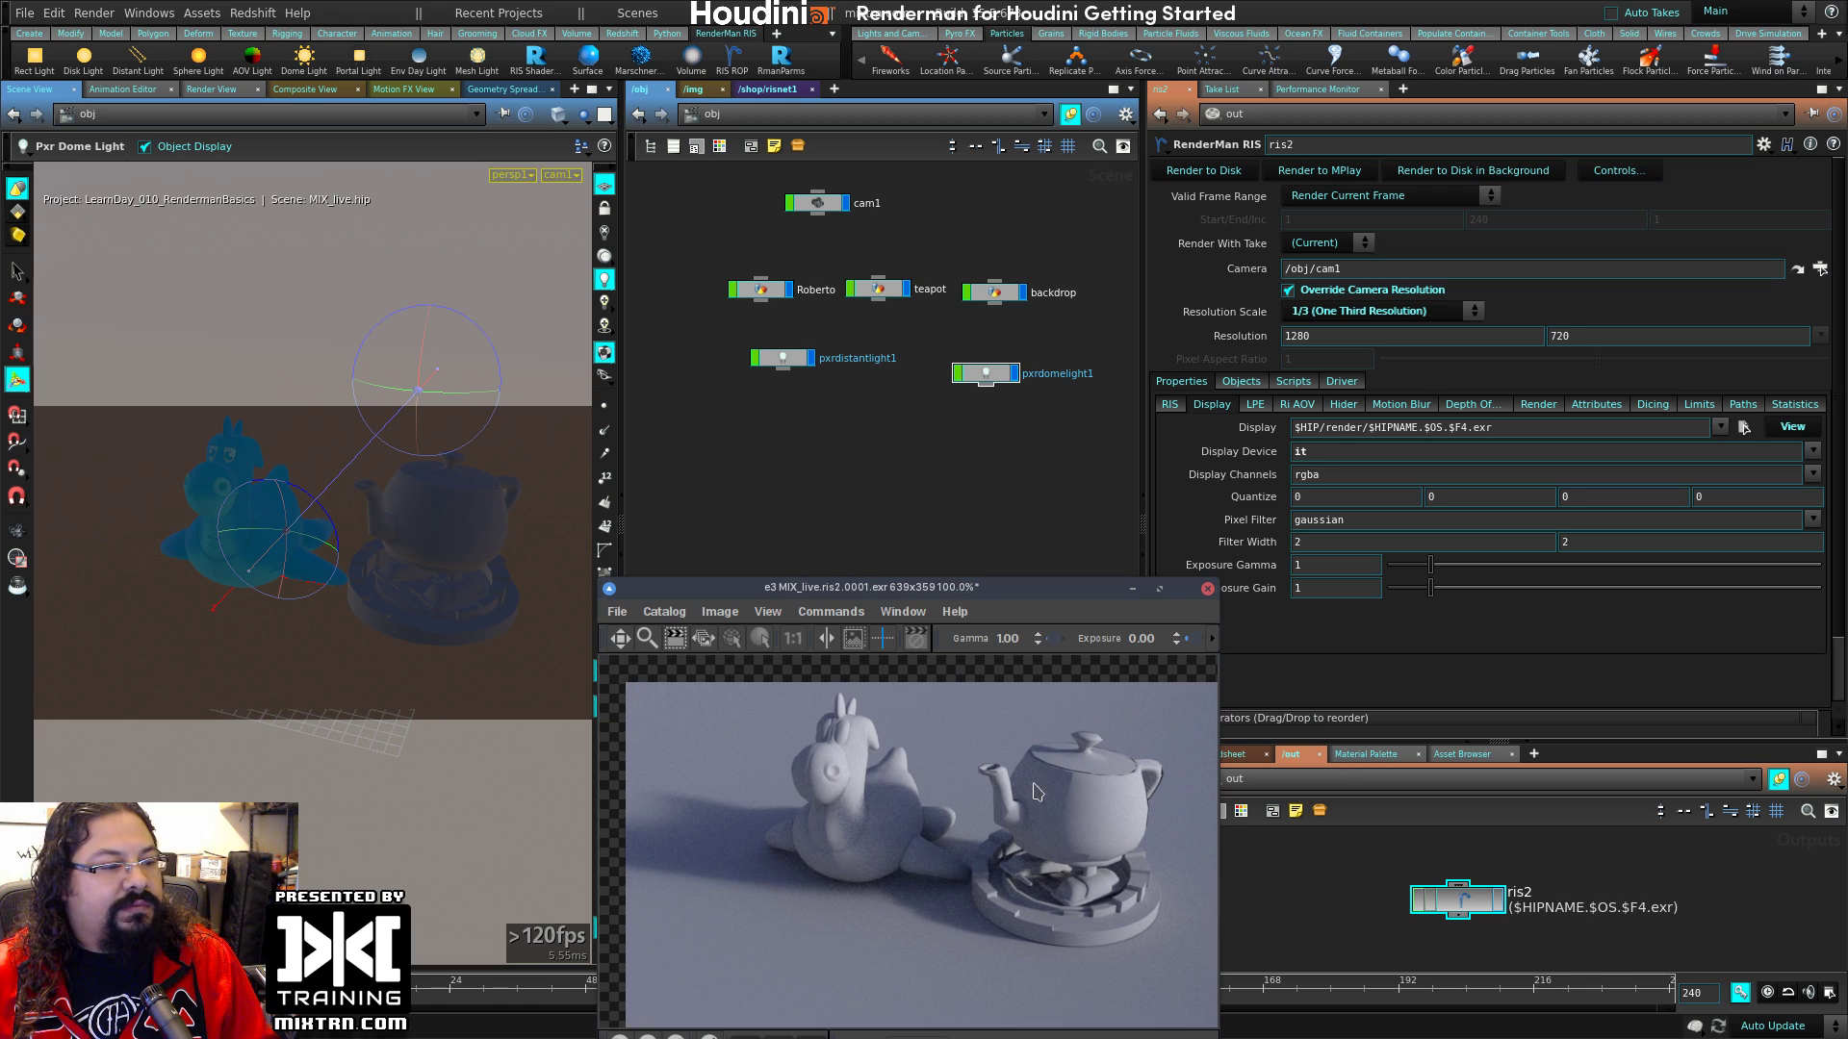
middle_drag(1097, 767, 1068, 747)
alt+right_drag(1068, 747, 1088, 756)
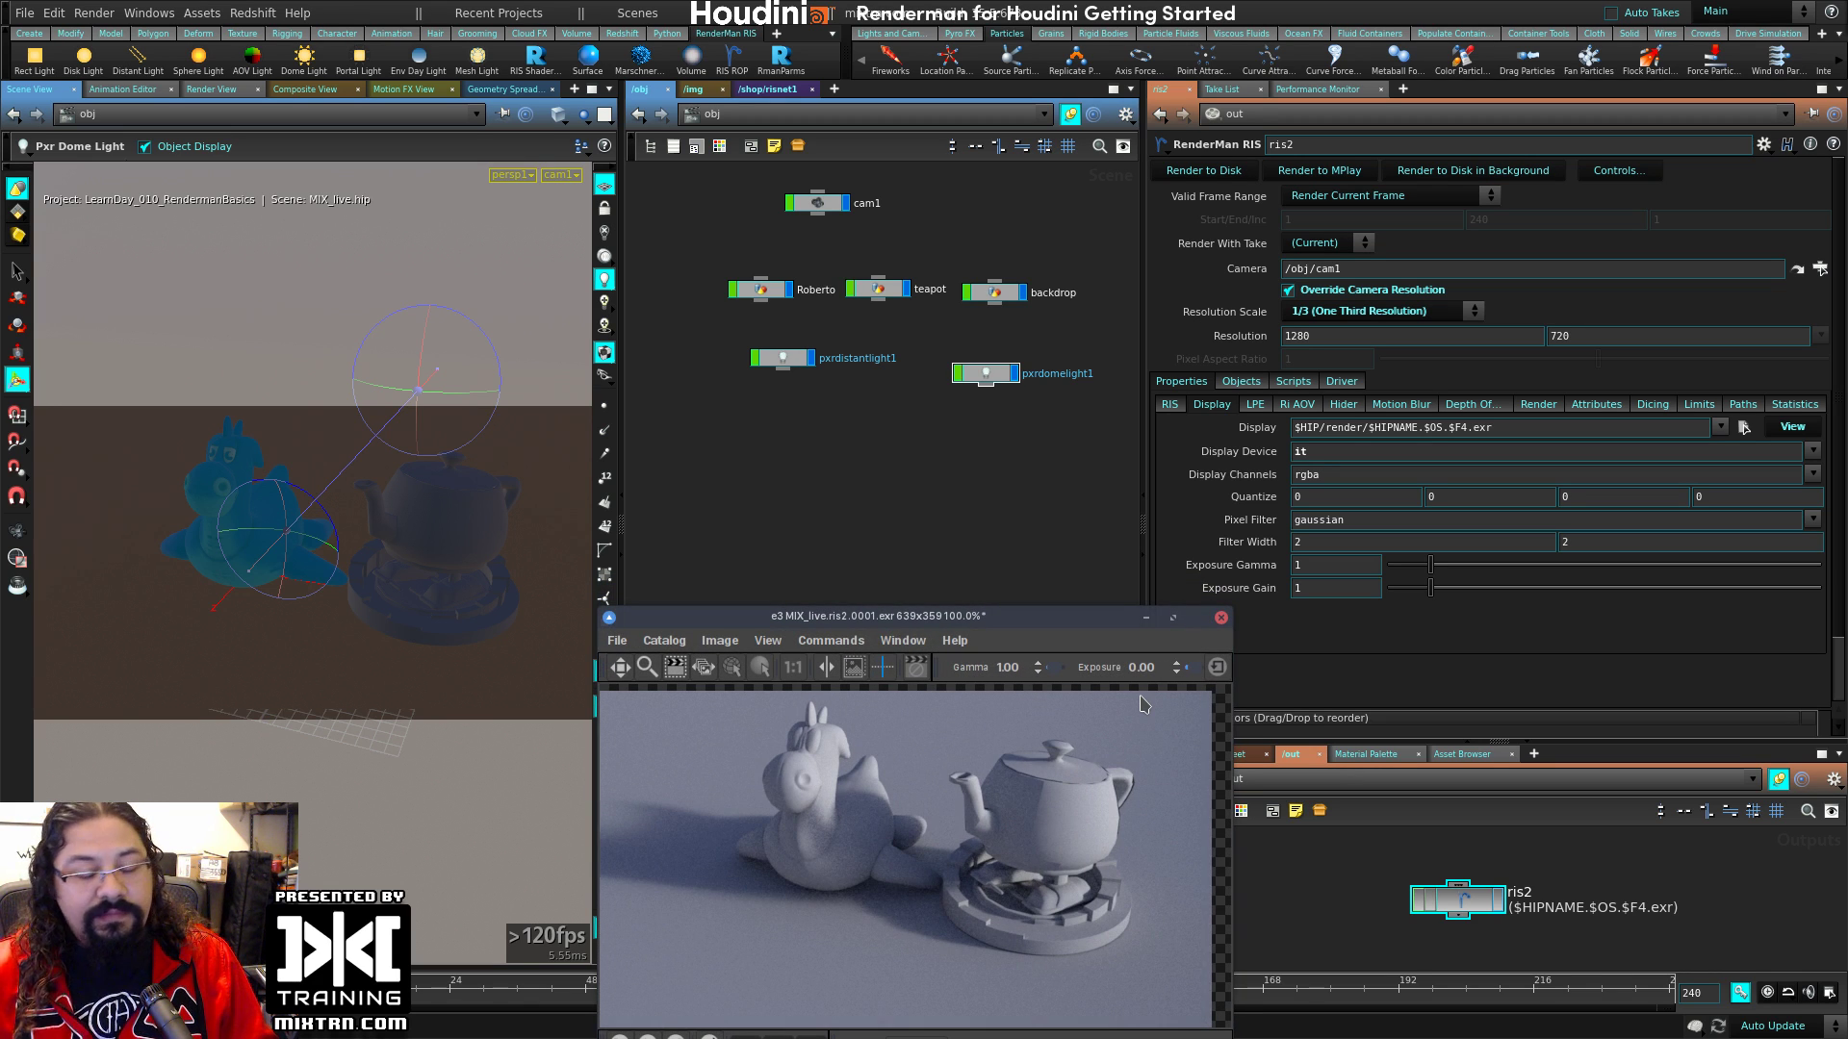
right_click(1010, 797)
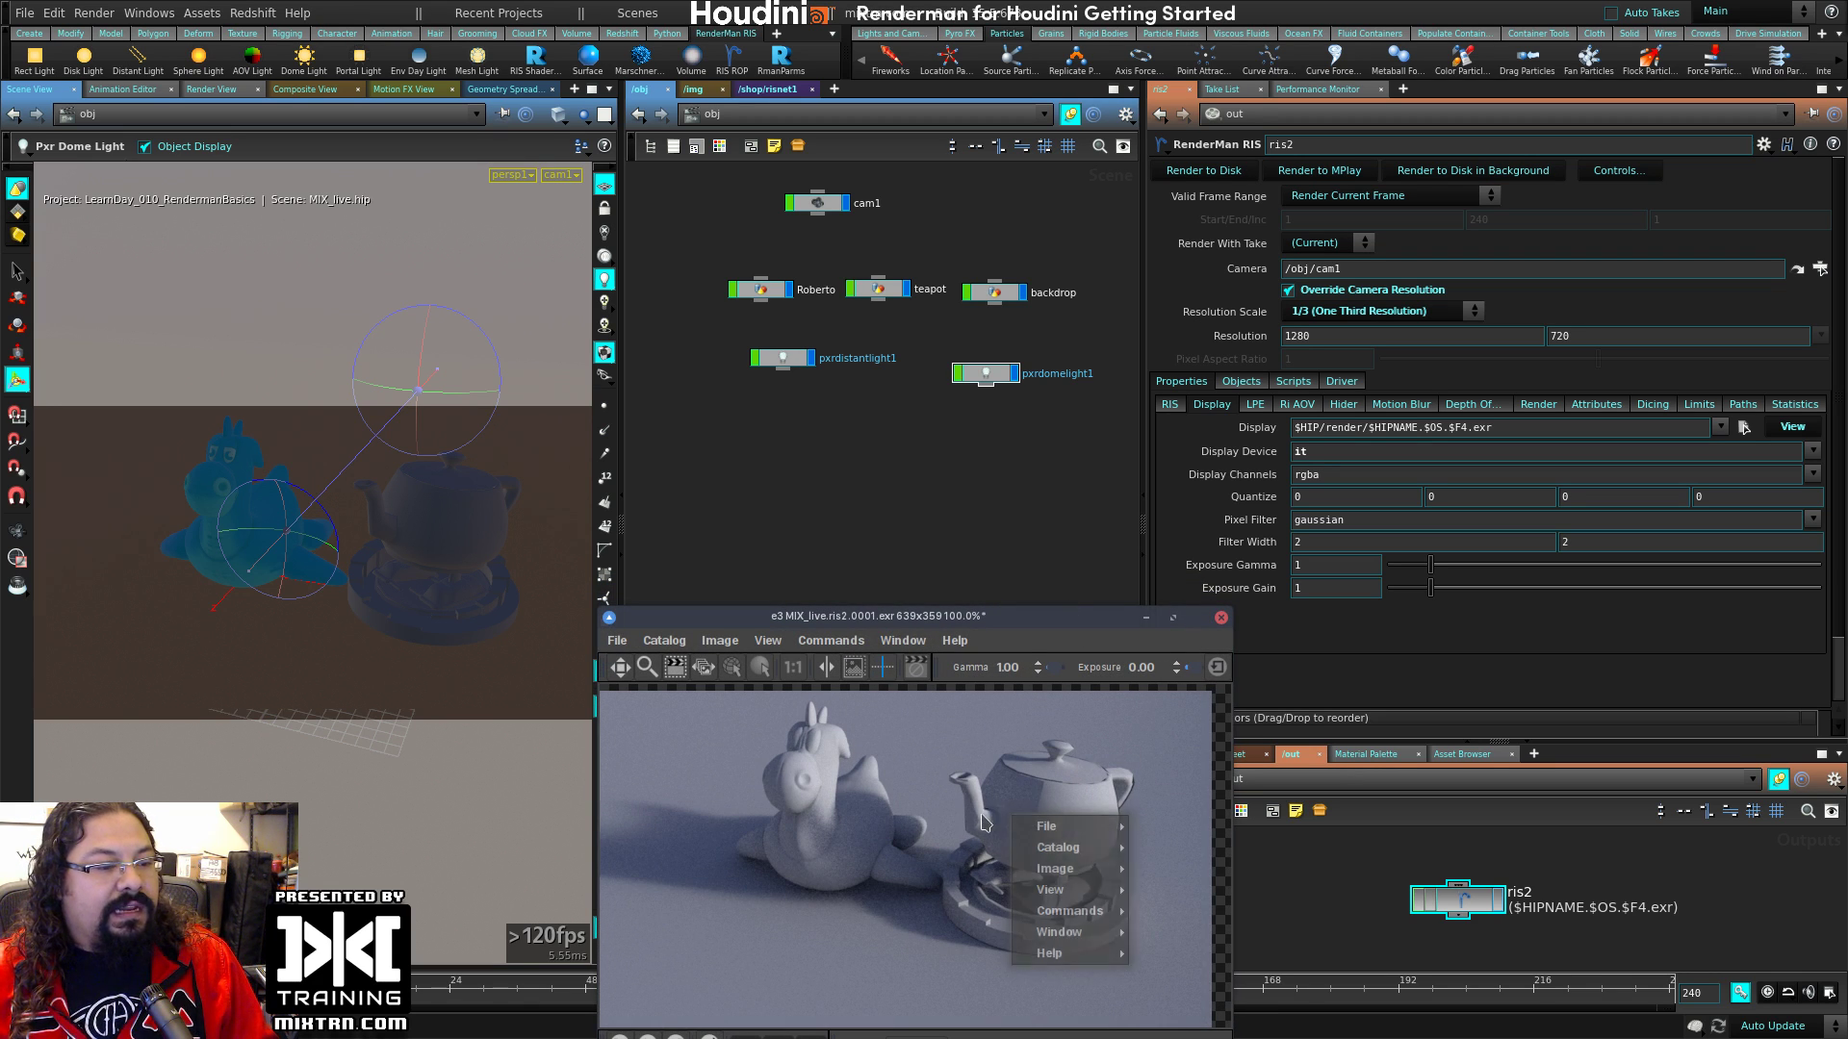
click(985, 824)
alt+drag(988, 824, 972, 820)
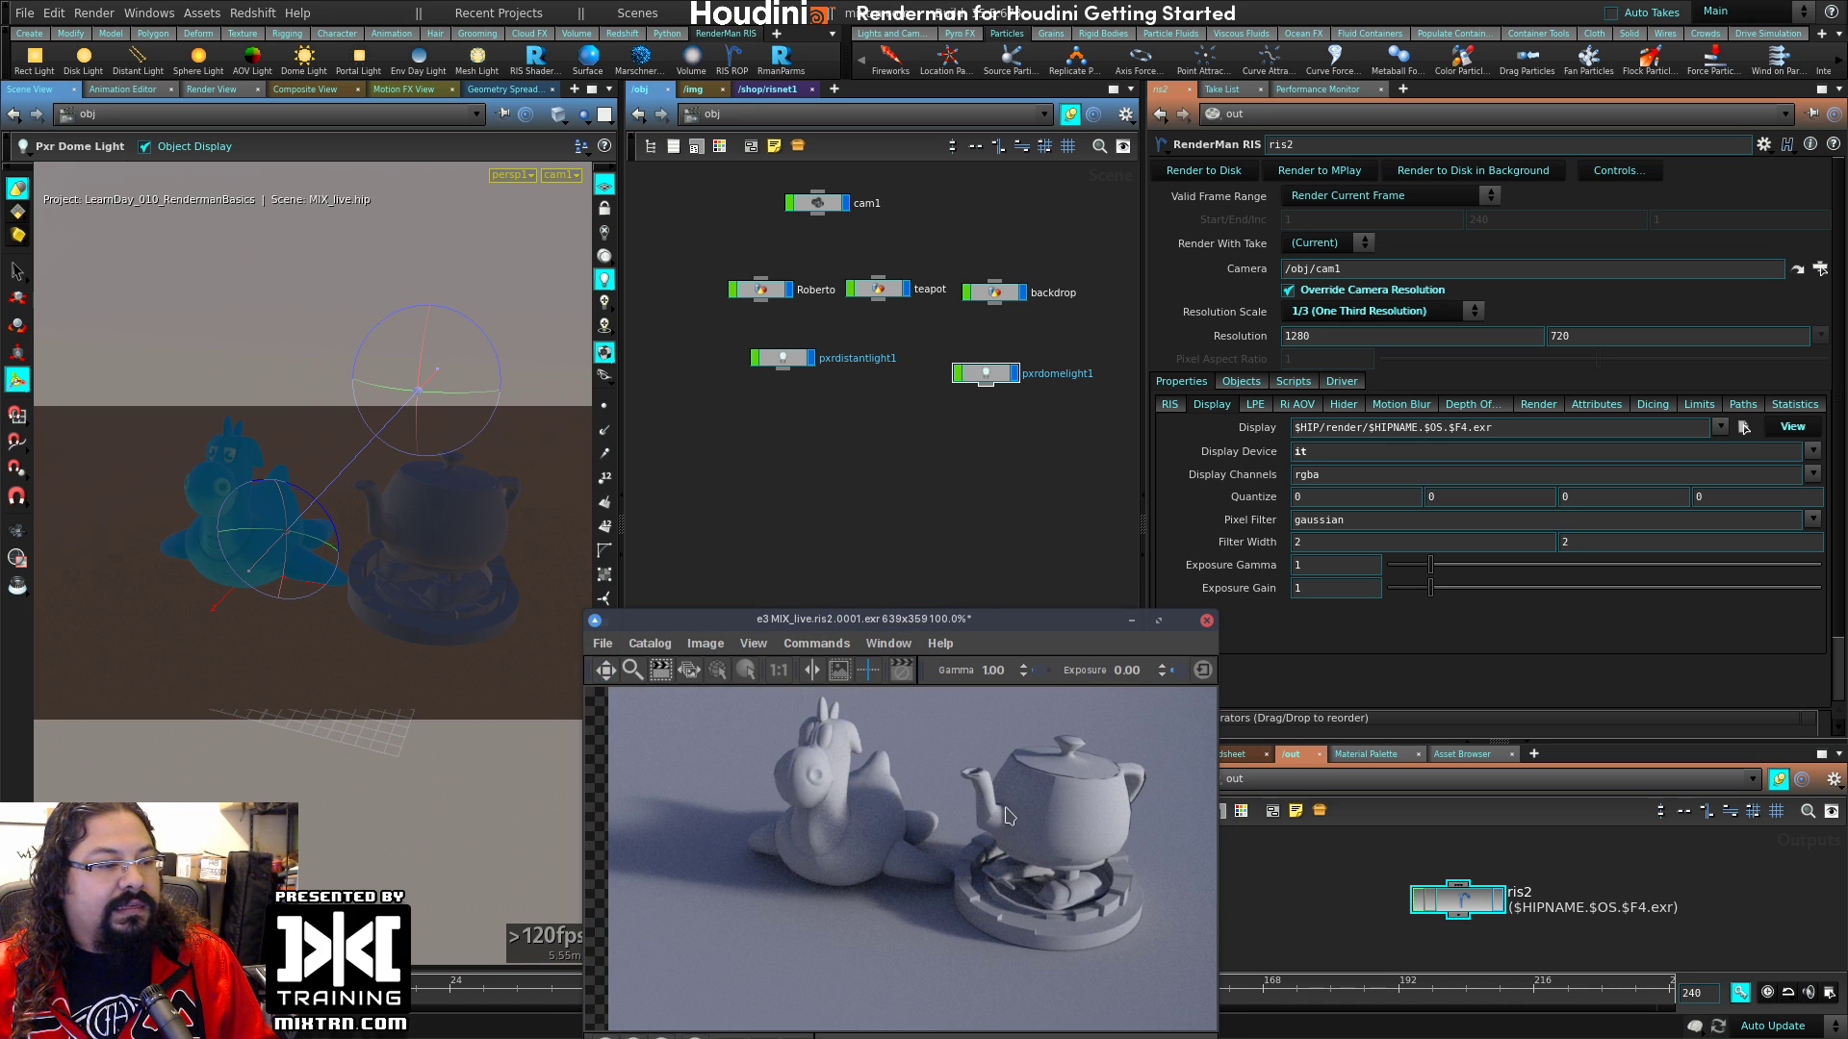
middle_drag(1009, 816, 982, 821)
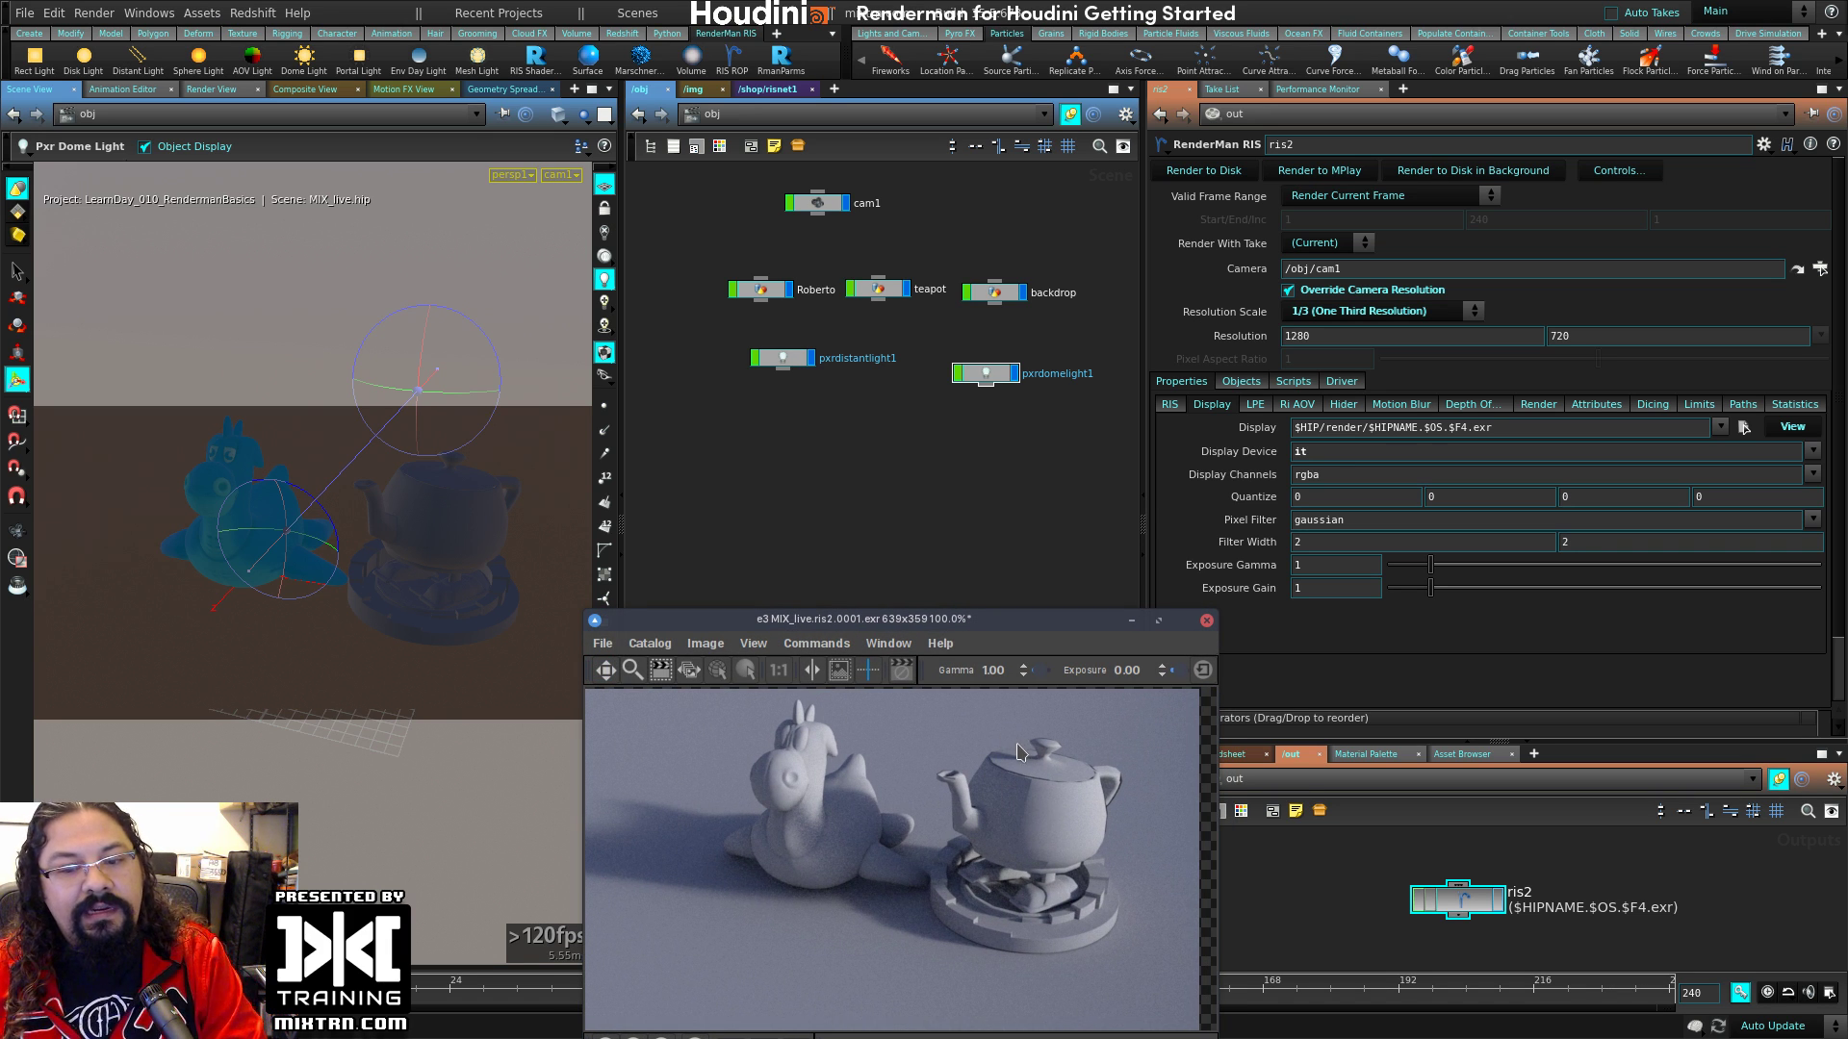
drag(948, 624, 955, 633)
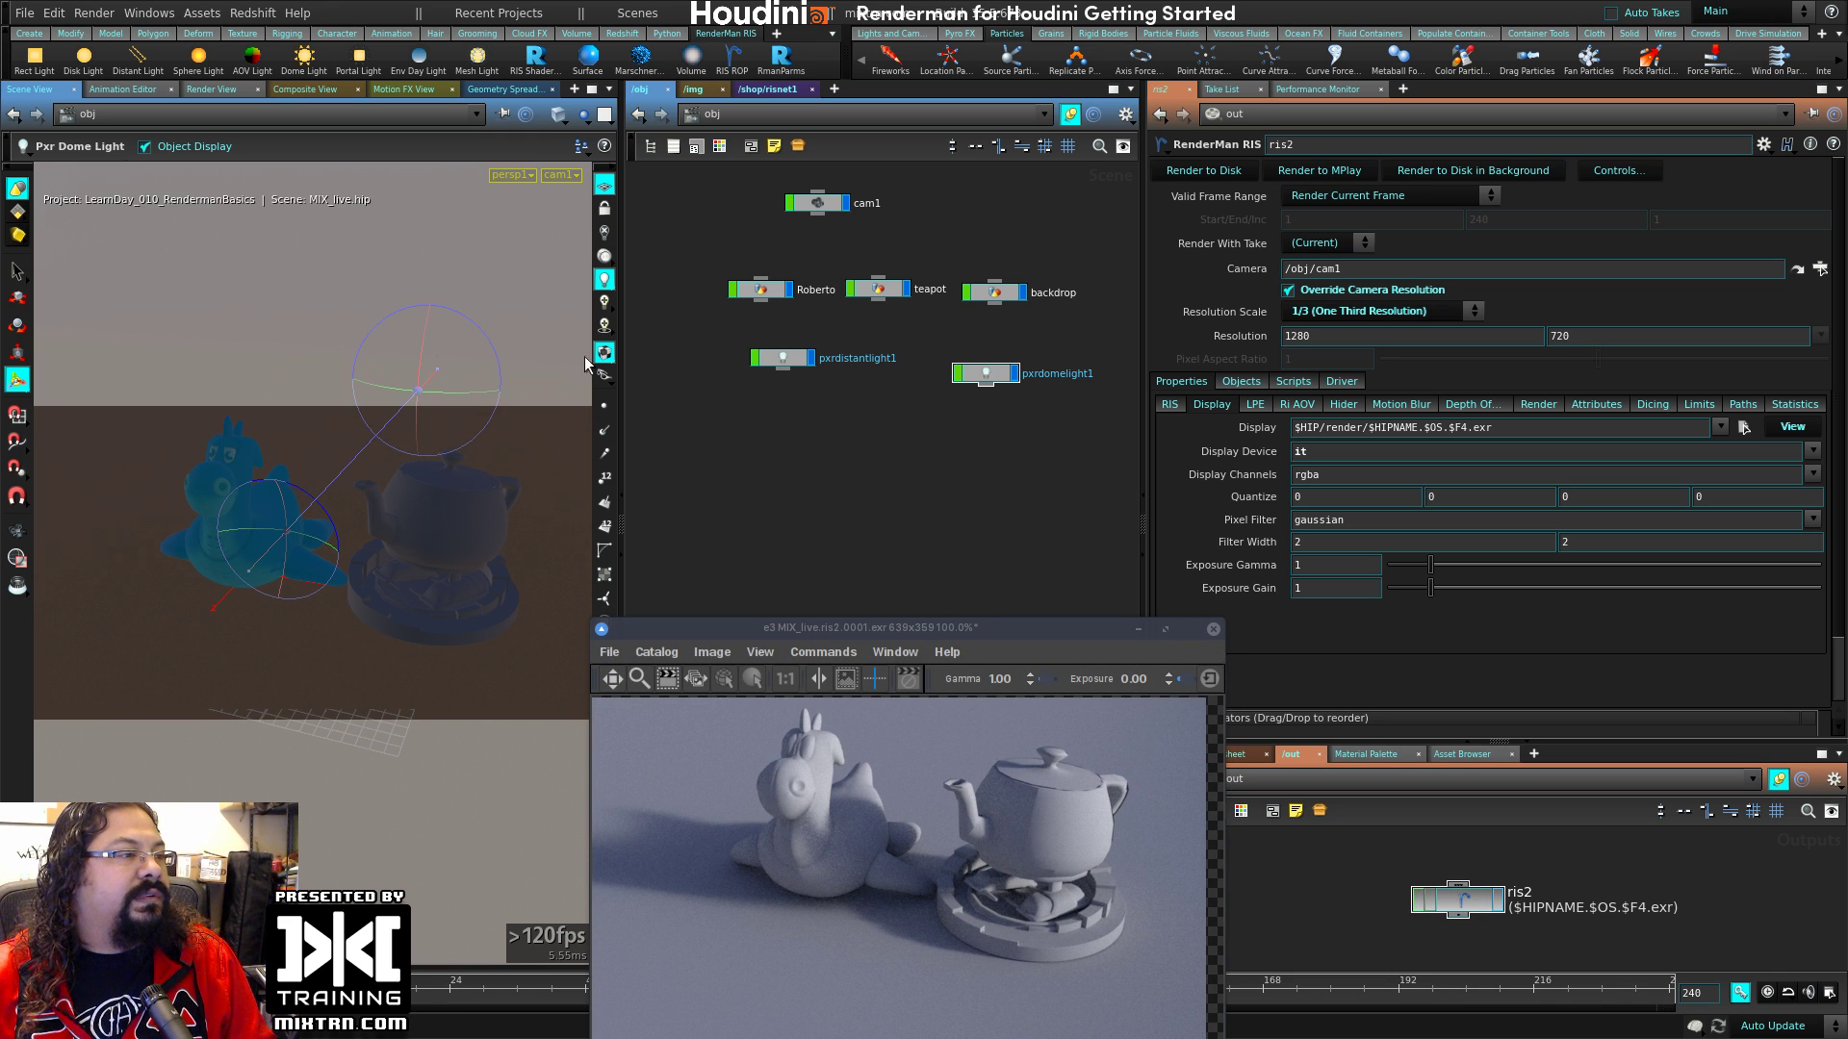
Step: Leave the camera view and orbit around the scene in a widened viewport to examine the Luxo Jr environment on the dome light
key(Escape)
drag(511, 540, 346, 520)
key(Return)
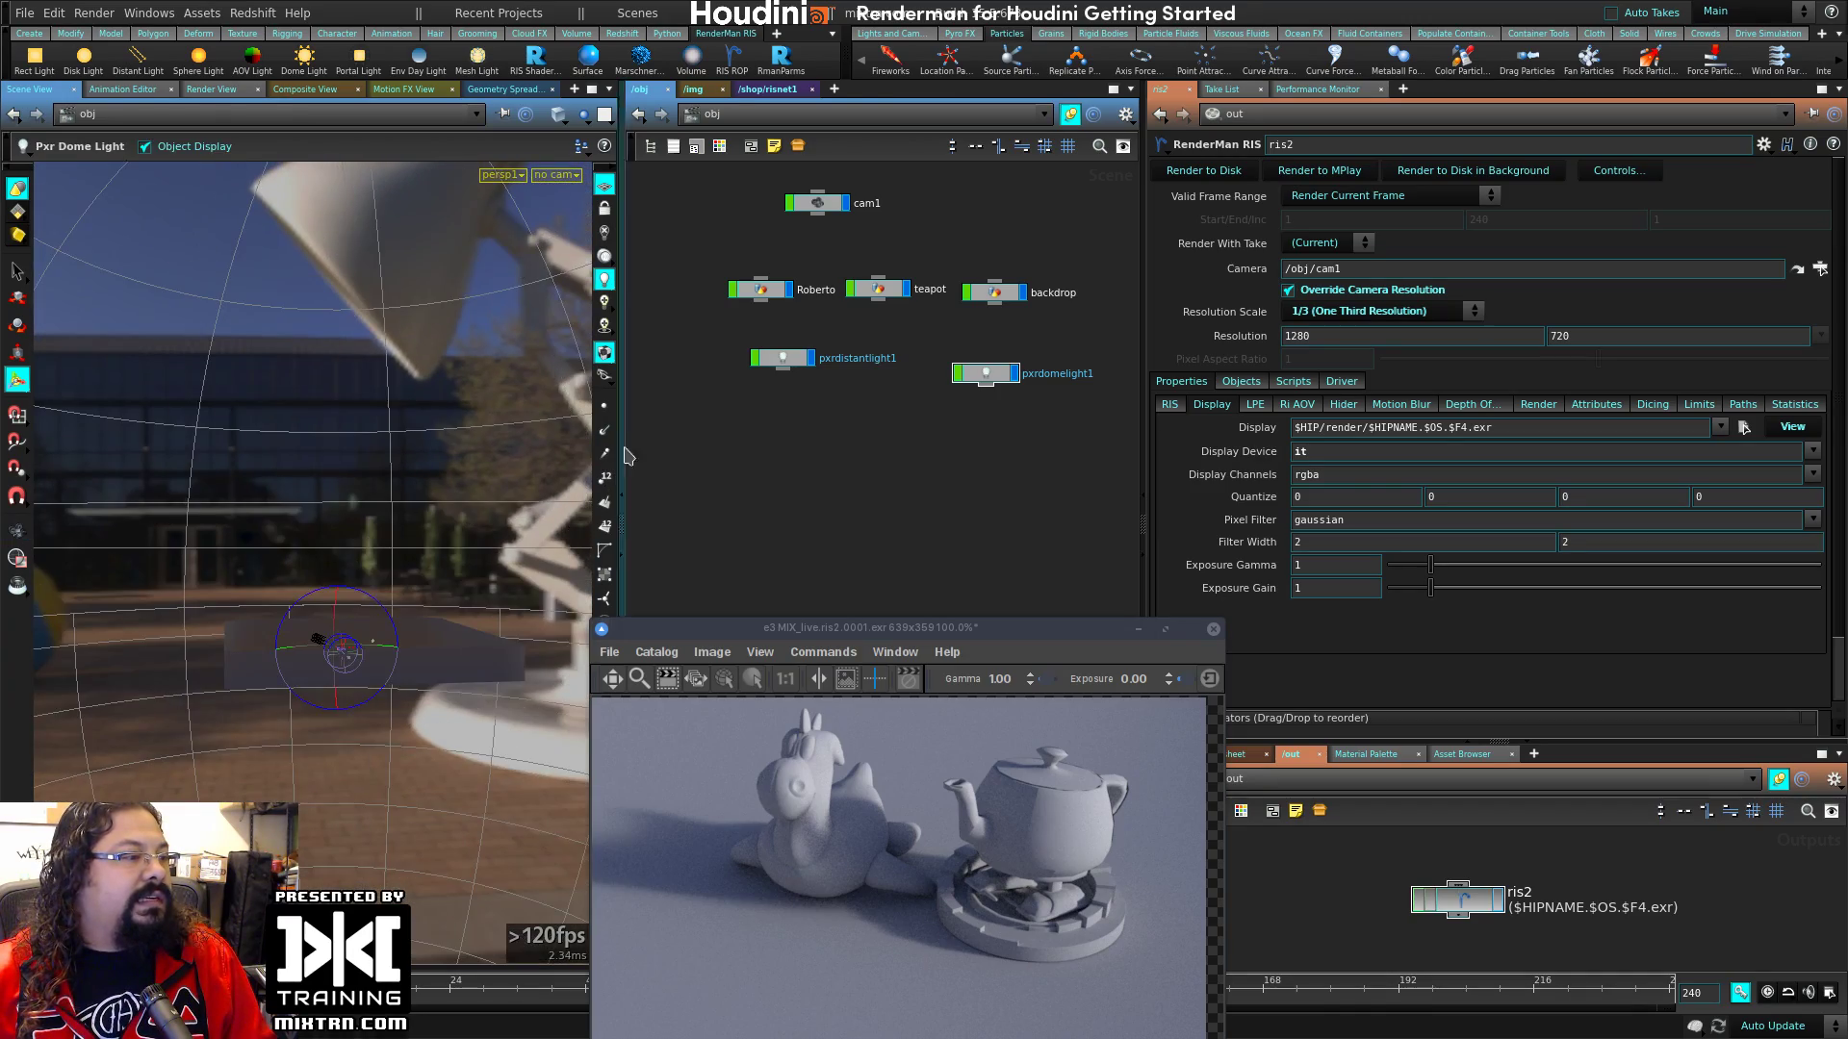
drag(624, 455, 838, 462)
key(Escape)
drag(578, 501, 376, 584)
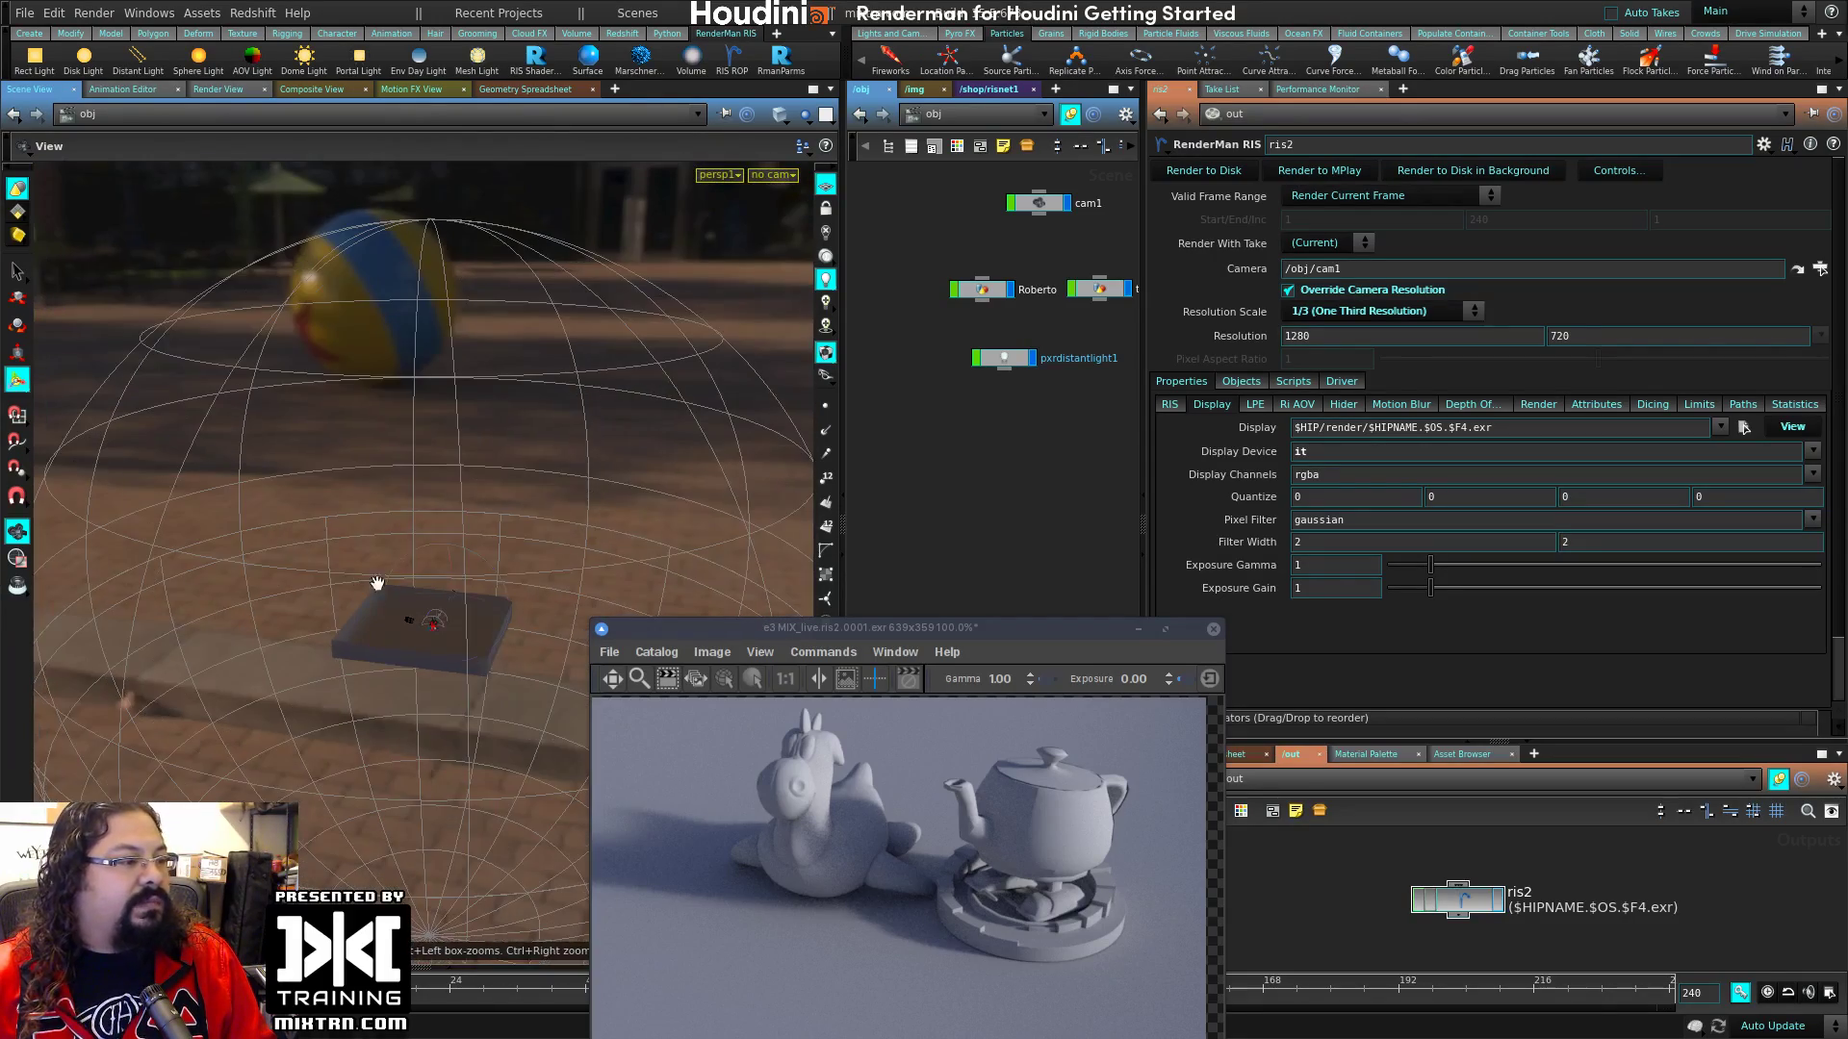
key(Escape)
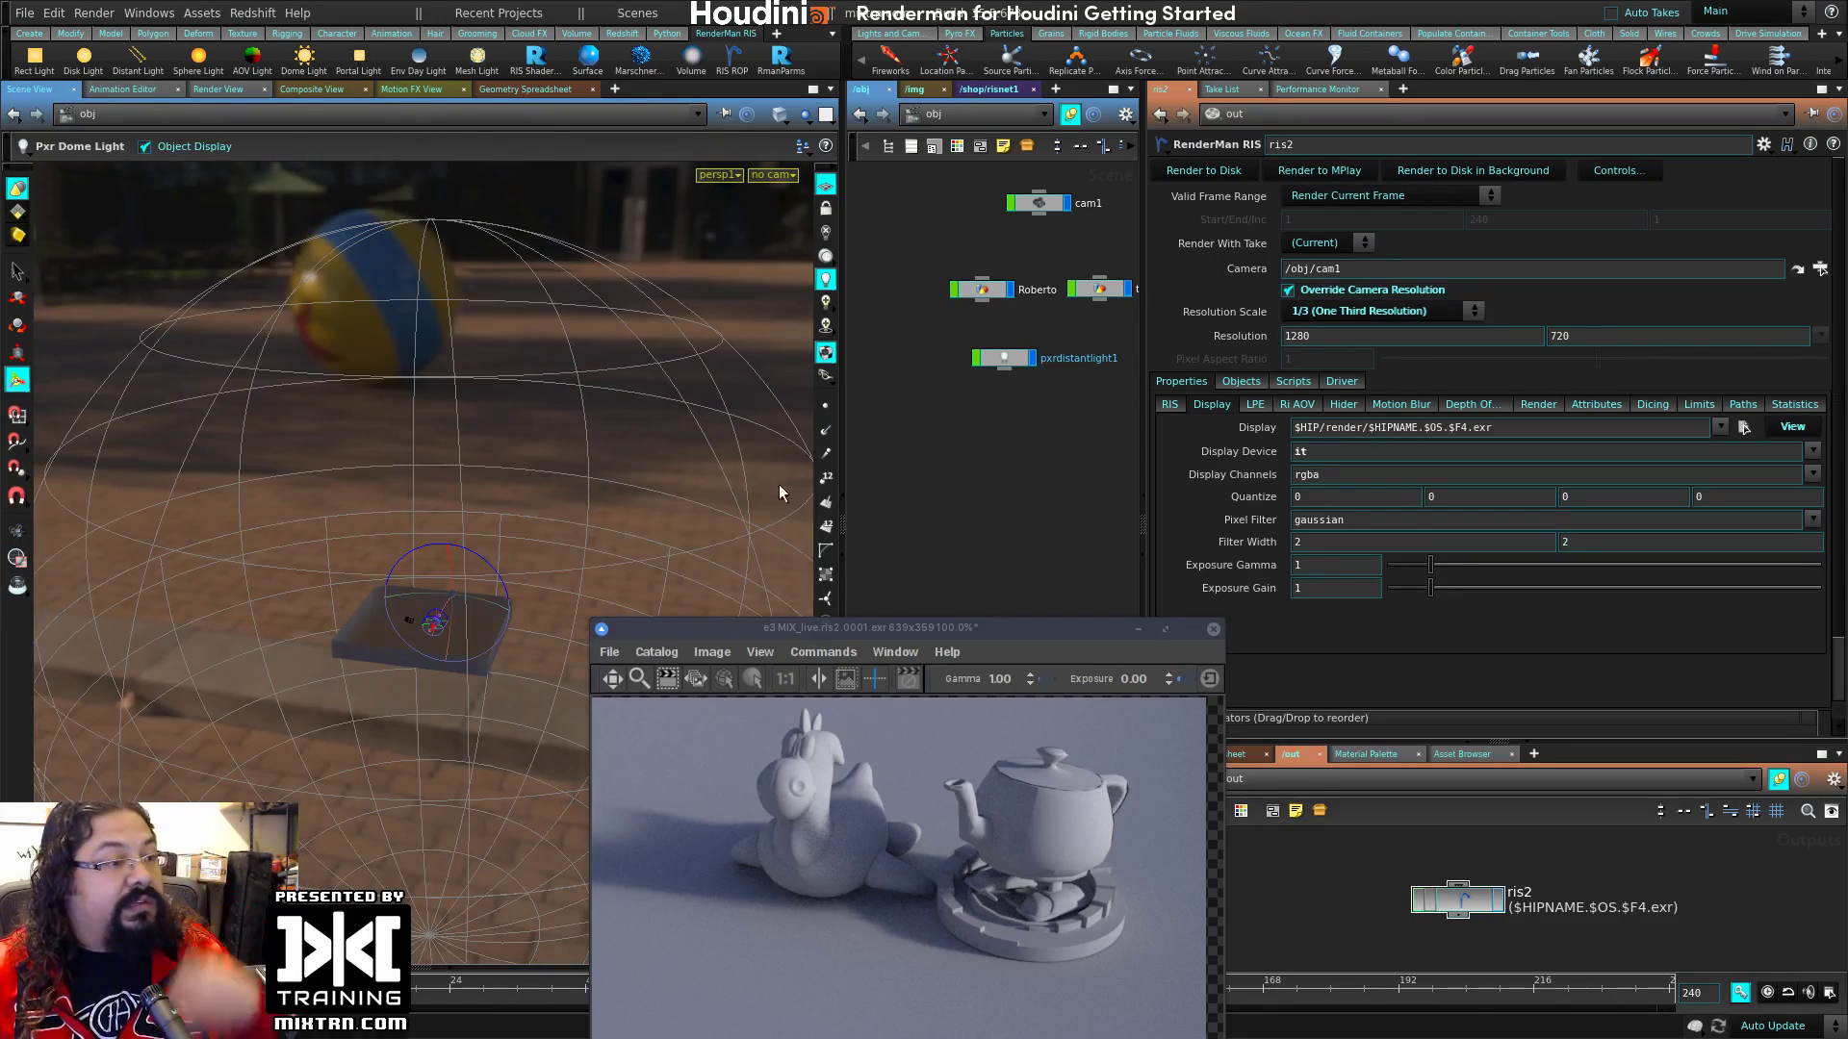
key(Escape)
drag(552, 470, 516, 417)
key(Return)
Step: Display pxrdomelight1's light settings in a widened parameter pane and highlight the .tex extension of its Color Map path
alt+drag(996, 907, 1032, 857)
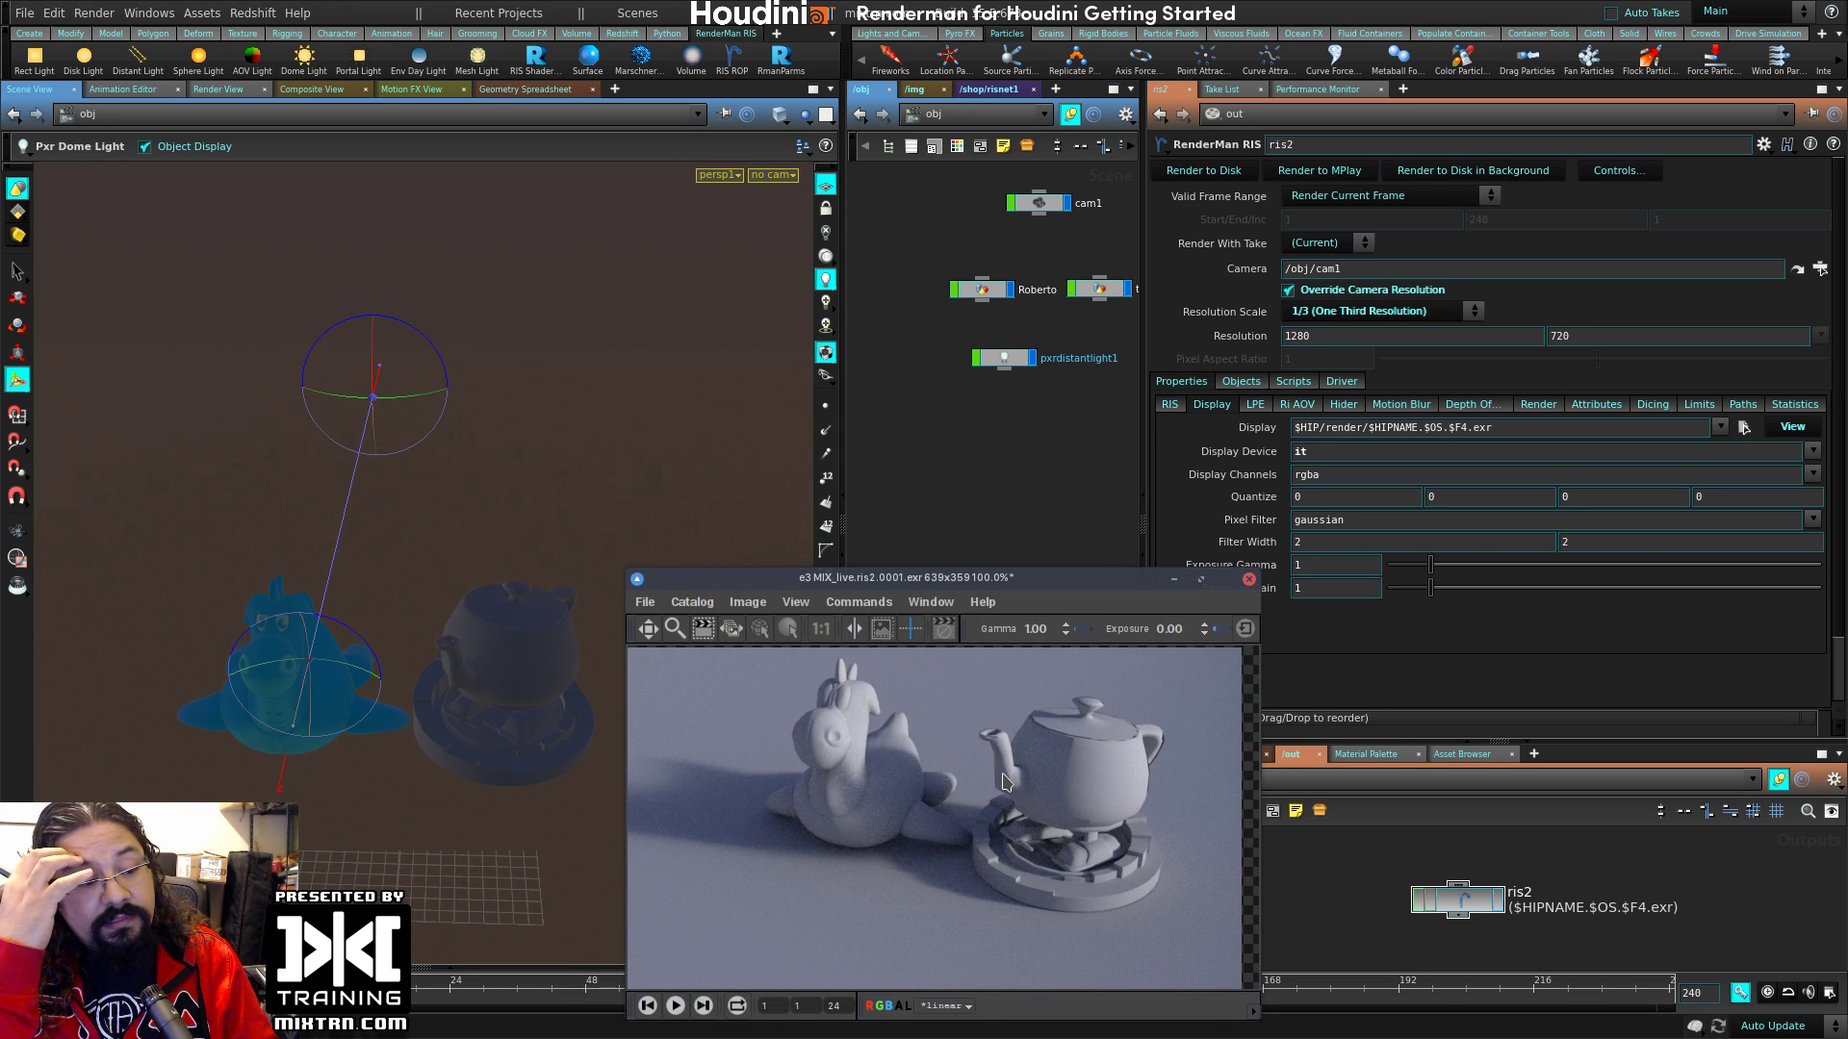
drag(980, 583, 979, 710)
drag(1143, 471, 1381, 471)
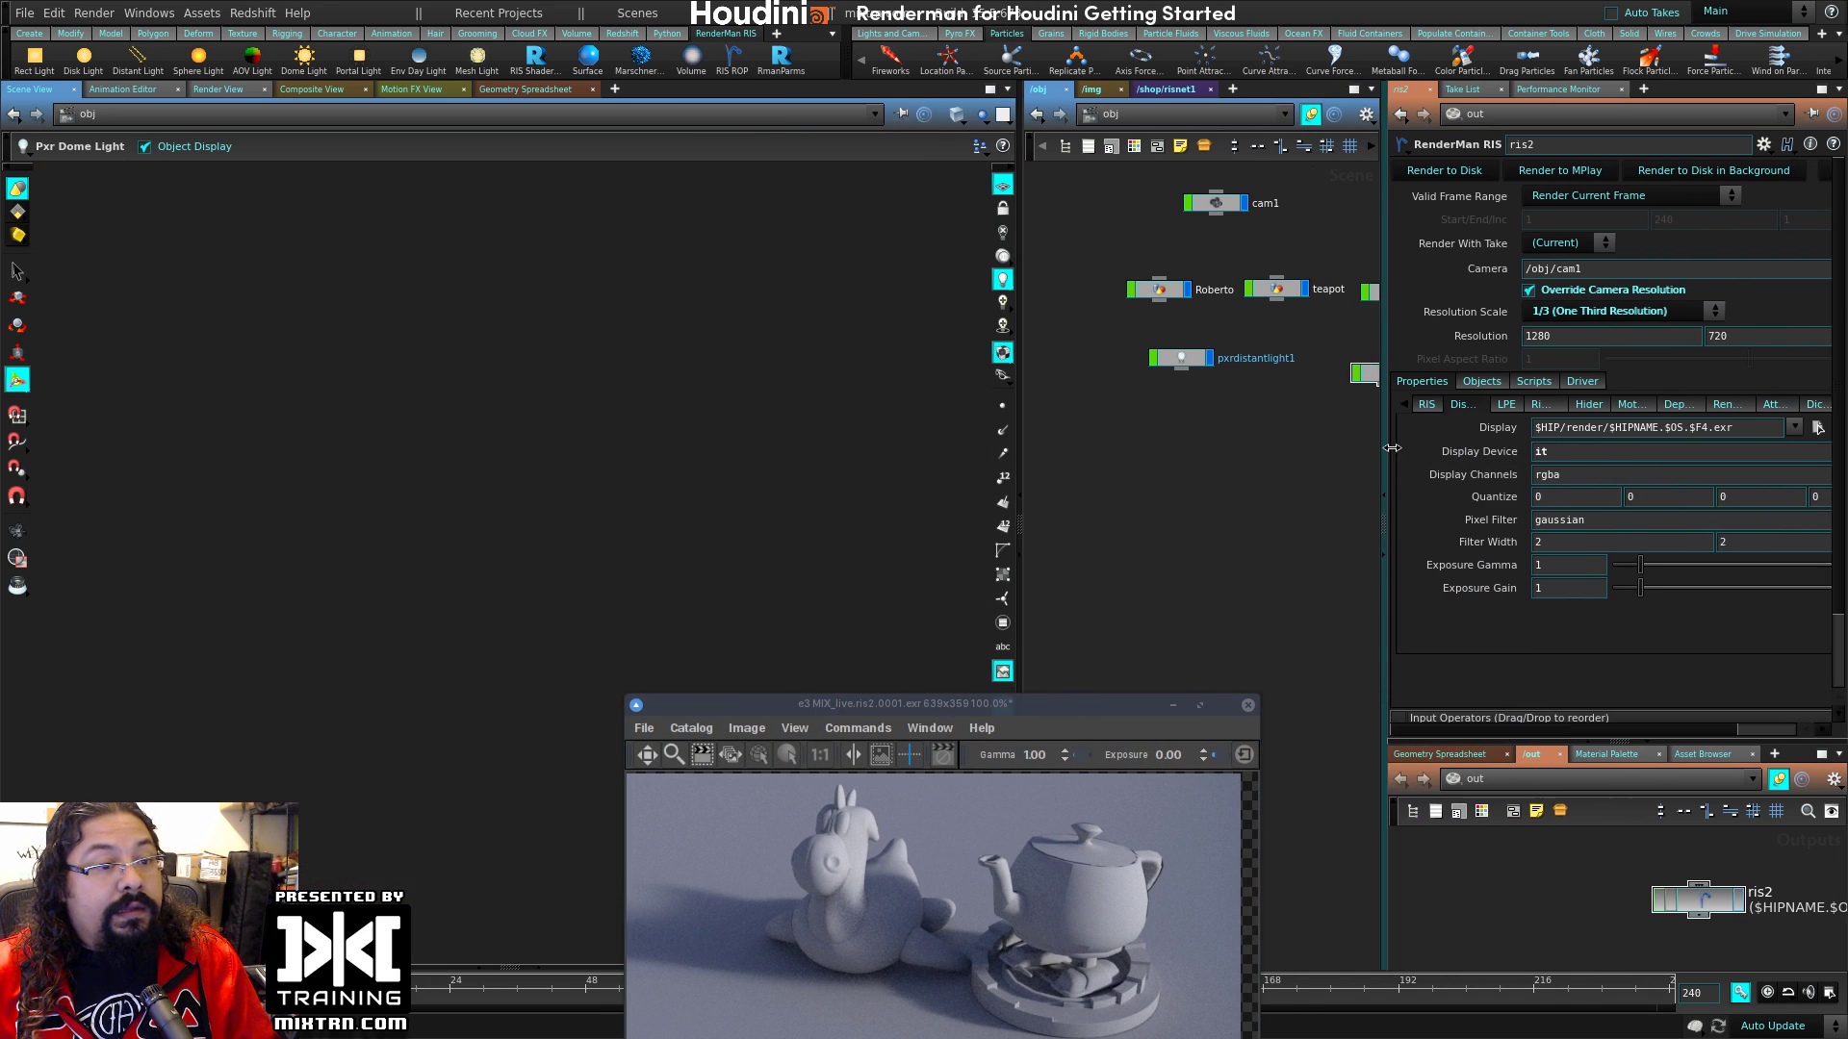
drag(1016, 474, 746, 473)
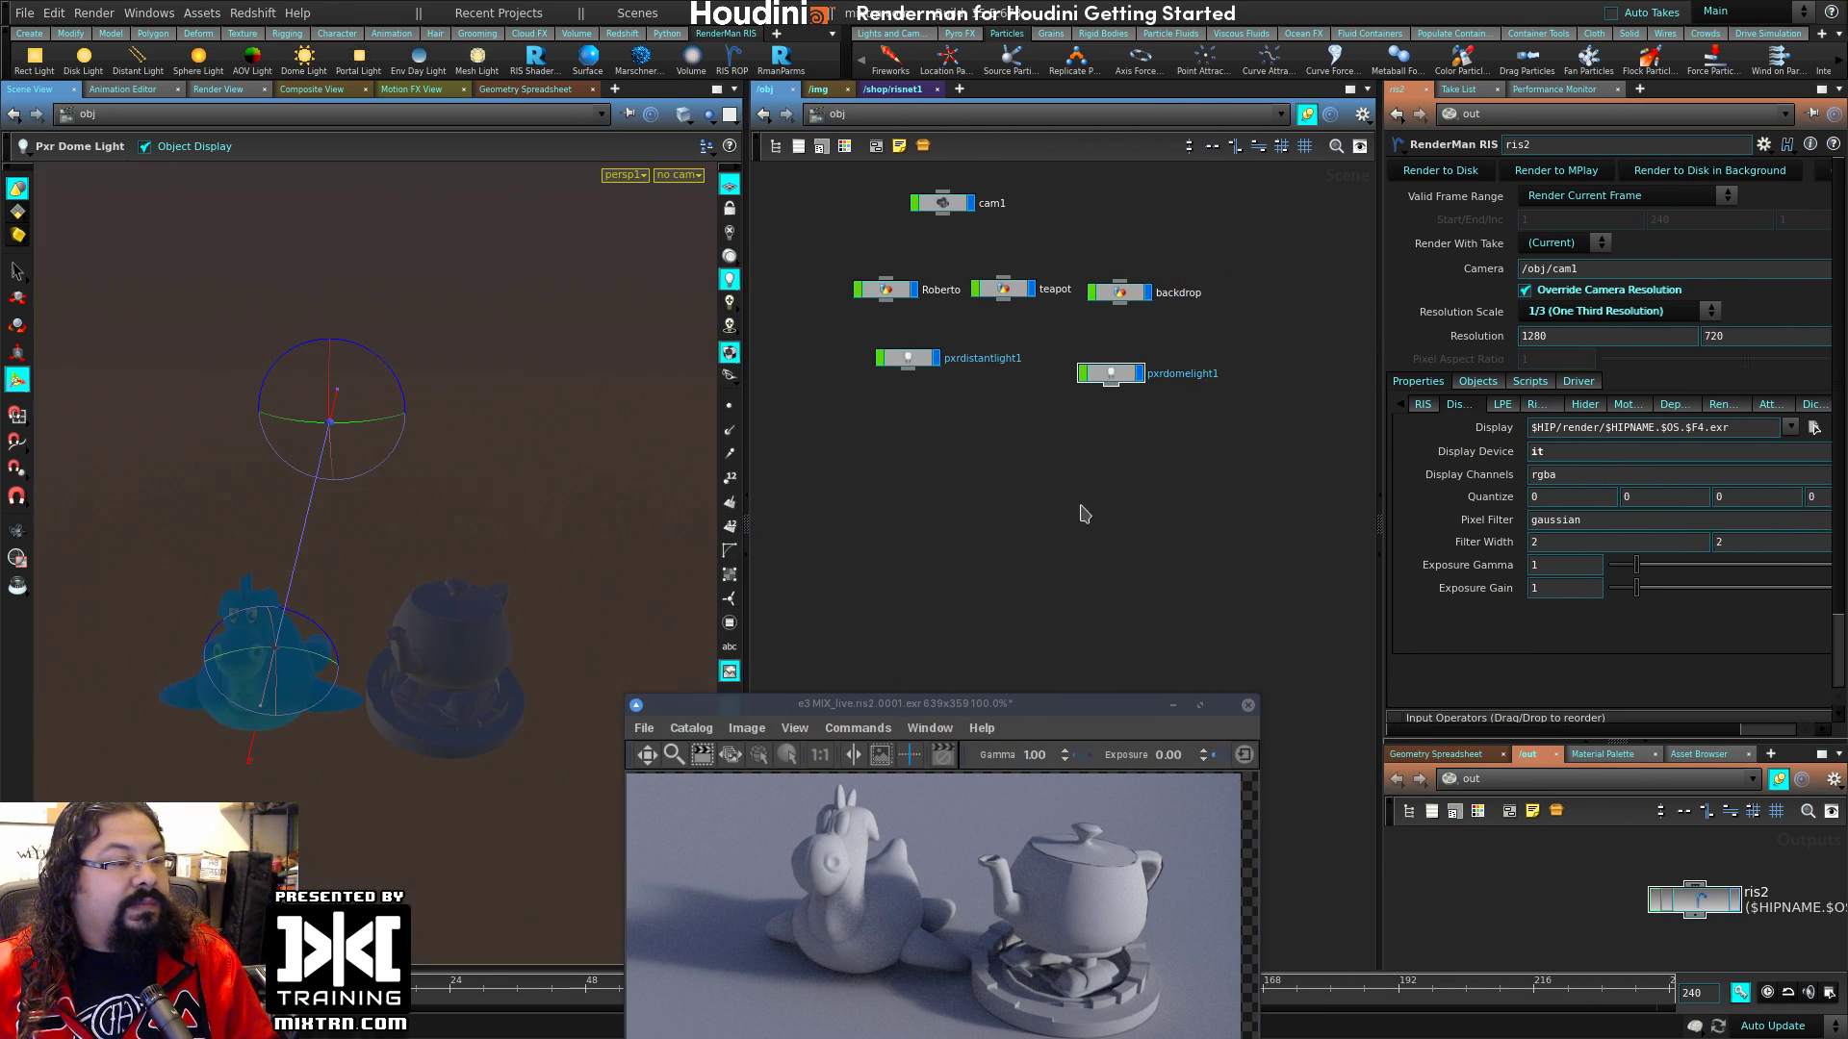
click(1108, 373)
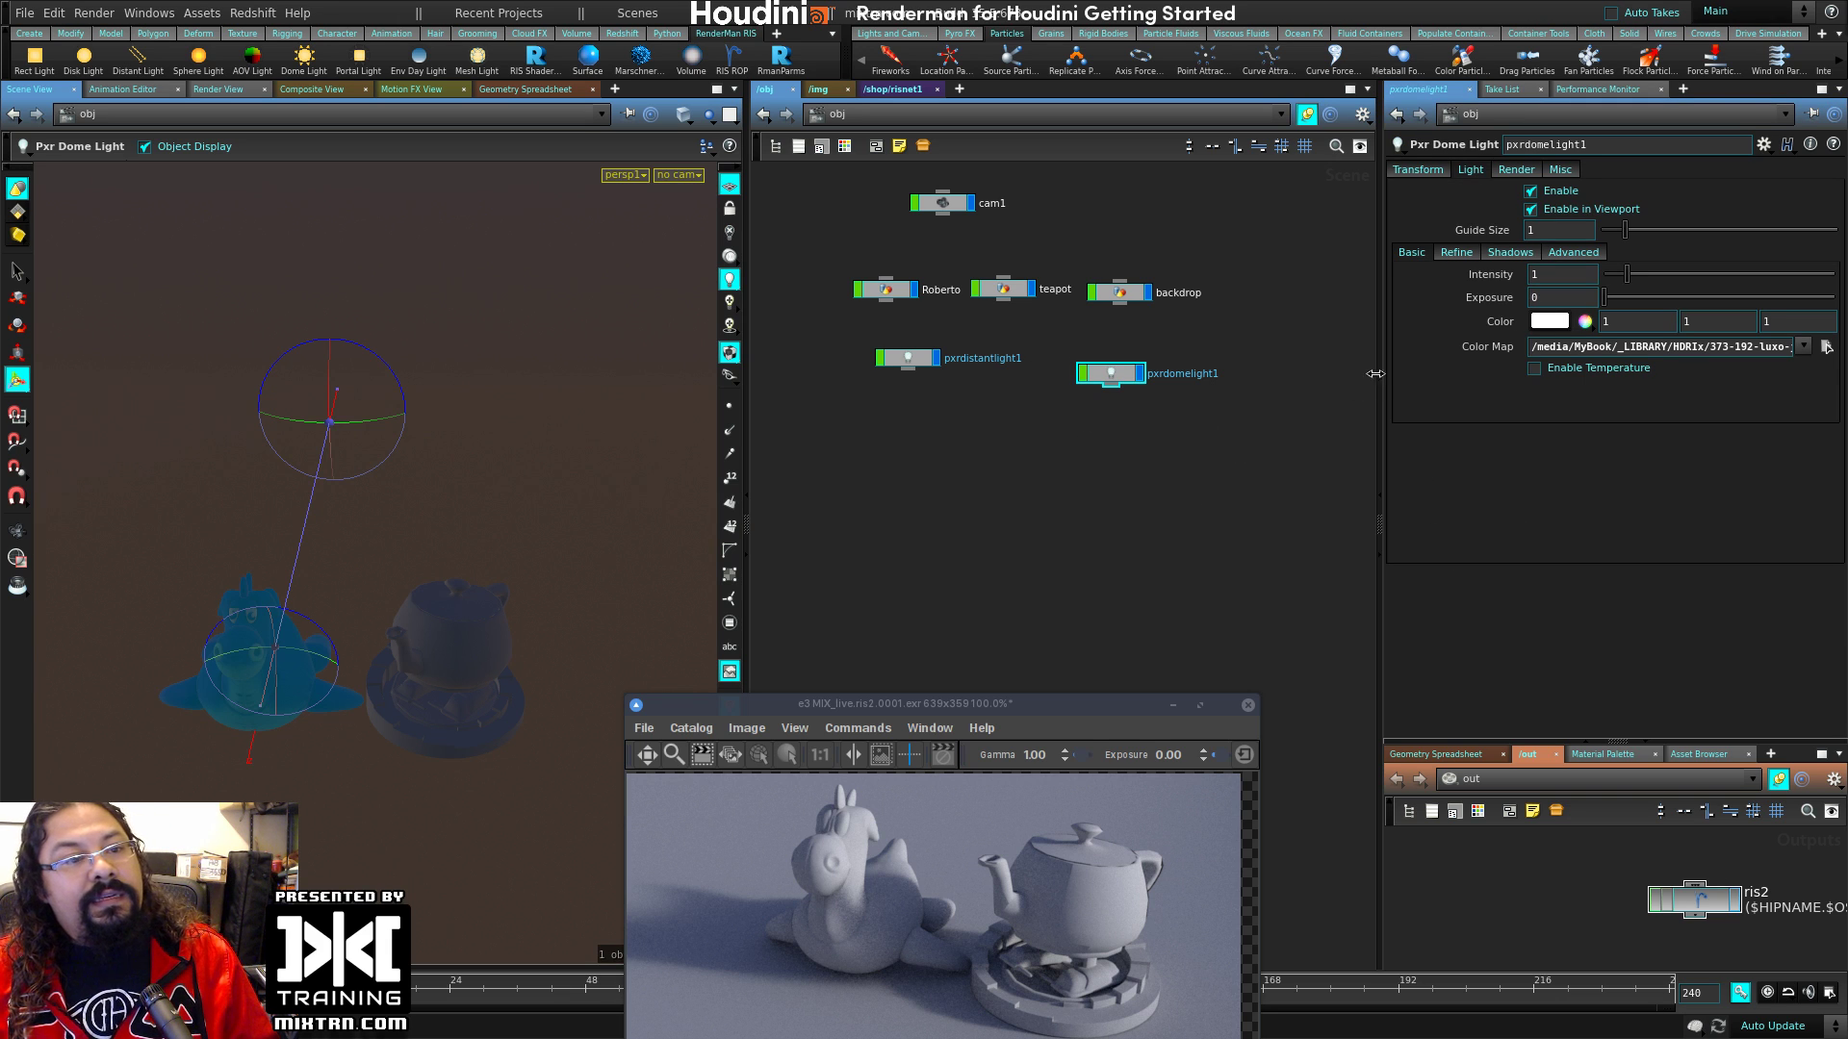
drag(1380, 375, 1143, 393)
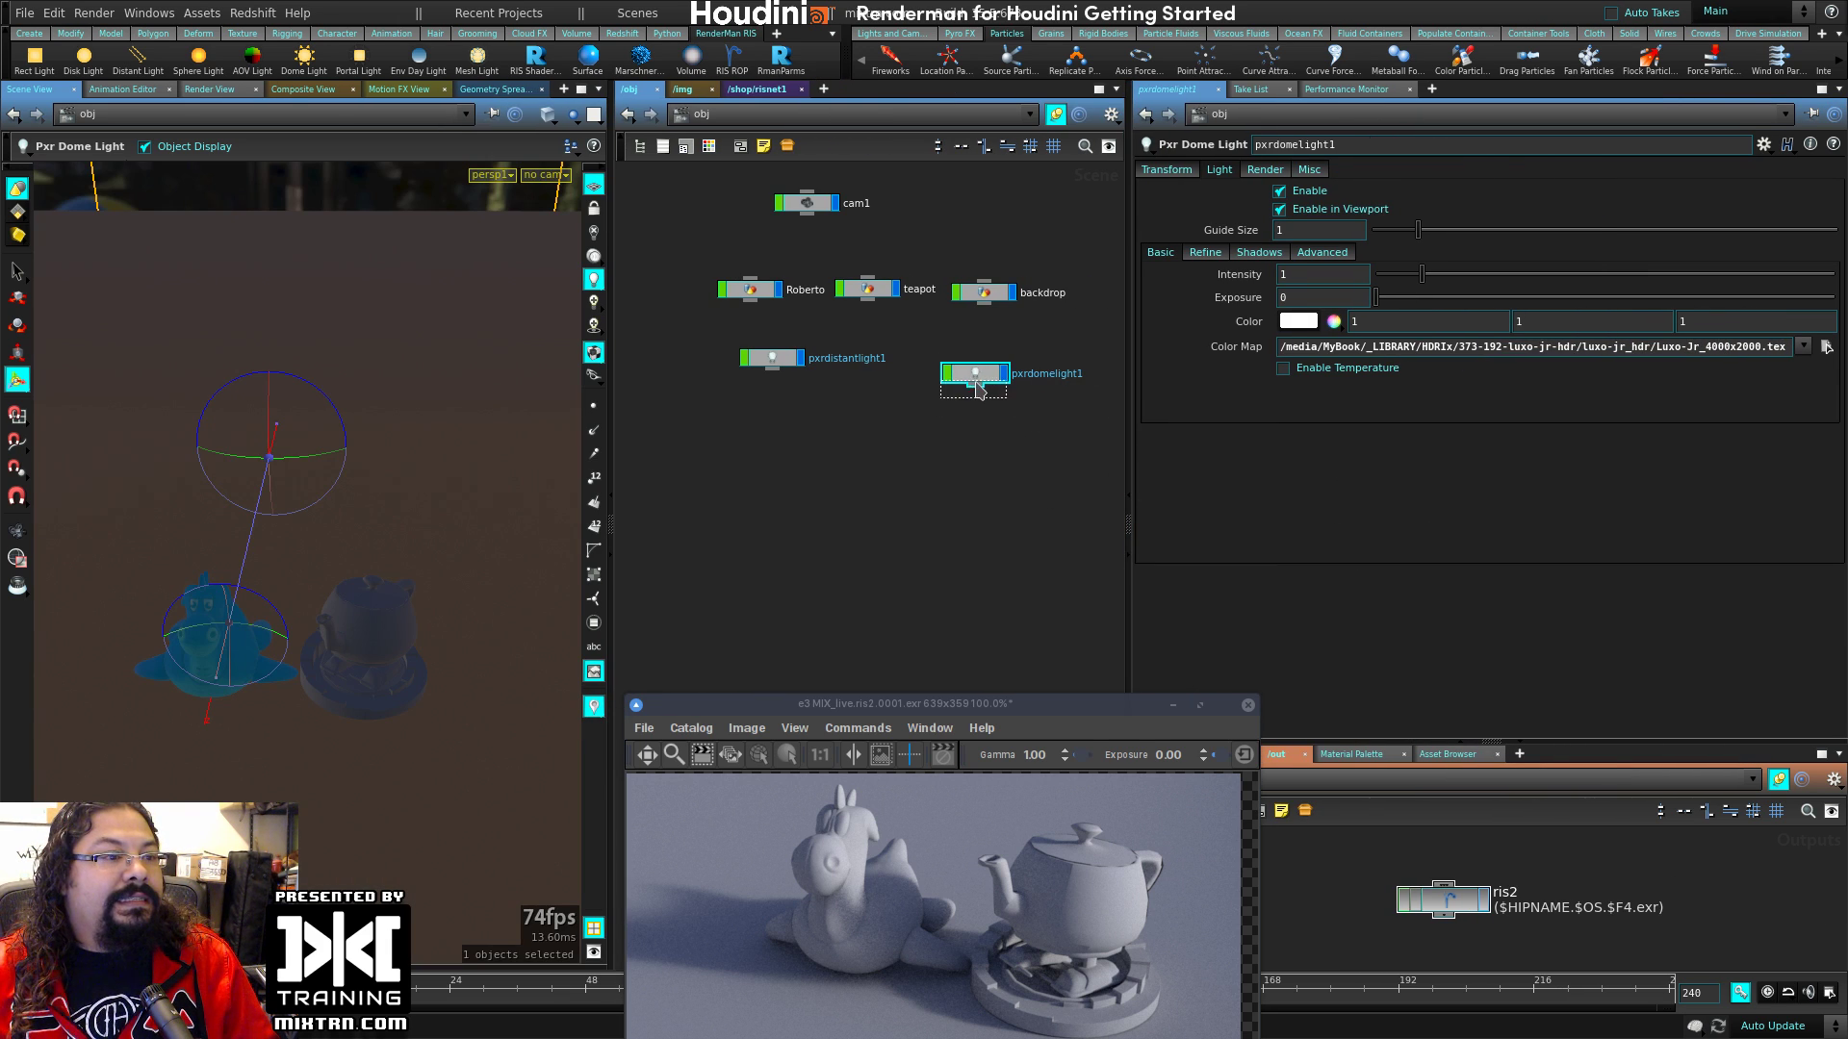
drag(991, 383, 983, 402)
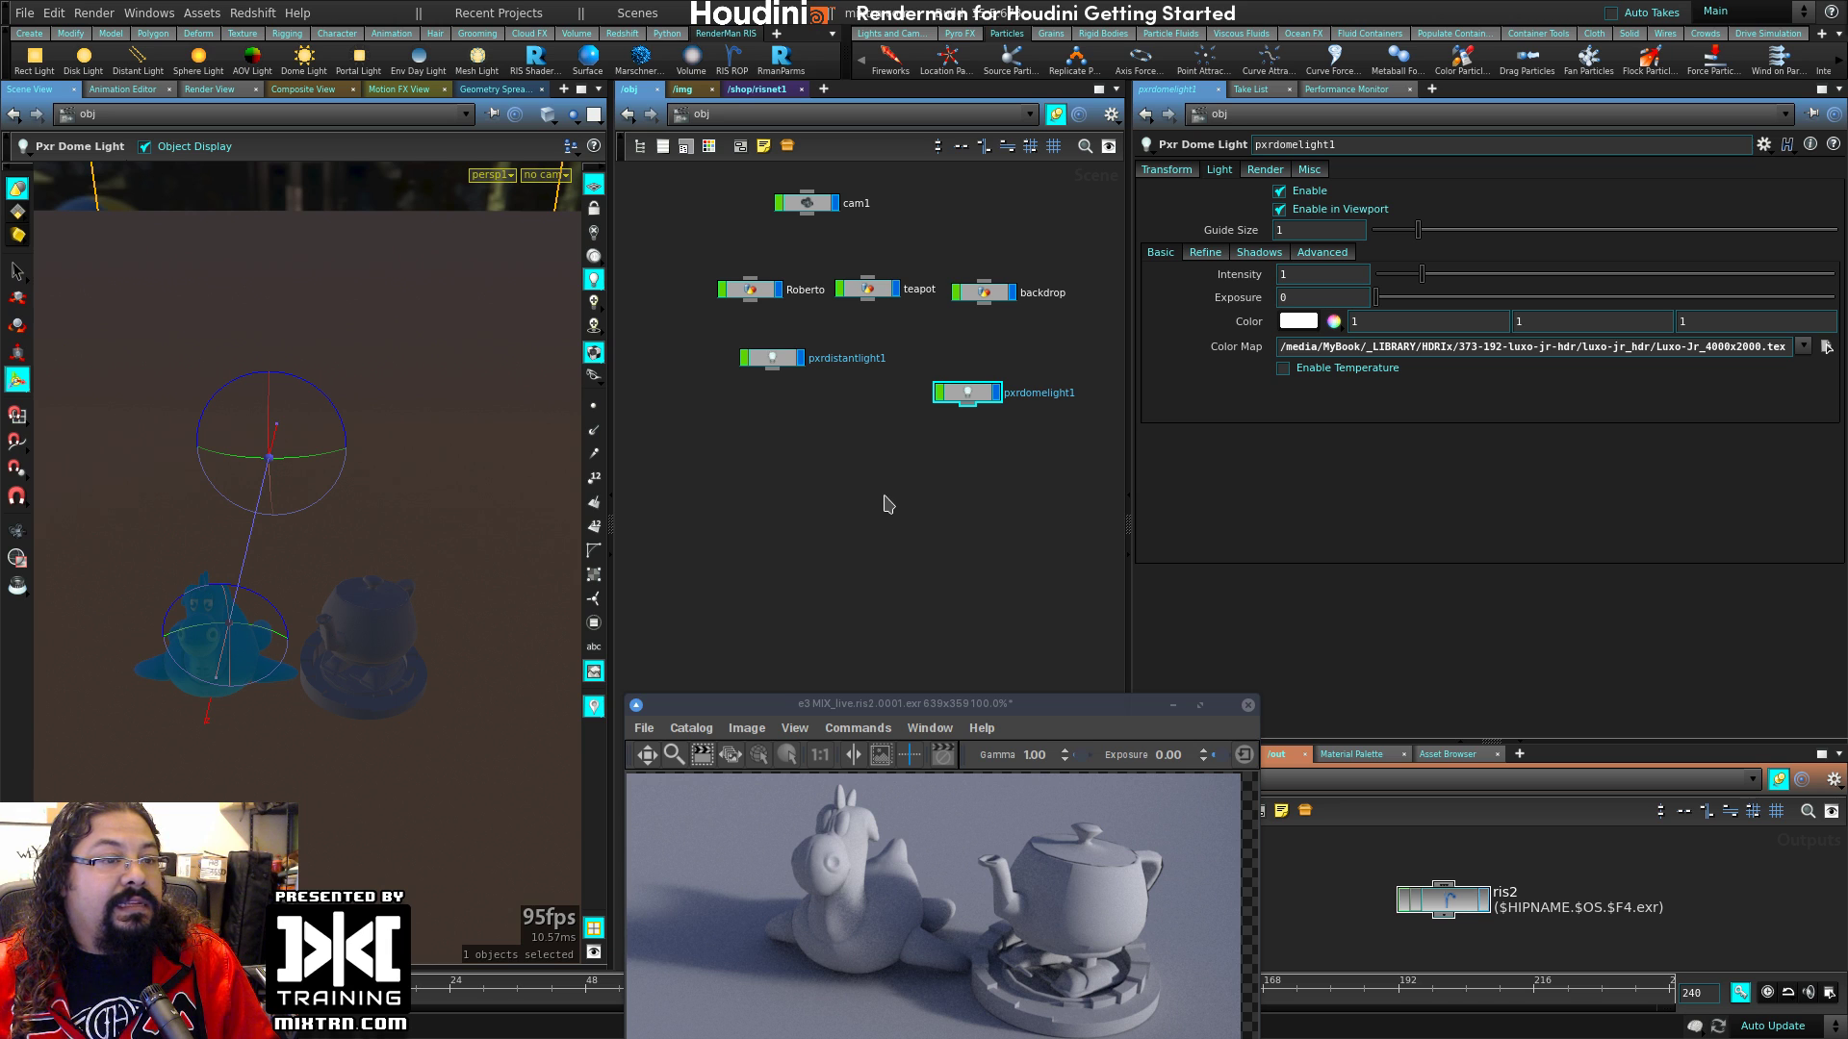
drag(1743, 350, 1757, 381)
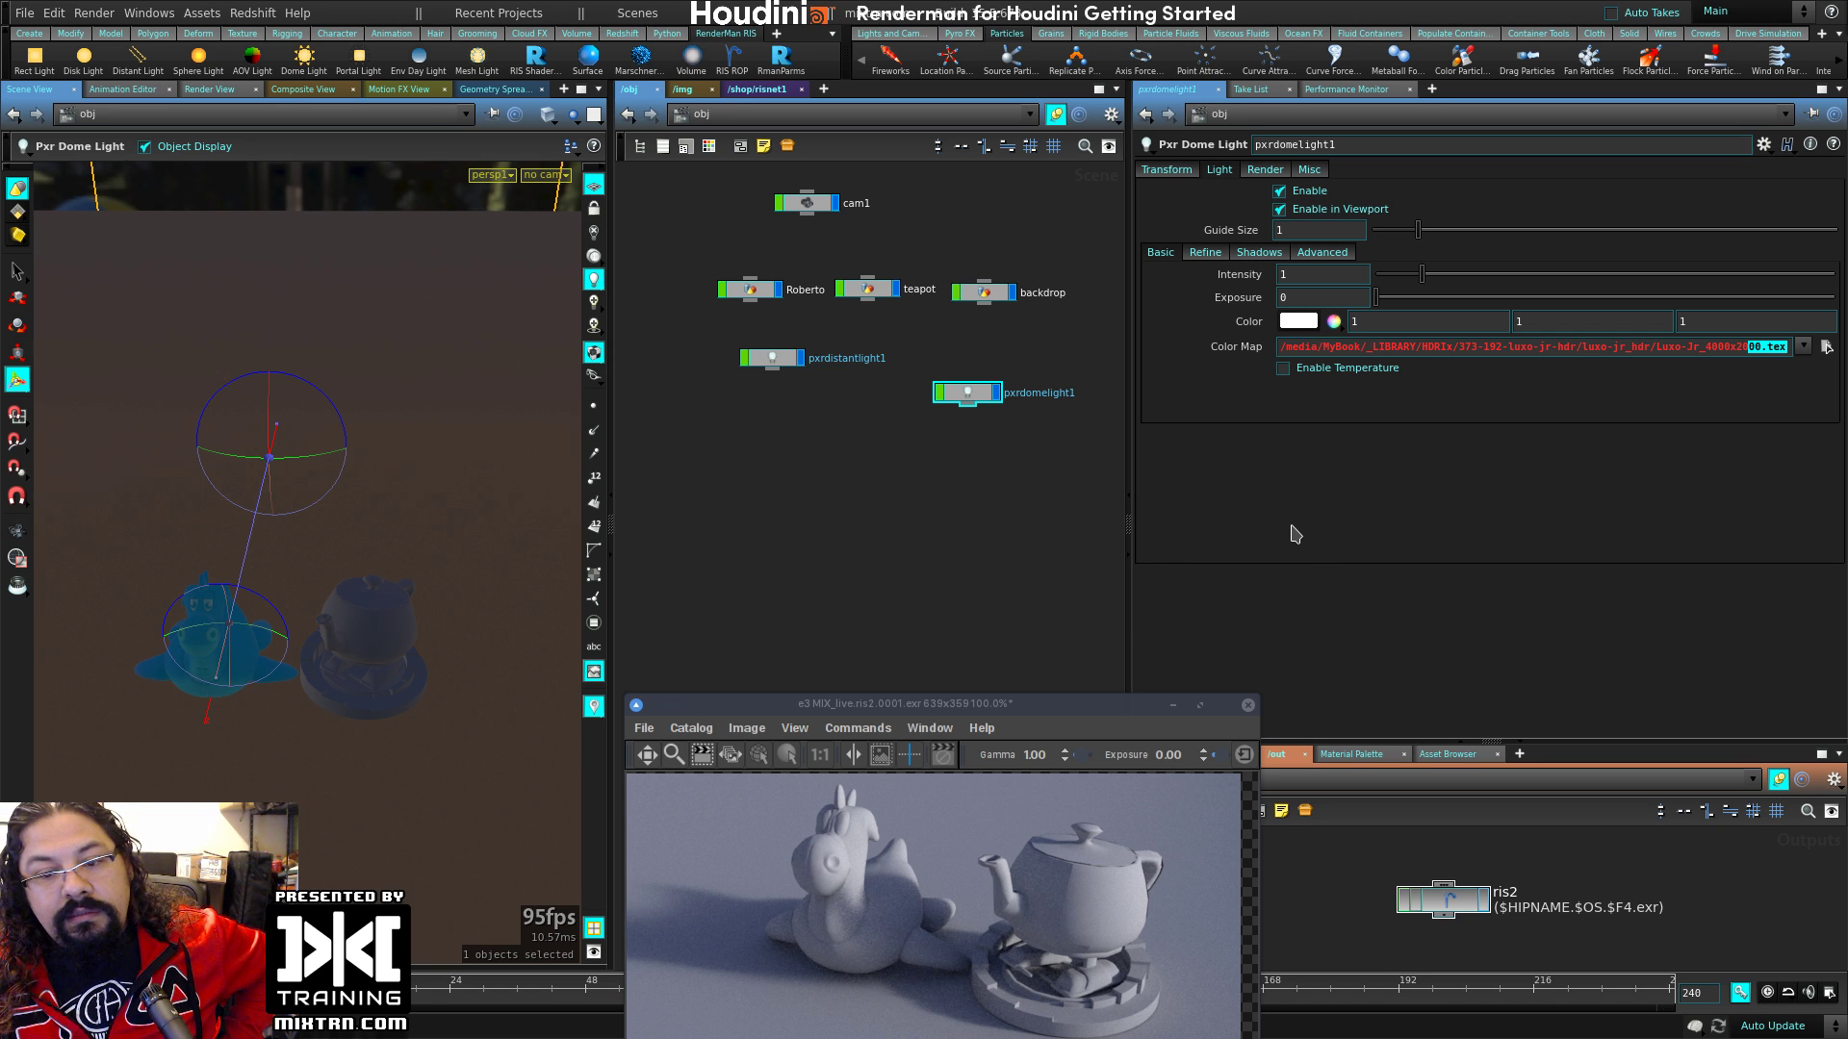
Step: Enlarge the it viewer, render the current frame to disk from ris2, and arrange the viewer below the widened network pane
drag(948, 705, 752, 310)
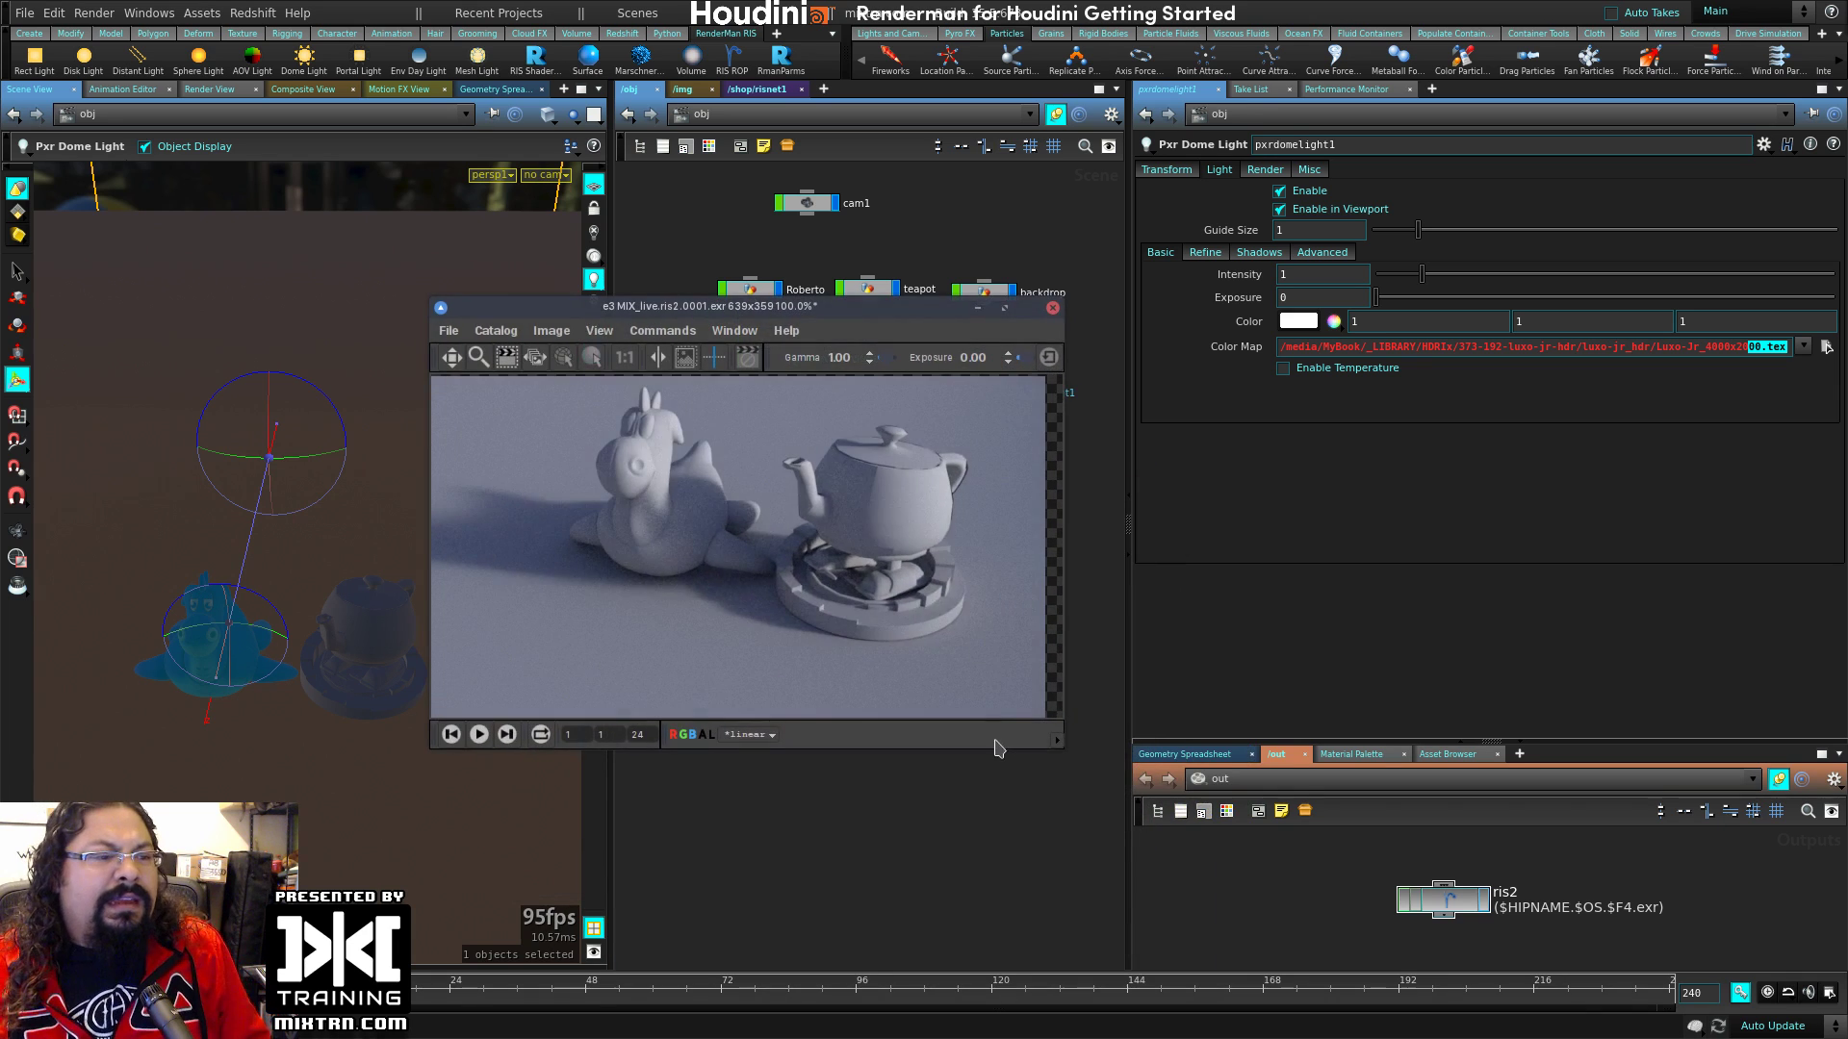
drag(1059, 818, 1160, 852)
click(1447, 899)
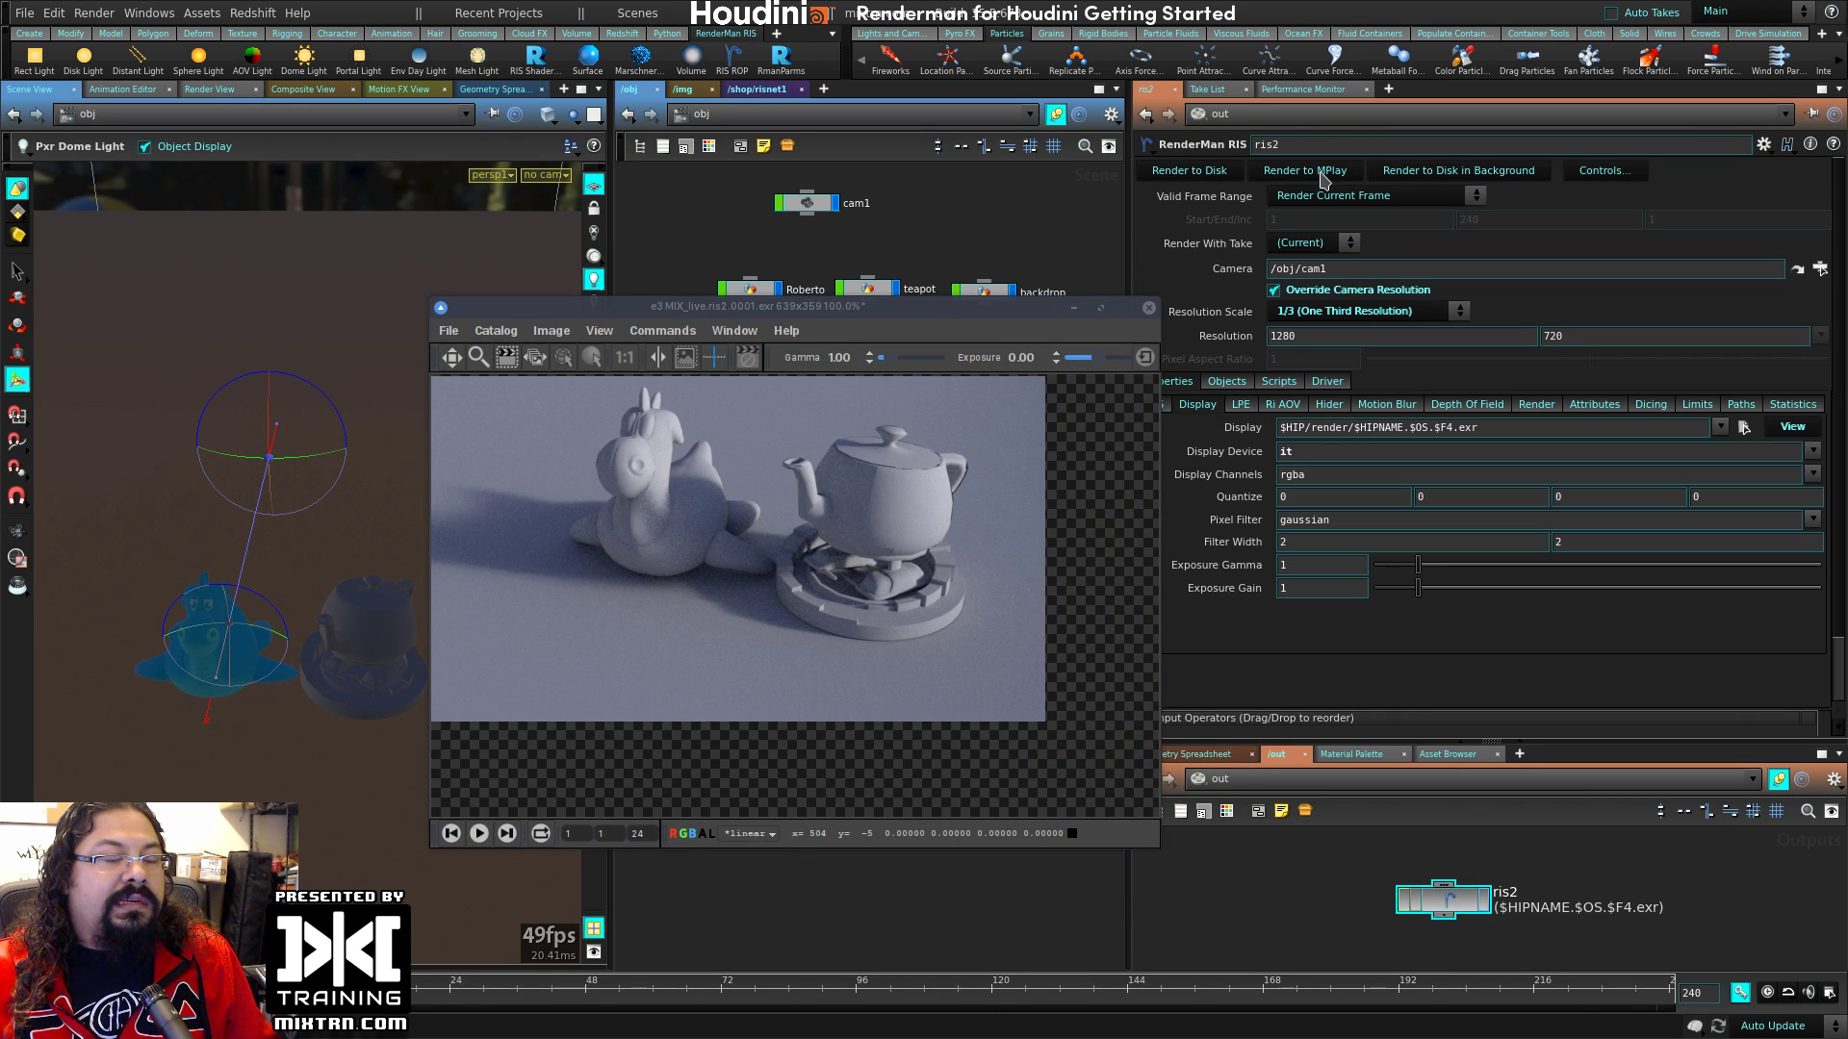
click(1203, 177)
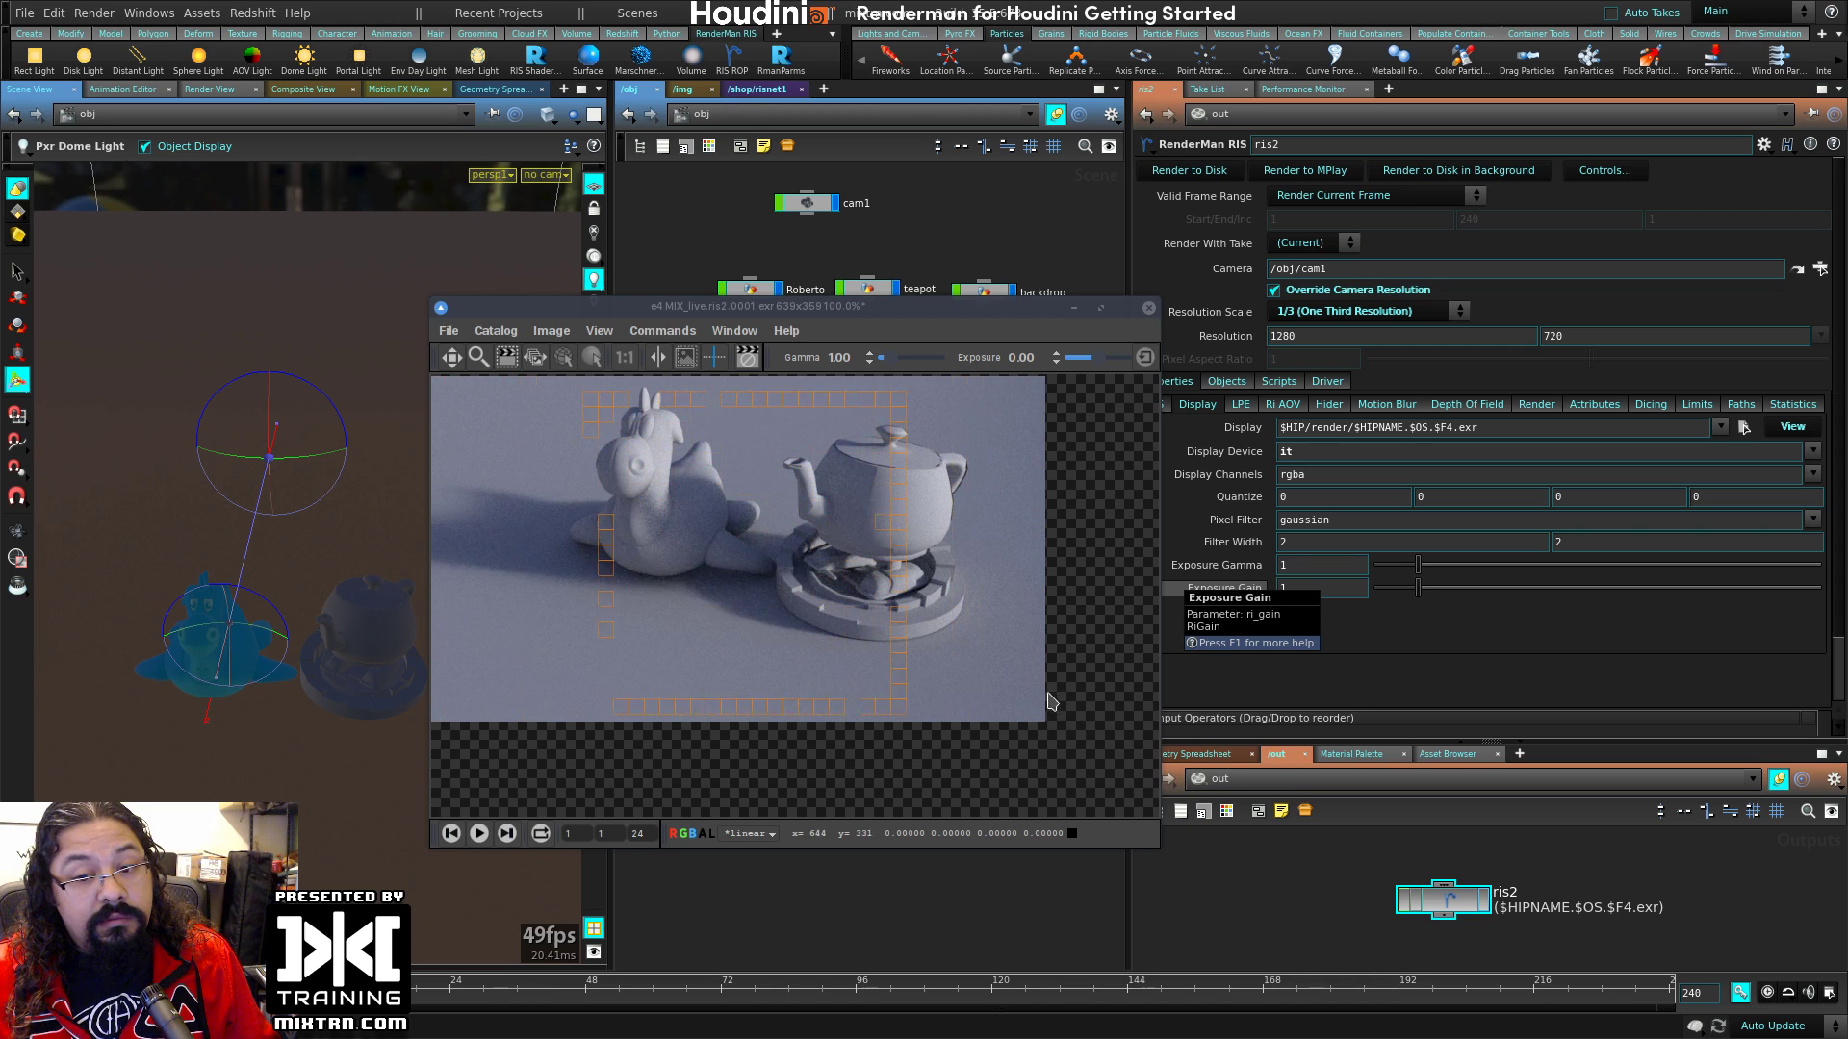
alt+drag(1004, 648, 1130, 794)
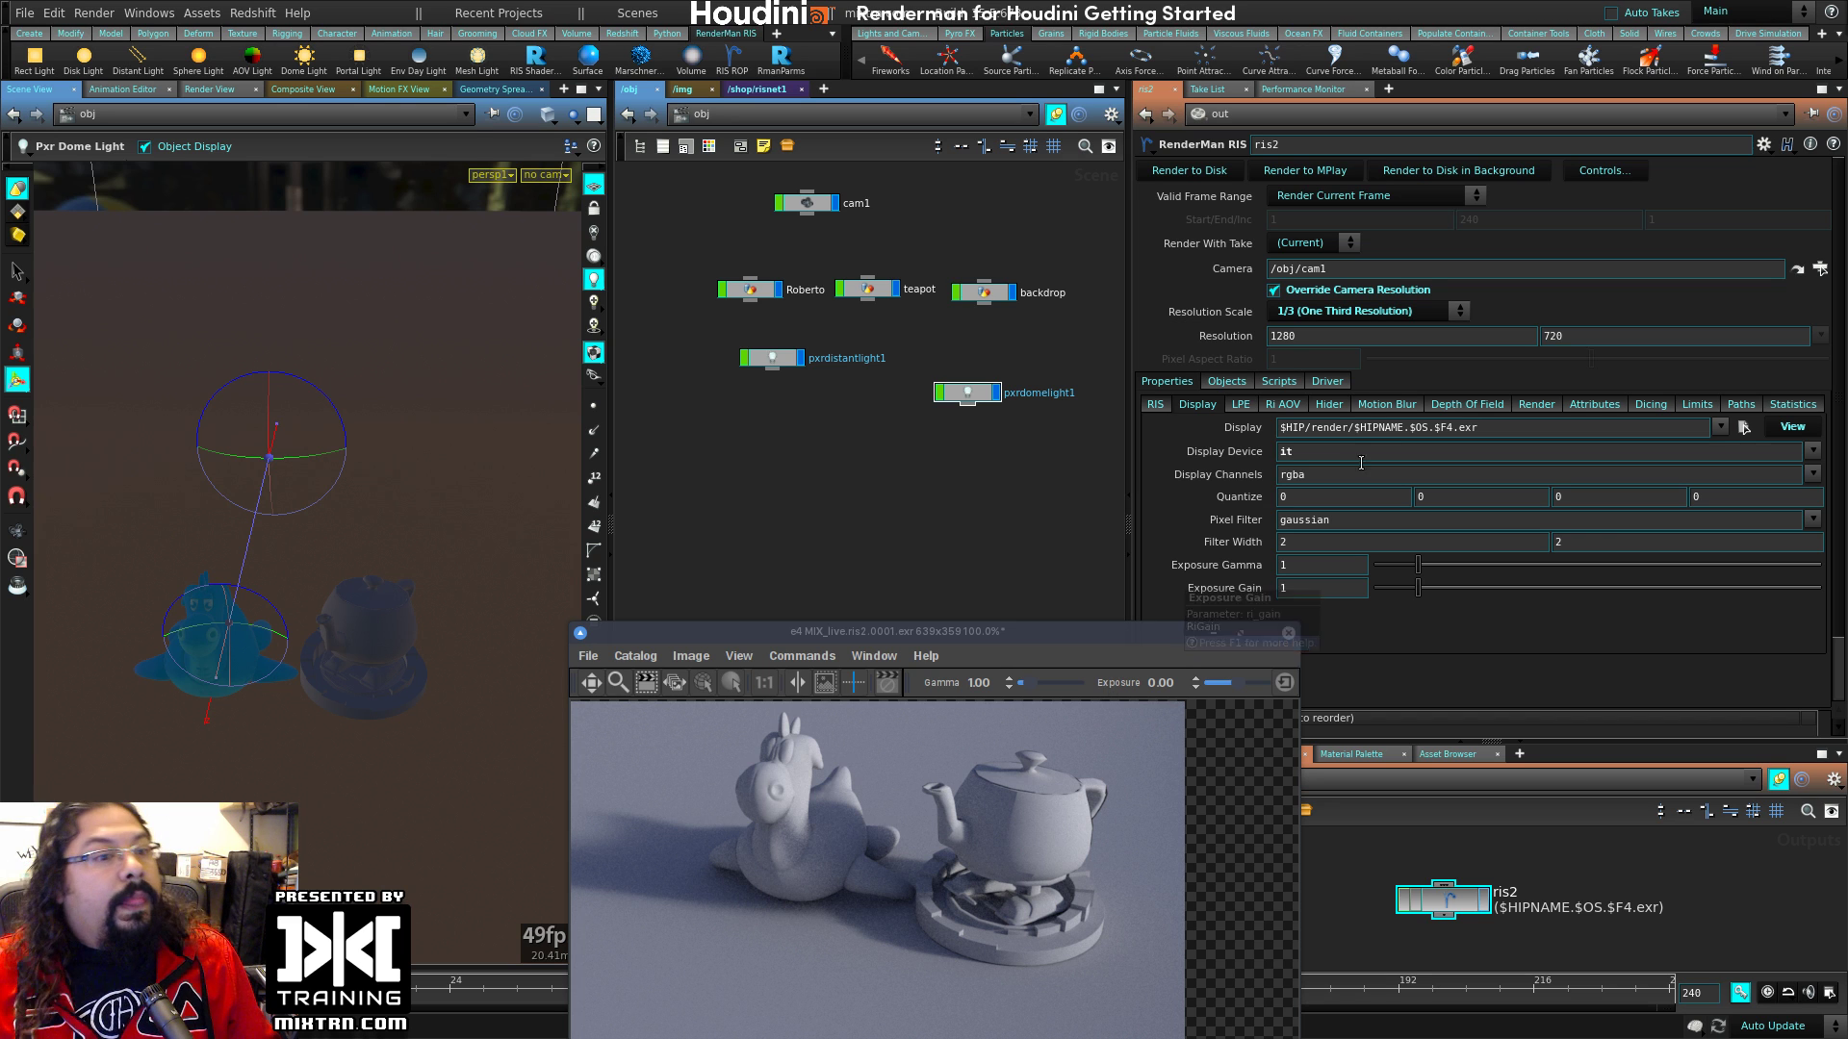
click(1112, 635)
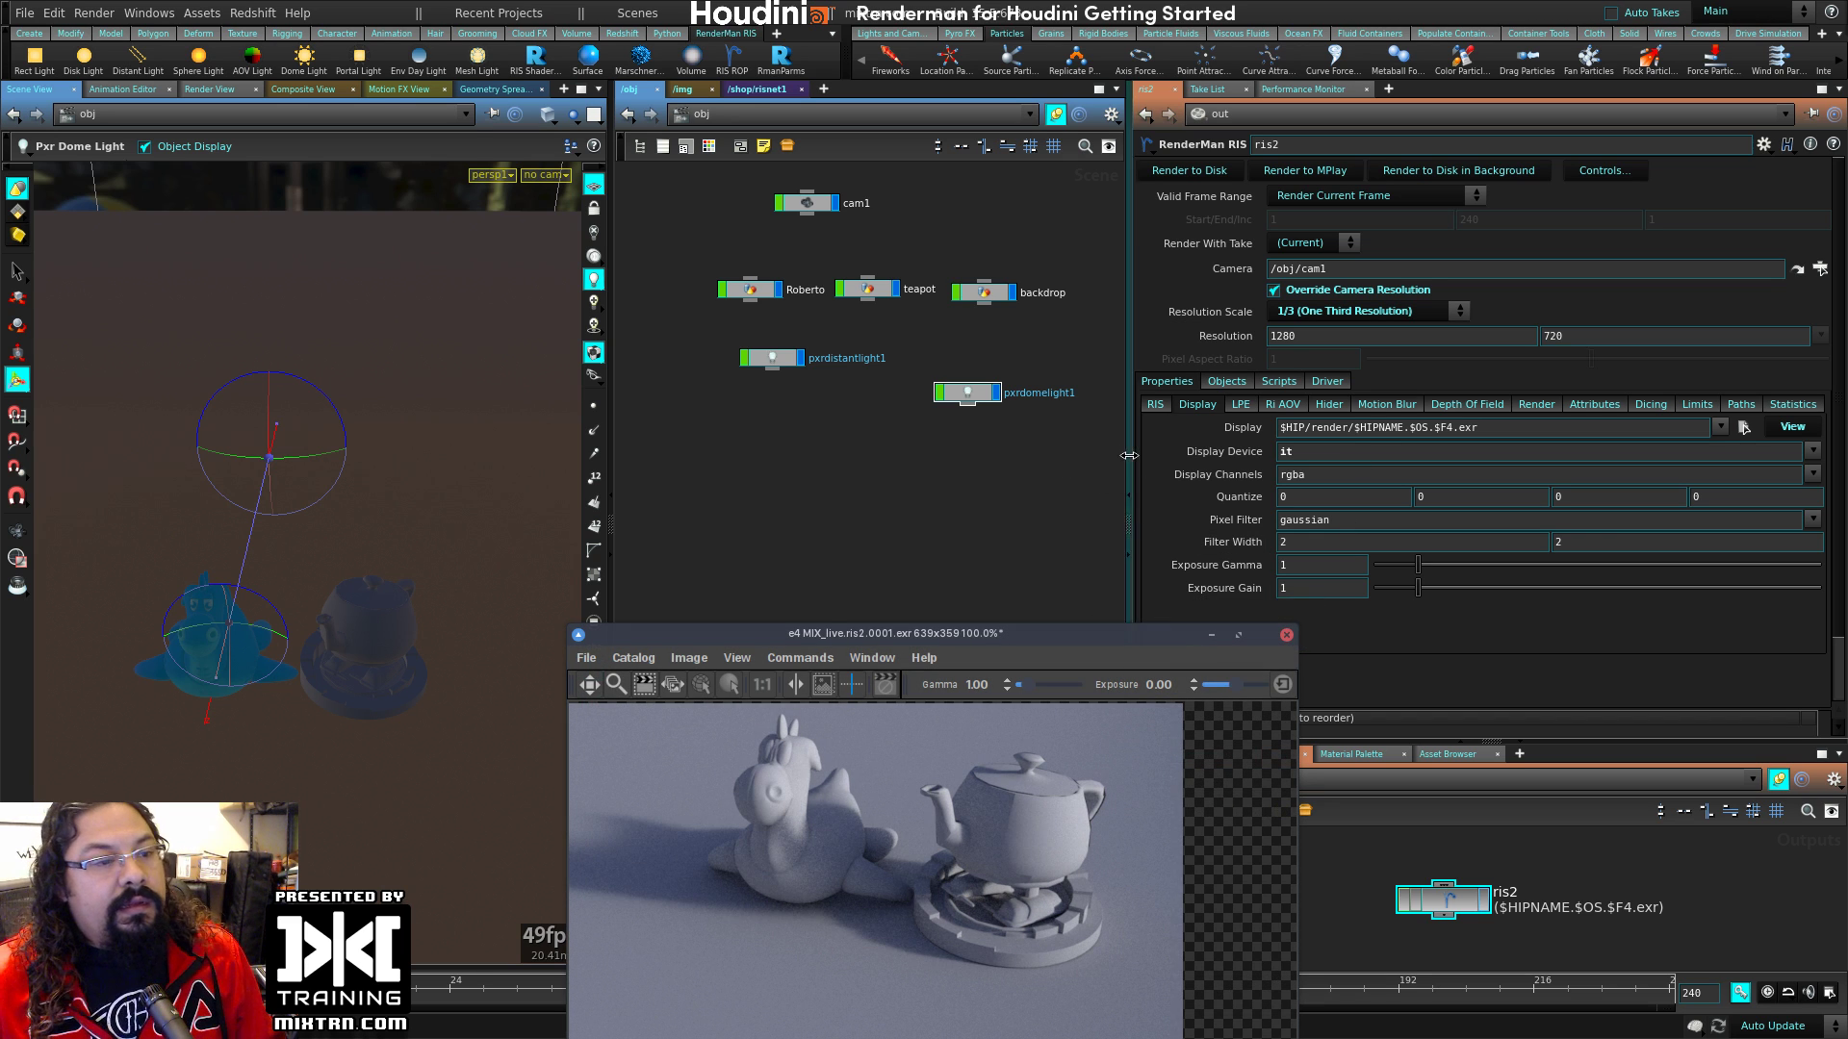
drag(1131, 462, 1249, 448)
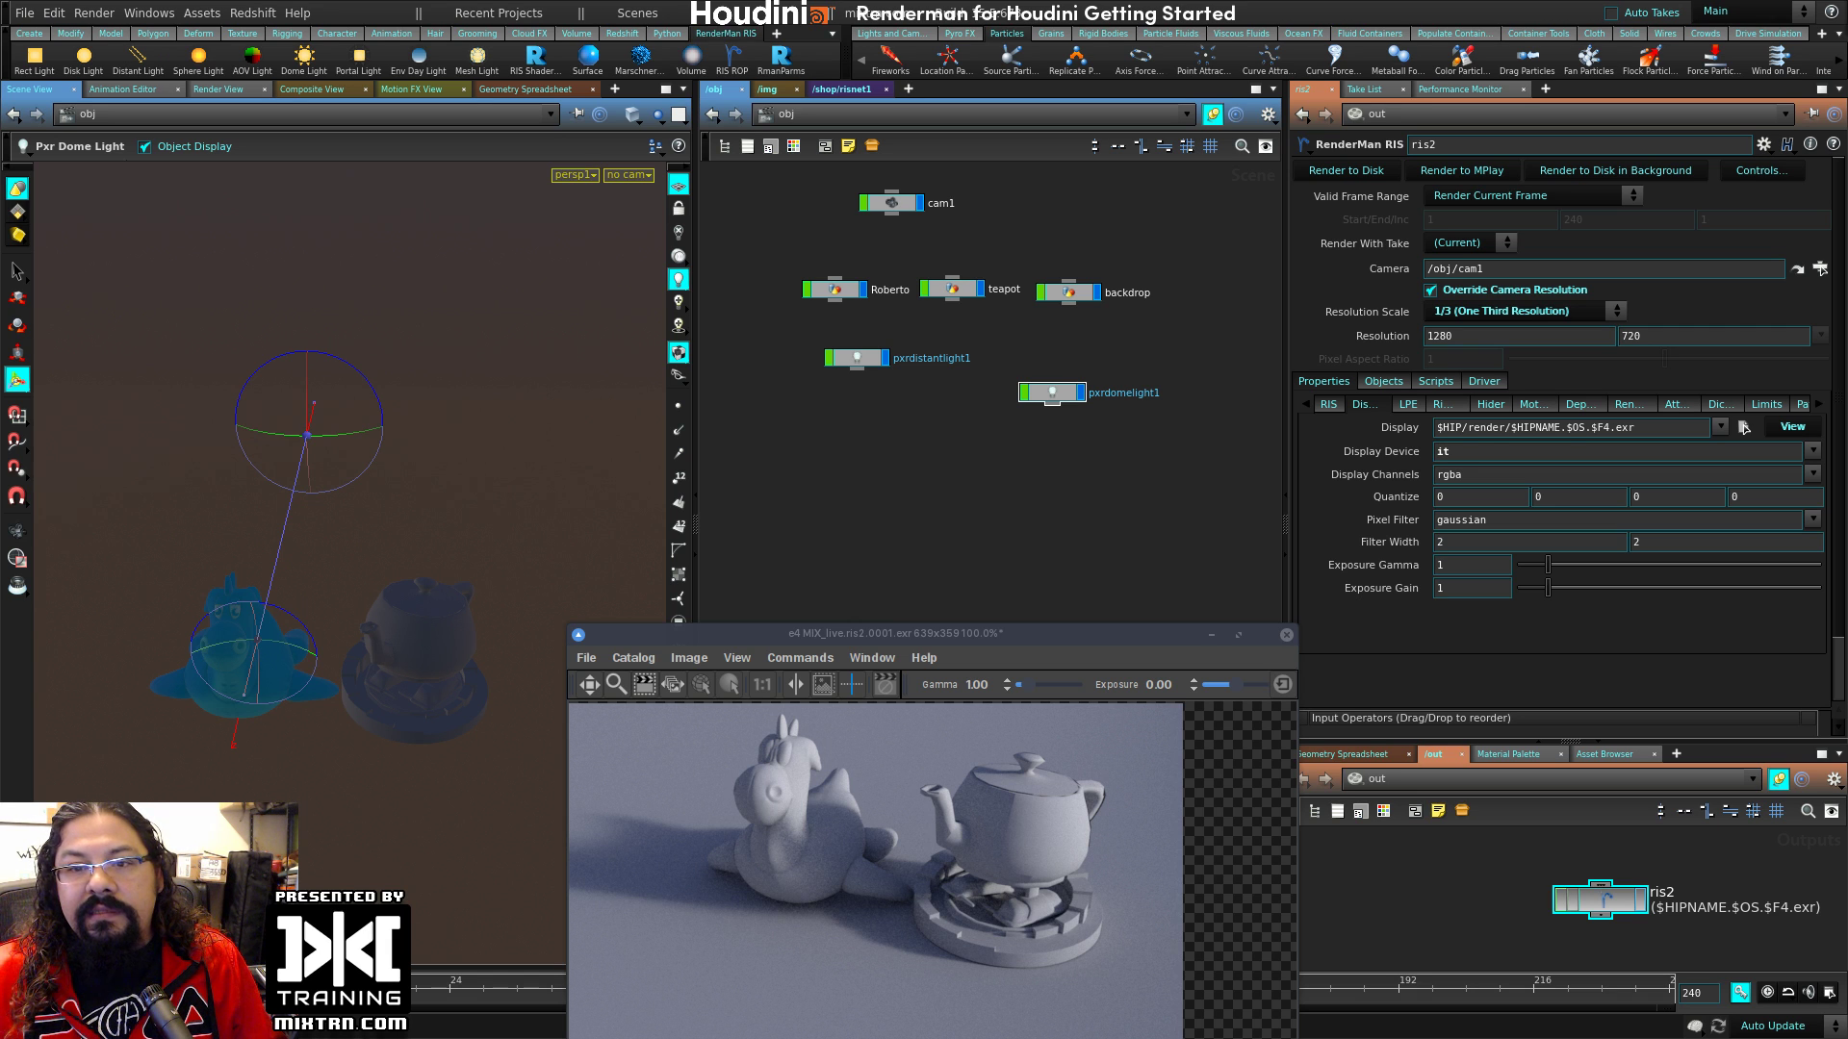
Step: Bring up the luxo-jr_hdr folder in the Dolphin file manager, shrink its window above the render, and select Luxo-Jr_4000x2000.tex
drag(1846, 231, 1147, 124)
double_click(778, 310)
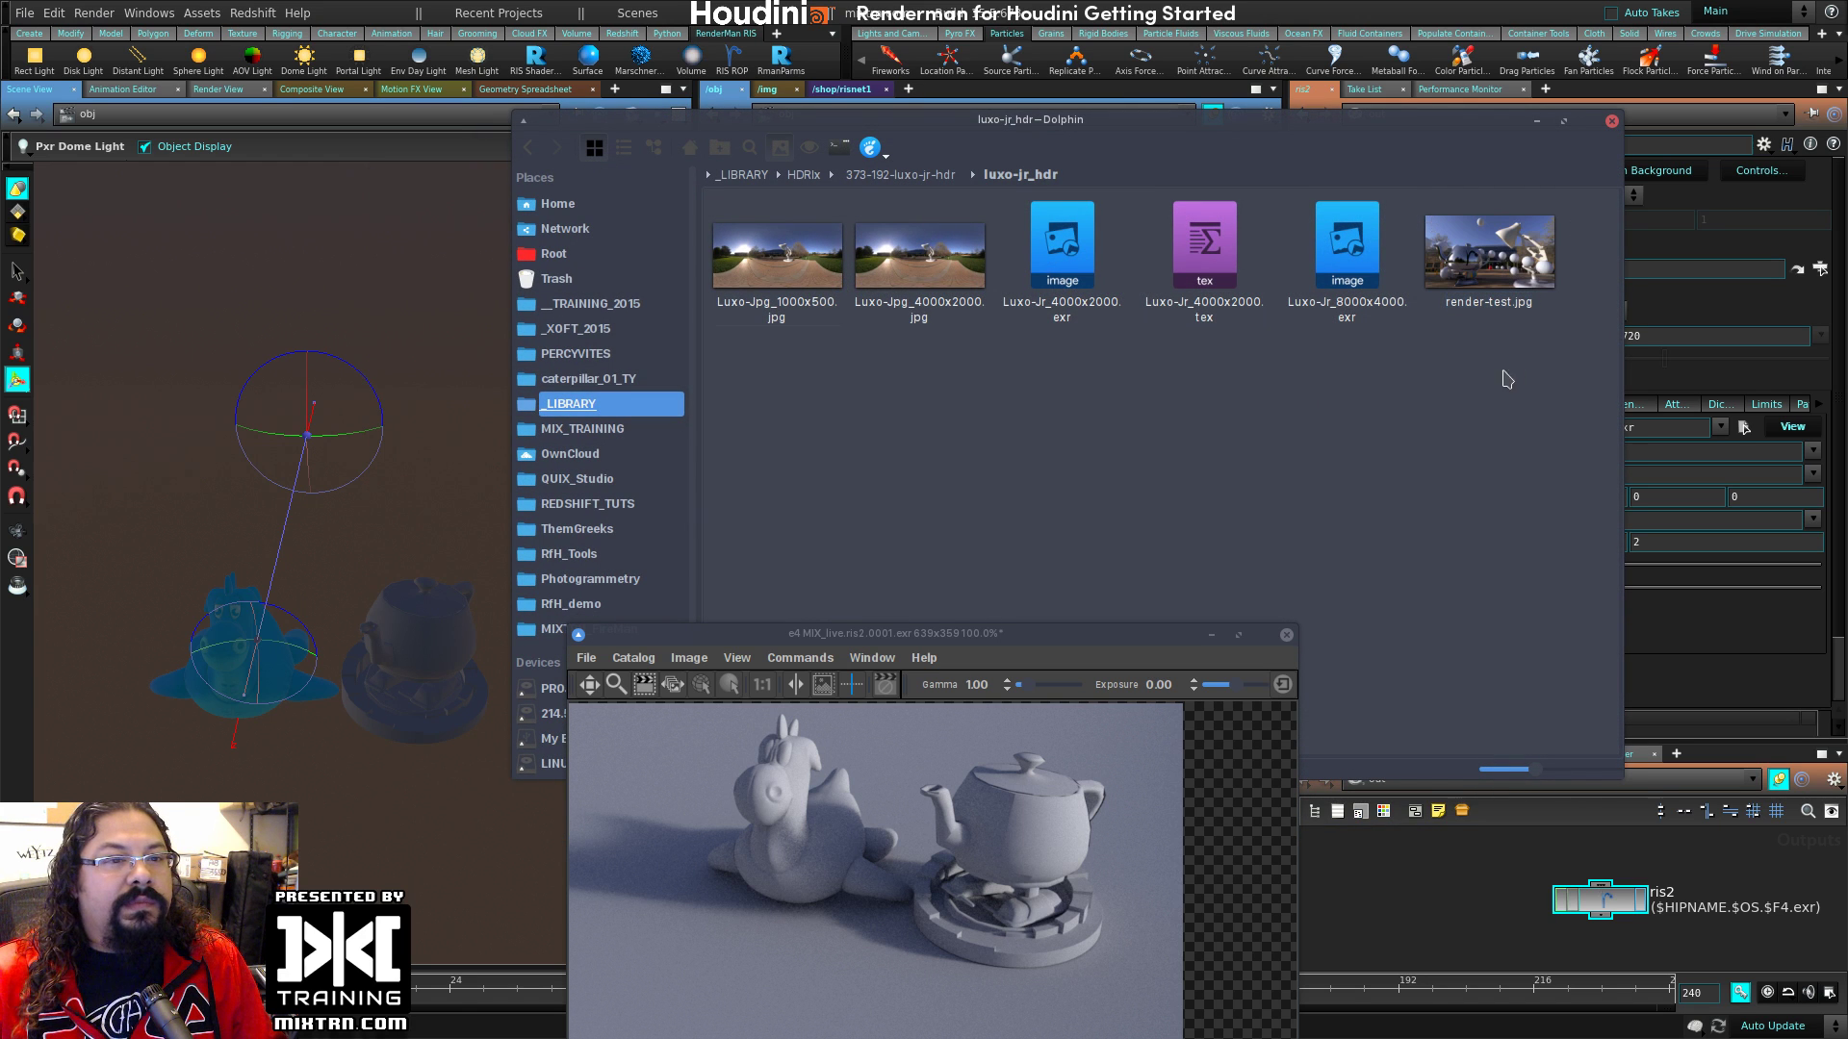
key(Right)
key(Right)
key(Right)
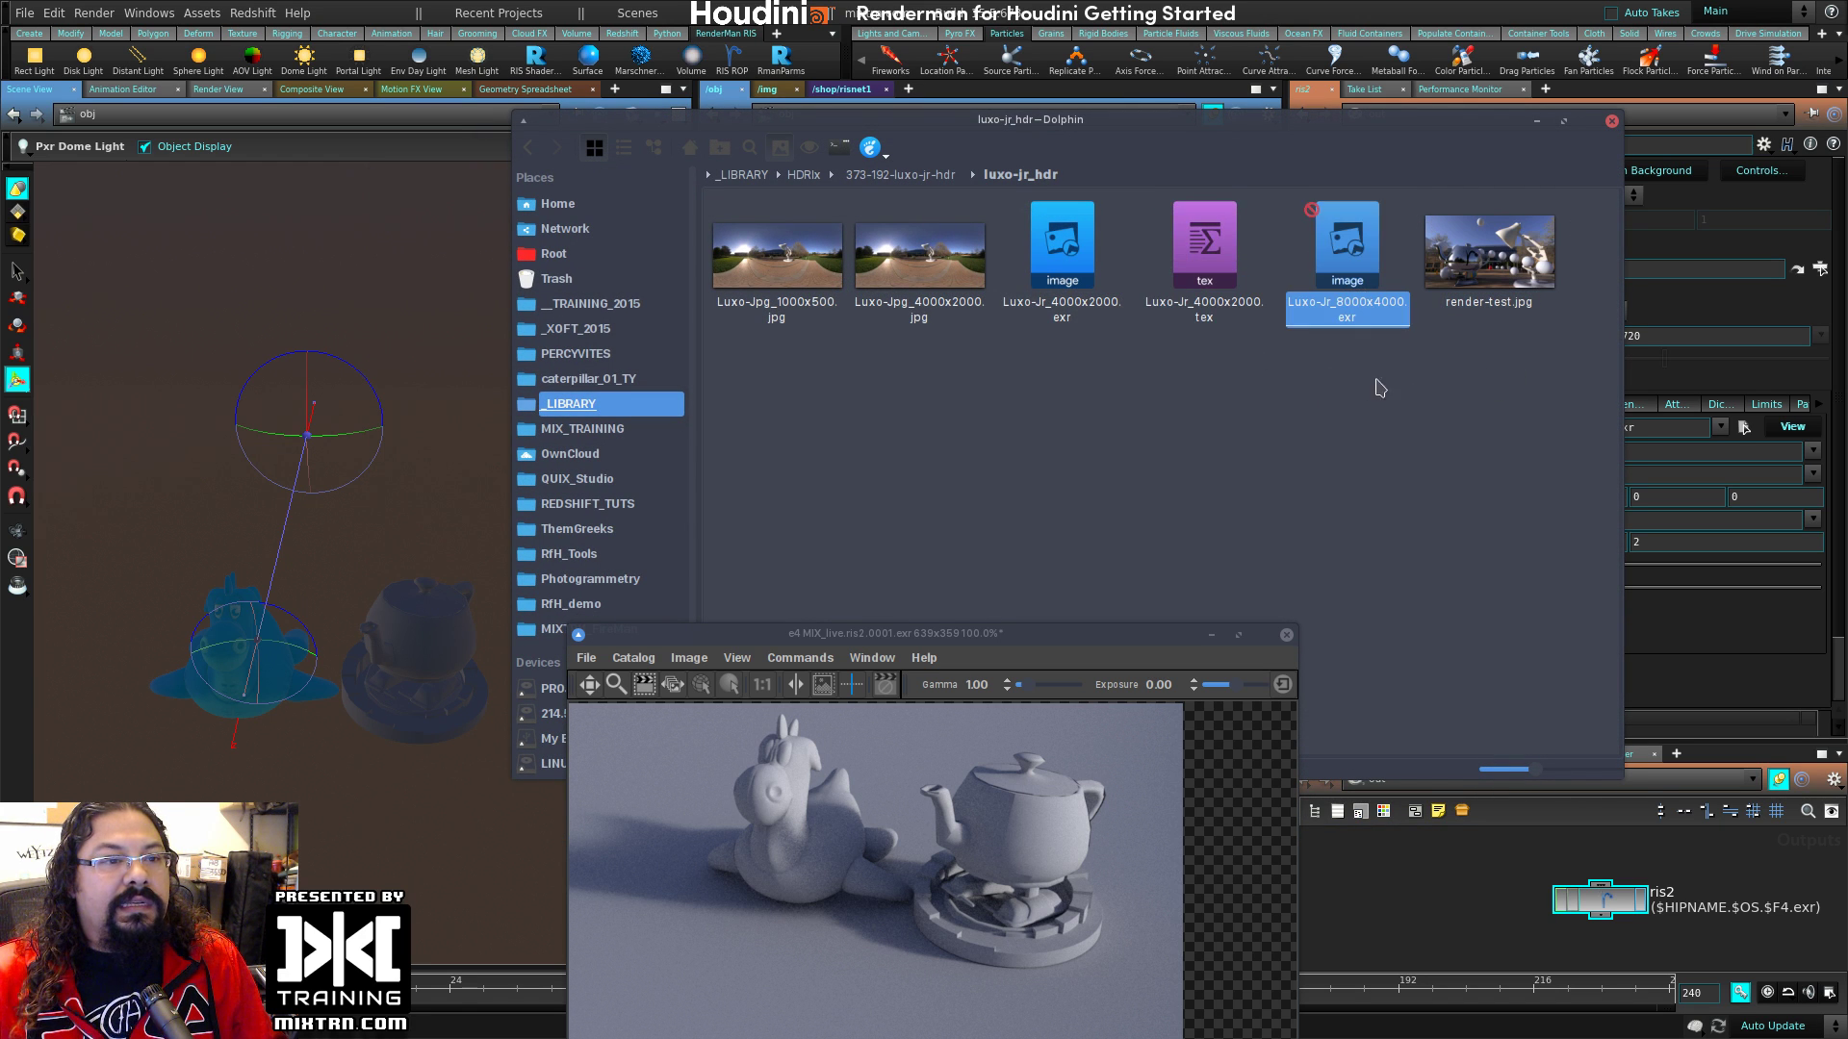
drag(1623, 778, 1451, 621)
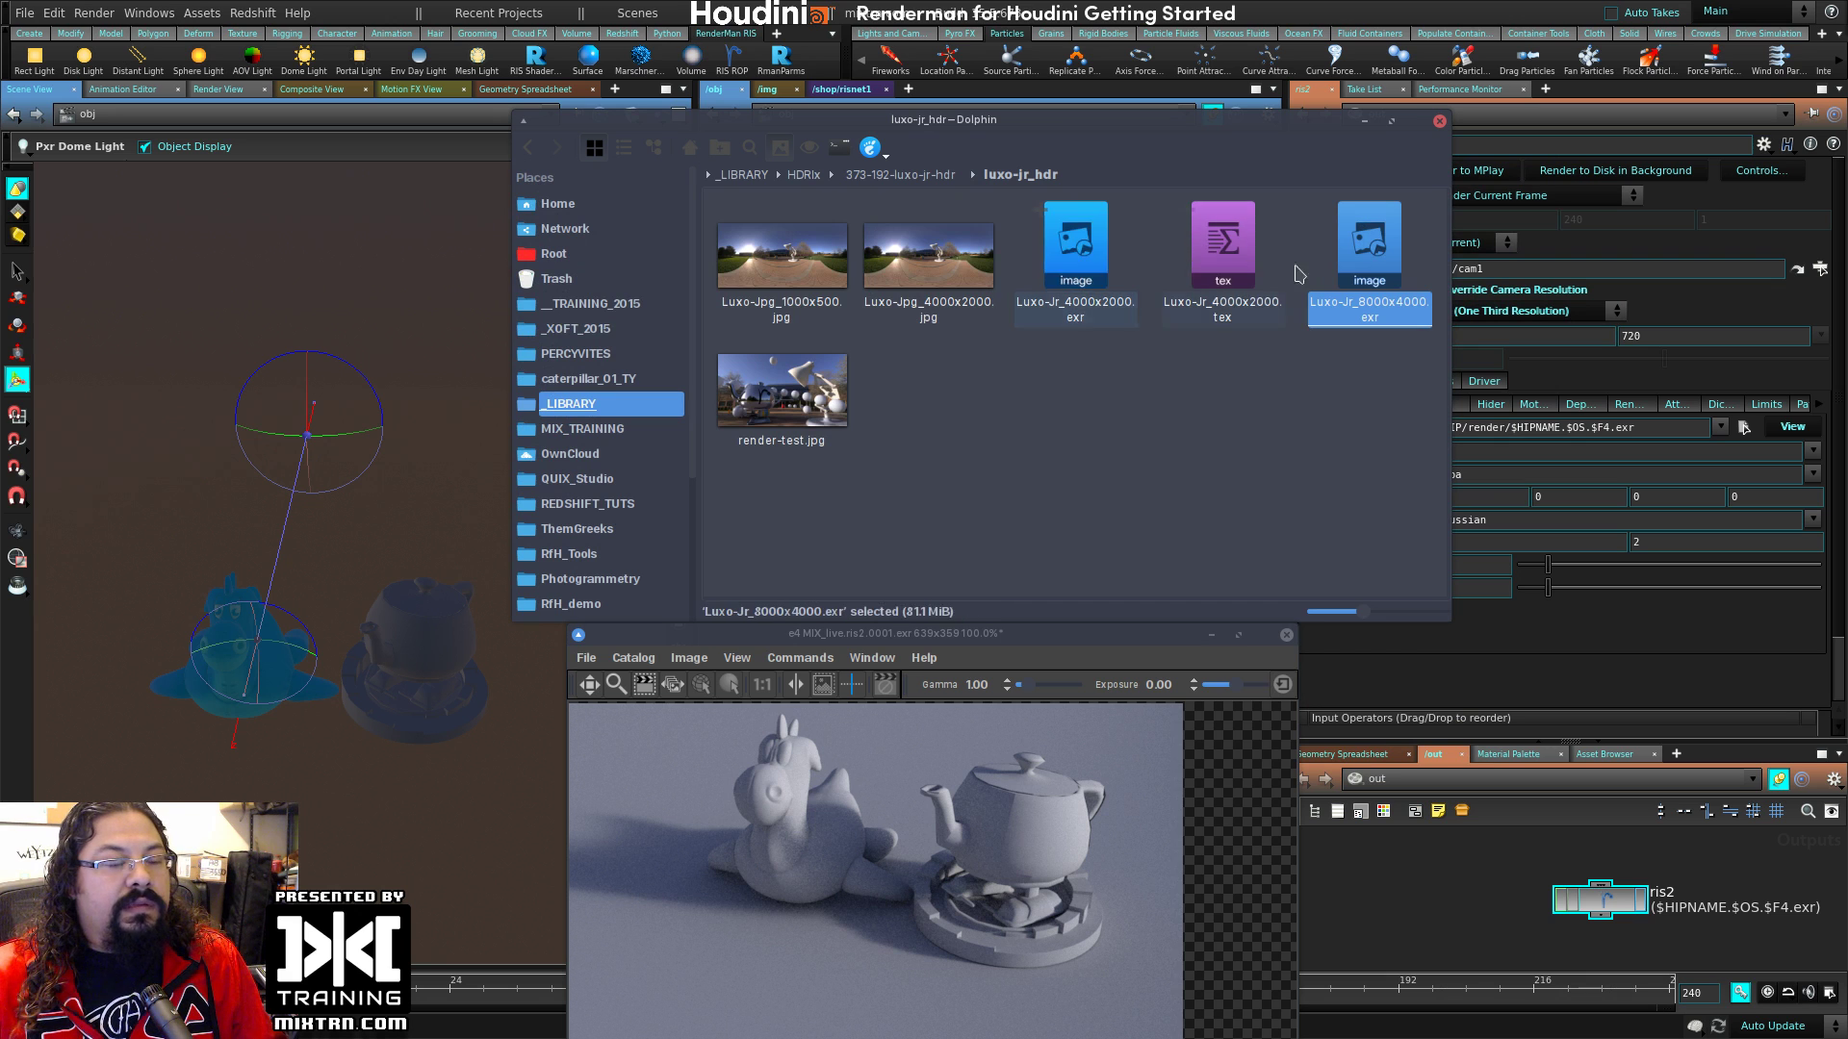
alt+right_drag(1347, 539, 1279, 460)
alt+drag(1279, 460, 1350, 446)
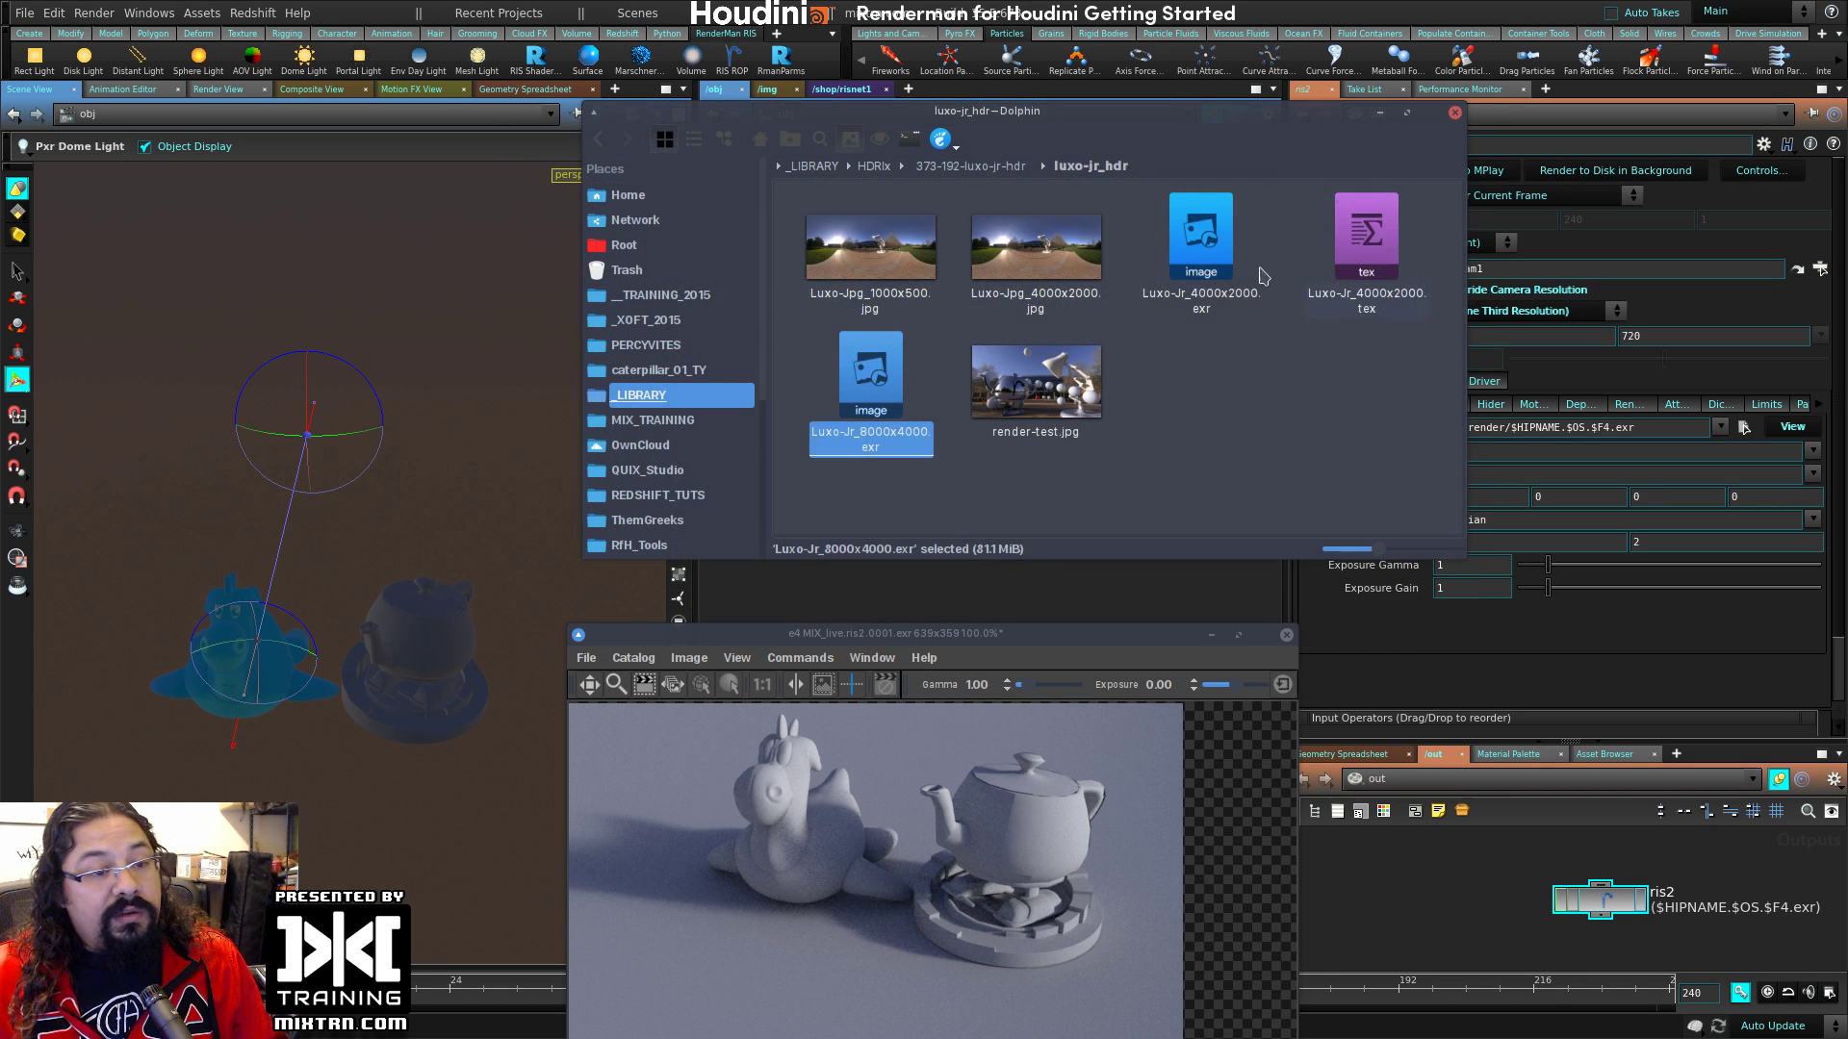
click(1216, 259)
click(1369, 260)
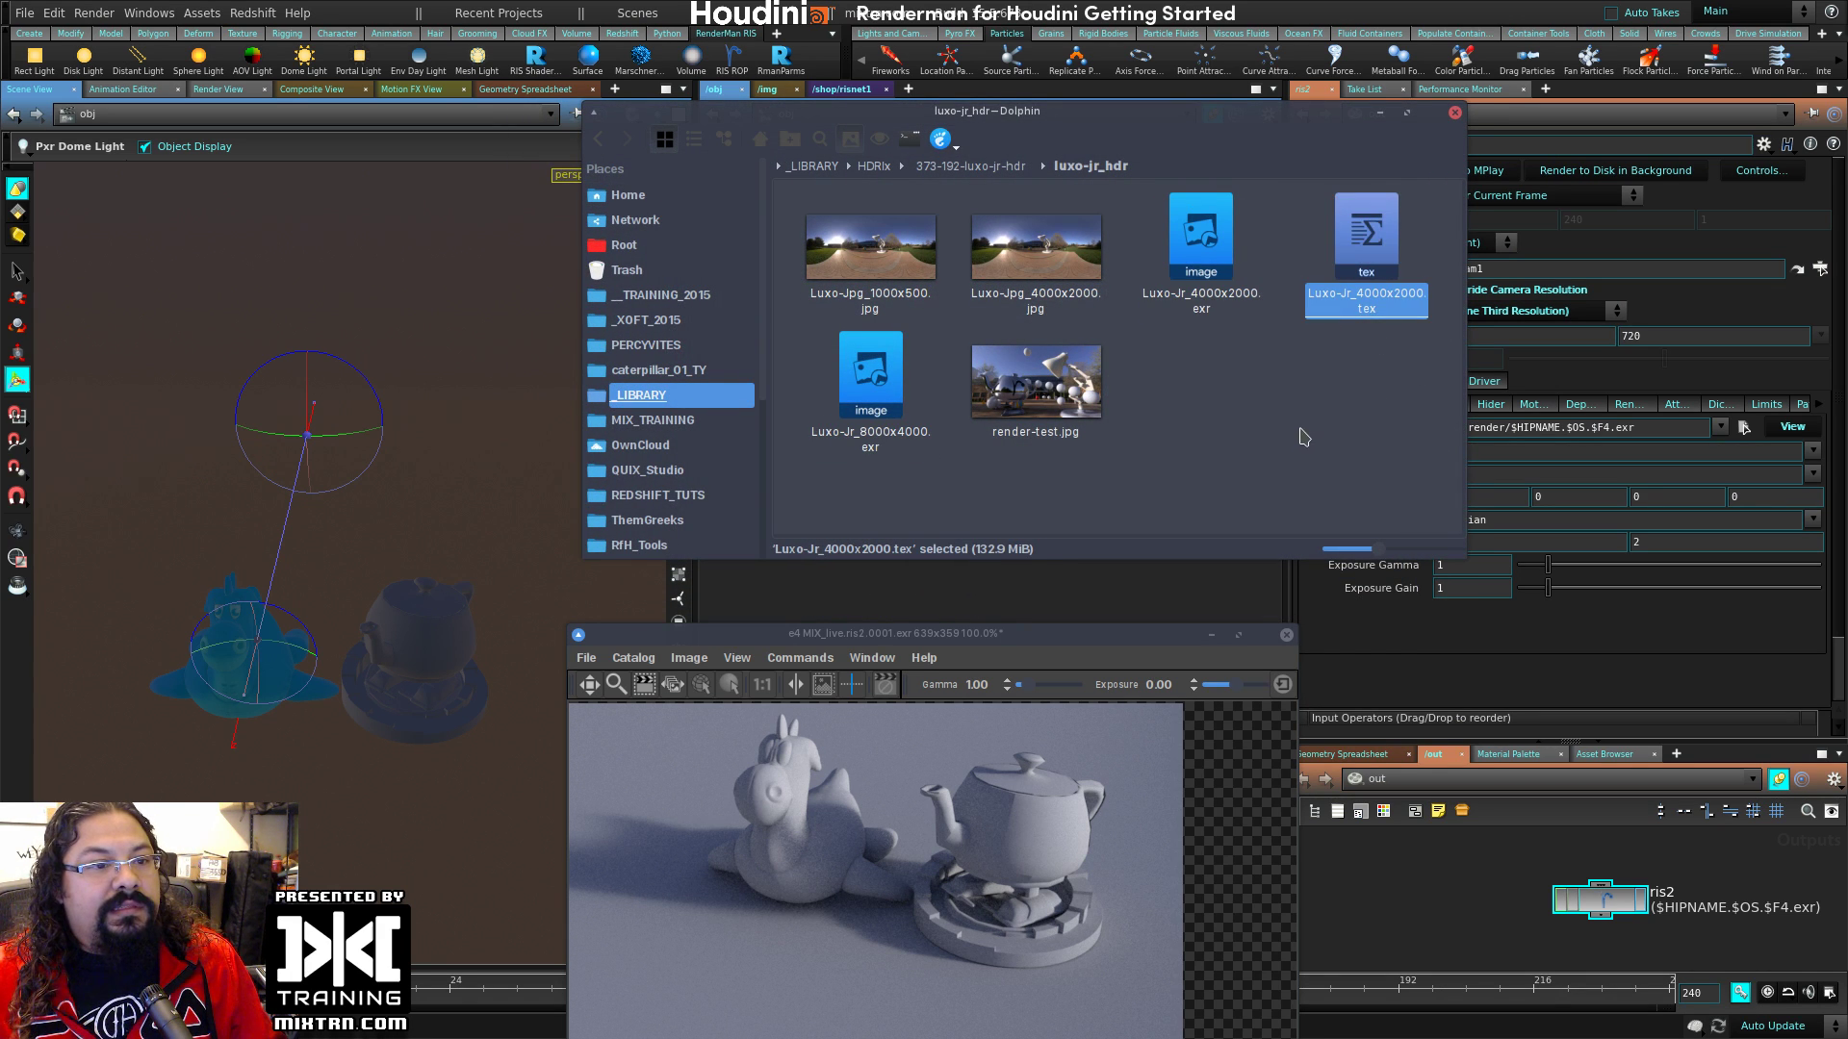
Step: Clear the file selection, open a Konsole terminal in the luxo-jr_hdr folder, and resize and position it over the file manager
click(1256, 466)
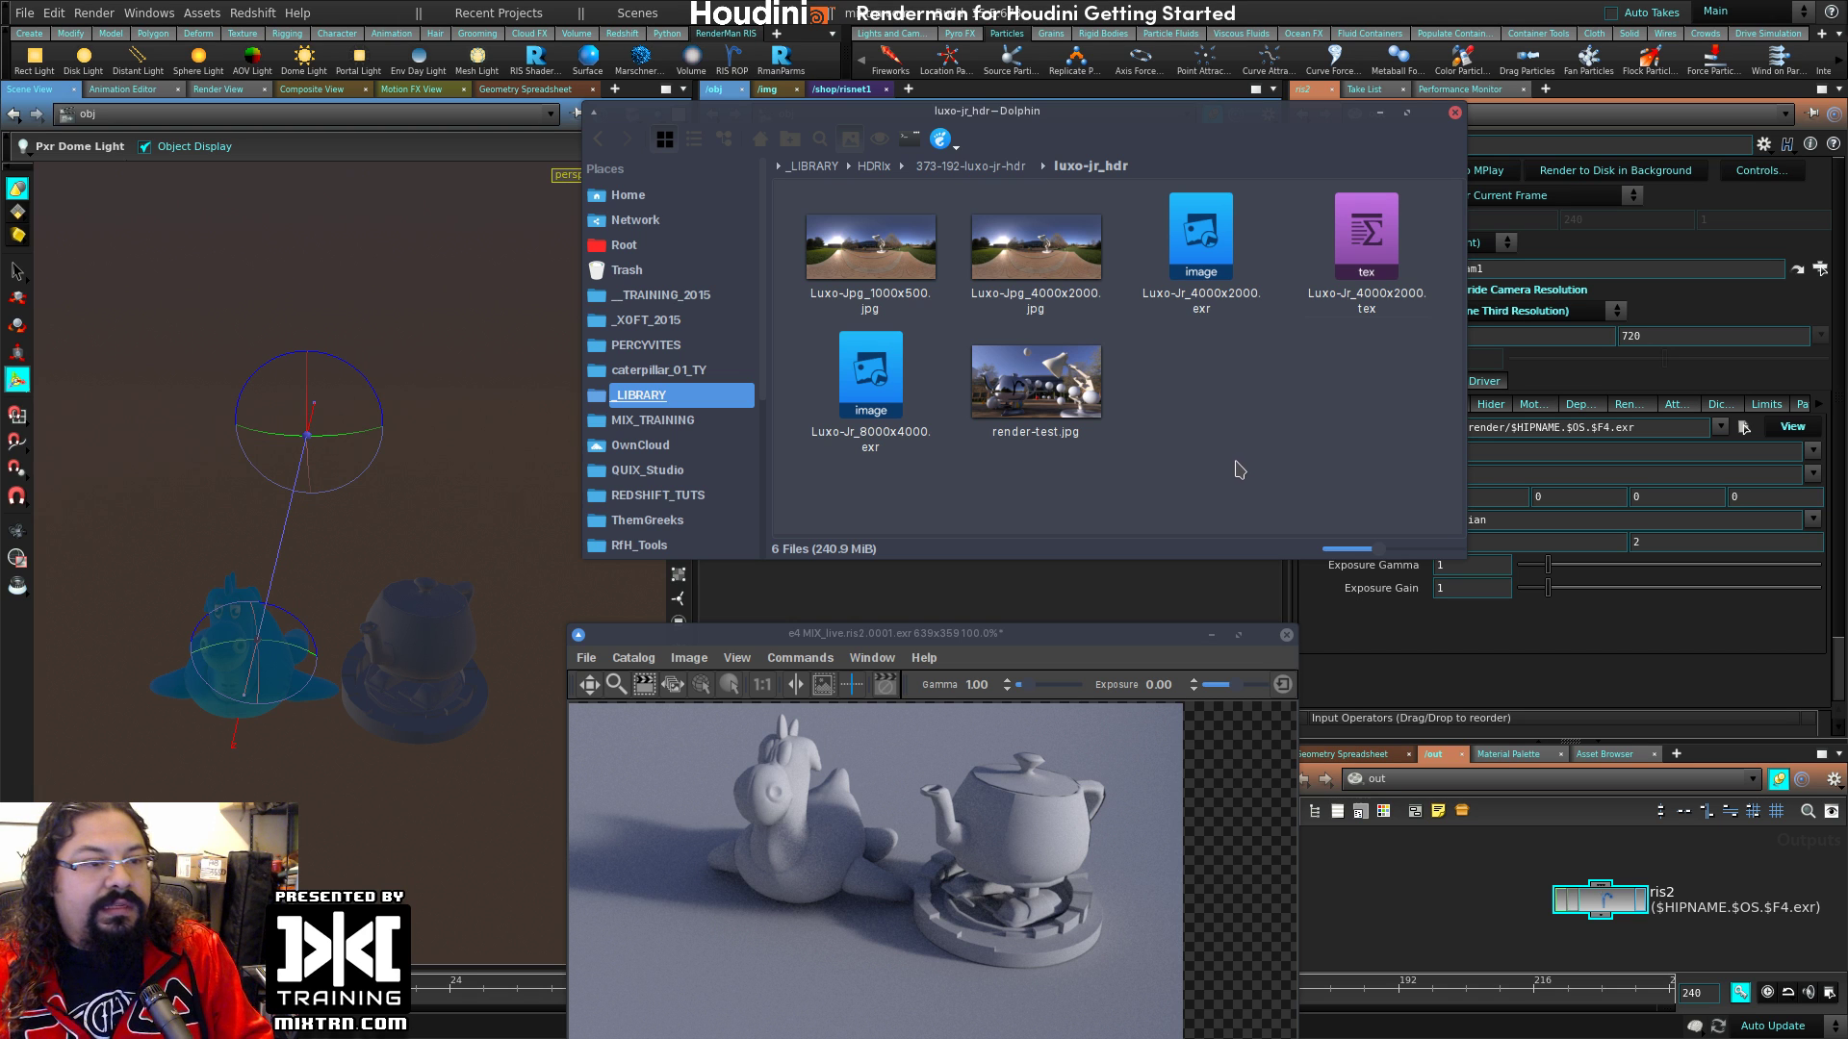
key(shift+F4)
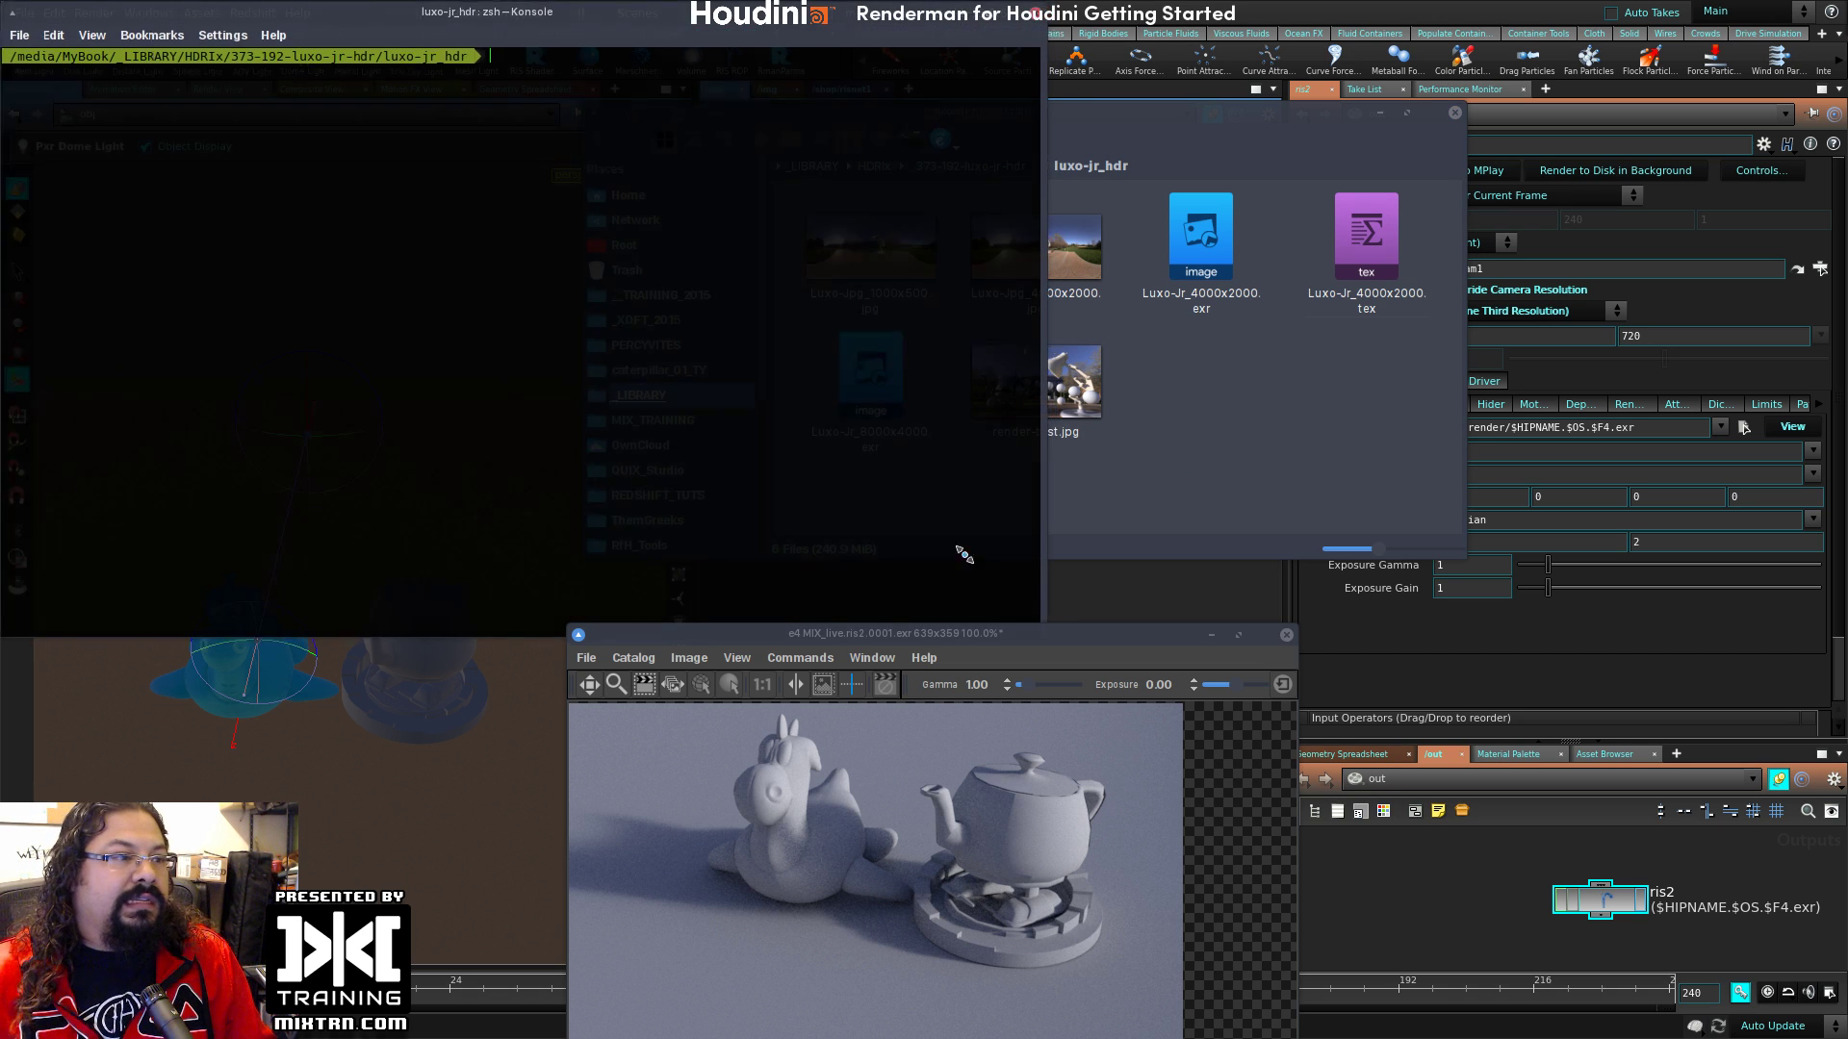
alt+right_drag(965, 554, 714, 433)
alt+drag(714, 433, 1357, 586)
alt+right_drag(1044, 342, 1047, 512)
alt+drag(1265, 495, 1186, 544)
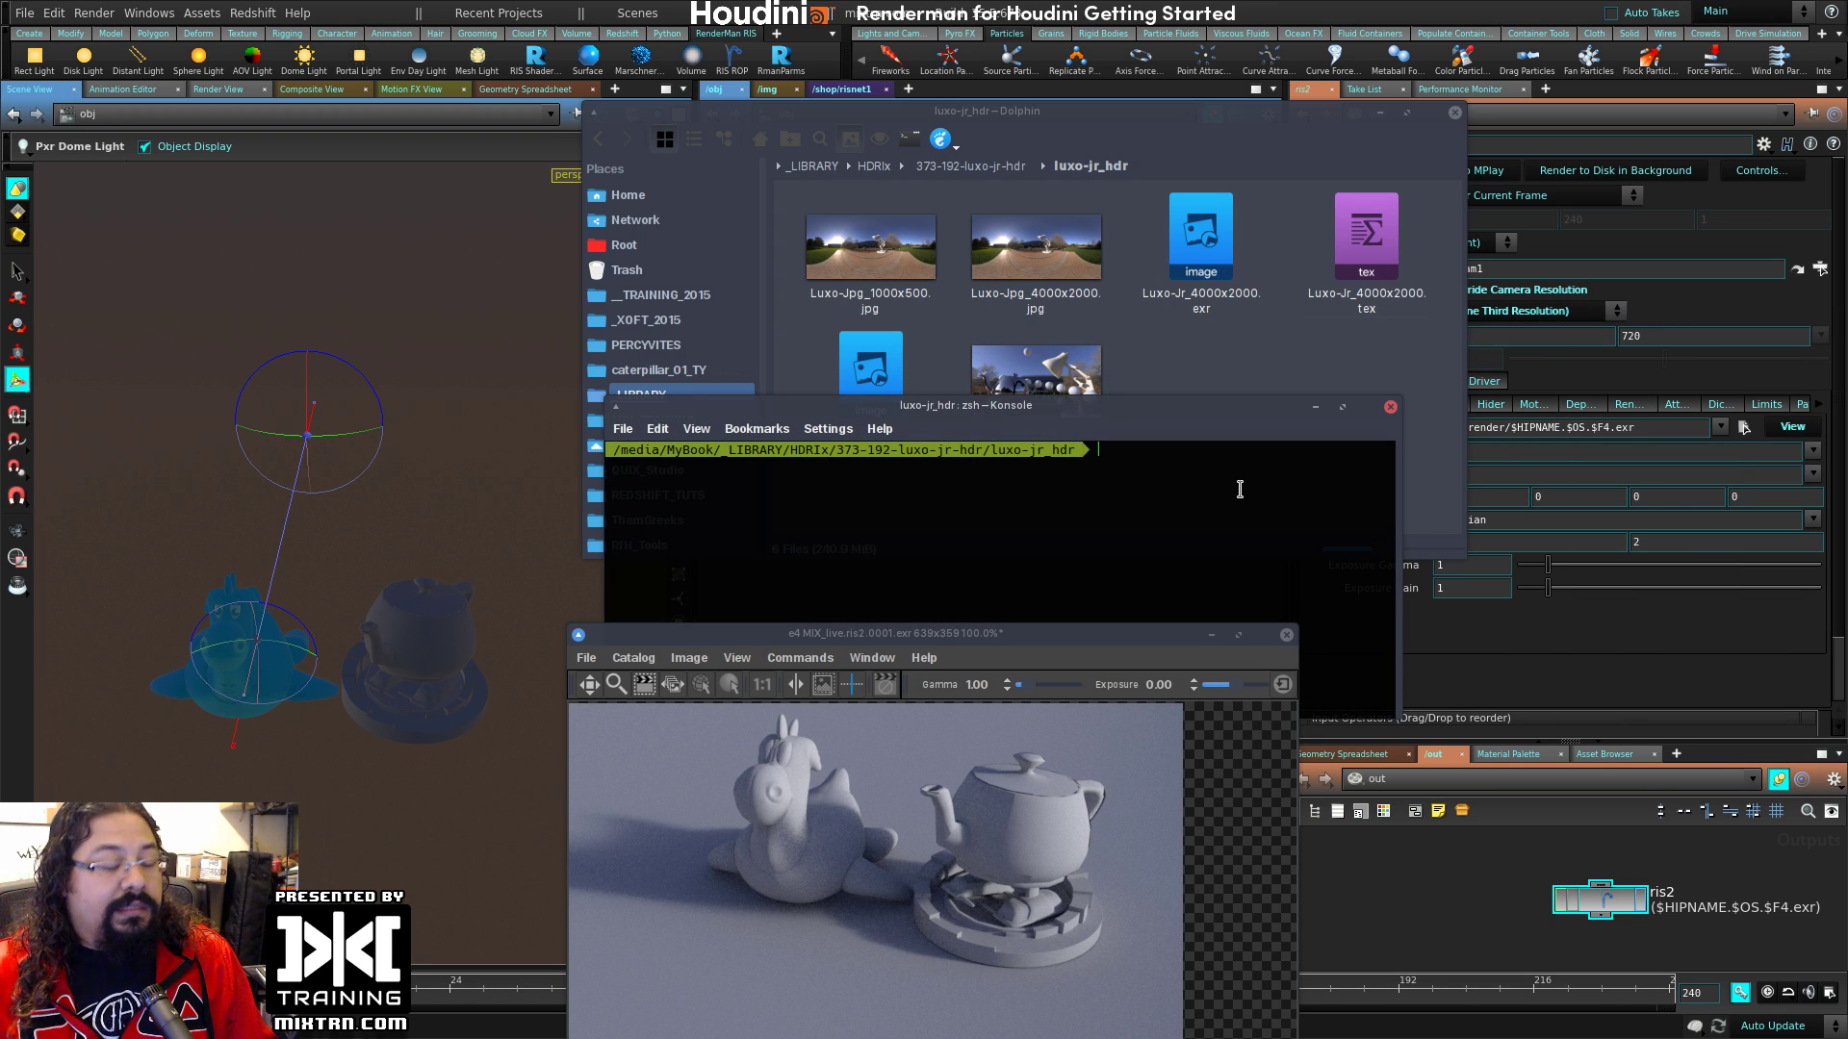
Step: Begin a txmake command in the terminal with Luxo-Jr_4000x2000.exr as the source image
text(txmake)
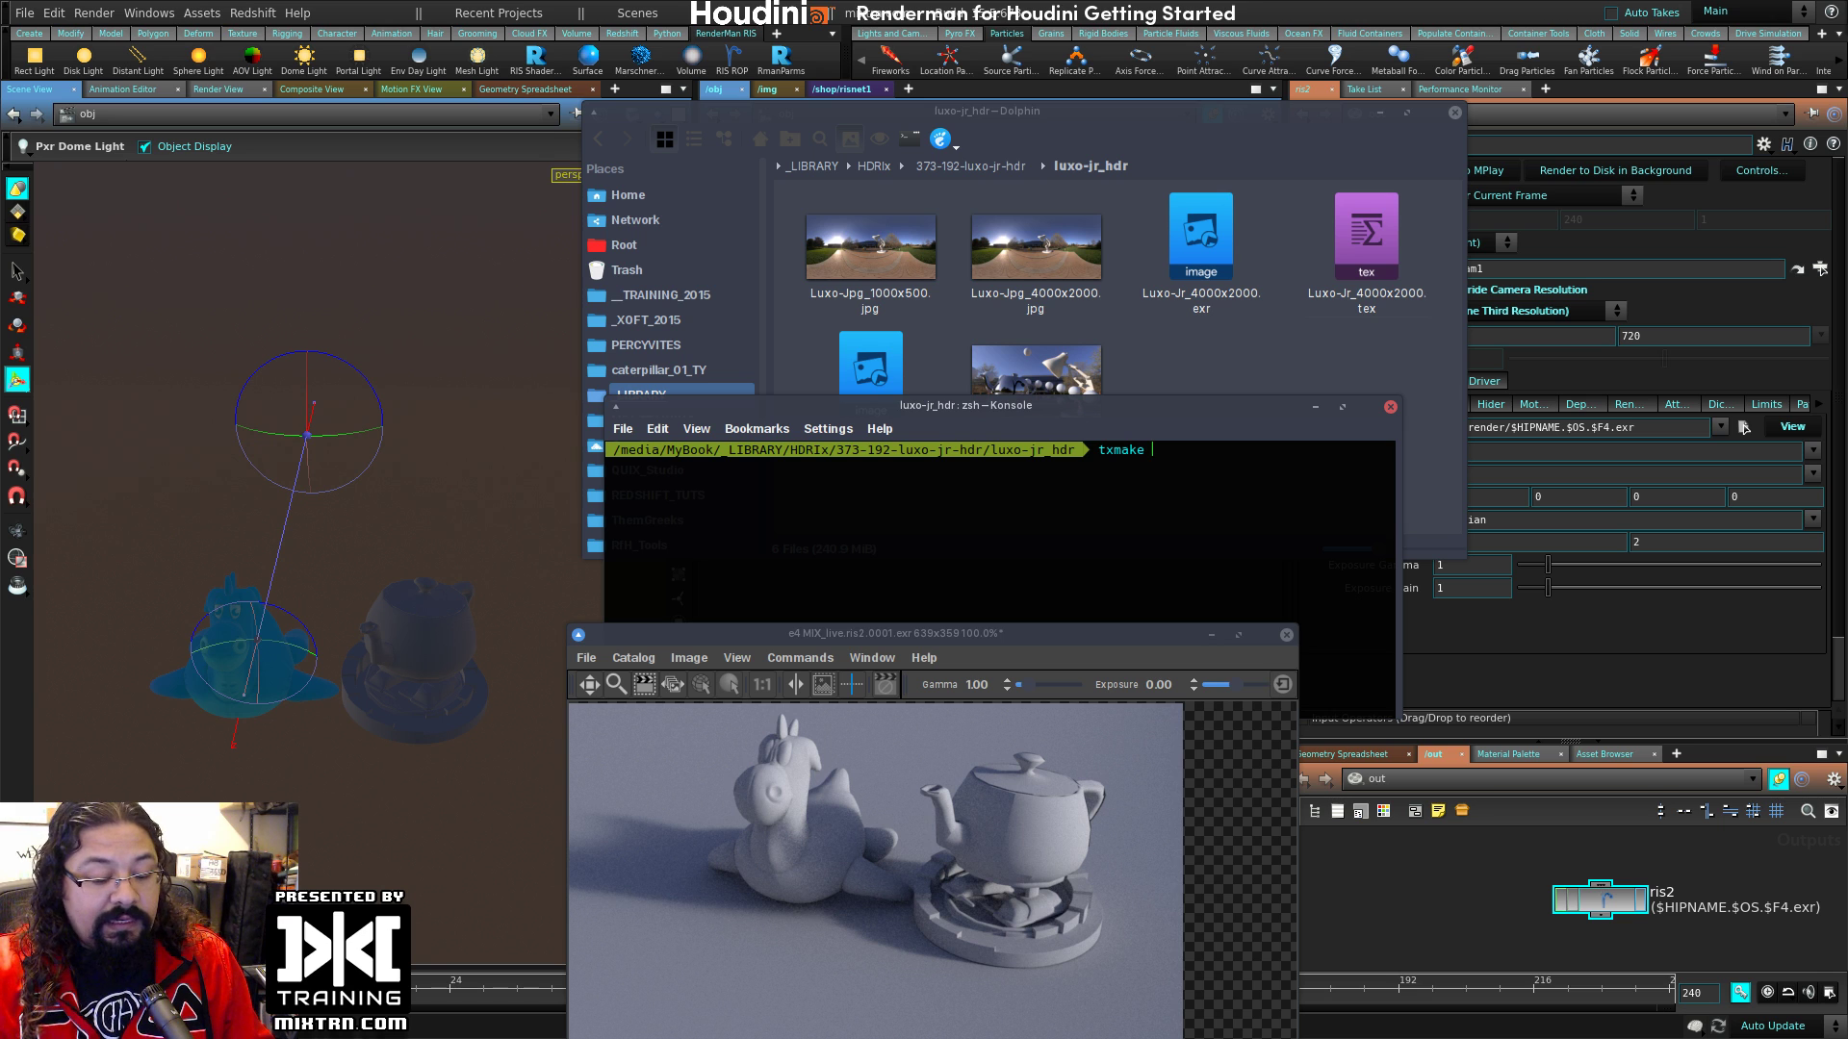
text( Luxo-J)
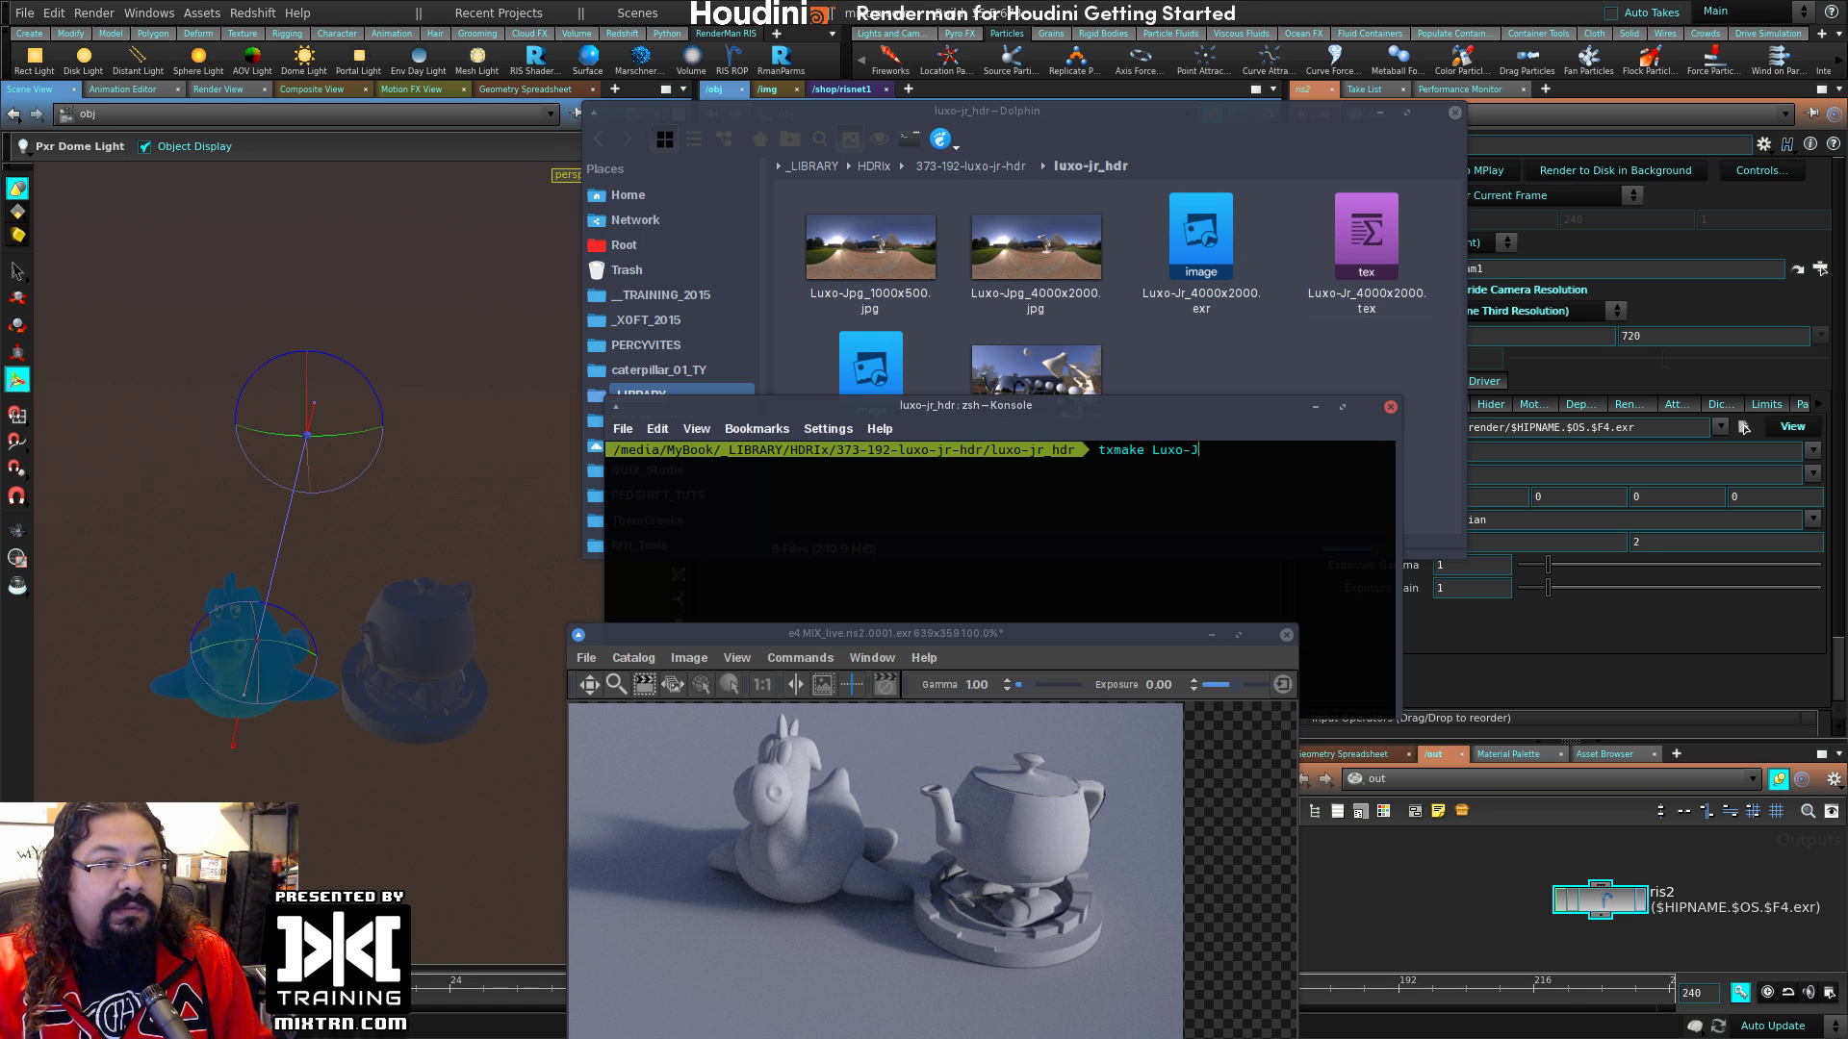
text(r_)
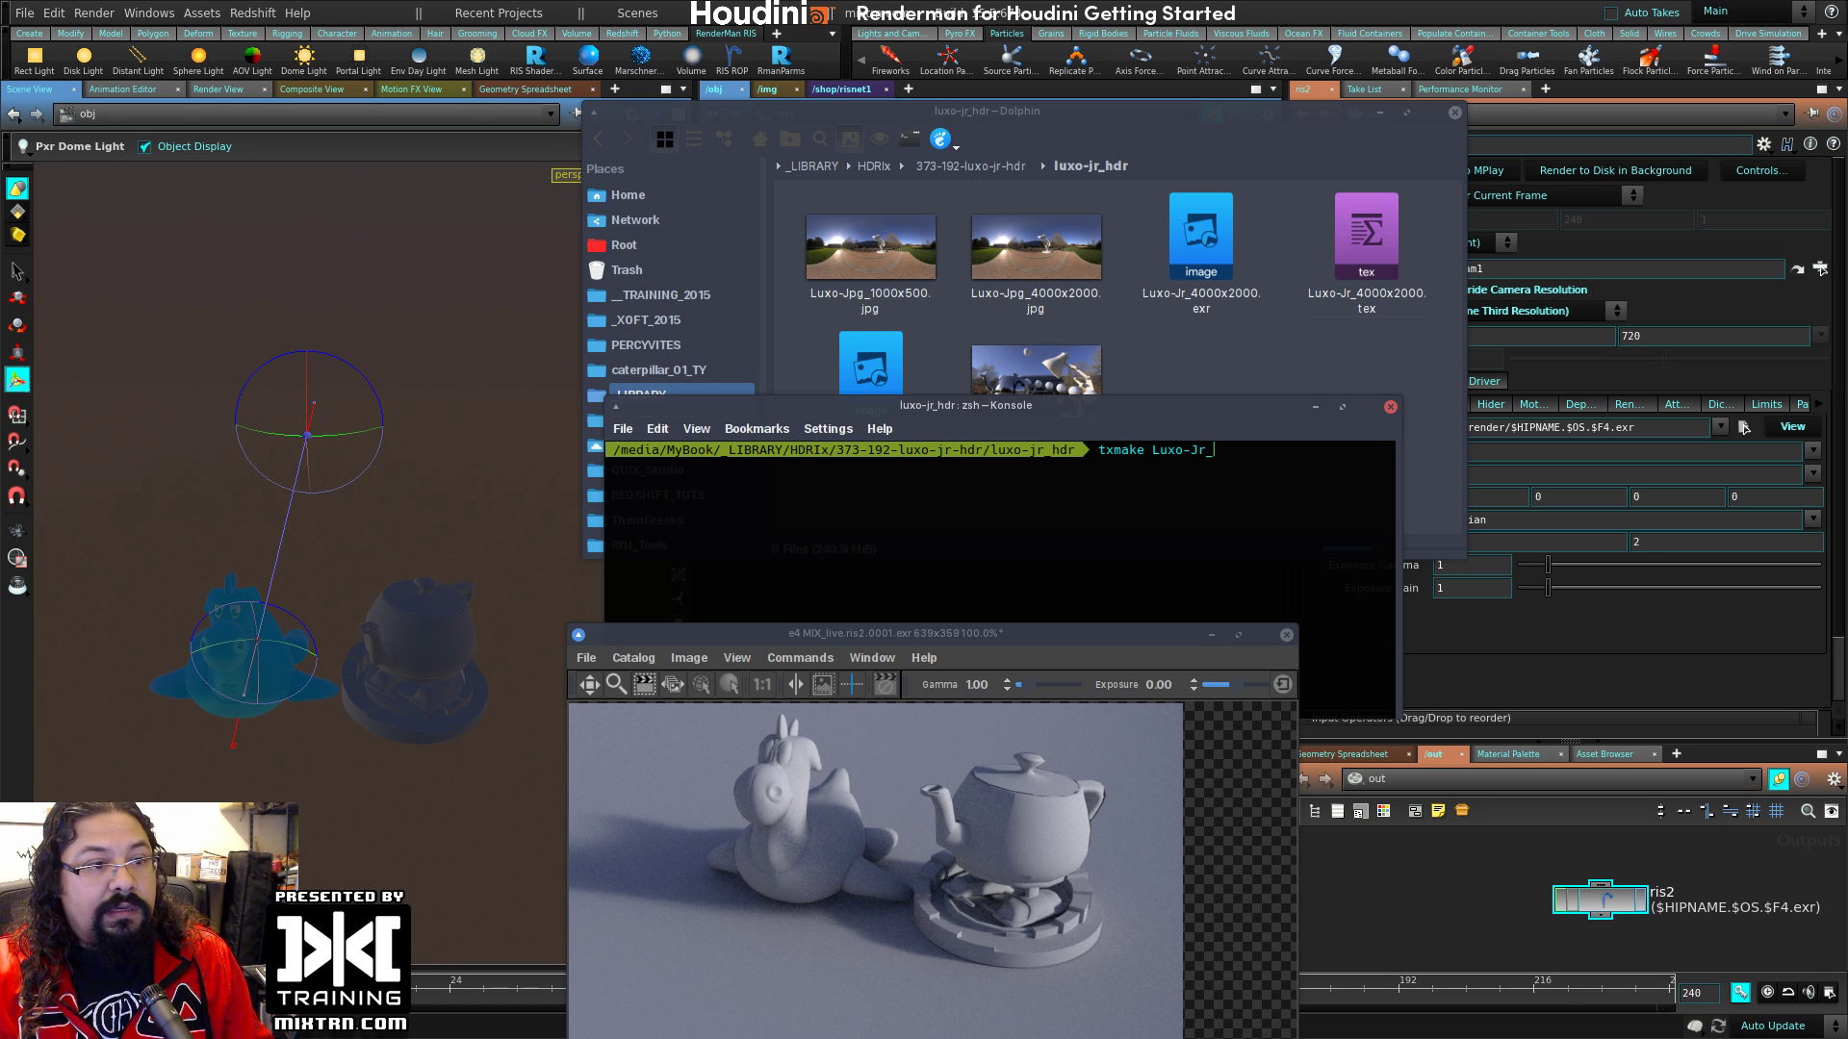
text(4)
key(Tab)
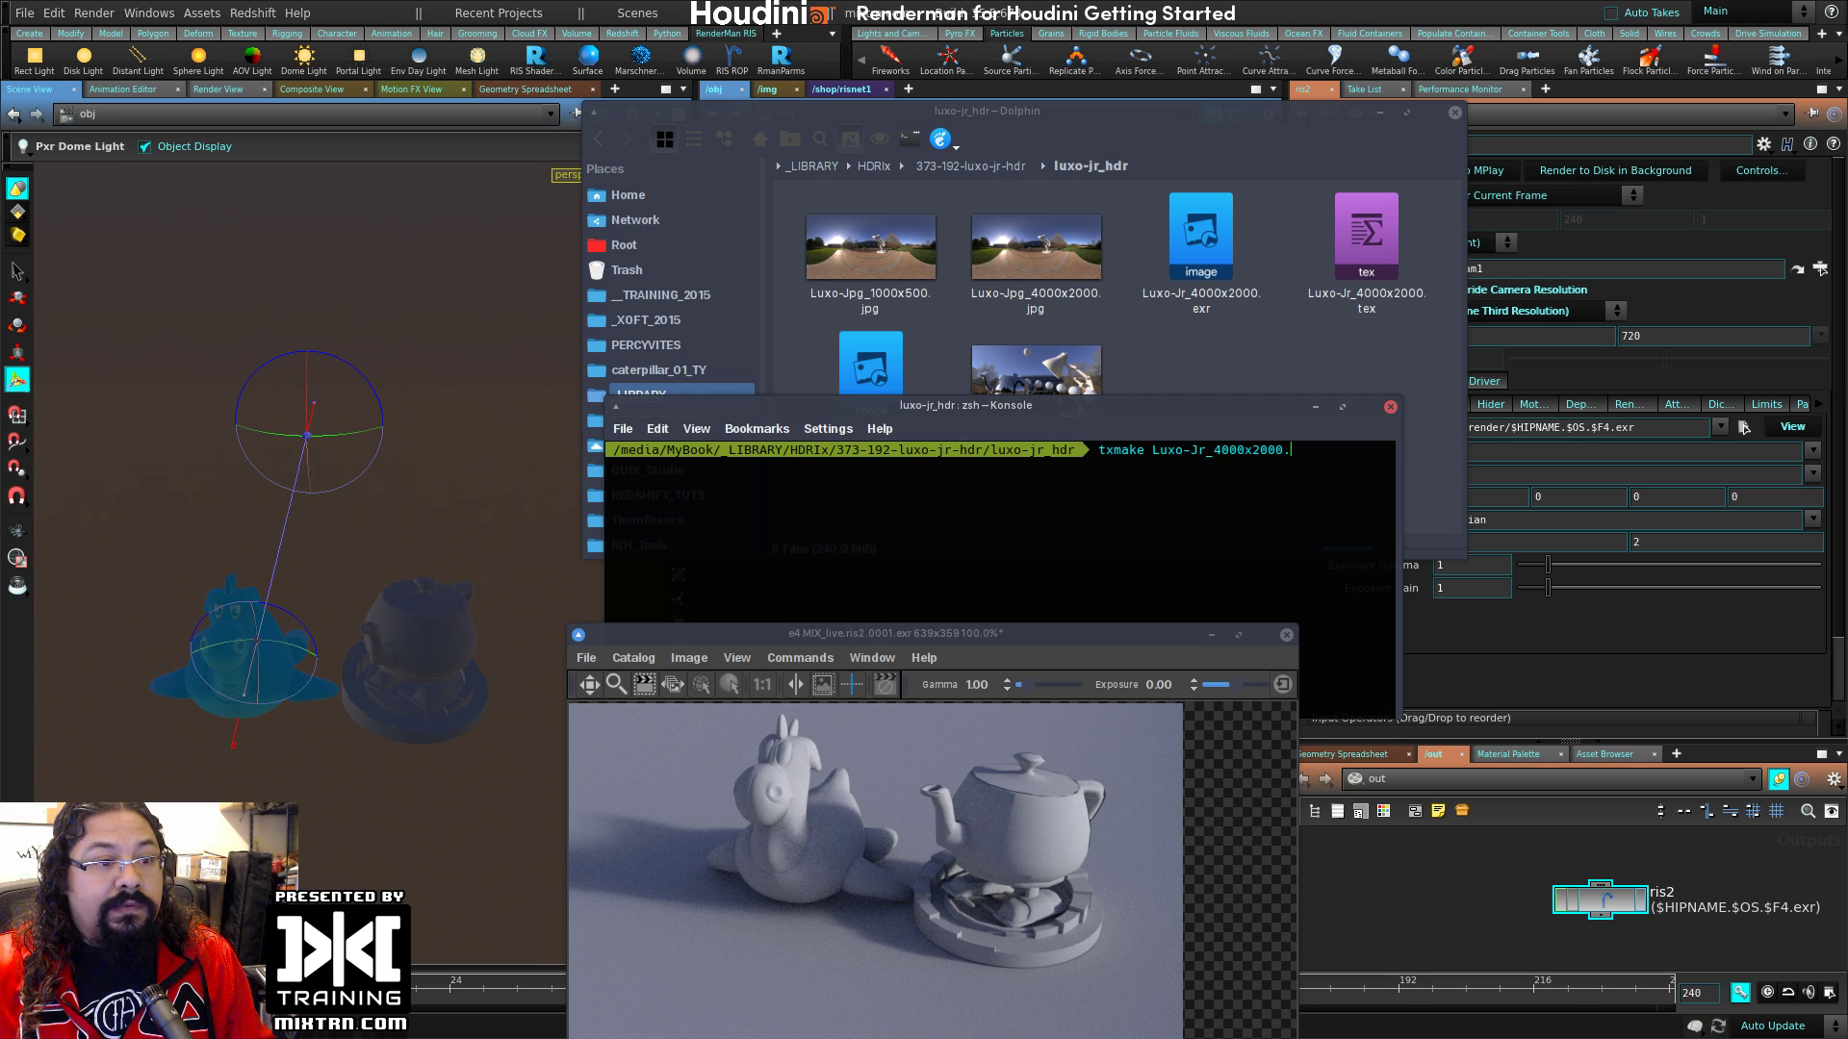
text(e)
key(Tab)
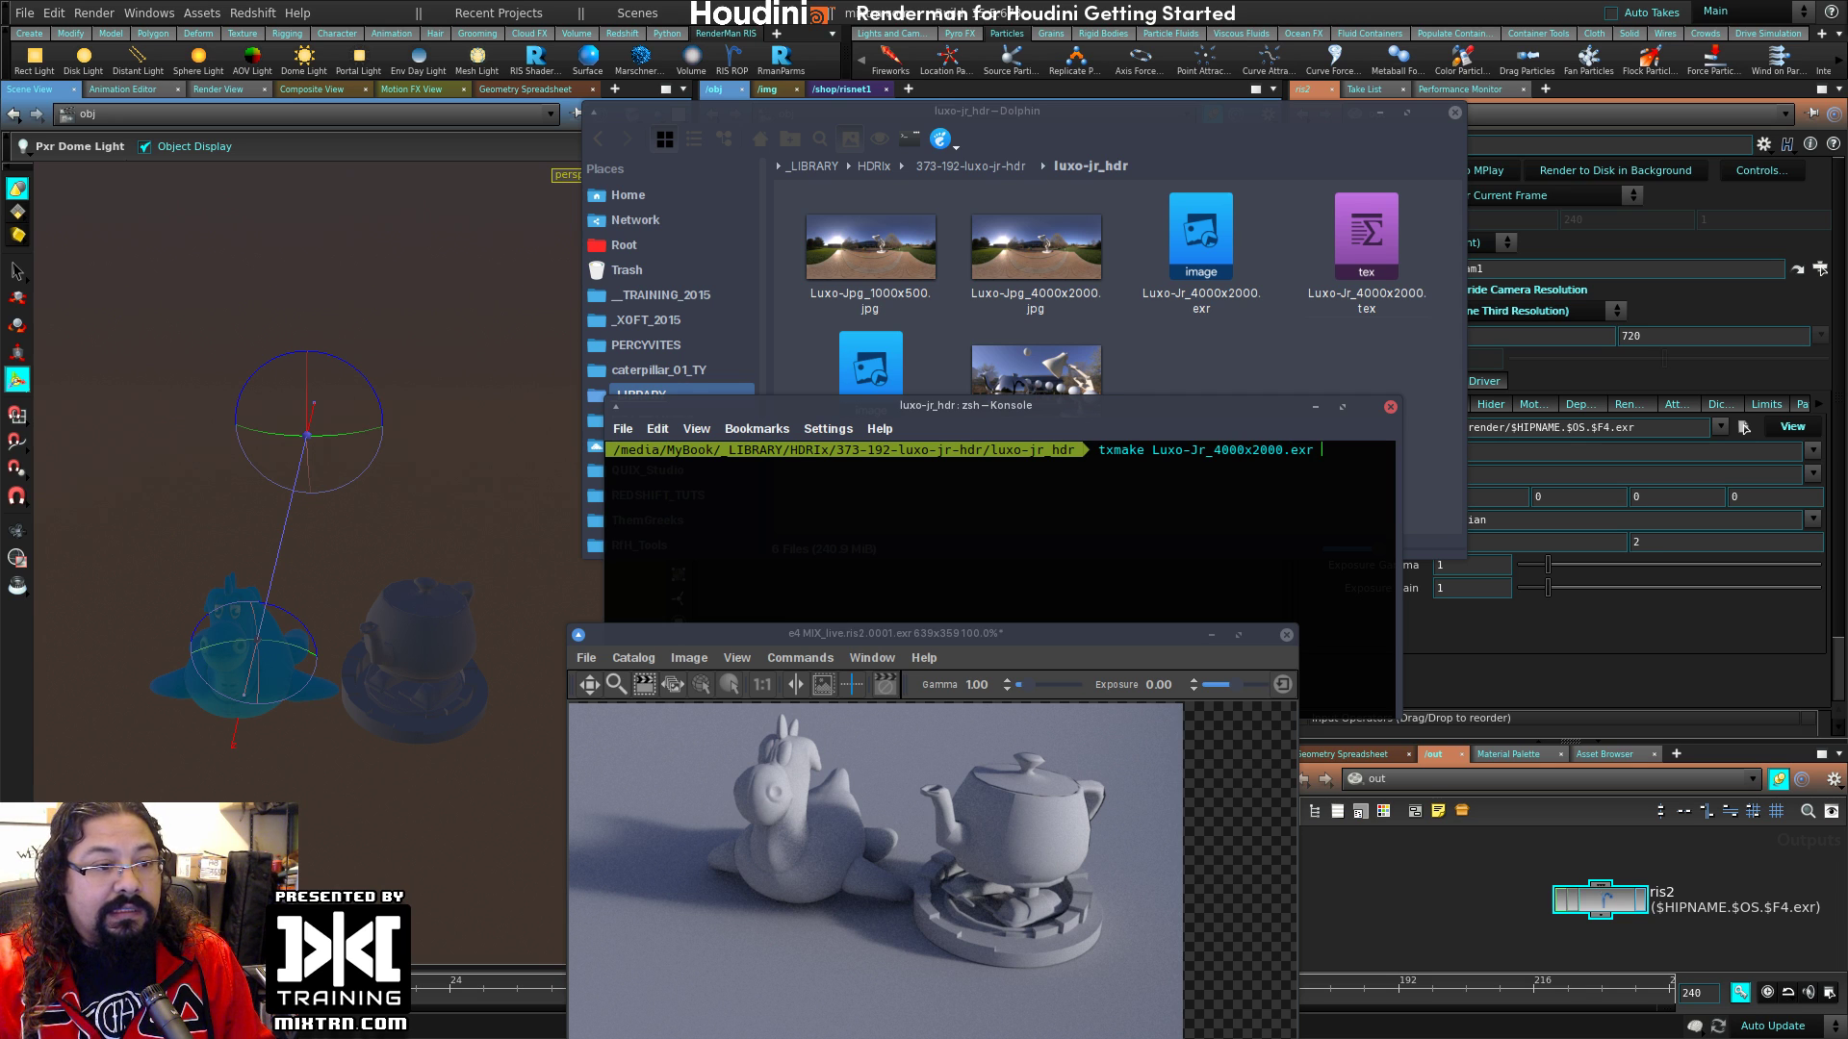
Step: Complete the txmake command with the output name Luxo-Jr_4000x2000_mix.tex and run the conversion
text(Luxo-J)
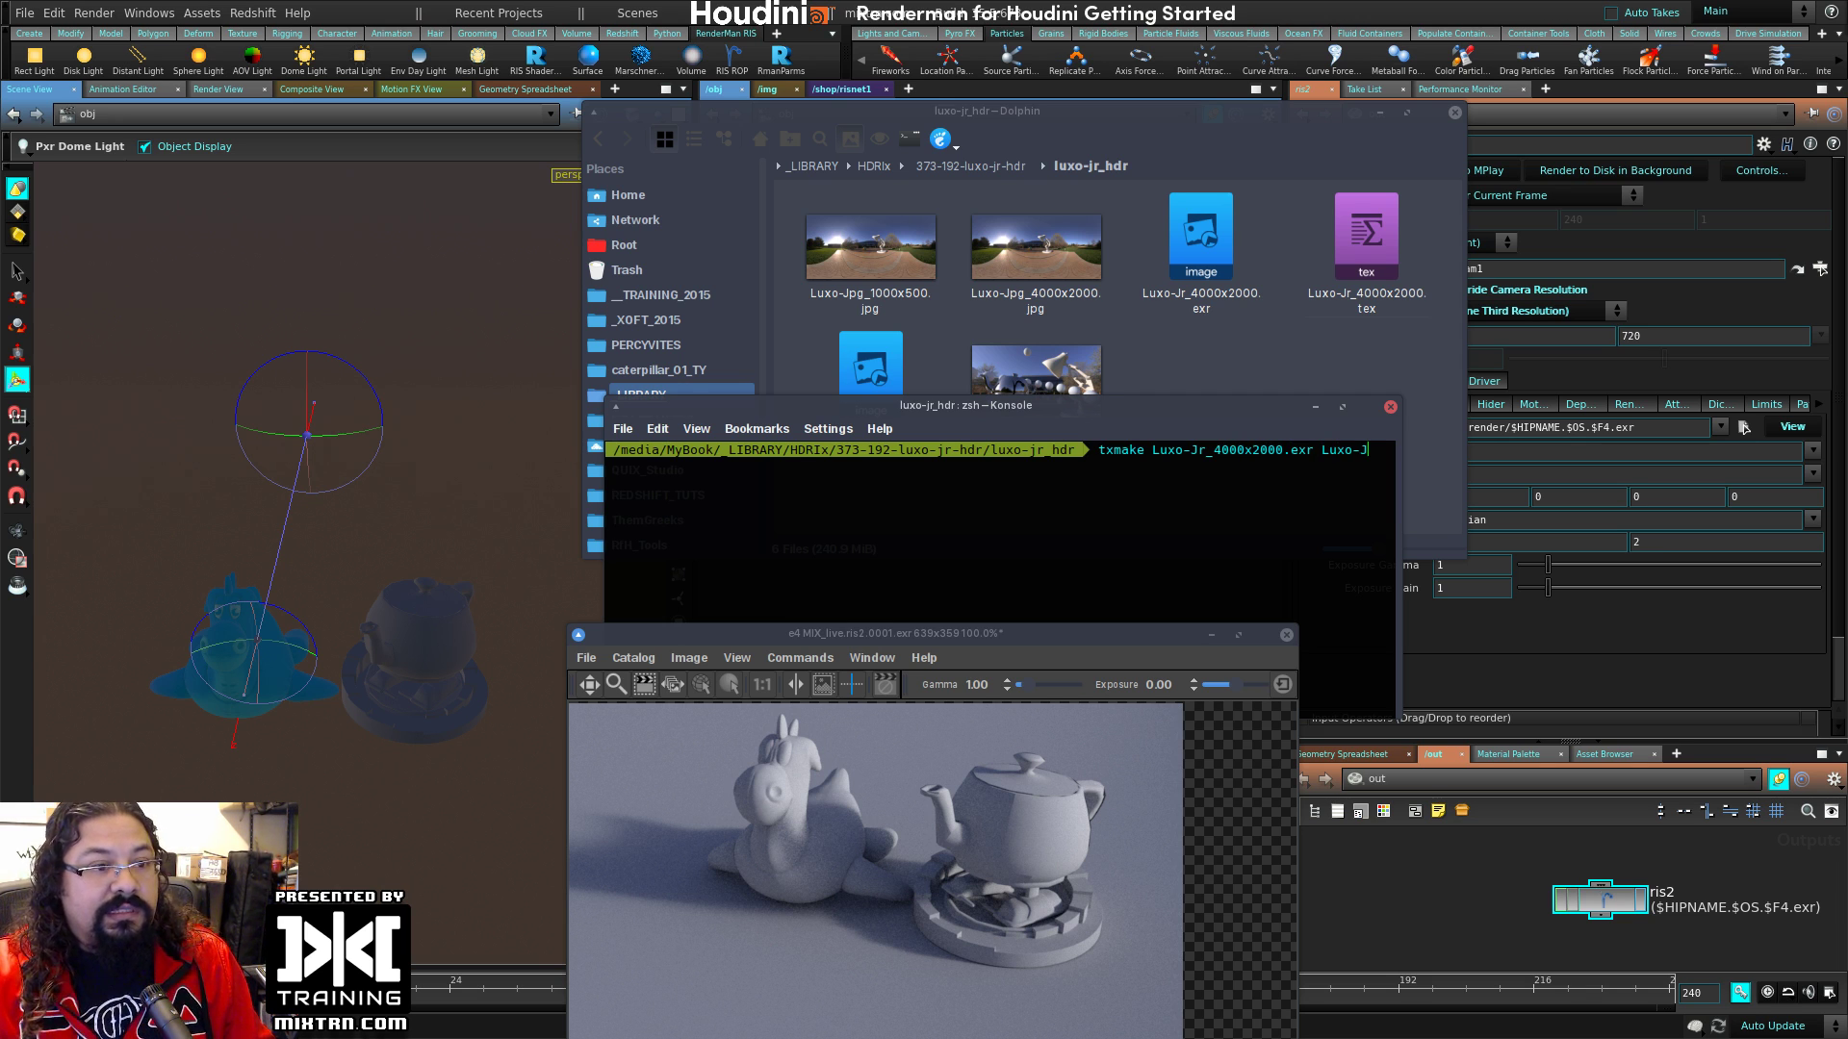
text(r_)
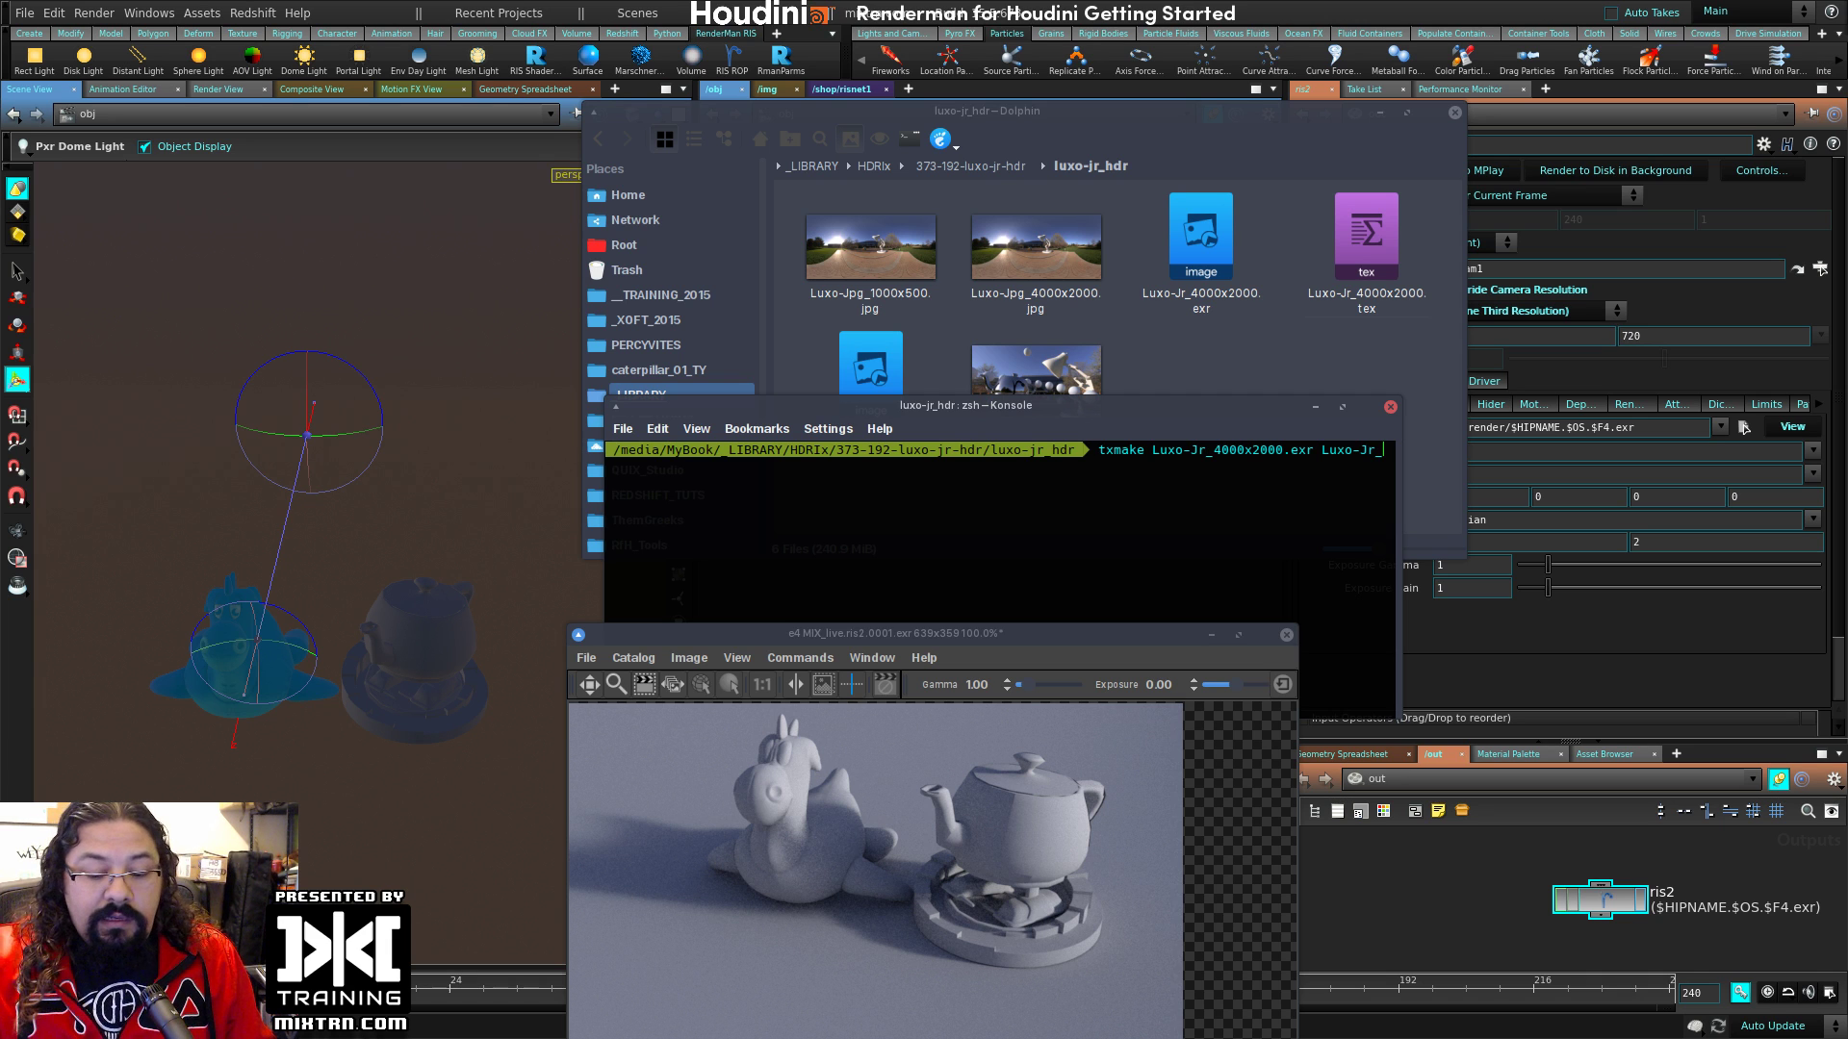
text(4000x2000.tex)
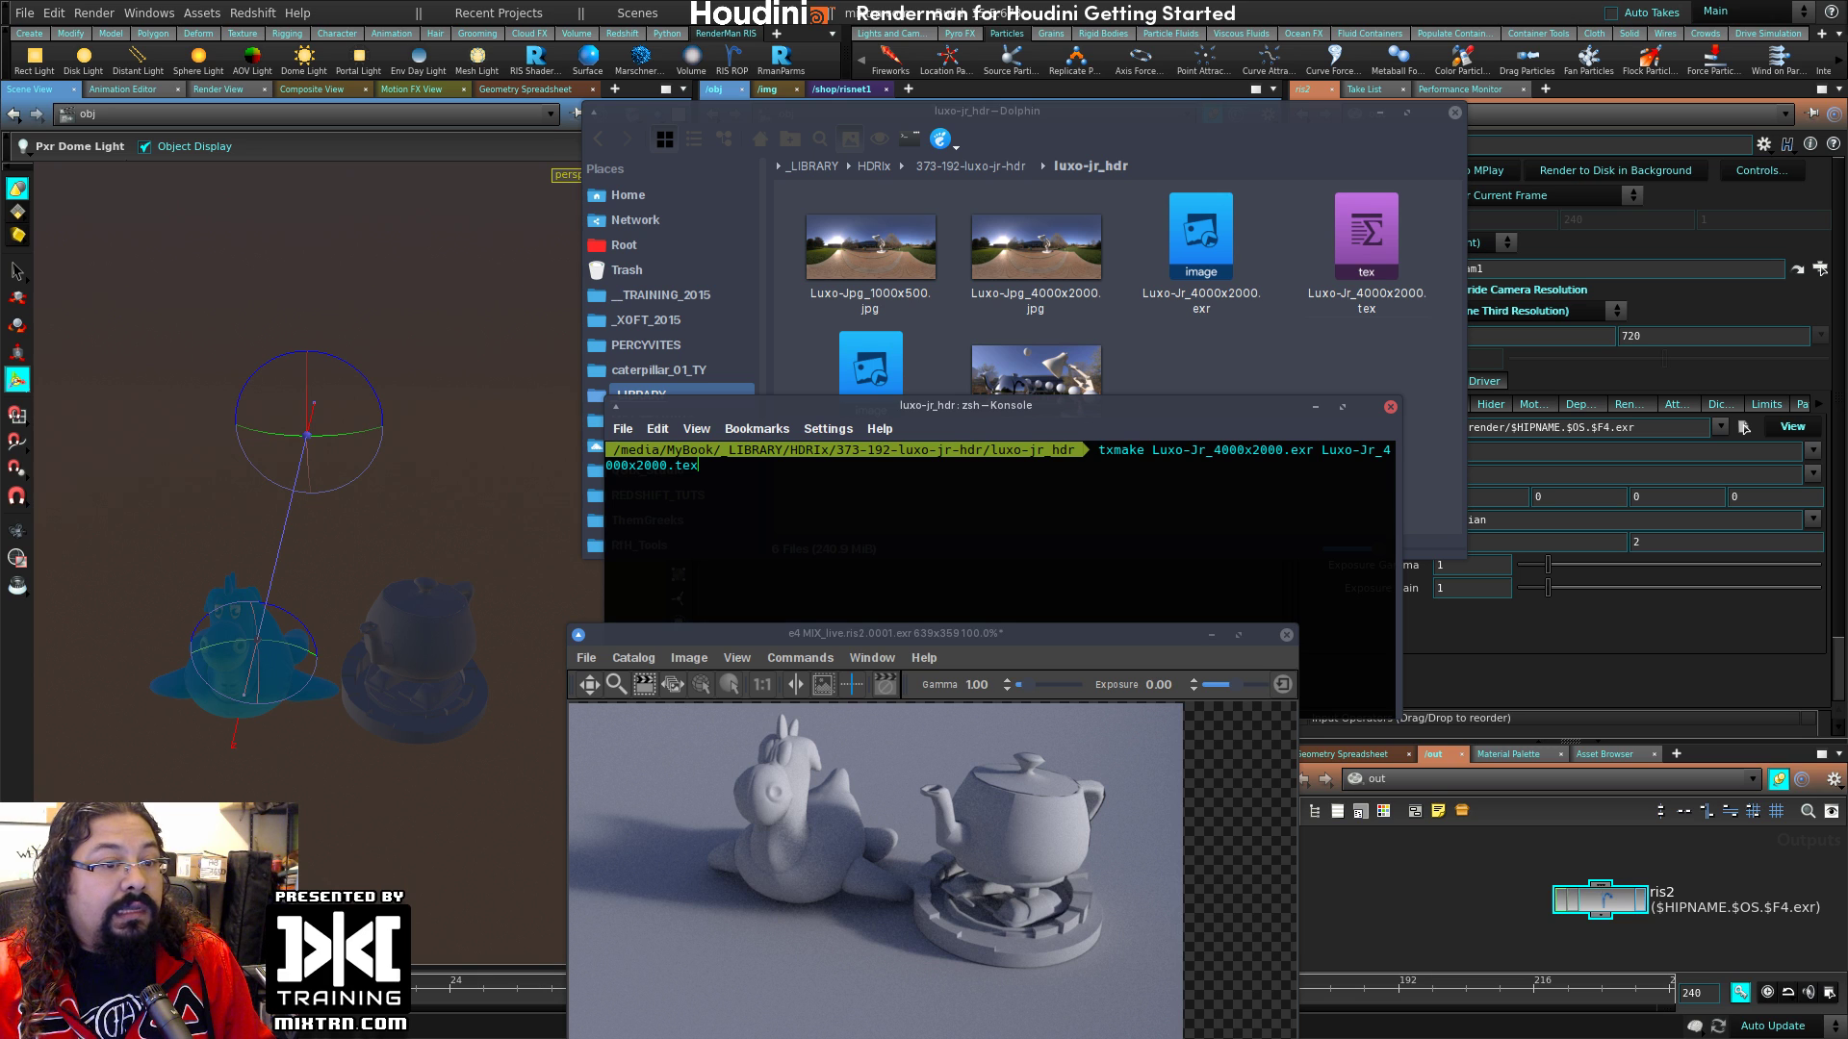
key(BackSpace)
key(BackSpace)
key(BackSpace)
key(BackSpace)
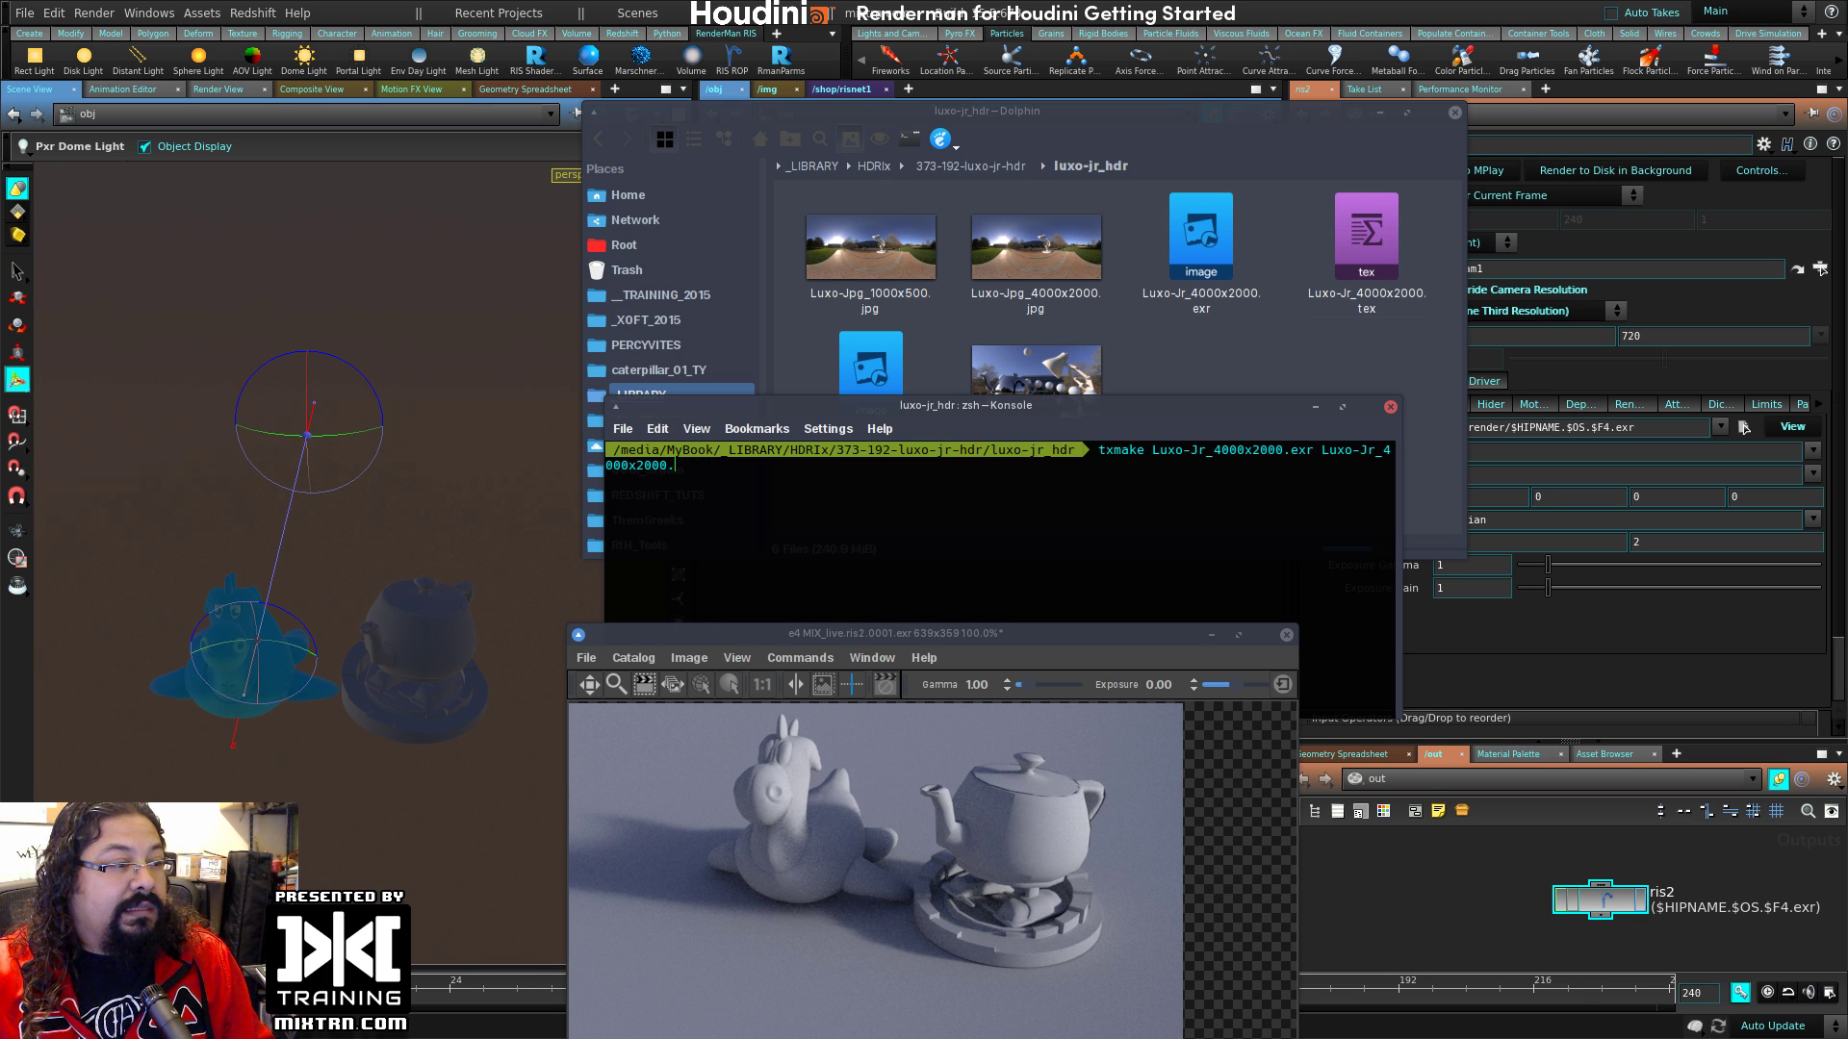
text(_mix.tex)
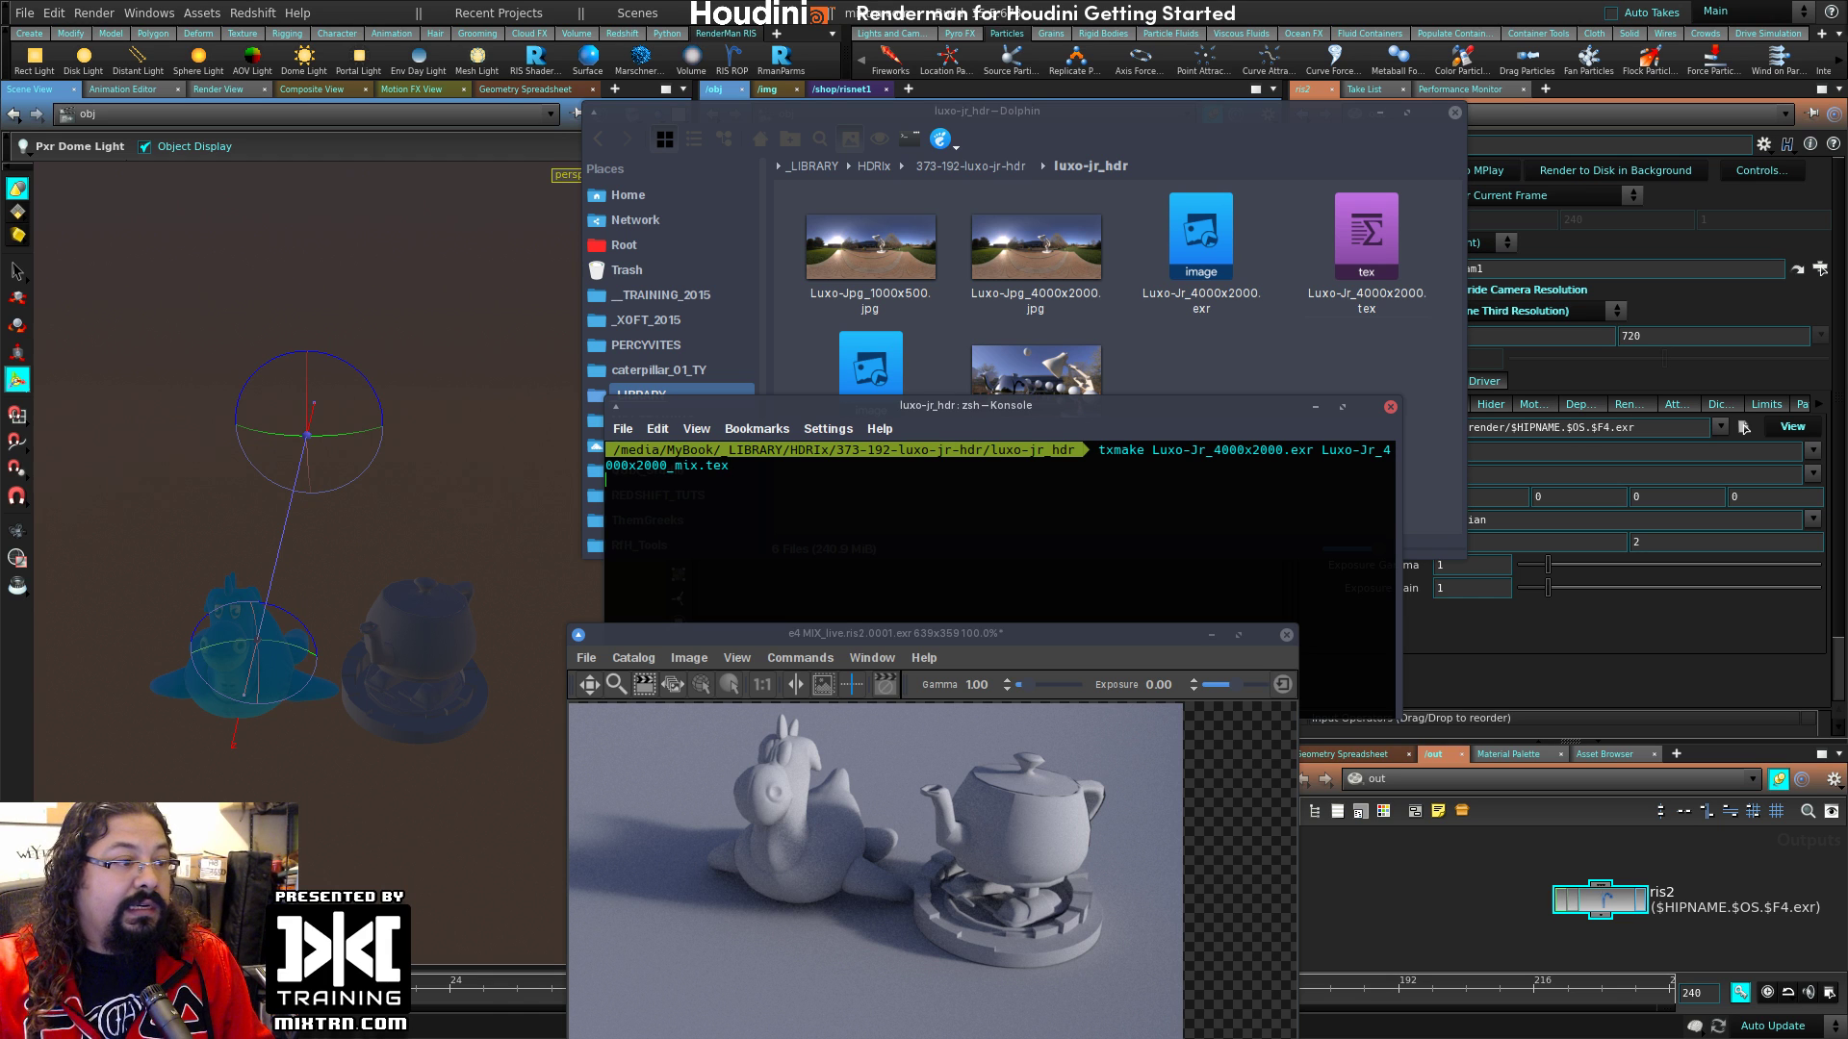
Step: Move and widen the terminal window, and highlight the output file name and its .tex extension in the txmake command
drag(1139, 405, 981, 238)
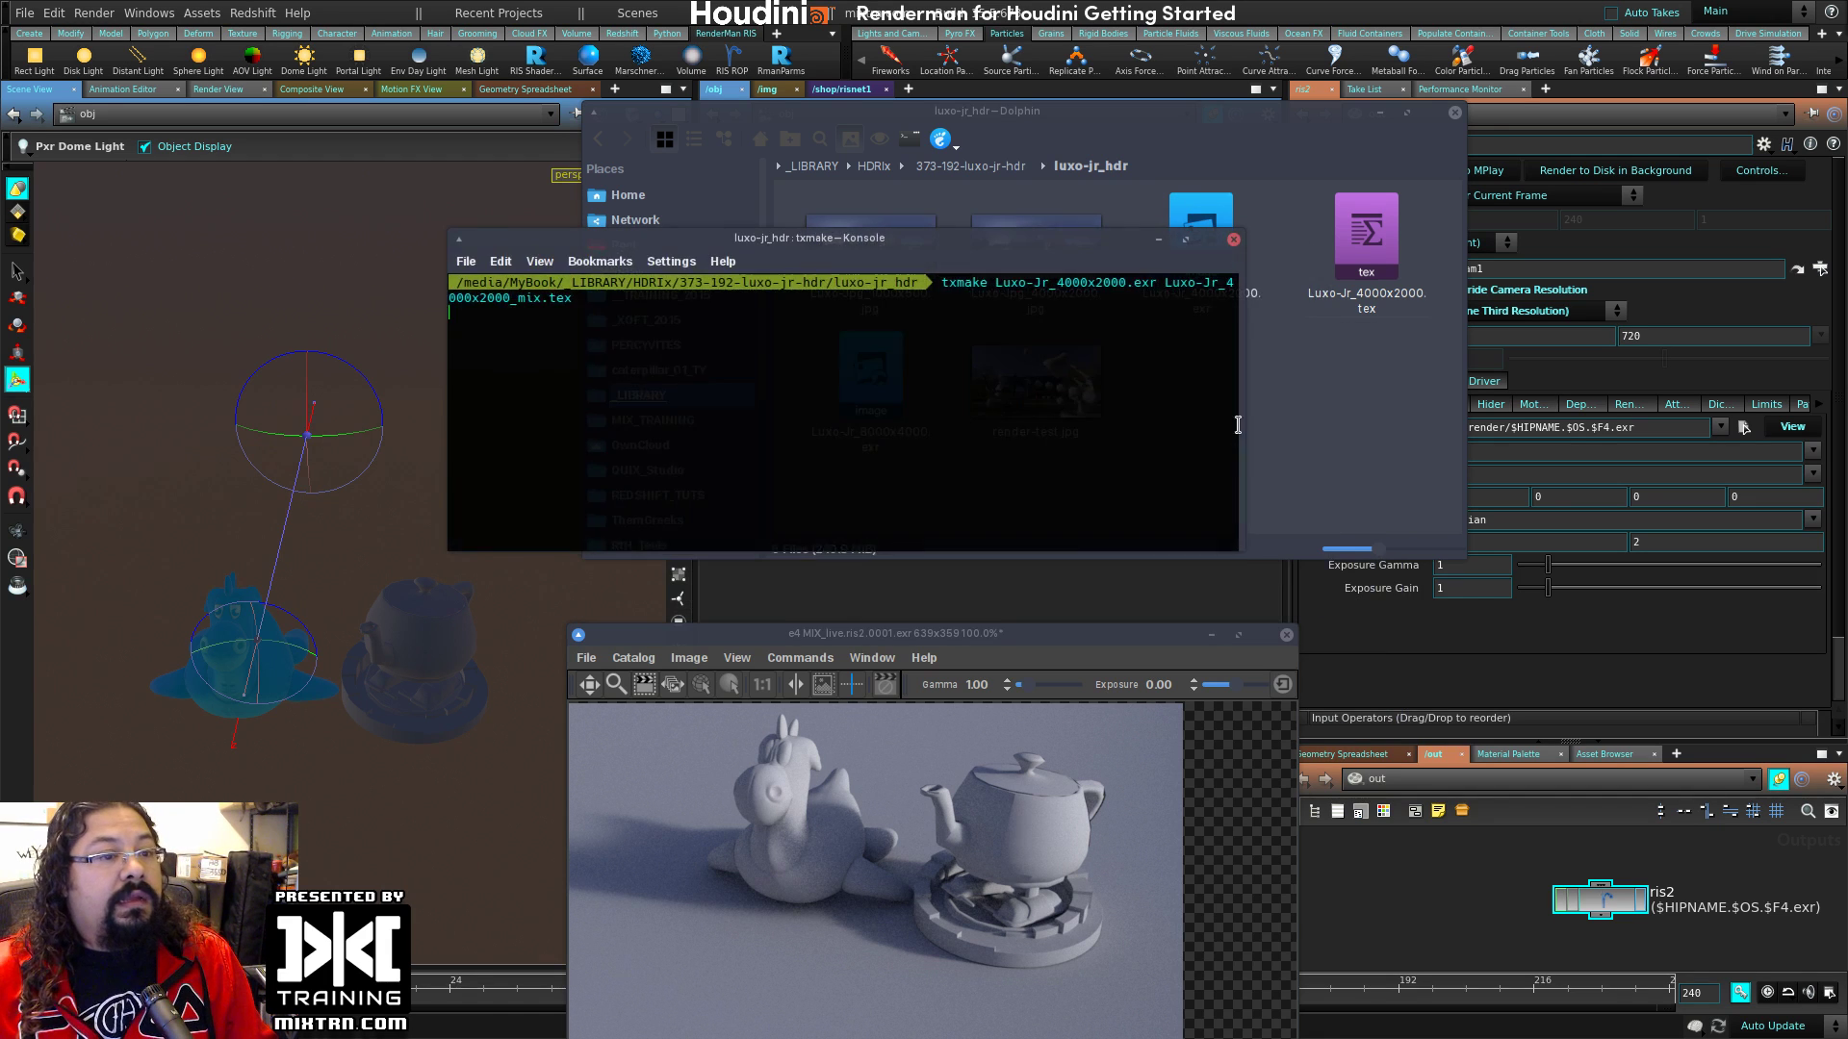
drag(1238, 425, 1745, 424)
drag(936, 282, 1293, 274)
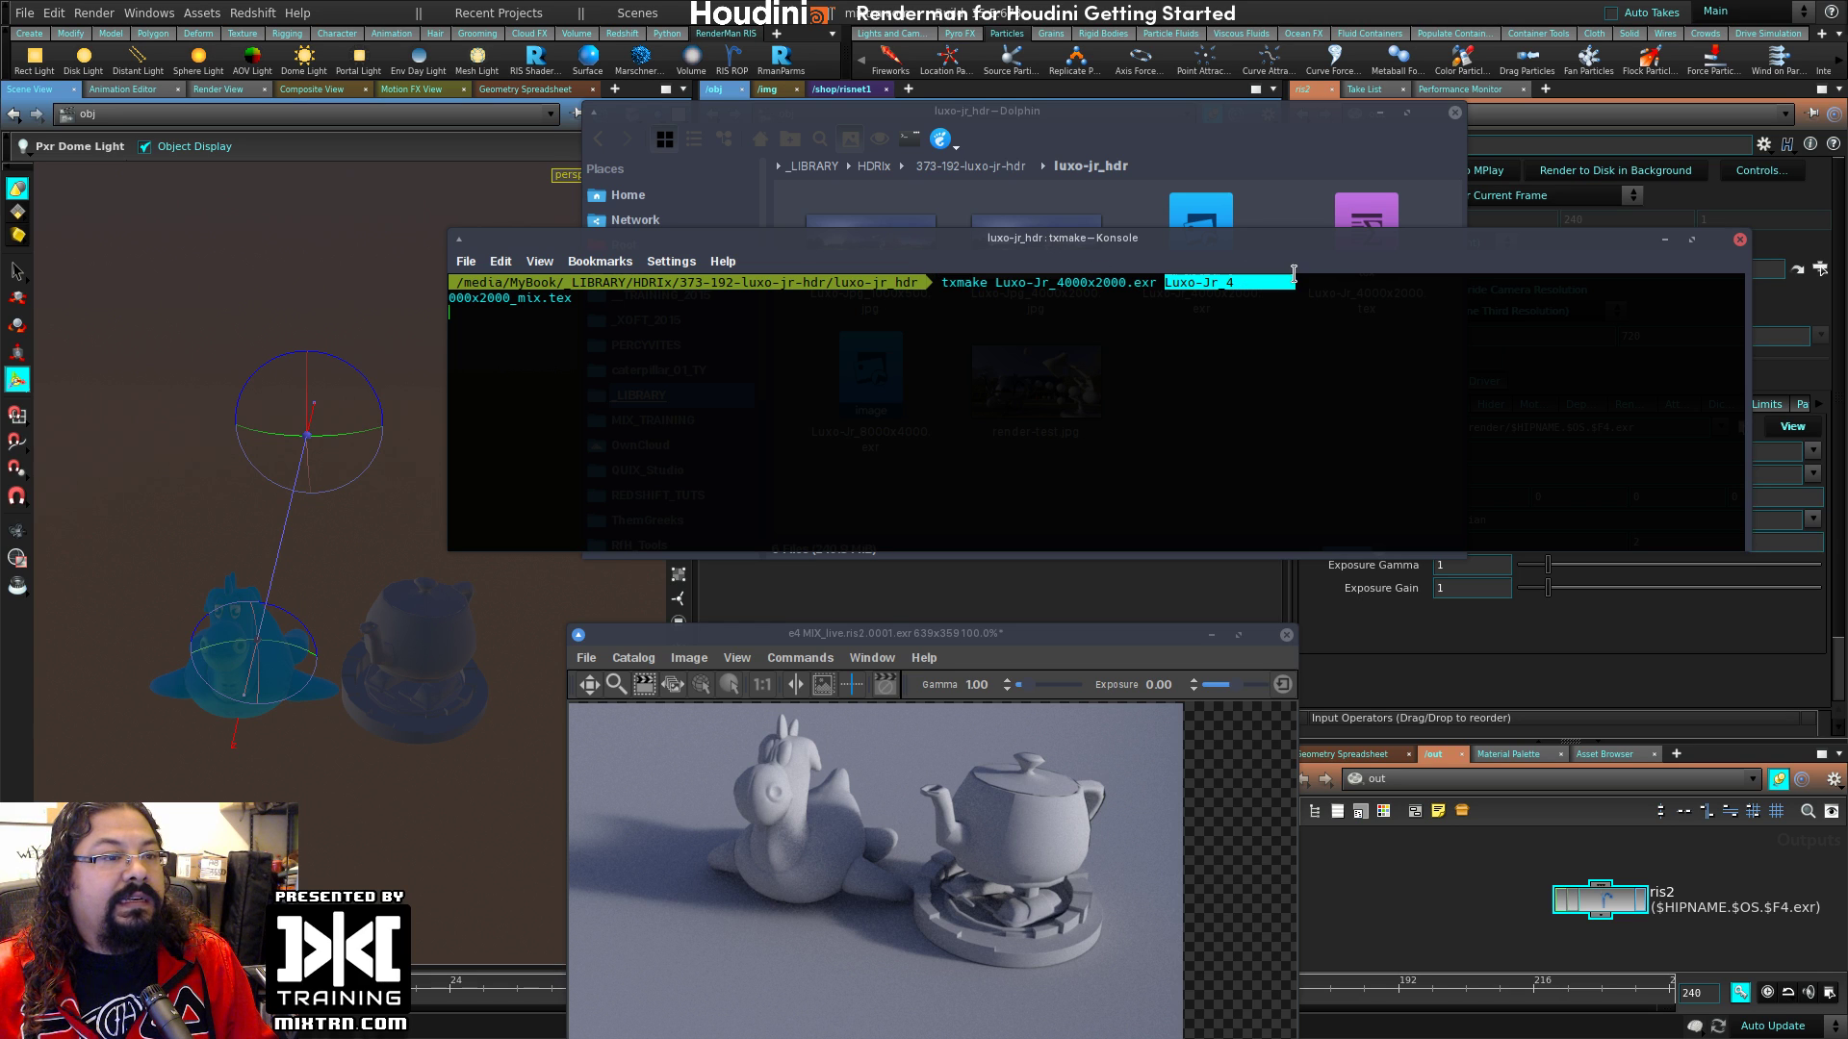
drag(541, 297, 575, 306)
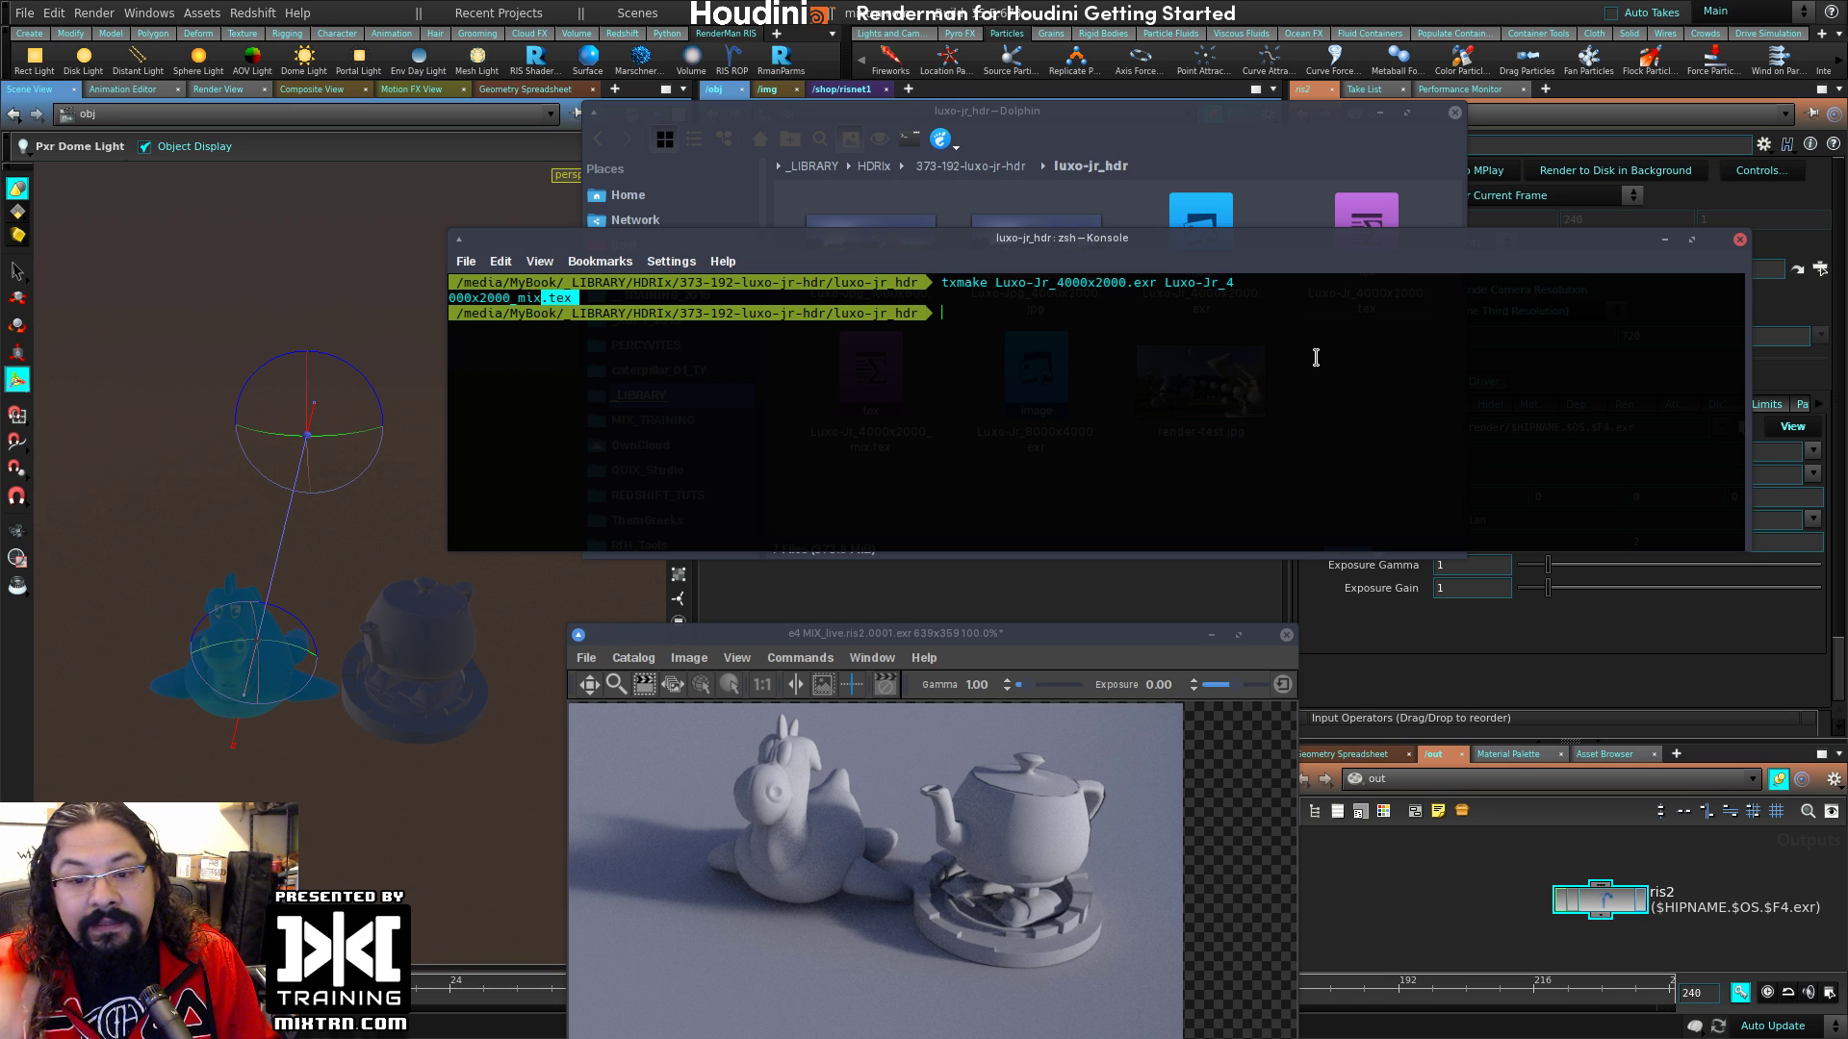
Step: Shrink the Konsole window and reposition it lower to uncover the files in the luxo-jr_hdr folder
mouse_move(1411, 376)
alt+right_down()
mouse_move(1333, 416)
mouse_move(1429, 400)
alt+right_up()
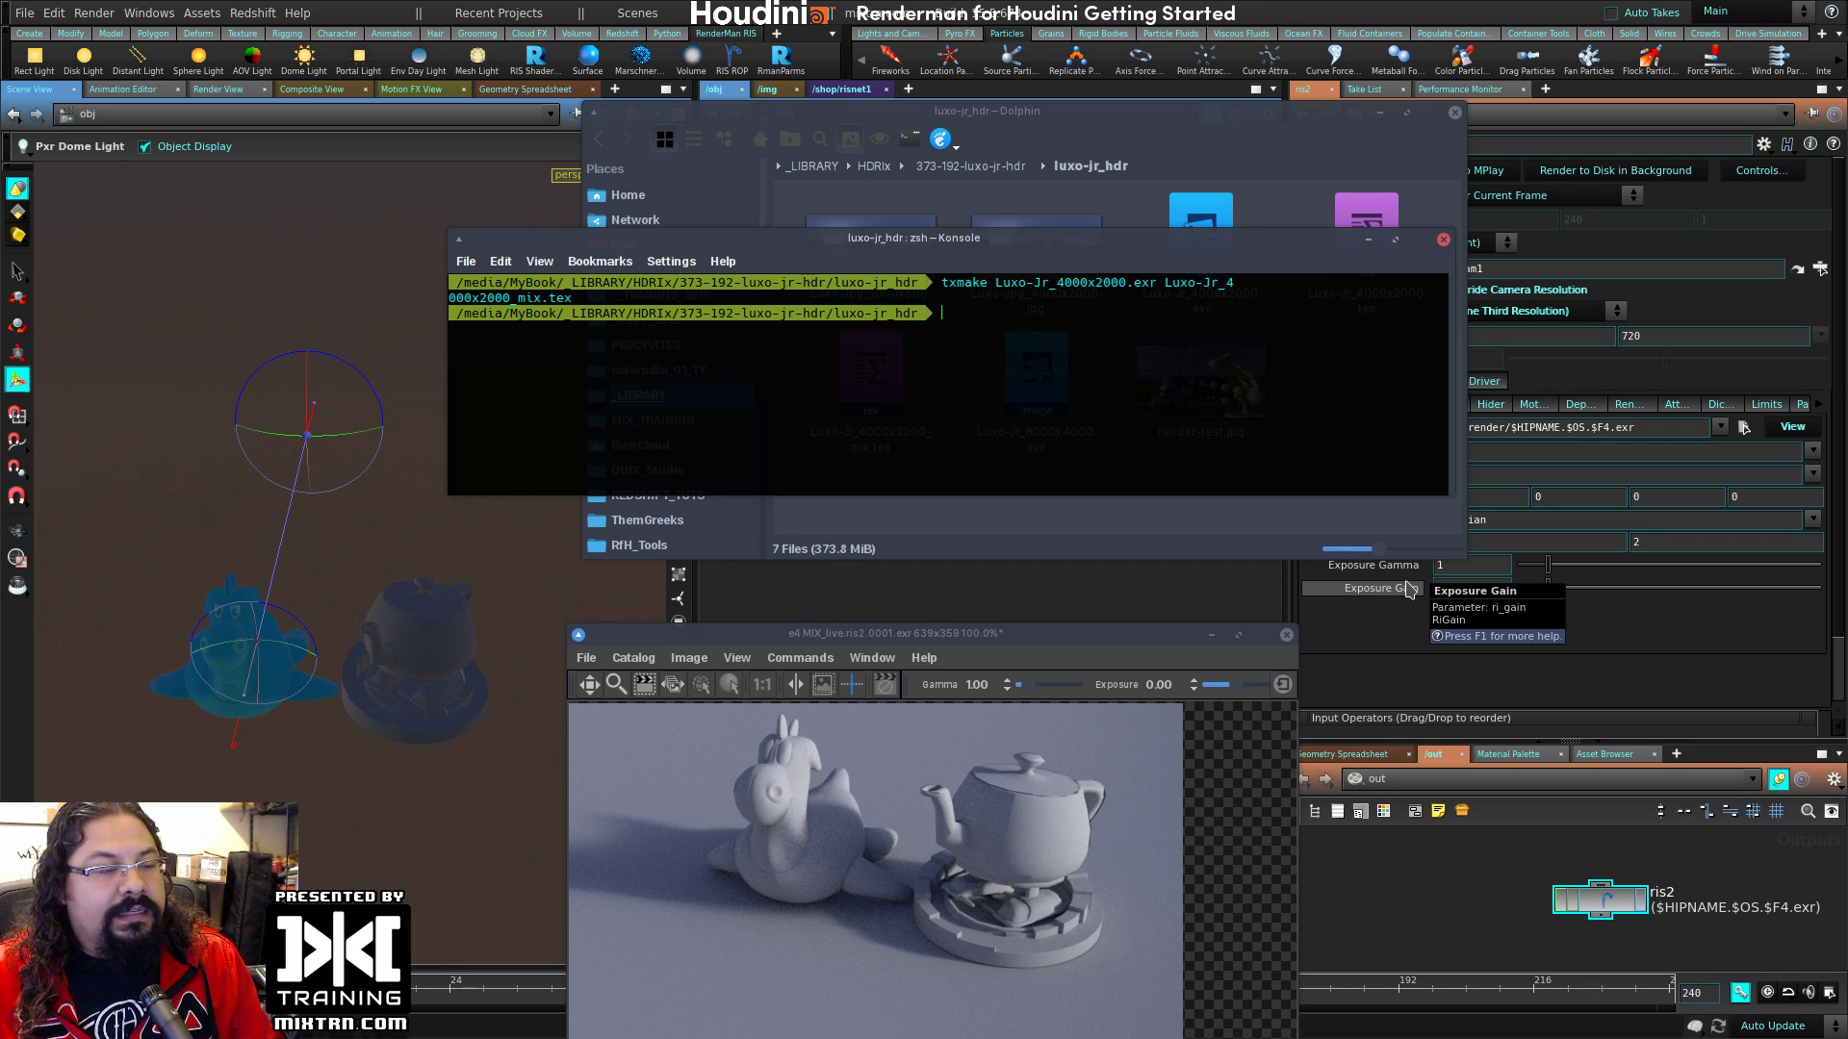
drag(948, 237, 864, 291)
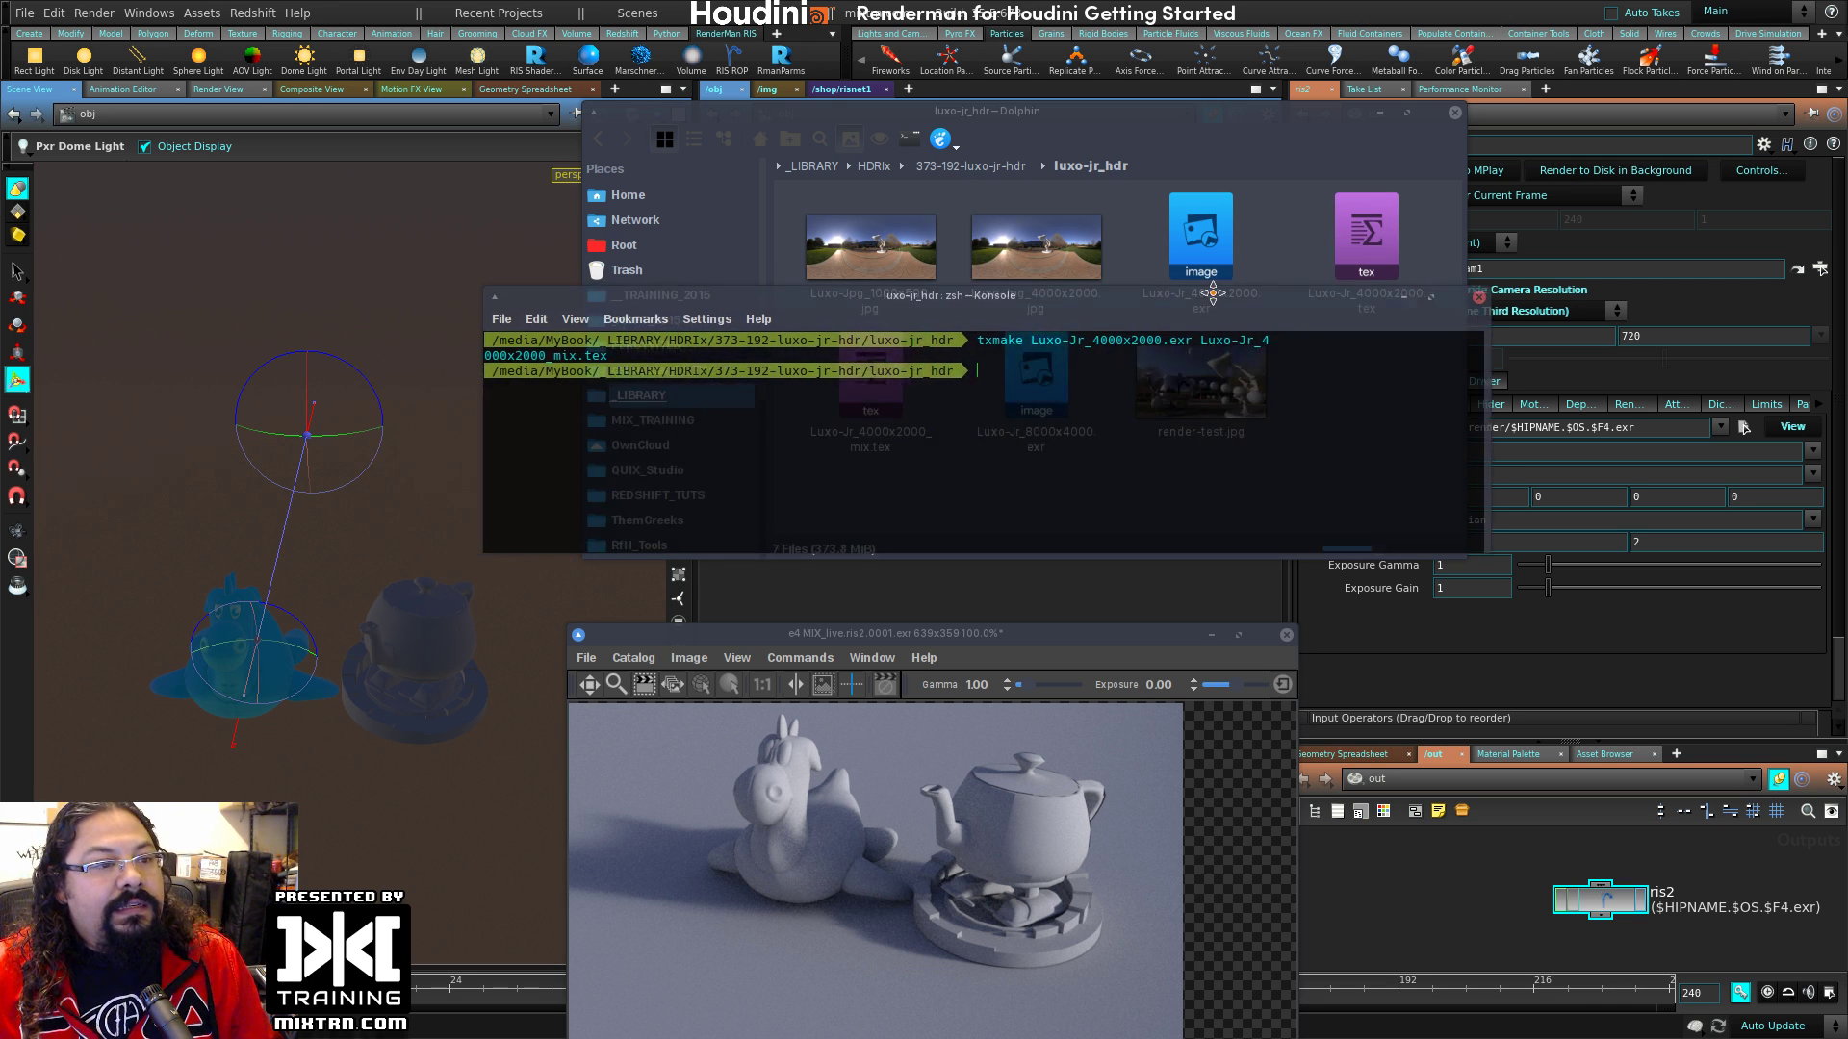
drag(1098, 296, 1222, 299)
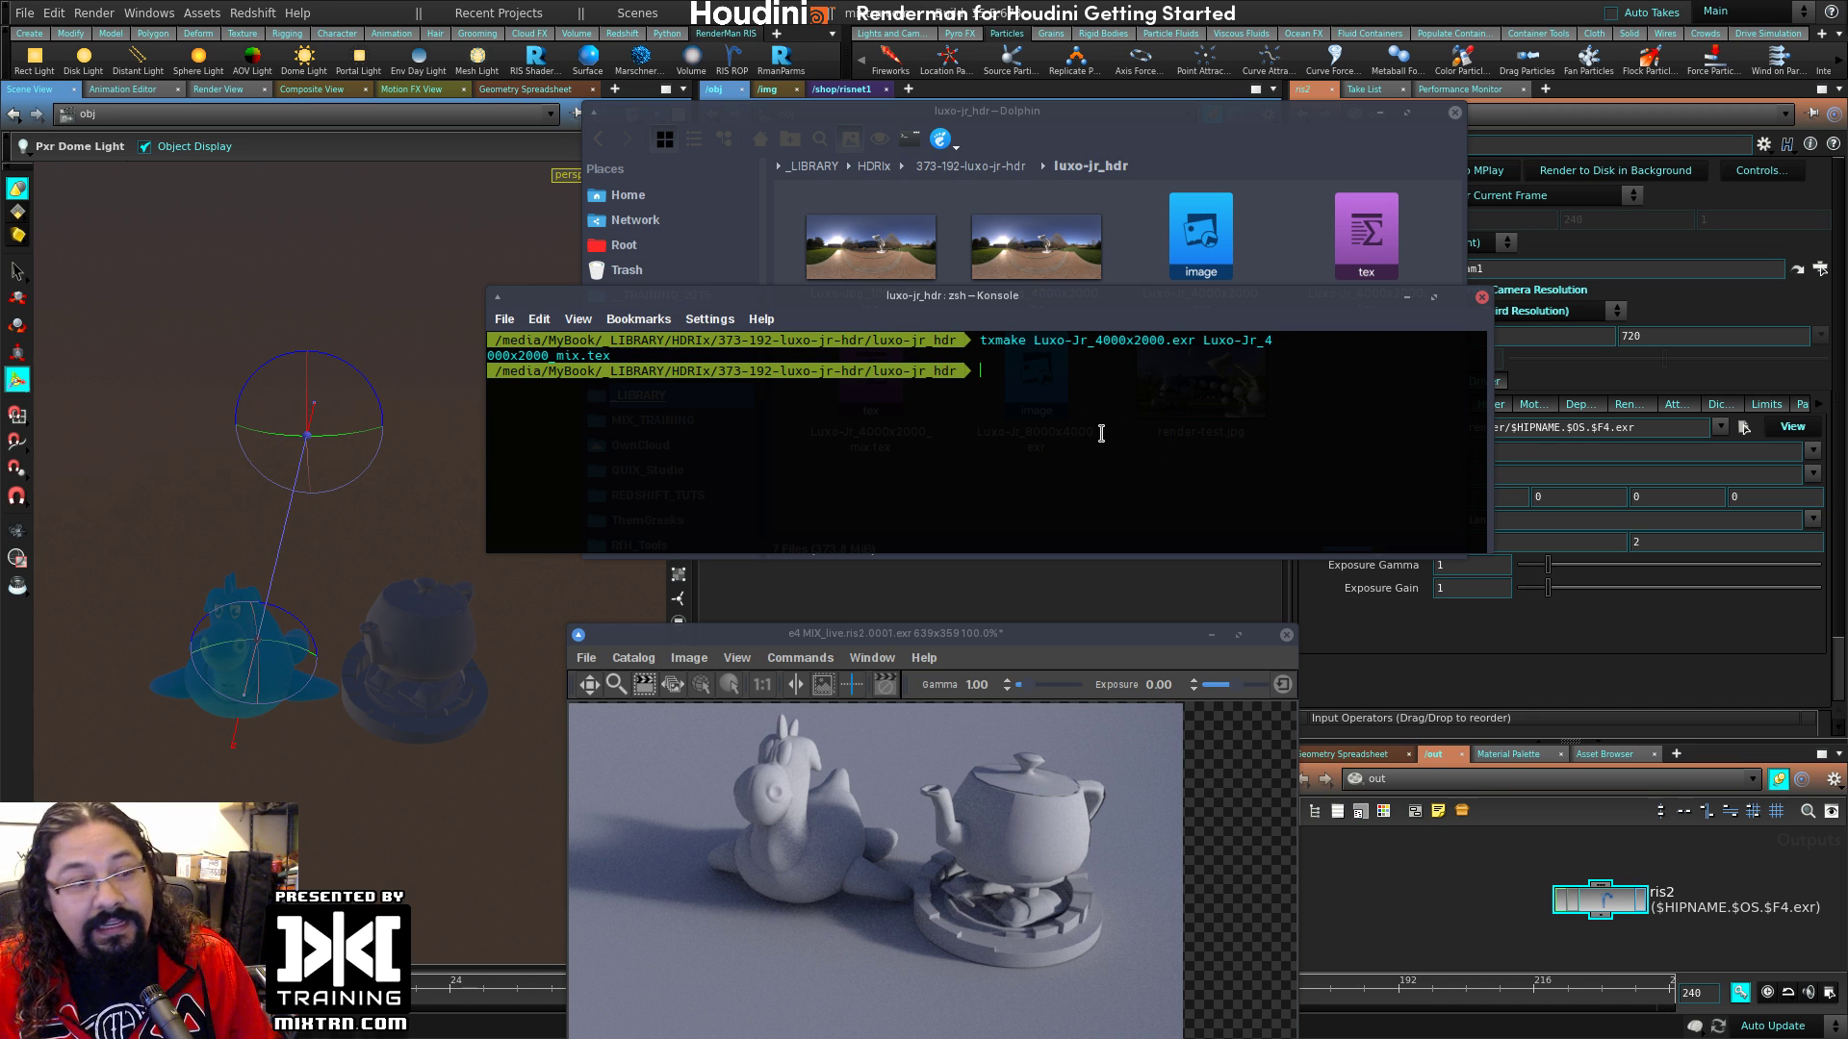
drag(1346, 307, 1334, 364)
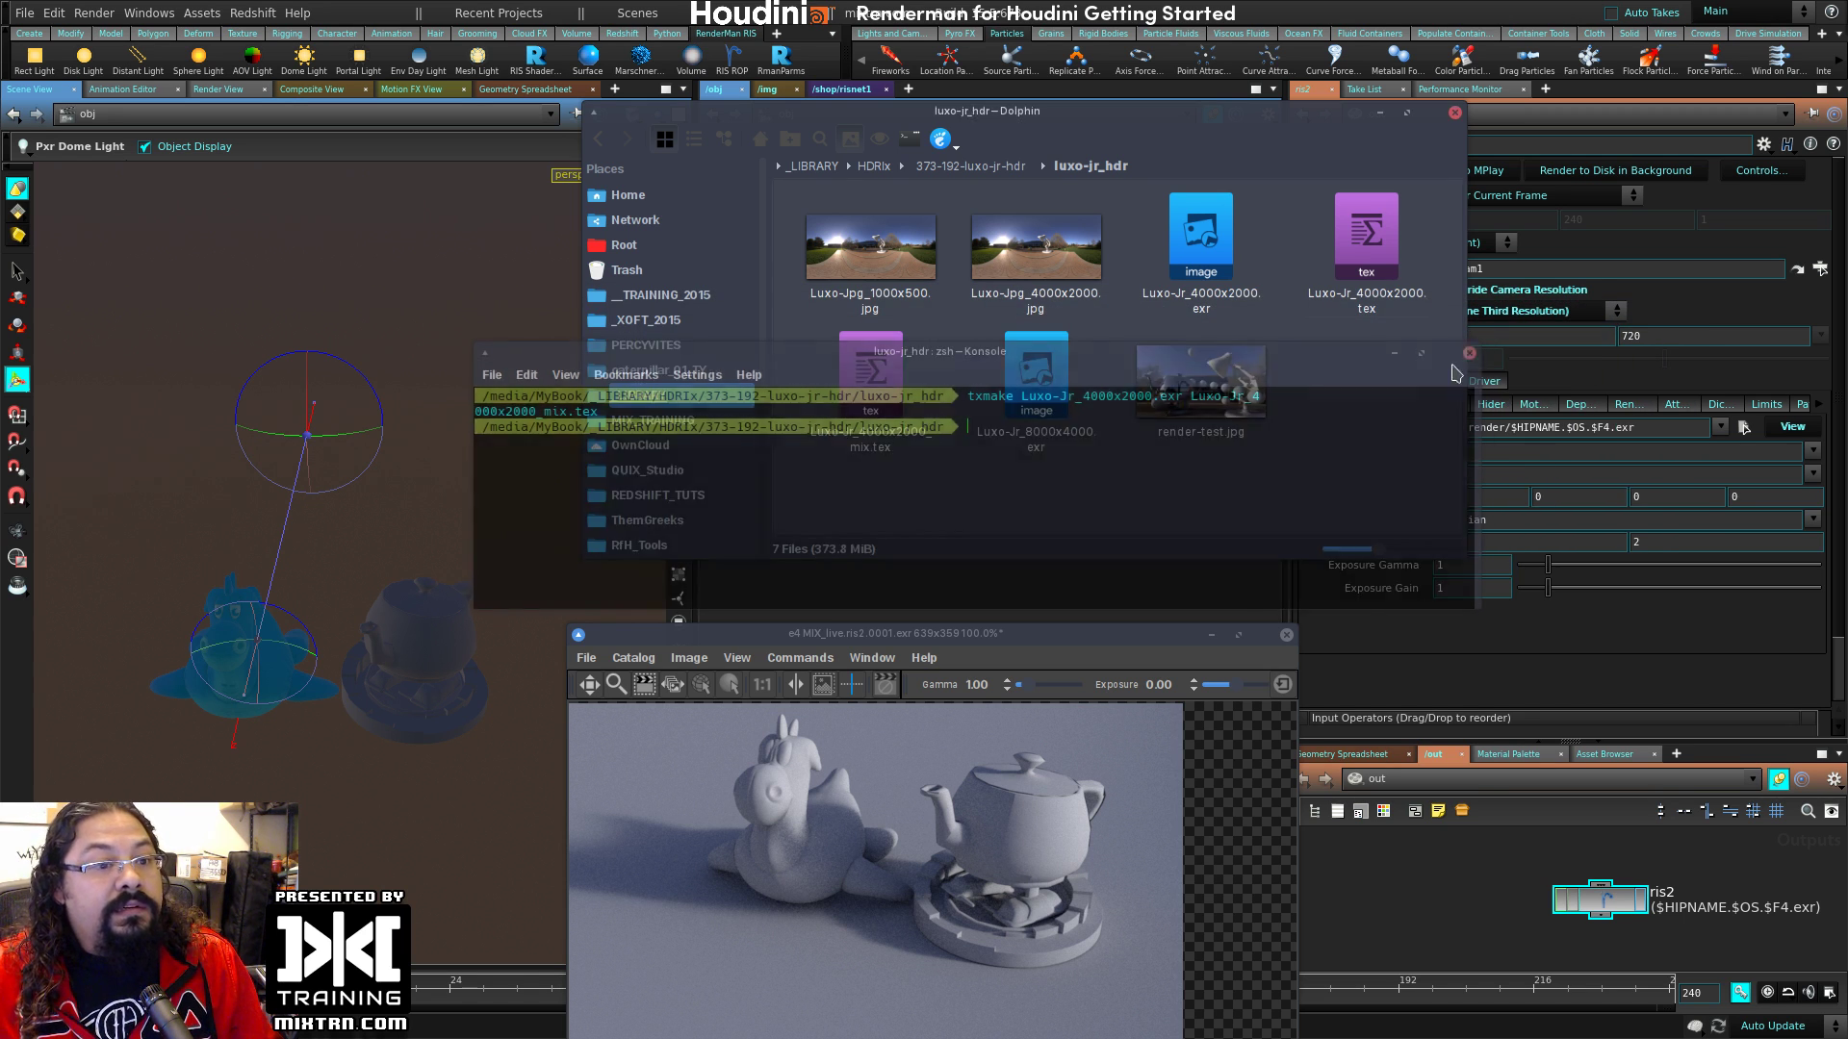
Step: Close the terminal and point out Luxo-Jr_4000x2000_mix.tex in the folder by selecting it, leaving nothing selected
click(1469, 353)
click(856, 420)
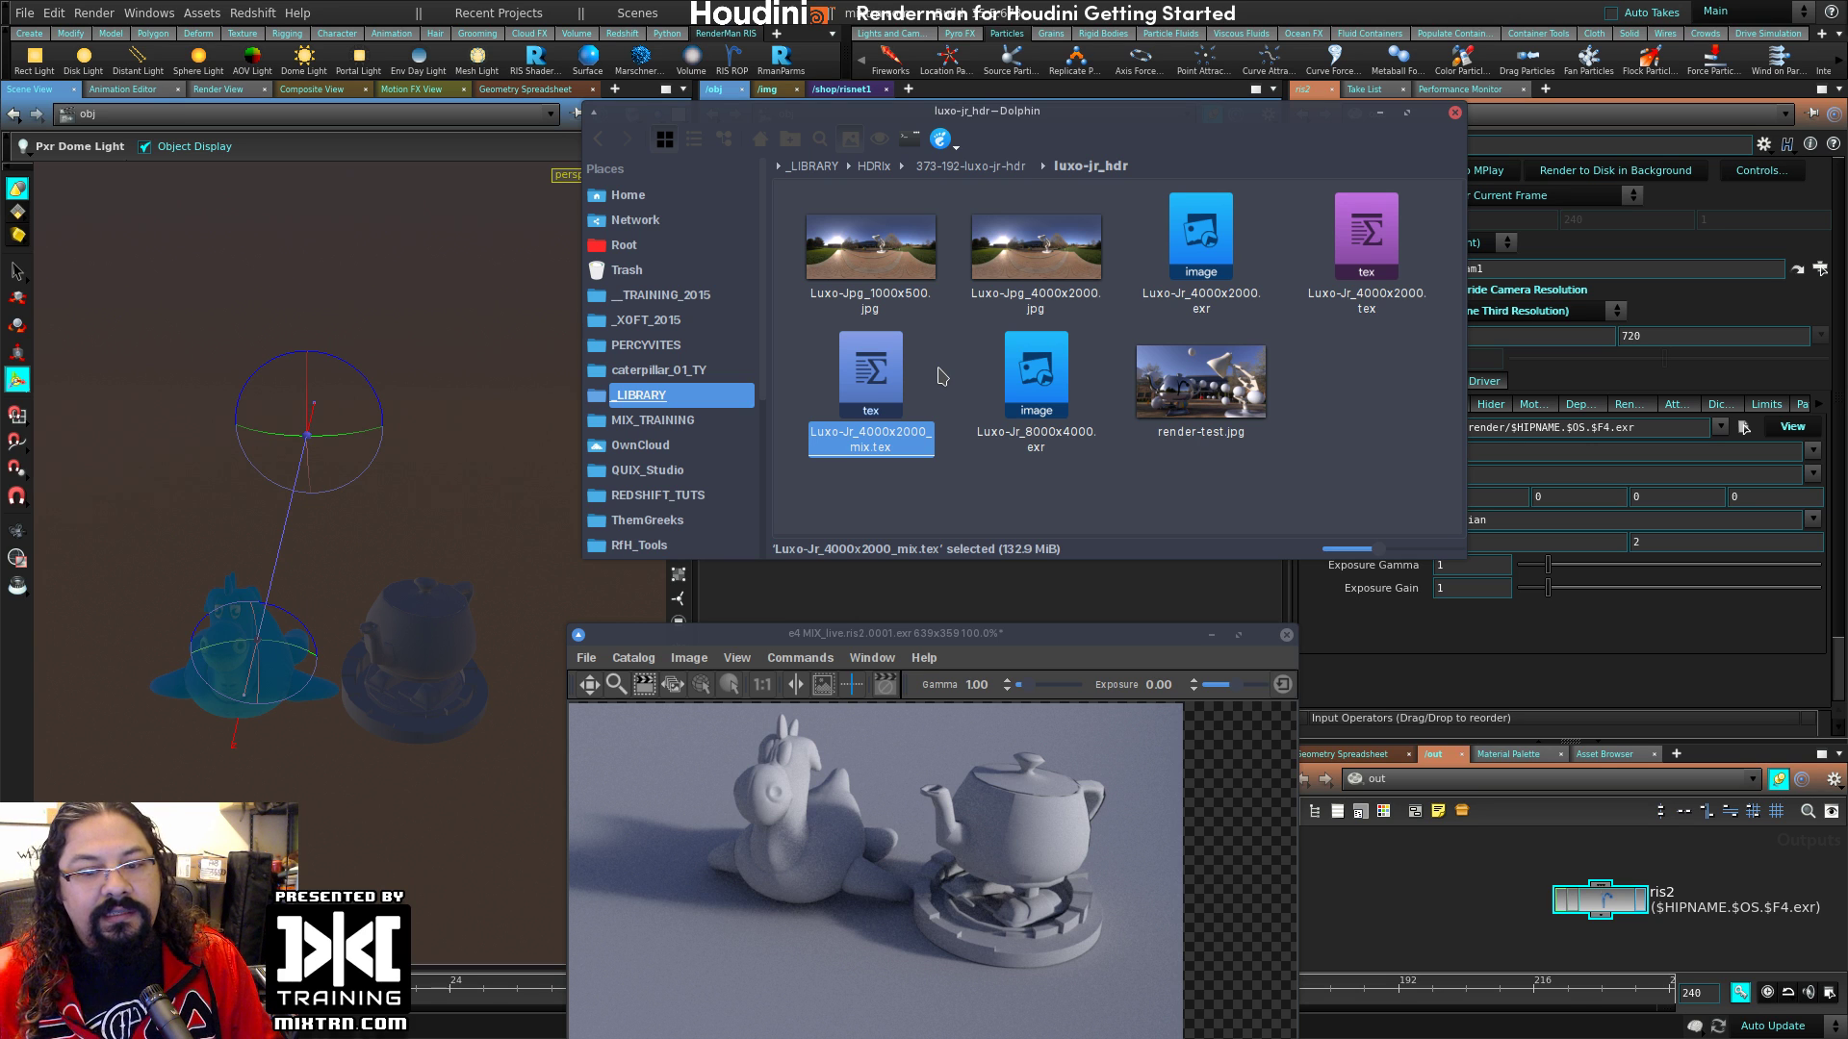
click(1376, 409)
Step: Rearrange the it render viewer and the Dolphin window so the render sits below the file listing
drag(1158, 643, 1221, 645)
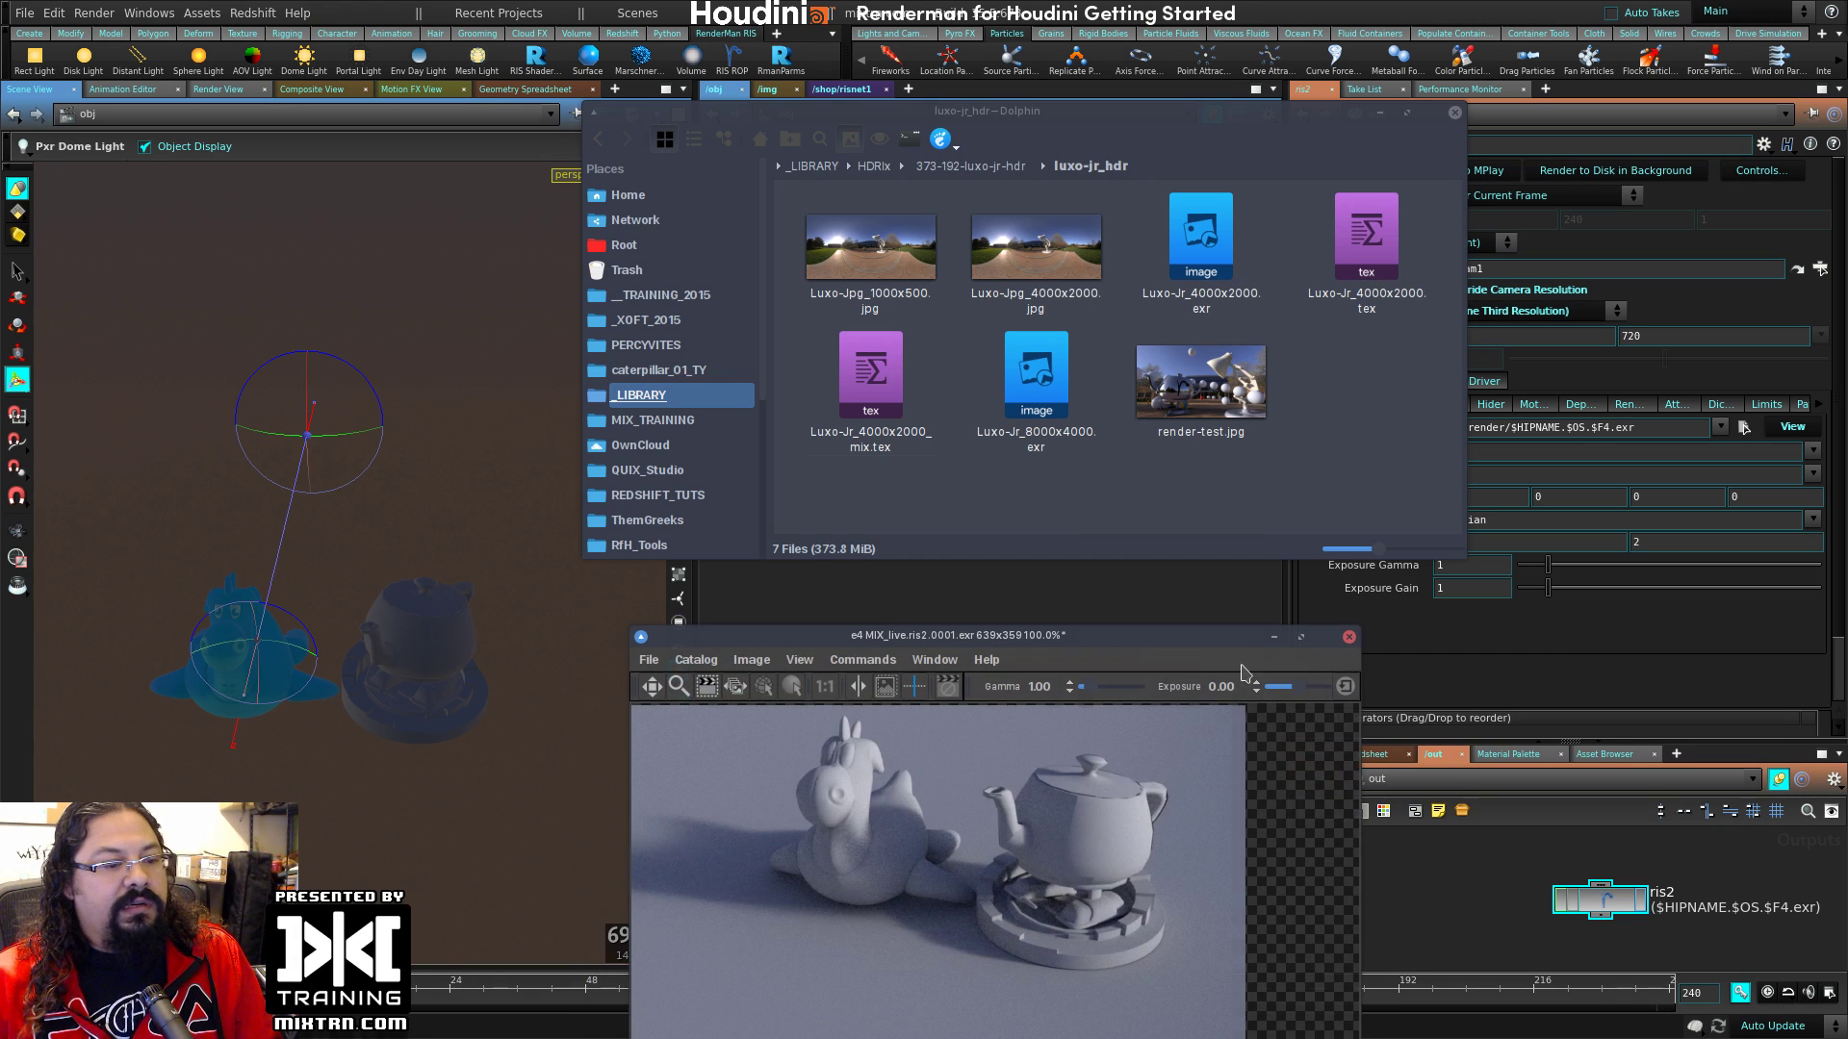
drag(984, 630, 1013, 641)
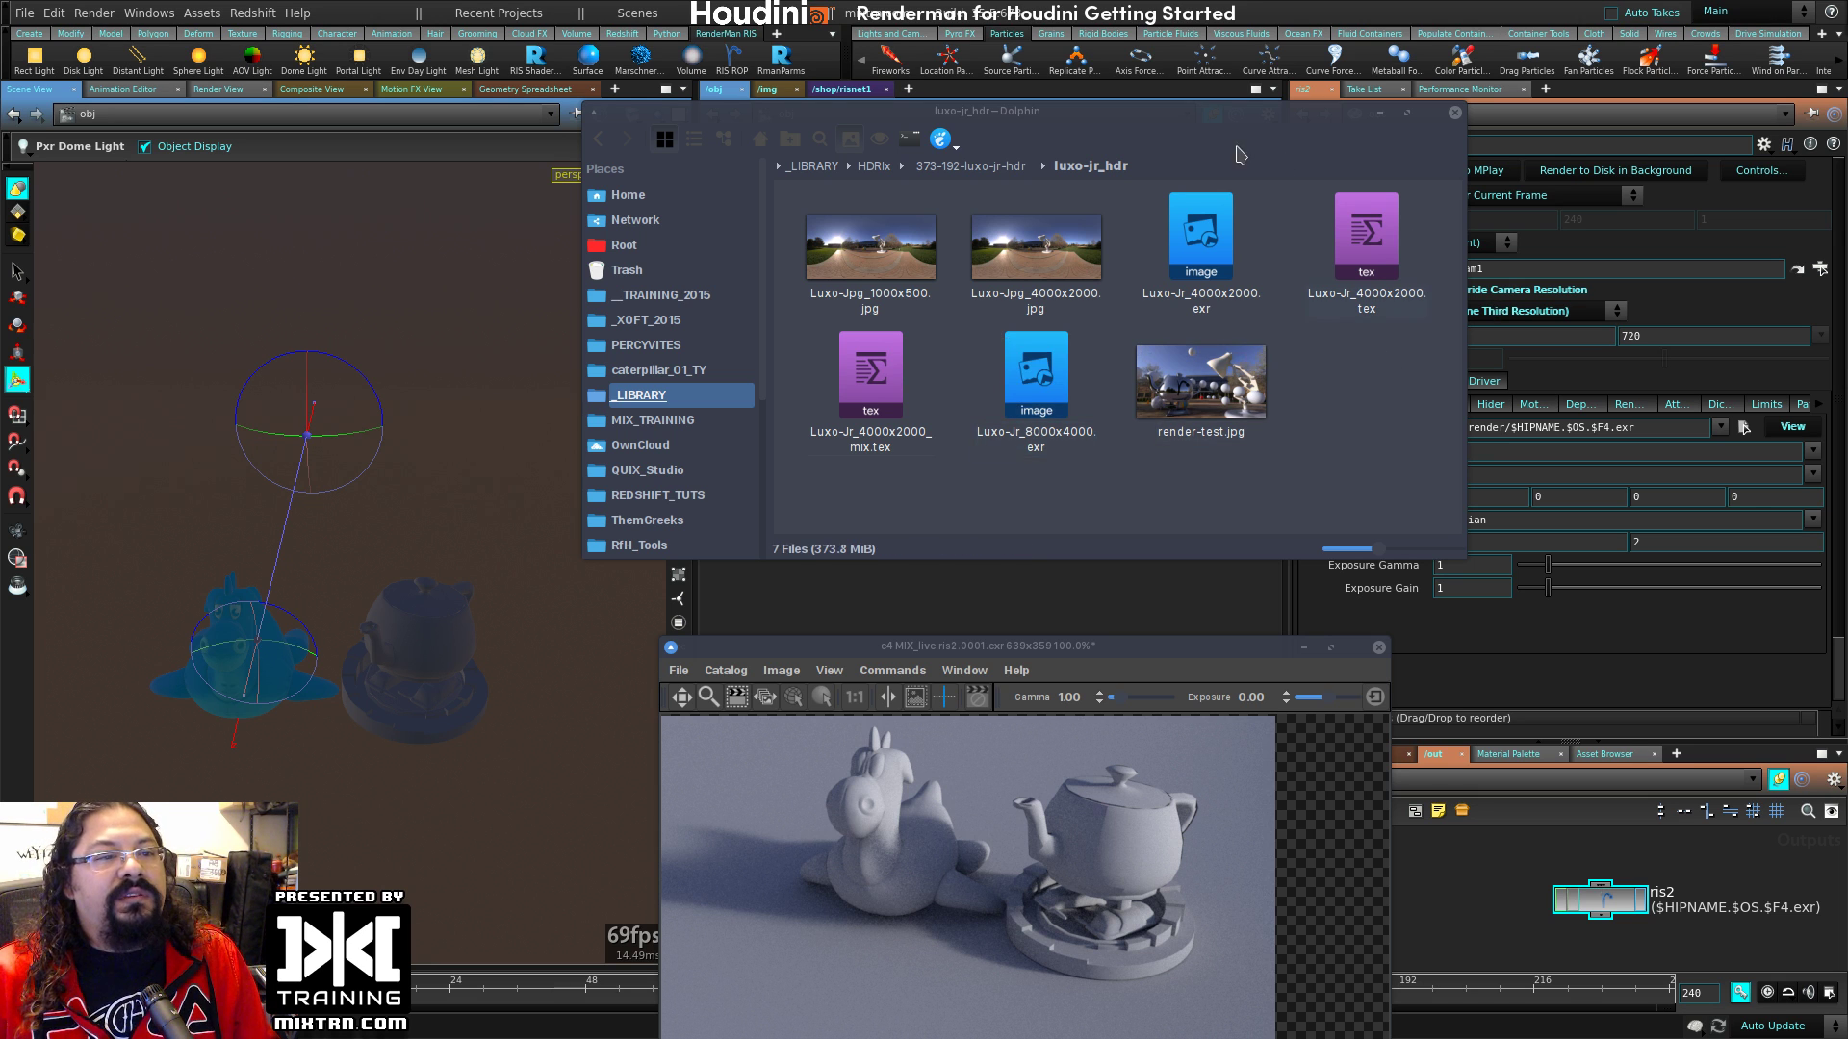
drag(1241, 145, 1227, 179)
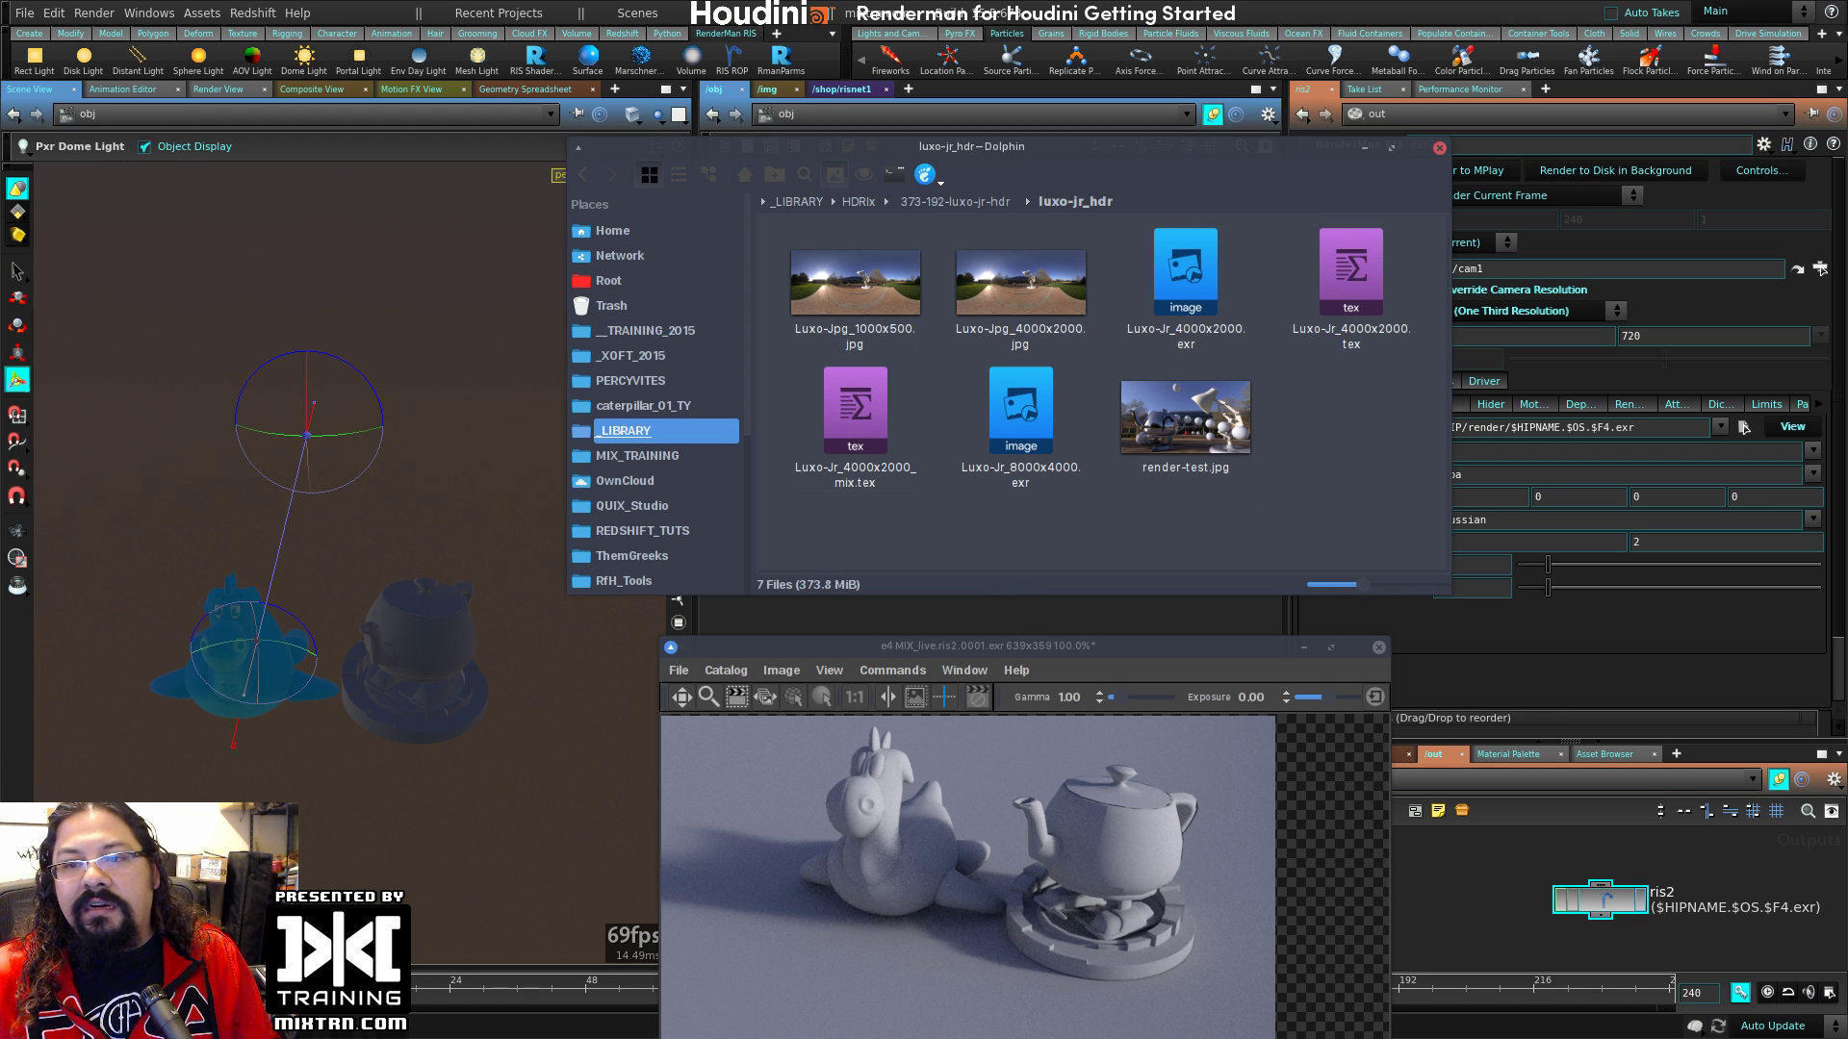
click(1744, 427)
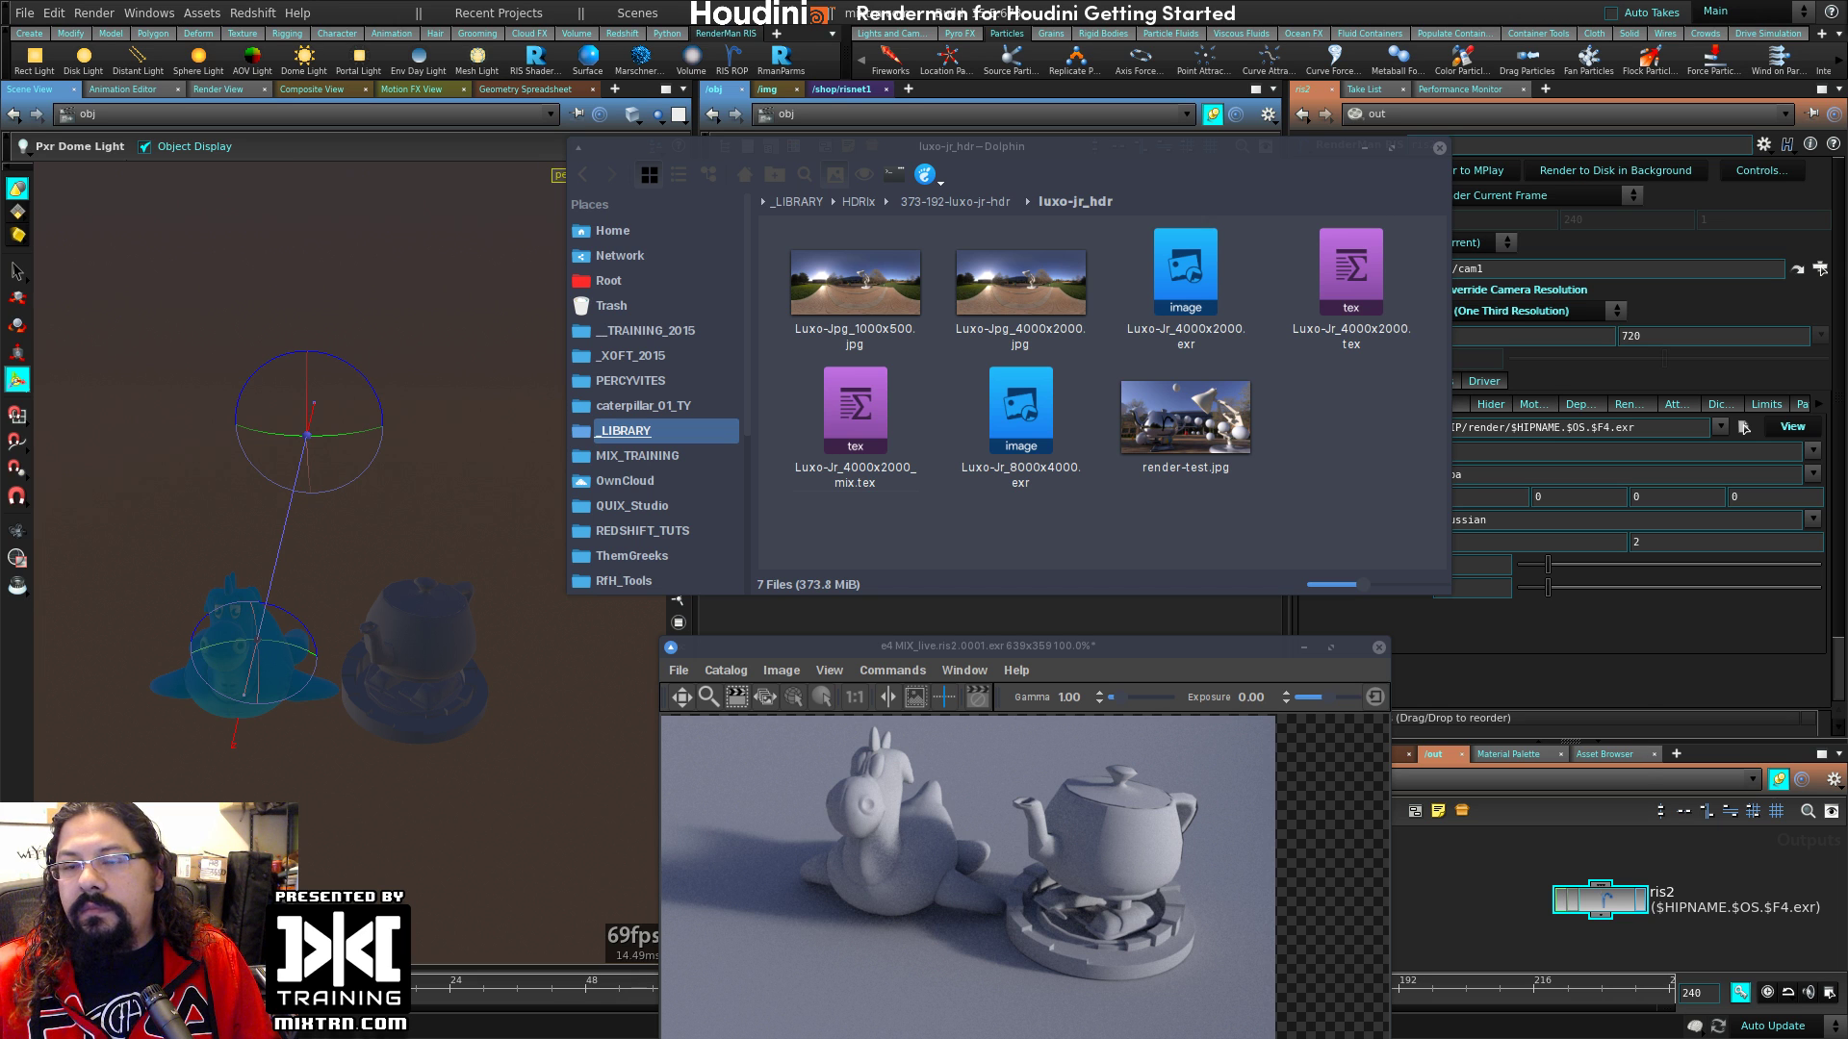
Step: Switch to Sublime Text with the txconverter script, and resize and position its window over the file manager
key(alt+Tab)
alt+drag(912, 524, 1175, 385)
alt+right_drag(1510, 536, 1048, 536)
alt+drag(932, 536, 1227, 467)
alt+right_drag(1462, 575, 1332, 481)
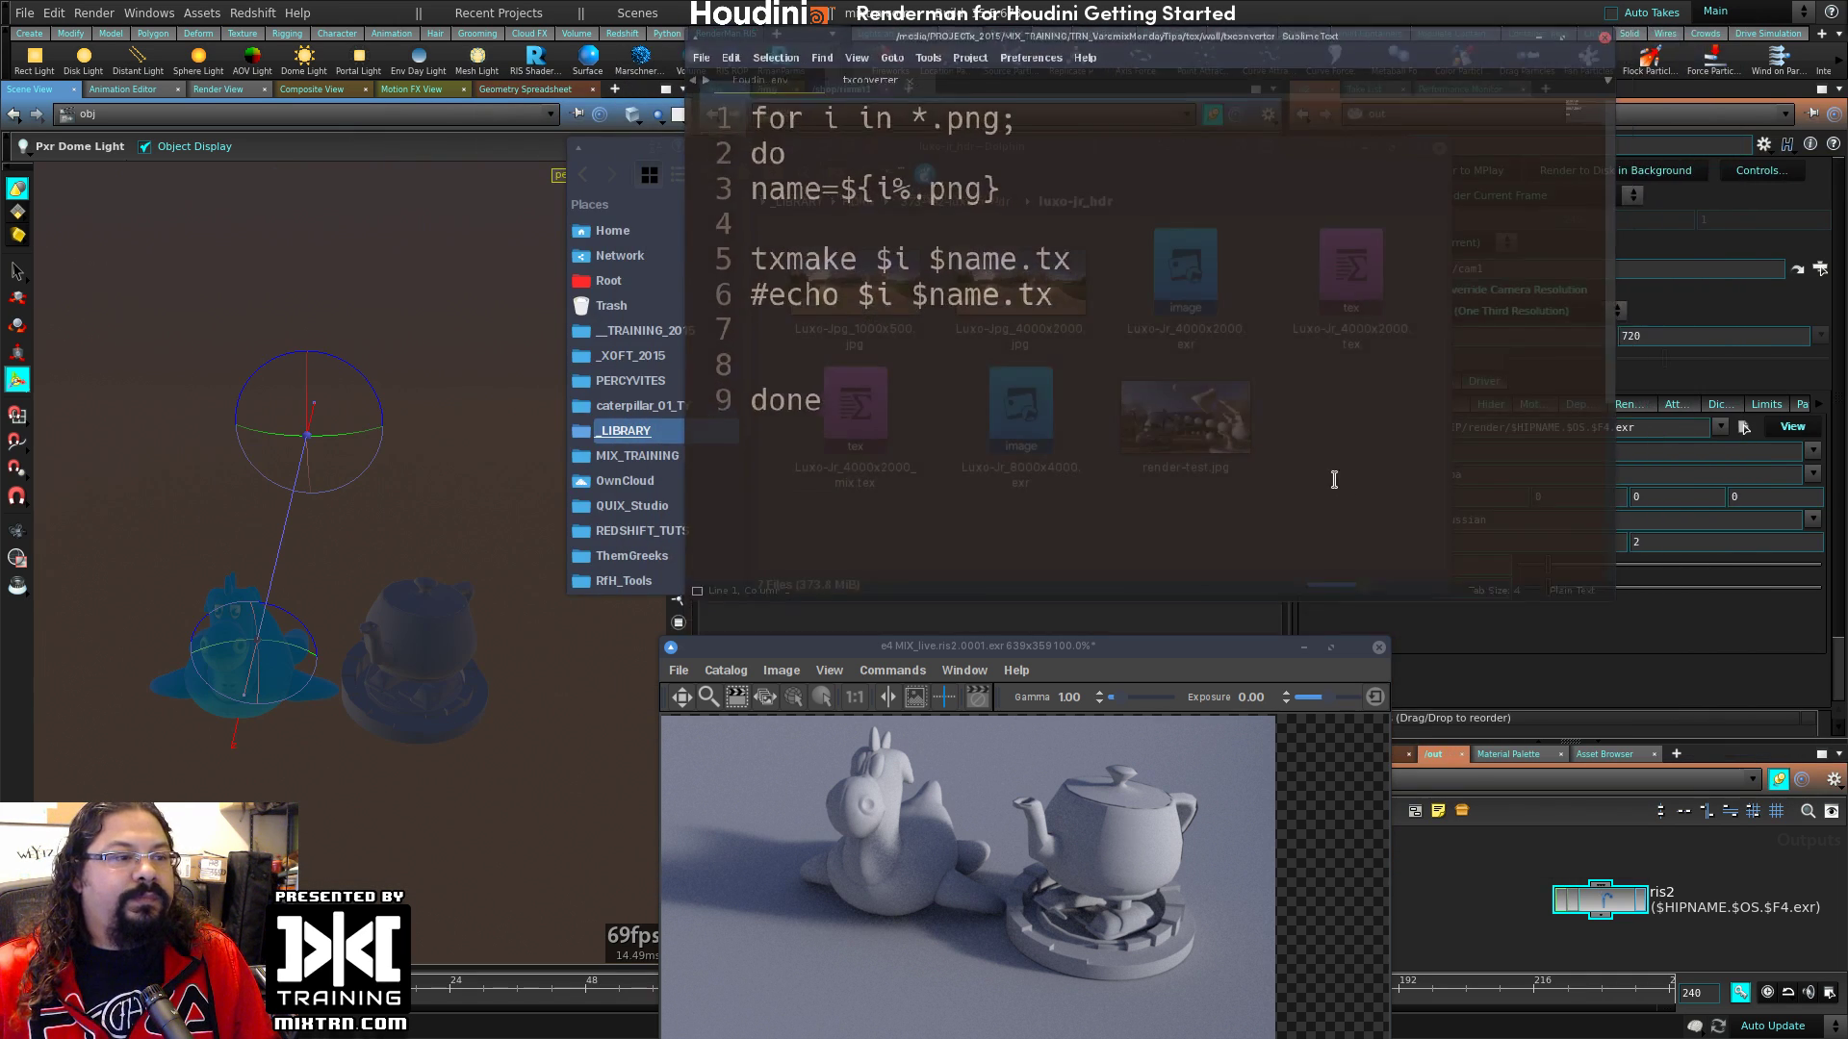
alt+drag(1385, 459, 1522, 540)
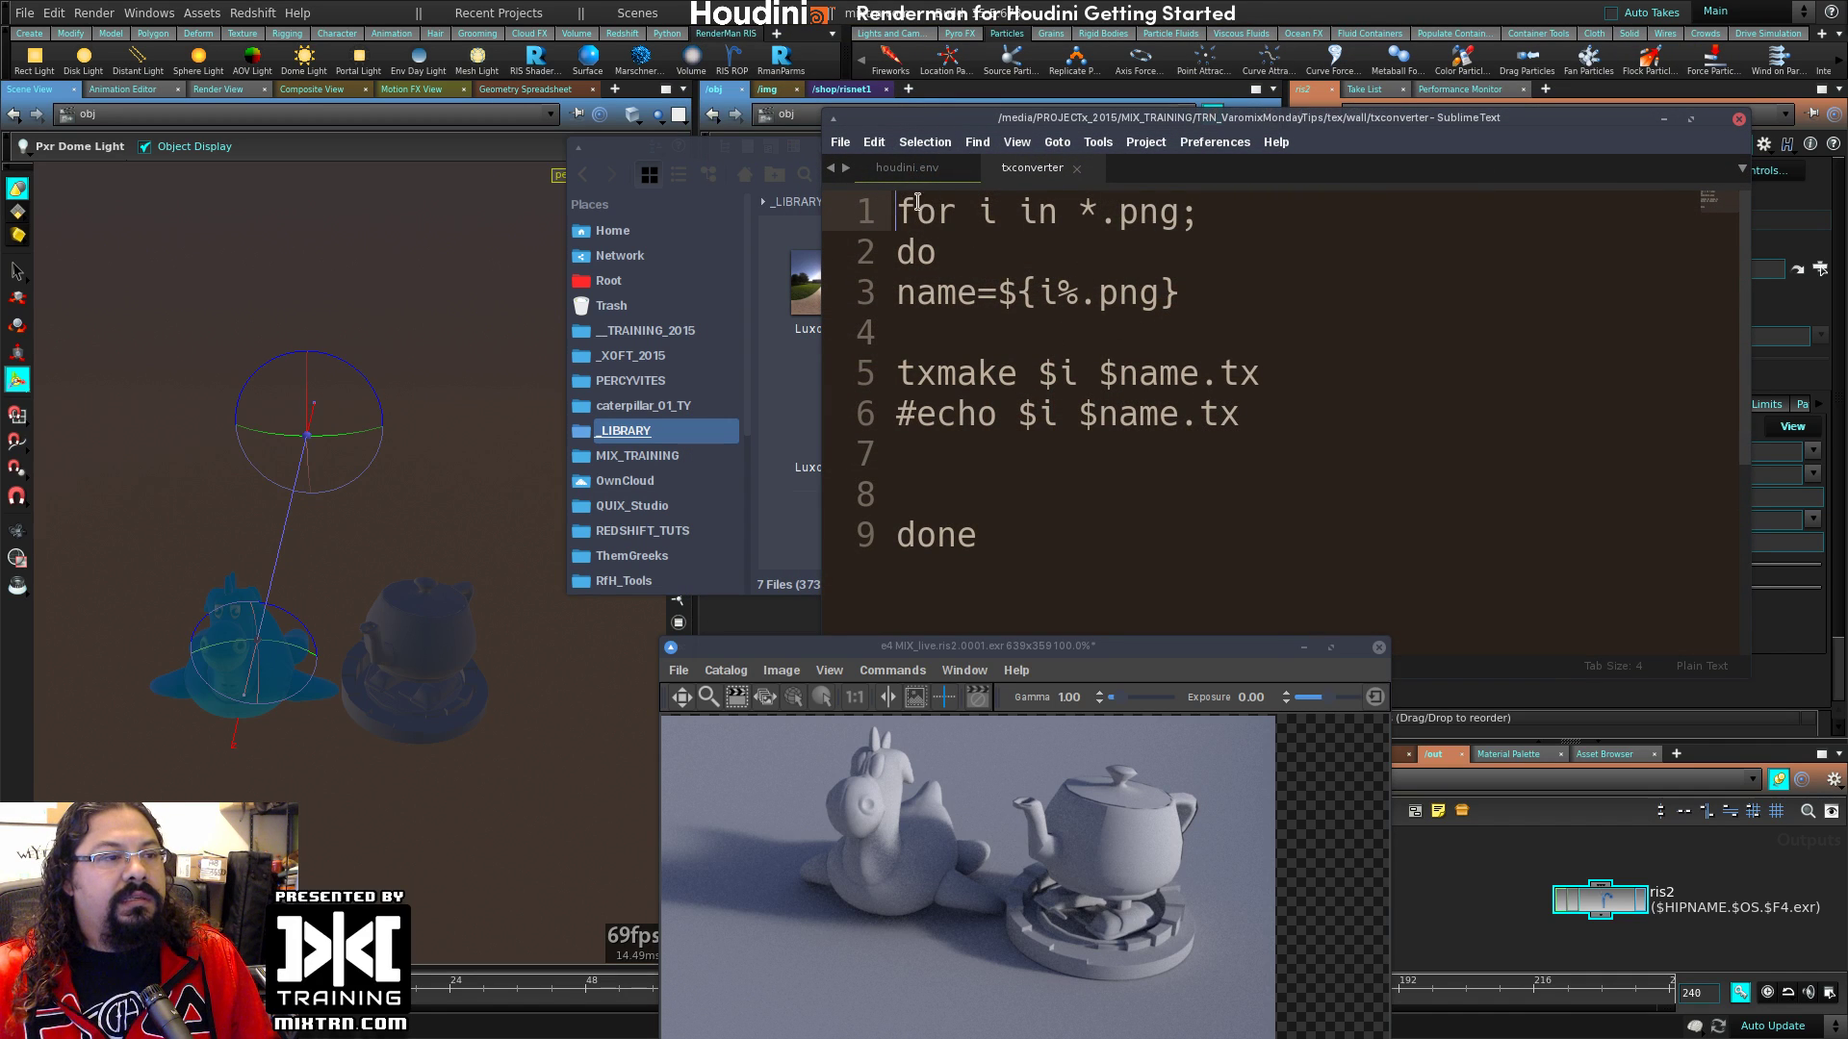
Step: Highlight the txconverter script's *.png loop line, its txmake $i $name.tx command and the closing done
drag(900, 209, 1209, 196)
drag(1059, 214, 1188, 228)
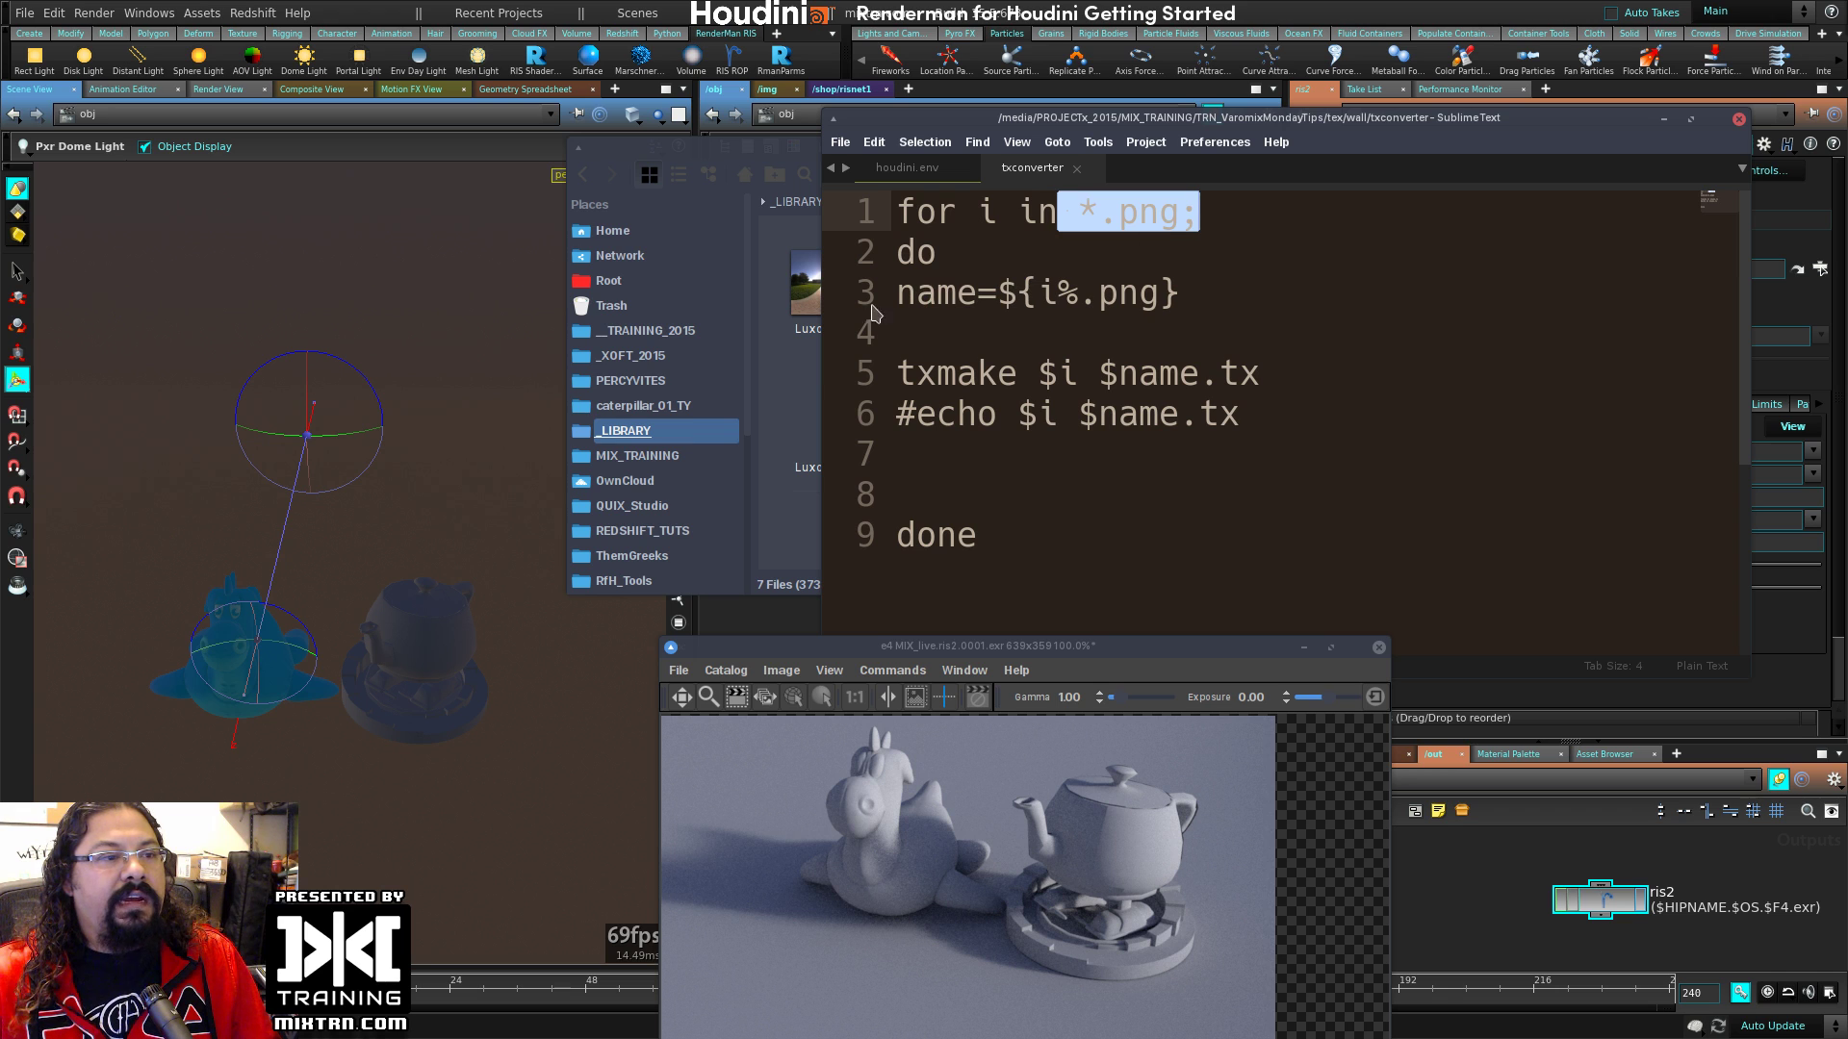
drag(896, 373, 1078, 375)
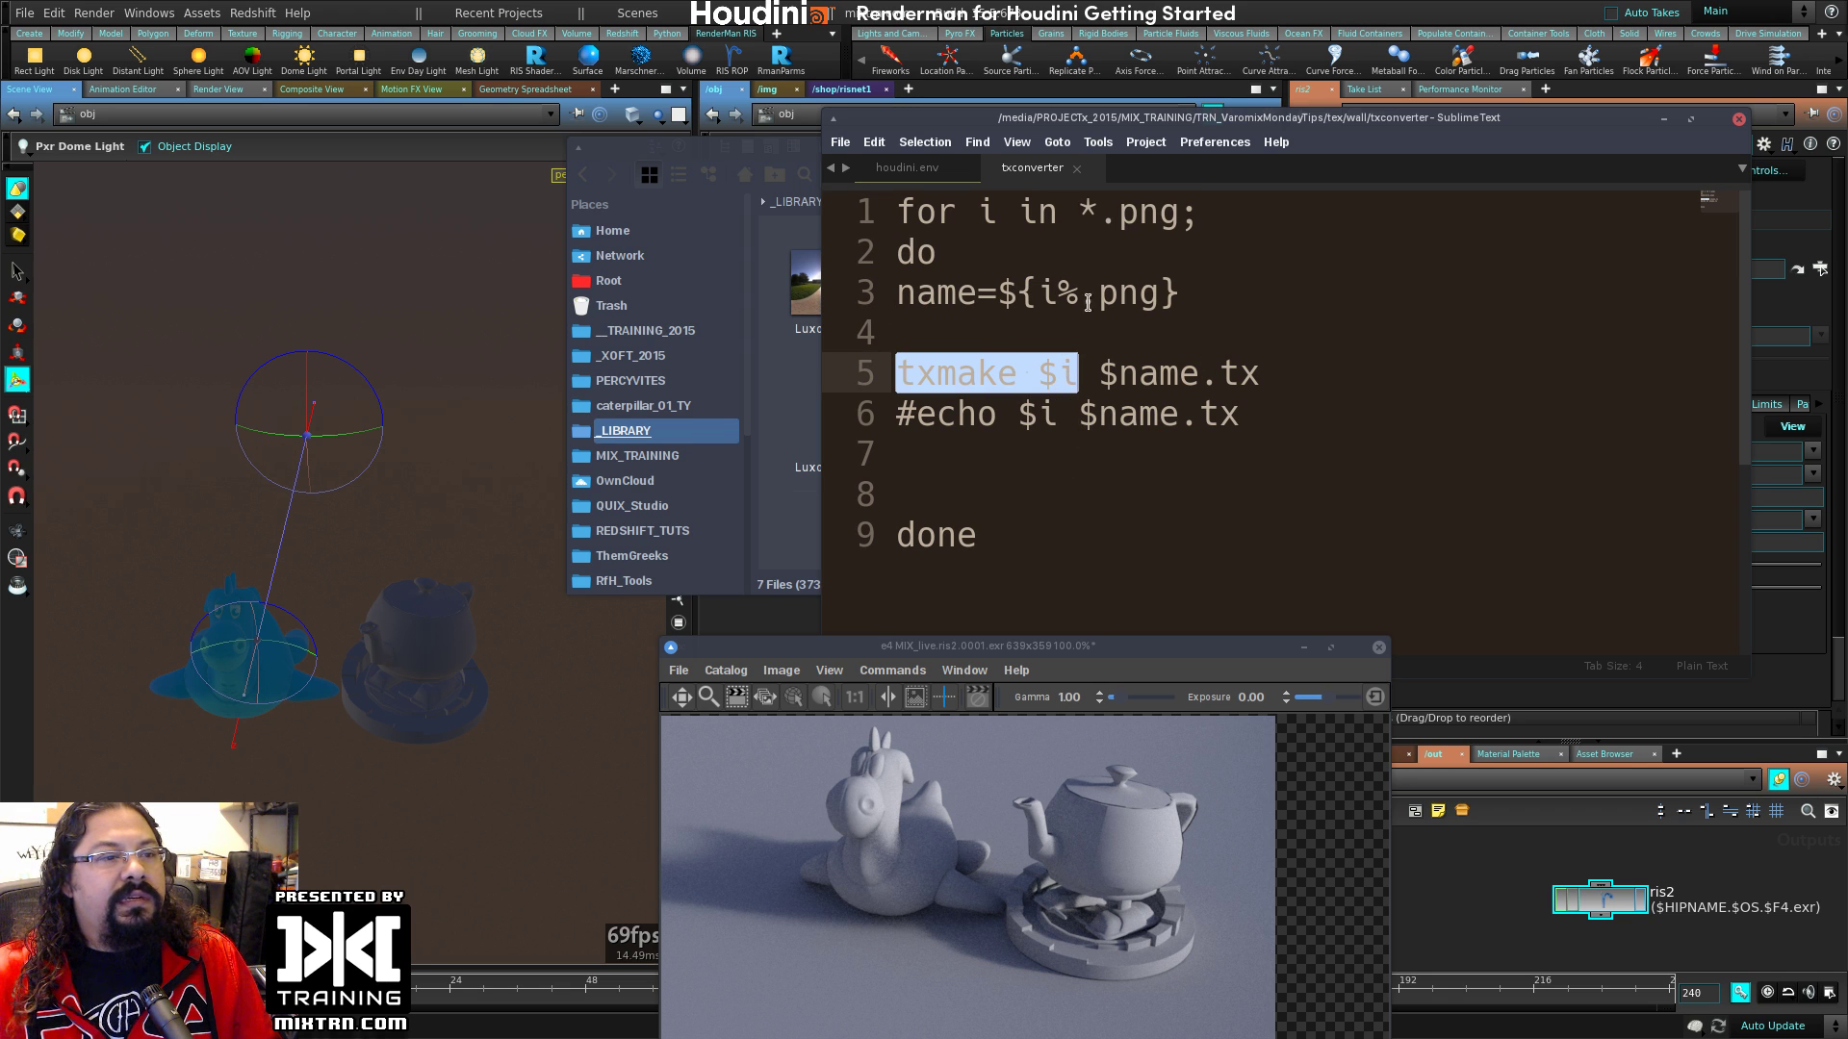
drag(1289, 385, 1198, 378)
drag(994, 541, 847, 541)
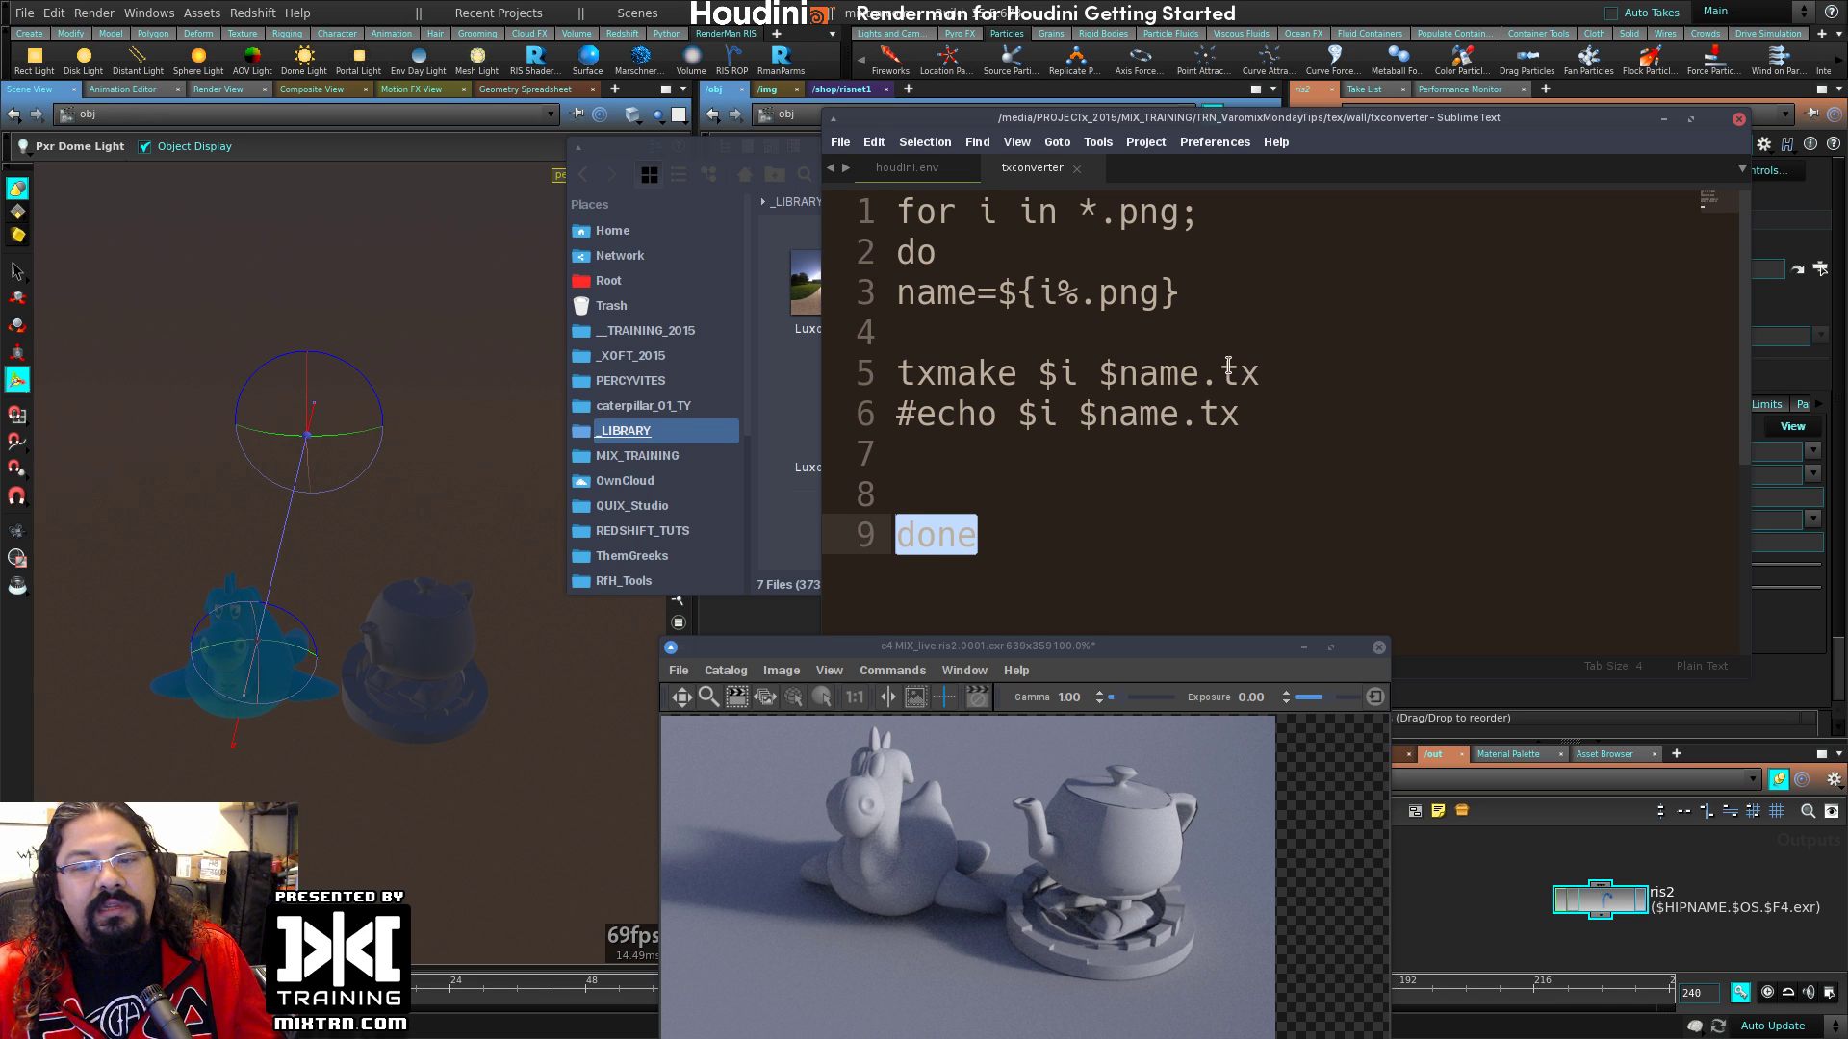
Step: Shrink and lower the Sublime Text window, and close the txconverter file to bring up houdini.env
drag(1737, 653, 1575, 544)
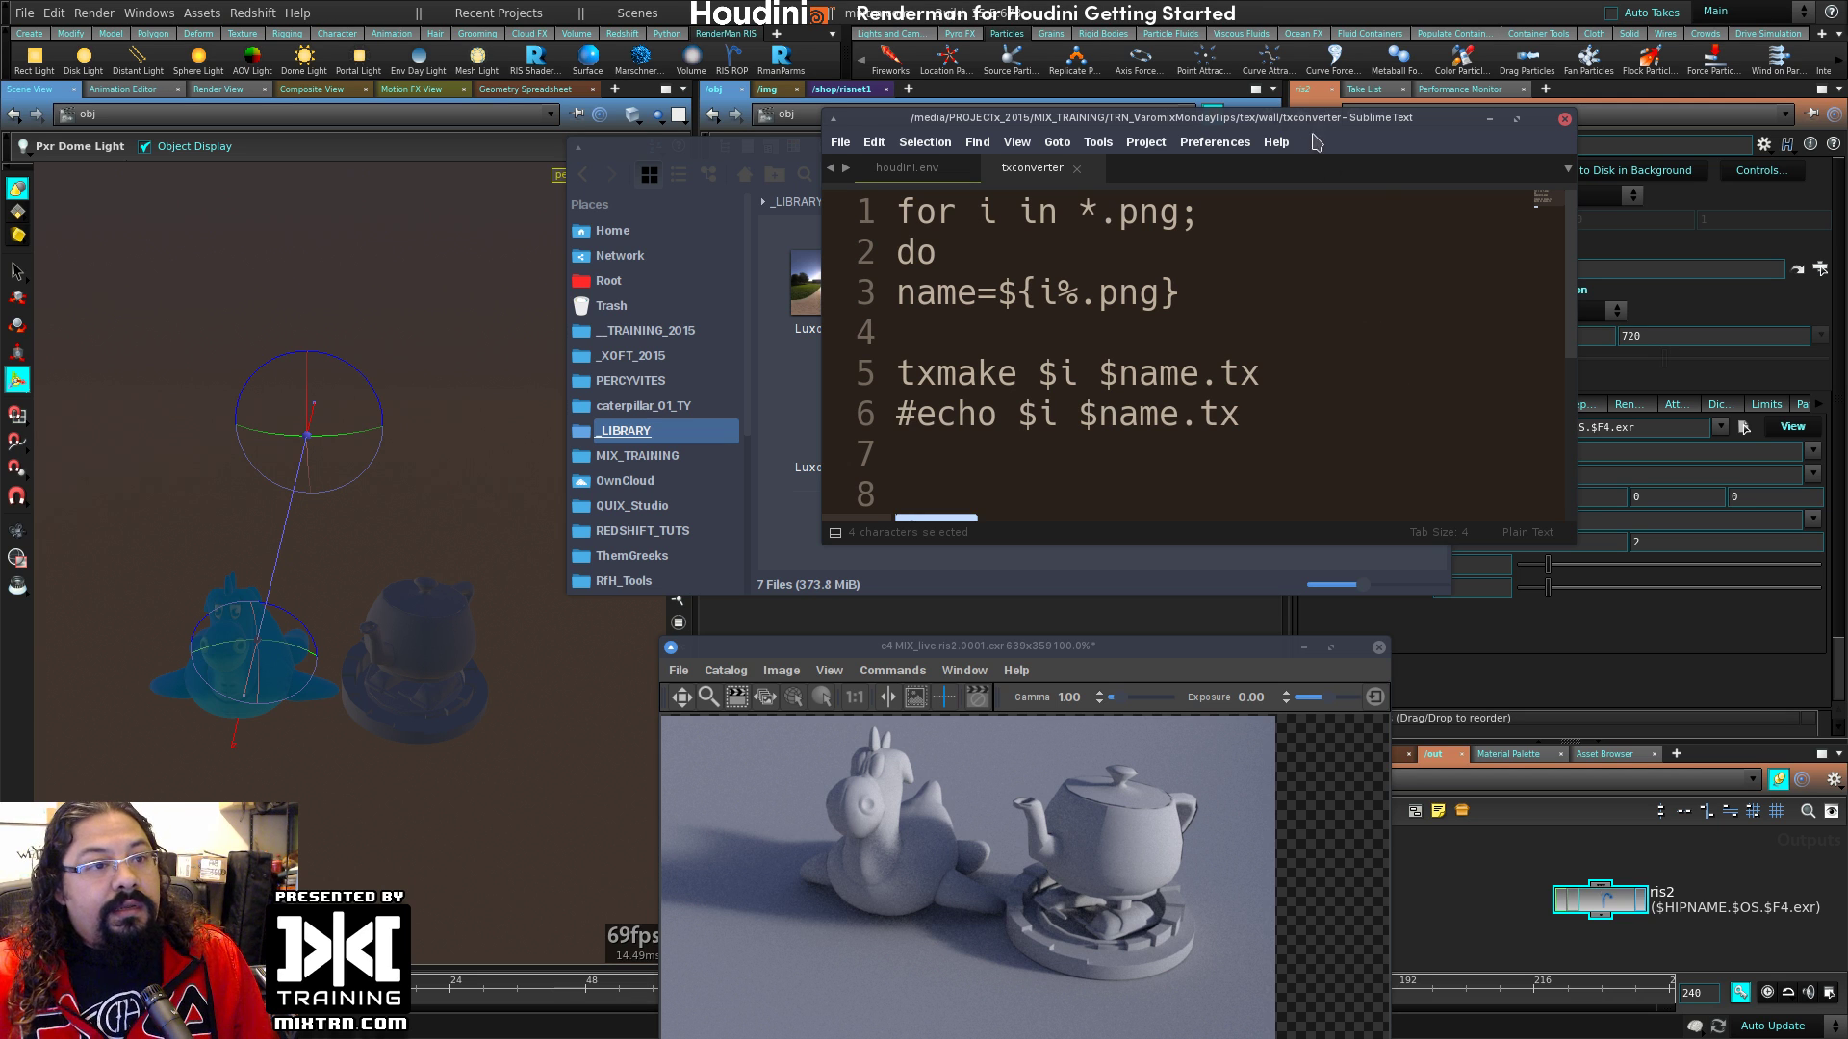
drag(1314, 115, 1303, 167)
click(1066, 221)
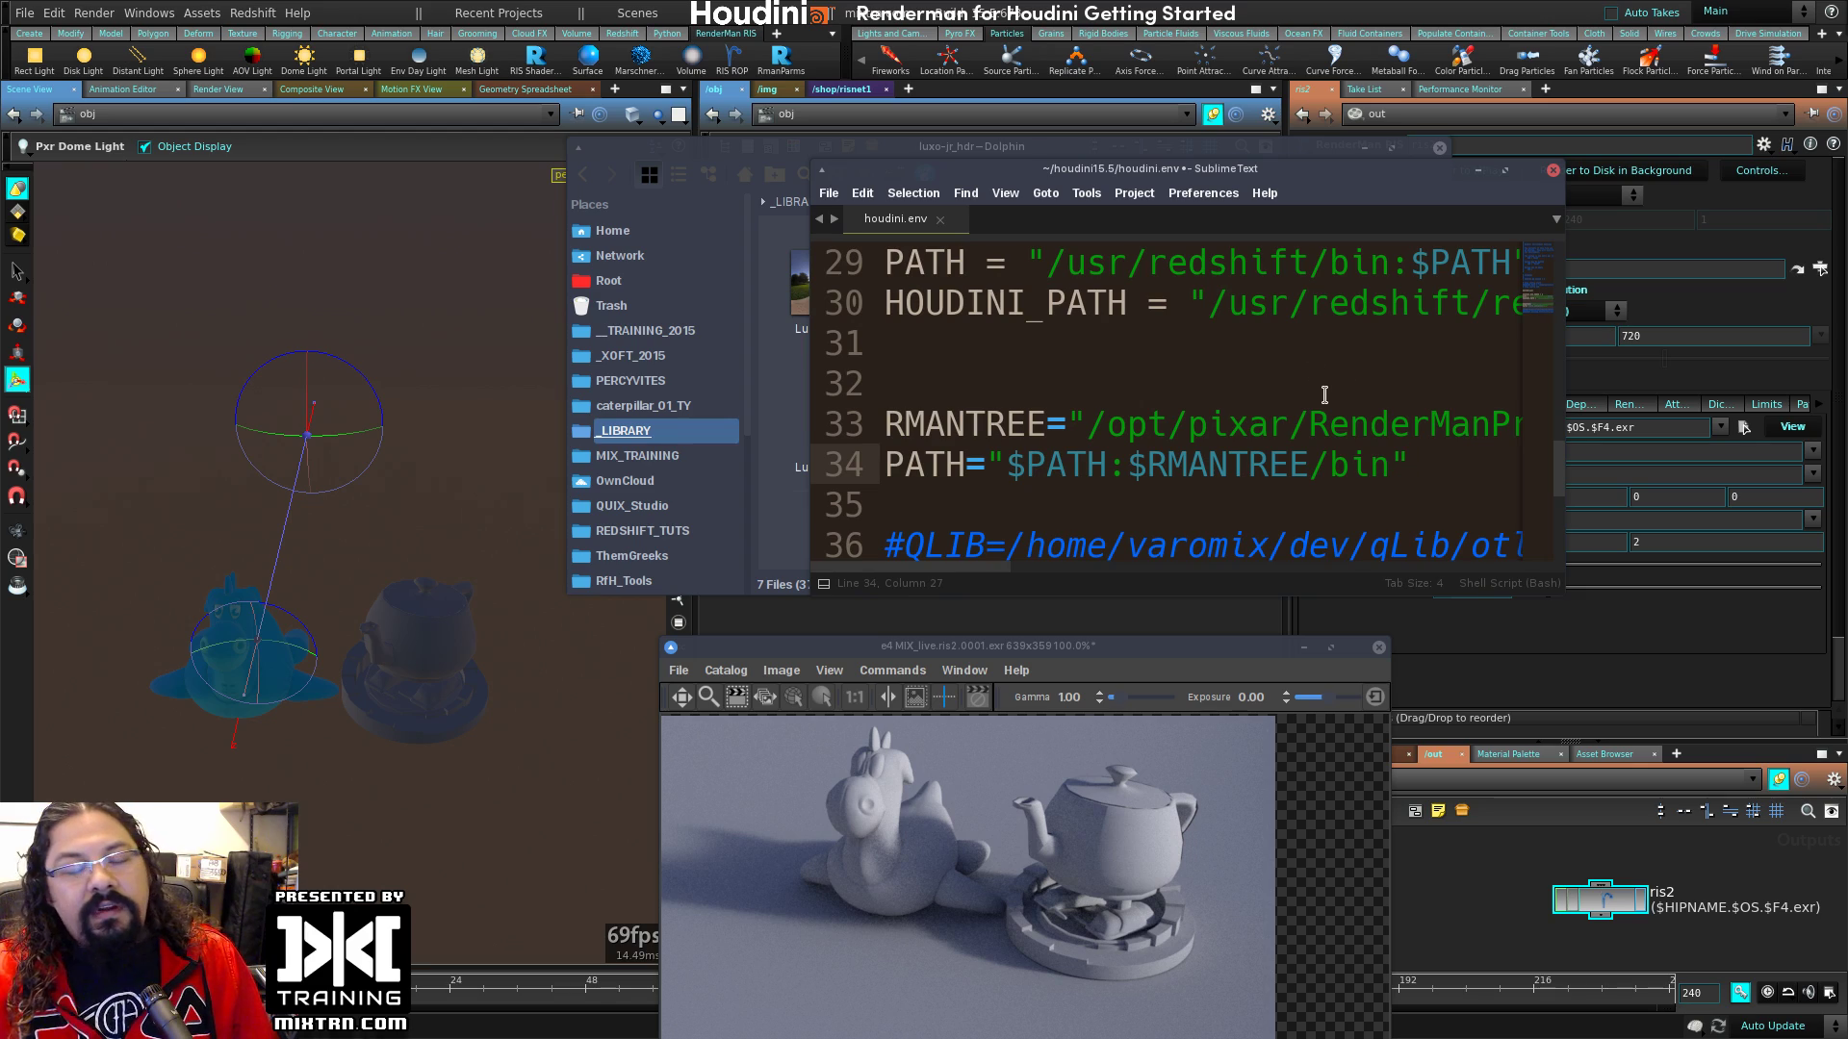
Step: Enlarge and position the Sublime Text window to examine the RMANTREE and PATH lines in houdini.env
alt+right_drag(1170, 372, 856, 377)
alt+right_drag(1421, 486, 1567, 637)
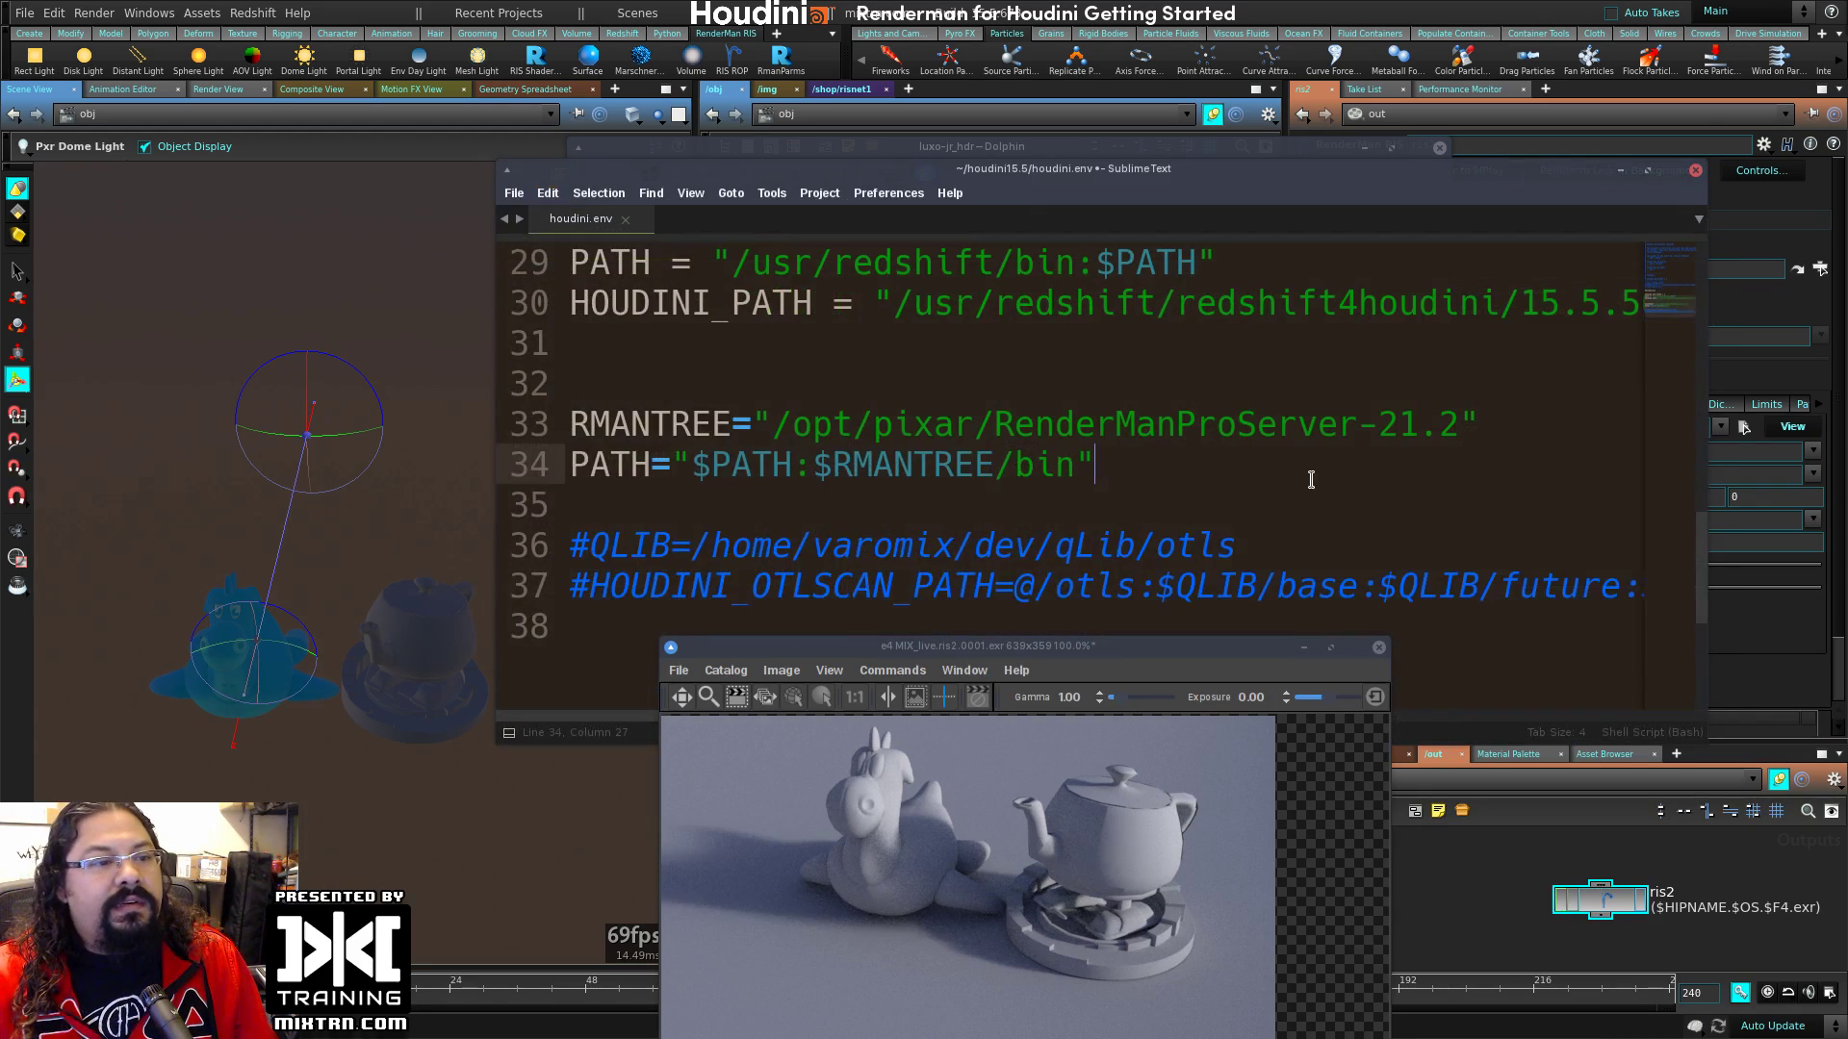
alt+right_drag(809, 308, 770, 274)
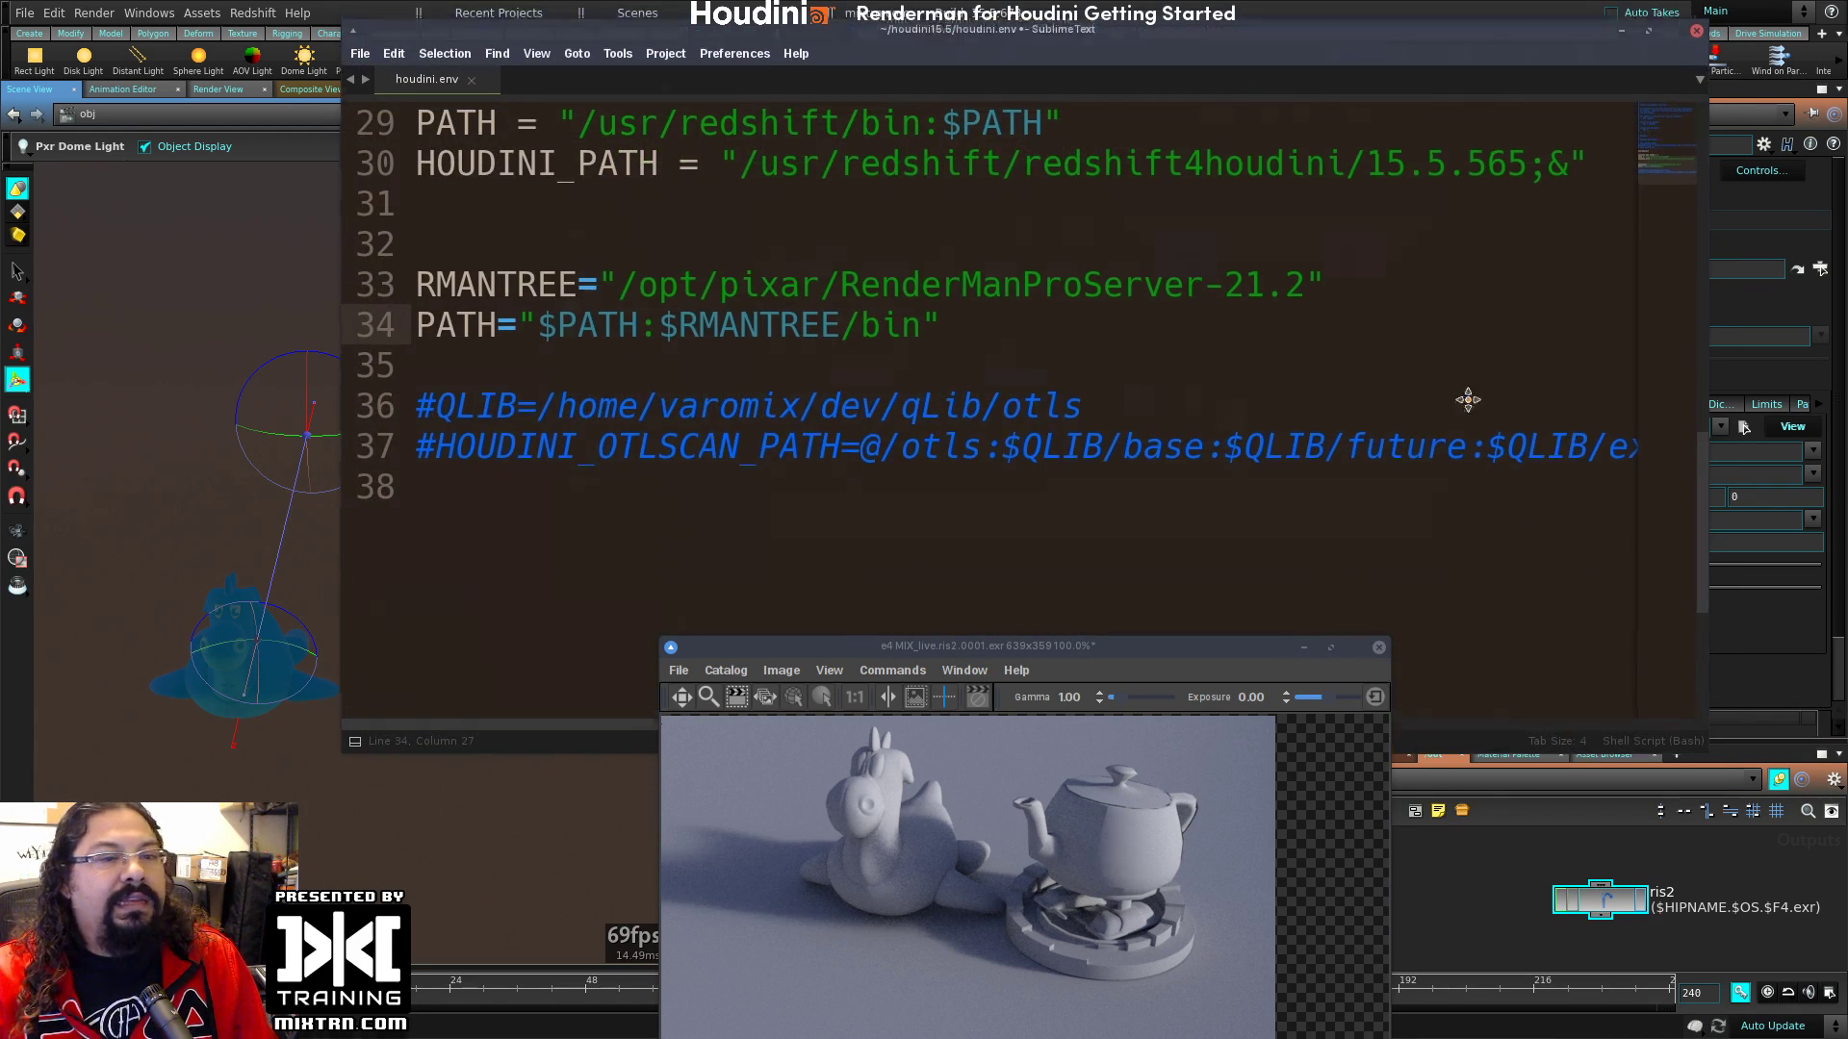
alt+drag(1458, 393, 1480, 458)
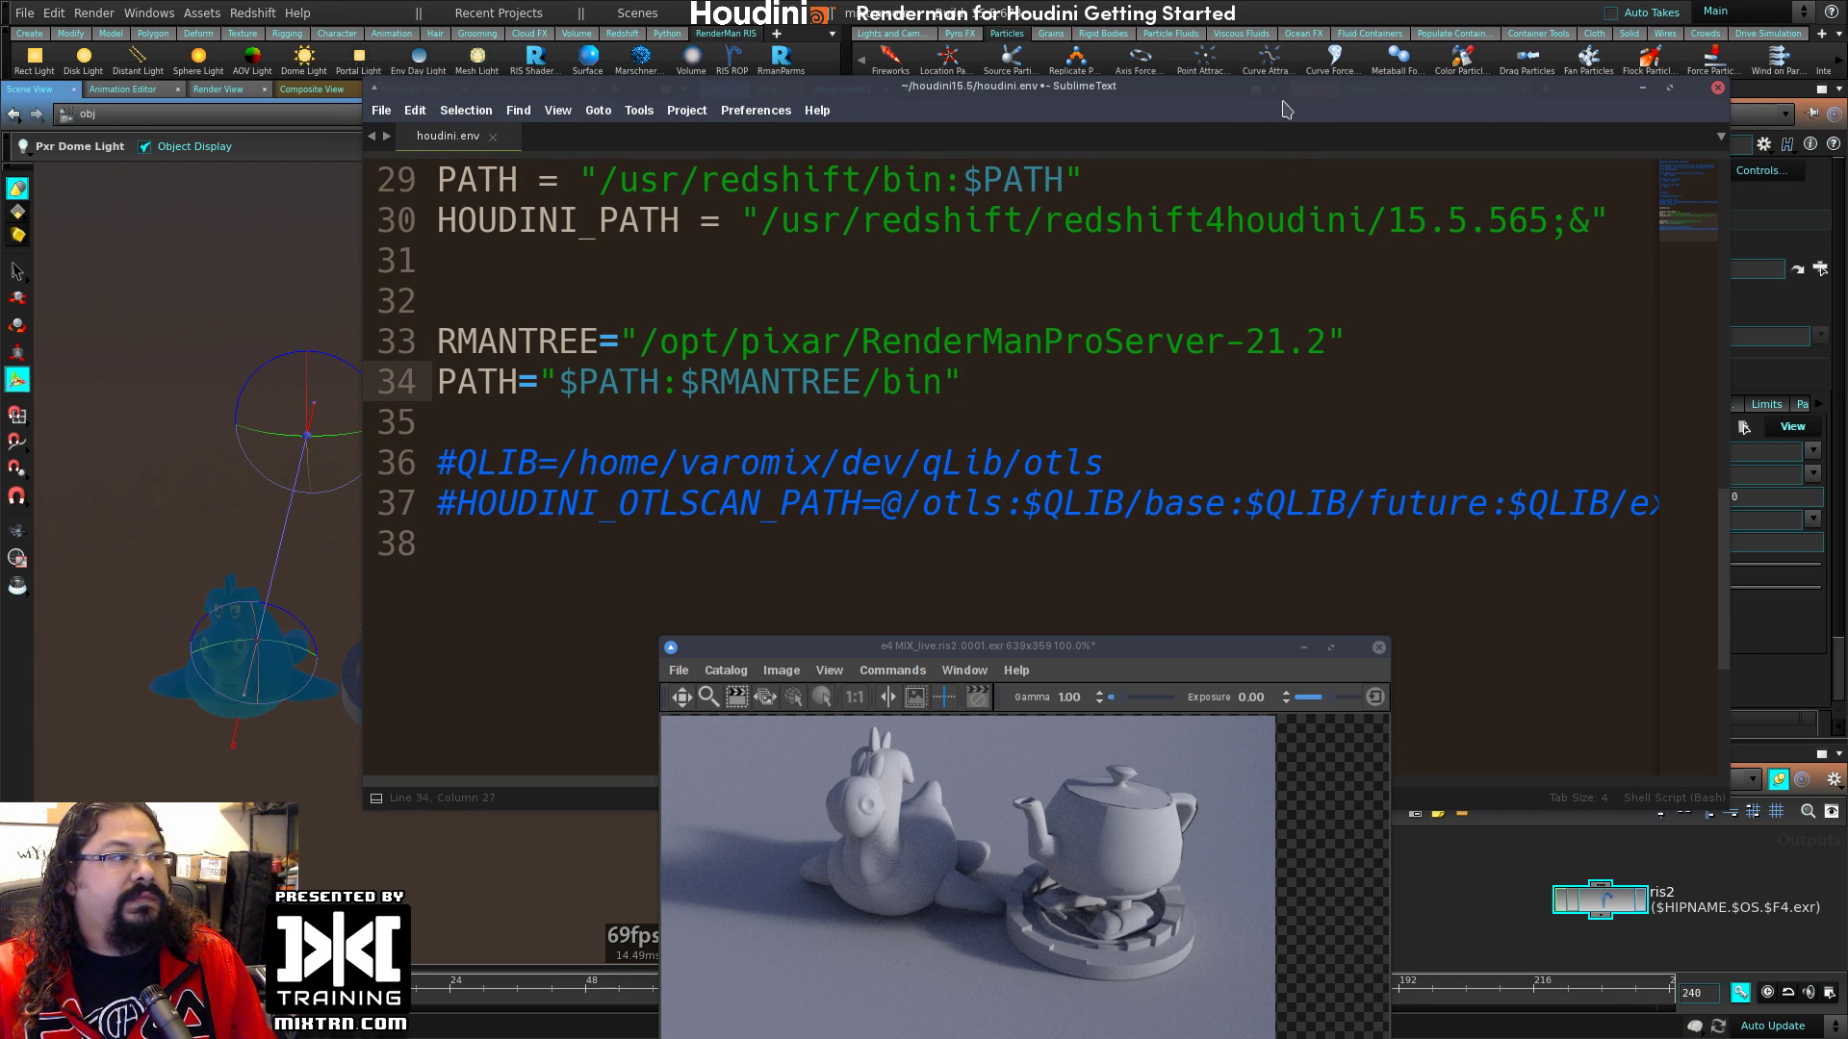
Step: Dismiss the Sublime Text window and bring the Dolphin window with the luxo-jr_hdr folder back over Houdini
drag(1715, 91, 1720, 92)
click(1722, 89)
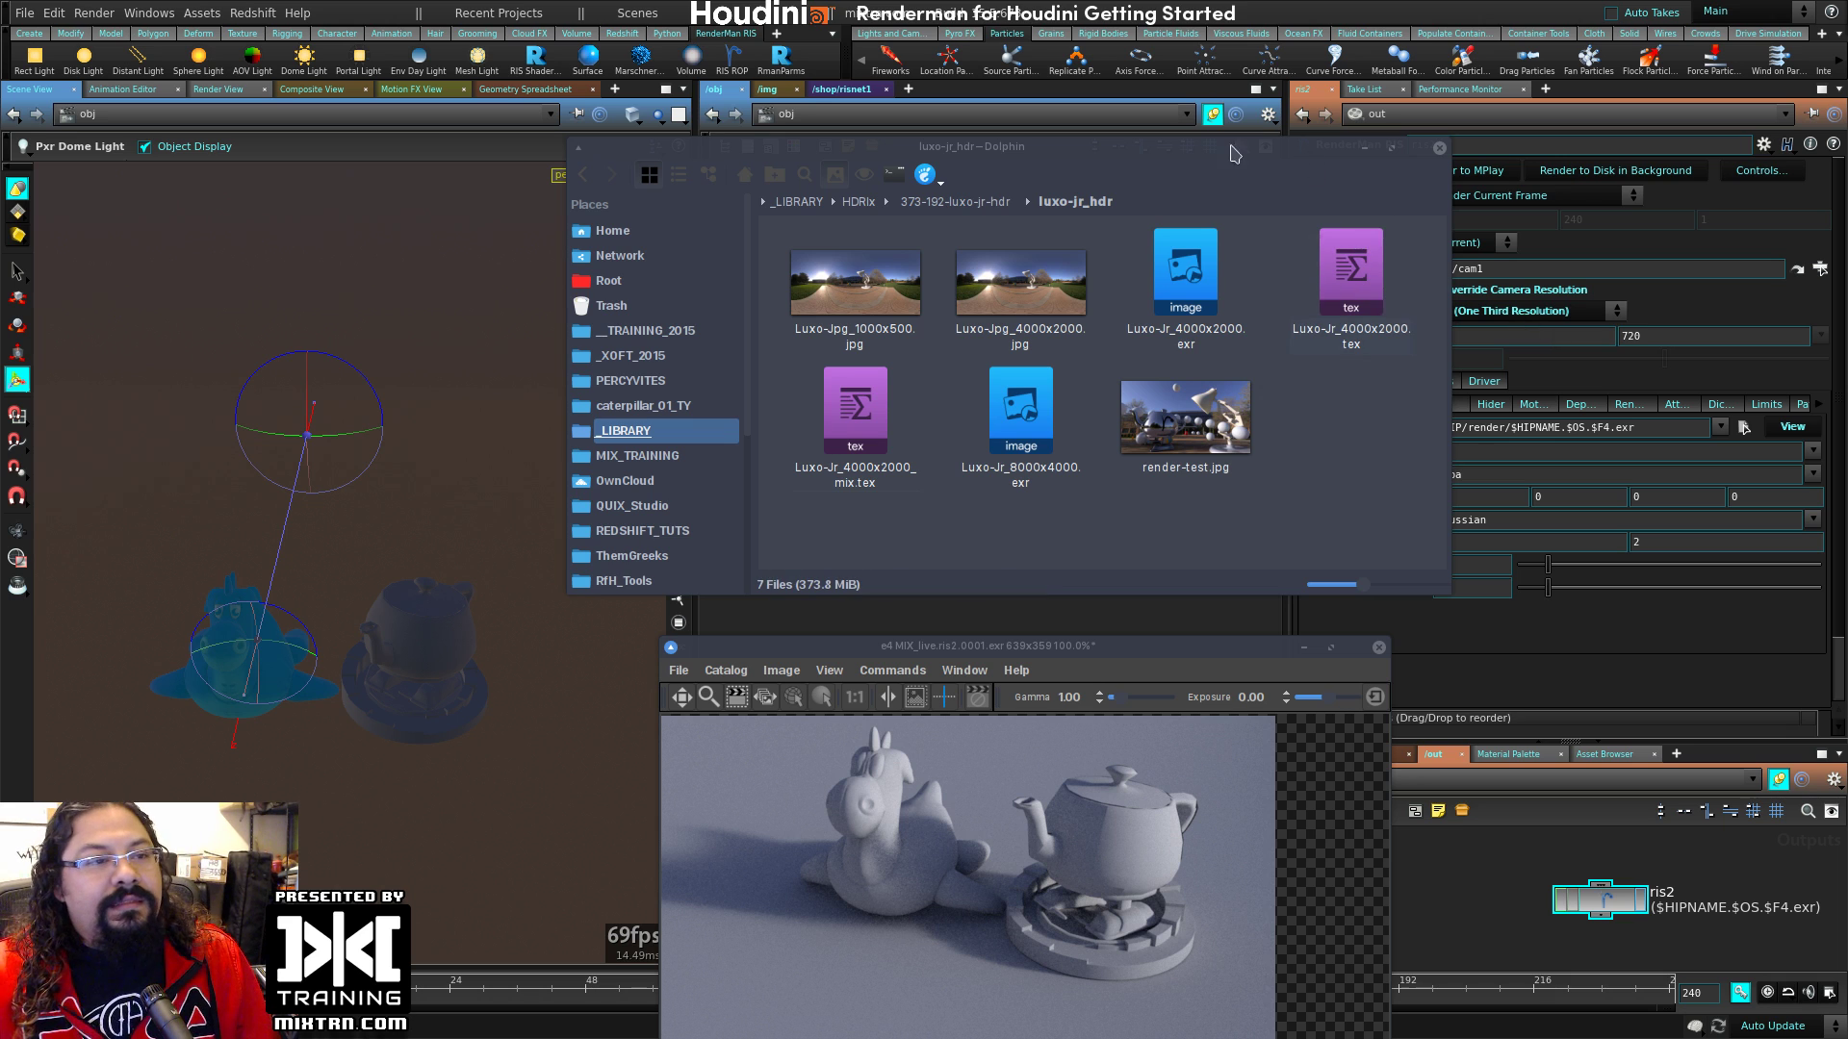
drag(1235, 154, 1329, 146)
click(1532, 139)
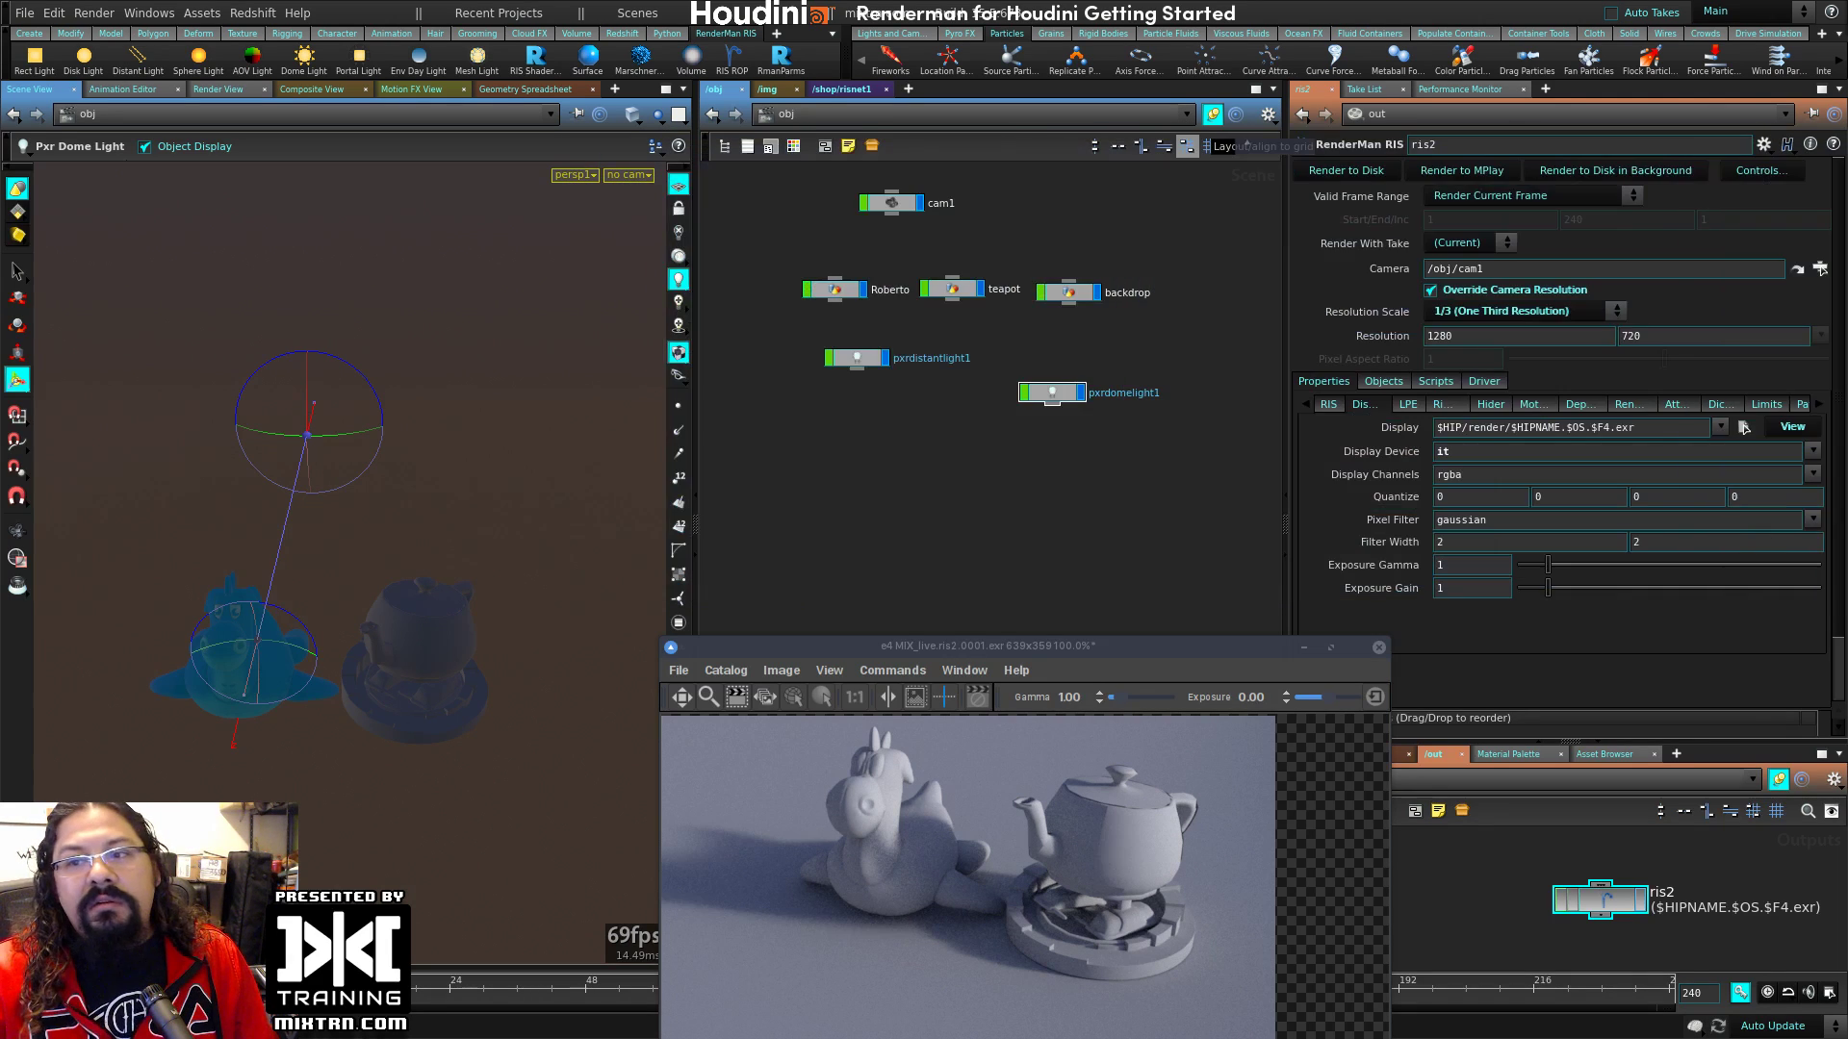
key(alt+Tab)
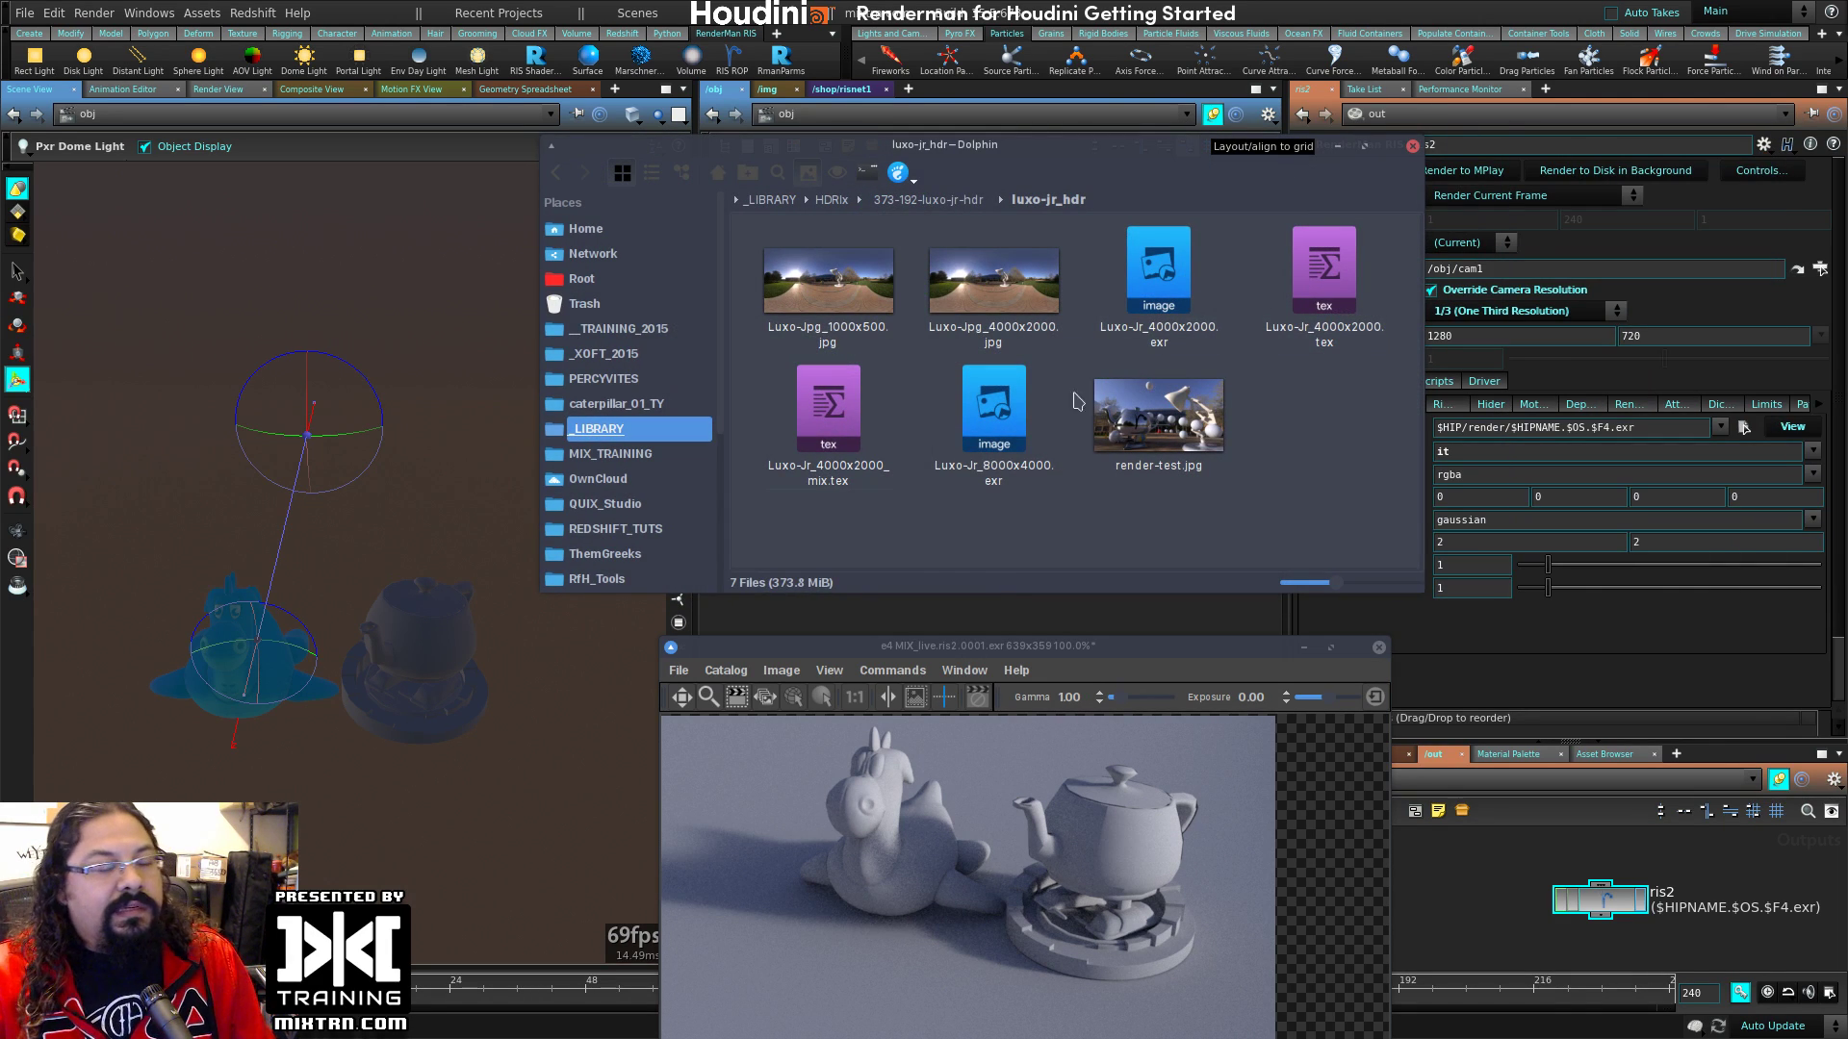
Step: Minimize the Dolphin window and lower the render view window to uncover the object network
click(1337, 145)
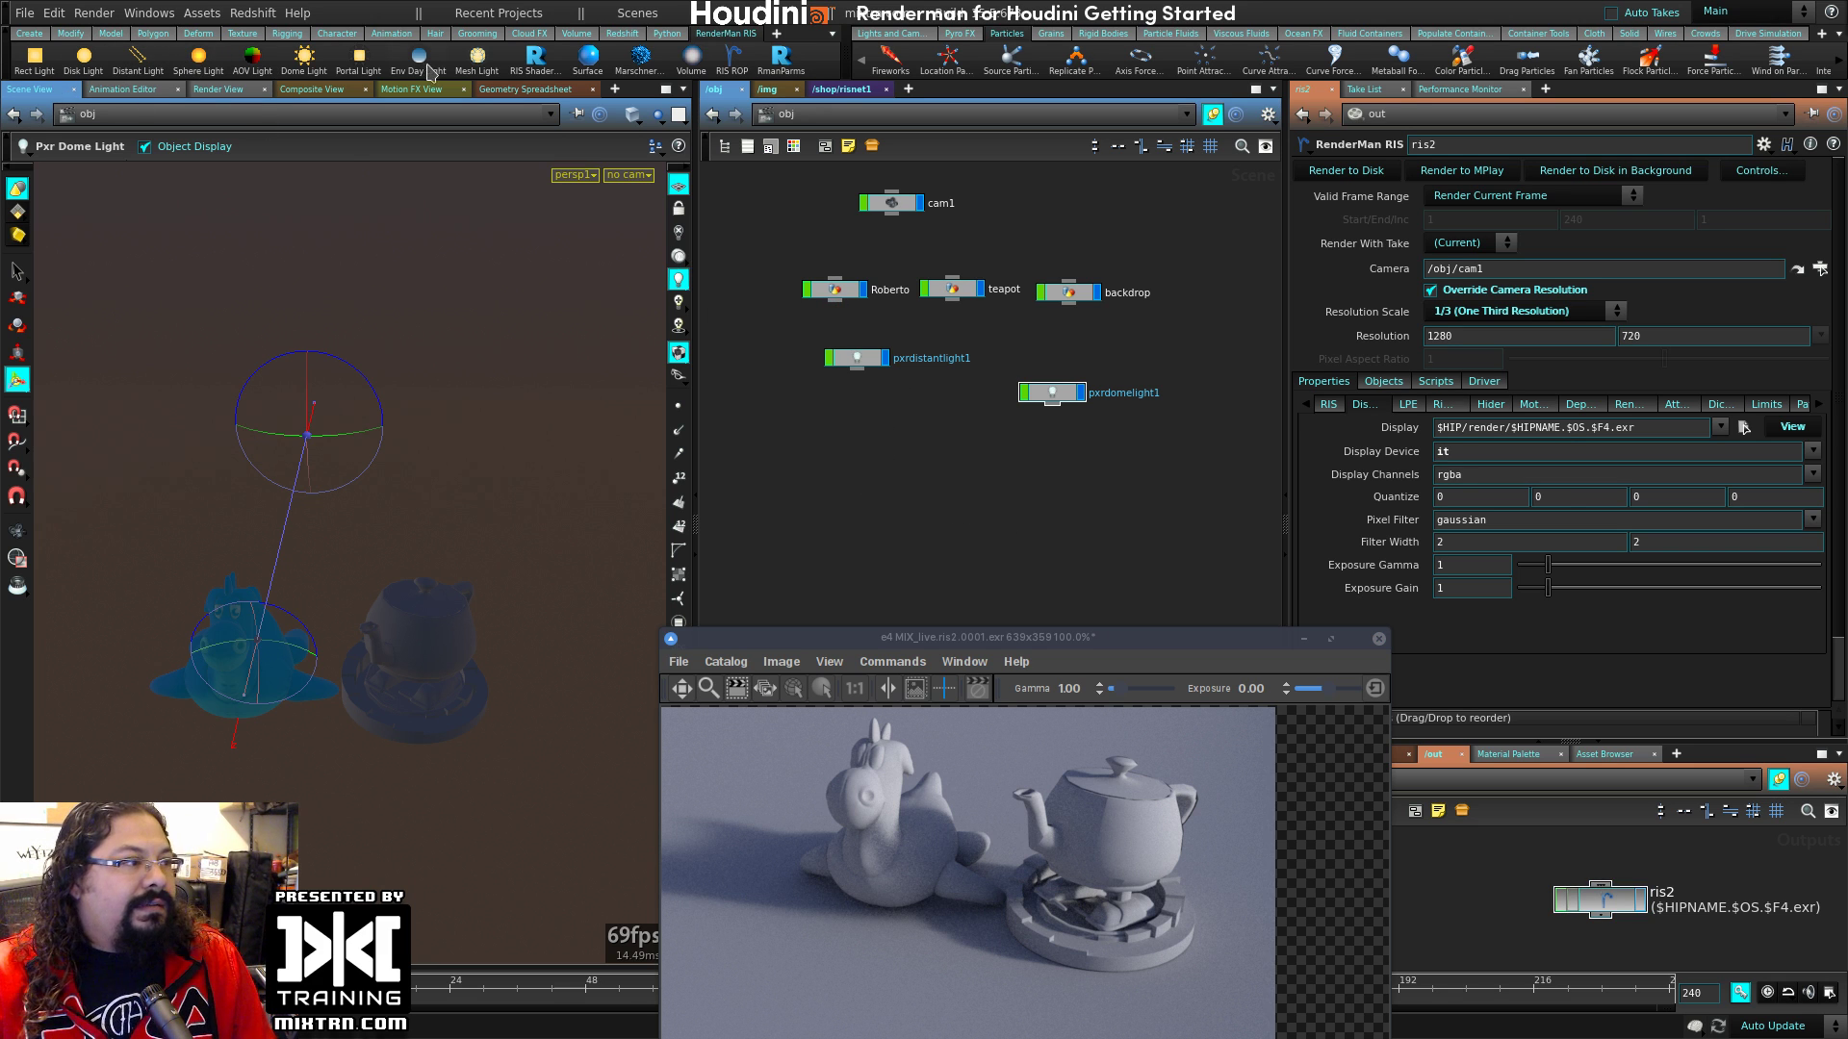
scroll(943, 432, up, 5)
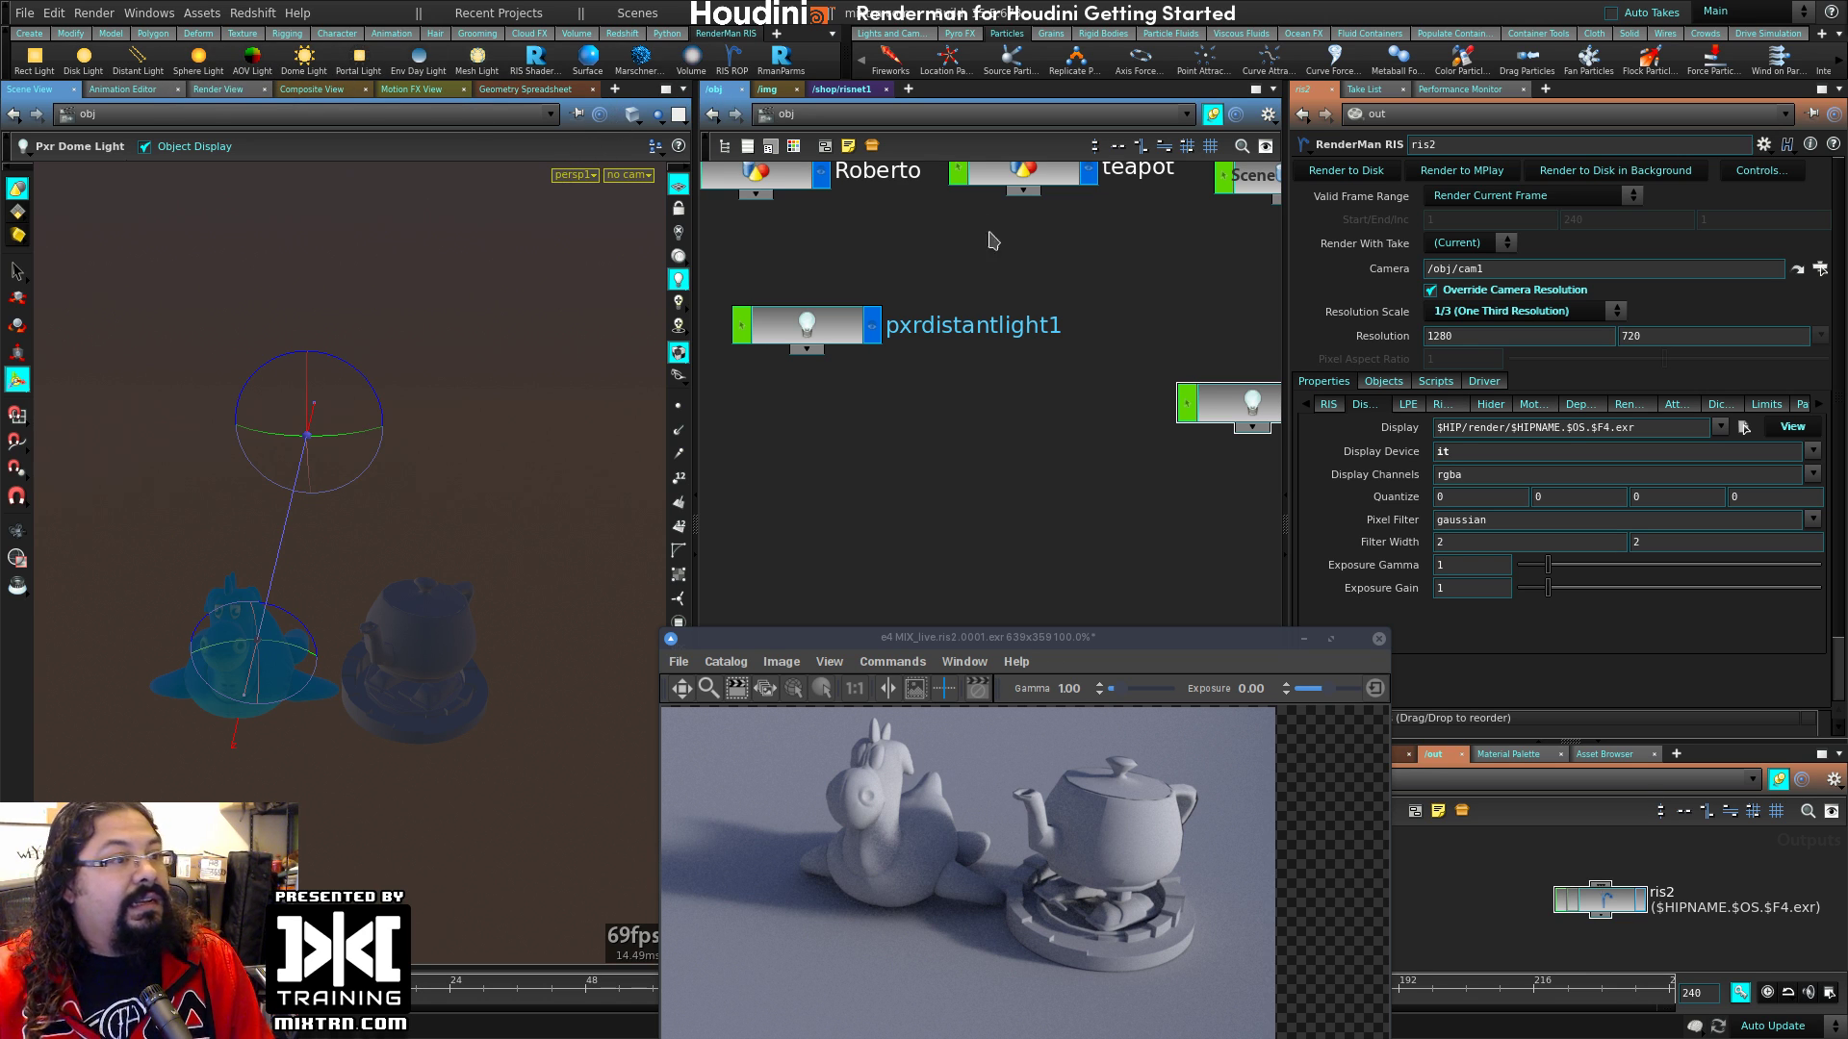
scroll(1069, 409, down, 2)
scroll(1035, 376, down, 2)
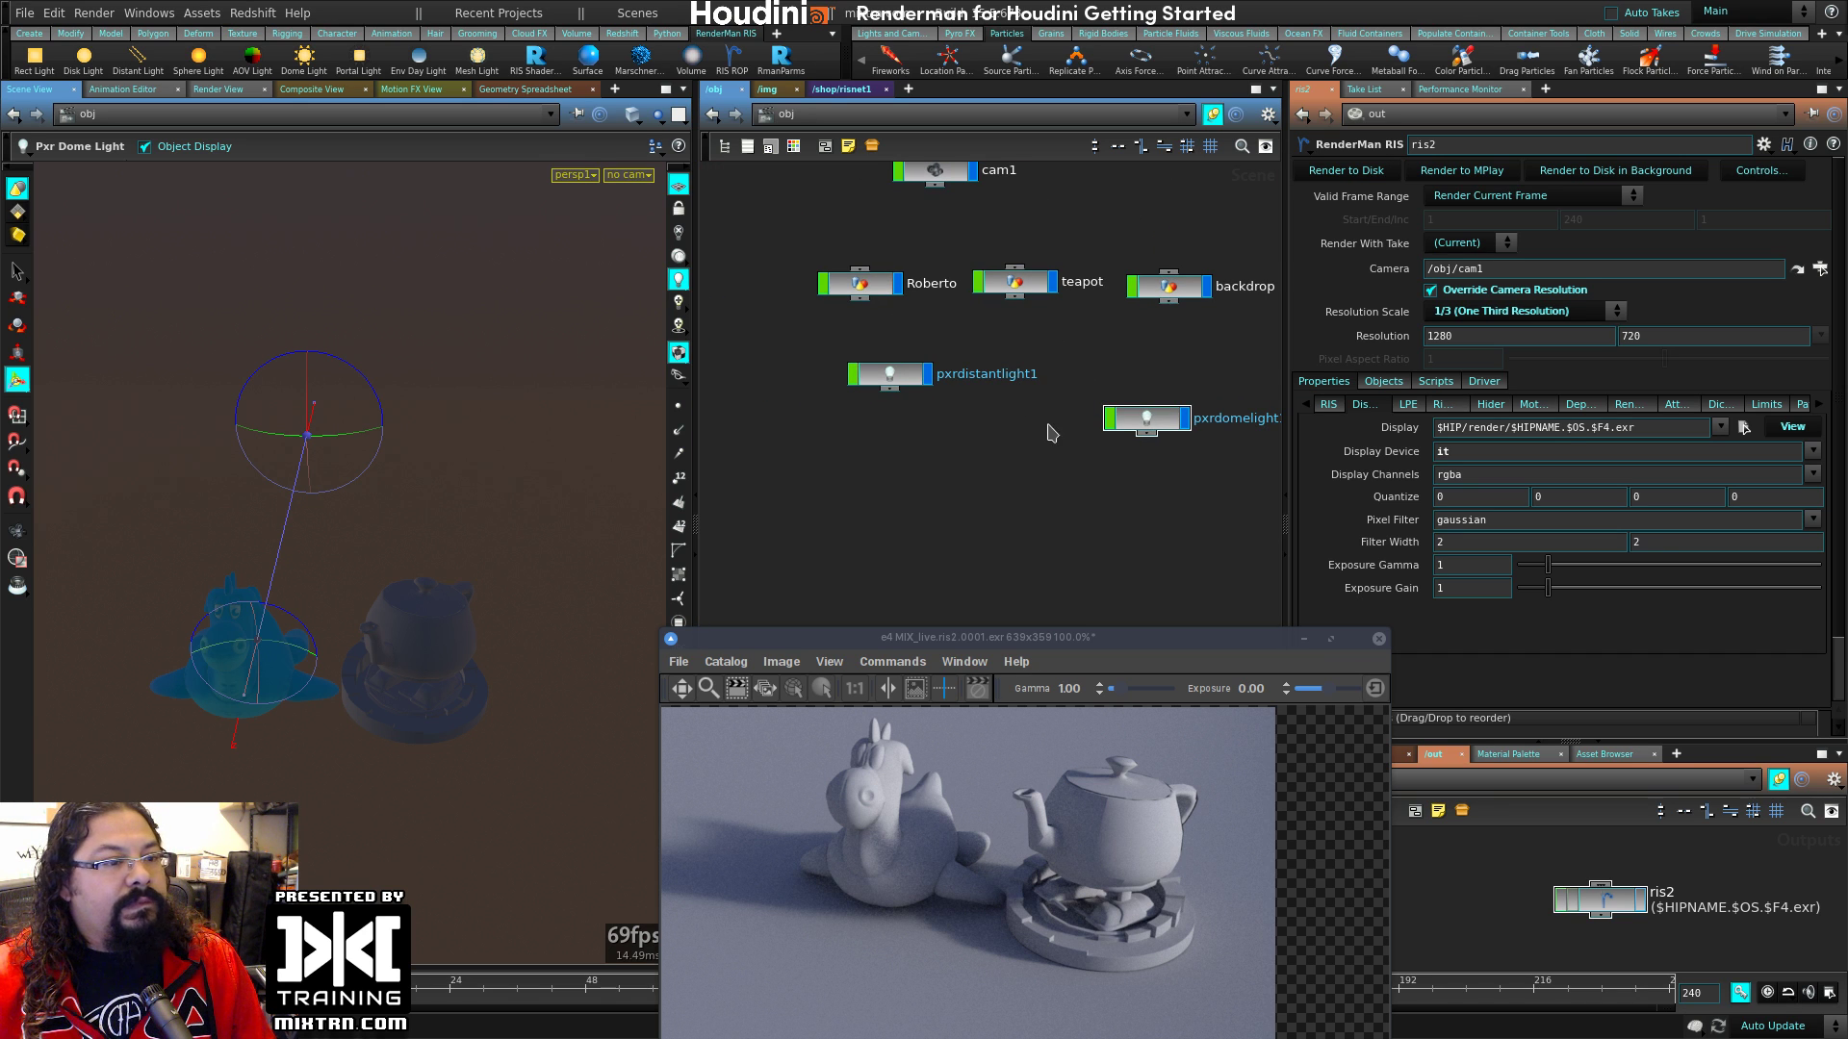
drag(1214, 643, 1215, 703)
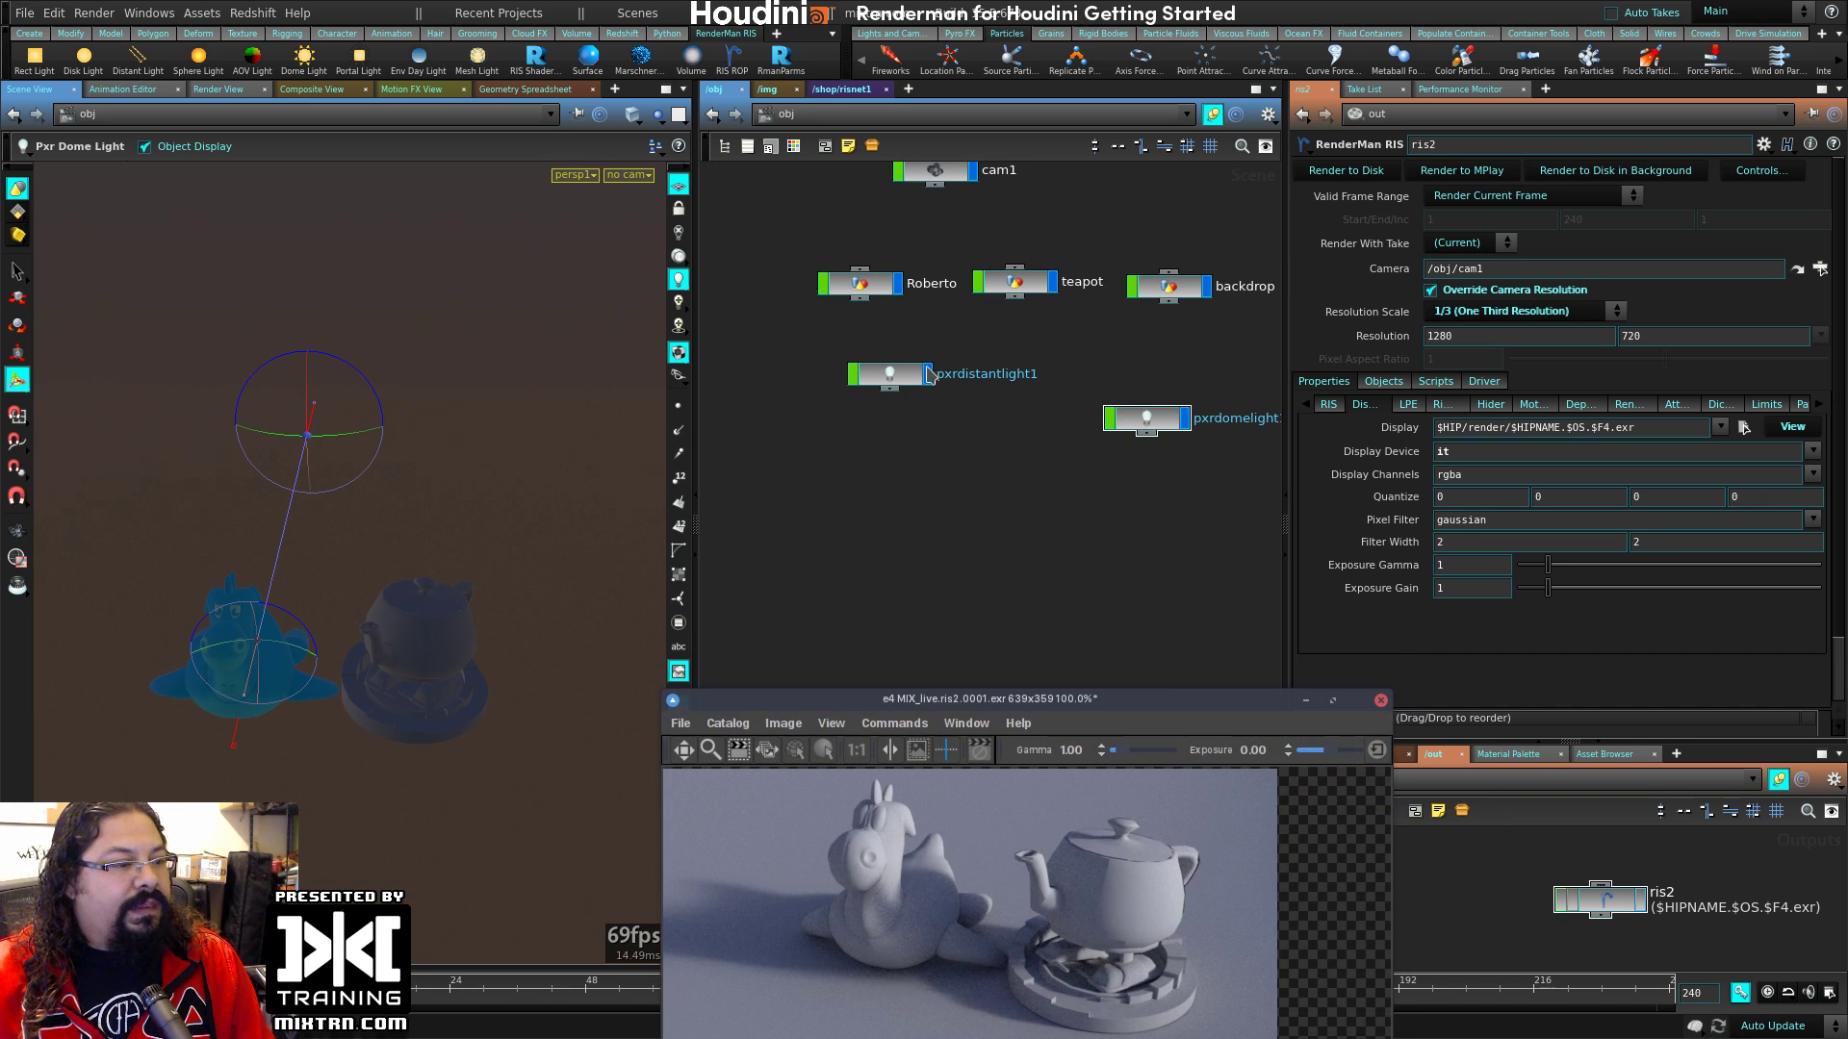
Step: Show the shop network and place the risnet1 shader network node lower in it
click(833, 89)
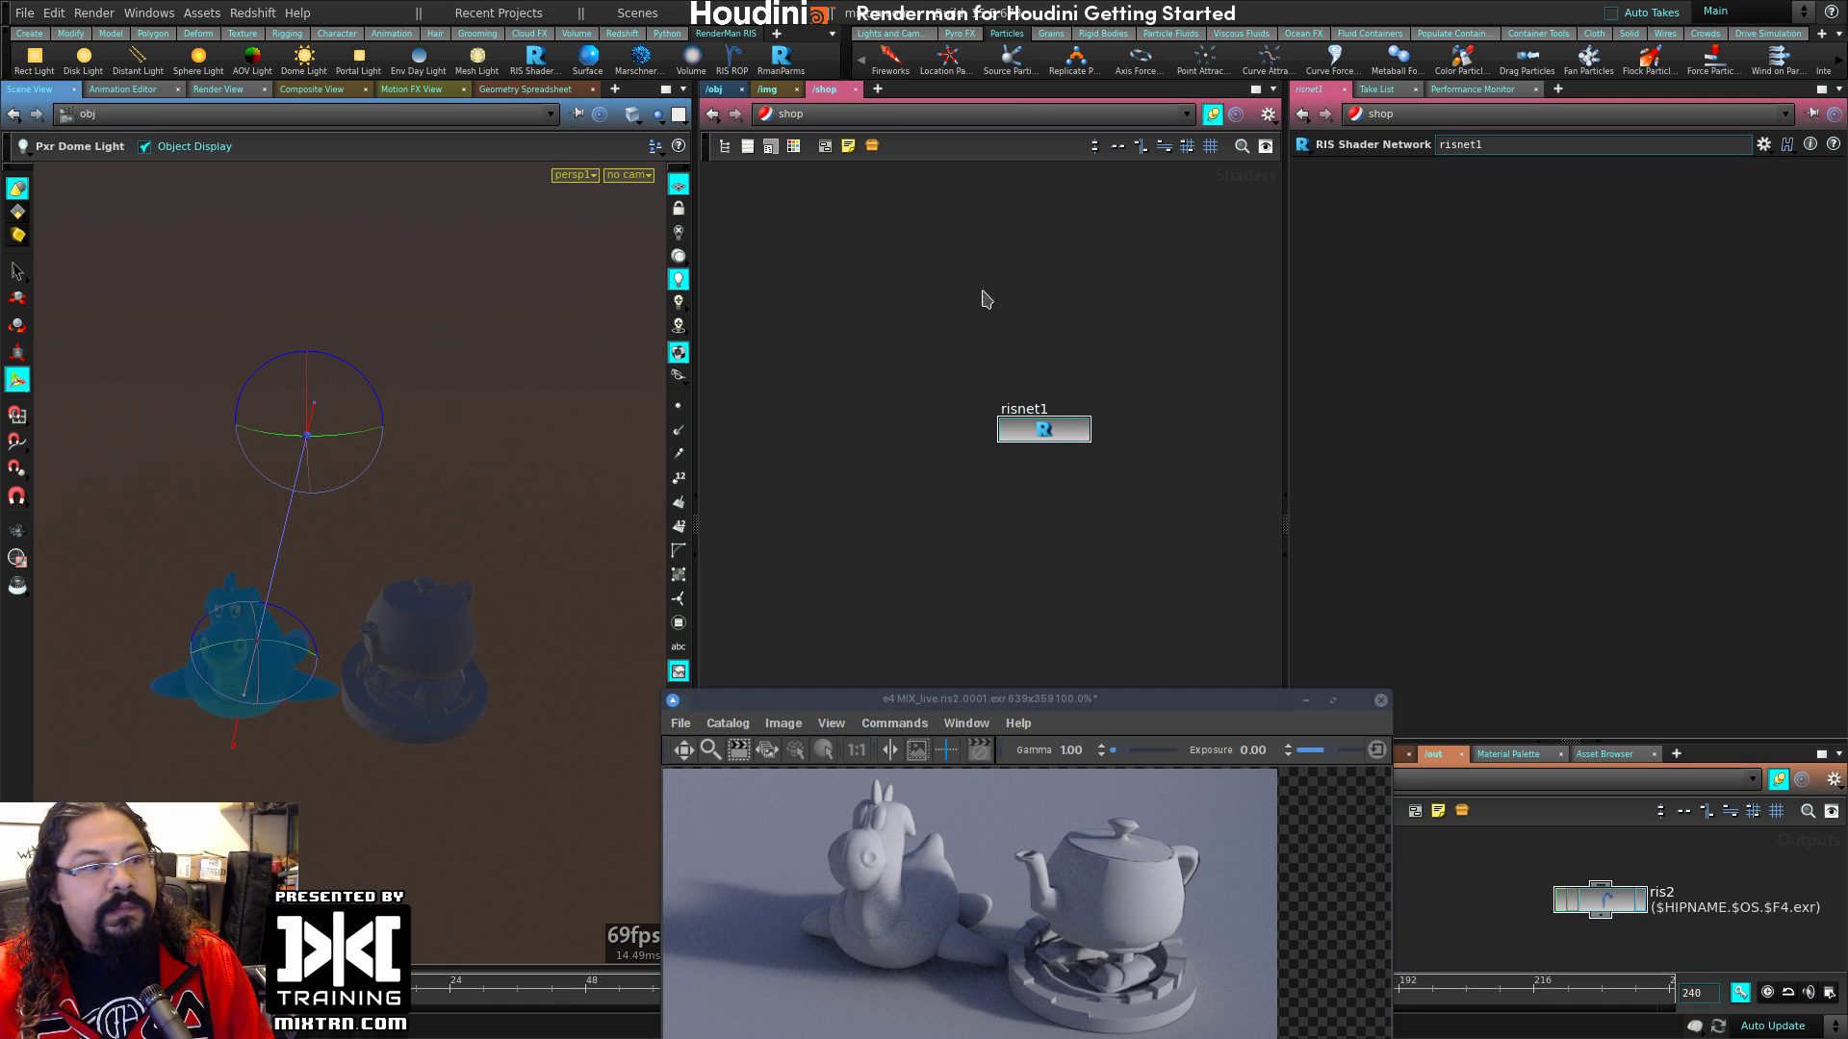
drag(888, 265, 1096, 319)
drag(830, 224, 1125, 347)
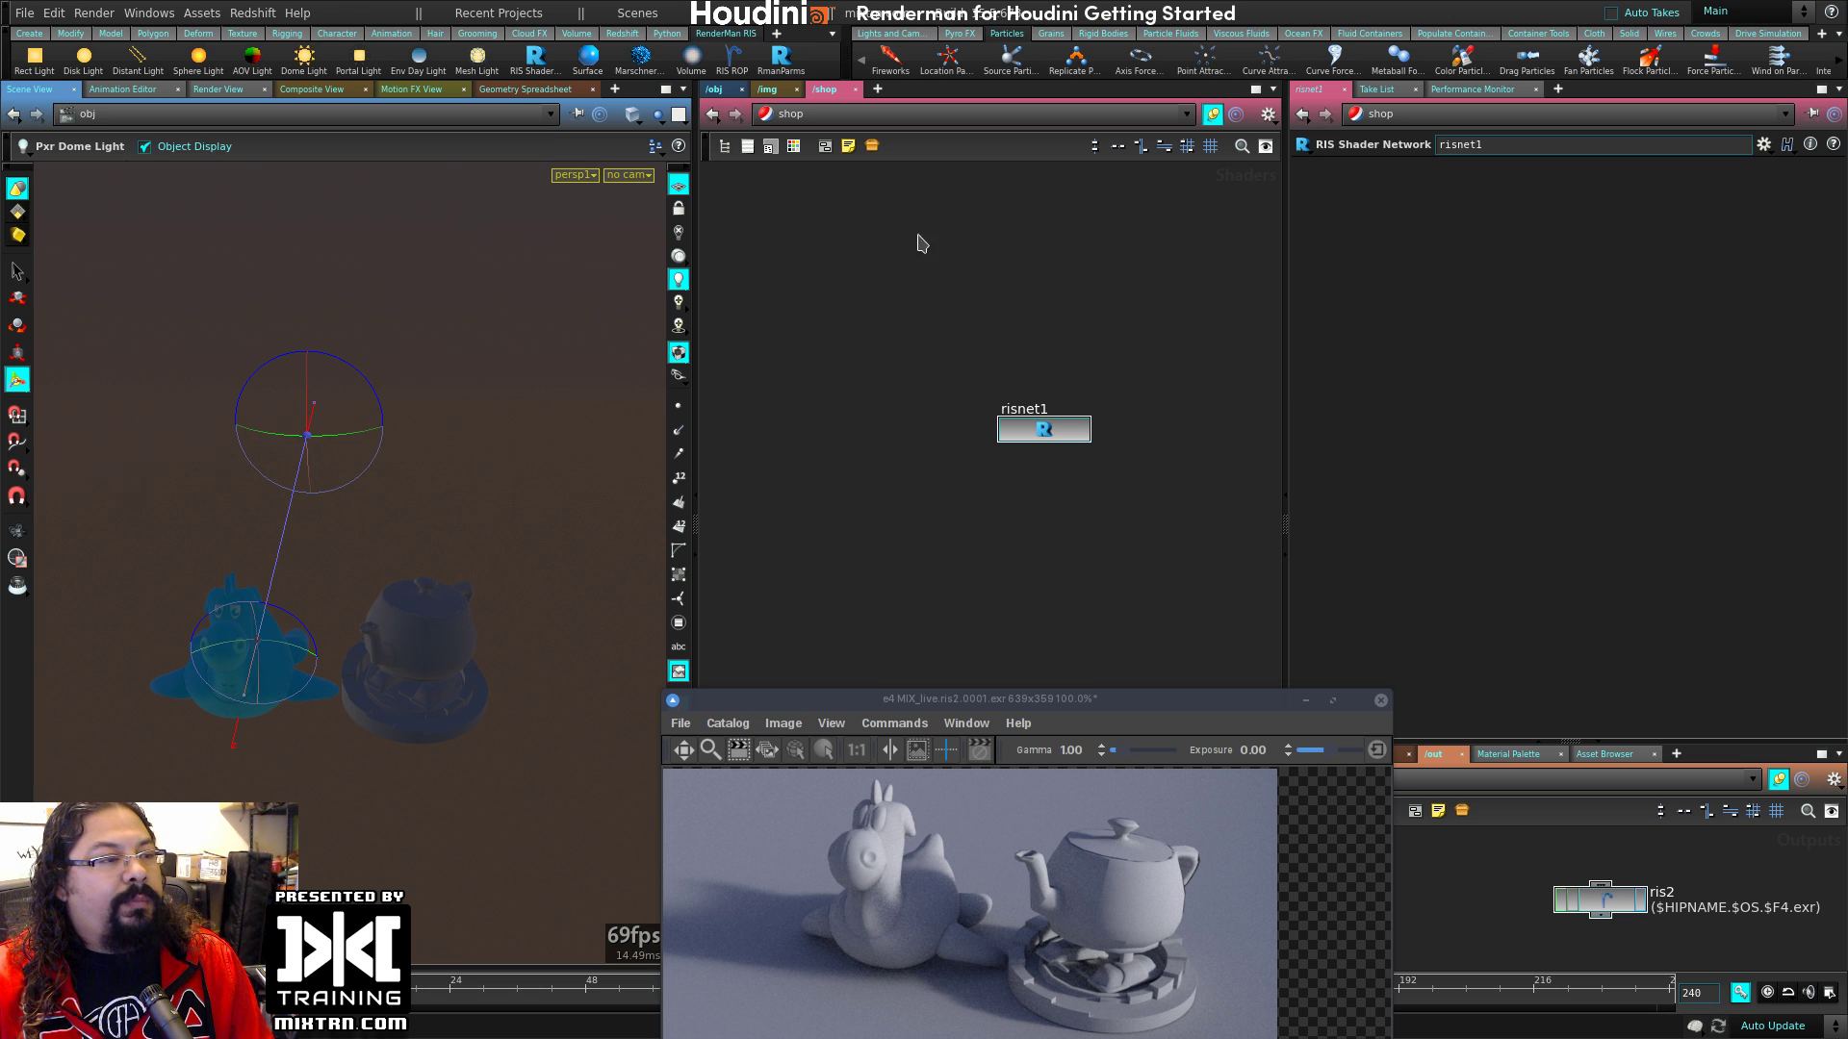
drag(1069, 433, 1044, 508)
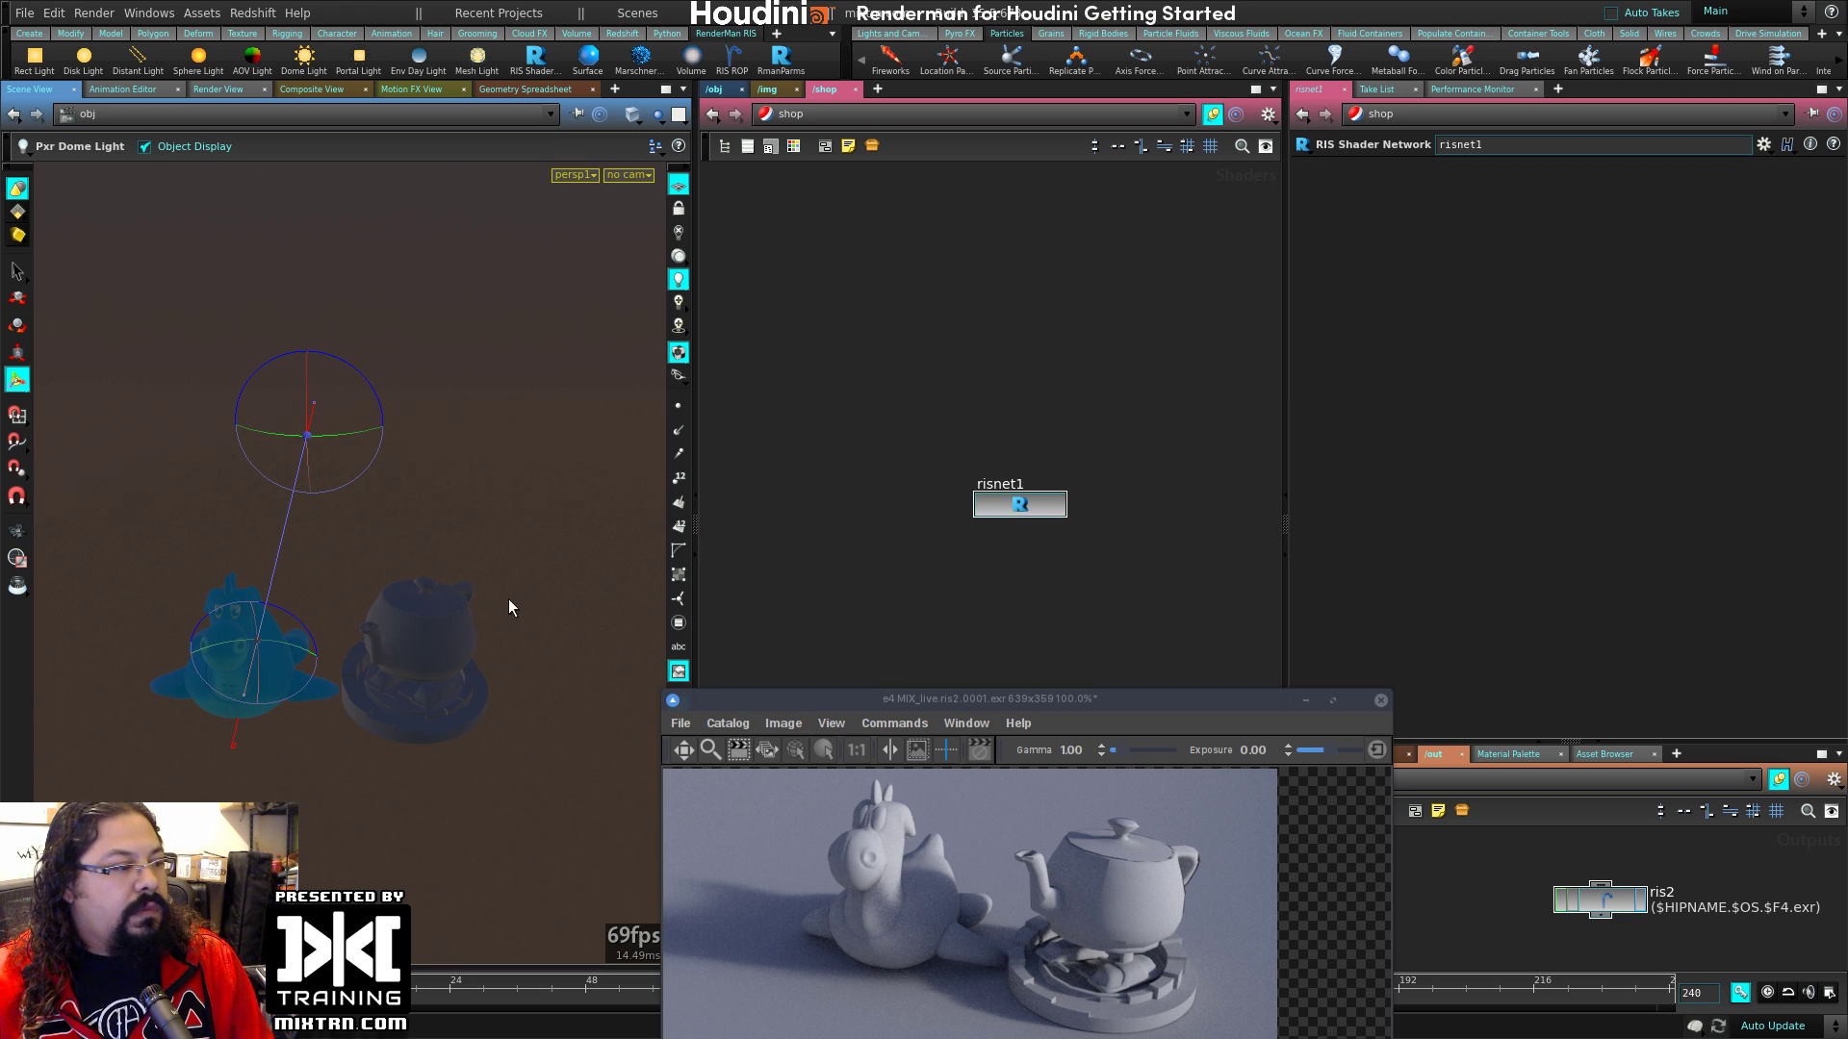
Step: Switch the scene viewport from the scene lights to headlight-only lighting
alt+drag(539, 702, 495, 647)
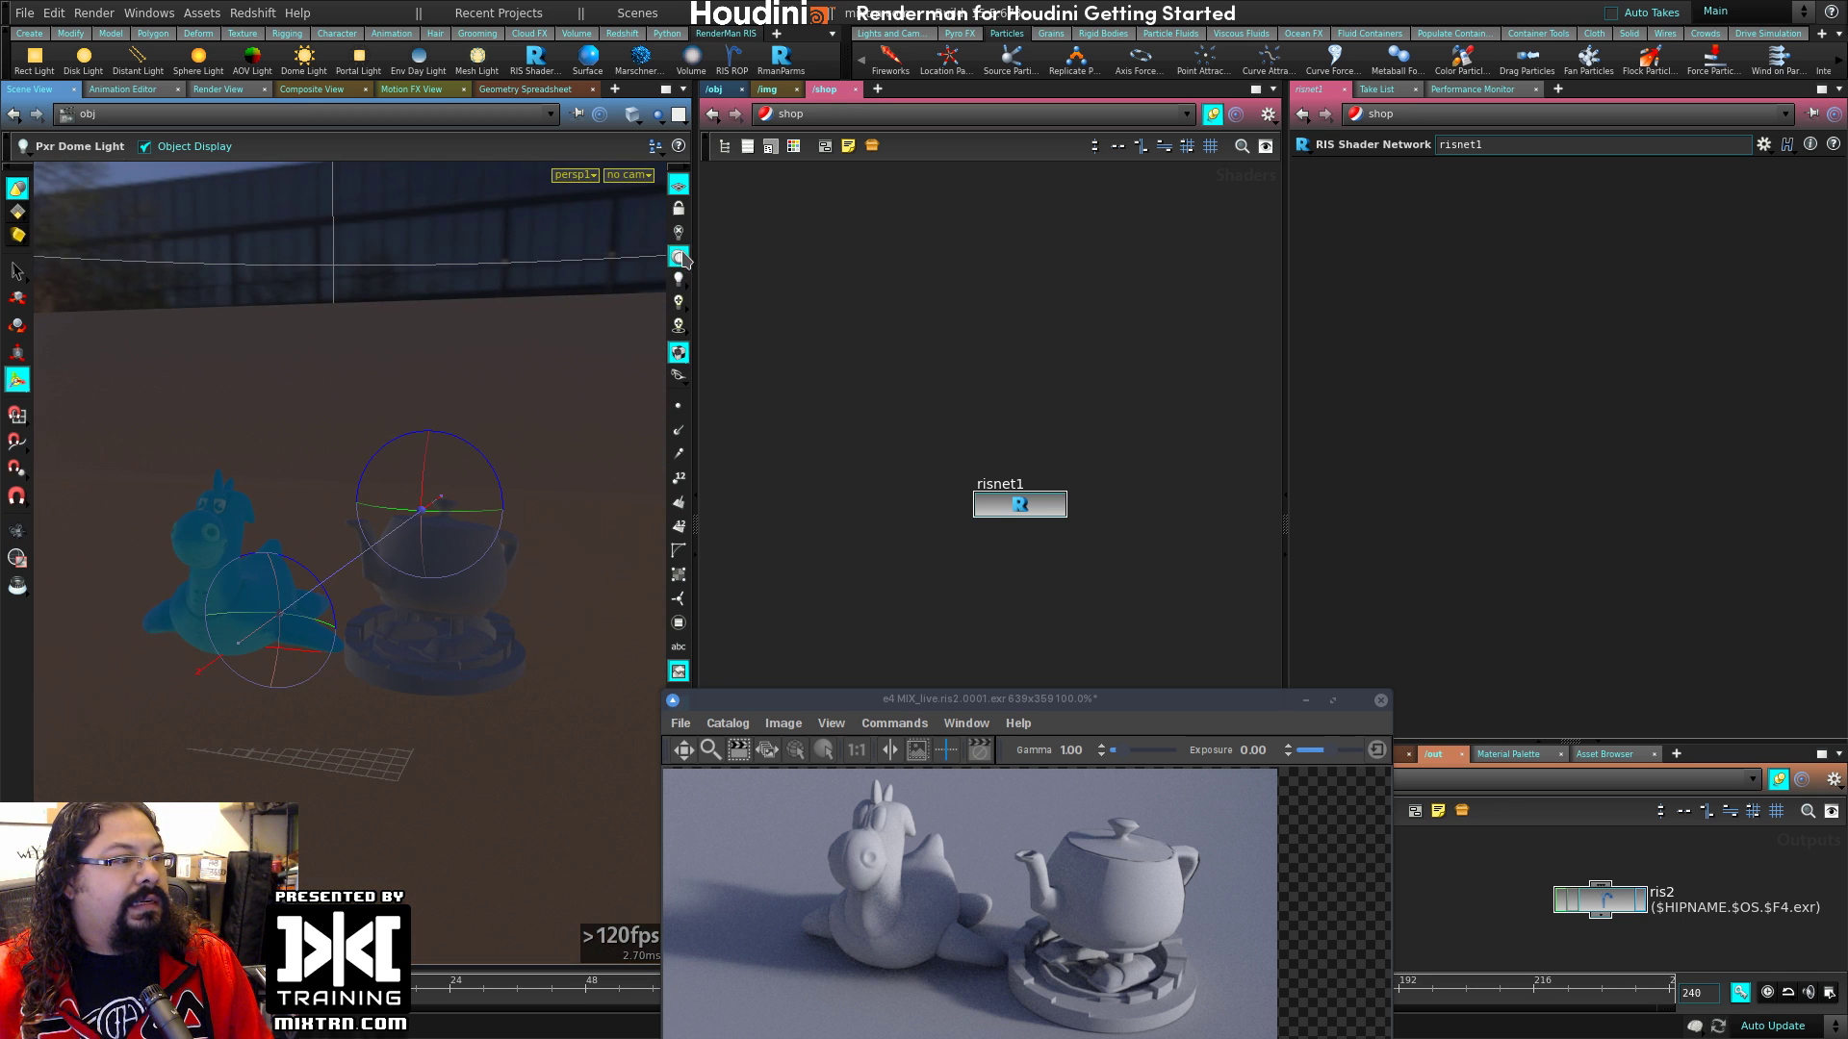
click(678, 304)
click(679, 256)
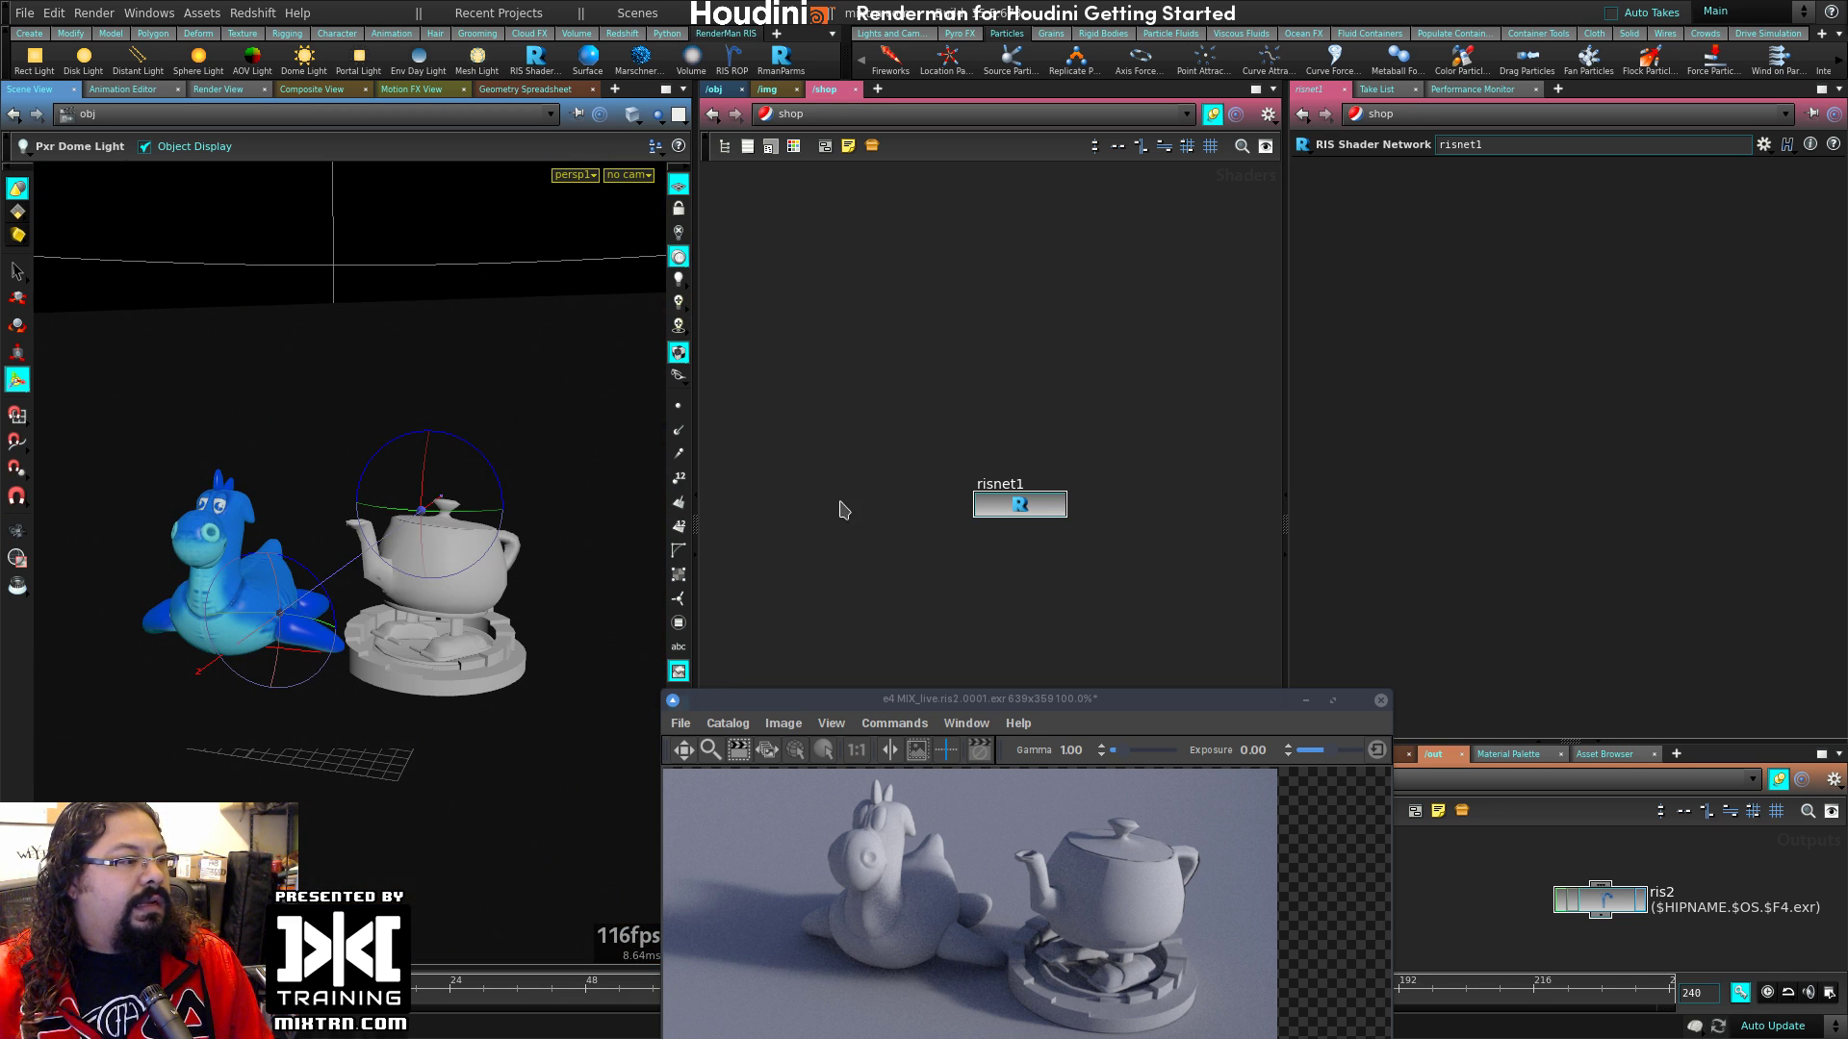
Step: Add a second RIS Shader Network to the shop context, below the risnet1 node
drag(1039, 508, 1044, 467)
drag(879, 394, 1096, 536)
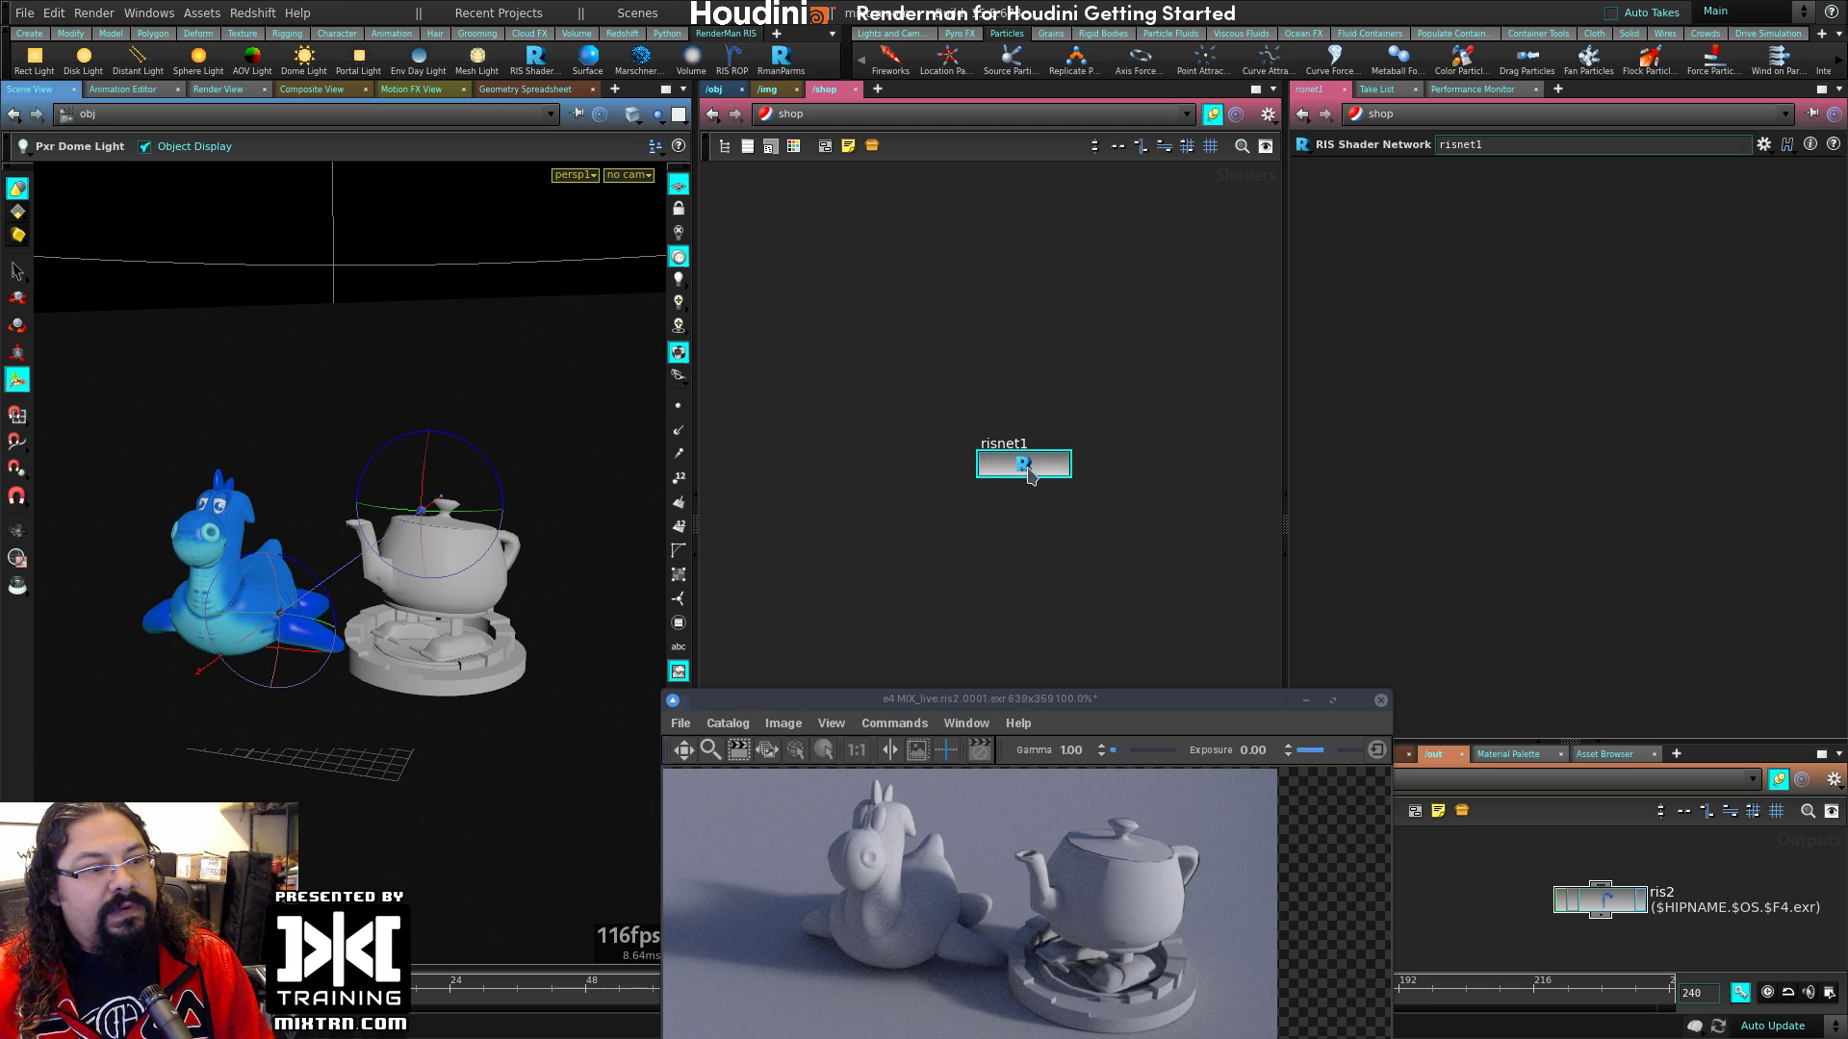
drag(1027, 469, 1127, 440)
middle_drag(1023, 577, 990, 494)
click(990, 495)
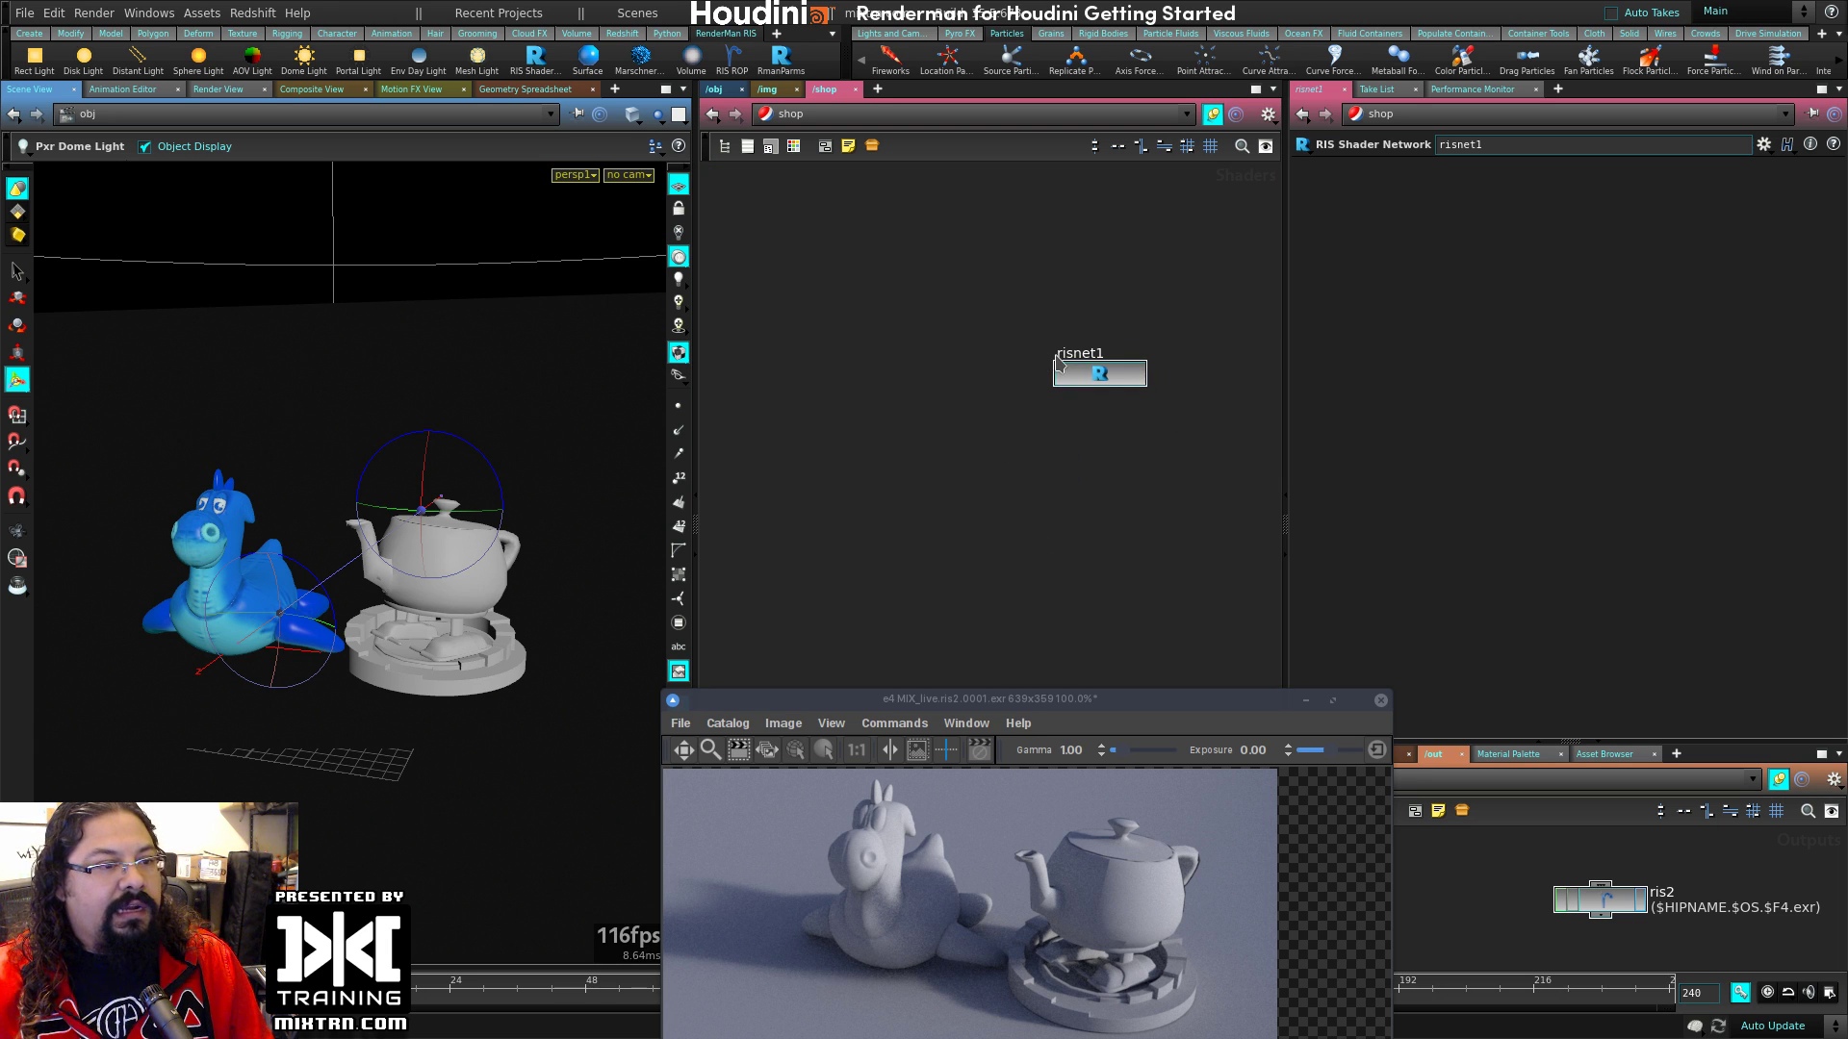
key(Tab)
text(ri)
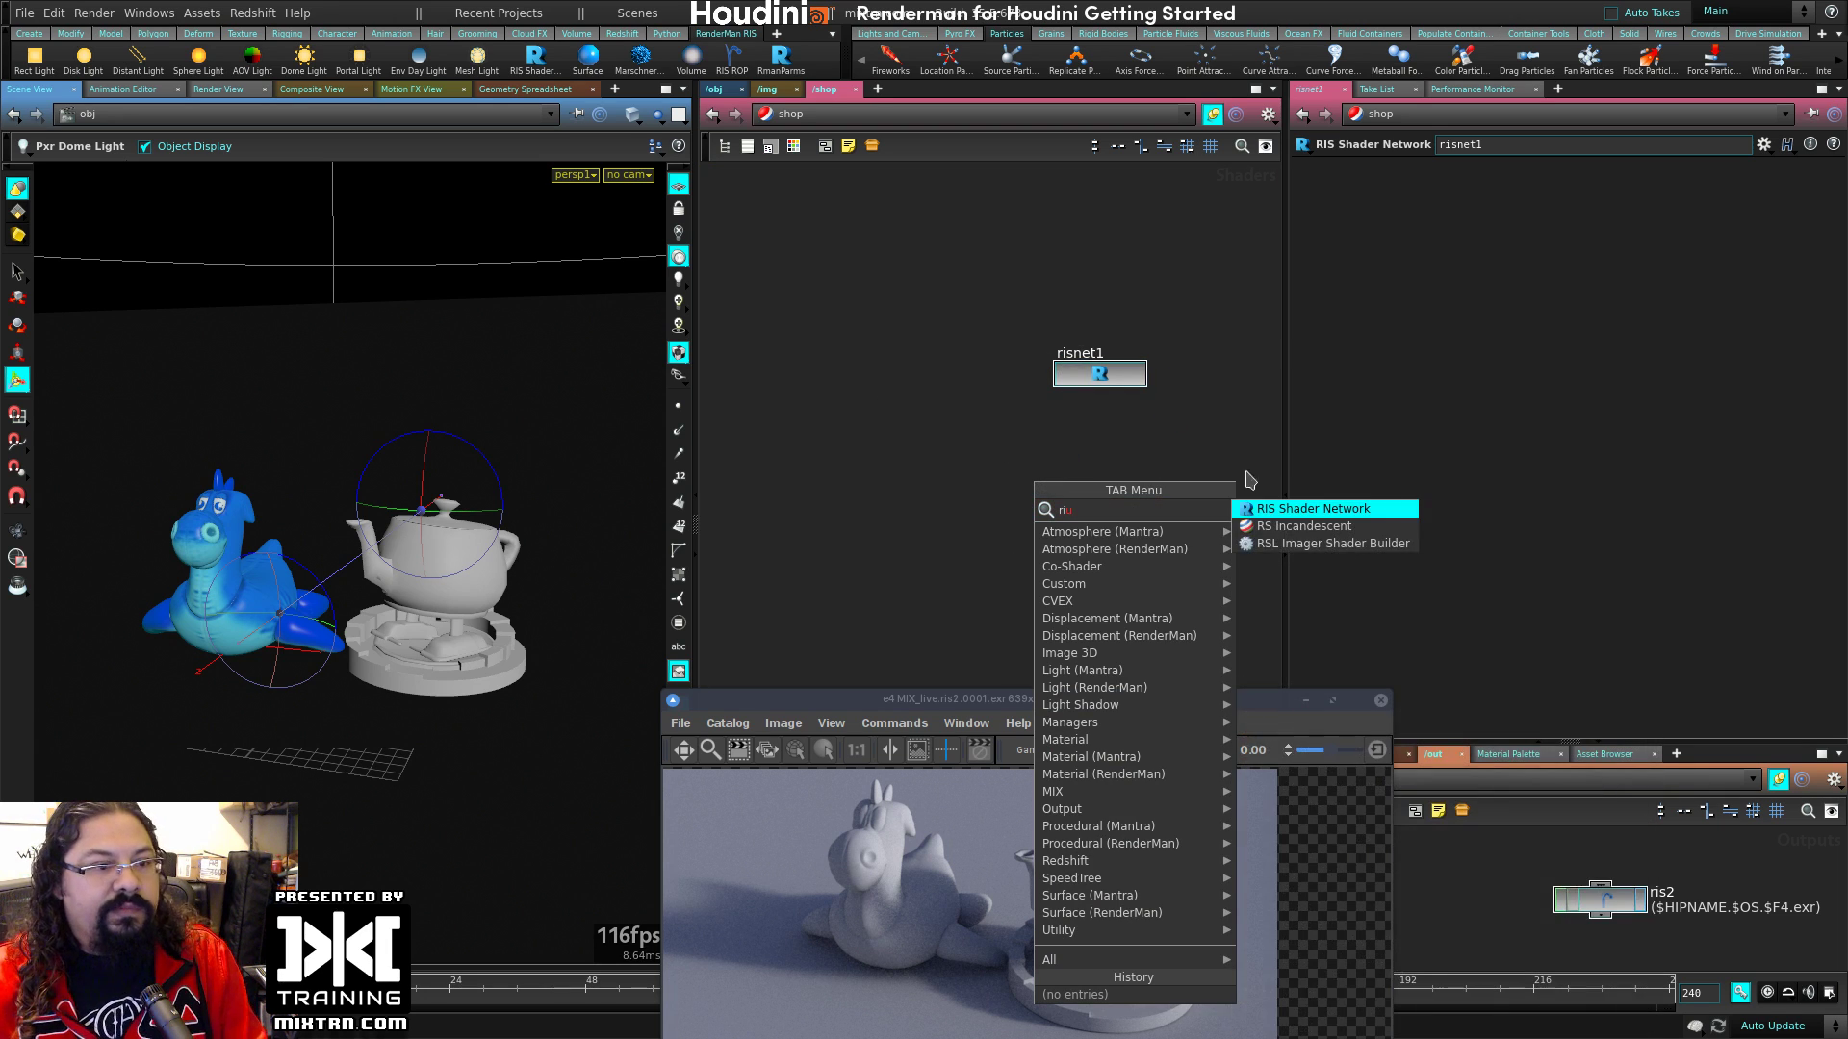
click(1358, 510)
click(1029, 492)
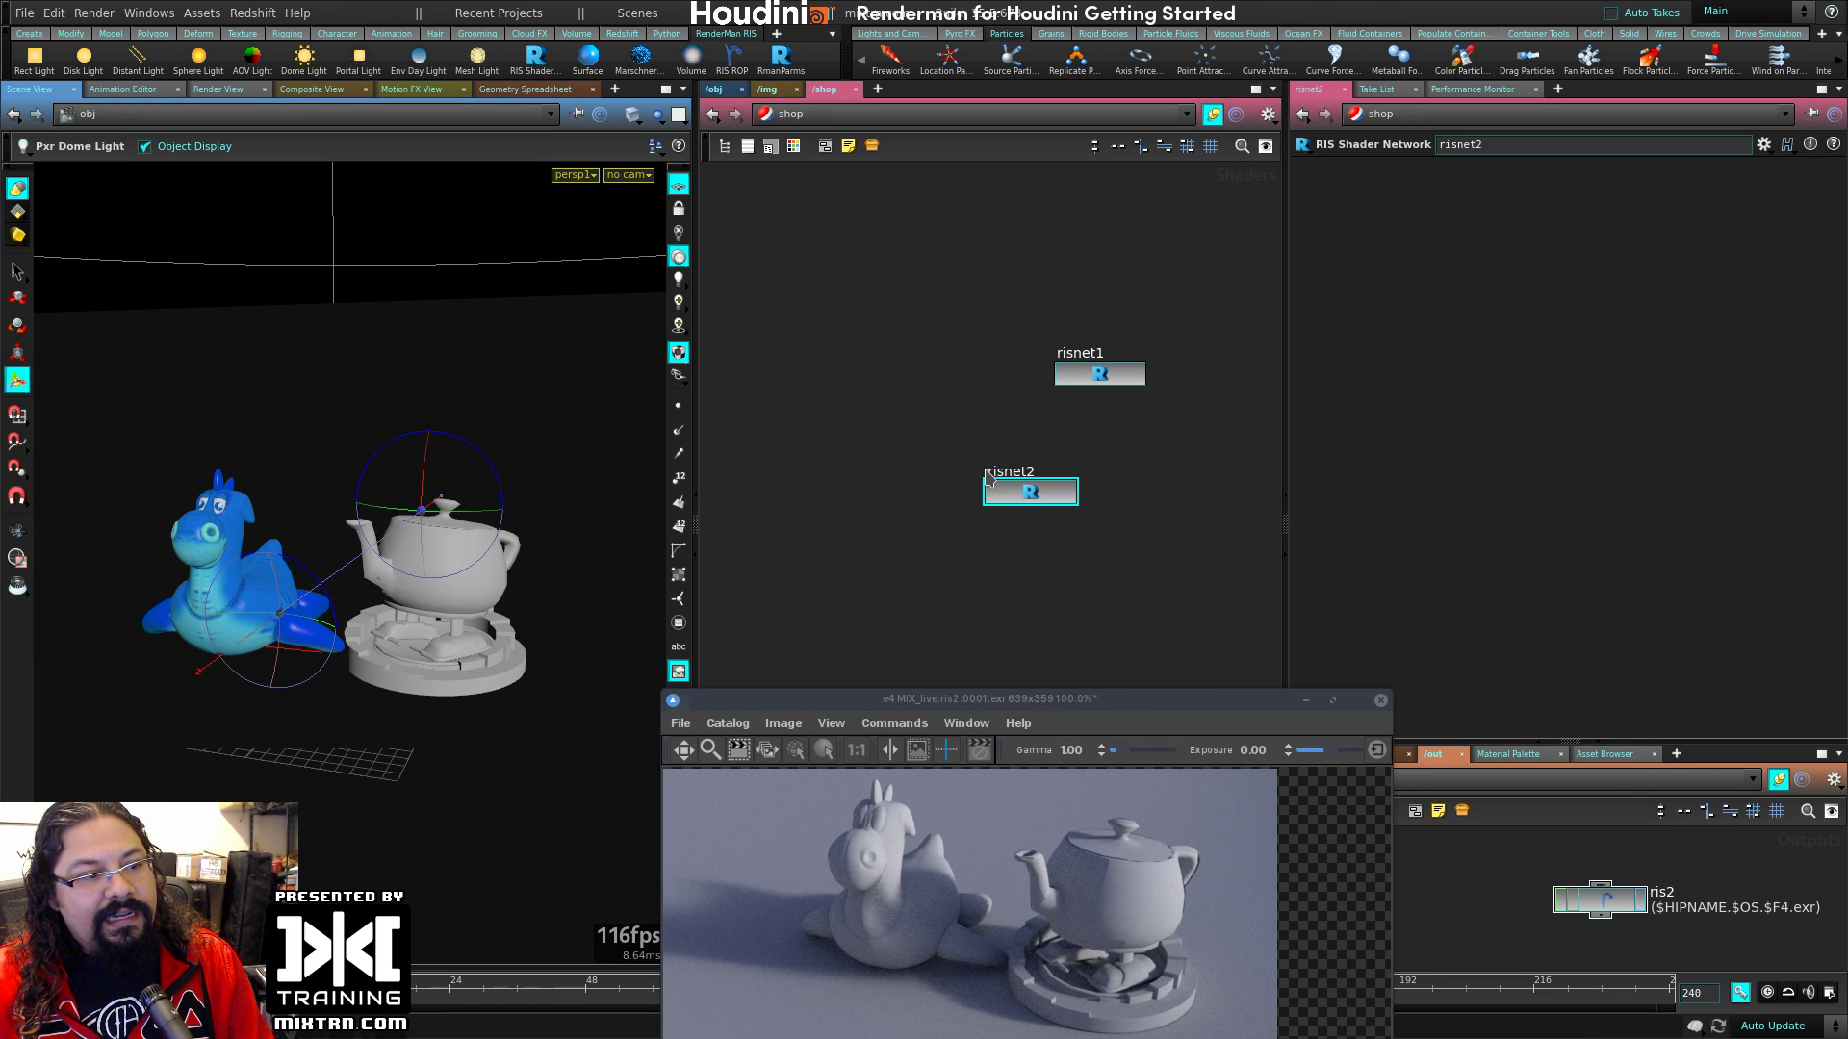
drag(990, 323, 1187, 413)
drag(1100, 375, 1018, 307)
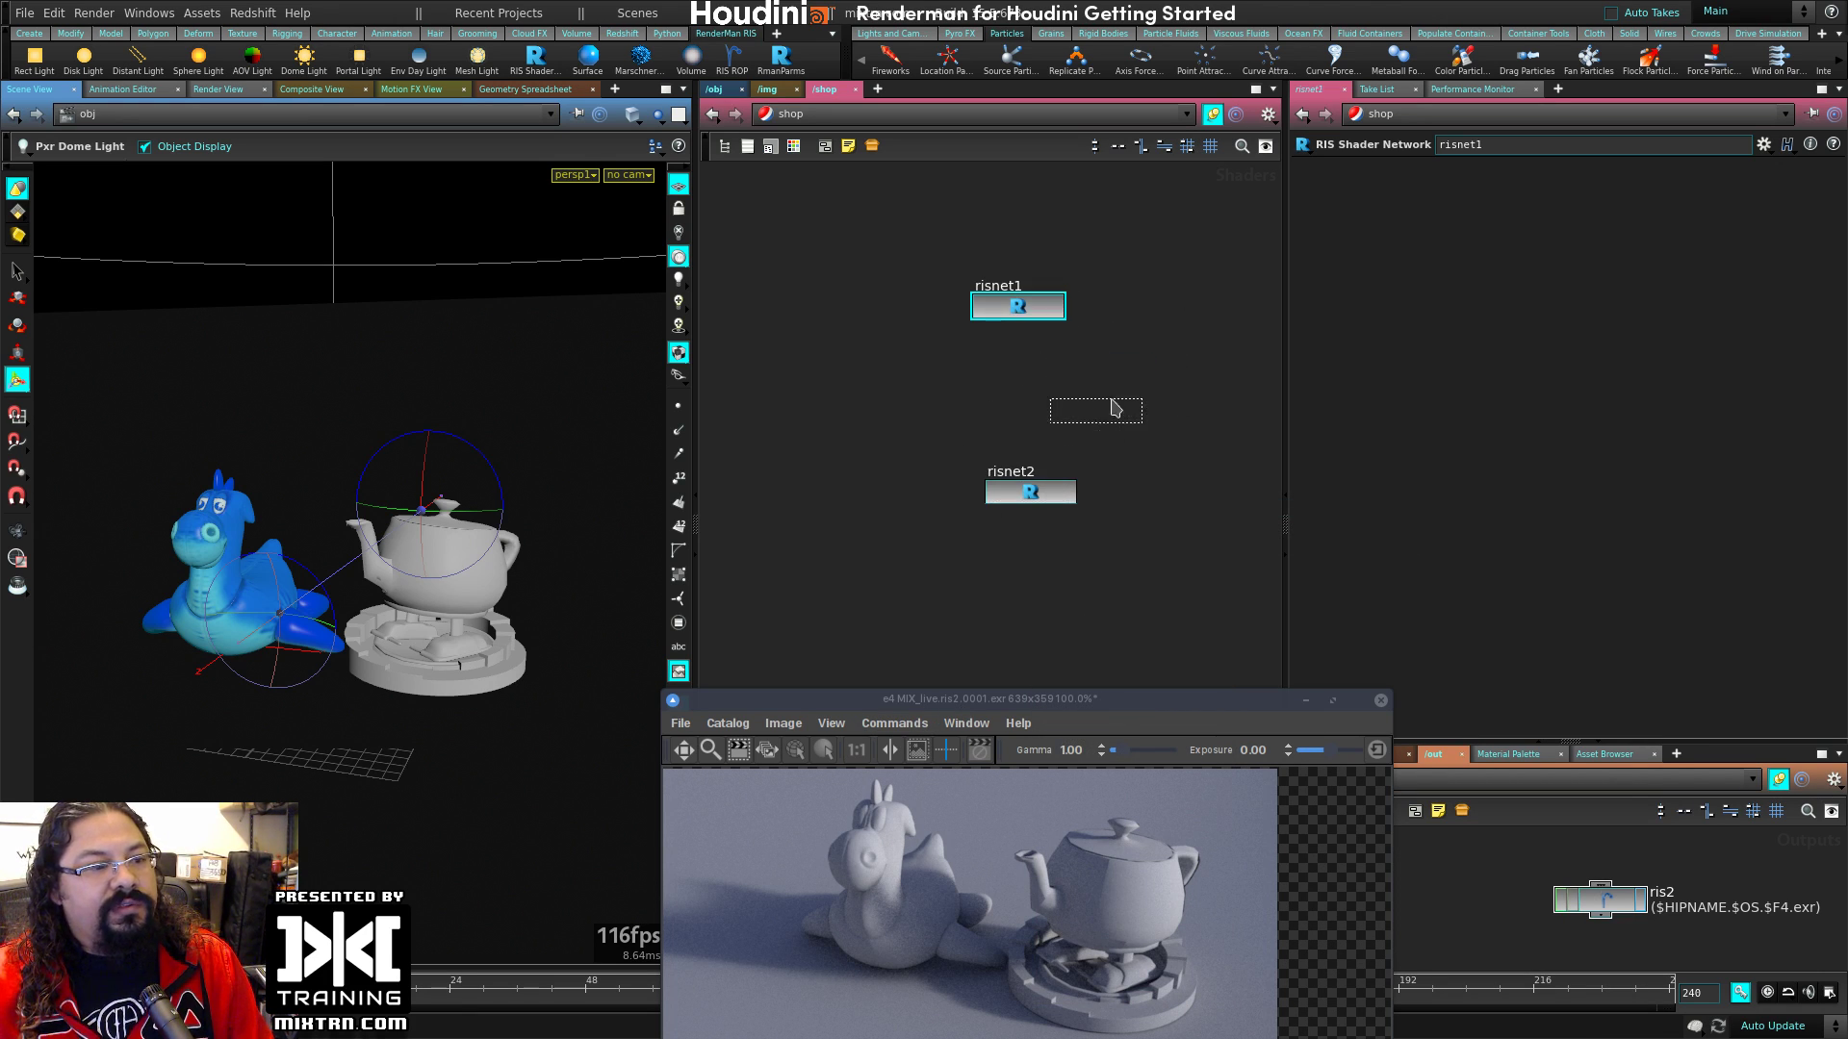
Step: Rename the second RIS shader network as risnet_shader
double_click(1008, 469)
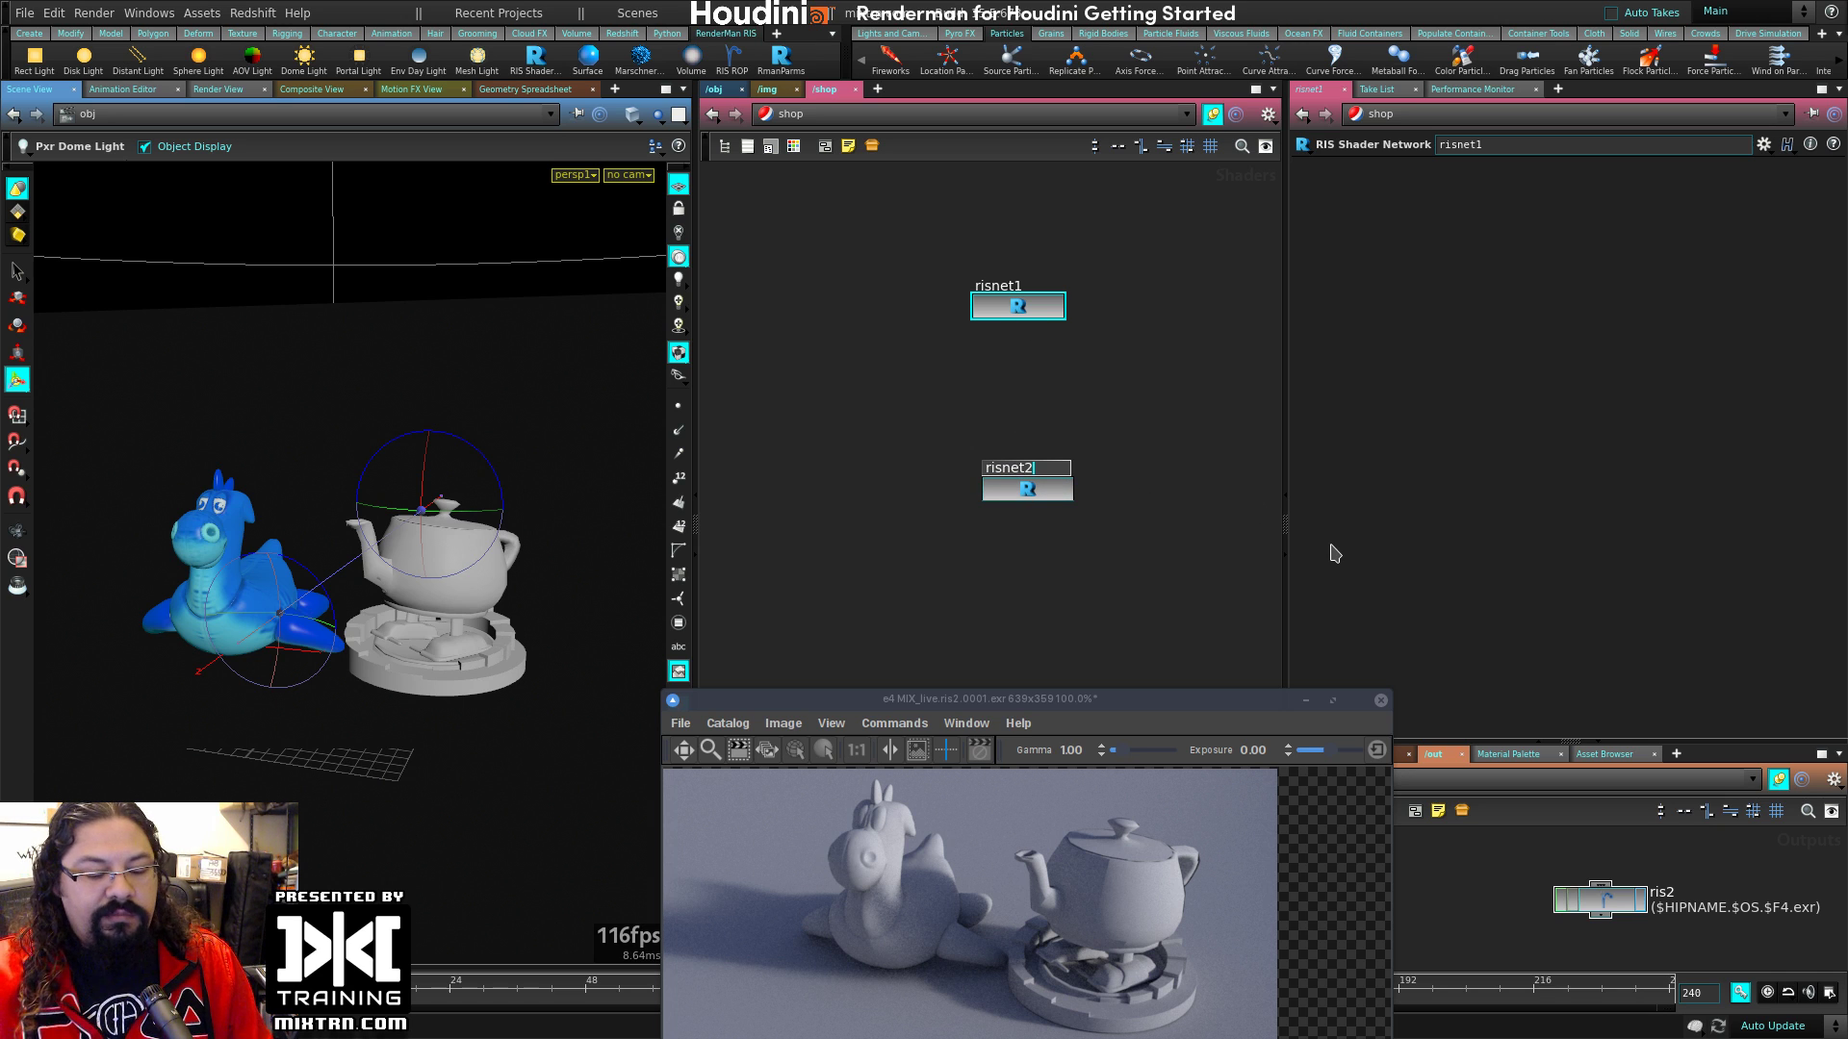
text(_shader)
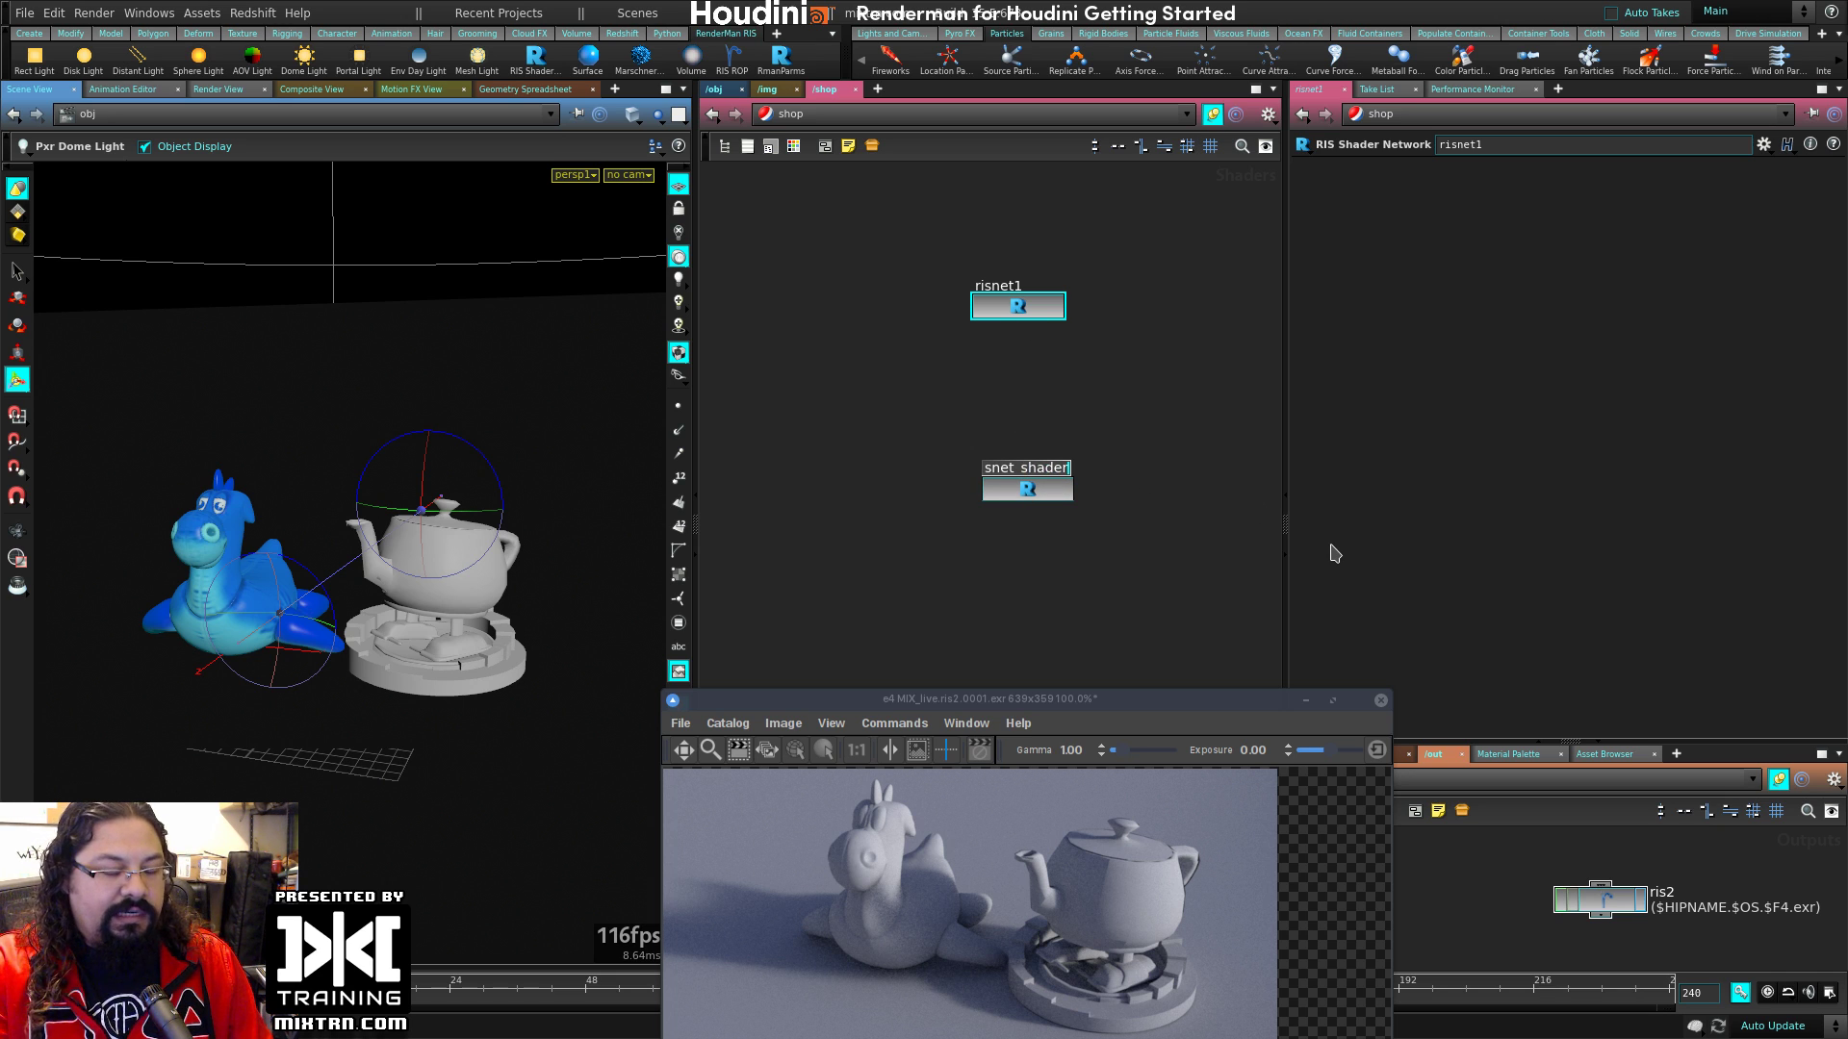
key(Return)
drag(1058, 306, 1044, 362)
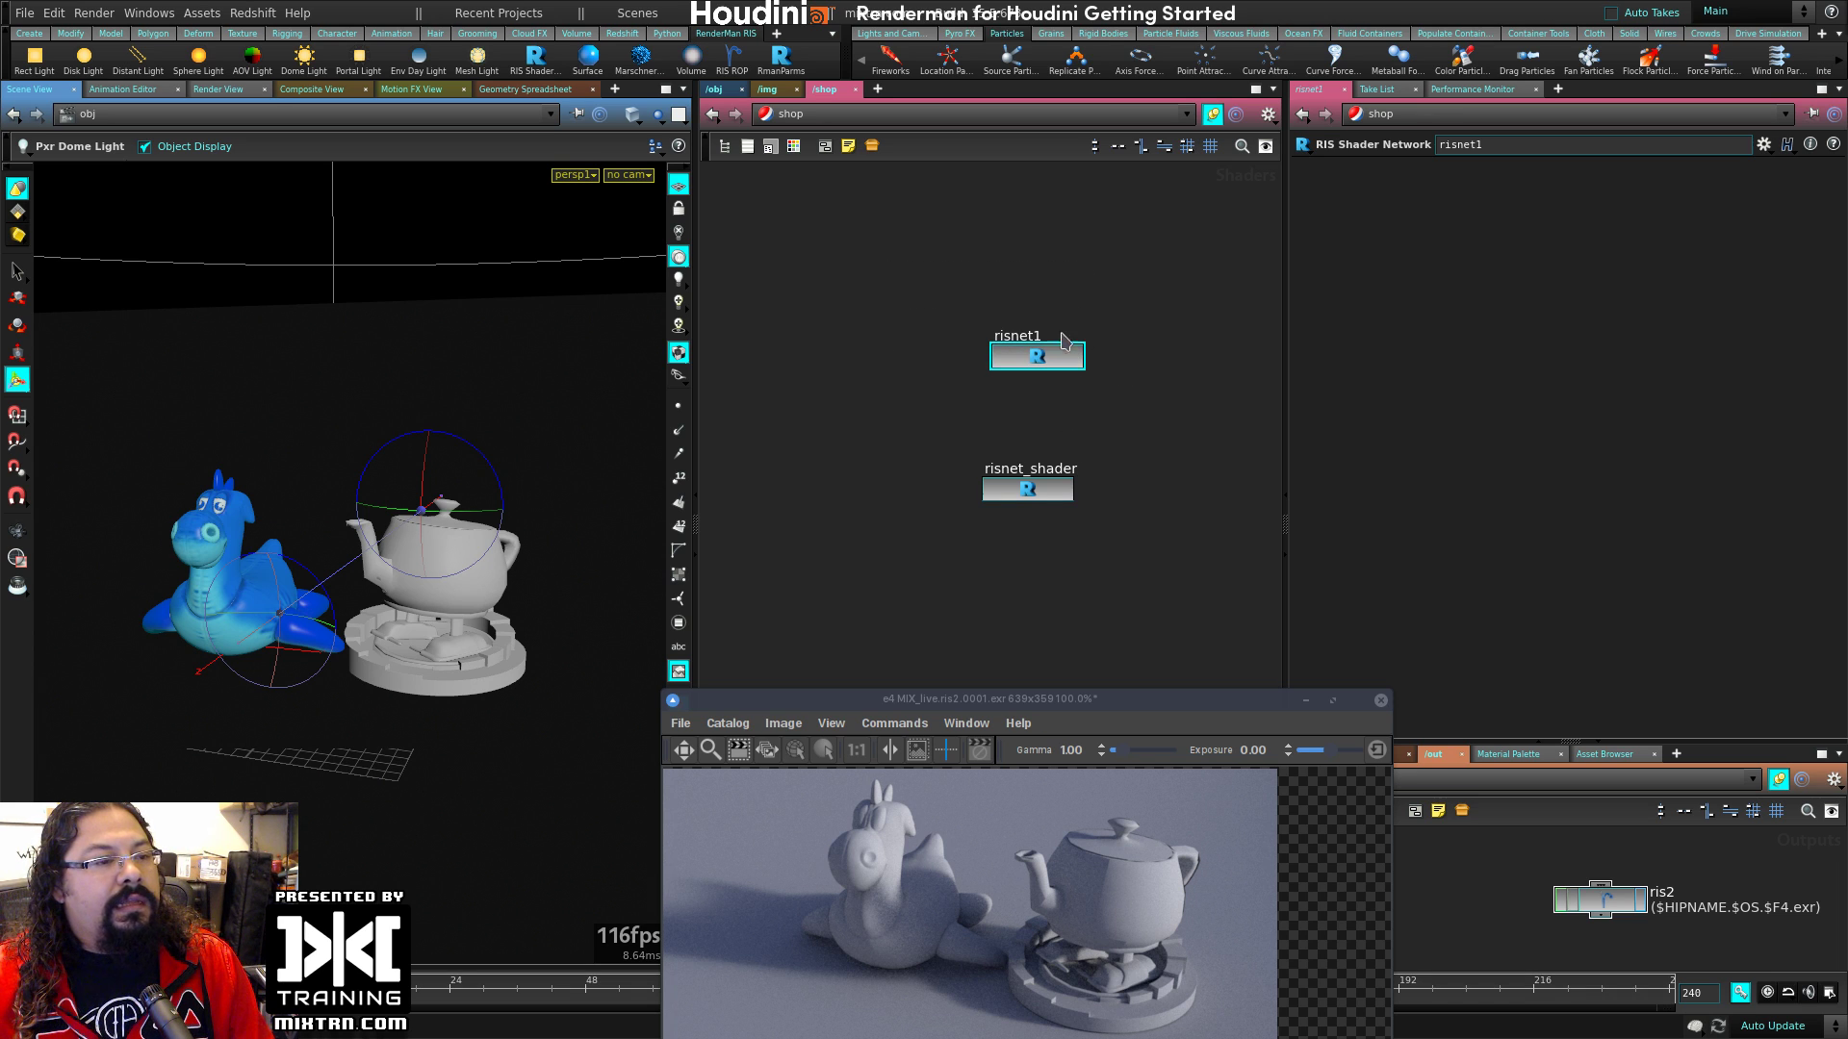
Step: Delete the risnet_shader network, keeping only risnet1 in the shop context
click(729, 54)
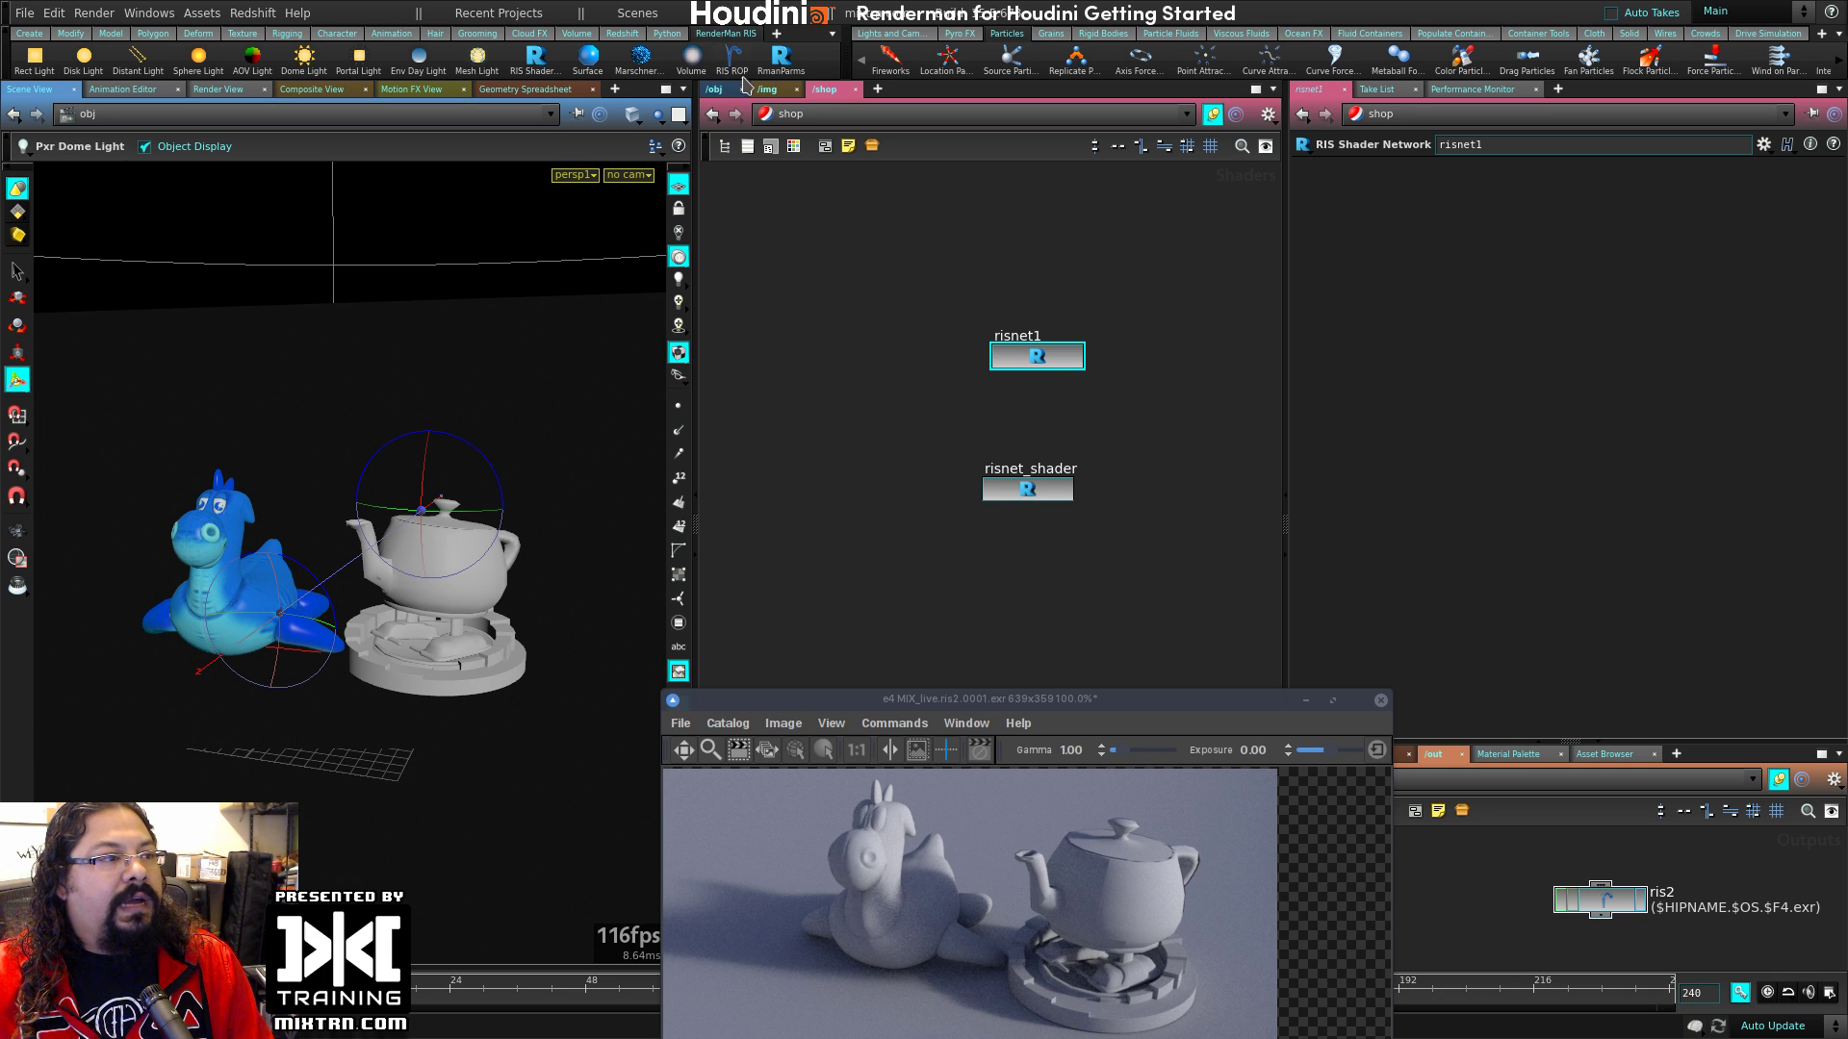
click(1020, 362)
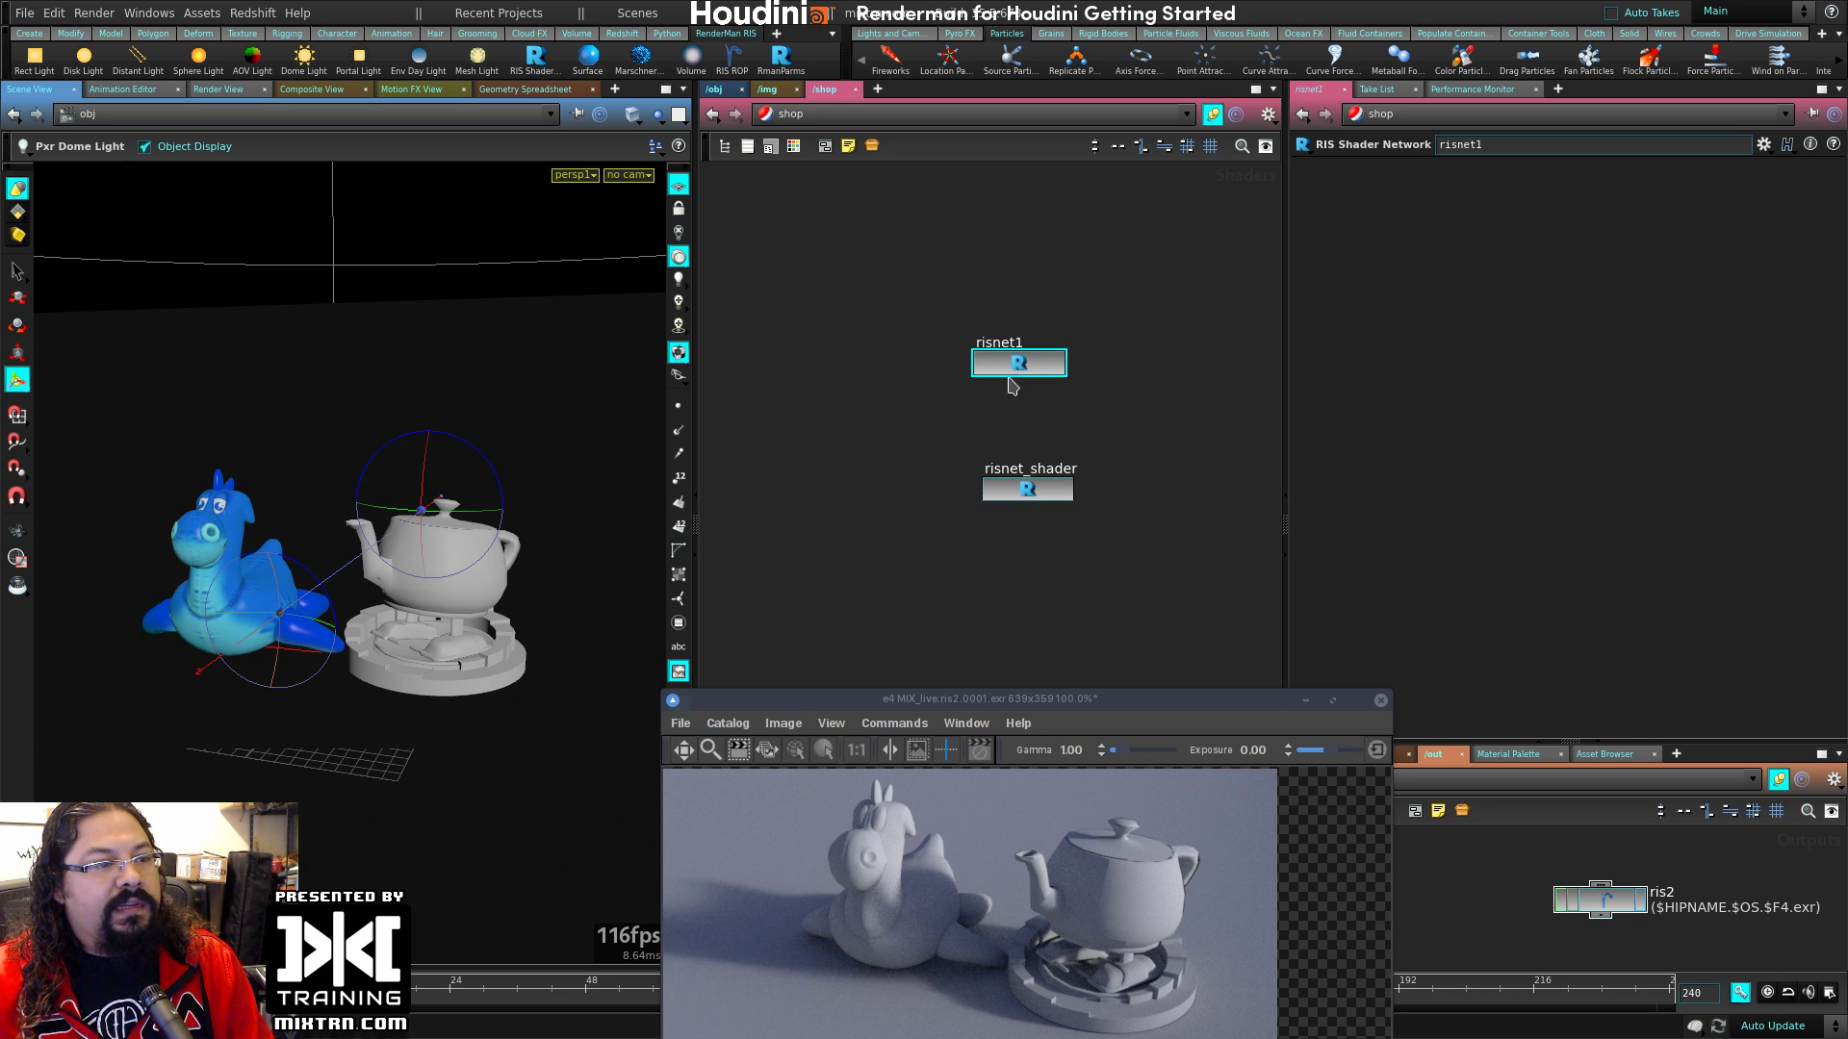
click(1022, 488)
key(Delete)
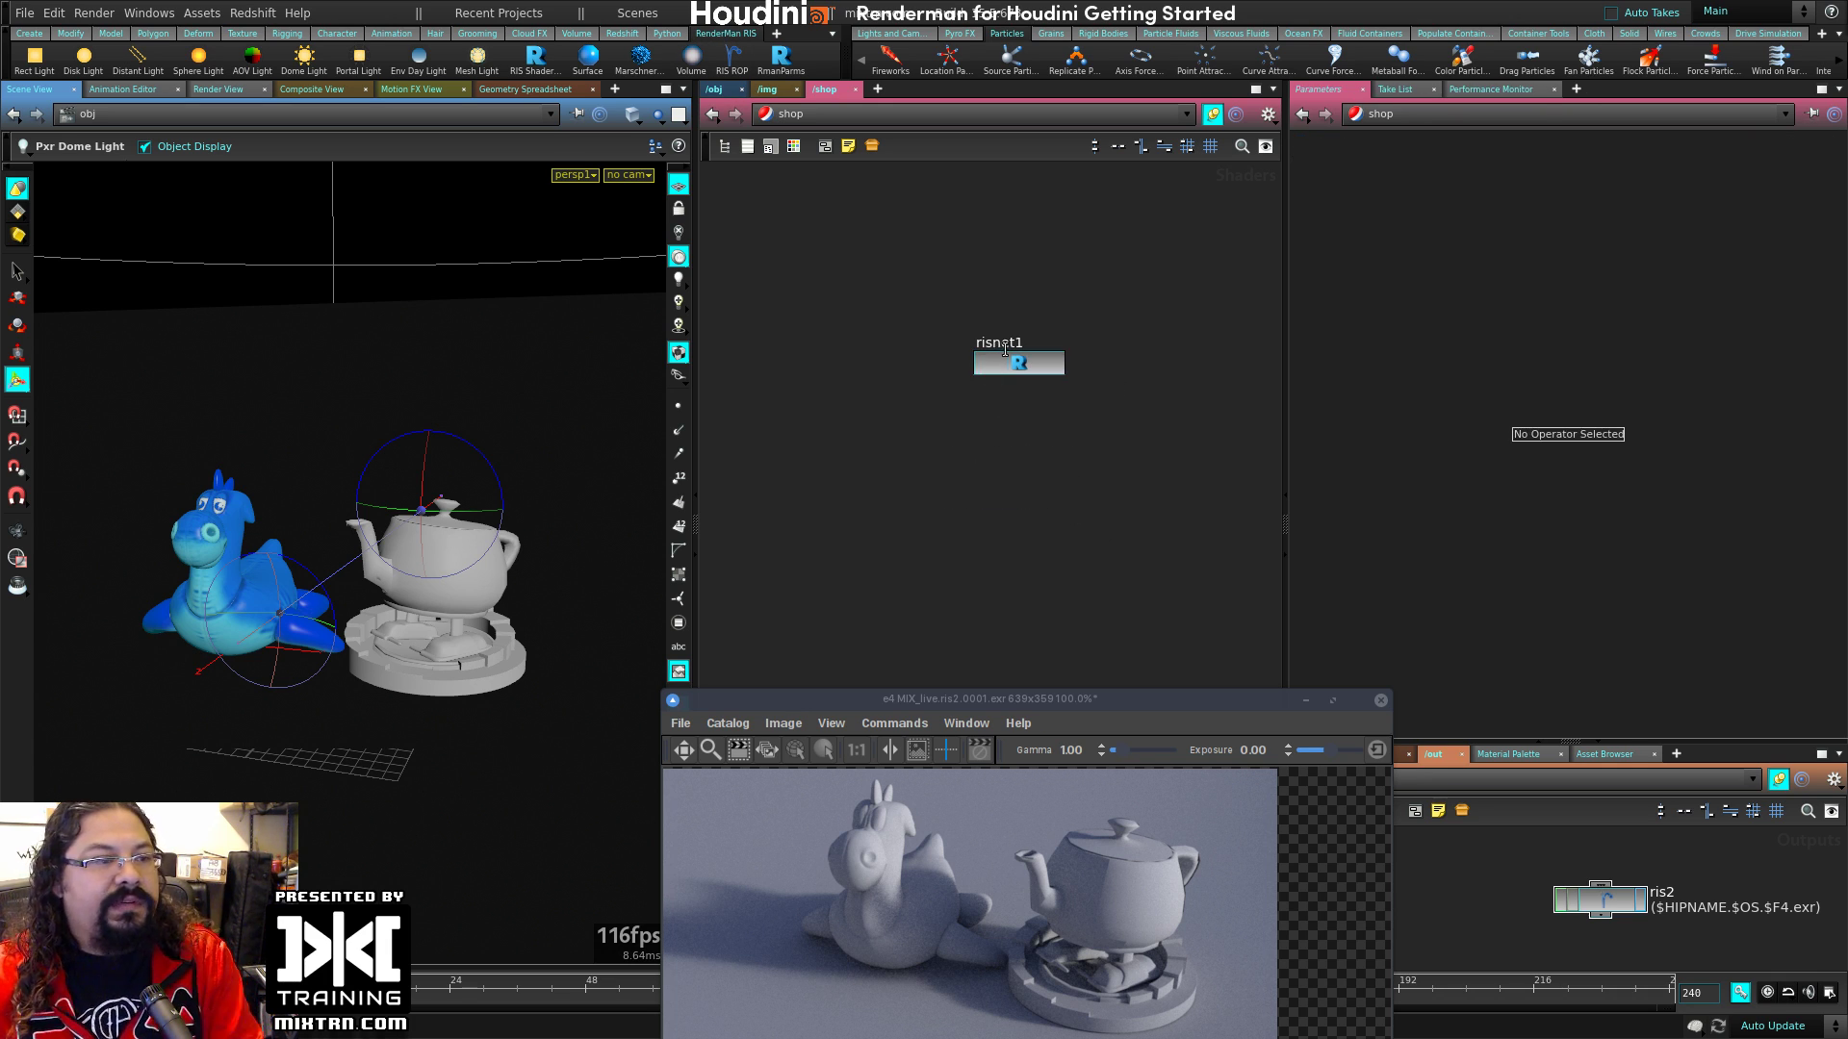
Step: Go inside the risnet1 network and lay out its pxrpathtracer1 node
double_click(1008, 344)
click(1018, 364)
double_click(1027, 370)
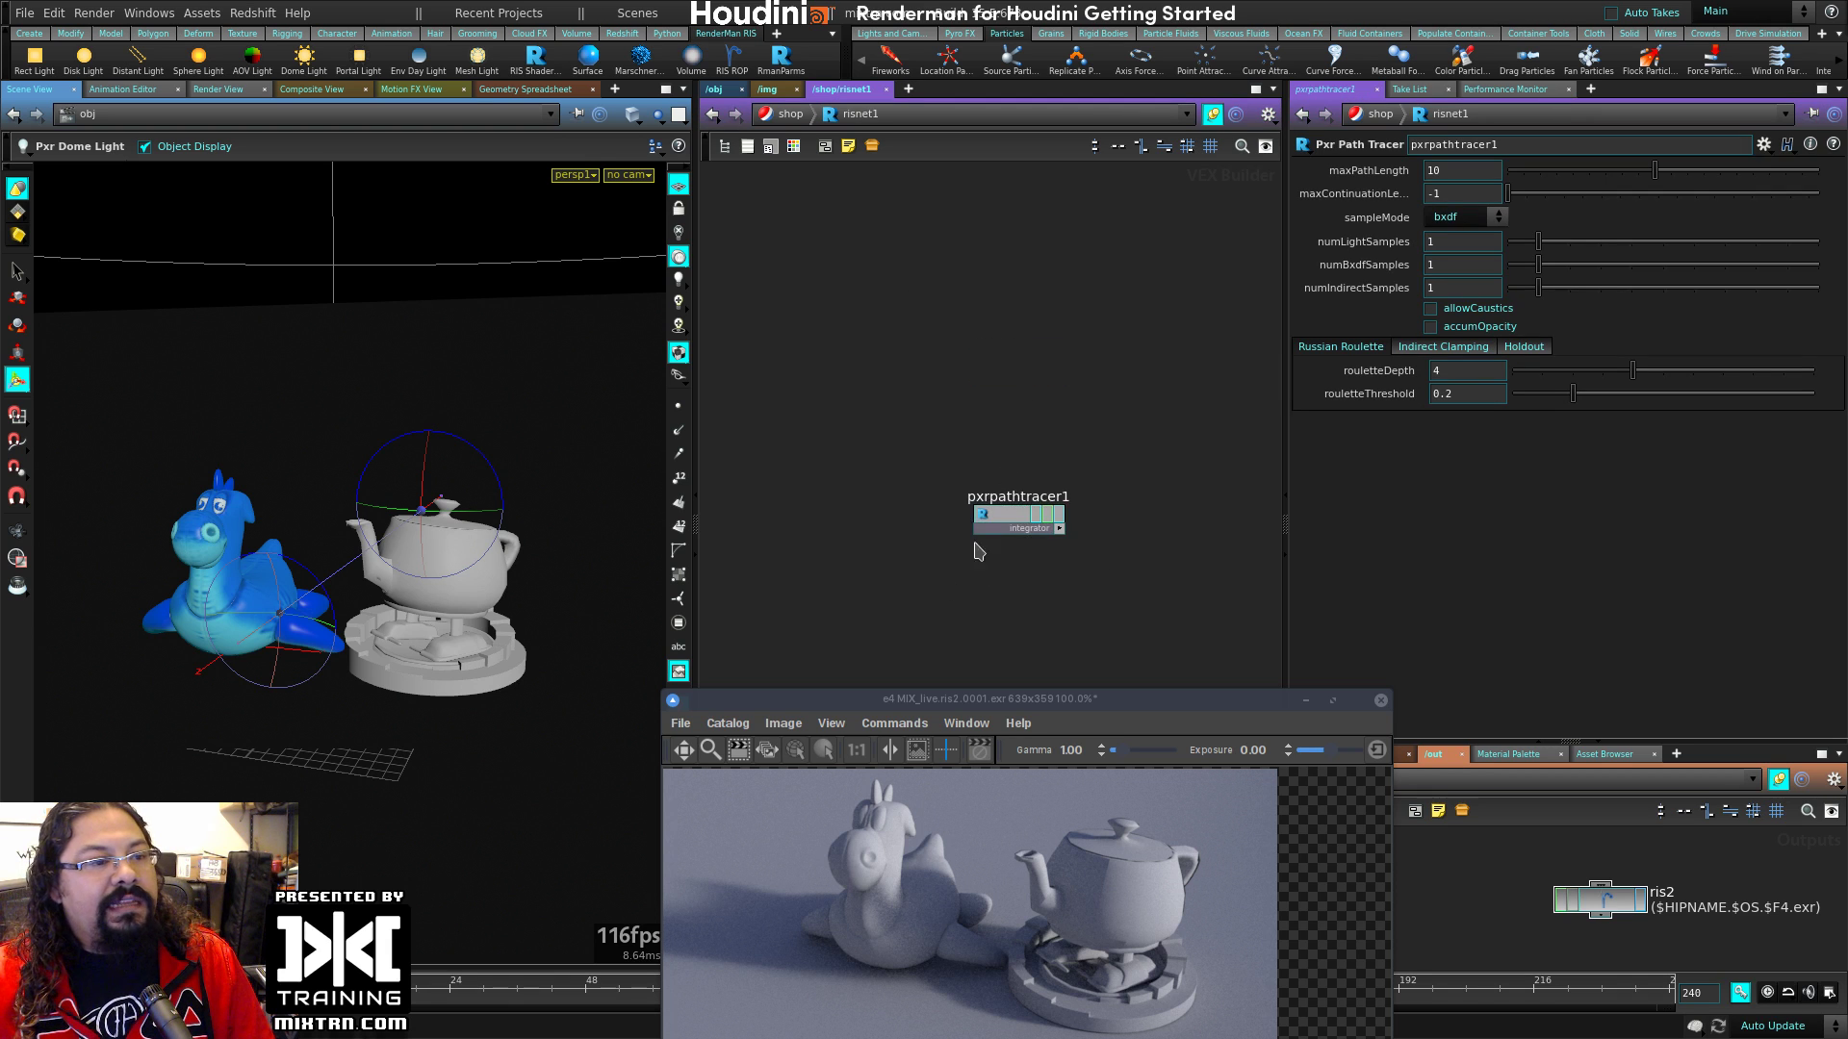
key(l)
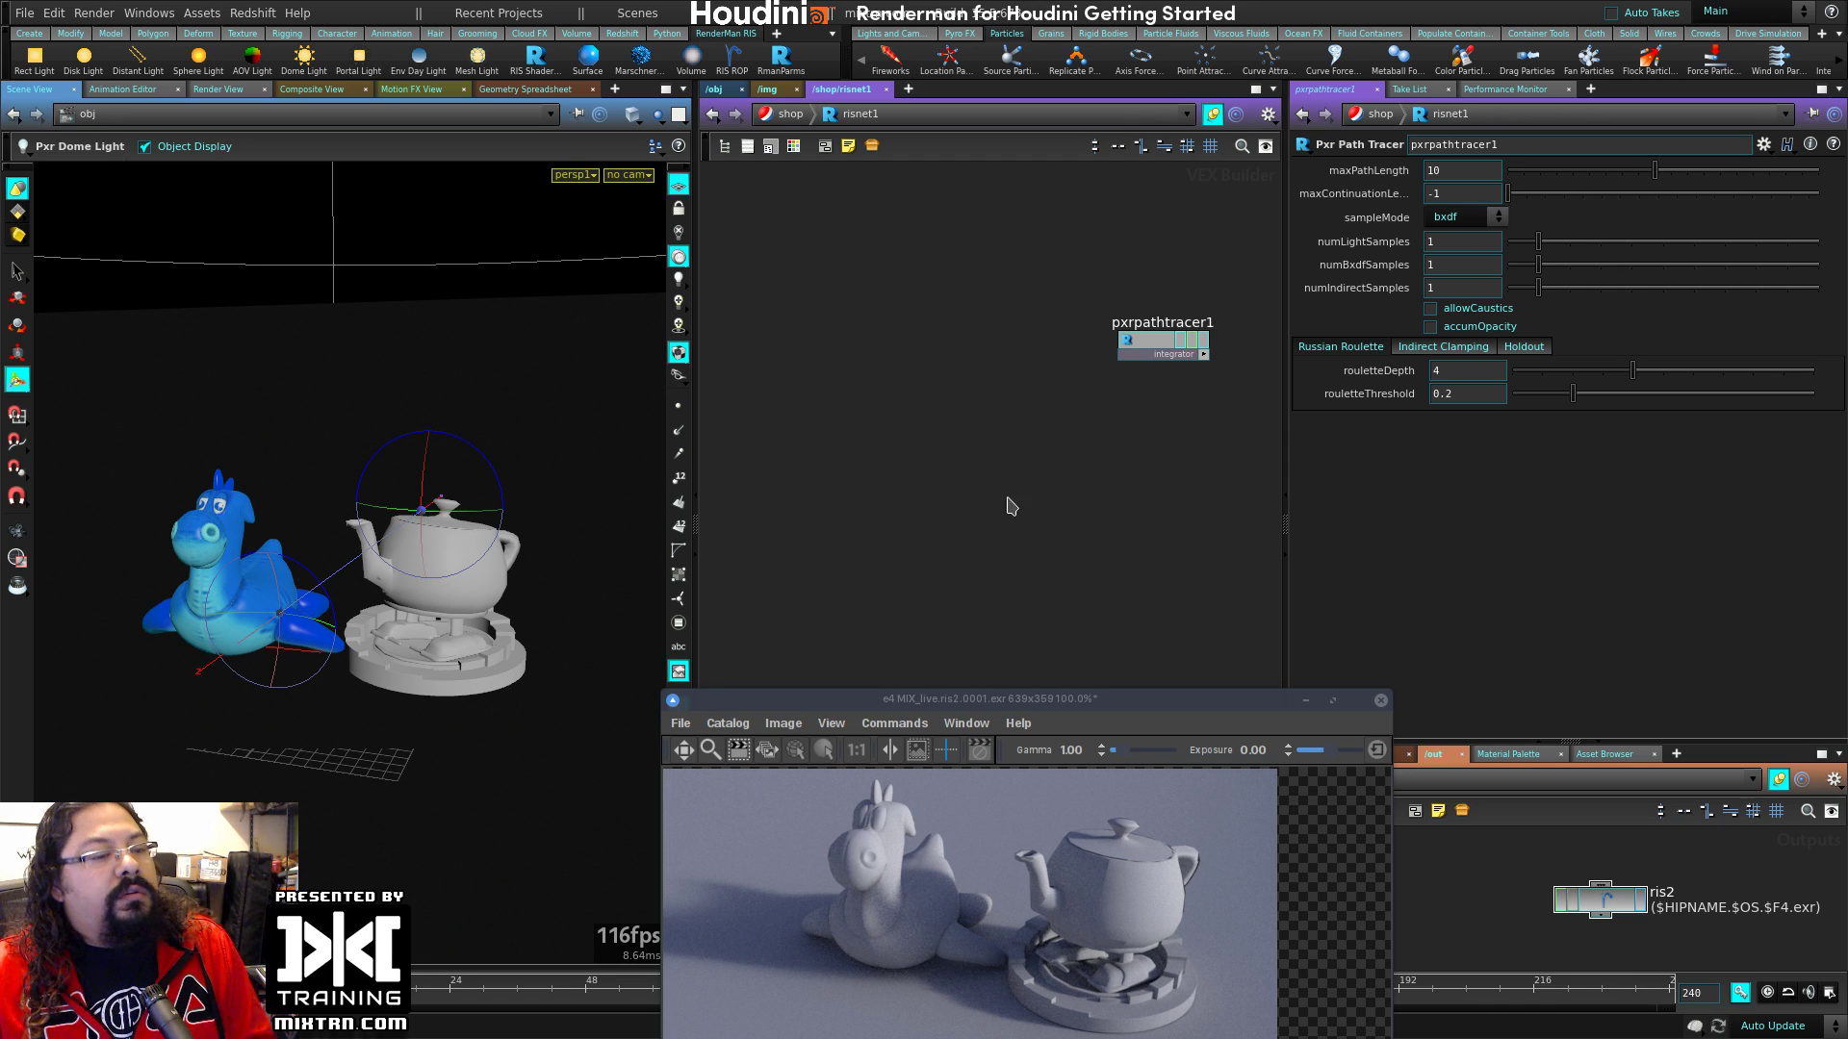
Step: Examine the available integrator types and the pxrpathtracer1 node's parameters
key(Tab)
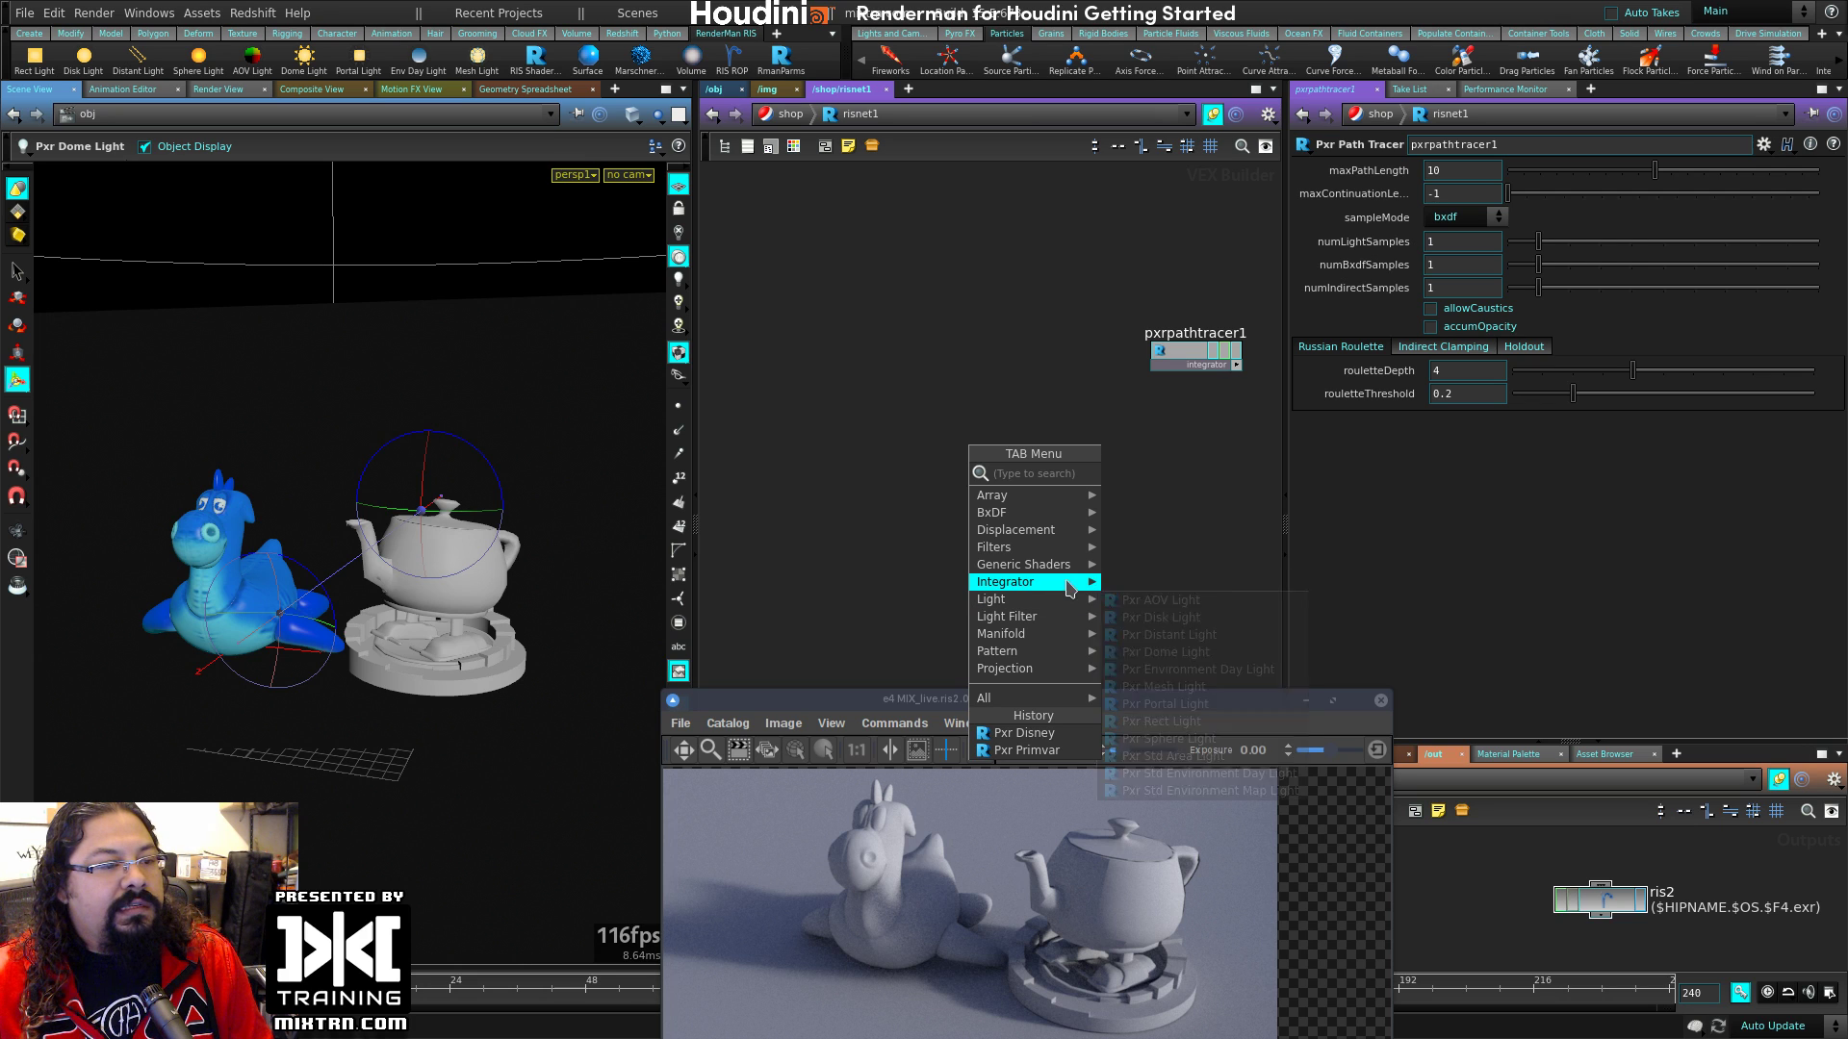
mouse_move(1058, 583)
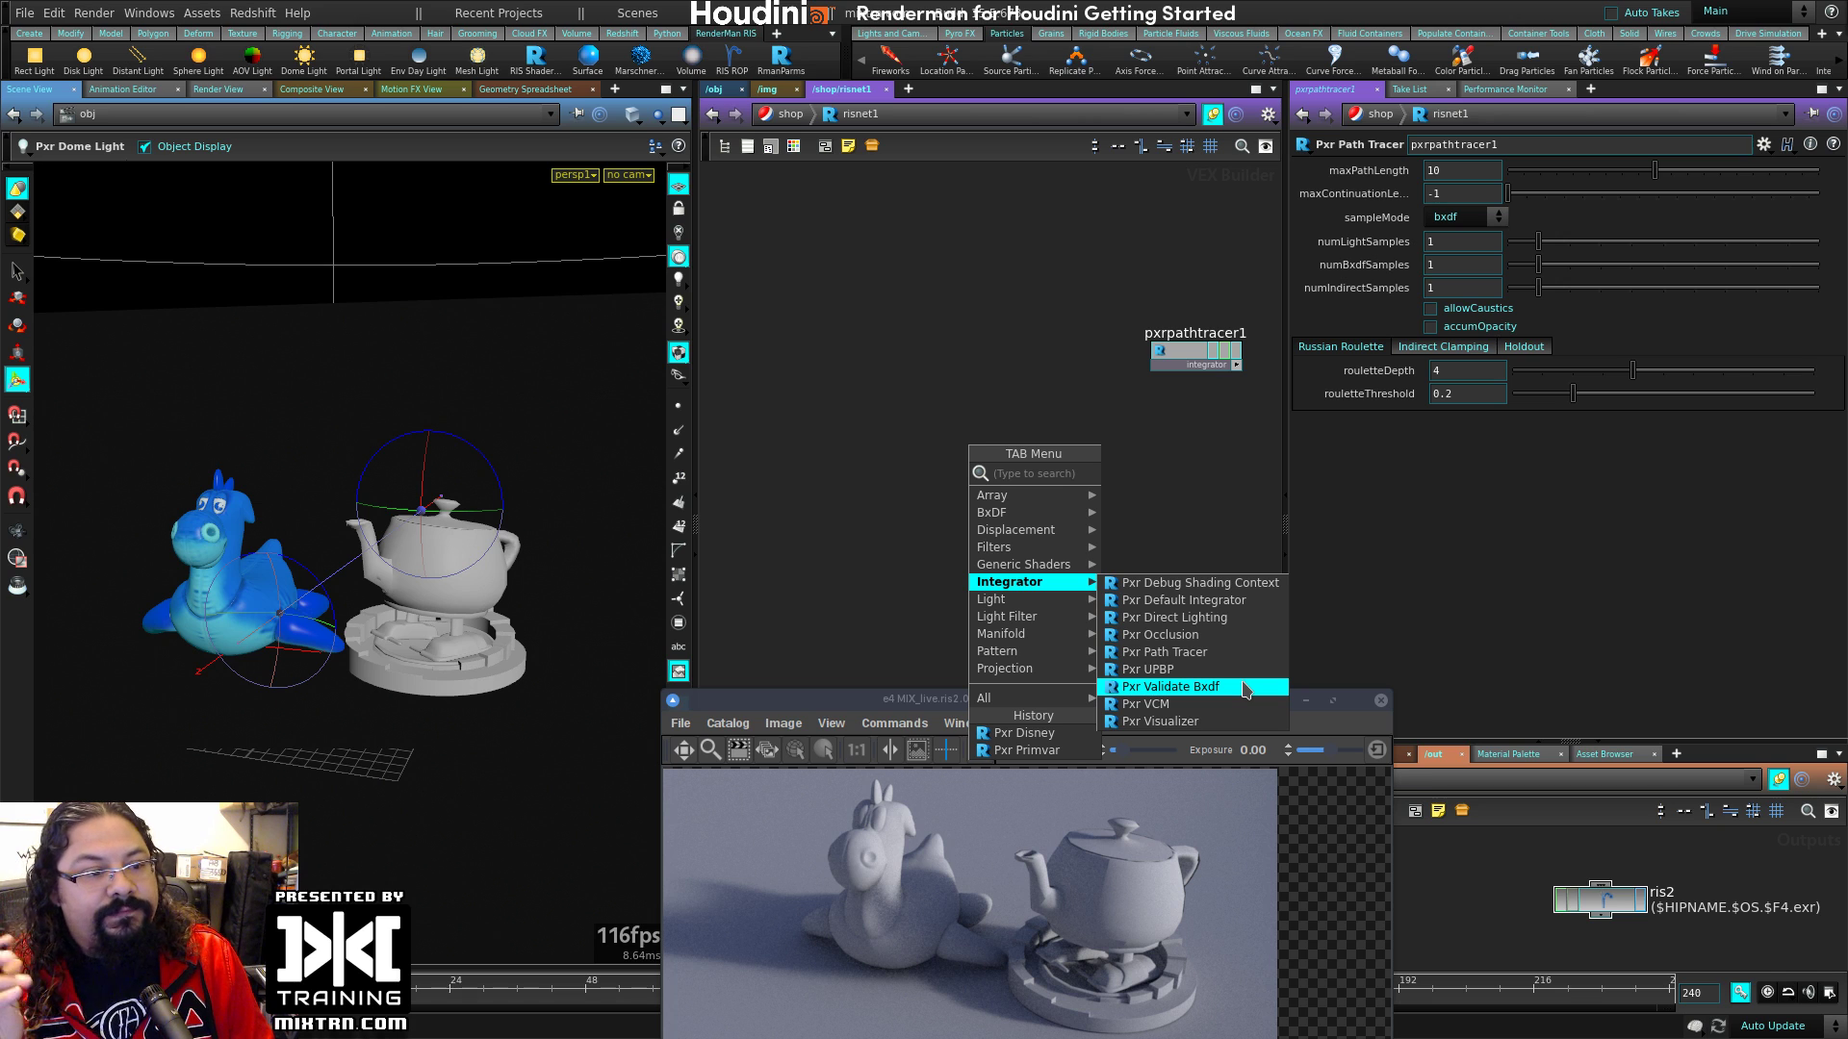
click(1183, 401)
mouse_move(1188, 352)
mouse_down()
mouse_move(1168, 373)
mouse_move(1181, 370)
mouse_up()
click(1166, 355)
click(1182, 378)
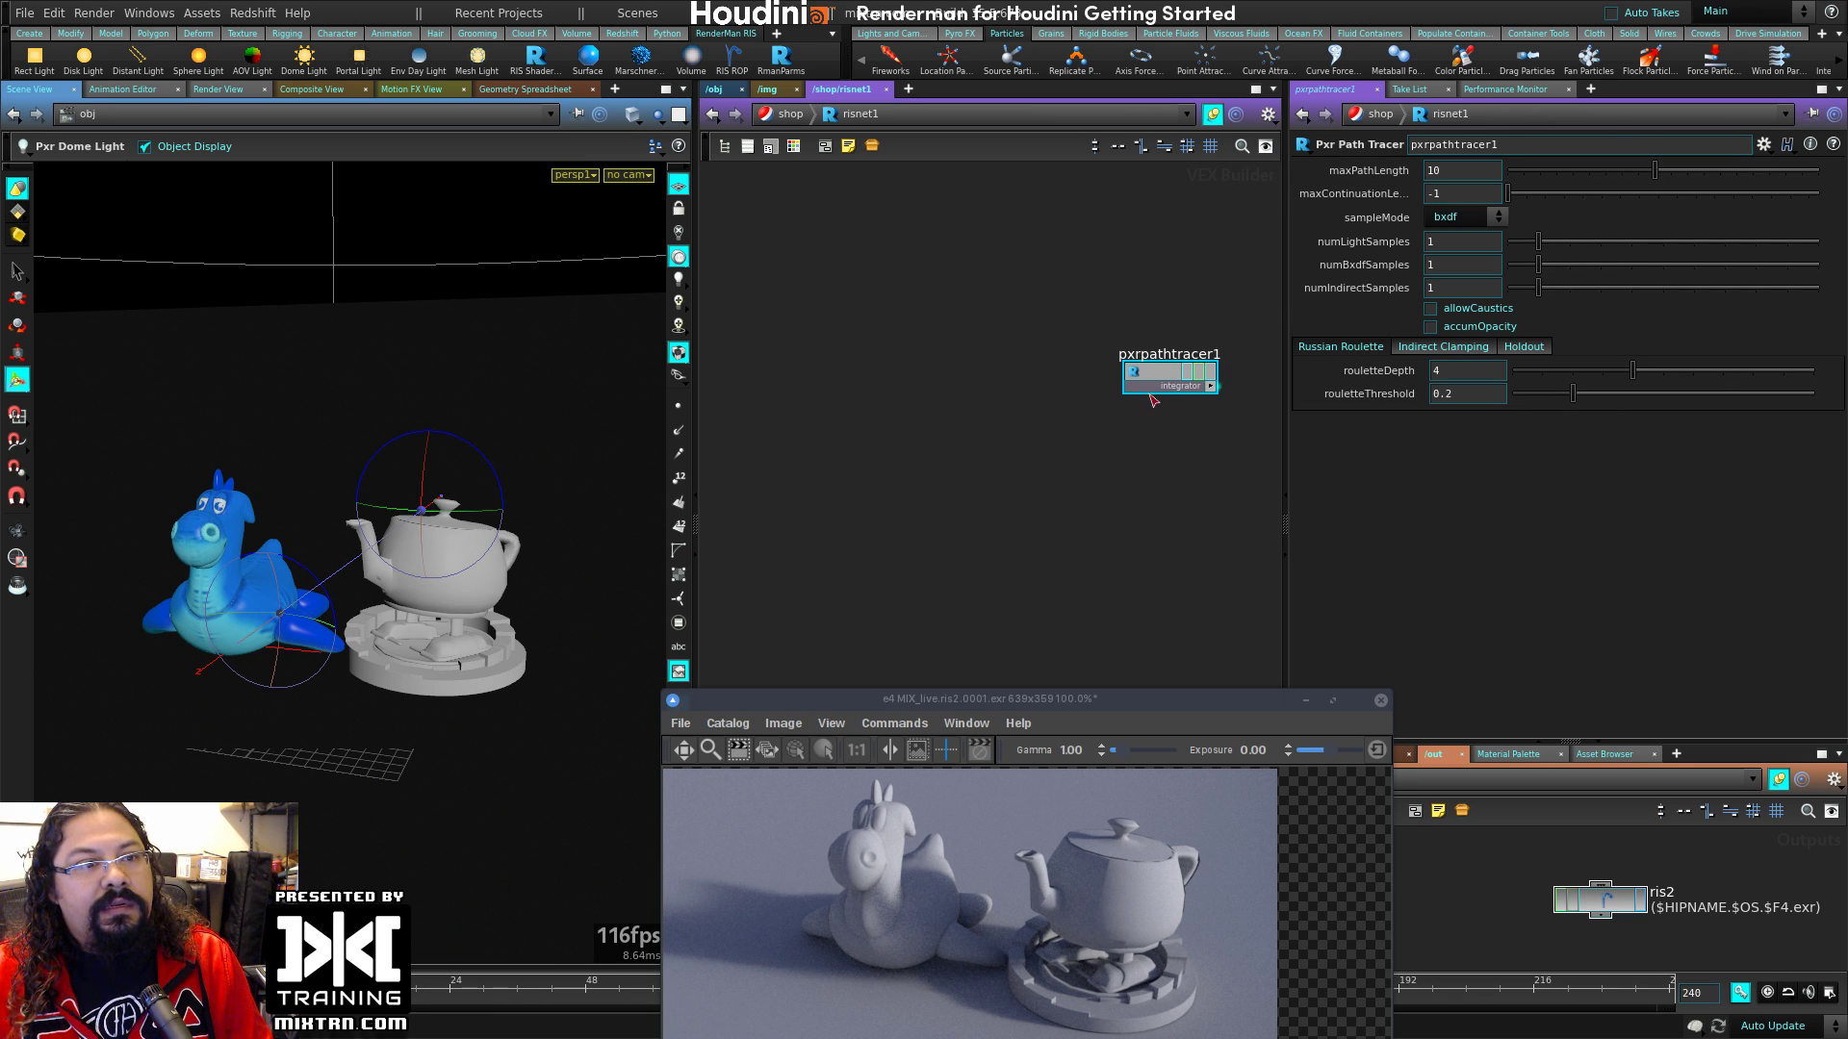
drag(1155, 375, 1169, 370)
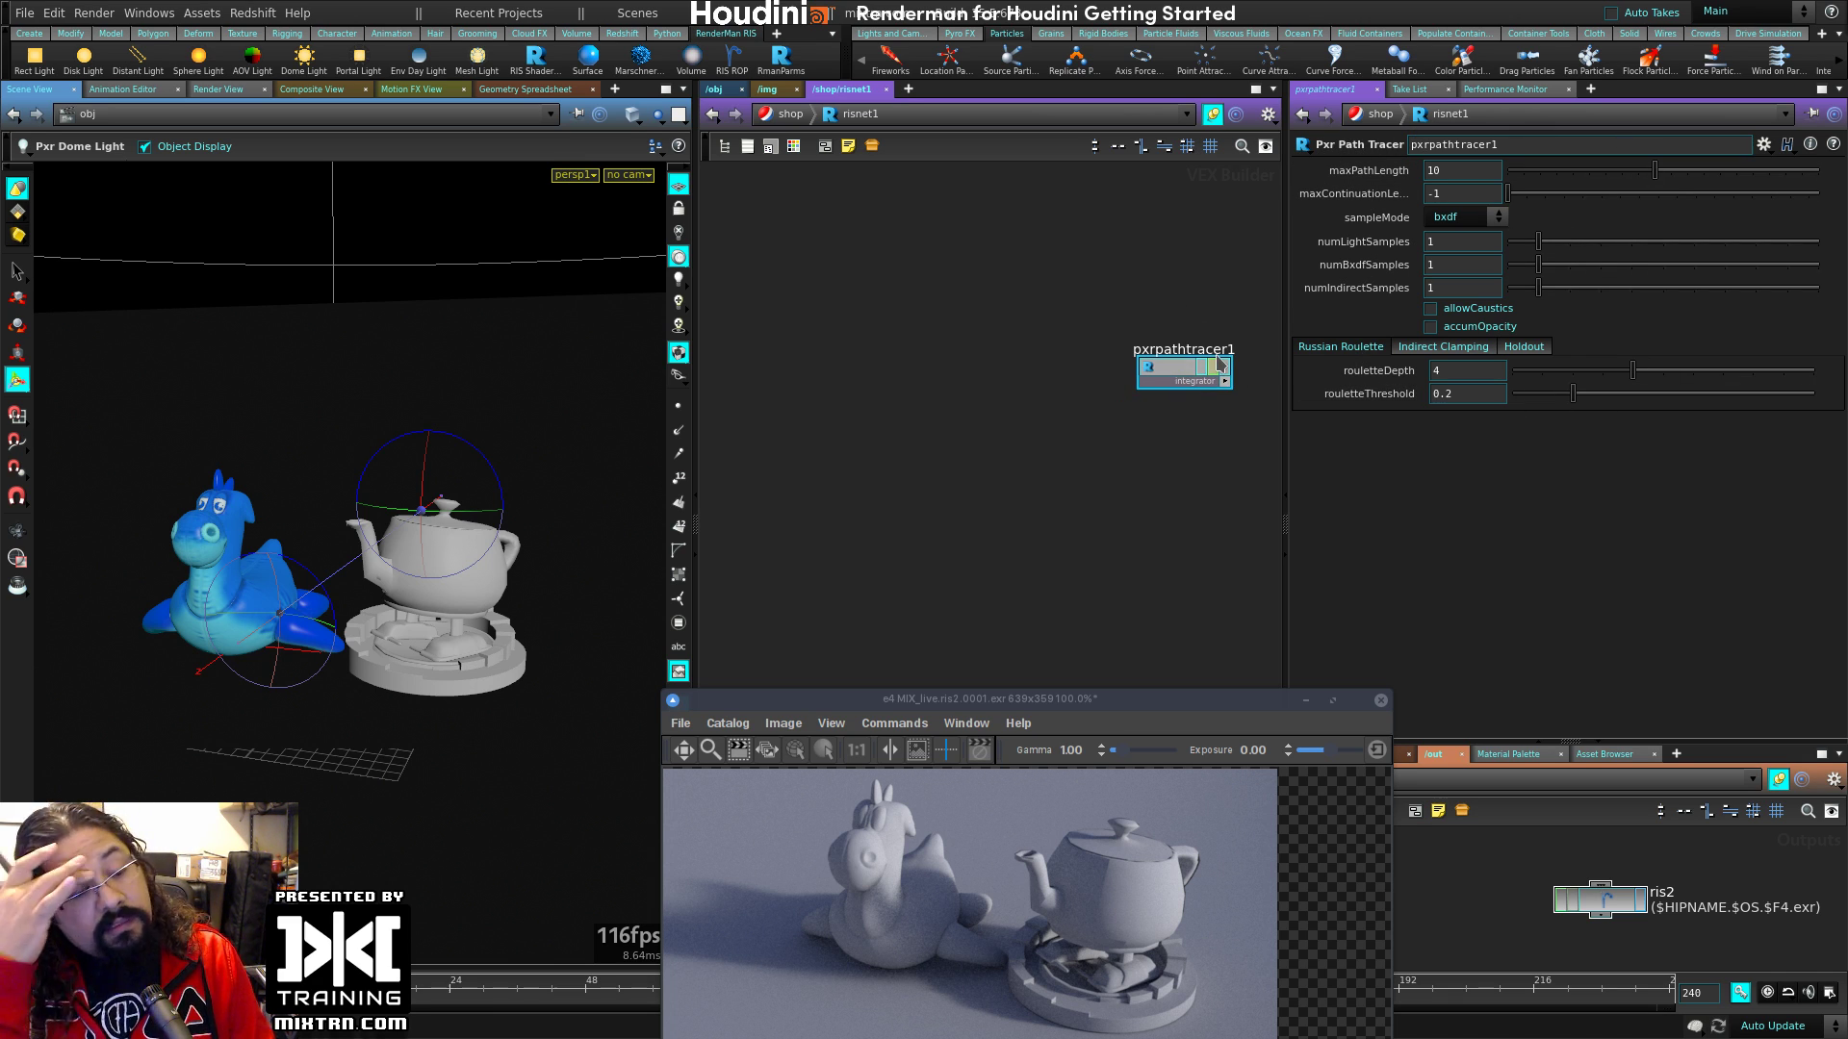
drag(1218, 363, 1209, 330)
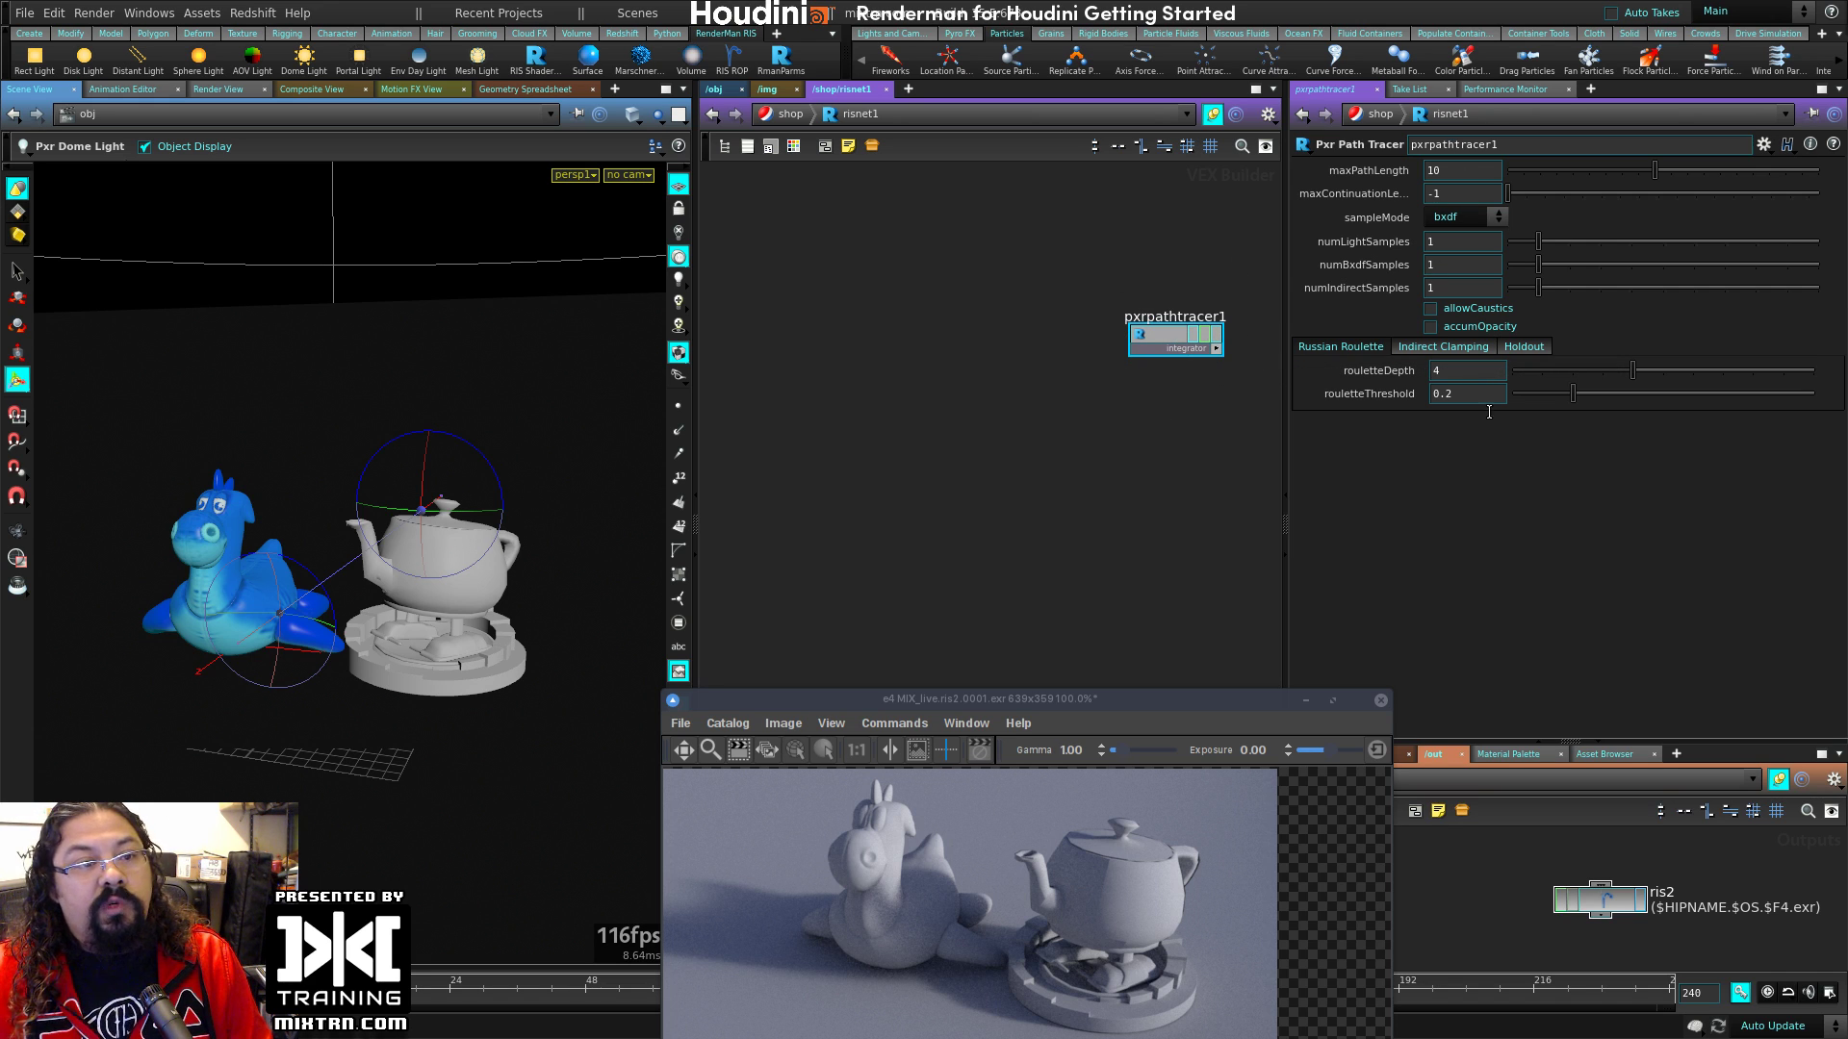
Step: Add a Pxr UPBP integrator to risnet1, below pxrpathtracer1
click(1072, 516)
key(Tab)
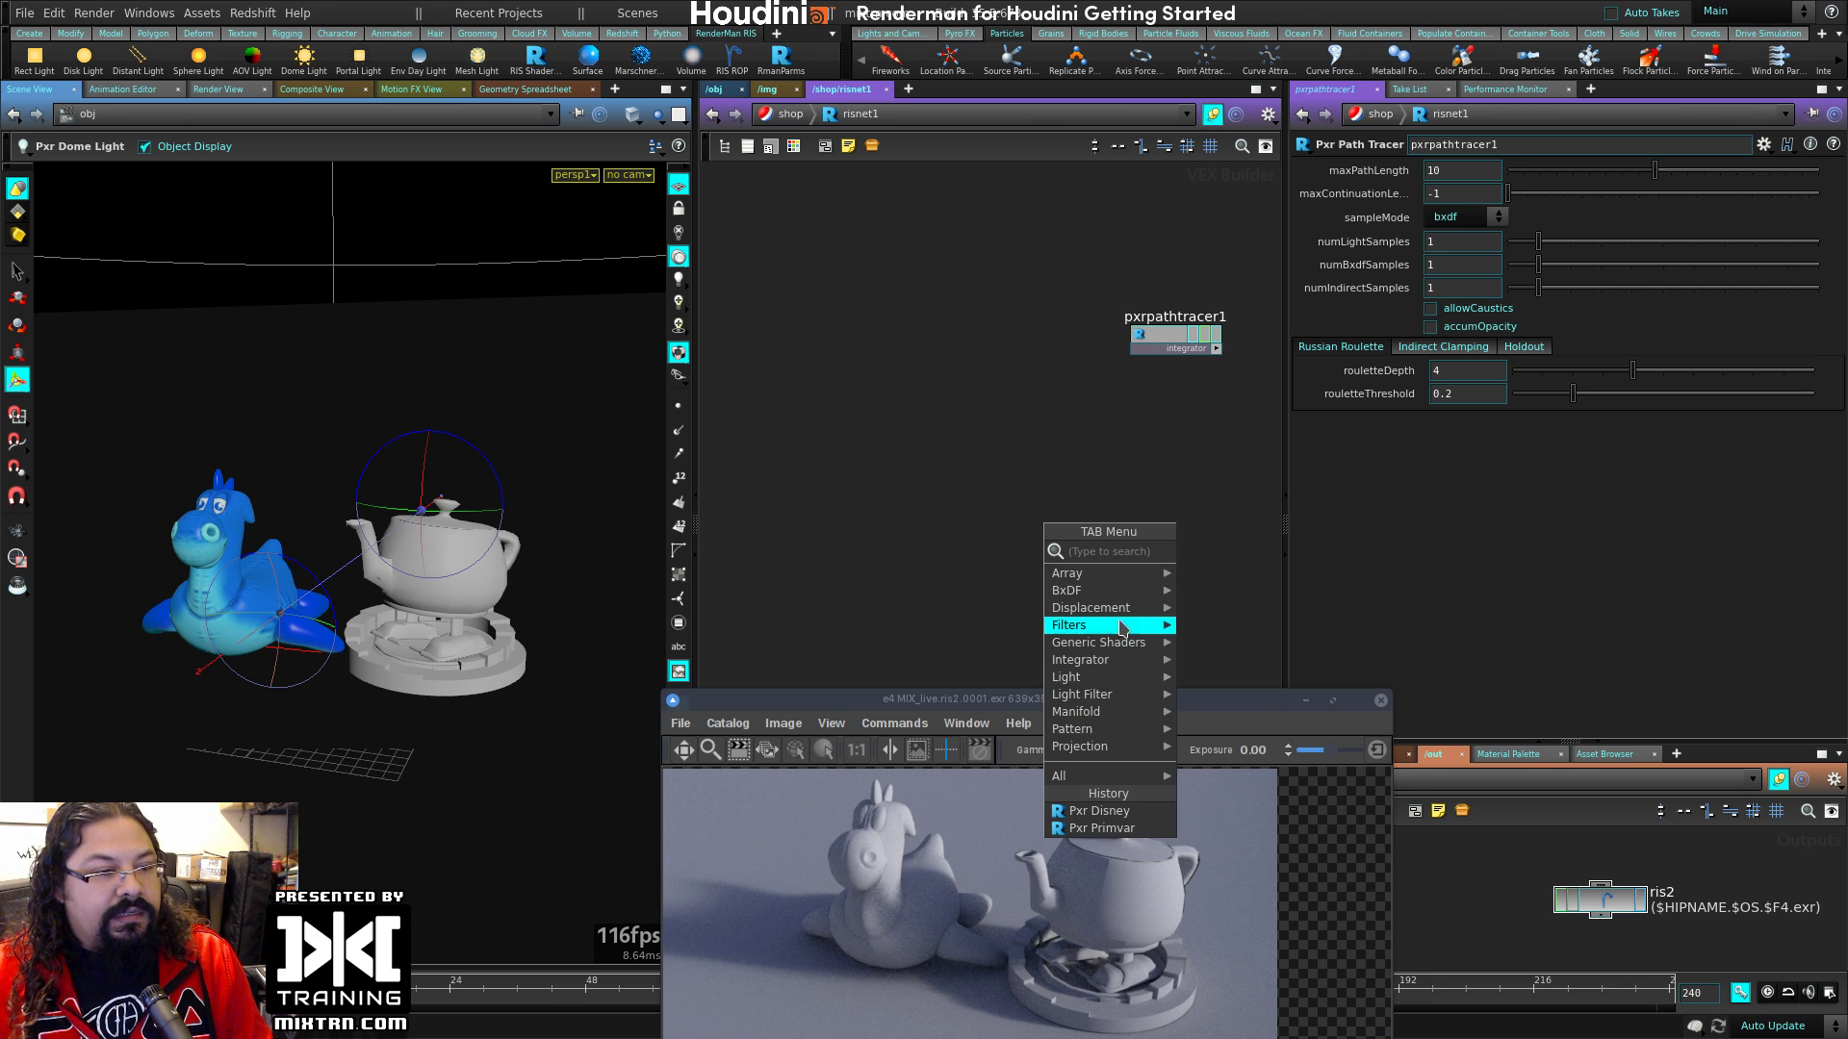
mouse_move(1131, 660)
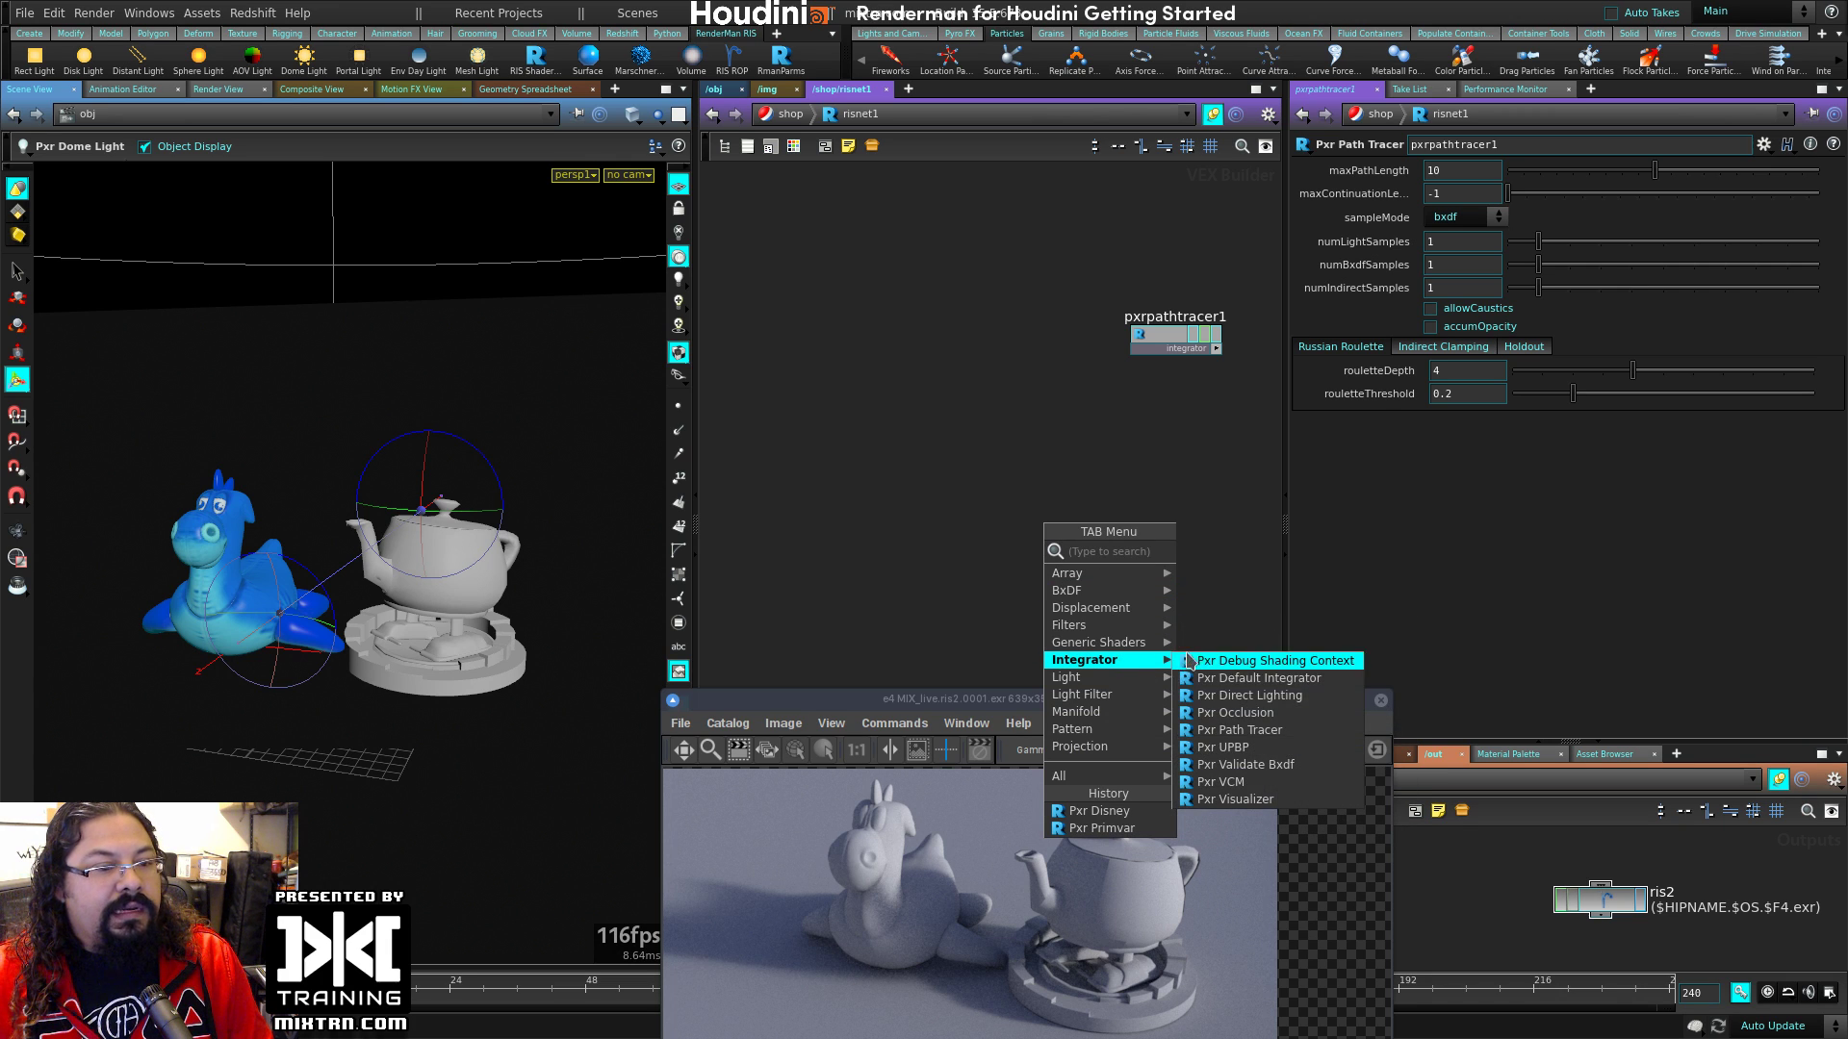
click(1239, 749)
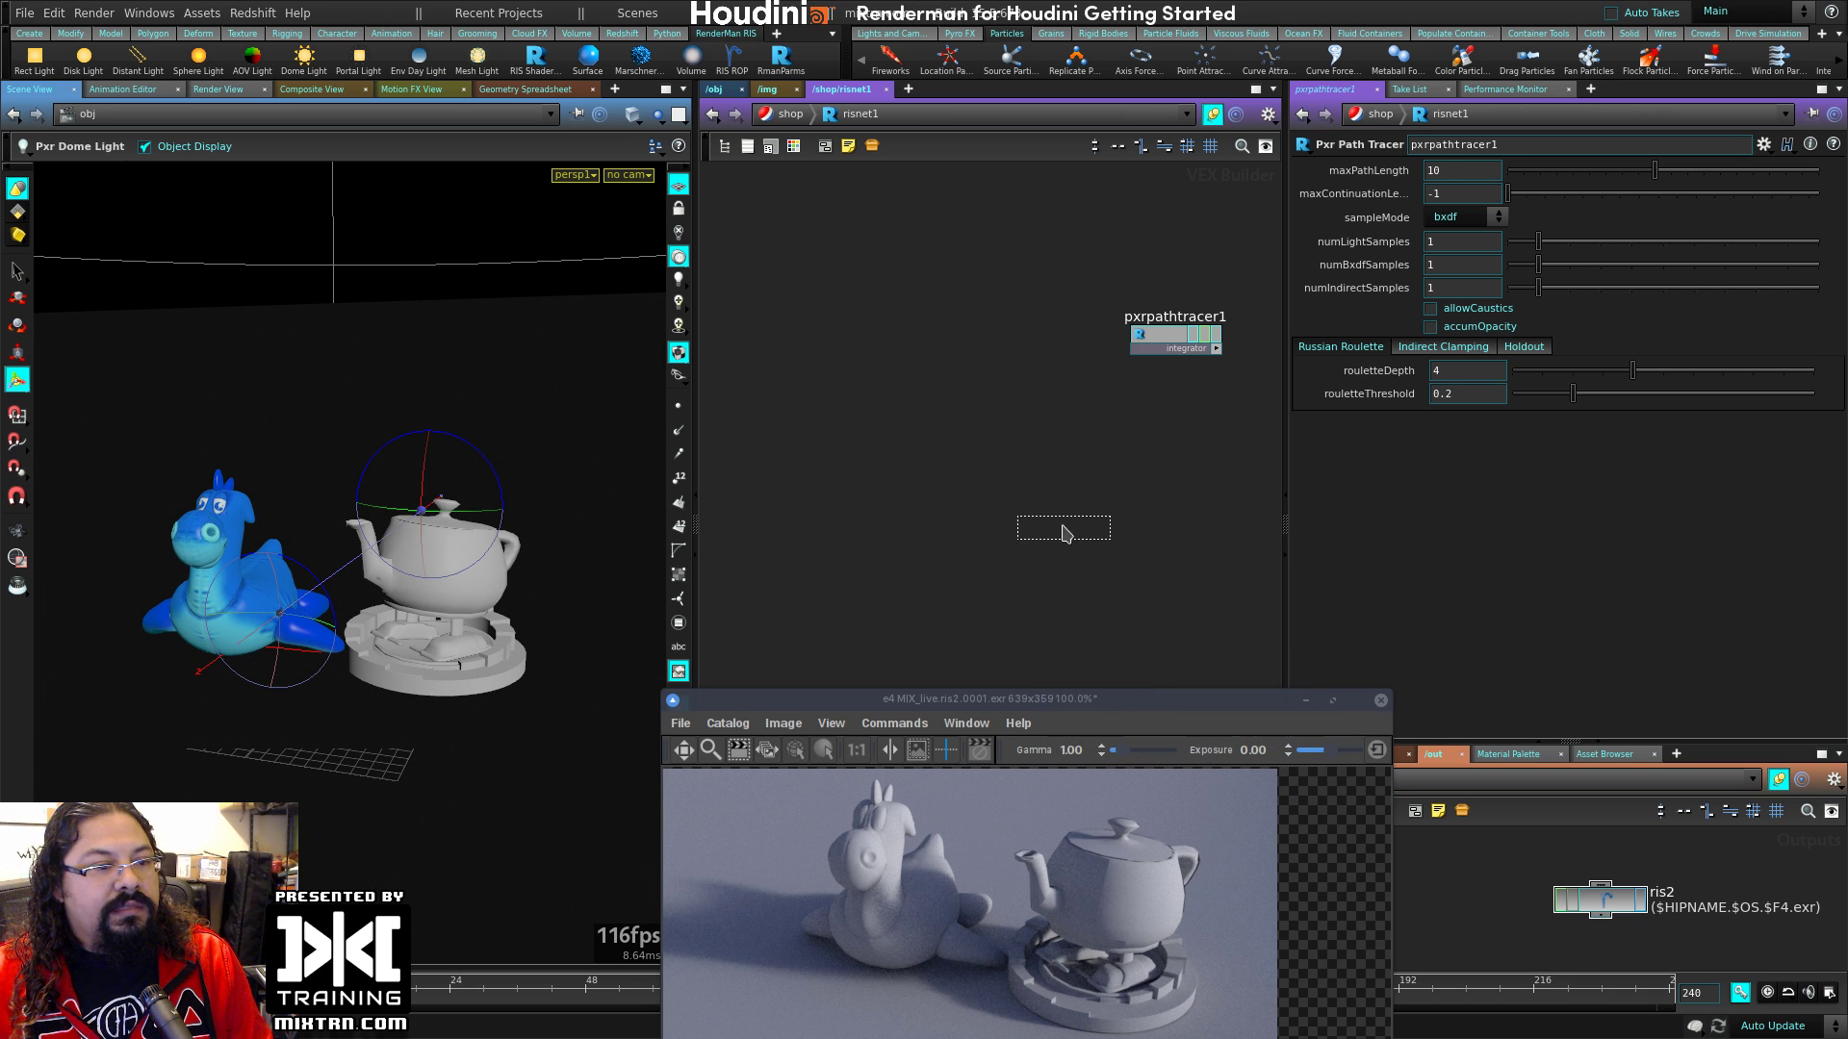
click(1070, 520)
drag(1092, 713, 1036, 593)
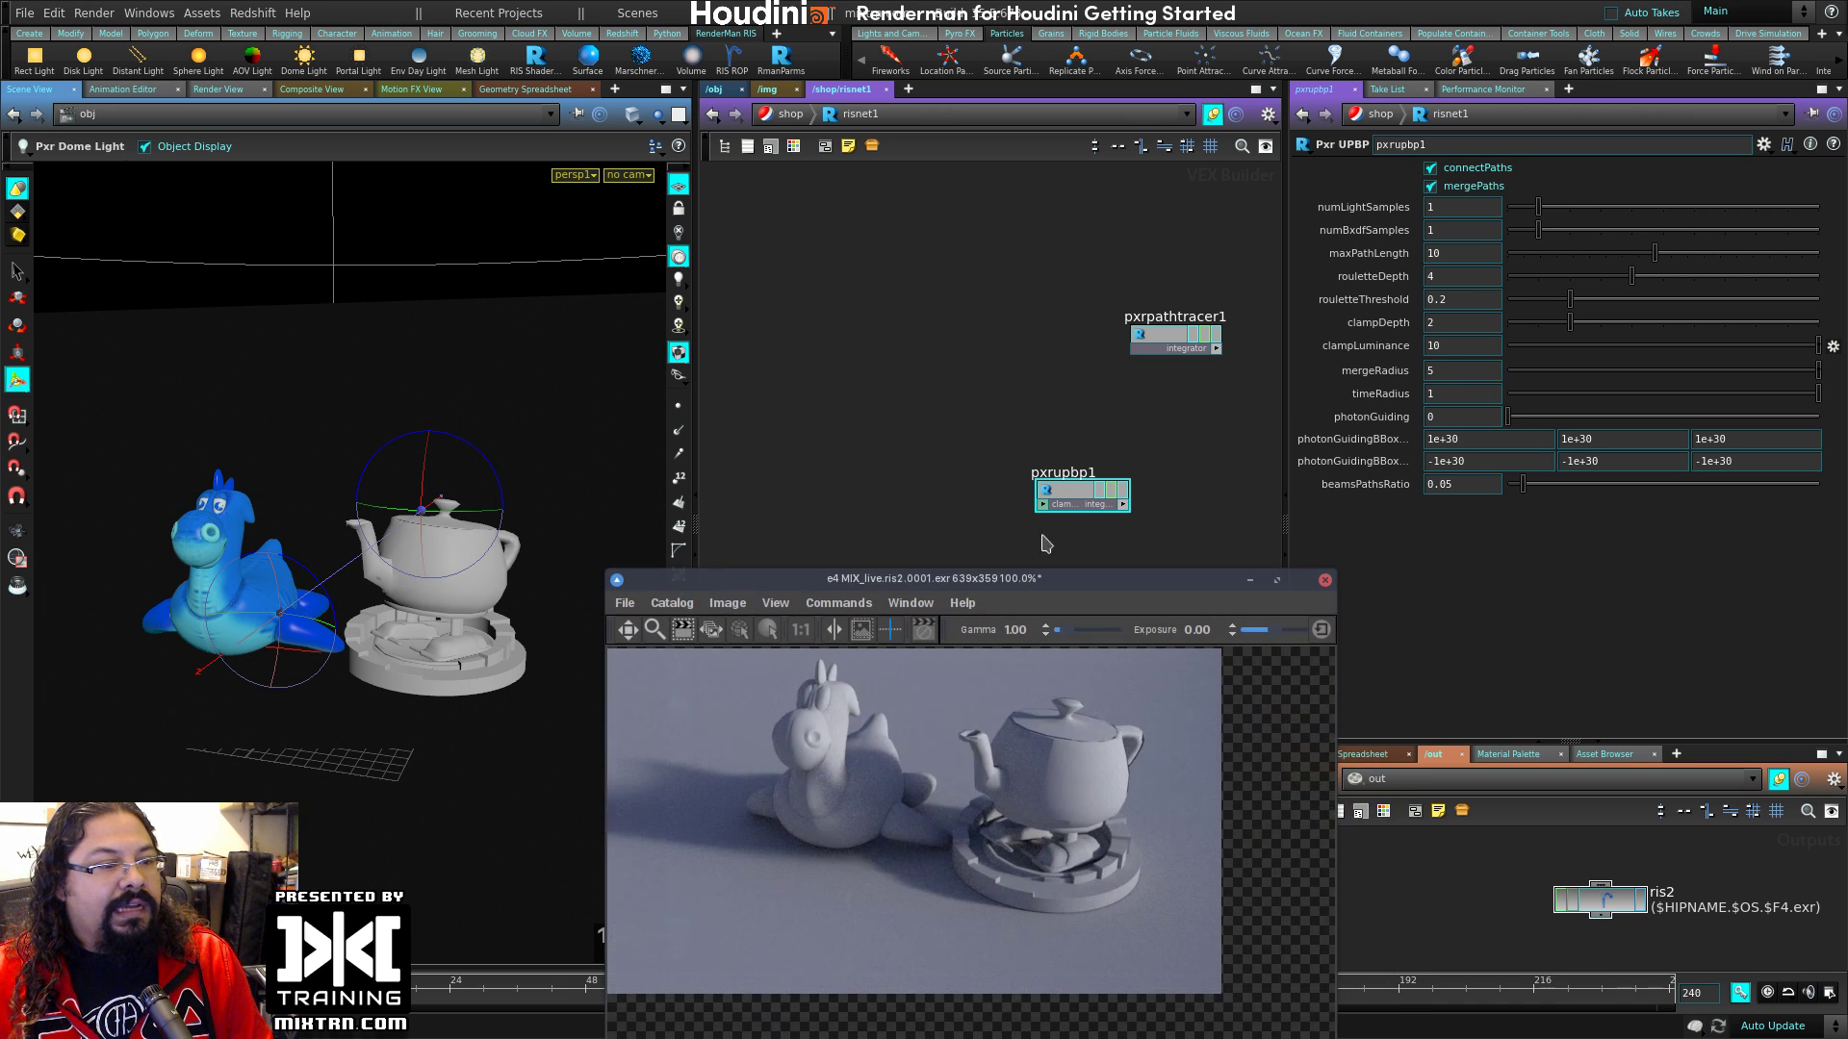
drag(1066, 501, 1089, 490)
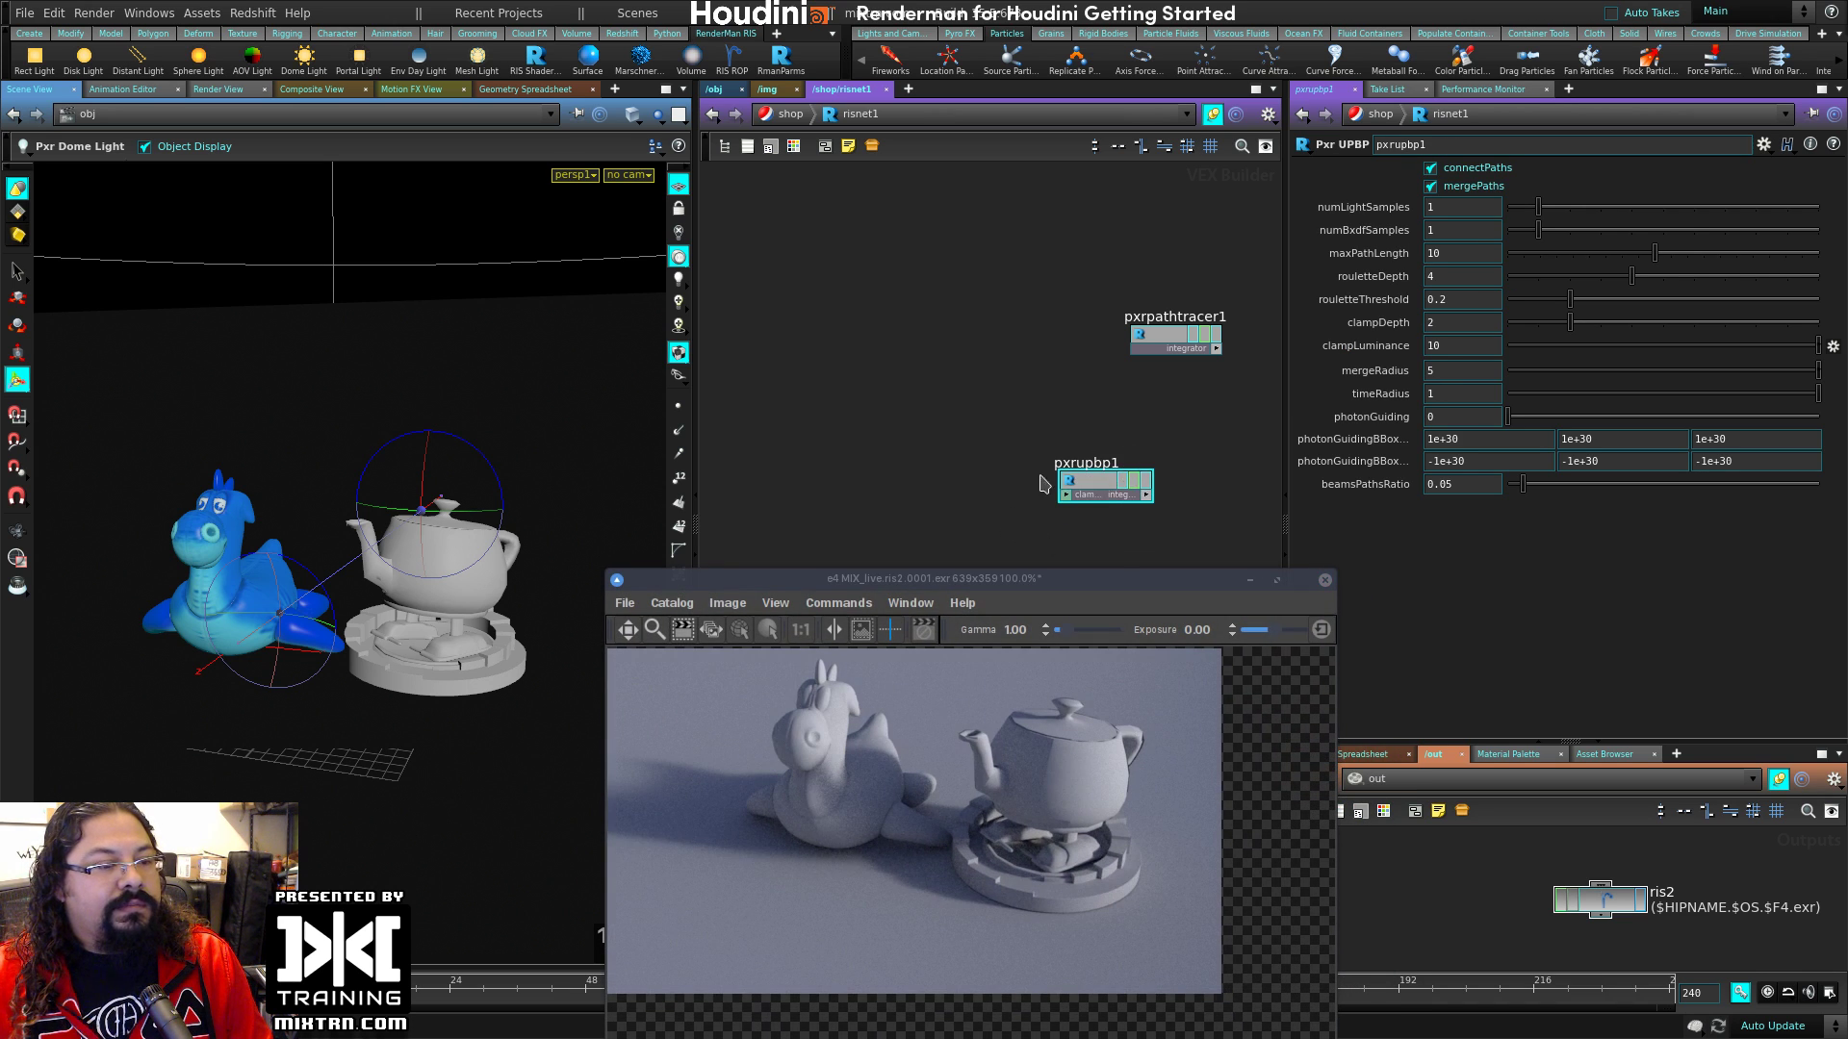
Step: Set the ris2 render node's integrator to /shop/risnet1/pxrupbp1 and render the current frame
click(1599, 904)
drag(1608, 920, 1606, 920)
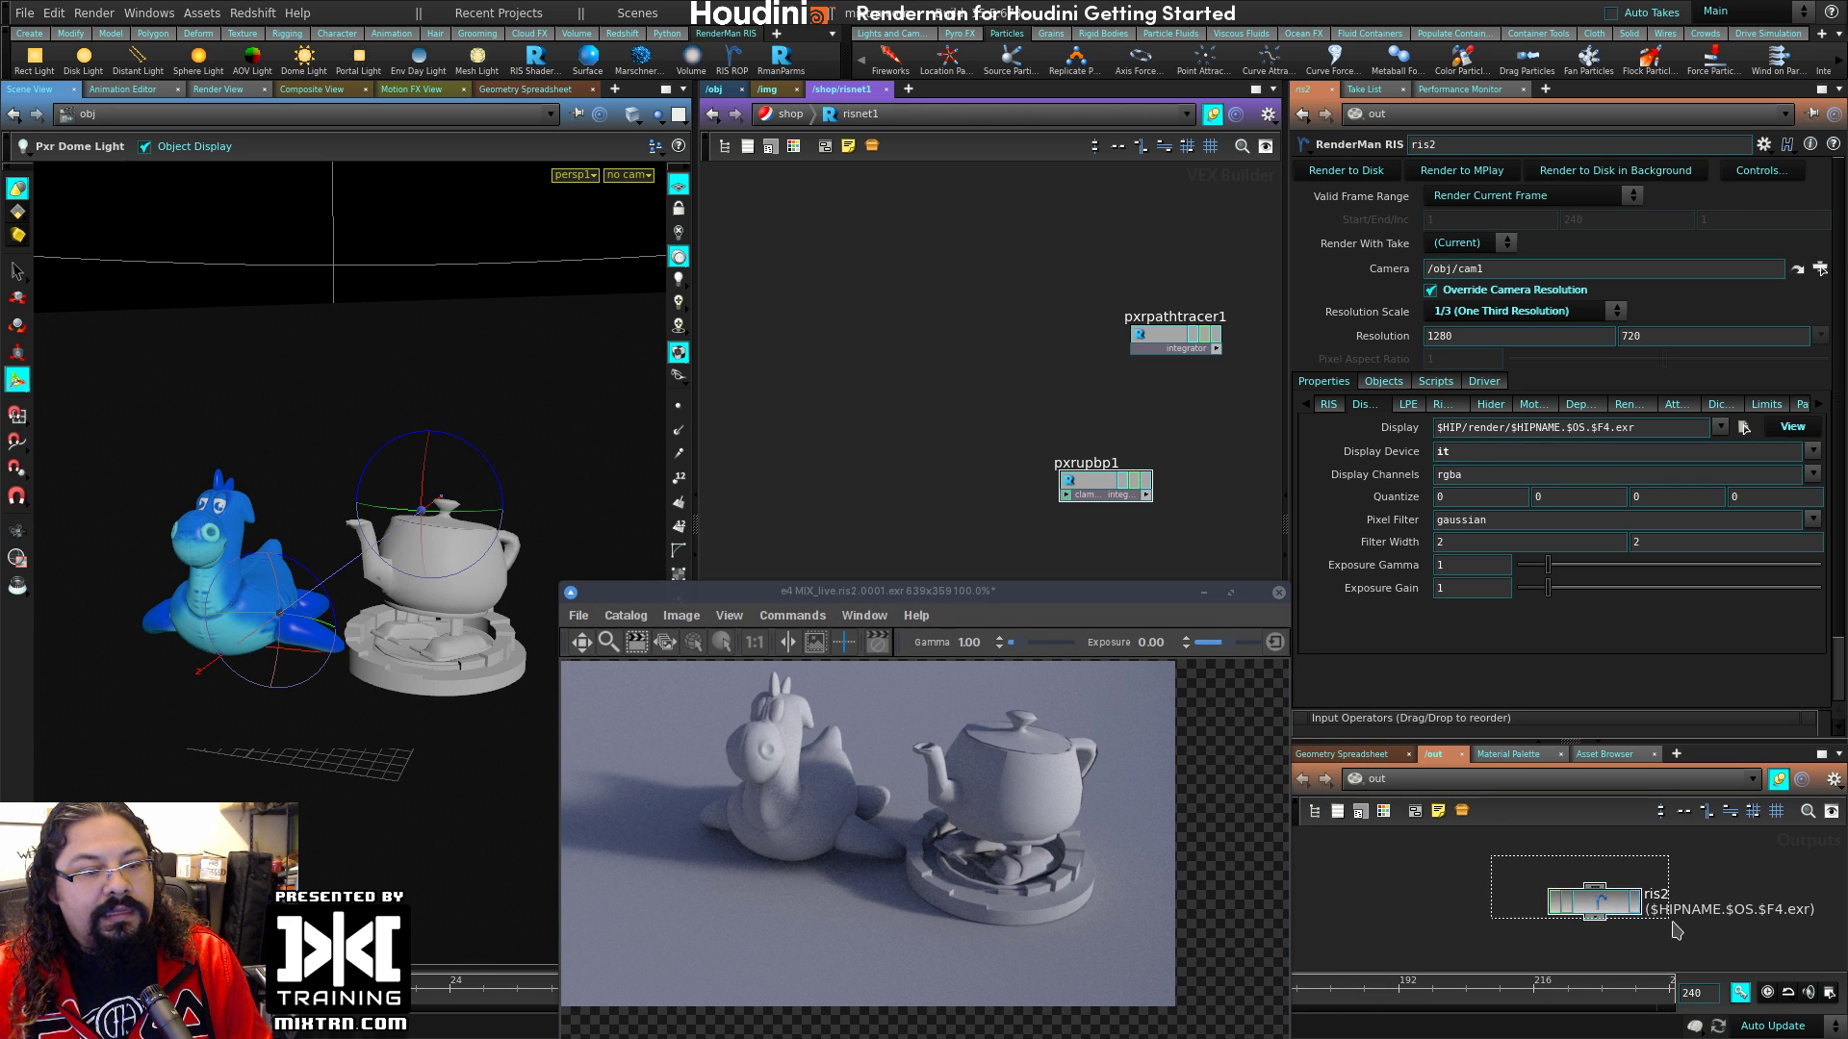
click(1332, 405)
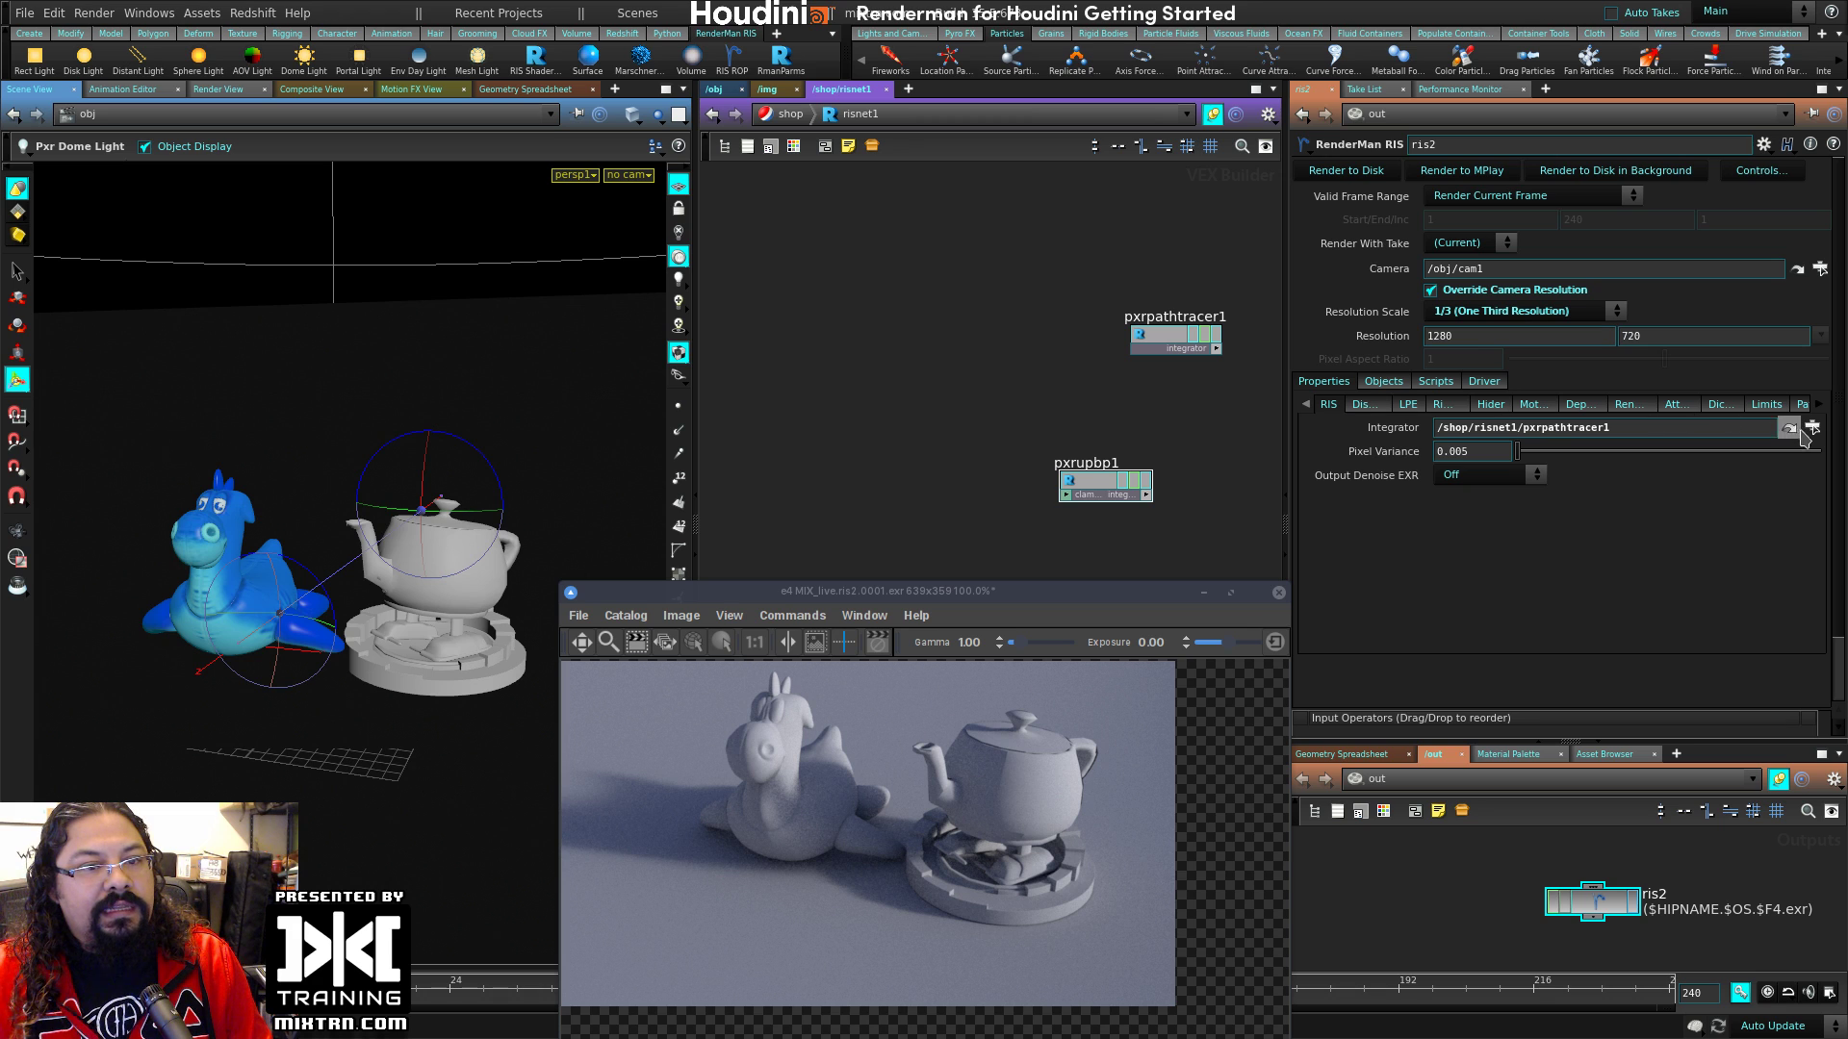
click(1813, 427)
click(1718, 409)
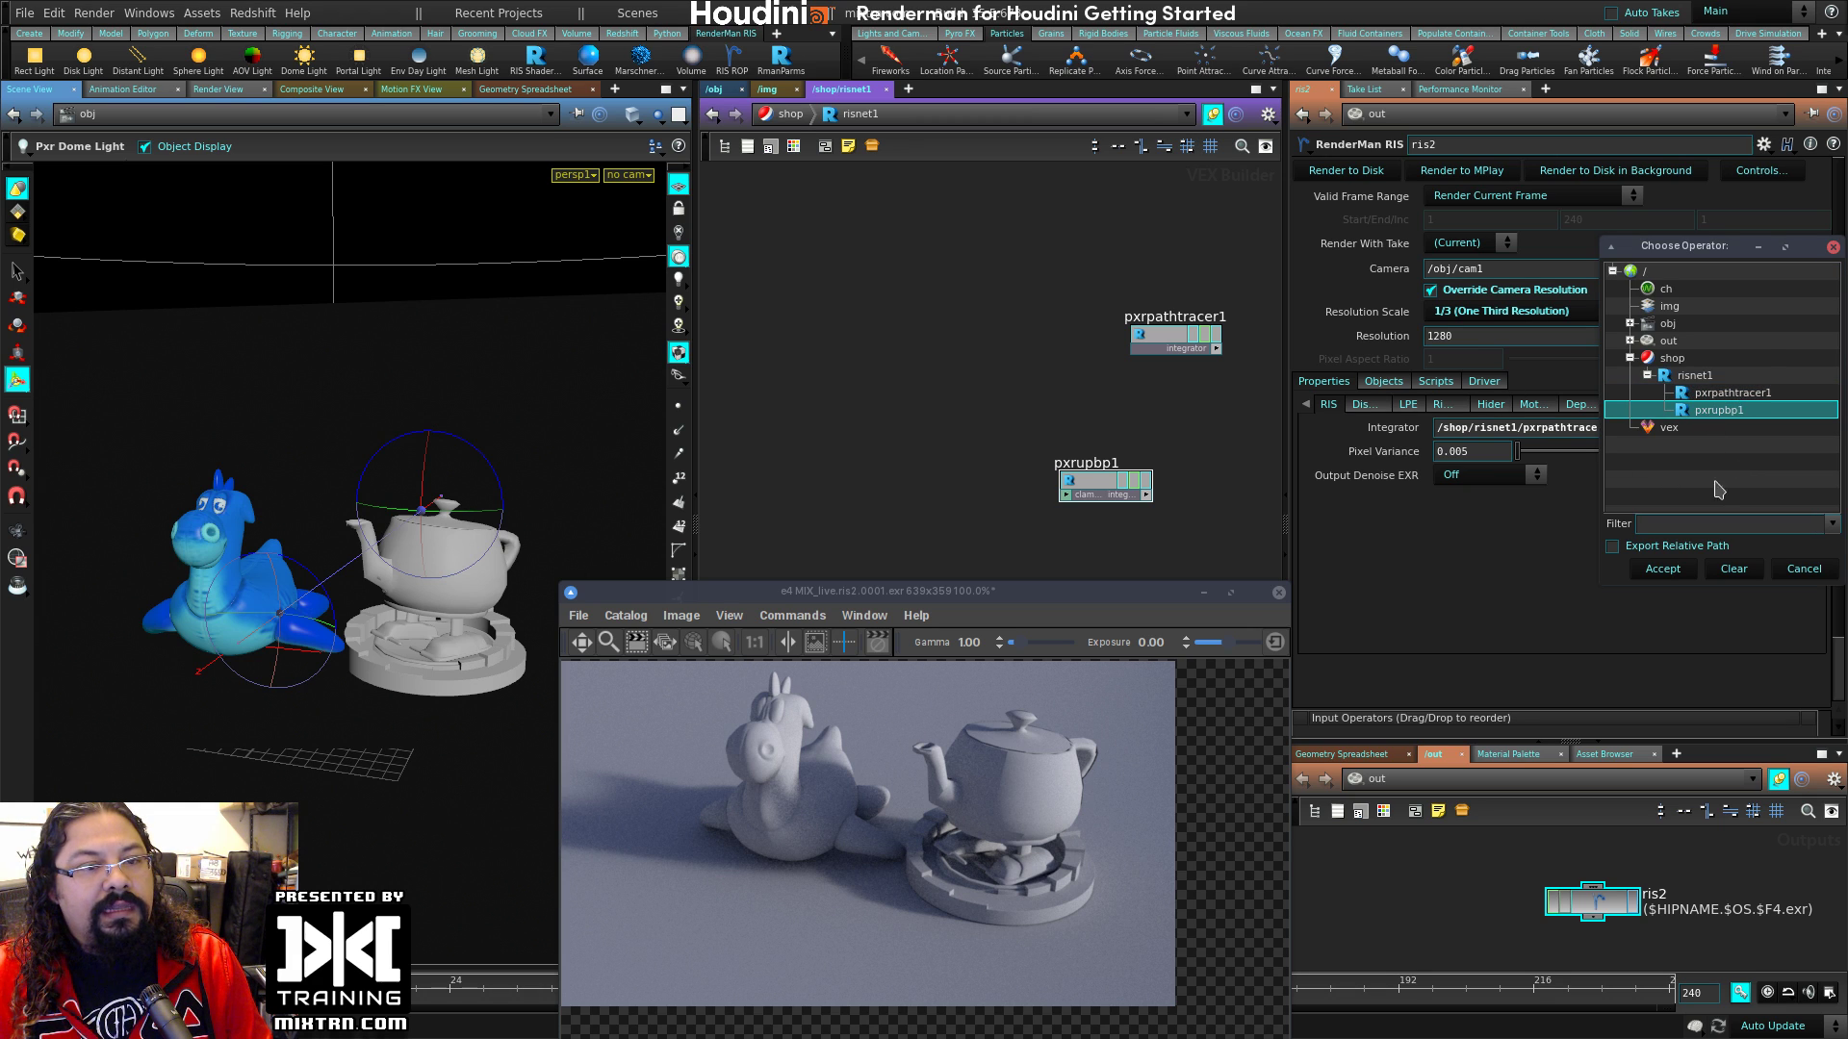
click(1663, 569)
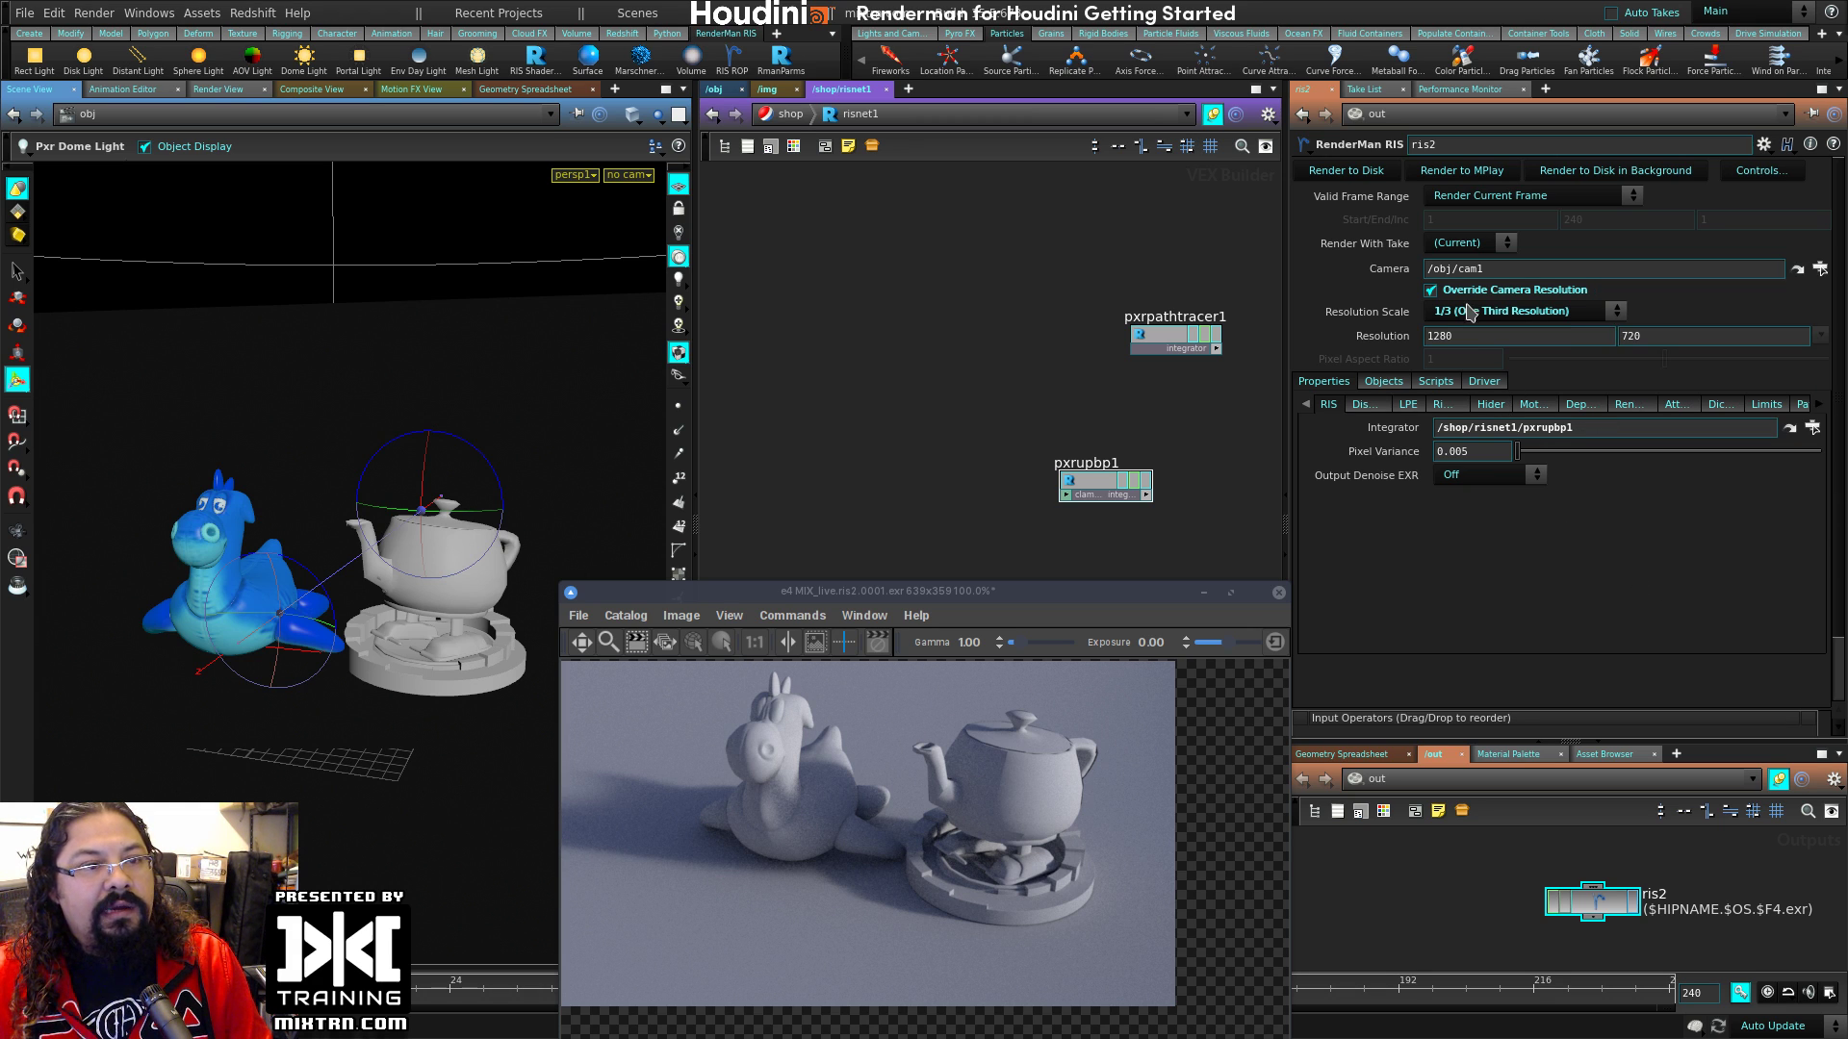
click(1373, 173)
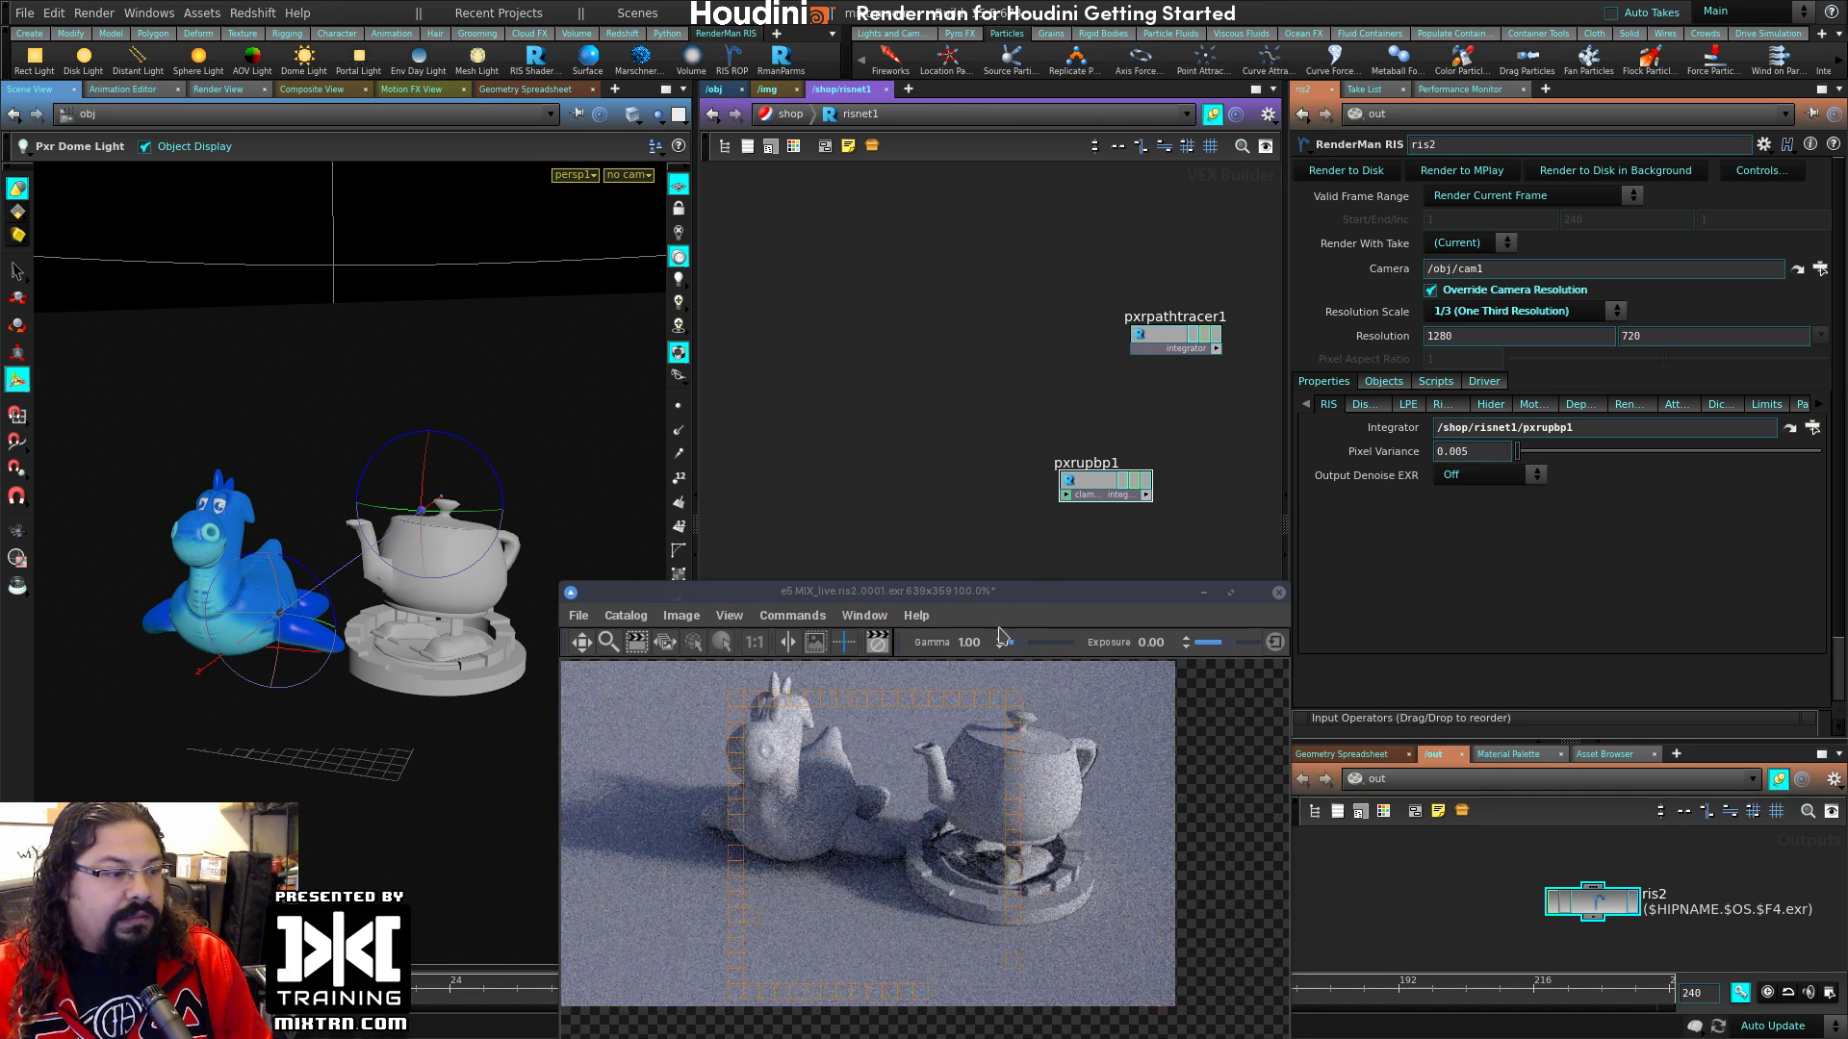
drag(1034, 593, 1047, 593)
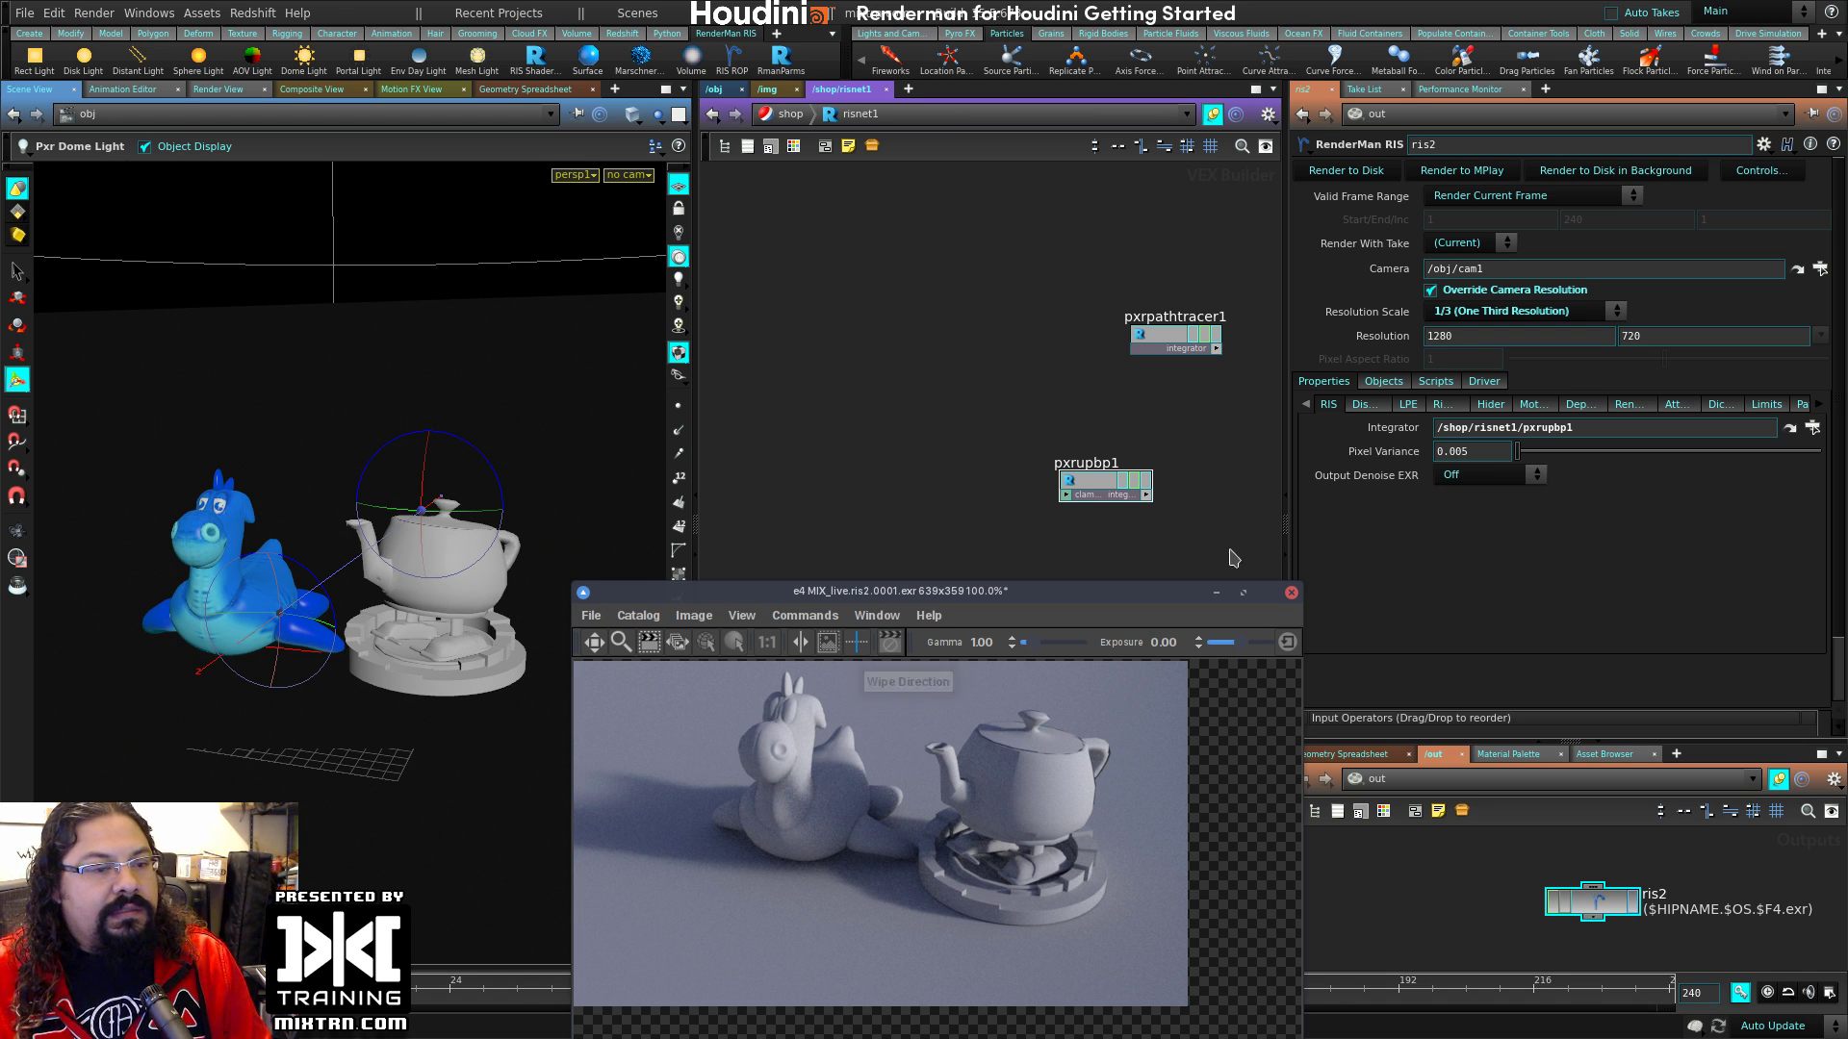
Step: Enlarge the render viewer to show its catalog and compare the newest render with the previous one
drag(1186, 593, 1124, 513)
drag(1242, 836, 1401, 800)
click(1244, 716)
click(1242, 700)
click(1242, 719)
click(1241, 700)
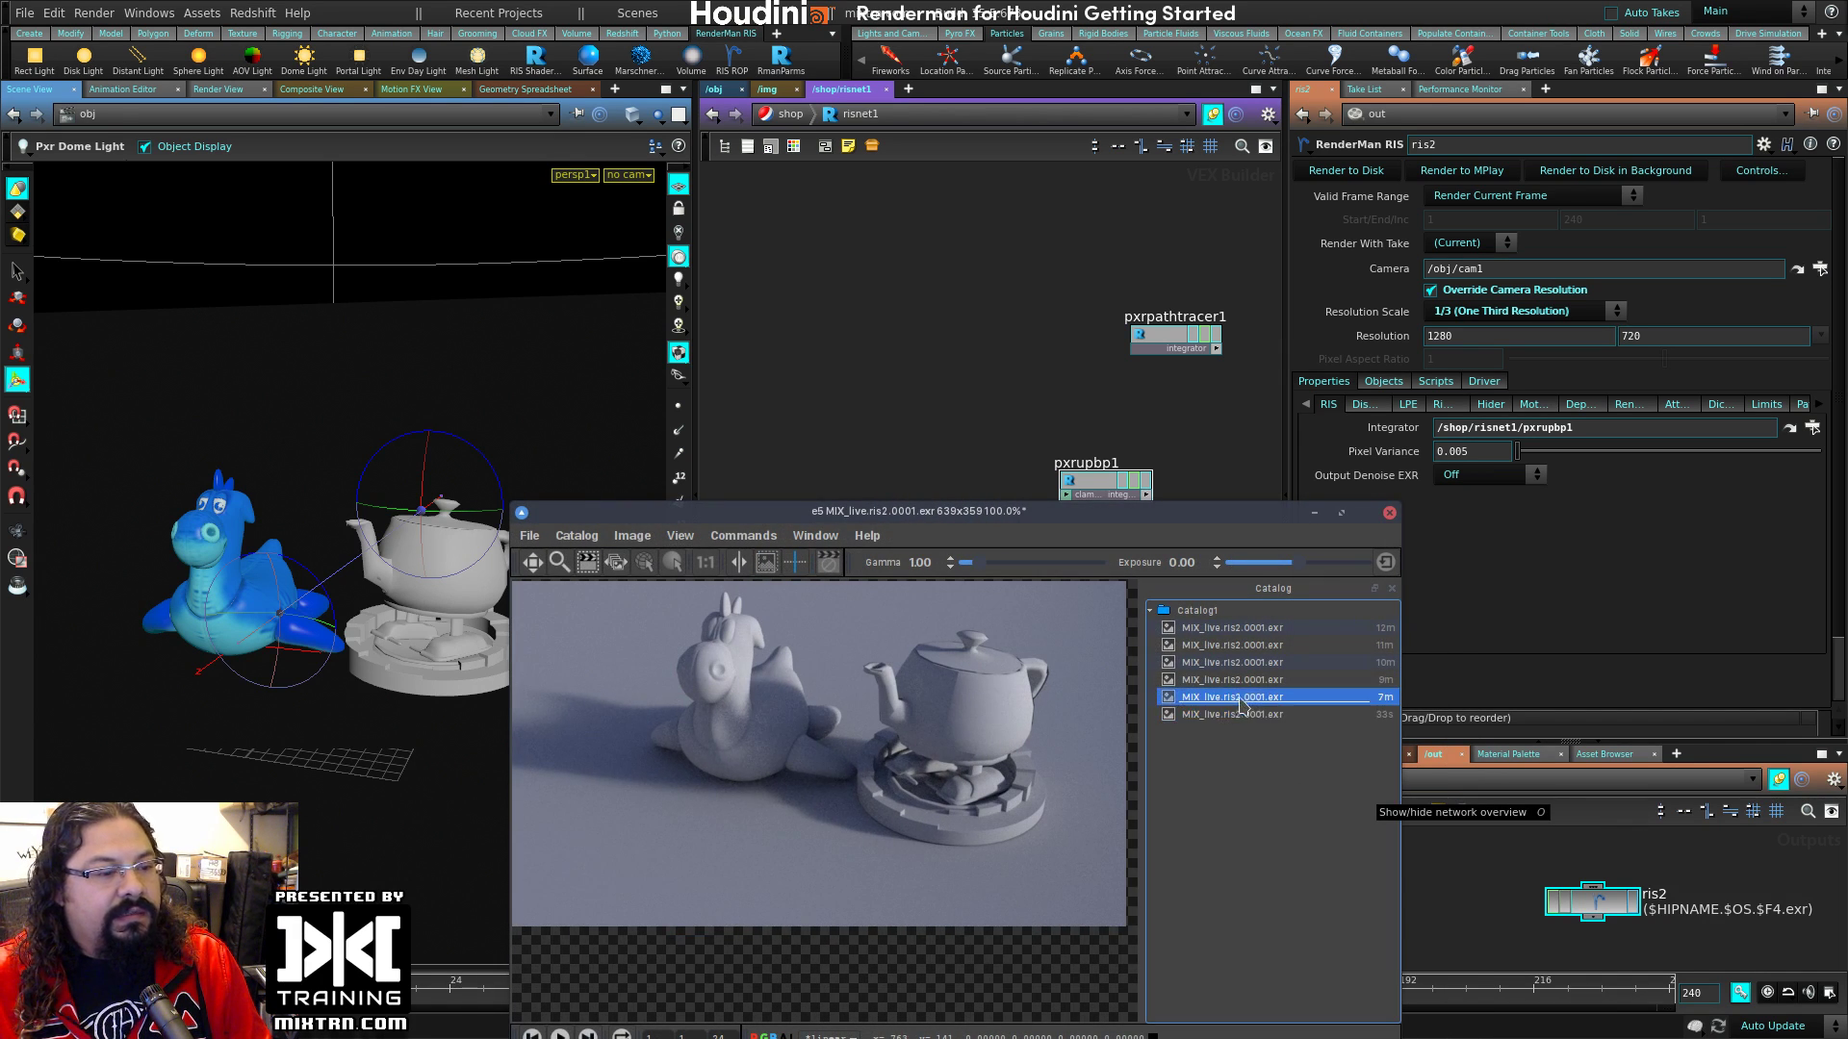
click(1241, 718)
click(1236, 700)
click(1239, 719)
click(1239, 699)
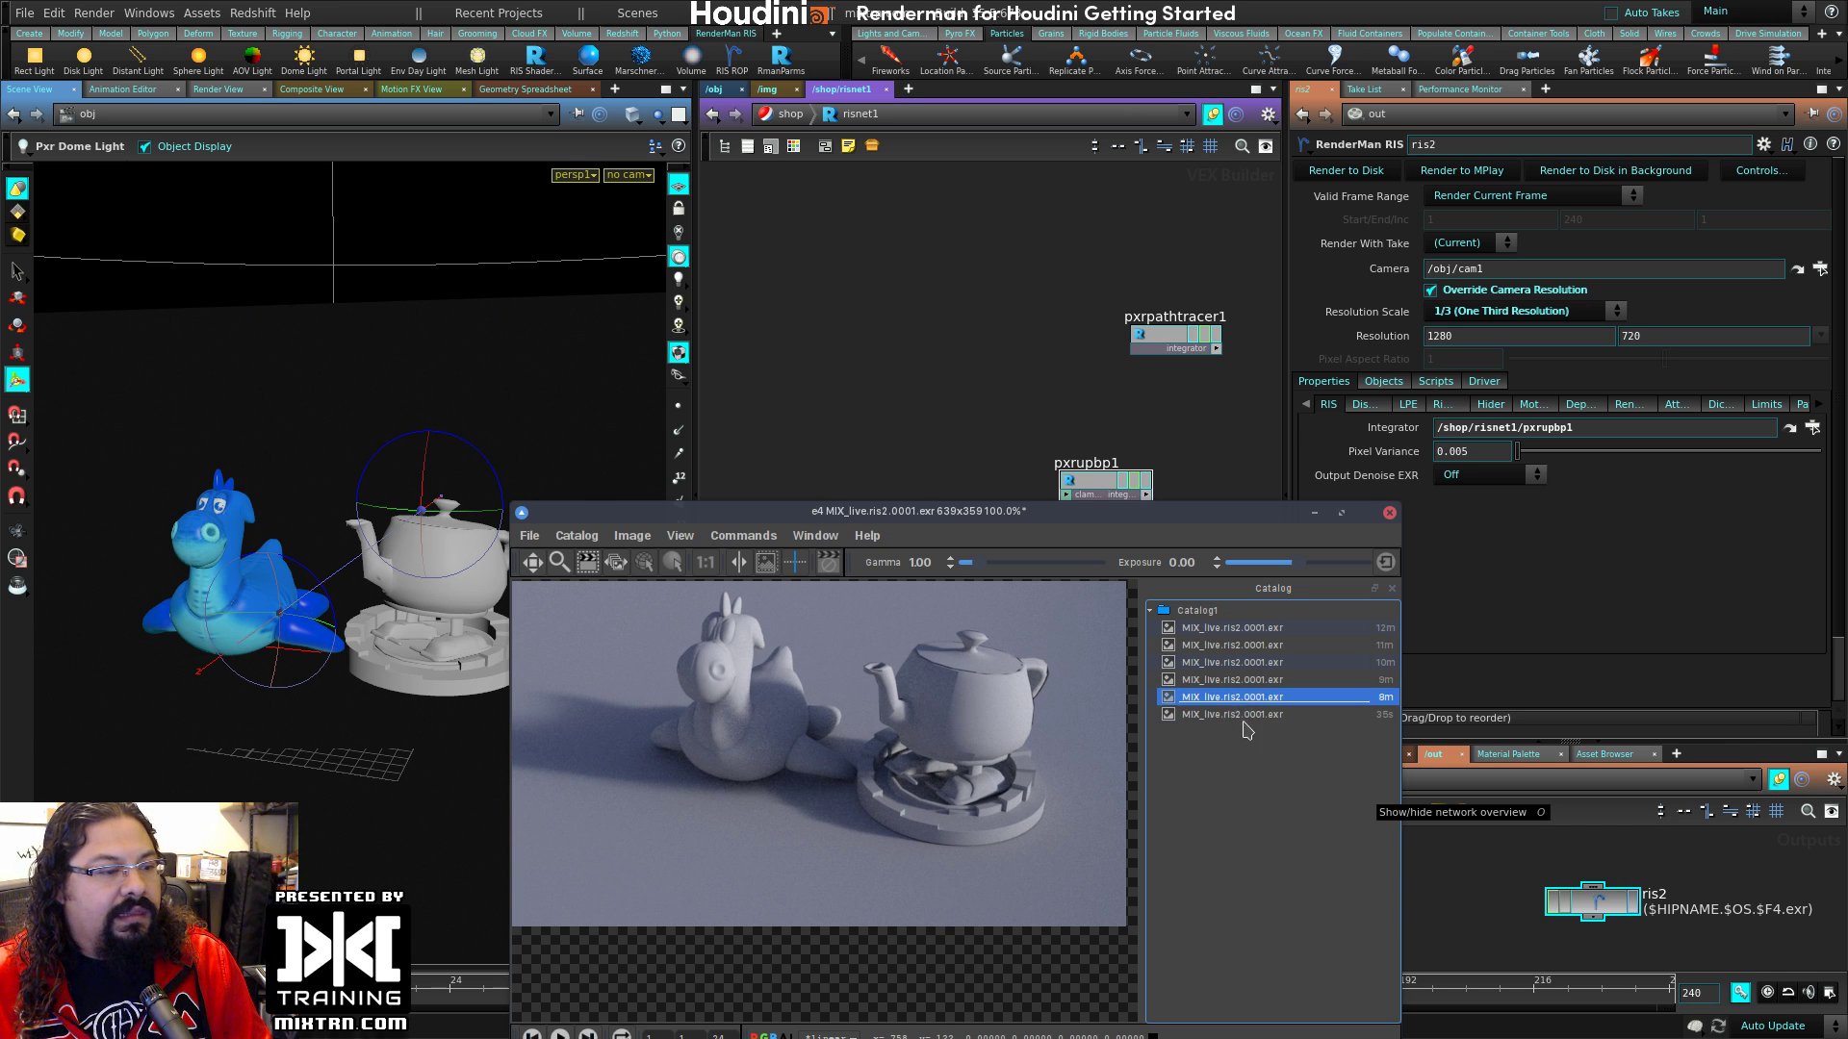
click(1249, 719)
drag(1168, 511, 1180, 548)
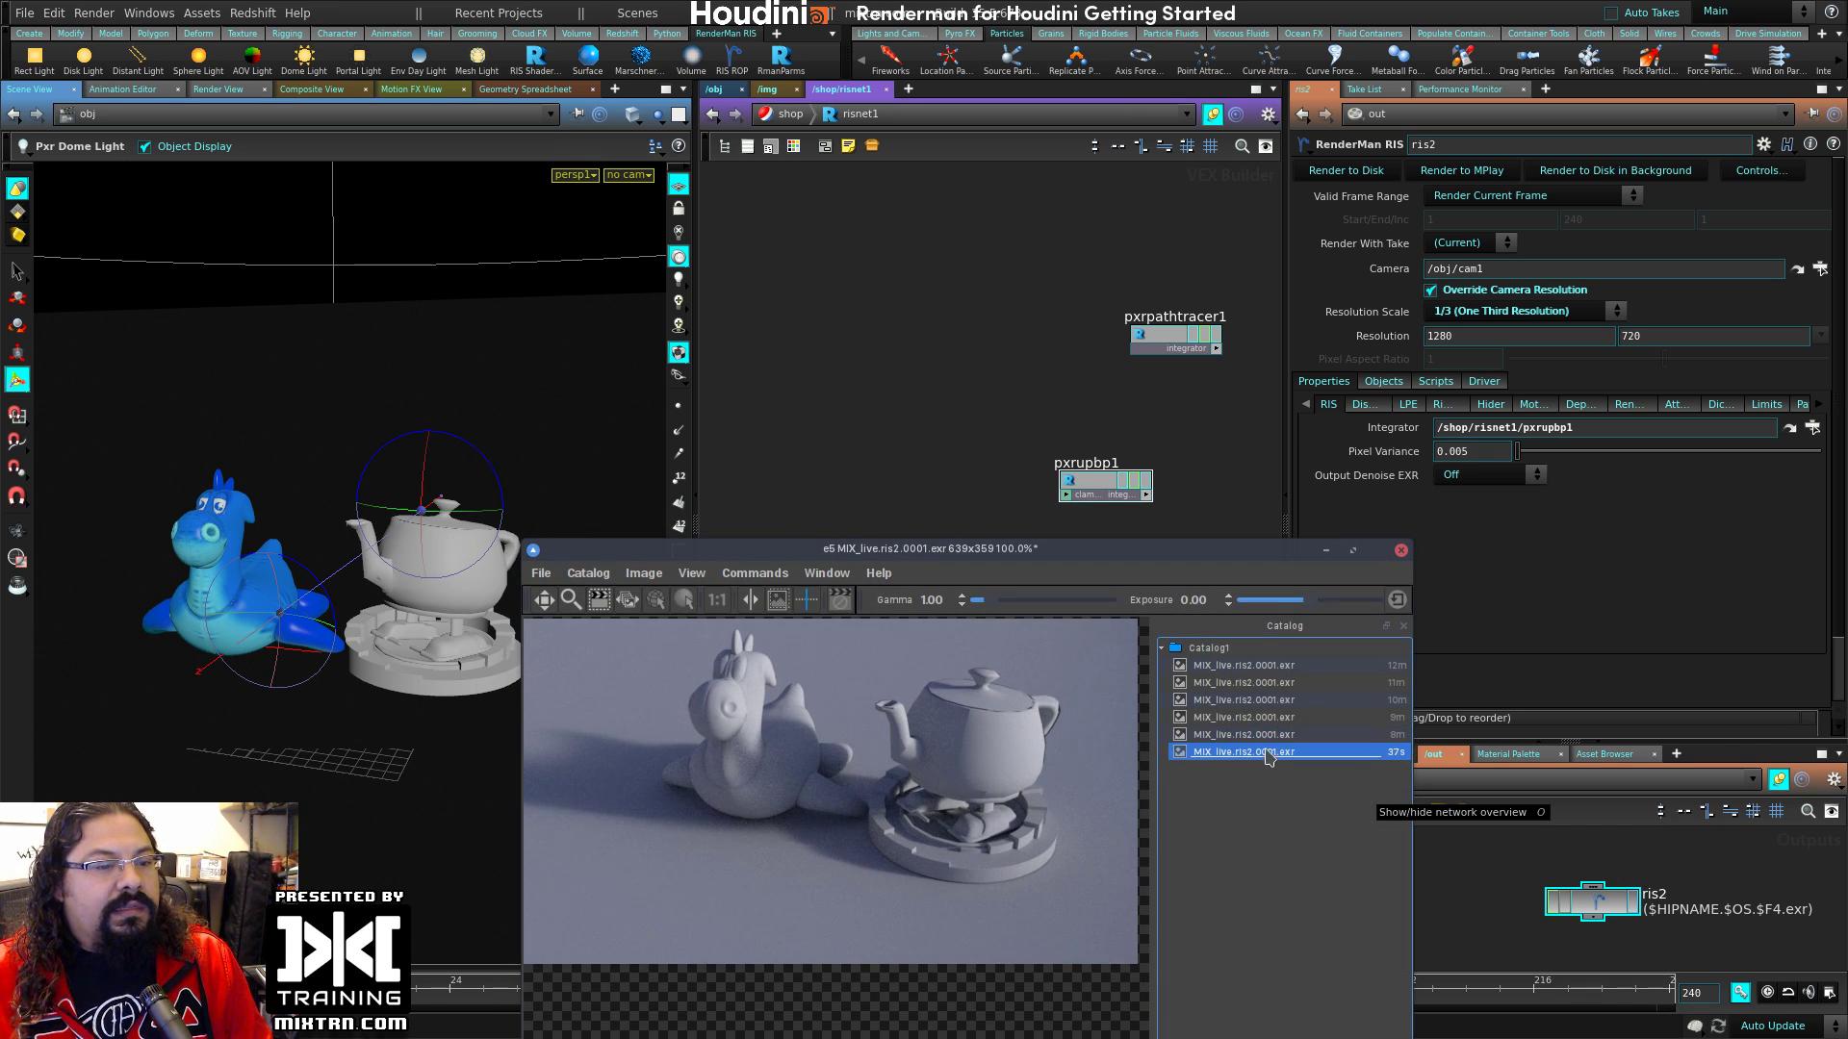
drag(962, 549, 1002, 688)
Step: Review the pxrupbp1 node's parameters and reposition the node closer beneath pxrpathtracer1 in risnet1
click(1114, 555)
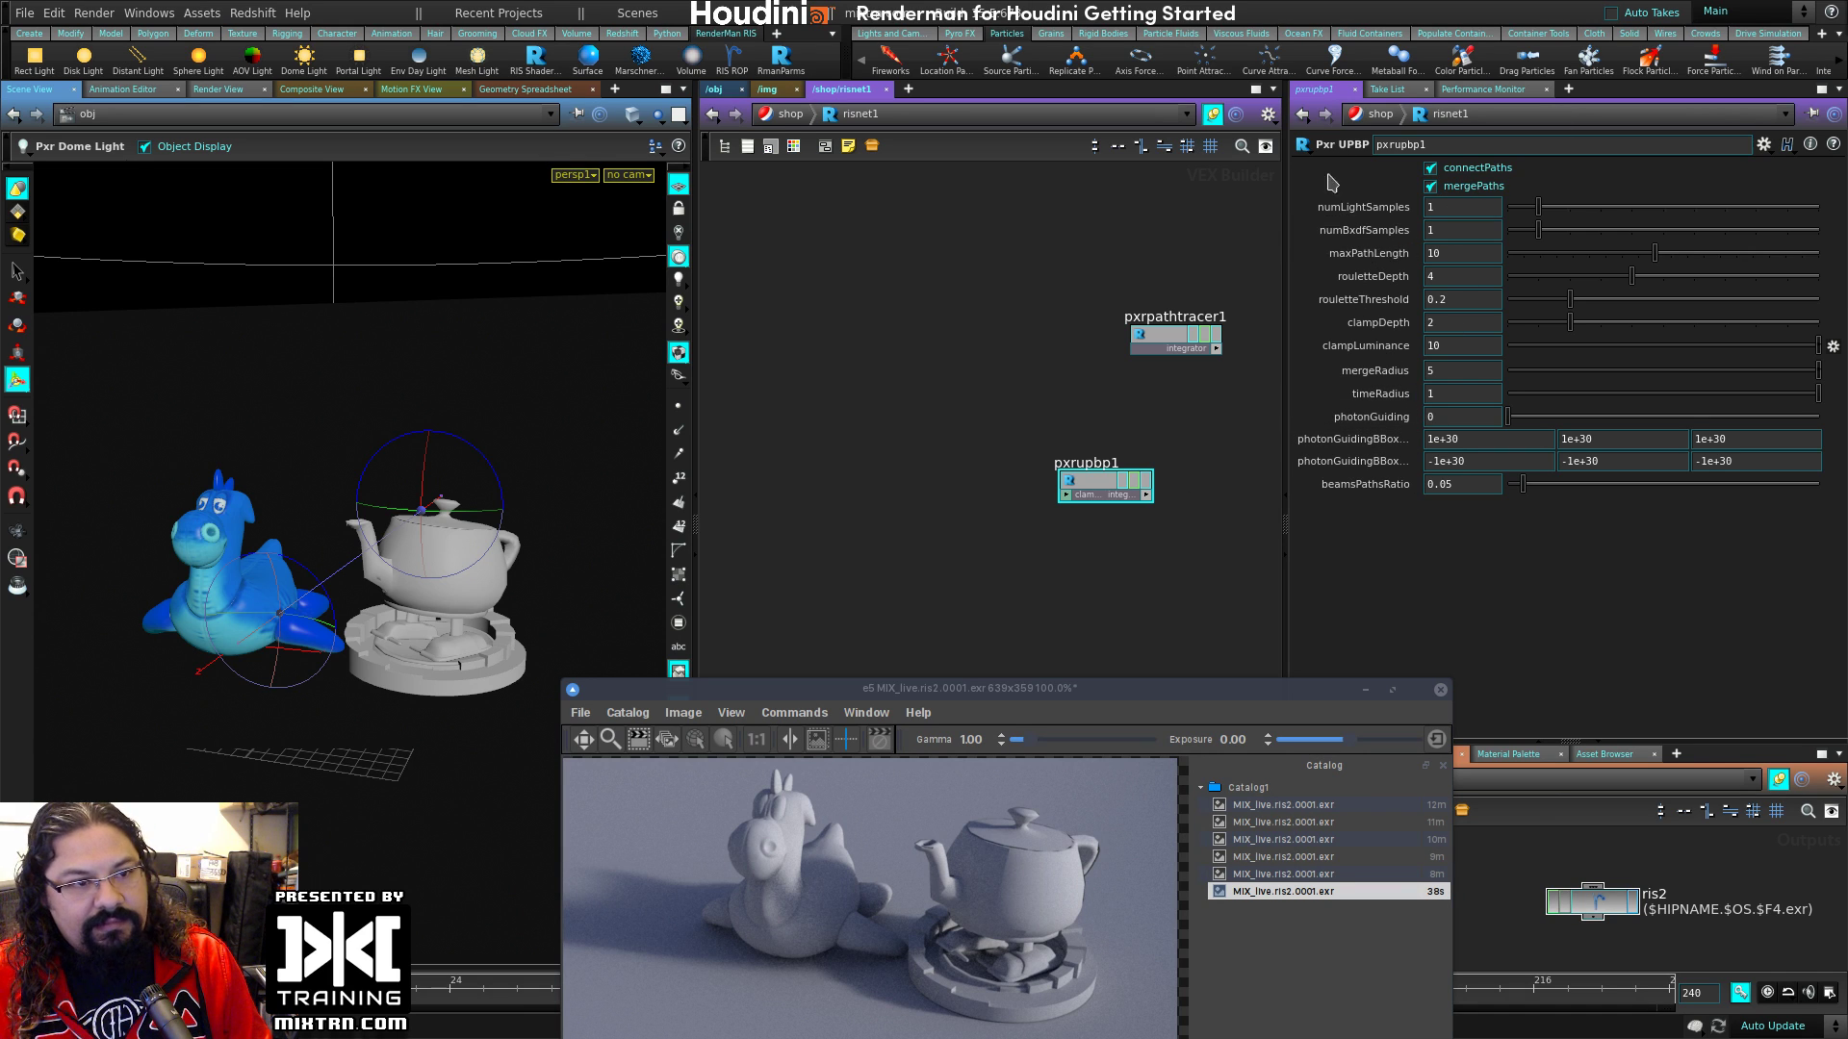
mouse_move(1353, 349)
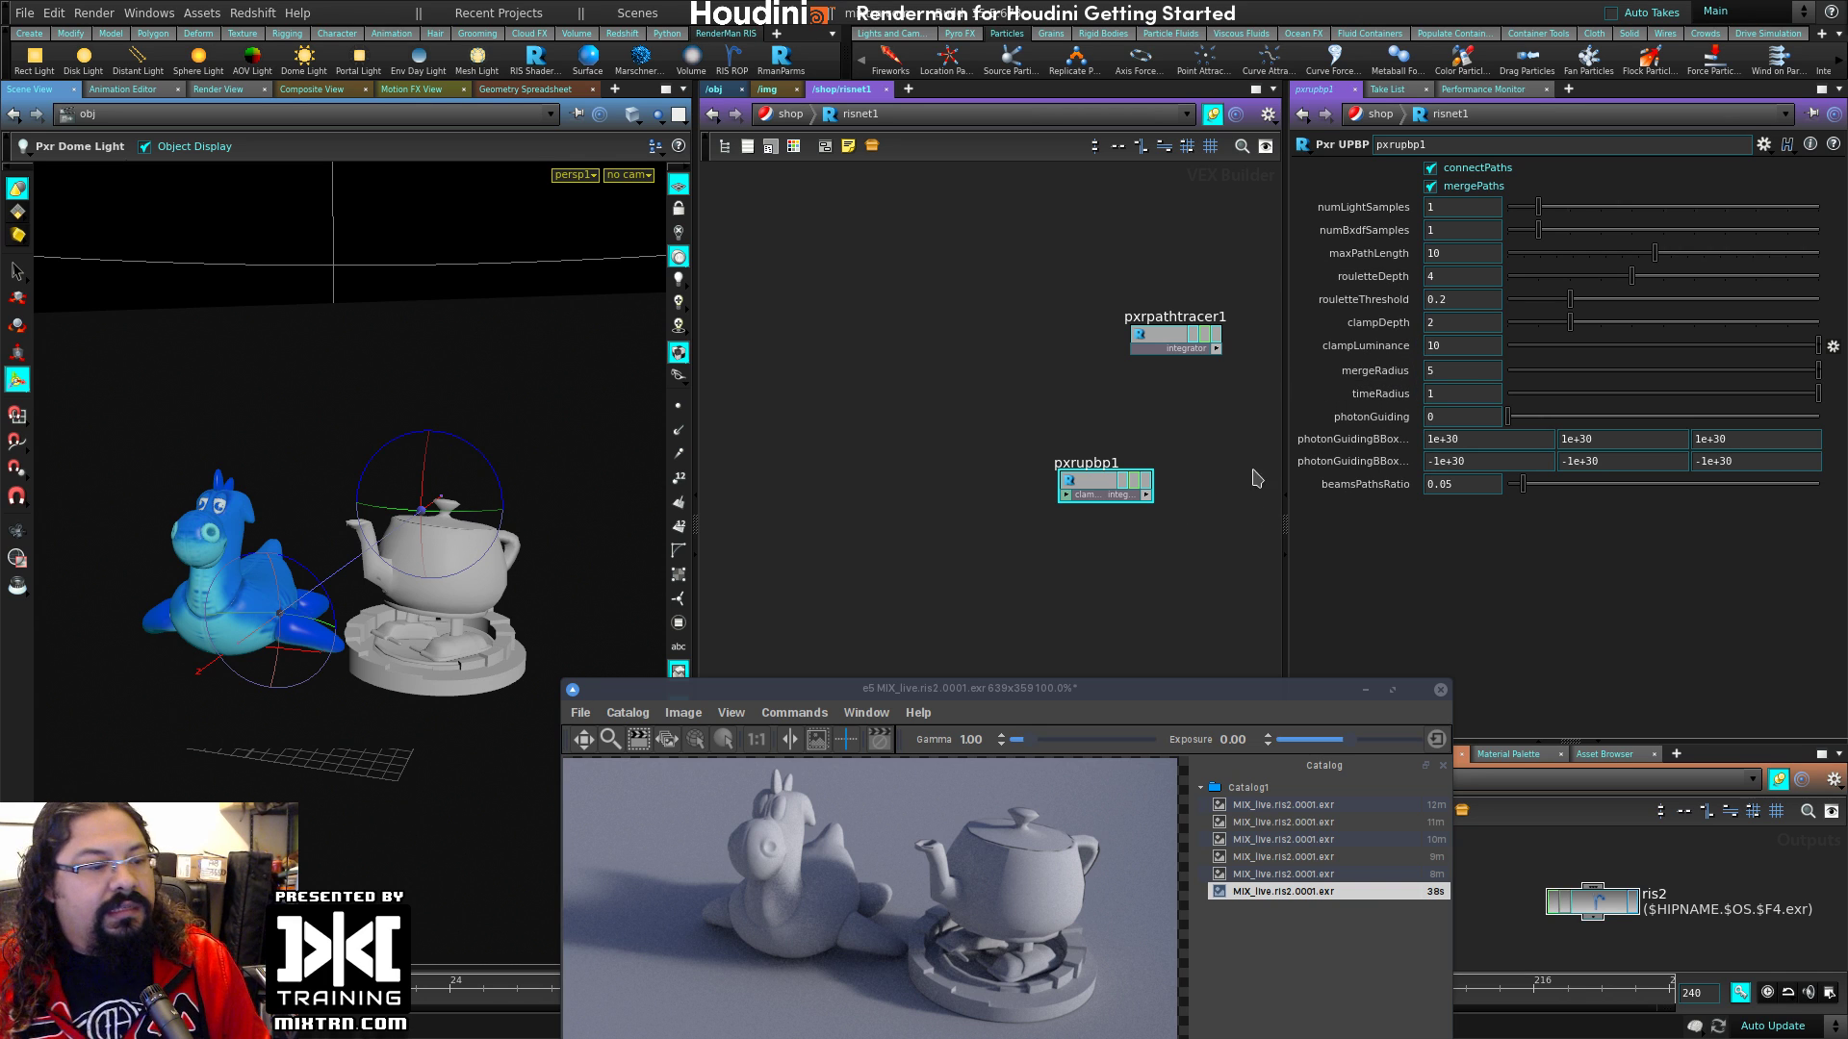
drag(1095, 495, 1143, 474)
drag(1019, 421, 1256, 537)
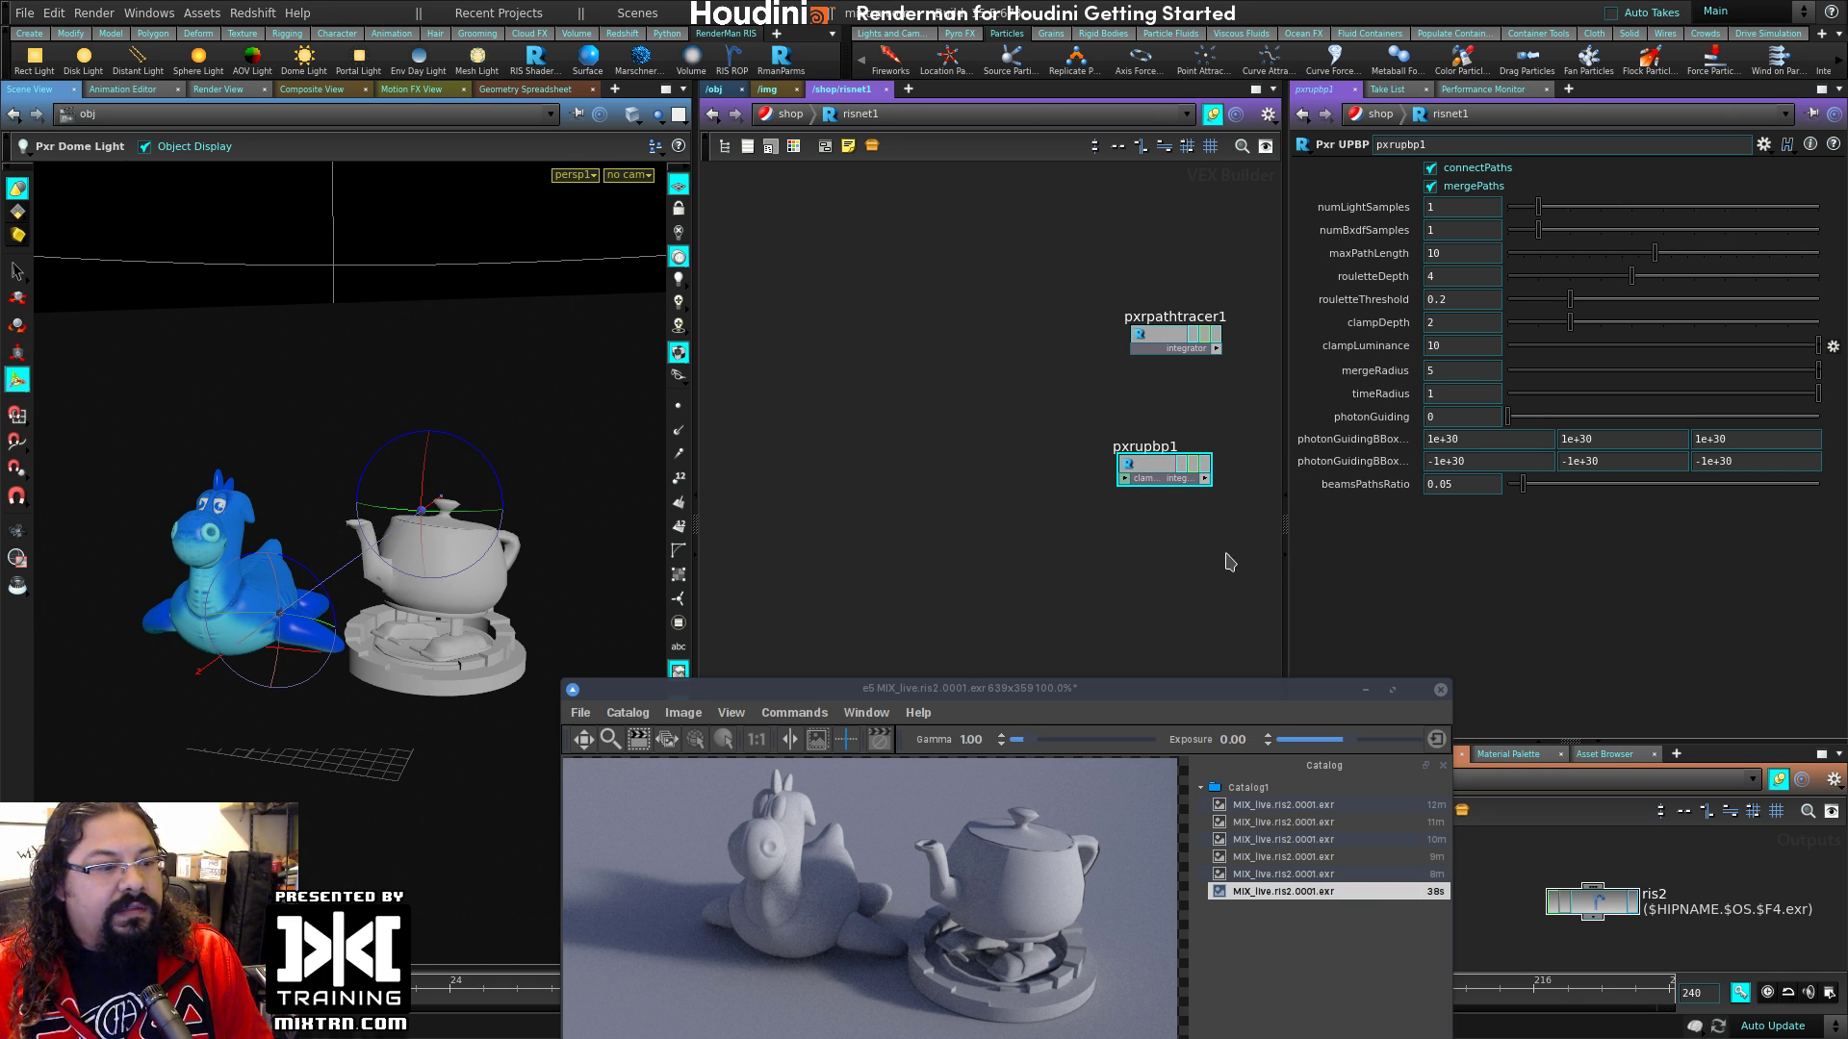
Step: Move the pxrpathtracer1 and pxrupbp1 nodes closer together in the risnet1 network
drag(1036, 284, 1263, 385)
drag(1159, 343, 1150, 343)
drag(1154, 462, 1153, 432)
click(1139, 491)
middle_drag(1152, 548, 1124, 465)
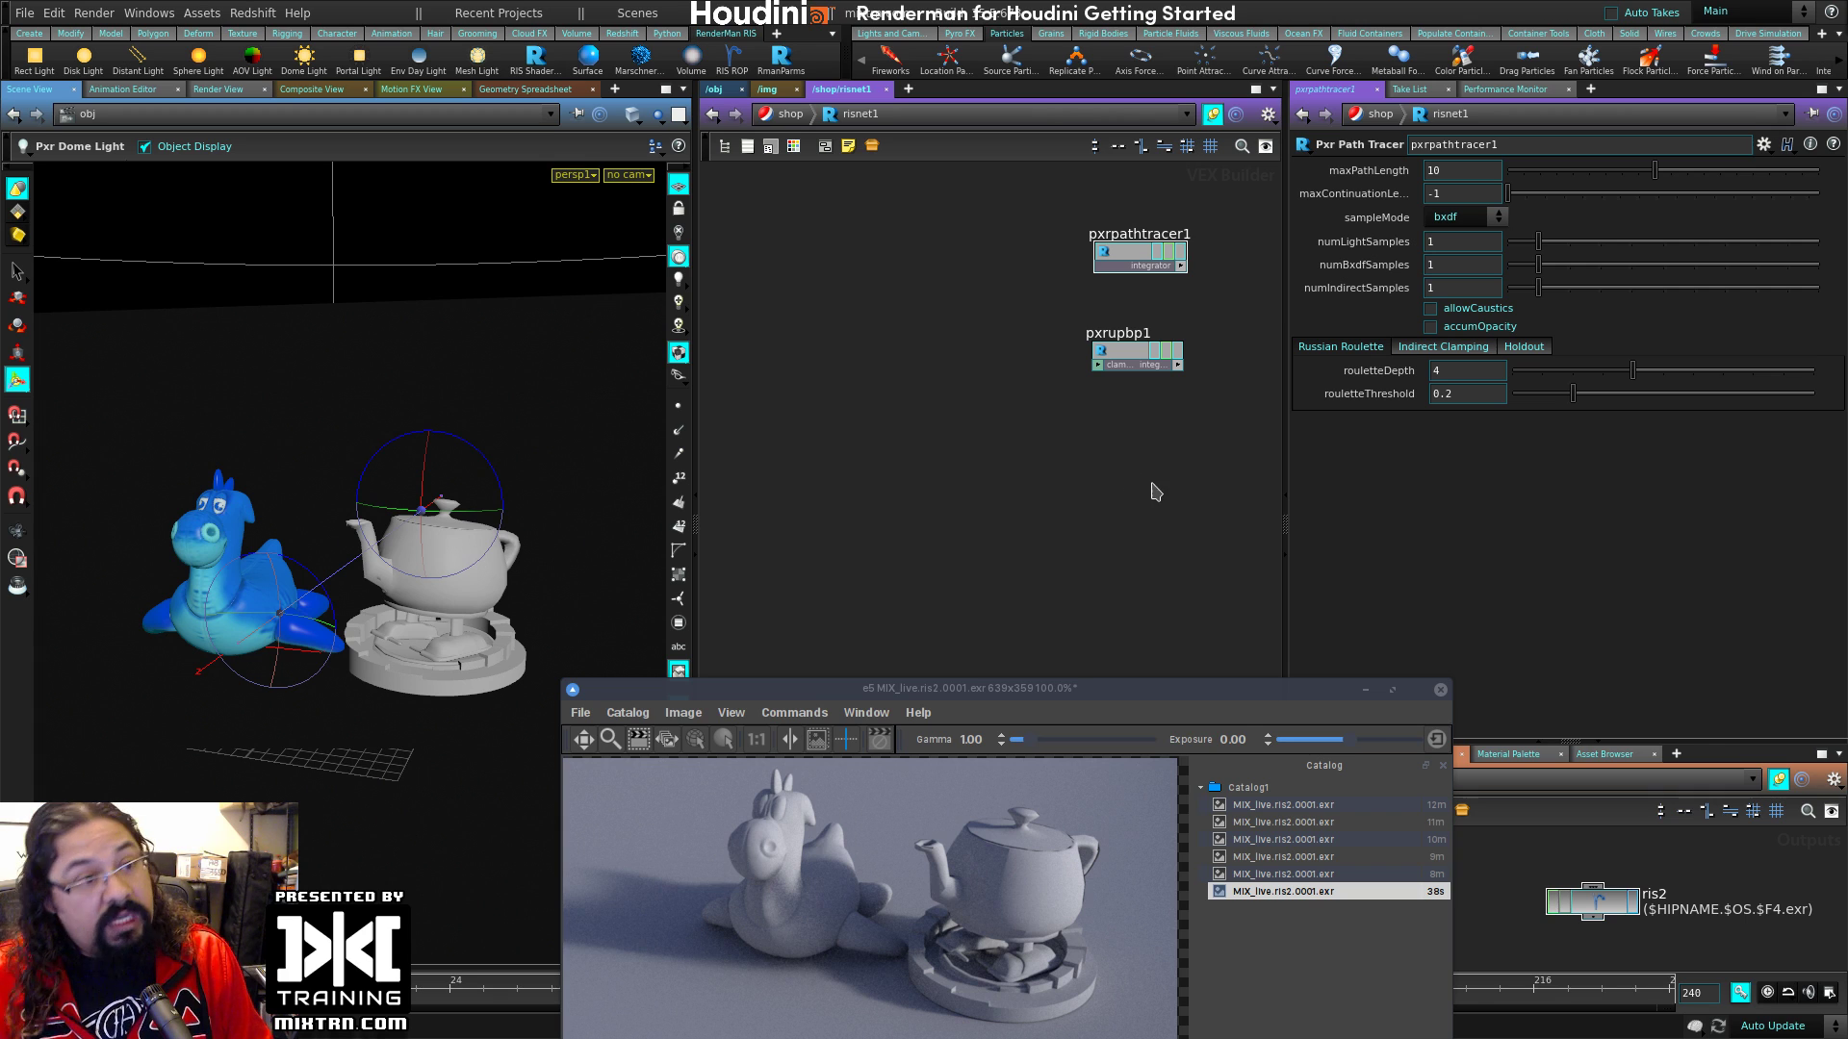
Step: Add a Pxr Occlusion integrator node to risnet1 and place it below pxrupbp1
key(Tab)
mouse_move(1190, 645)
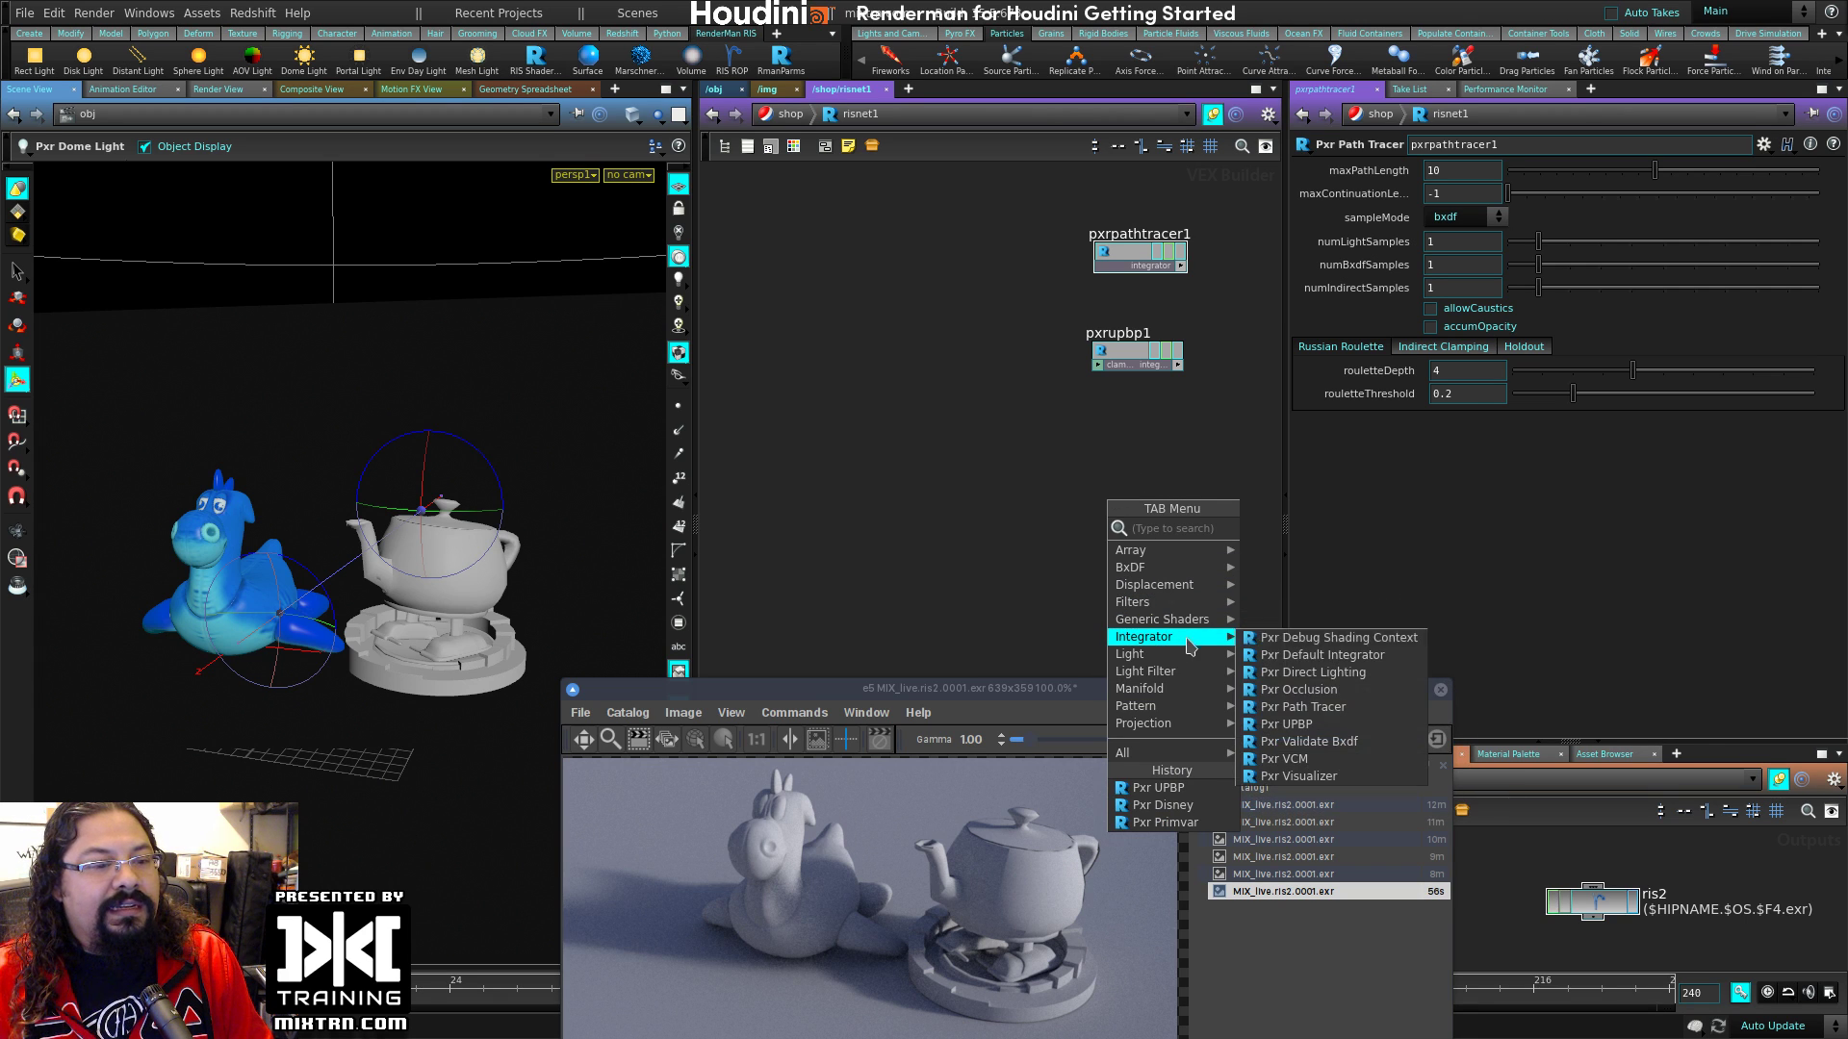
click(1298, 689)
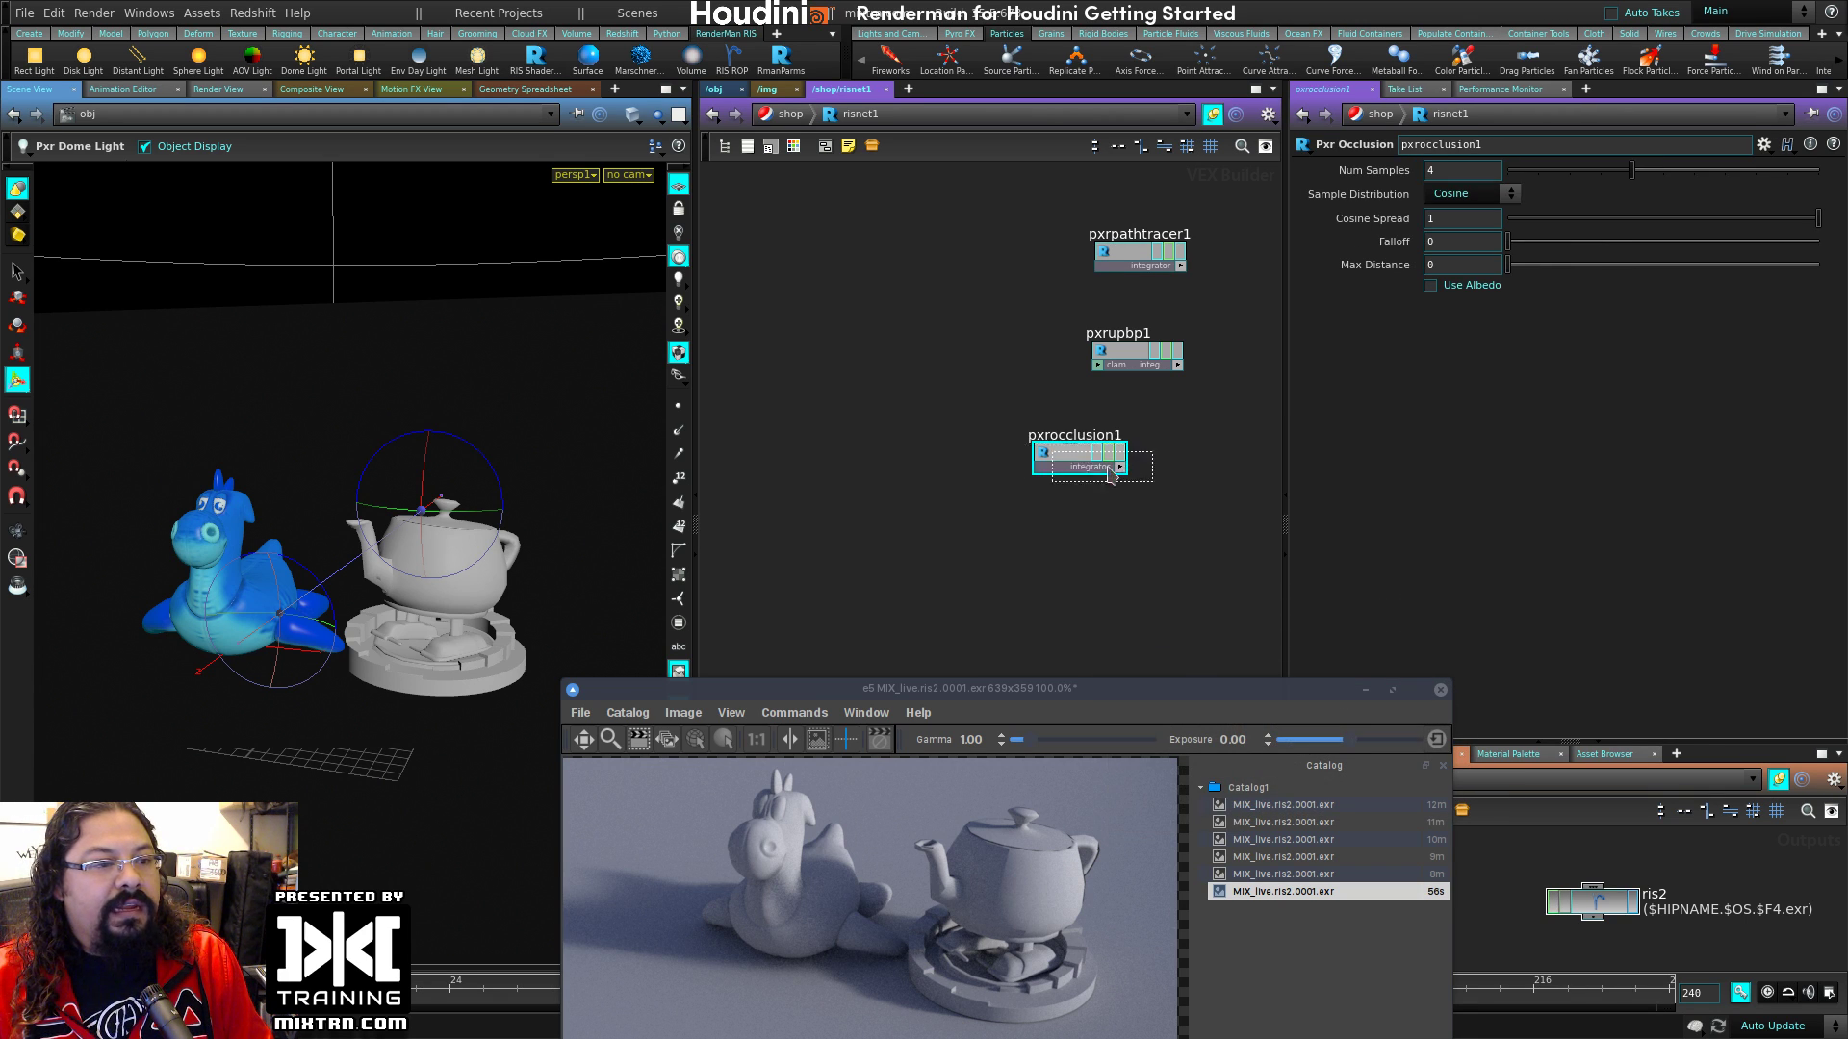
click(1111, 471)
Step: Set the ris2 render node's integrator to /shop/risnet1/pxrocclusion1 and render the frame to disk
click(1595, 902)
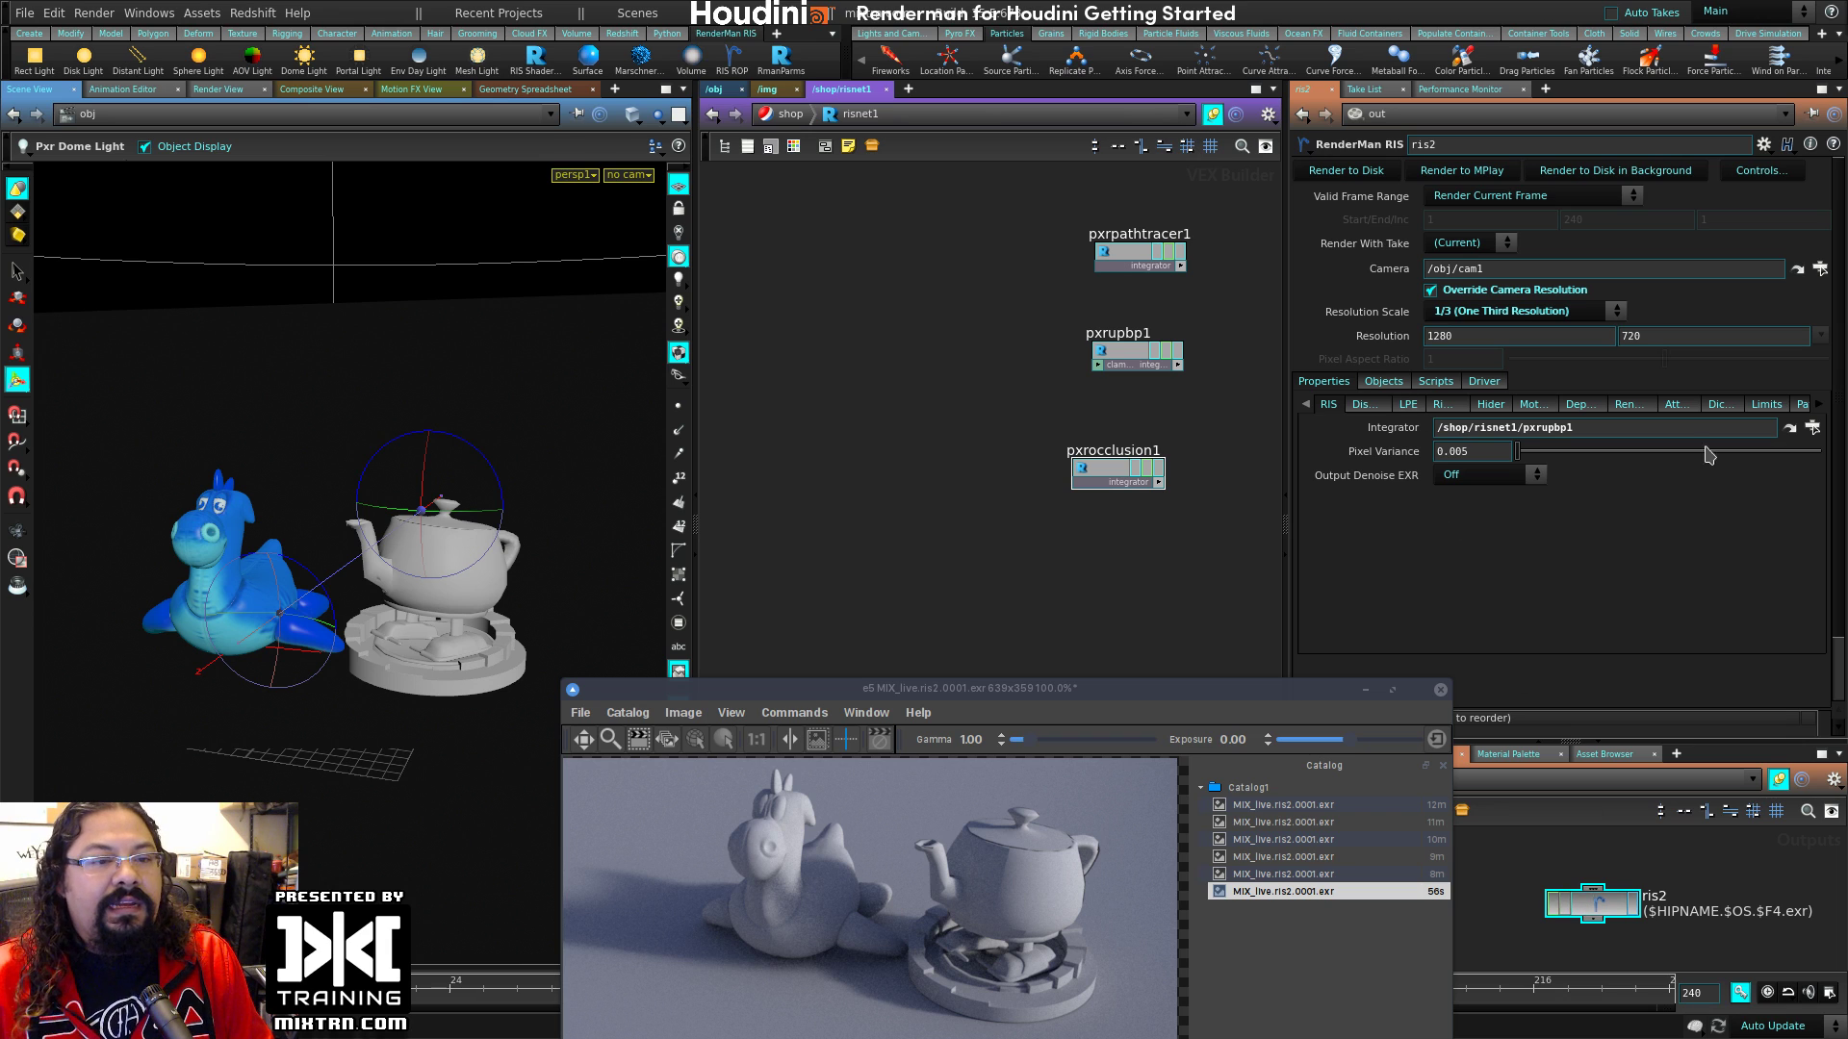
click(1812, 428)
click(1732, 393)
click(1668, 569)
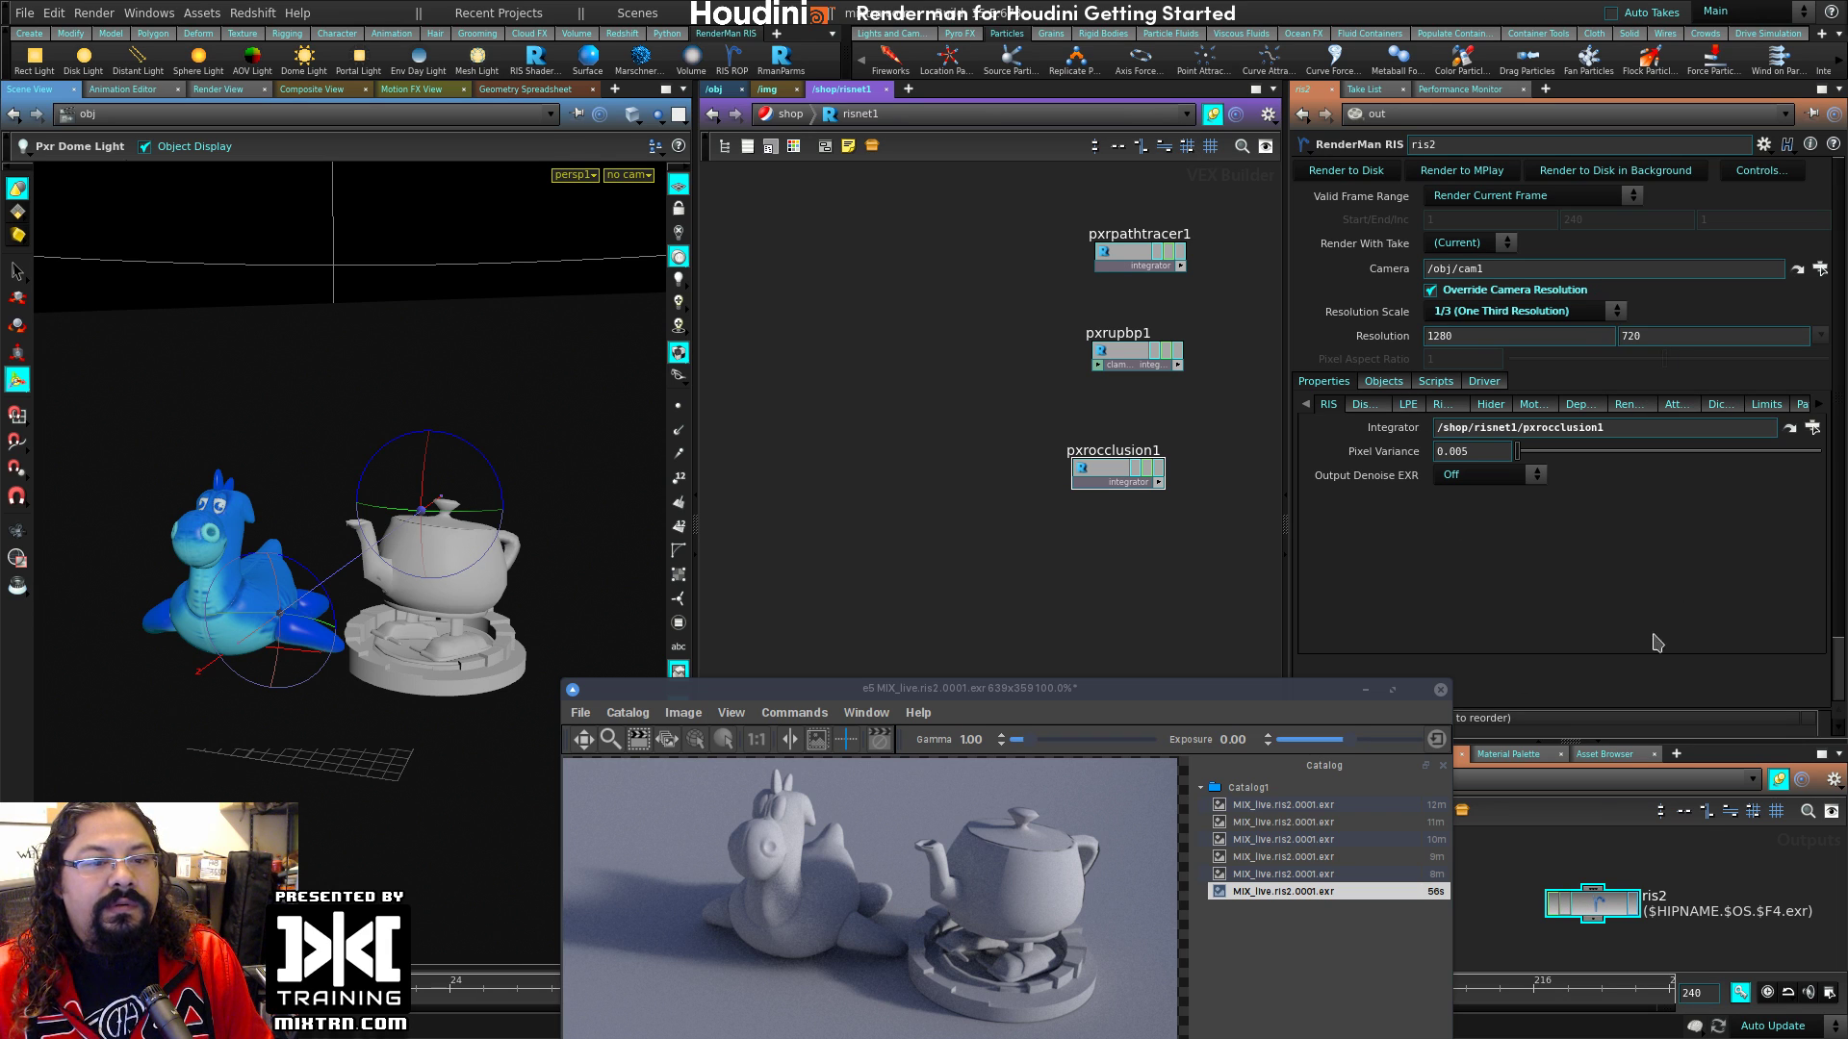
click(1347, 171)
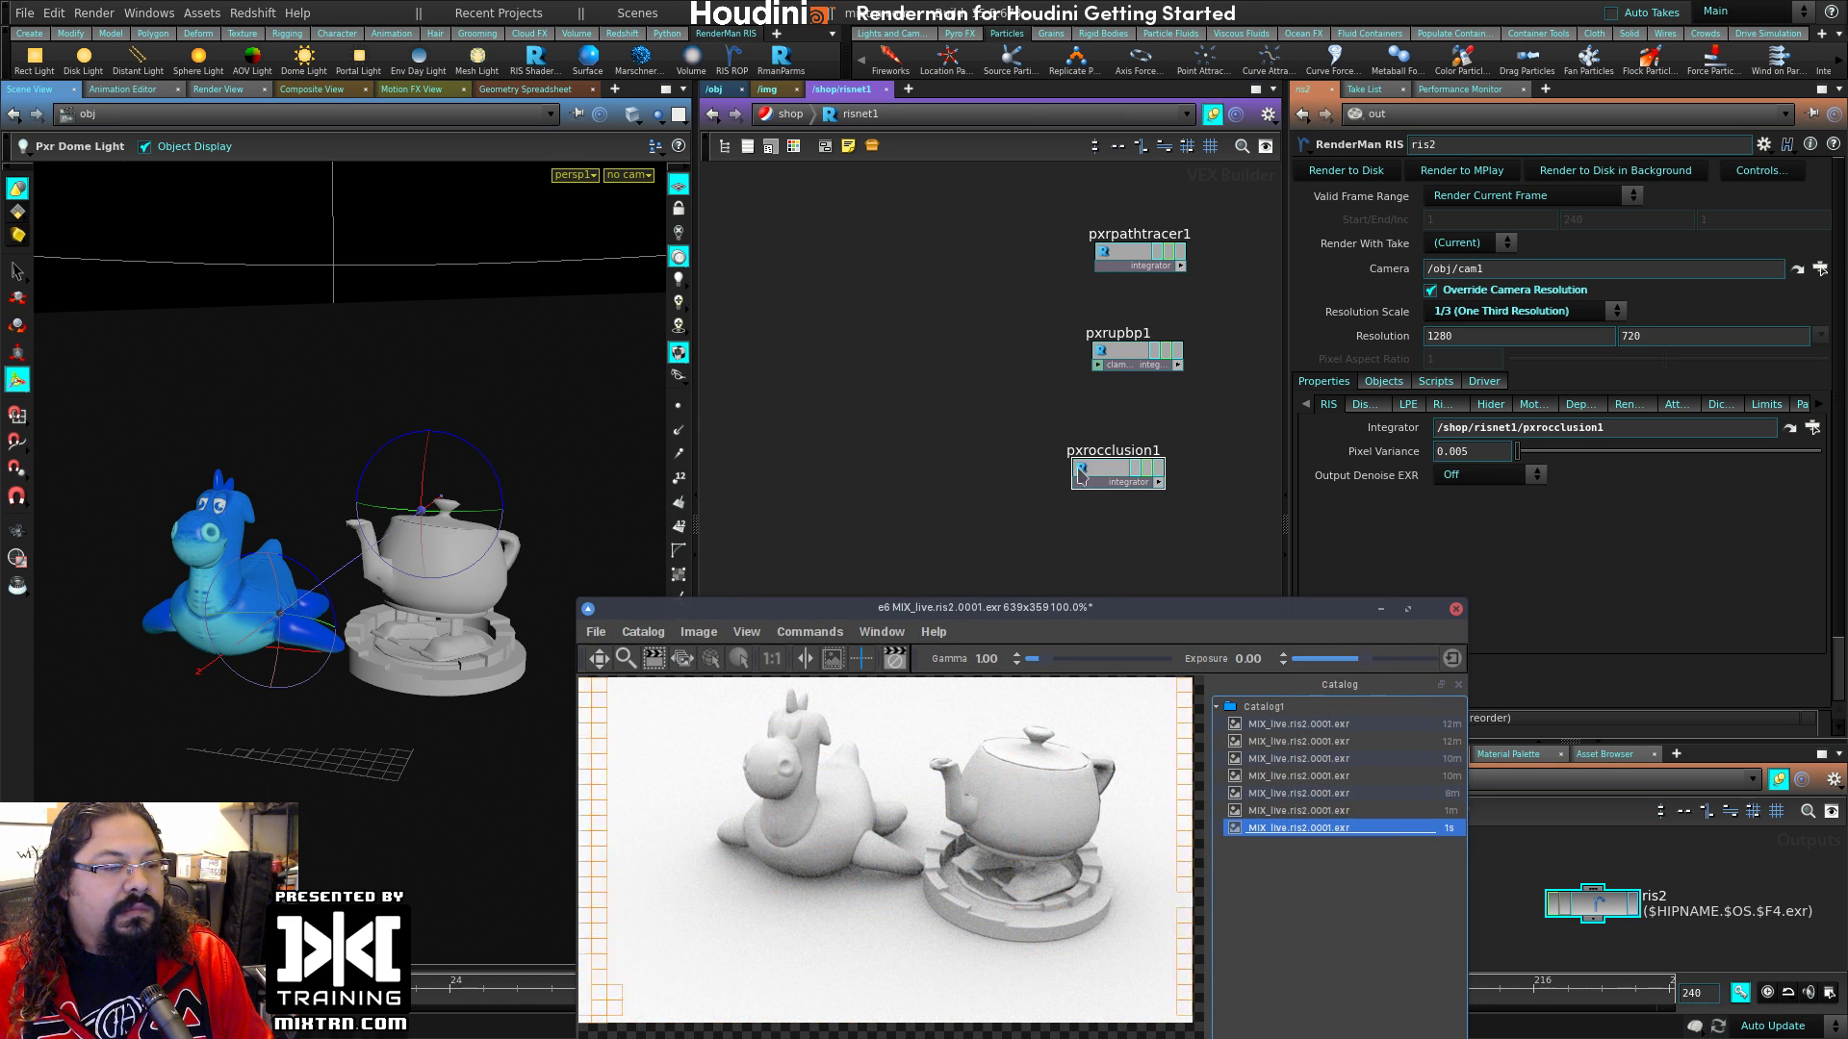
Step: Show the pxrocclusion1 node's parameters and shift the render viewer aside to look at the occlusion render
drag(1106, 474, 1116, 482)
click(1107, 476)
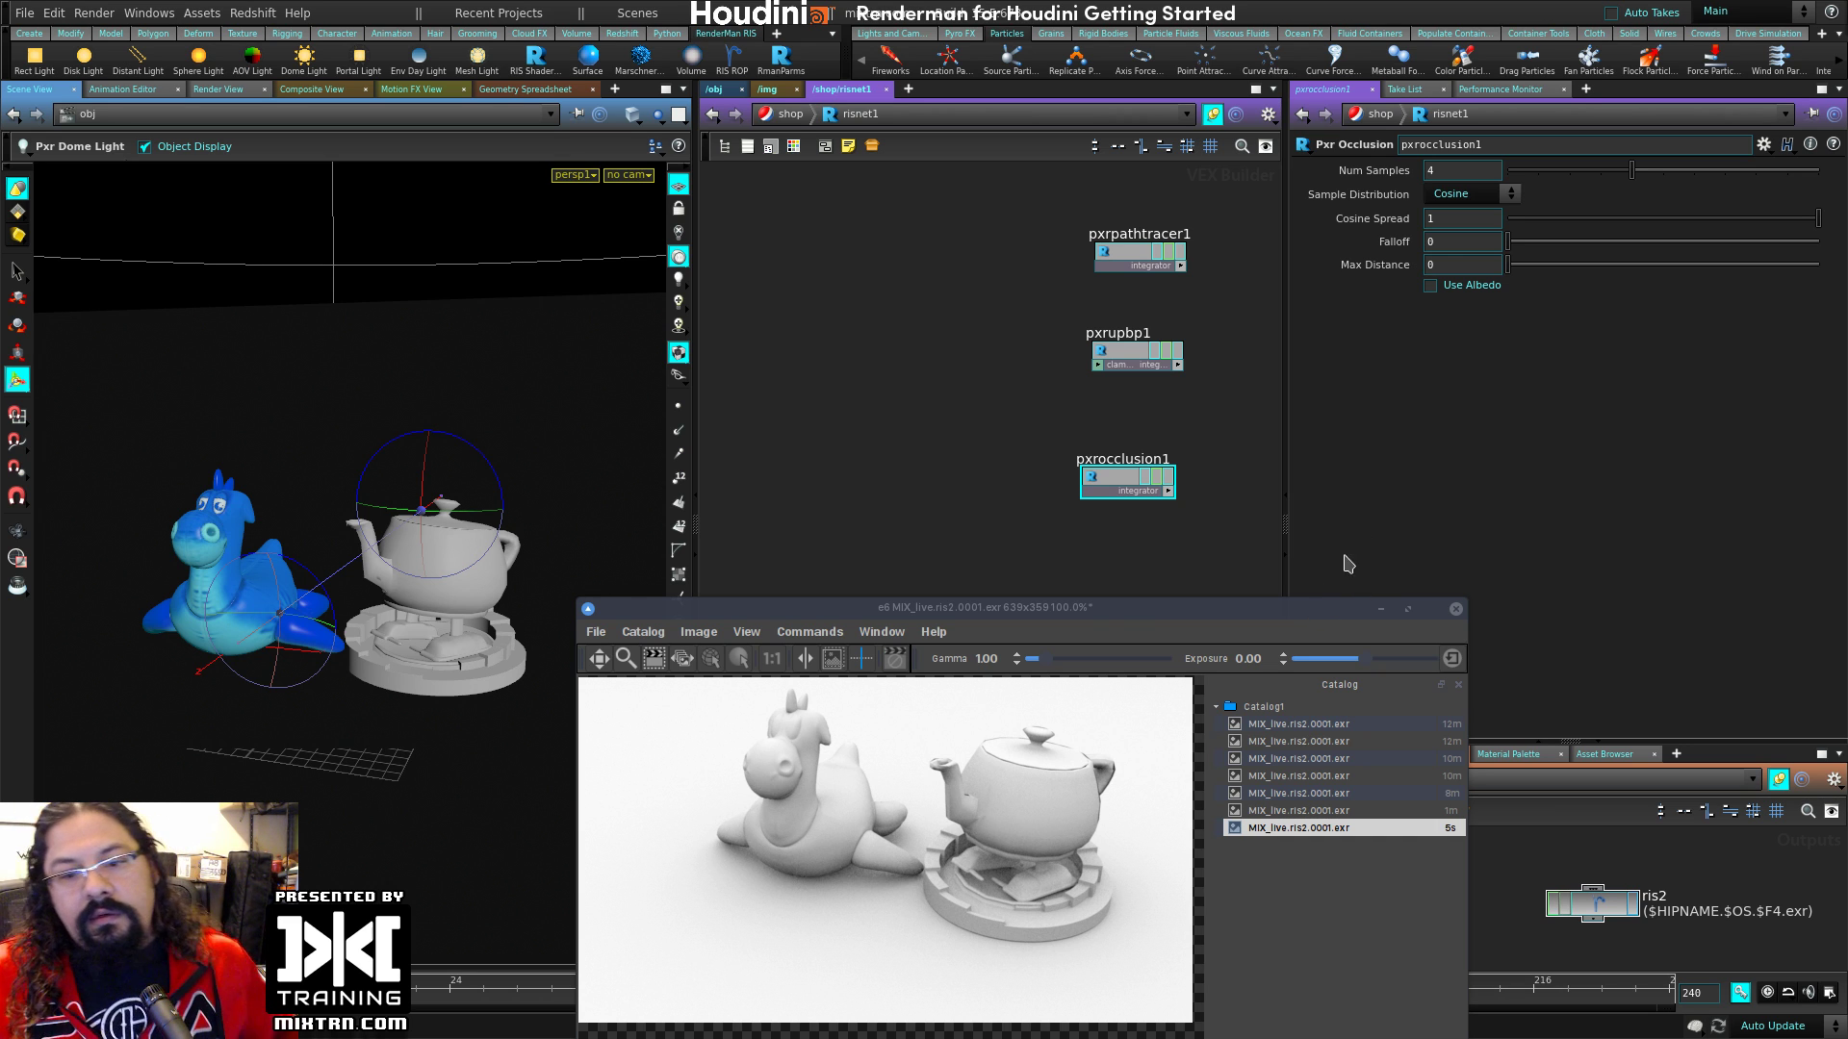
drag(1126, 608, 1184, 647)
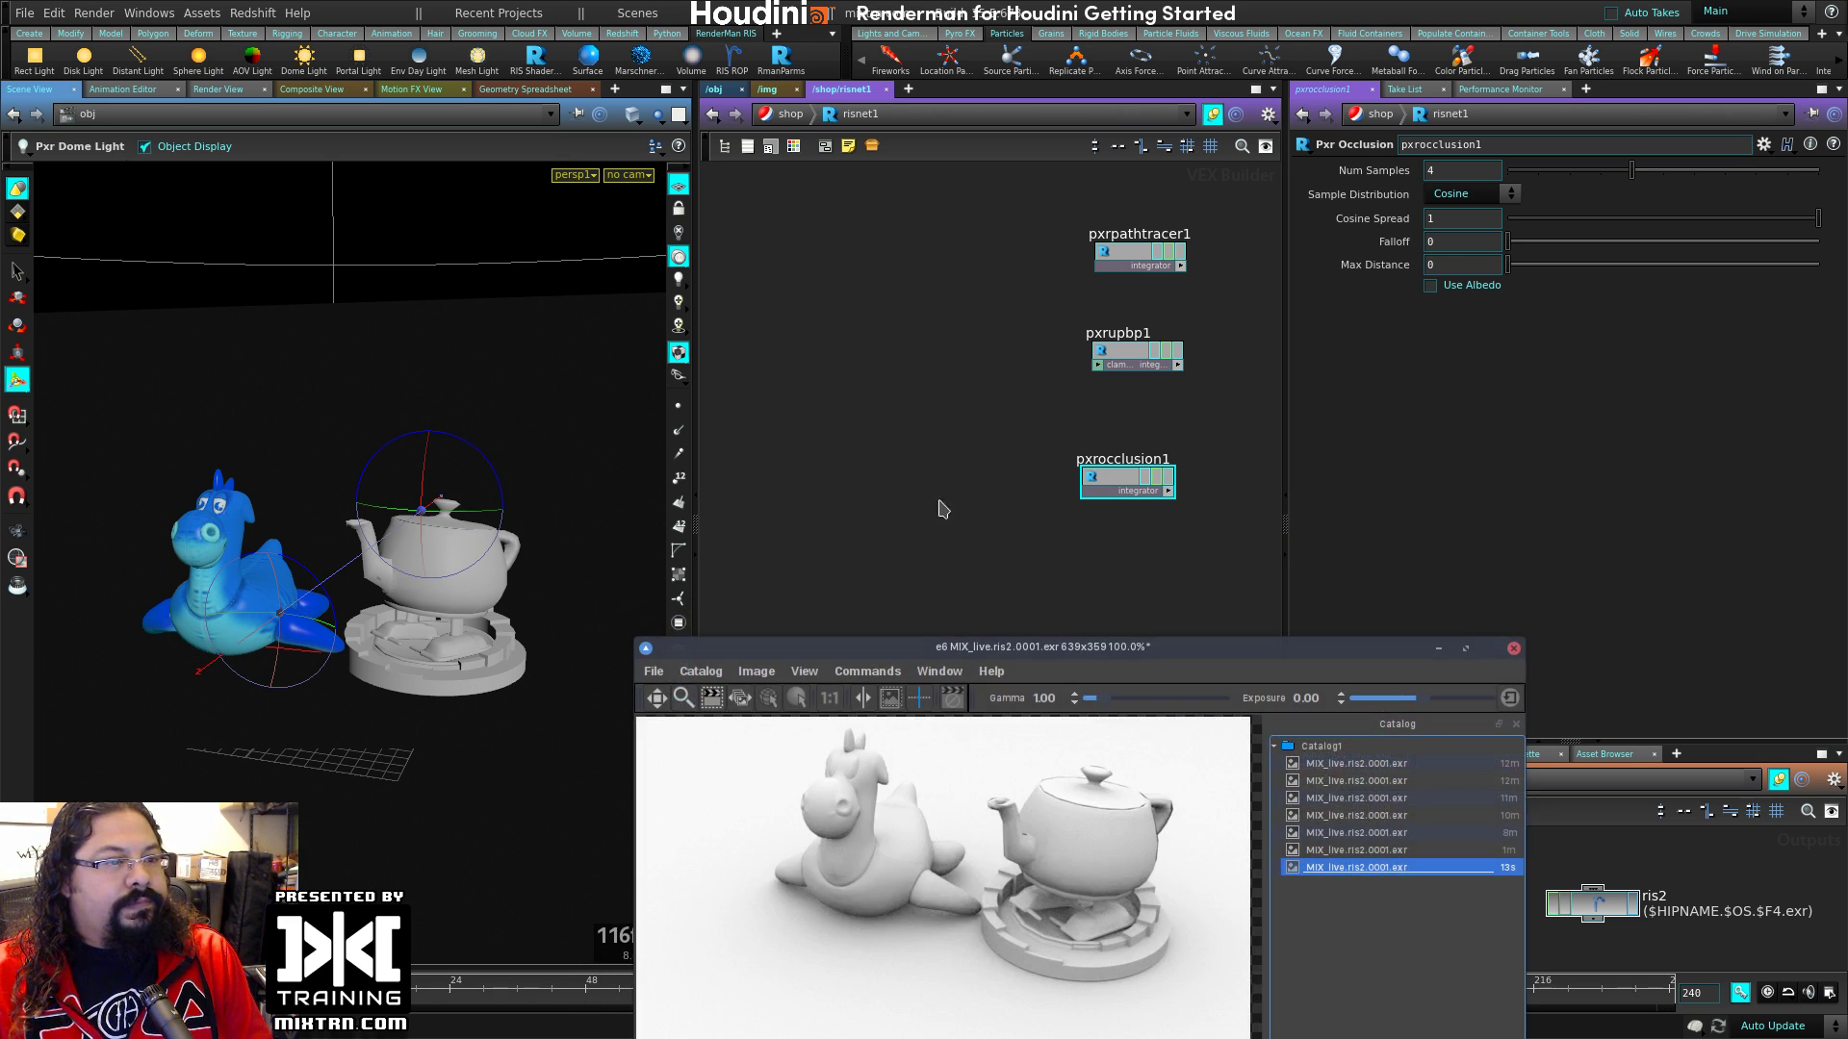
click(1065, 544)
Step: Set the ris2 render node's integrator to /shop/risnet1/pxrpathtracer1
click(1592, 903)
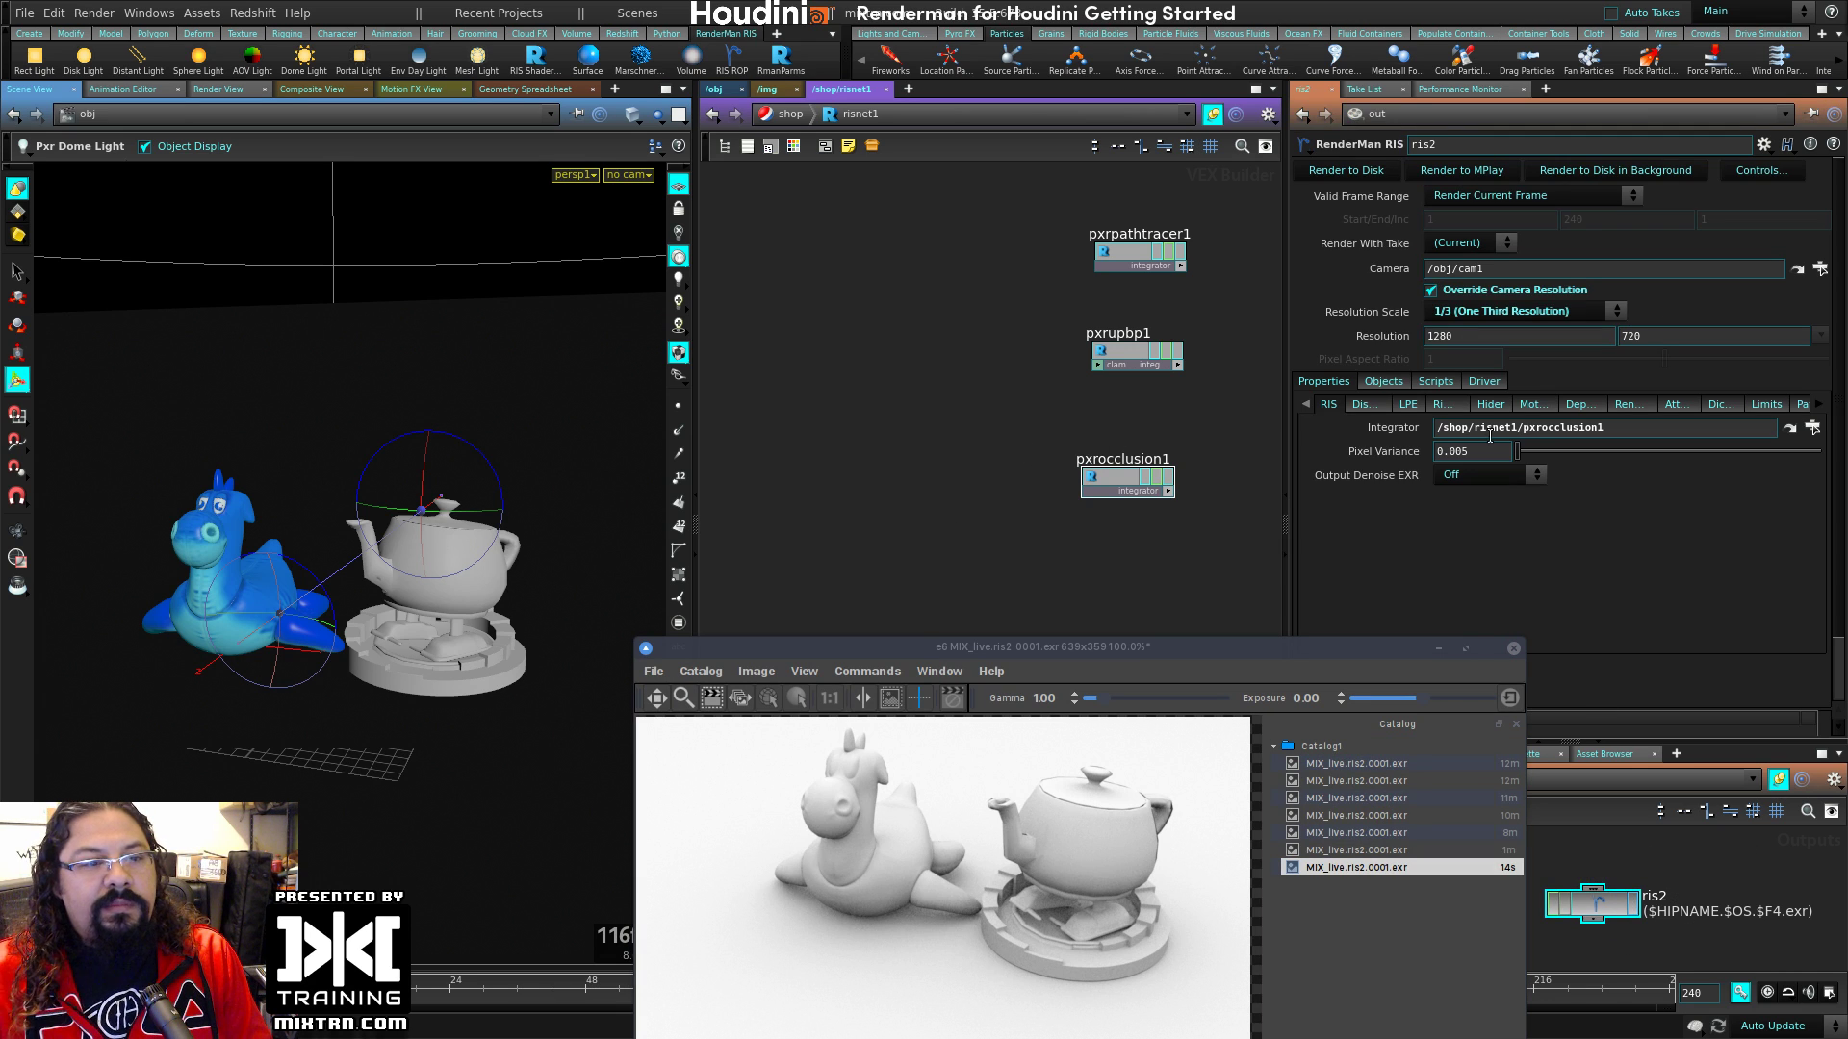
click(1813, 428)
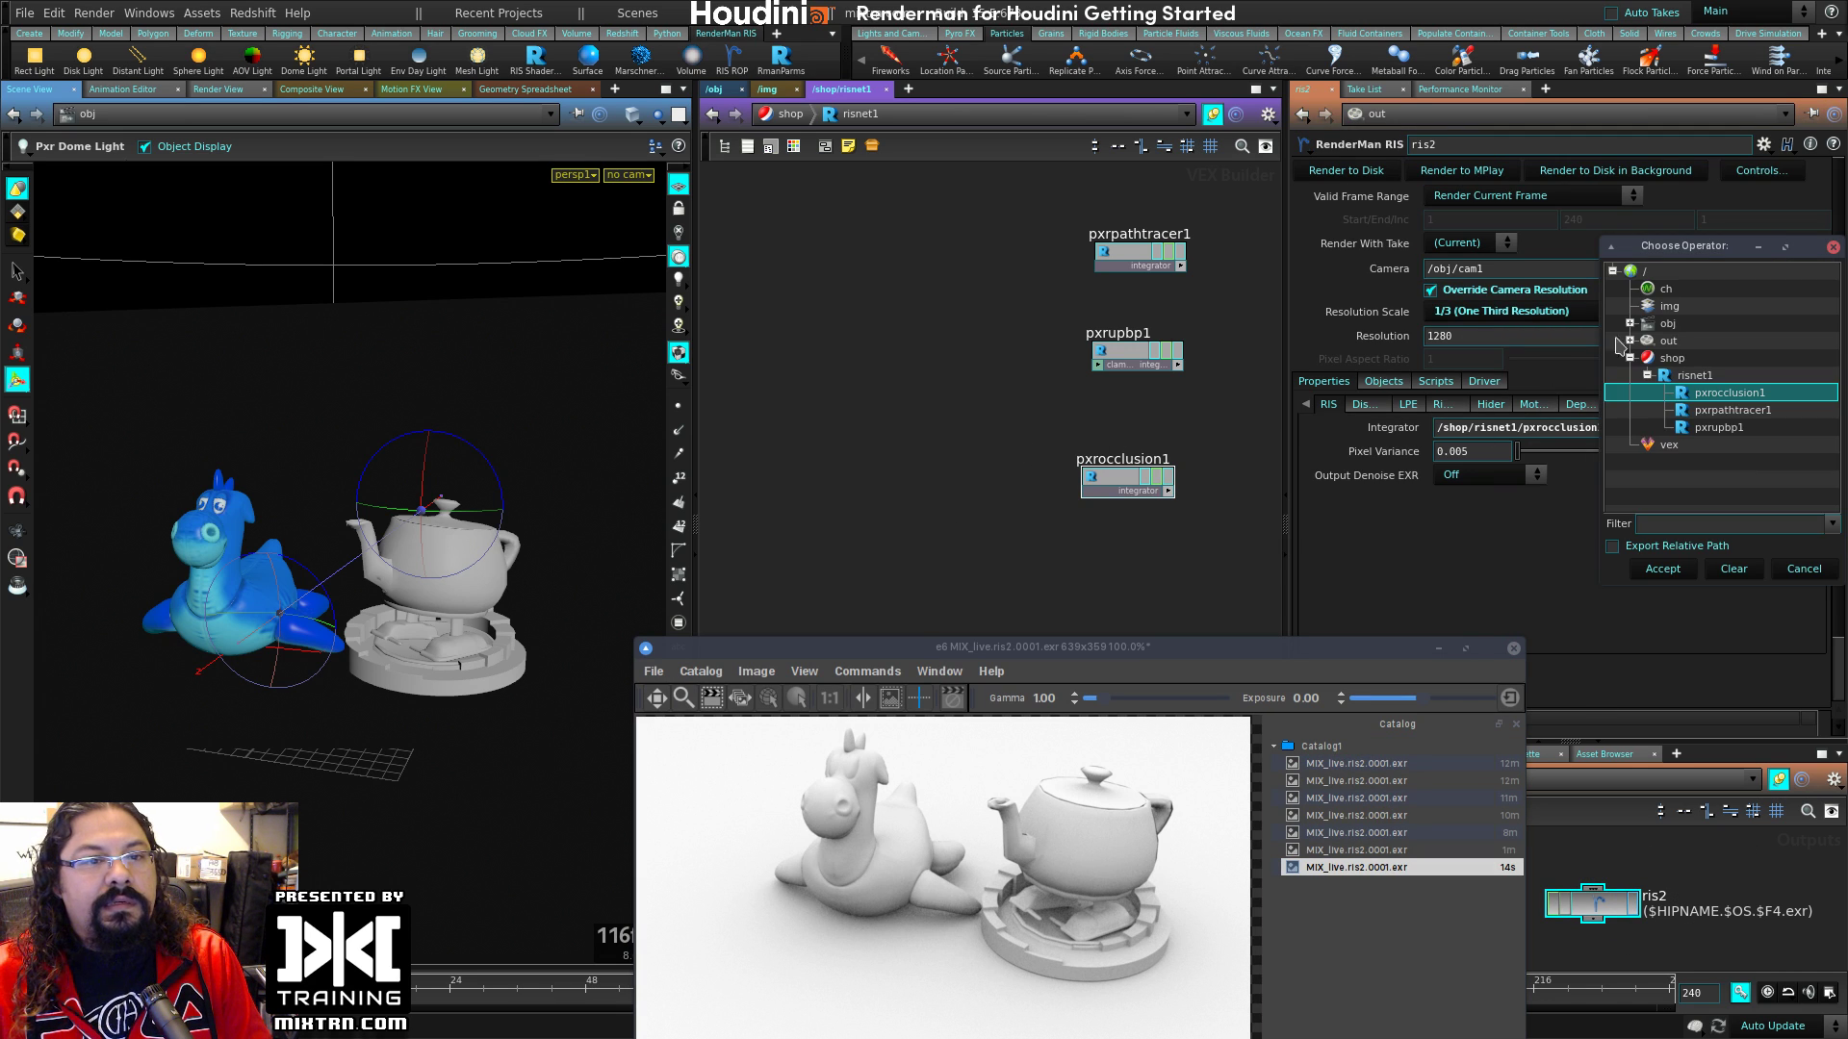
double_click(1729, 410)
Step: Add a Pxr Disney BxDF node to risnet1, placed in the empty space beside the integrator nodes
scroll(1043, 556, down, 5)
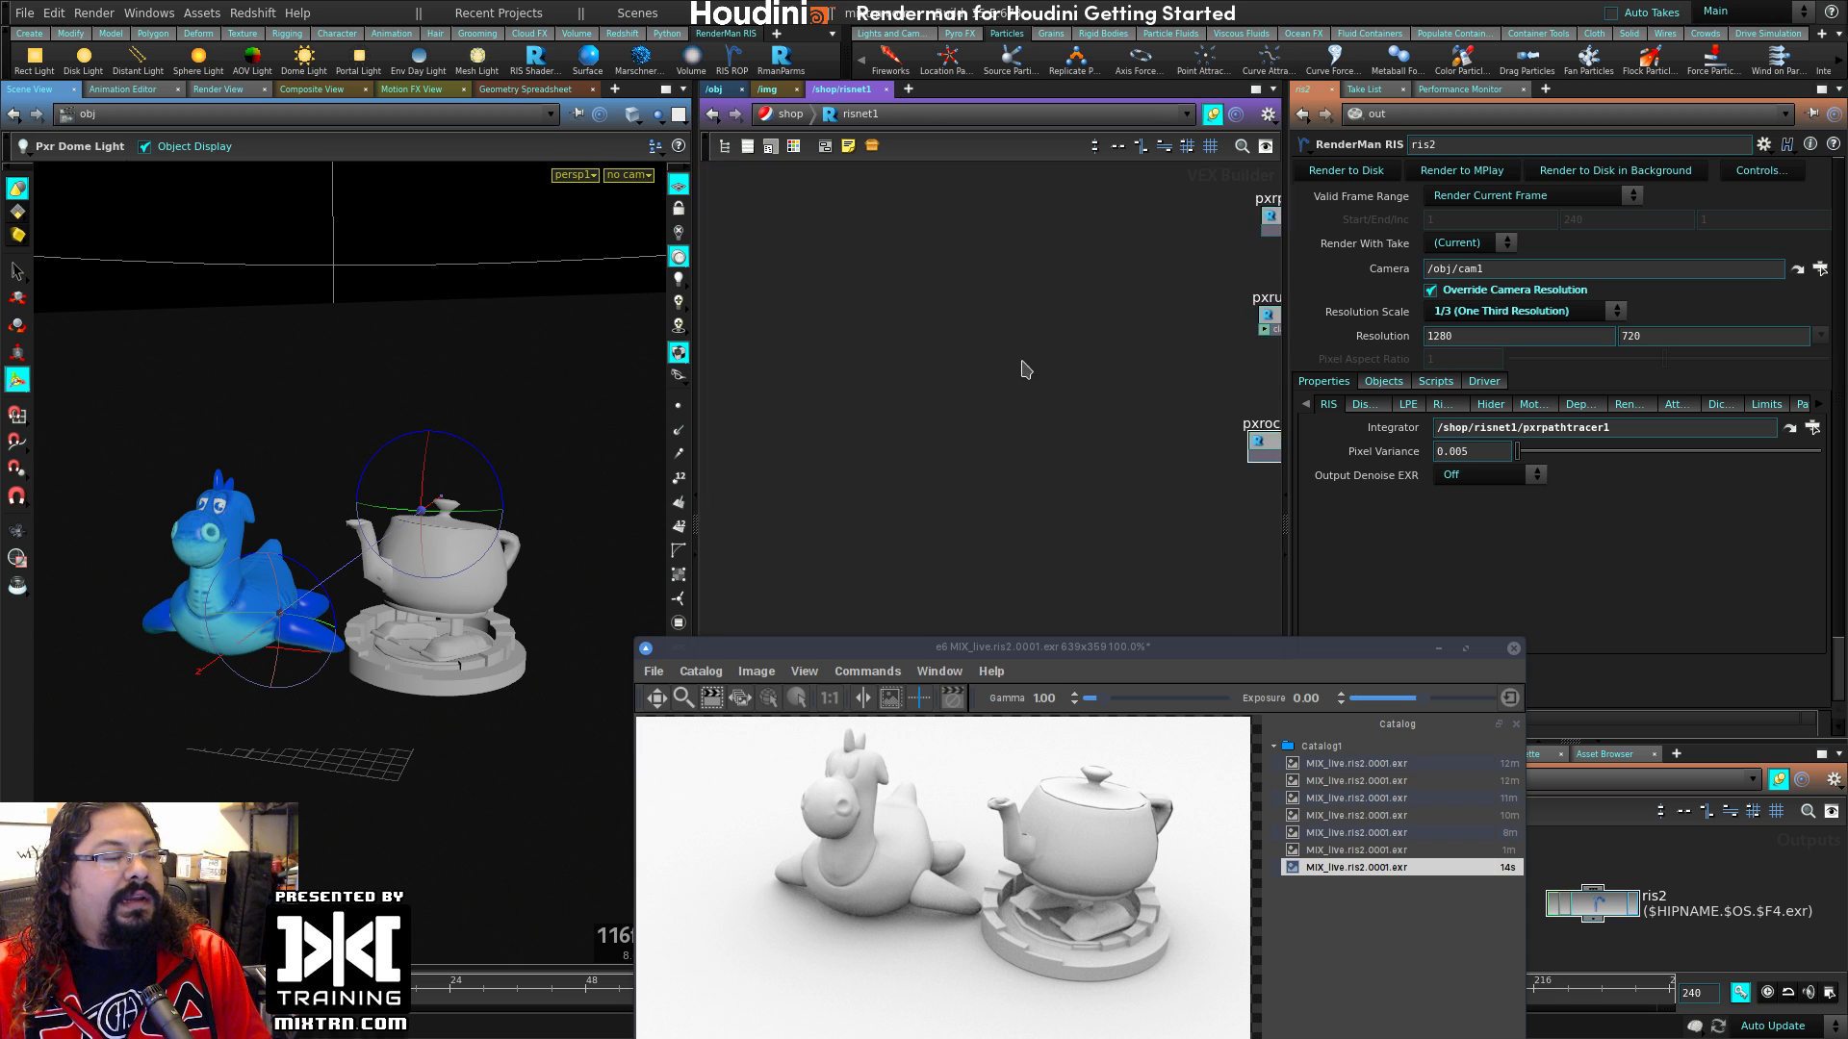
scroll(1075, 460, up, 4)
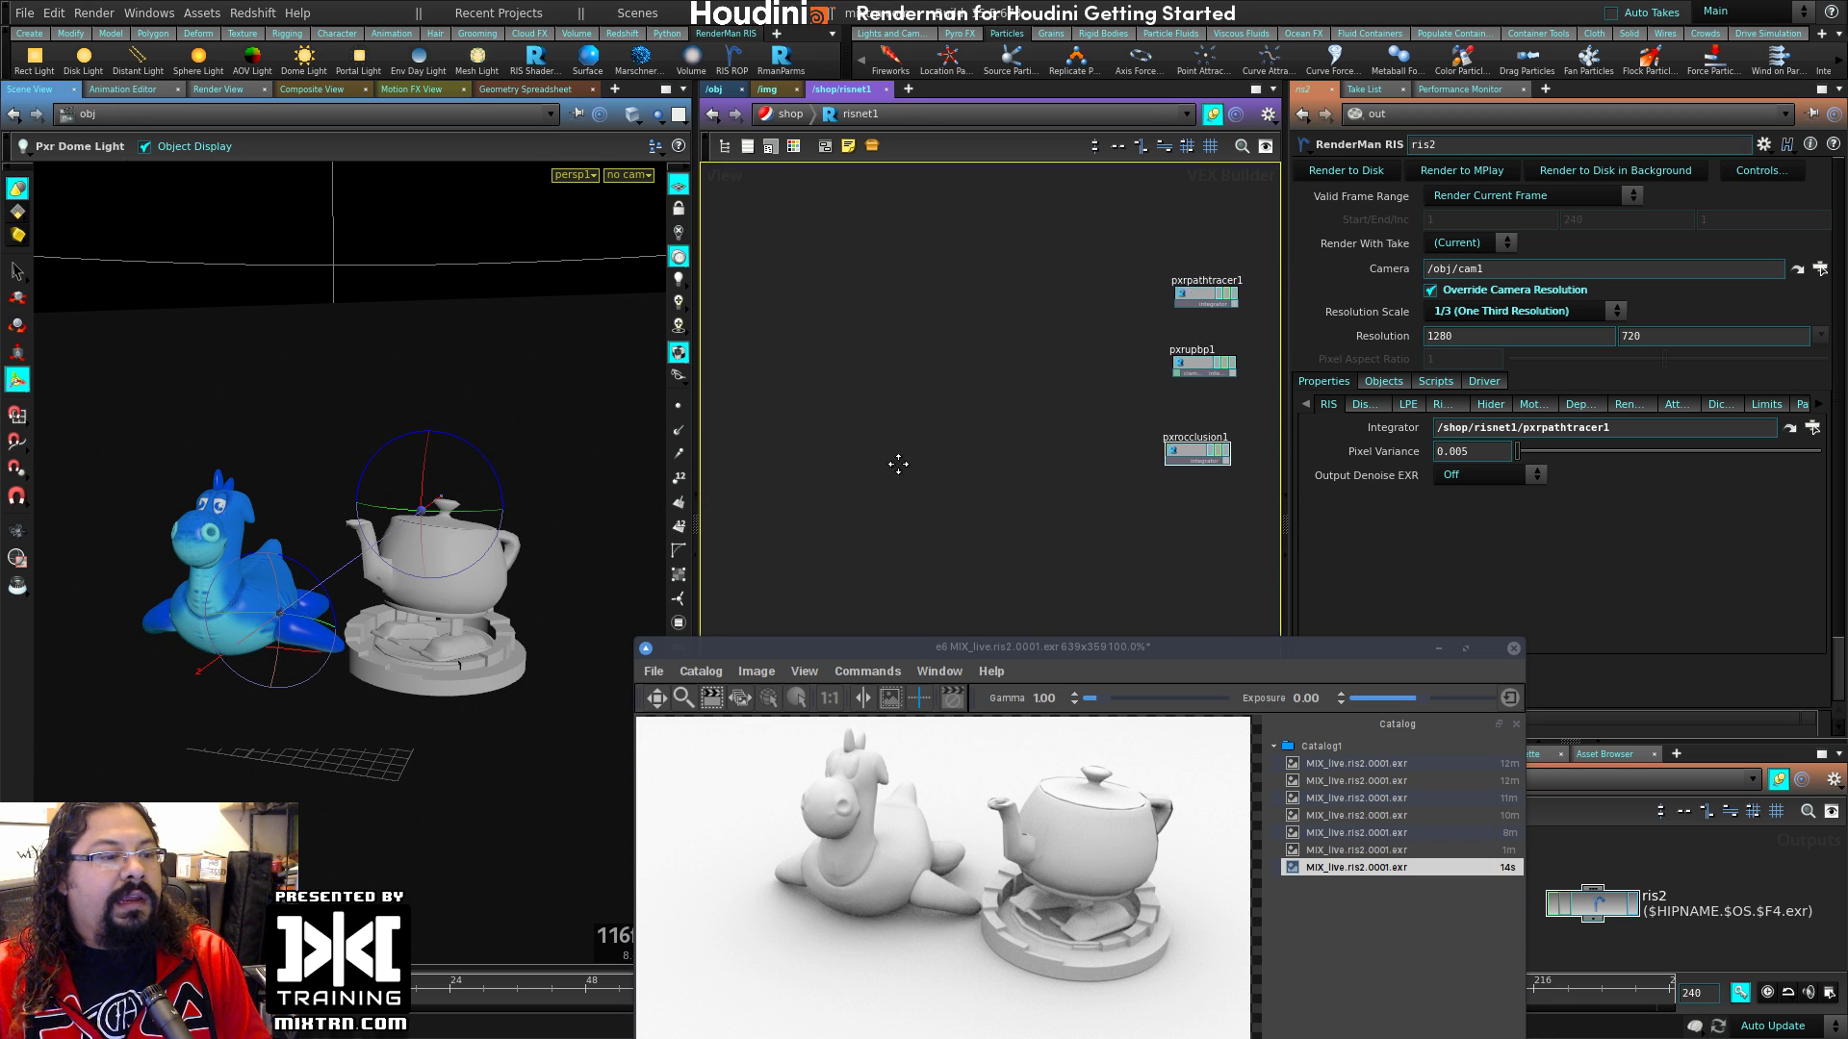
key(Tab)
mouse_move(967, 520)
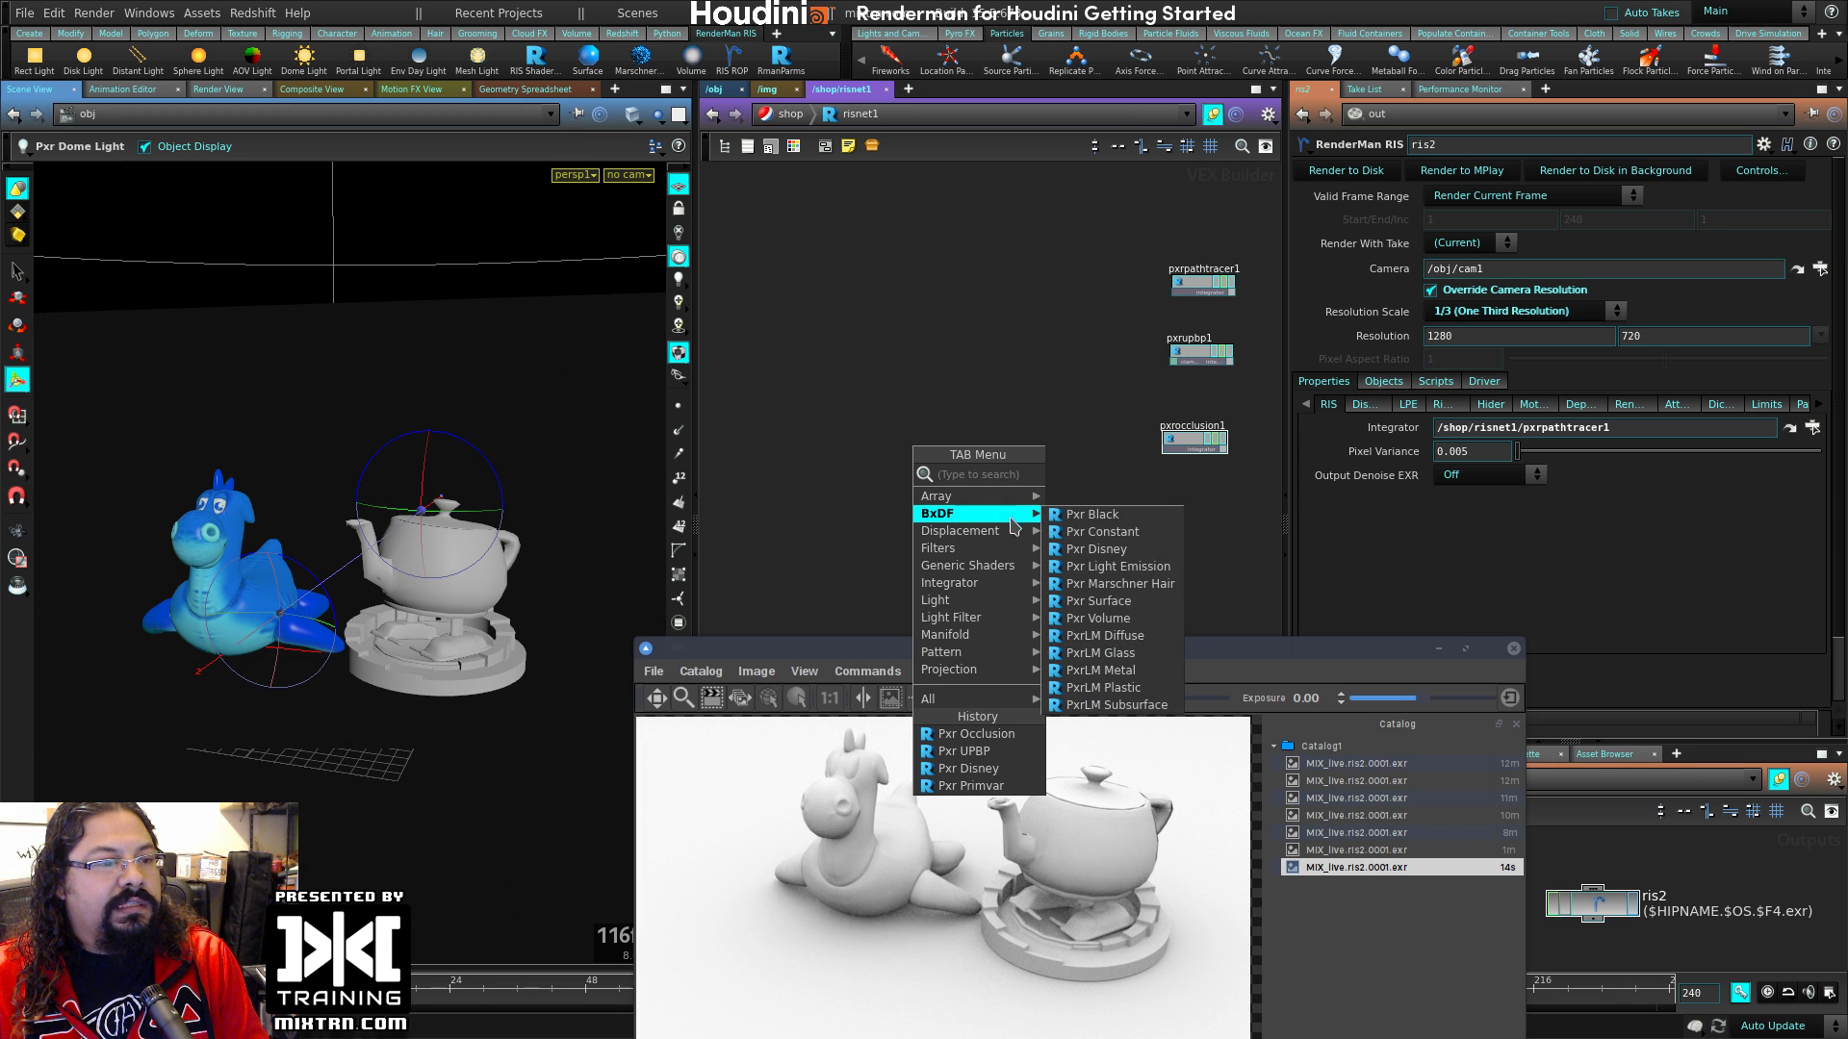
click(1140, 552)
click(991, 252)
scroll(937, 350, up, 3)
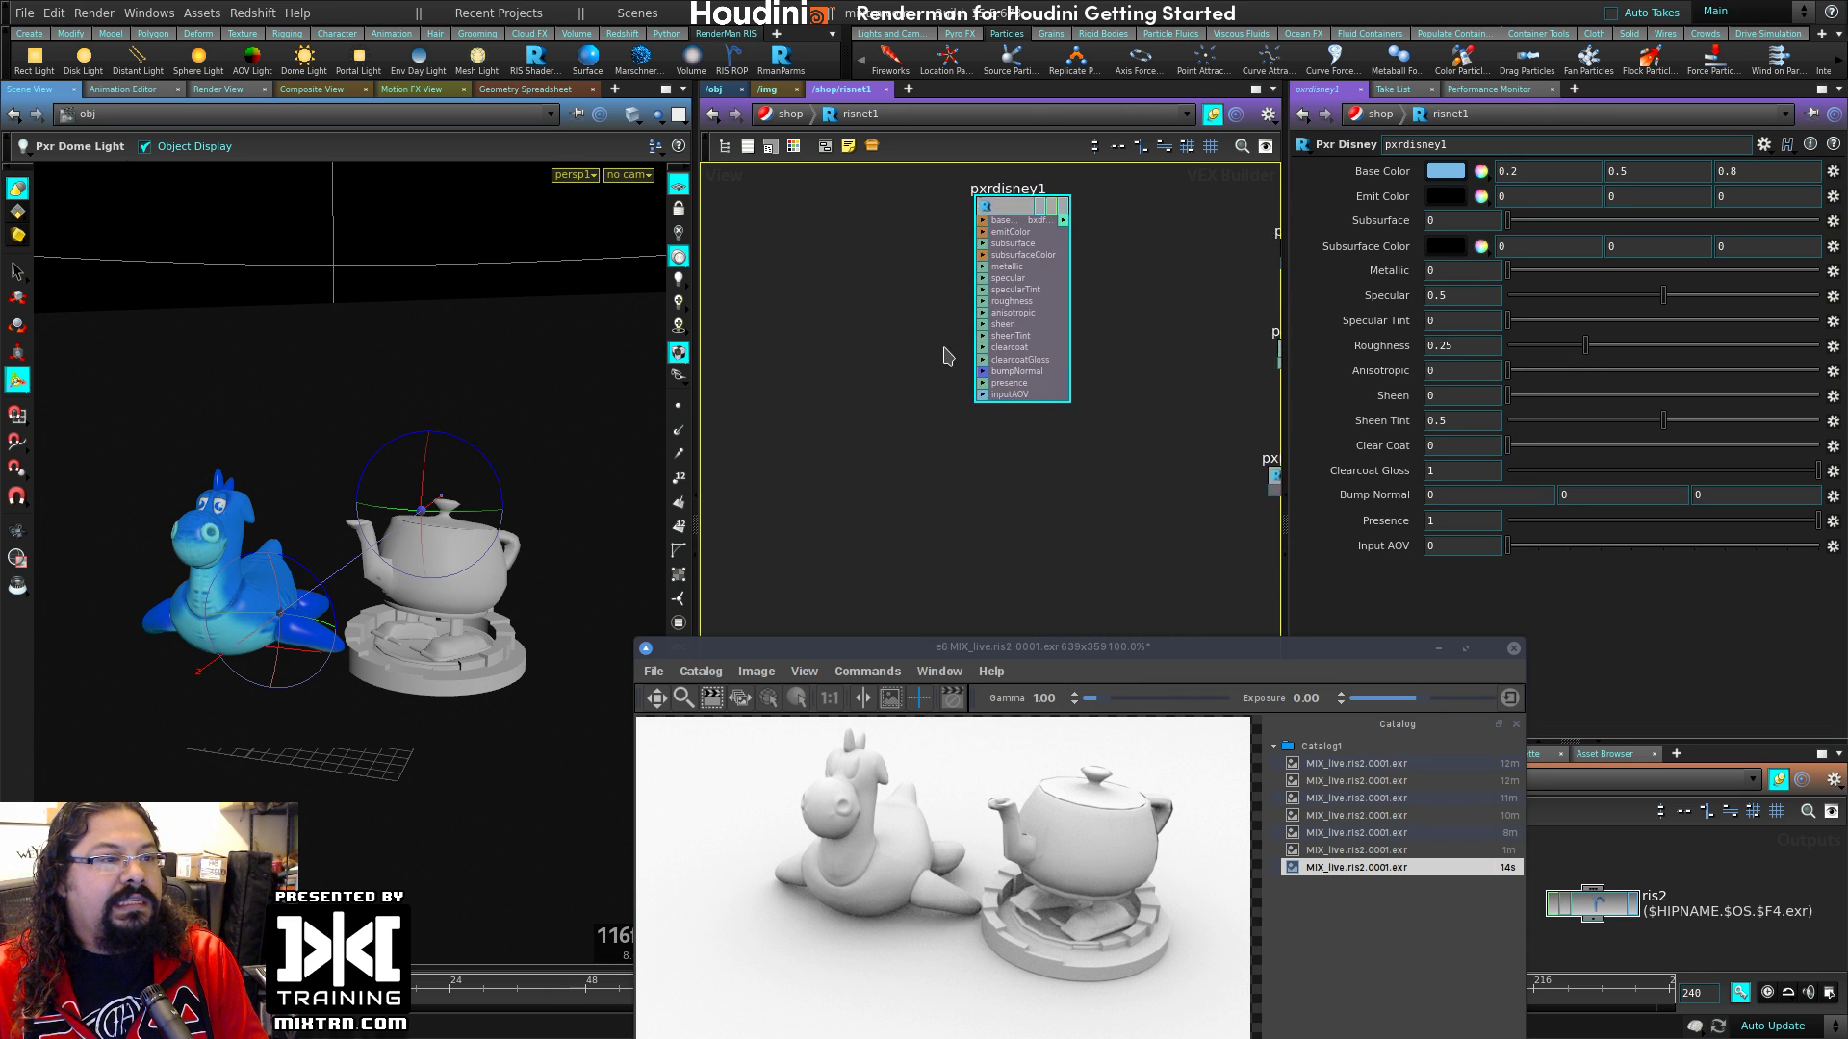
middle_drag(930, 351, 868, 484)
scroll(833, 451, up, 3)
drag(921, 237, 1005, 285)
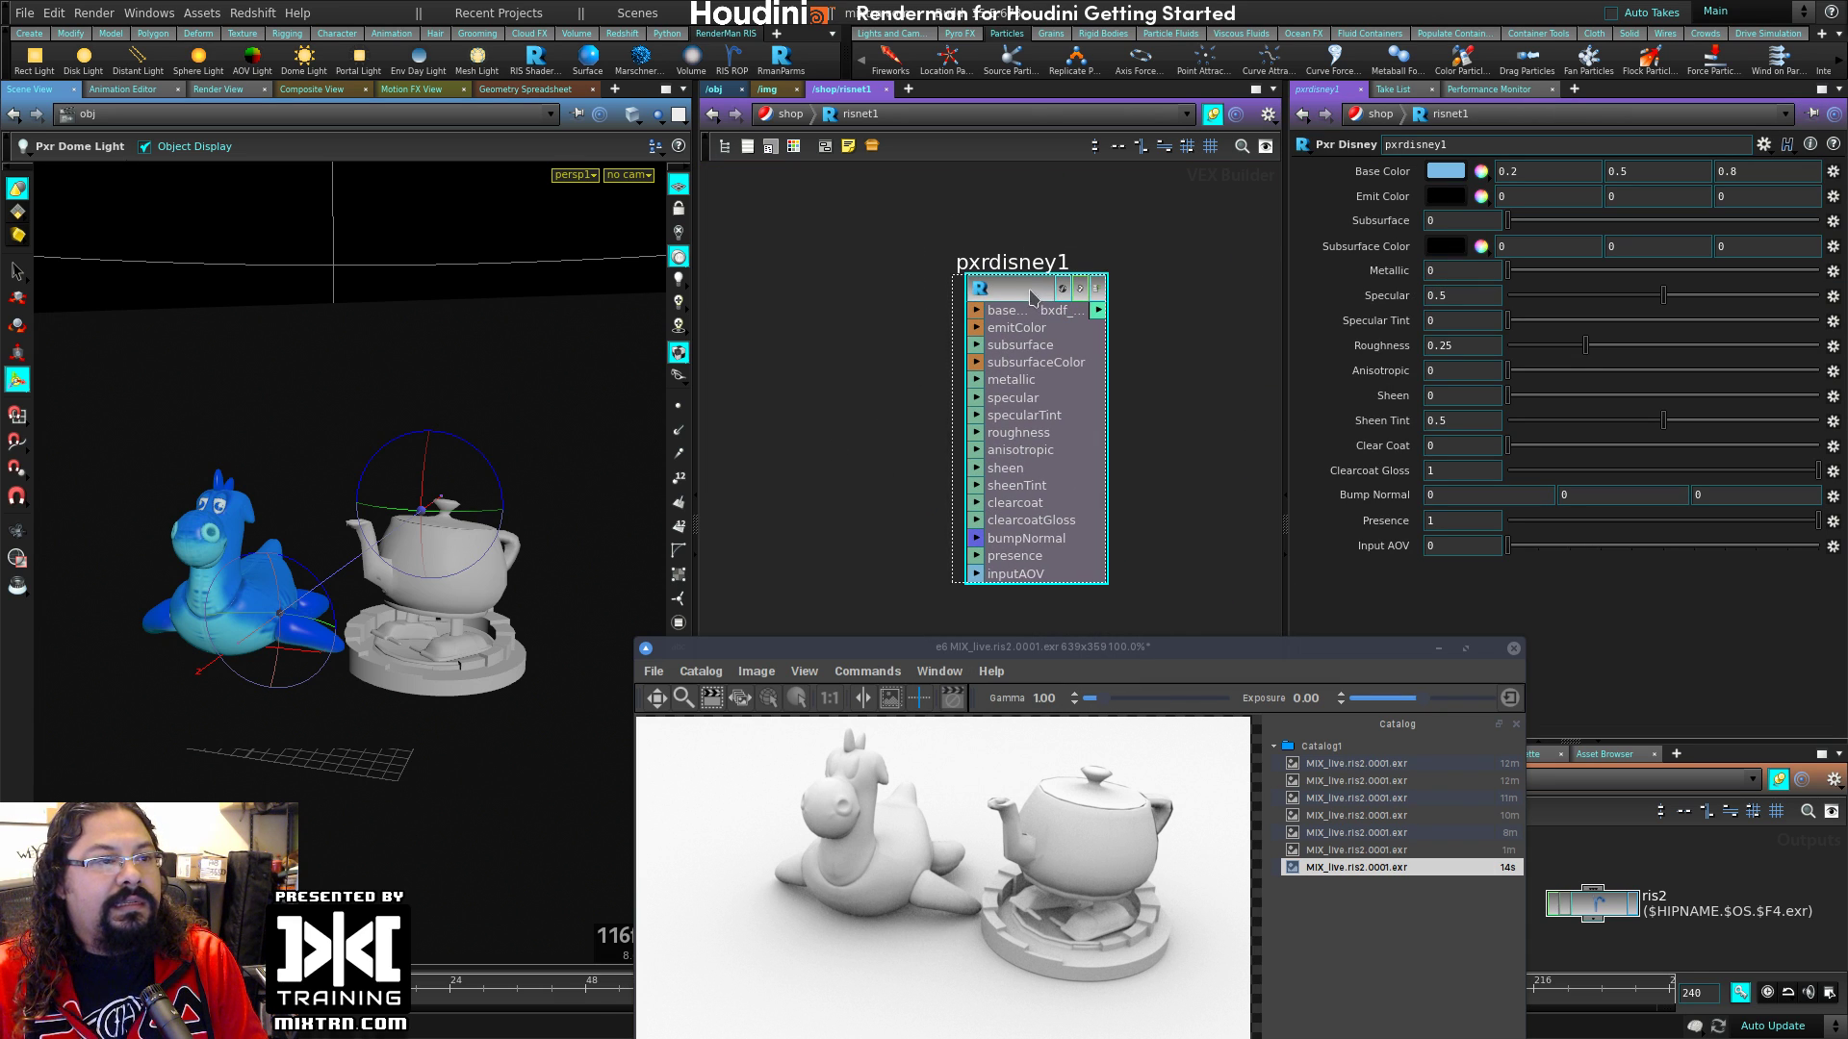
click(1036, 293)
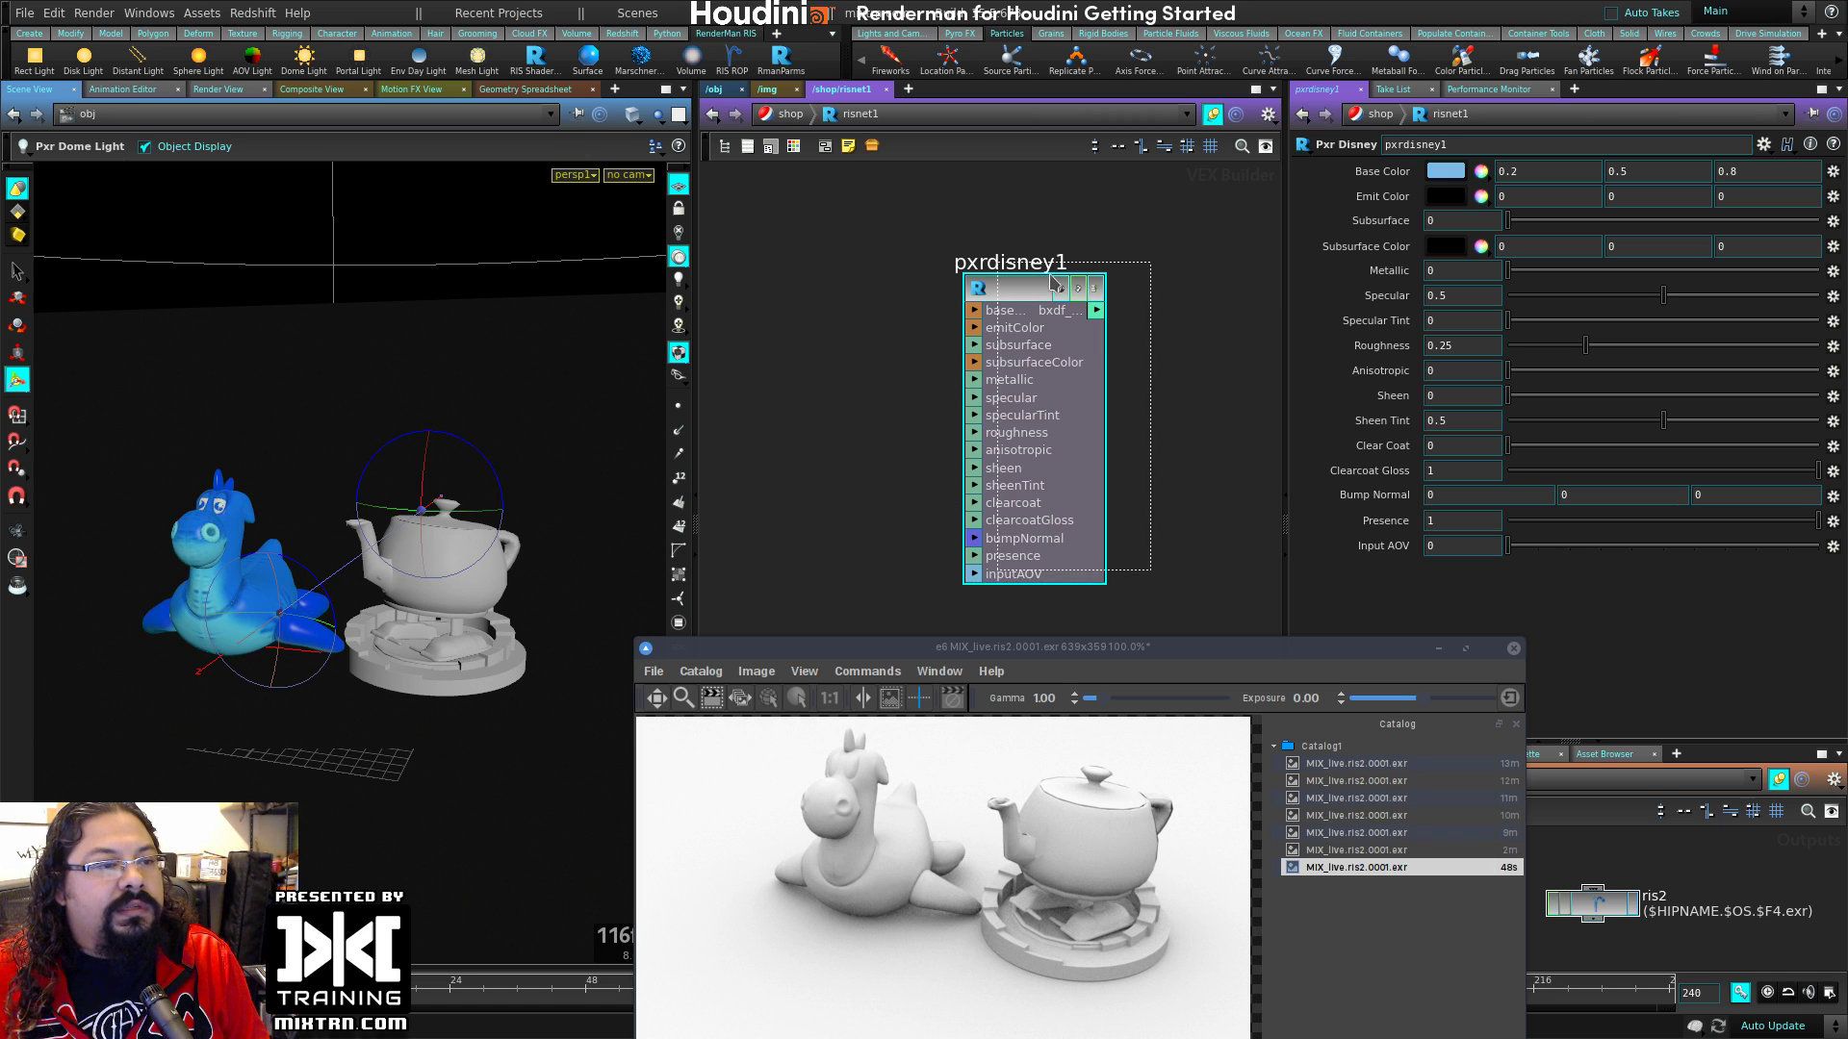
drag(1005, 289, 1075, 274)
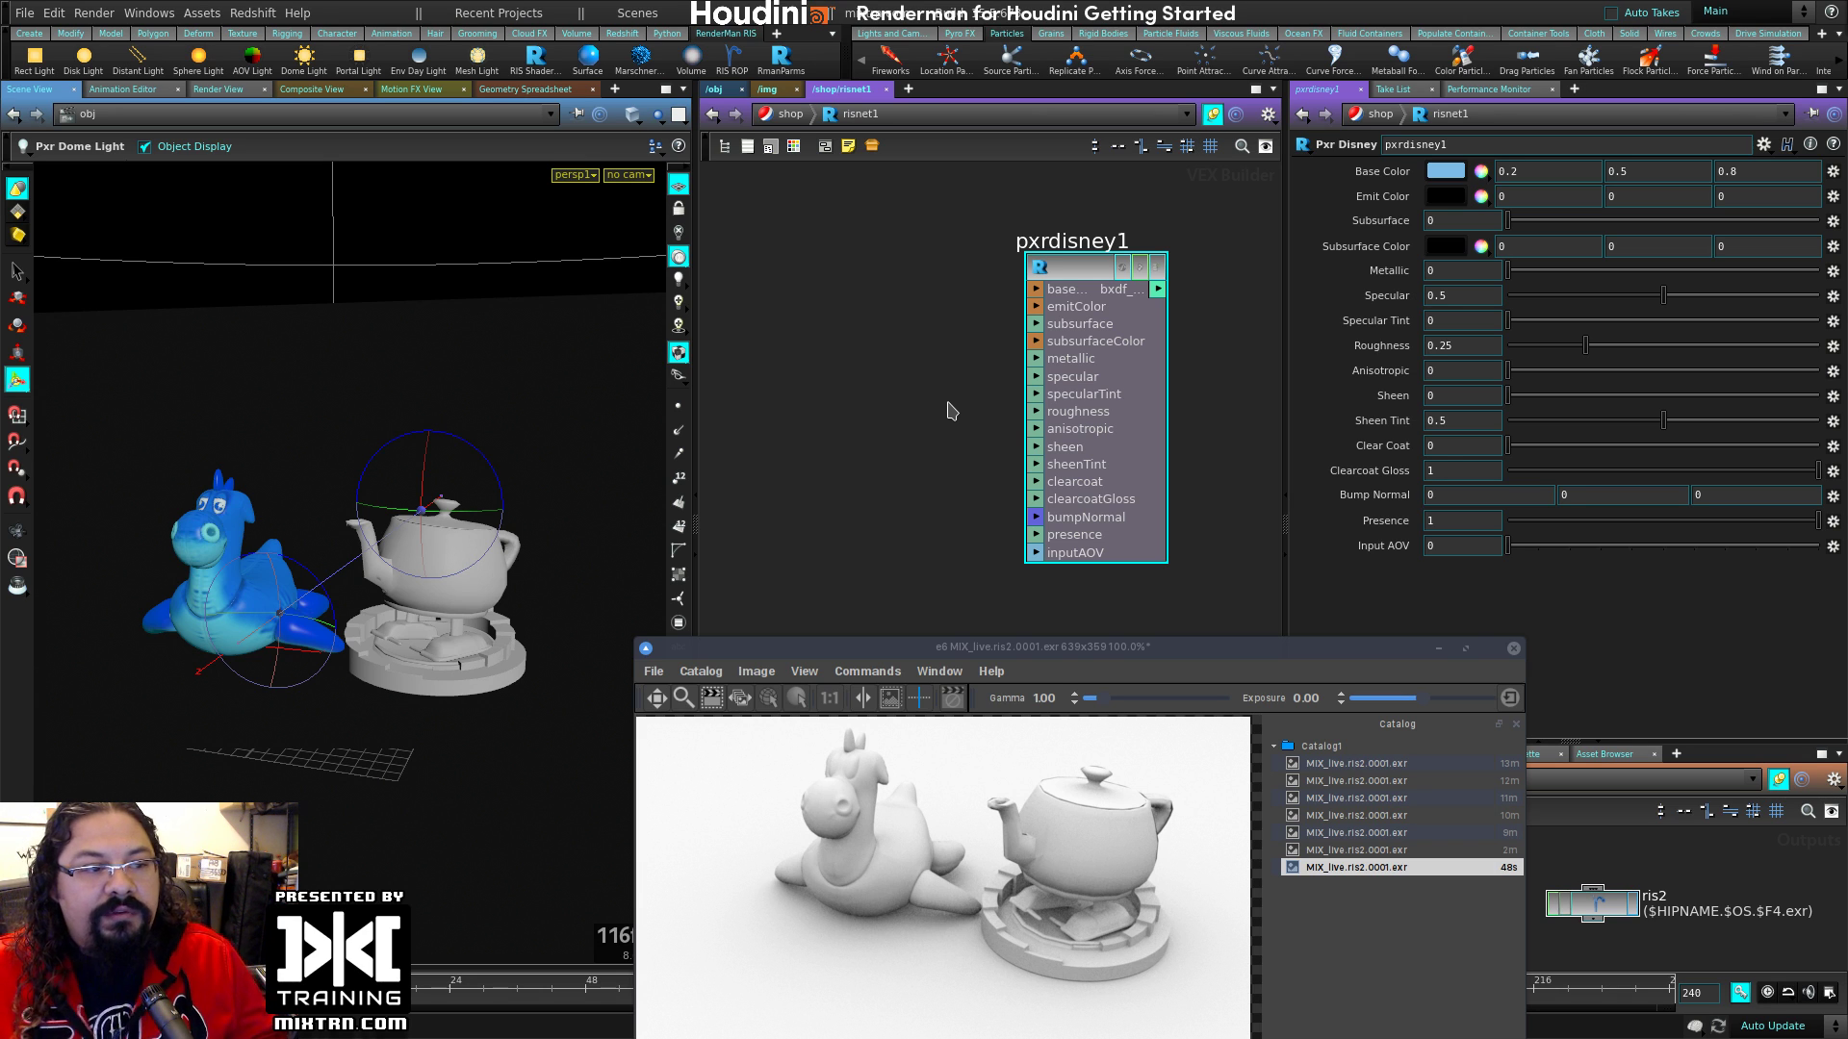
drag(1095, 315, 1084, 319)
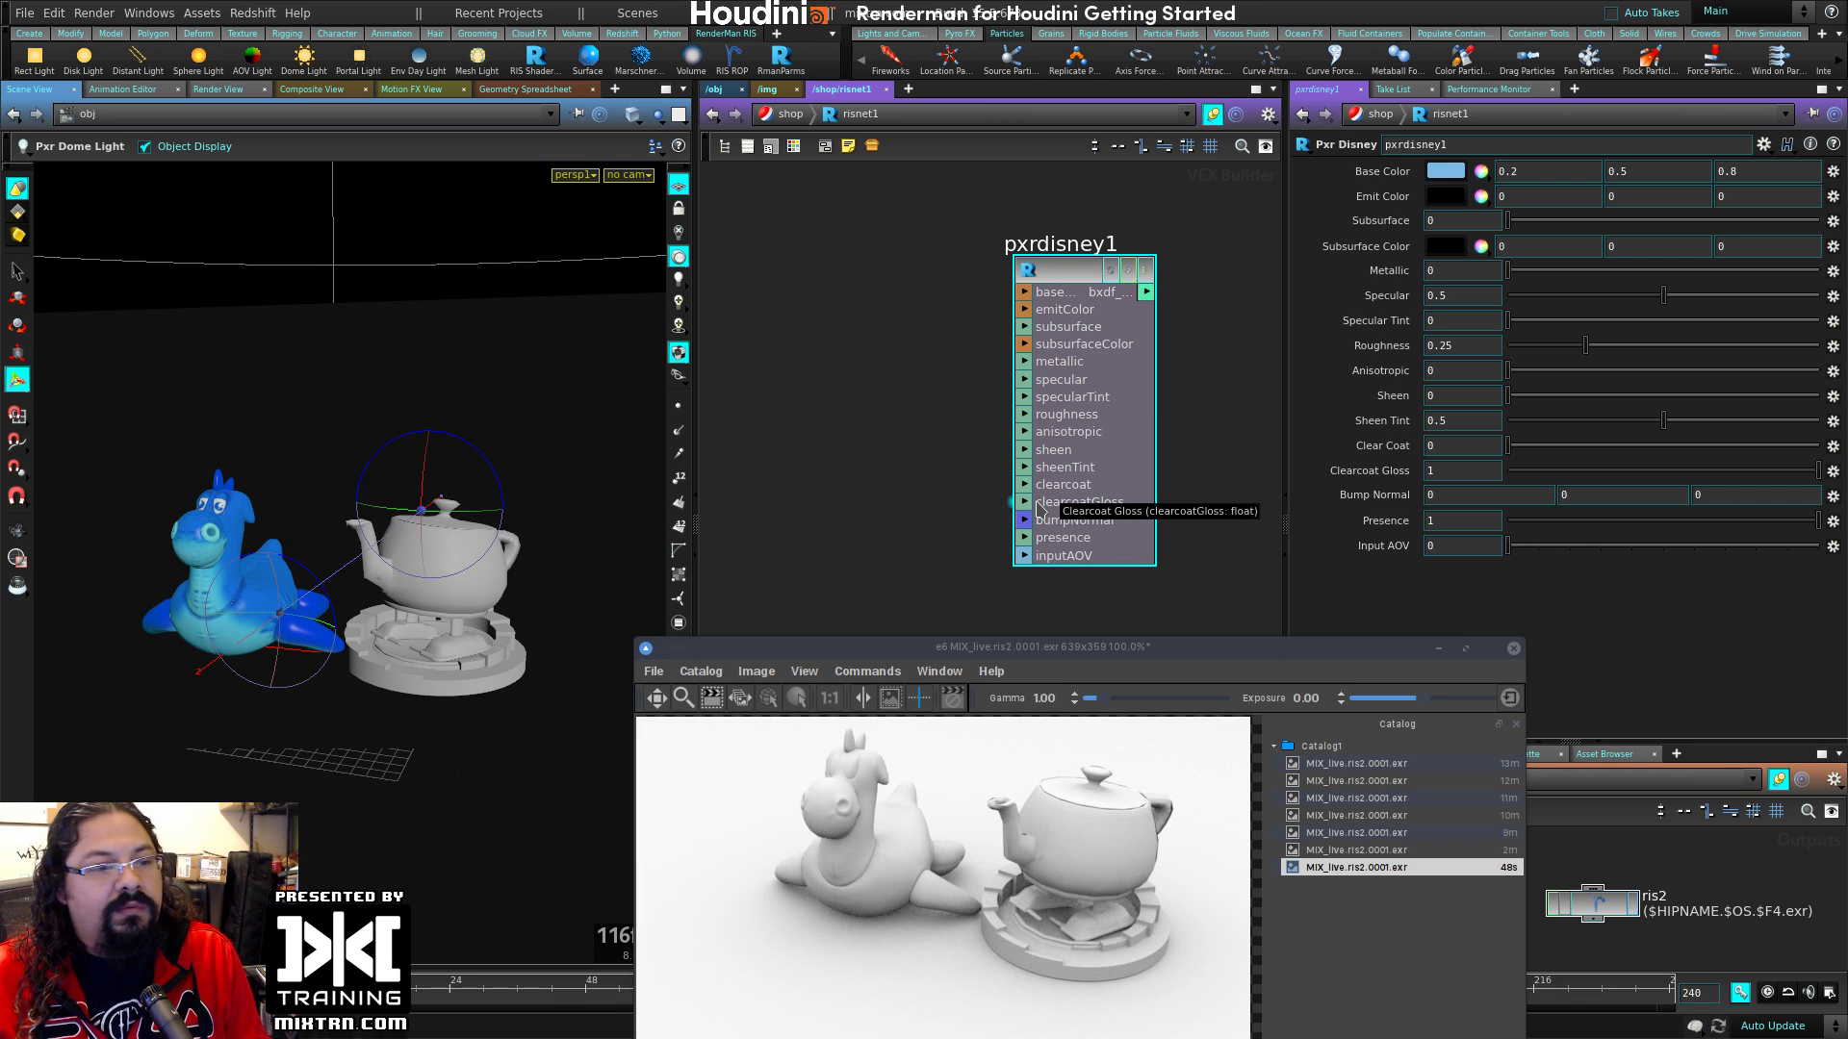
mouse_move(1082, 266)
mouse_down()
mouse_move(1105, 265)
mouse_move(1089, 284)
mouse_up()
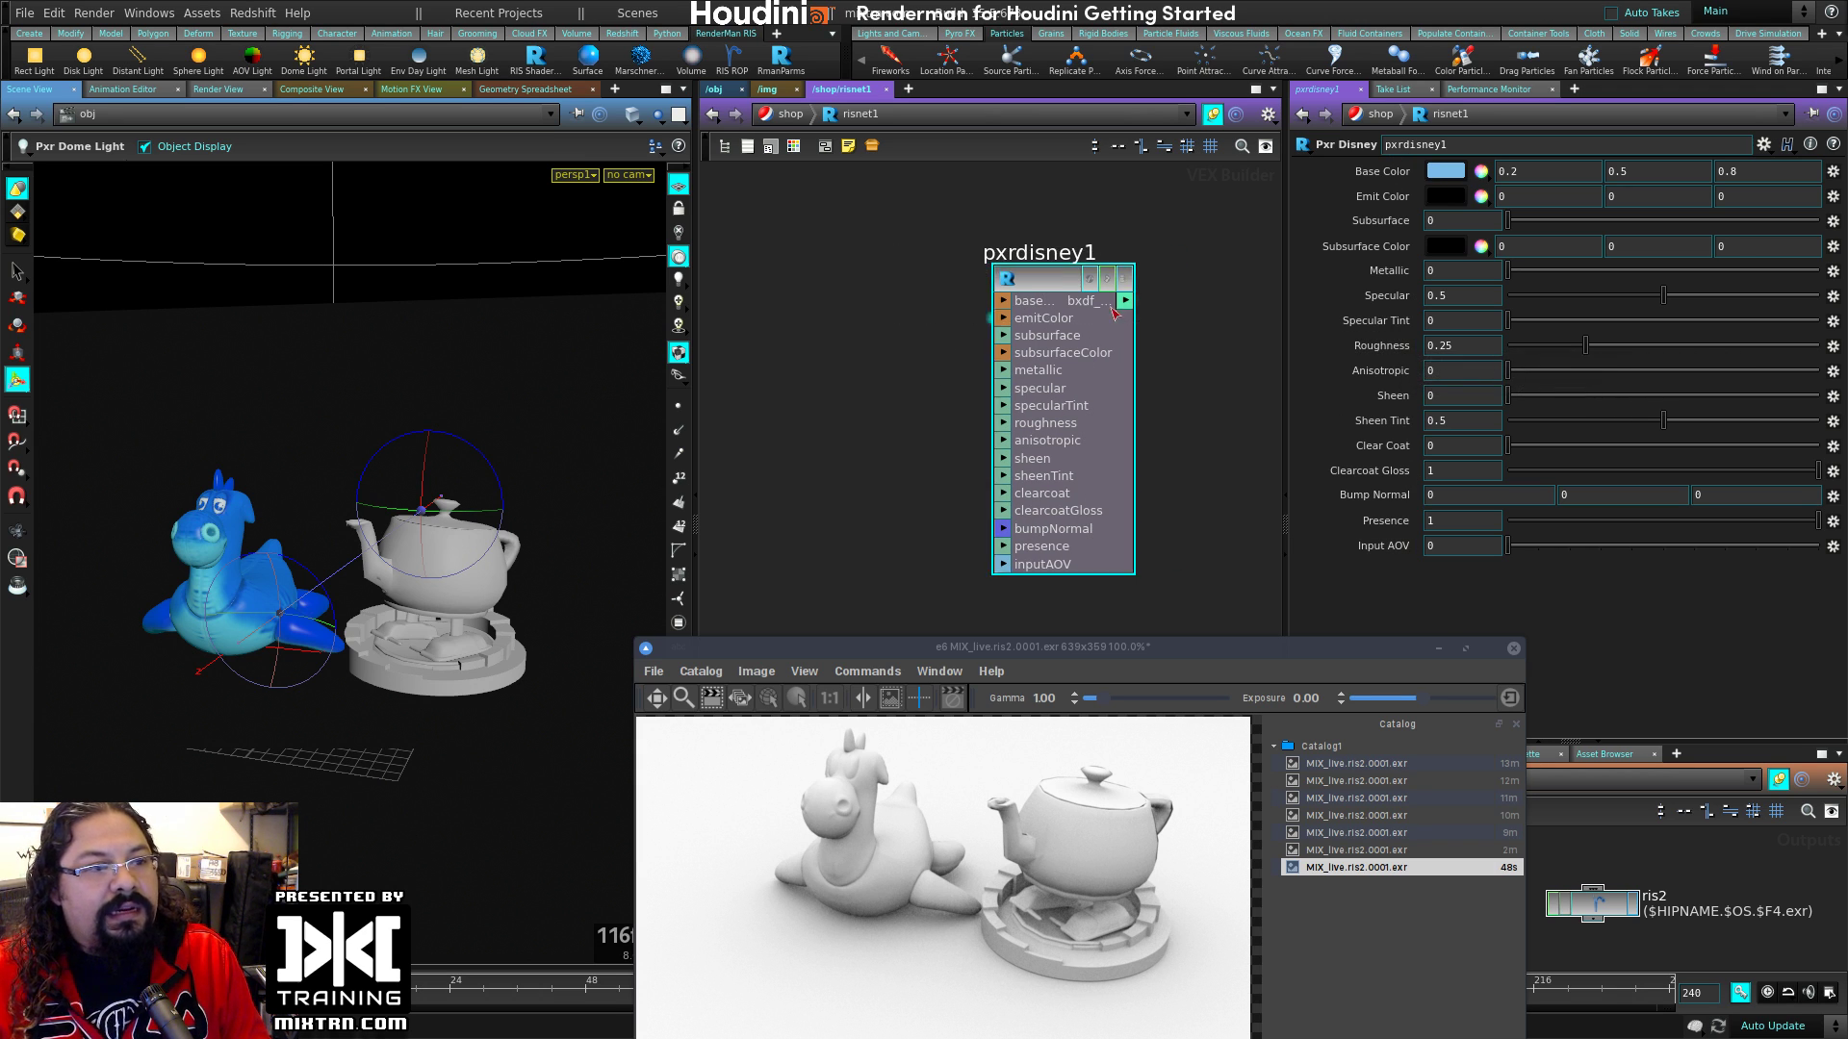
drag(1030, 293, 1039, 289)
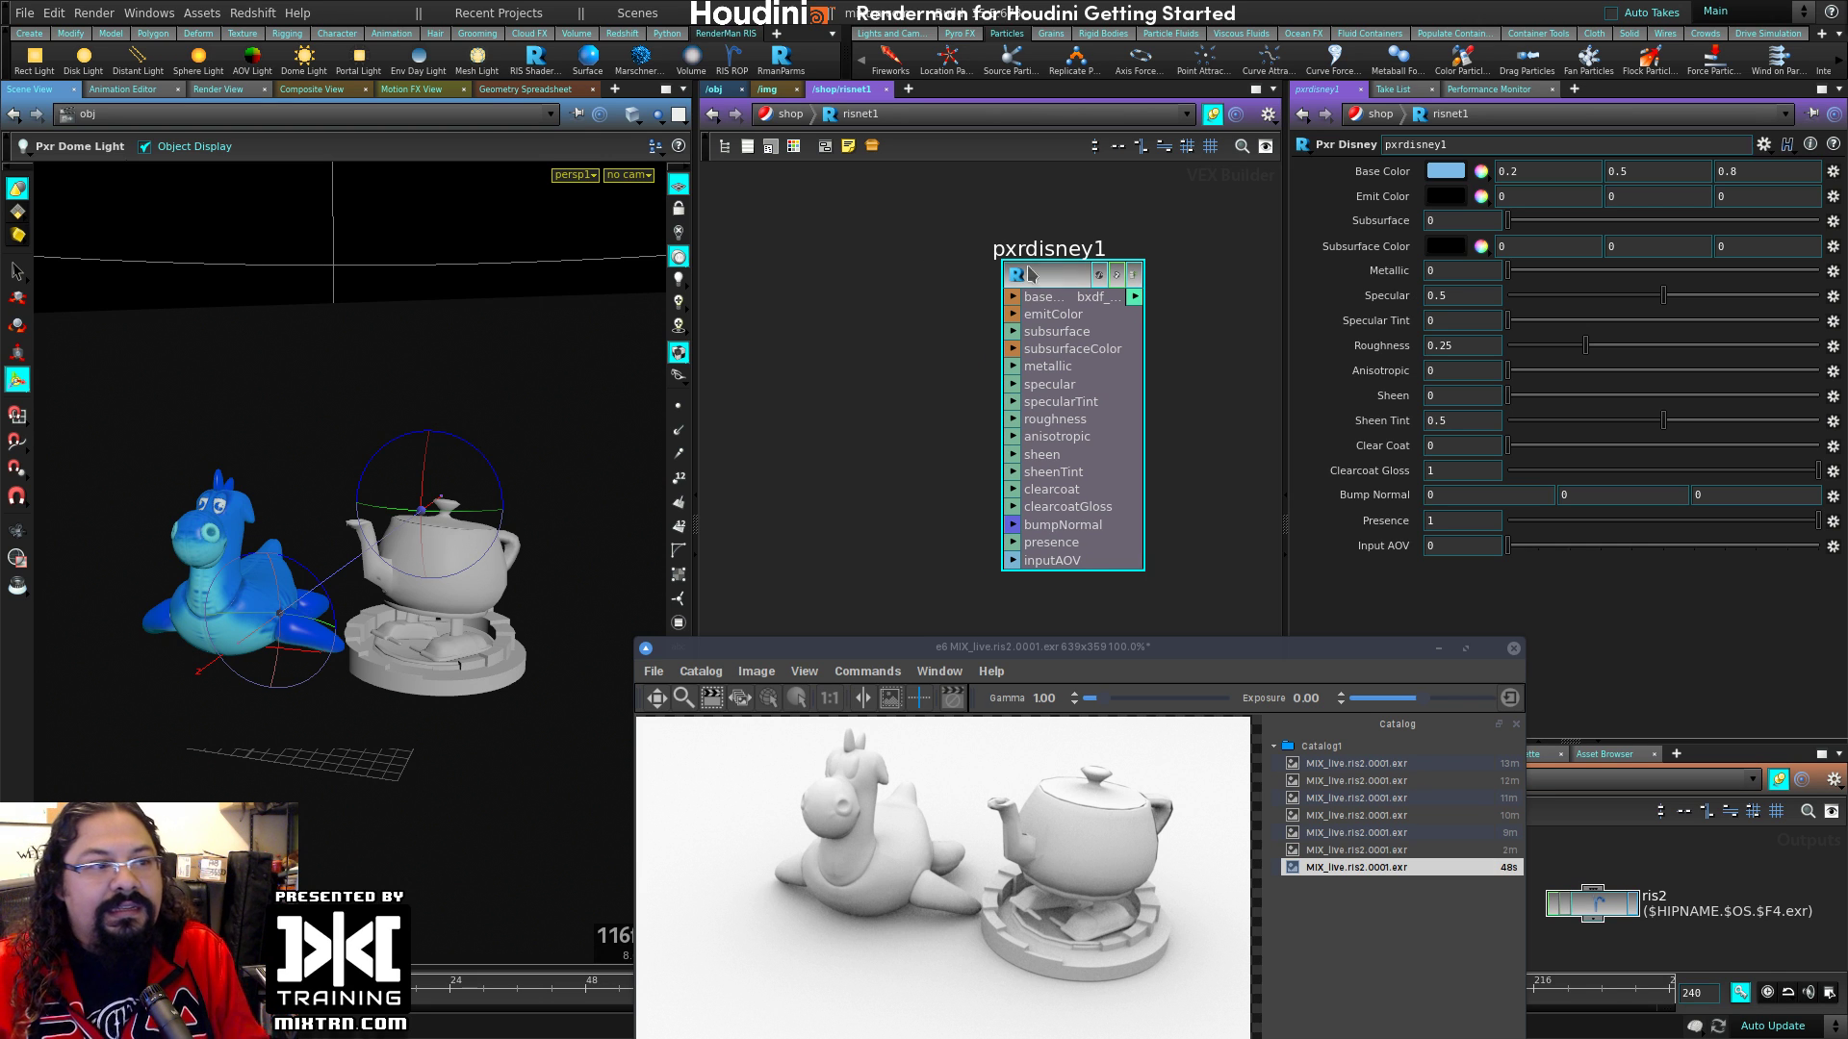
drag(1029, 274, 1056, 278)
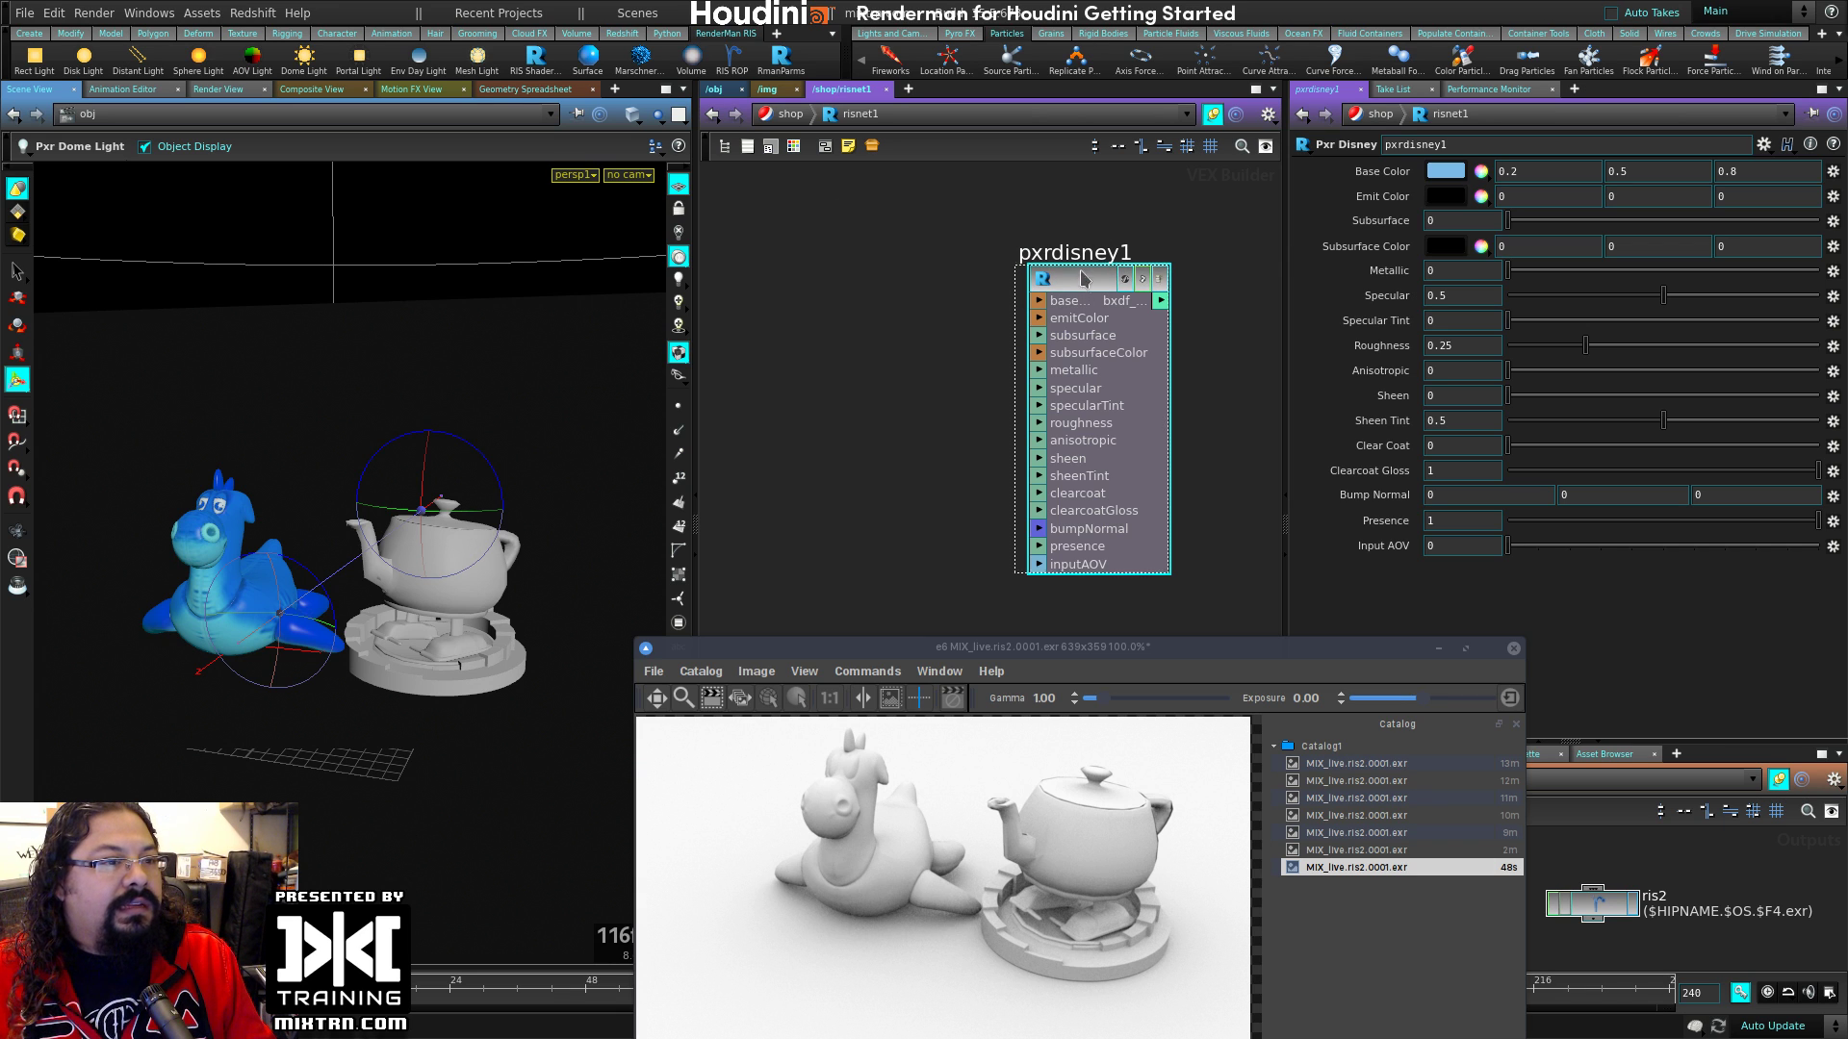
drag(1083, 279, 1073, 255)
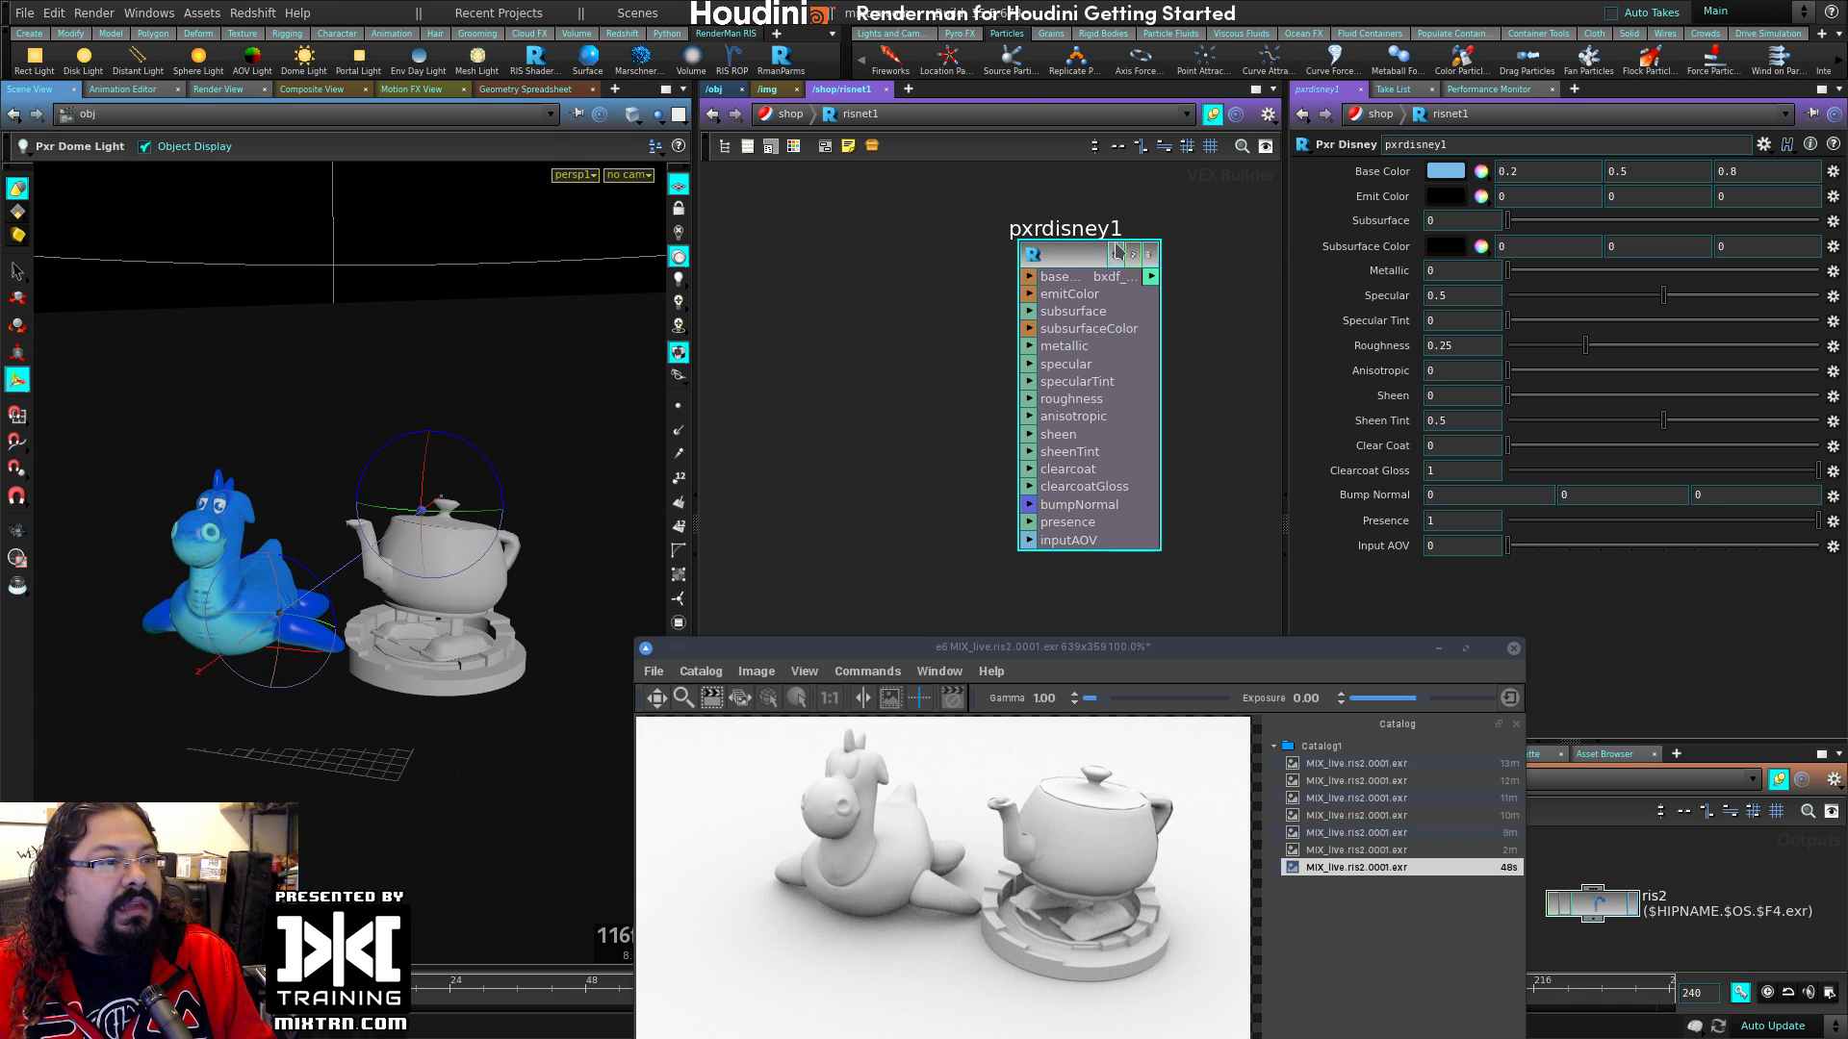
click(715, 90)
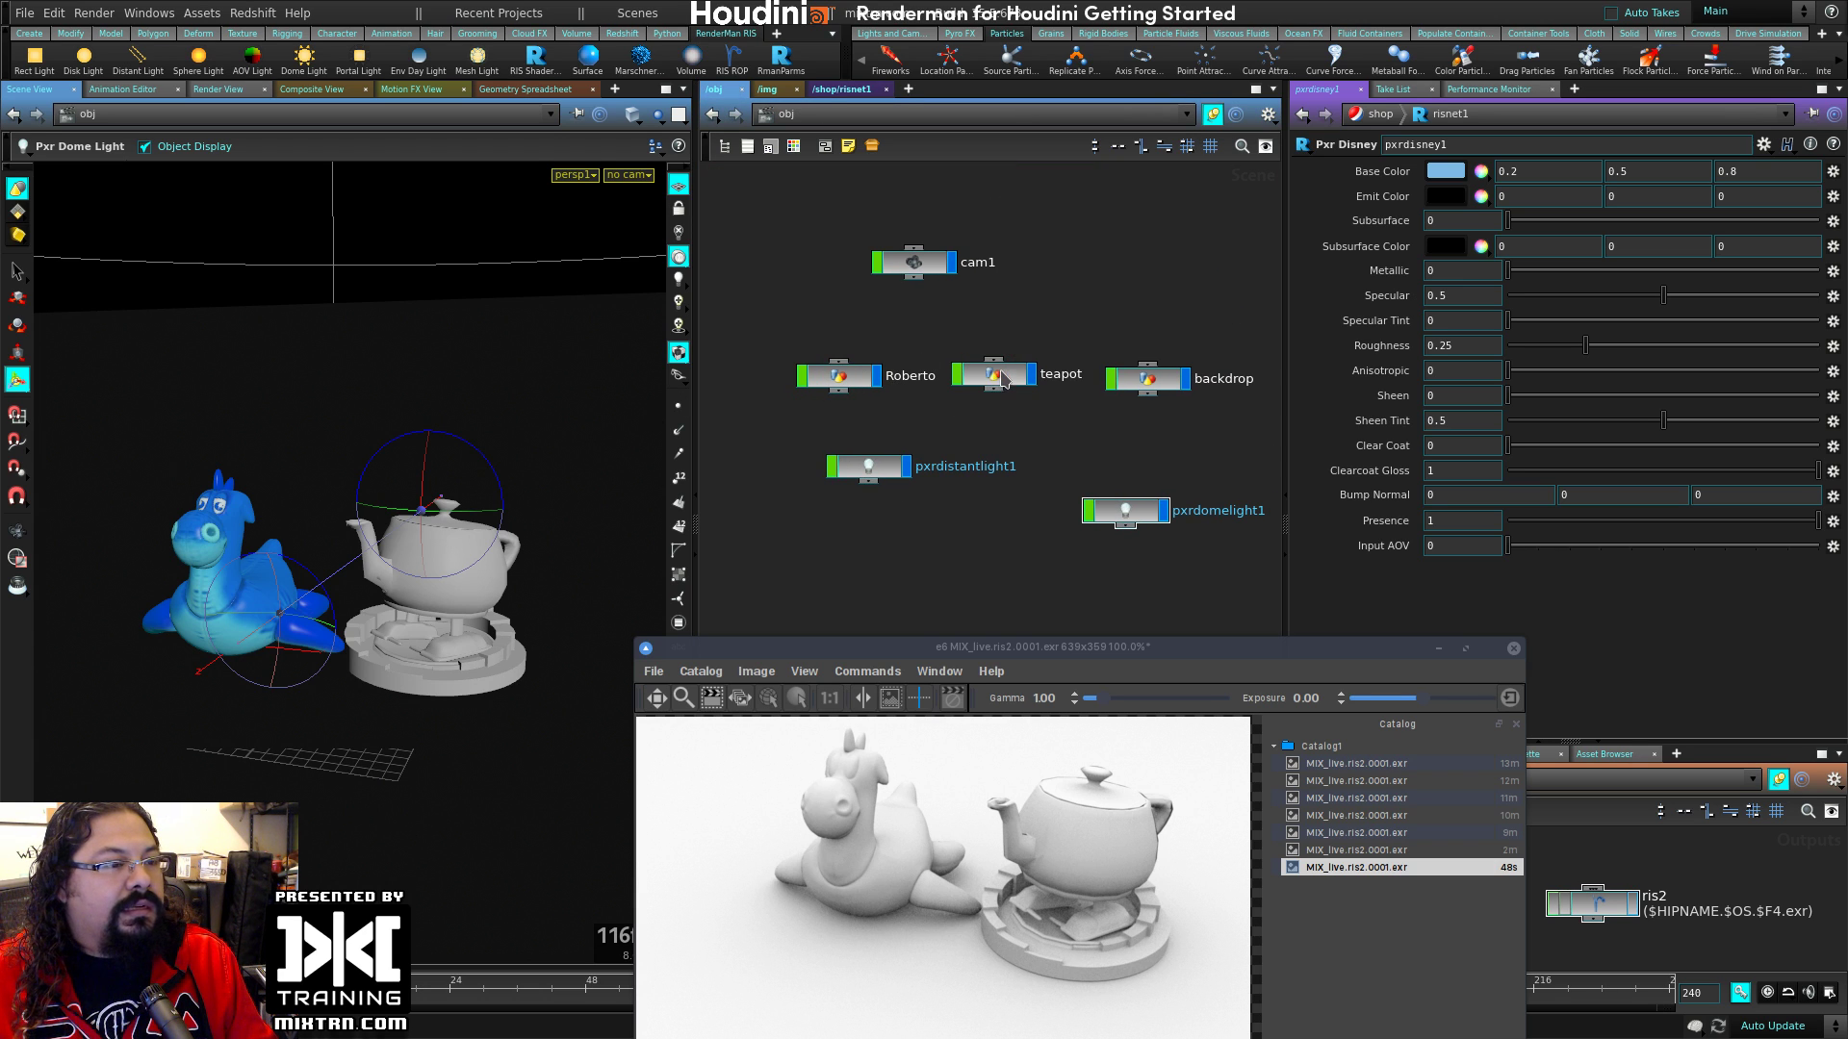
drag(991, 374, 994, 382)
click(847, 90)
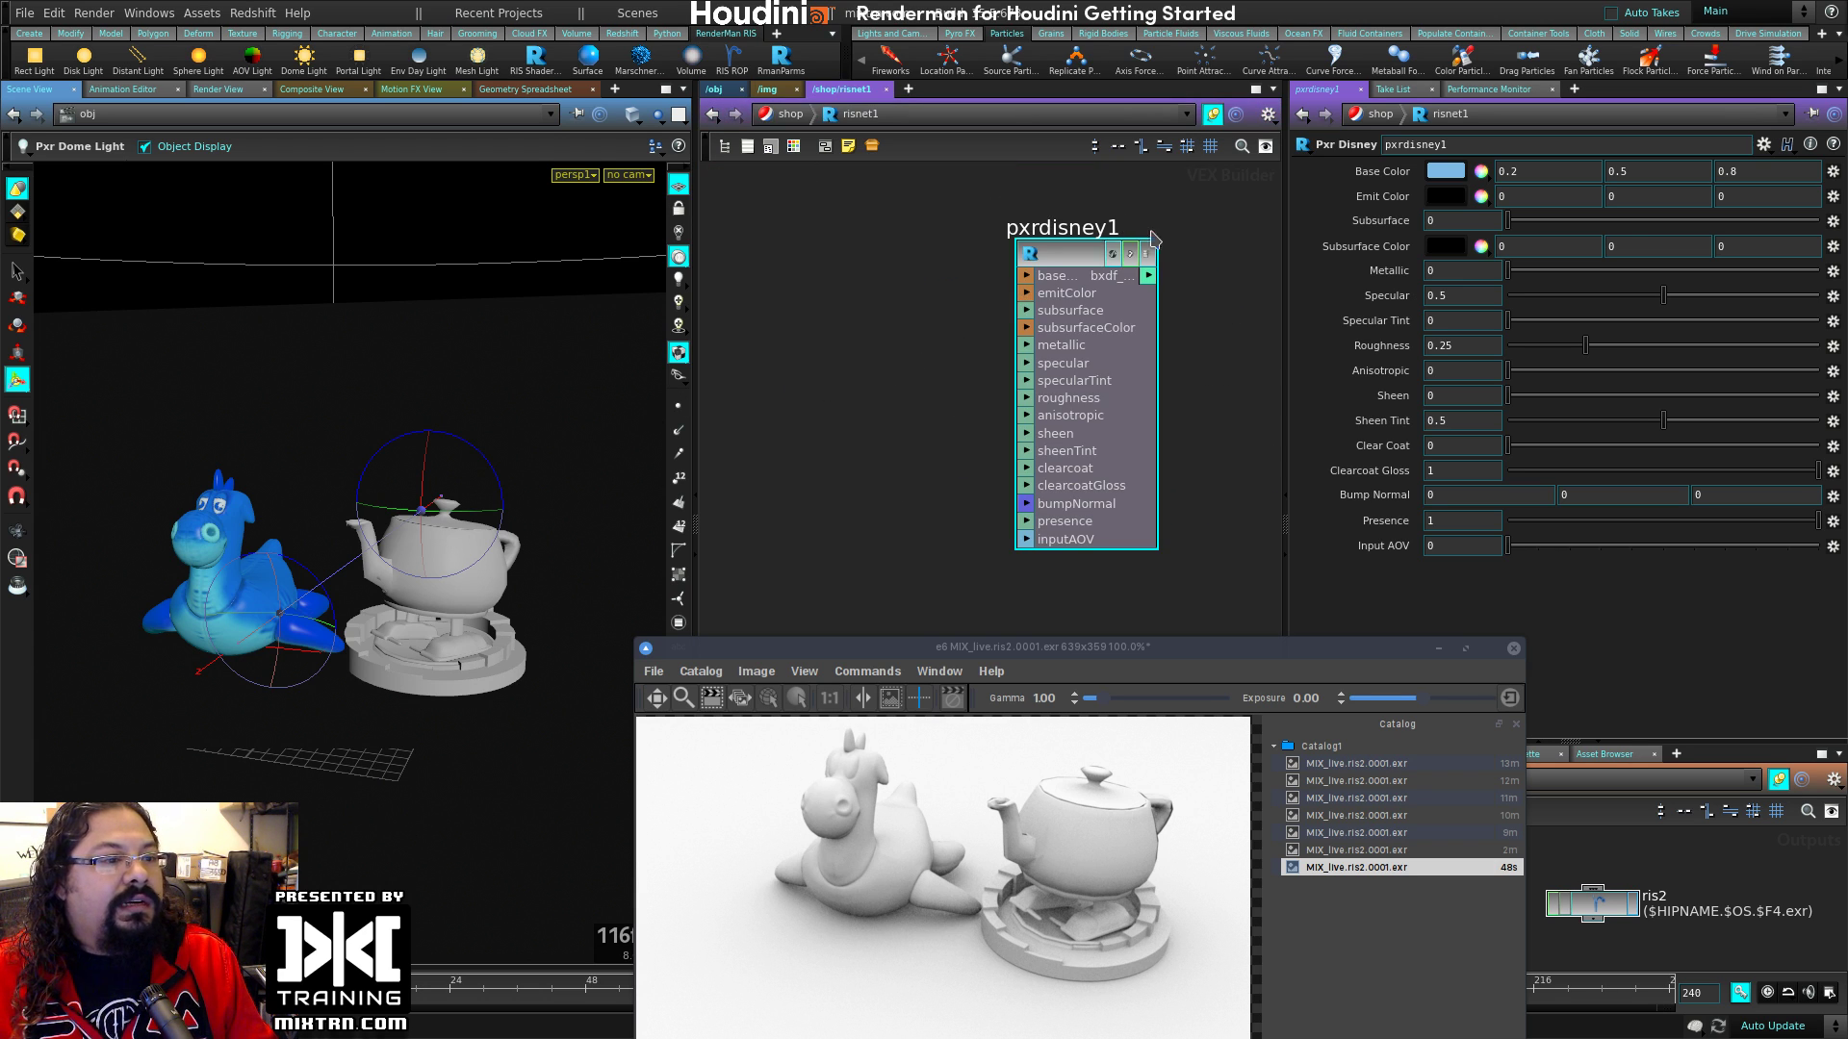
Step: Assign the /shop/risnet1/pxrdisney1 material to the teapot object
click(714, 91)
click(962, 382)
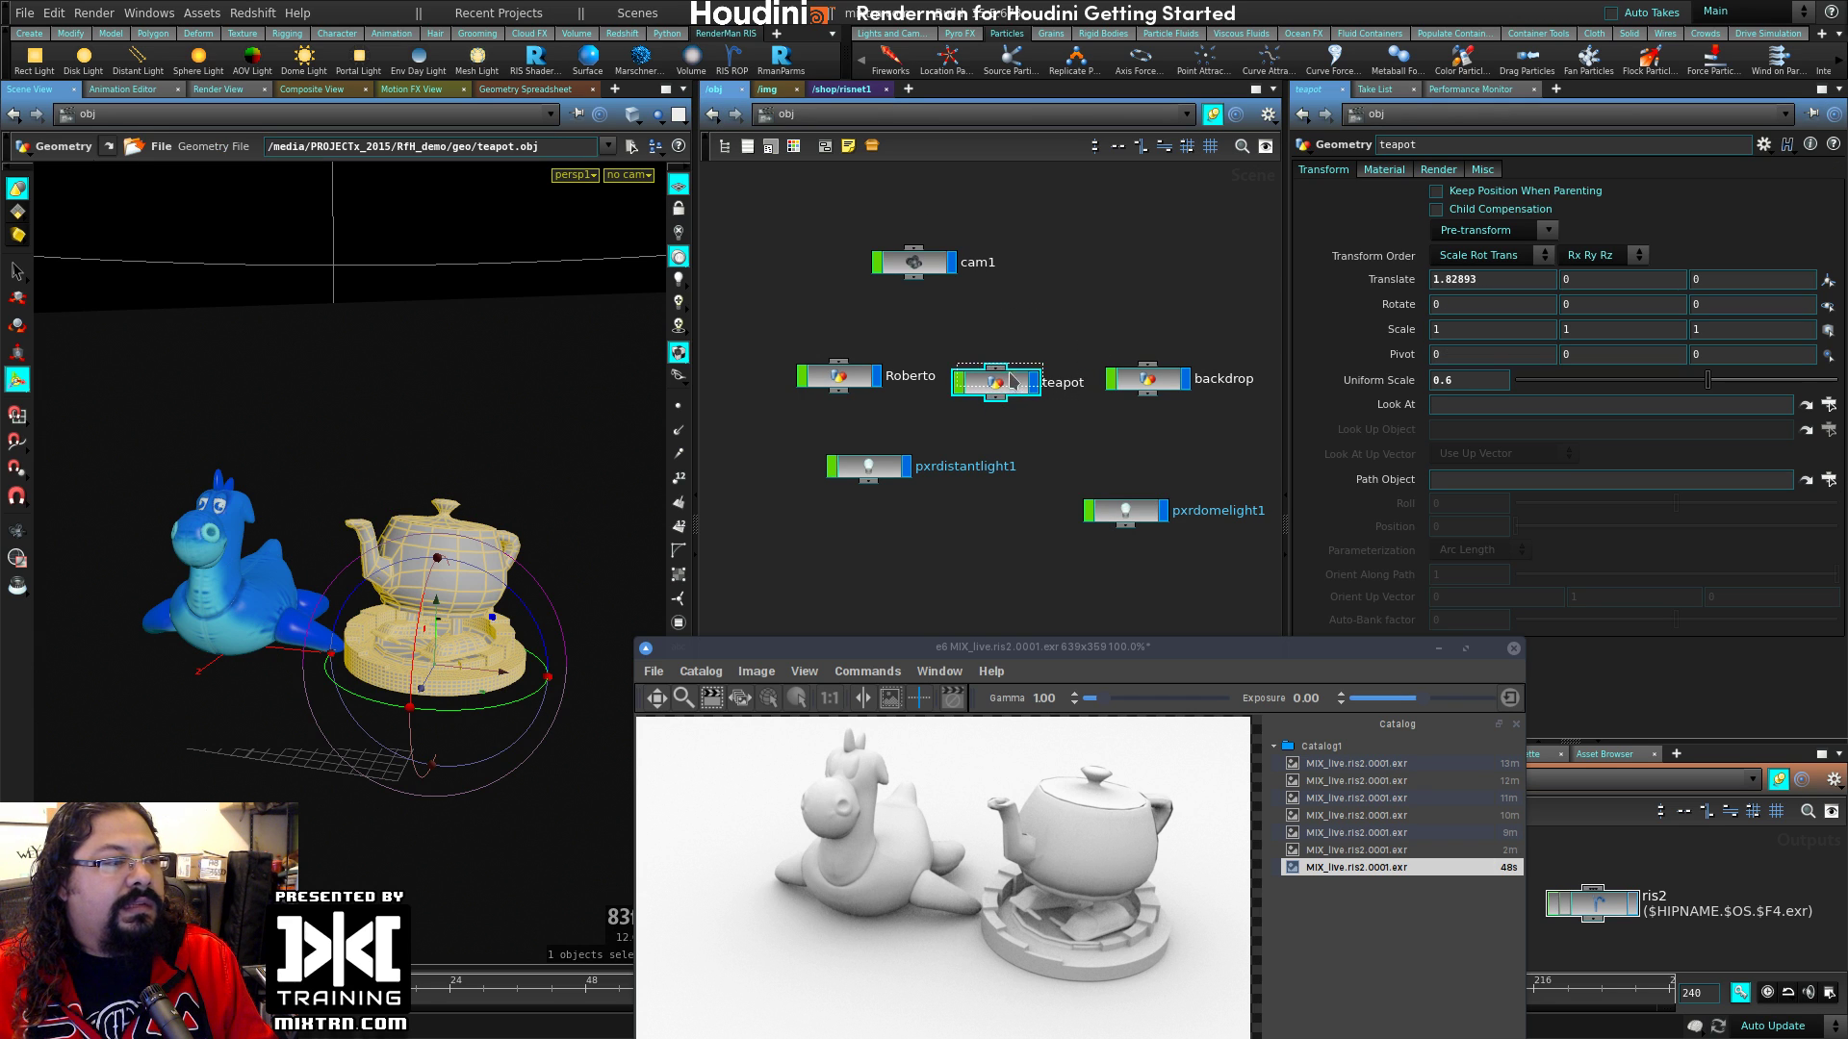
drag(1016, 367, 1020, 361)
click(1396, 170)
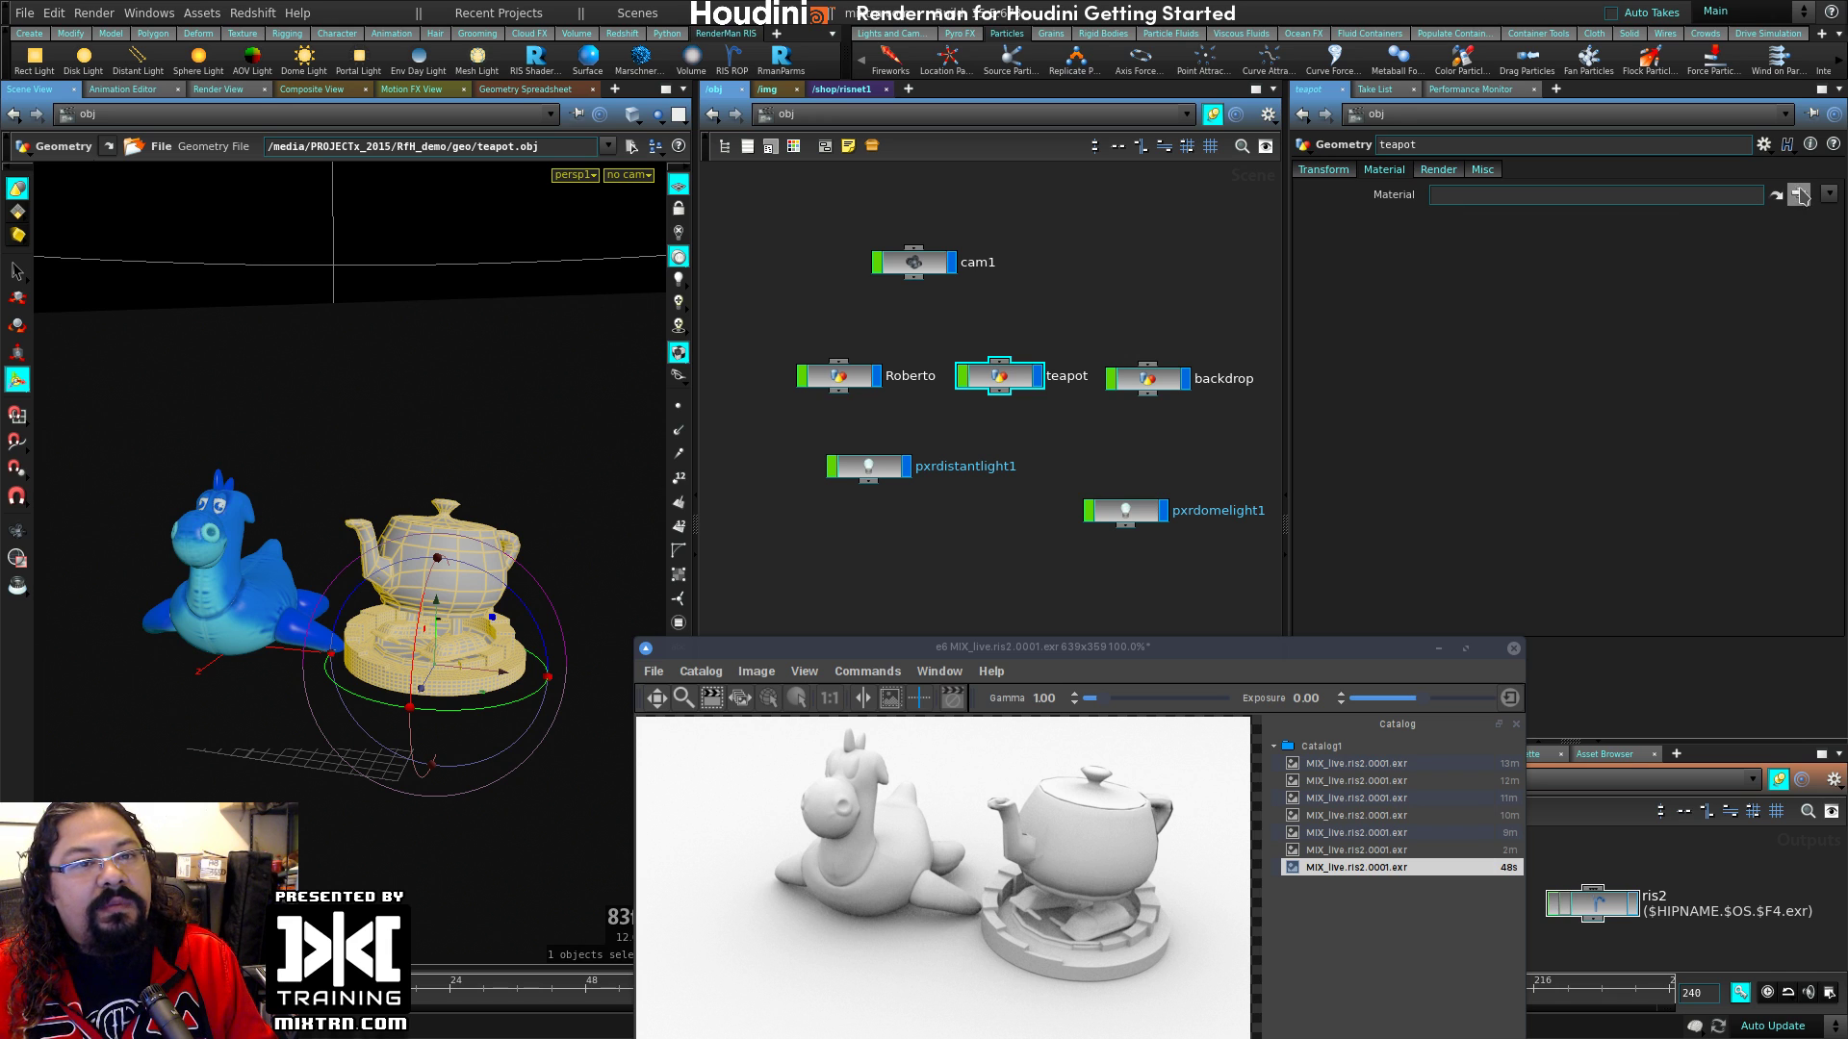
click(1799, 194)
drag(1748, 252, 1552, 249)
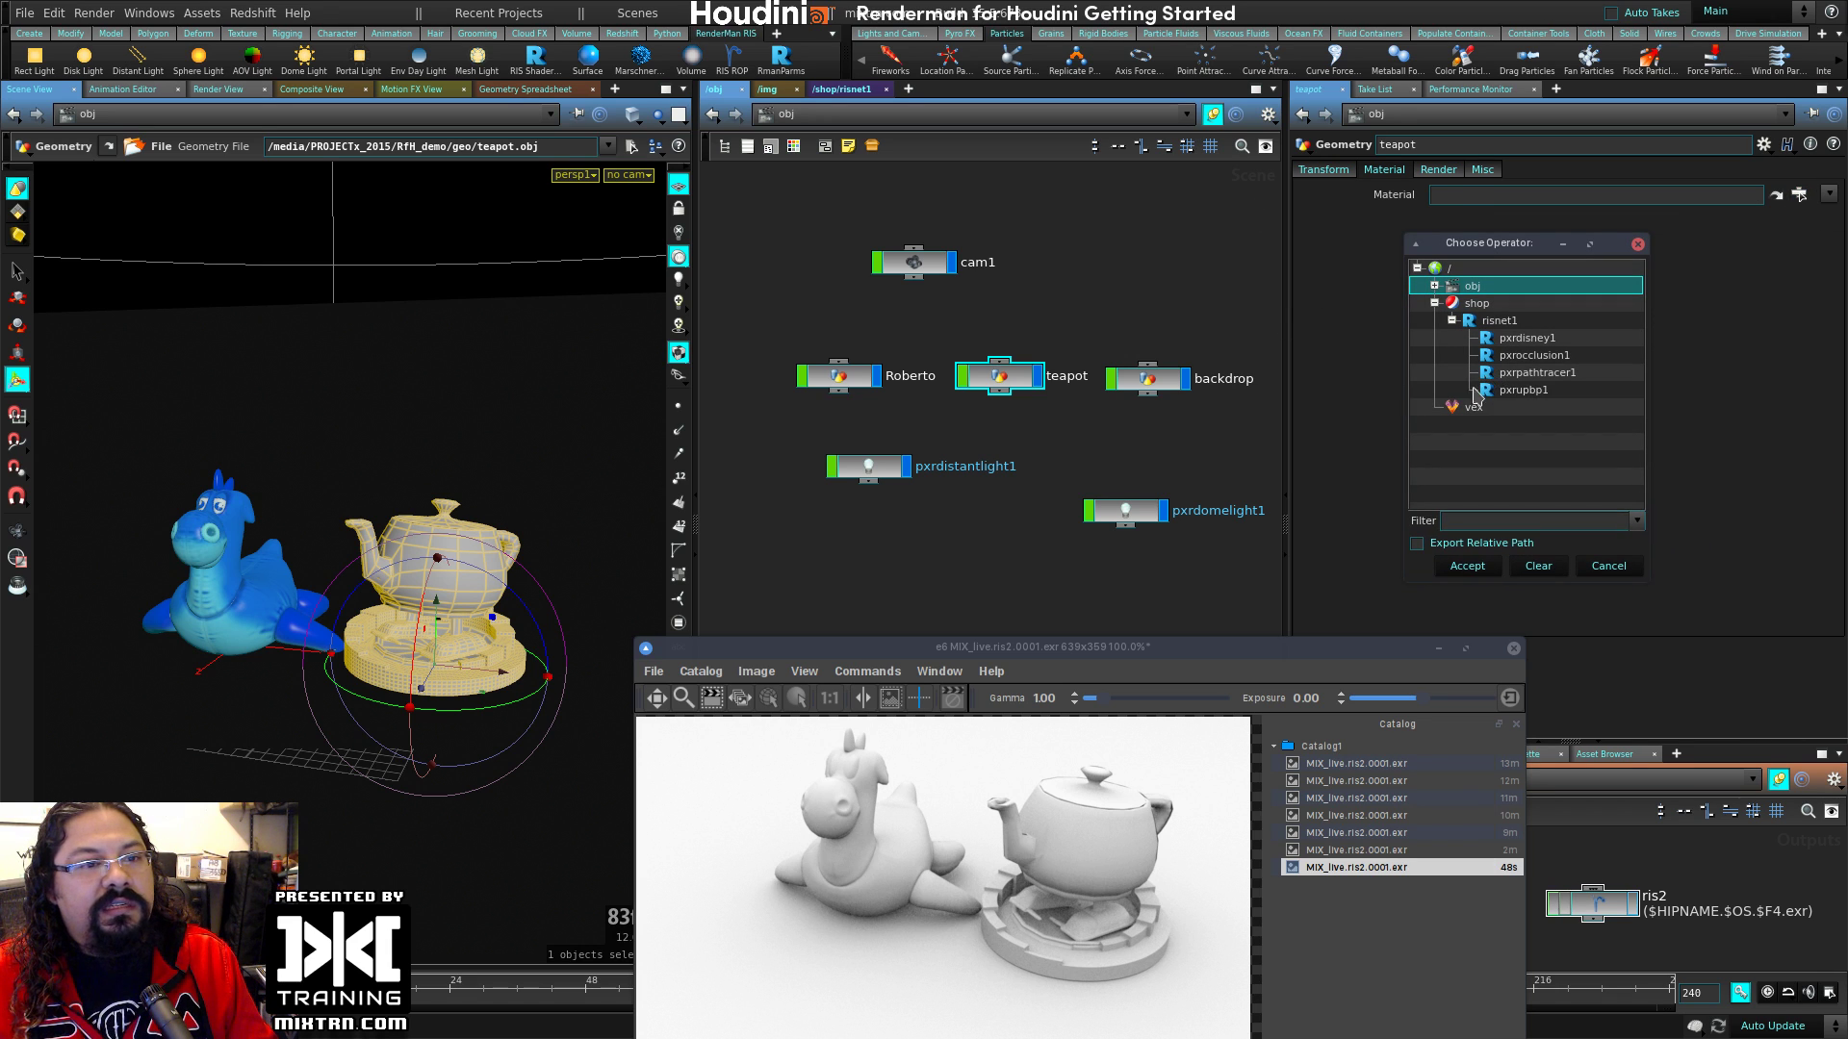
click(1501, 338)
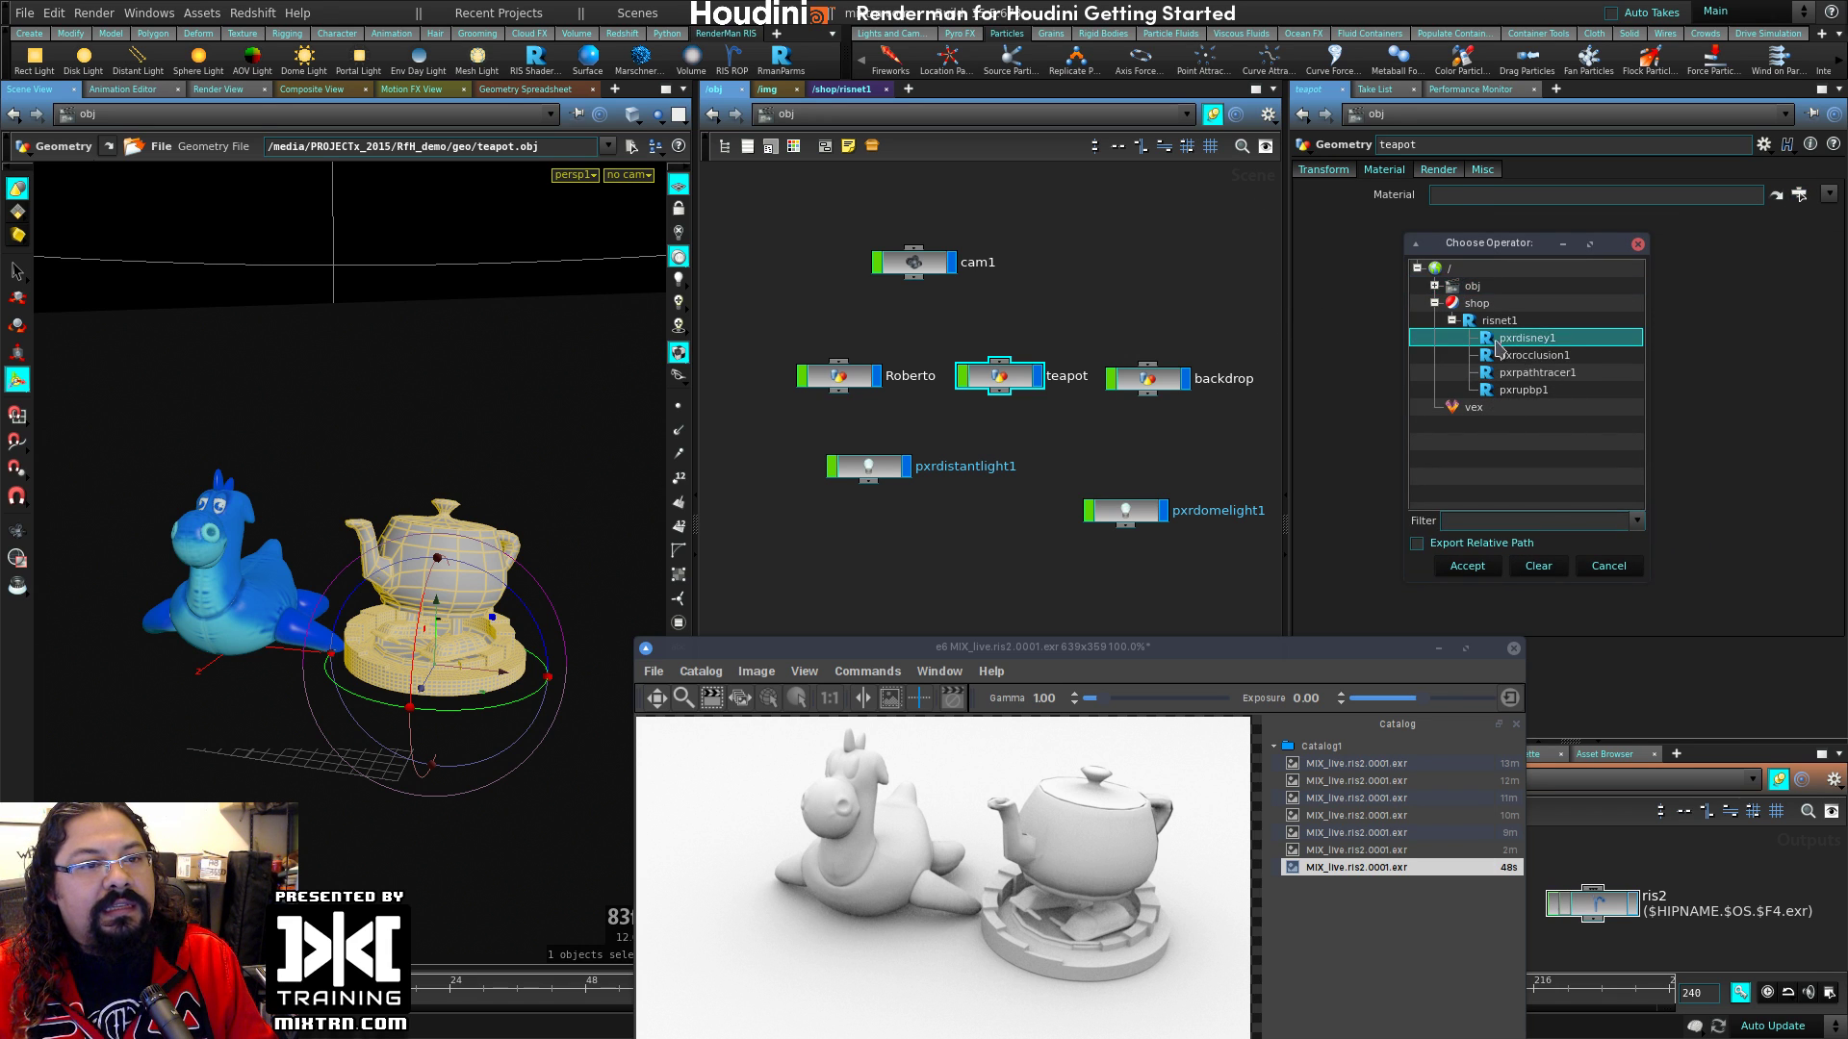
click(1495, 569)
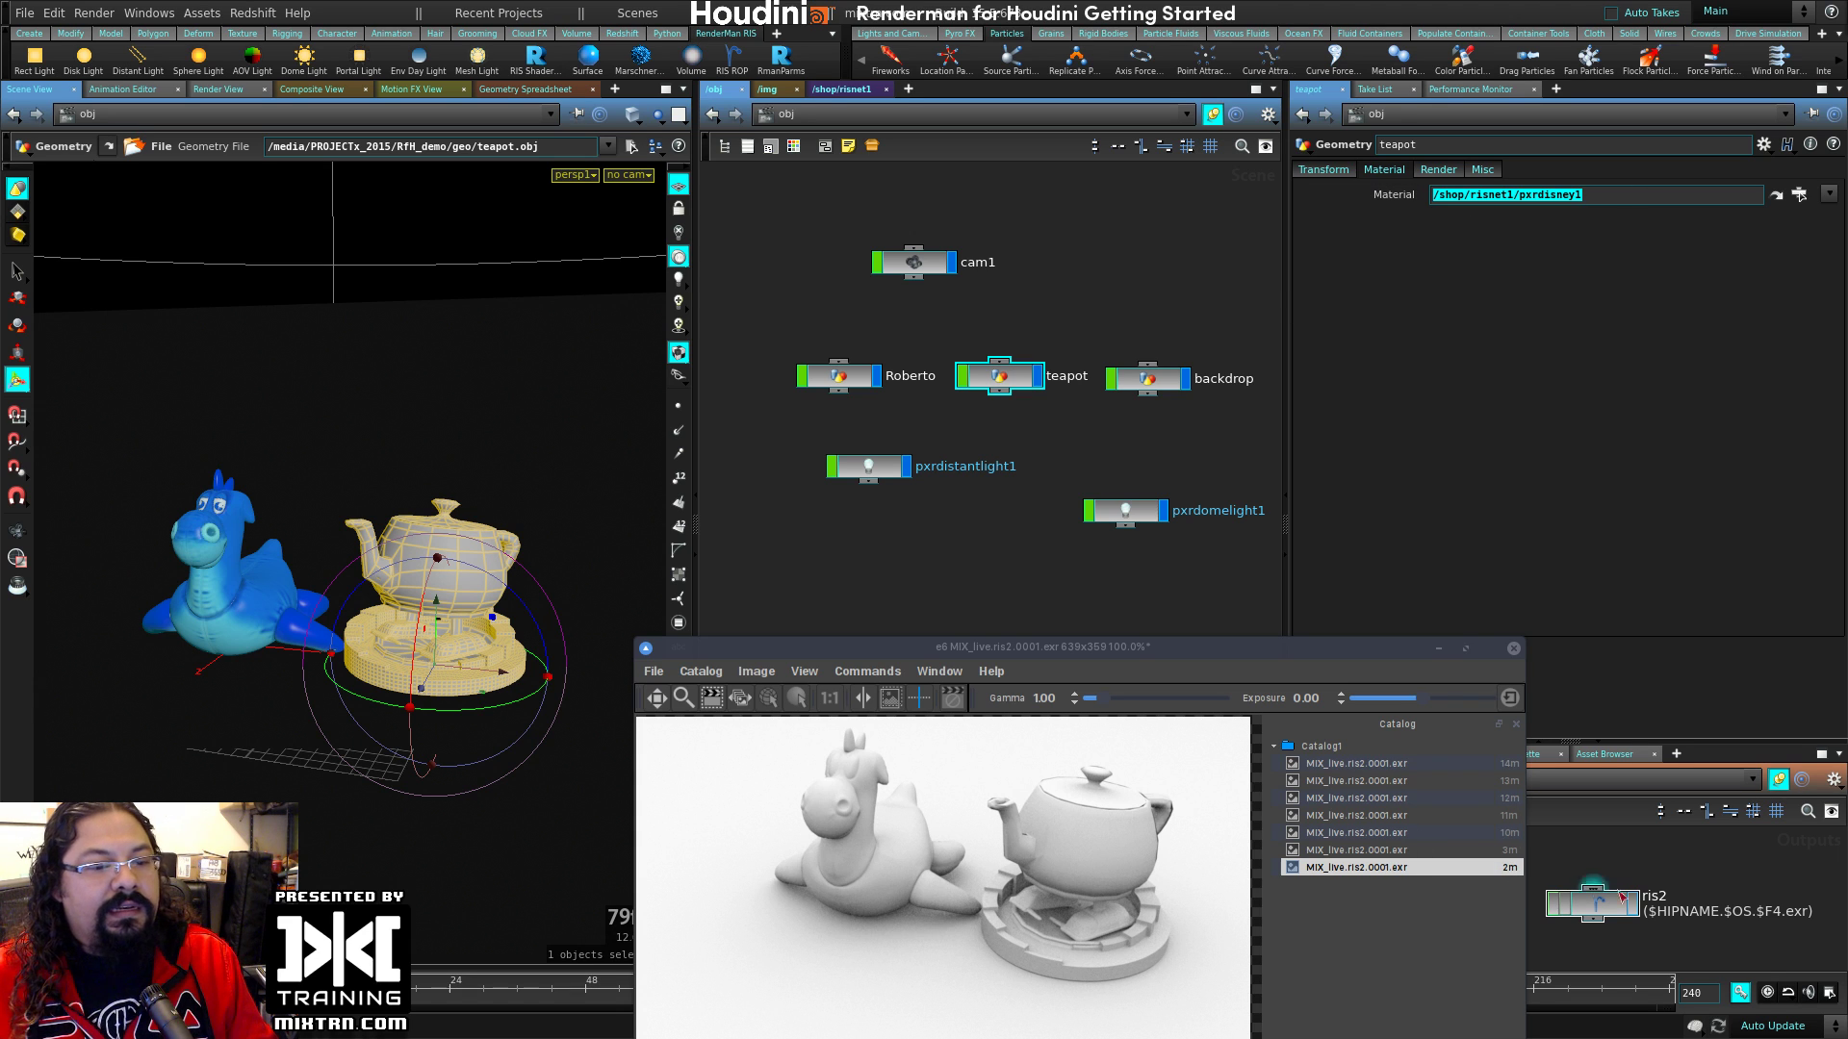
Step: Open the ris2 node's parameters in a floating window and render the frame to disk from there
click(1594, 915)
right_click(1590, 916)
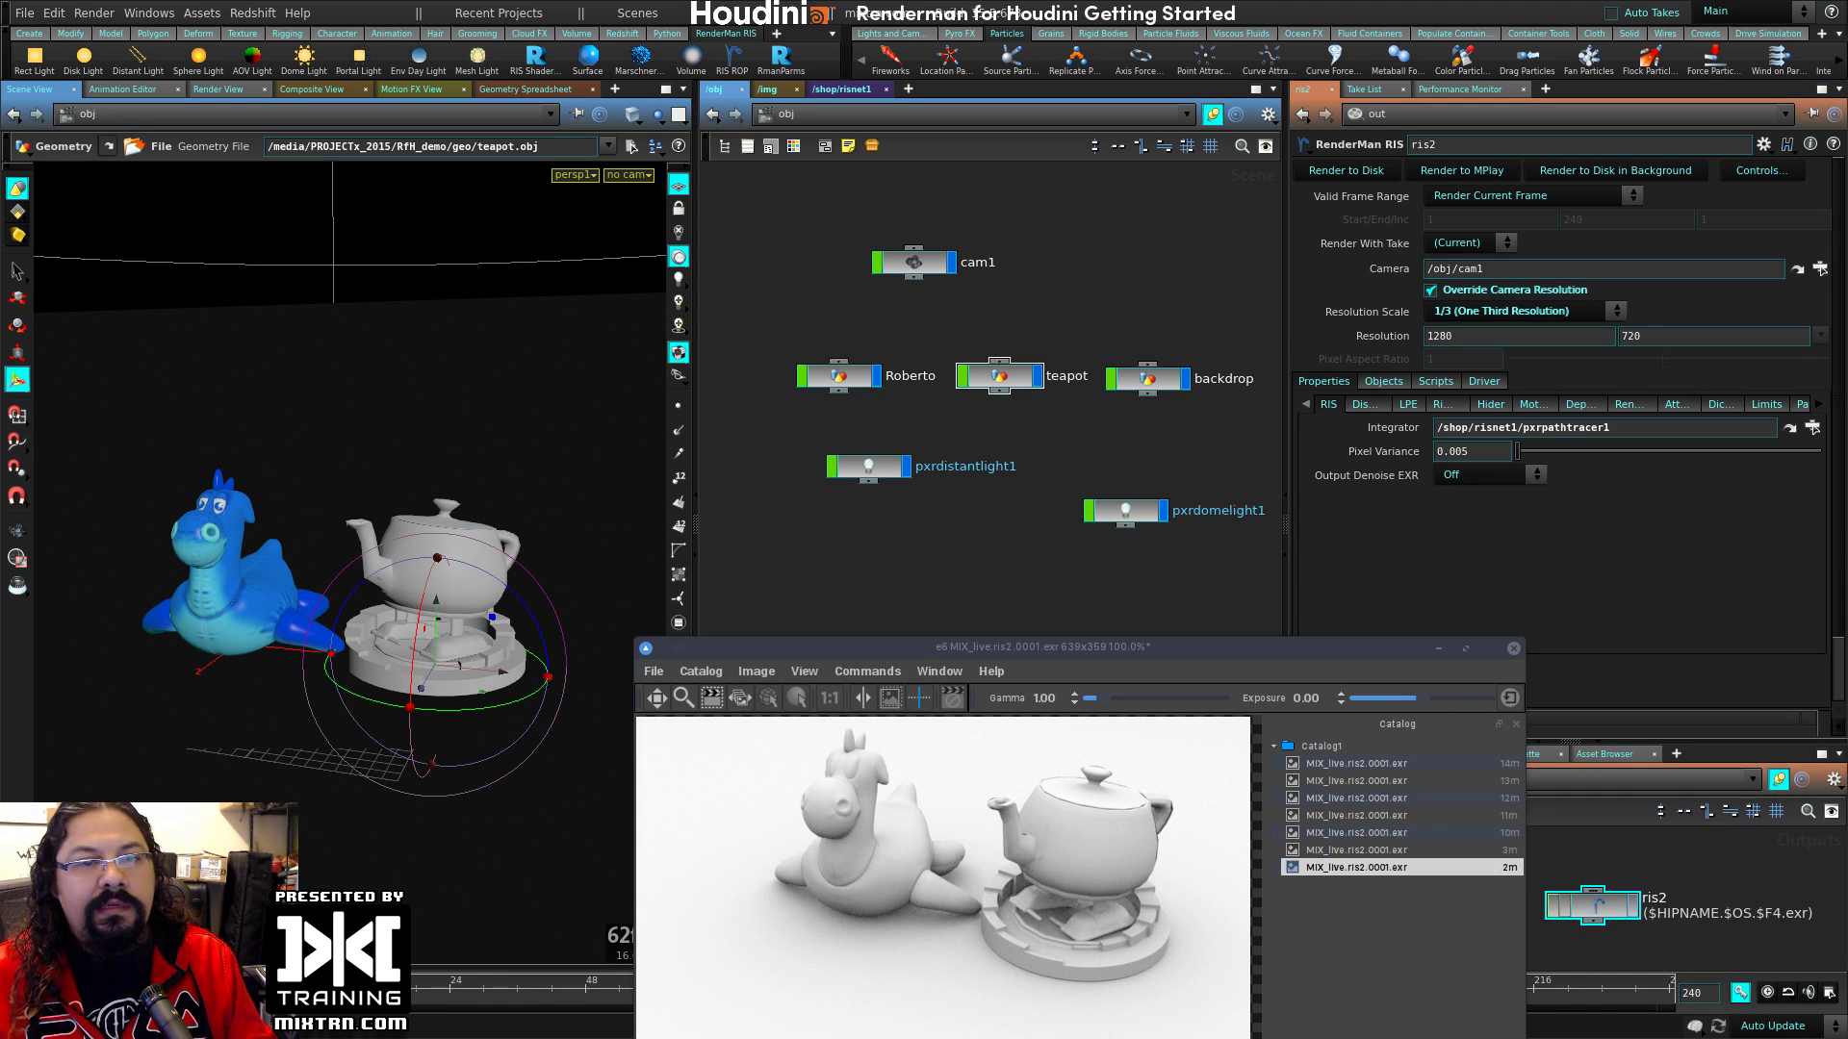
key(p)
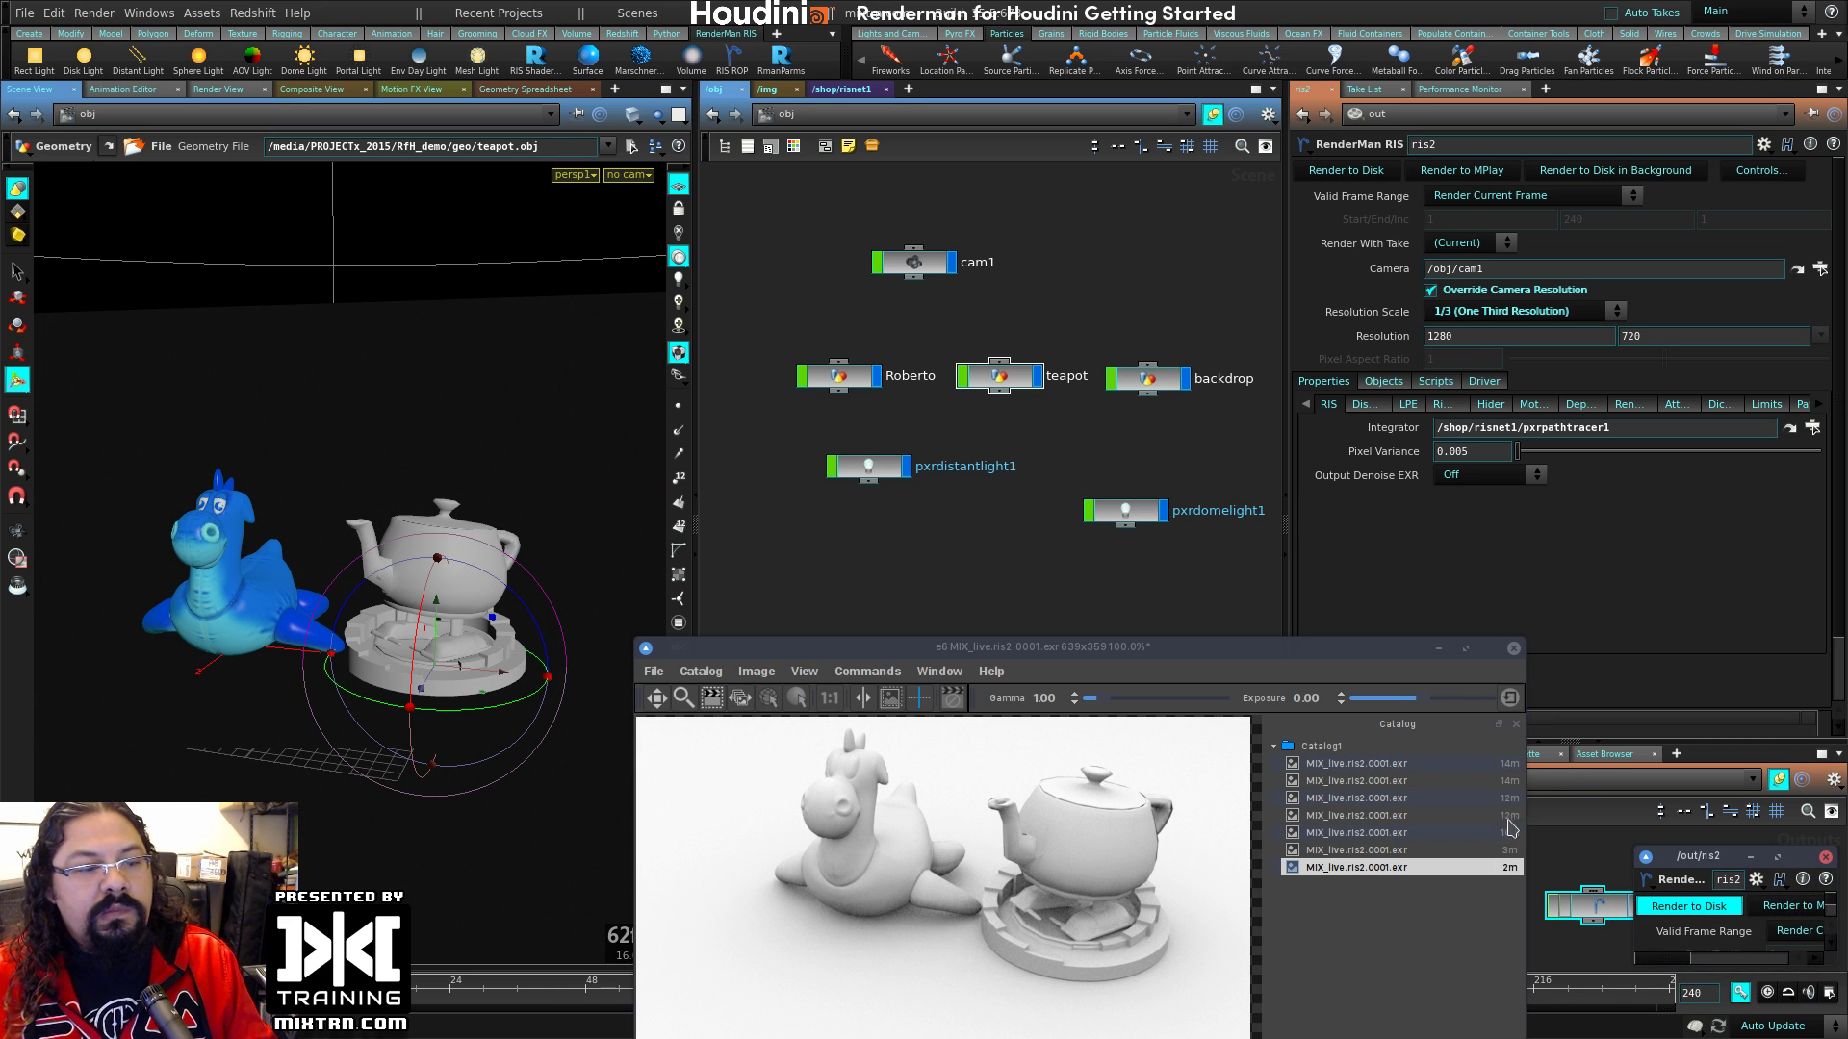
click(1689, 905)
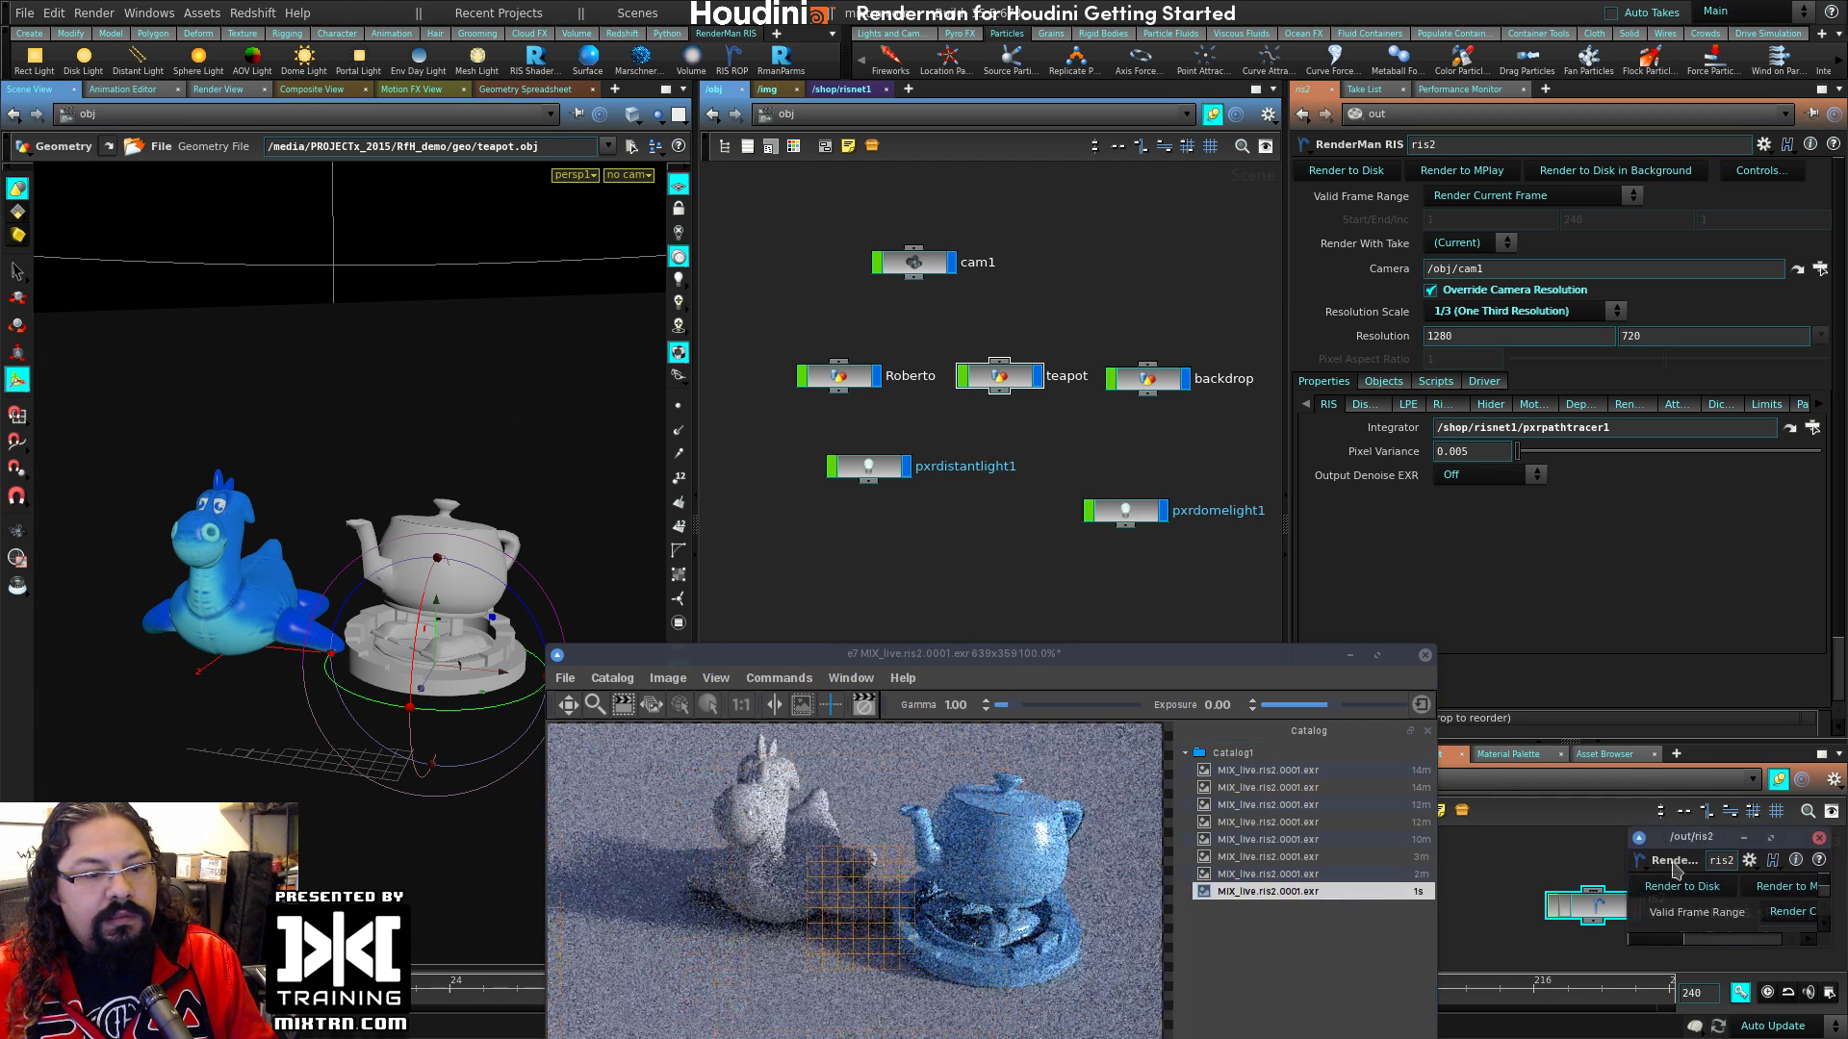
drag(1538, 908, 1509, 900)
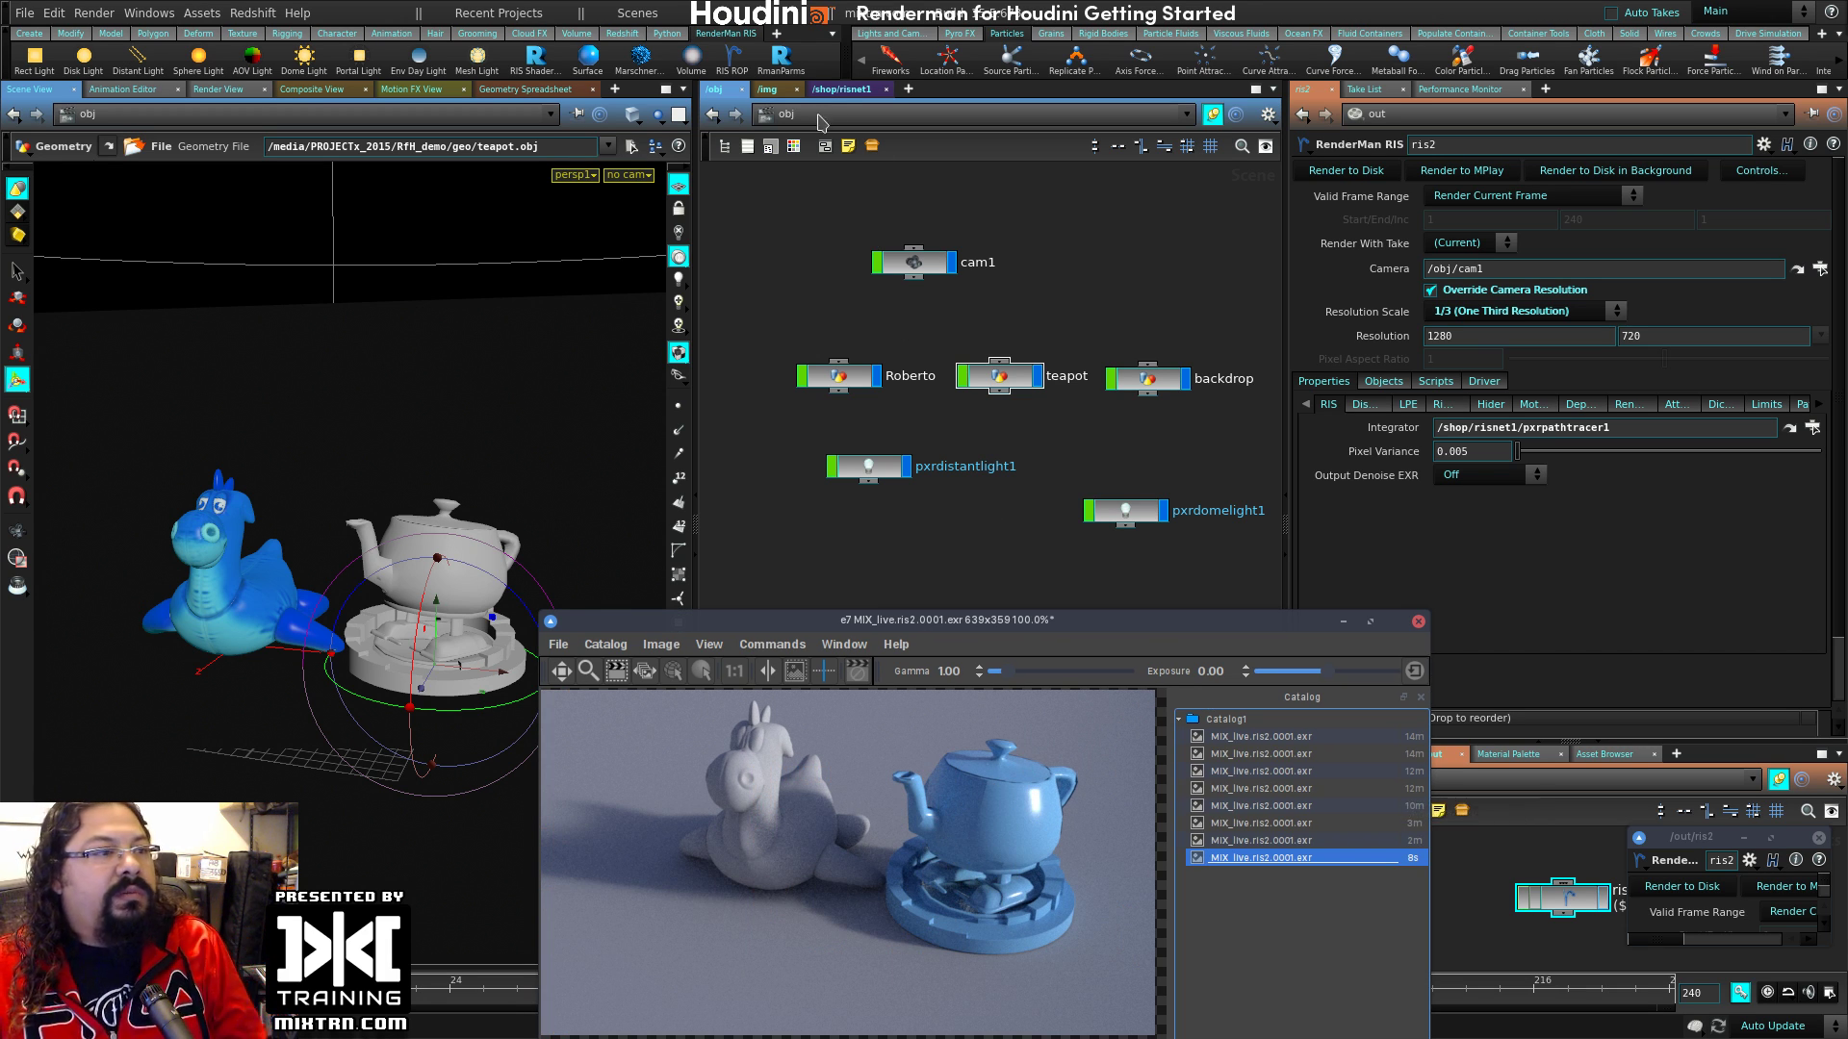
Step: Set the Subsurface value of the pxrdisney1 material in risnet1 to 1
click(841, 88)
click(1059, 255)
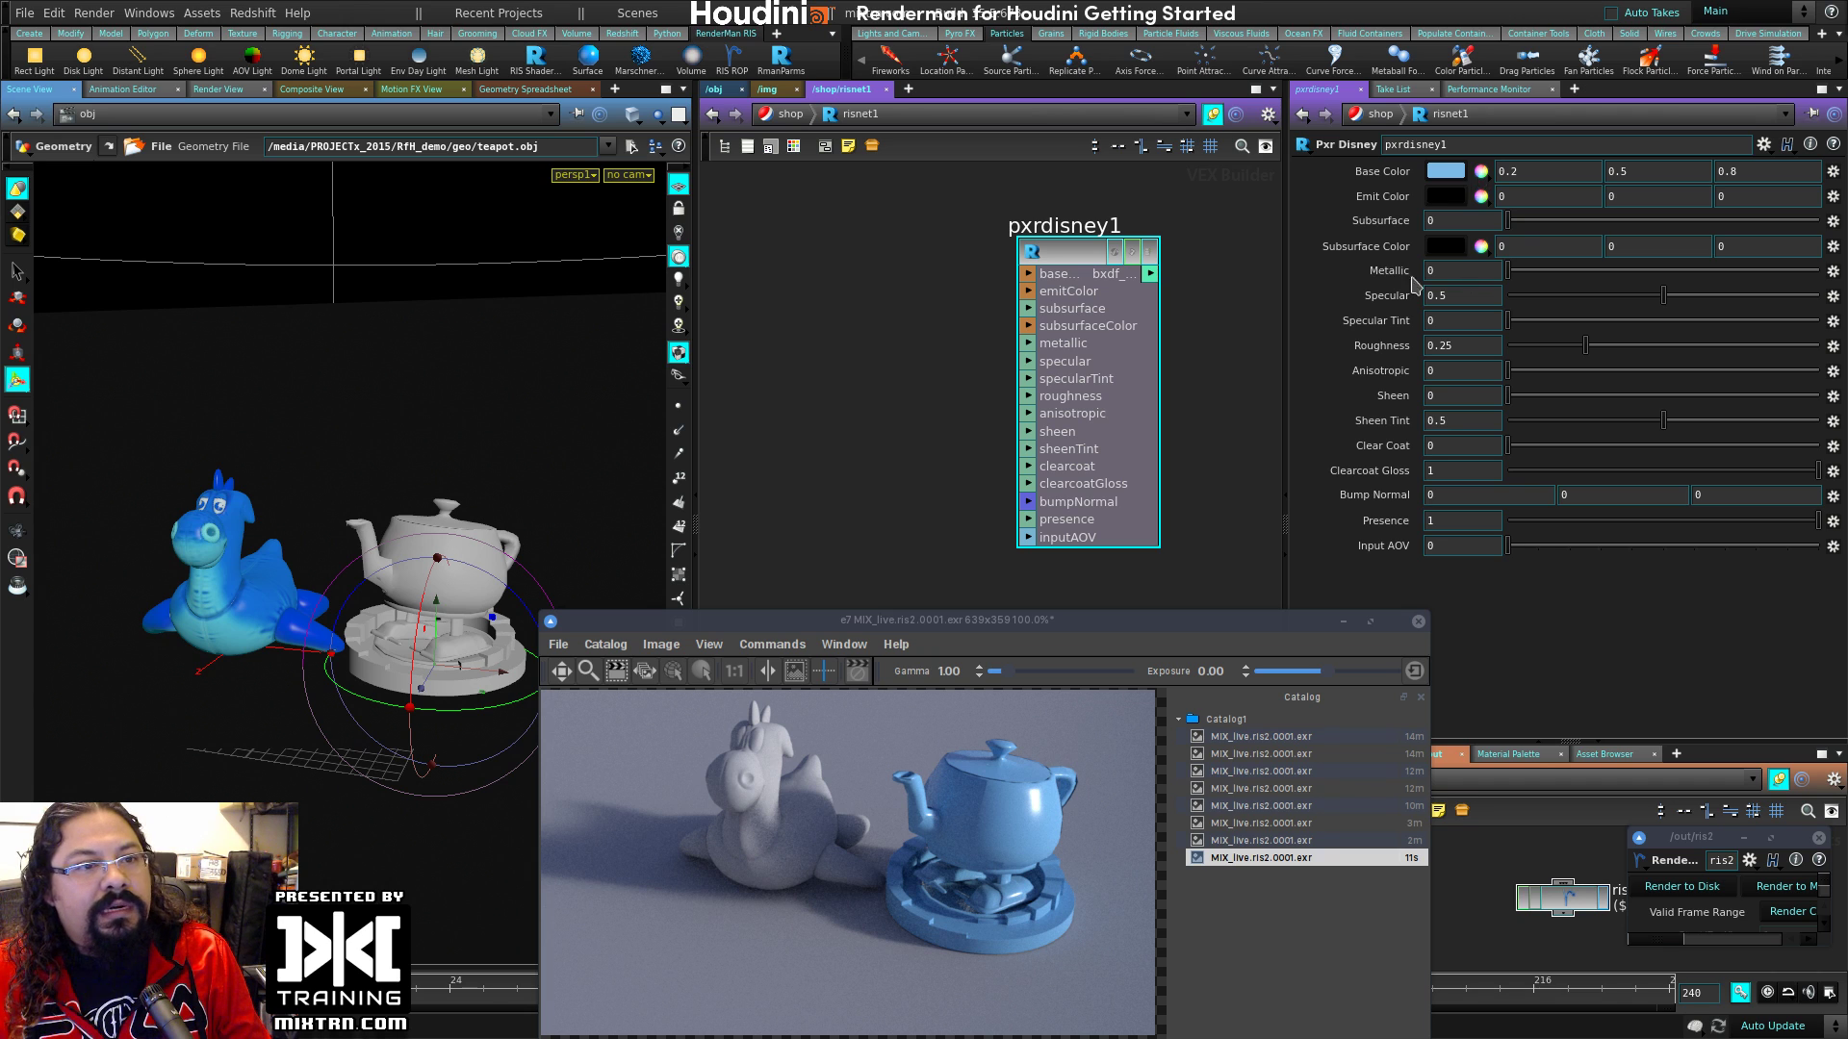
drag(1508, 224, 1578, 229)
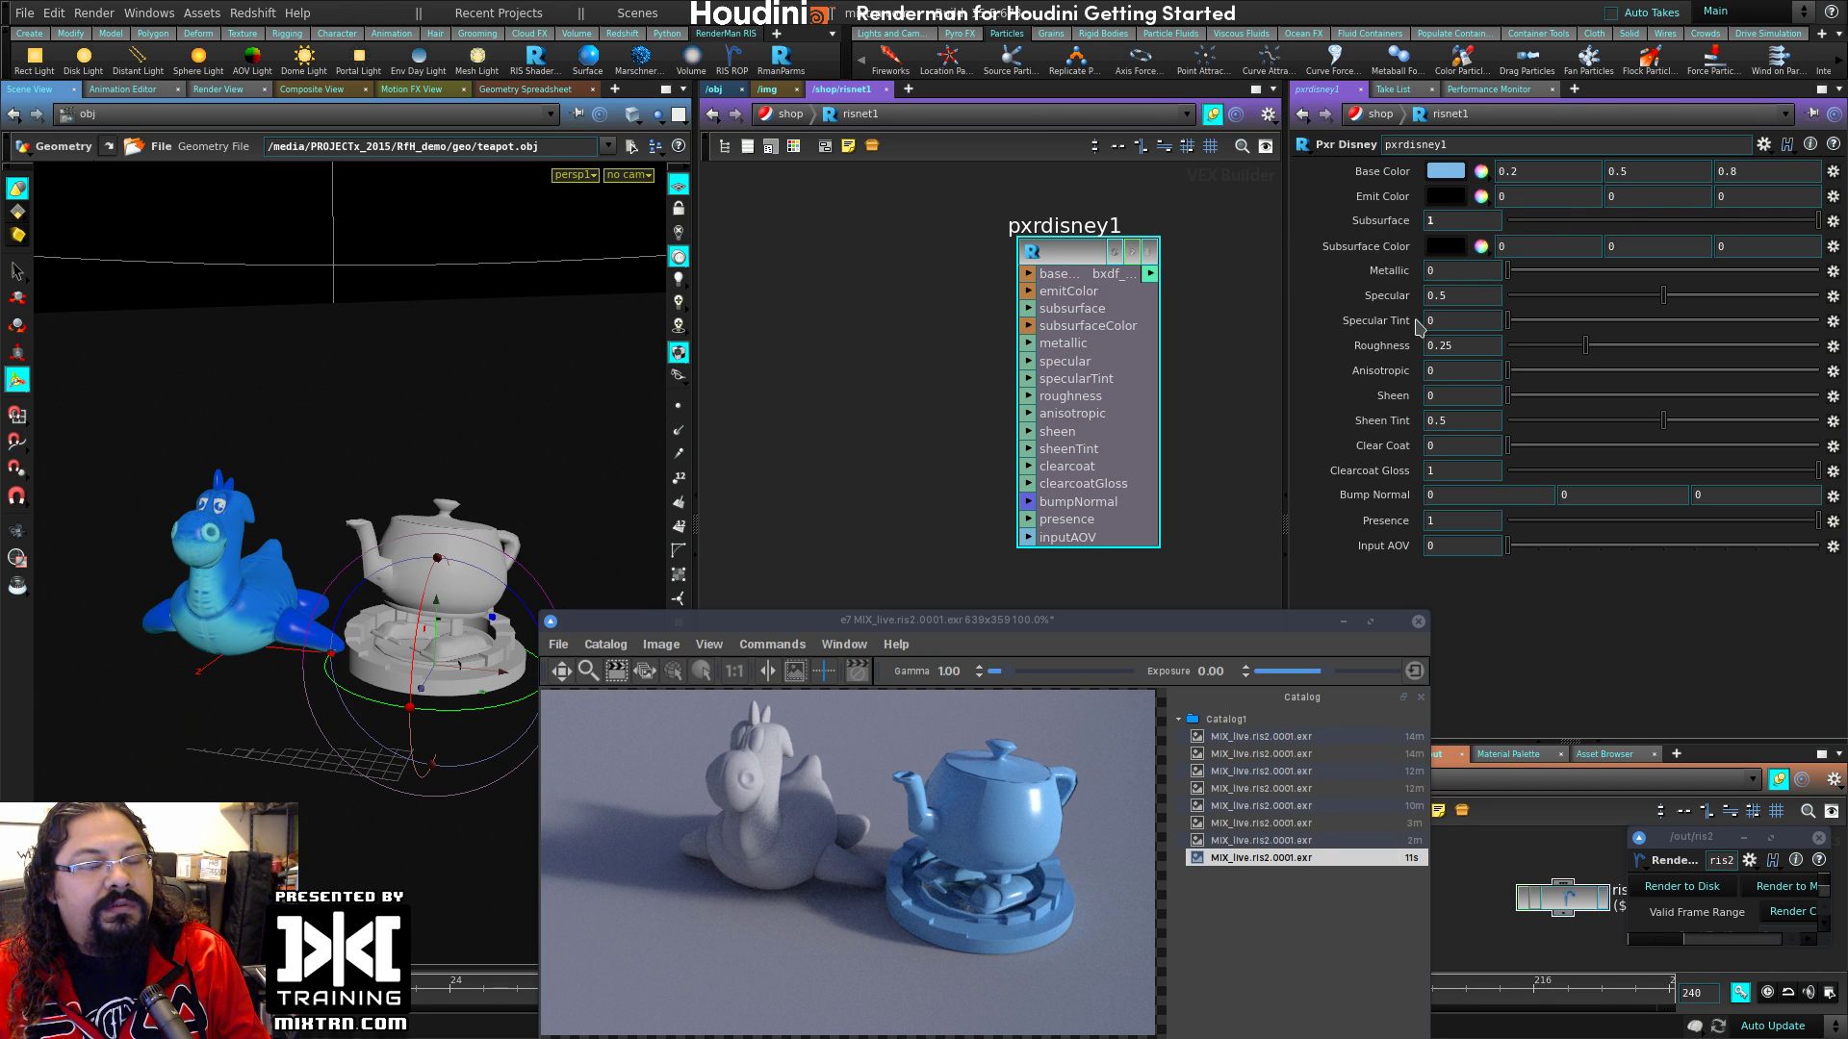
Step: Render the frame to disk before and after setting the pxrdisney1 material's Subsurface Color to 0, 0.9, 0.45
click(1682, 886)
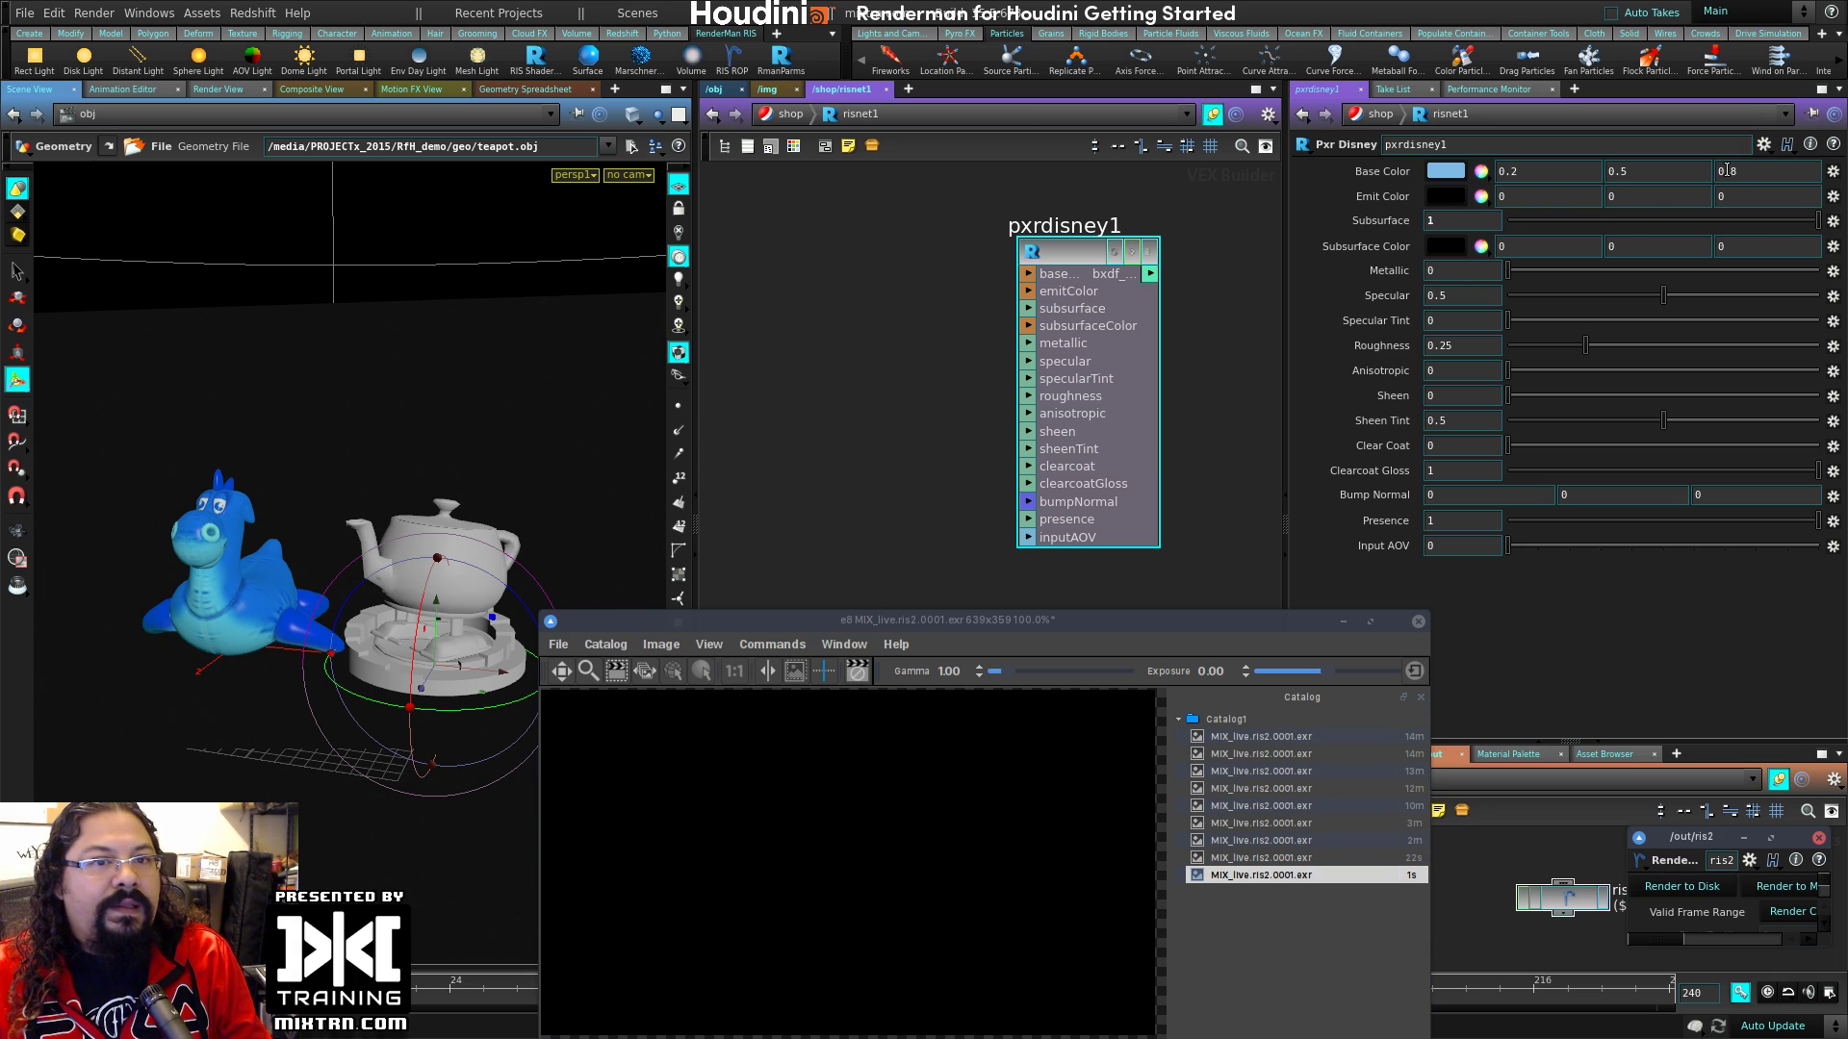
click(1763, 144)
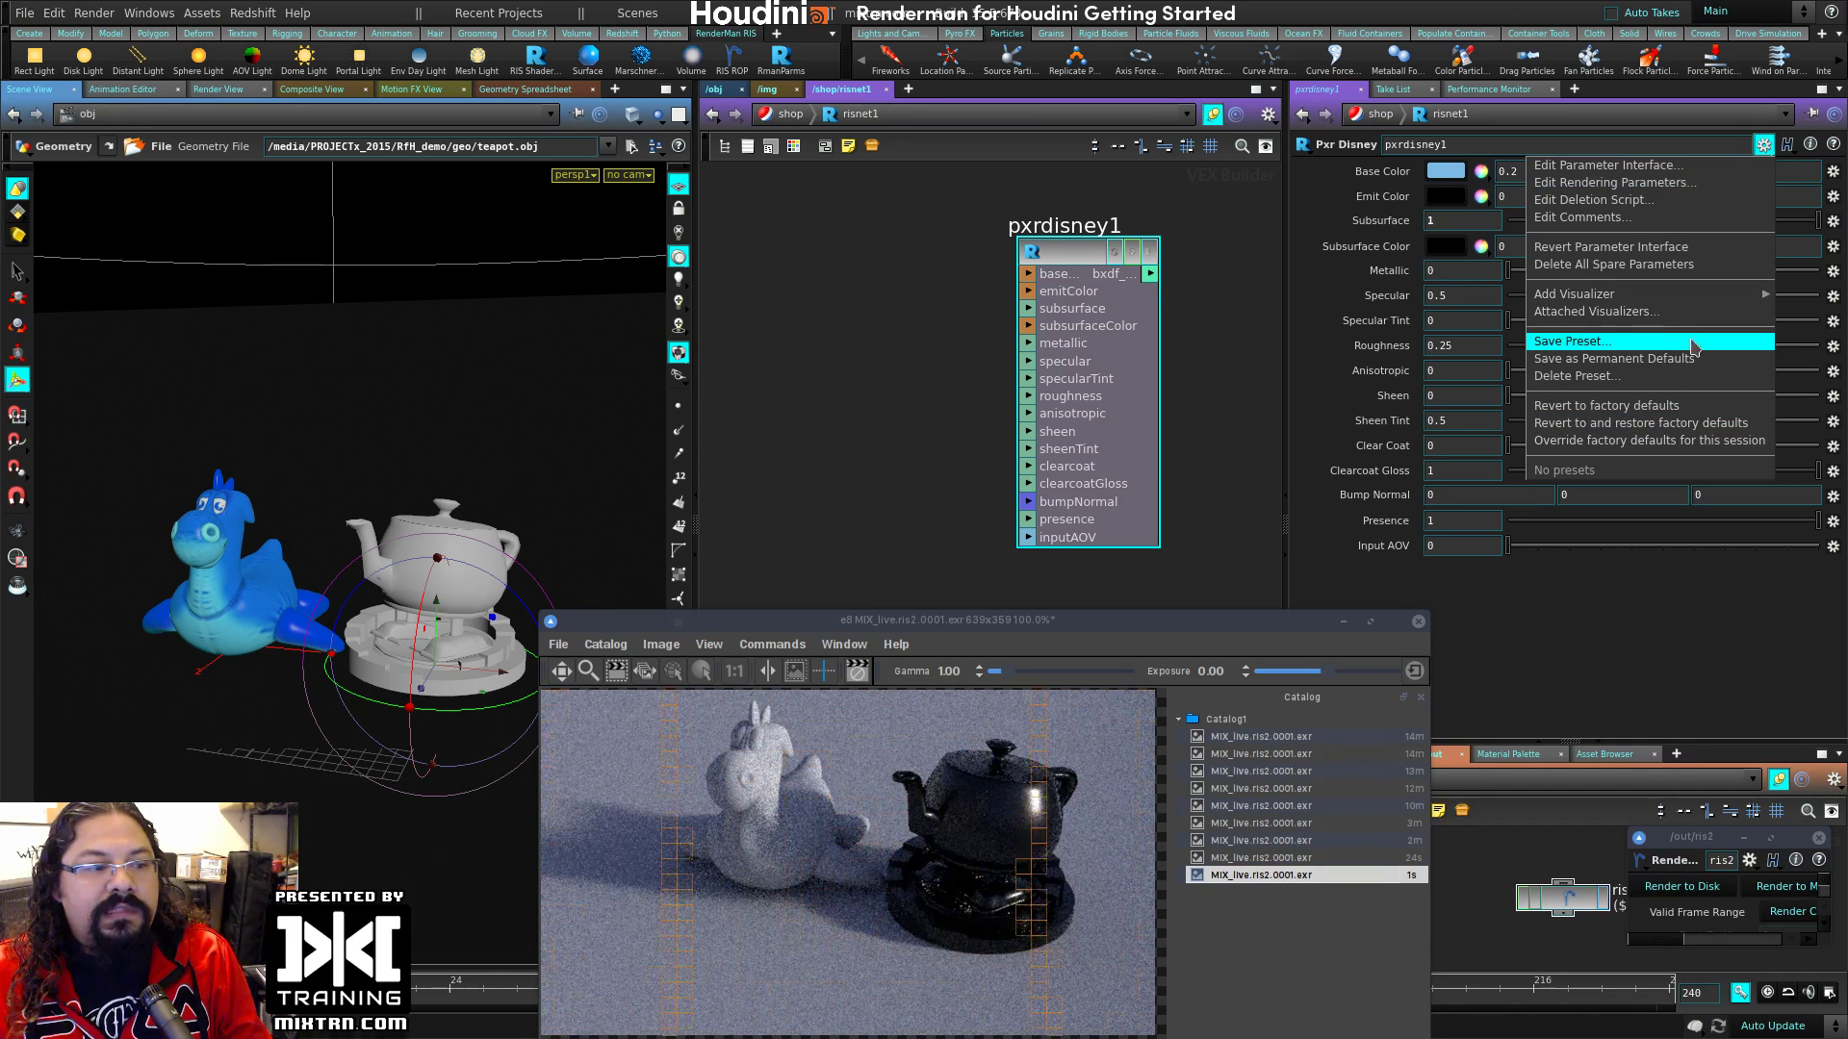
click(1446, 247)
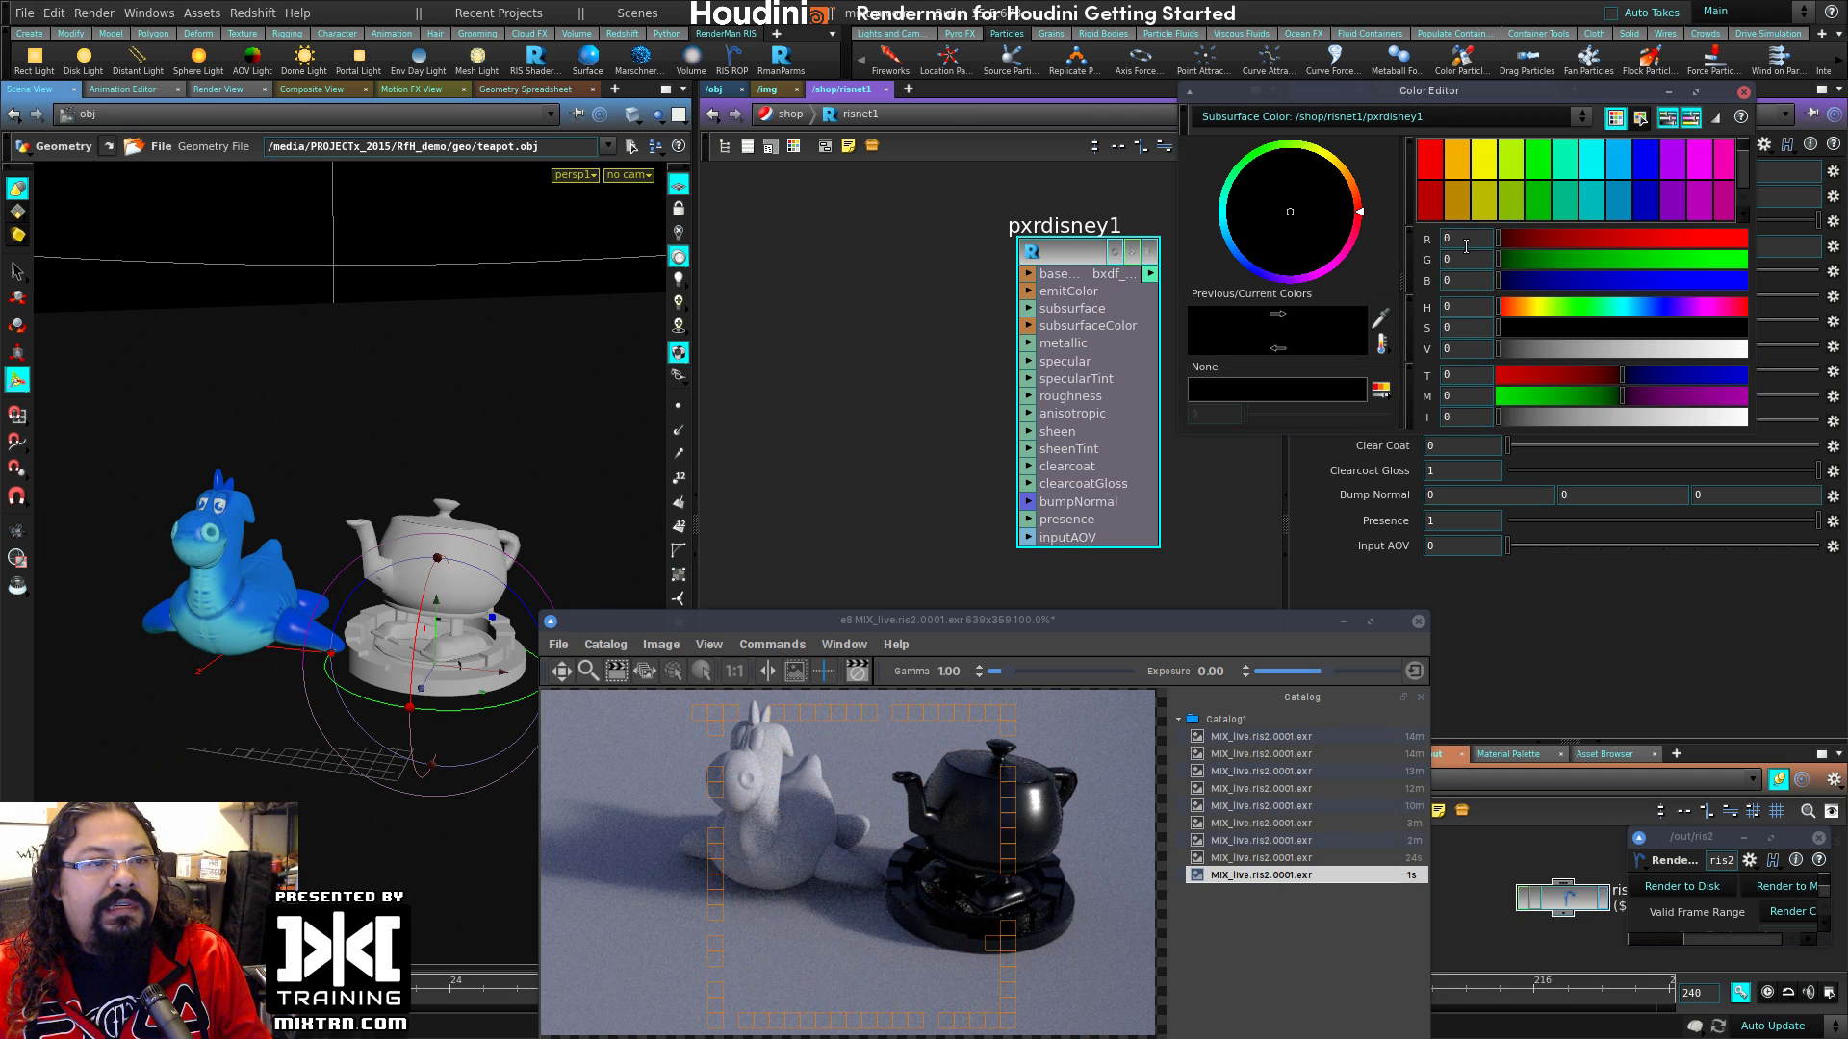
click(1564, 159)
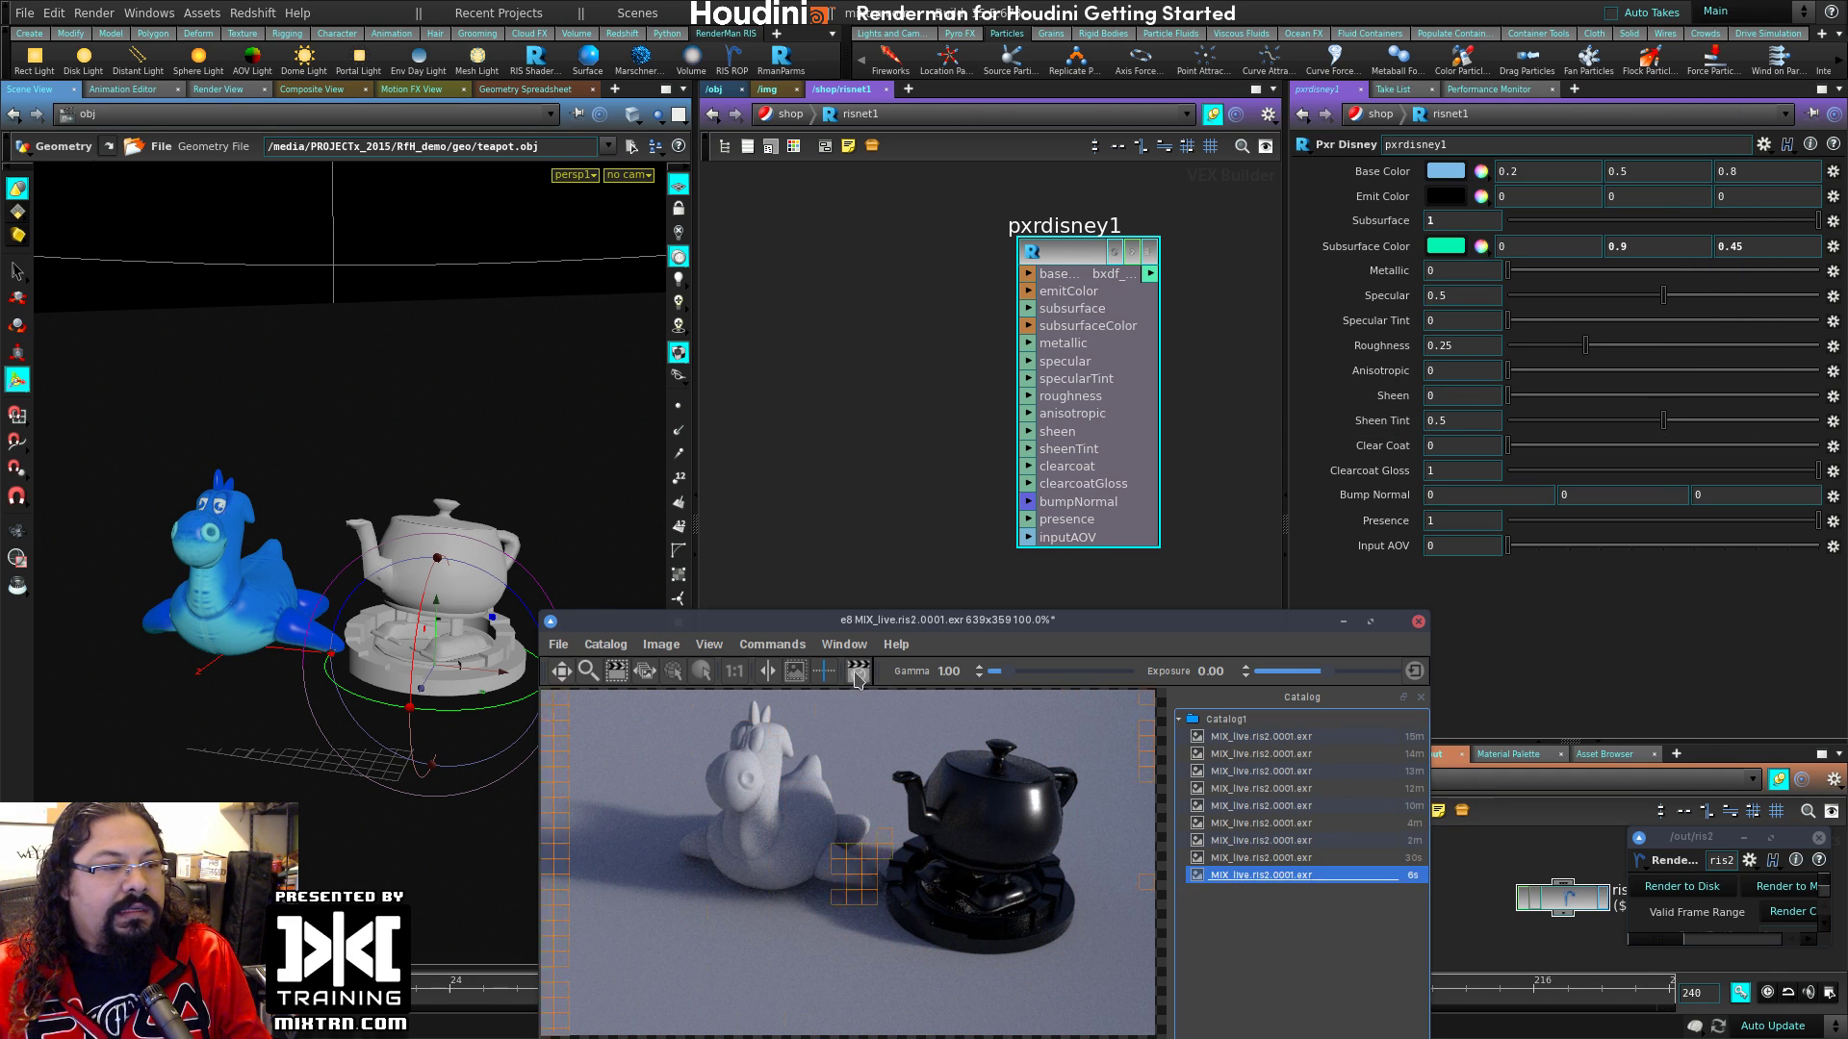
click(1675, 889)
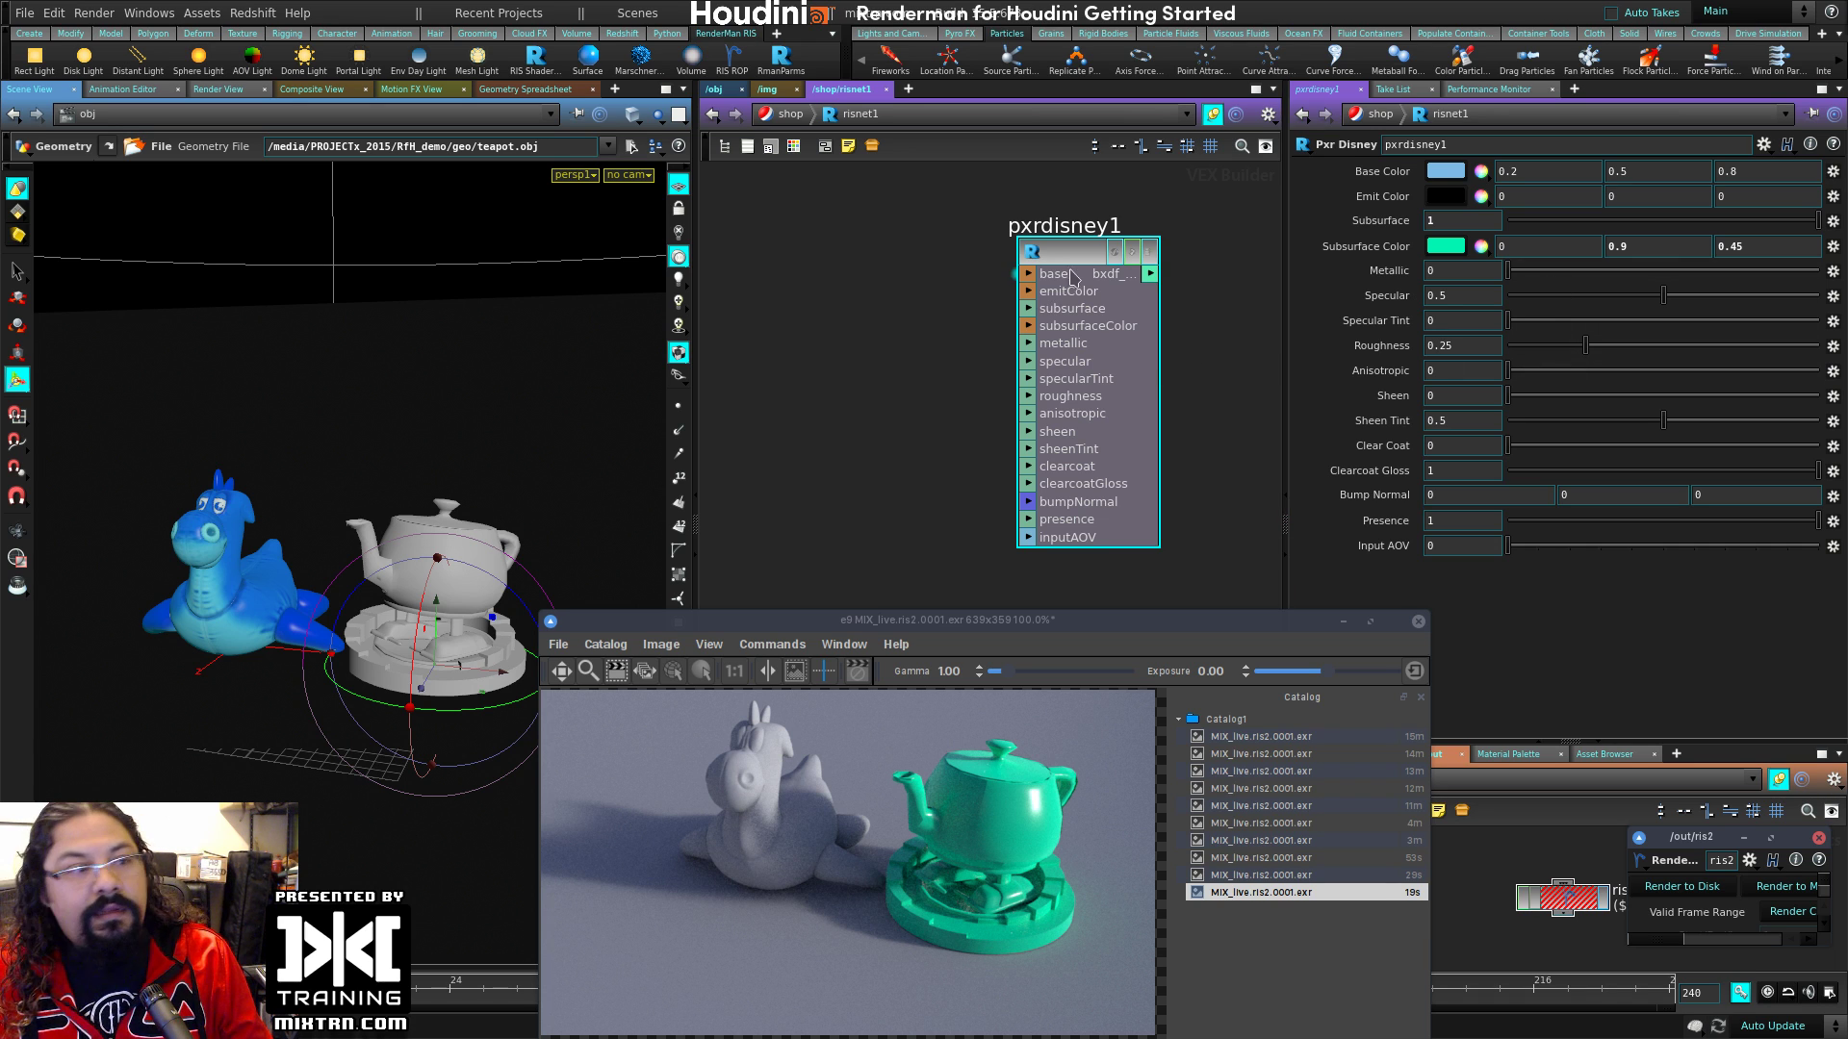
Step: Add a Pxr Surface BxDF node to risnet1, placed in the empty space beside pxrdisney1
key(Tab)
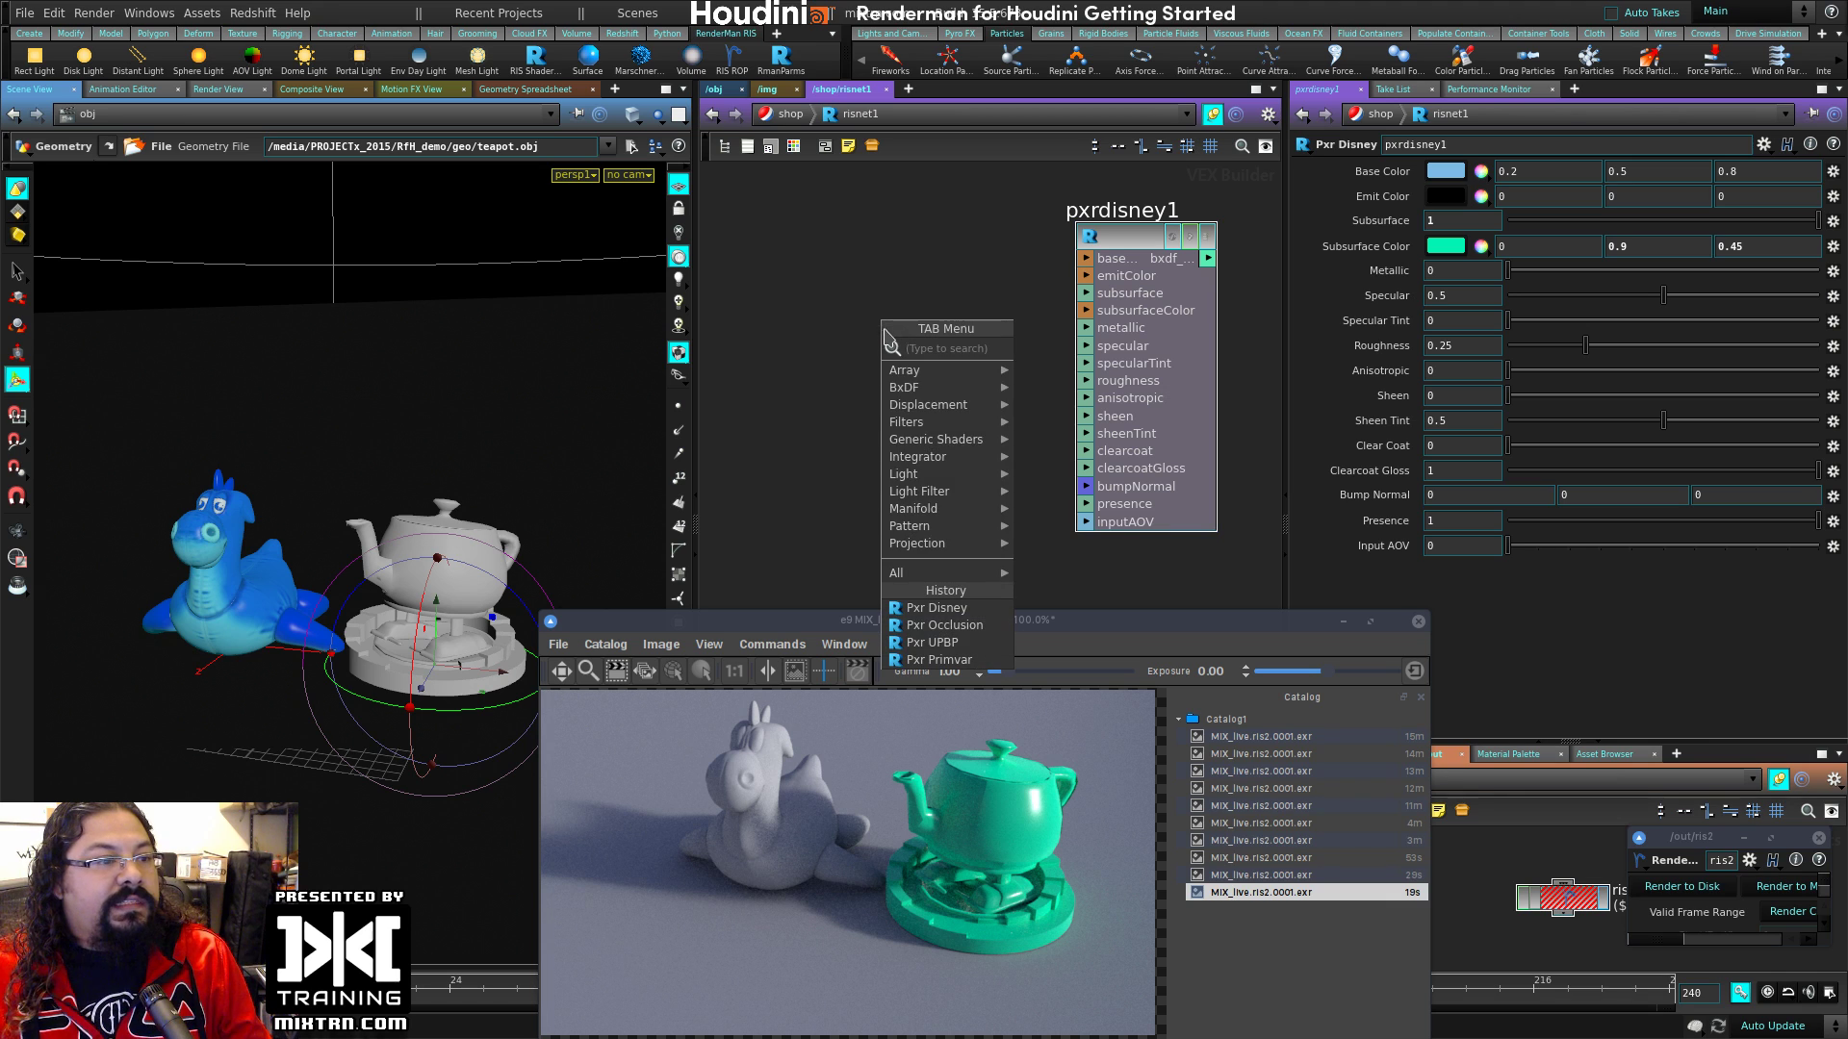
mouse_move(954, 445)
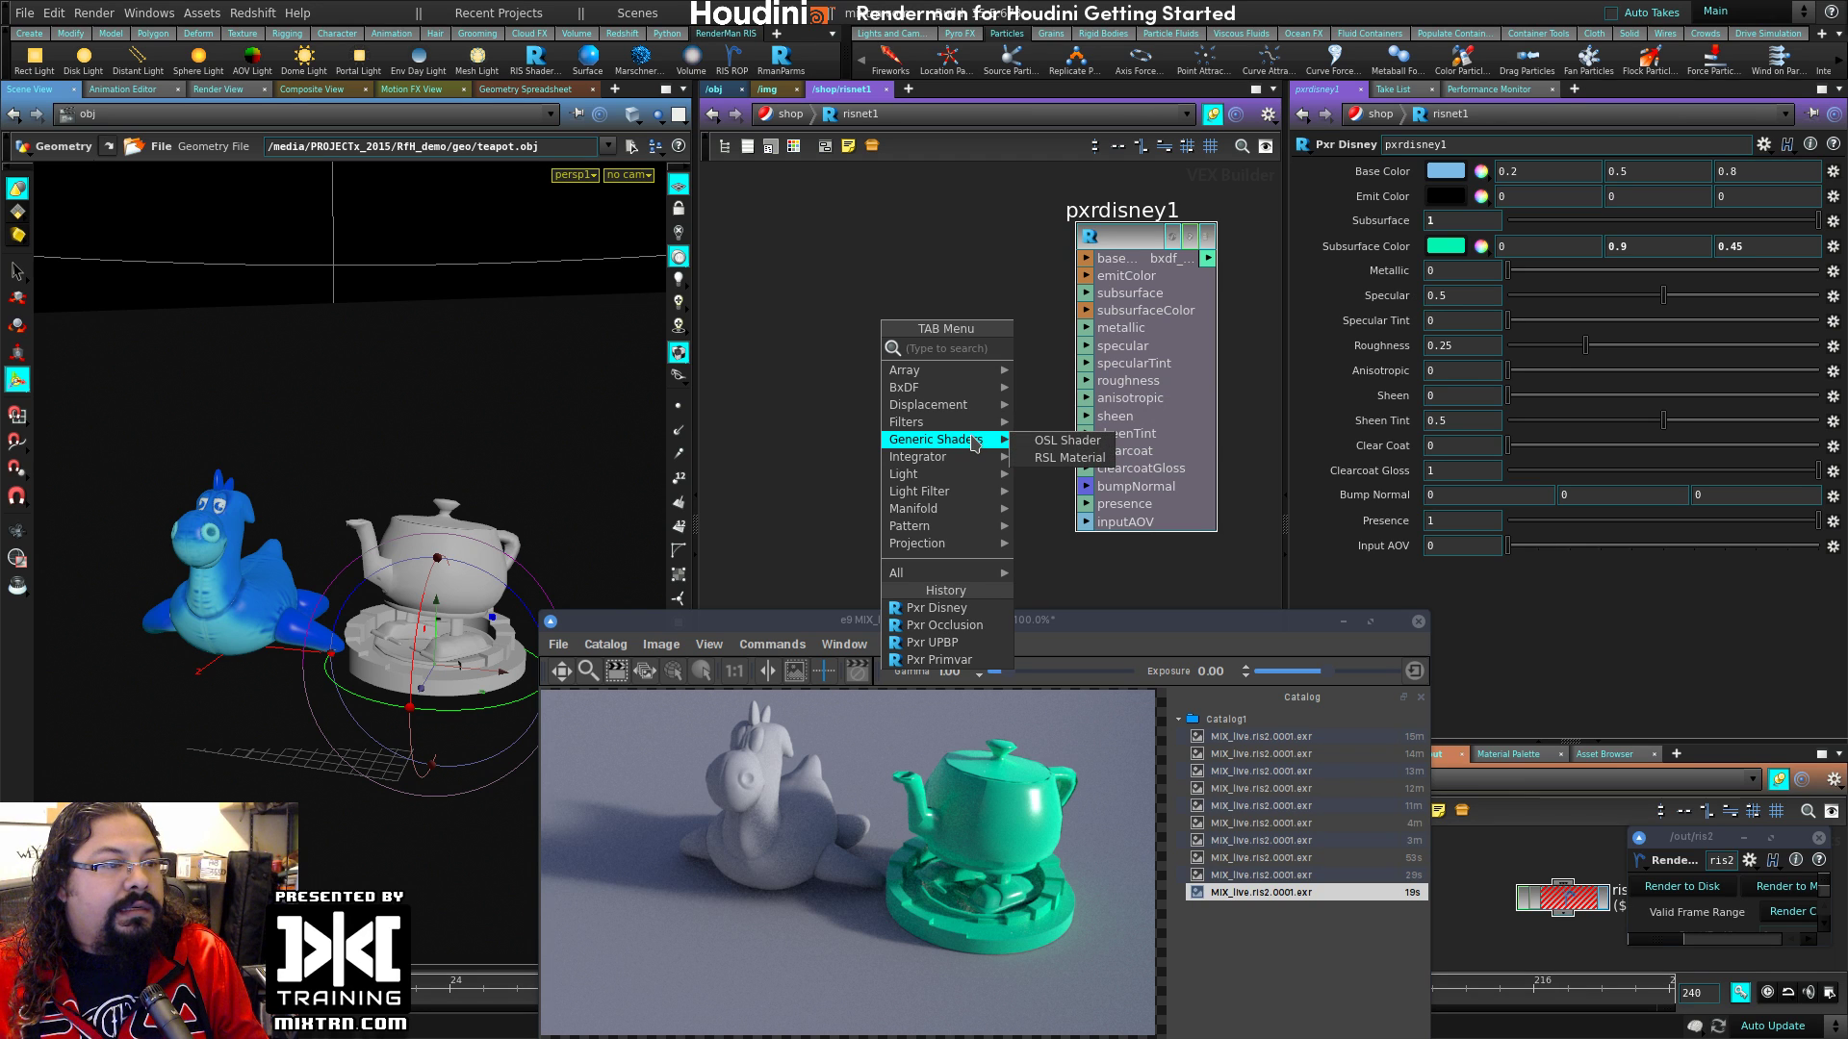
mouse_move(972, 390)
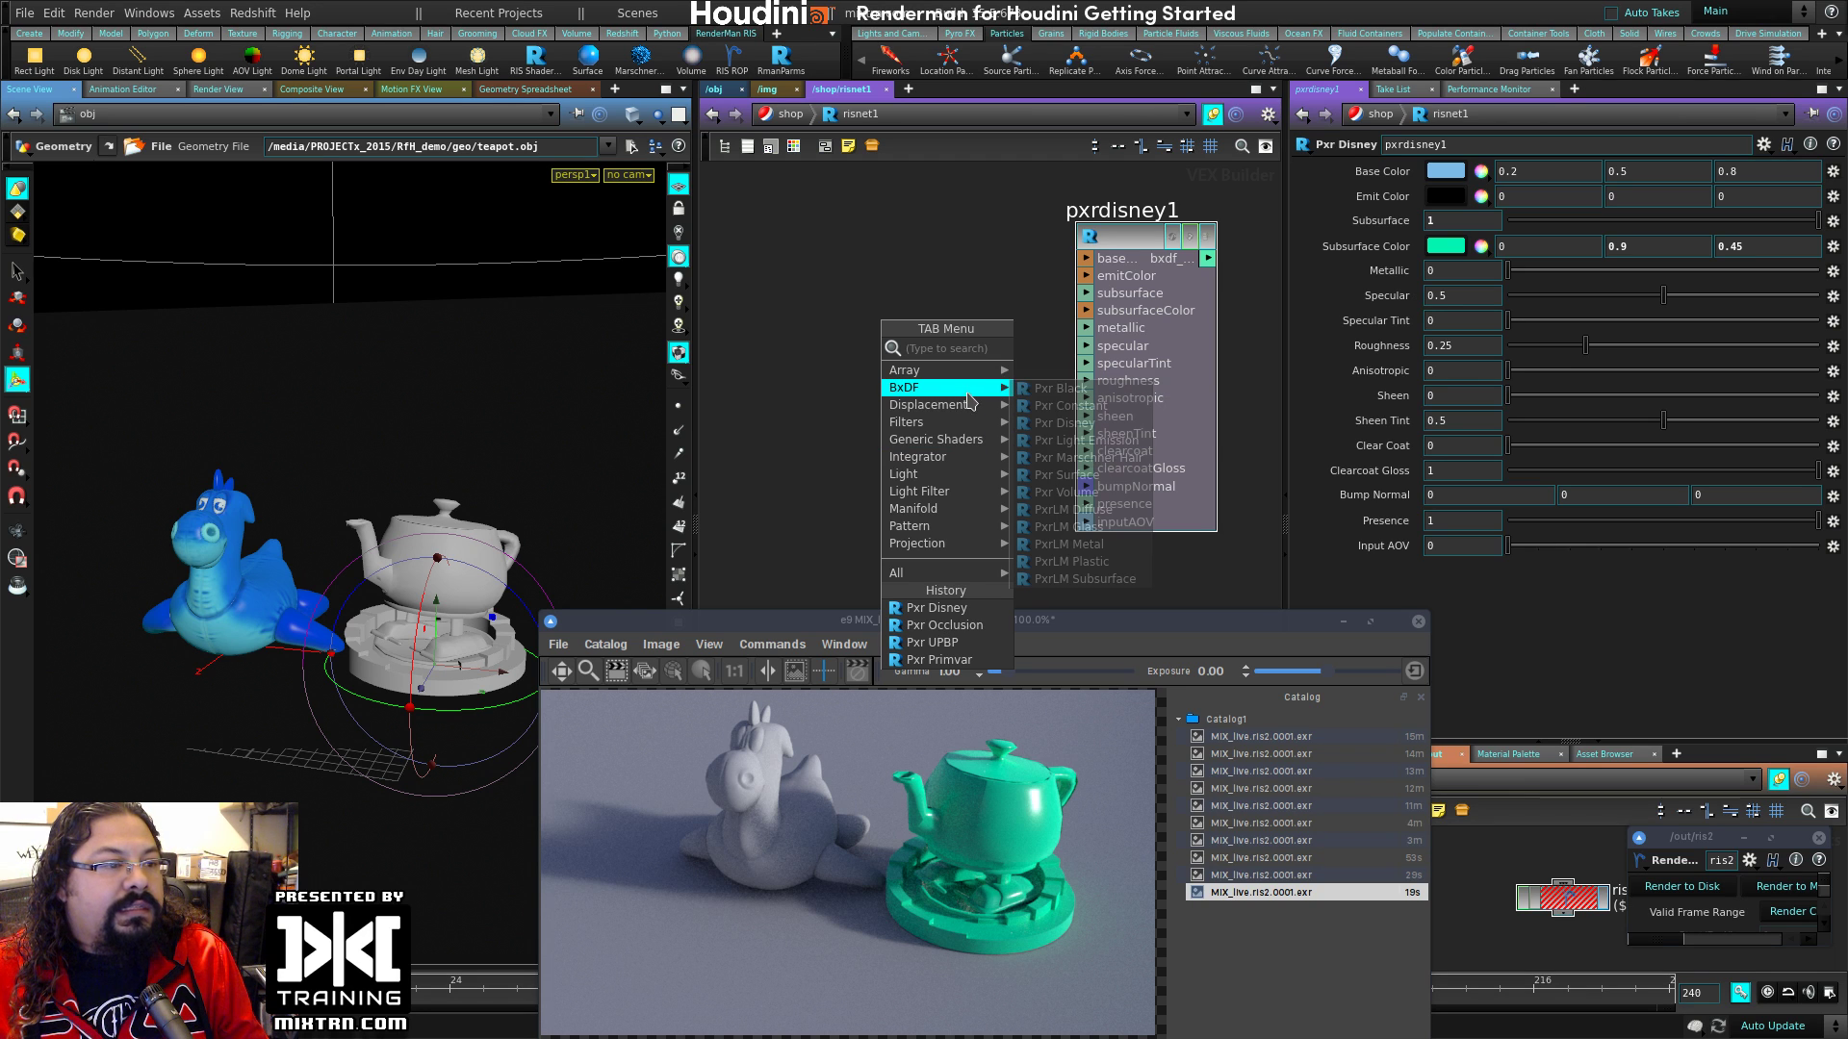
click(1071, 479)
click(833, 408)
middle_drag(1023, 347, 1187, 459)
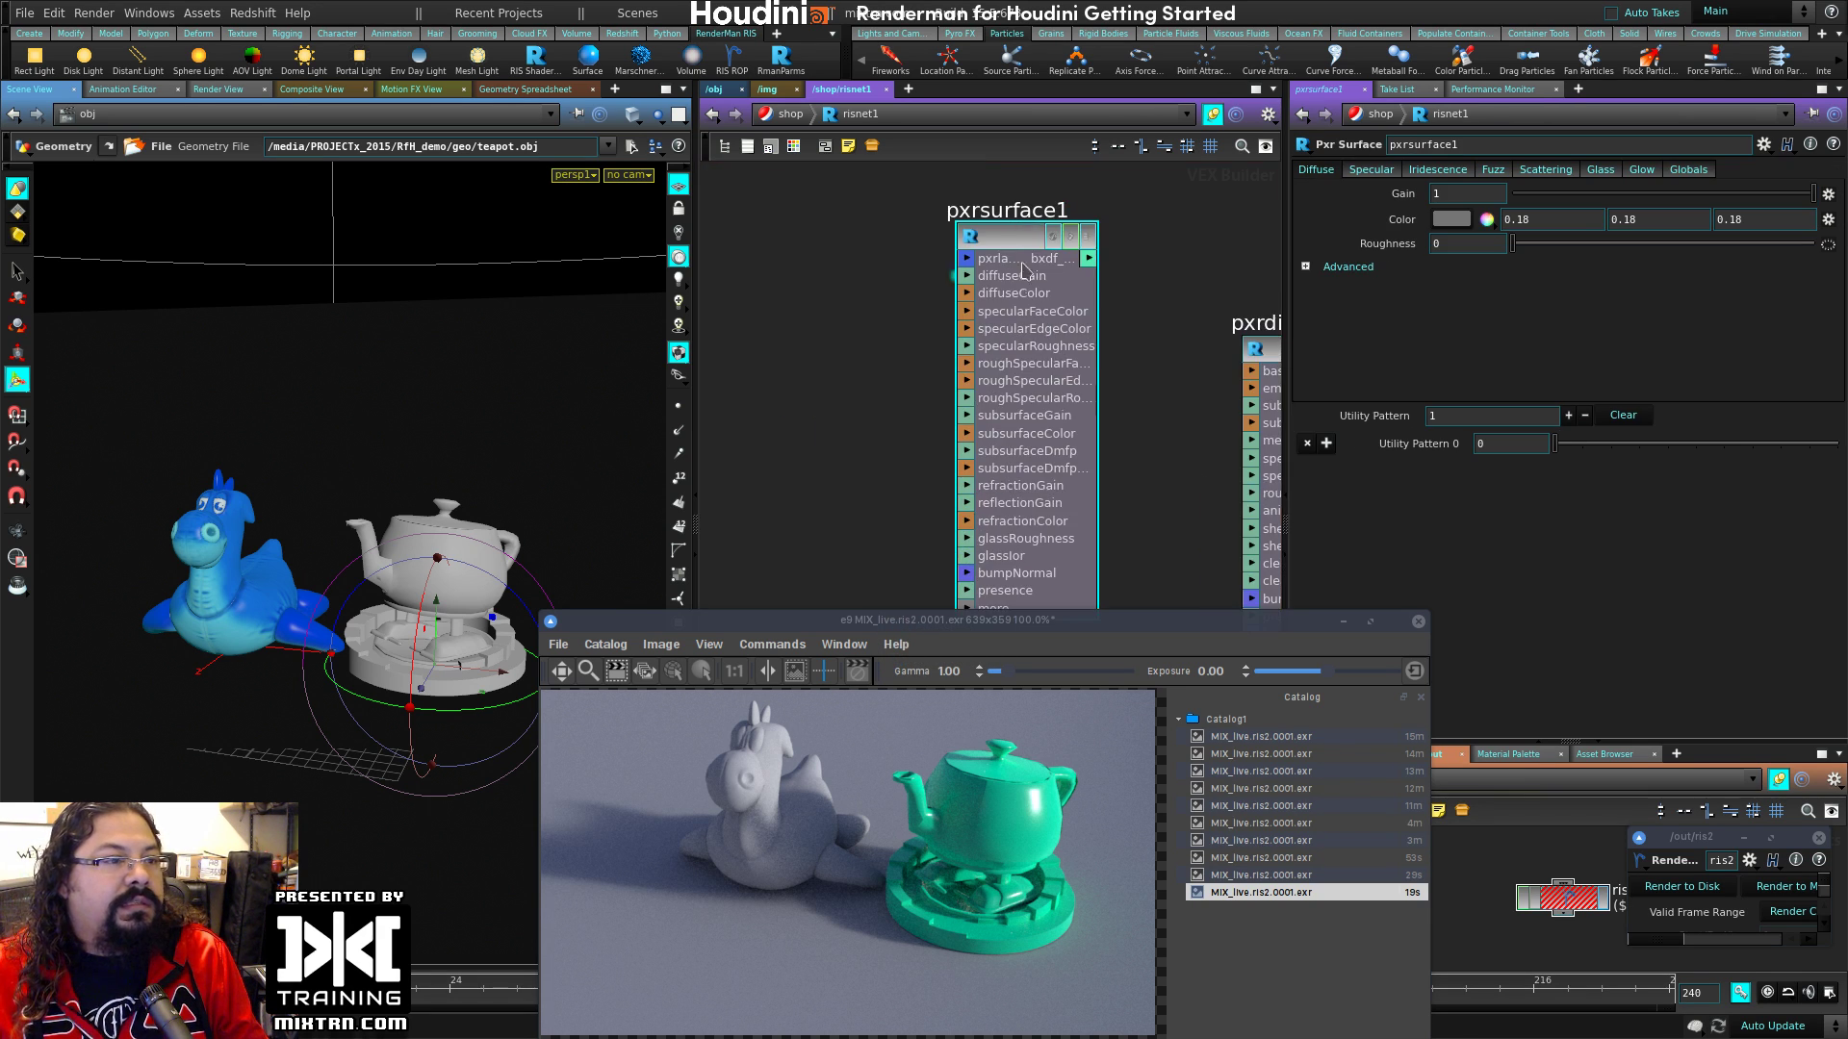
drag(992, 235, 1030, 264)
Step: Rename the new Pxr Surface node as pxrsurface_roberto
double_click(969, 266)
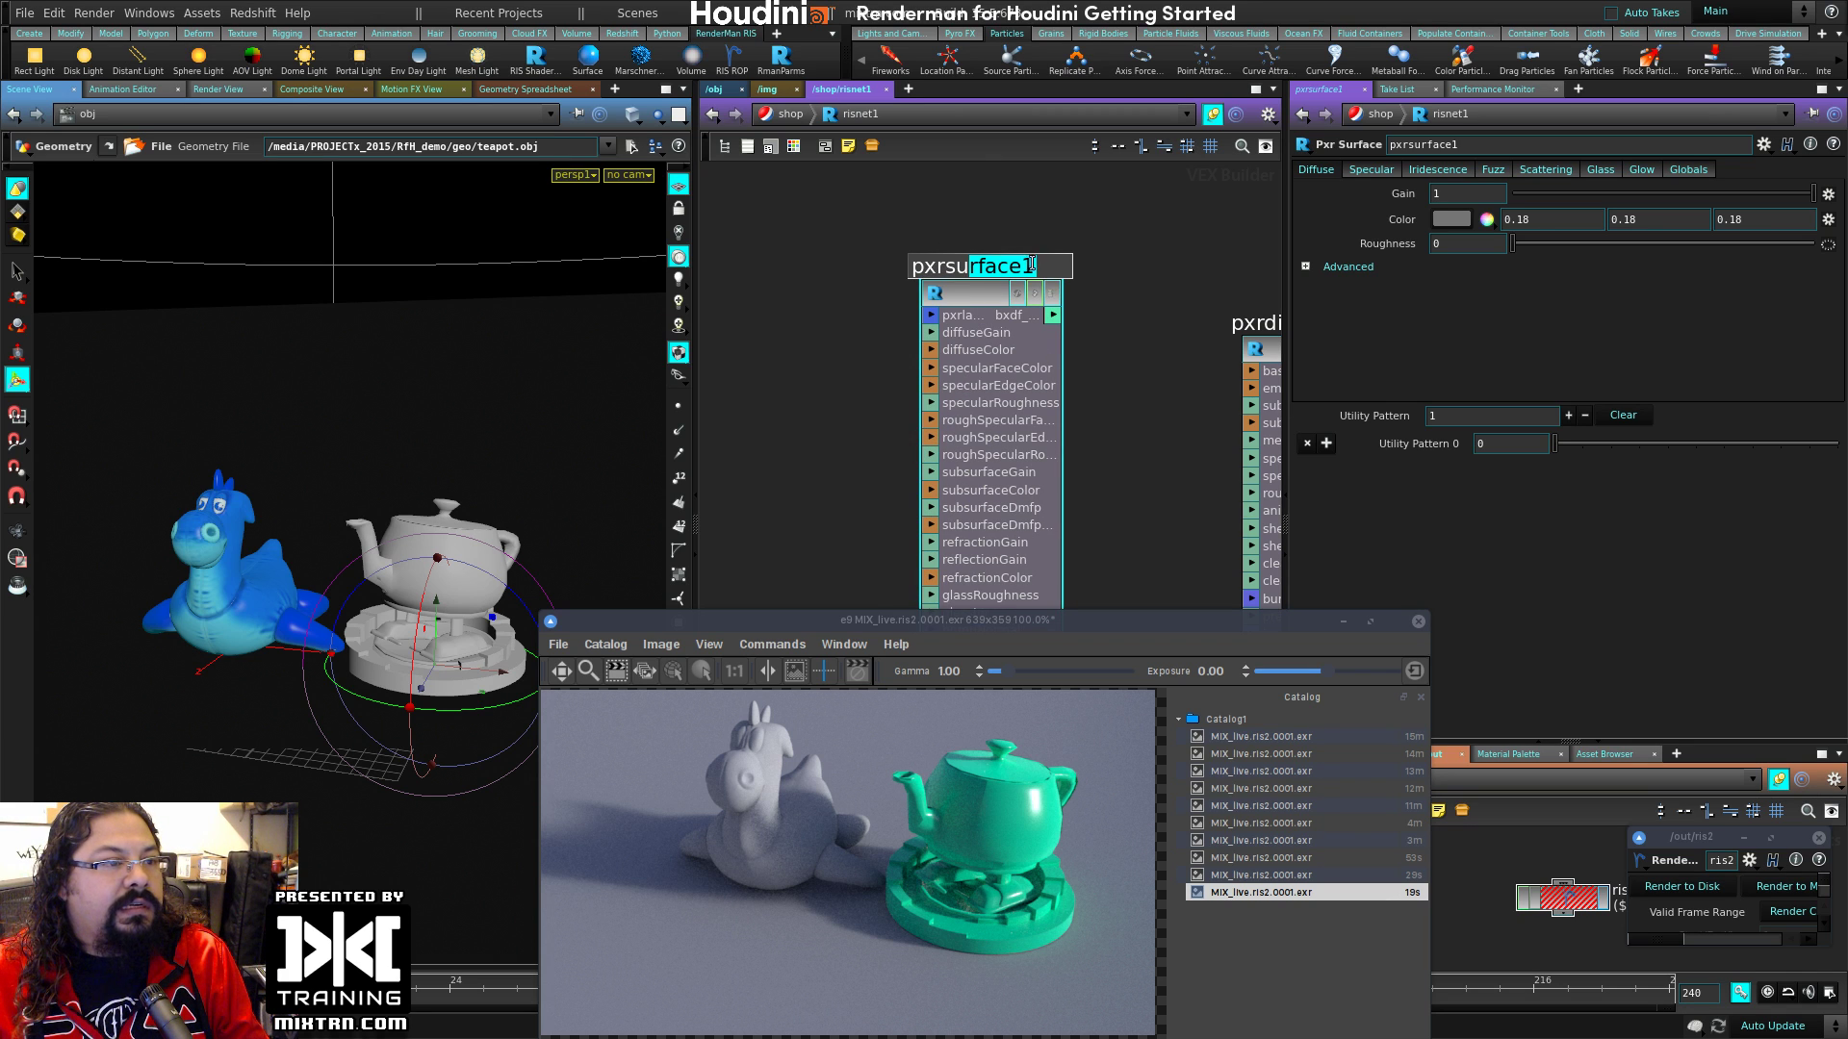
text(rface_ro)
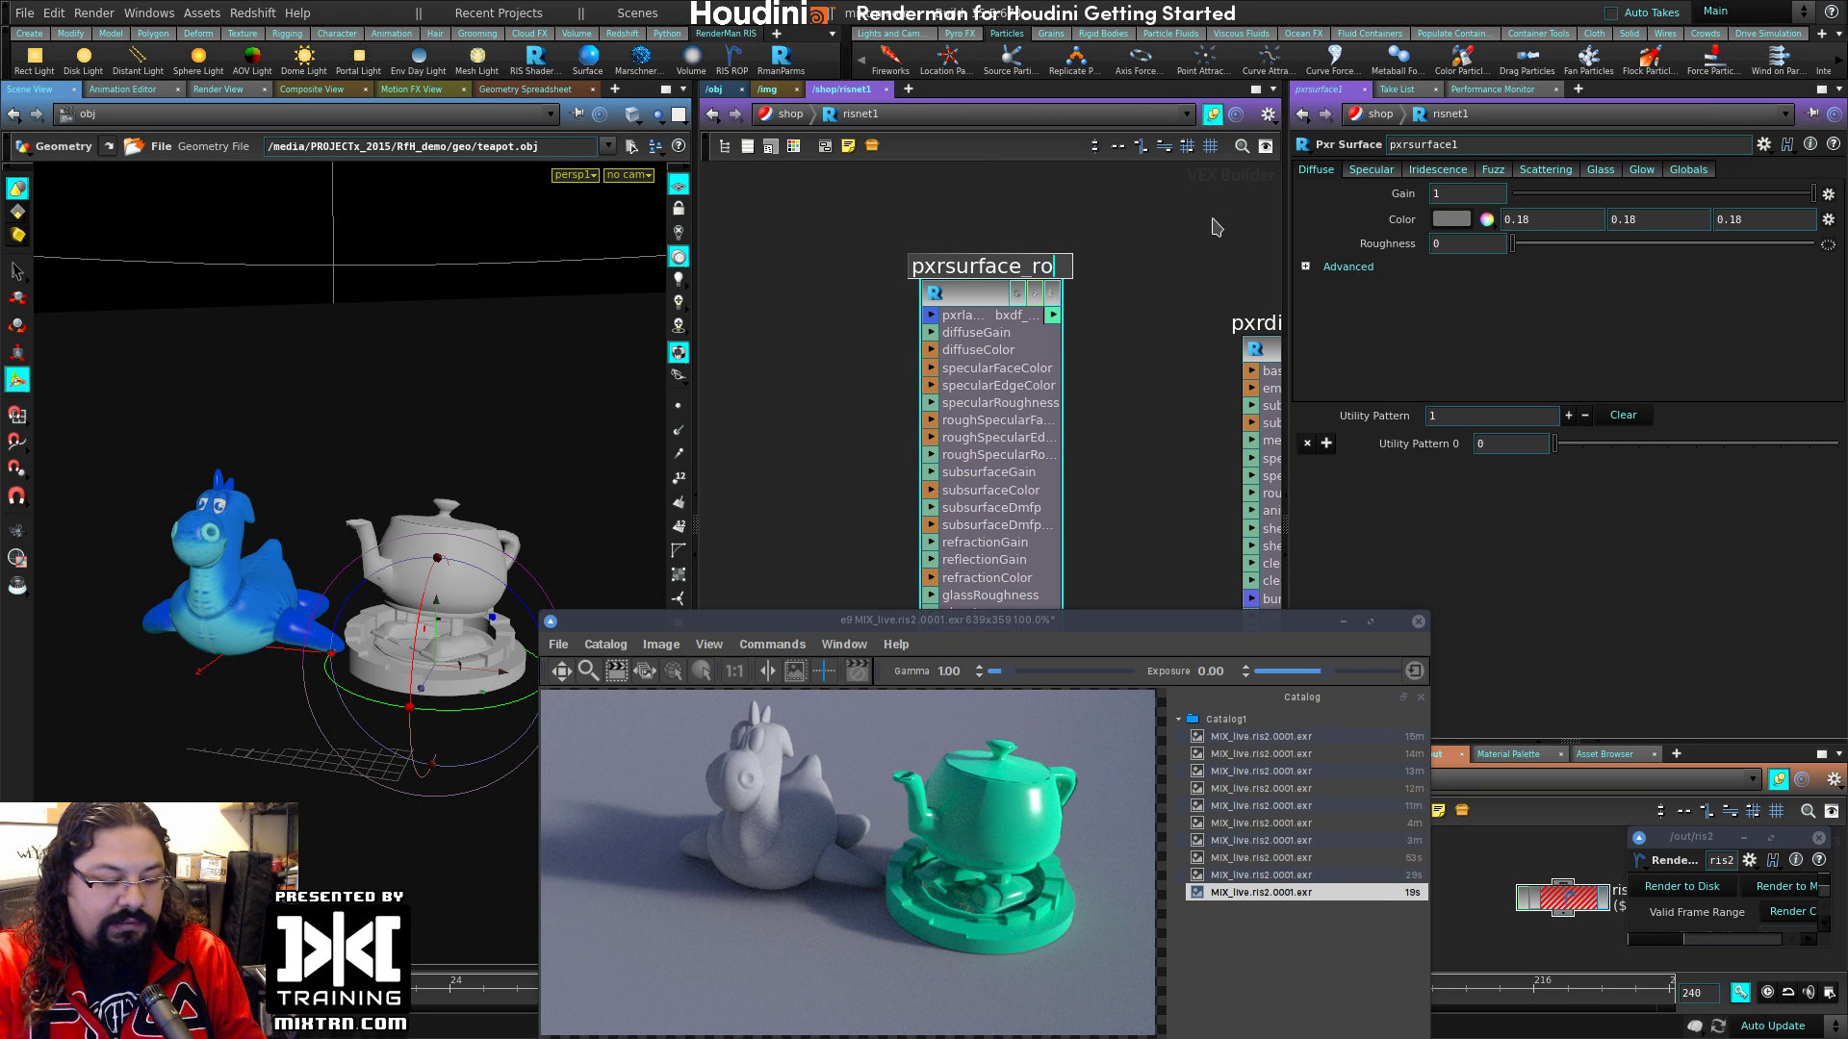
text(berto)
key(Return)
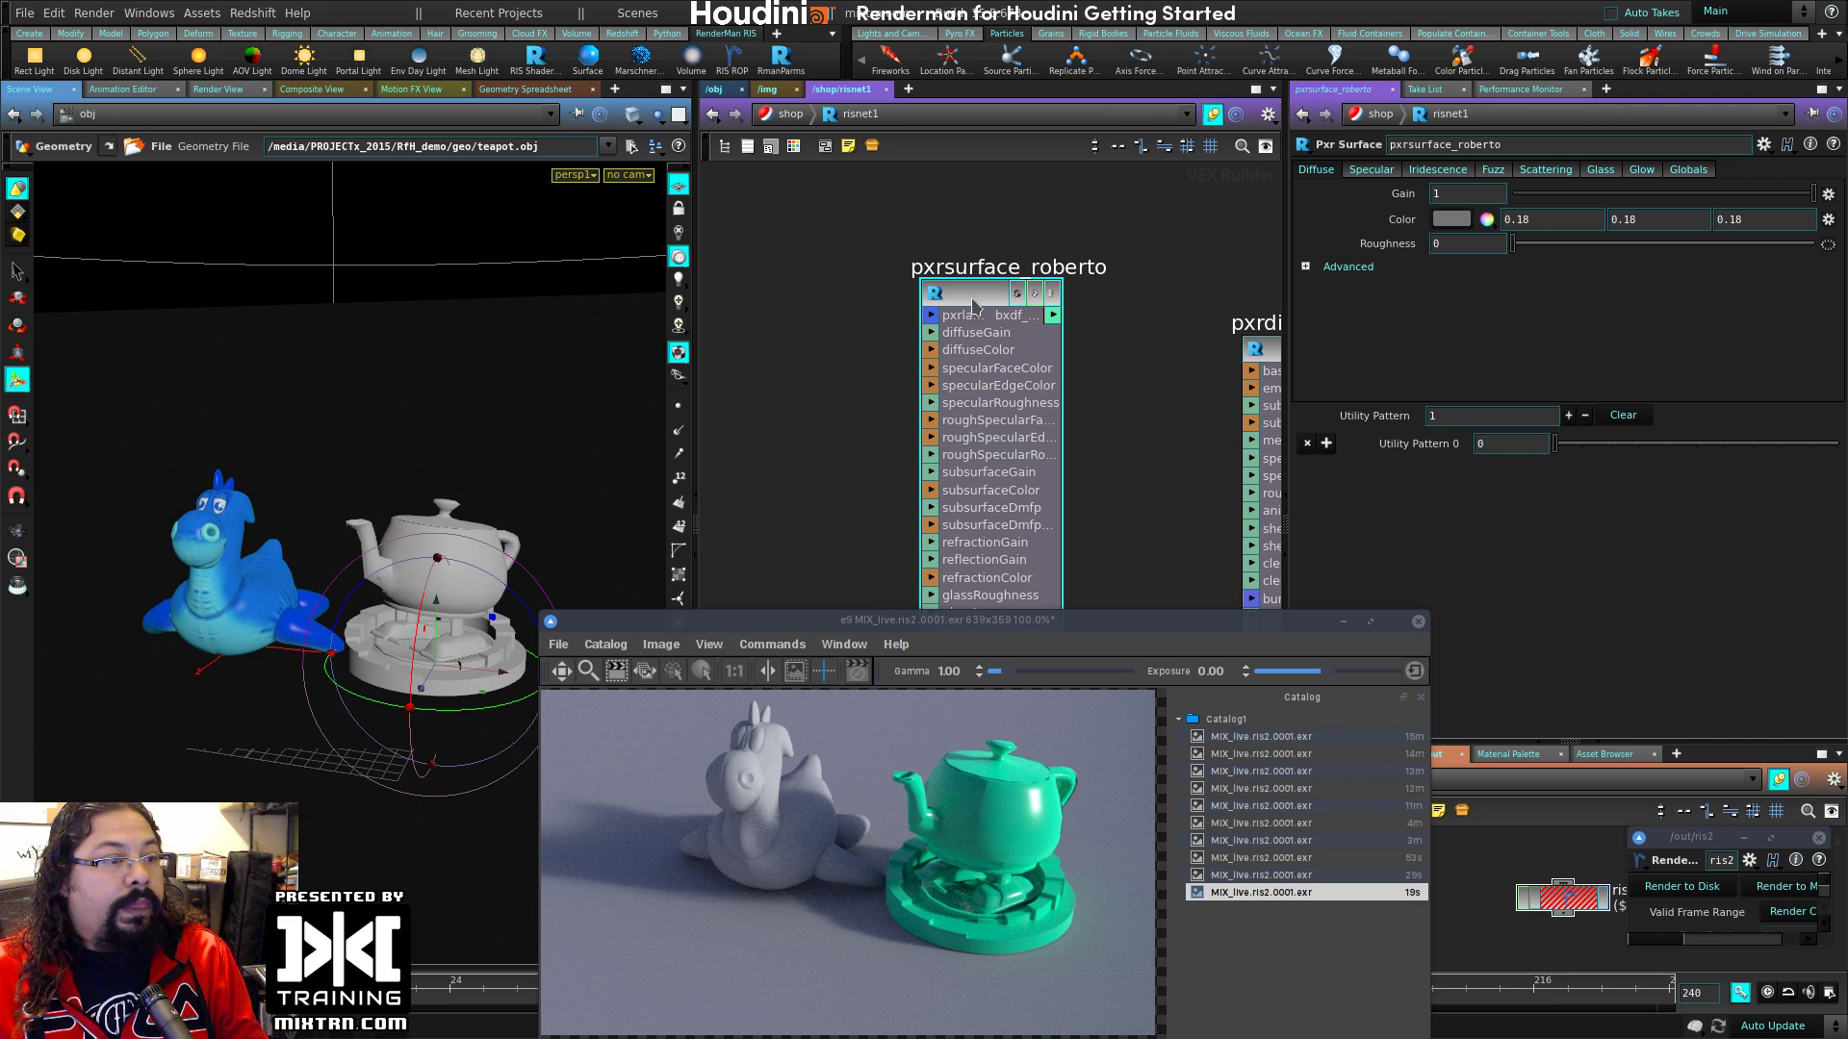
Step: Assign the /shop/risnet1/pxrsurface_roberto material to the Roberto rubber toy object
click(716, 89)
click(840, 375)
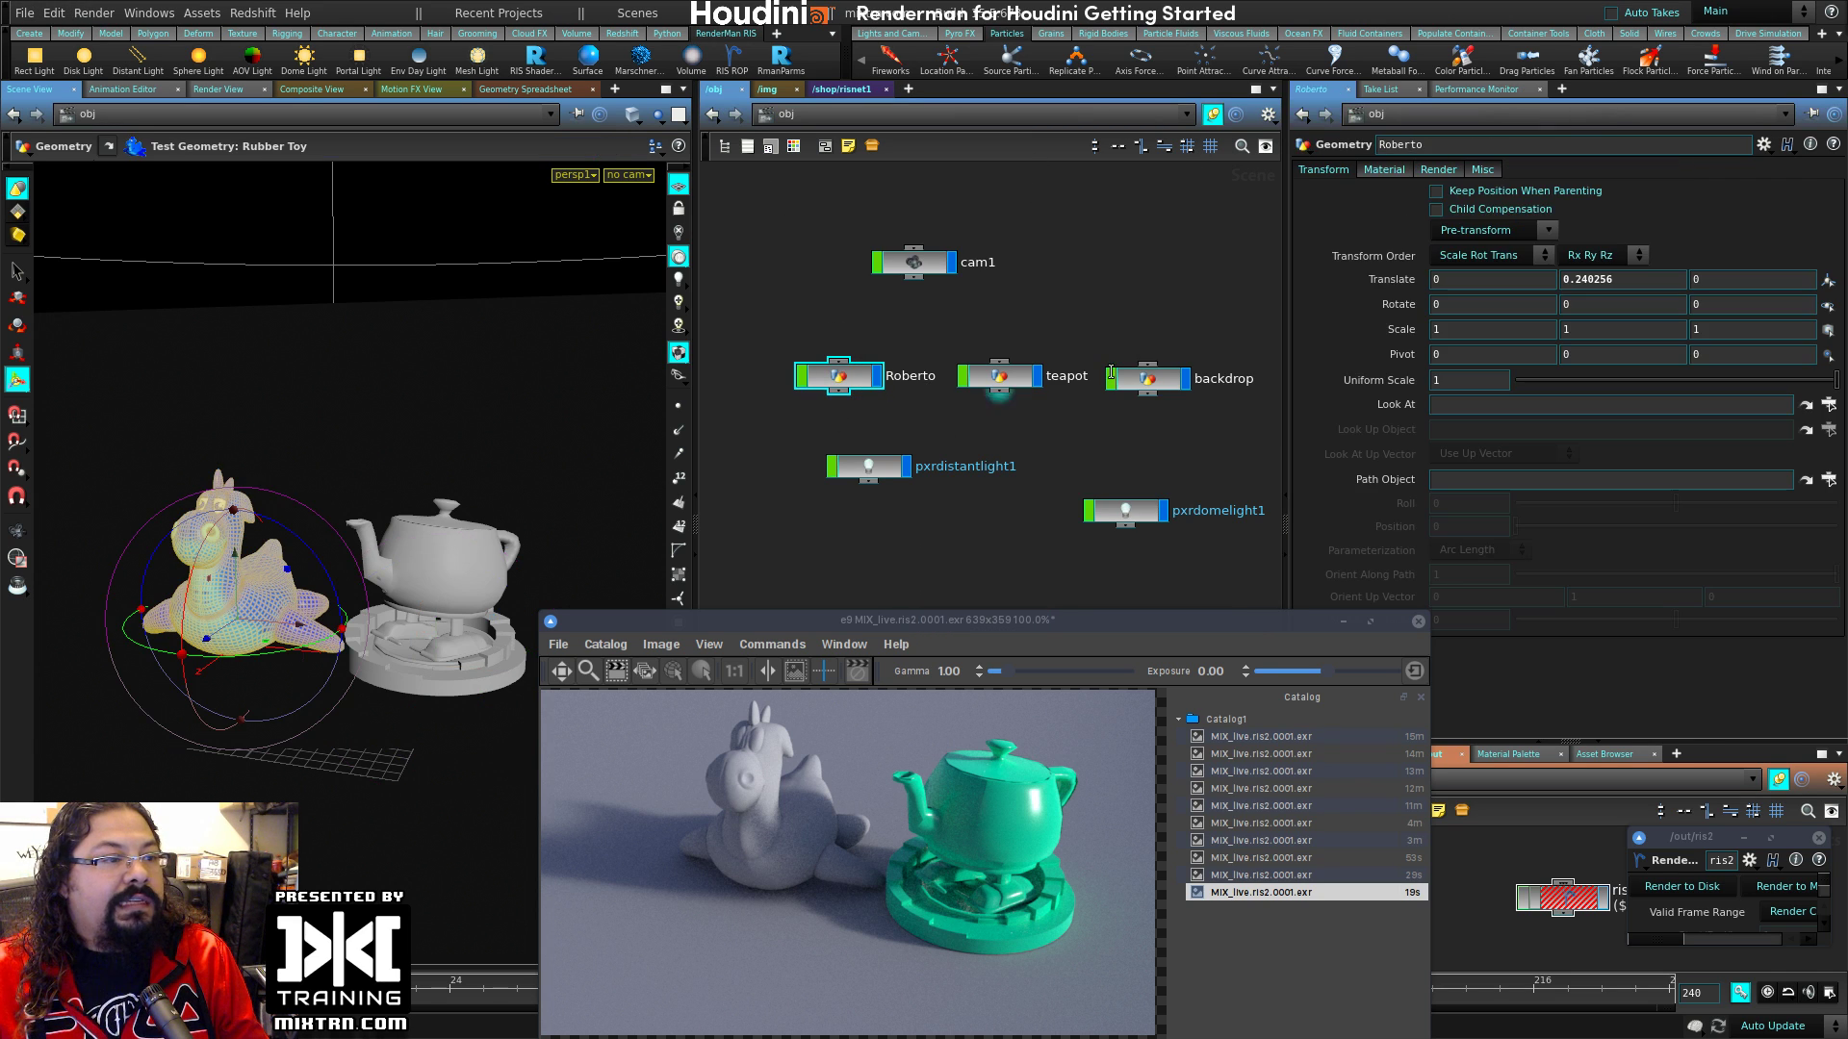
click(1384, 169)
click(1799, 194)
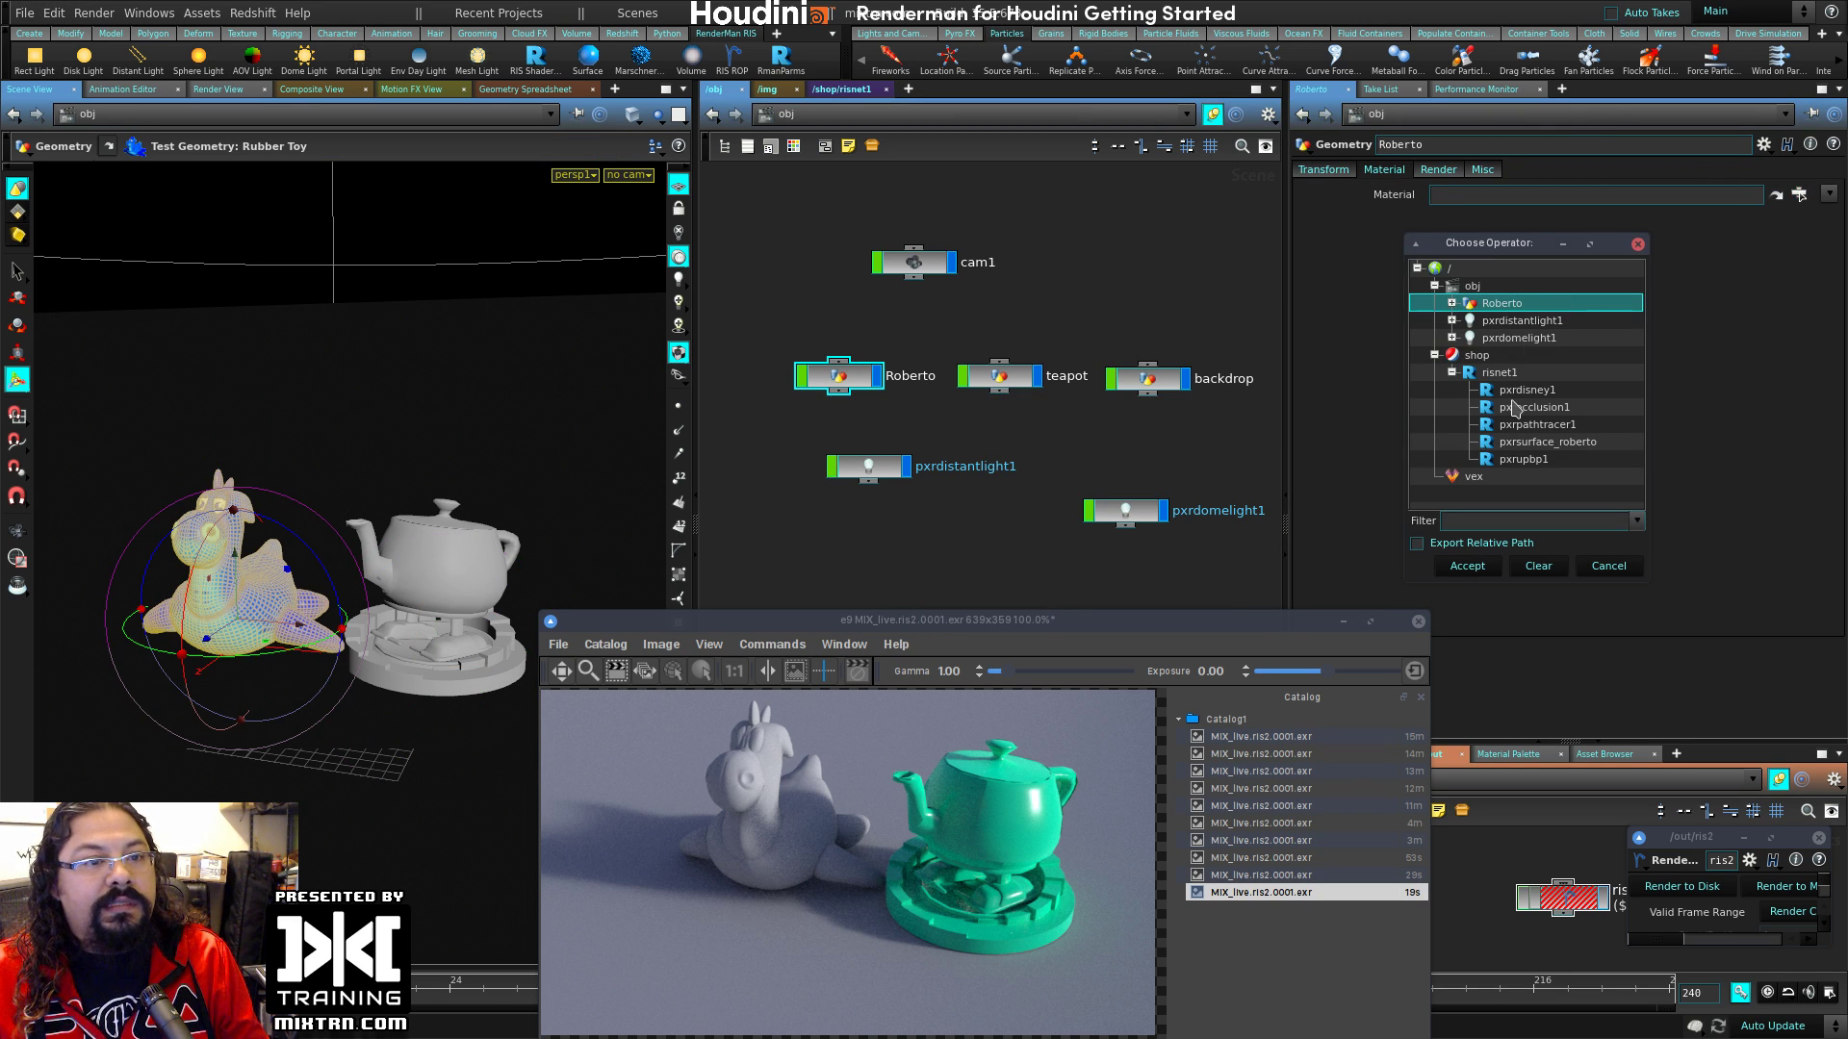
click(1569, 442)
click(1468, 566)
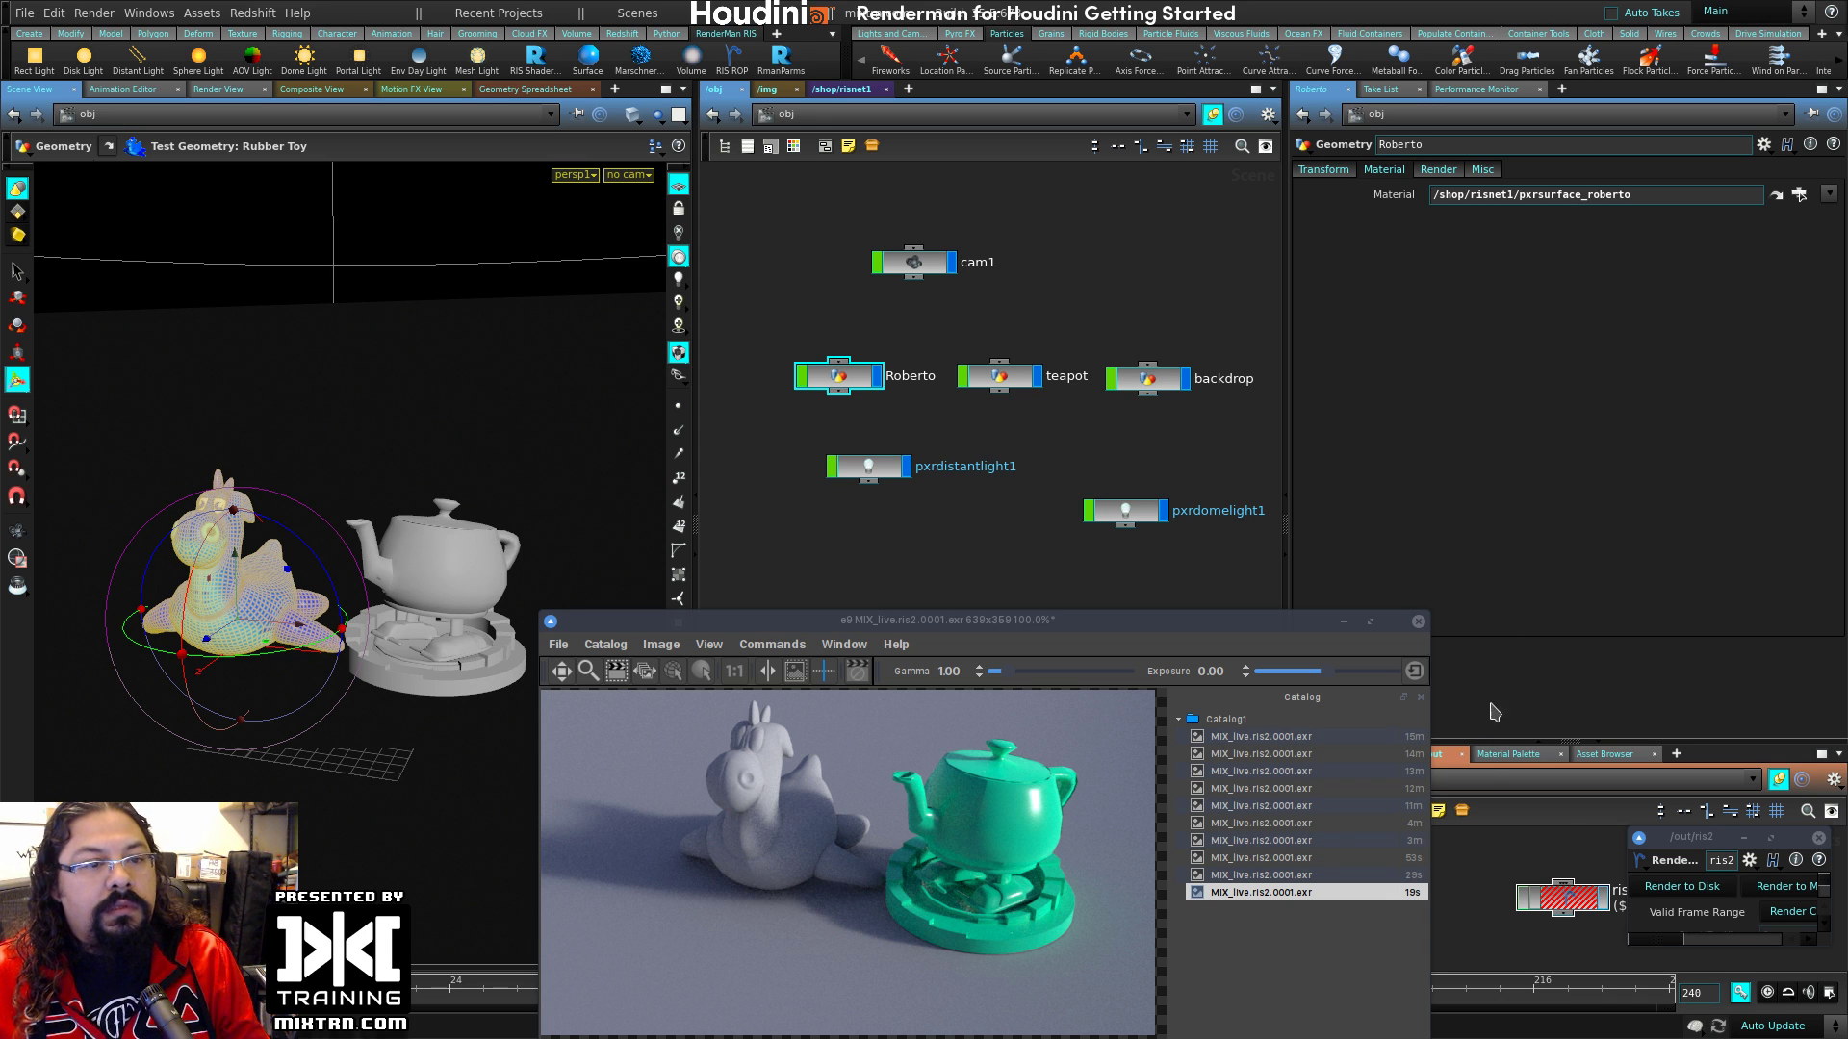
Step: Render the frame to disk with the toy's new material and display the newest render from the catalog
click(1668, 862)
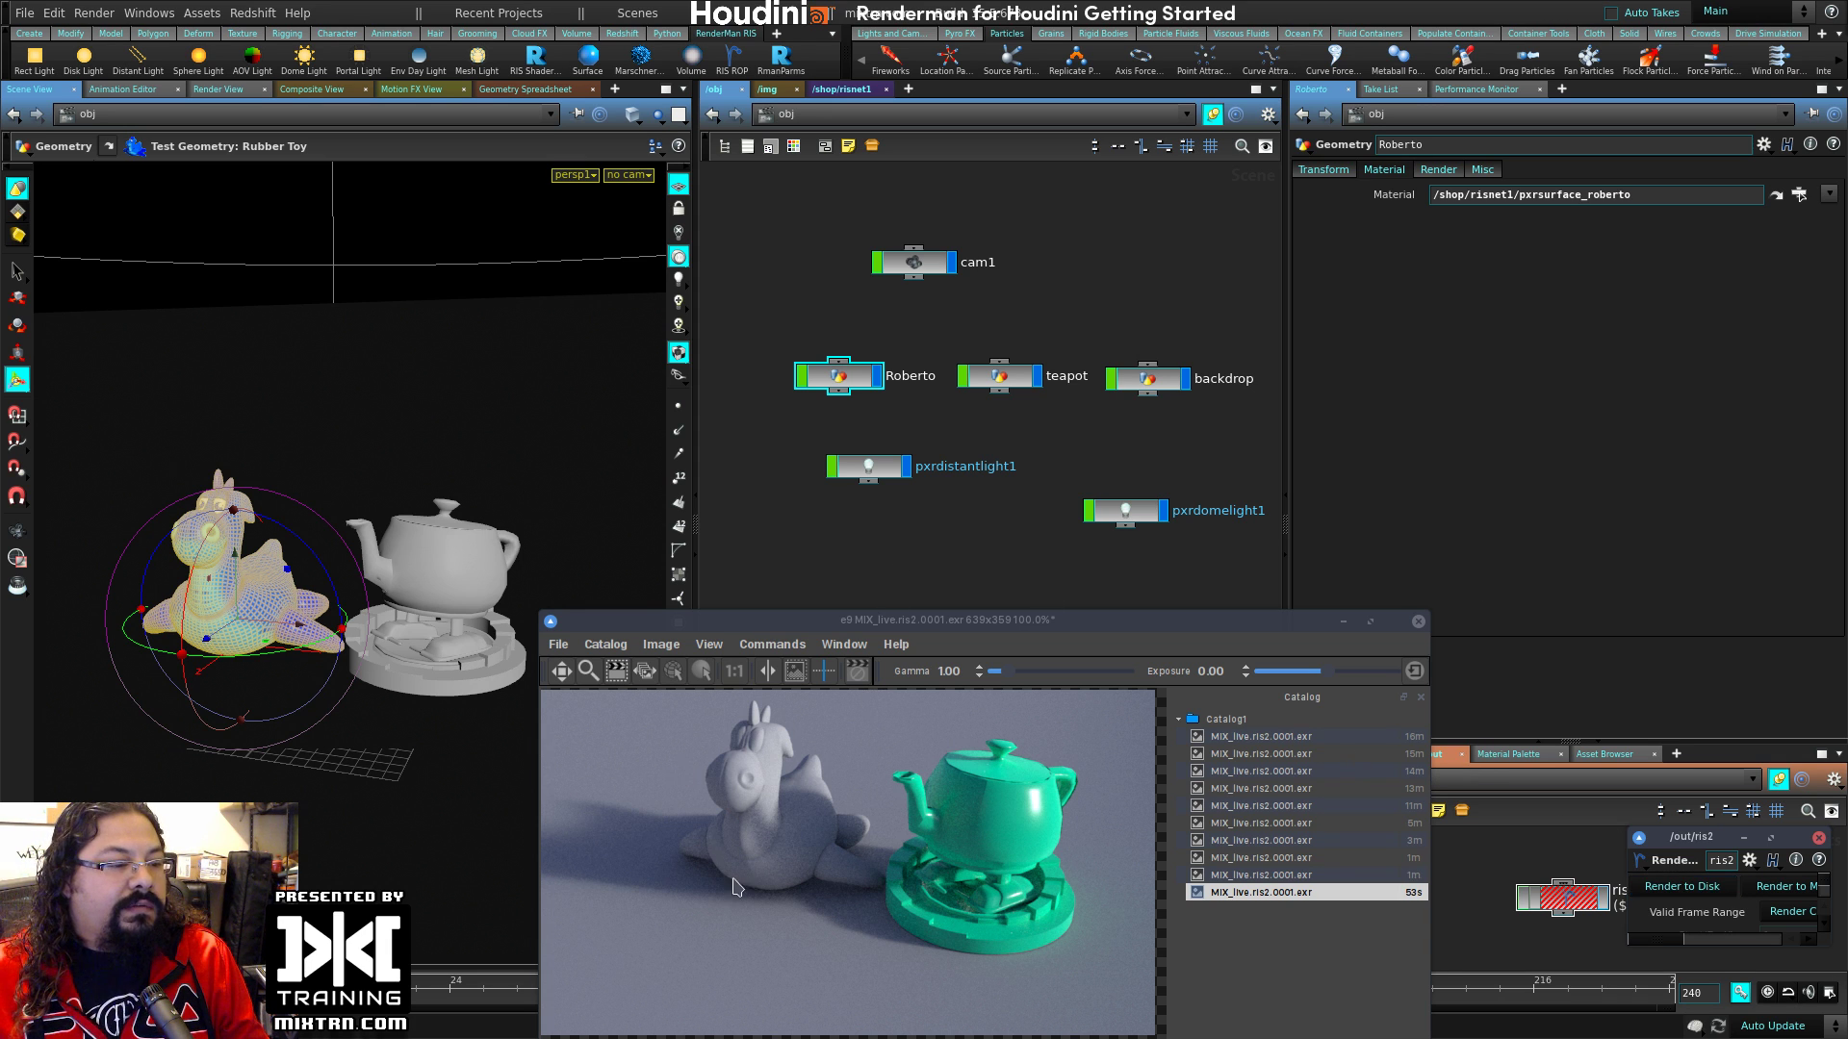
drag(1243, 622, 1133, 628)
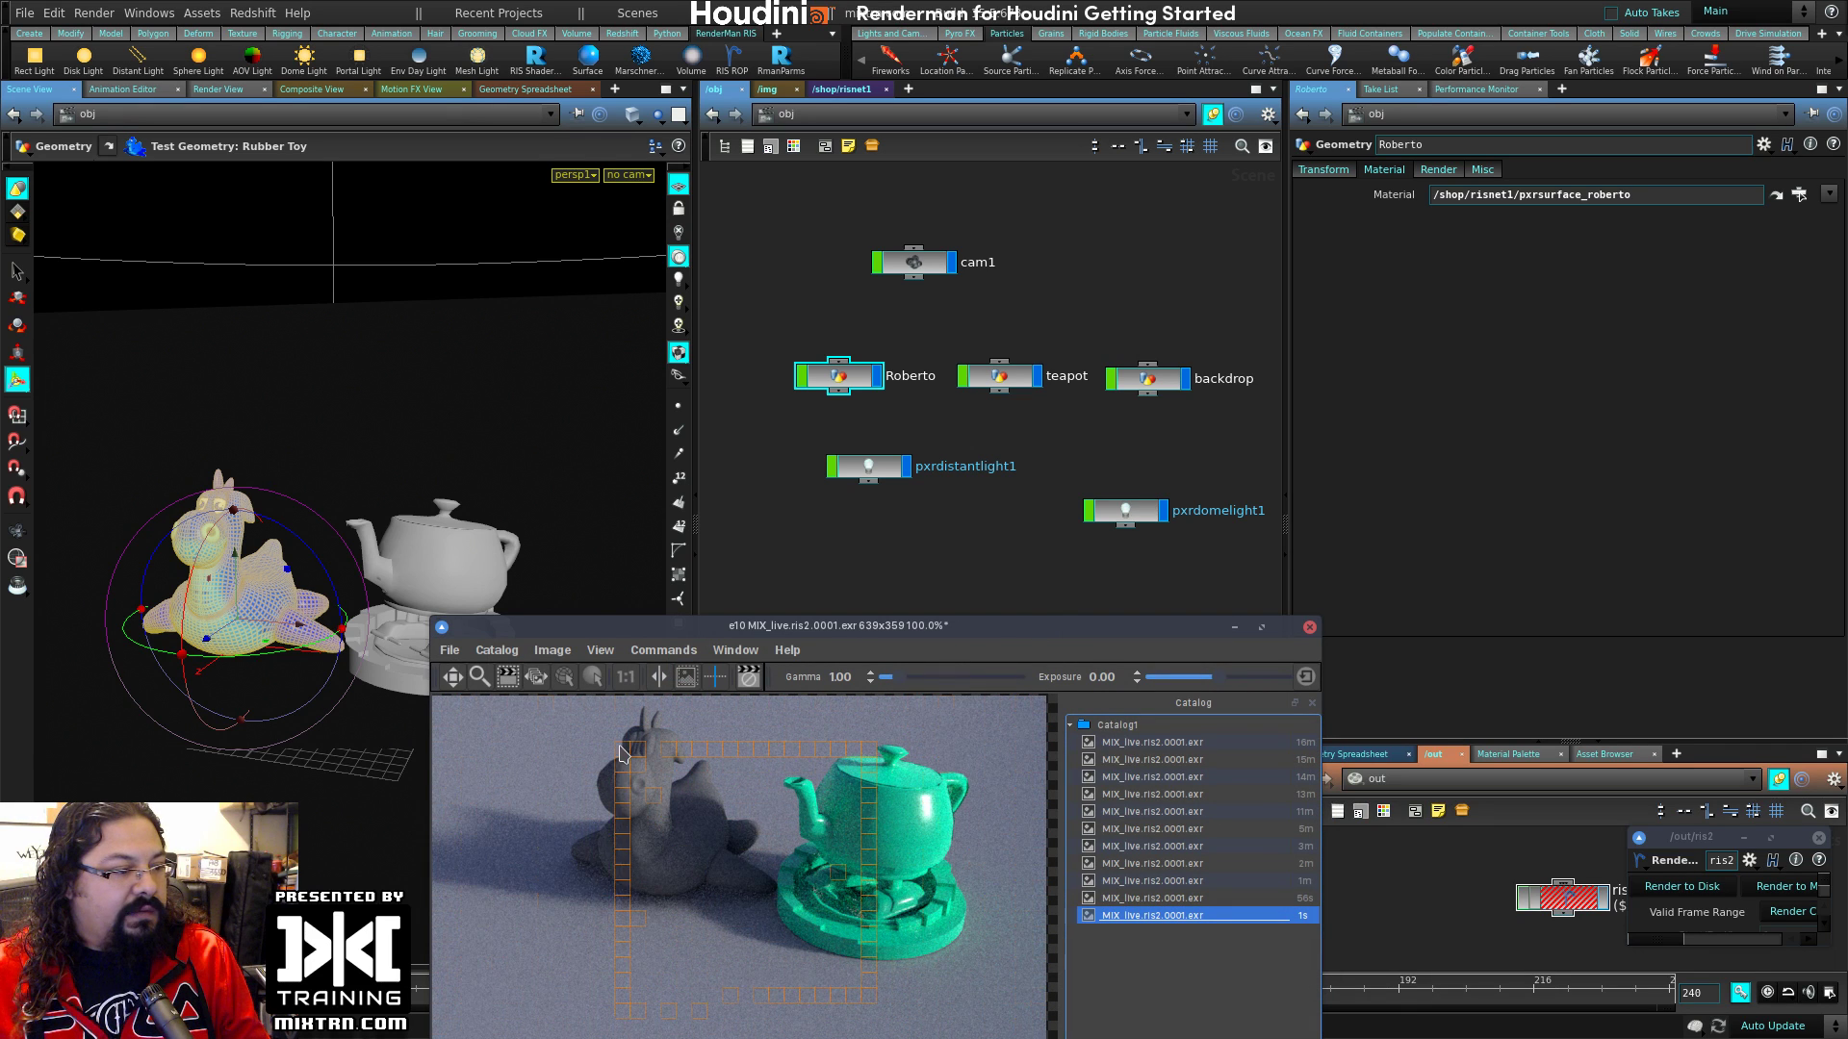
right_click(690, 837)
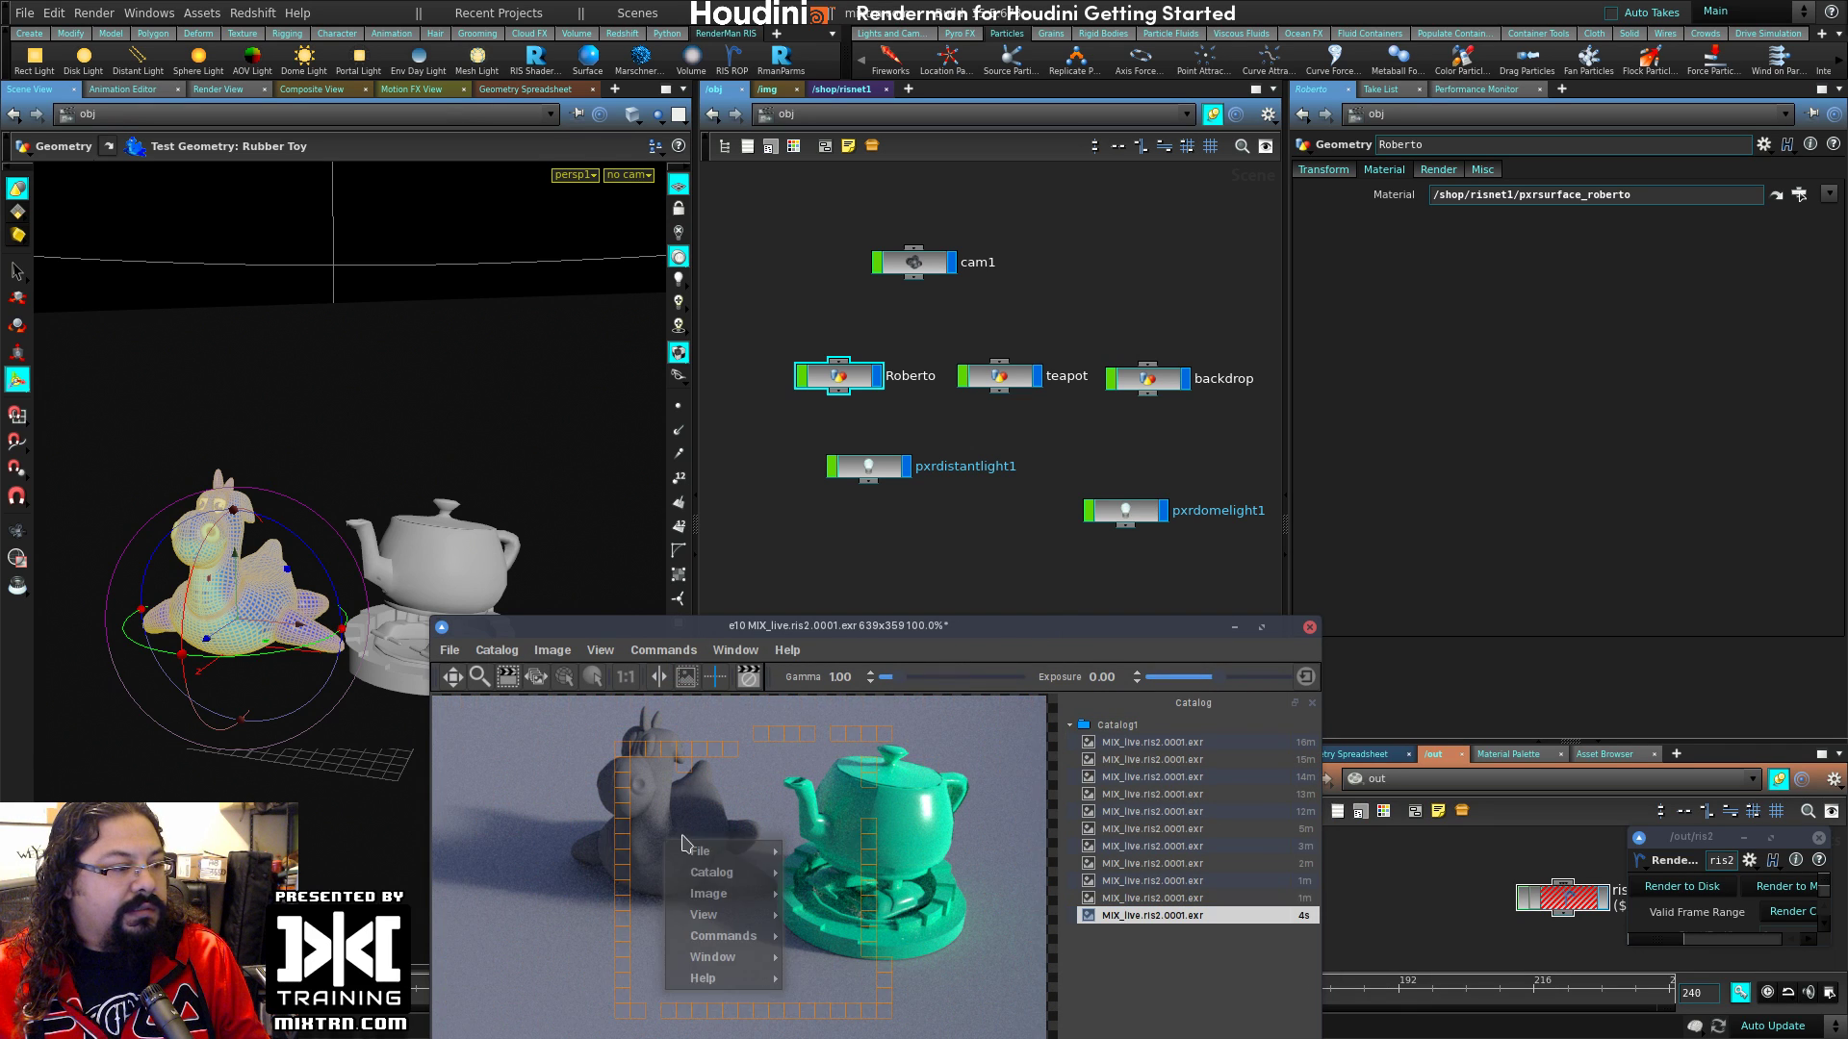
scroll(690, 832, down, 14)
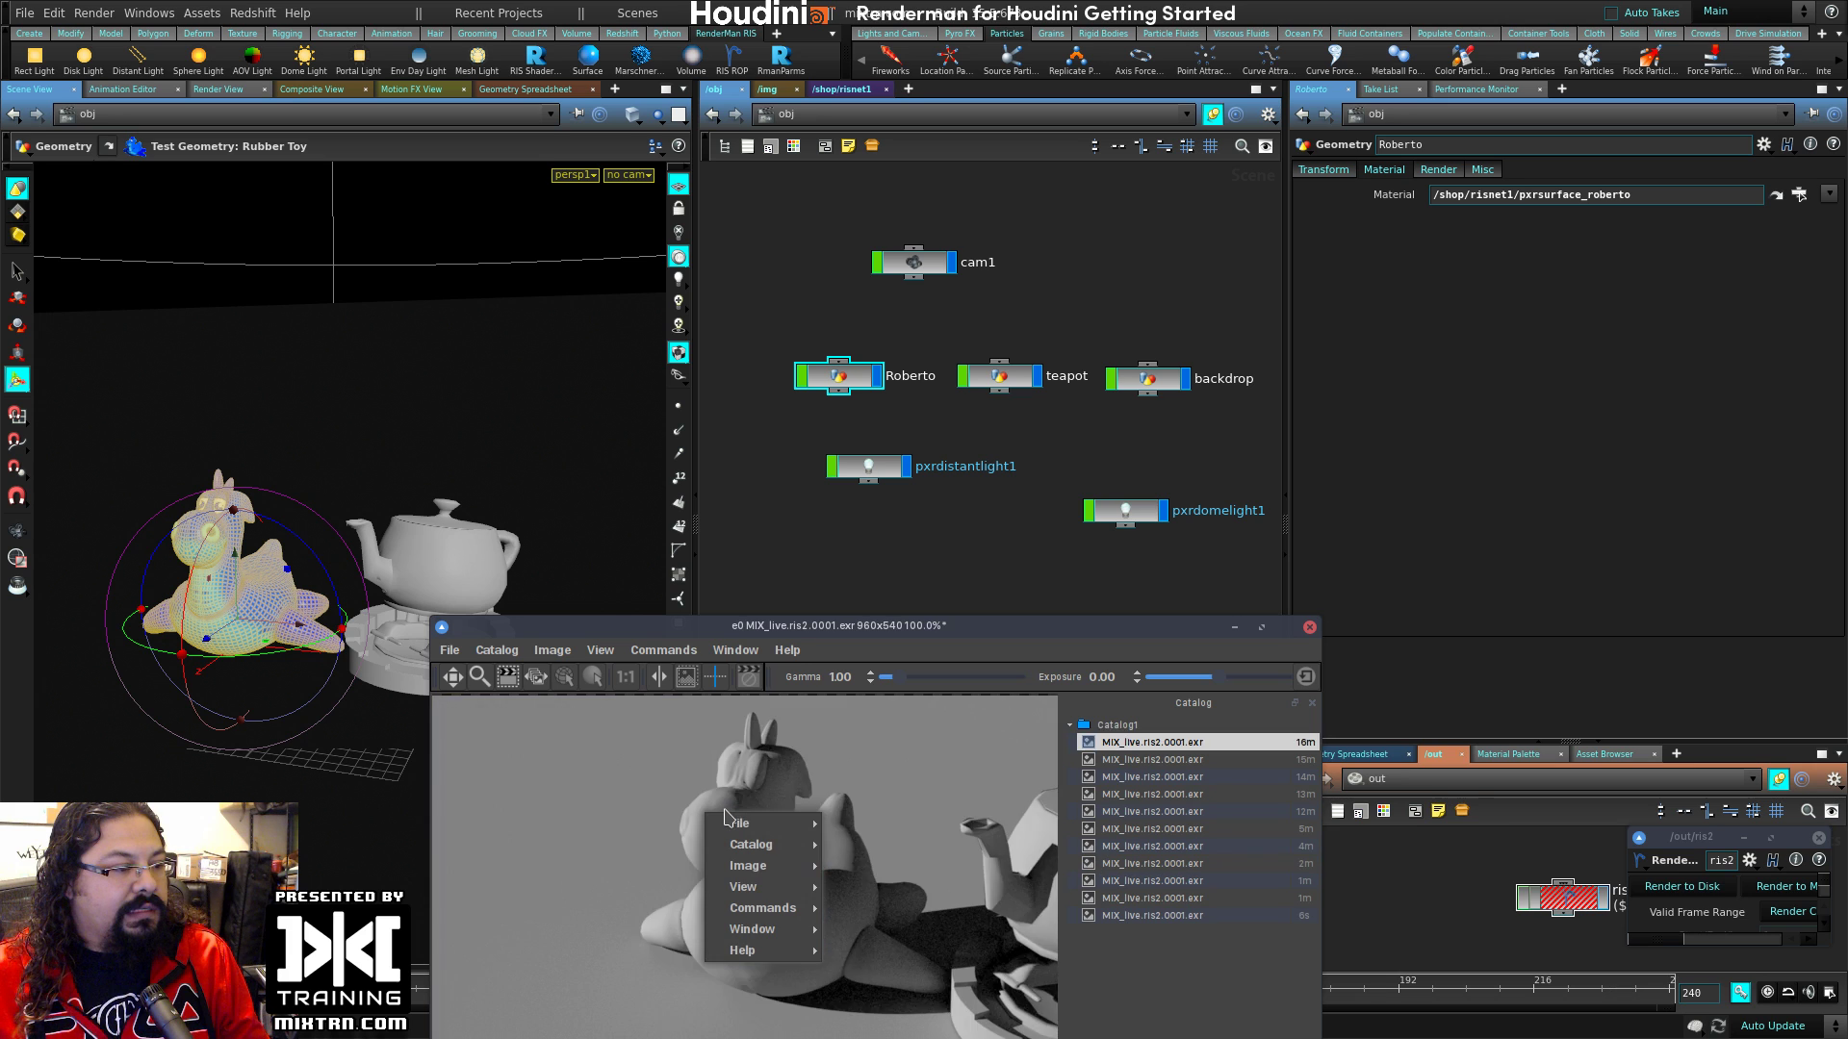
click(1159, 920)
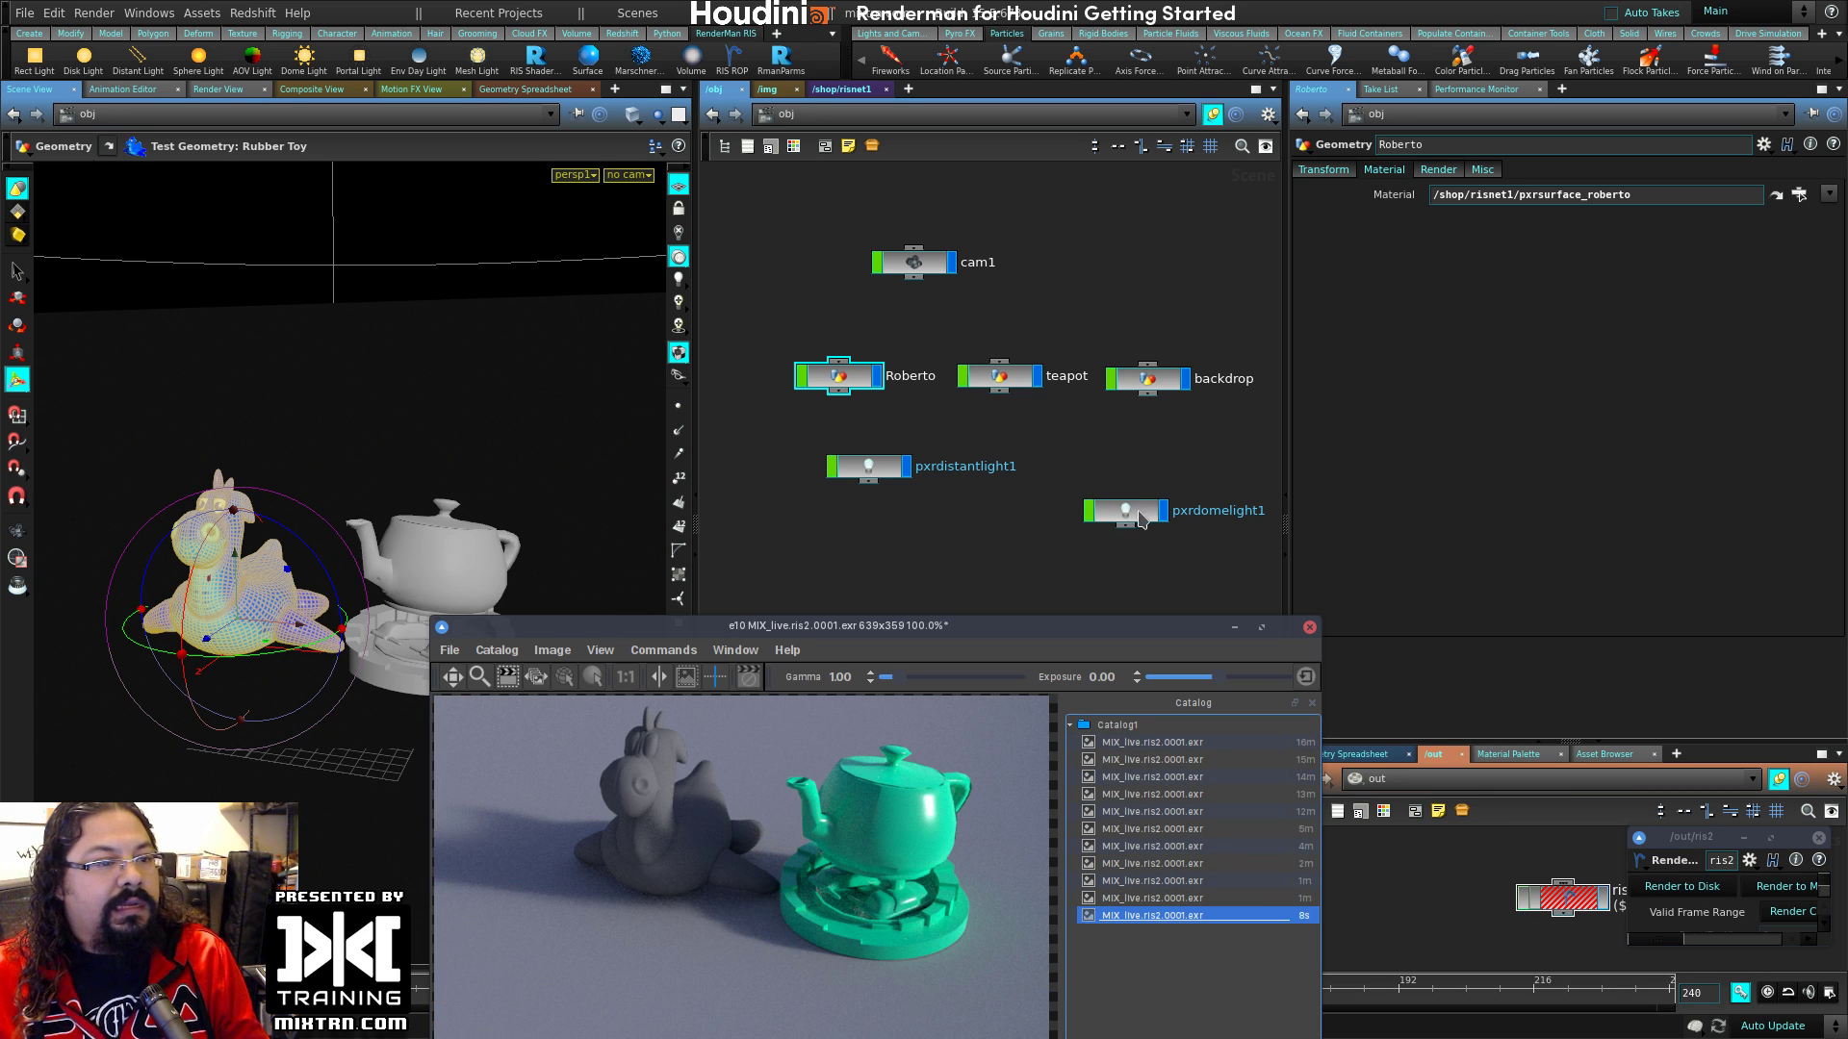
Step: Examine the parameter groups of the pxrsurface_roberto material in risnet1, including Diffuse, Specular, Iridescence, Fuzz, Scattering, Glass, Glow and Globals
drag(1126, 510, 1126, 466)
click(839, 89)
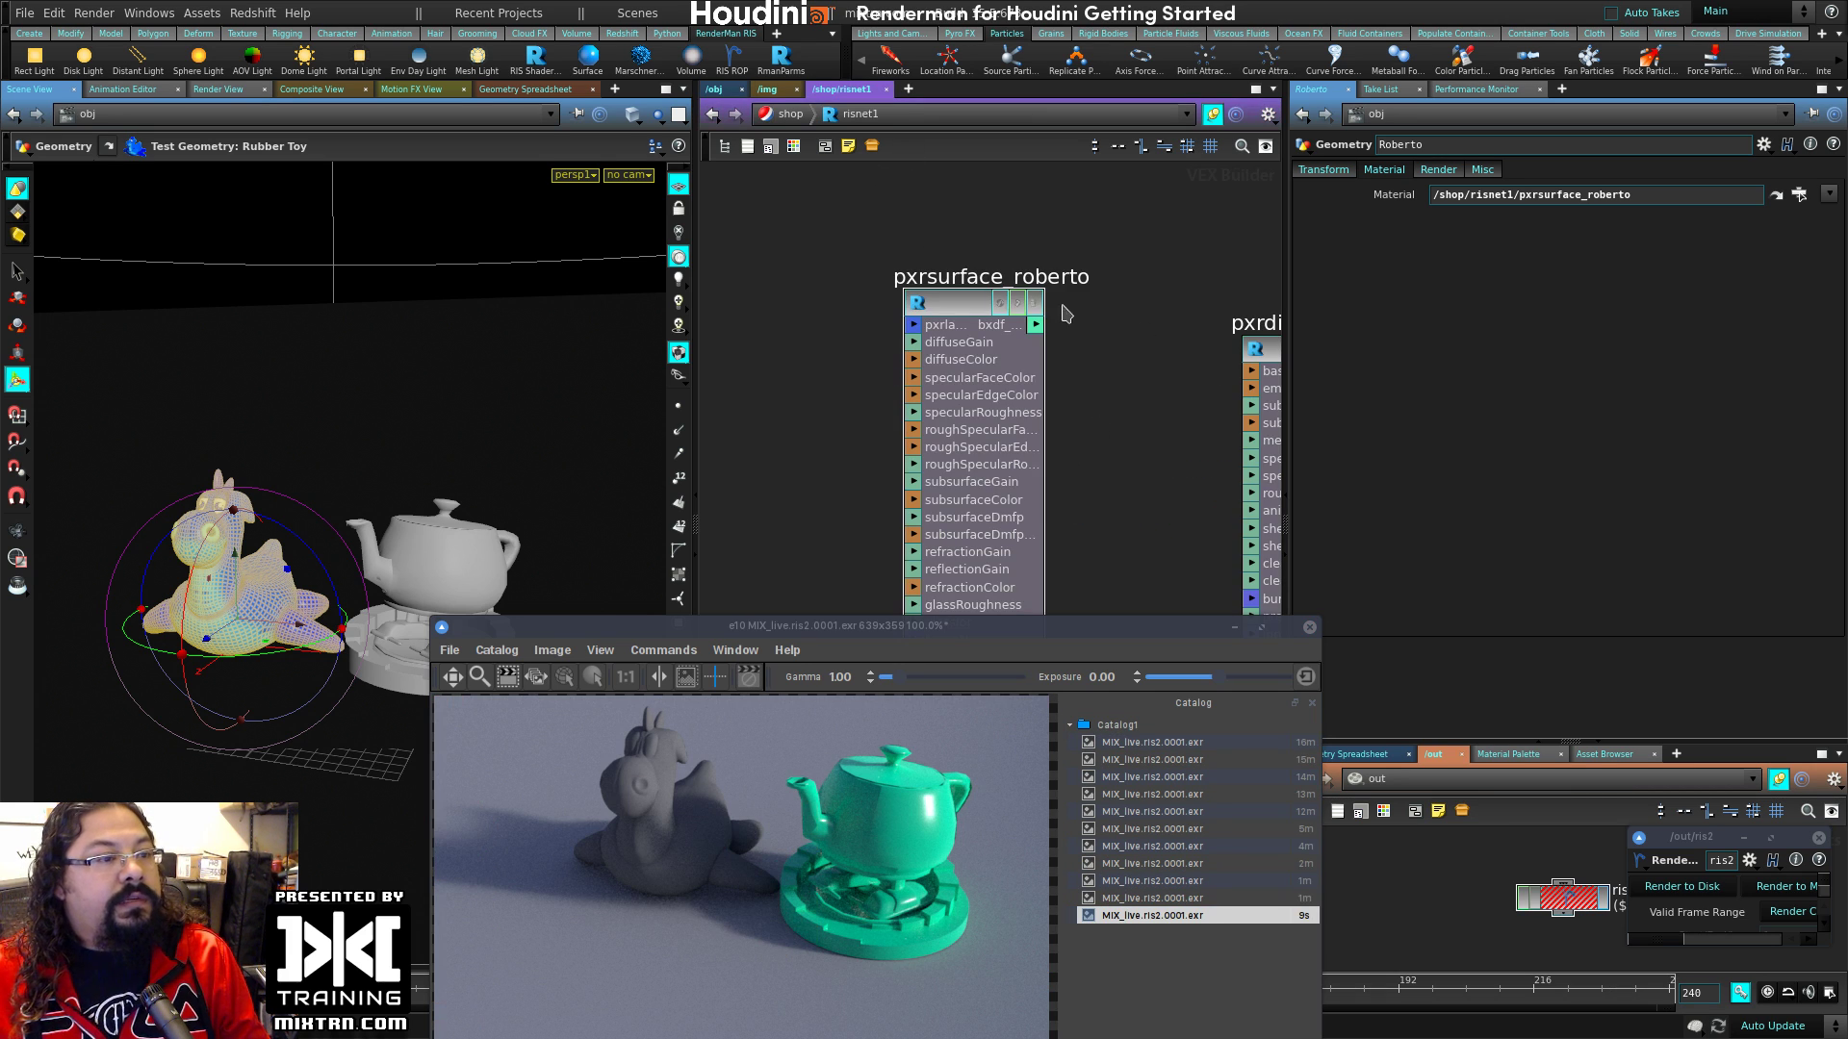
drag(1037, 310, 1065, 298)
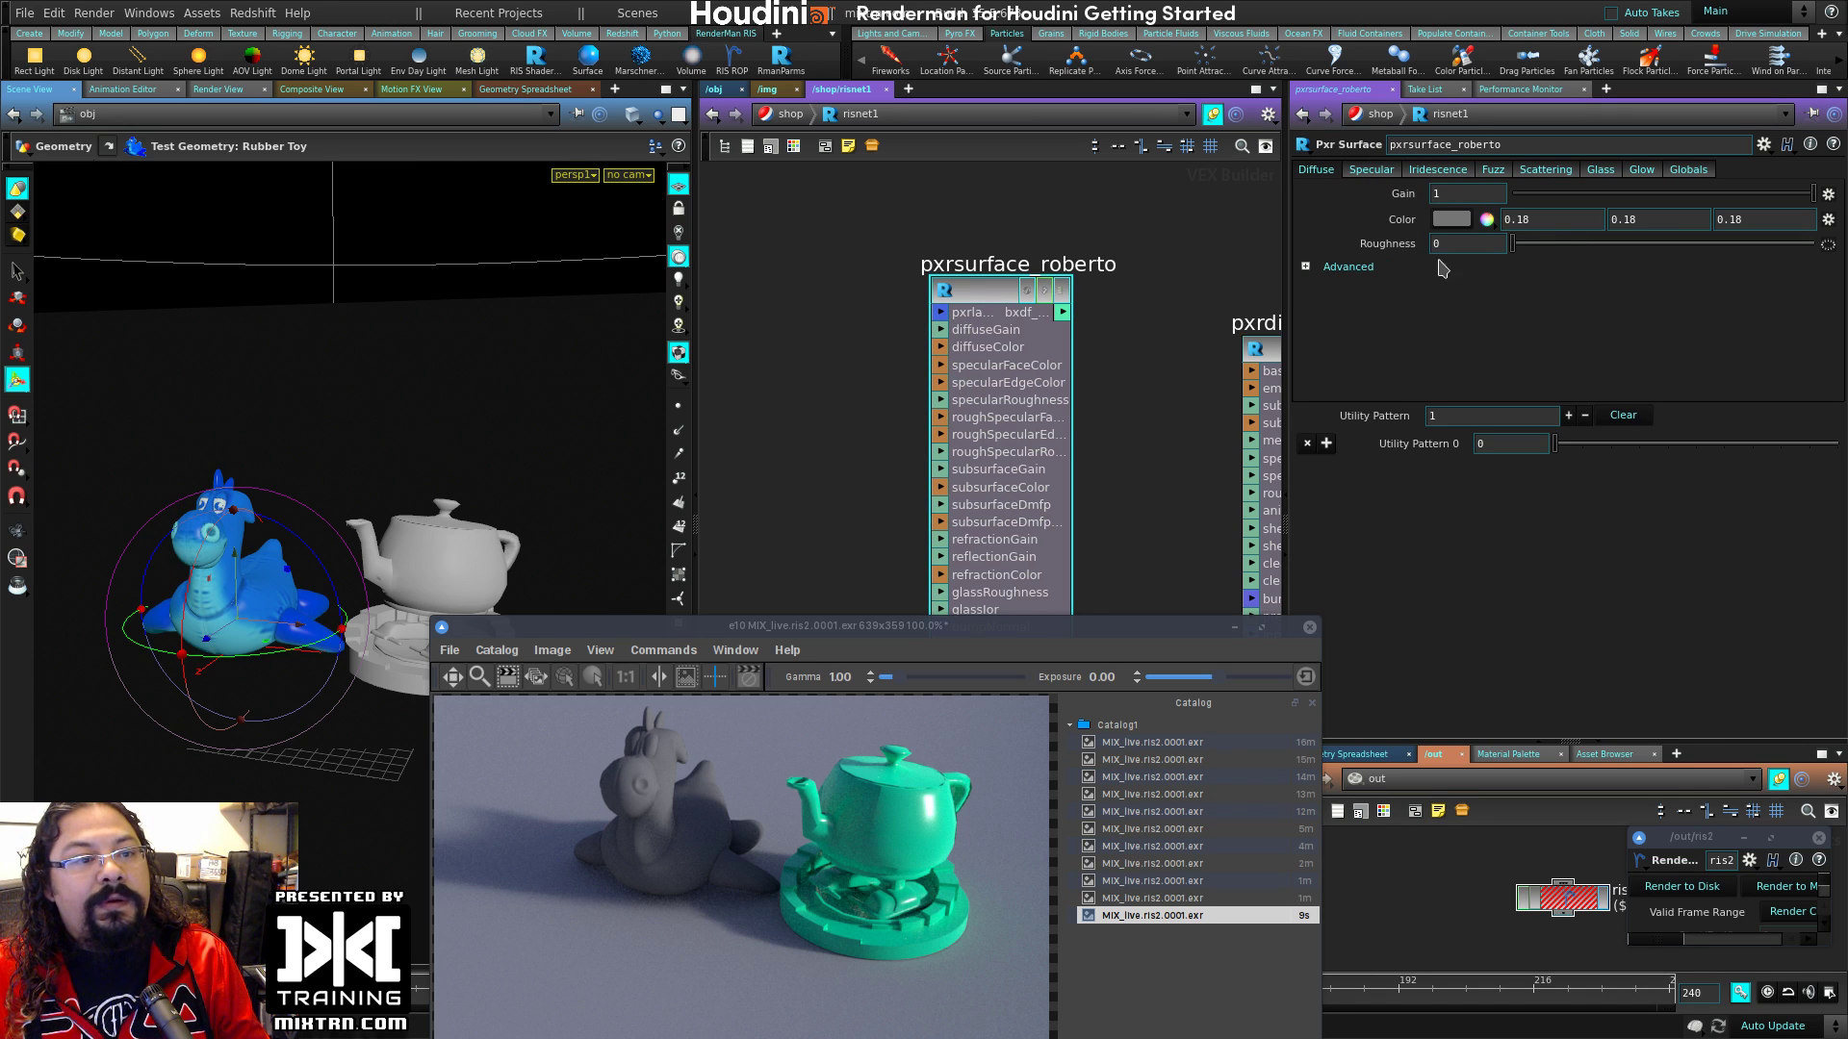
click(1305, 267)
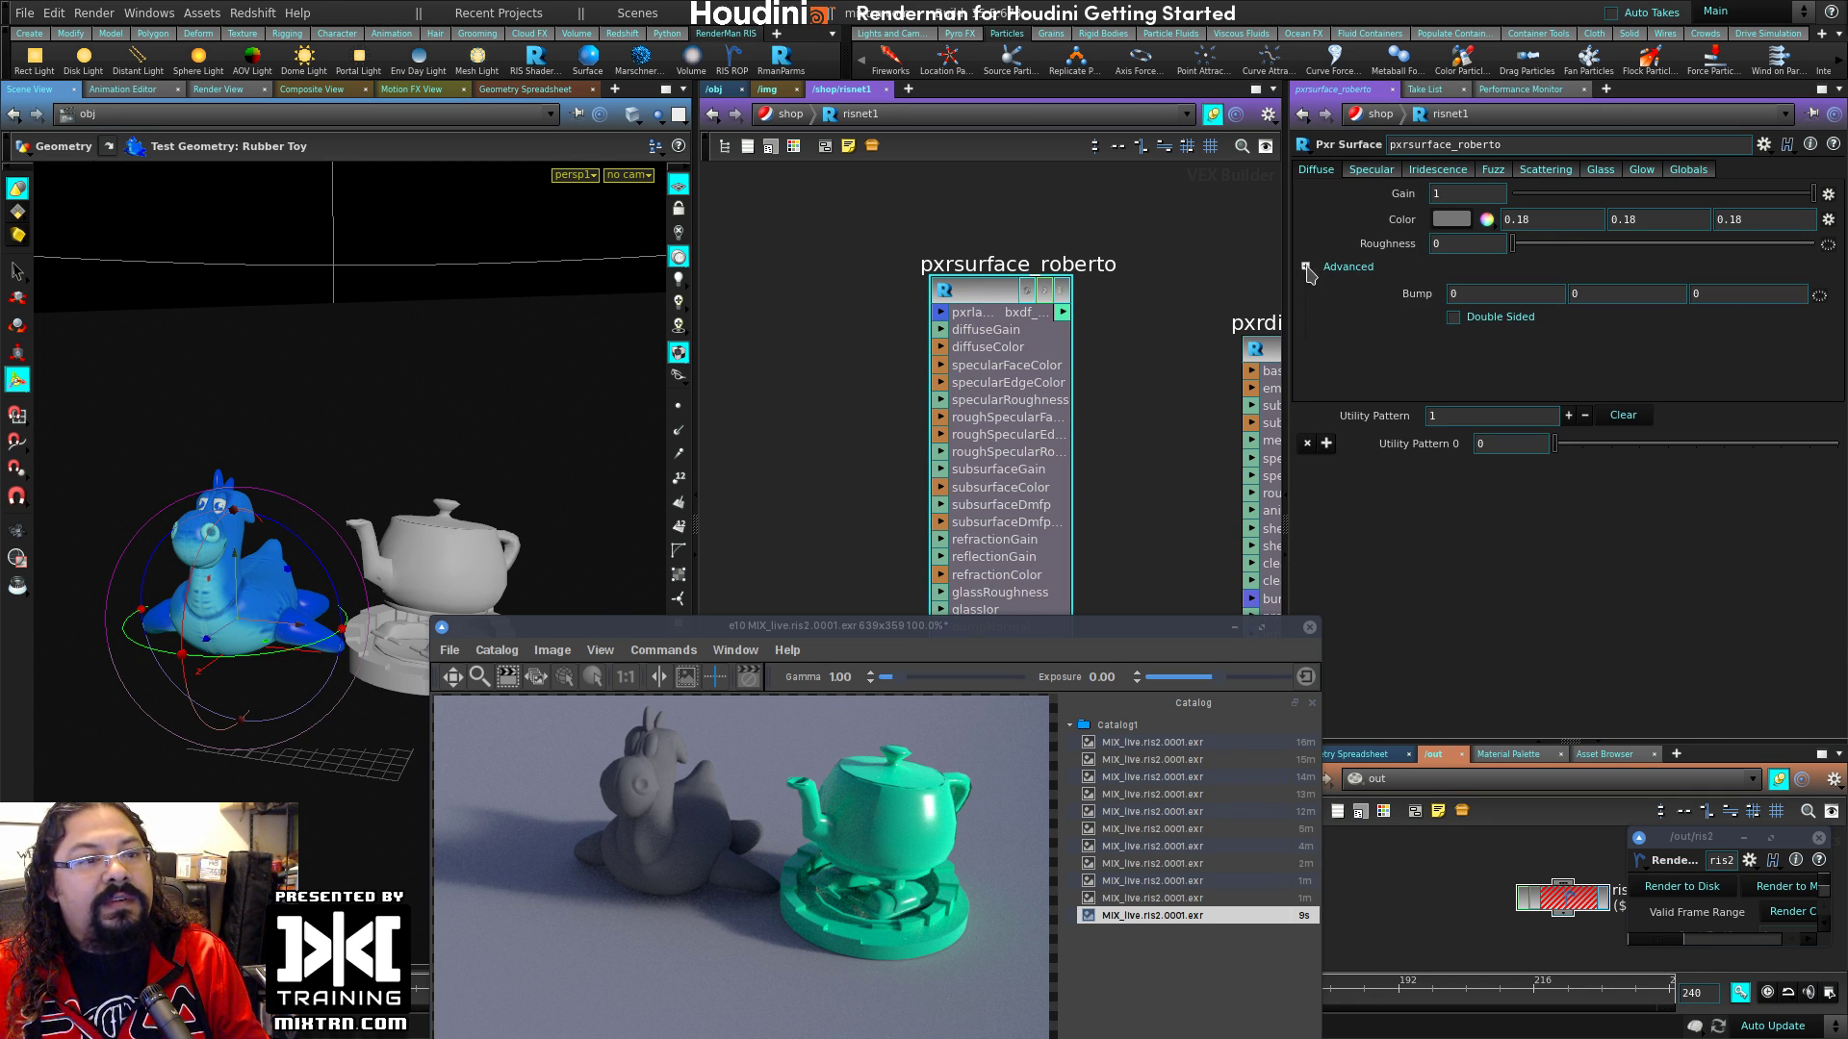
click(1306, 267)
click(1370, 170)
click(1492, 169)
click(1544, 169)
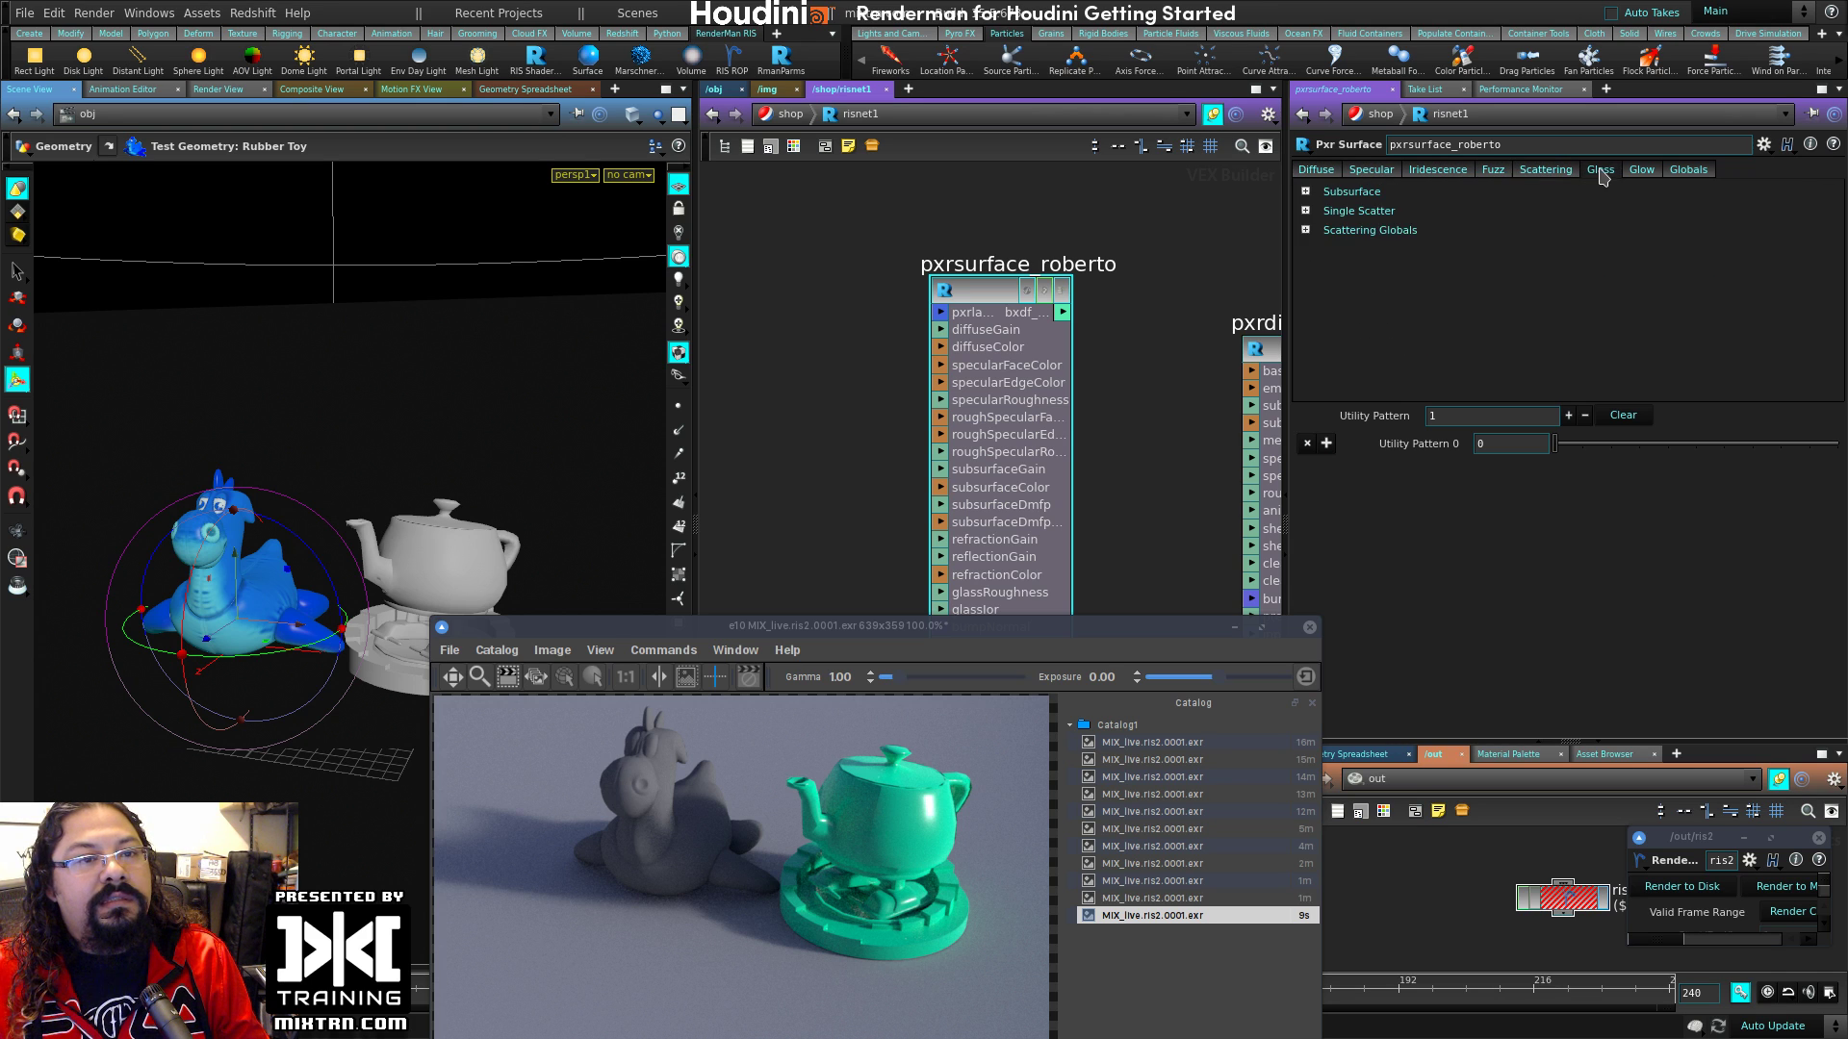
click(1601, 170)
click(1641, 170)
click(1688, 170)
click(1438, 169)
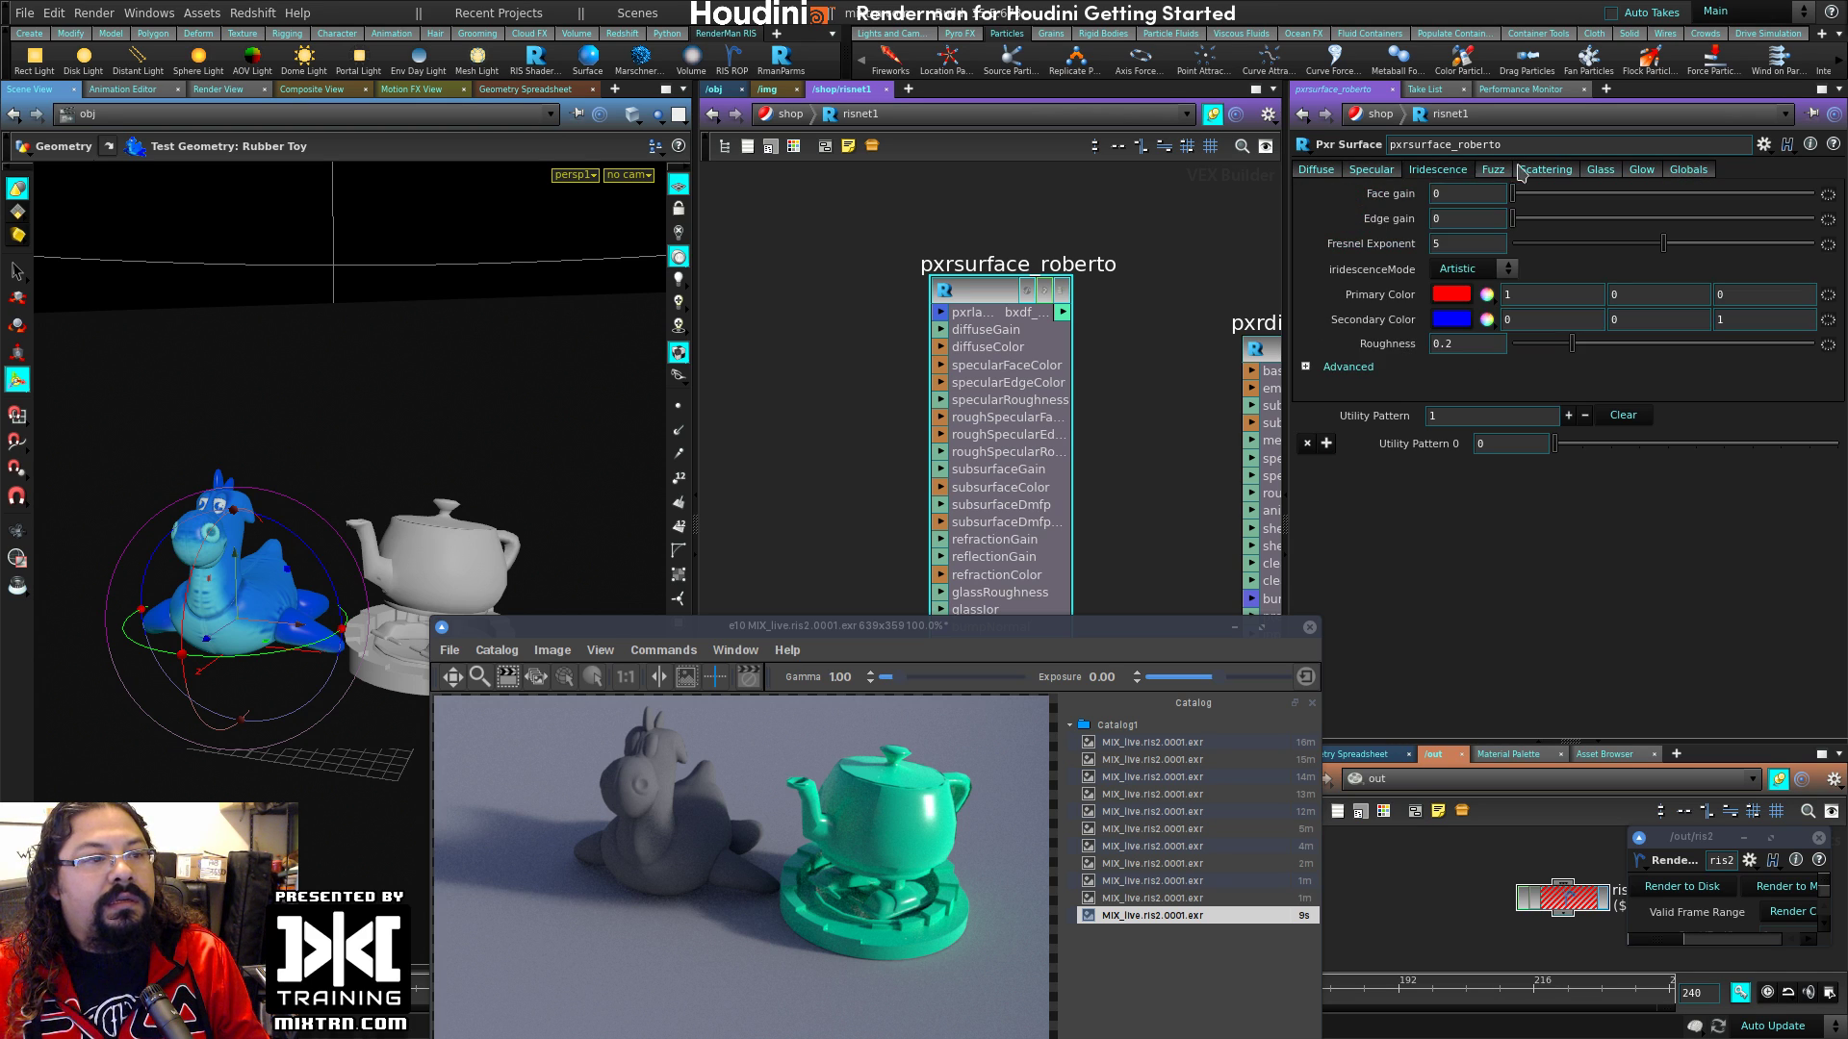
click(1551, 170)
click(1492, 169)
click(1600, 170)
click(1646, 169)
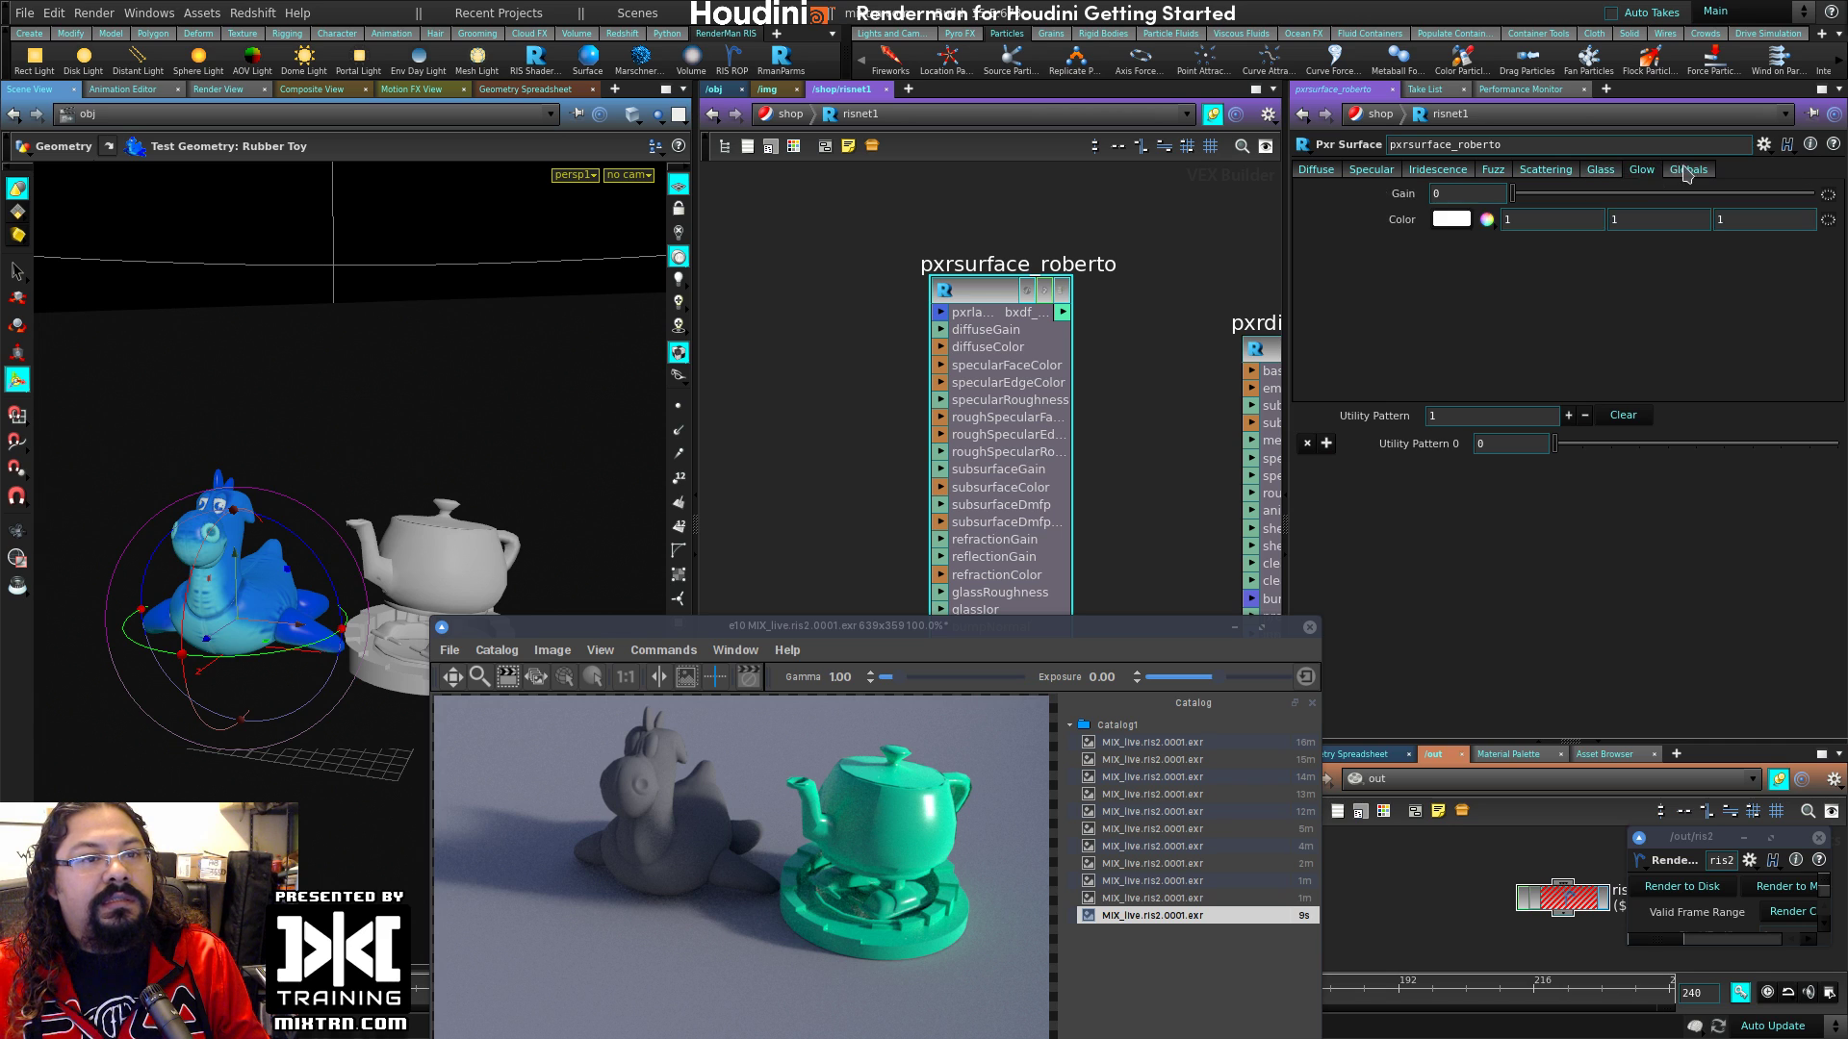
click(1370, 169)
click(1334, 171)
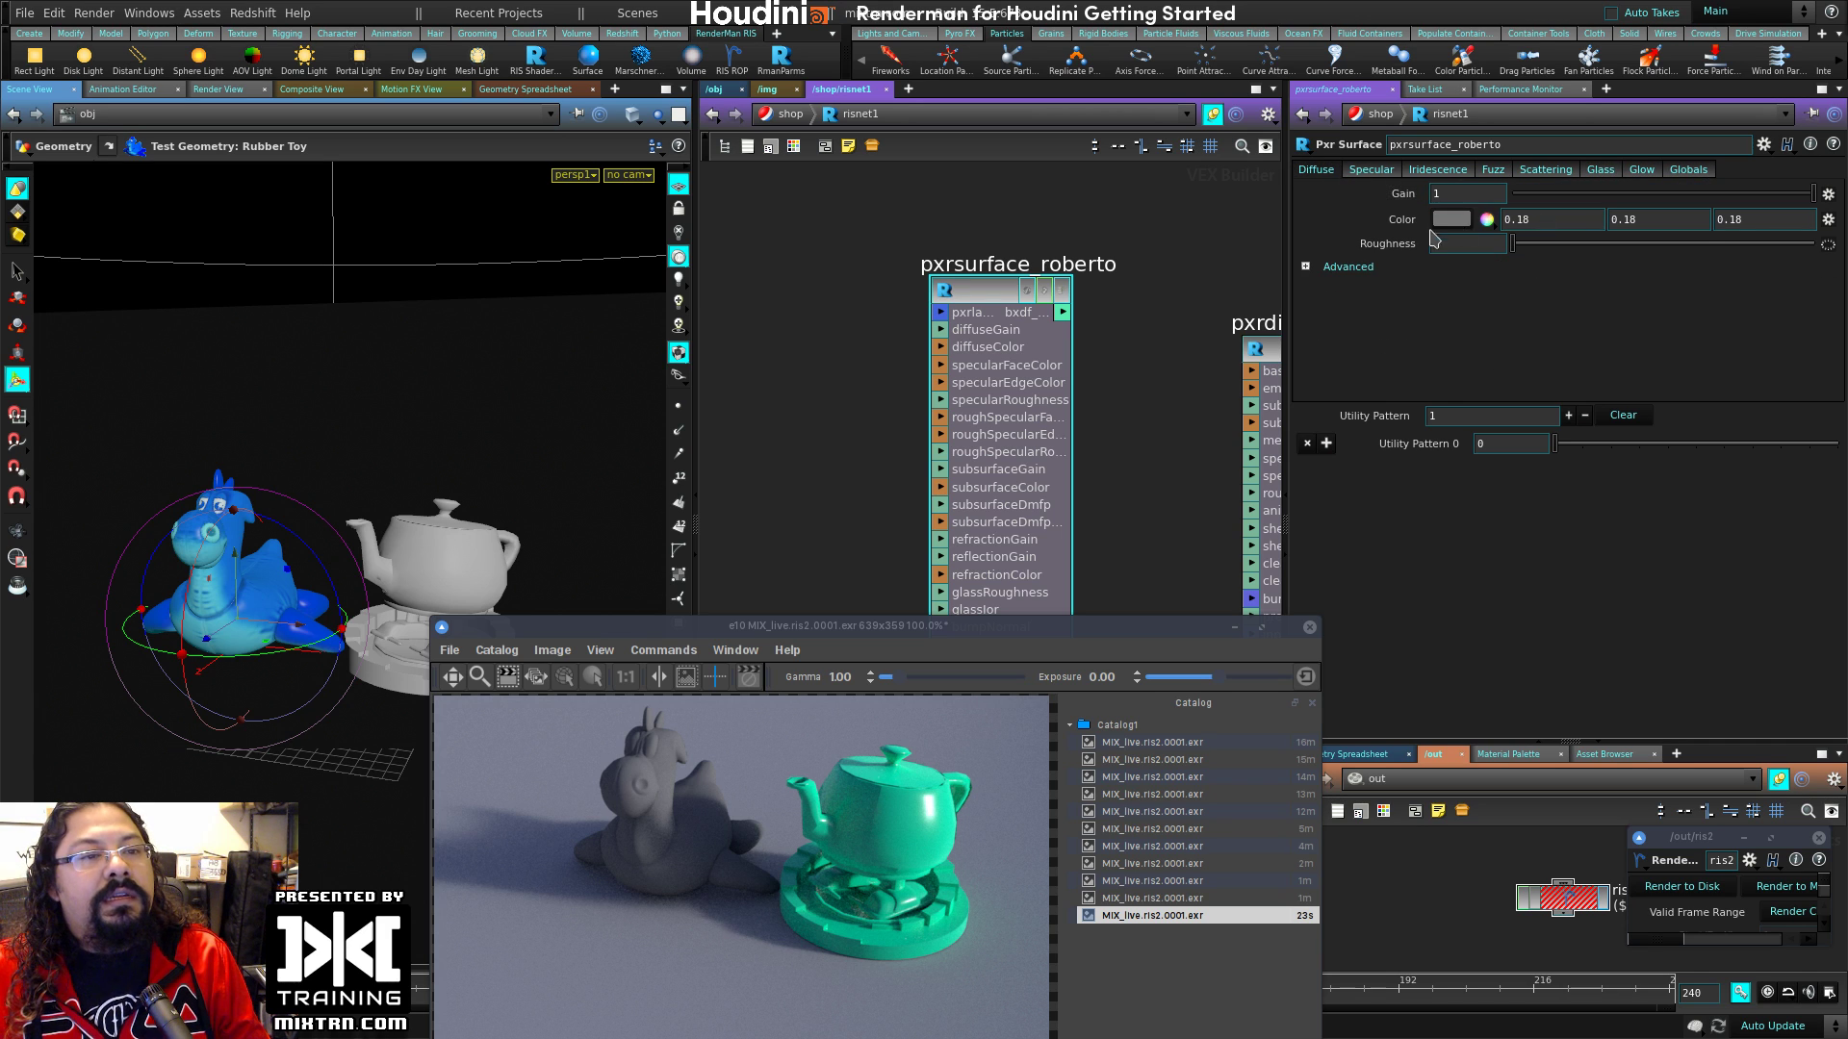
Step: Set the Diffuse Color of pxrsurface_roberto to blue with the values 0, 0, 0.9
click(1452, 219)
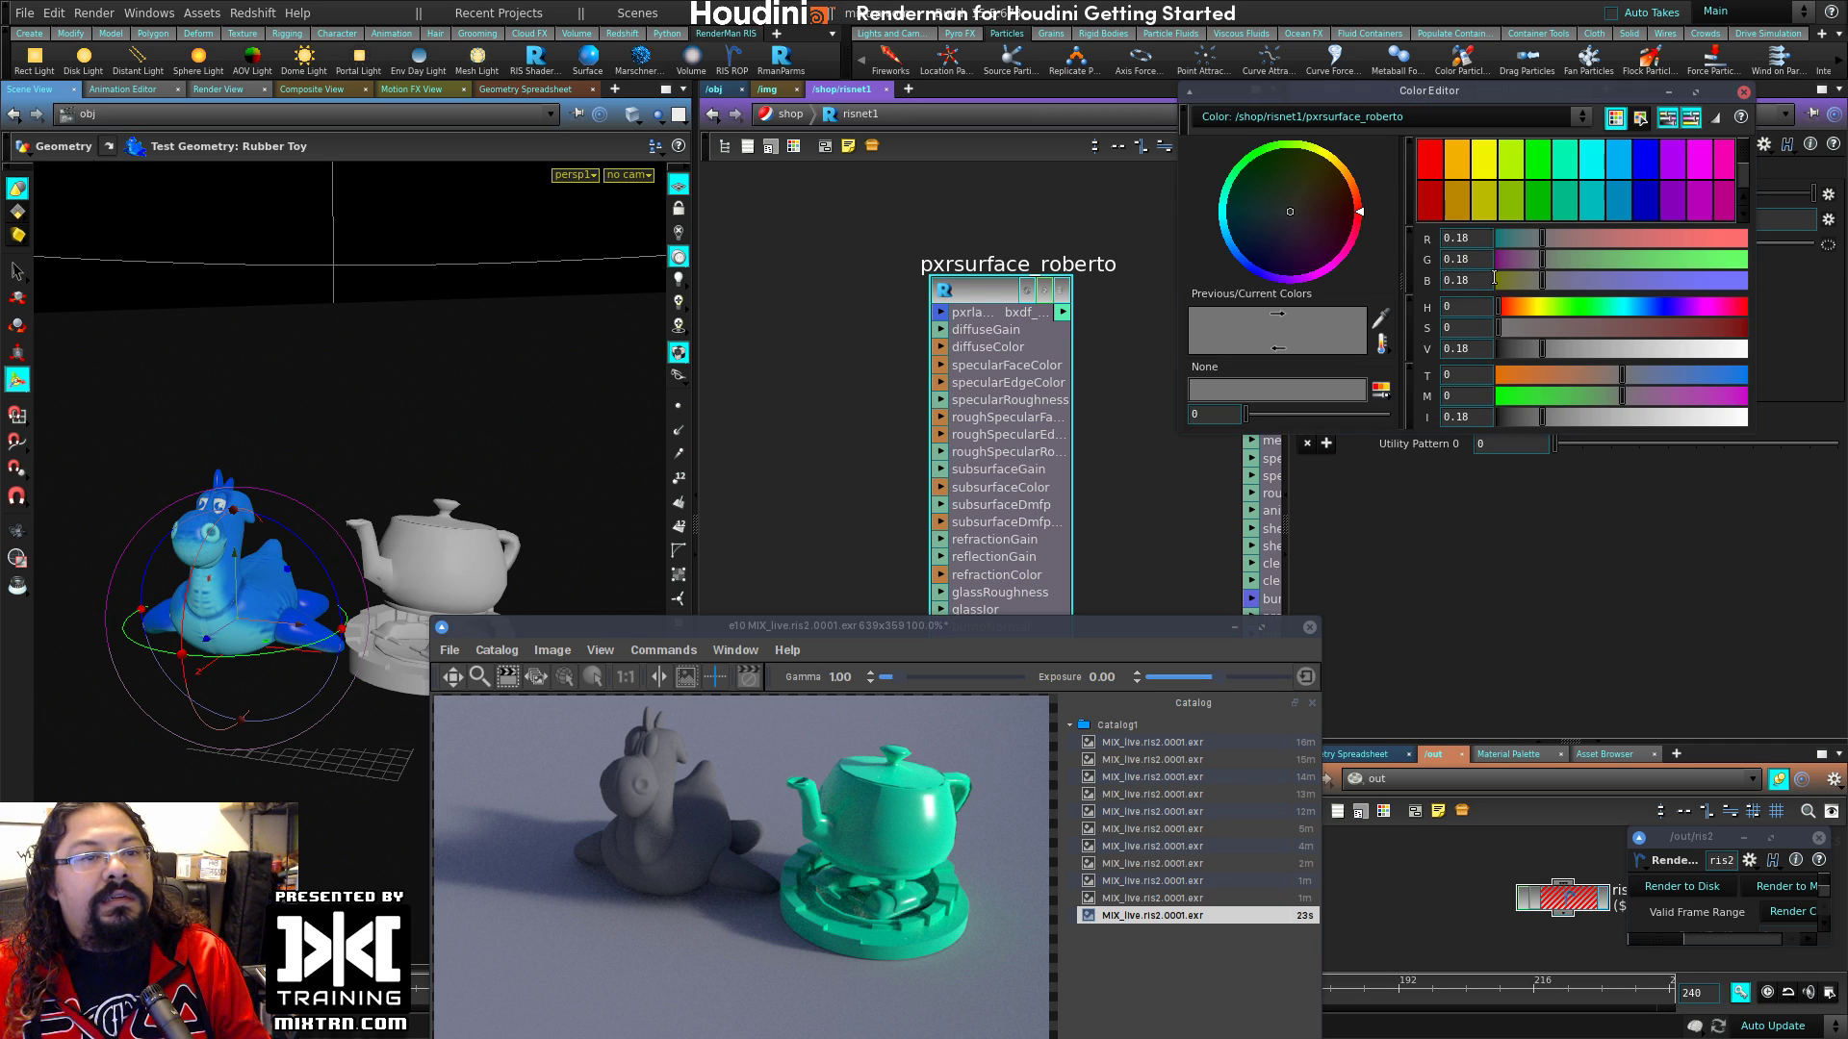
click(1636, 171)
click(1742, 92)
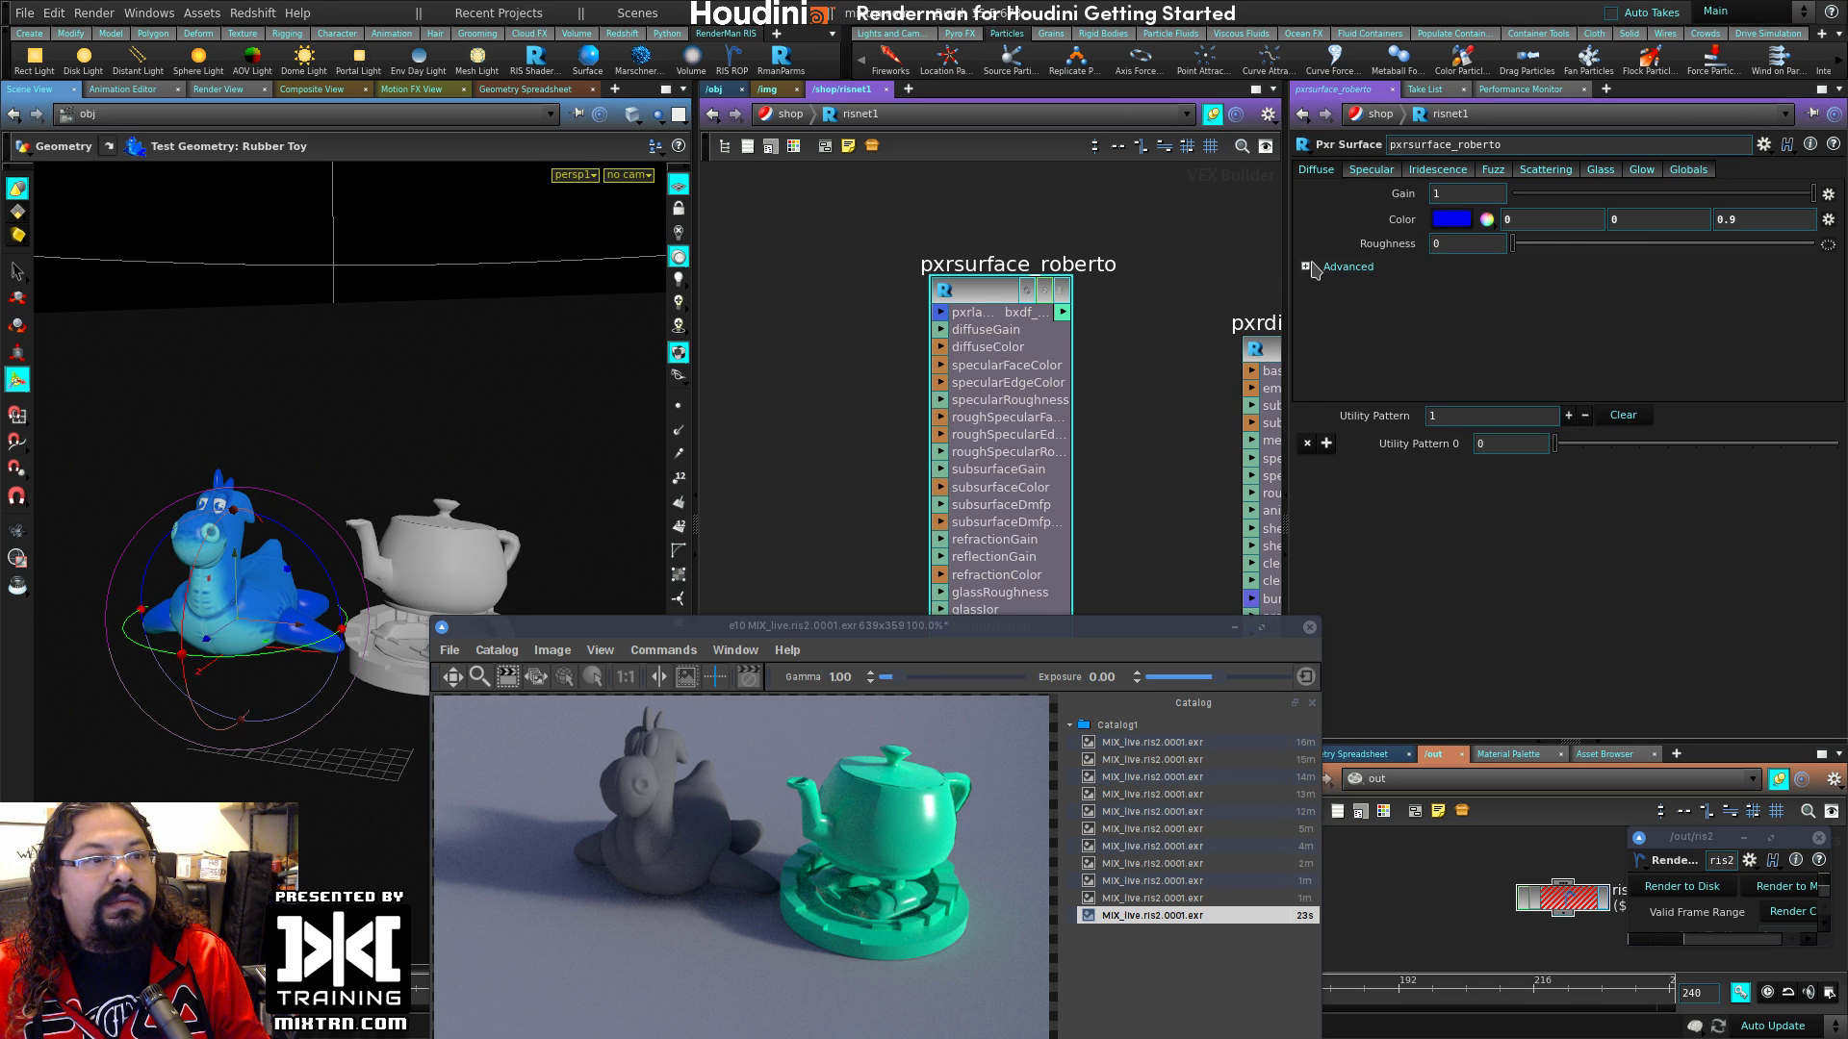
Step: Set the Primary Specular Face Color of pxrsurface_roberto to white
click(1371, 169)
click(1310, 194)
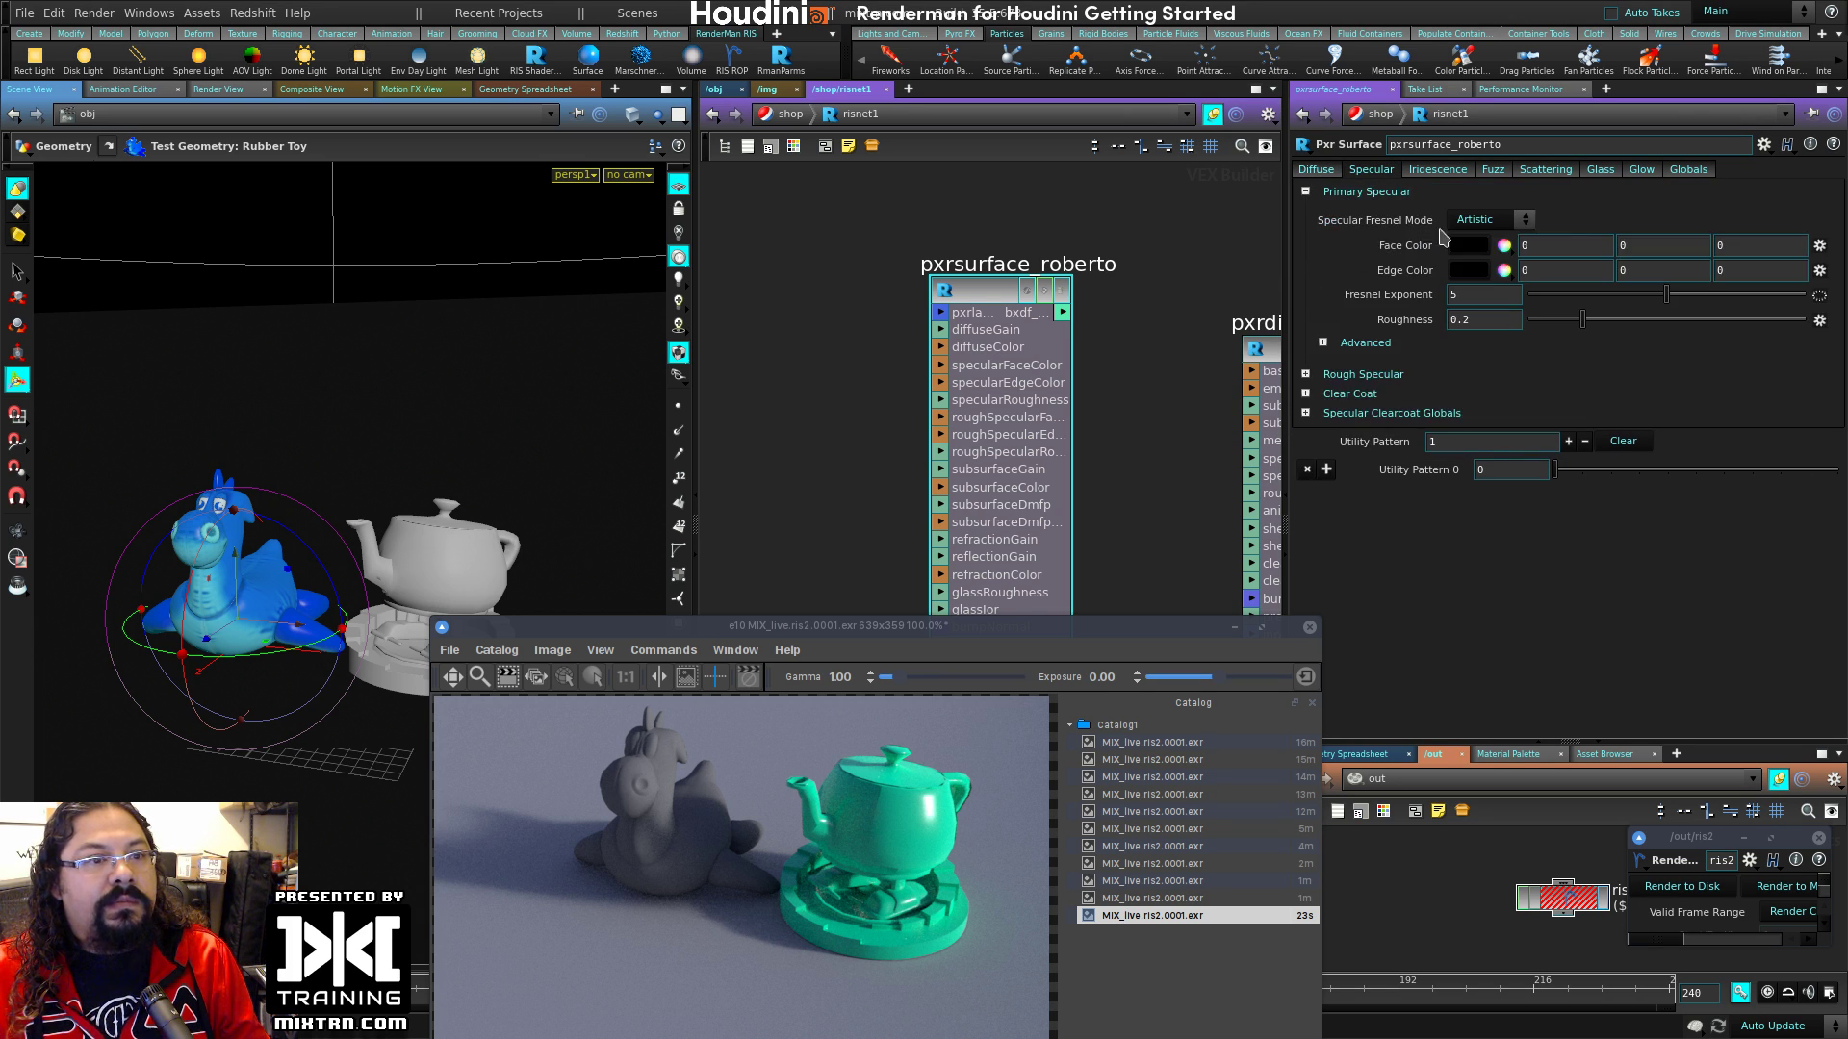
right_click(1479, 252)
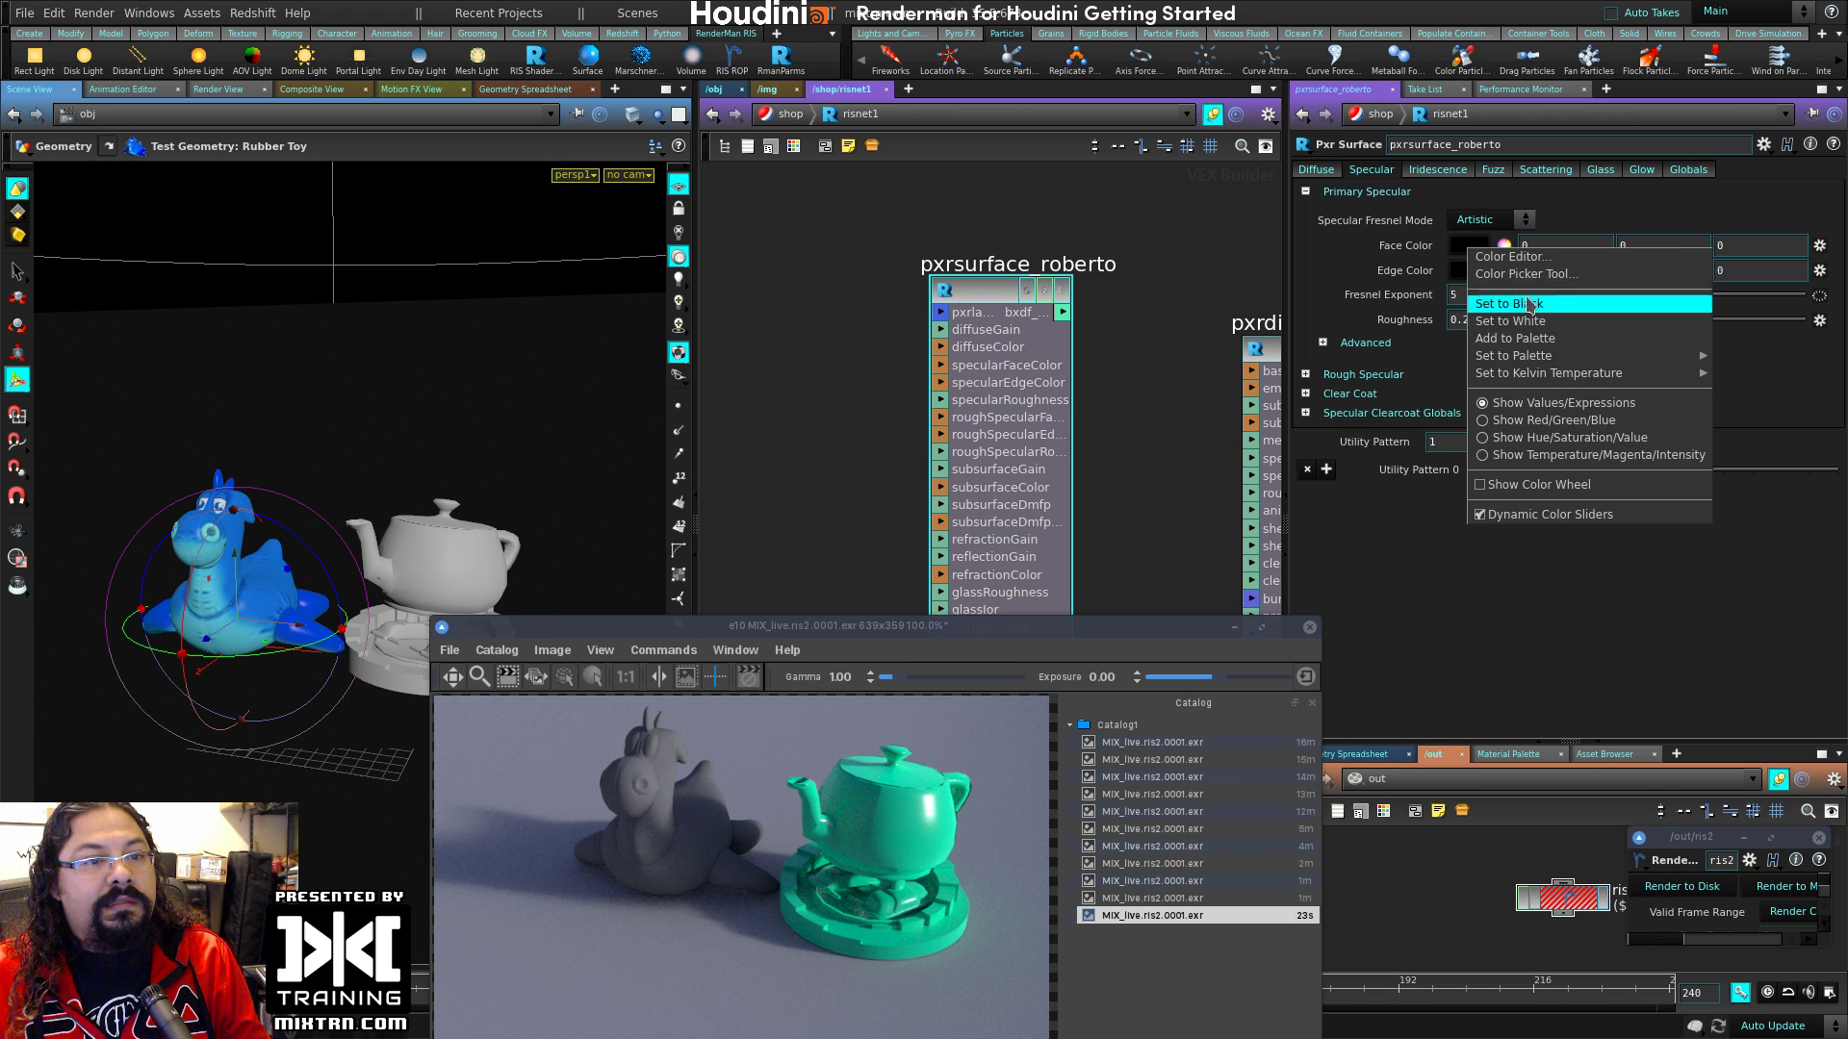
click(1543, 320)
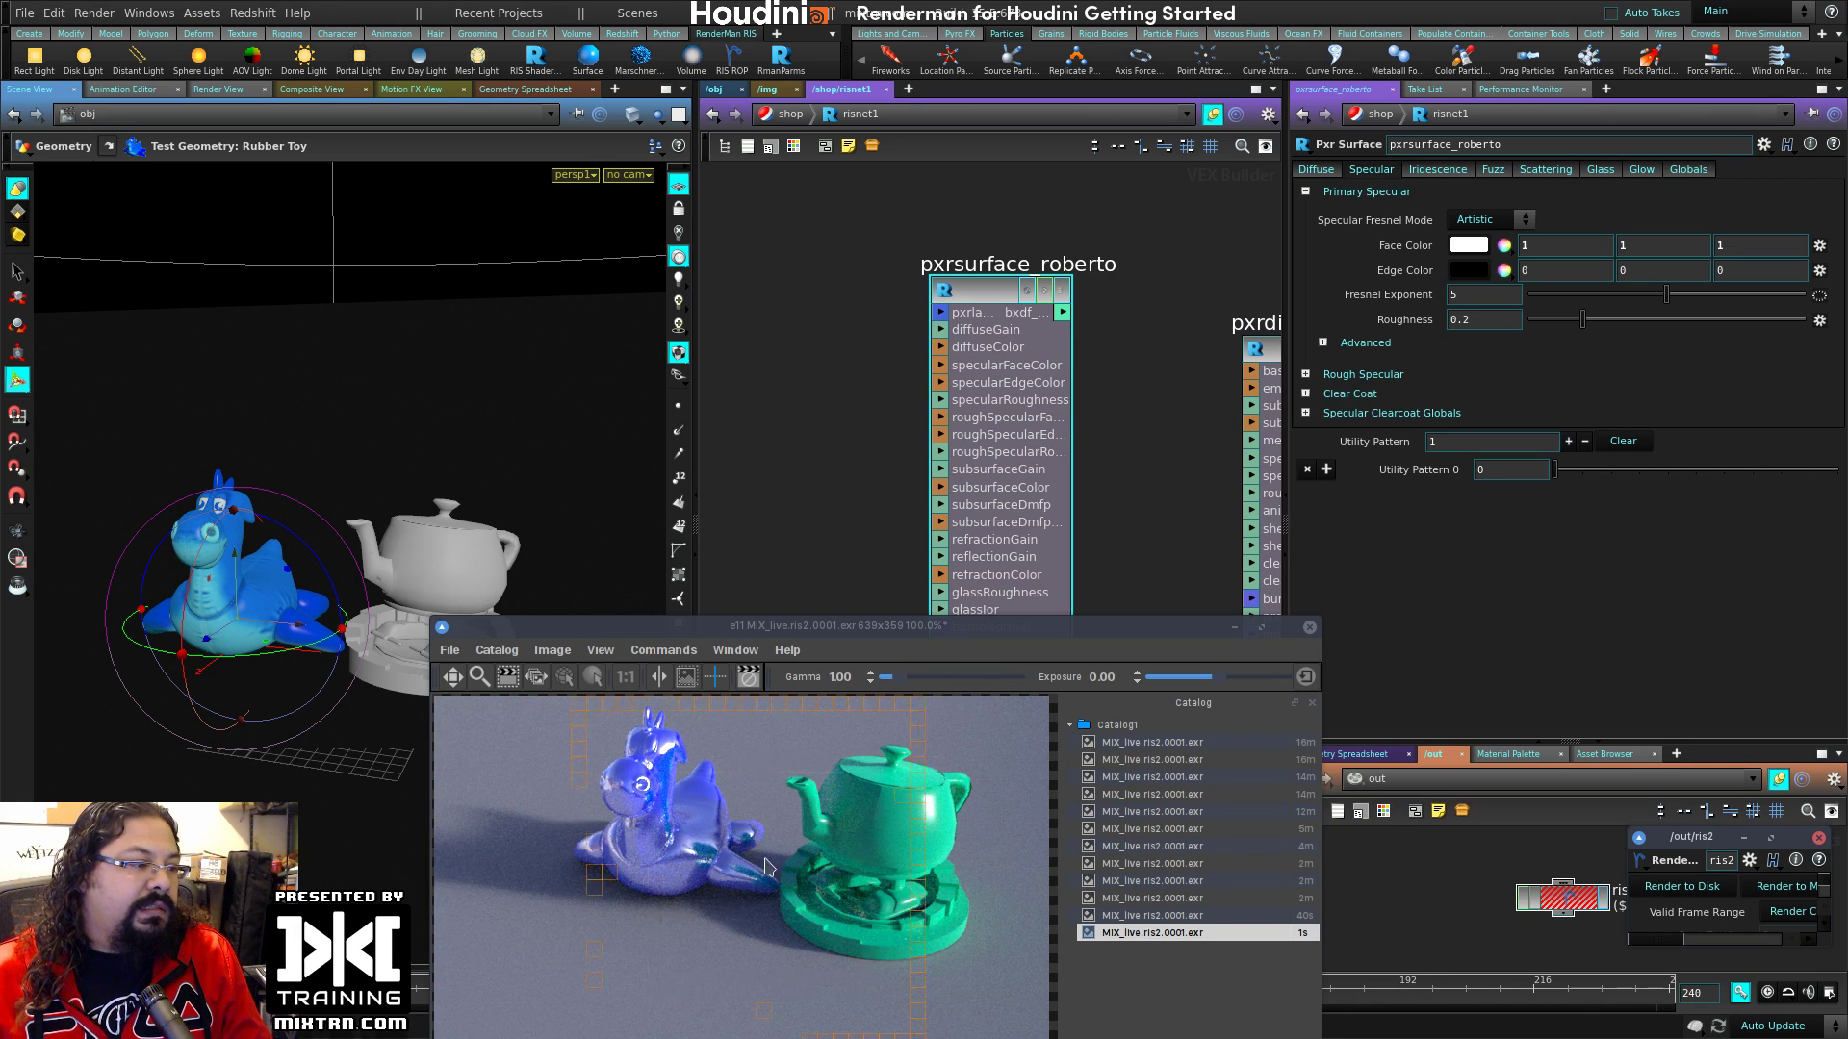
Step: Set the Primary Specular Roughness to about 0.646 and darken the Face Color to an HSV value of about 0.155
drag(1582, 319, 1775, 319)
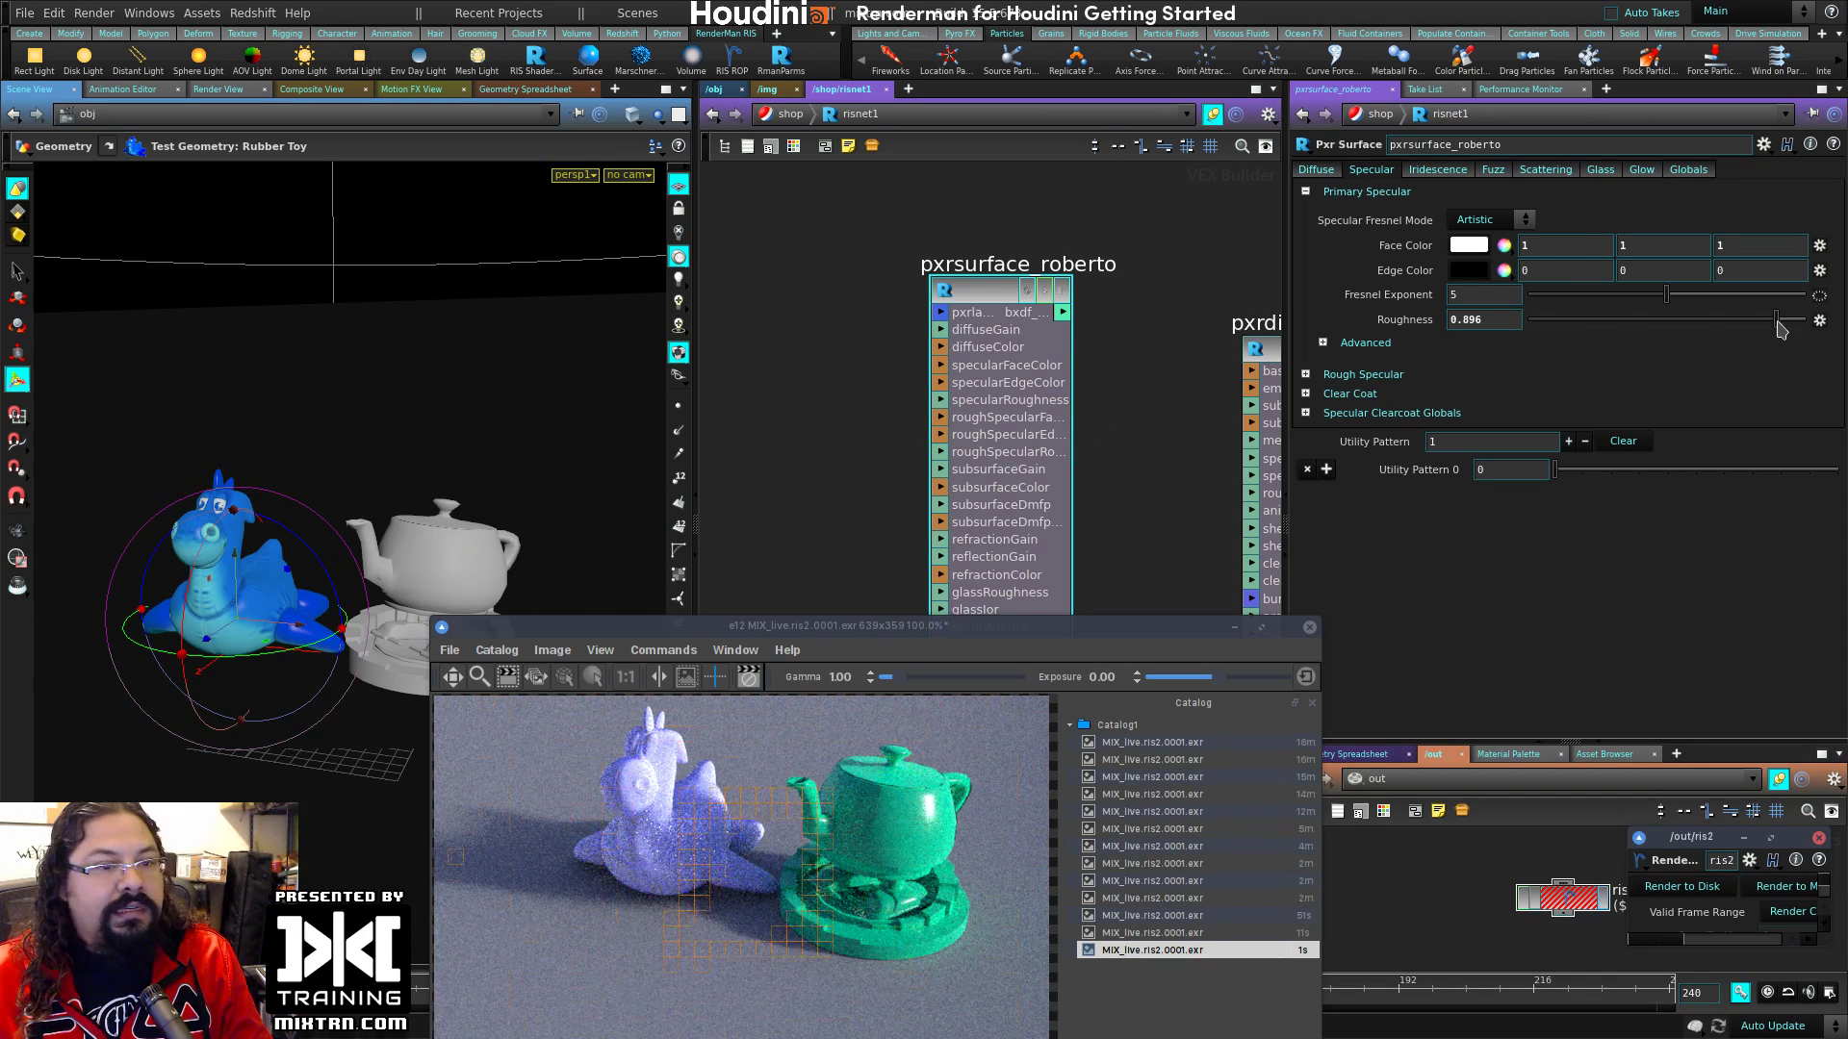
drag(1777, 320, 1706, 320)
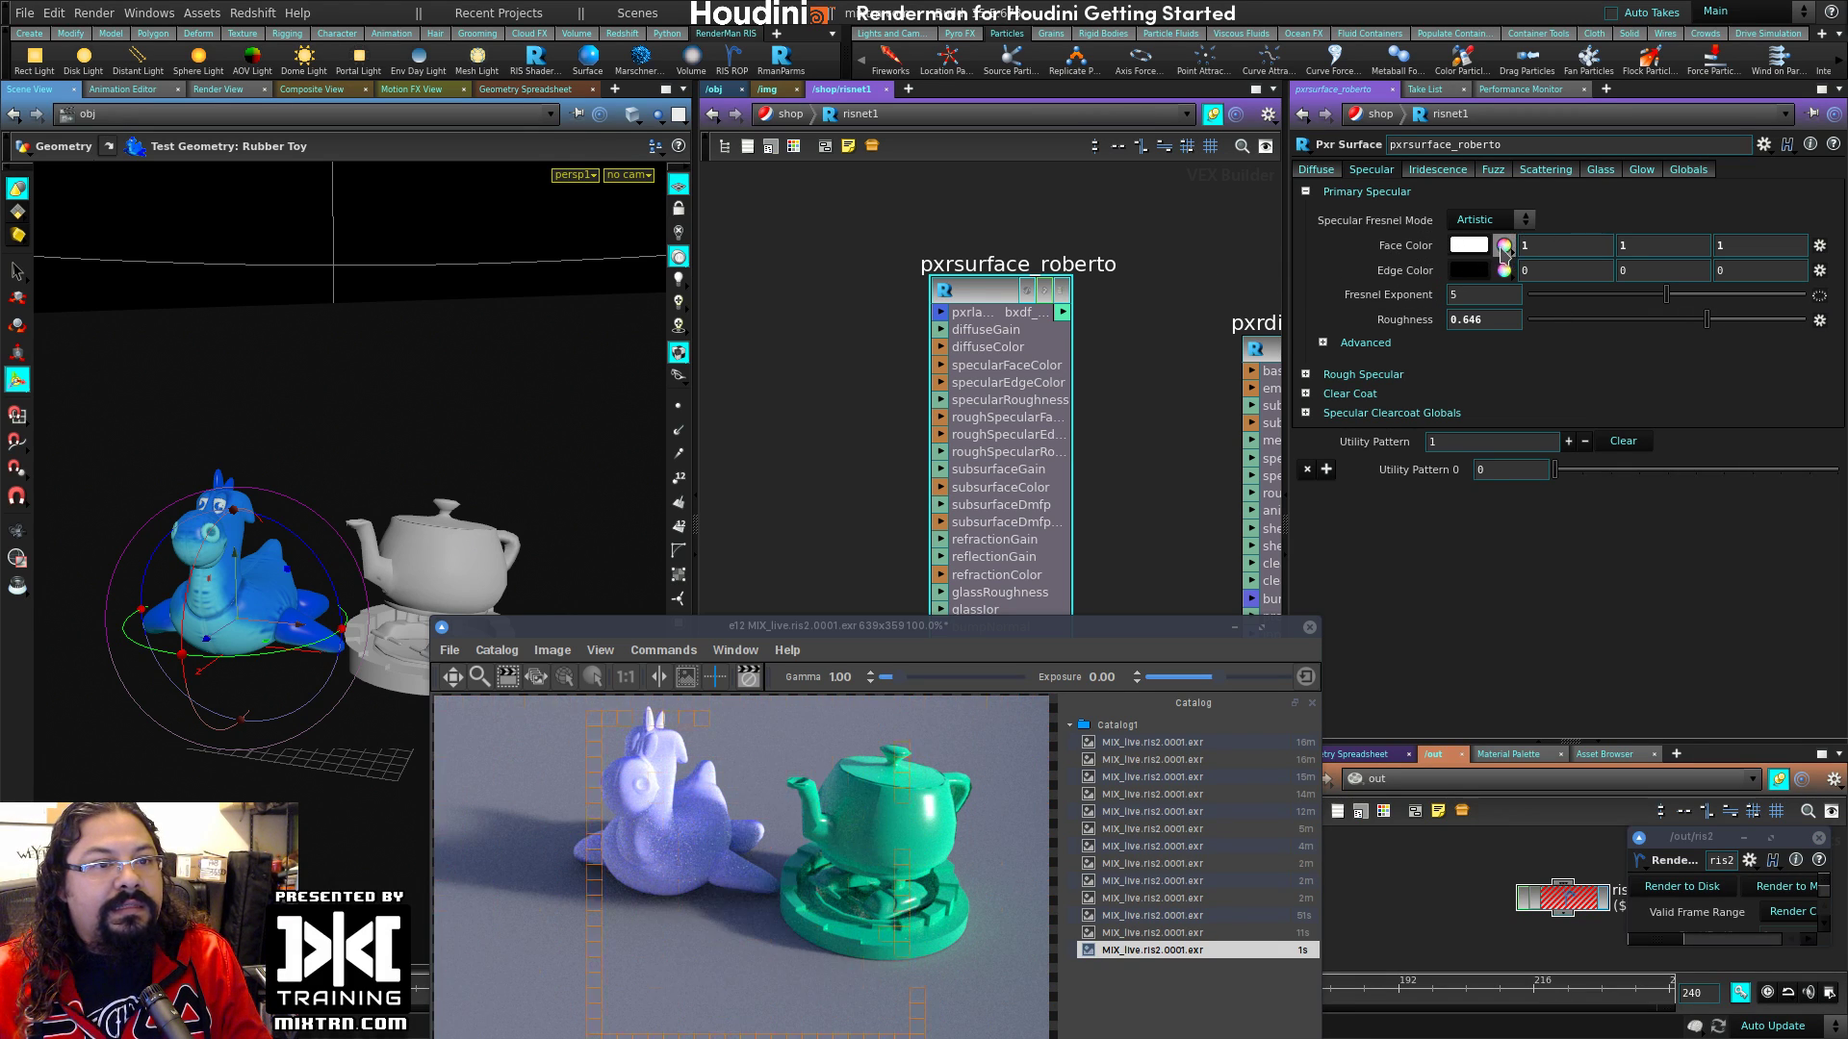
click(1503, 249)
drag(1800, 272, 1592, 308)
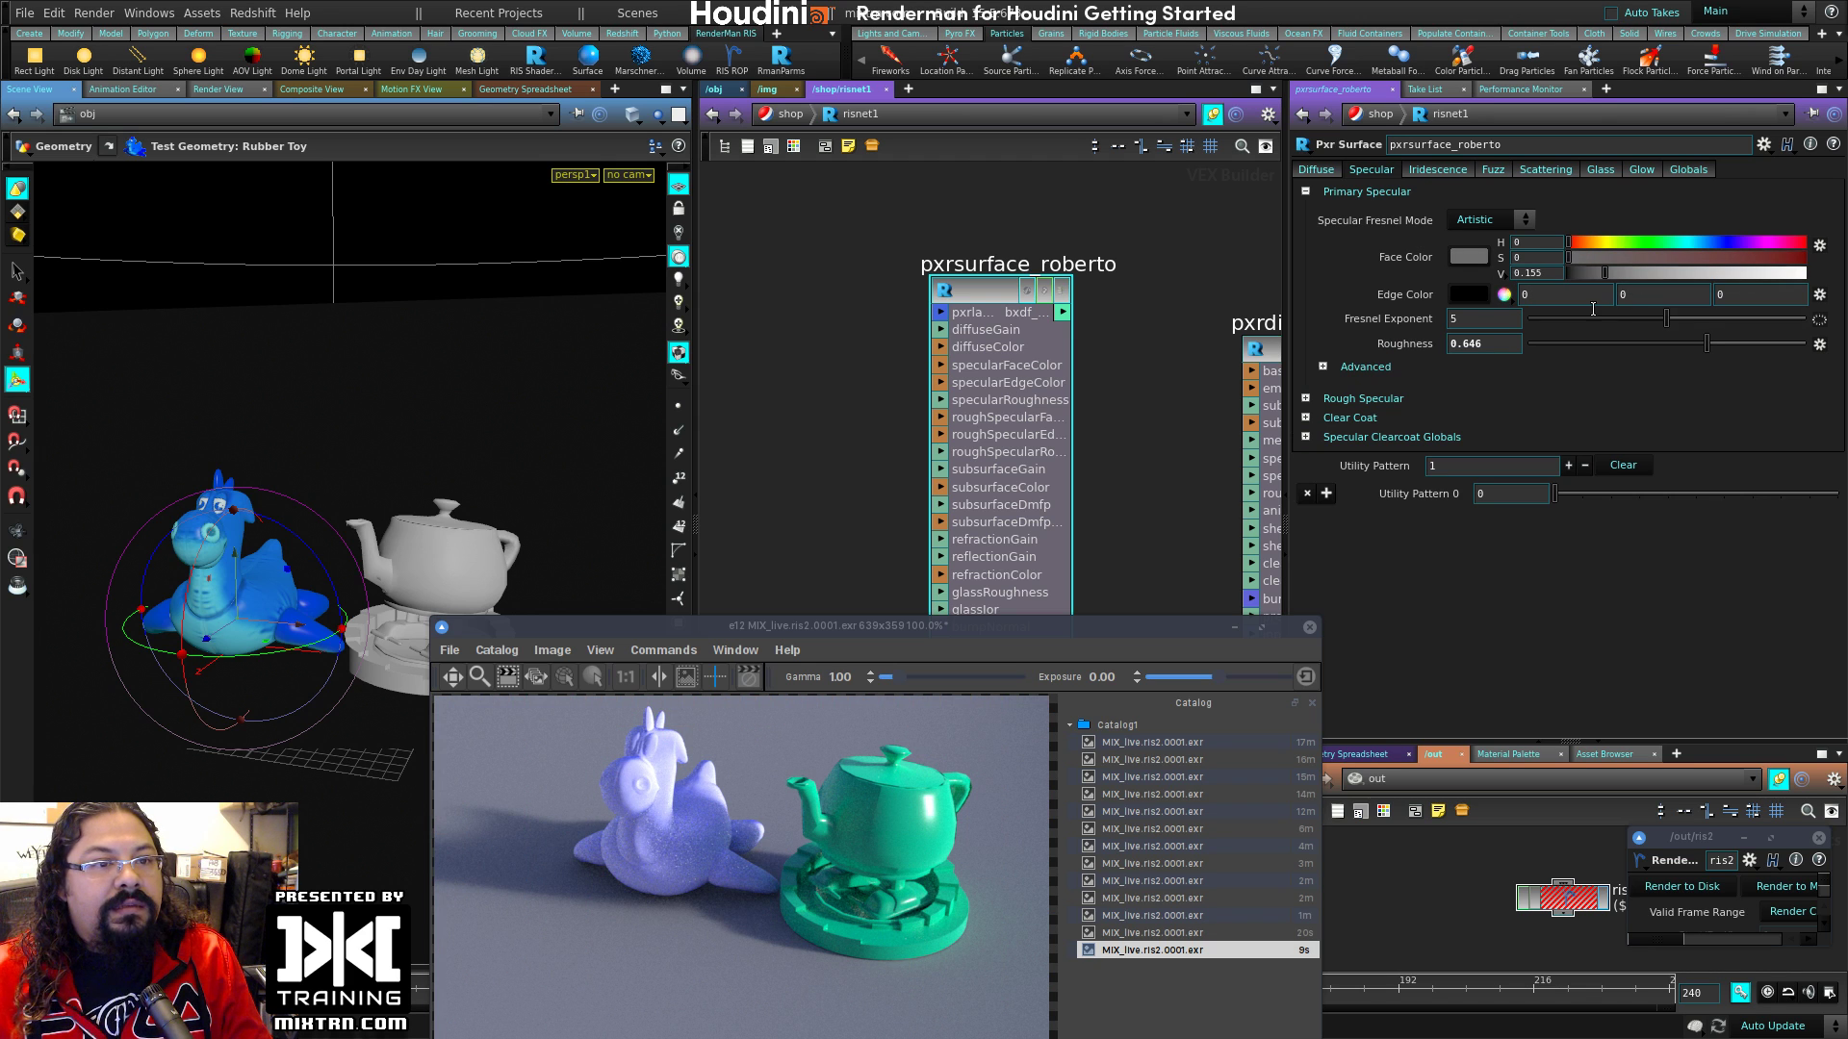
Step: Render the scene to disk and examine the Rough Specular, Specular Clearcoat Globals and Clear Coat groups of pxrsurface_roberto
click(1699, 892)
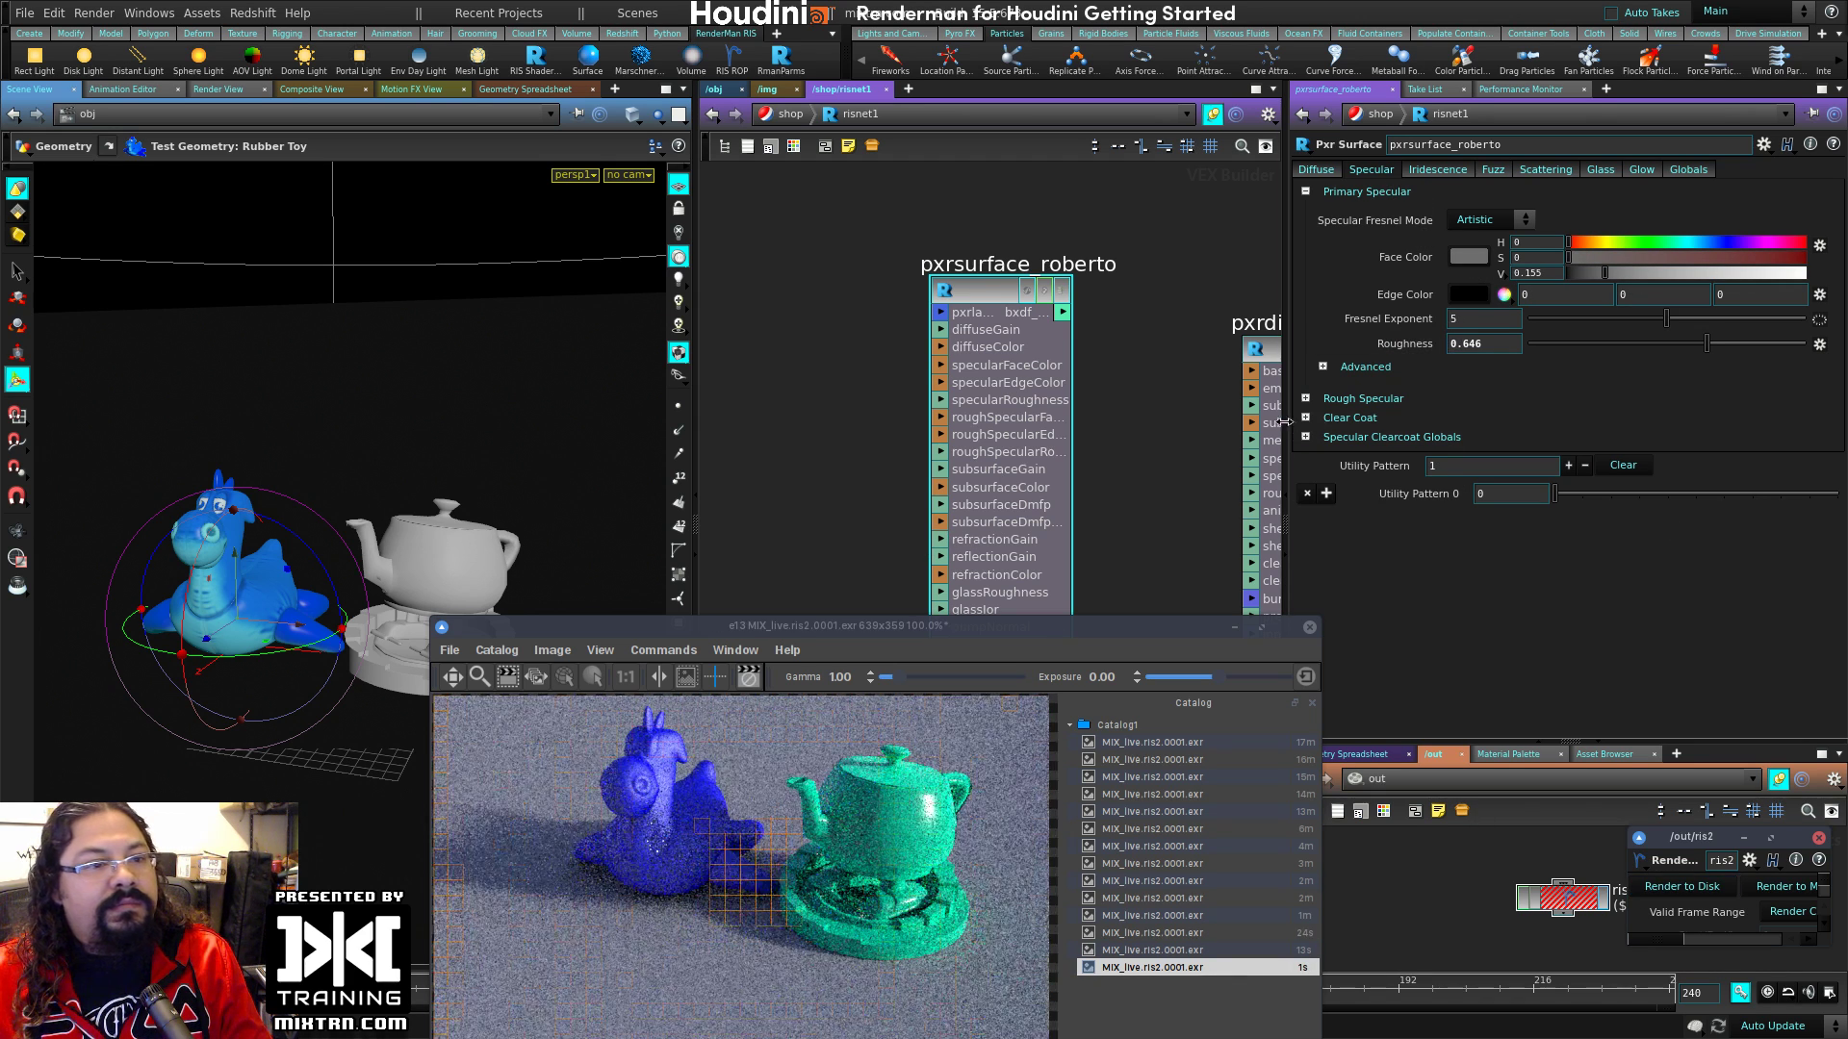
click(1363, 398)
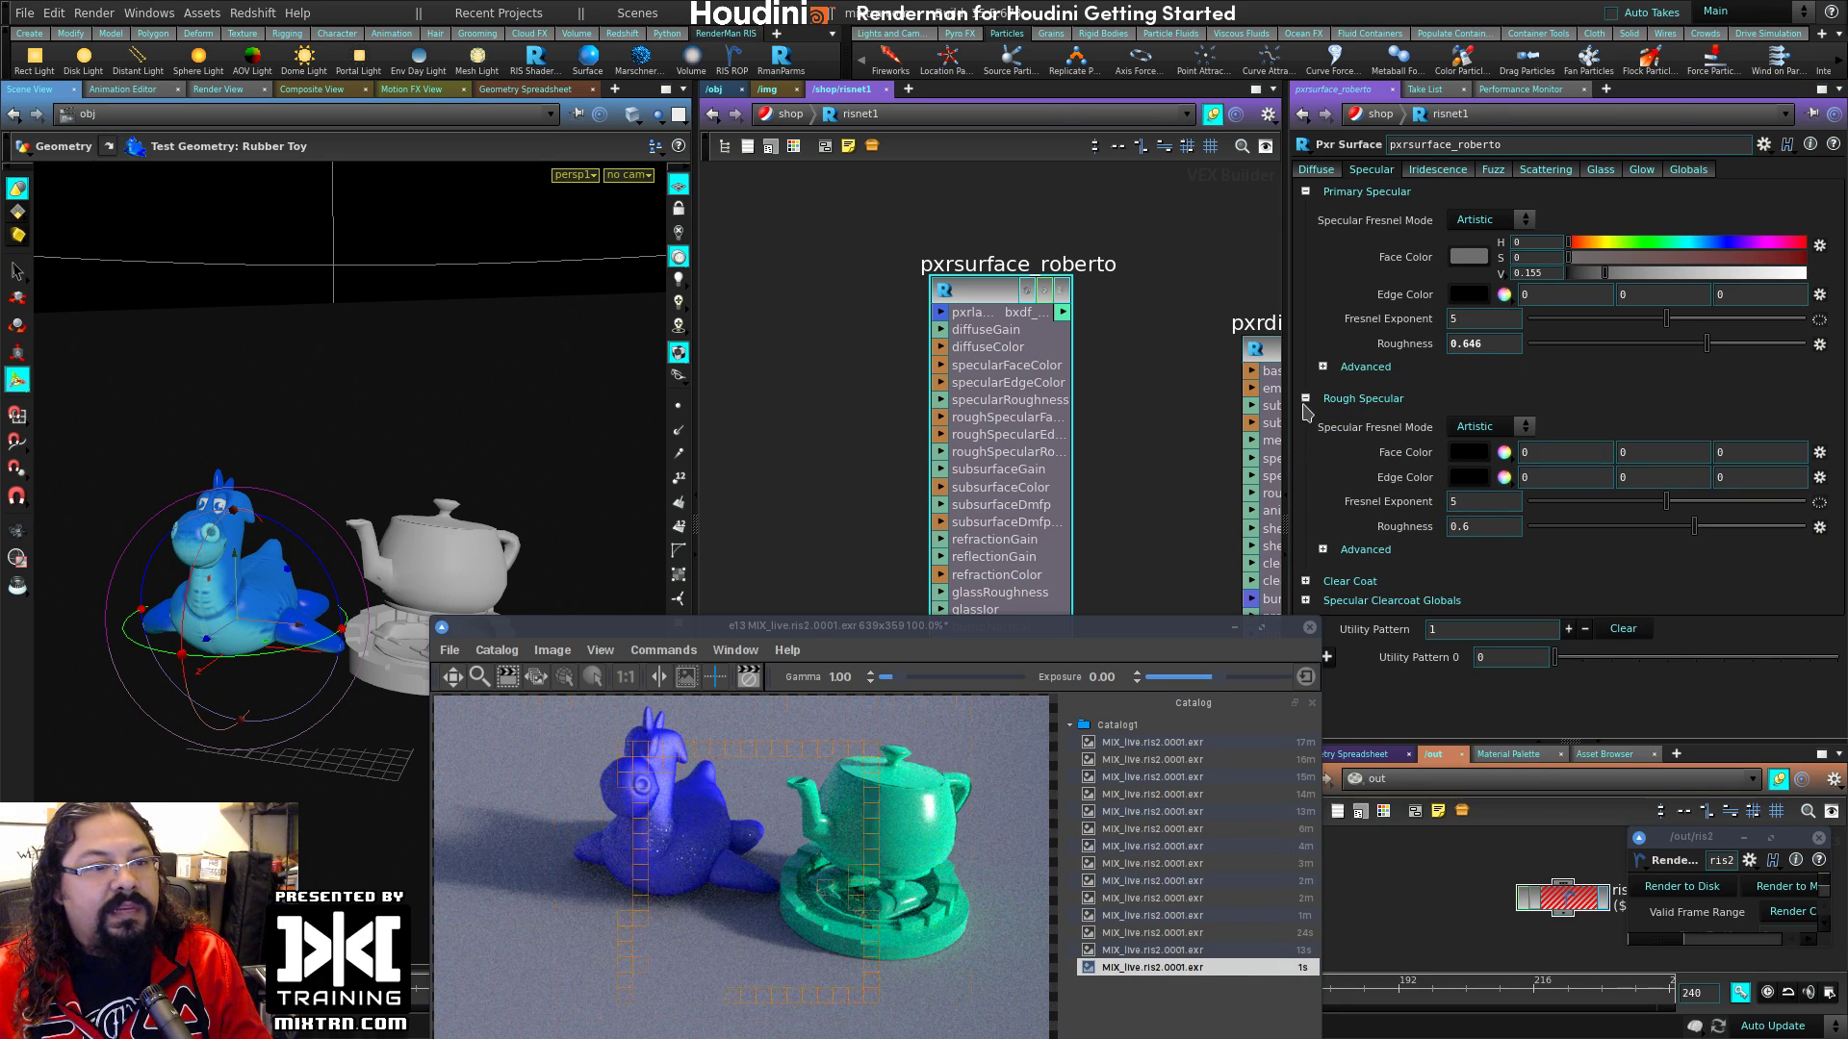
click(1363, 398)
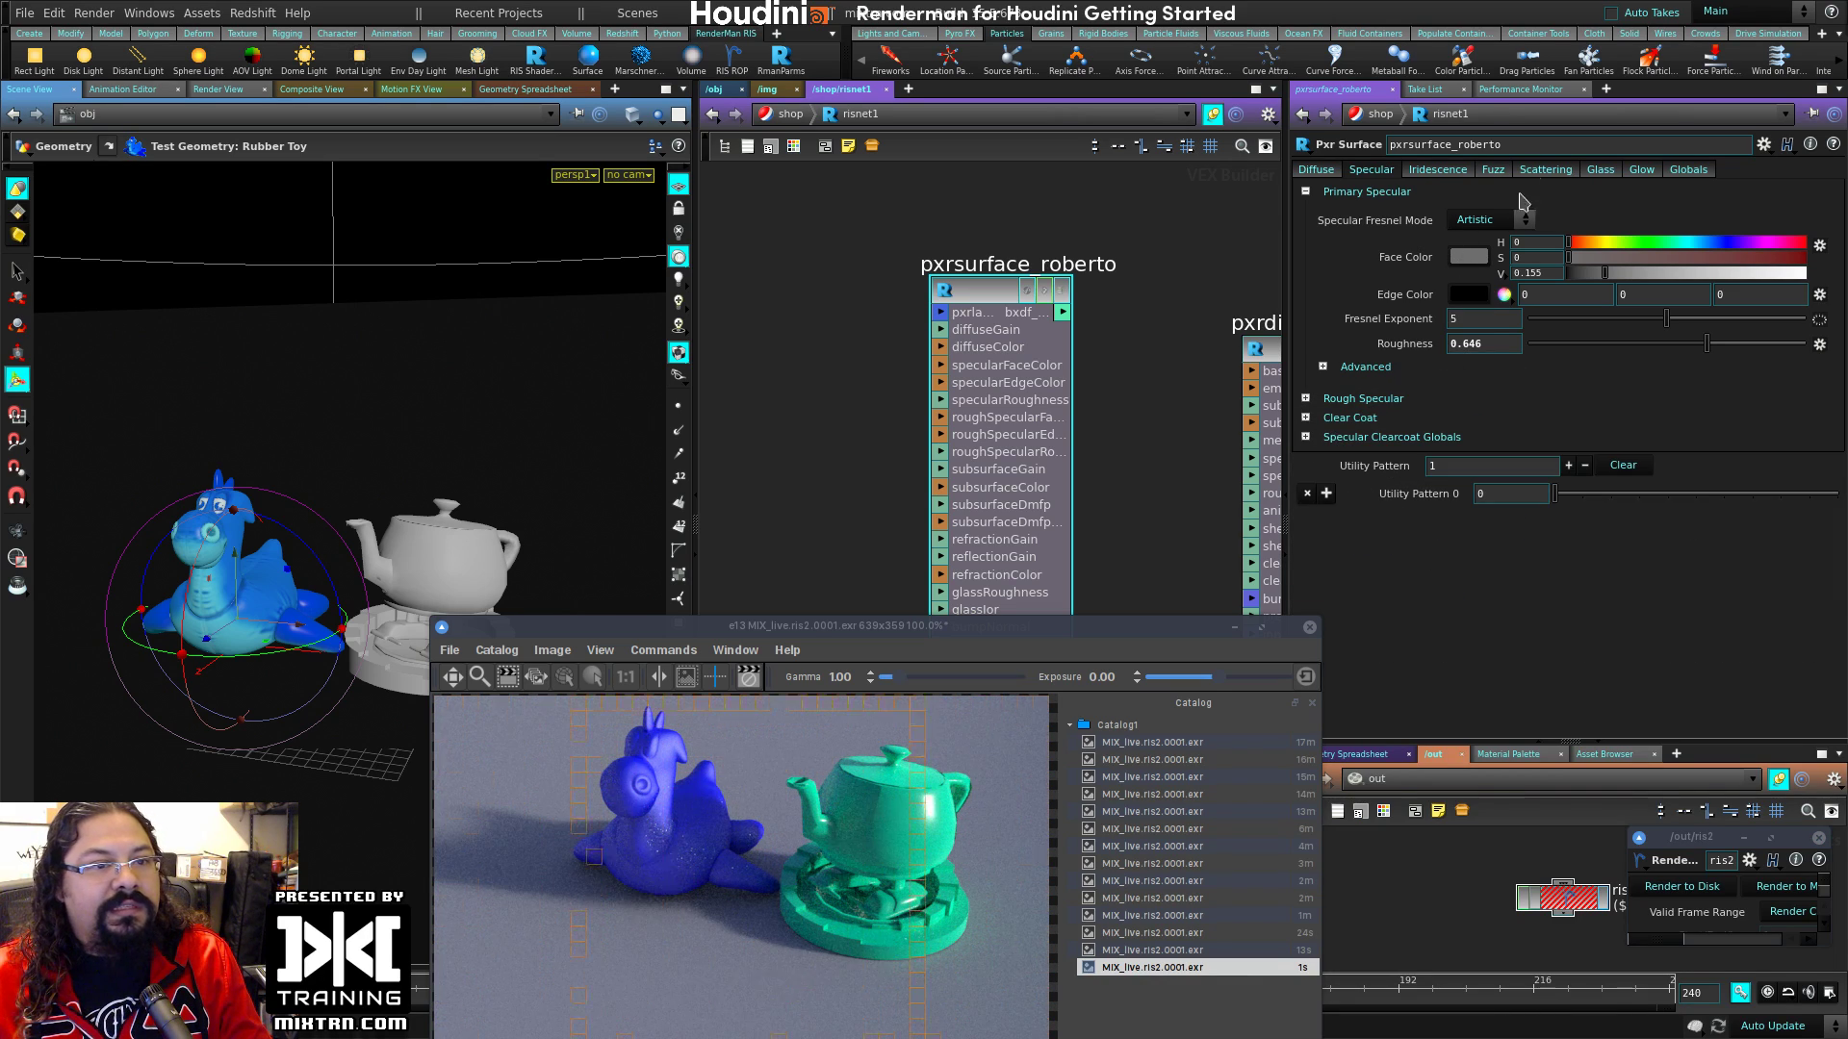
click(1306, 436)
click(1306, 437)
click(1305, 418)
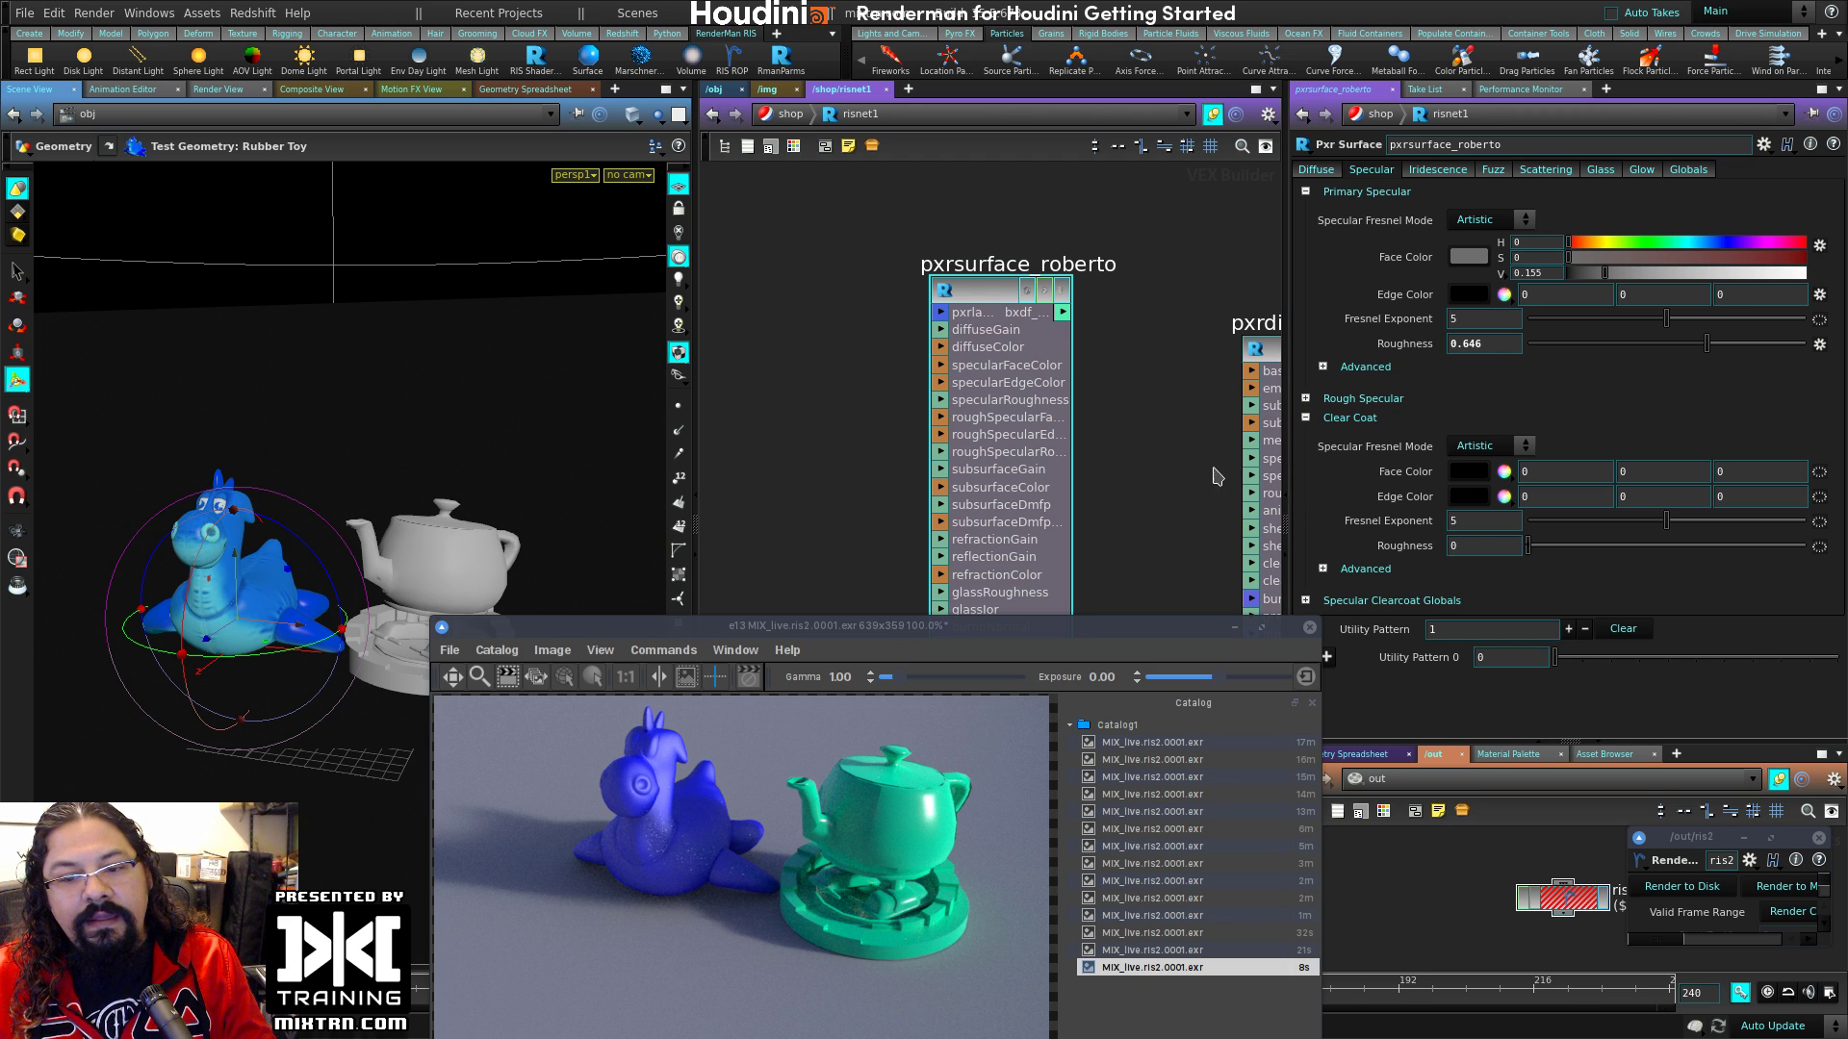
Step: Move the pxrsurface_roberto node closer to the Pxr Disney node and shift the render window down to free space in the network
click(900, 279)
drag(962, 291, 1061, 275)
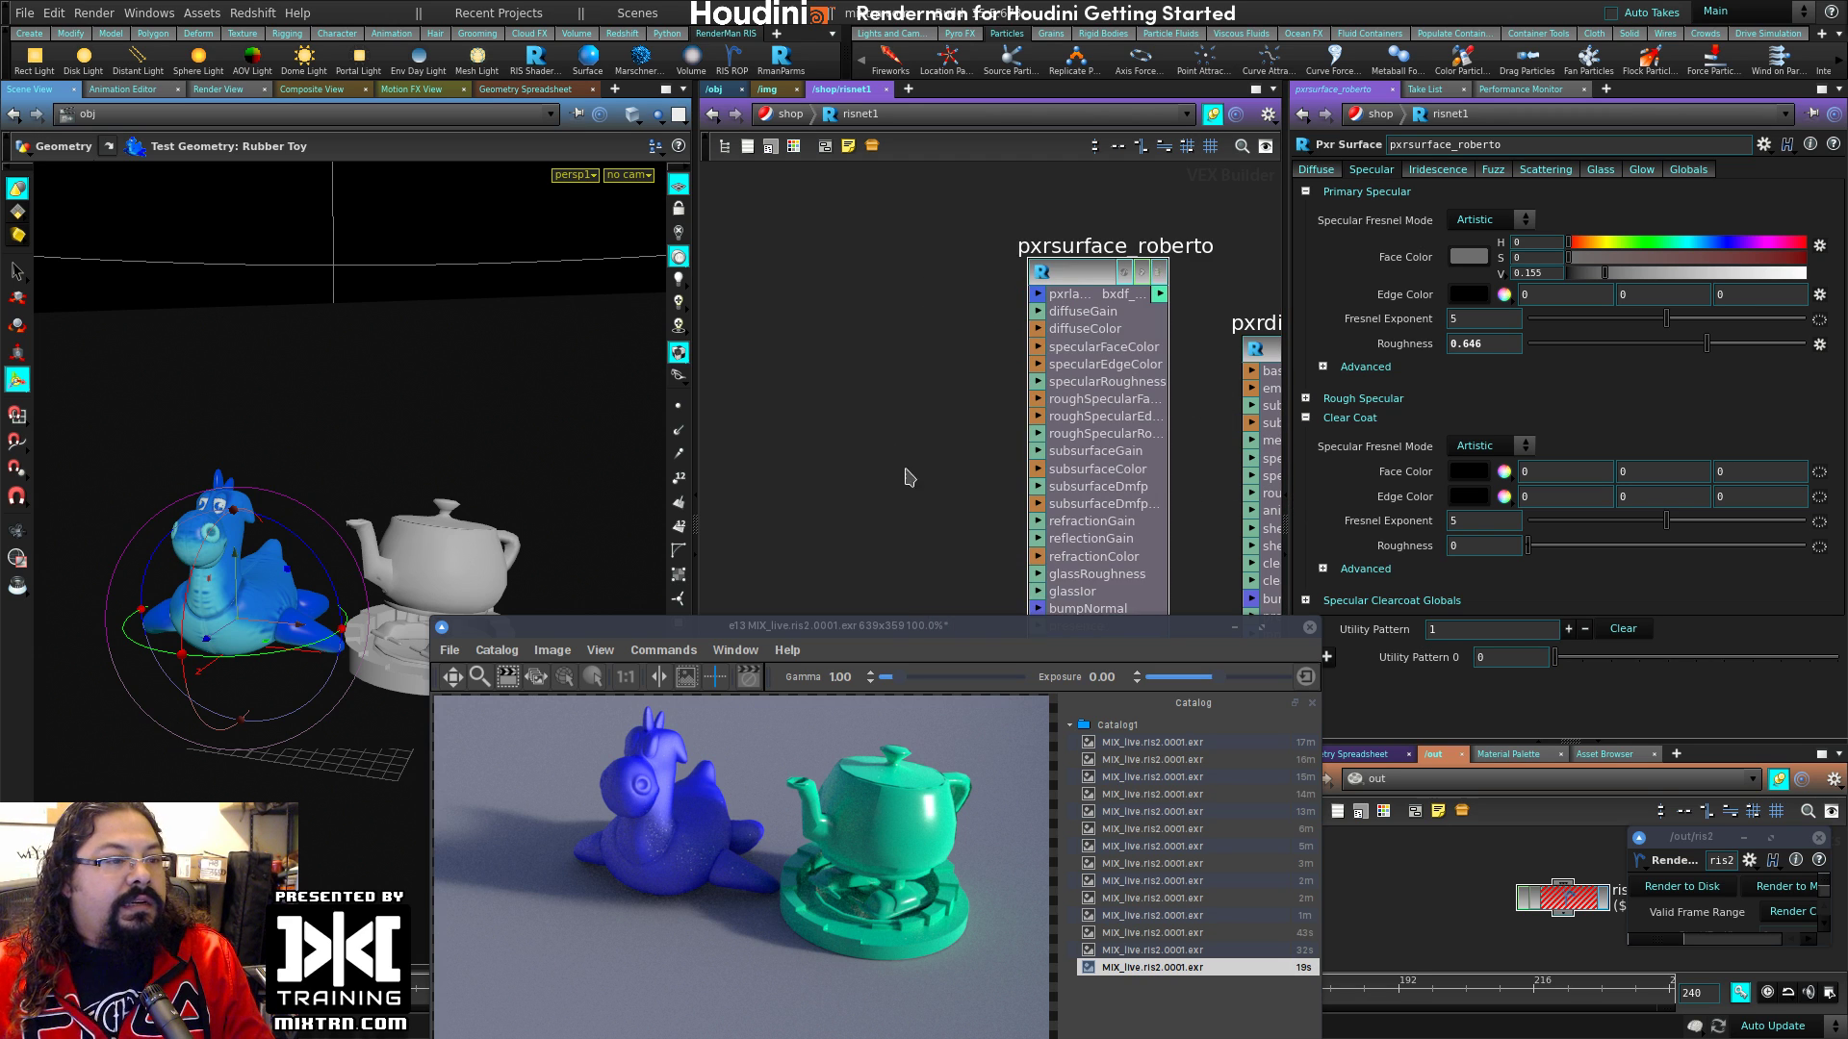
middle_drag(905, 466, 938, 367)
drag(939, 627, 949, 675)
middle_drag(914, 328, 896, 451)
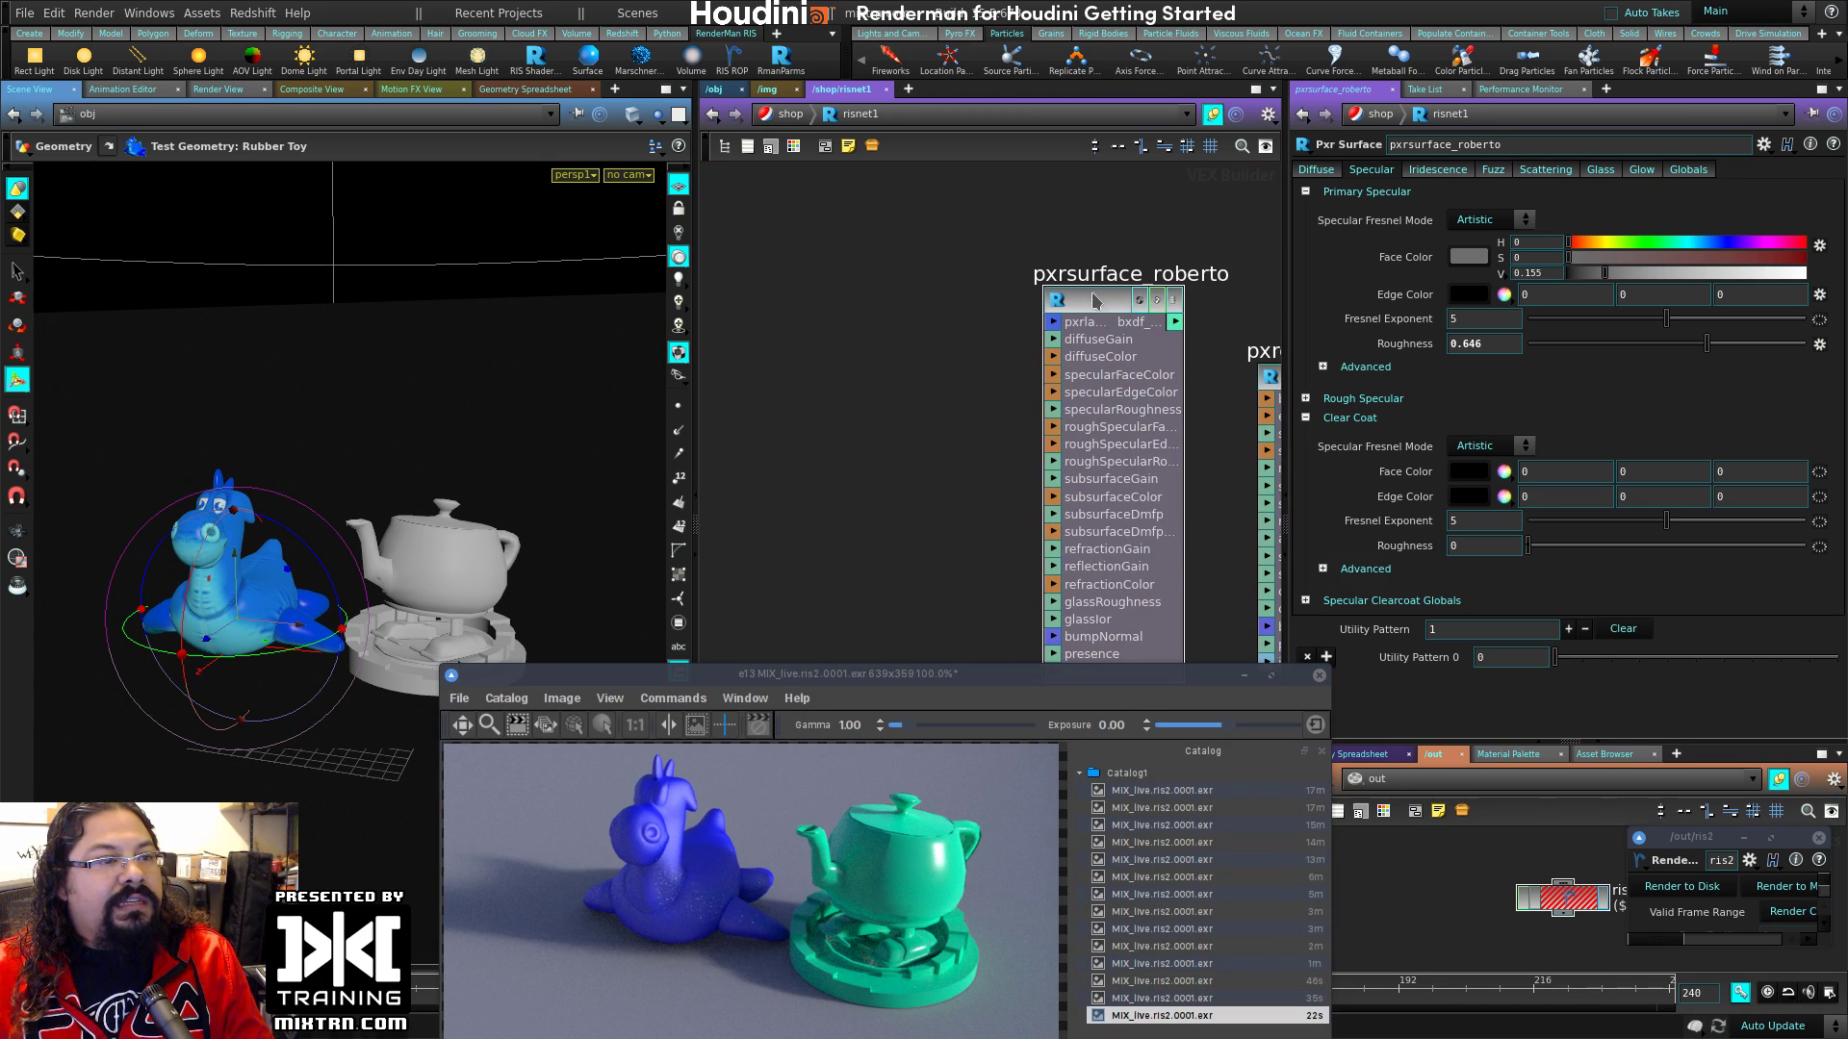
drag(1171, 304, 1212, 306)
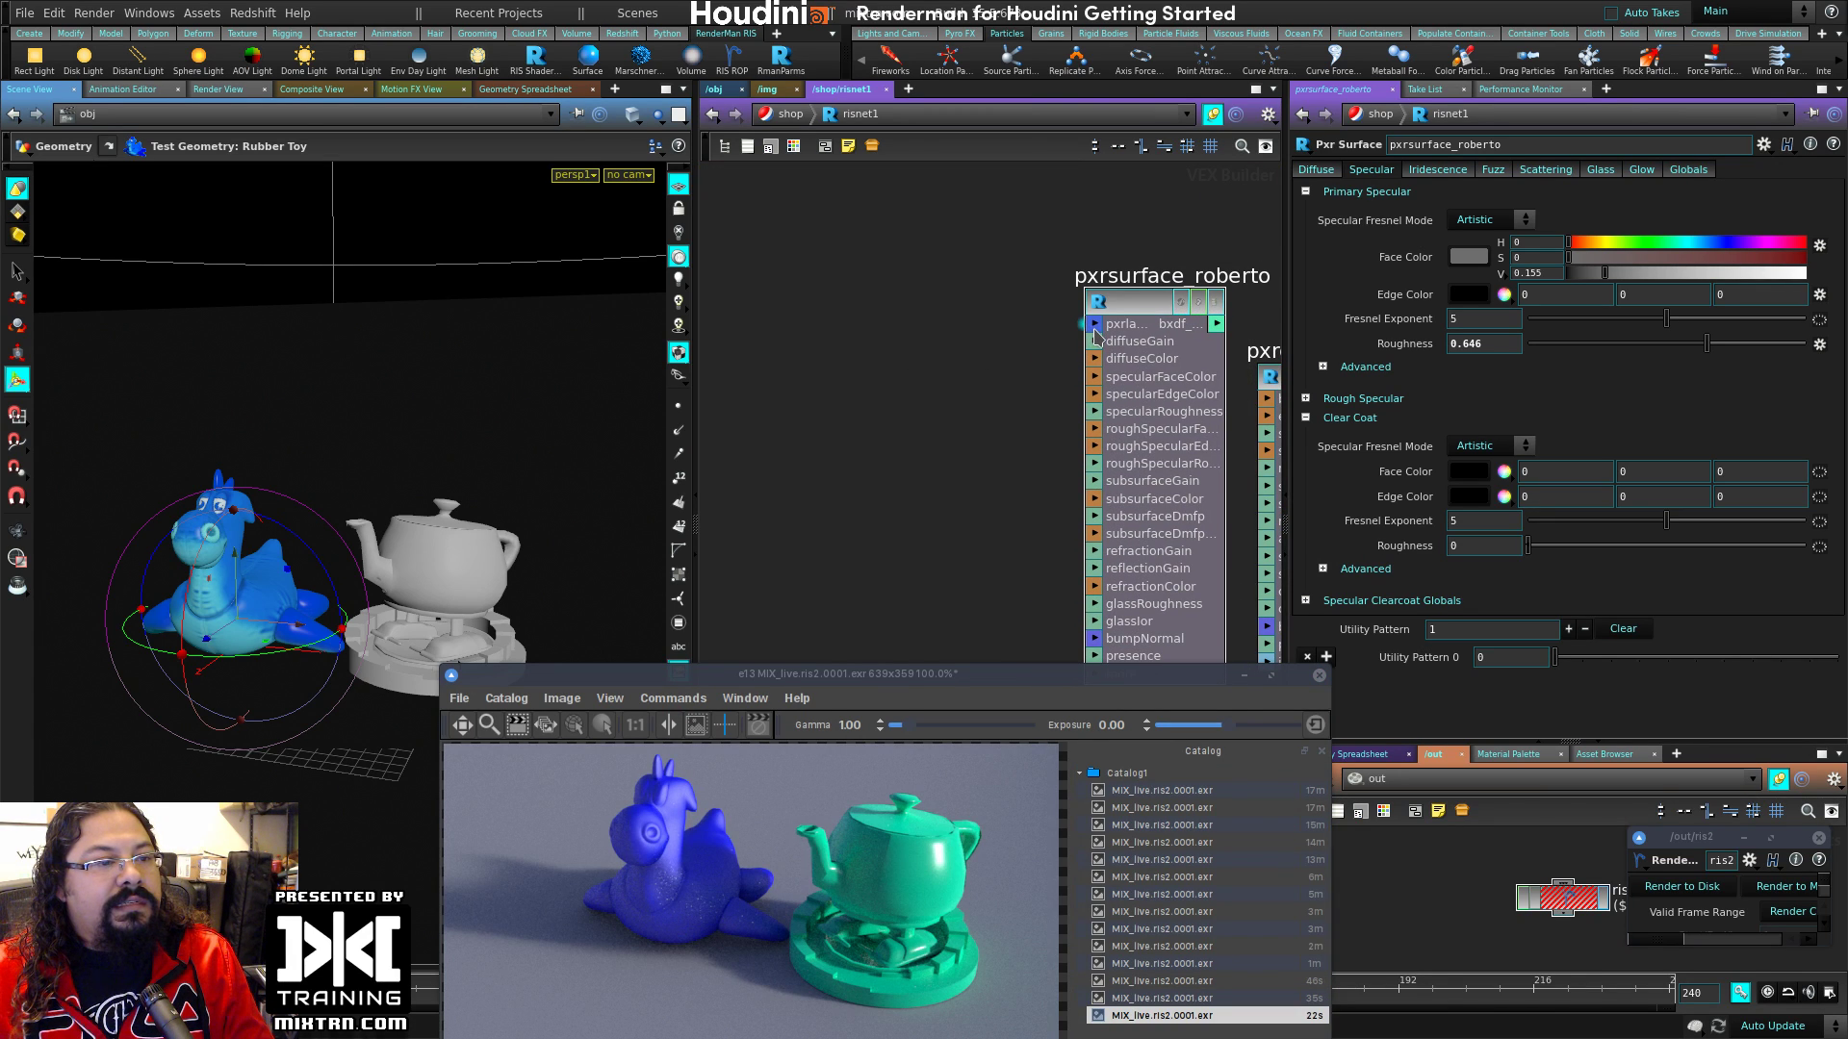
Step: Add another Pxr Surface node beside pxrsurface_roberto in risnet1
key(Tab)
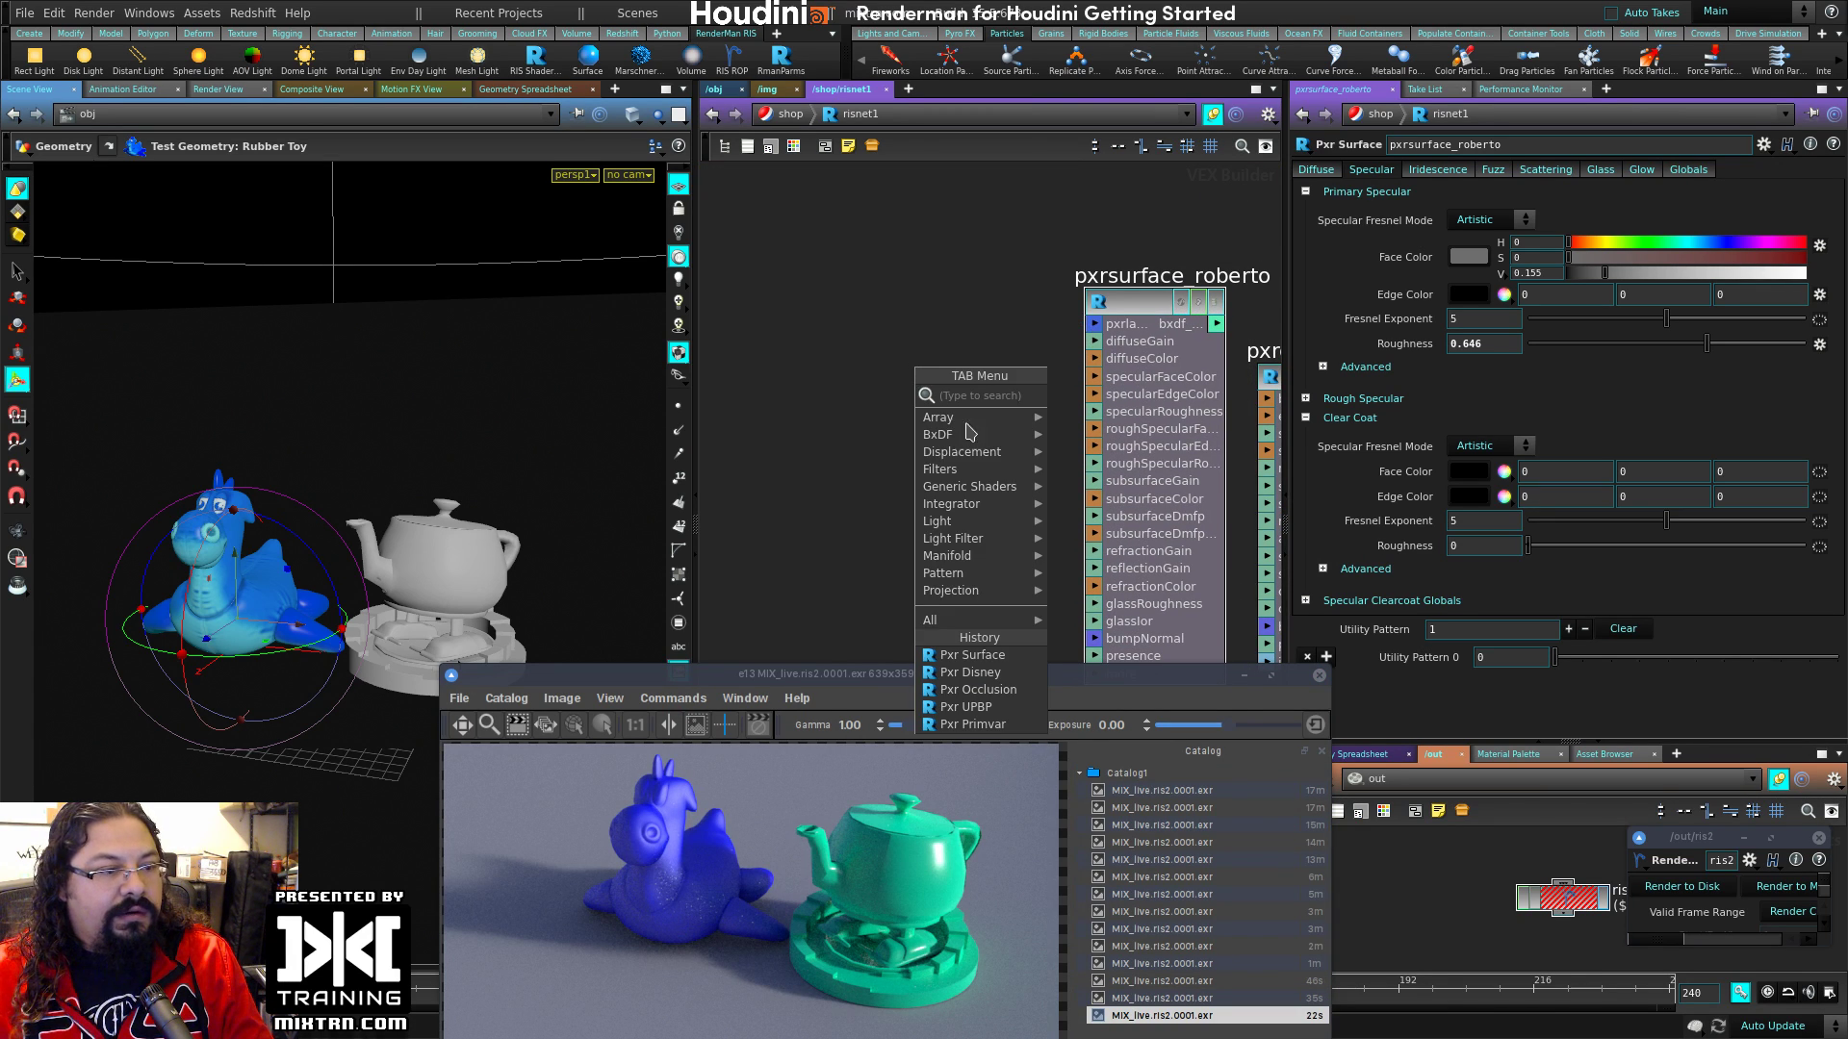
click(972, 654)
click(806, 416)
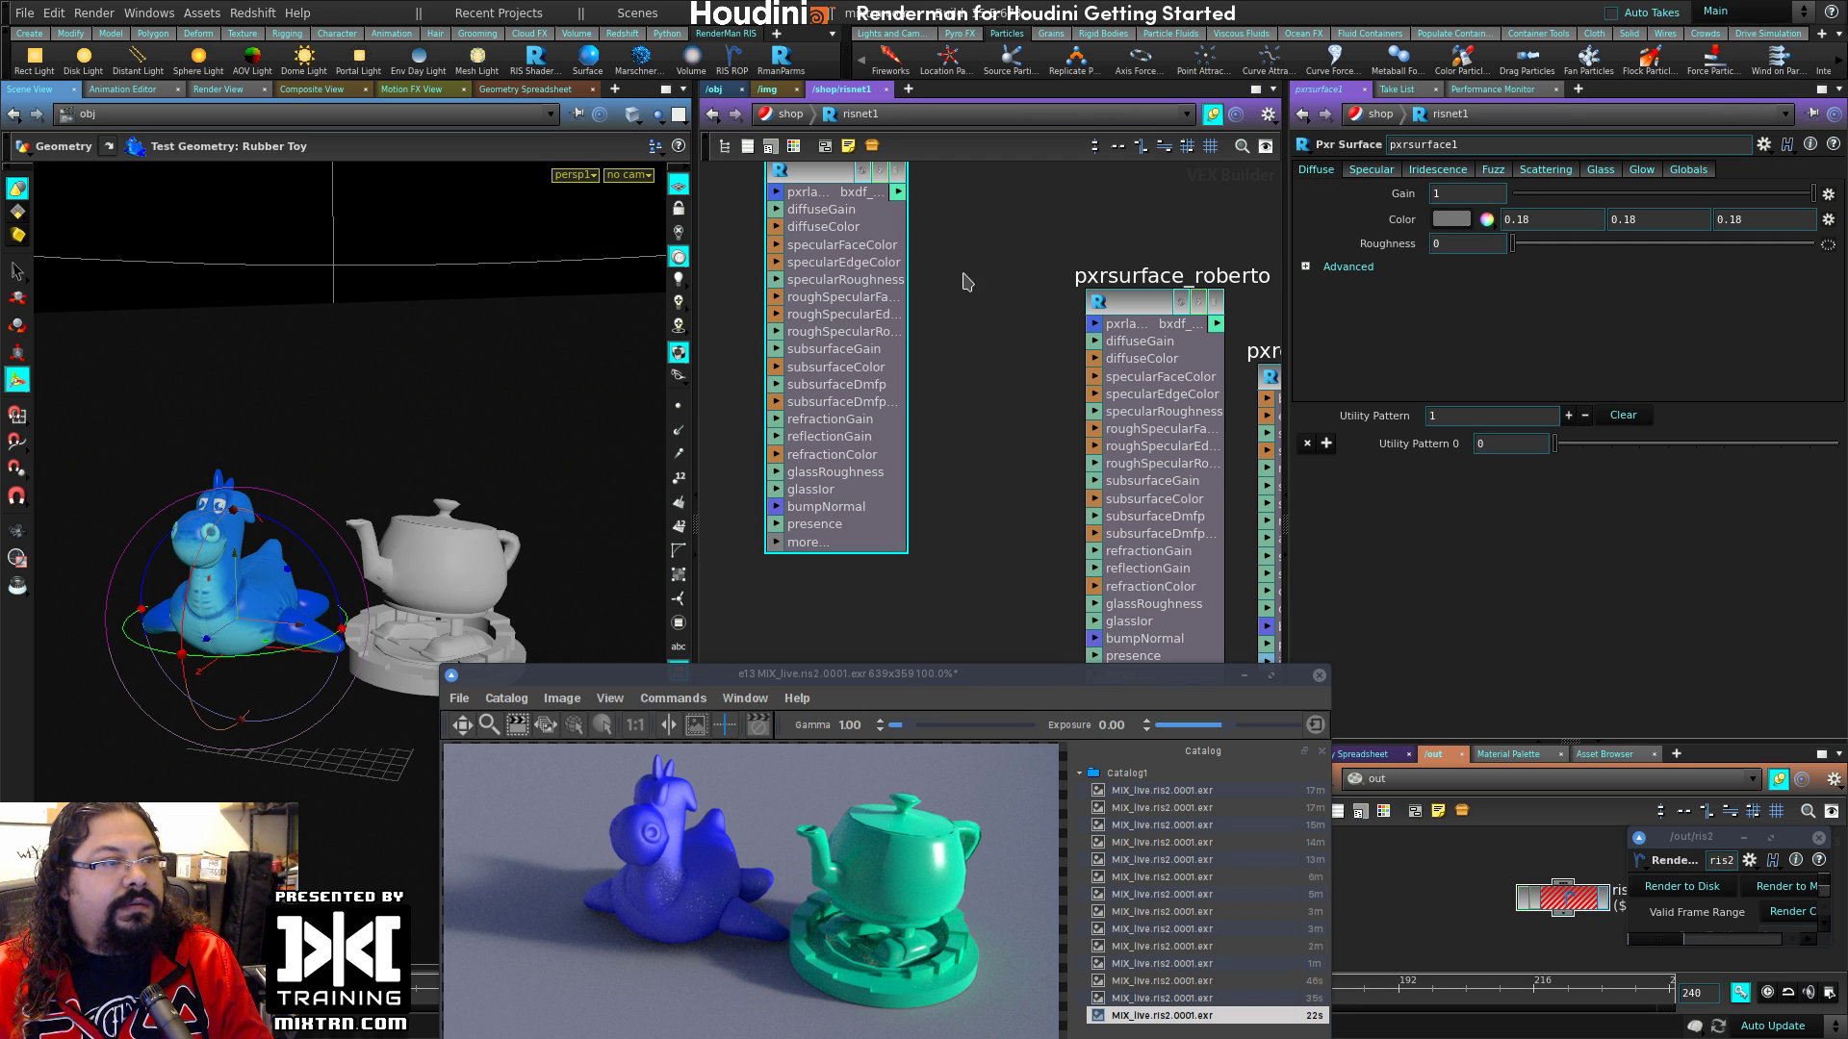
drag(874, 202, 982, 384)
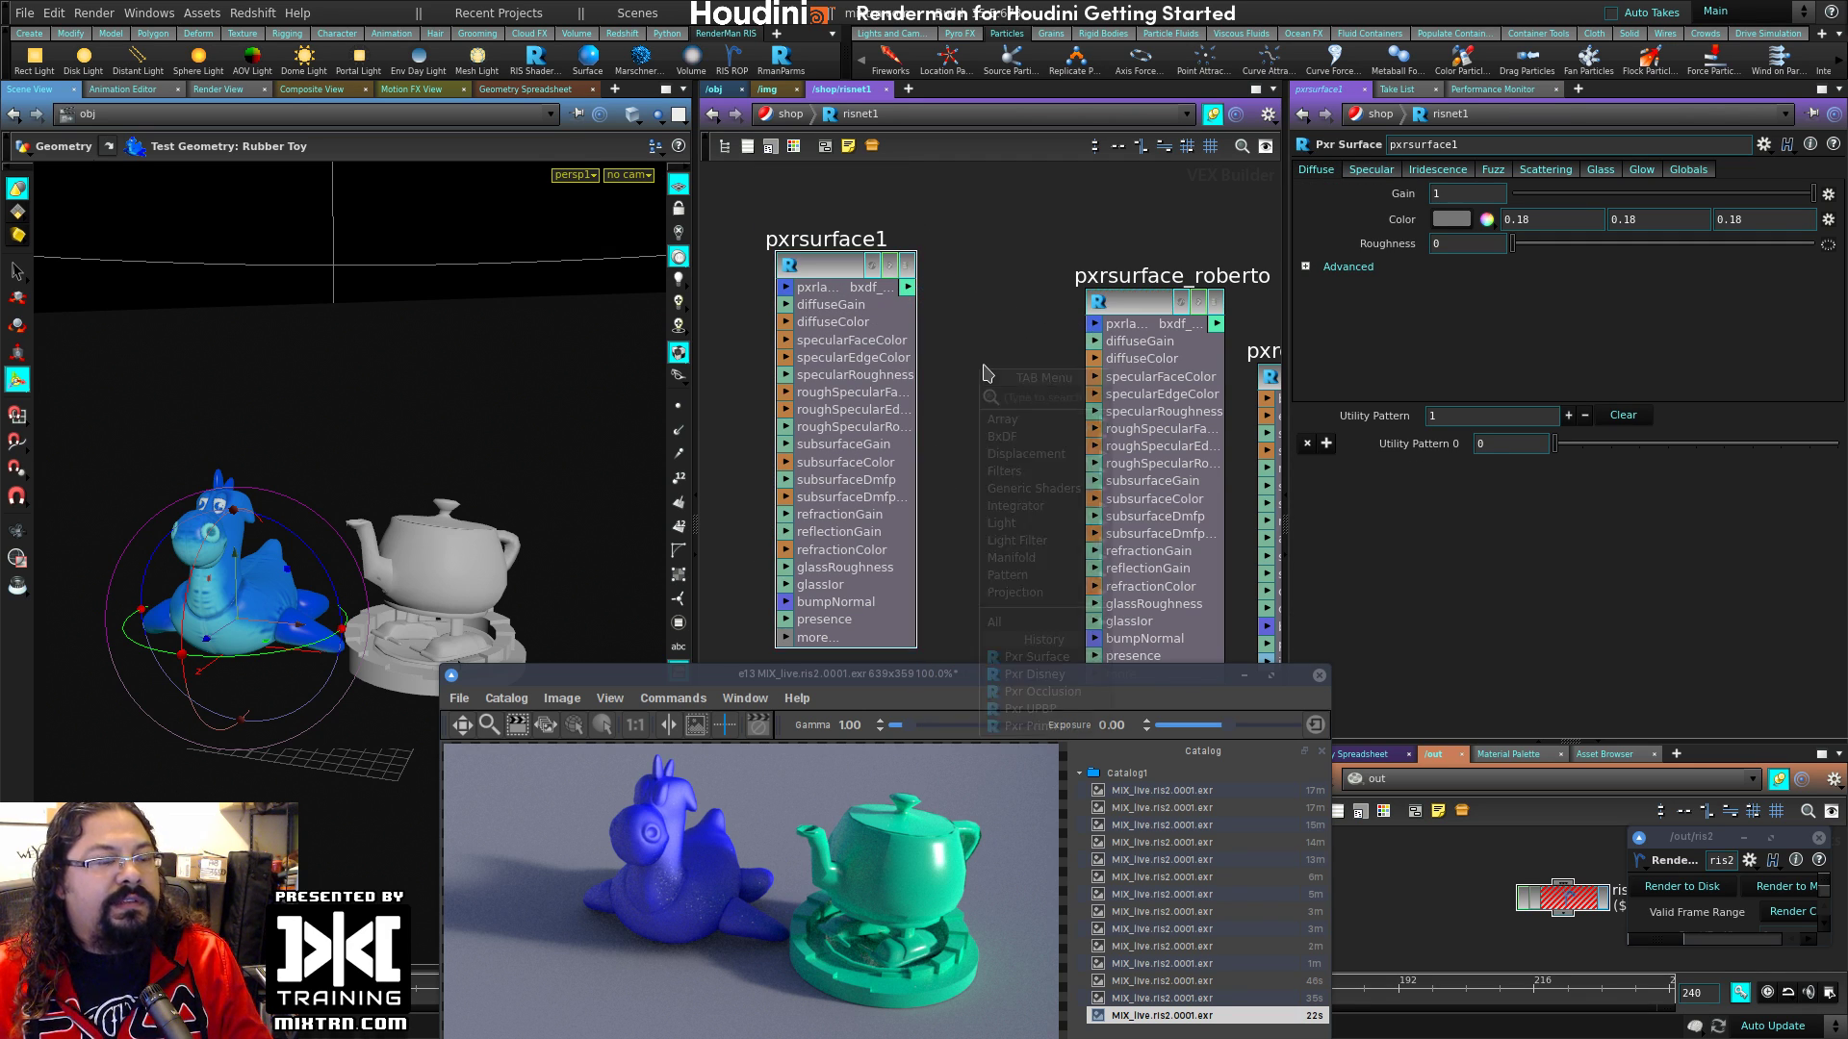
Step: Add a Pxr Layer node between the two Pxr Surface nodes in risnet1
key(Tab)
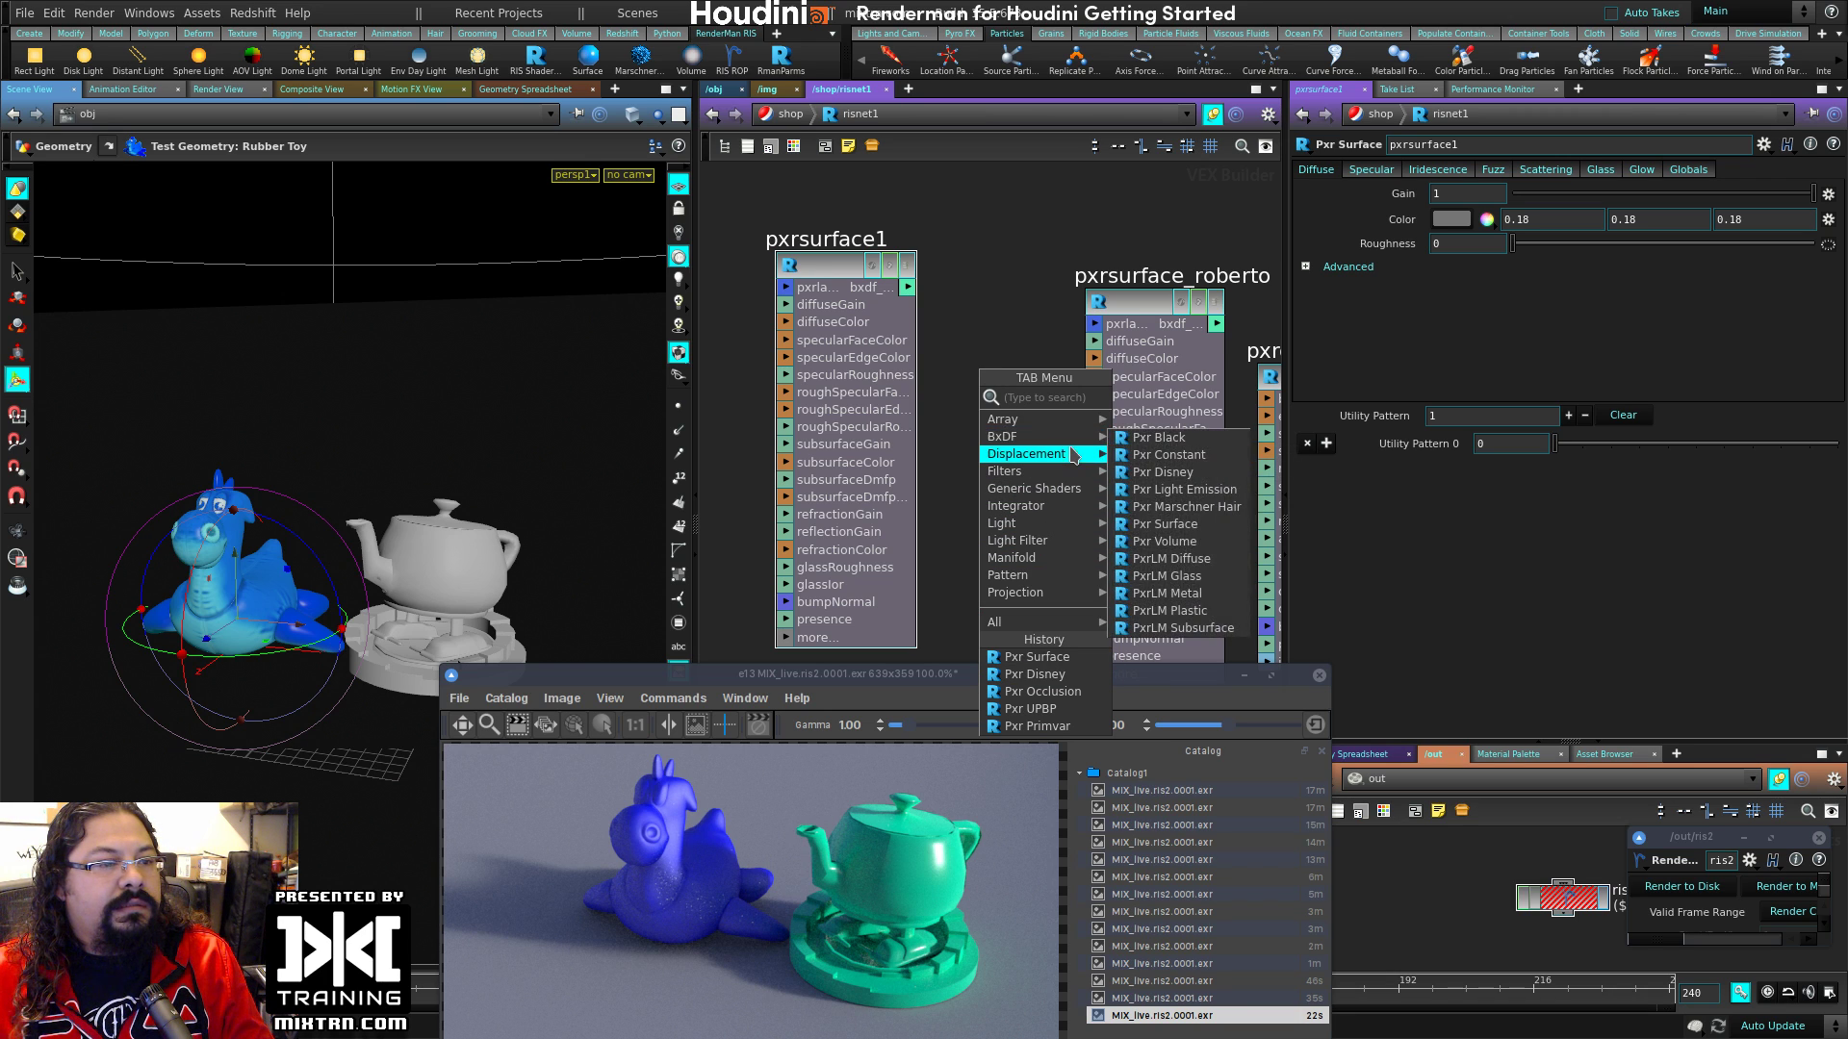
mouse_move(1075, 445)
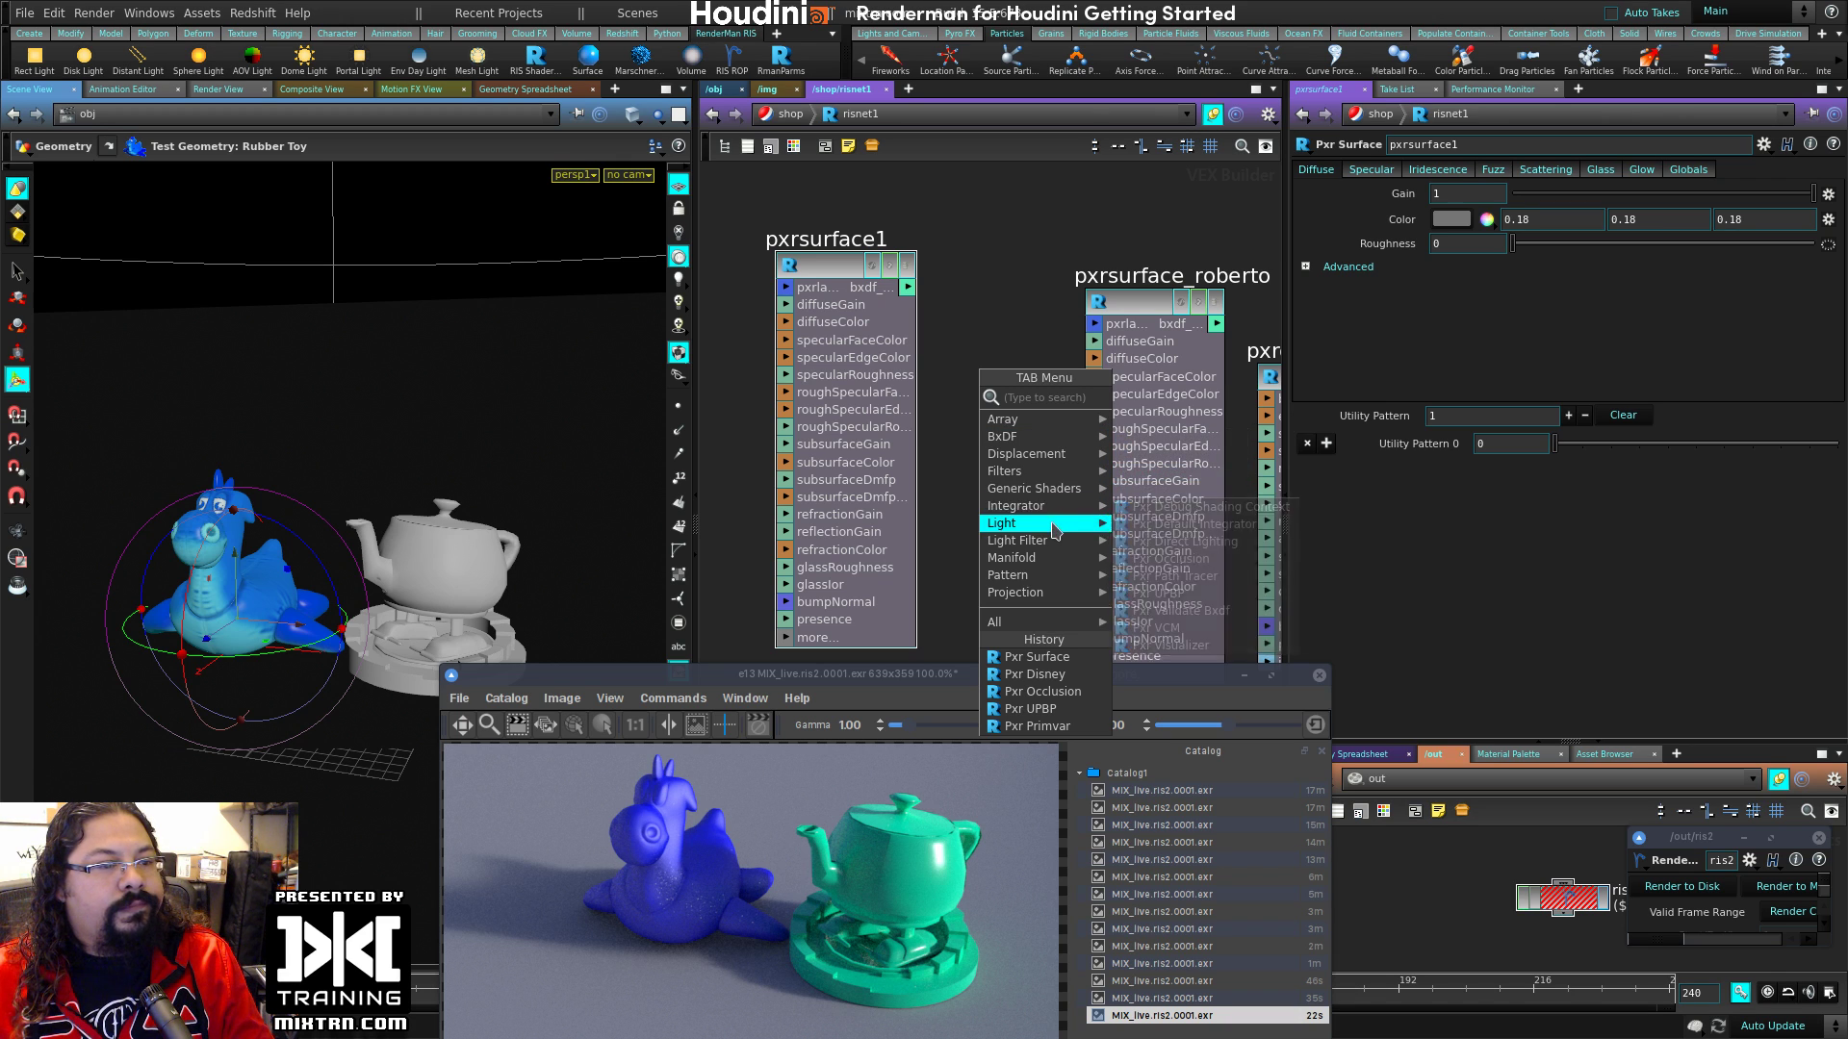
text(laye)
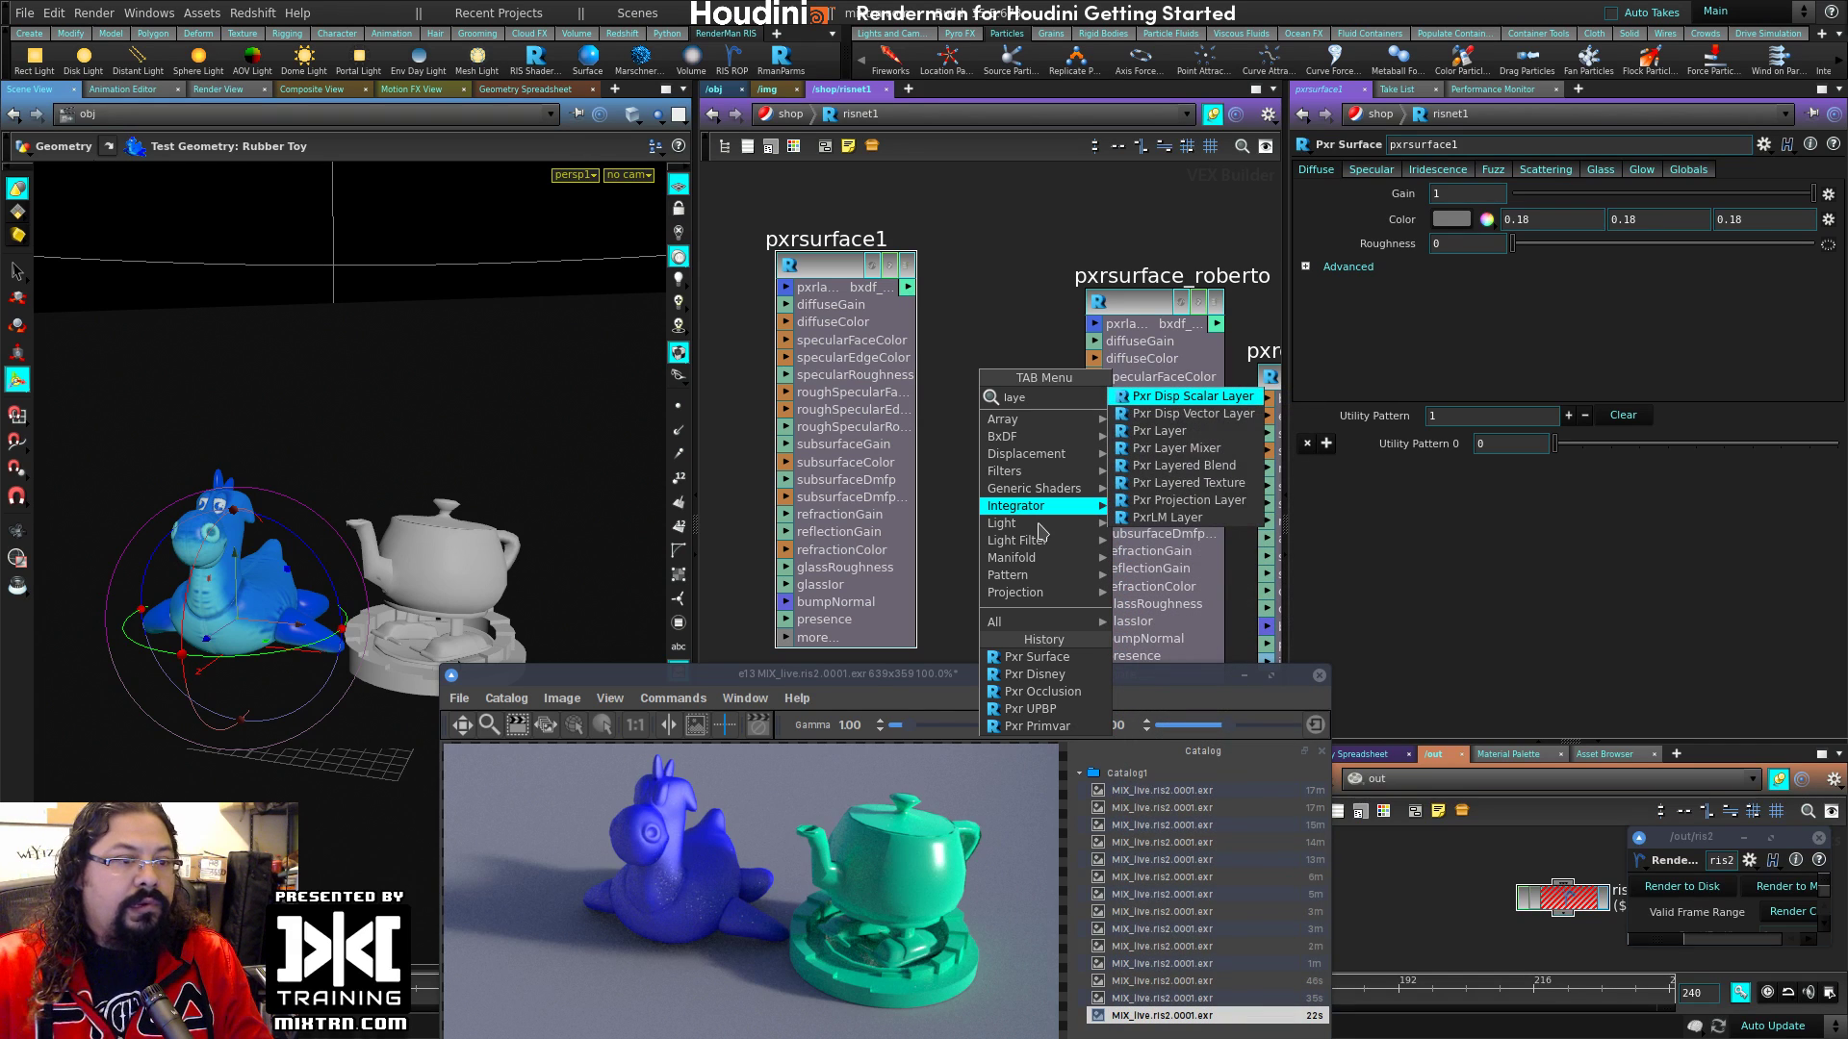
click(1254, 437)
click(982, 231)
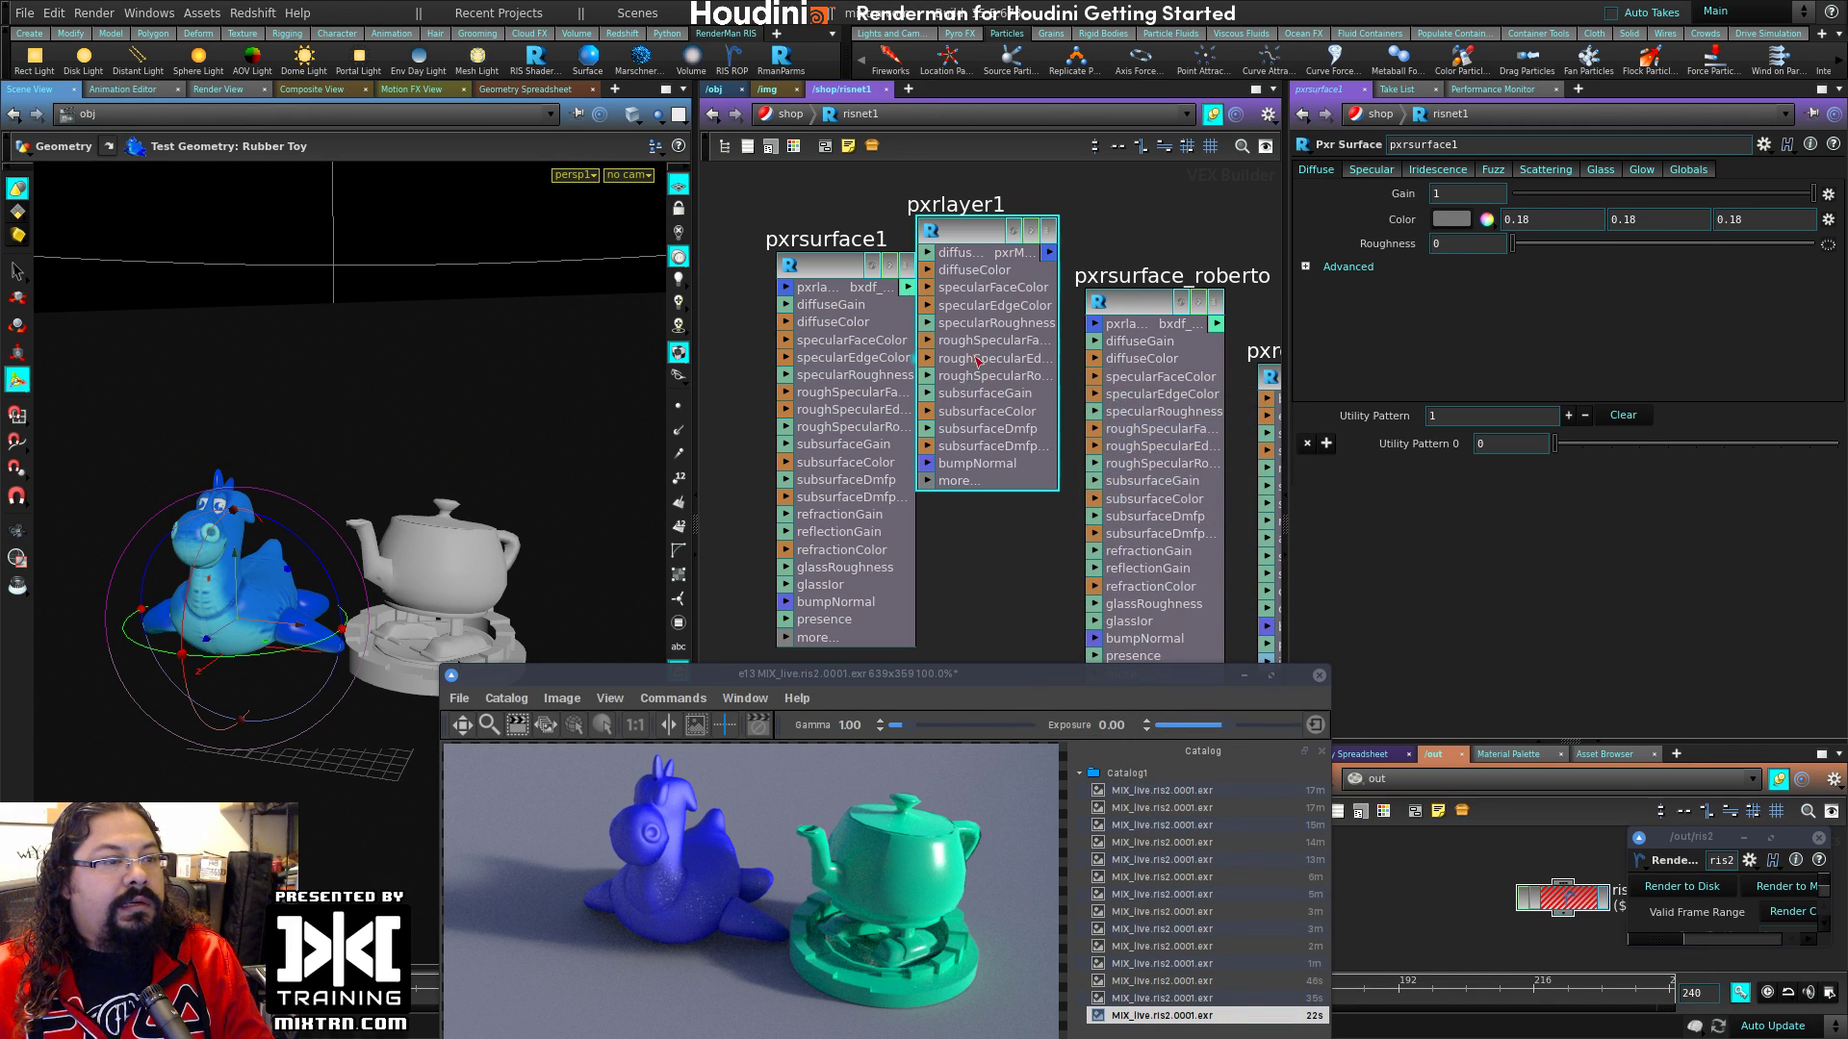
Step: Delete the extra pxrsurface1 node from the network
drag(836, 272, 758, 341)
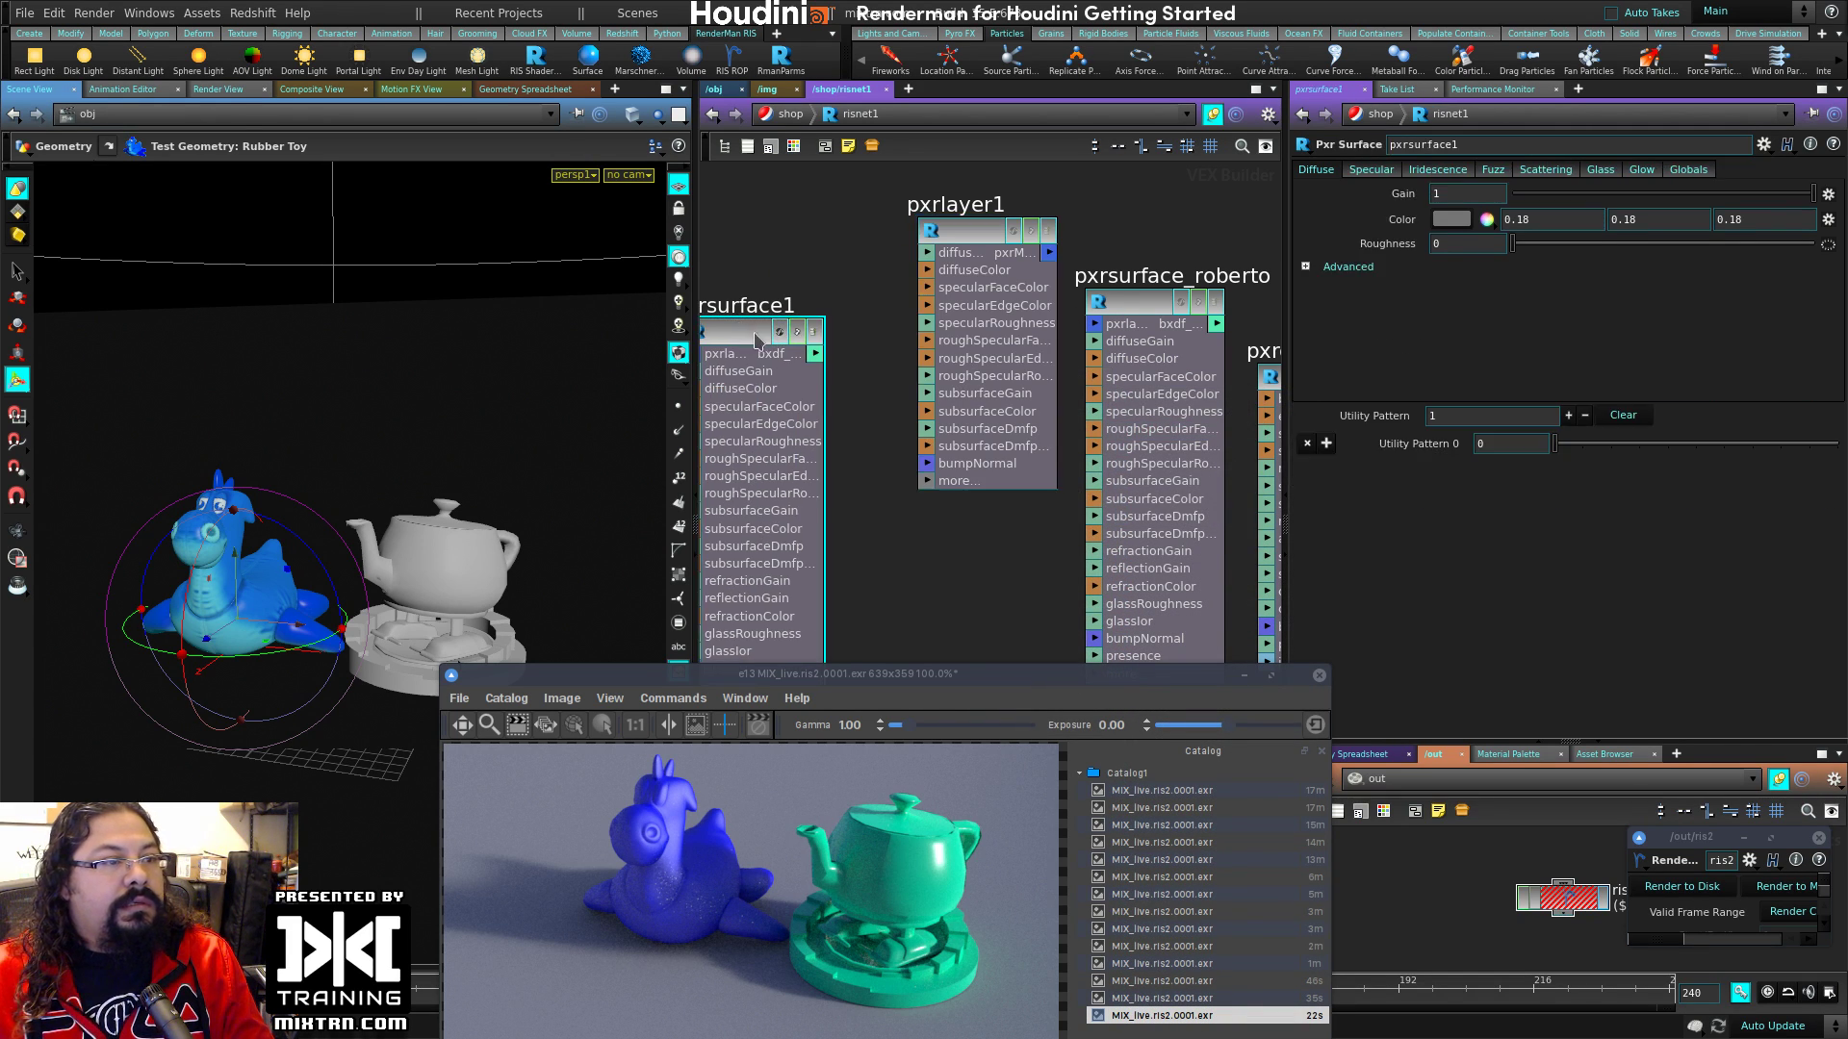
key(Delete)
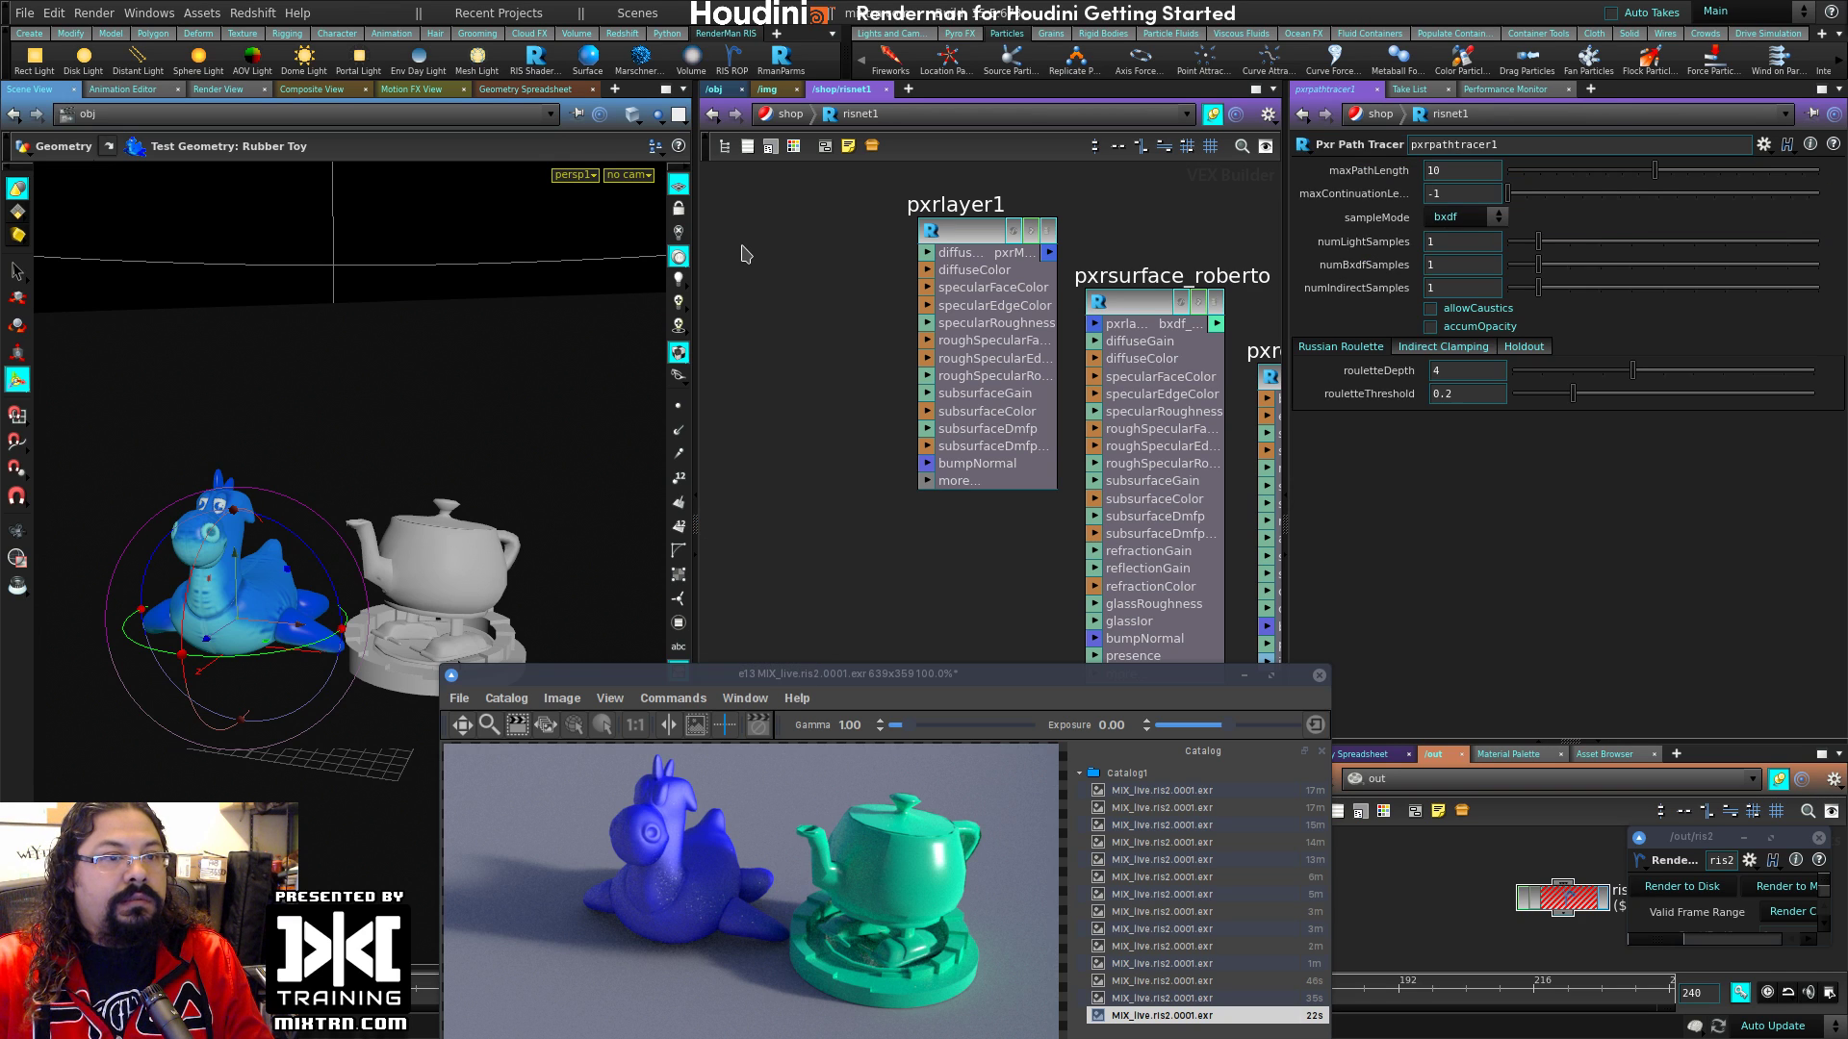
Step: Place pxrlayer1 in front of pxrsurface_roberto and connect its material output to the surface's pxrlayer input
drag(905, 304, 815, 367)
drag(959, 317, 1094, 325)
mouse_move(885, 301)
mouse_down()
mouse_move(911, 311)
mouse_move(883, 309)
mouse_up()
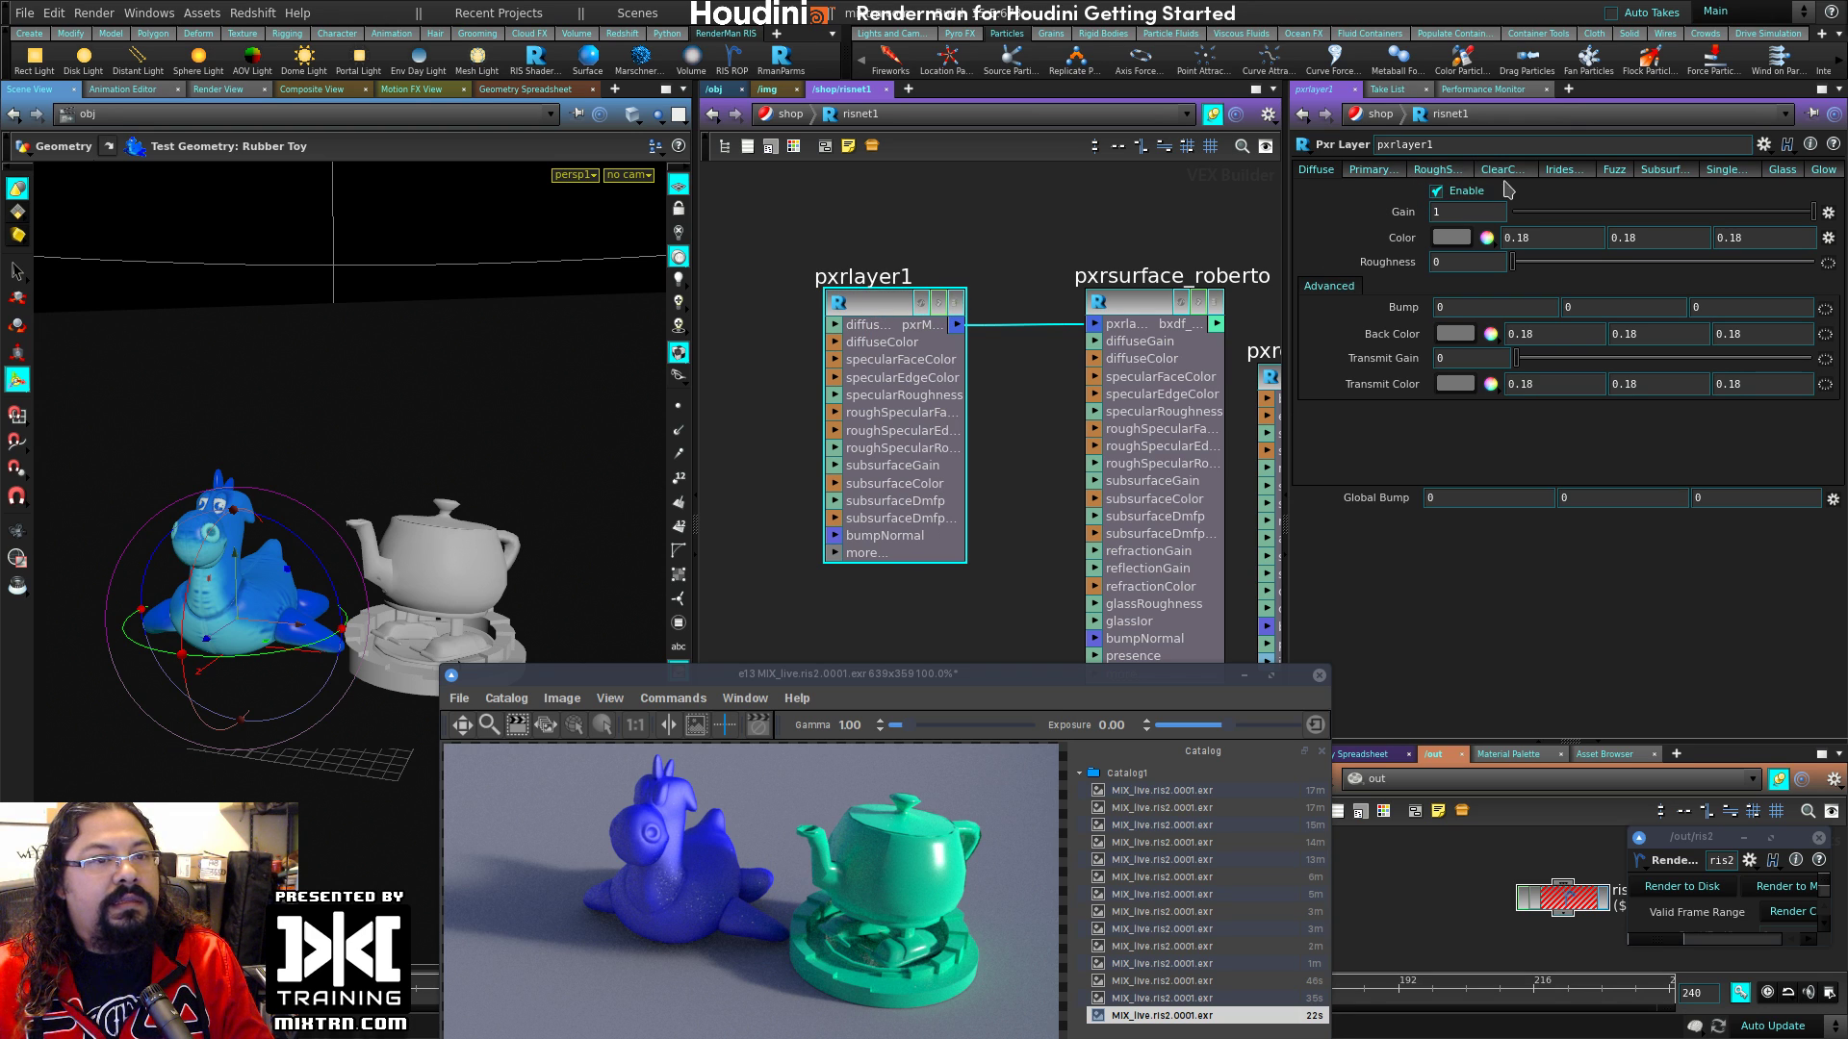
drag(872, 304, 849, 304)
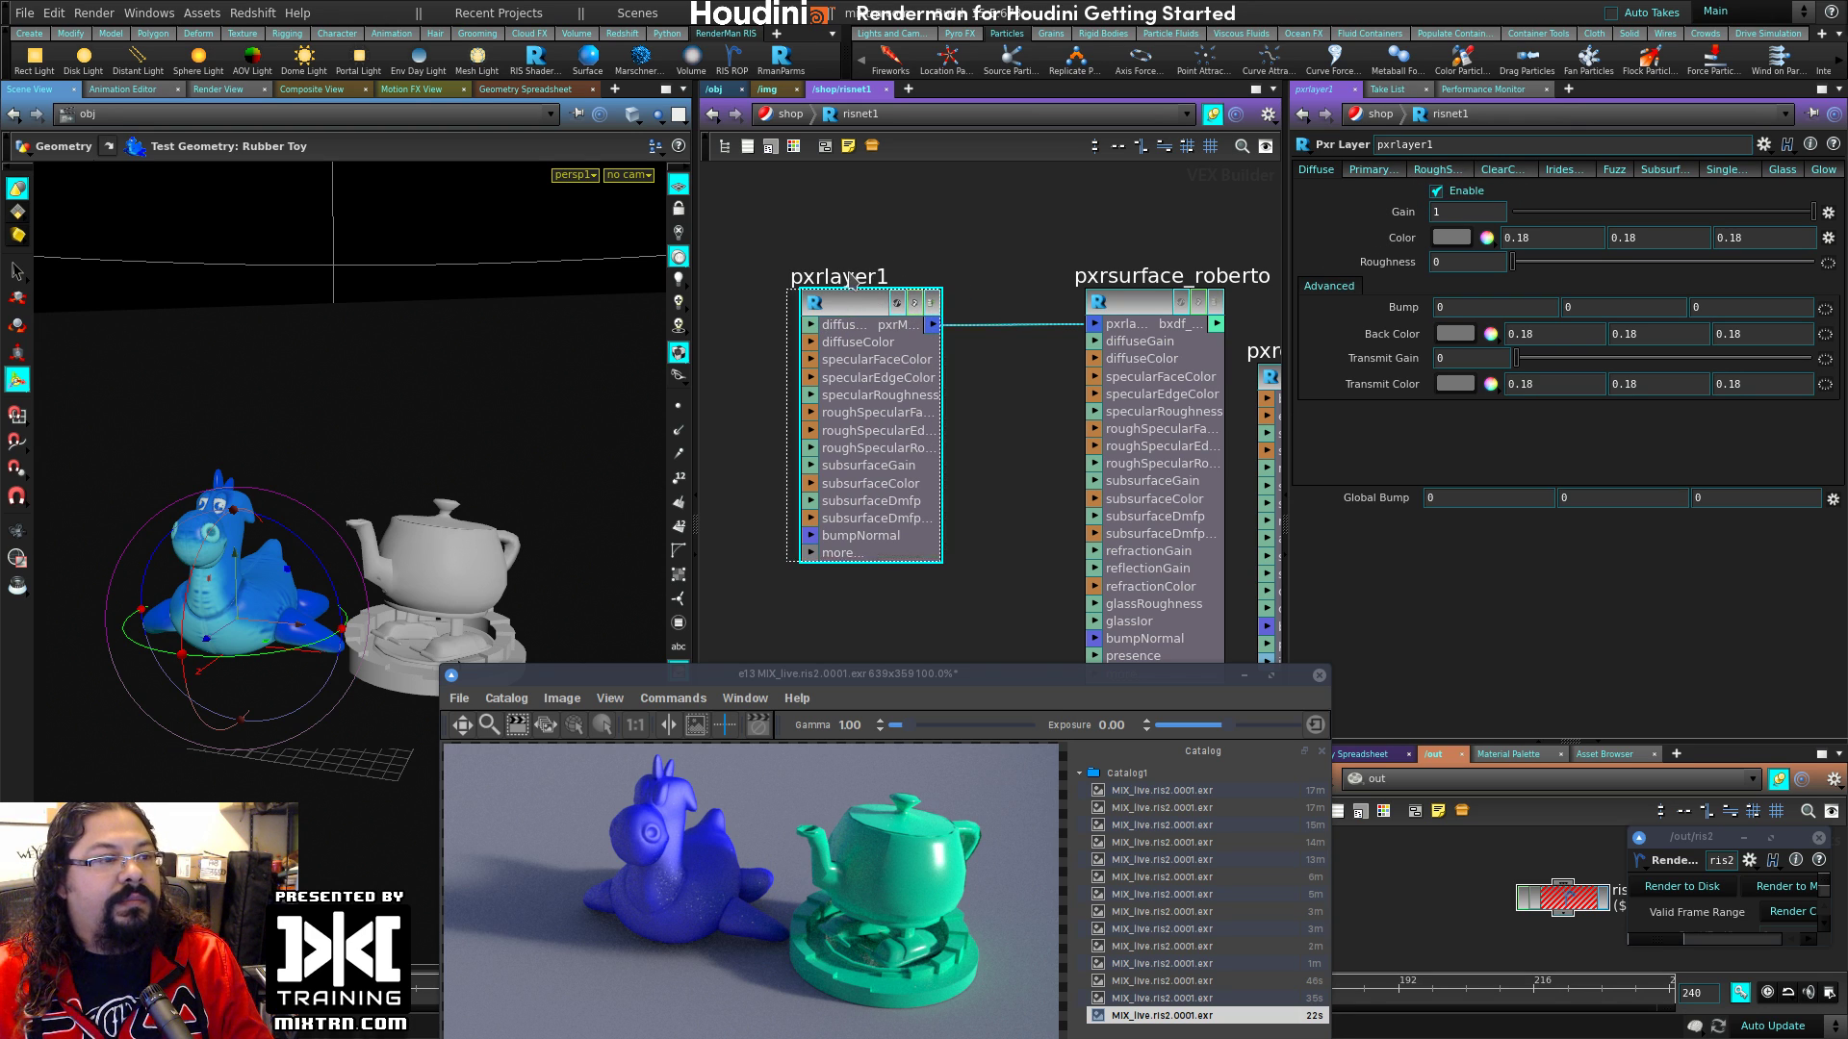
Step: Spread pxrlayer1 and pxrsurface_roberto further apart to leave room for a node between them
scroll(1027, 433, down, 2)
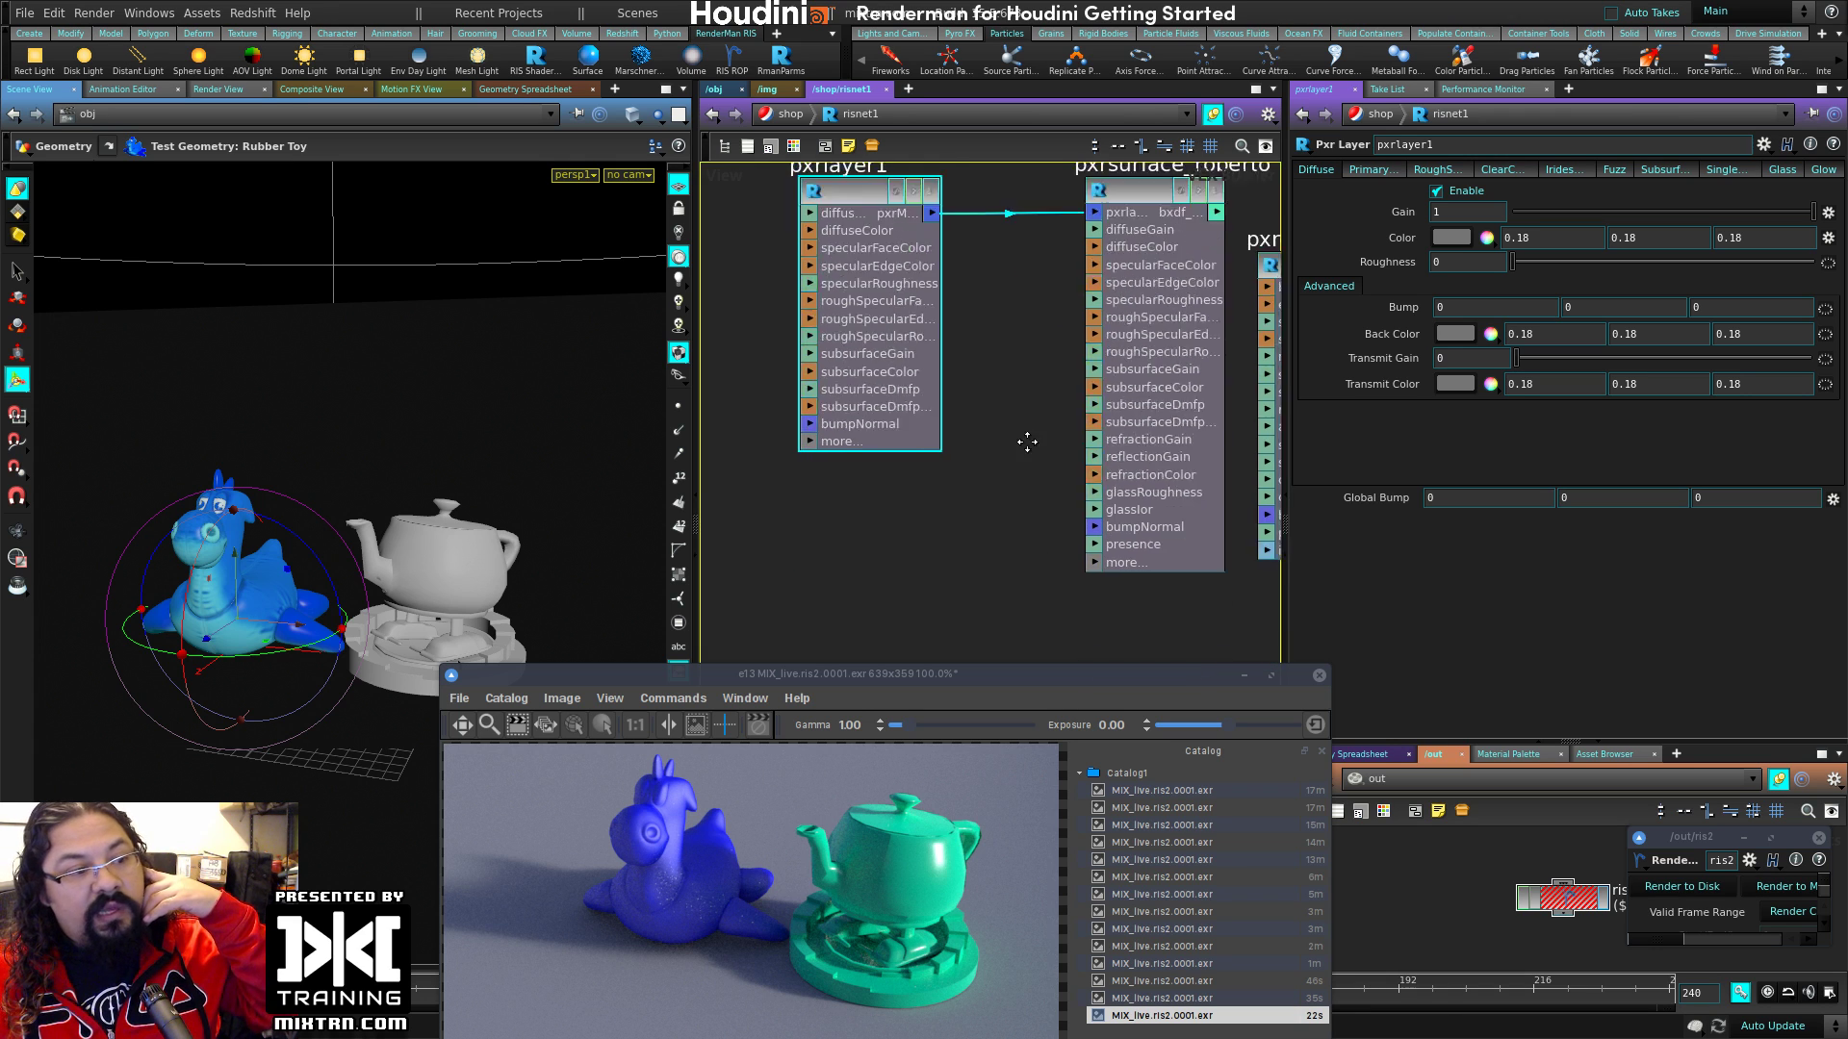
scroll(1043, 430, up, 1)
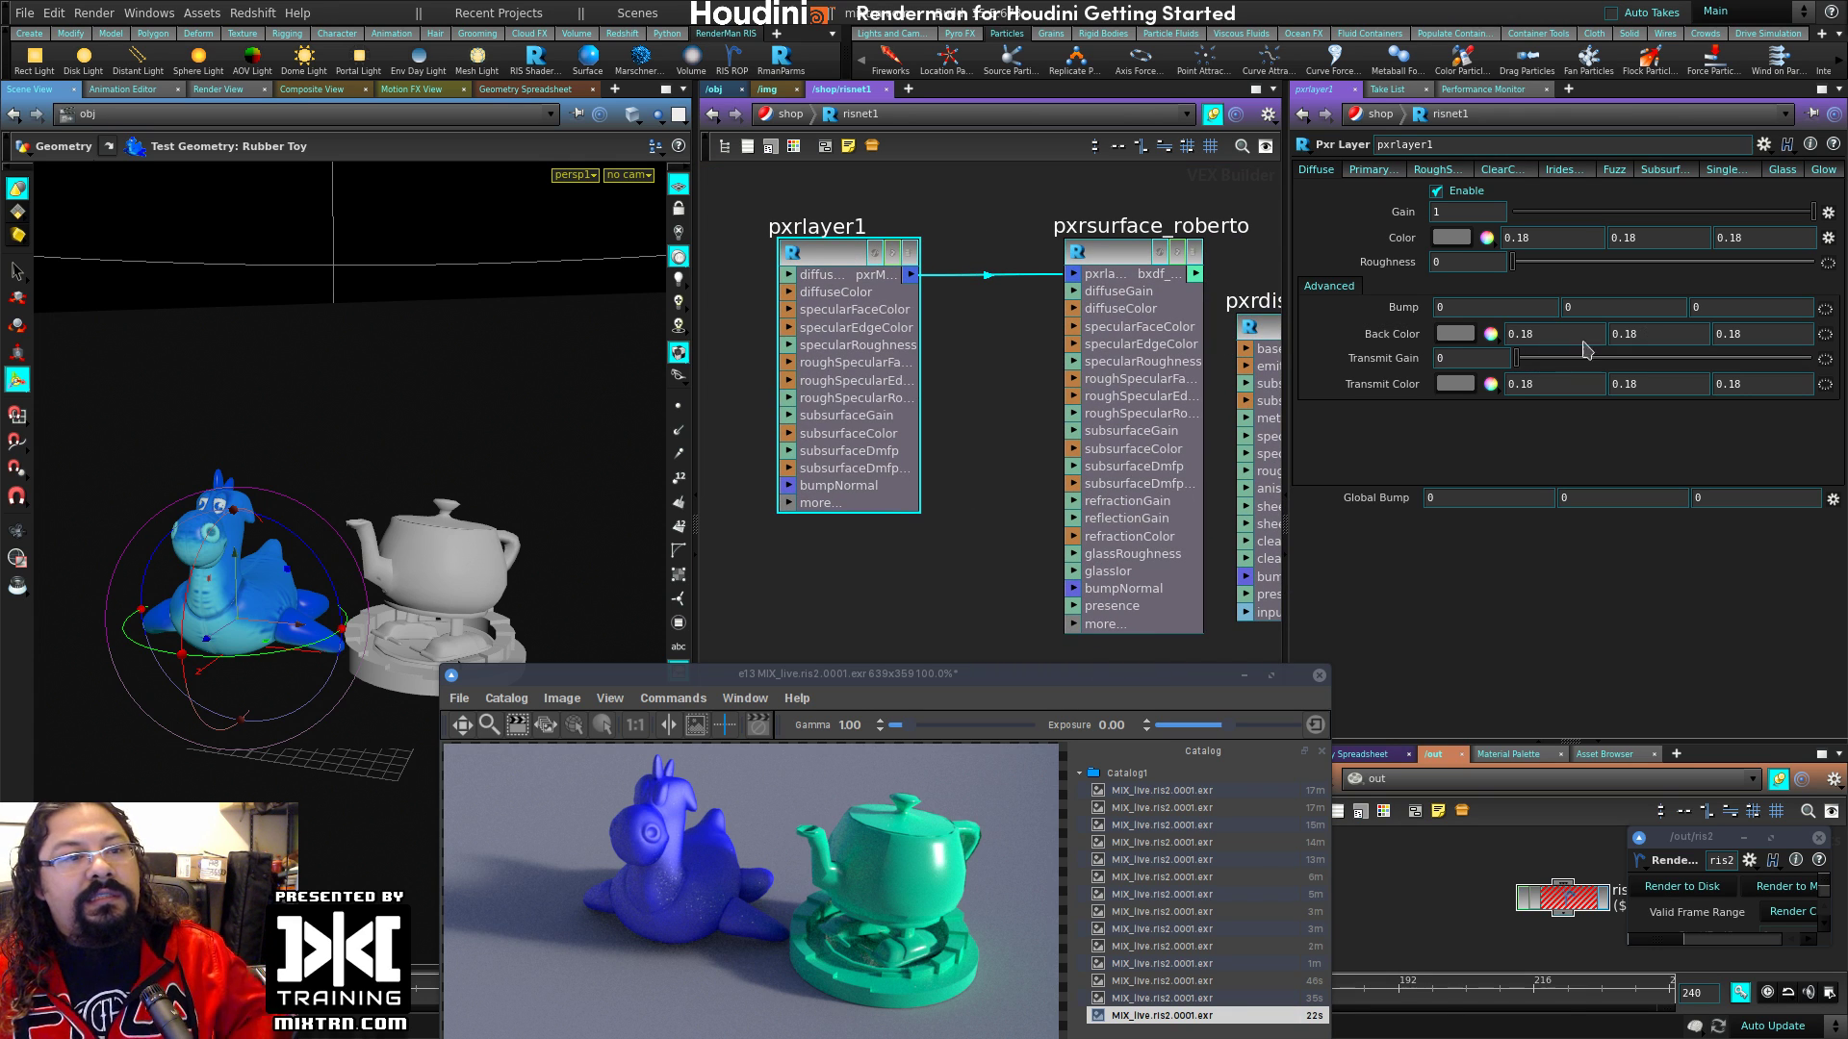
drag(833, 286, 860, 287)
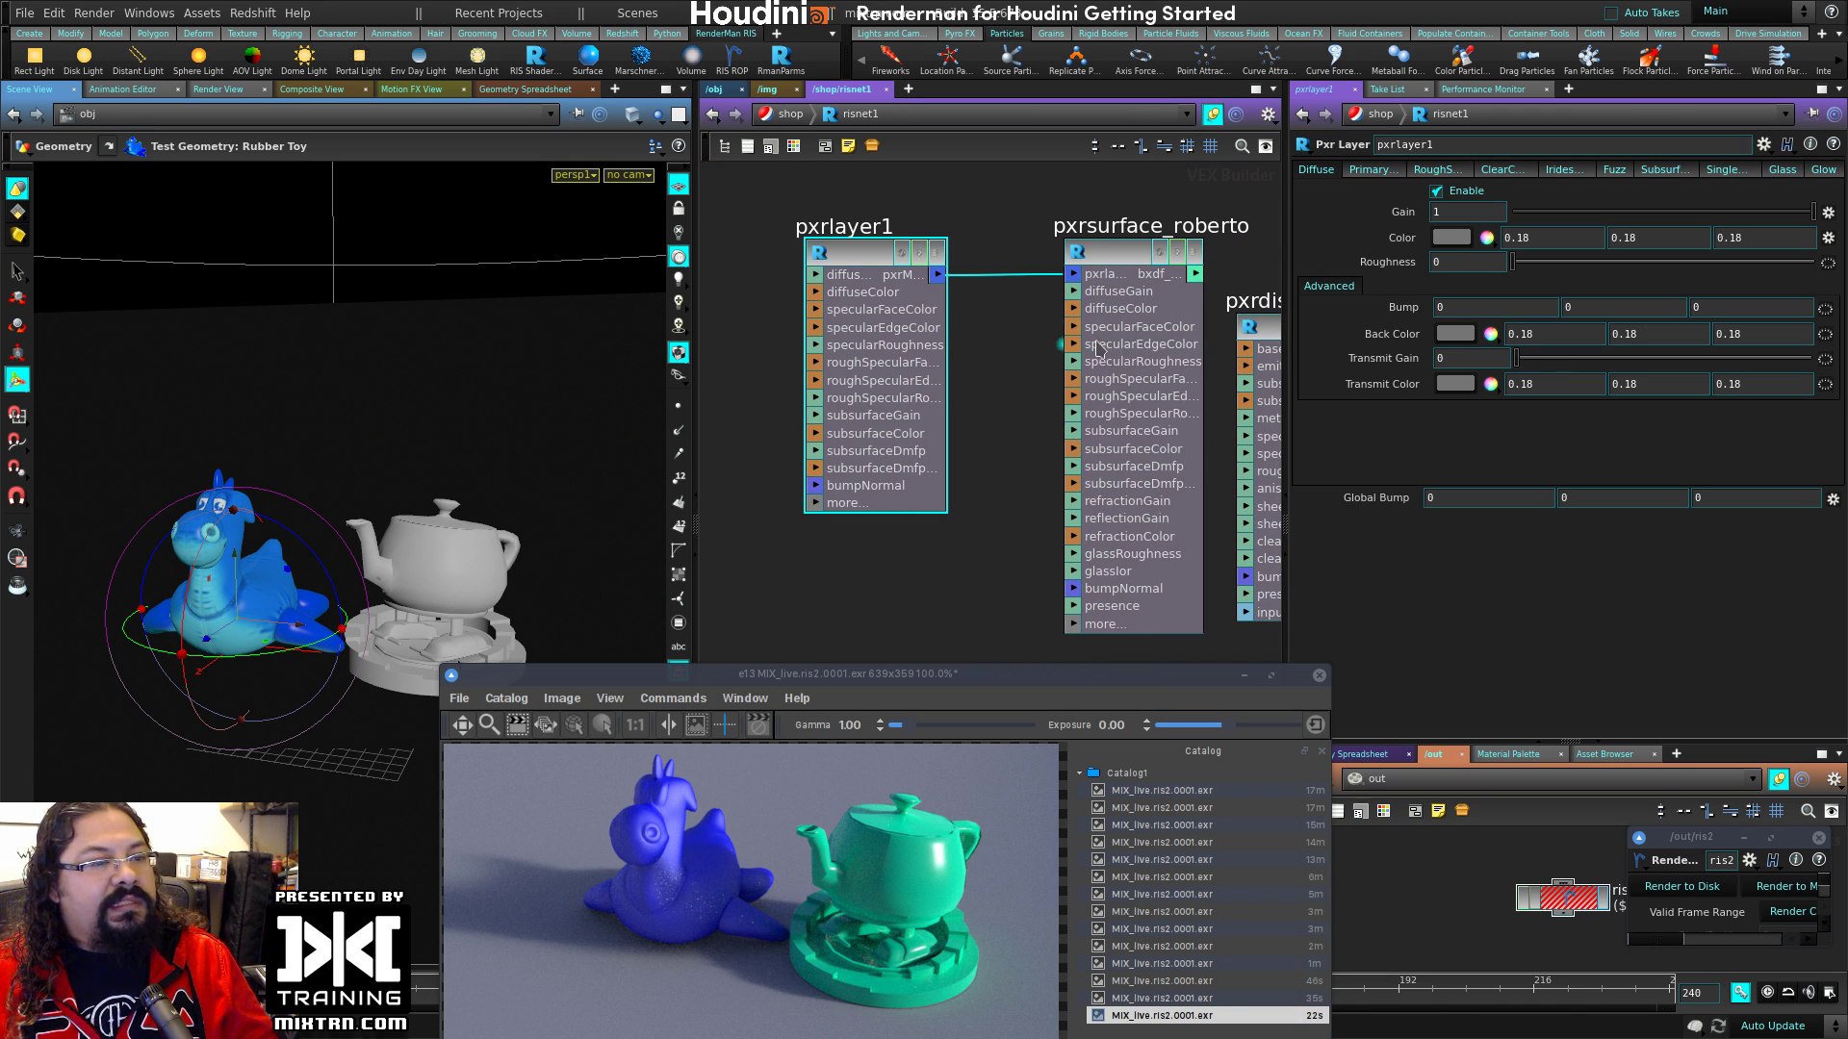
key(ctrl+z)
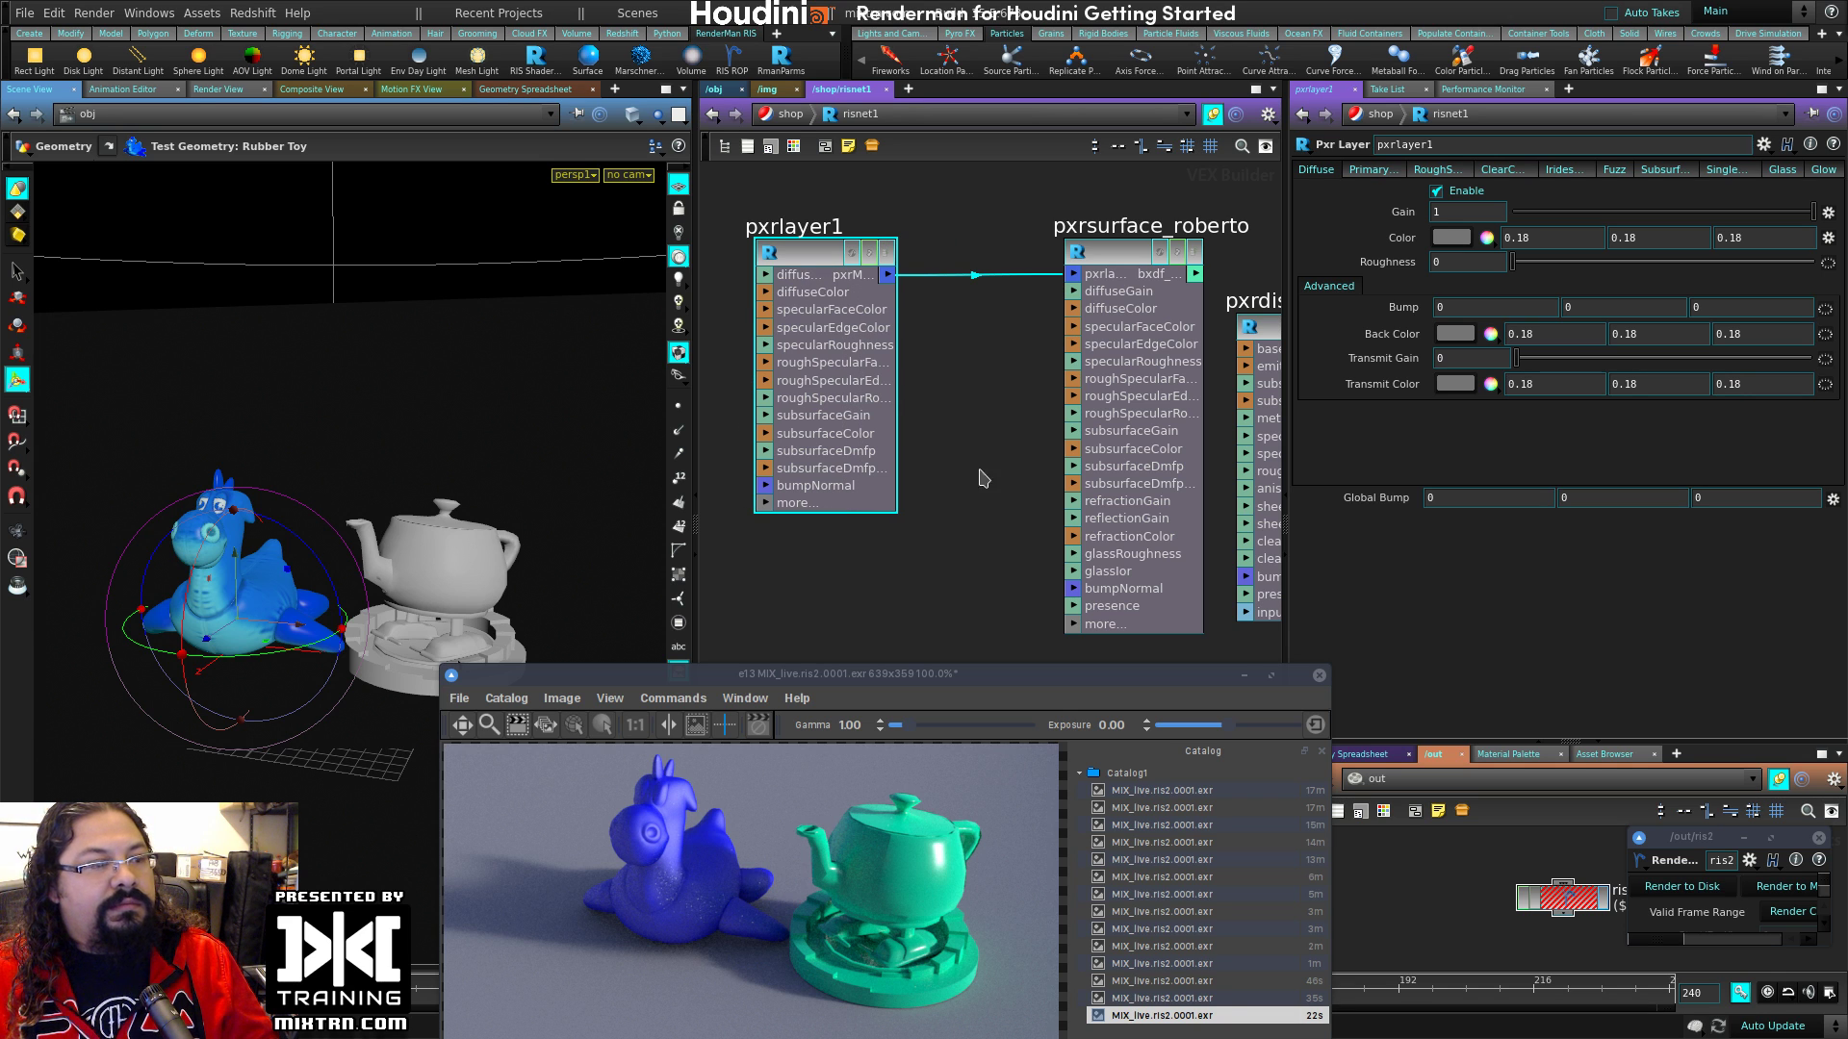
drag(1117, 255, 1178, 216)
middle_drag(919, 231, 898, 343)
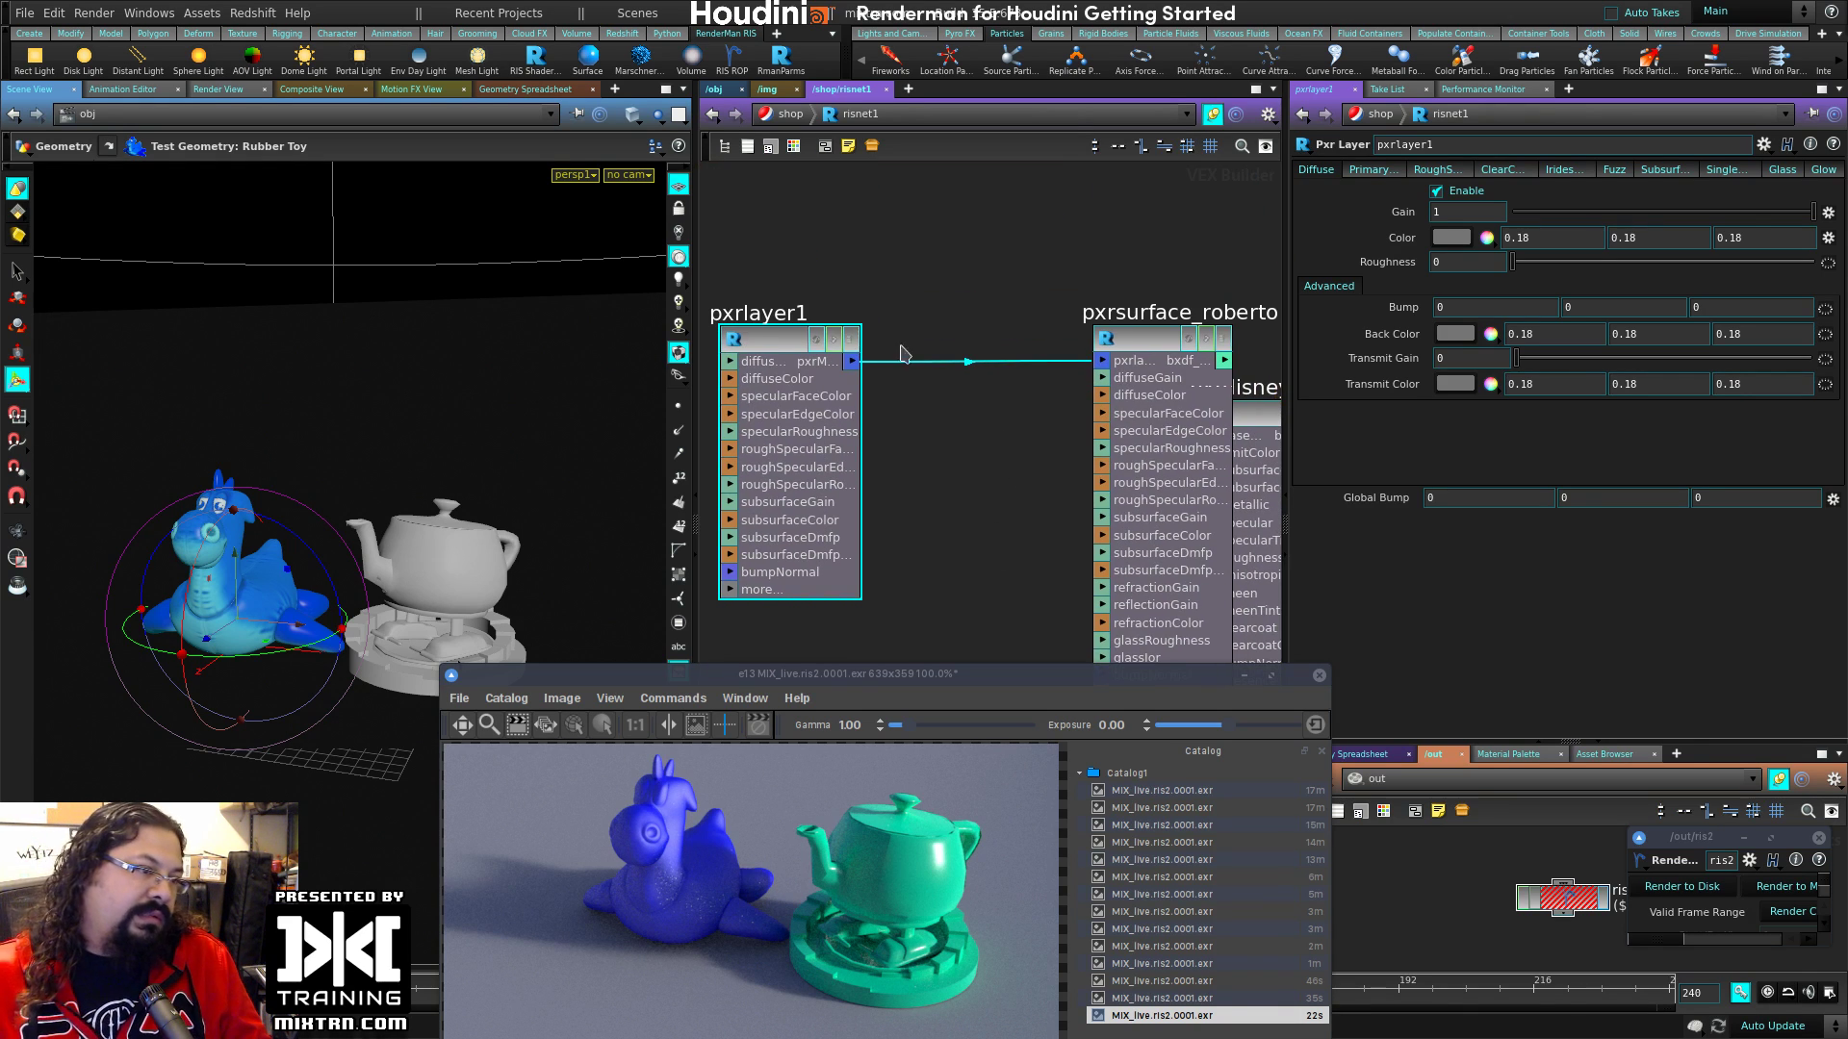
drag(786, 255, 1124, 390)
drag(821, 340, 859, 268)
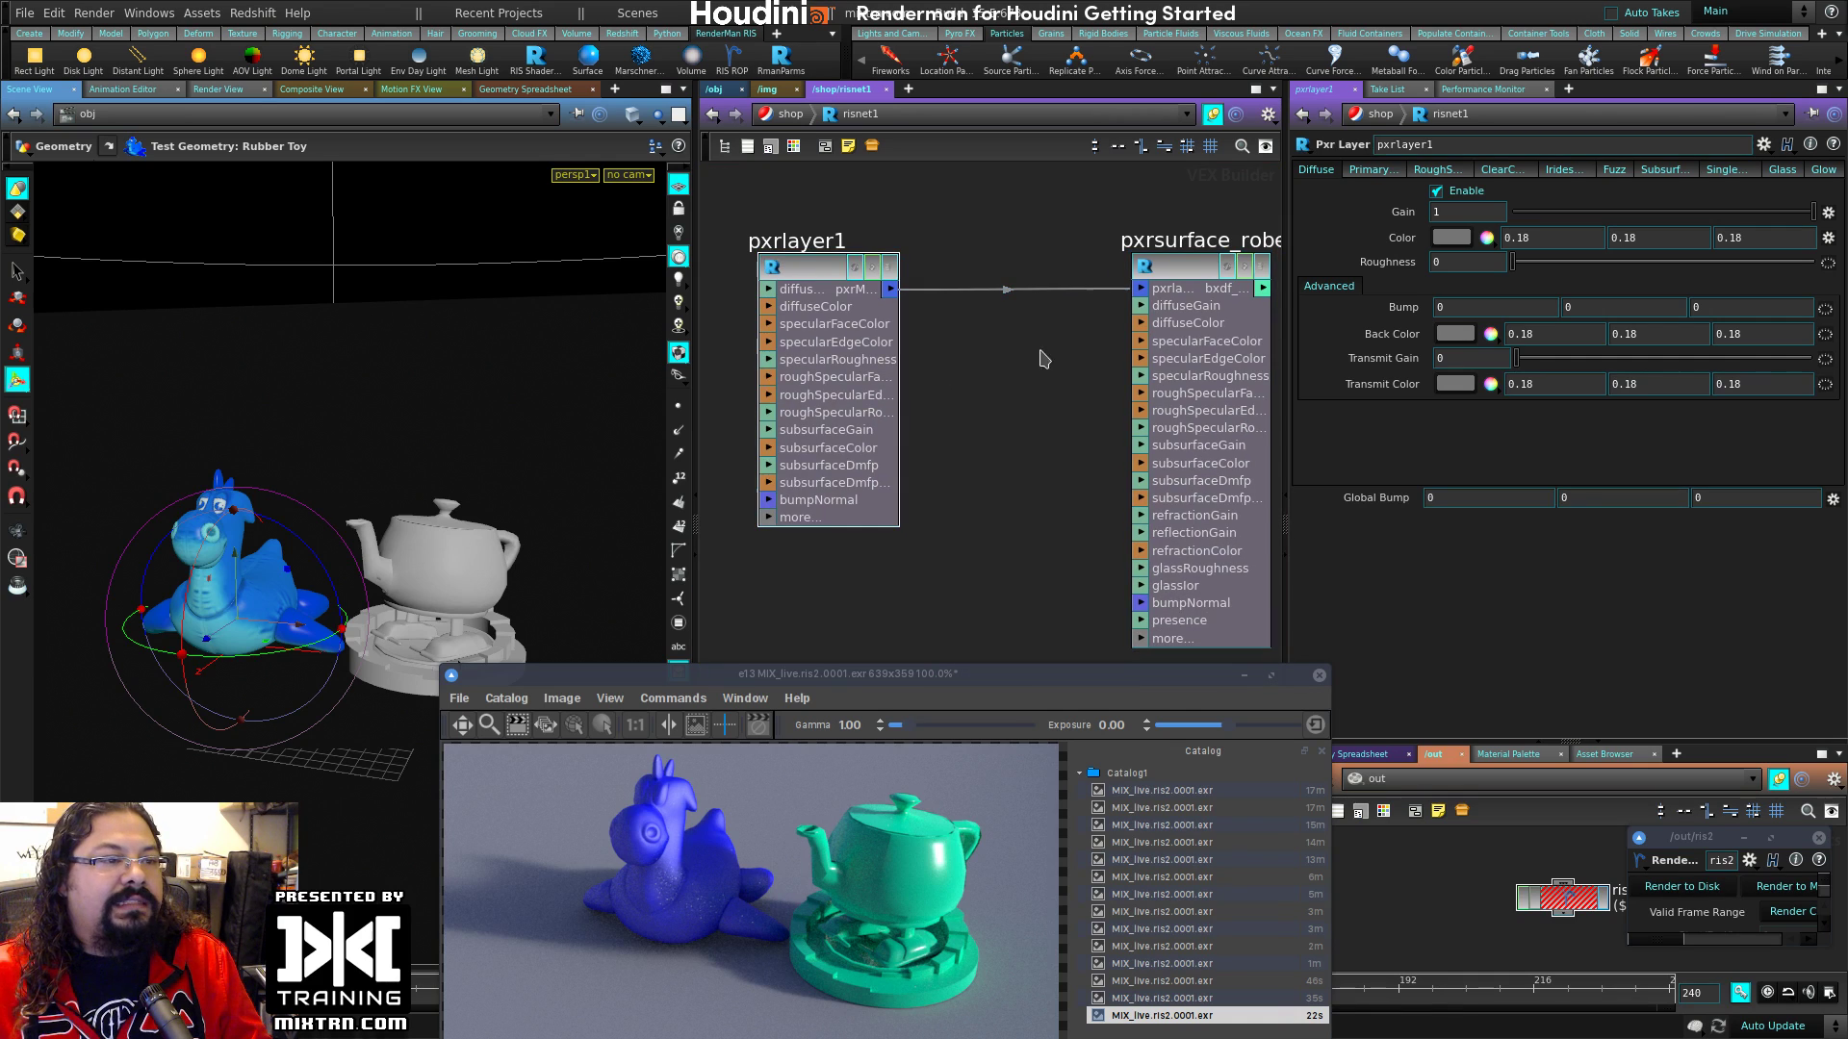
Step: Add a Pxr Layer Mixer node between pxrlayer1 and pxrsurface_roberto, and move pxrlayer1 away from it
key(Tab)
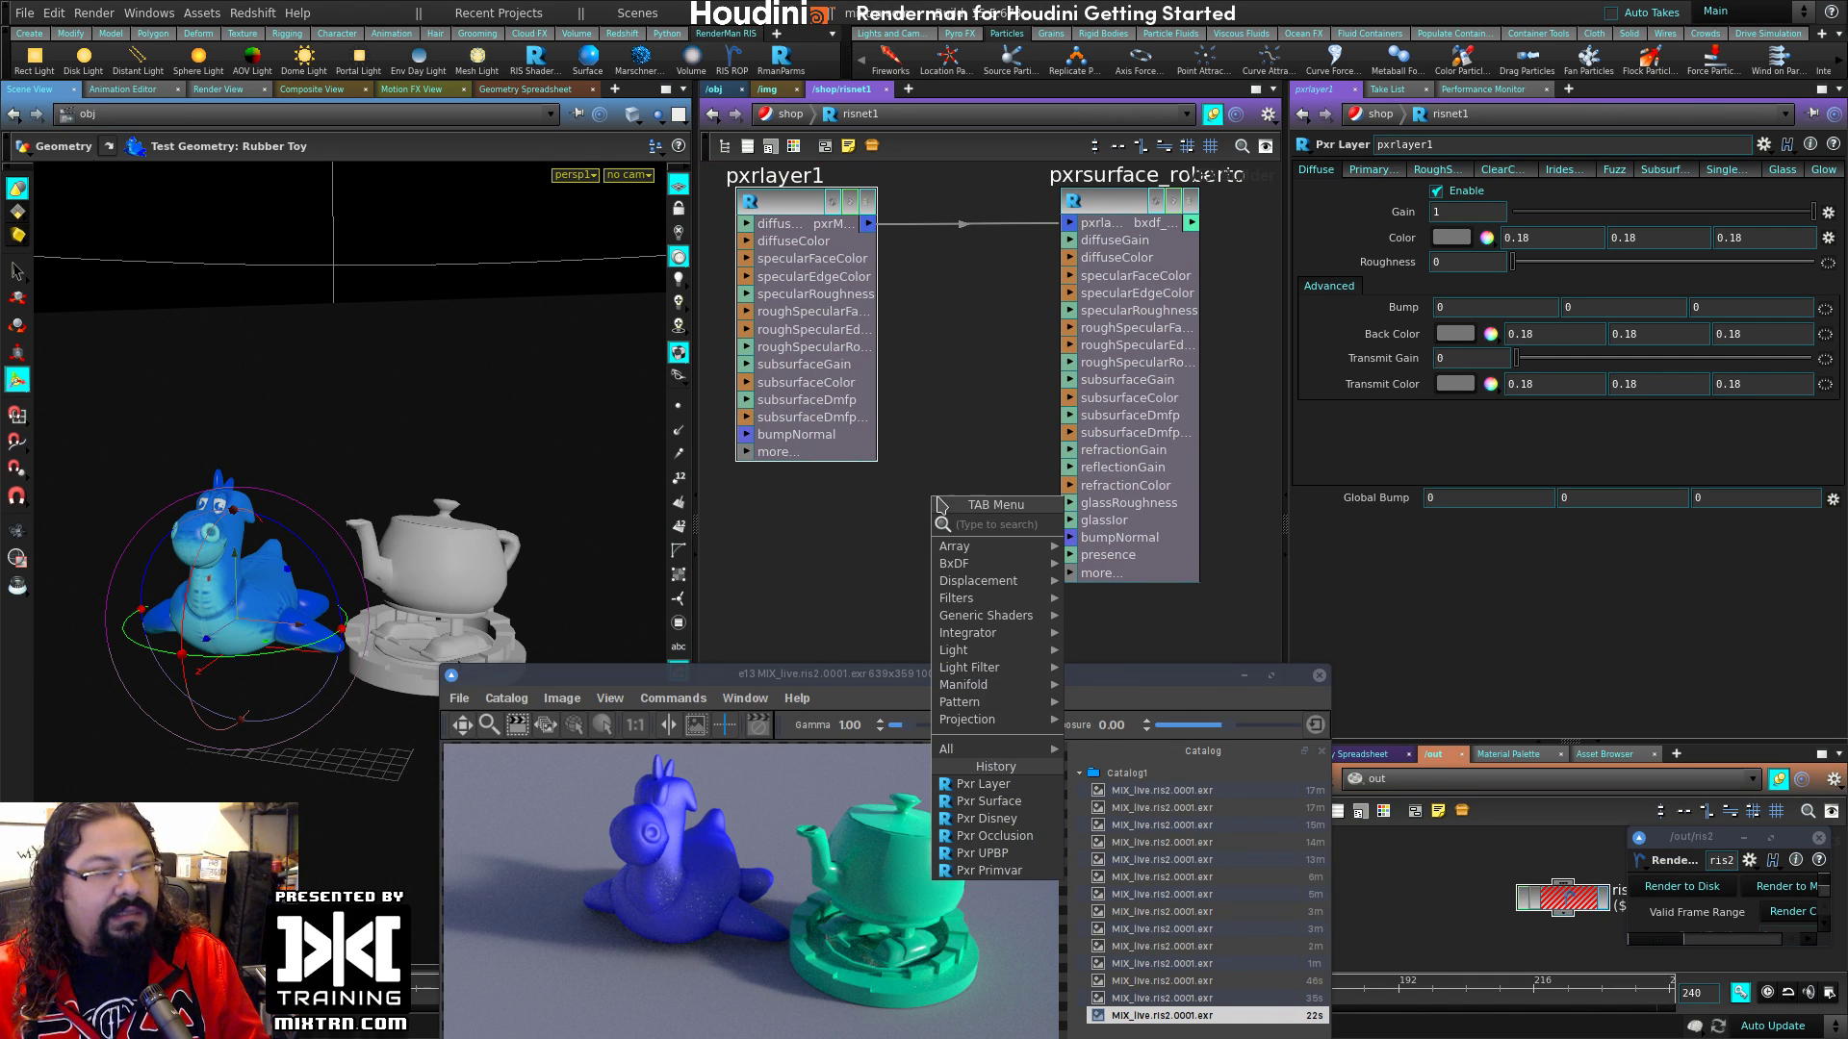
text(lay)
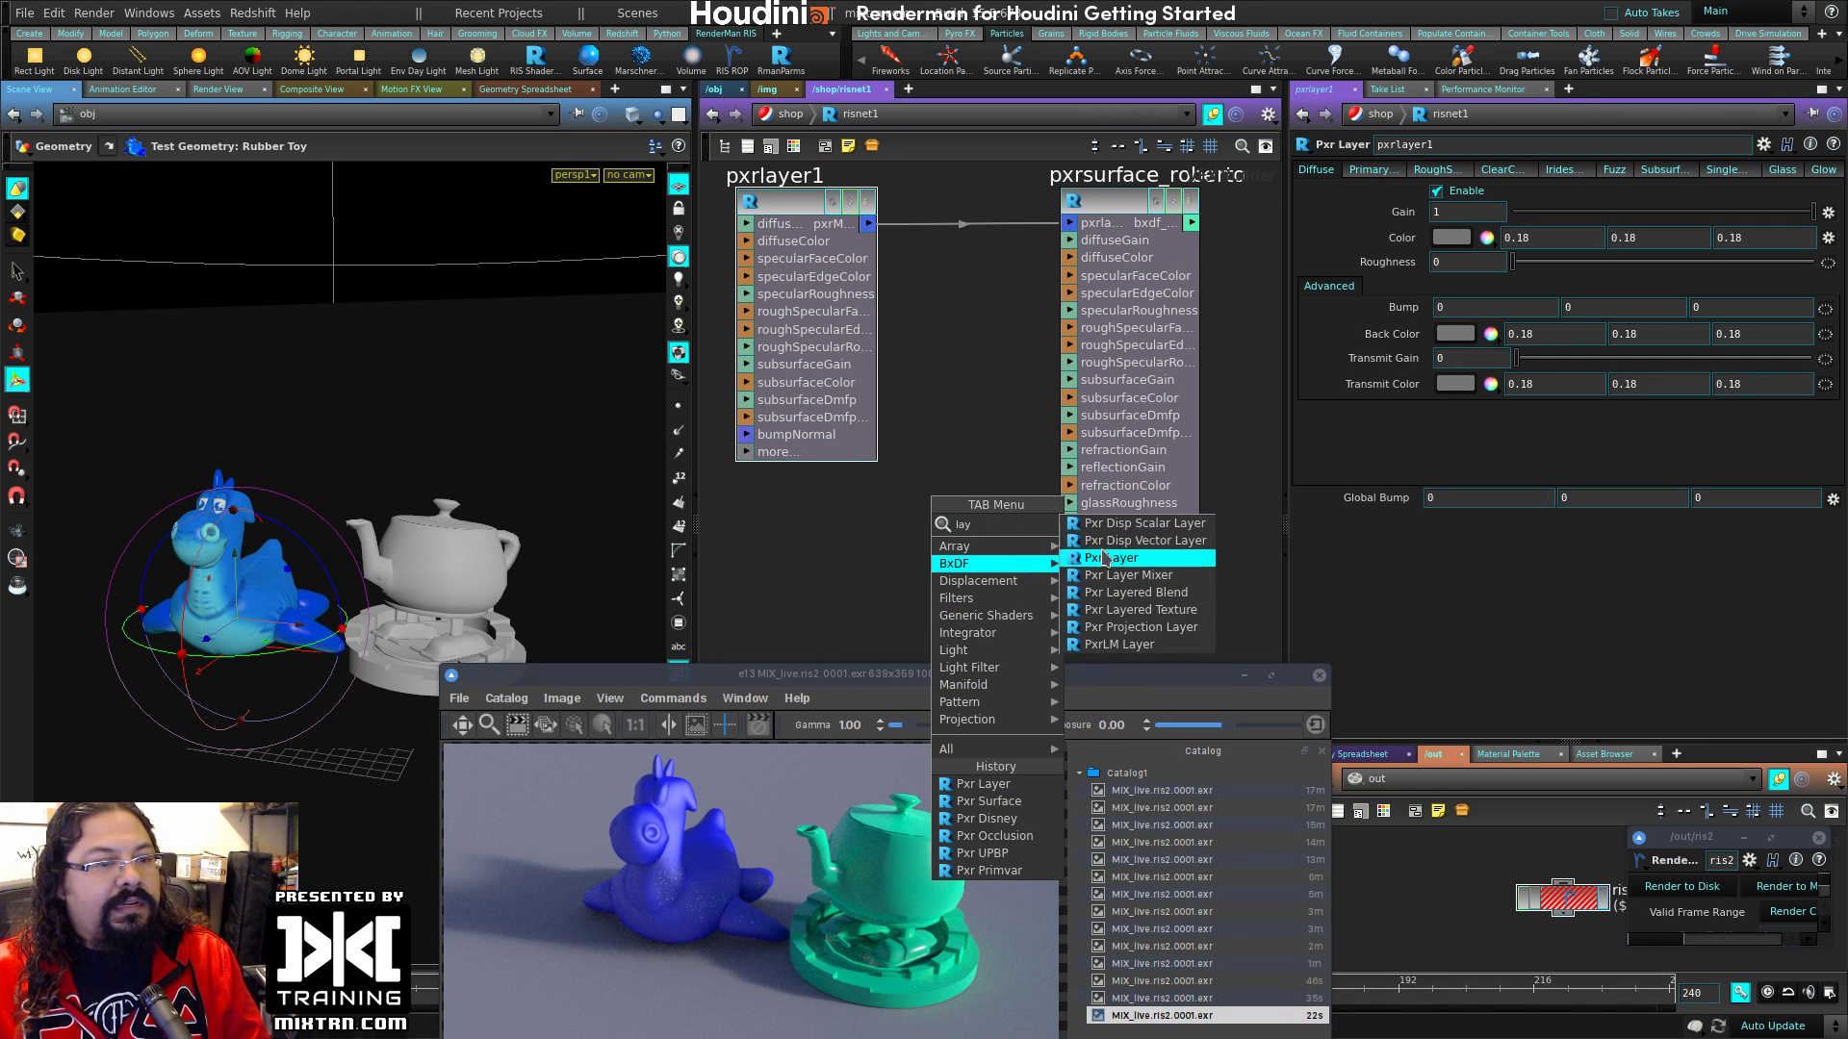
click(1131, 574)
click(953, 328)
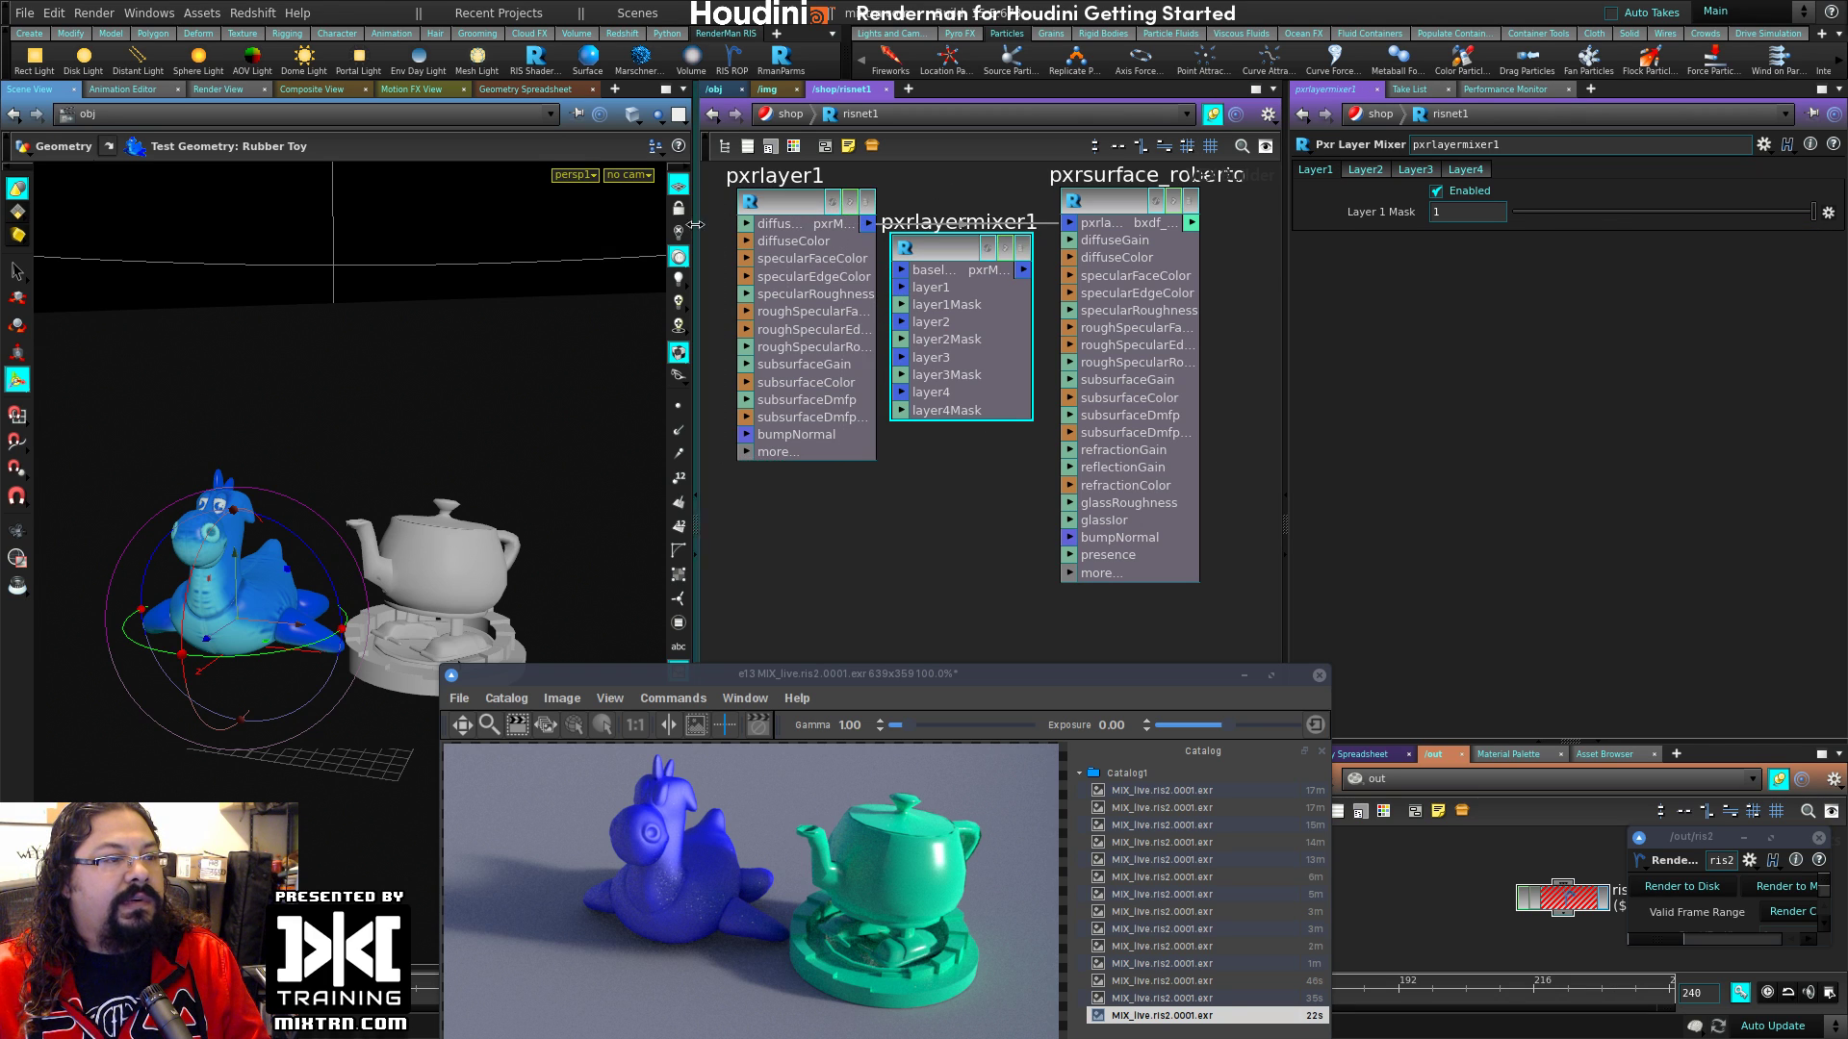
drag(829, 200, 768, 201)
middle_drag(1002, 212, 1090, 301)
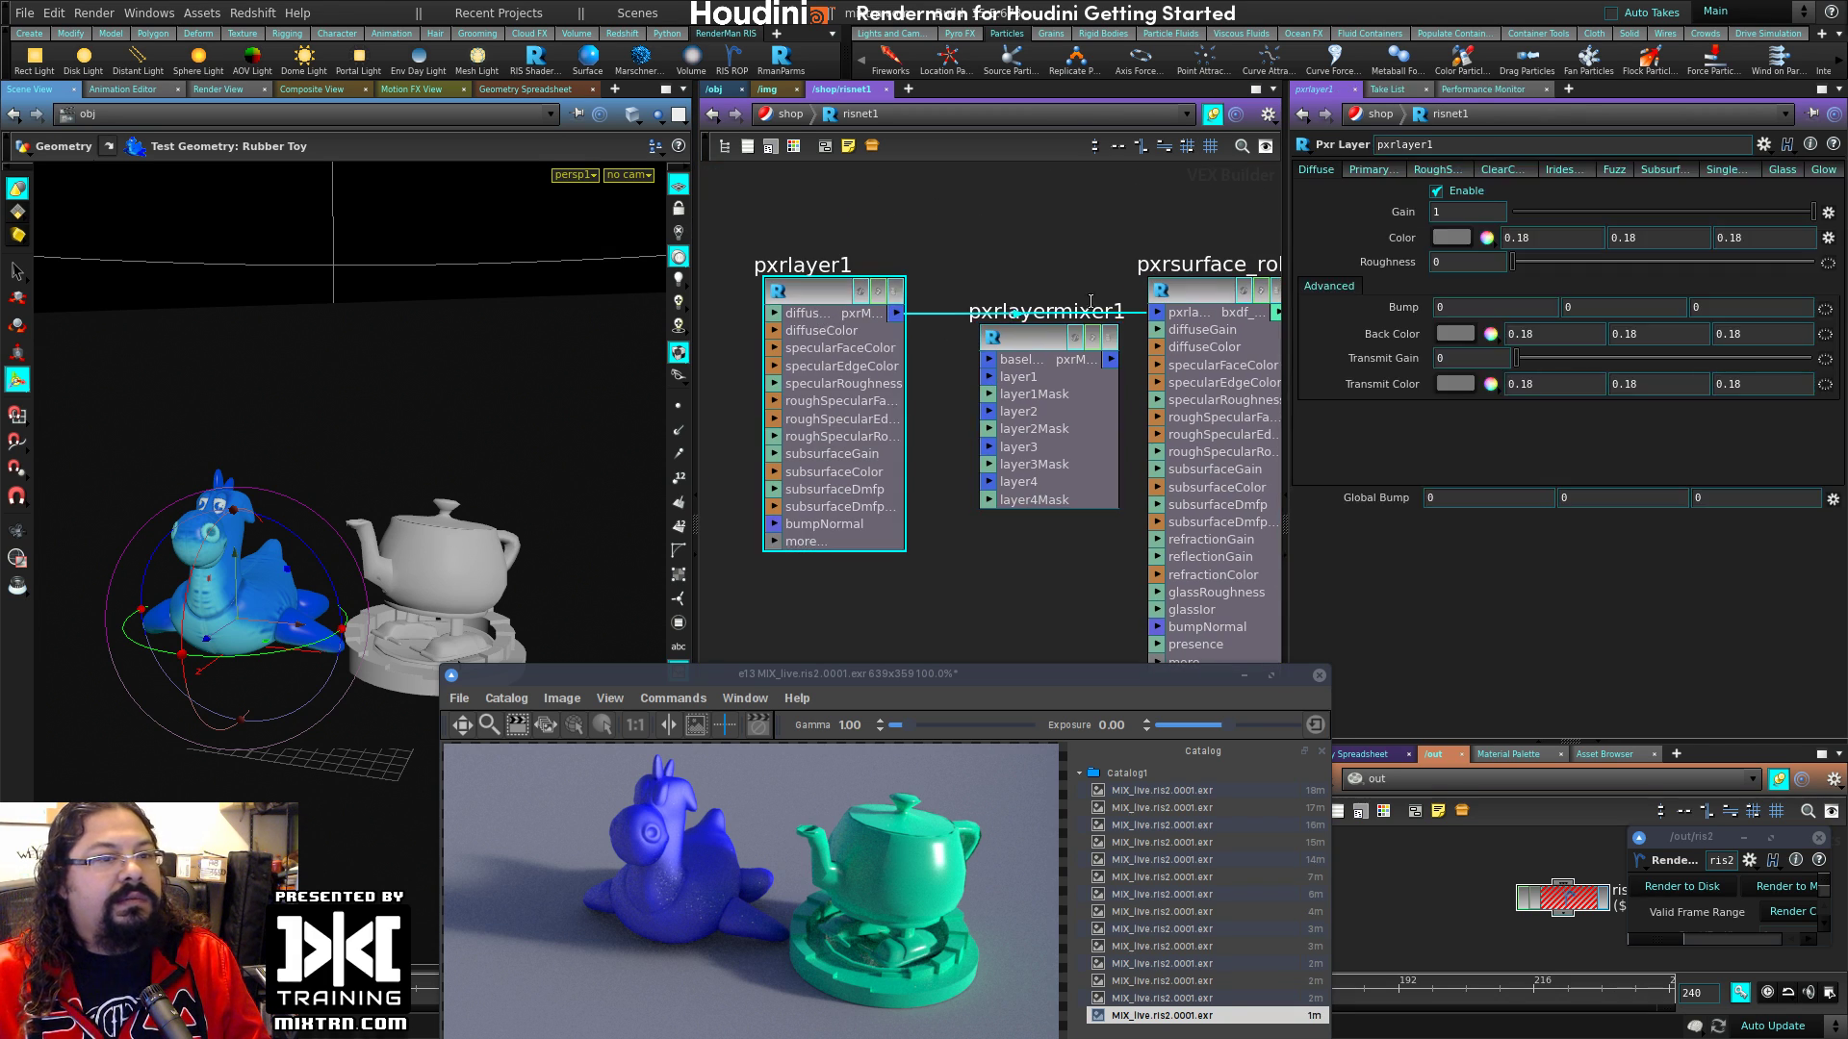
Step: Set the Diffuse Color of pxrlayer1 to pure red with the values 1, 0, 0
click(1465, 239)
click(1410, 183)
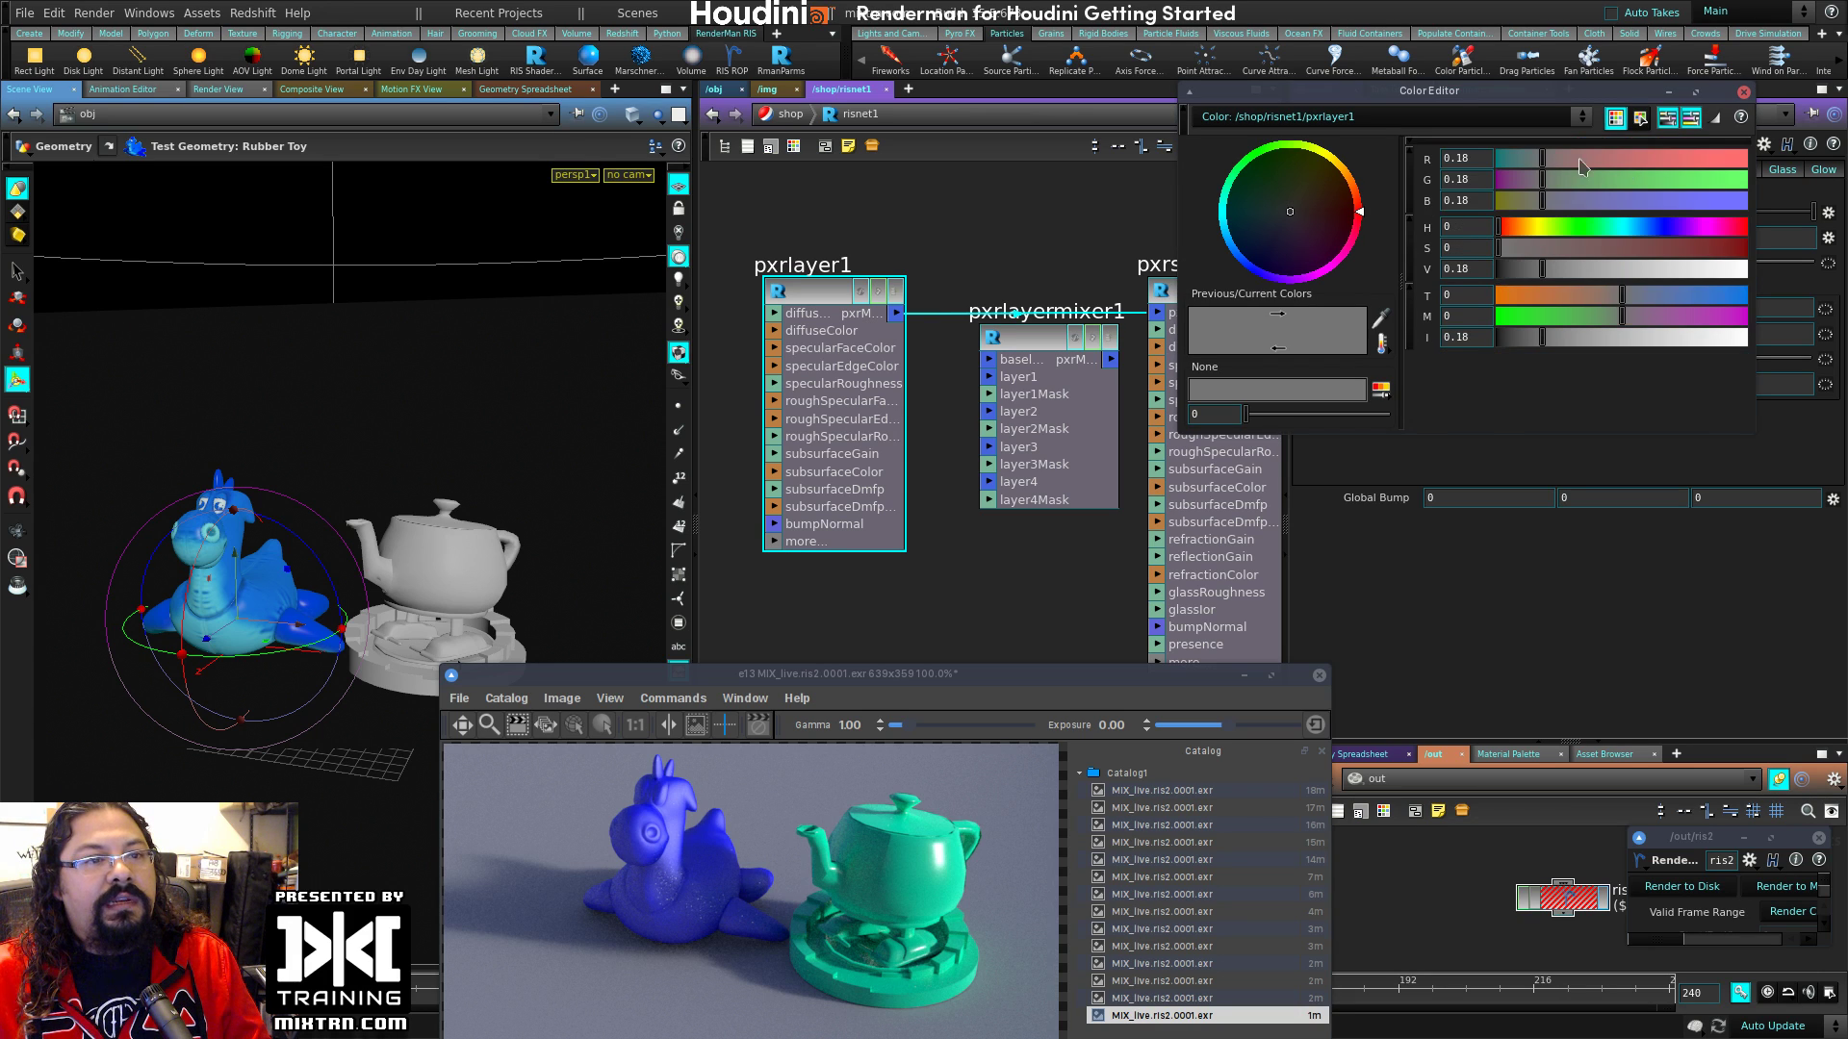
click(1411, 195)
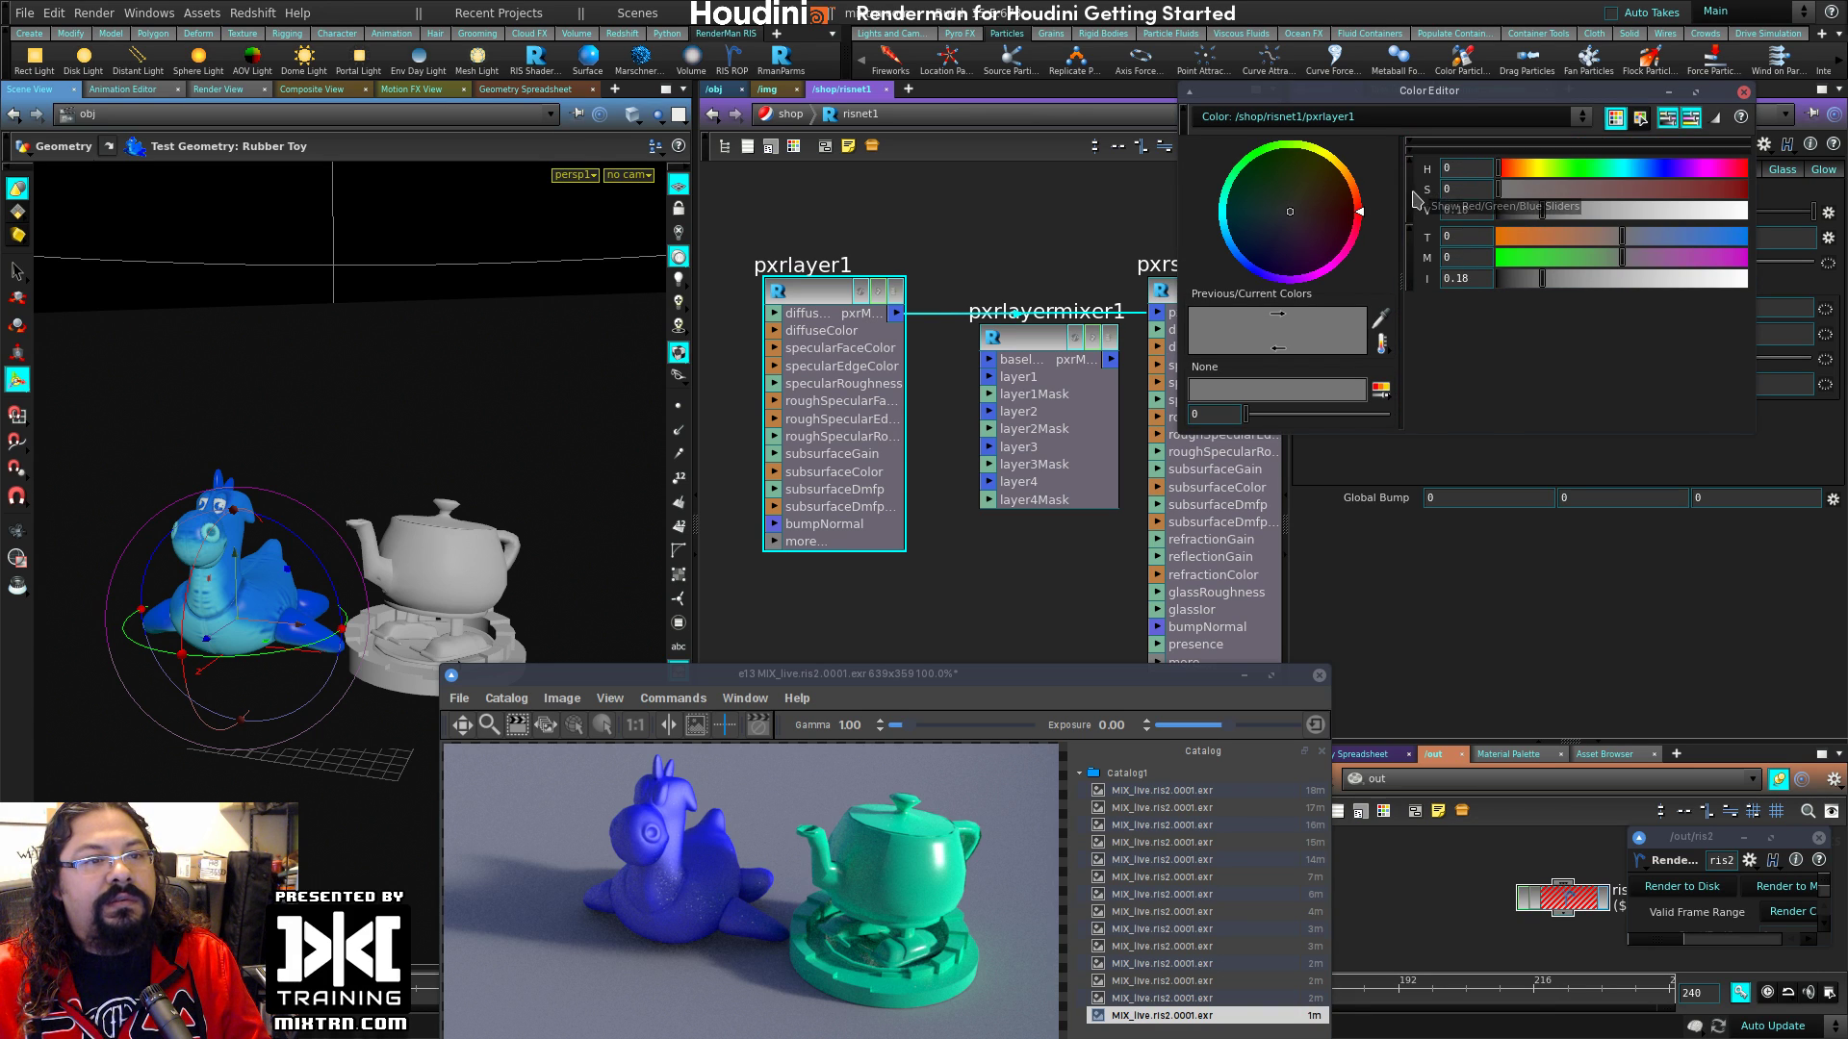
click(1407, 142)
click(1410, 227)
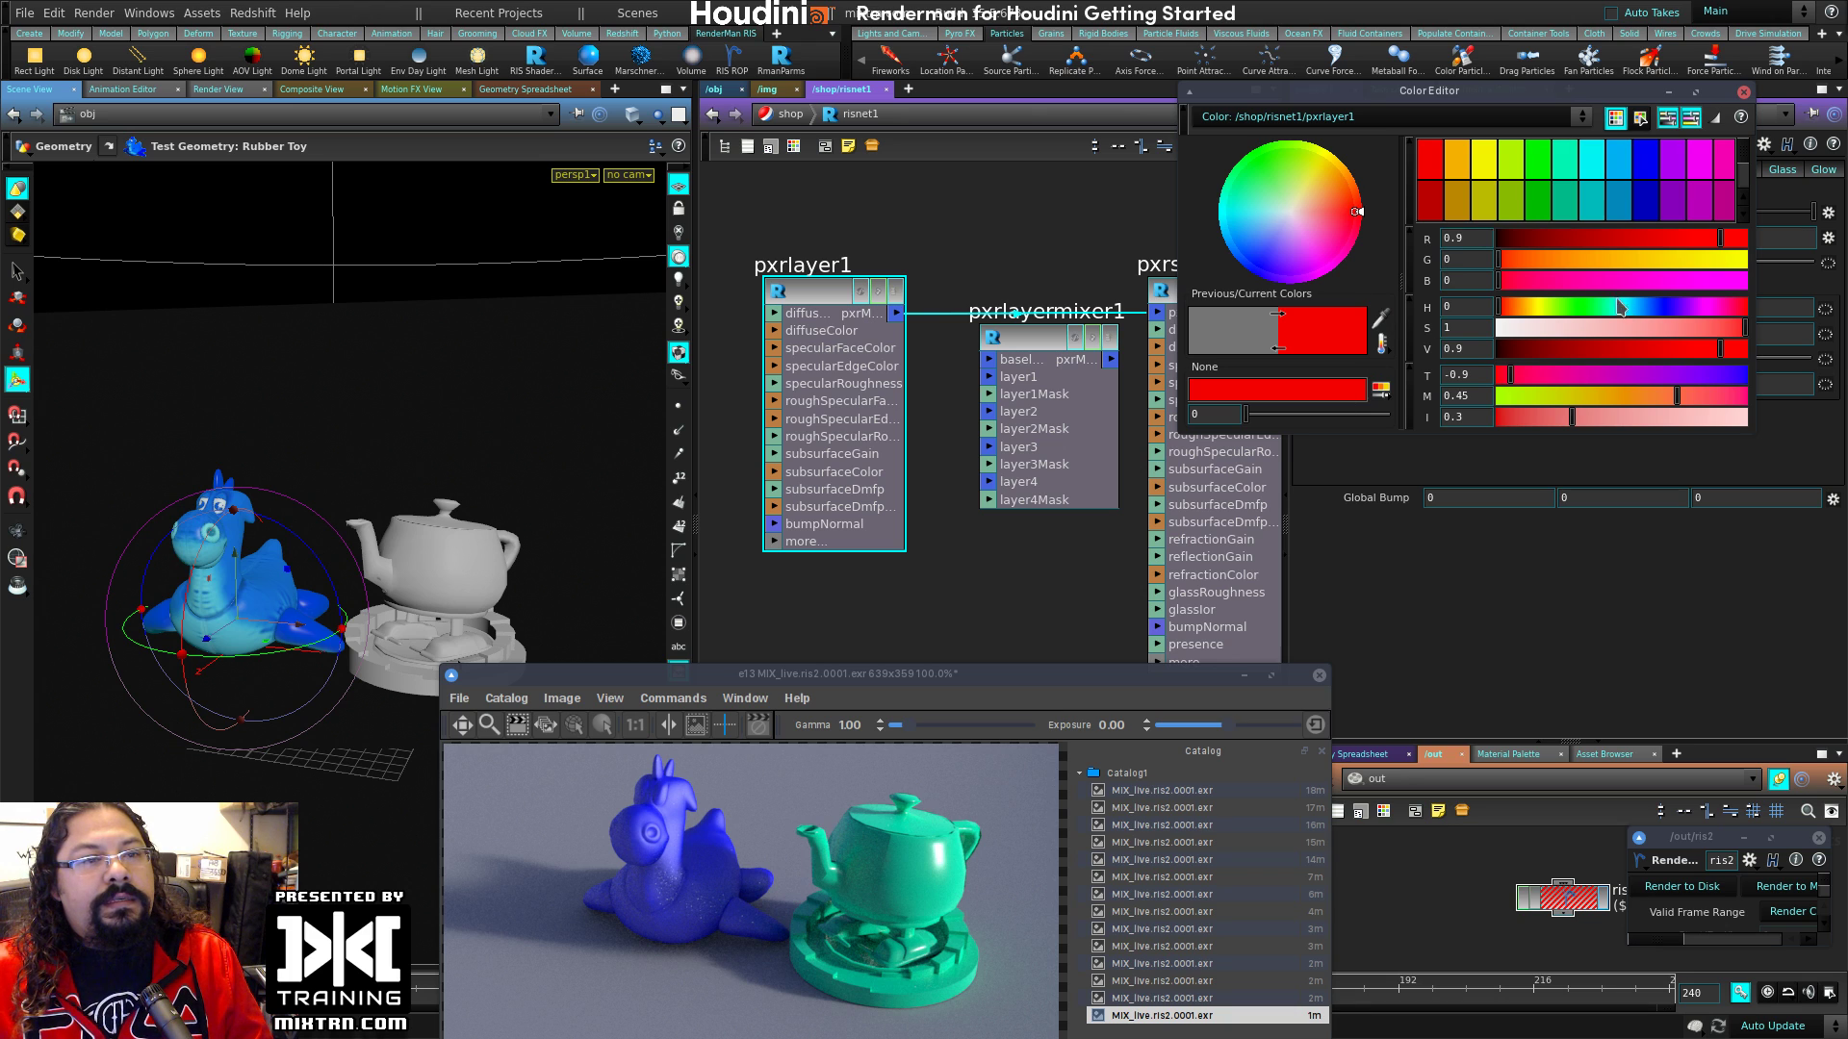
scroll(1589, 242, up, 1)
click(1743, 95)
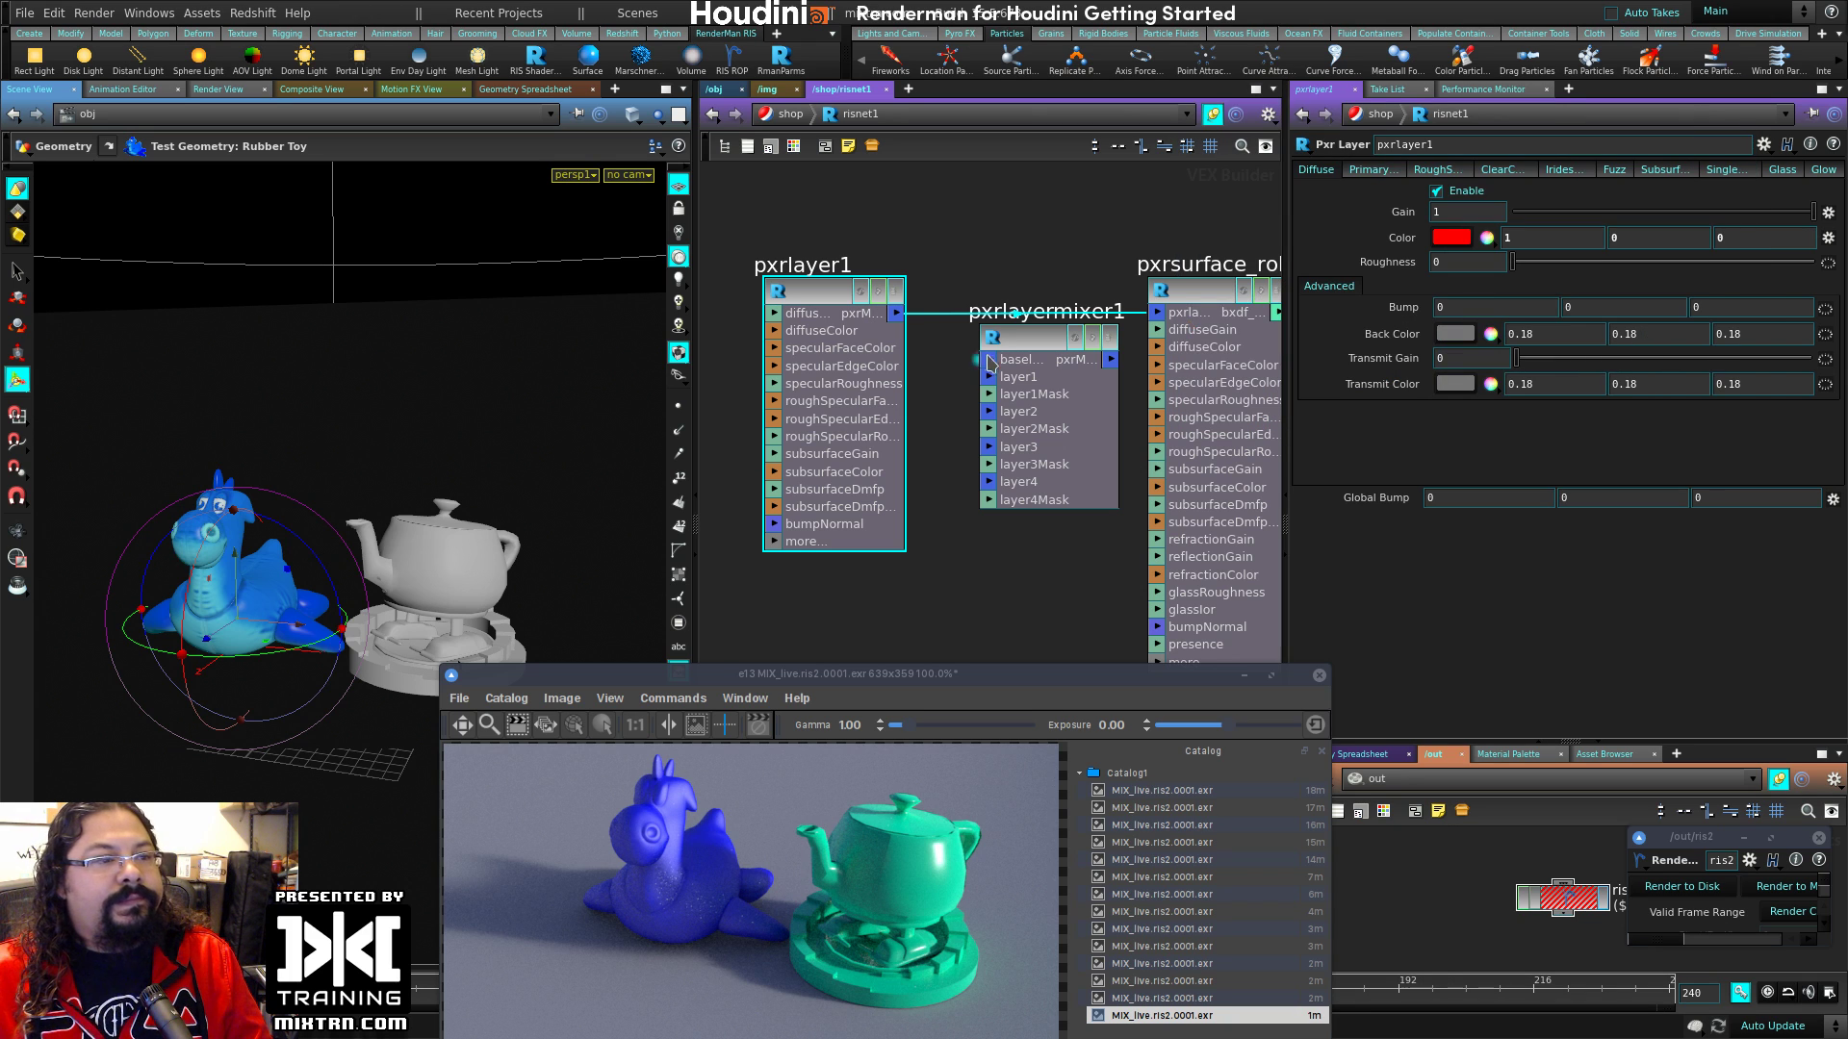
Step: Connect pxrlayer1 to the base layer input of pxrlayermixer1 and the mixer's output to the pxrlayer input of pxrsurface_roberto
drag(897, 320, 1020, 301)
click(989, 369)
click(1155, 313)
drag(835, 292, 805, 230)
Step: Add a second Pxr Layer node below pxrlayer1
click(957, 556)
key(Tab)
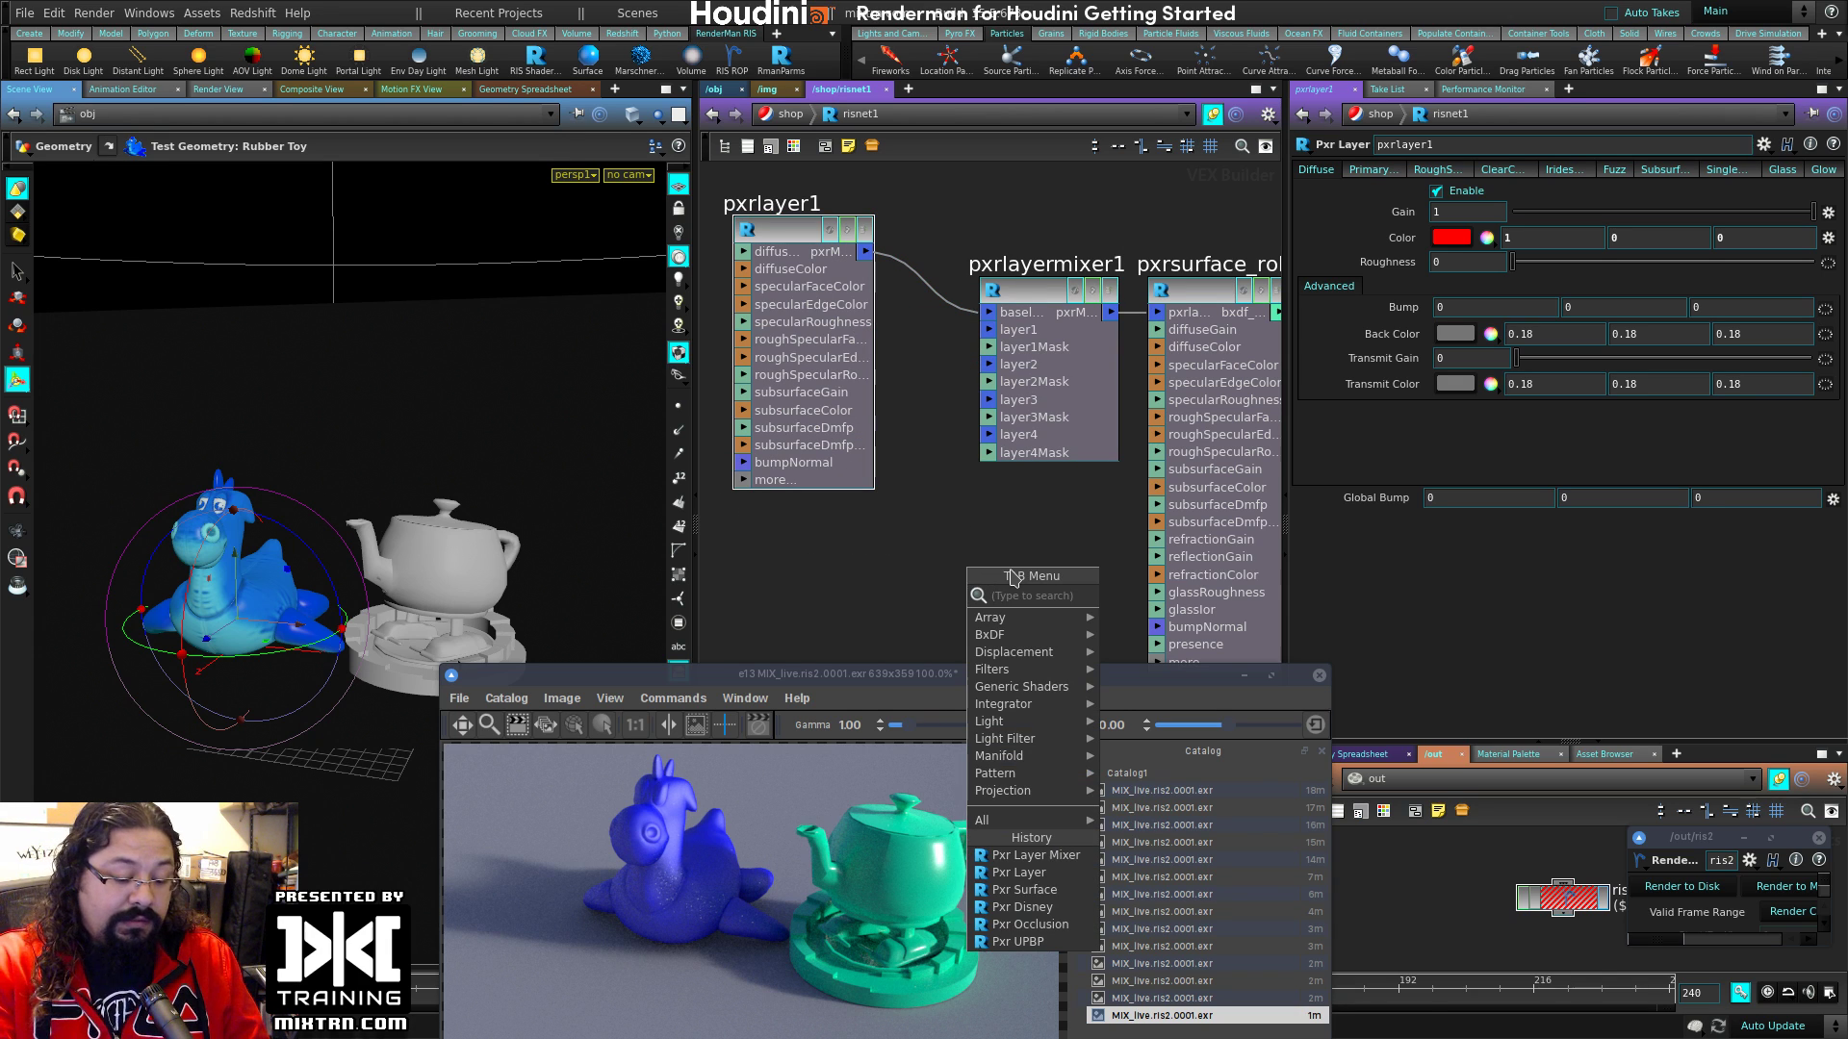
text(la)
click(1147, 628)
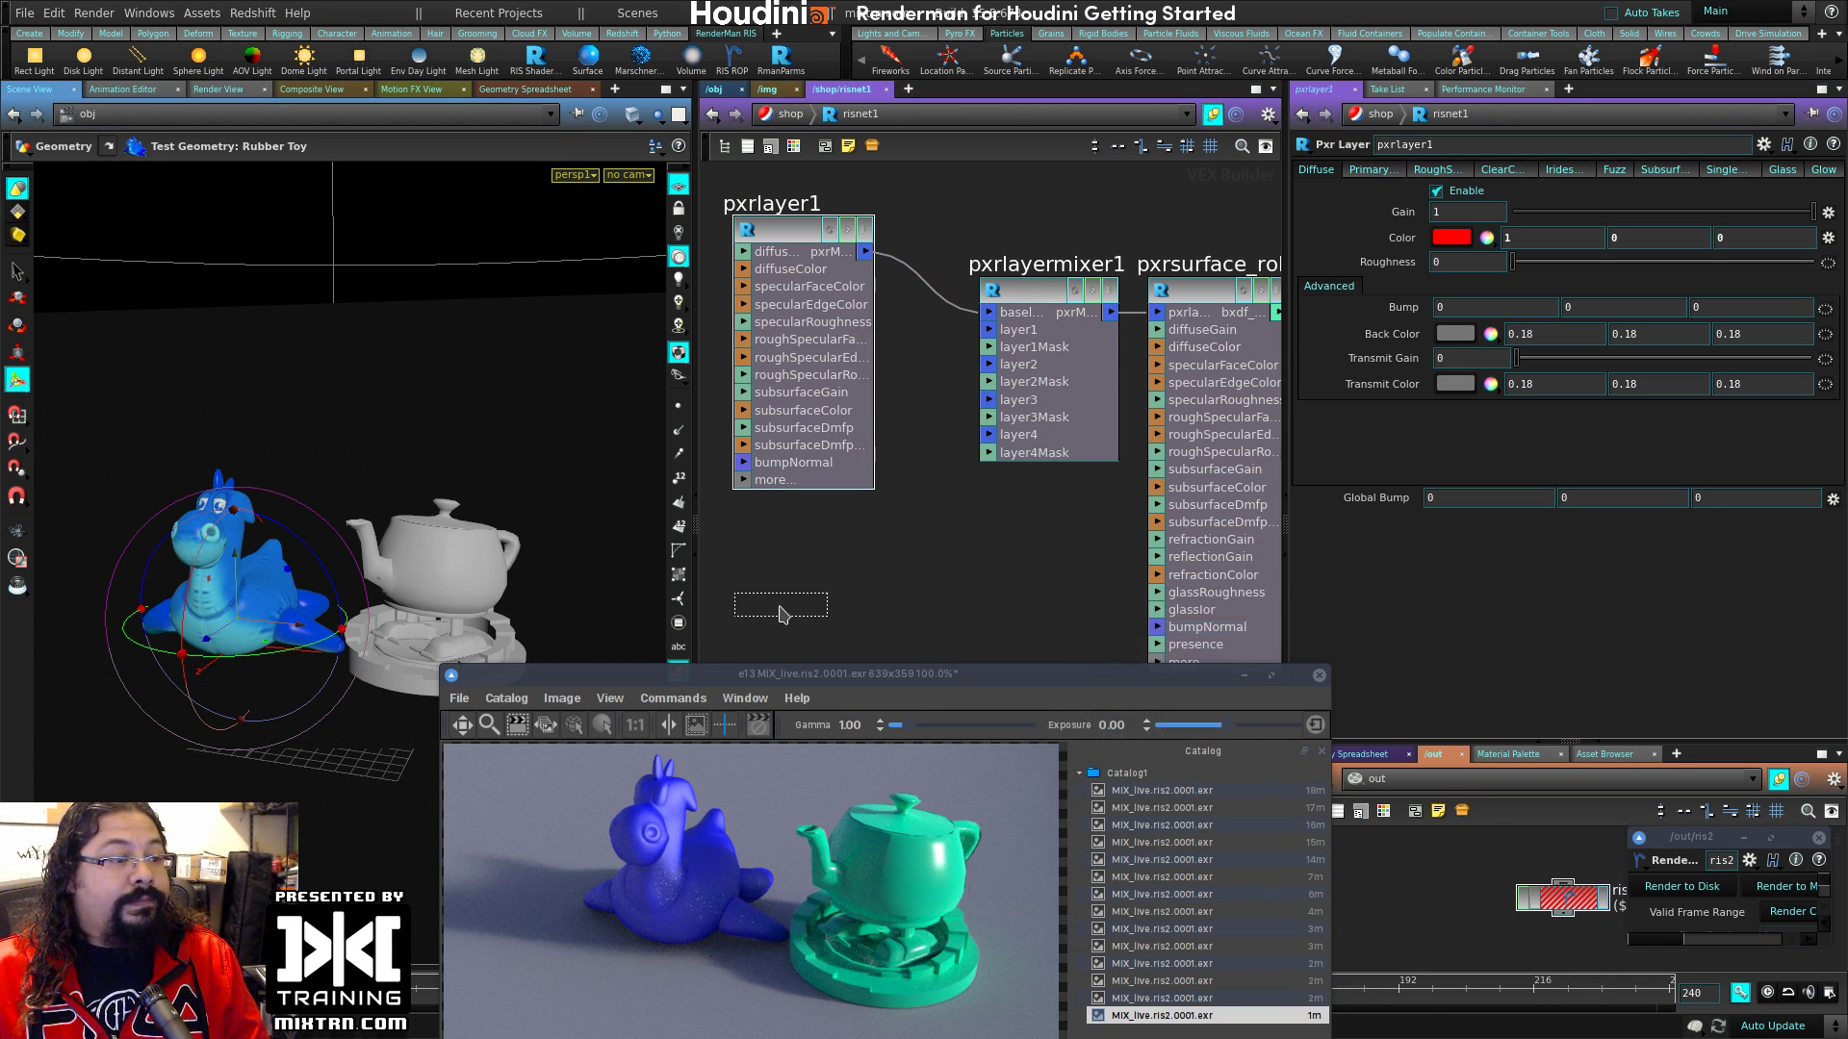
click(774, 489)
Step: Set the Diffuse Color of pxrlayer2 to blue with the values 0, 0, 0.9
click(1451, 236)
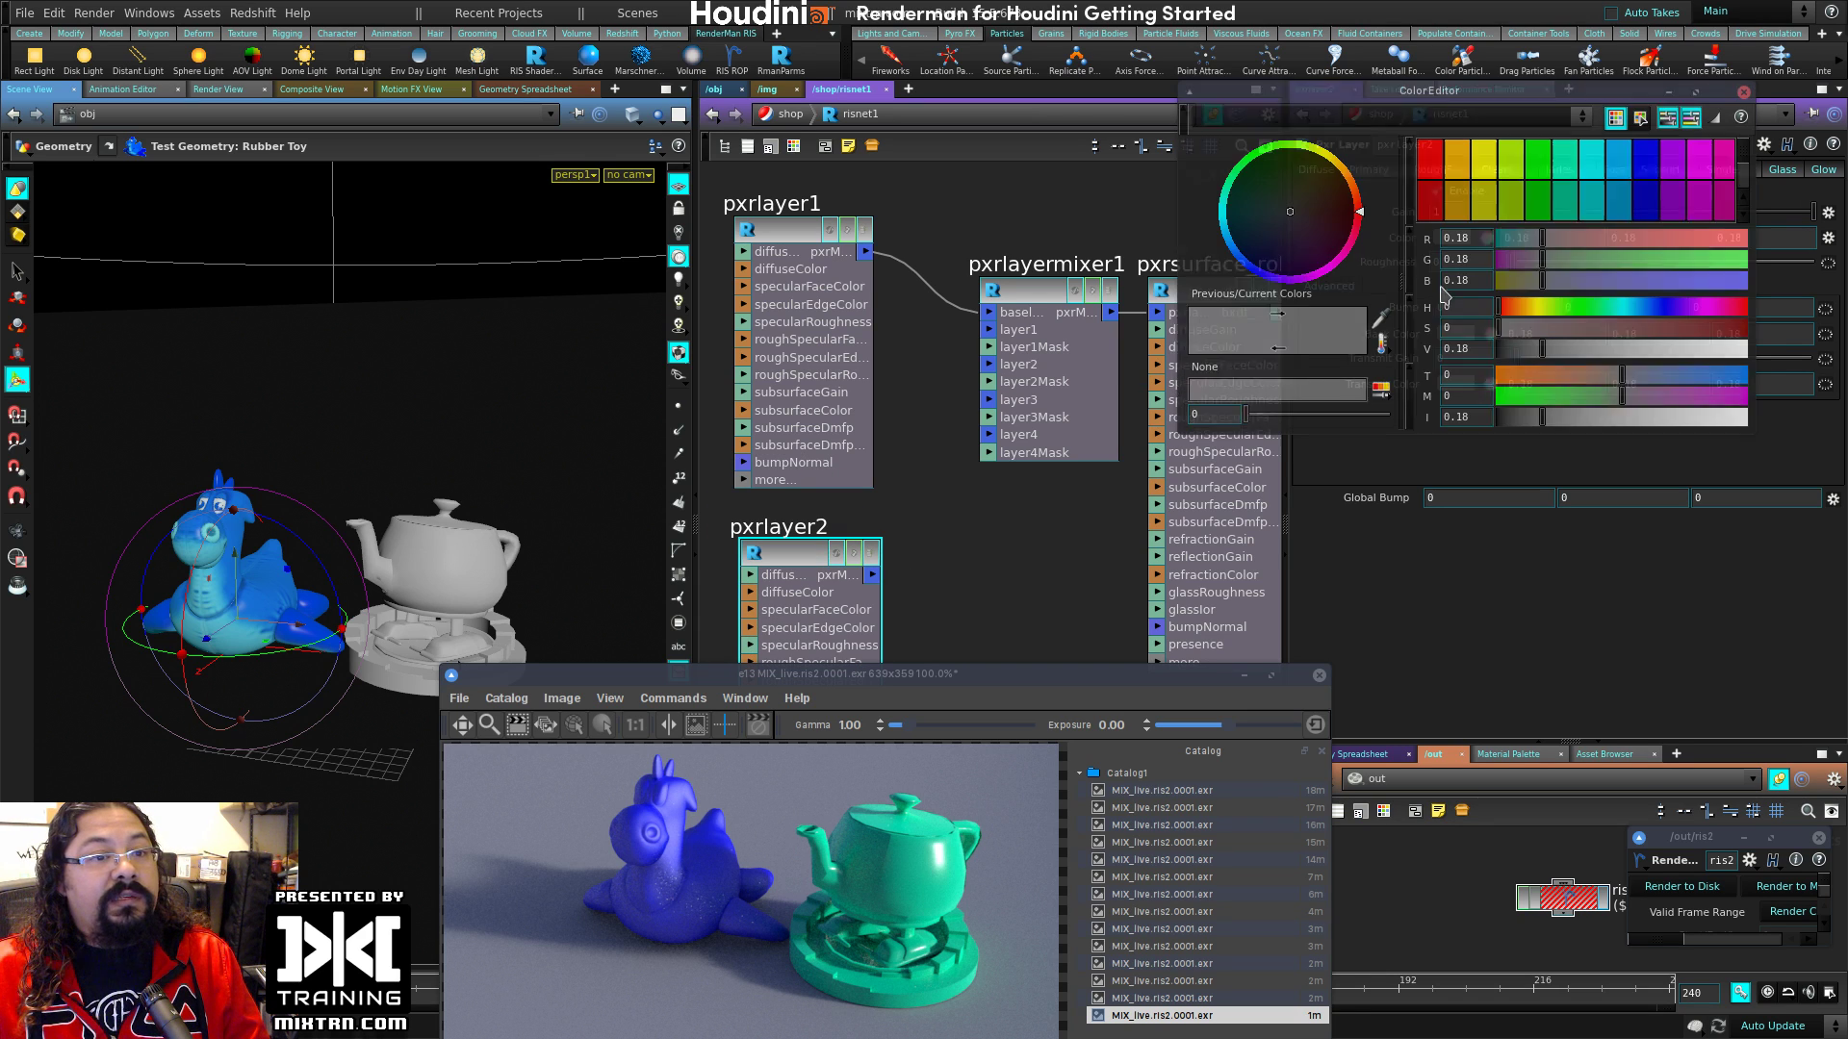
click(1649, 156)
click(1742, 94)
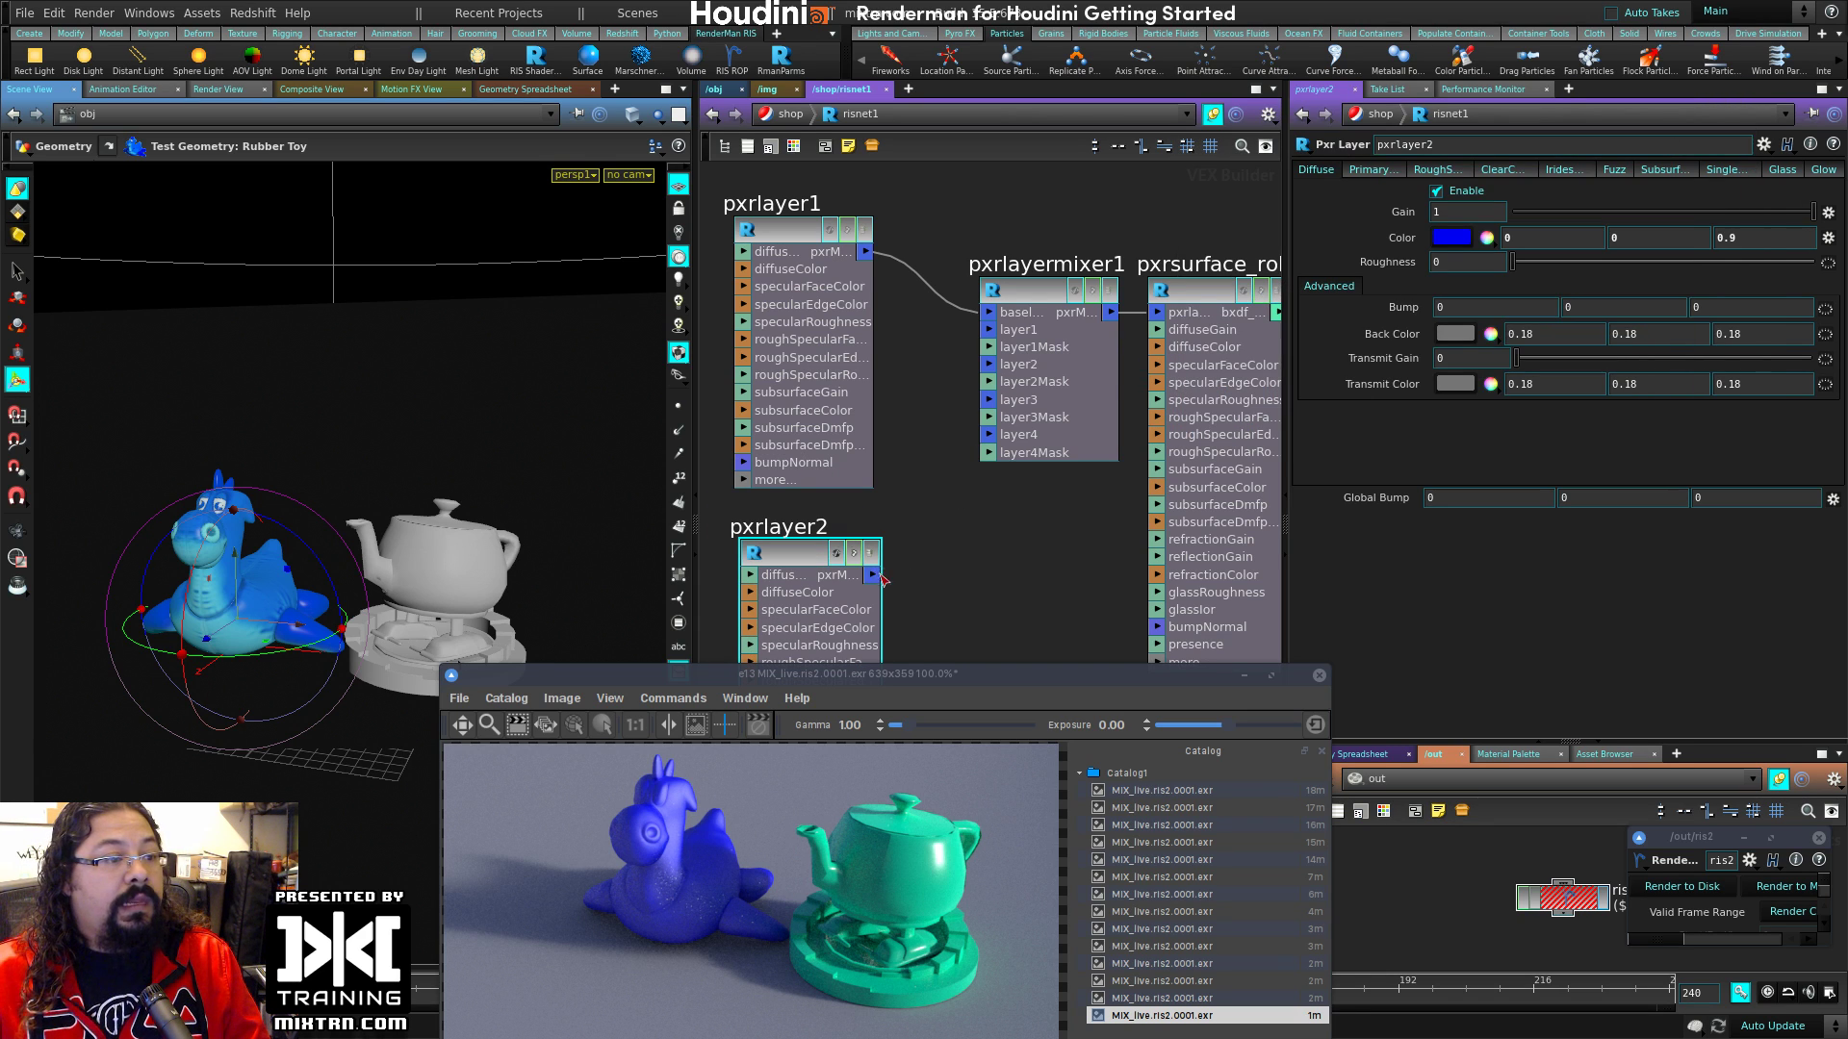
Step: Connect pxrlayer2 to the layer2 input of pxrlayermixer1 and start a new render from the ris2 node
click(987, 365)
drag(1011, 299, 988, 299)
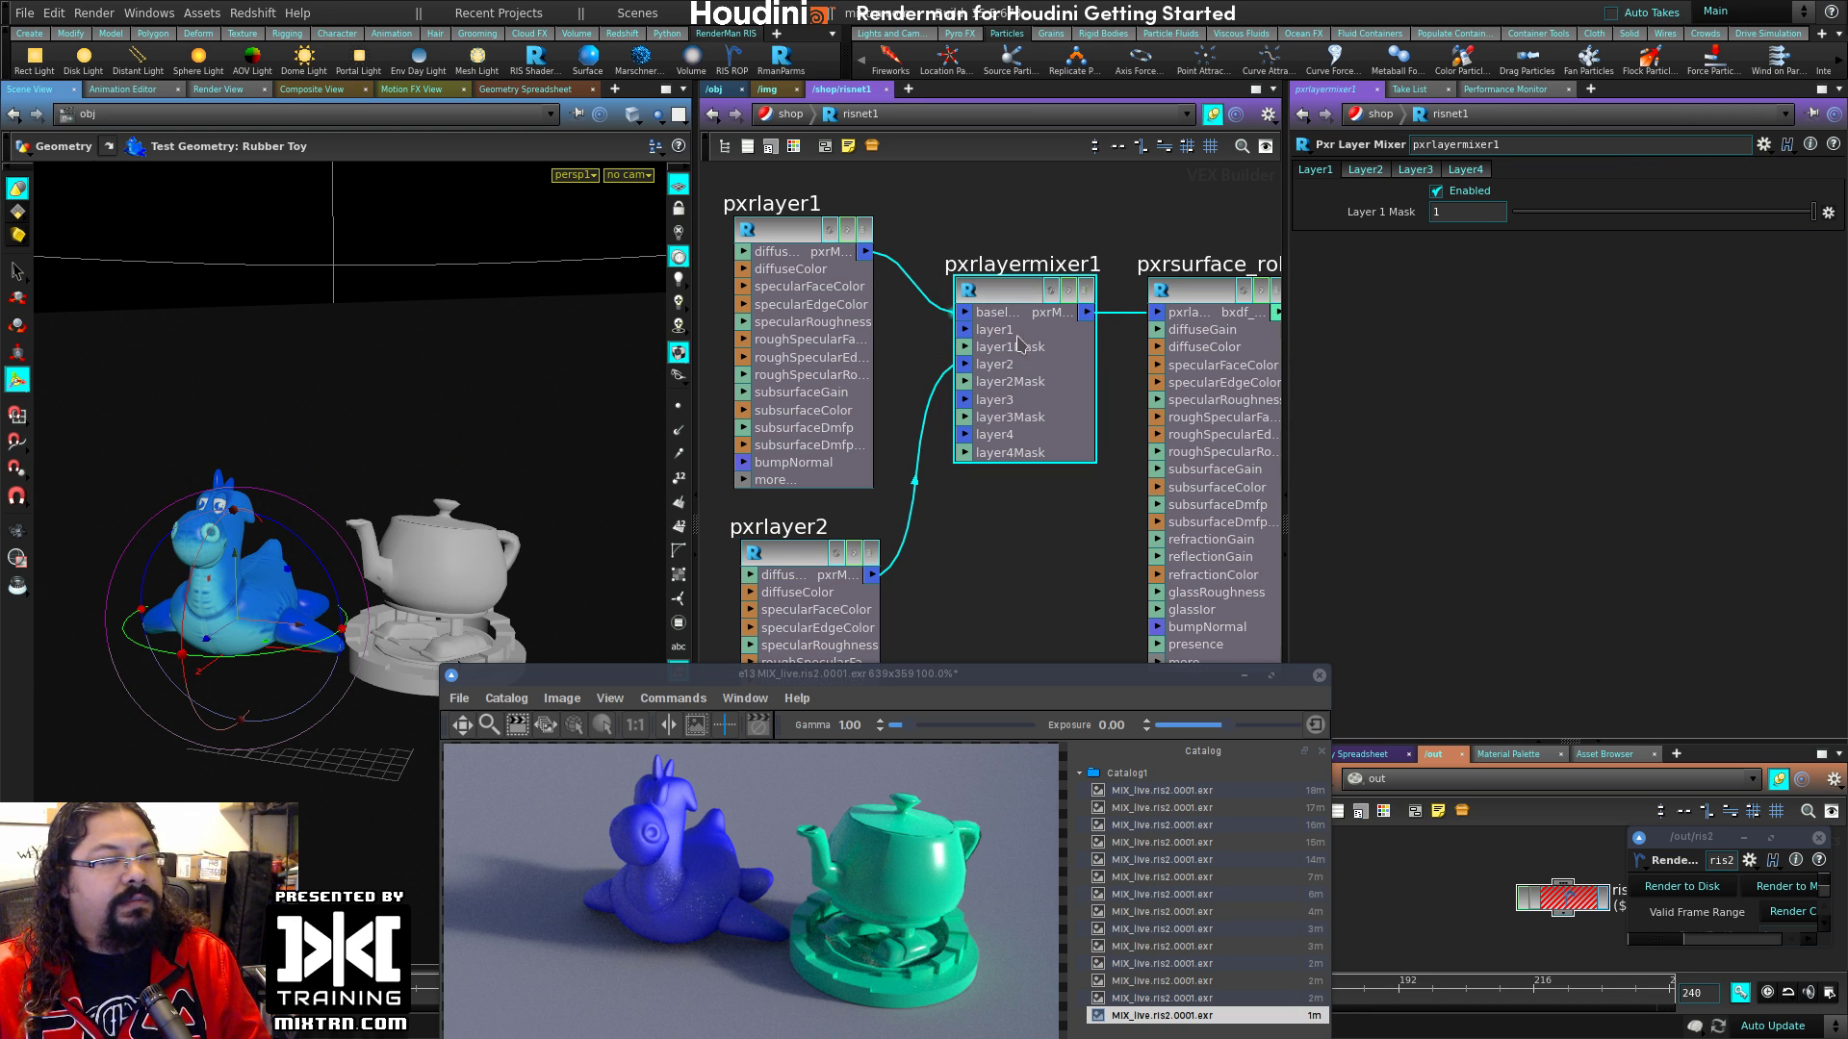
middle_drag(1026, 583, 1097, 526)
middle_drag(1077, 280, 1047, 94)
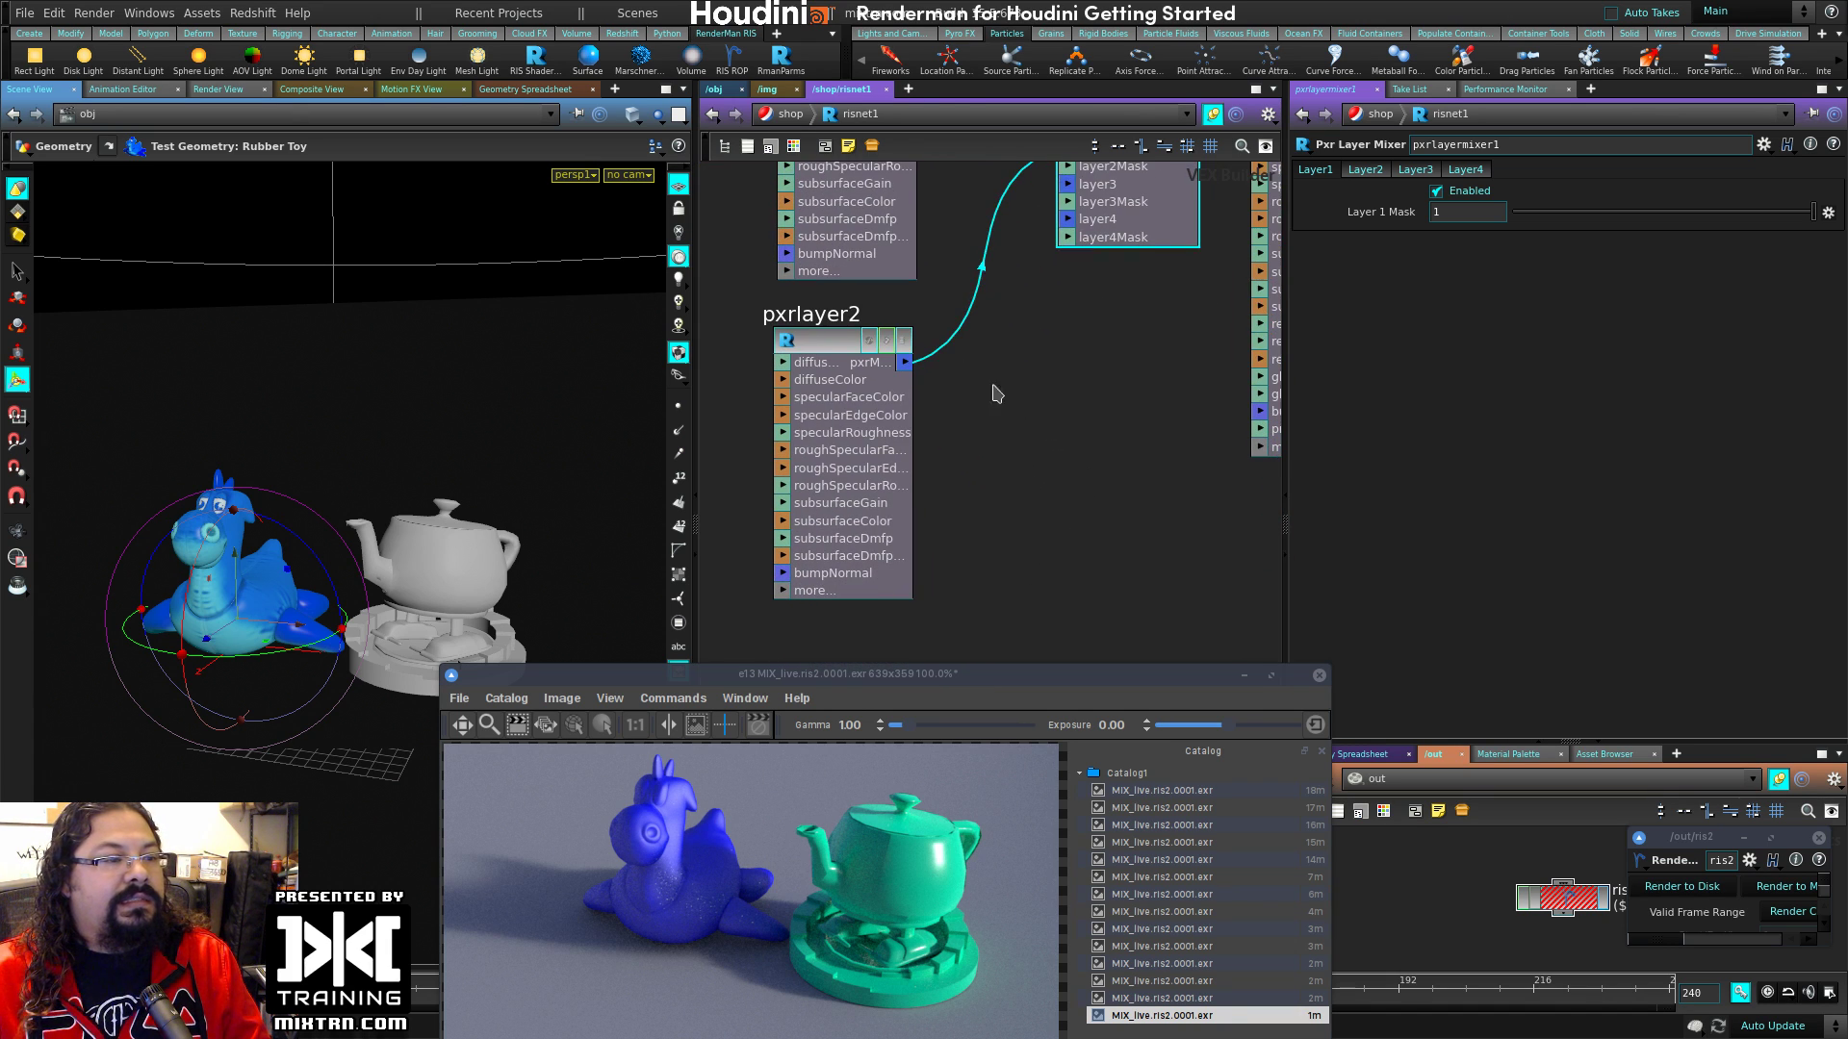
key(Tab)
key(Escape)
click(1563, 899)
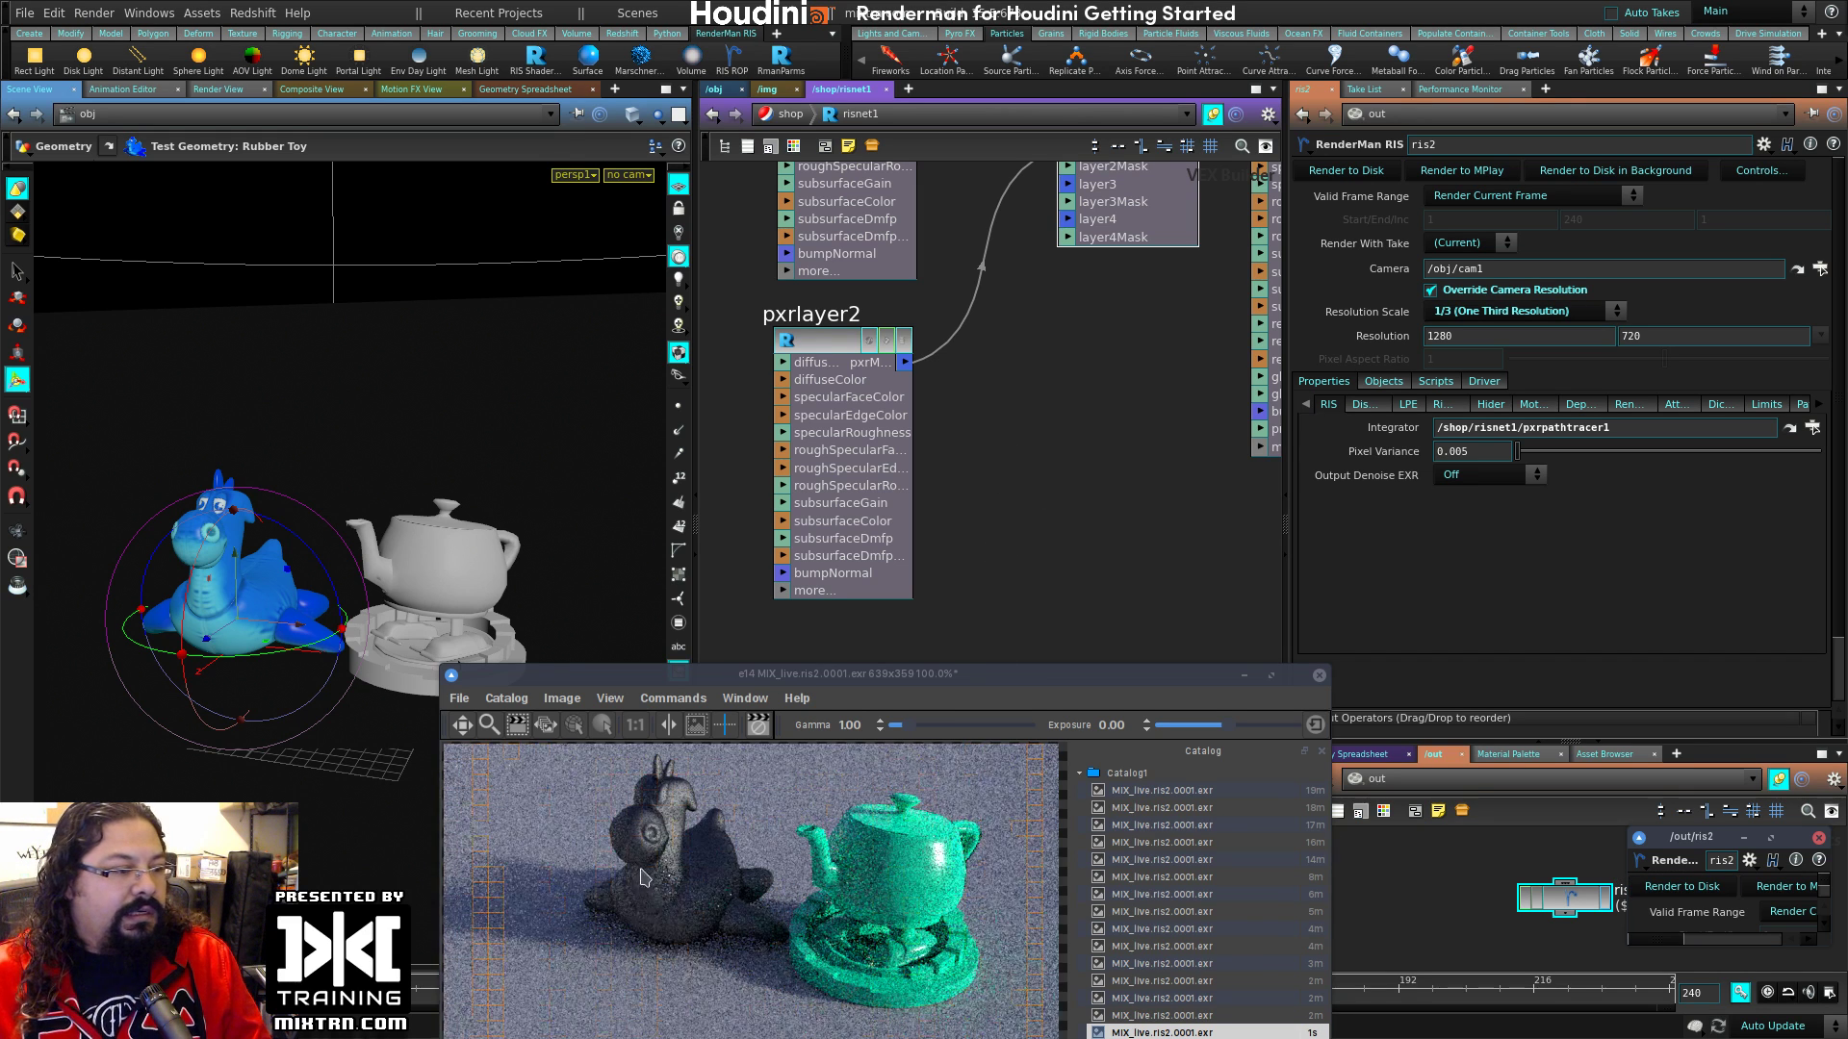
Step: Enable Layer 2 in the parameters of pxrlayermixer1
middle_drag(1010, 405, 1051, 526)
click(845, 472)
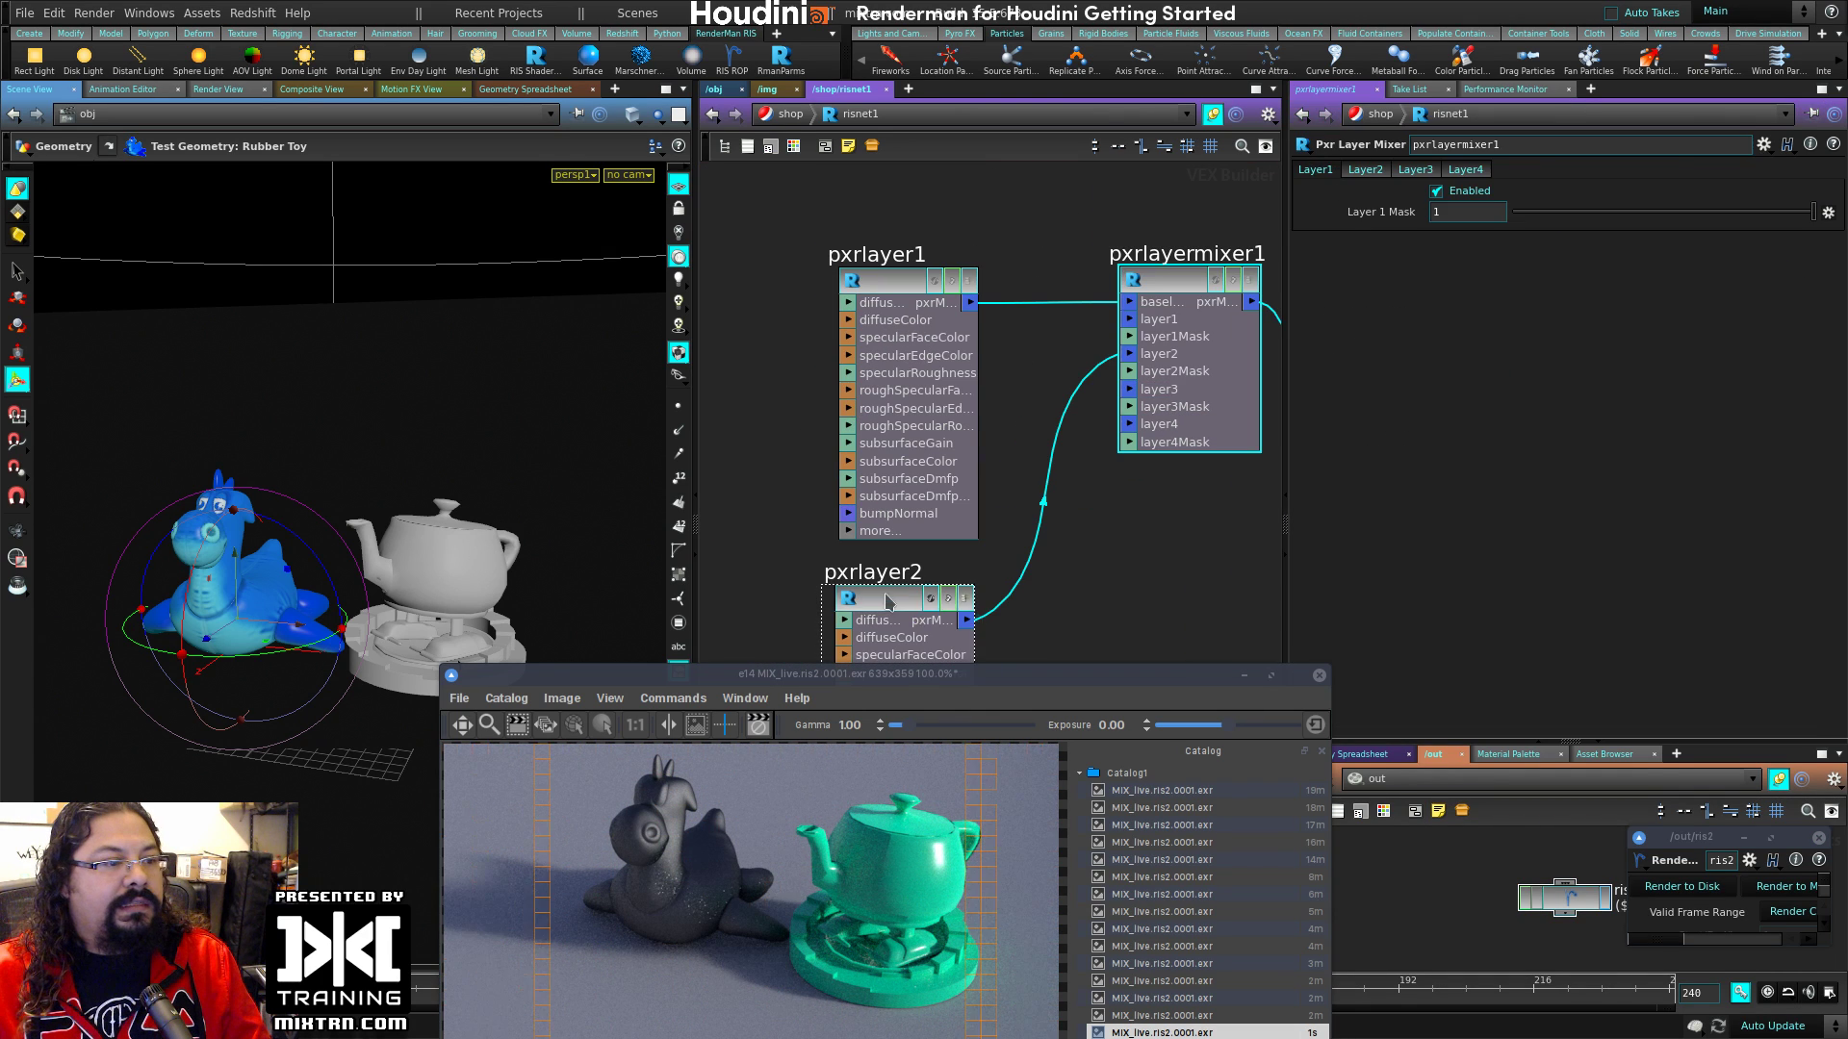
click(887, 601)
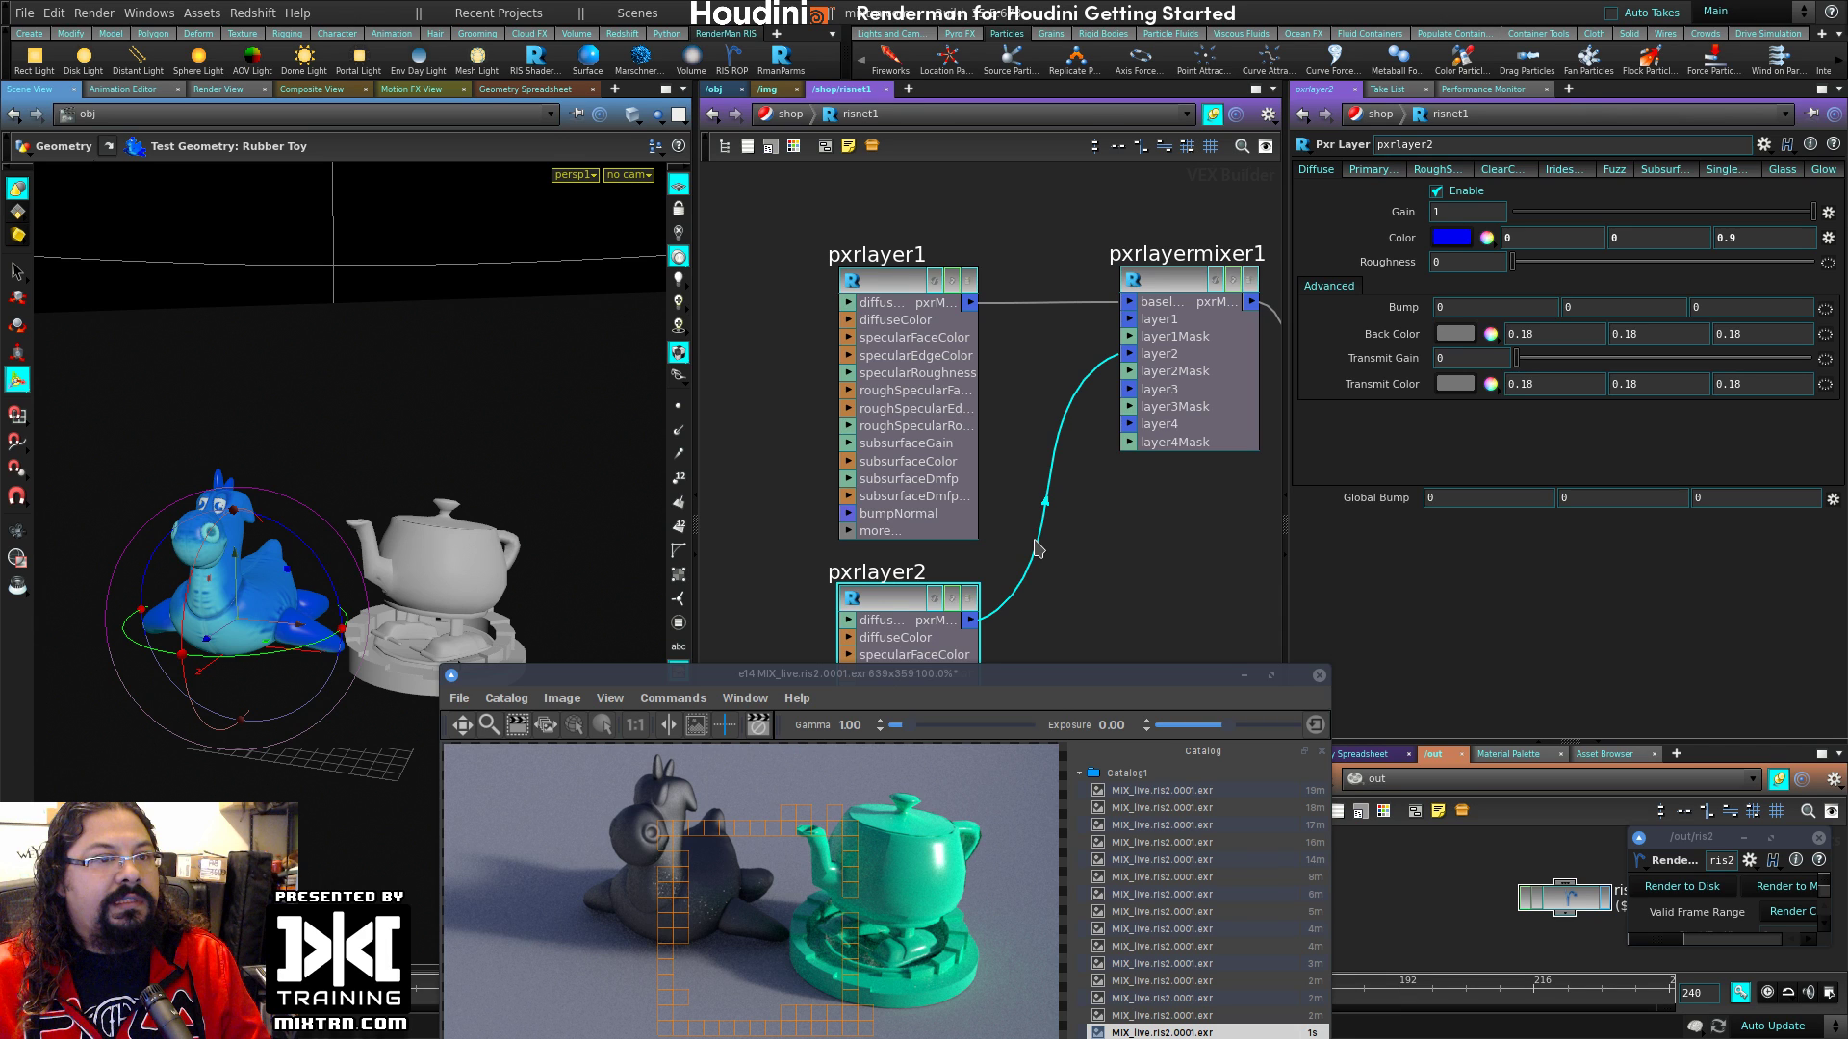
key(Down)
middle_drag(947, 536, 1198, 548)
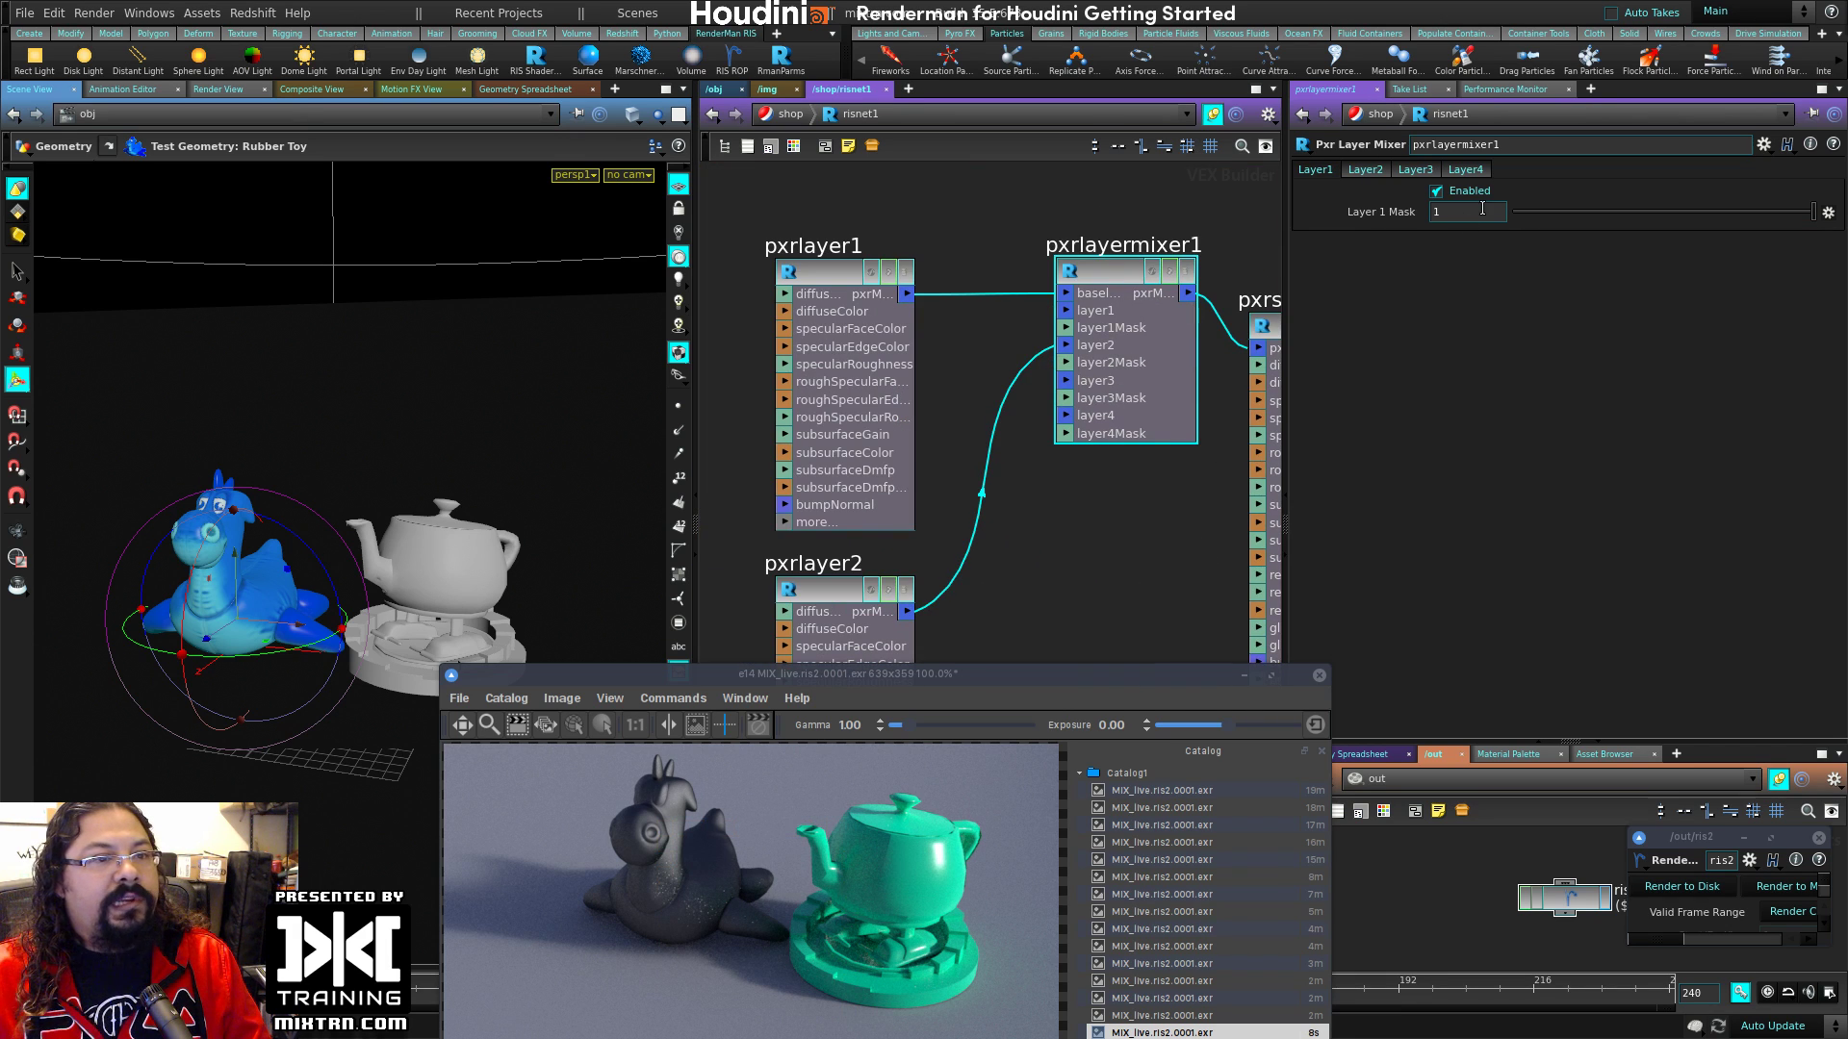
click(1365, 170)
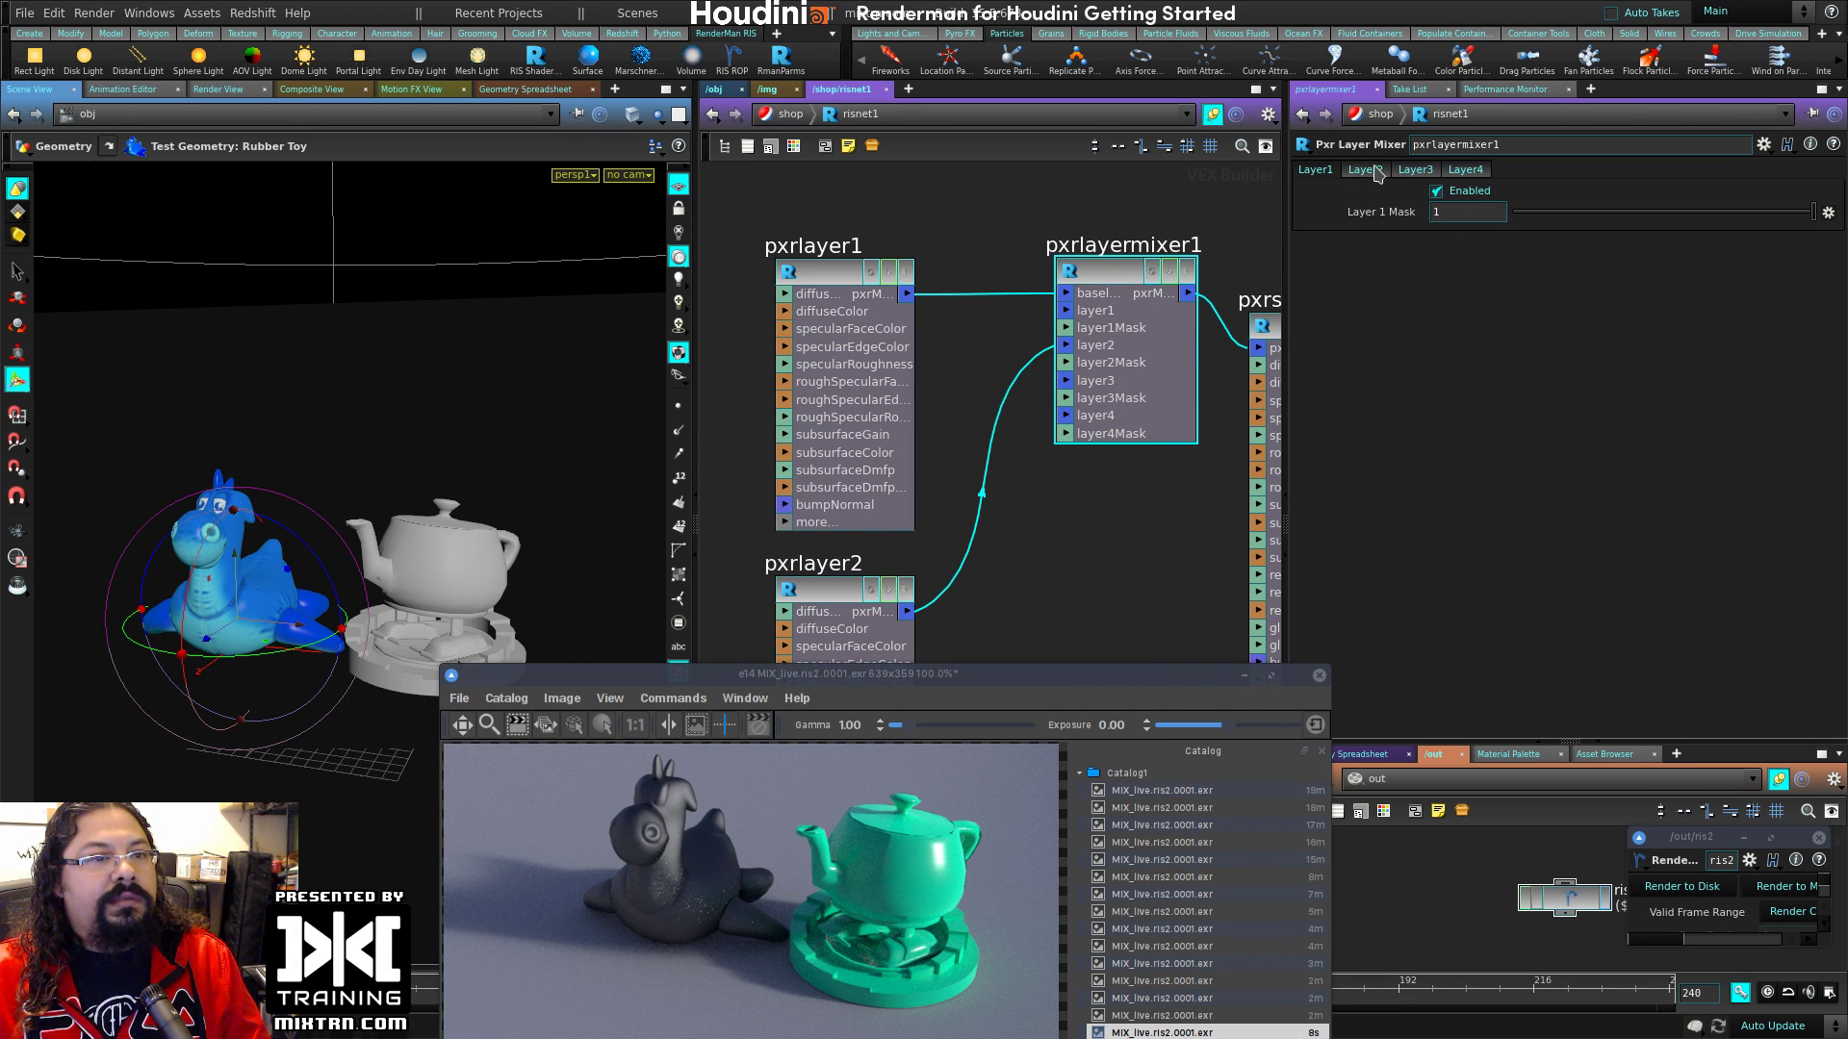
click(1451, 192)
Step: Check the layer settings of pxrlayermixer1 and the parameters of pxrlayer1, and render ris2 to disk again
click(1305, 175)
click(1355, 174)
click(1423, 169)
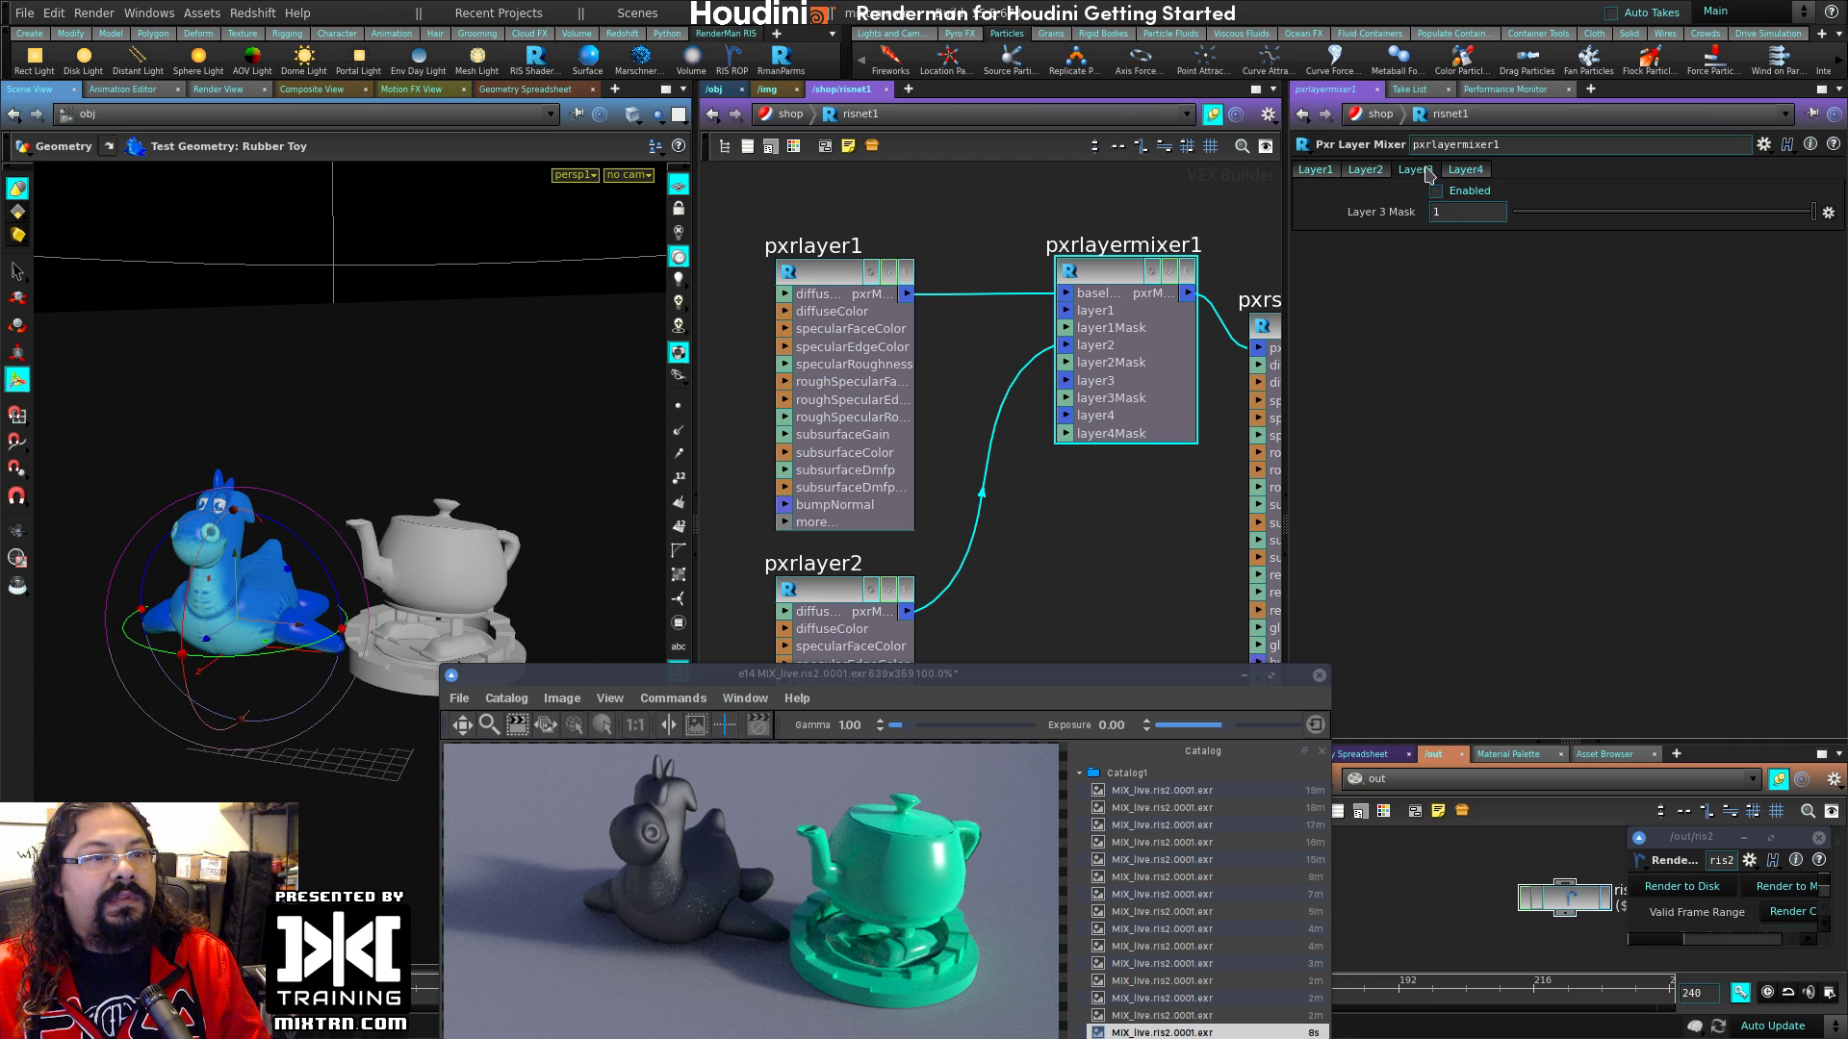
click(1355, 173)
click(1305, 176)
click(846, 291)
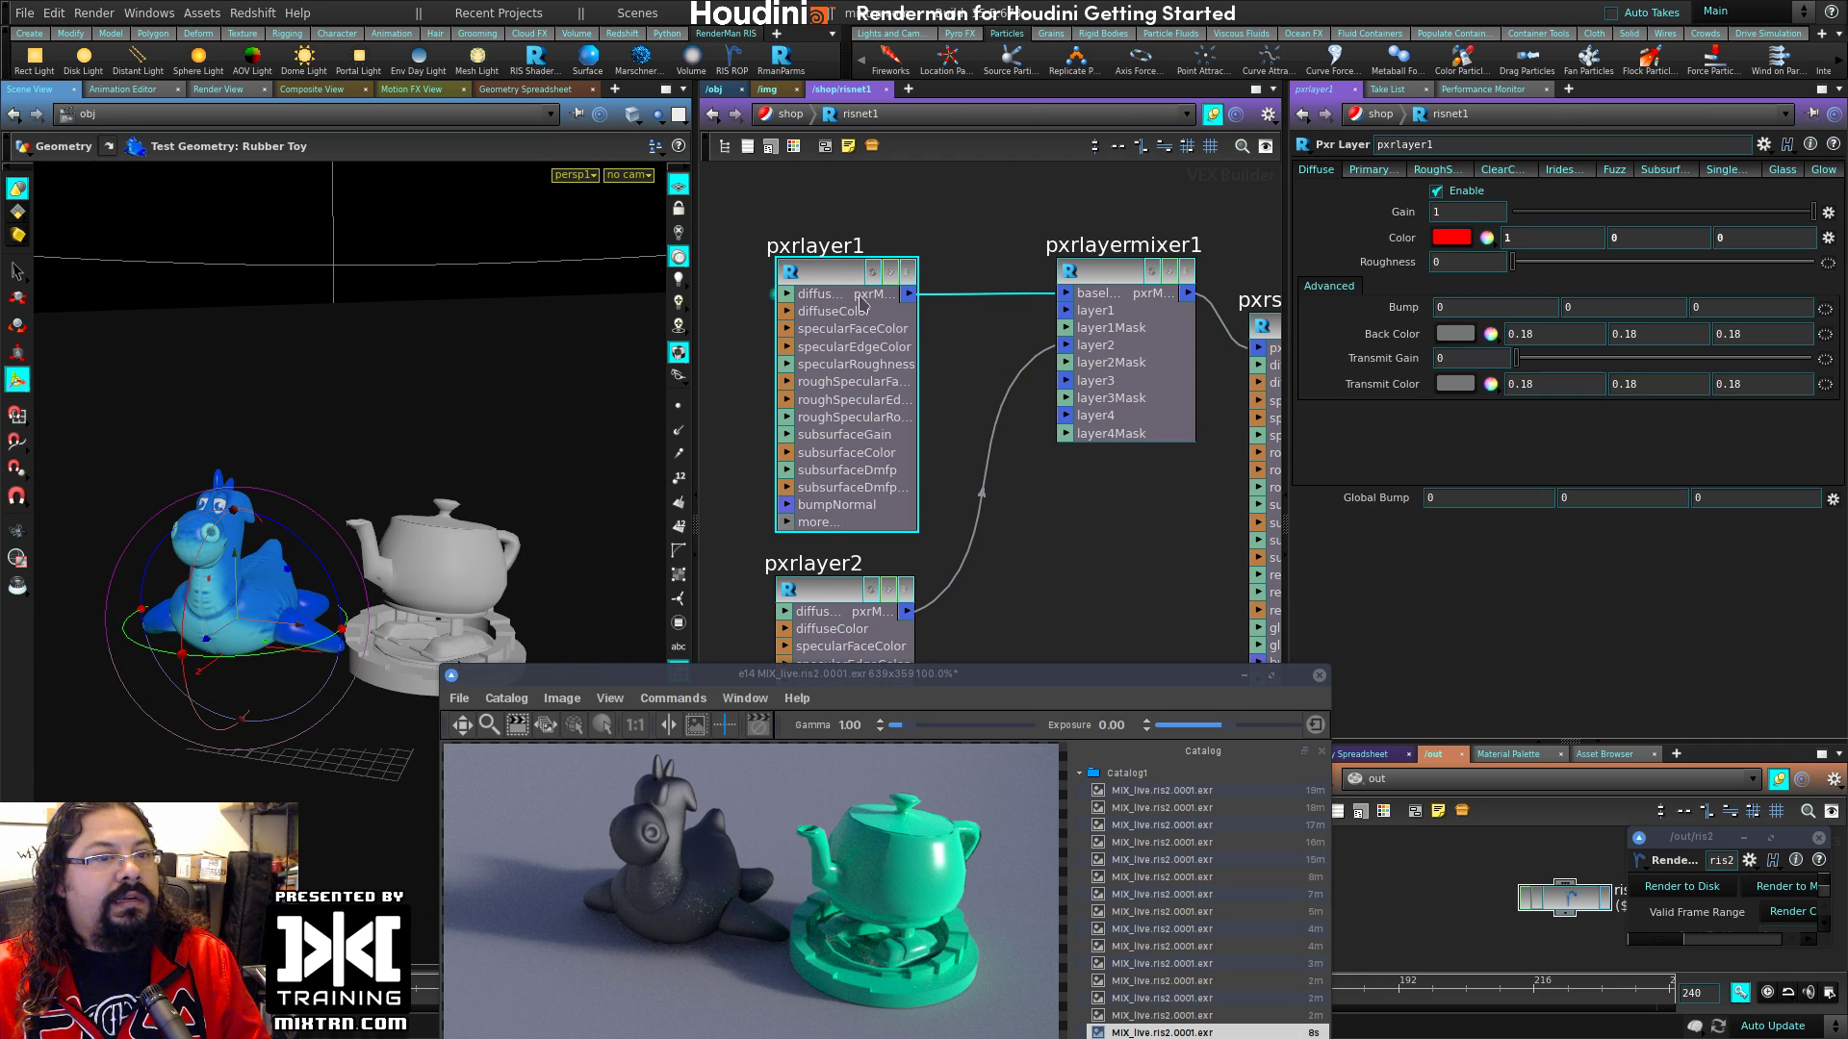
click(1680, 888)
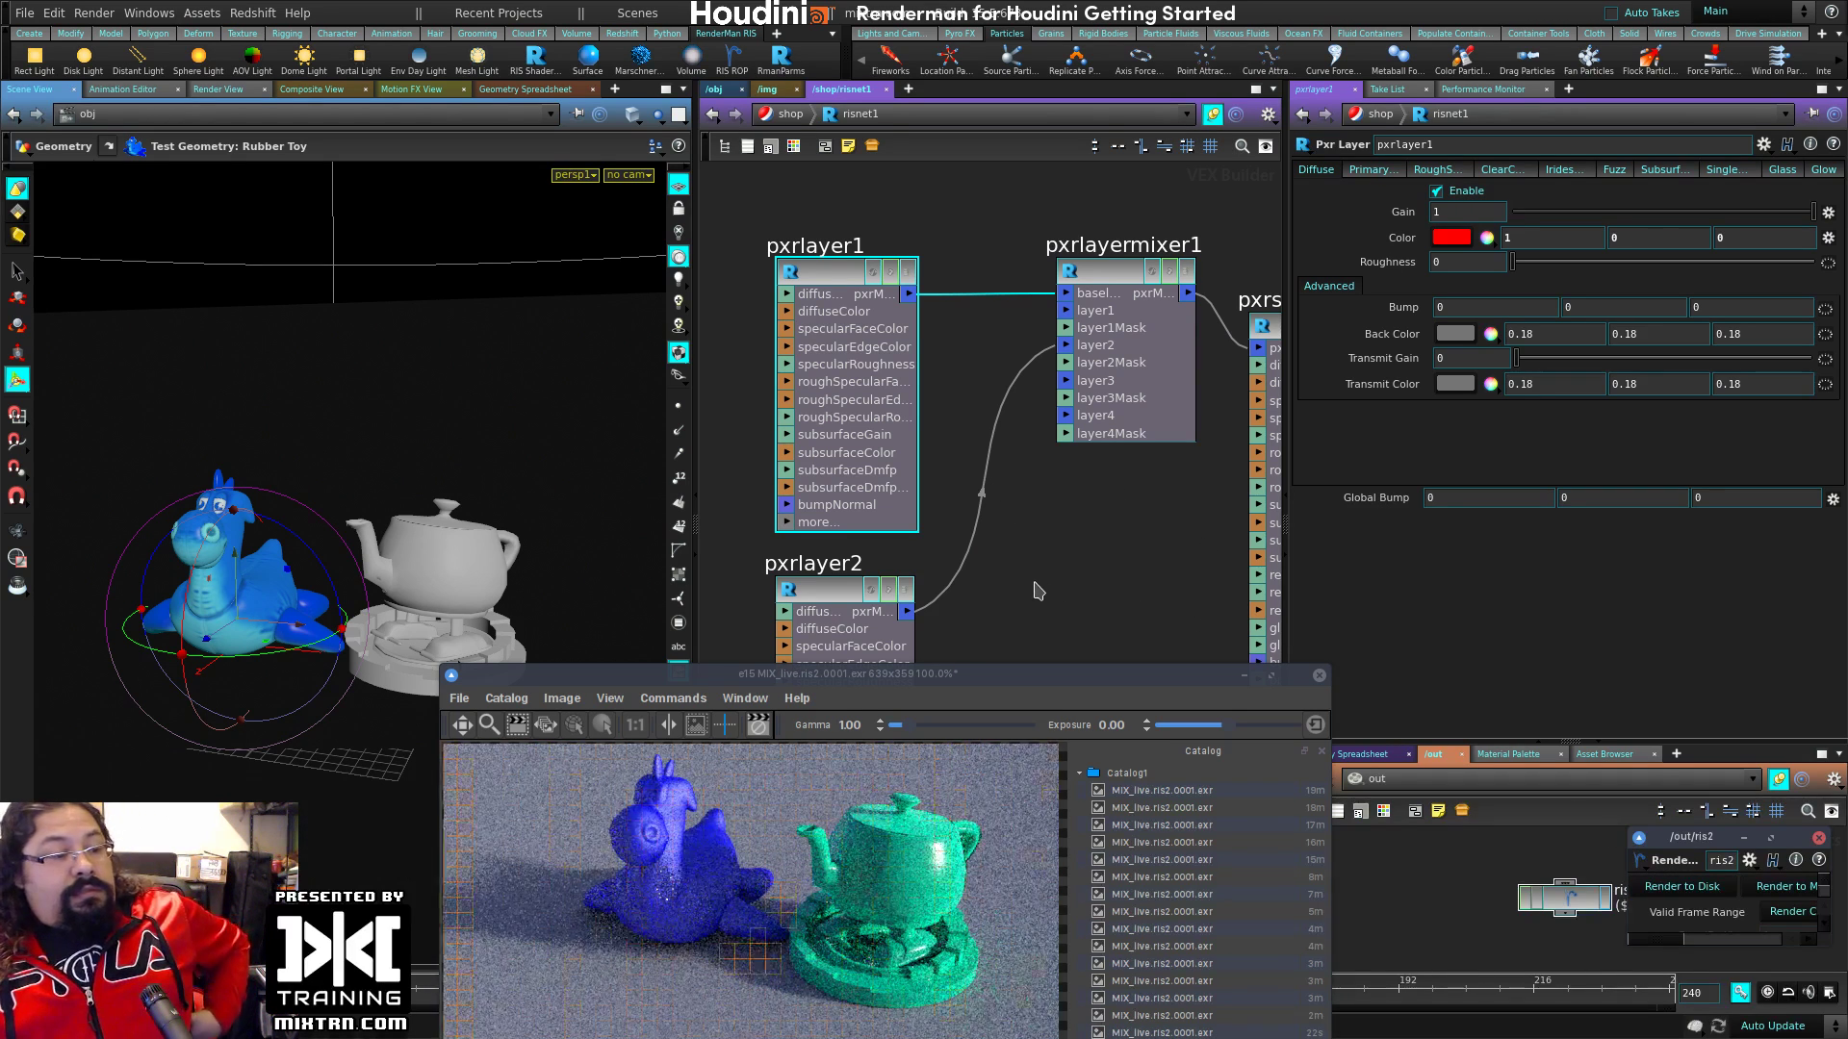
Step: Add a Pxr Worley pattern node, connect its resultF output to the layer2Mask input of pxrlayermixer1, and render to disk
click(827, 589)
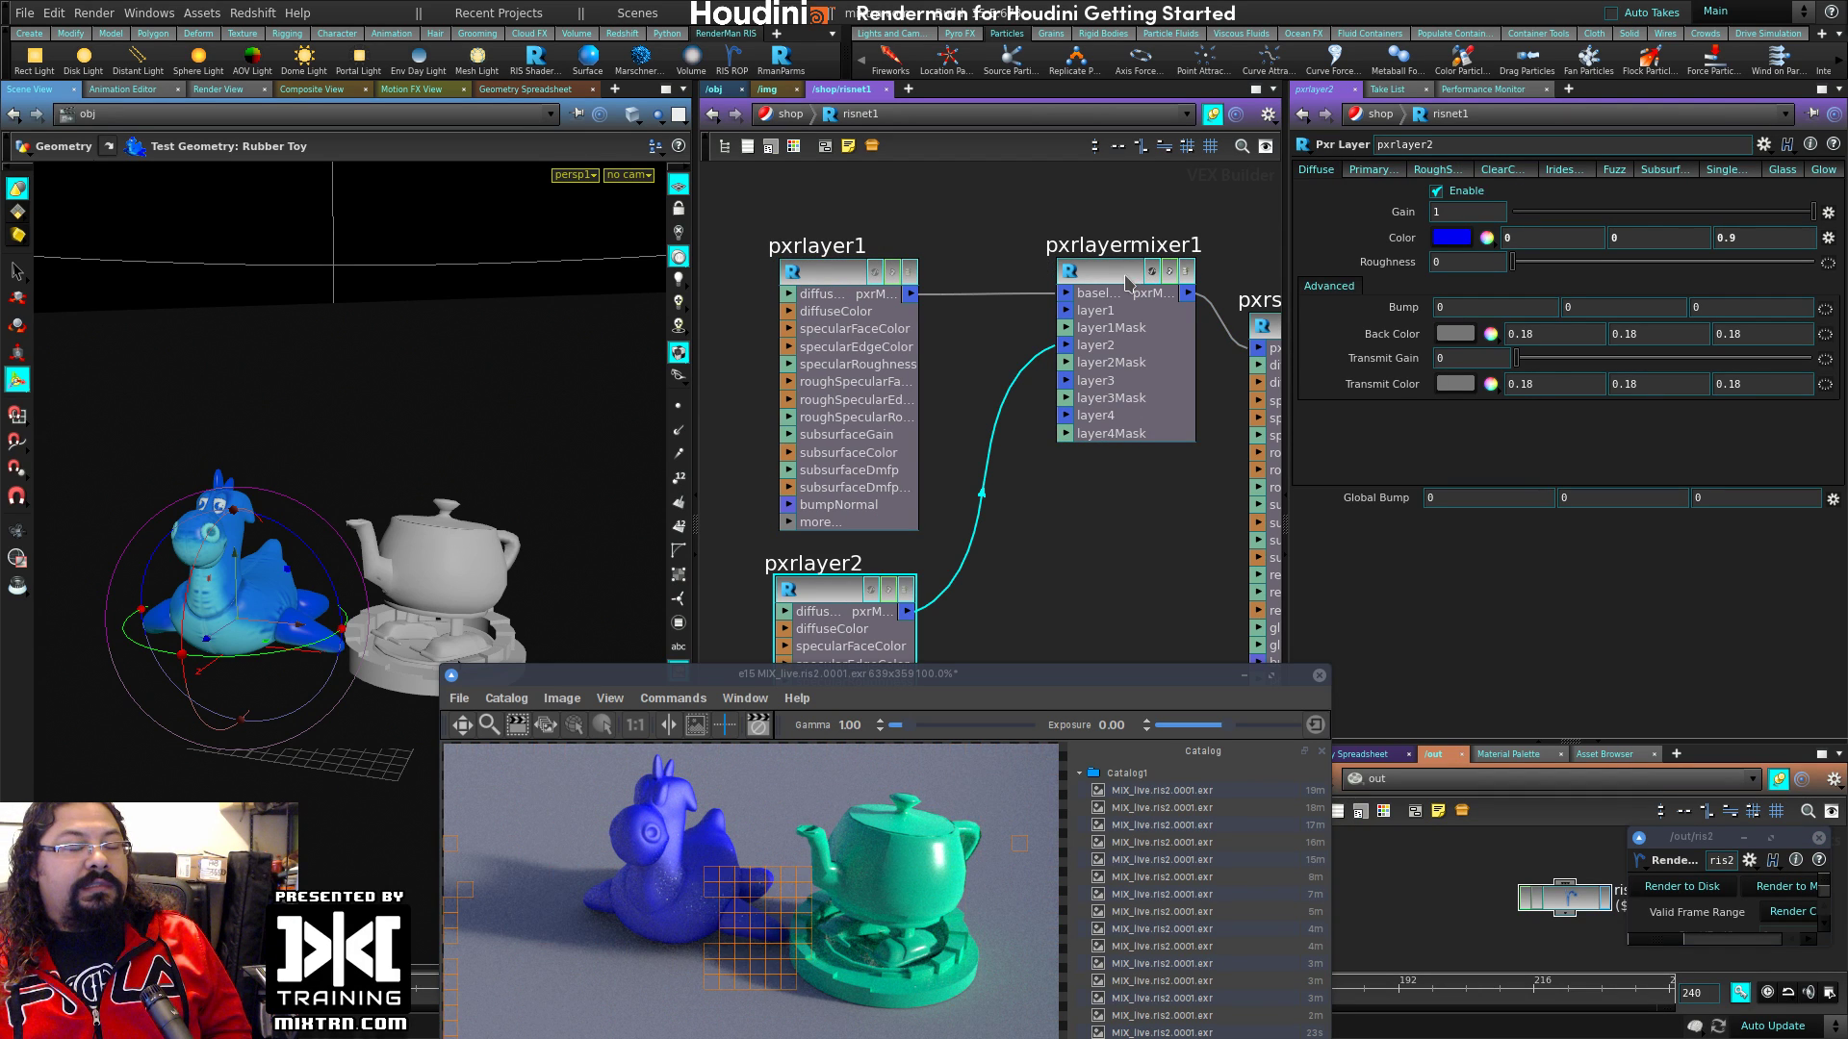
middle_drag(1040, 577, 1020, 276)
key(Tab)
mouse_move(1085, 635)
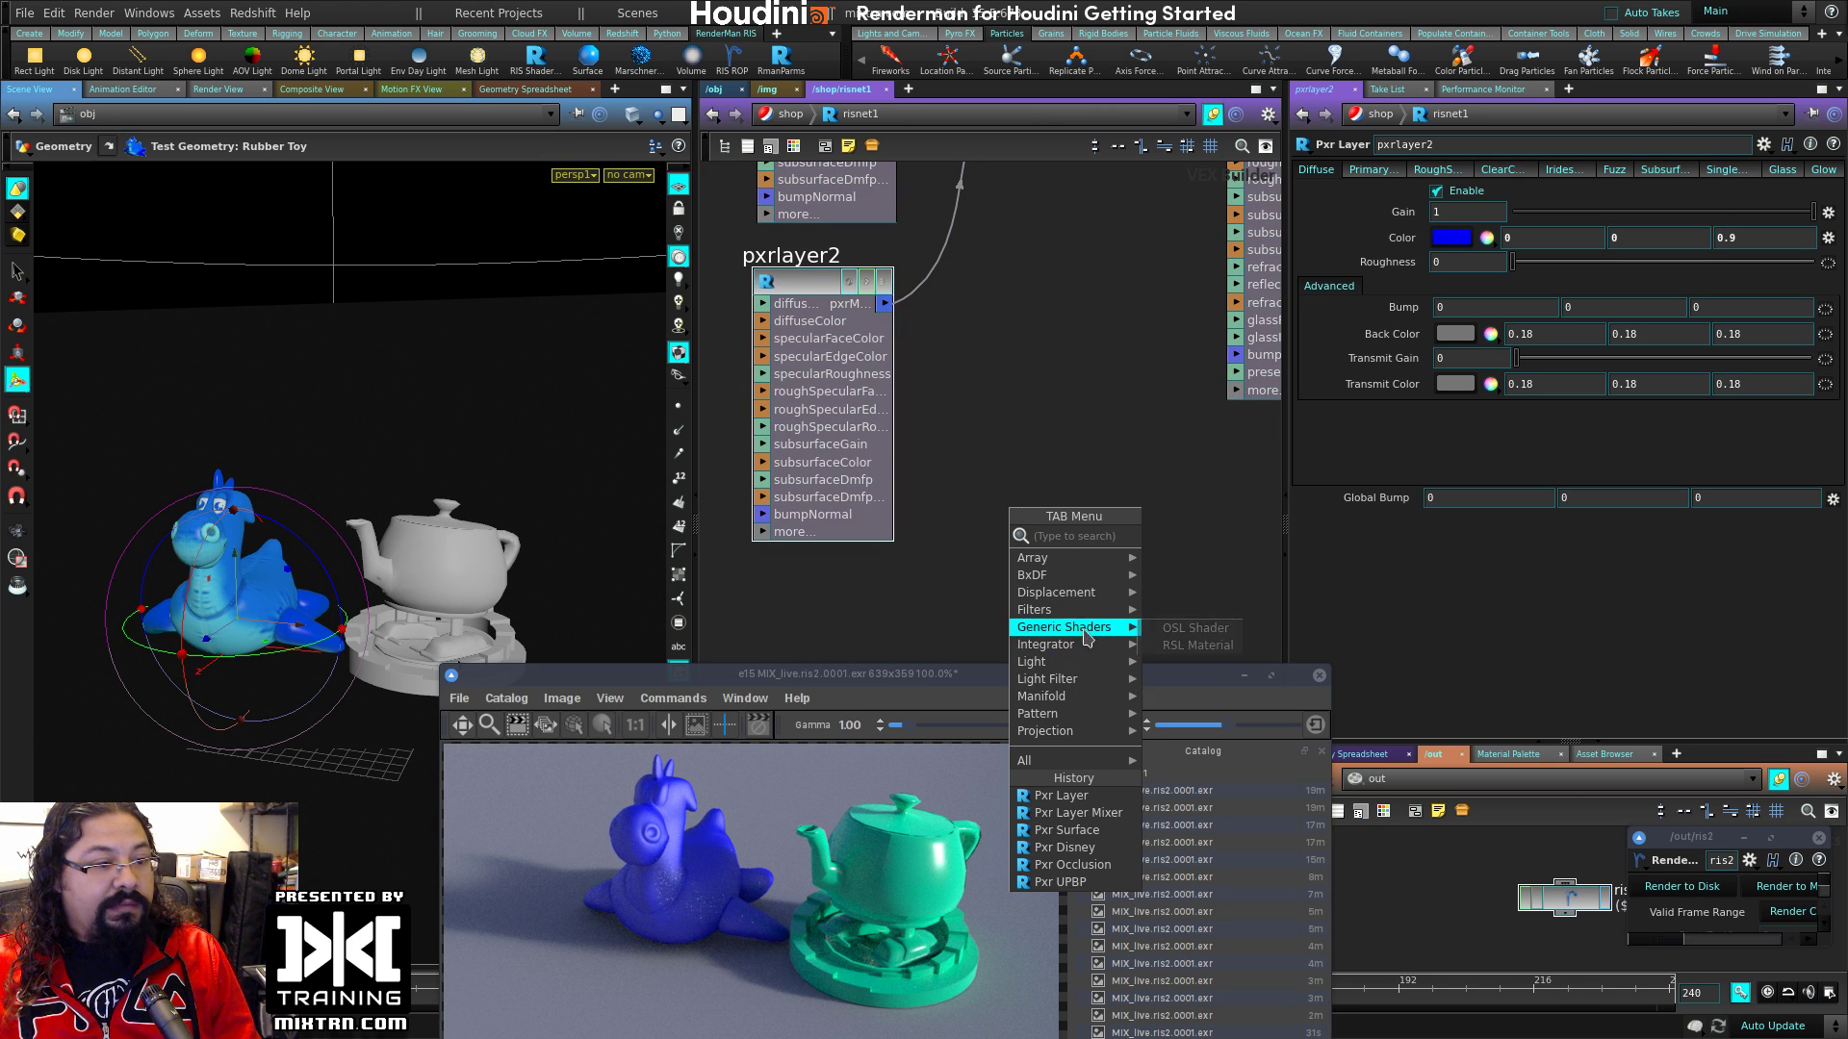
mouse_move(1086, 713)
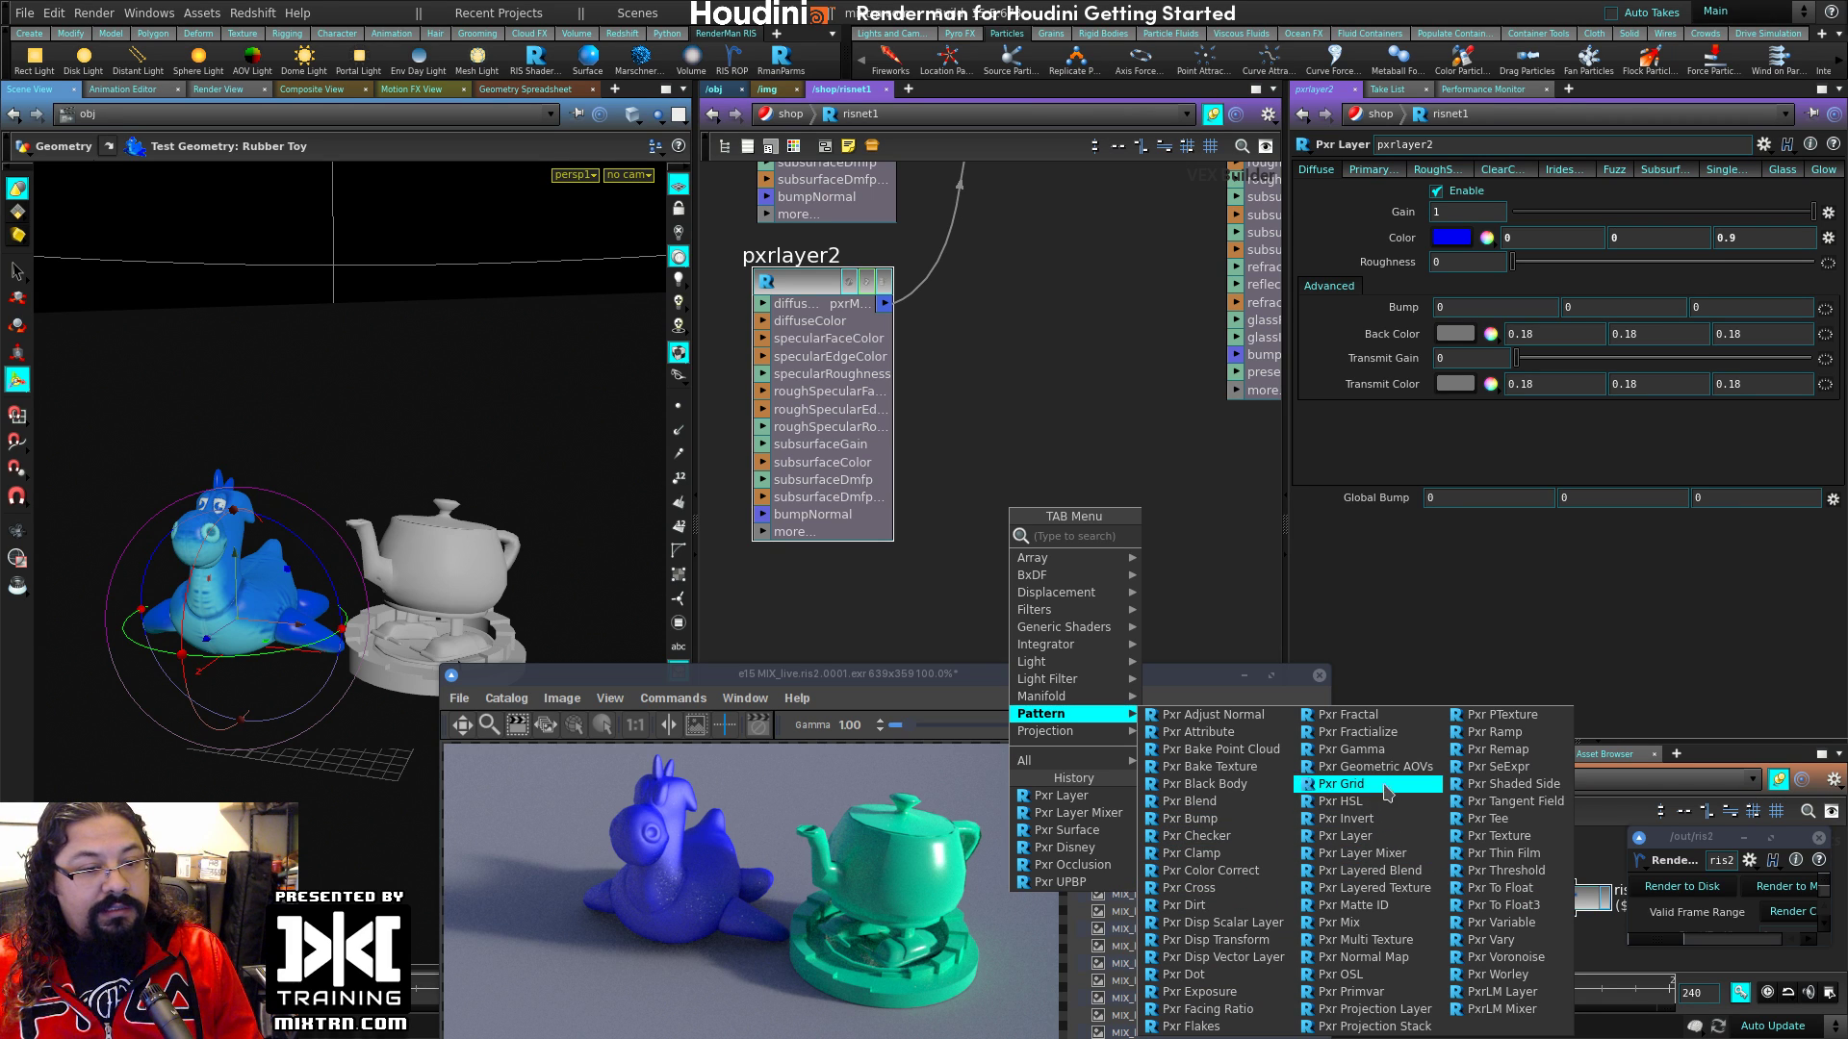
click(1501, 974)
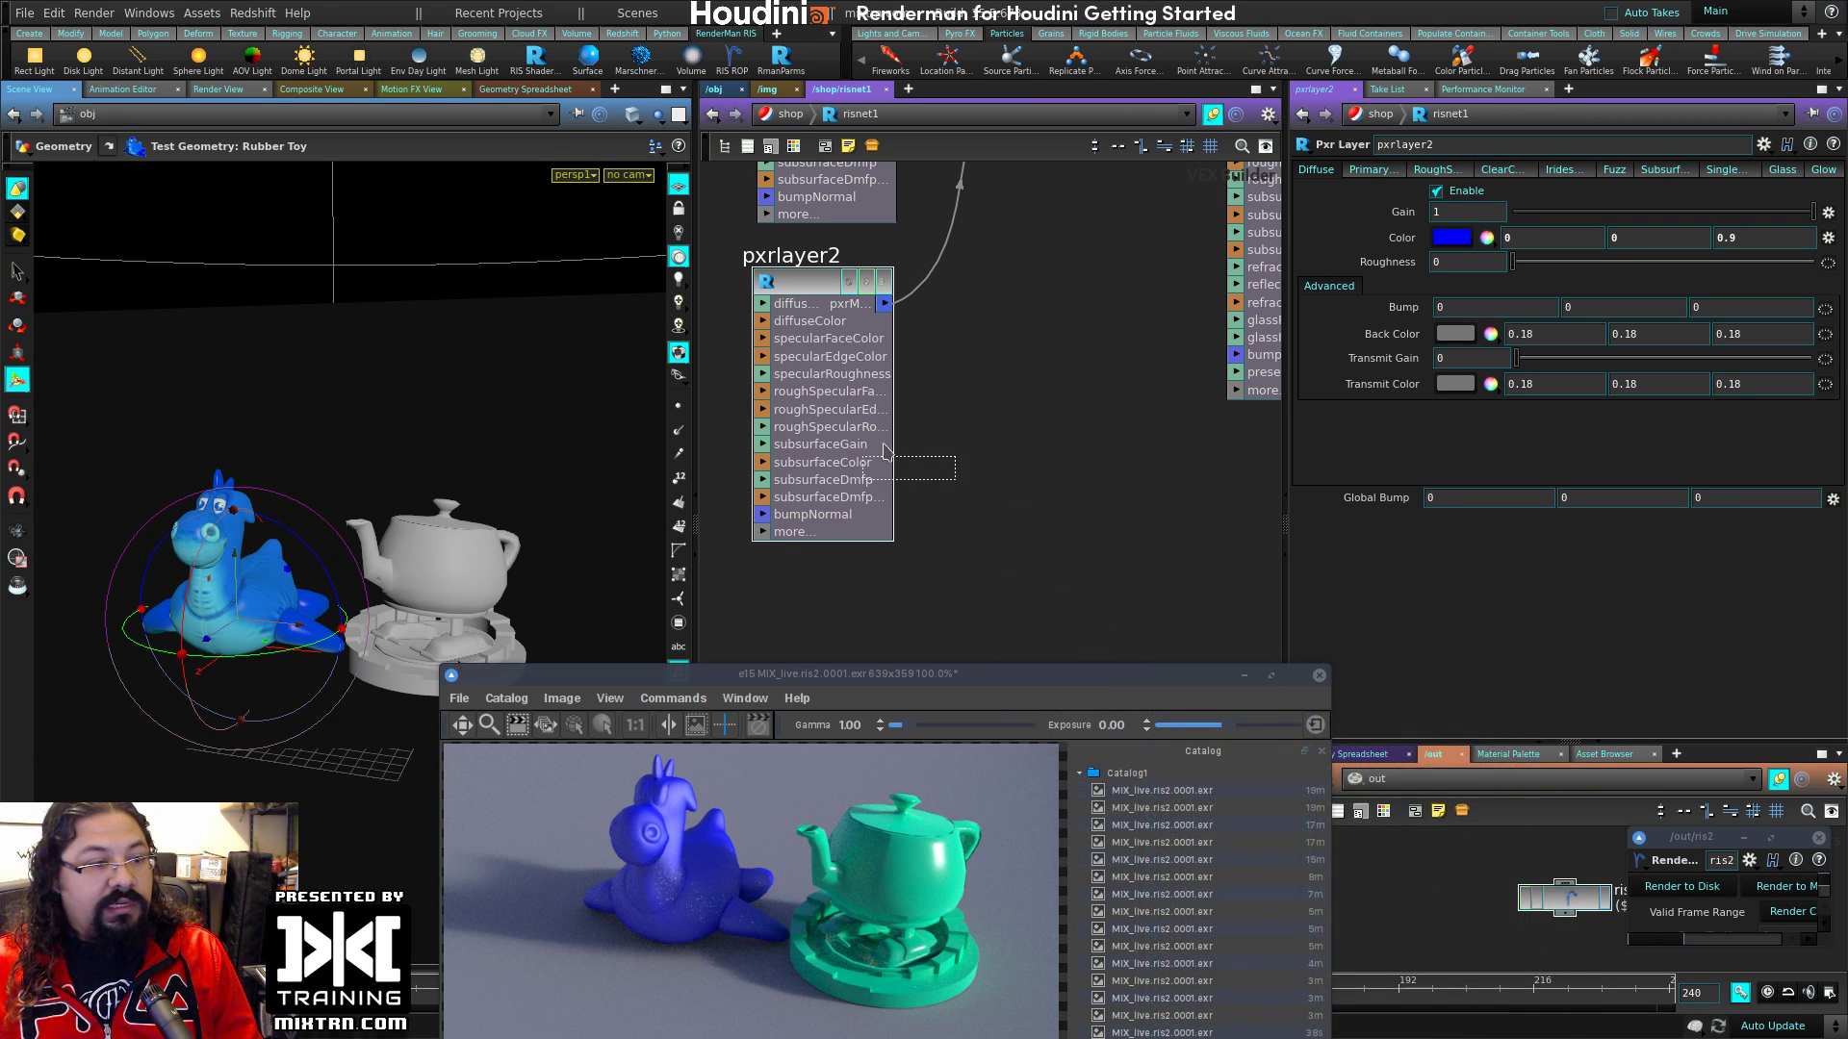
click(991, 327)
middle_drag(1100, 421, 1061, 654)
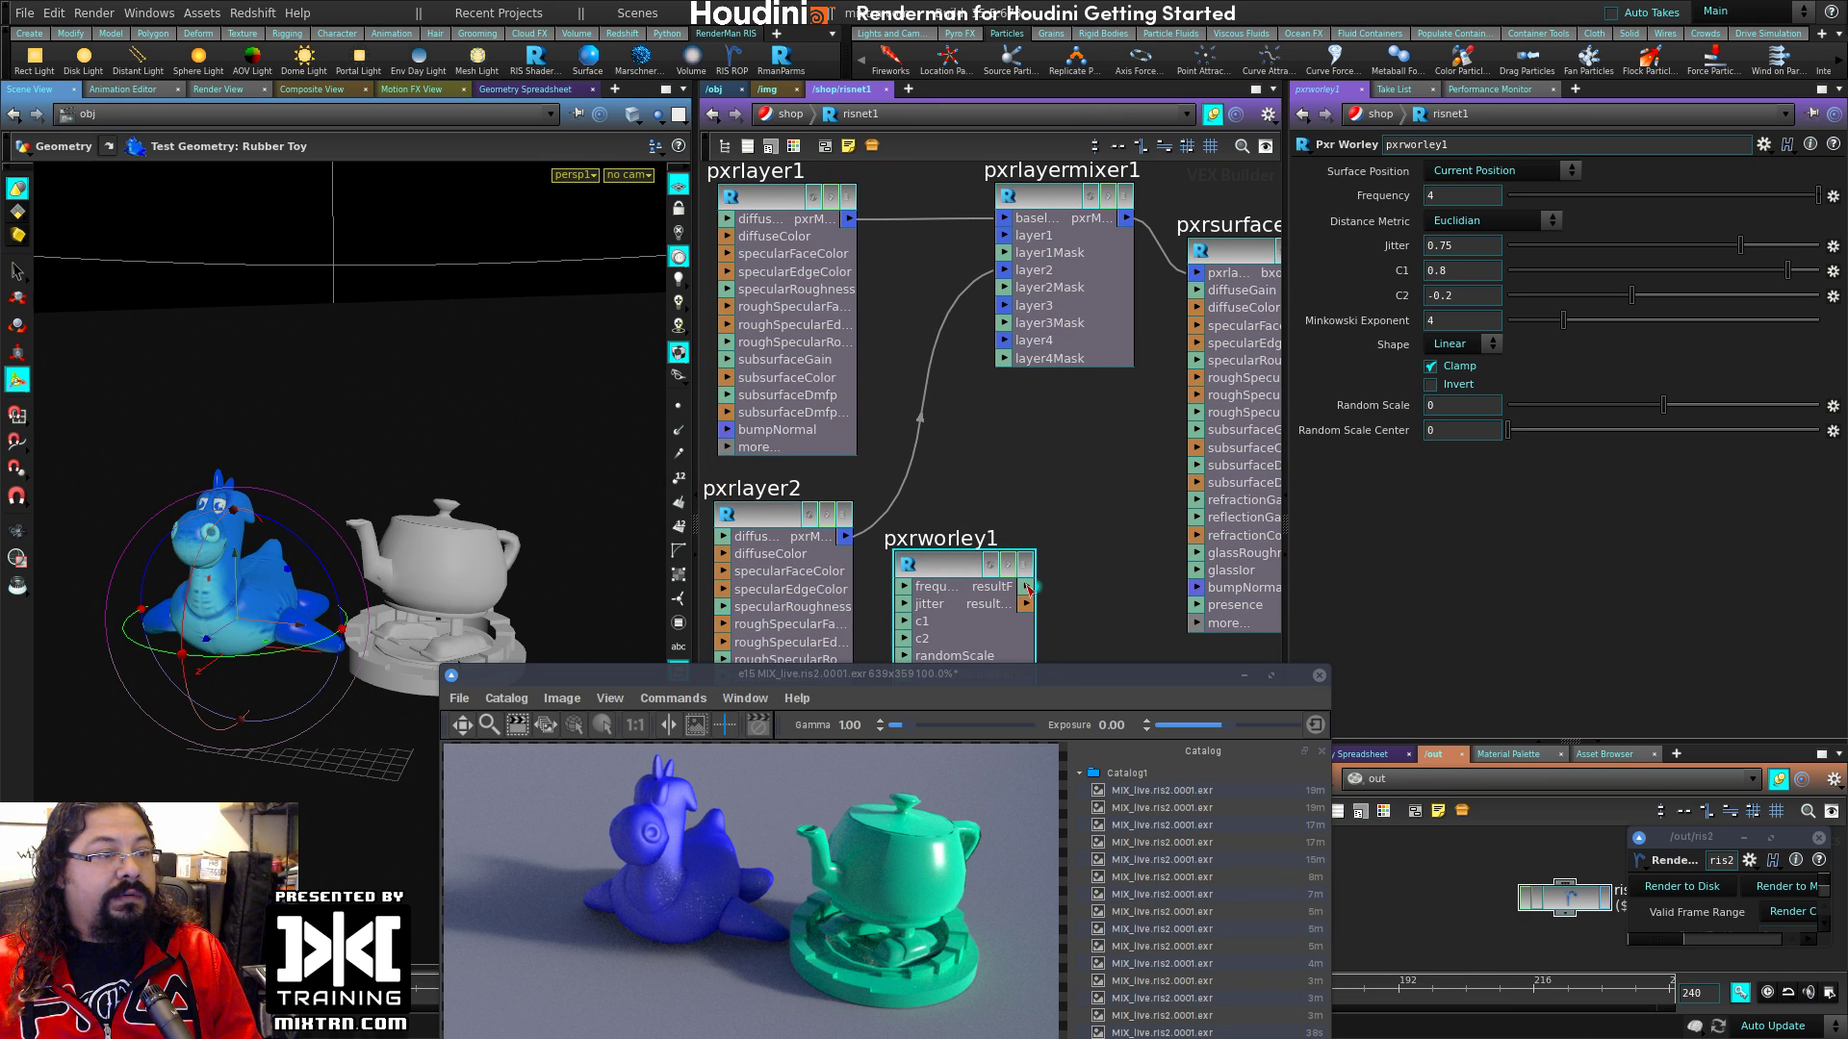
drag(1026, 604, 1003, 289)
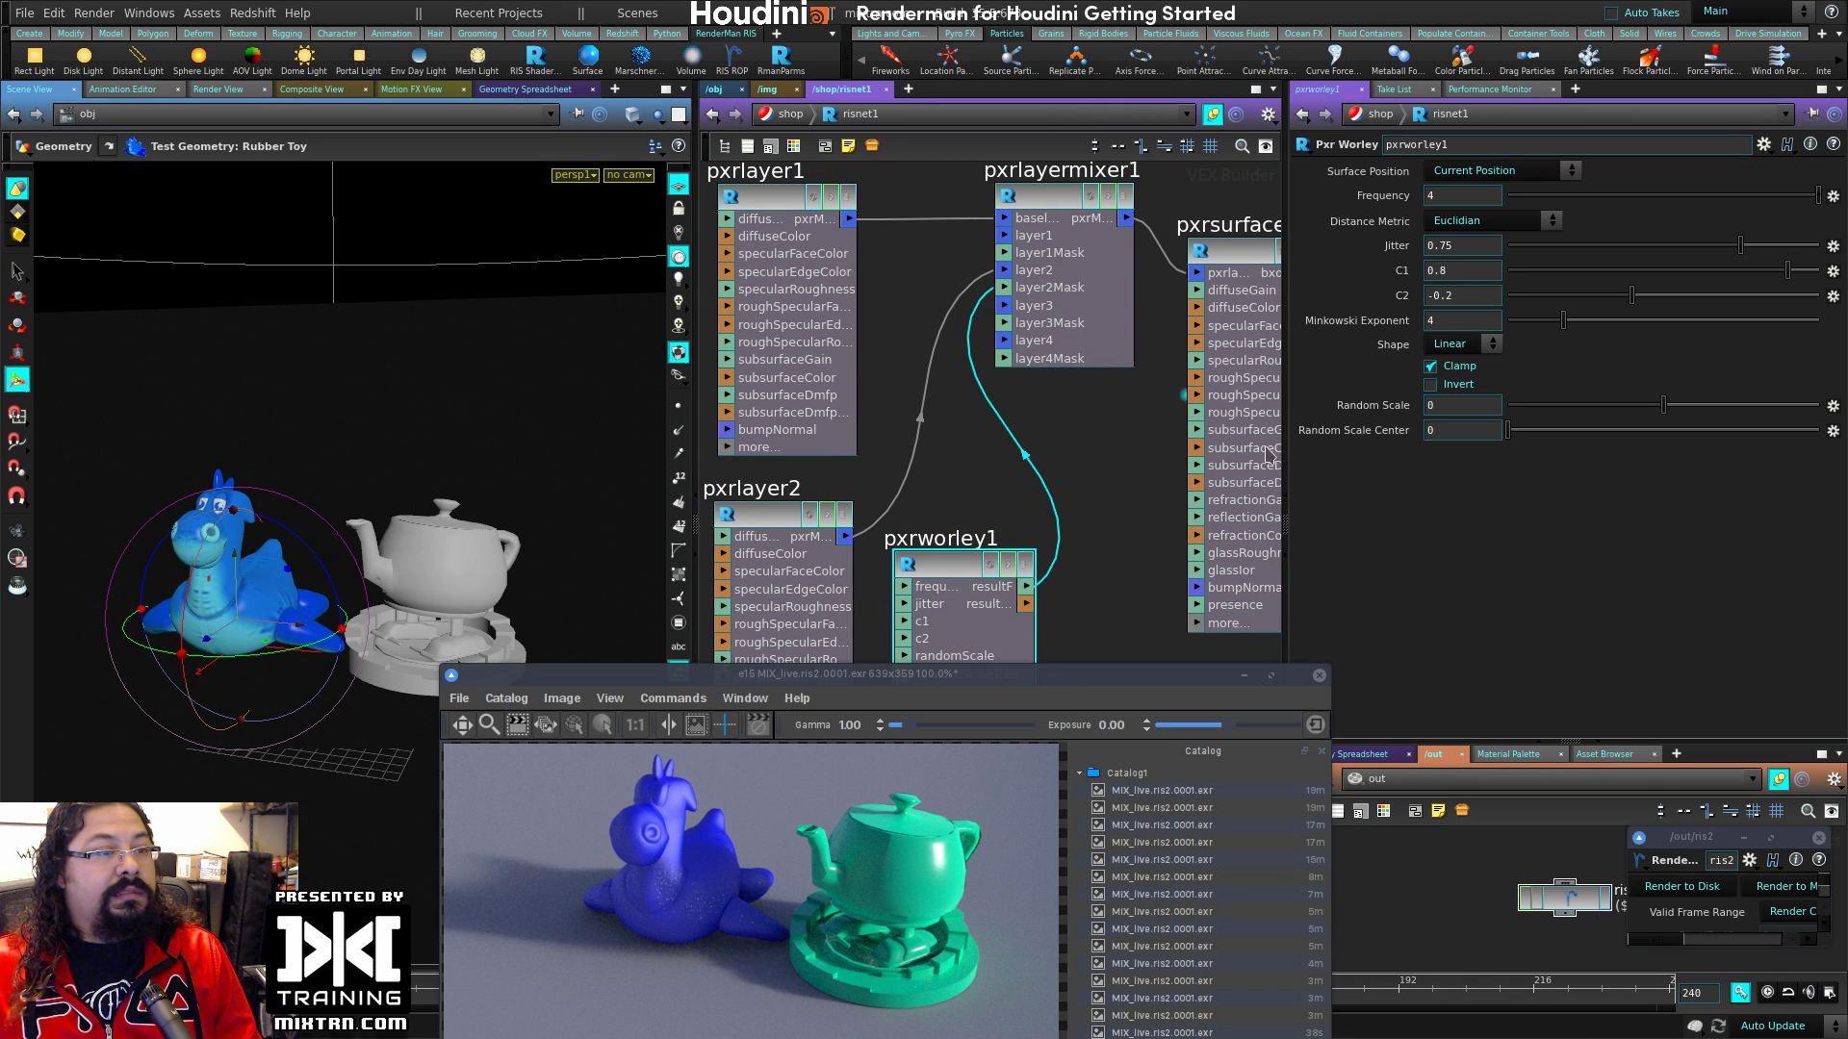
click(1682, 886)
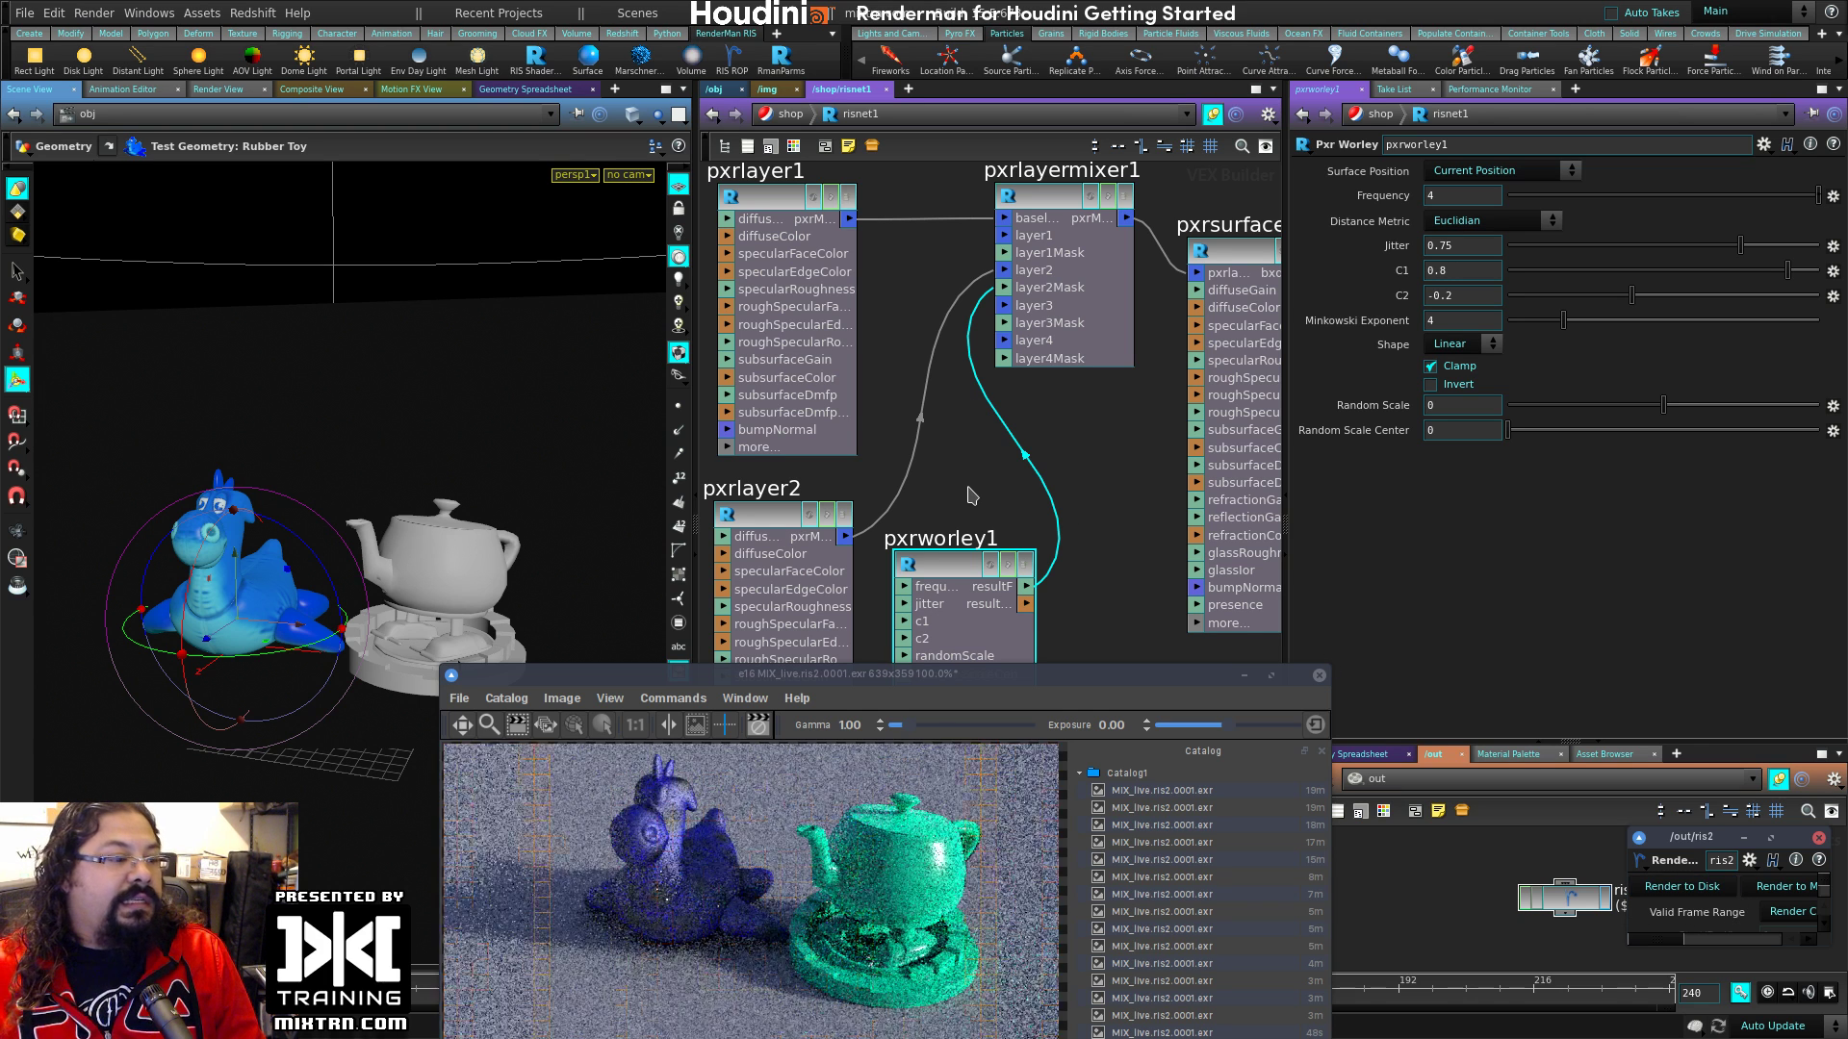
Step: Move pxrlayer1's connection from the base layer input to the layer1 input of pxrlayermixer1 and render to disk
middle_drag(962, 478, 1074, 473)
drag(960, 213, 1115, 230)
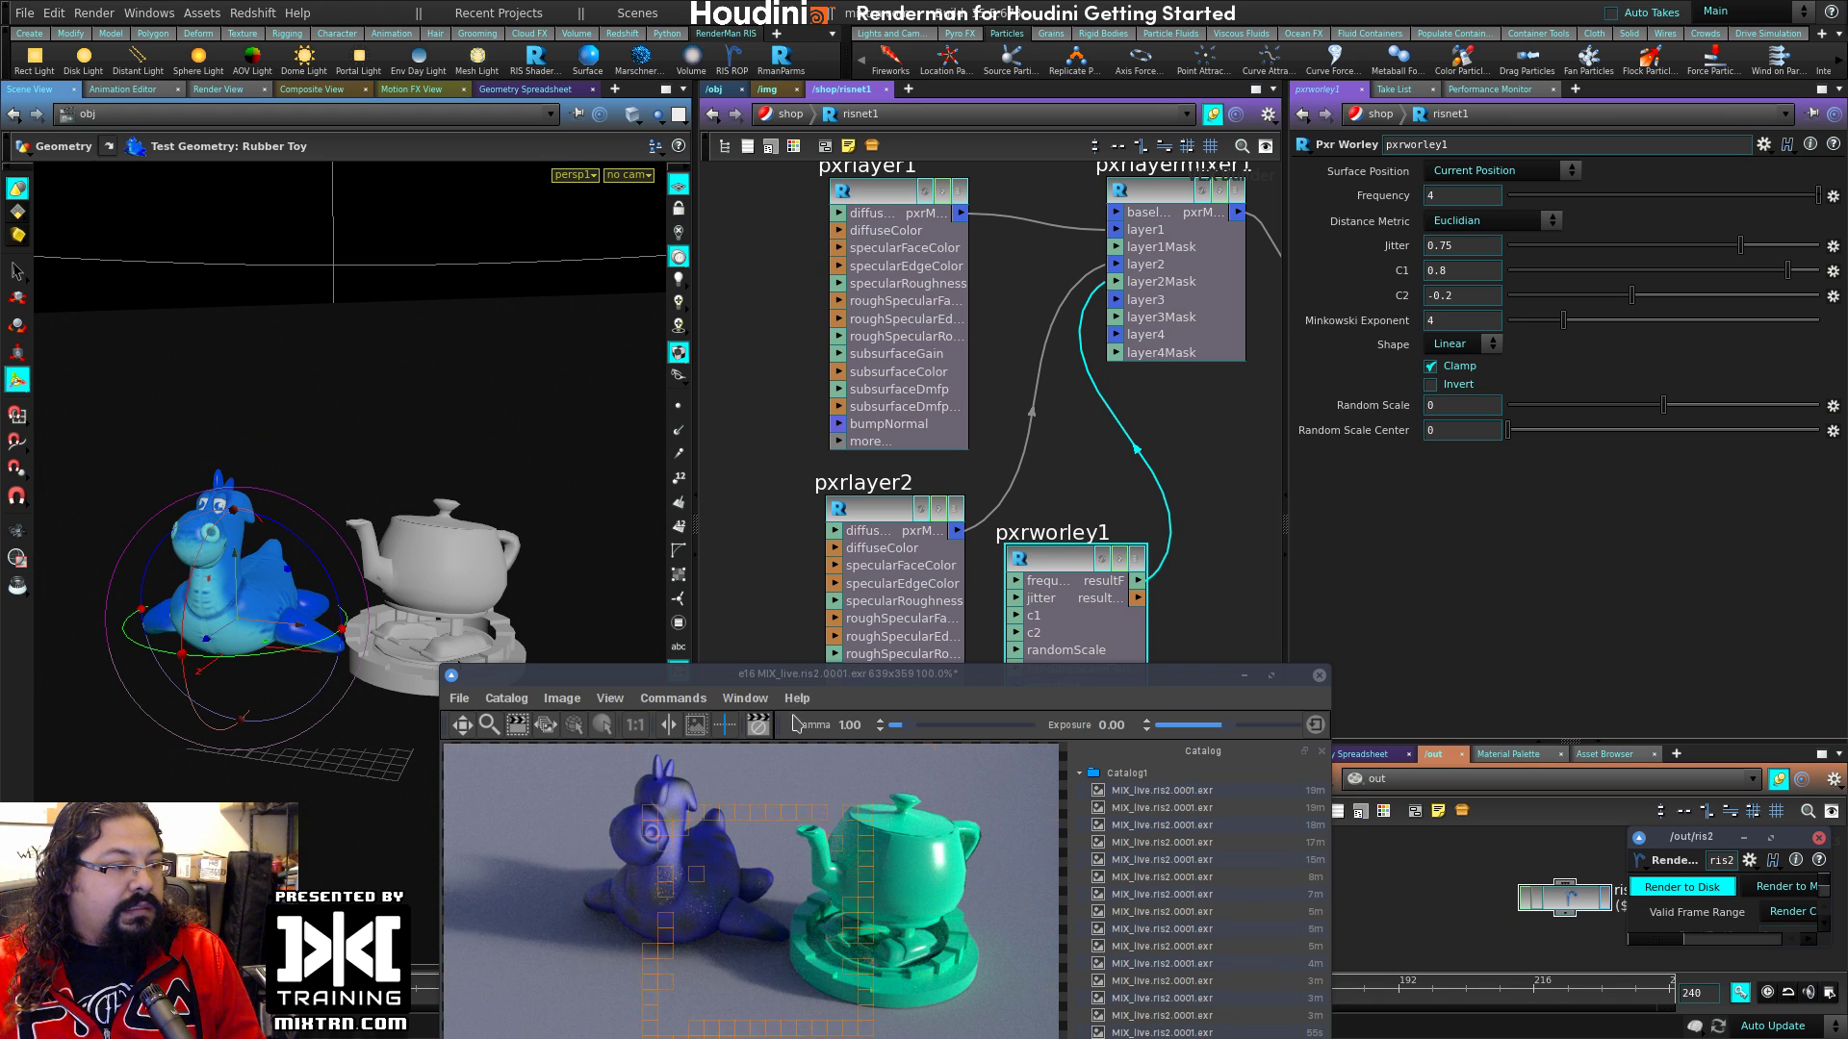
click(1683, 886)
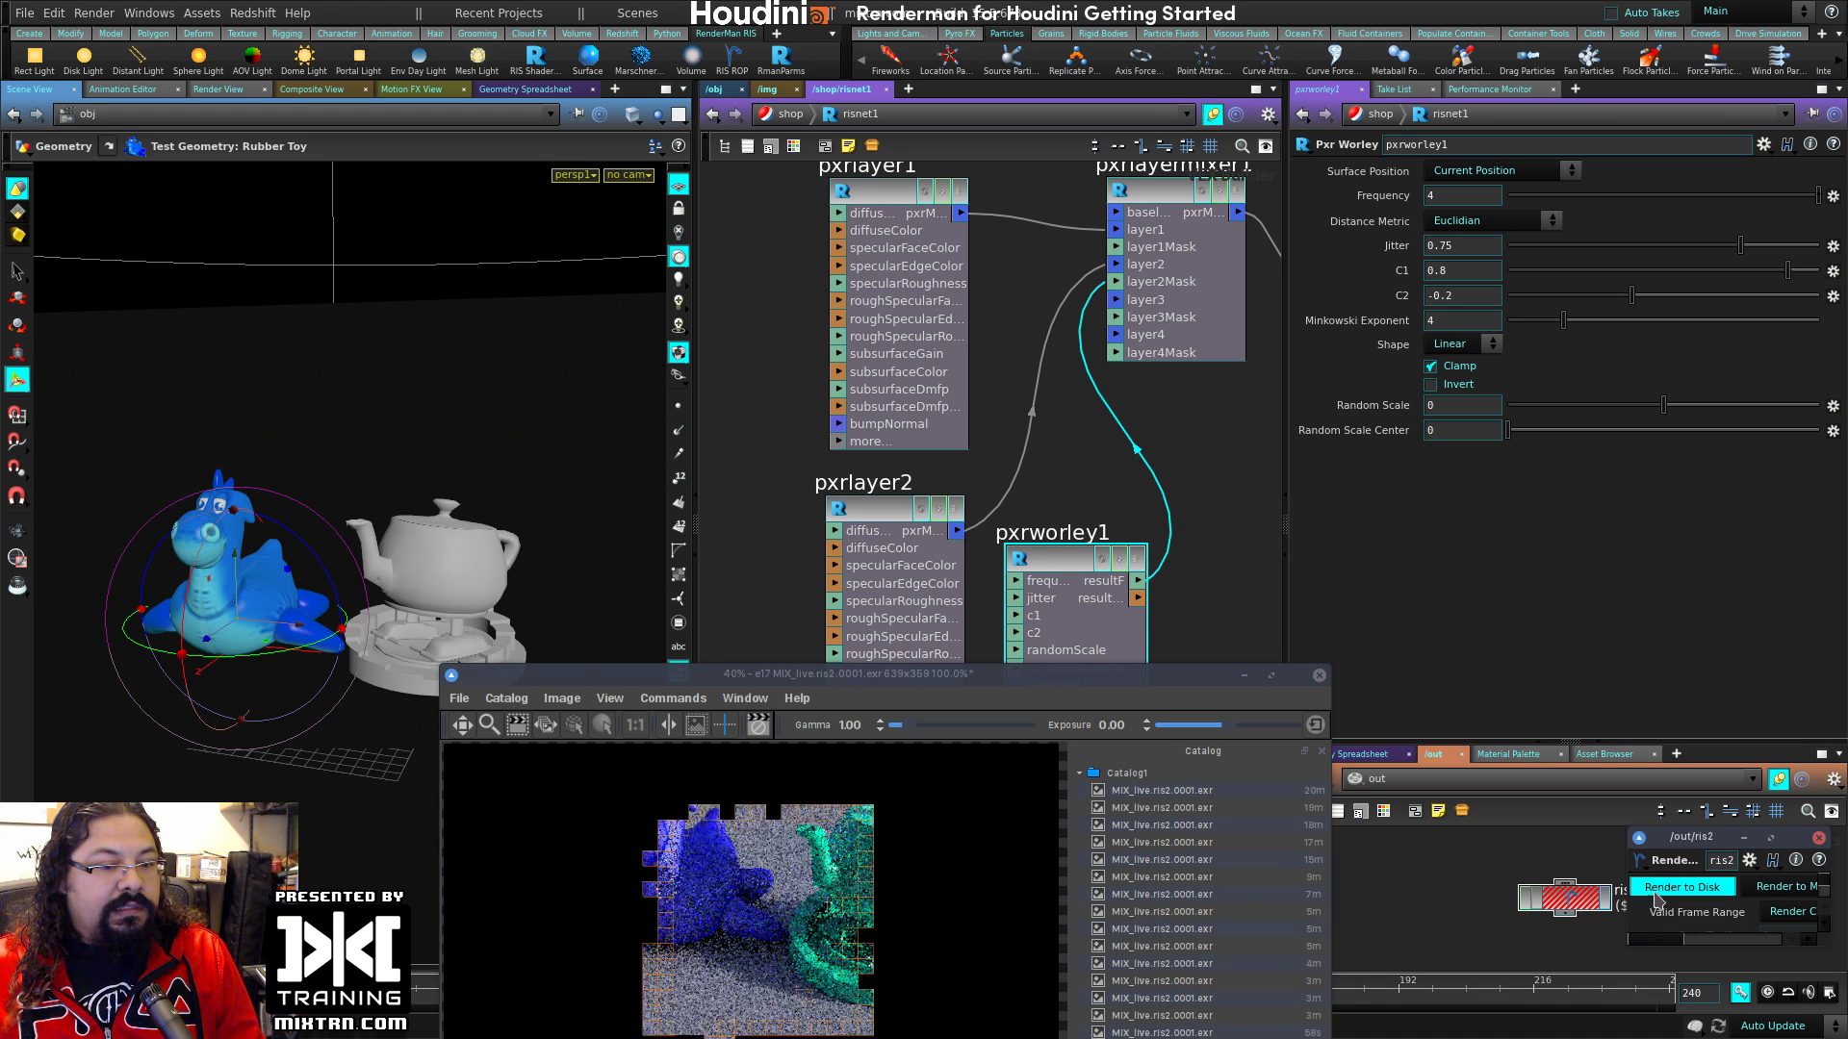
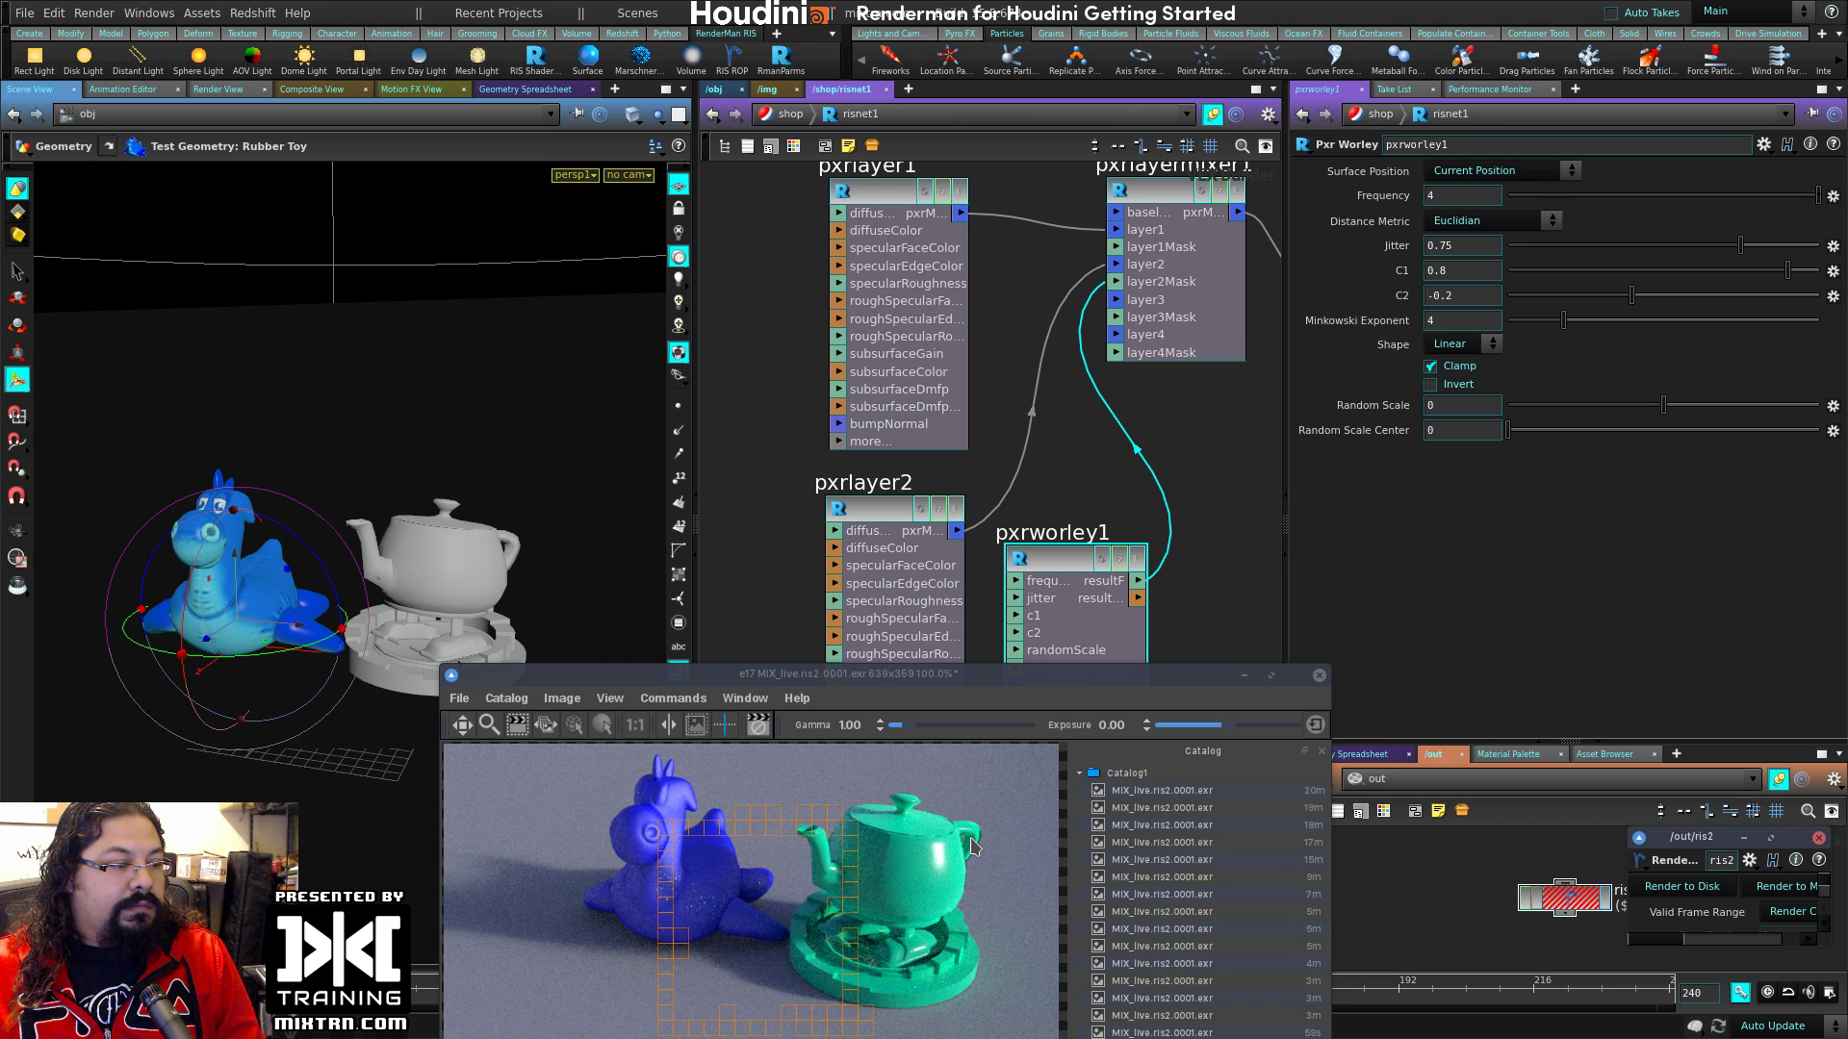
Step: Set the Diffuse Color of pxrsurface_roberto to yellow with the values 1, 1, 0 and render to disk
middle_drag(1203, 423, 1134, 510)
click(1256, 330)
click(1370, 170)
click(1323, 173)
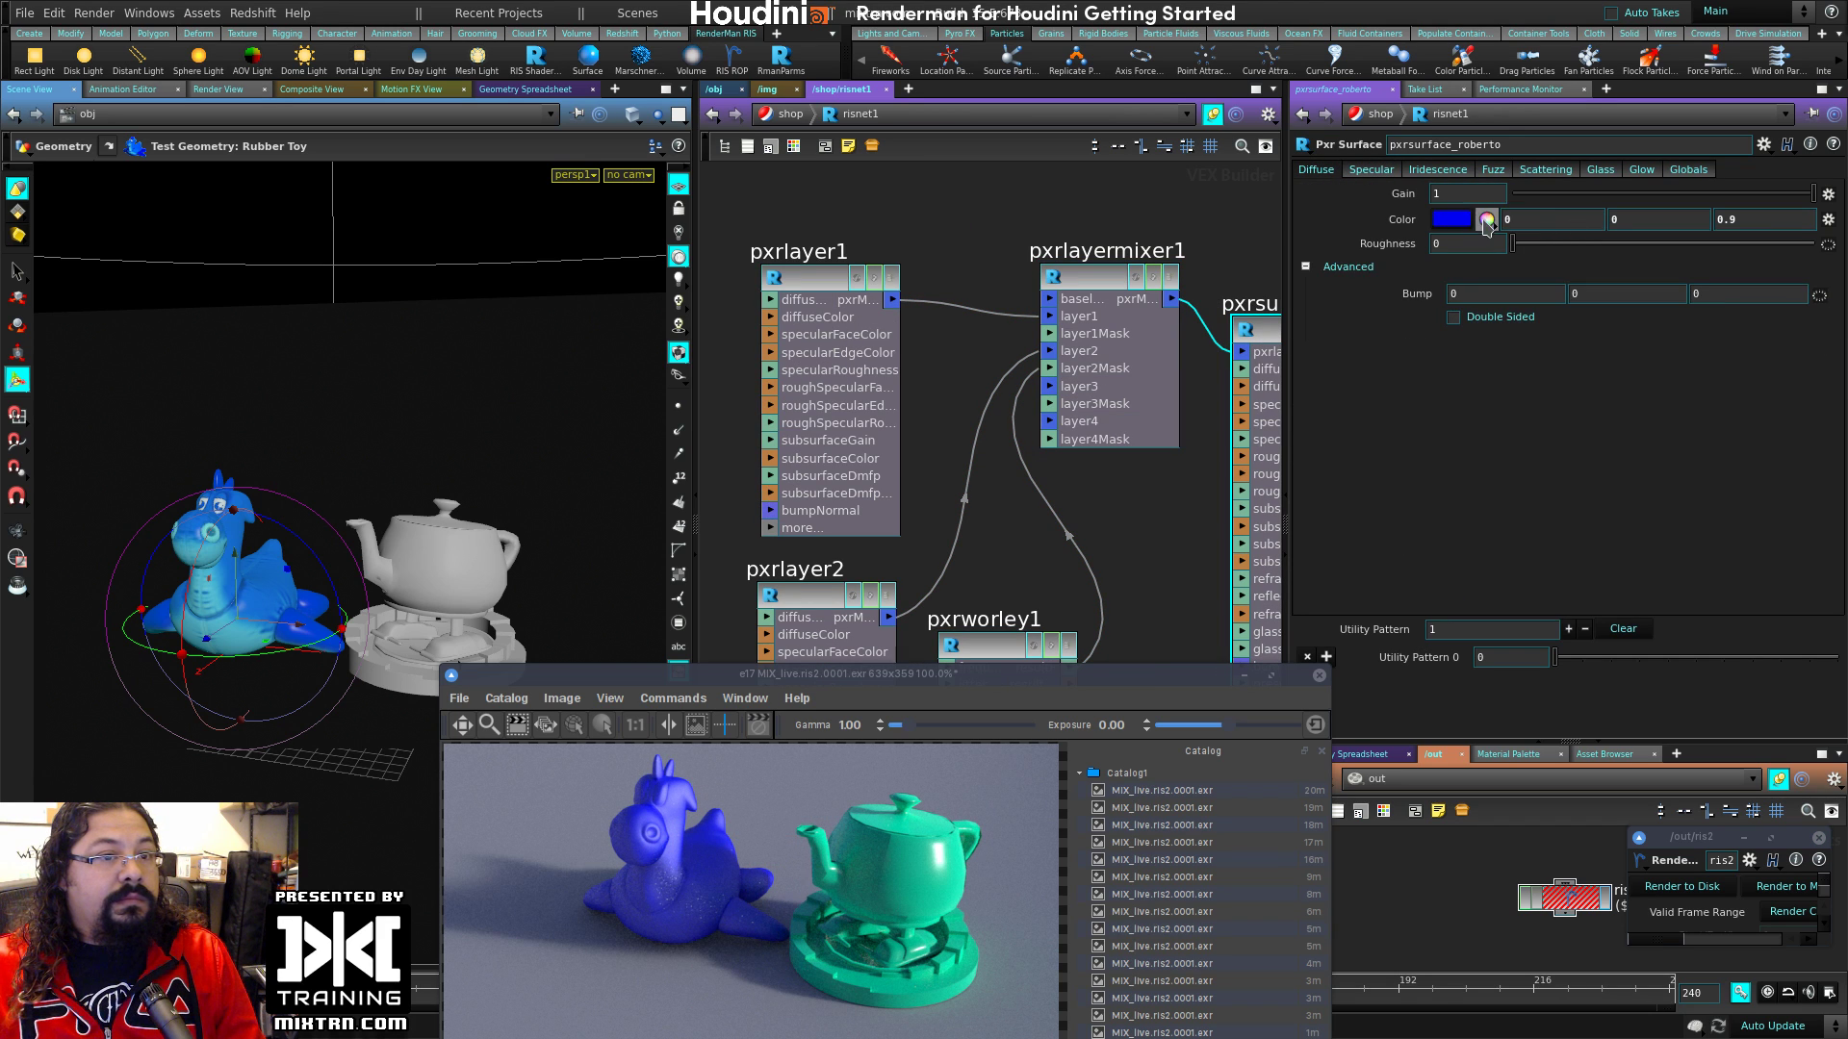
click(1484, 221)
drag(1610, 231, 1551, 248)
click(1669, 890)
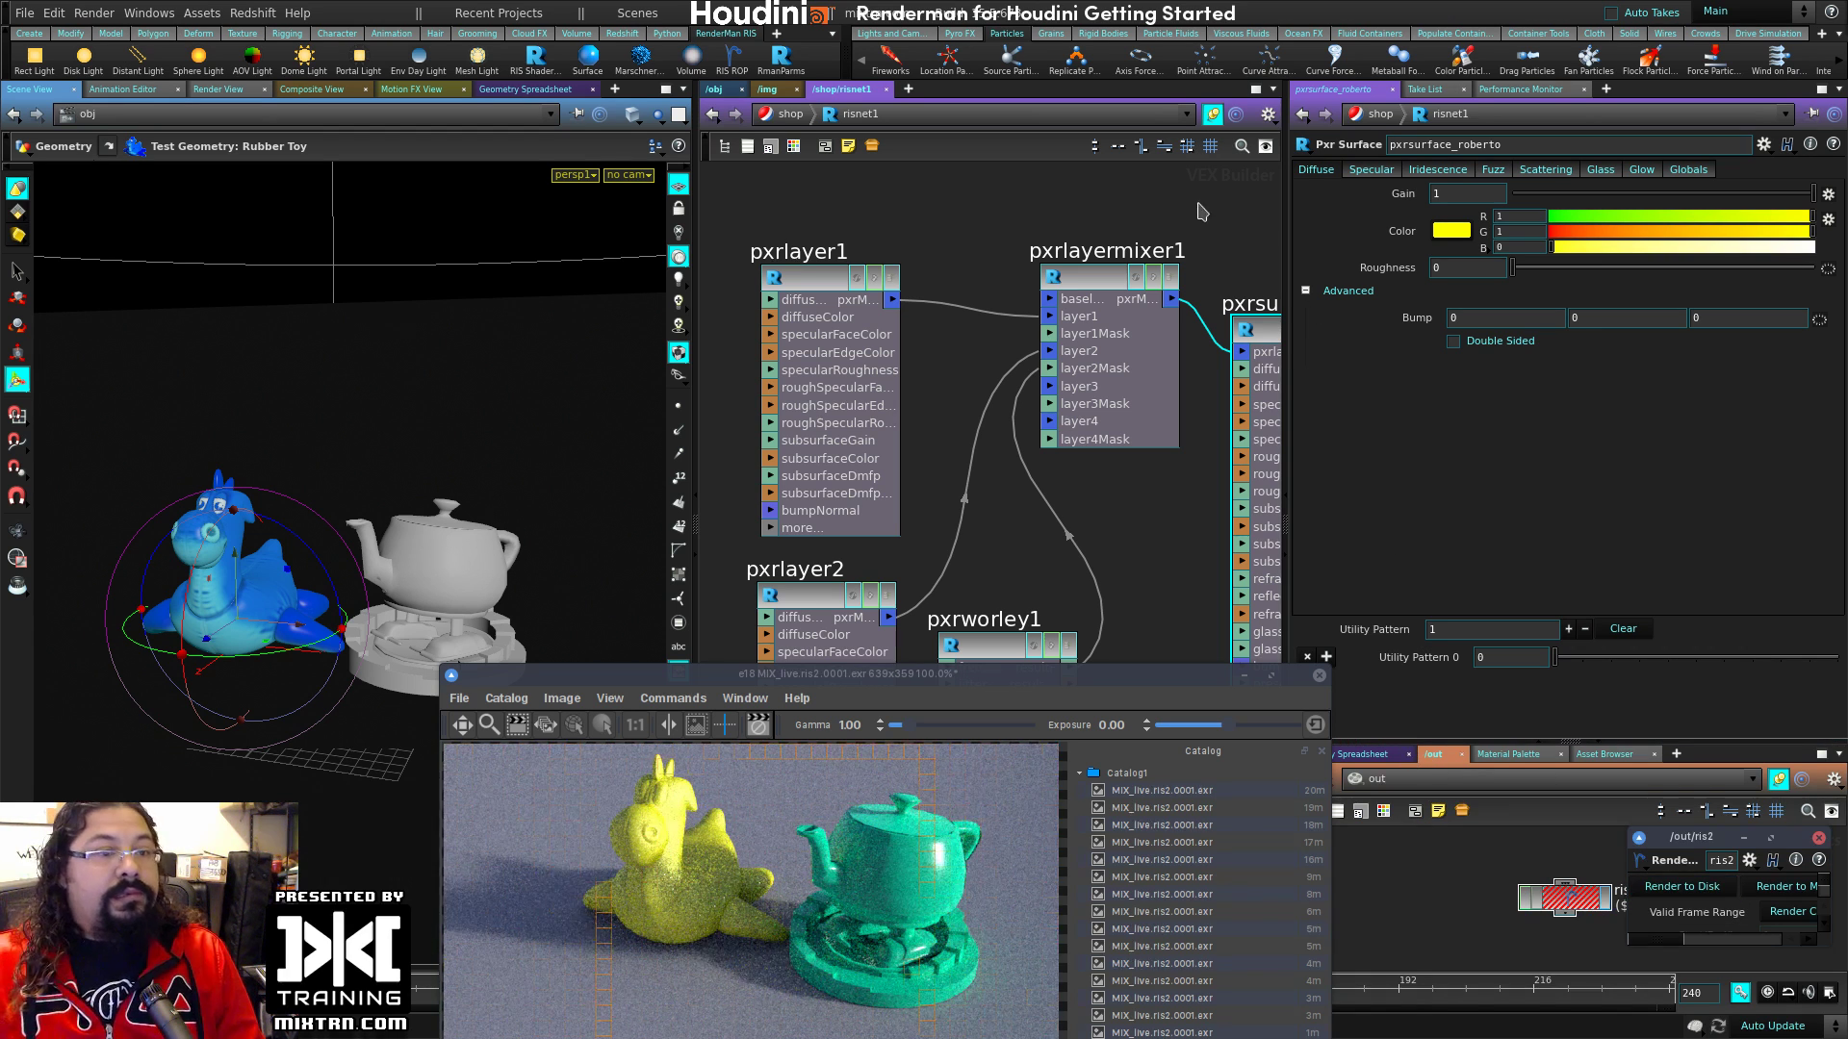
Step: Reconnect pxrlayer1 to the base layer input of pxrlayermixer1 and move the render window clear of the node network
drag(893, 299, 978, 352)
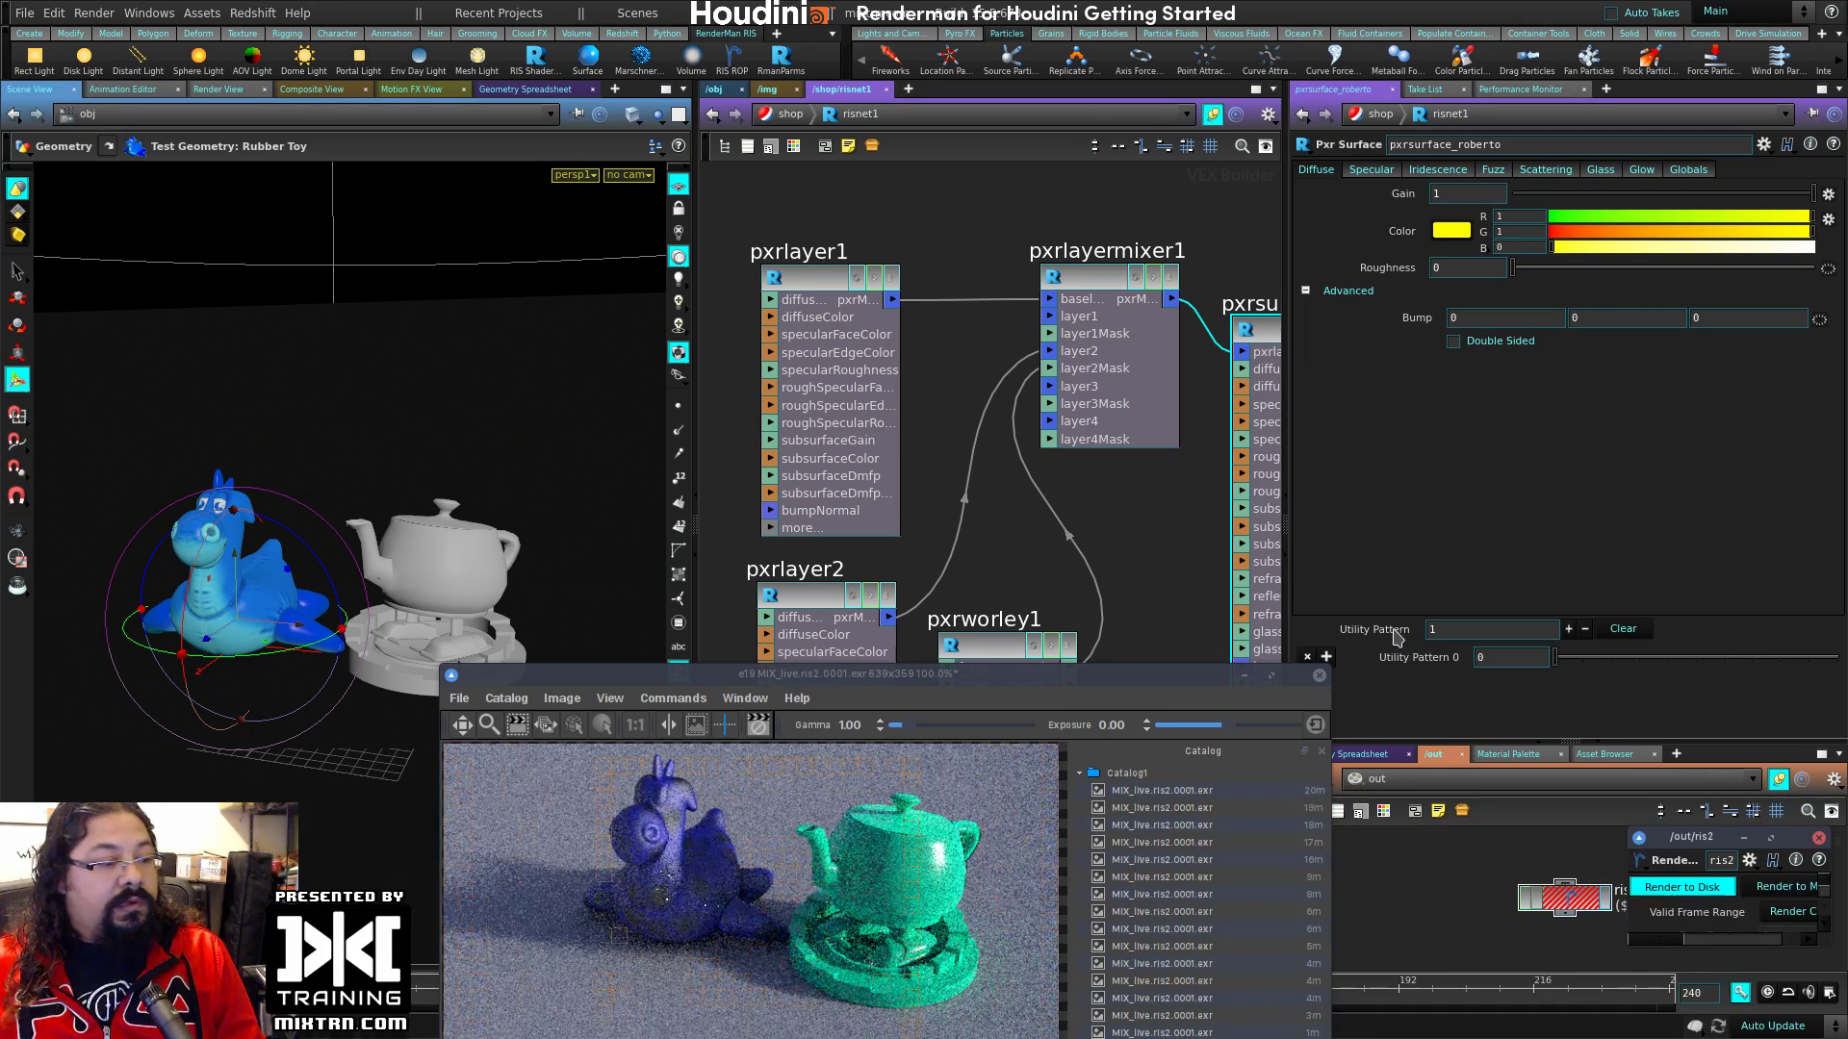
drag(1024, 671, 1380, 339)
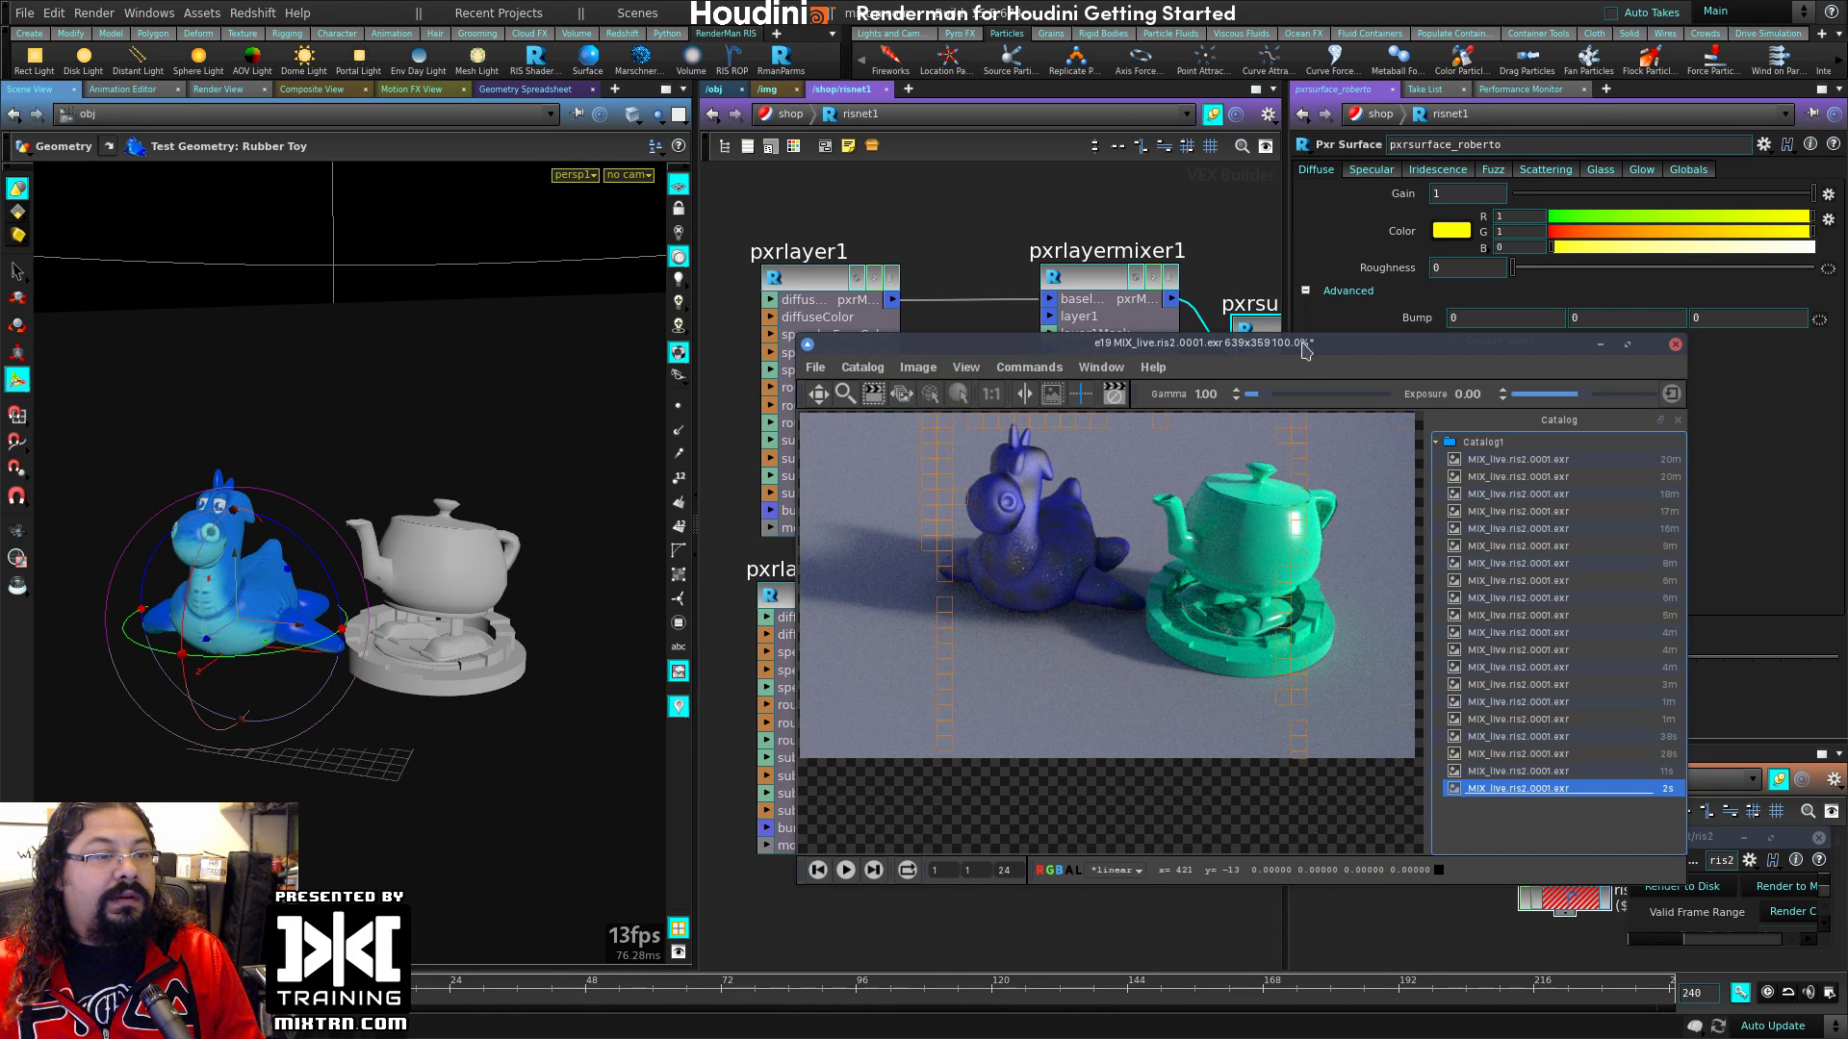
drag(1301, 351, 1085, 740)
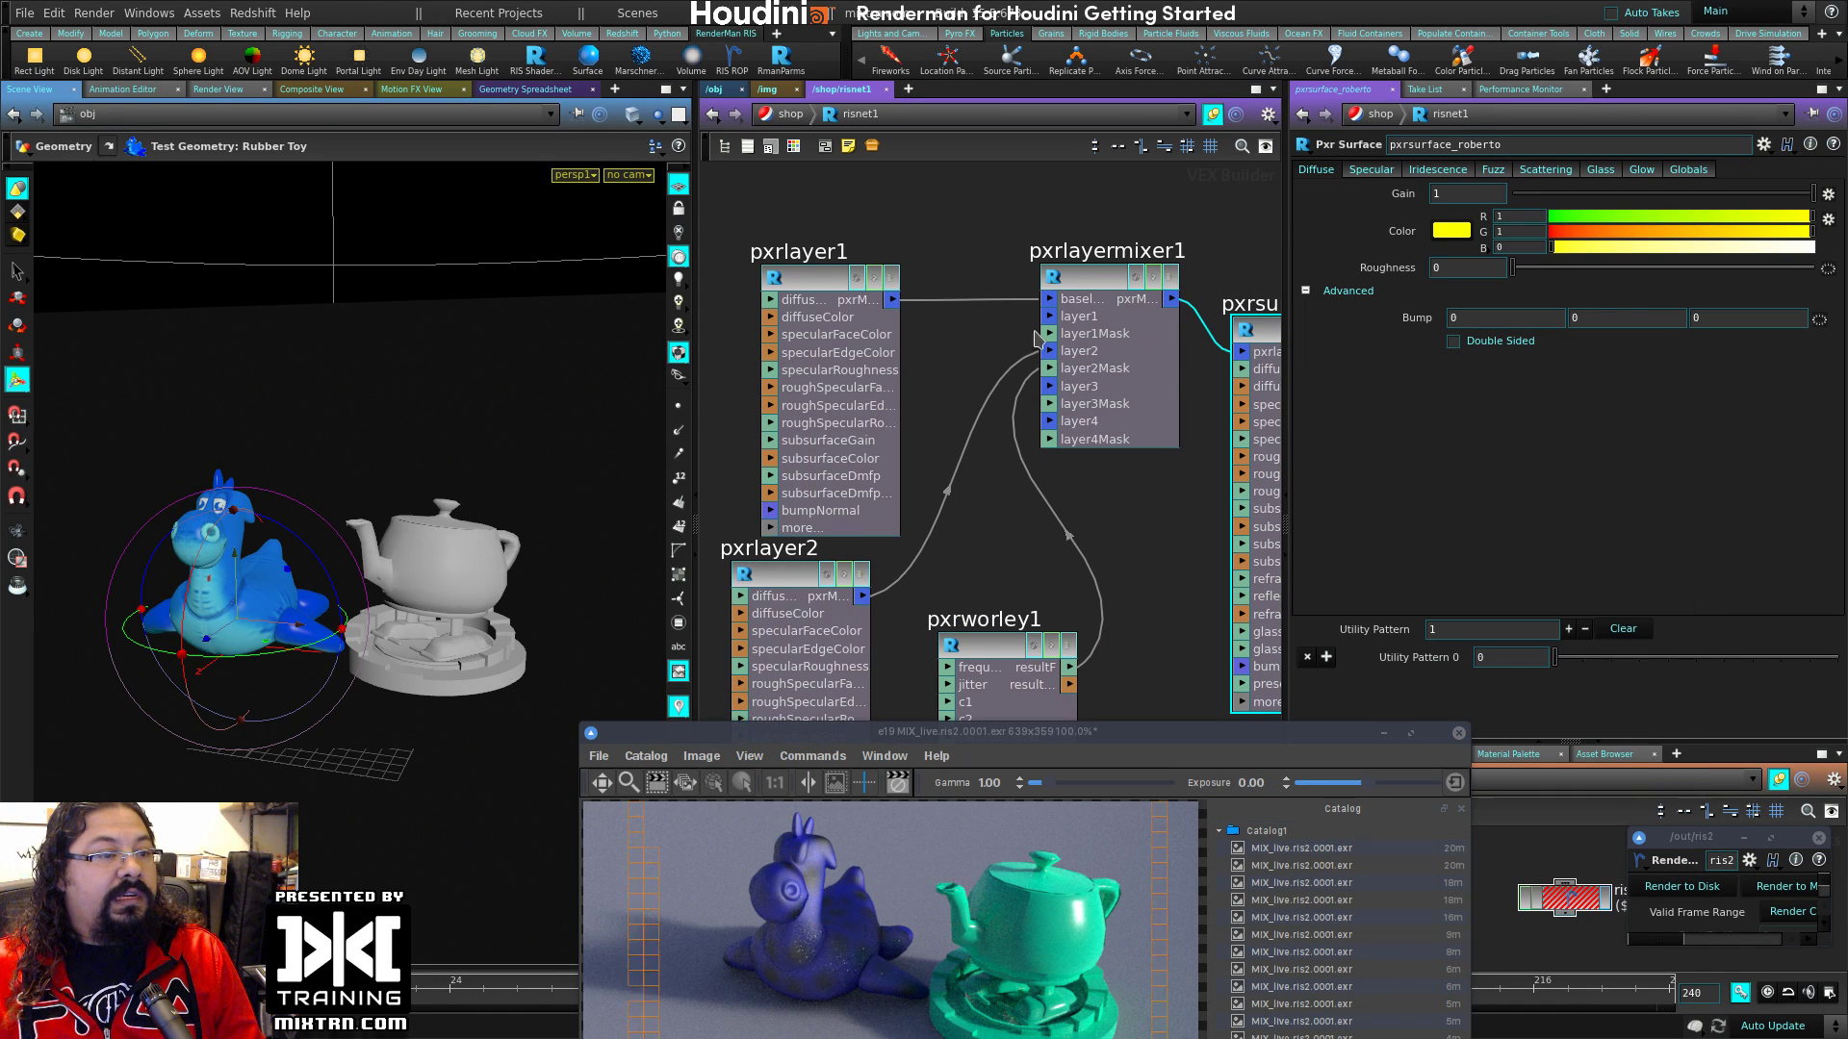
Step: Add a second connection from pxrlayer1 to the layer1 input of pxrlayermixer1, alongside its base layer connection
click(1046, 278)
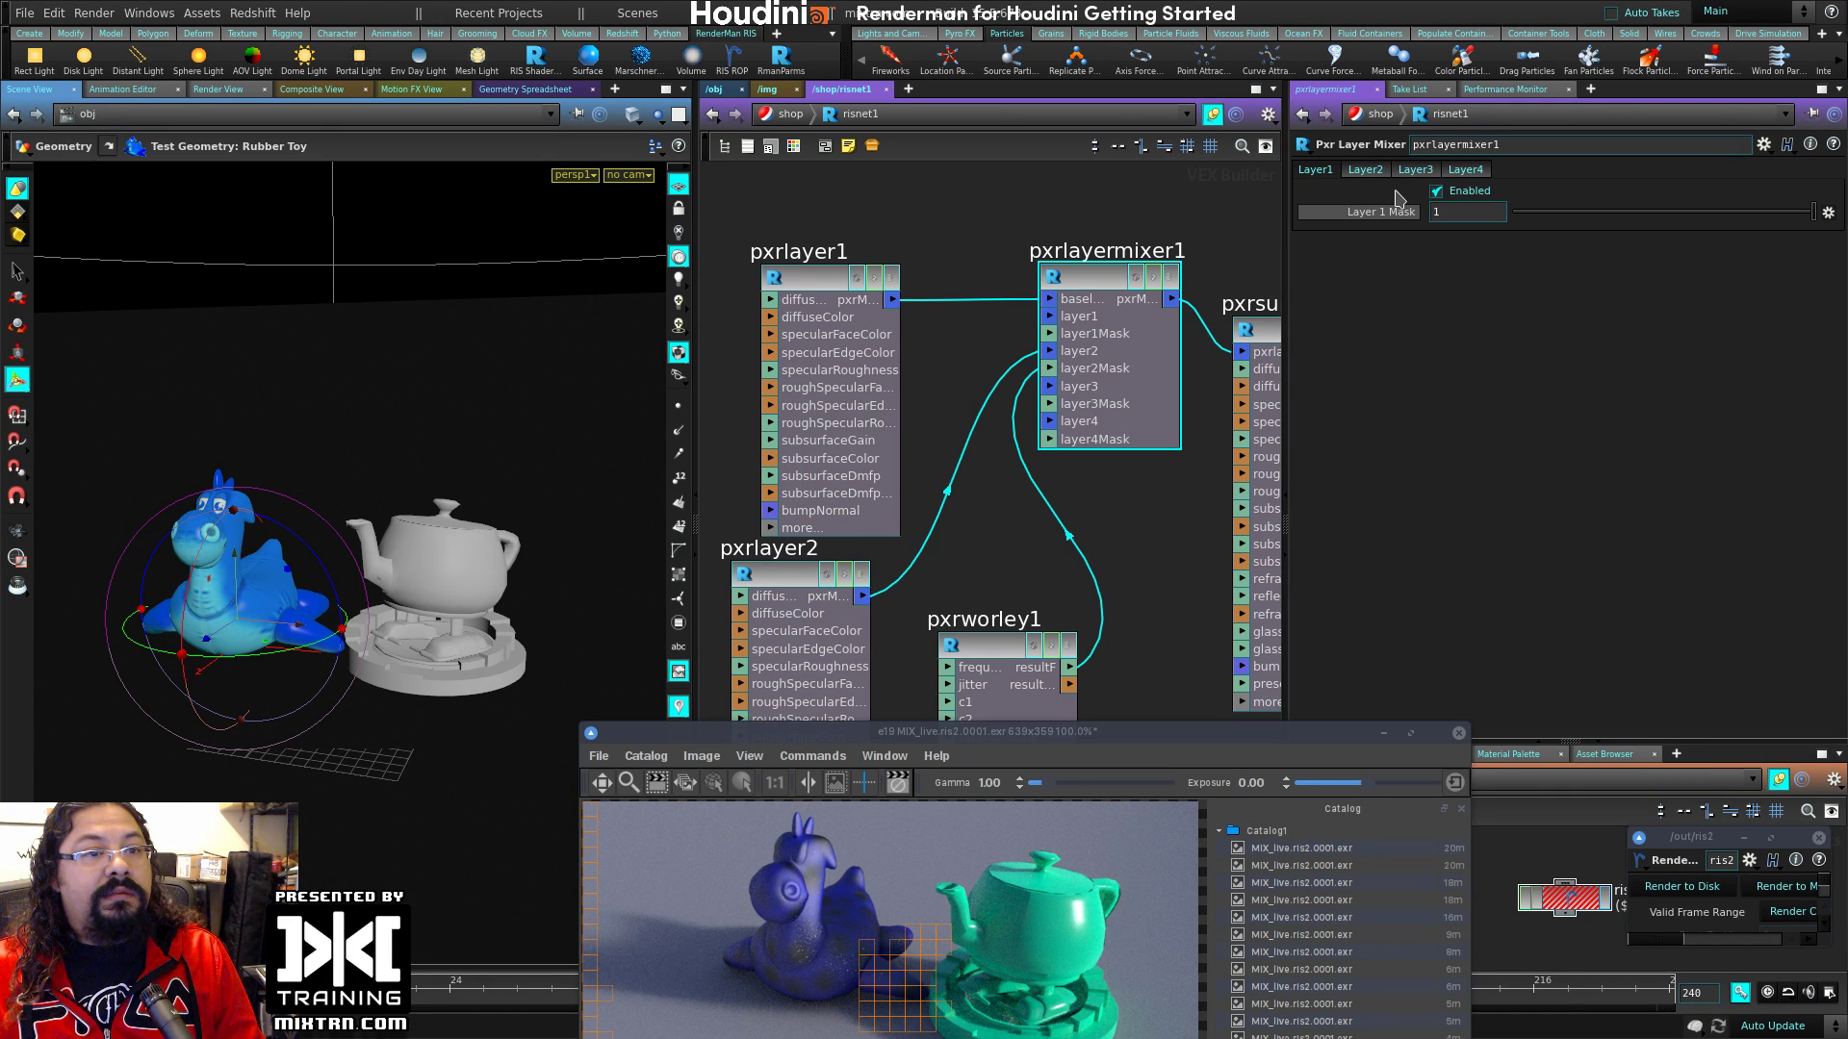
drag(820, 297, 815, 298)
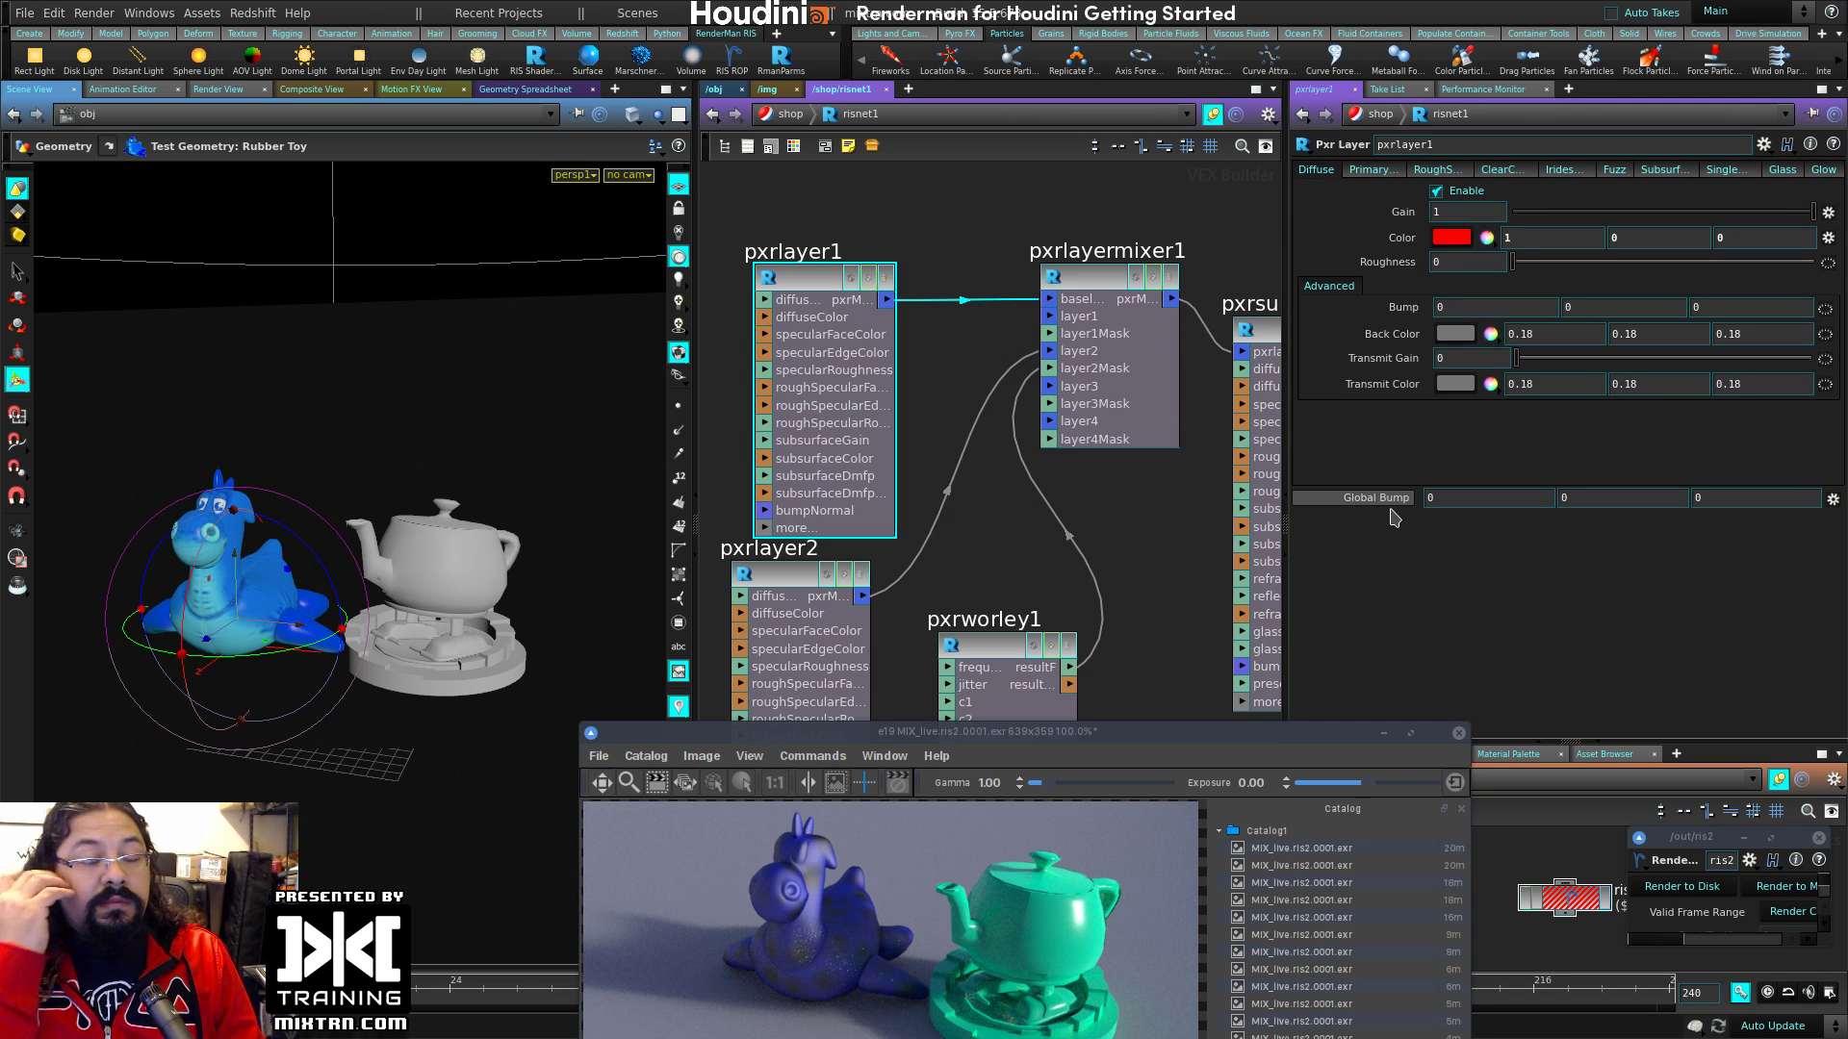
click(1033, 625)
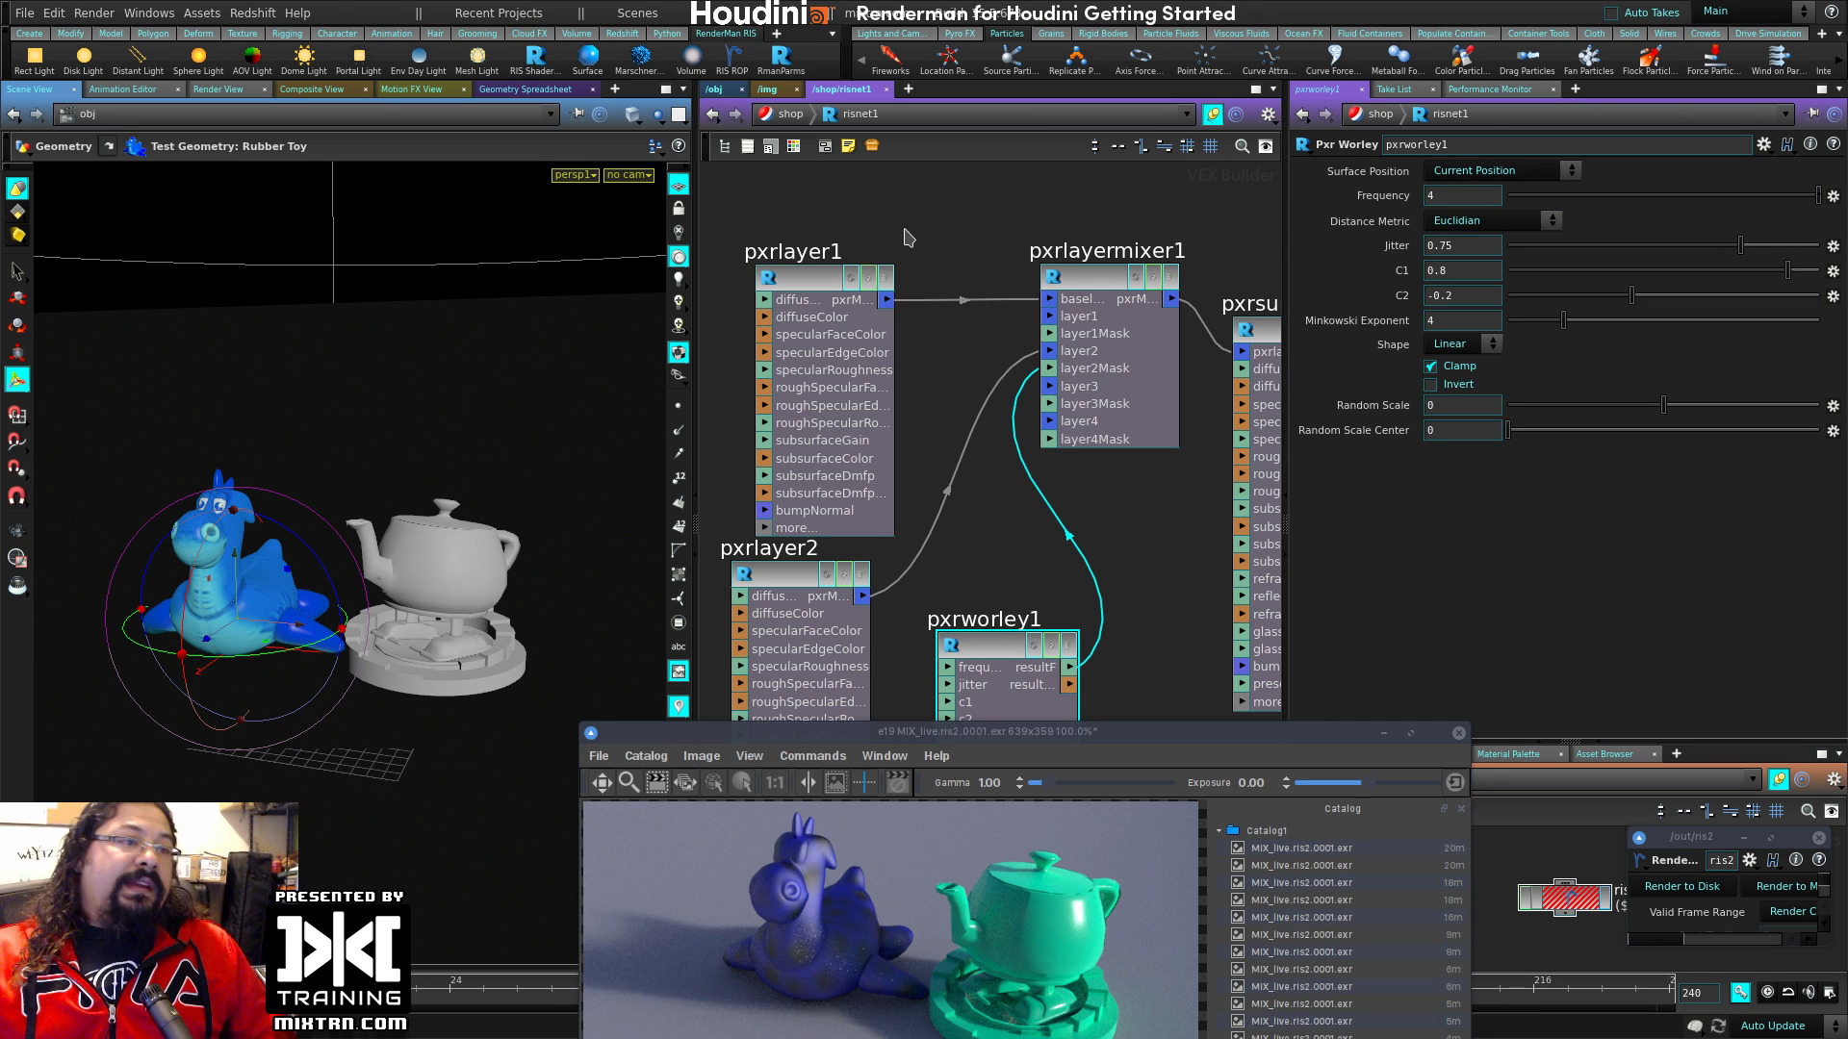
scroll(954, 235, down, 3)
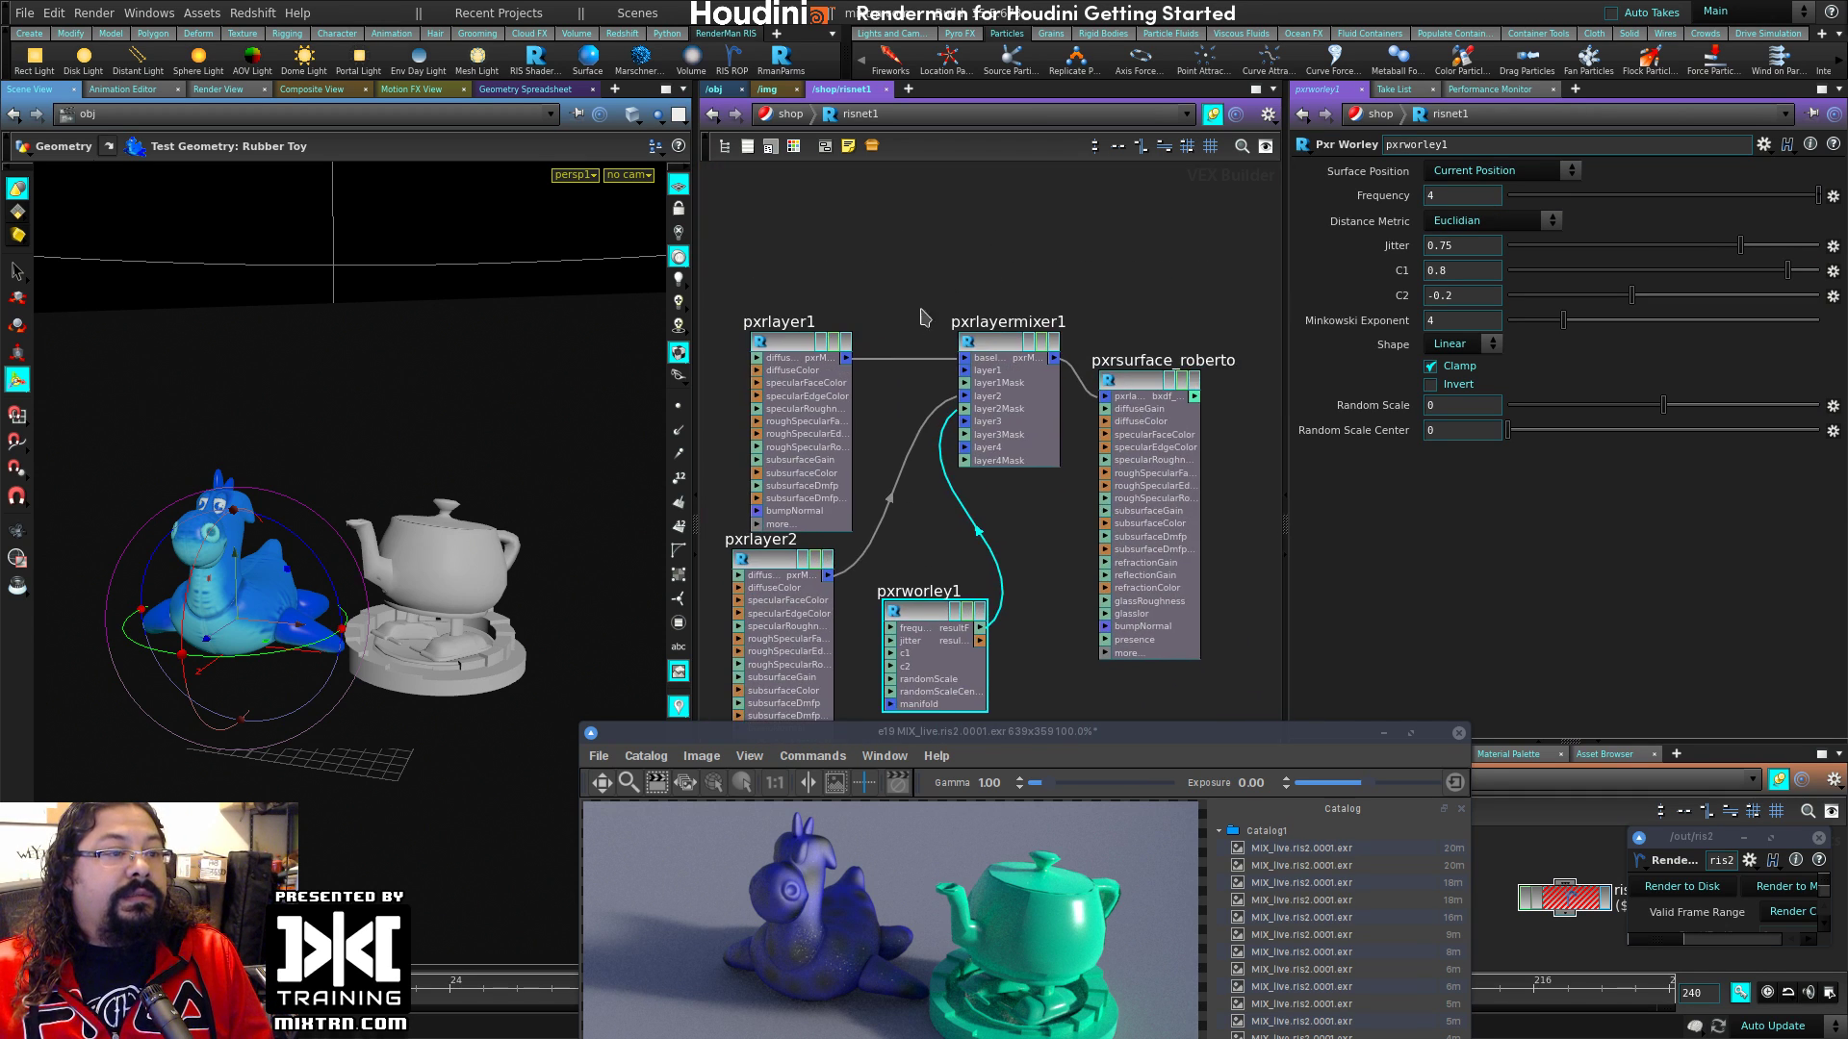
scroll(939, 301, up, 6)
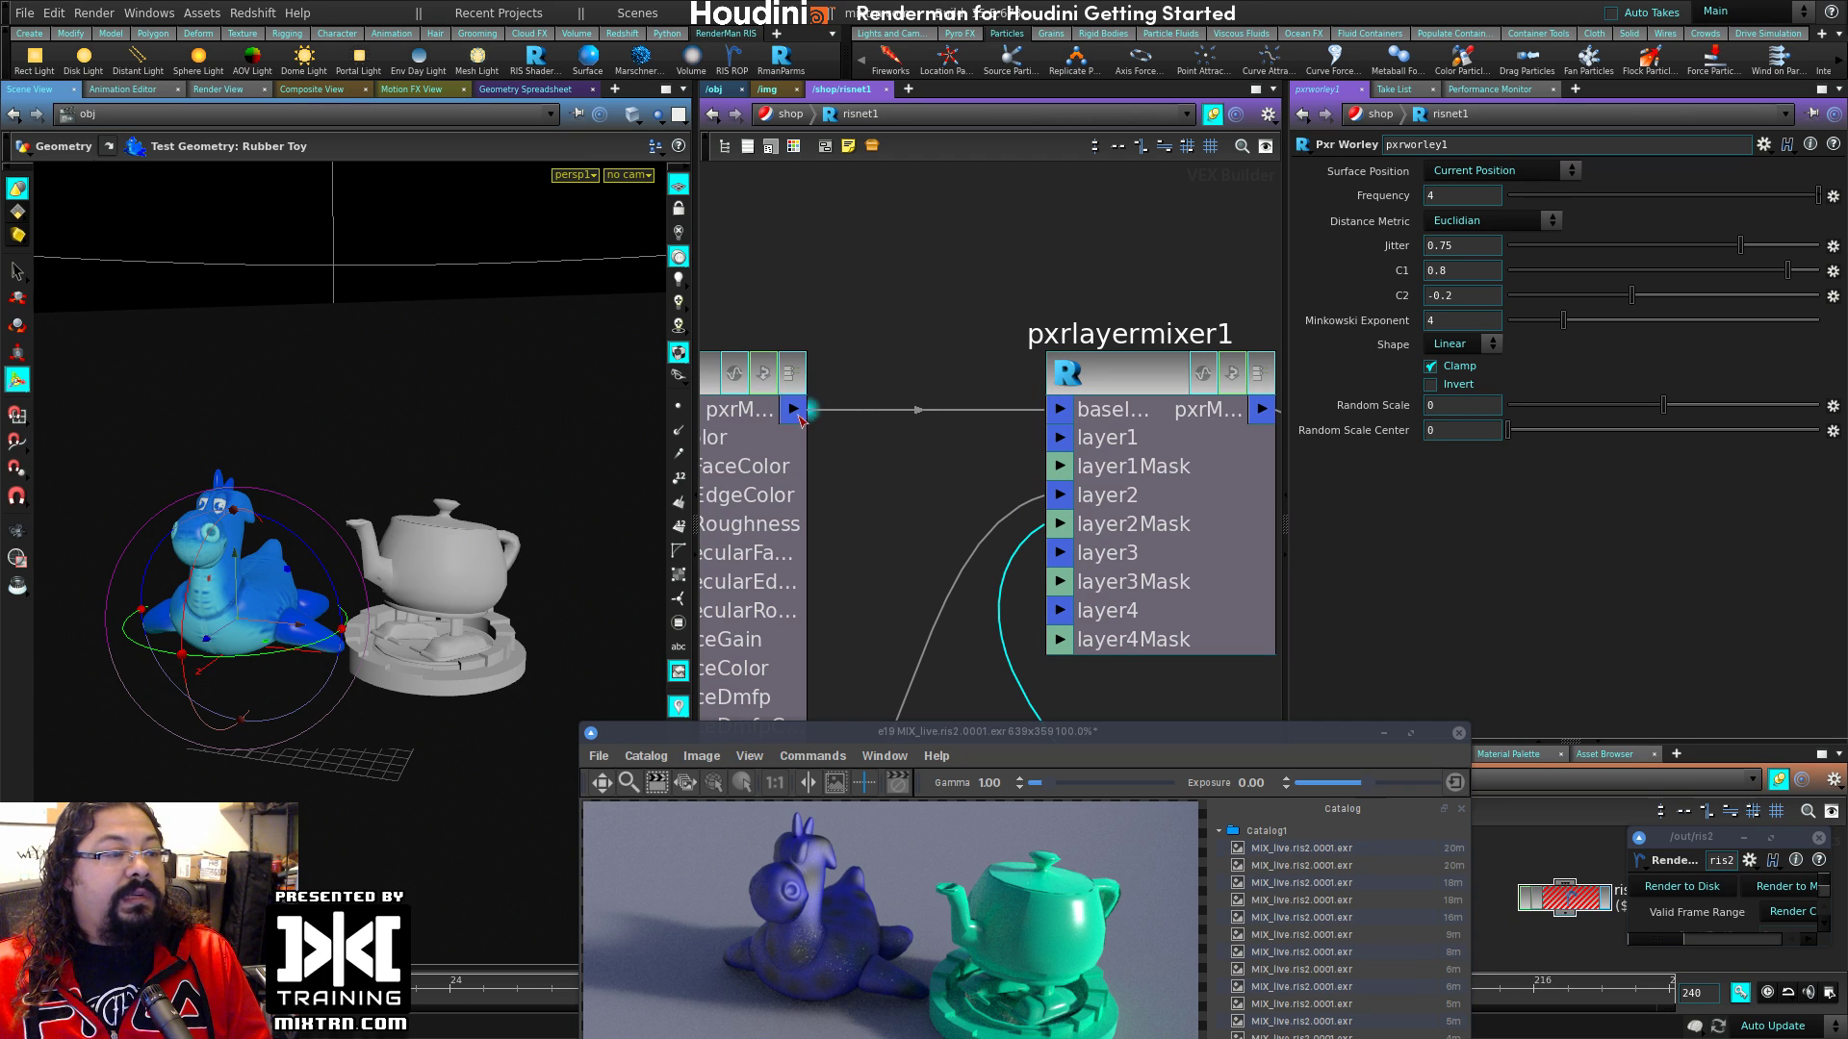
drag(793, 409, 1060, 437)
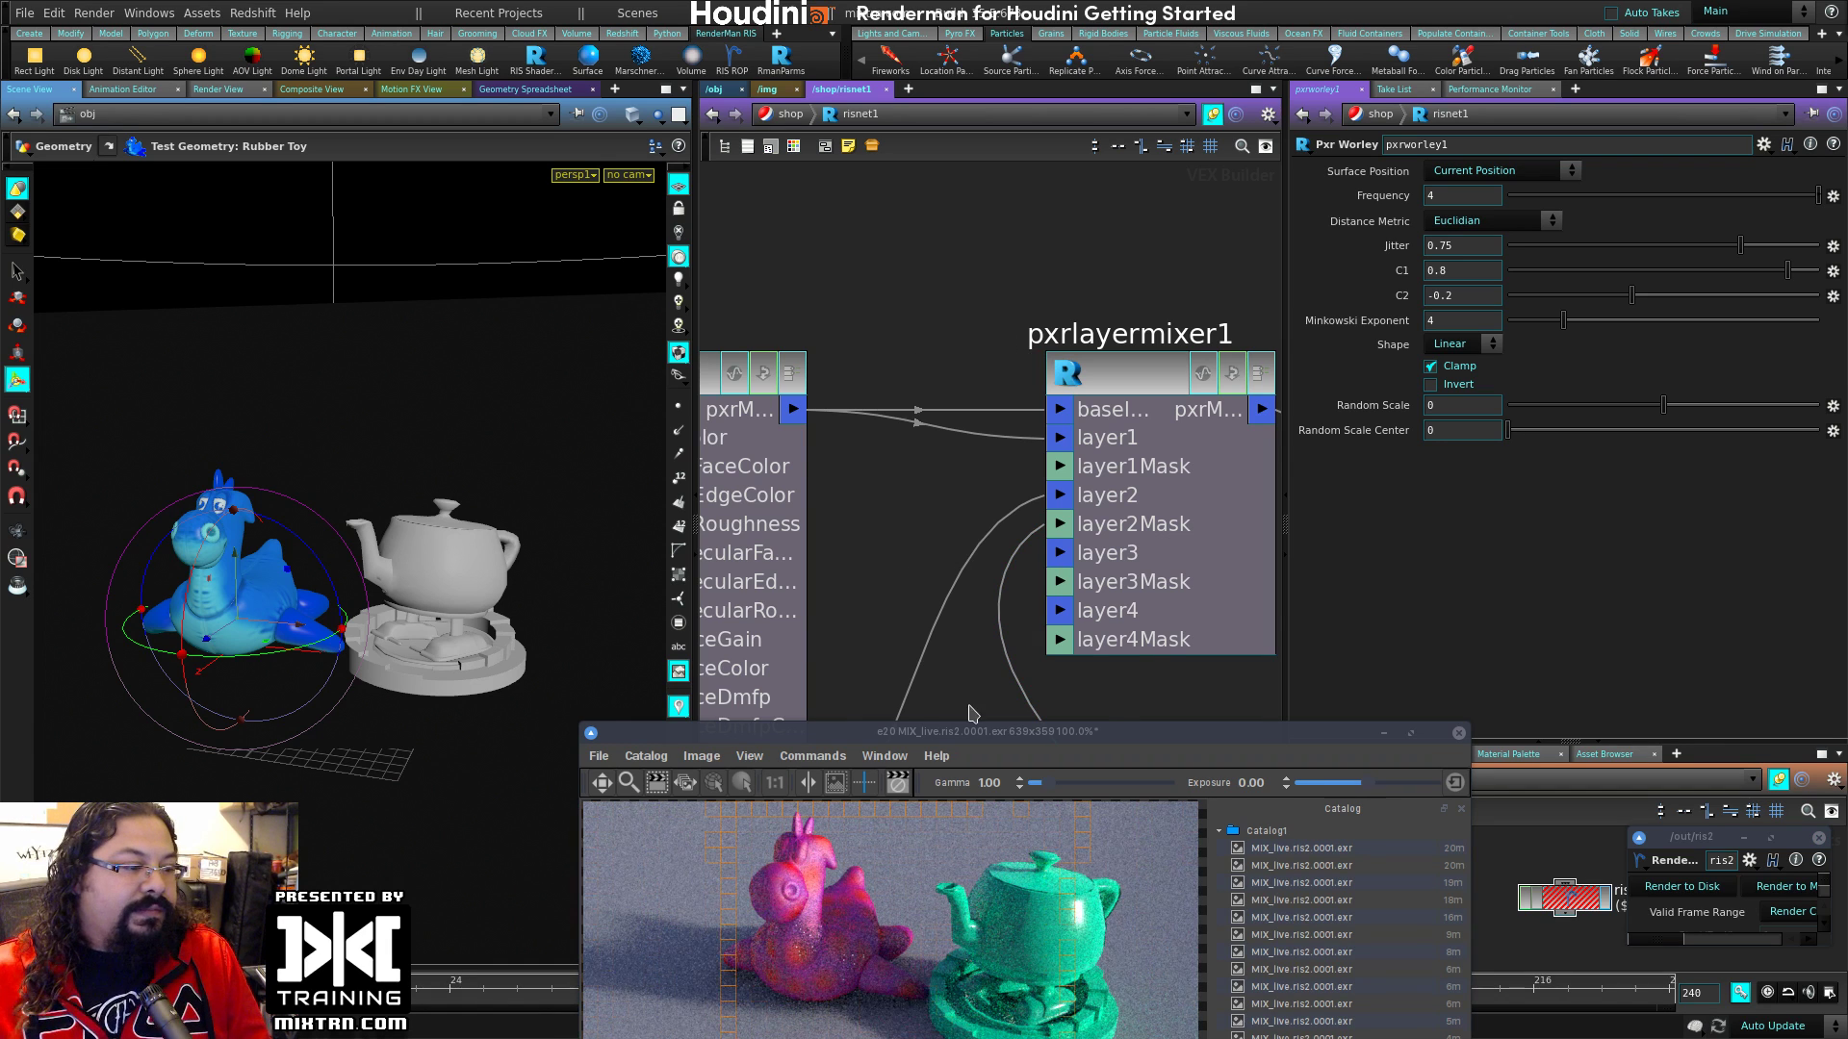
Step: Delete pxrlayer1, pxrlayer2, pxrlayermixer1 and pxrworley1 from the shader network, keeping pxrsurface_roberto
middle_drag(963, 577, 1078, 260)
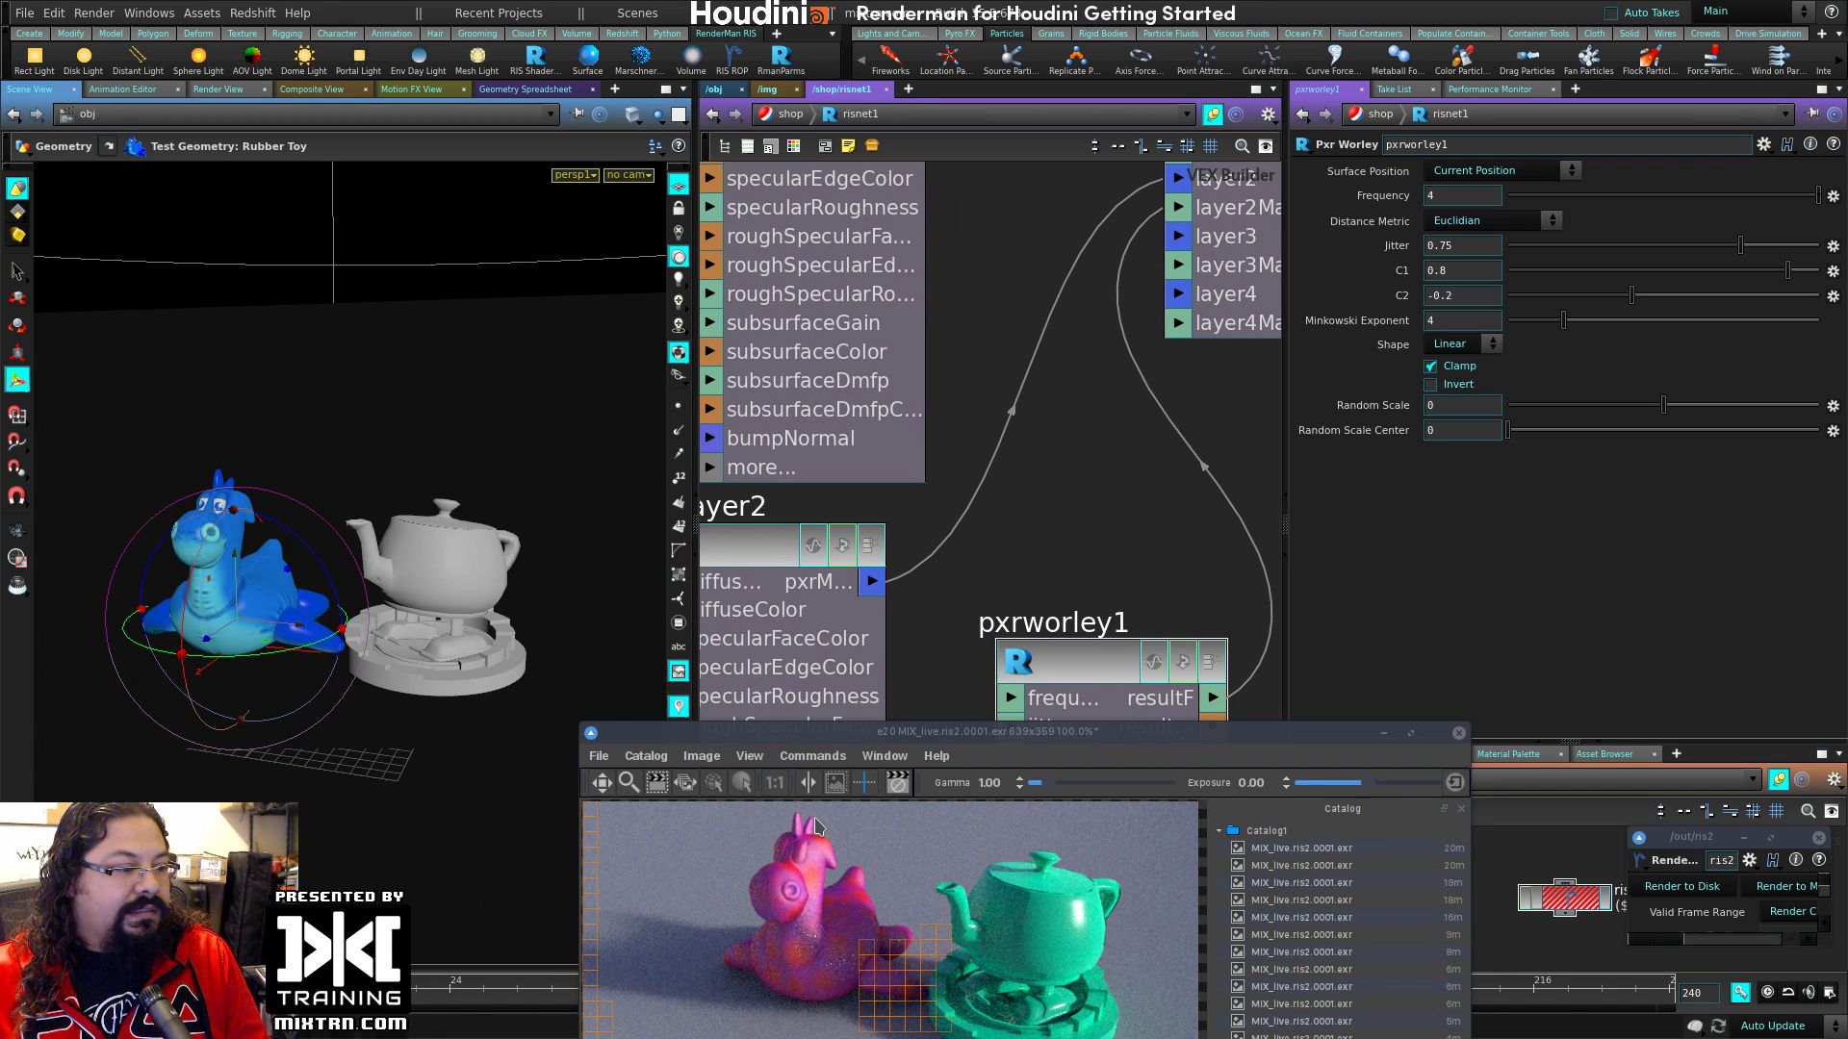
click(750, 548)
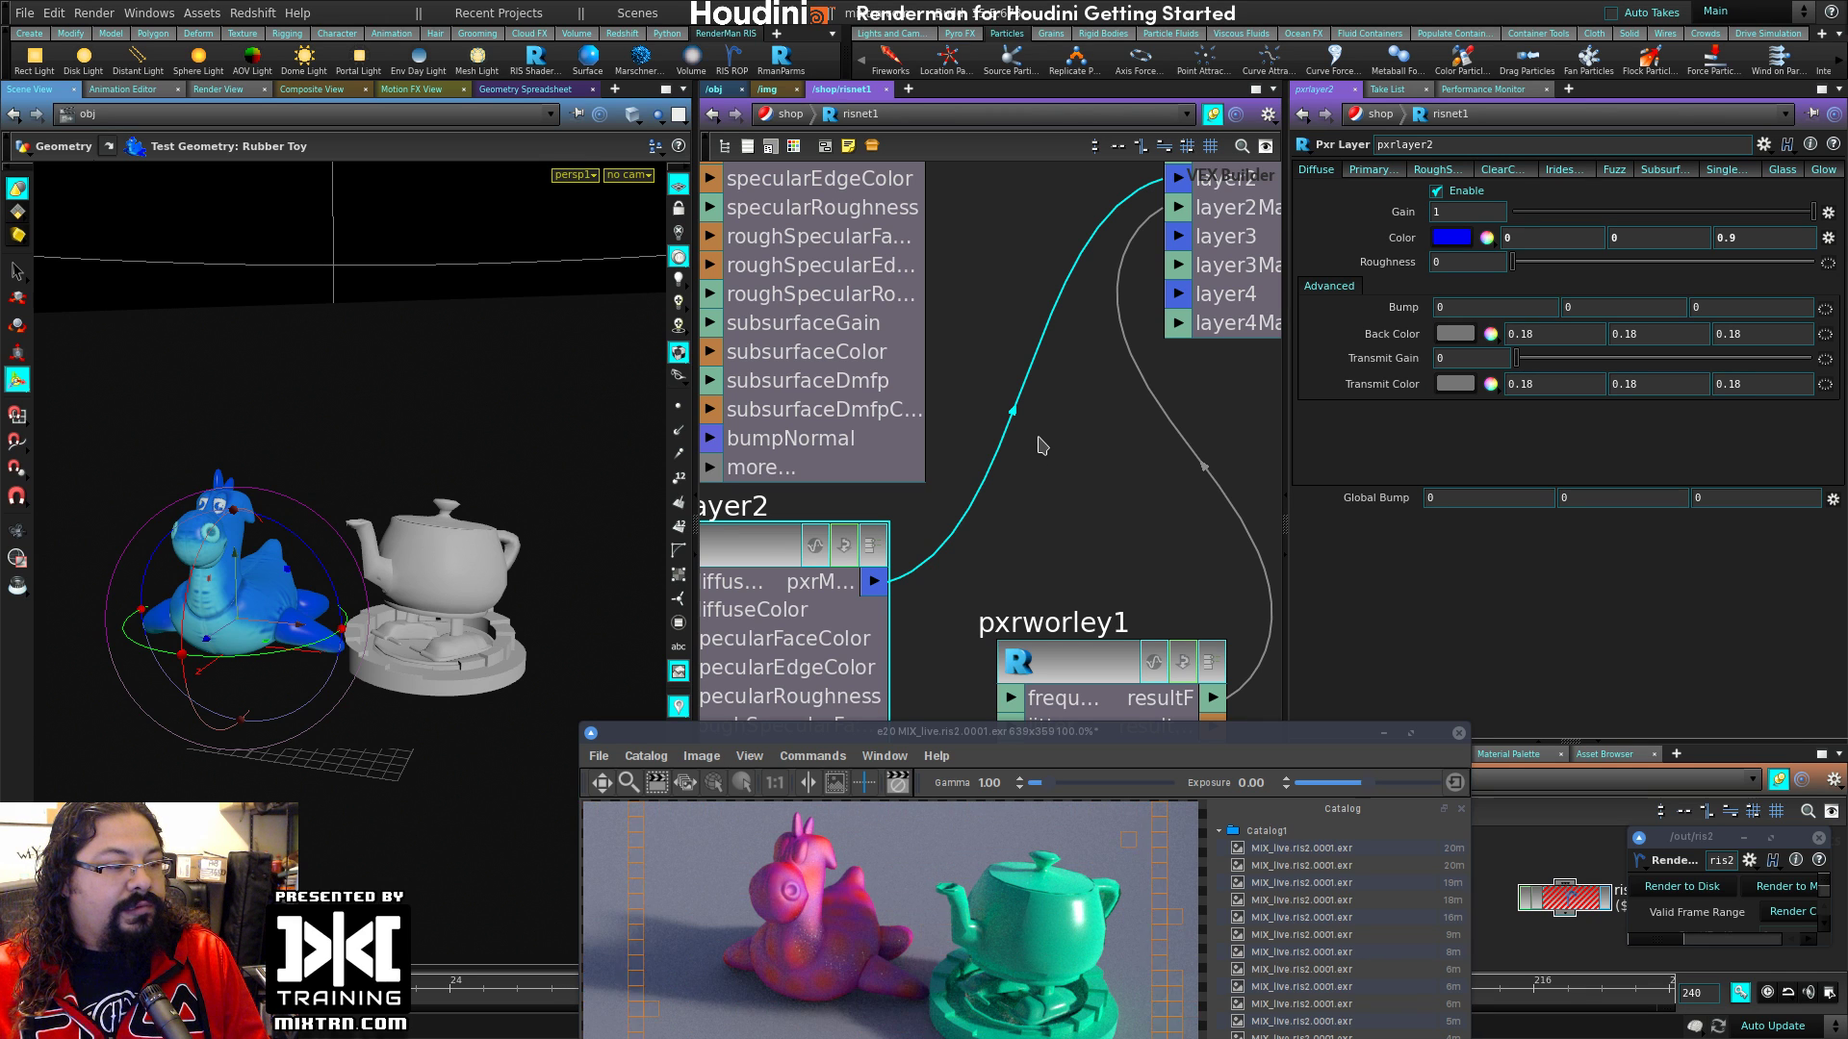
middle_drag(1030, 440, 1099, 385)
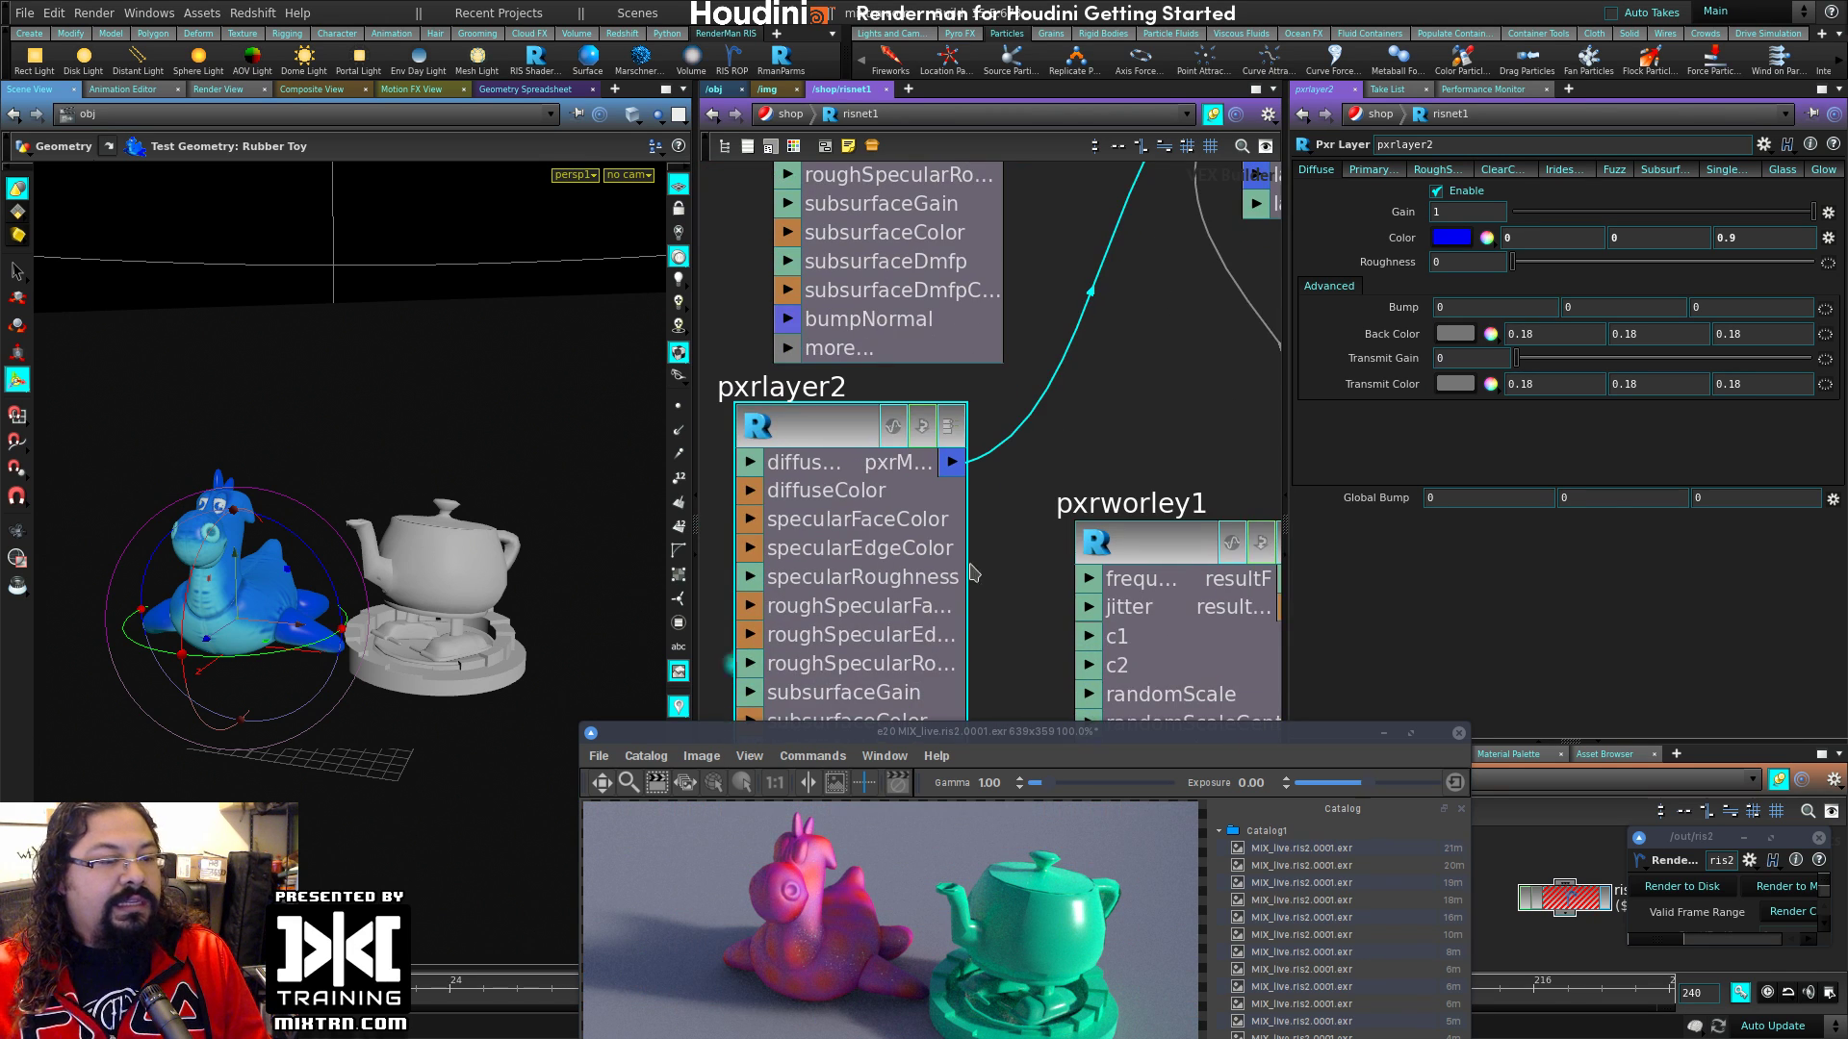
scroll(972, 573, down, 3)
scroll(1053, 523, down, 3)
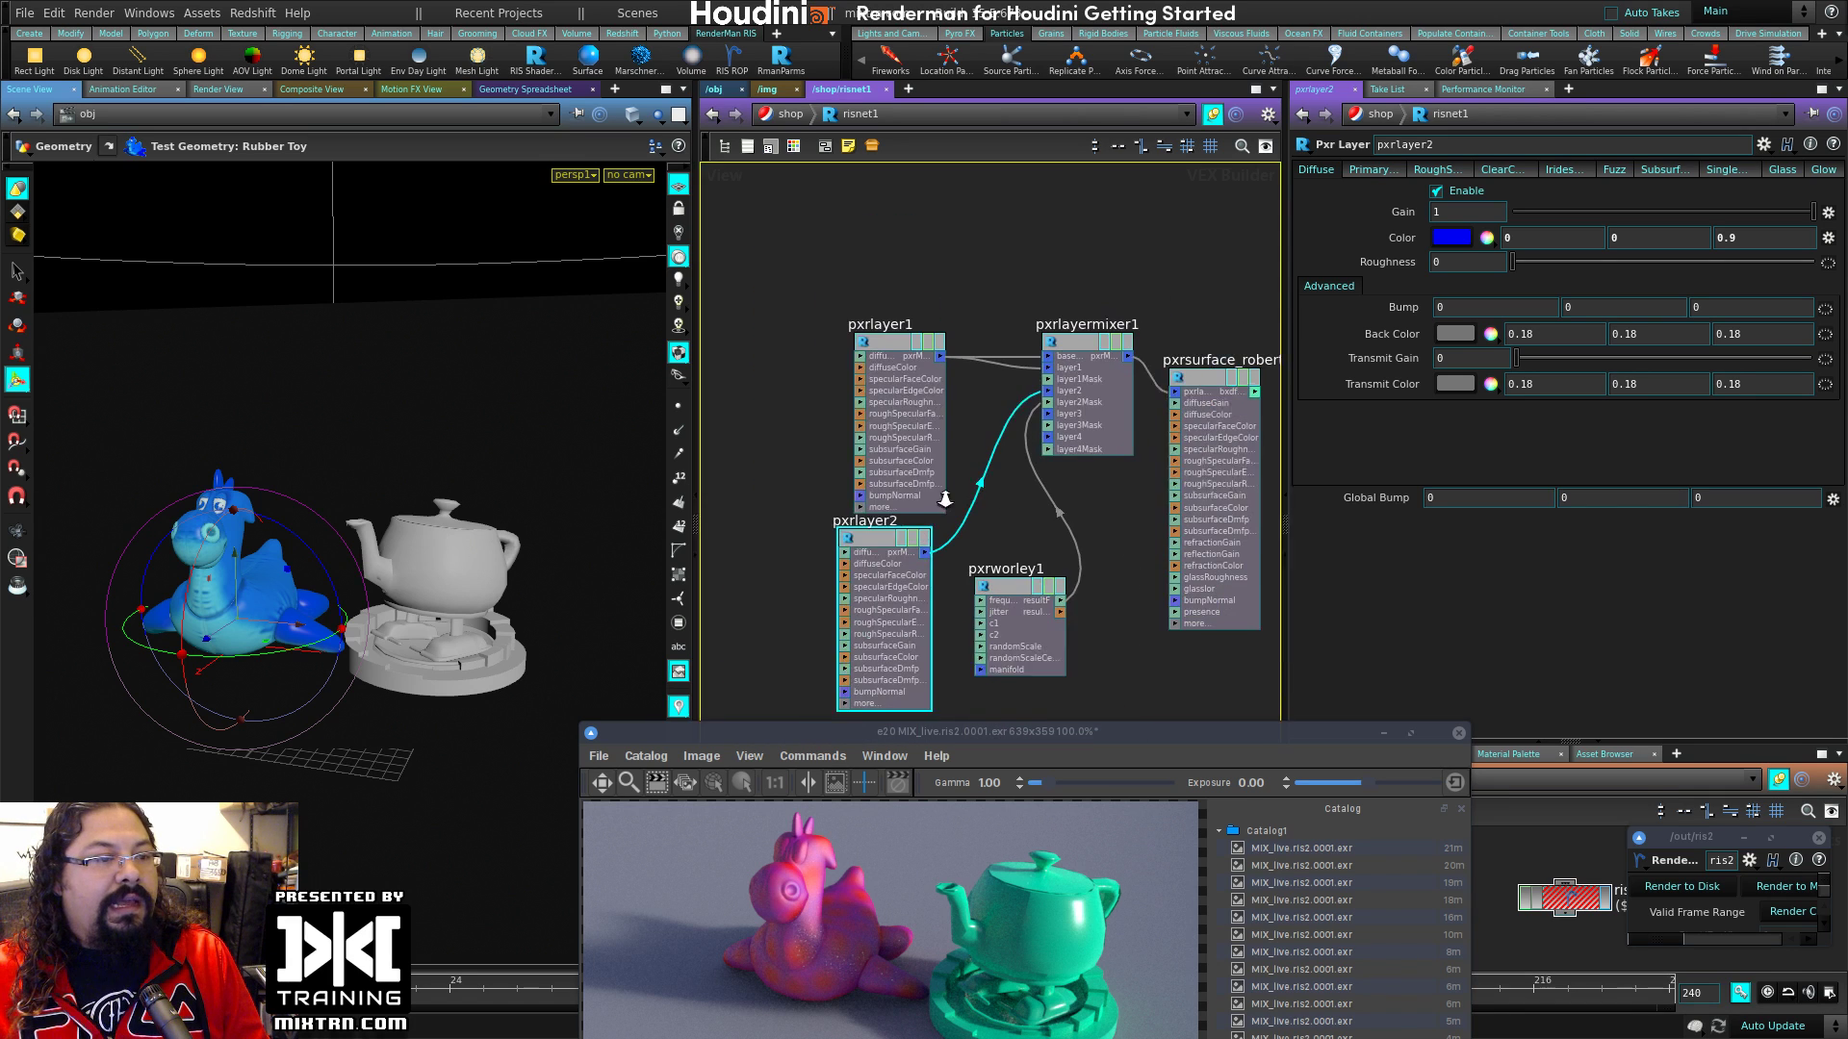
drag(742, 280, 1076, 621)
key(Delete)
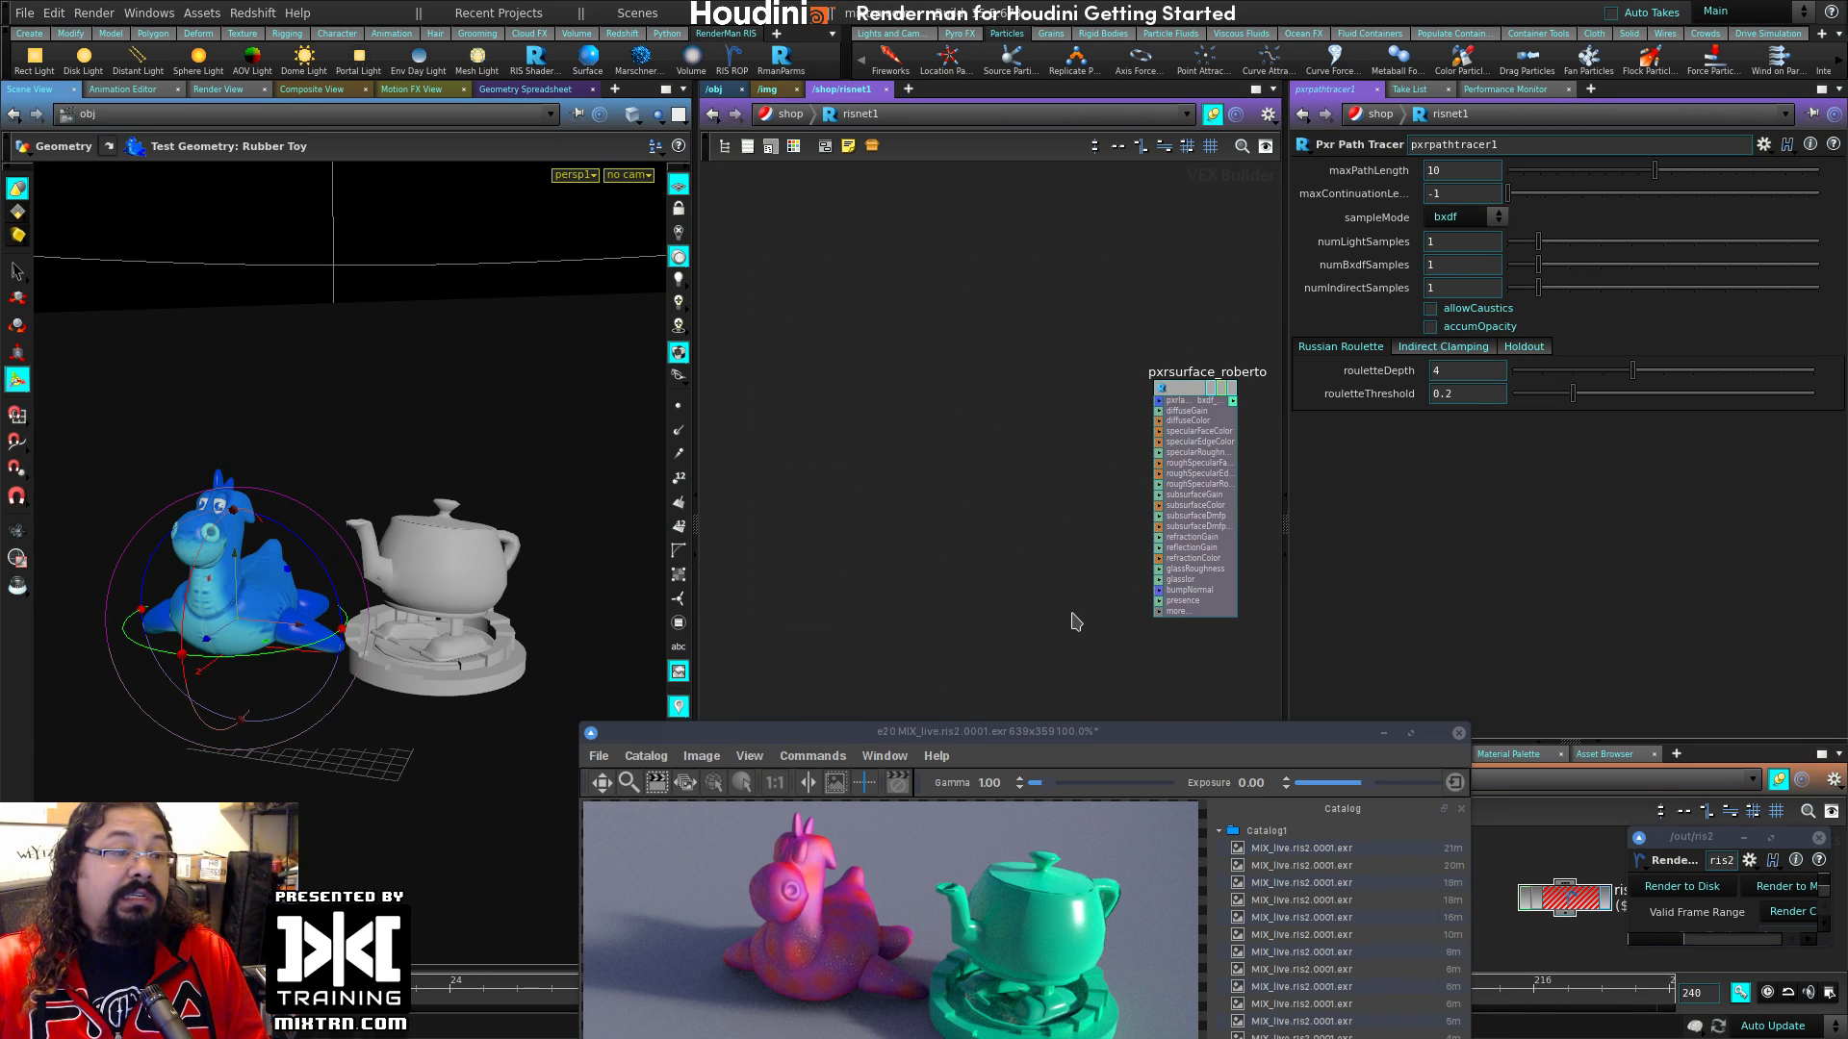
Step: Add a Pxr Texture node beside pxrdisney1 in the shader network
double_click(1183, 372)
drag(1182, 416, 1103, 384)
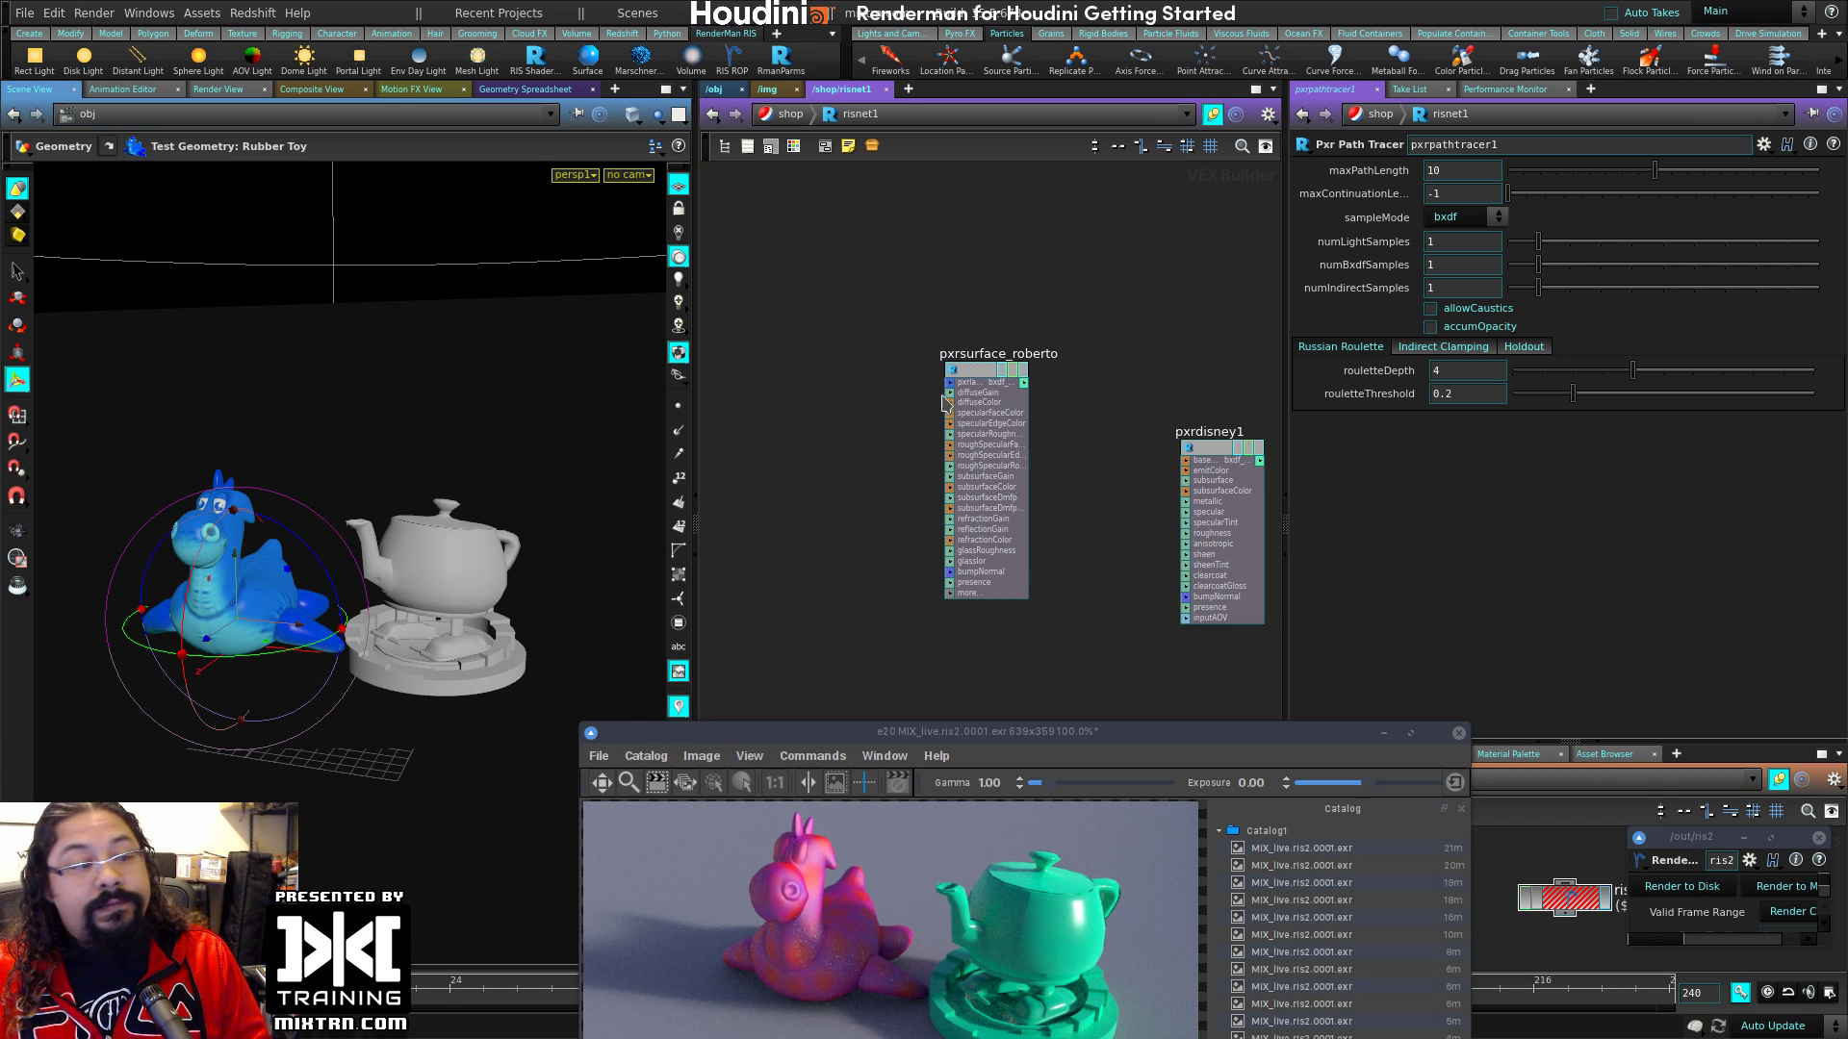
key(Tab)
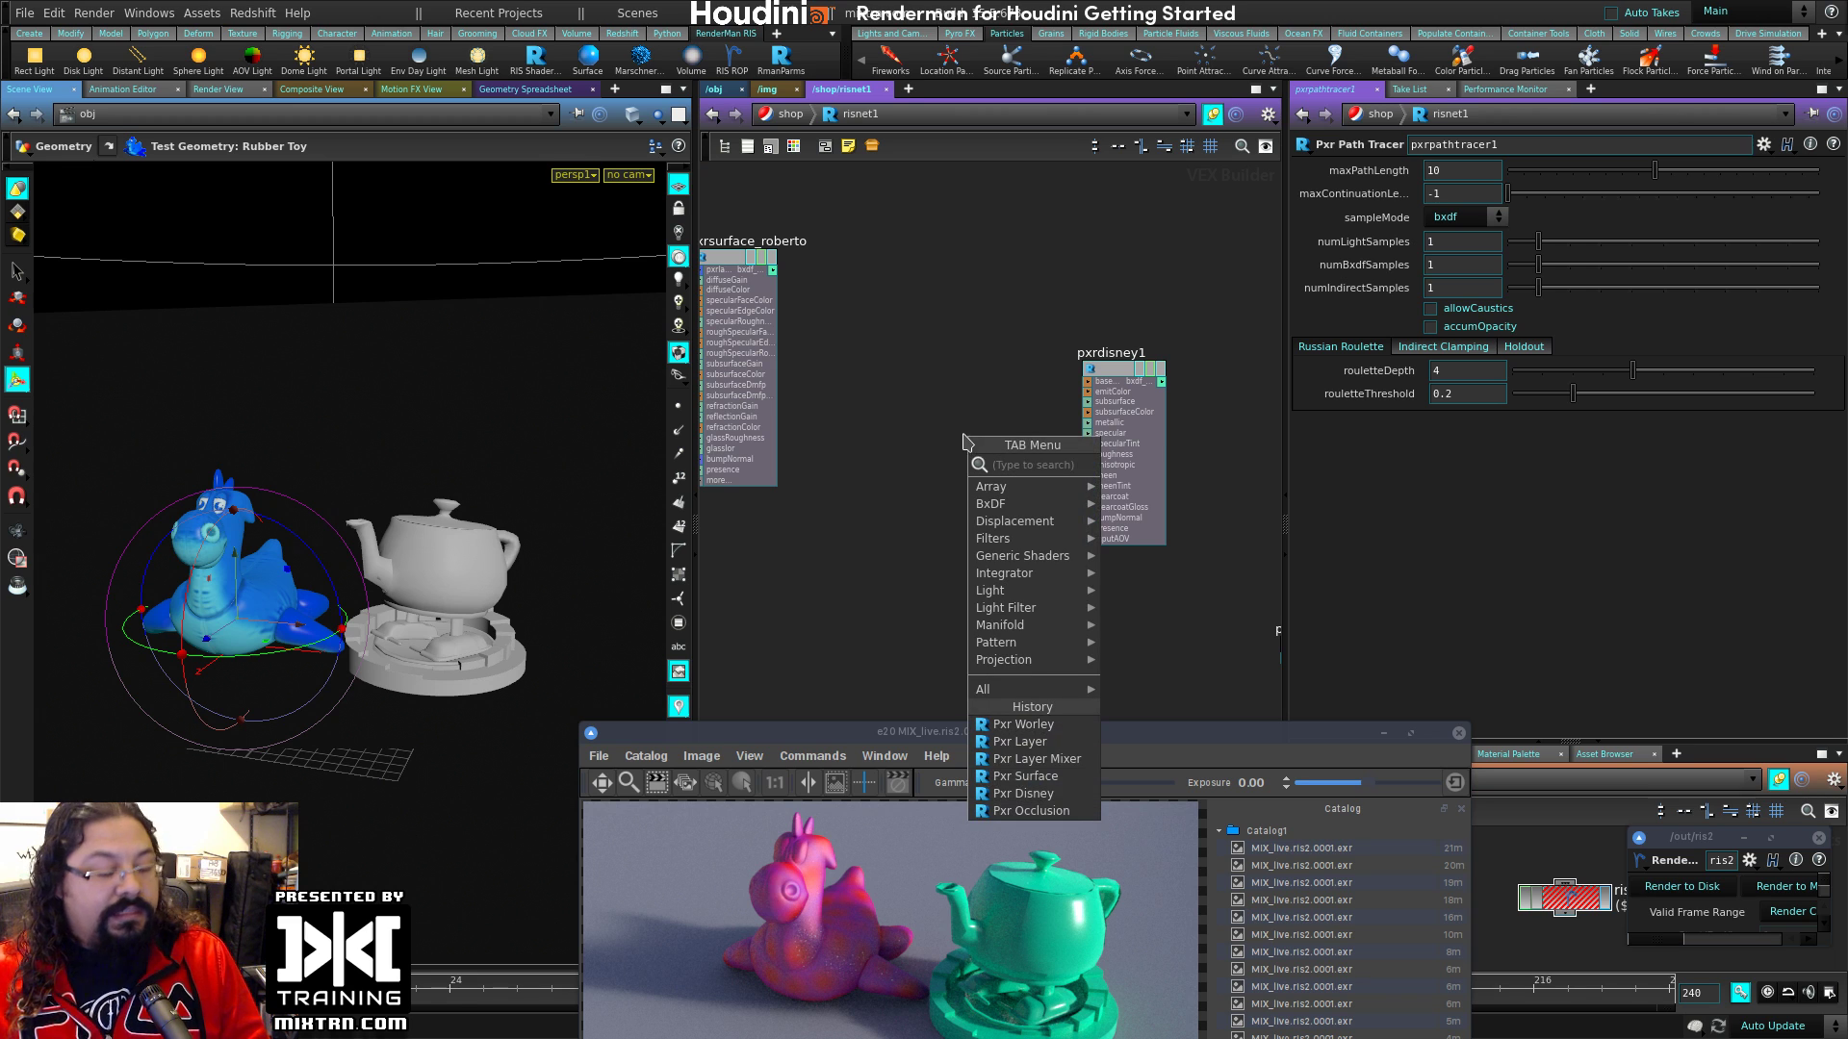
text(te)
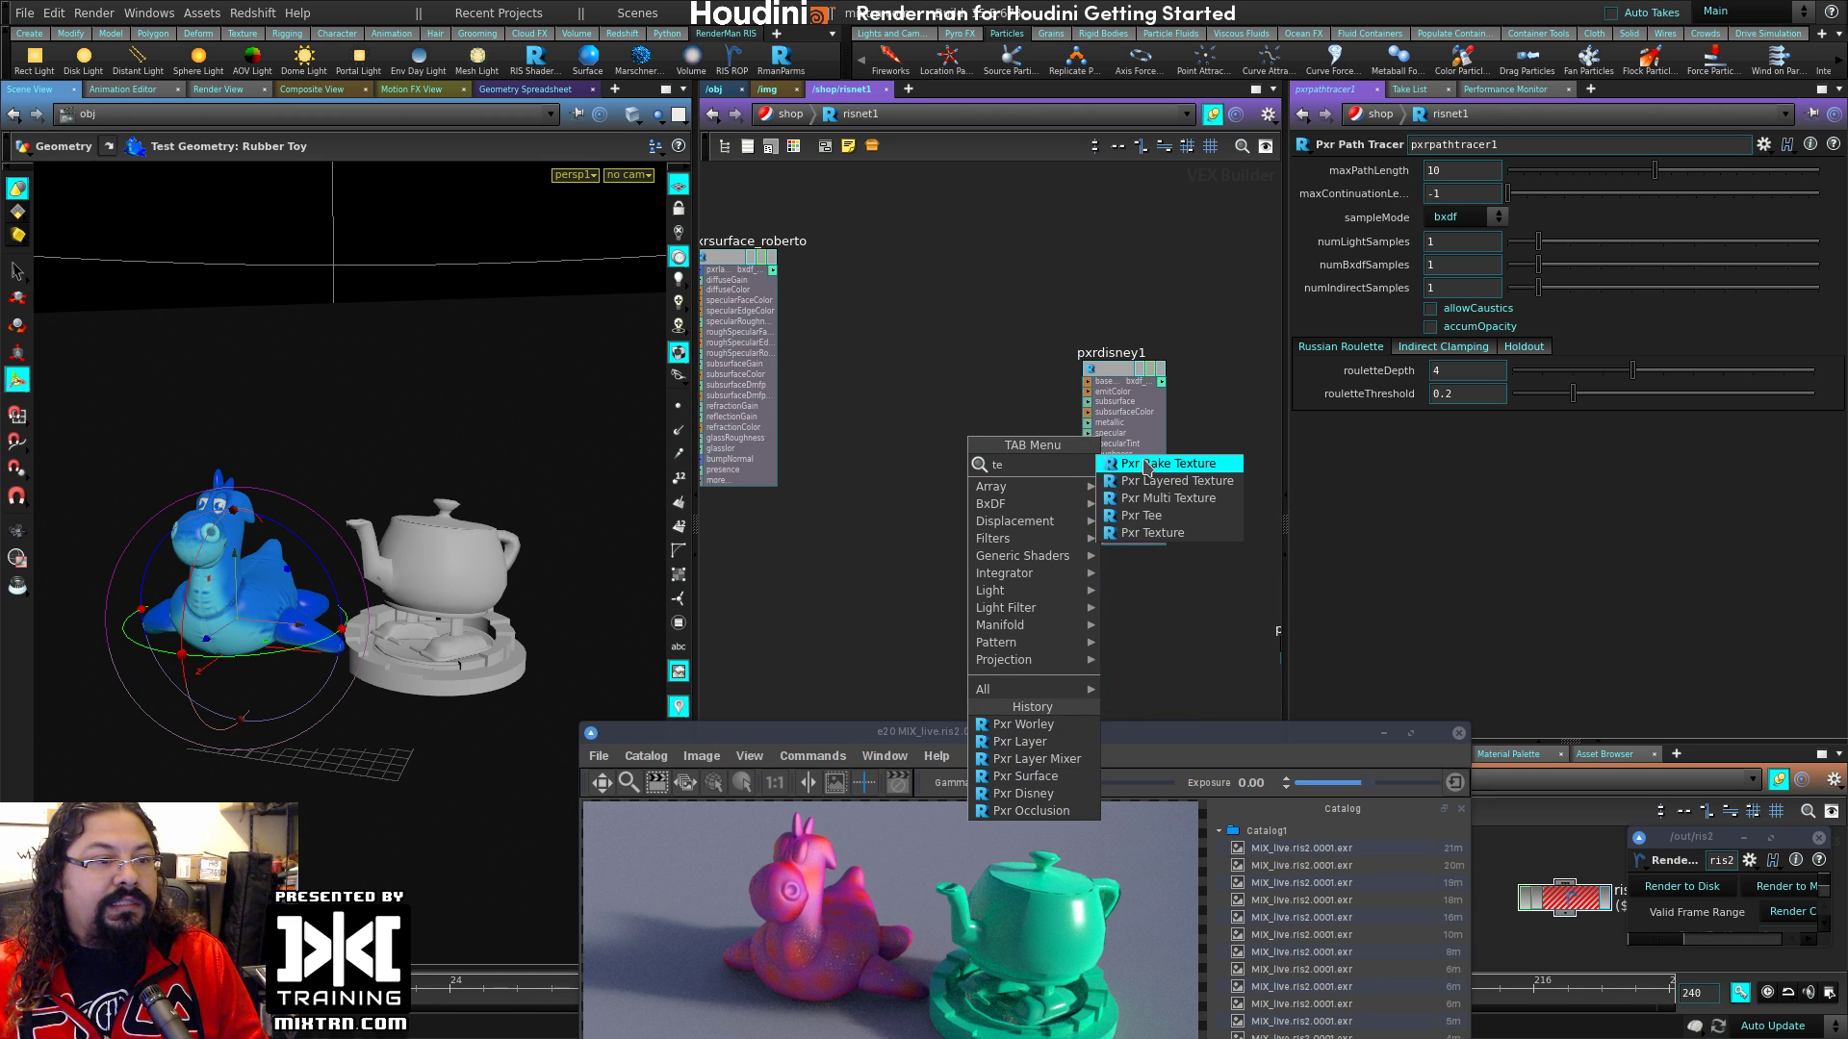
click(1178, 535)
click(967, 405)
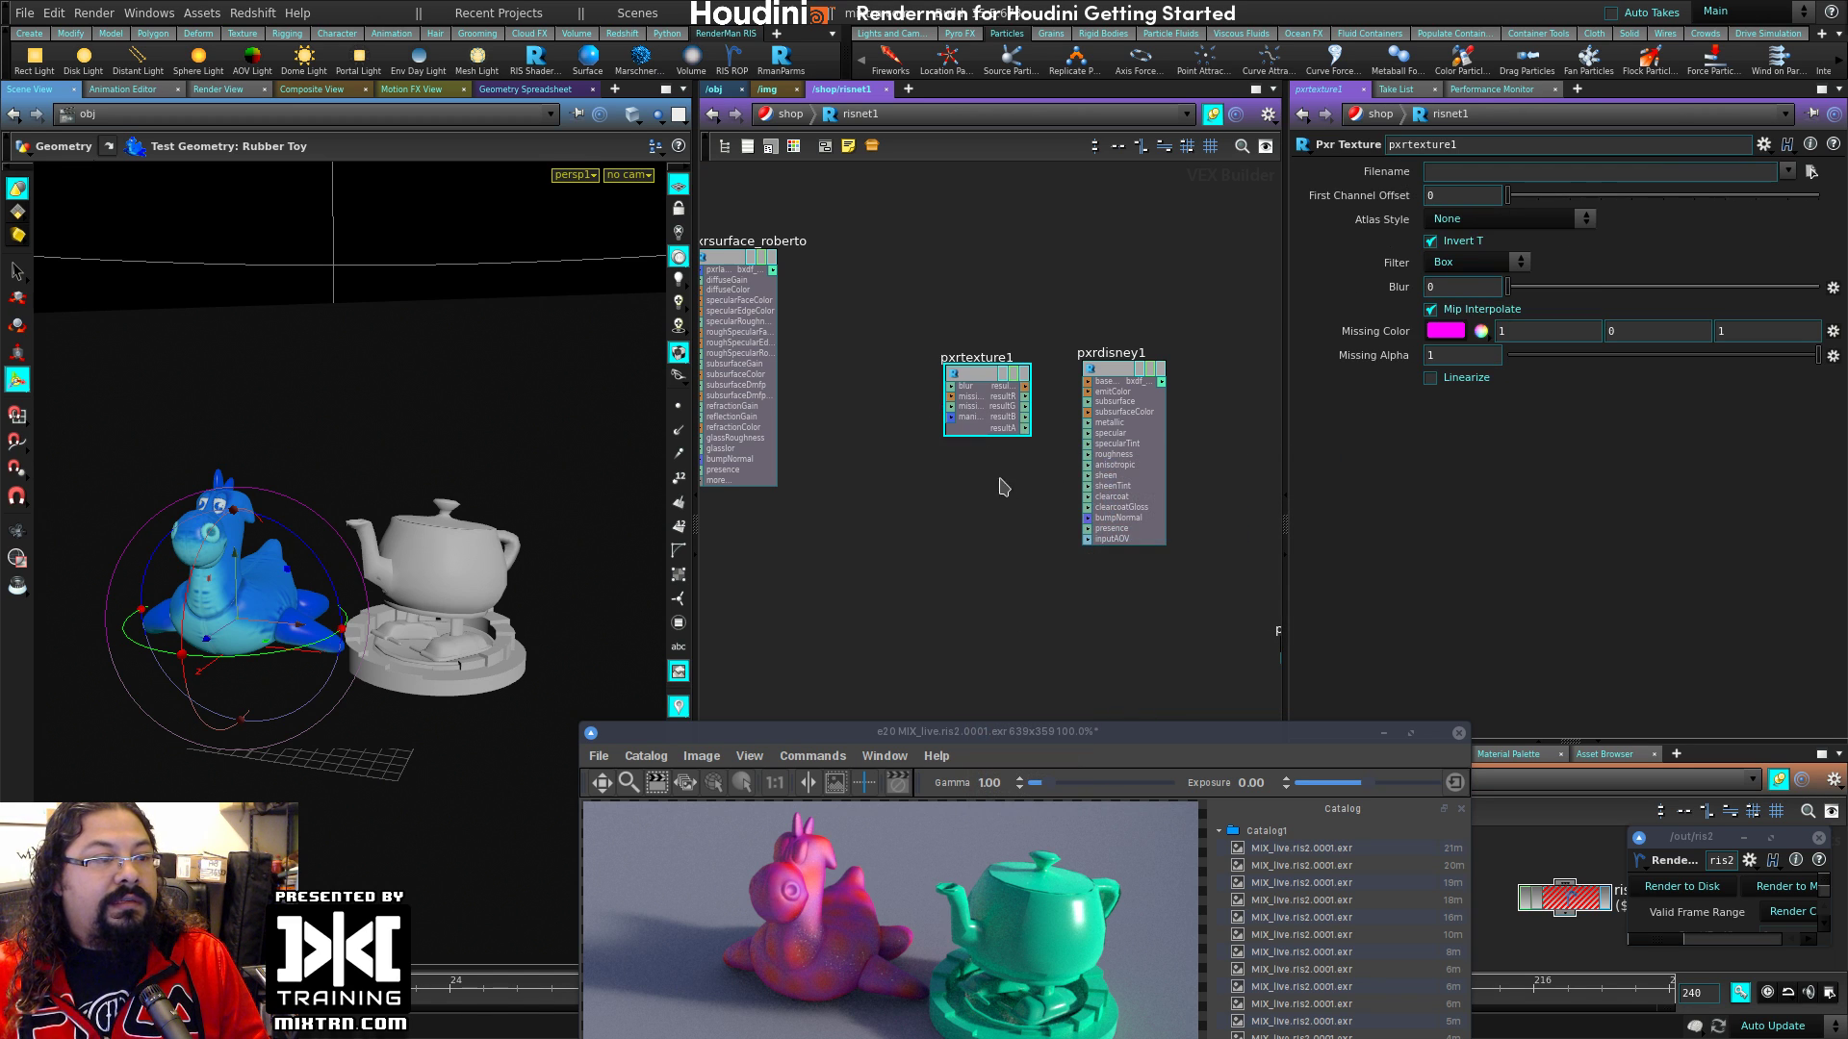
Step: Connect the color result of pxrtexture1 to the base color input of pxrdisney1
scroll(976, 385, up, 5)
drag(895, 294, 1143, 298)
key(l)
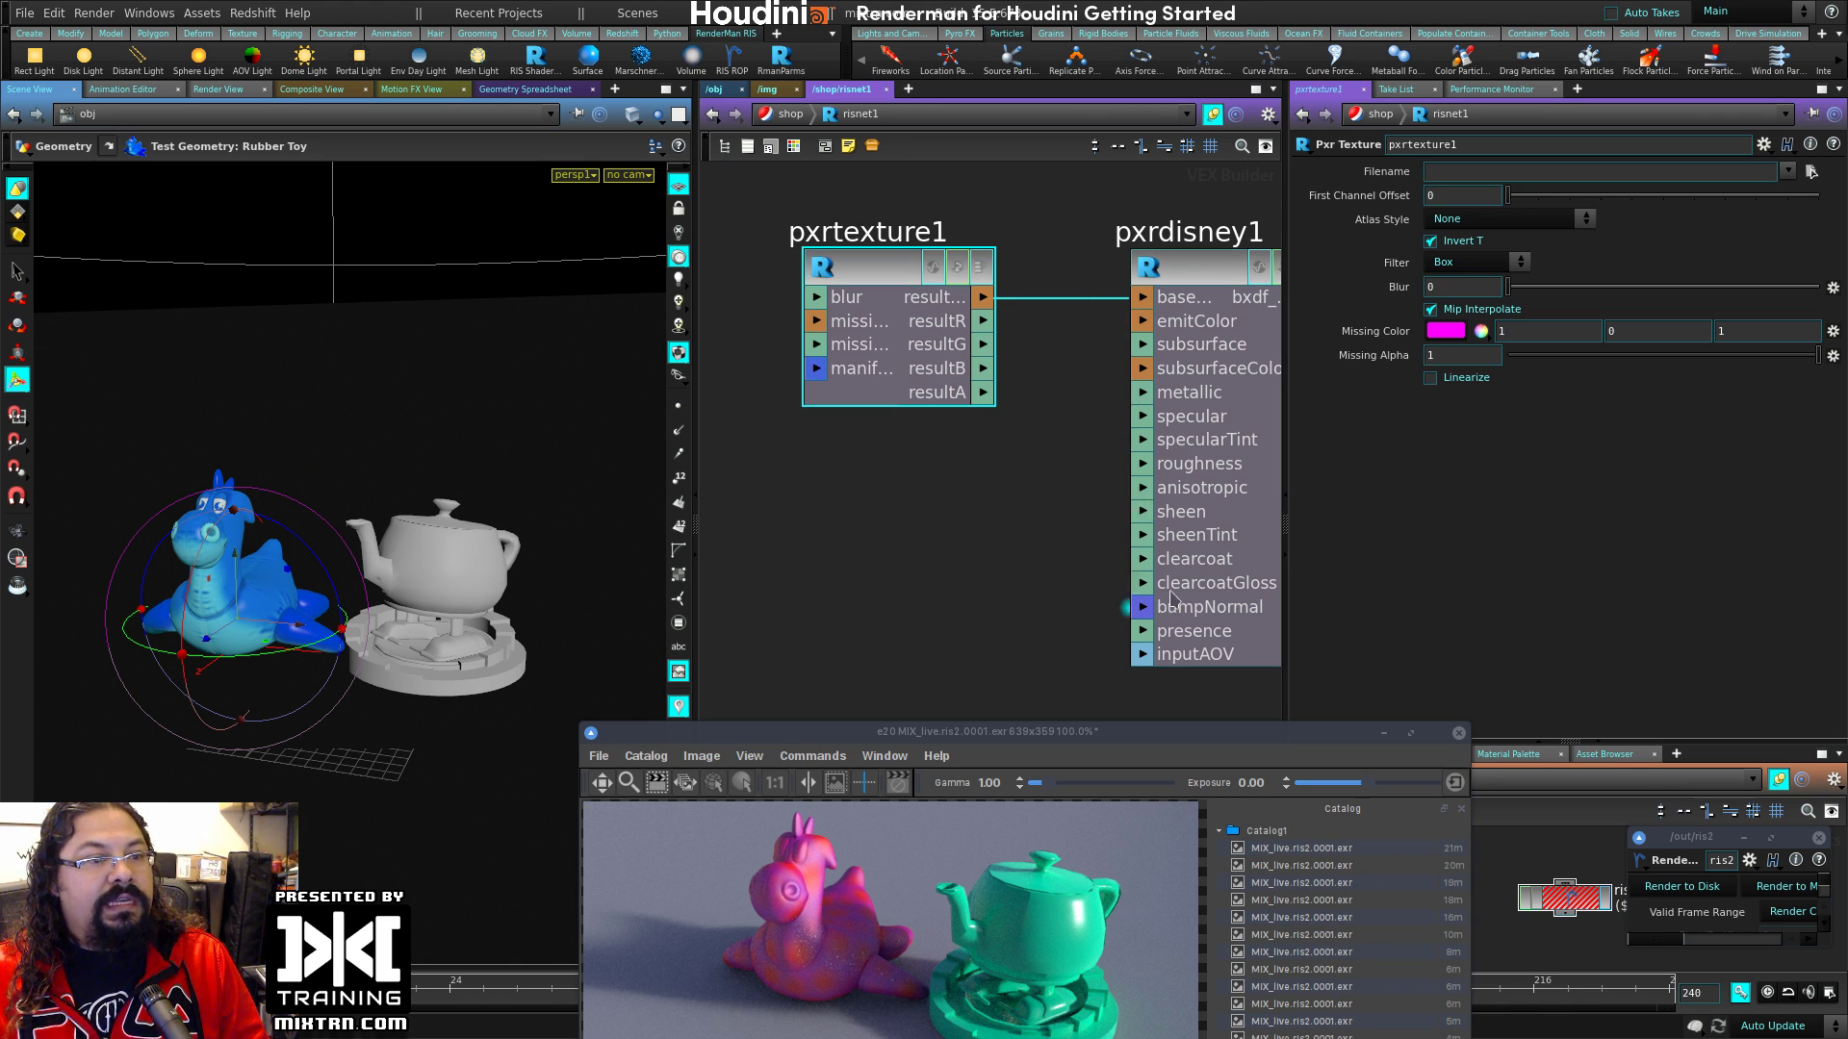
drag(875, 283, 841, 283)
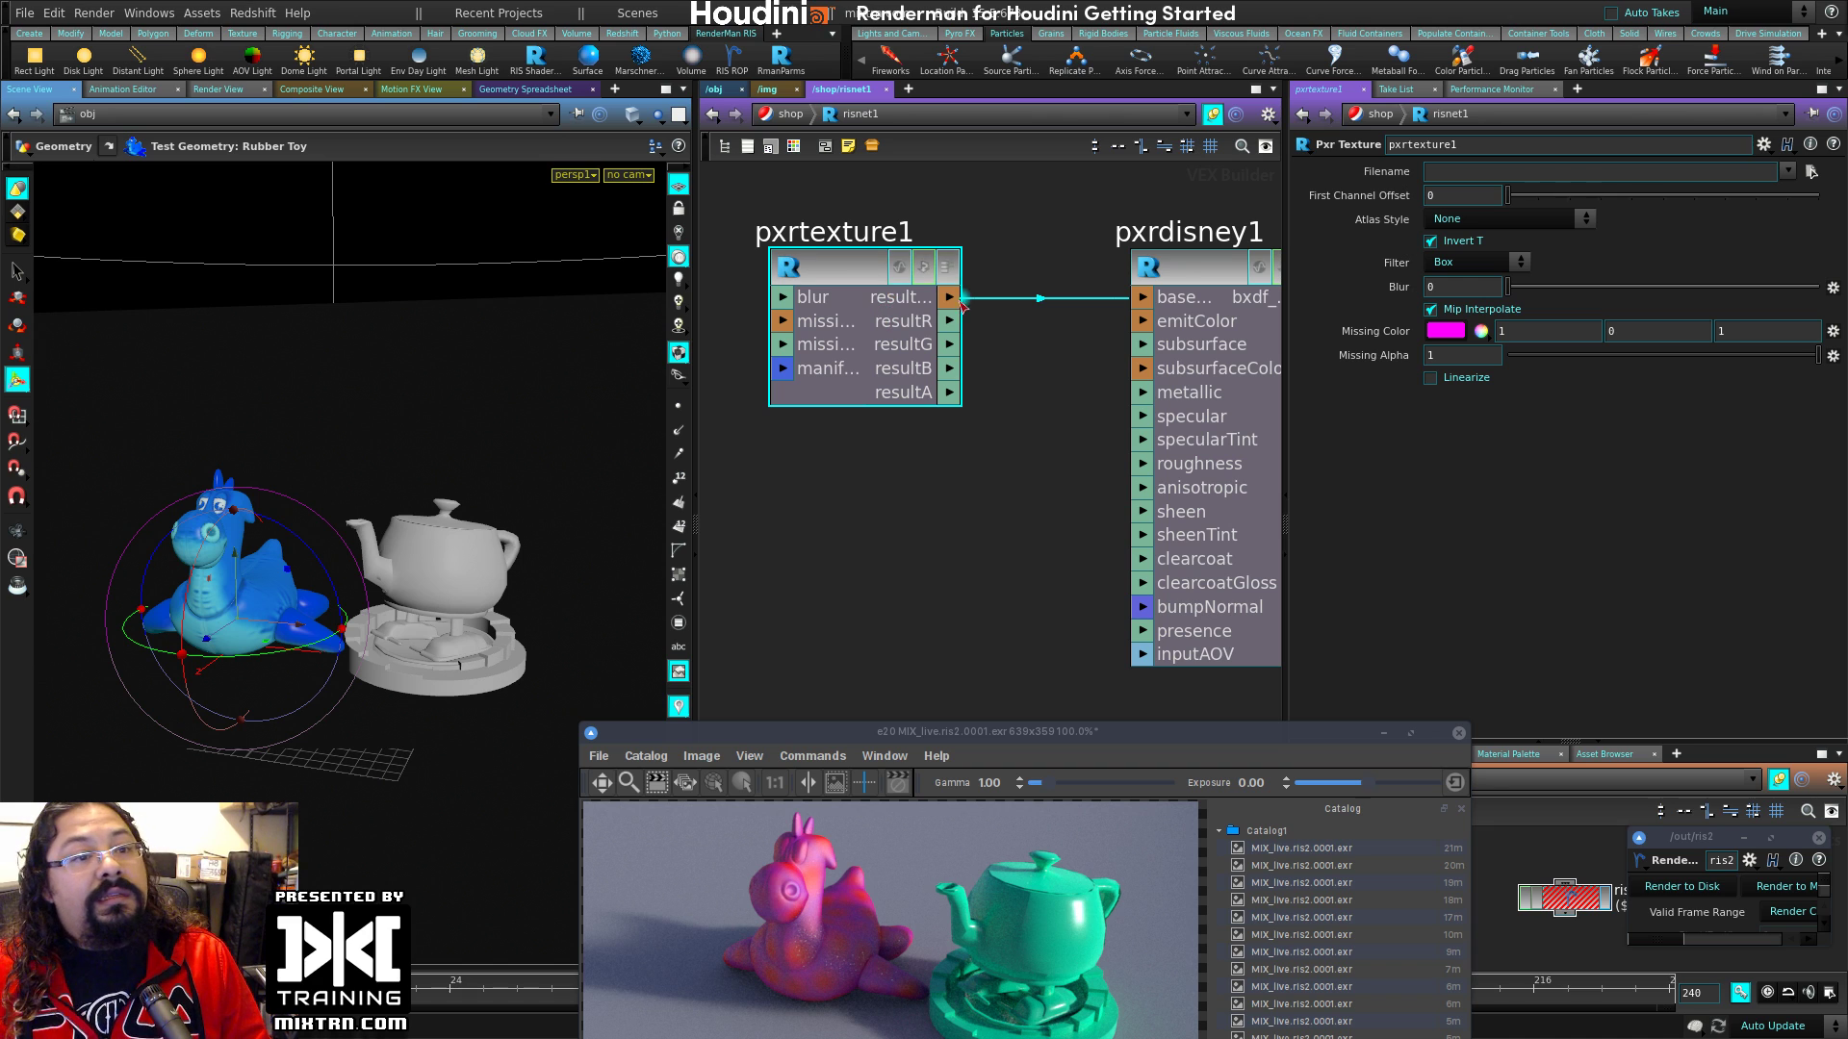
Step: Load BaseMaterial_diffuse_color.tx from the TRN_VaromixMondayTips/tex/wall folder as the Filename of pxrtexture1
click(1812, 174)
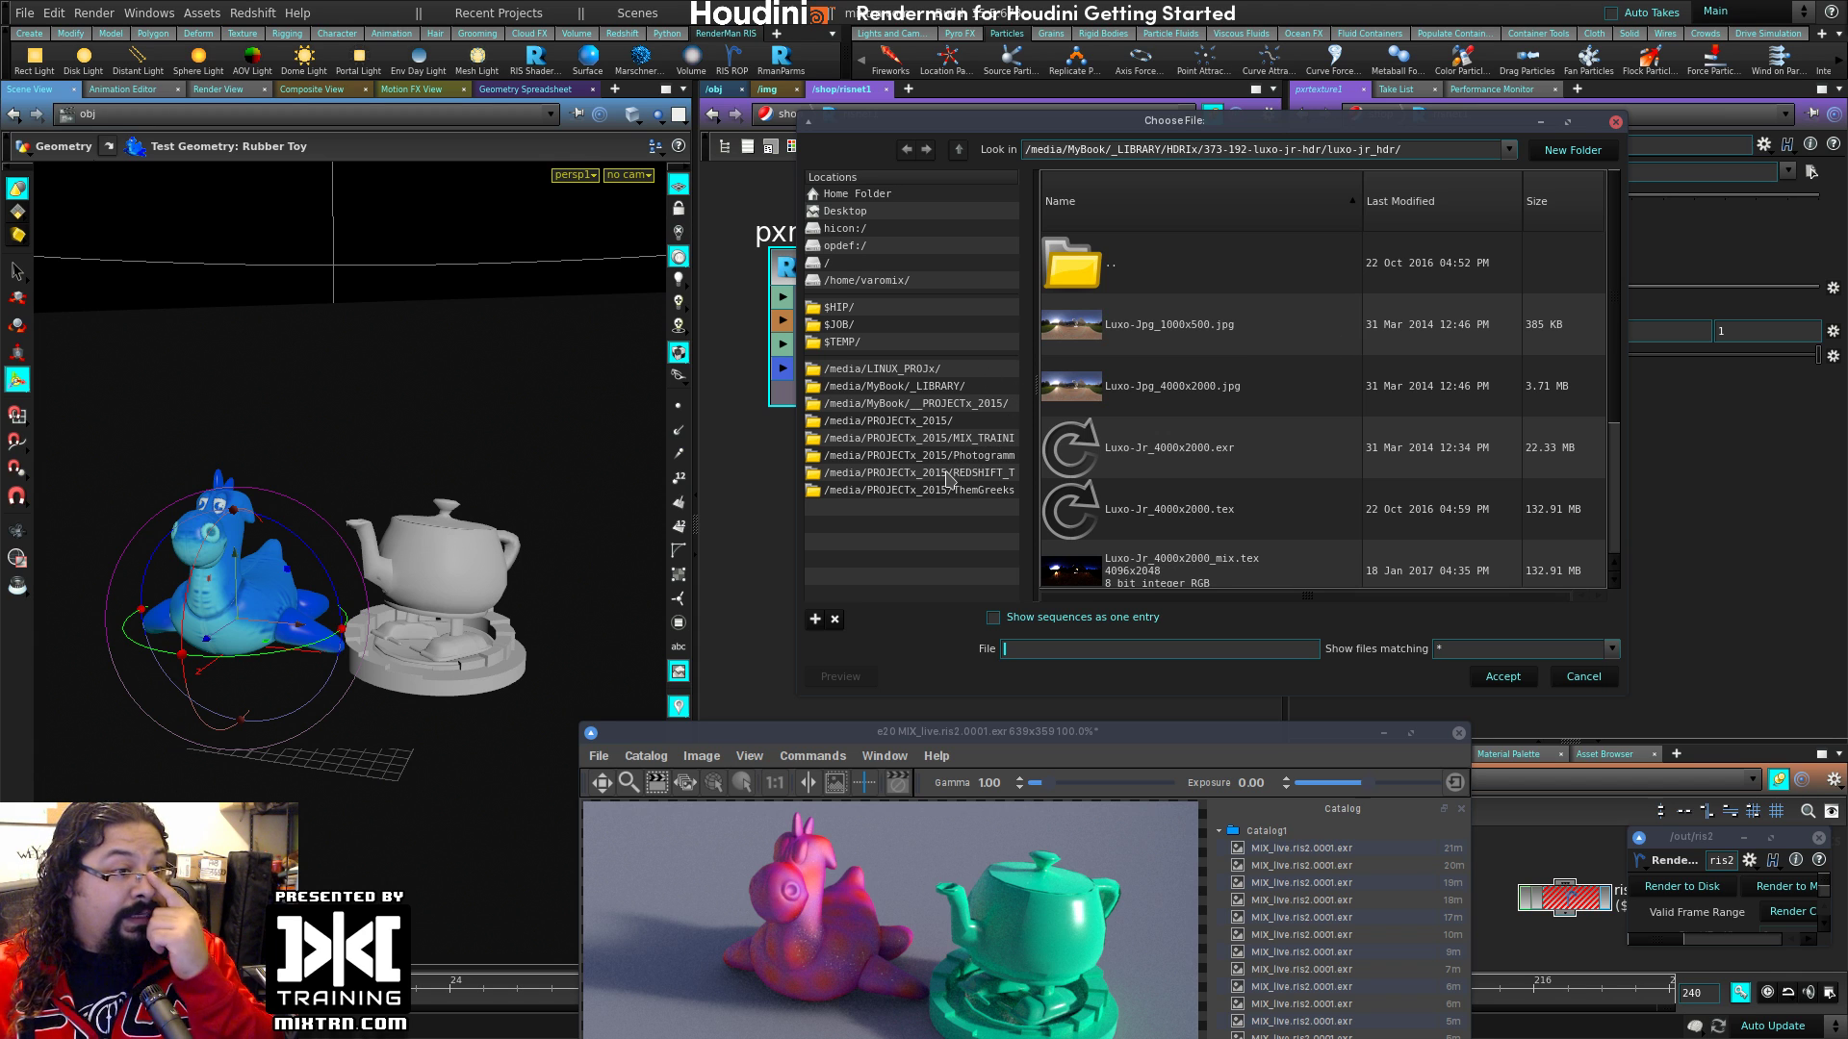
click(904, 420)
click(956, 439)
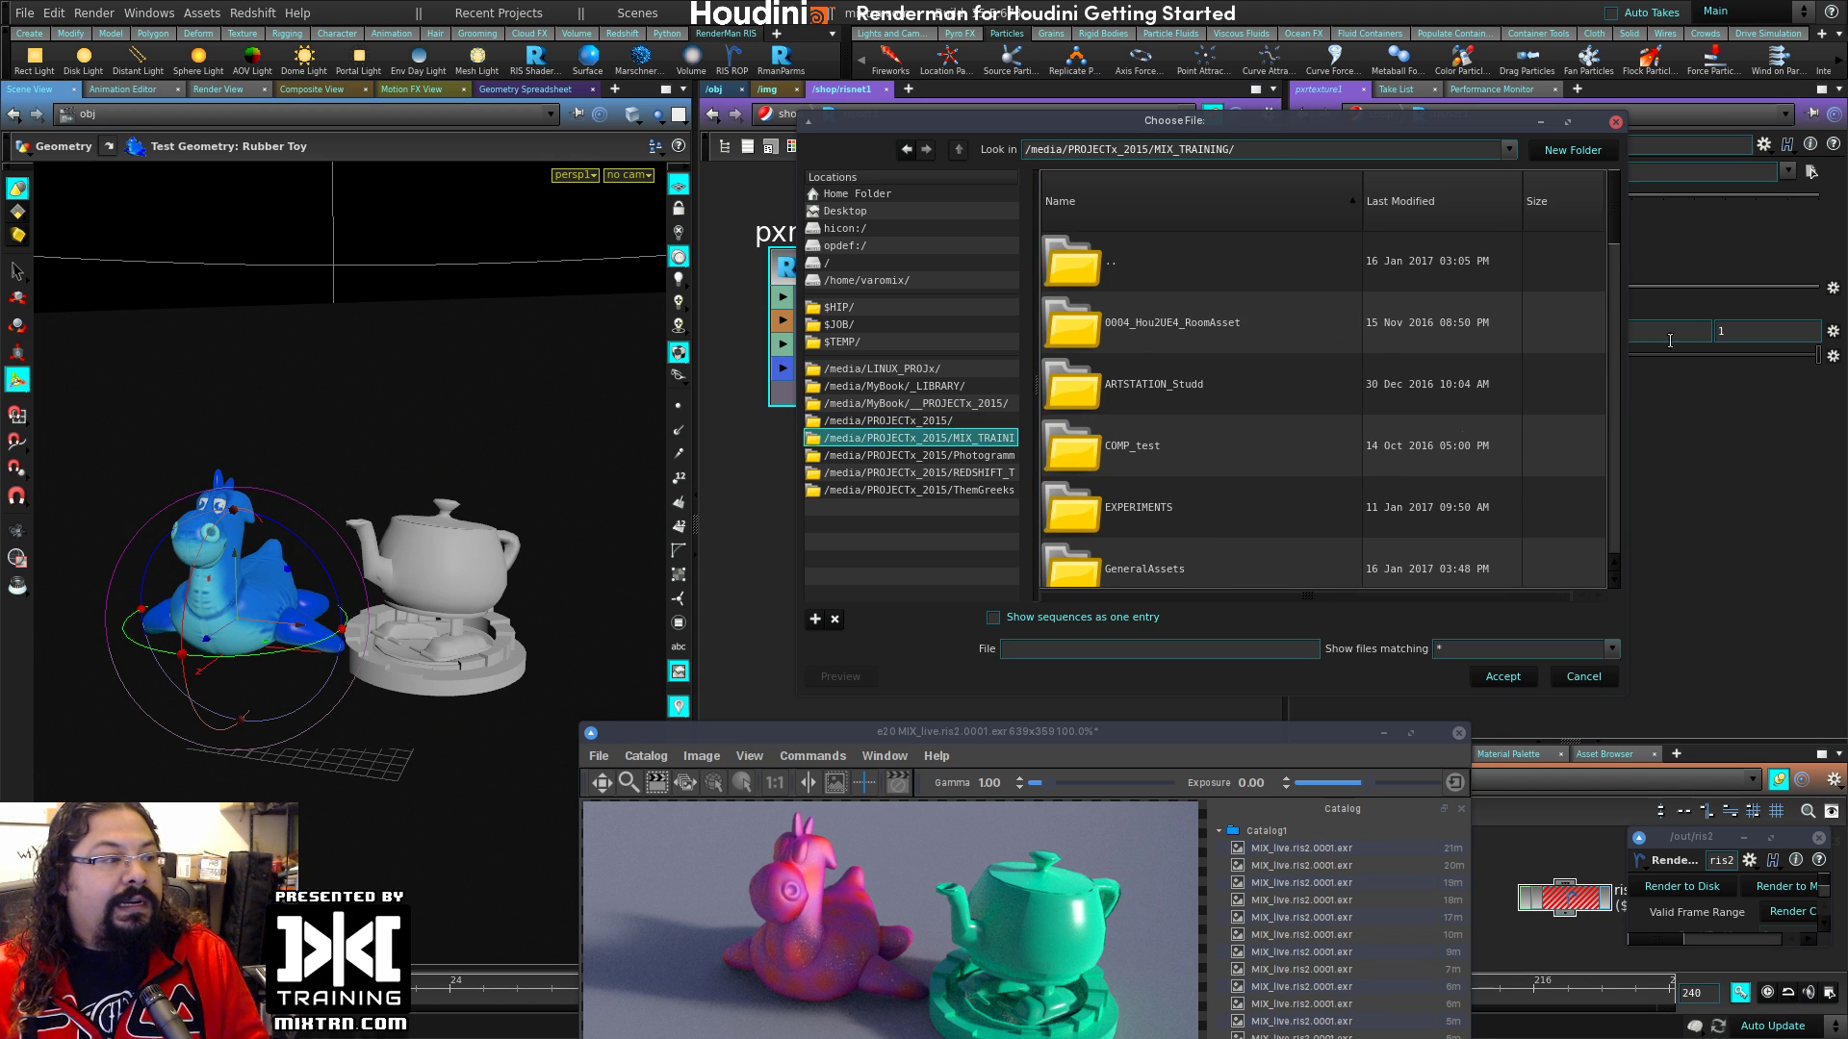
drag(1618, 252, 1672, 568)
double_click(1097, 354)
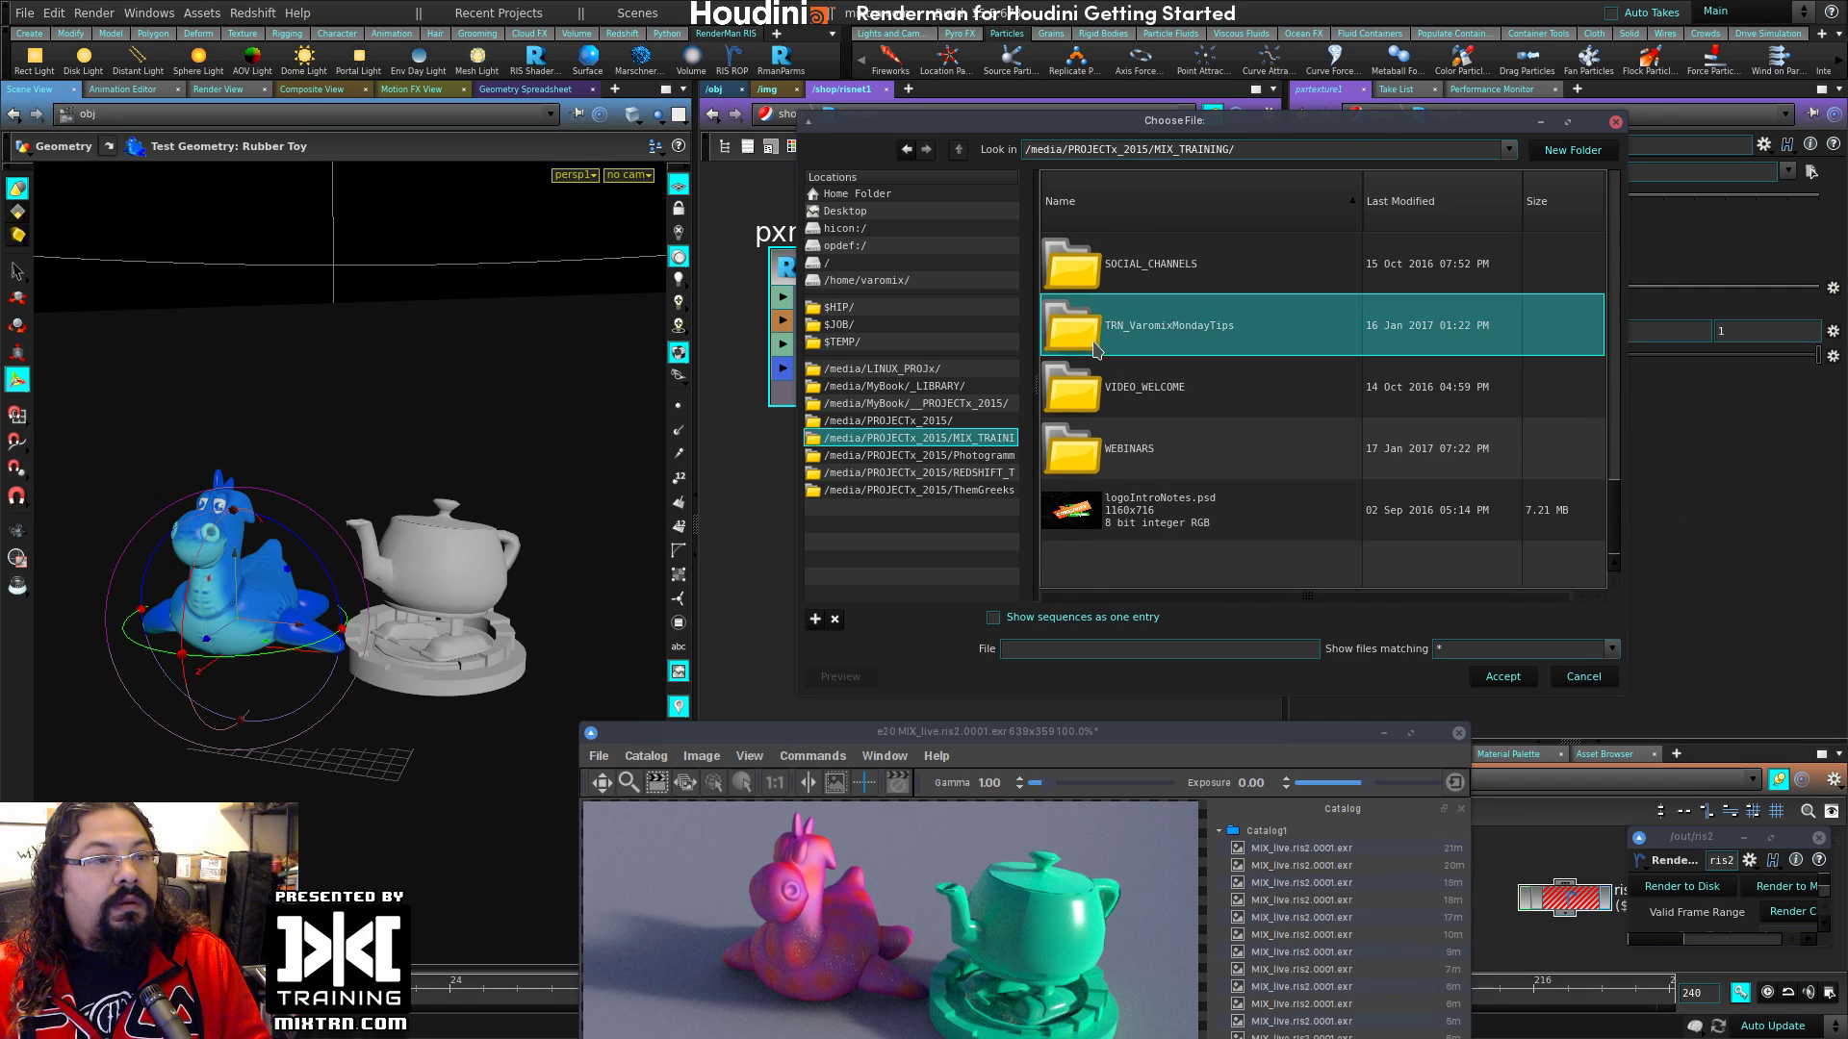
scroll(1066, 361, down, 10)
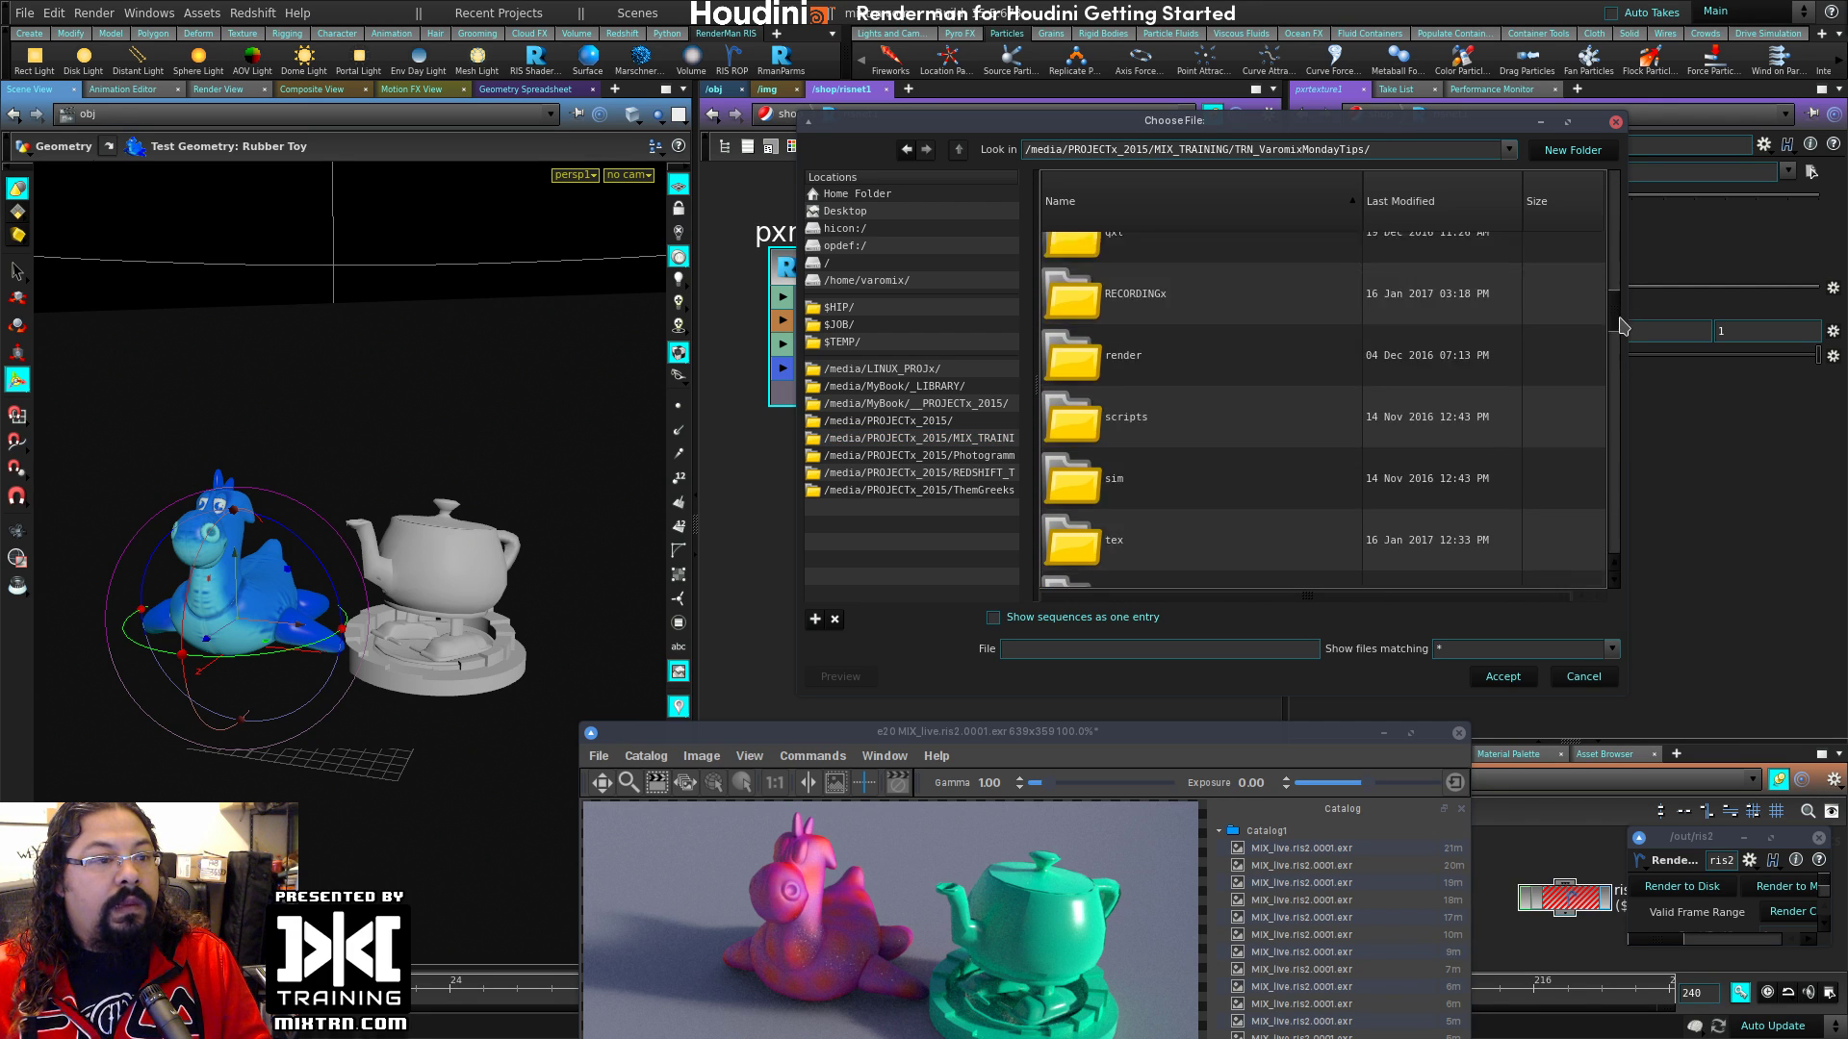
click(1079, 335)
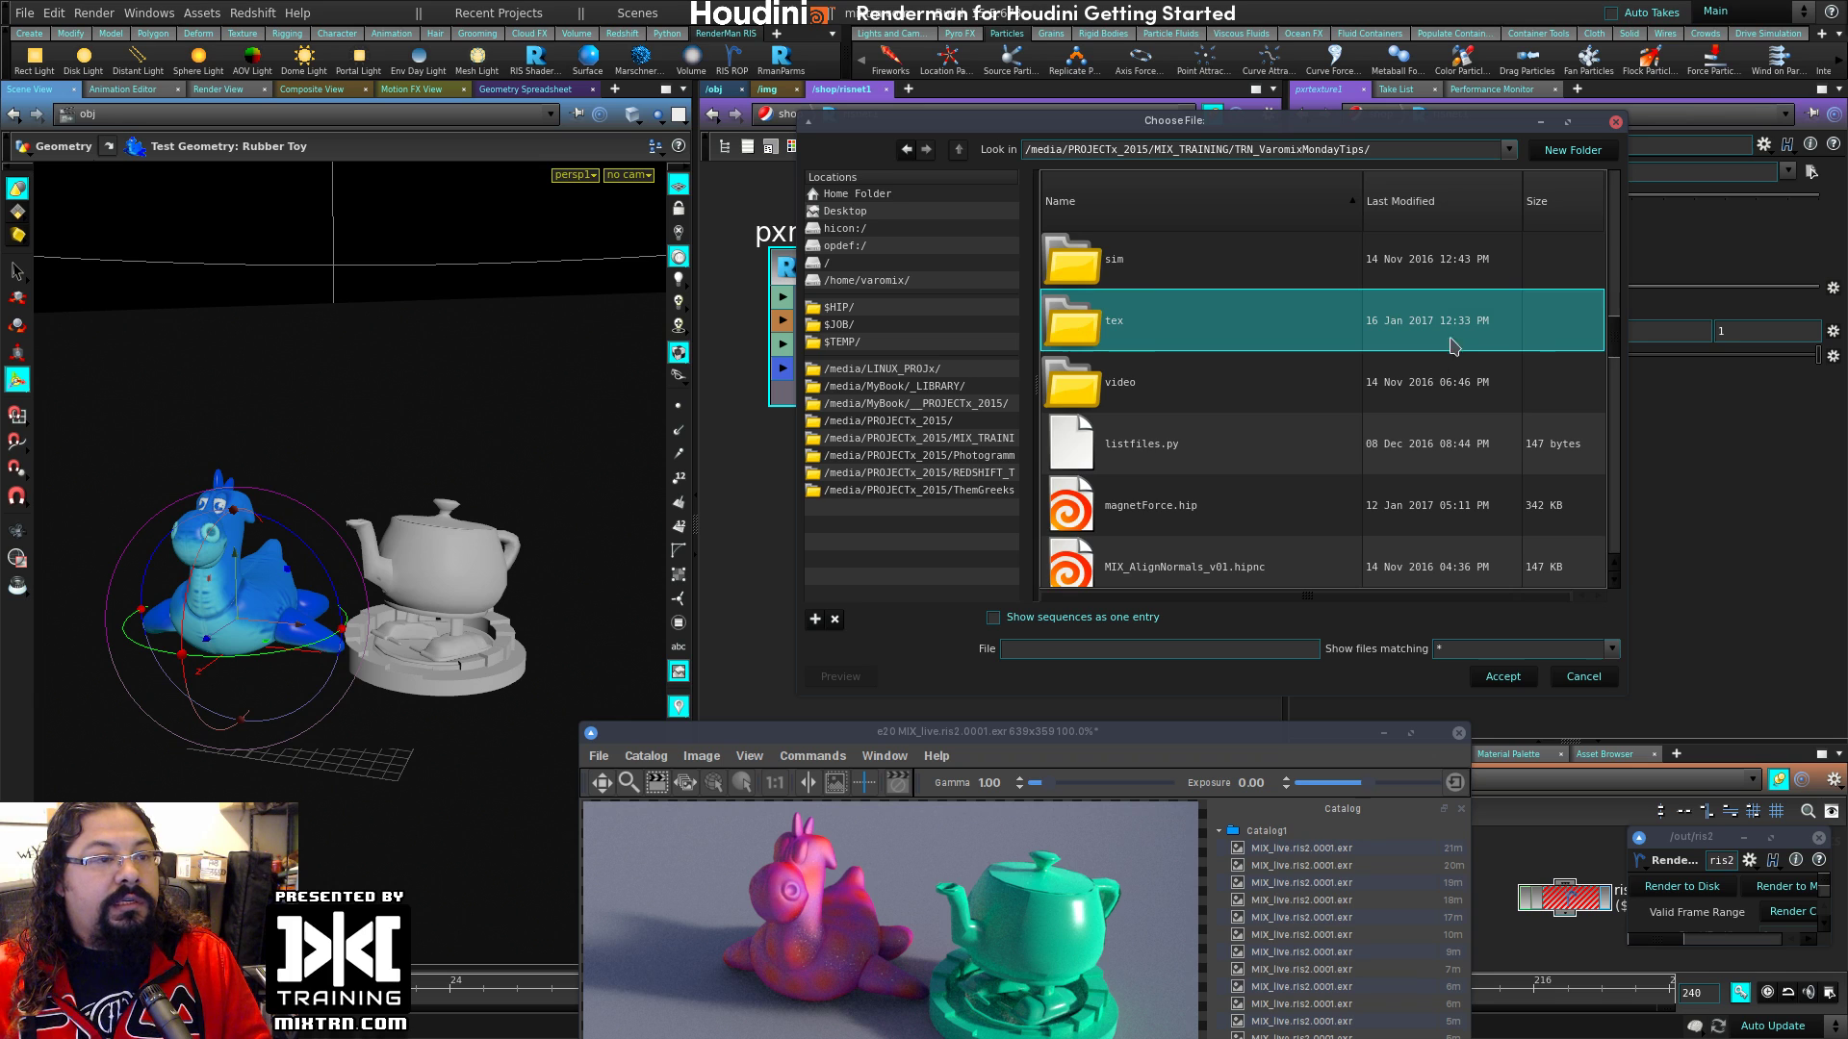
double_click(1453, 344)
click(1112, 403)
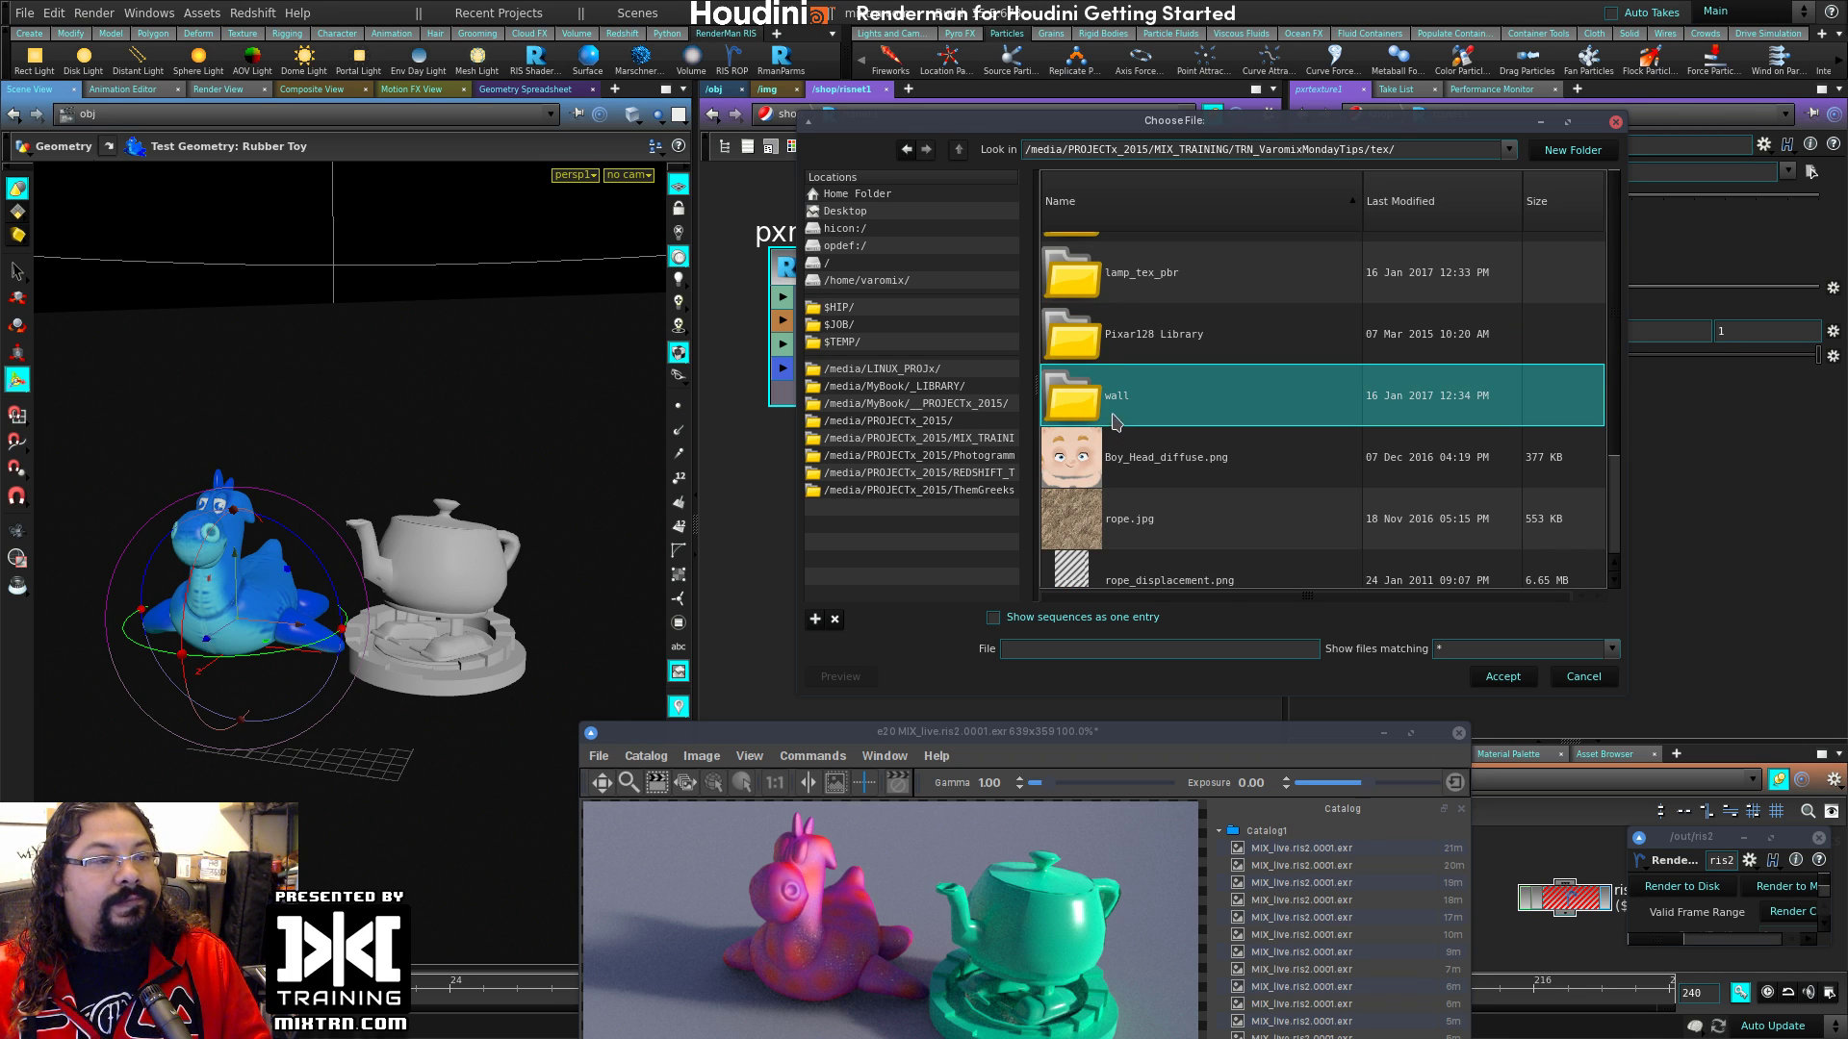
double_click(1116, 405)
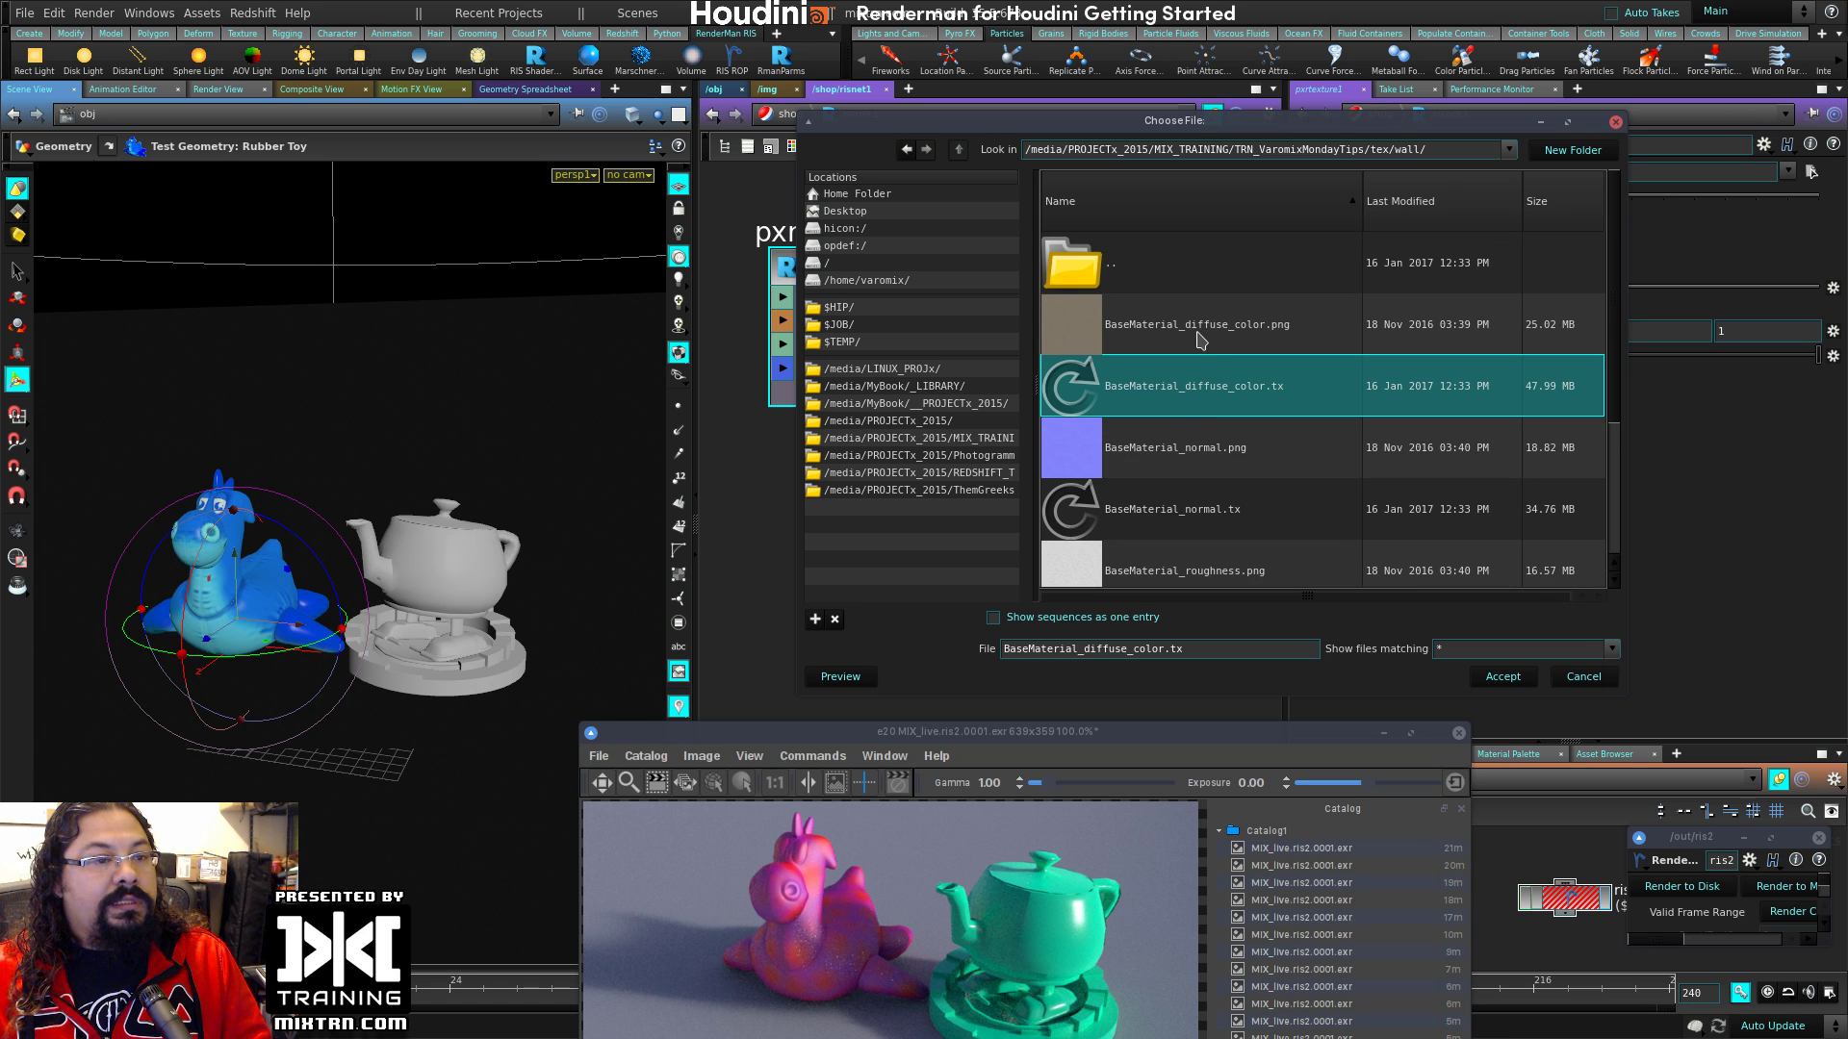
click(1490, 677)
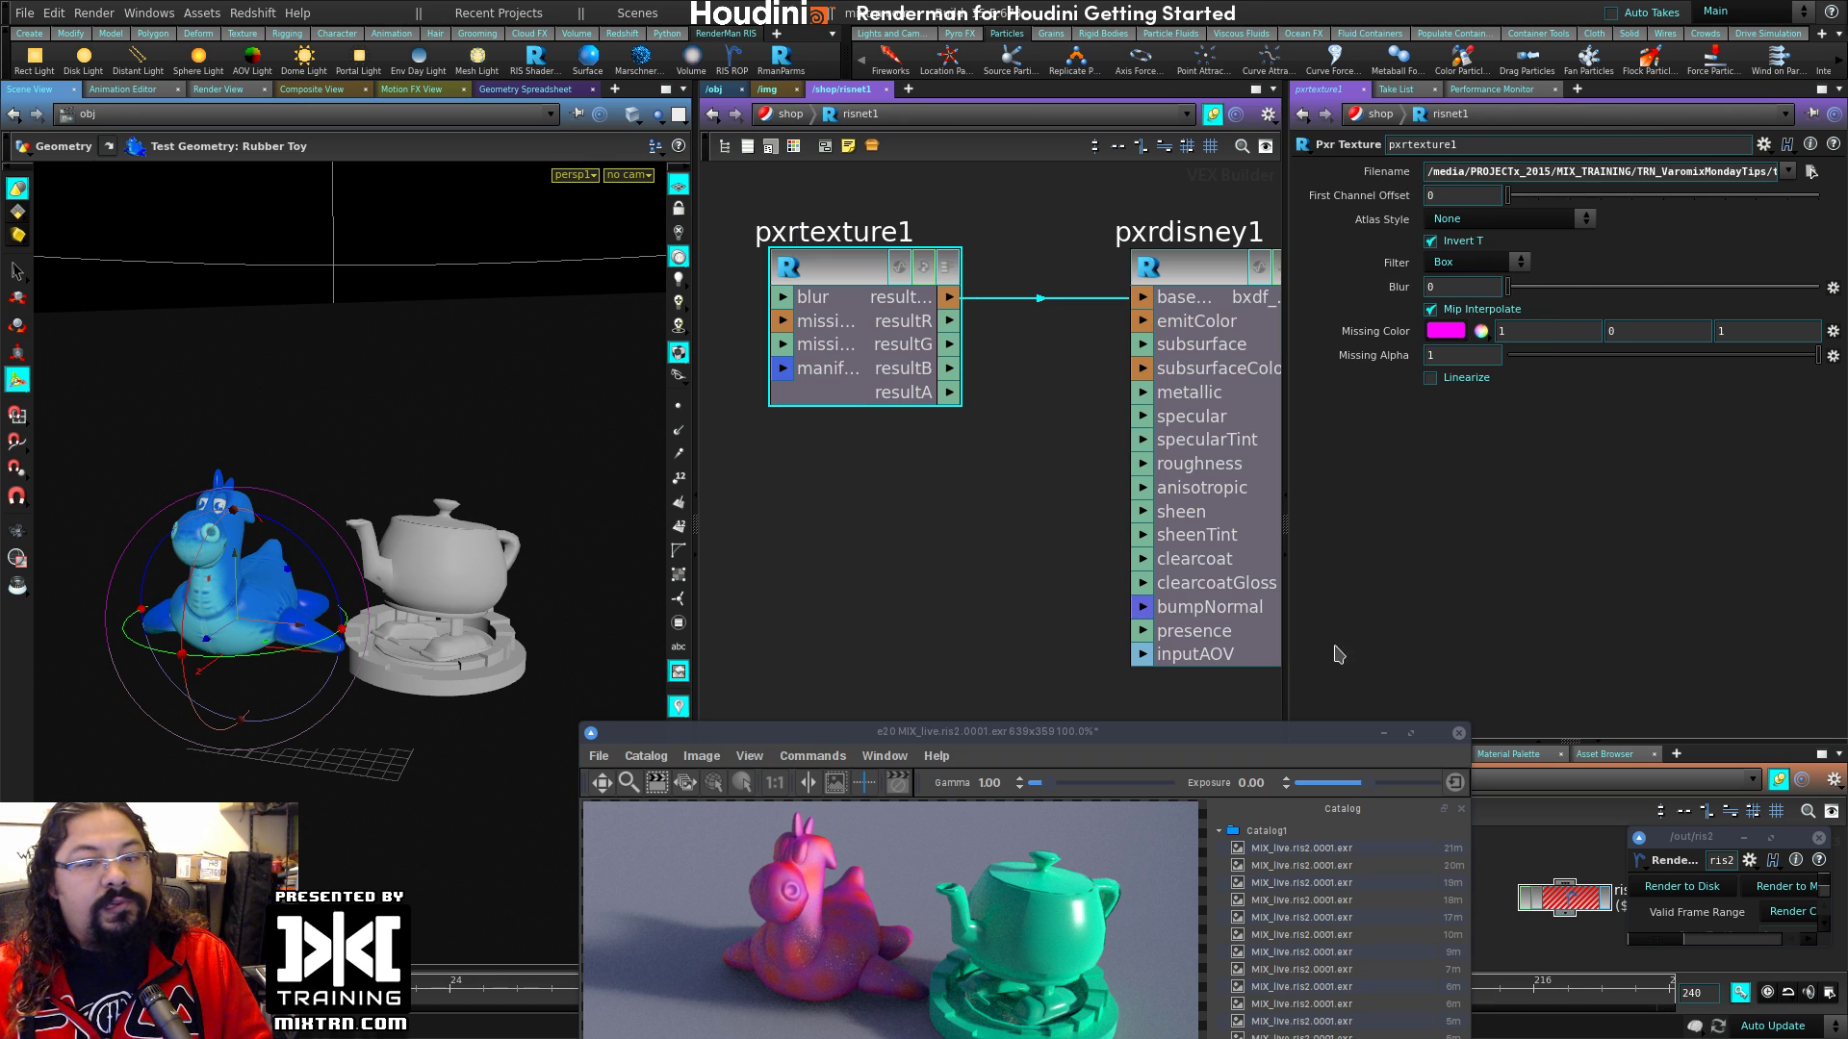
drag(1648, 172, 1780, 172)
click(1760, 174)
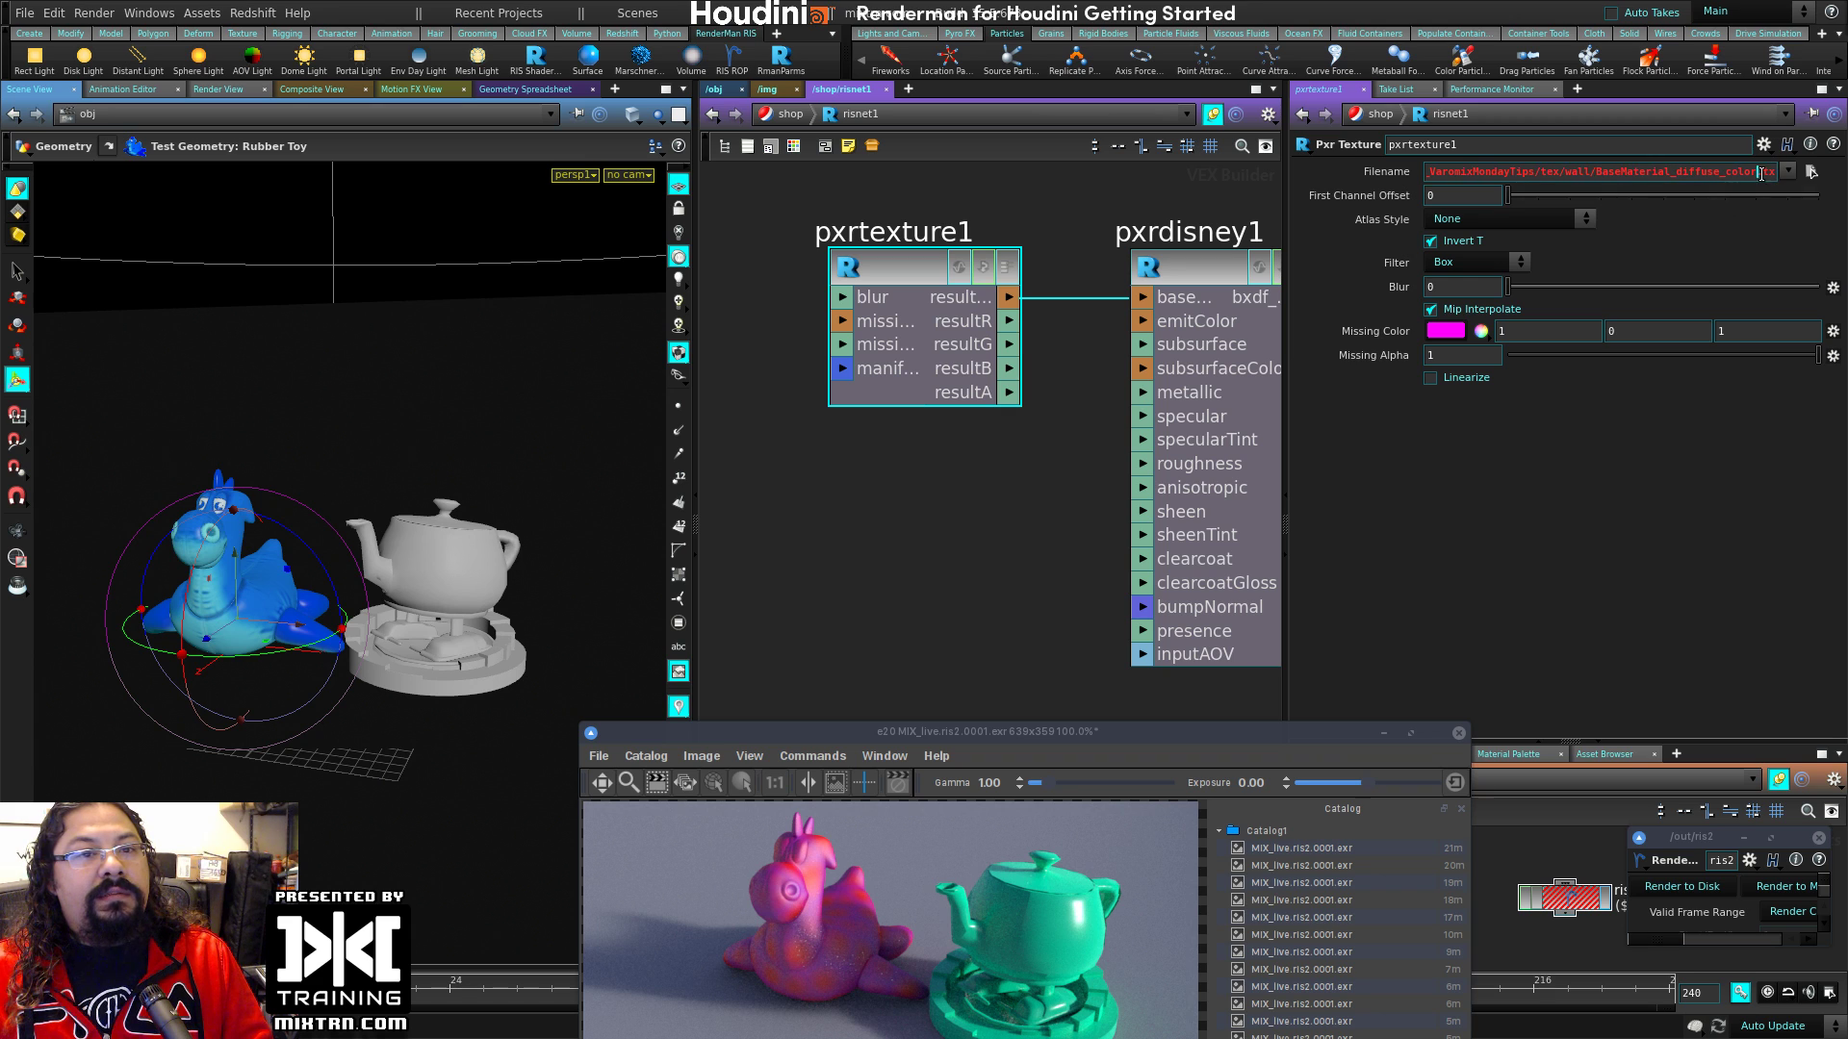
Step: Return to the object network, render the scene to disk, and reposition the render window to see more of the image
click(881, 515)
click(717, 89)
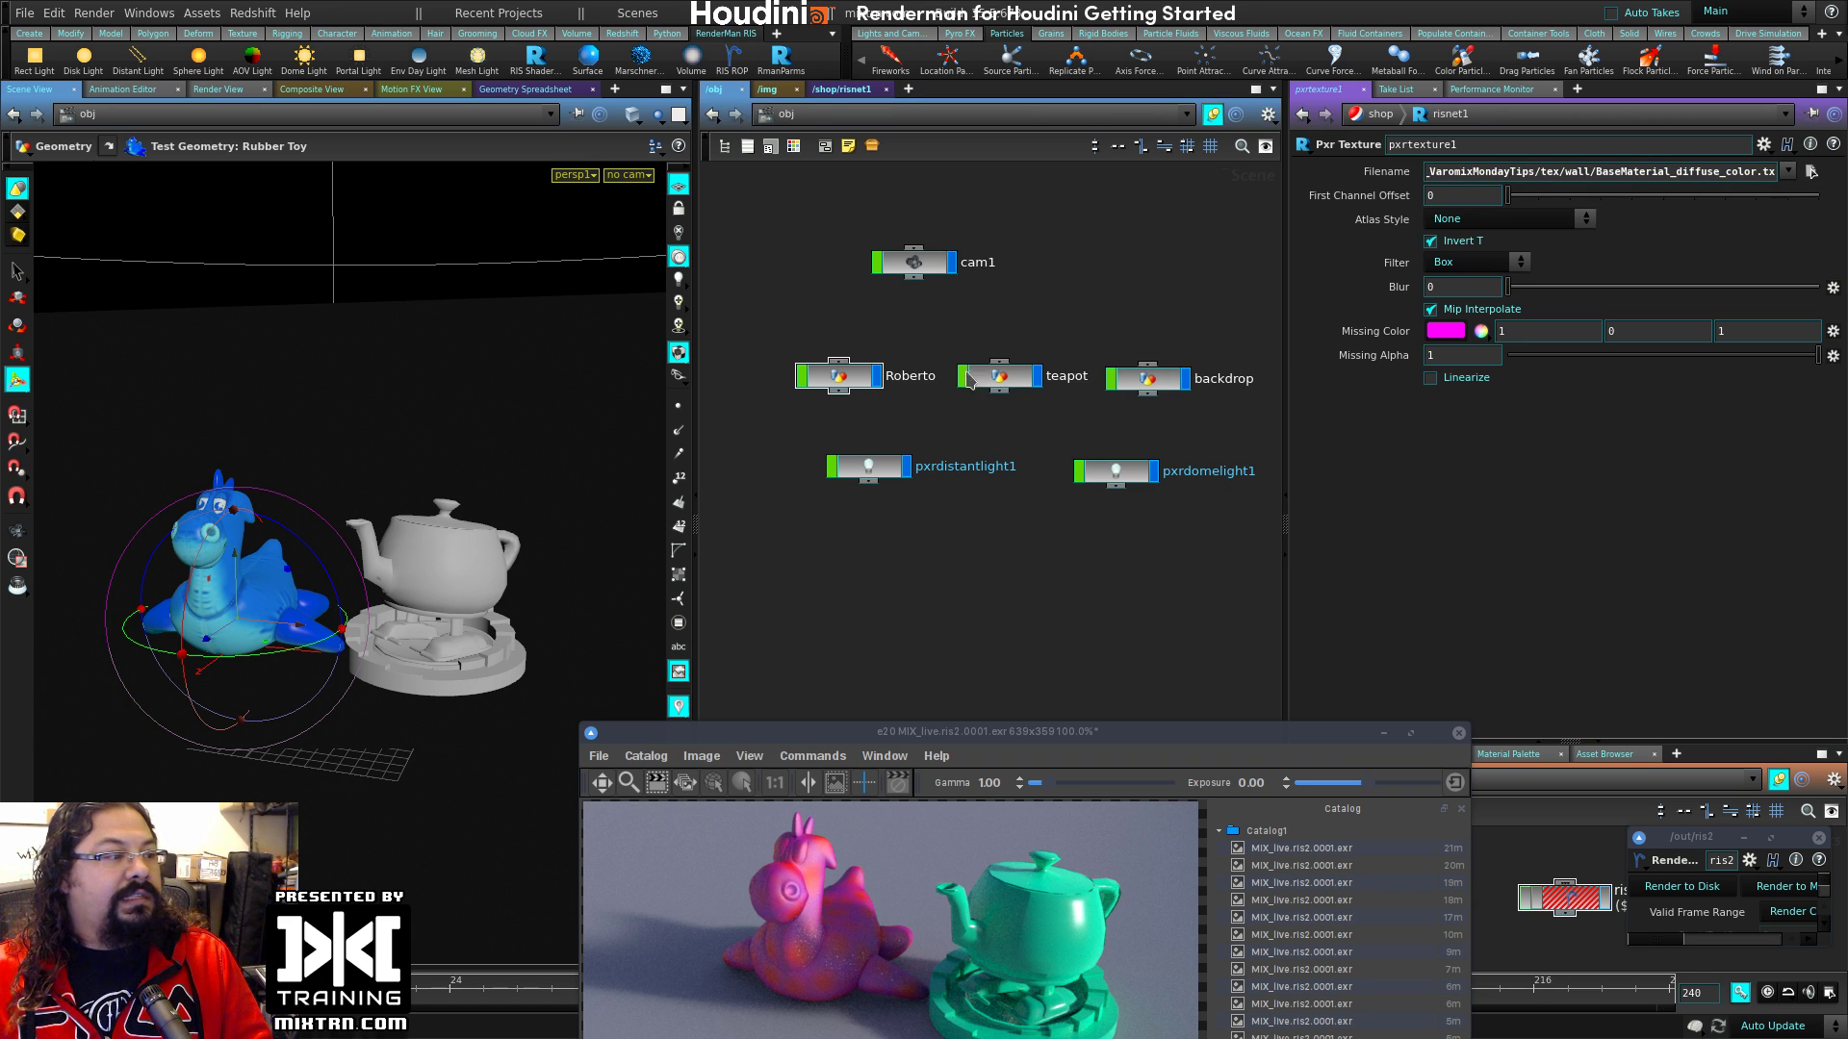
click(1670, 887)
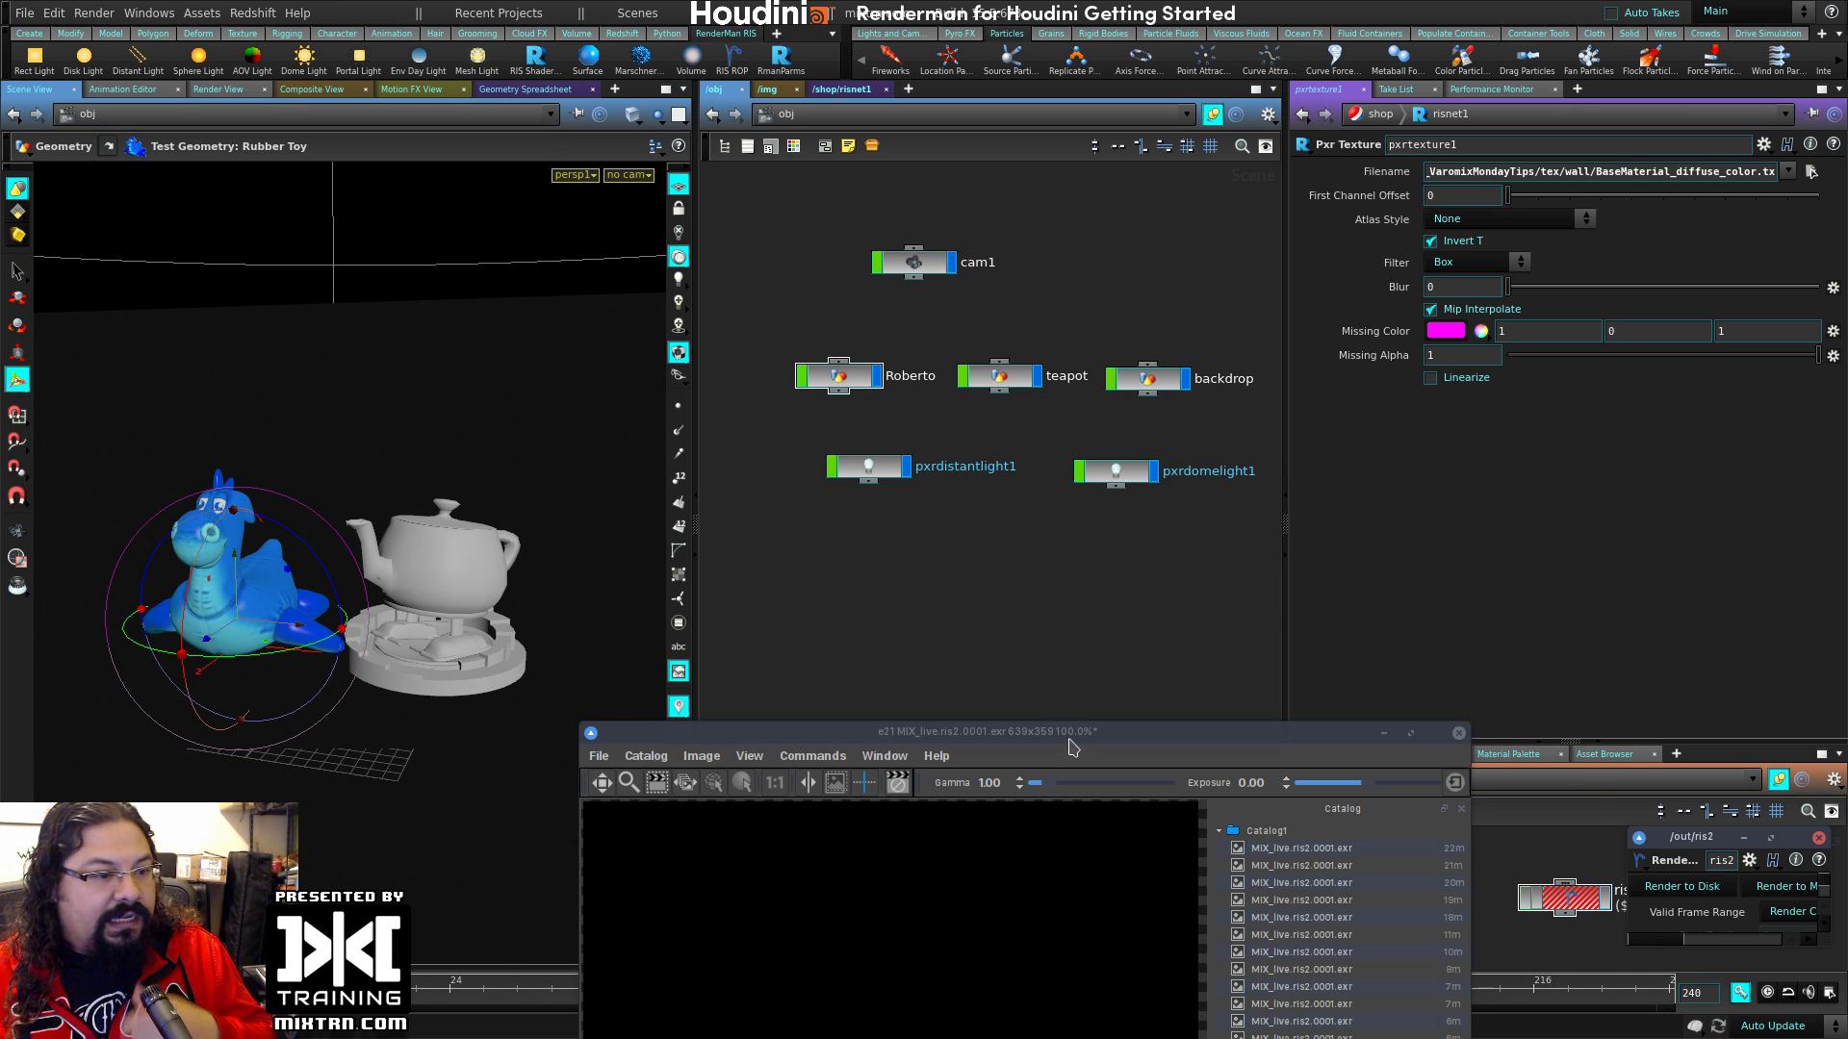
drag(1072, 737, 1077, 667)
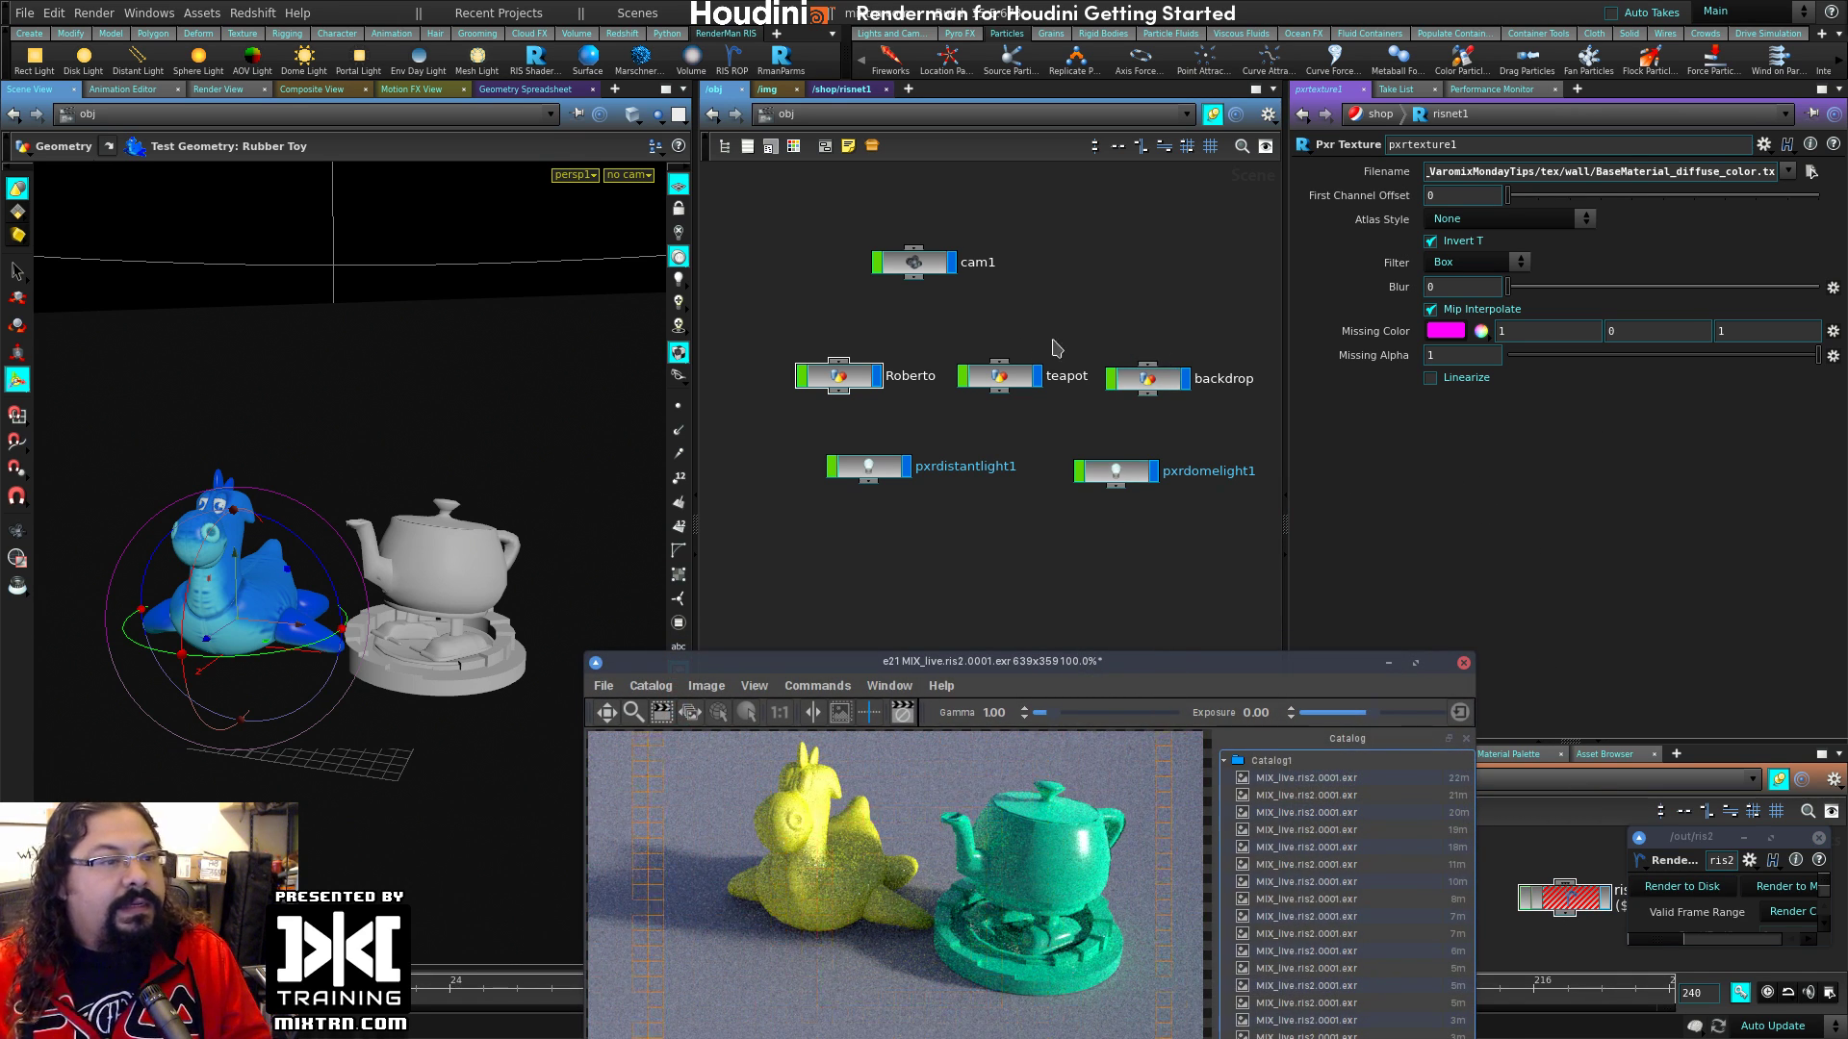
Step: Return to the shader network and choose BaseMaterial_diffuse_color.tx again as the texture file of pxrtexture1
click(841, 92)
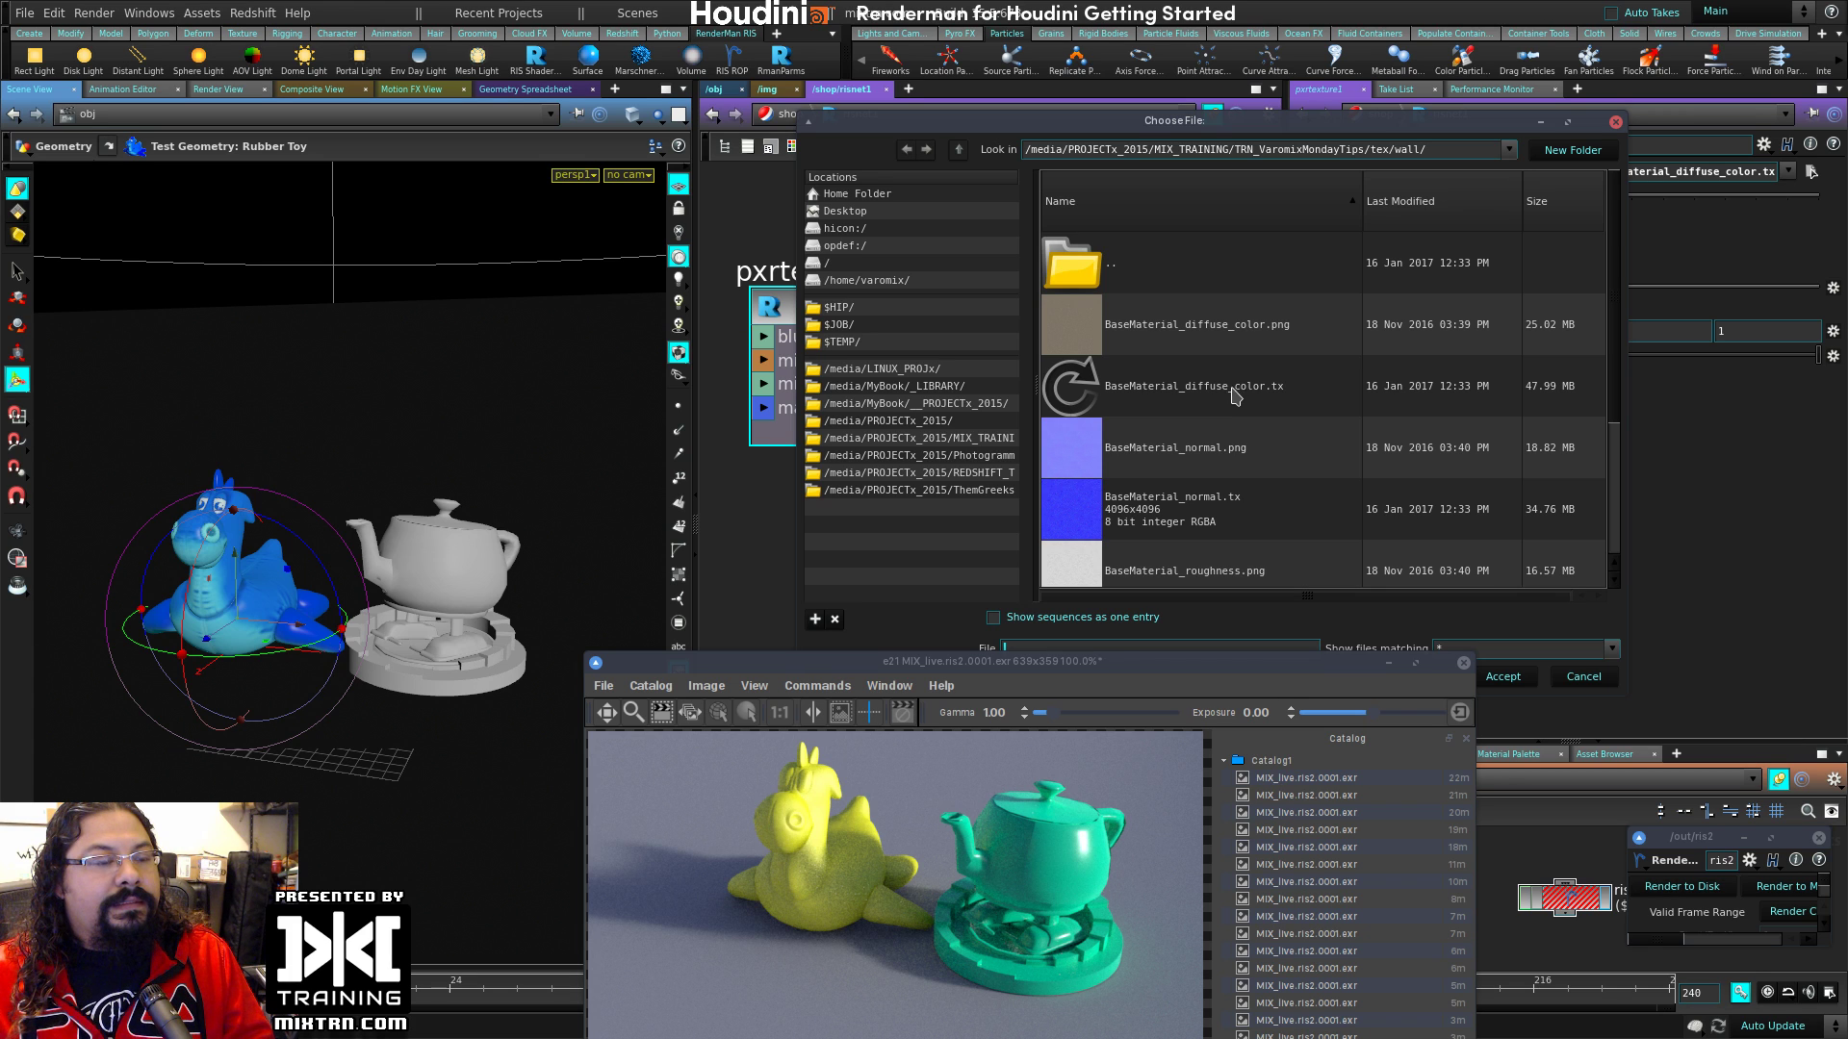
click(1238, 392)
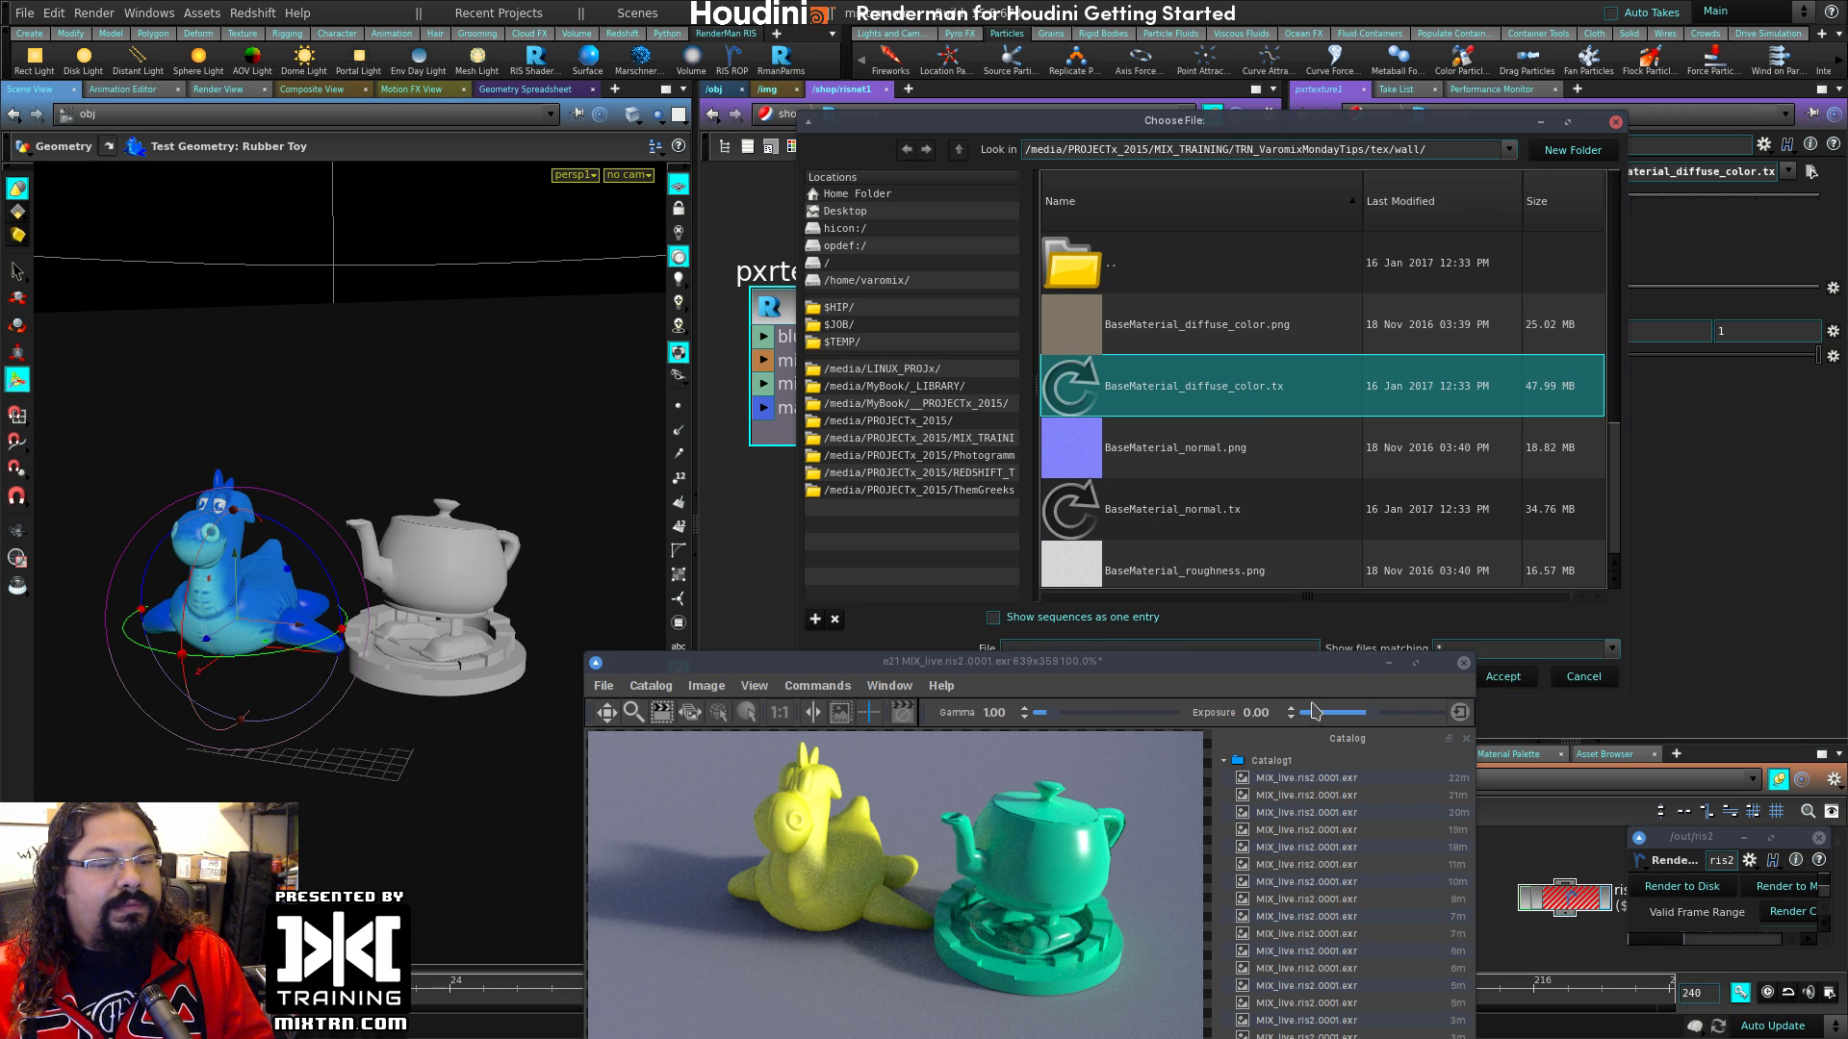
click(1504, 676)
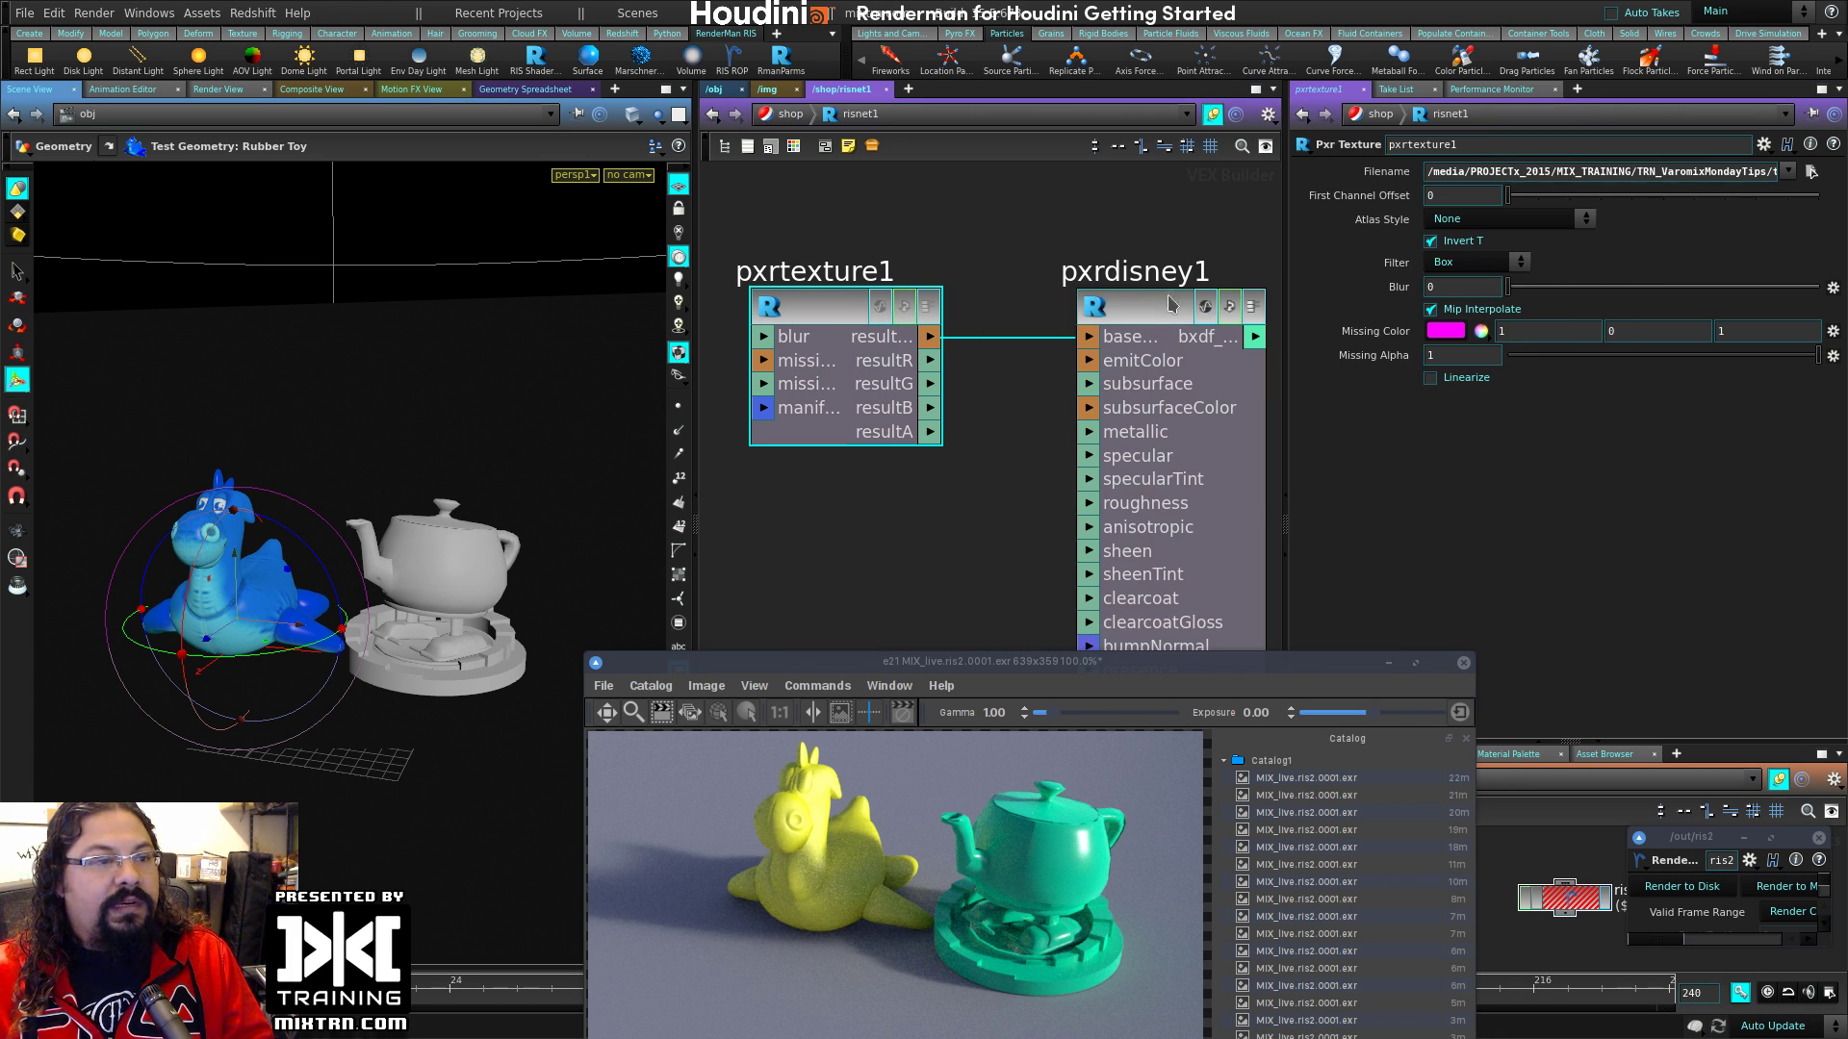
Step: Check the parameters of pxrdisney1 and enable Linearize on pxrtexture1
click(1160, 321)
middle_drag(991, 478, 976, 416)
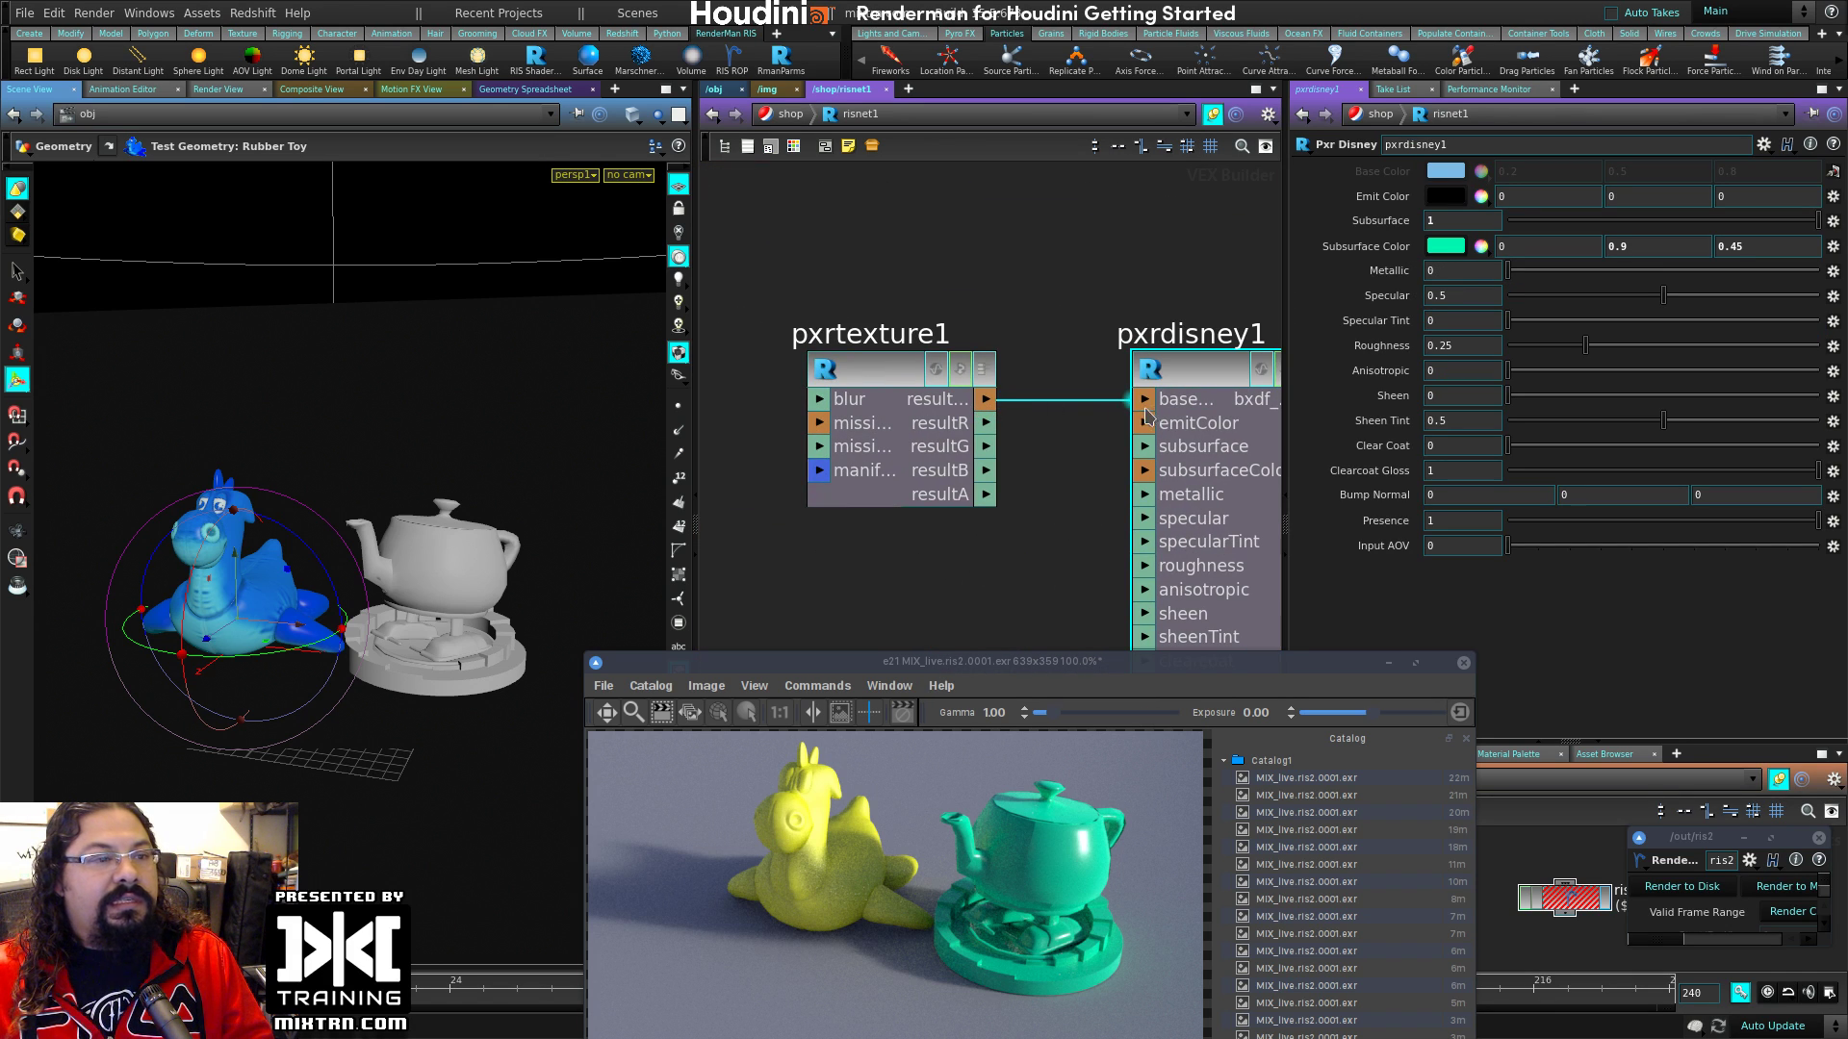
click(919, 375)
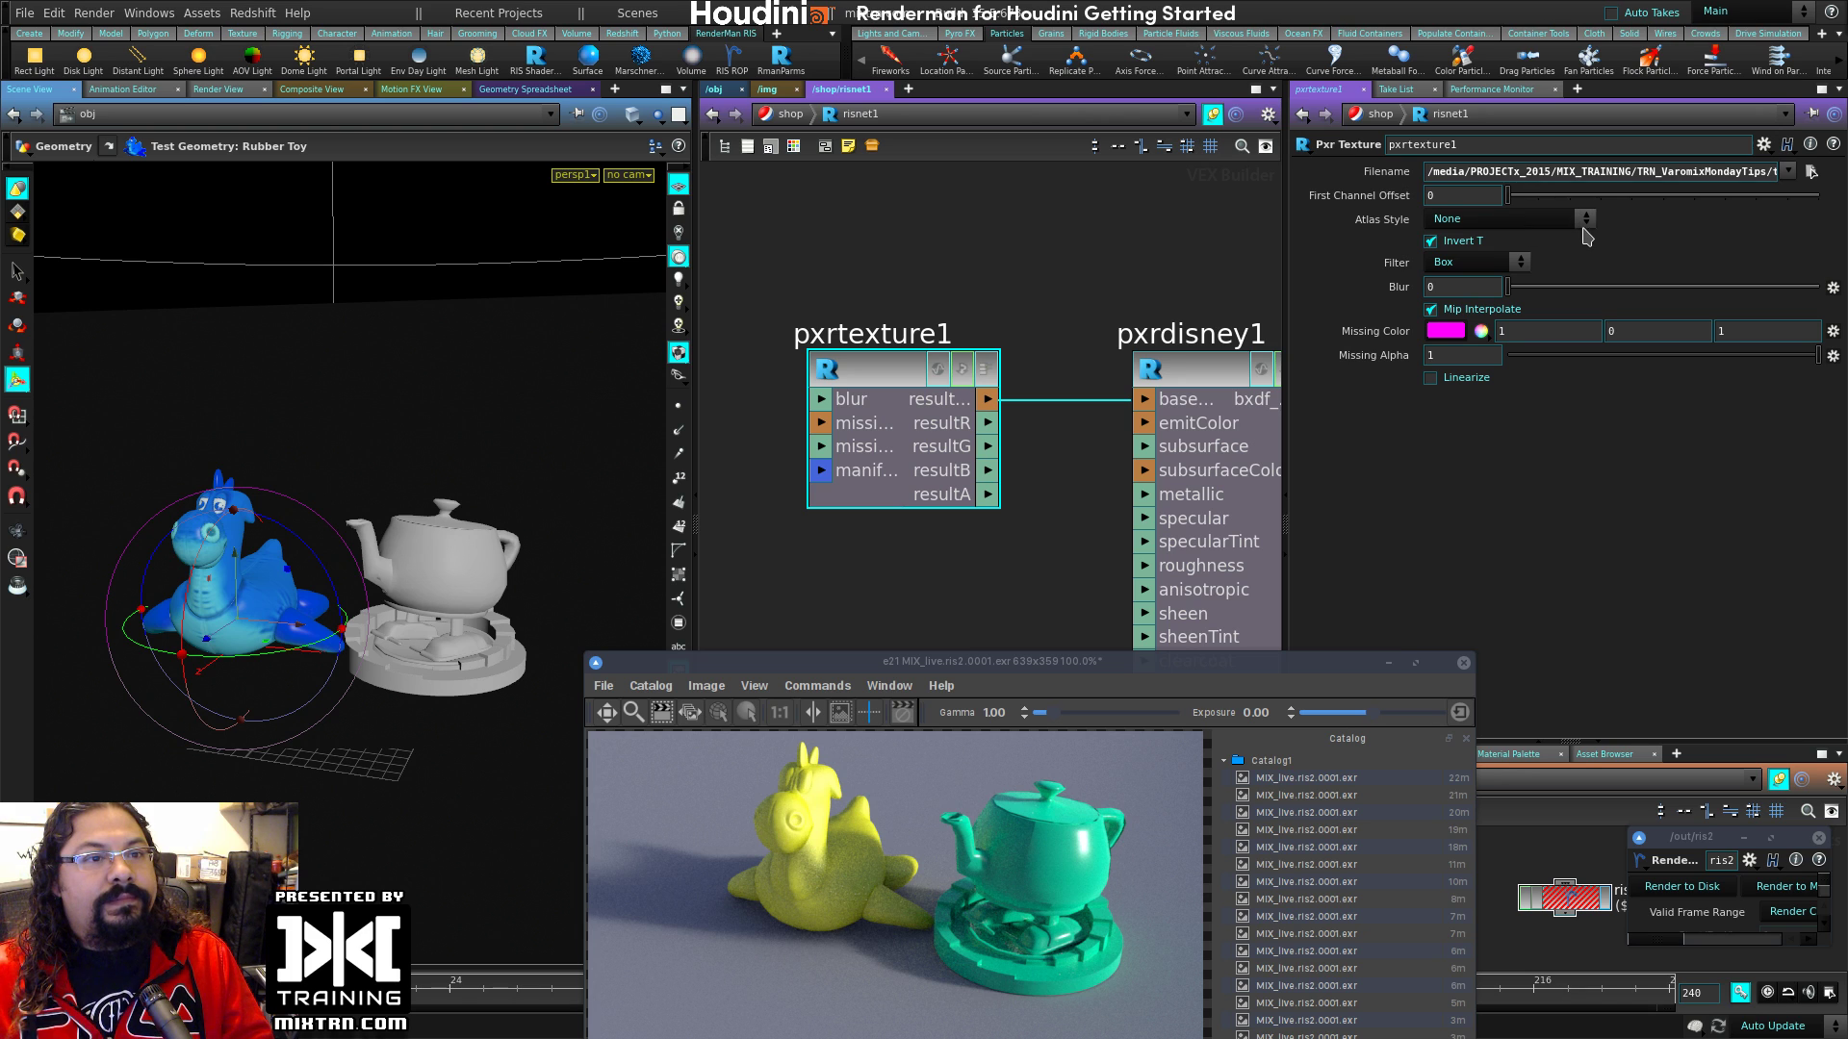
click(1453, 378)
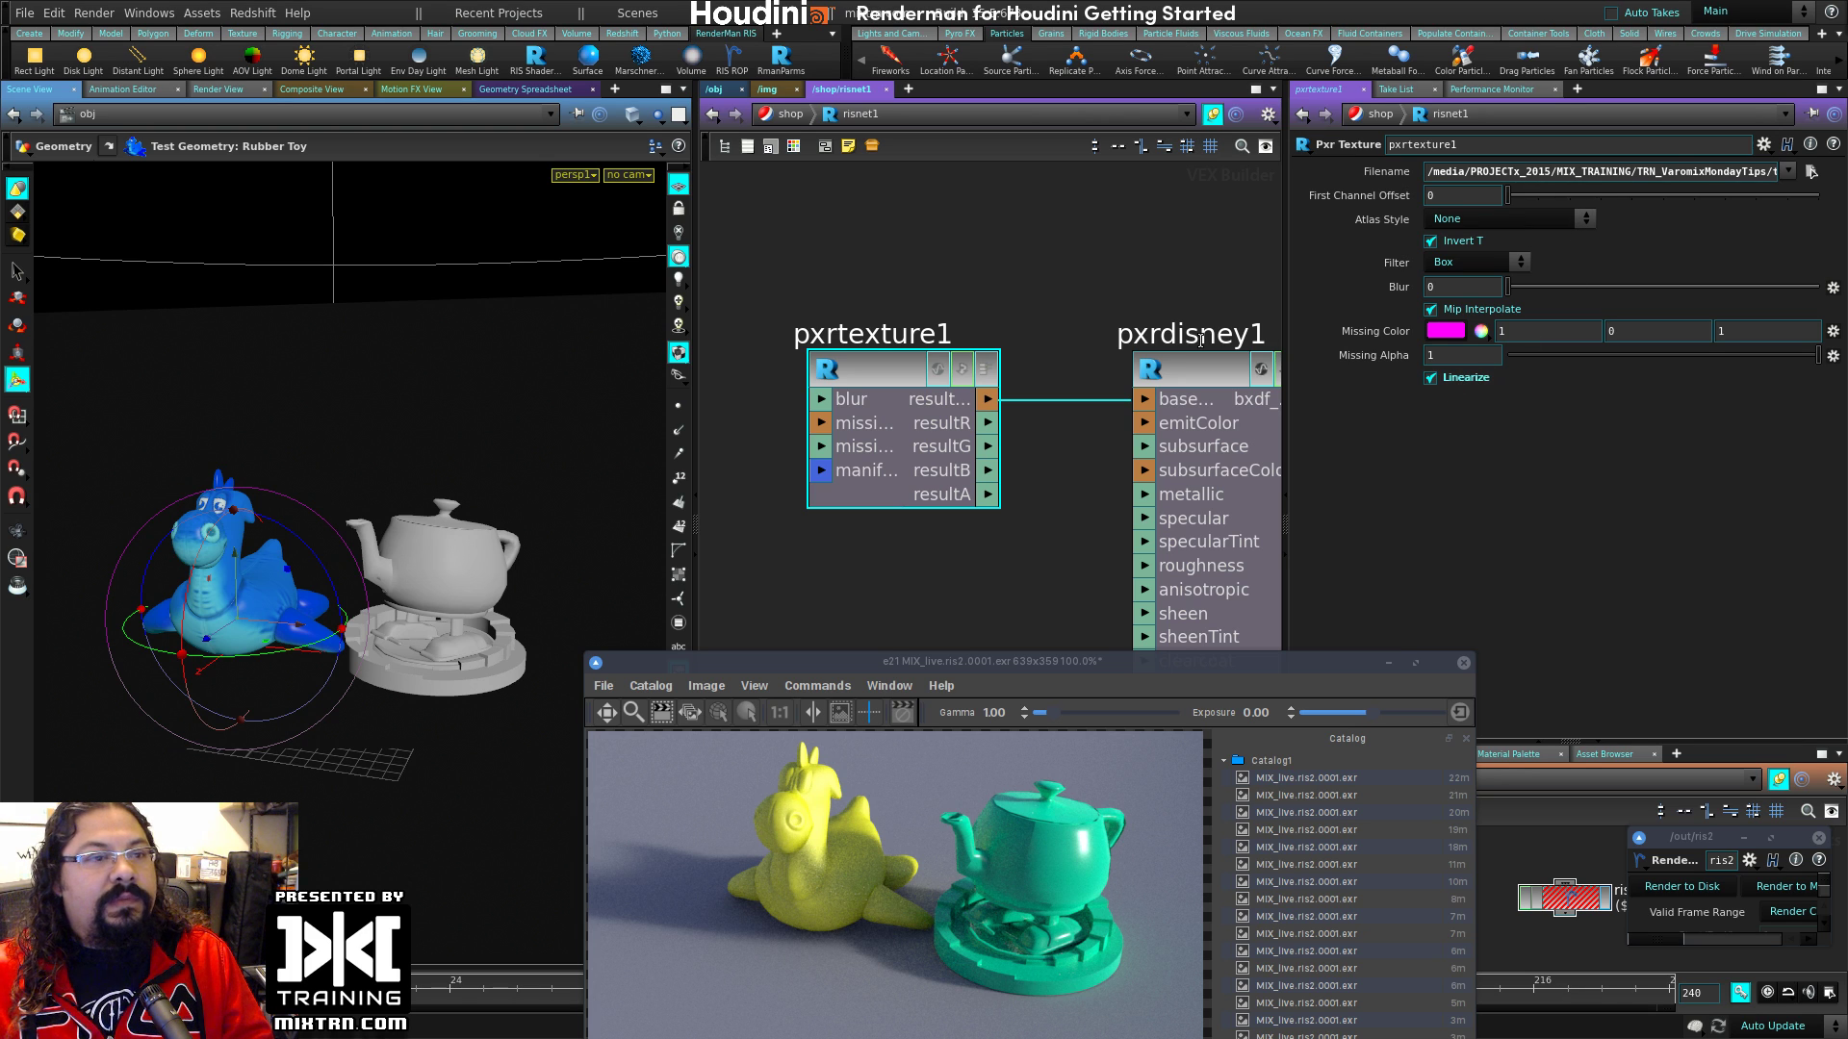
Step: Check the material assigned to the teapot object and compare the latest render with the previous one in the catalog
click(731, 111)
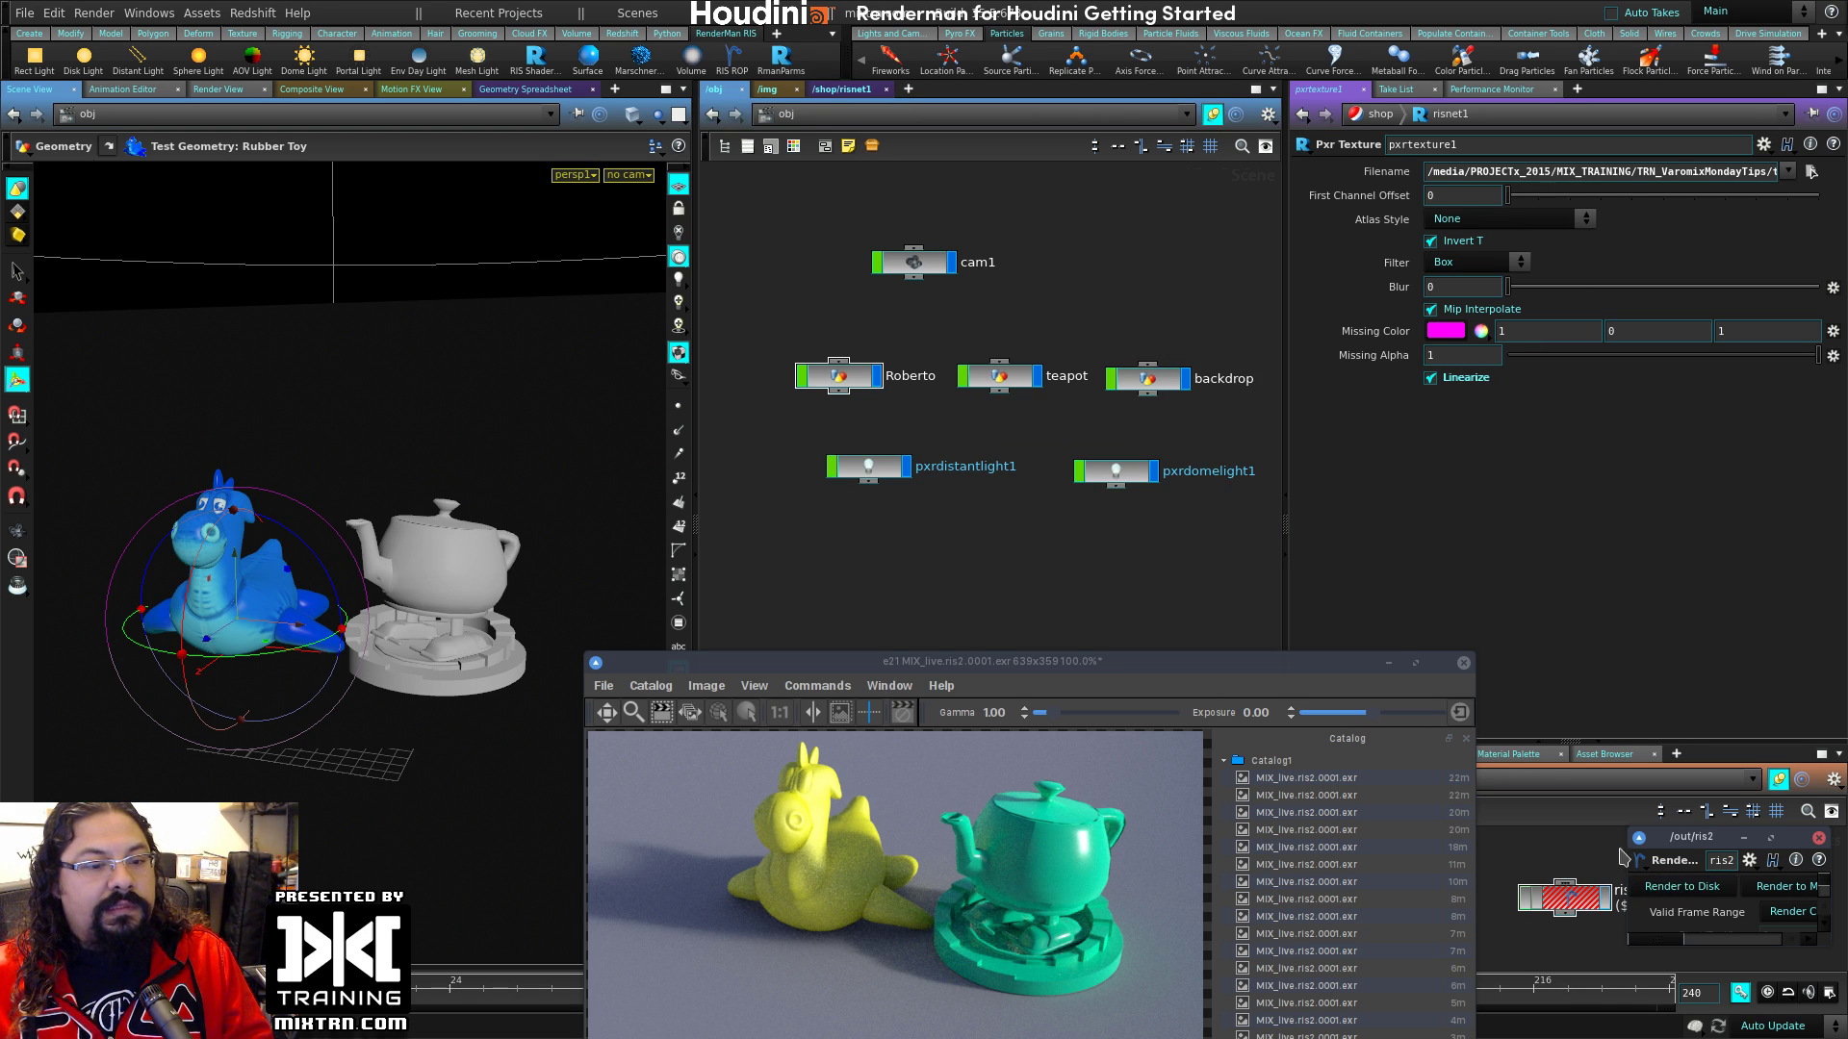
click(1006, 380)
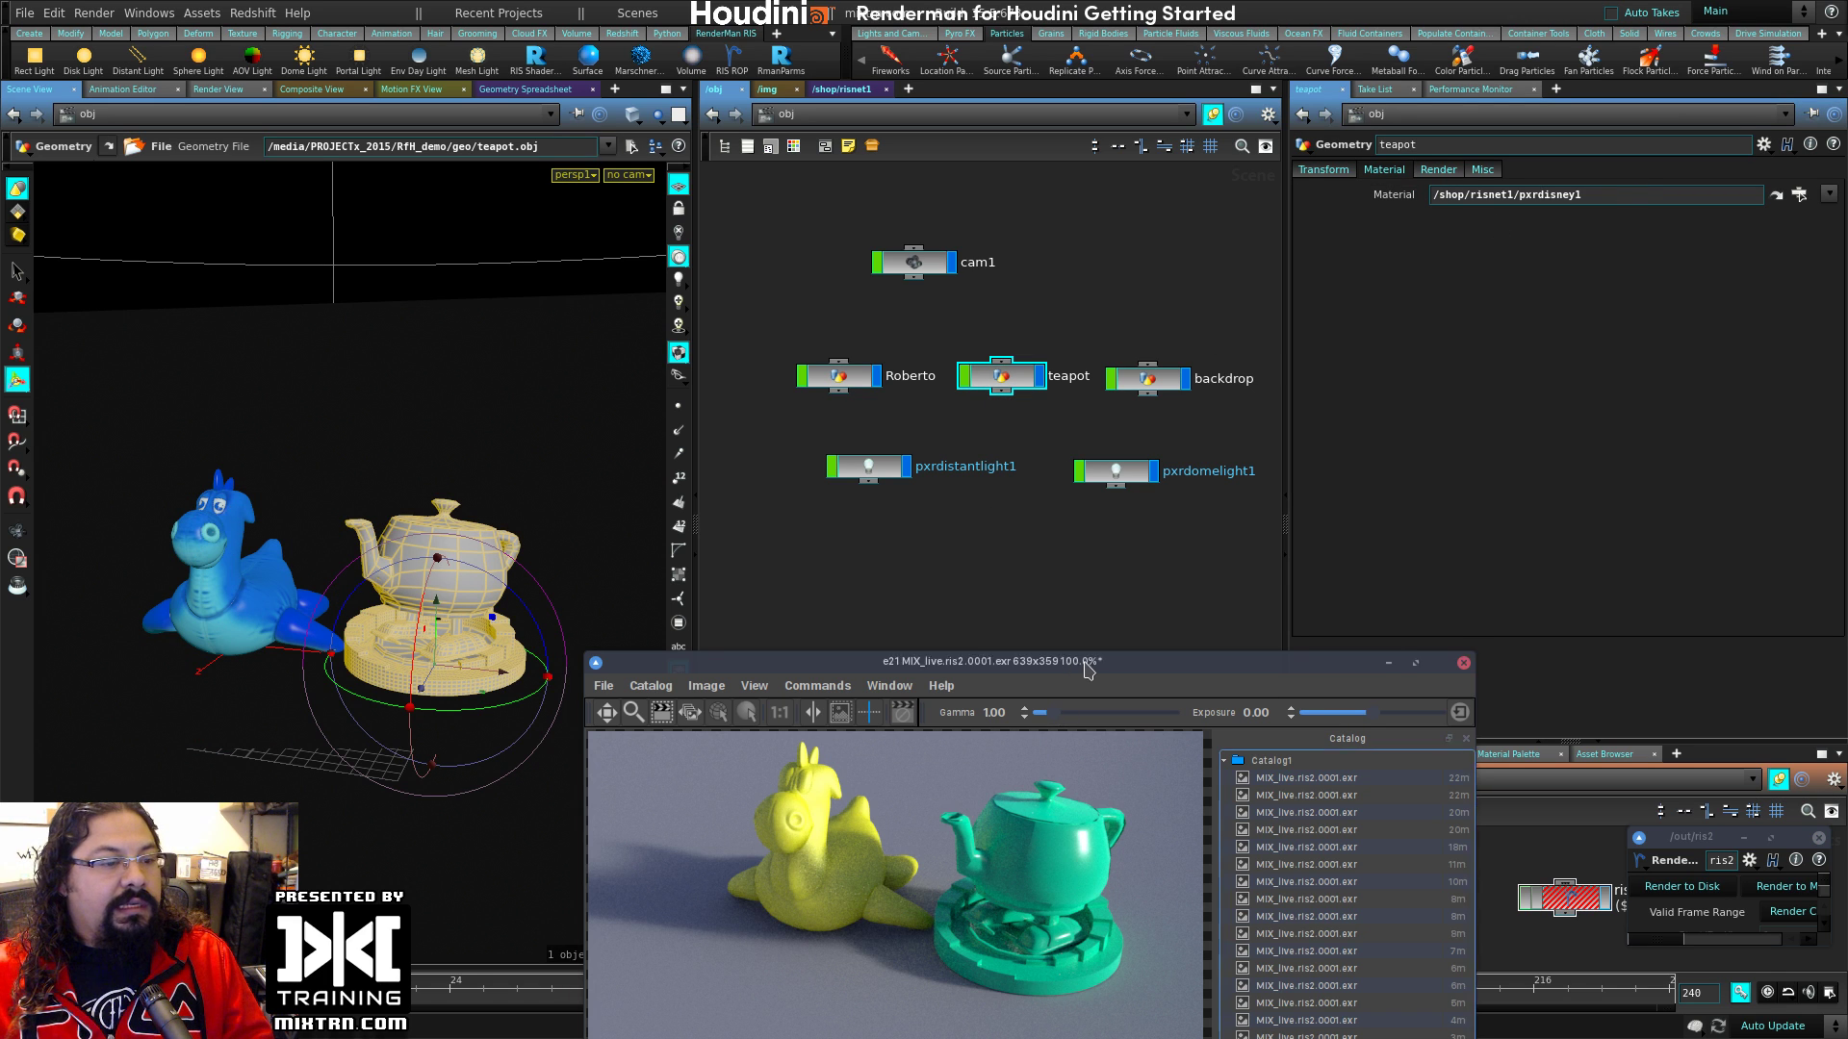
alt+drag(1216, 752, 1166, 733)
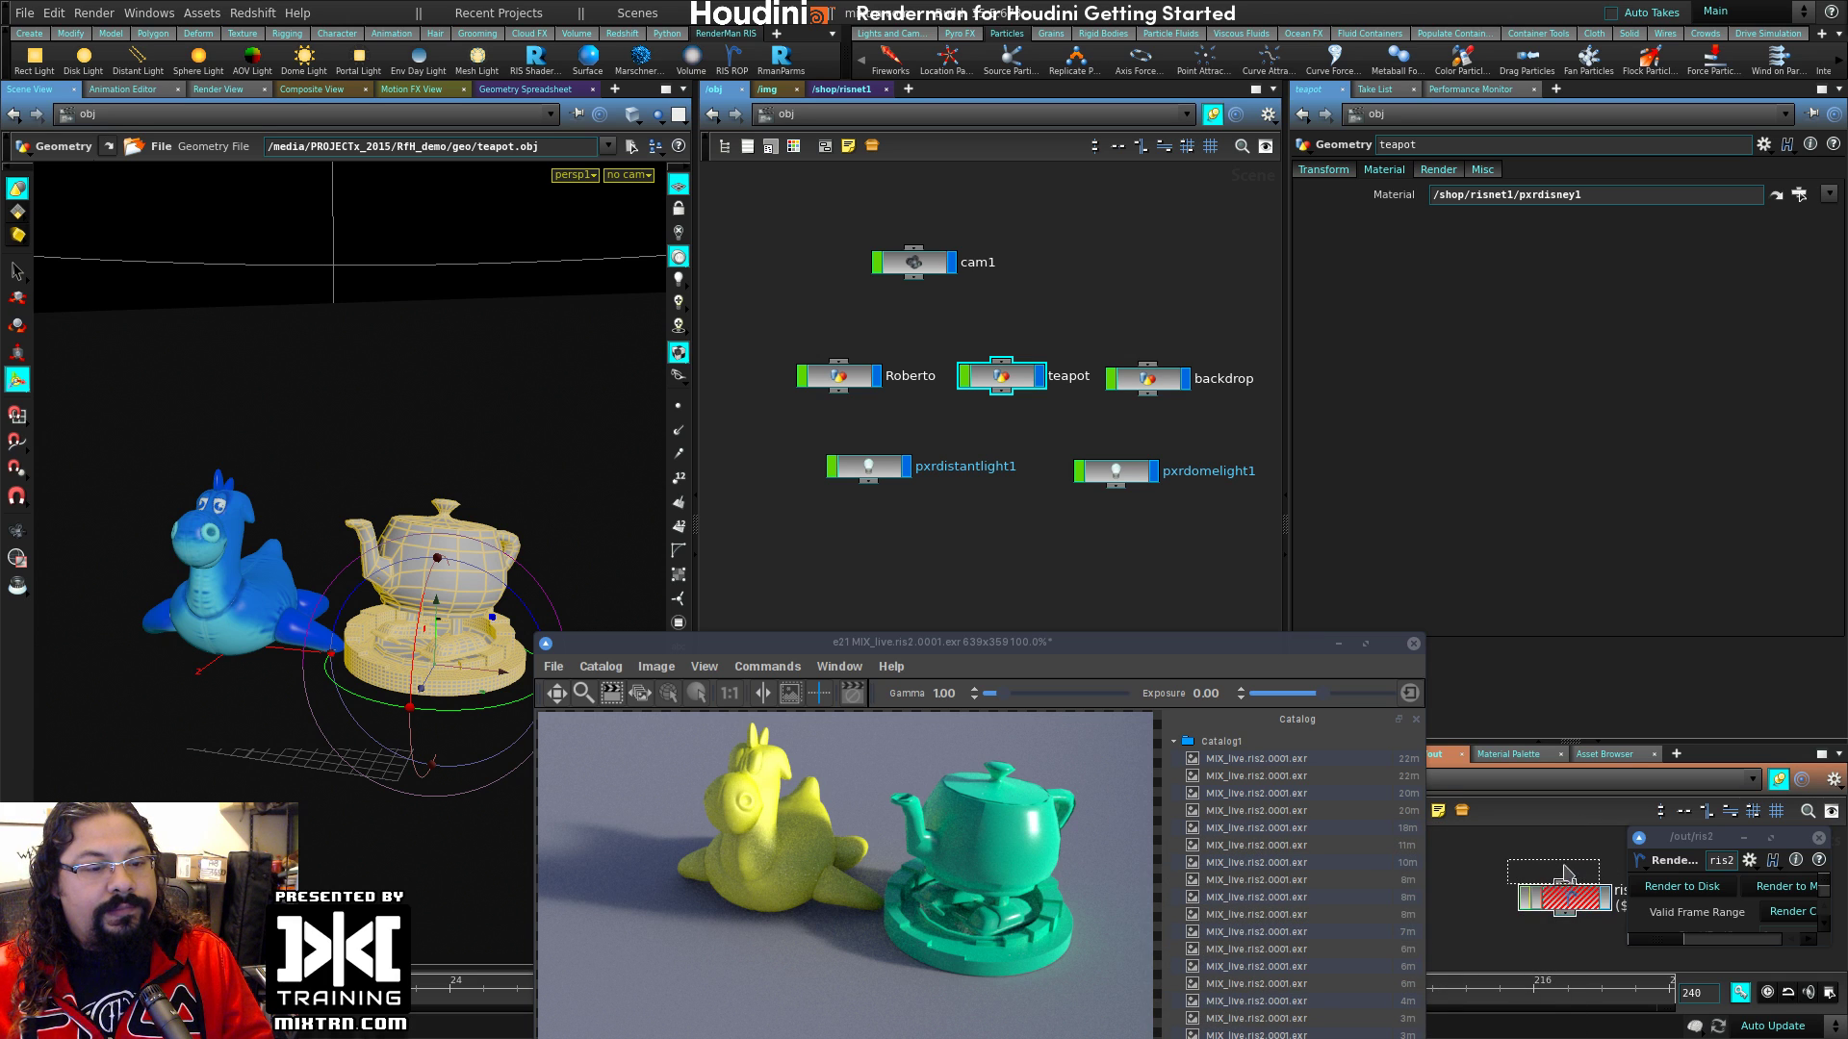
middle_click(1564, 898)
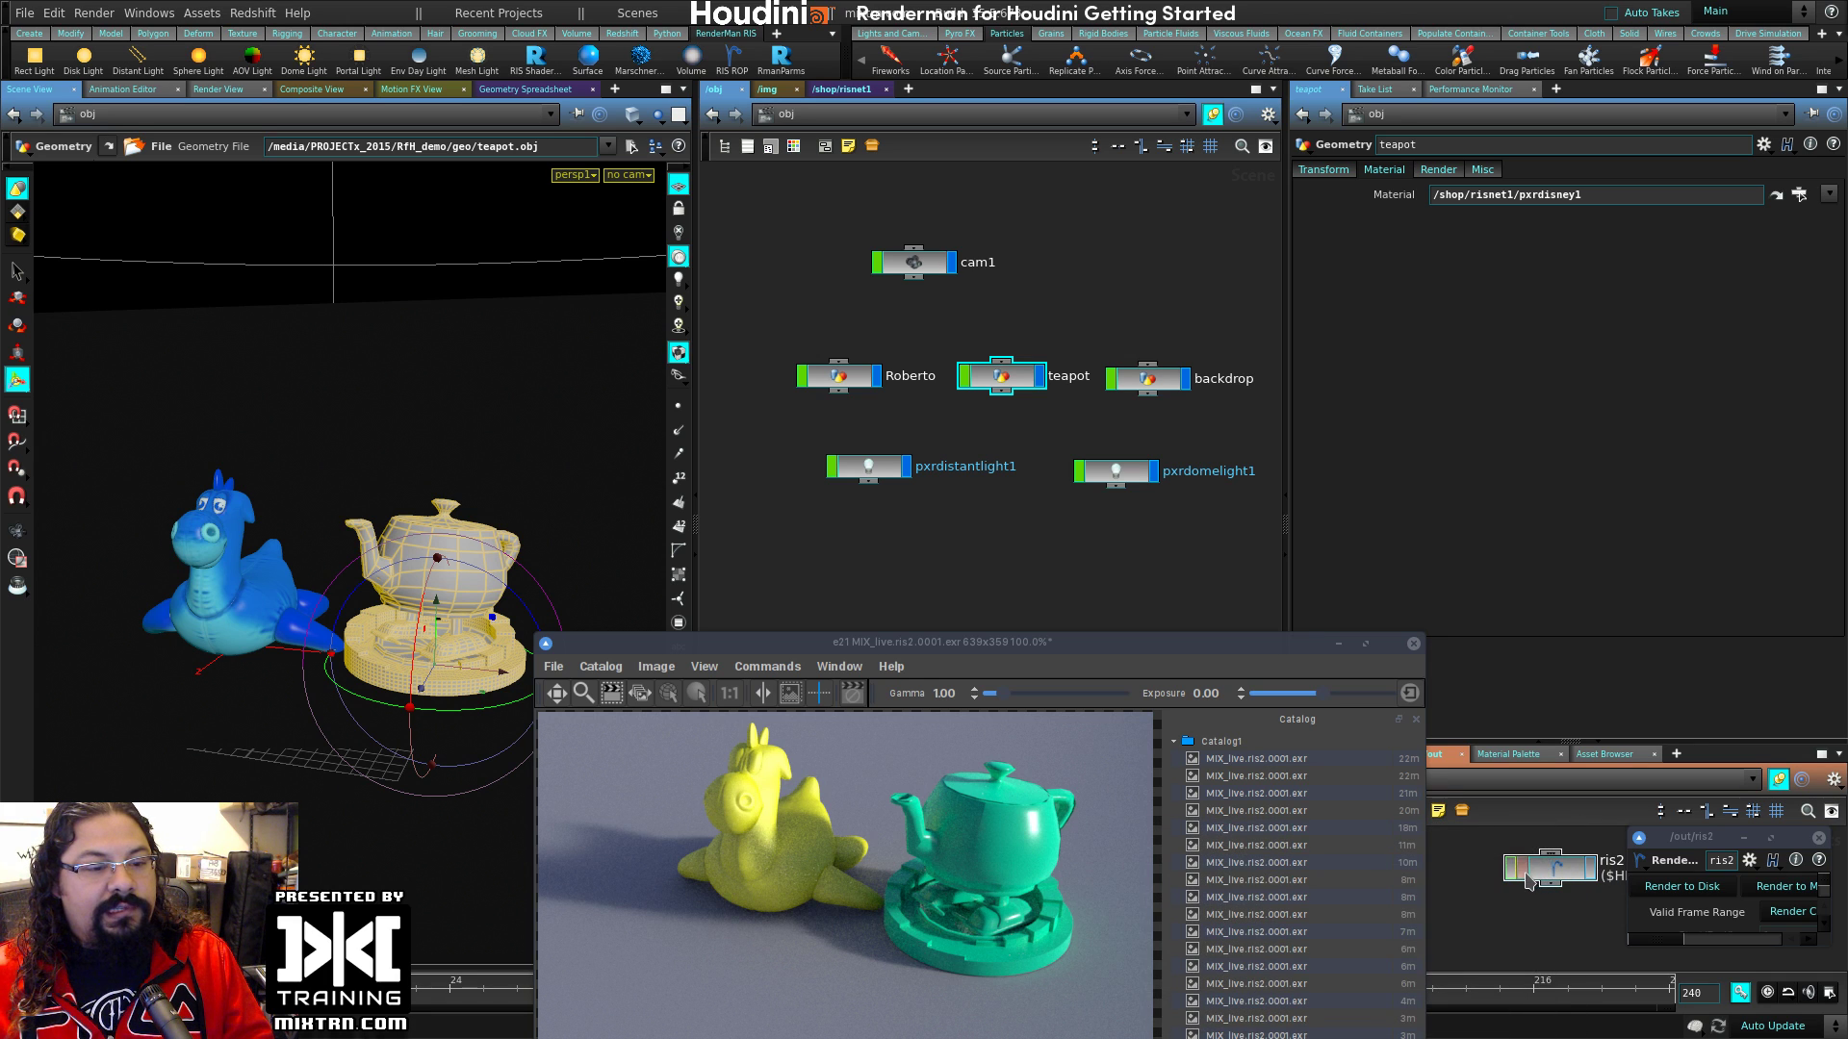
drag(1179, 647, 1195, 660)
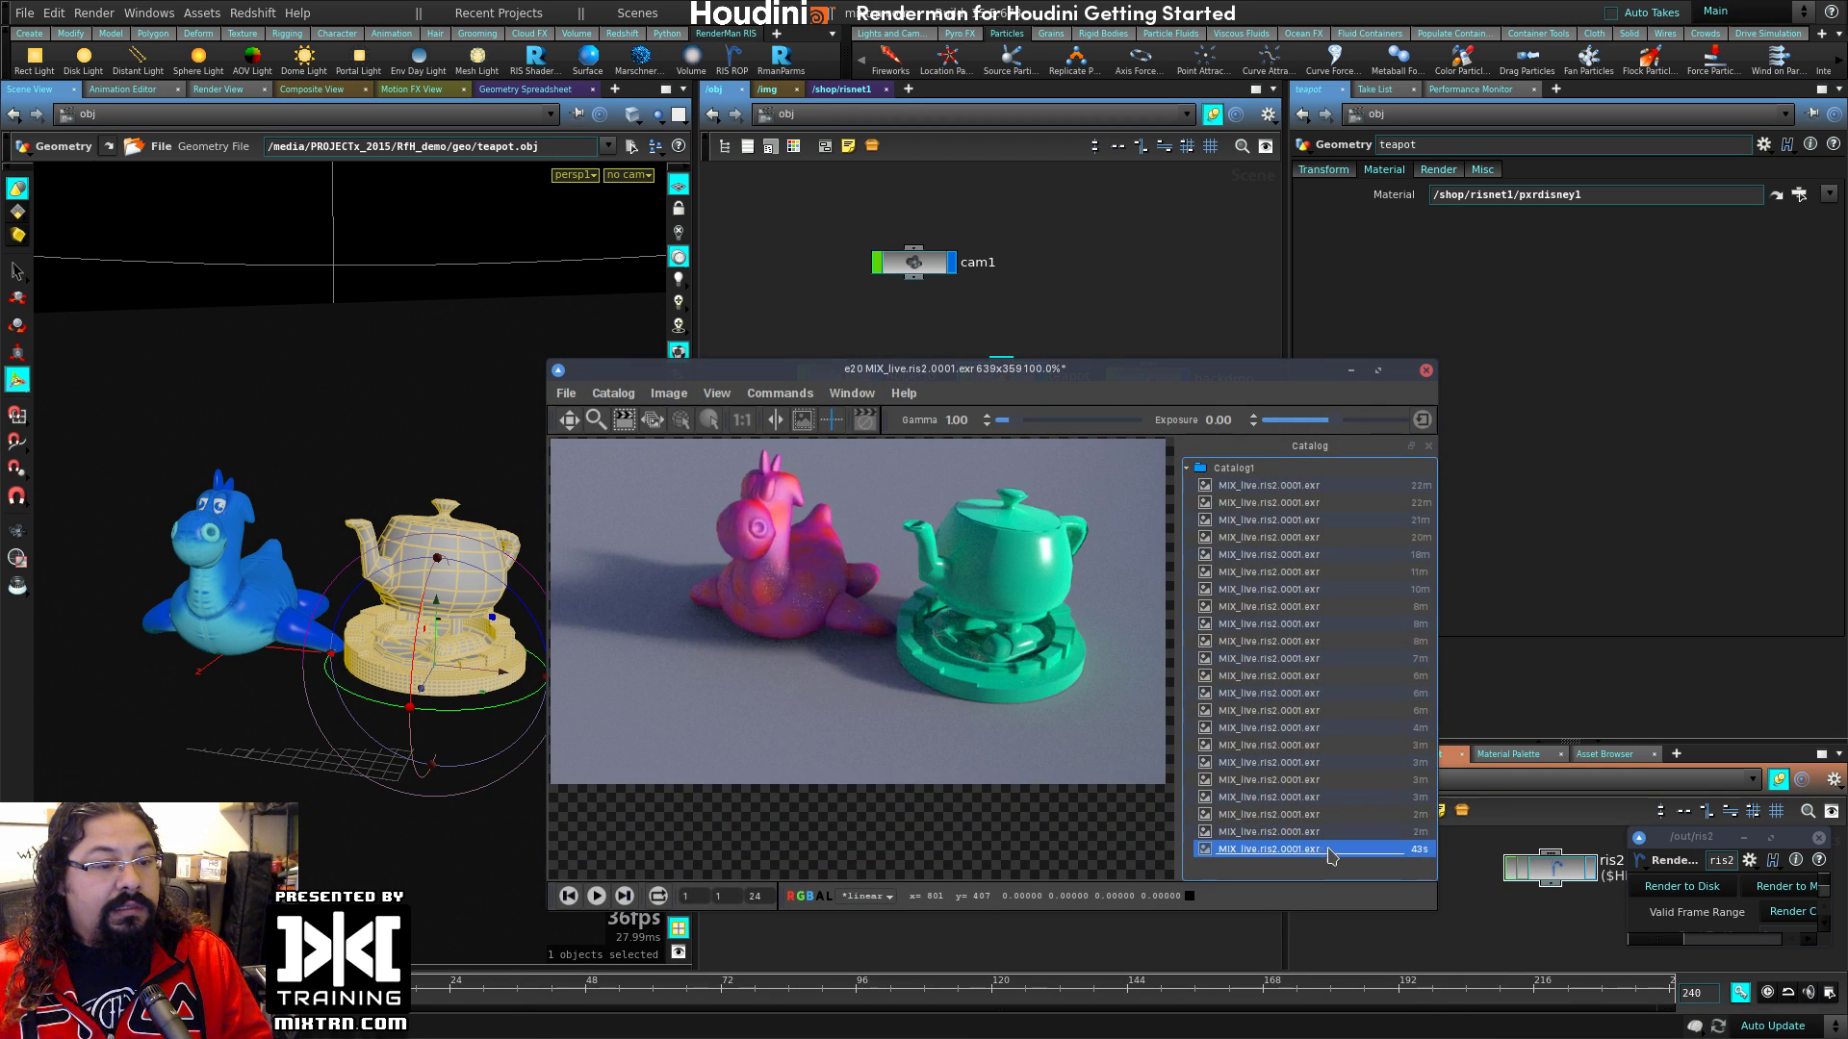
drag(983, 368, 991, 712)
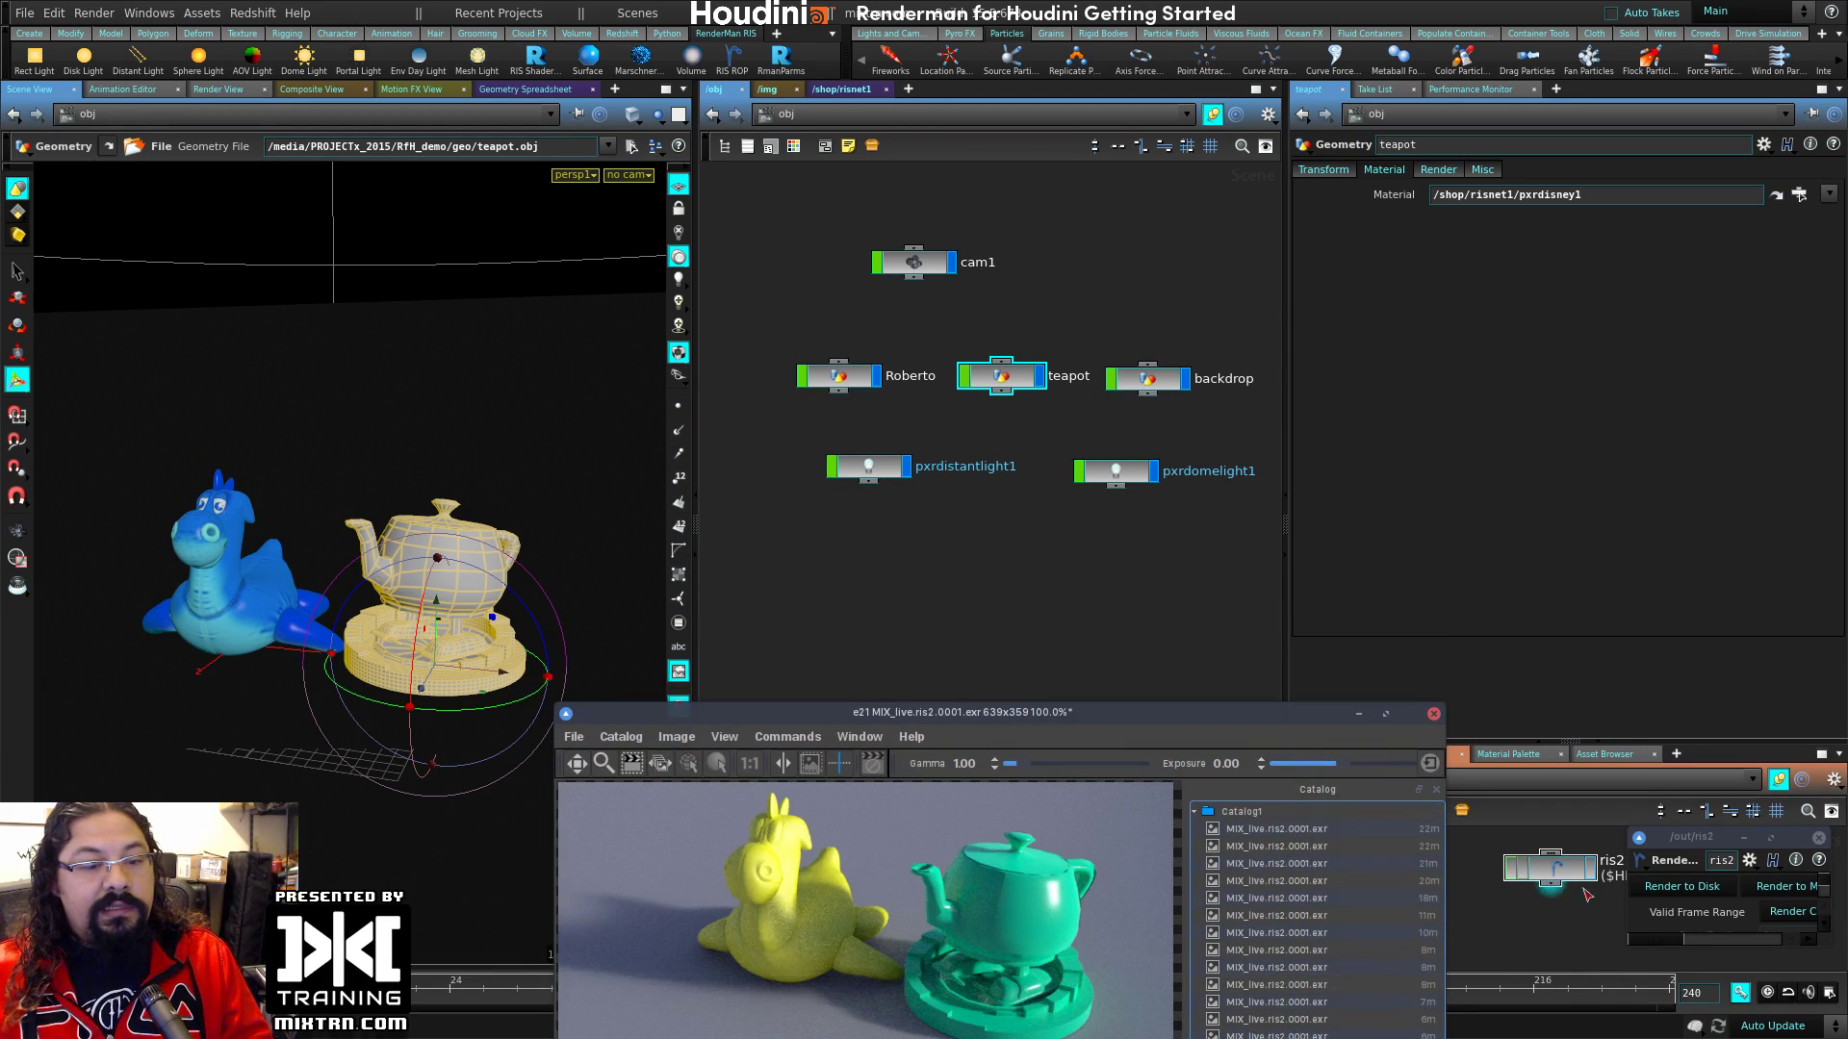
Step: Render the scene to disk and reposition the render window to reveal more of the image
click(1692, 886)
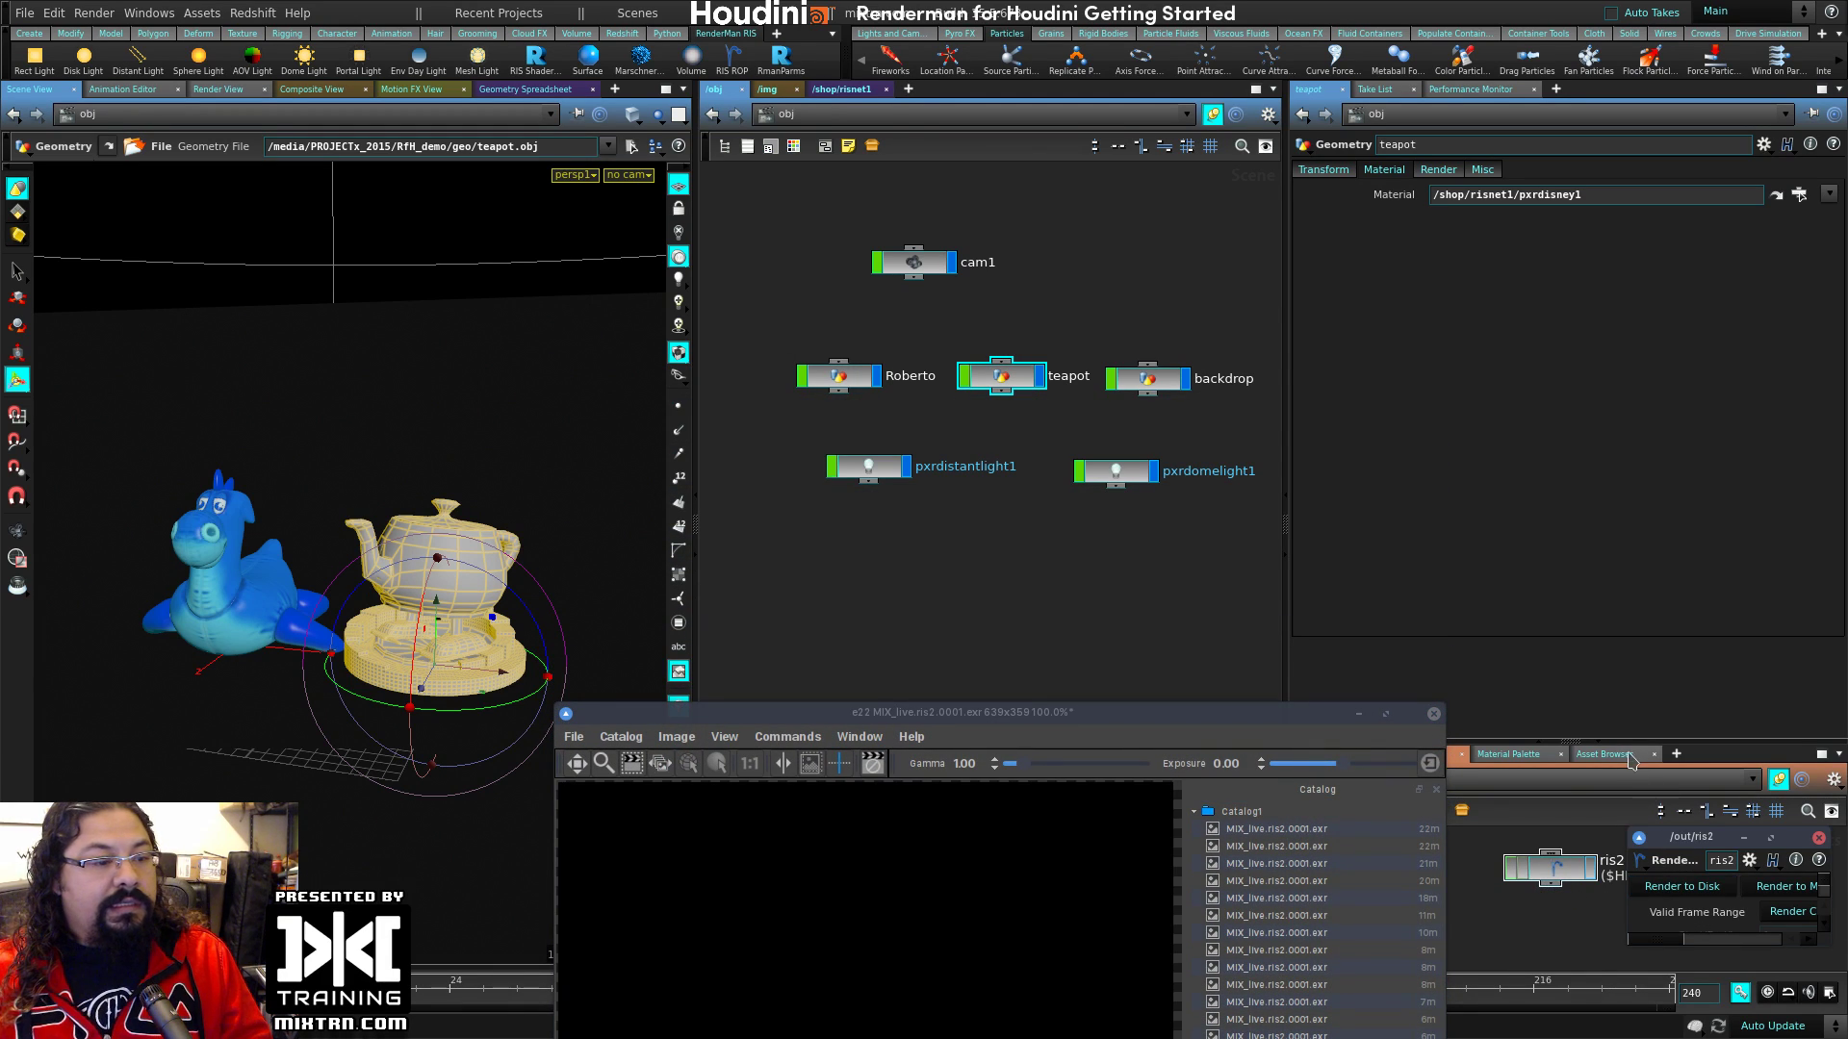
drag(1217, 721, 1232, 633)
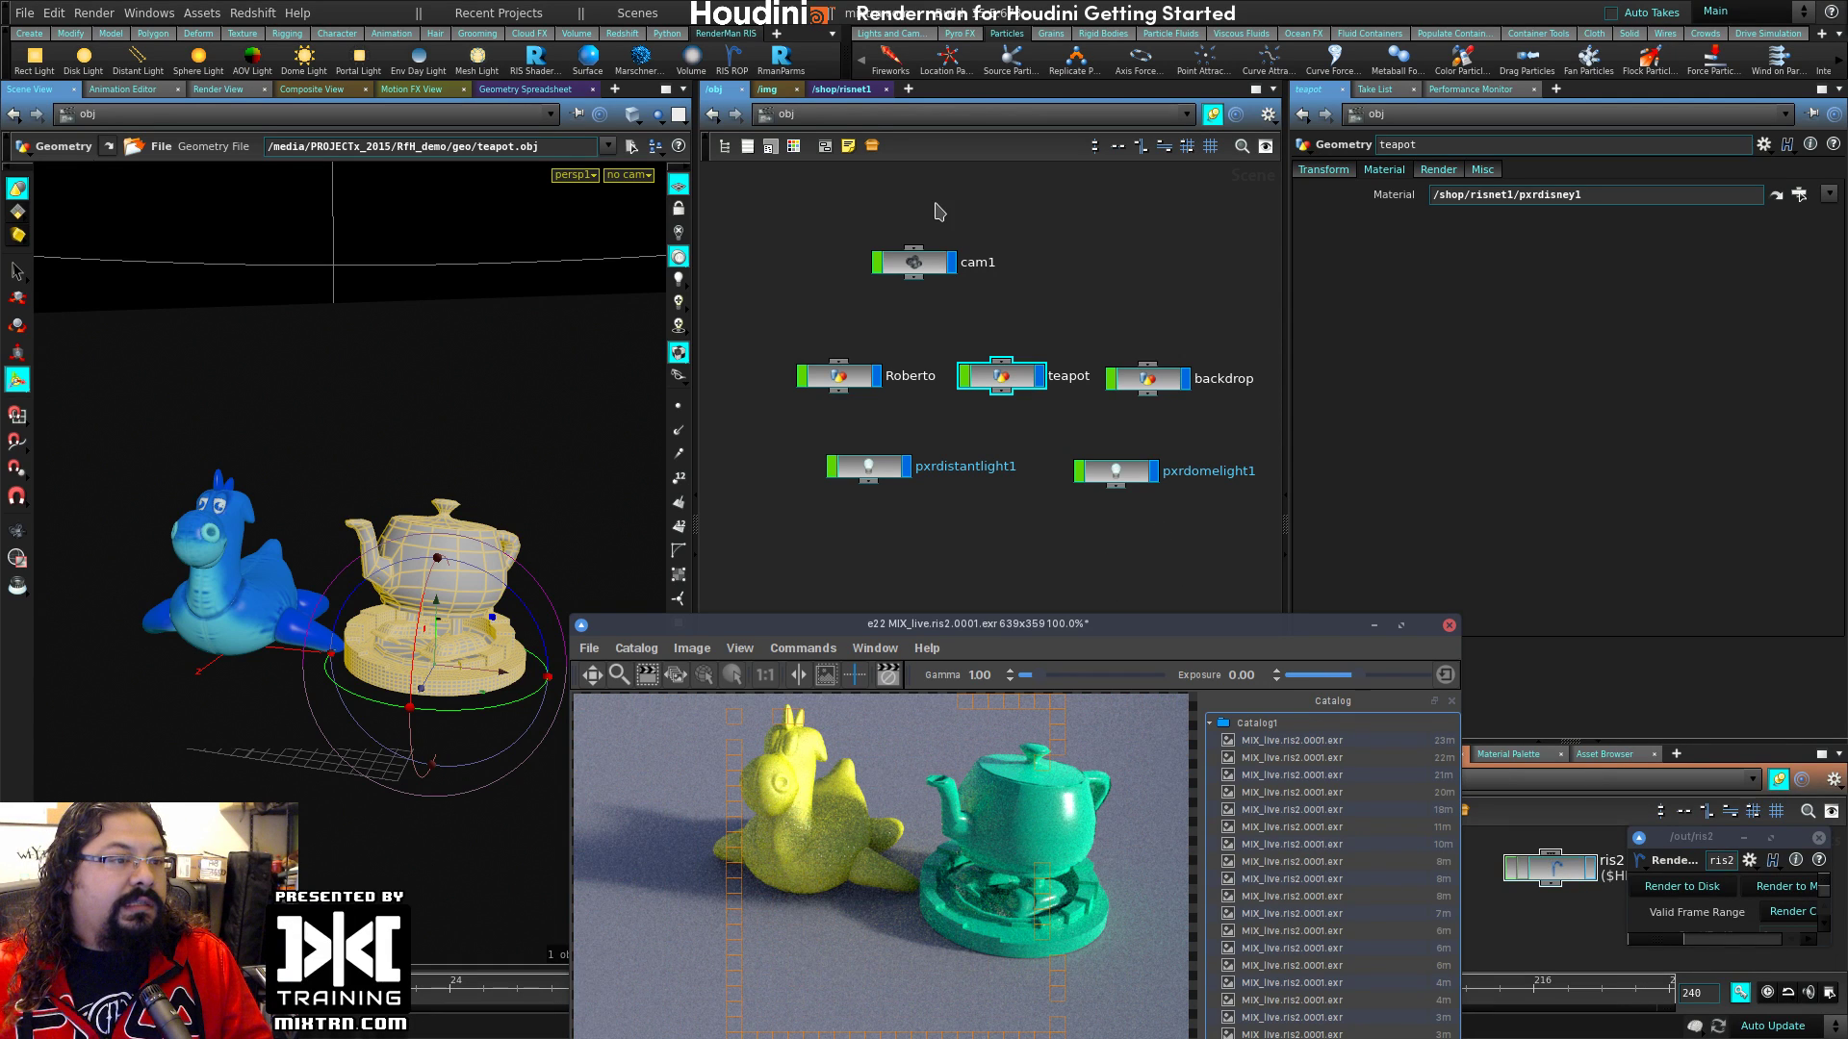
Step: Return to the shader network, set the Subsurface of pxrdisney1 to 0, and render the scene to disk again
click(844, 93)
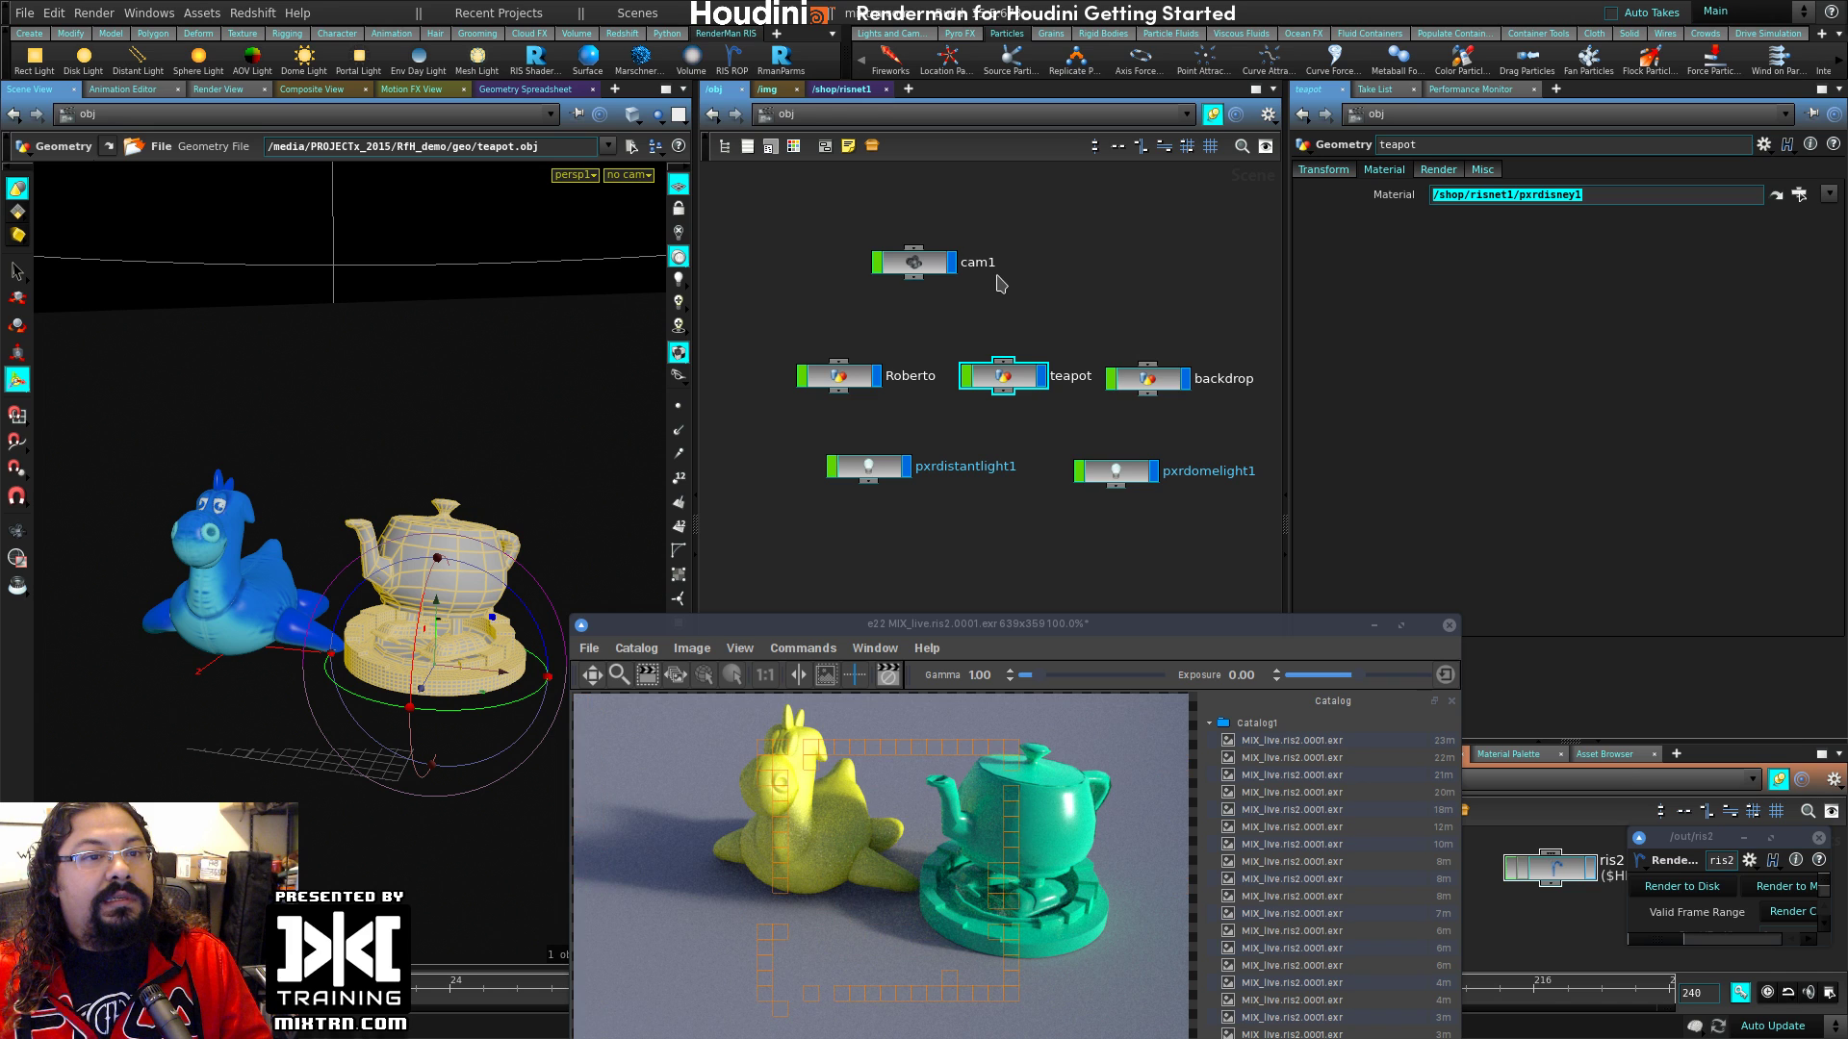
click(839, 90)
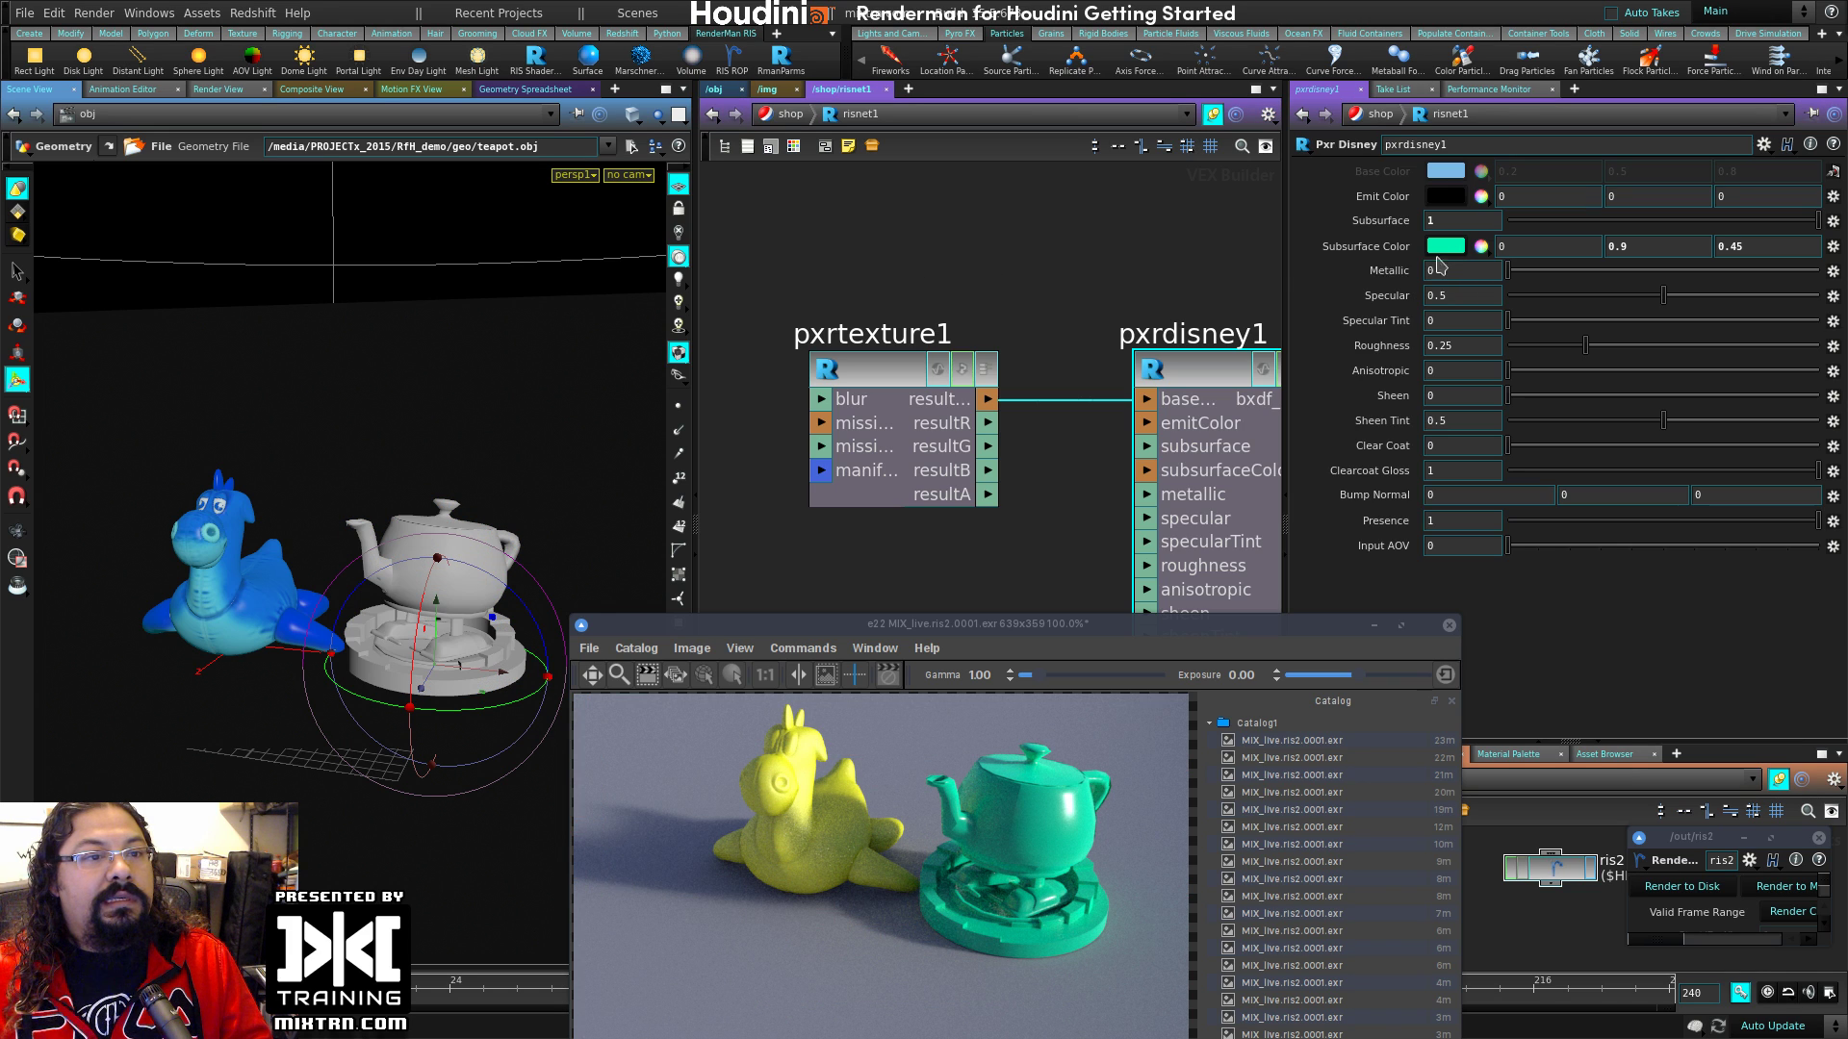
click(1506, 221)
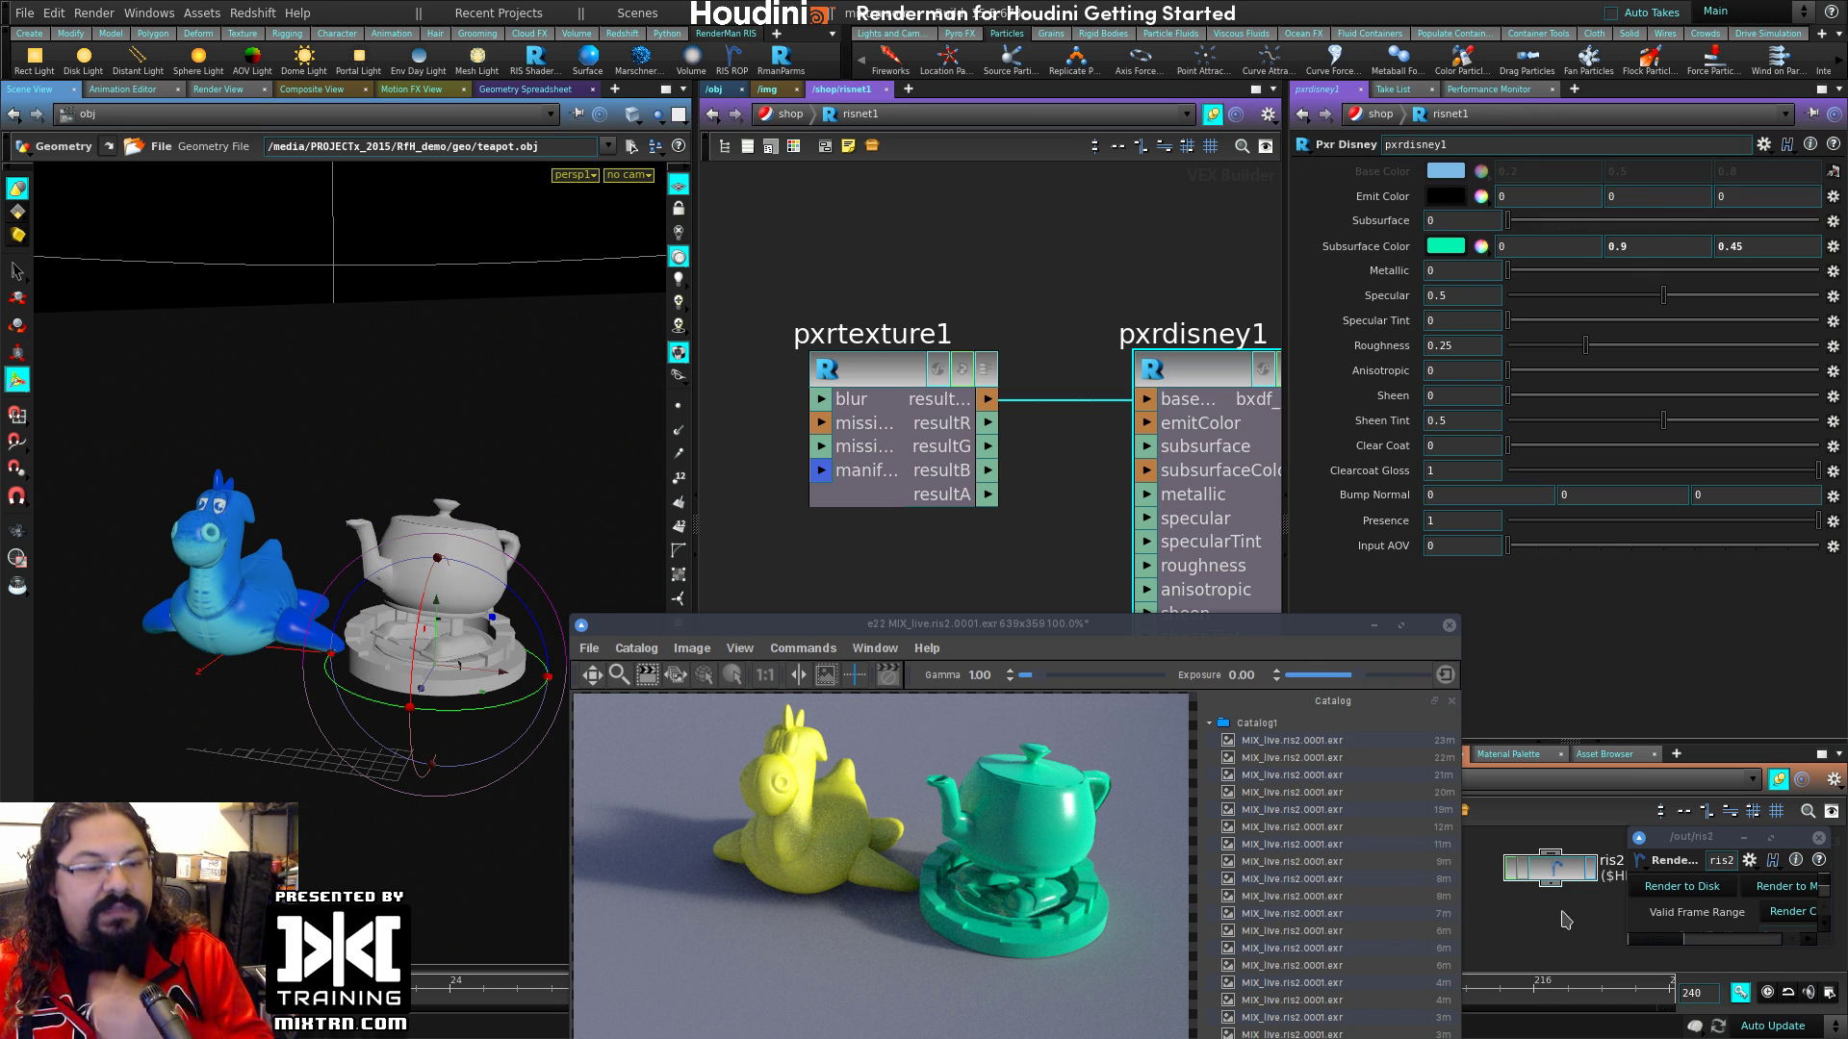
click(1694, 890)
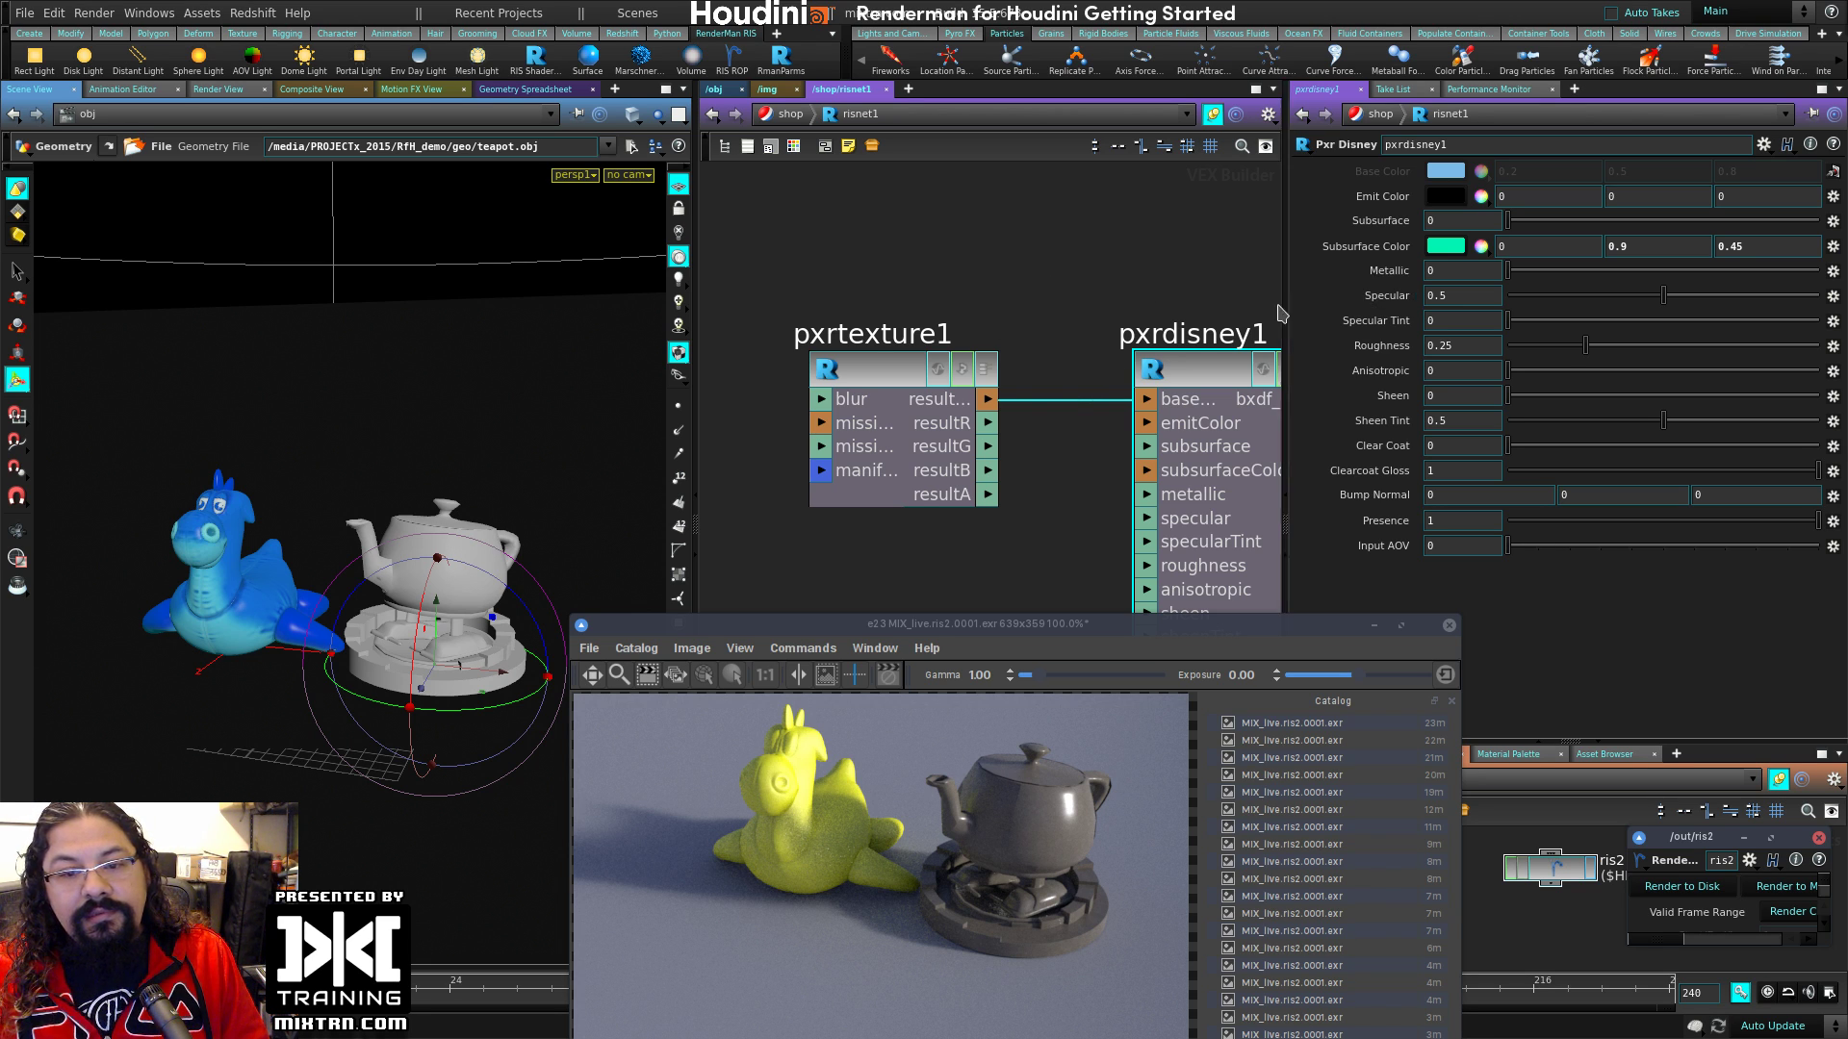
click(886, 378)
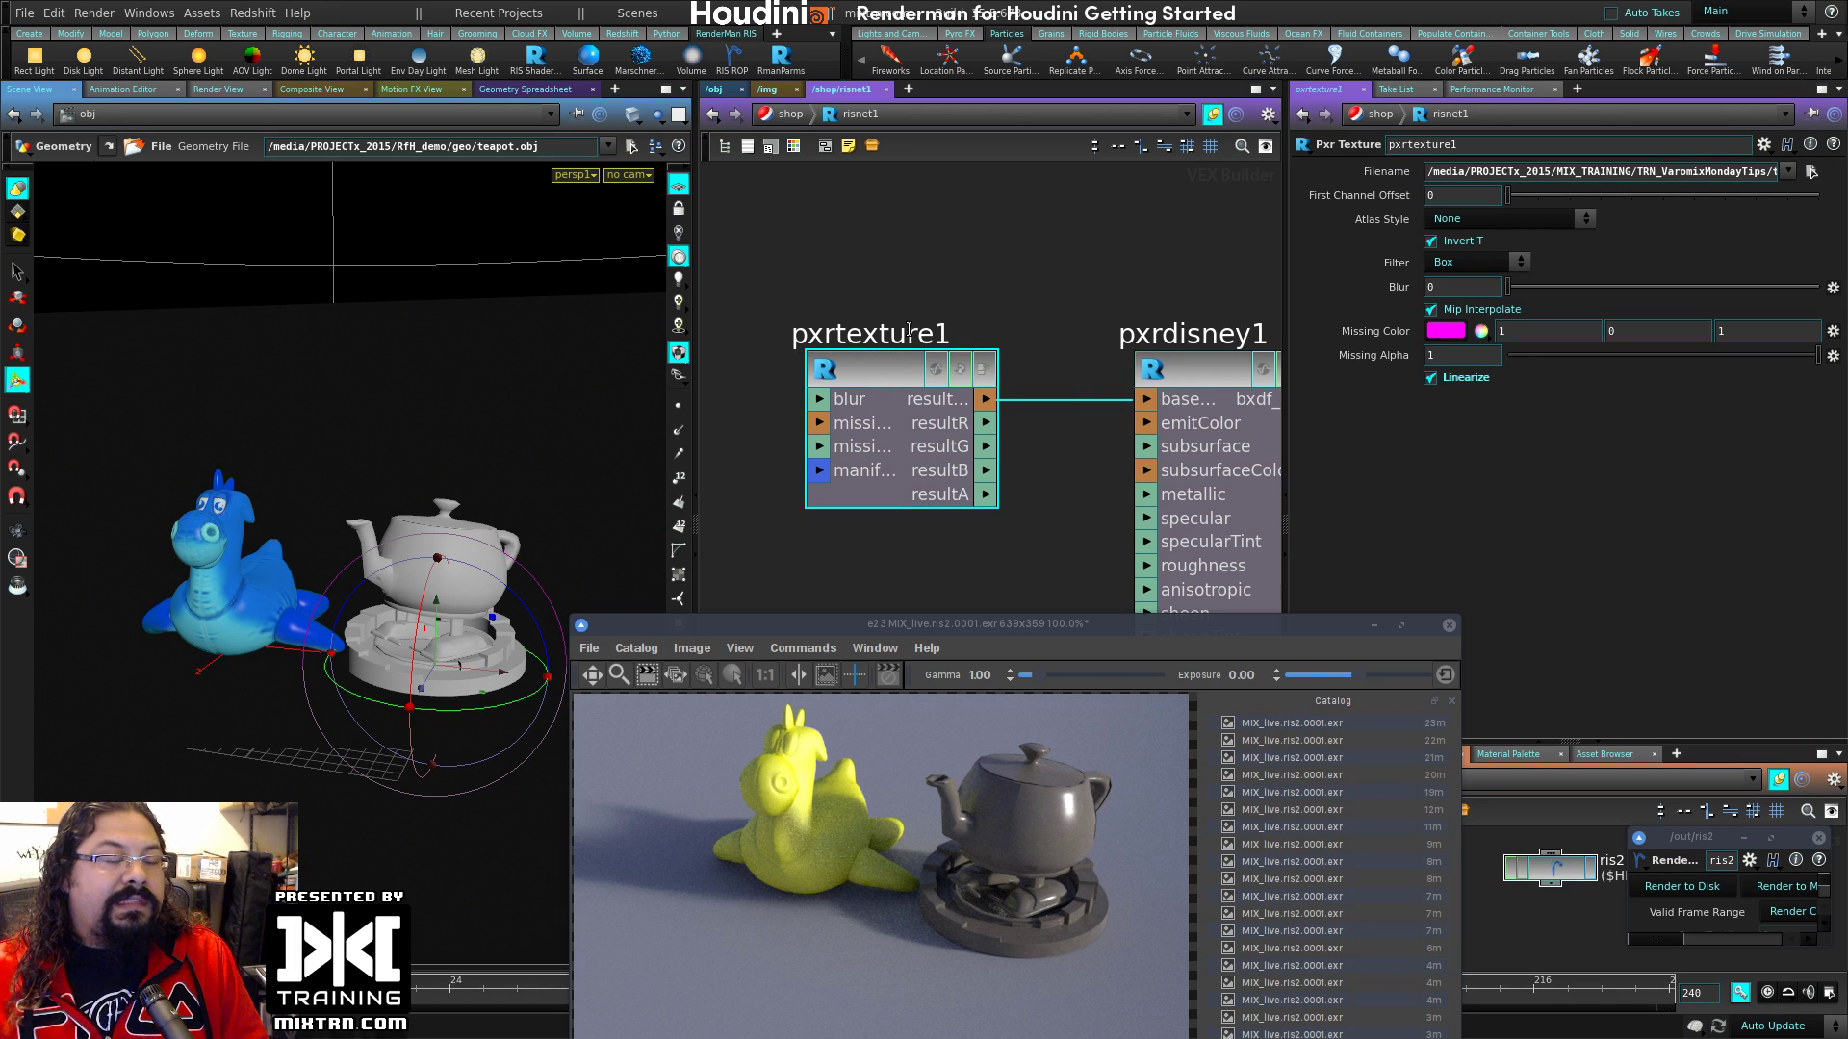
click(1052, 318)
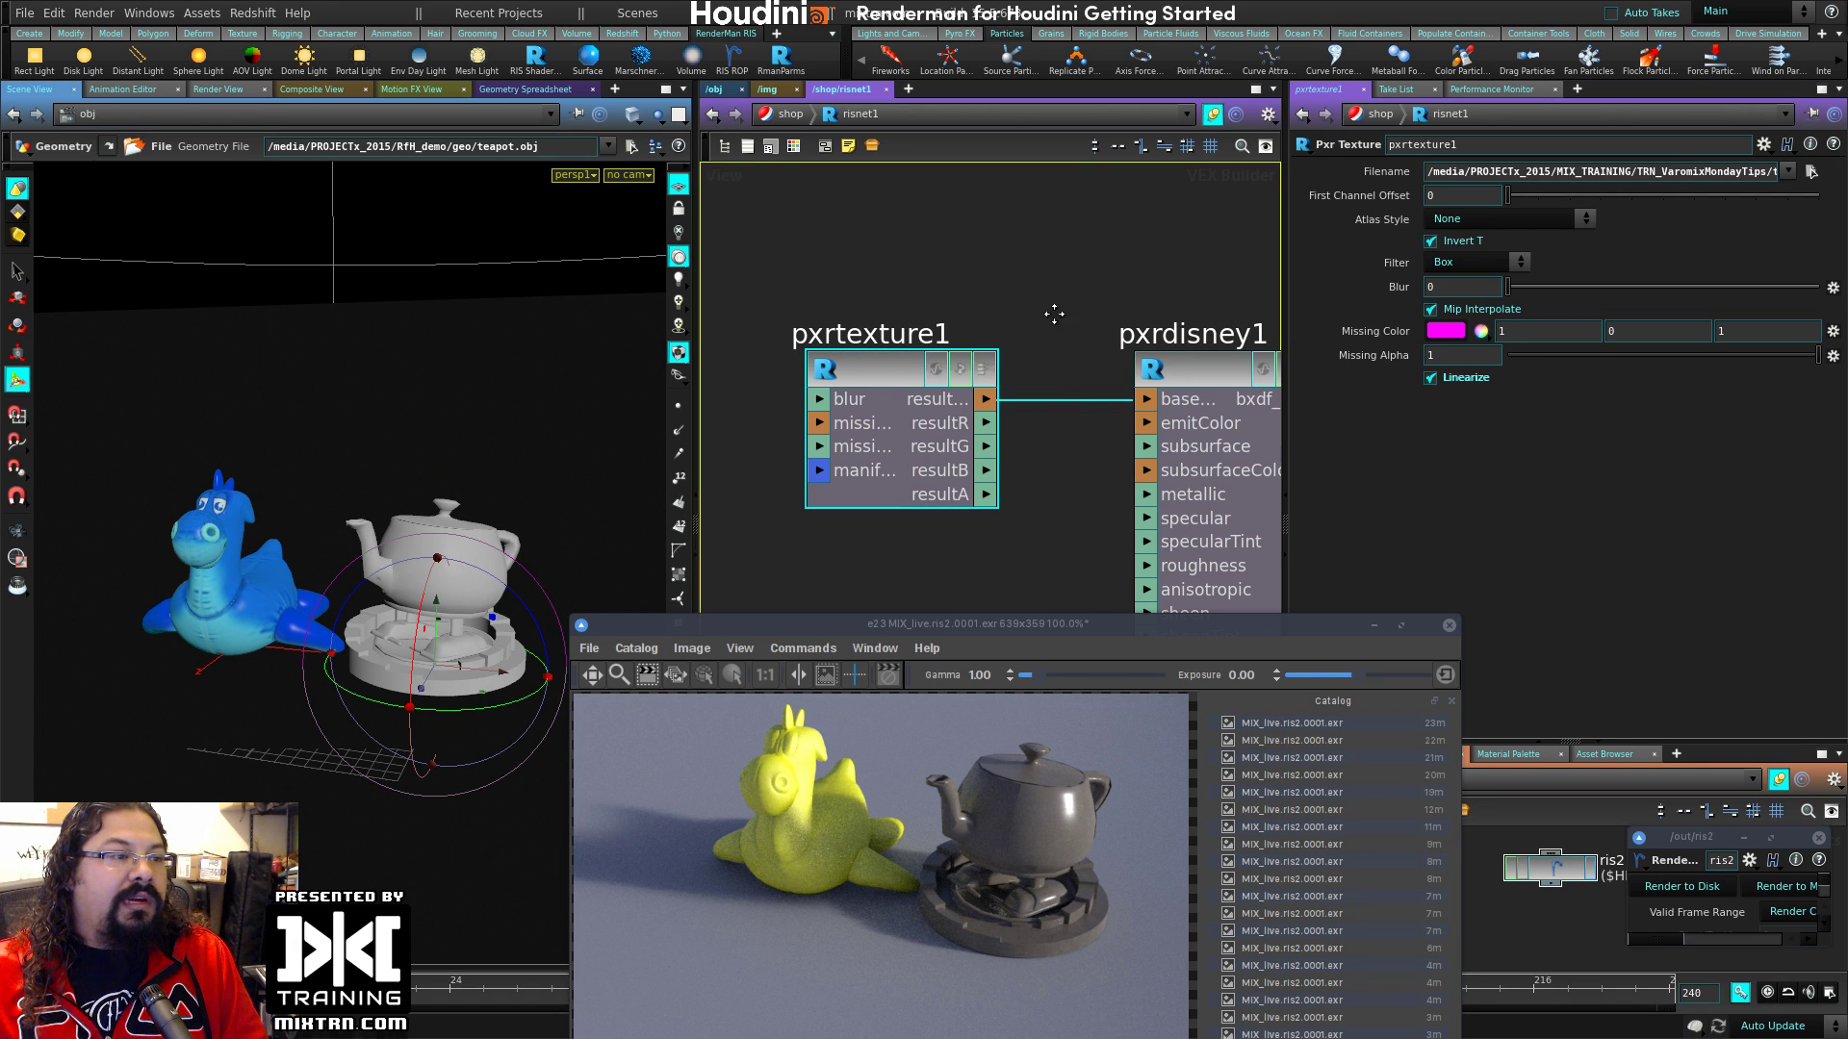
key(h)
key(Tab)
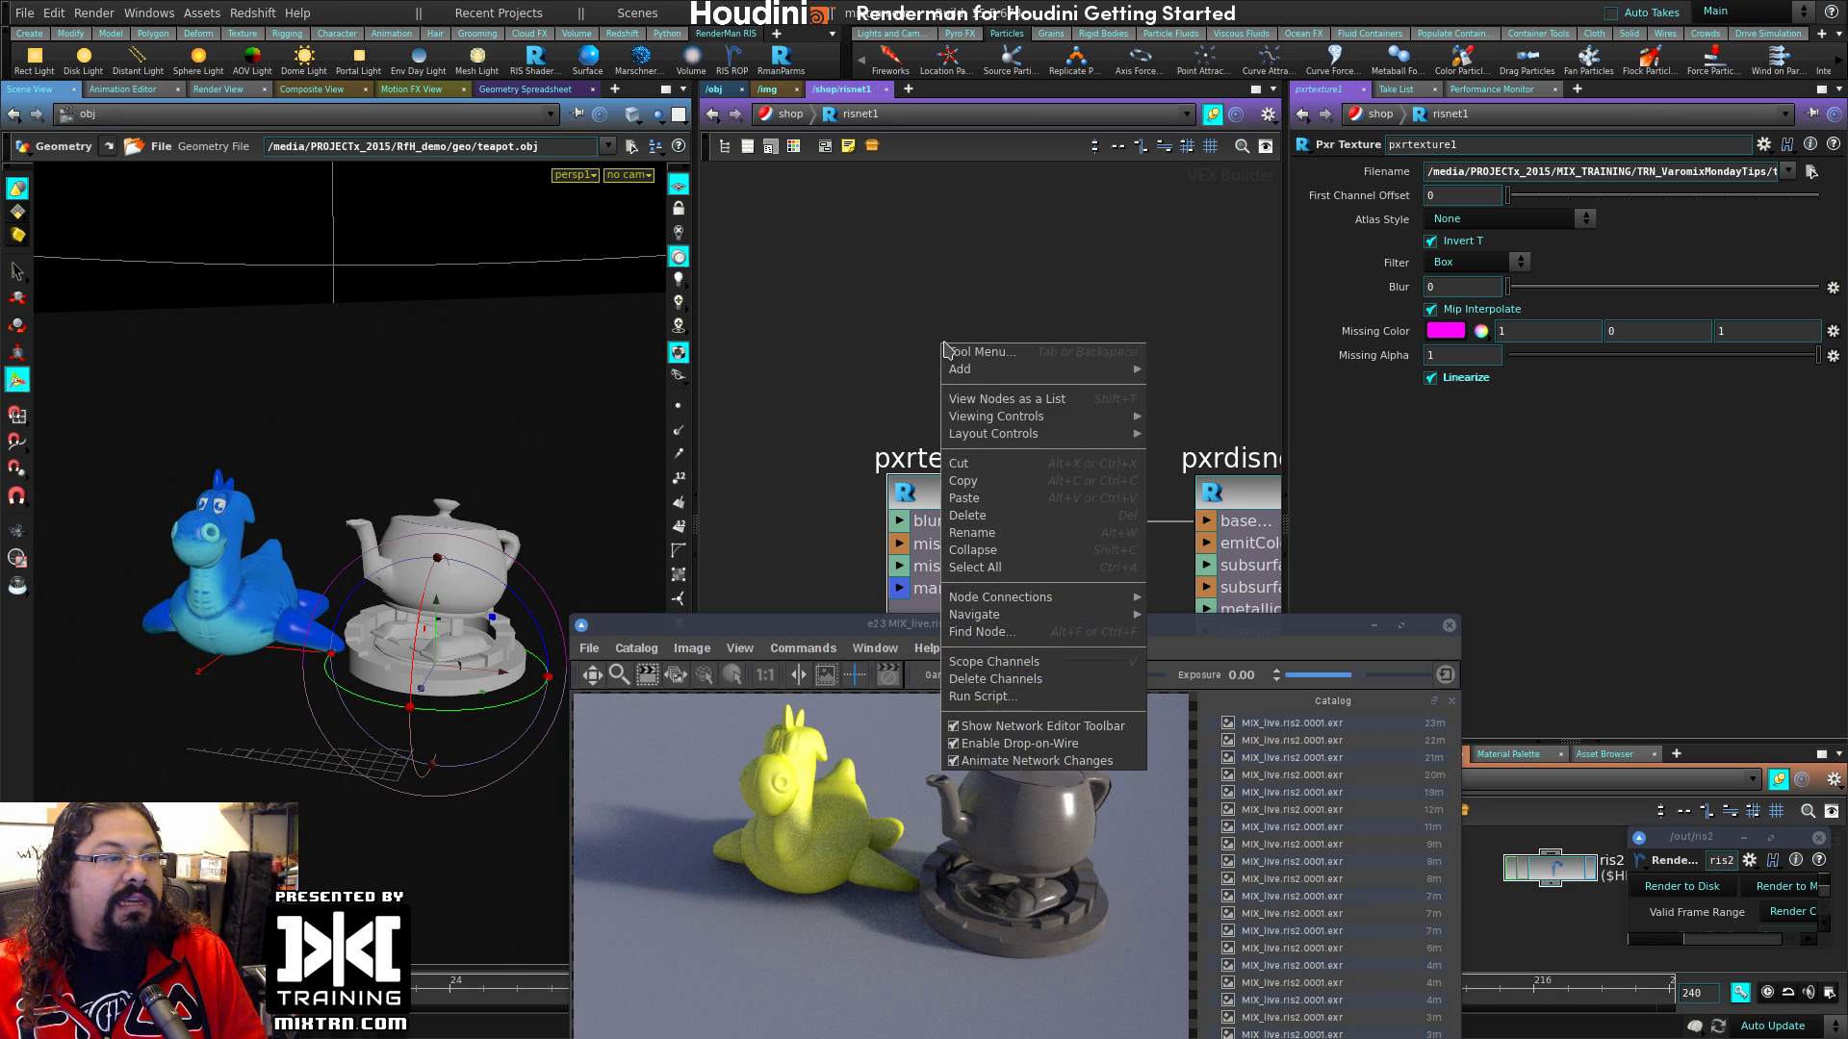
key(Escape)
key(Tab)
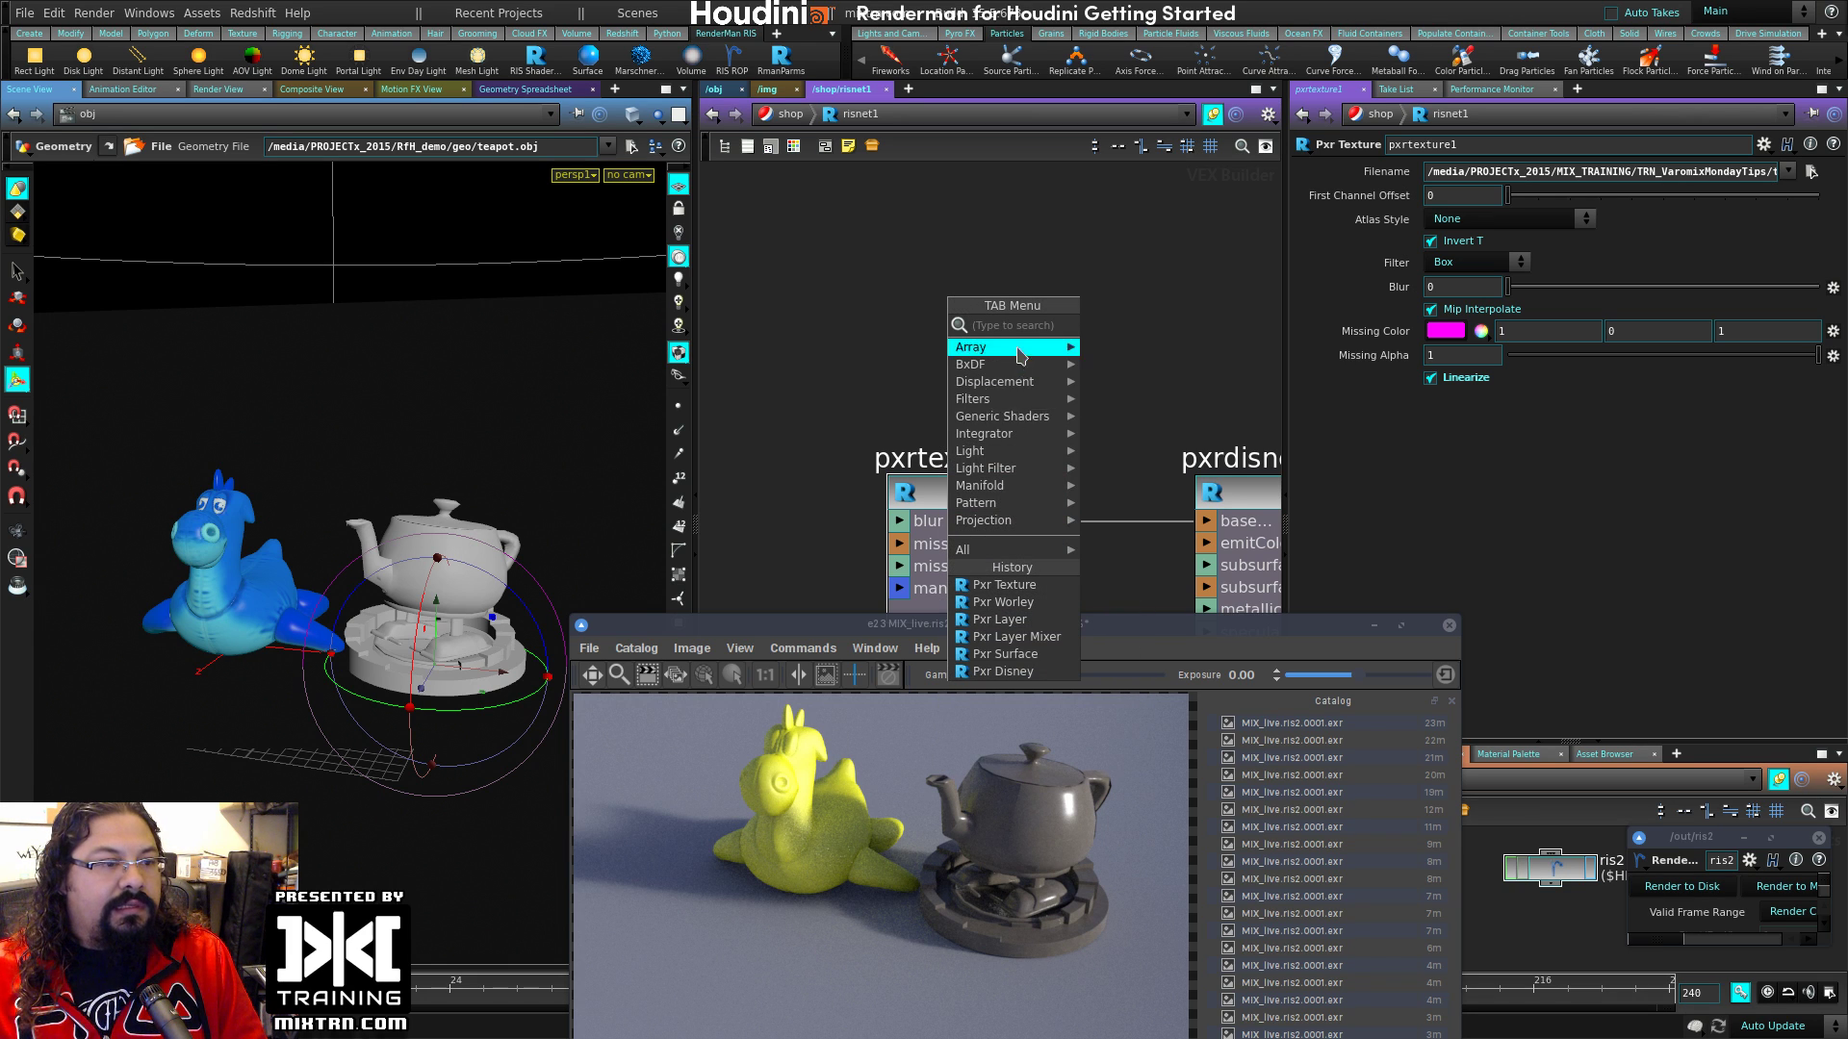
mouse_move(1026, 479)
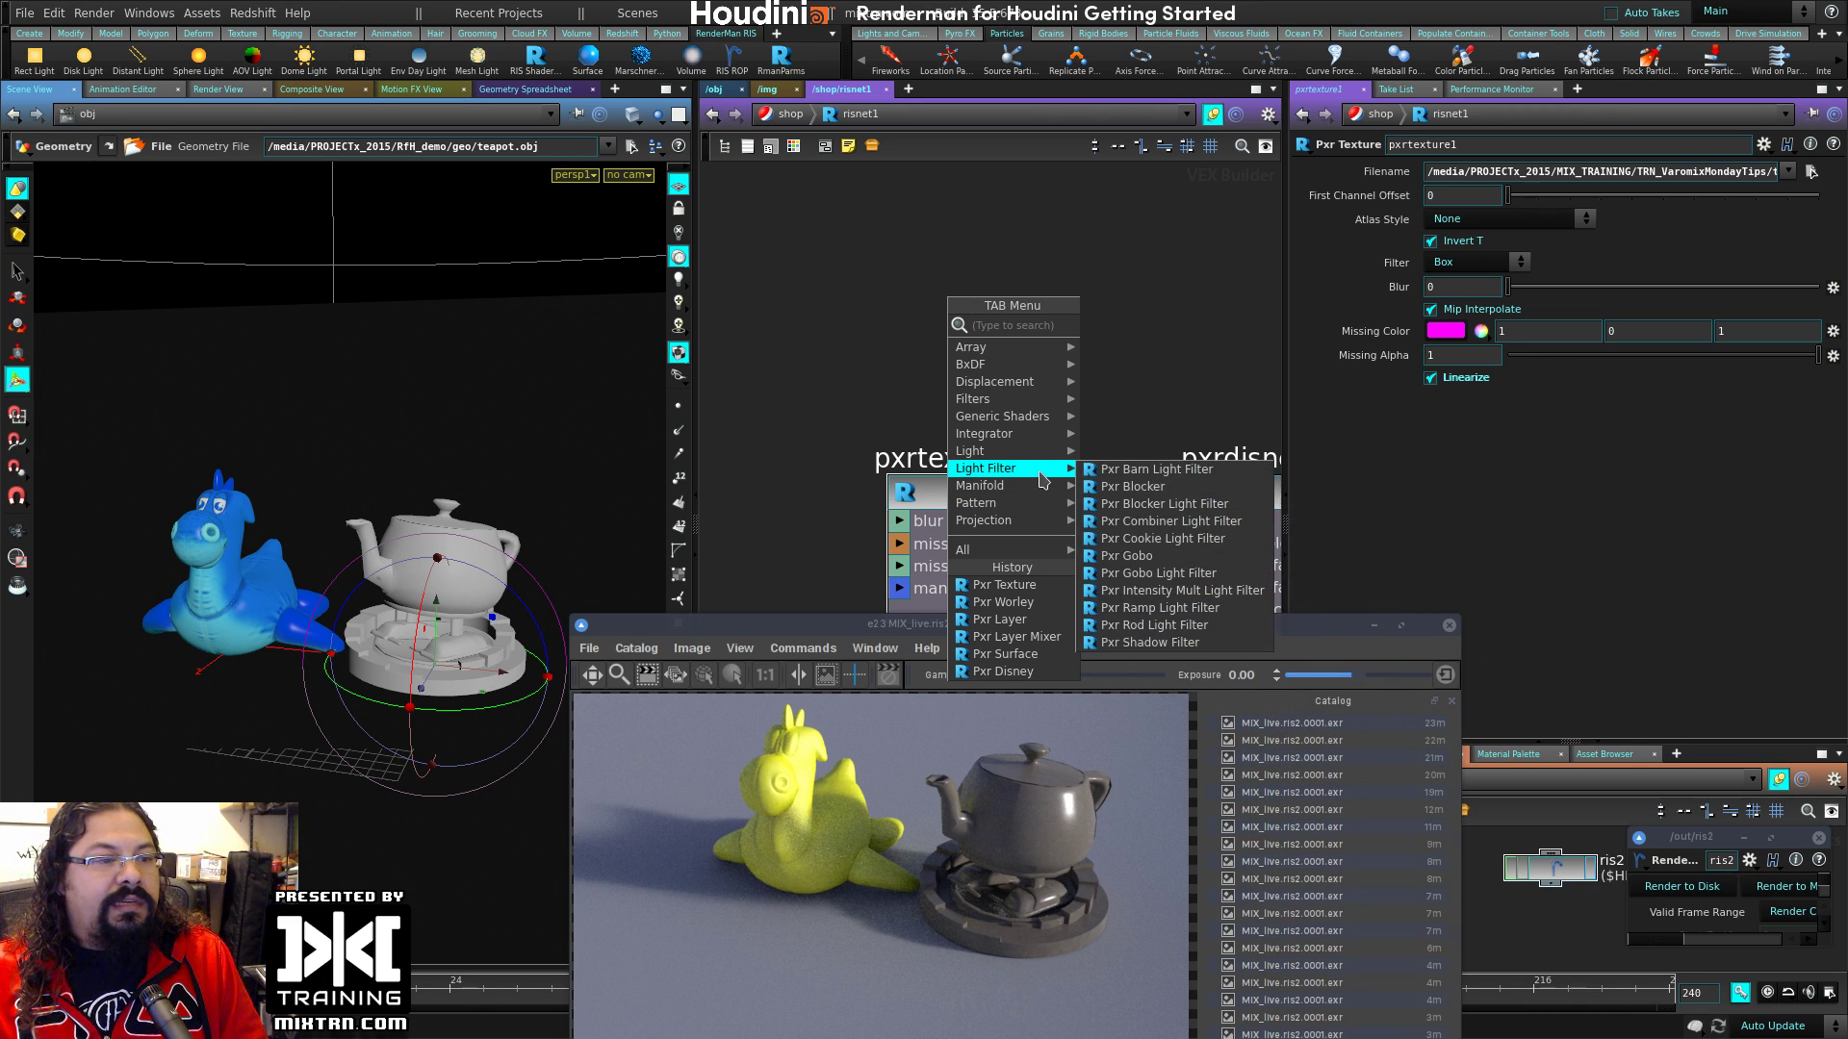
mouse_move(1046, 421)
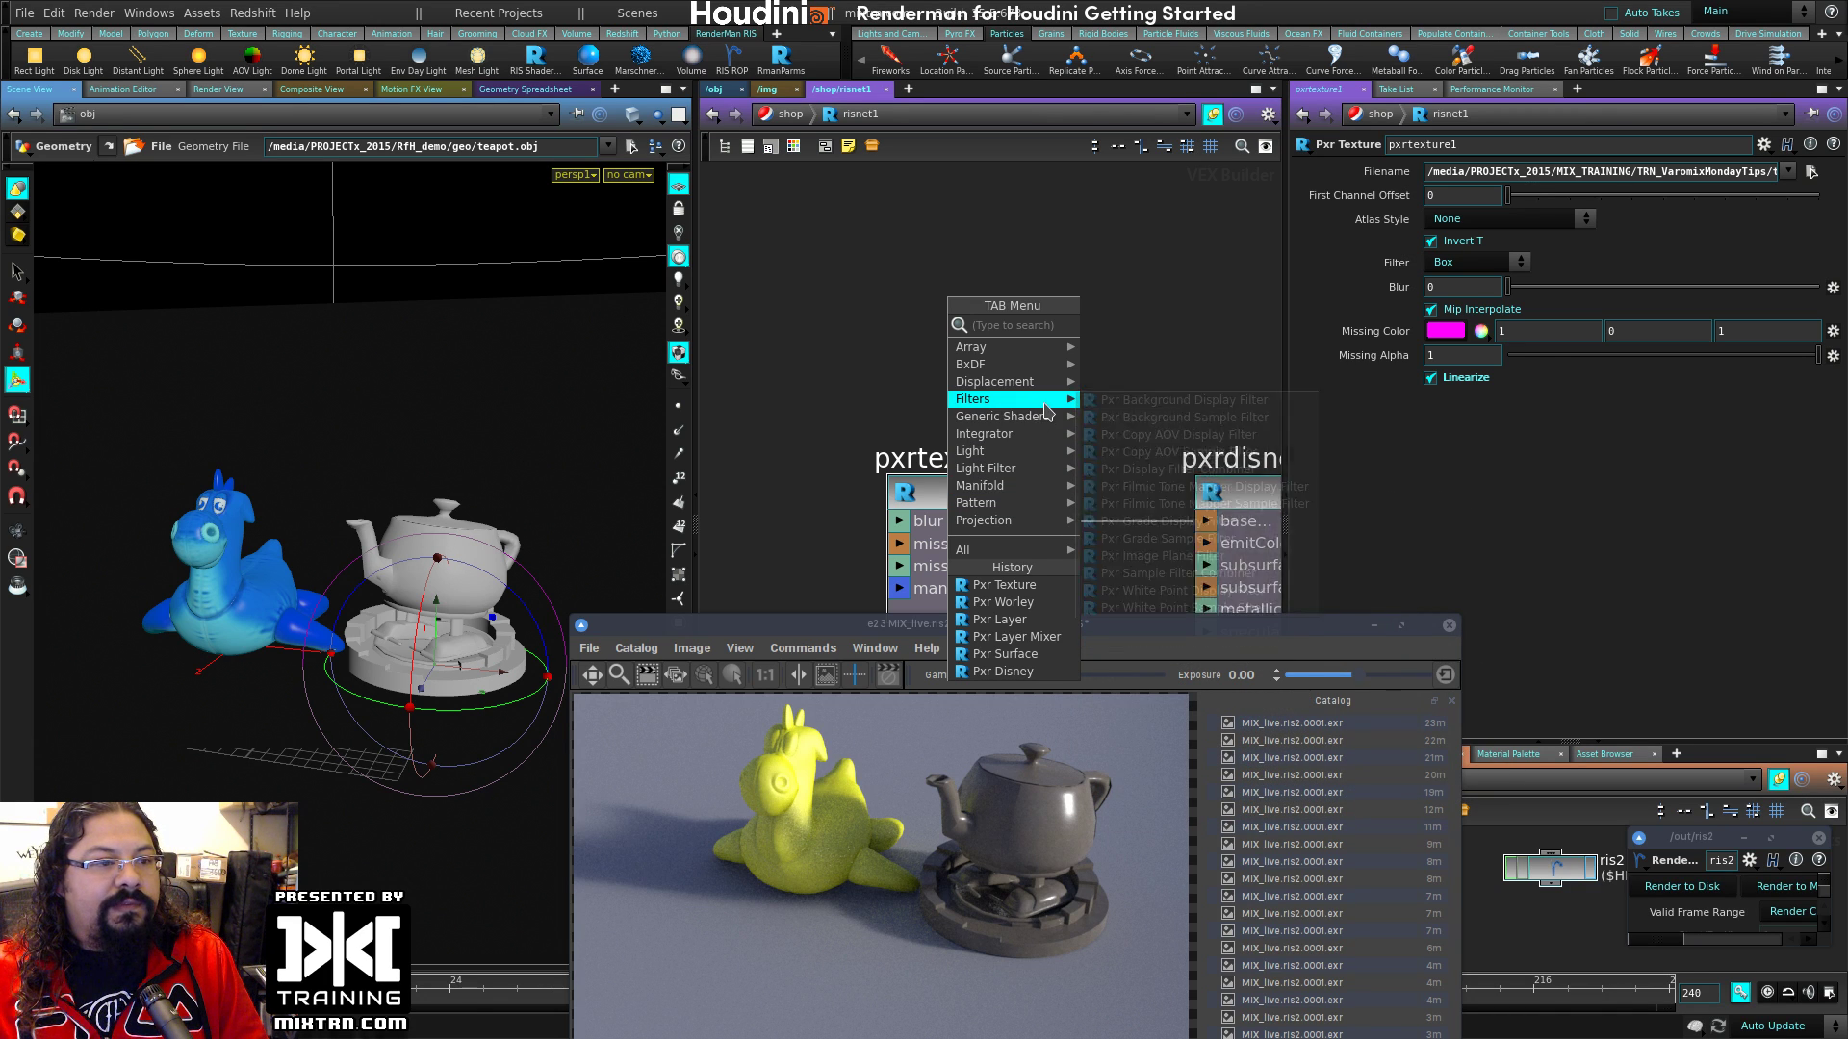
mouse_move(1047, 362)
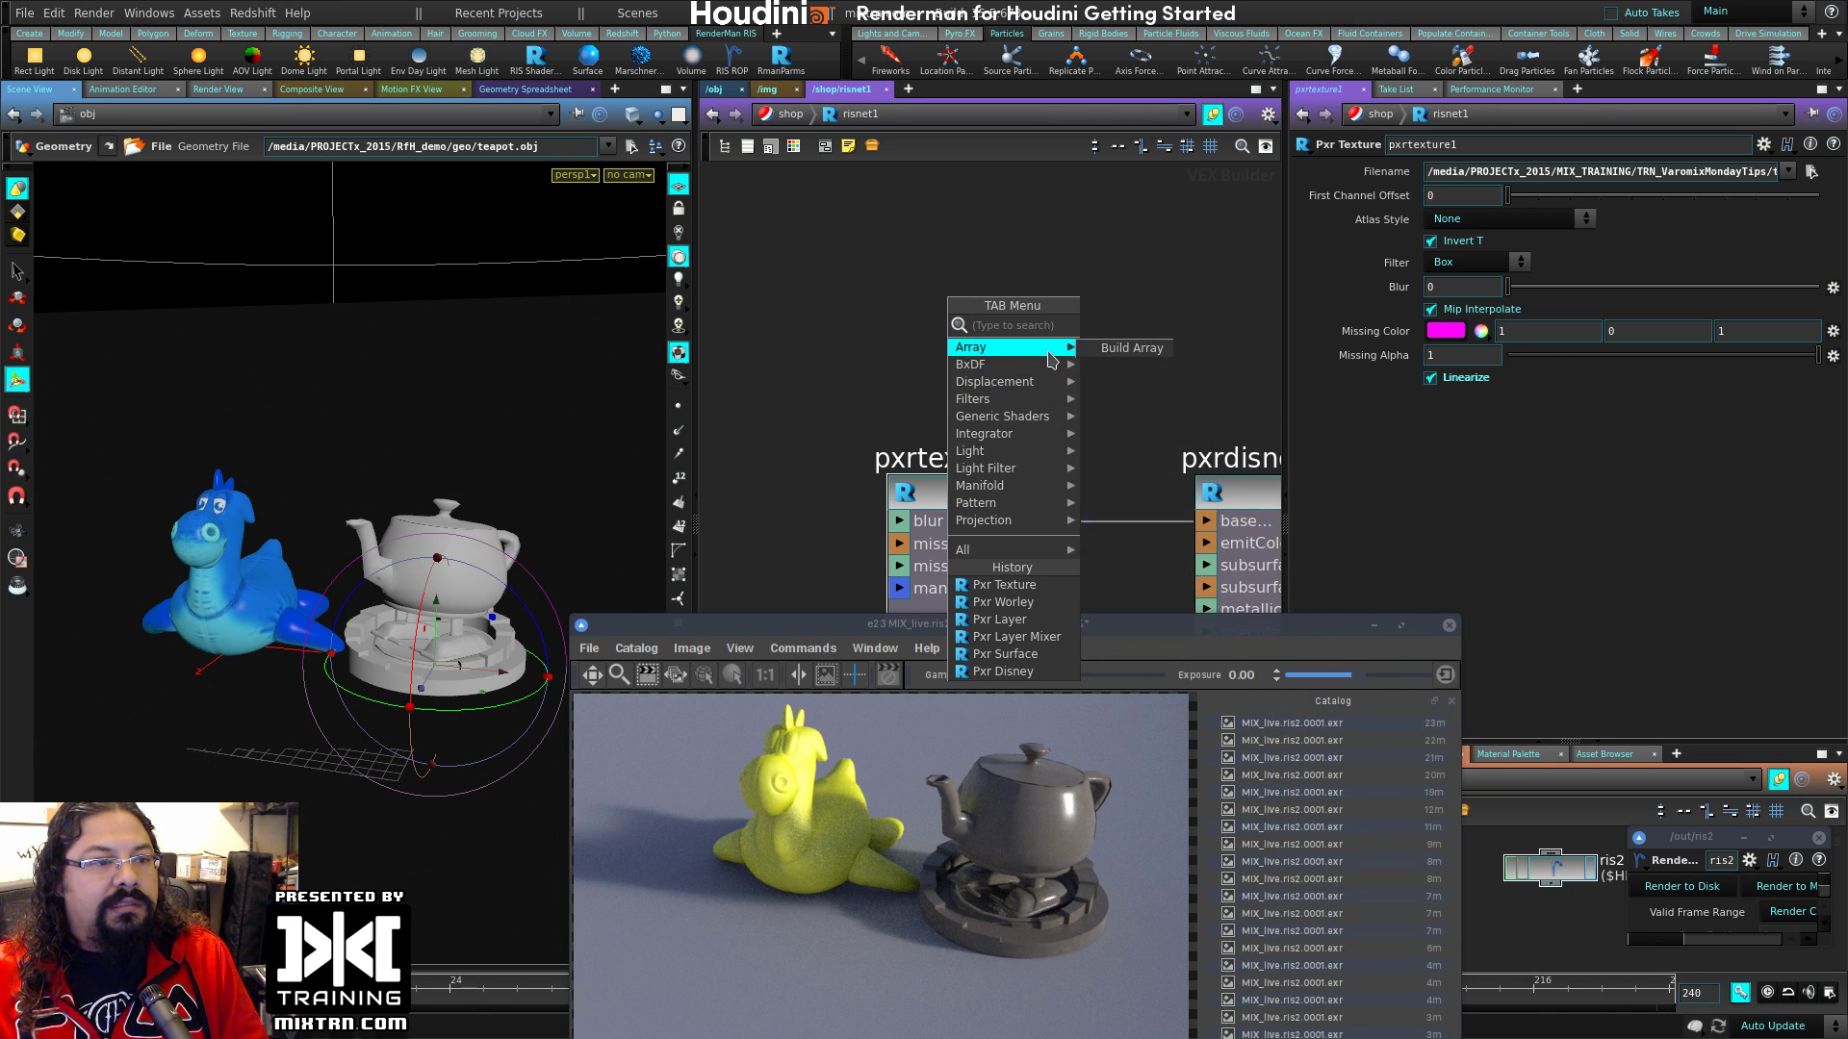
key(Escape)
Step: Uncover the shader network by repositioning the render window, and delete the pxrtexture1 node
middle_drag(1085, 355, 1015, 231)
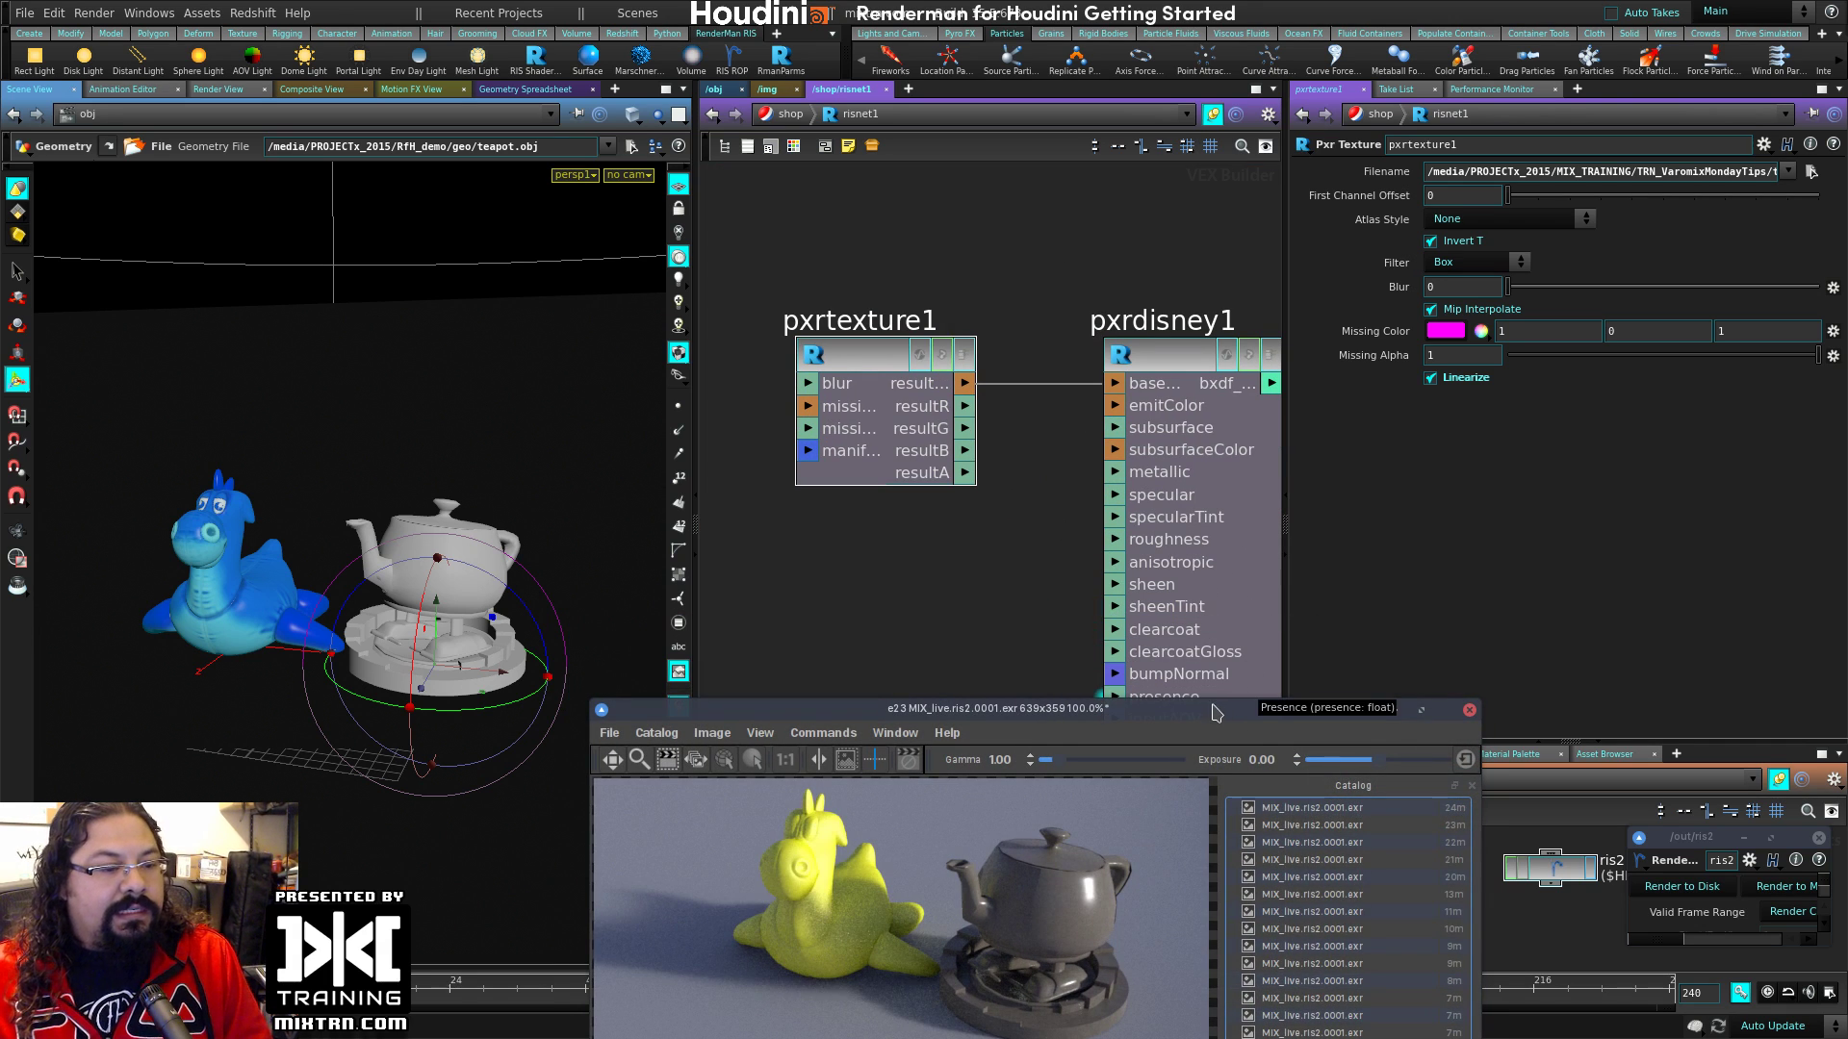
drag(1249, 720, 1265, 724)
middle_drag(990, 606, 948, 561)
scroll(949, 561, down, 2)
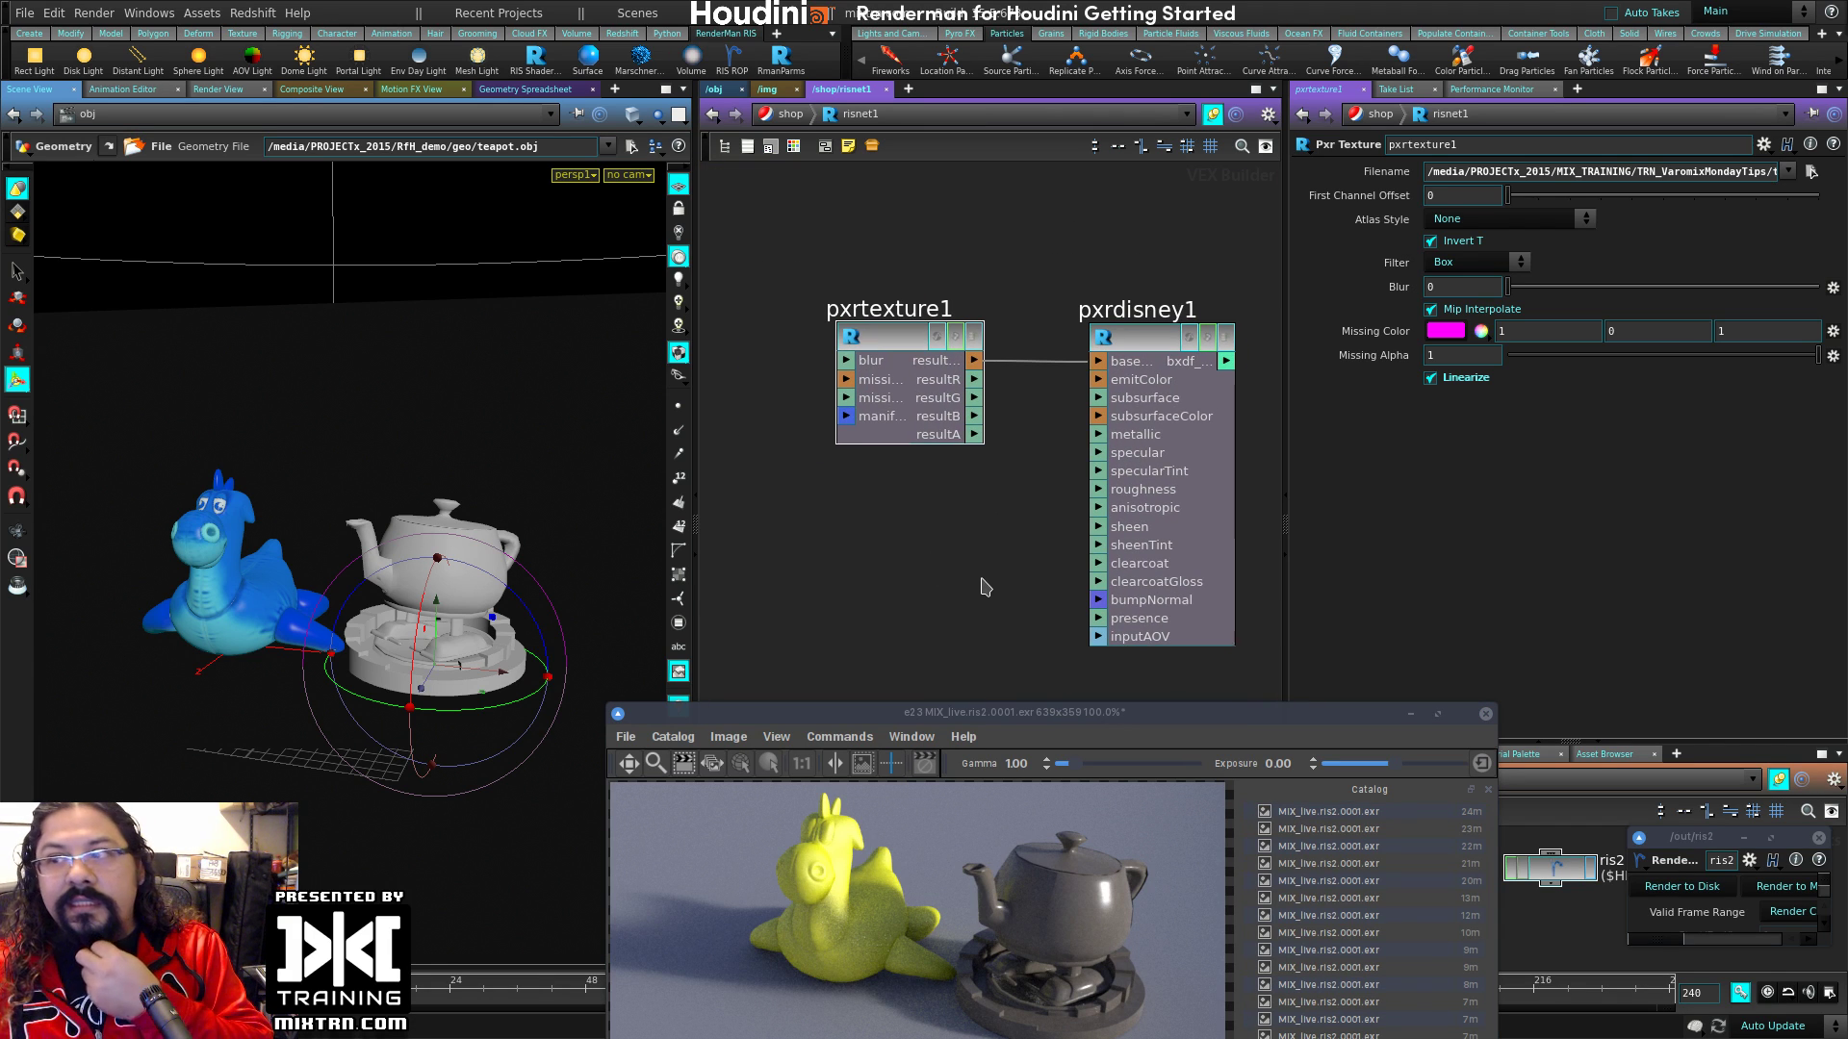
mouse_move(1028, 553)
middle_down()
mouse_move(990, 532)
mouse_move(999, 554)
middle_up()
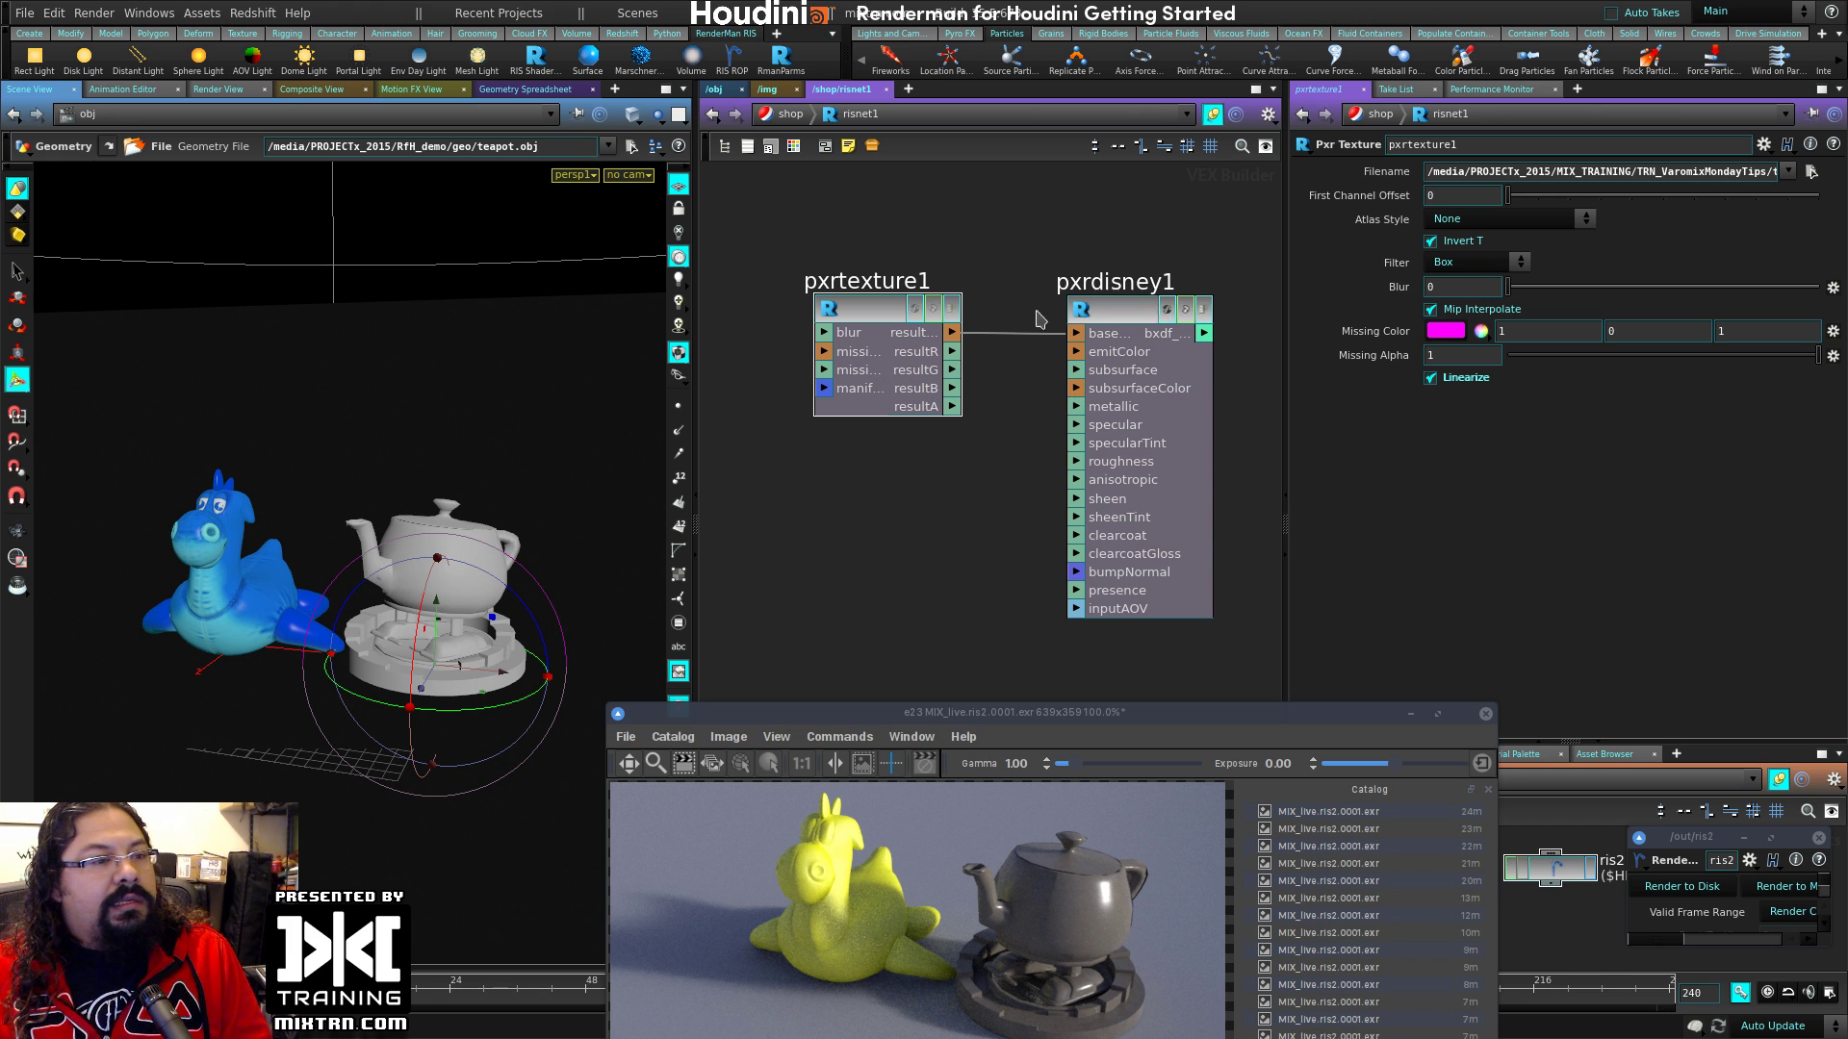
drag(787, 240, 938, 369)
key(Delete)
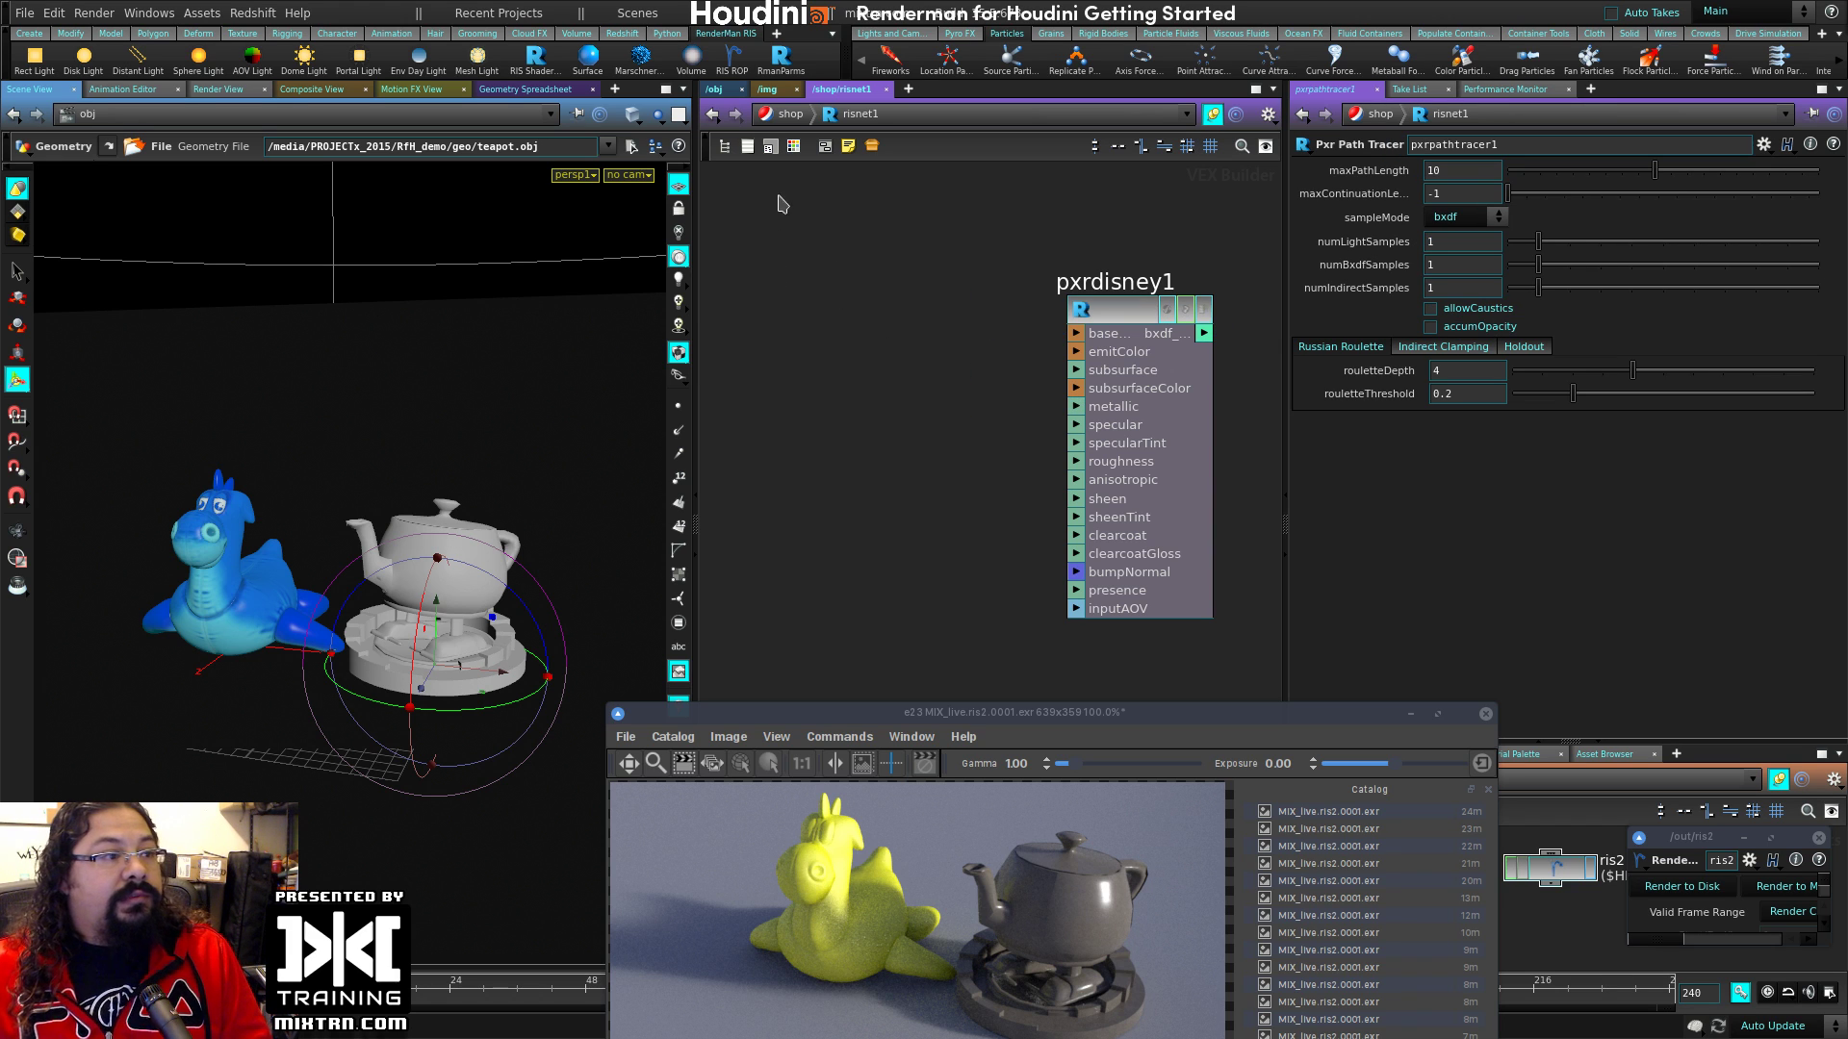
Step: Go inside the teapot object and add a Color node below its file node
click(714, 88)
double_click(1003, 377)
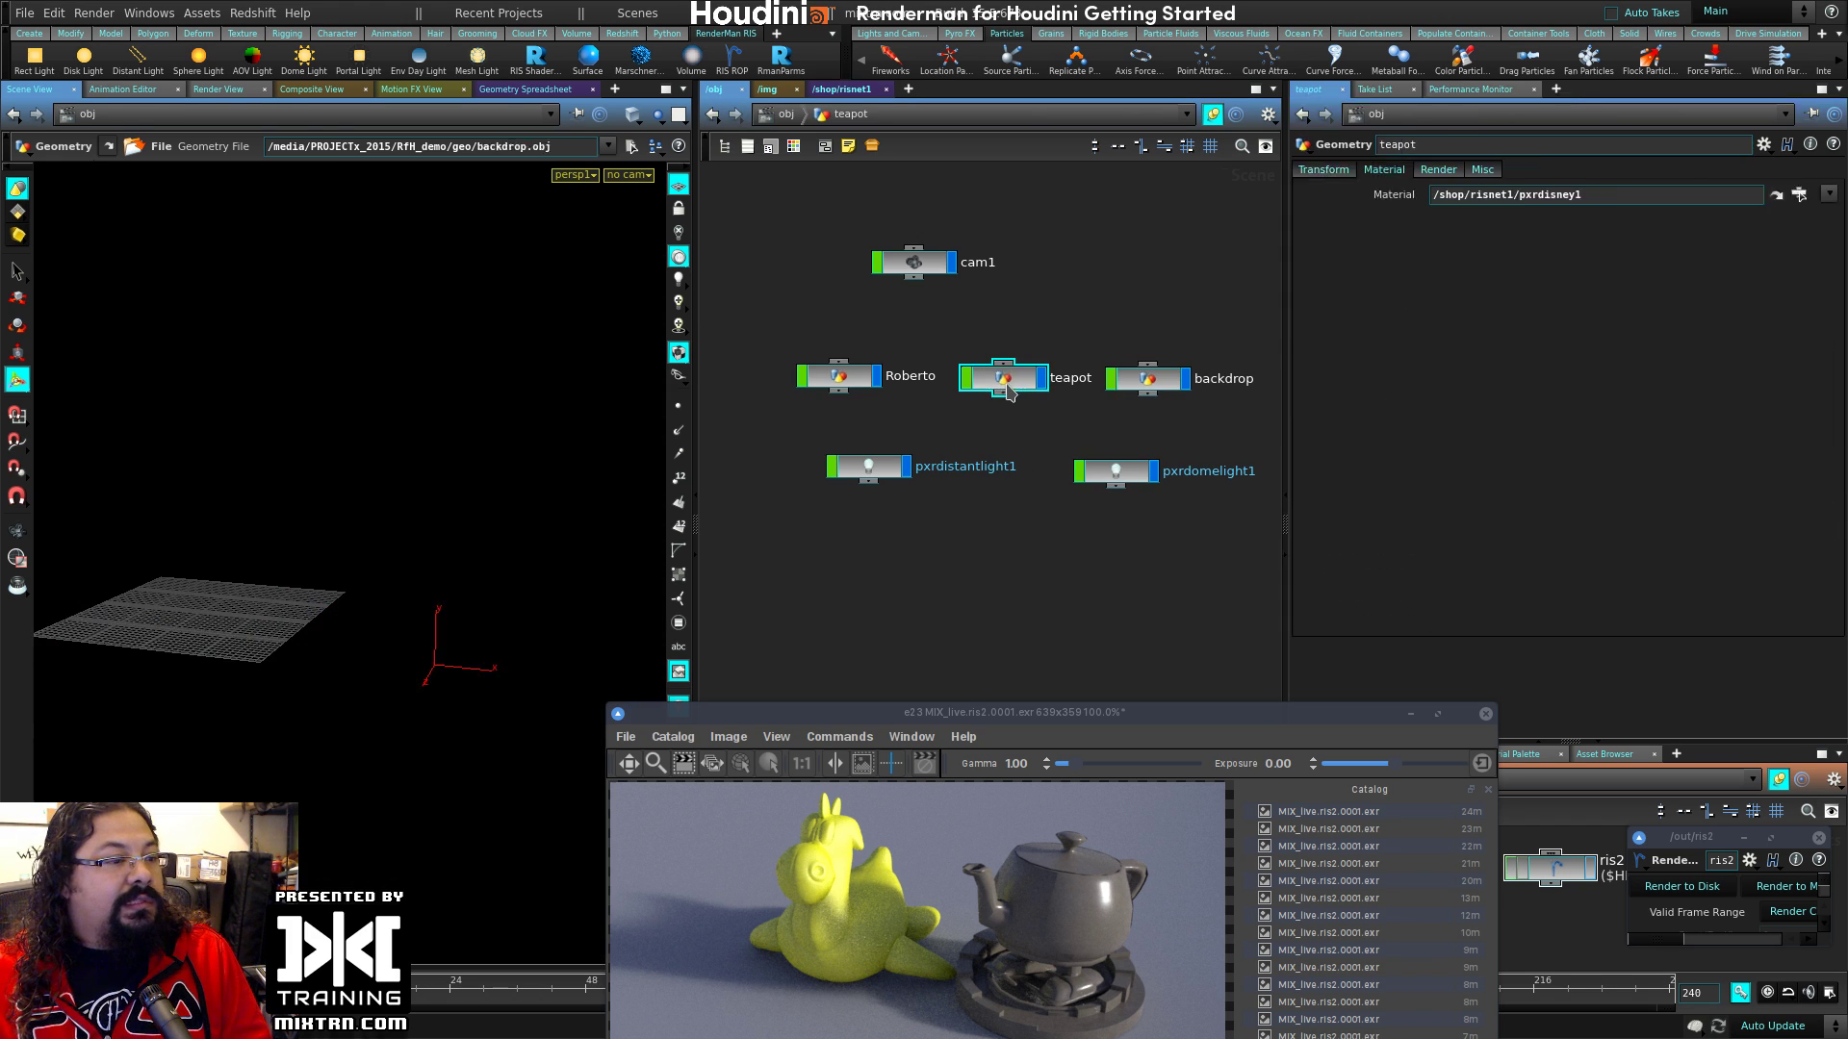
drag(939, 349, 937, 350)
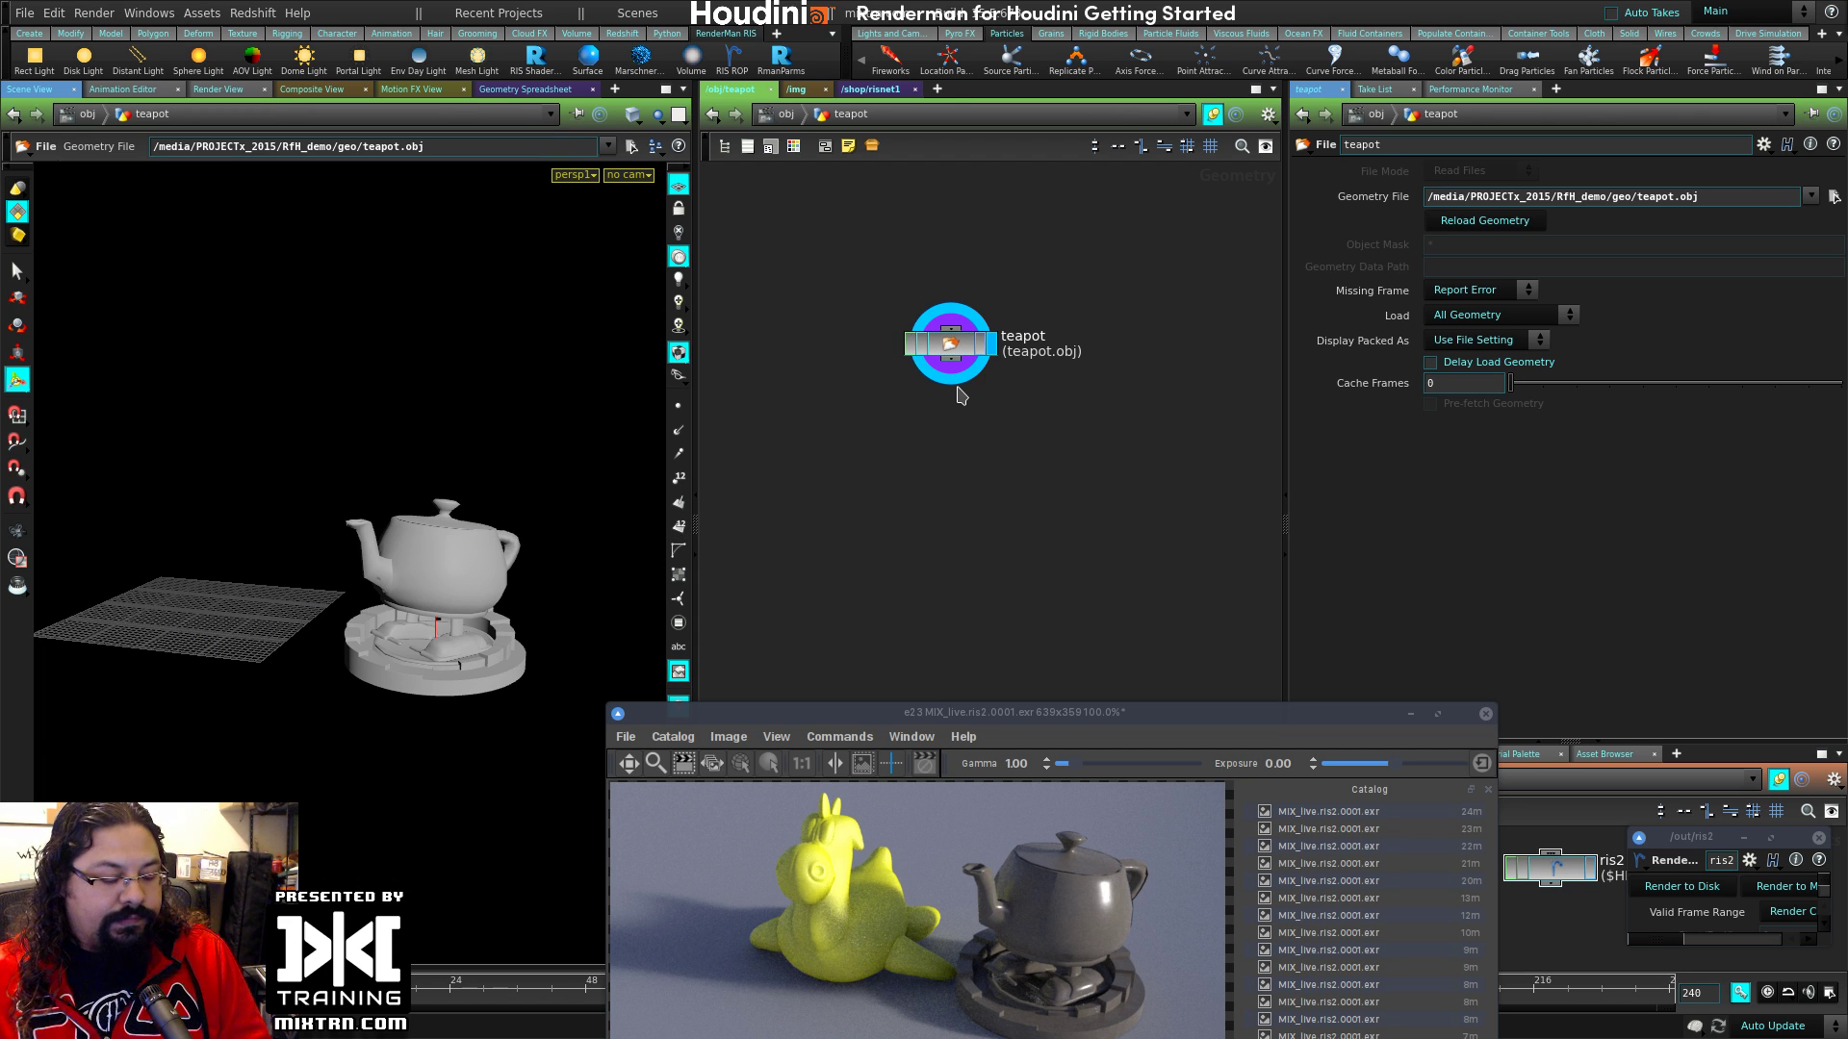
key(Tab)
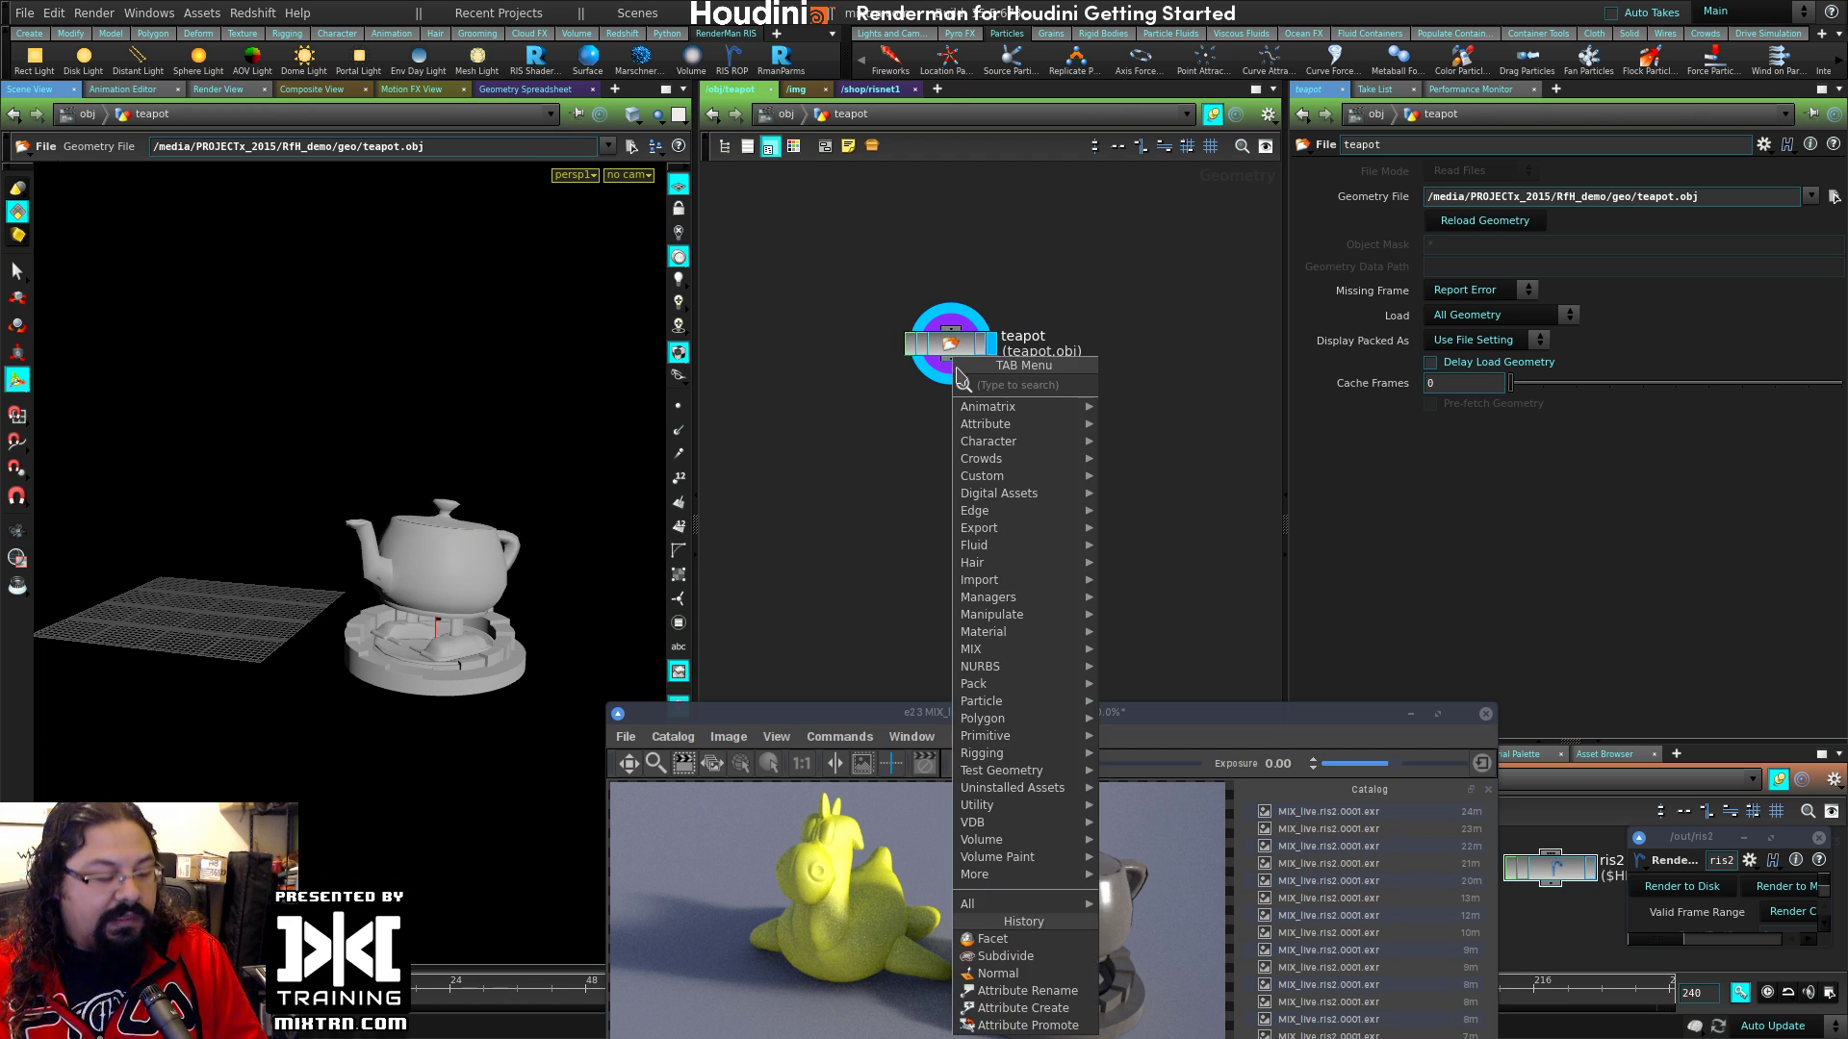
text(col)
key(Return)
click(992, 428)
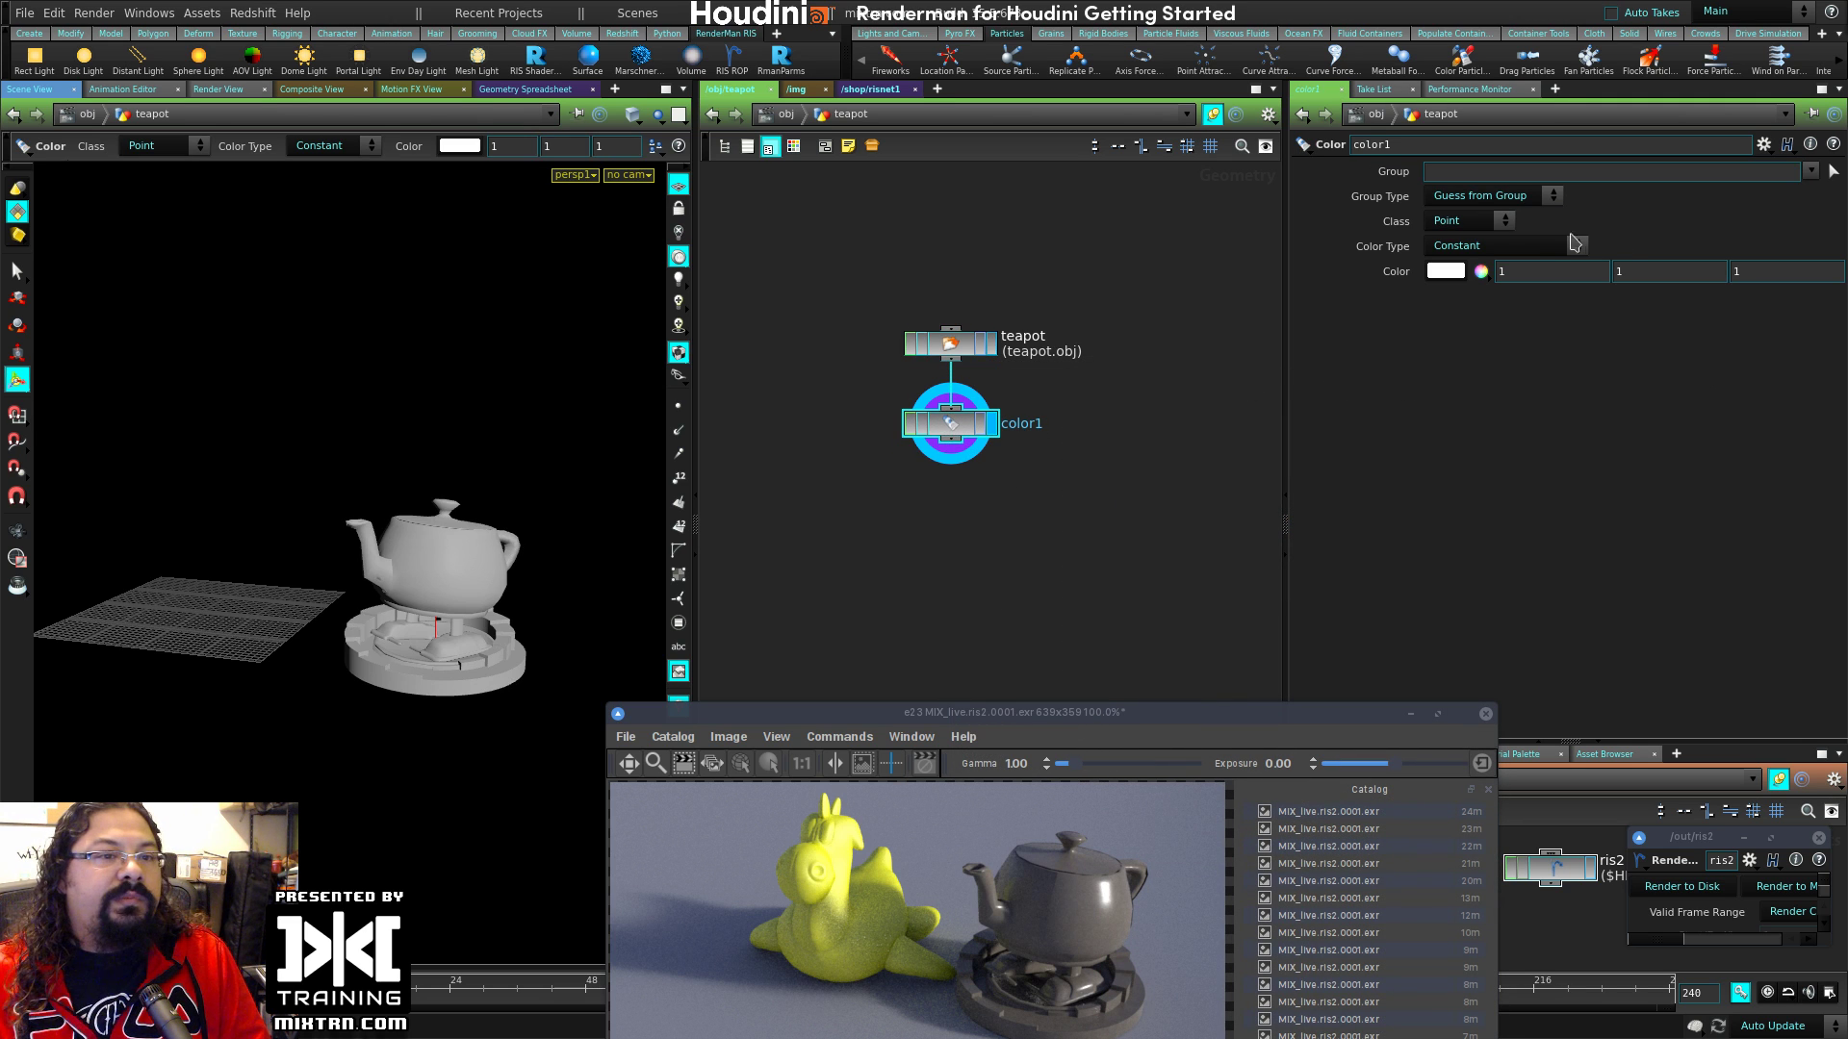
Step: Set the Color node's Class to Primitive and Color Type to Random, and view the colored teapot up close
click(1467, 220)
click(1477, 269)
click(1530, 257)
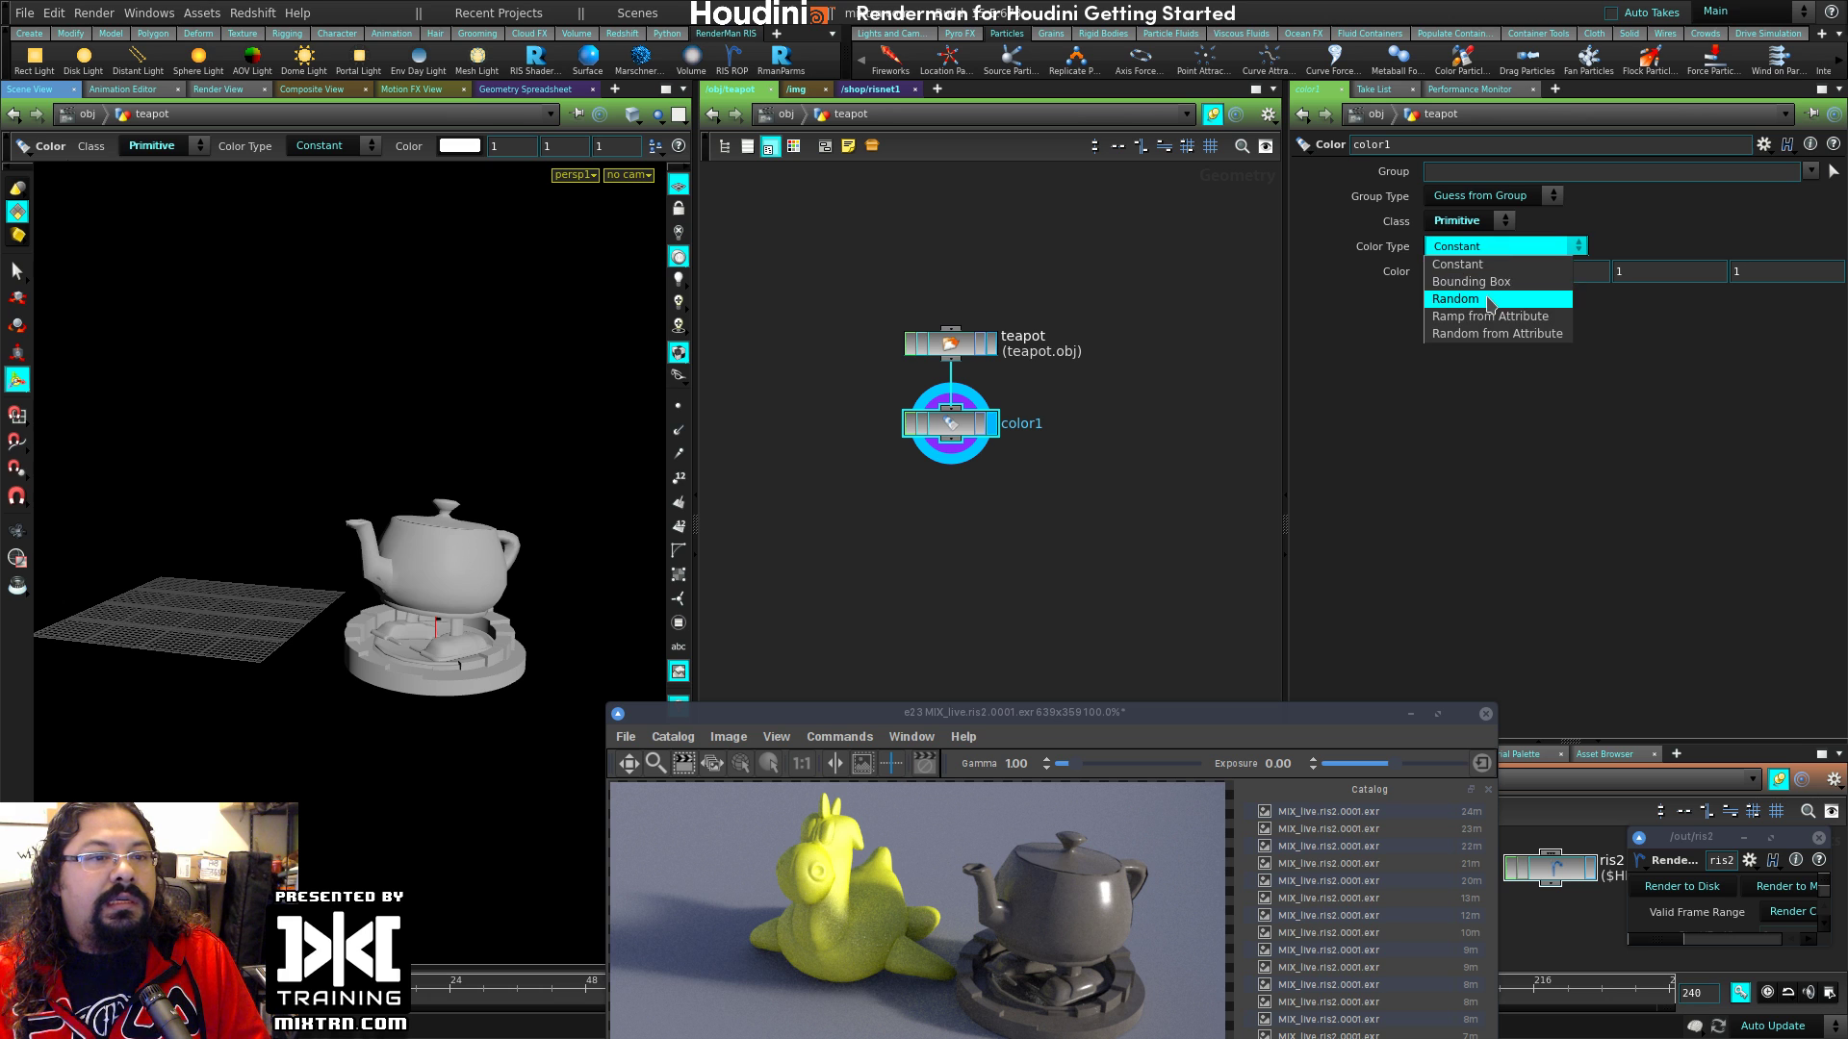
click(1462, 300)
key(Escape)
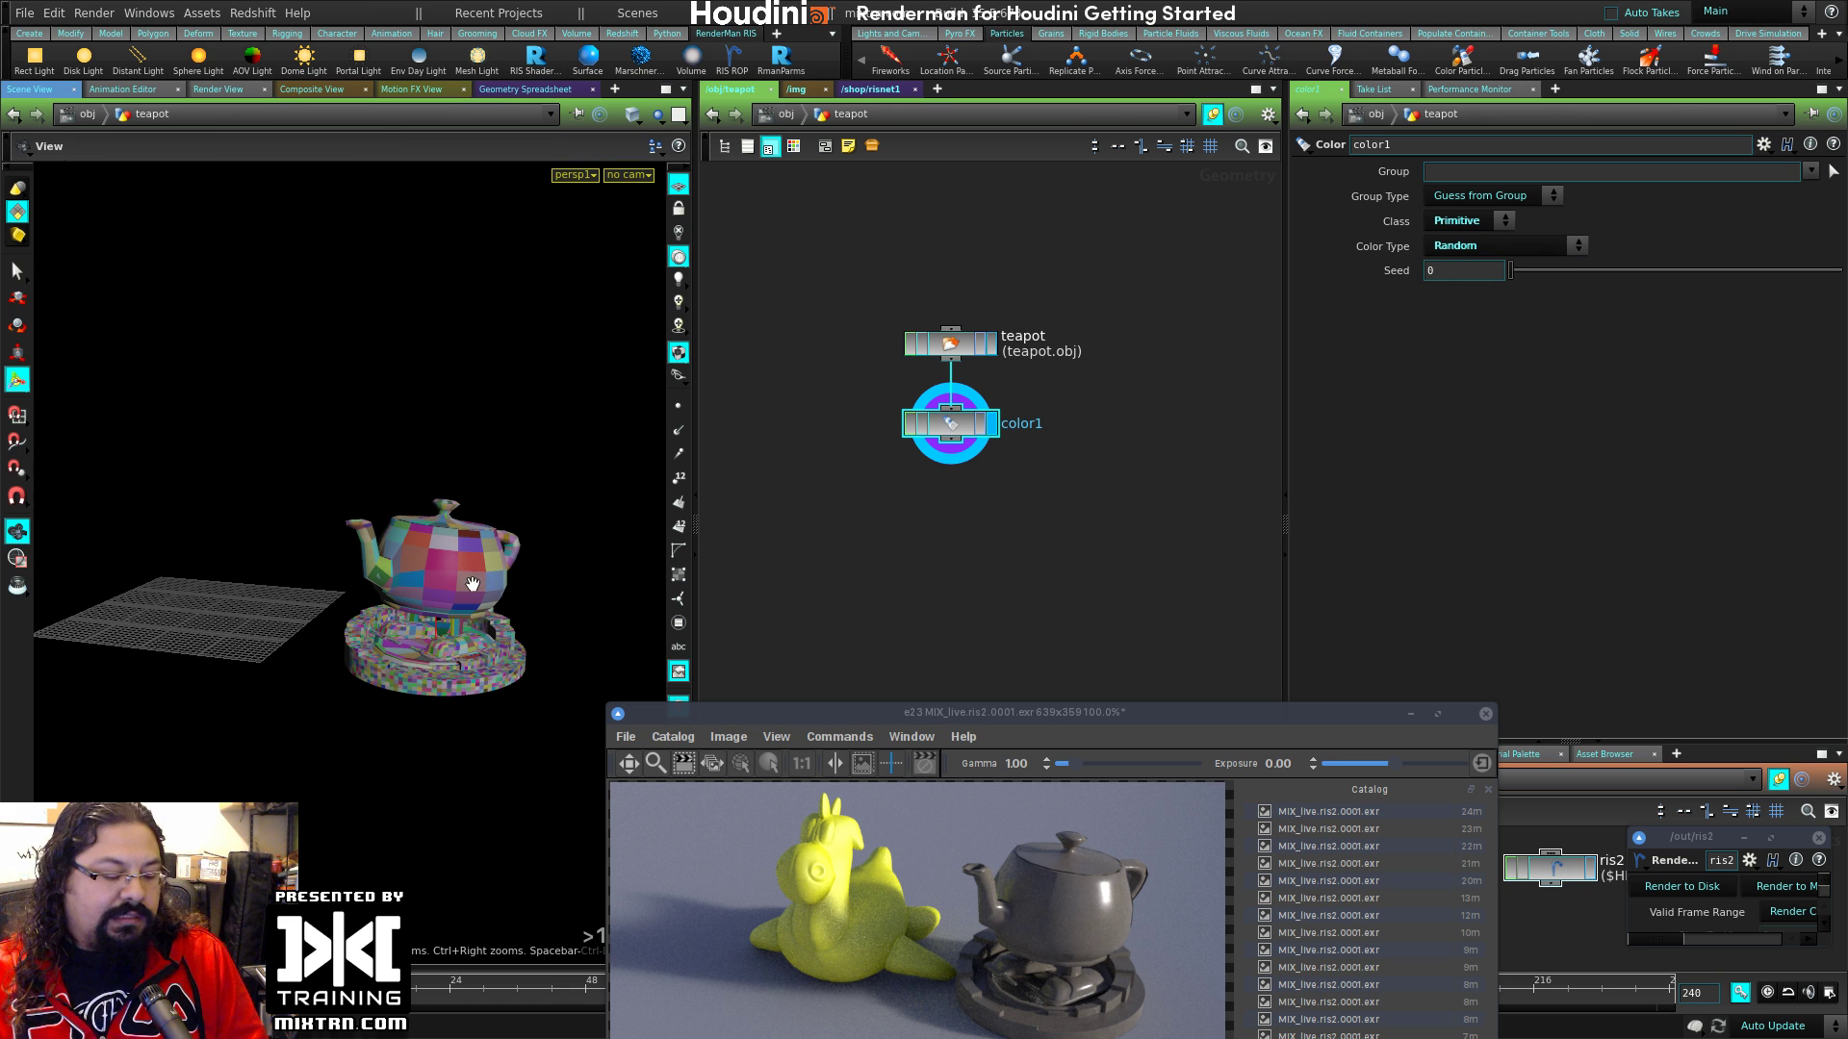
scroll(465, 610, up, 10)
scroll(466, 609, down, 8)
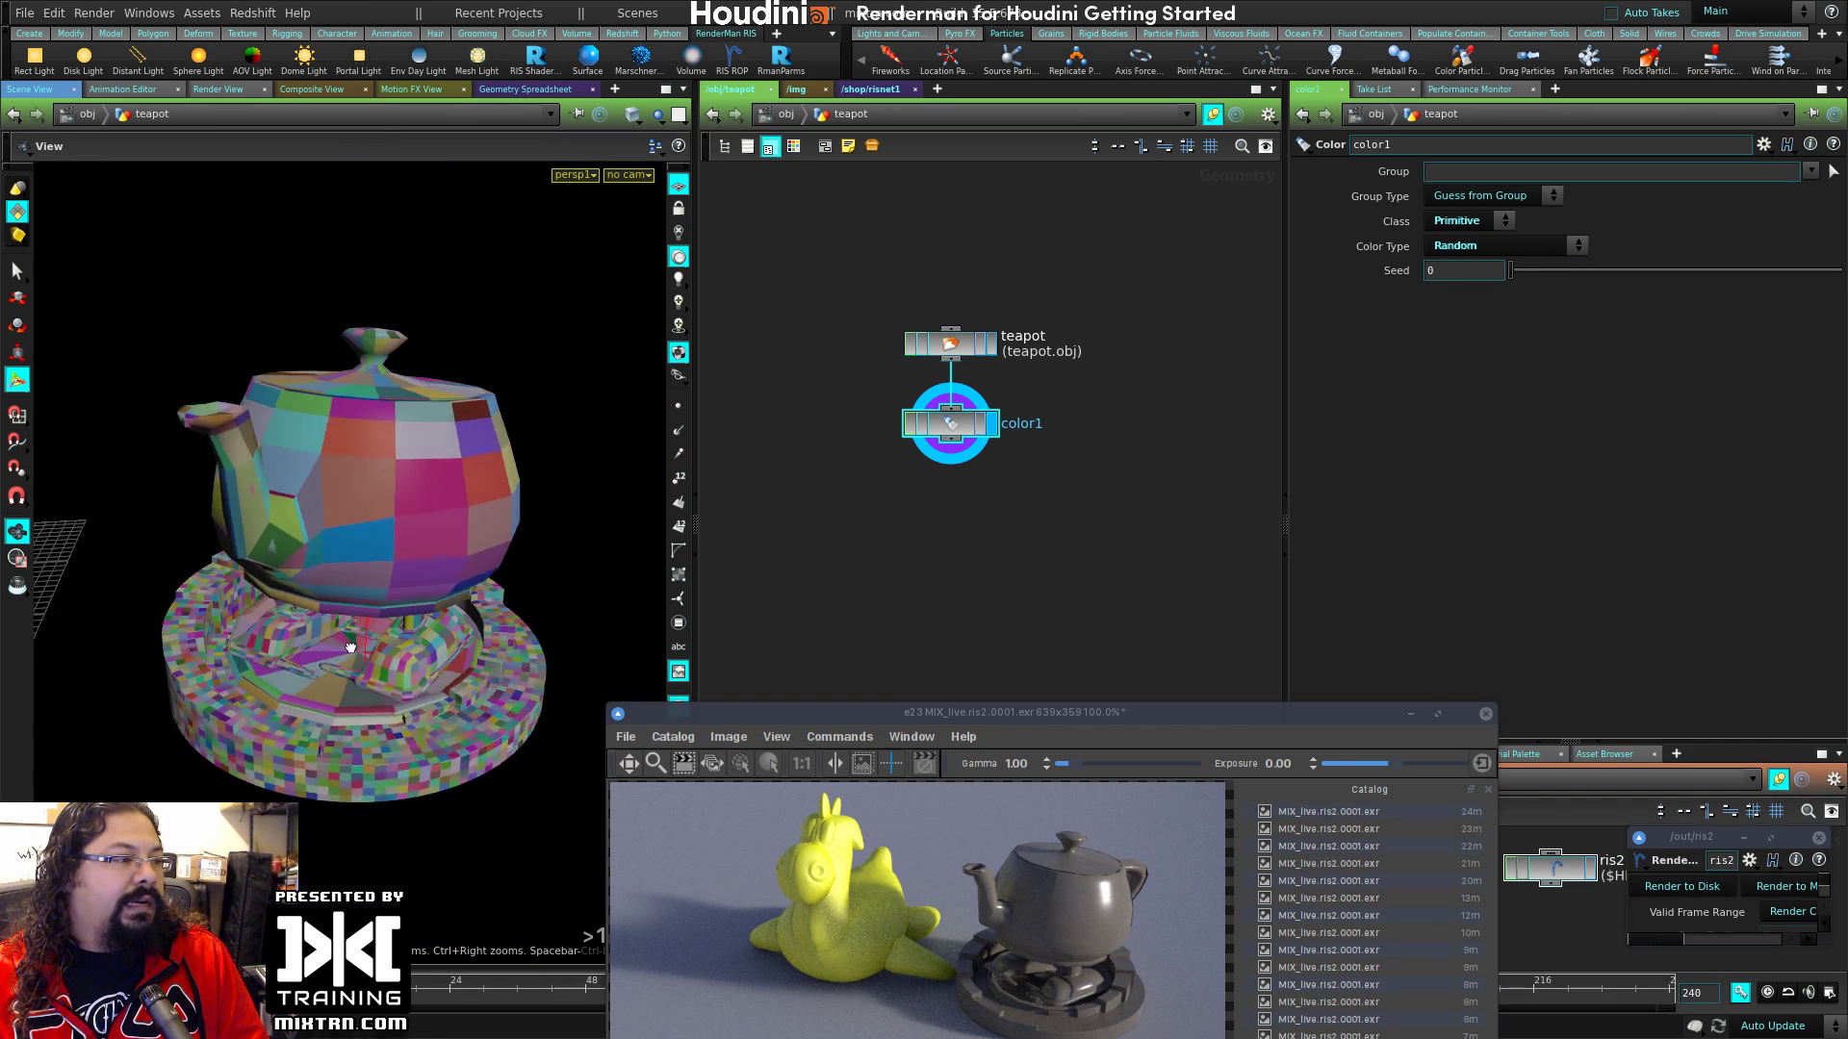
key(Return)
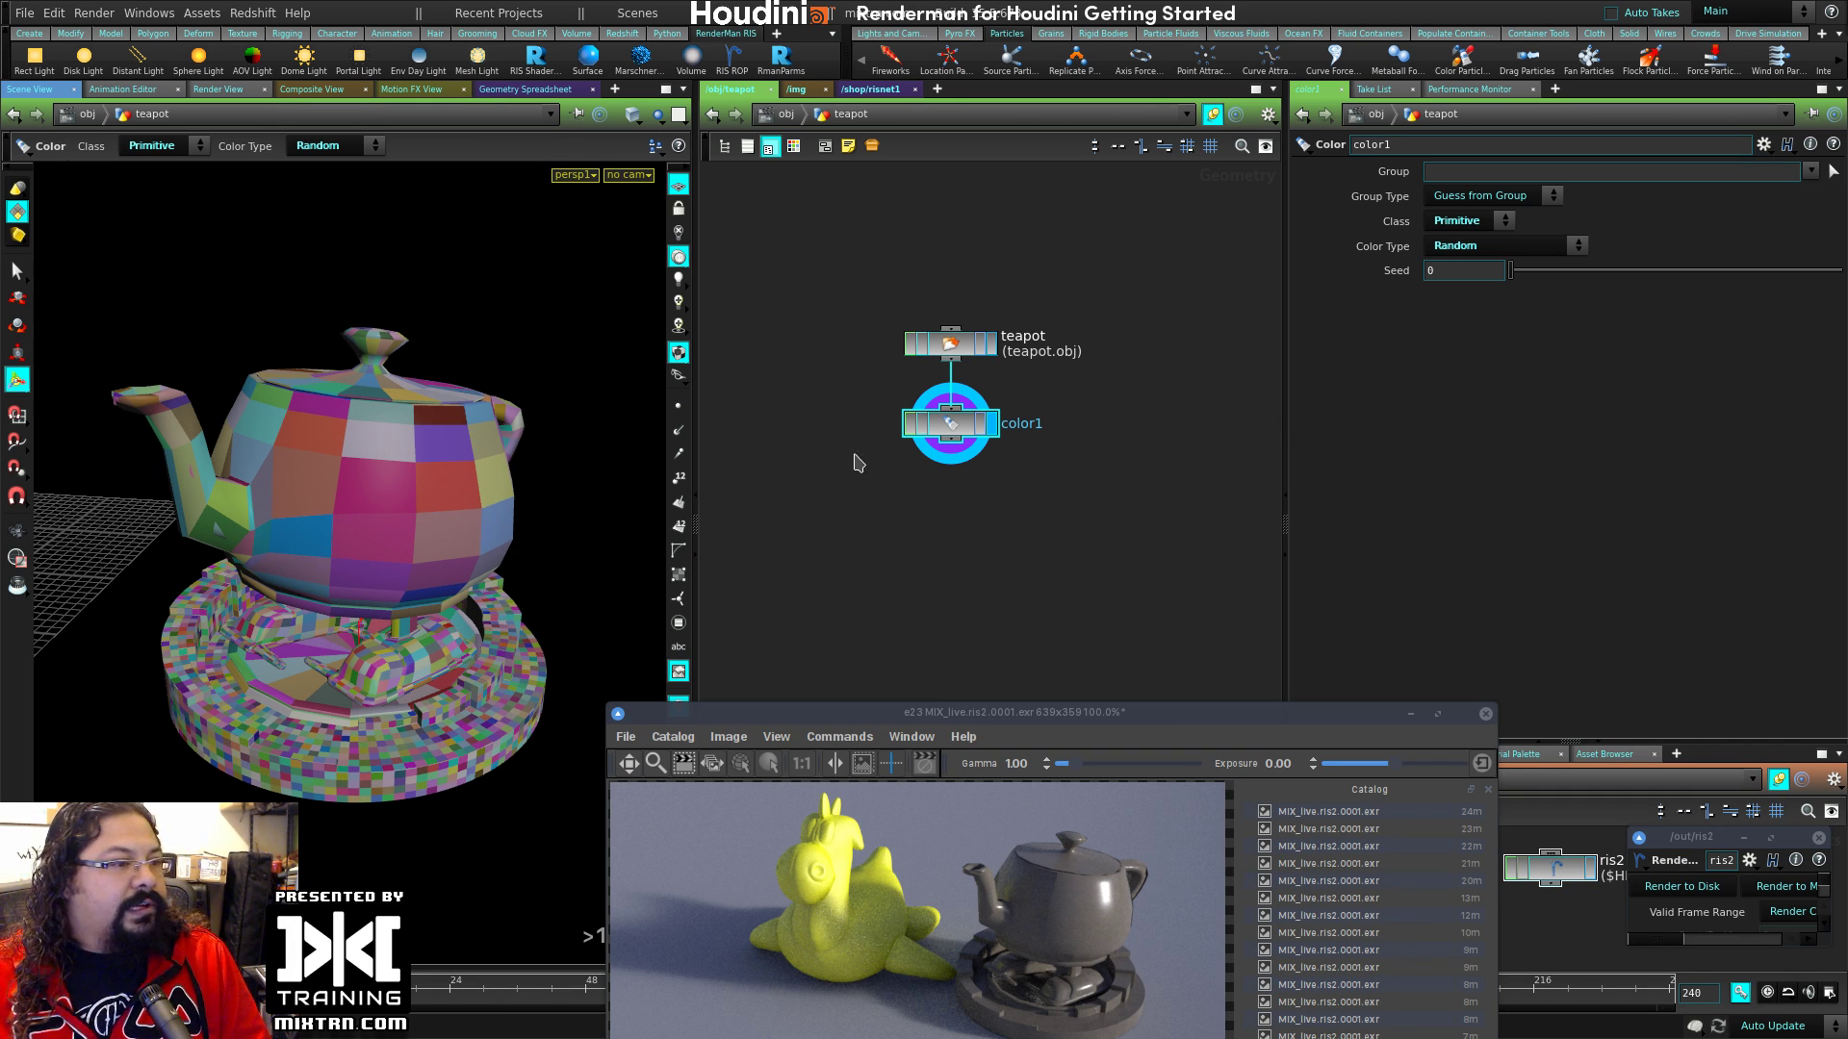
Step: Lay out the teapot's nodes and examine the node information of color1
click(629, 174)
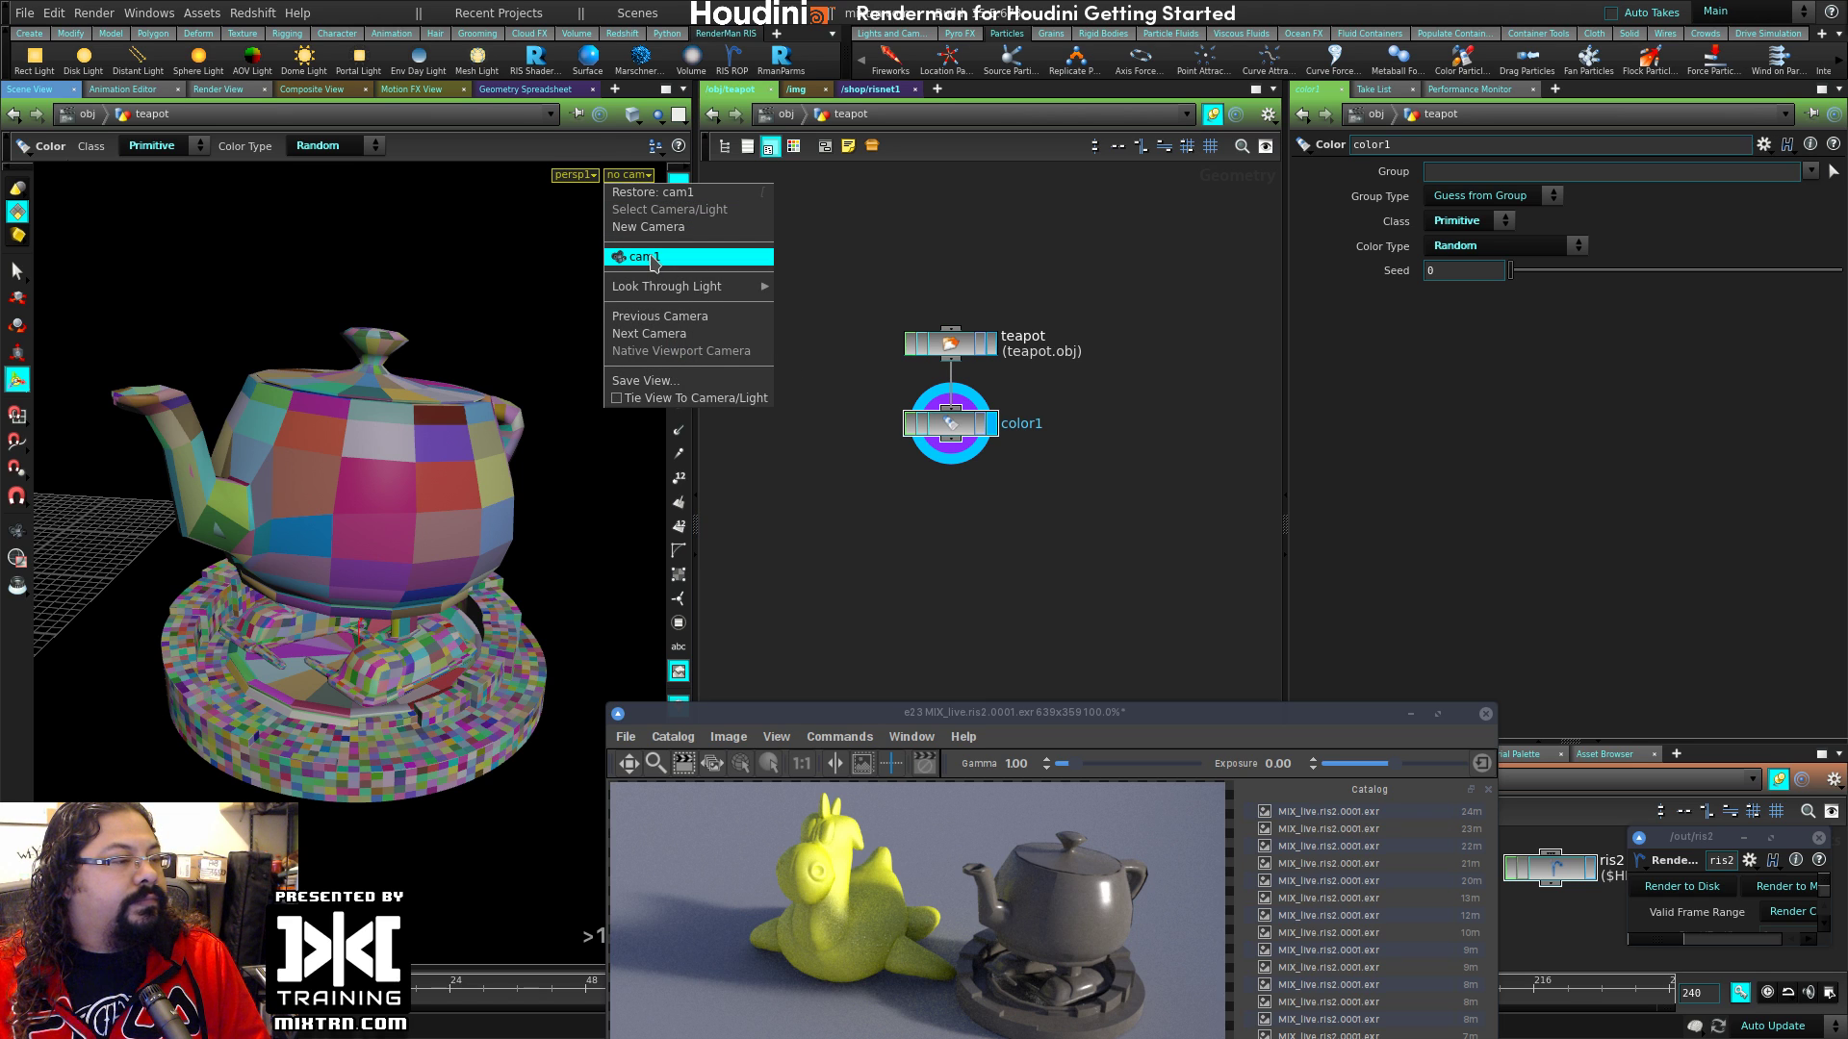
key(l)
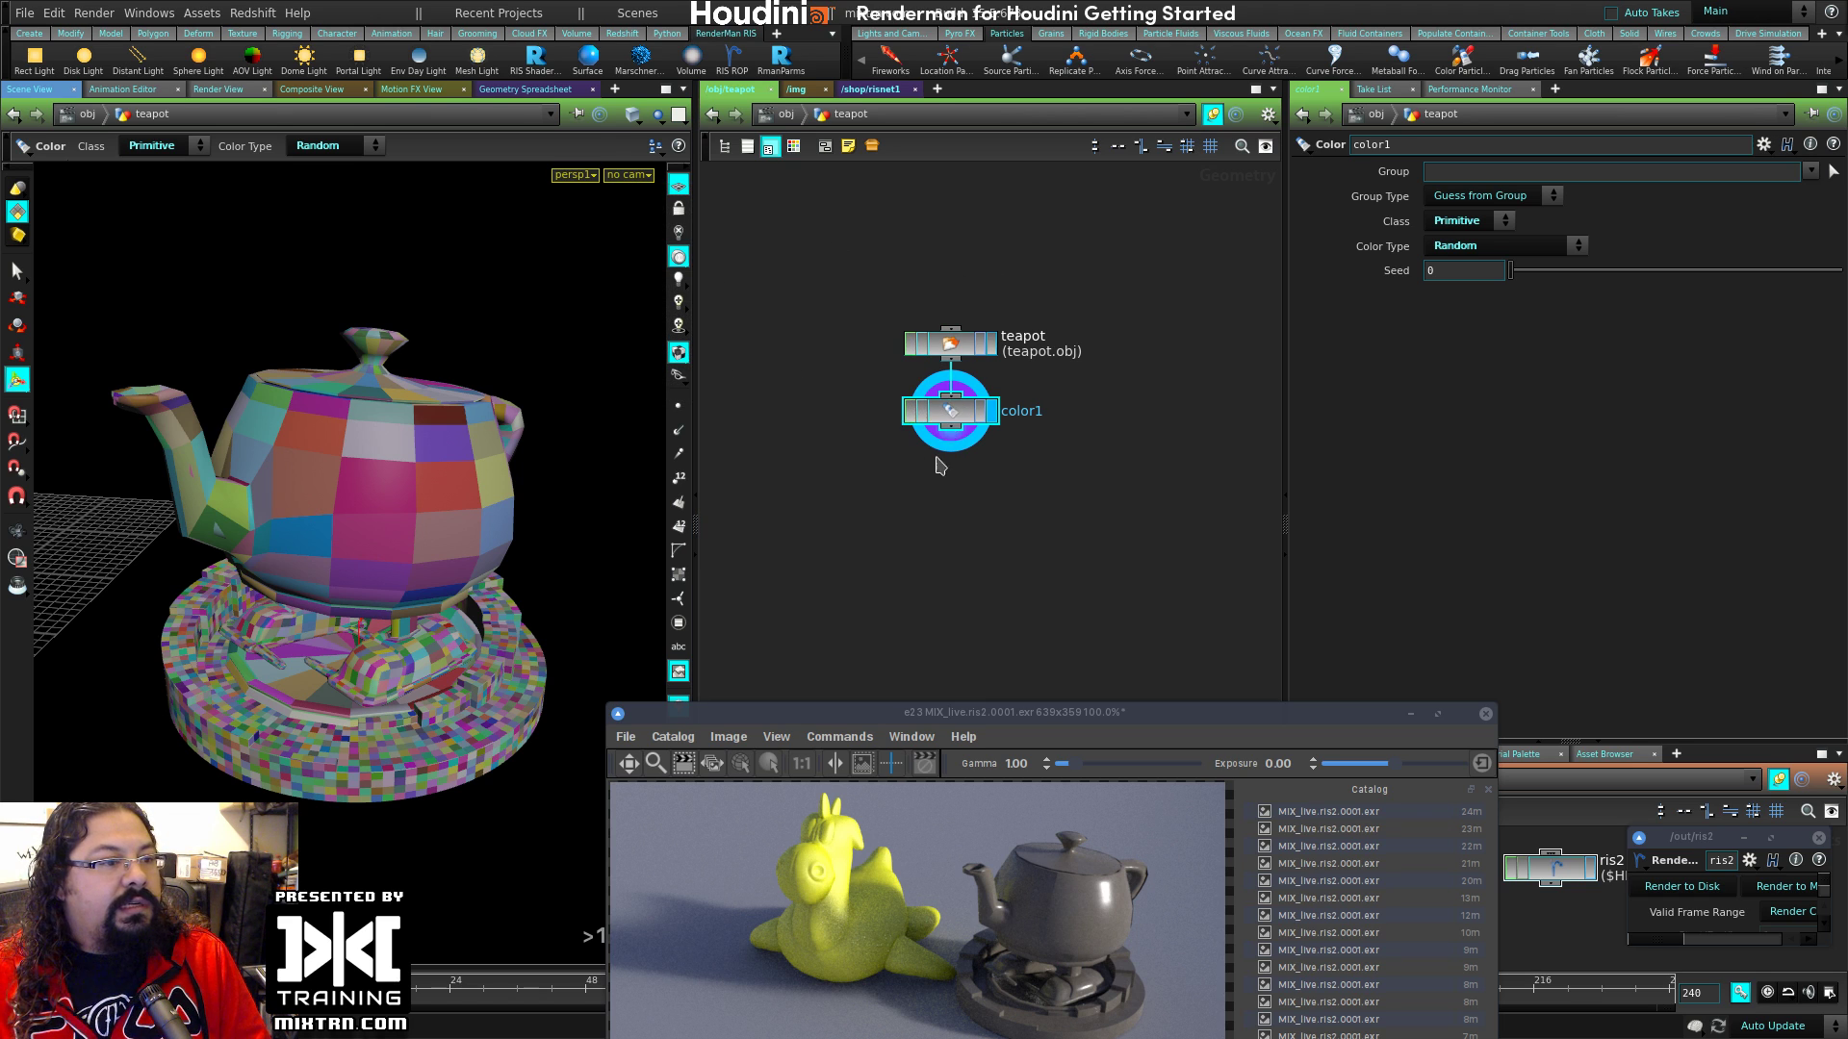
middle_drag(960, 430, 1165, 623)
middle_drag(1193, 712, 1159, 720)
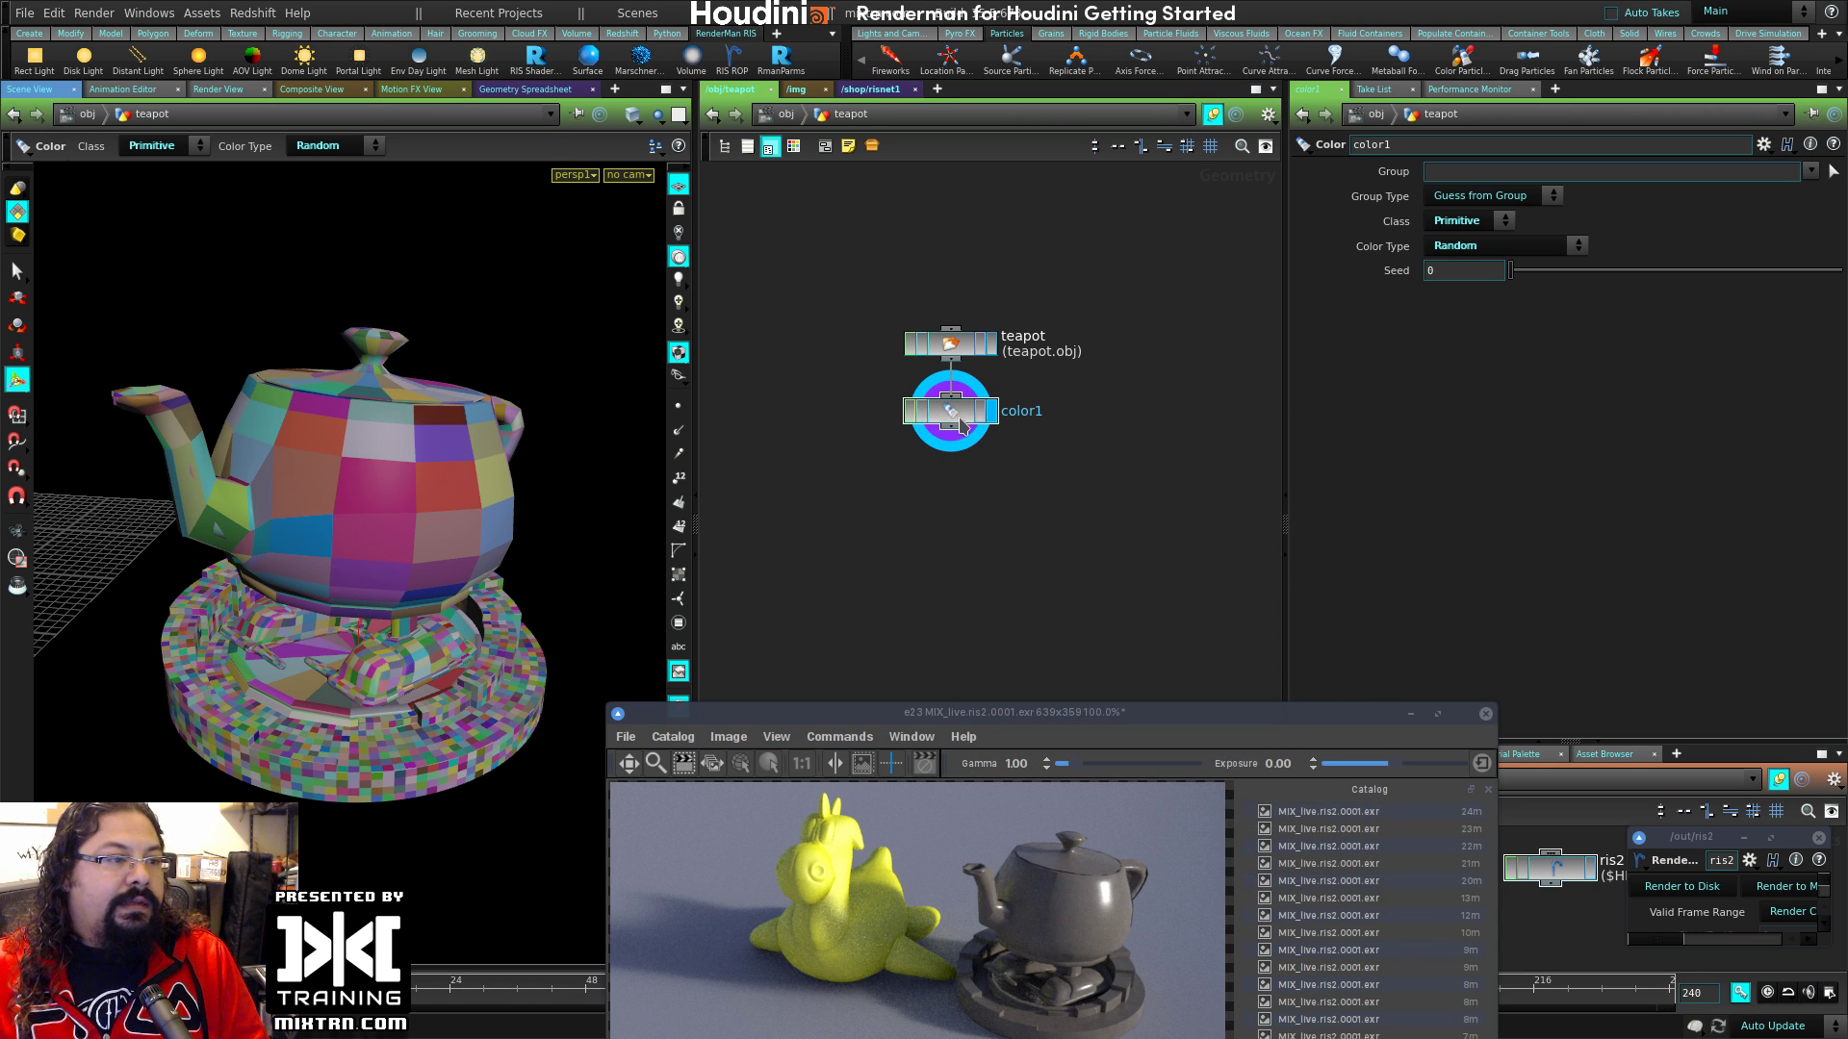
middle_drag(963, 426, 1145, 707)
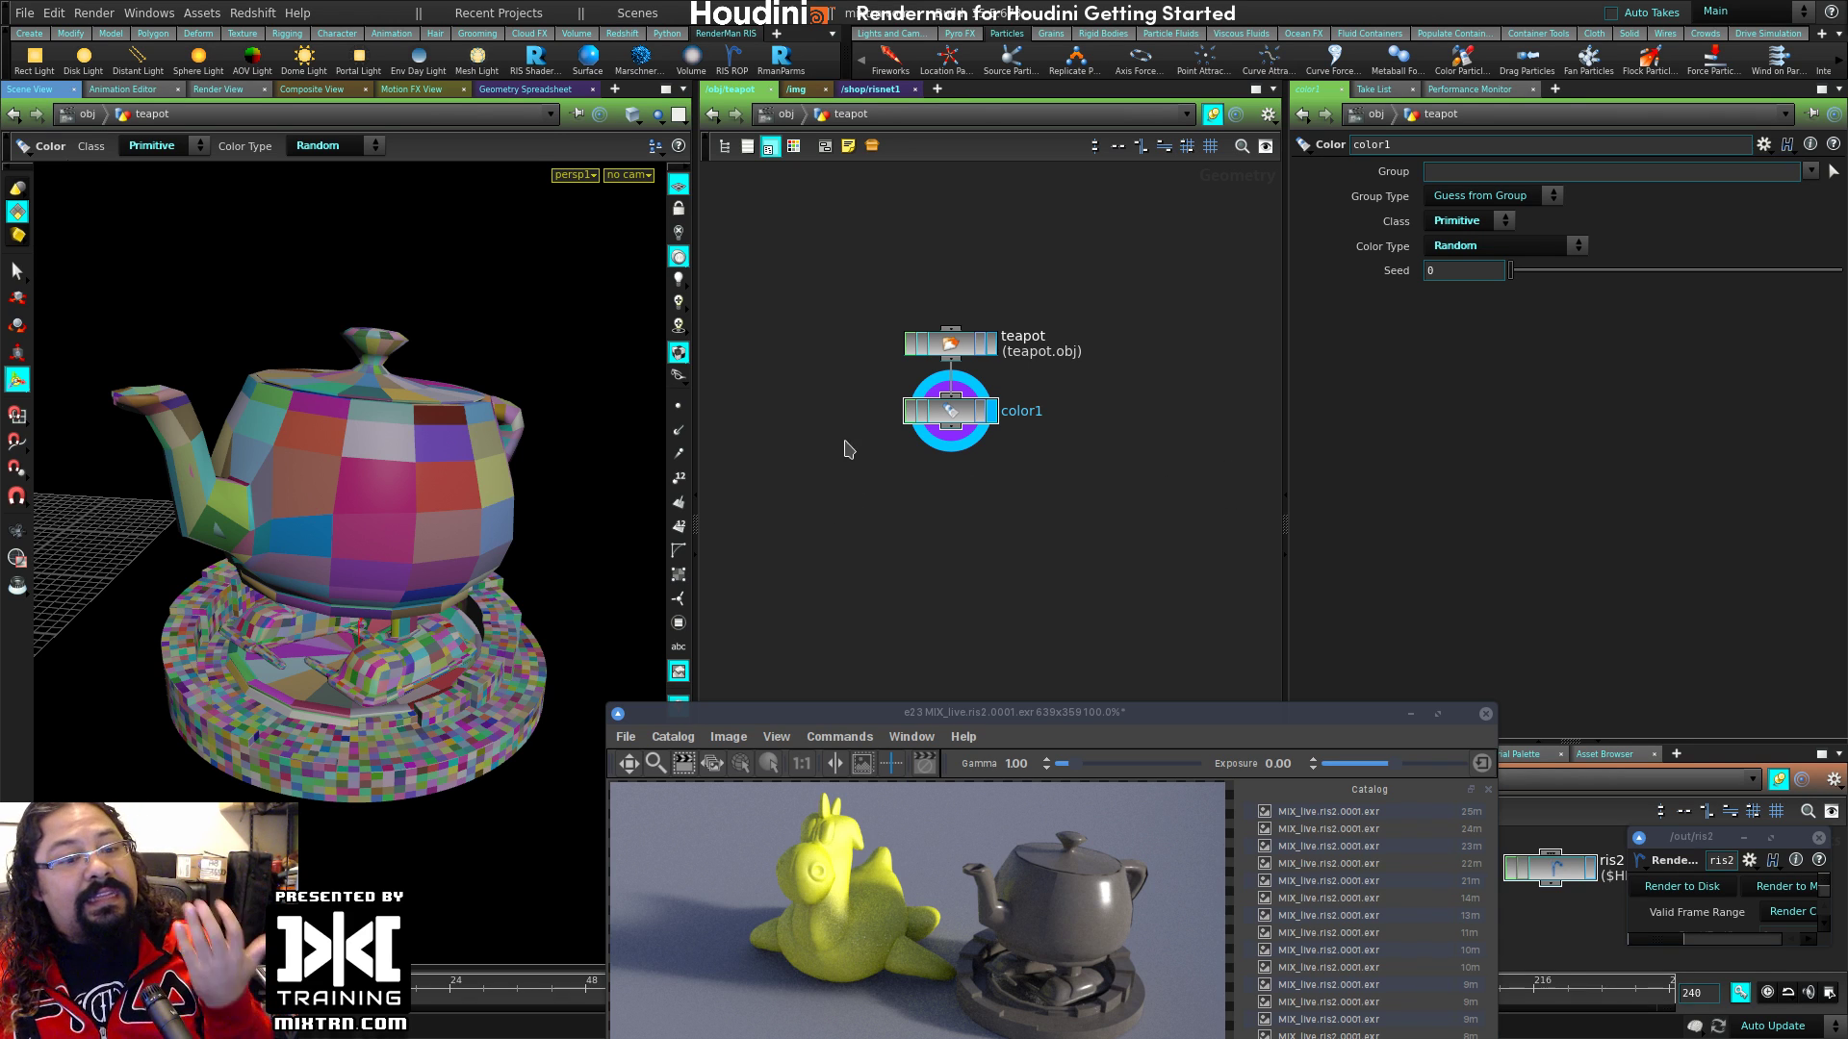
Step: Render the teapot with its primitive colors to disk and bring more of the render window into view
click(1699, 886)
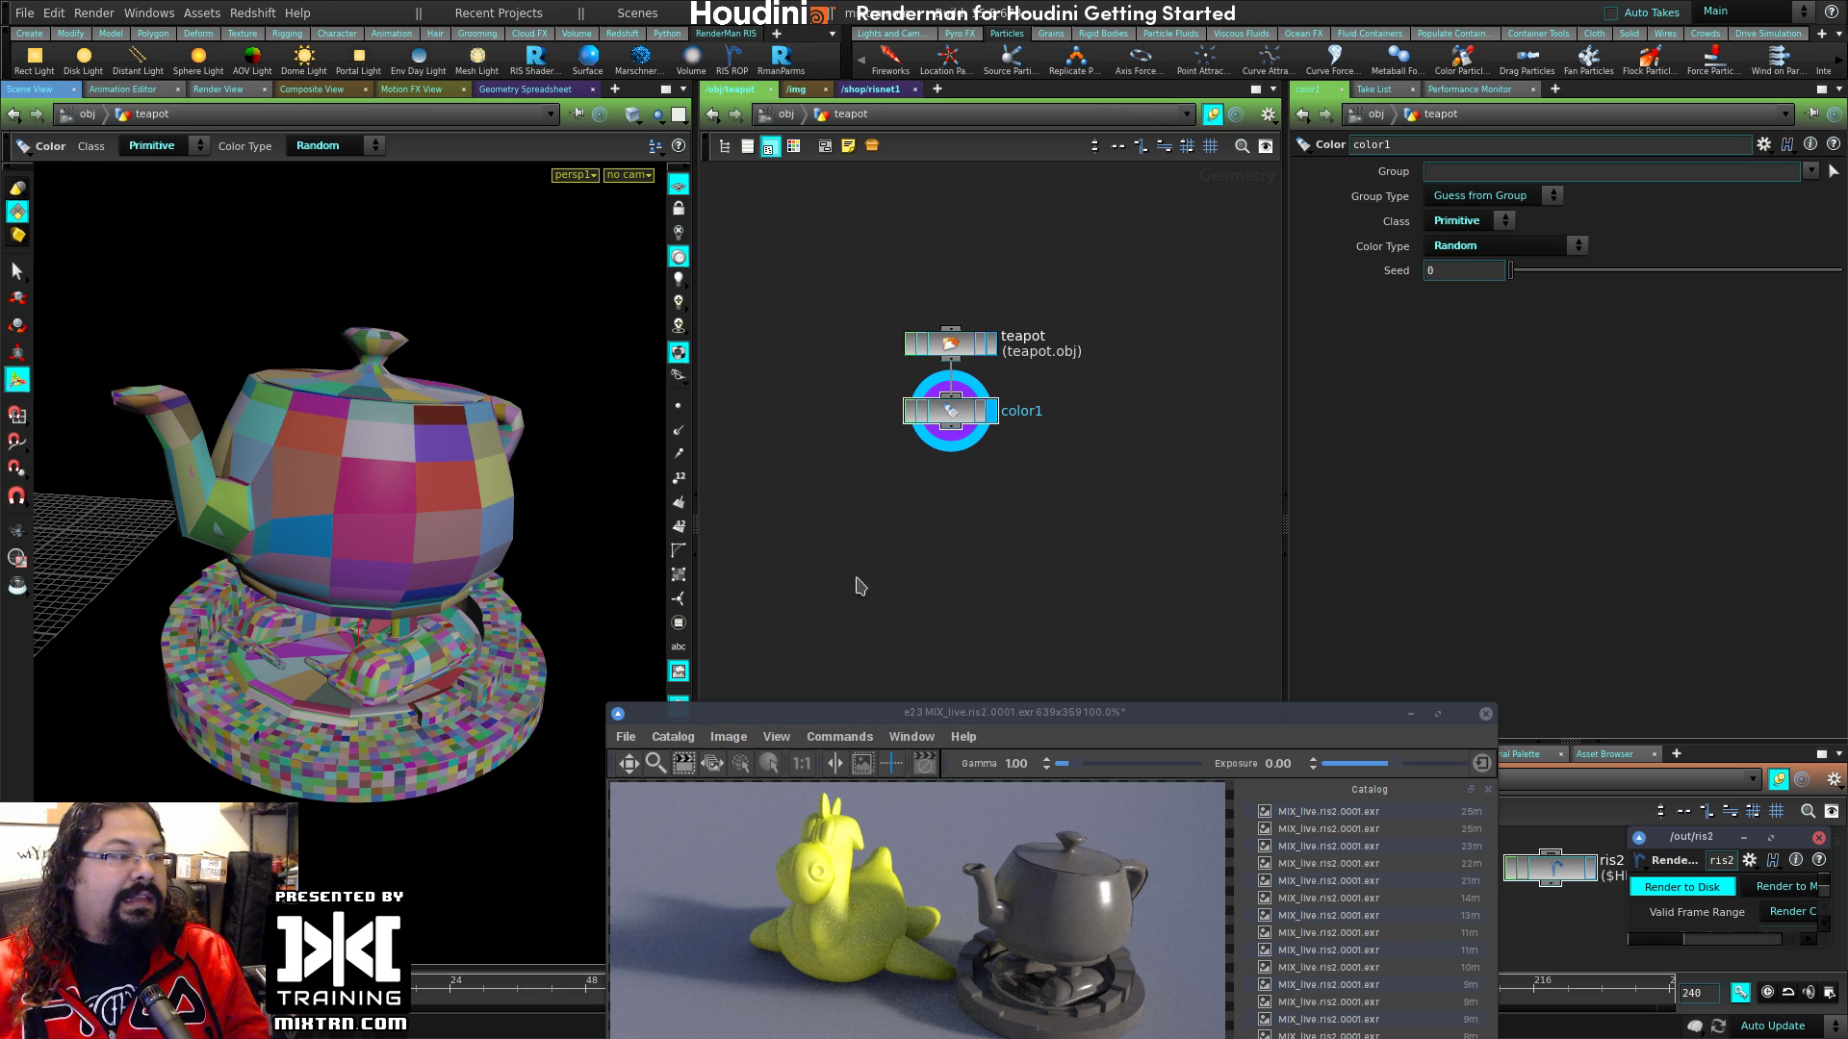
drag(1233, 721, 1208, 687)
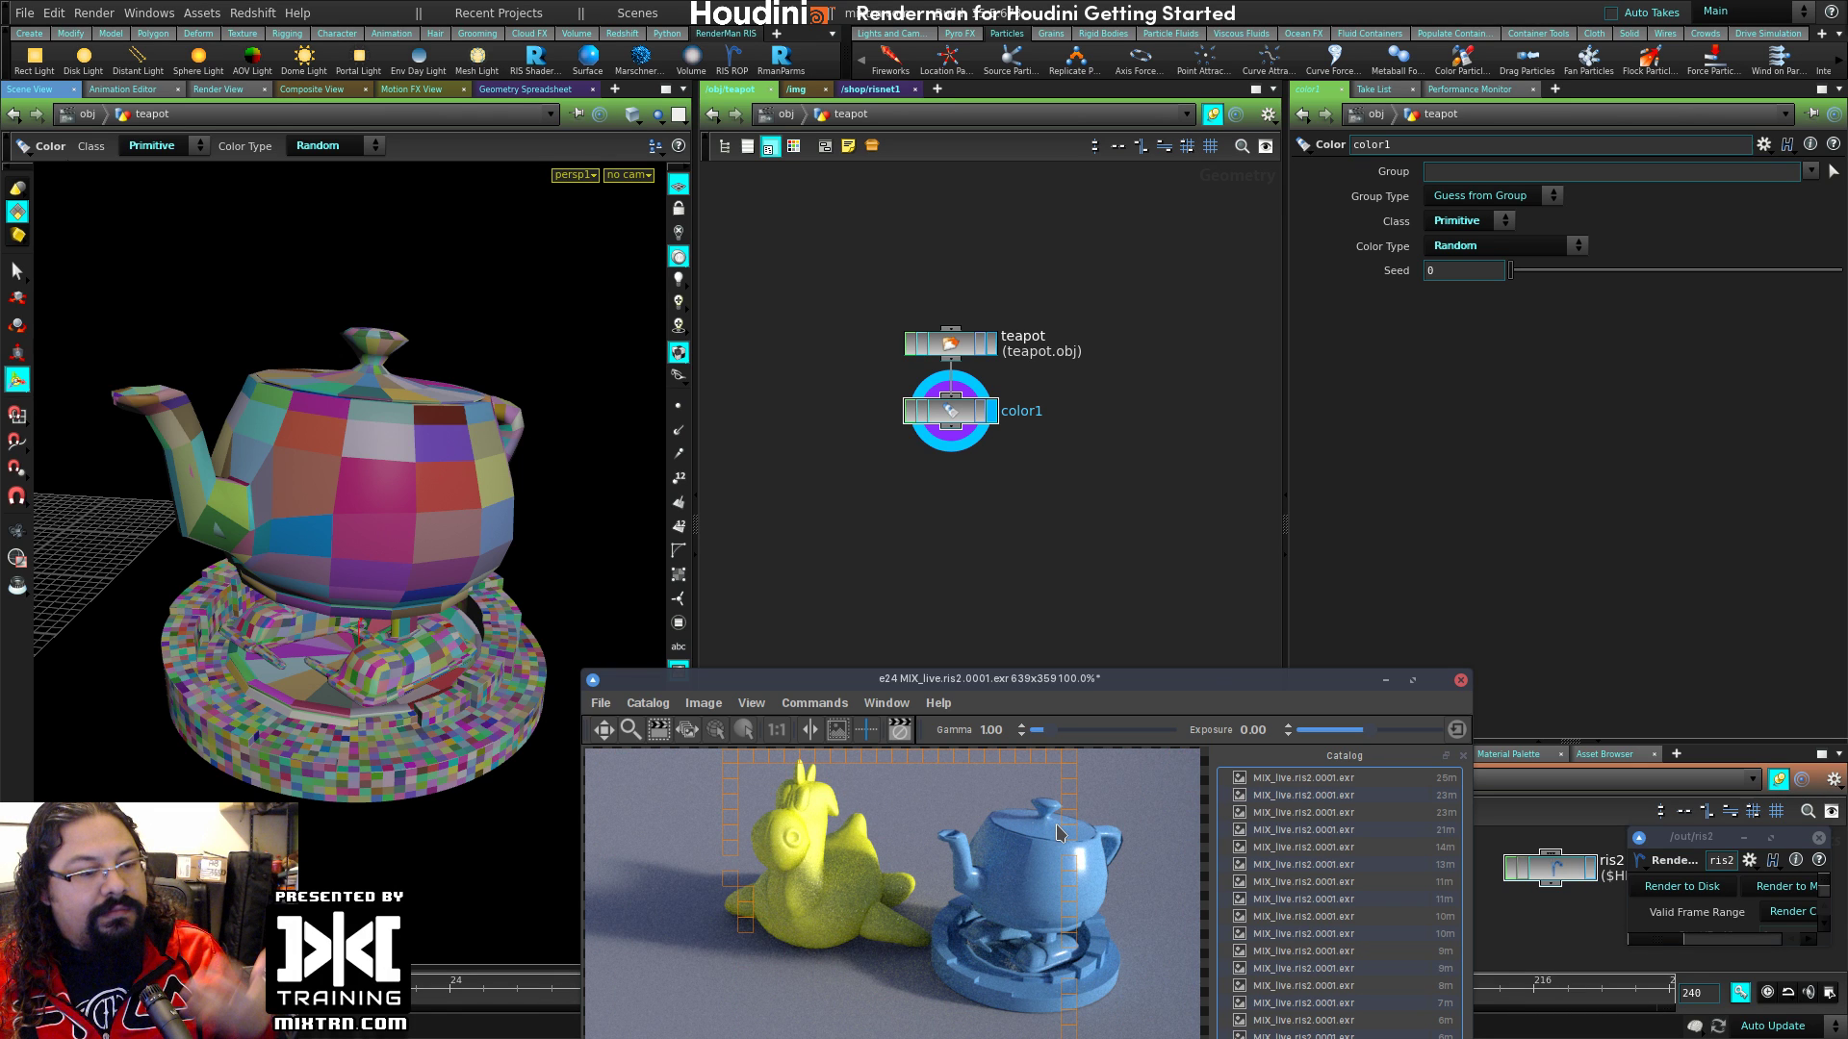
middle_click(986, 434)
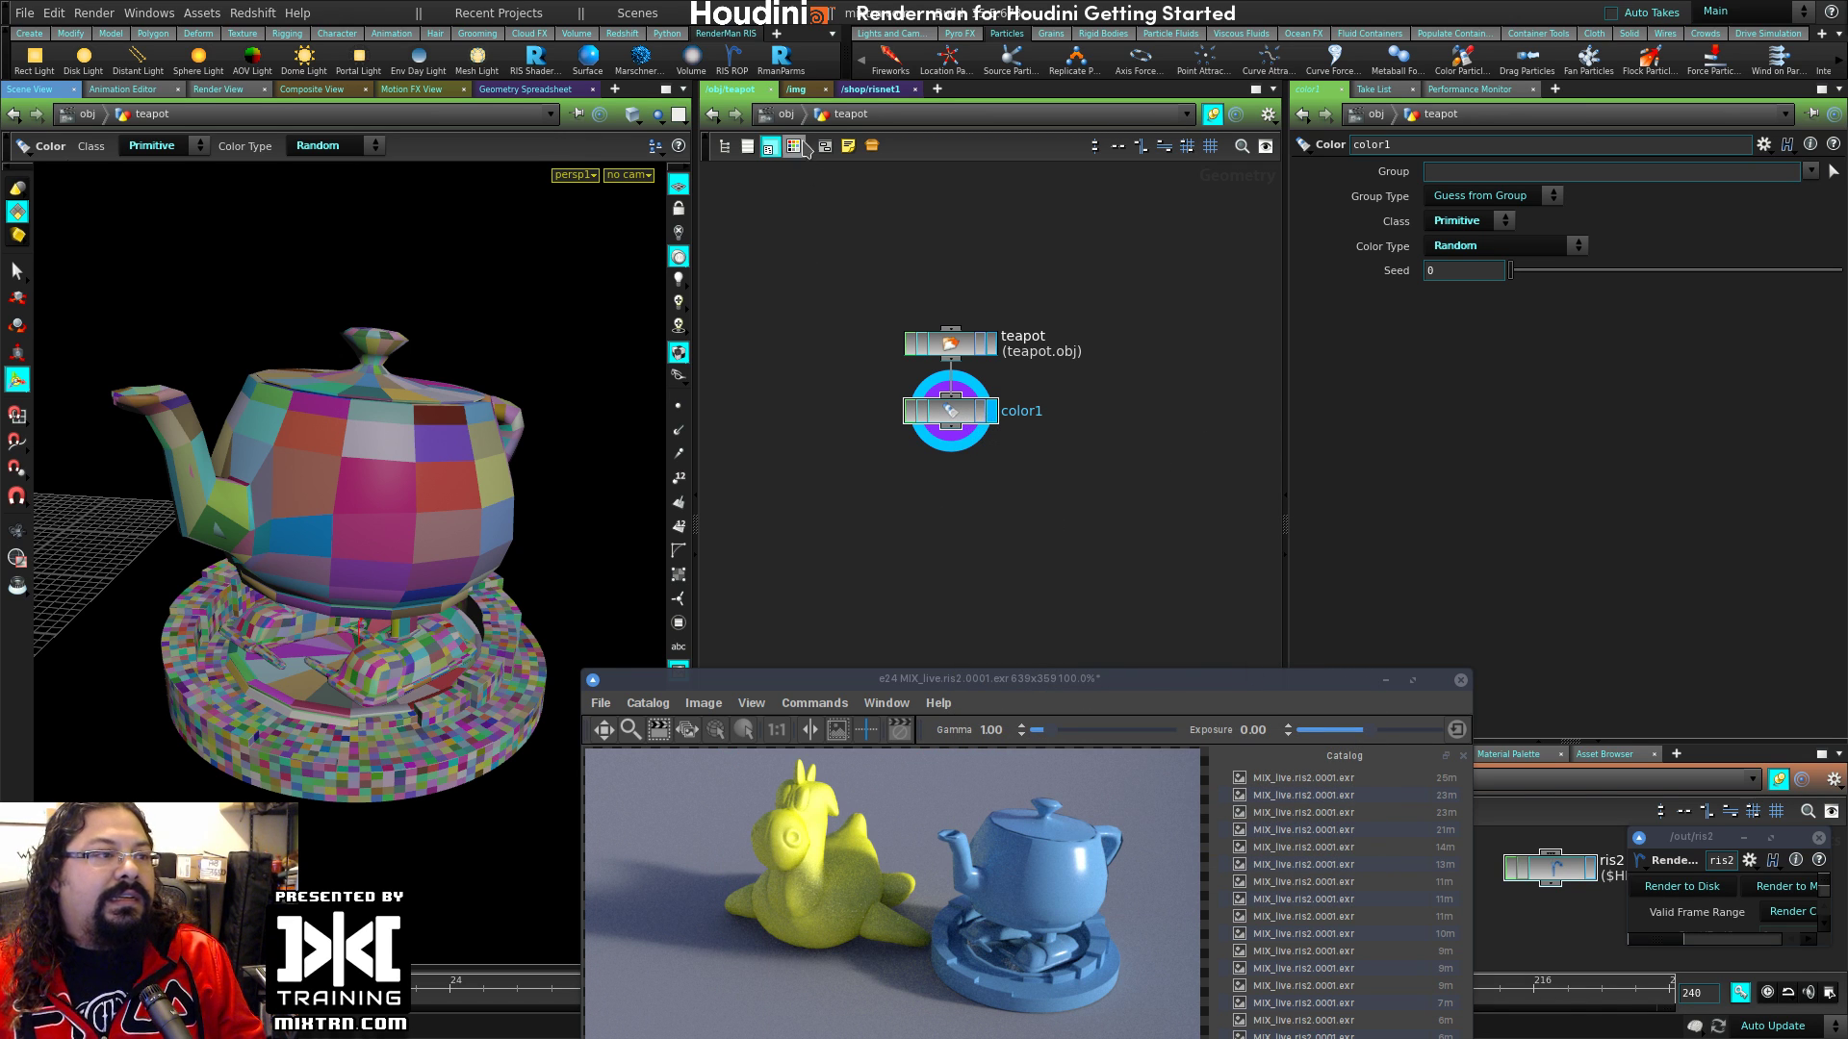
Step: Add a Pxr Primvar node beside pxrdisney1 in the shader network, with Cd as its Variable Name
click(871, 89)
key(Tab)
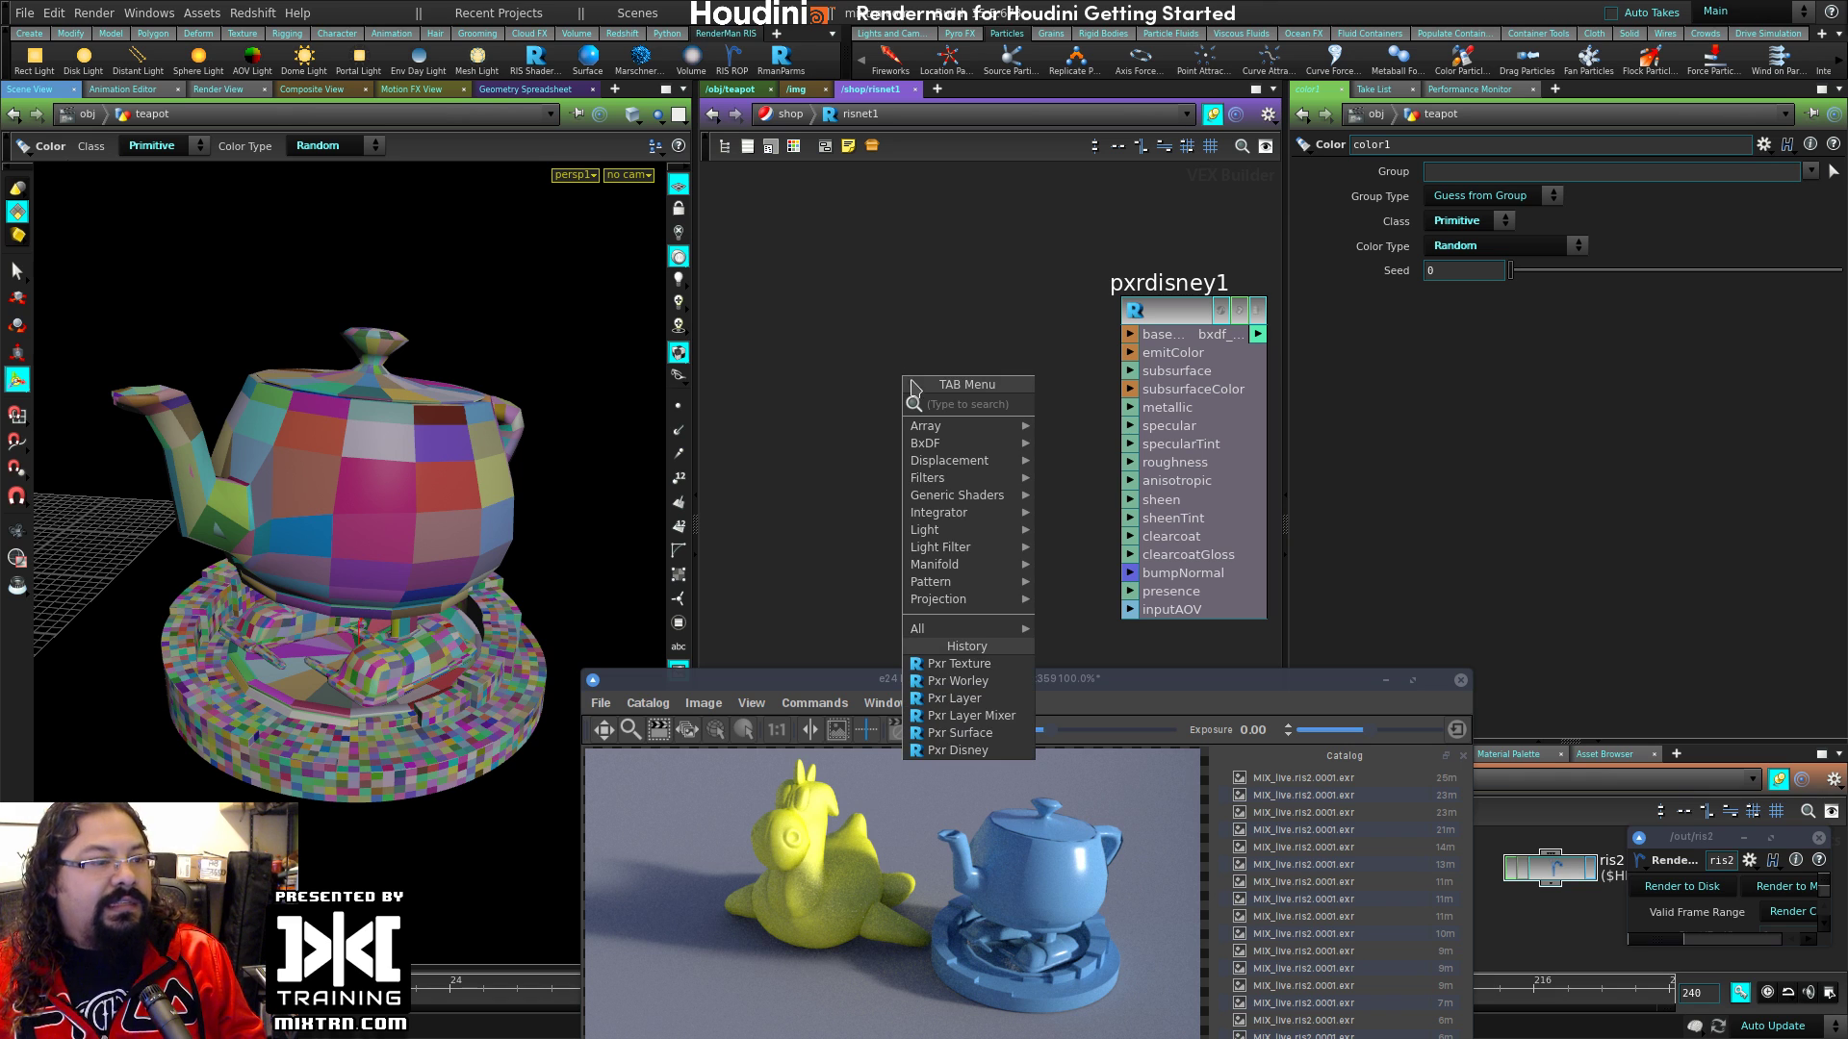
text(Prim)
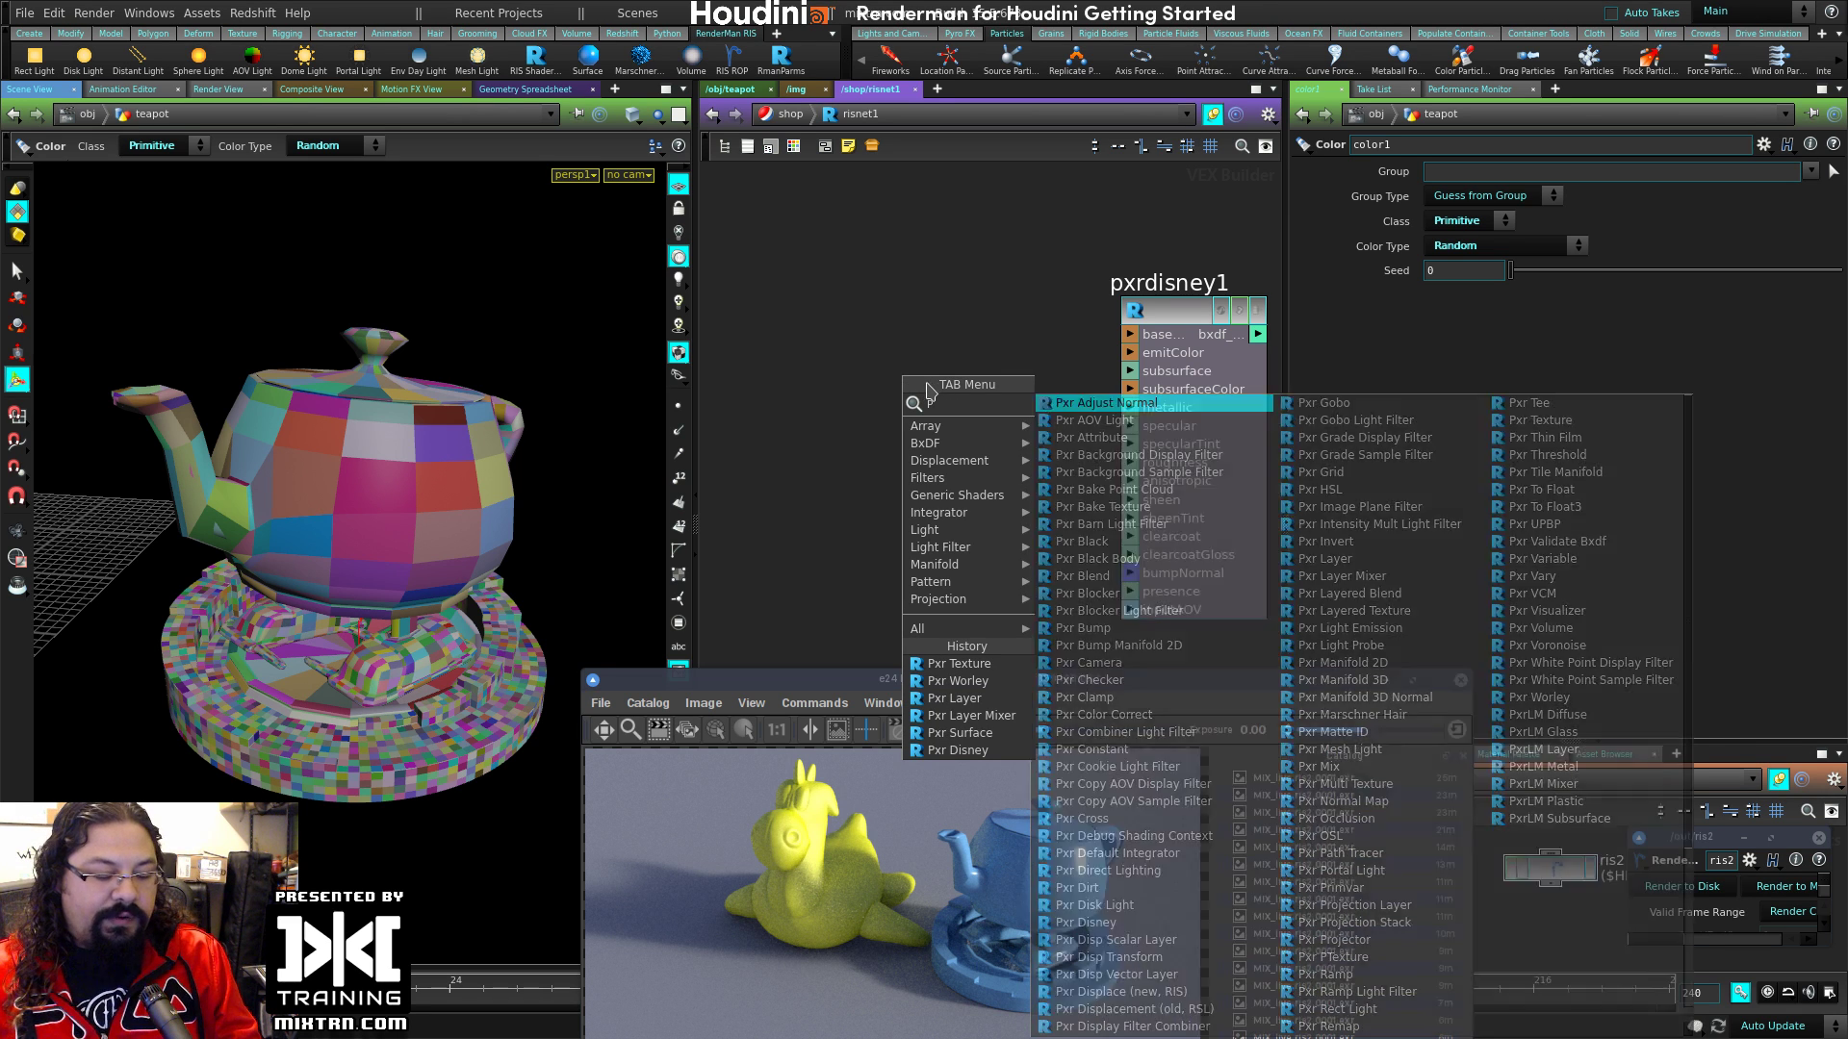
click(1079, 405)
click(926, 353)
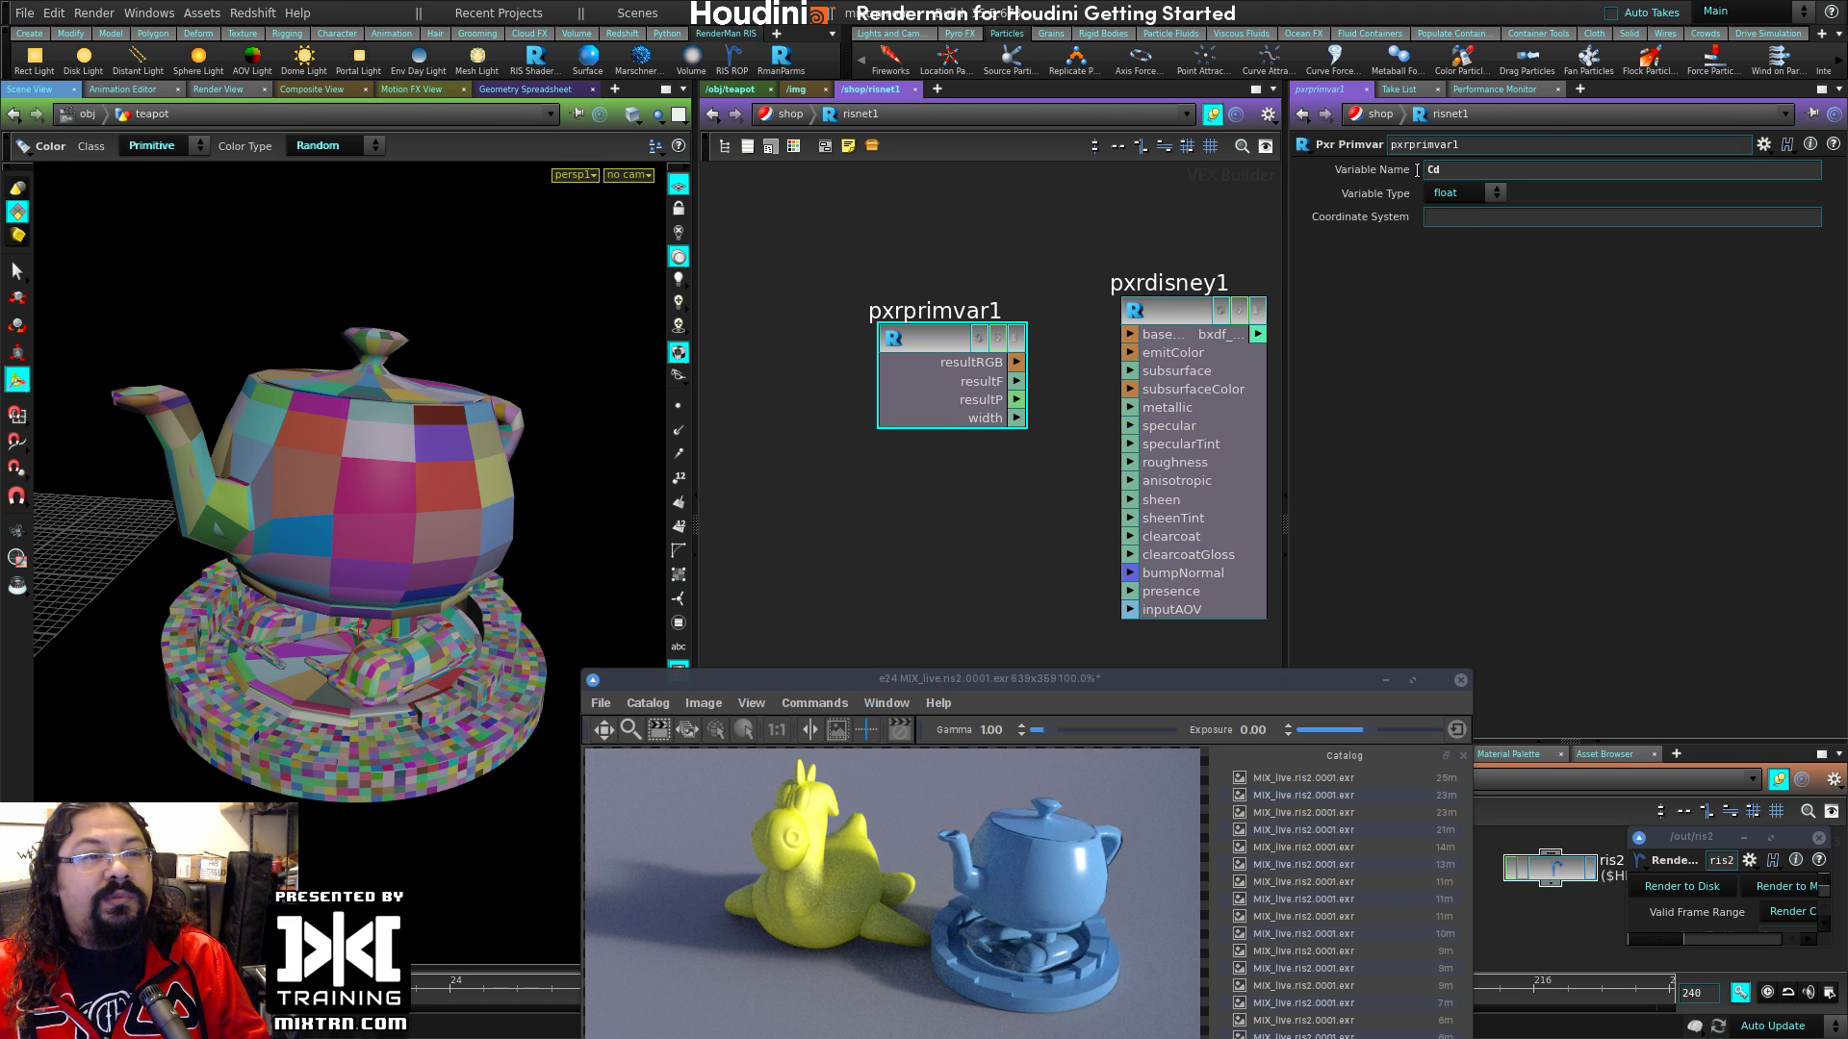
Step: Set pxrprimvar1's Variable Type to color and connect its resultRGB output to pxrdisney1's base color input
click(1462, 192)
click(1449, 240)
drag(986, 384, 1131, 339)
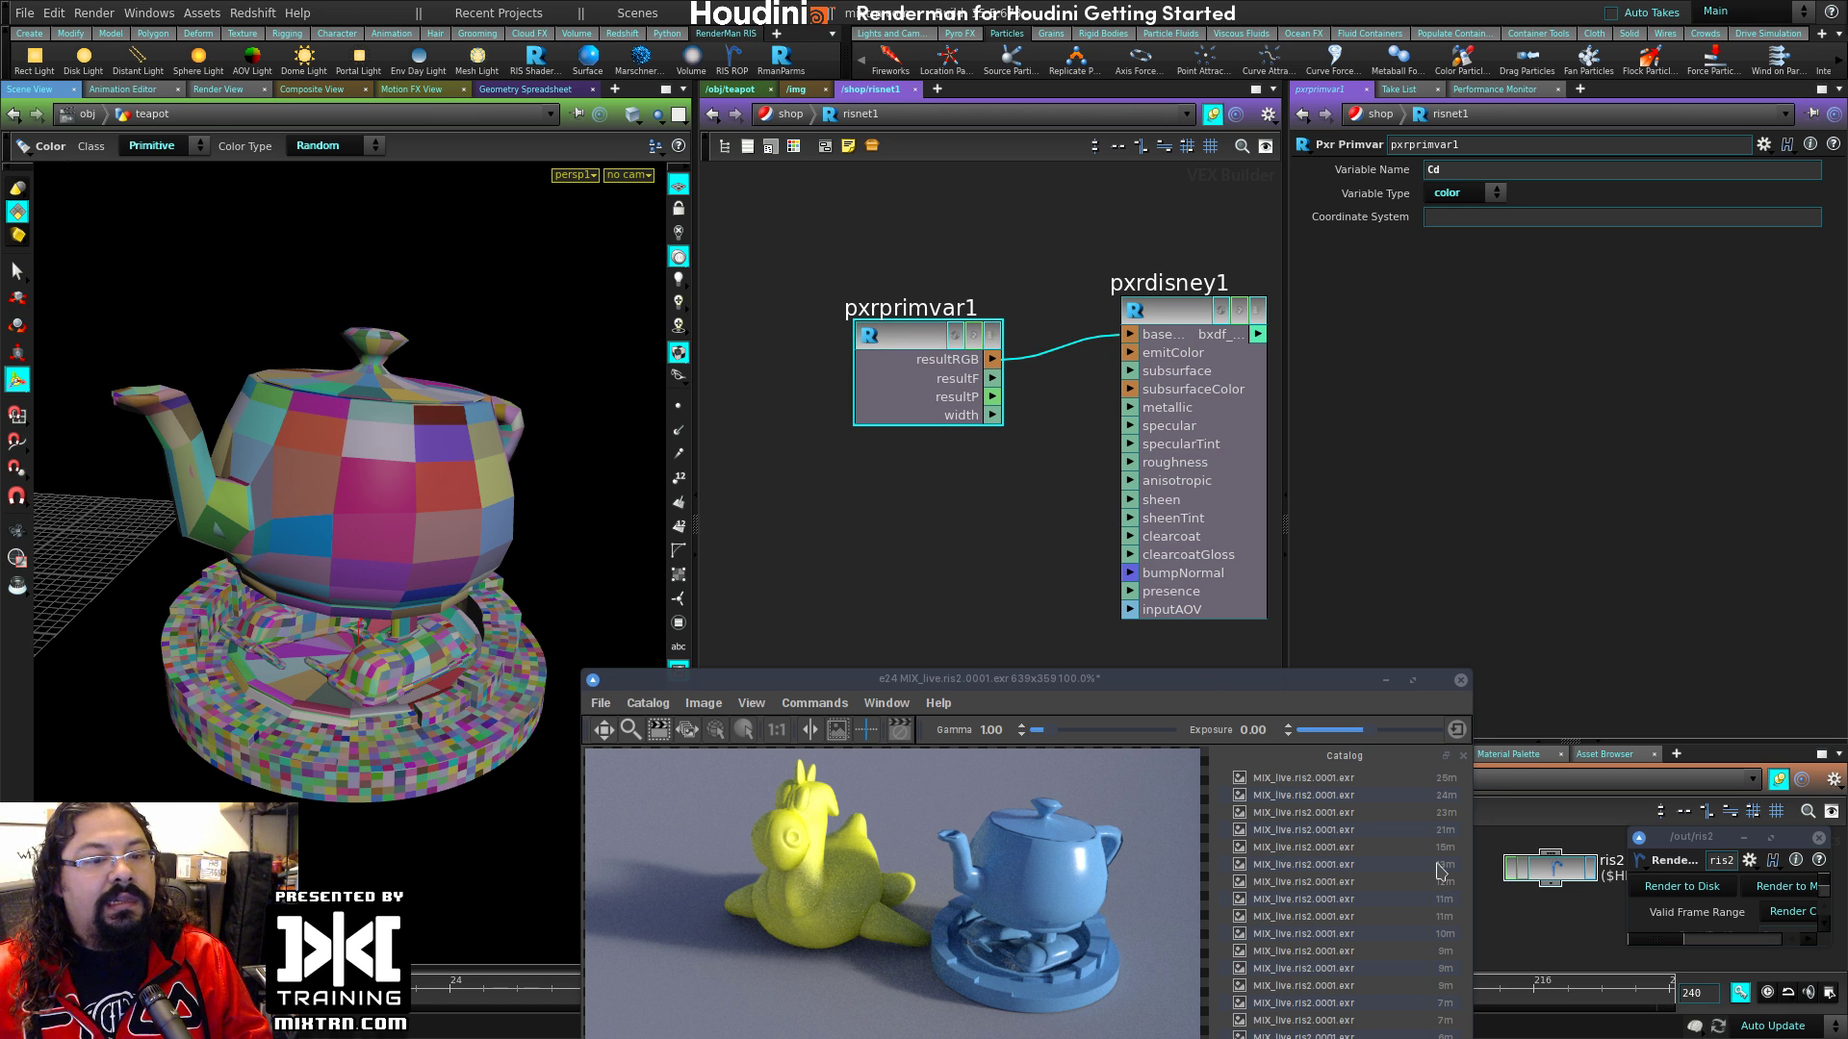
Step: Render ris2 to disk and align pxrprimvar1 with pxrdisney1's base color input
click(1679, 887)
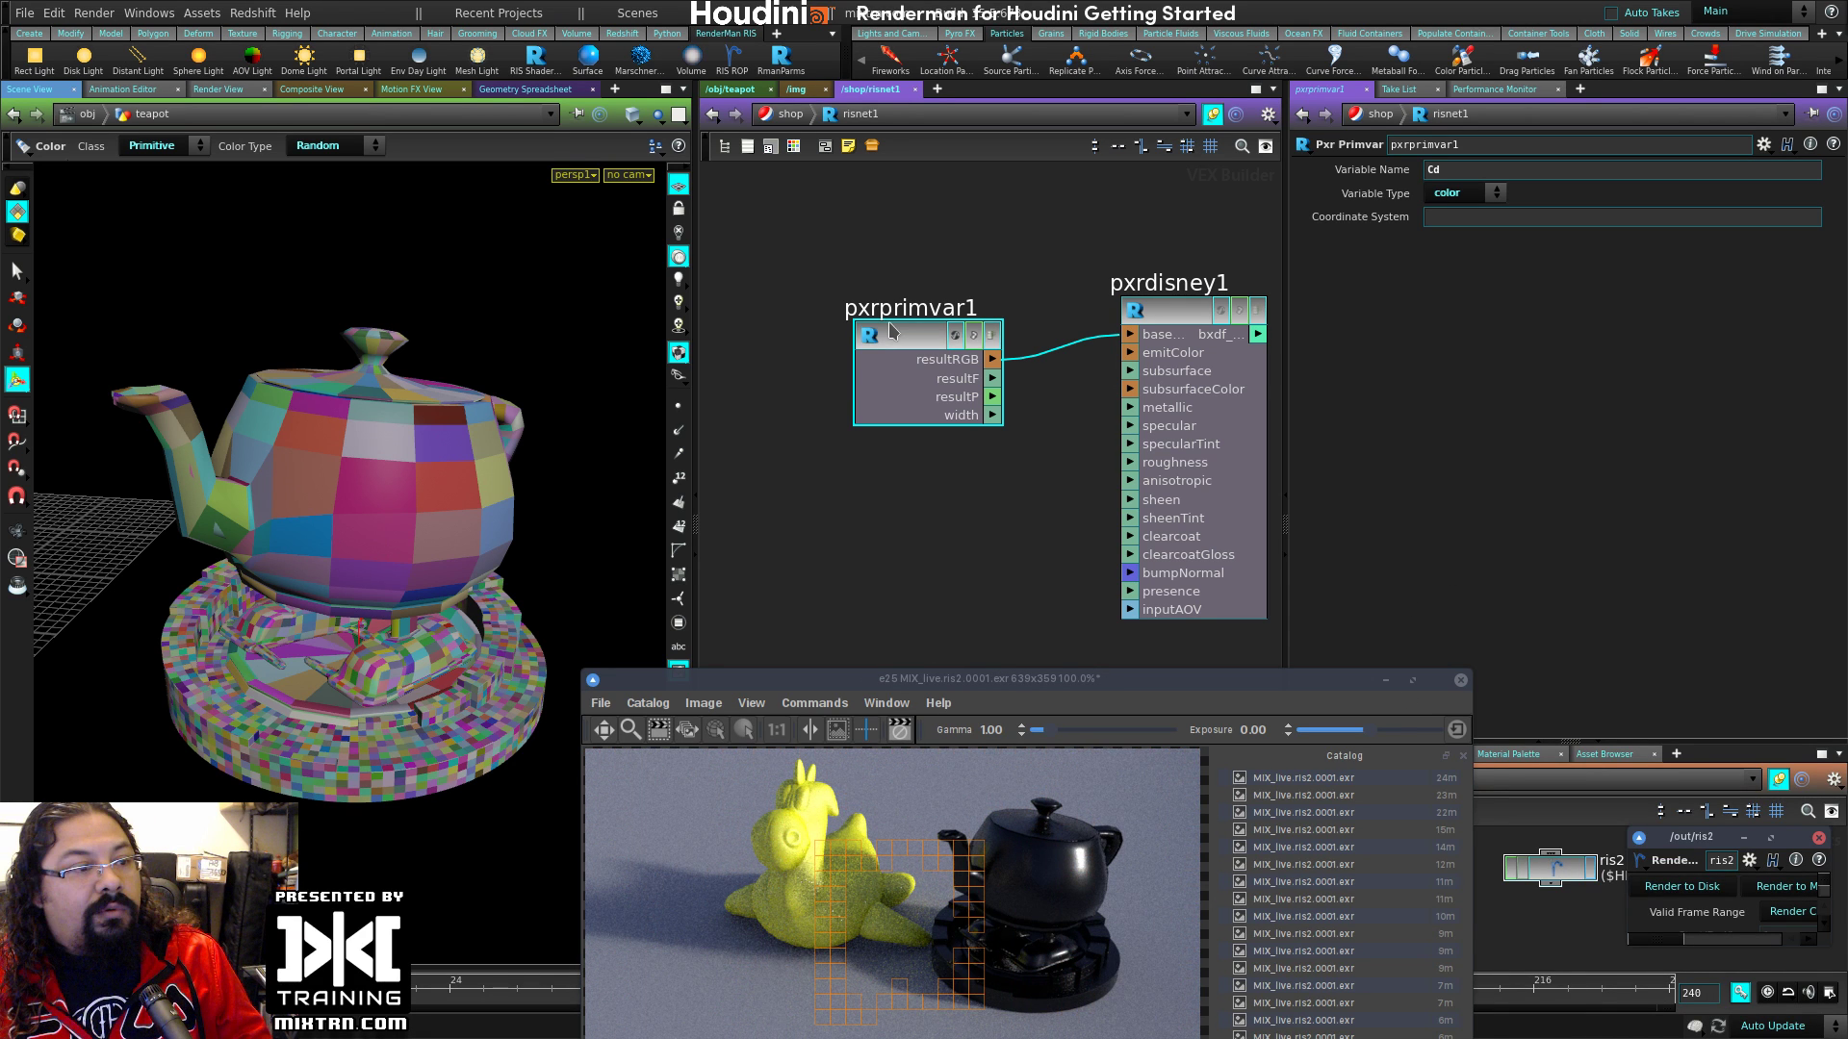
drag(893, 332, 910, 306)
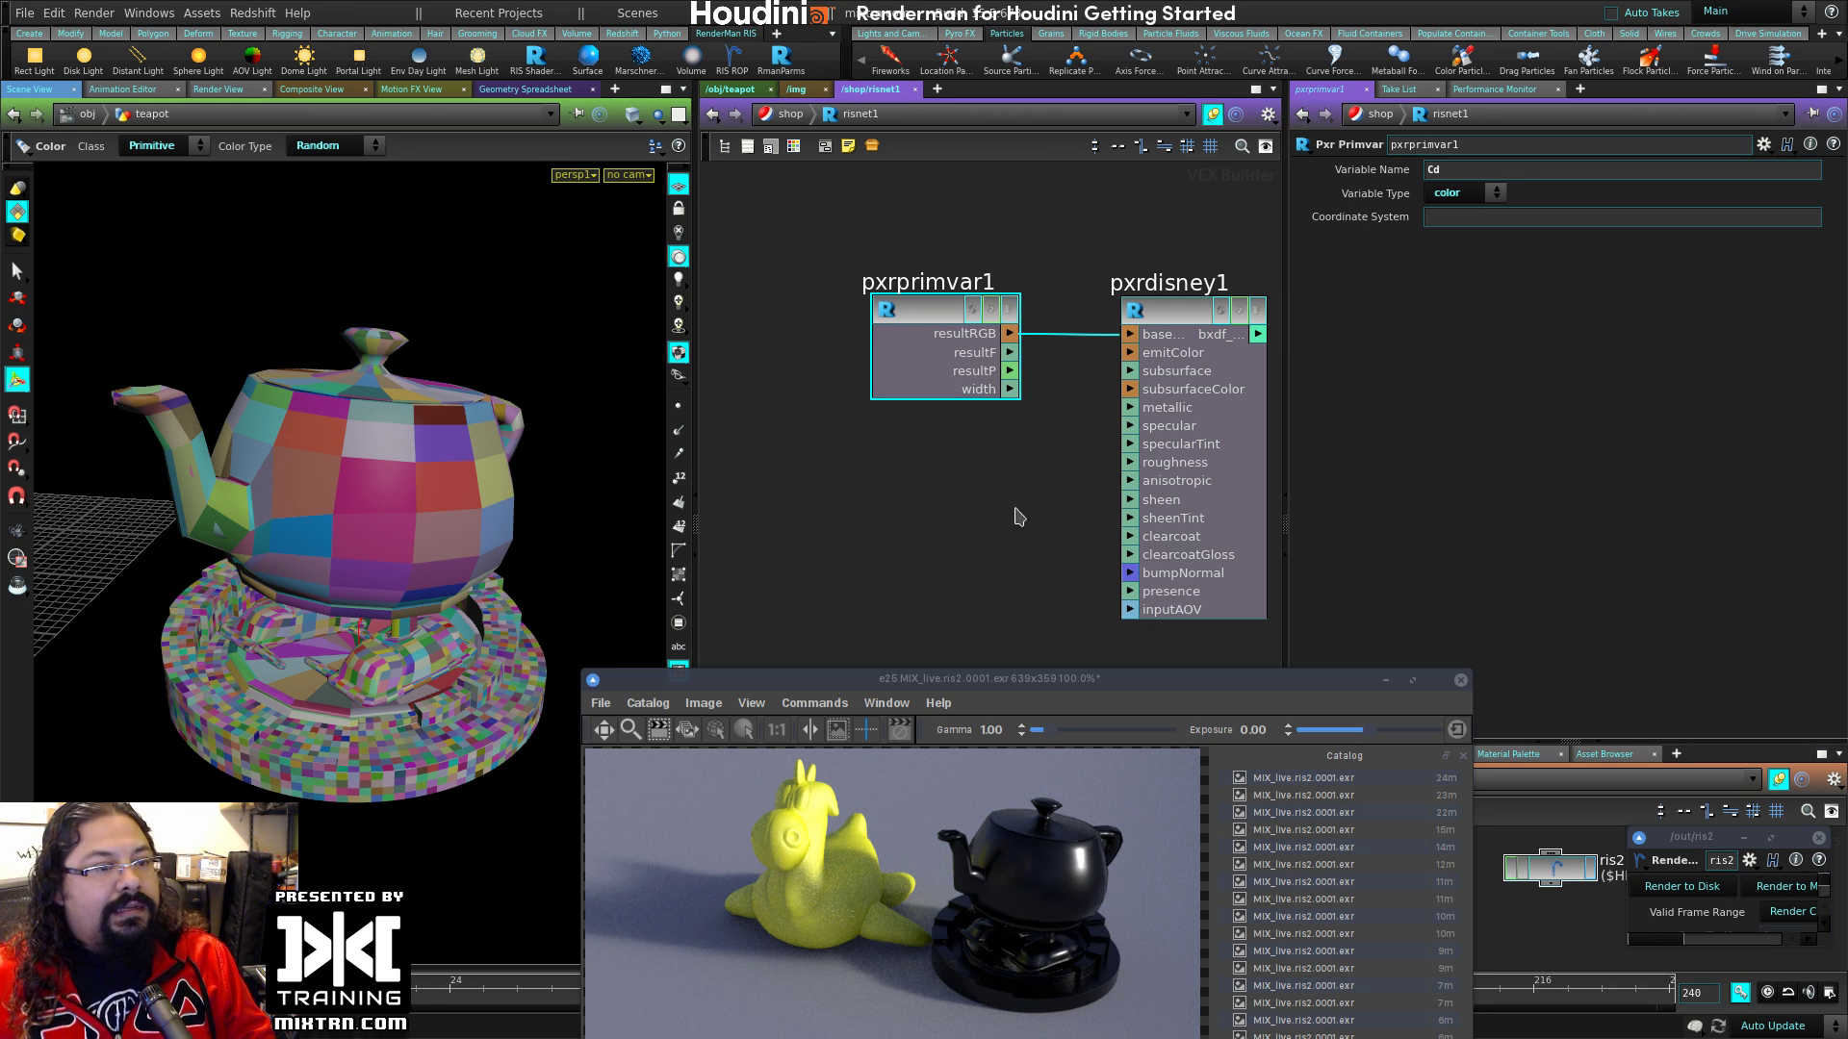
click(939, 498)
Step: Add an Attribute Rename node after color1 in the teapot network and map Cd to the RenderMan name Cs
click(730, 89)
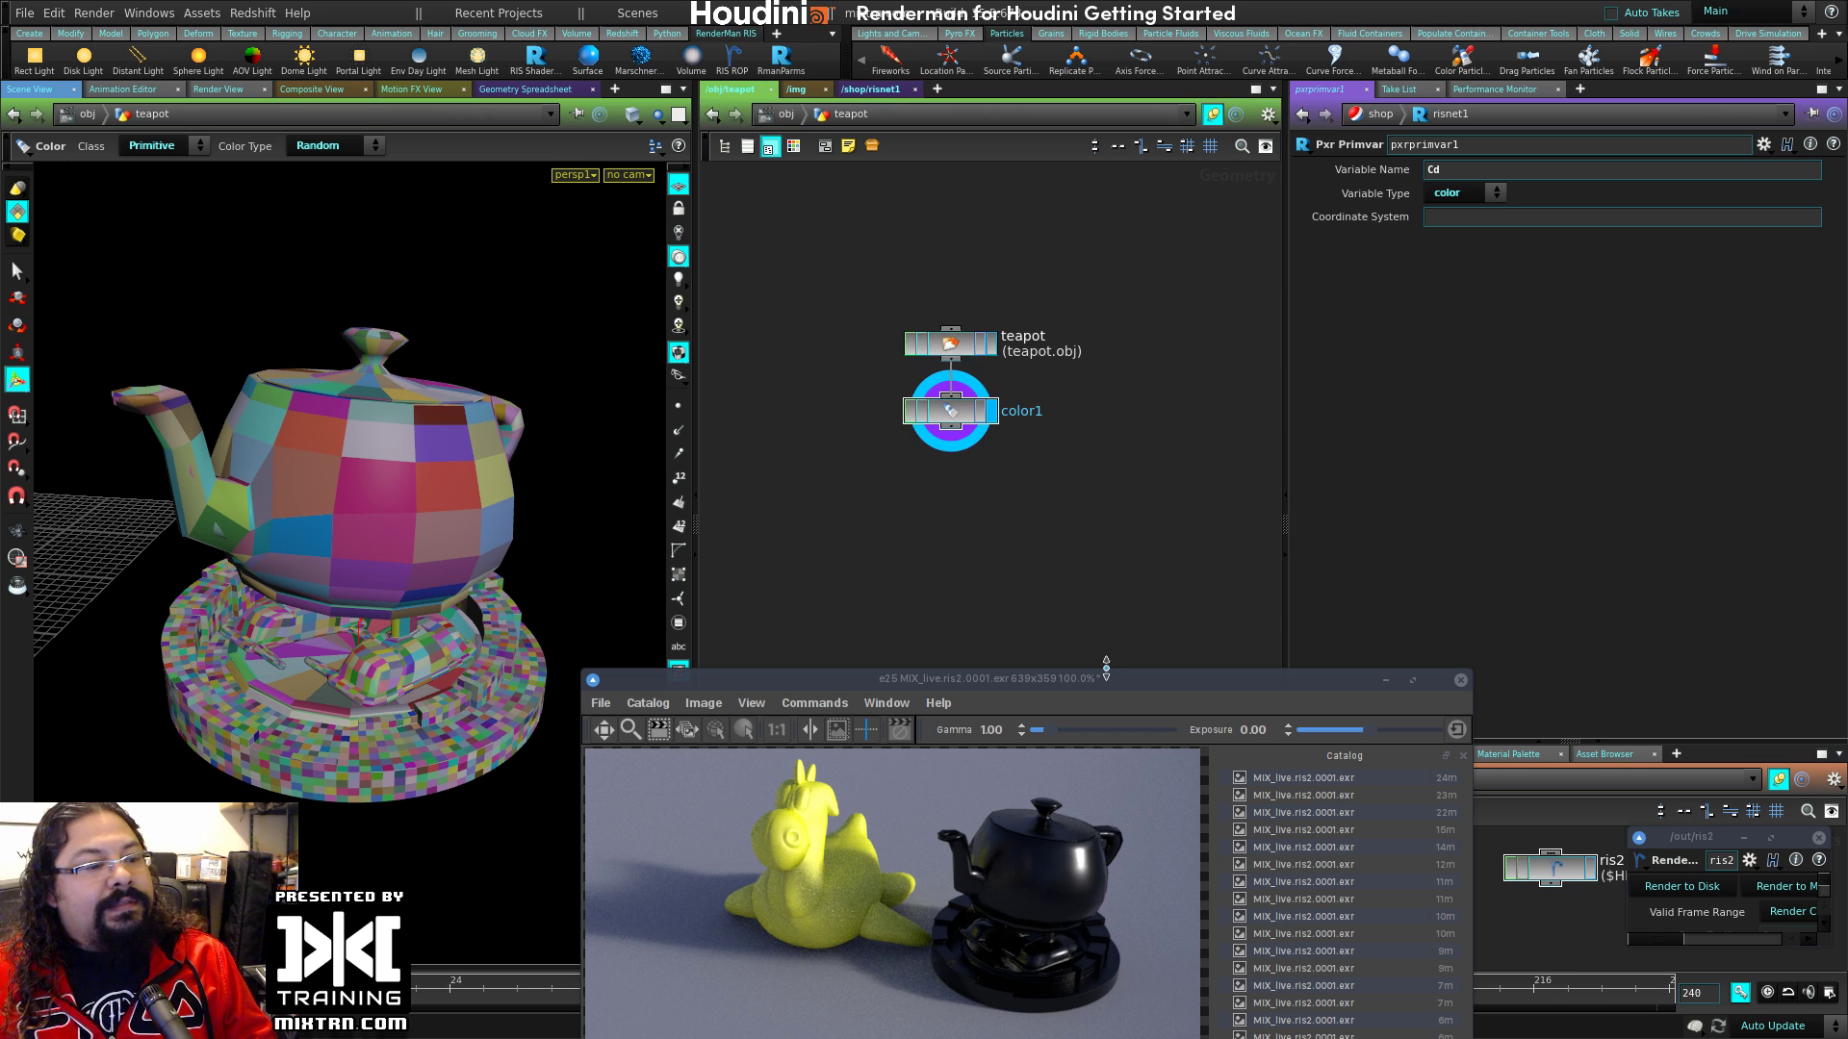
middle_drag(953, 414, 1128, 829)
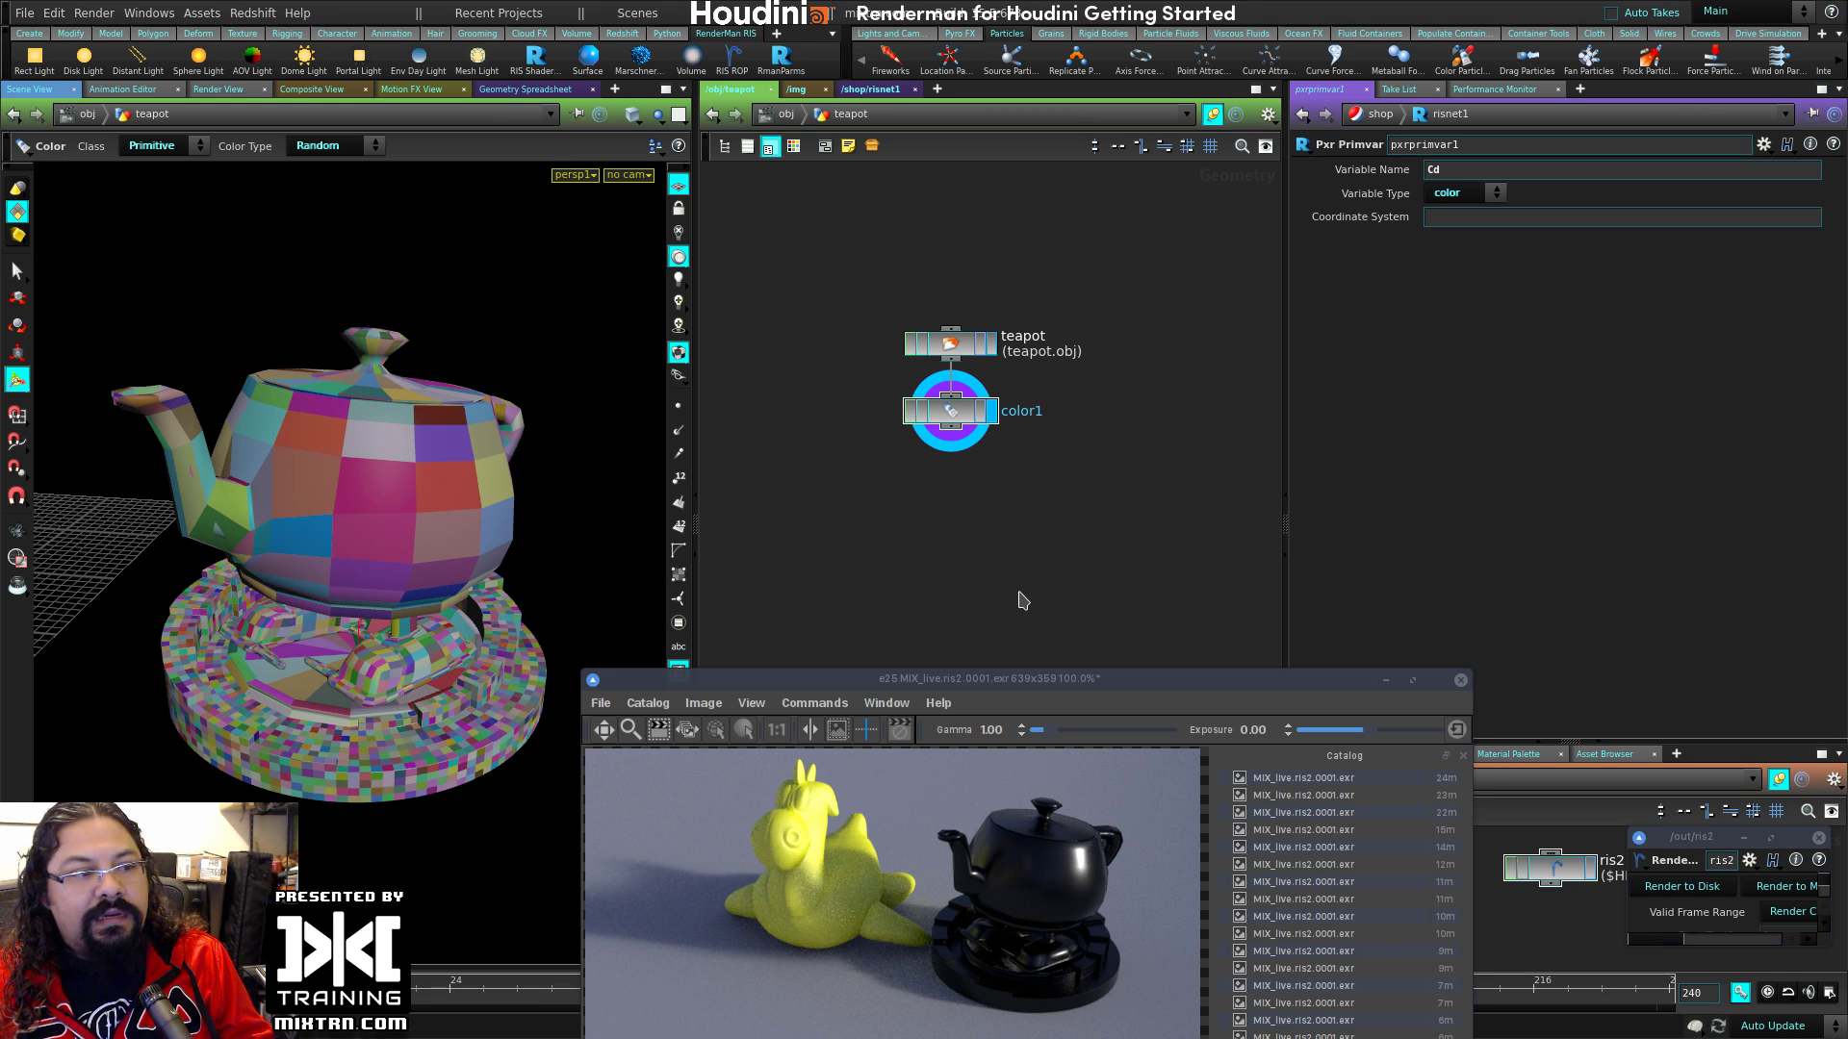
click(975, 419)
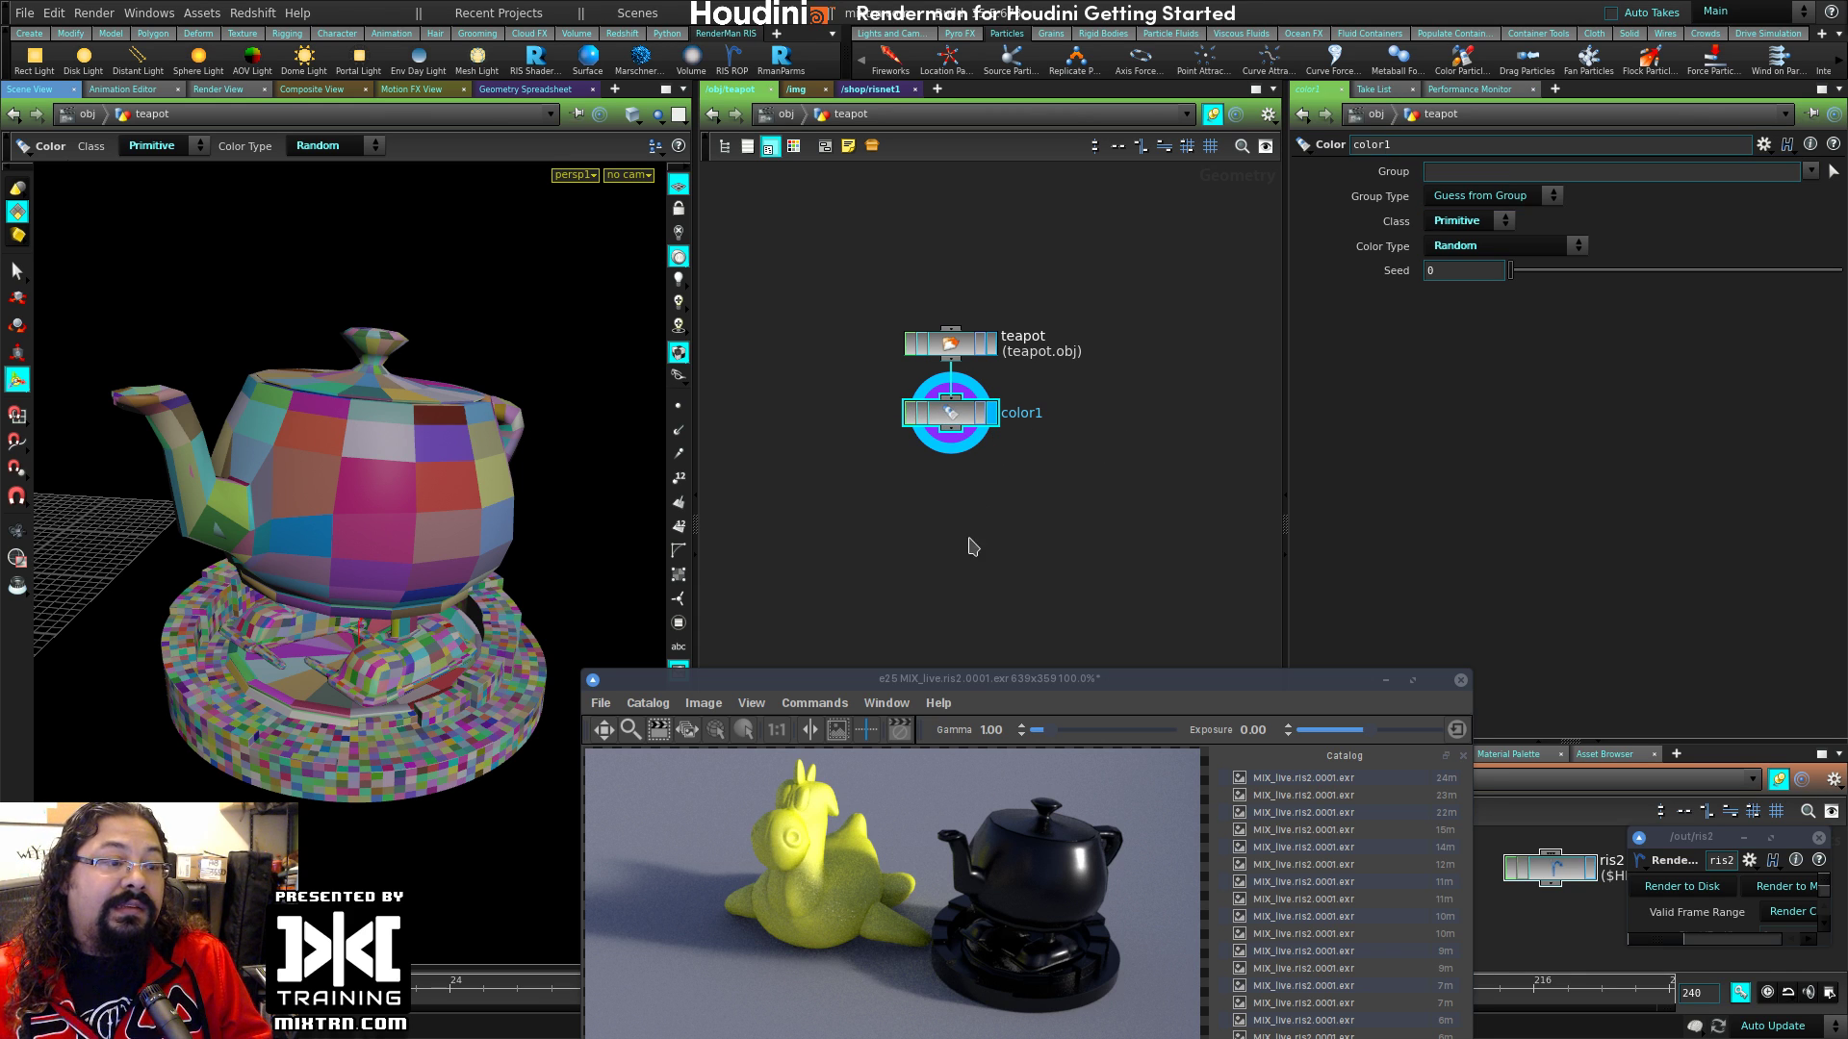
middle_drag(973, 545, 951, 453)
key(Tab)
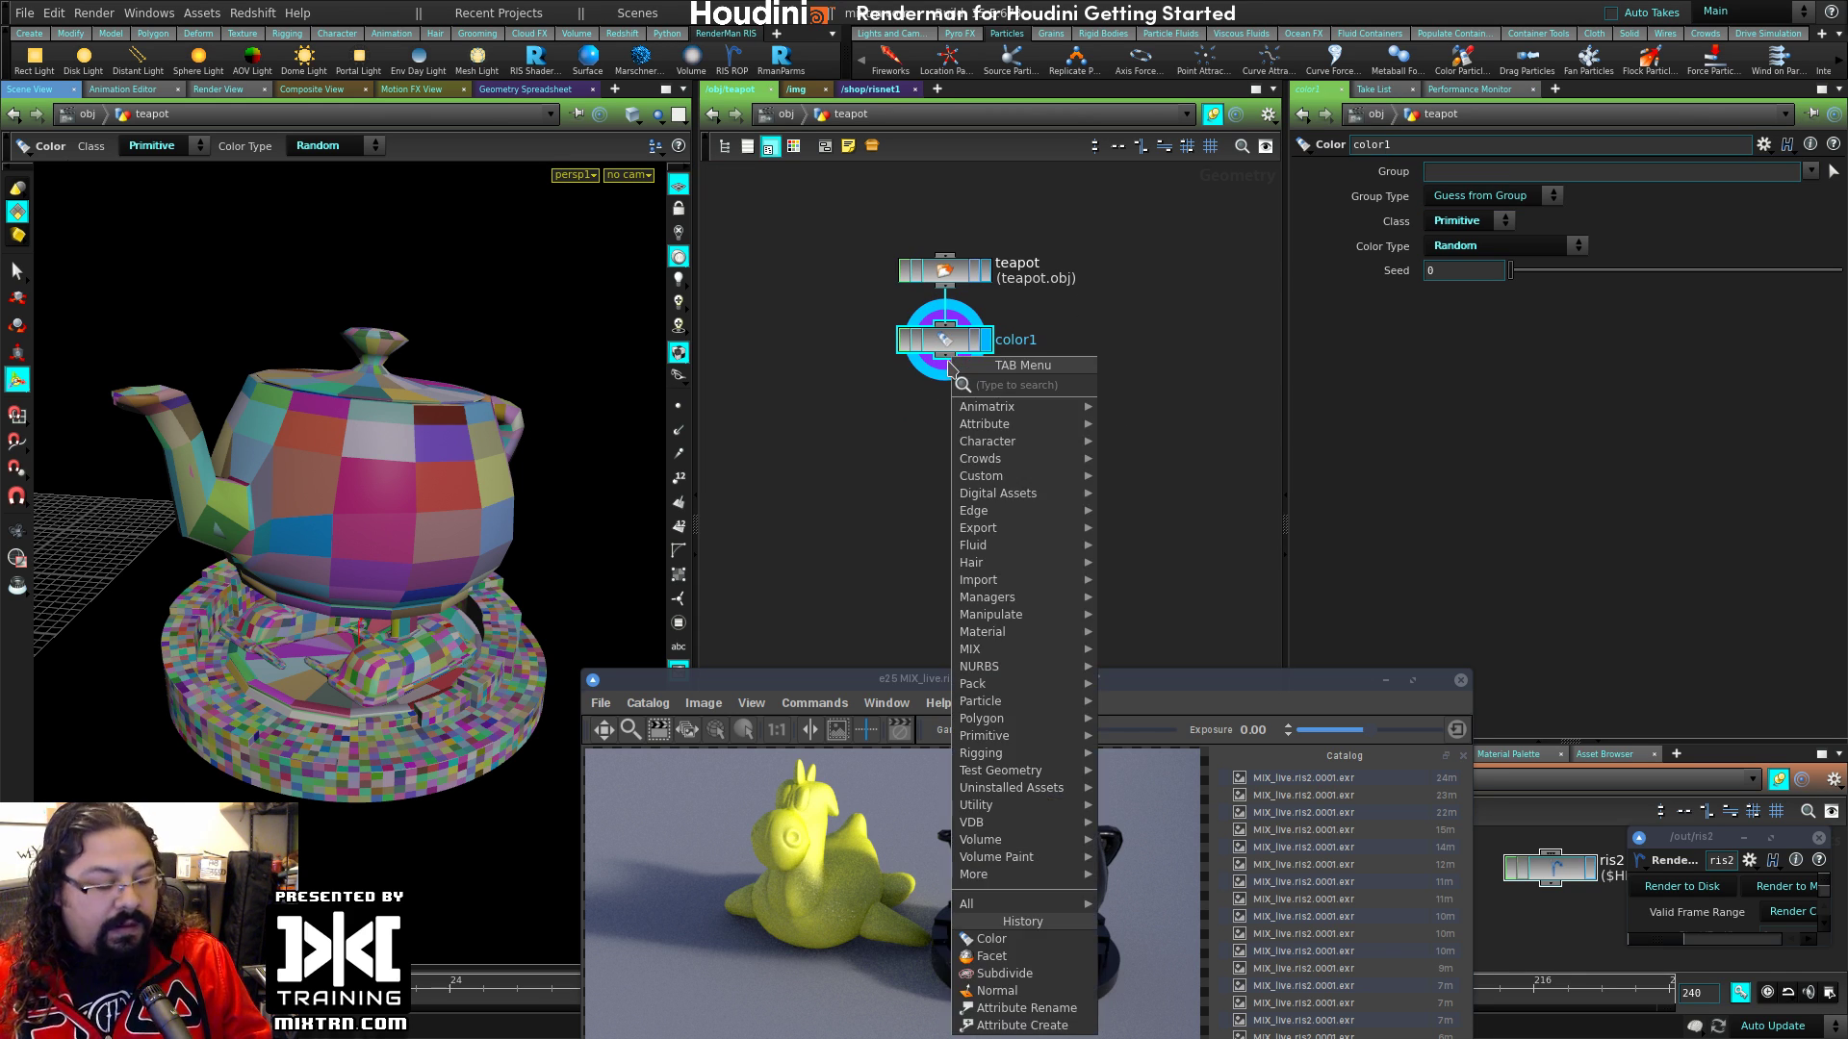
text(attrib ren)
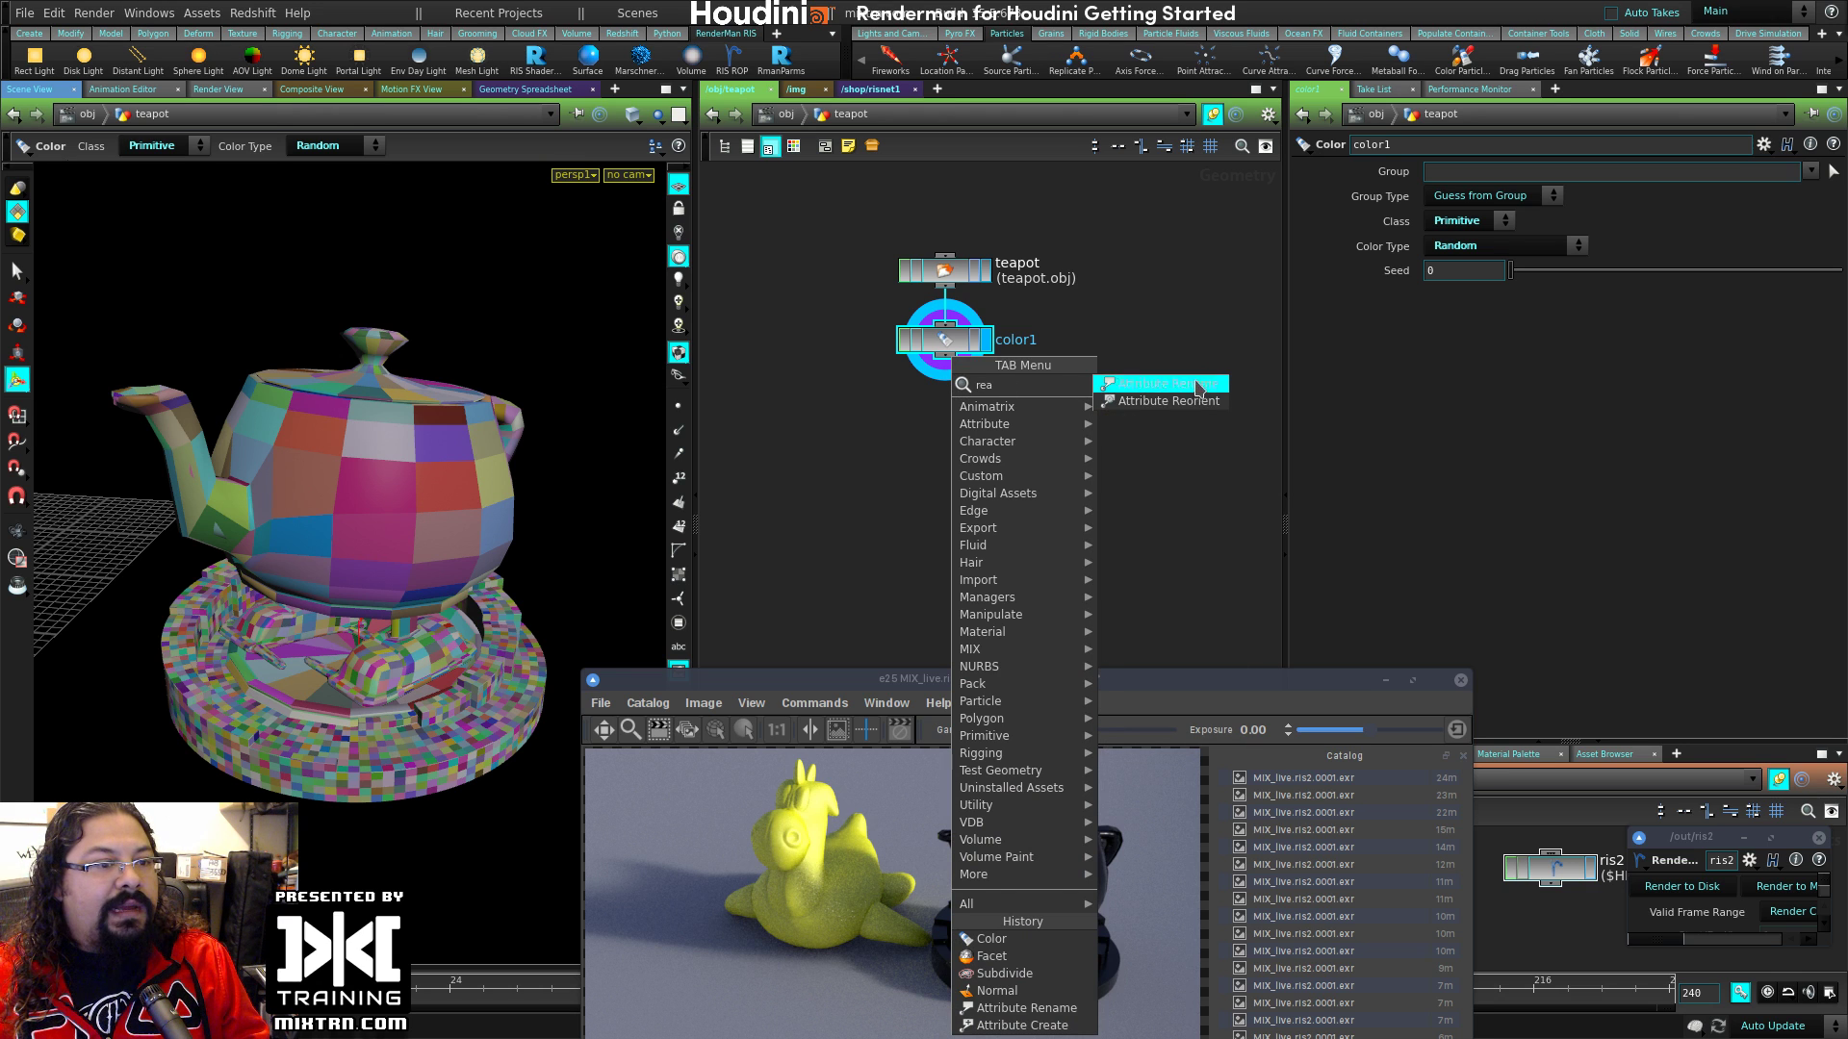
key(Return)
click(942, 435)
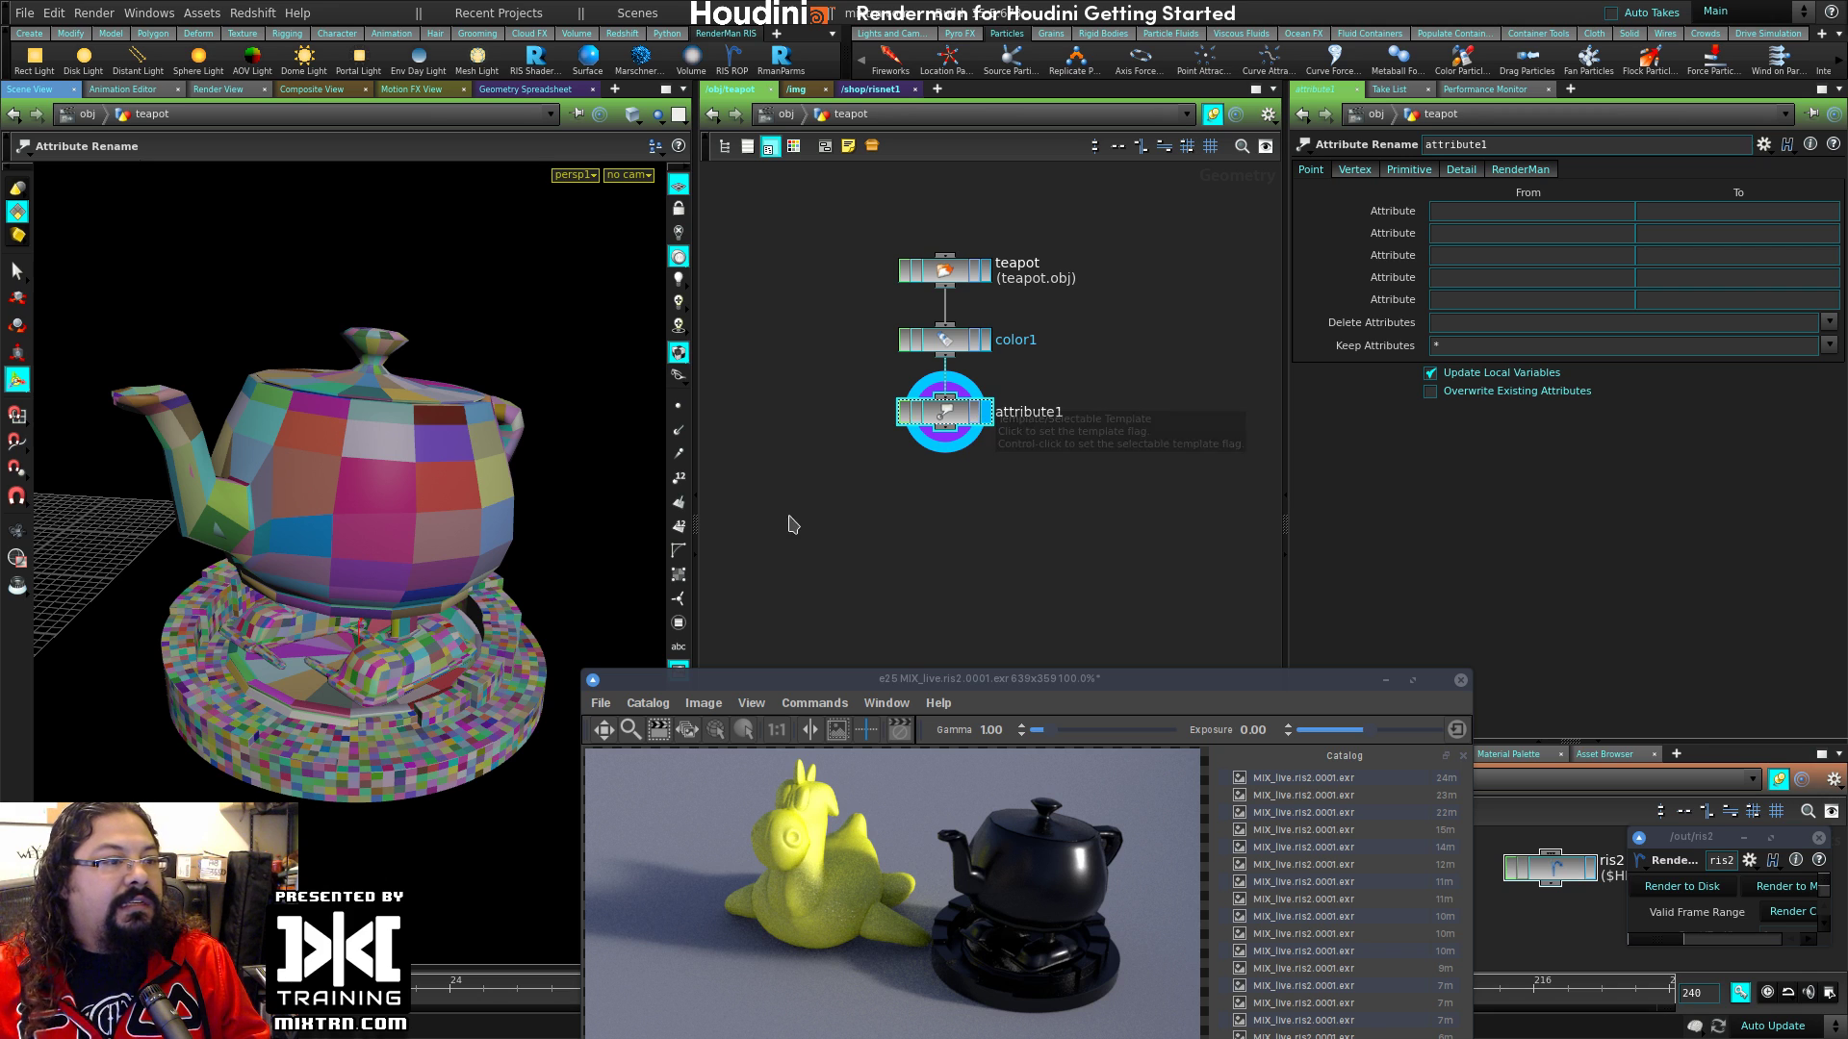
click(1523, 170)
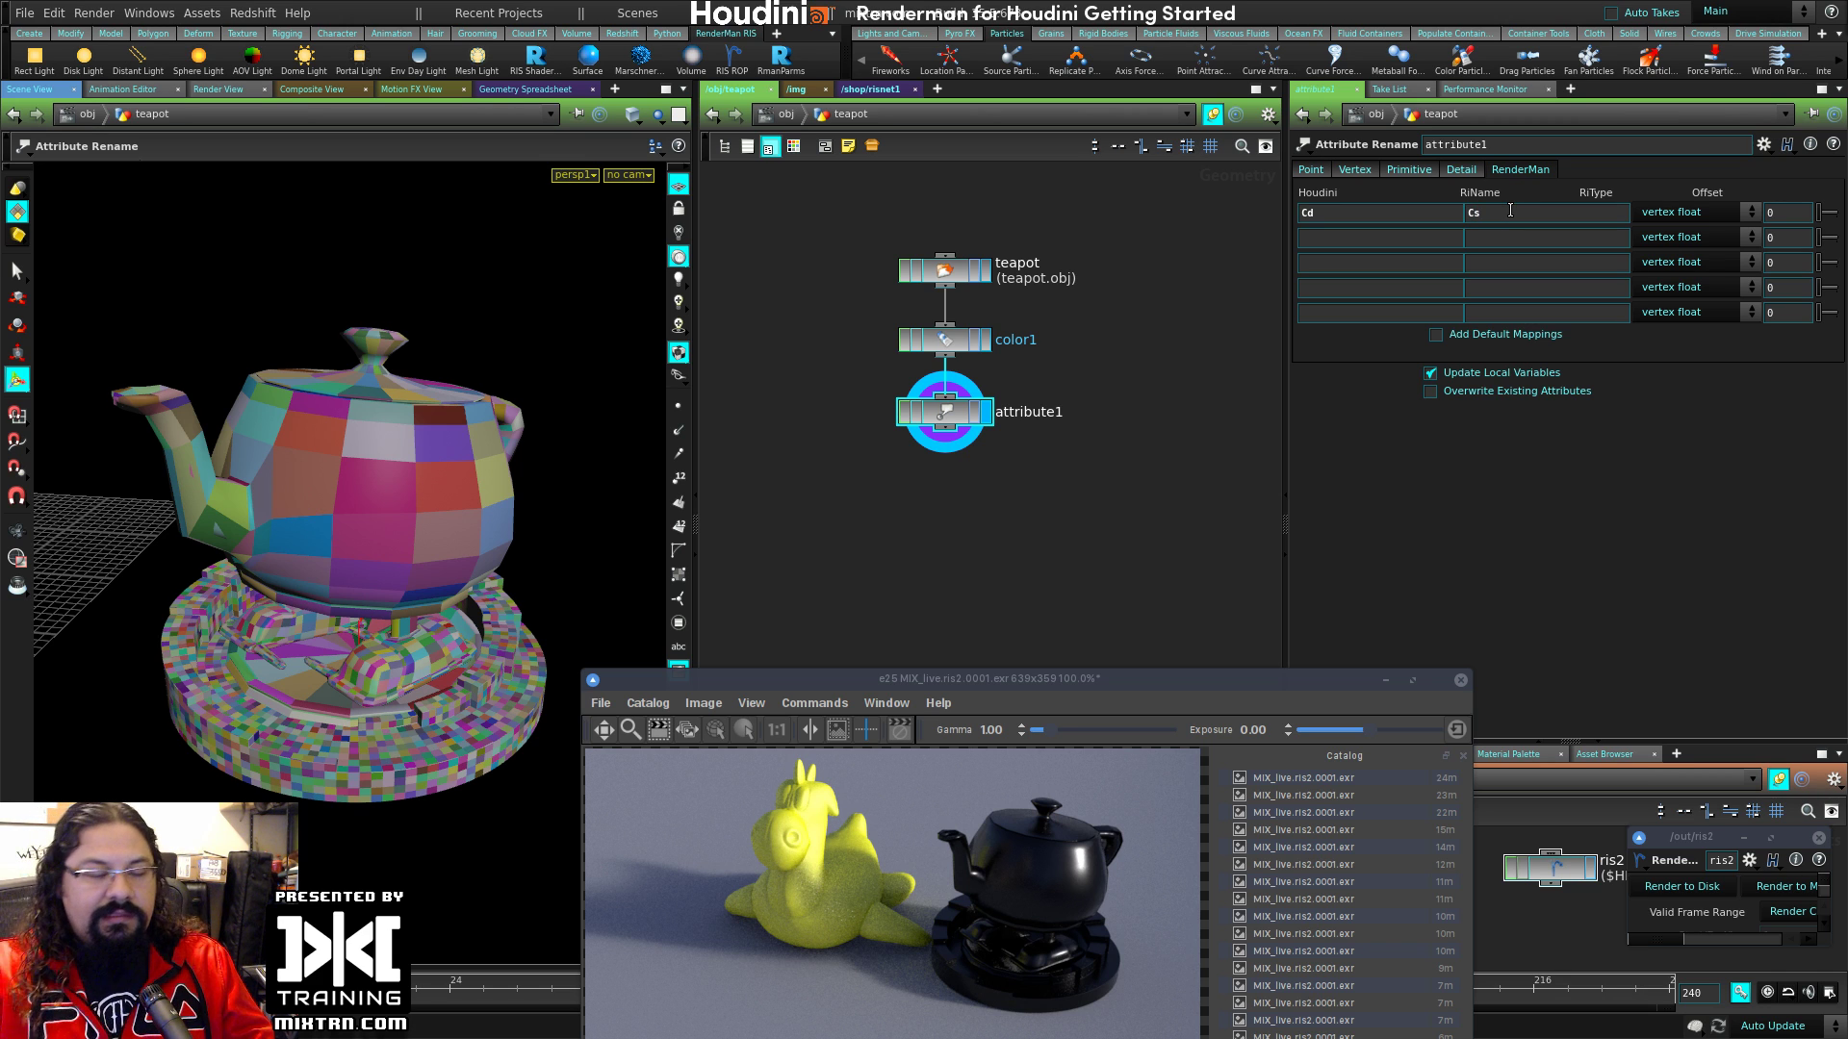
click(871, 89)
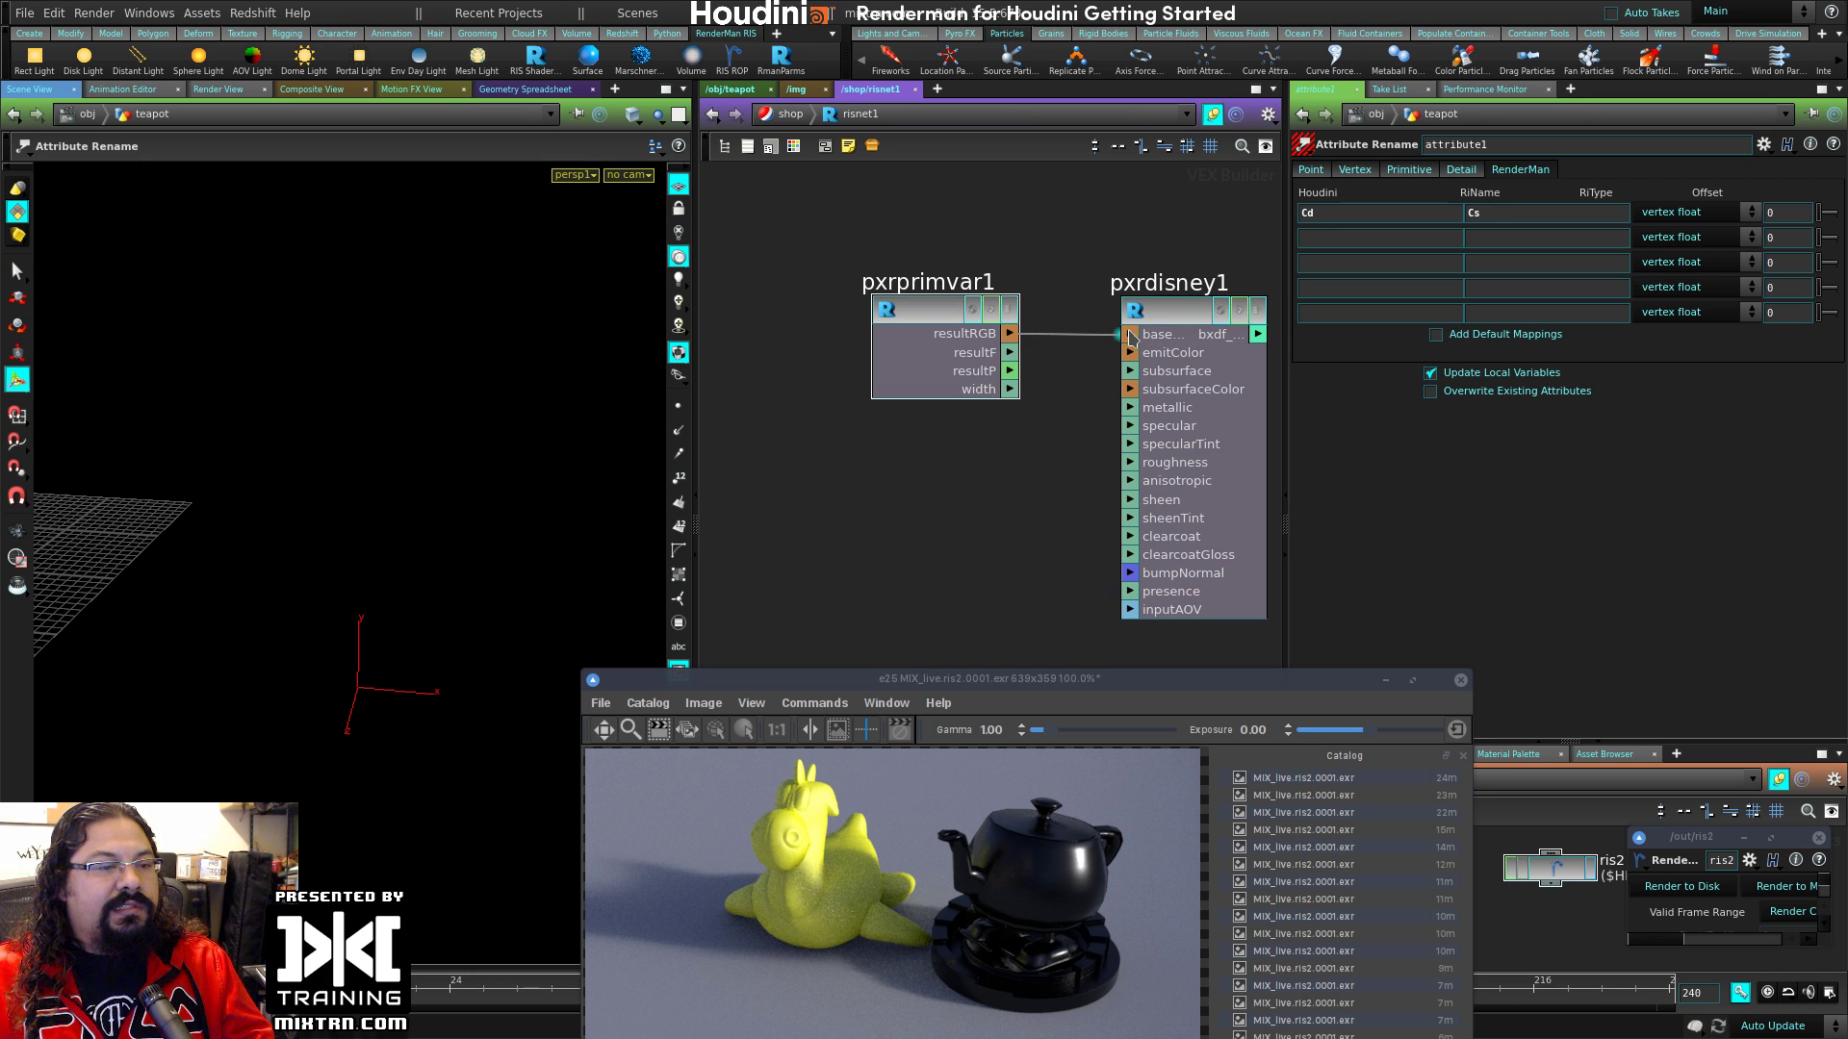
middle_drag(1078, 541, 775, 544)
middle_drag(1153, 540, 1223, 478)
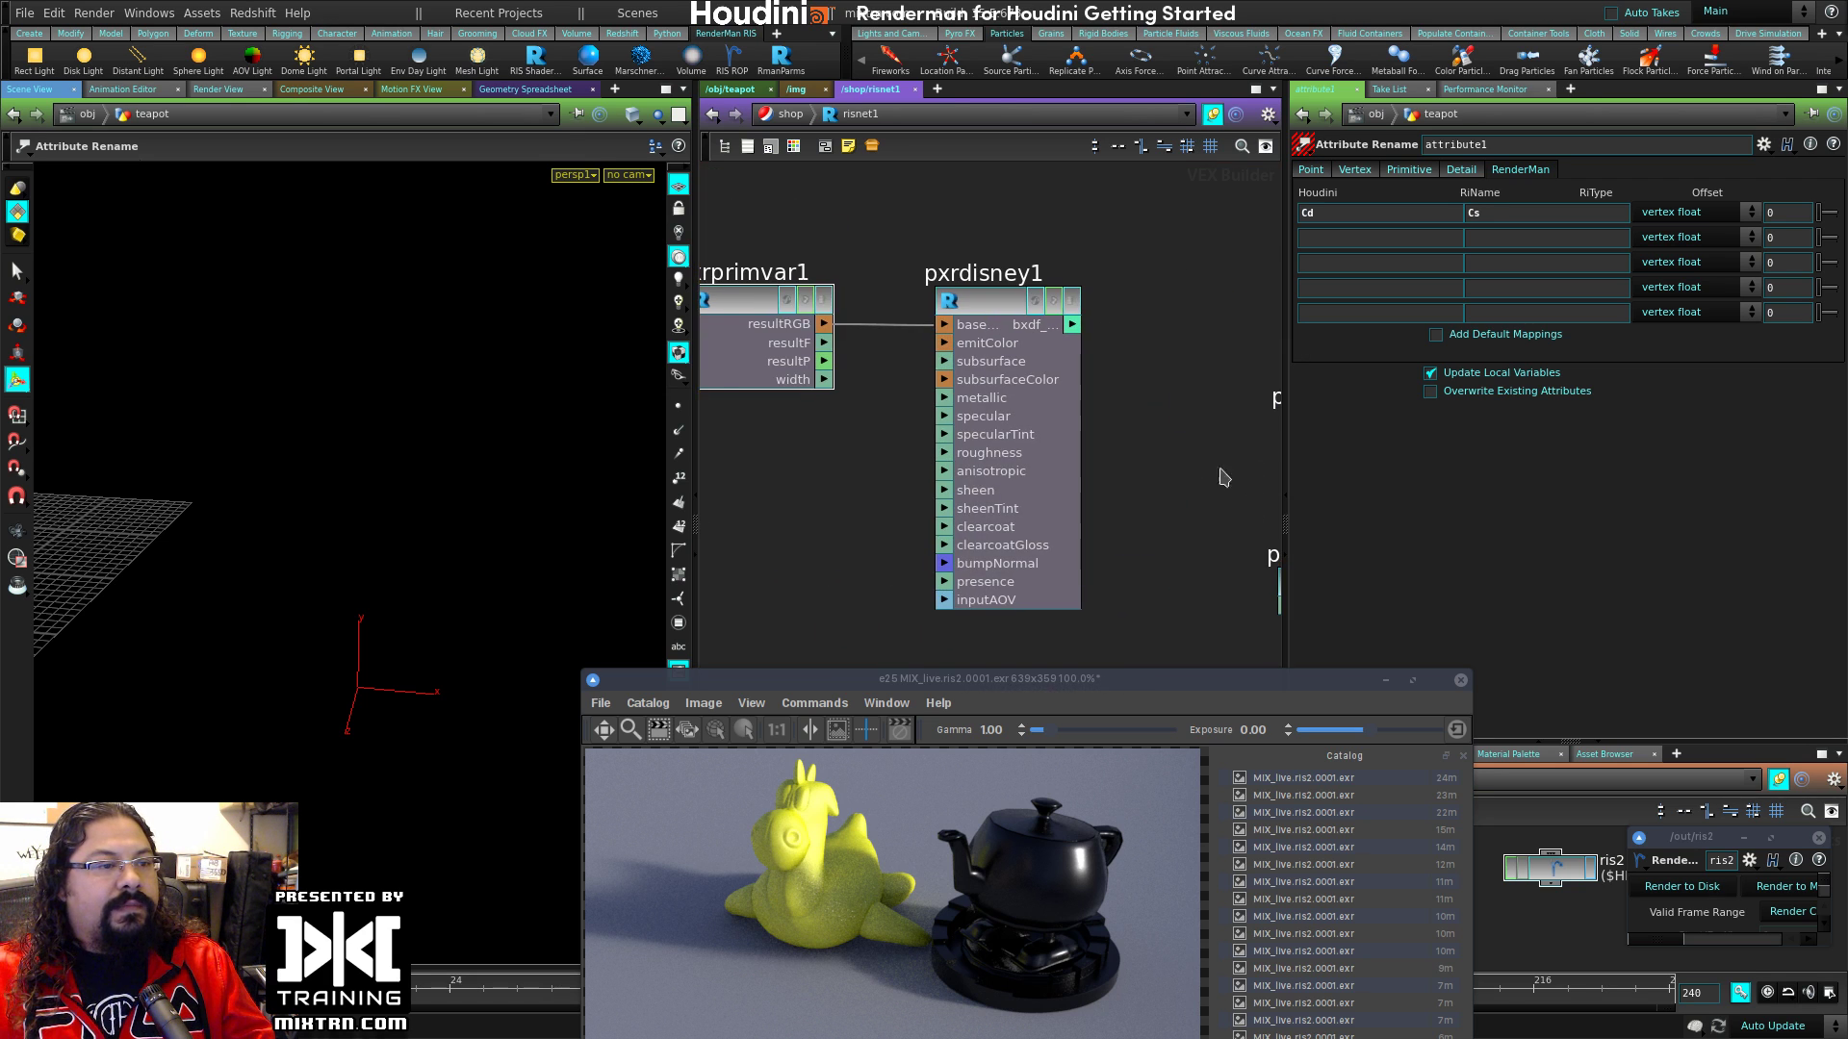
middle_drag(928, 255, 999, 306)
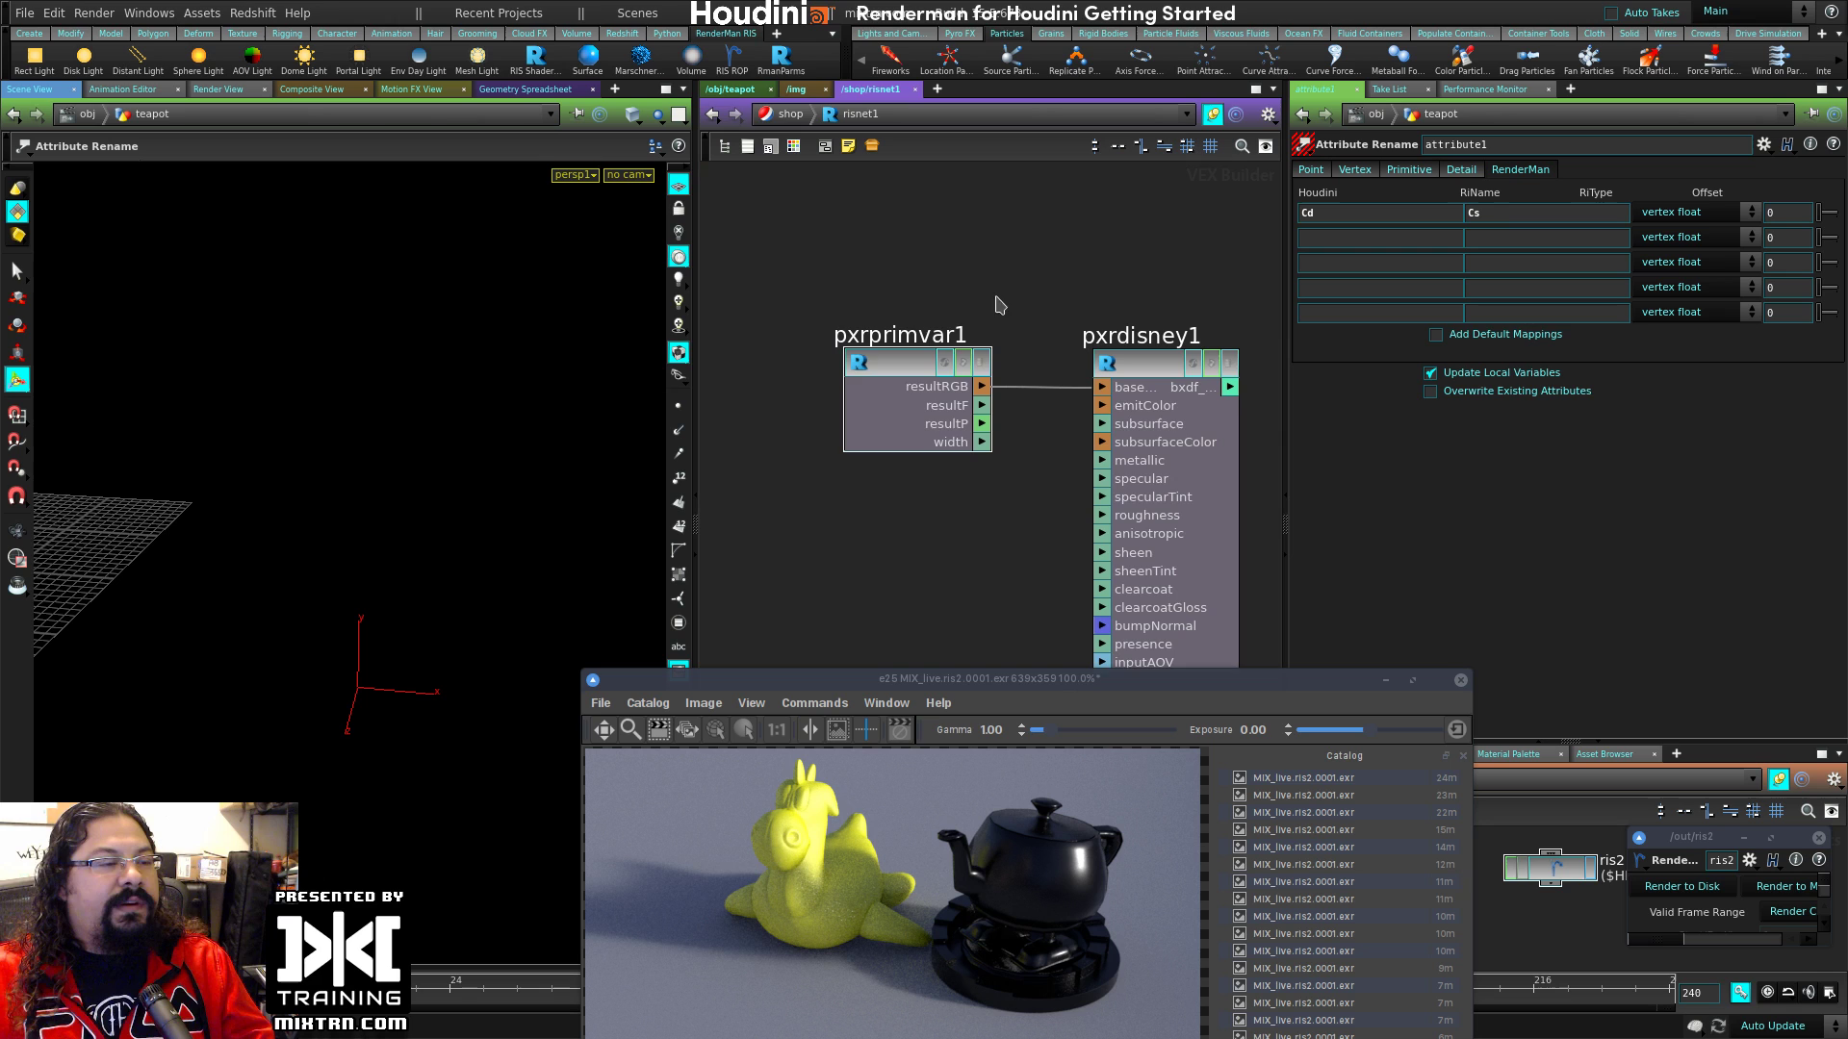
Step: Set the RenderMan type of attribute1's Cd to Cs mapping to uniform color
click(749, 90)
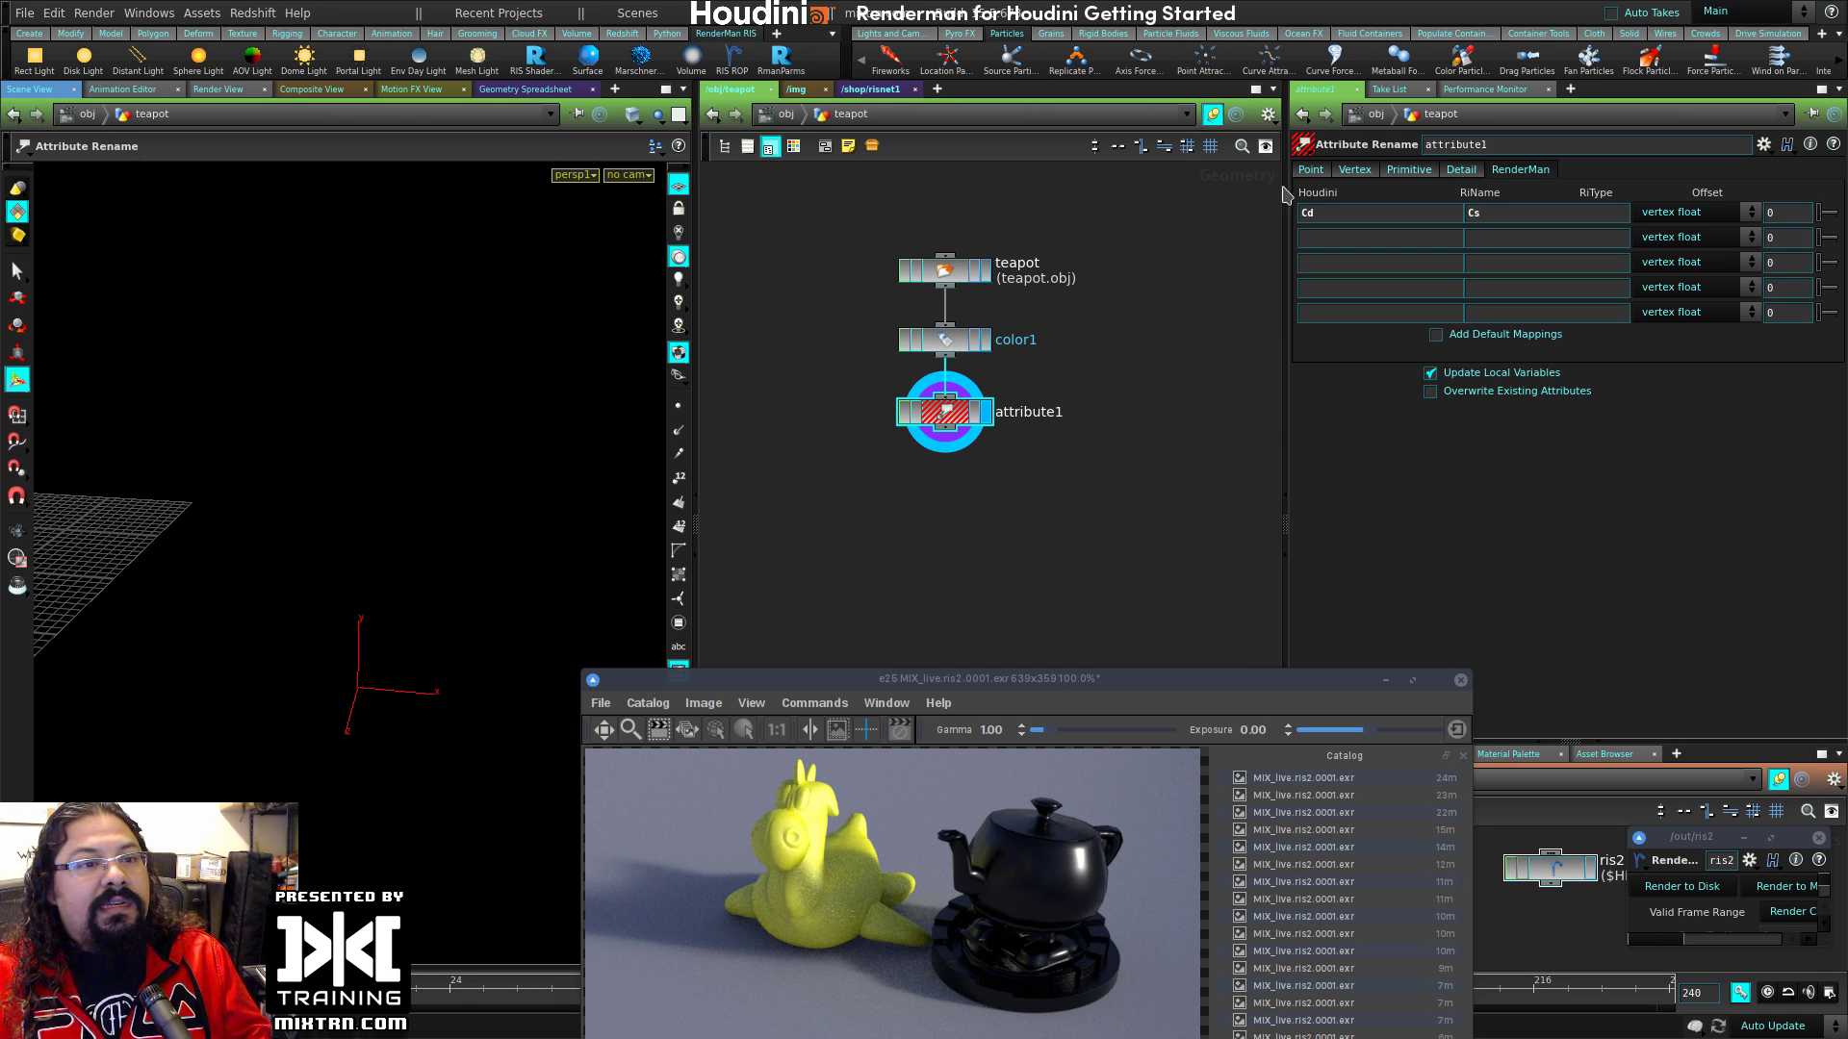
double_click(1541, 212)
middle_click(974, 424)
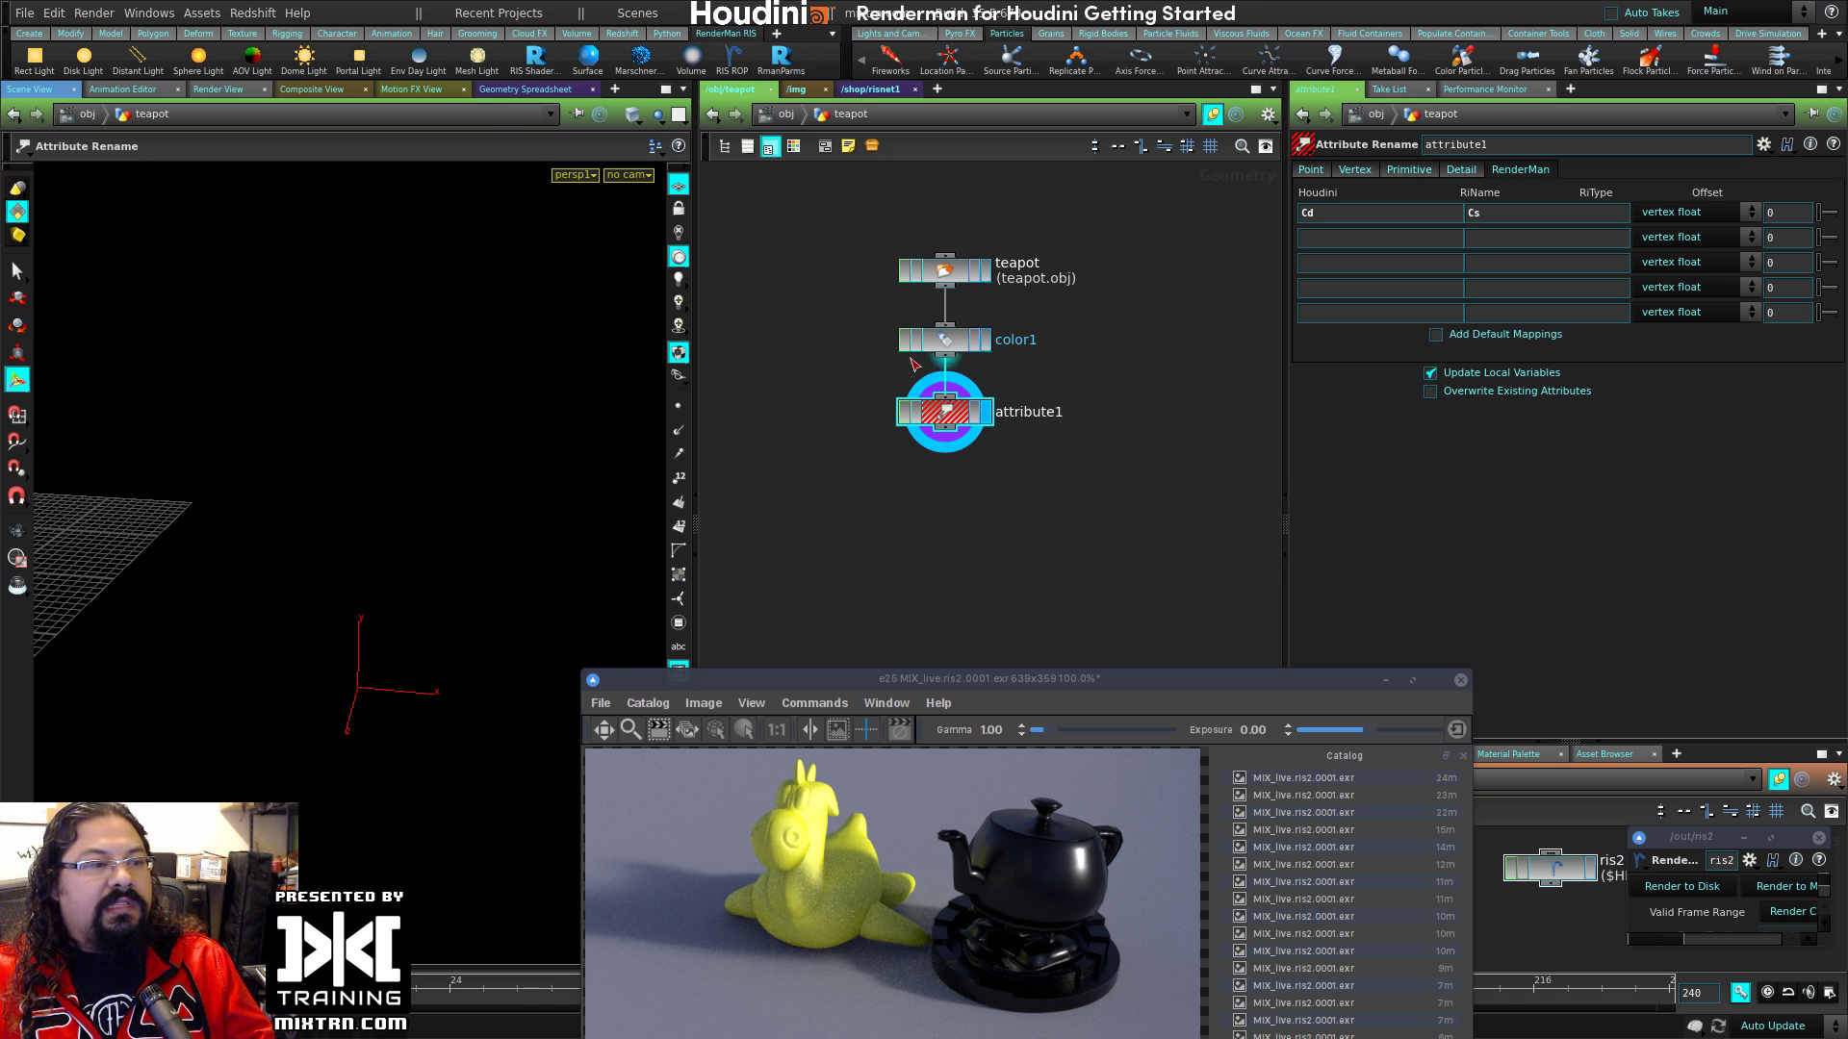
click(1729, 218)
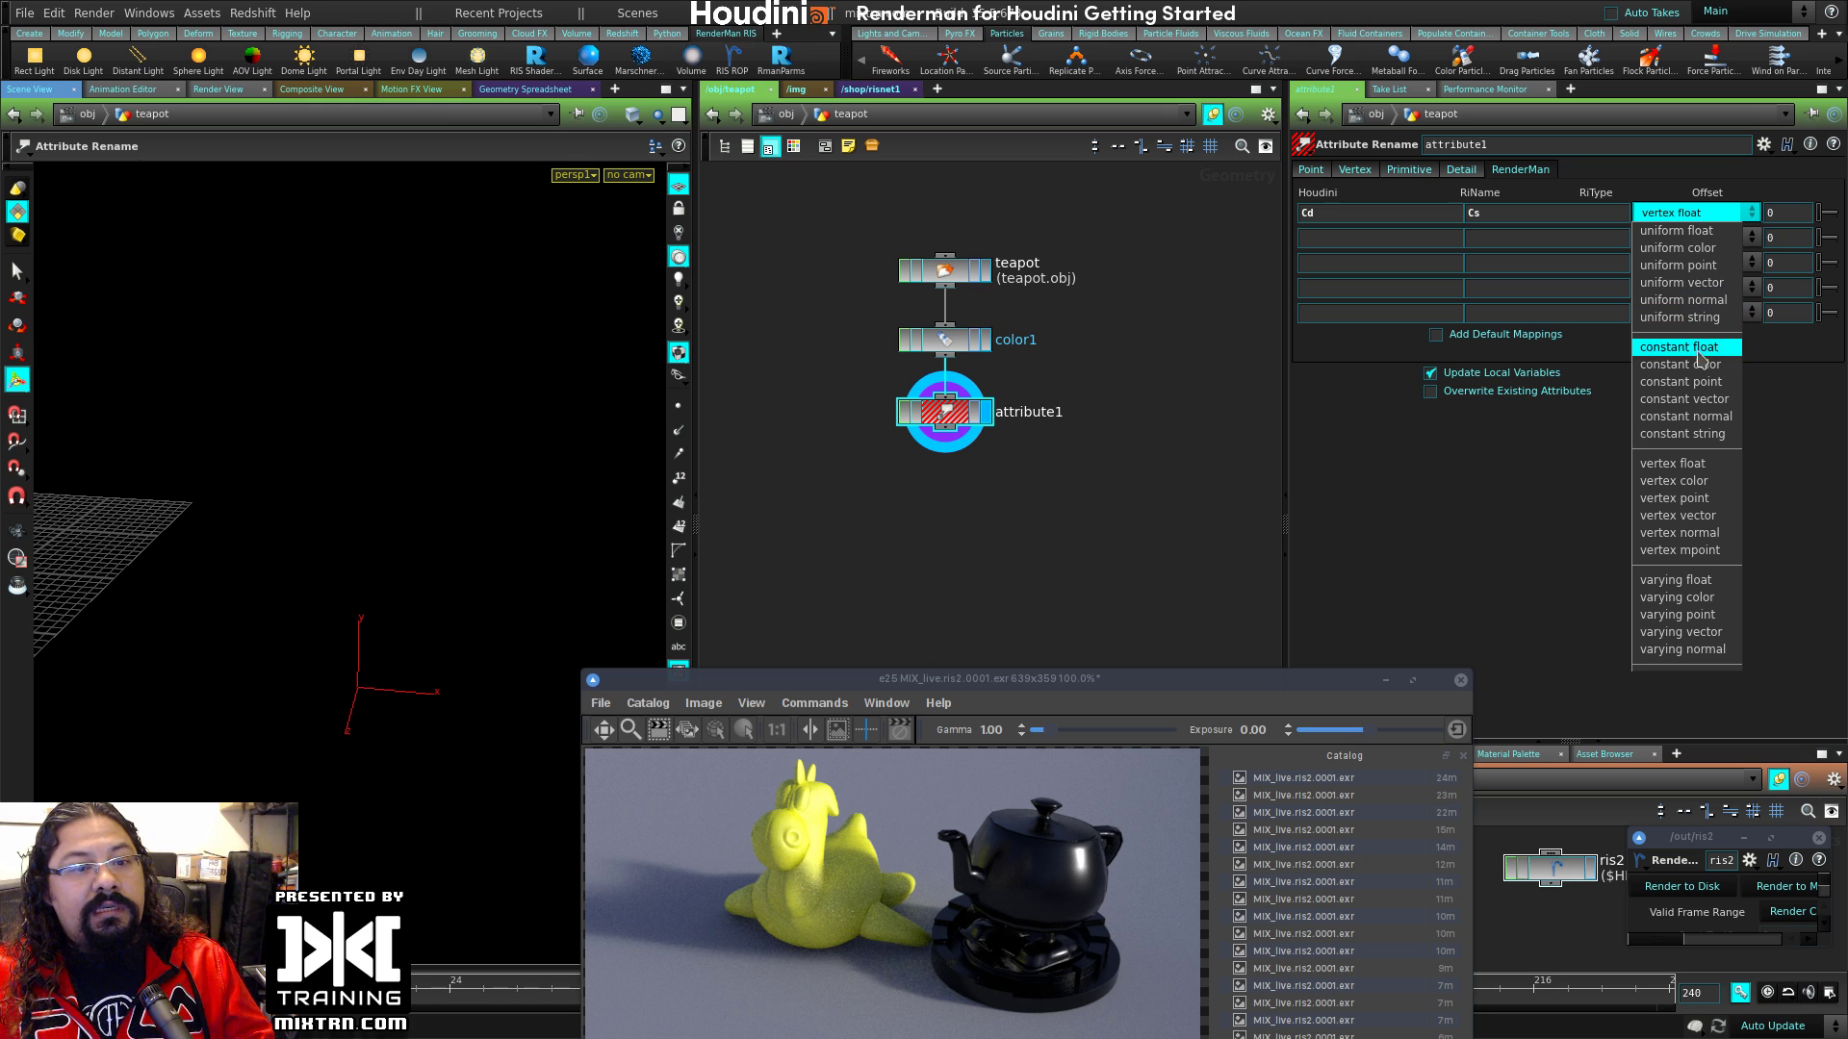
click(1677, 250)
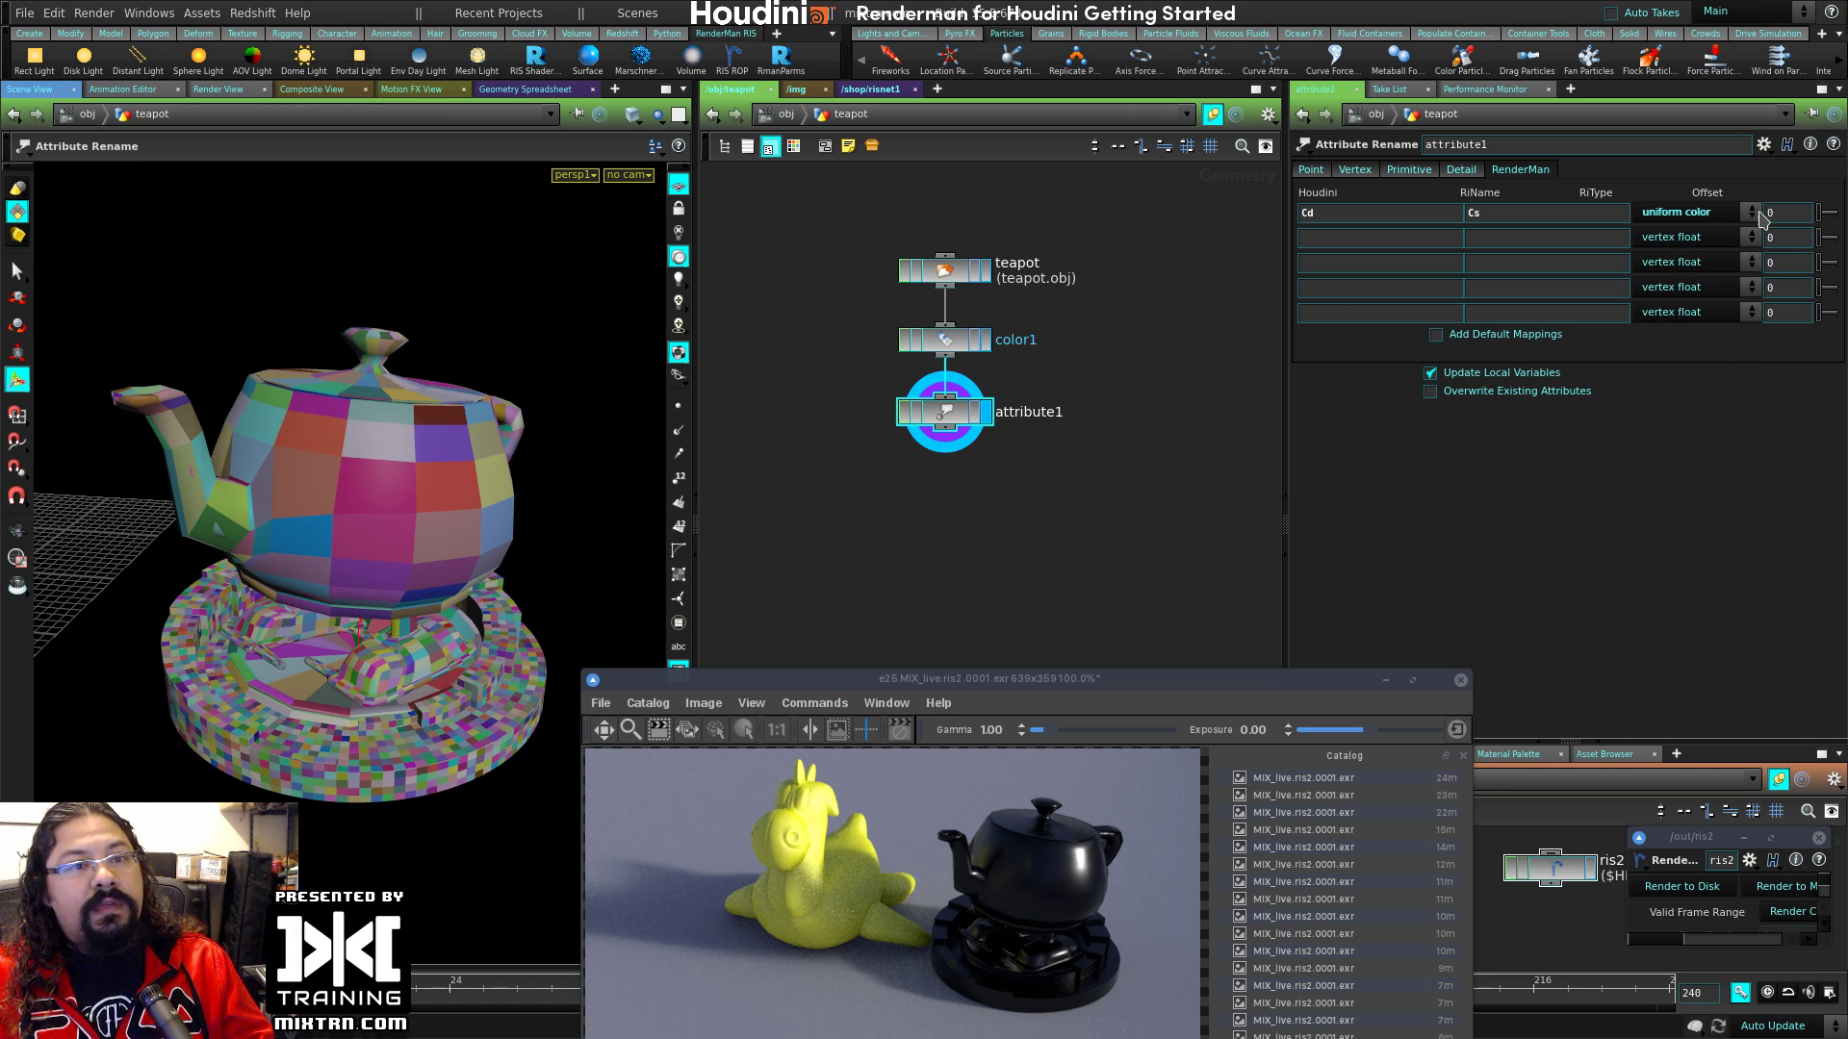
Step: Try vertex color and varying float as the type of the Cs mapping, and restore uniform color
click(1728, 214)
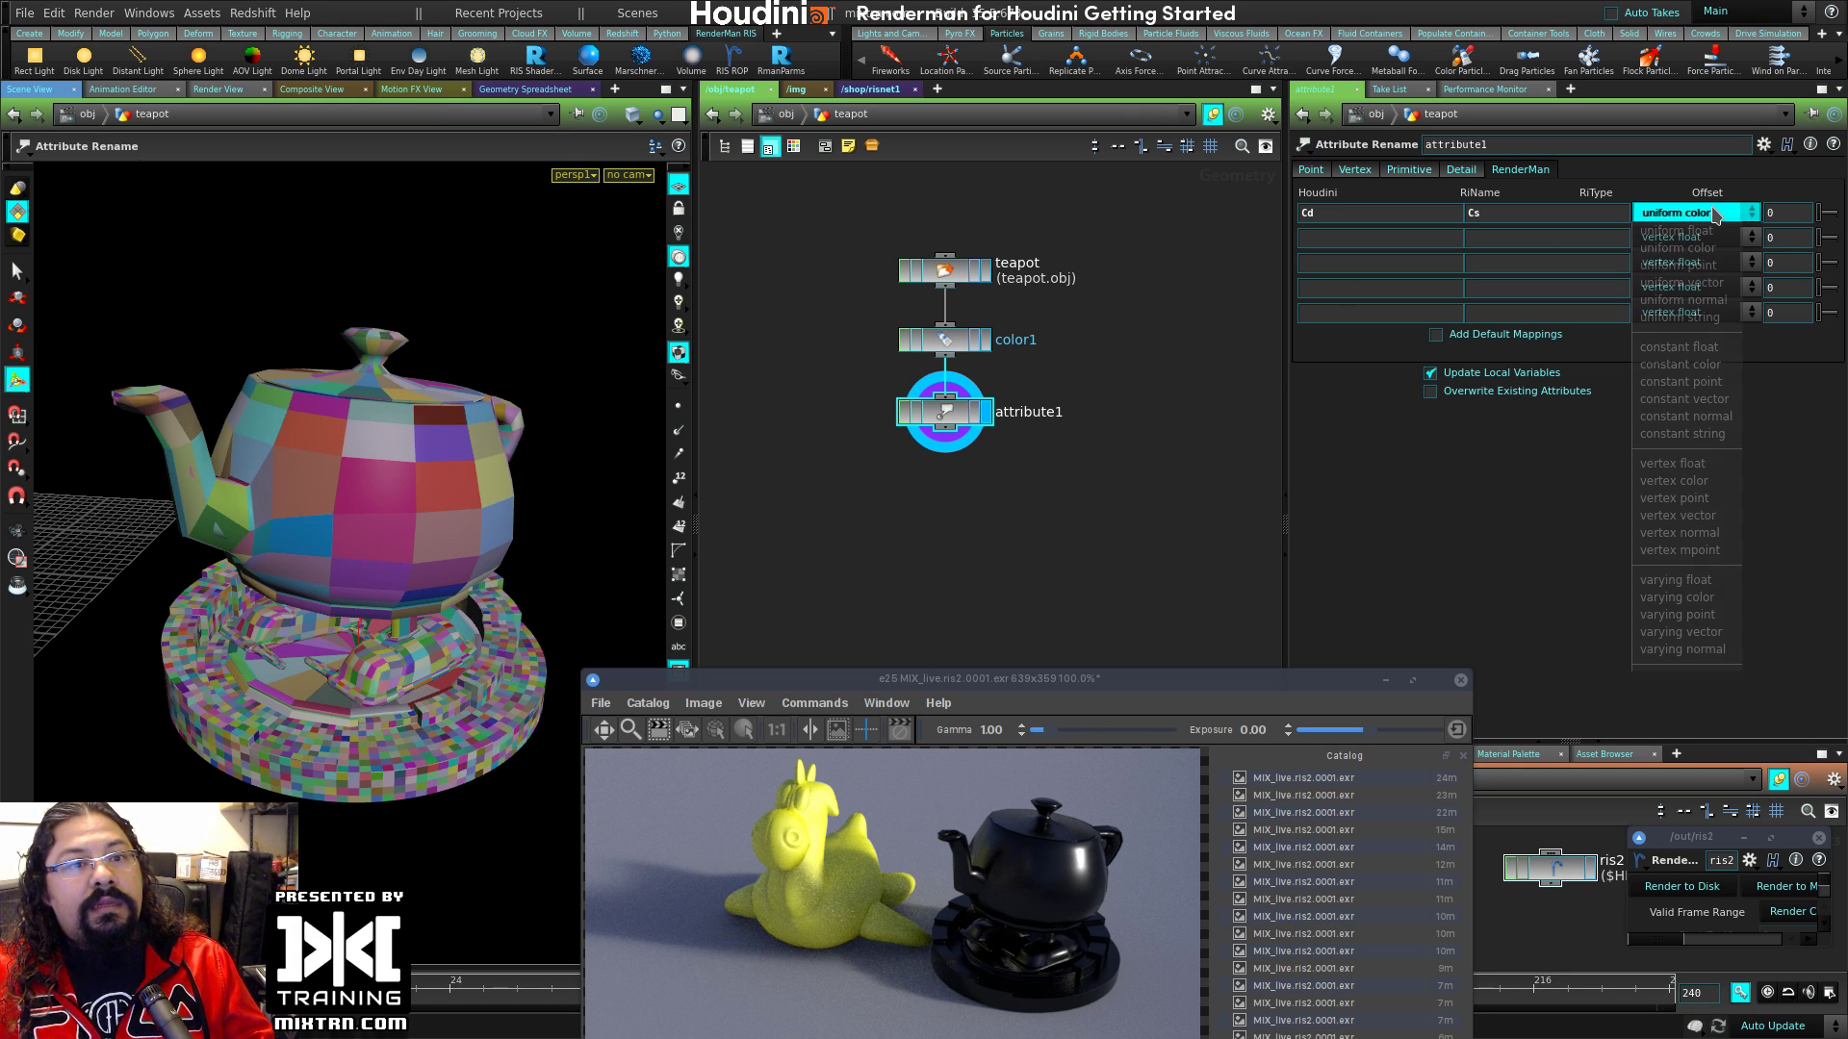
click(1712, 488)
click(1694, 213)
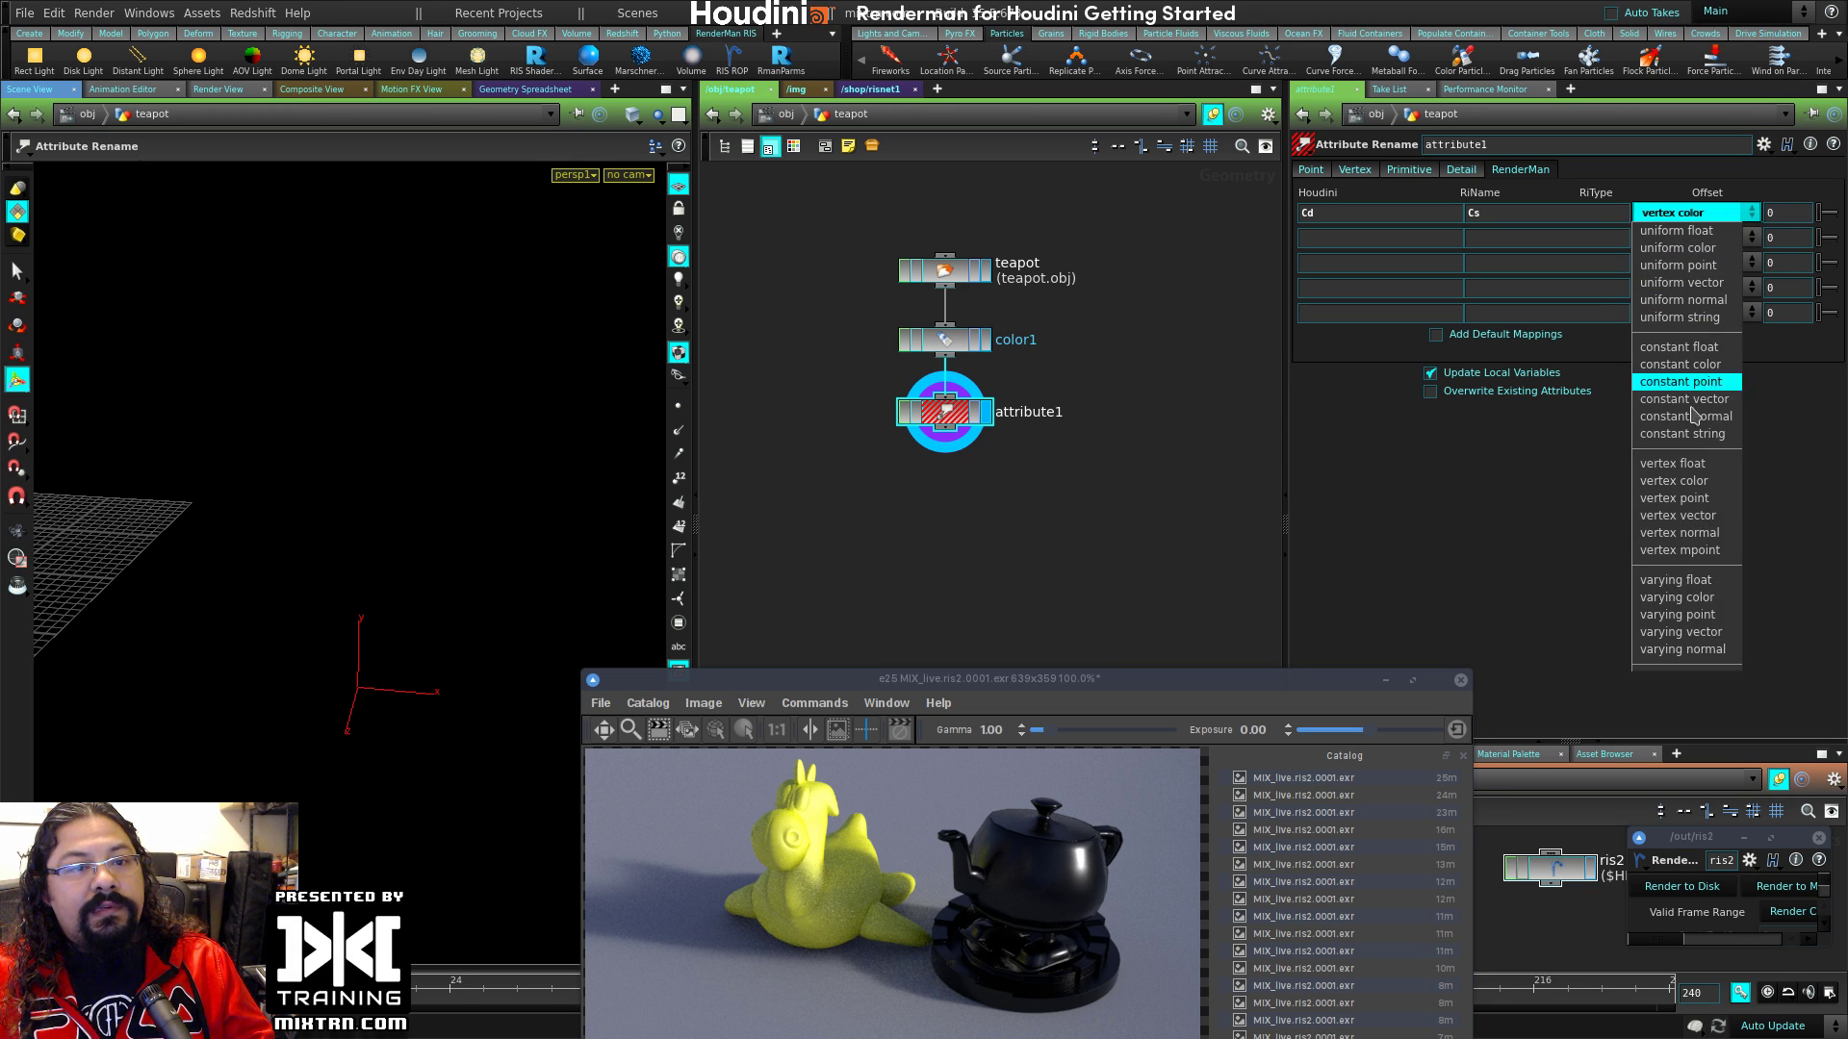
click(1663, 580)
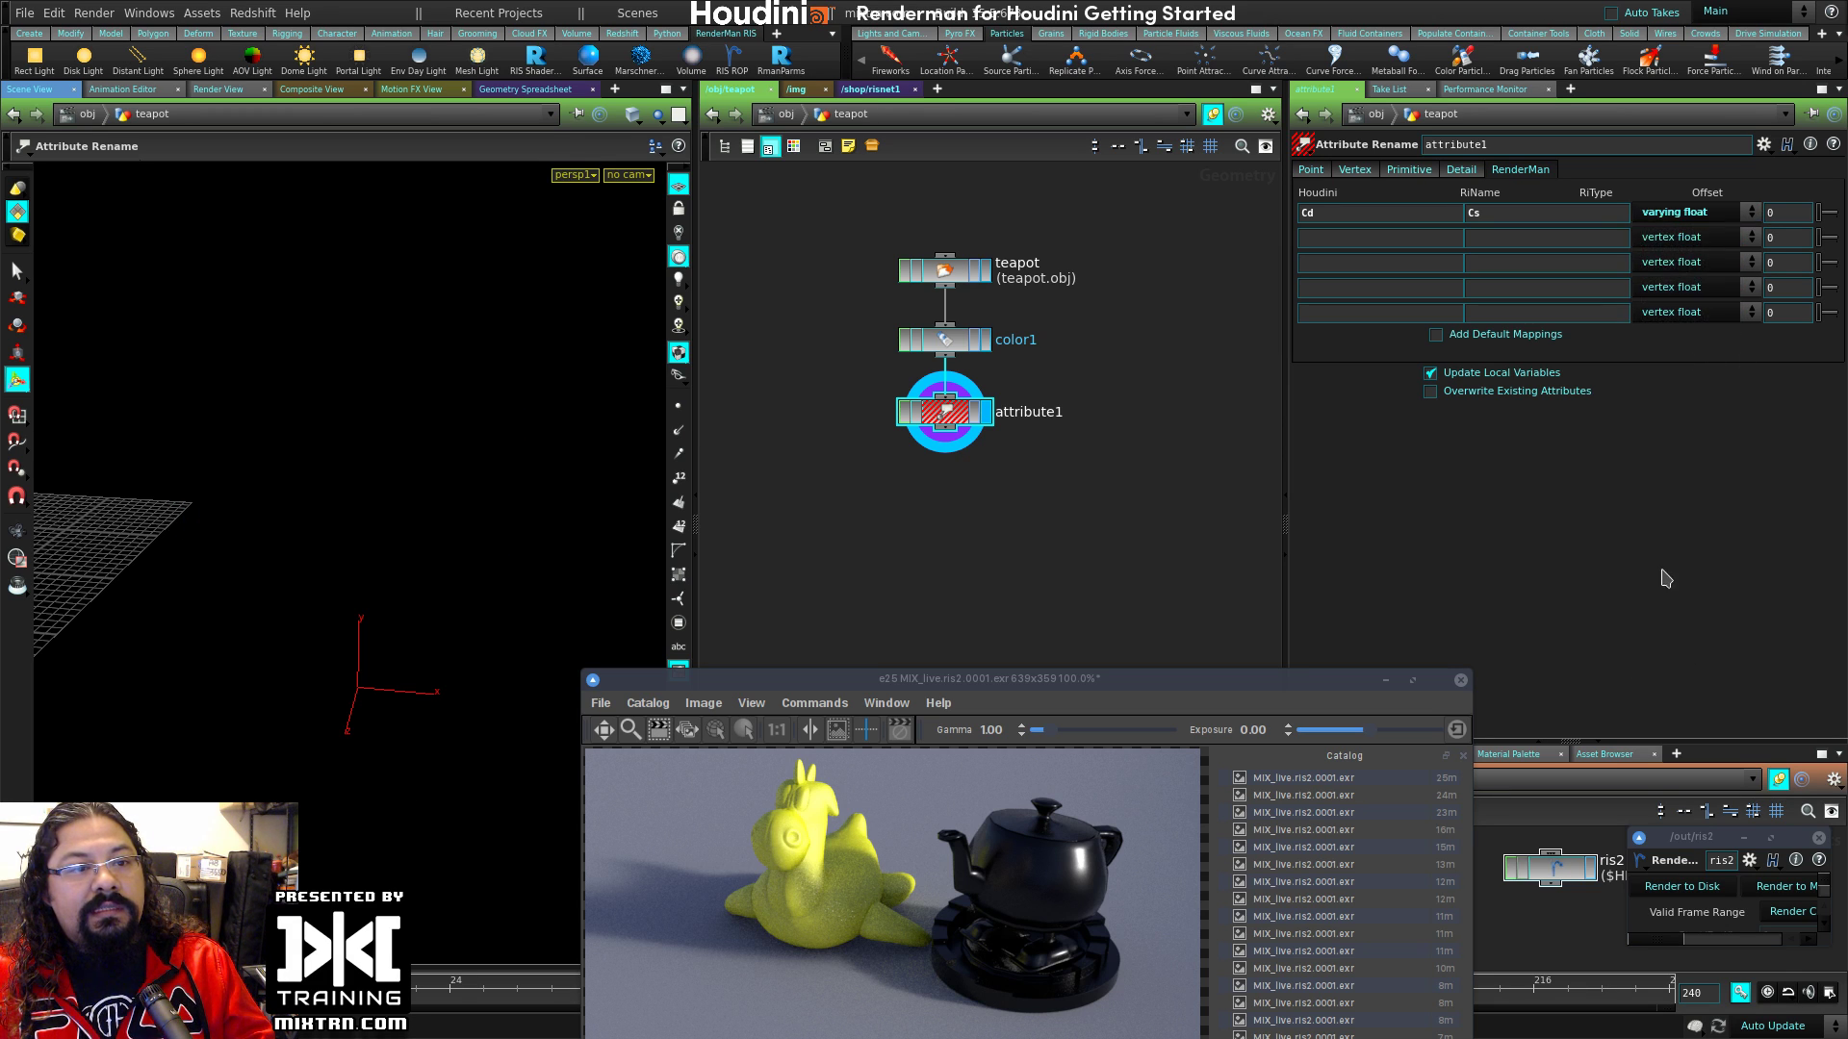
click(1676, 213)
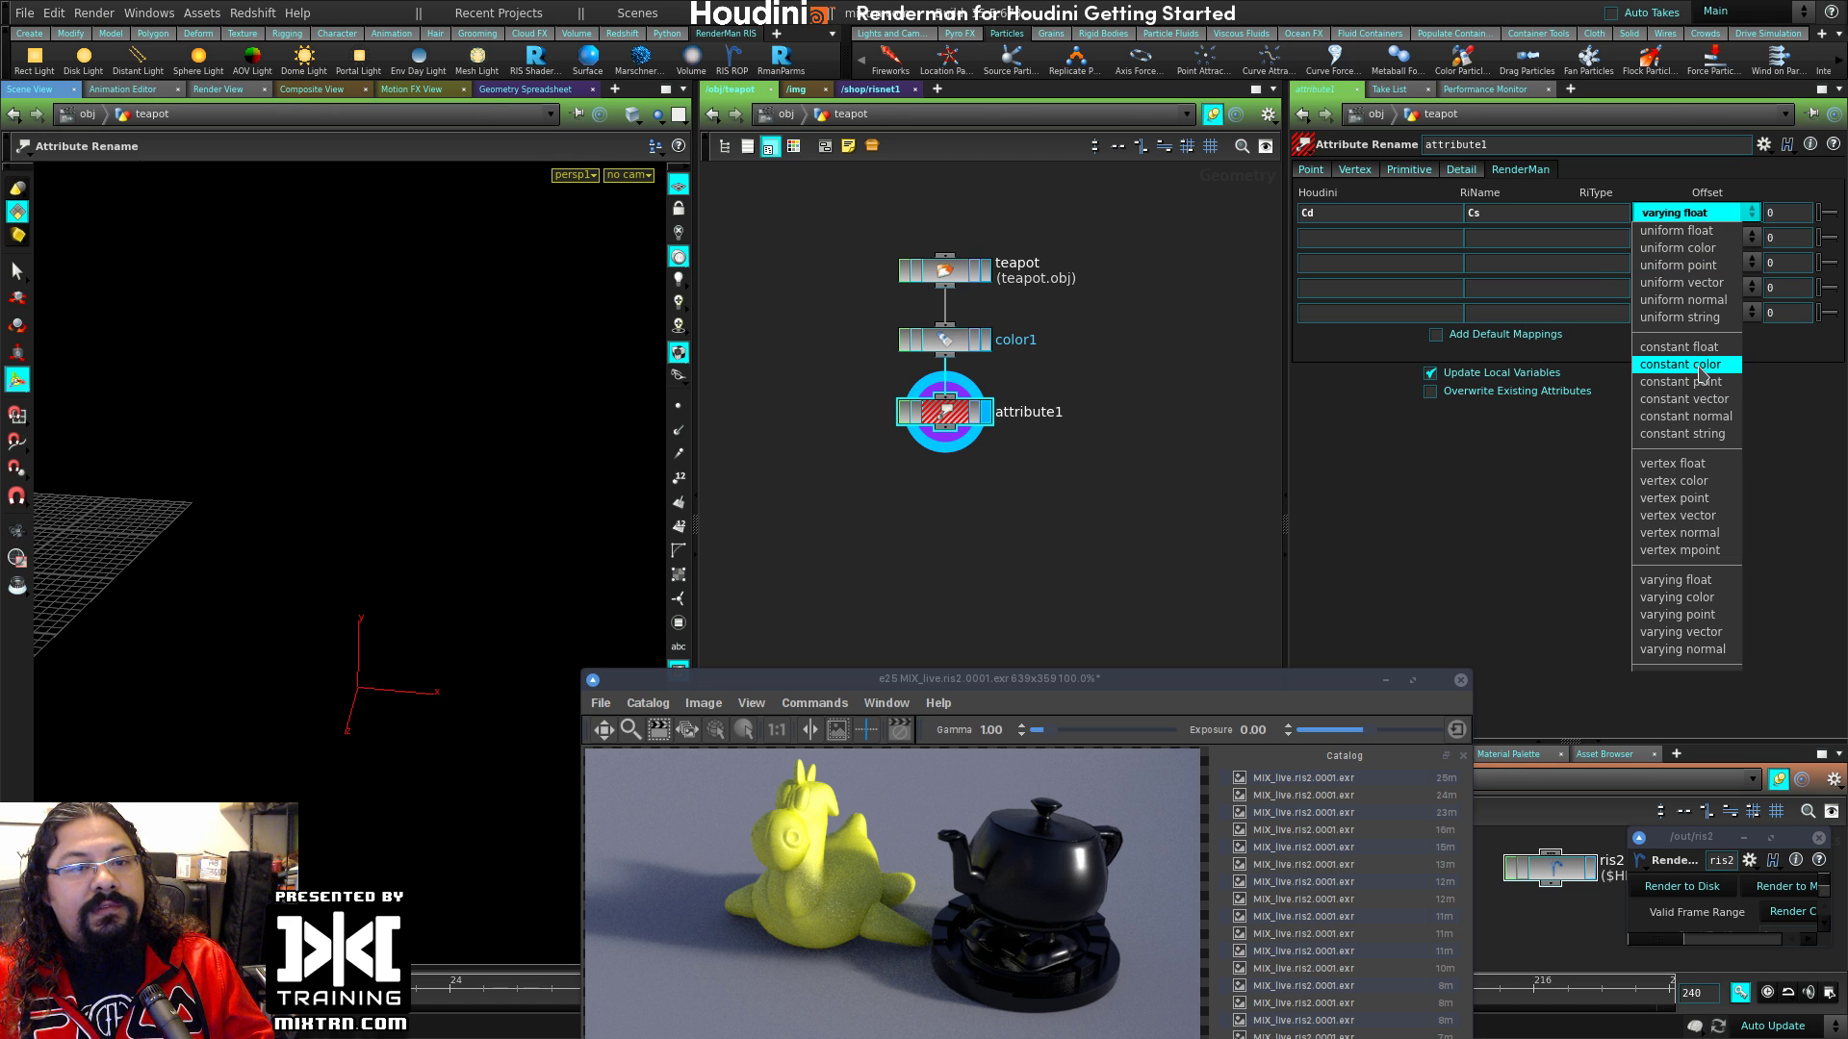
click(1698, 248)
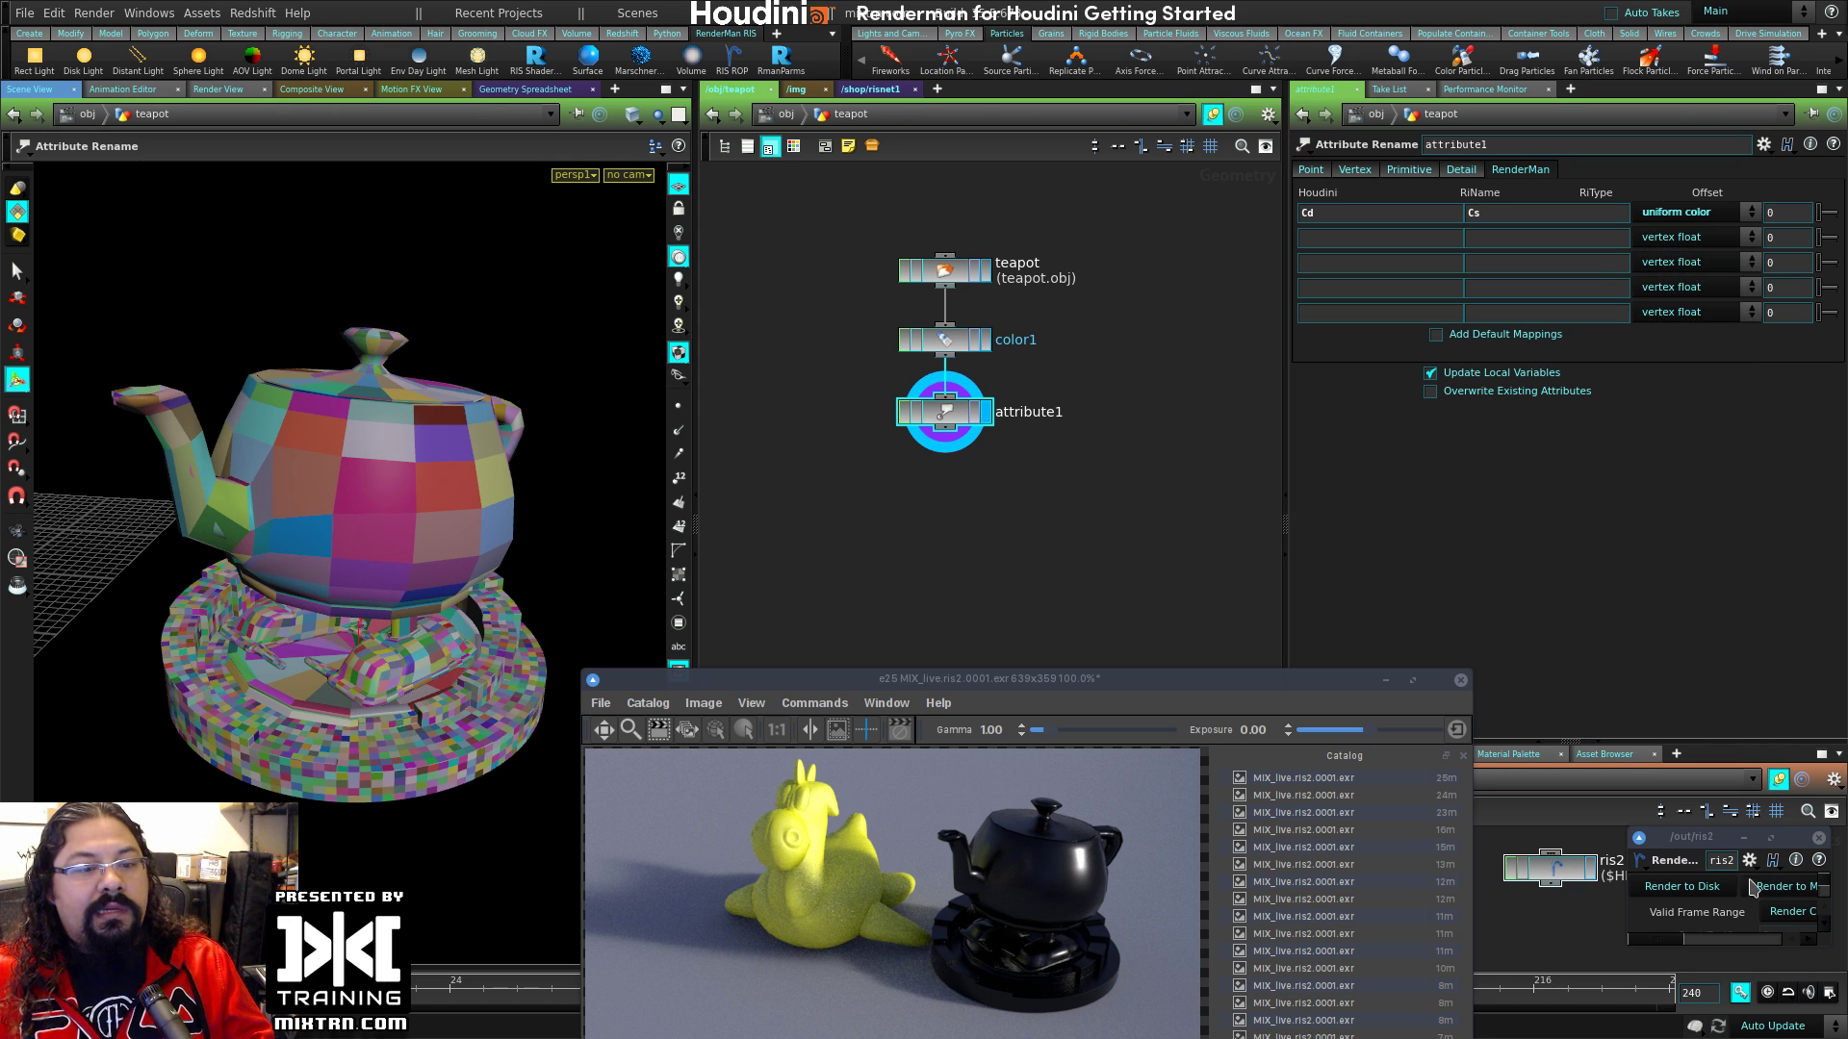
Step: Render ris2 to disk and set pxrprimvar1's Variable Name to Cs in the shader network
click(1693, 889)
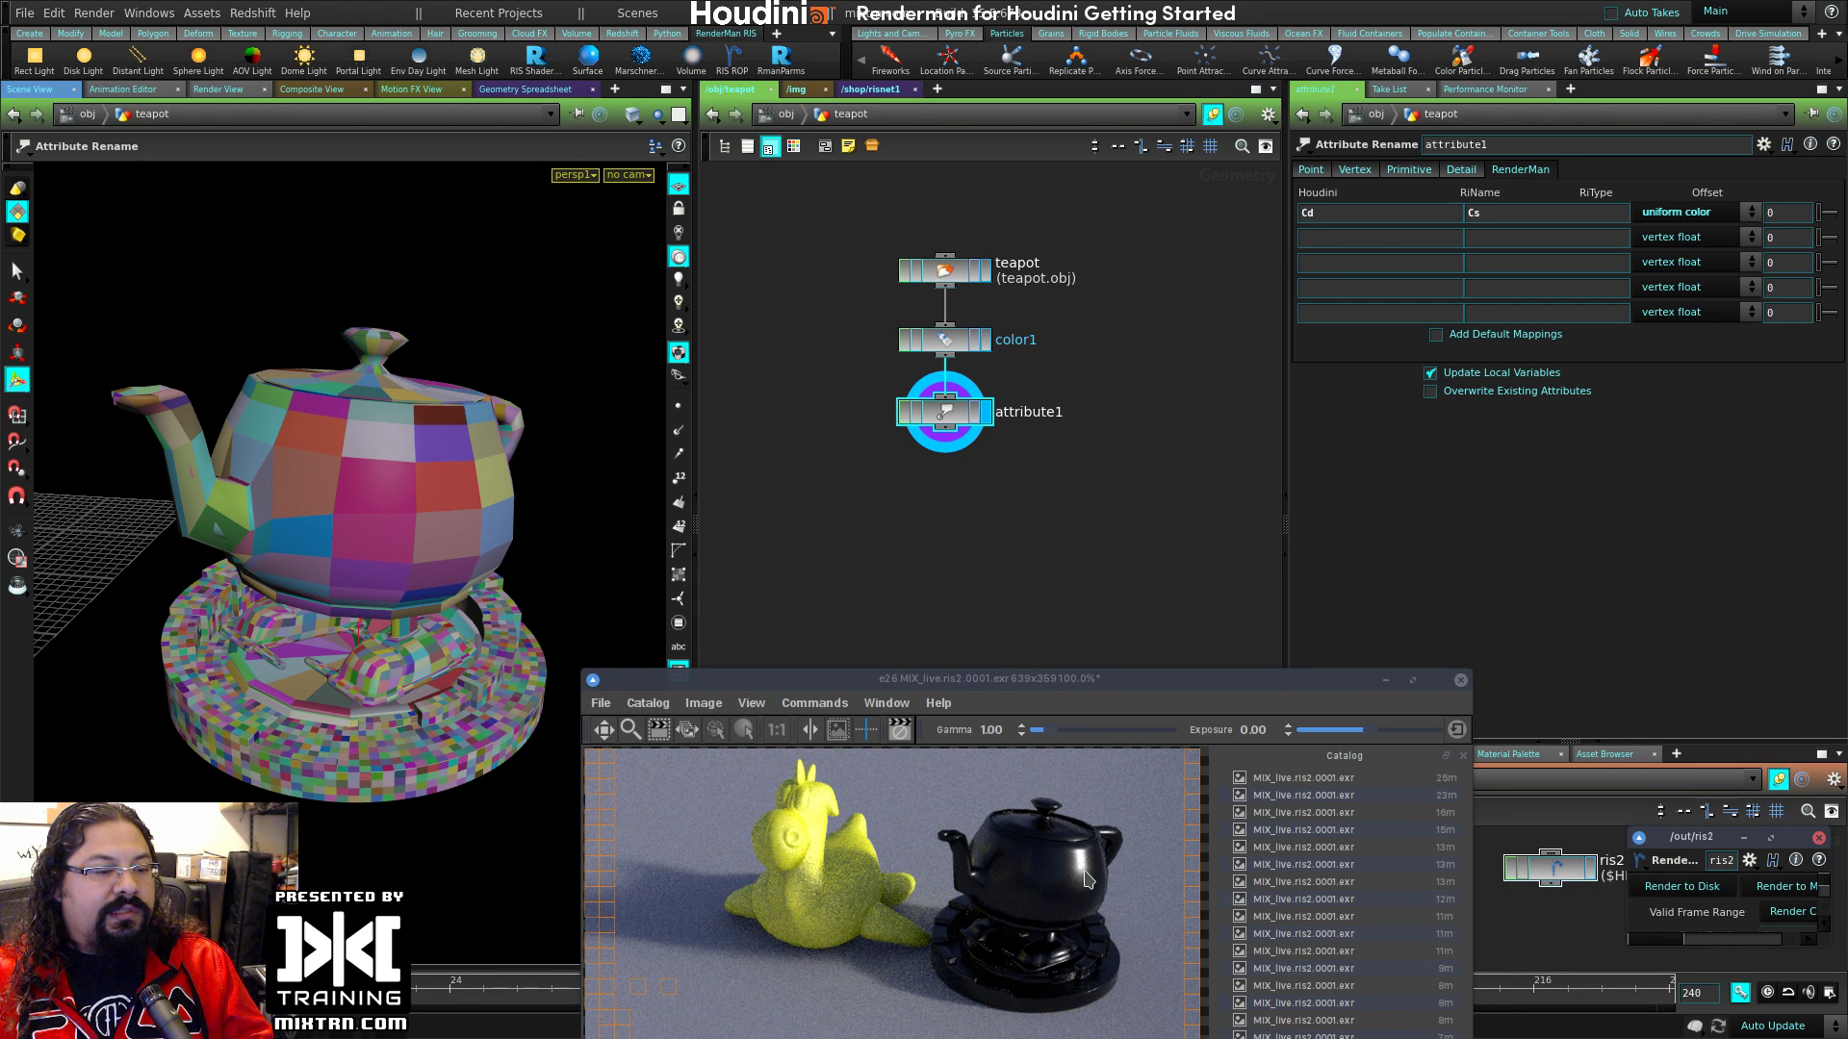
click(871, 89)
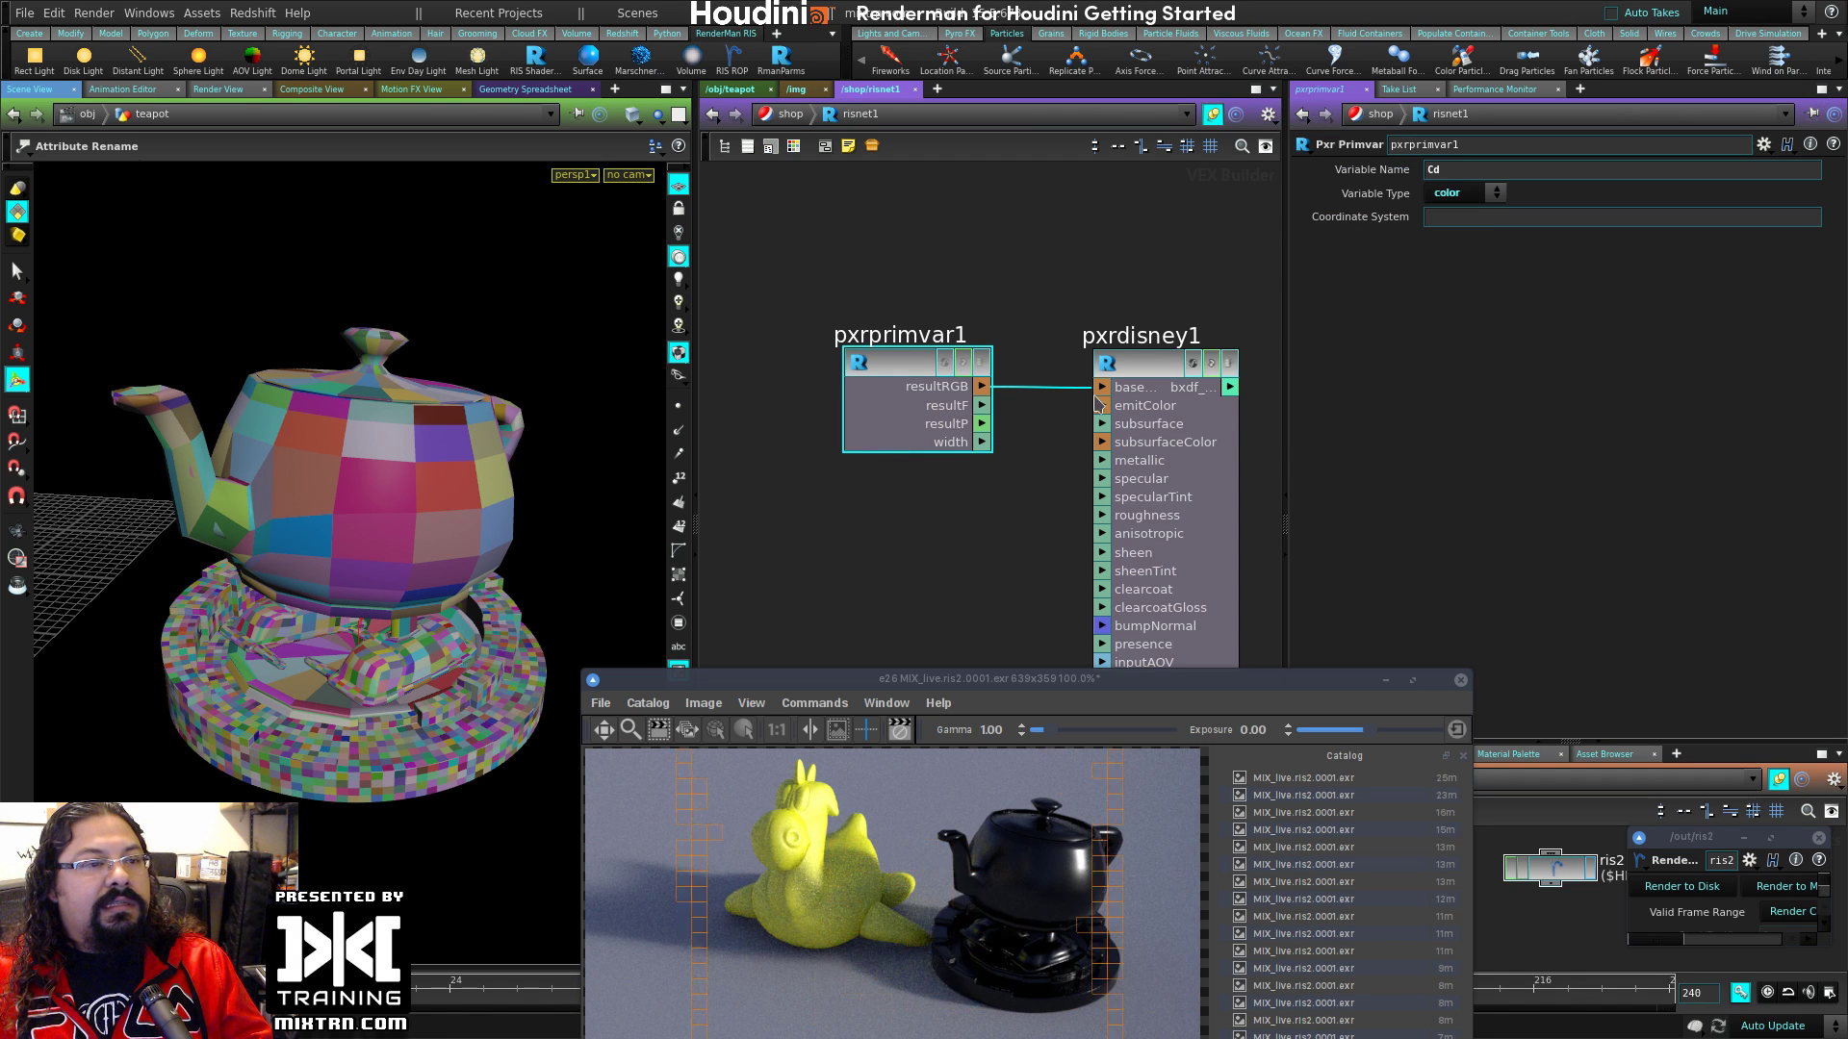
key(BackSpace)
text(s)
key(Return)
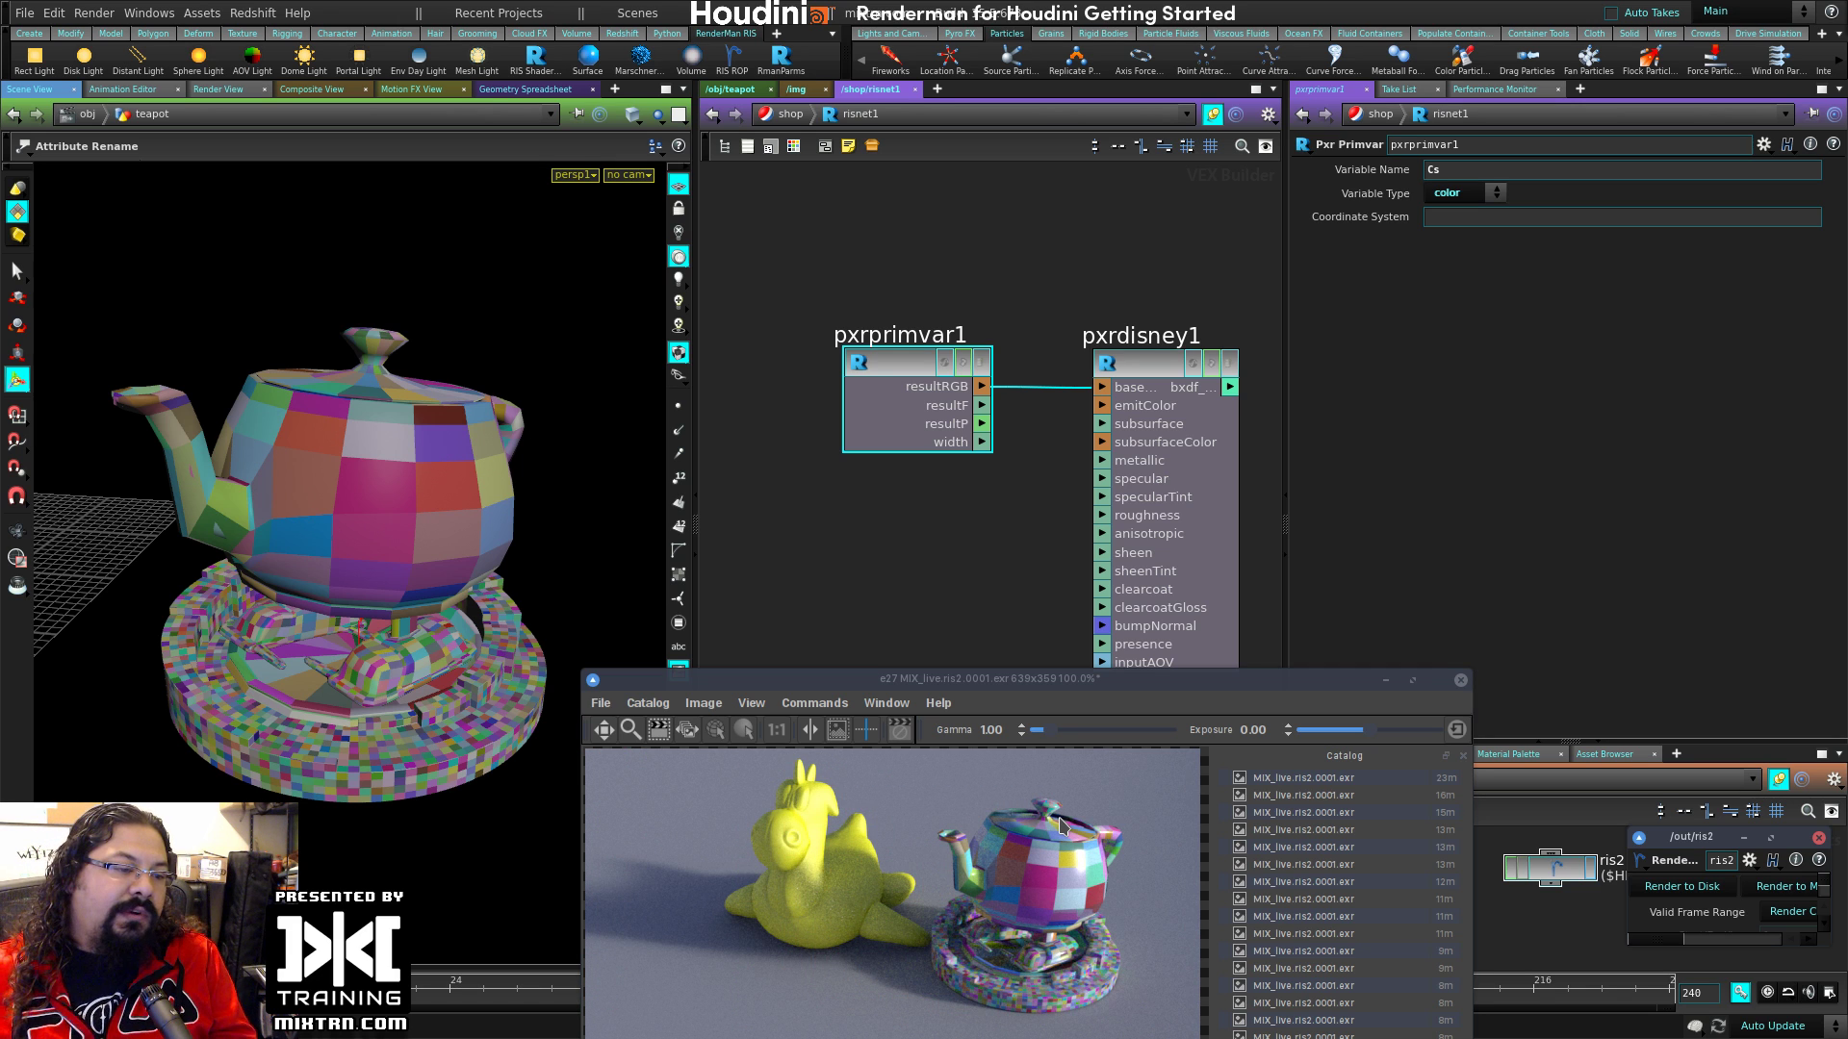
Step: Review color1's node information, attribute1's Cd to Cs mapping, and the variable settings of pxrprimvar1
click(729, 89)
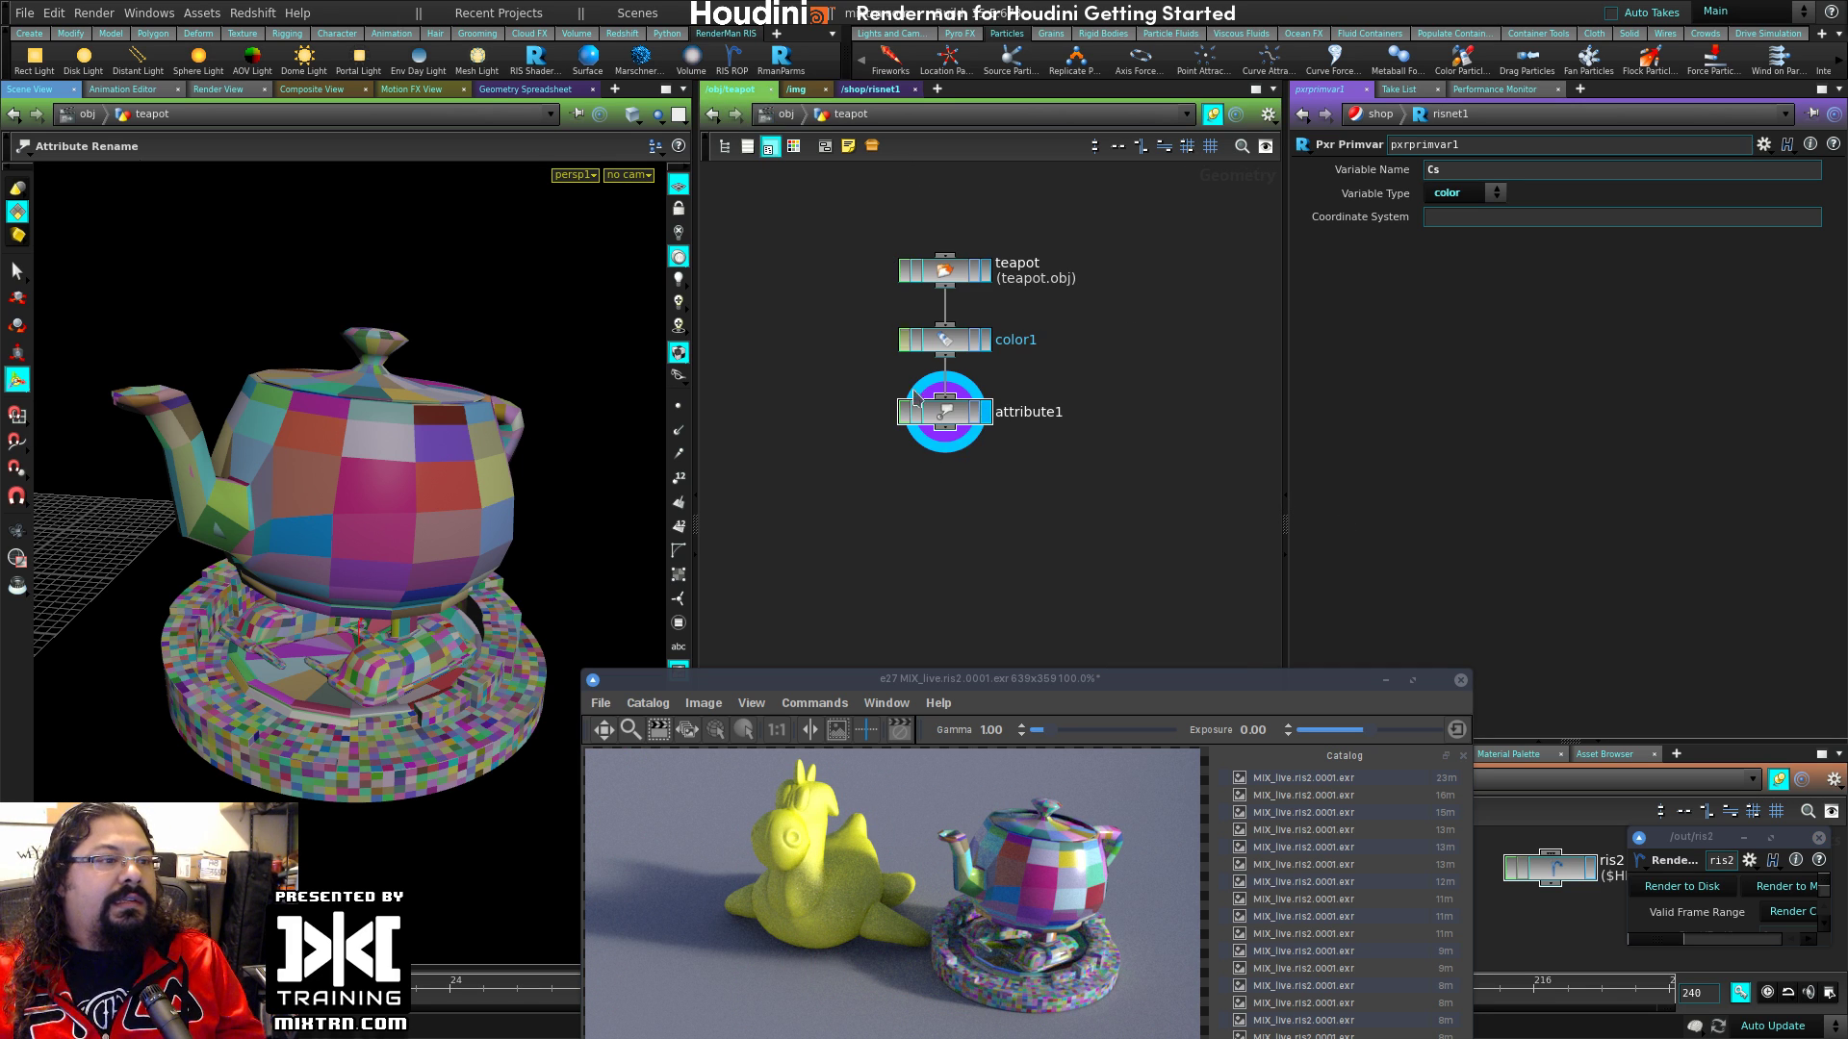
click(962, 344)
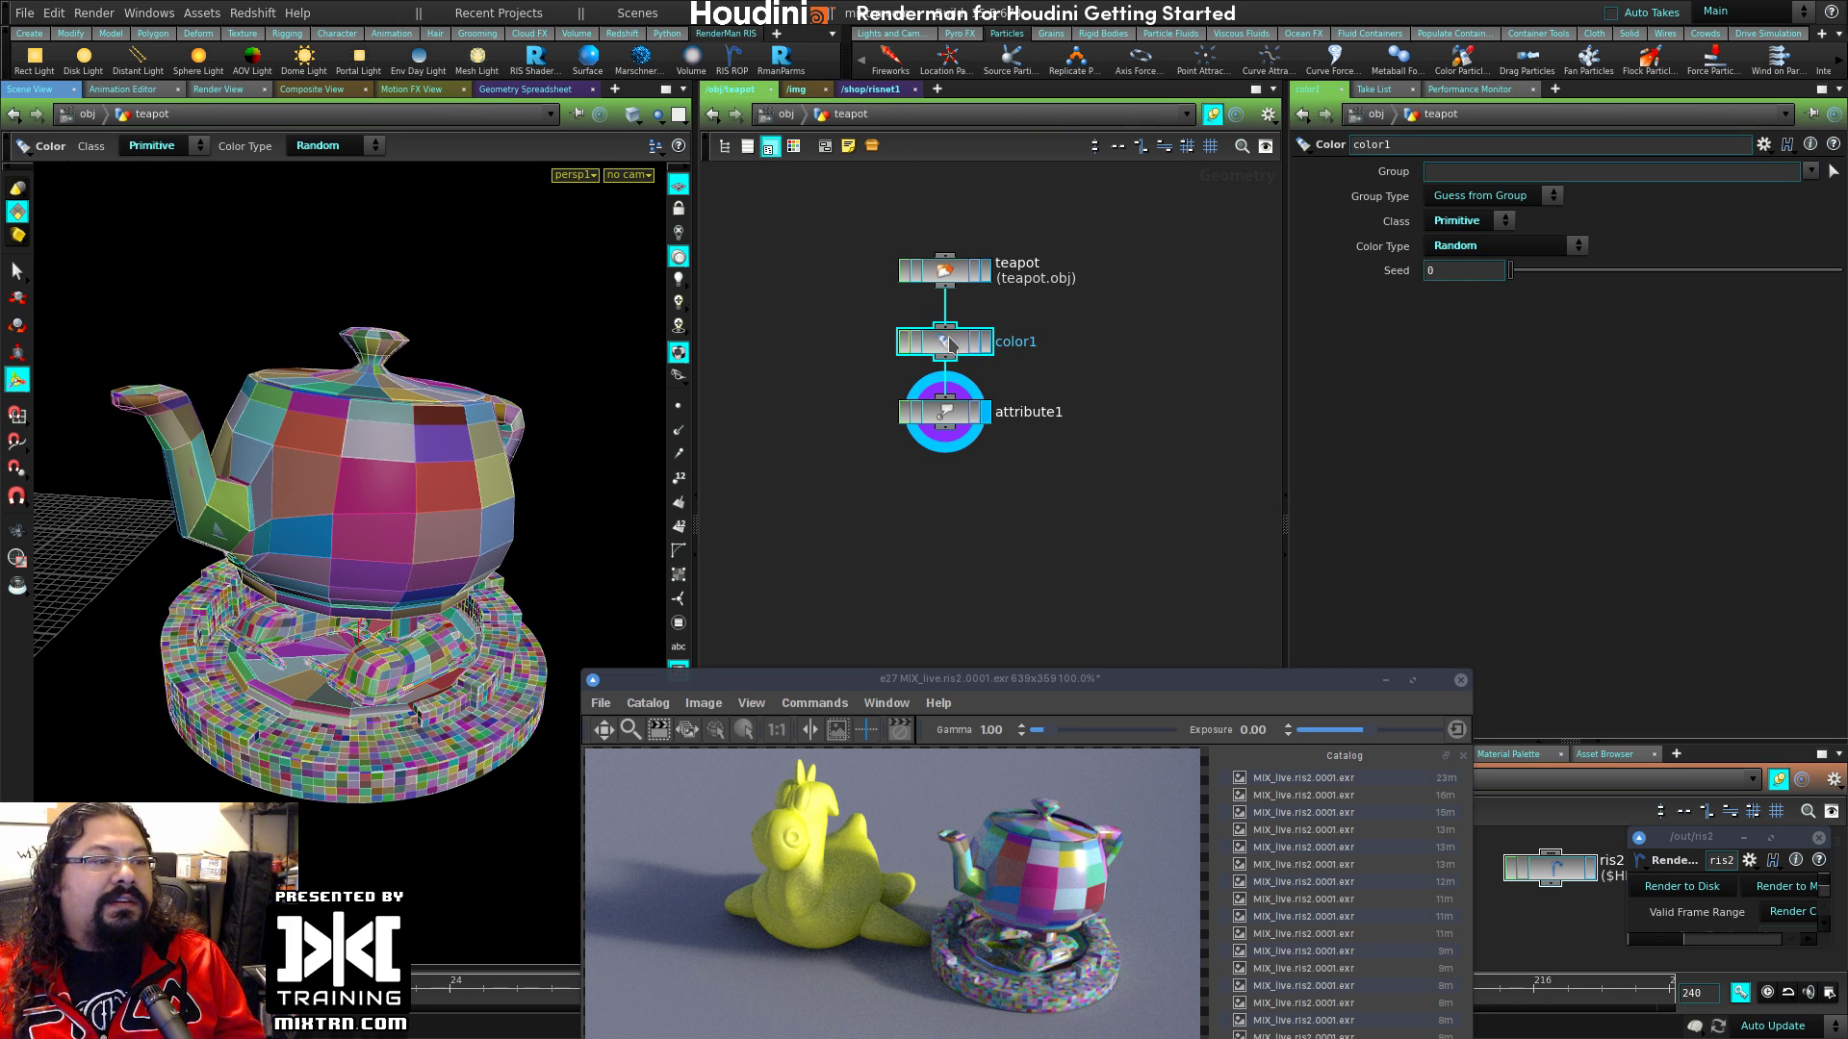
middle_drag(953, 344, 1303, 530)
middle_drag(1174, 627, 1284, 344)
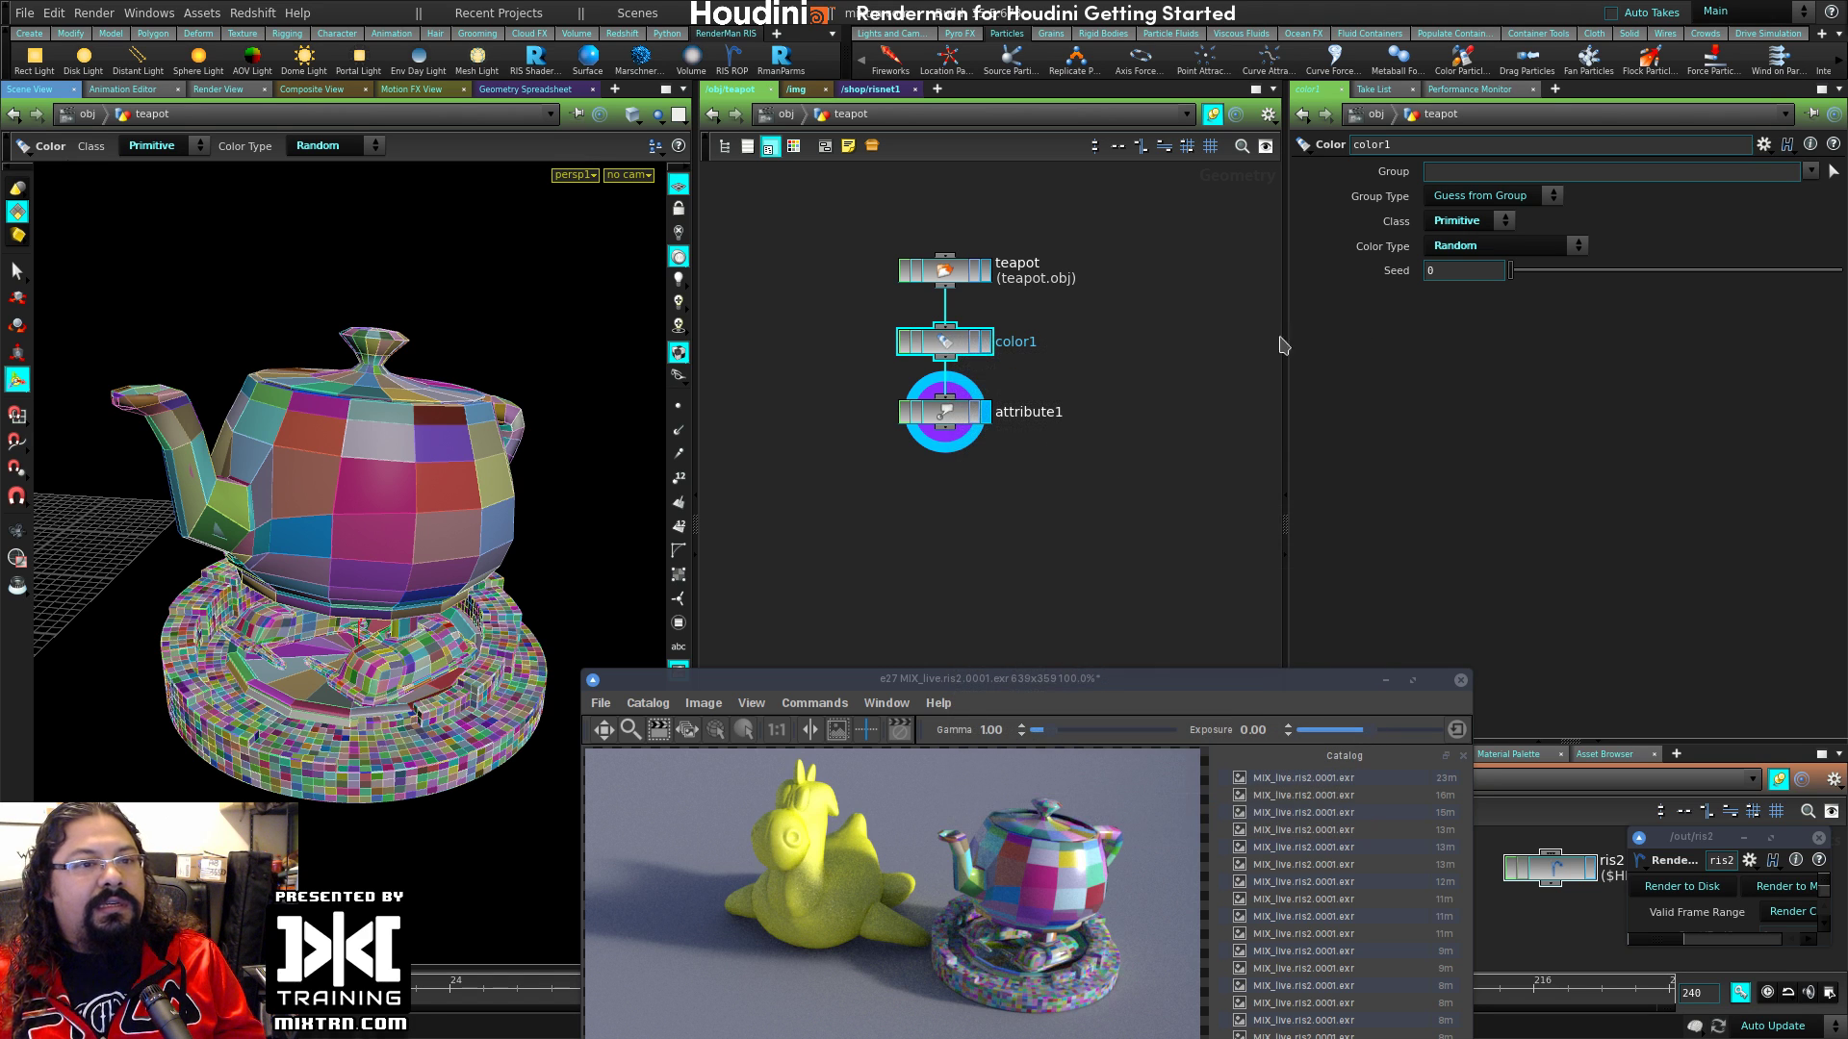
click(947, 419)
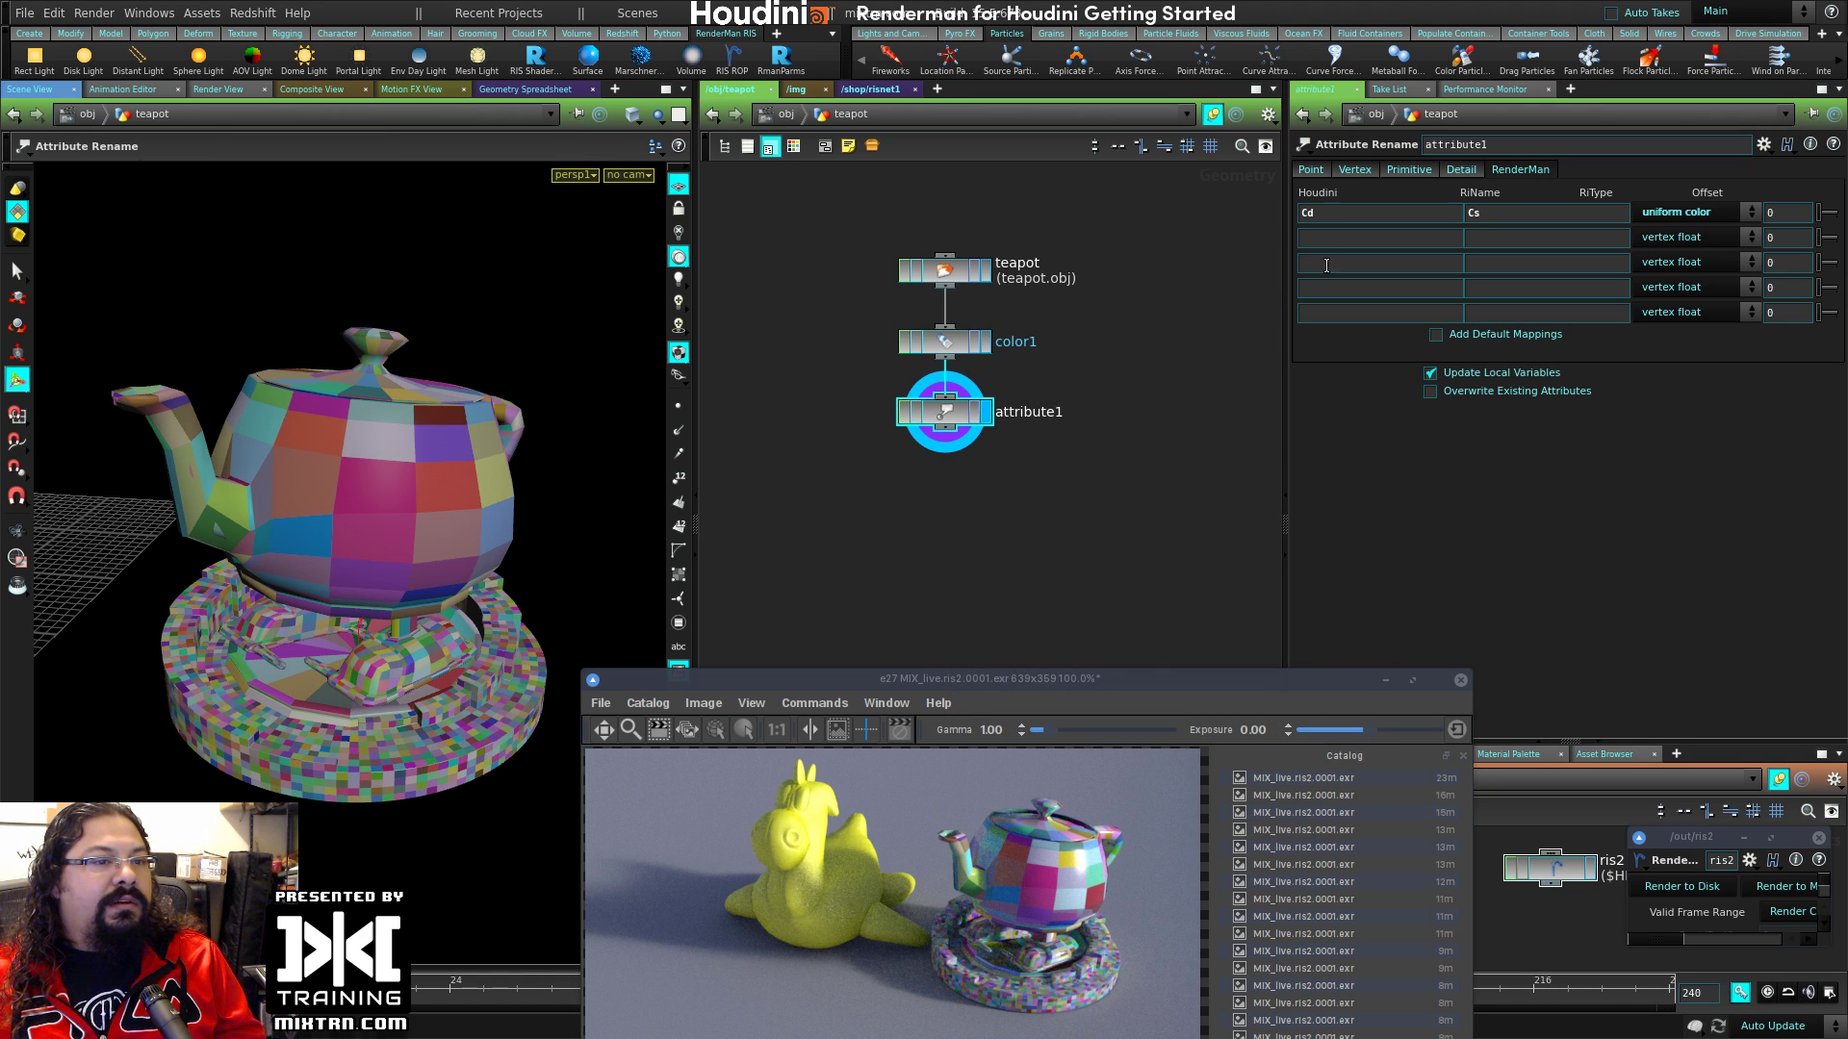
double_click(1339, 210)
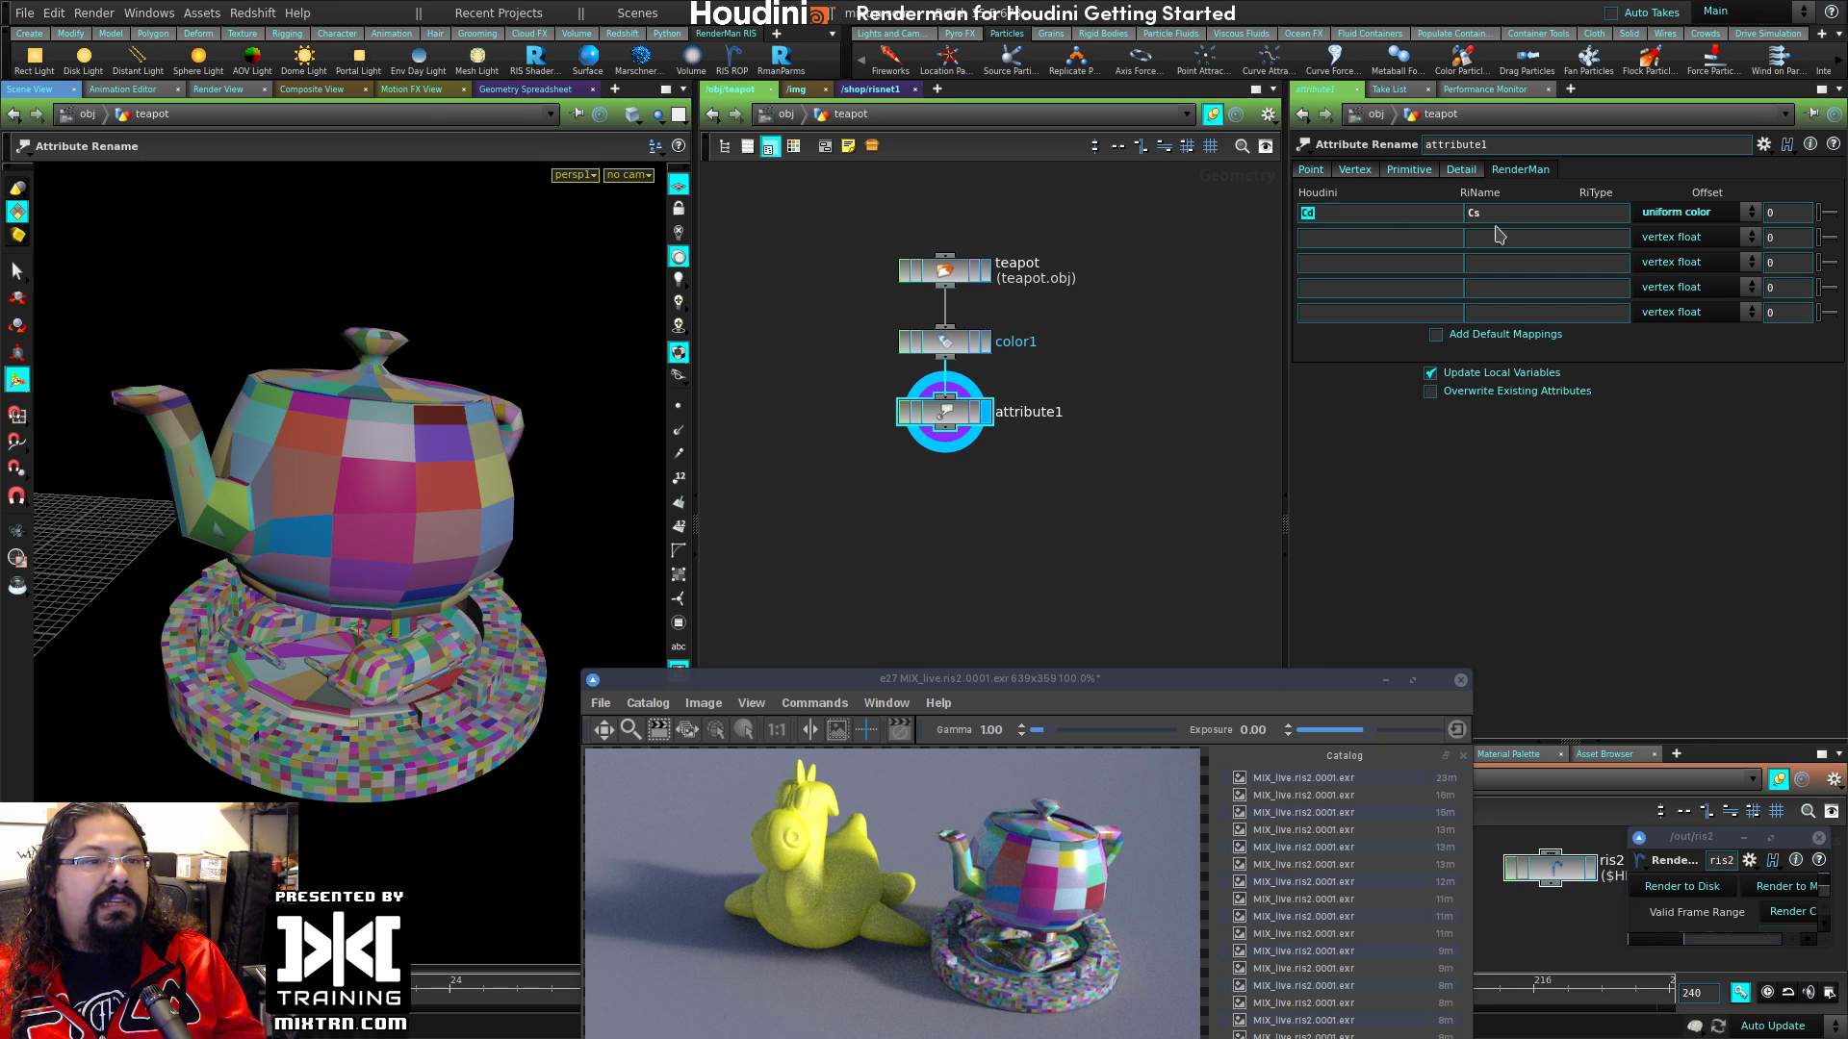
key(Tab)
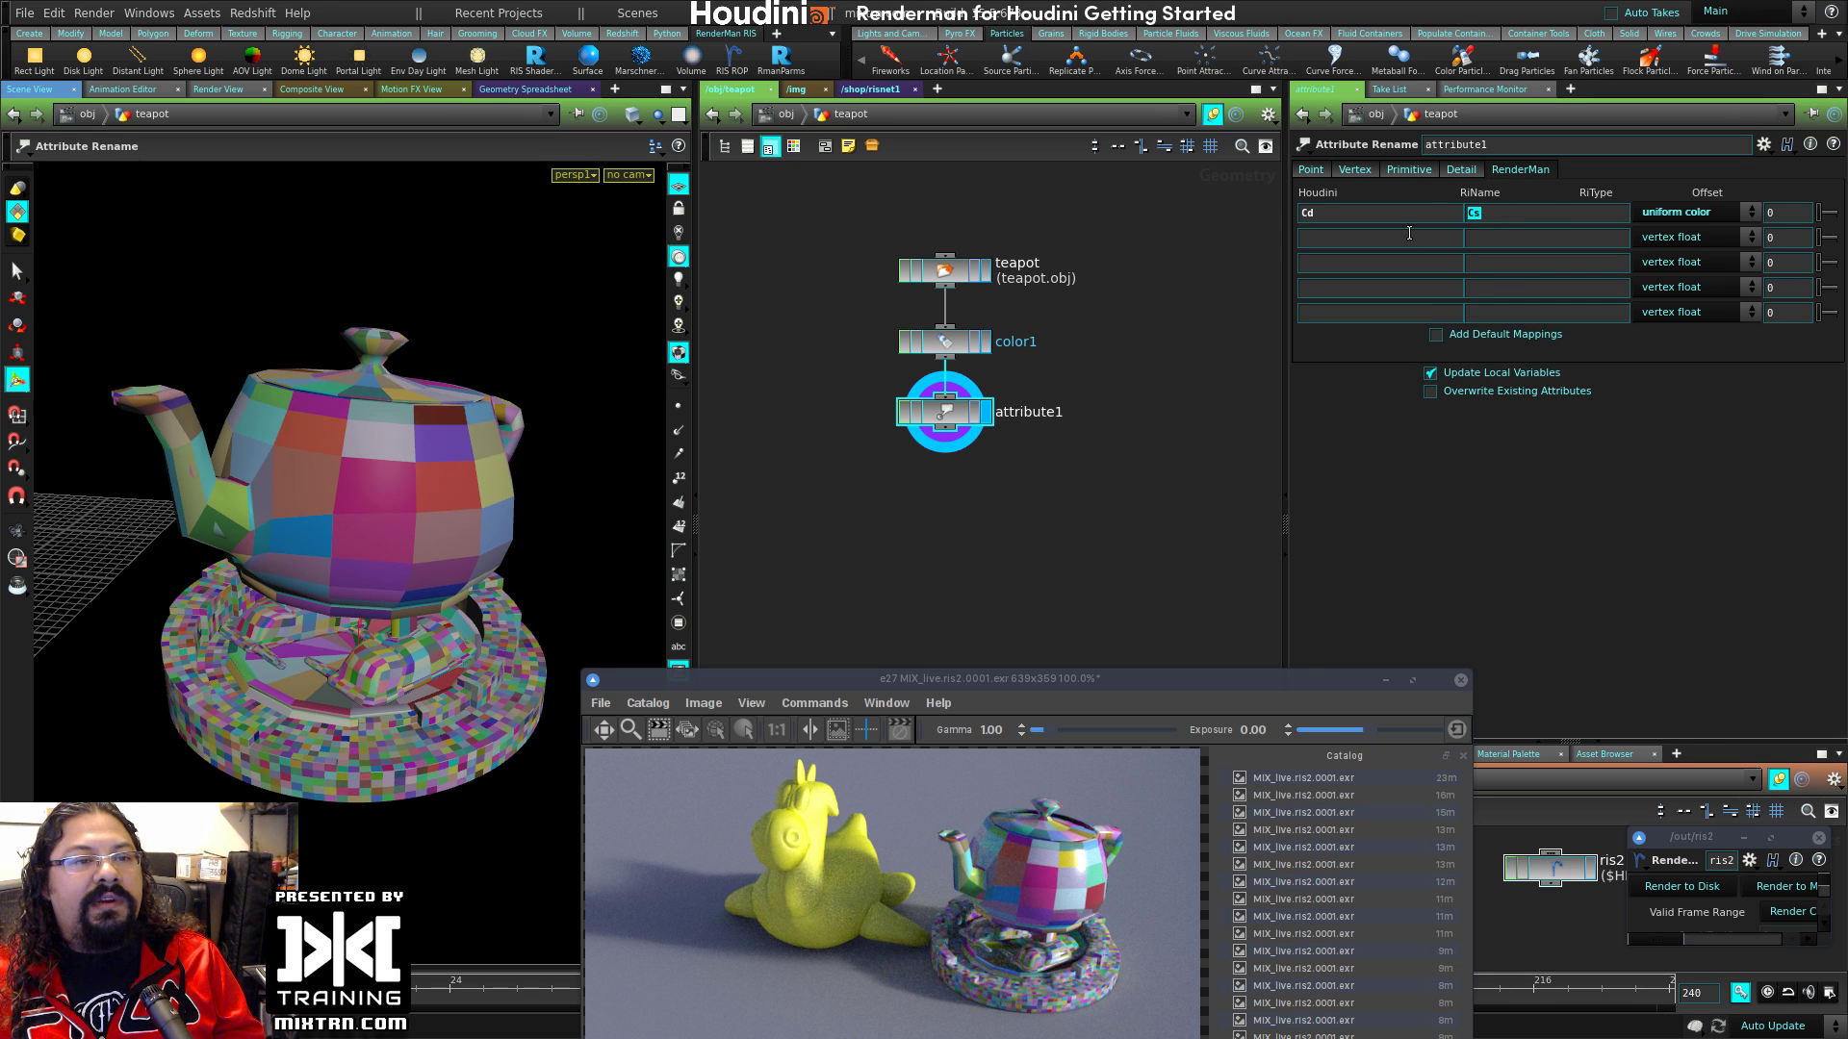
click(883, 91)
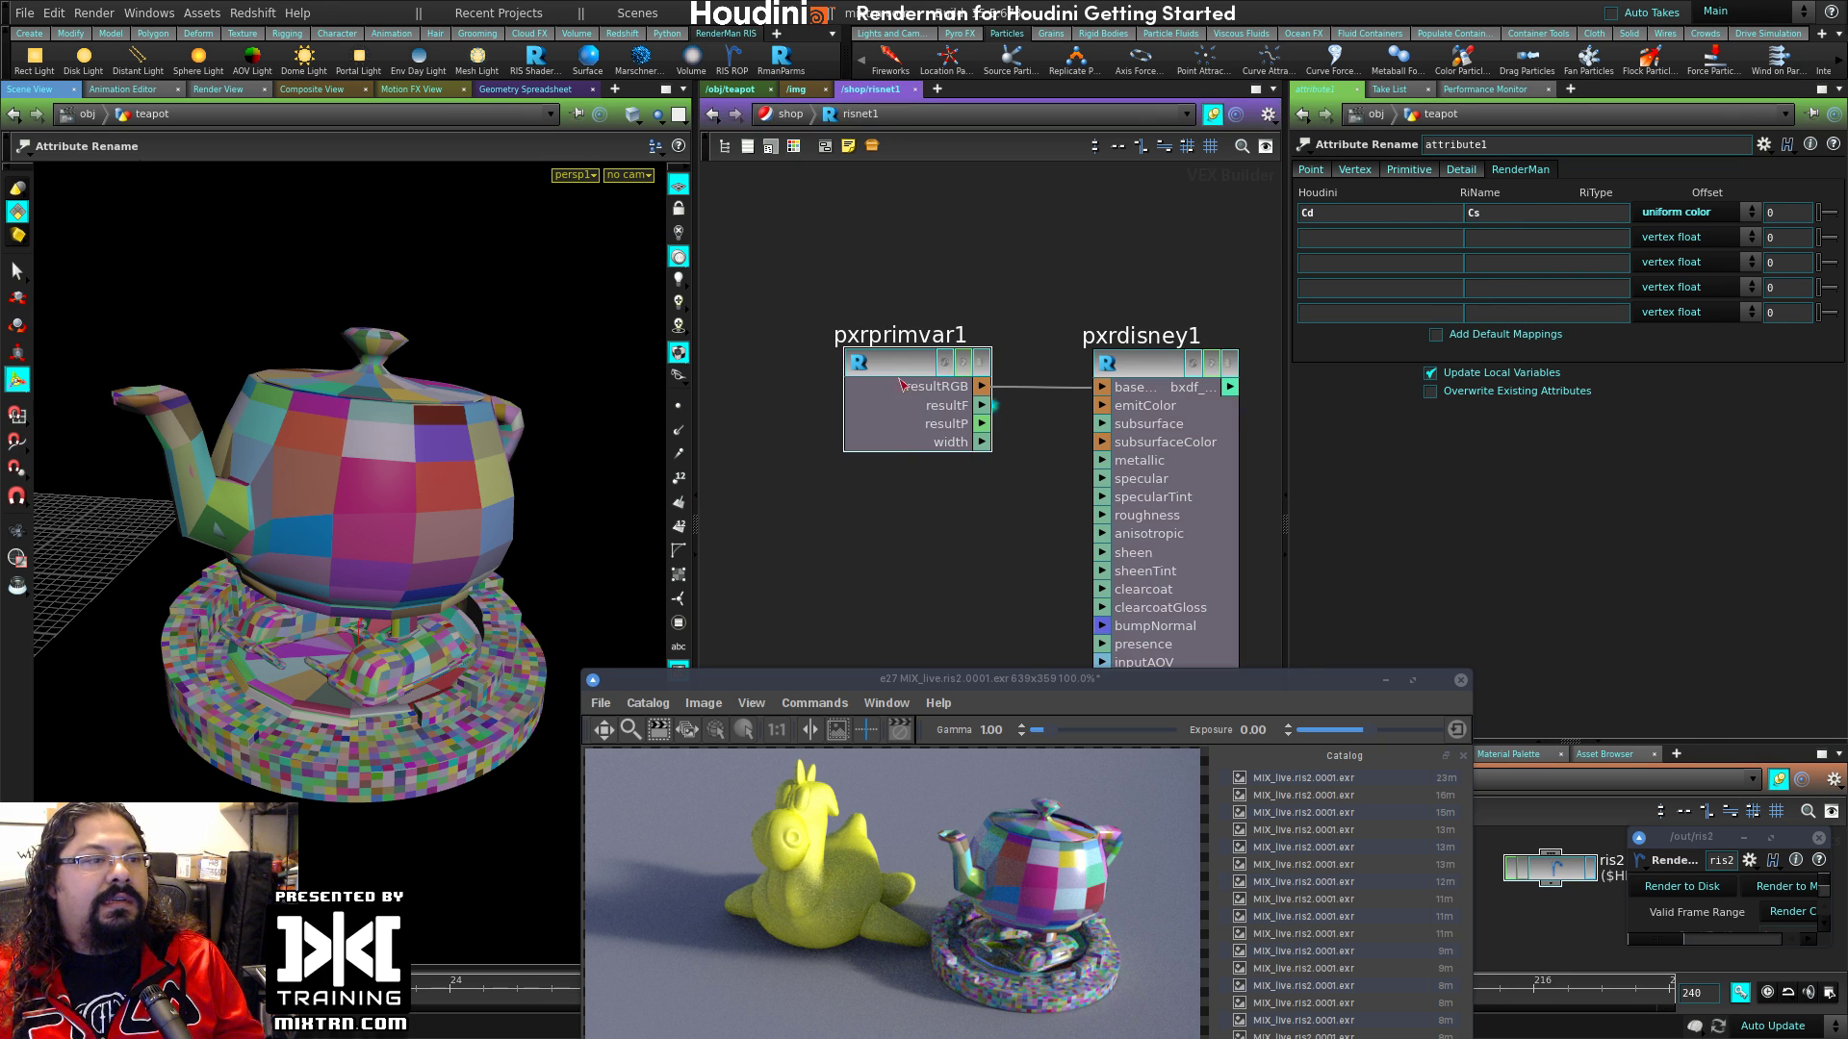
click(906, 363)
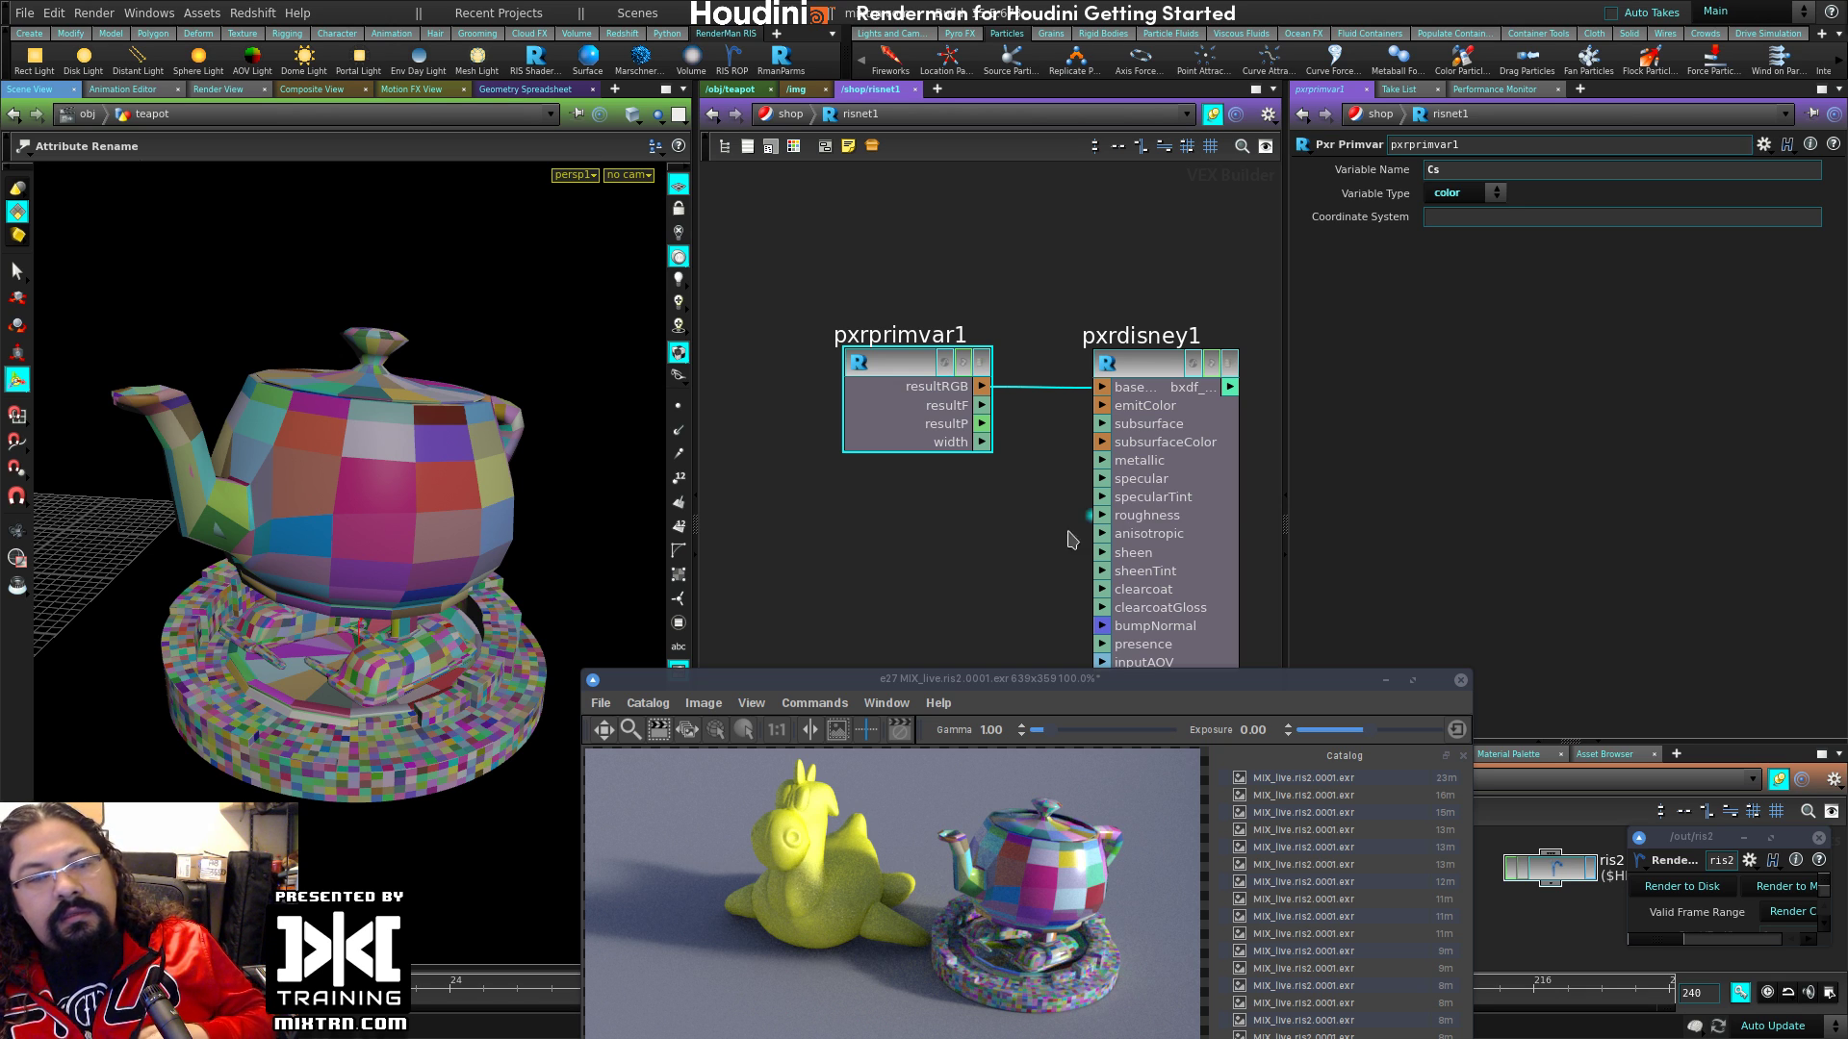
Step: Move pxrprimvar1 closer to pxrdisney1 in the shader network and leave it deselected
click(972, 562)
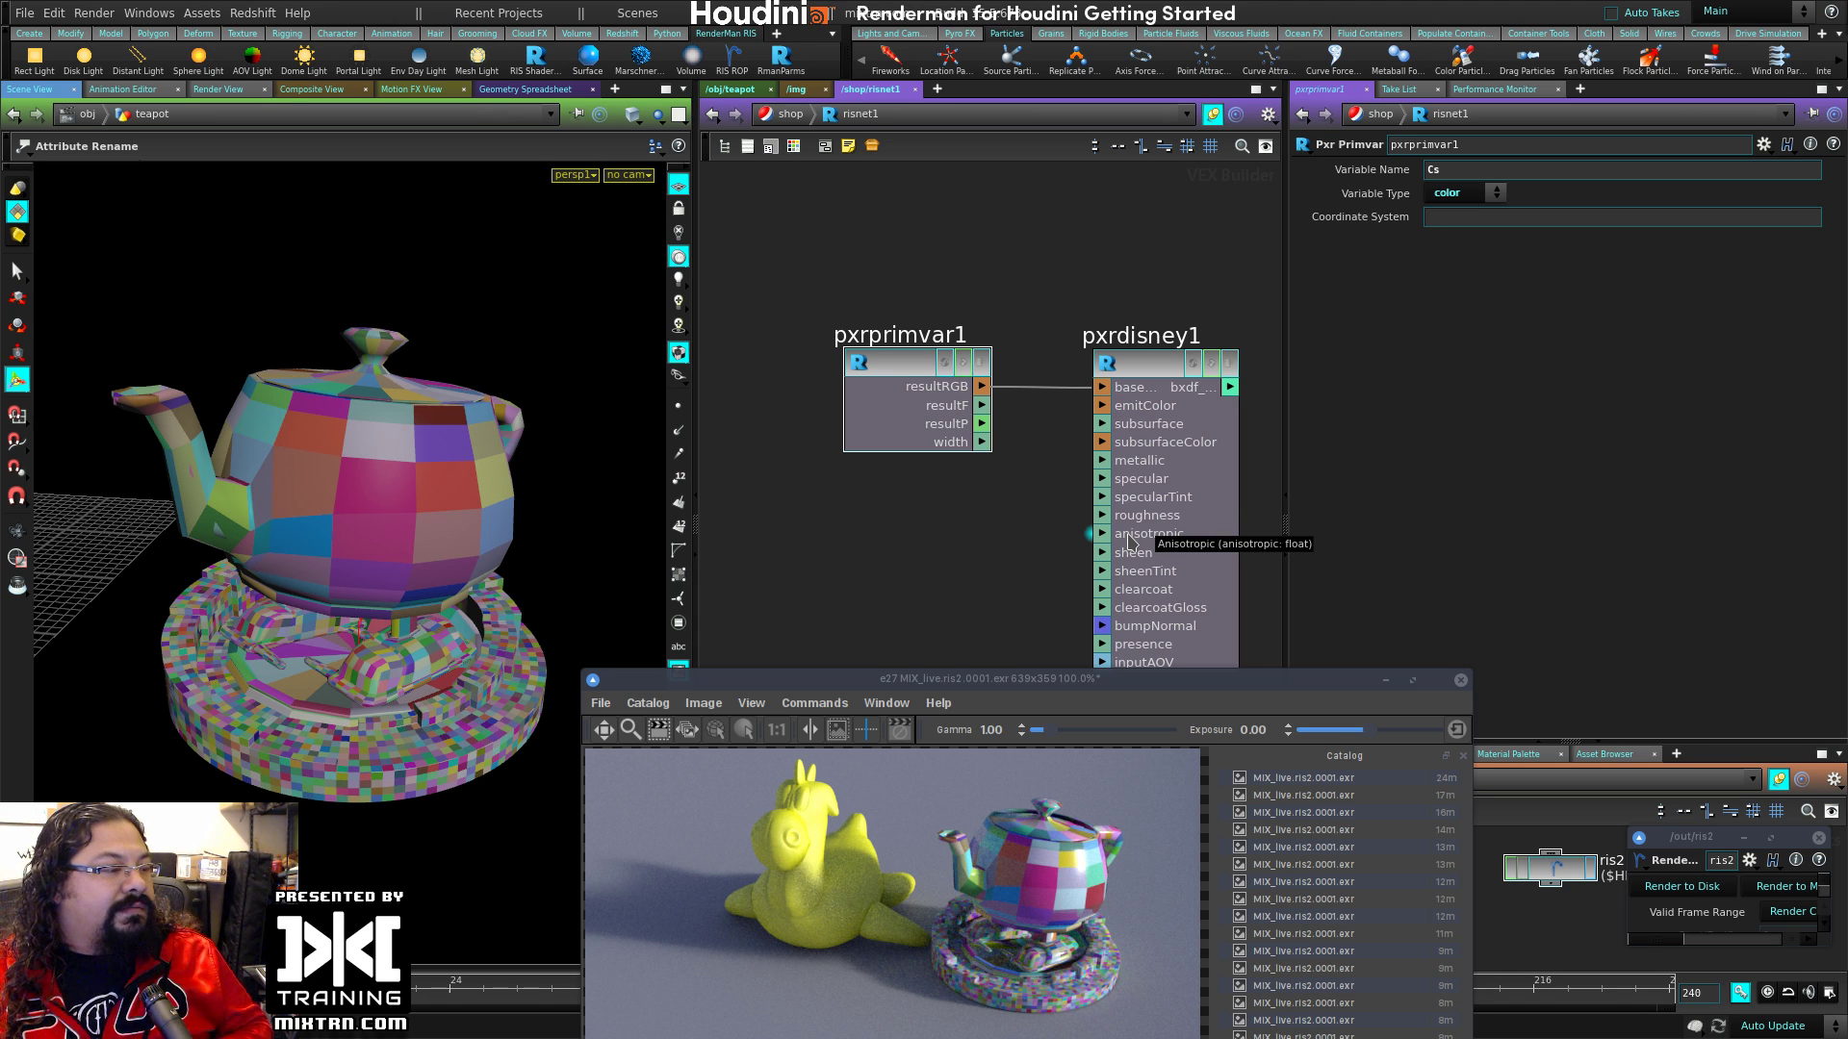
drag(901, 395, 941, 395)
click(933, 373)
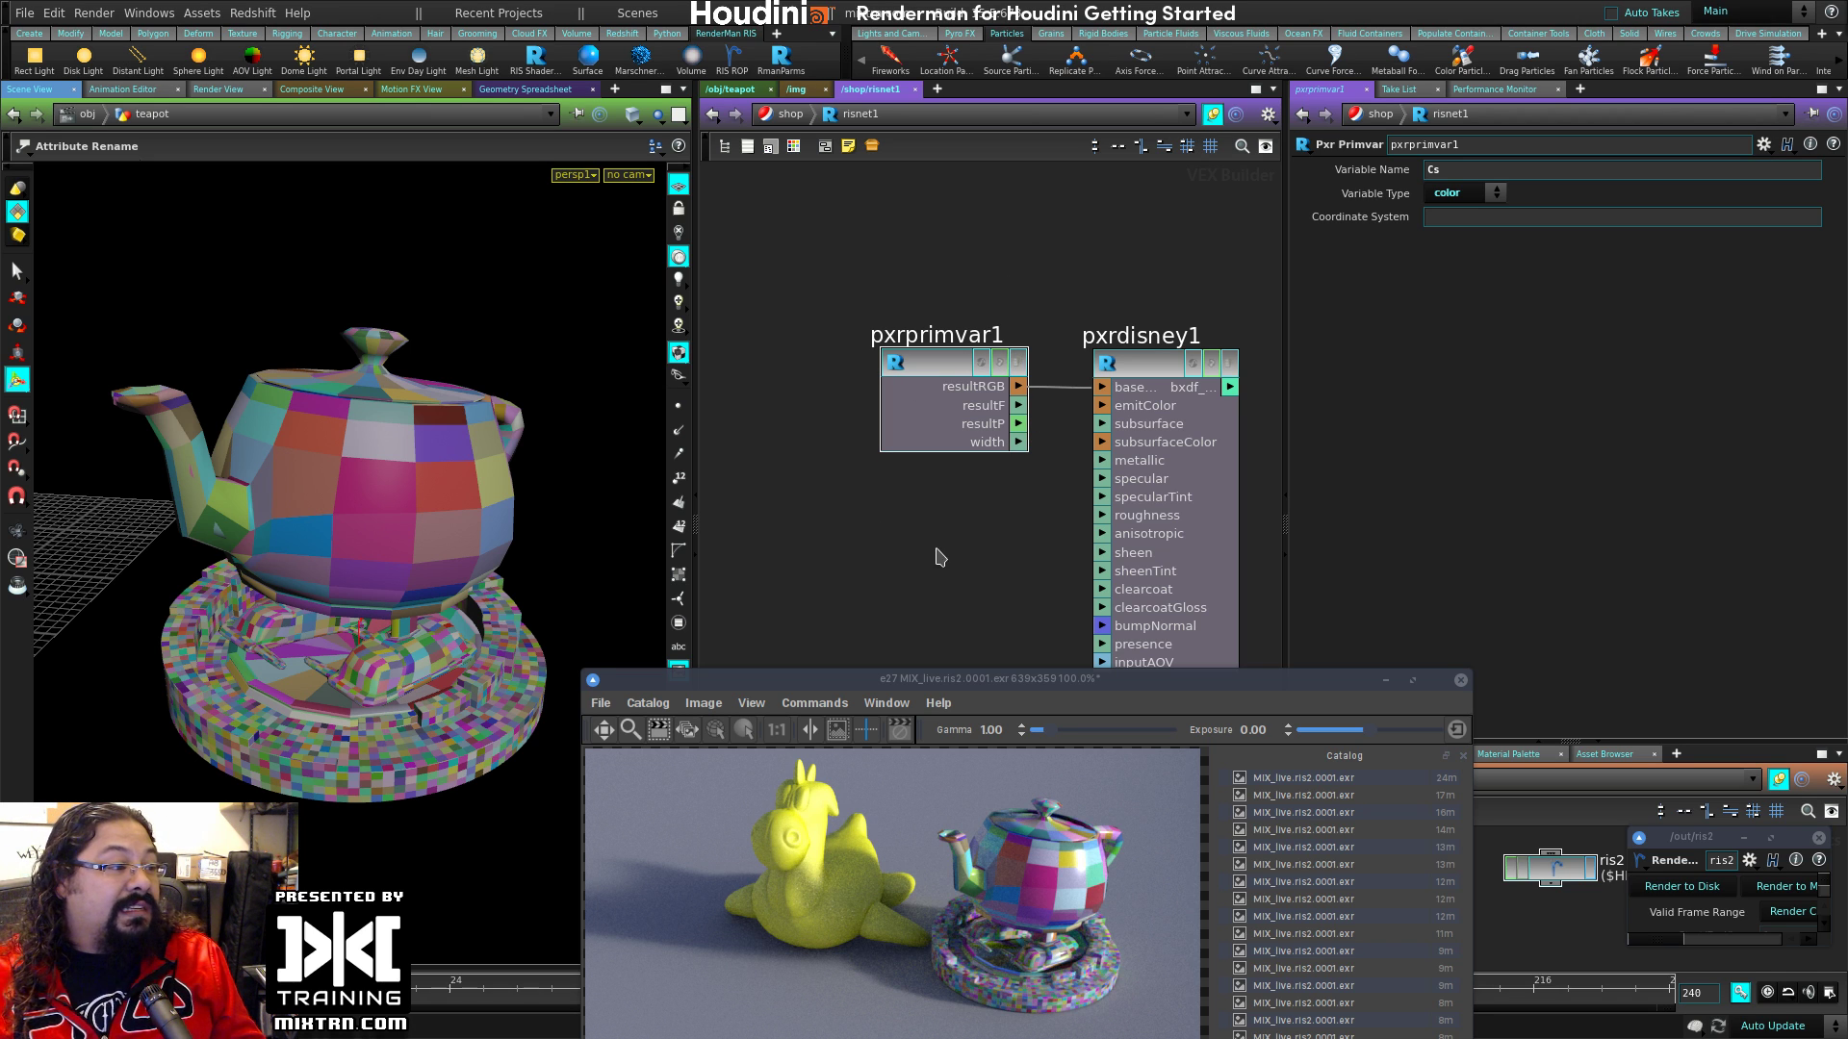
Step: Nudge pxrprimvar1 slightly away from pxrdisney1 and show attribute1's RenderMan rename settings in the teapot network
mouse_move(926, 358)
mouse_down()
mouse_move(948, 358)
mouse_move(914, 358)
mouse_up()
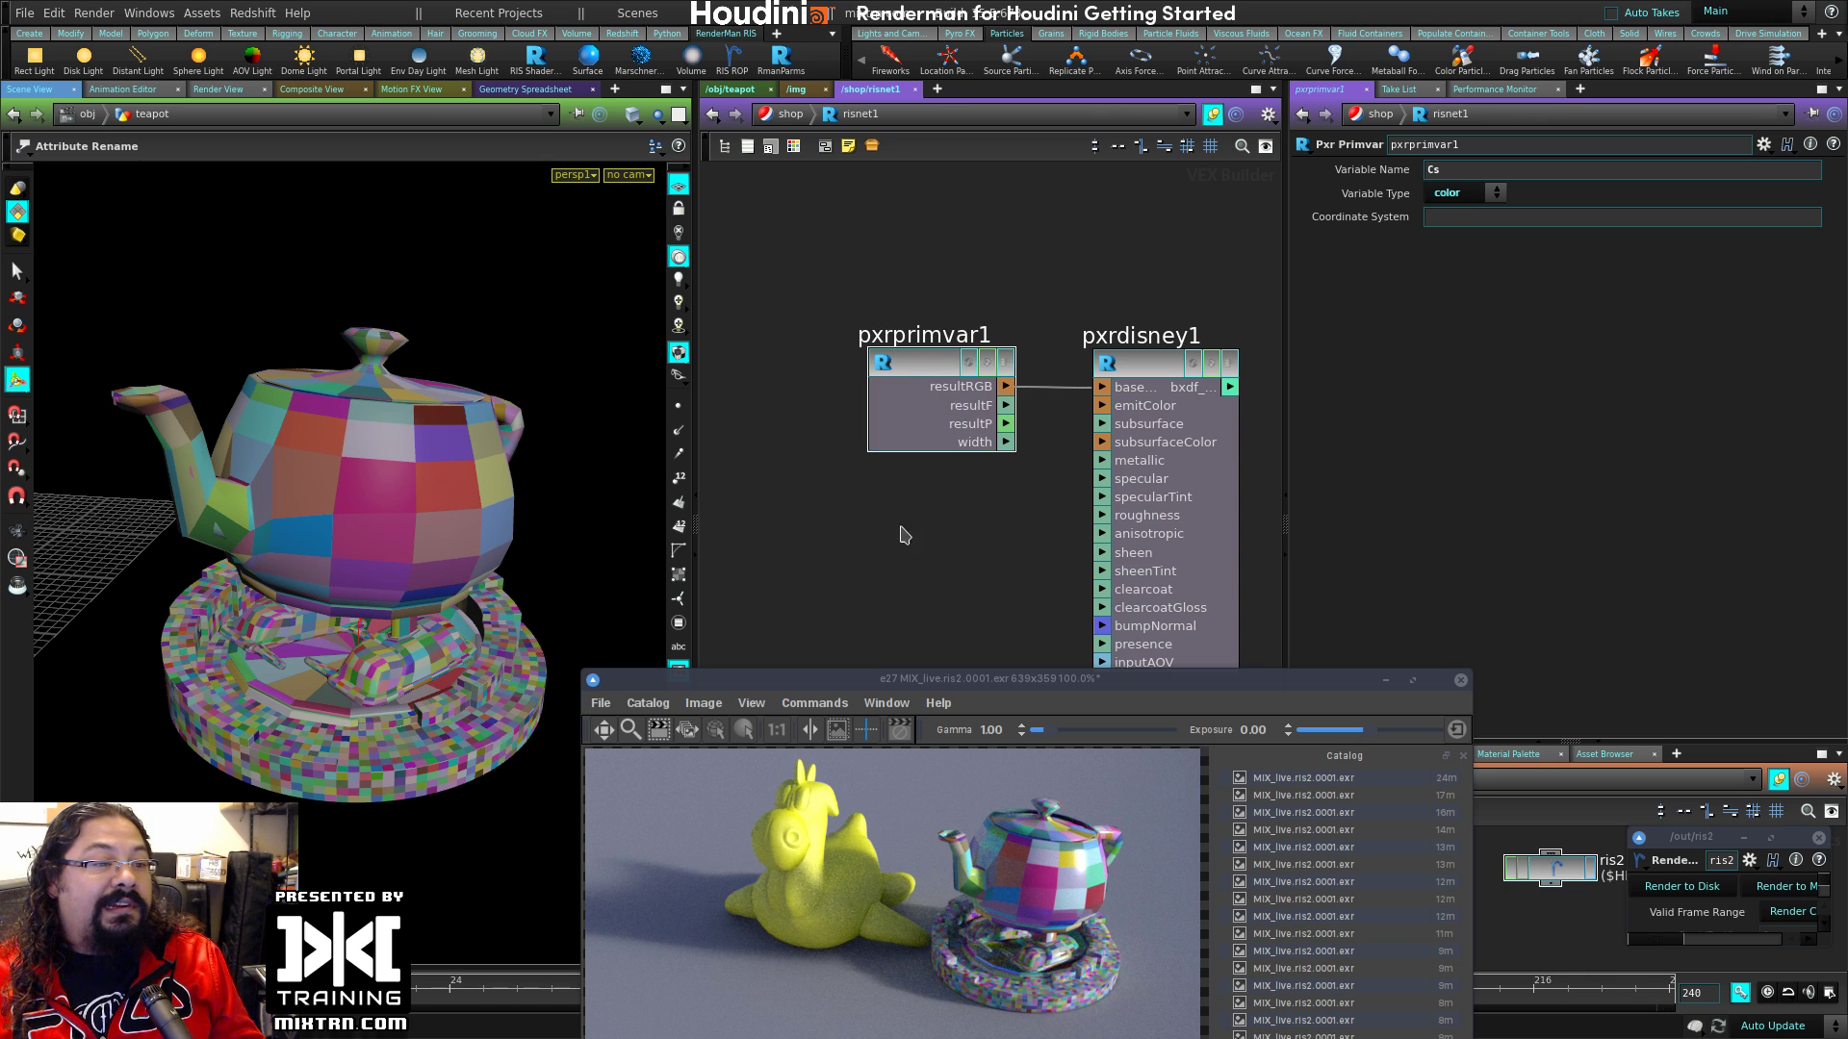
mouse_move(918, 555)
middle_down()
mouse_move(897, 469)
mouse_move(929, 539)
middle_up()
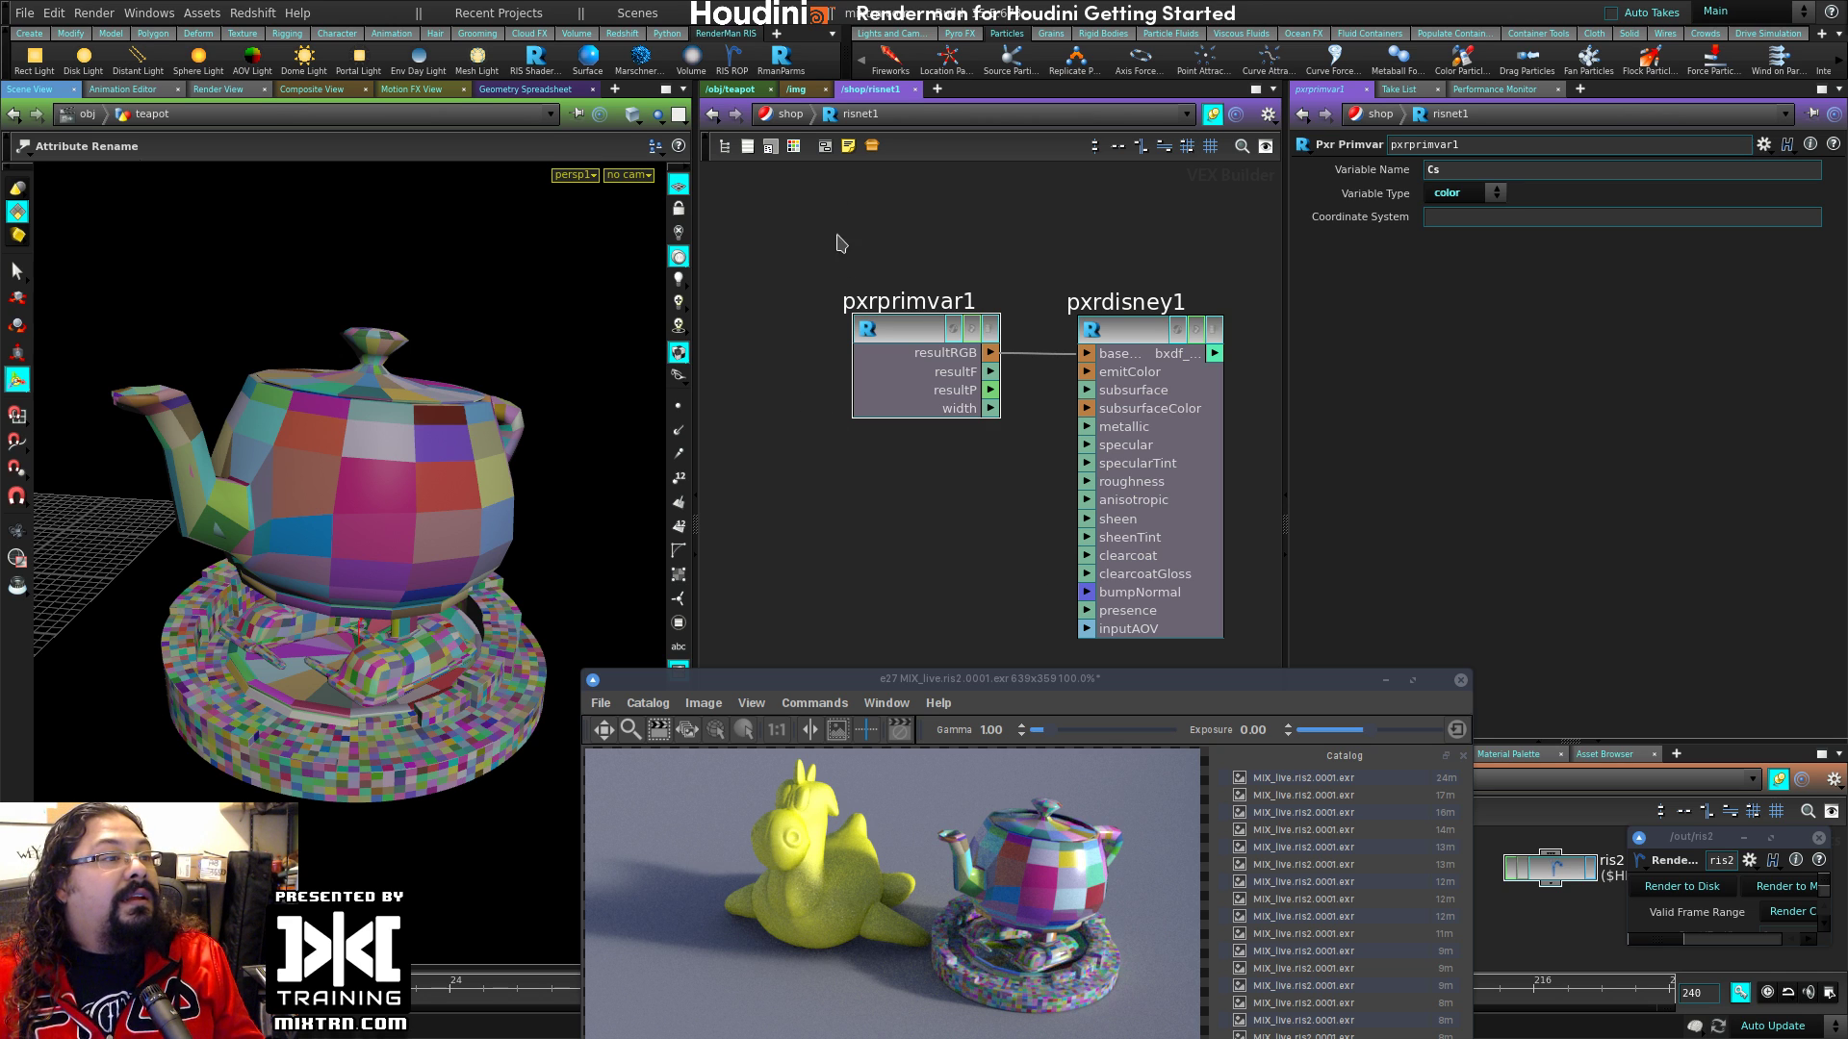
click(741, 88)
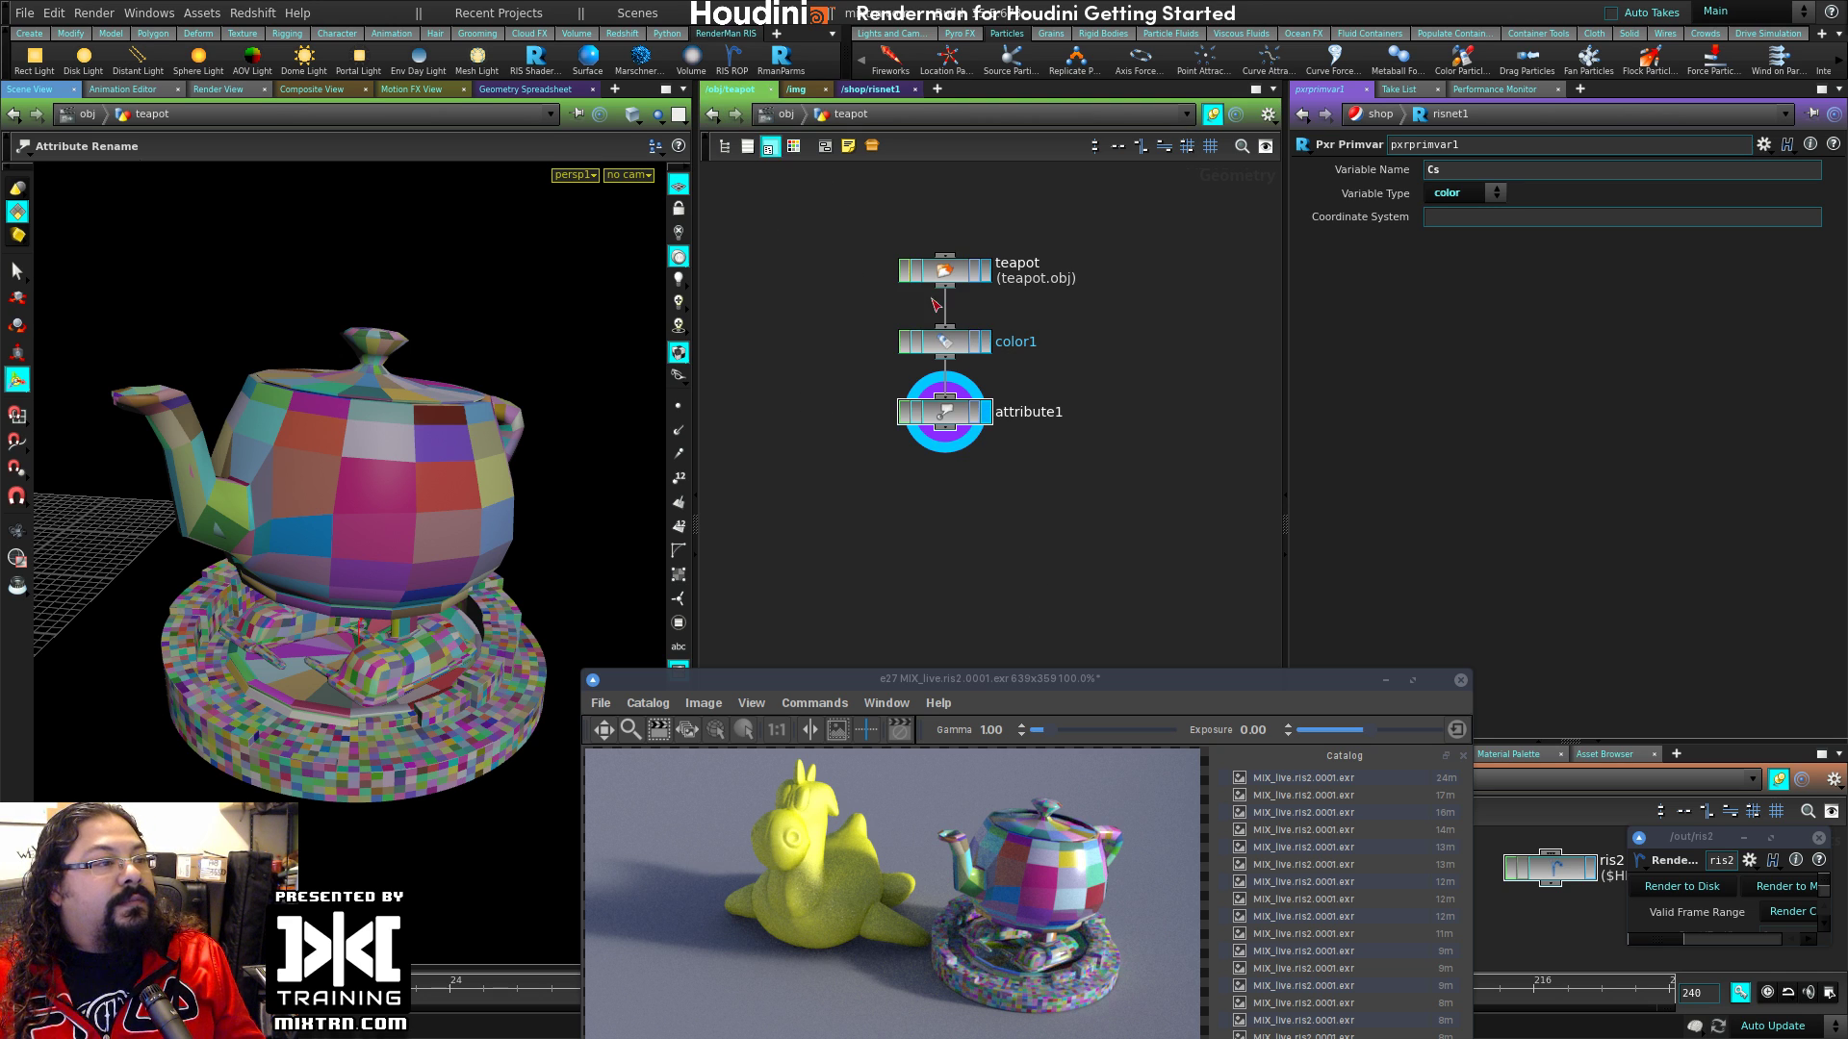
click(961, 425)
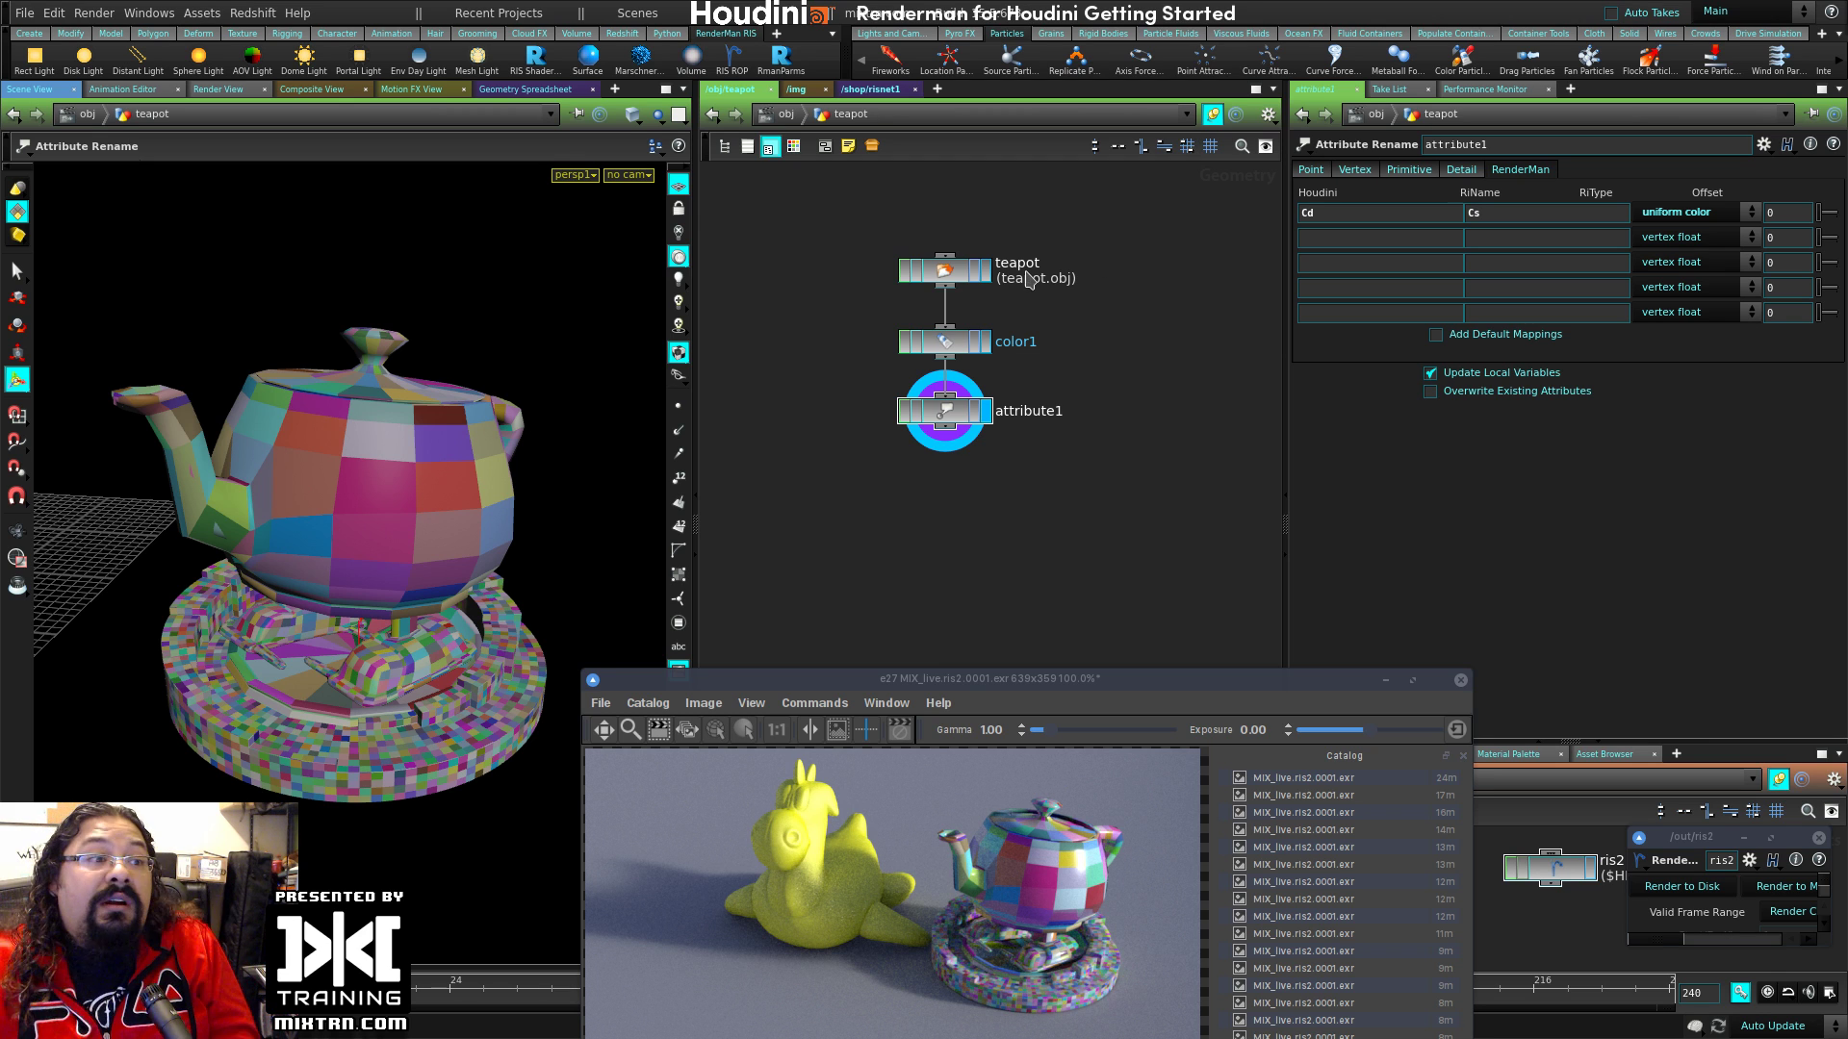
Step: Save the scene over the existing MIX_live.hip and return to the object-level network
key(ctrl+s)
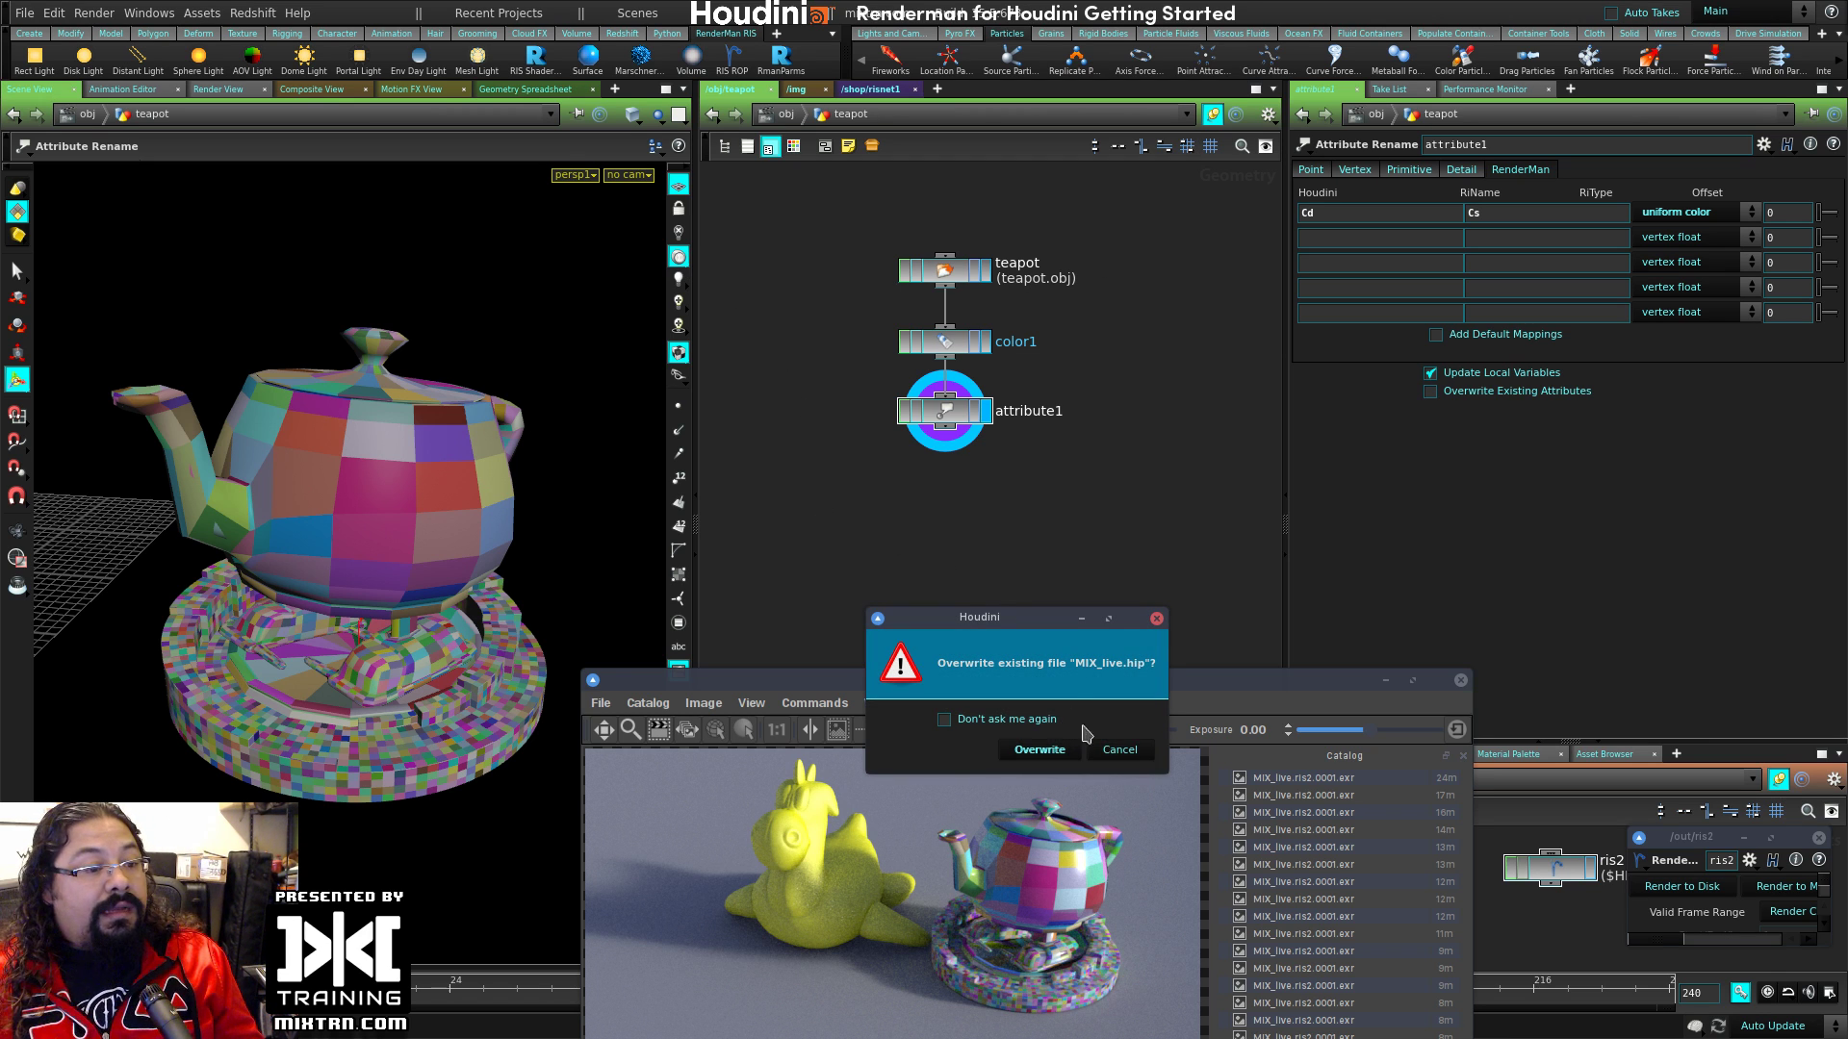
click(1038, 752)
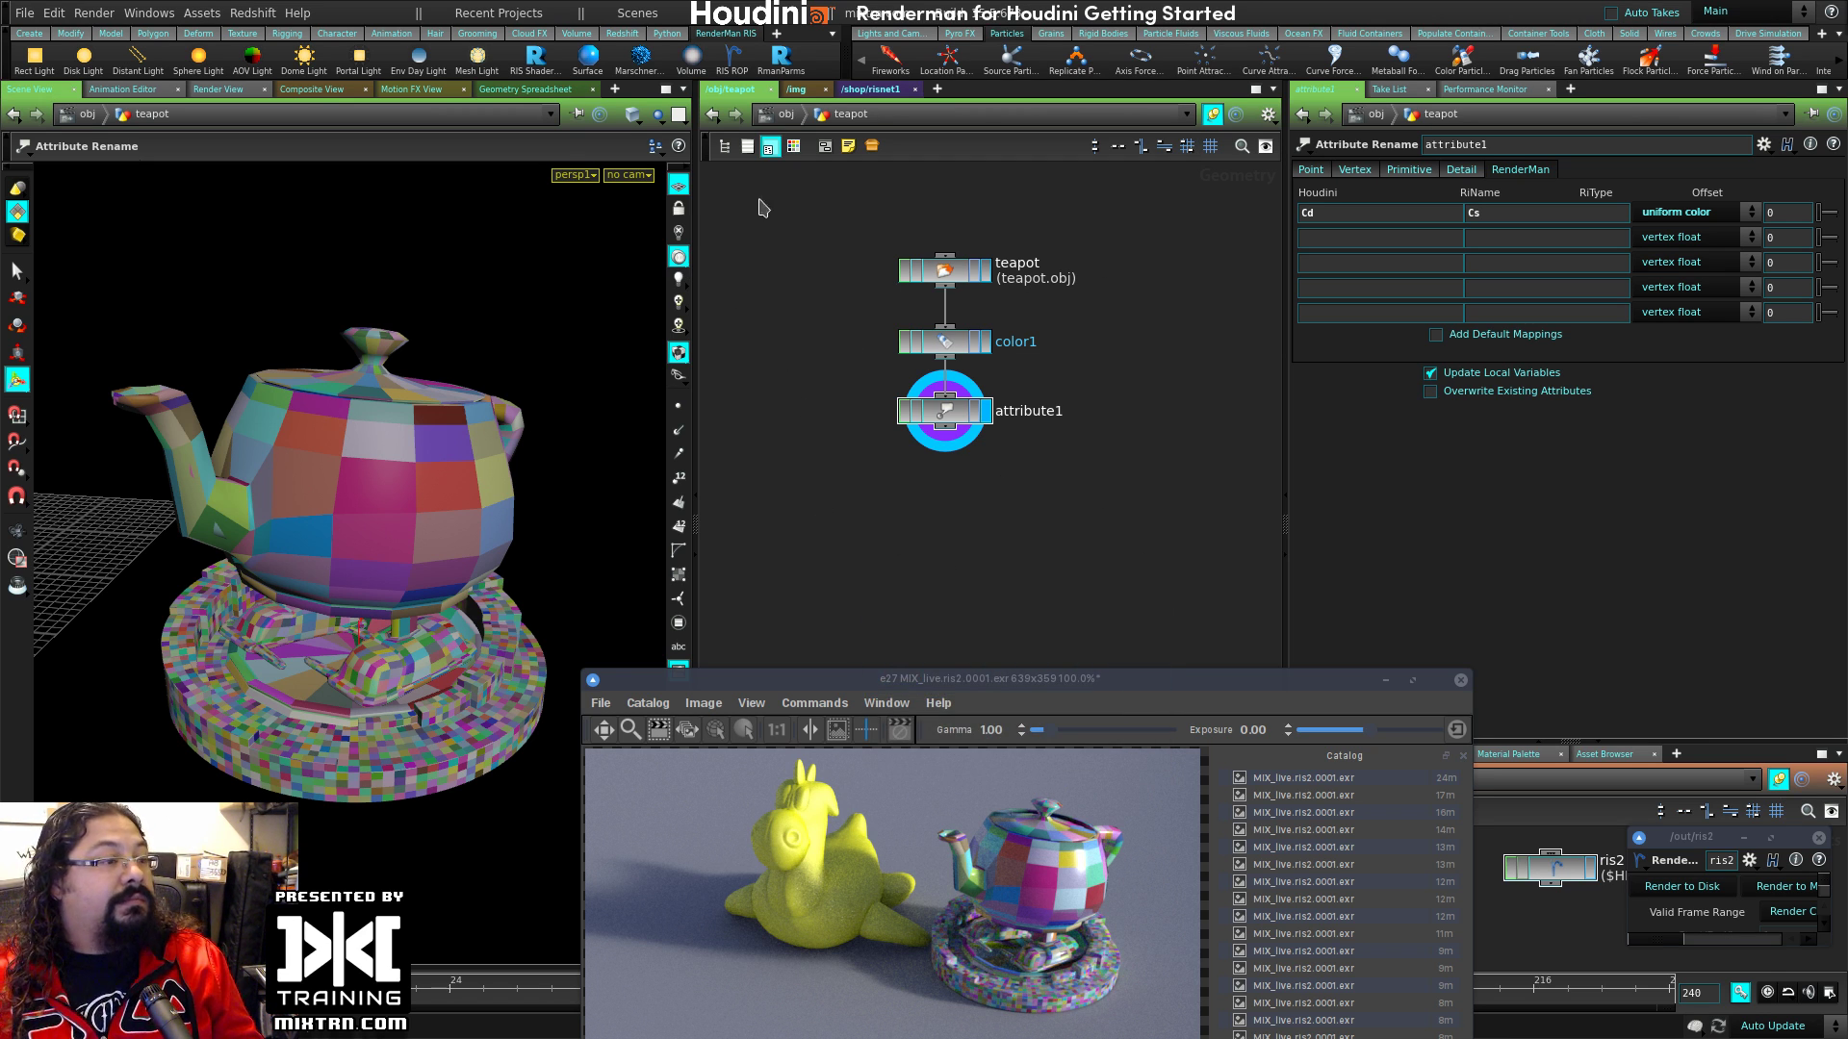
key(u)
click(951, 585)
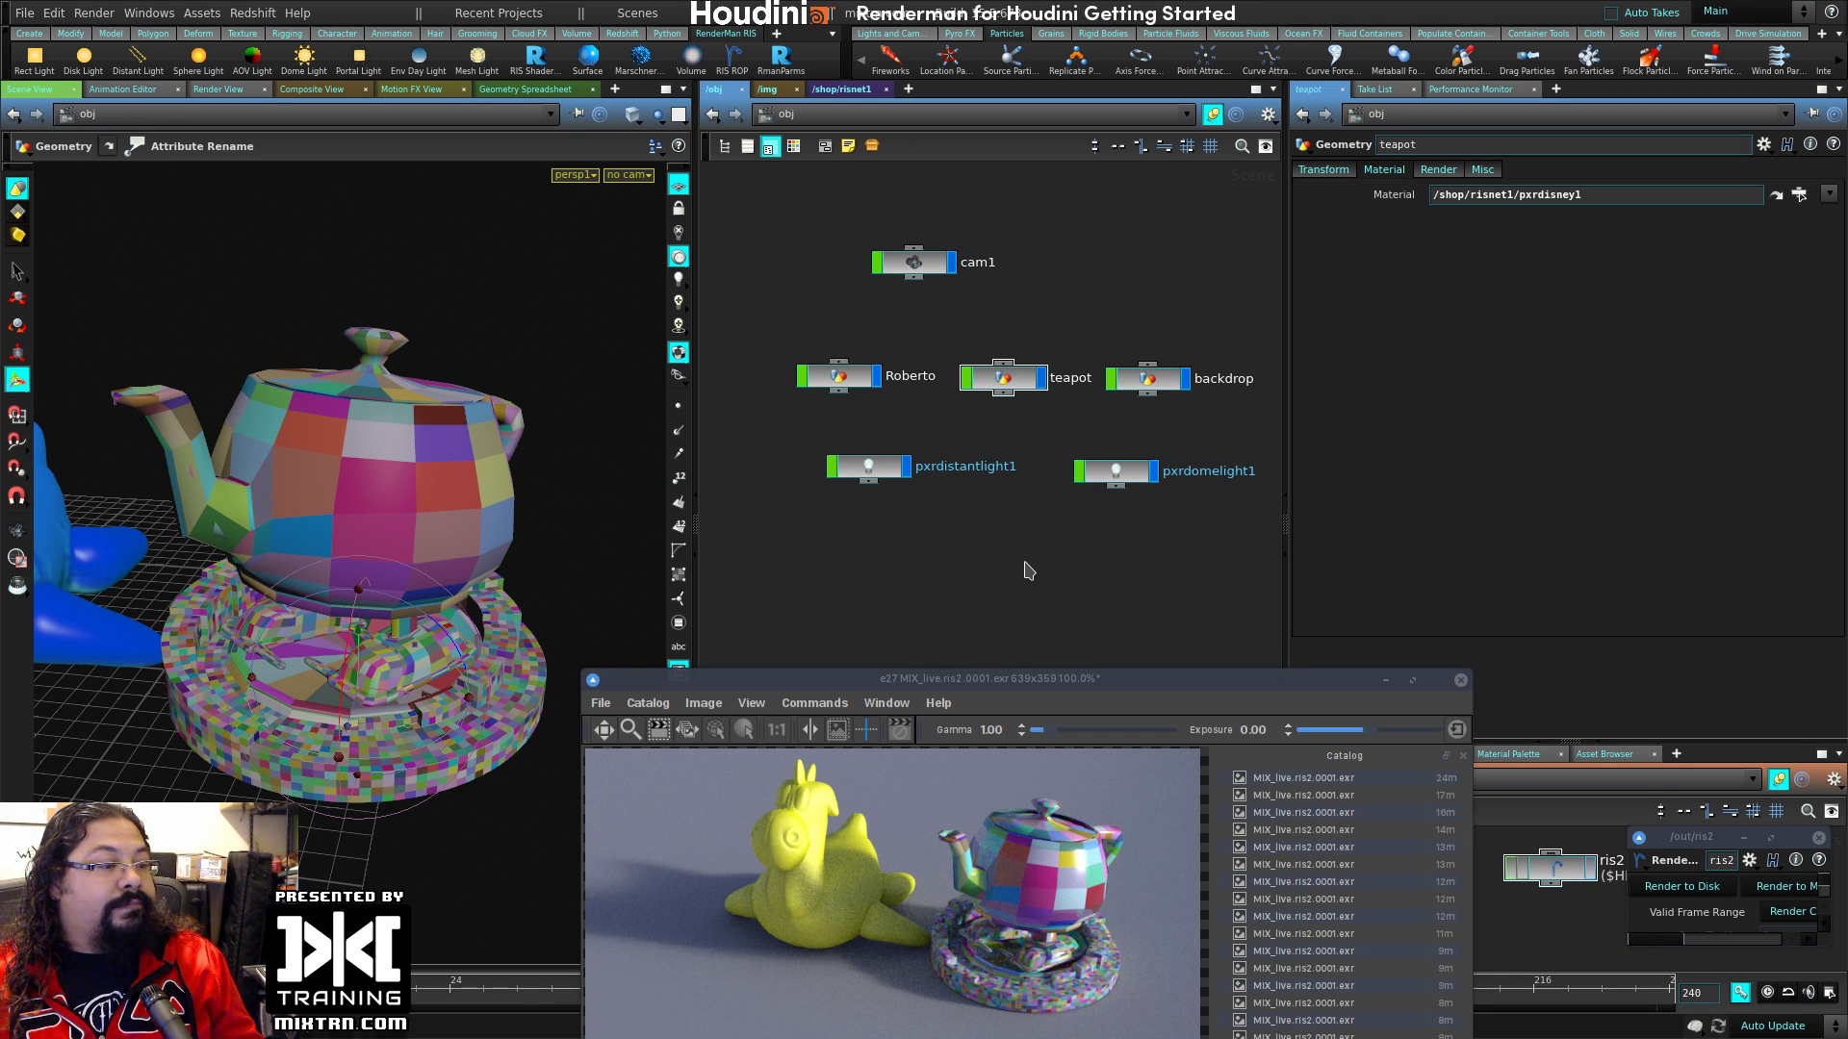
Step: Open the Houdini help contents beside the parameters
click(296, 13)
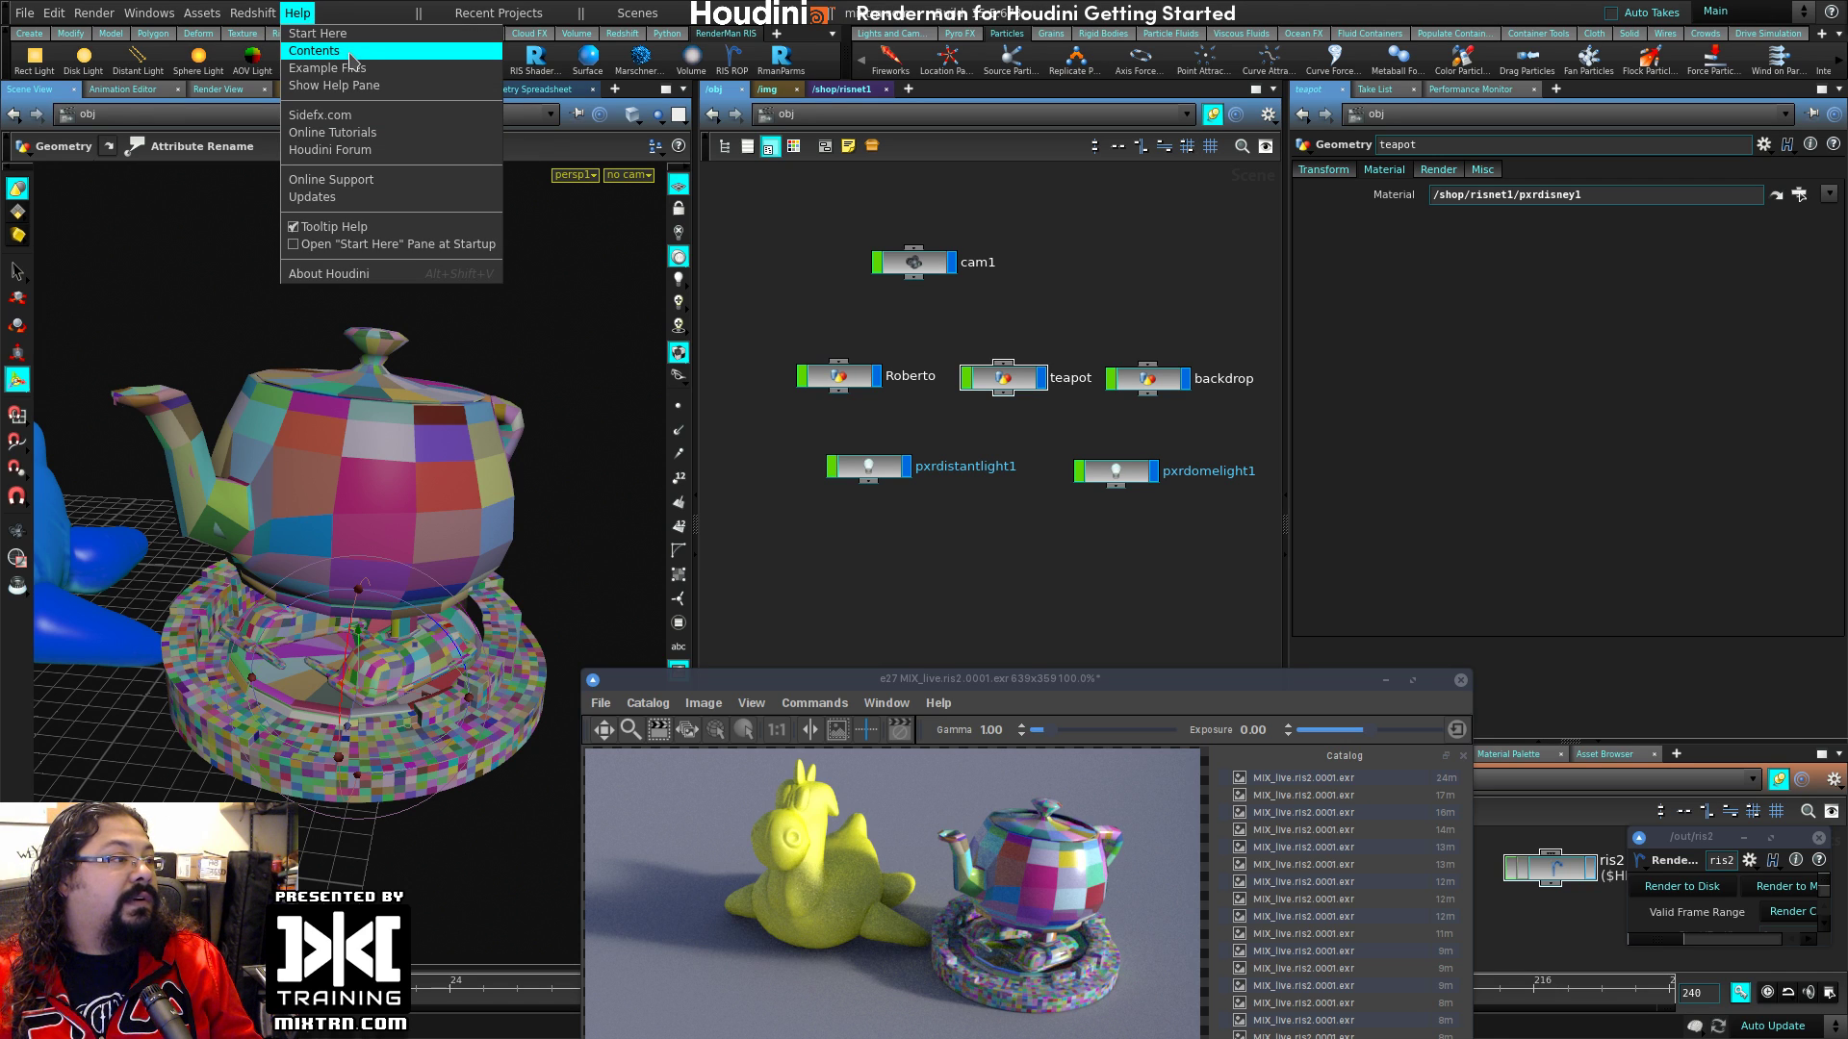
click(349, 57)
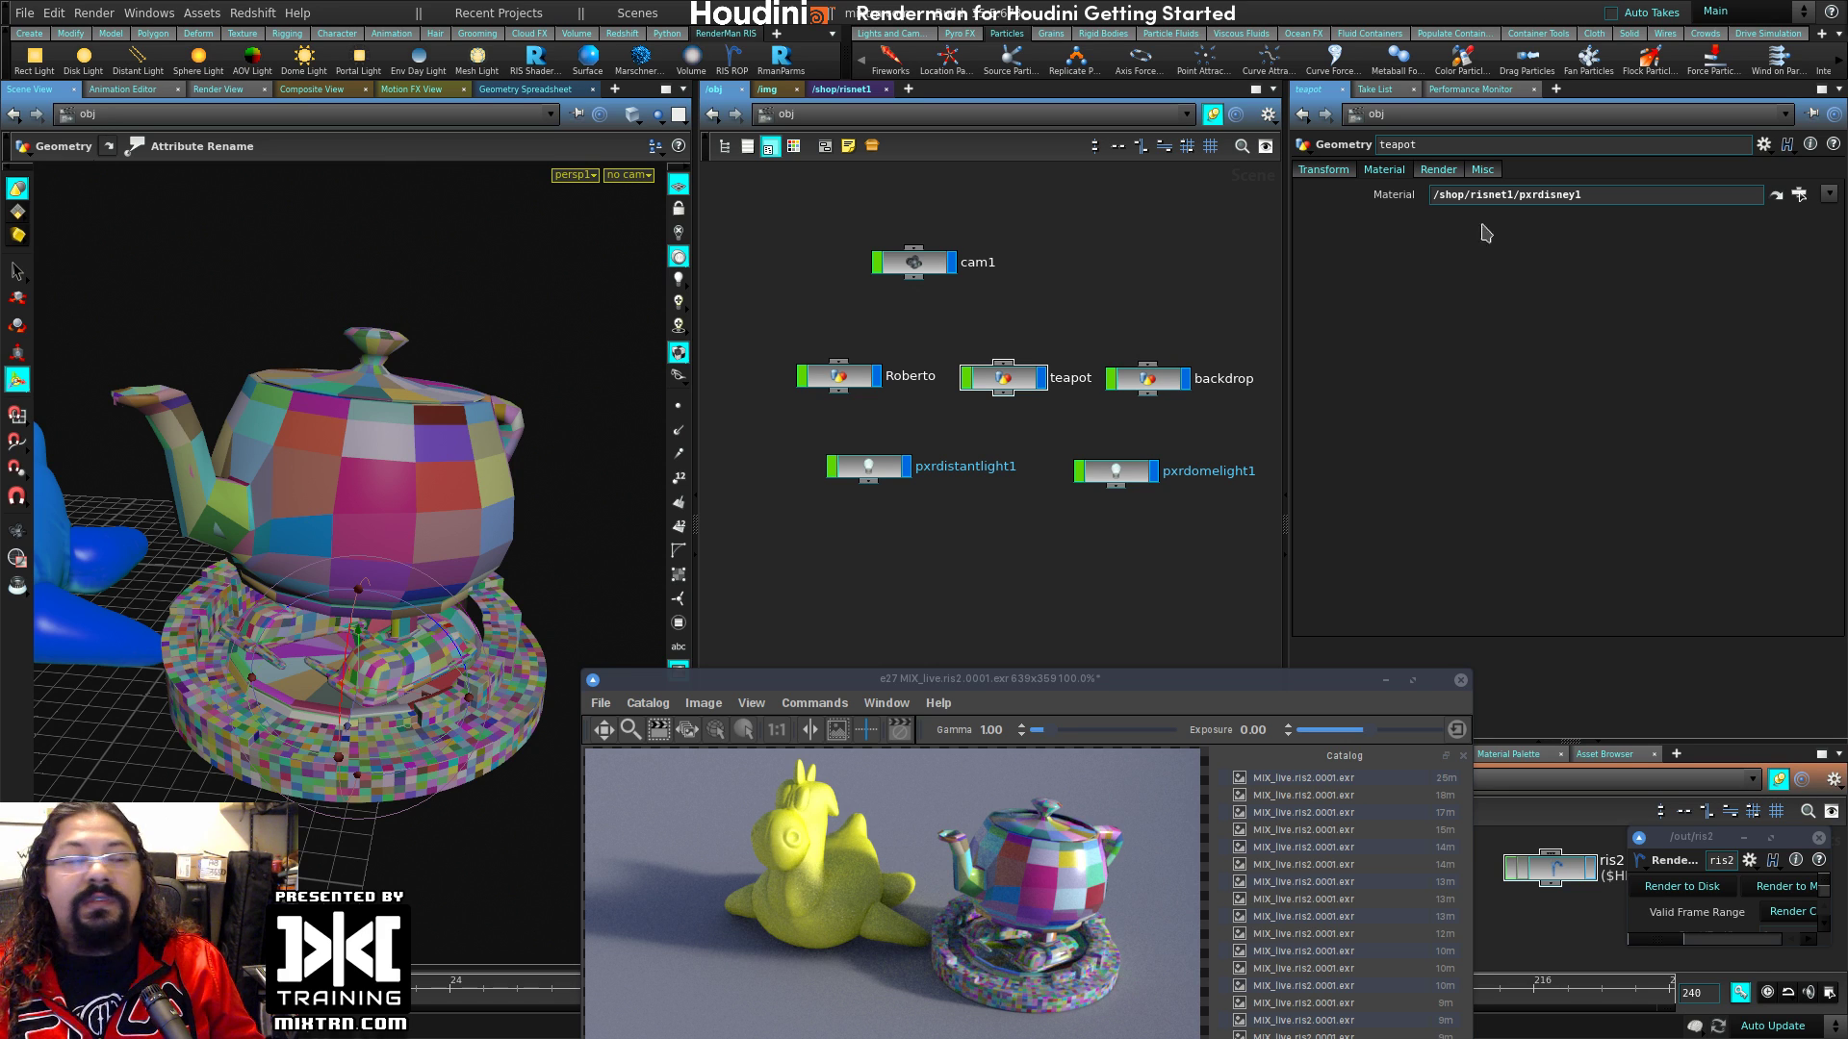
click(297, 13)
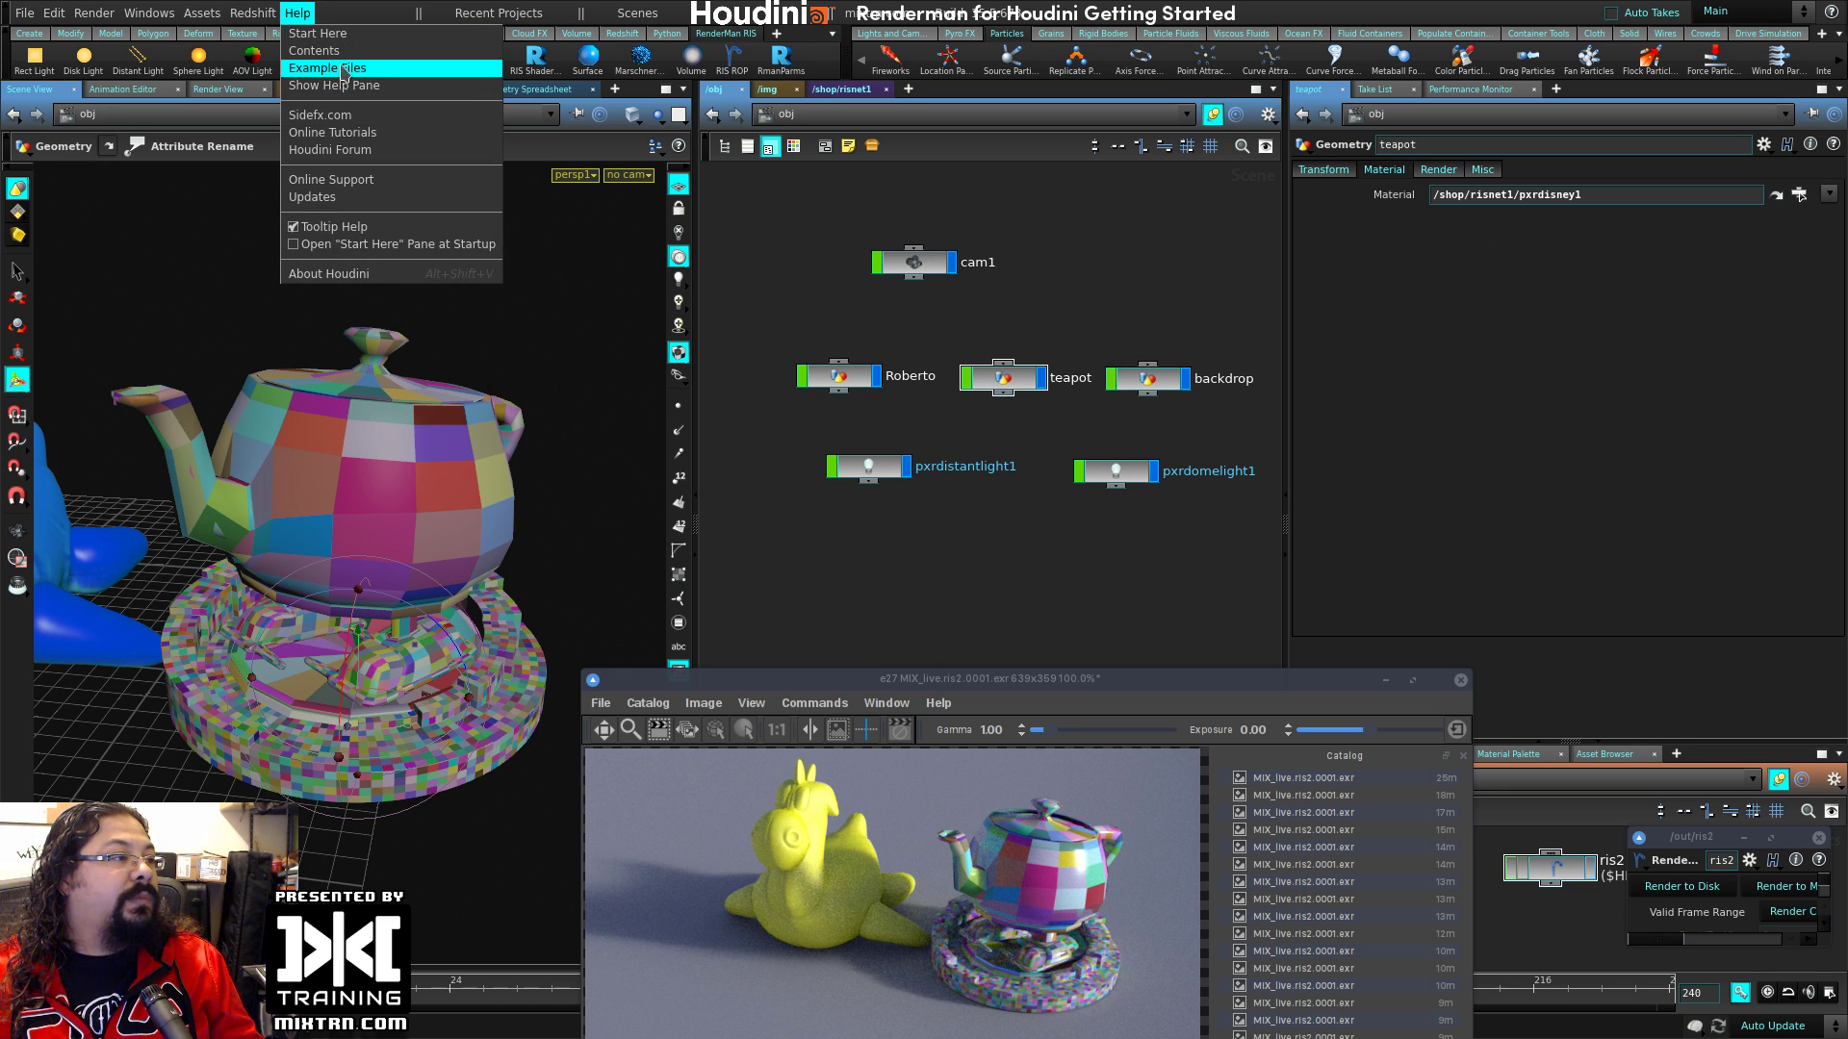
click(344, 70)
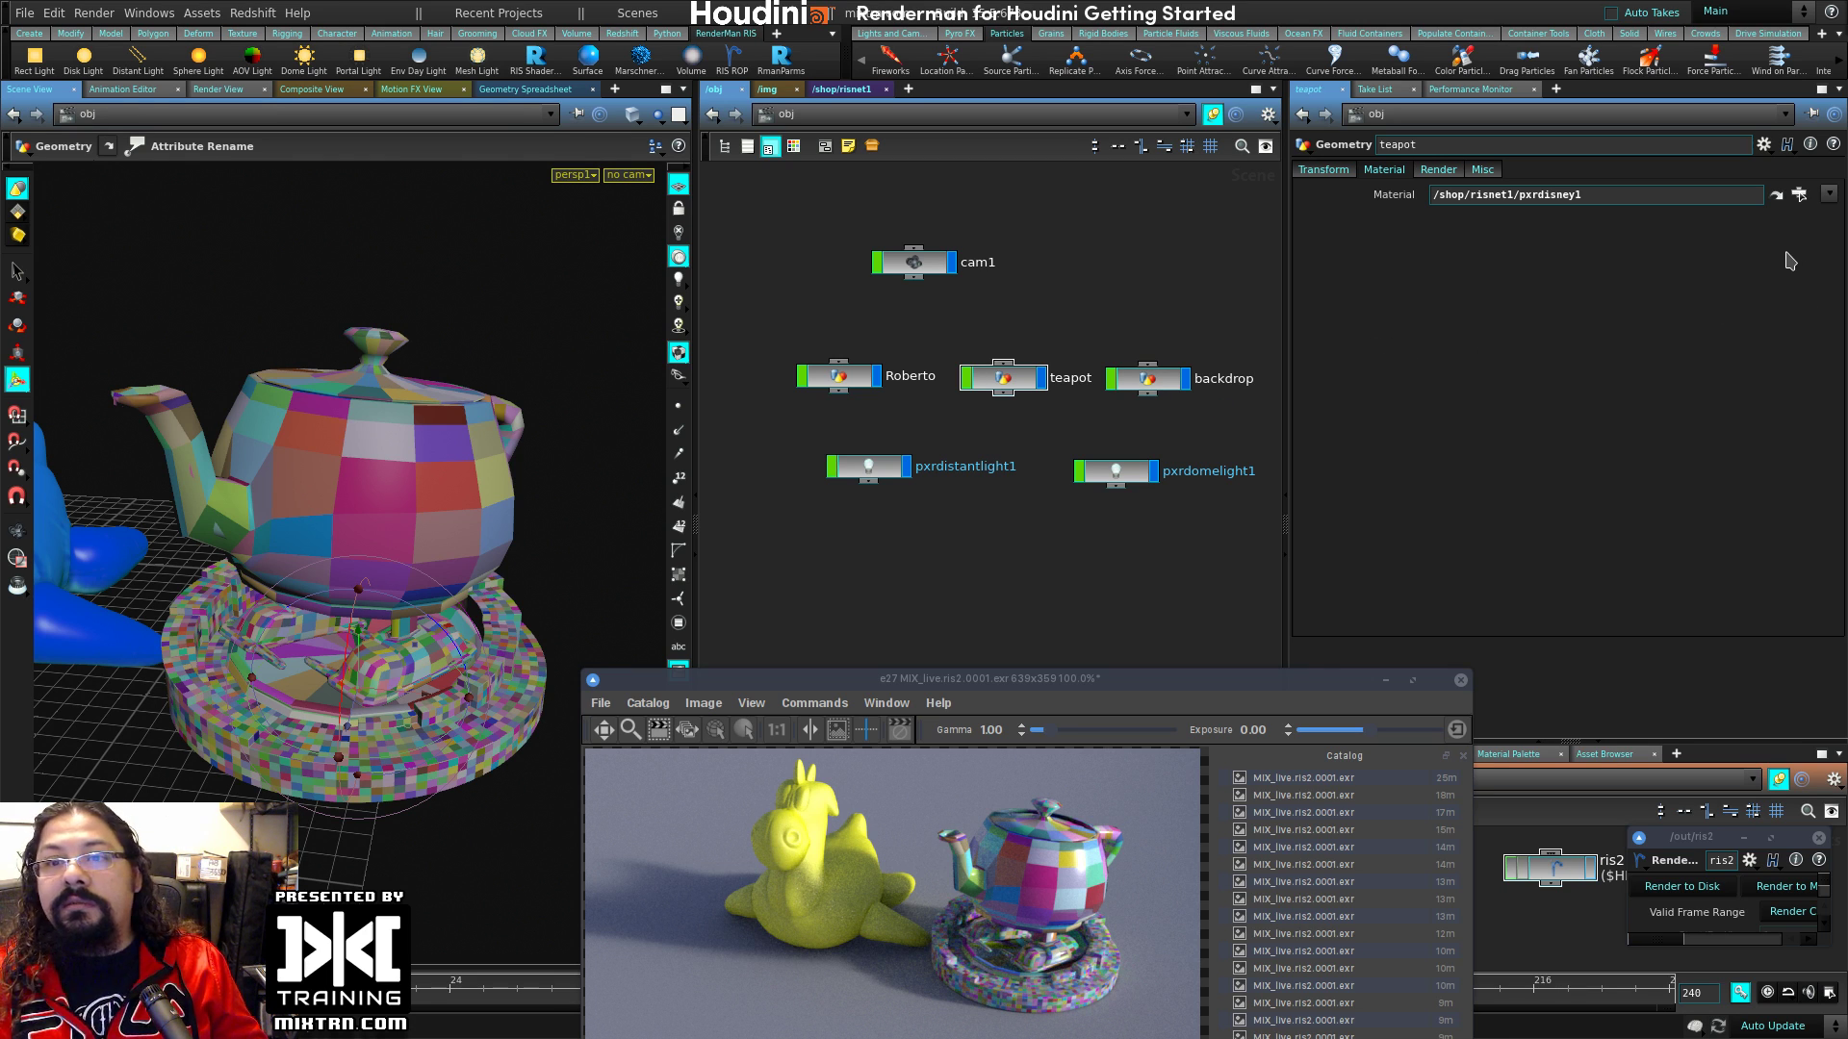
click(294, 12)
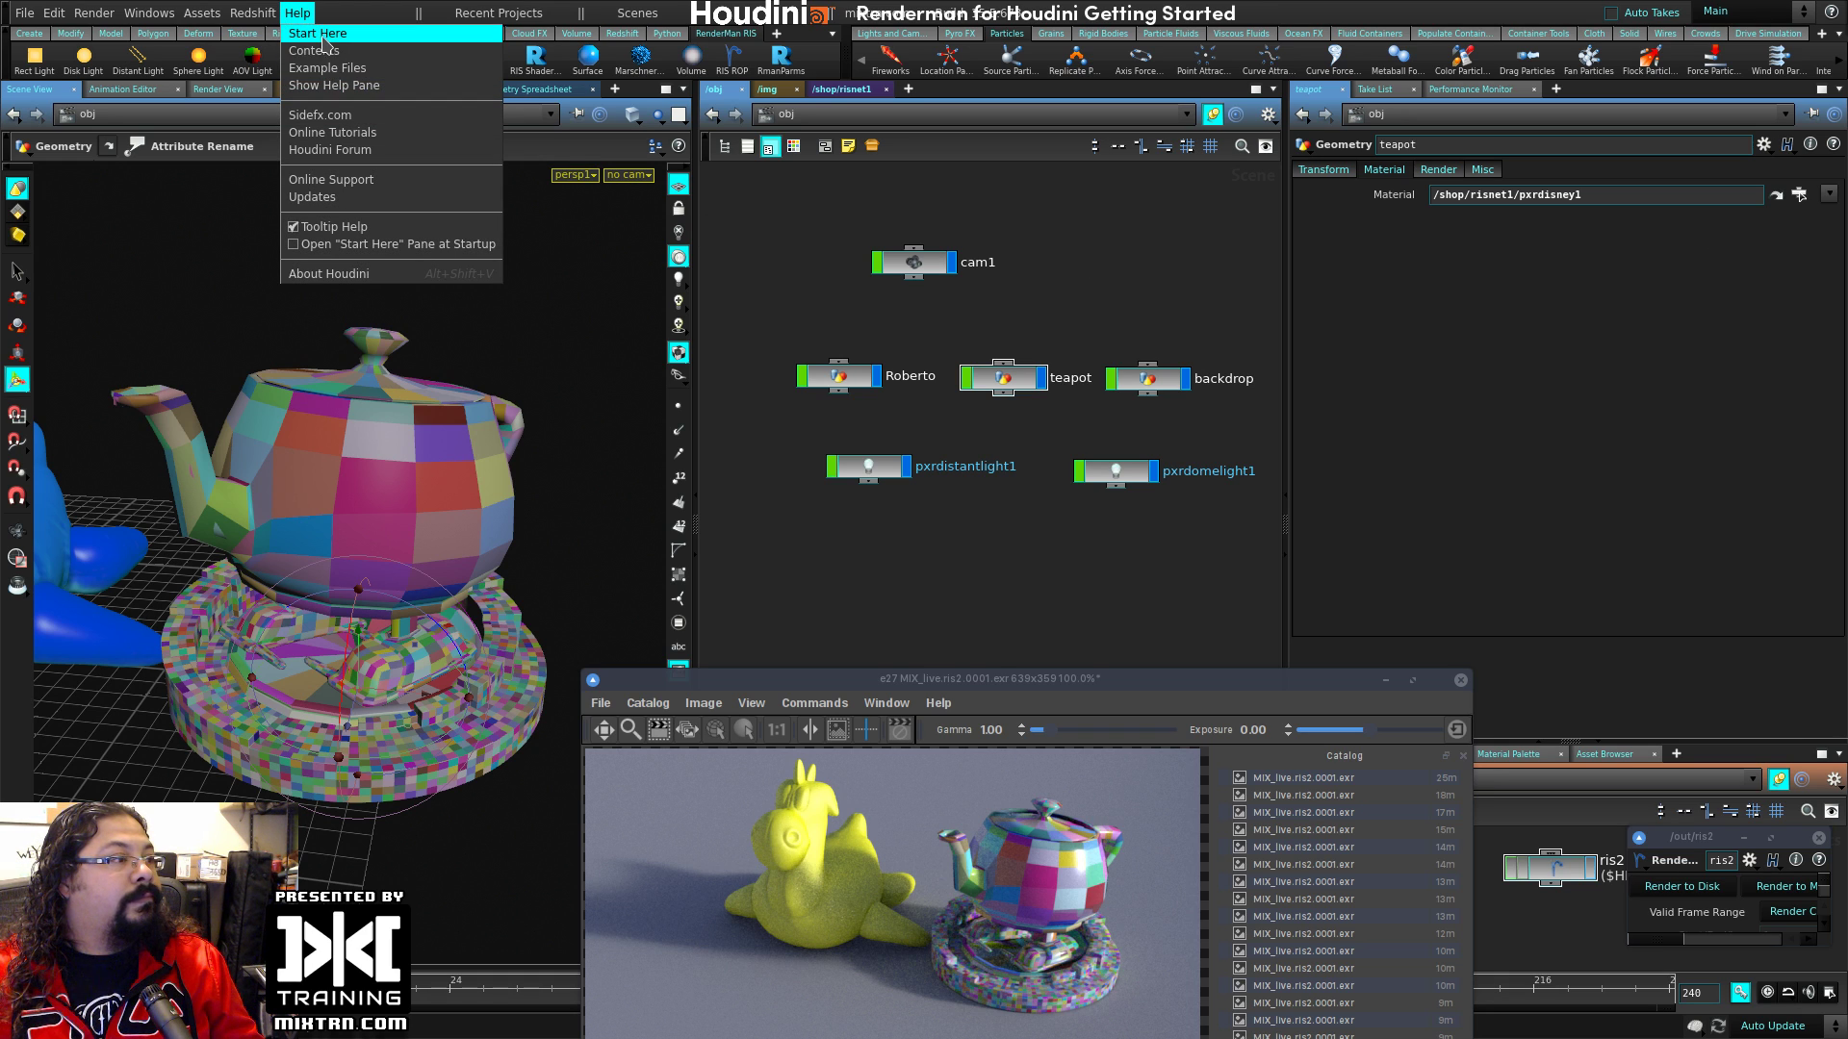
click(330, 54)
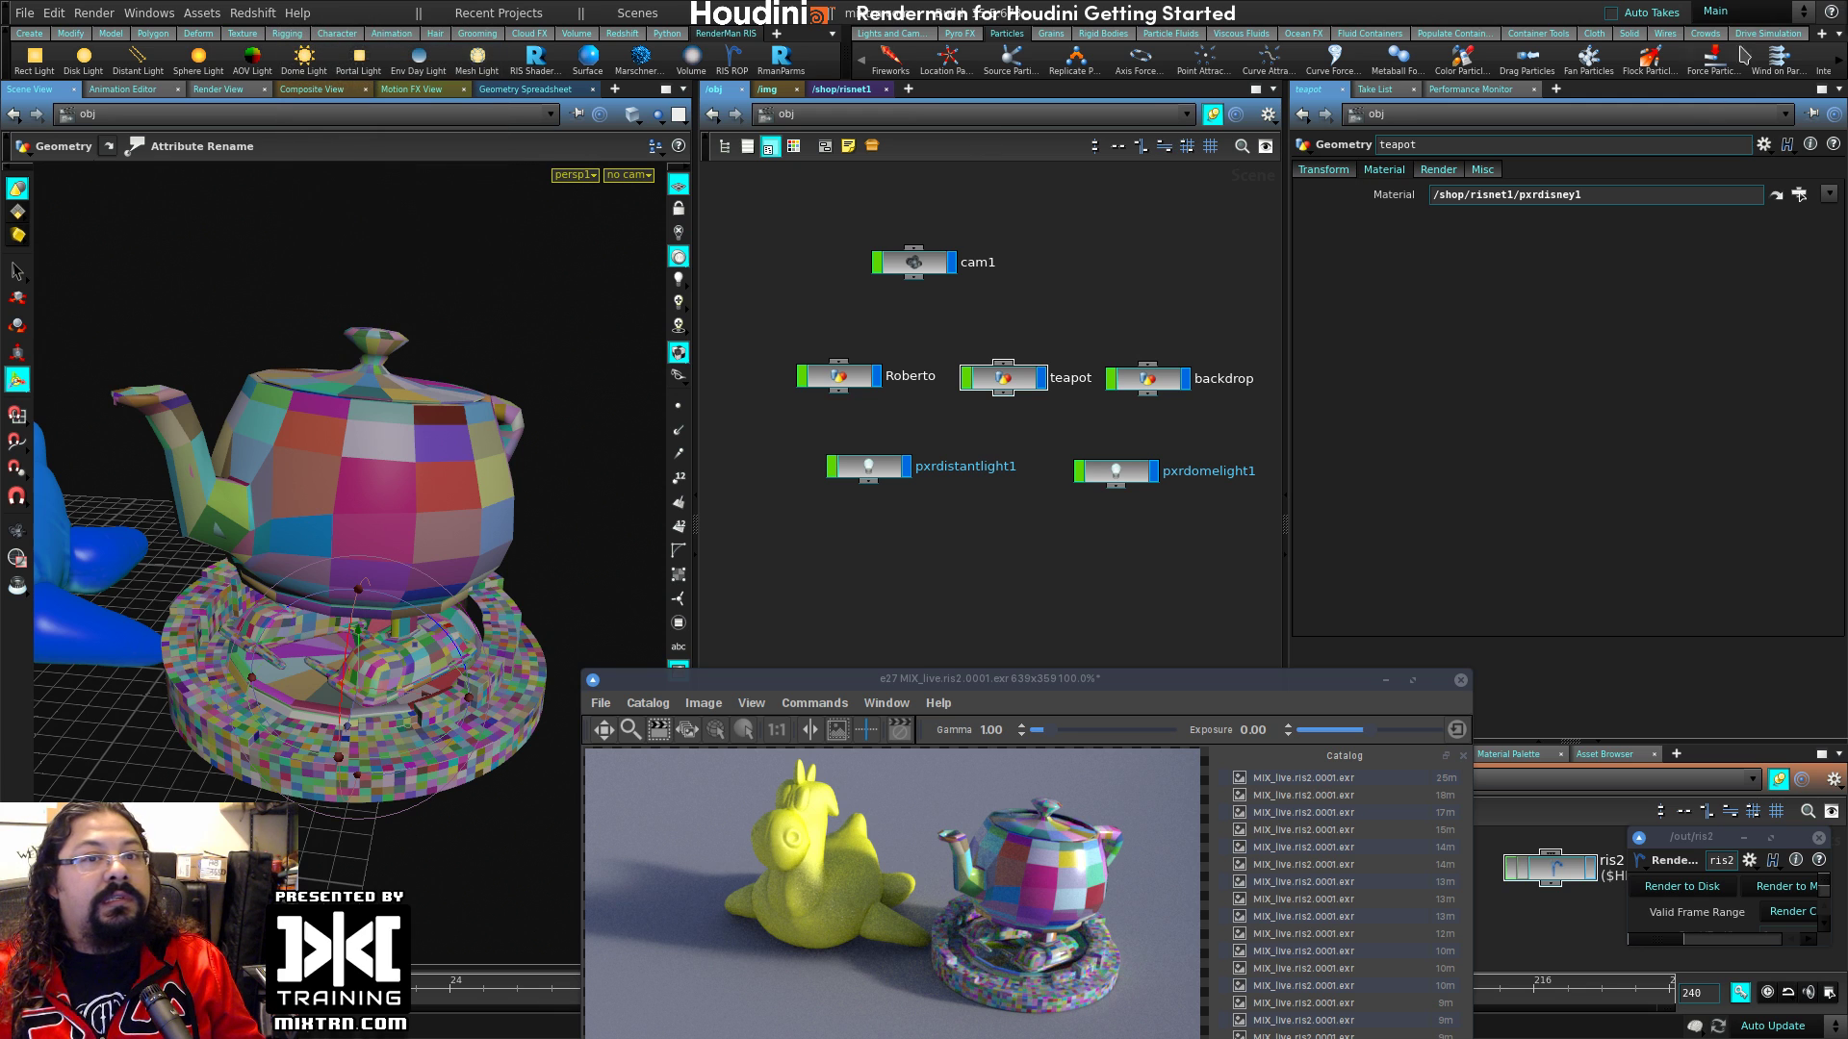
click(1832, 13)
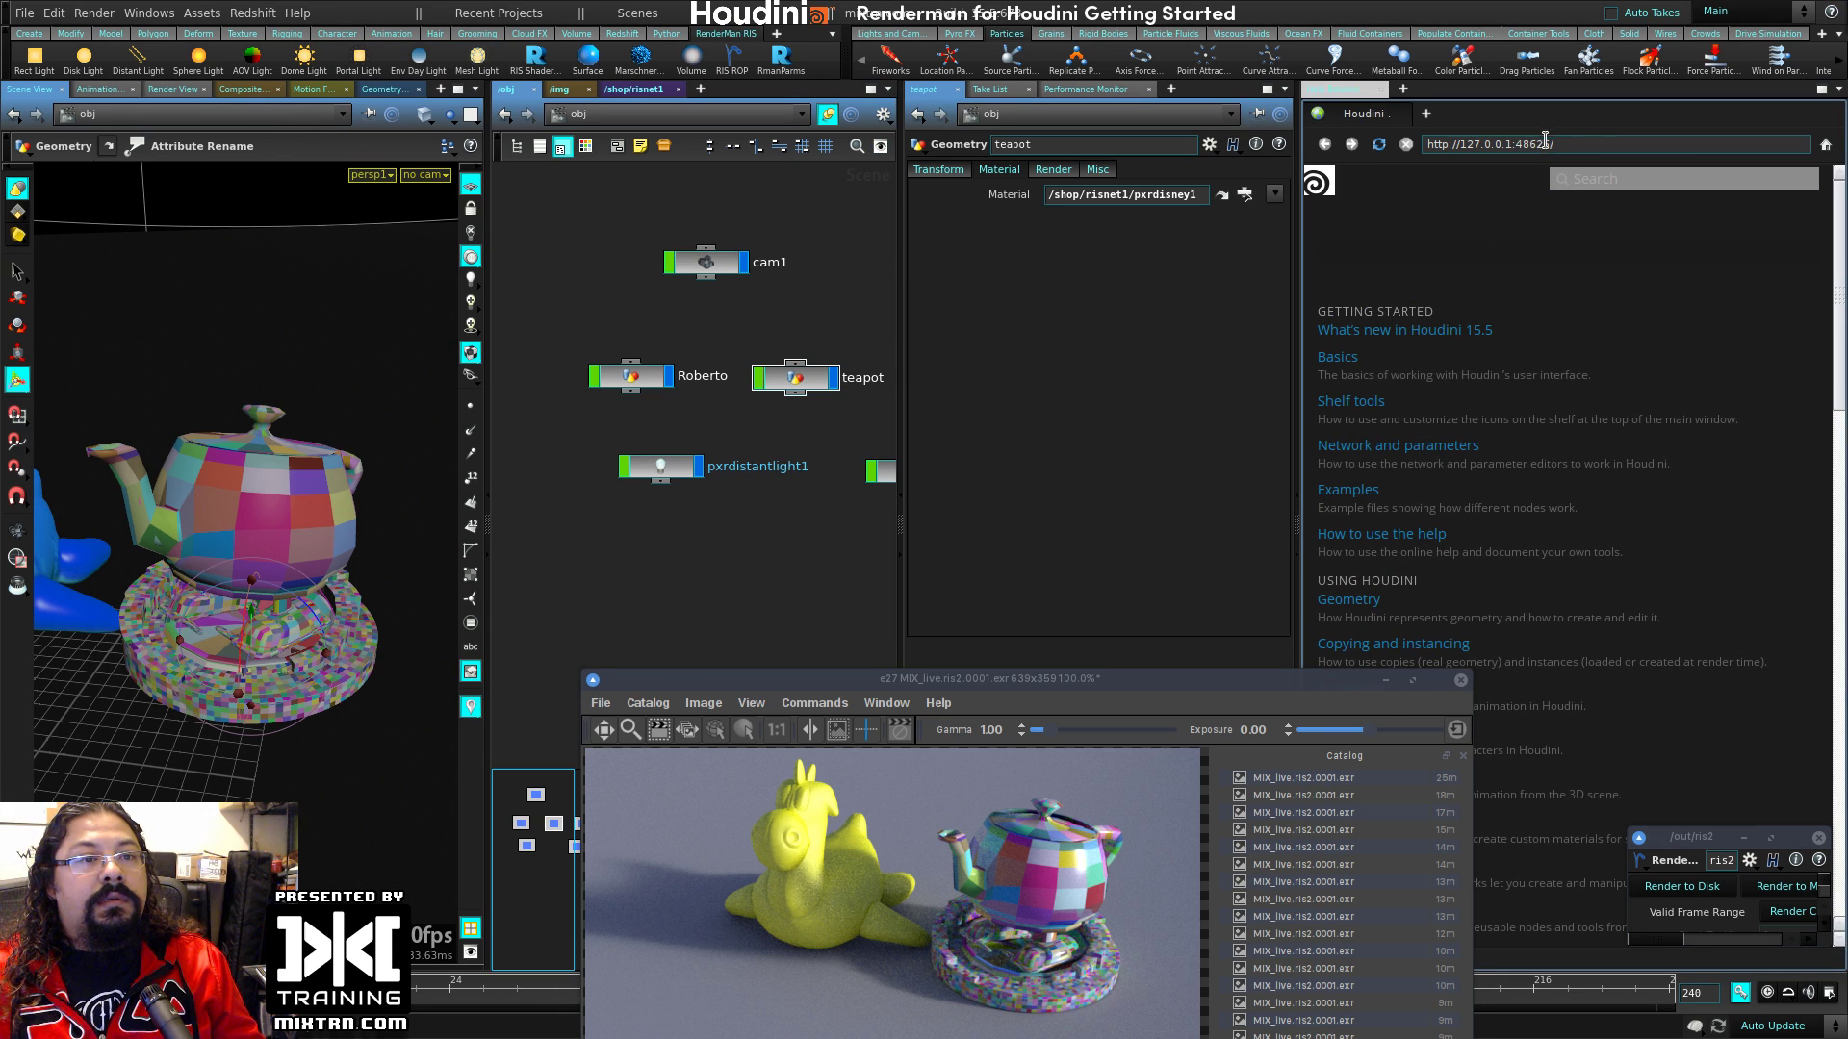
Step: Search the Houdini help for "renderma" and open the Rendering with RenderMan page
click(1602, 181)
text(rende)
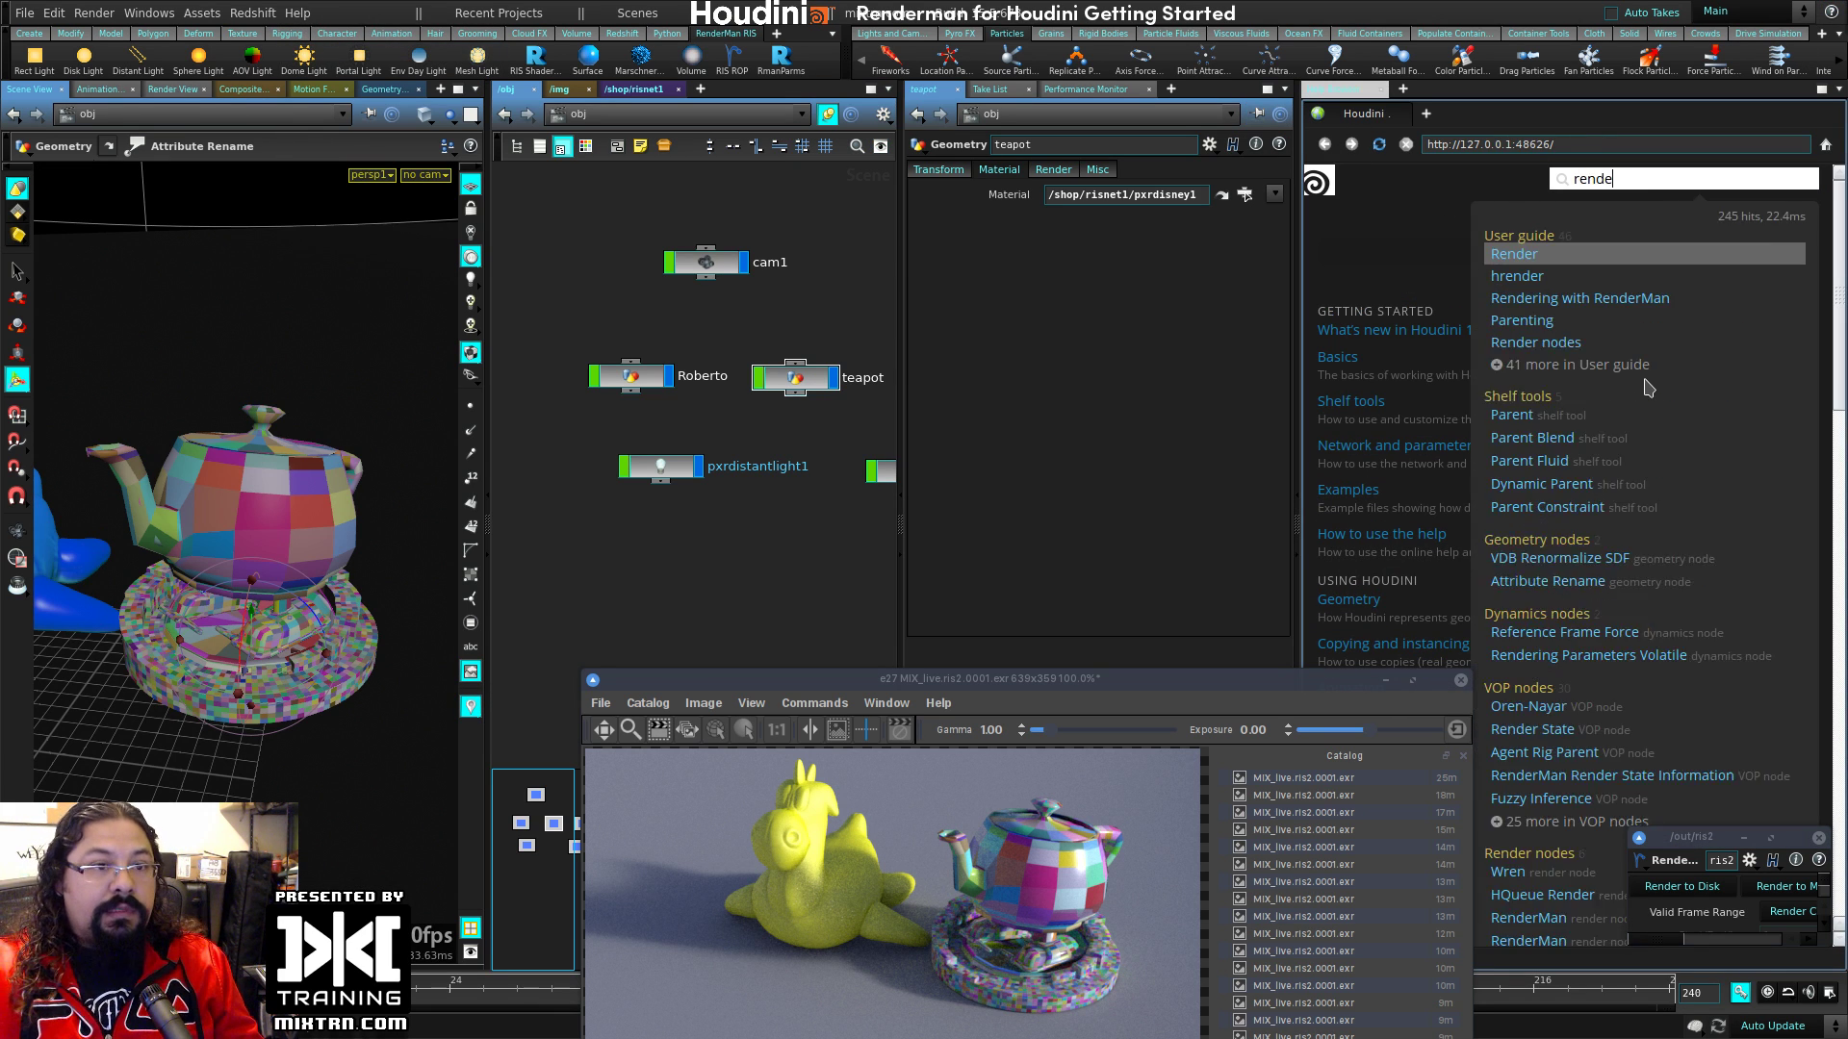
text(rma)
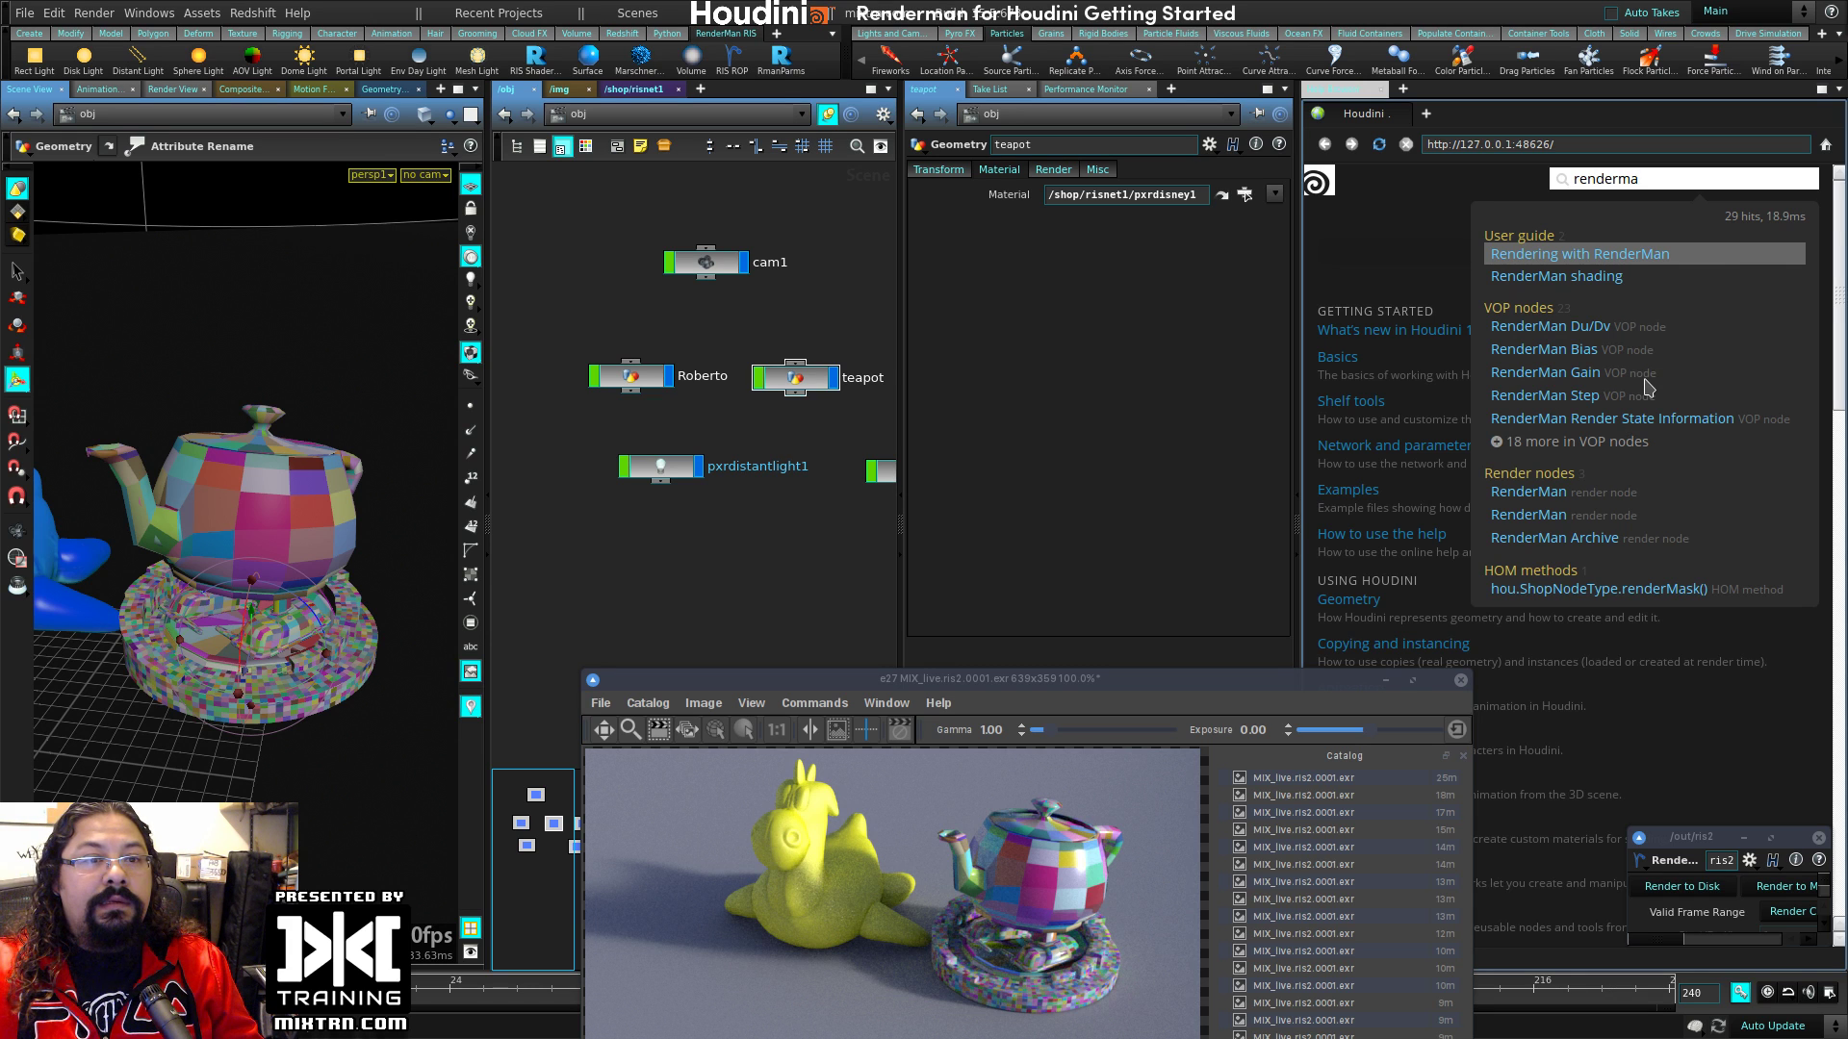
click(1727, 253)
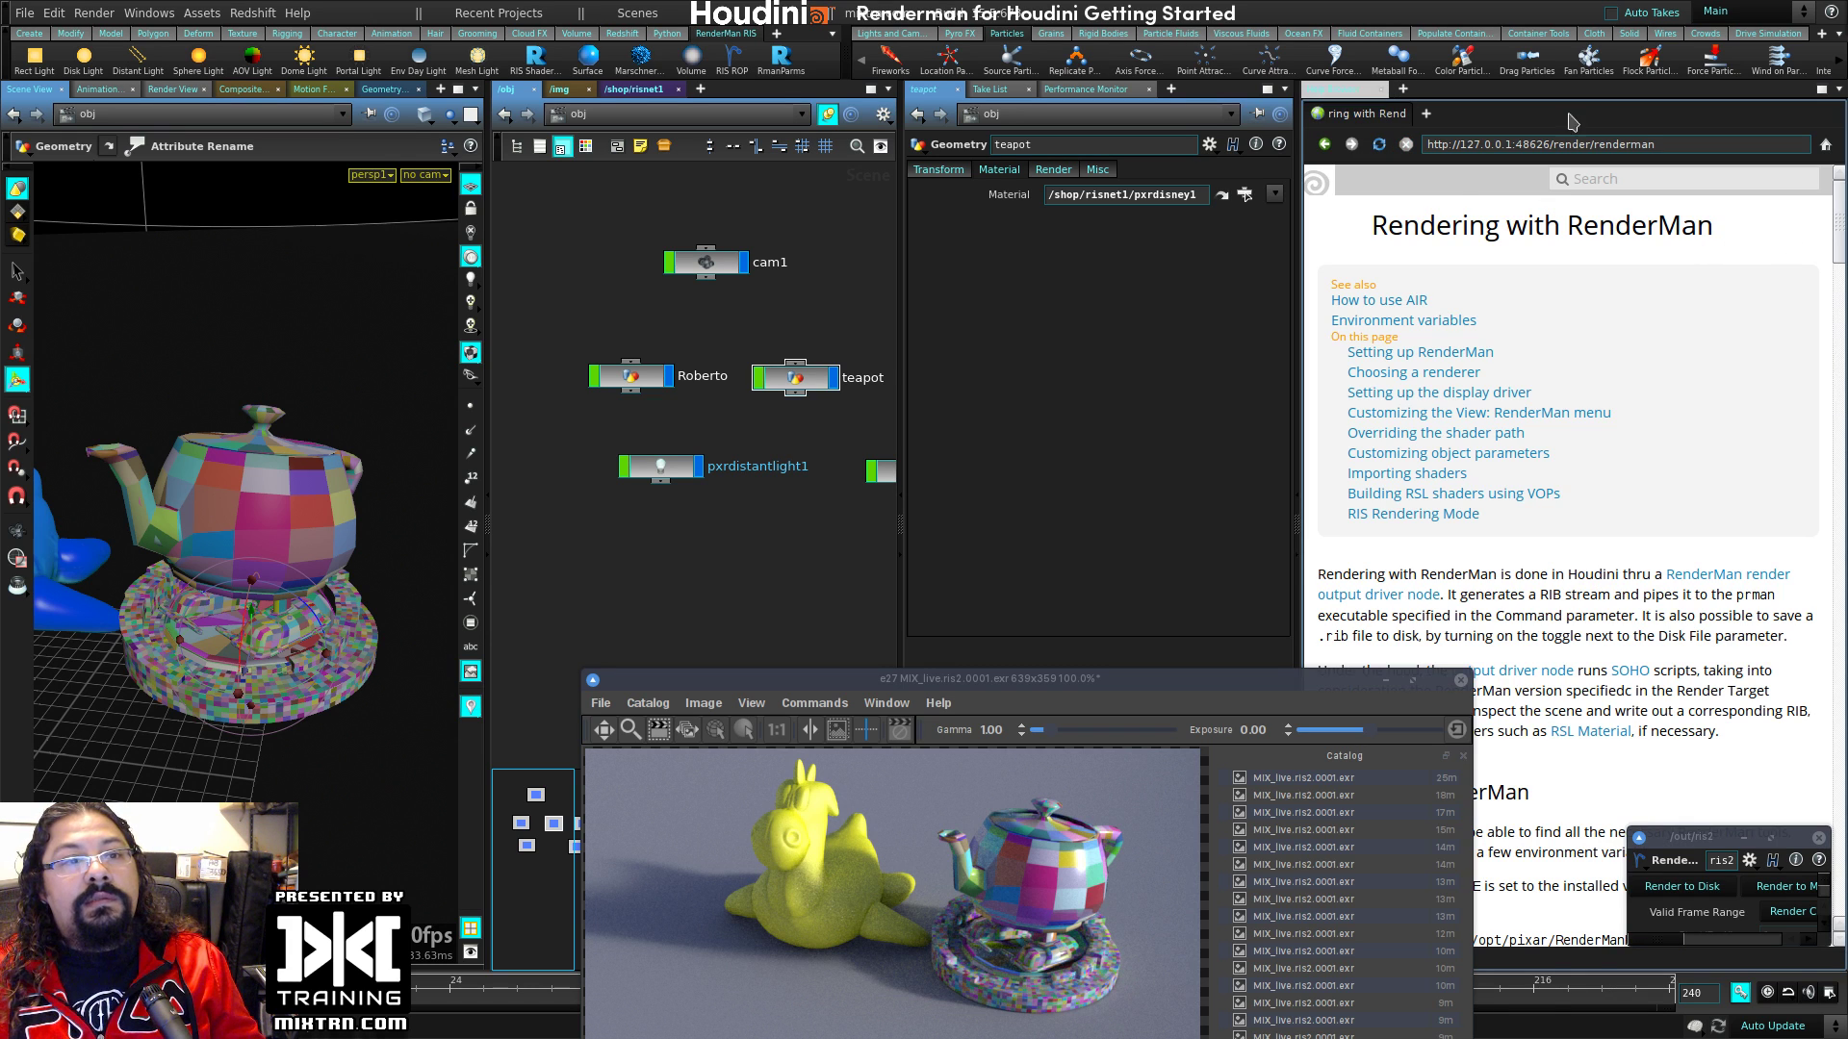
Step: Load the Rendering with RenderMan page's address in Chrome, close Houdini's help pane and minimize the render viewer
click(1658, 142)
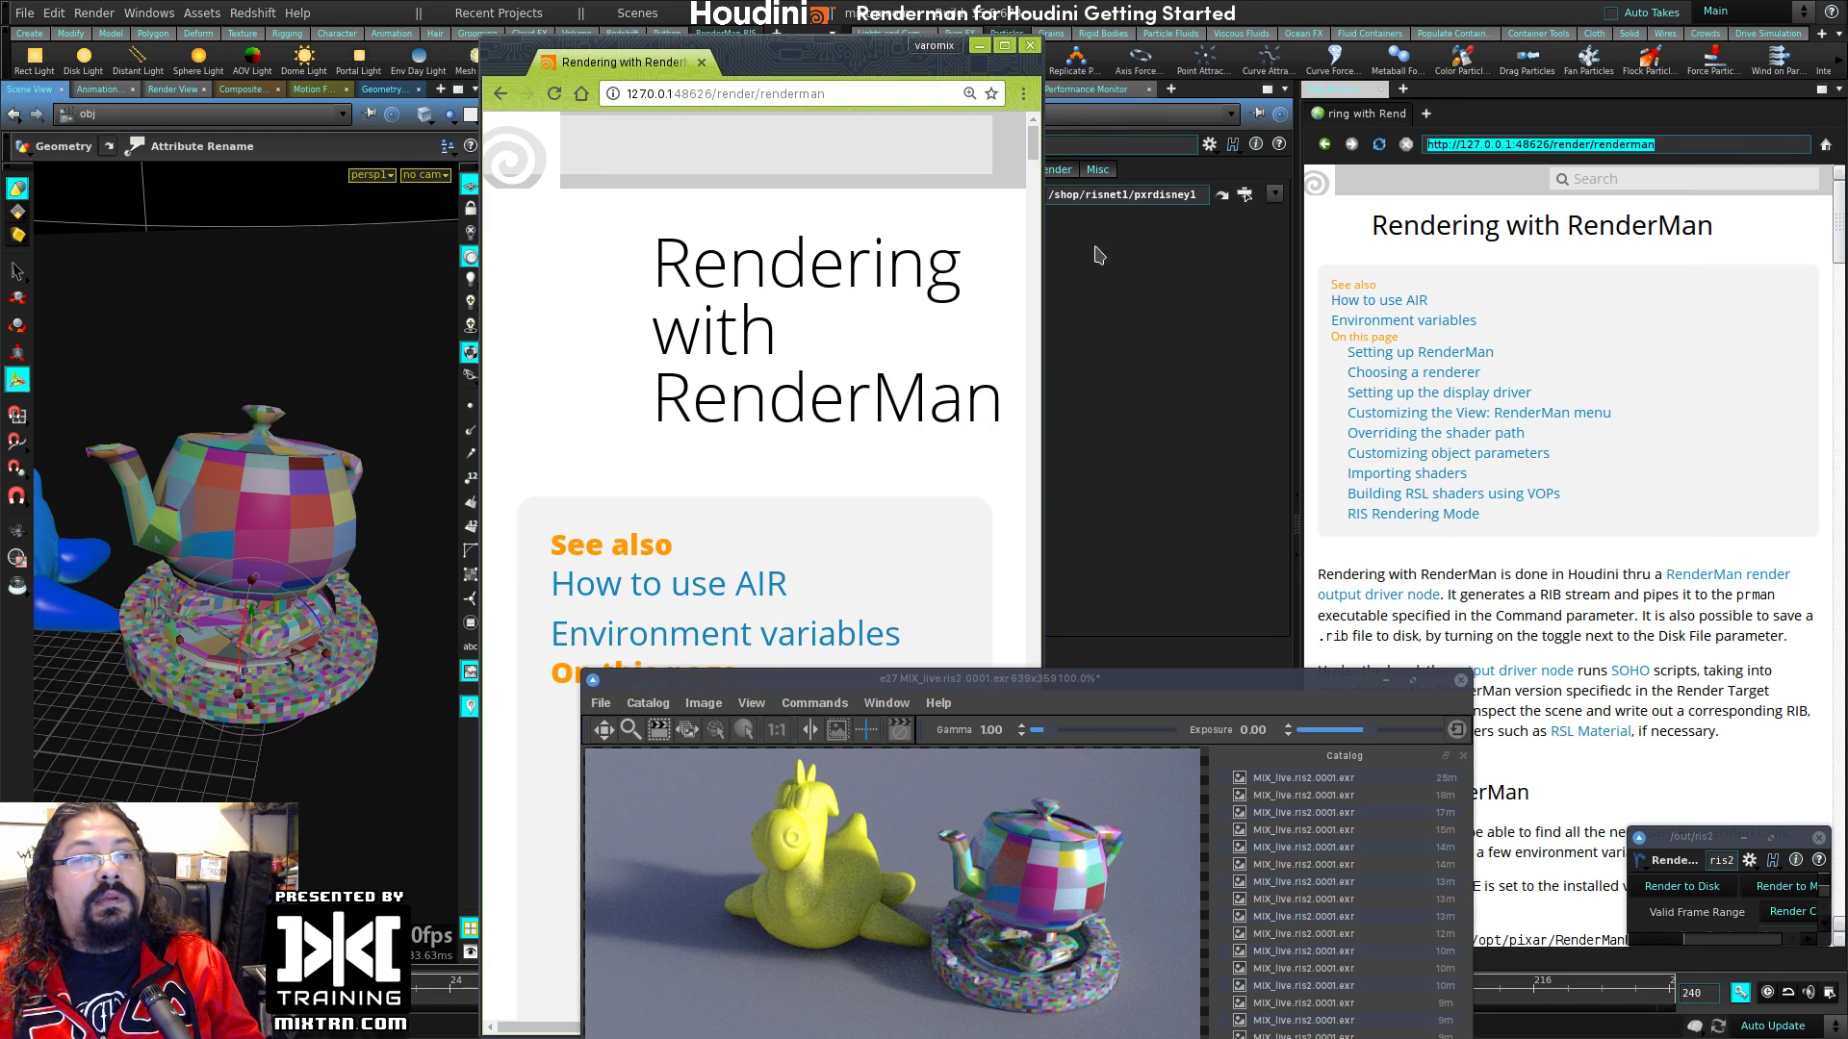
click(1381, 89)
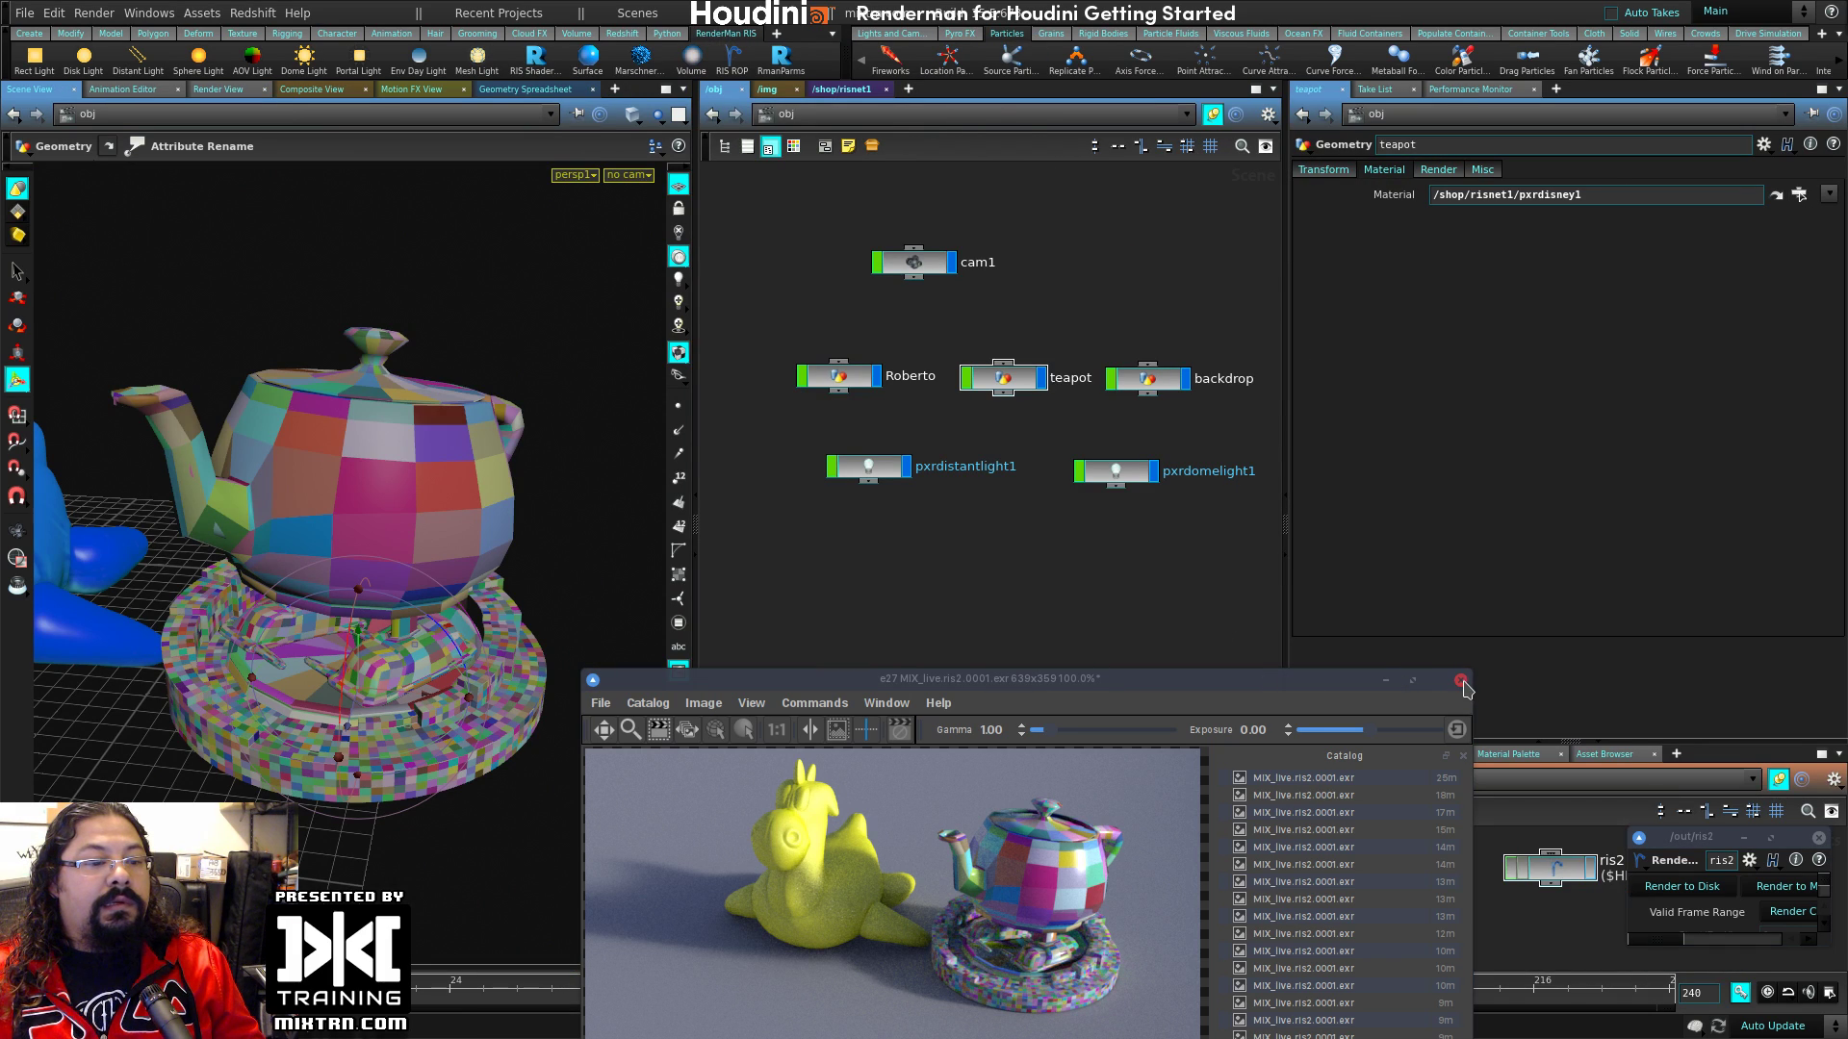
click(1386, 680)
Step: Switch to Chrome, widen and reposition its window, and skim the start of the Rendering with RenderMan page
key(alt+Tab)
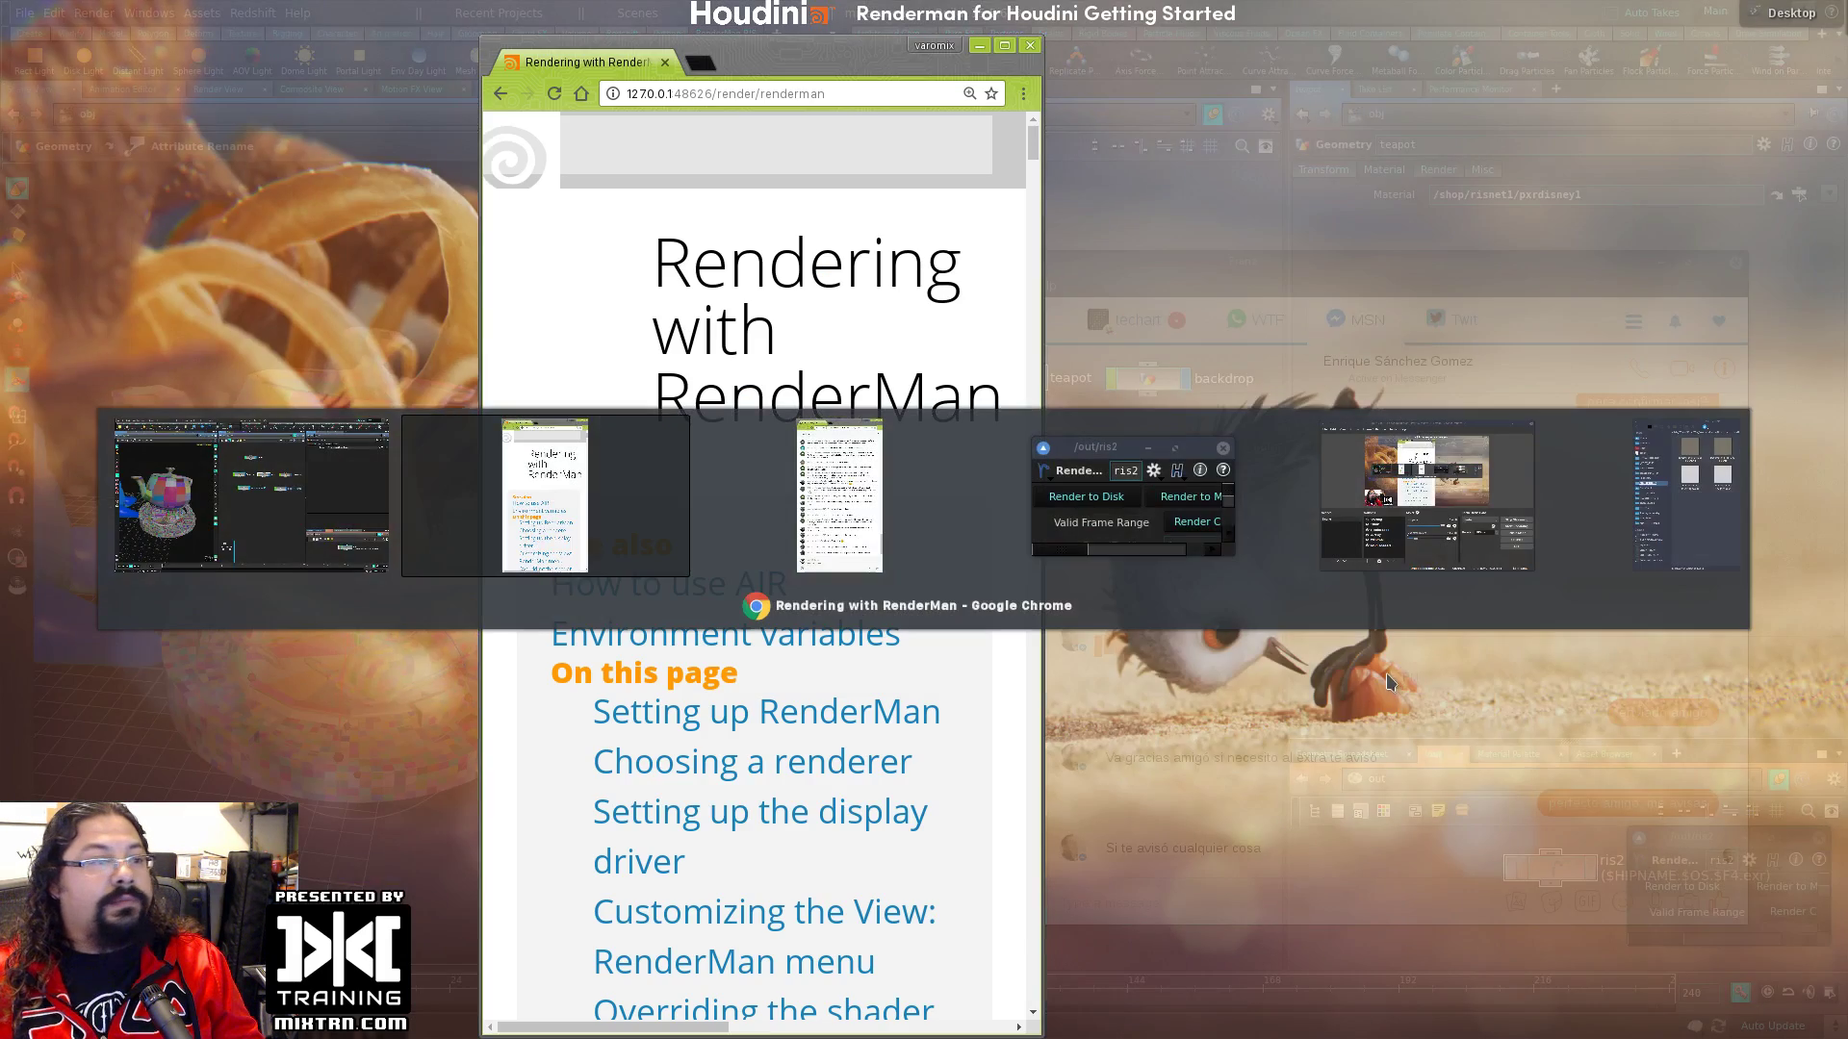
alt+right_drag(944, 520, 1545, 457)
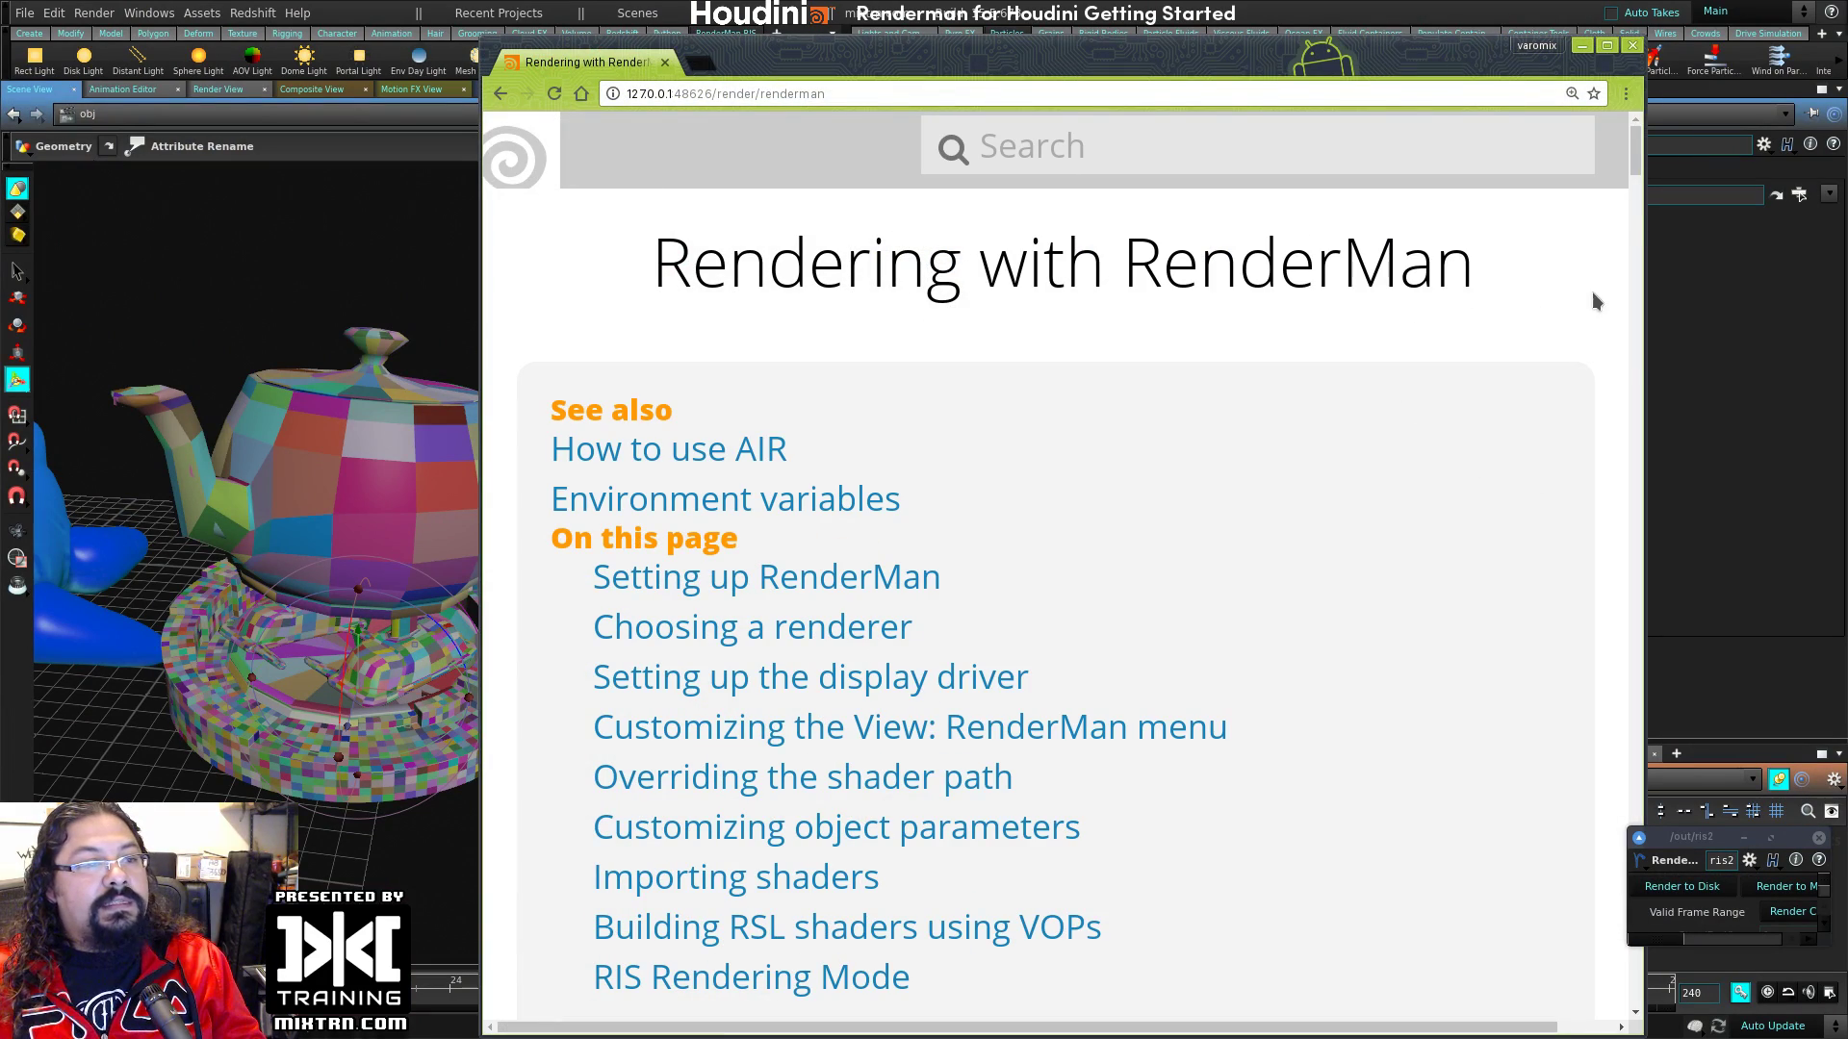
drag(1636, 157, 1635, 156)
drag(1318, 51, 1342, 18)
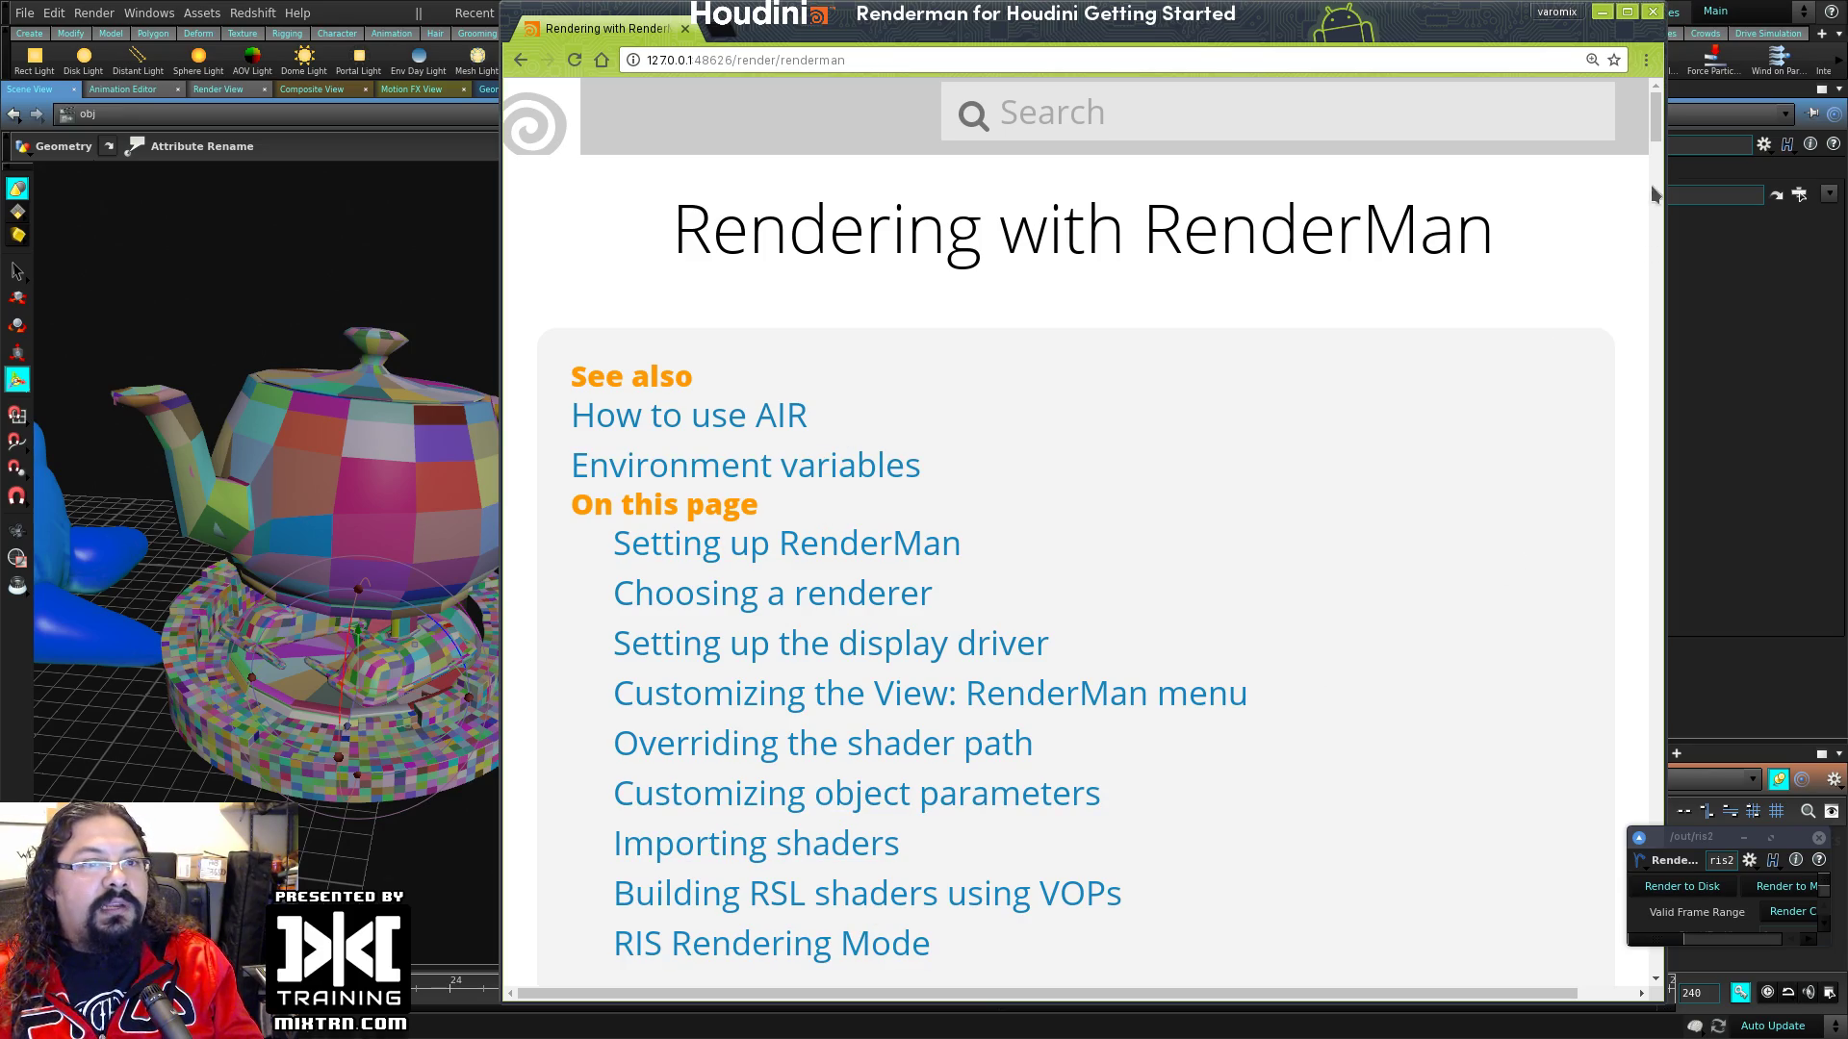
scroll(1653, 193, down, 5)
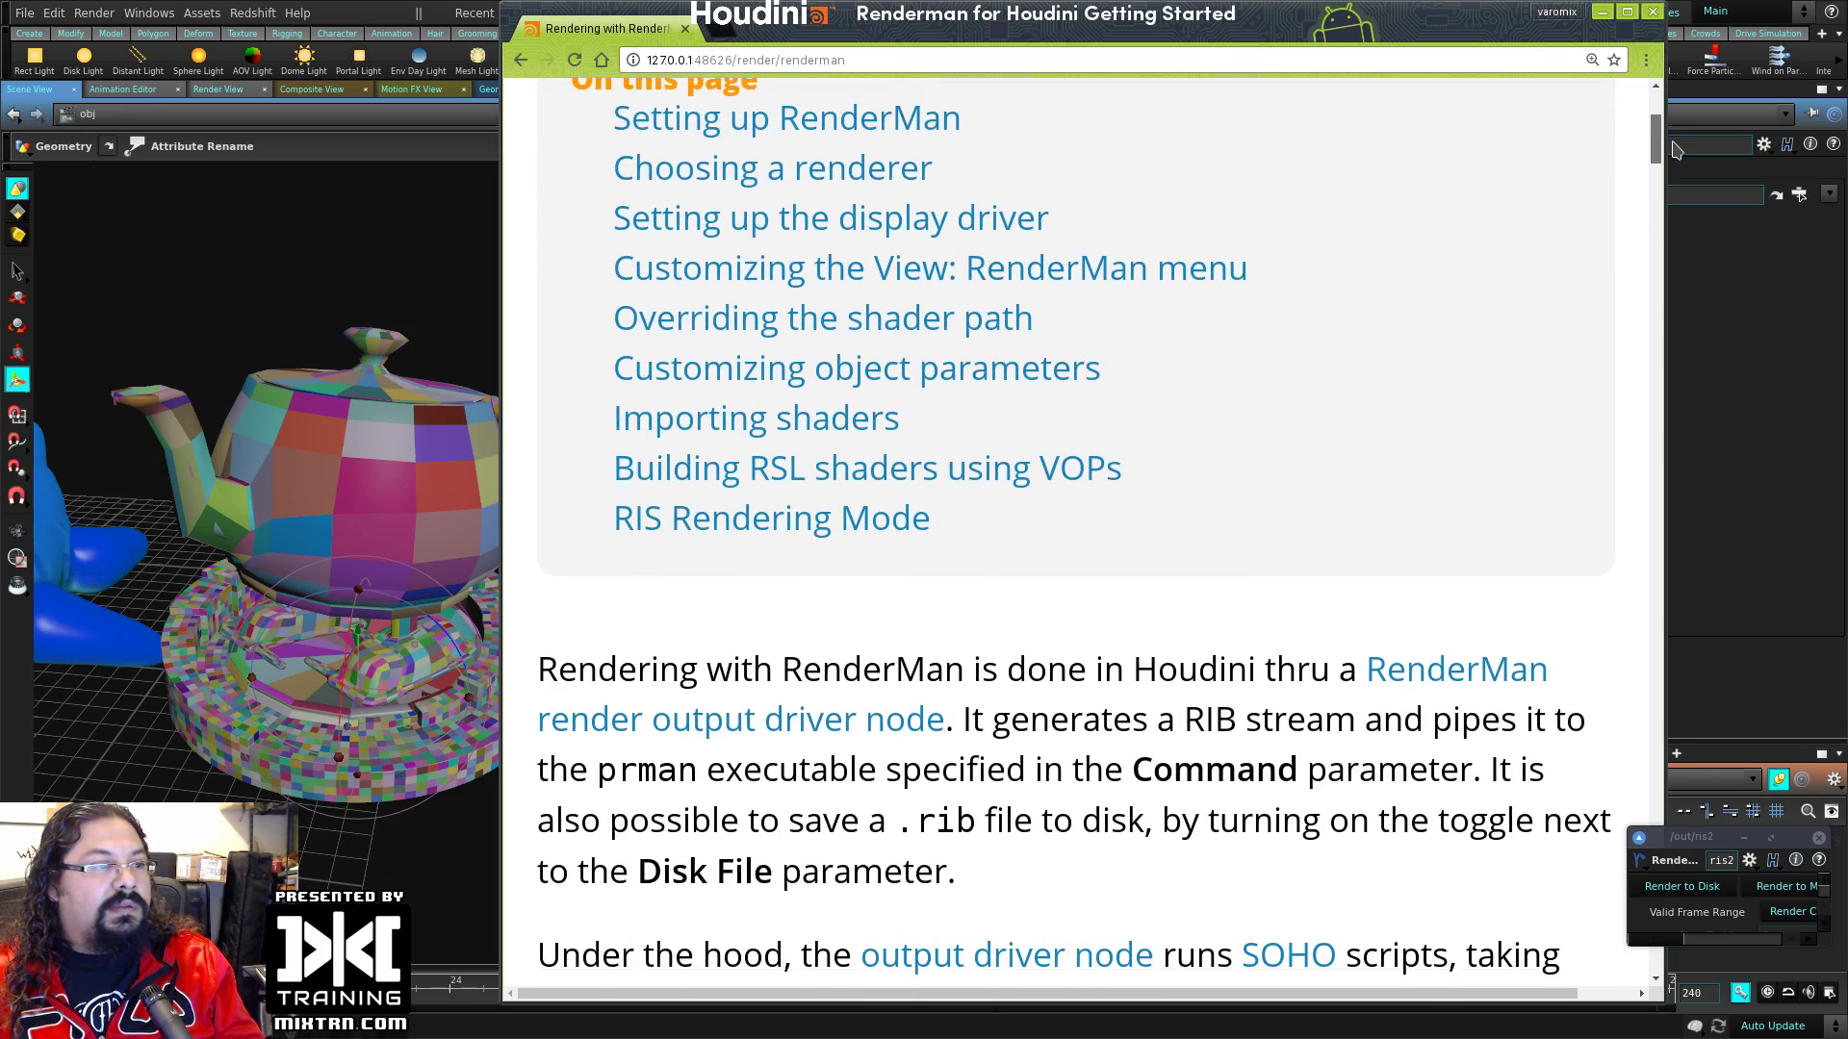
drag(1675, 149, 1604, 107)
Step: Search the help for "renderman" and open the RenderMan shading page
click(1275, 113)
text(re)
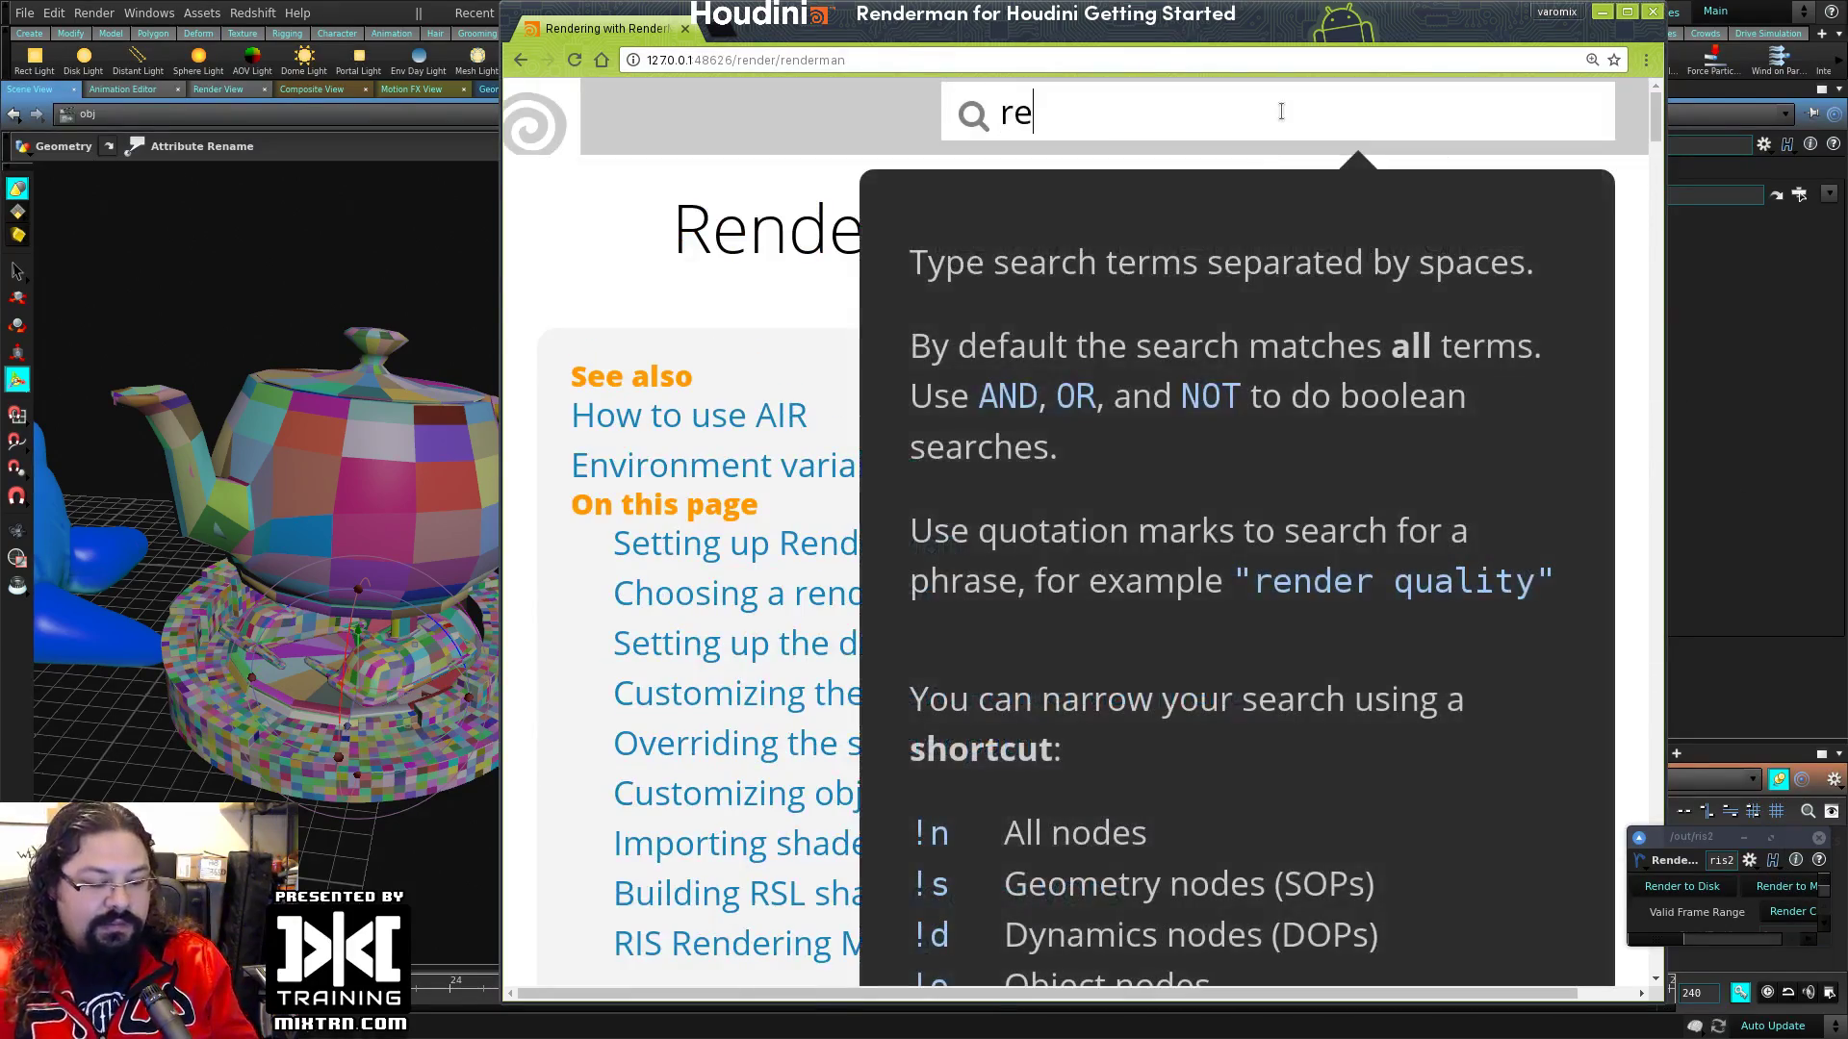
text(nderman)
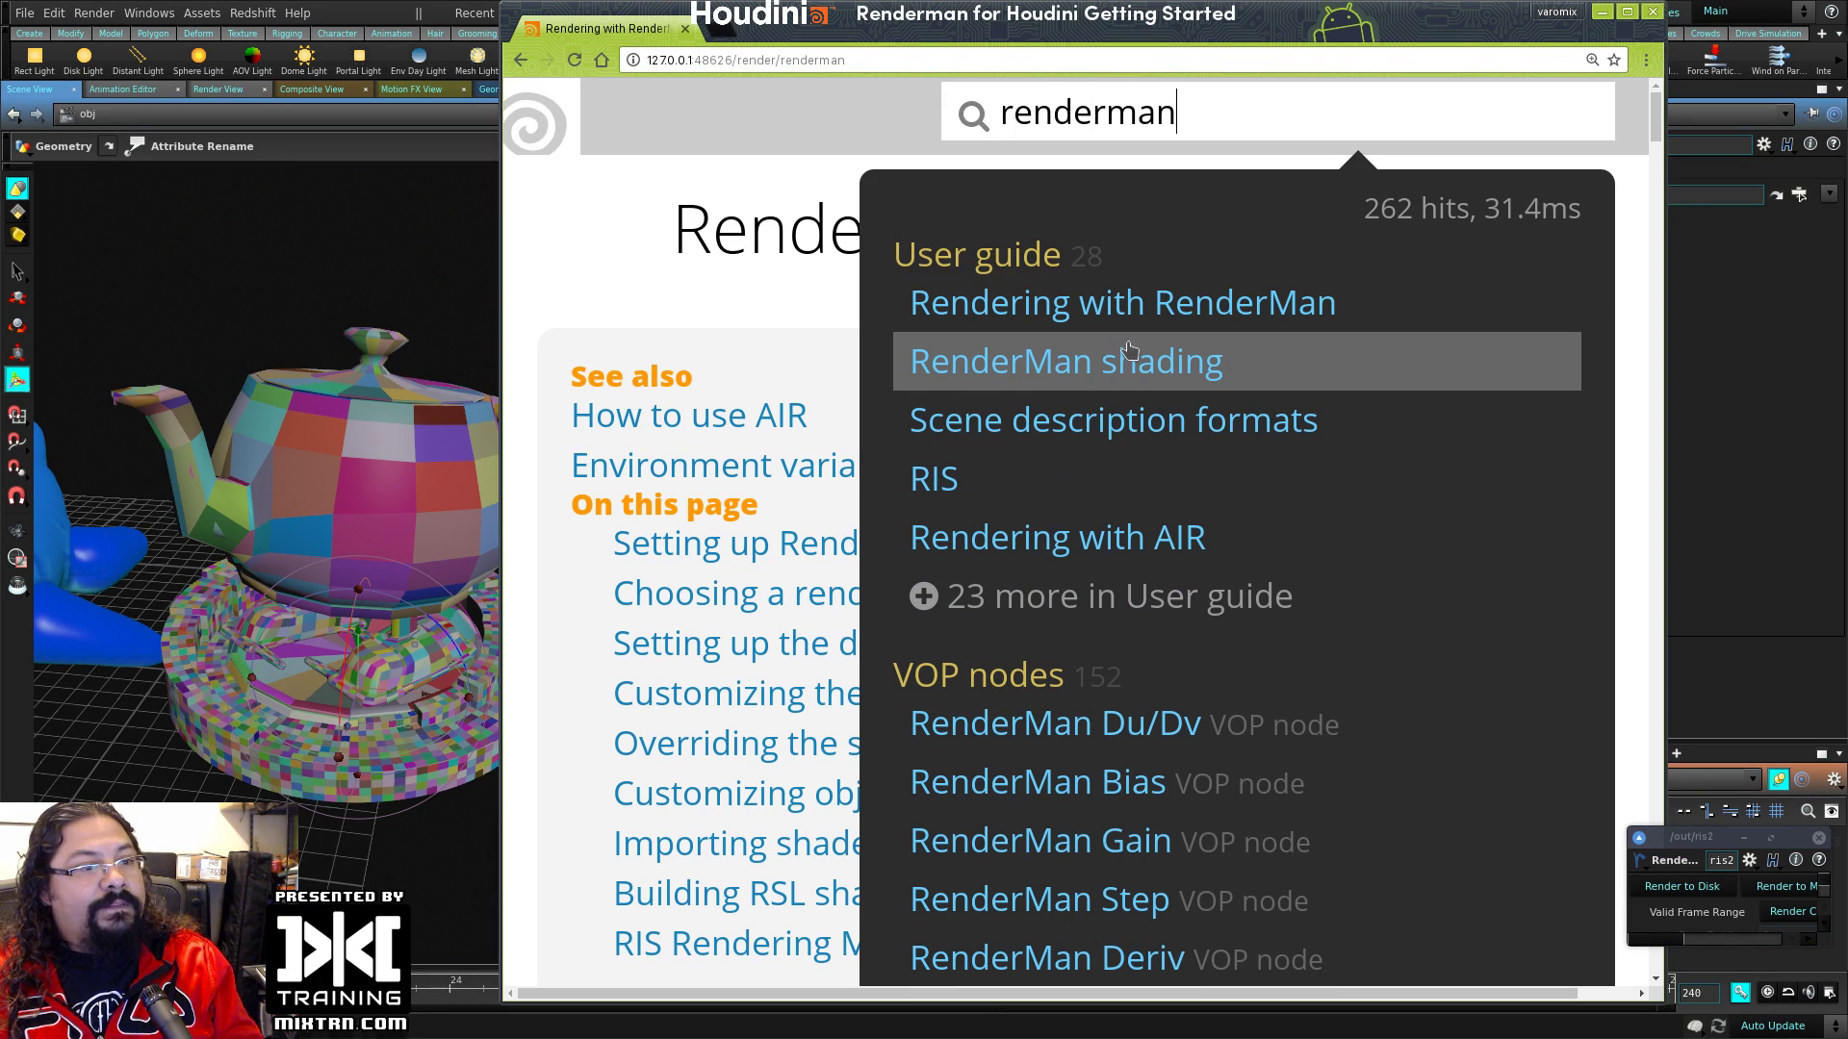
click(1131, 355)
Step: Widen the browser window further, skim the RenderMan shading page and open the RIS page from its links
drag(733, 395, 530, 395)
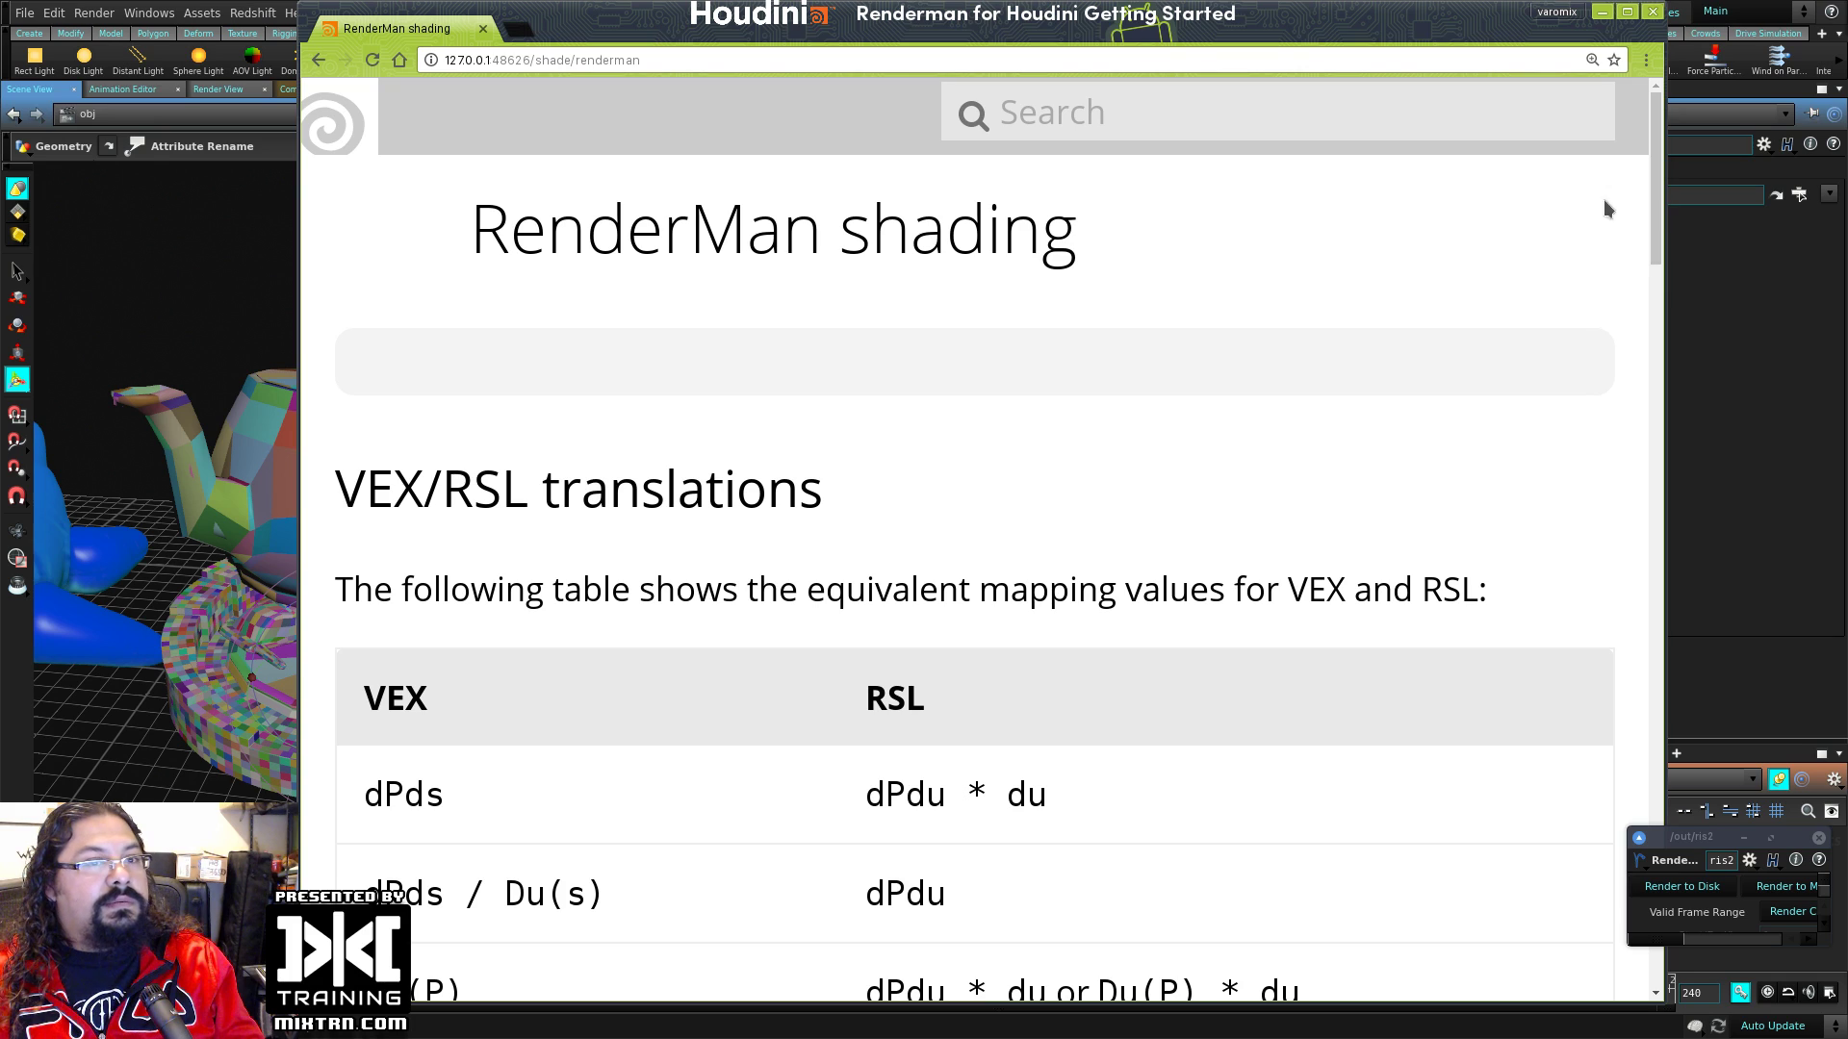
mouse_move(1655, 165)
mouse_down()
mouse_move(1730, 570)
mouse_move(1737, 726)
mouse_move(1728, 563)
mouse_move(1733, 717)
mouse_move(1729, 693)
mouse_move(1251, 674)
mouse_move(963, 751)
mouse_move(694, 907)
mouse_up()
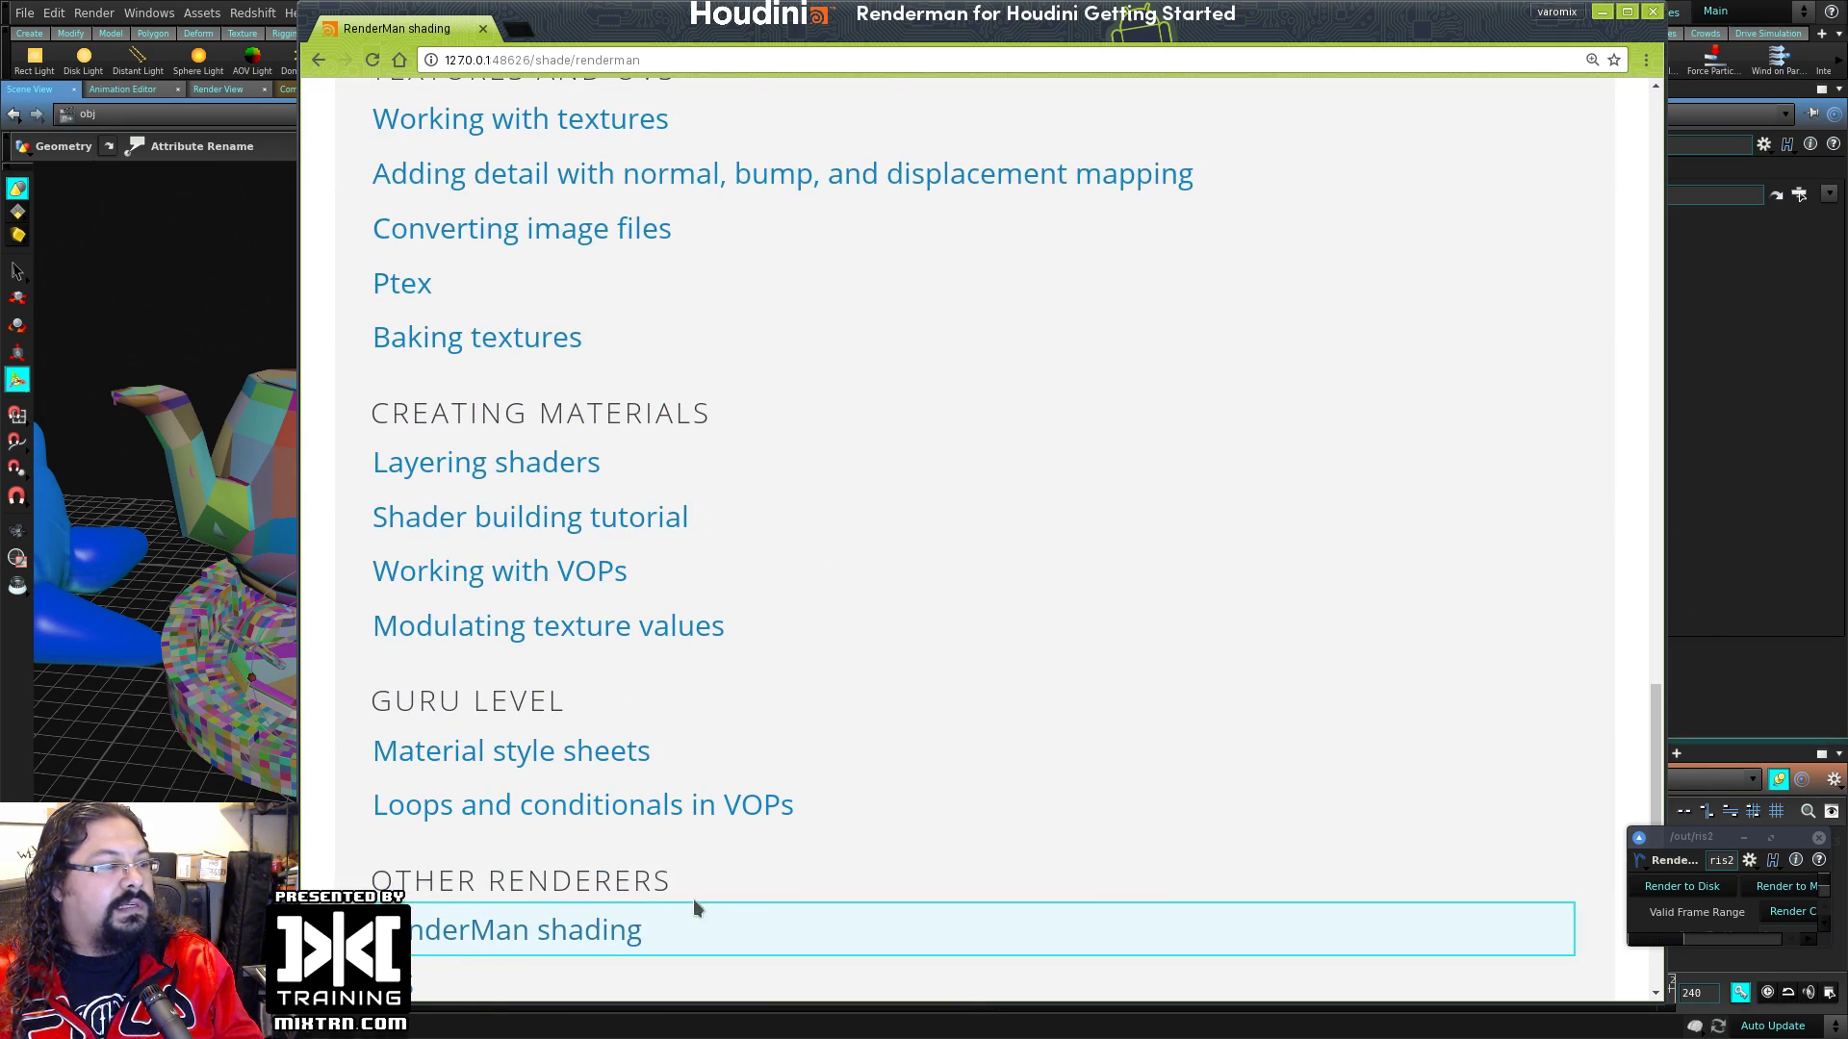
click(445, 983)
Step: Search the help for "Cs", open the Cs attribute entry and review the Geometry attributes page
drag(1654, 207, 1297, 192)
click(1295, 117)
text(Cs)
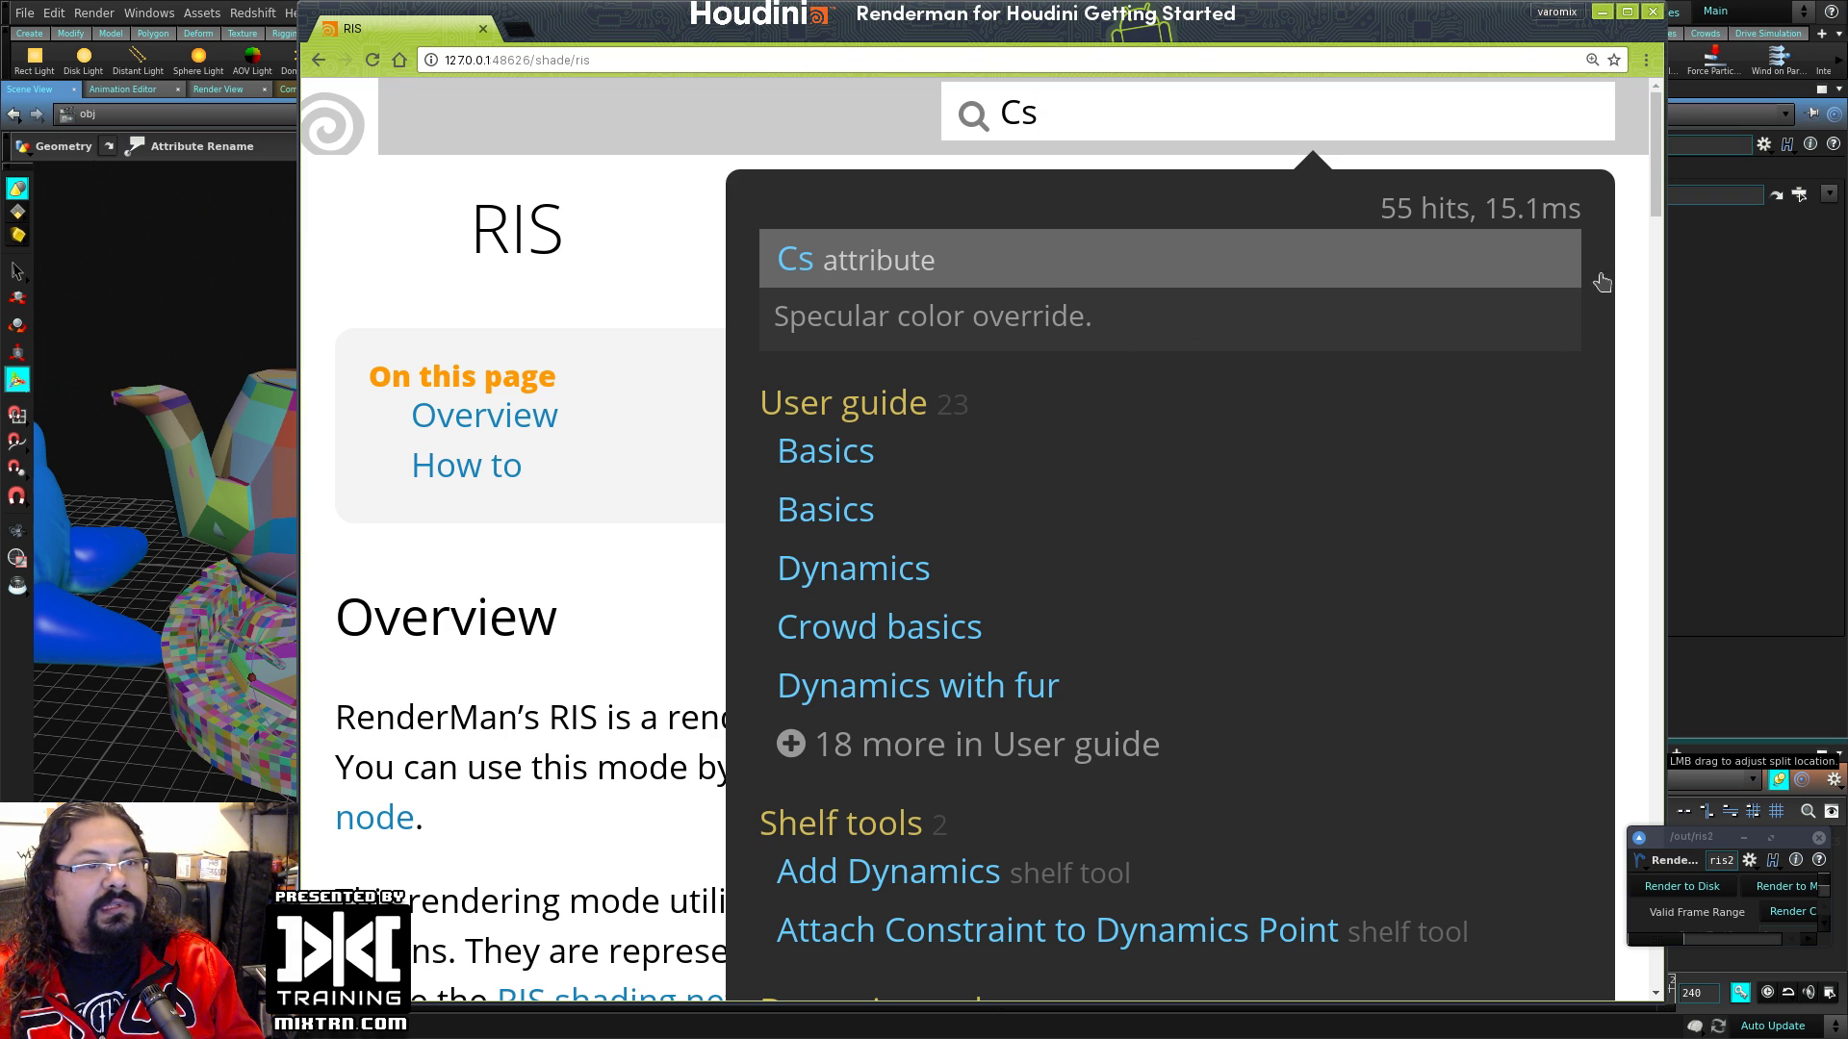
drag(1656, 173, 1694, 174)
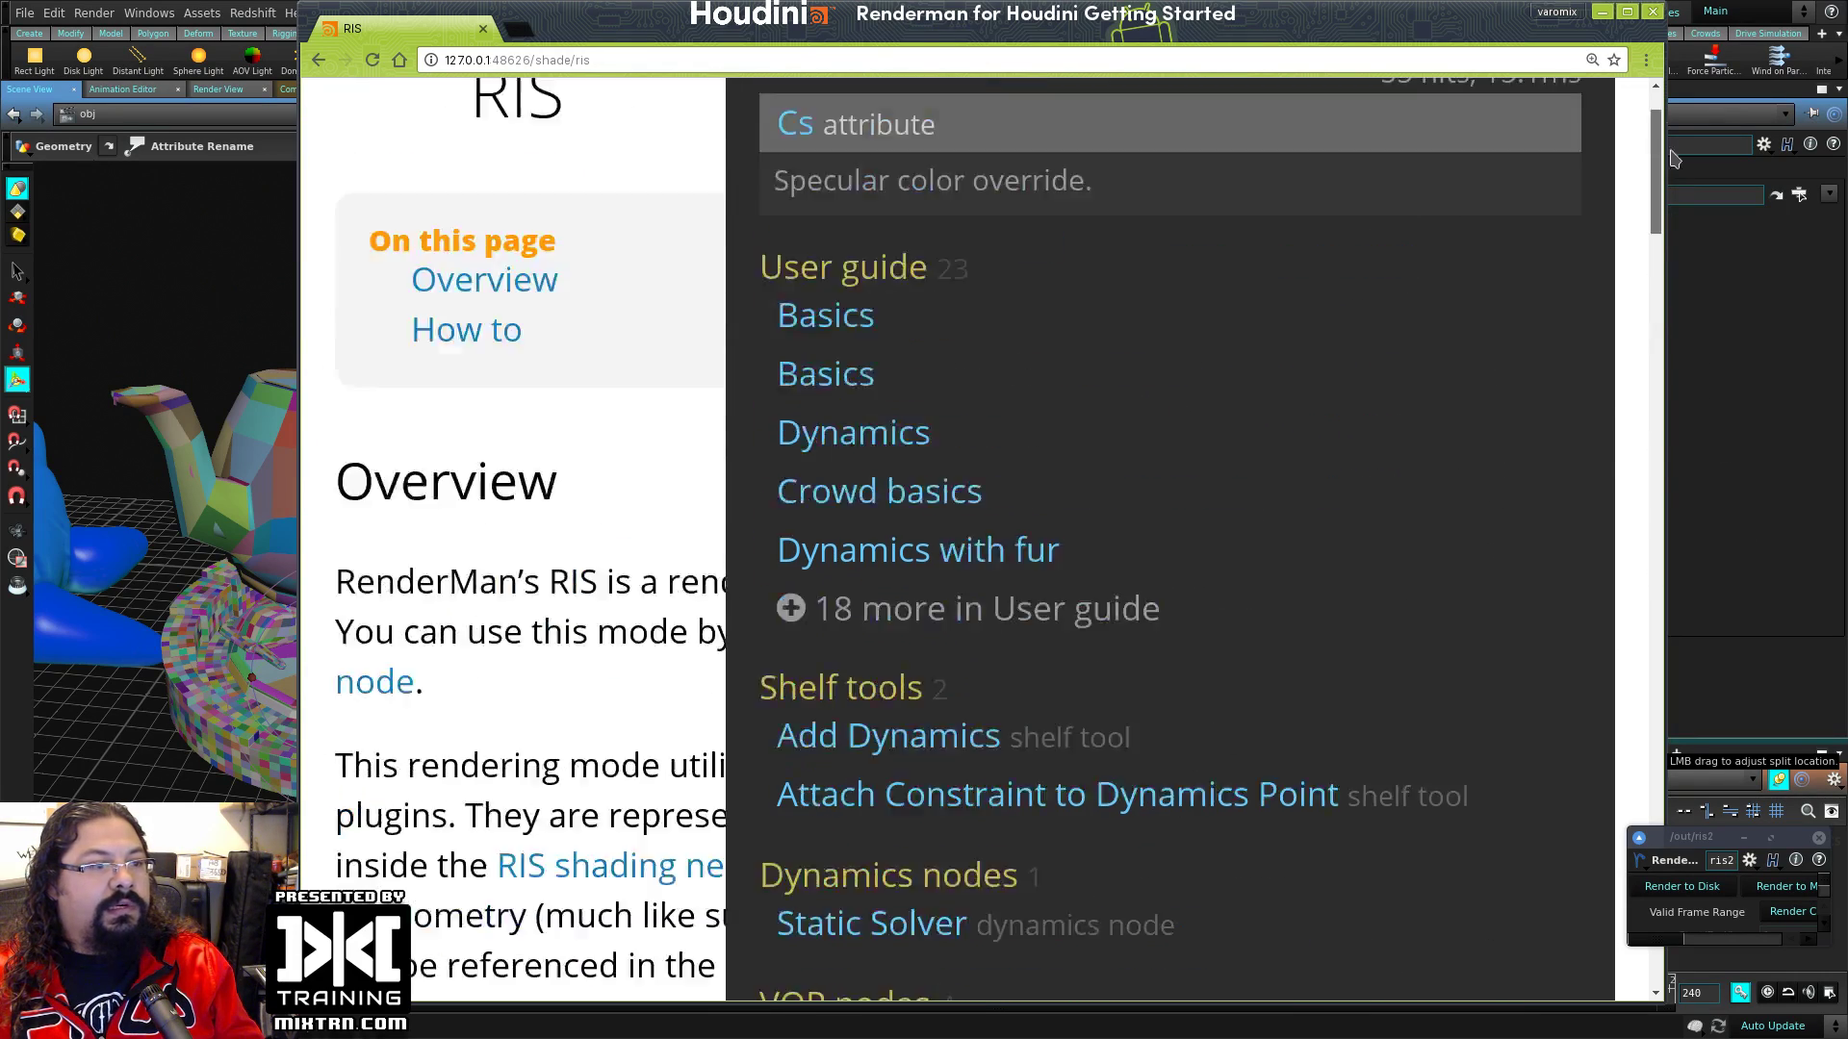
click(789, 273)
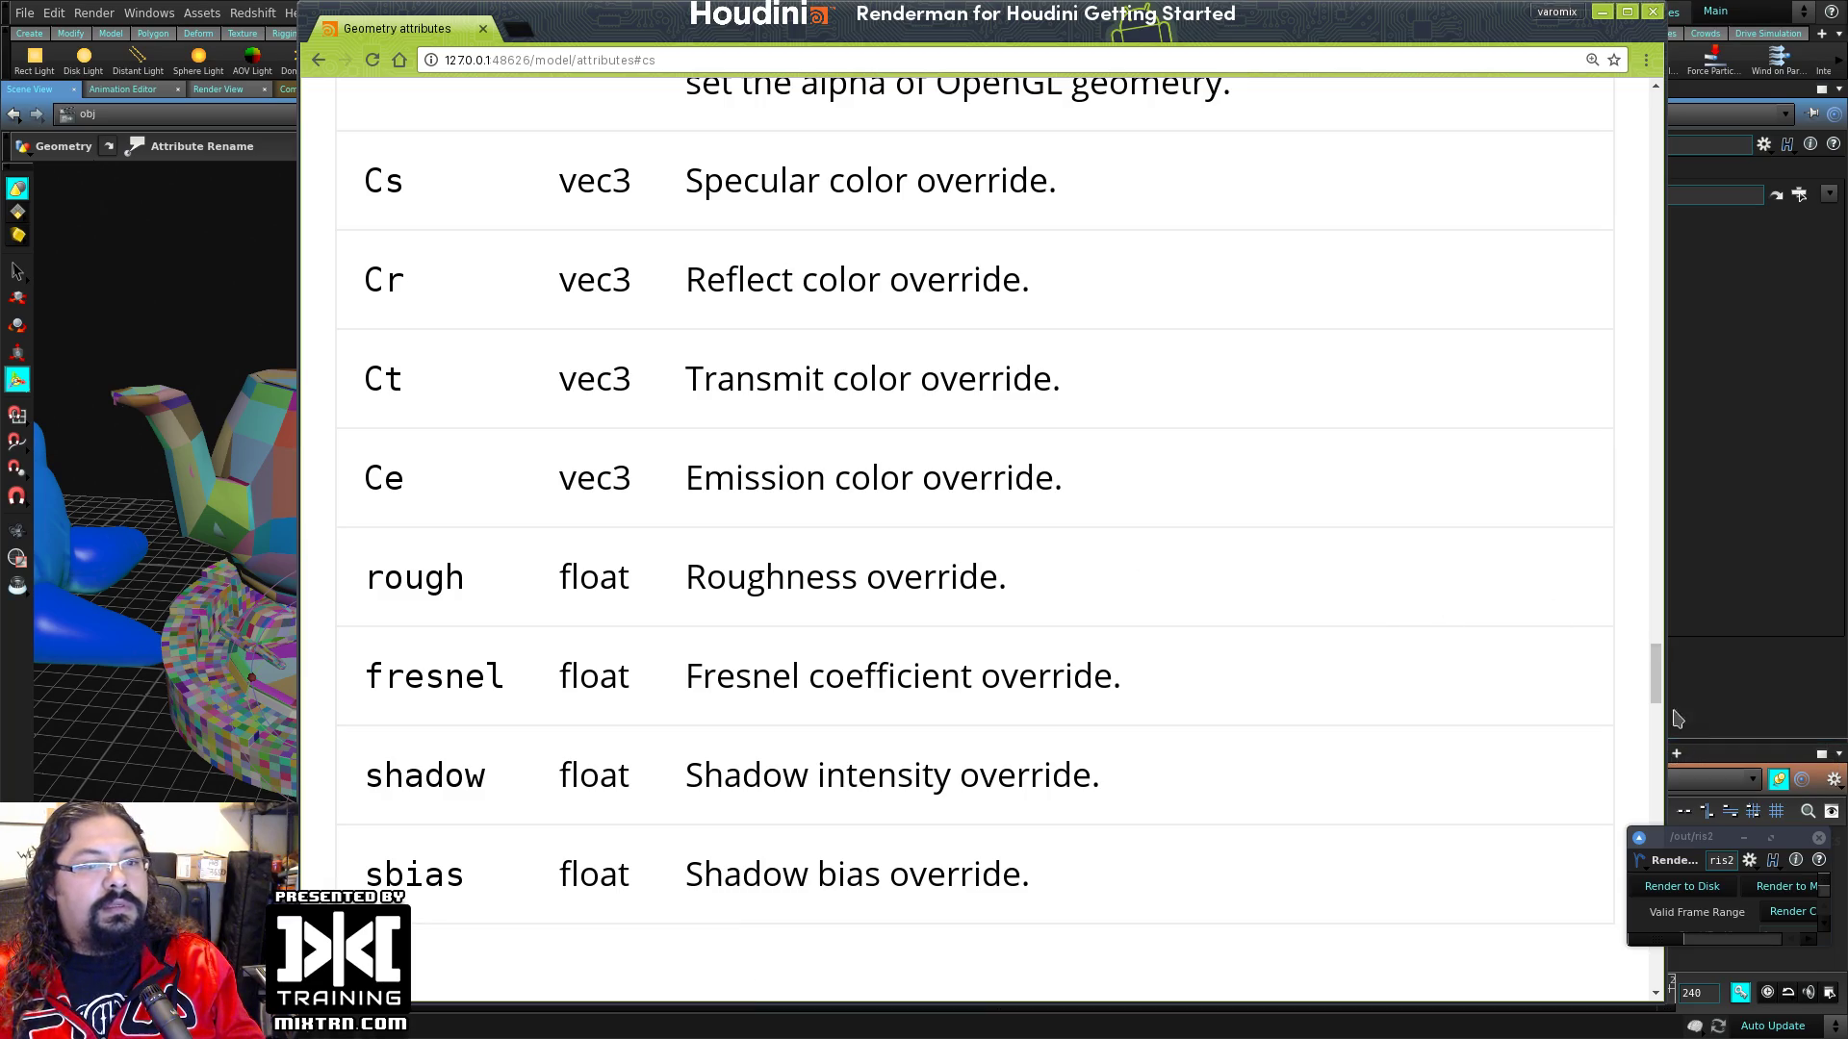
mouse_move(1655, 684)
mouse_down()
mouse_move(1648, 202)
mouse_move(1610, 131)
mouse_up()
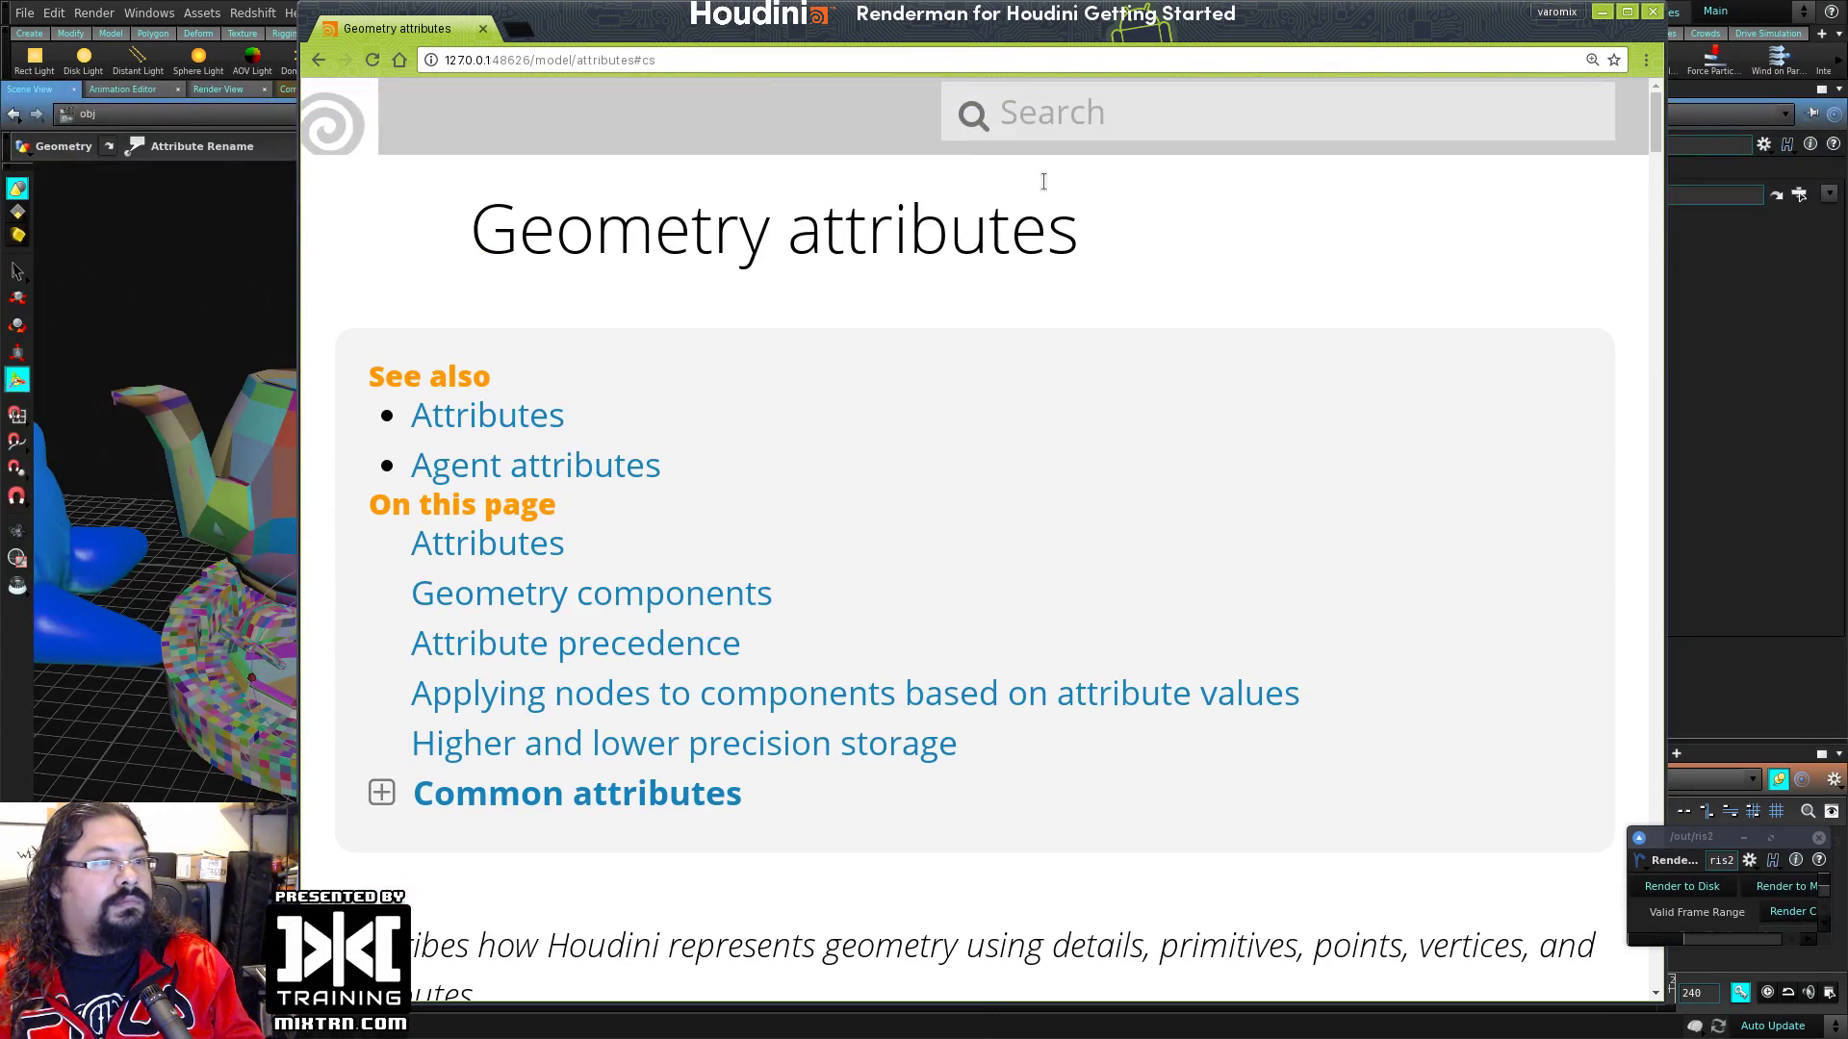
Step: Search the help for "renderman", trying "attri" as an additional term and removing it again
click(1118, 111)
text(rendeman)
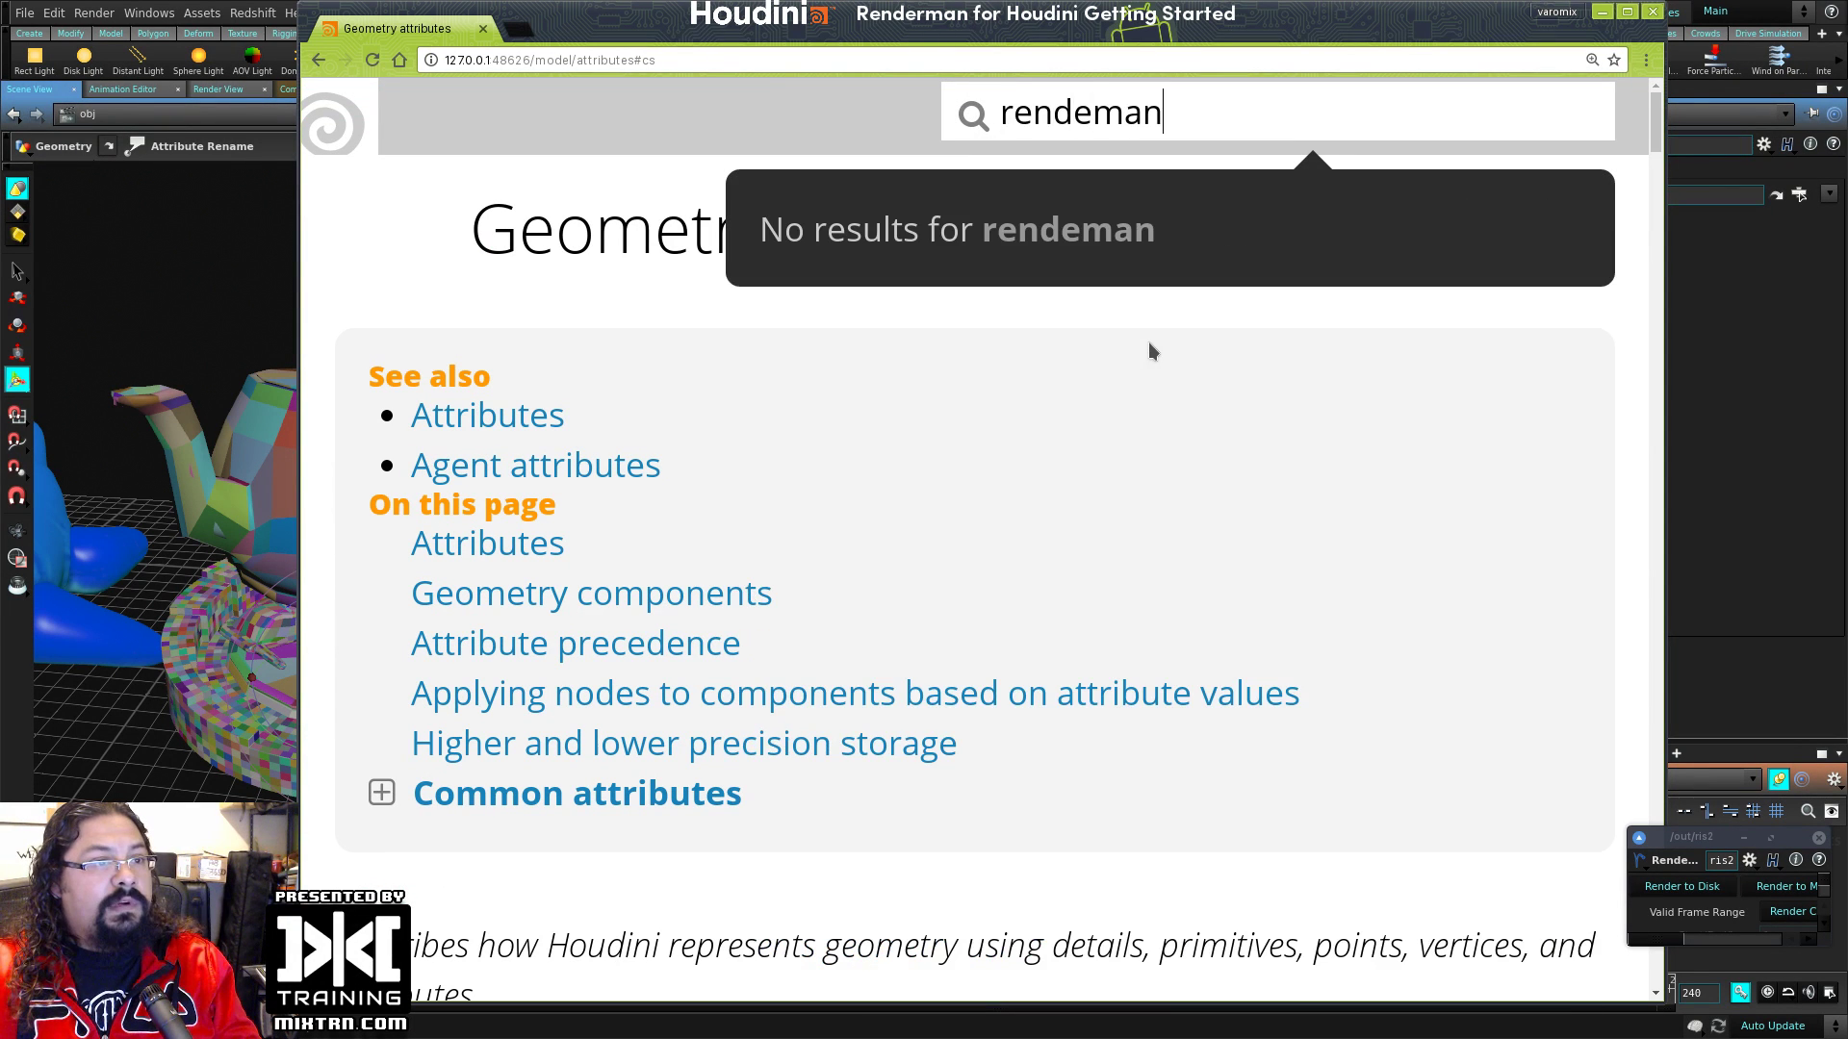
key(BackSpace)
key(BackSpace)
key(BackSpace)
text(rman )
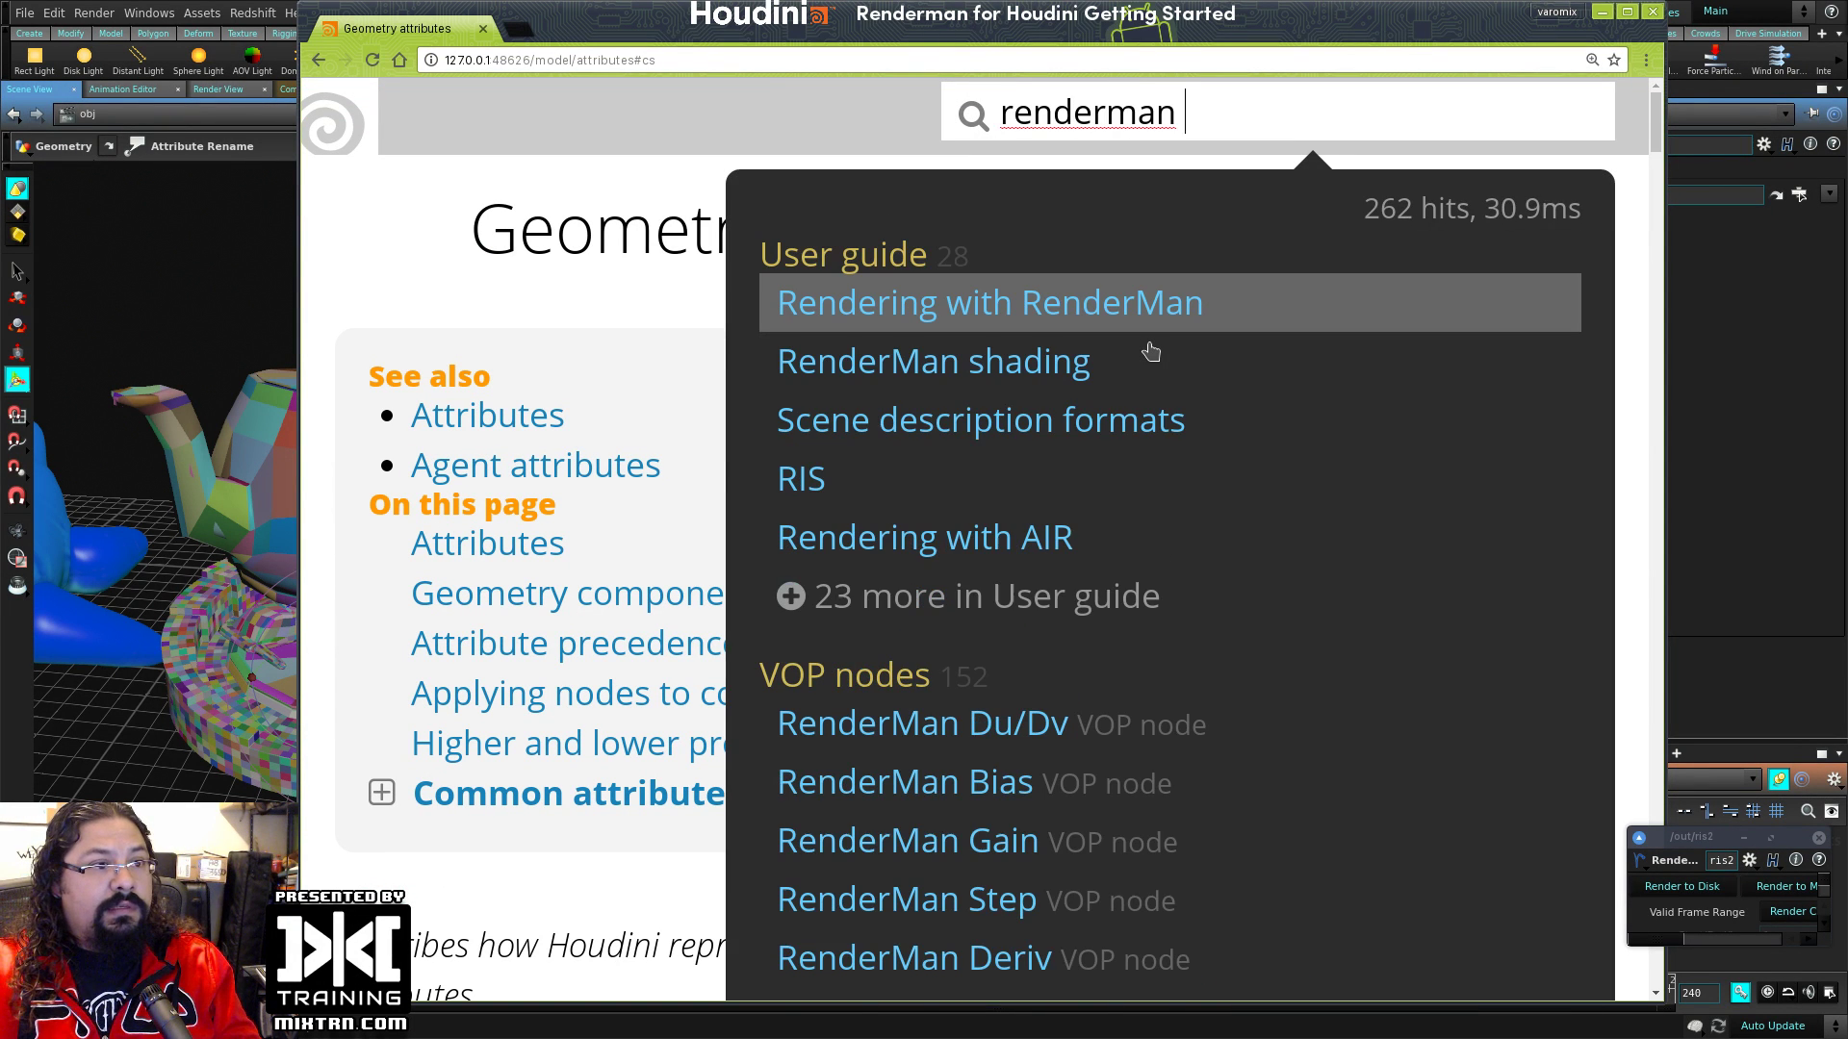
text(attri)
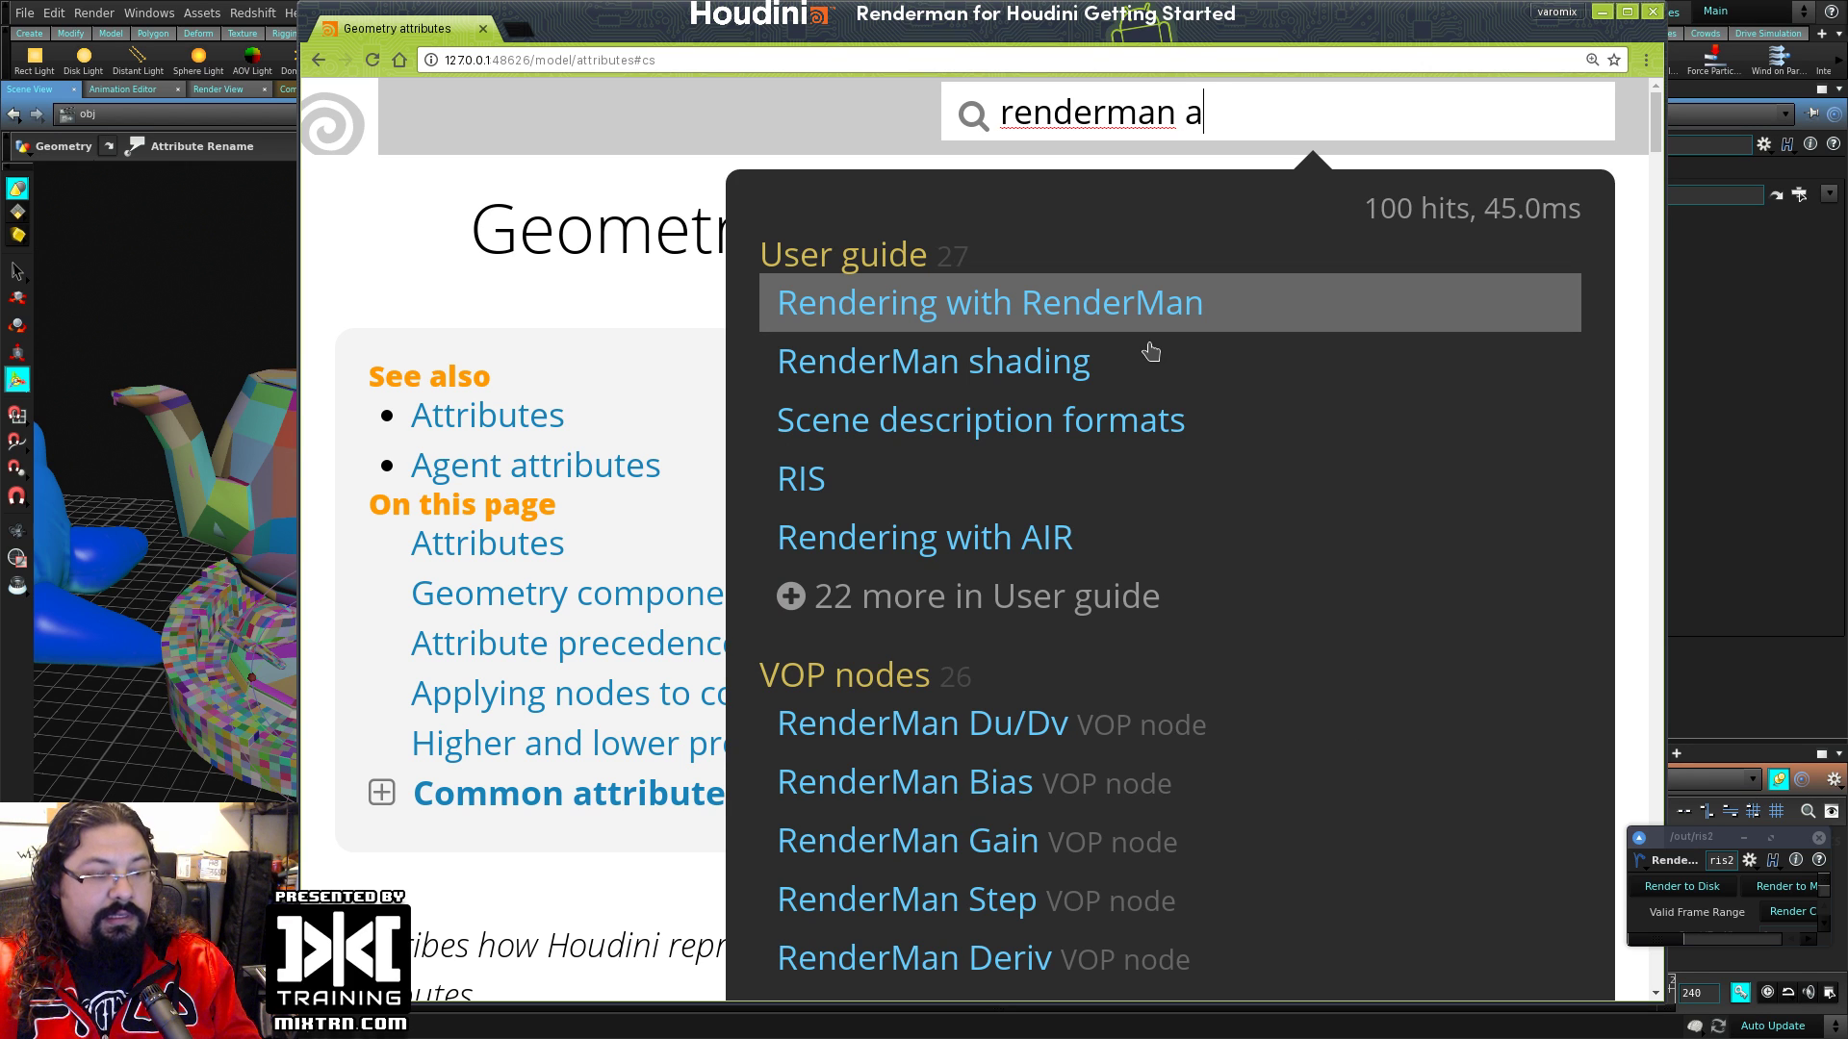
key(BackSpace)
key(BackSpace)
key(BackSpace)
key(BackSpace)
key(BackSpace)
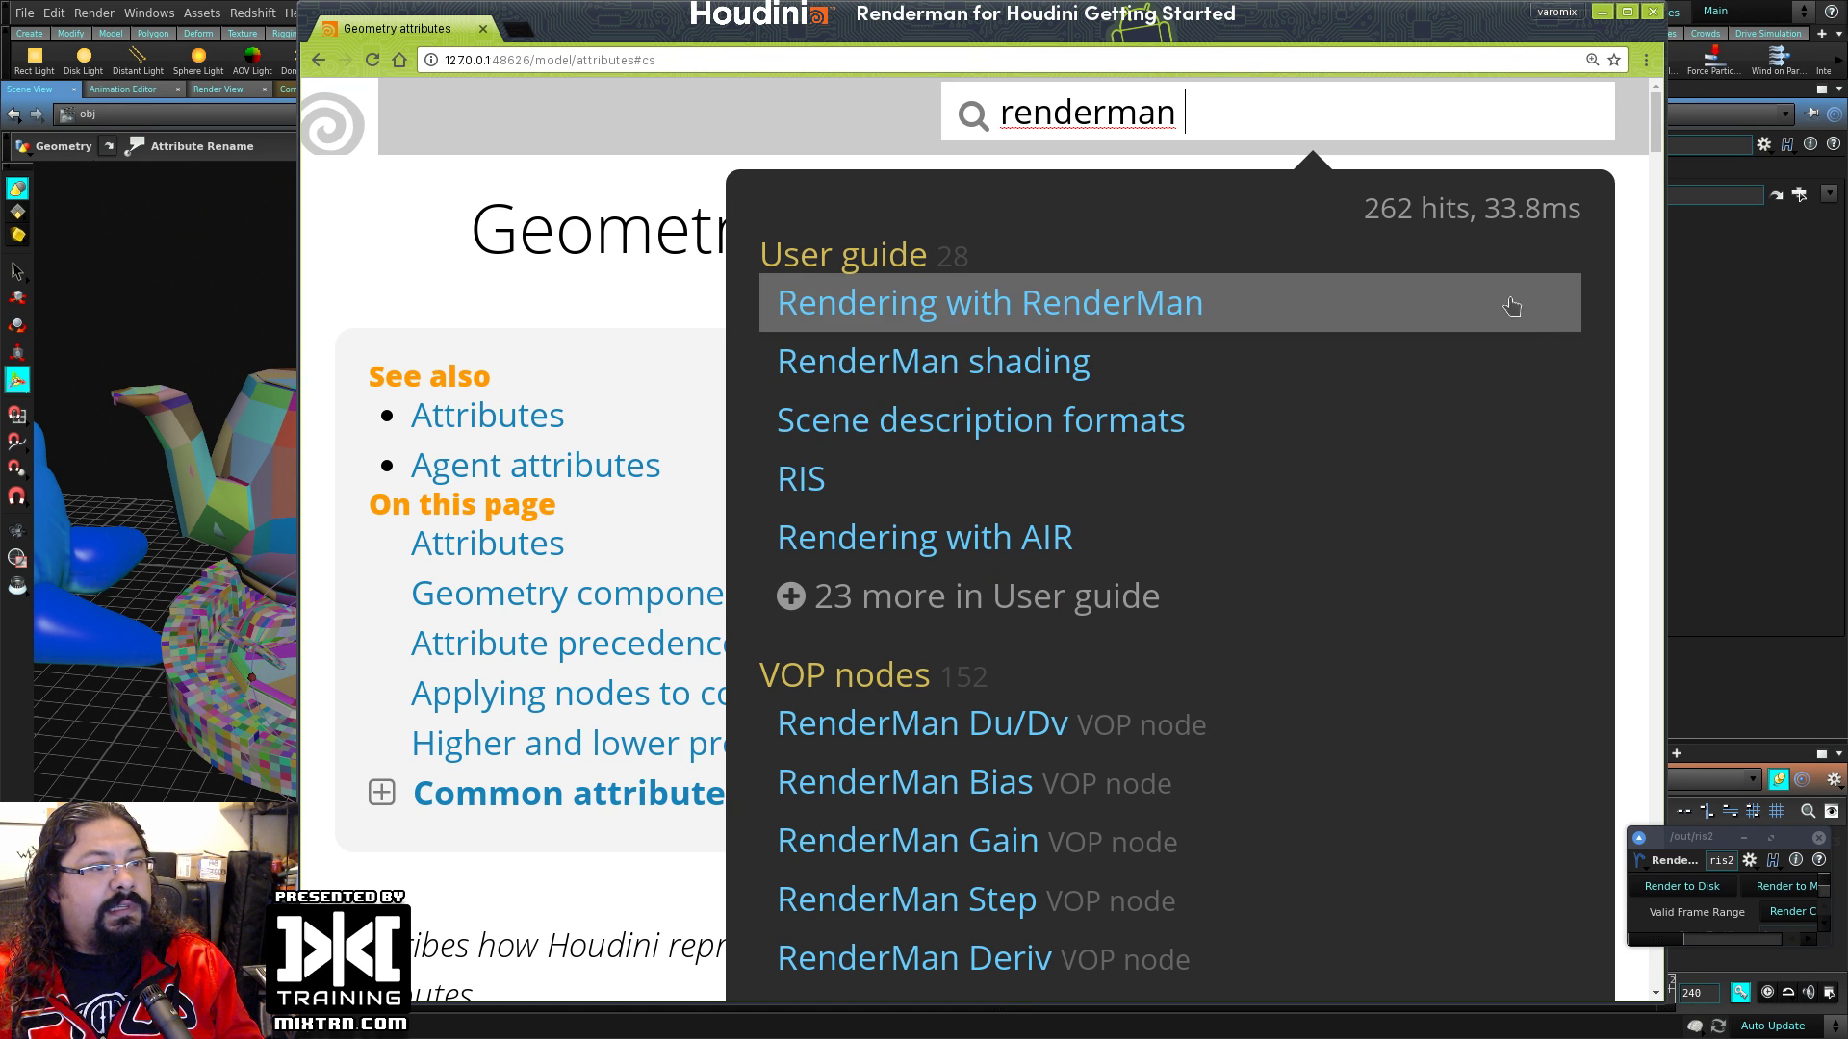
Step: Open the Attribute Rename geometry node page from the search results and go to its Renderman examples
scroll(1520, 308, down, 6)
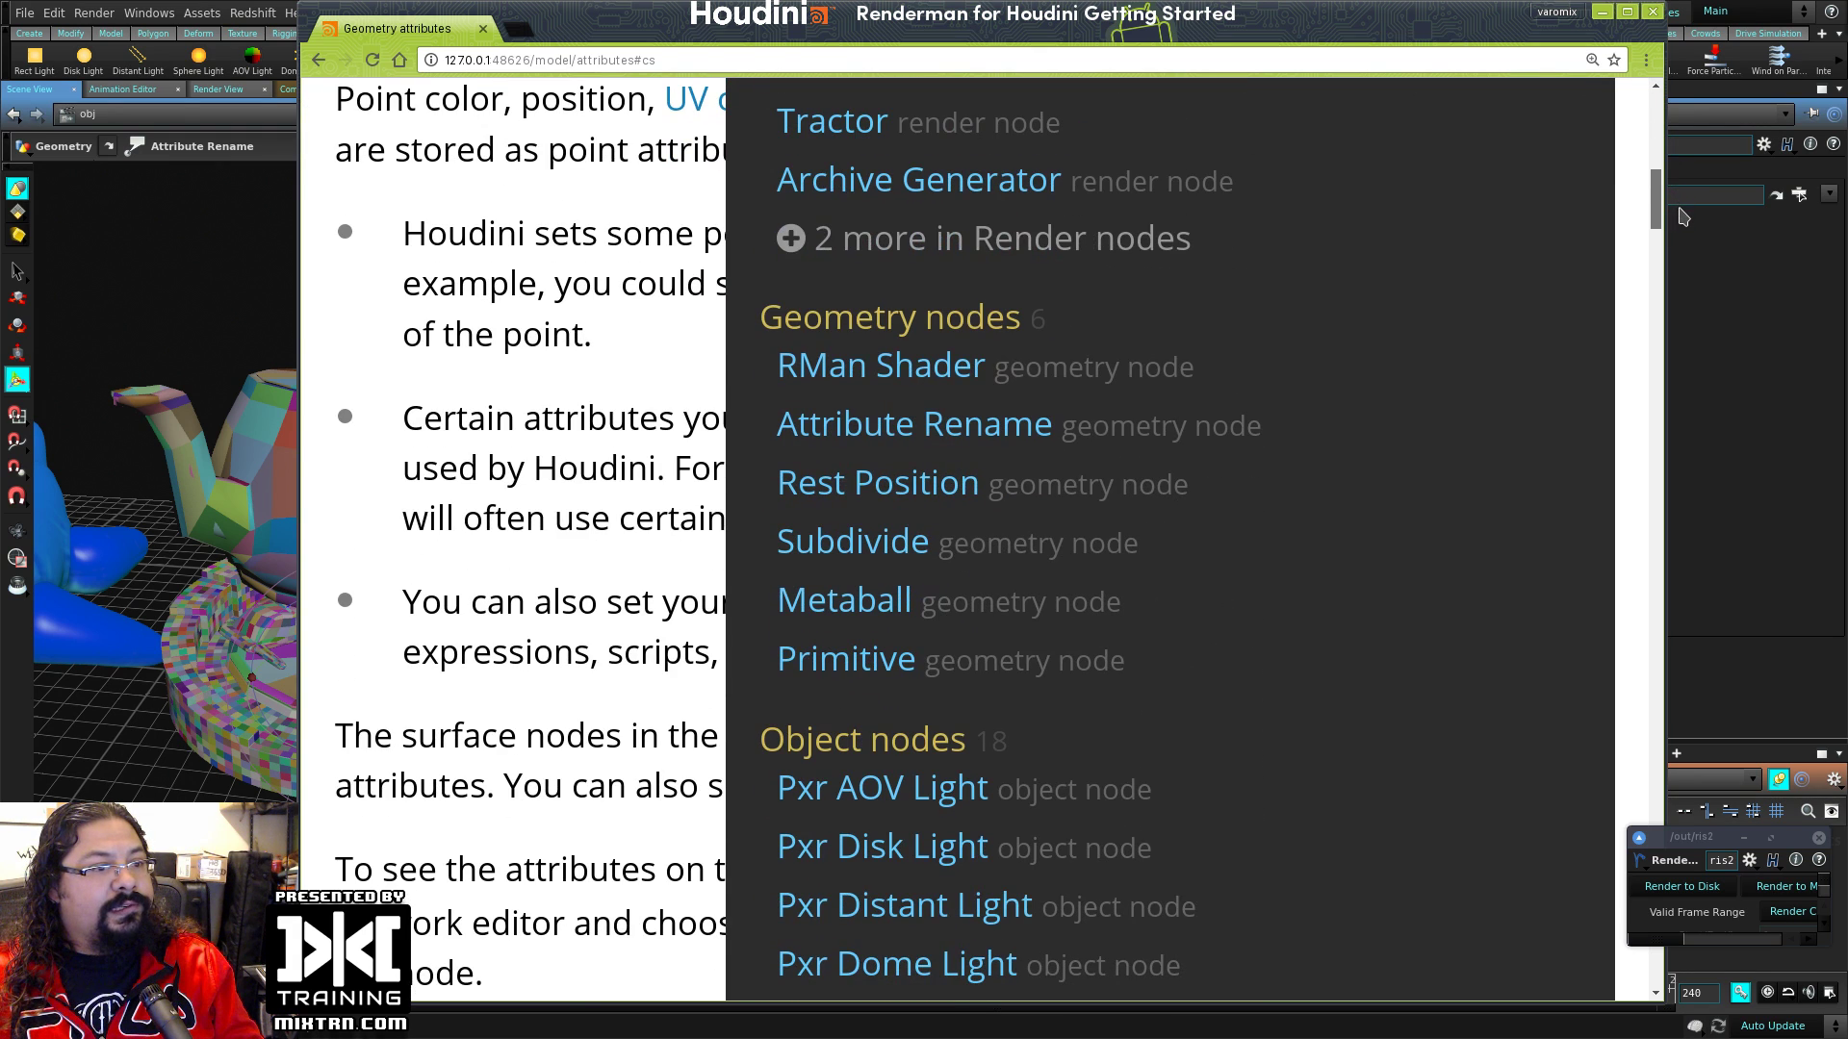
click(1022, 425)
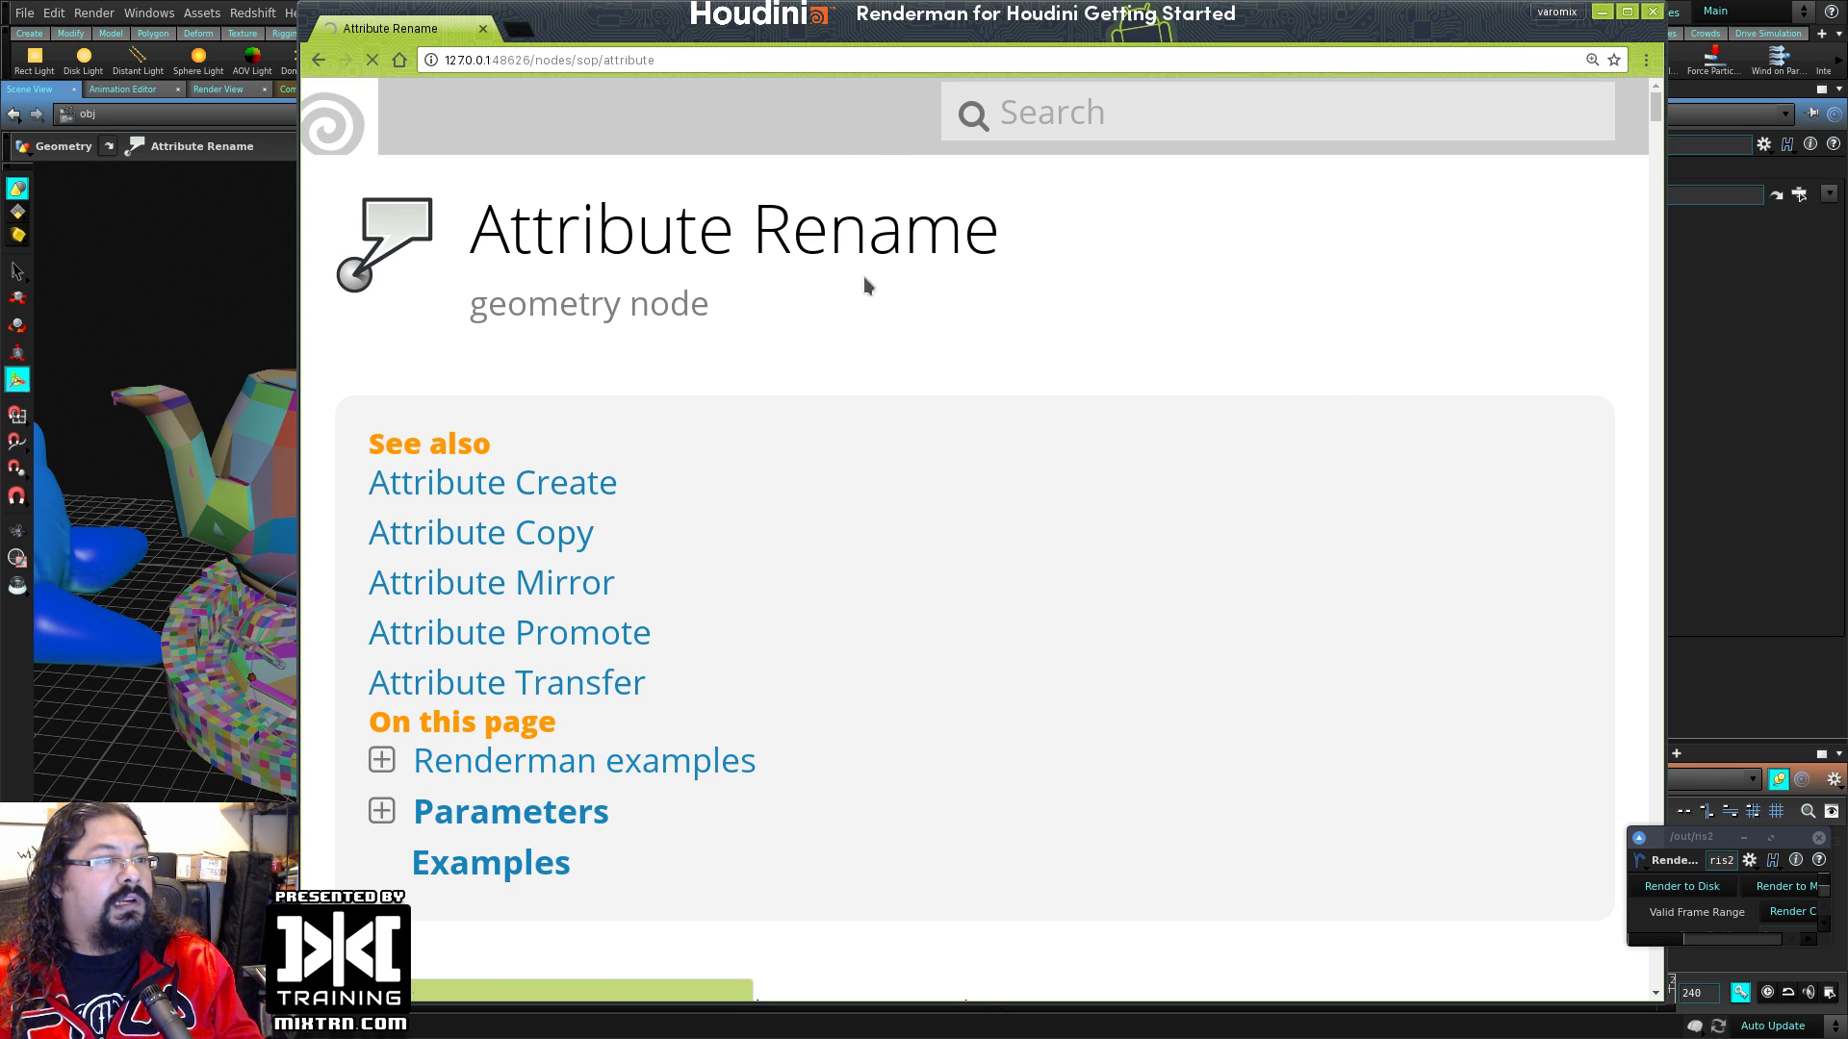
click(602, 765)
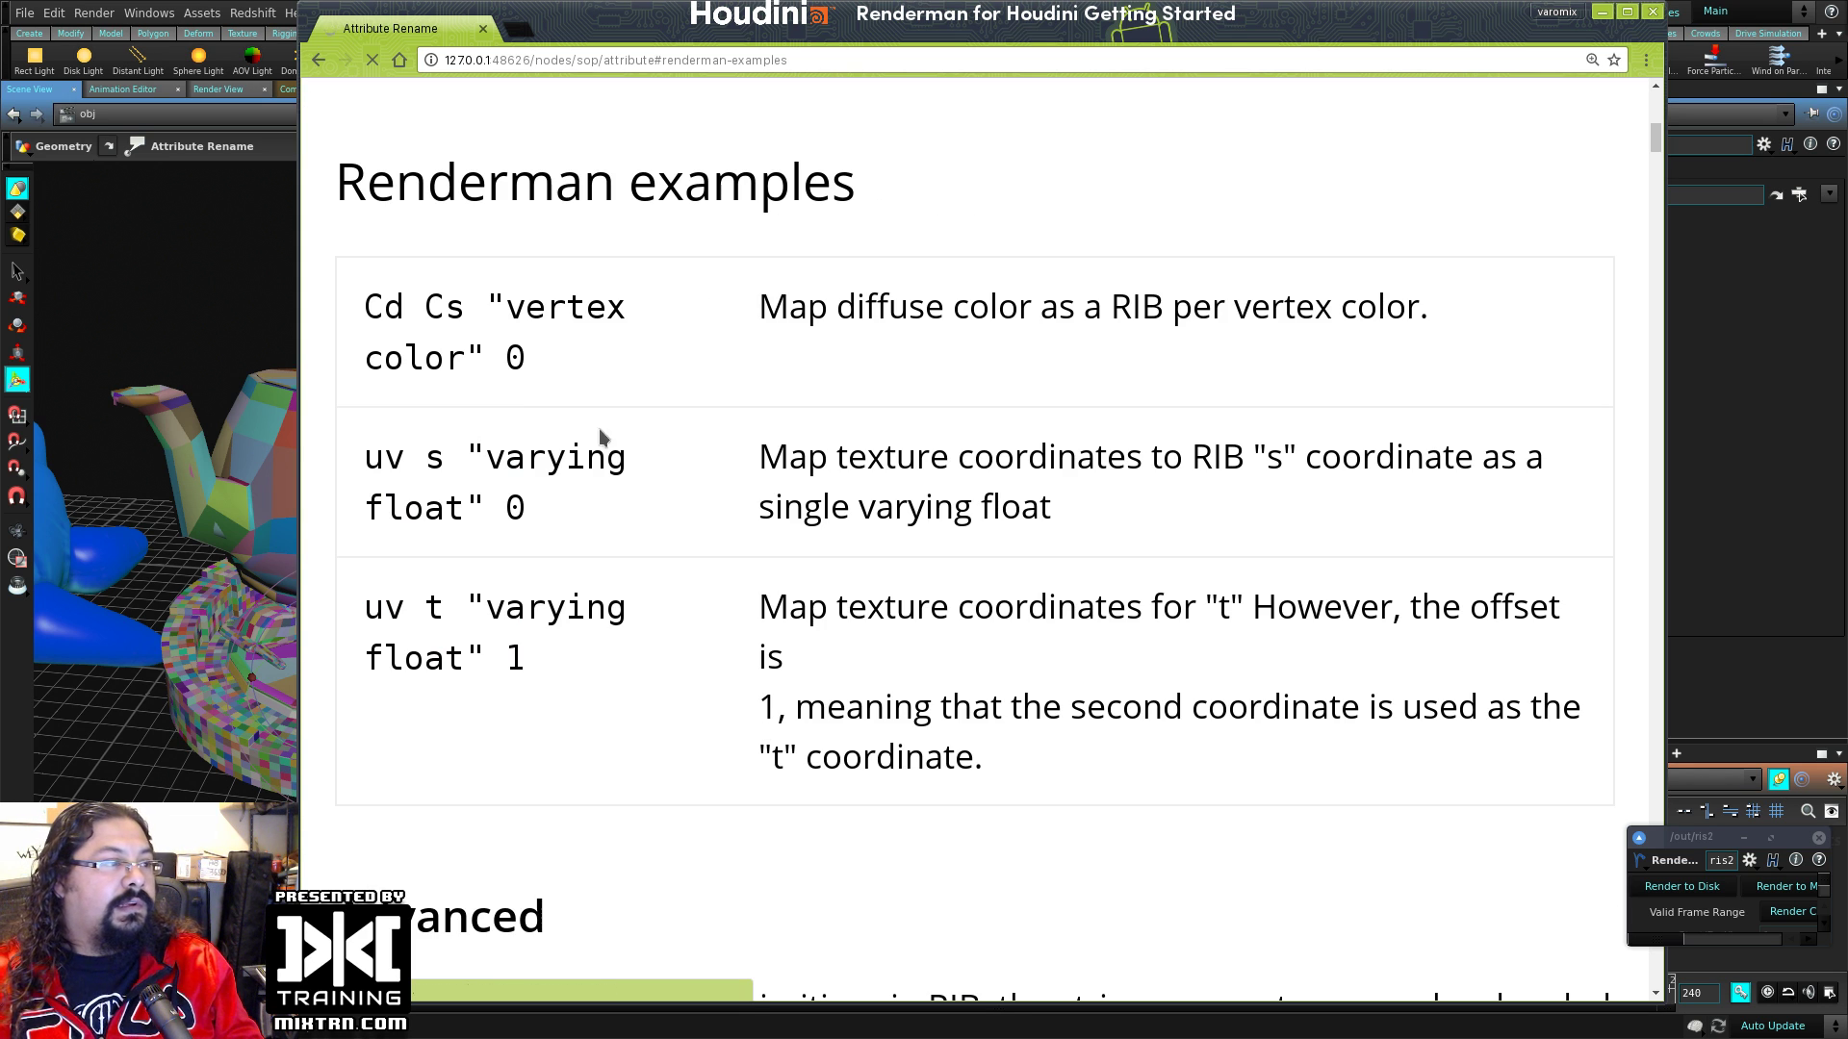
scroll(1155, 154, up, 1)
scroll(963, 164, down, 1)
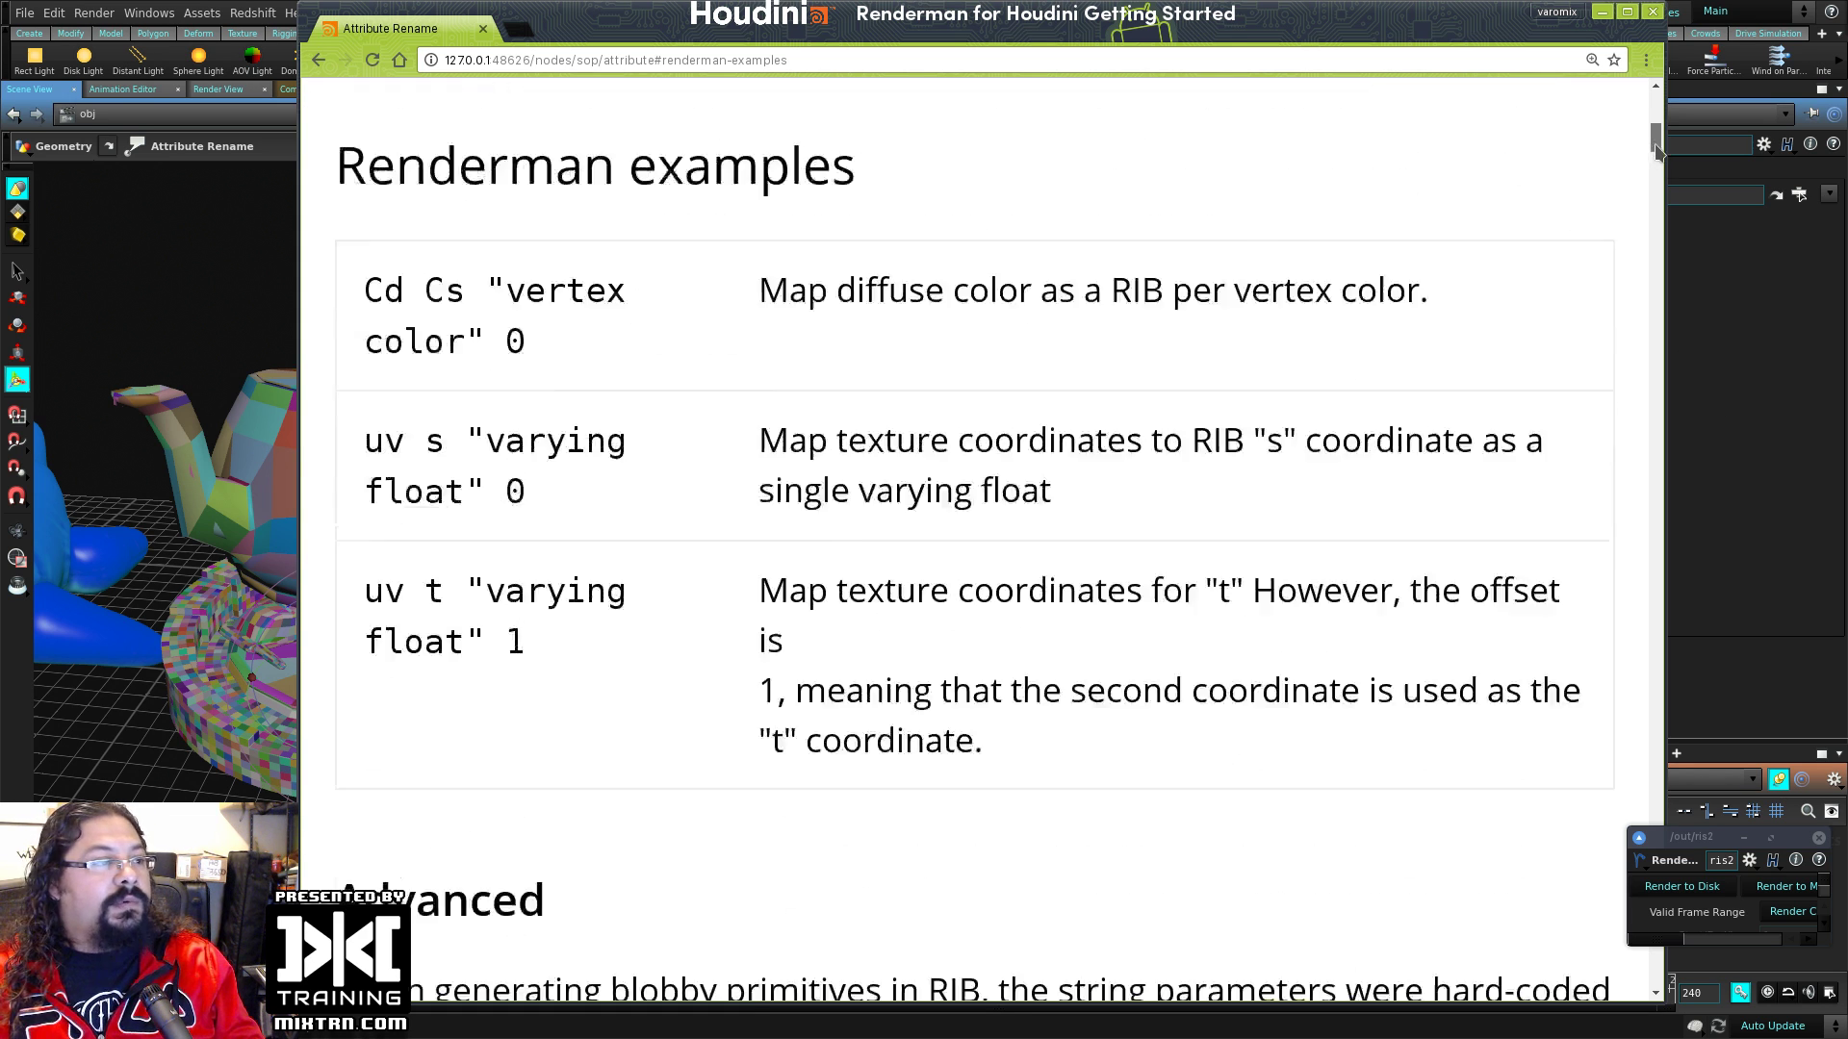
scroll(818, 173, up, 1)
scroll(706, 178, down, 1)
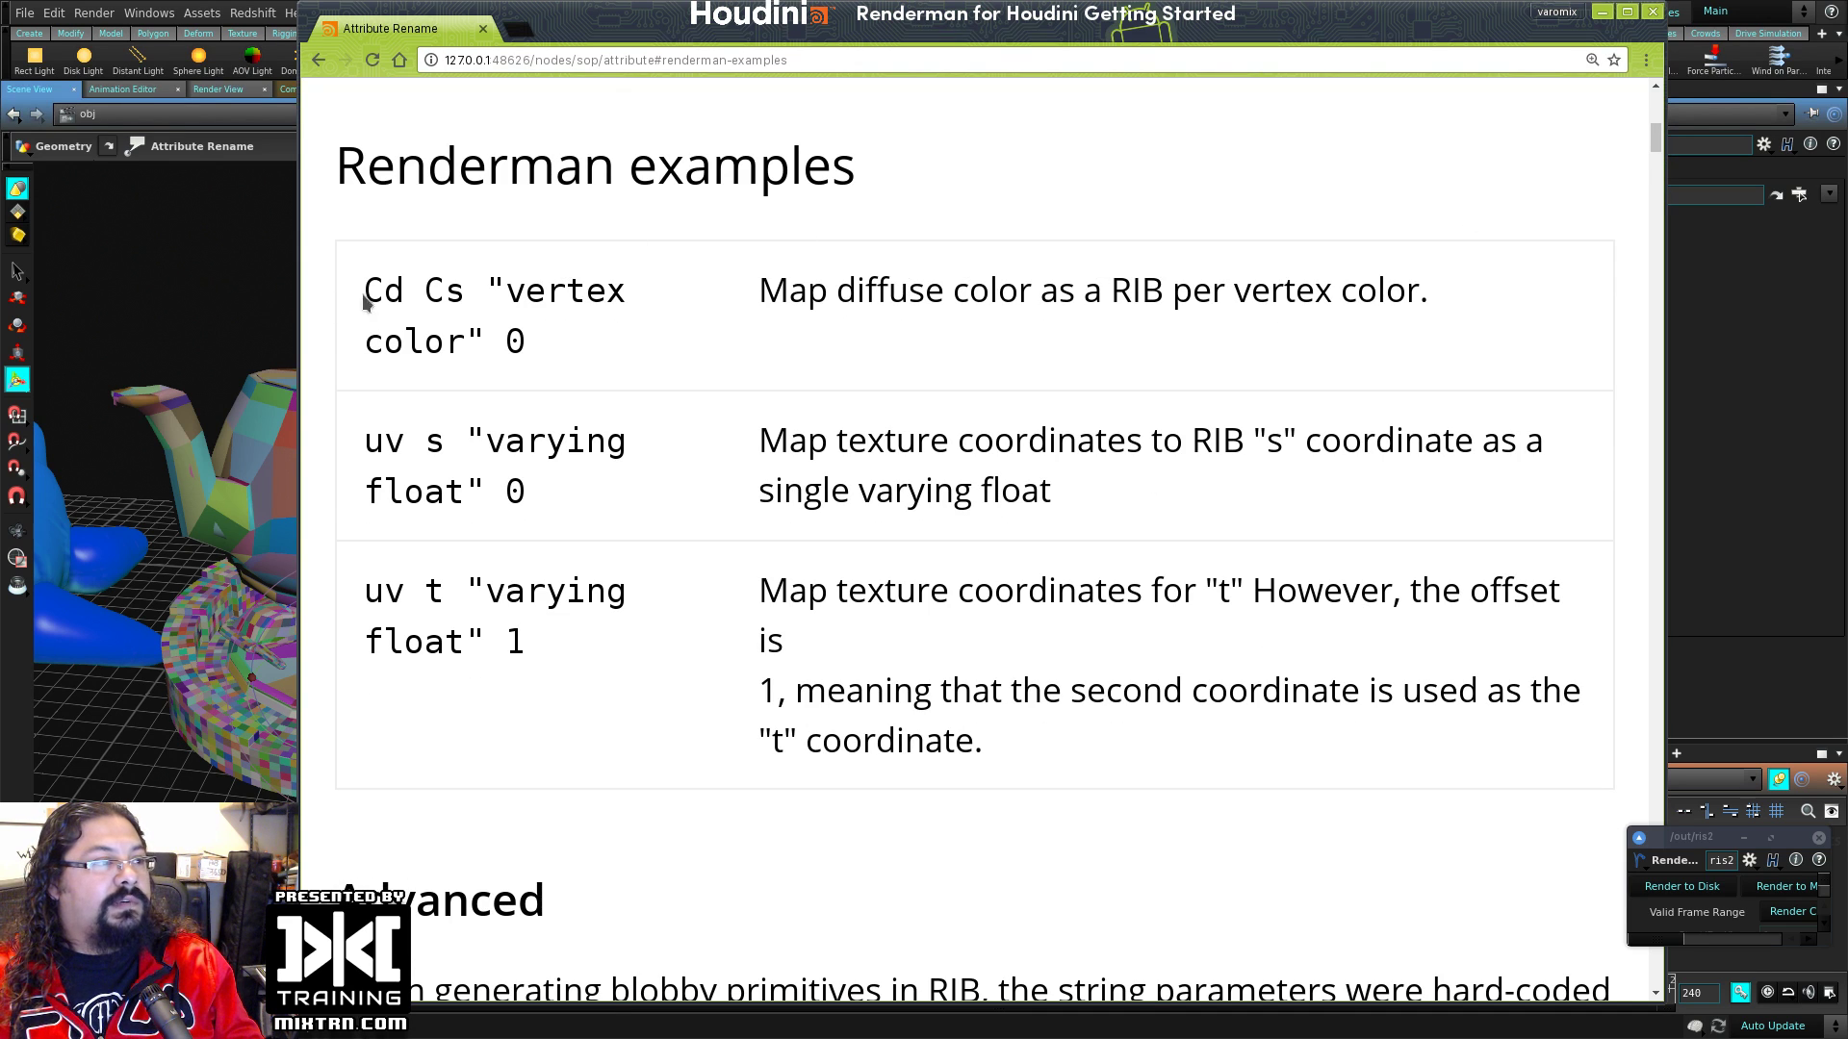
Step: Review the example mapping Cd to Cs as vertex color, and close the help browser
drag(365, 303, 481, 294)
drag(364, 294, 648, 287)
drag(384, 342, 584, 362)
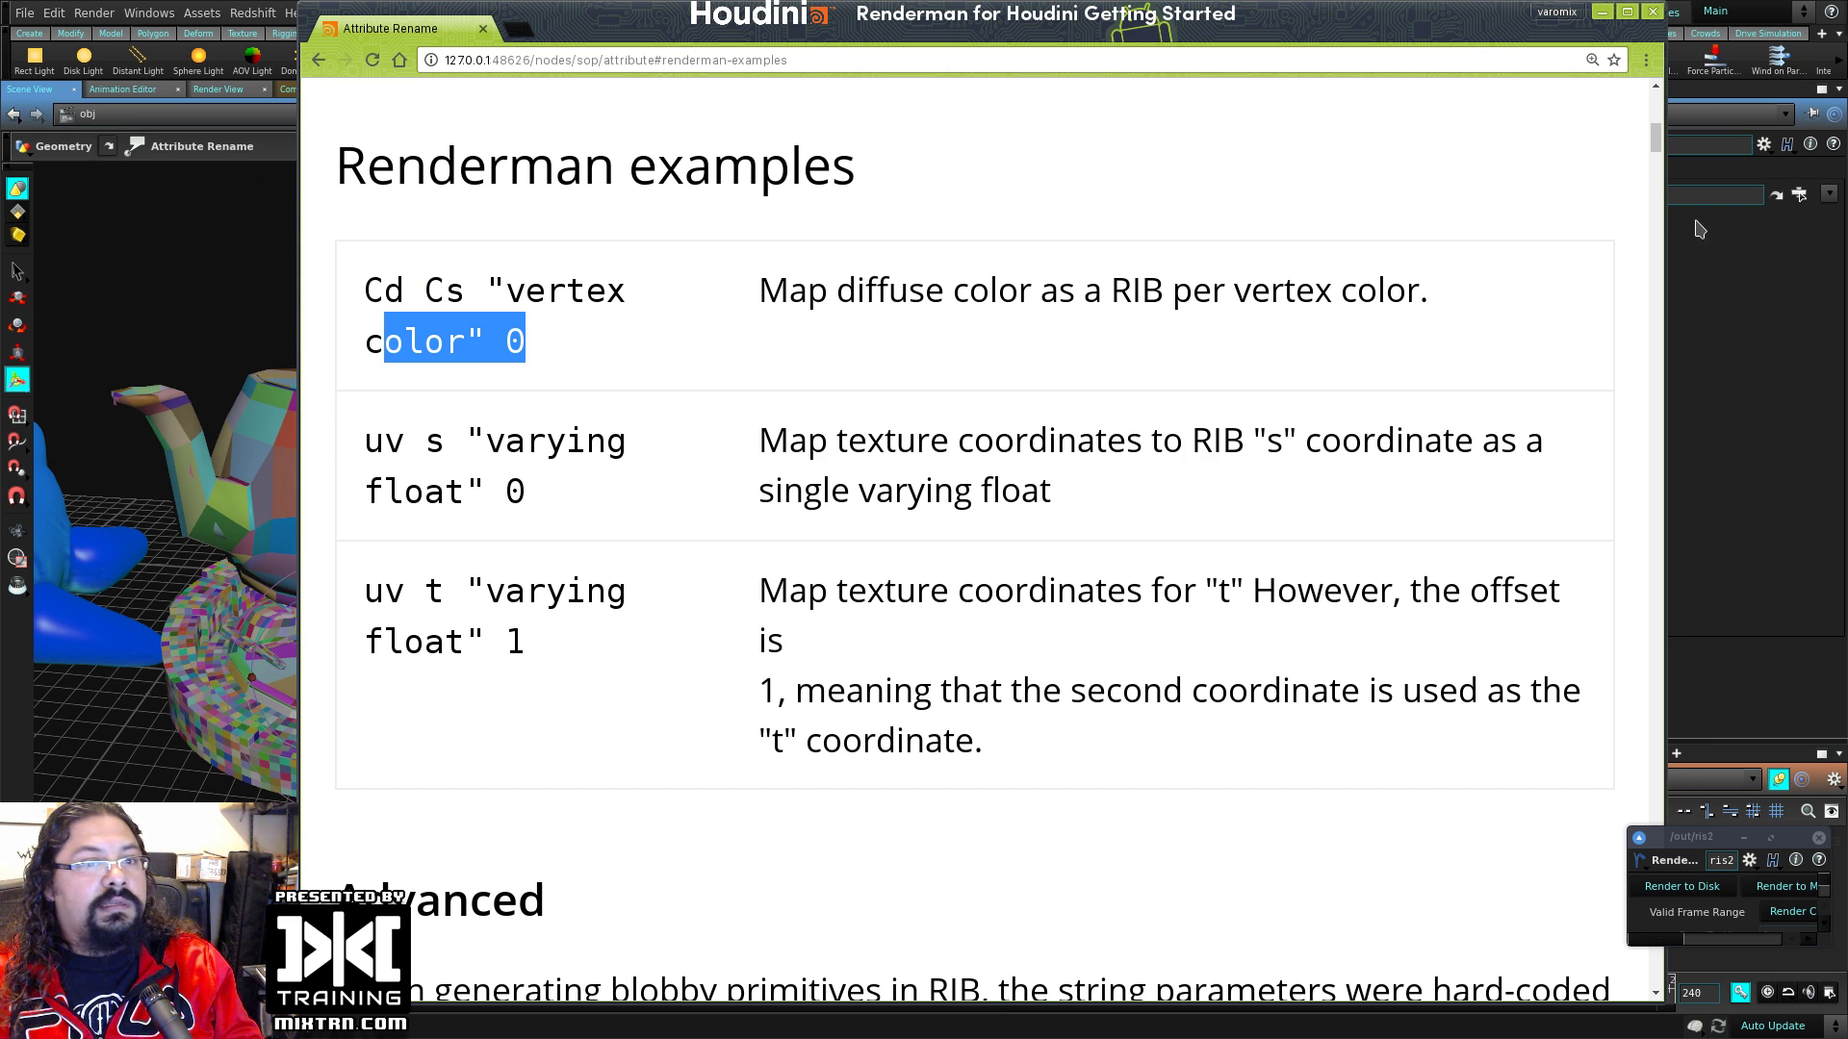
mouse_move(1657, 145)
mouse_down()
mouse_move(1659, 169)
mouse_move(1657, 127)
mouse_move(1659, 235)
mouse_move(1655, 116)
mouse_move(1655, 140)
mouse_up()
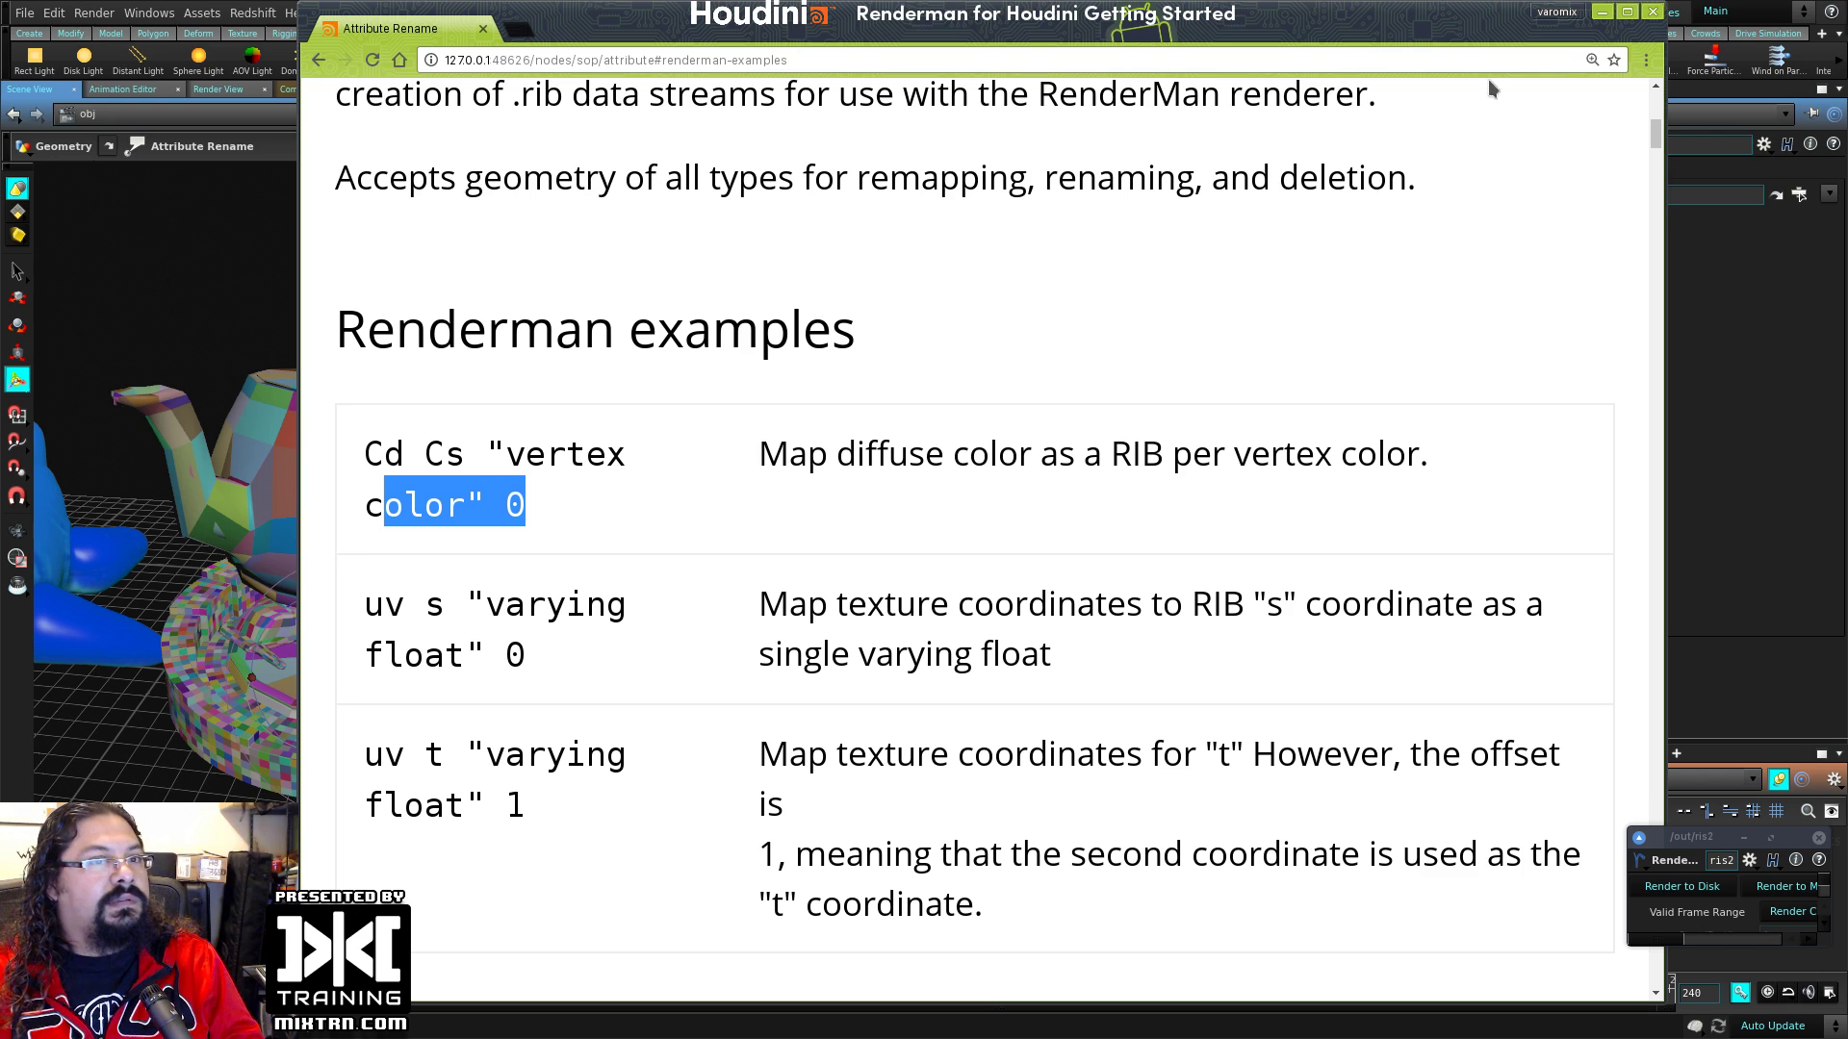
click(1653, 12)
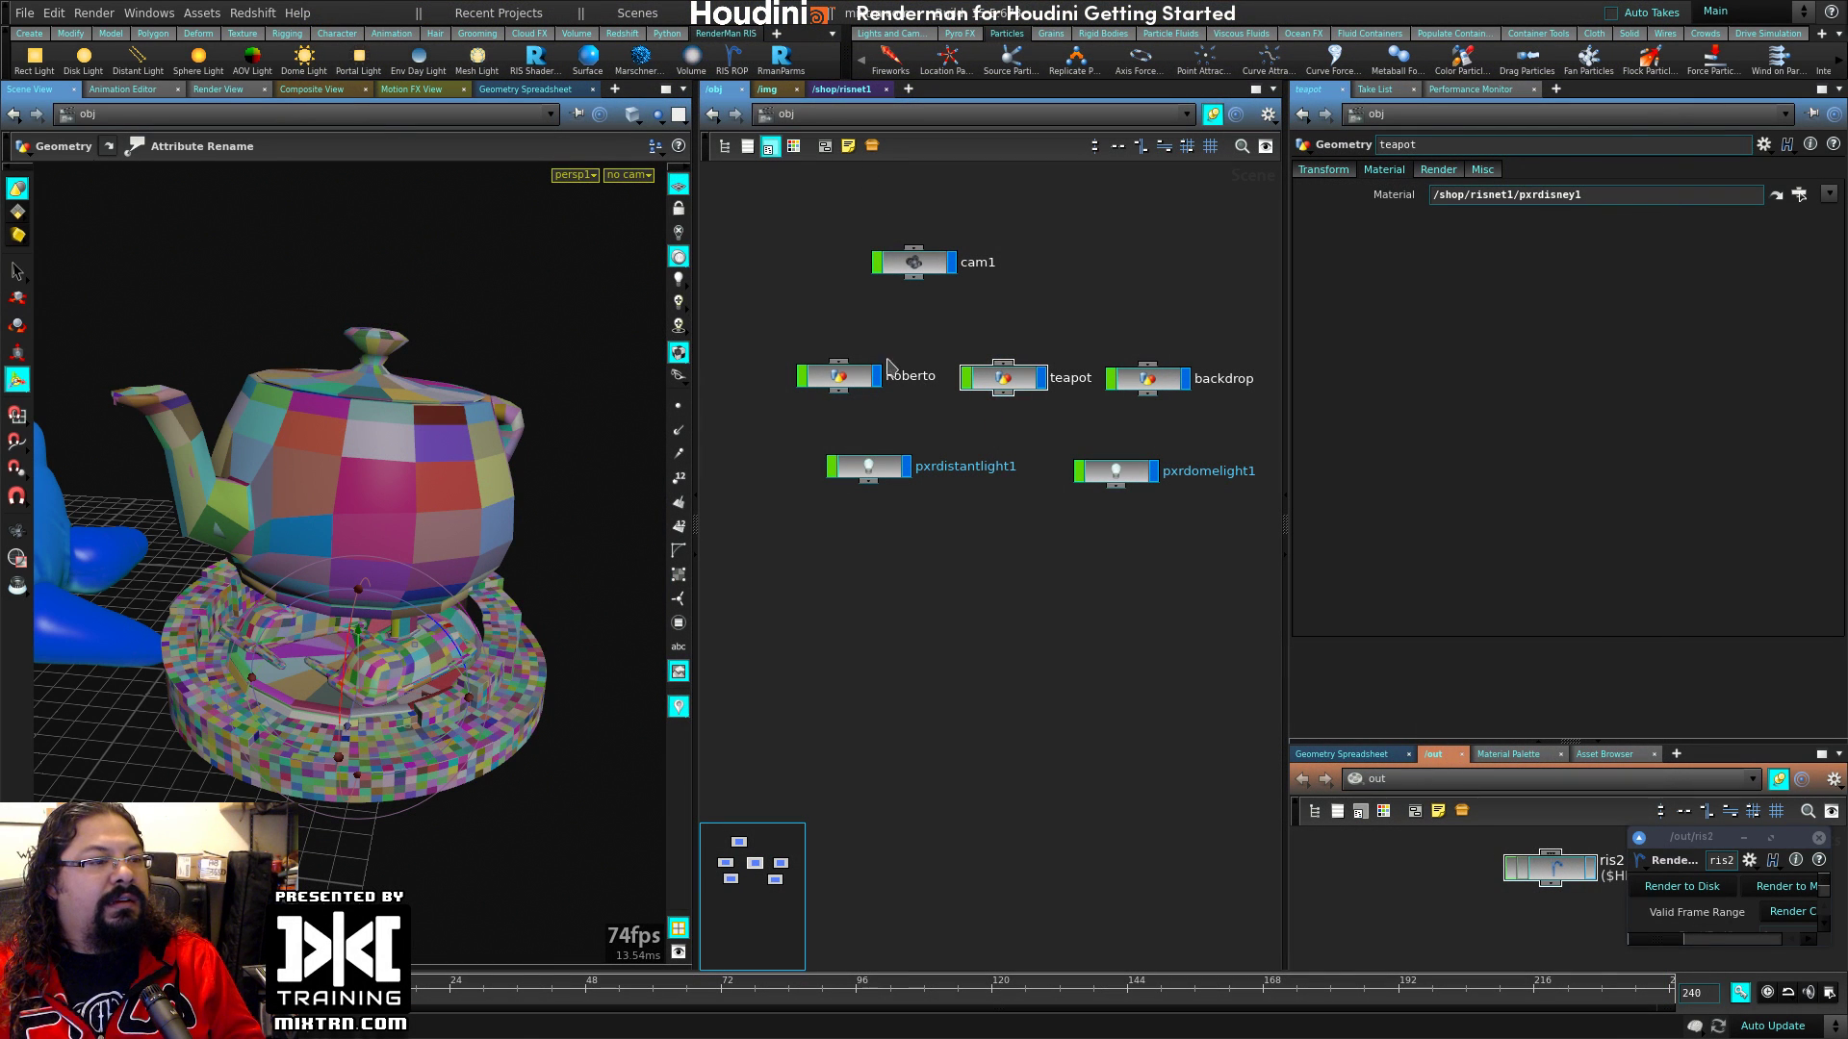
Step: Enter the teapot's network and map Cd to the RenderMan name "color" in the Attribute Rename node
click(1028, 385)
double_click(1027, 385)
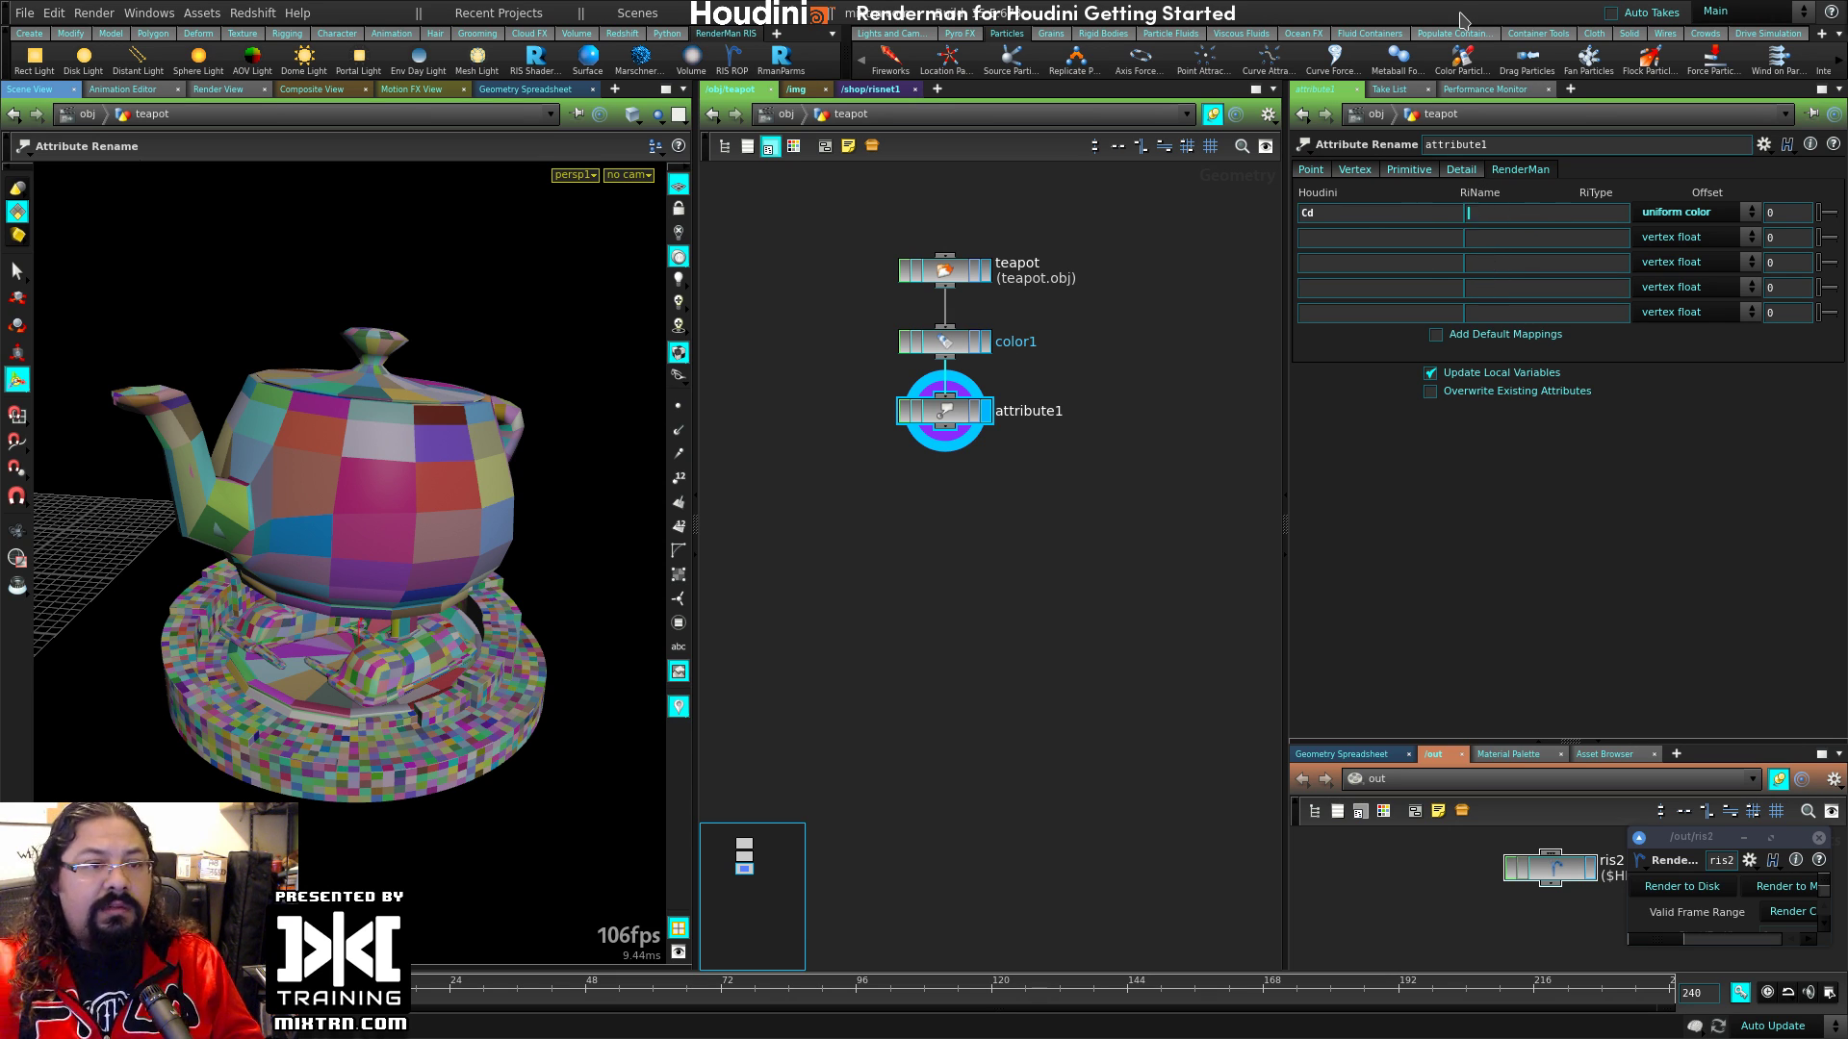
text(Cd)
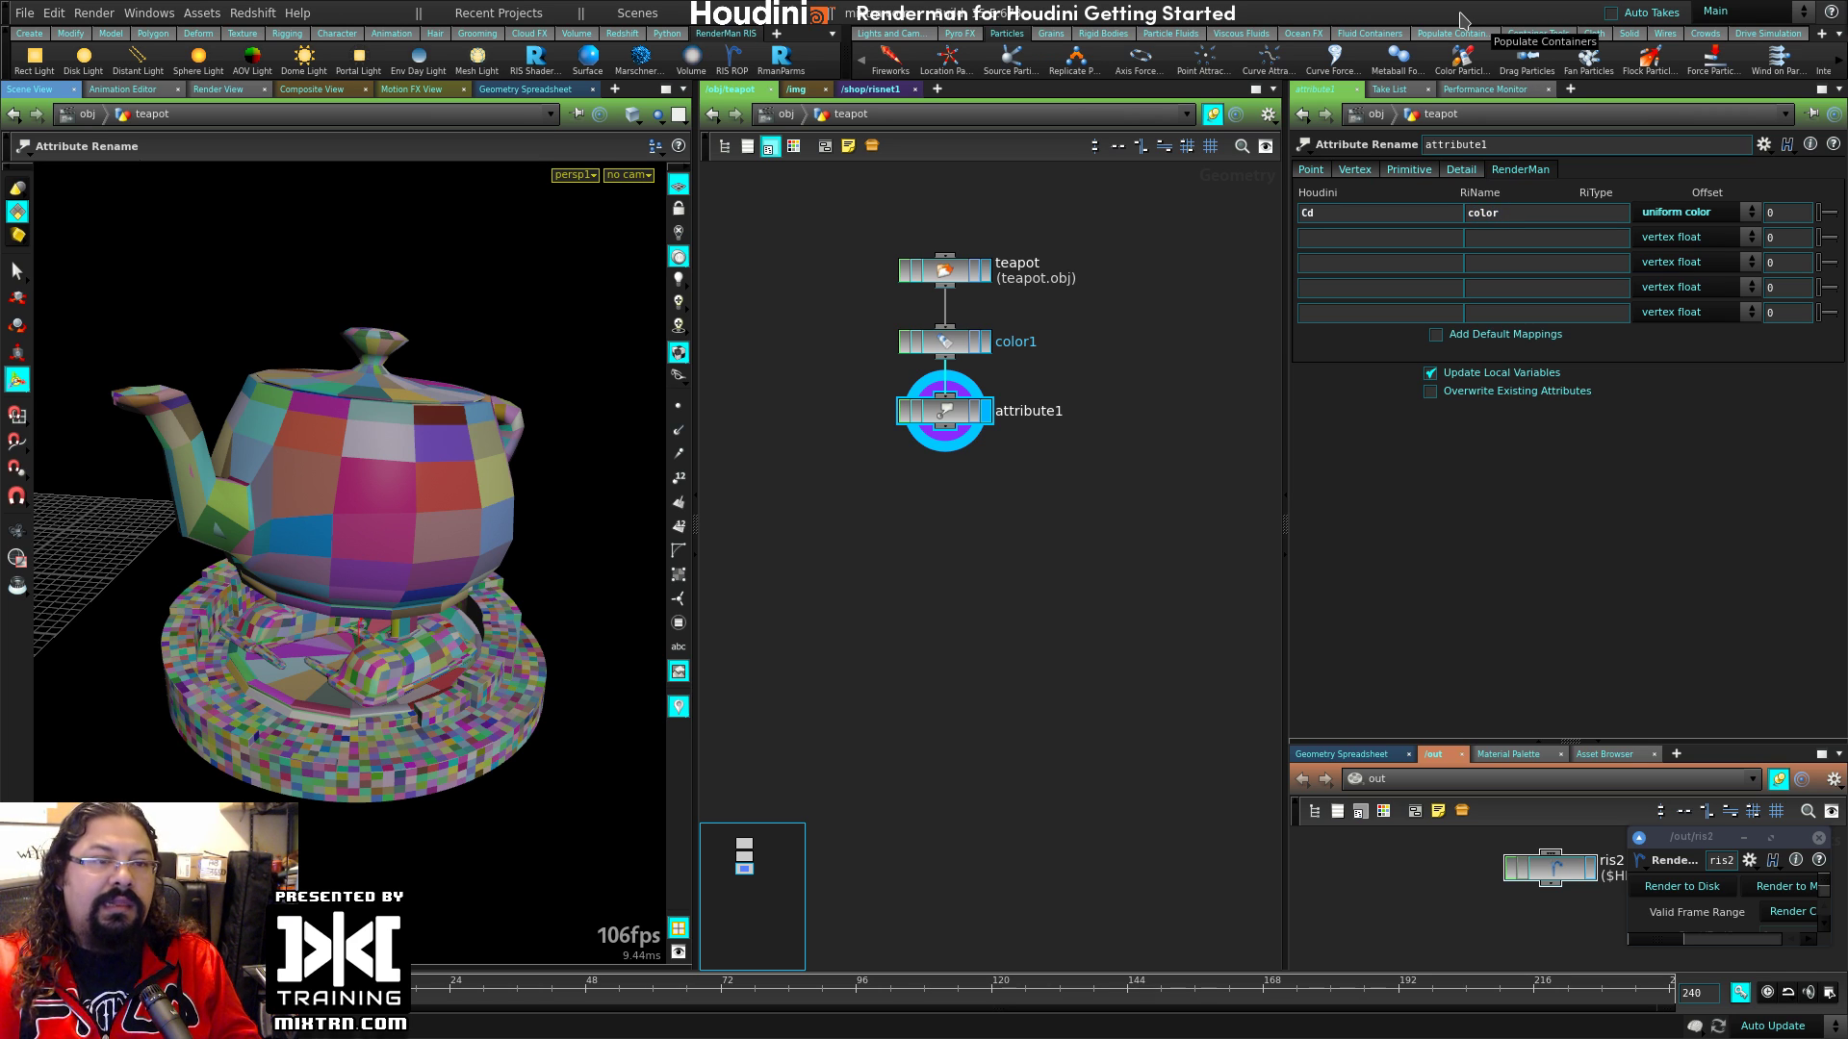
Step: Set the variable name of pxrprimvar1 to "color" and render ris2 to disk
click(871, 89)
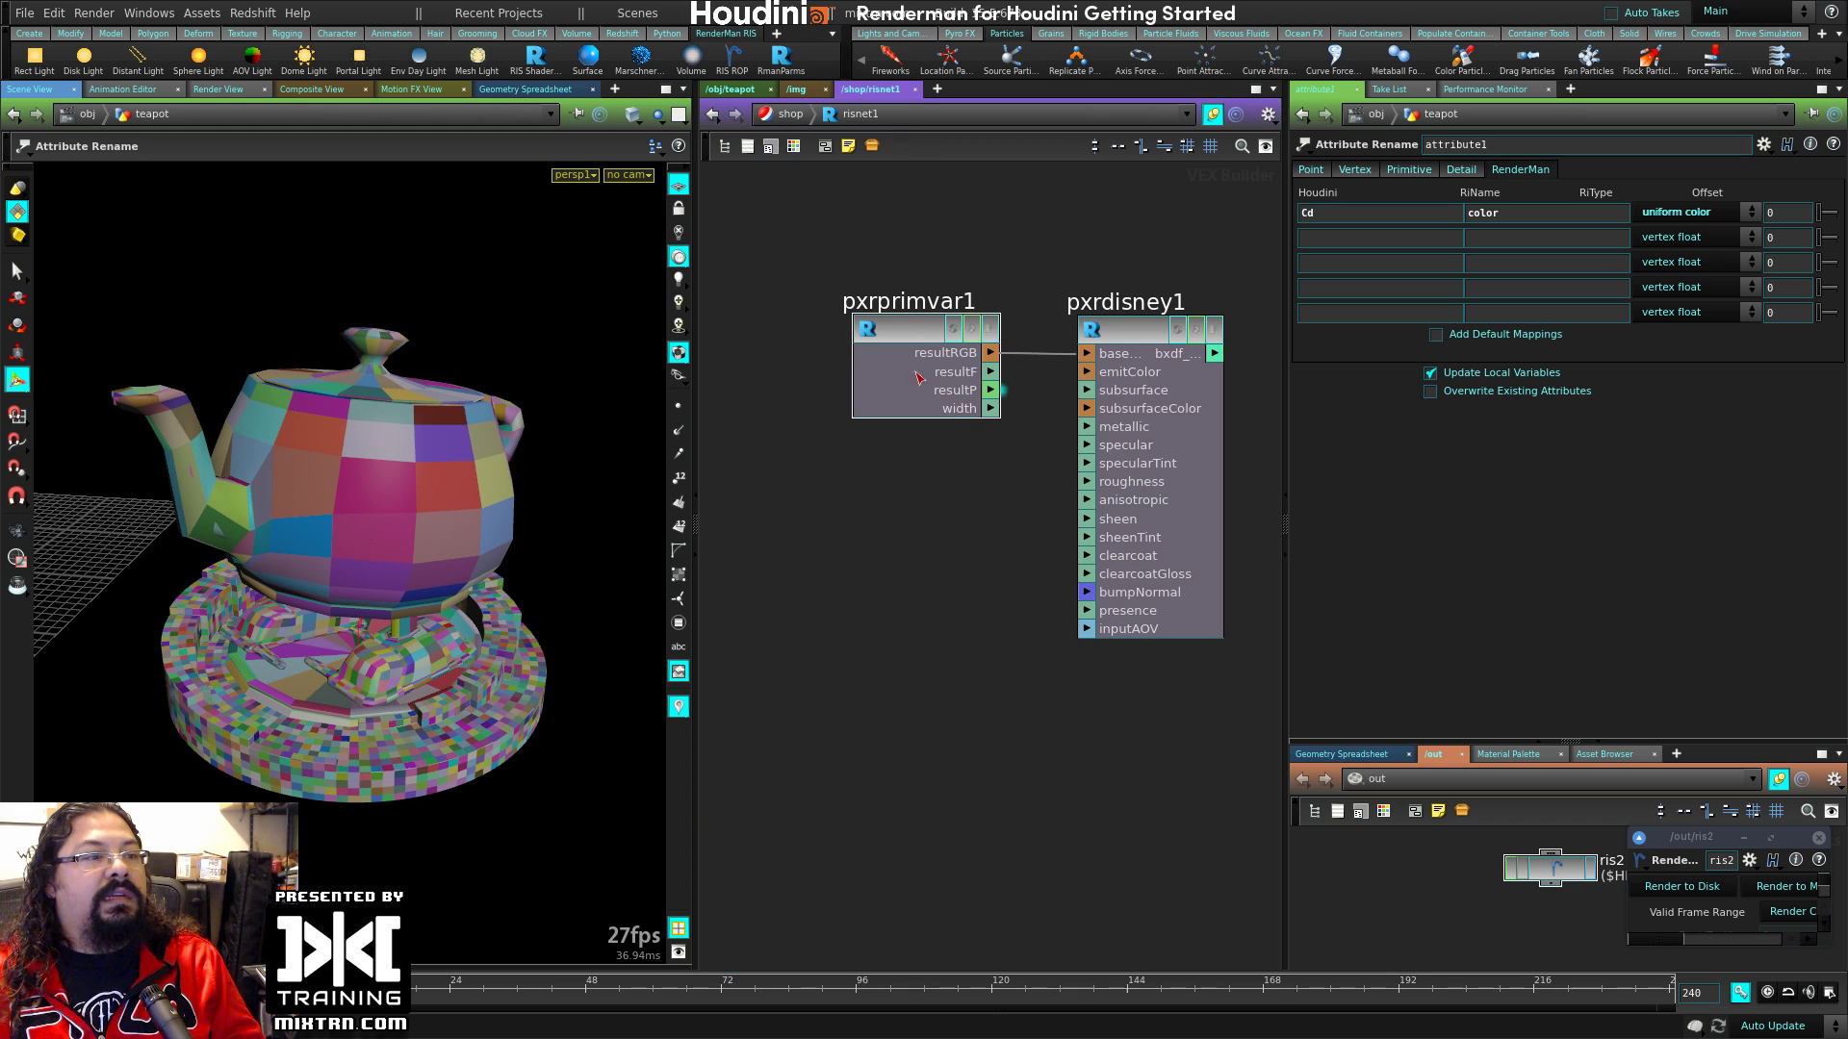
click(903, 290)
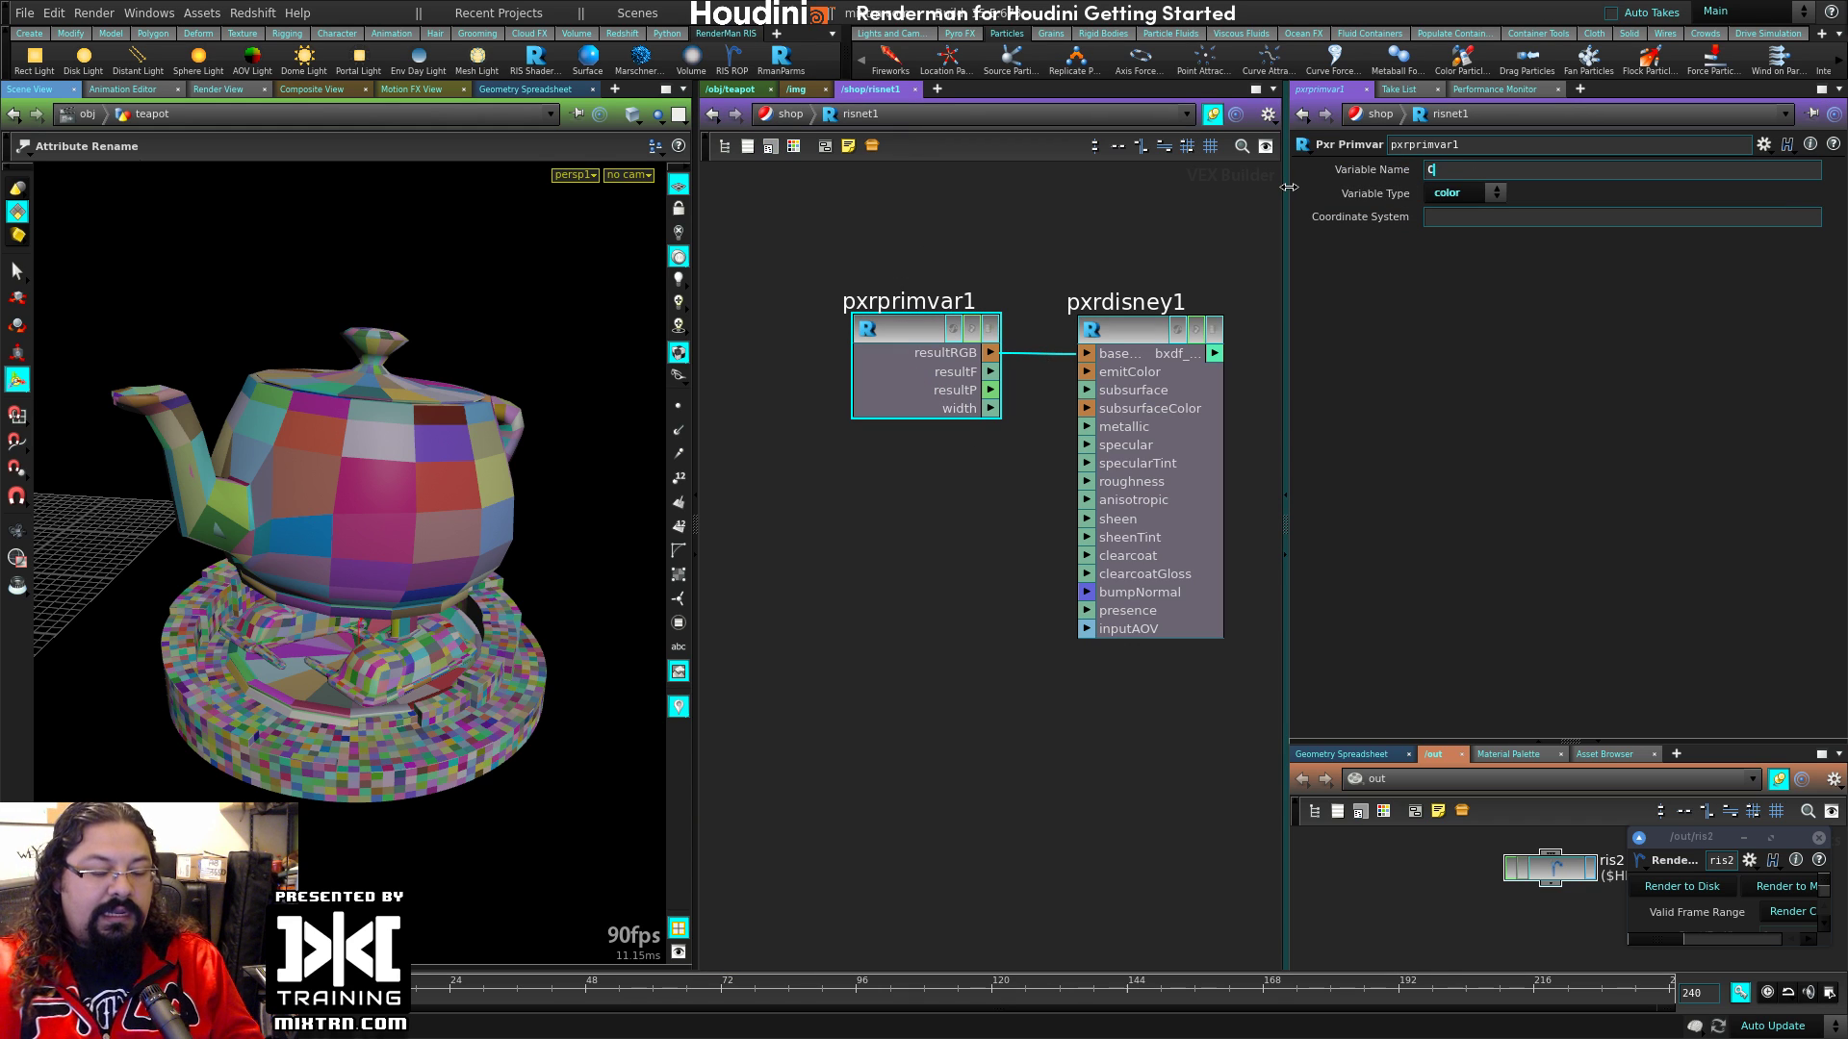
text(color)
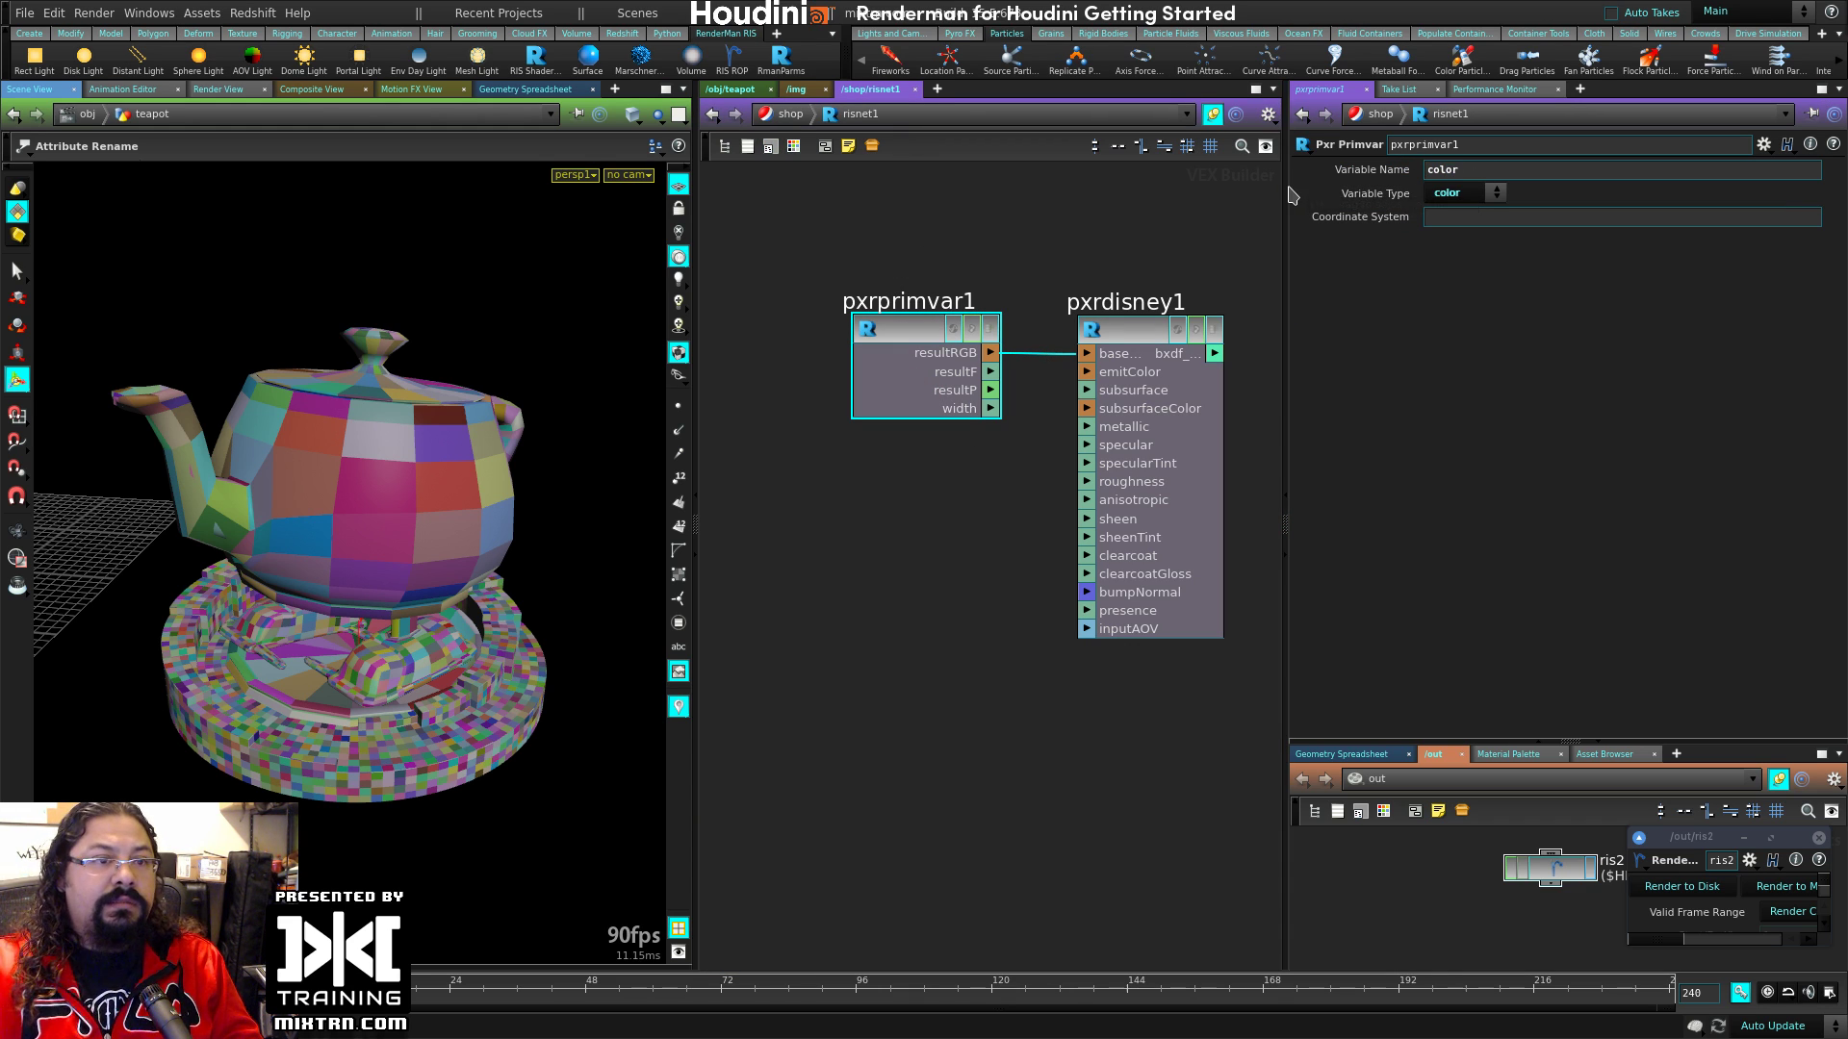
click(1686, 887)
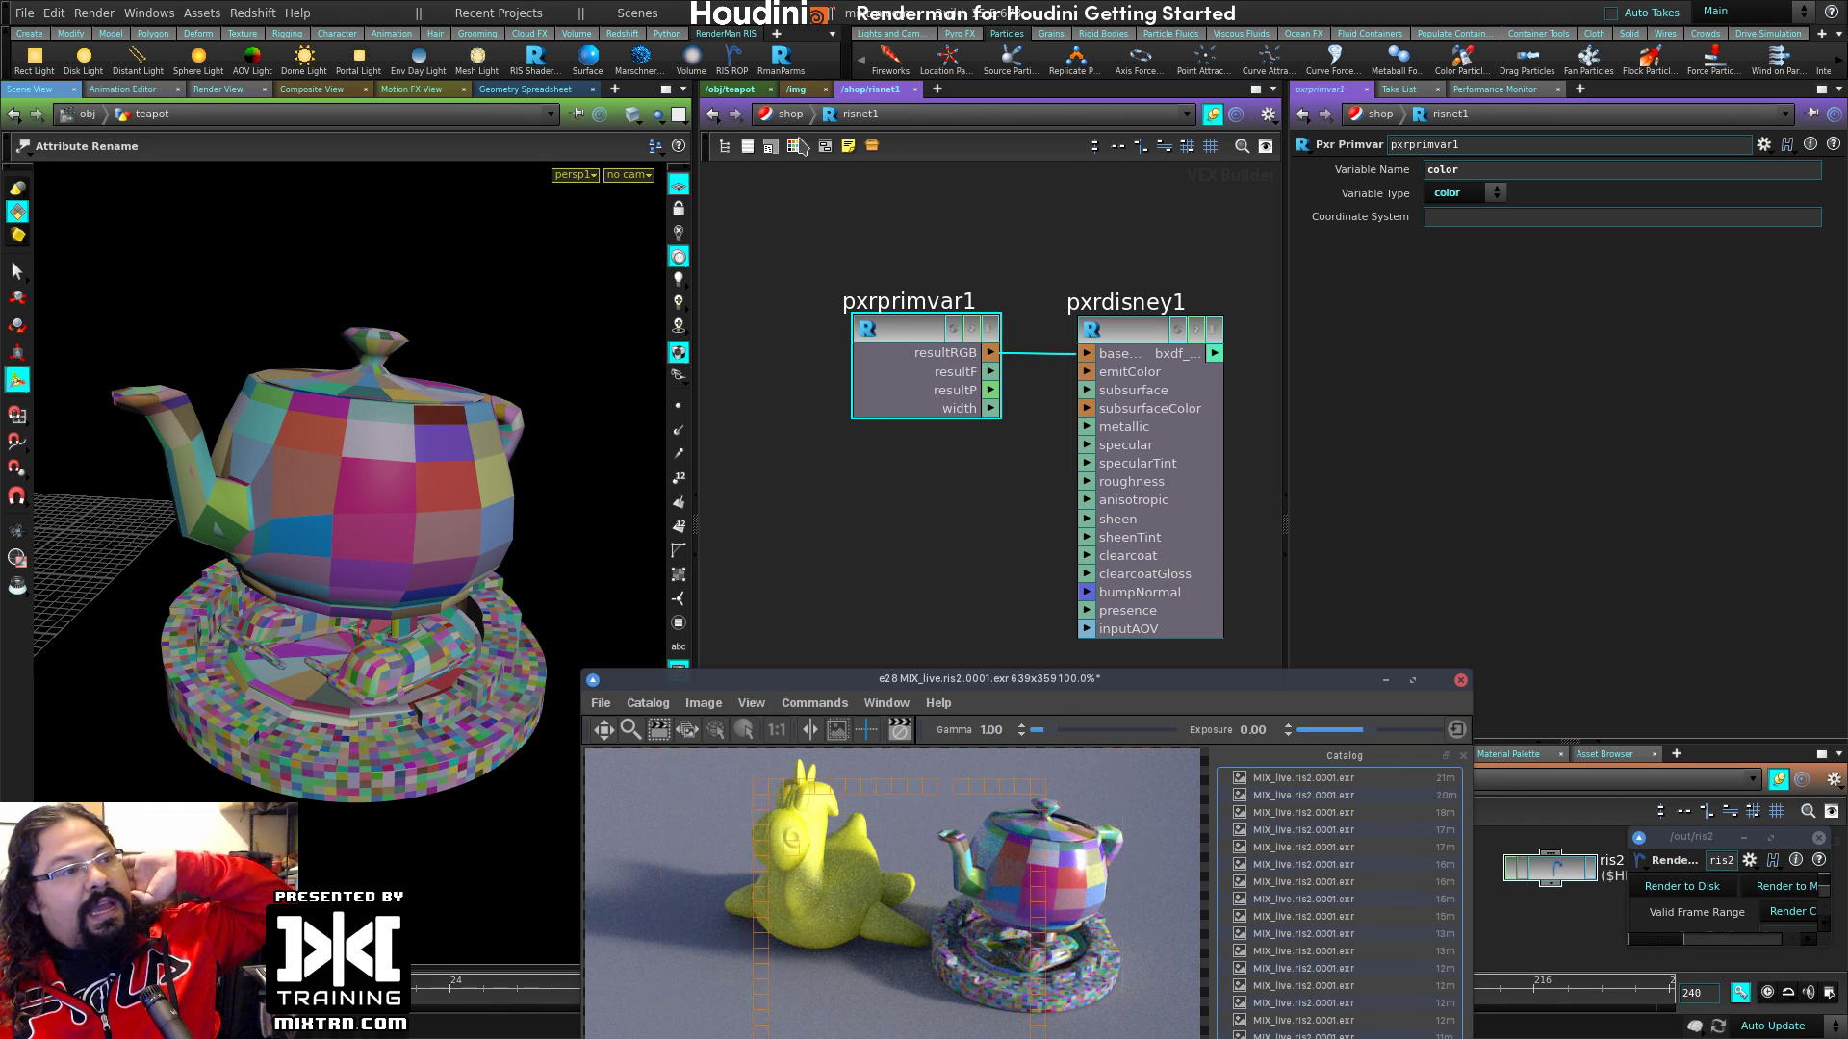
Step: Compare the RiName in the teapot's Attribute Rename node with the variable name of pxrprimvar1, and shift the render window aside
click(730, 89)
click(944, 411)
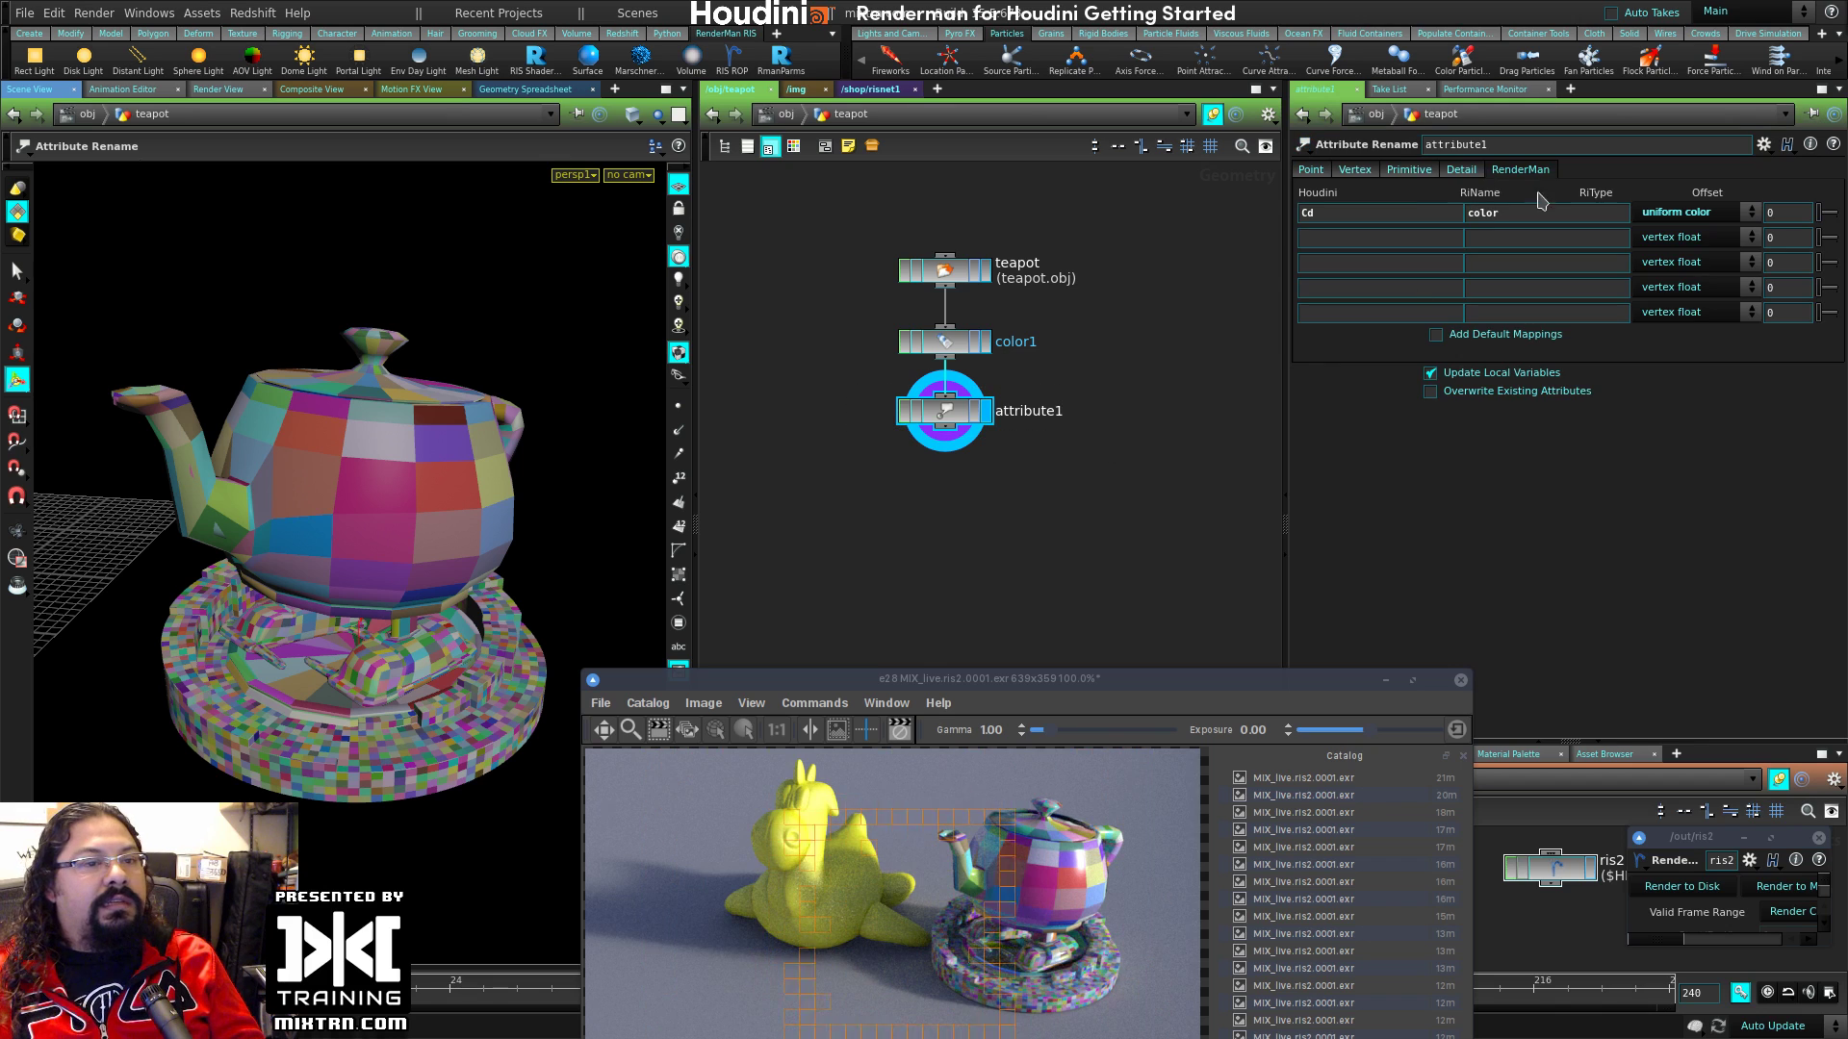
double_click(1521, 216)
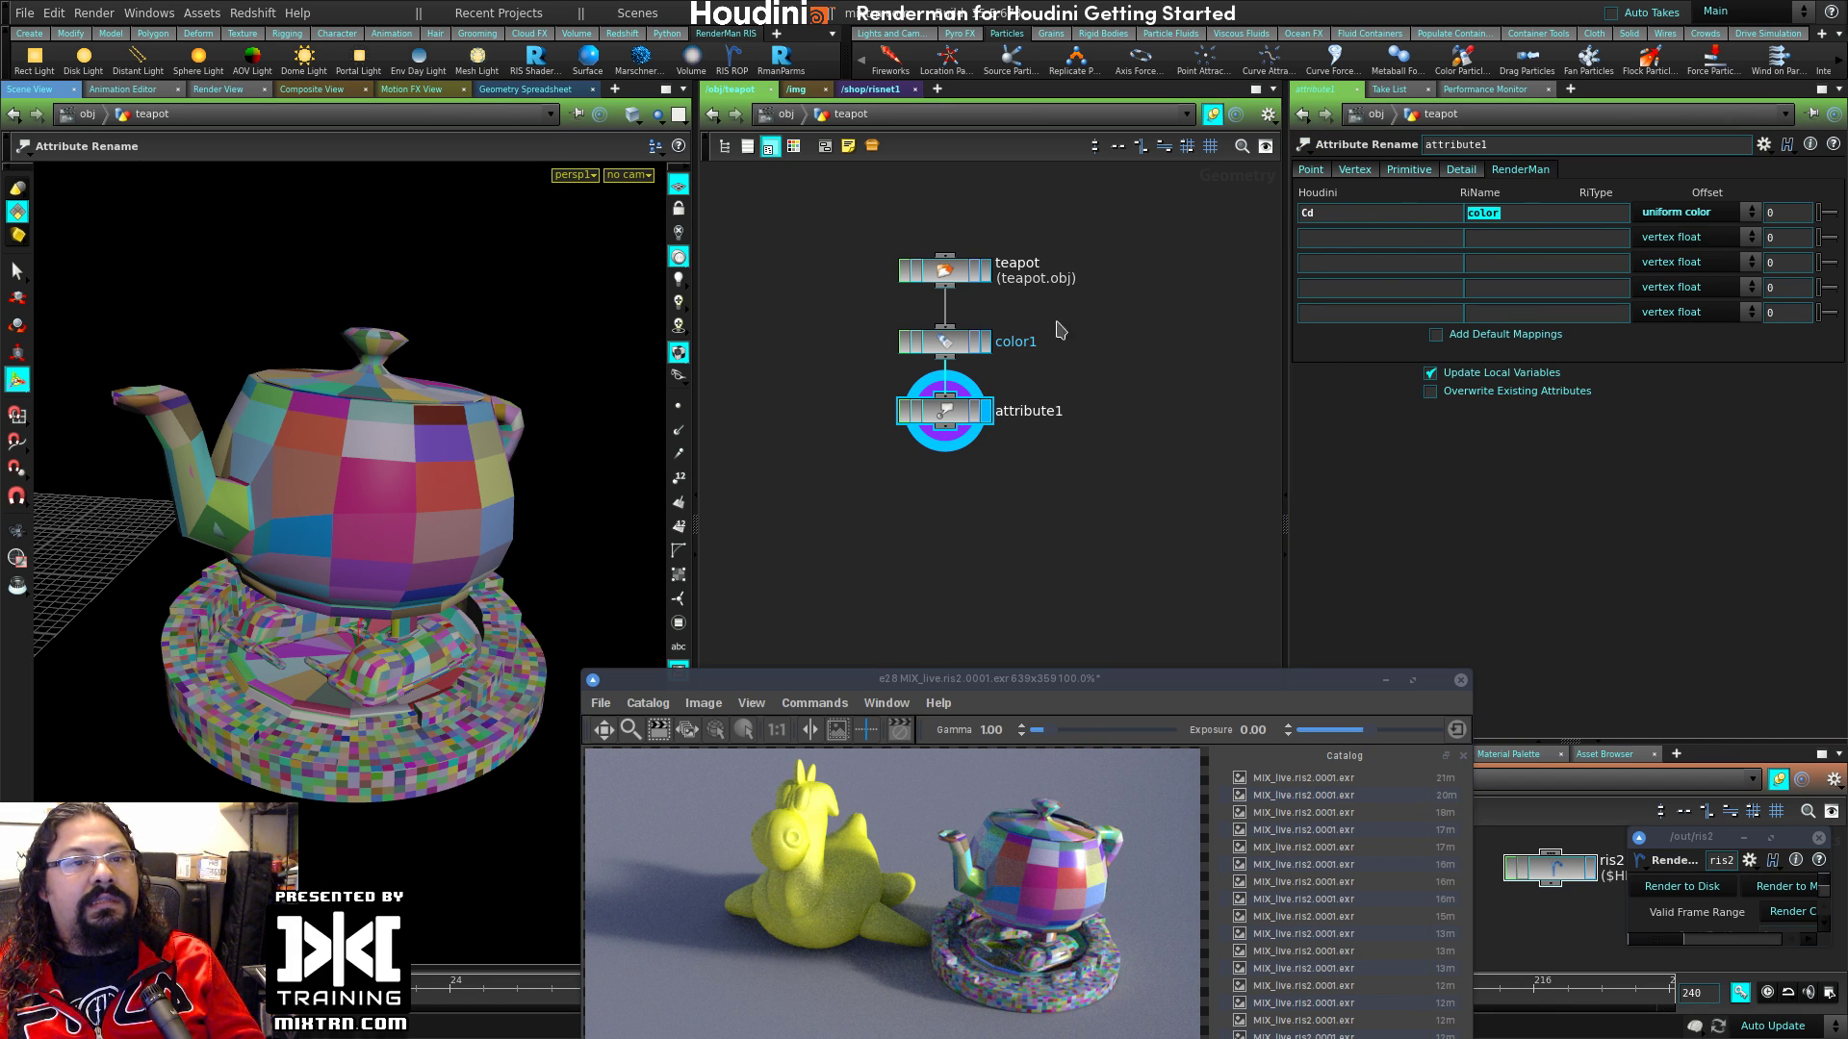
click(869, 90)
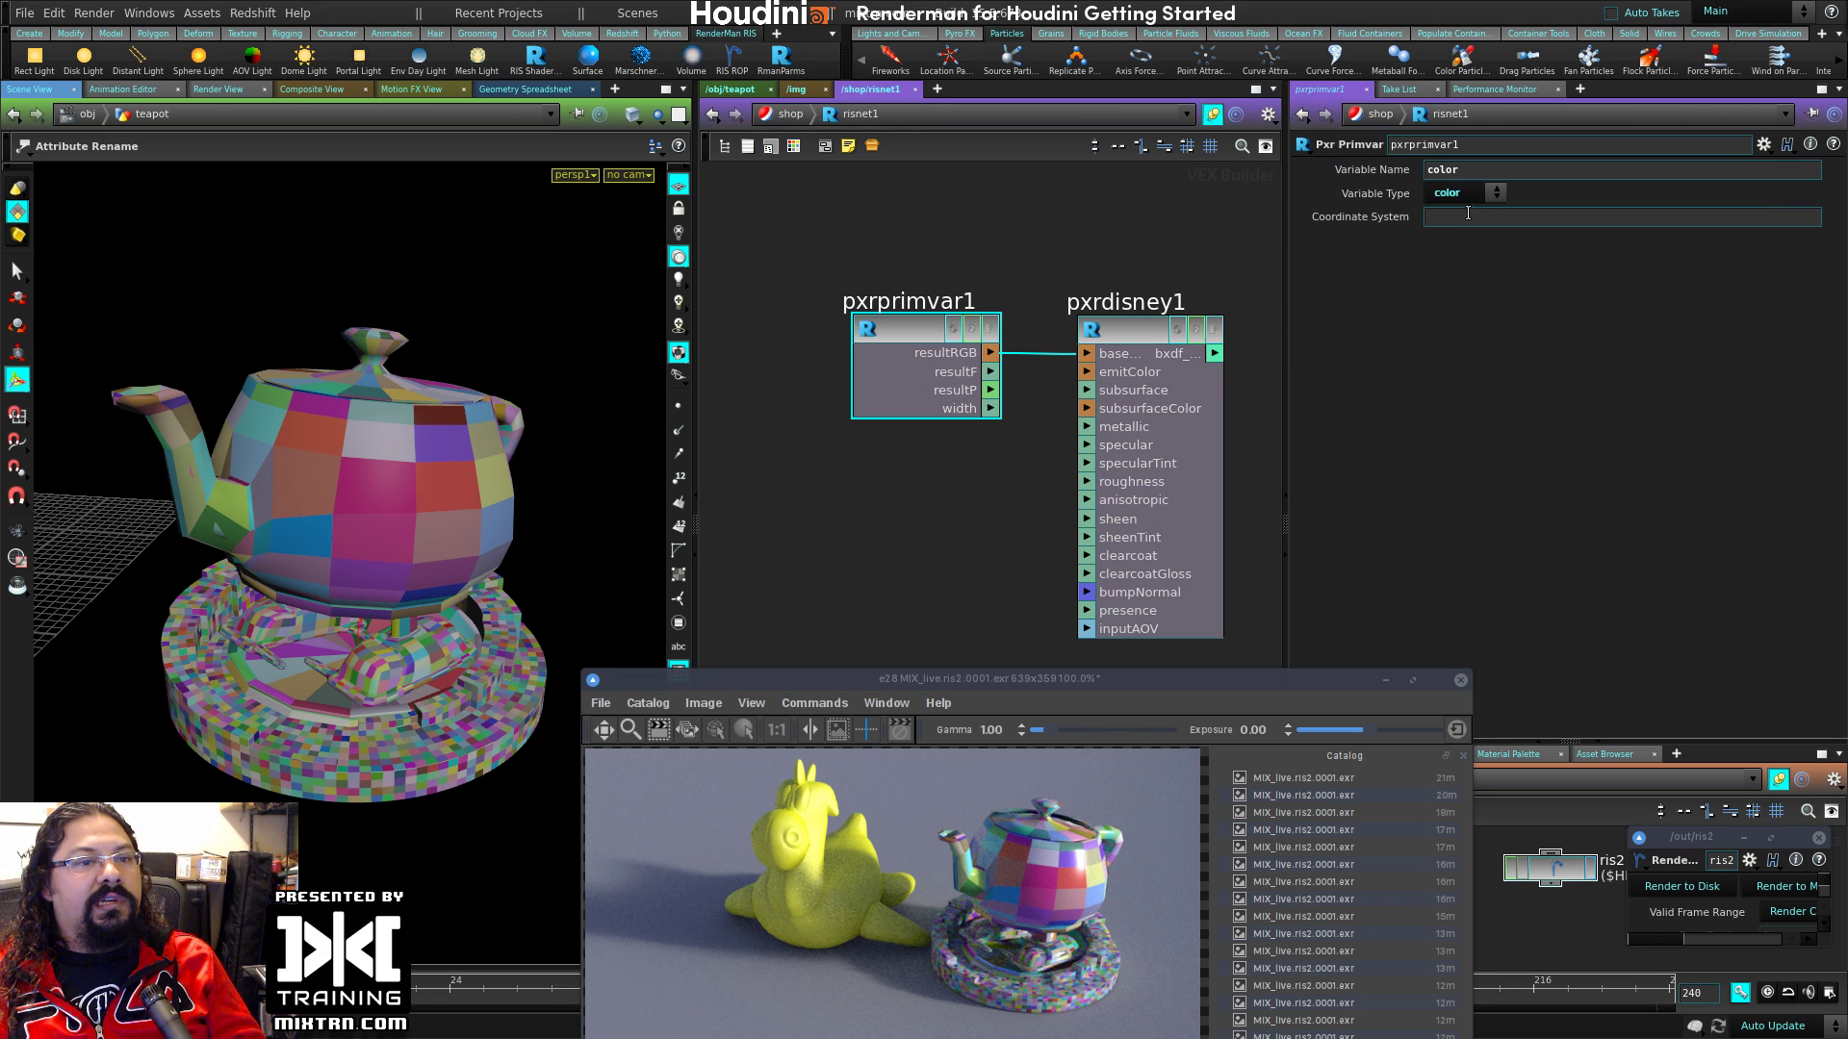
double_click(1443, 169)
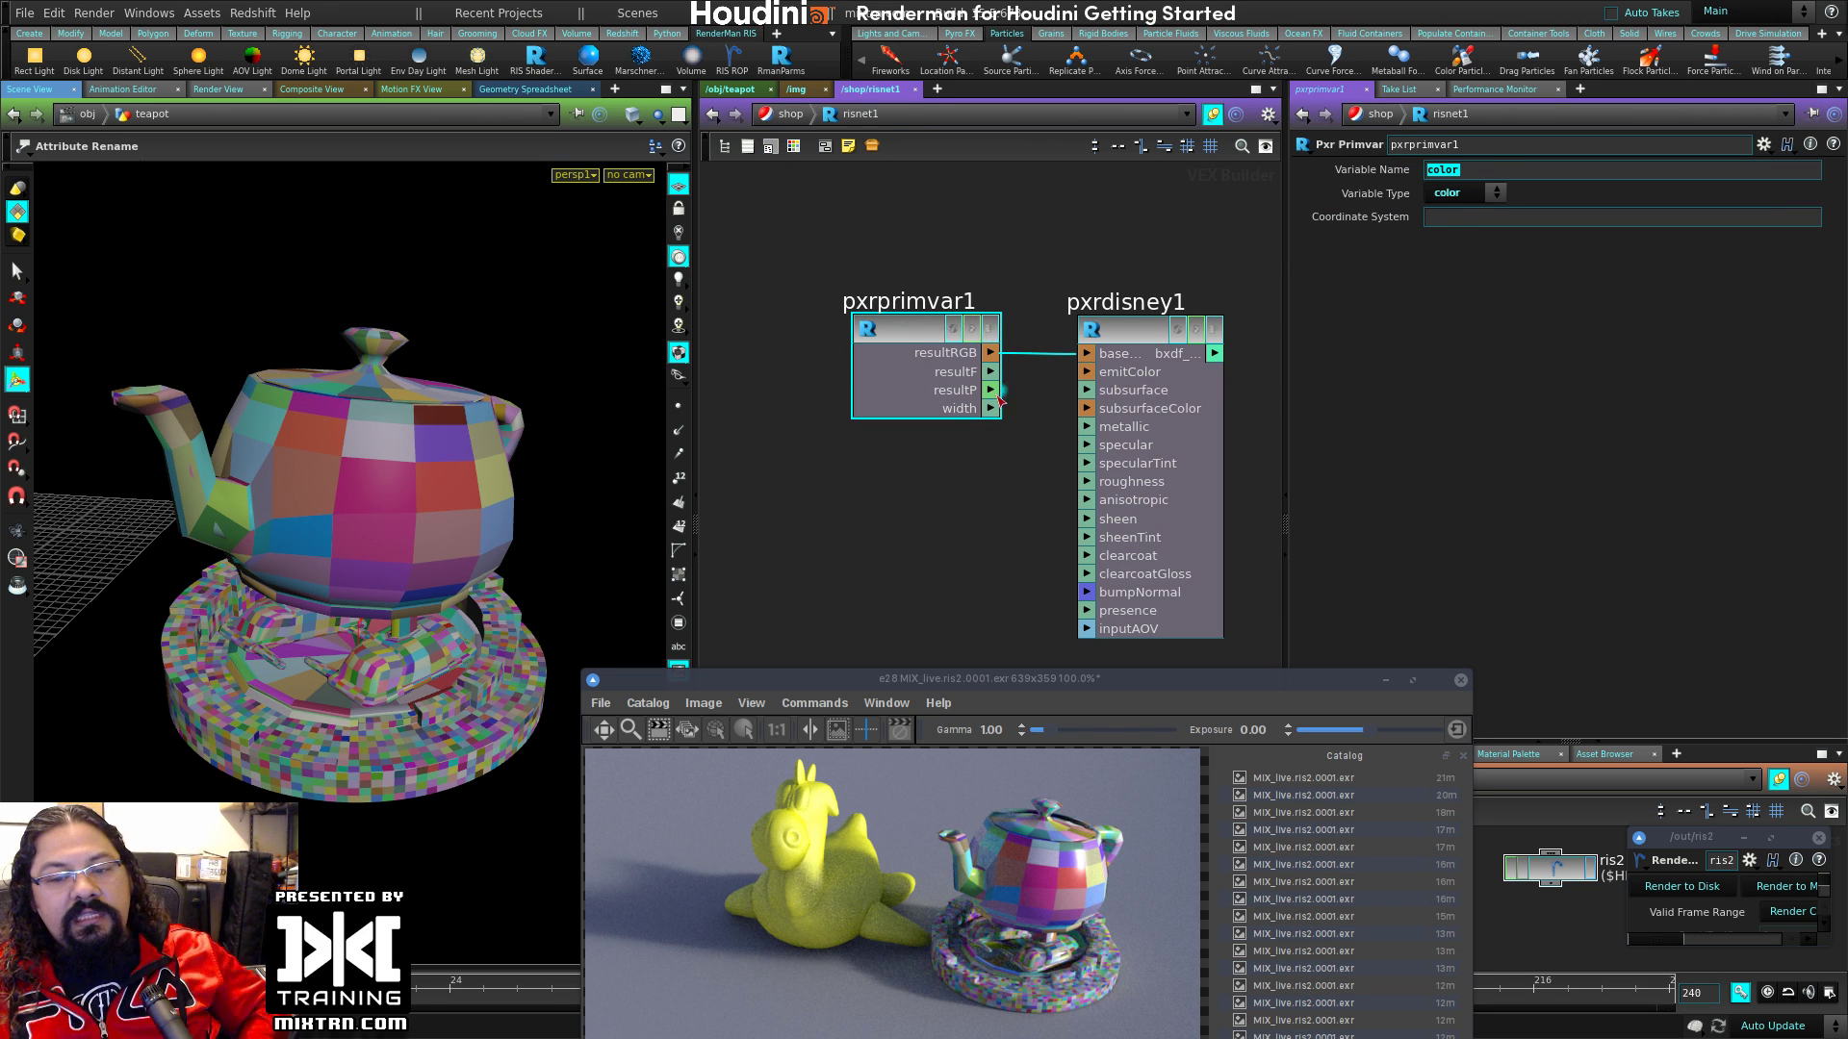
click(948, 637)
drag(1122, 689, 1137, 715)
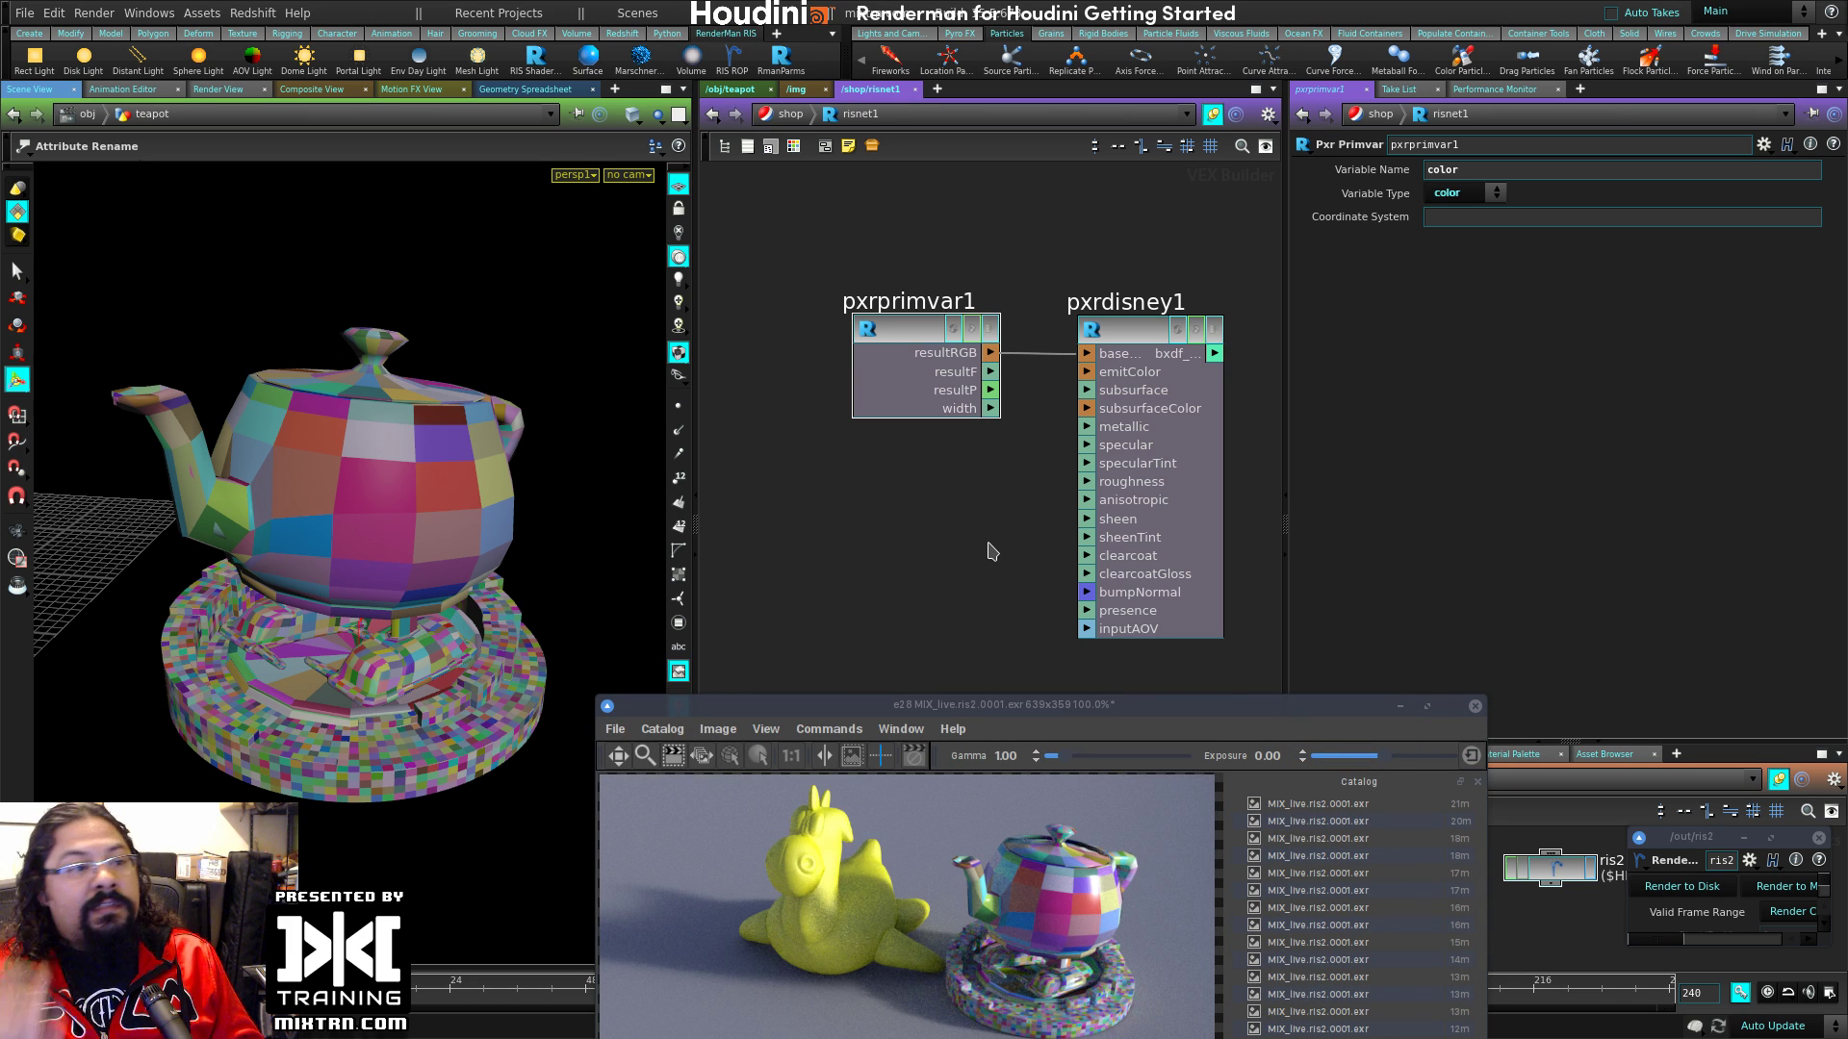
Step: Save the scene over the existing MIX_live.hip and start a new empty scene
key(ctrl+s)
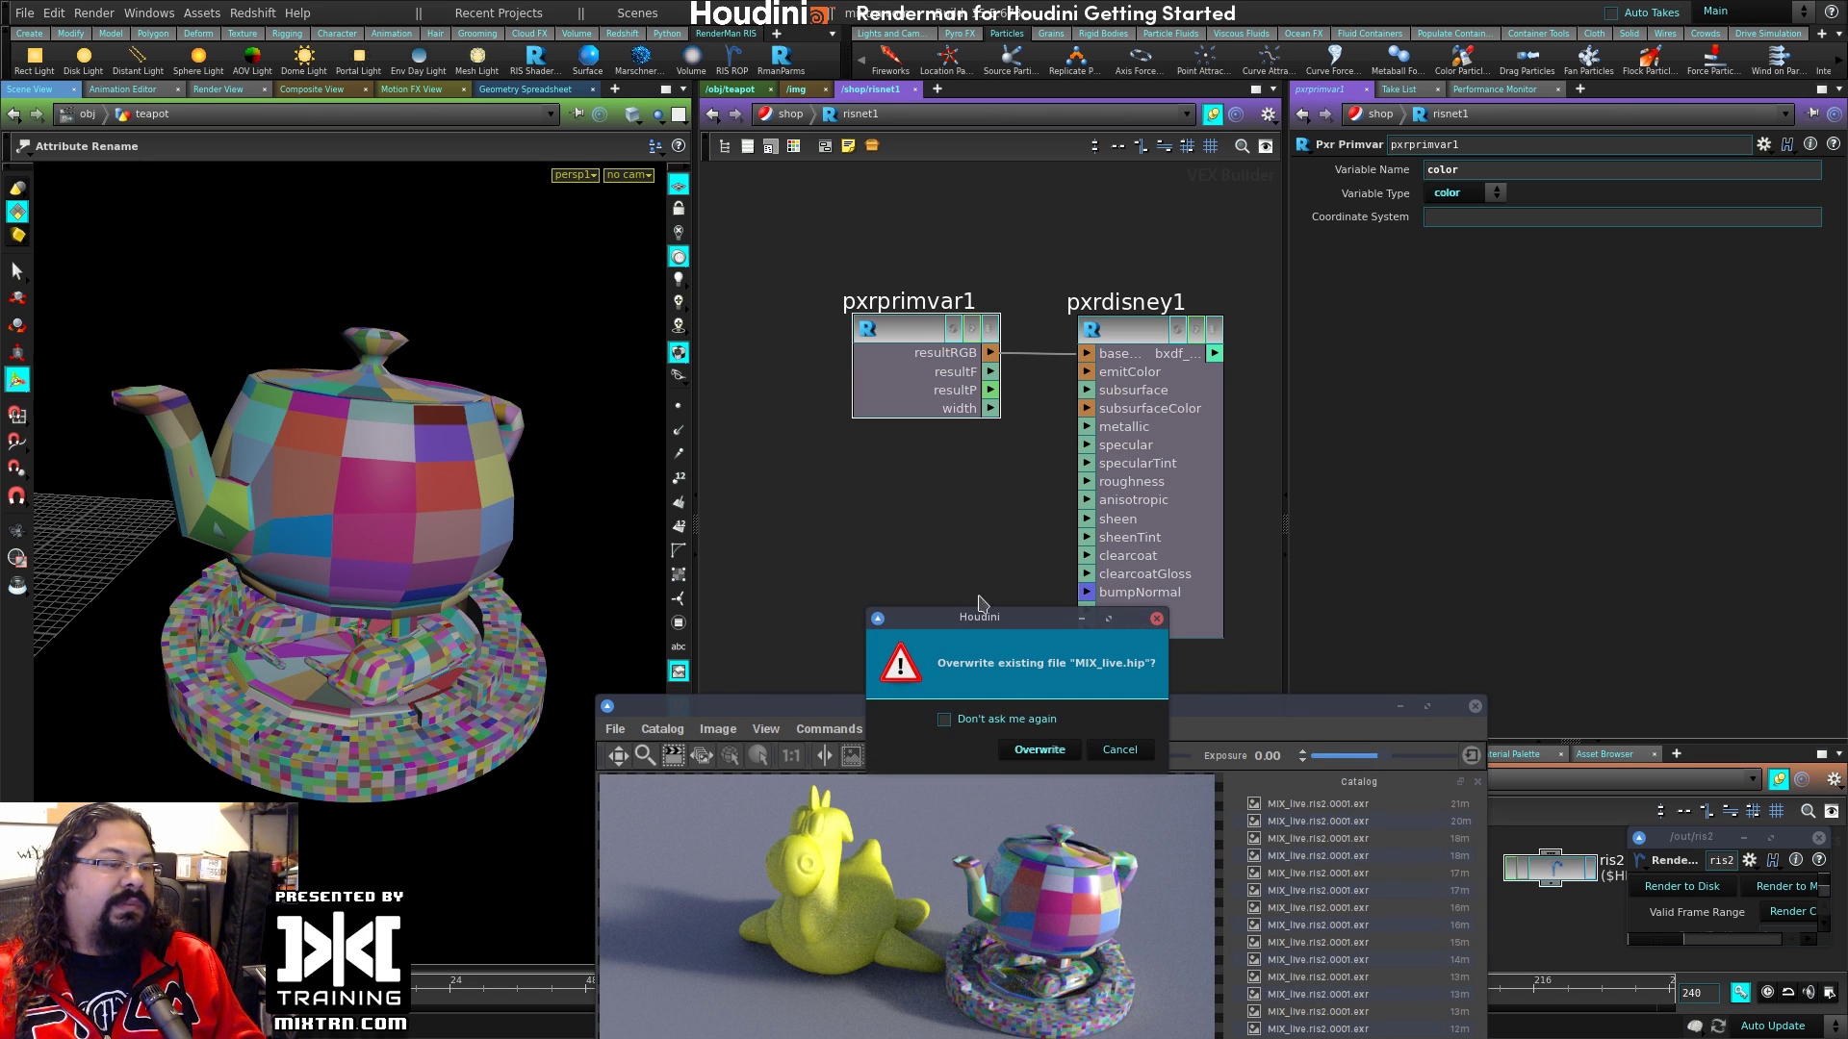
click(1038, 750)
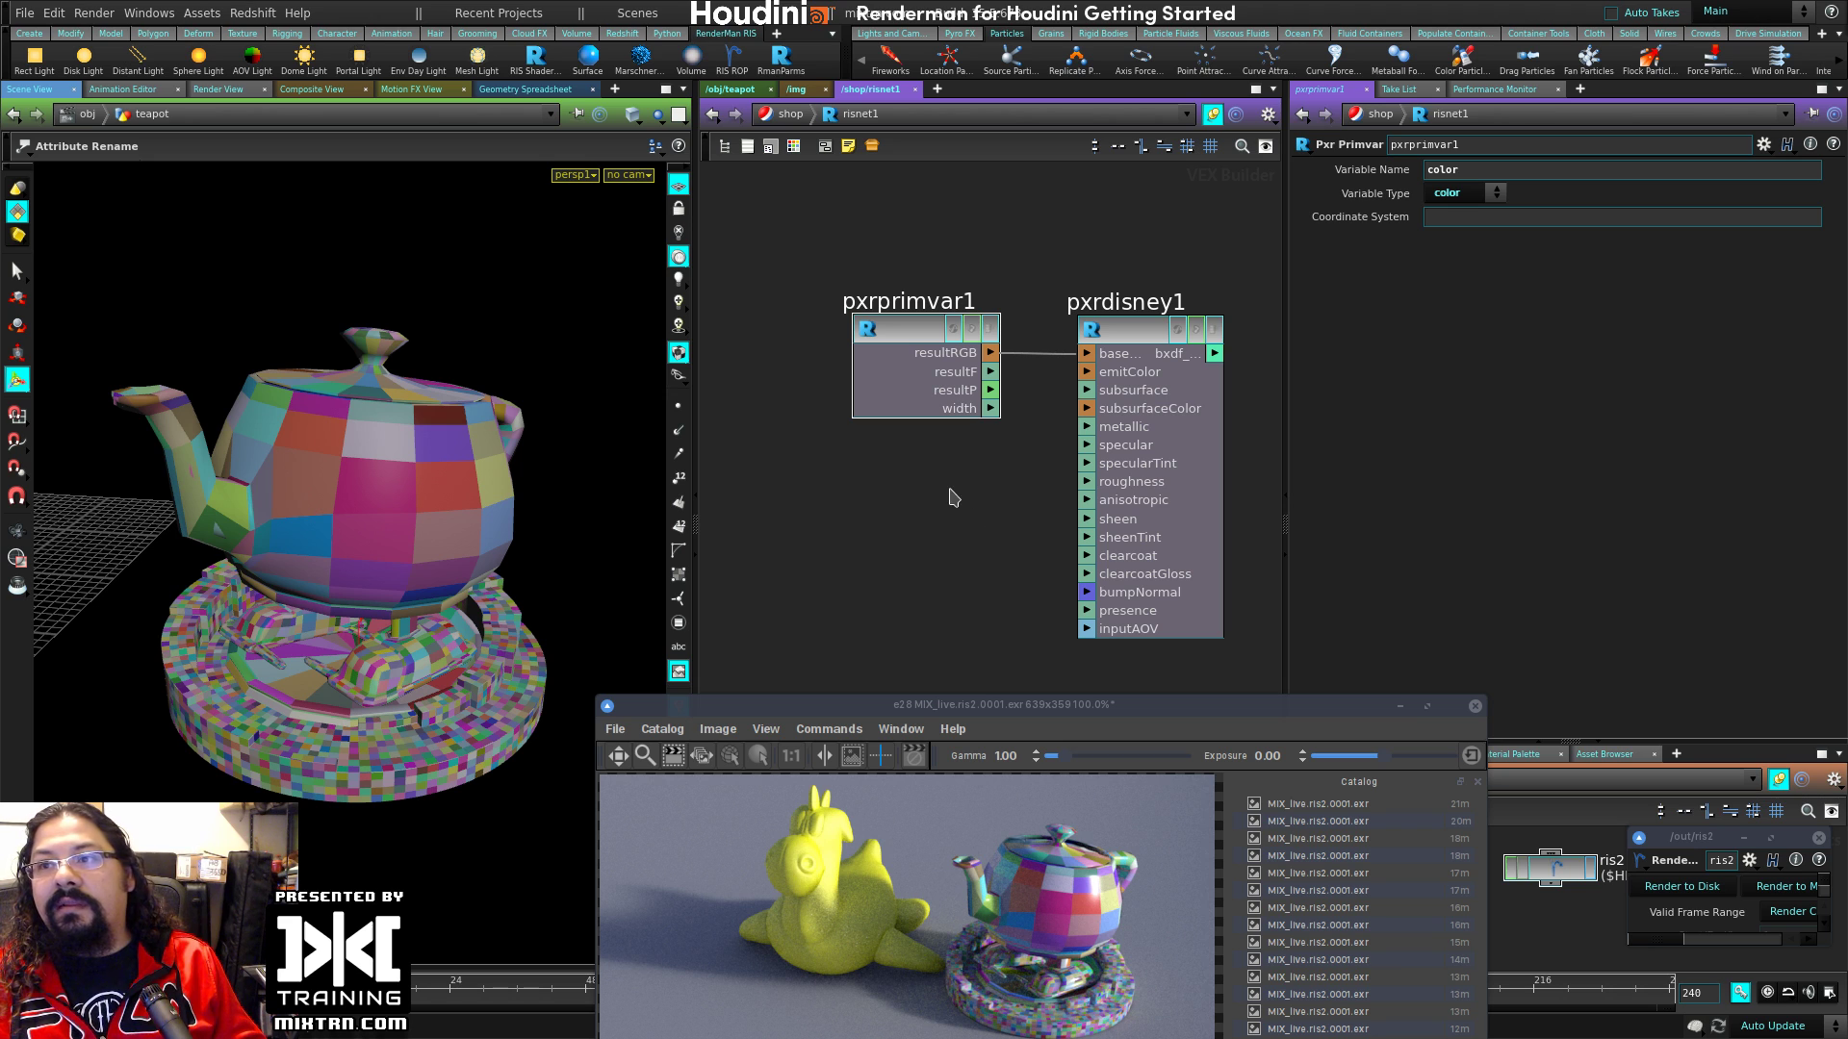
click(24, 13)
click(1573, 716)
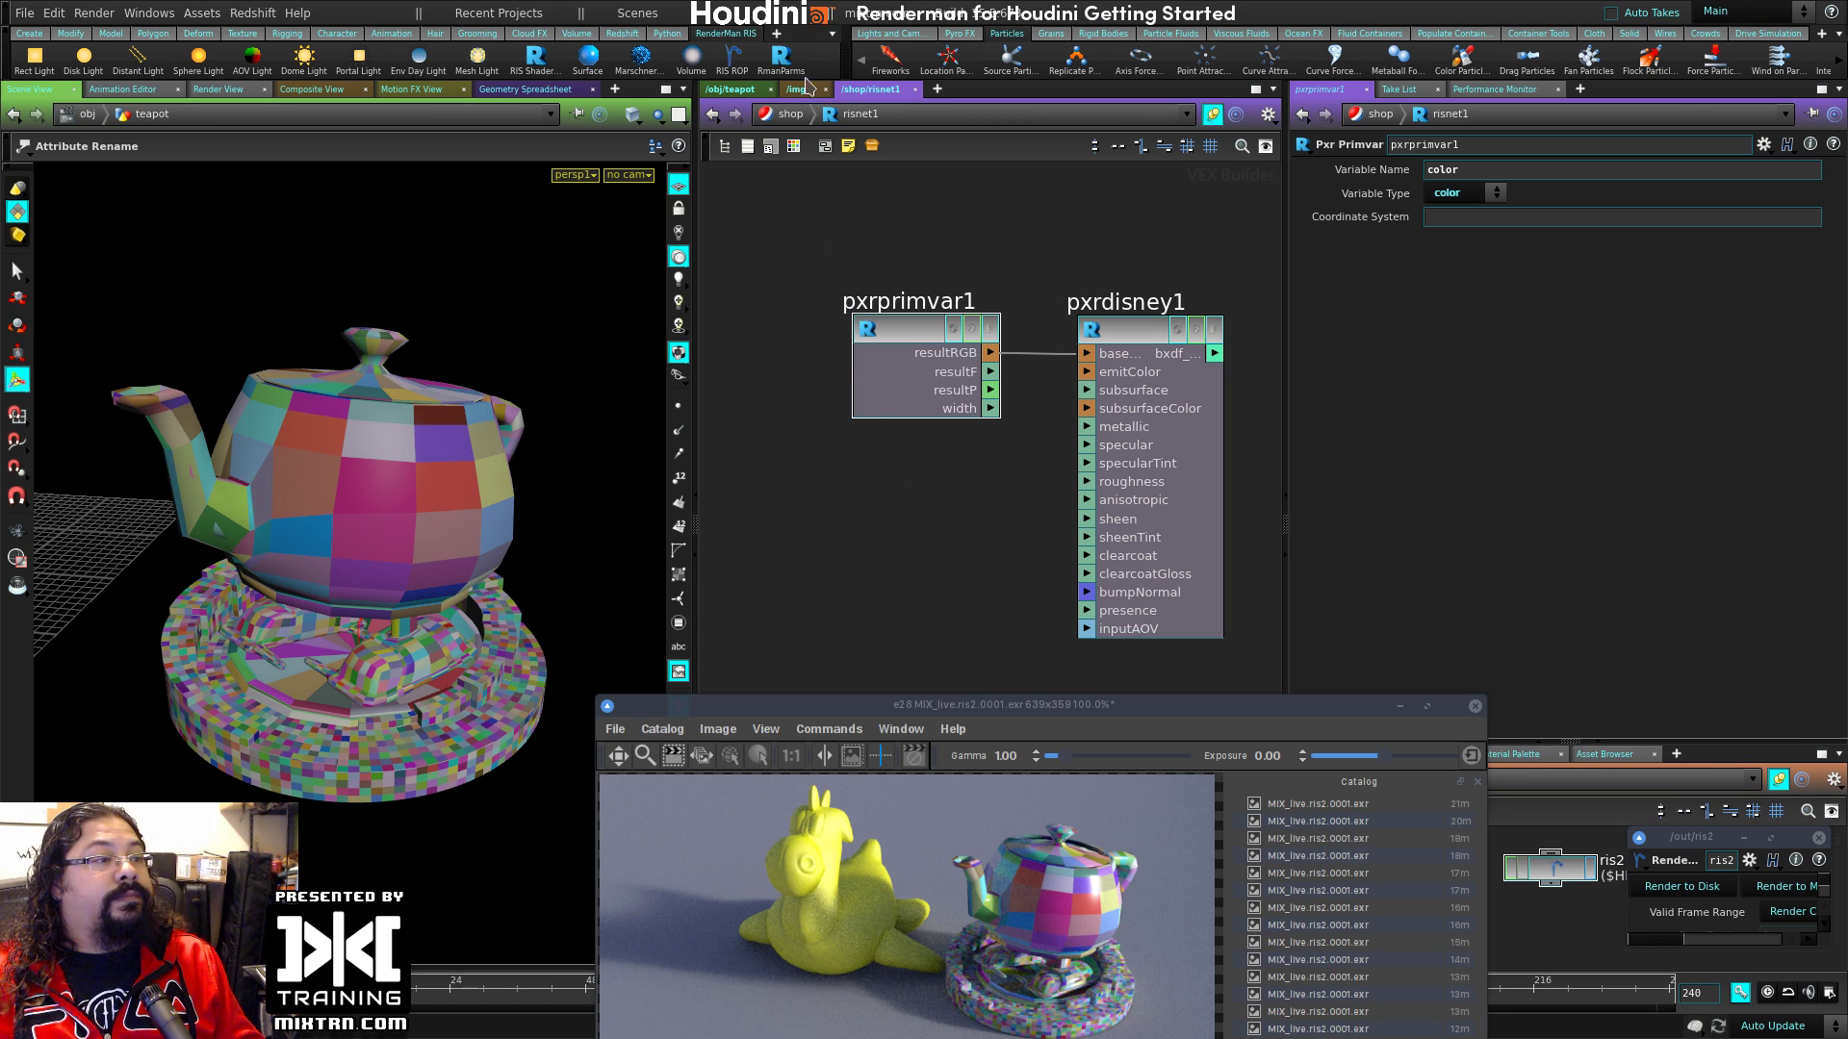
click(739, 89)
click(24, 12)
click(35, 36)
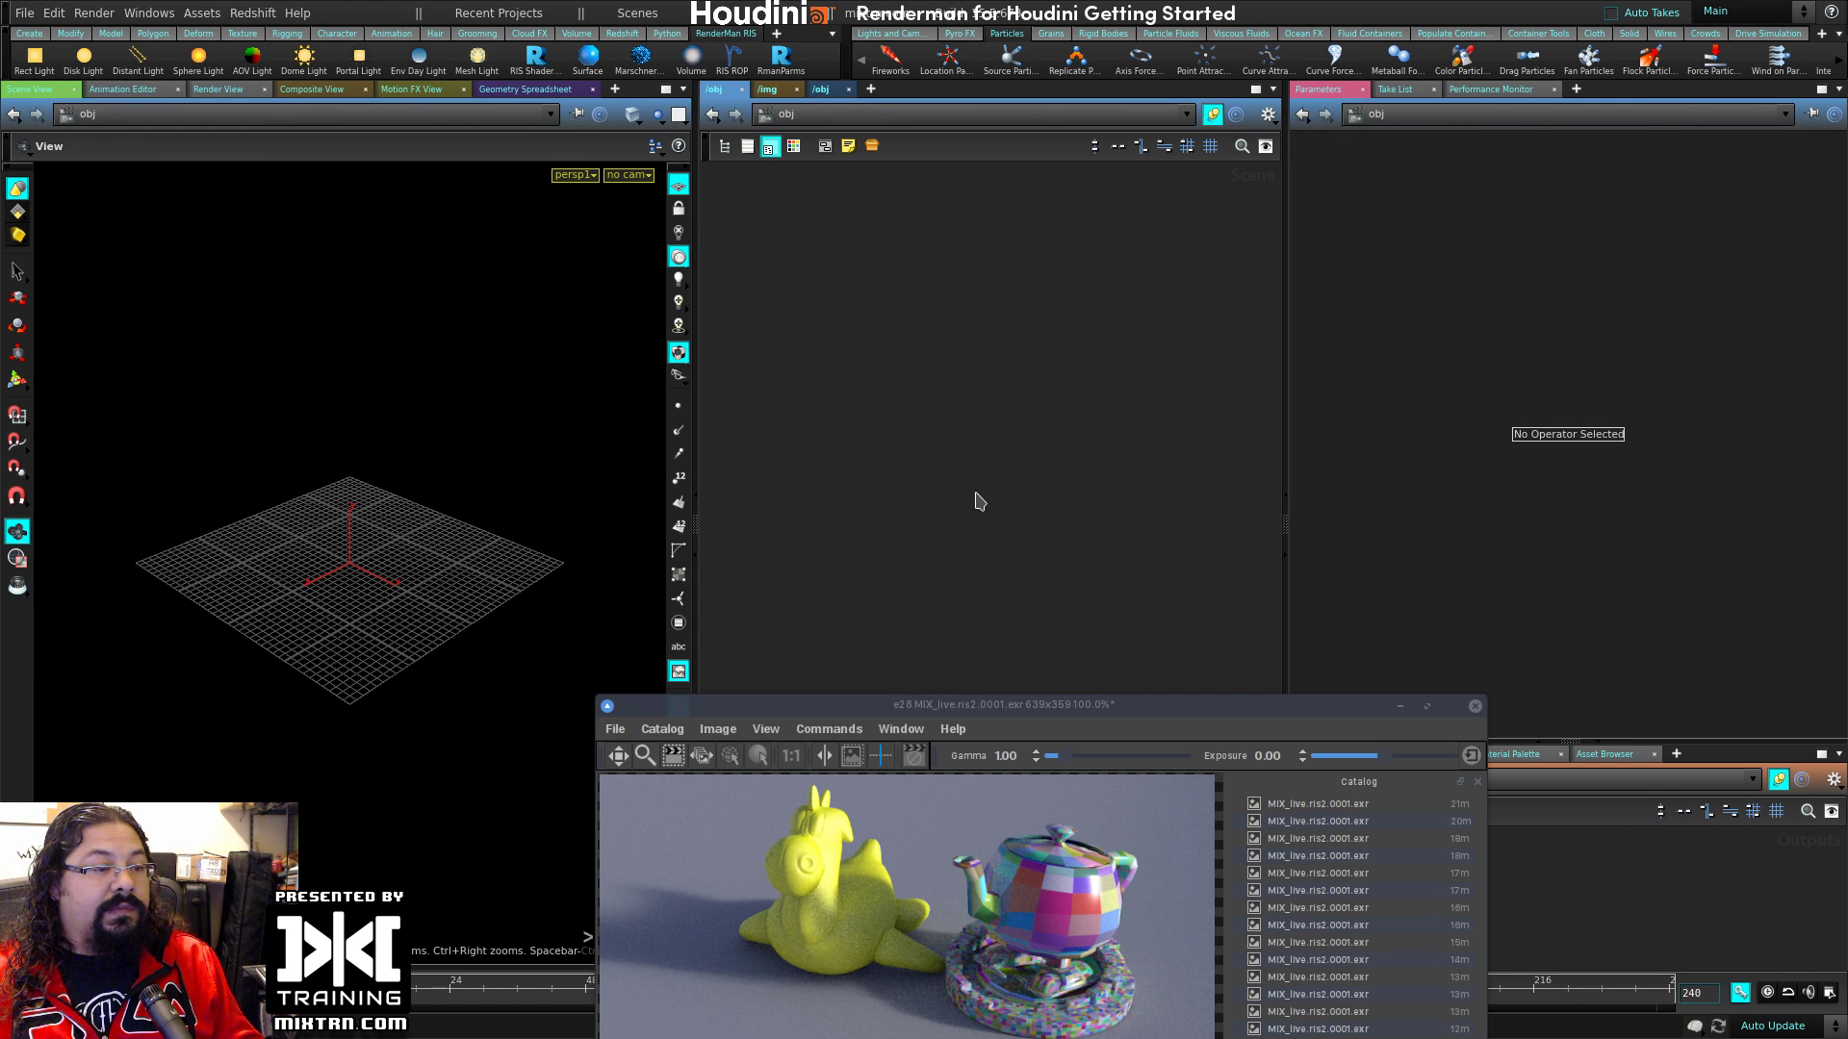
Step: Save the new scene as MIX_rman_partyCol in $JOB and close the render viewer, discarding its session changes
key(ctrl+s)
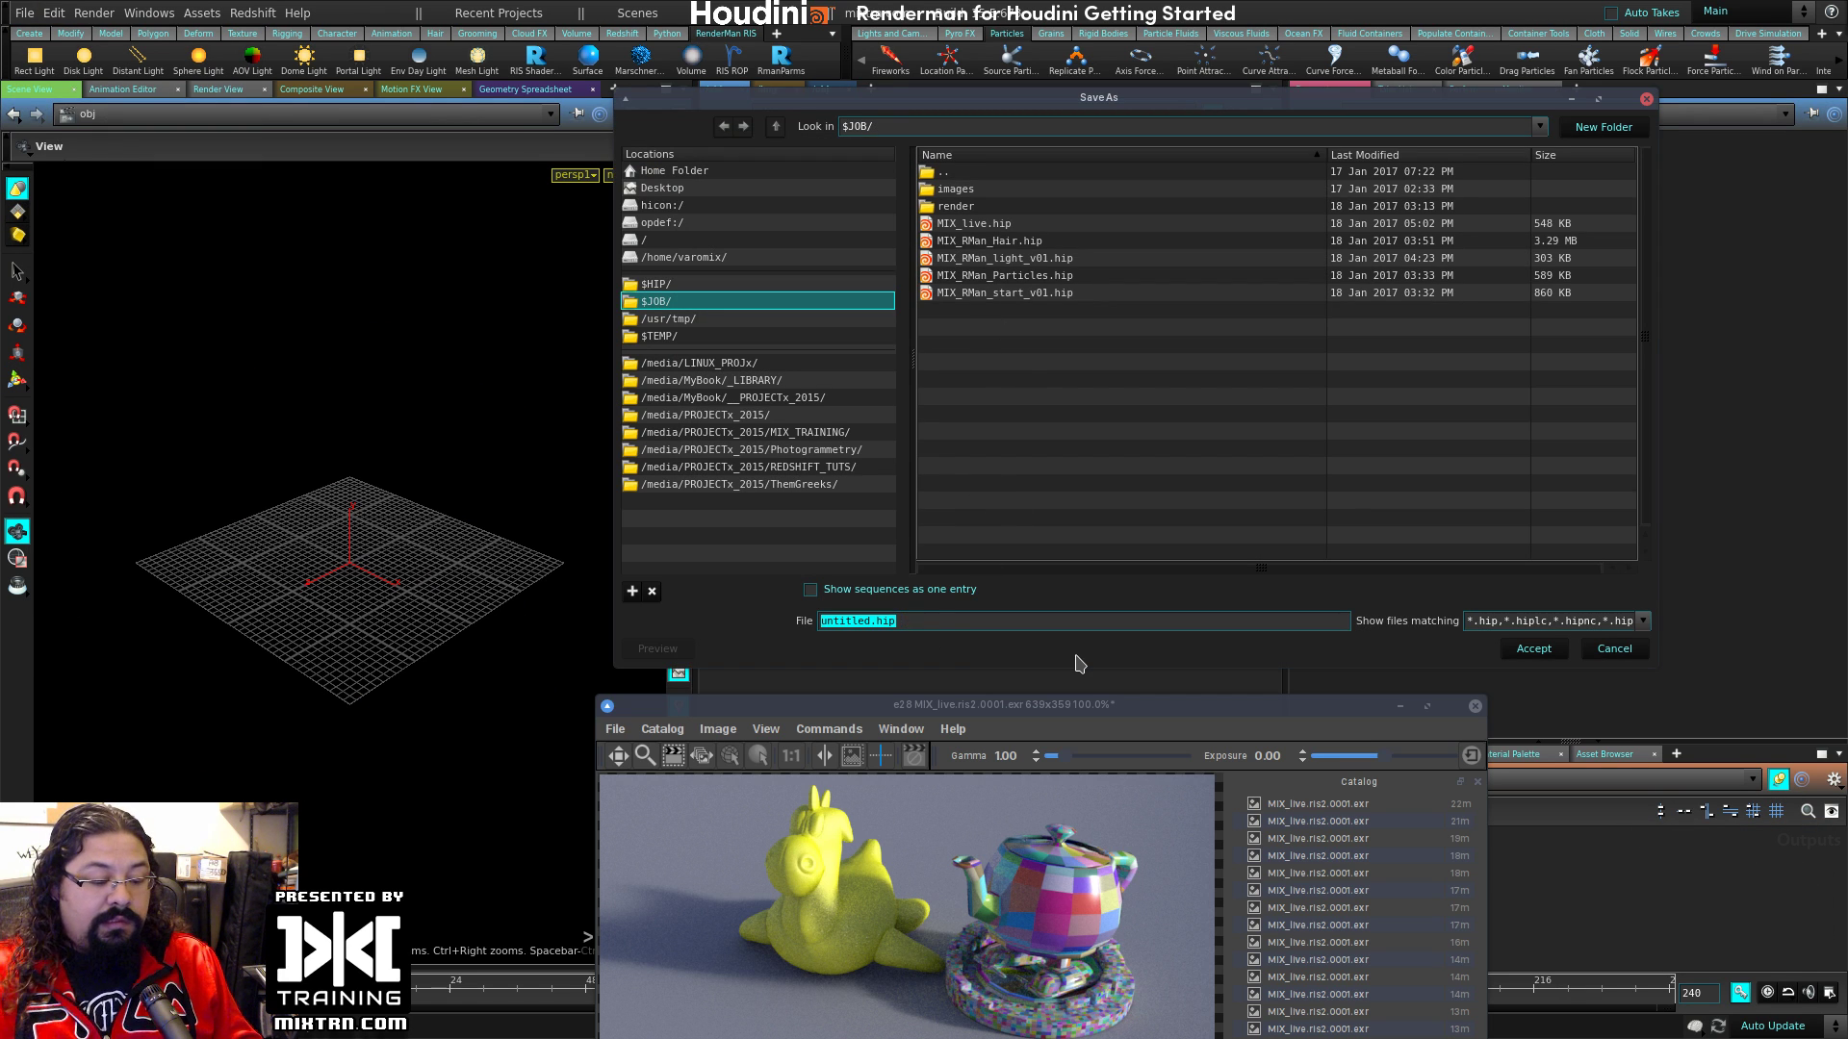
text(MIX_rman_partyCol)
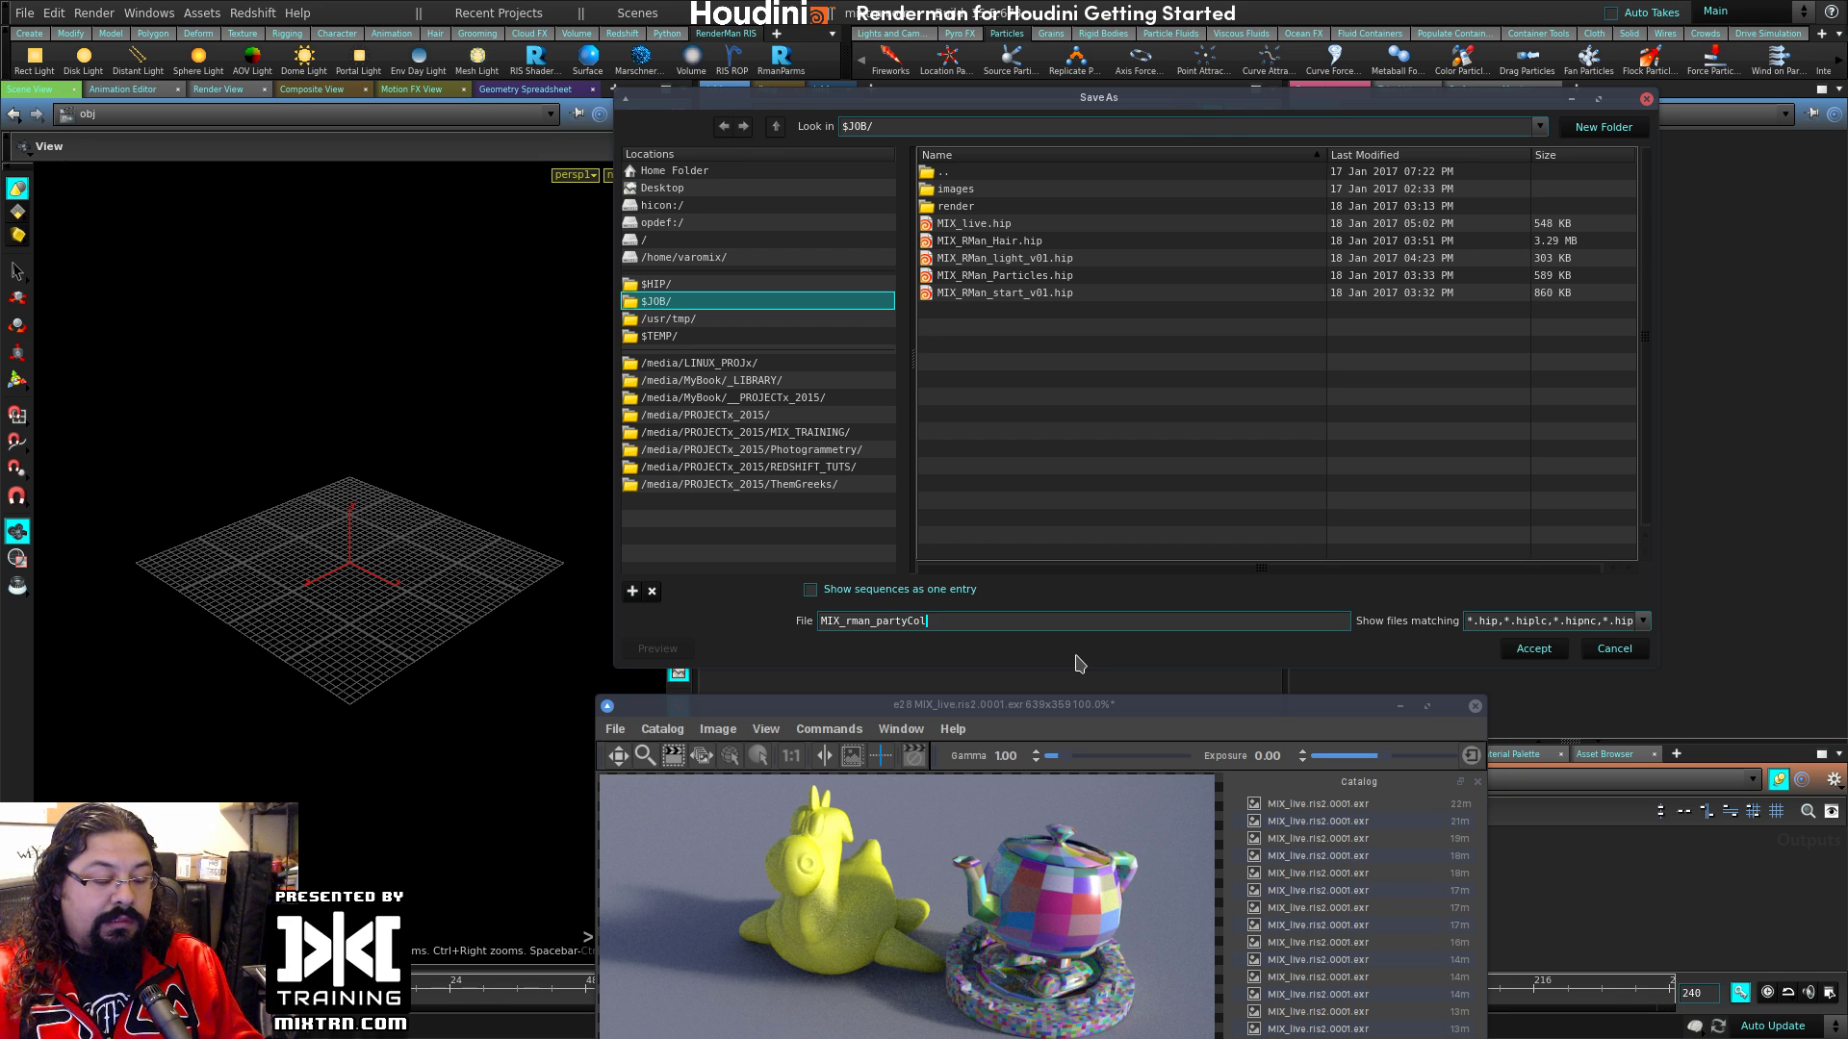
key(Return)
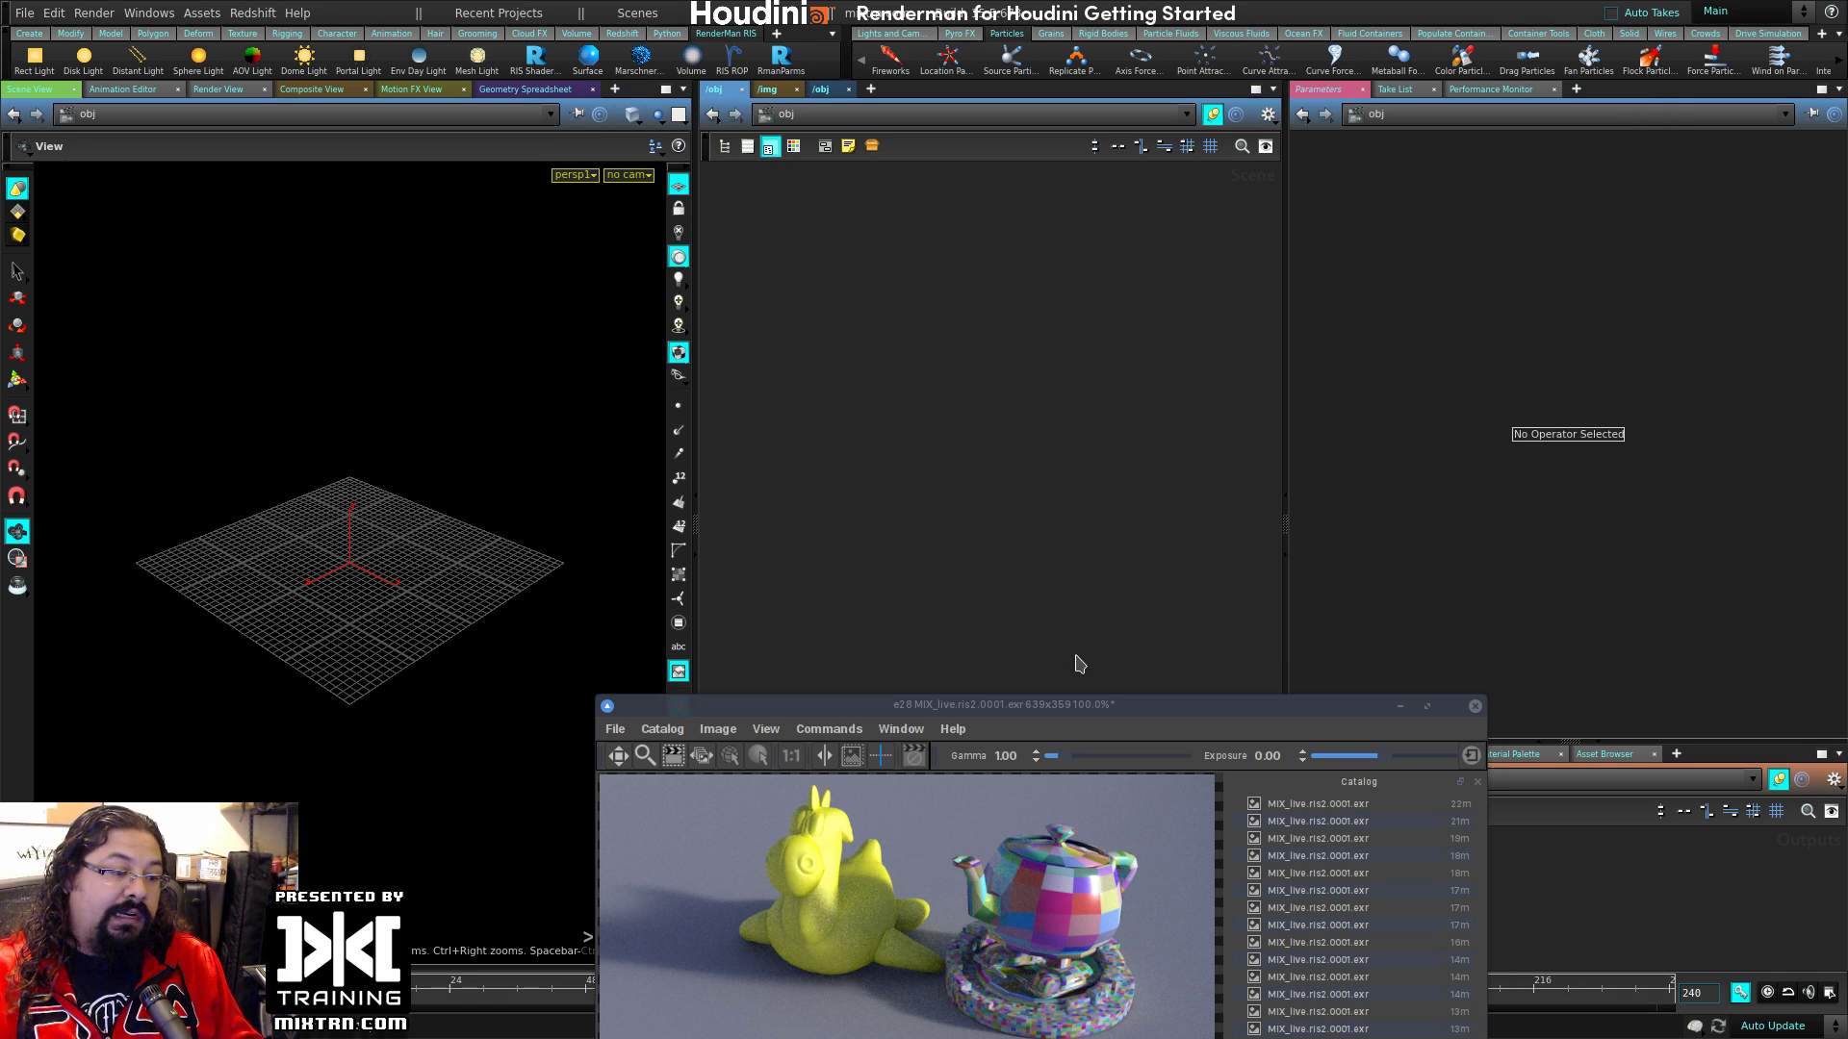
click(1474, 705)
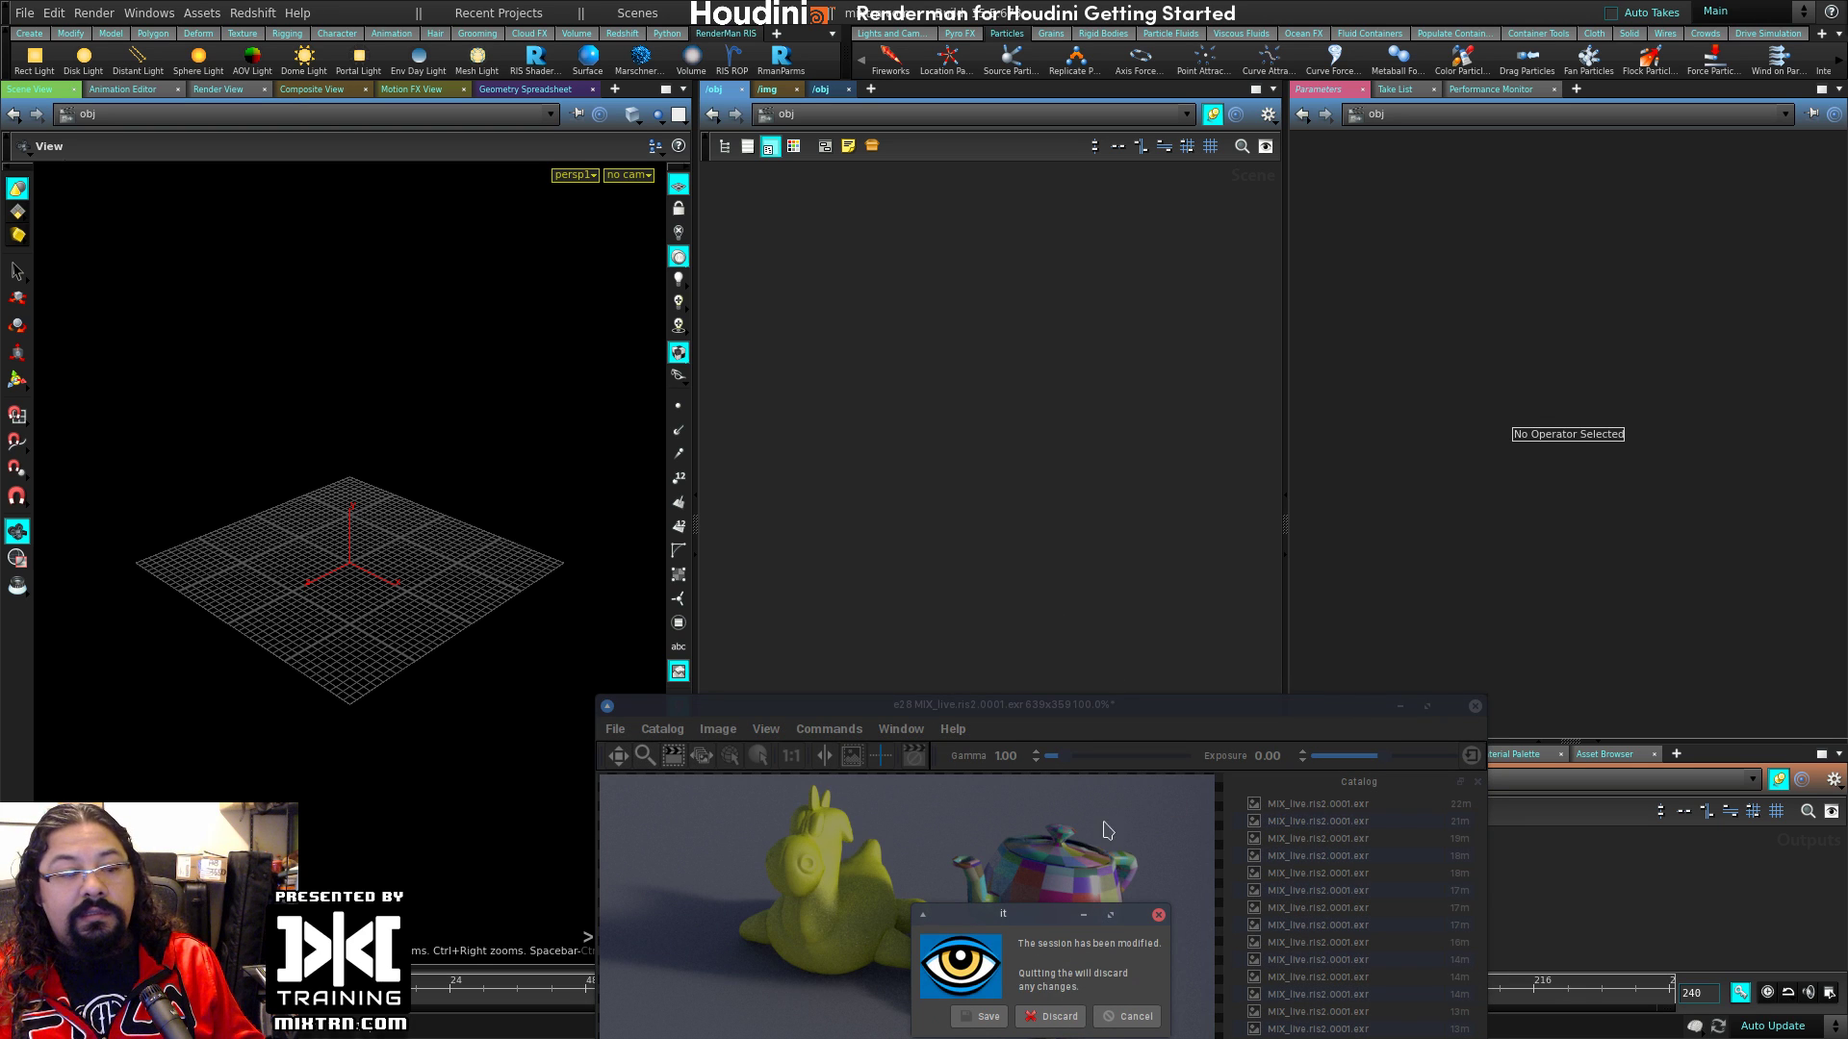
click(1053, 1016)
Step: Create a torus object at the origin and raise it about 2.8 units in Y
key(Tab)
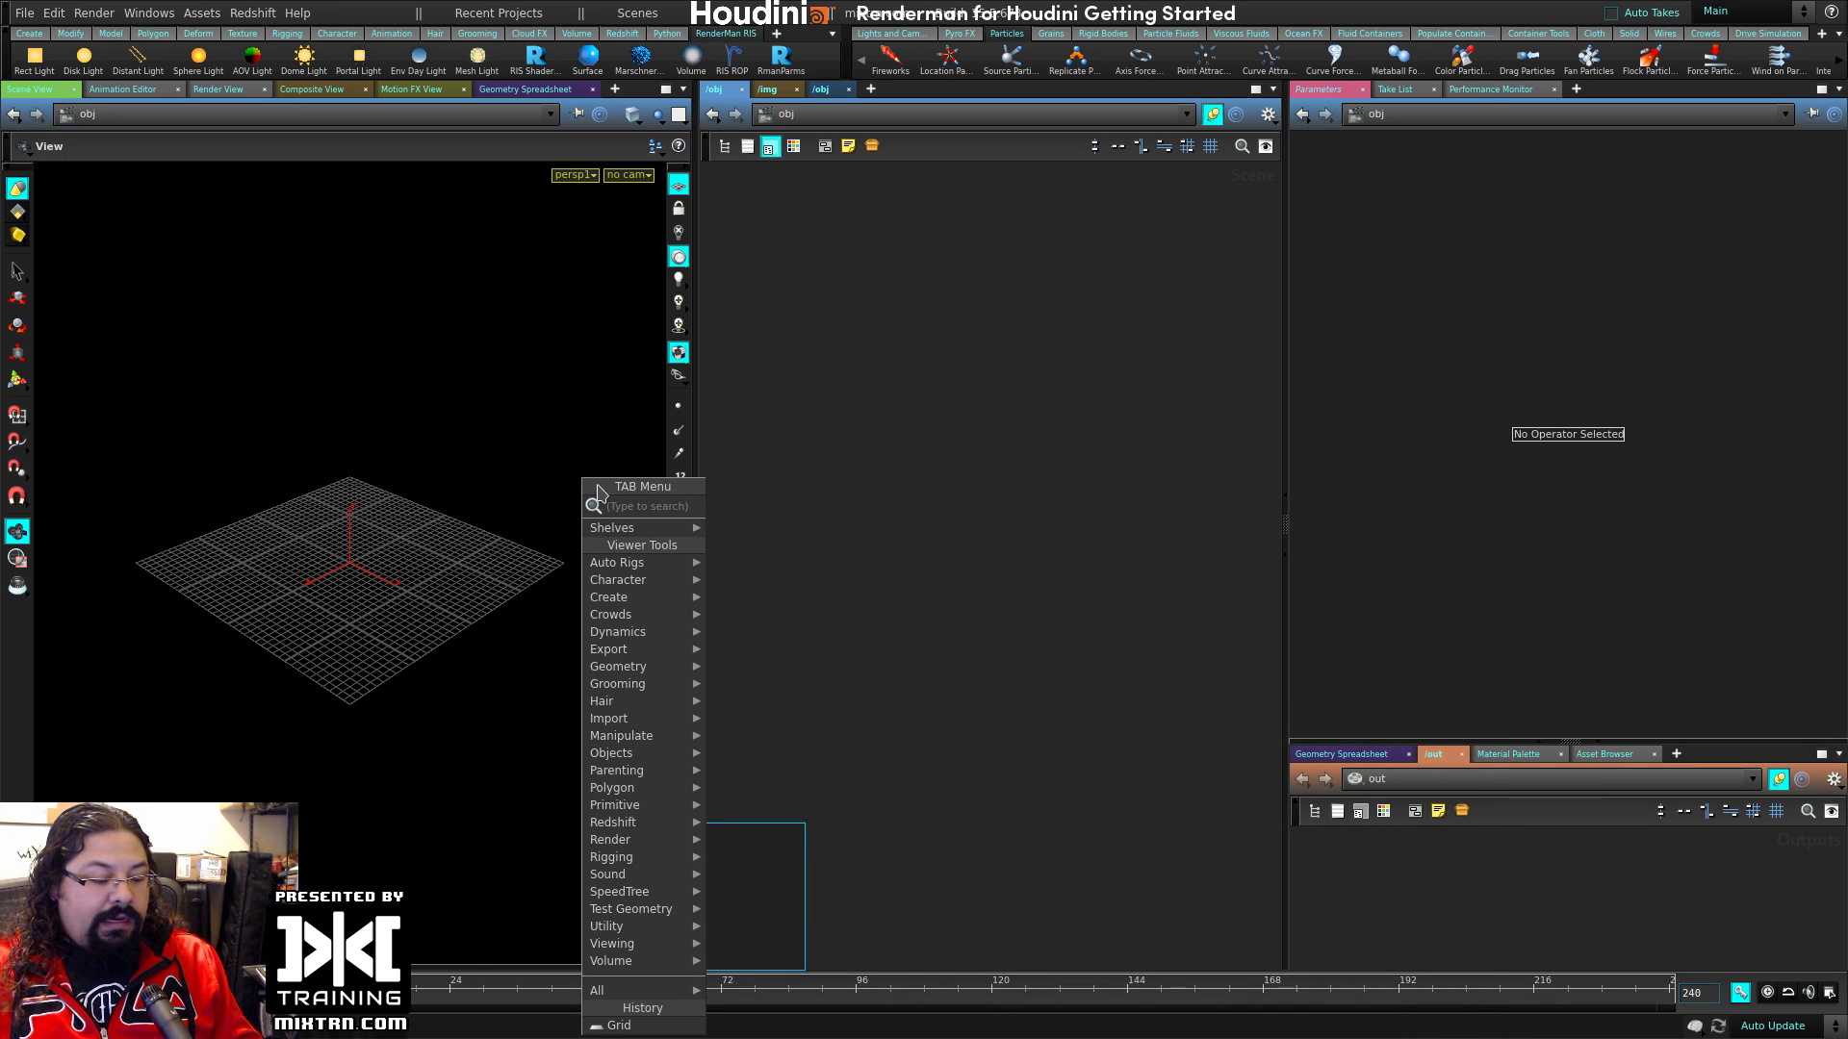
text(toe)
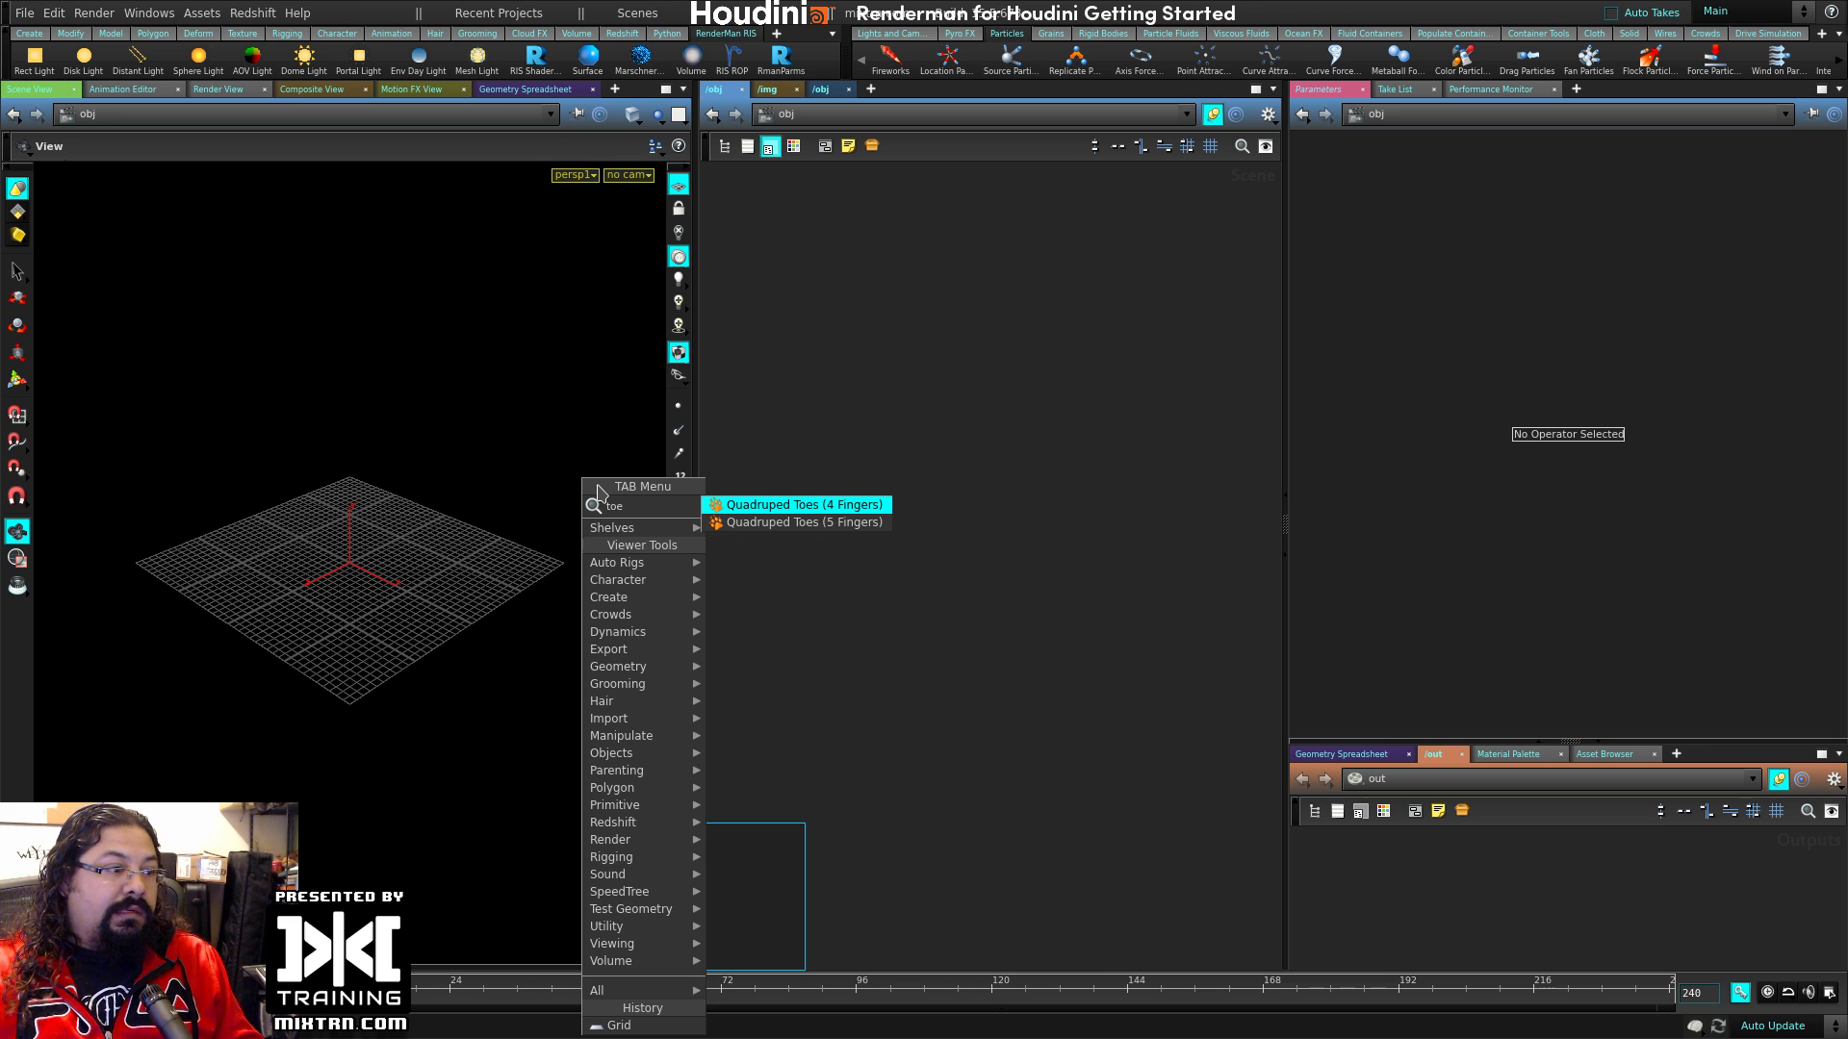
key(BackSpace)
text(rus)
key(Return)
key(Return)
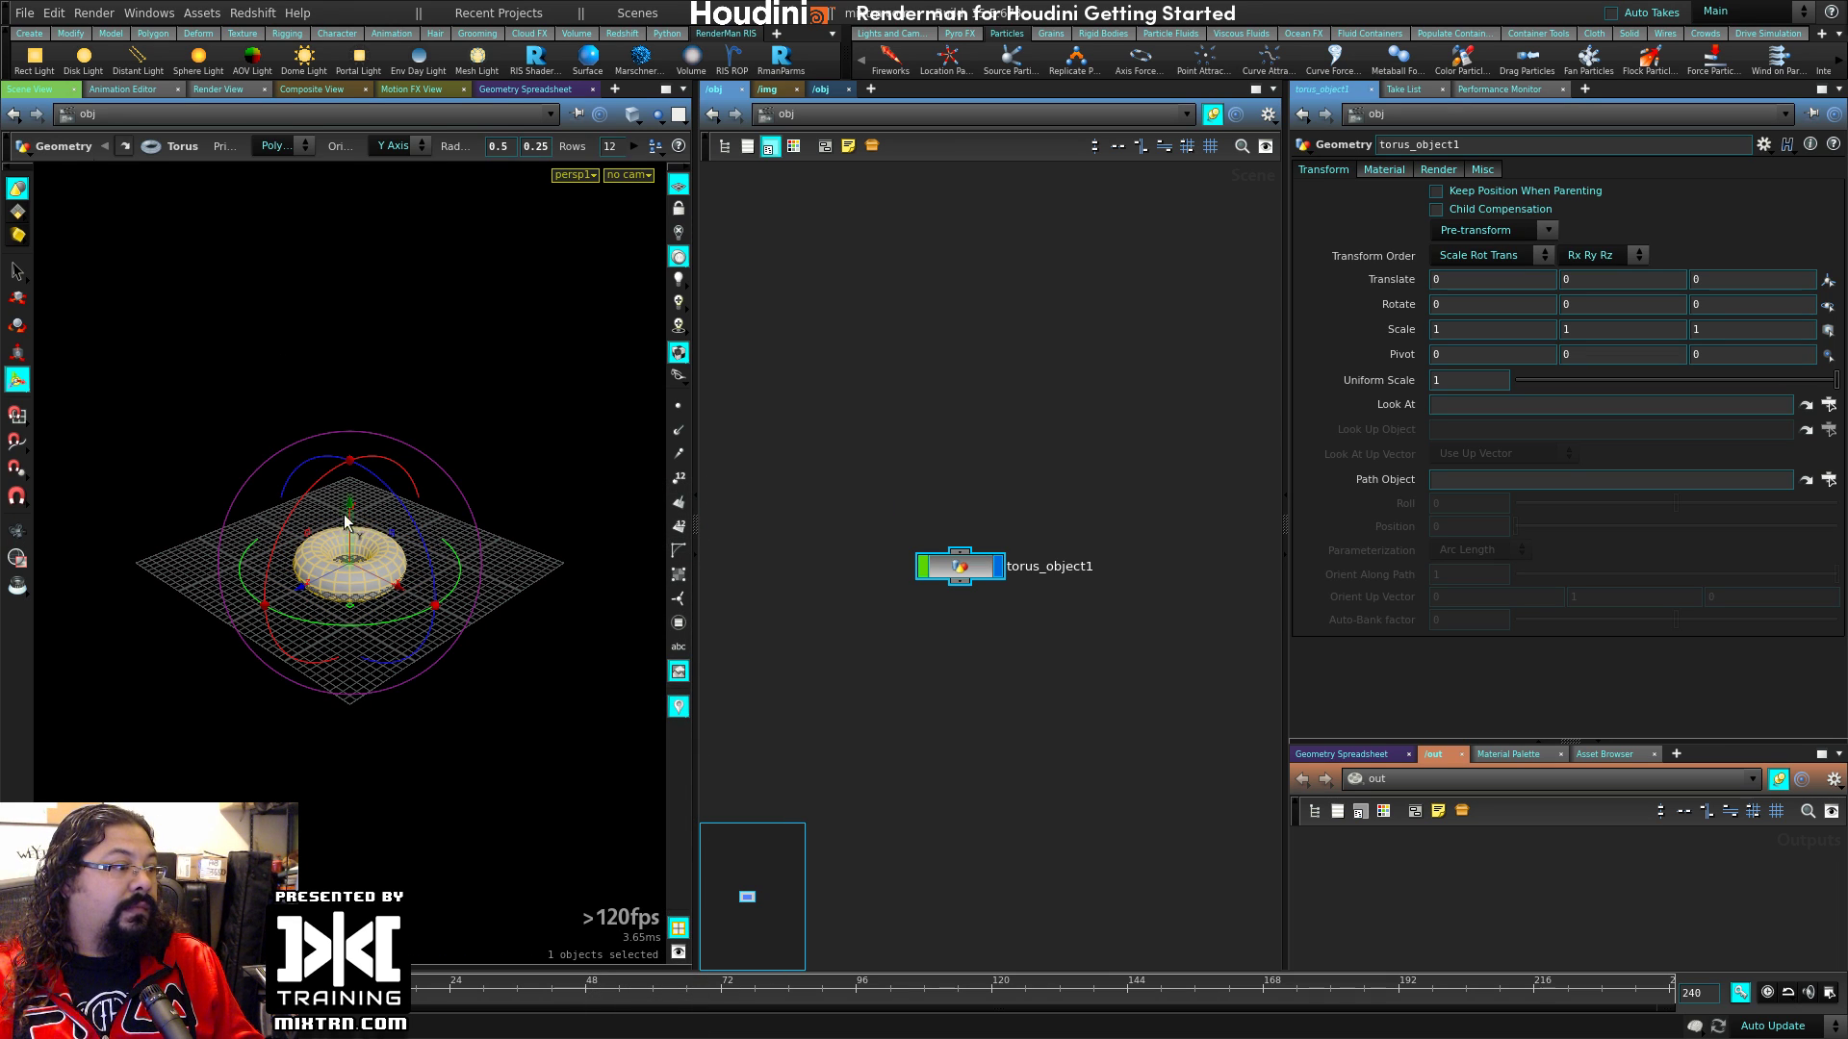
drag(369, 488, 370, 272)
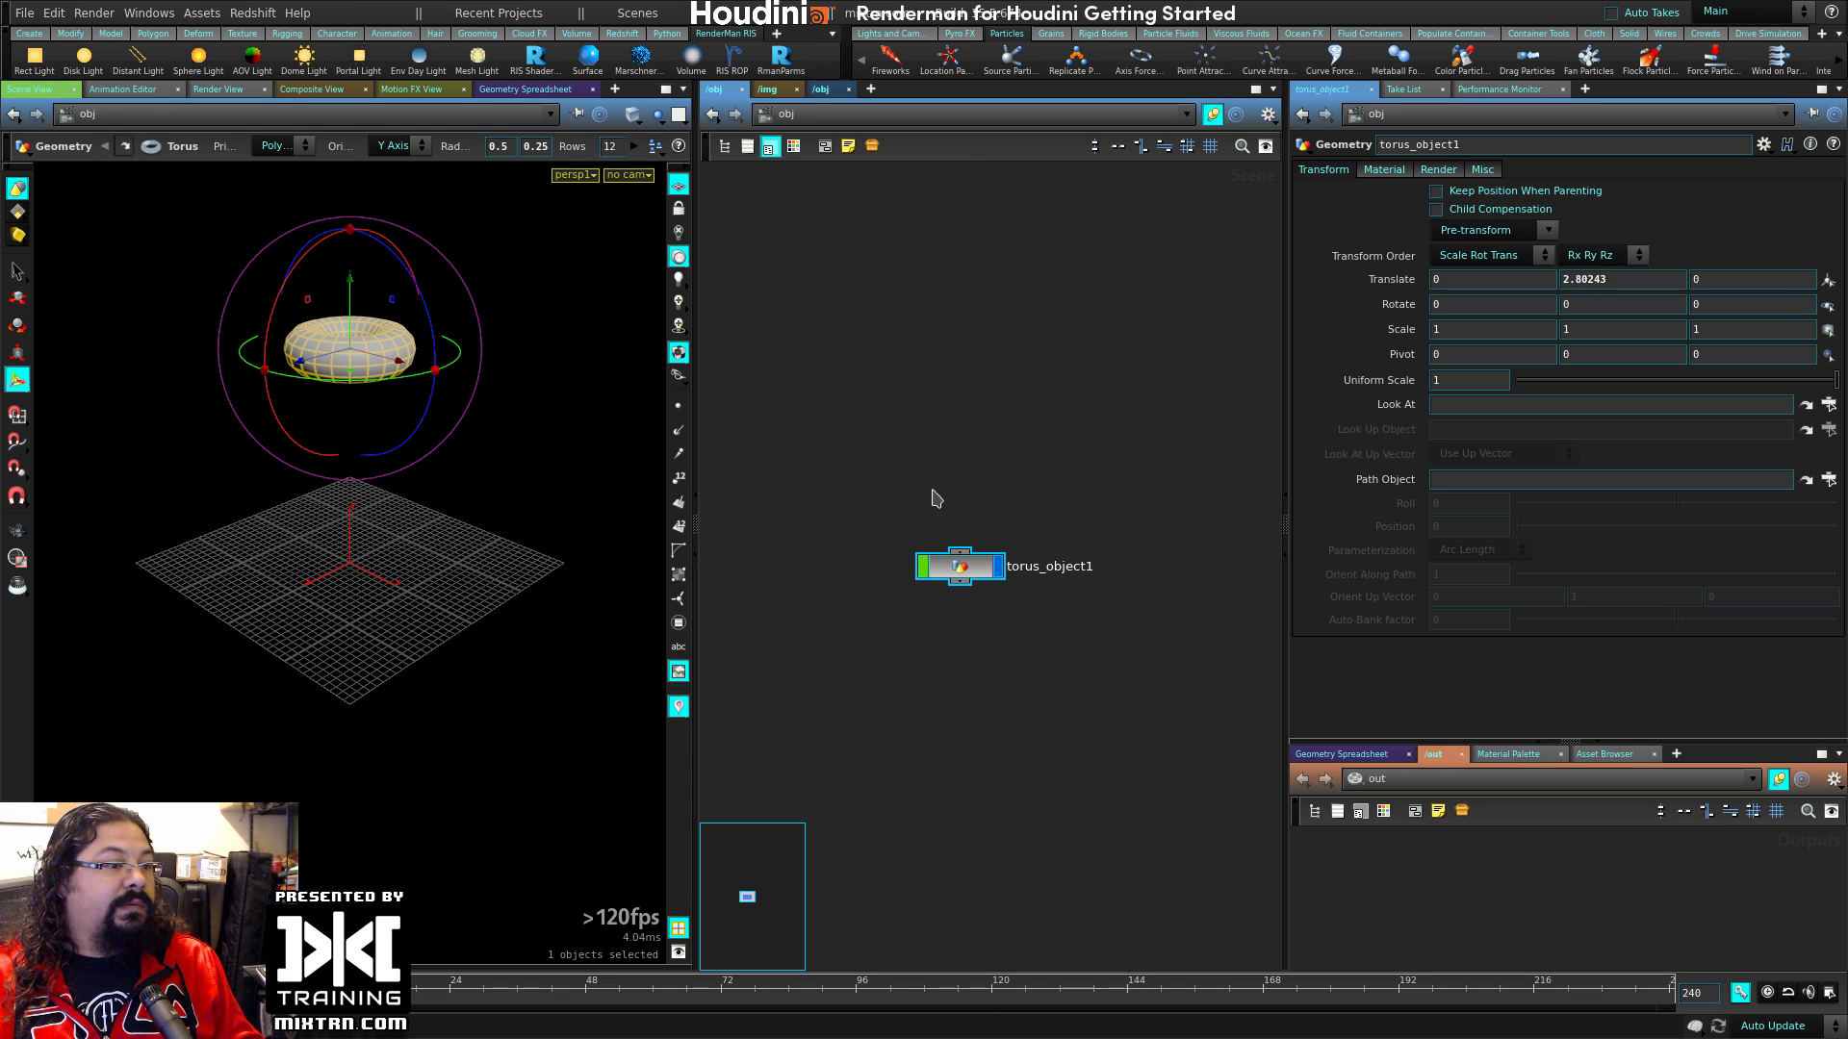
Step: Add a dynamics ground plane to the scene and select the torus object in the network
key(Tab)
text(grou)
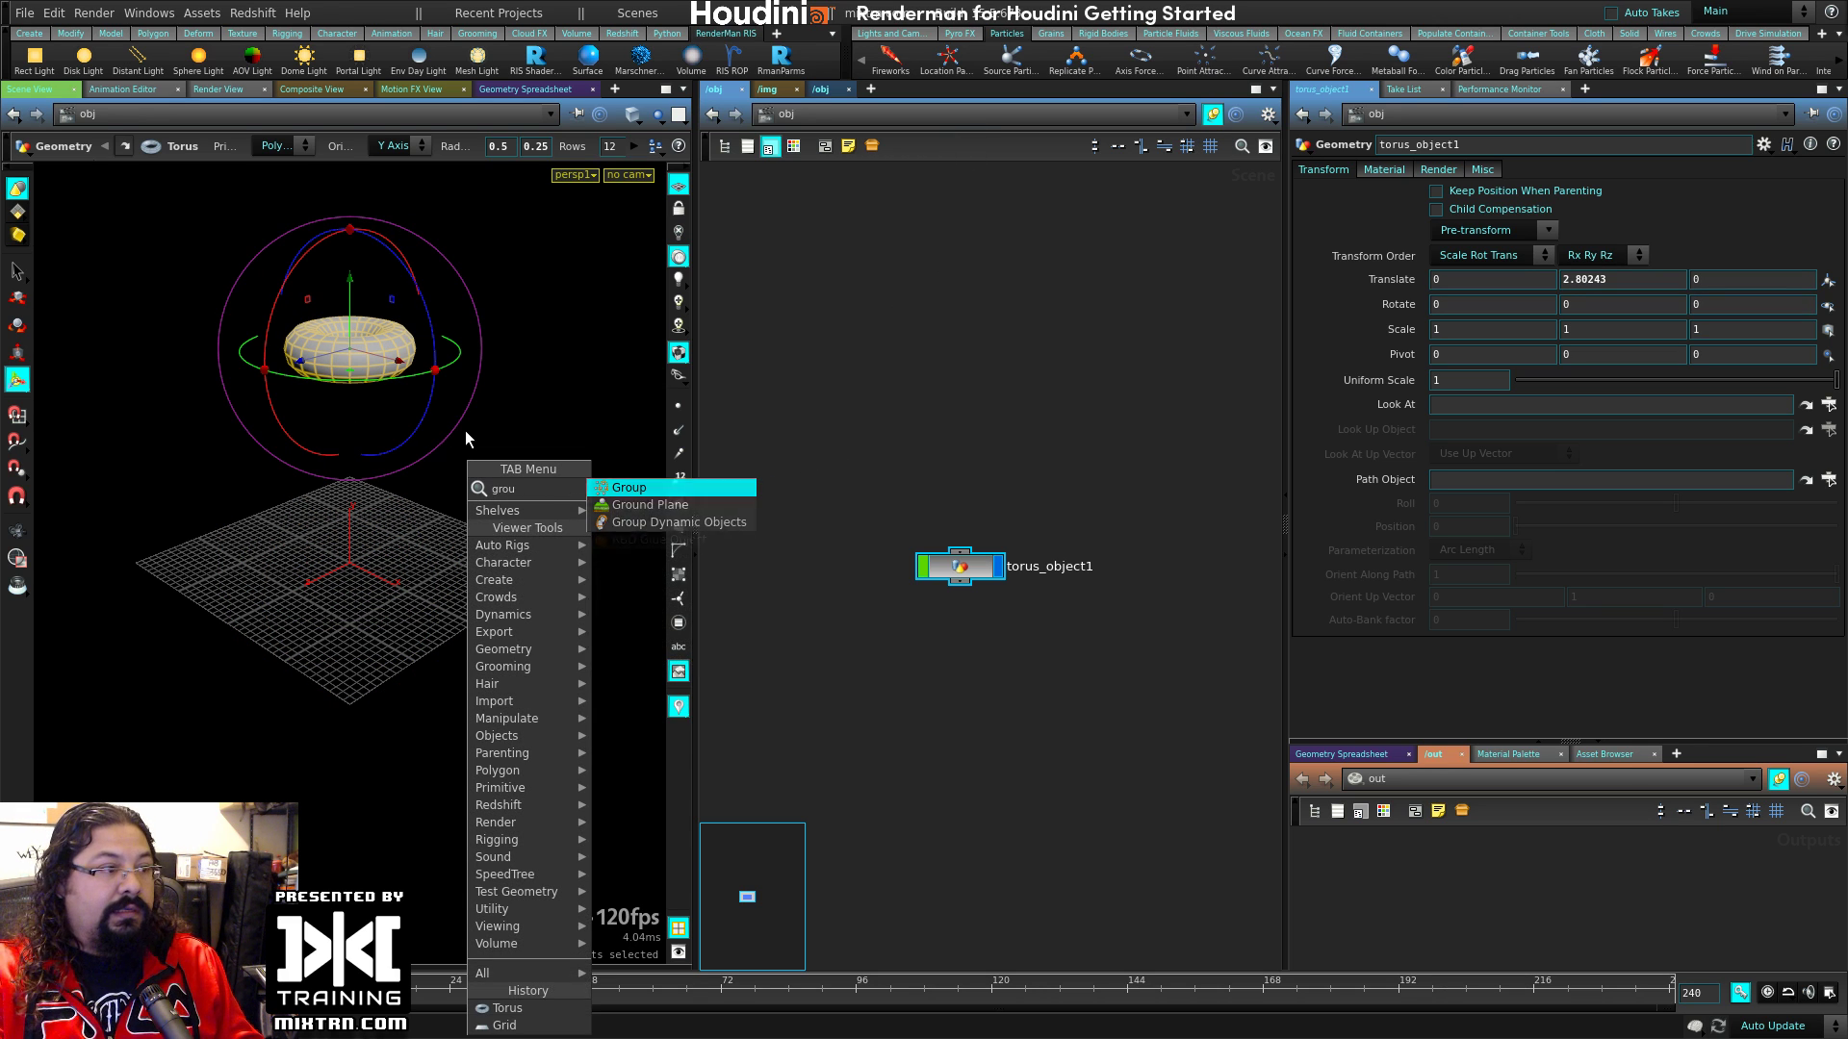
key(Down)
key(Return)
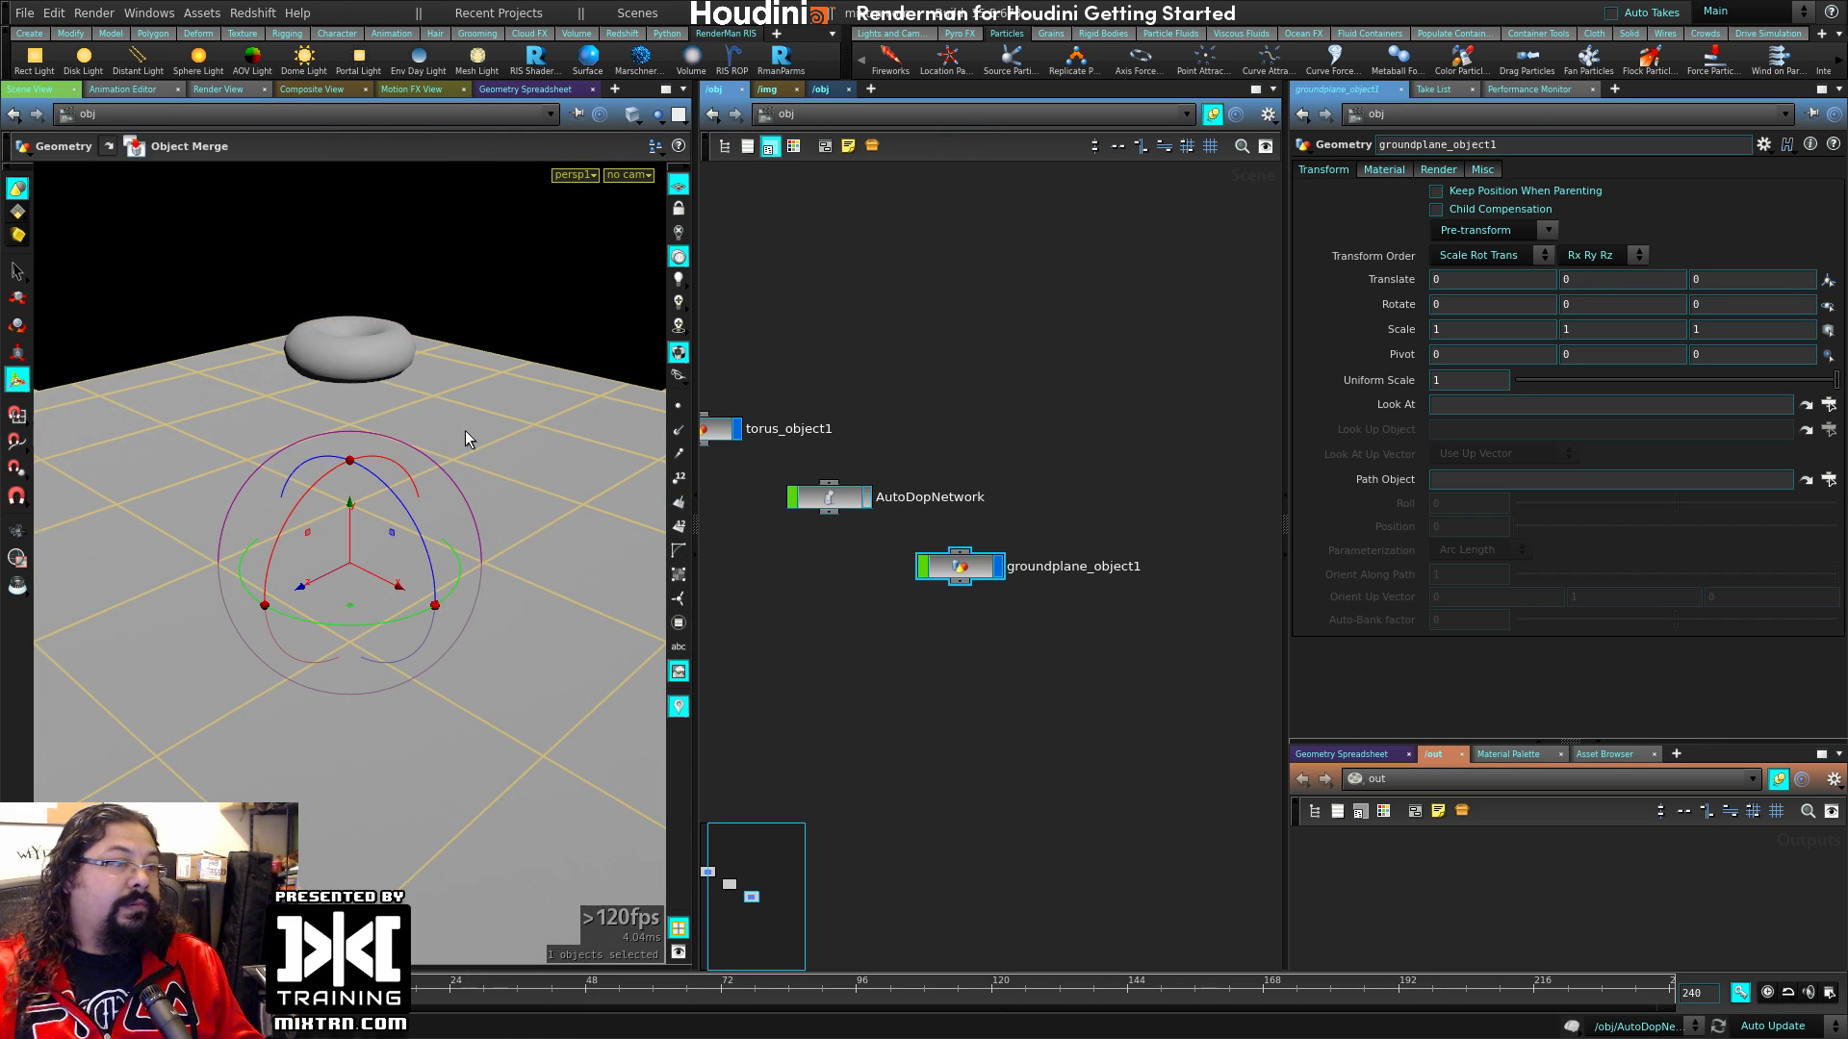
middle_drag(766, 587, 976, 589)
click(895, 439)
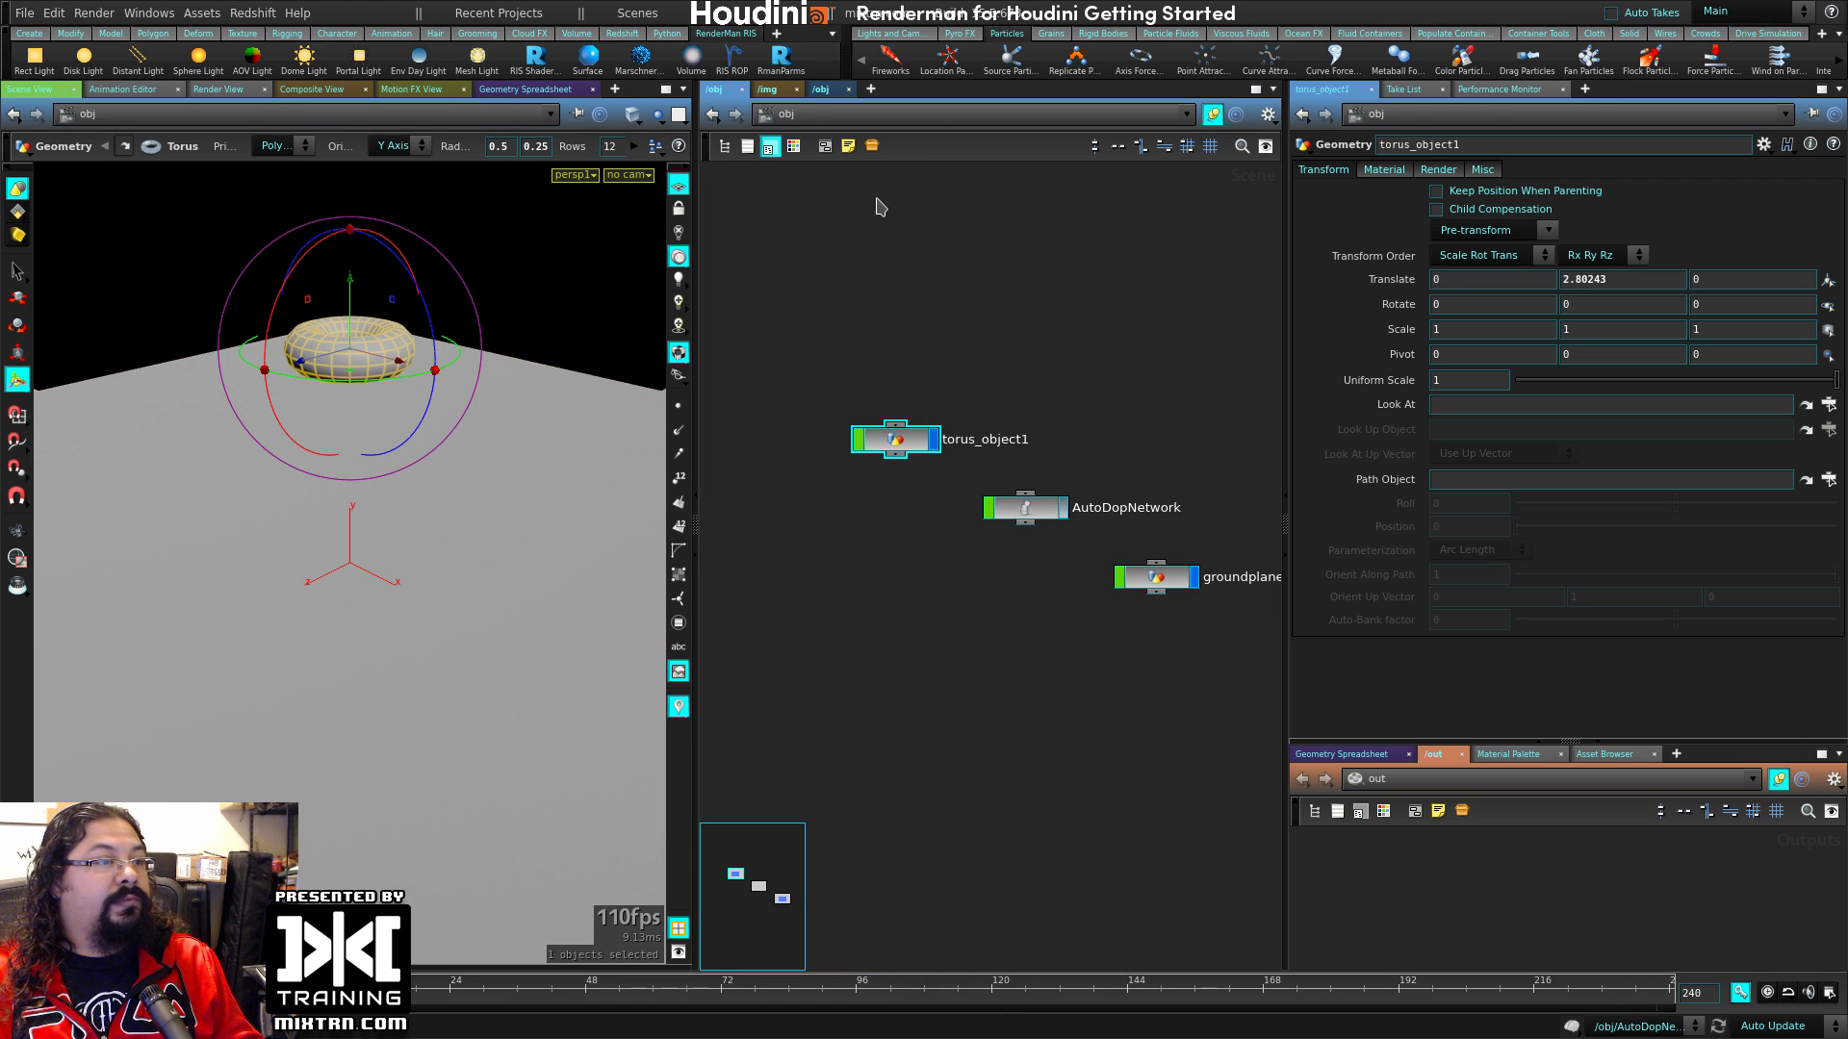
Step: Turn torus_object1 into a source particle emitter and play the simulation to frame 101
click(1010, 60)
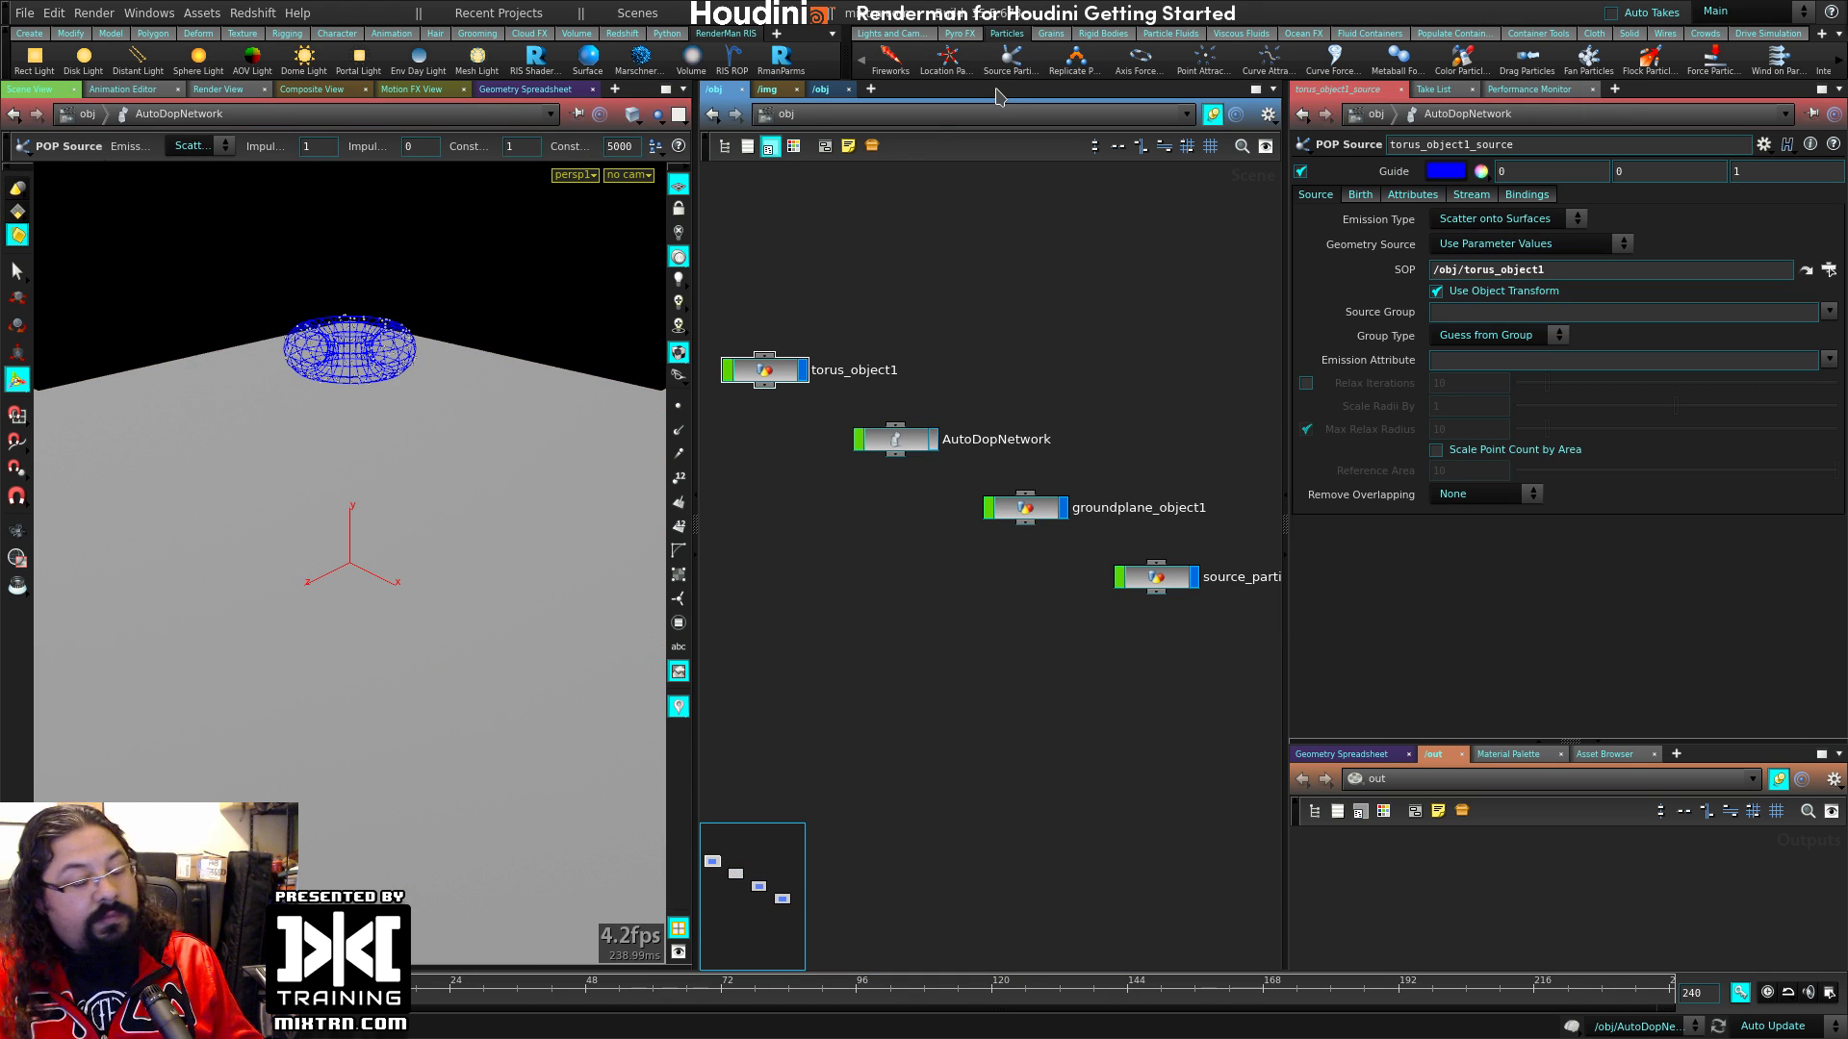
key(Up)
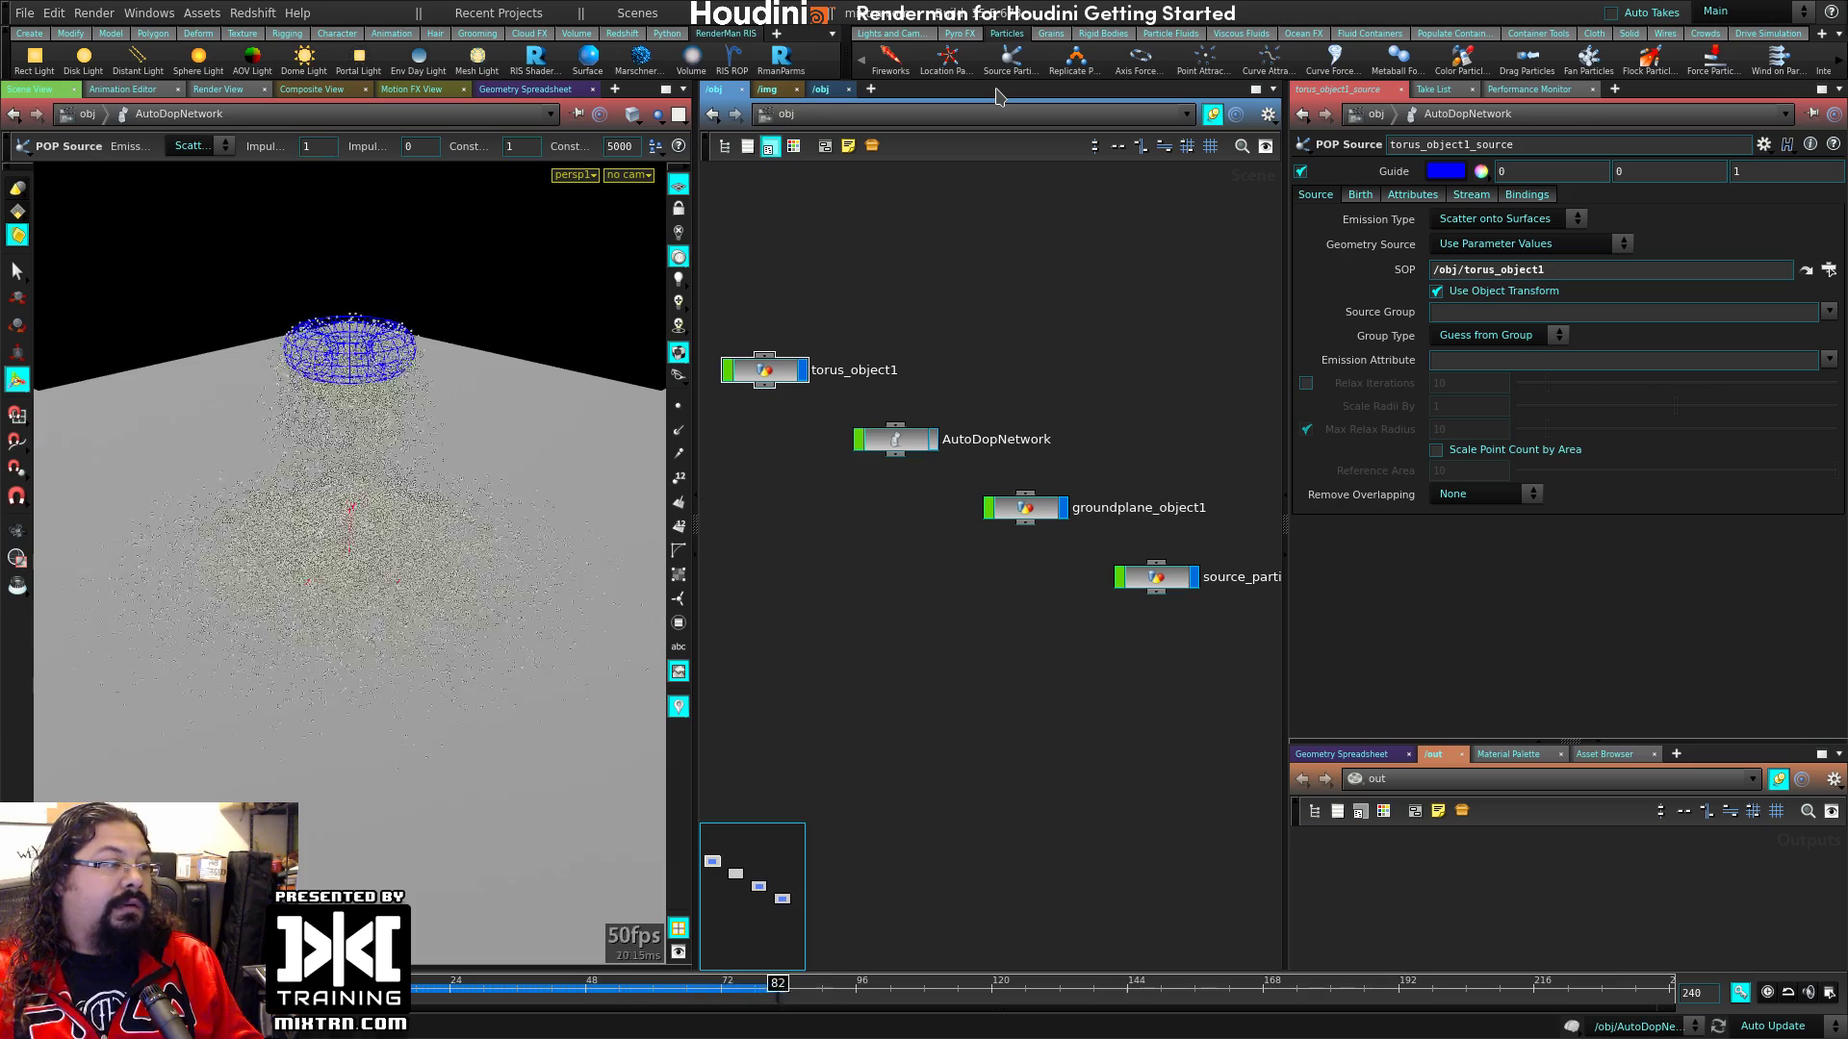
key(Escape)
Step: Frame the torus and falling particles closely in the viewport and create a new camera from that view
drag(367, 581, 354, 580)
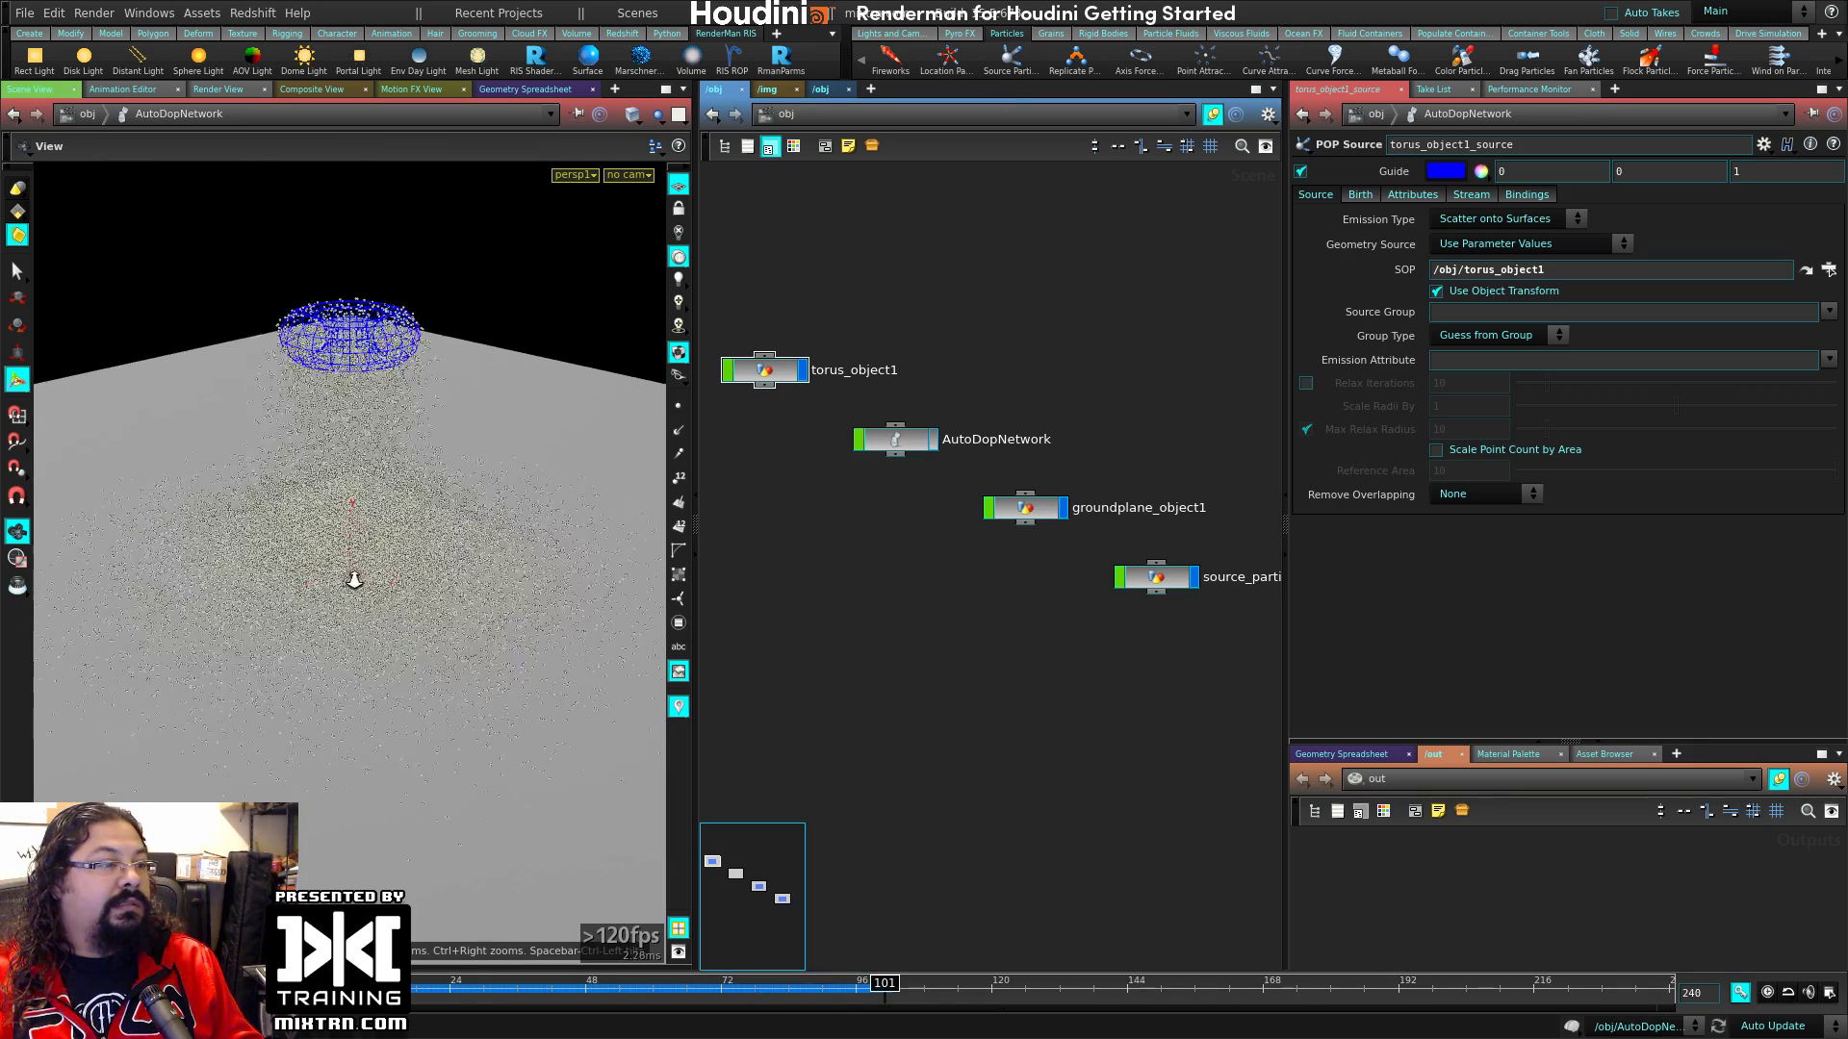
right_drag(354, 580, 413, 639)
key(Return)
click(629, 174)
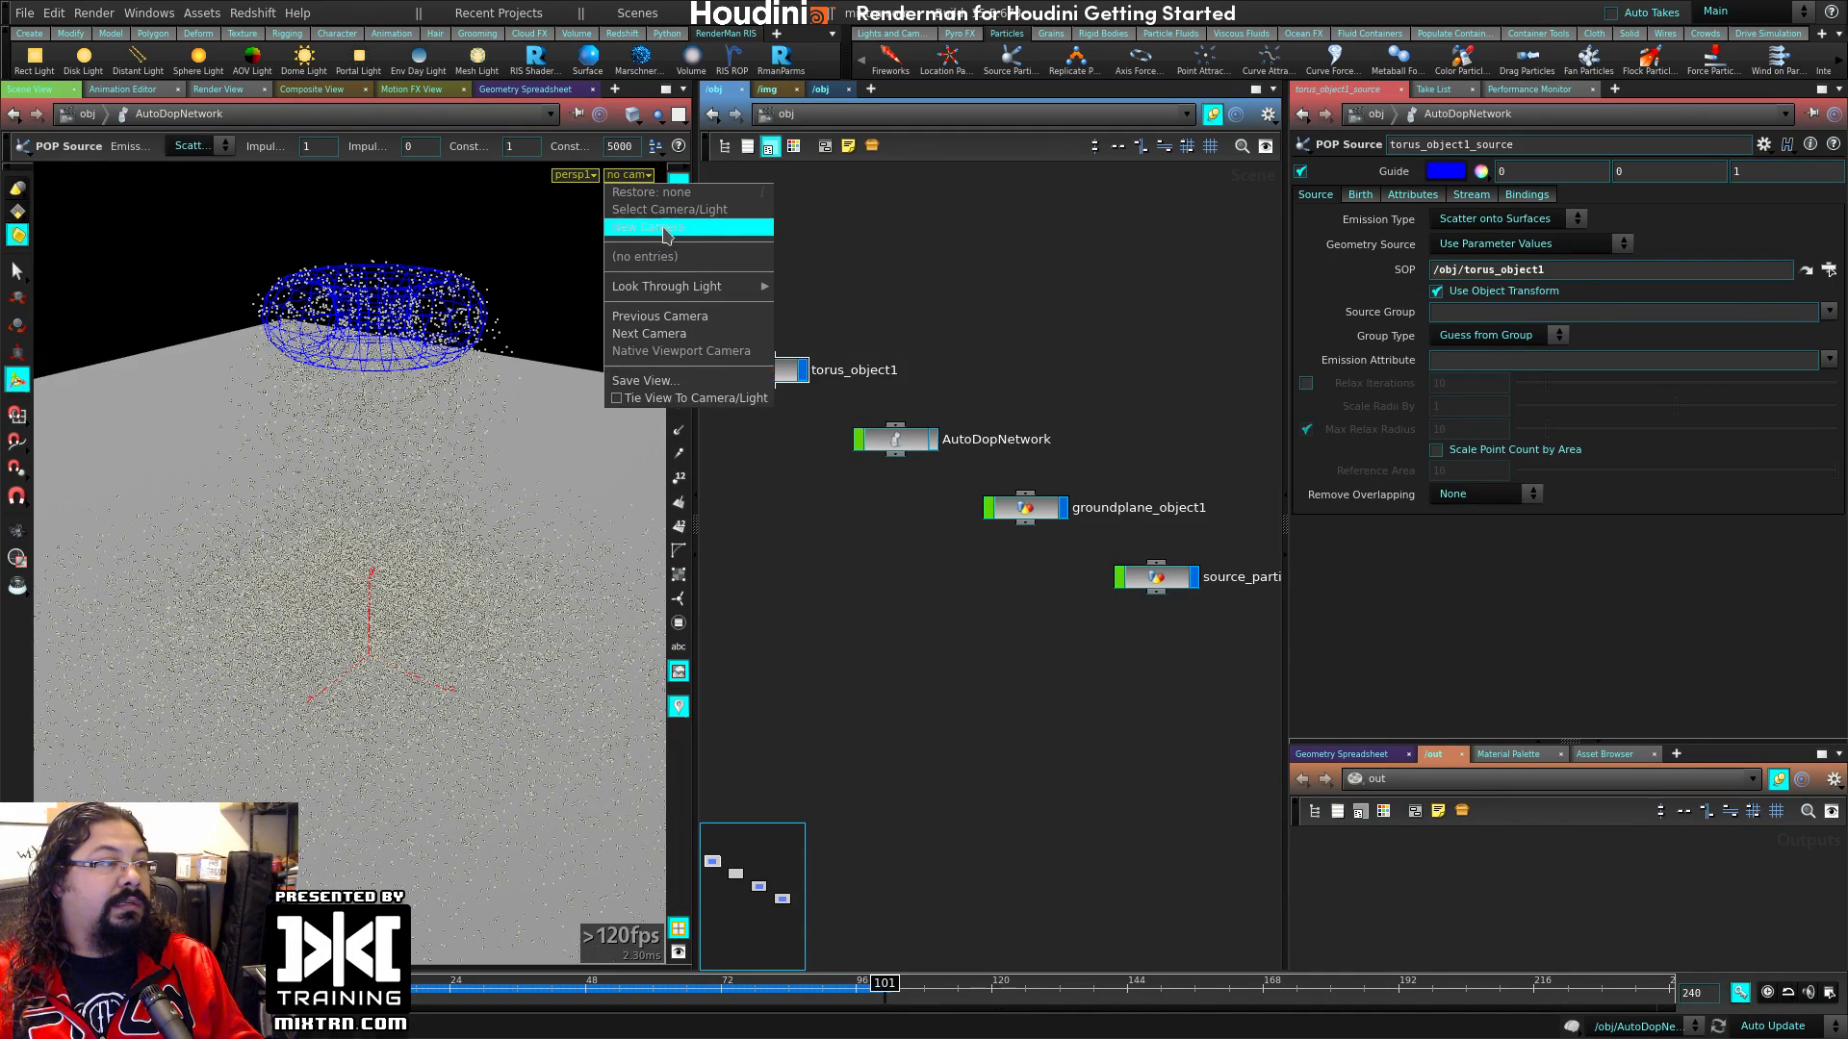
click(667, 228)
Step: Look through cam1 with the camera locked to the view and pull back to frame the torus and spreading particles
drag(508, 492, 520, 539)
click(629, 174)
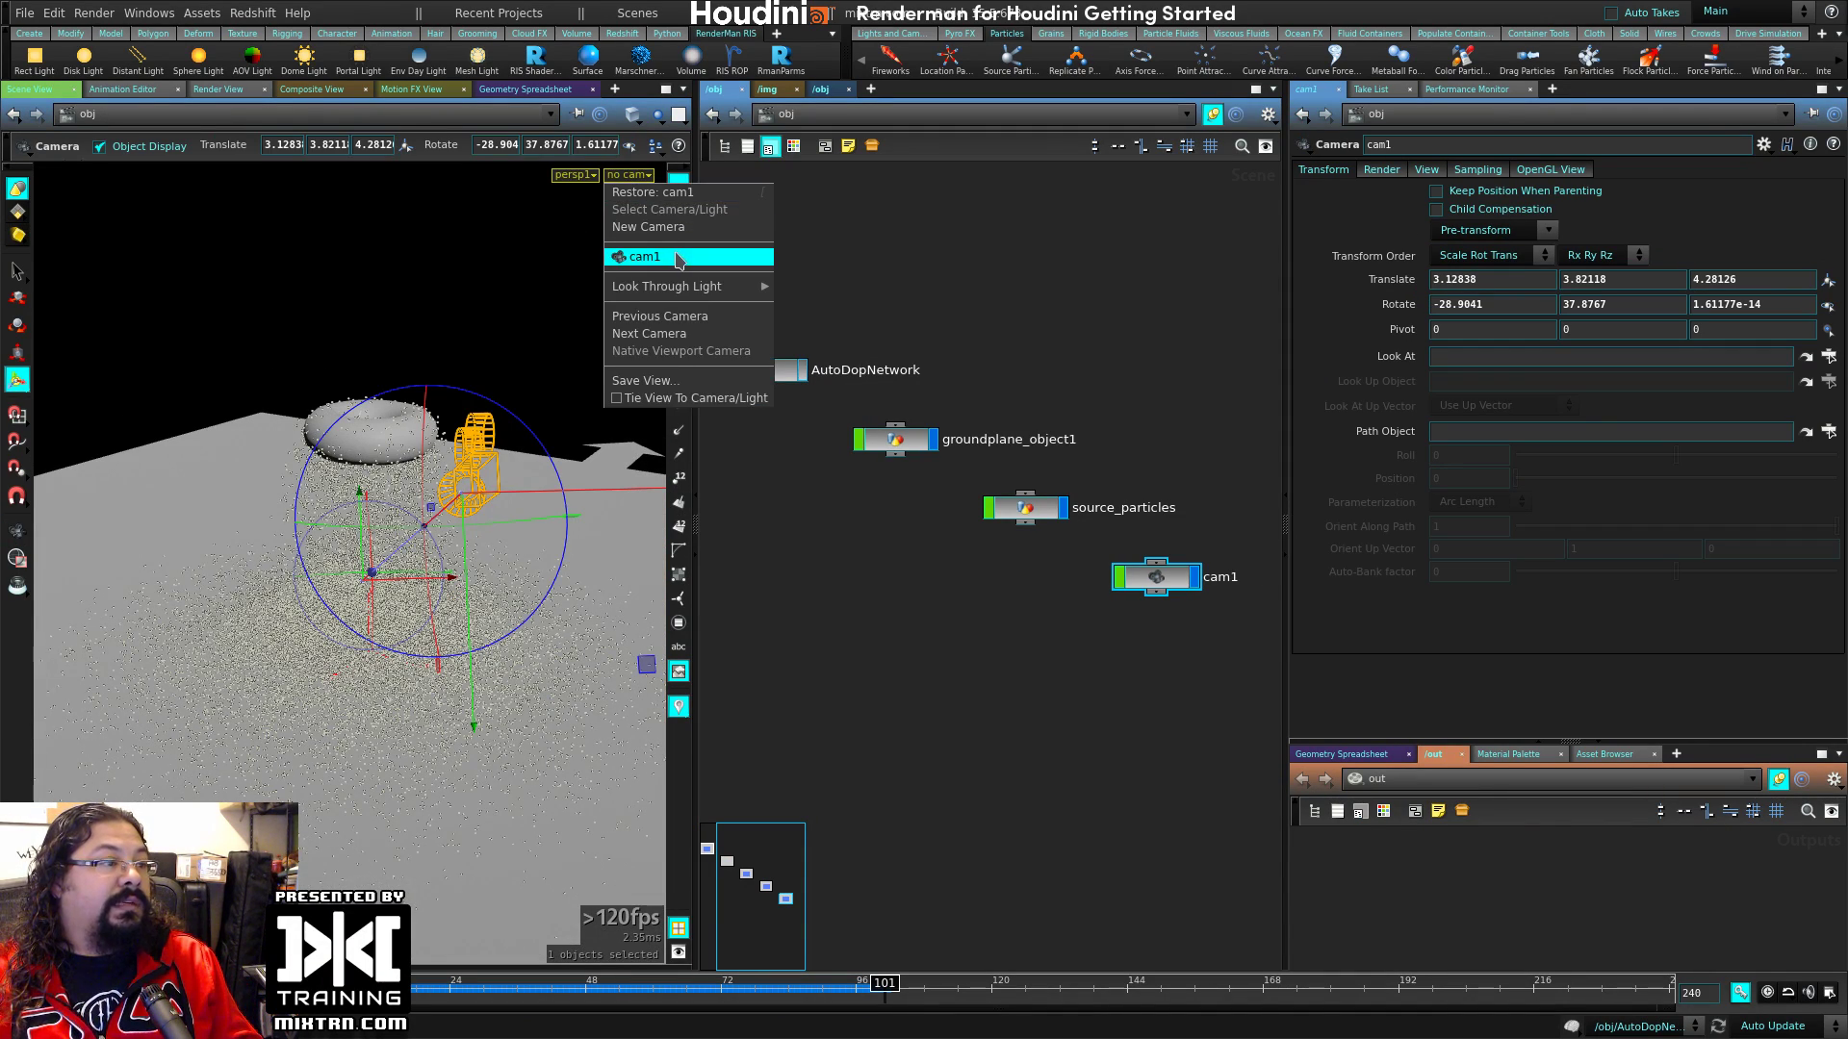
click(664, 256)
key(Escape)
drag(542, 504, 520, 545)
key(Return)
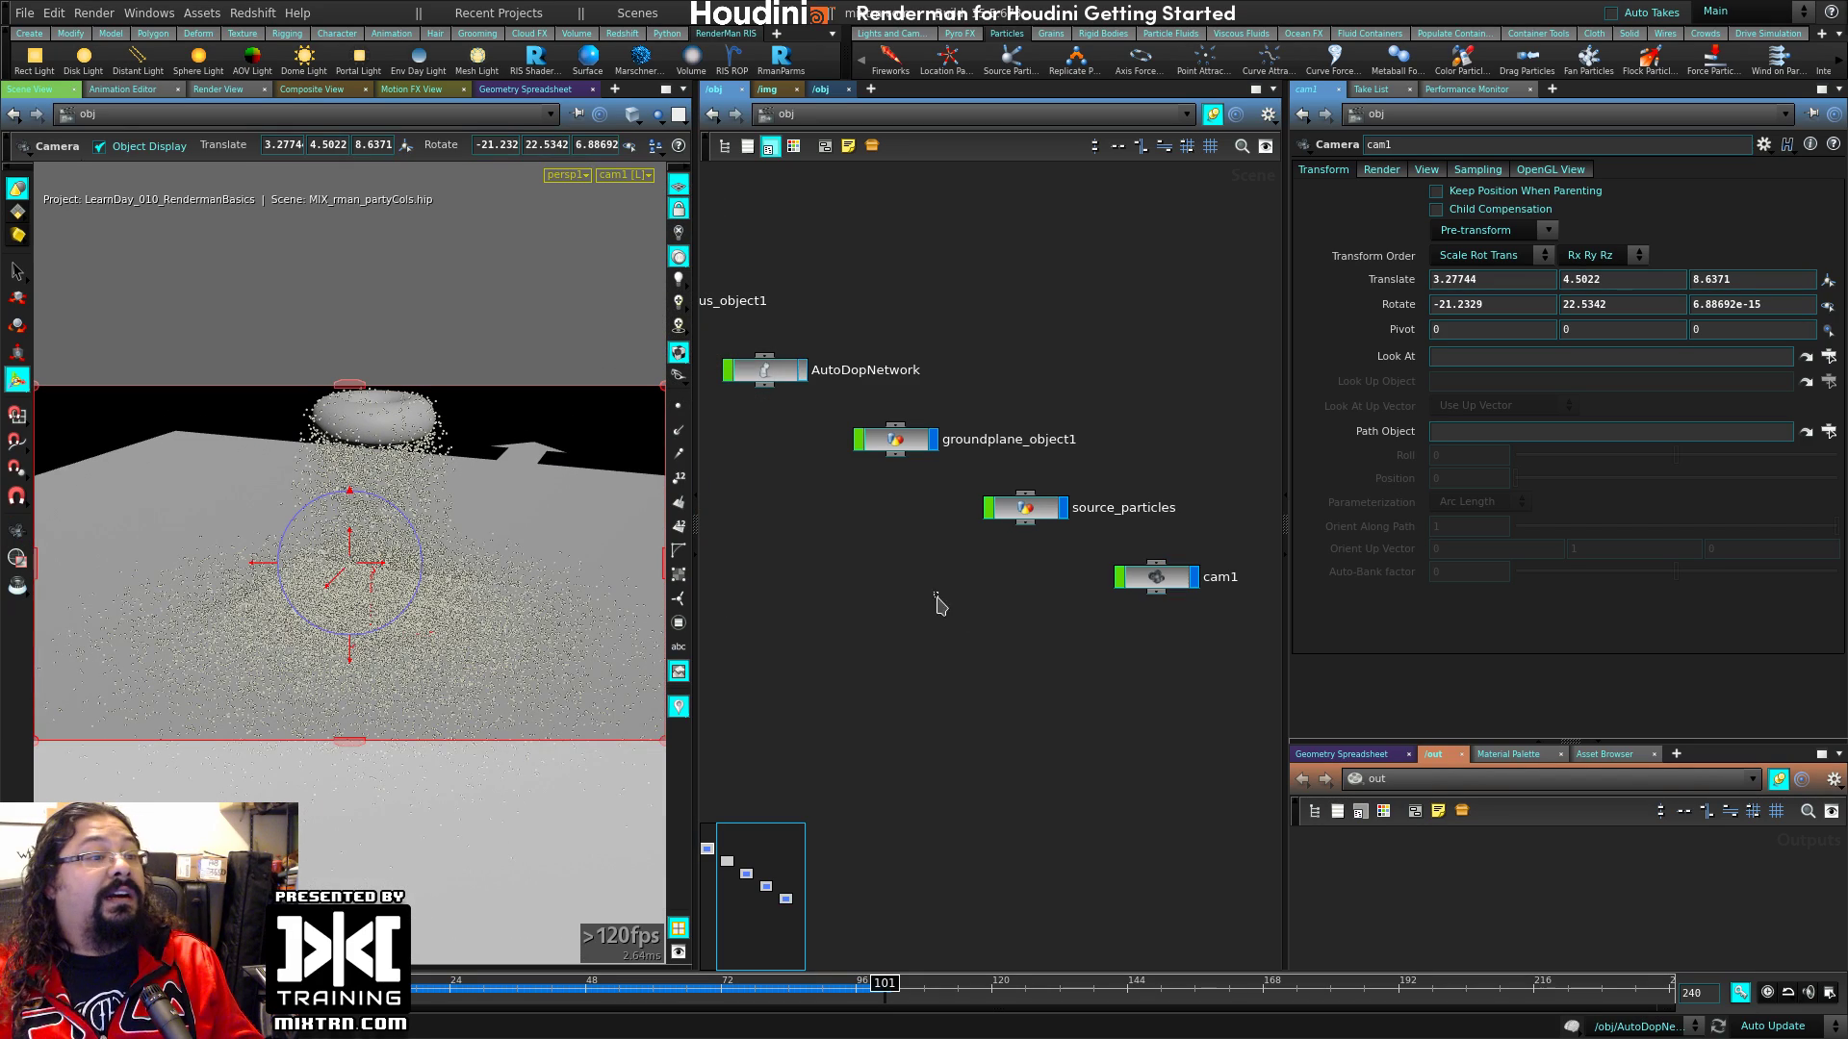
Step: Temporarily hide groundplane_object1 to examine the particles without it, and restore its display
click(934, 440)
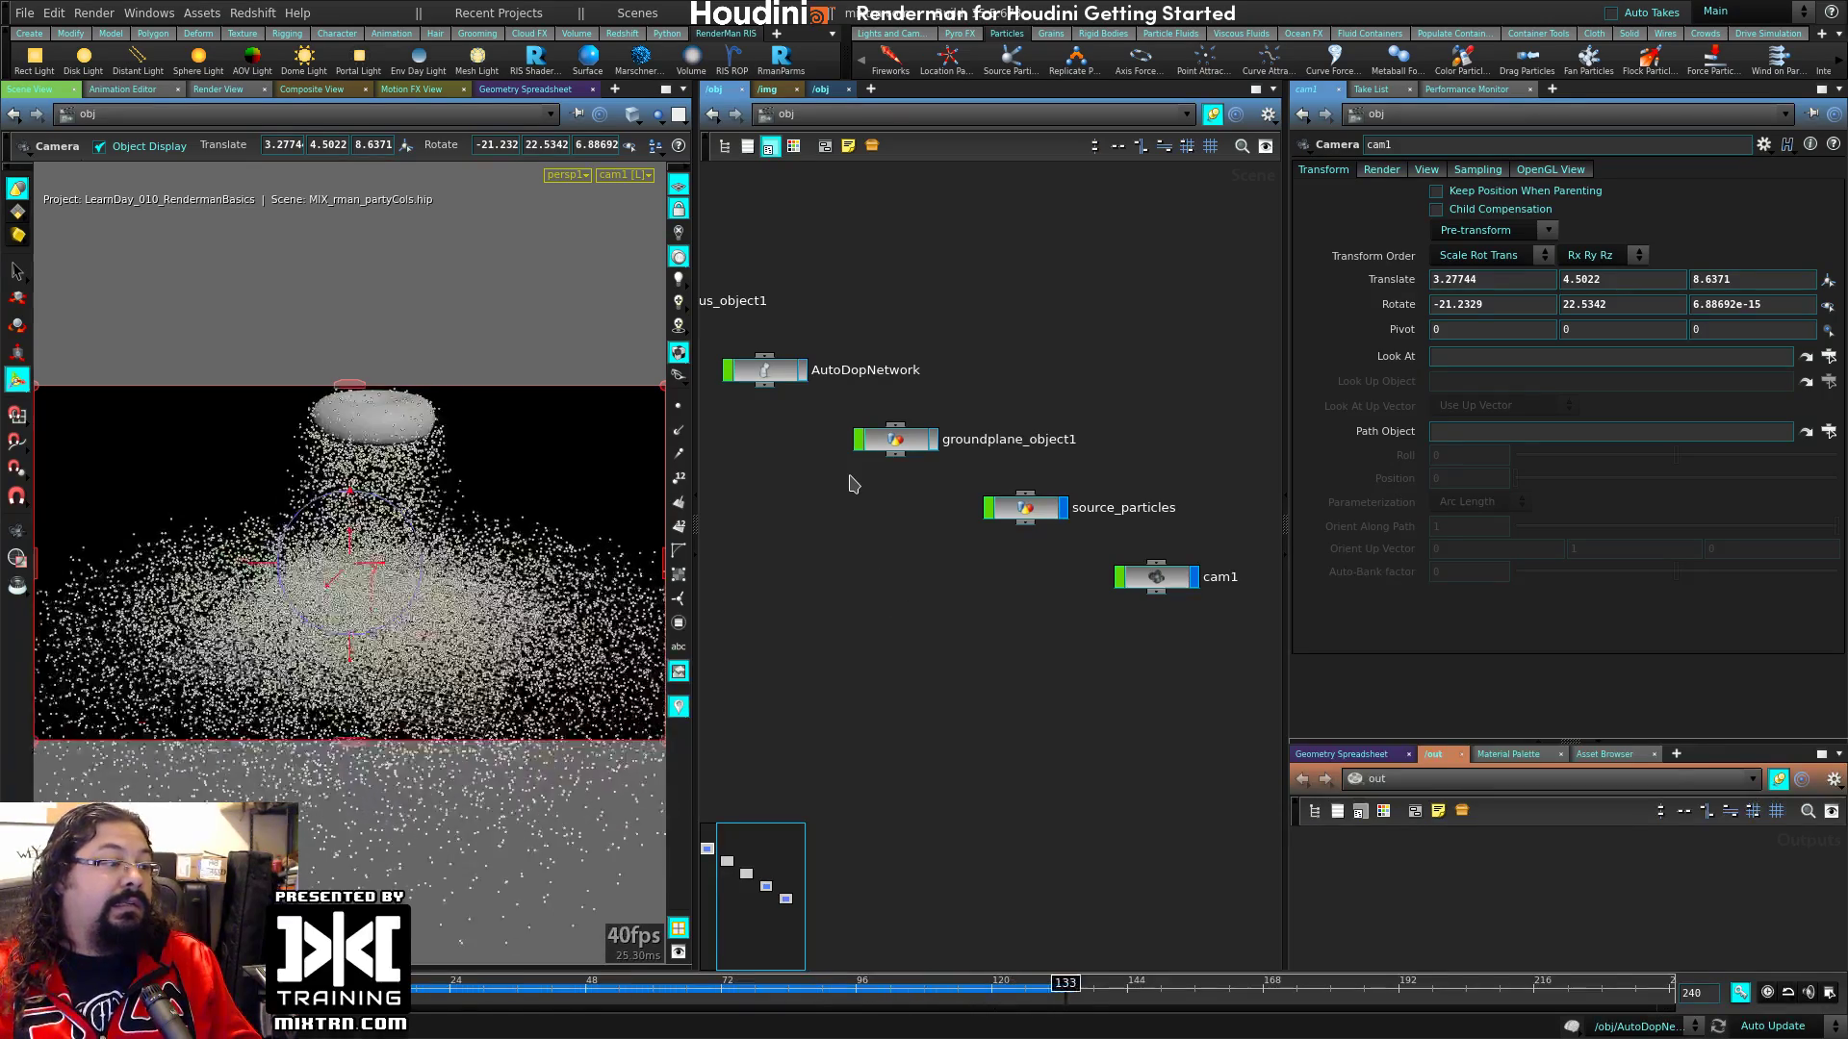
click(931, 445)
click(919, 444)
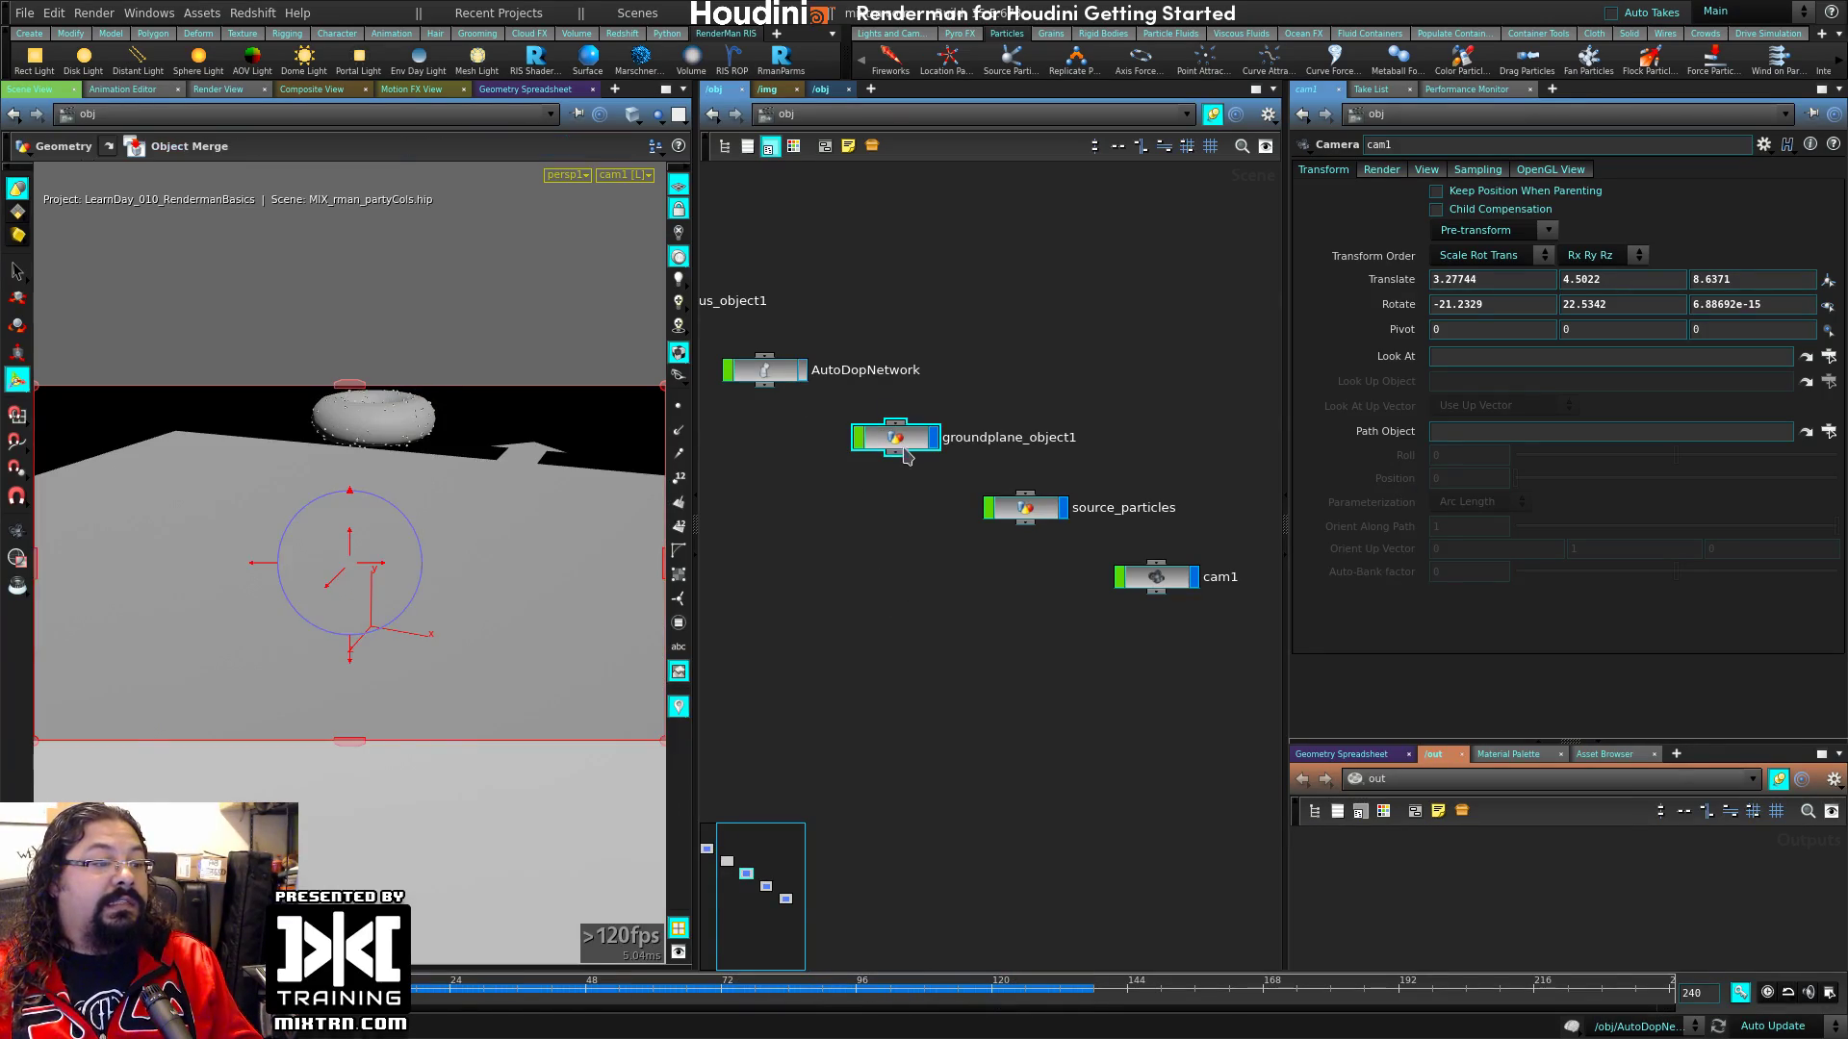
Step: Lay out the object nodes with cam1 above the others and replay the simulation to frame 118
click(963, 633)
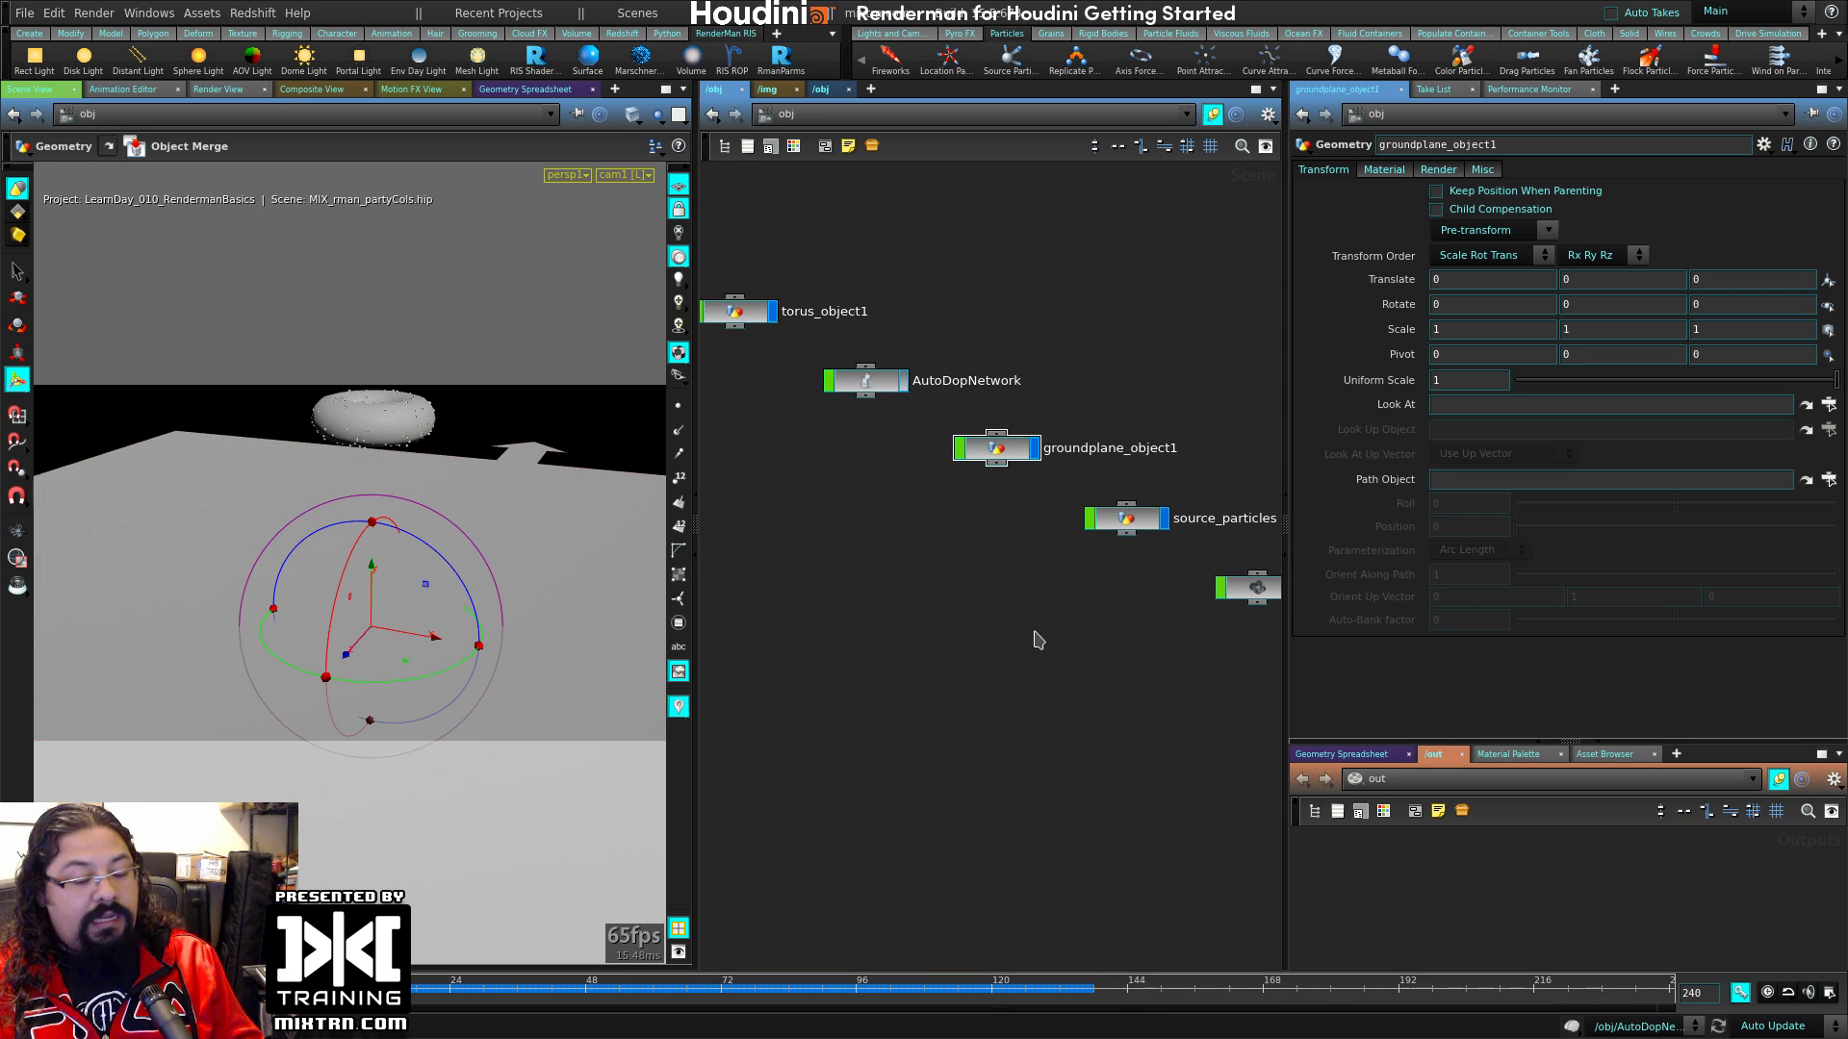
key(l)
drag(1024, 611, 914, 303)
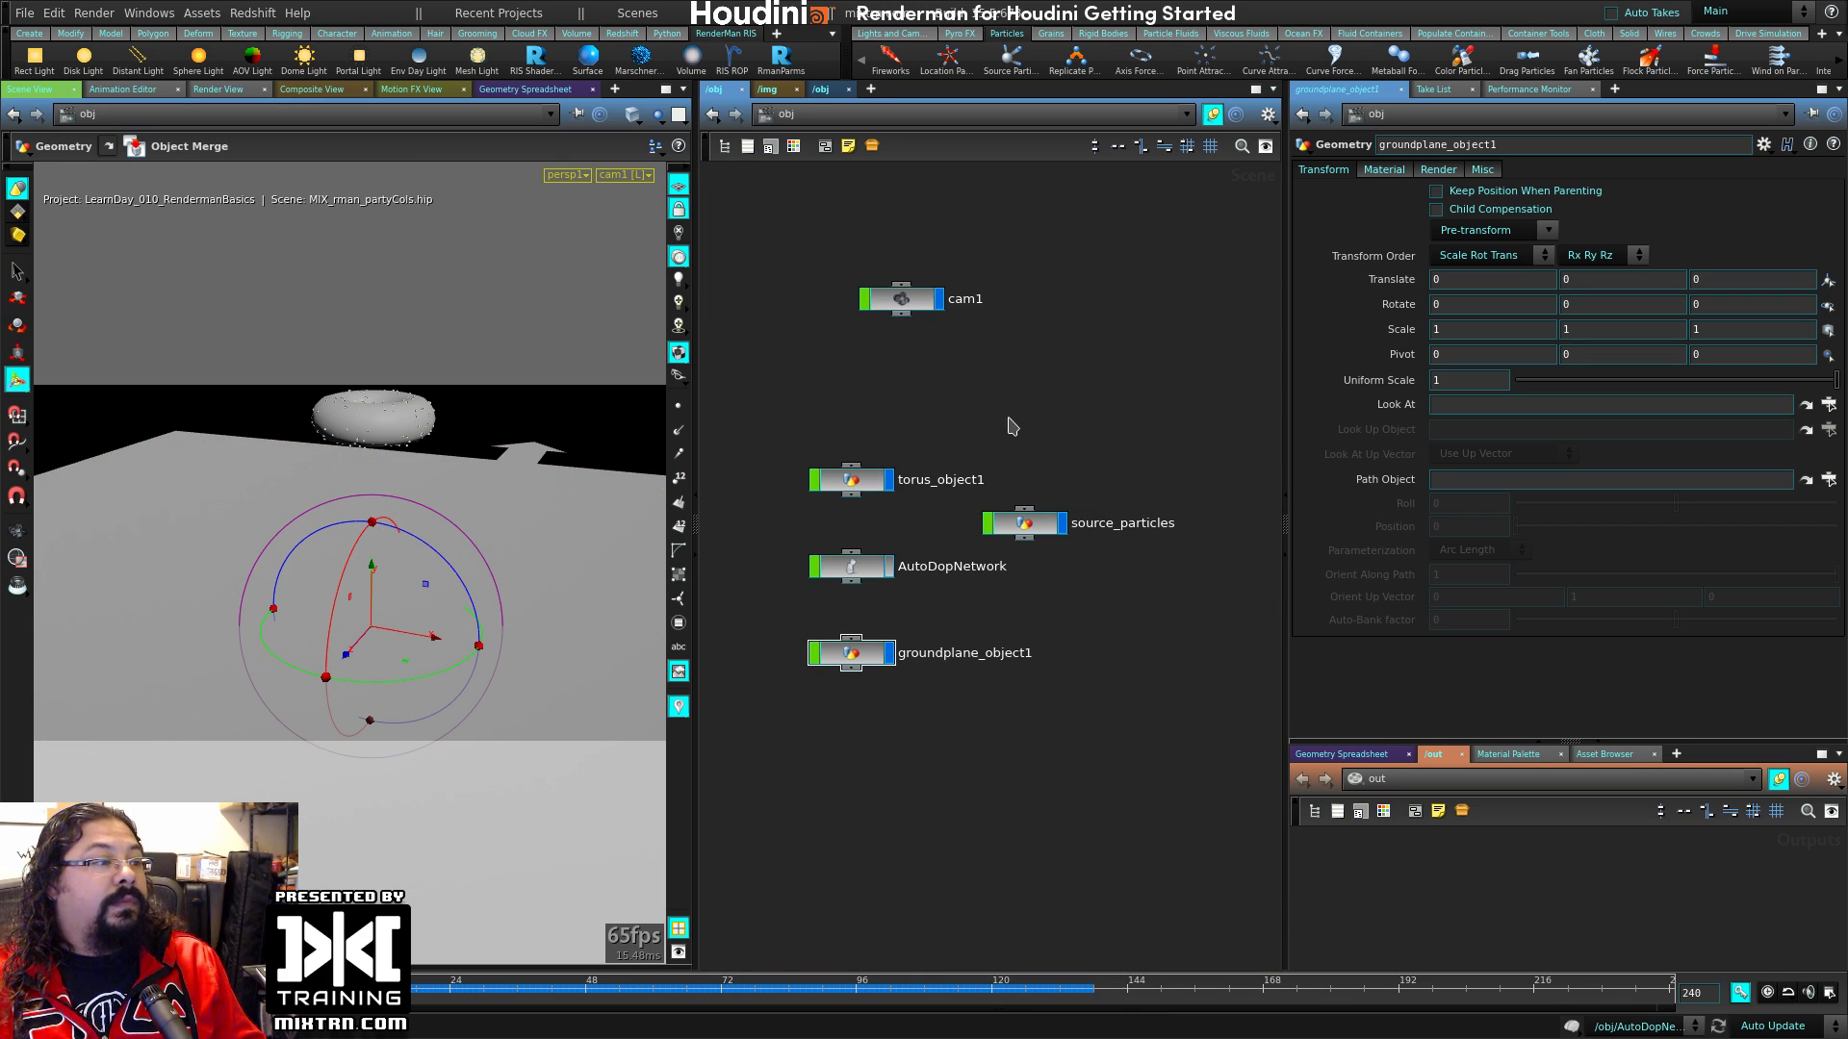
key(Up)
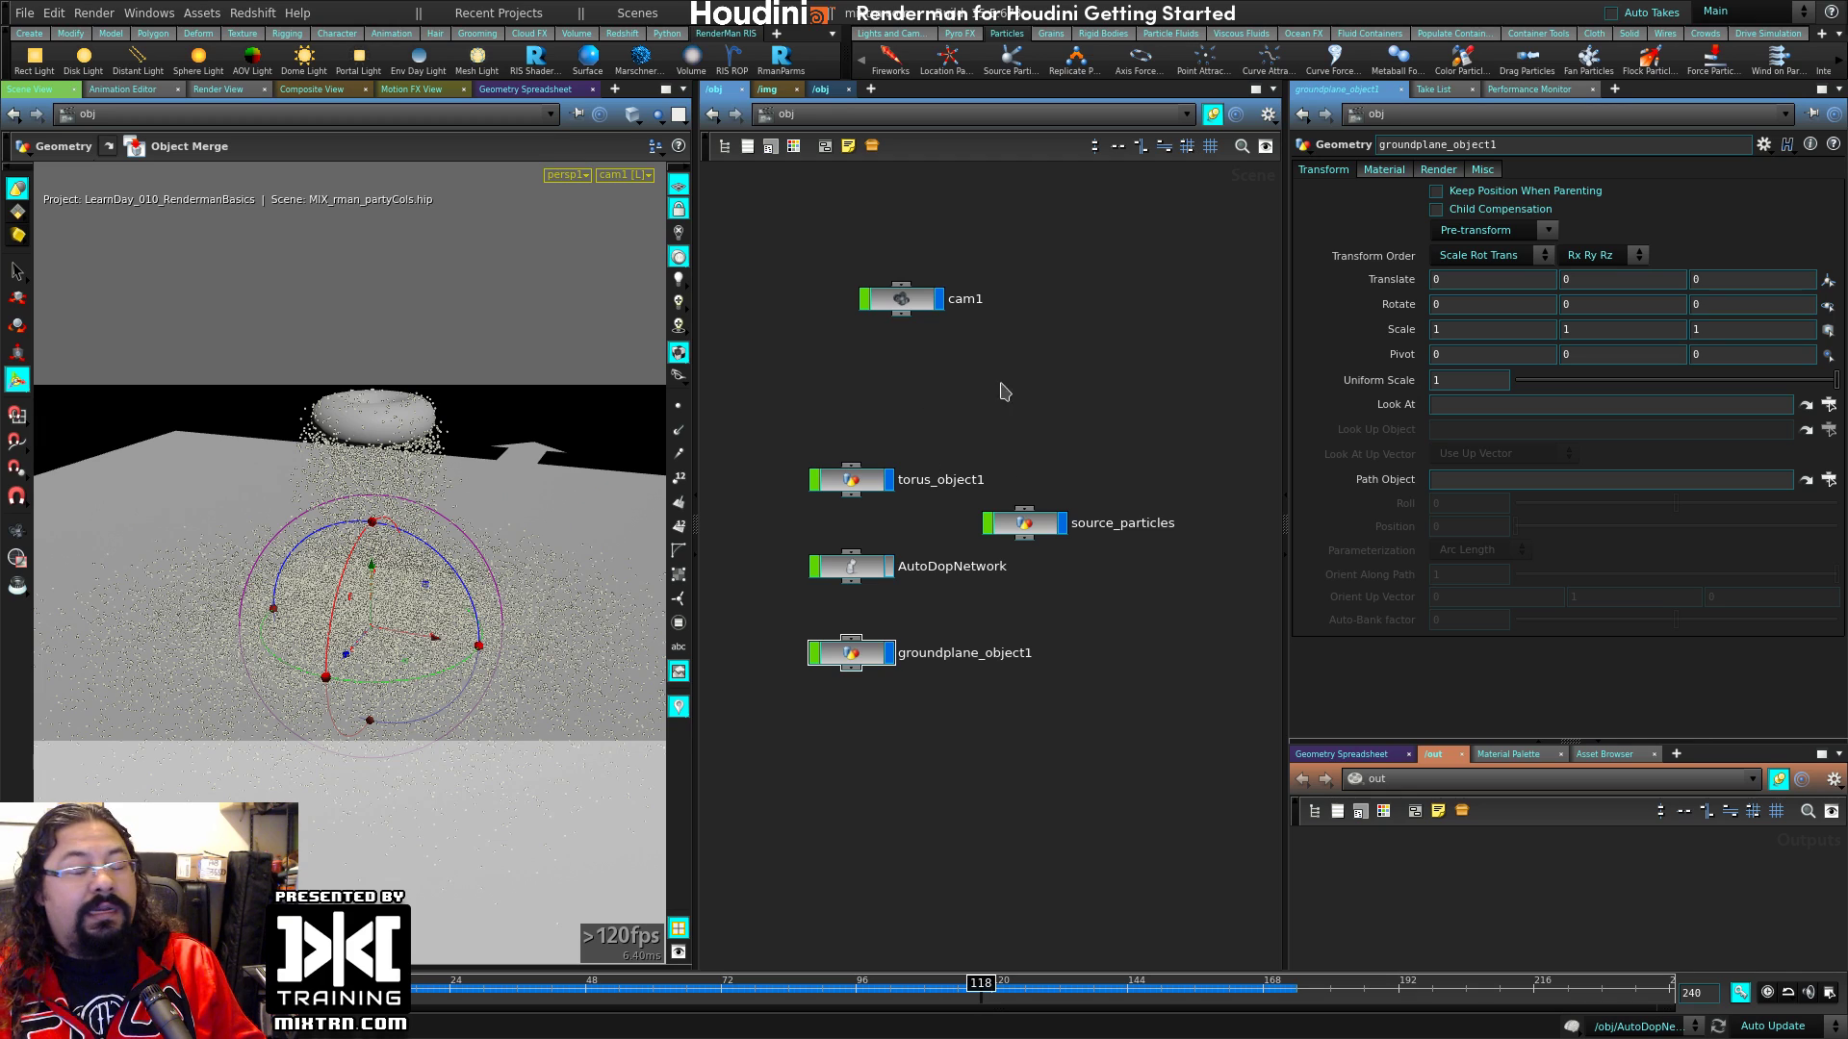
drag(933, 281, 948, 316)
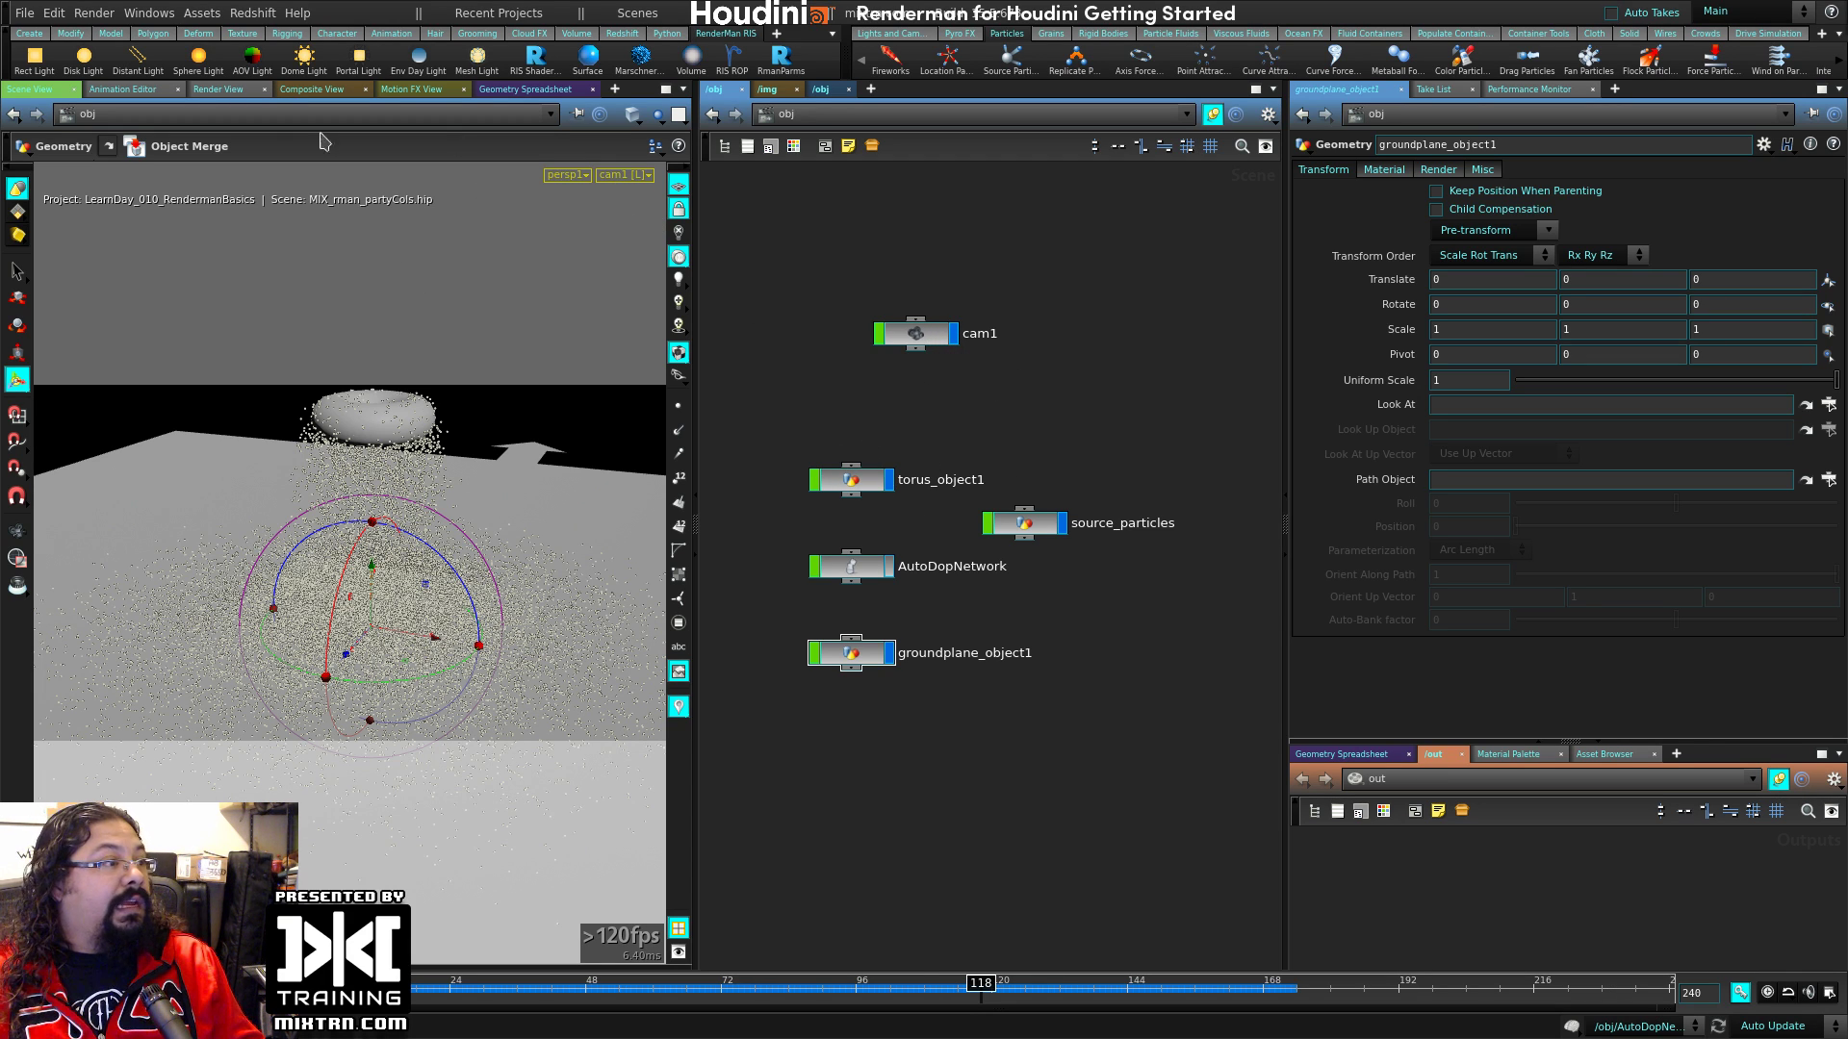
Step: Add a RenderMan dome light to the scene and create a RenderMan RIS render node
click(301, 68)
click(495, 485)
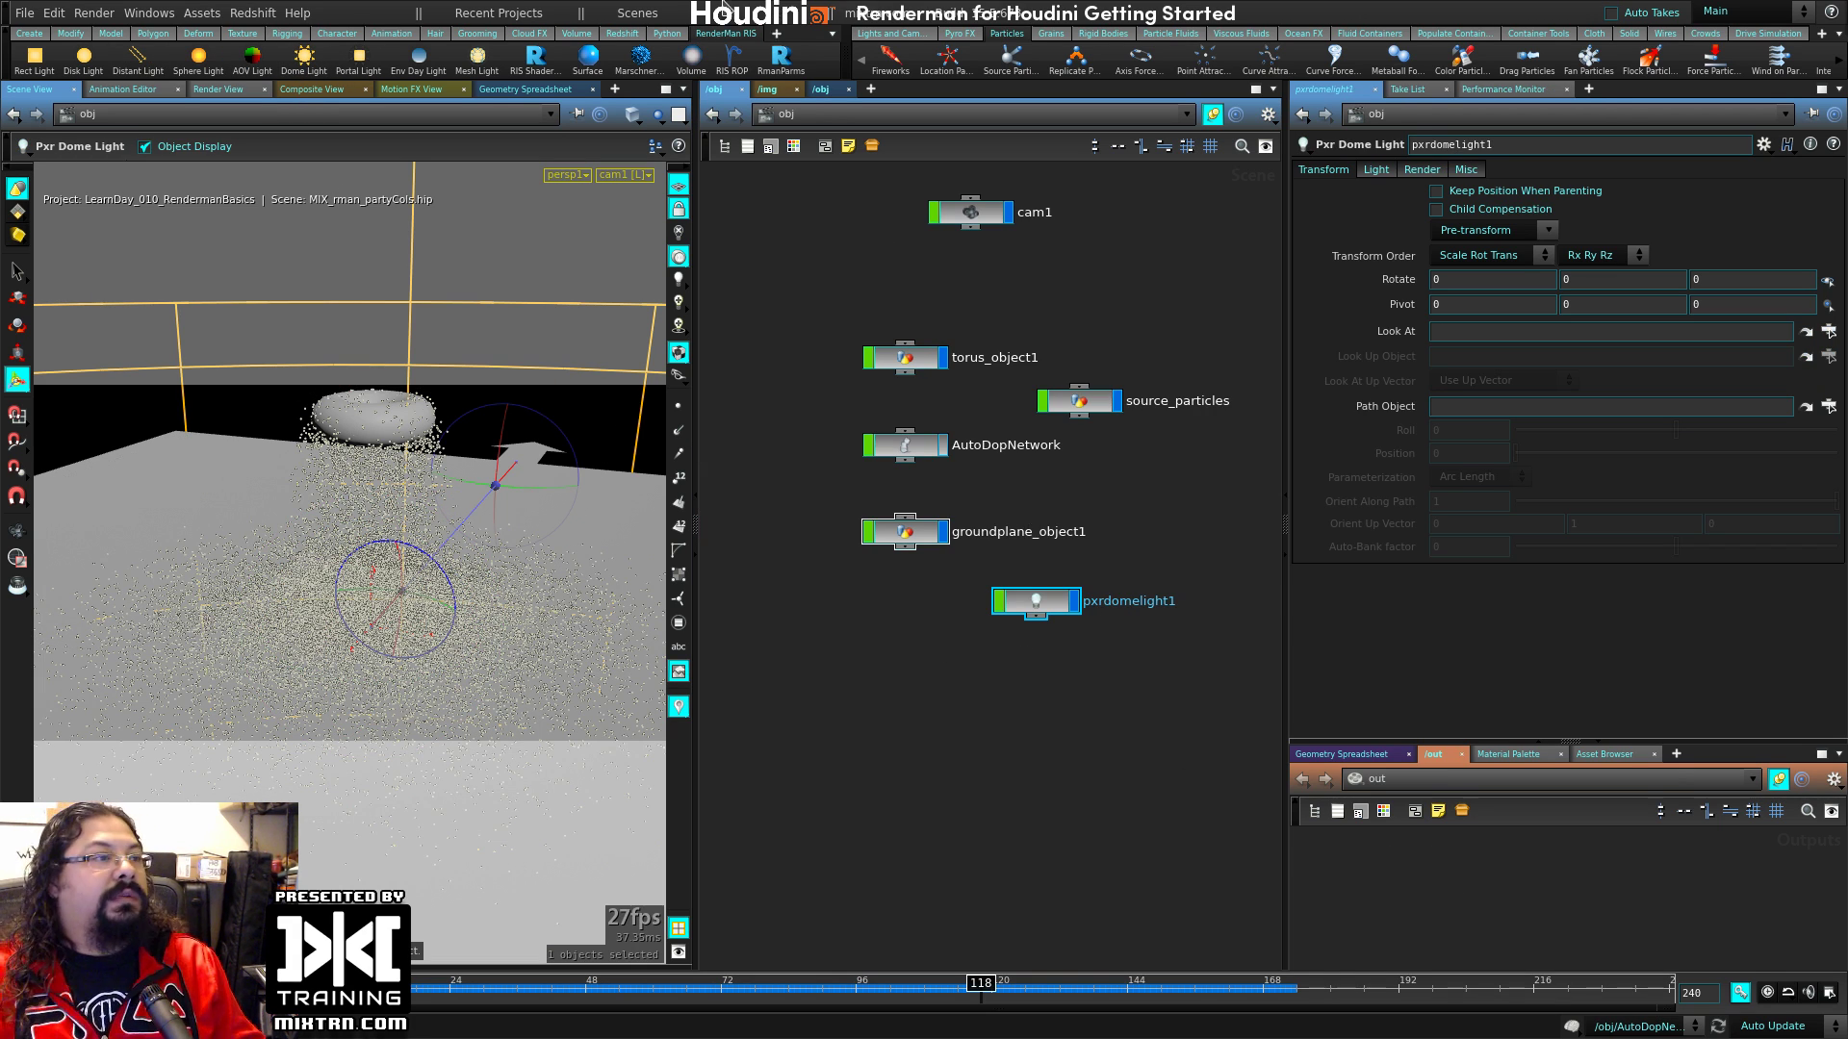
click(729, 69)
drag(1440, 908, 1472, 905)
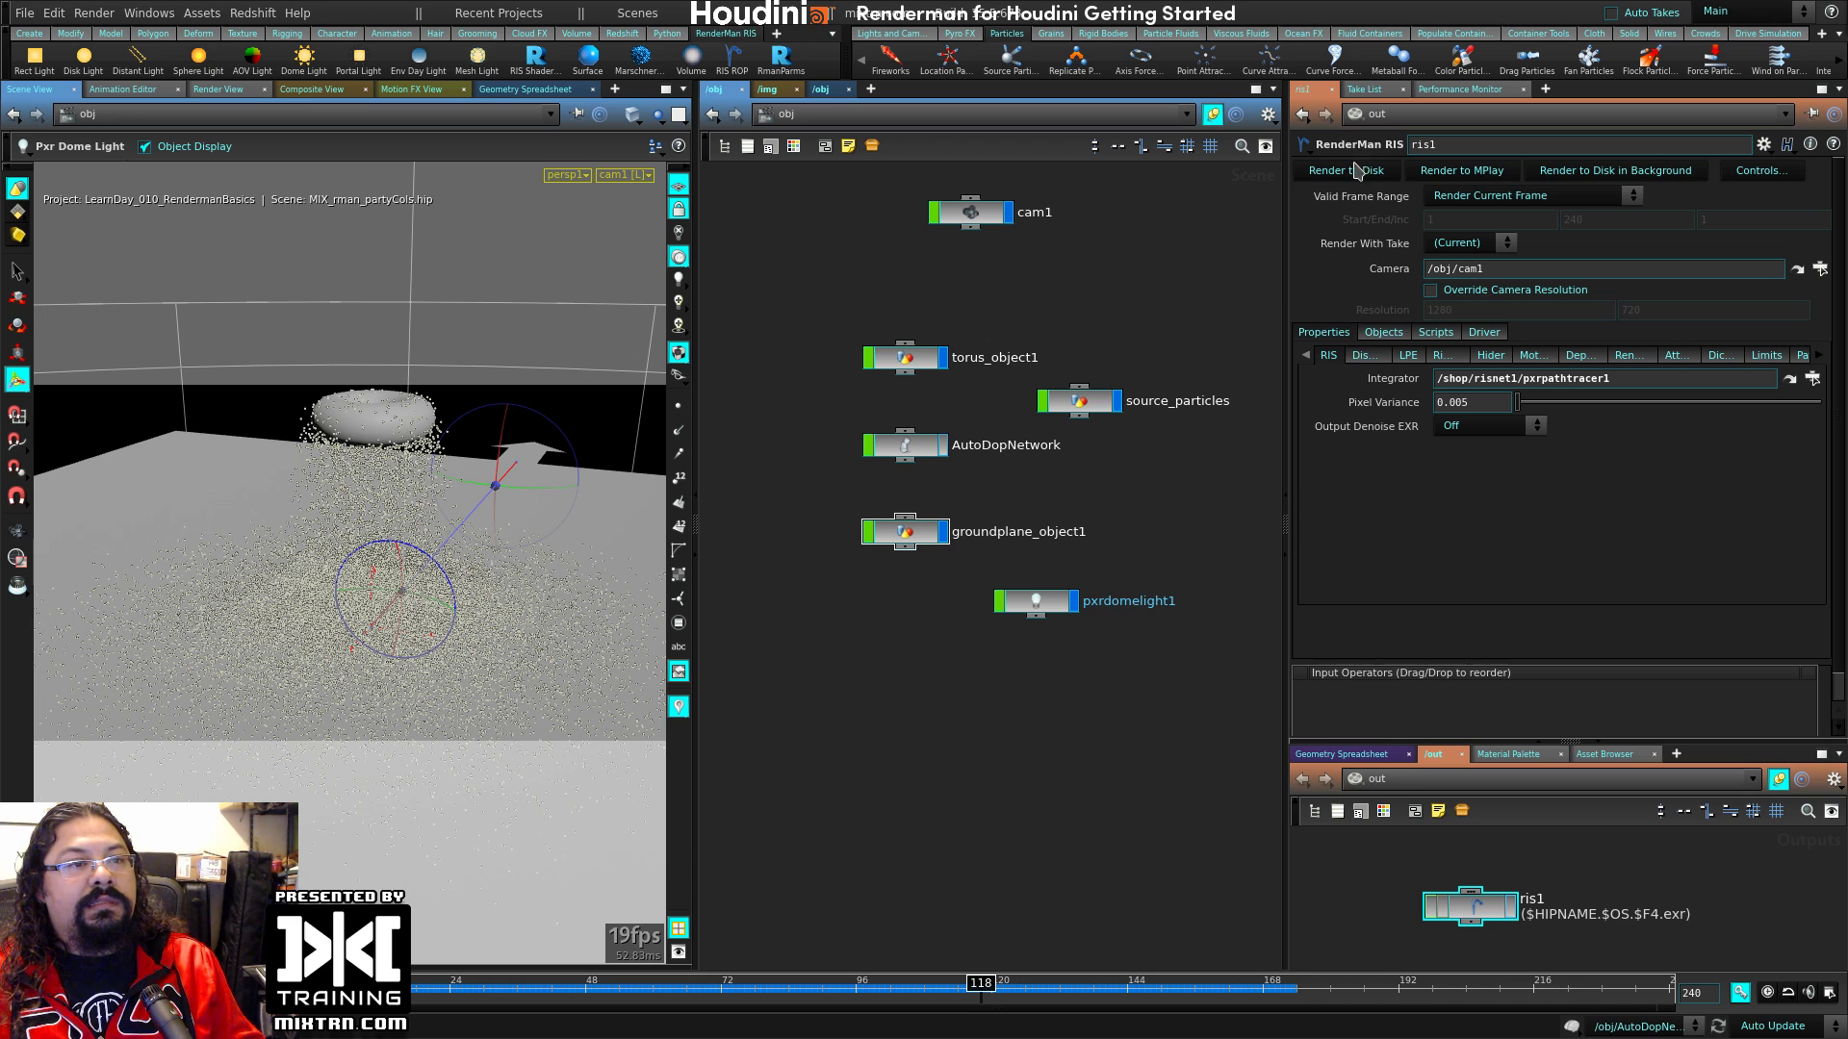
Step: Override the camera resolution on ris1 with 1/2 (Half Resolution) and render the current frame
click(1472, 293)
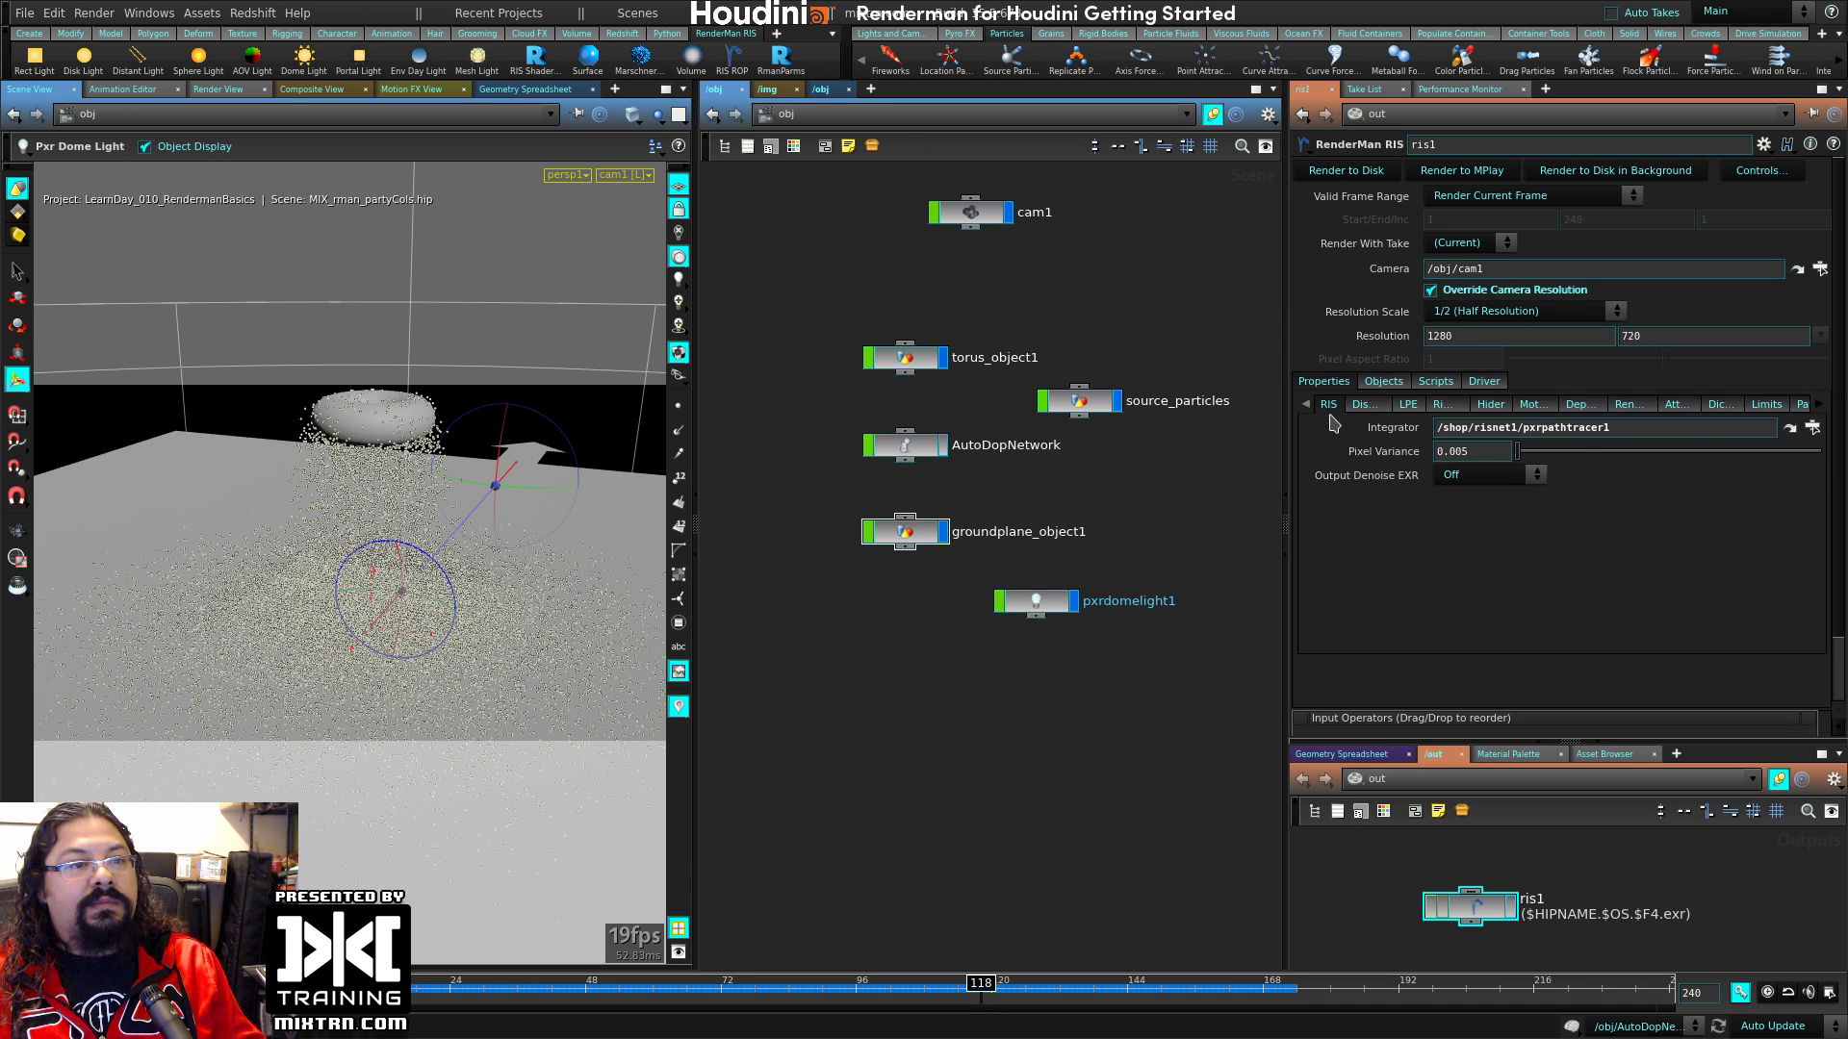
click(1523, 312)
click(1501, 399)
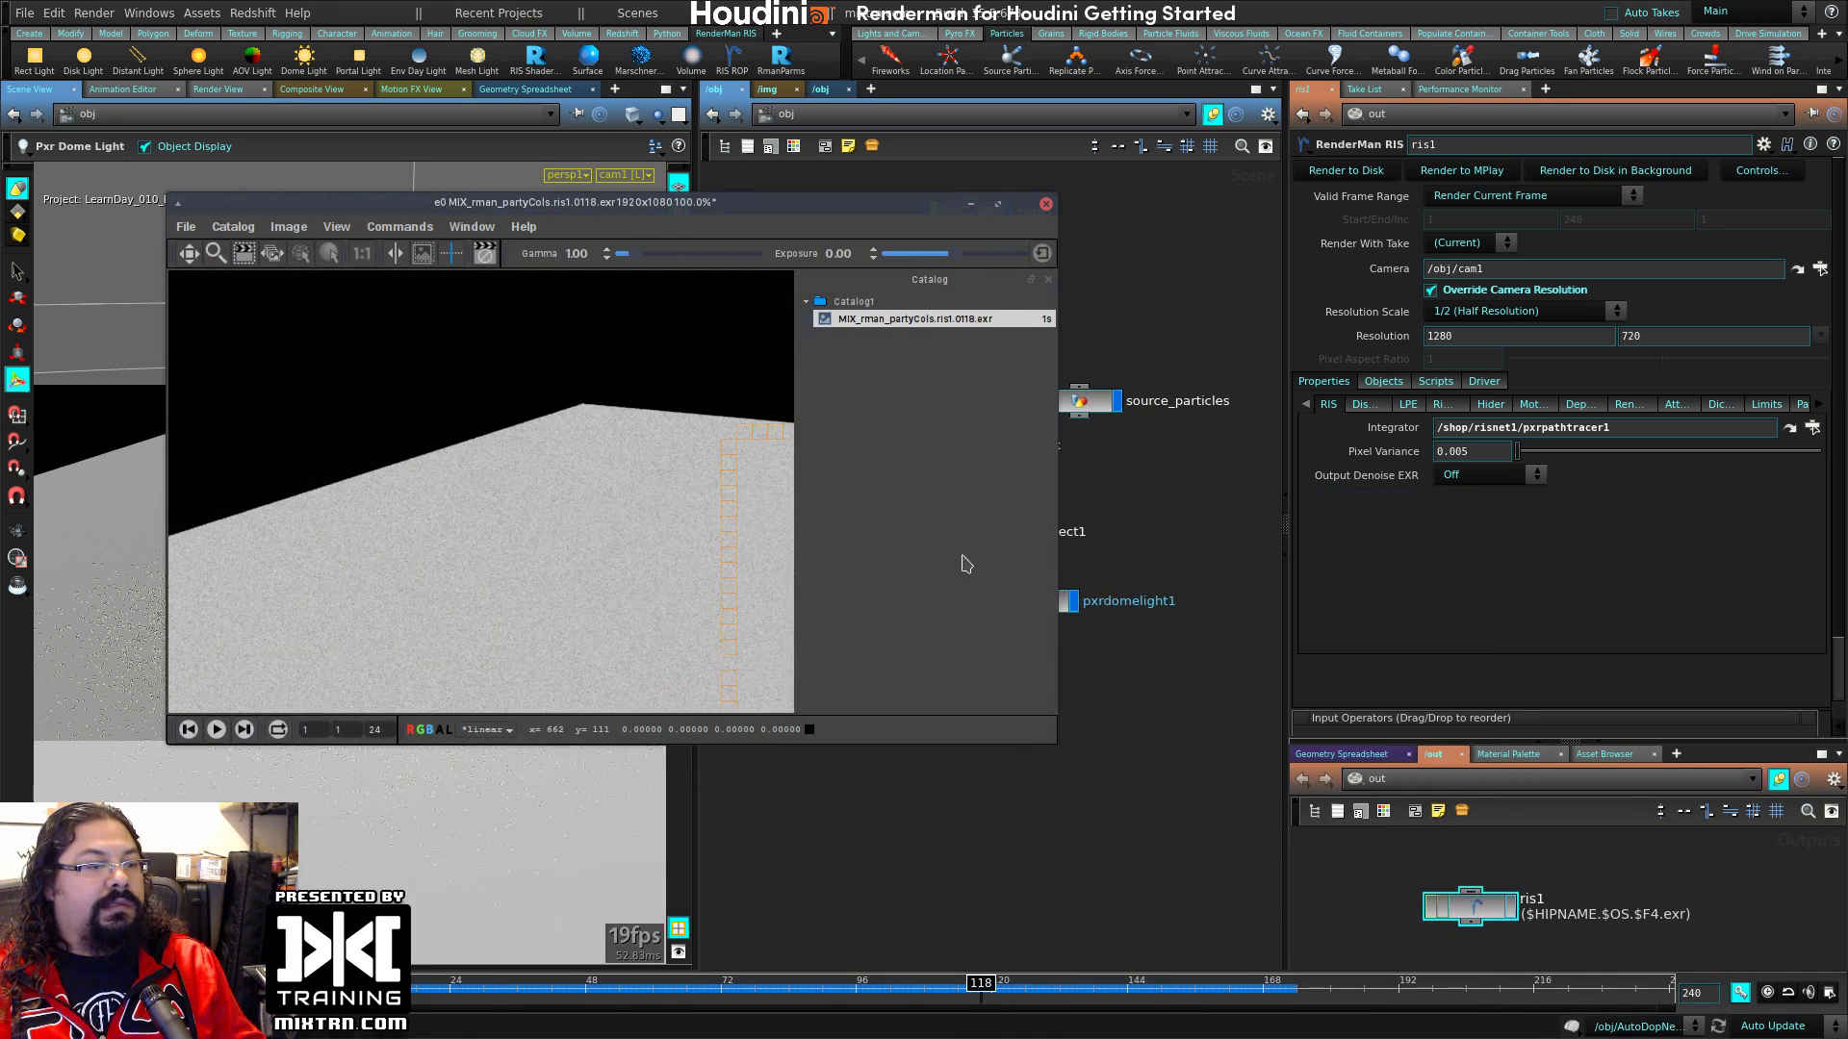
click(1345, 173)
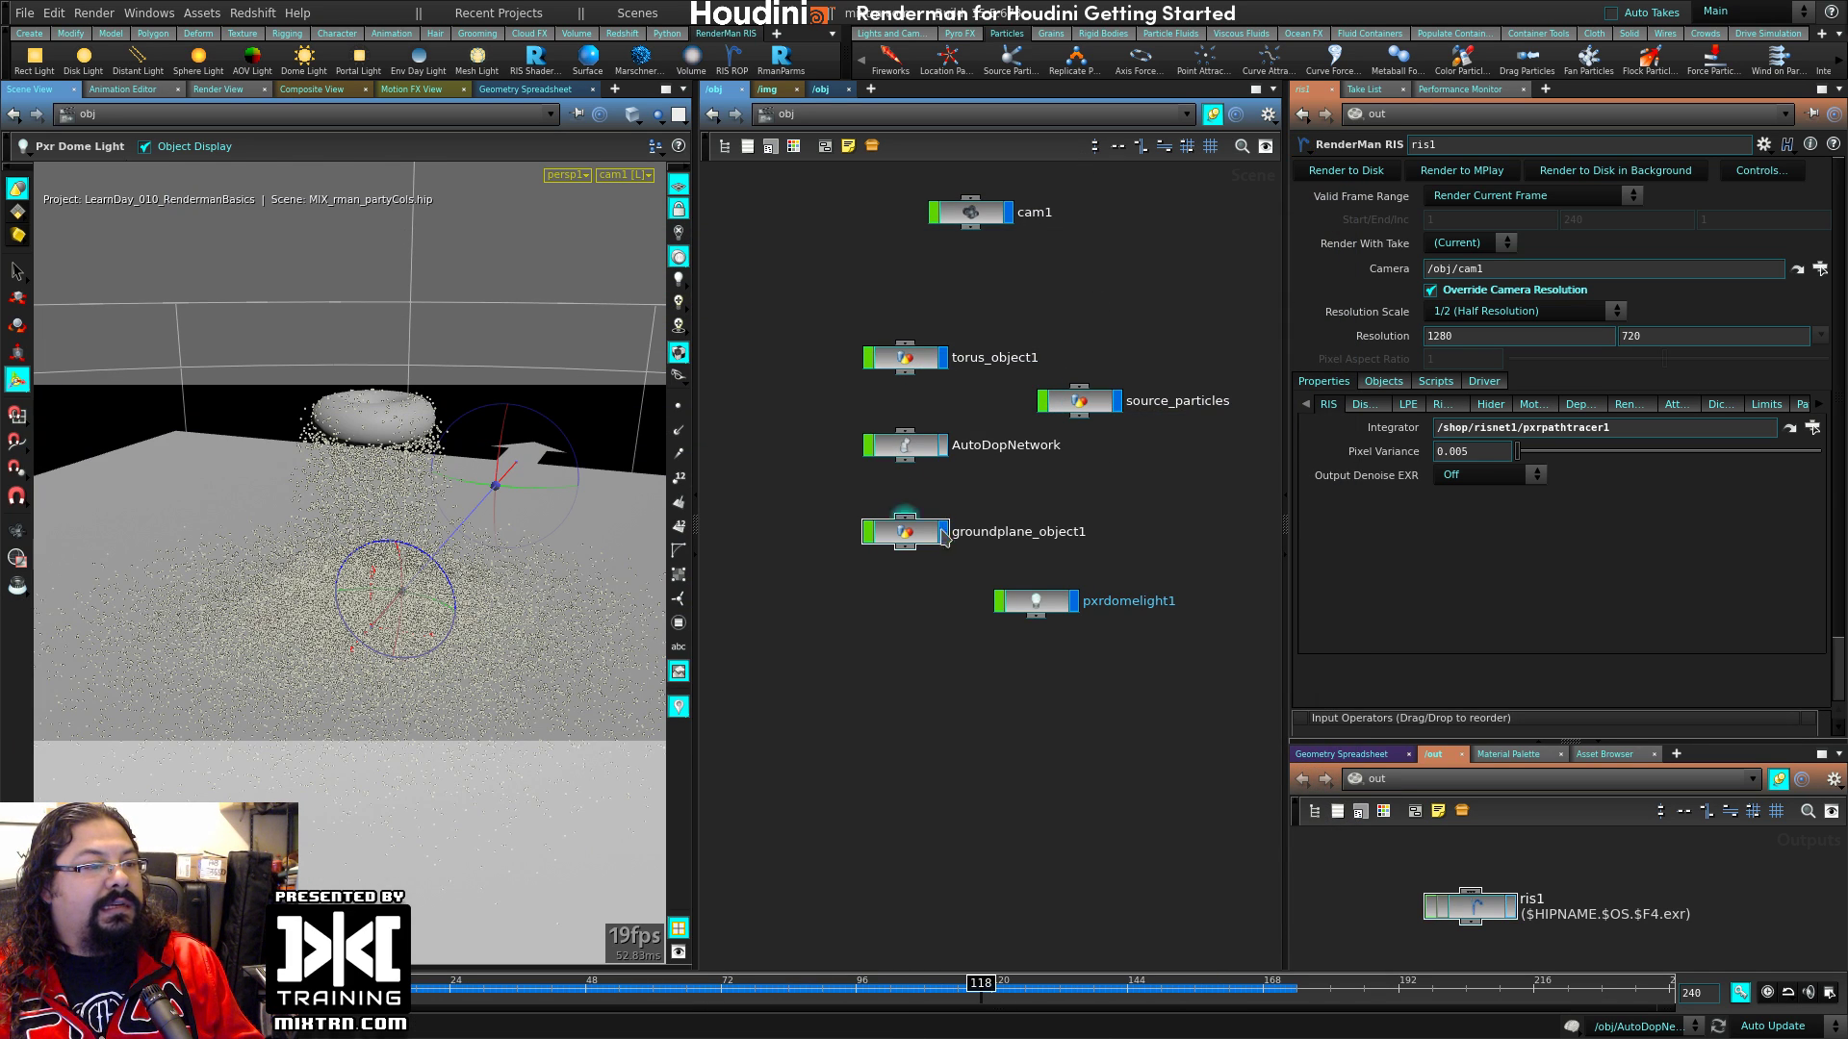
Step: Inside torus_object1, add a Color node connected below torus1
middle_drag(1100, 494, 1070, 504)
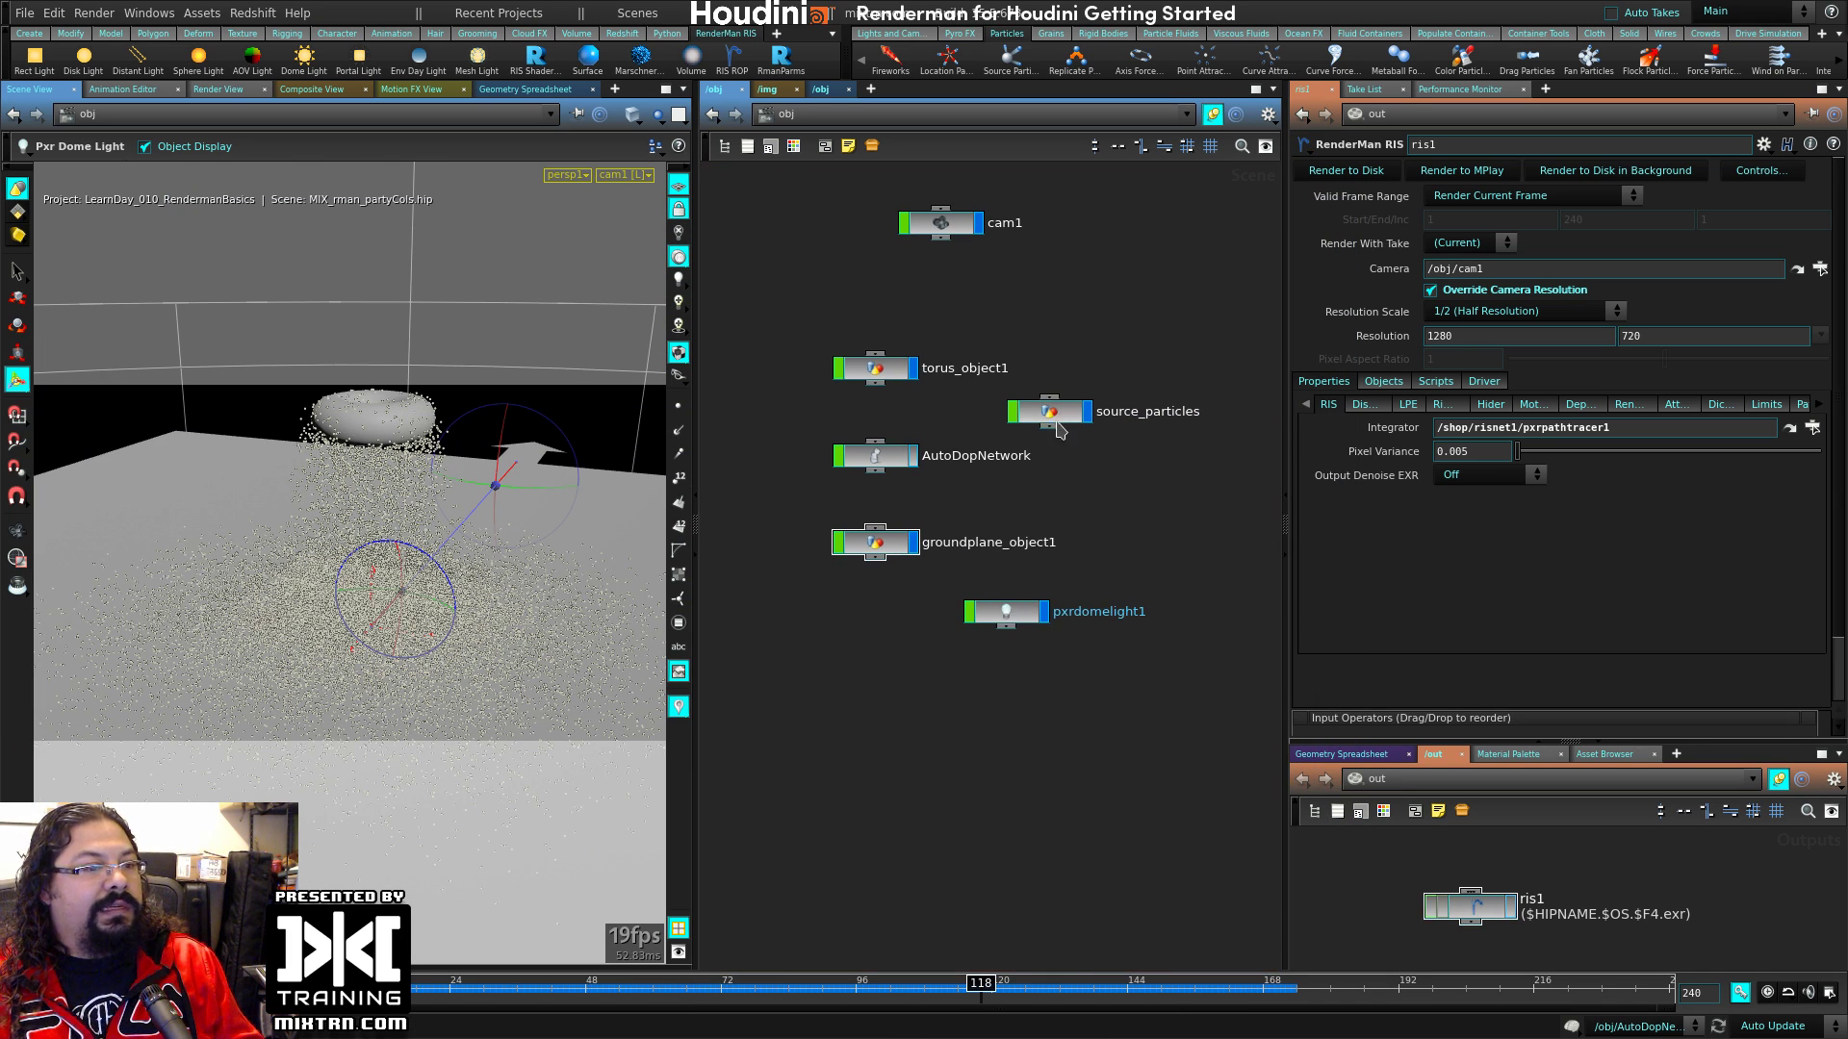
middle_drag(1056, 333, 1061, 442)
double_click(904, 484)
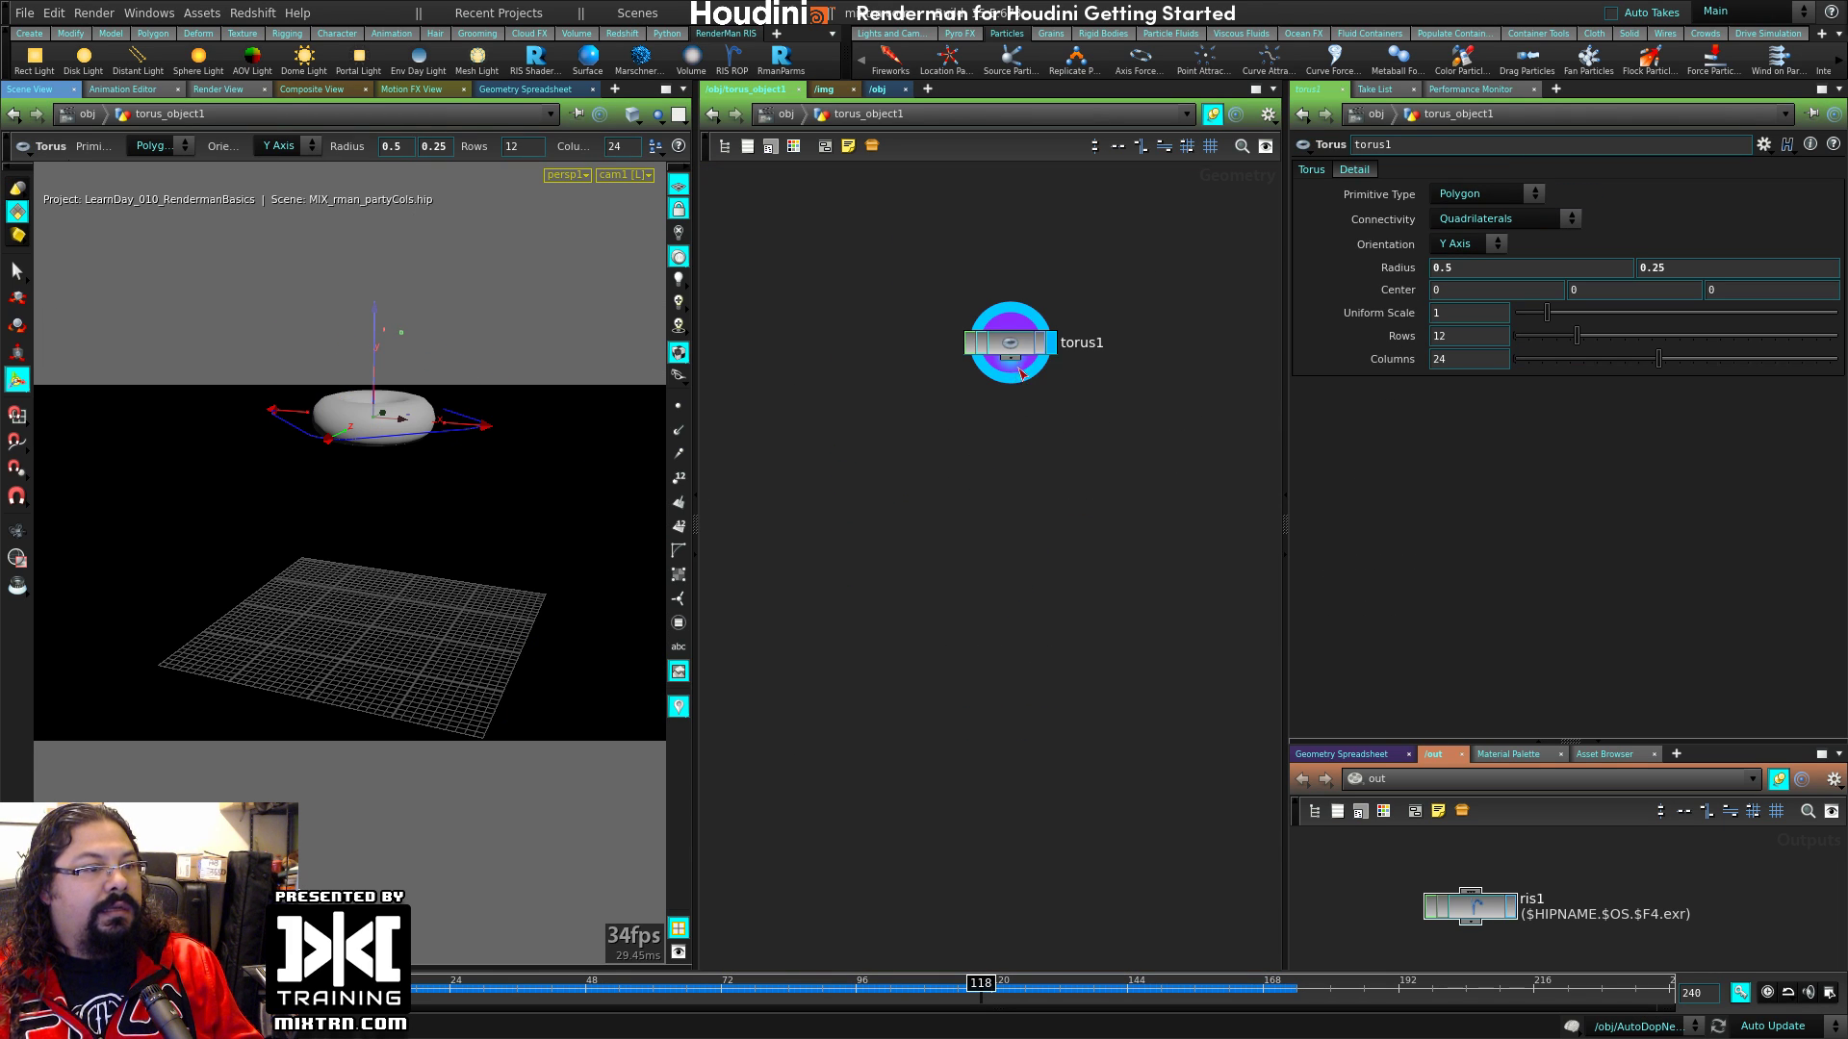
key(Tab)
text(null)
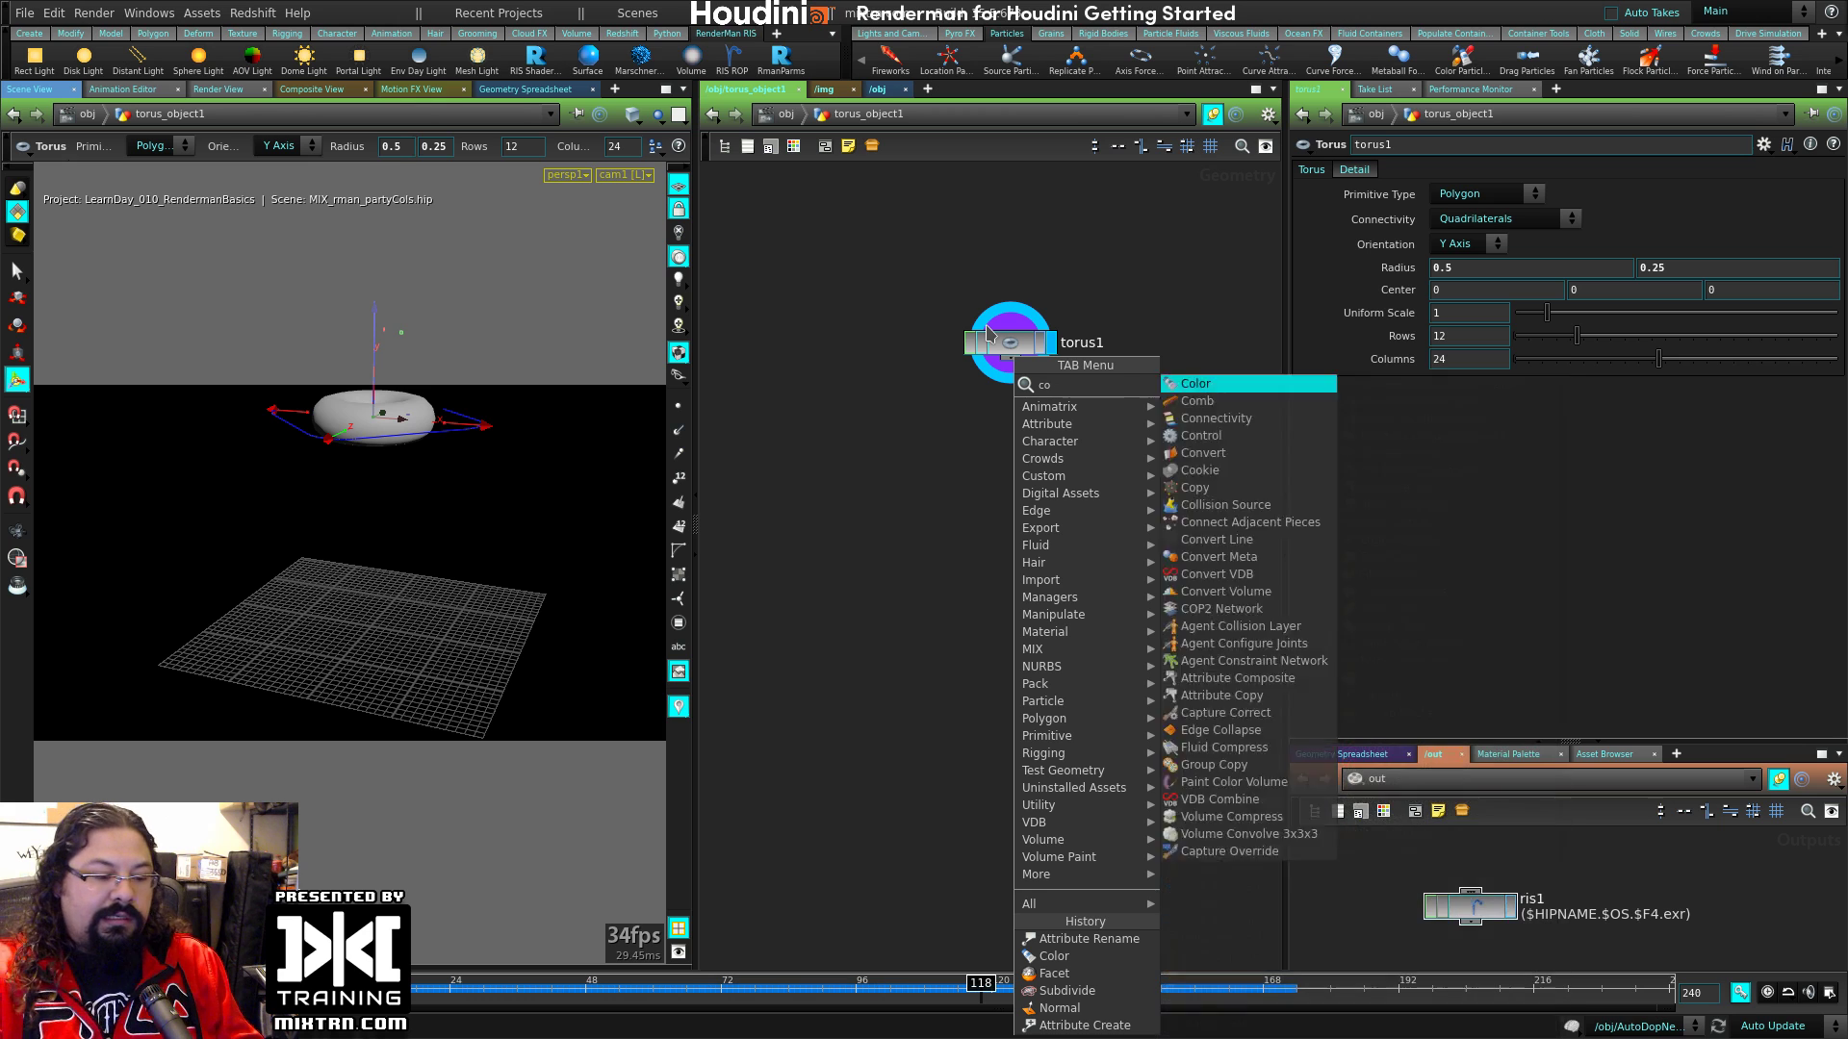
key(Return)
click(1015, 408)
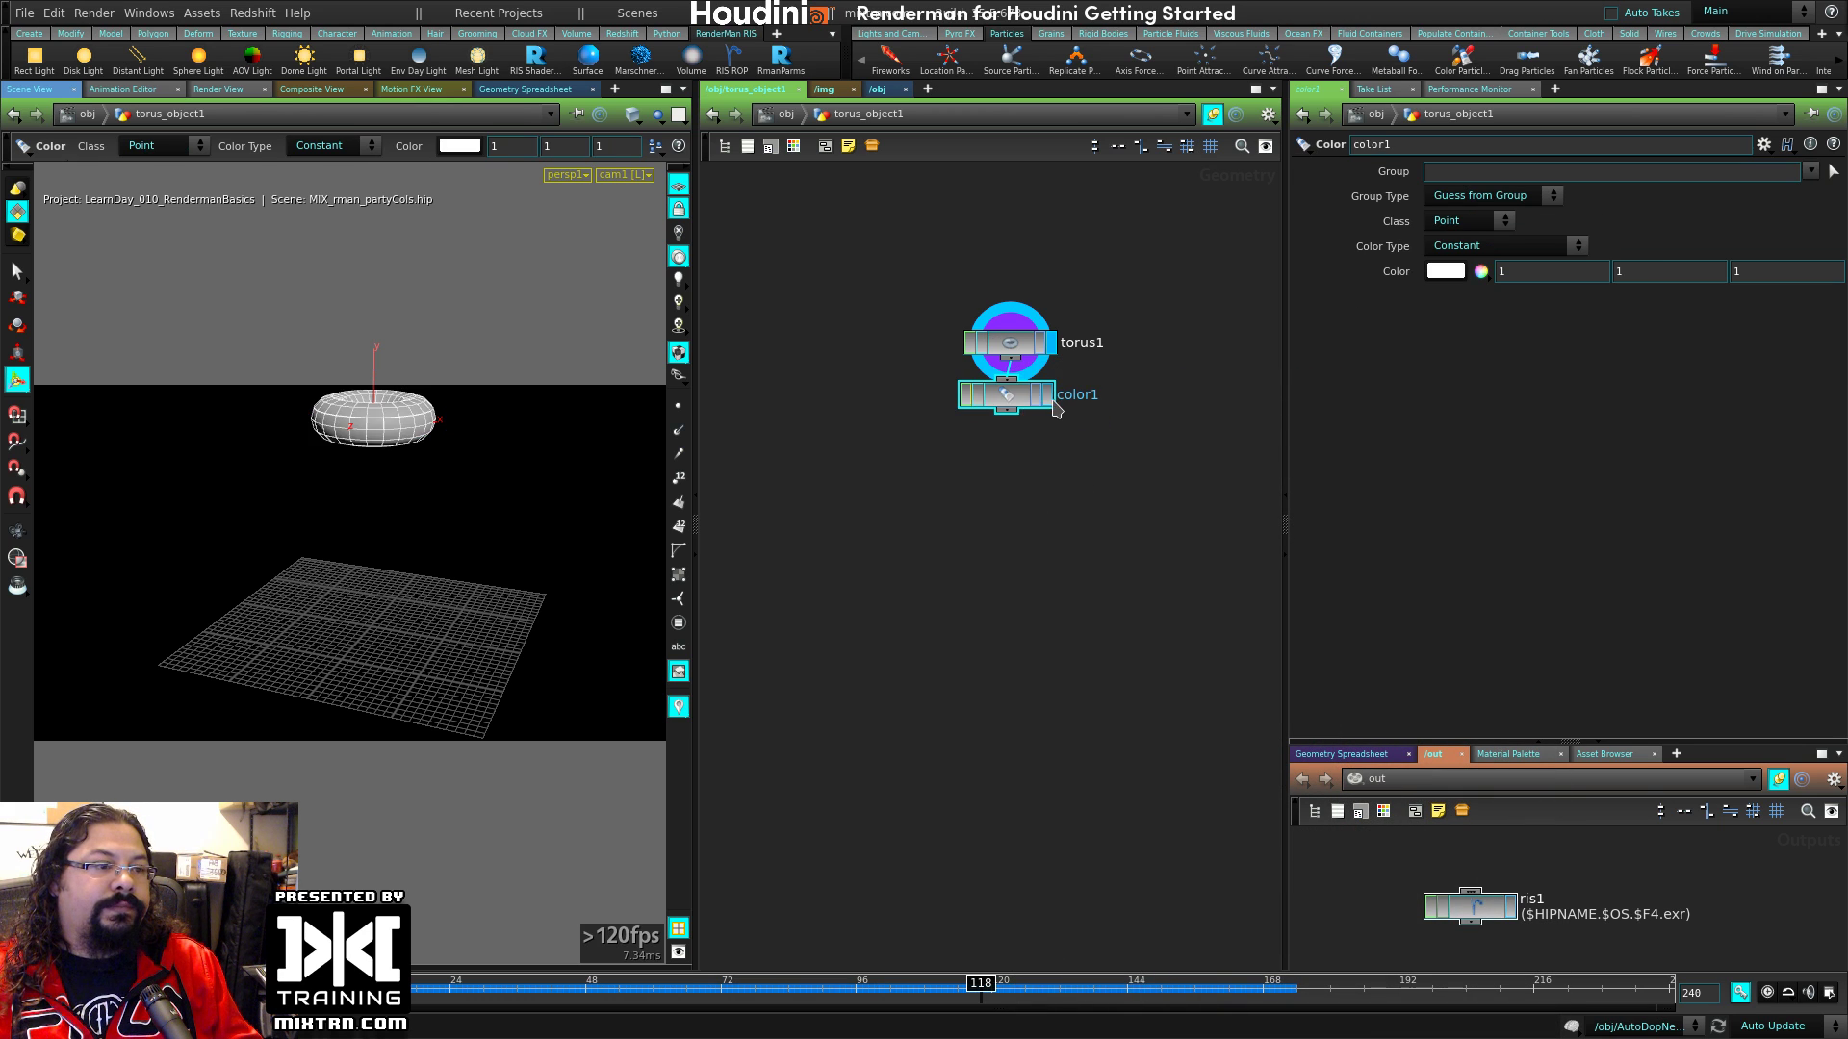
Step: Display the Color node's result and set its class to Point and its color type to Random
click(1472, 226)
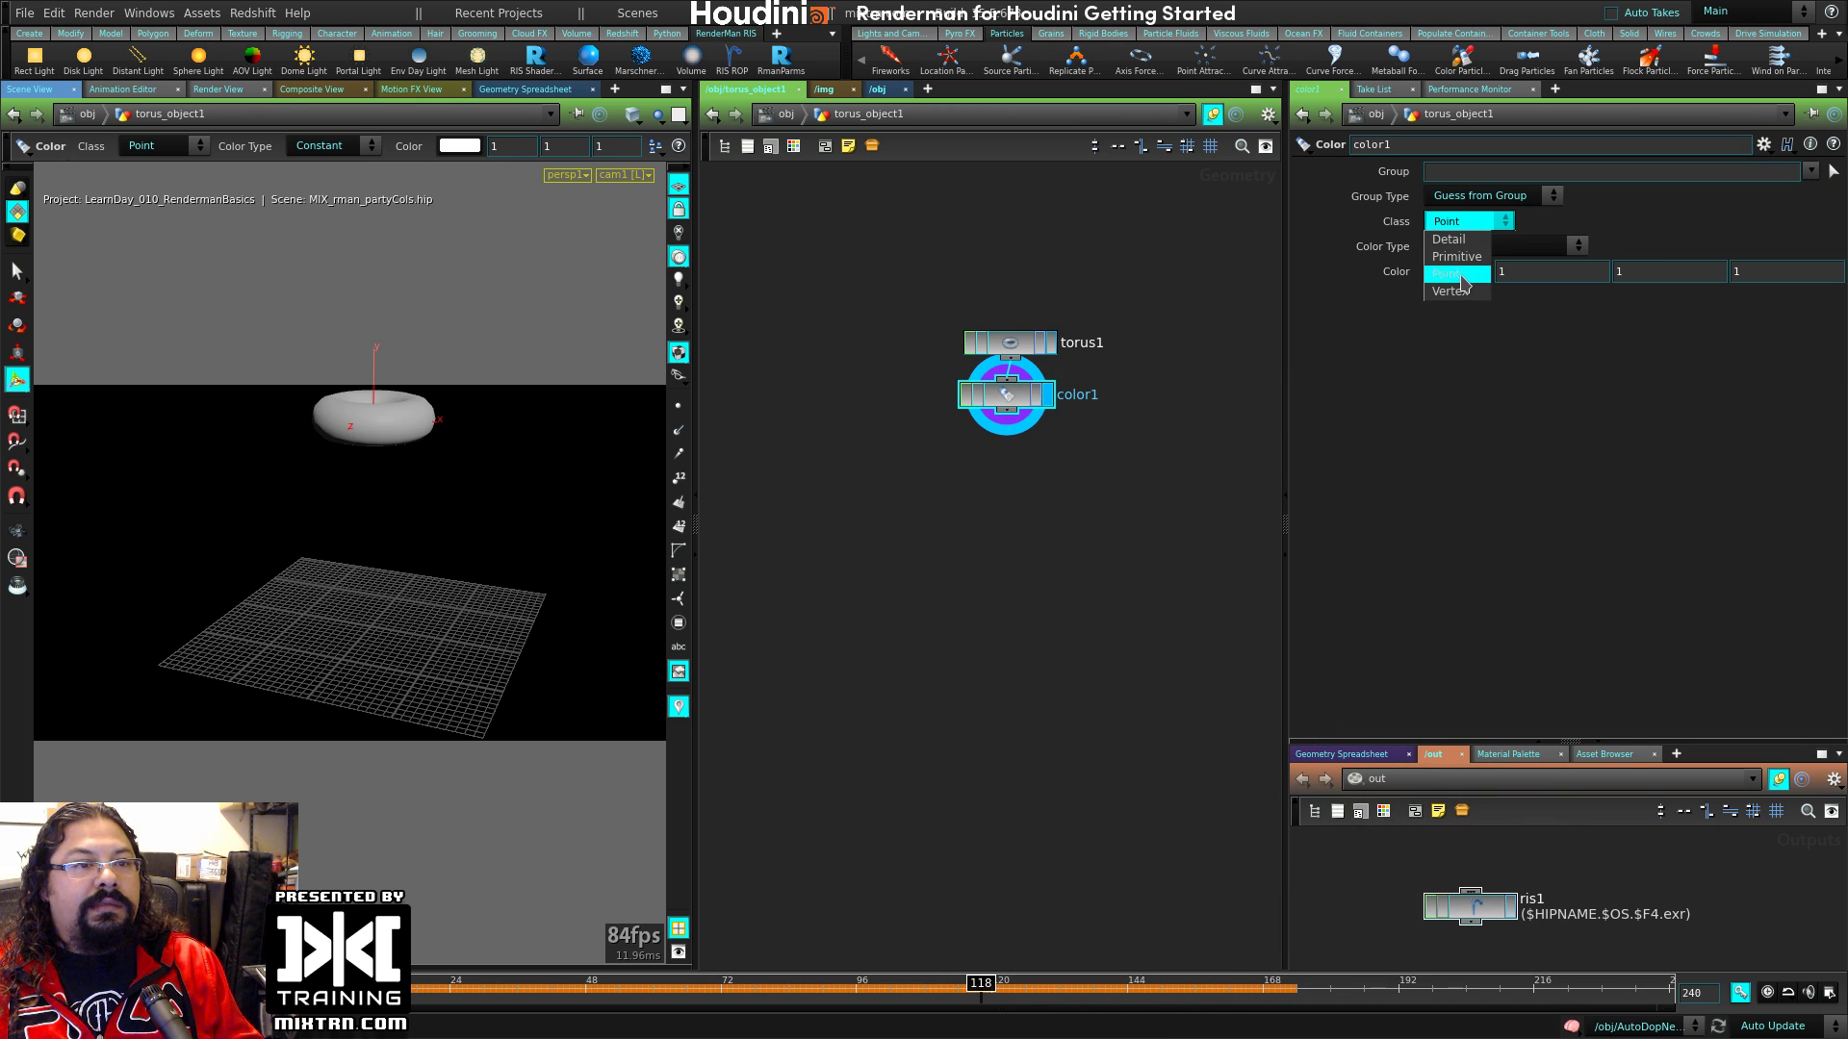
click(1461, 275)
click(1538, 250)
click(1458, 299)
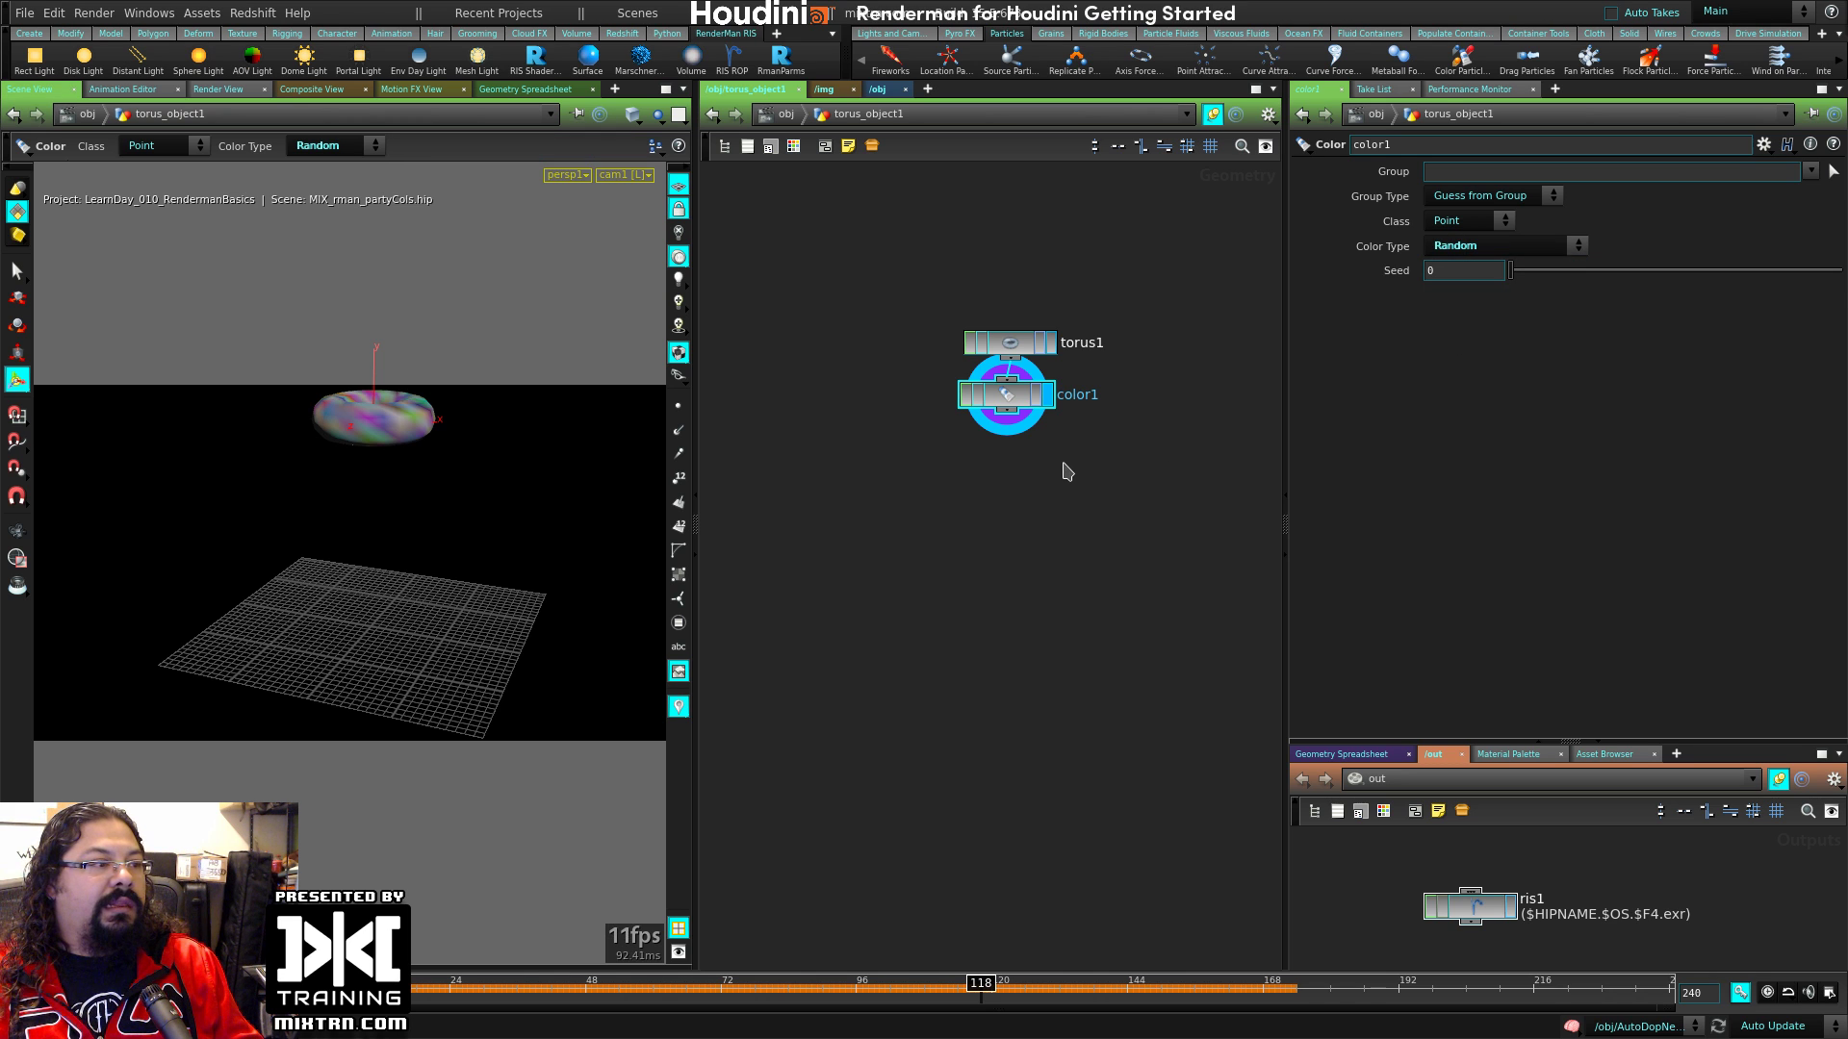
Step: Return to the object level, enlarge the viewport, play the simulation to frame 93 and render that frame with ris1
key(u)
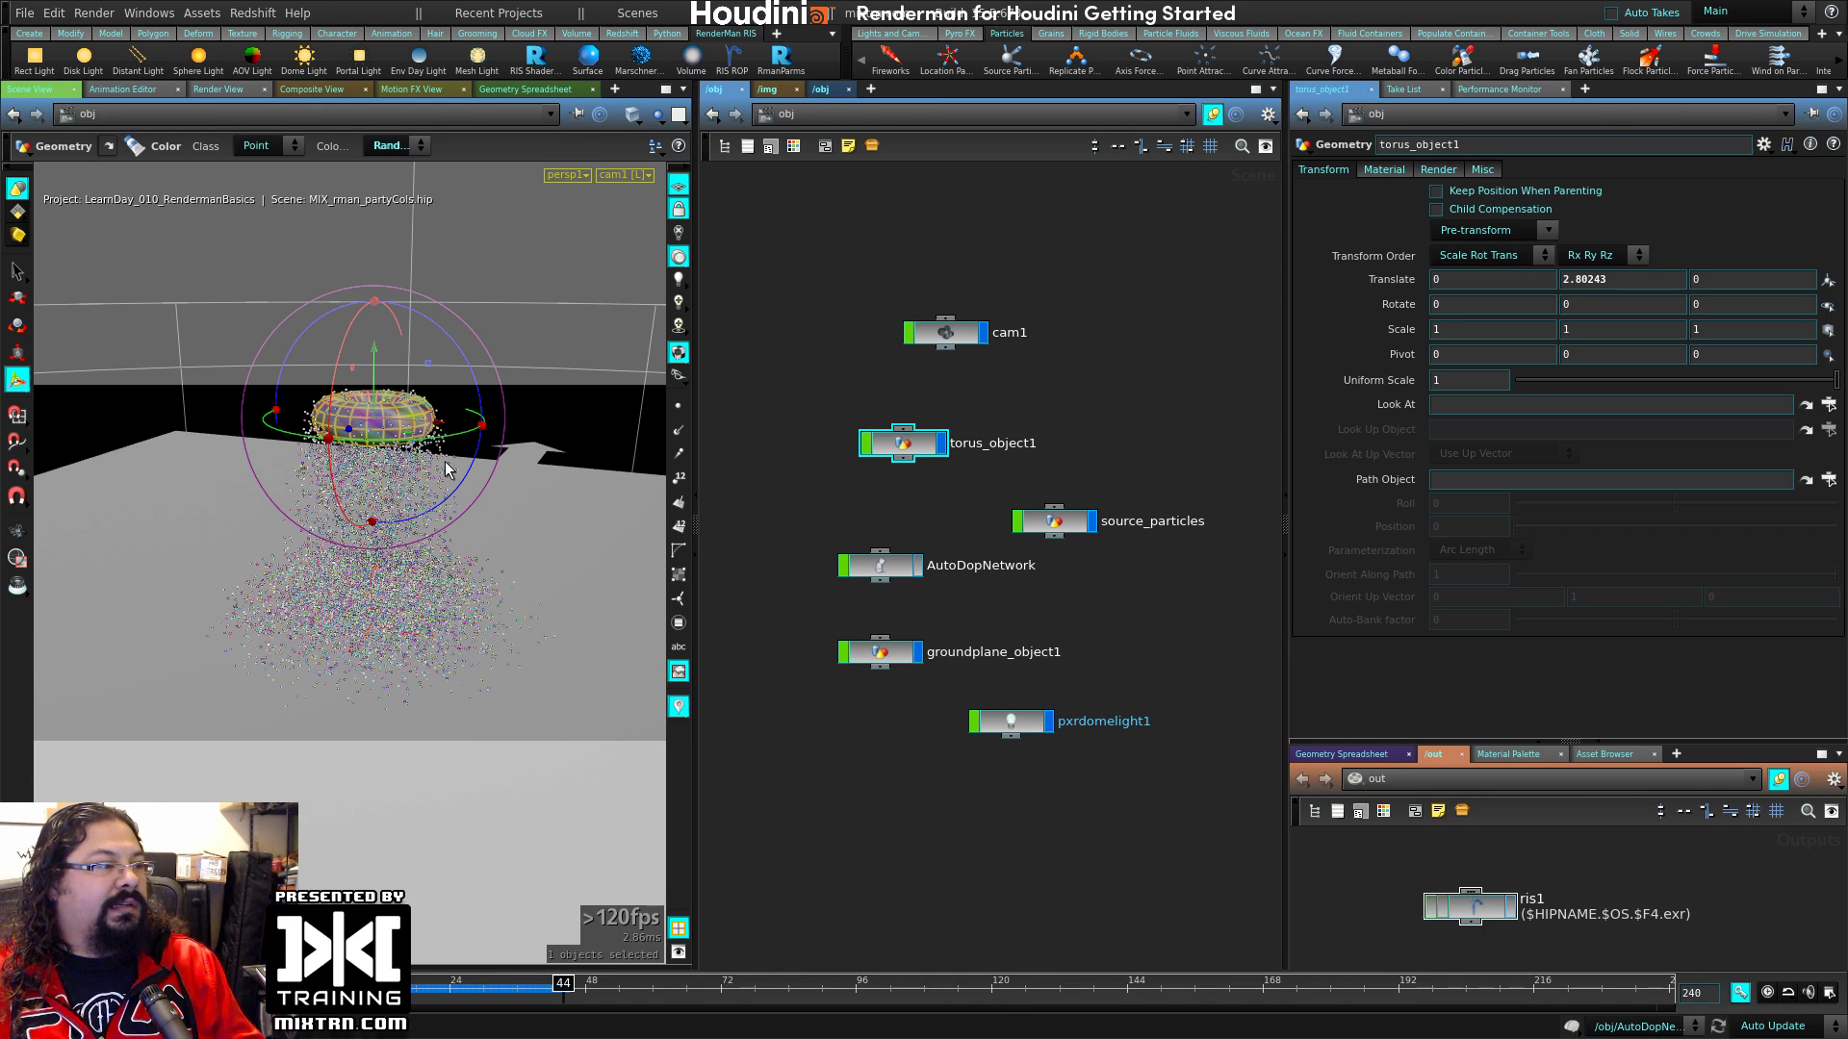
drag(699, 460, 988, 453)
key(Up)
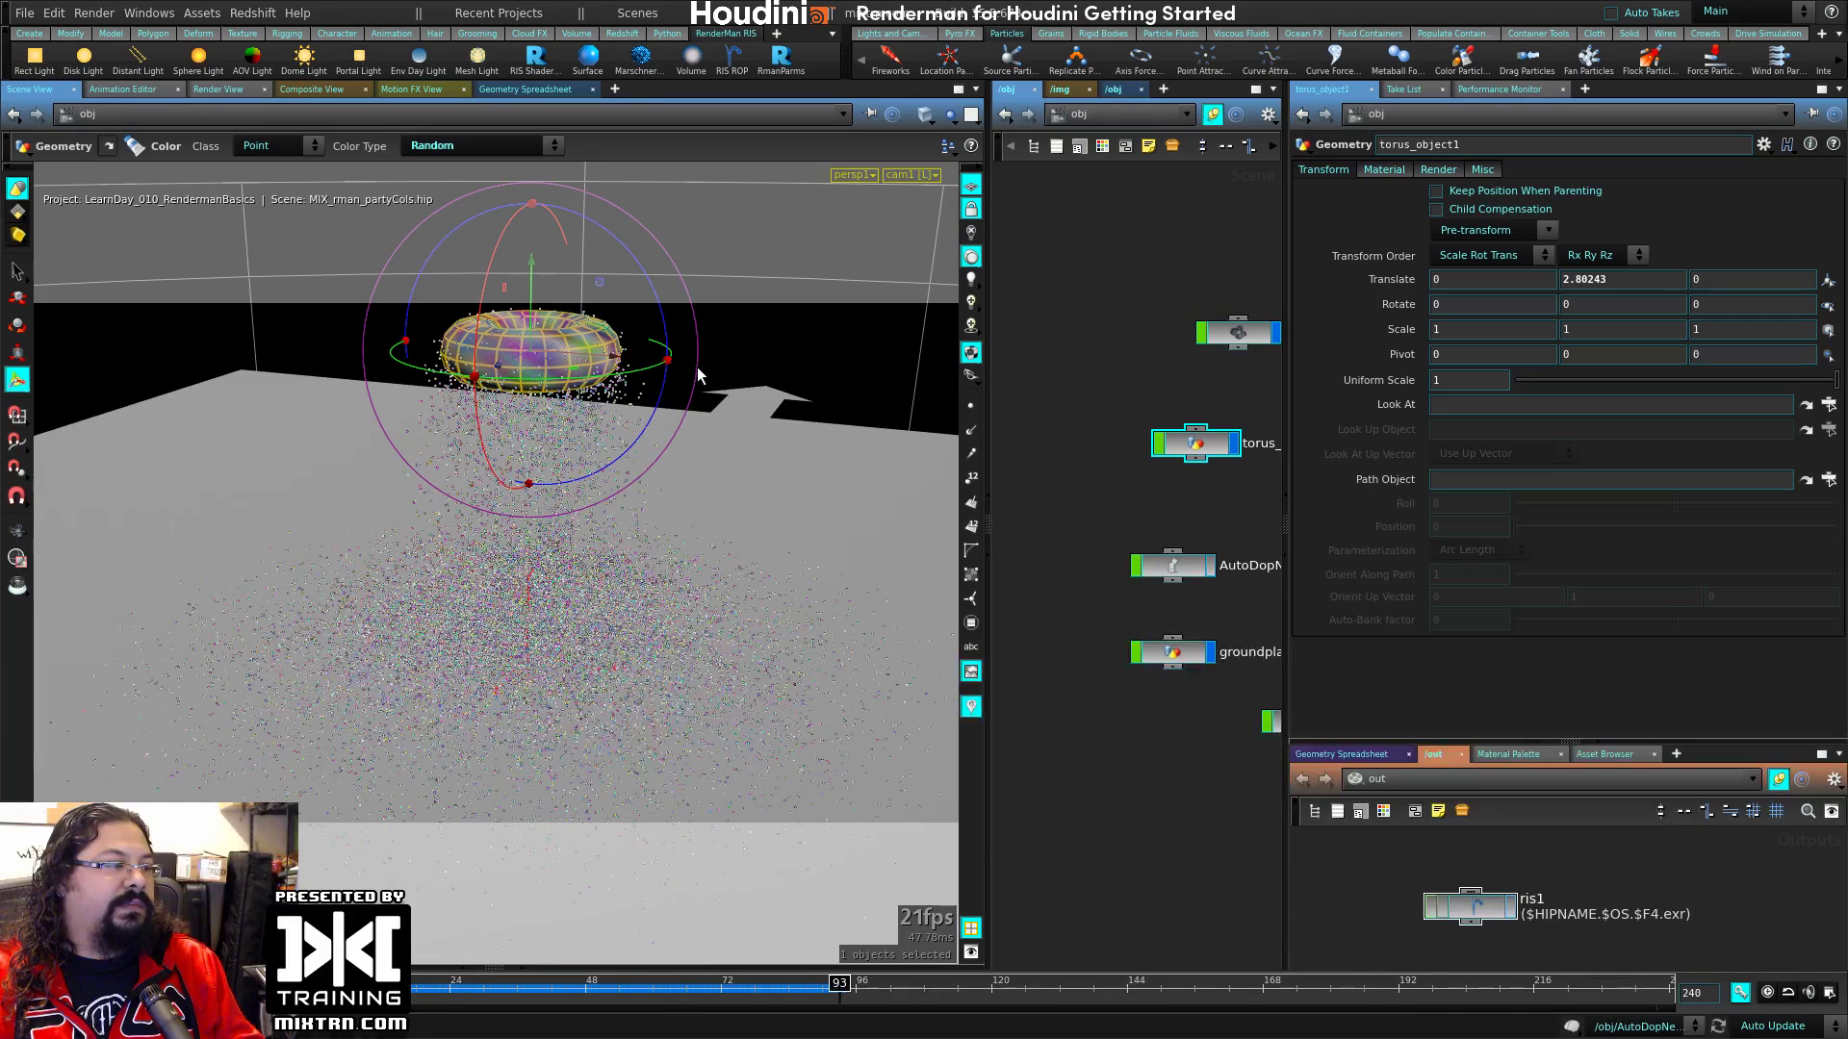
click(1453, 906)
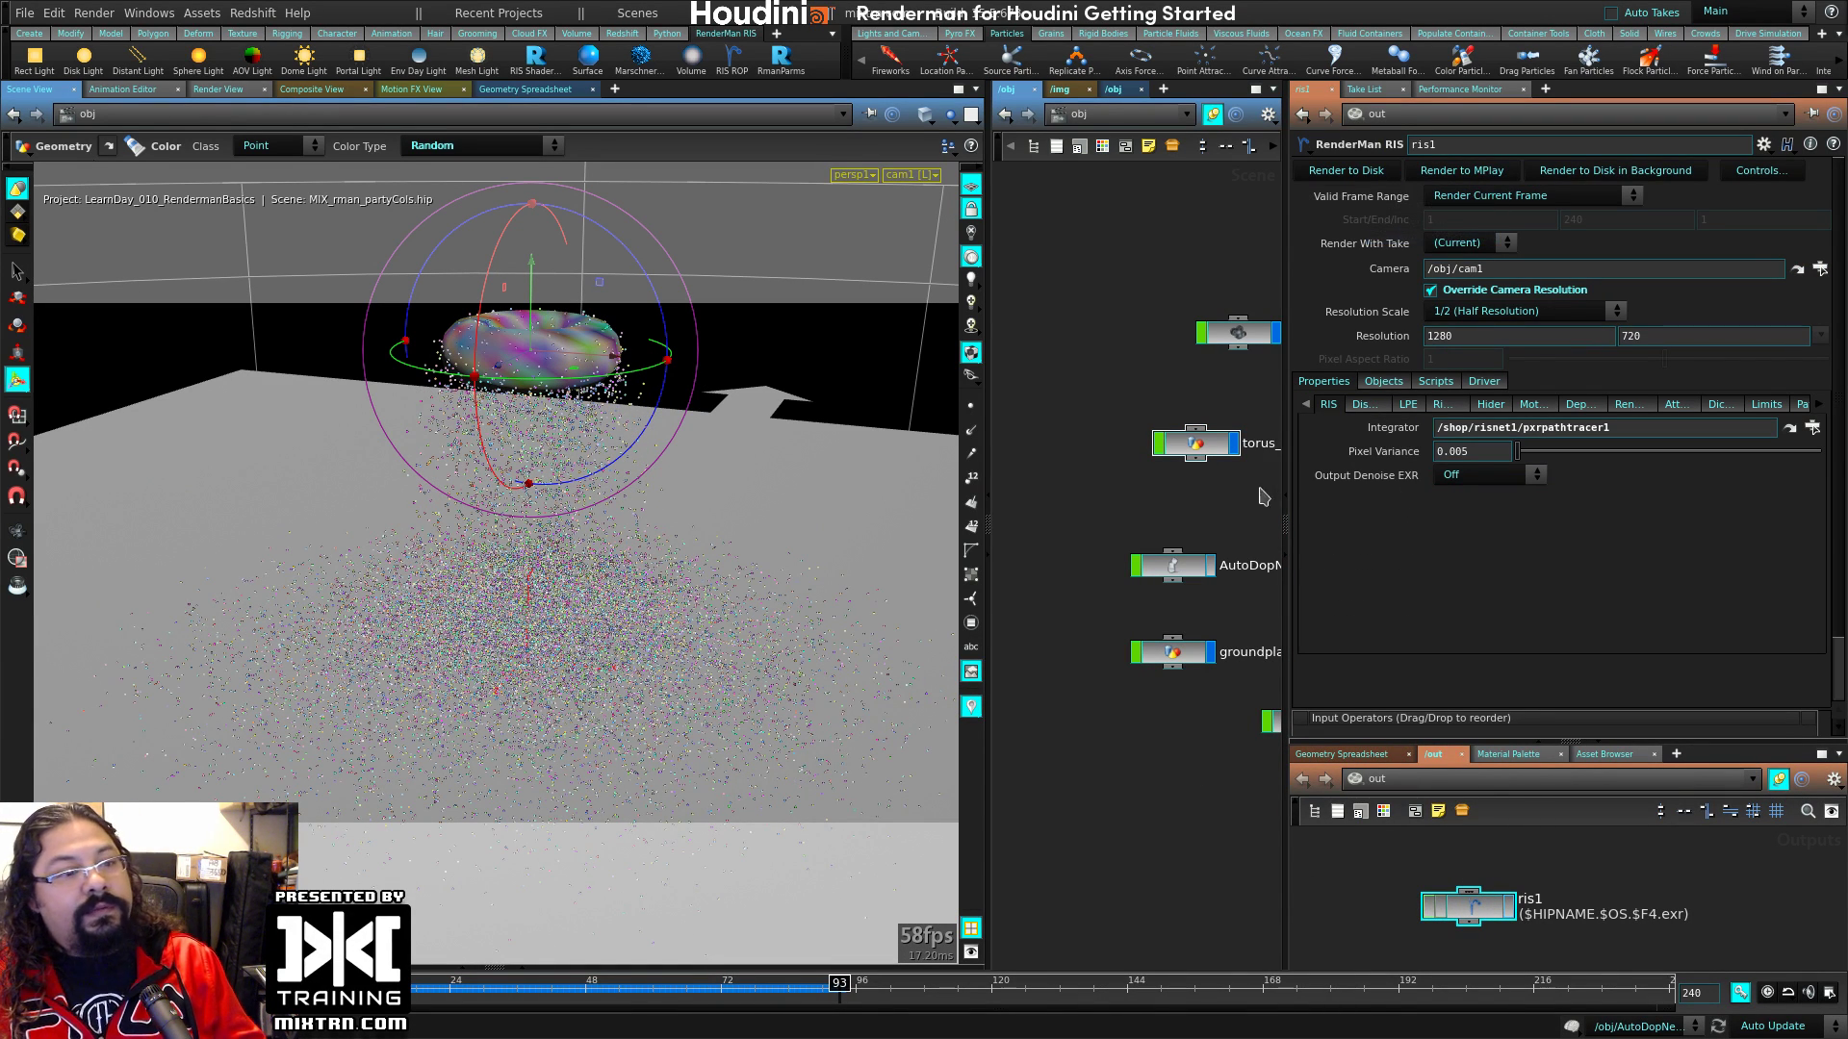
Step: Select source_particles and shrink and reposition the render window so the object network stays uncovered
drag(986, 409, 866, 409)
click(1078, 657)
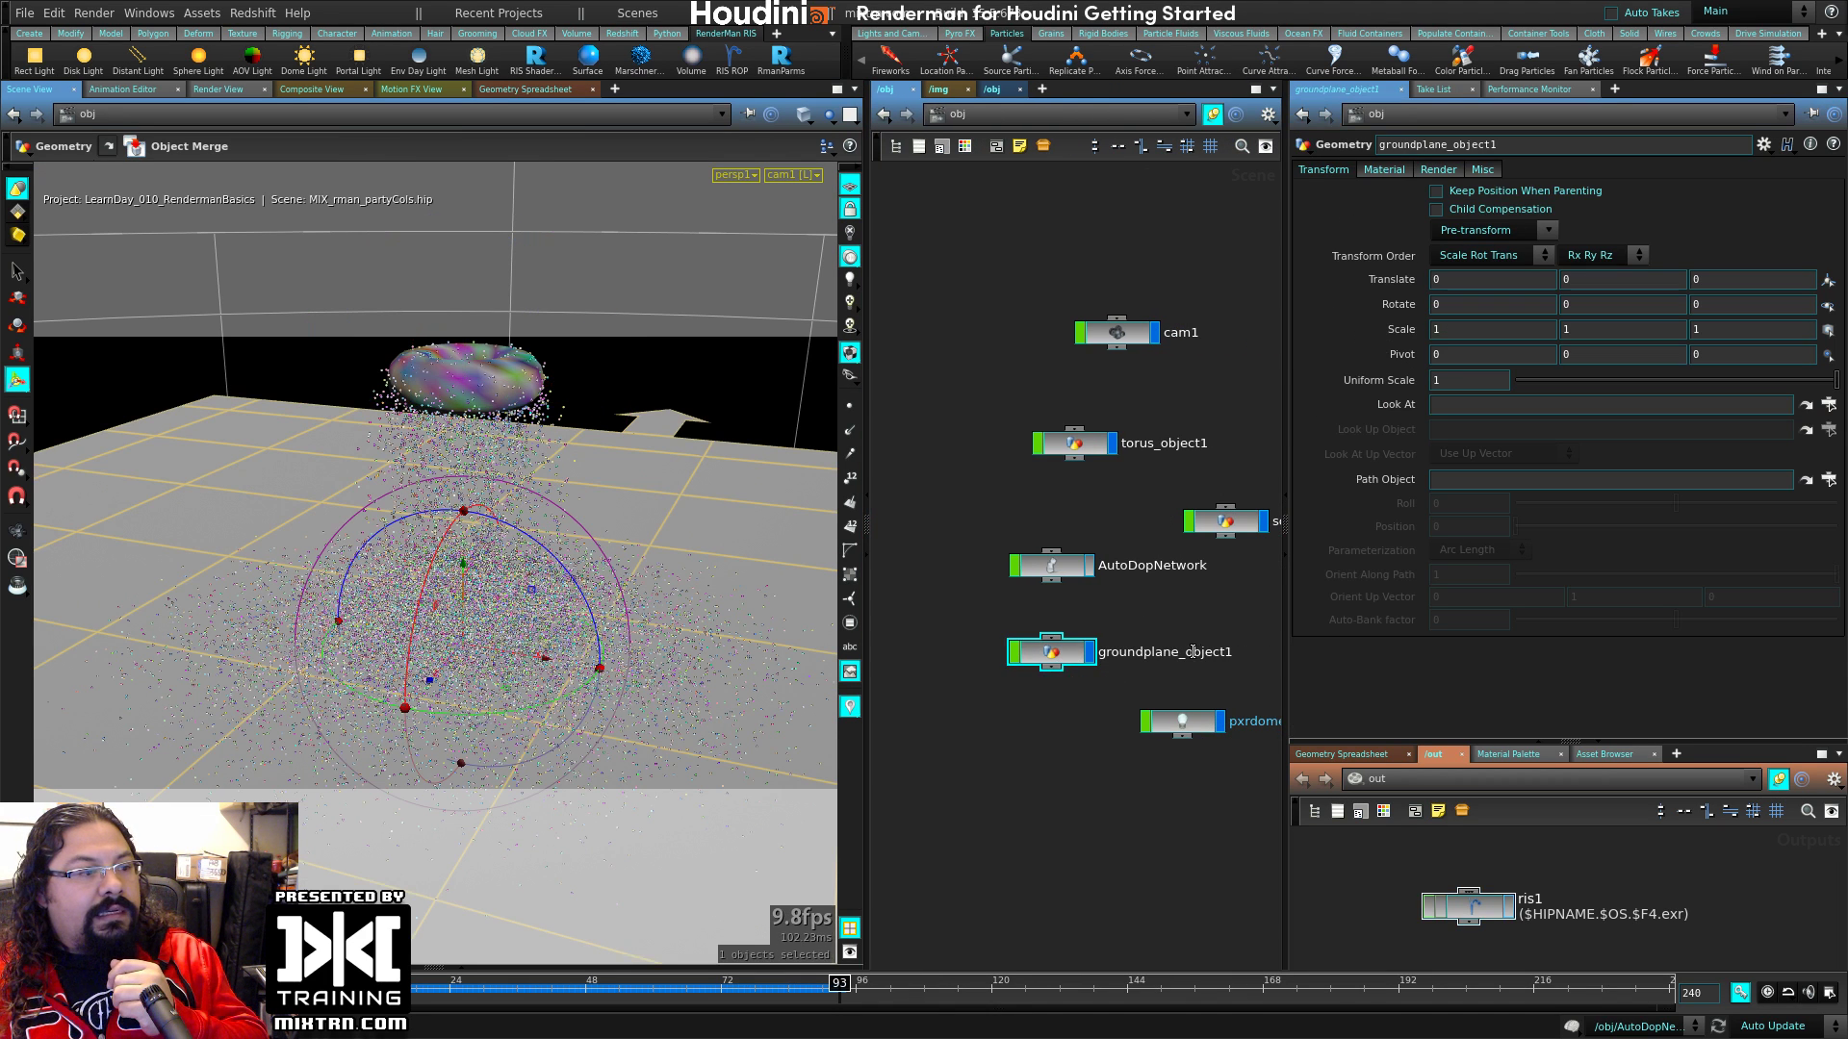
middle_drag(1193, 653, 1152, 566)
click(1117, 472)
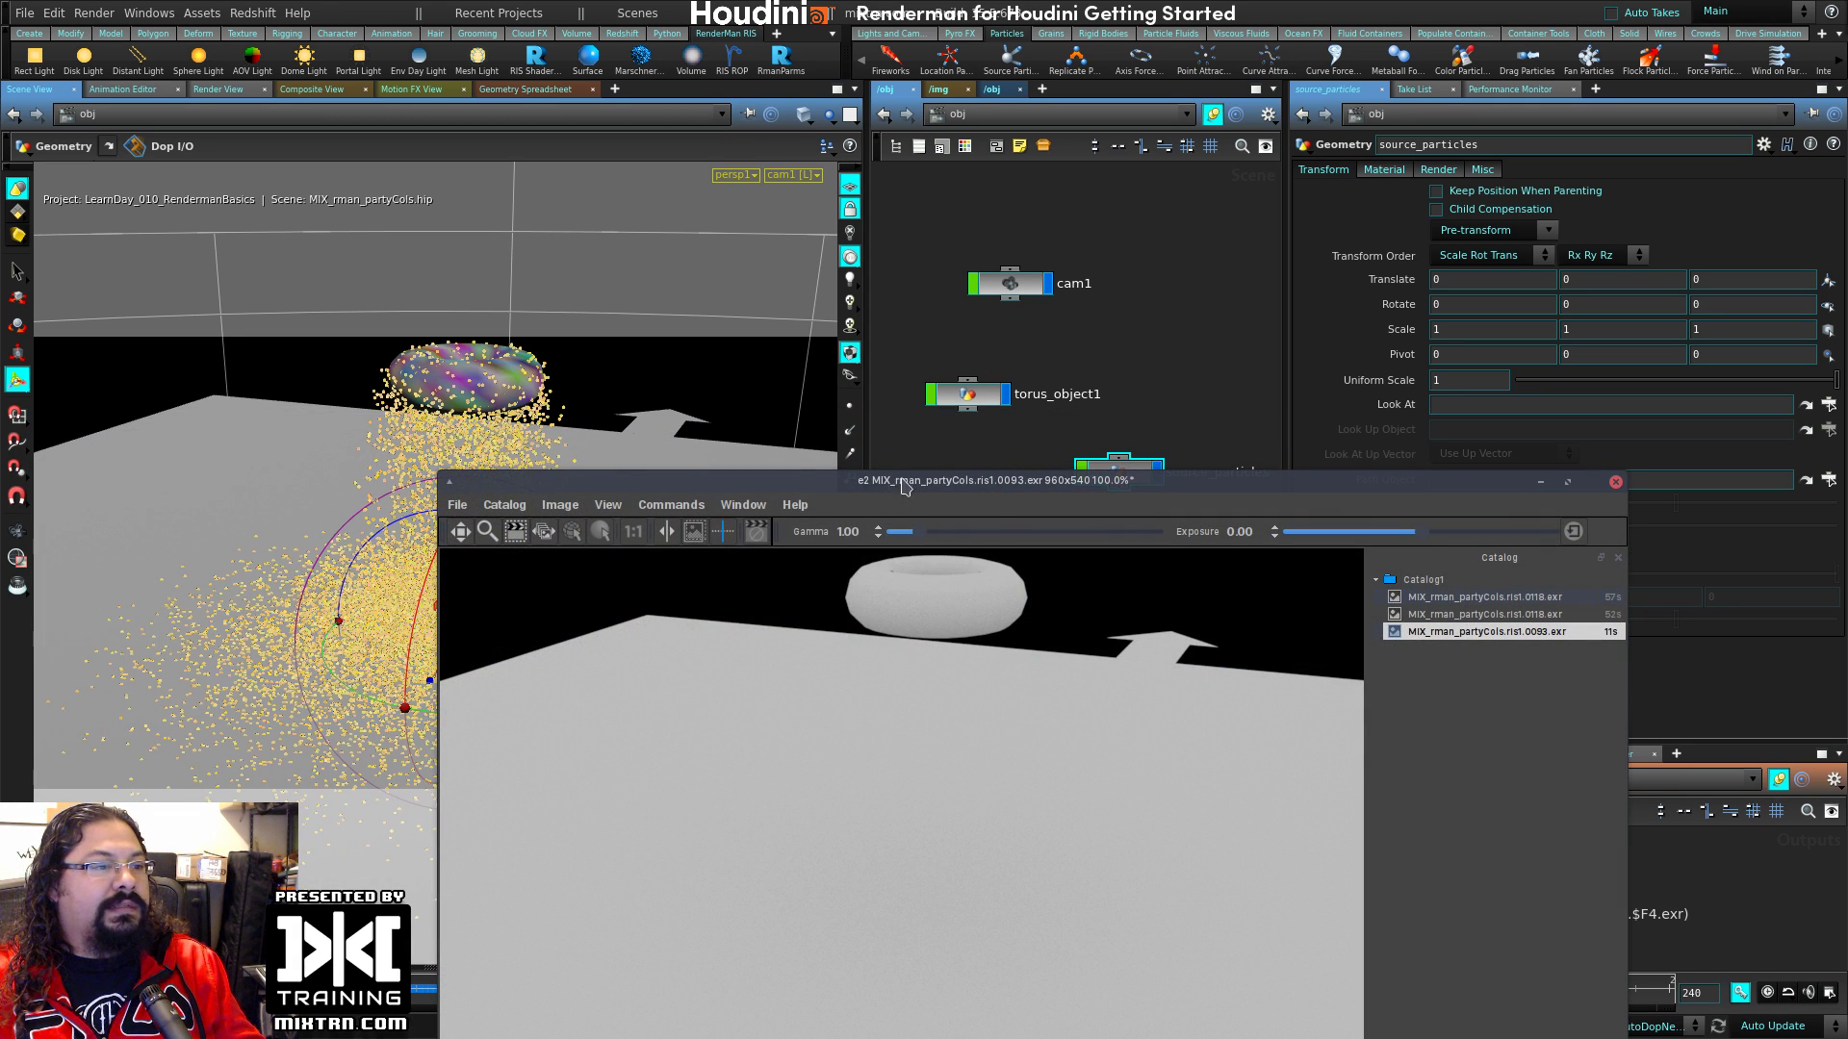
drag(902, 480, 896, 454)
drag(432, 444, 785, 701)
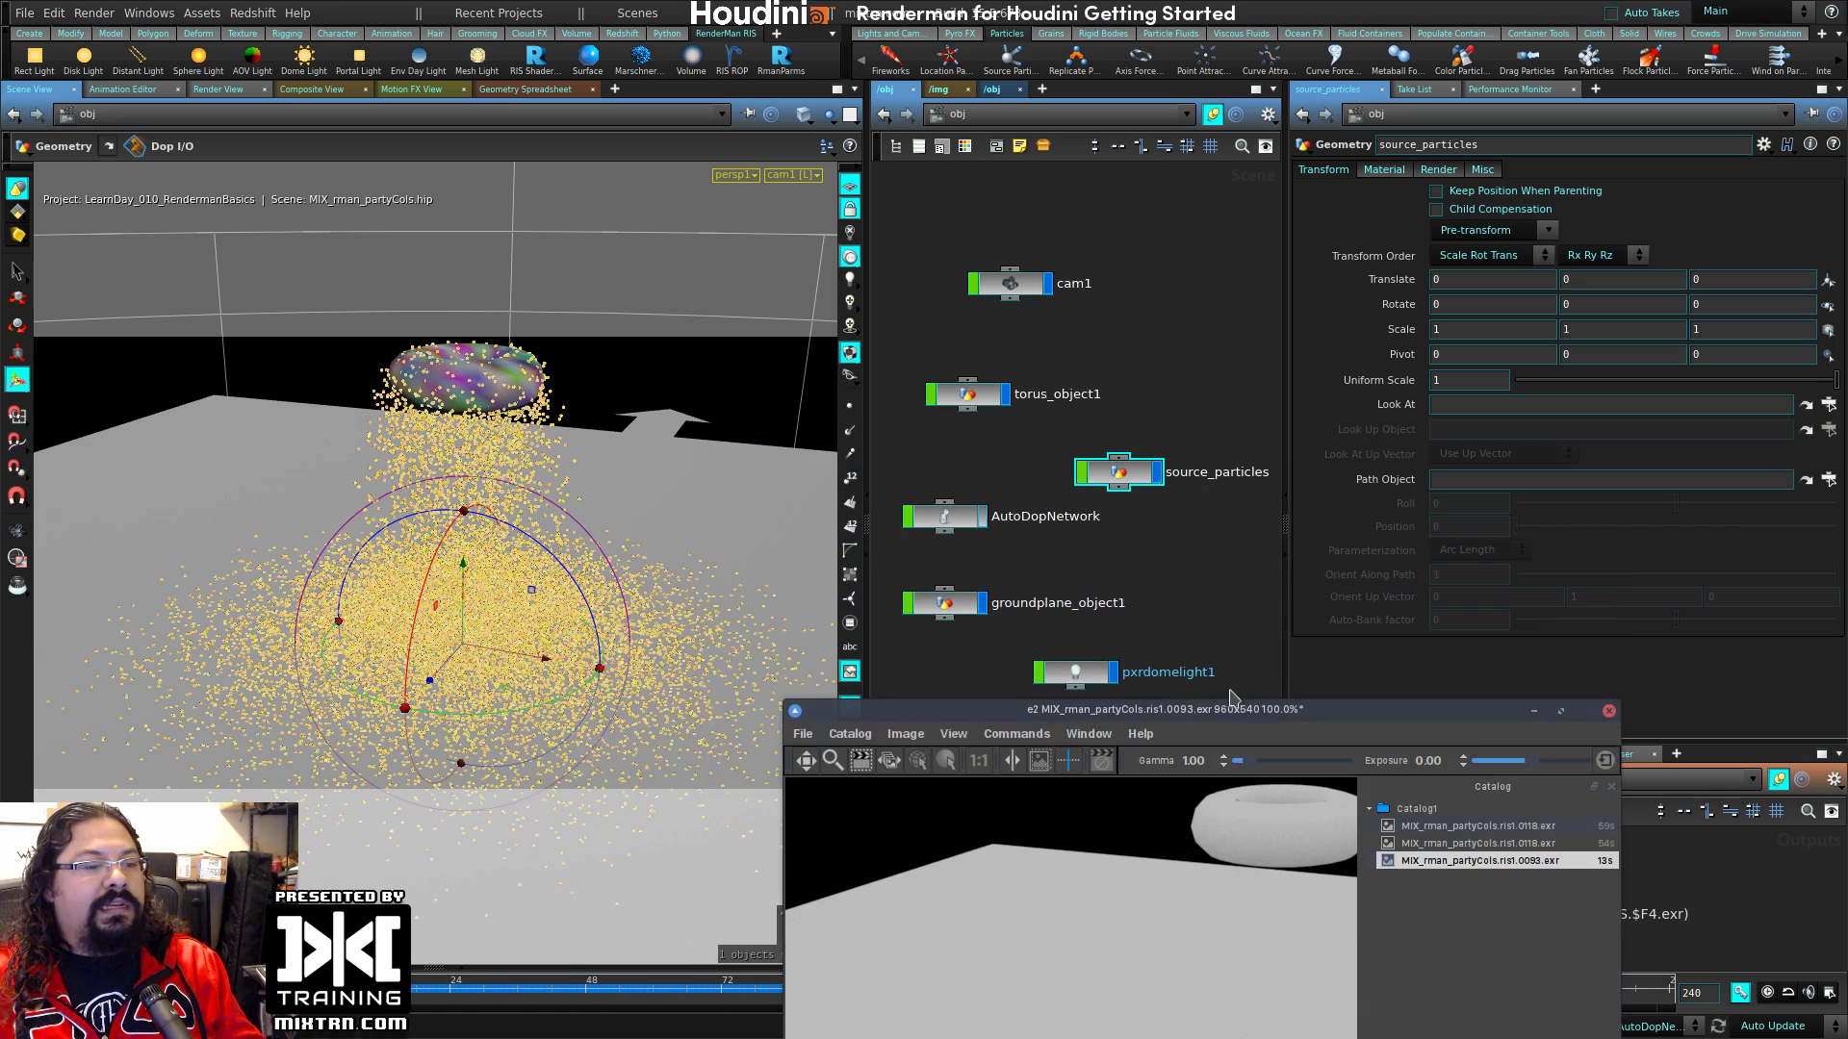
drag(1235, 712, 916, 795)
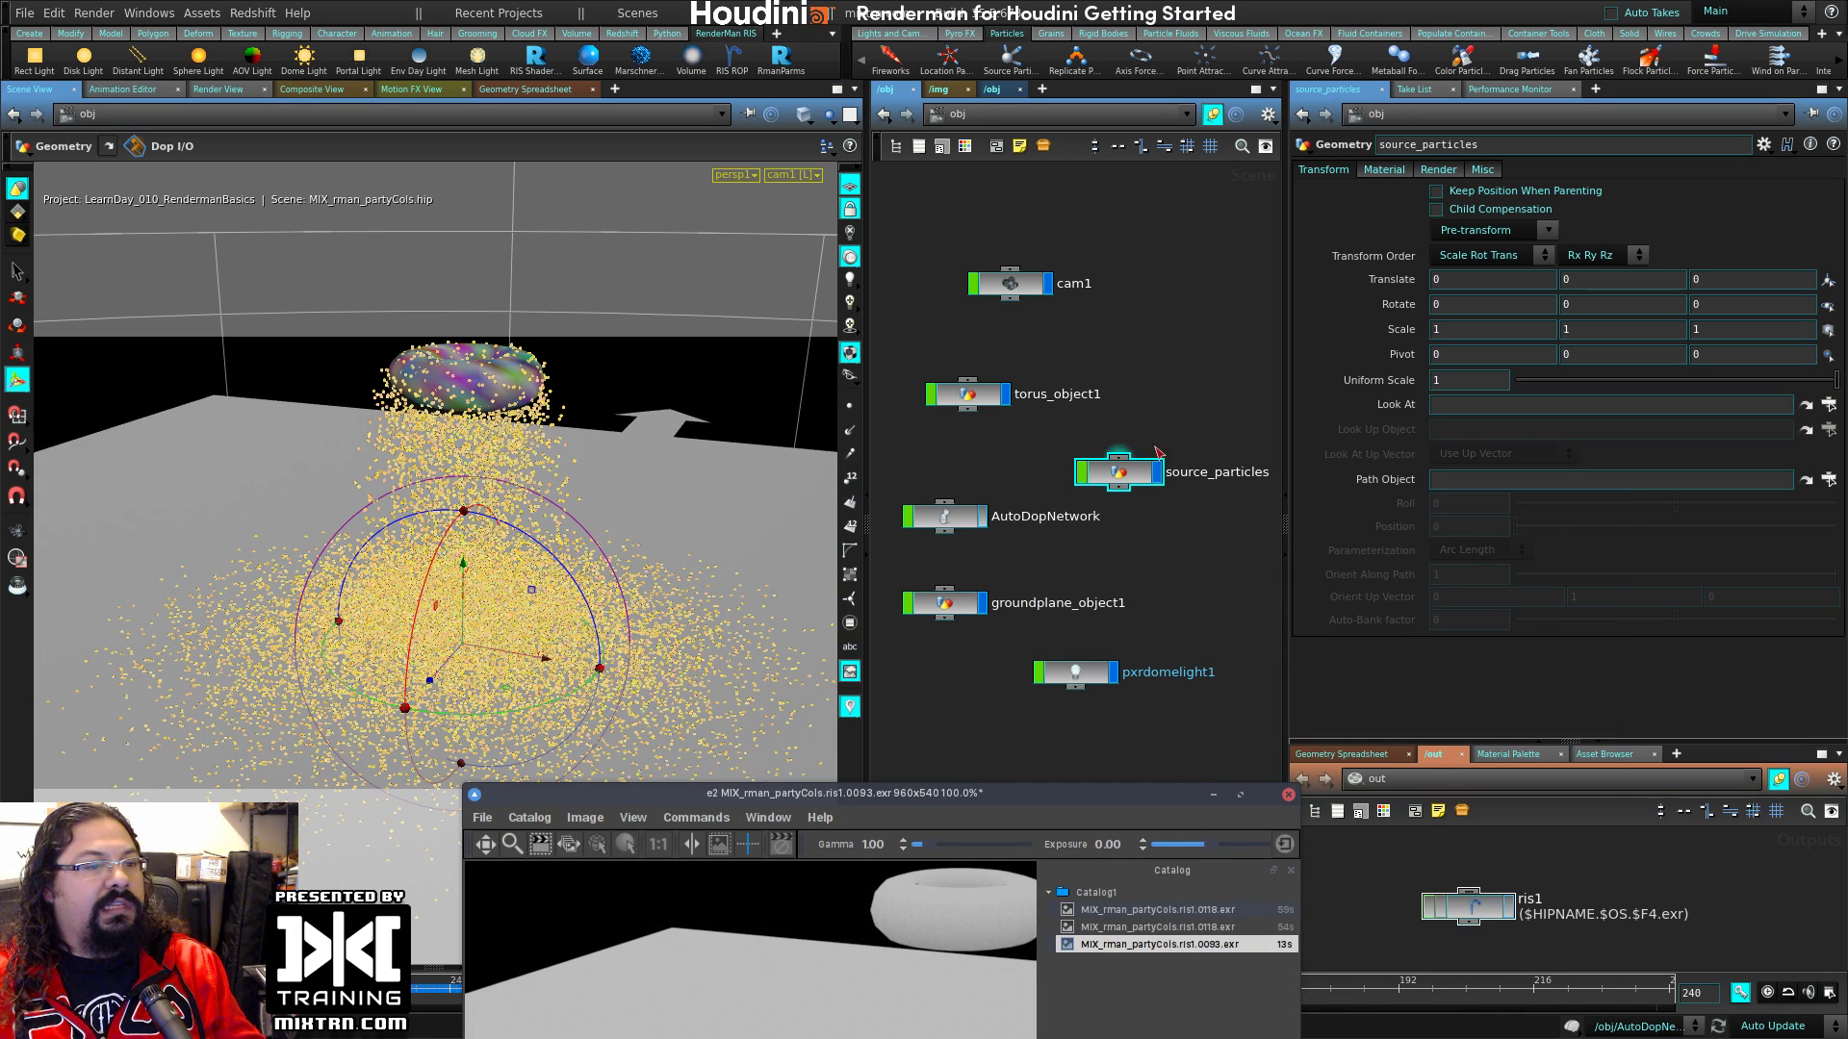
Step: Move source_particles clear of the other object nodes and widen the network pane
drag(1116, 469, 1145, 446)
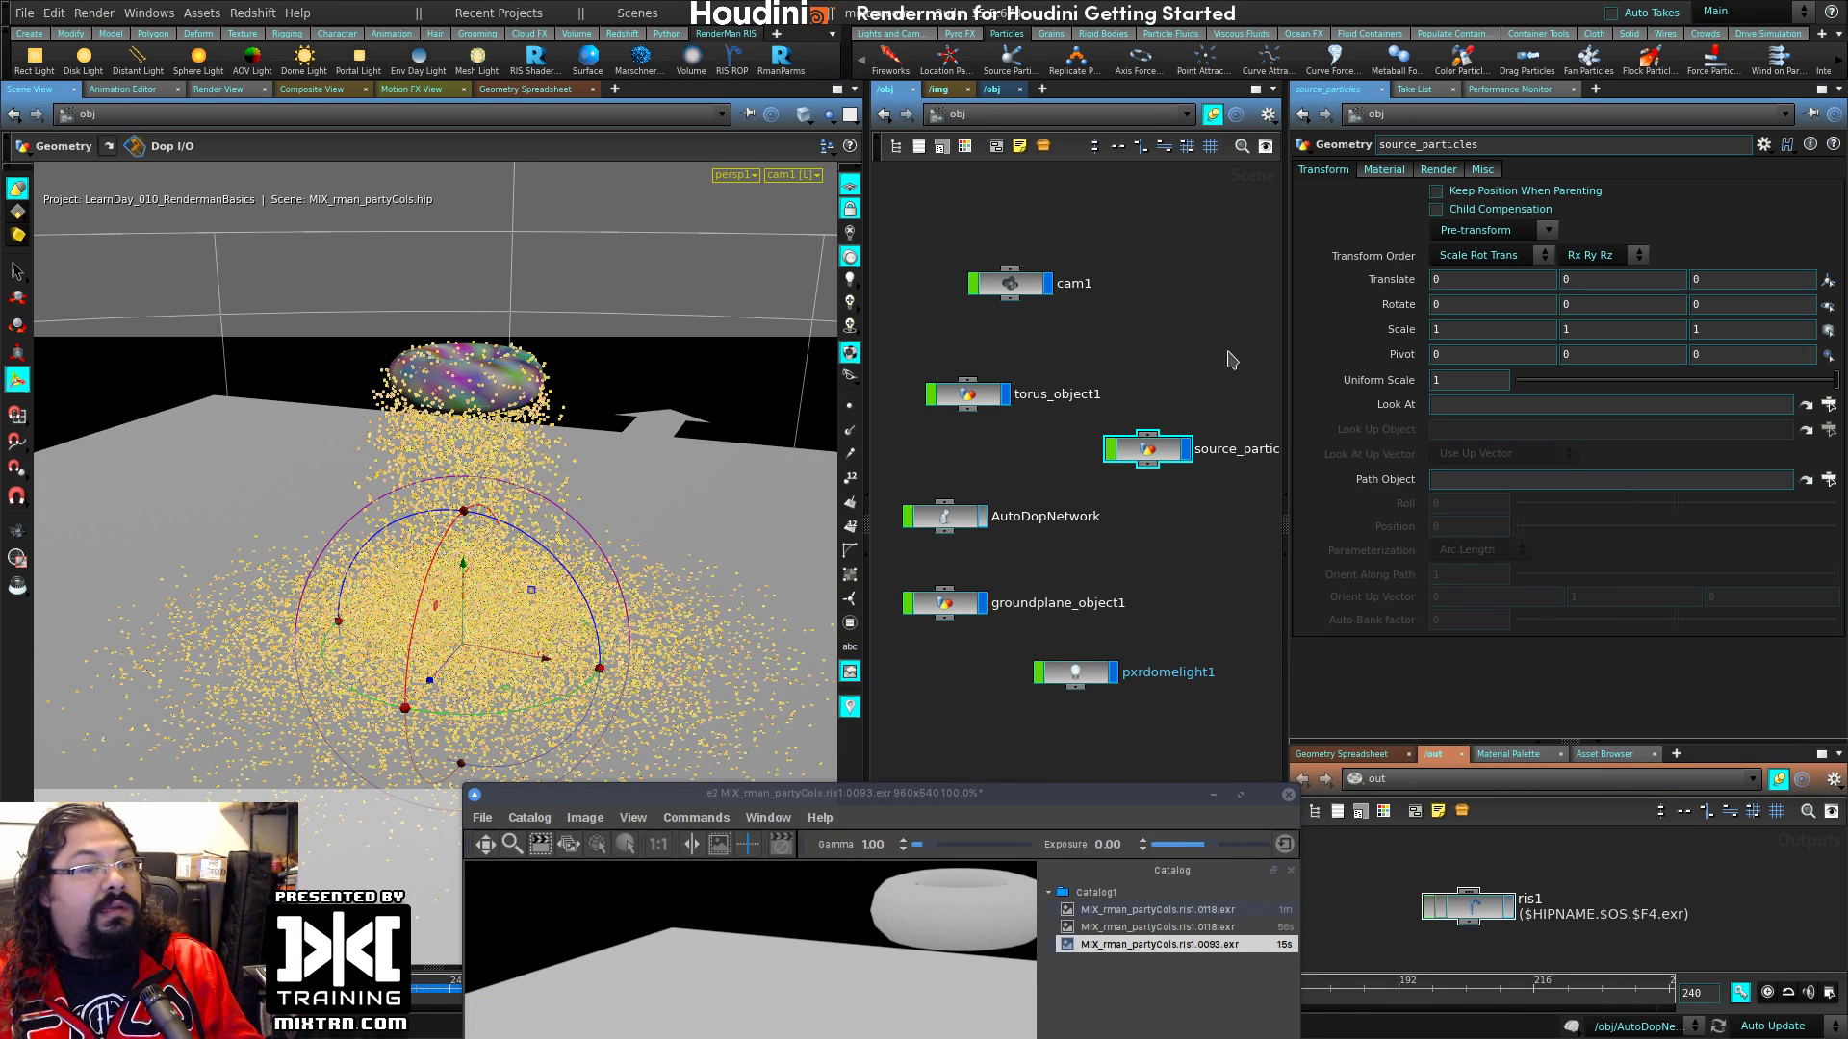
drag(1286, 255, 1350, 255)
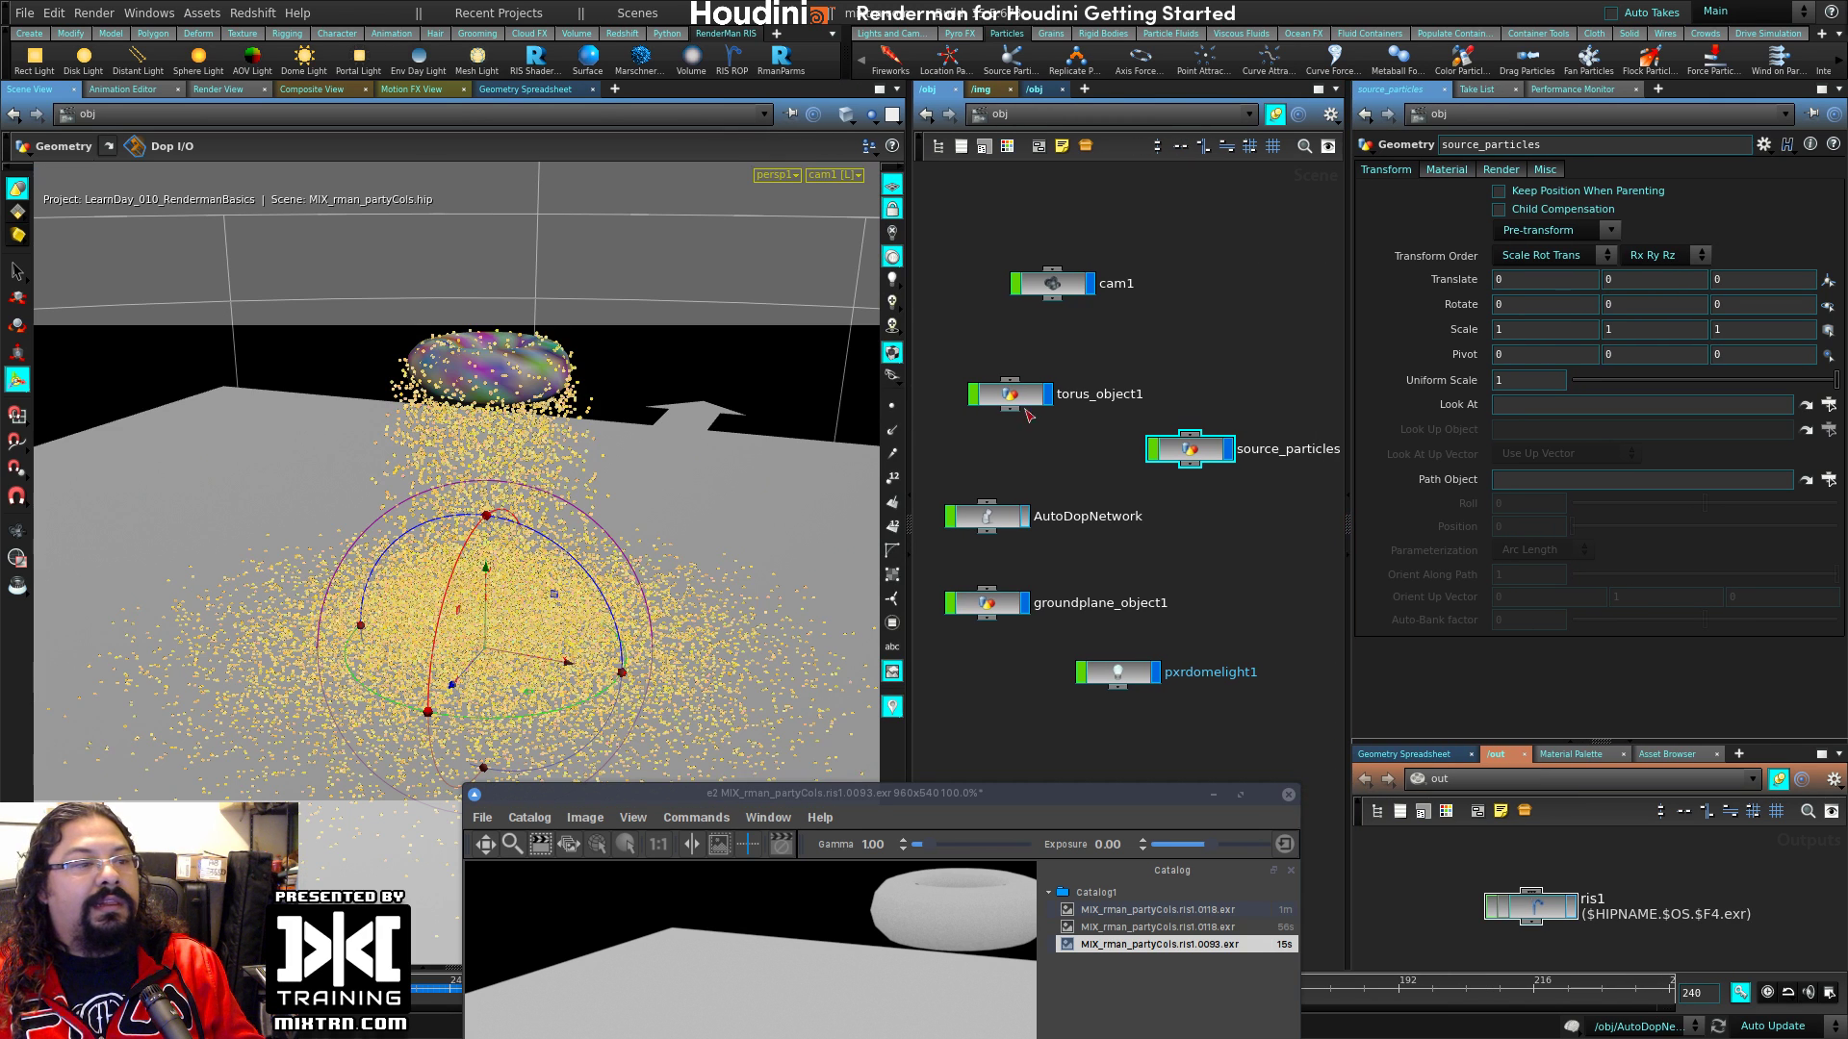
drag(905, 424, 761, 423)
click(1763, 144)
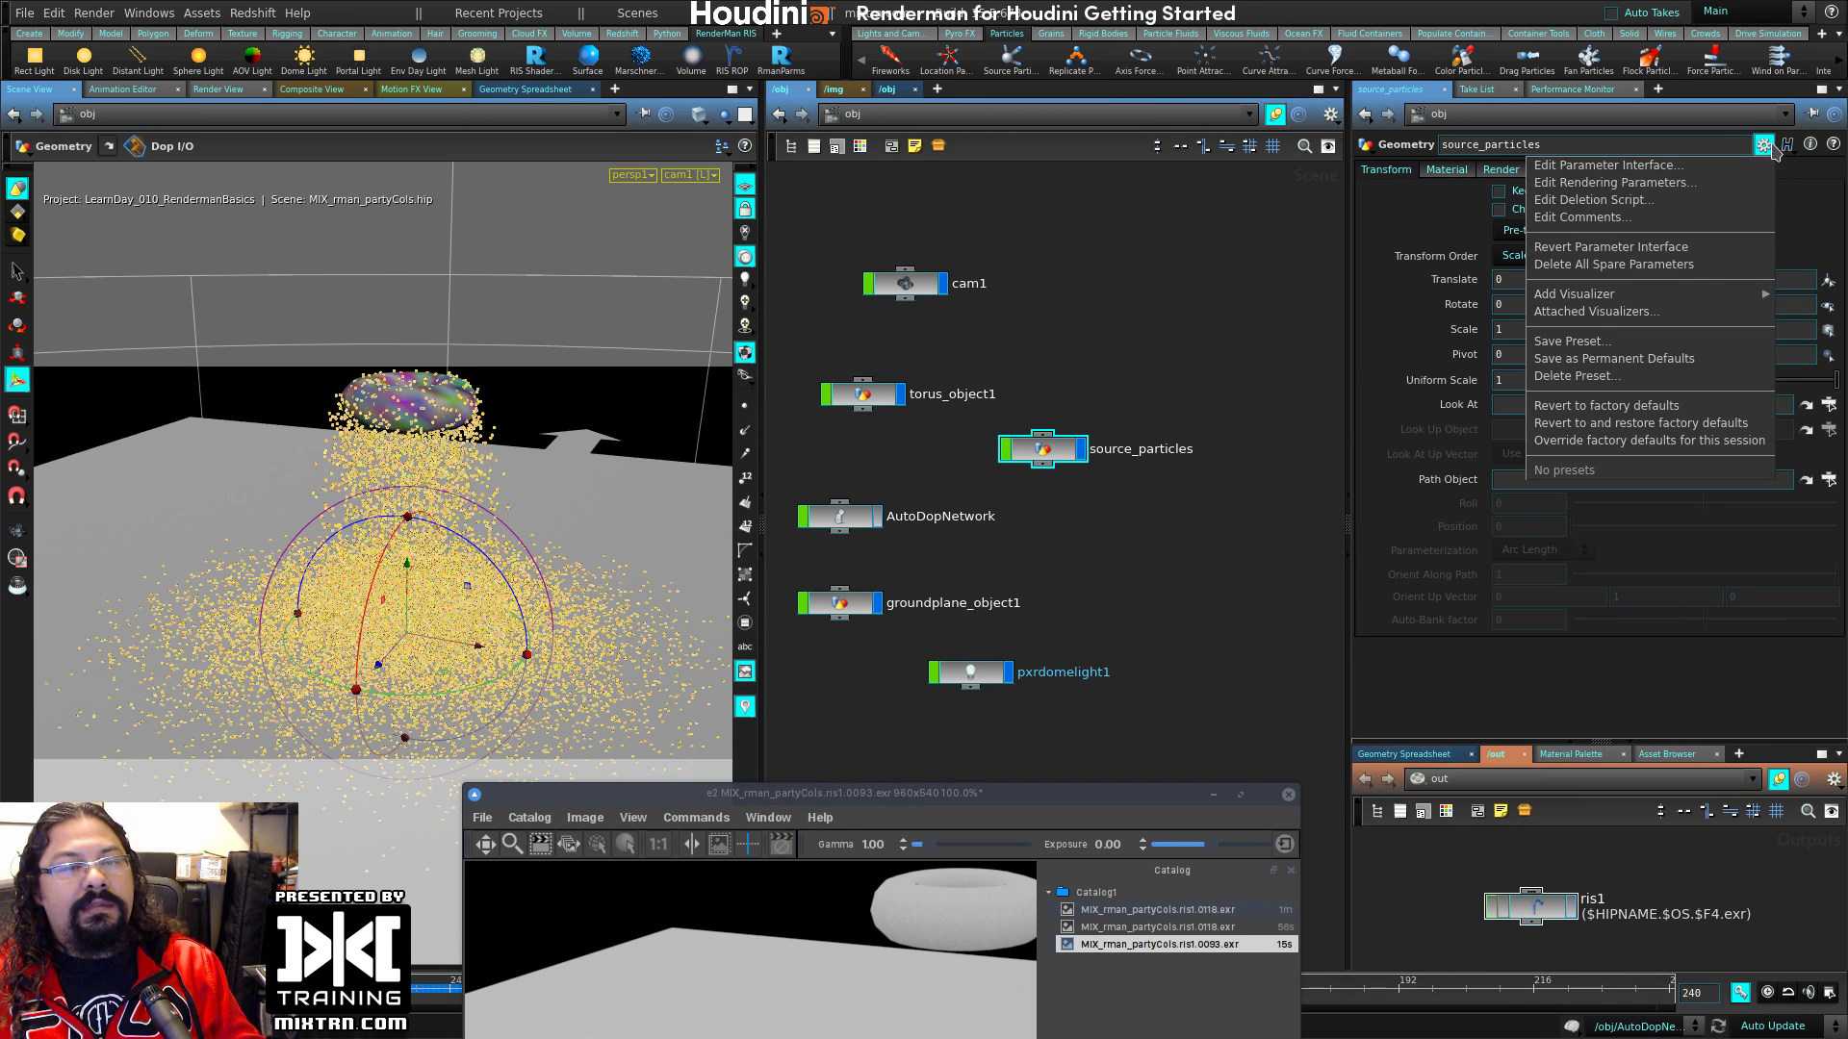
drag(1126, 386, 1134, 425)
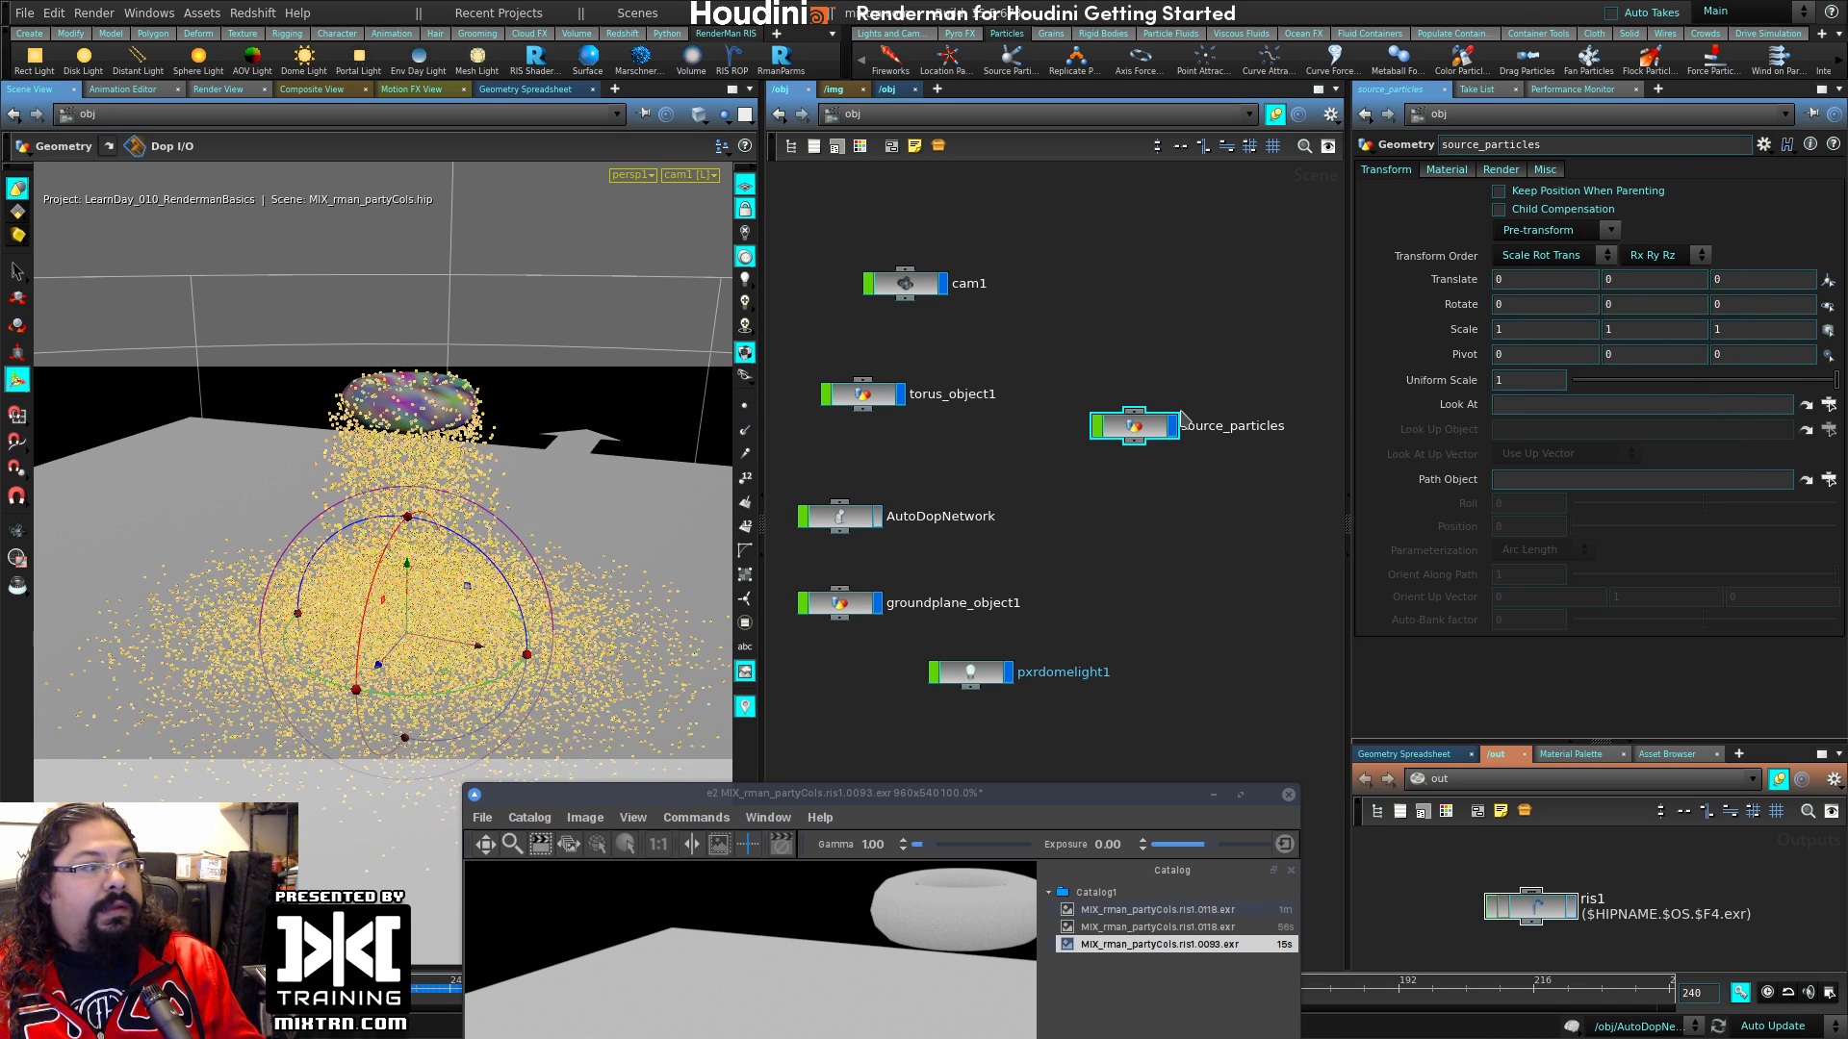
click(1763, 144)
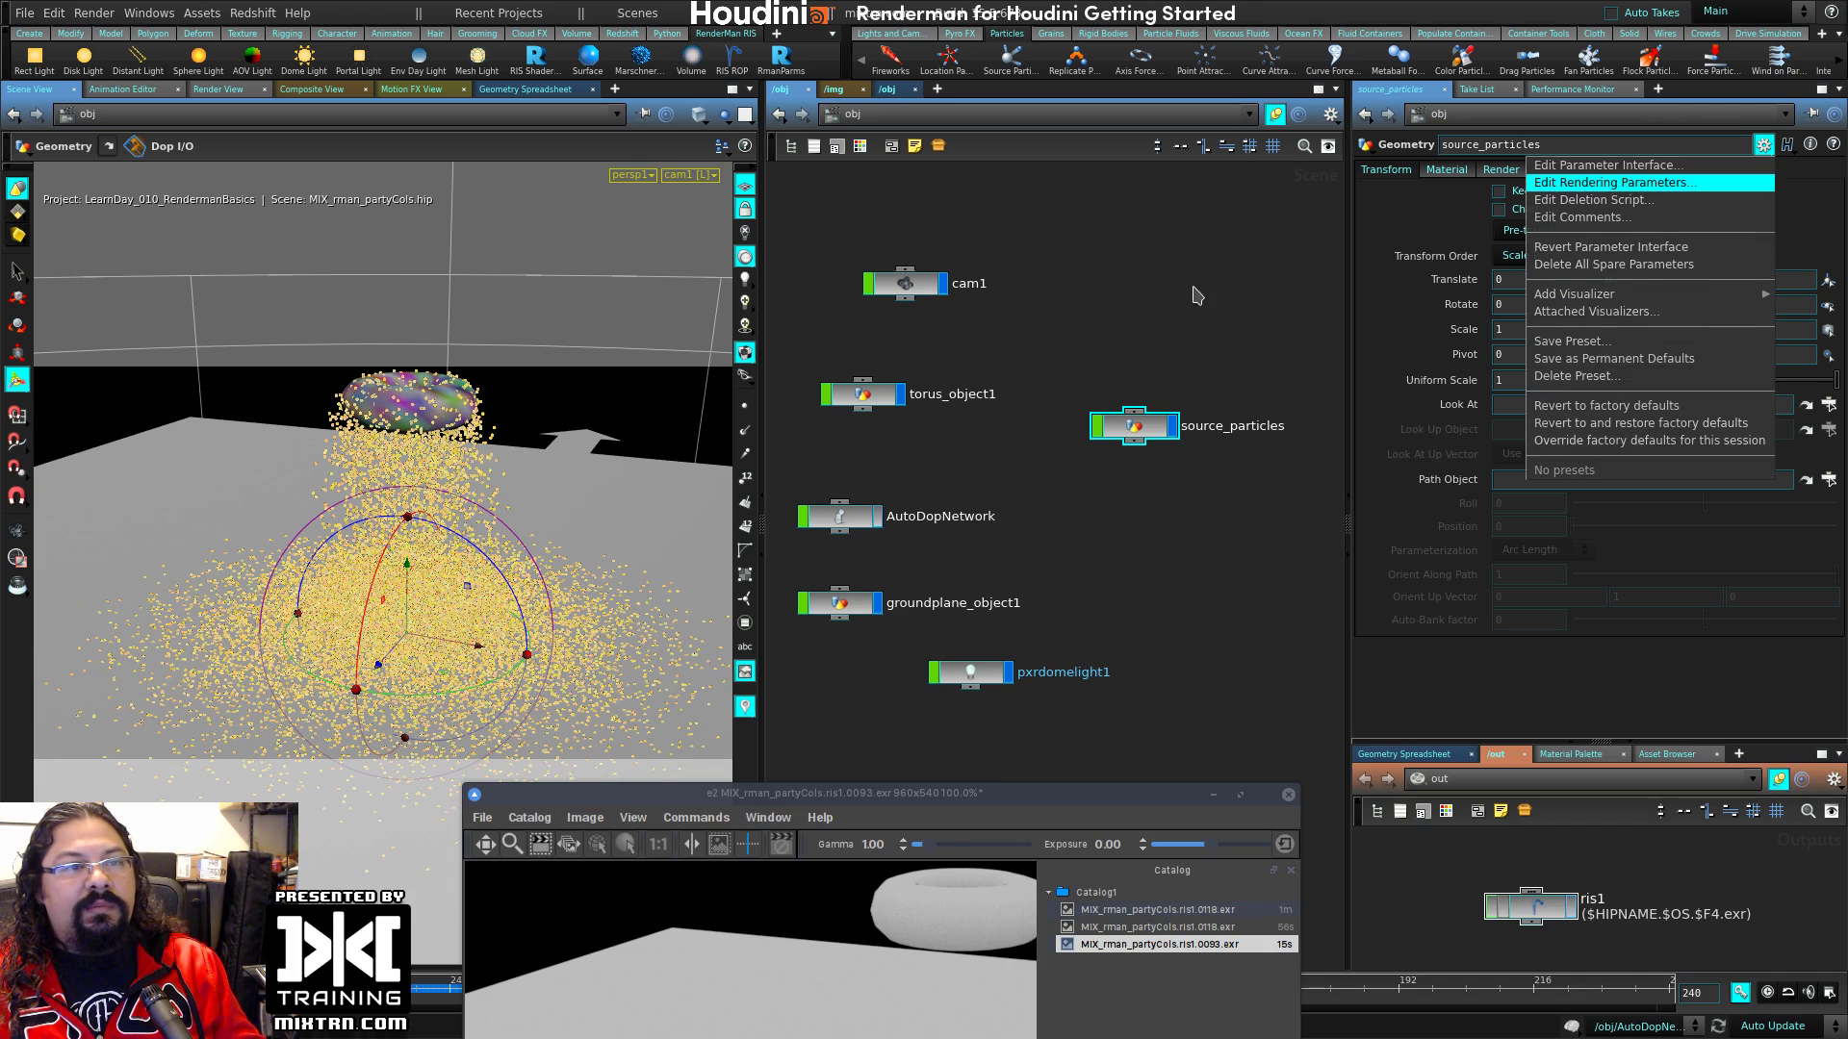
click(1482, 426)
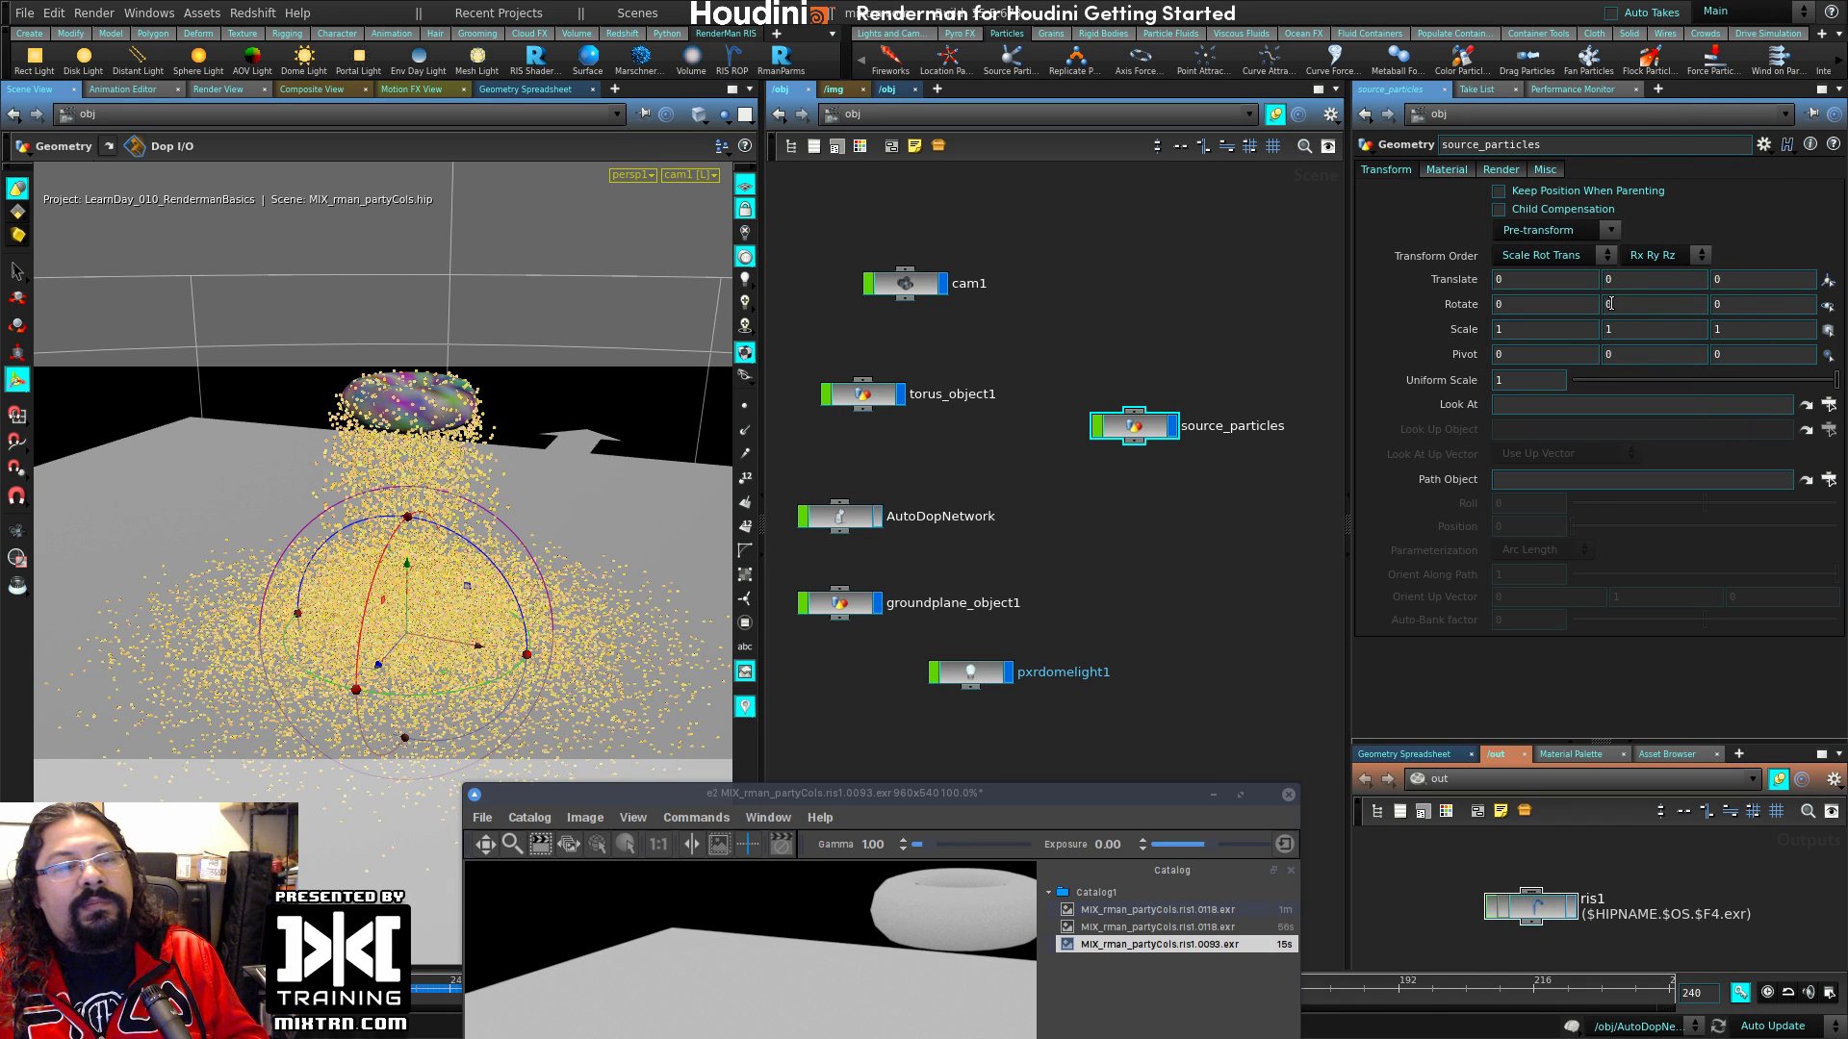
Step: Examine the Material and Render parameters of source_particles for a point rendering option
click(1447, 169)
click(1500, 170)
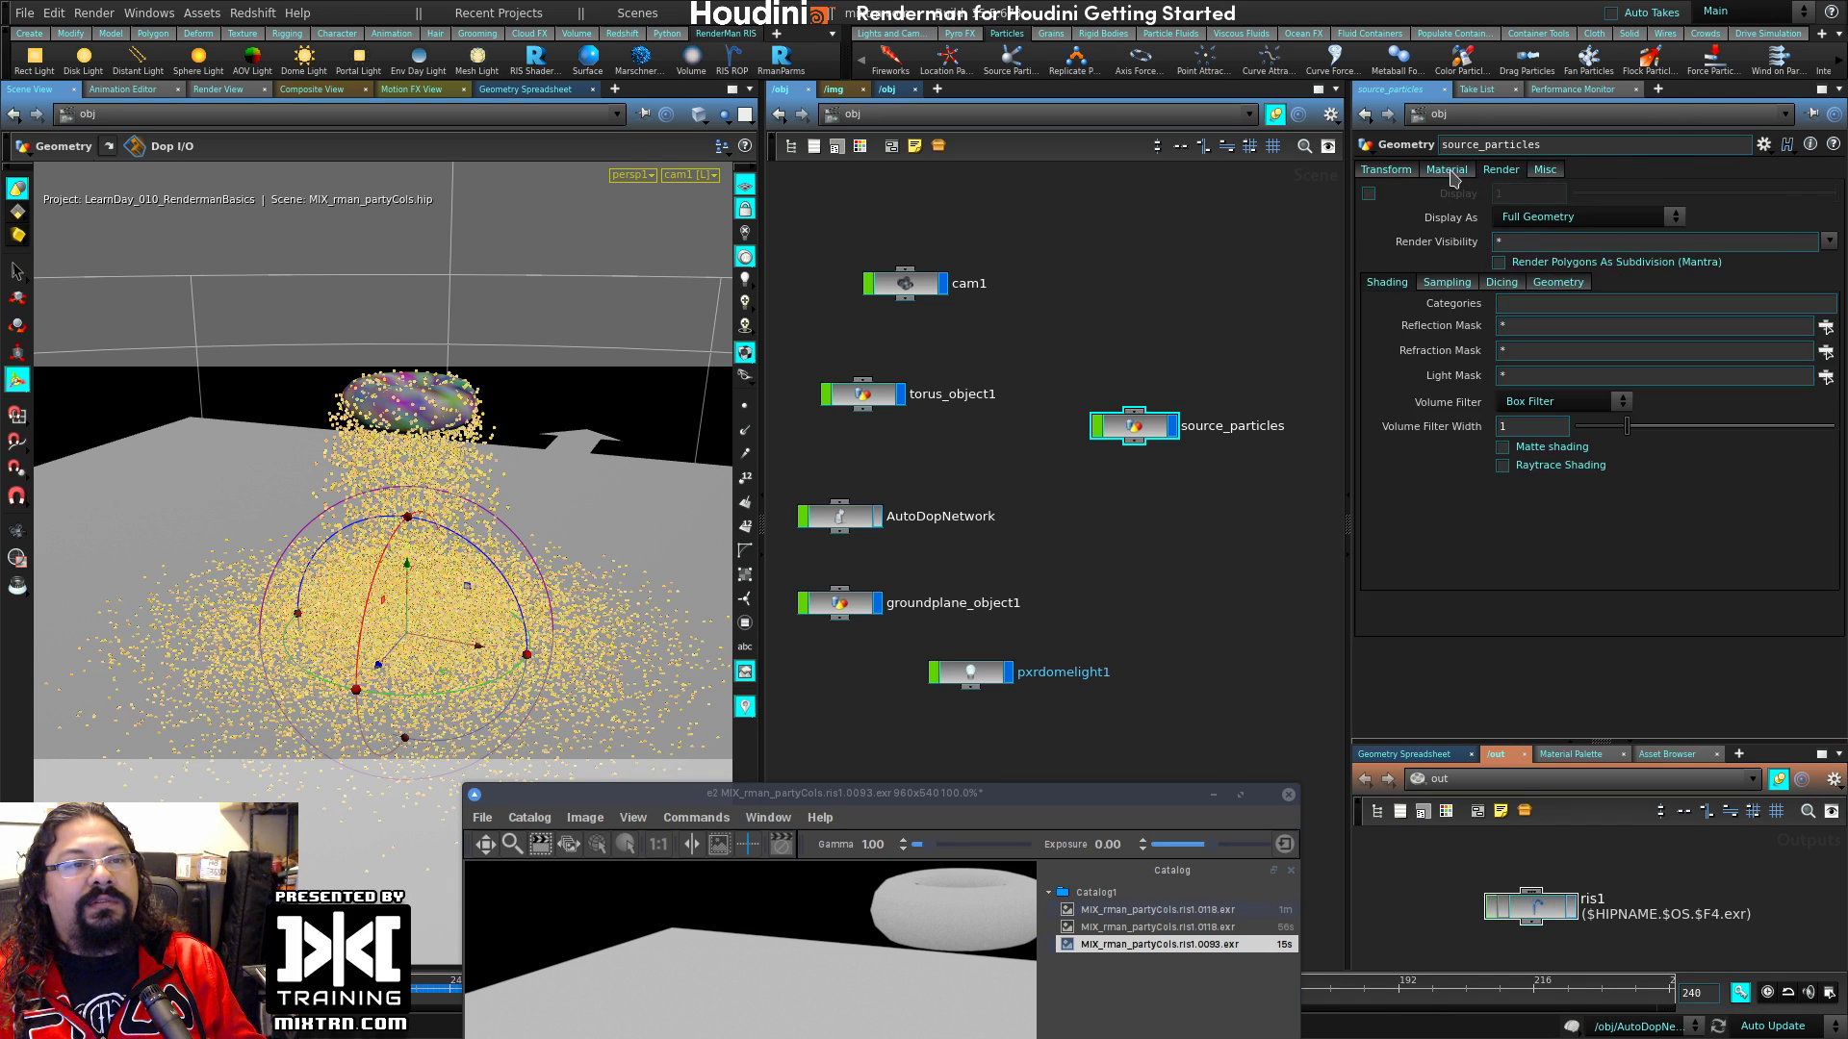
click(1545, 171)
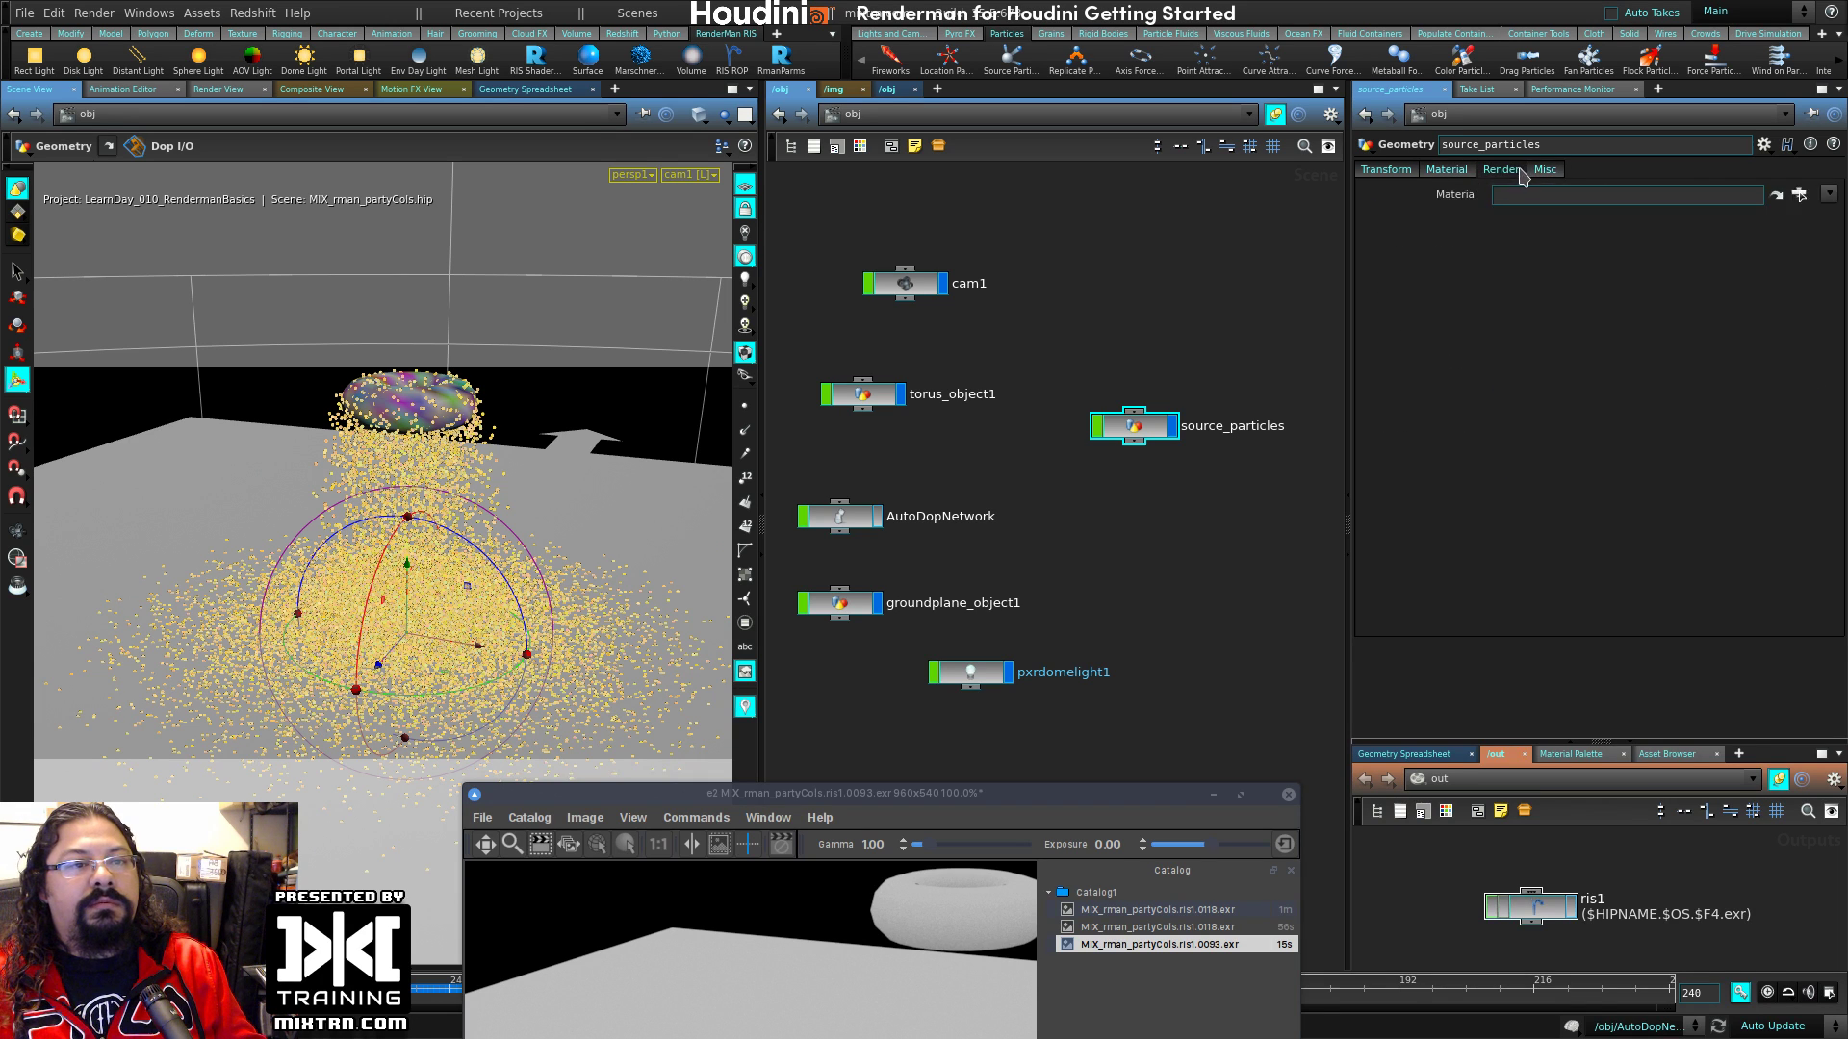
click(1501, 170)
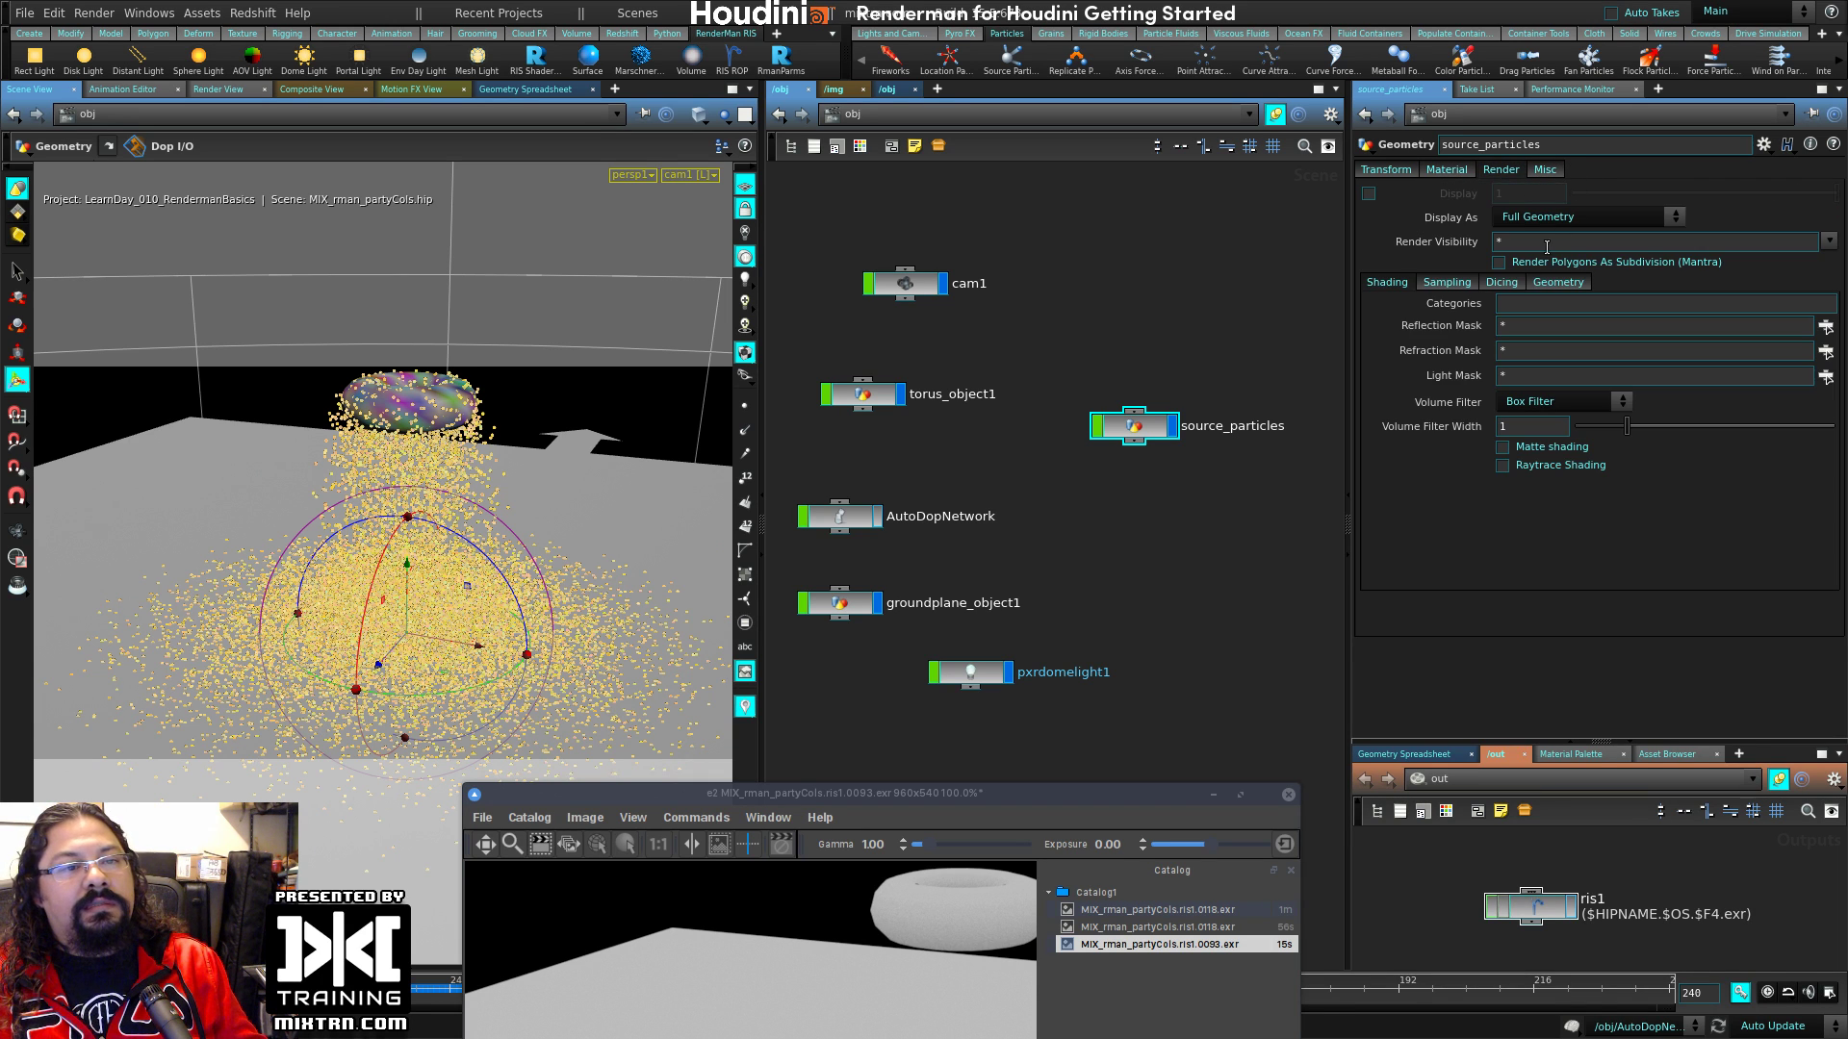
drag(1134, 425, 1166, 399)
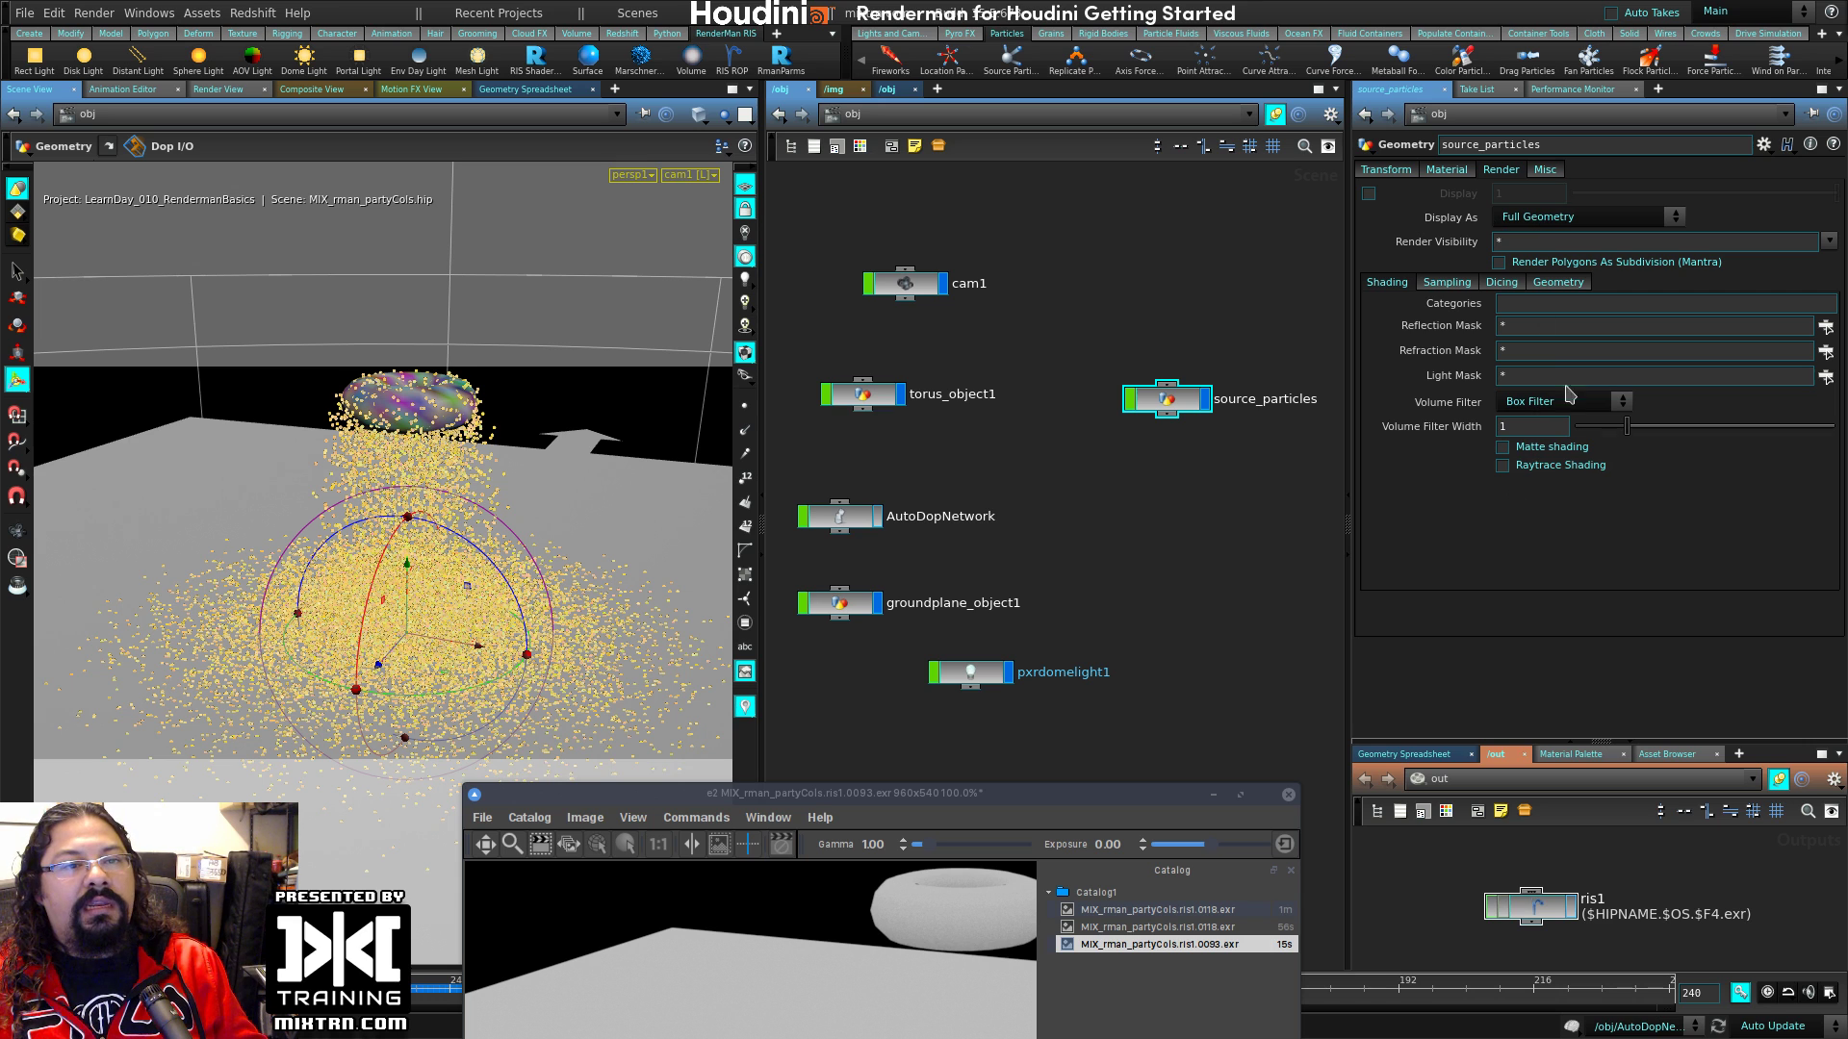
click(1763, 145)
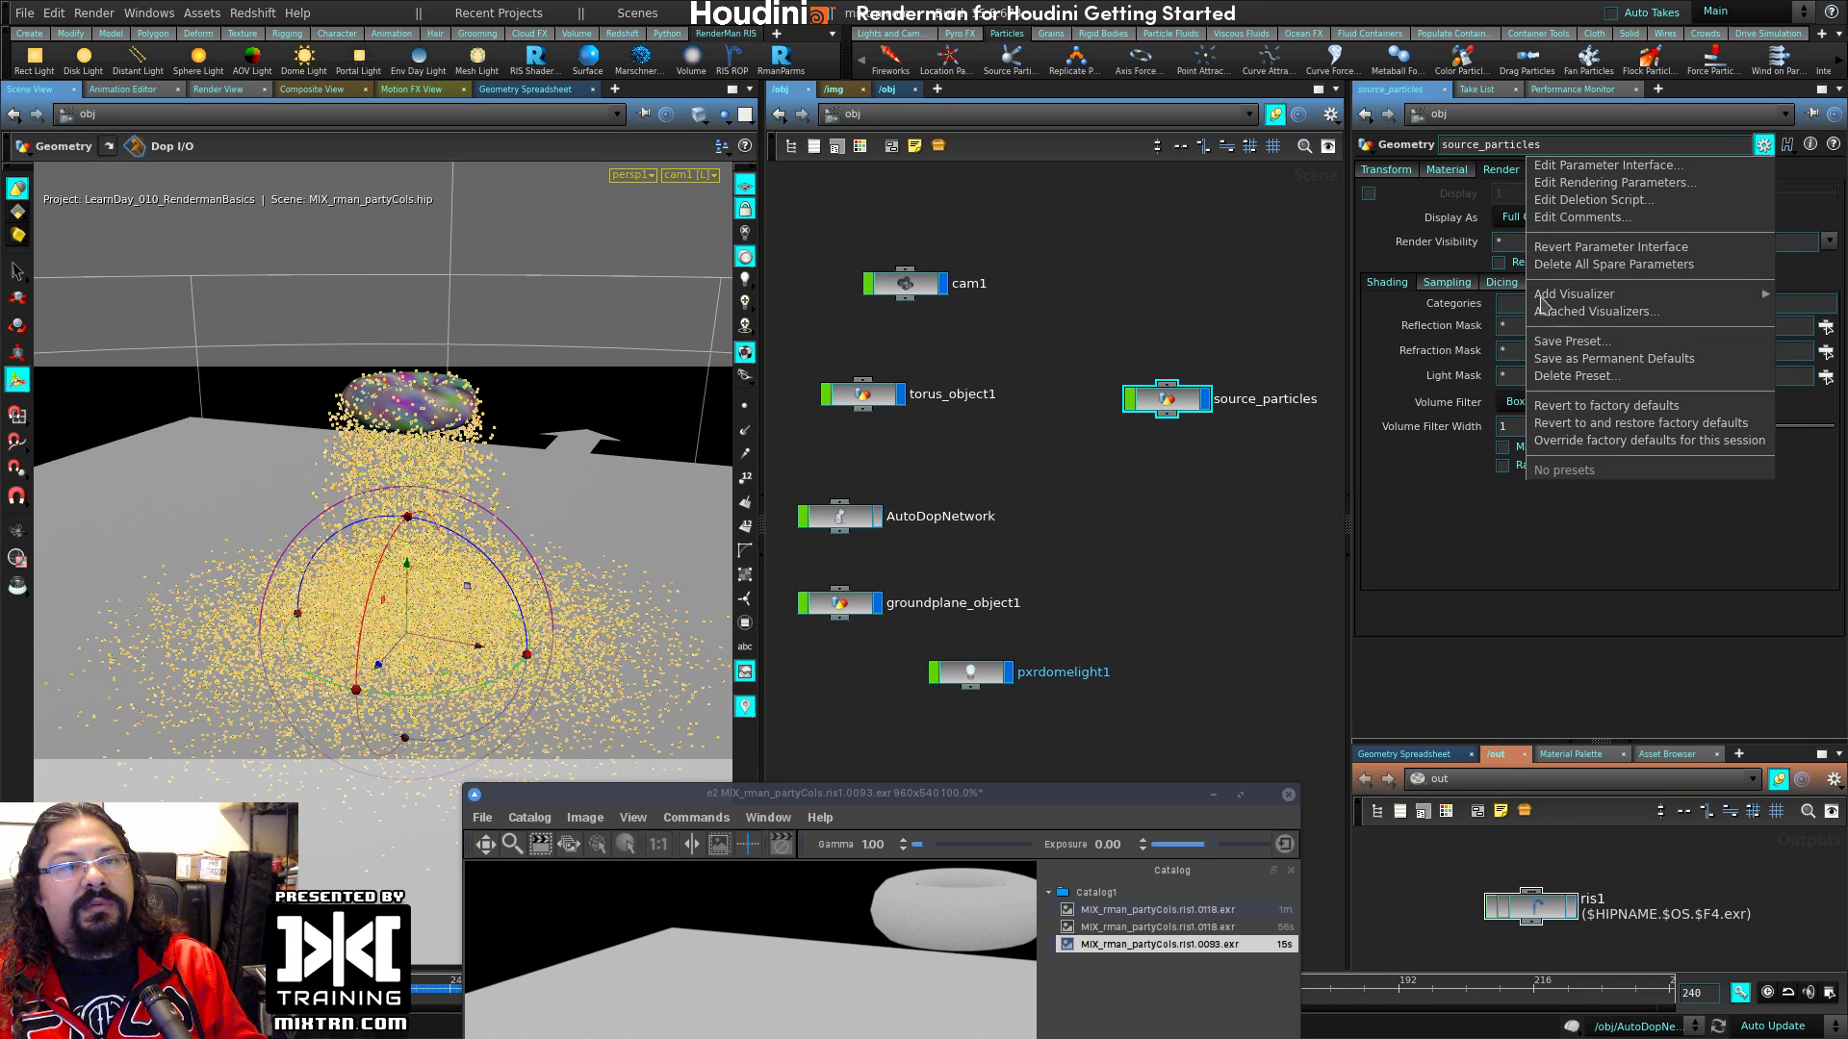
click(1588, 165)
drag(1295, 52, 1243, 60)
click(632, 262)
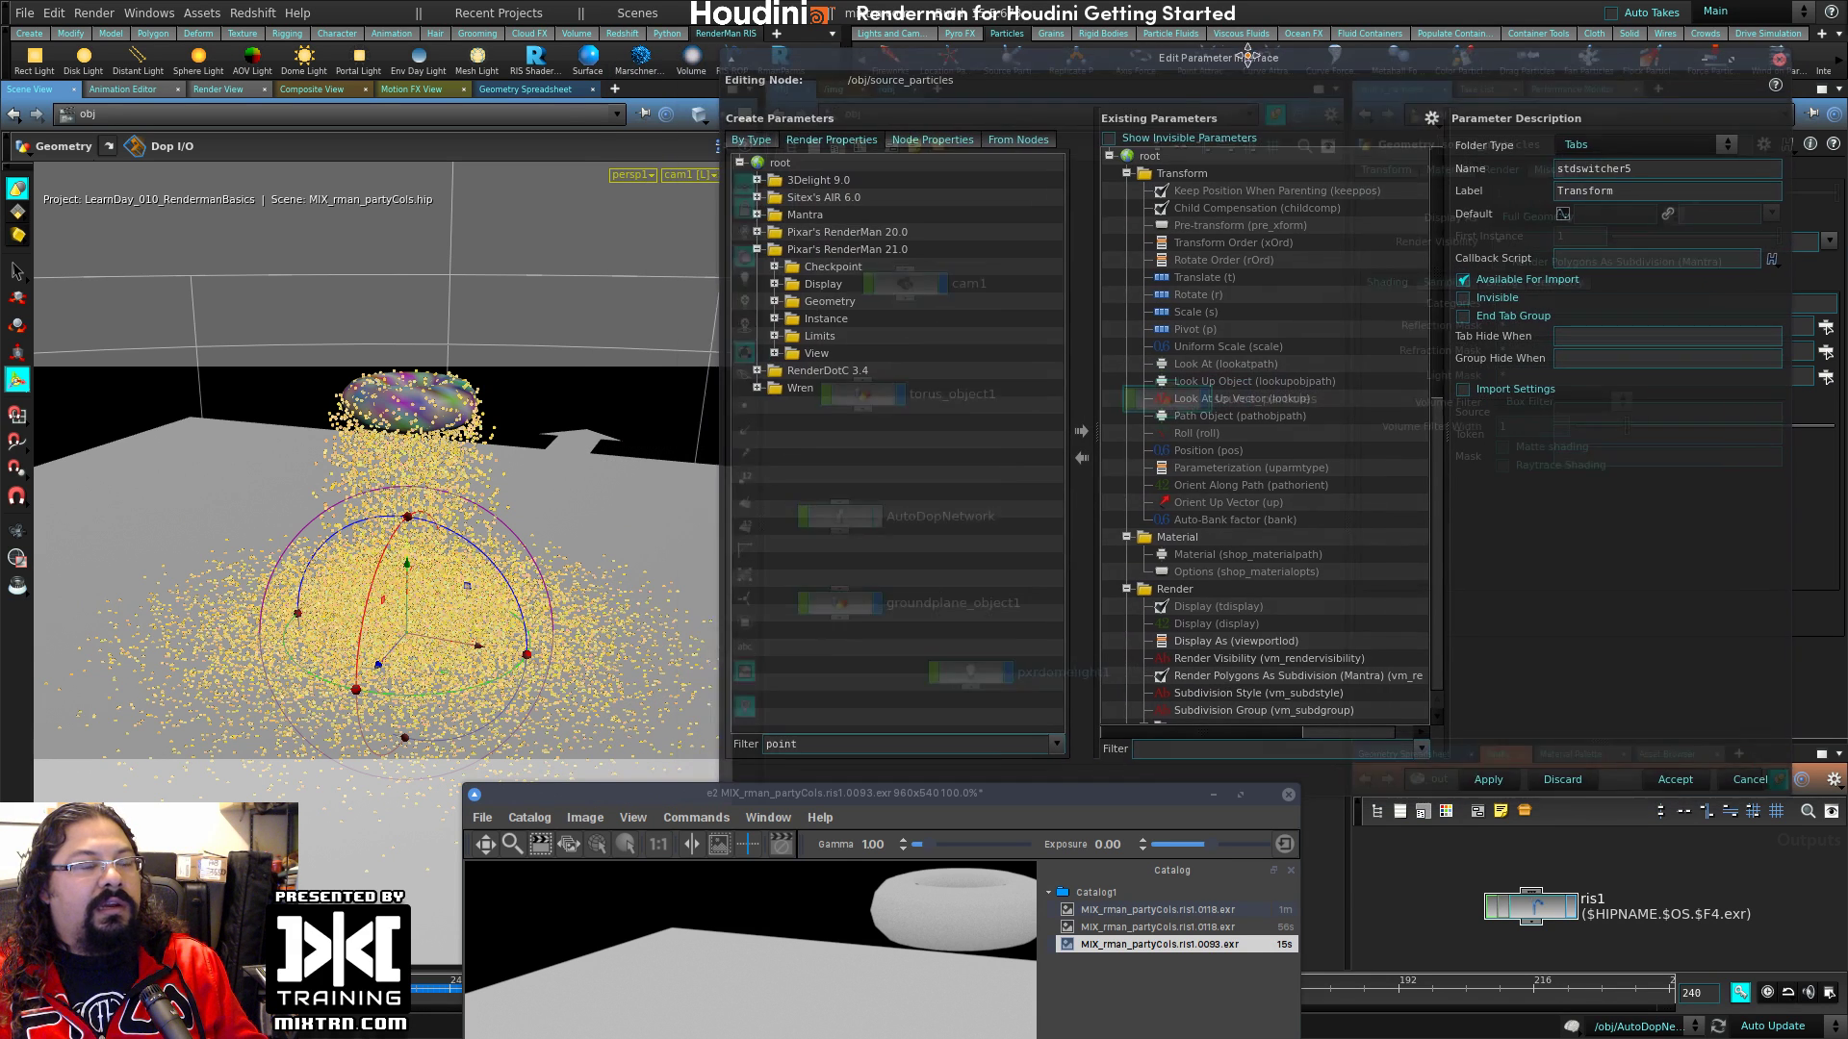
click(1779, 60)
drag(1265, 290, 1147, 489)
Step: Open the rendering parameters of source_particles and locate Render As Points (RIB) under Pixar's RenderMan 21.0 Geometry
click(1762, 149)
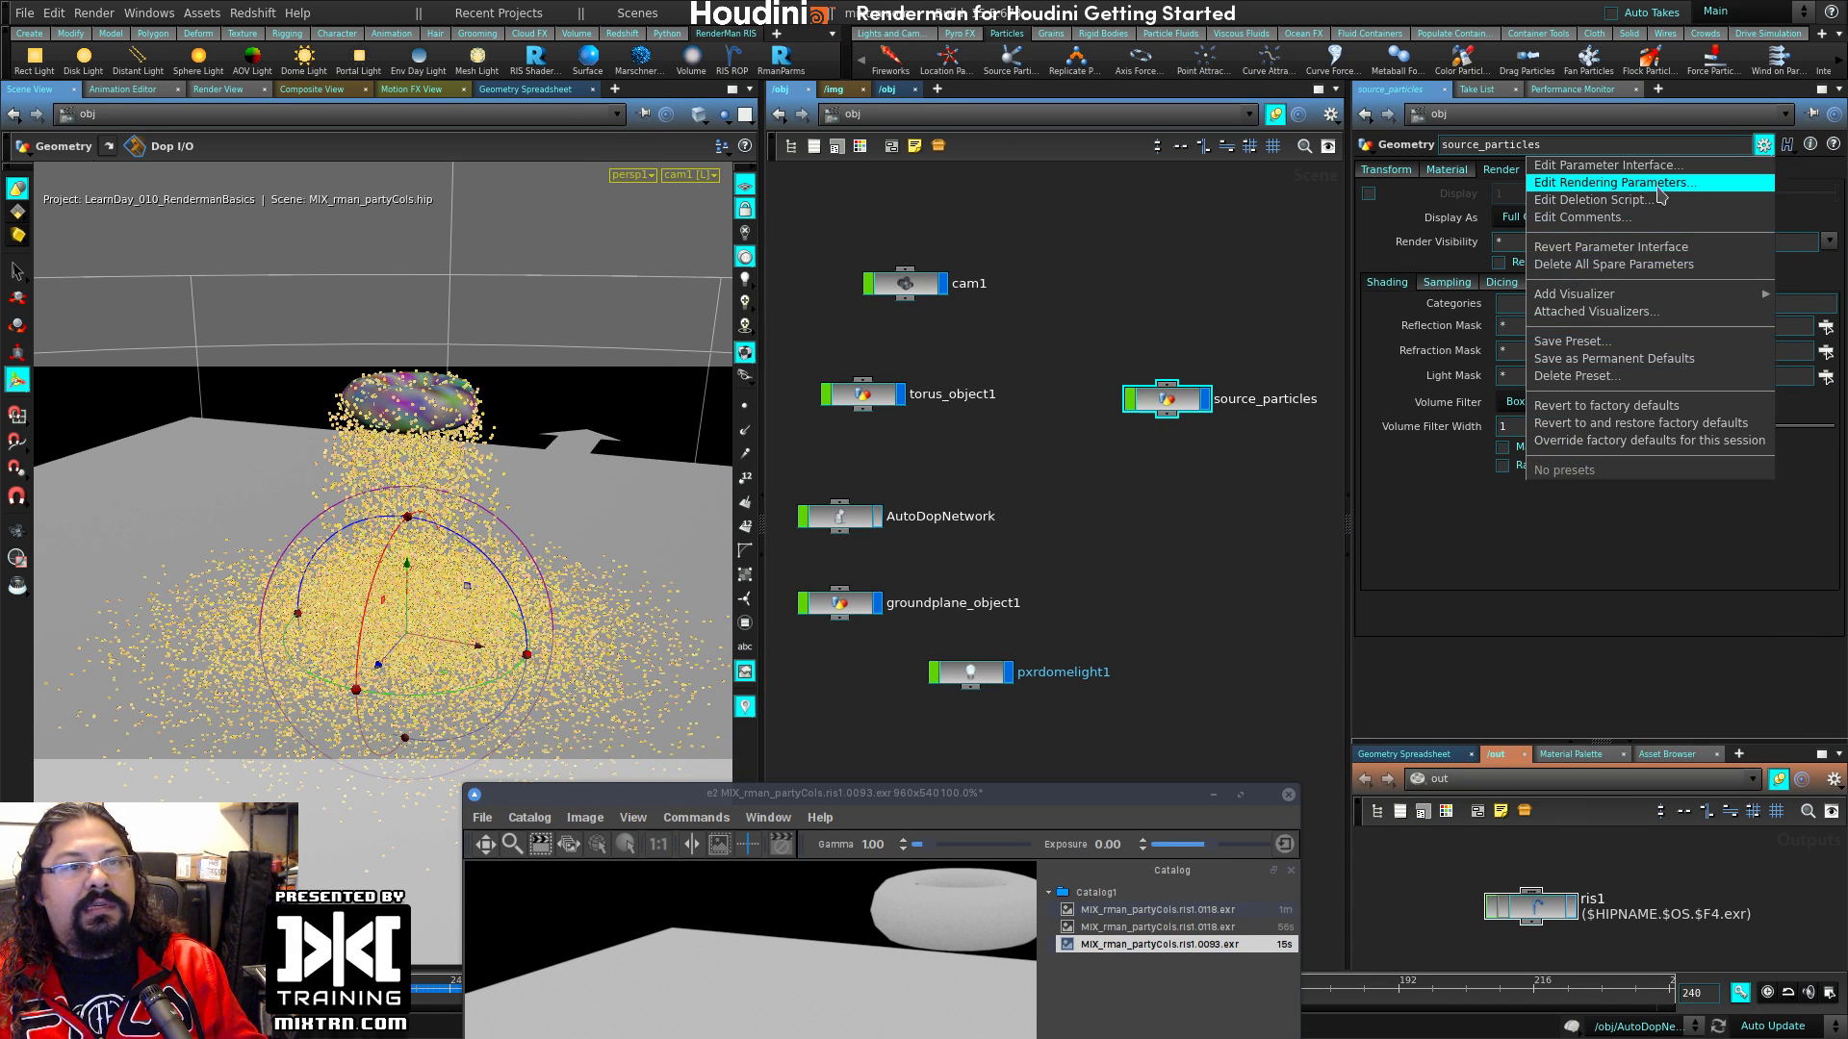
click(1695, 183)
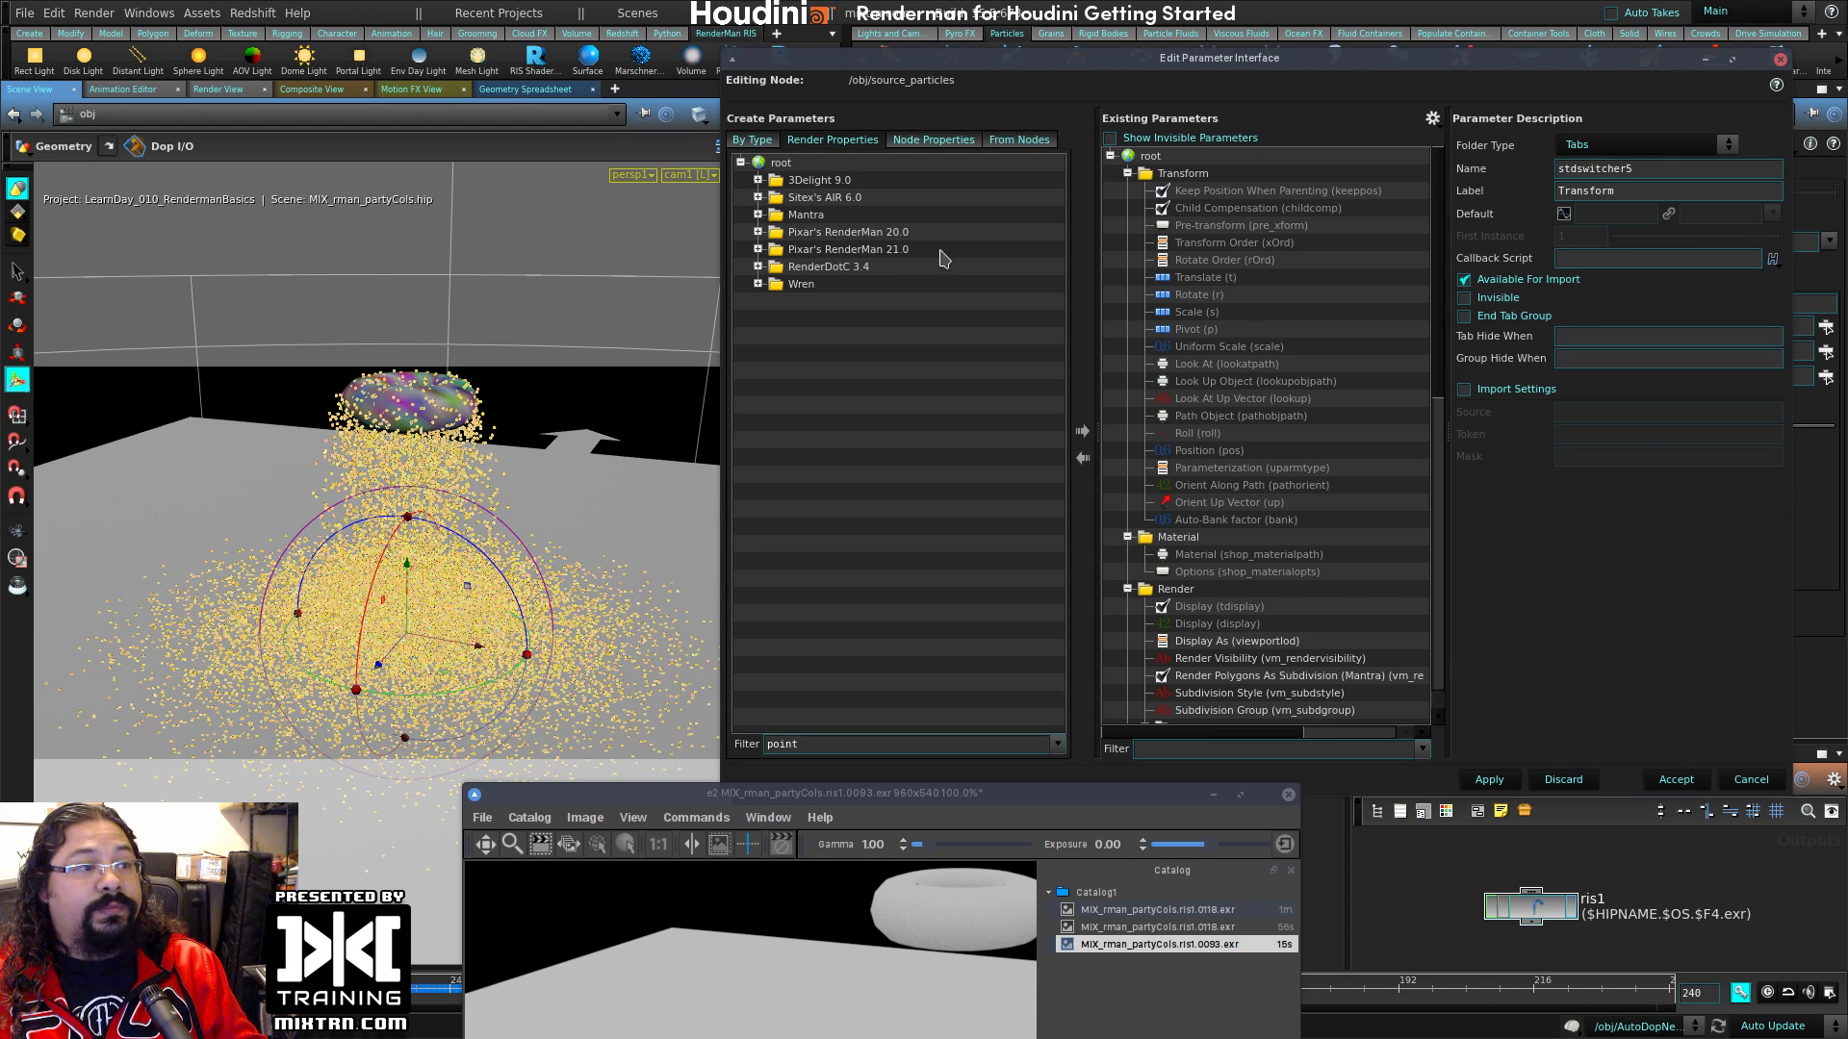
click(758, 250)
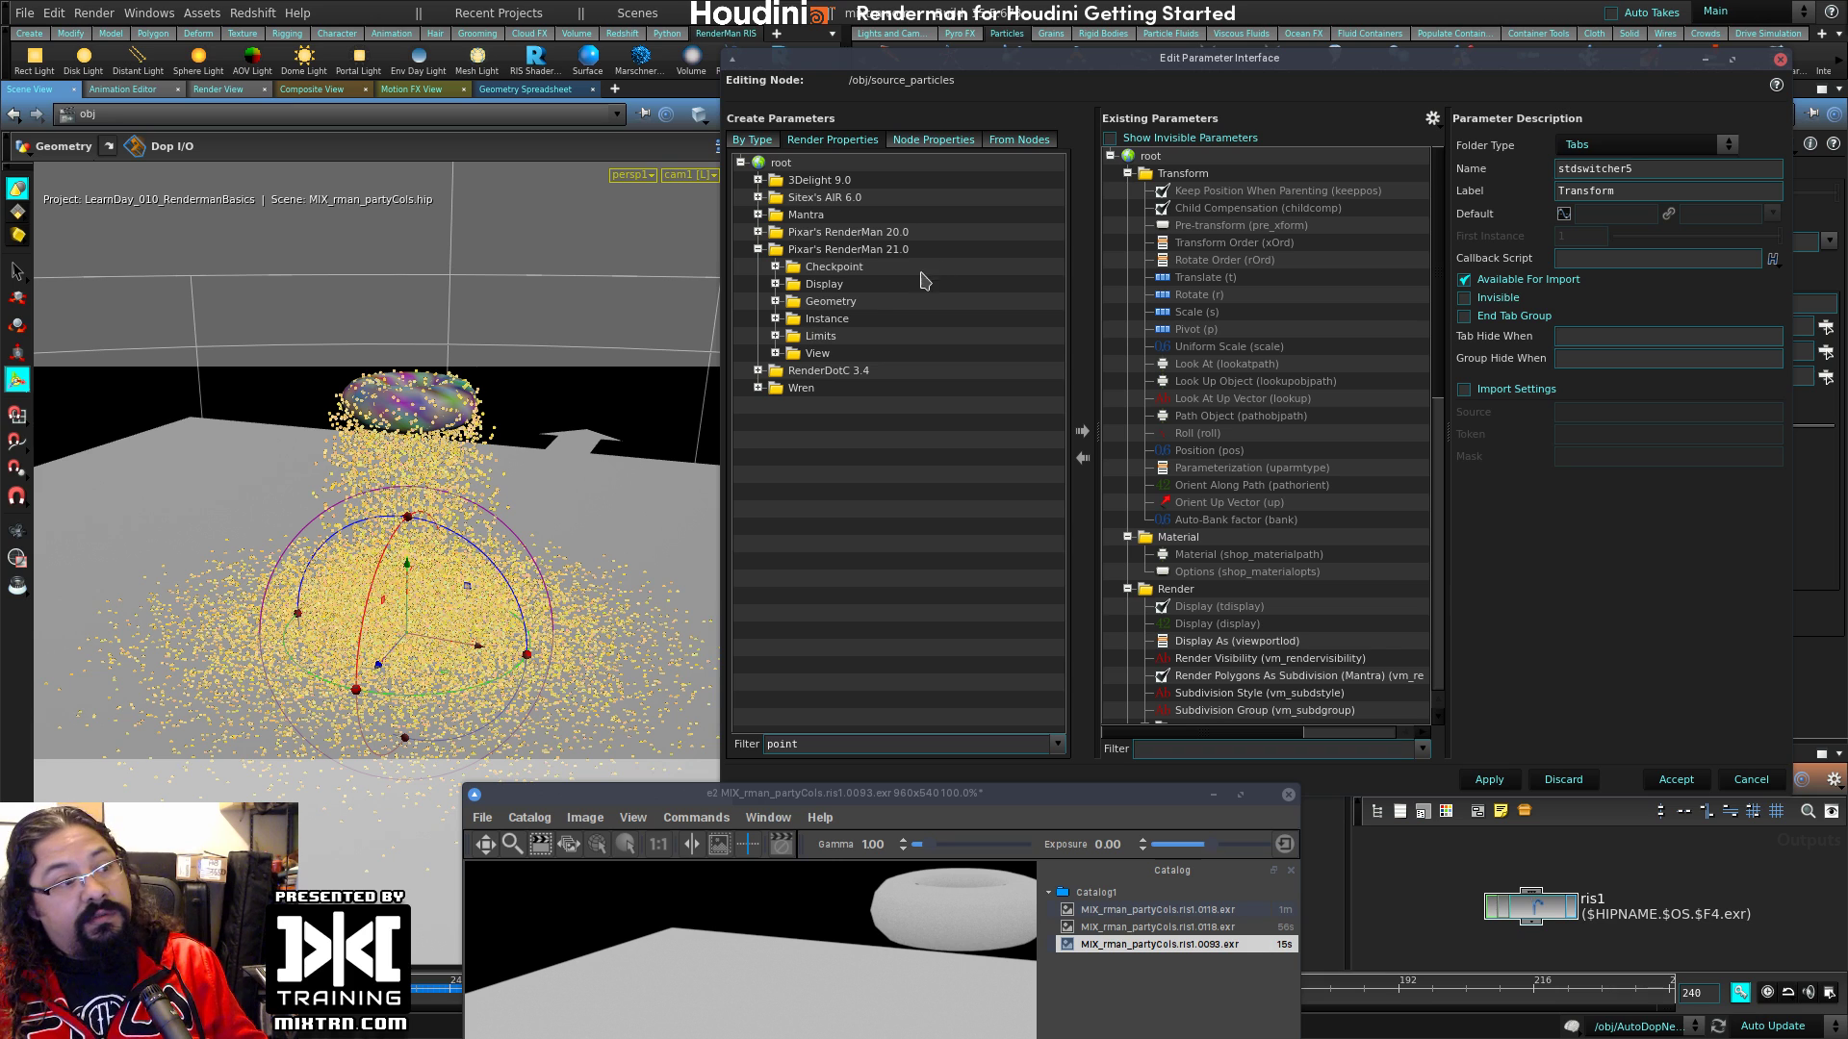
click(775, 301)
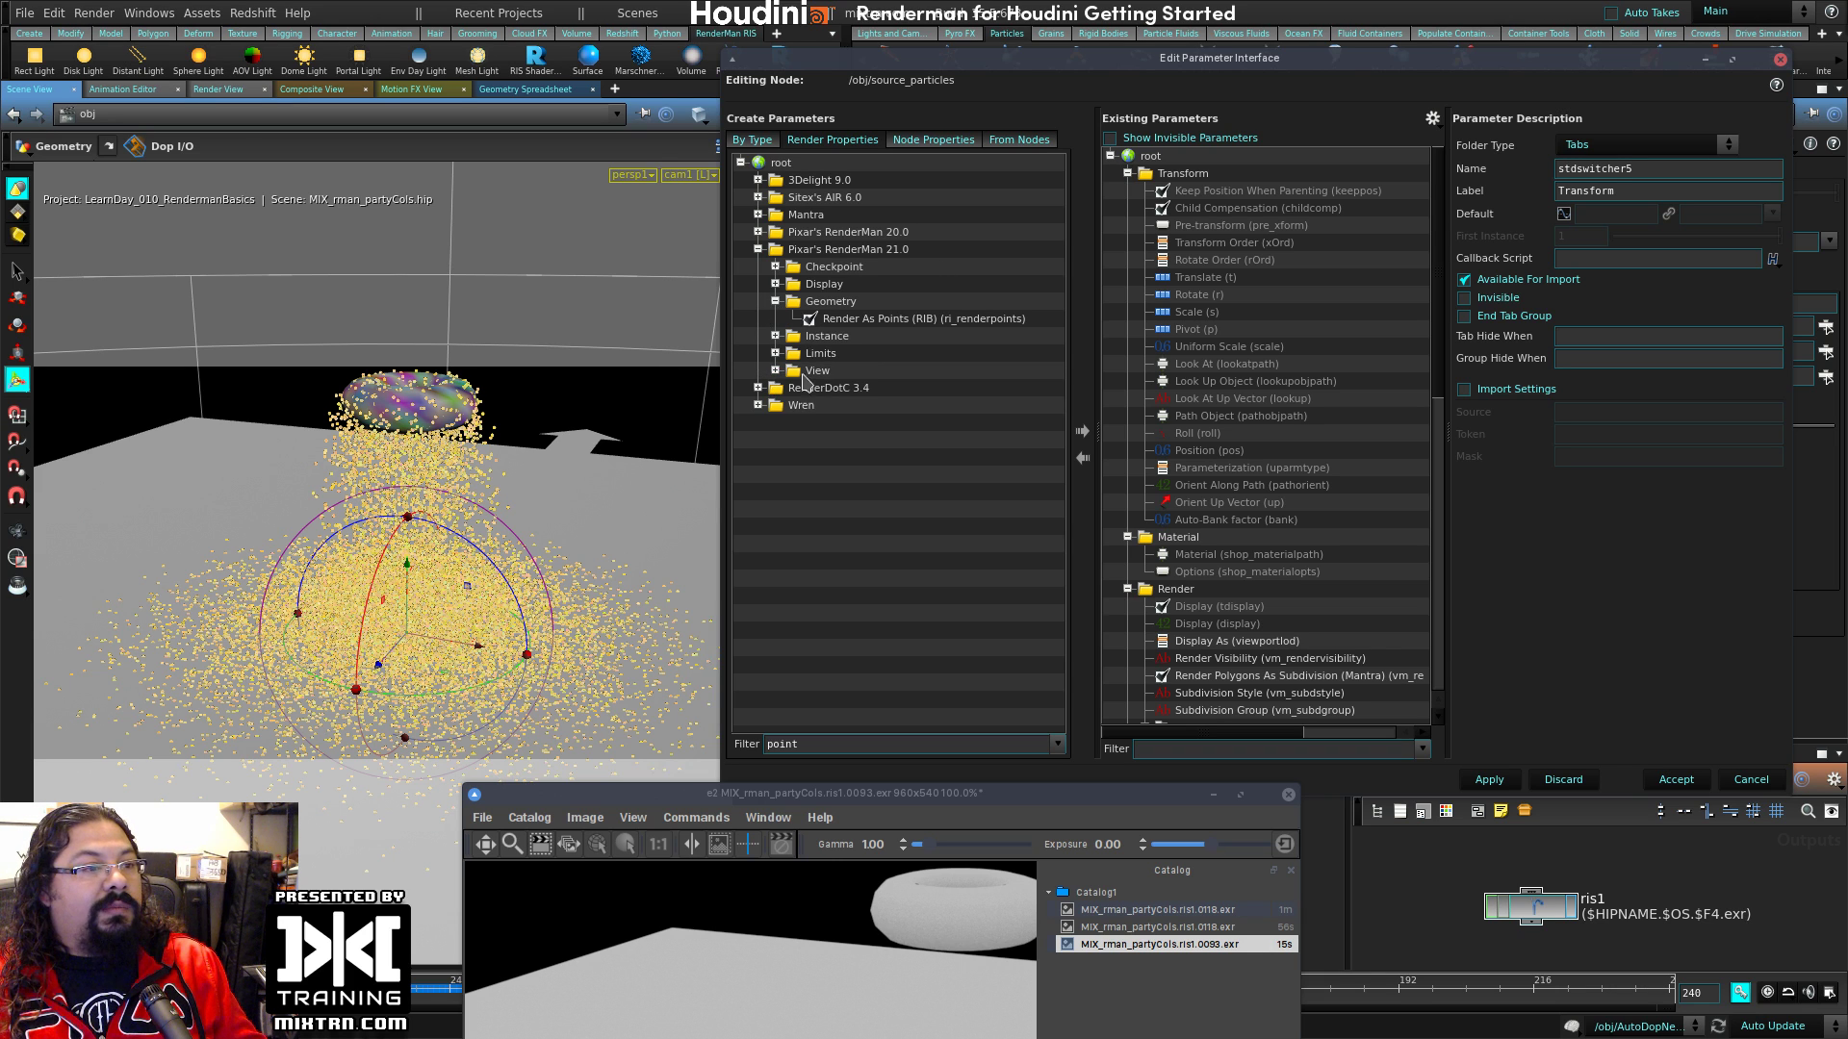
click(874, 322)
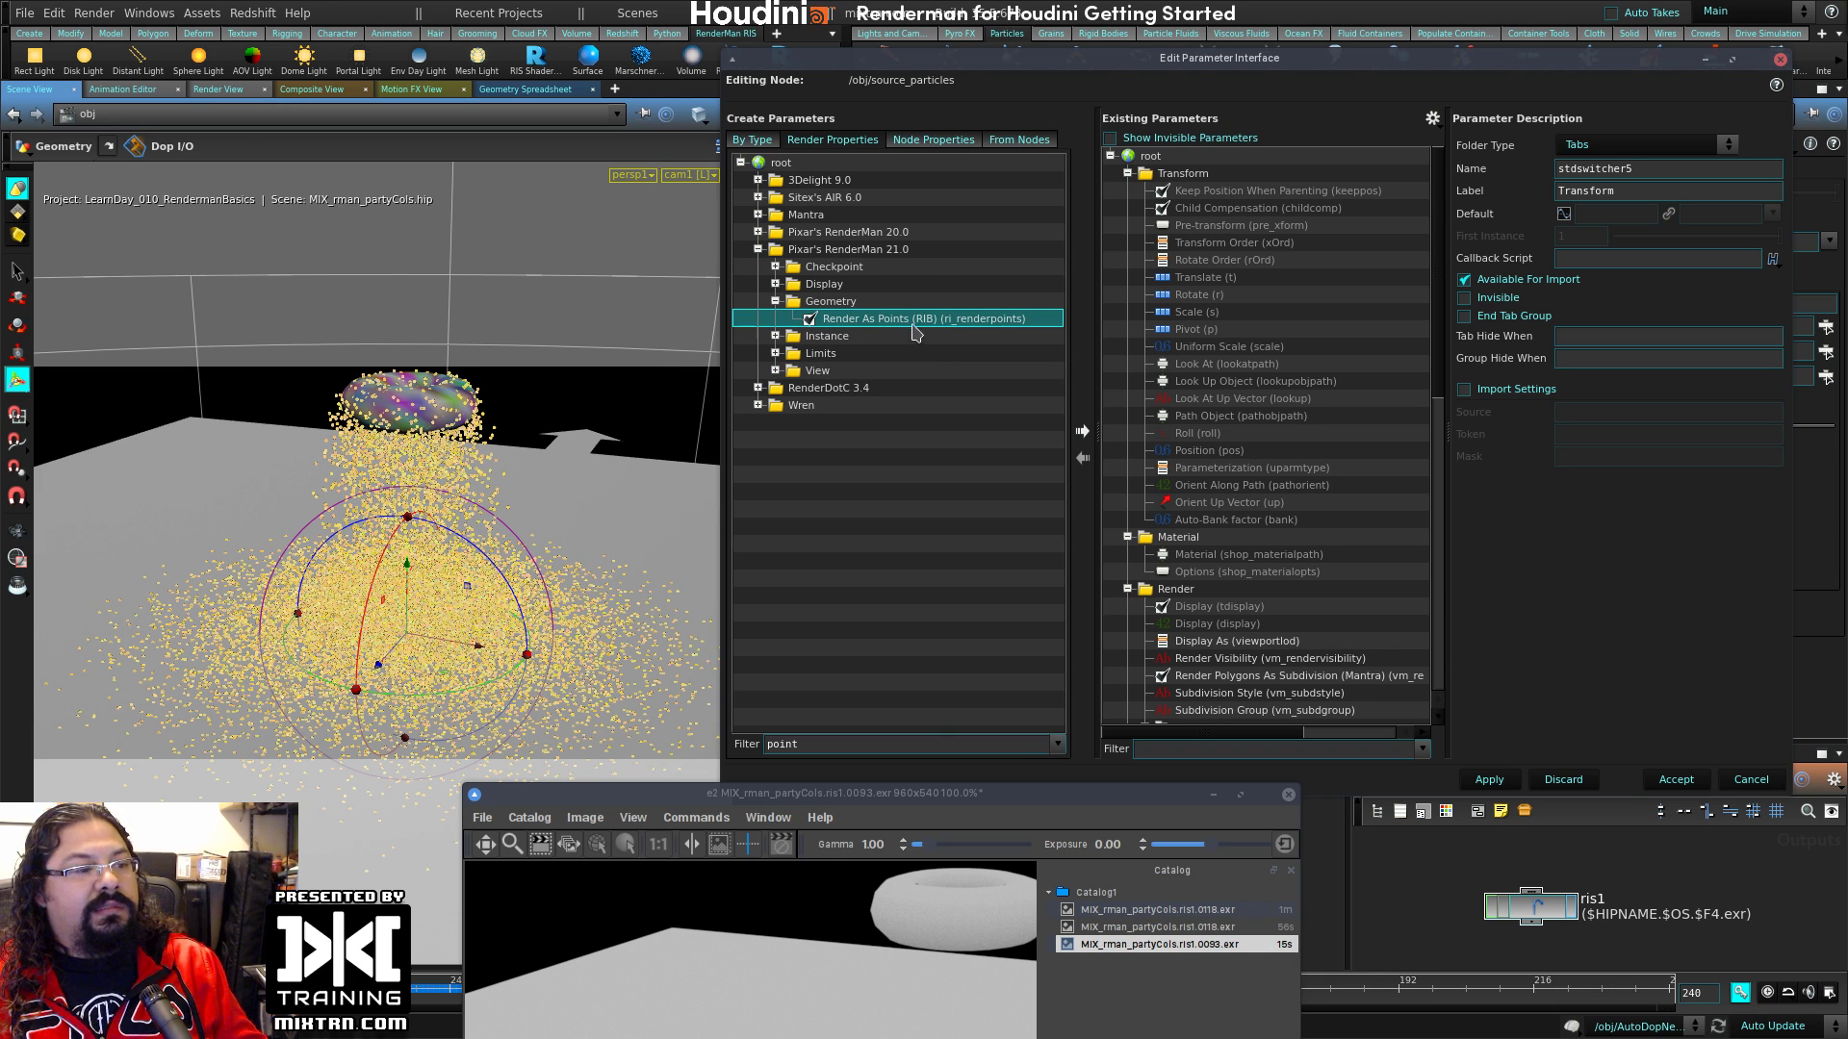
Step: Clear the property filter, collapse the tree to browse Pixar's RenderMan 21.0 properties, and filter them by "points"
double_click(768, 747)
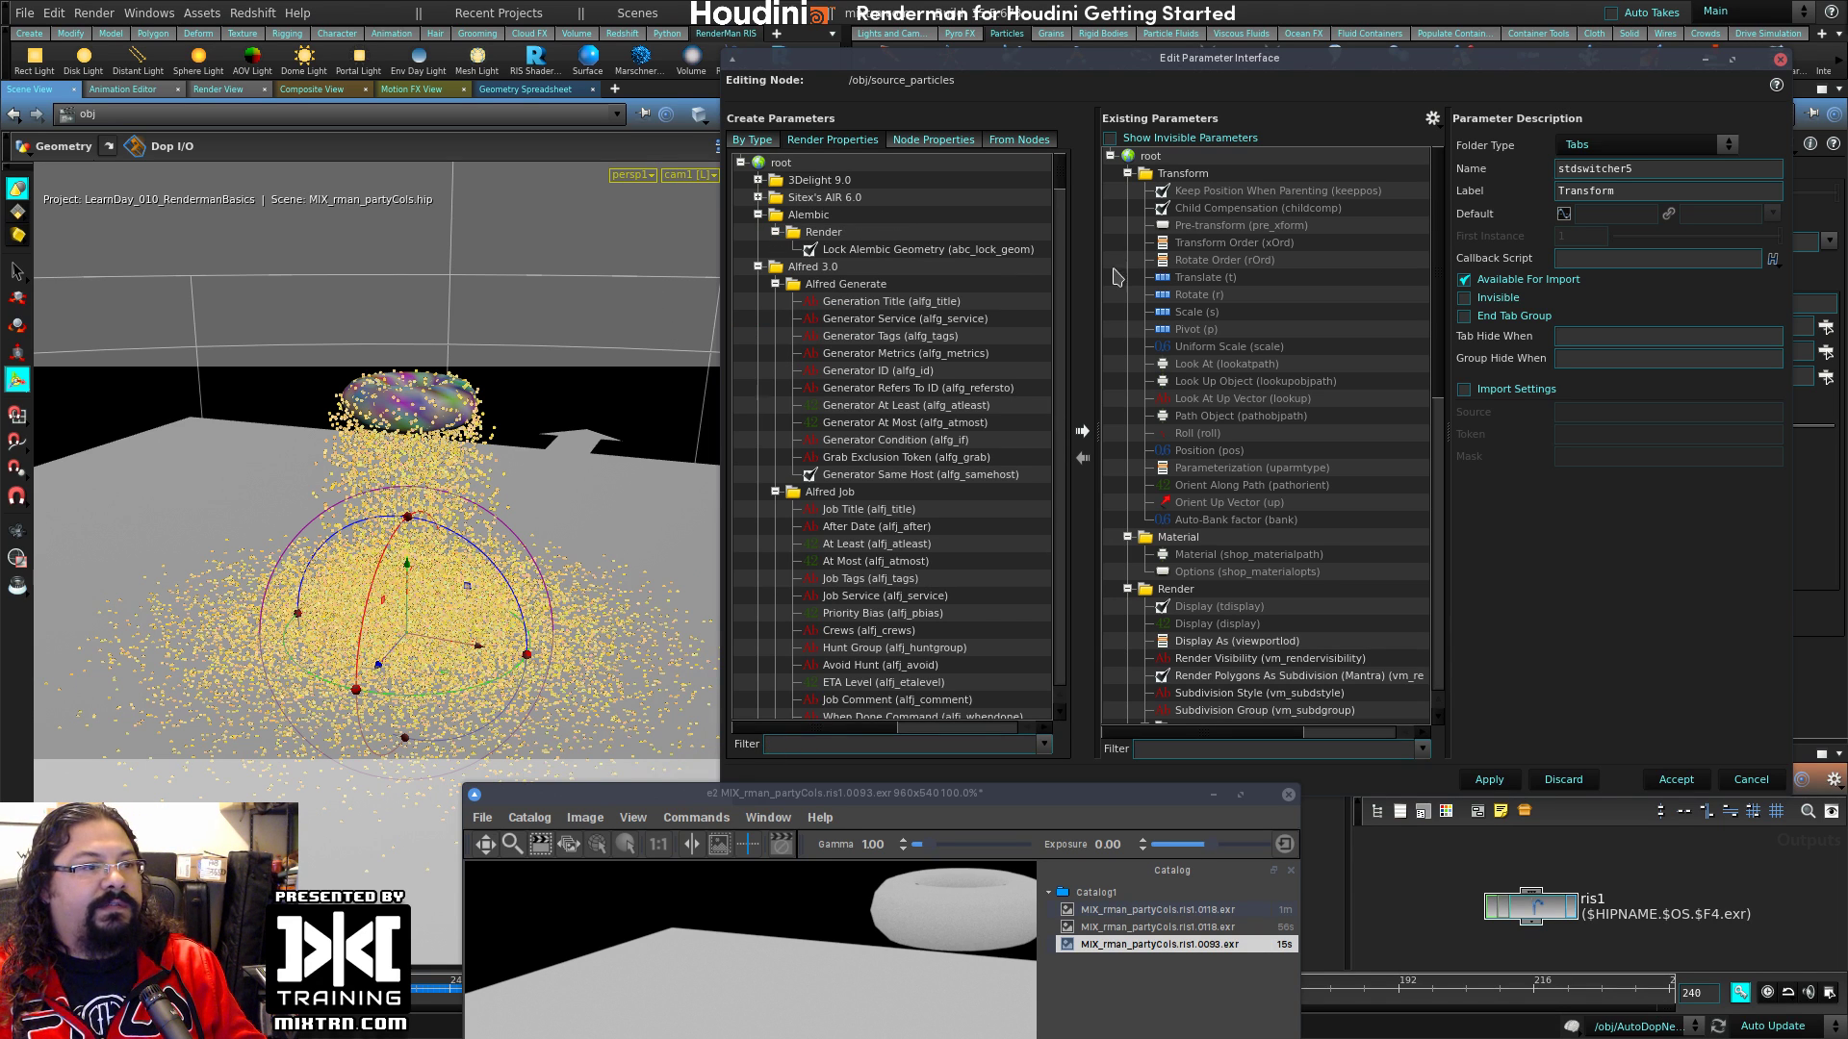
click(758, 215)
right_click(787, 163)
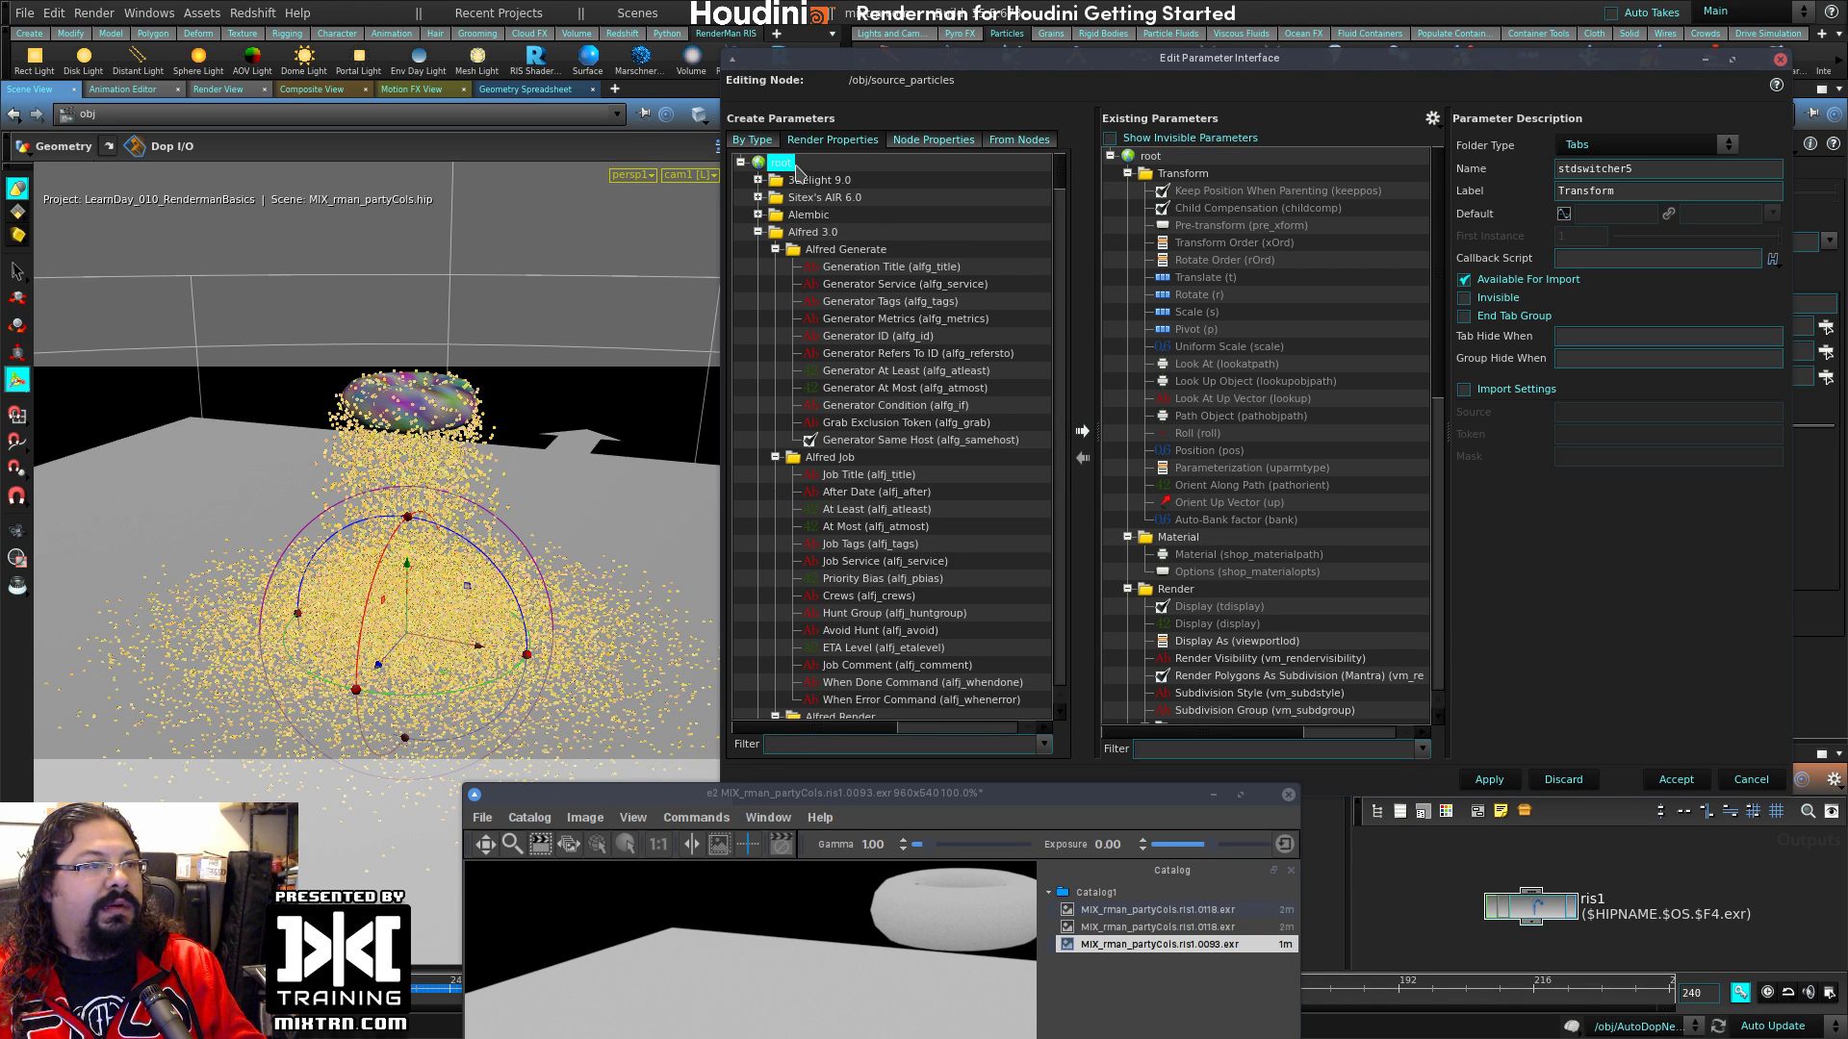
click(854, 182)
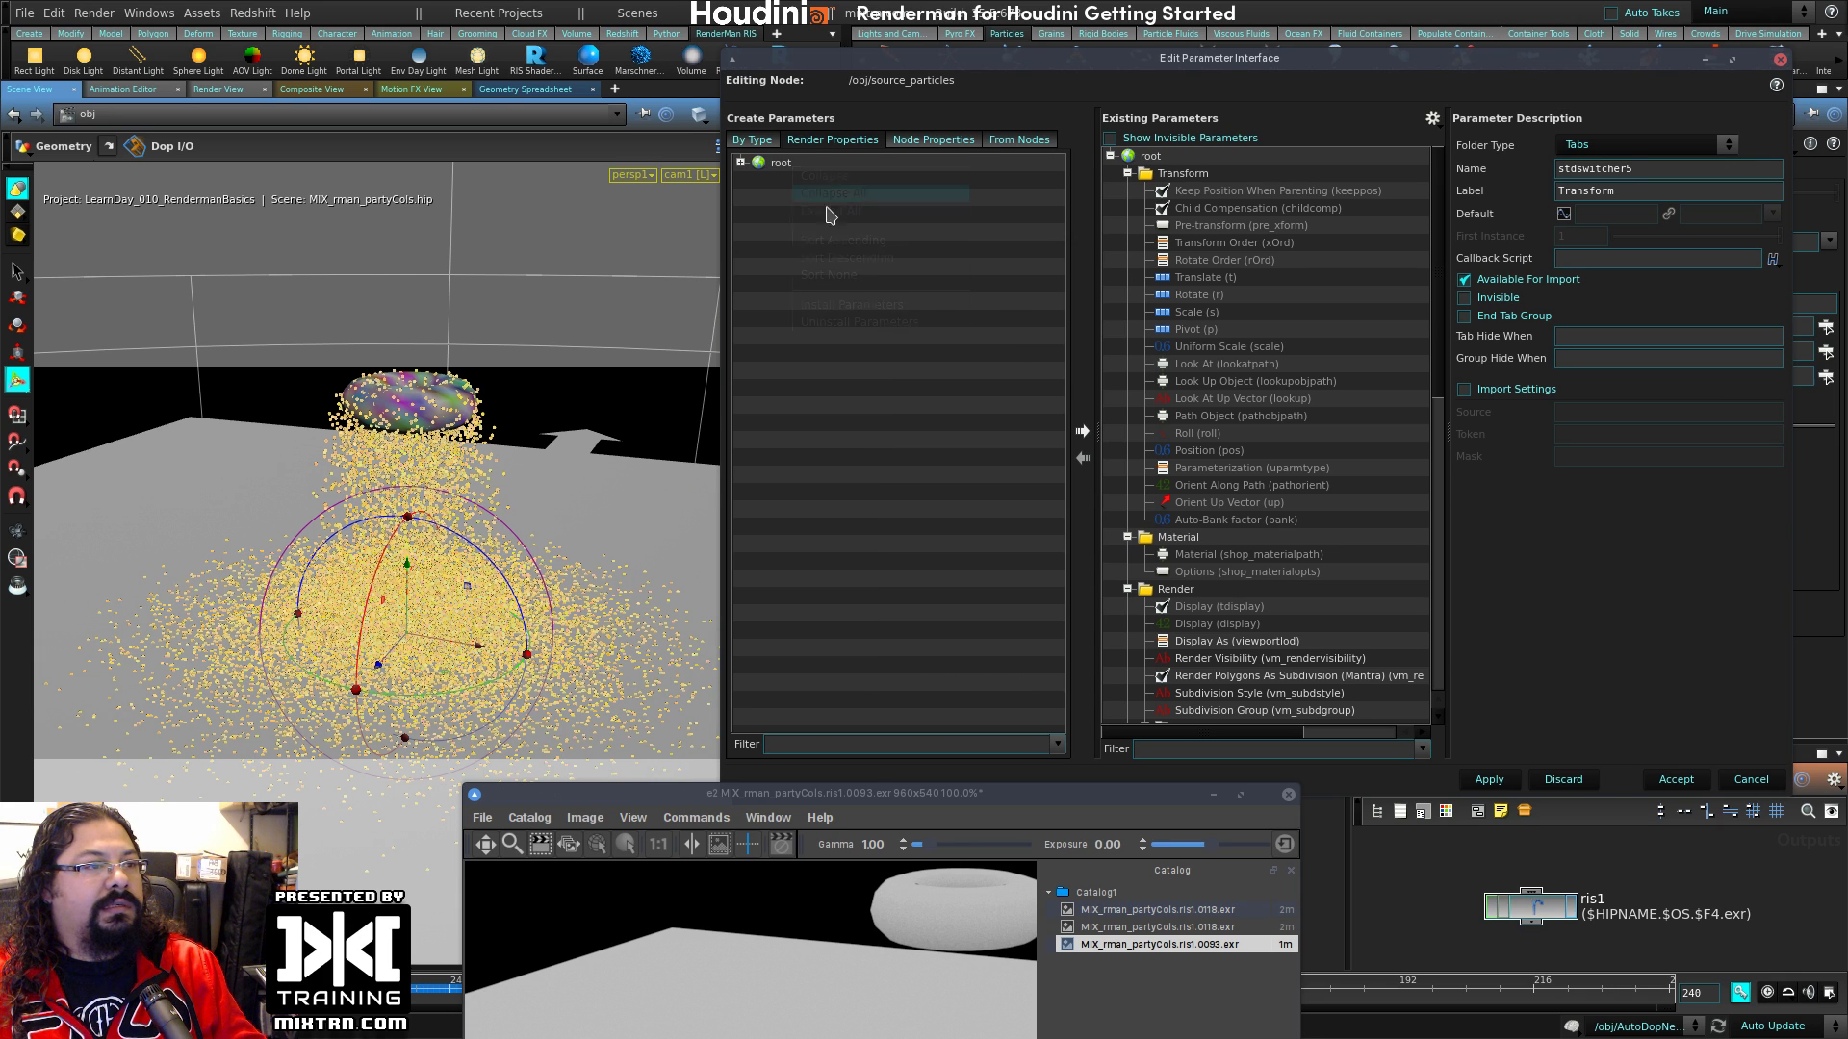
click(740, 163)
click(758, 336)
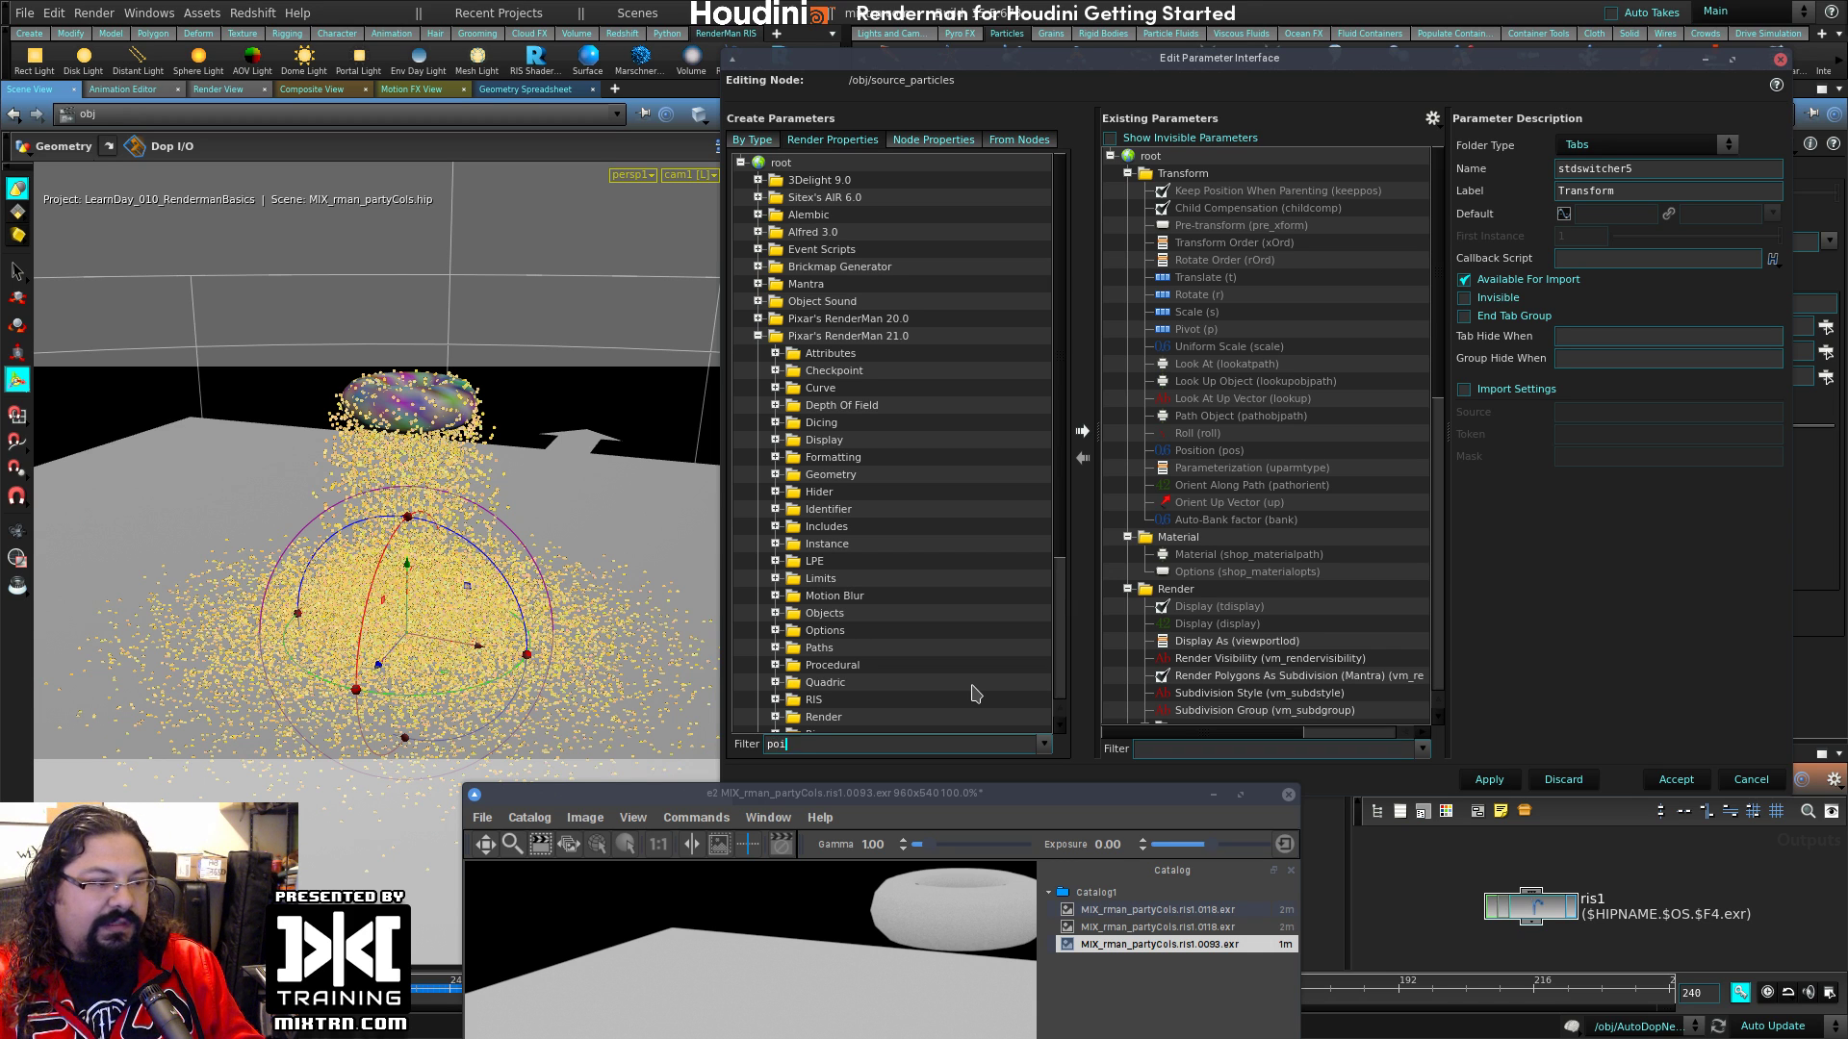
key(Return)
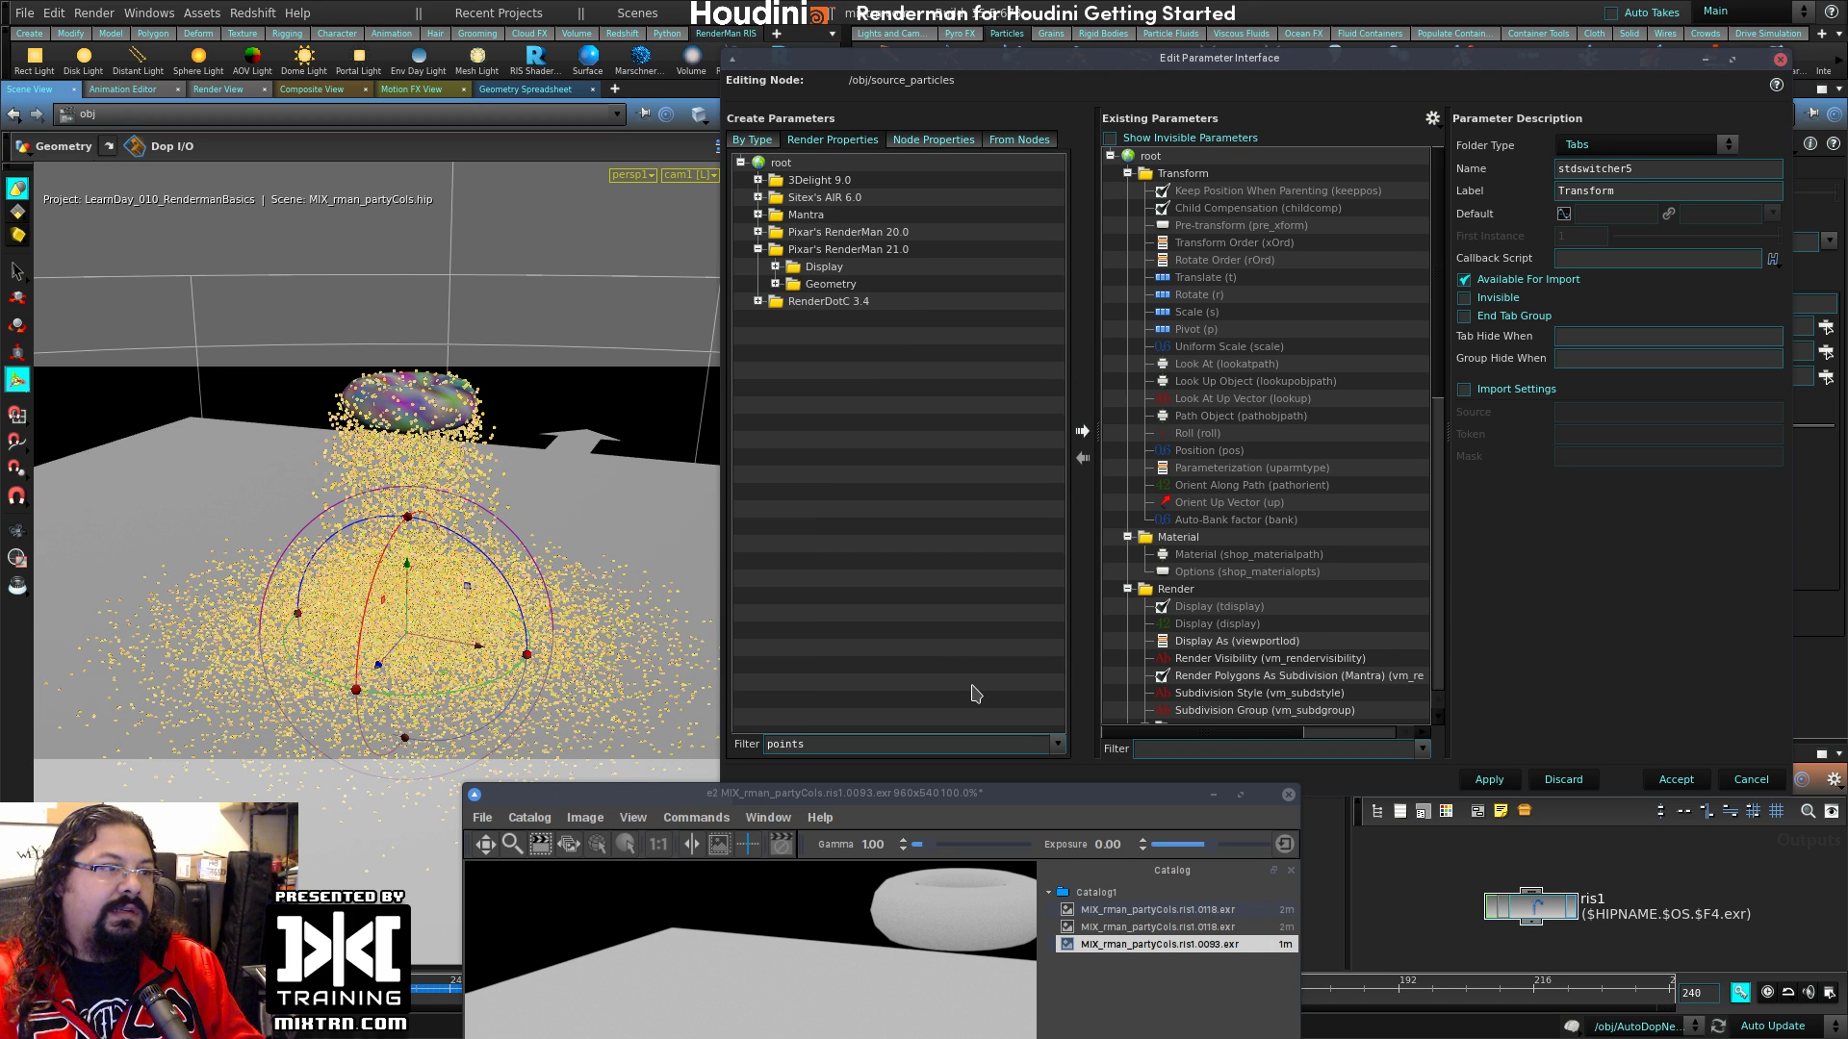
Step: Add the RenderMan 21.0 property Render As Points (RIB) to source_particles and enable it in the Geometry render parameters
click(775, 284)
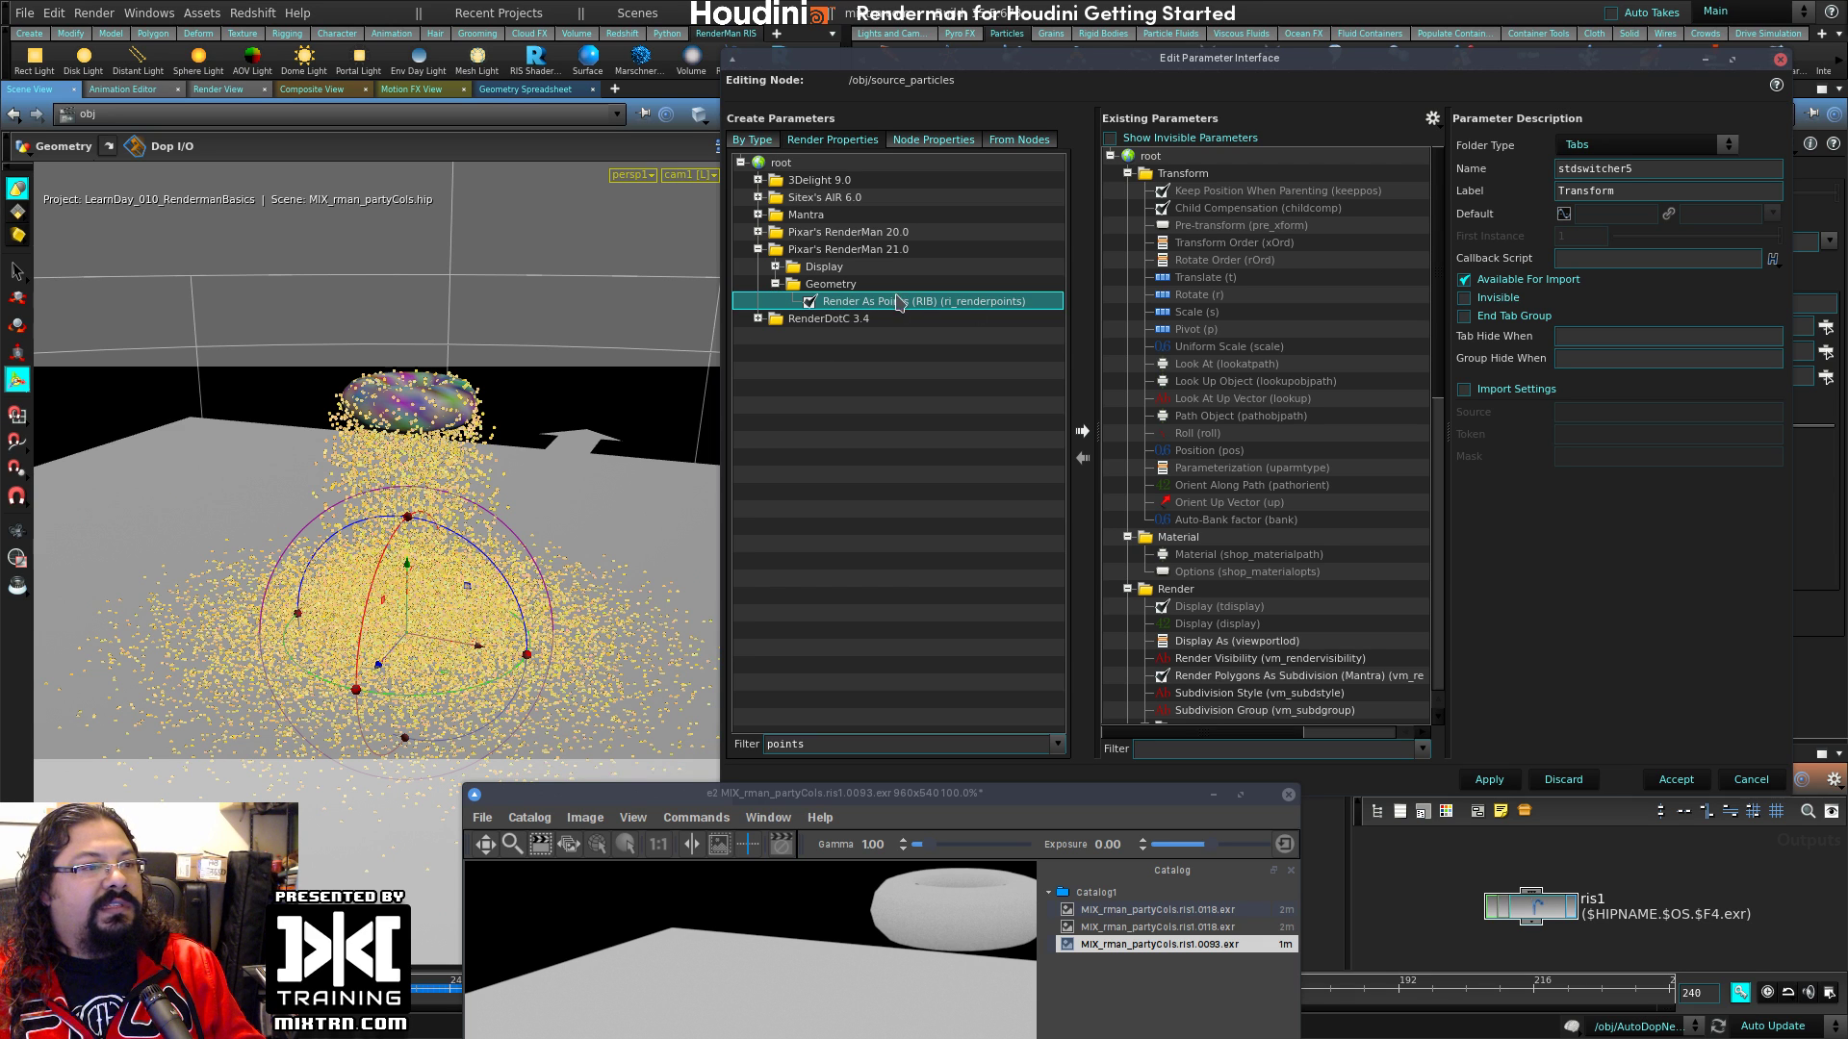
click(1081, 432)
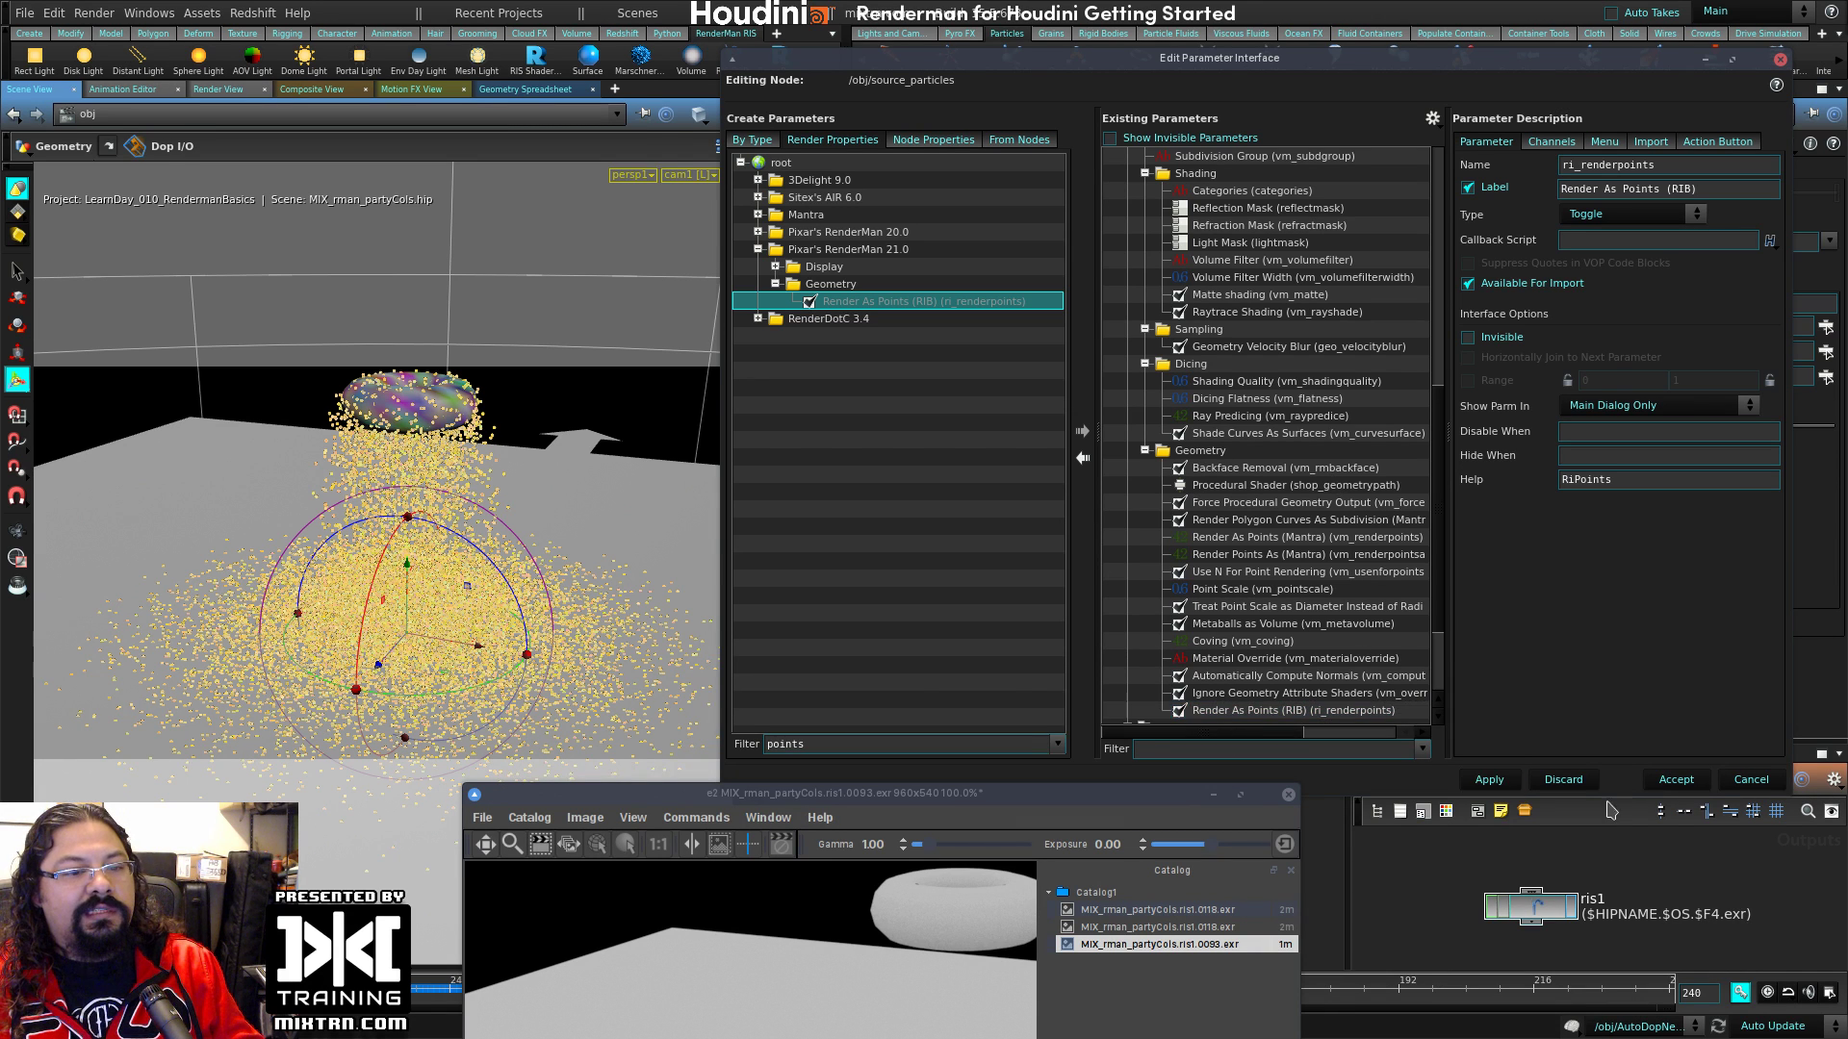
click(1679, 779)
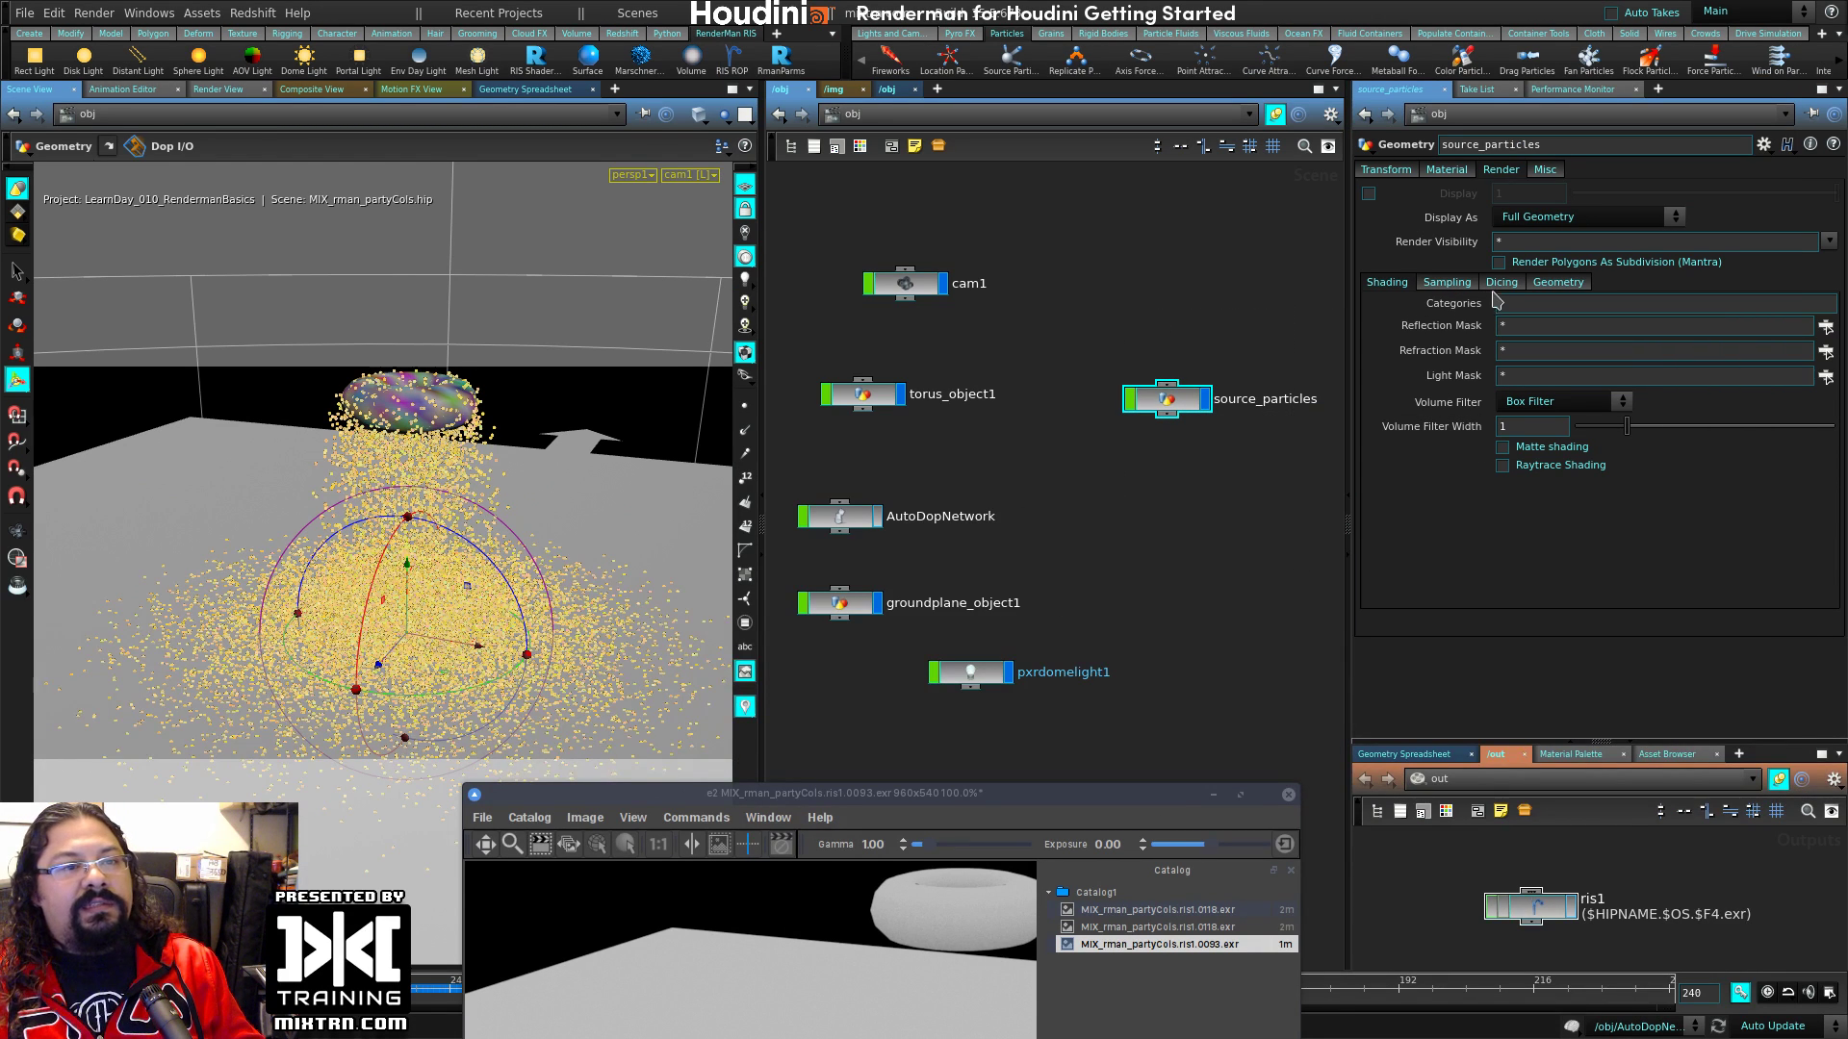
click(1552, 282)
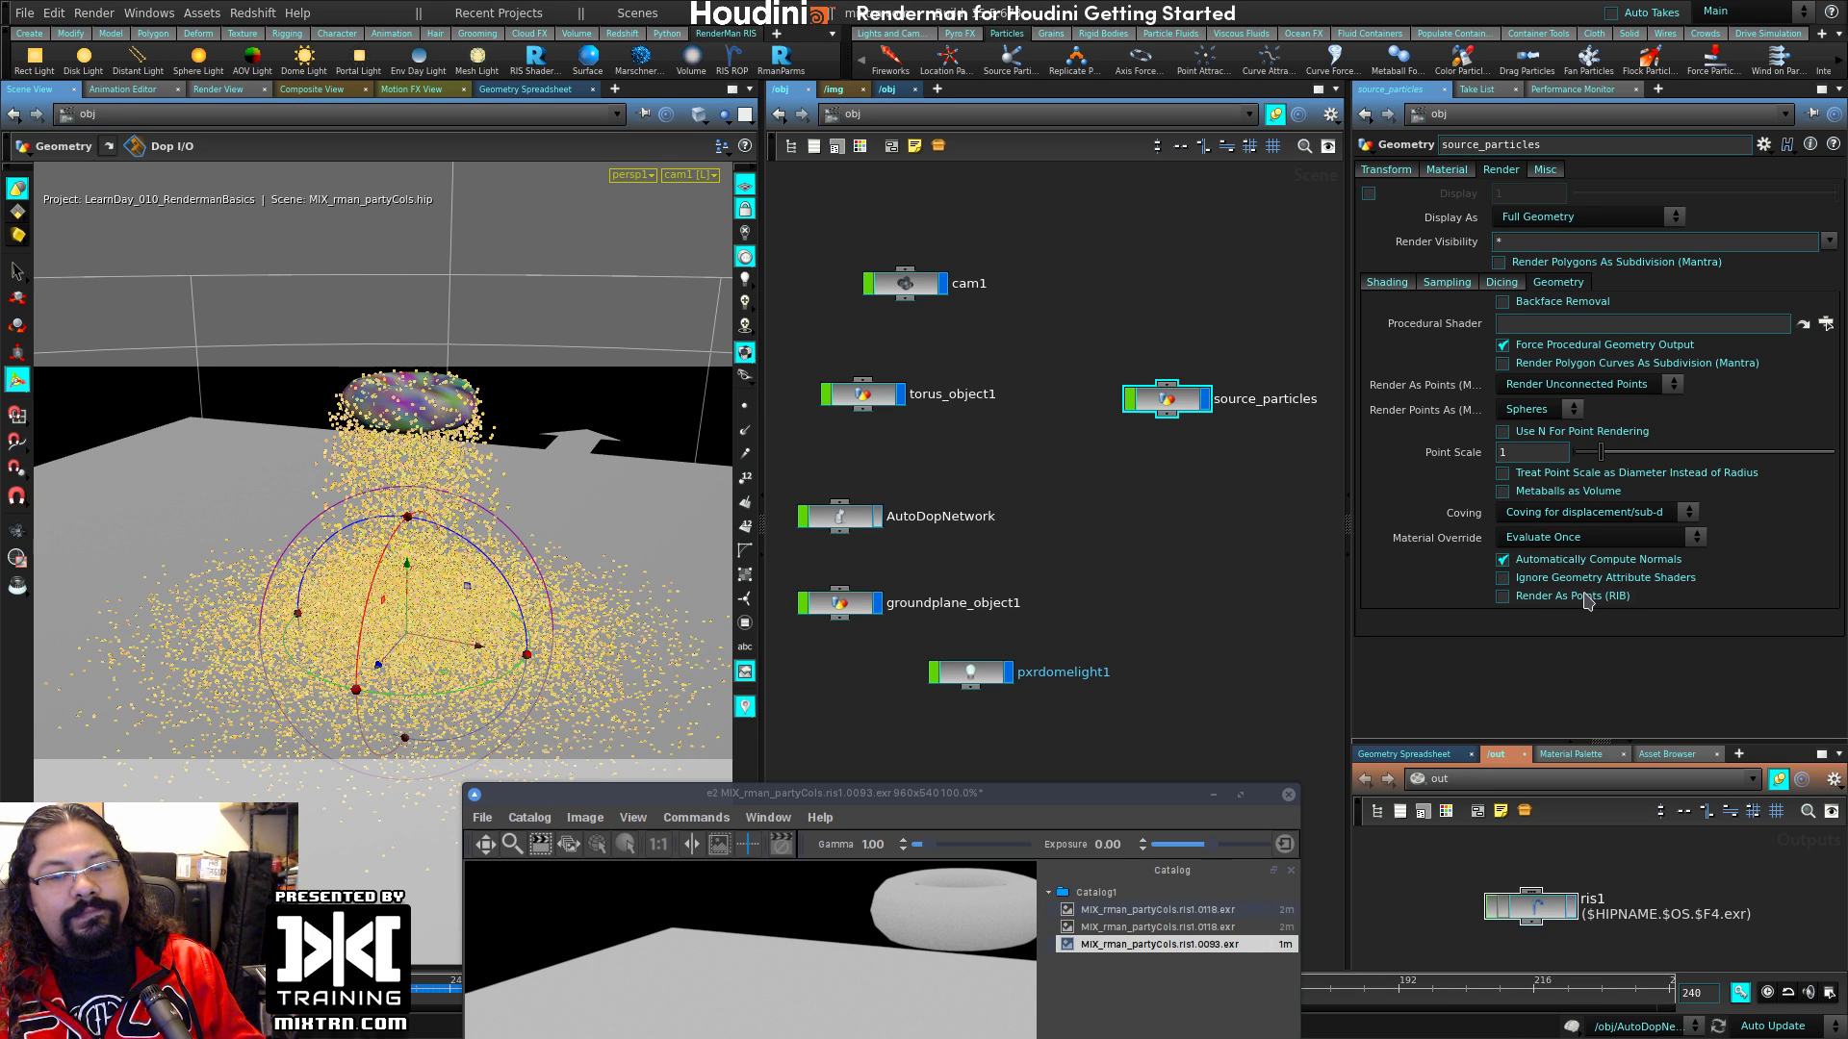
click(1539, 596)
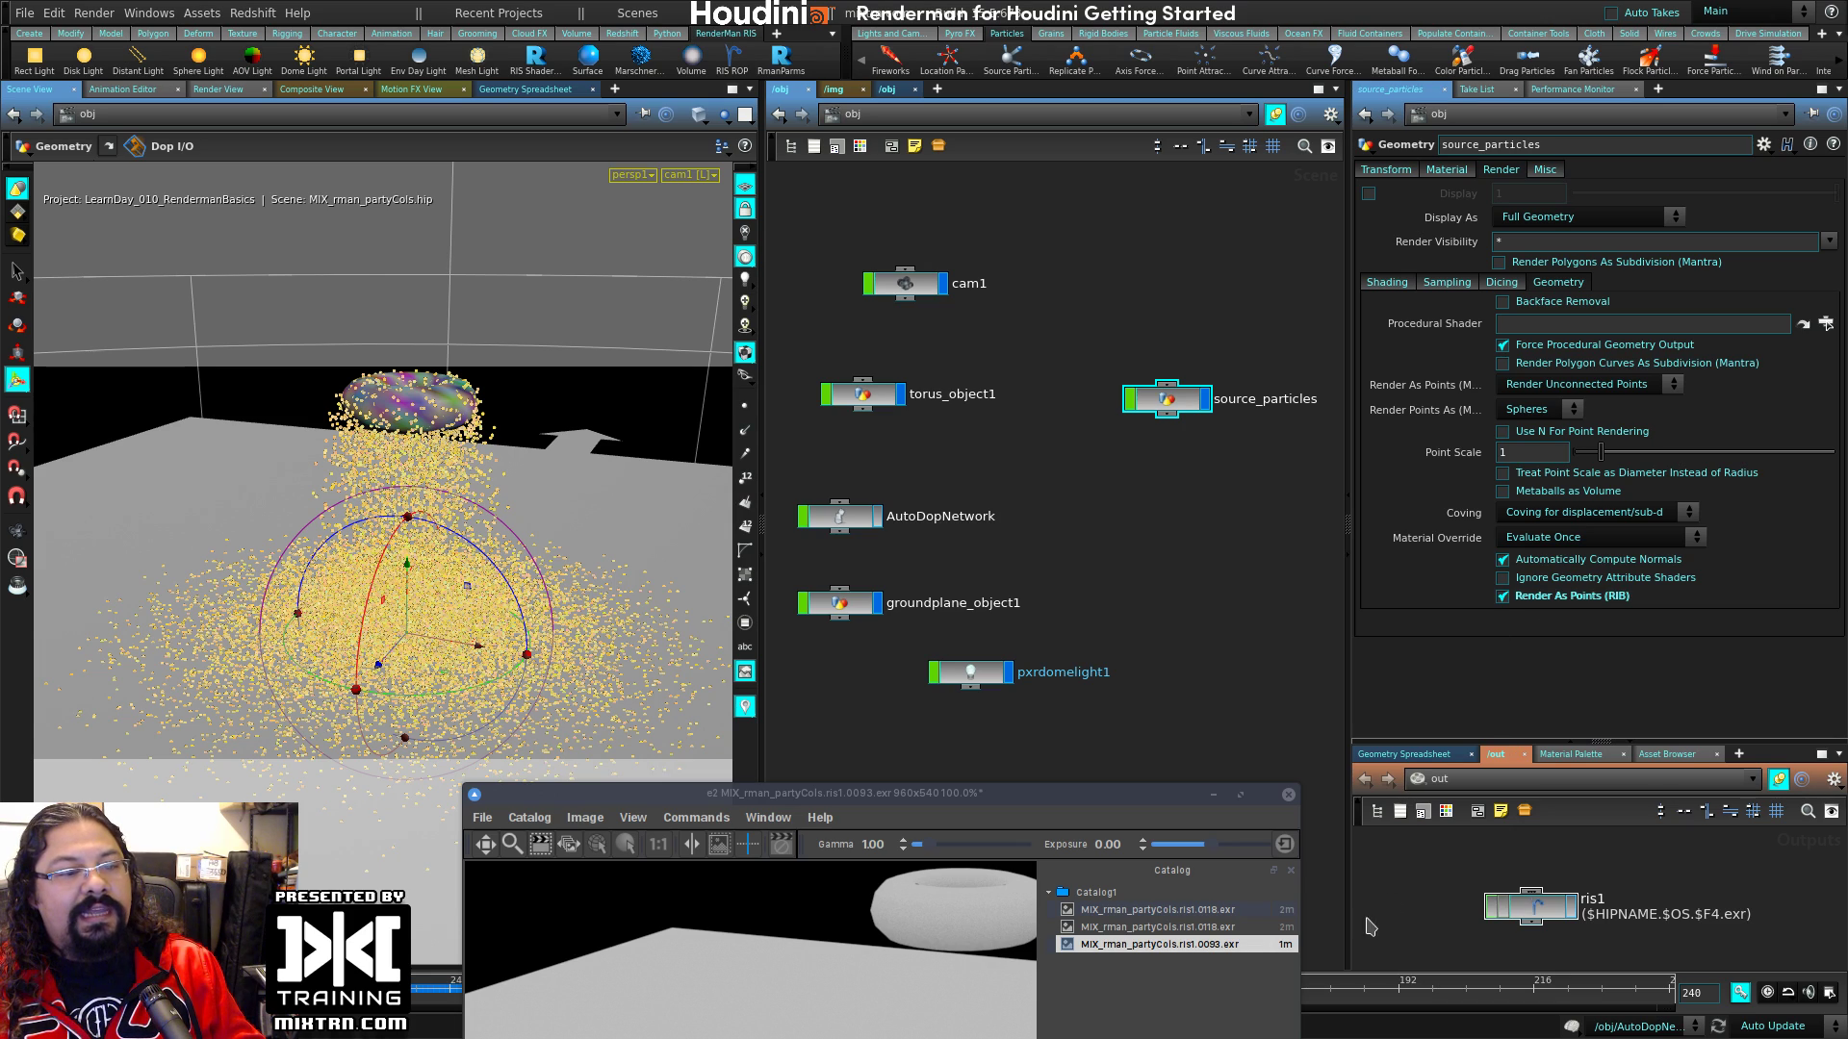
Step: Render frame 93 with ris1 and move the render window down to uncover the node network
click(1530, 910)
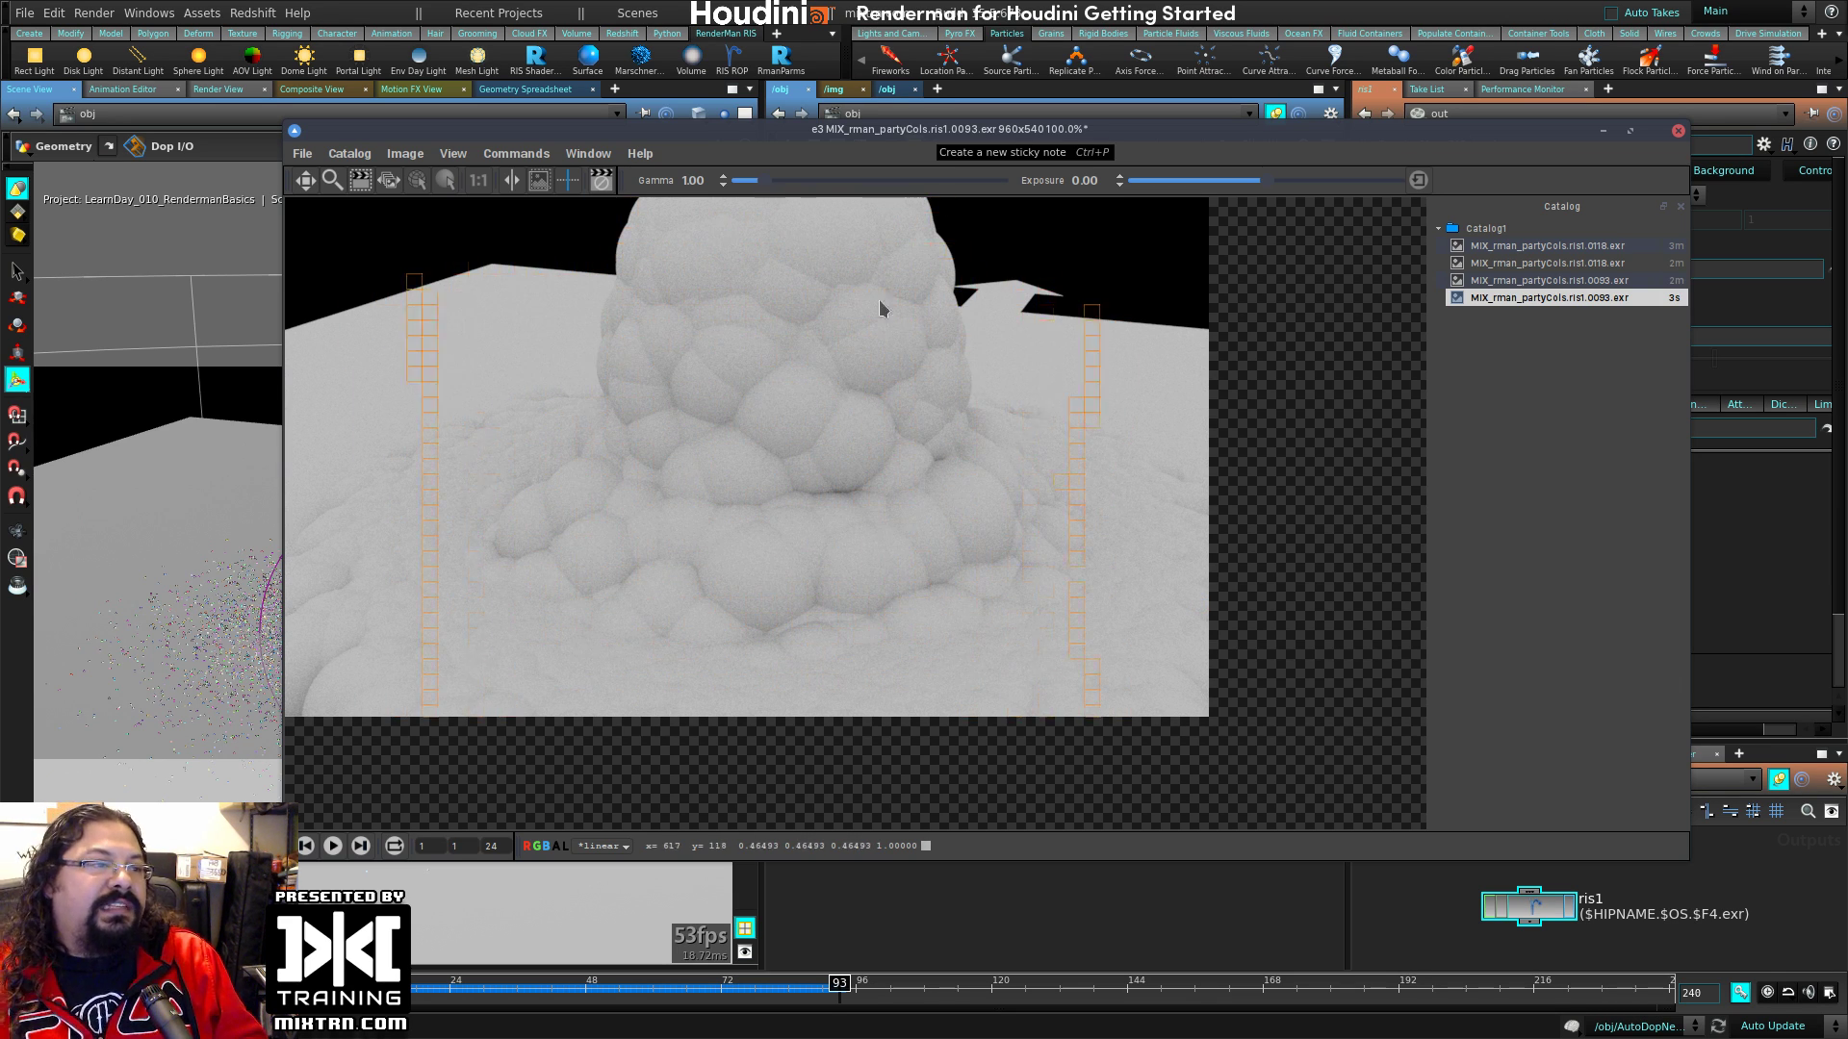
drag(950, 143, 1027, 386)
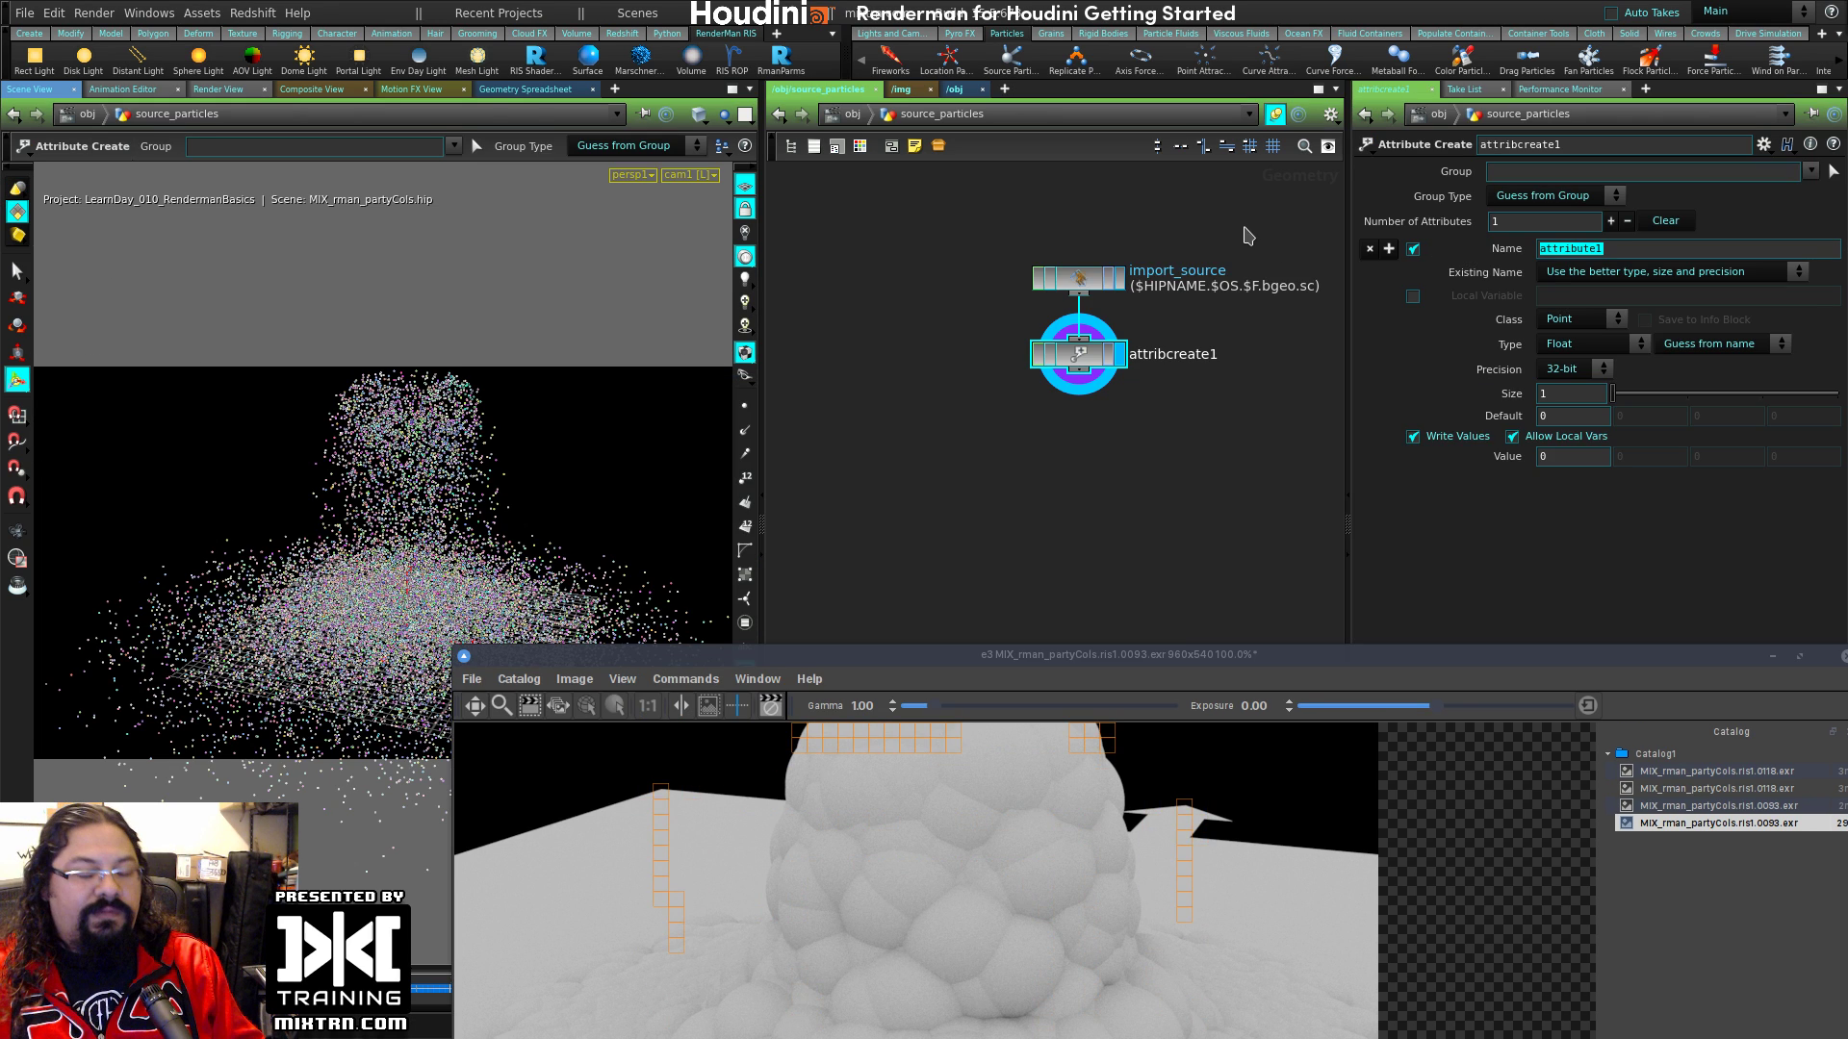
Step: Name the attribute in attribcreate1 pscale and set its value to 0.1
key(Return)
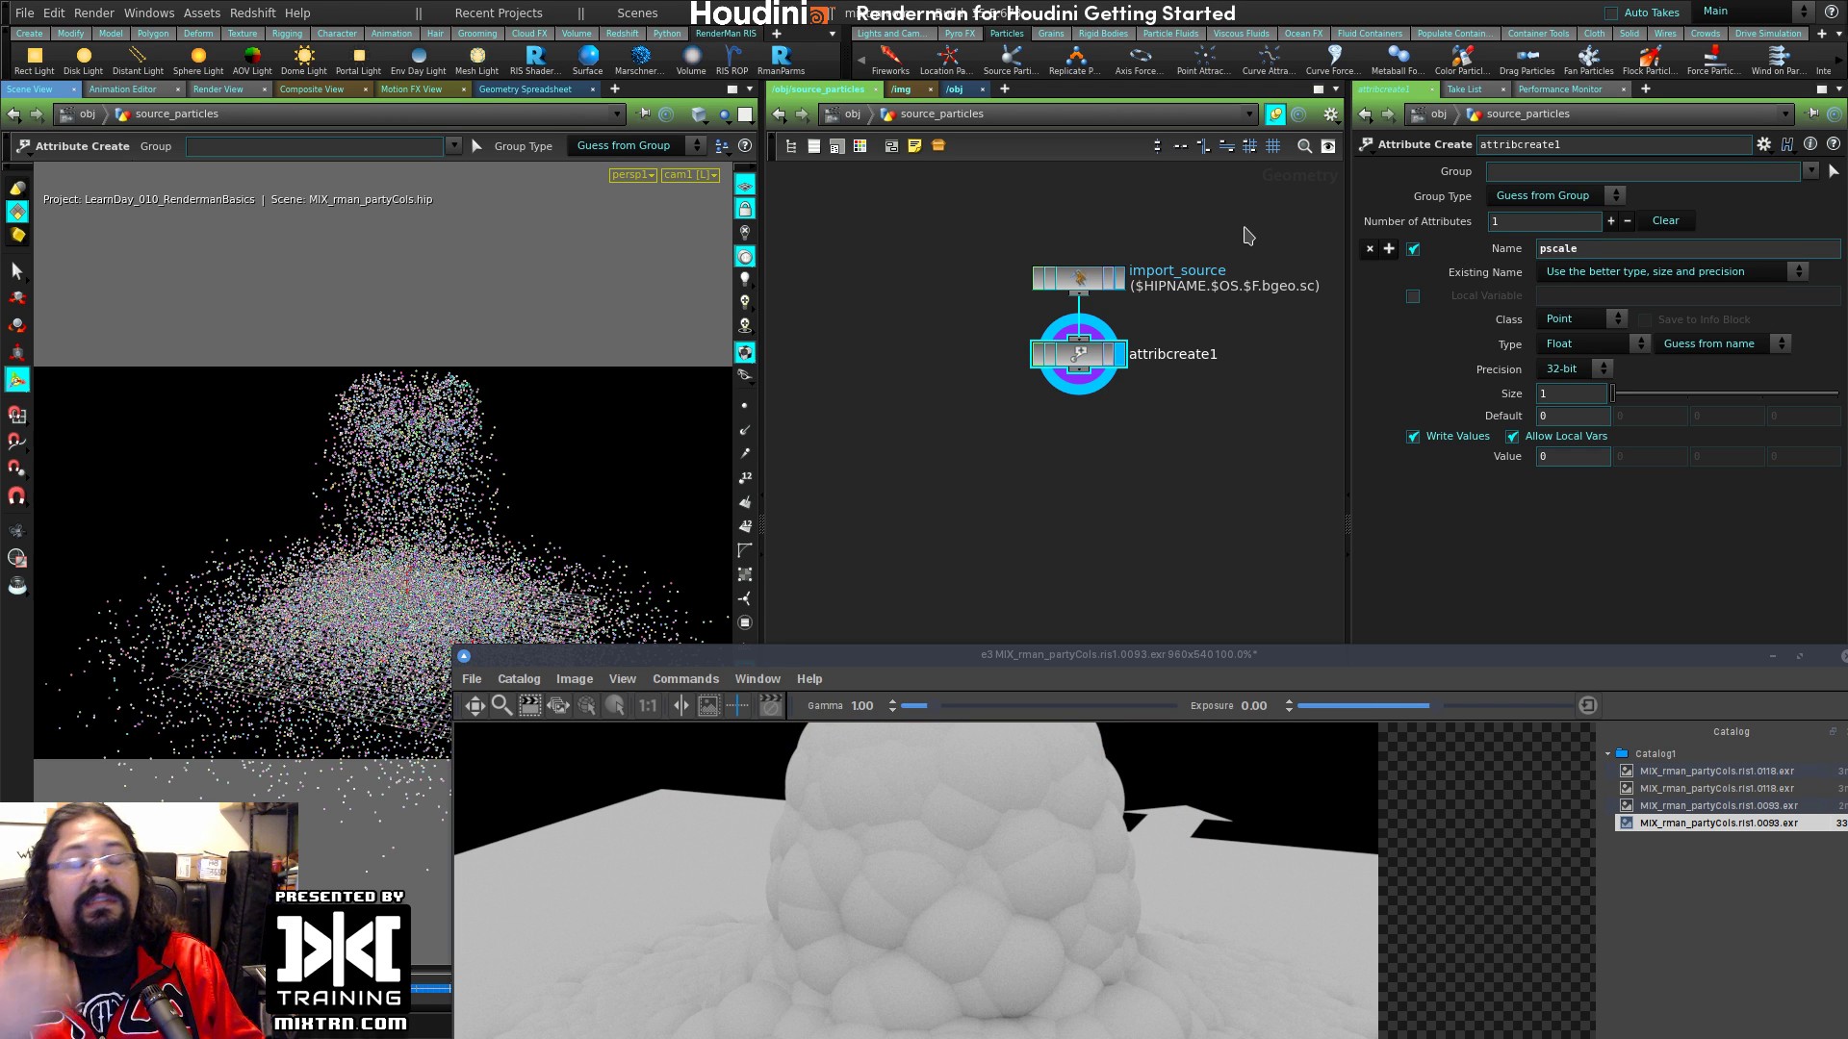
click(1583, 456)
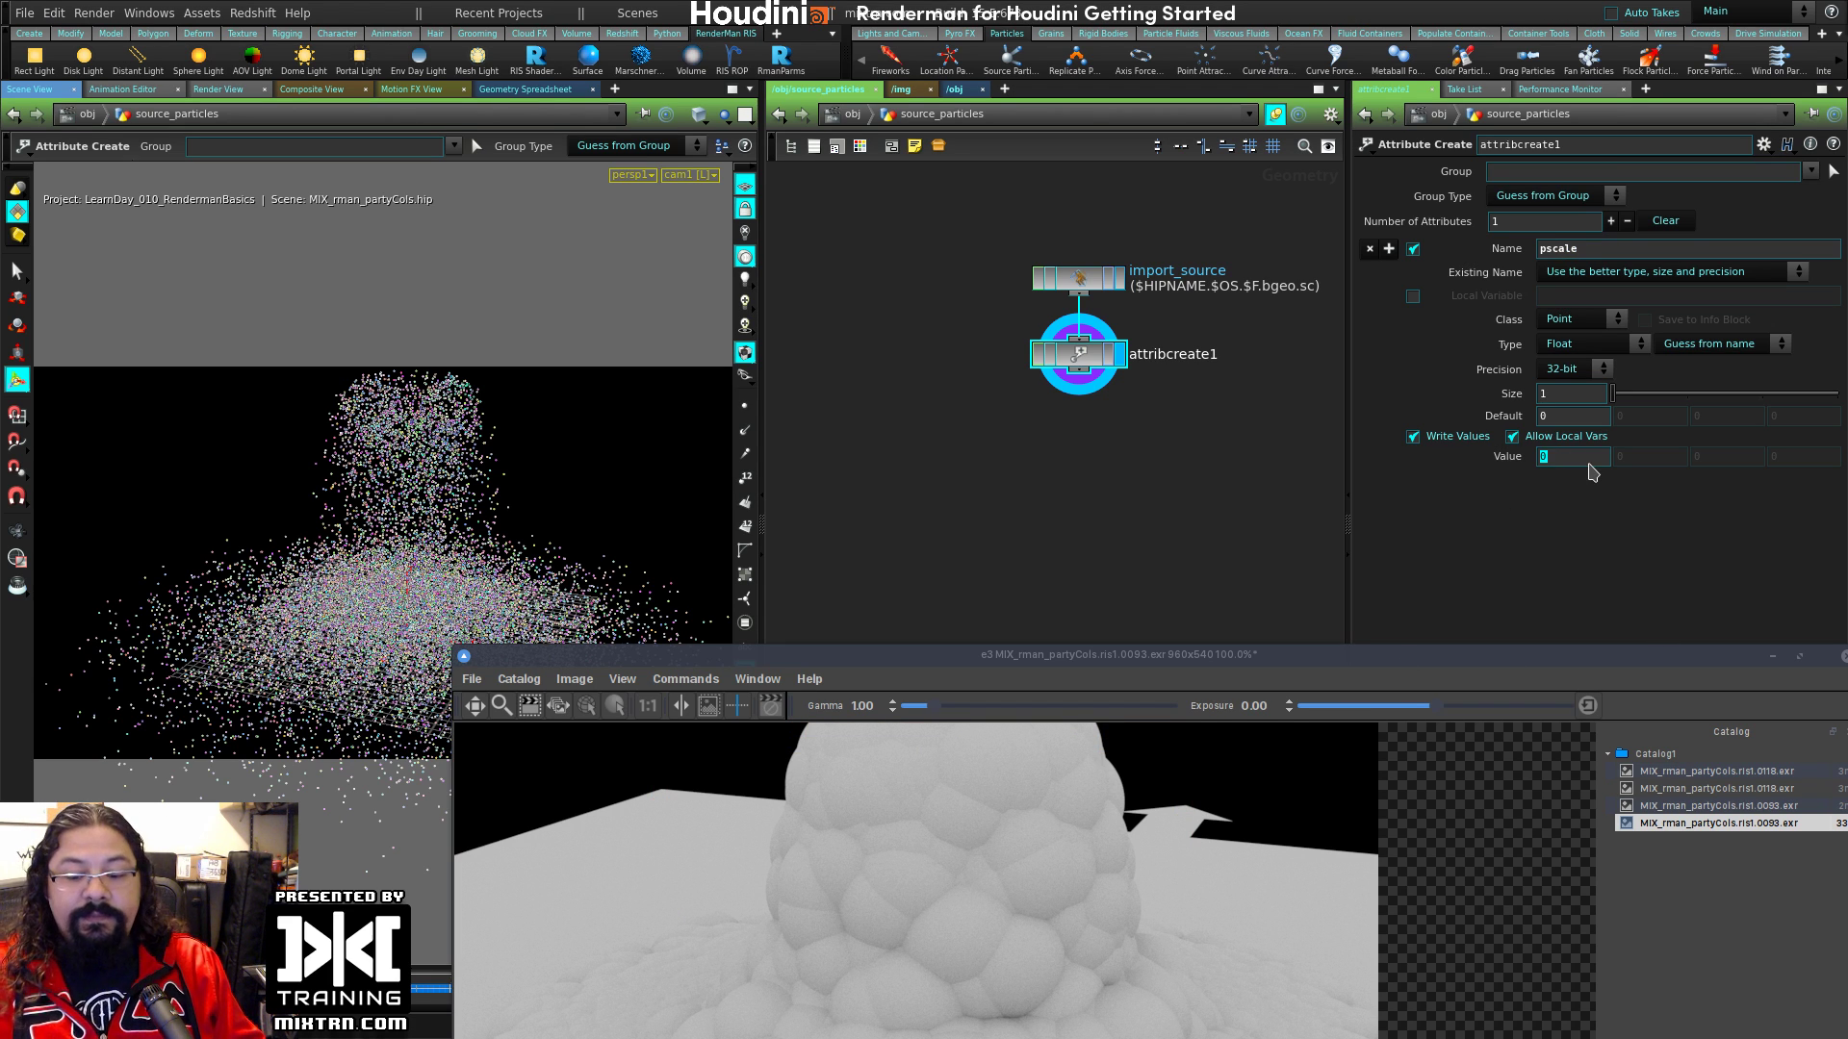
text(0.1)
Step: Uncover ris1, render frame 93 again with it, and reposition the render window to show the whole image
drag(1621, 657, 1275, 534)
click(1545, 906)
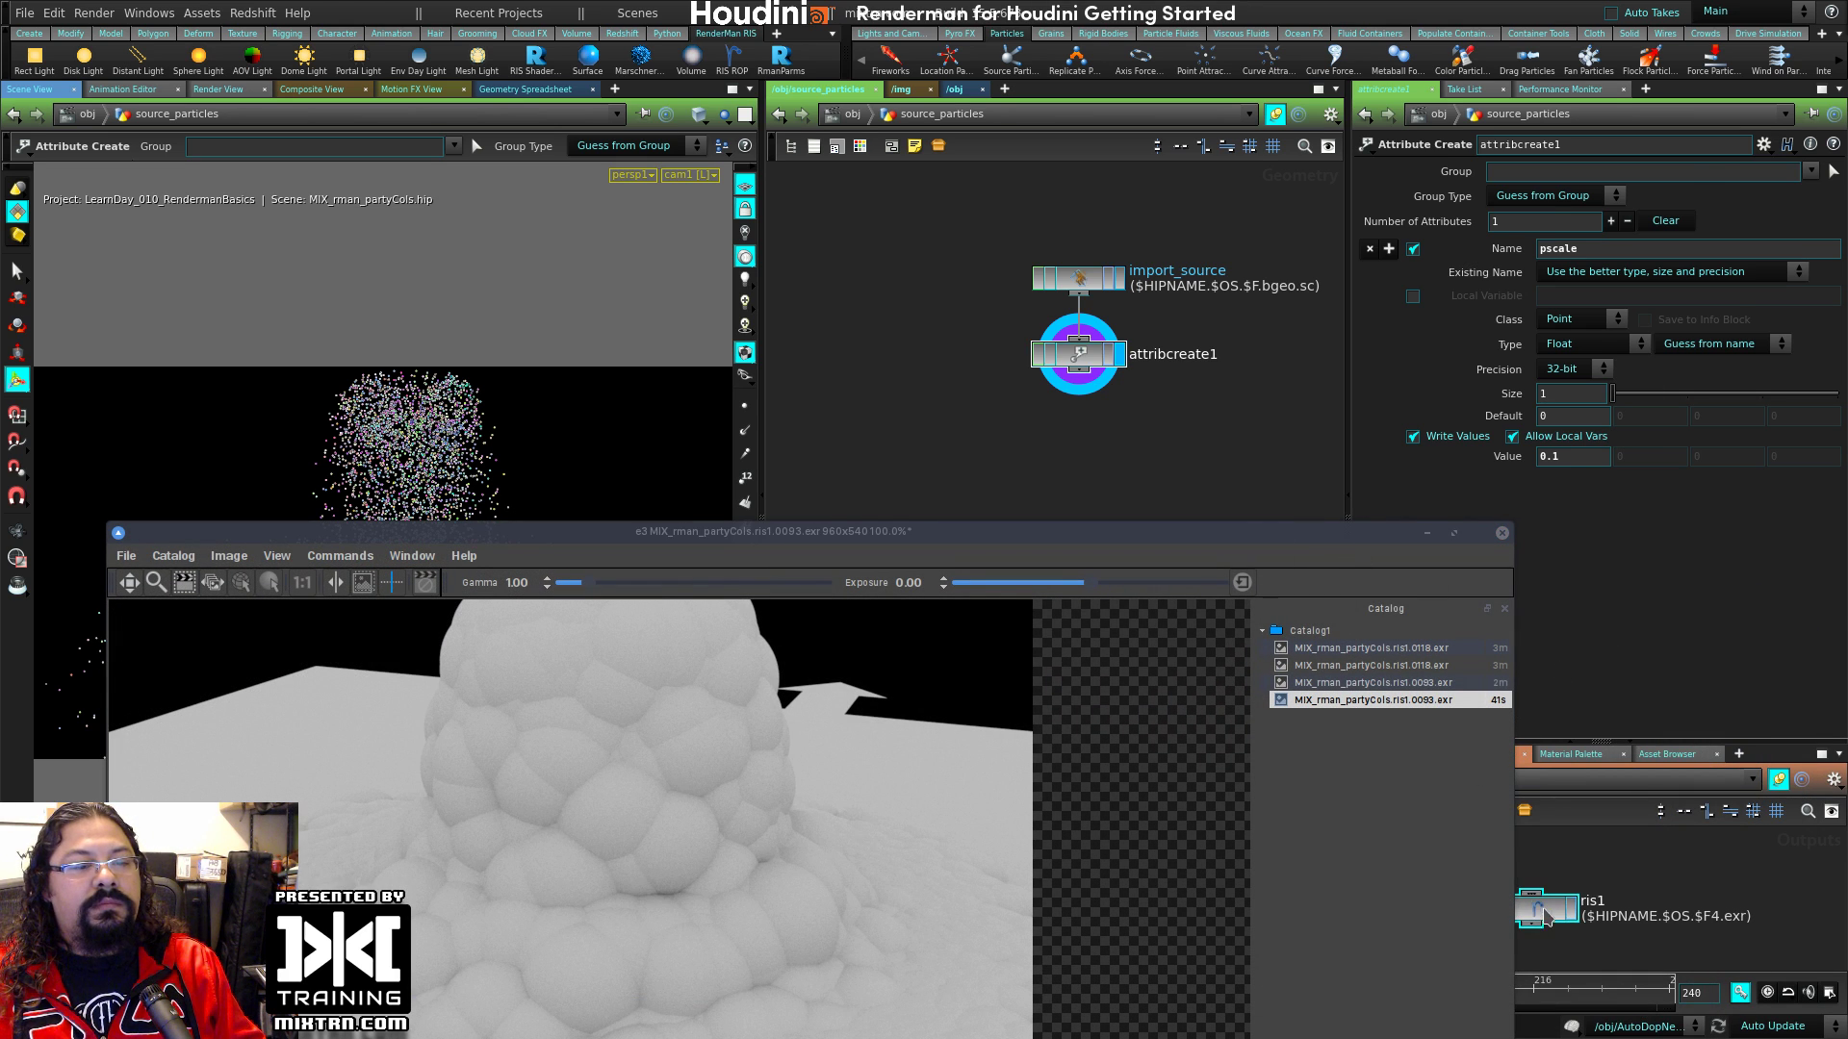
click(1410, 171)
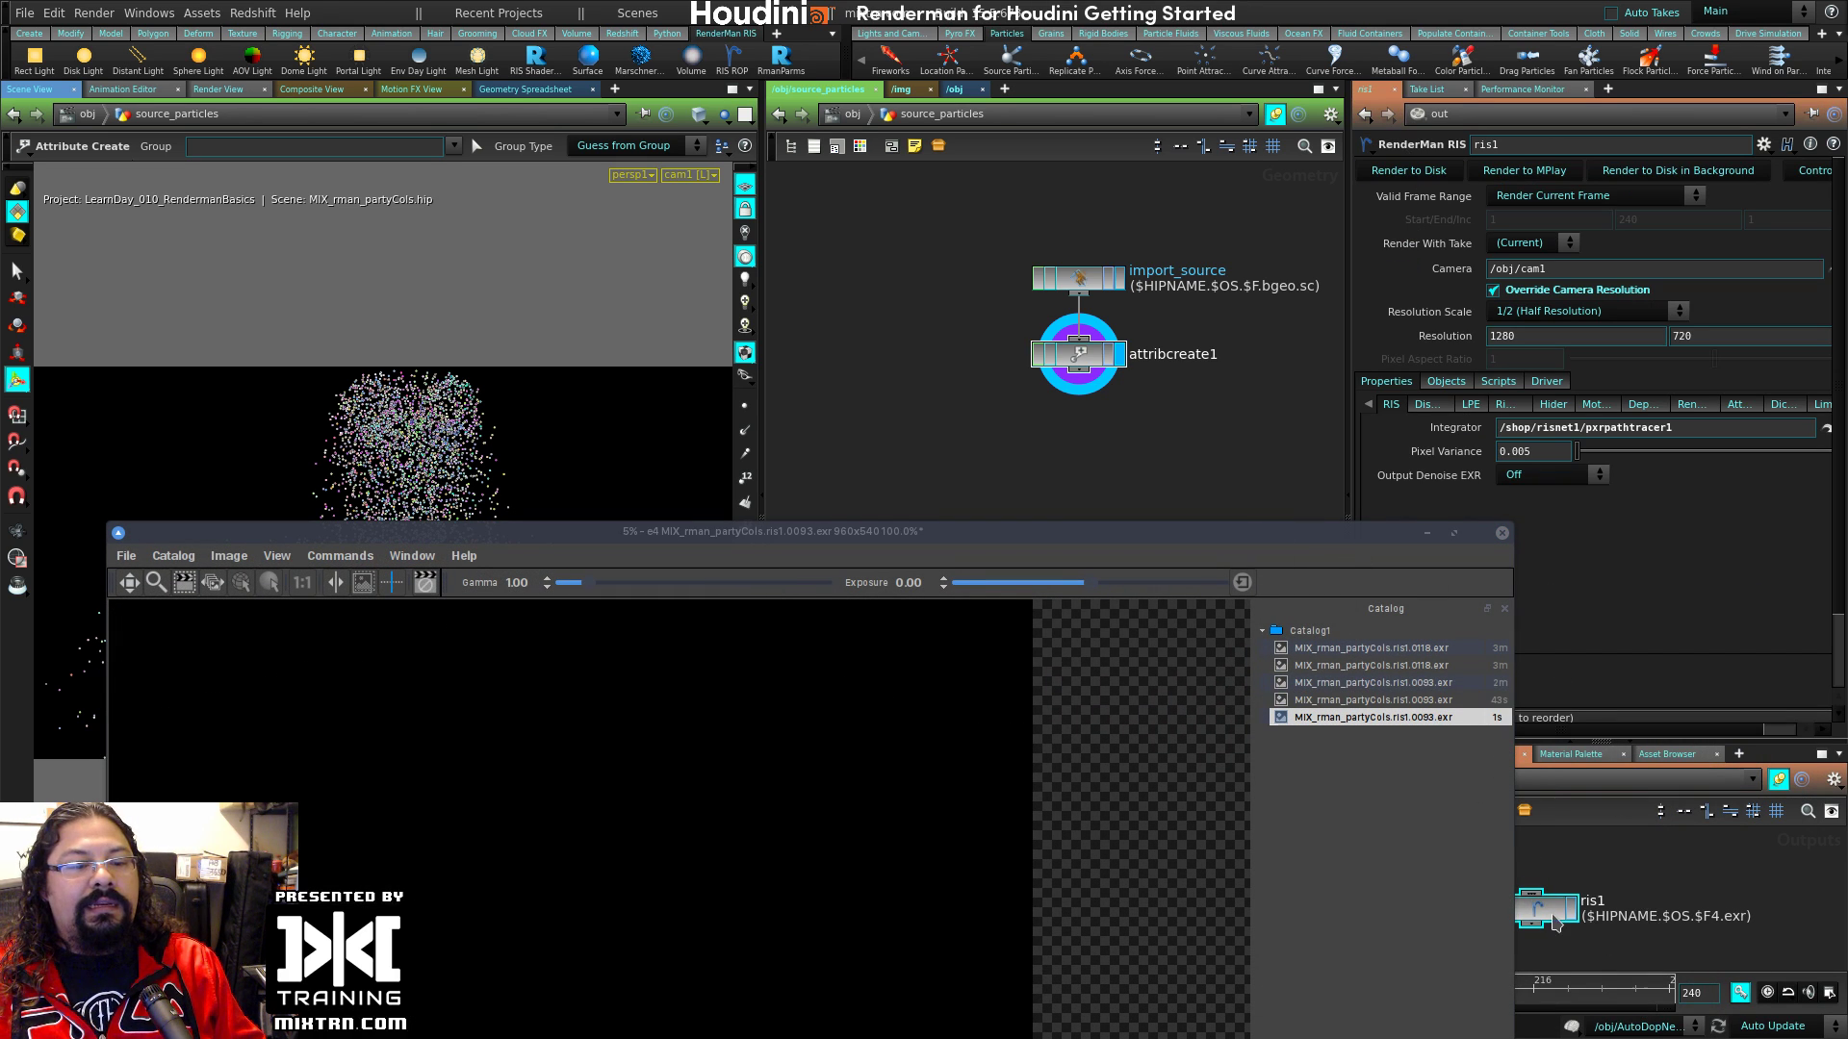
right_click(1545, 907)
mouse_move(1552, 802)
key(Escape)
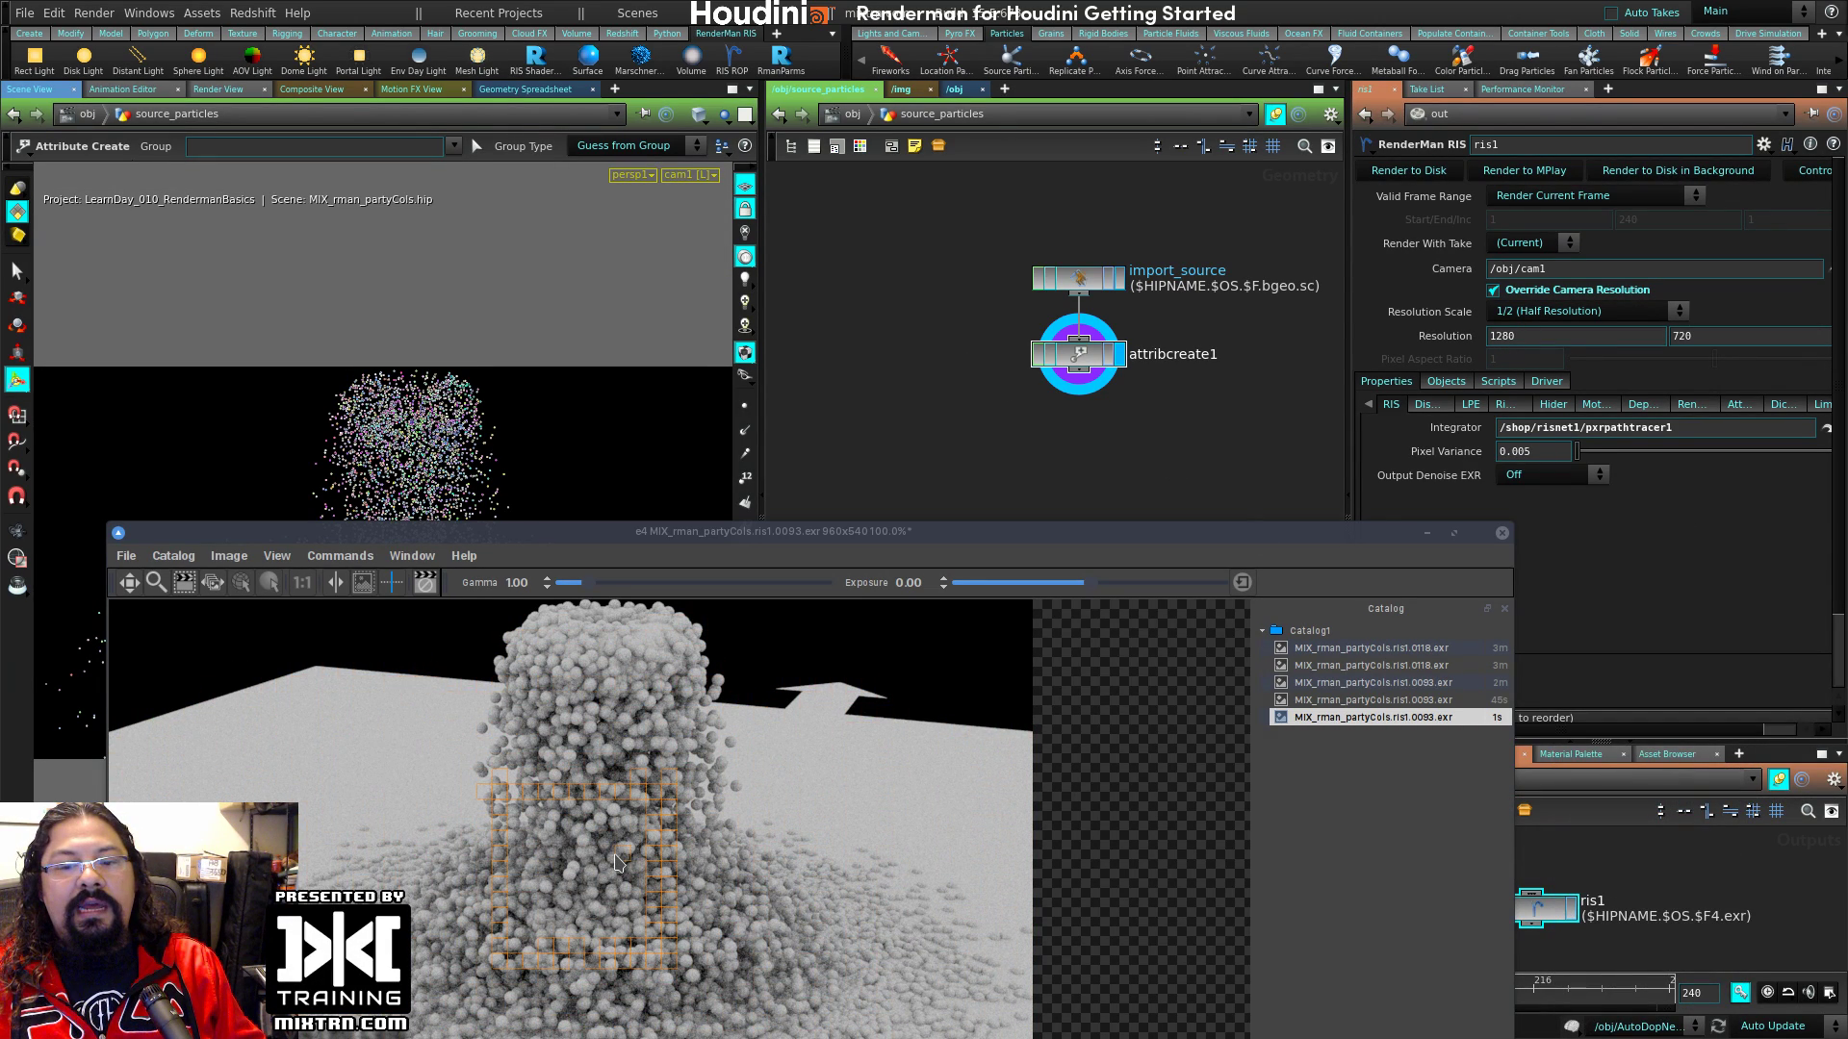
alt+drag(617, 862, 727, 587)
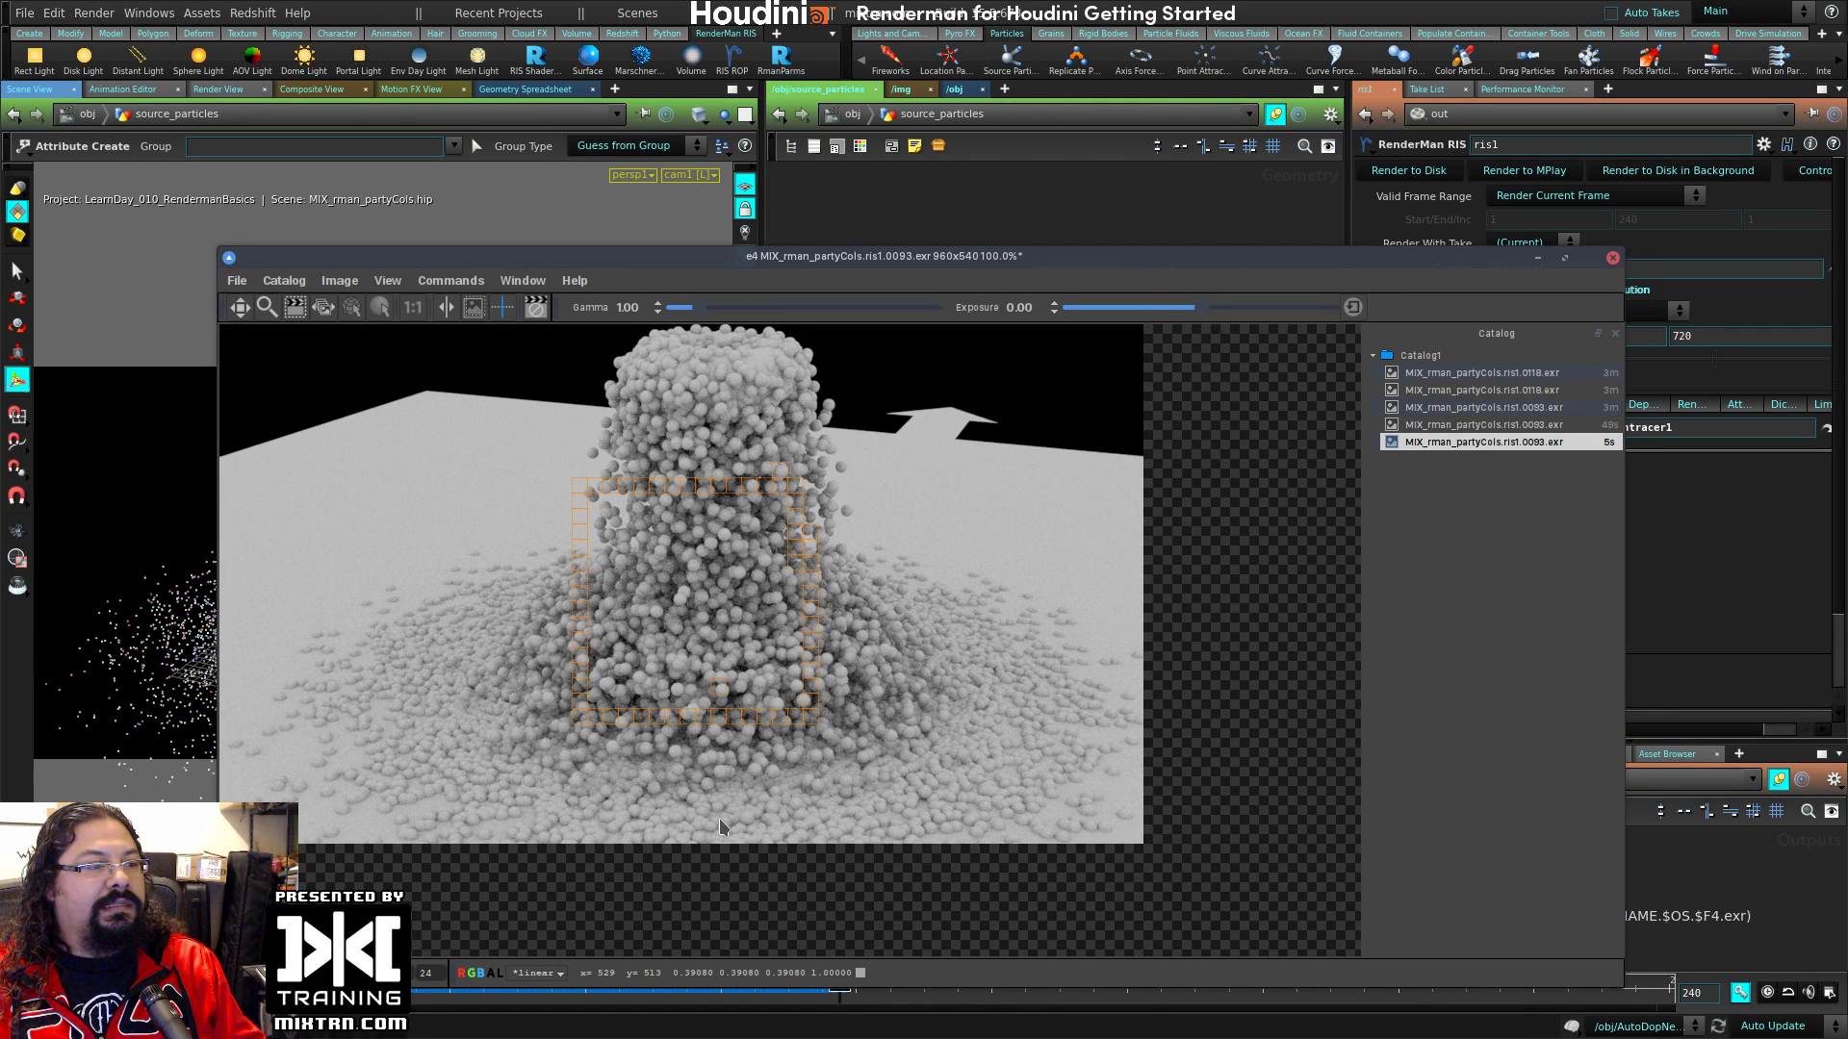
Step: Move the render window to reach the nodes and ris1, and render frame 93 again with pscale set to 0.05
alt+drag(719, 817, 513, 842)
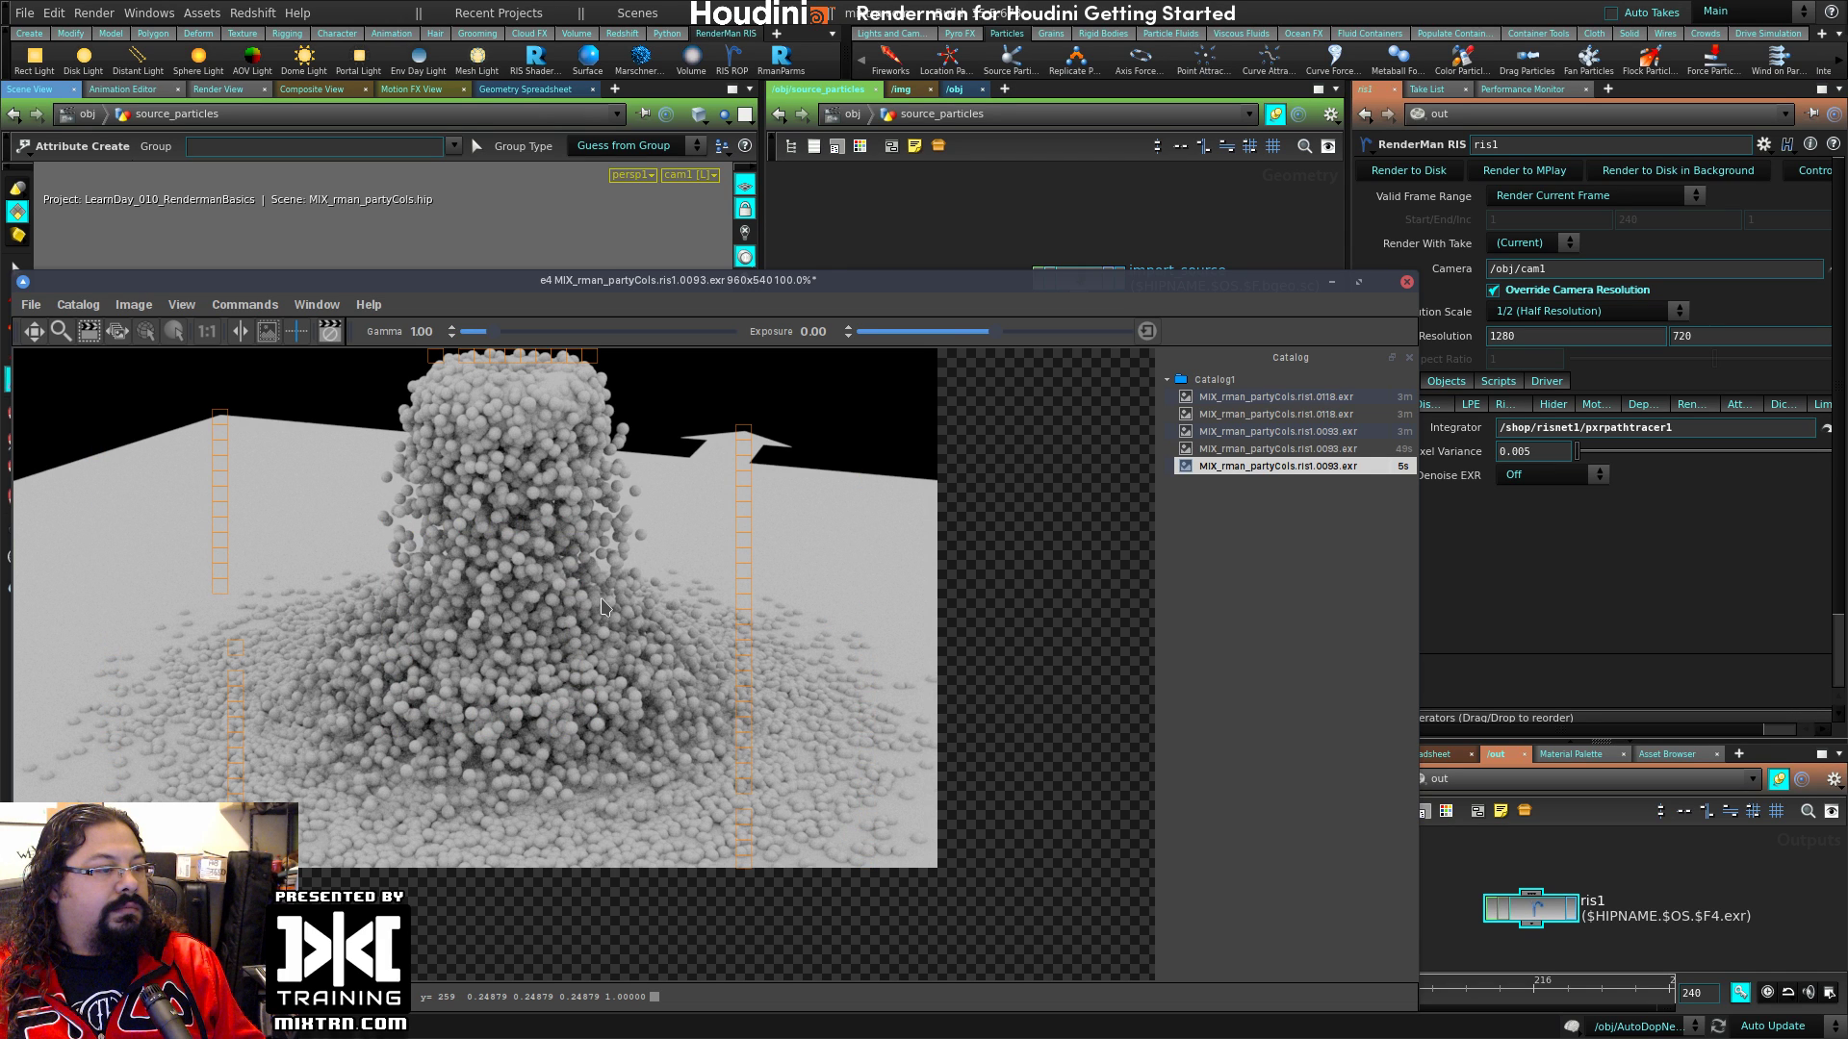
alt+drag(601, 606, 640, 925)
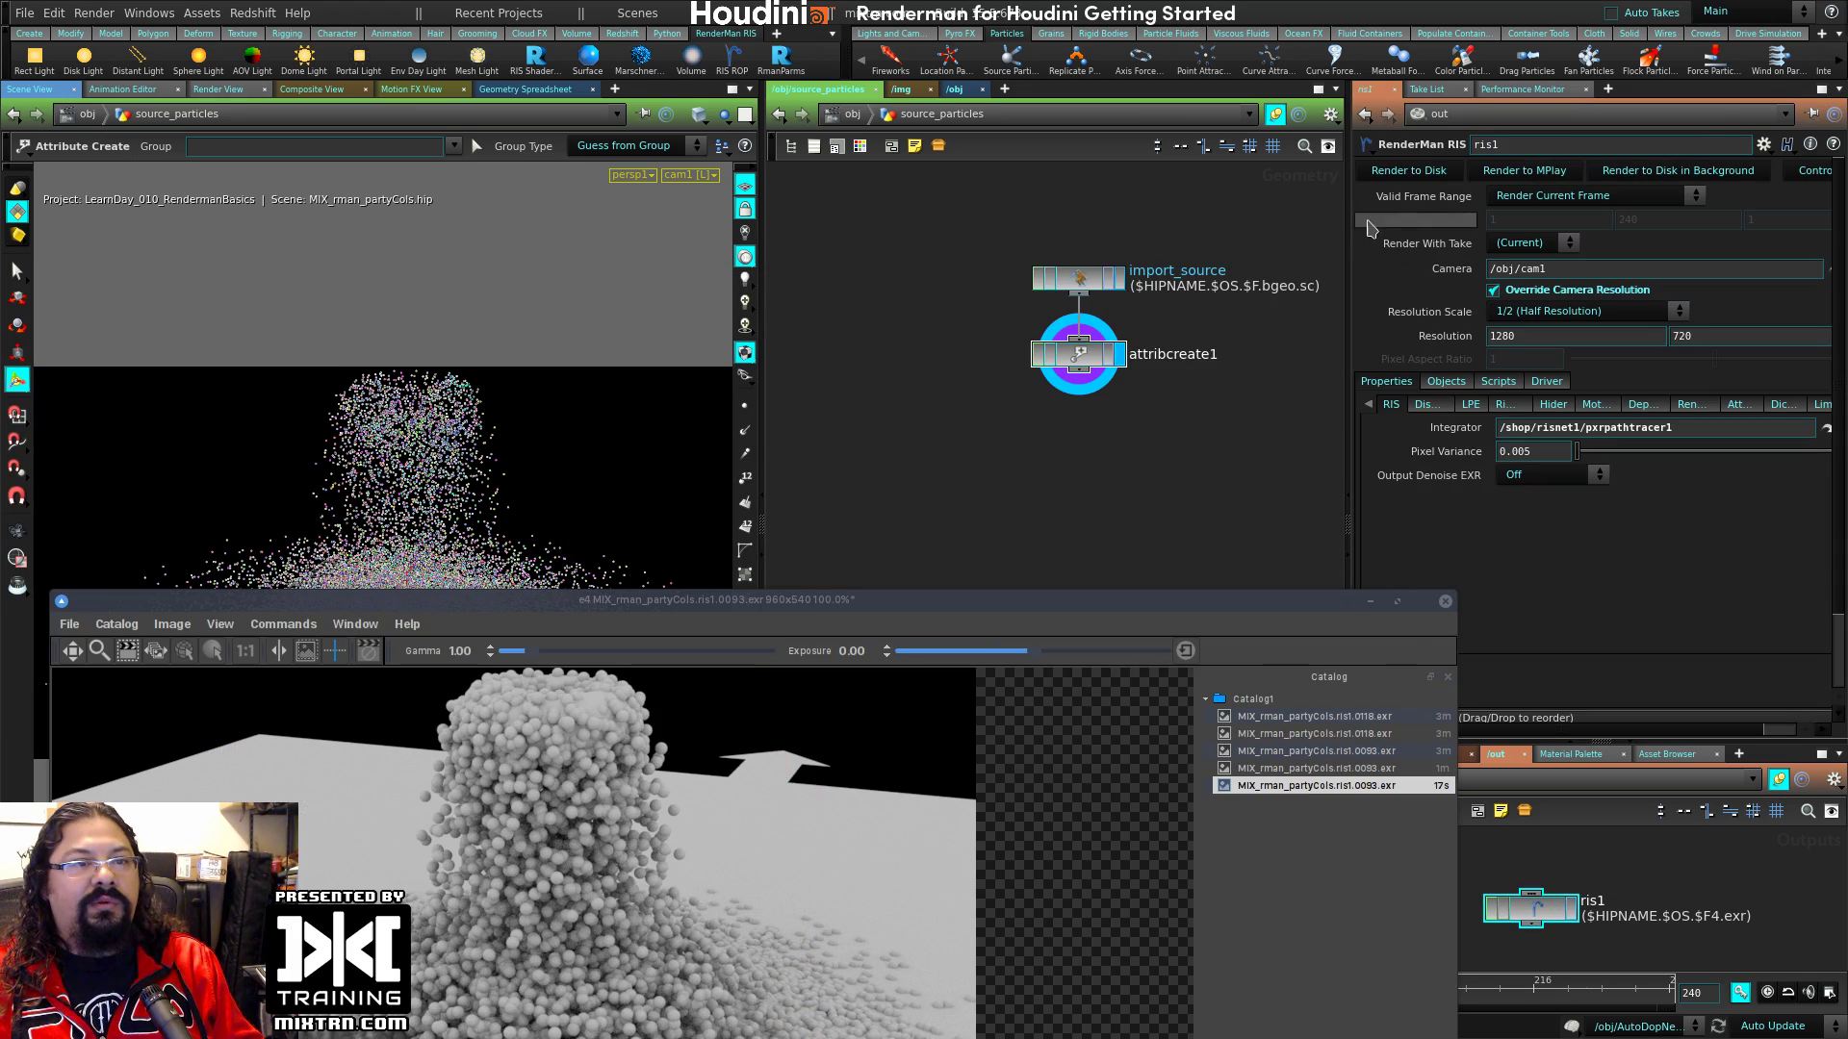
drag(1172, 607, 1143, 269)
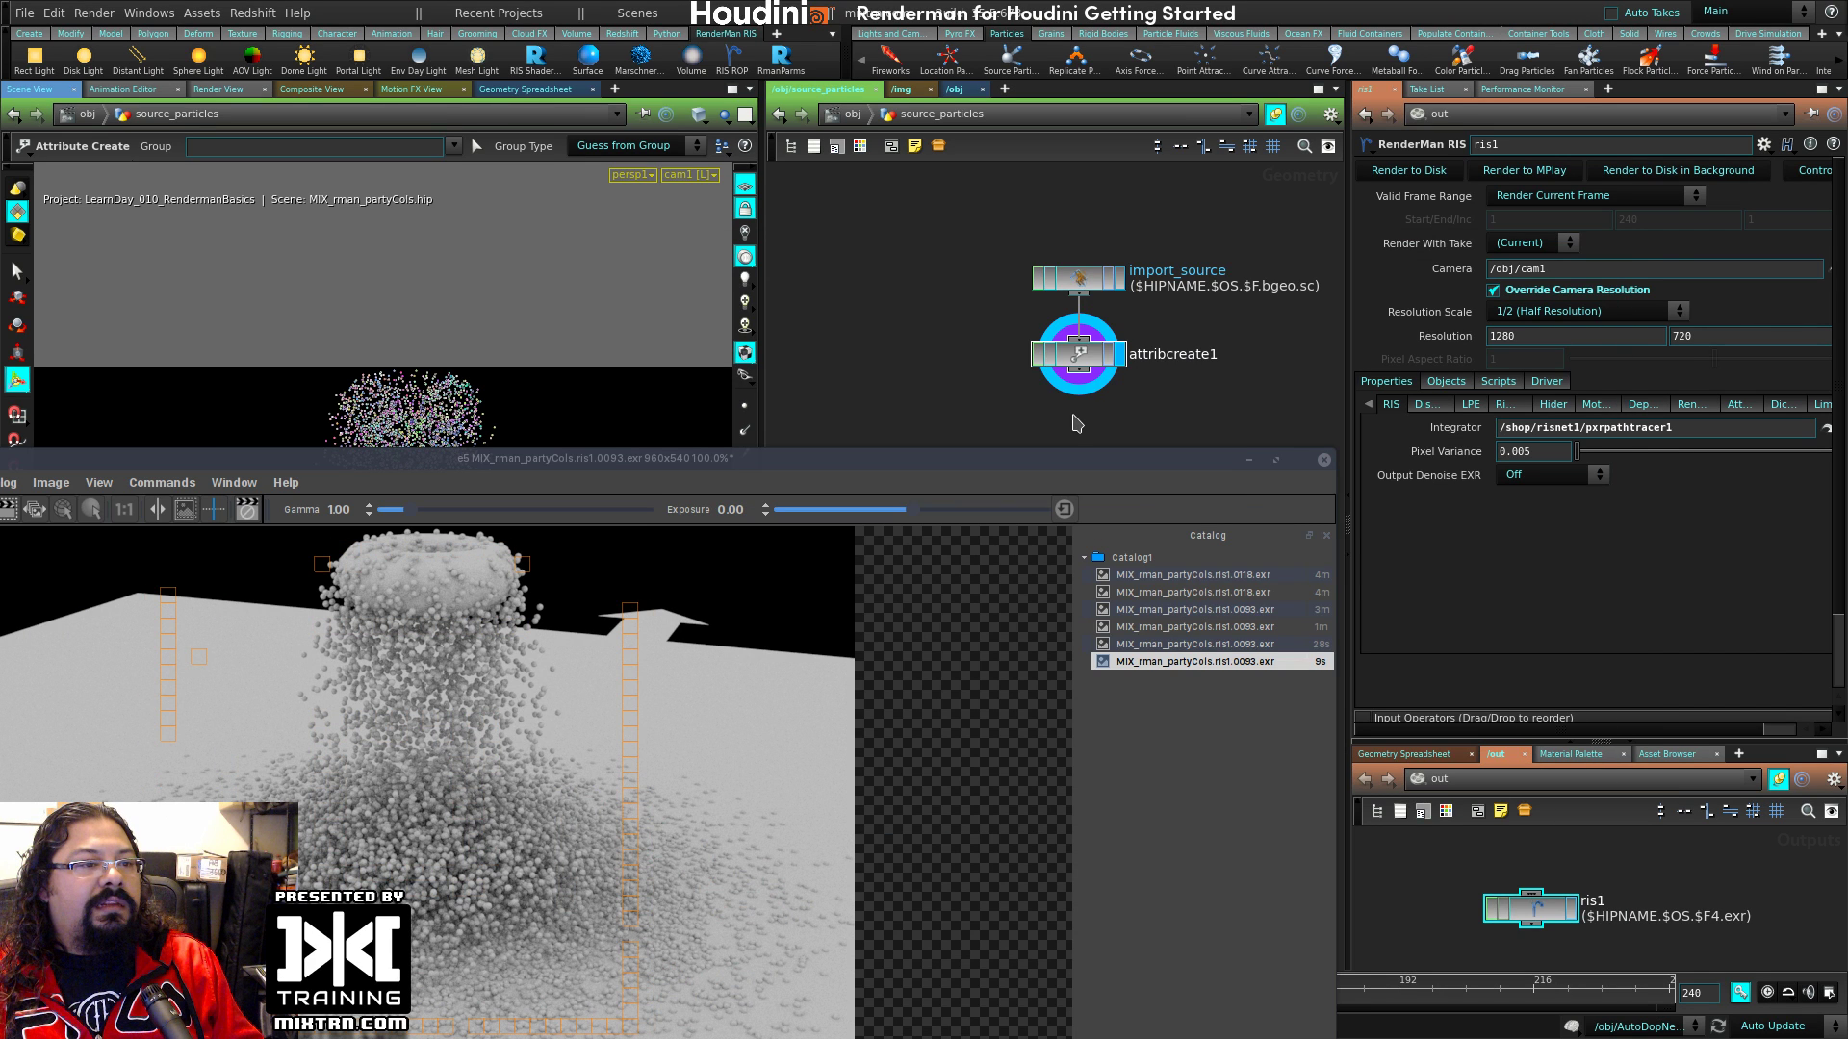
Step: Add an Attribute Rename node below attribcreate1 in source_particles and inspect its point attributes
middle_drag(1076, 423, 1084, 340)
key(Tab)
text(attr)
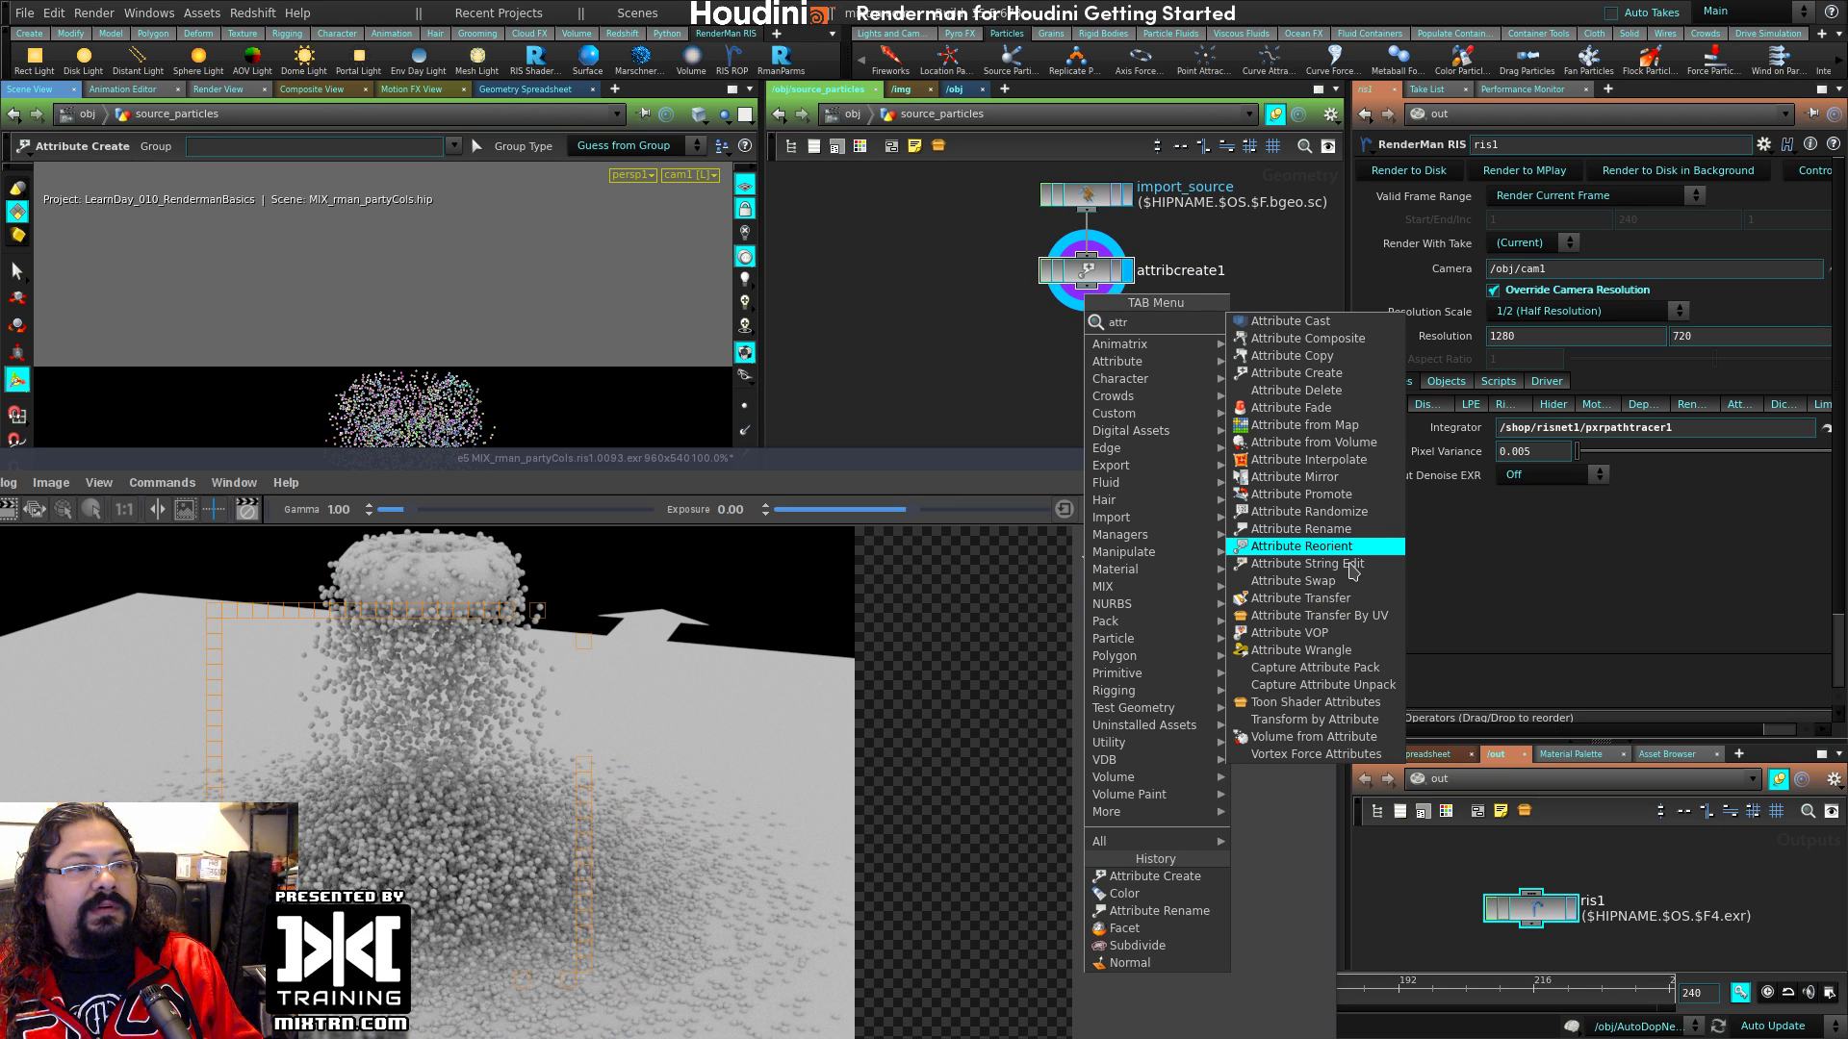
click(1301, 529)
click(1107, 346)
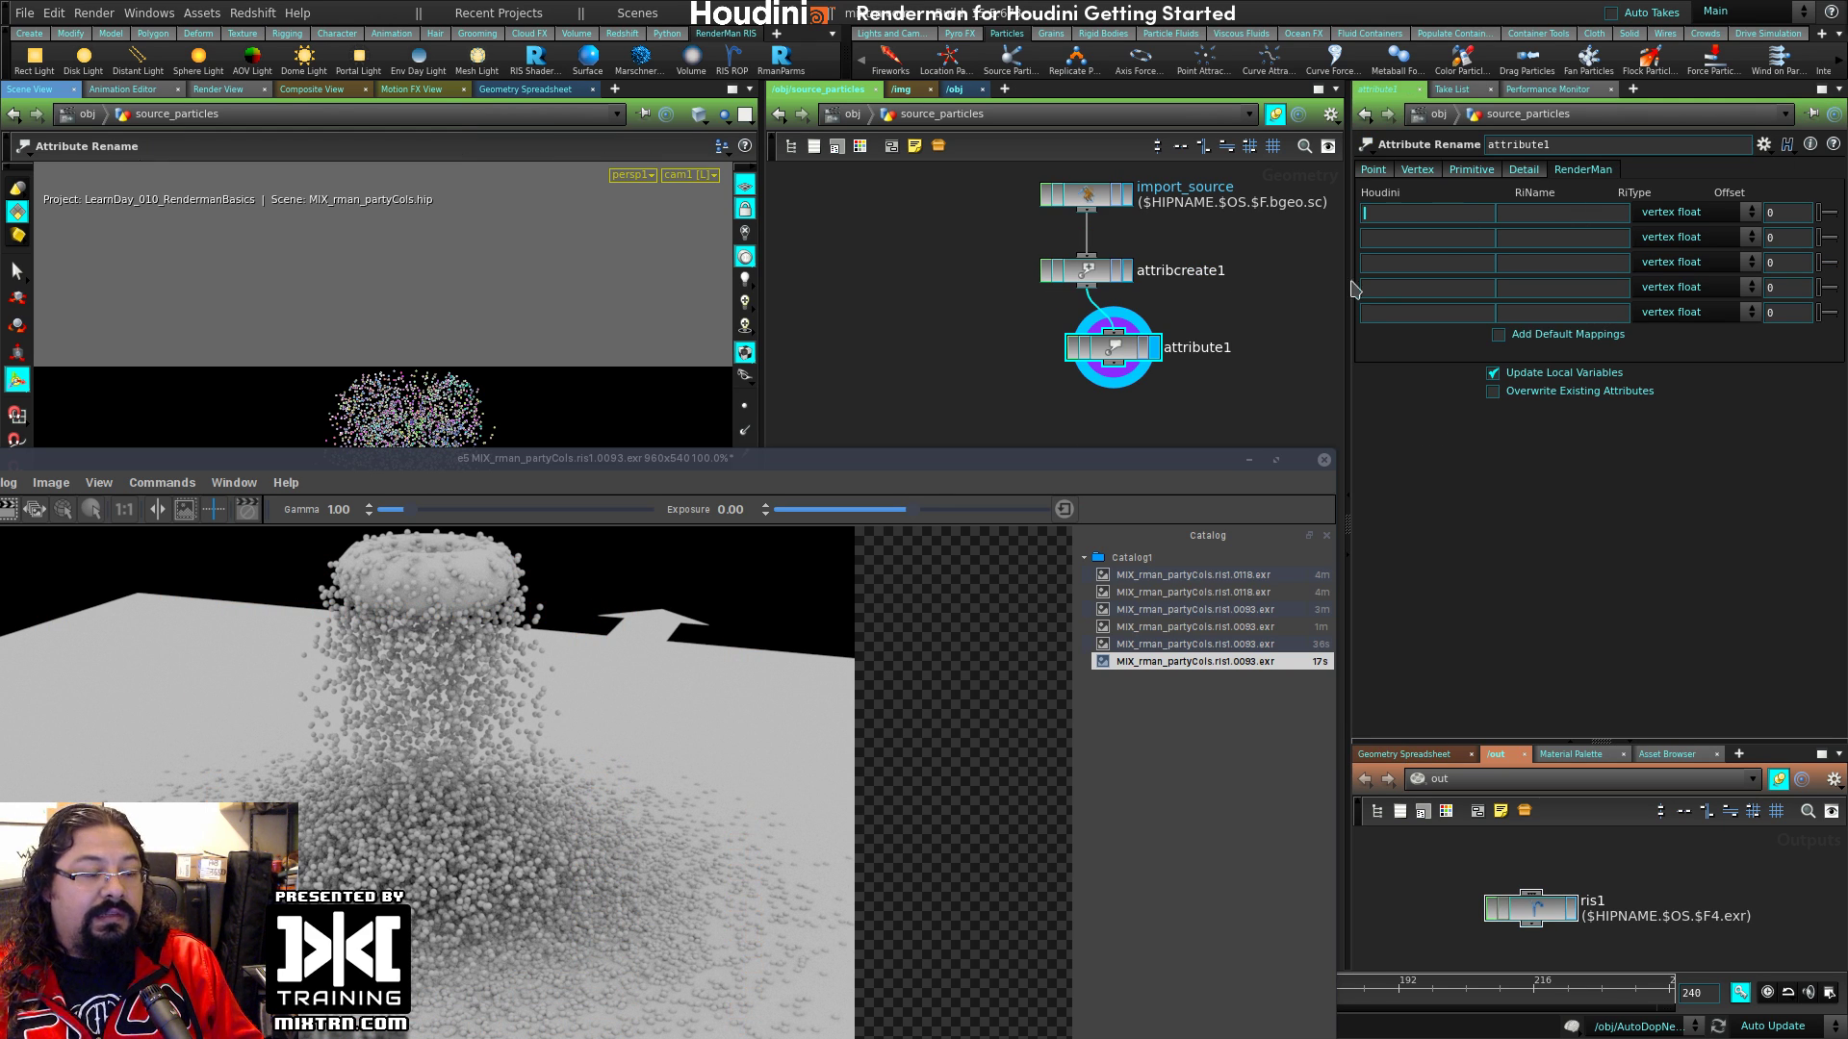
middle_click(1109, 352)
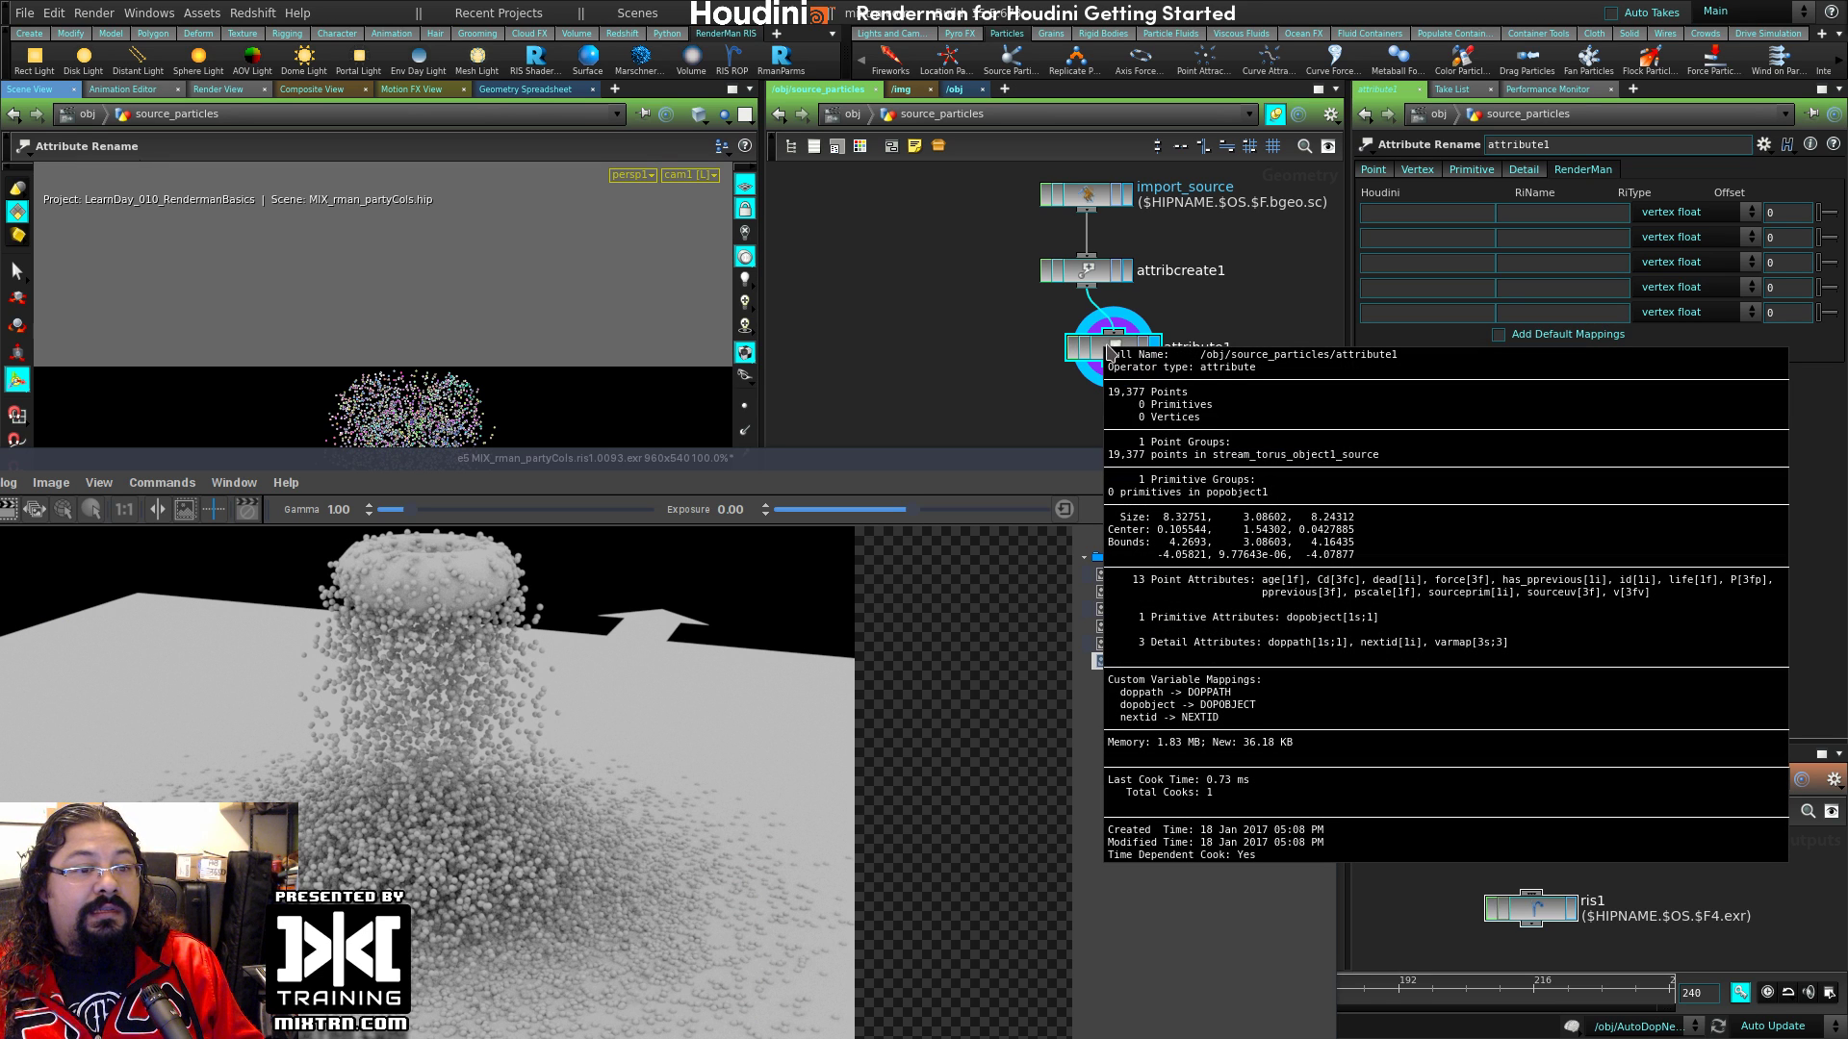
Step: Map Cd to the RenderMan name color with type vertex color in attribute1, and align the node below attribcreate1
click(1407, 219)
text(Cd)
click(1573, 212)
text(colort)
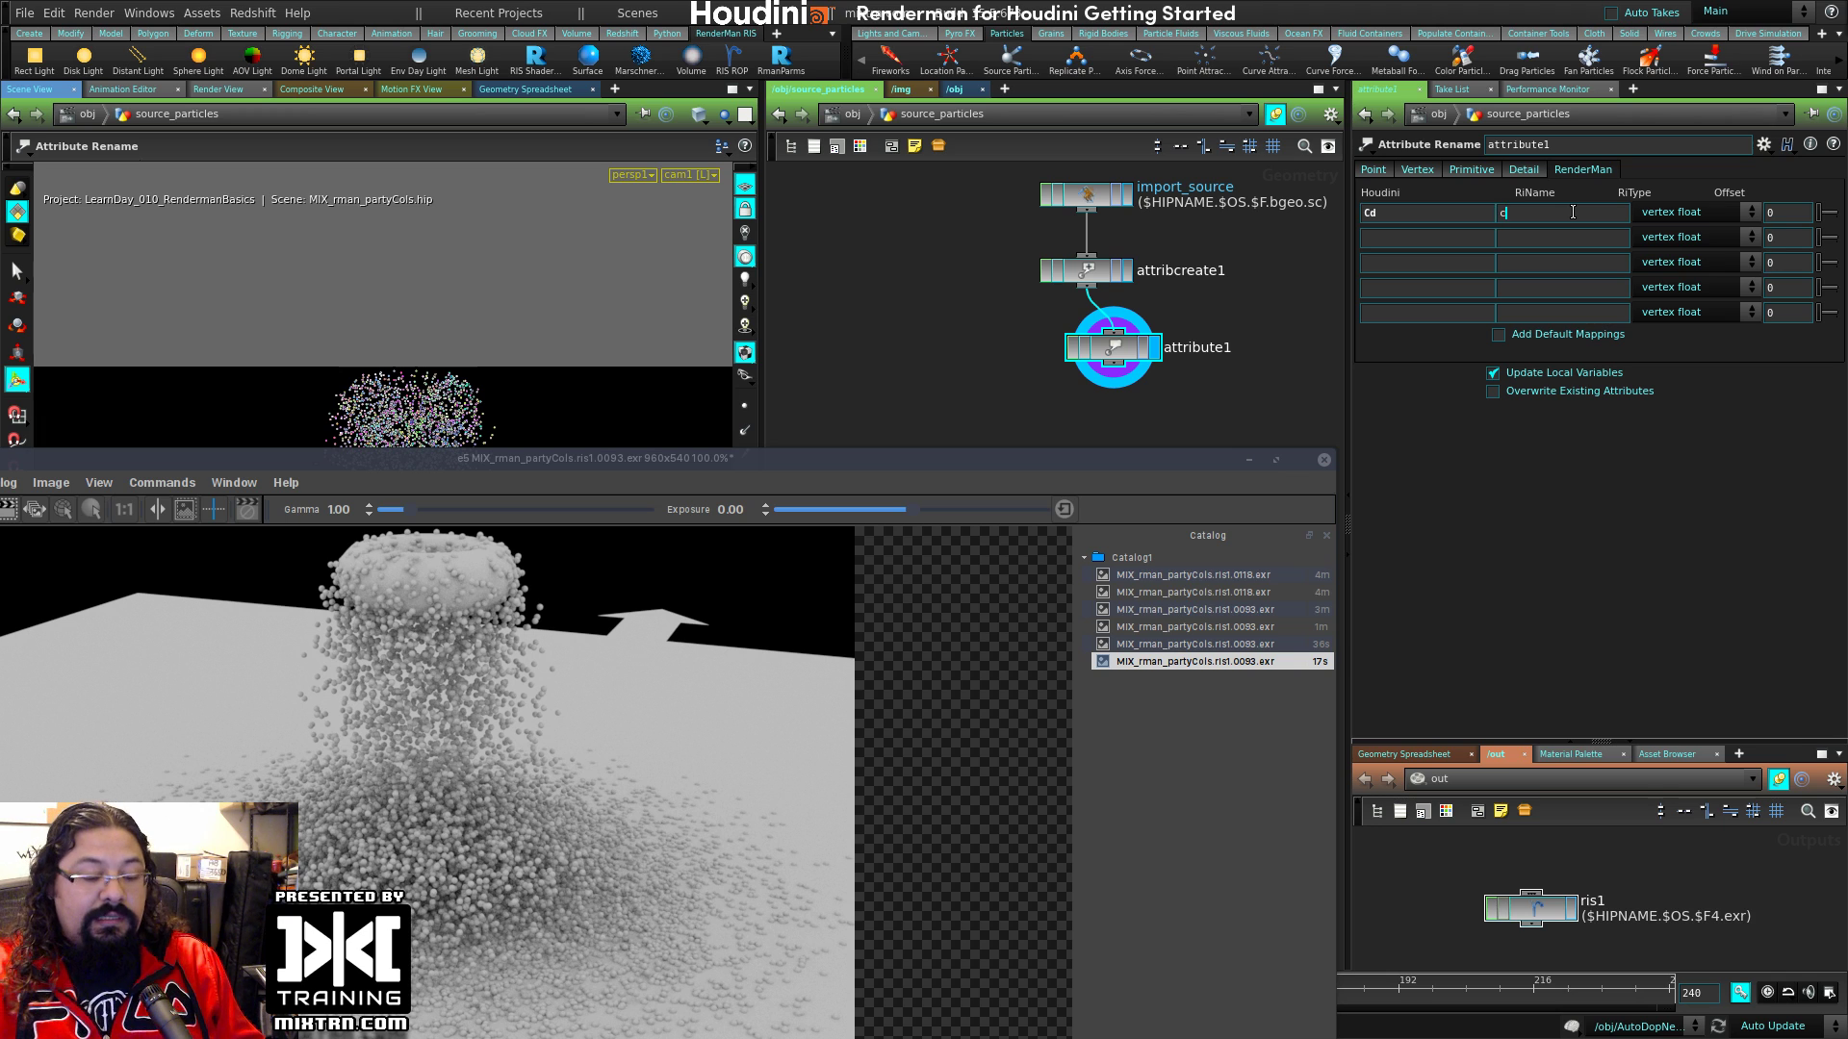
key(Return)
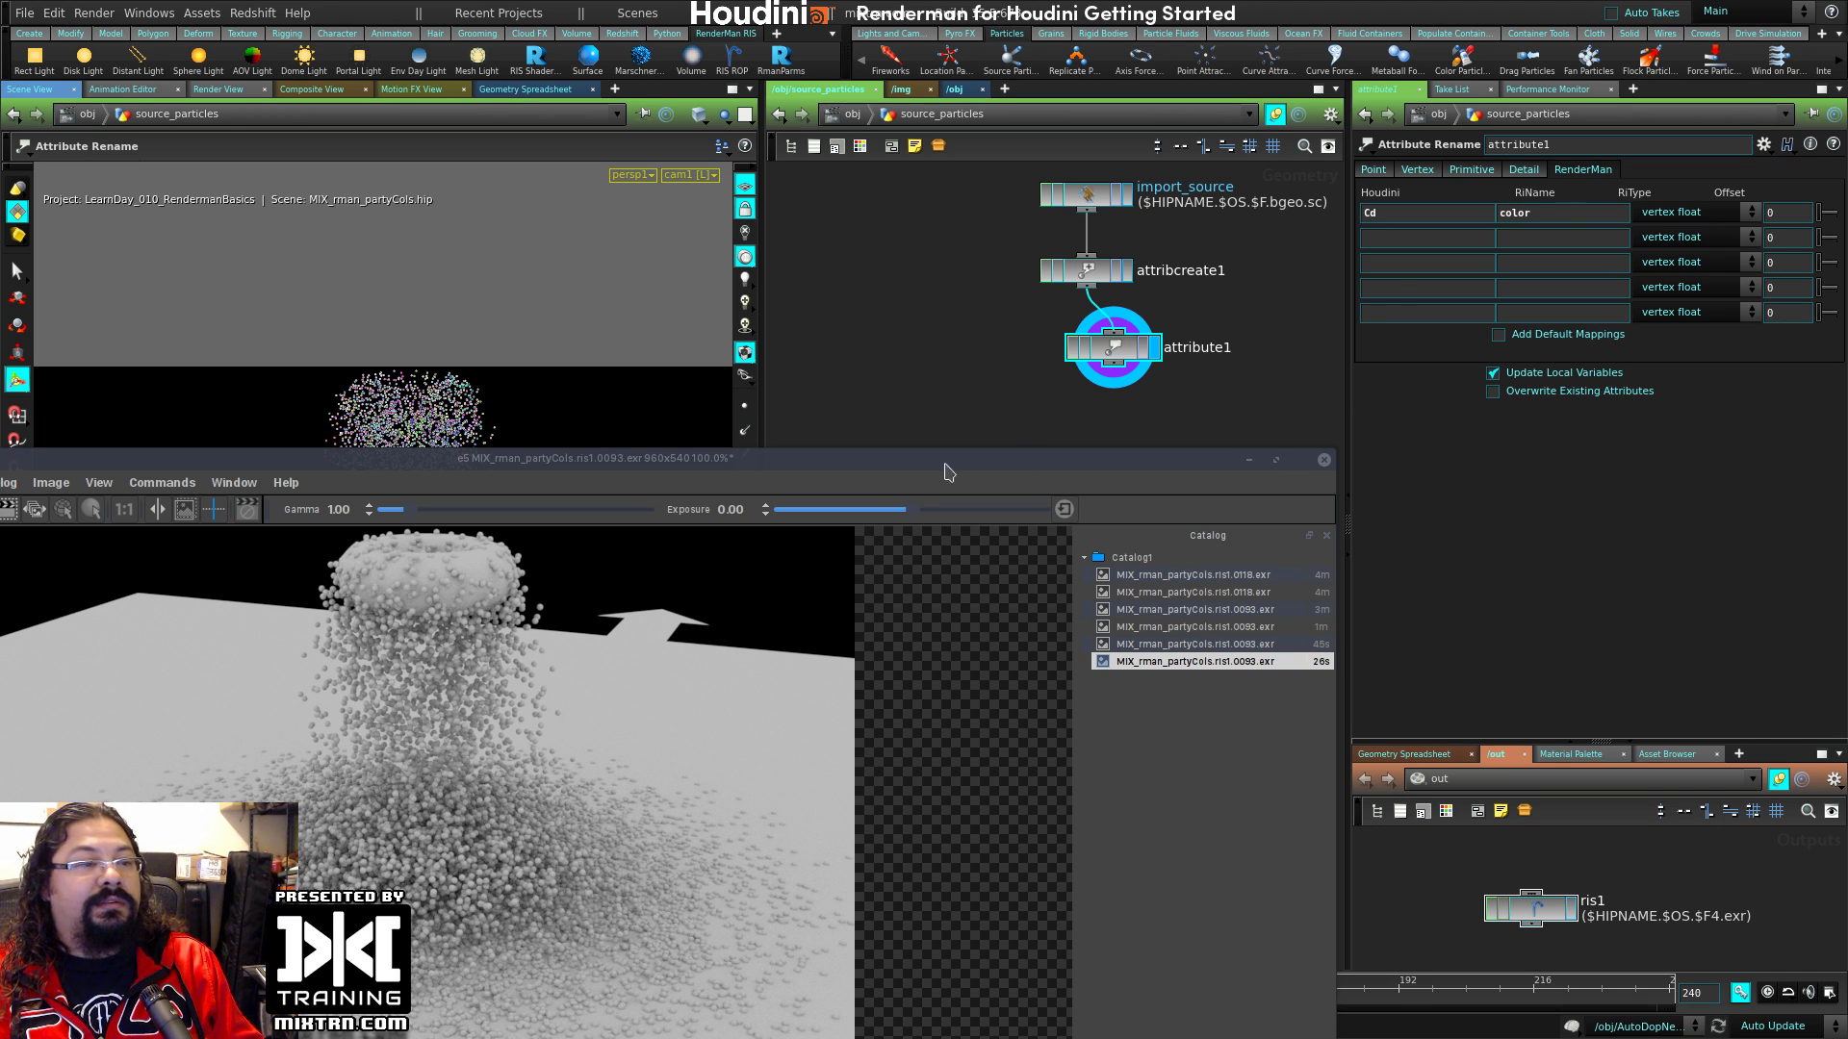
drag(1113, 348, 1086, 346)
click(1694, 213)
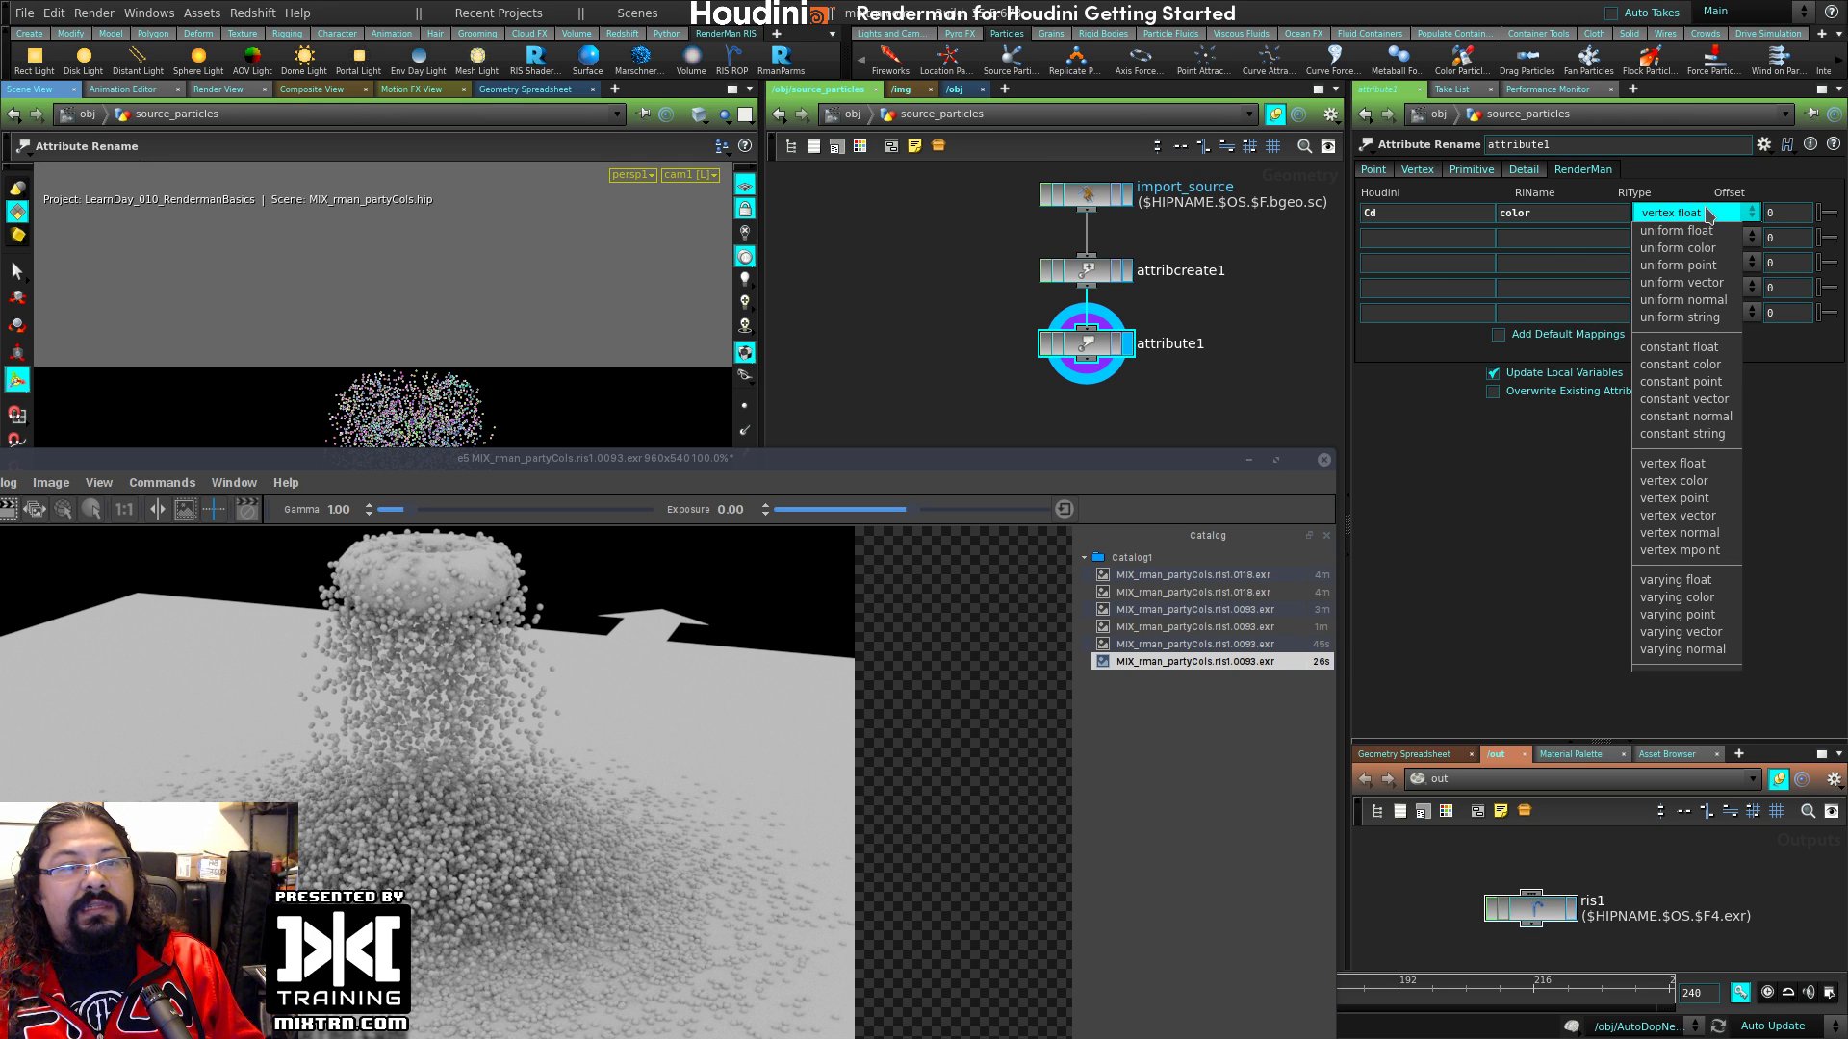
click(1674, 480)
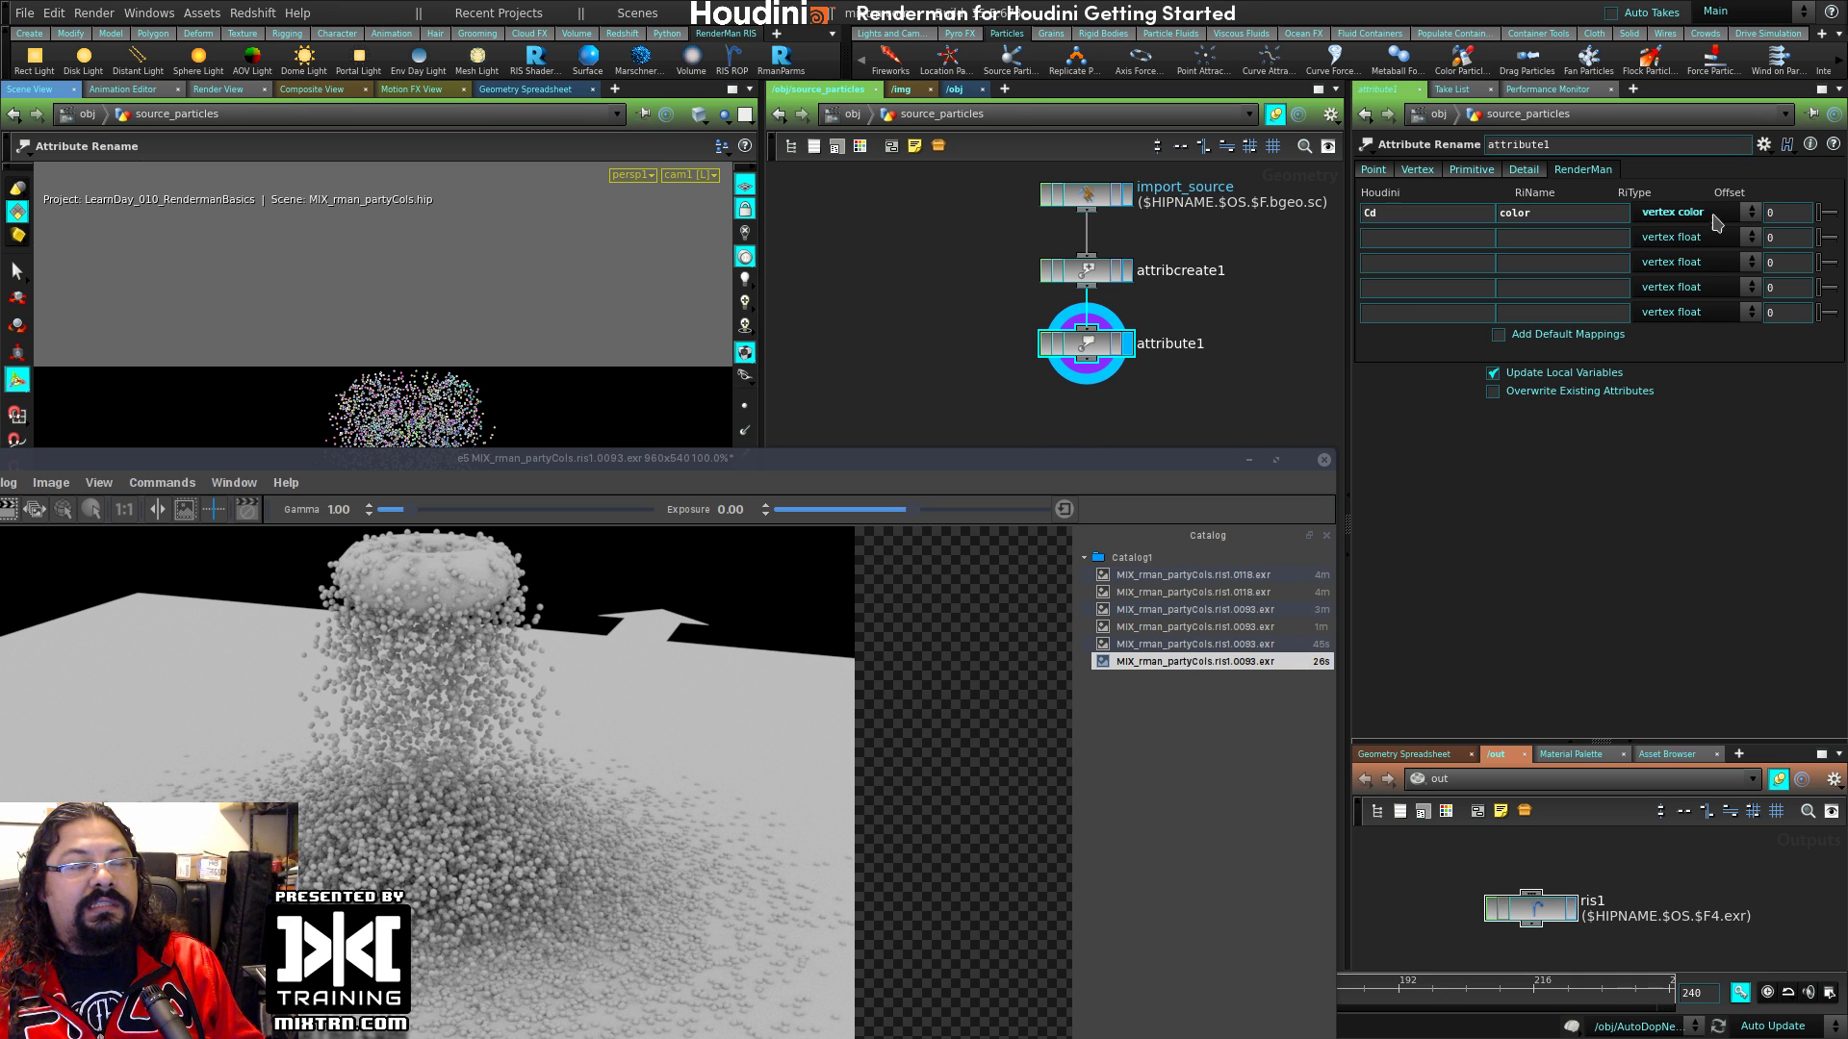
Step: Go to the shop context, enter risnet1, and add a Pxr Disney BxDF node
click(955, 89)
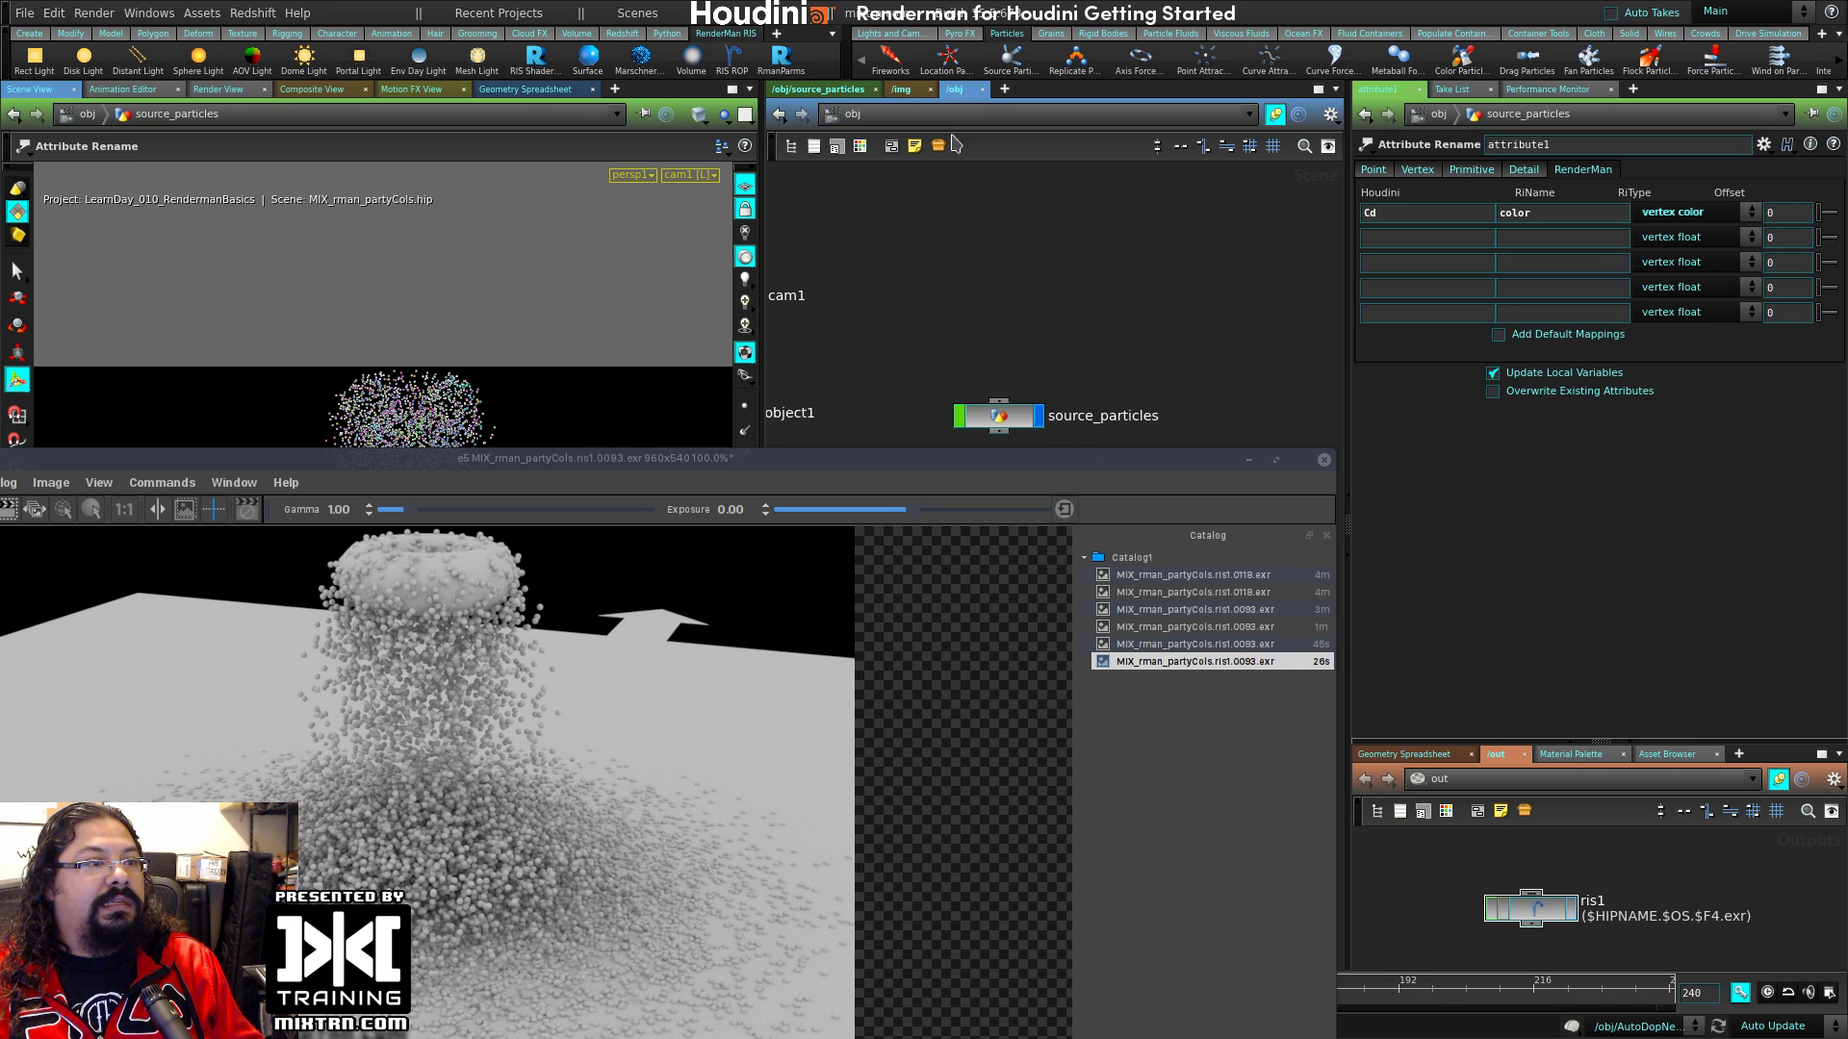
click(968, 115)
click(994, 206)
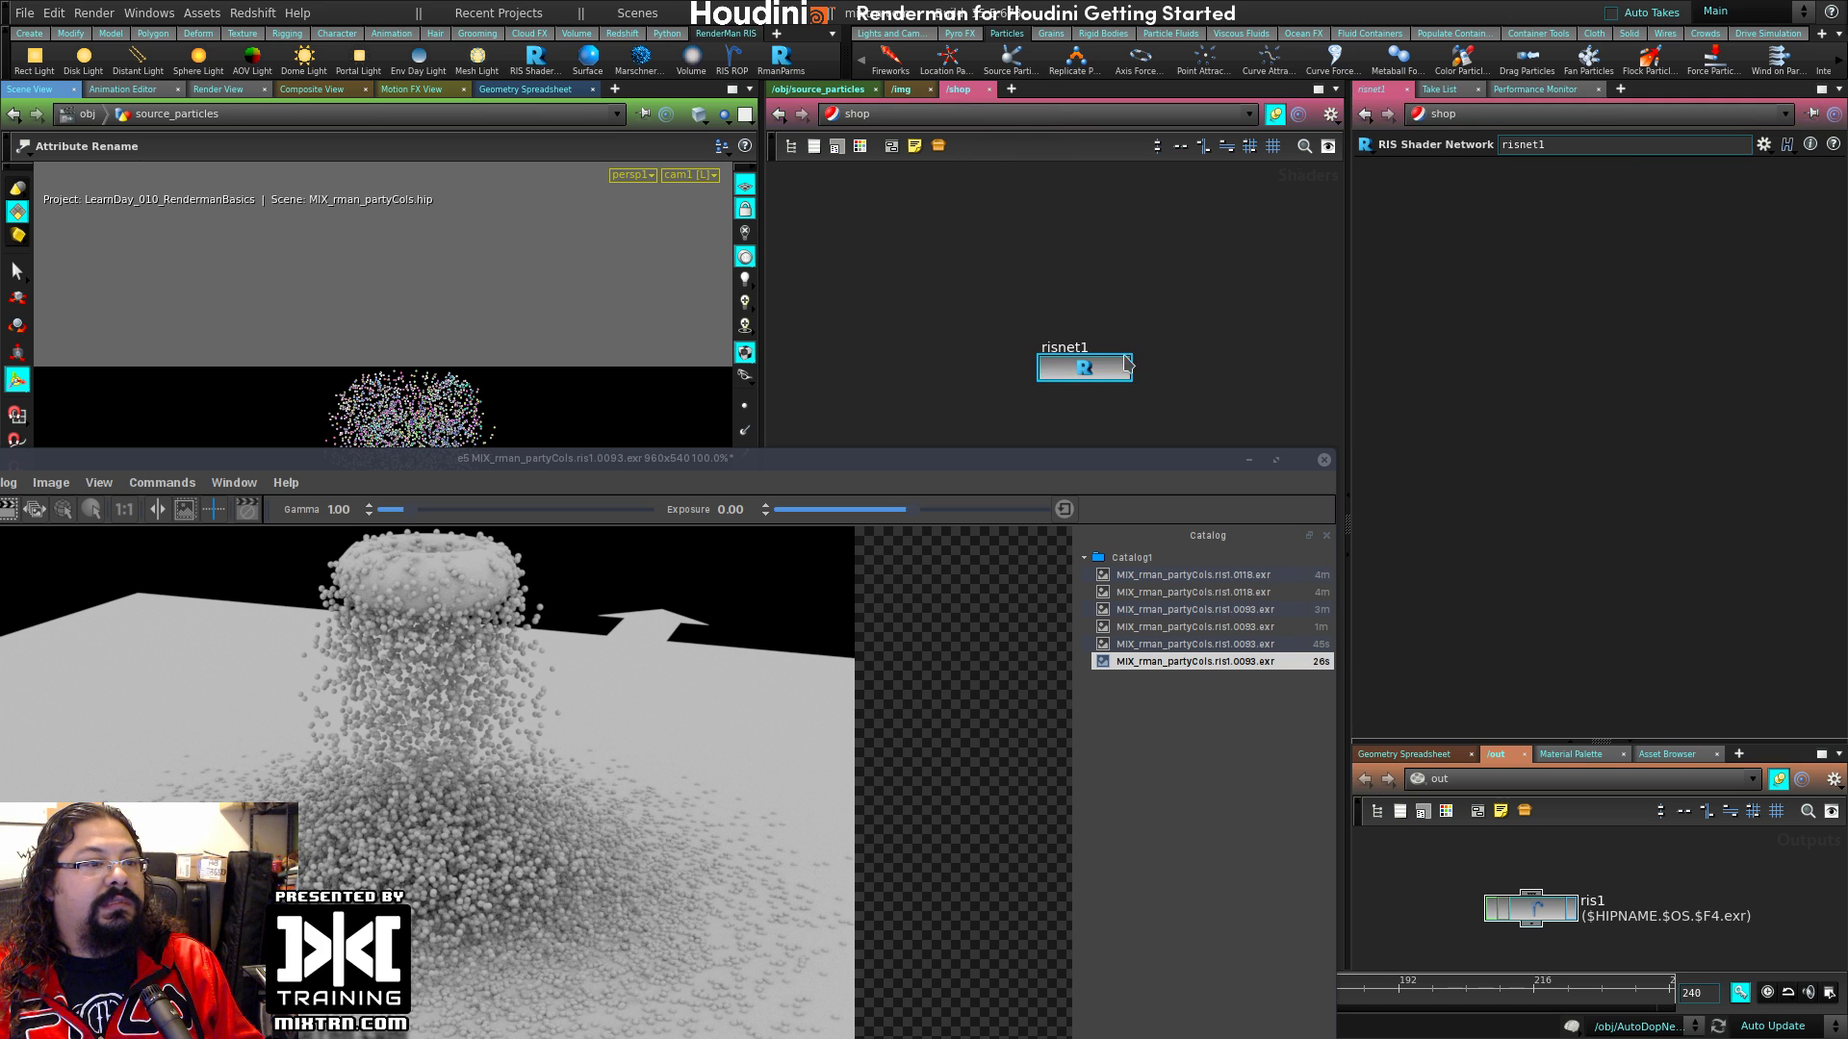
drag(1134, 363, 1158, 282)
double_click(1158, 283)
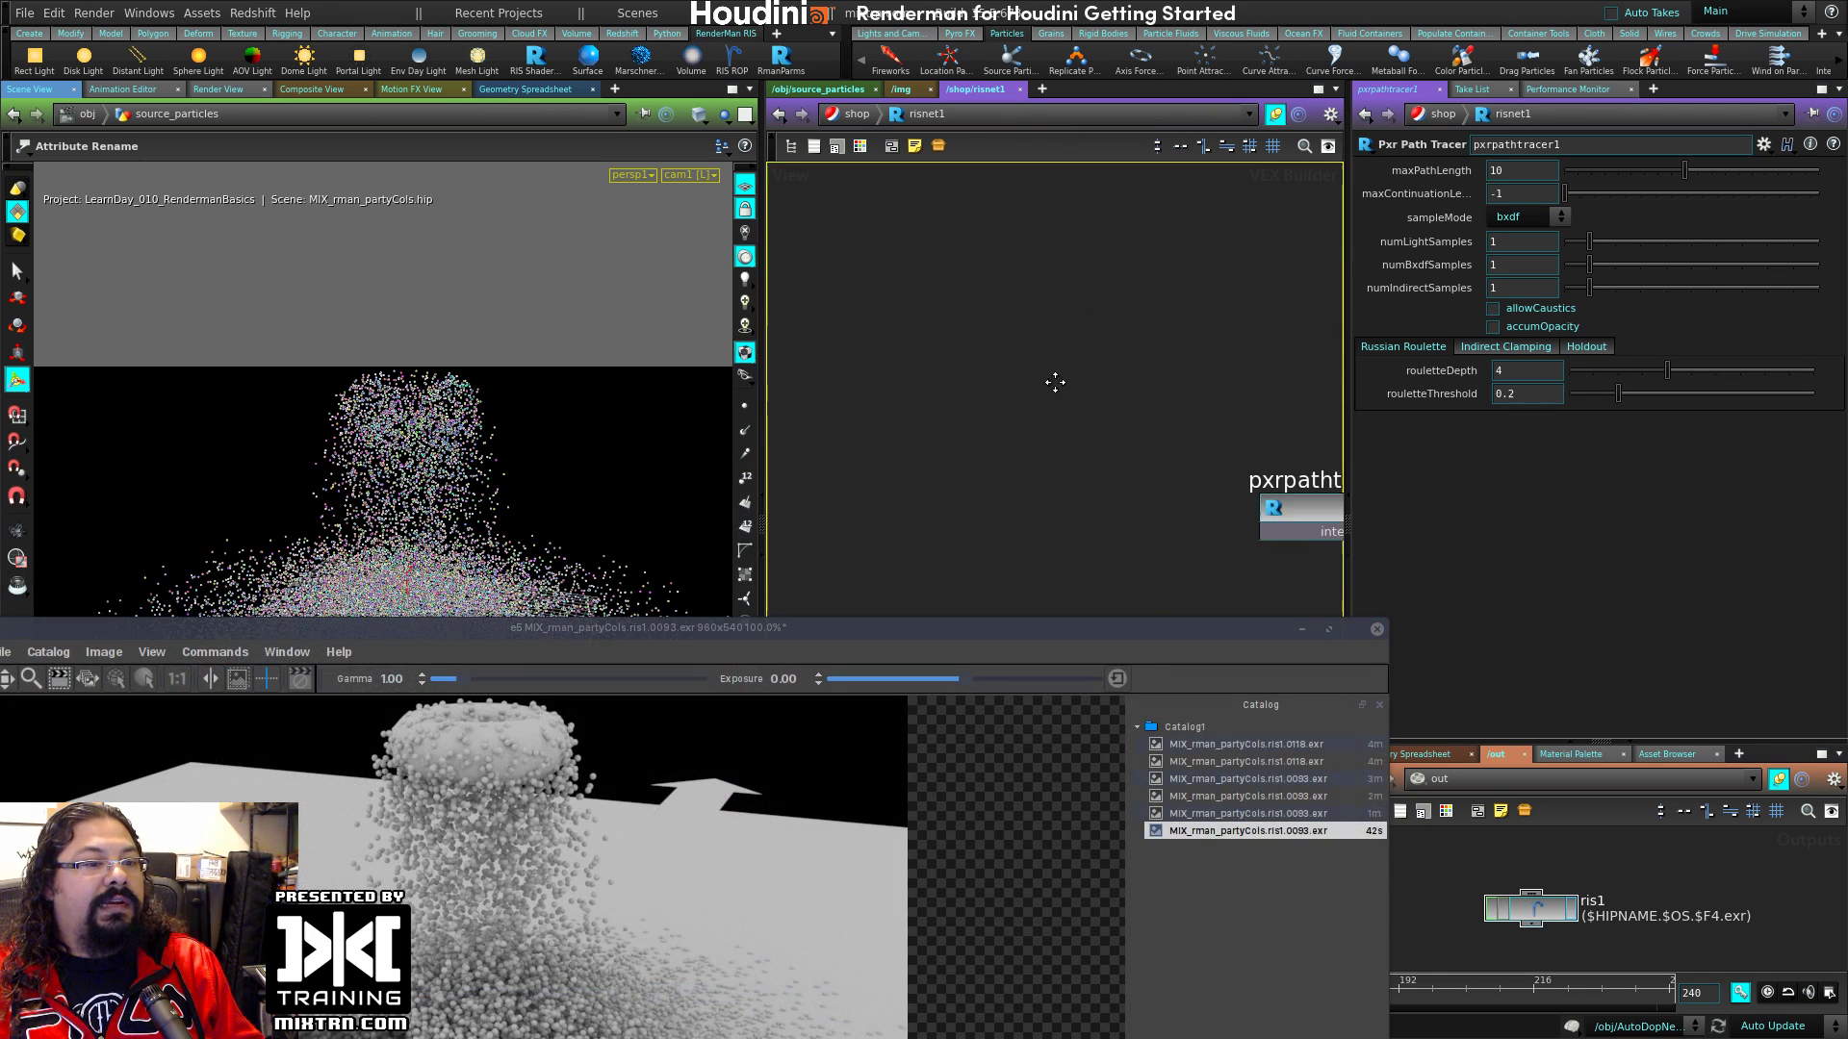
key(Tab)
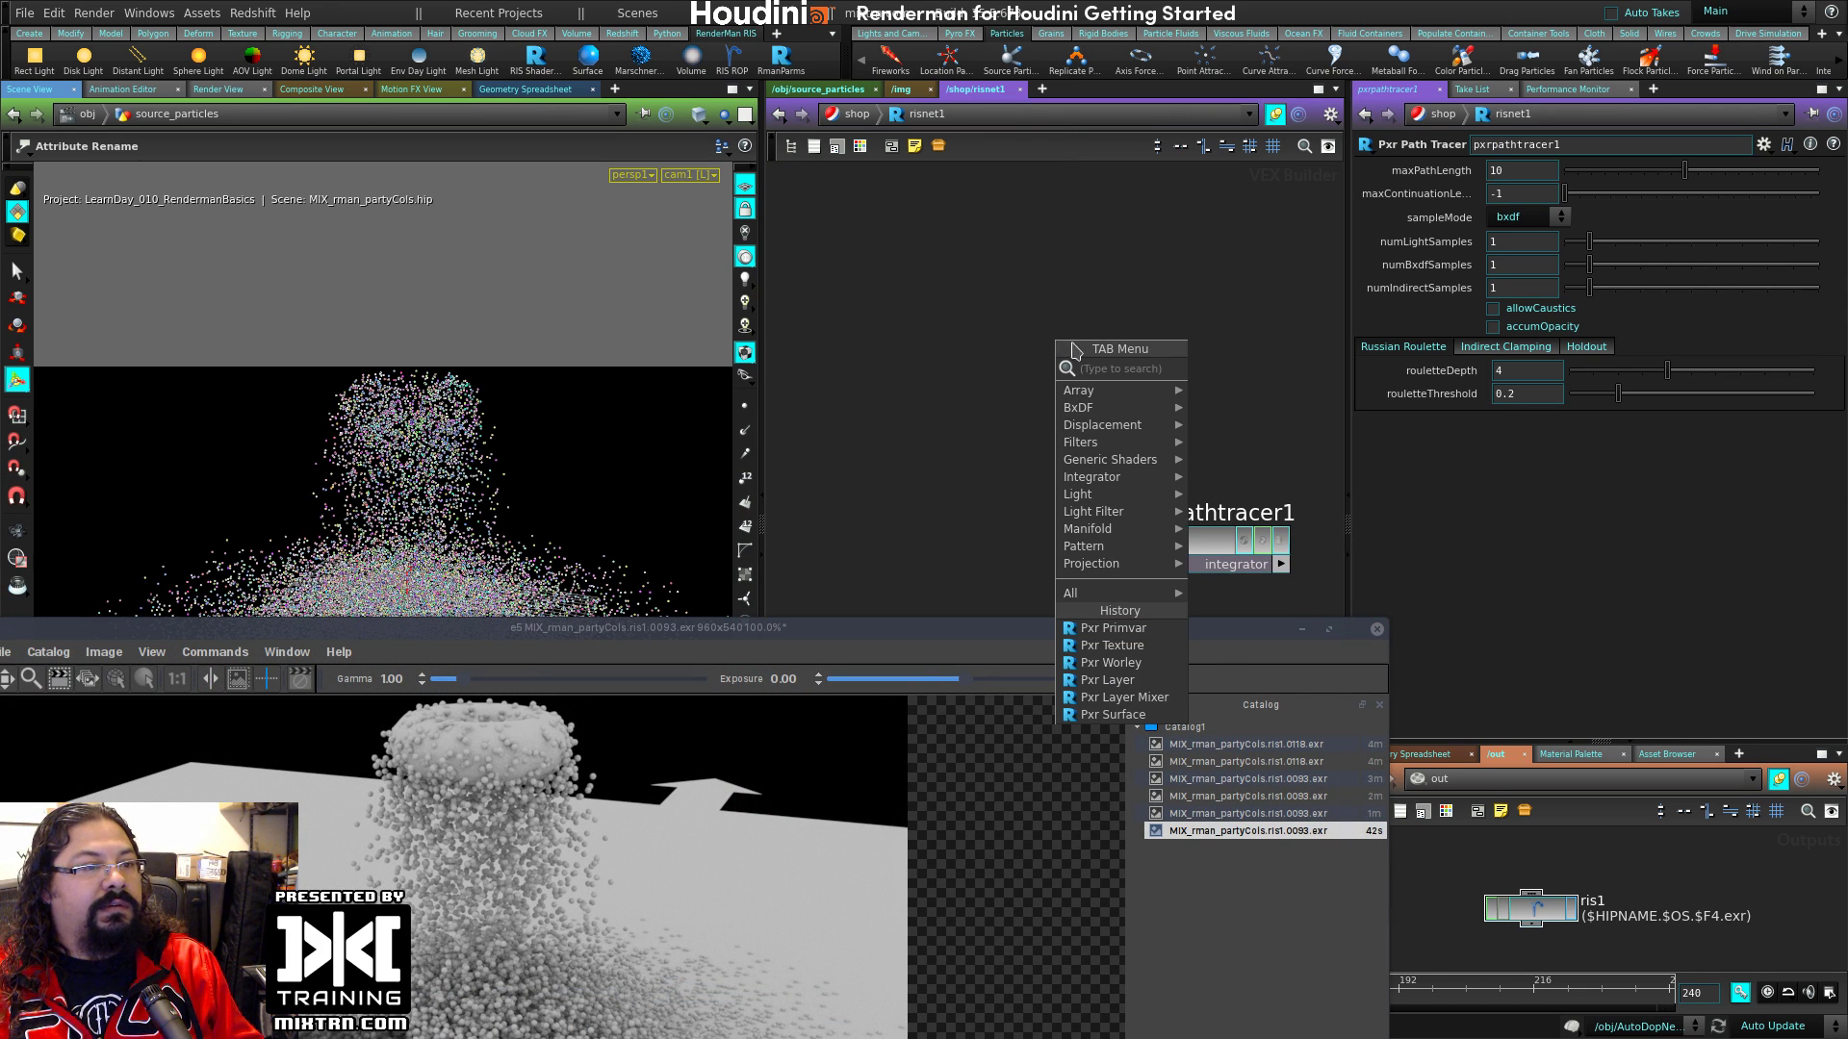
mouse_move(1145, 411)
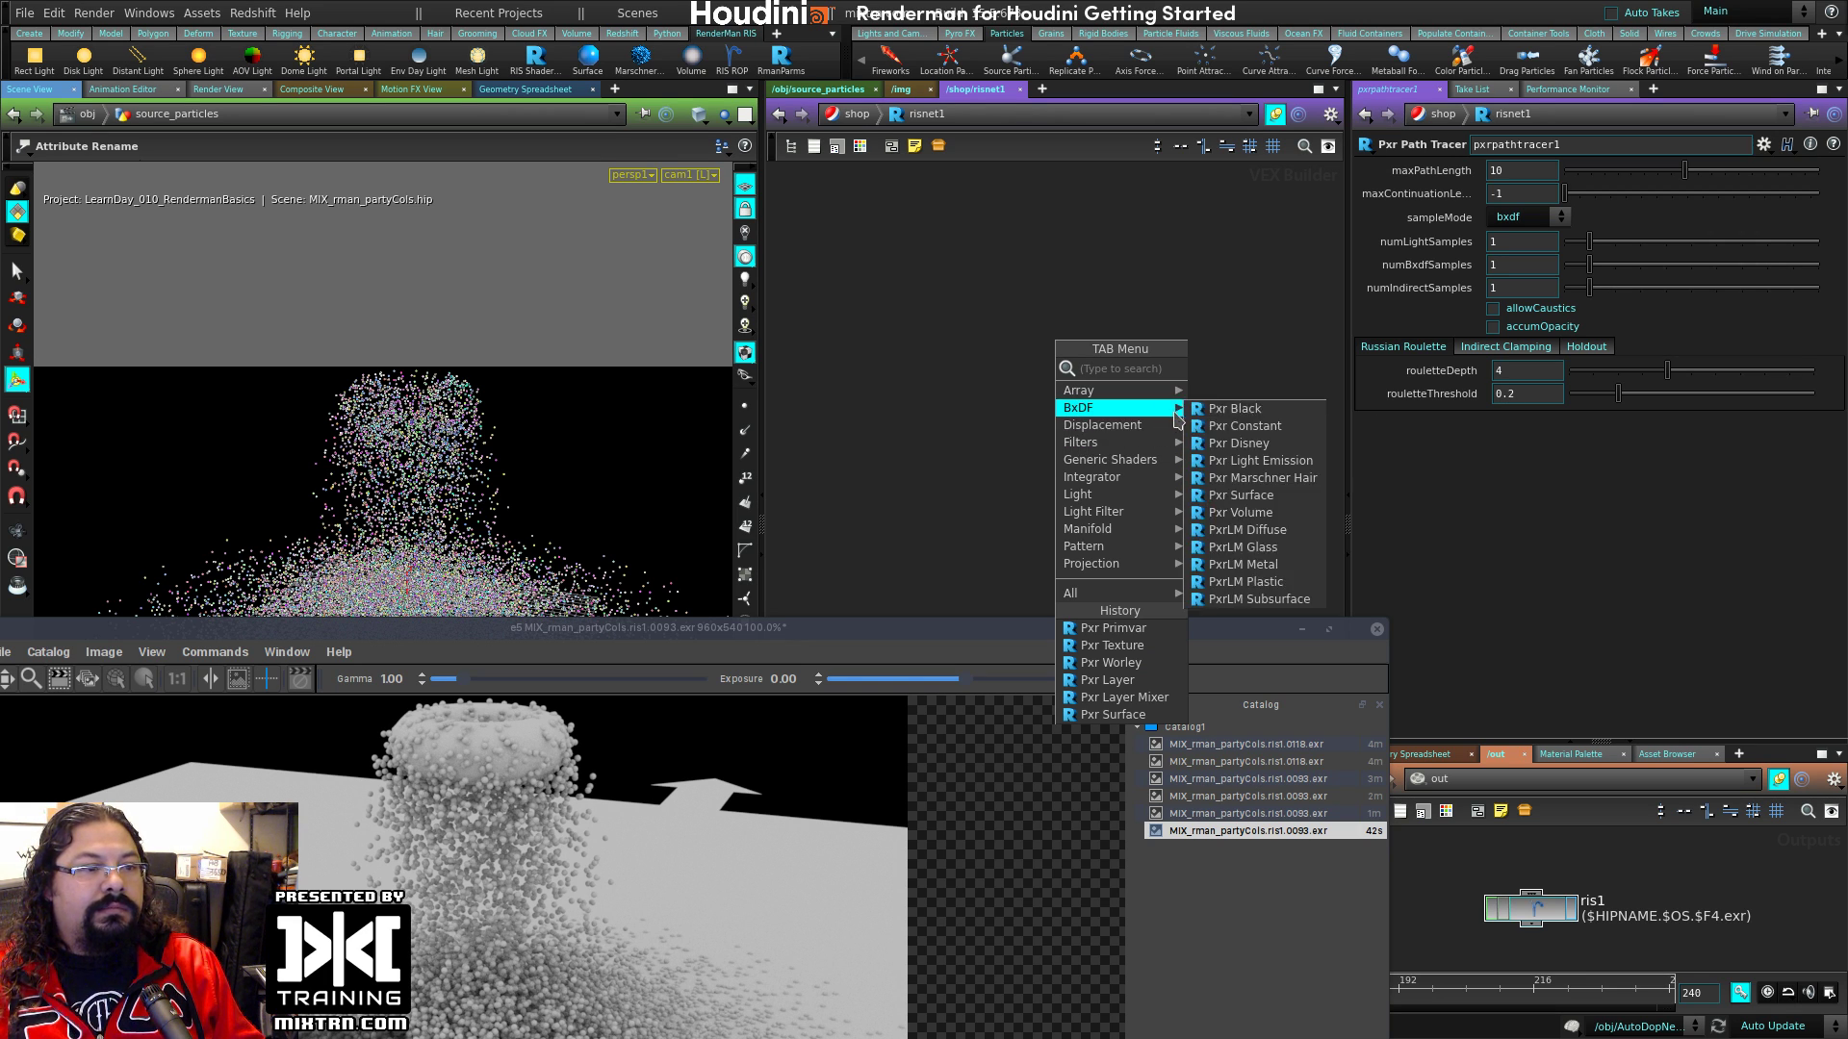
click(1255, 451)
click(1160, 292)
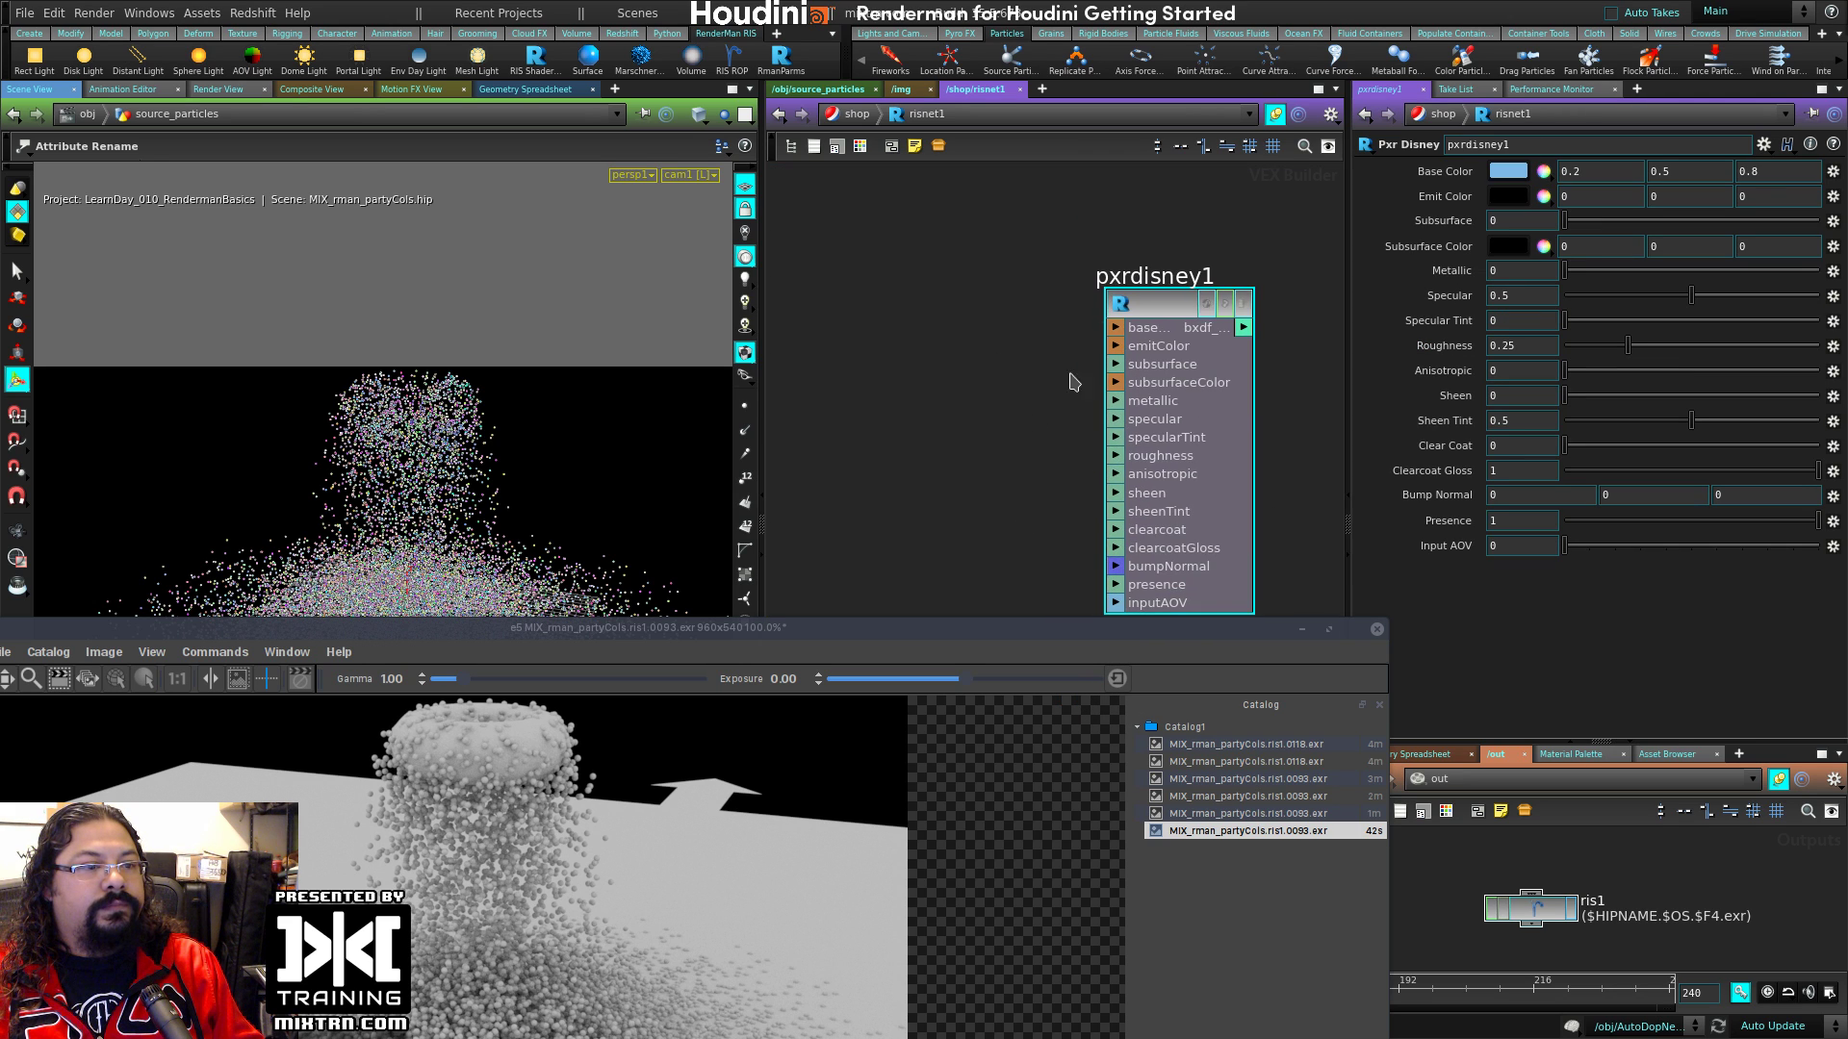
Step: Rename the Pxr Disney node to pxrdisney_particles
double_click(1155, 252)
key(BackSpace)
text(_pa)
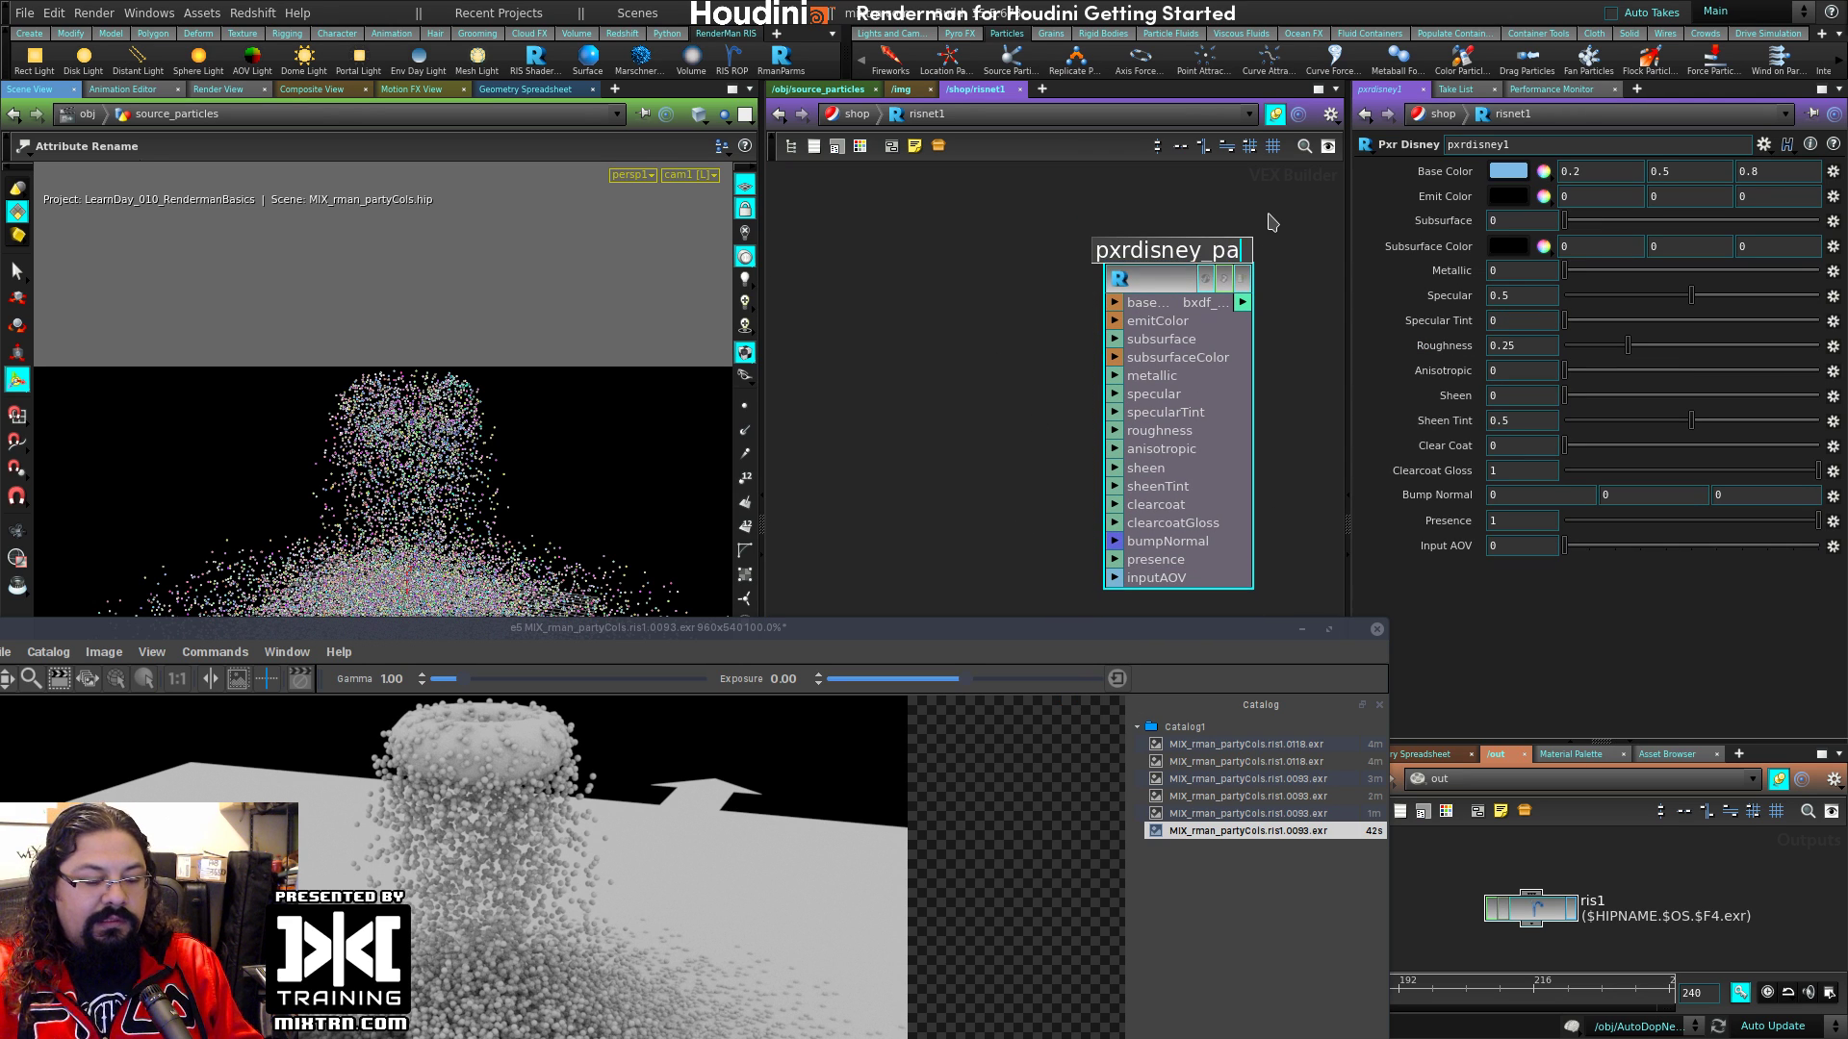
text(rticles)
key(Return)
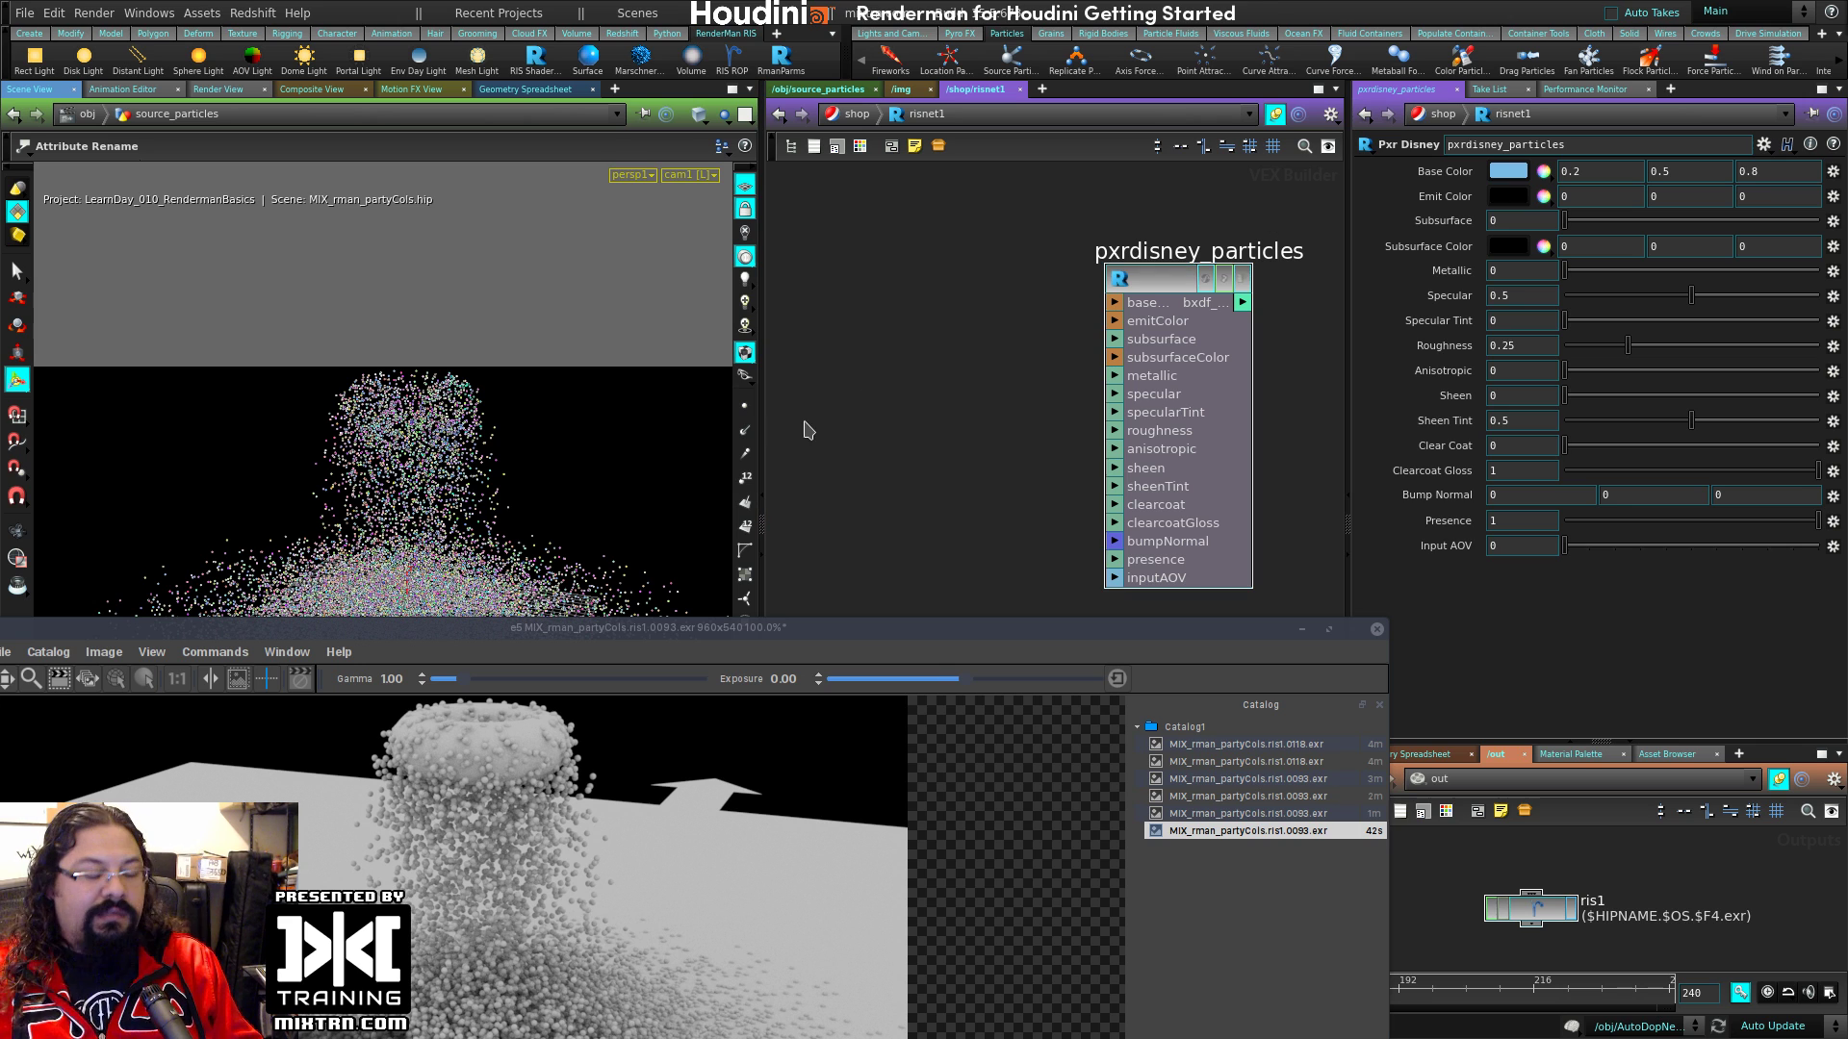
Step: Add a Pxr Primvar node and connect its resultRGB output to the base color of pxrdisney_particles
key(Tab)
text(prim)
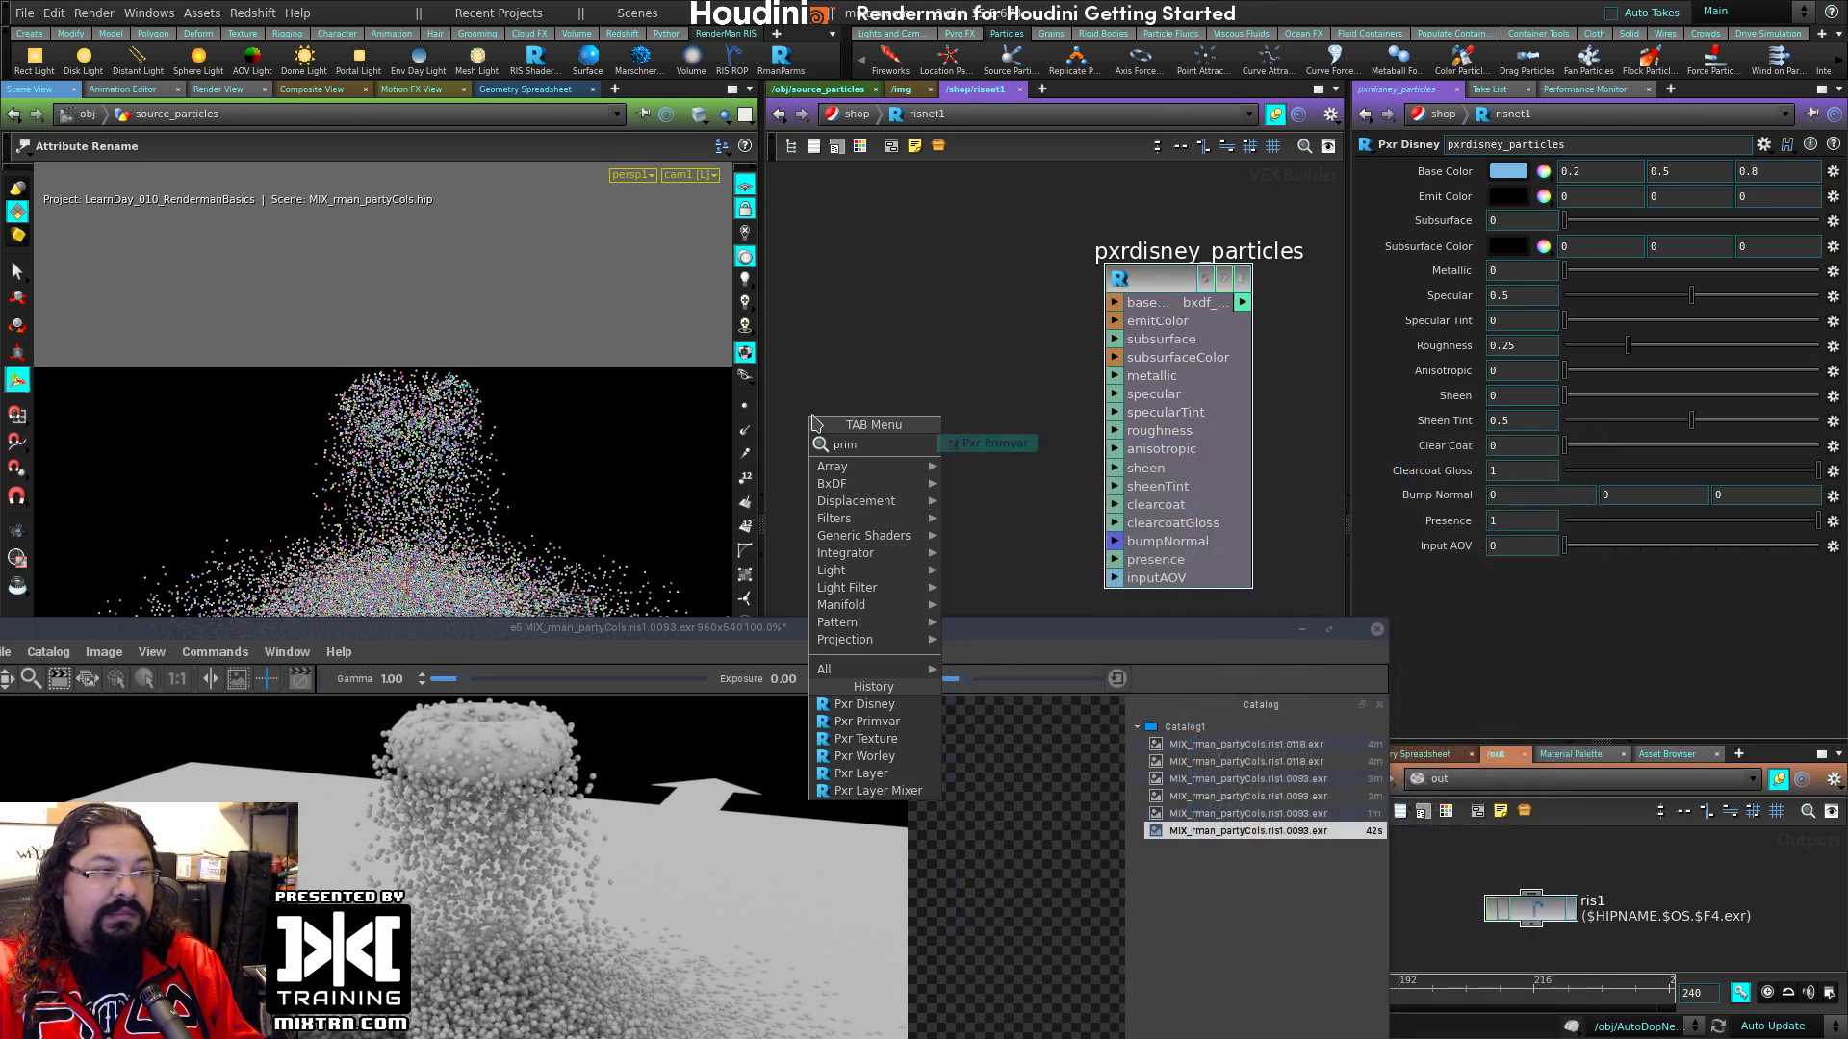
click(1012, 445)
click(900, 315)
drag(990, 301, 1114, 302)
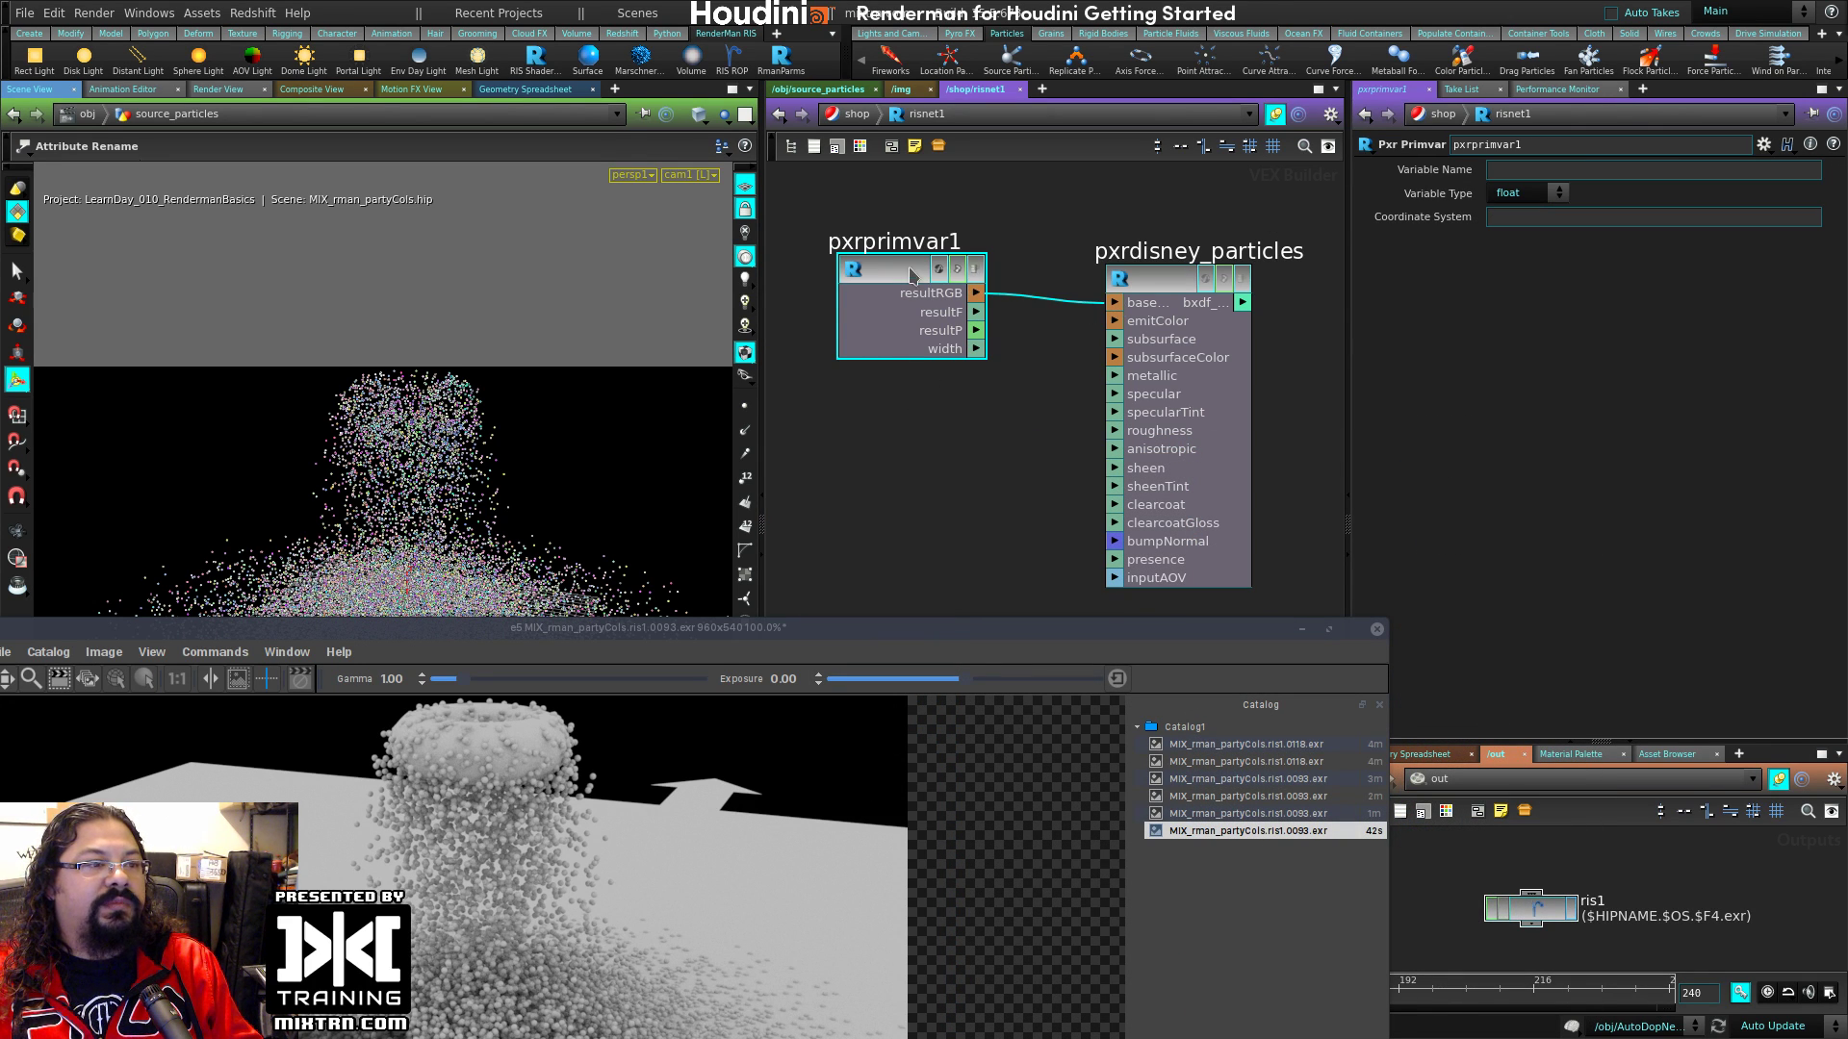
Step: Set the variable type of pxrprimvar1 to color and its variable name to color
click(1546, 196)
click(1509, 213)
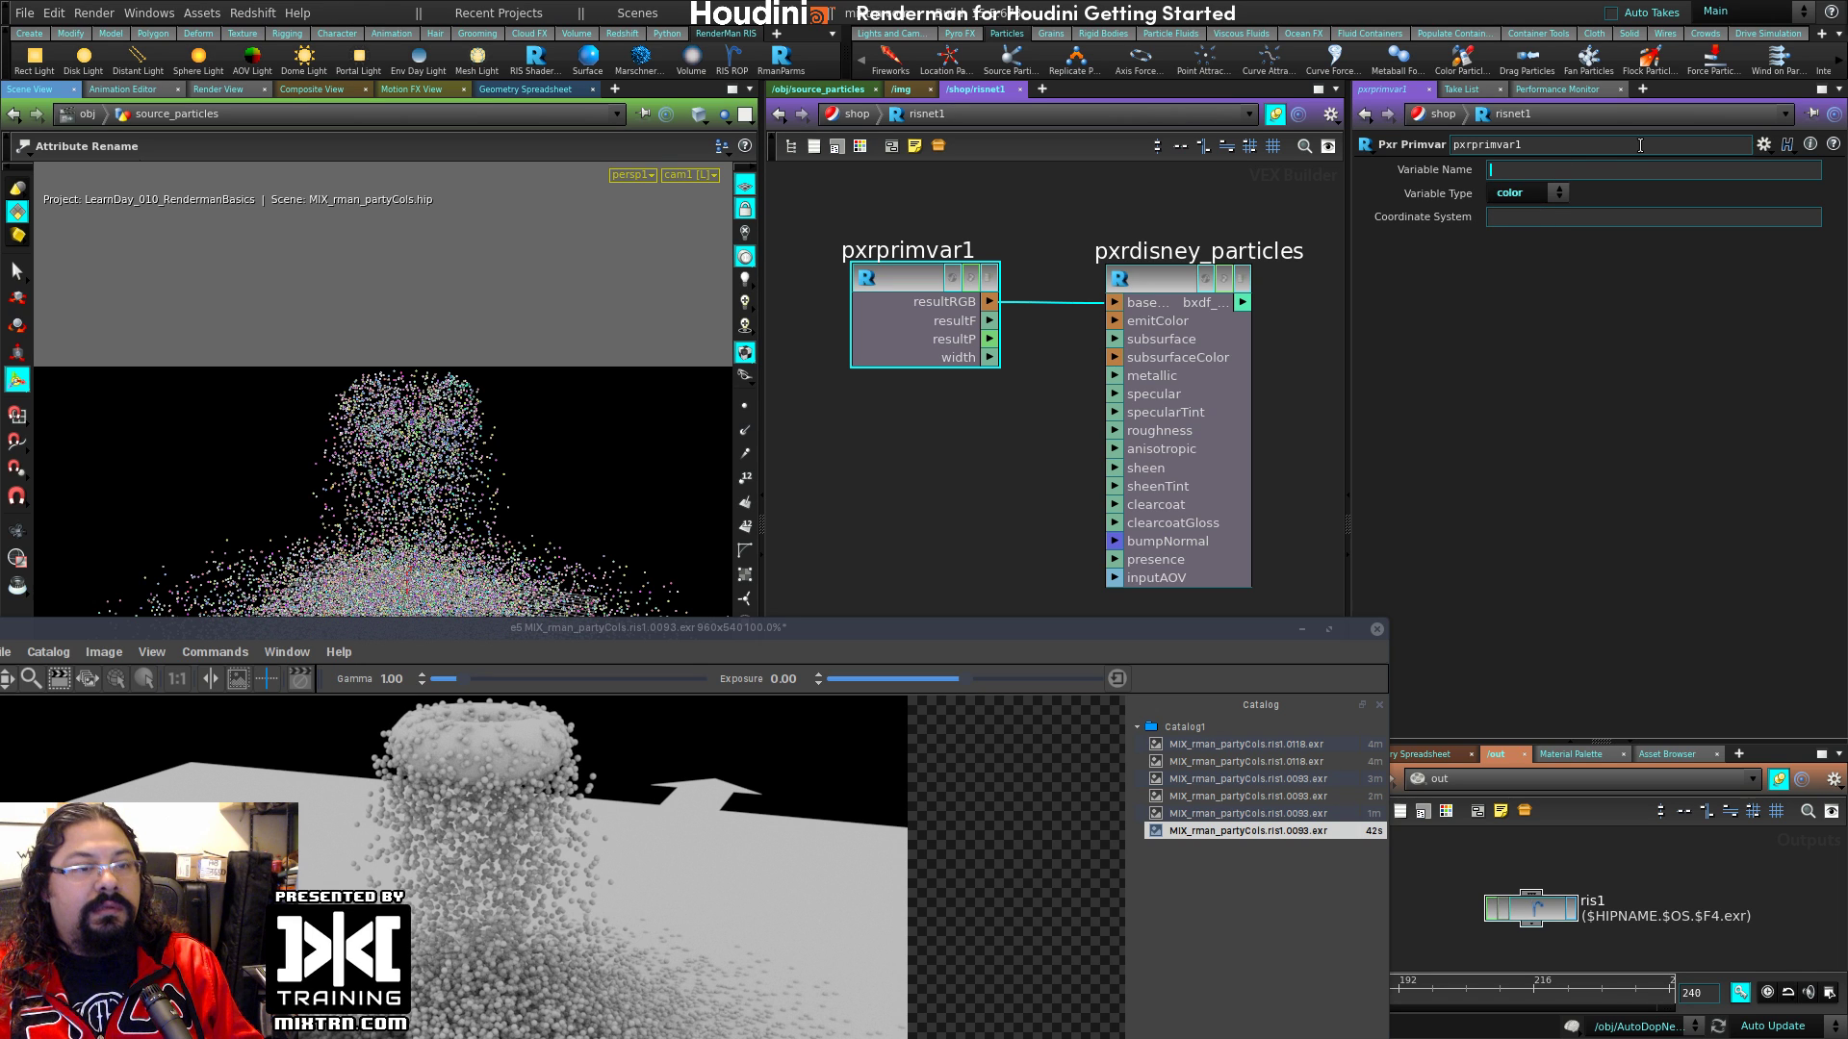
click(1639, 169)
text(colors)
key(BackSpace)
key(Return)
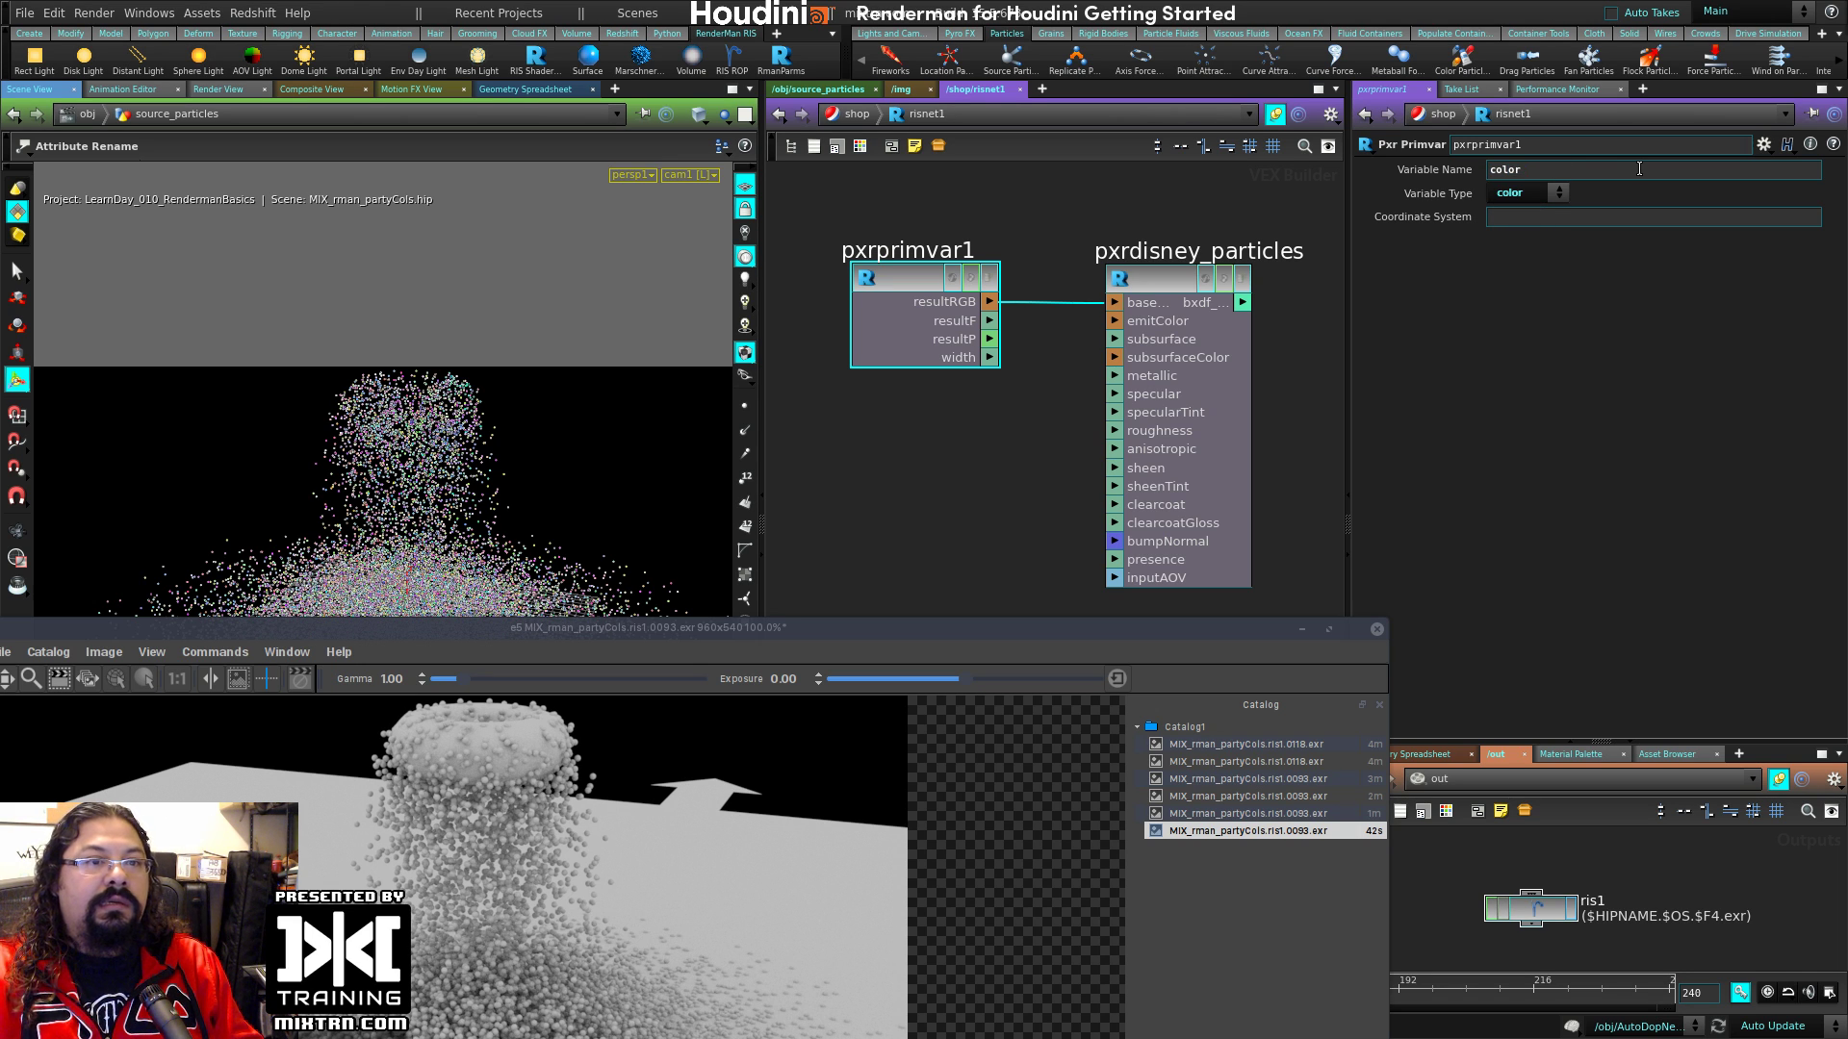
Step: Return to source_particles, render frame 93 with ris1, and move the render window down to uncover the nodes
click(818, 88)
click(1159, 337)
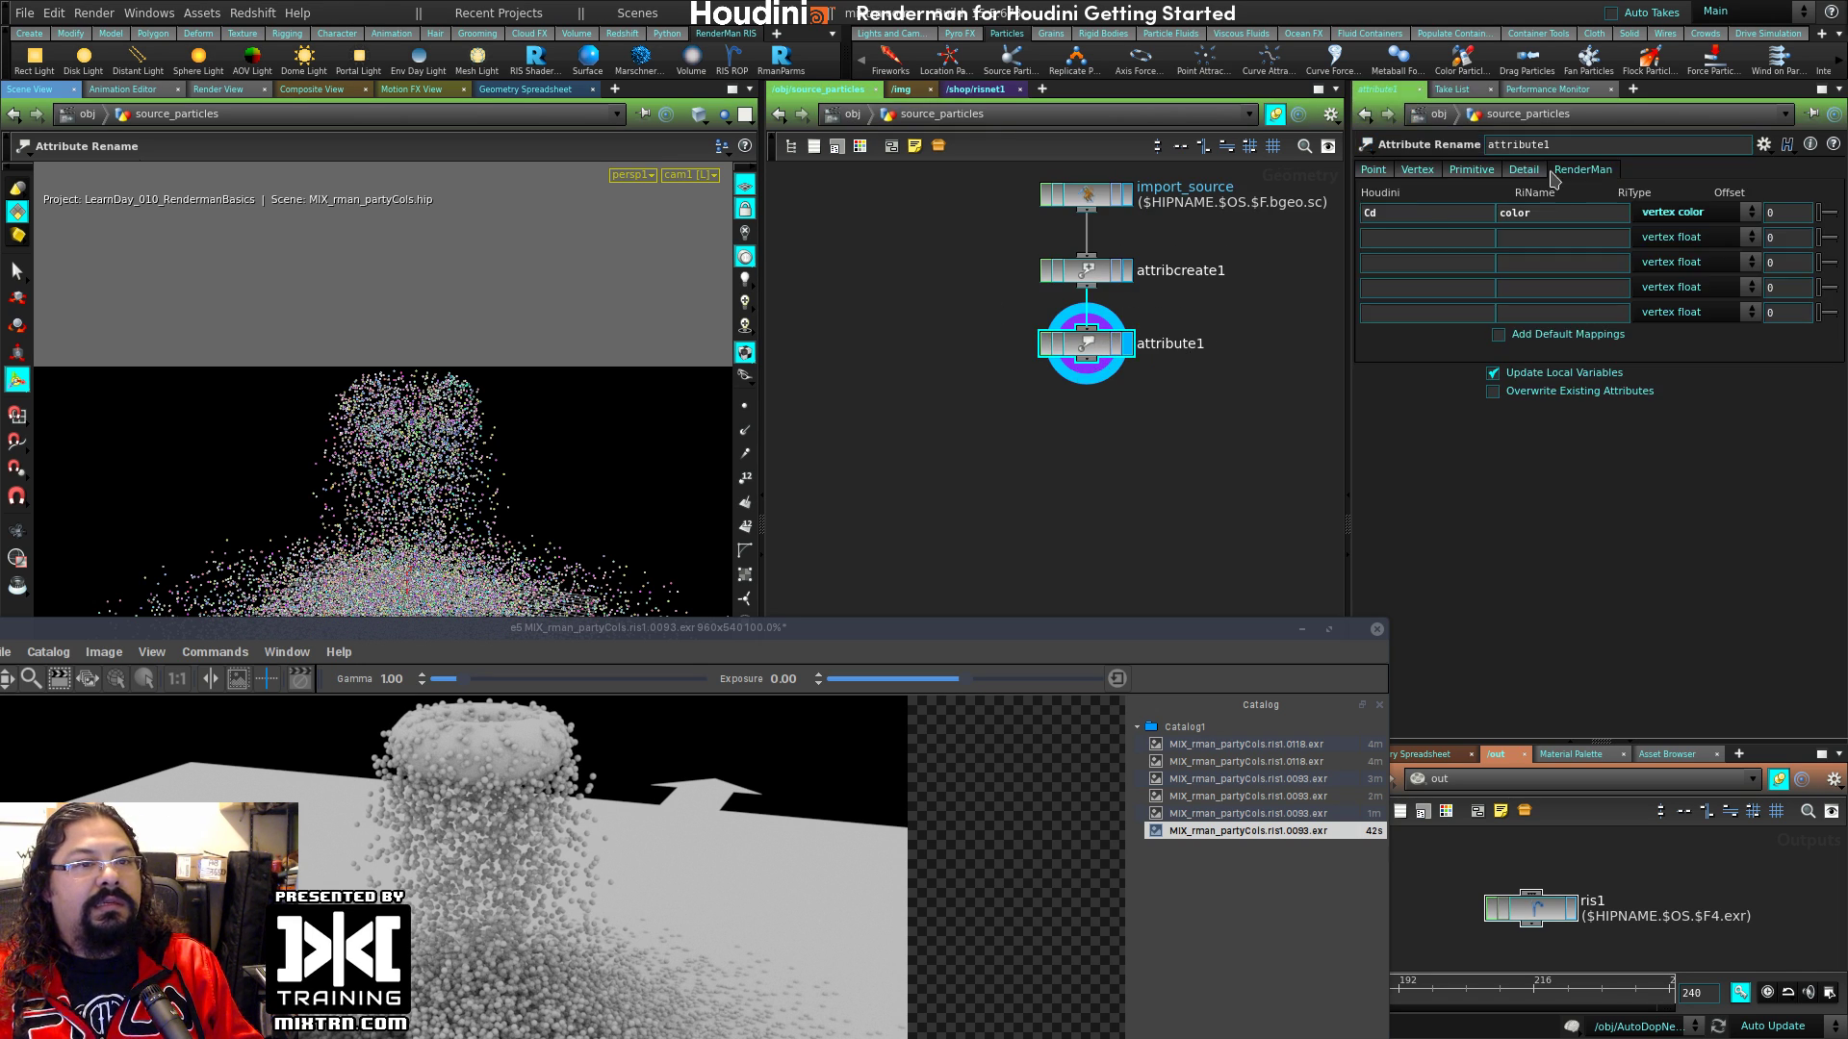
click(1530, 912)
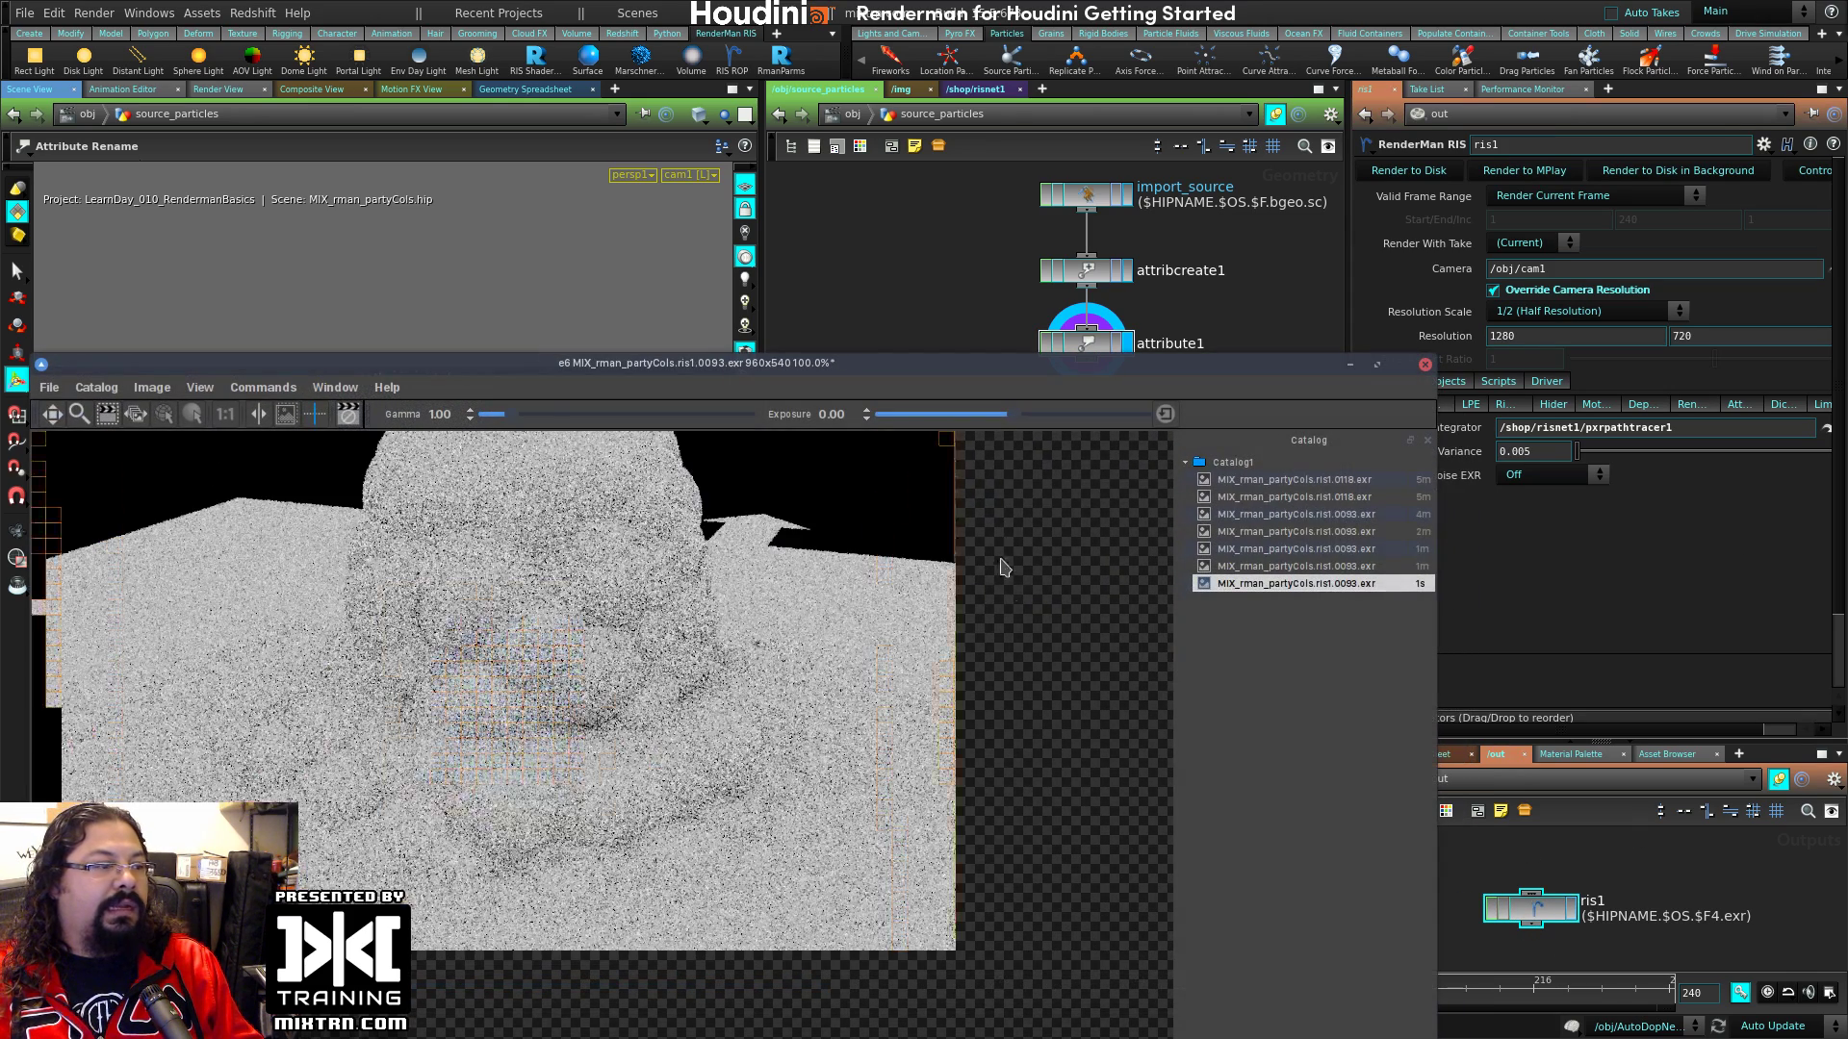
drag(1089, 370, 1014, 627)
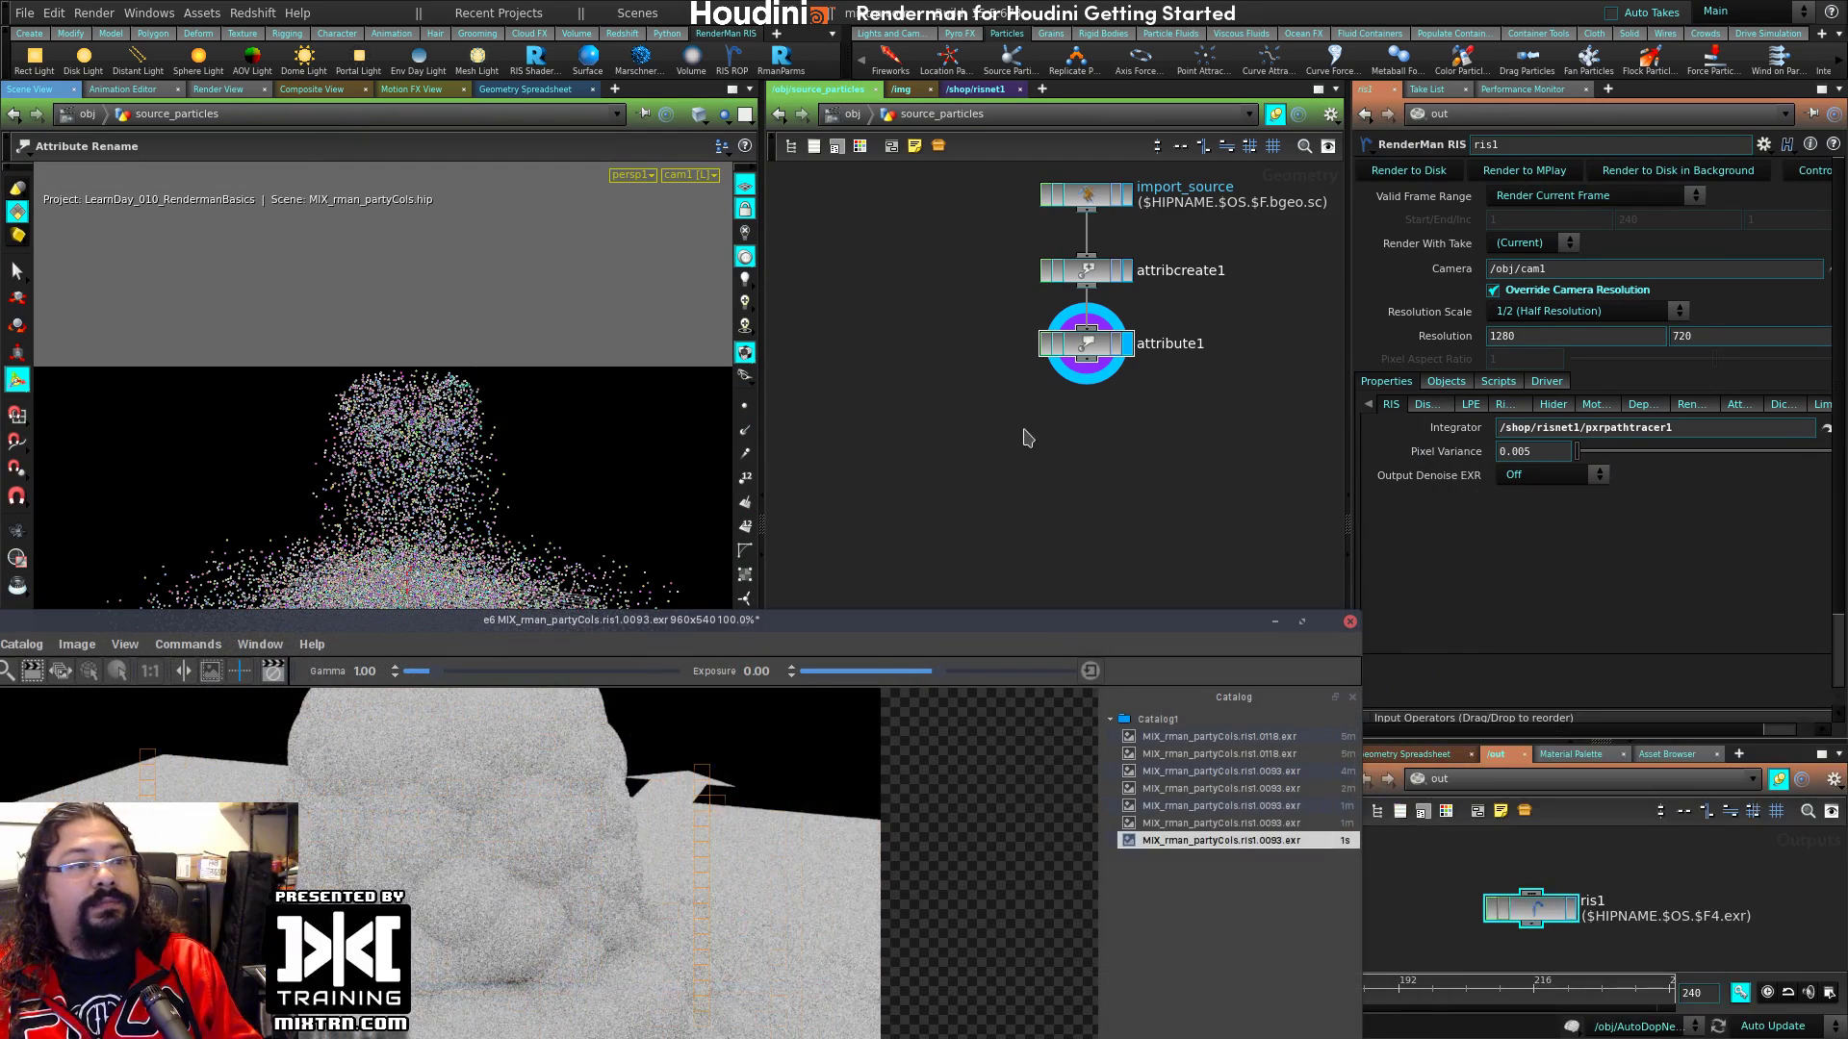
Step: Change the RenderMan type of the Cd mapping in attribute1 to varying color
click(1169, 349)
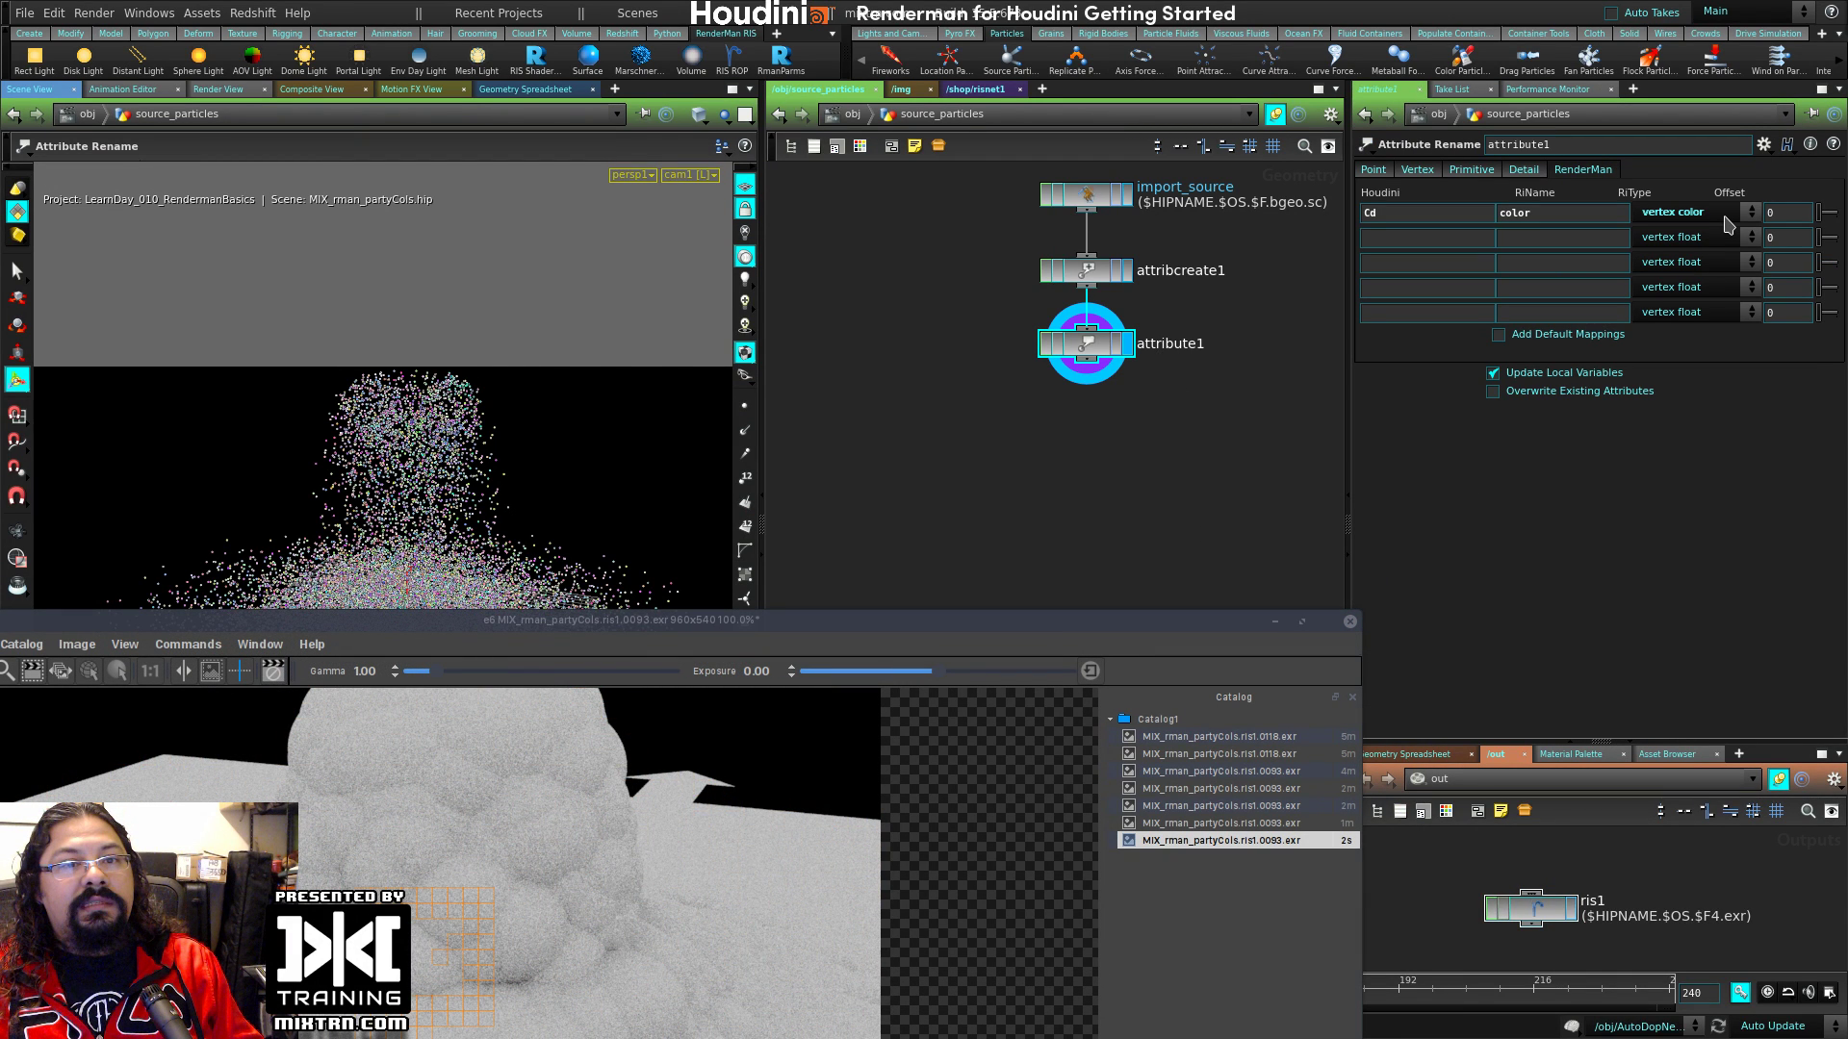
click(1729, 217)
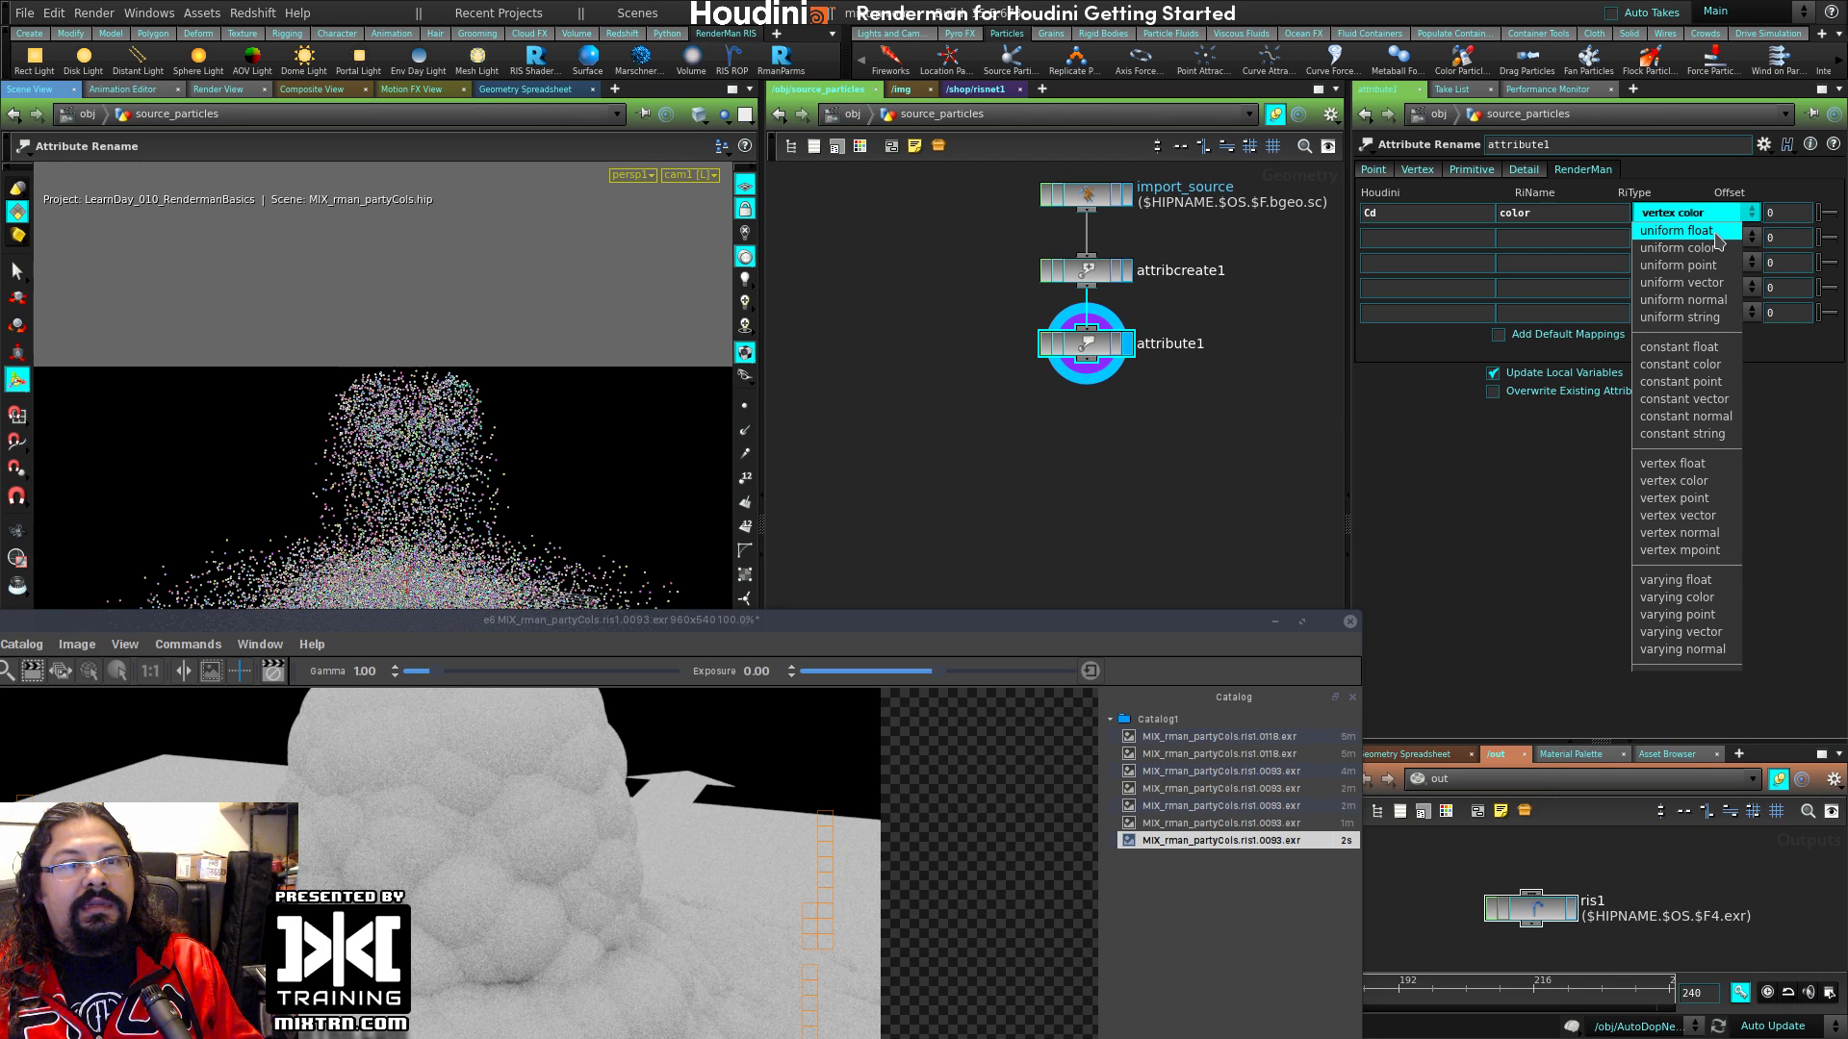
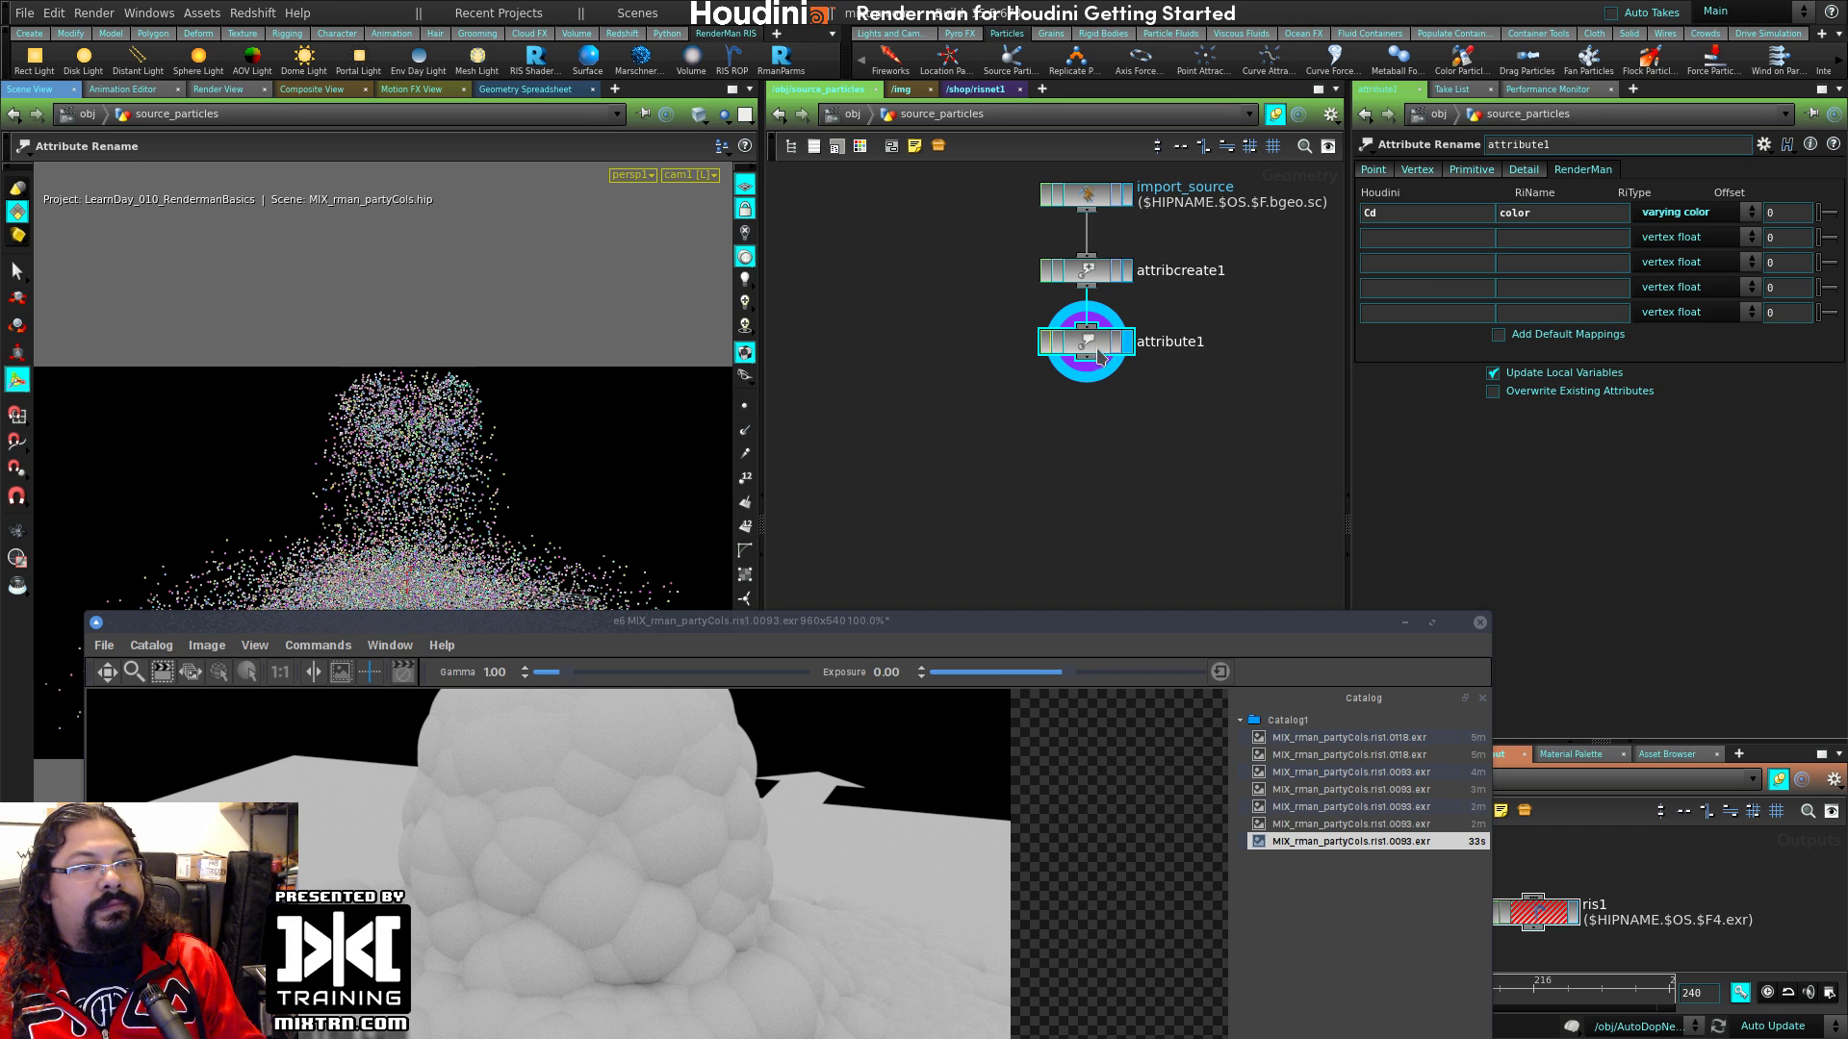
Step: Try uniform color as the type of the Cd mapping, inspect attribute1's node information, and restore varying color
click(1674, 213)
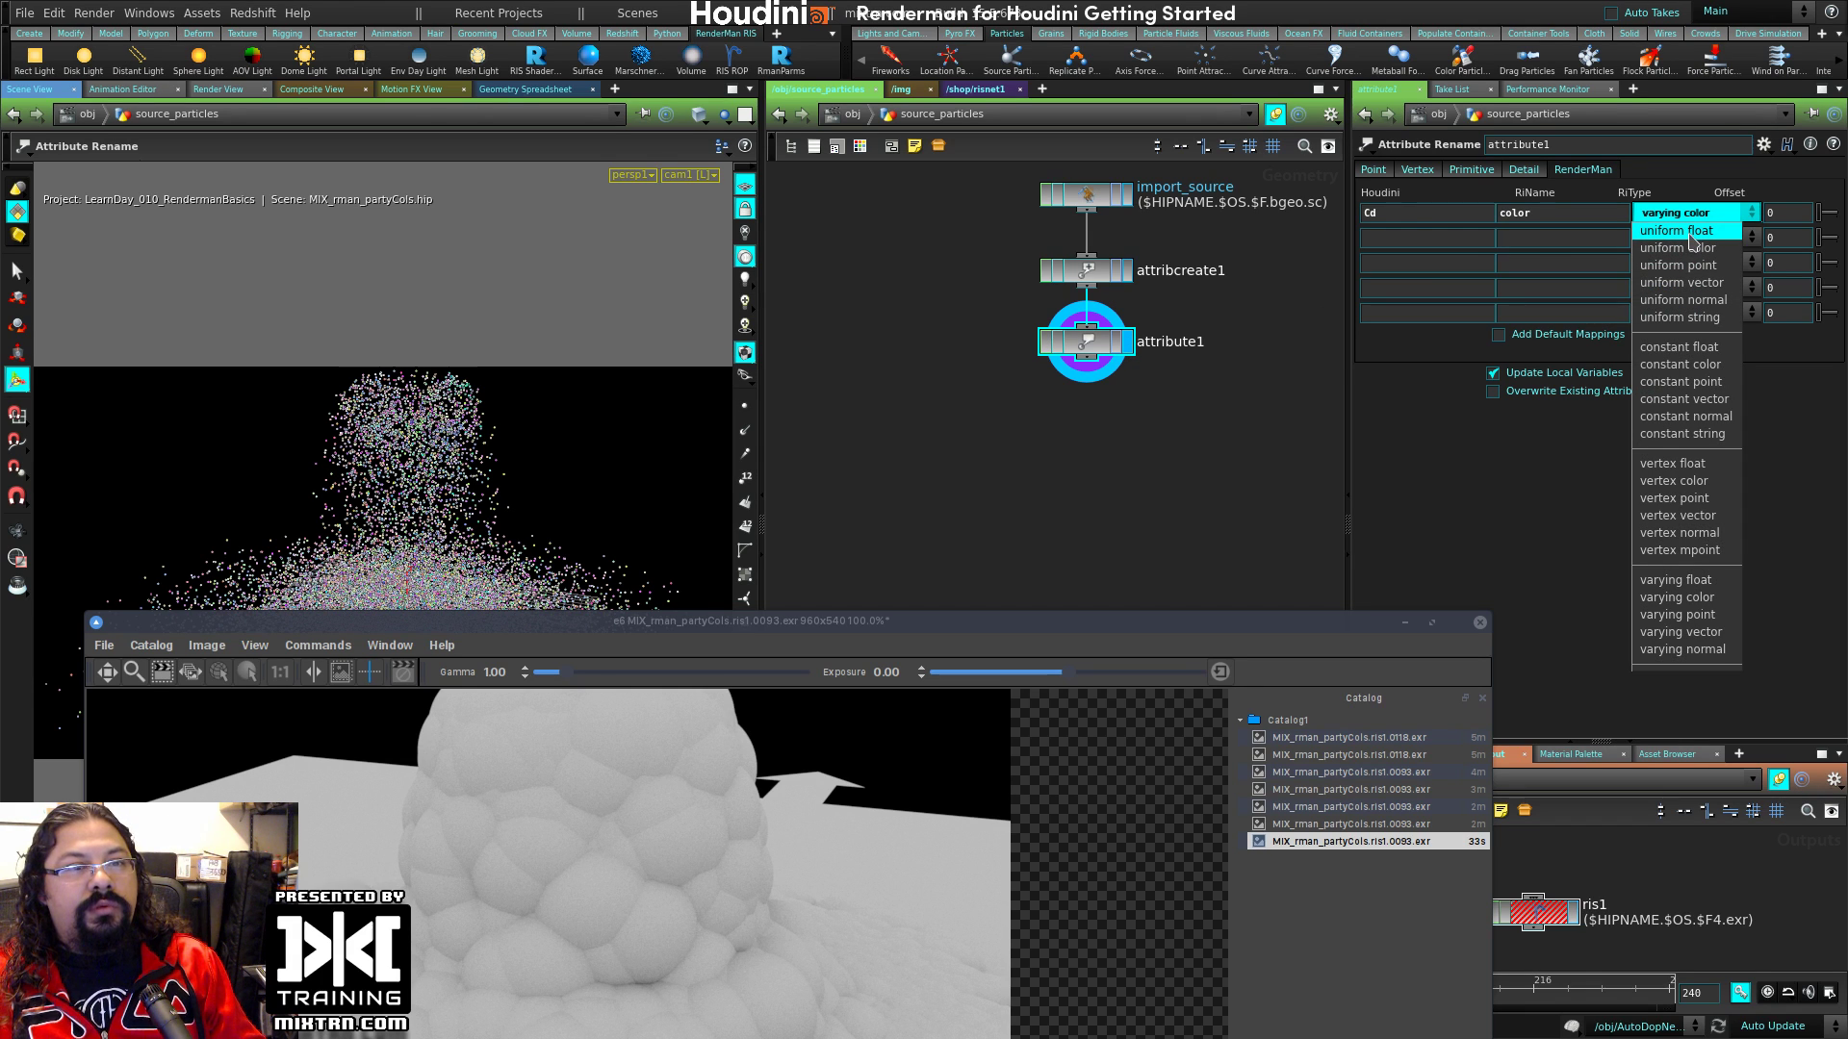
click(1679, 247)
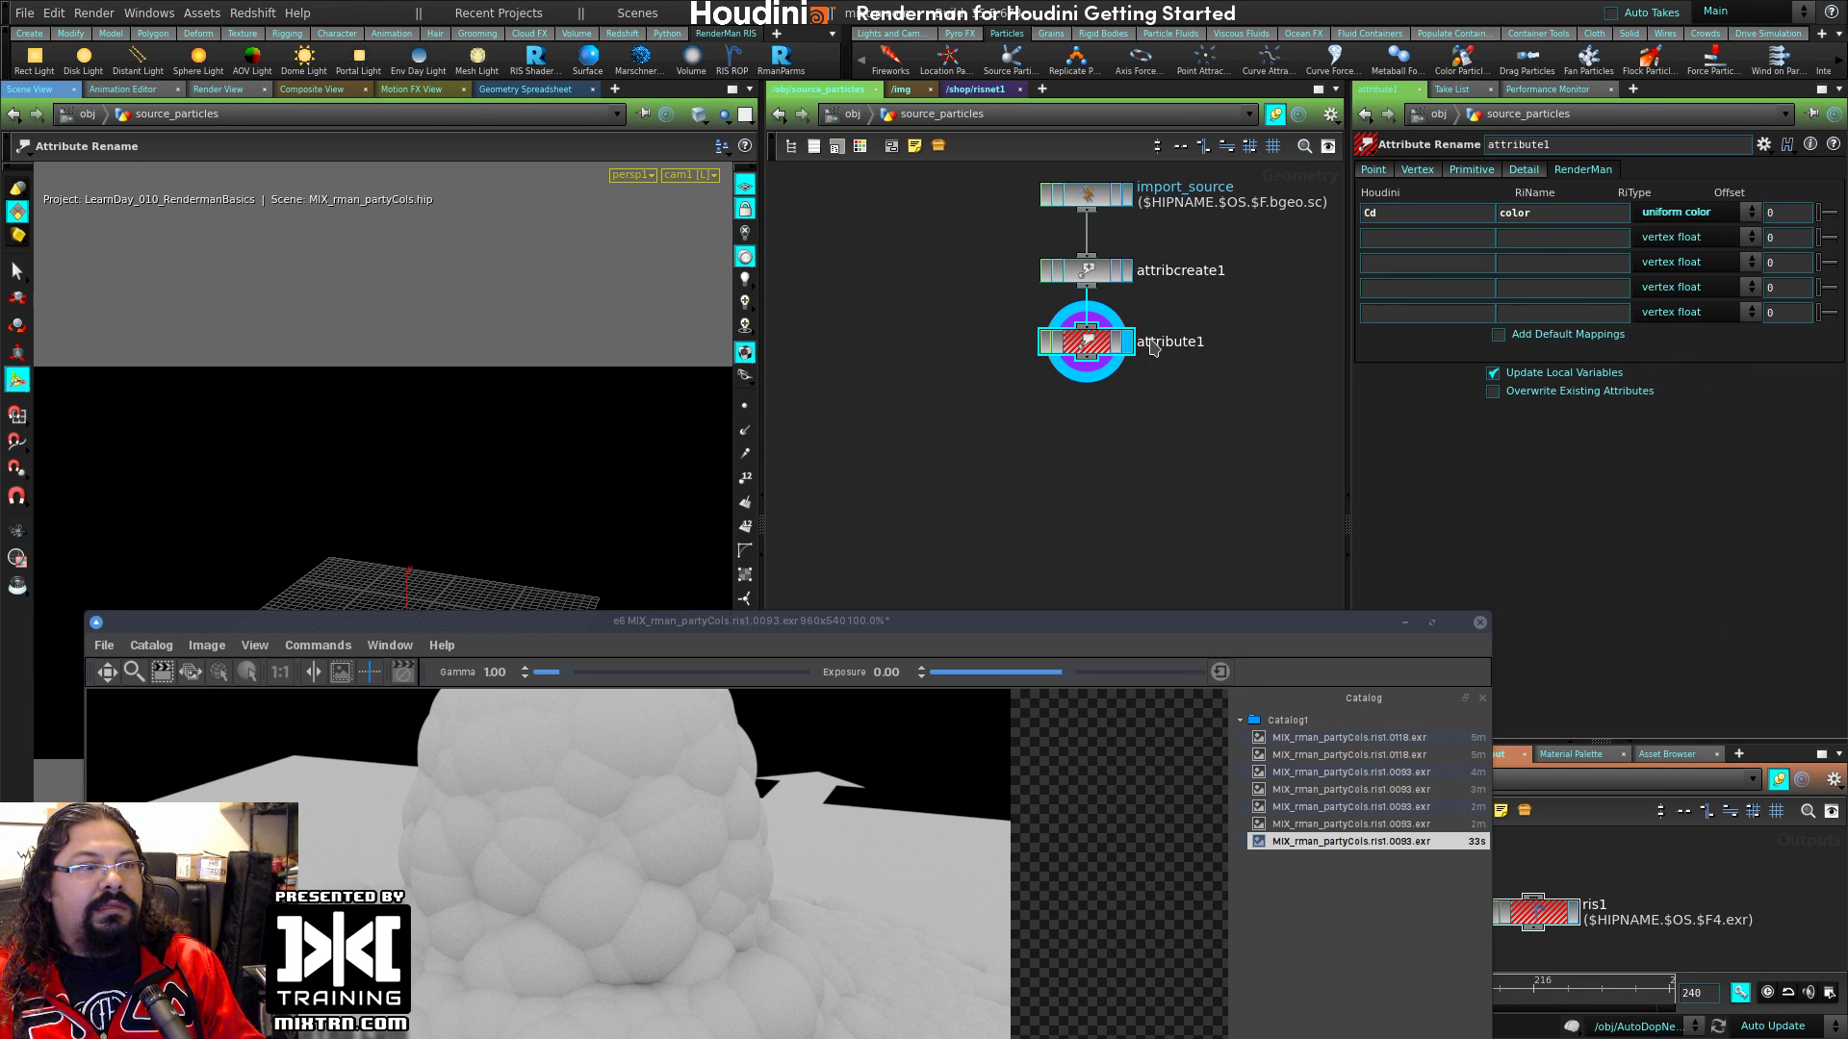
middle_click(1096, 359)
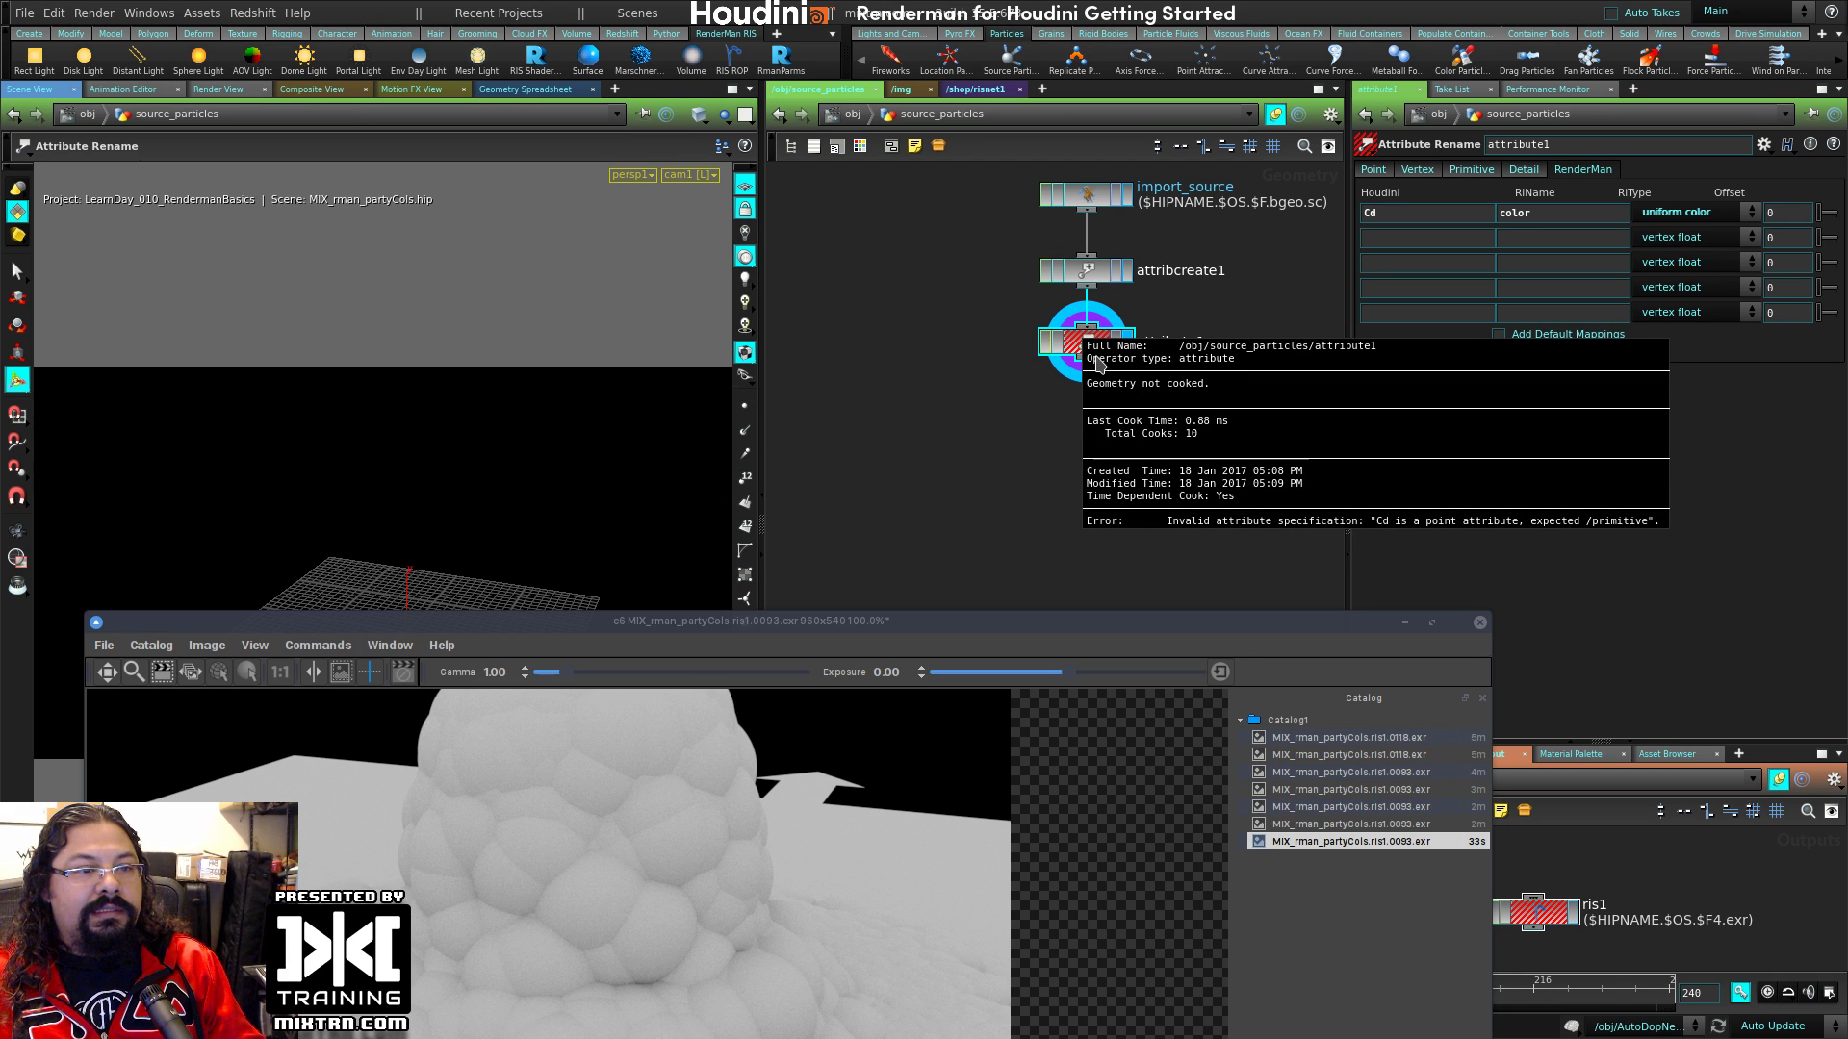
click(1681, 216)
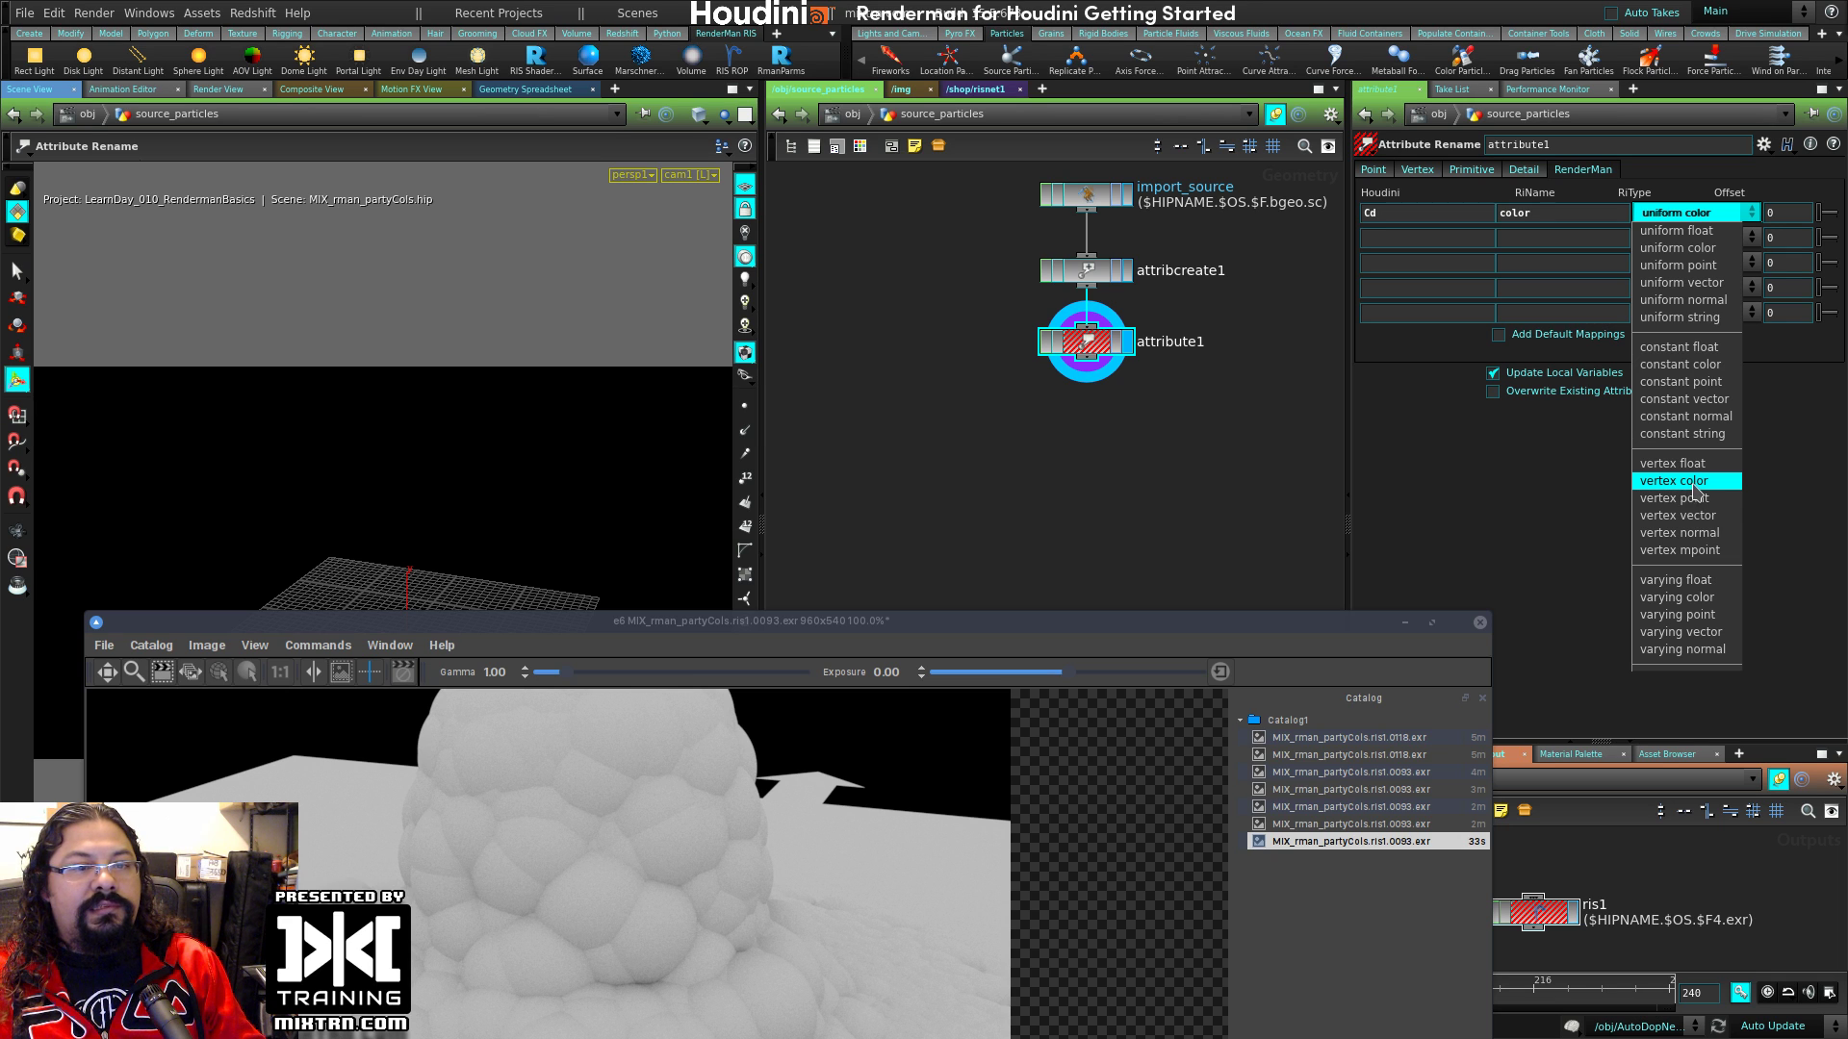
click(1696, 599)
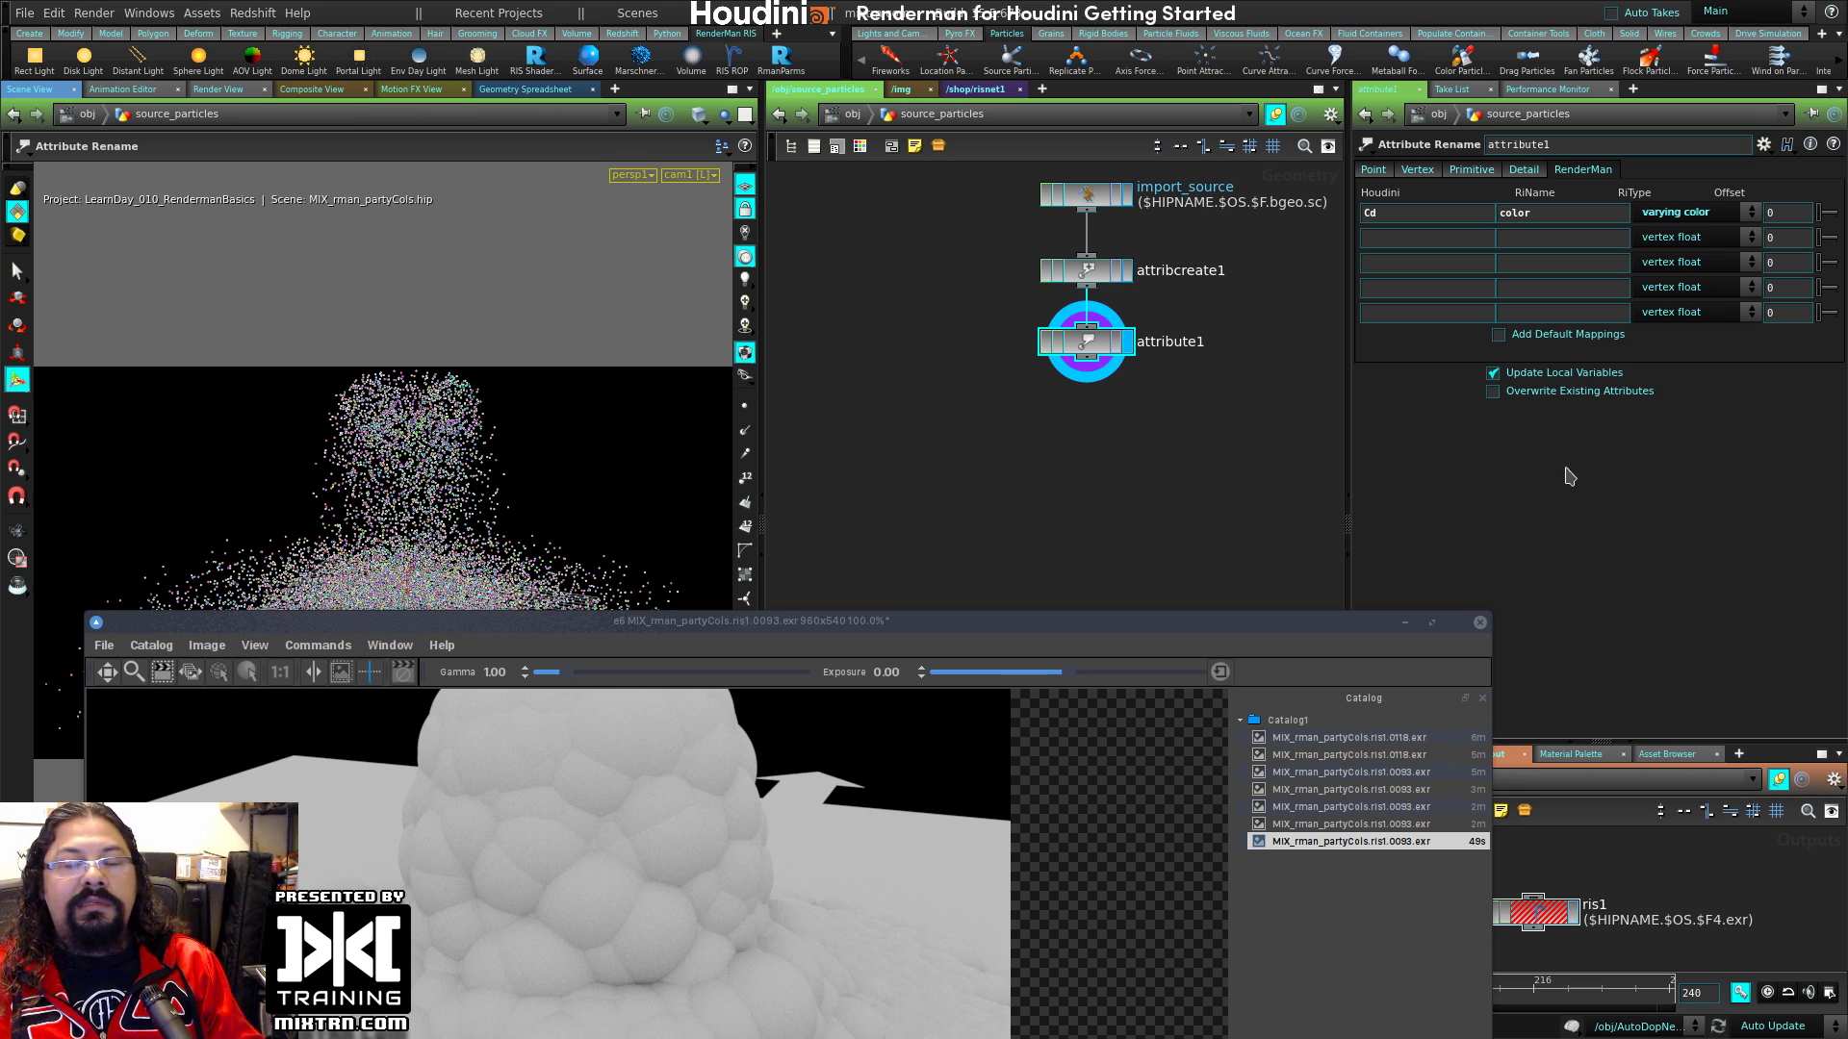
Step: Render frame 93 again, reposition the render window, and switch the displayed node from attribute1 to attribcreate1
drag(1022, 621, 1038, 564)
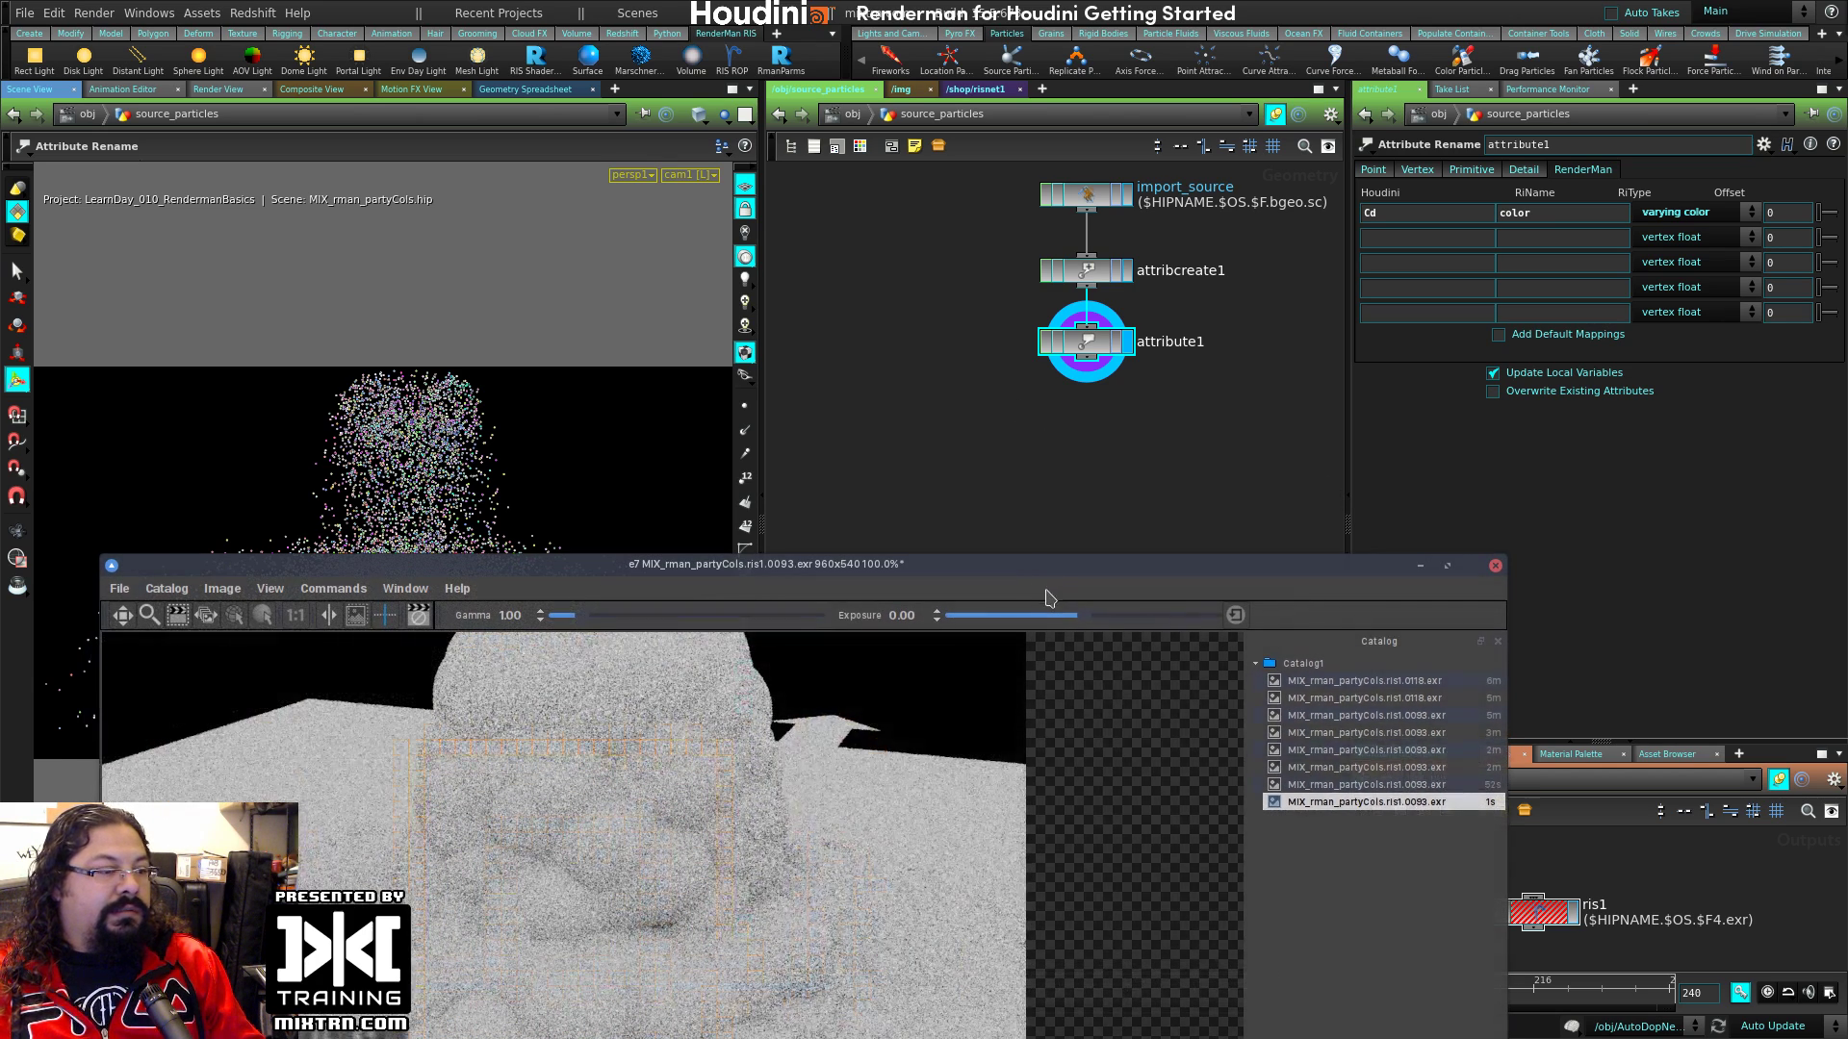
click(1086, 274)
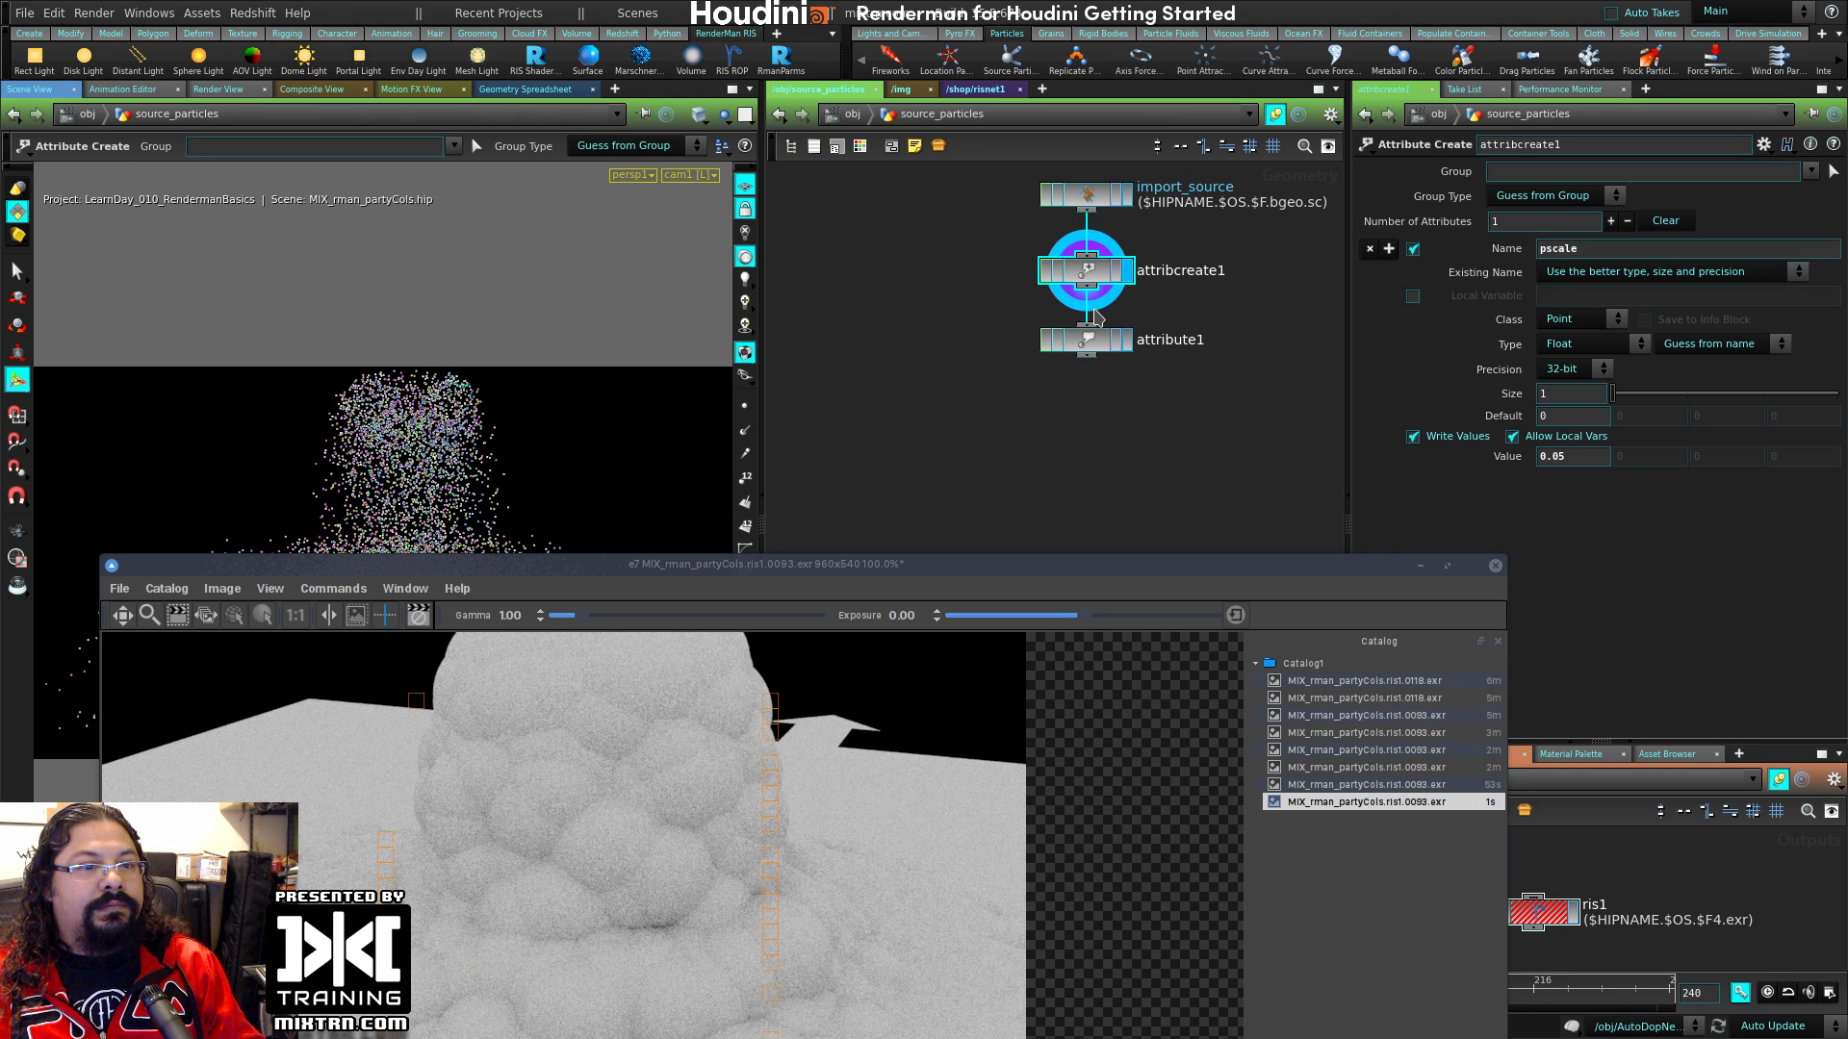
Step: Reorder source_particles so attribute1 feeds attribcreate1, display attribcreate1, and render frame 93 again
click(1085, 340)
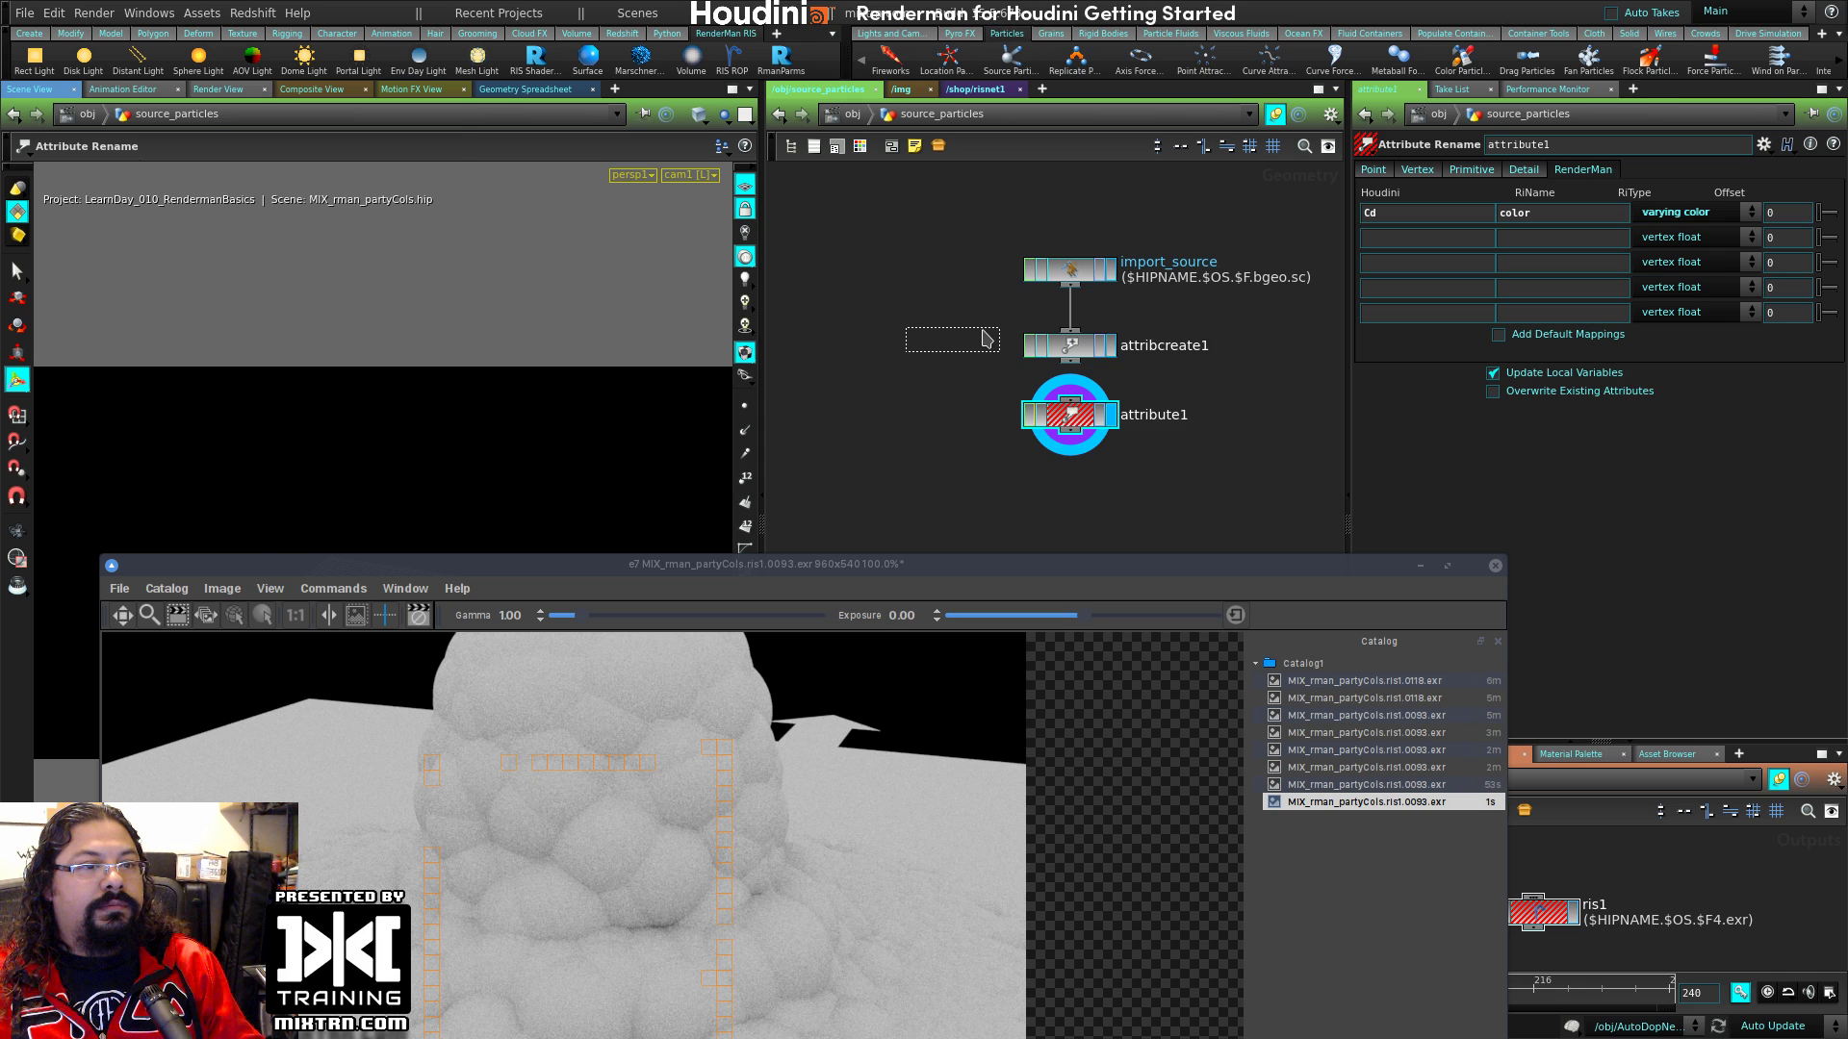
key(ctrl+z)
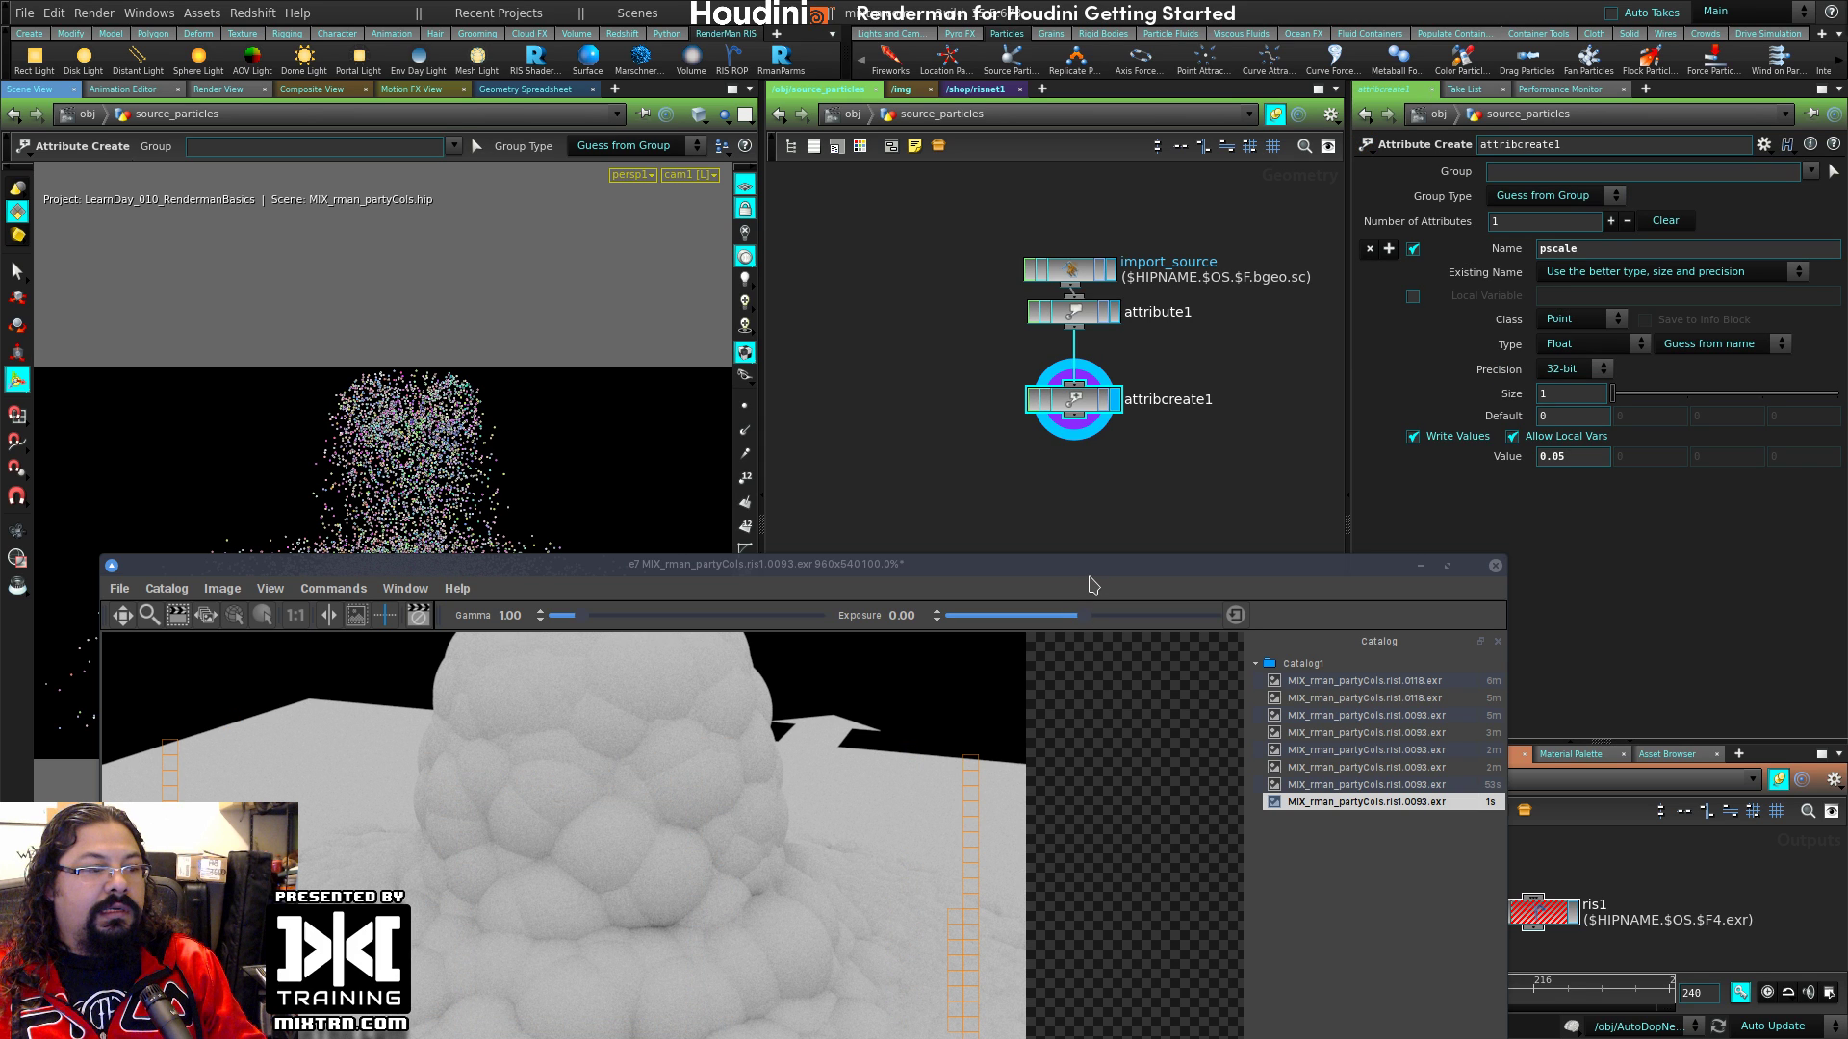
click(823, 667)
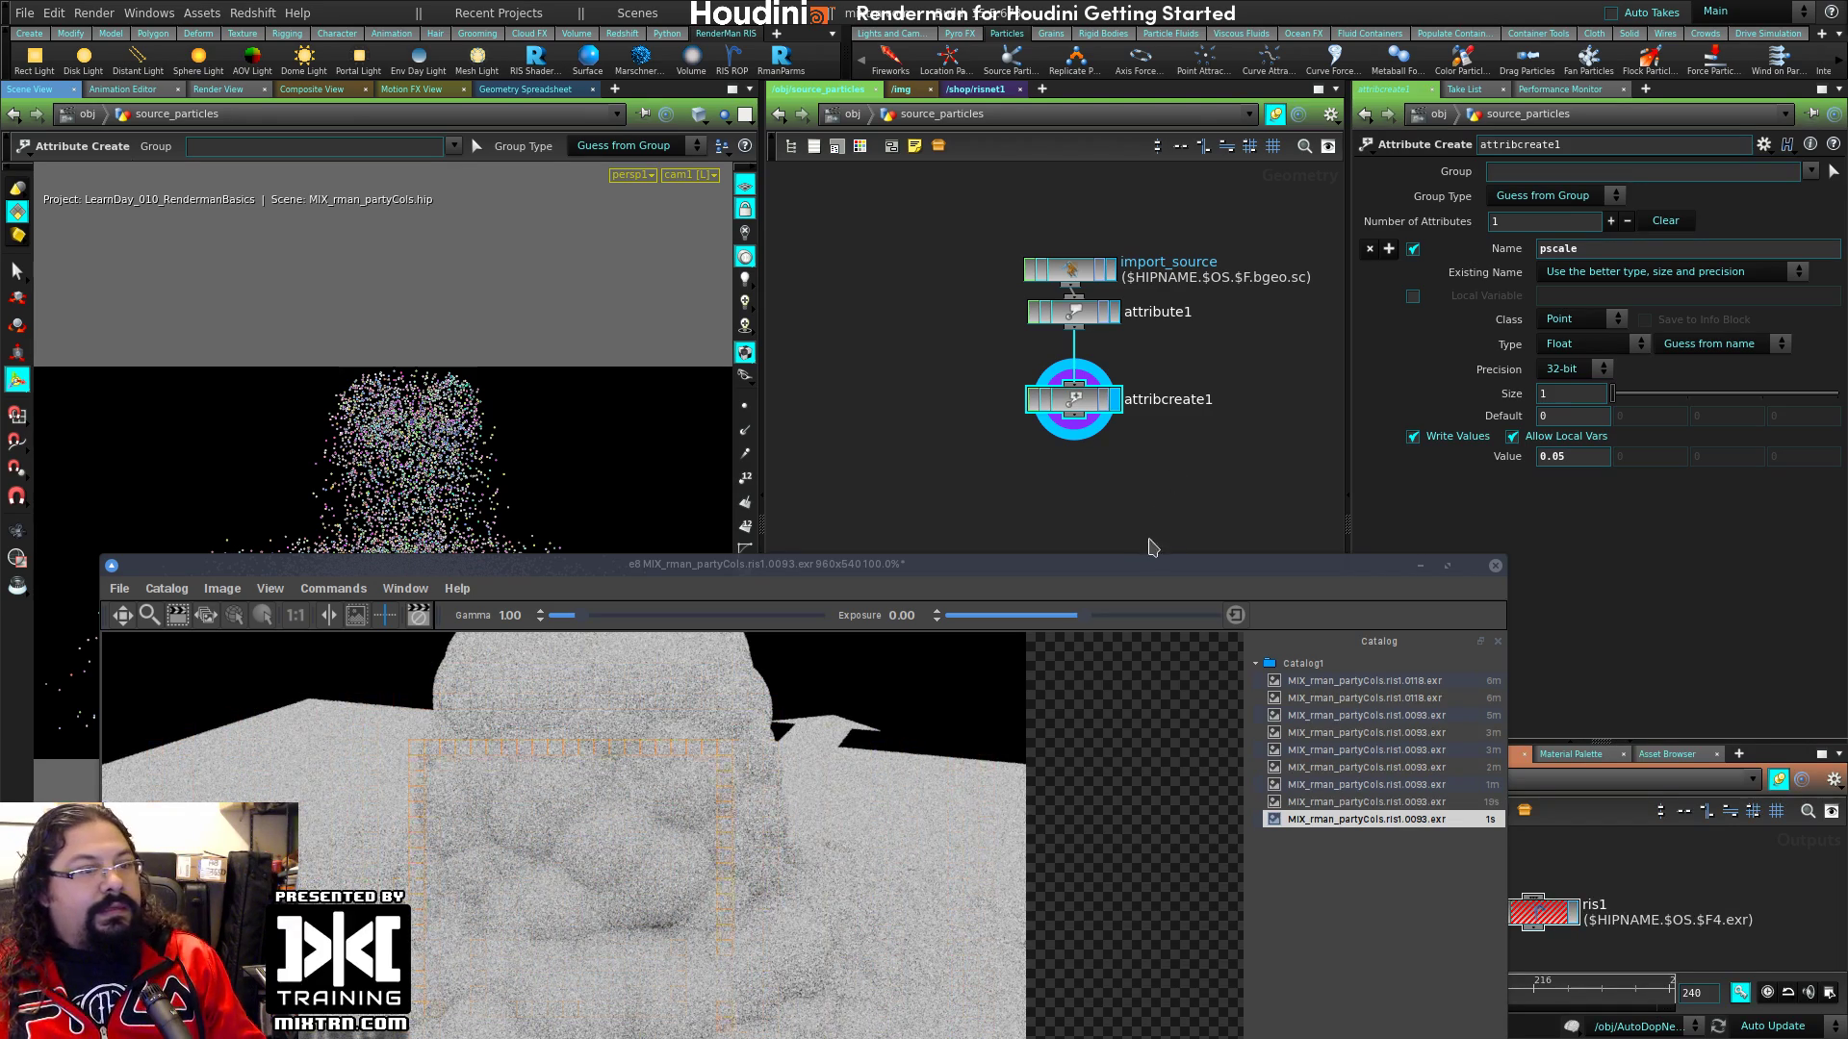
key(l)
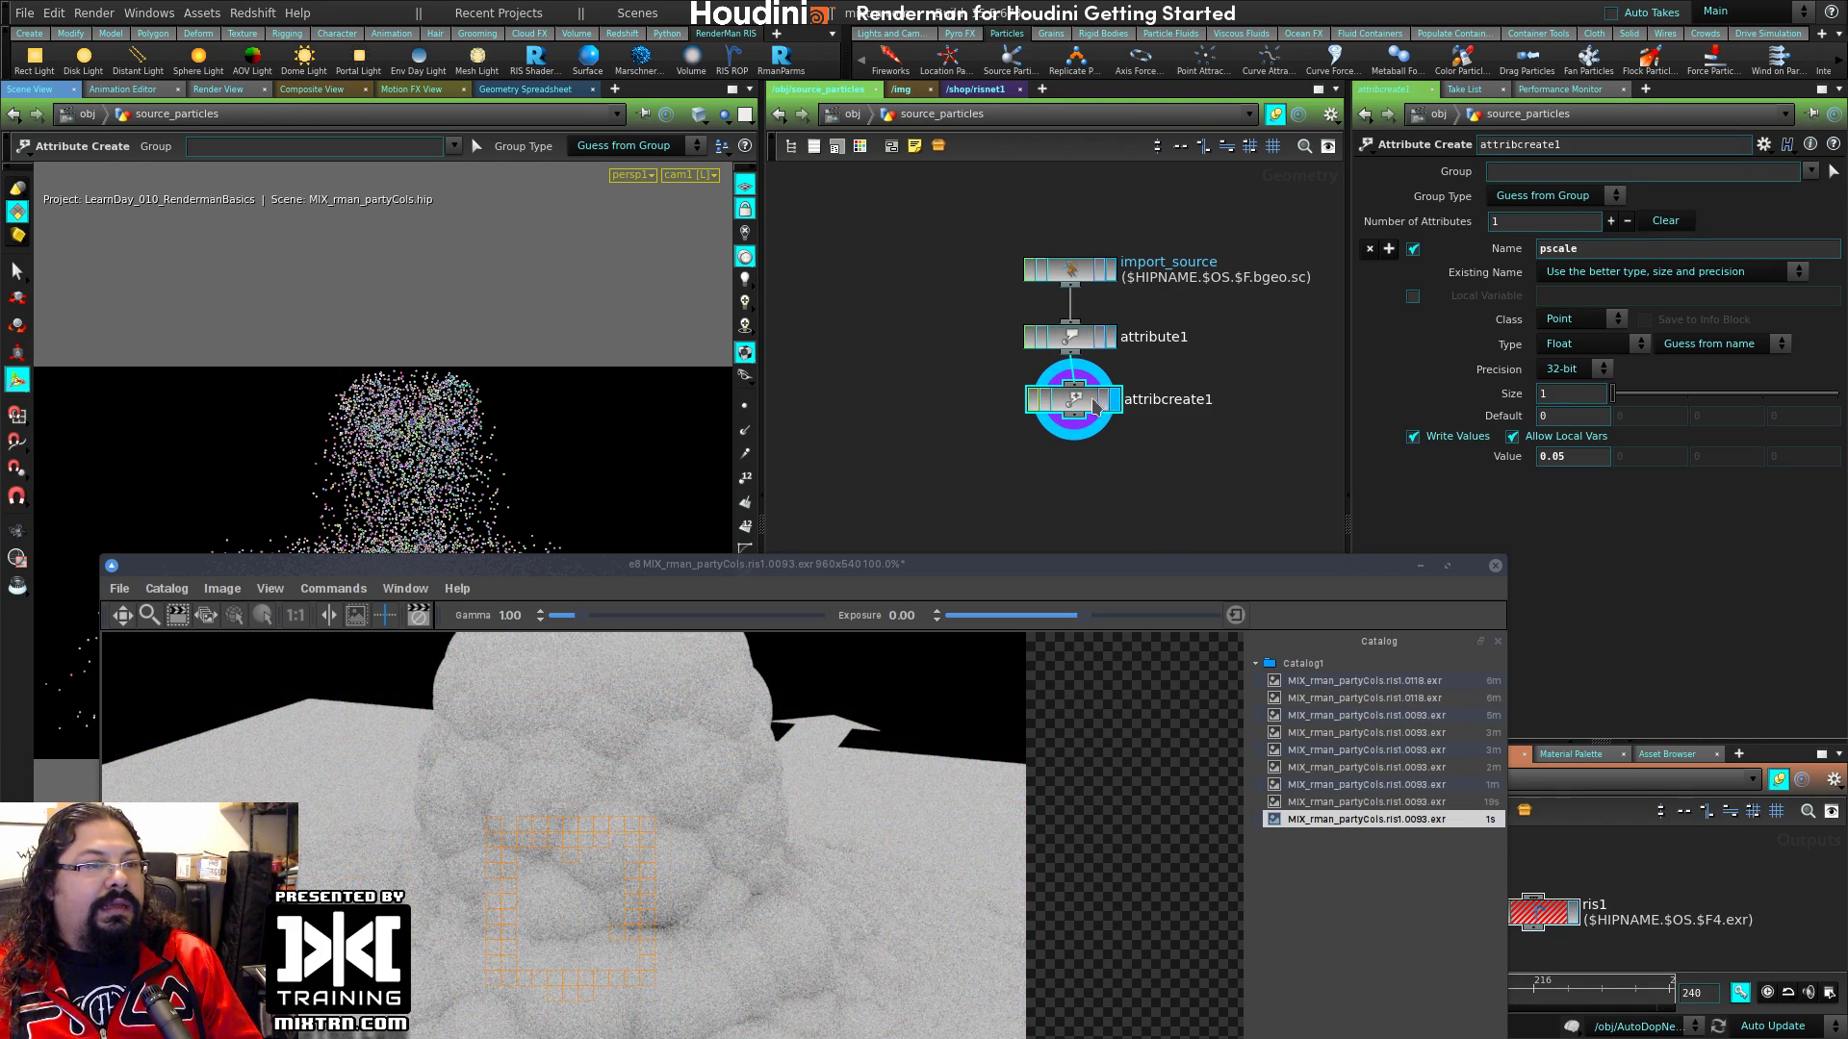
Step: Check the risnet1 shader network, assign /shop/risnet1/pxrdisney_particles as the material of source_particles, and render frame 93
click(980, 88)
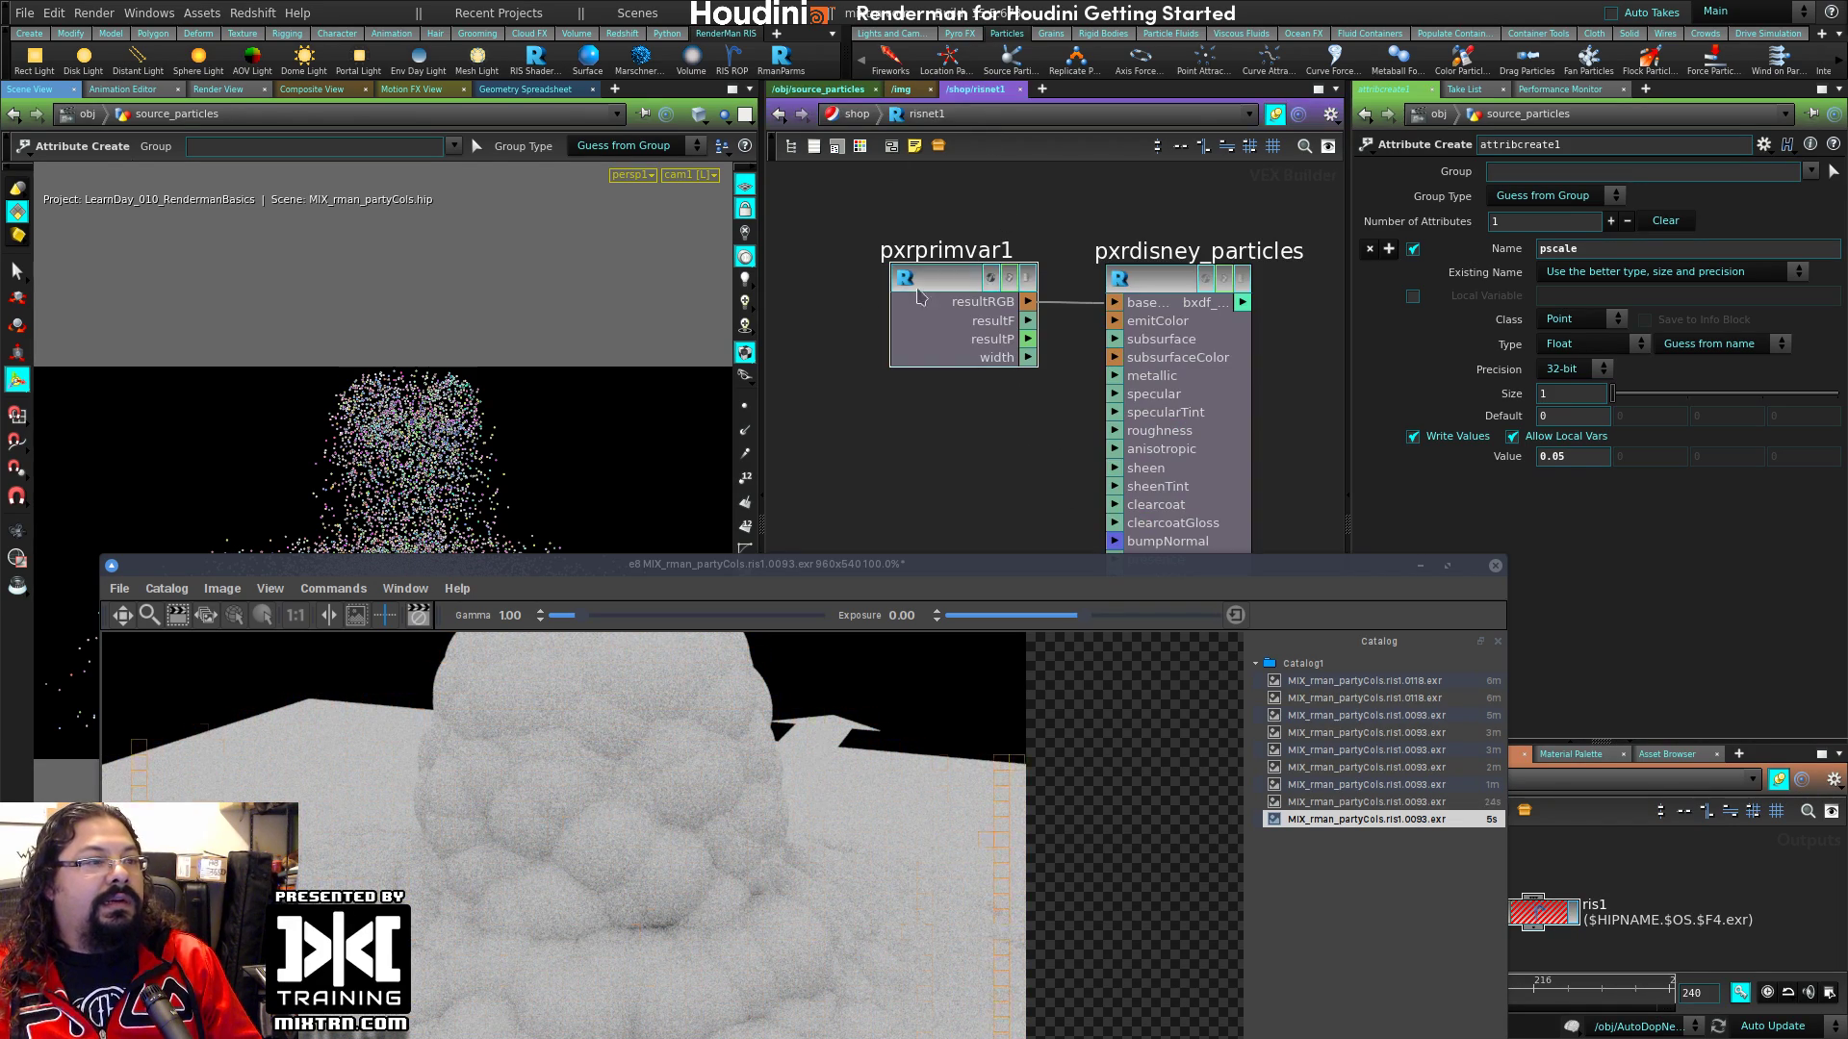
click(818, 89)
click(831, 119)
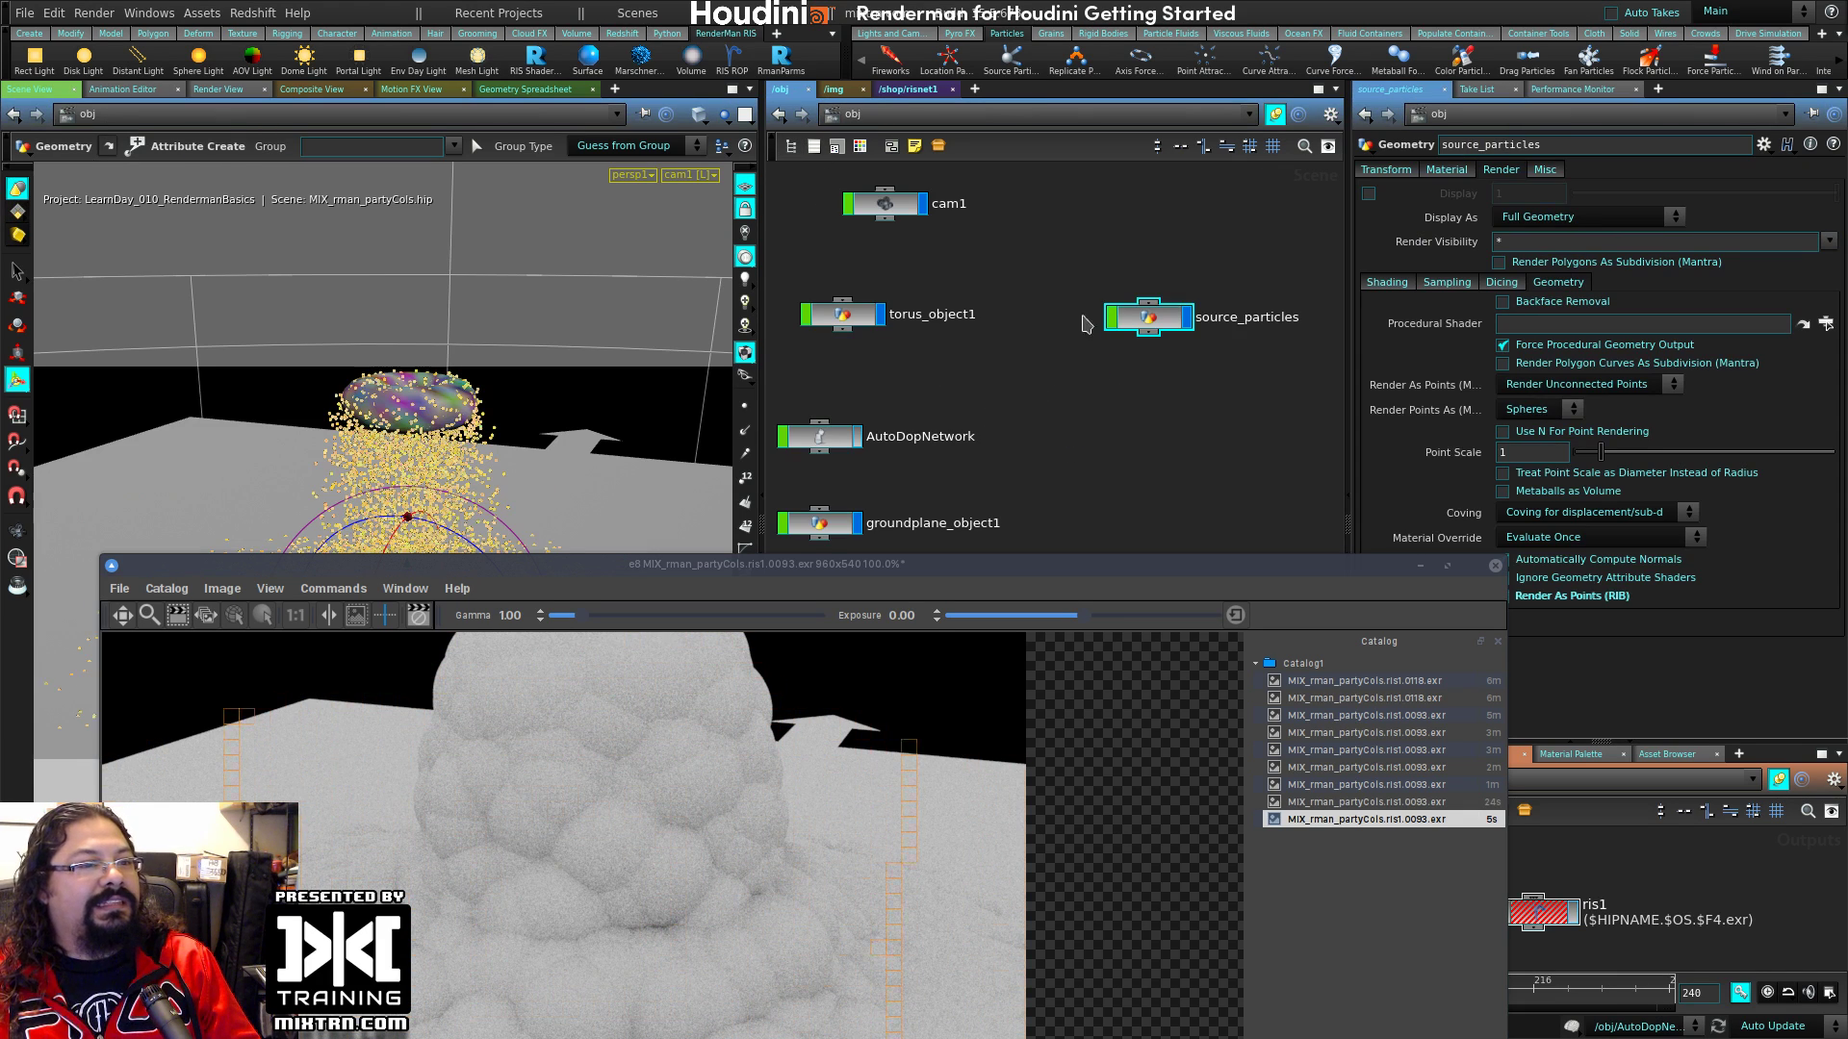
click(1443, 173)
click(1799, 195)
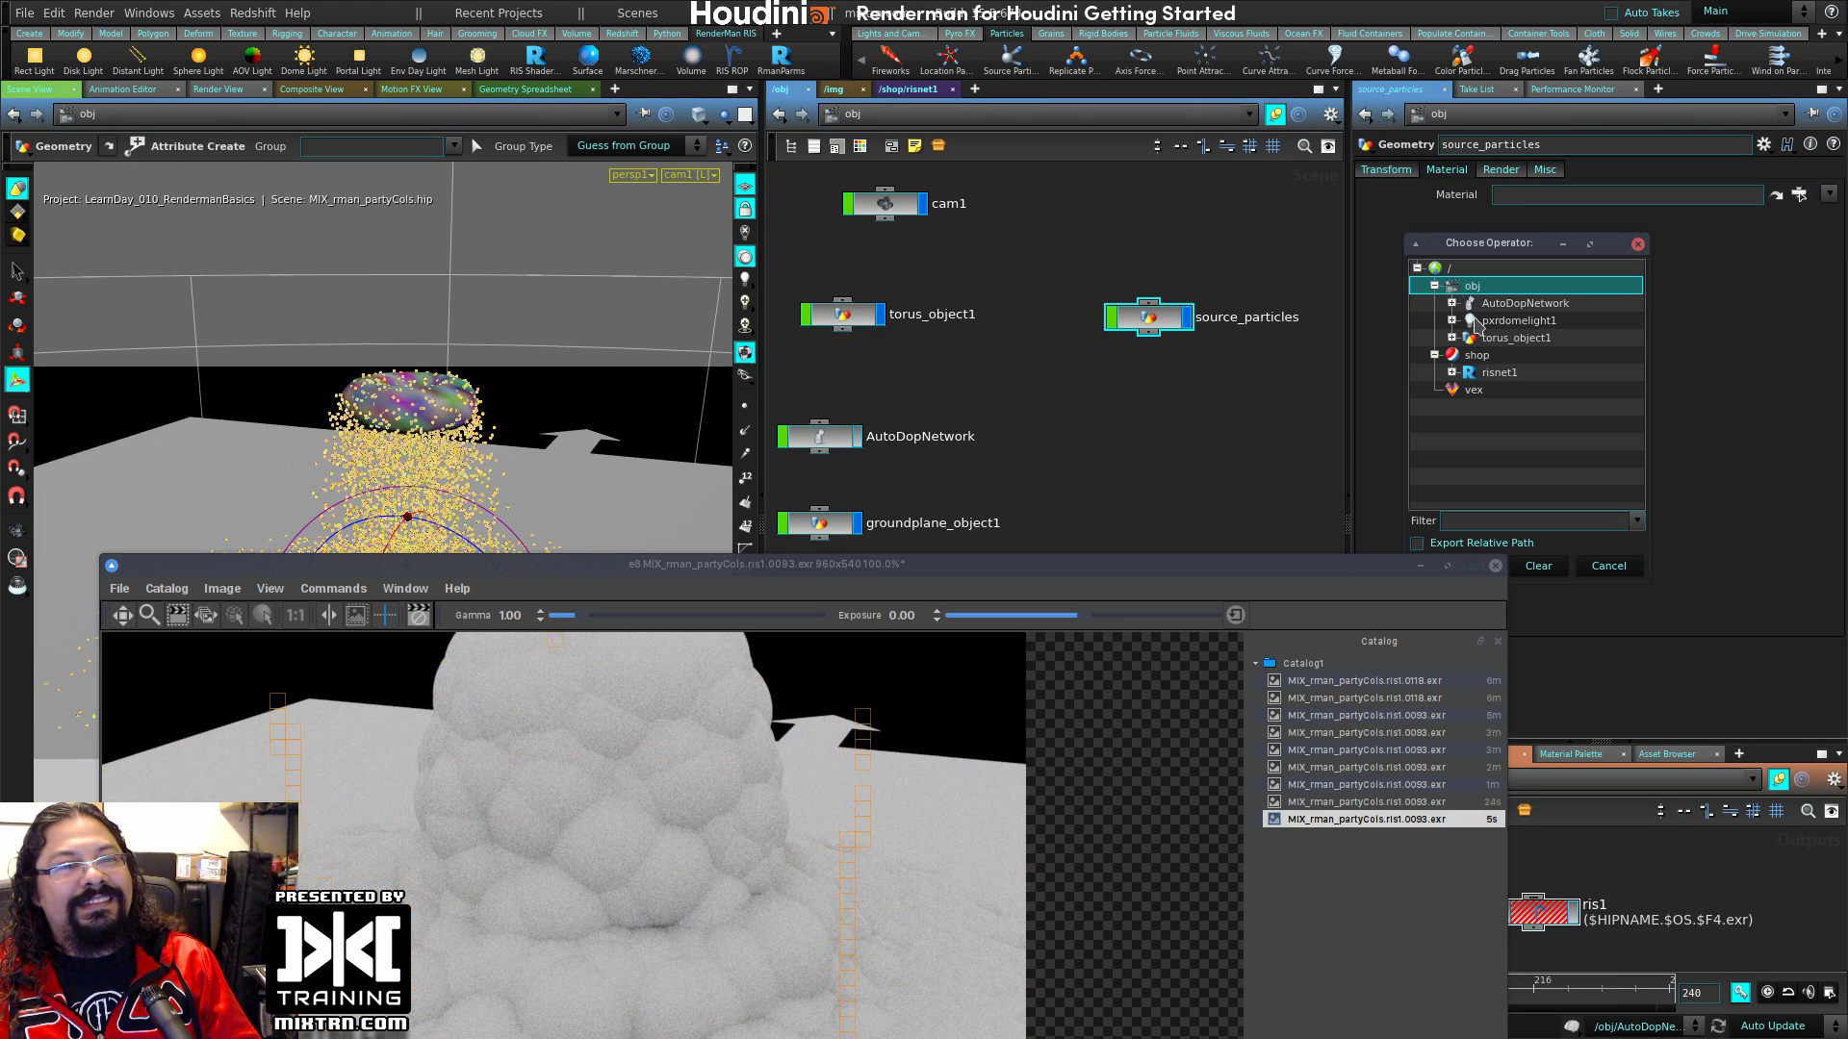
click(1451, 372)
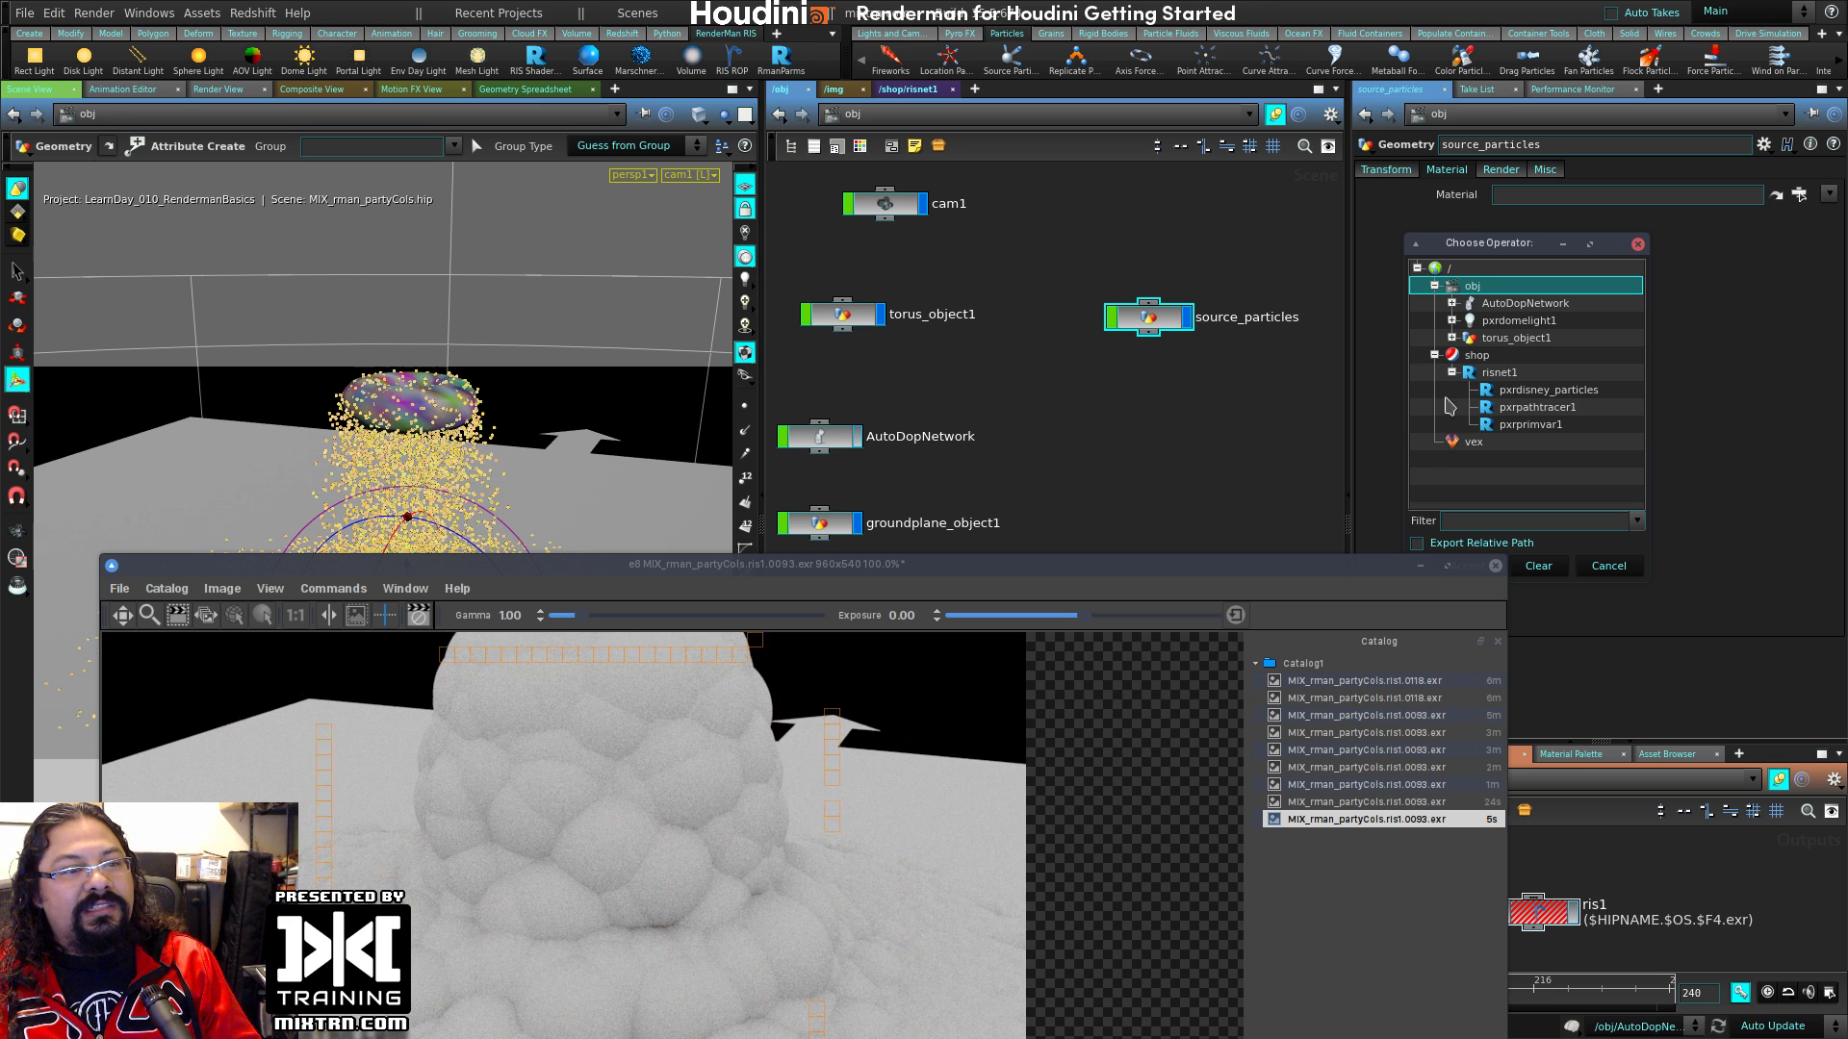
click(1561, 390)
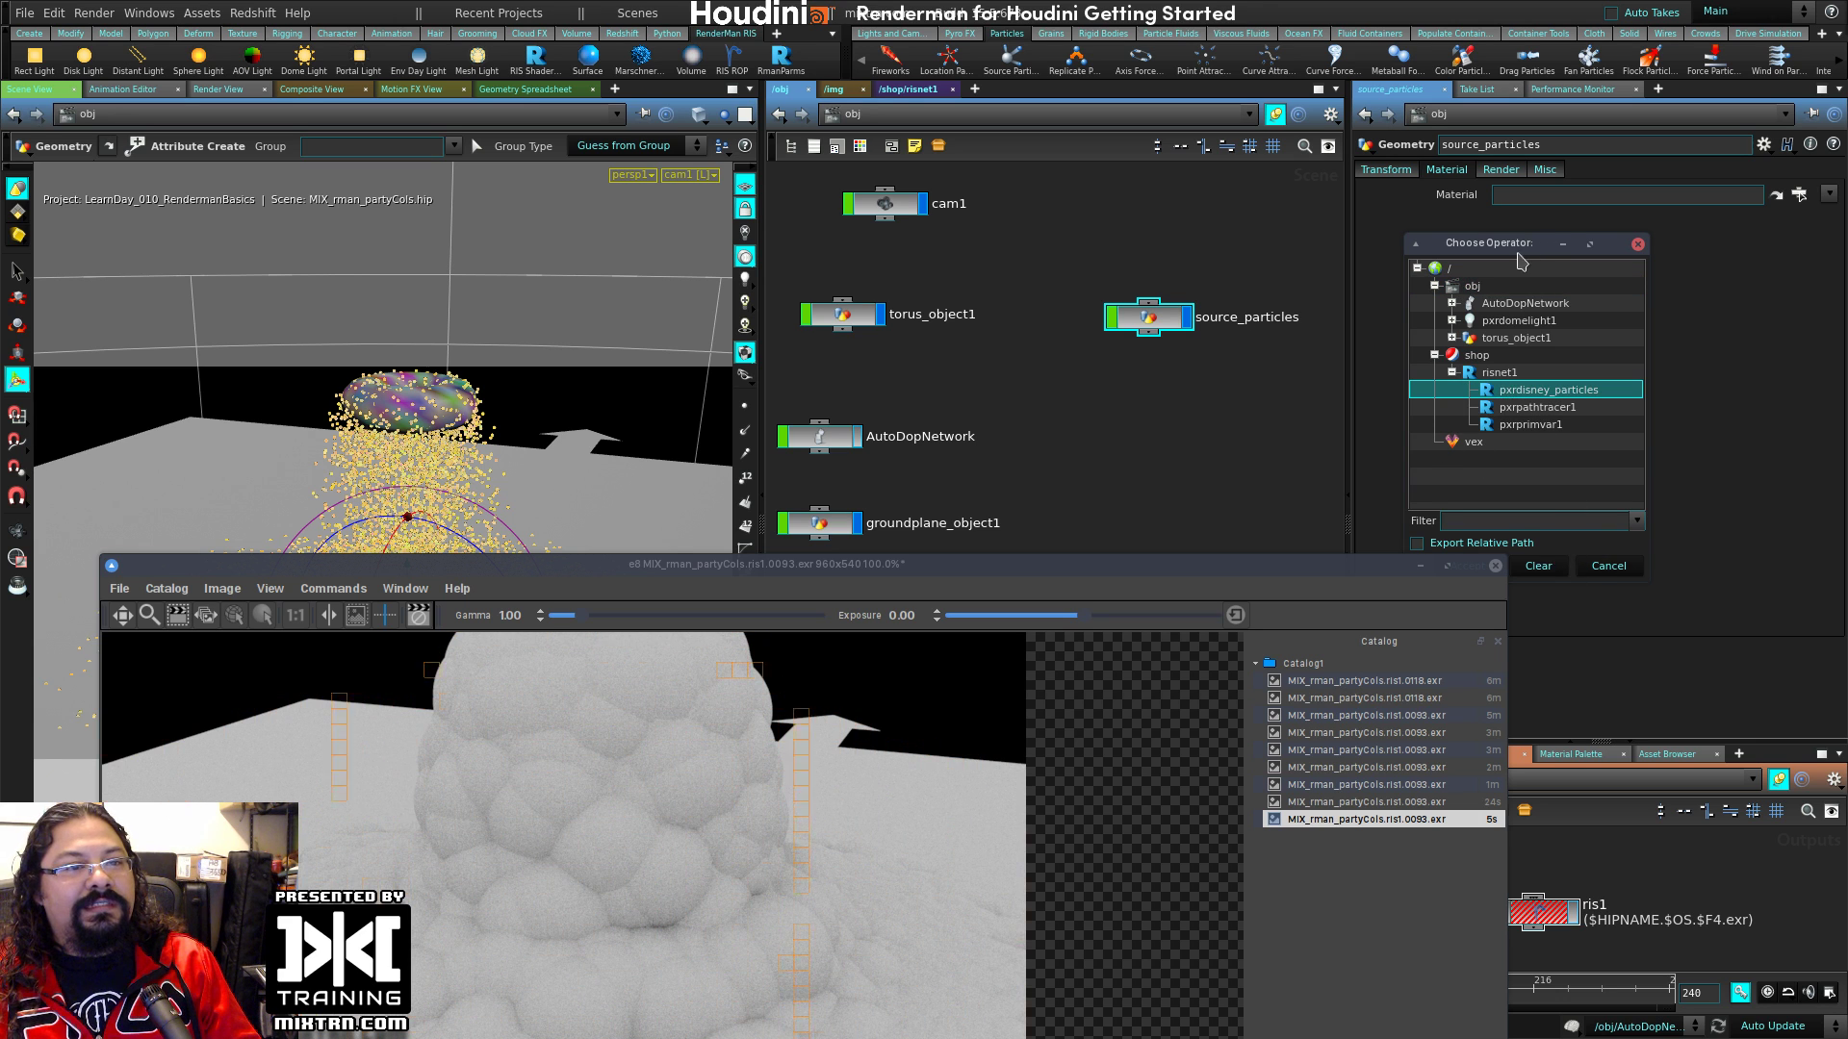
drag(1518, 252, 1605, 183)
click(1566, 498)
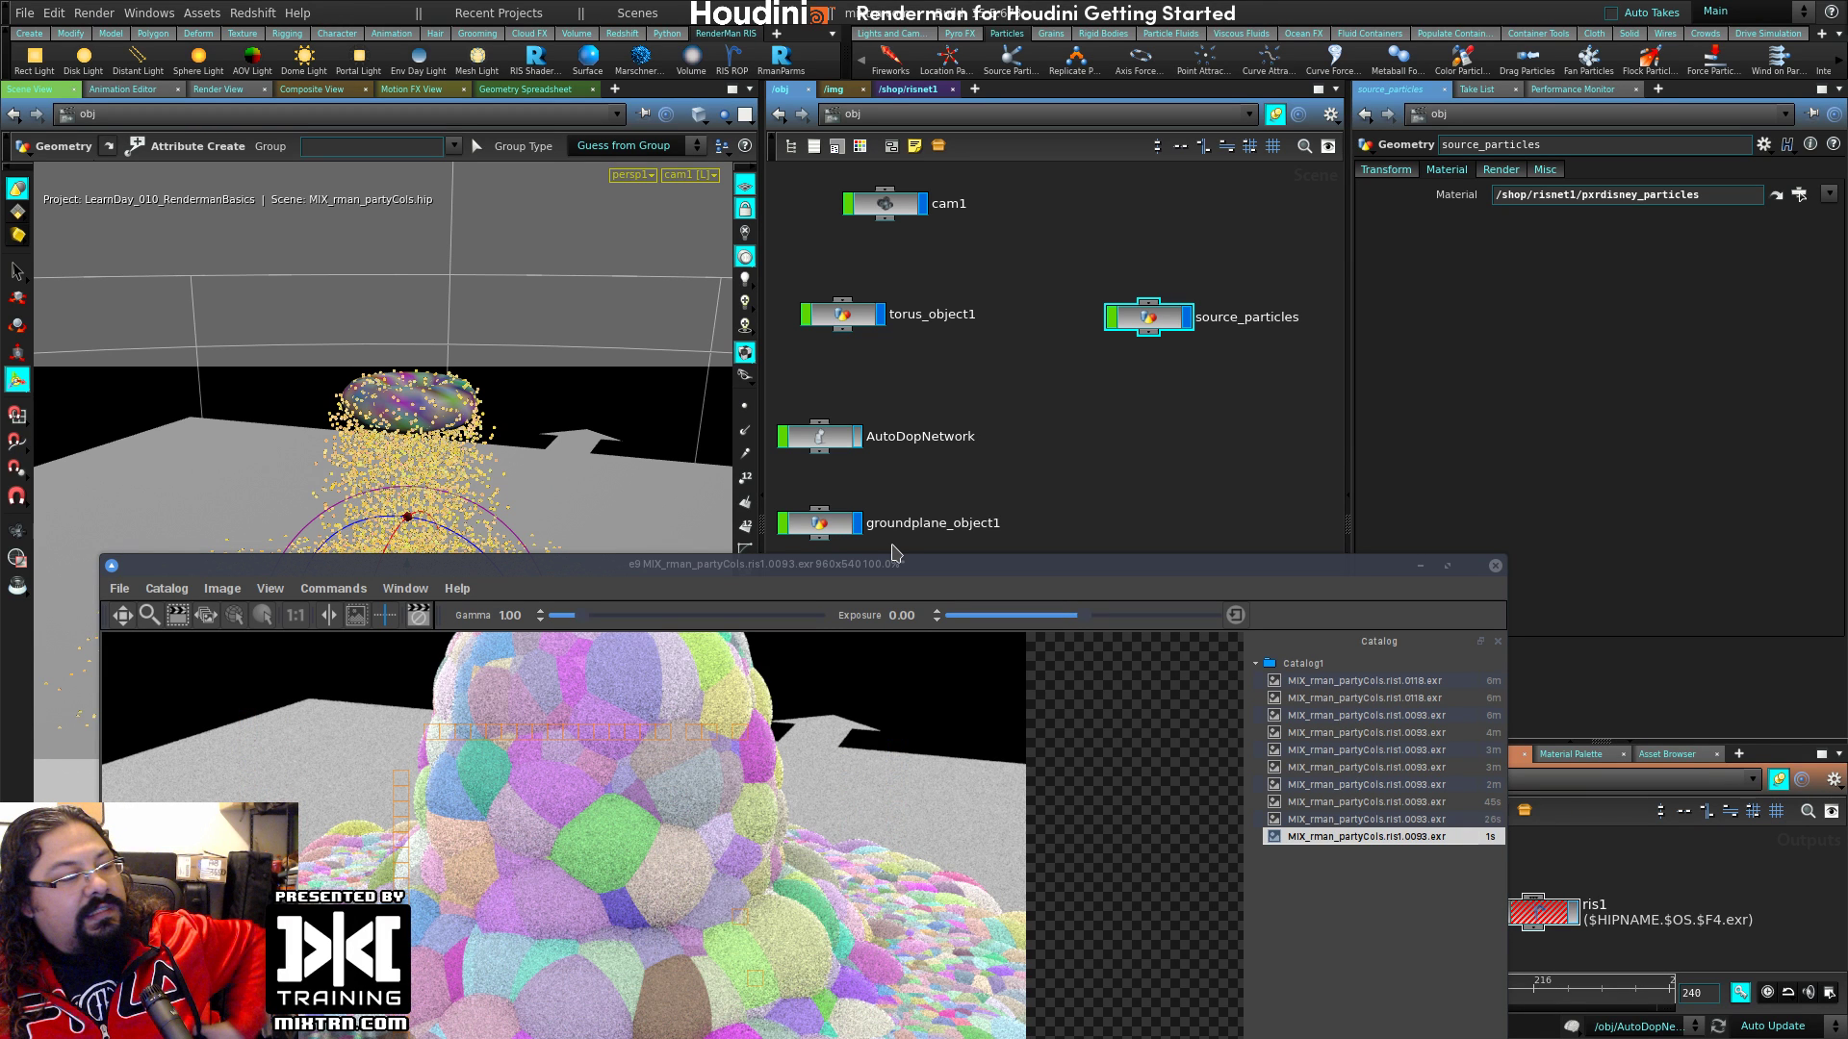
Step: Inside source_particles, rewire attribute1 below attribcreate1, make it the displayed node, and render frame 93
double_click(1148, 316)
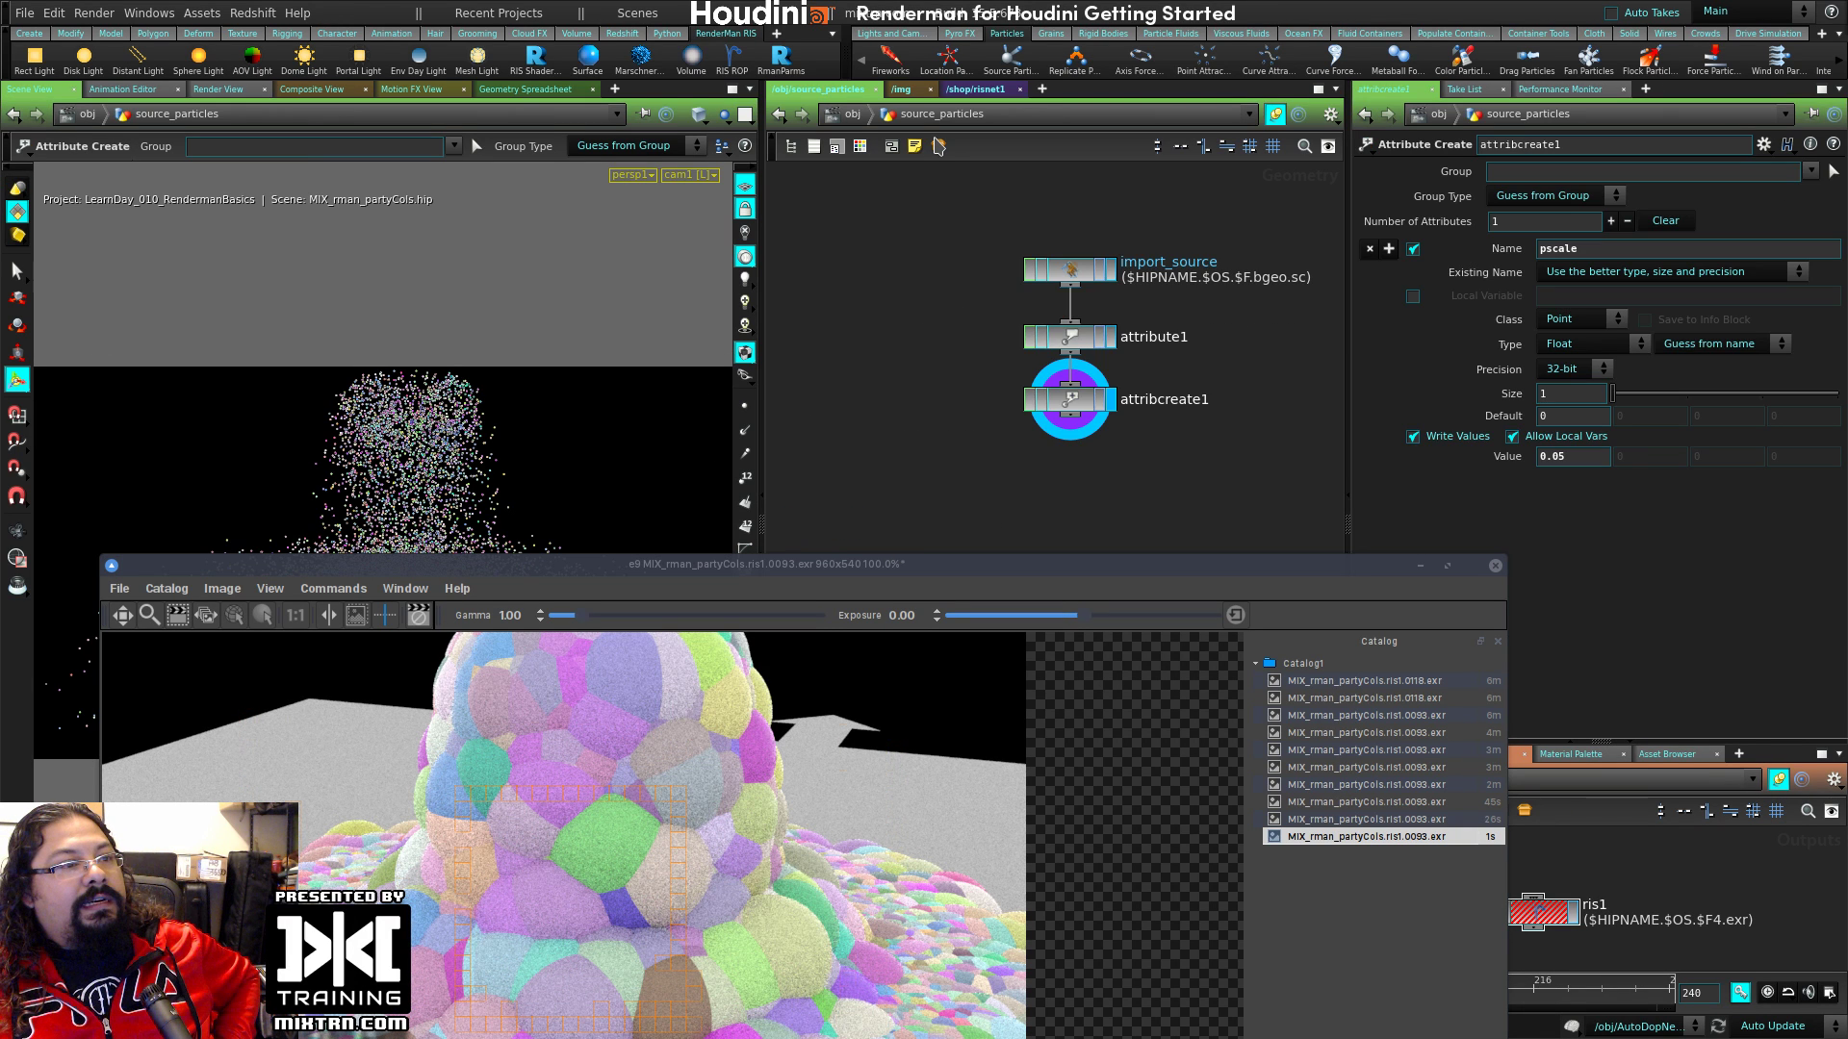
click(1063, 345)
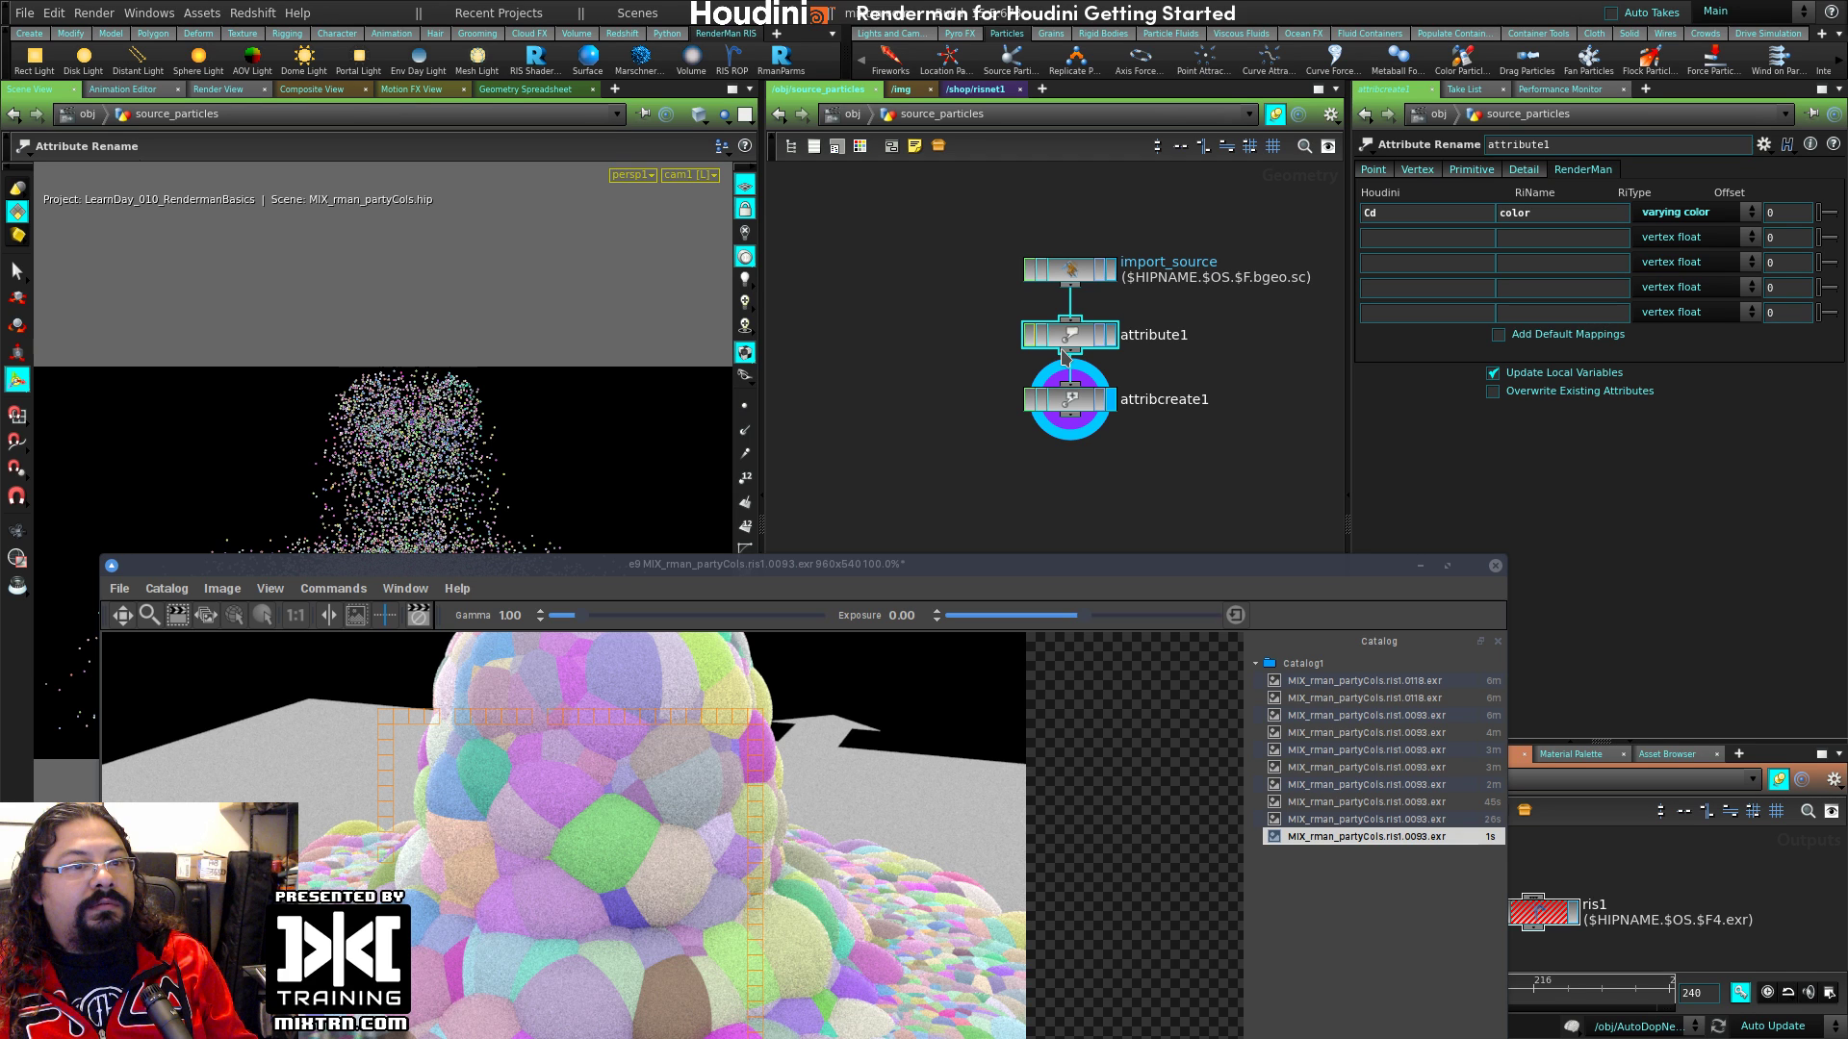
drag(1063, 342, 1068, 474)
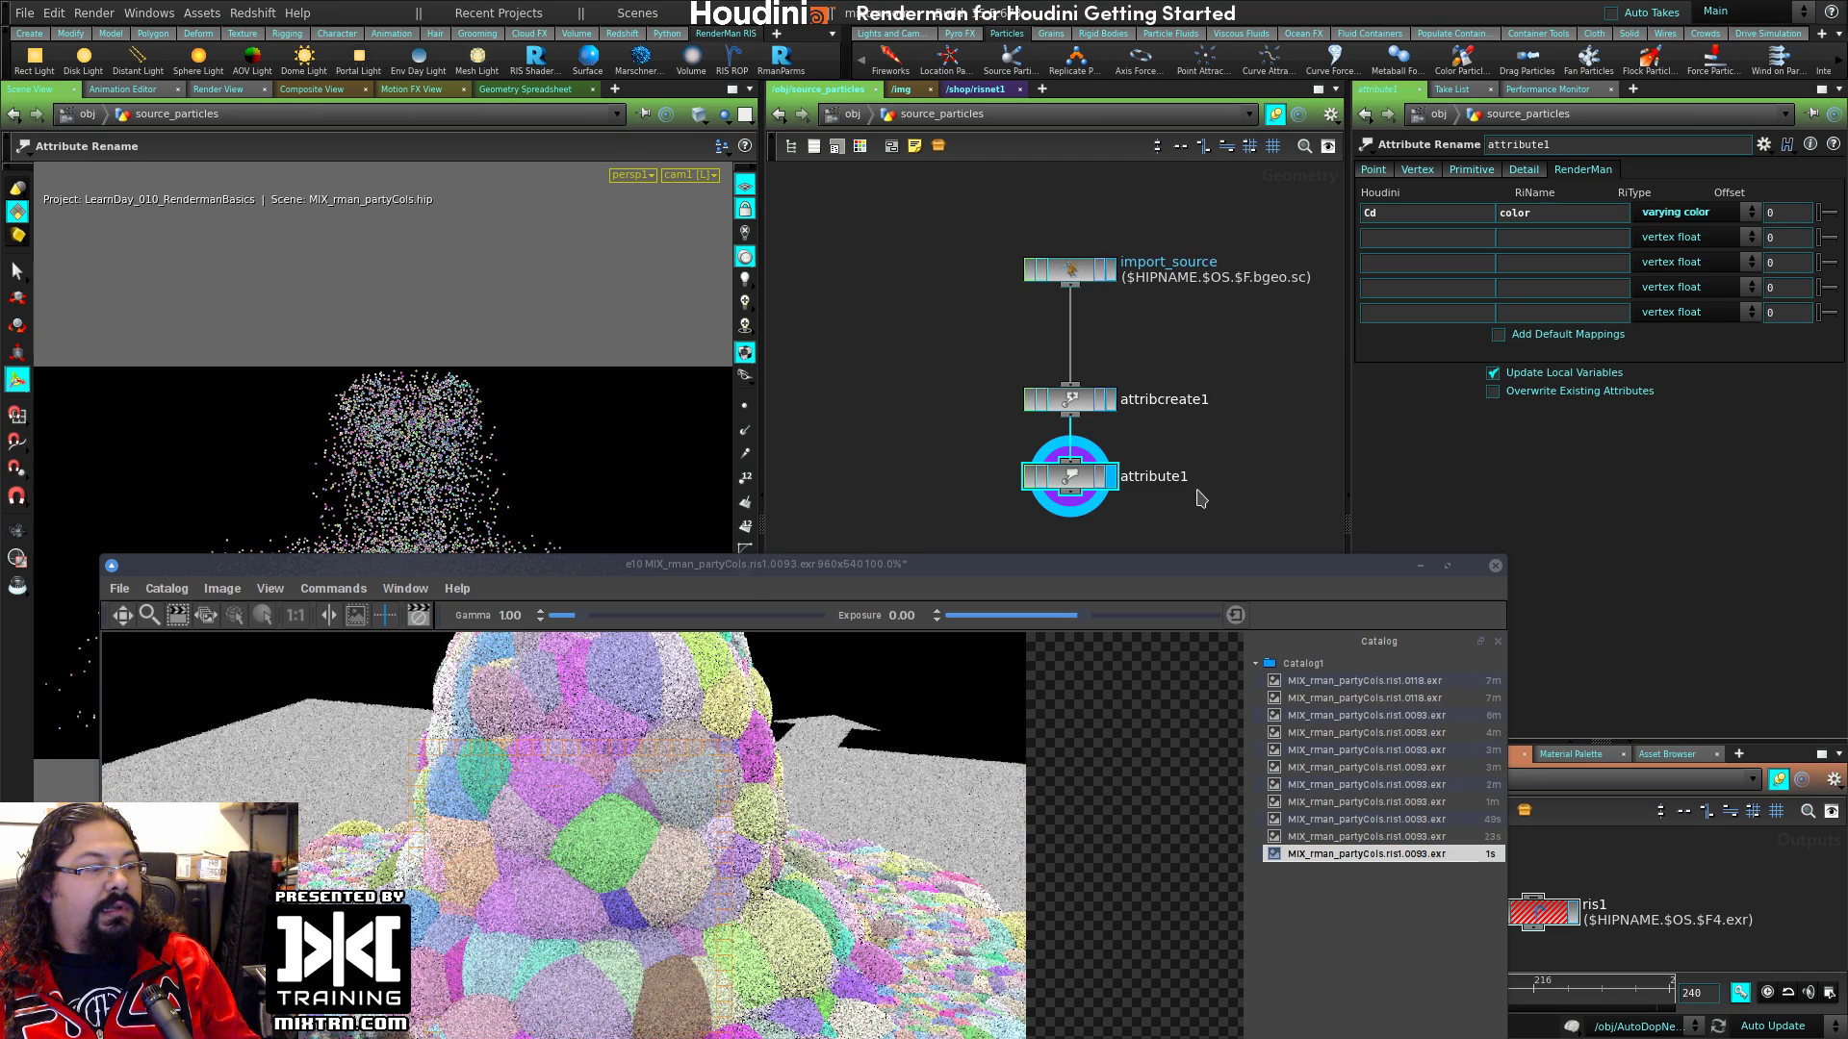
Step: Space attribcreate1 and attribute1 evenly, enable Add Default Mappings on attribute1, and render frame 93
drag(1063, 402, 1062, 365)
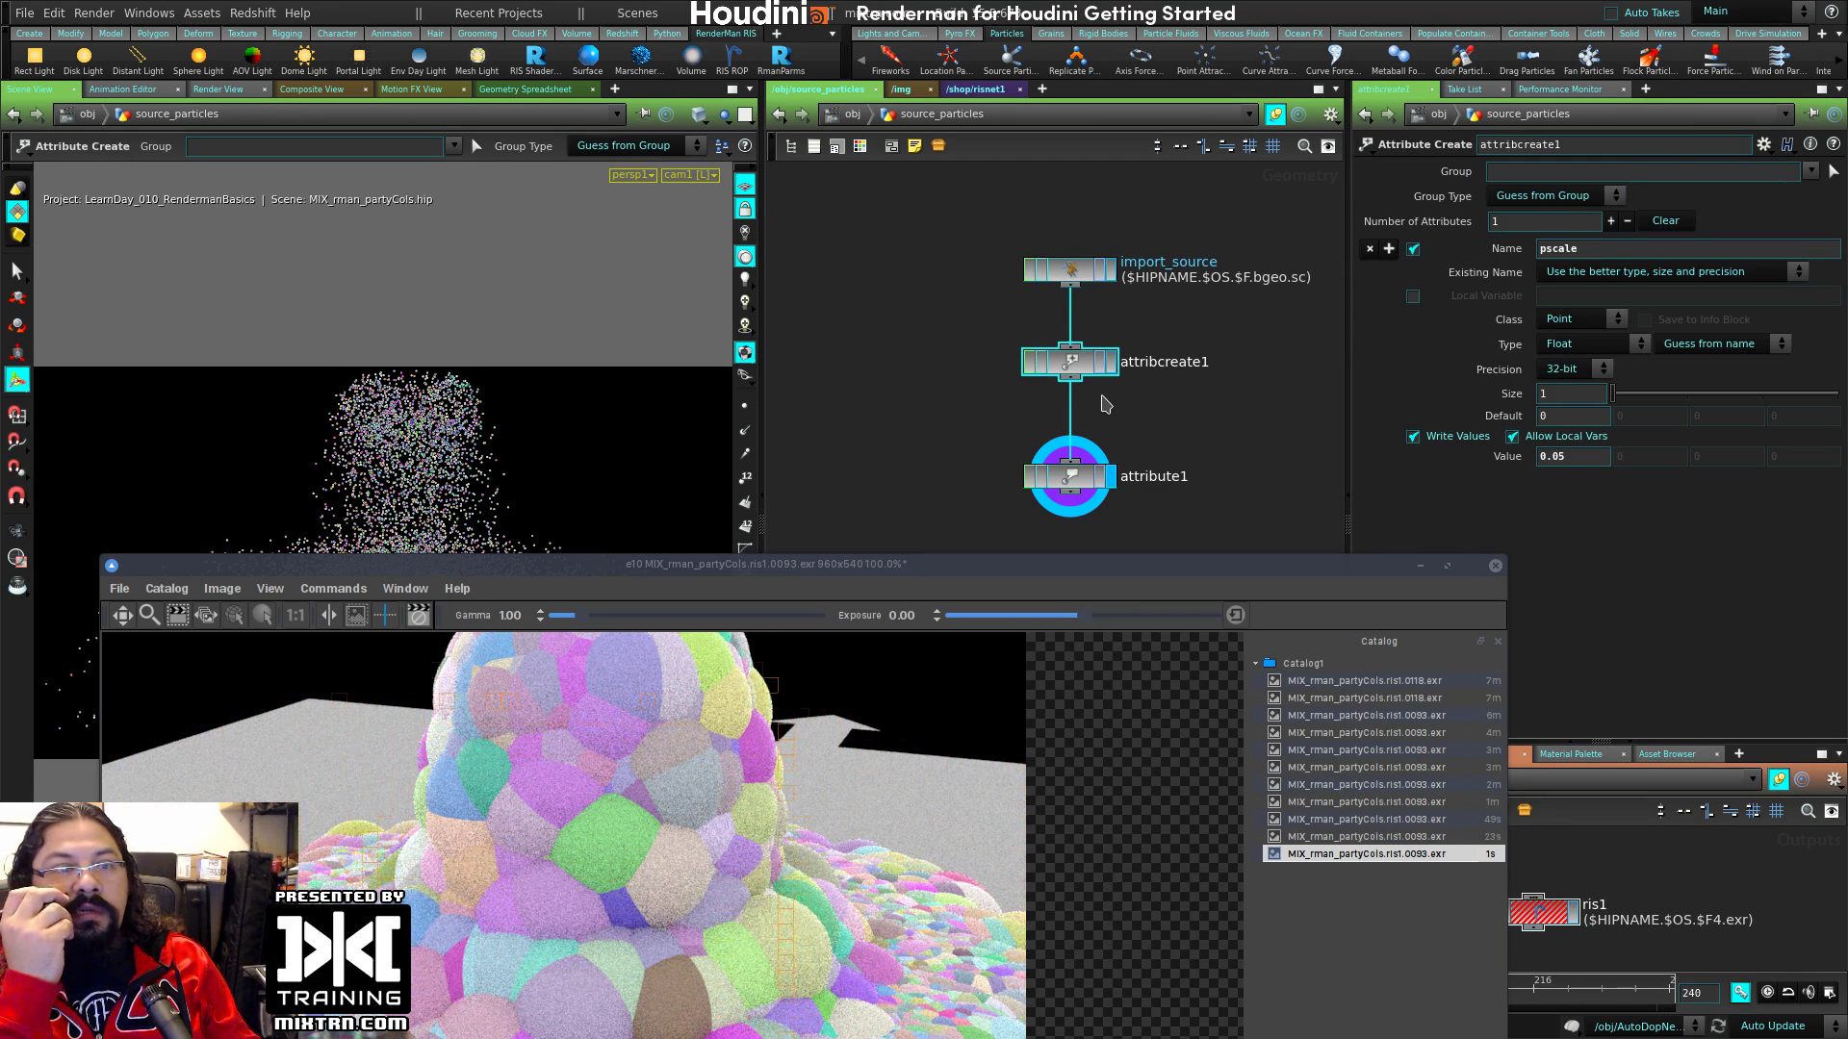
drag(1085, 493, 1086, 462)
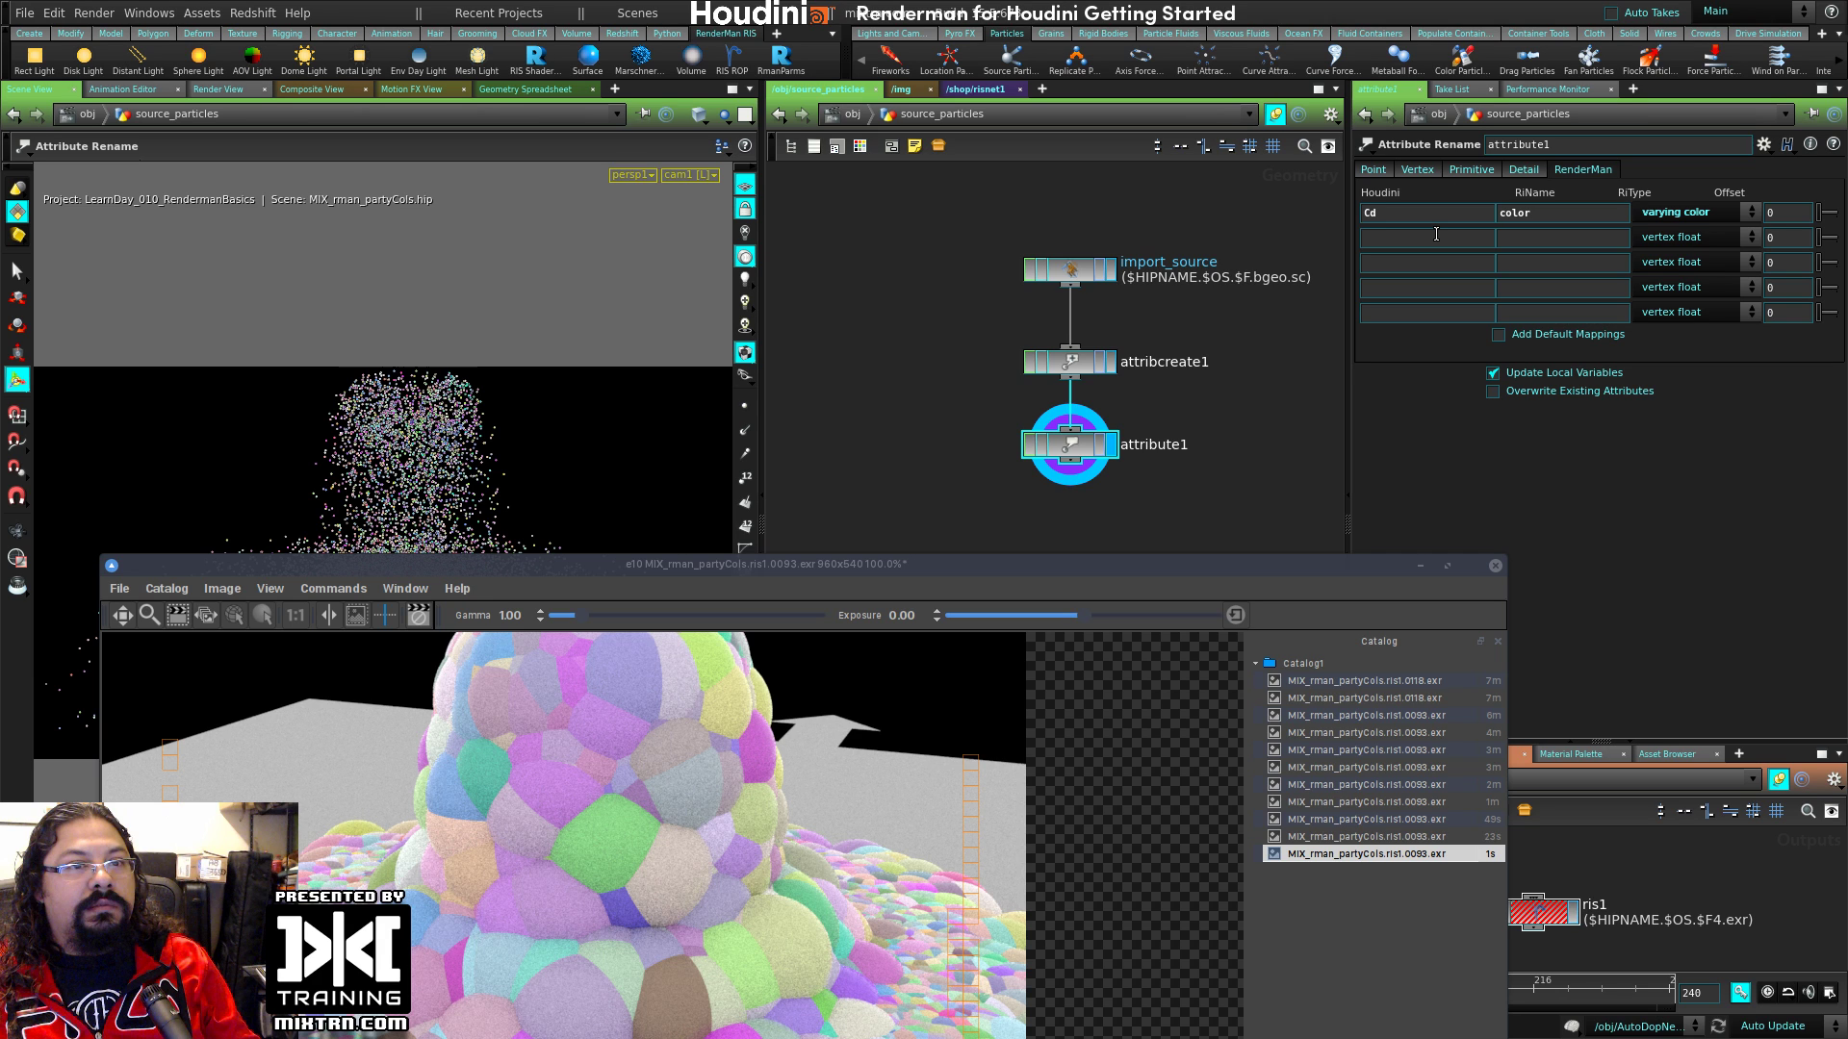
click(1499, 336)
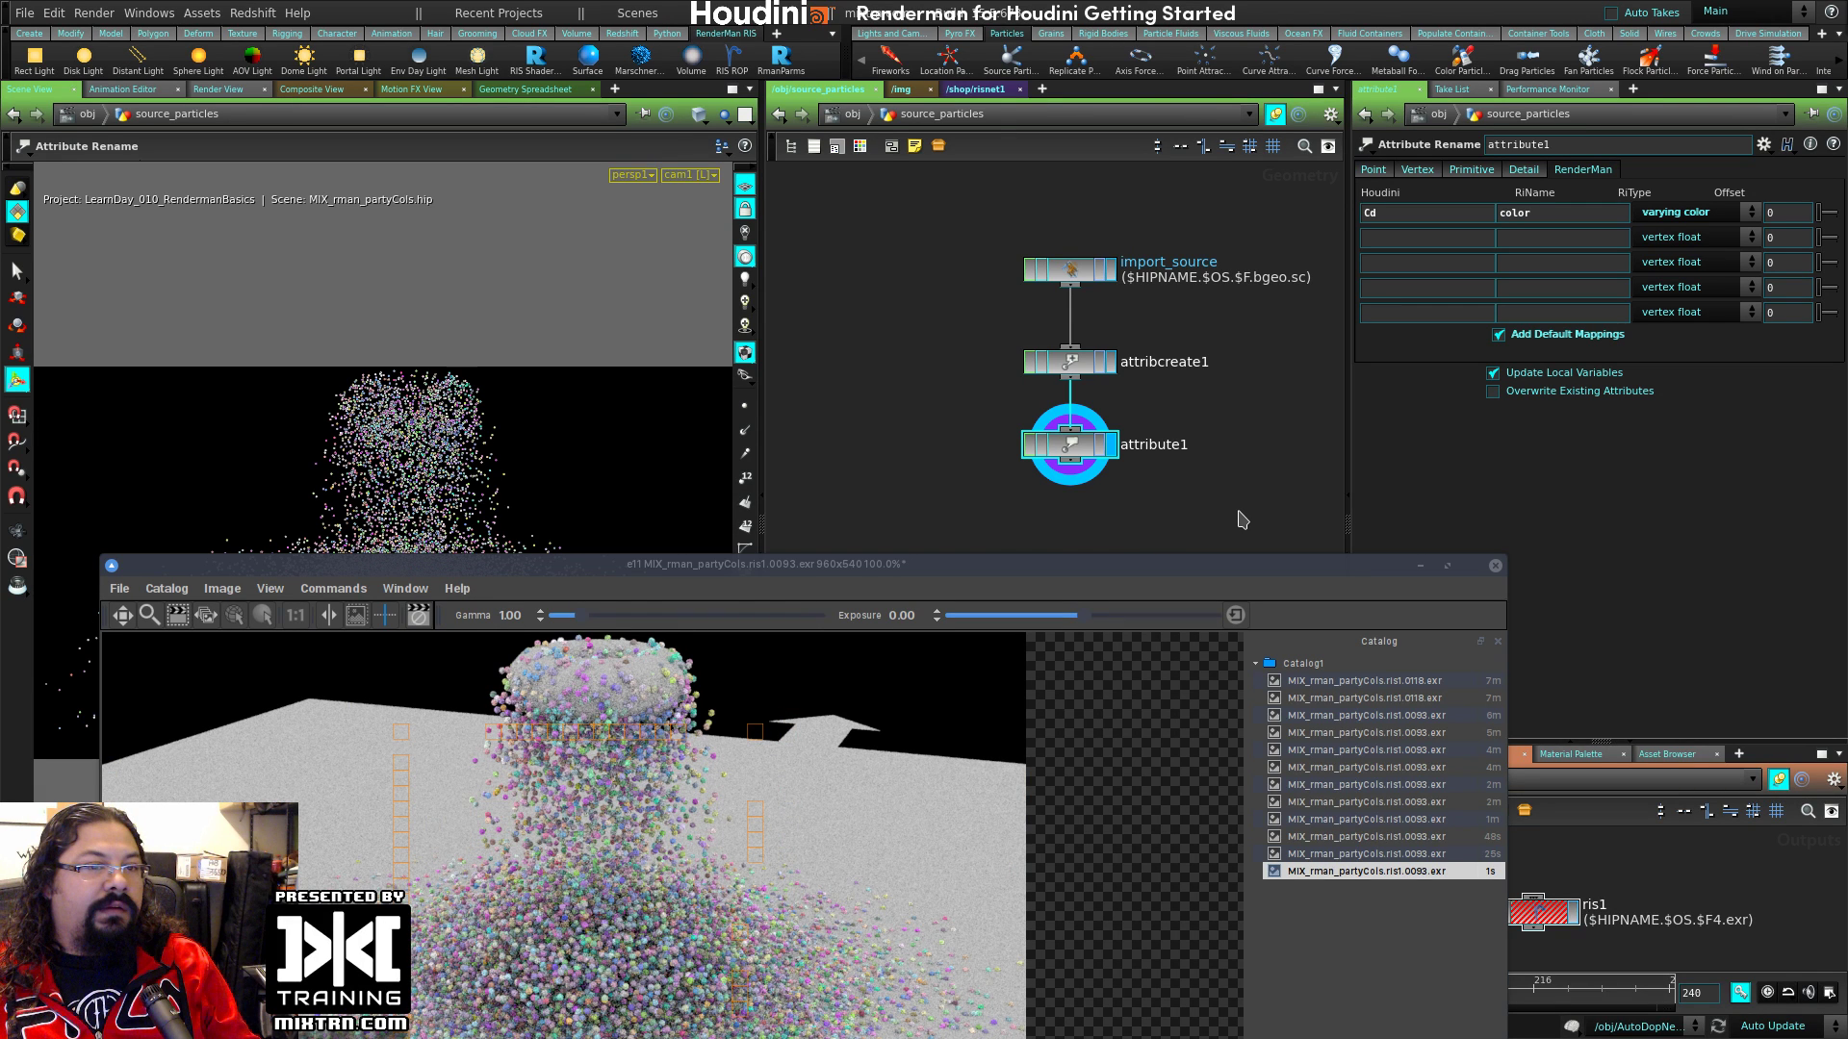
Step: Resize and reposition the render window to examine the colored particles in the frame 93 render, and minimize it
drag(1059, 565, 1037, 359)
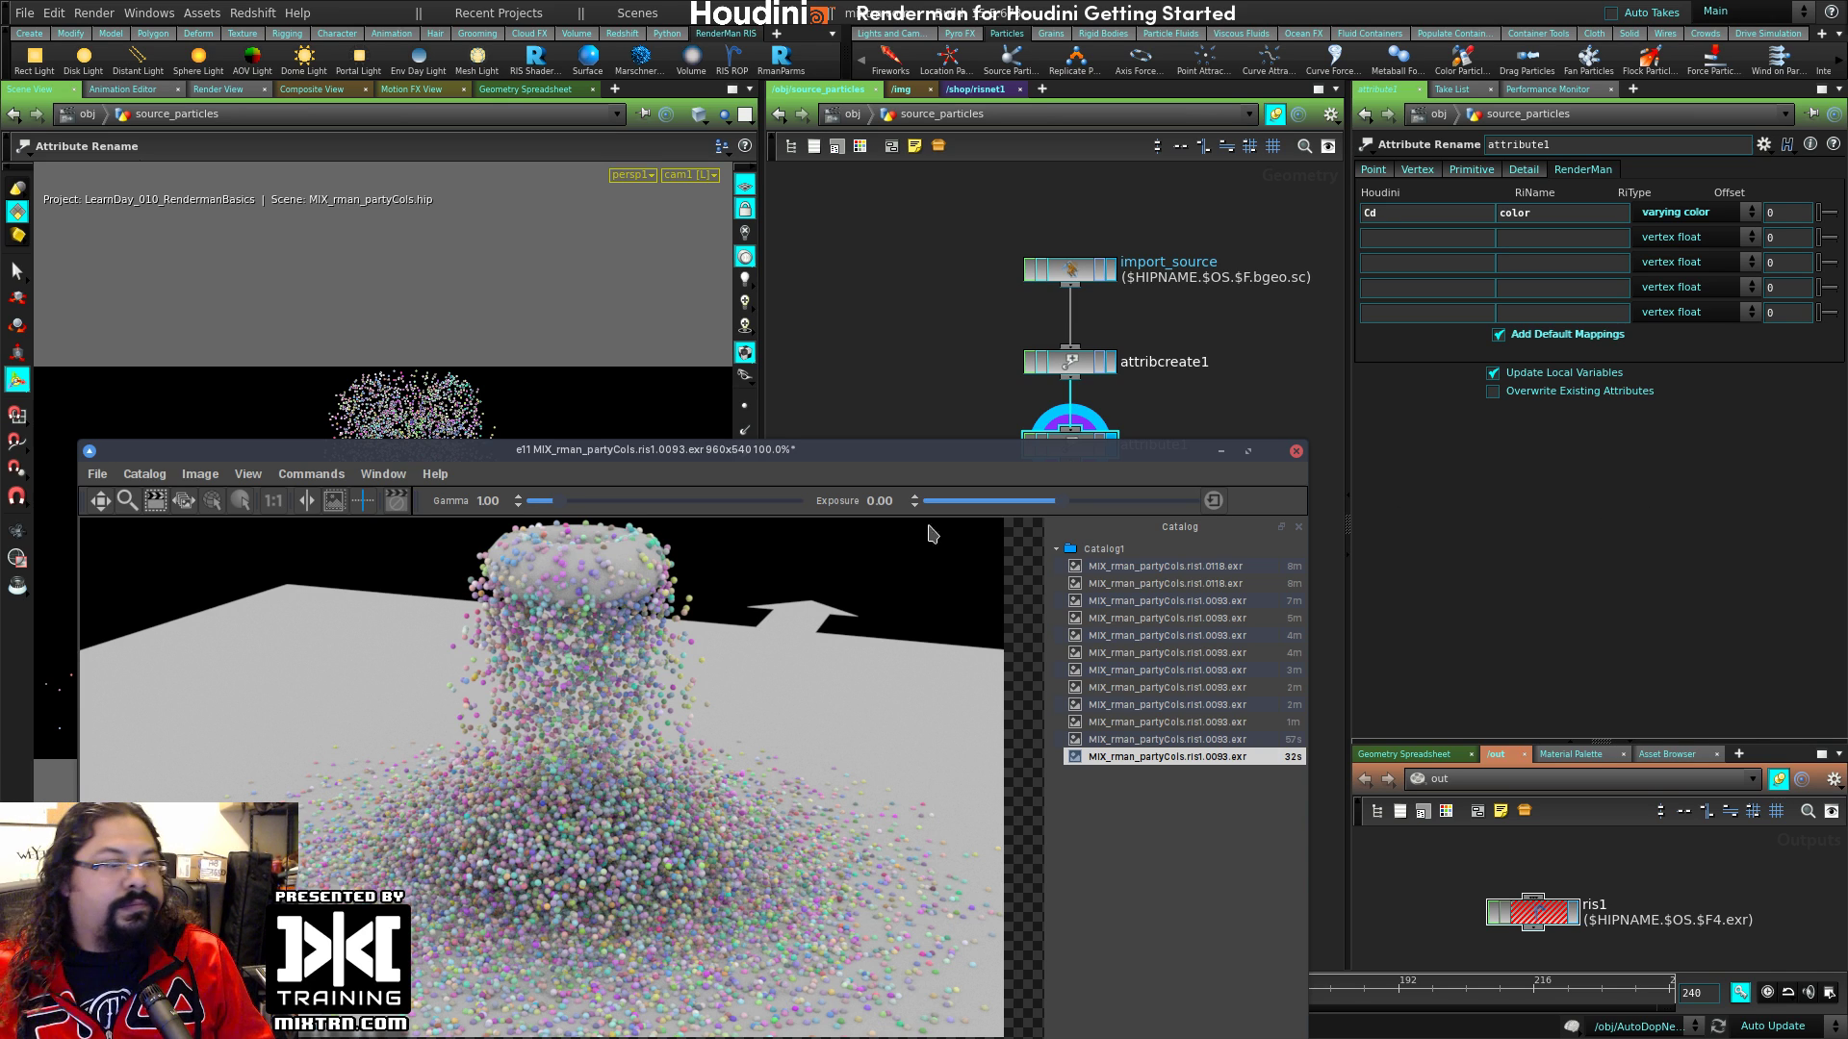
drag(927, 444, 1036, 410)
alt+right_drag(1352, 495, 1120, 588)
drag(924, 505, 1057, 404)
alt+right_drag(1223, 688, 1493, 739)
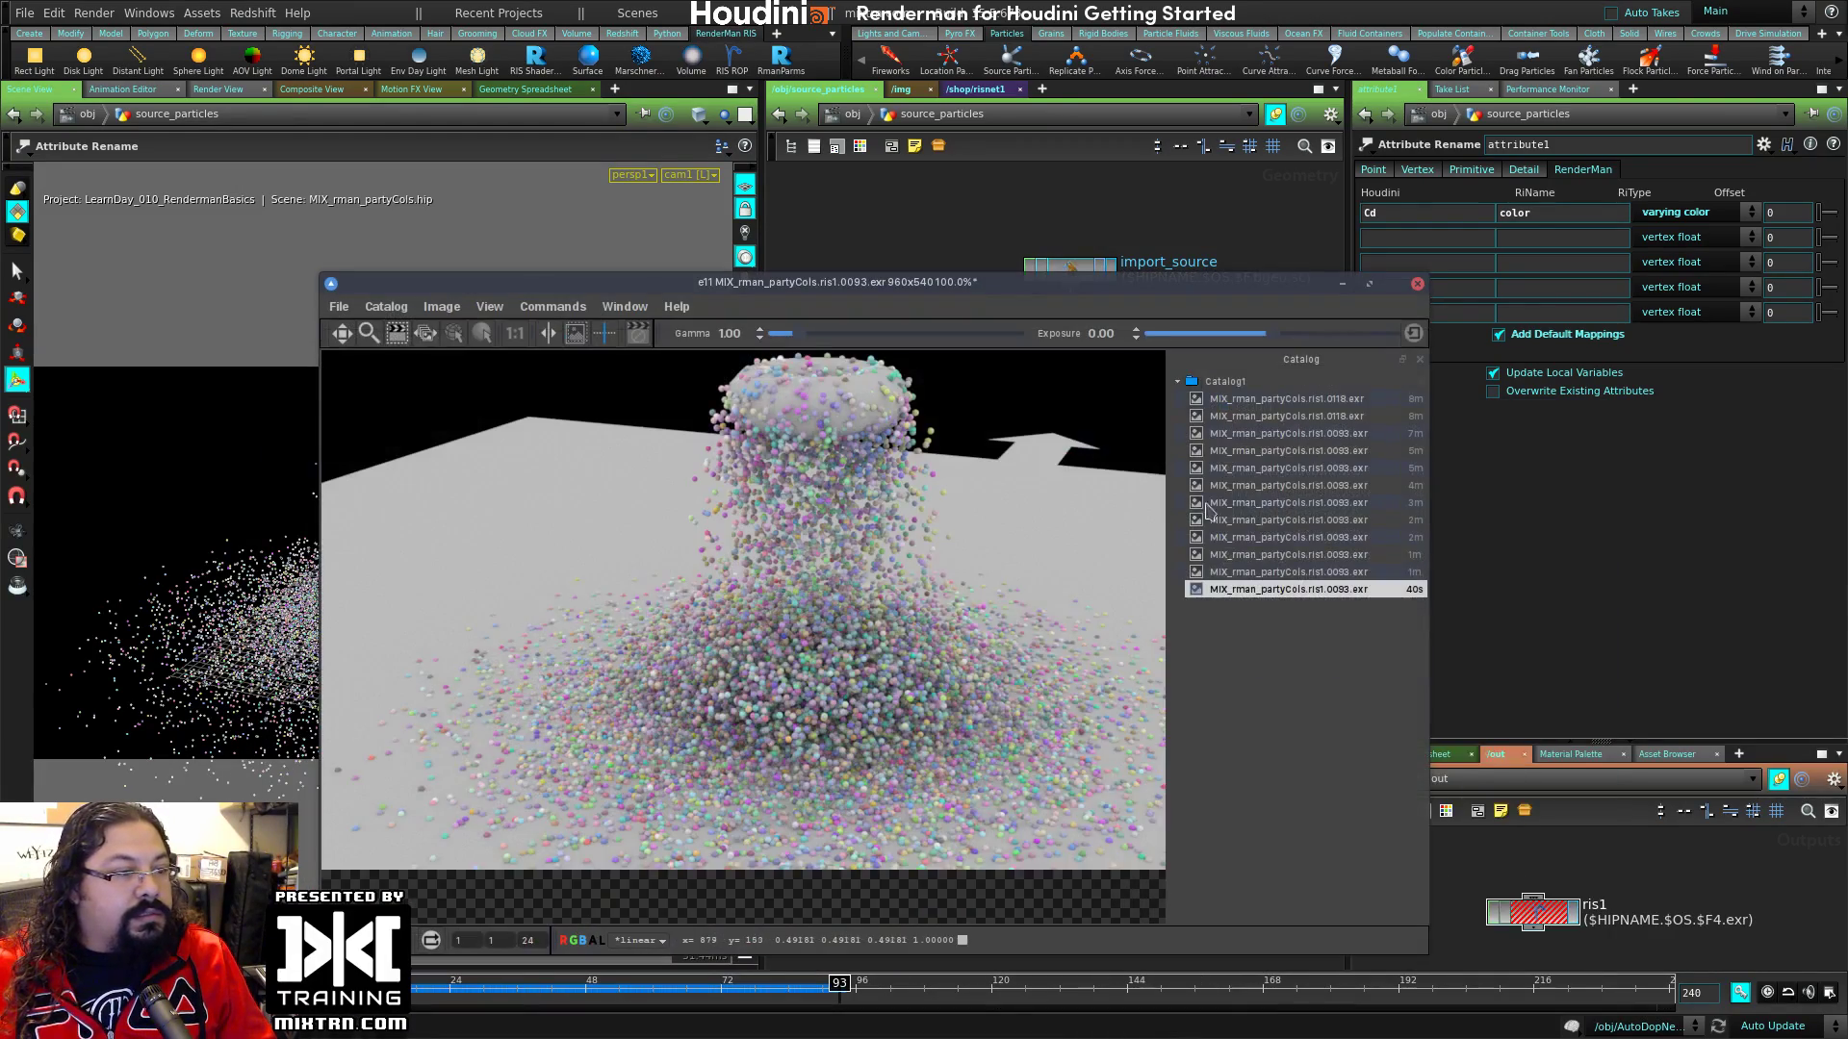
alt+right_drag(1213, 509, 1345, 495)
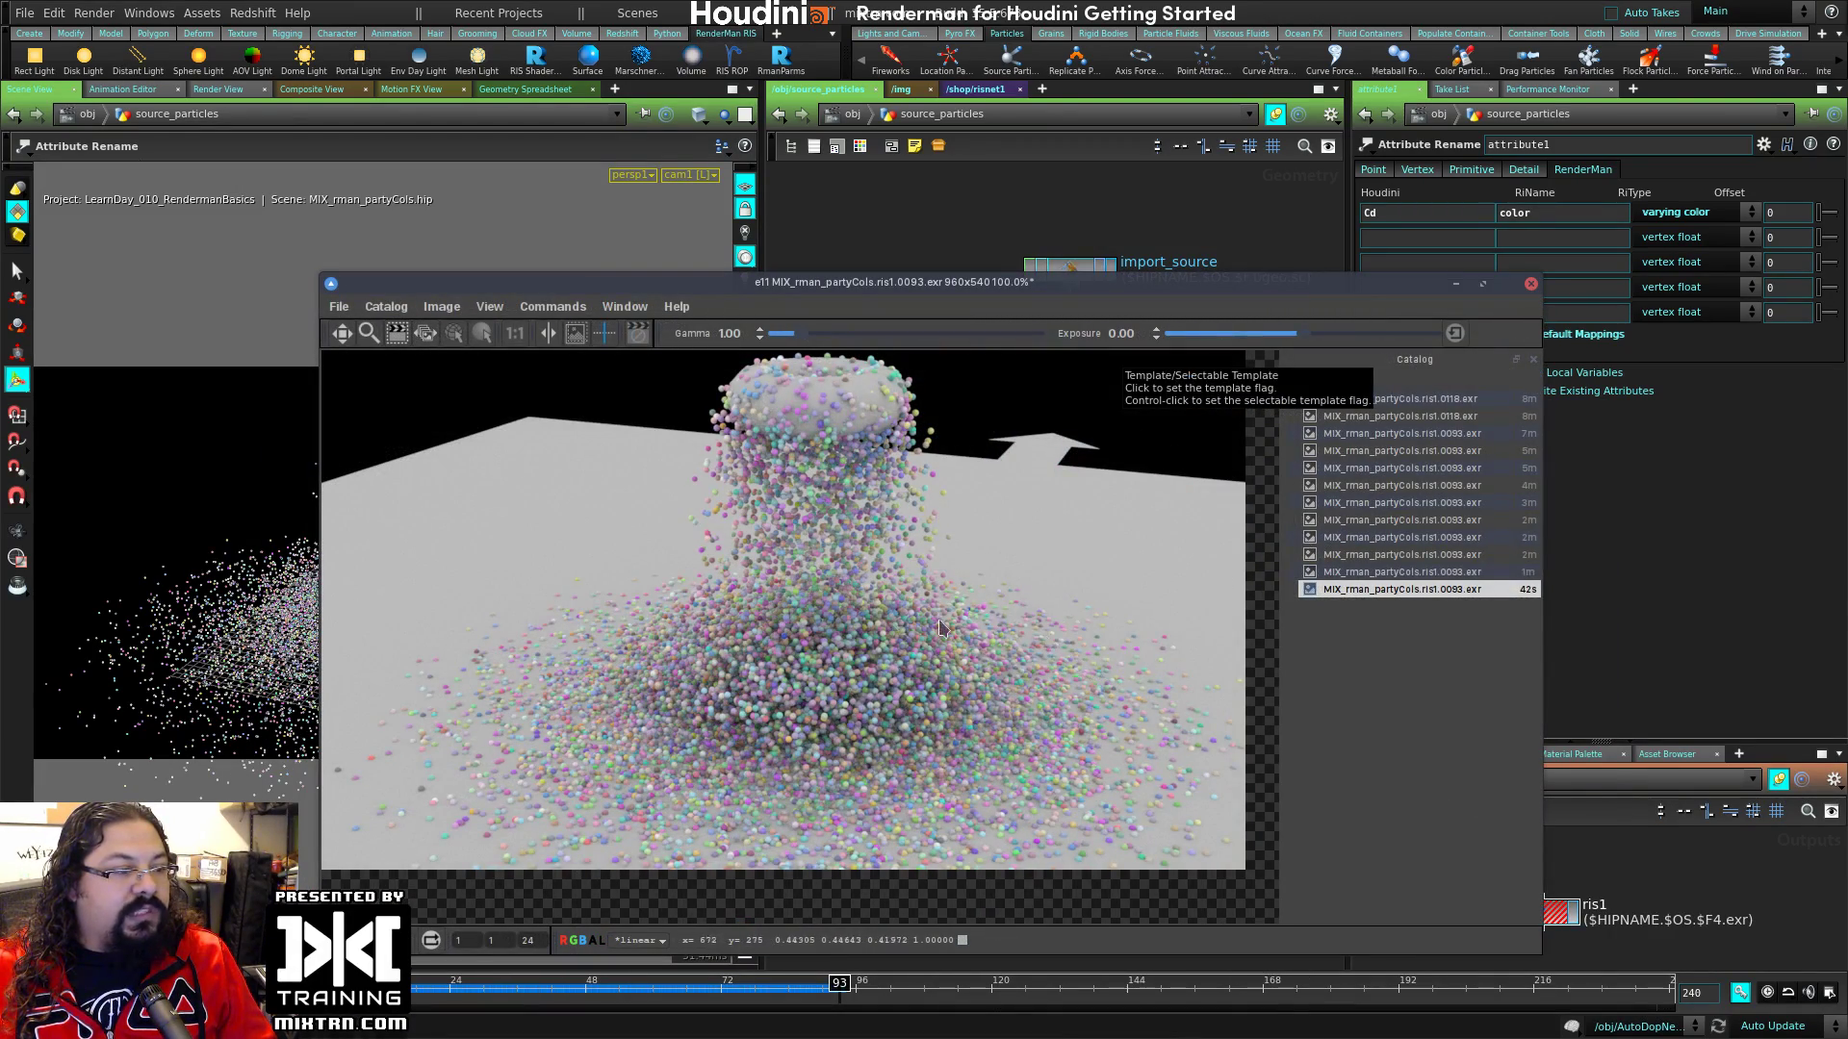
mouse_move(862, 607)
middle_down()
mouse_move(905, 636)
mouse_move(862, 607)
middle_up()
drag(1351, 283, 1279, 298)
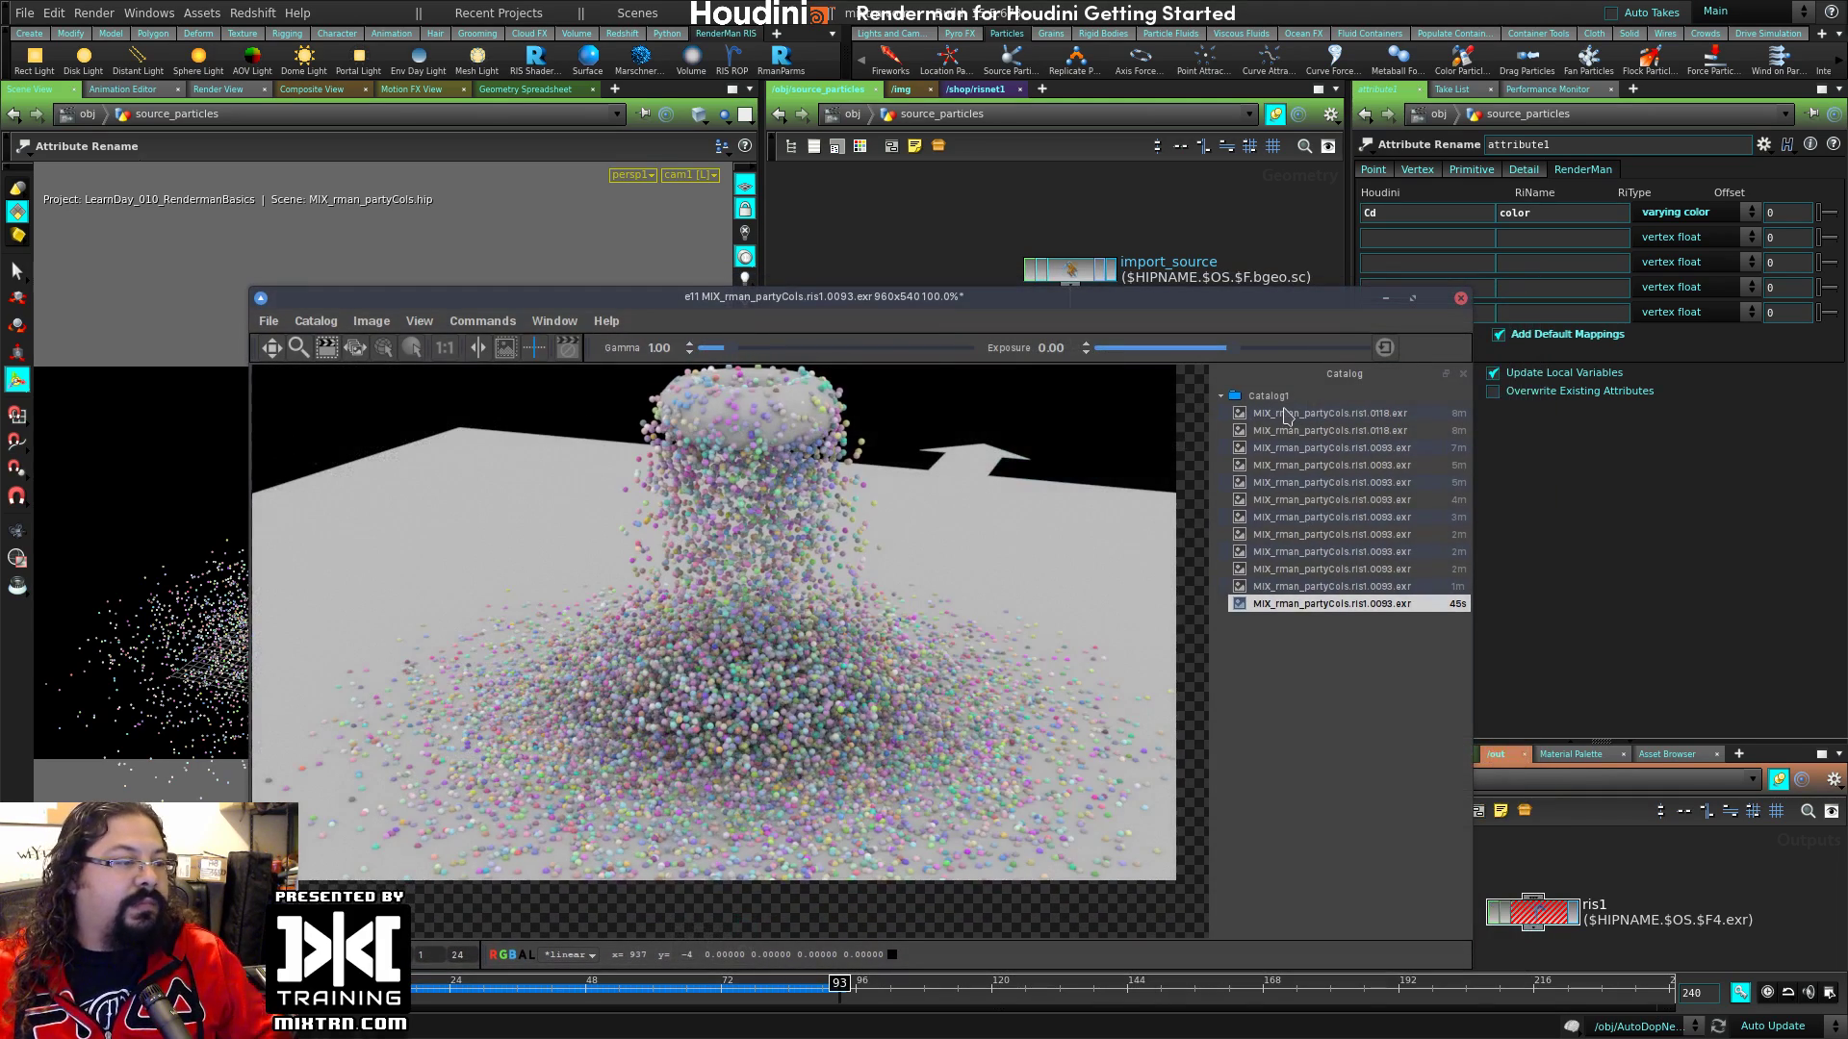
drag(1154, 300, 921, 300)
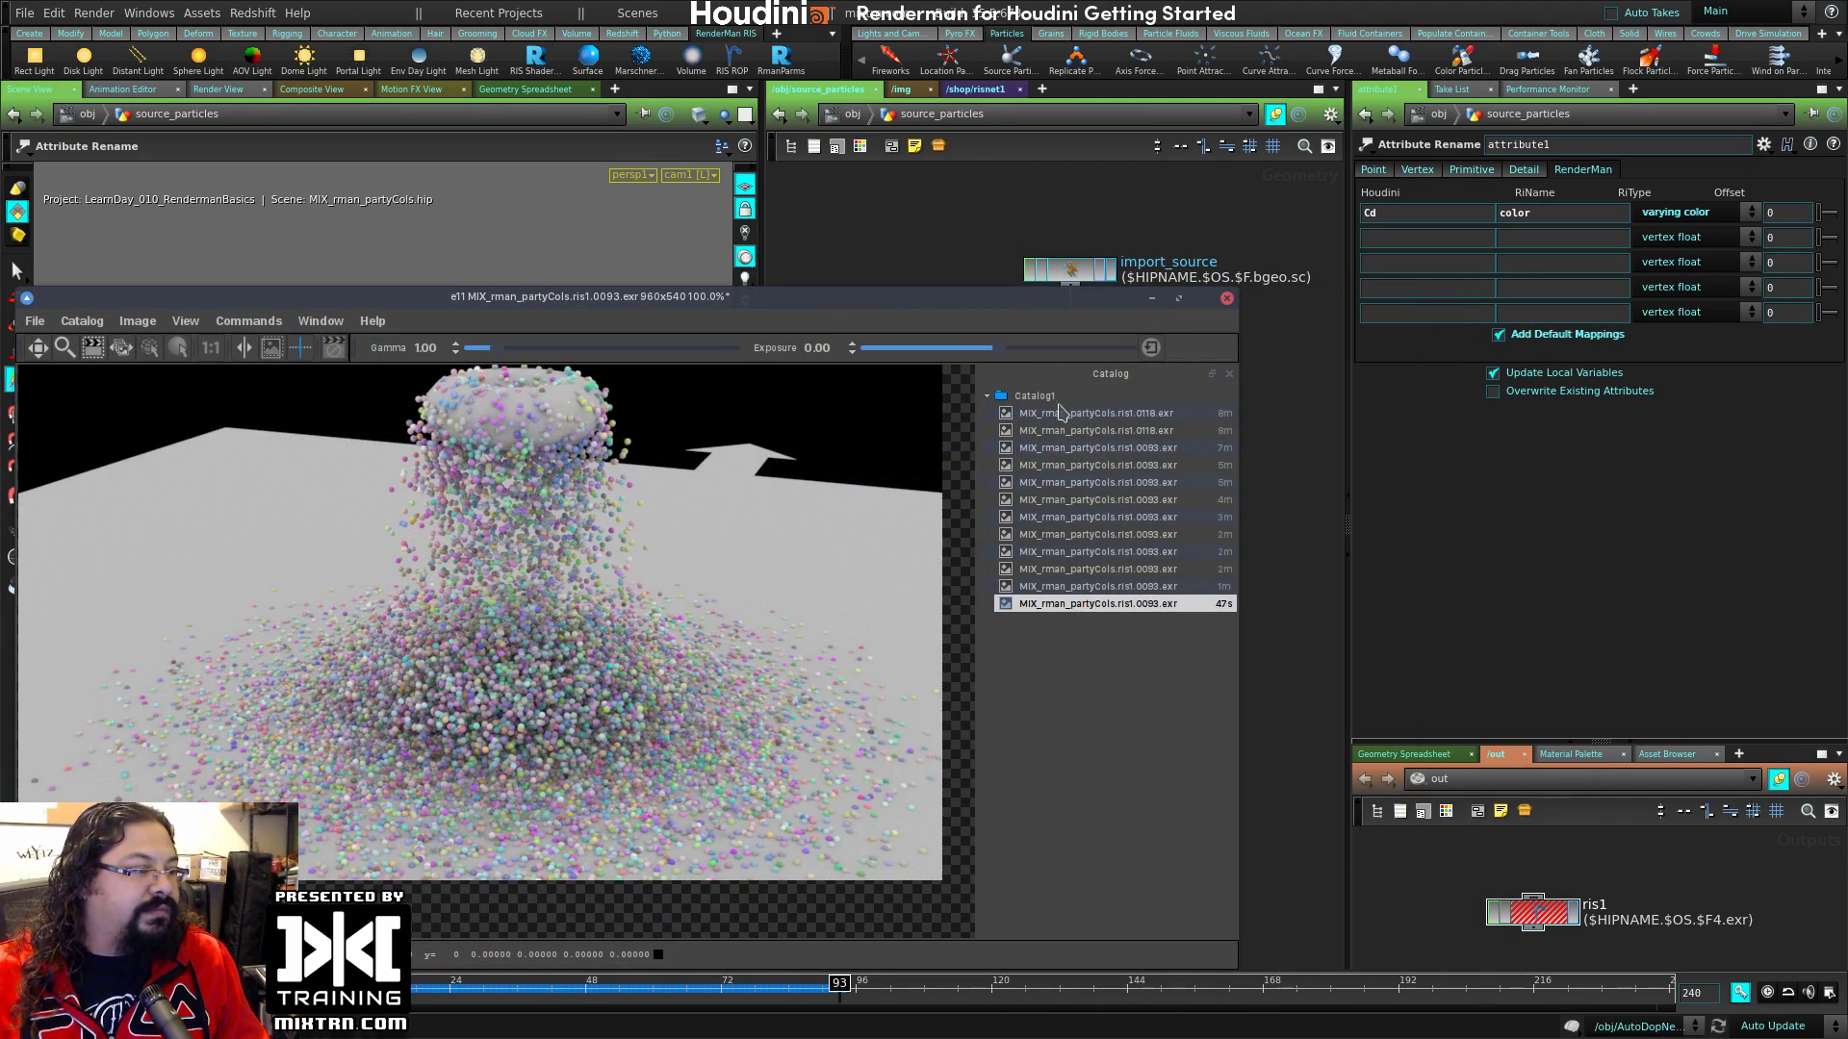
click(1151, 299)
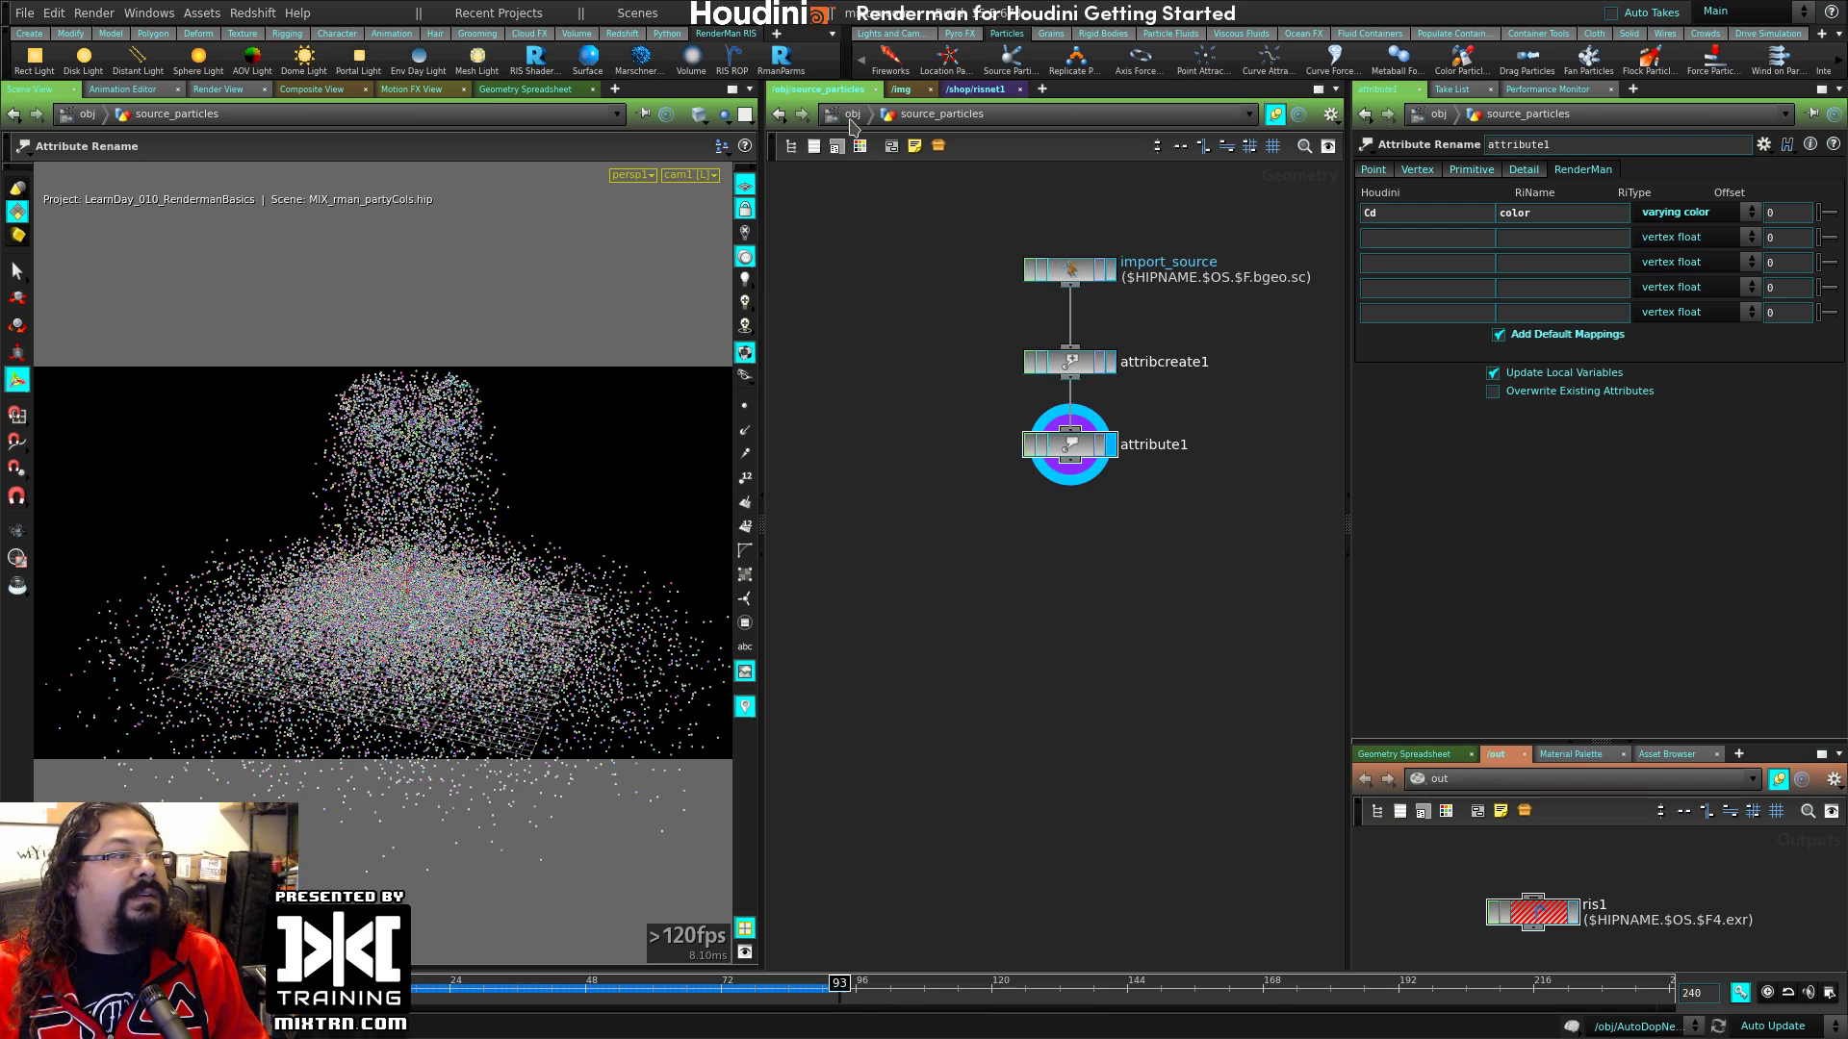
Step: Return to the object level, move source_particles slightly down, and bring the render window back into view
key(u)
drag(1148, 314, 1155, 340)
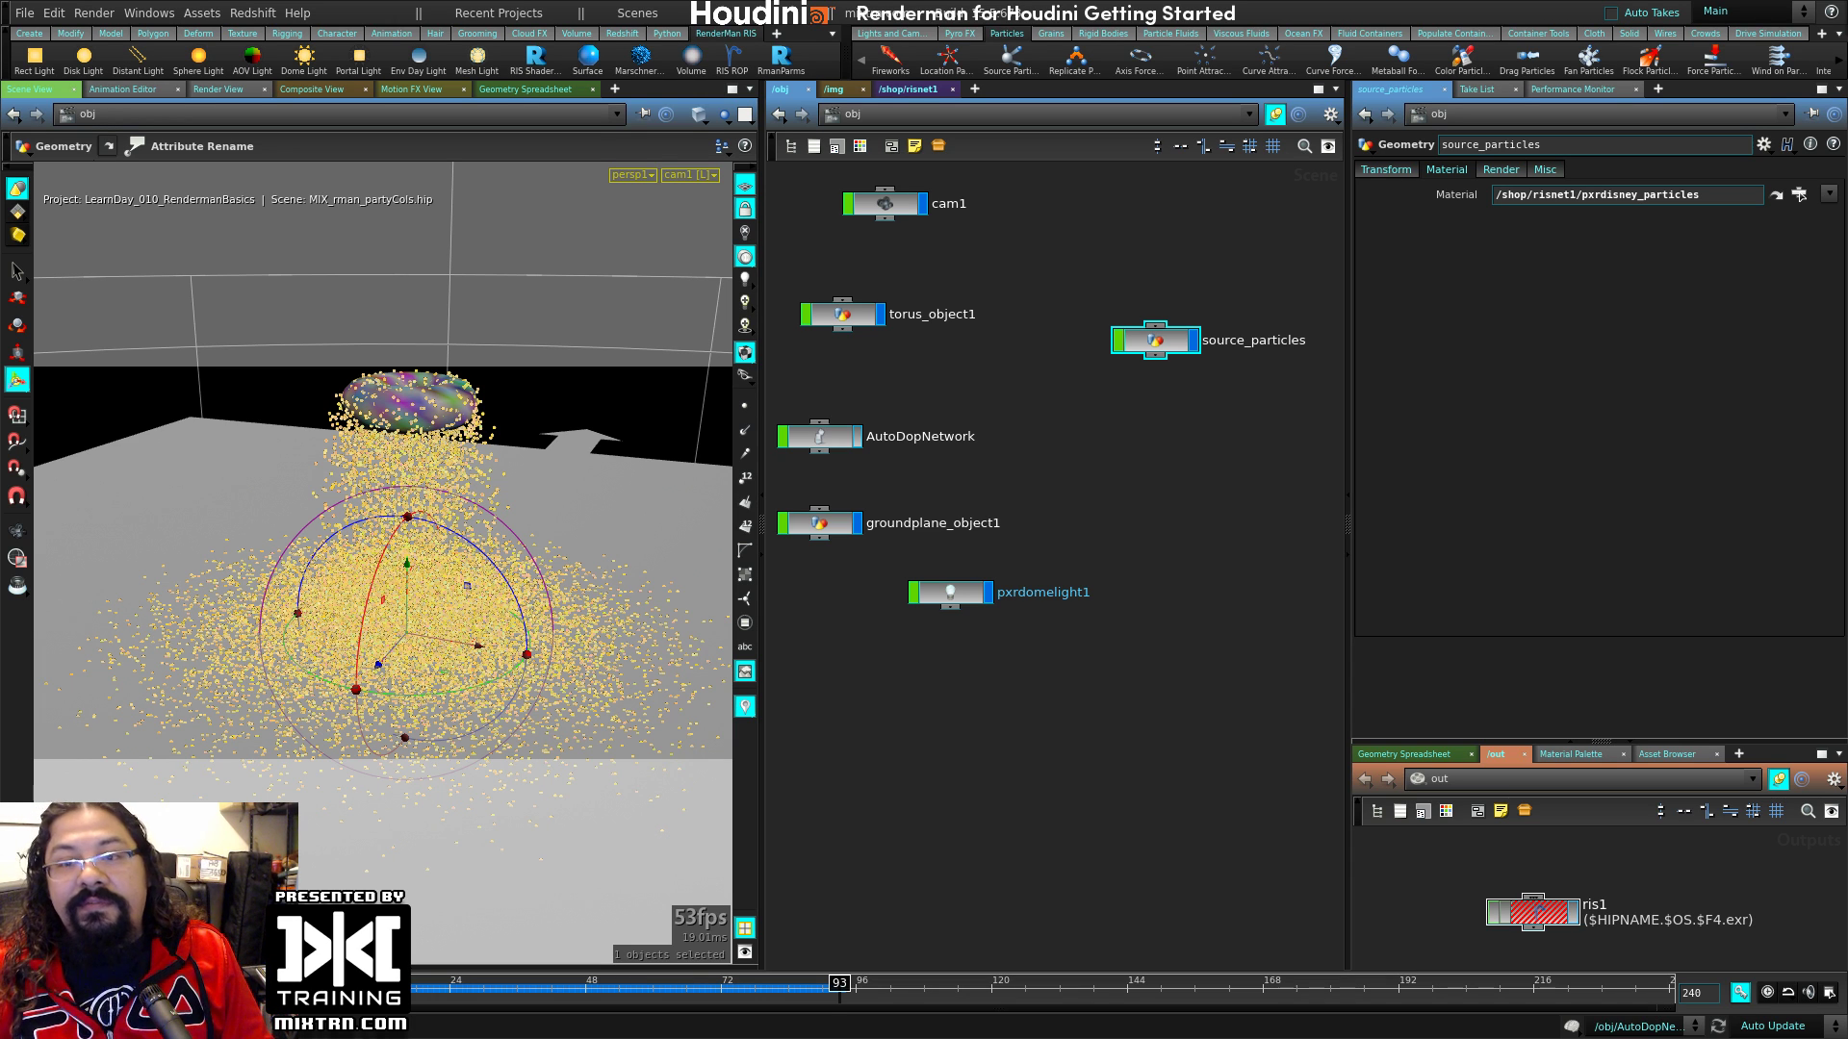
key(alt+Tab)
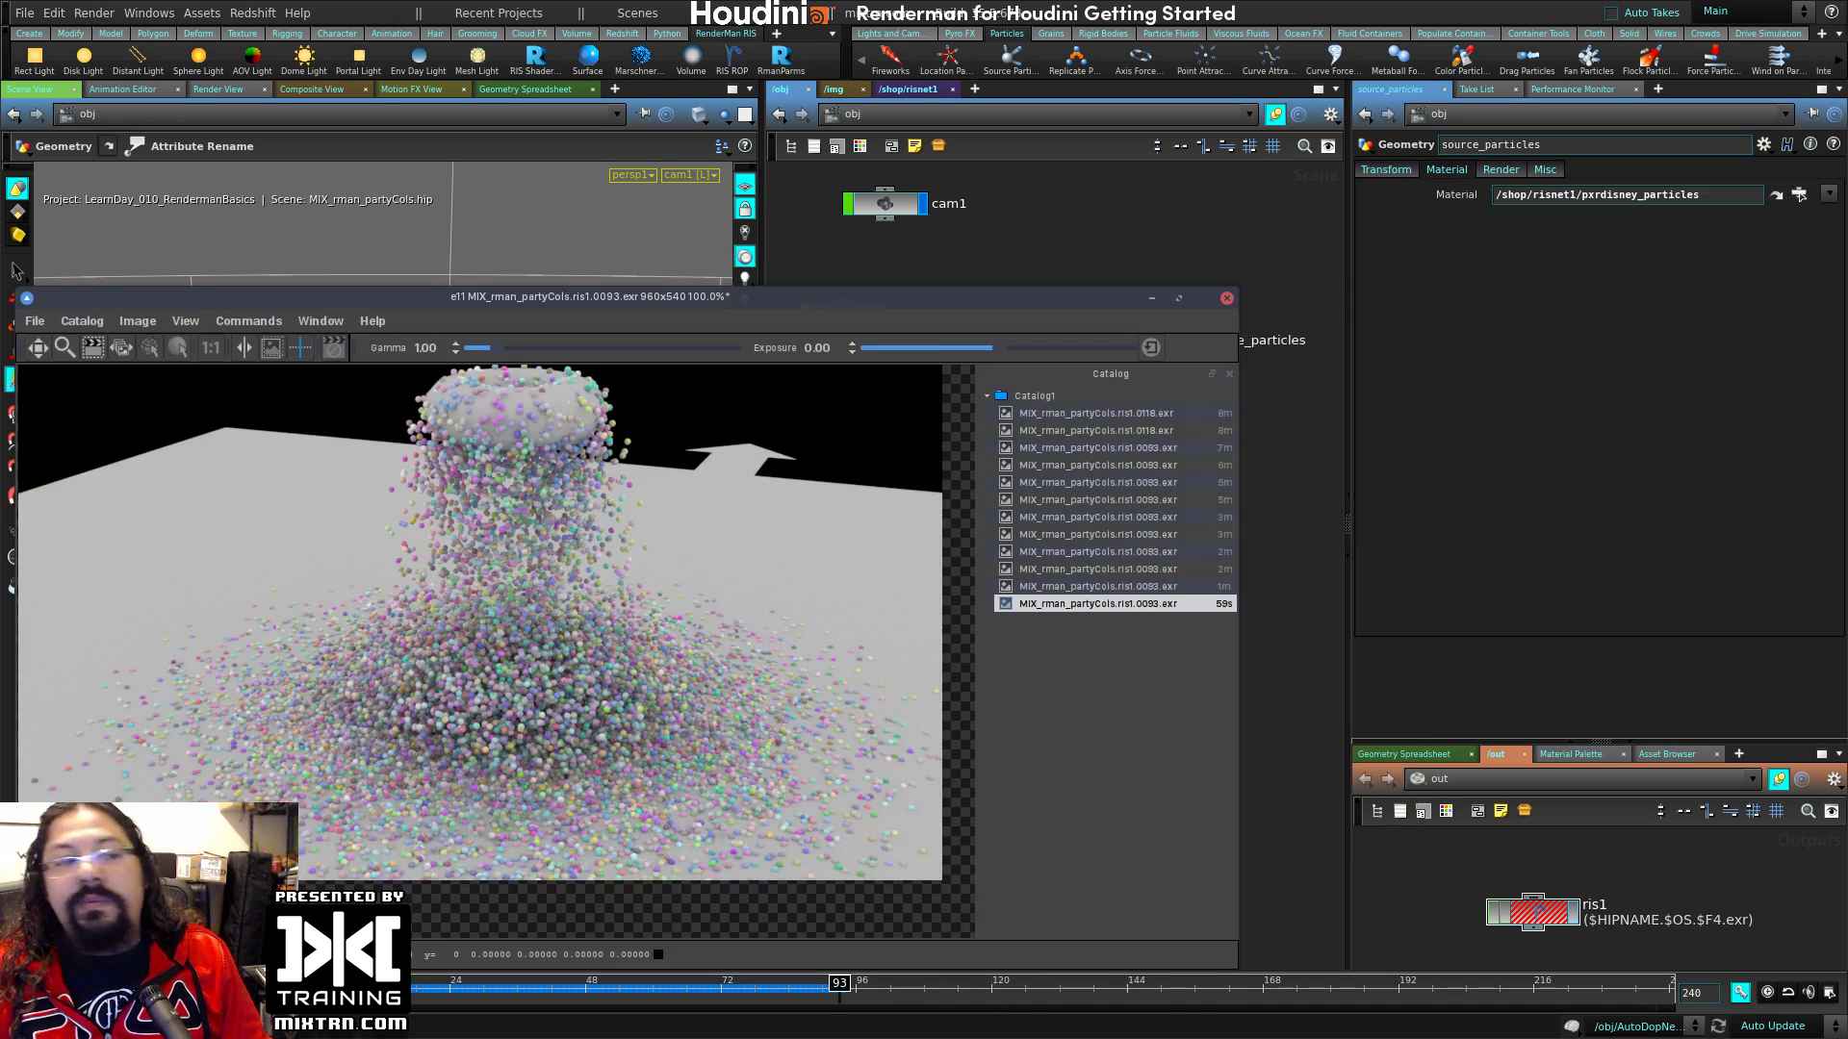
drag(847, 300, 911, 260)
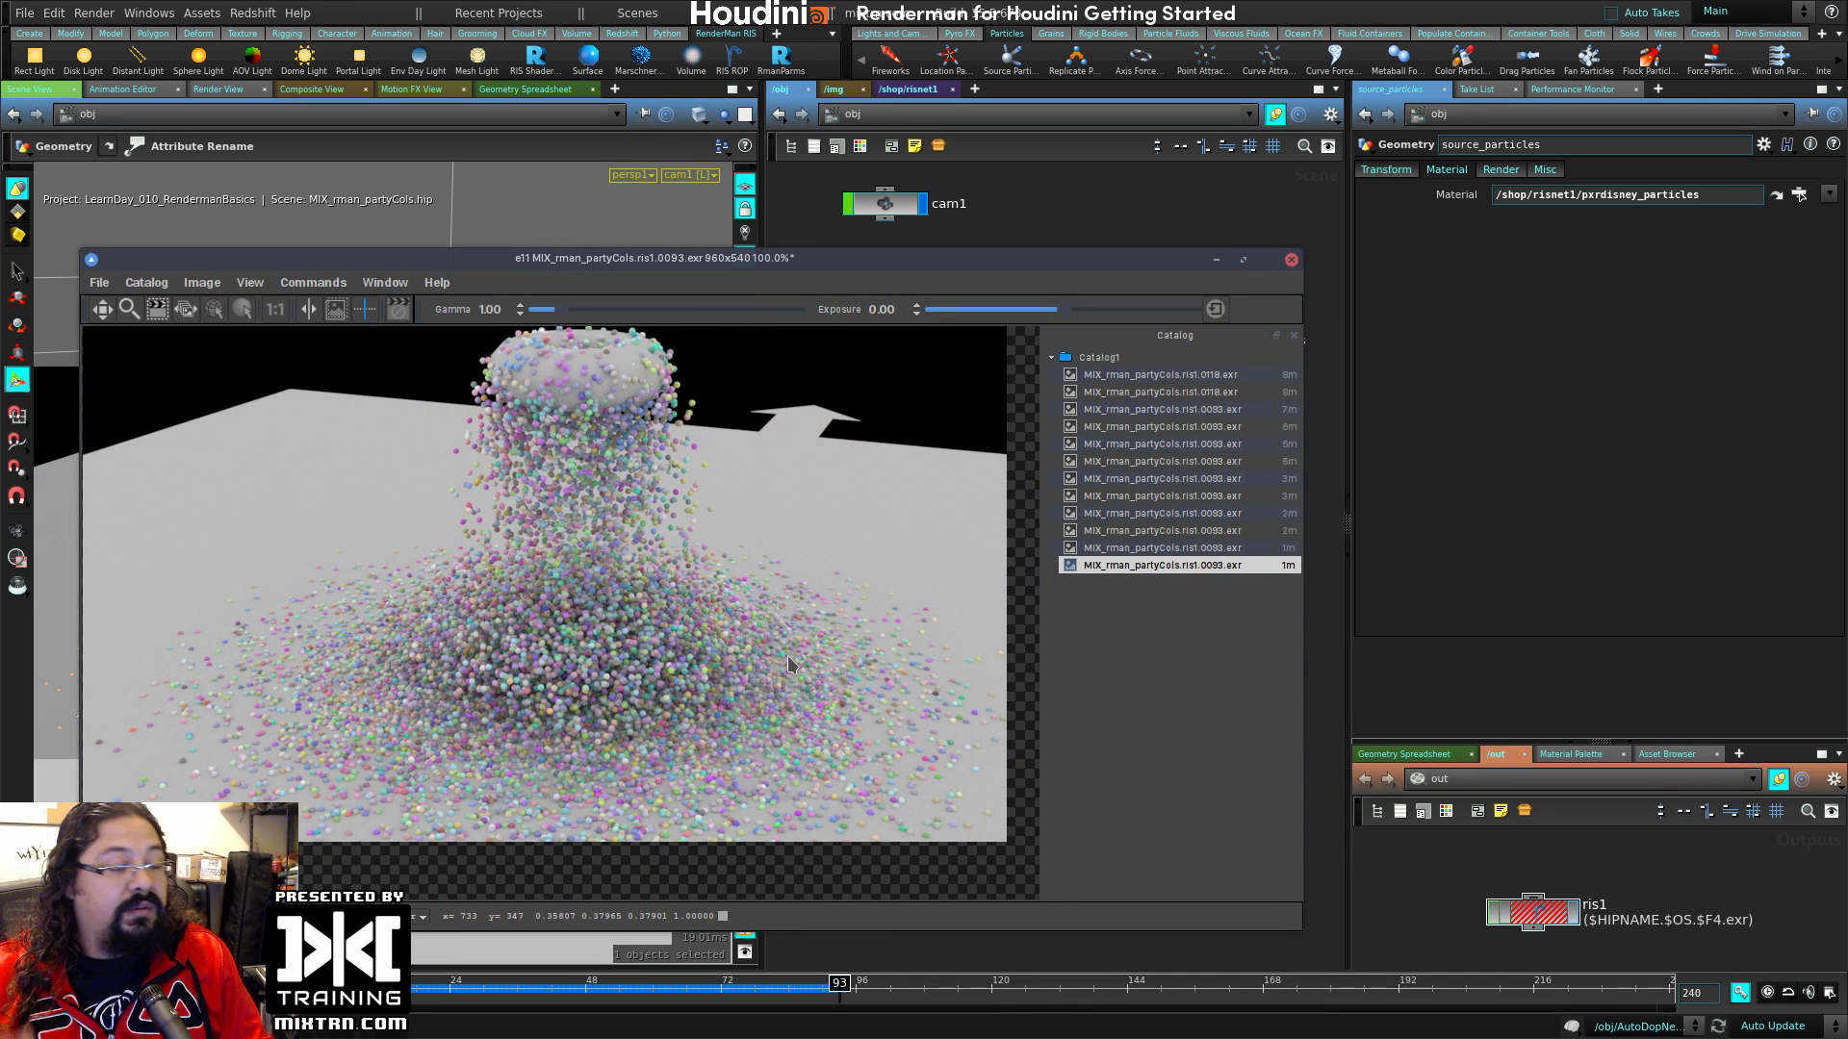
Step: Turn off Override Camera Resolution on ris1, discard the old render session, and render frame 93 in a maximized render window
click(1533, 912)
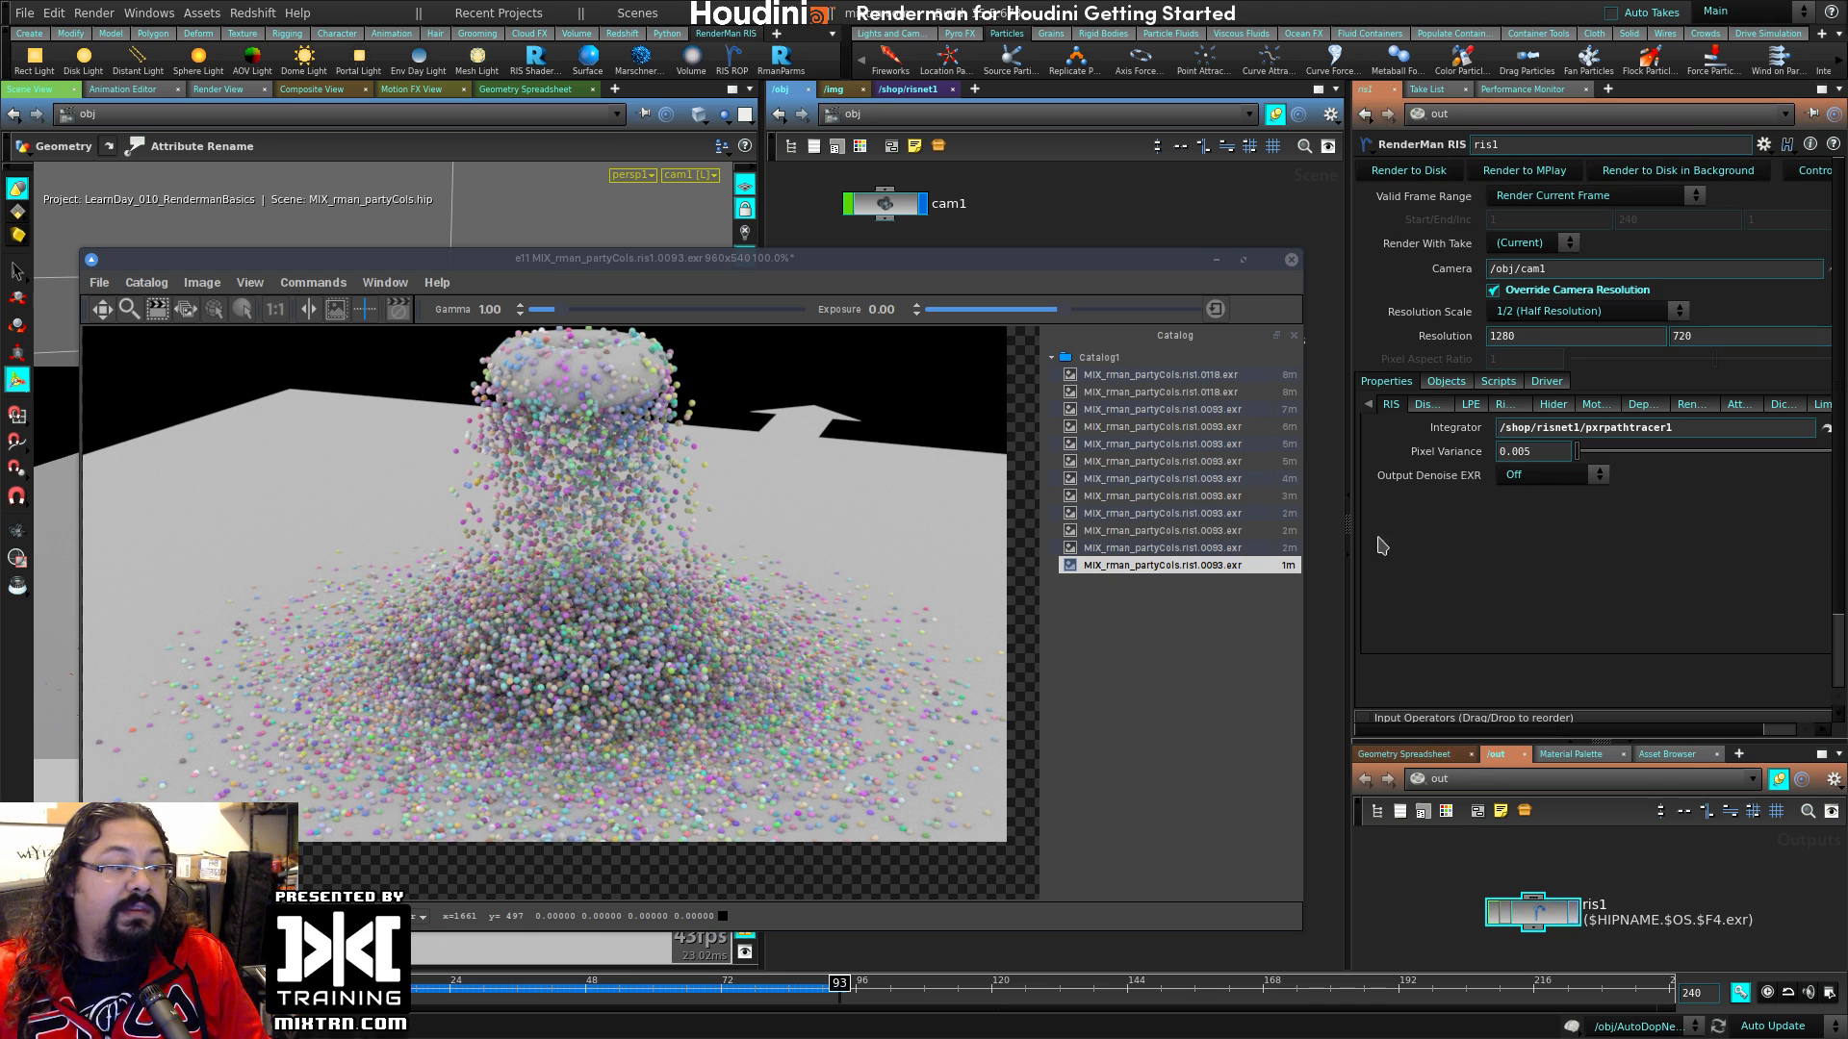
click(1522, 291)
click(1290, 260)
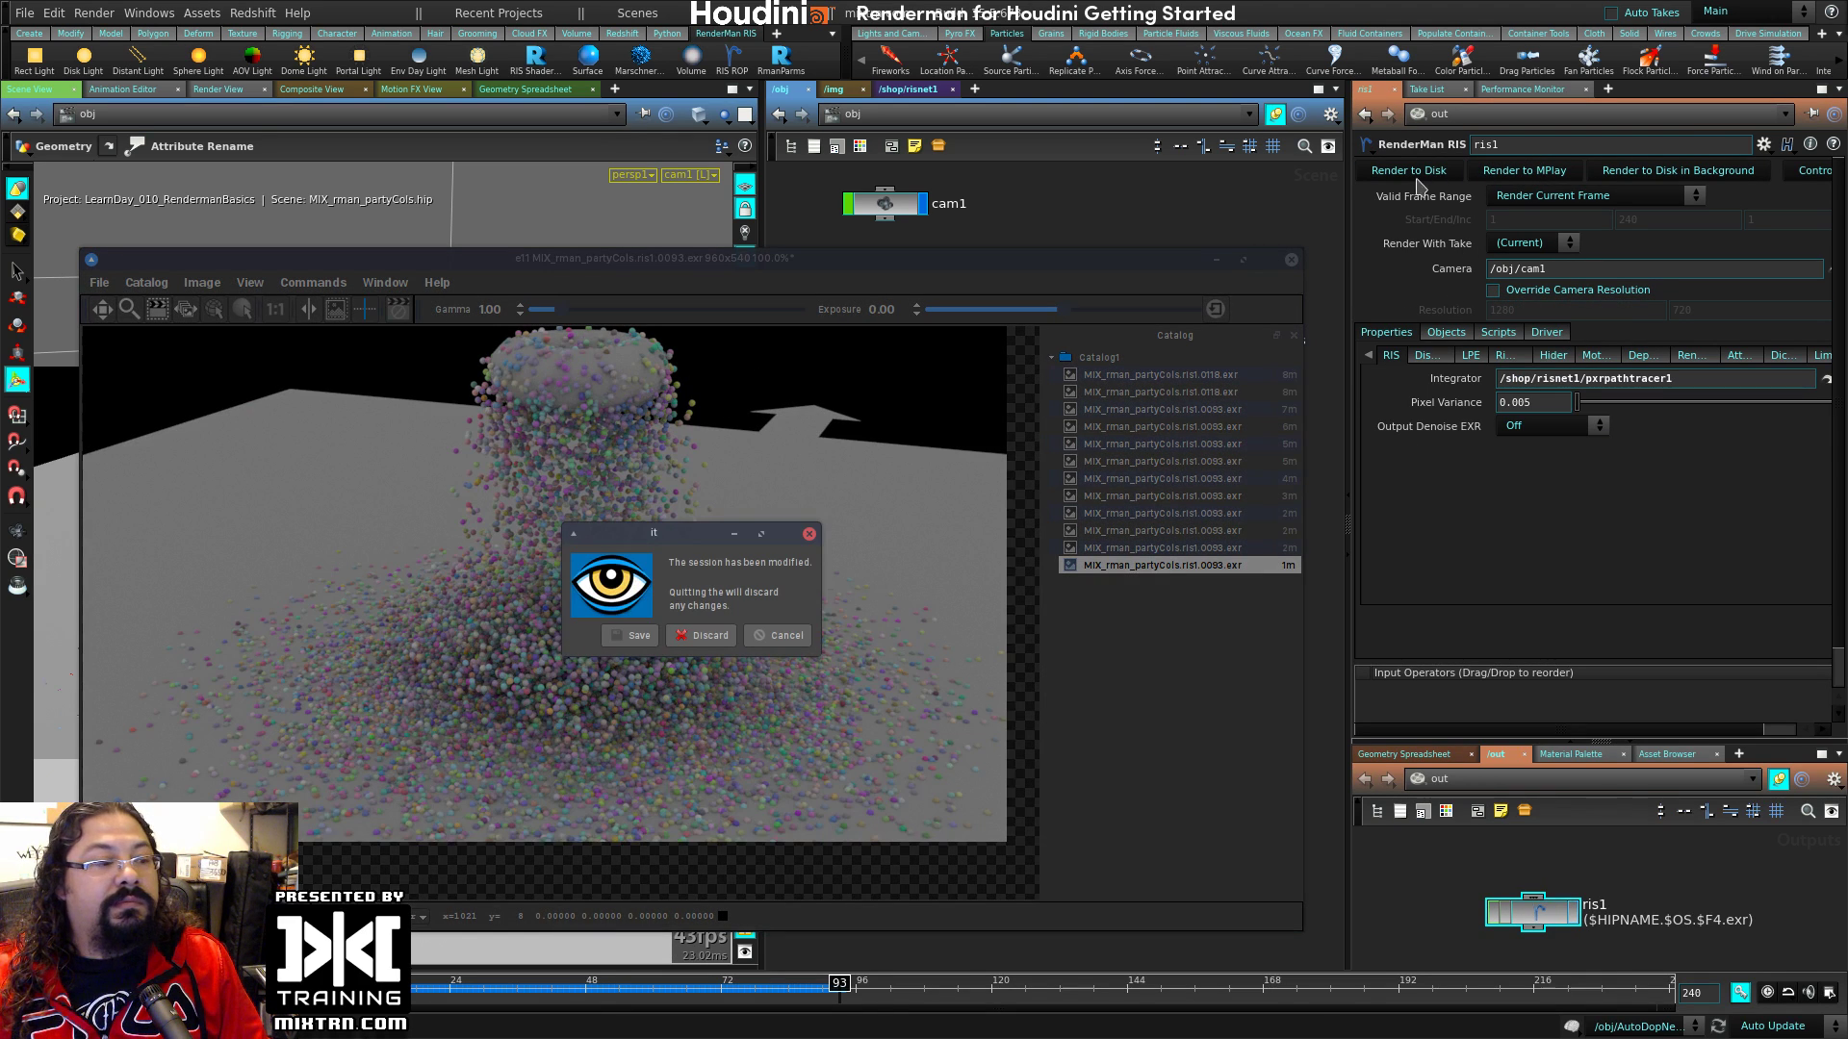
click(708, 636)
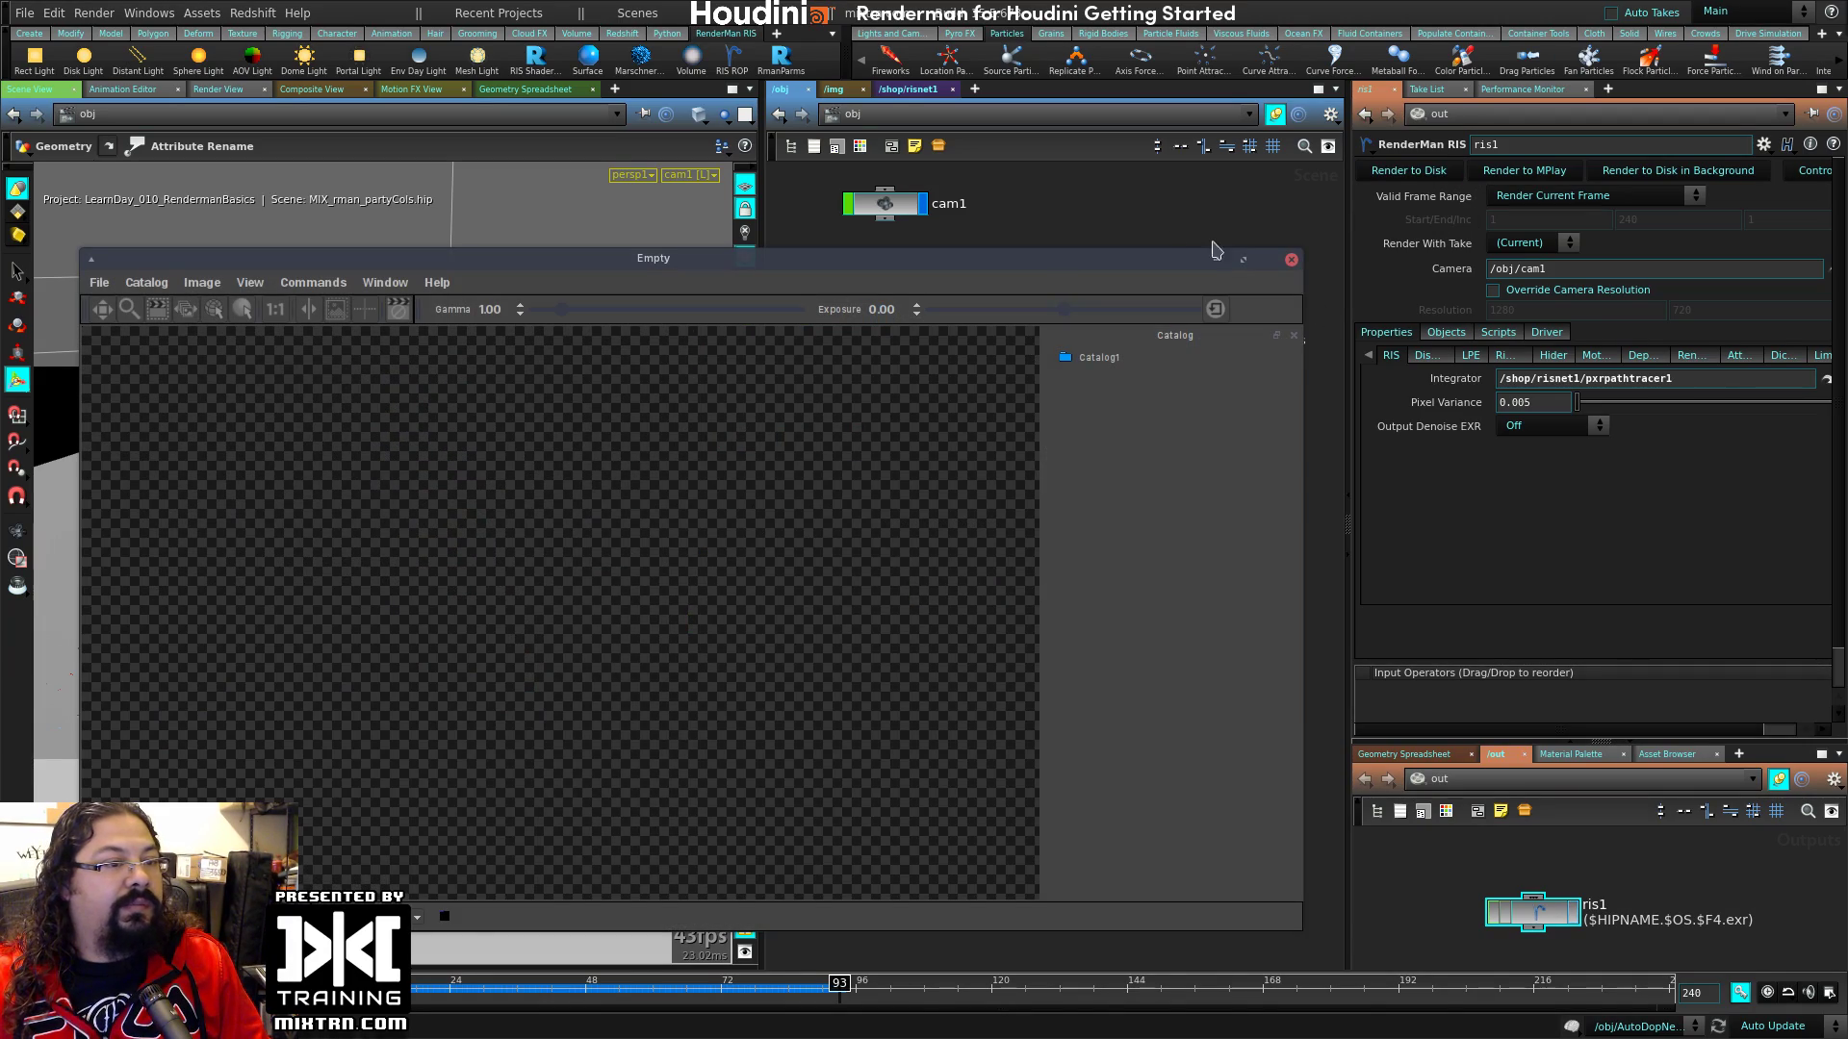
click(1242, 259)
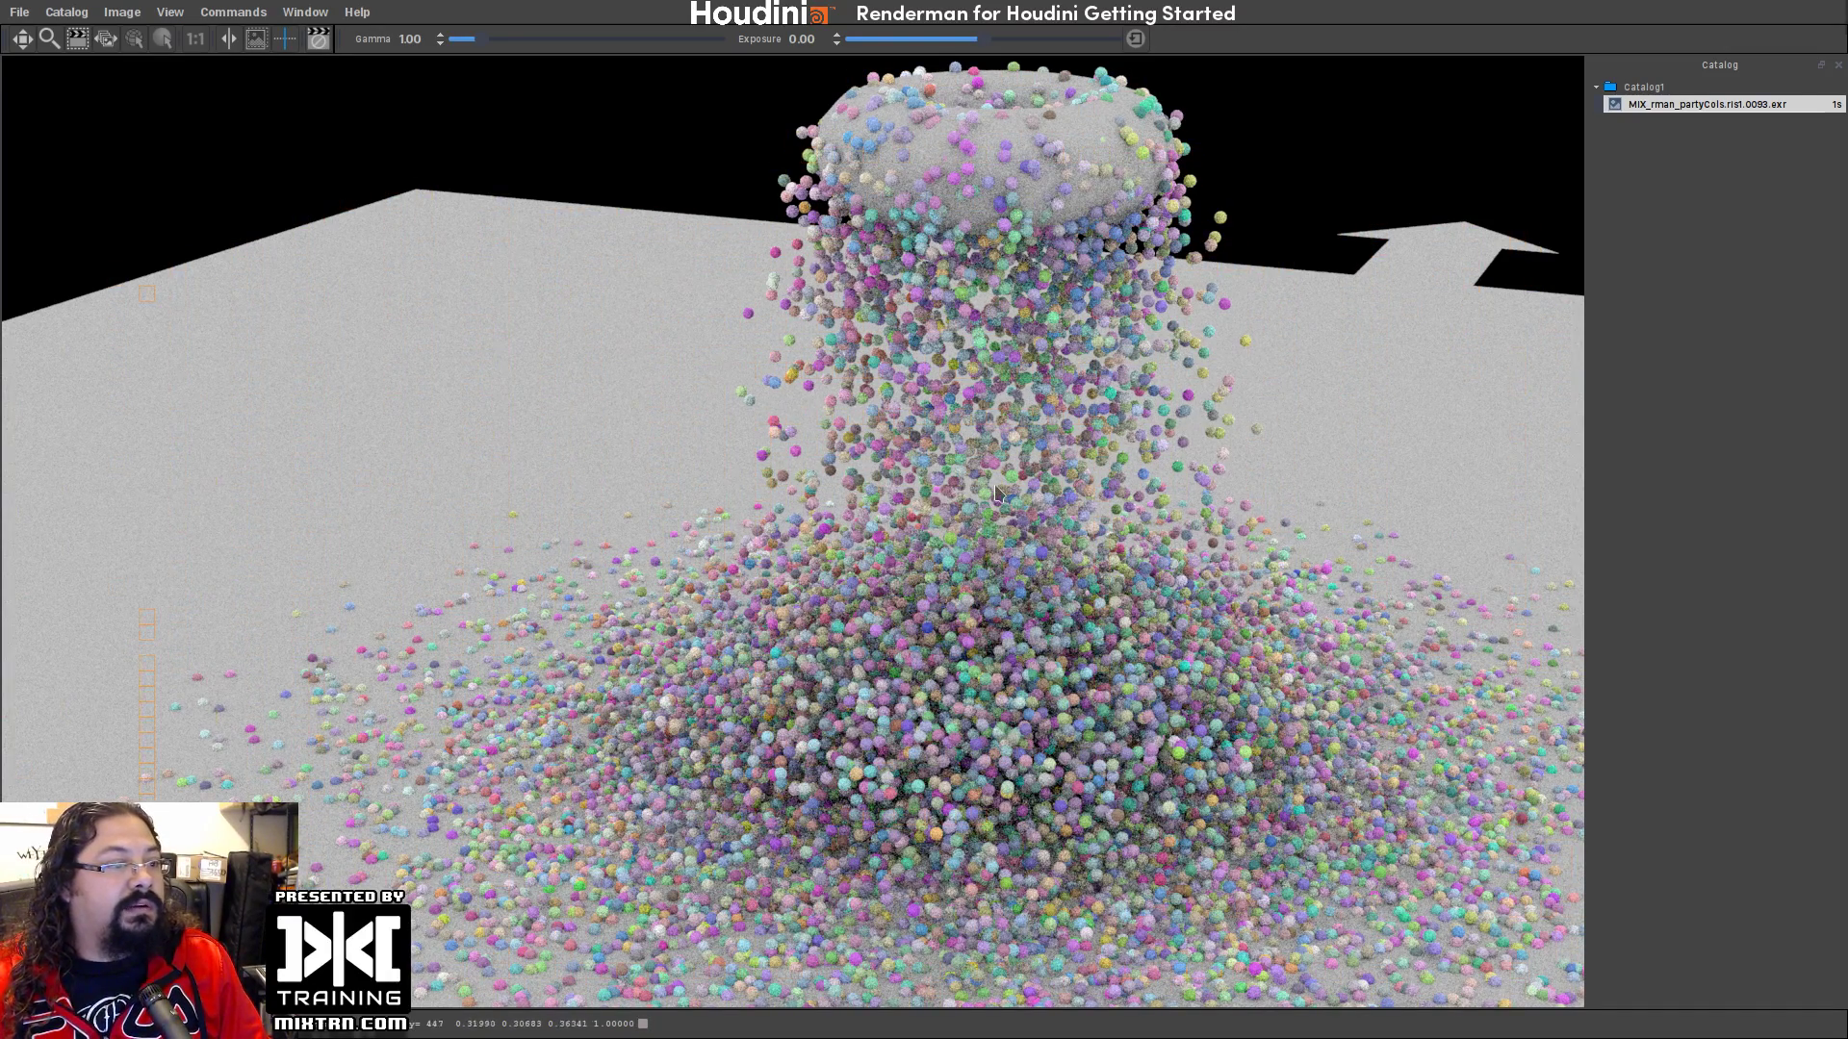
Step: Pan and zoom the full-resolution render to examine the colored particles around the torus
right_click(1178, 365)
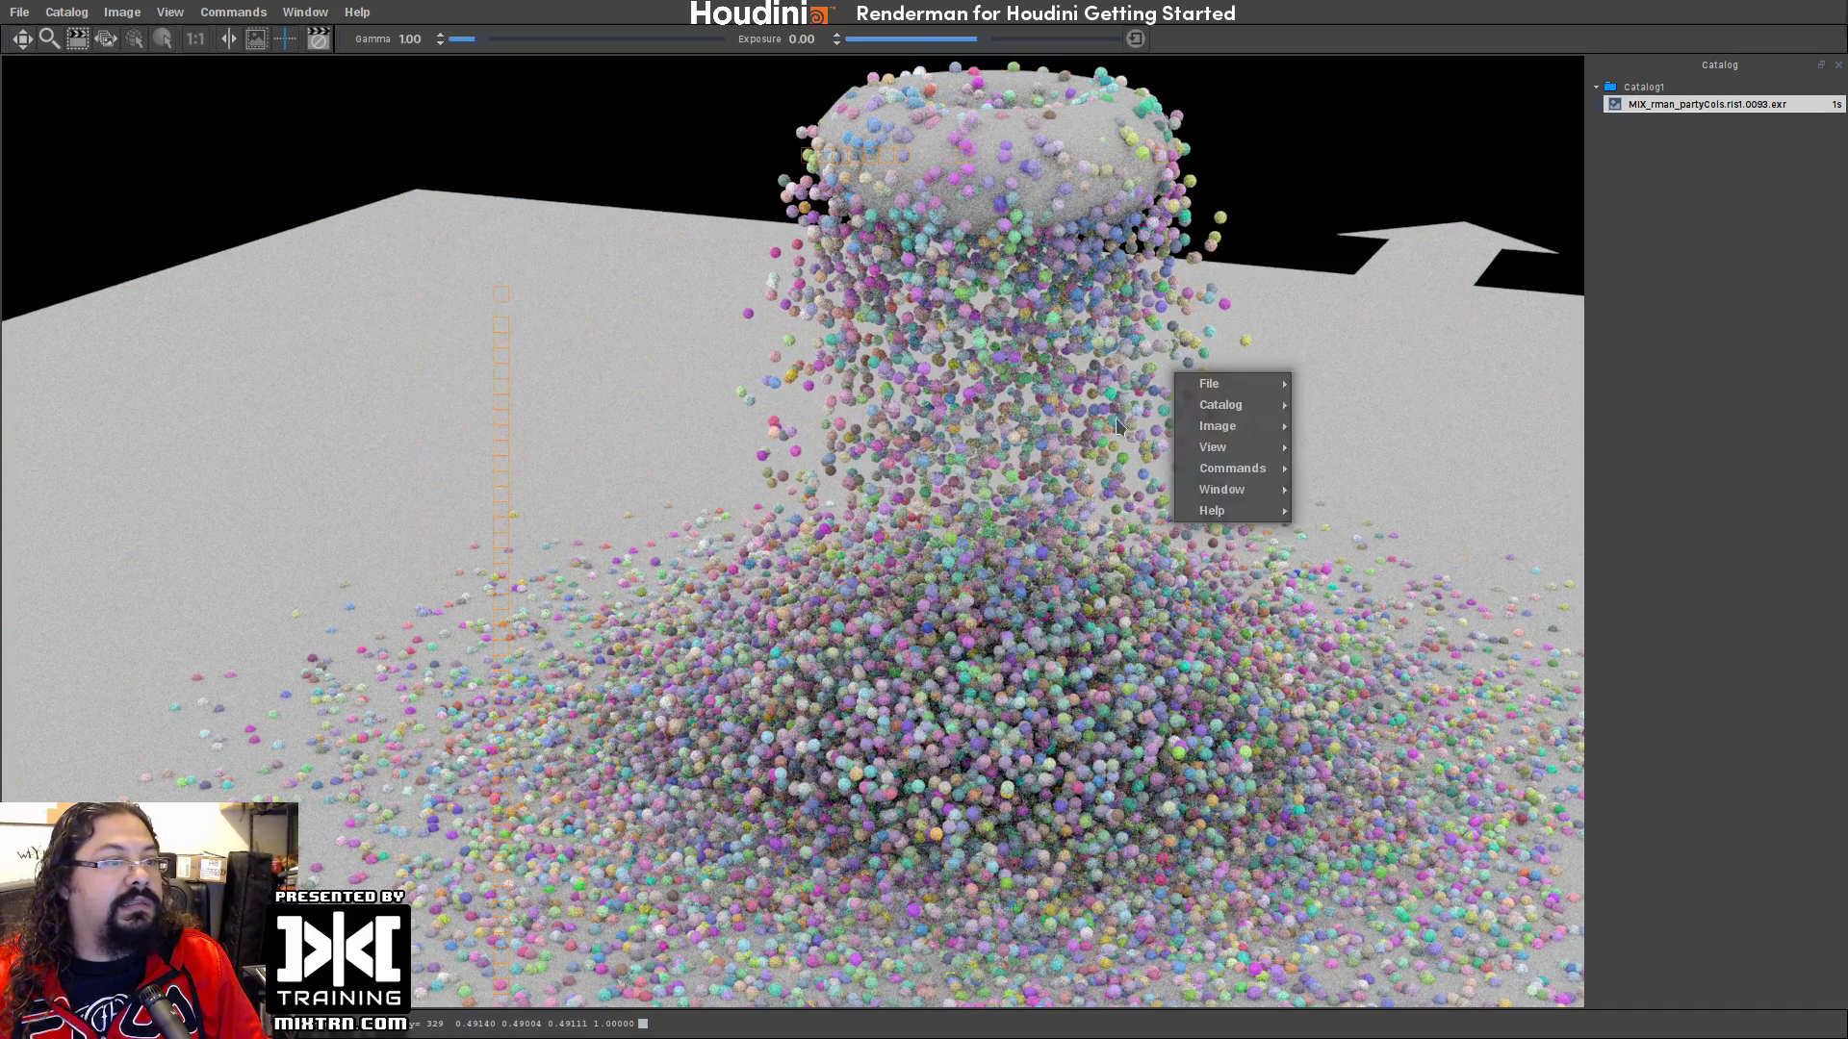
click(1159, 429)
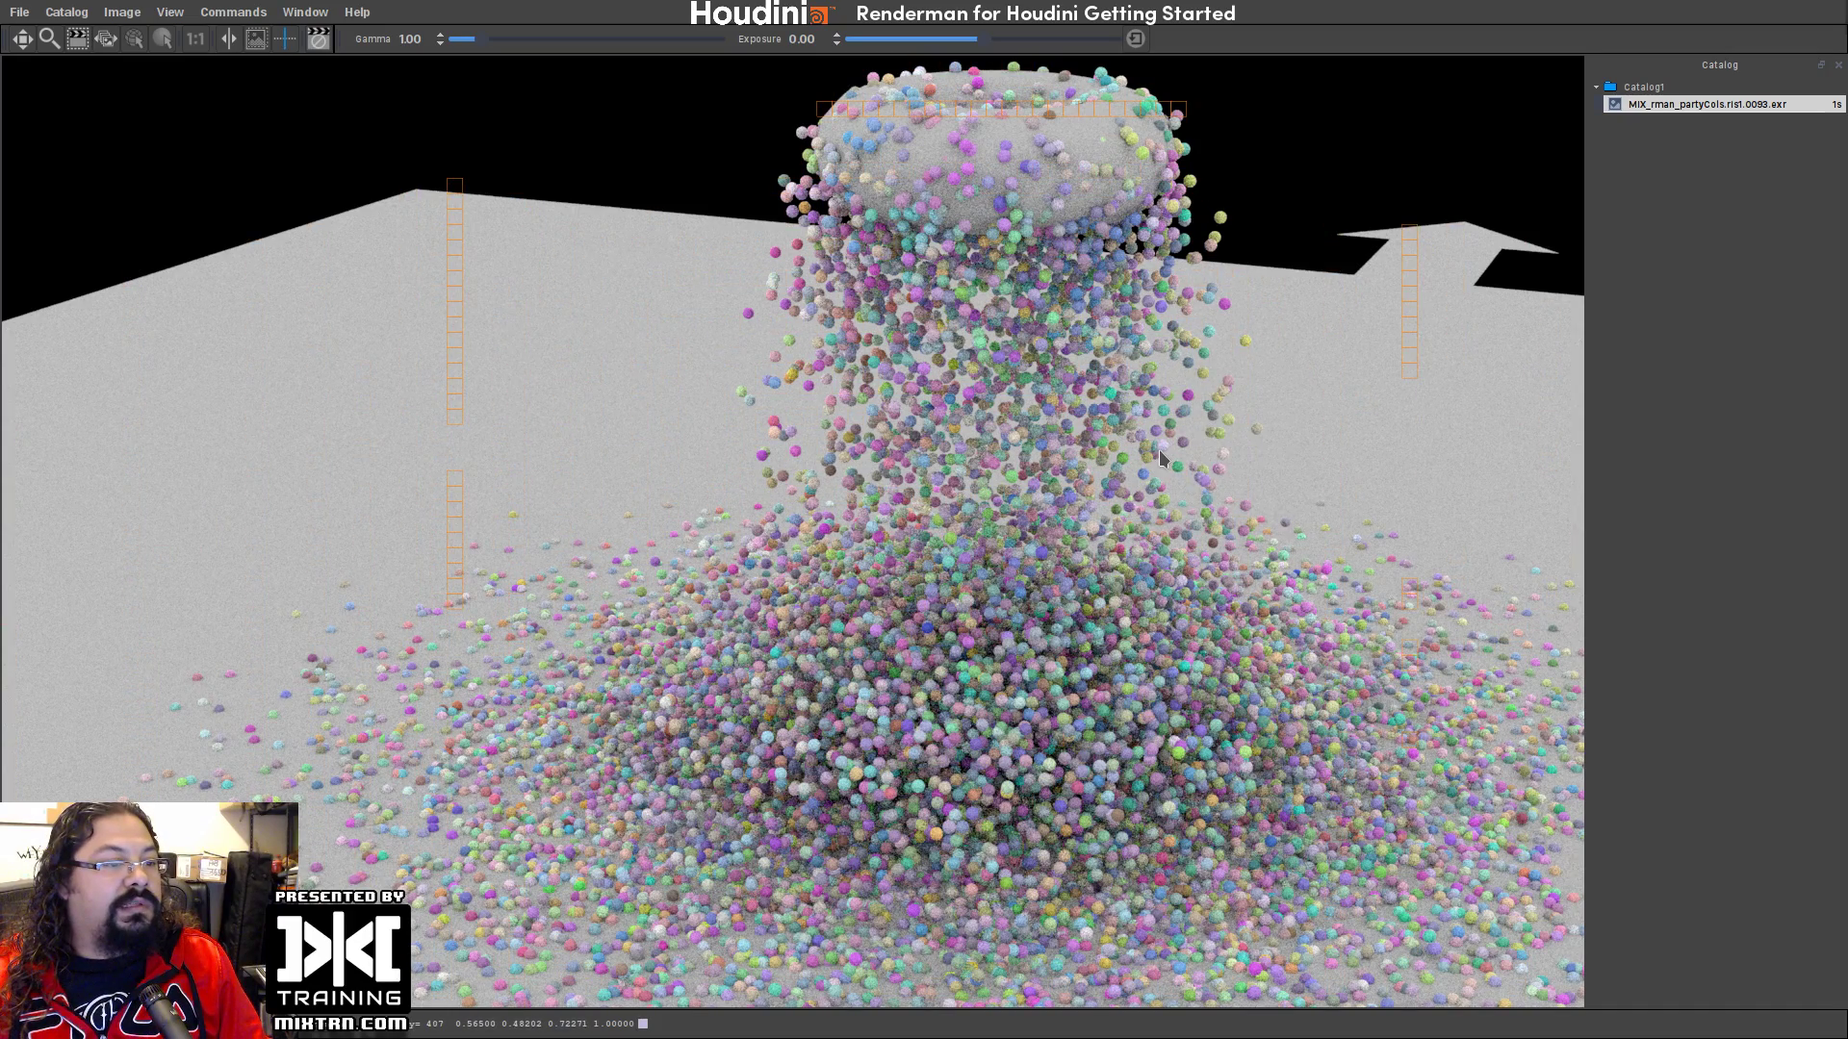
middle_drag(1159, 449, 991, 556)
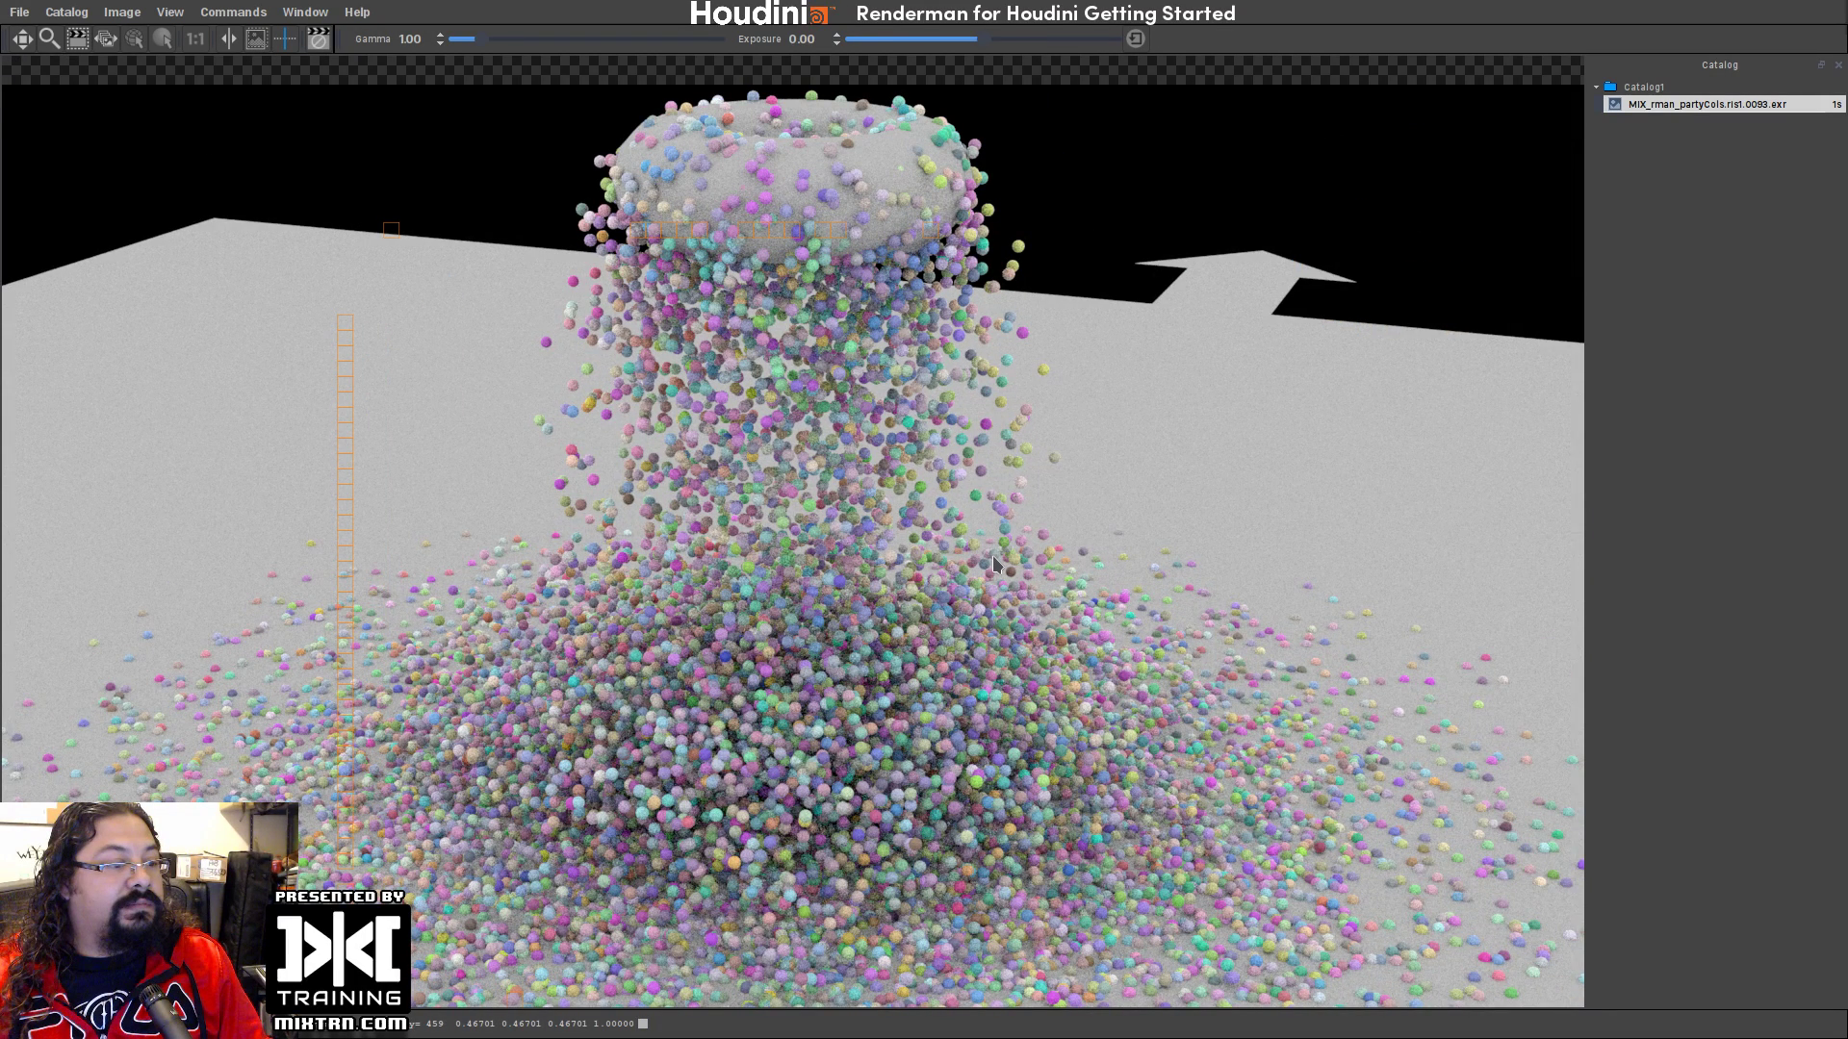
middle_drag(991, 557, 1059, 551)
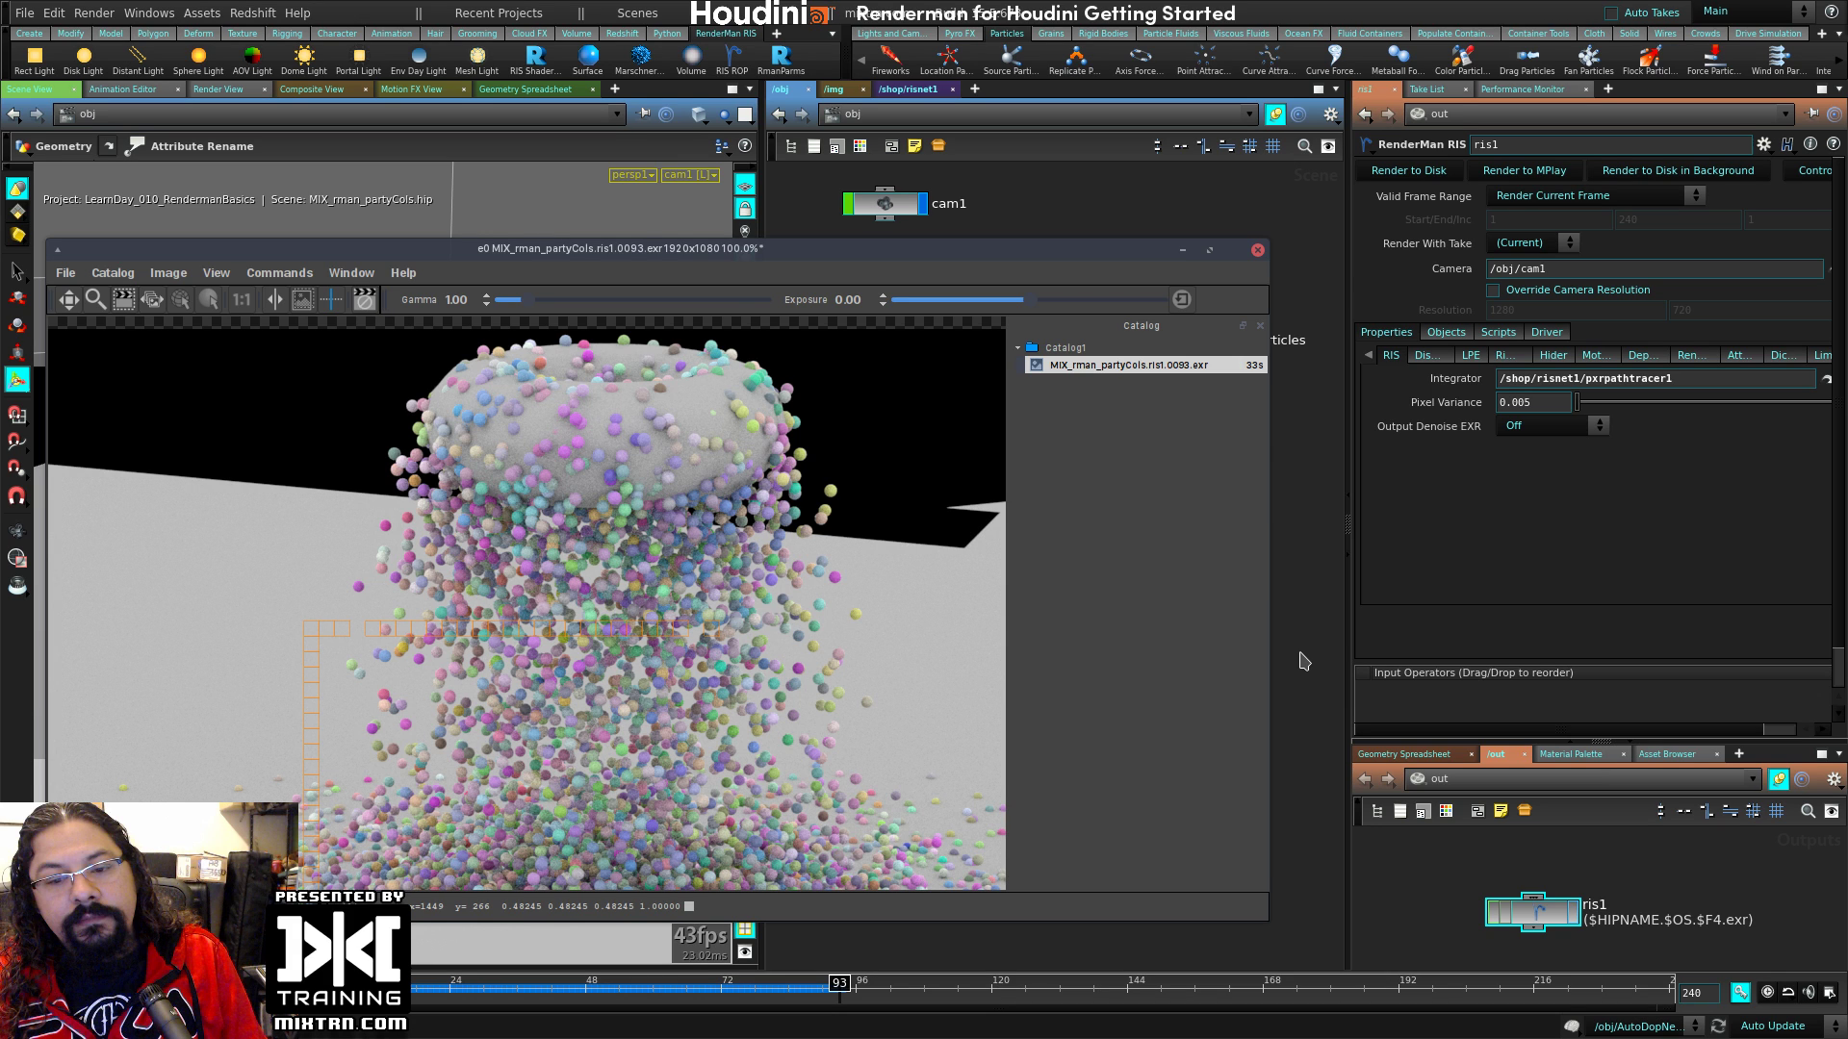
Step: Put the render window away, re-enable Override Camera Resolution on ris1, and return to the Scene View after checking the Render View
click(1304, 662)
click(1492, 289)
click(219, 88)
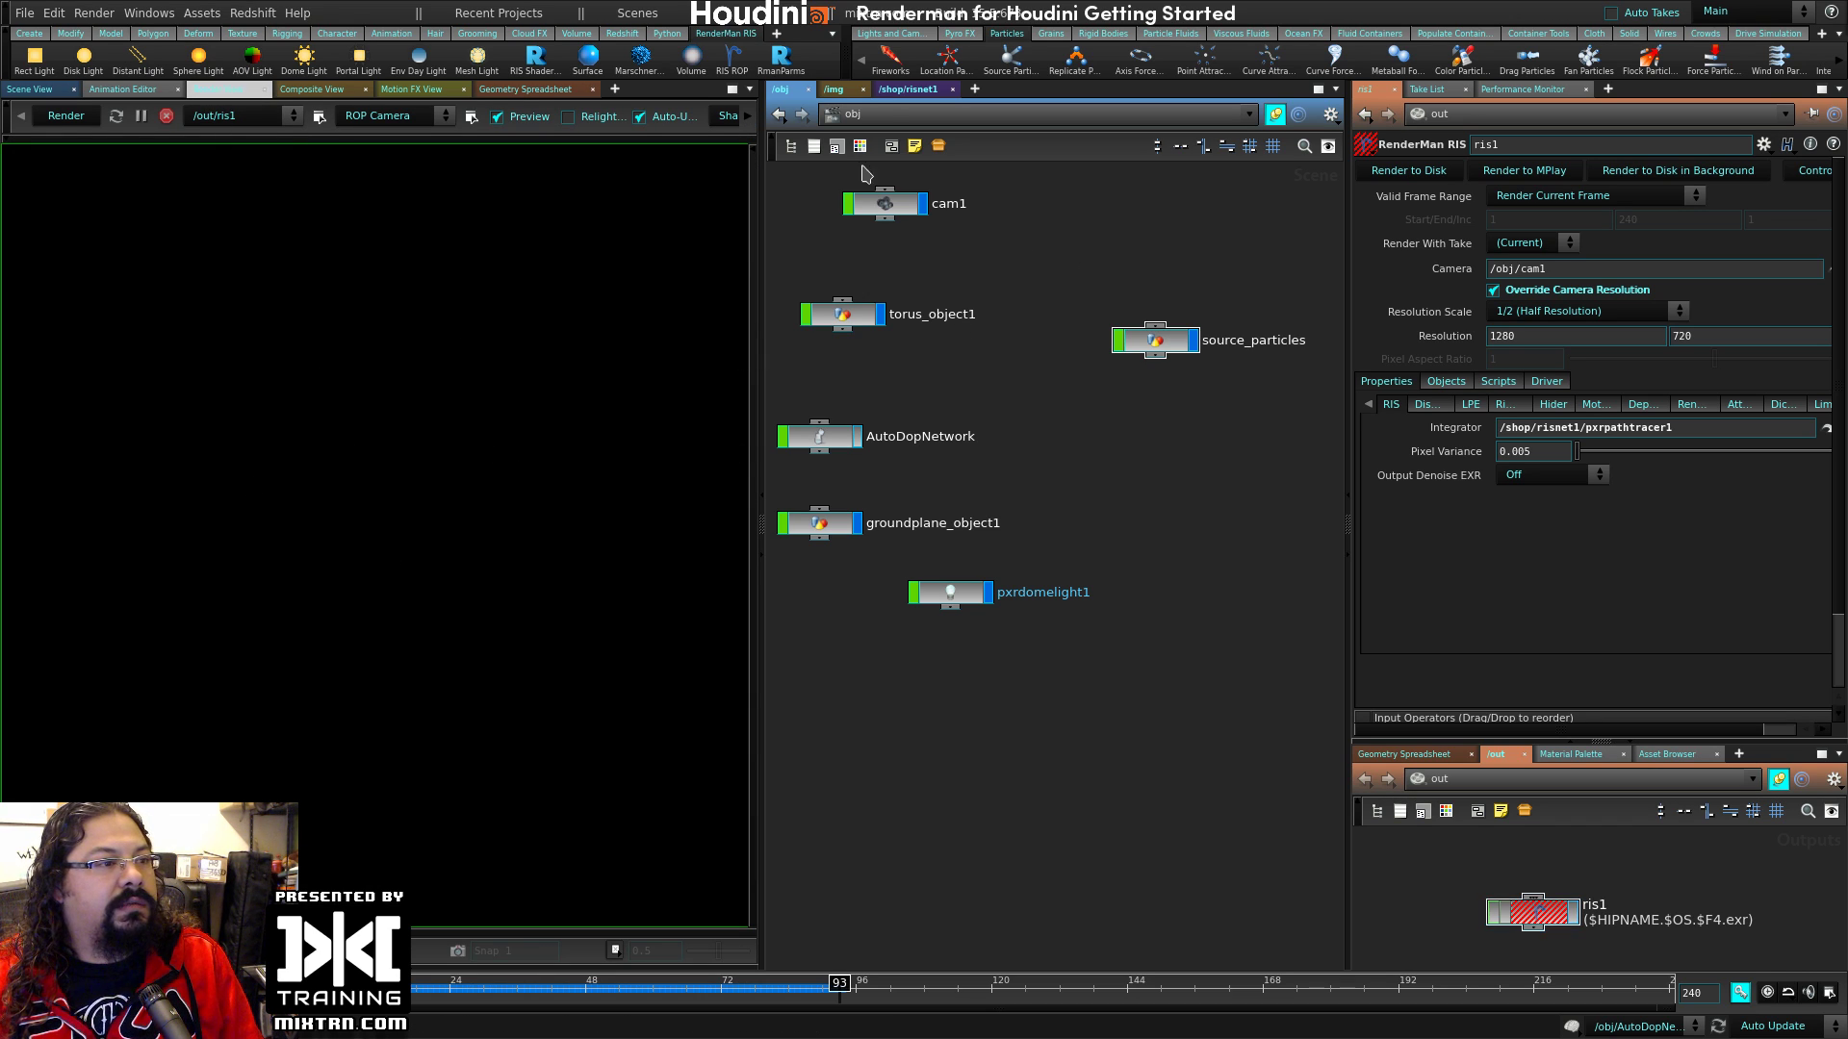
click(30, 89)
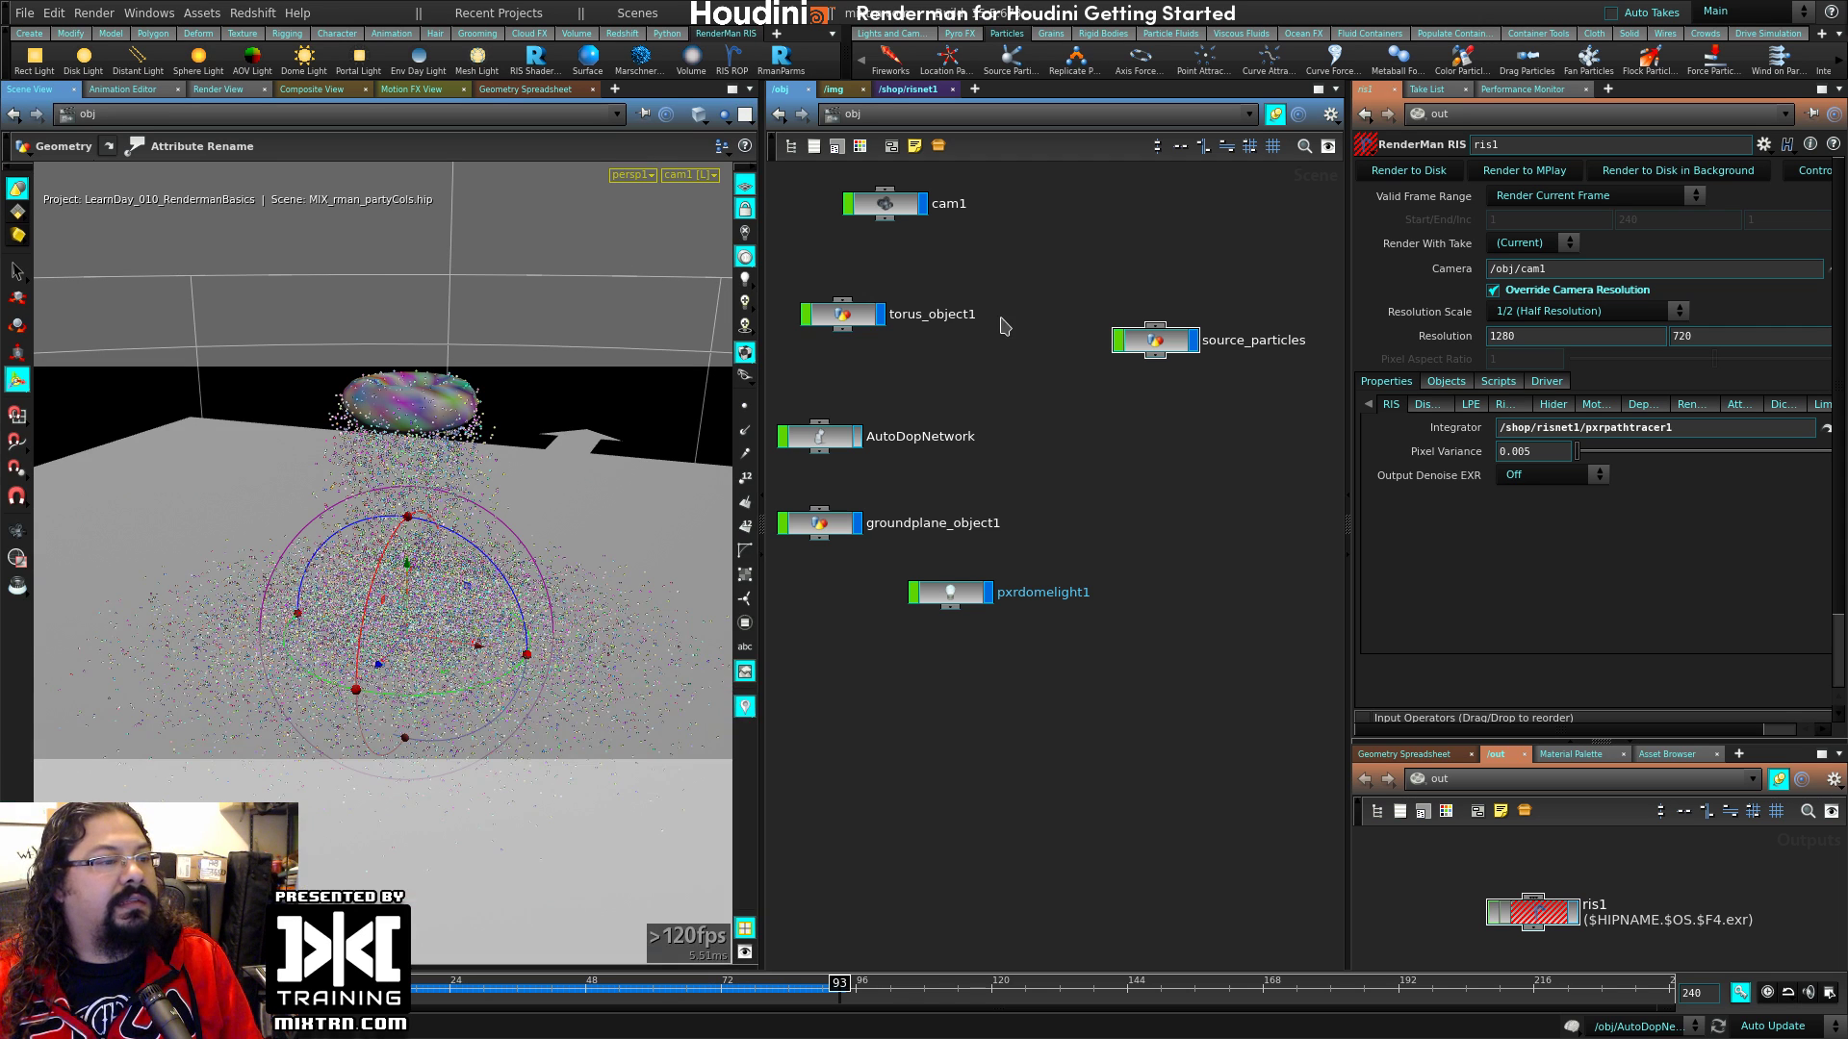
Step: Open the AutoDopNetwork and lay out its nodes automatically
middle_drag(1006, 322, 925, 364)
middle_drag(1107, 416, 1201, 371)
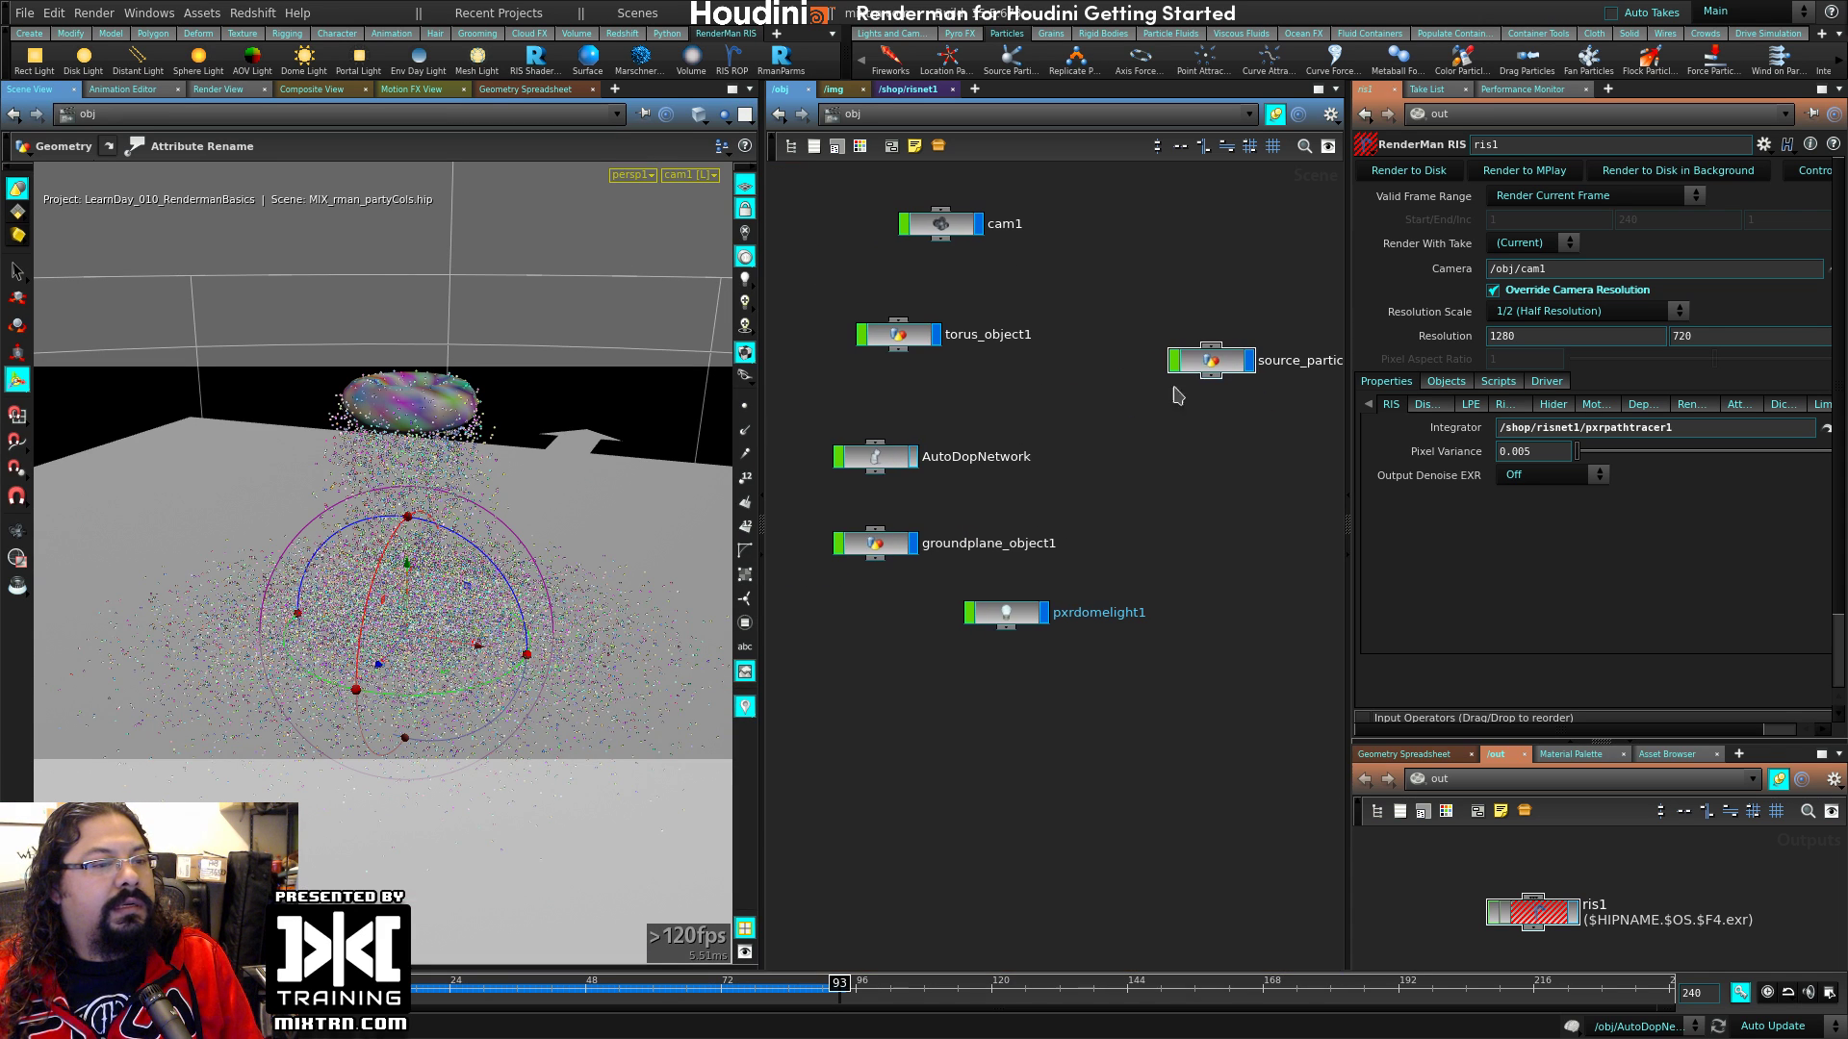
click(1202, 364)
double_click(874, 460)
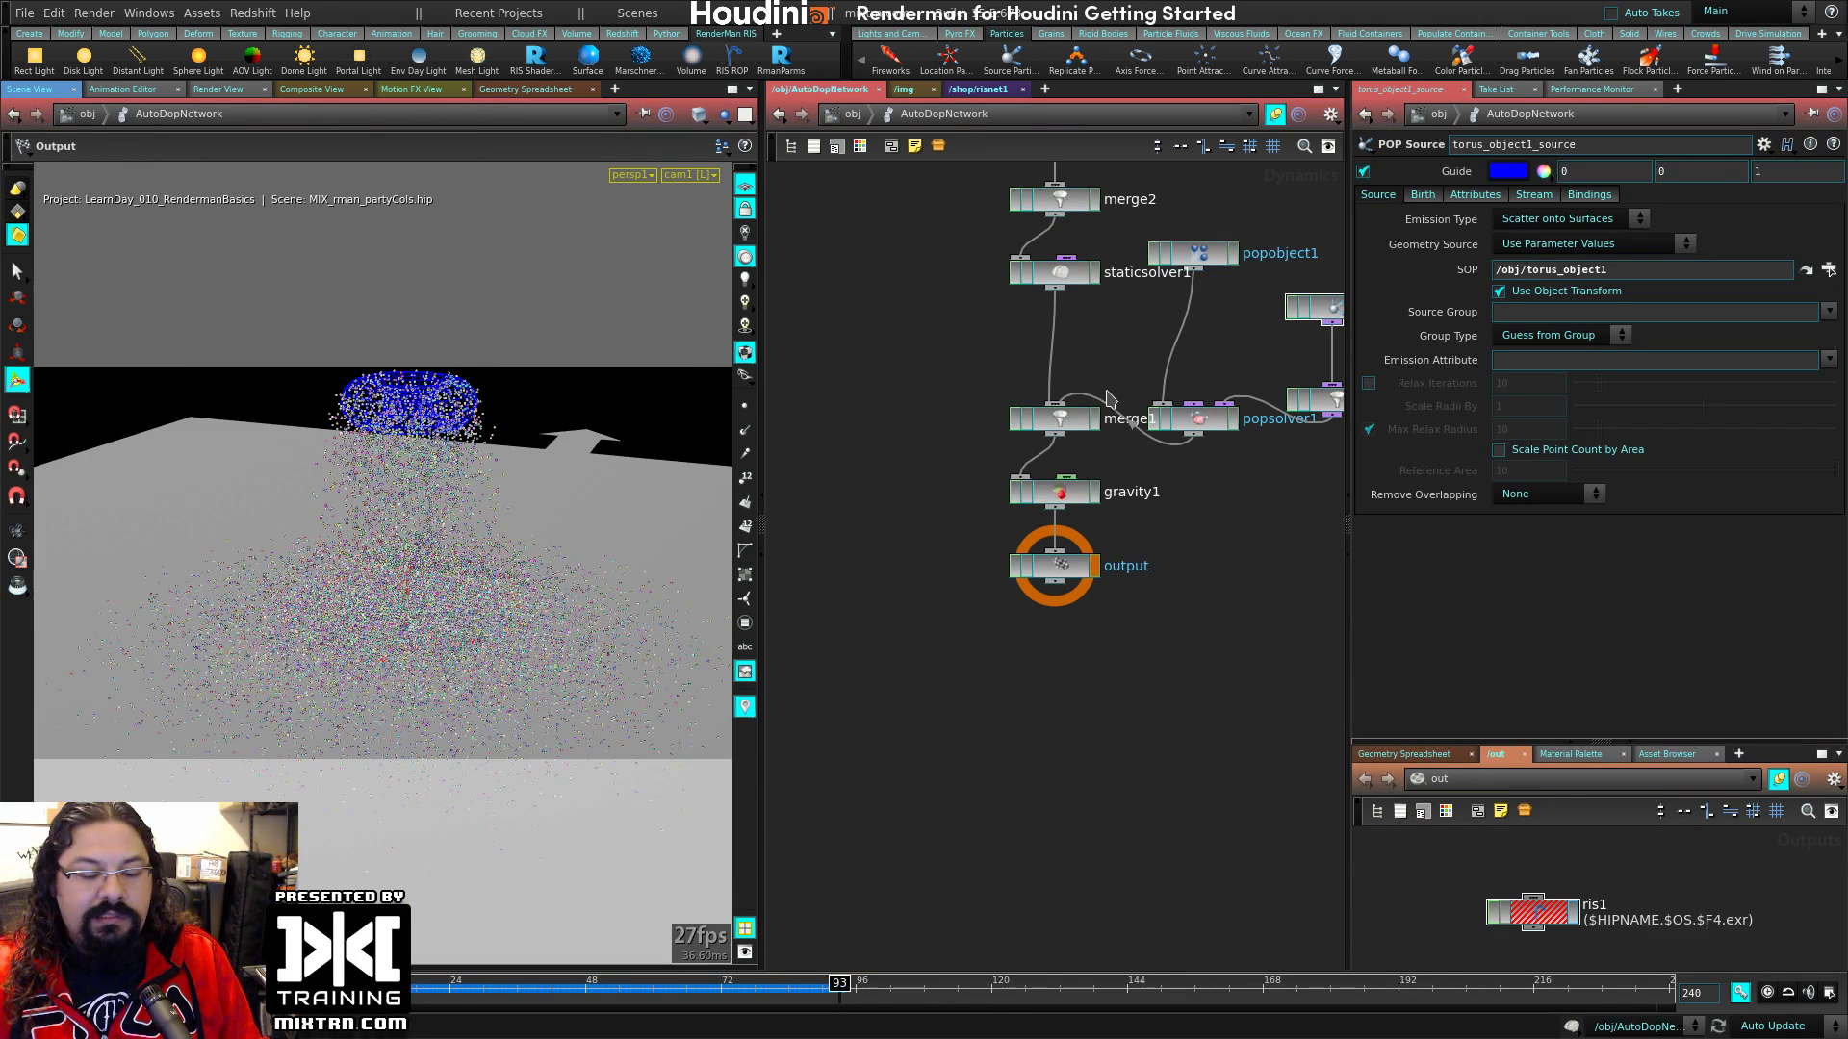
middle_drag(1088, 318, 908, 457)
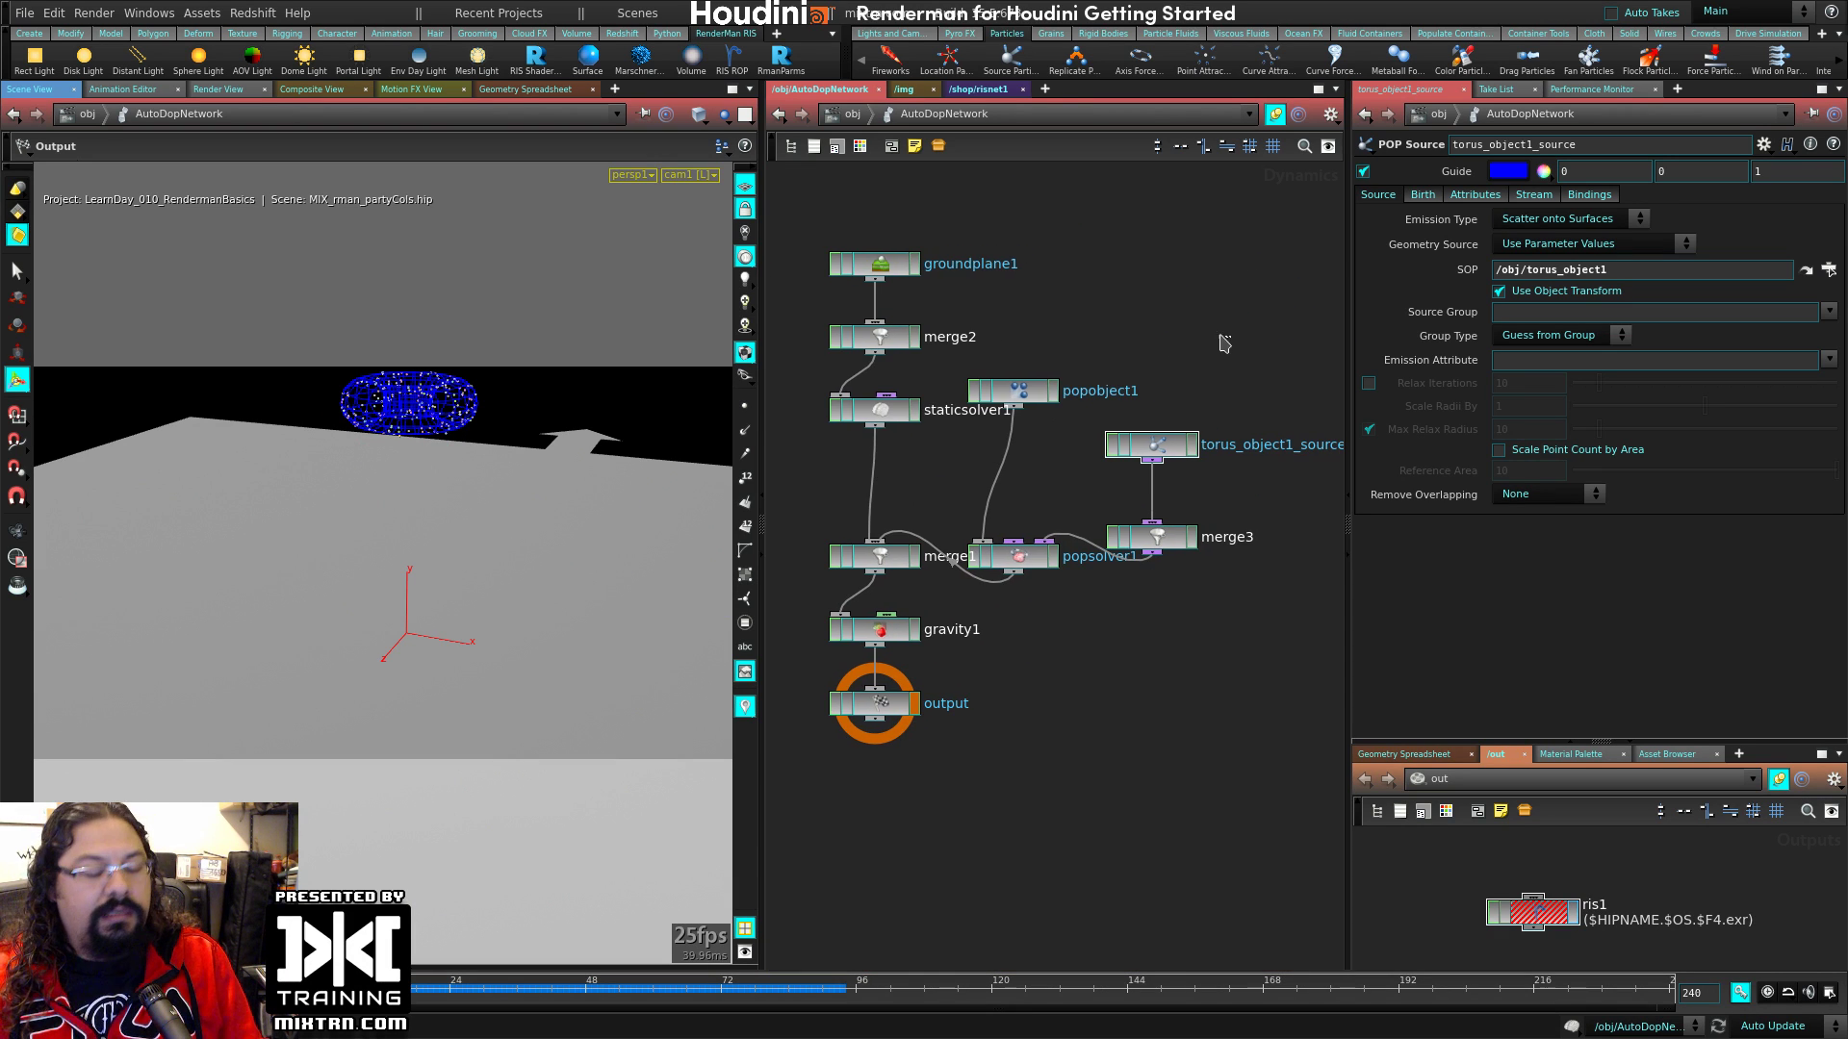
key(l)
click(1190, 372)
click(1005, 427)
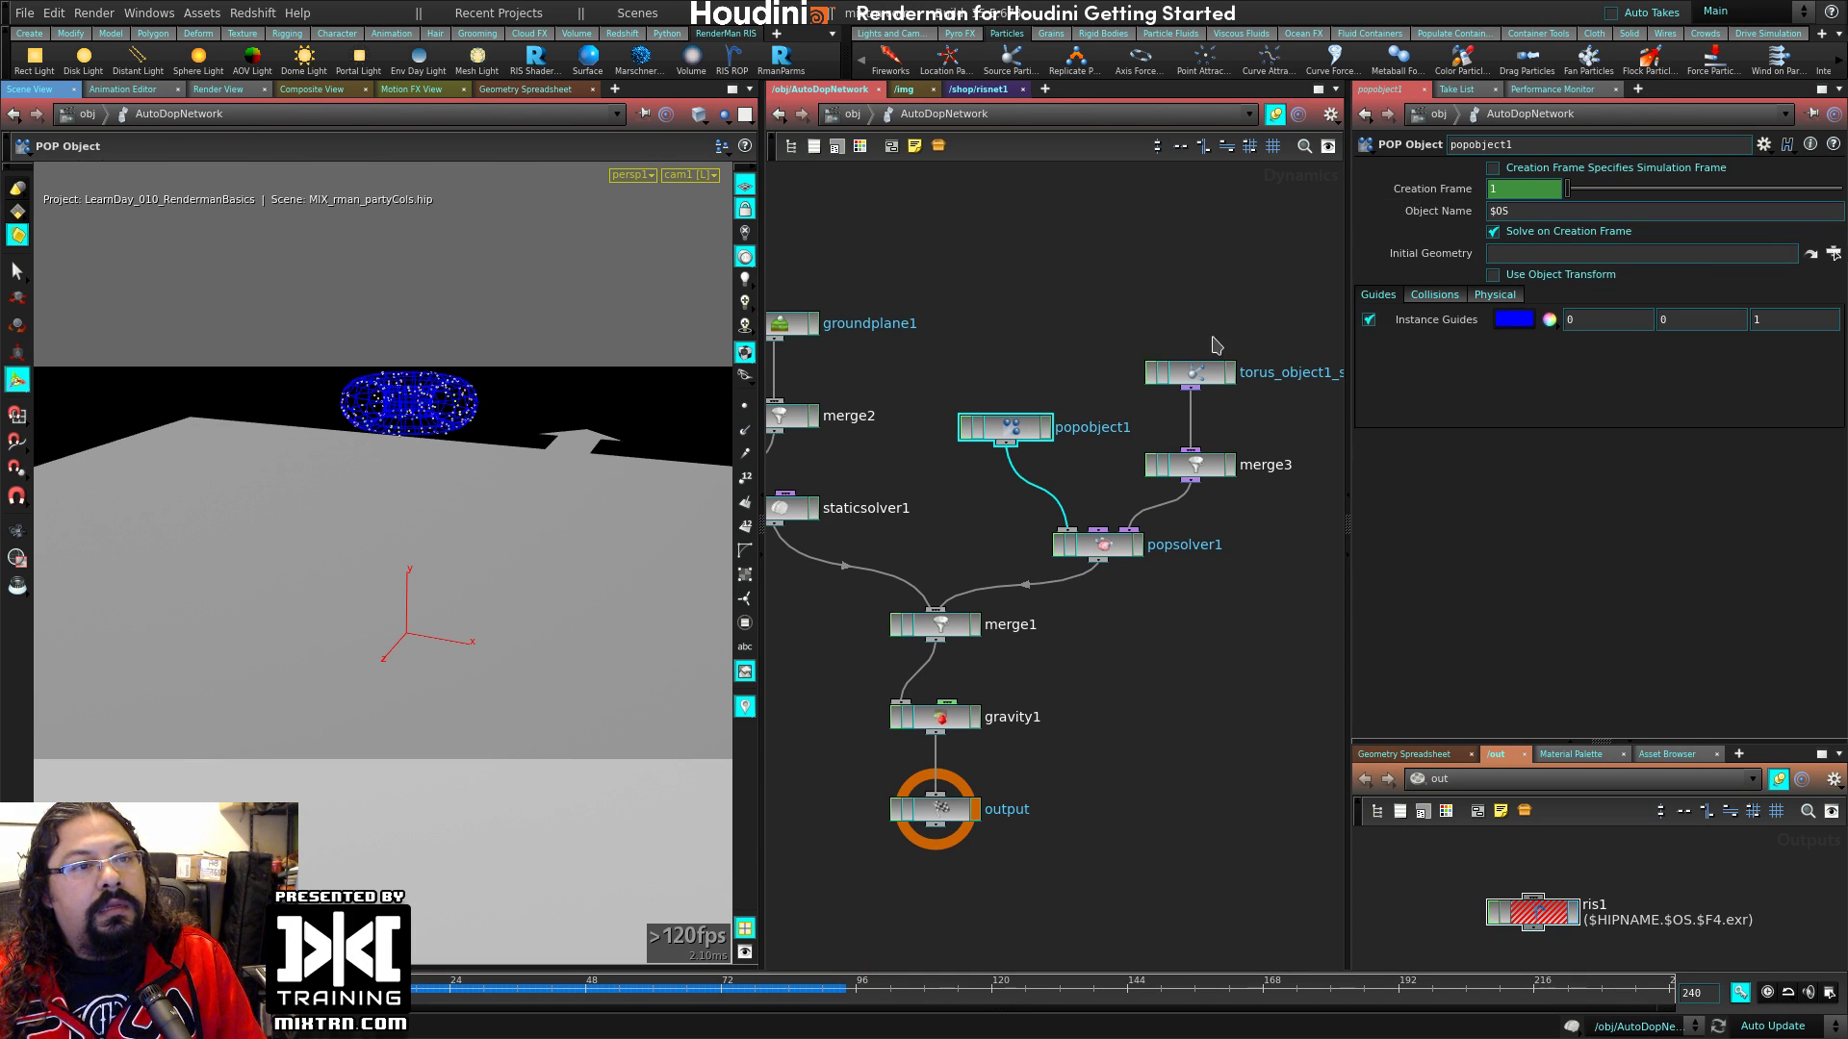
Step: Set the torus POP source's constant birth rate to 50000, play the simulation, and check the source node's info
click(1198, 372)
click(1422, 194)
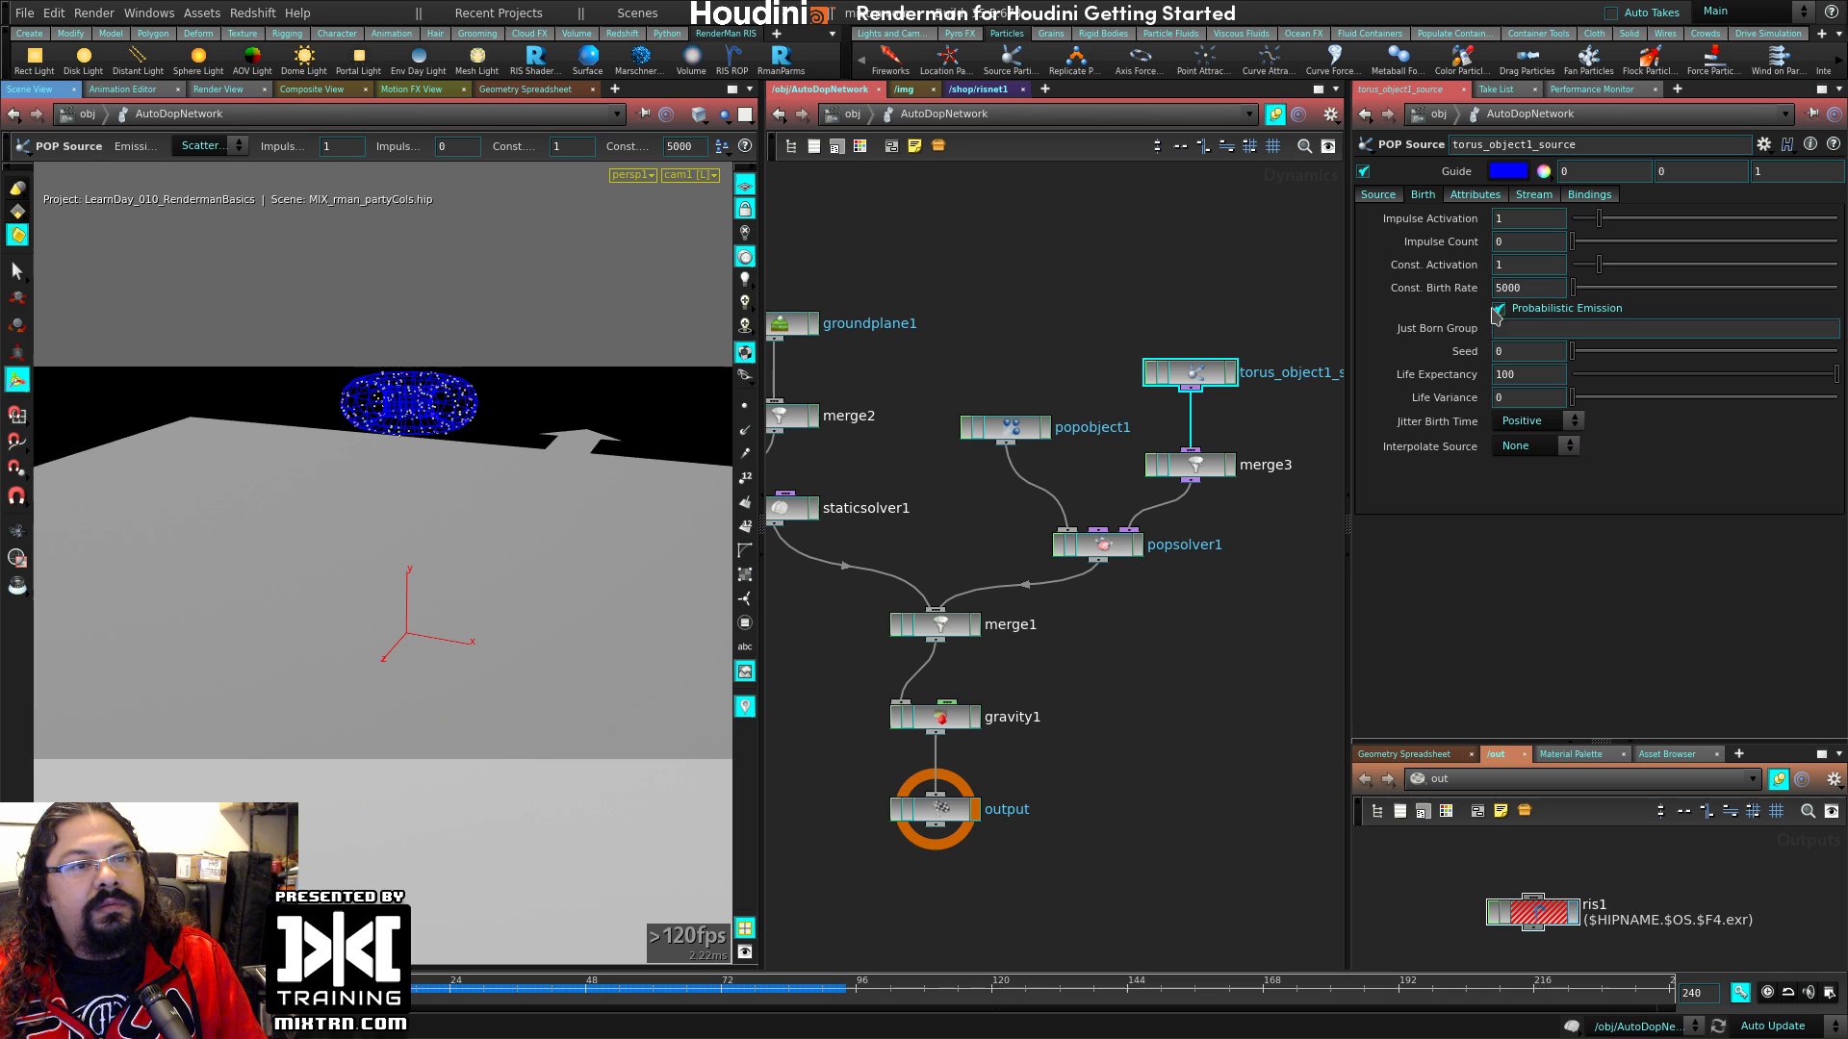
double_click(1549, 288)
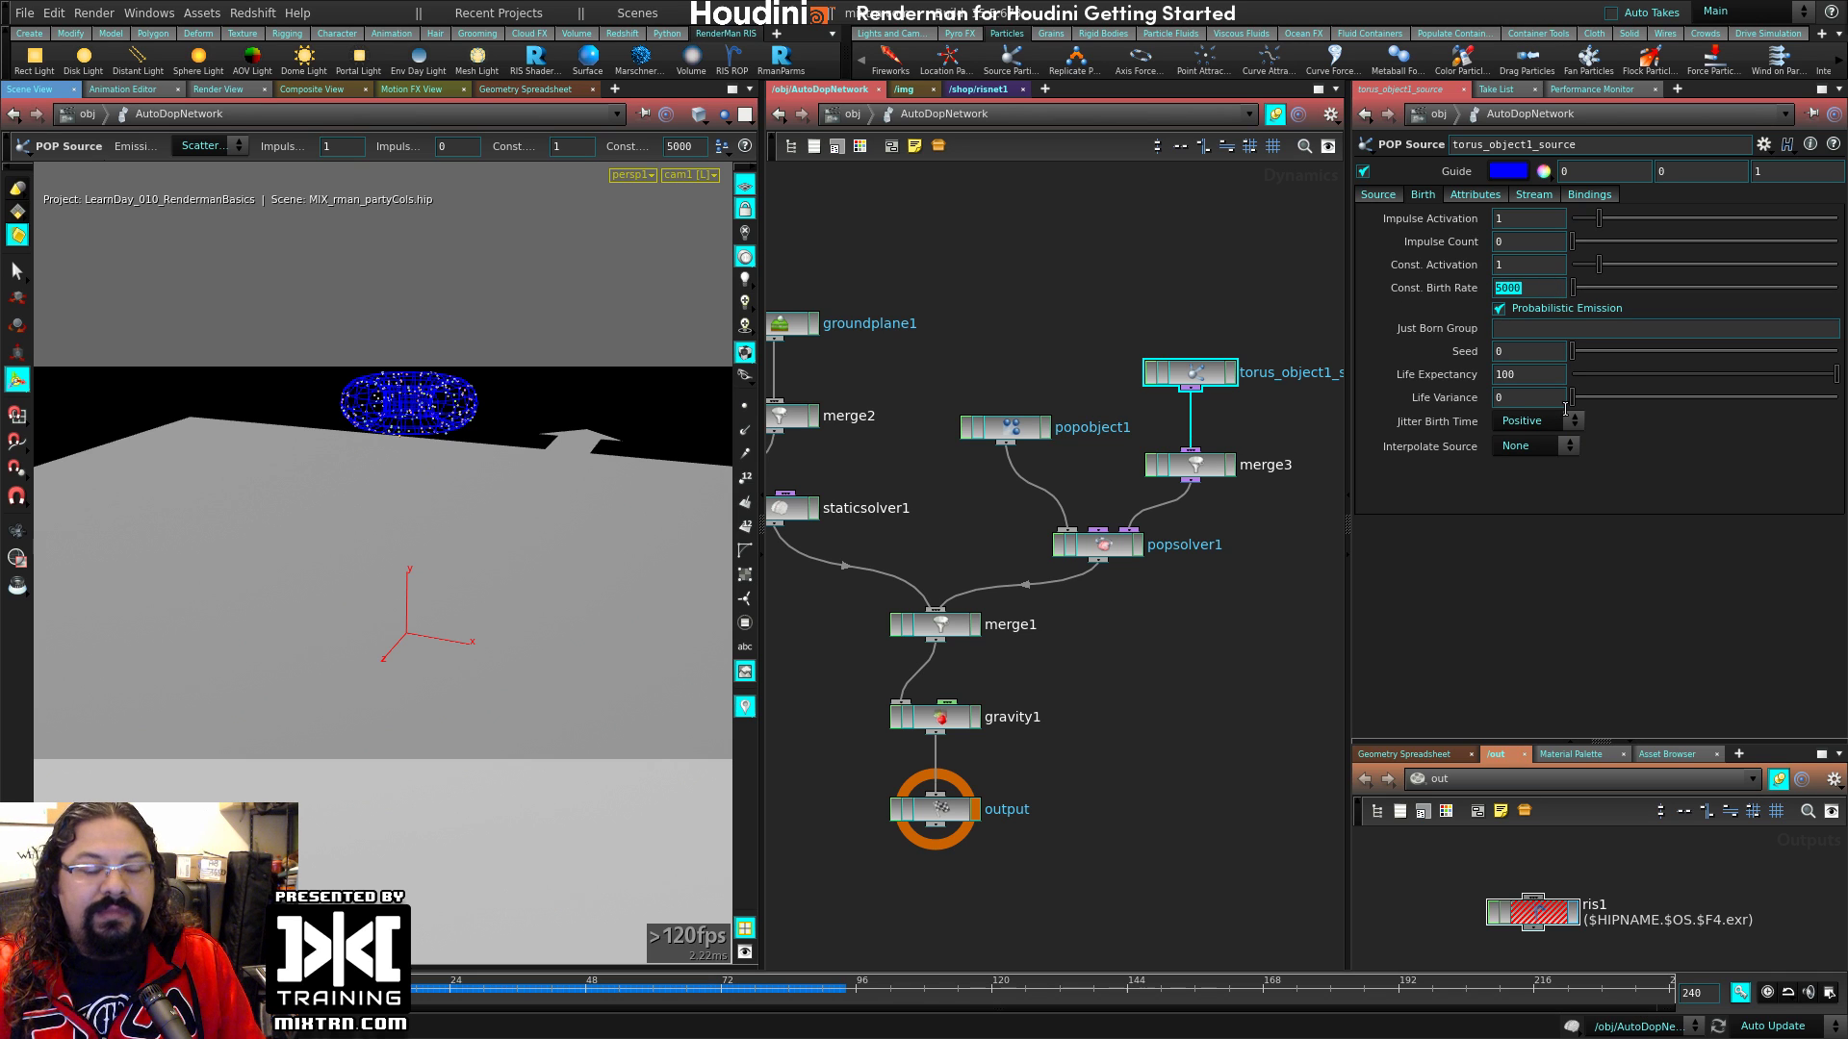
click(1502, 288)
key(Return)
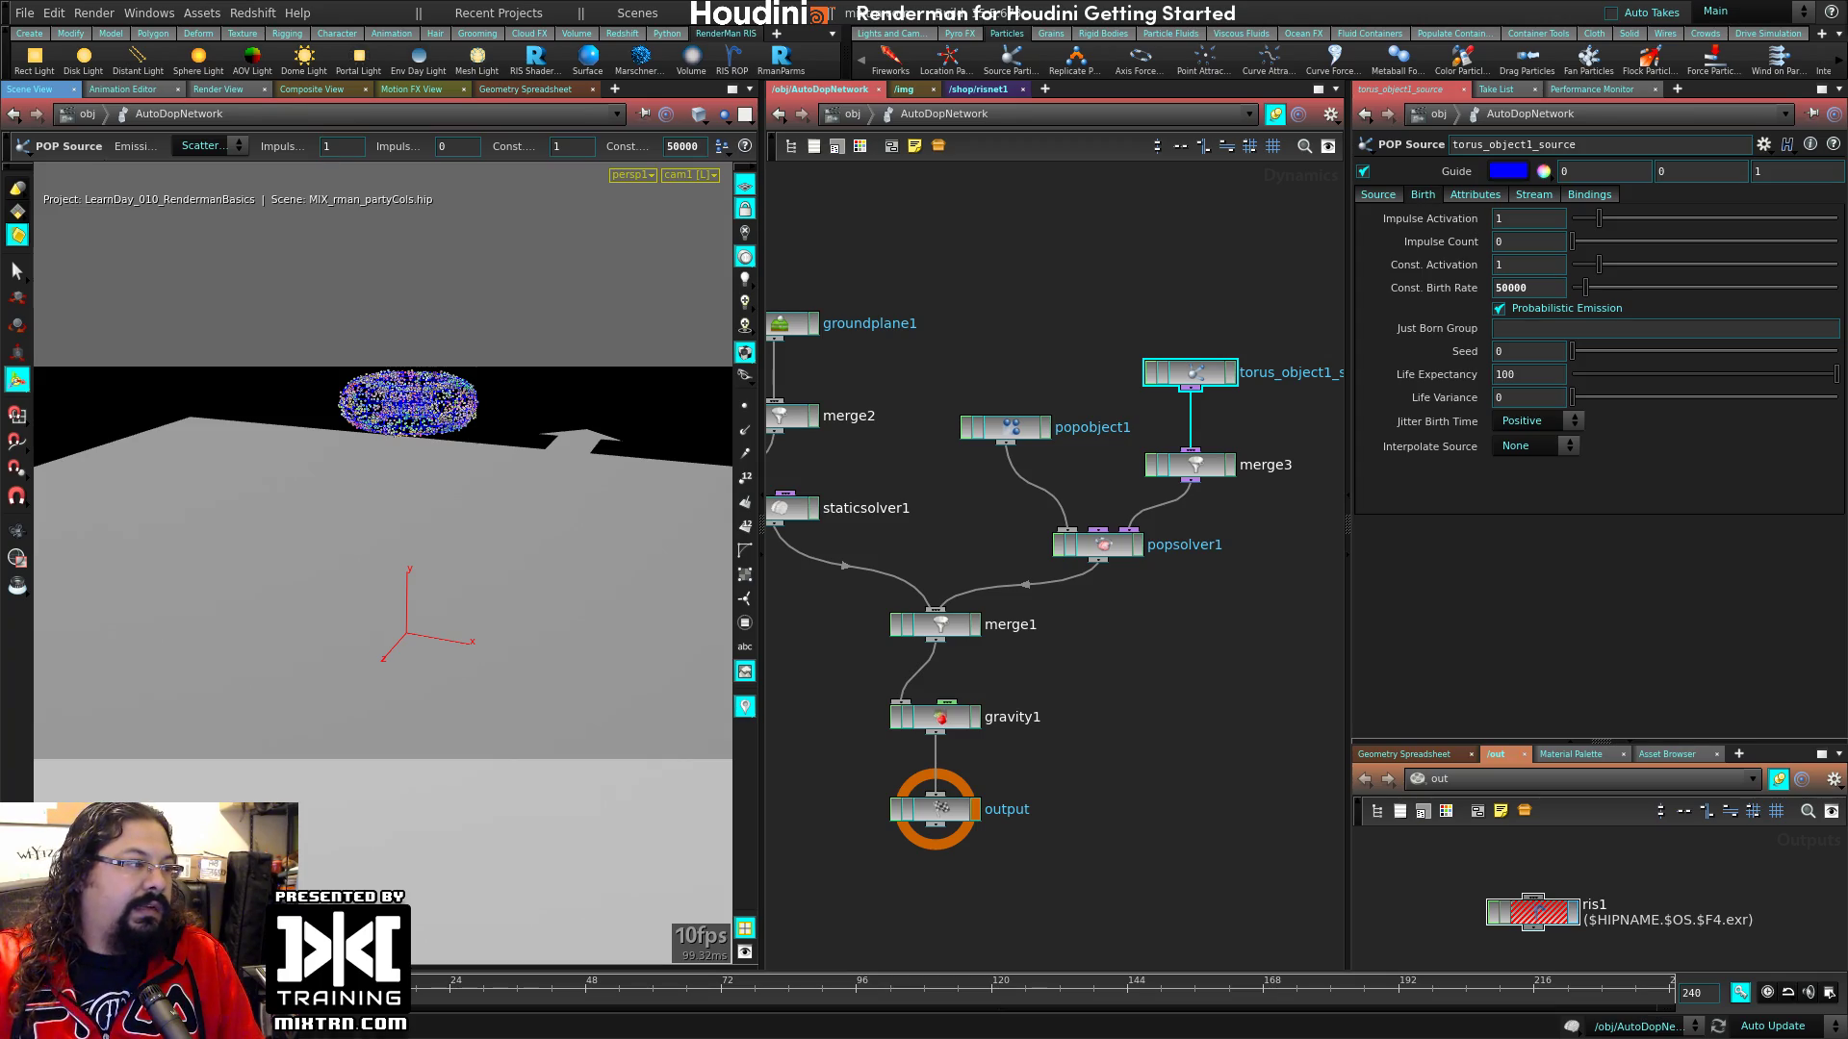
click(1114, 327)
key(Up)
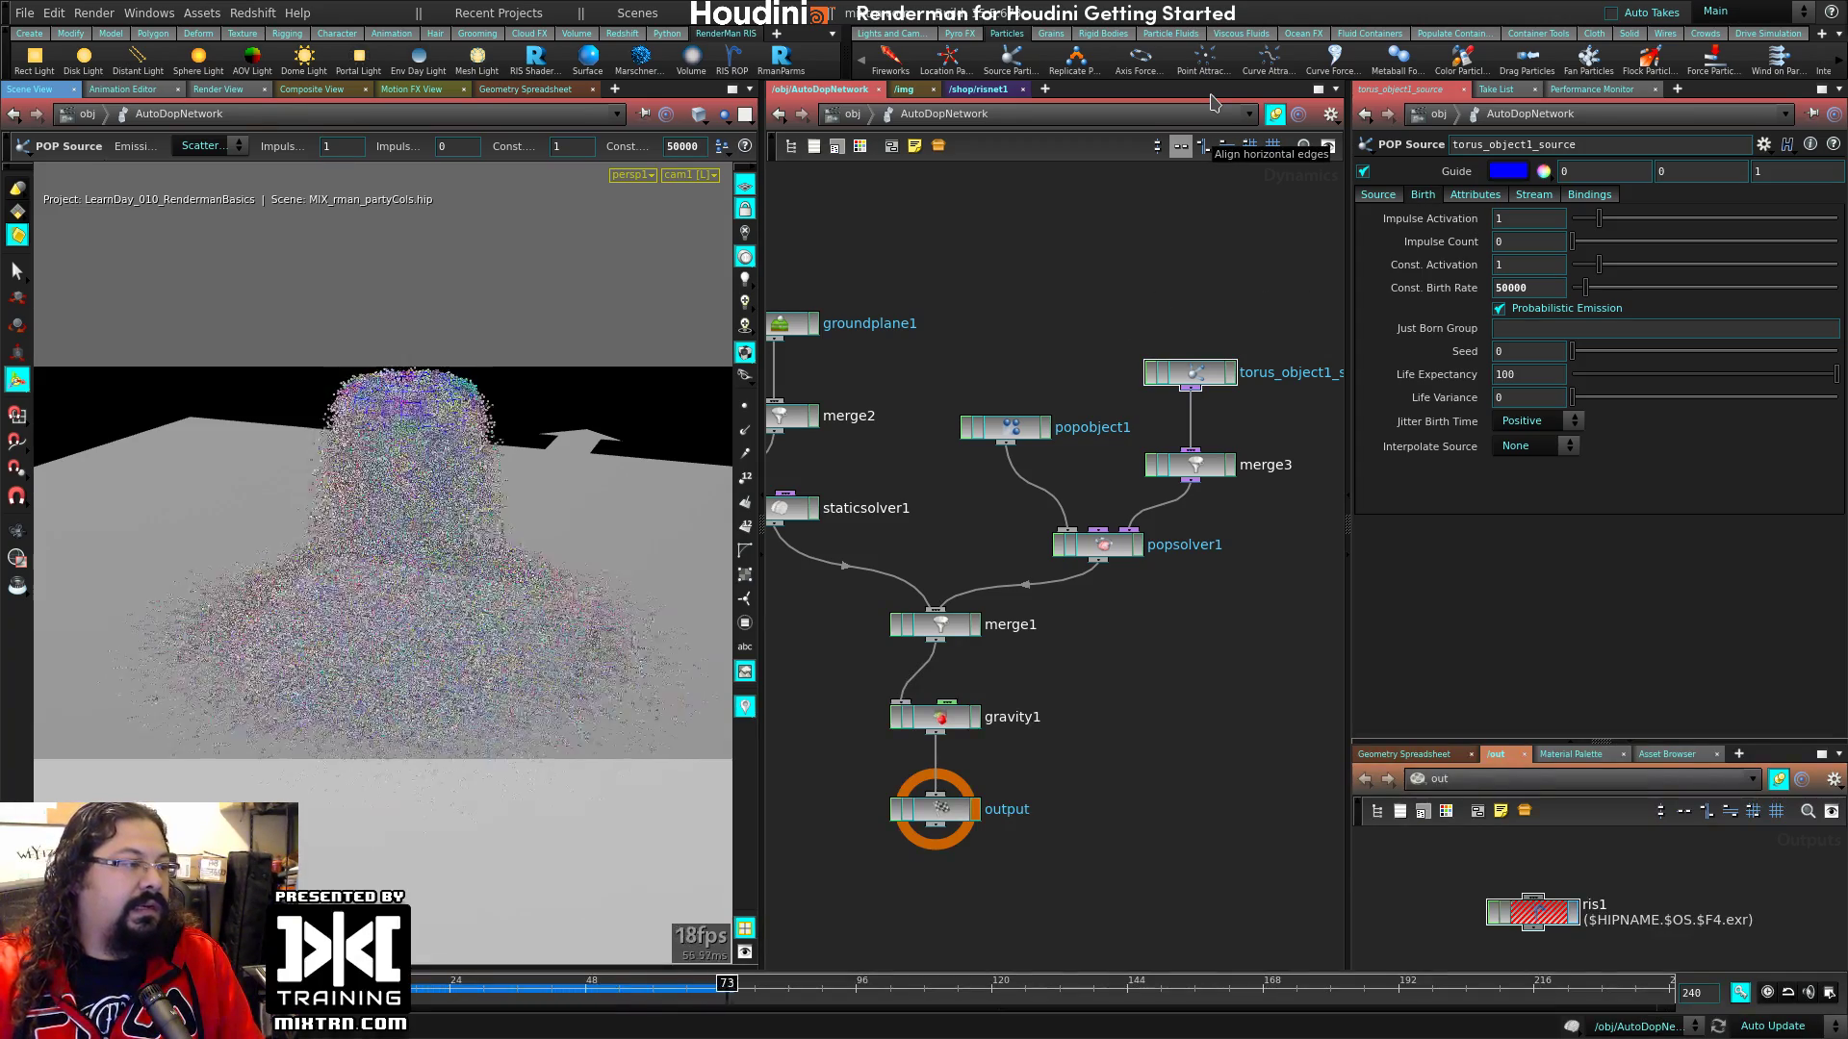
middle_click(1189, 377)
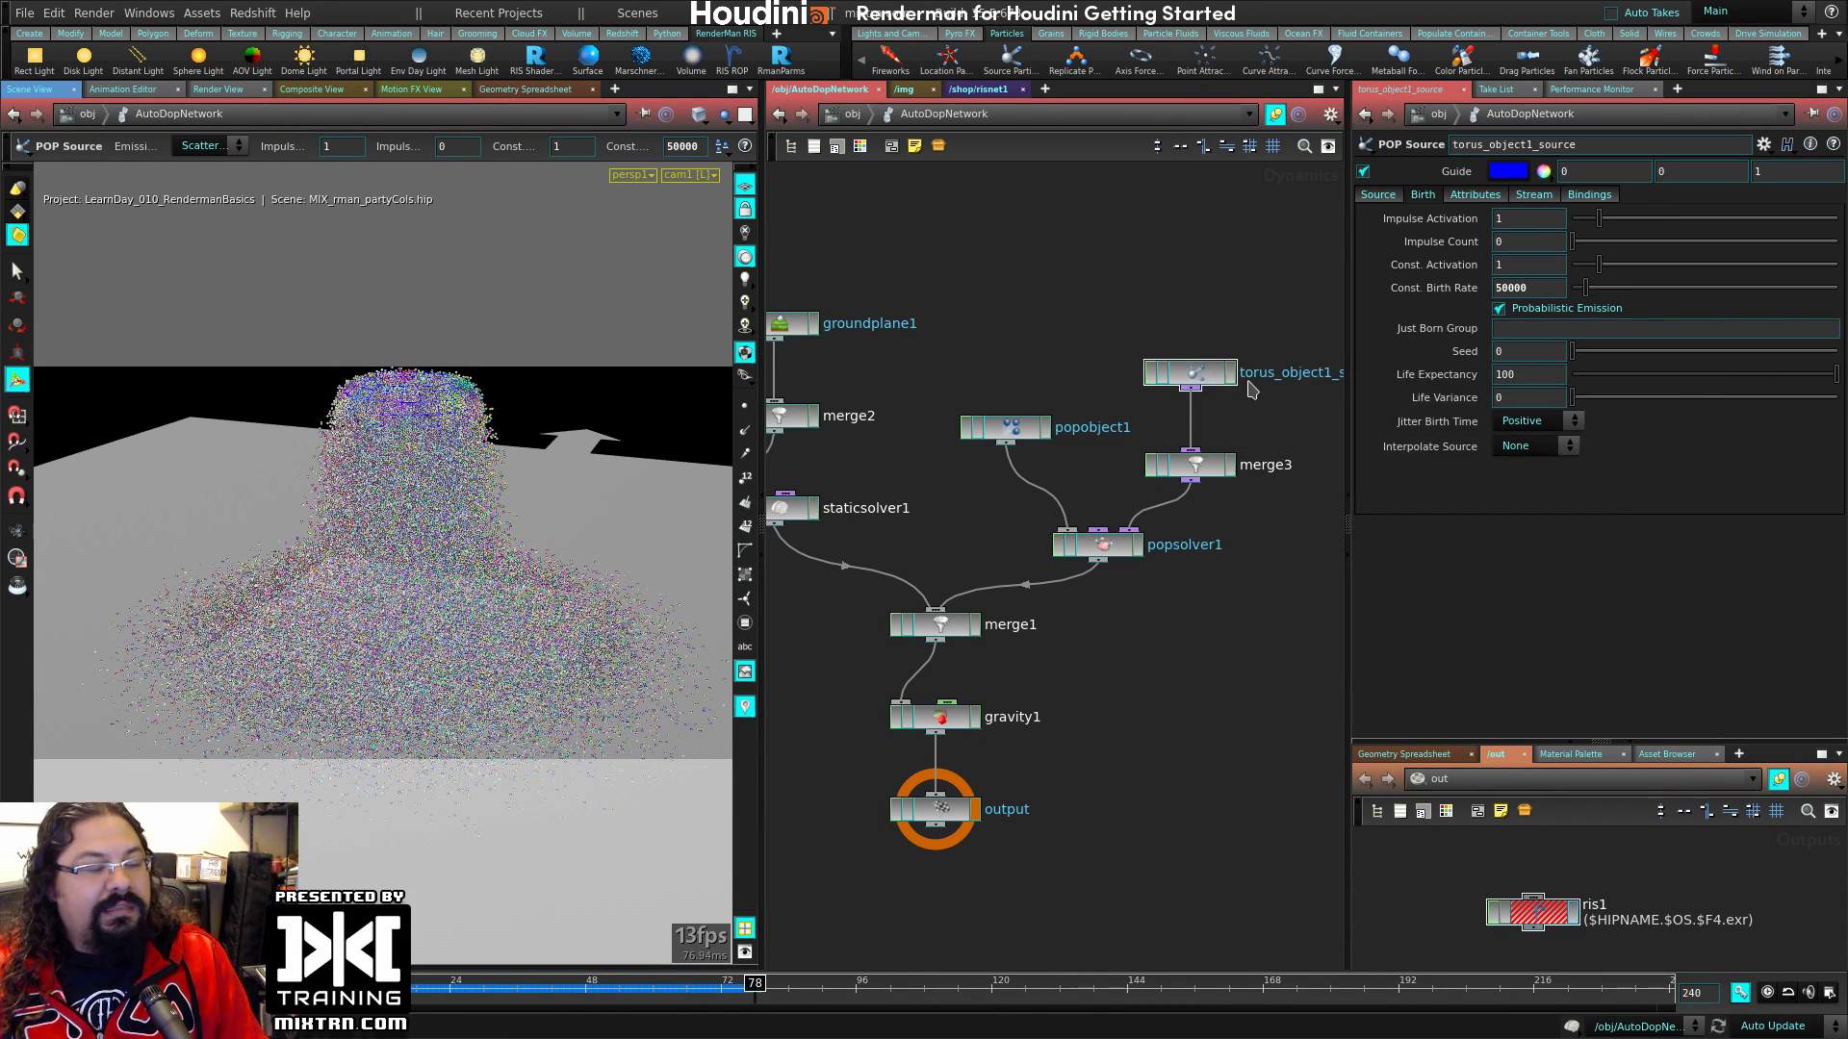
Step: Rewind, raise the torus source's constant birth rate to 500000, play the simulation, and check the node info
key(ctrl+Up)
click(1513, 288)
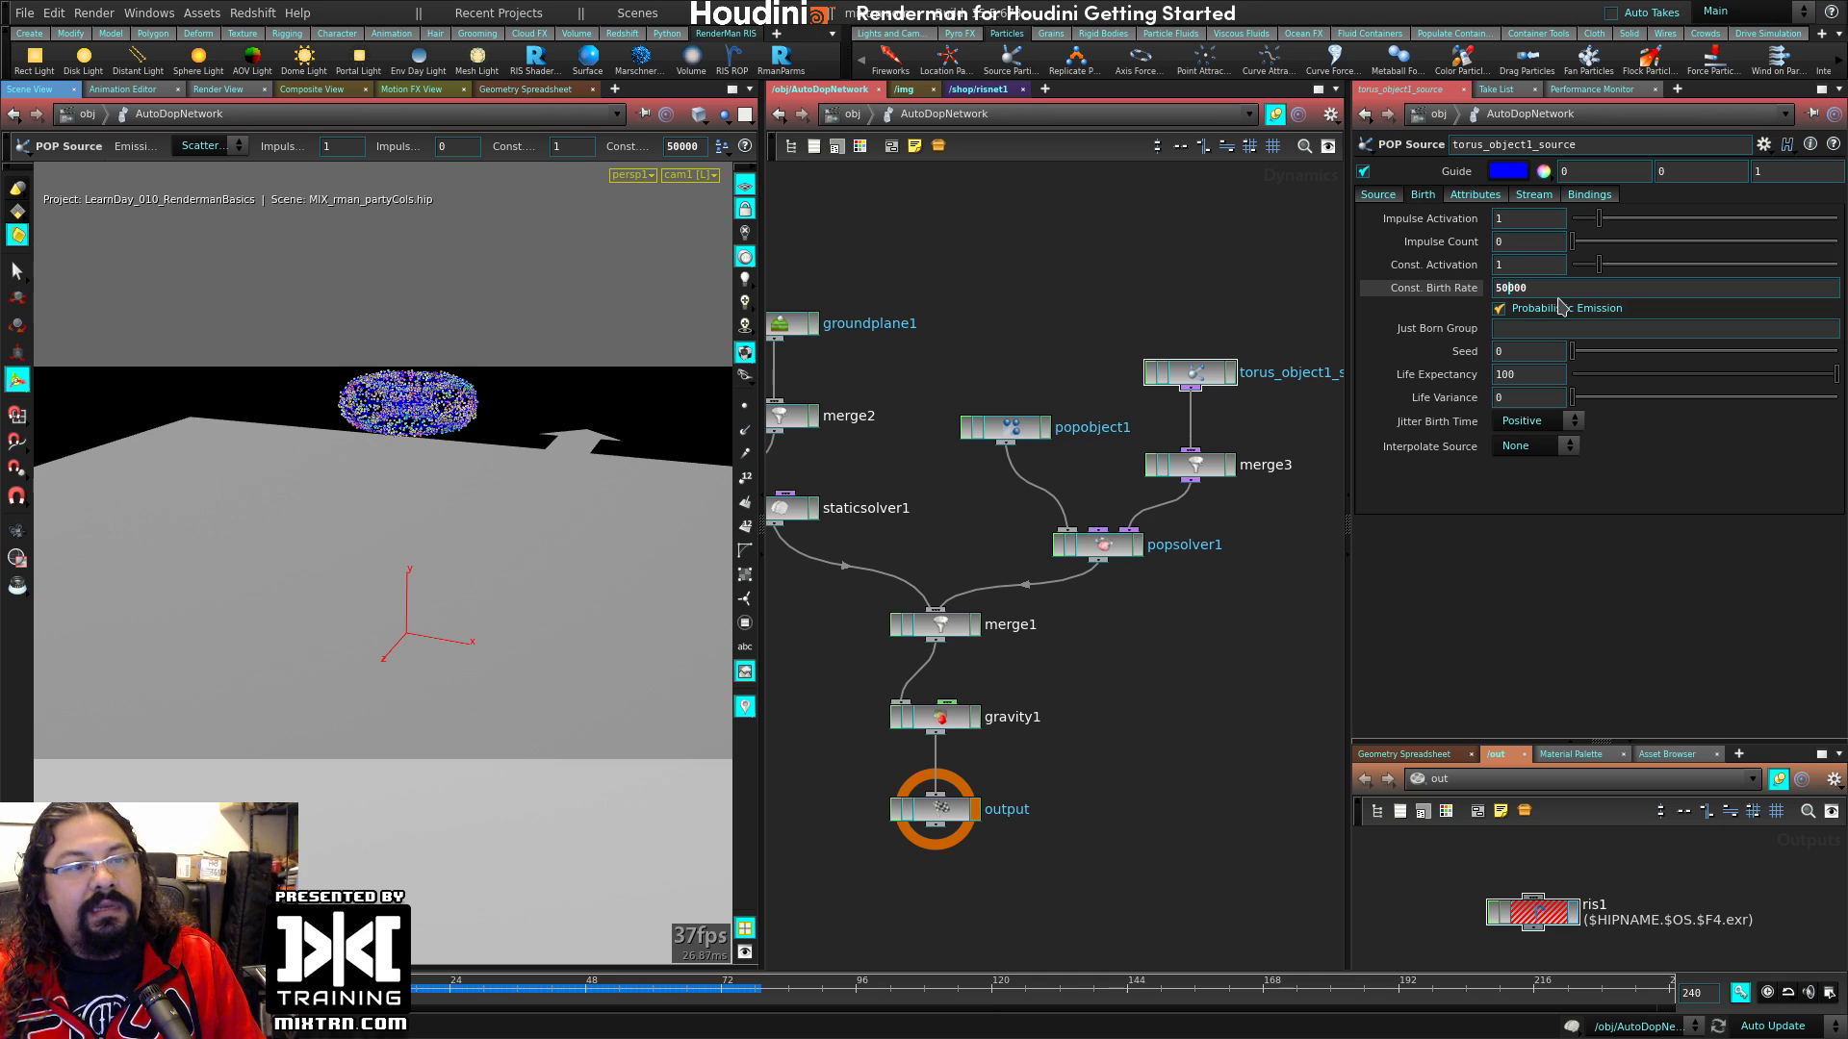
text(0)
key(Return)
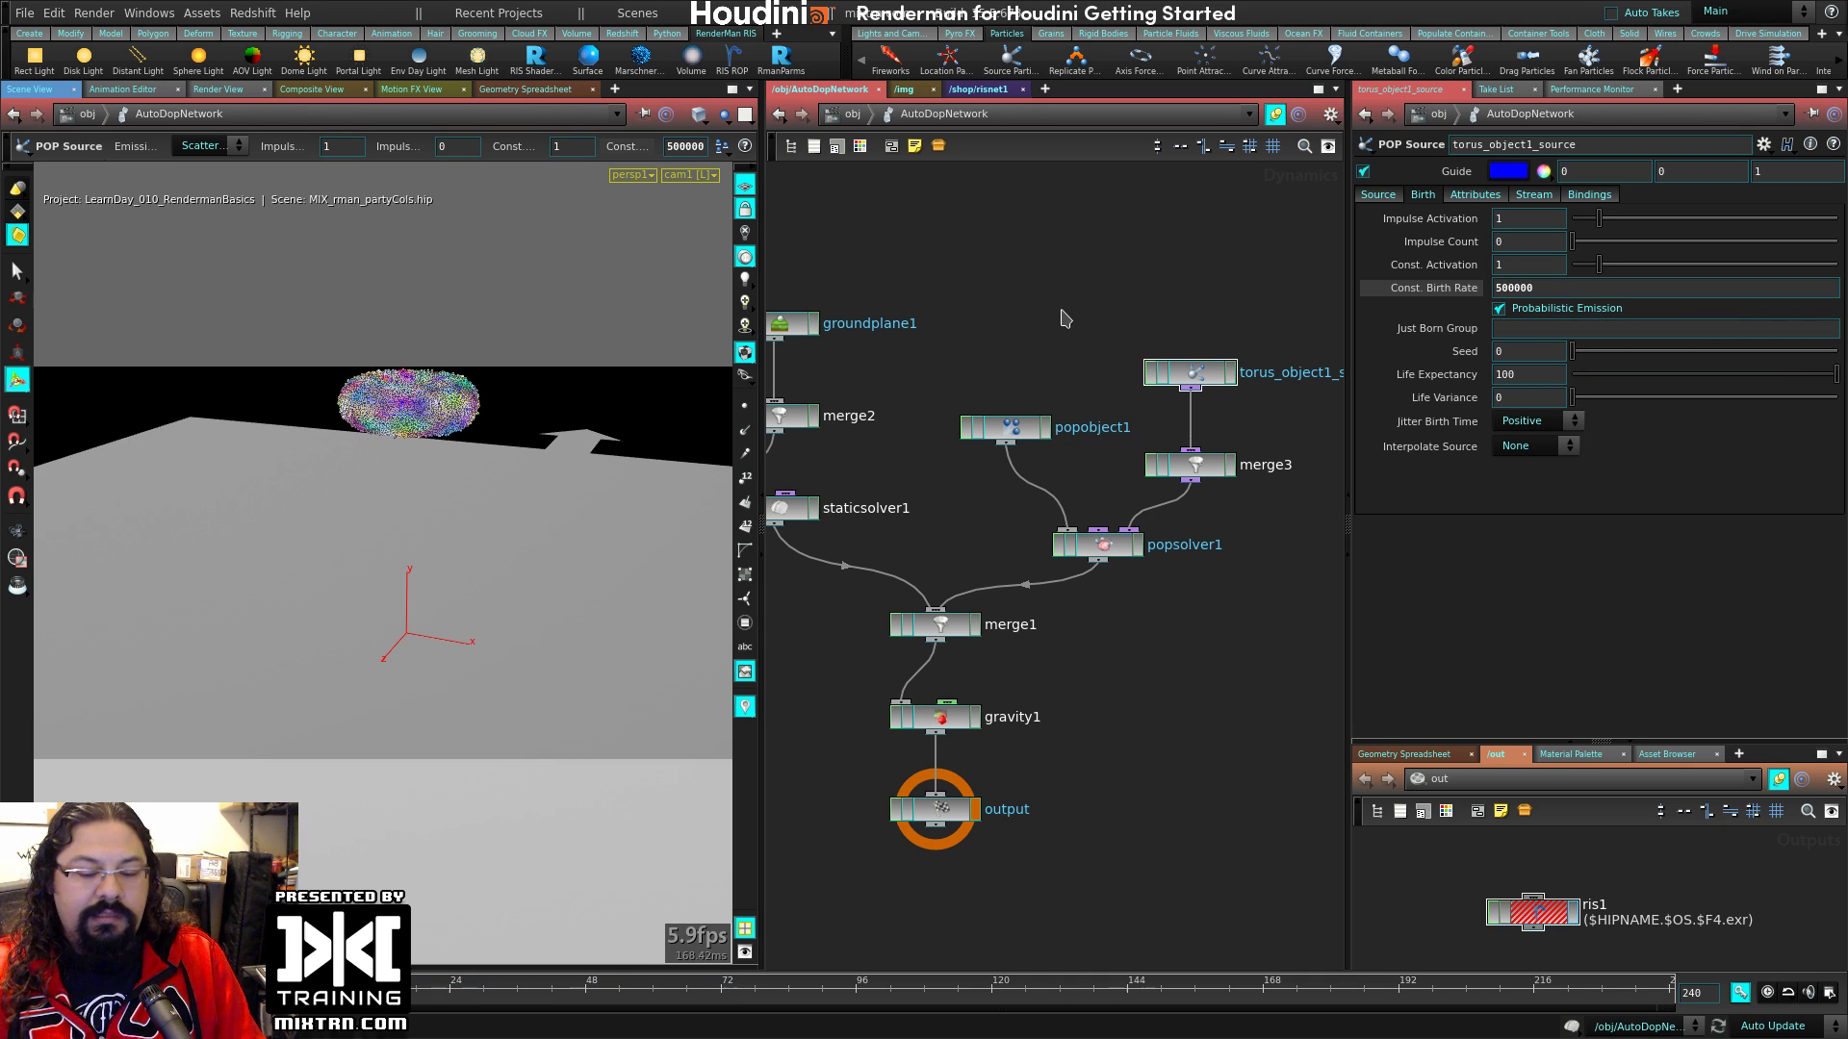
key(Up)
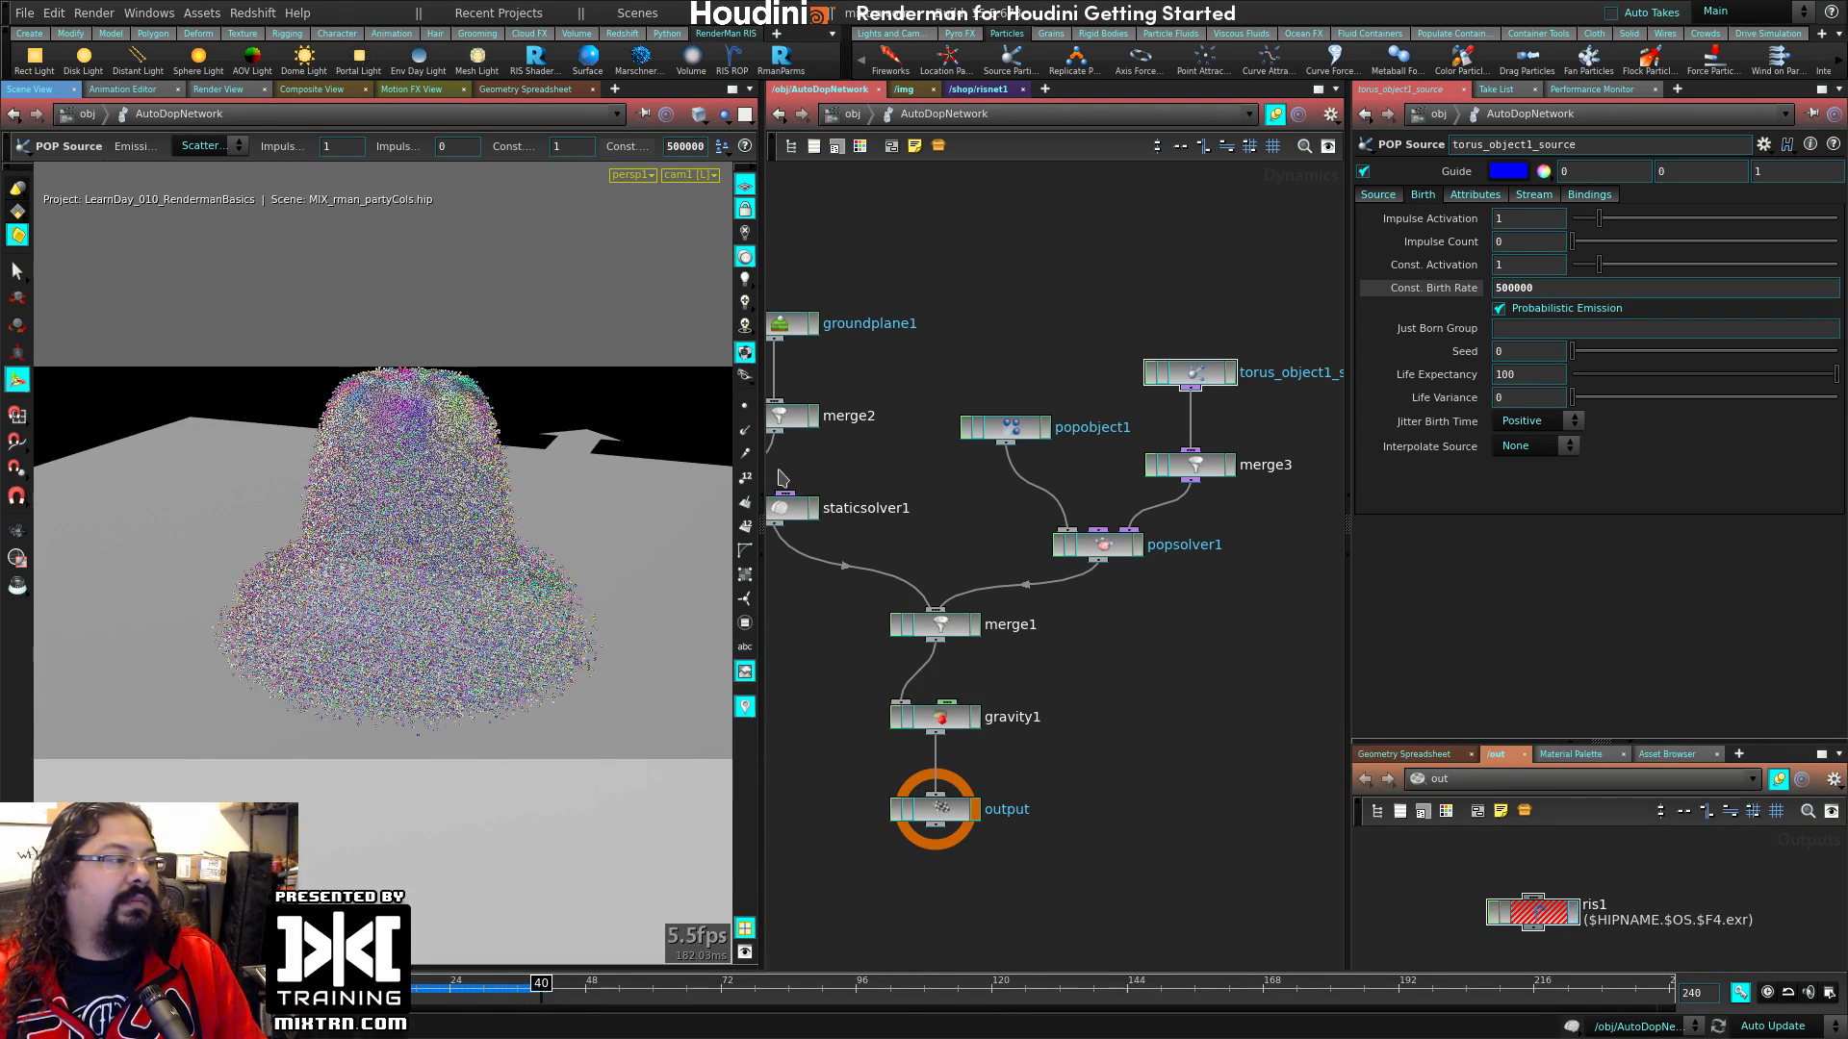
middle_drag(1217, 380, 1357, 491)
Step: Set the torus source's constant birth rate to 5000000, simulate to frame 29, and return to the object level
click(1537, 288)
text(0)
key(Return)
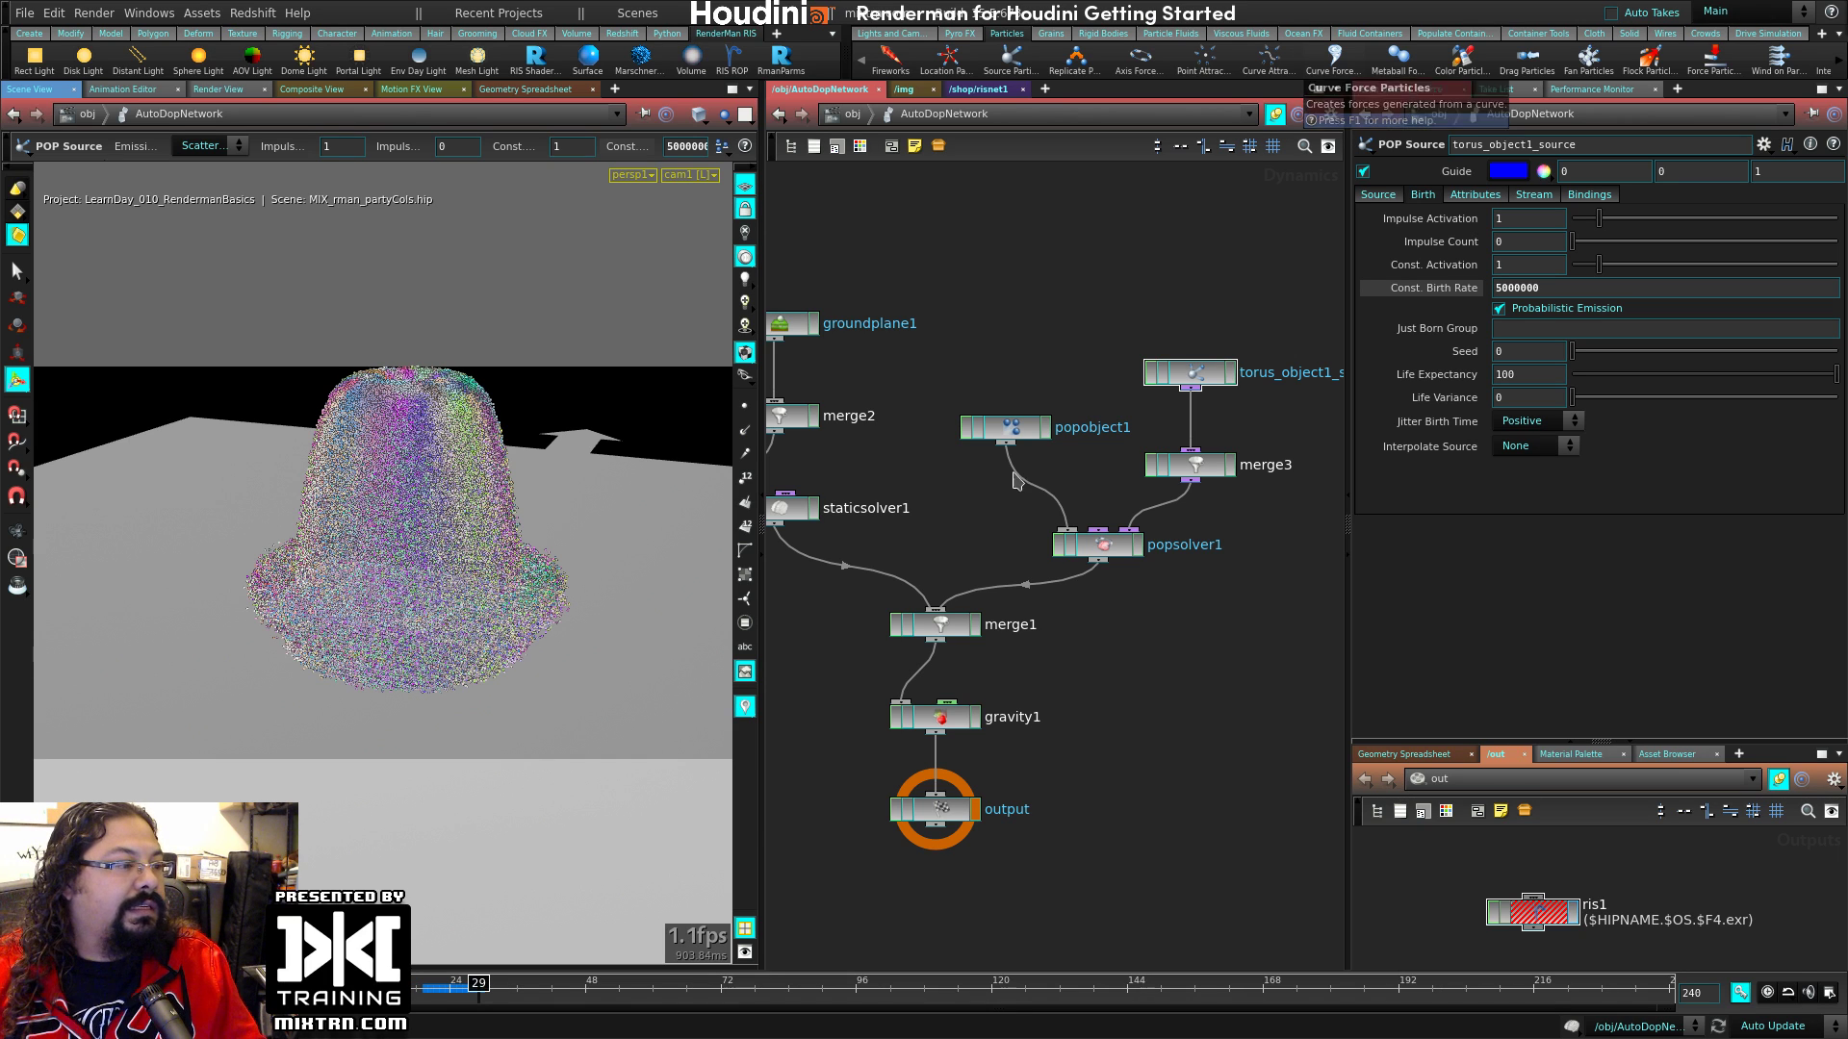
middle_drag(1197, 387, 1049, 233)
click(852, 115)
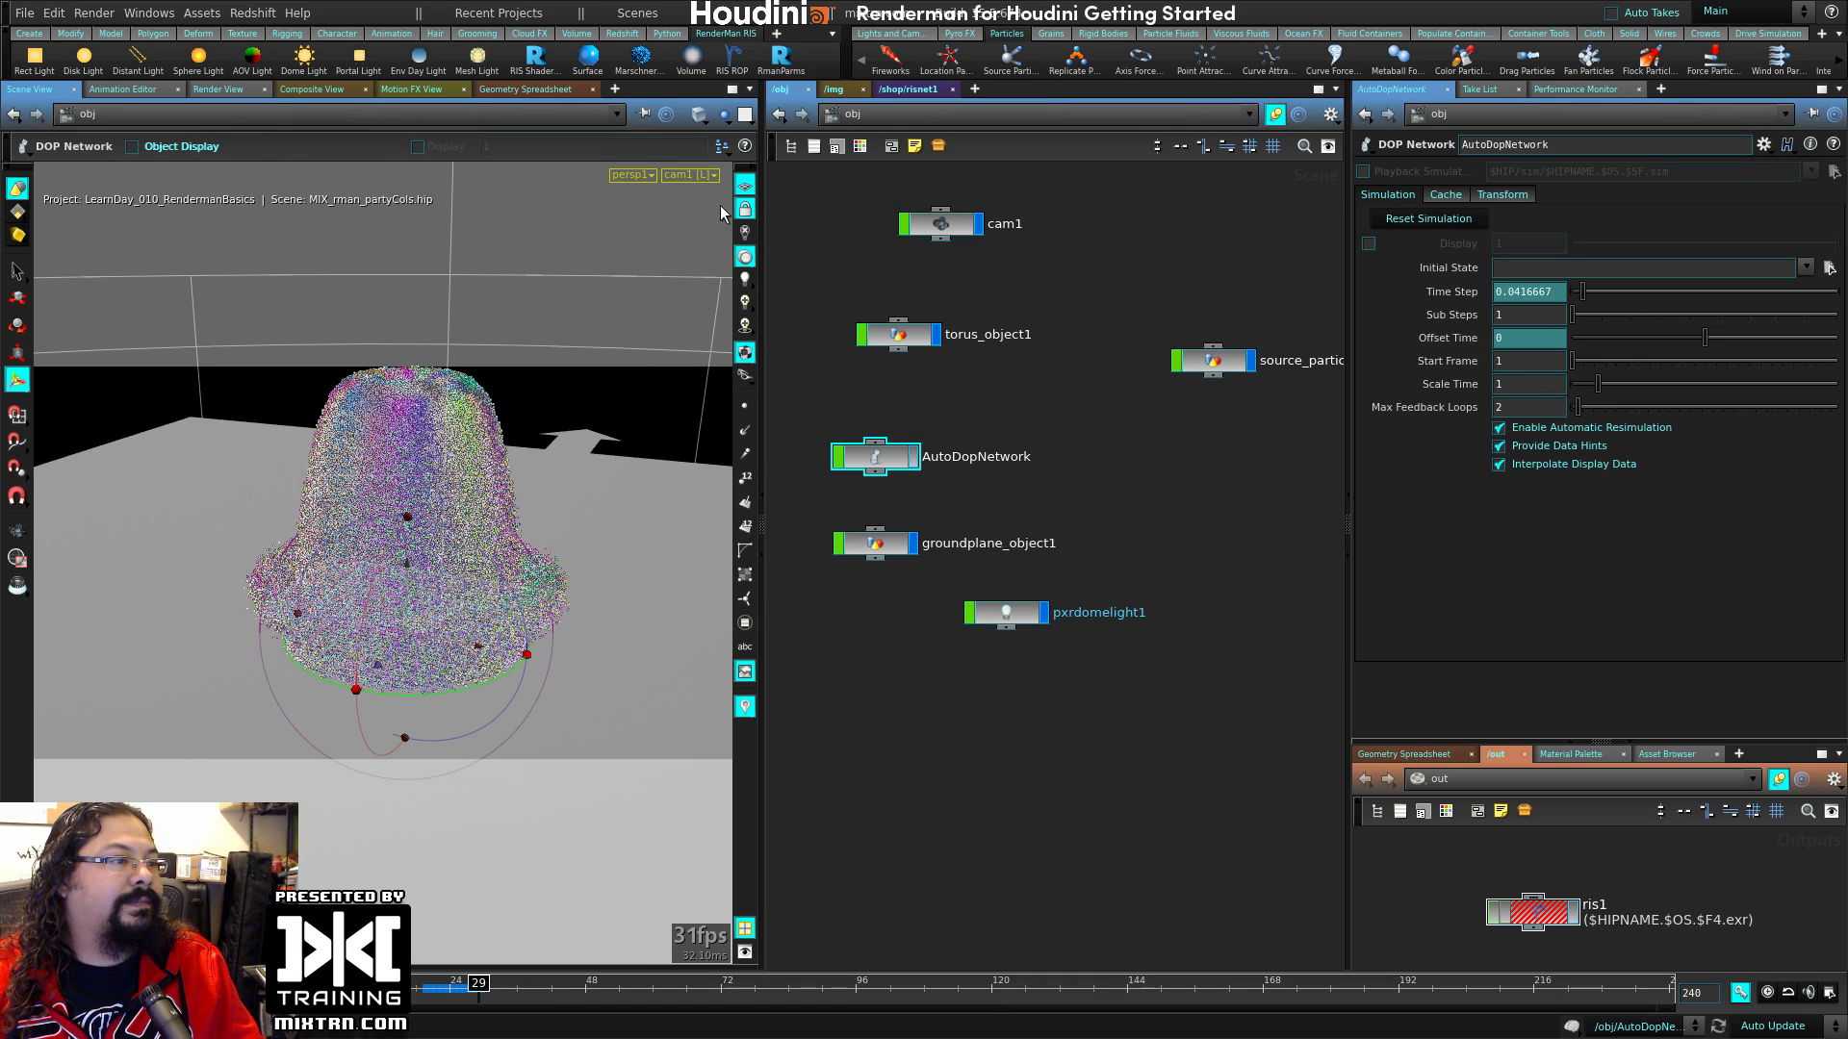
Step: Render frame 29 in the Render View with /out/ris1 through the /obj/cam1 camera
key(Escape)
drag(578, 494, 544, 511)
right_click(587, 496)
key(Escape)
key(Return)
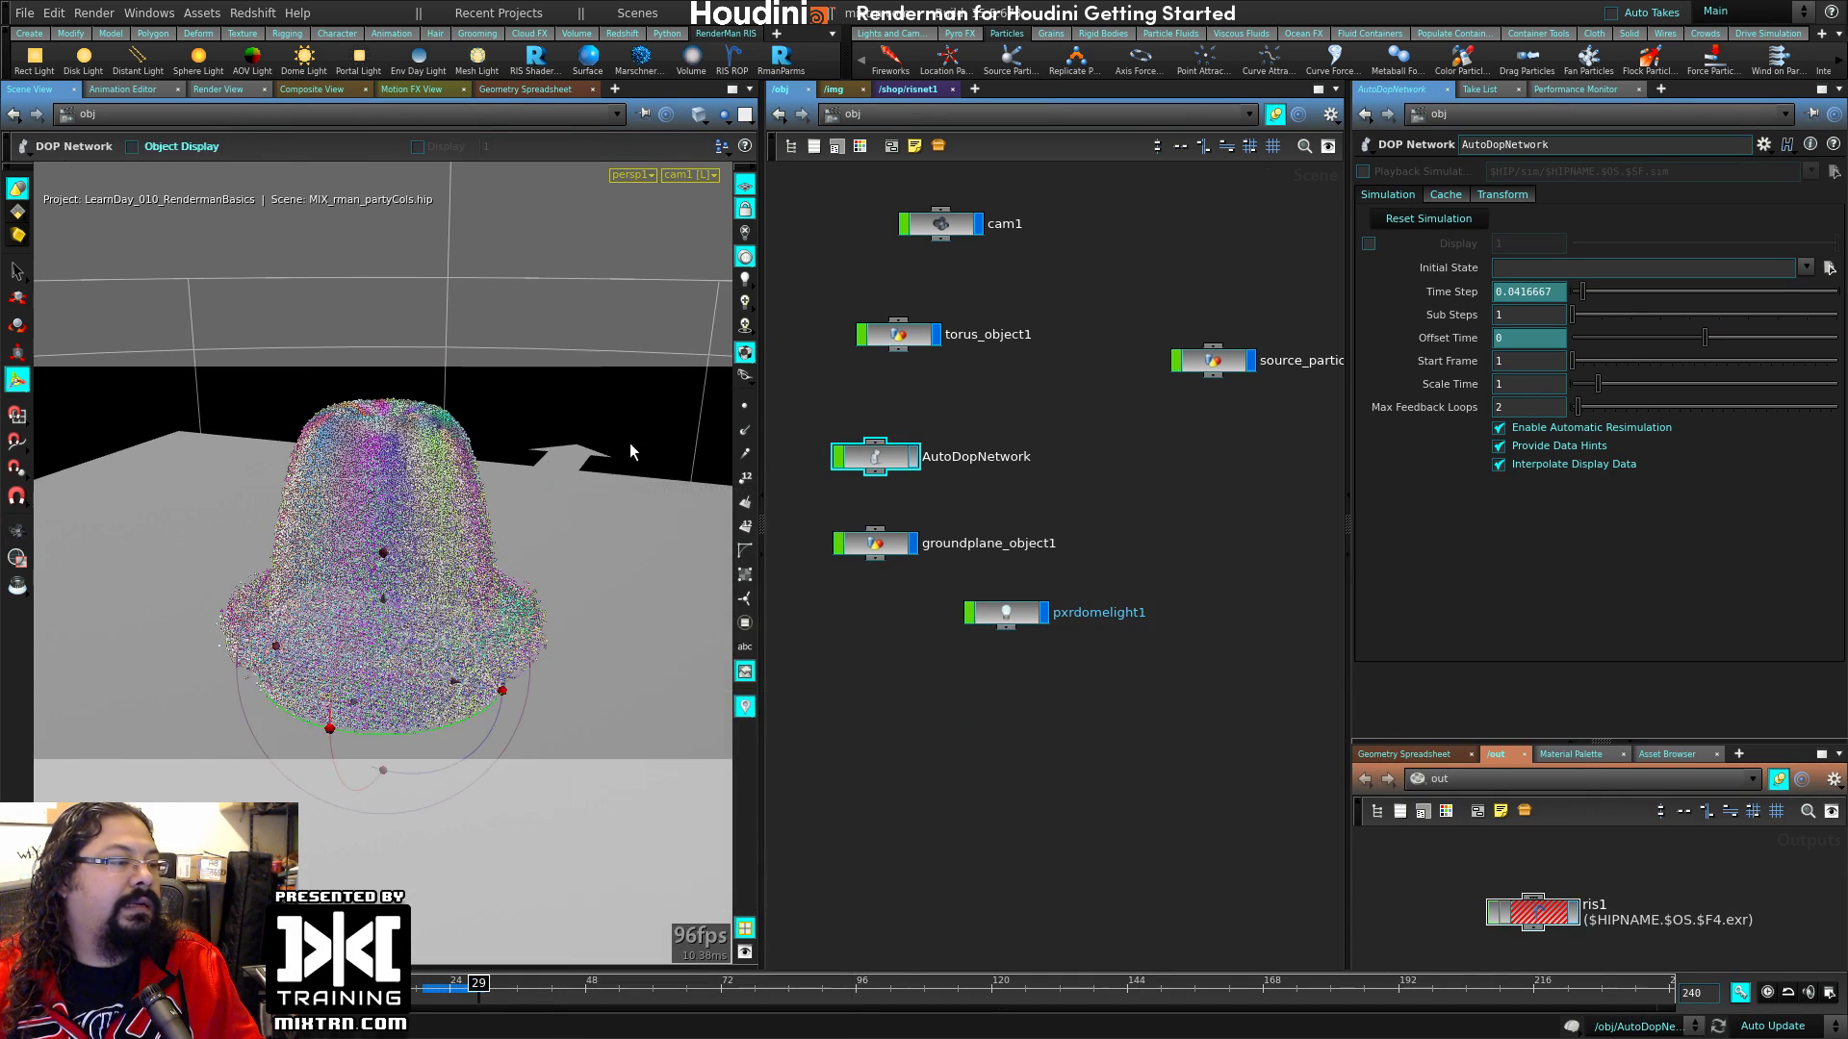
click(217, 89)
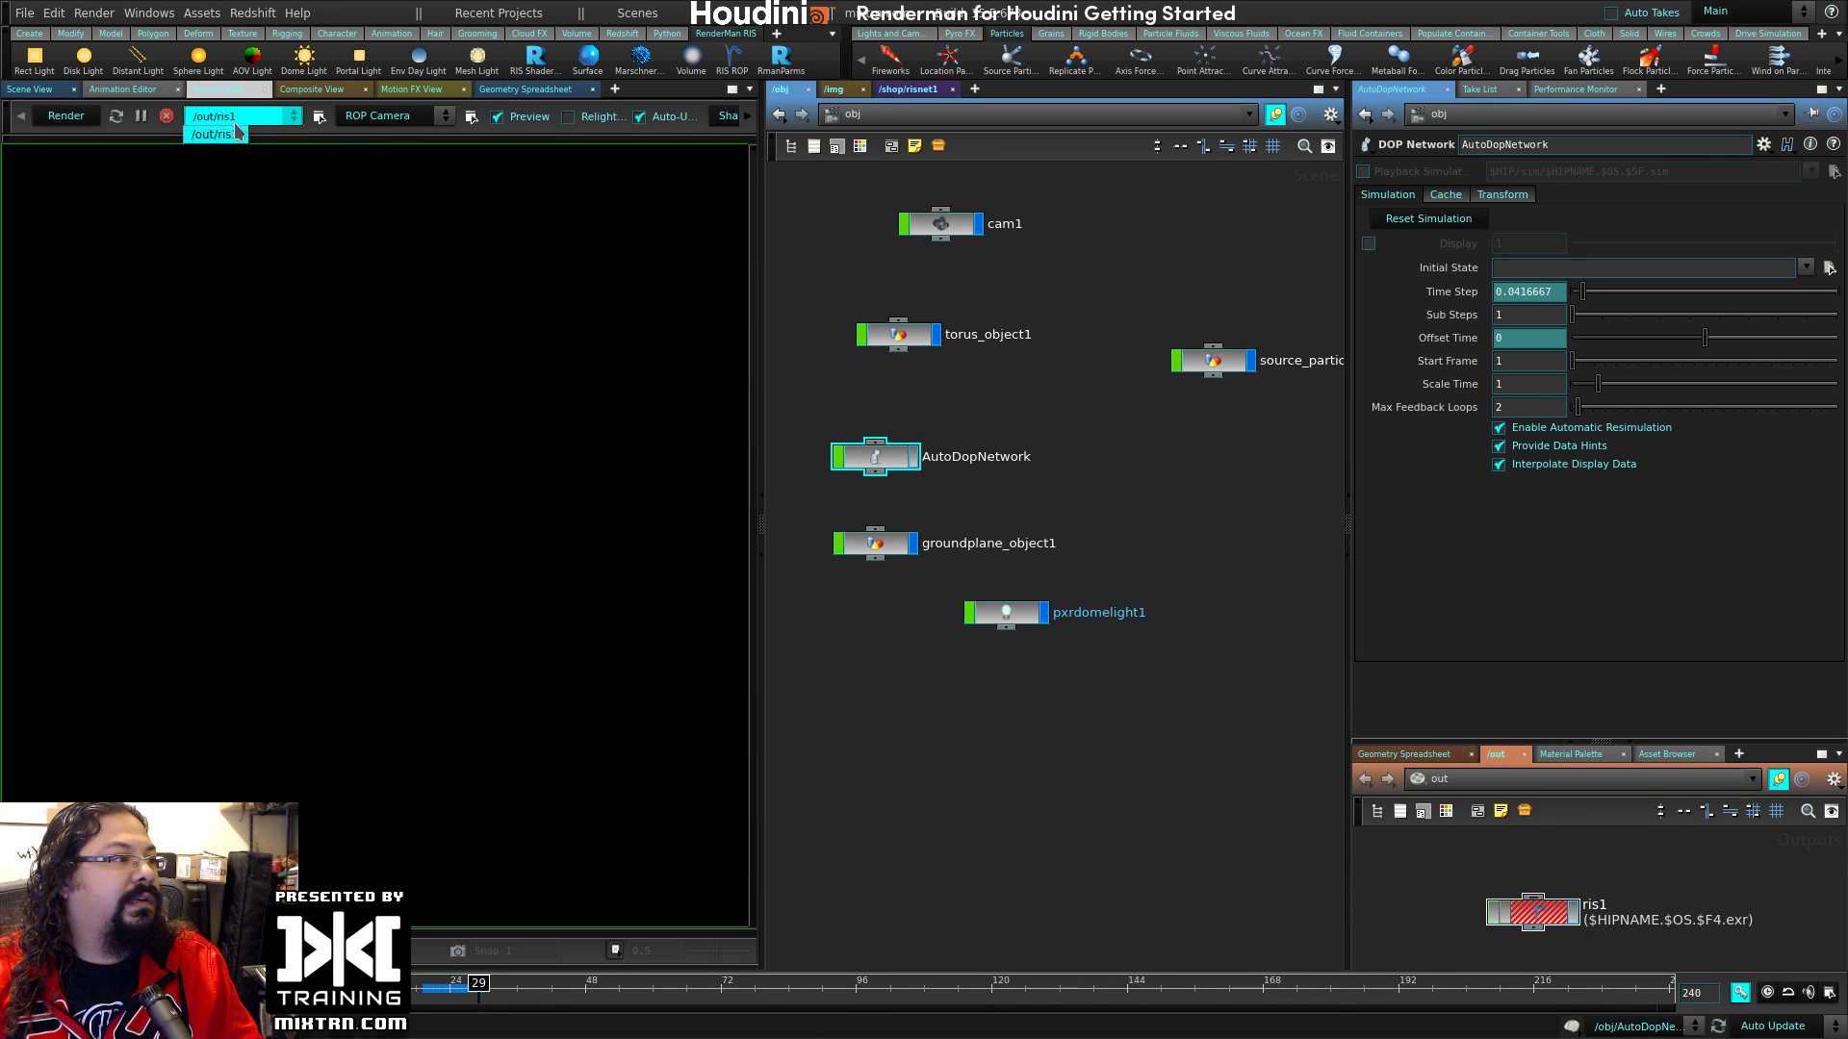
click(380, 118)
click(401, 165)
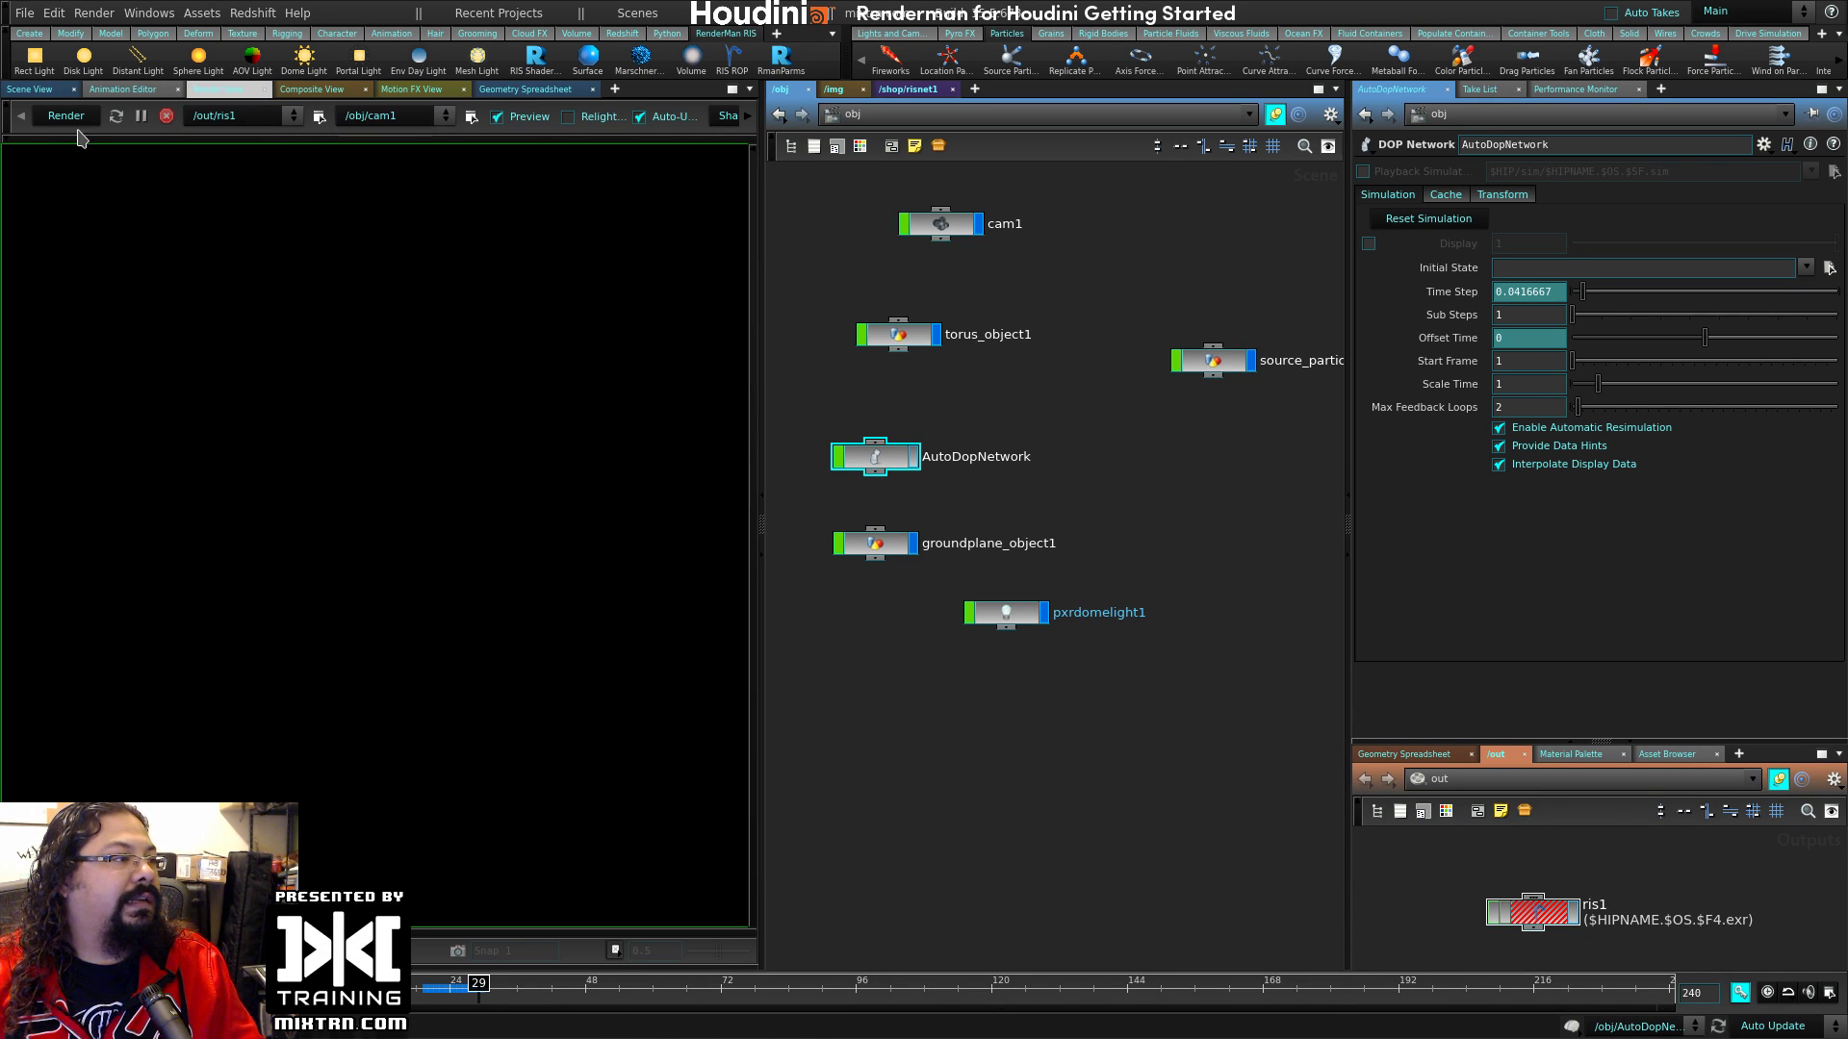
click(70, 117)
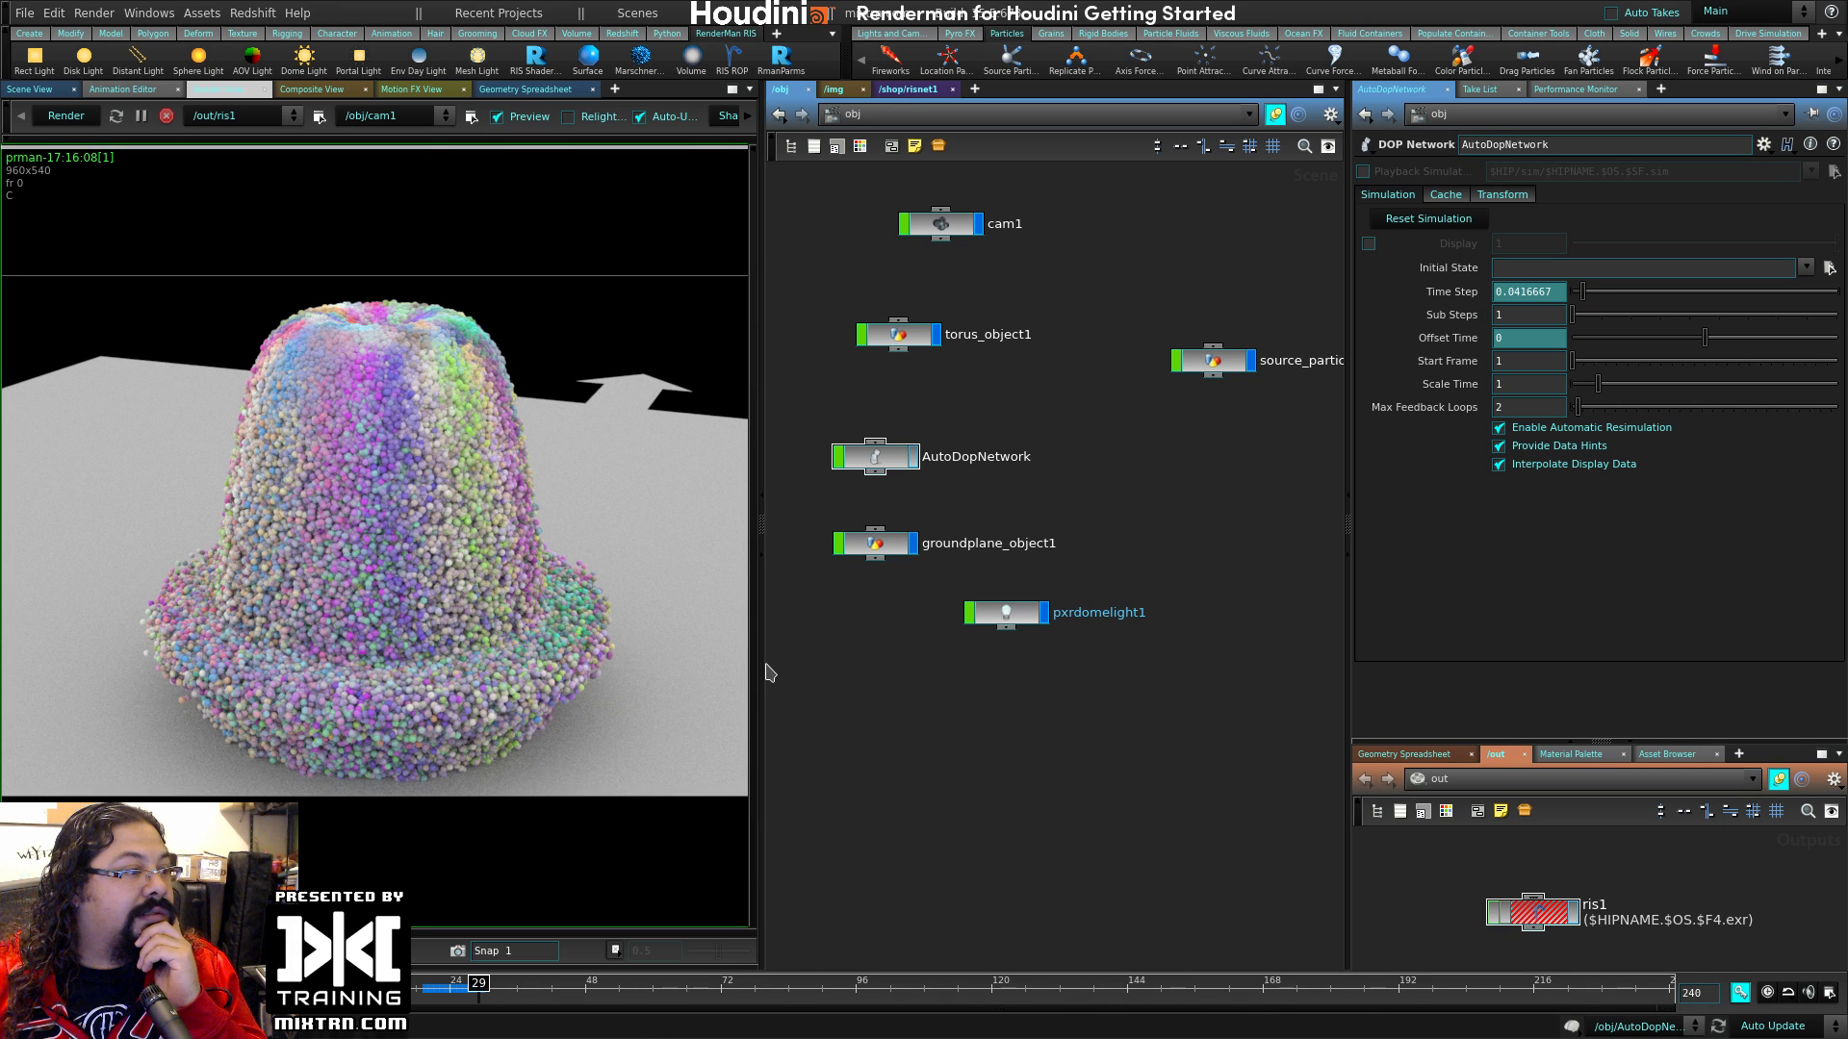
Step: Enlarge the parameter area and look through ris1's Limits, Paths, Statistics, Dicing, Attributes and Render settings
drag(762, 673, 907, 673)
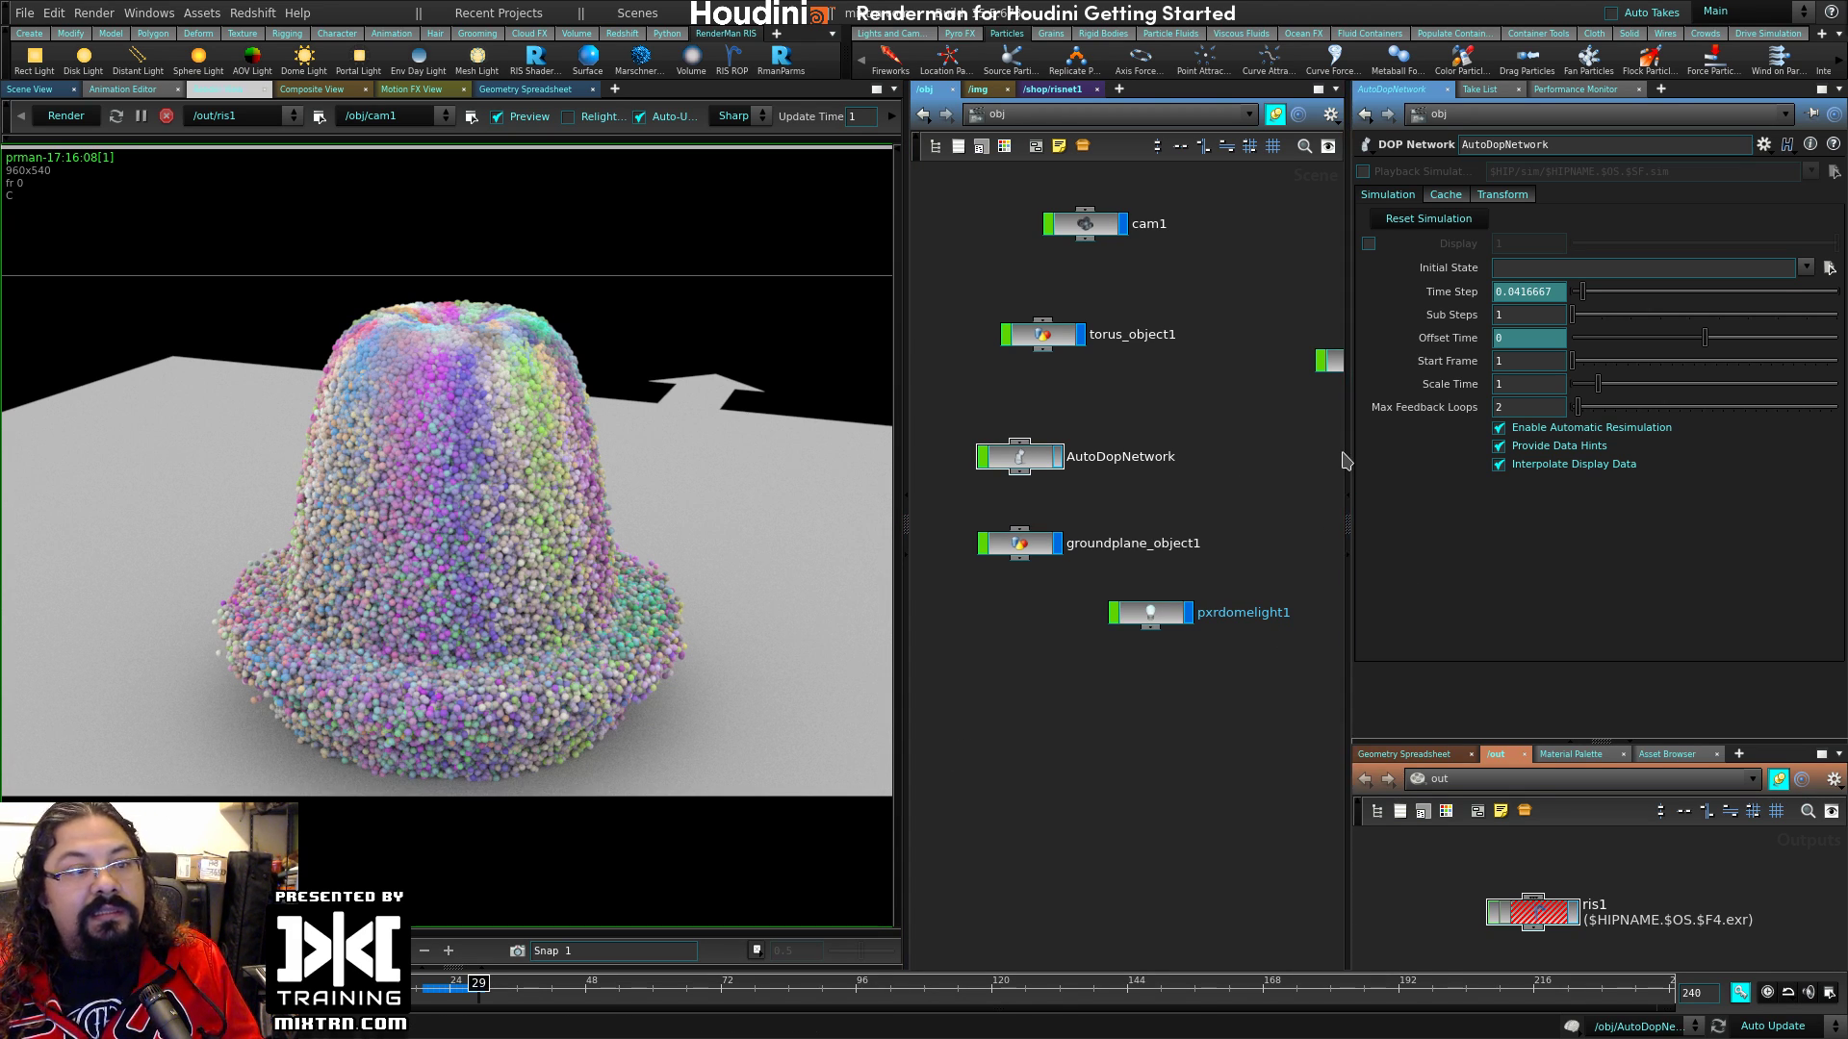
drag(1346, 452, 1291, 464)
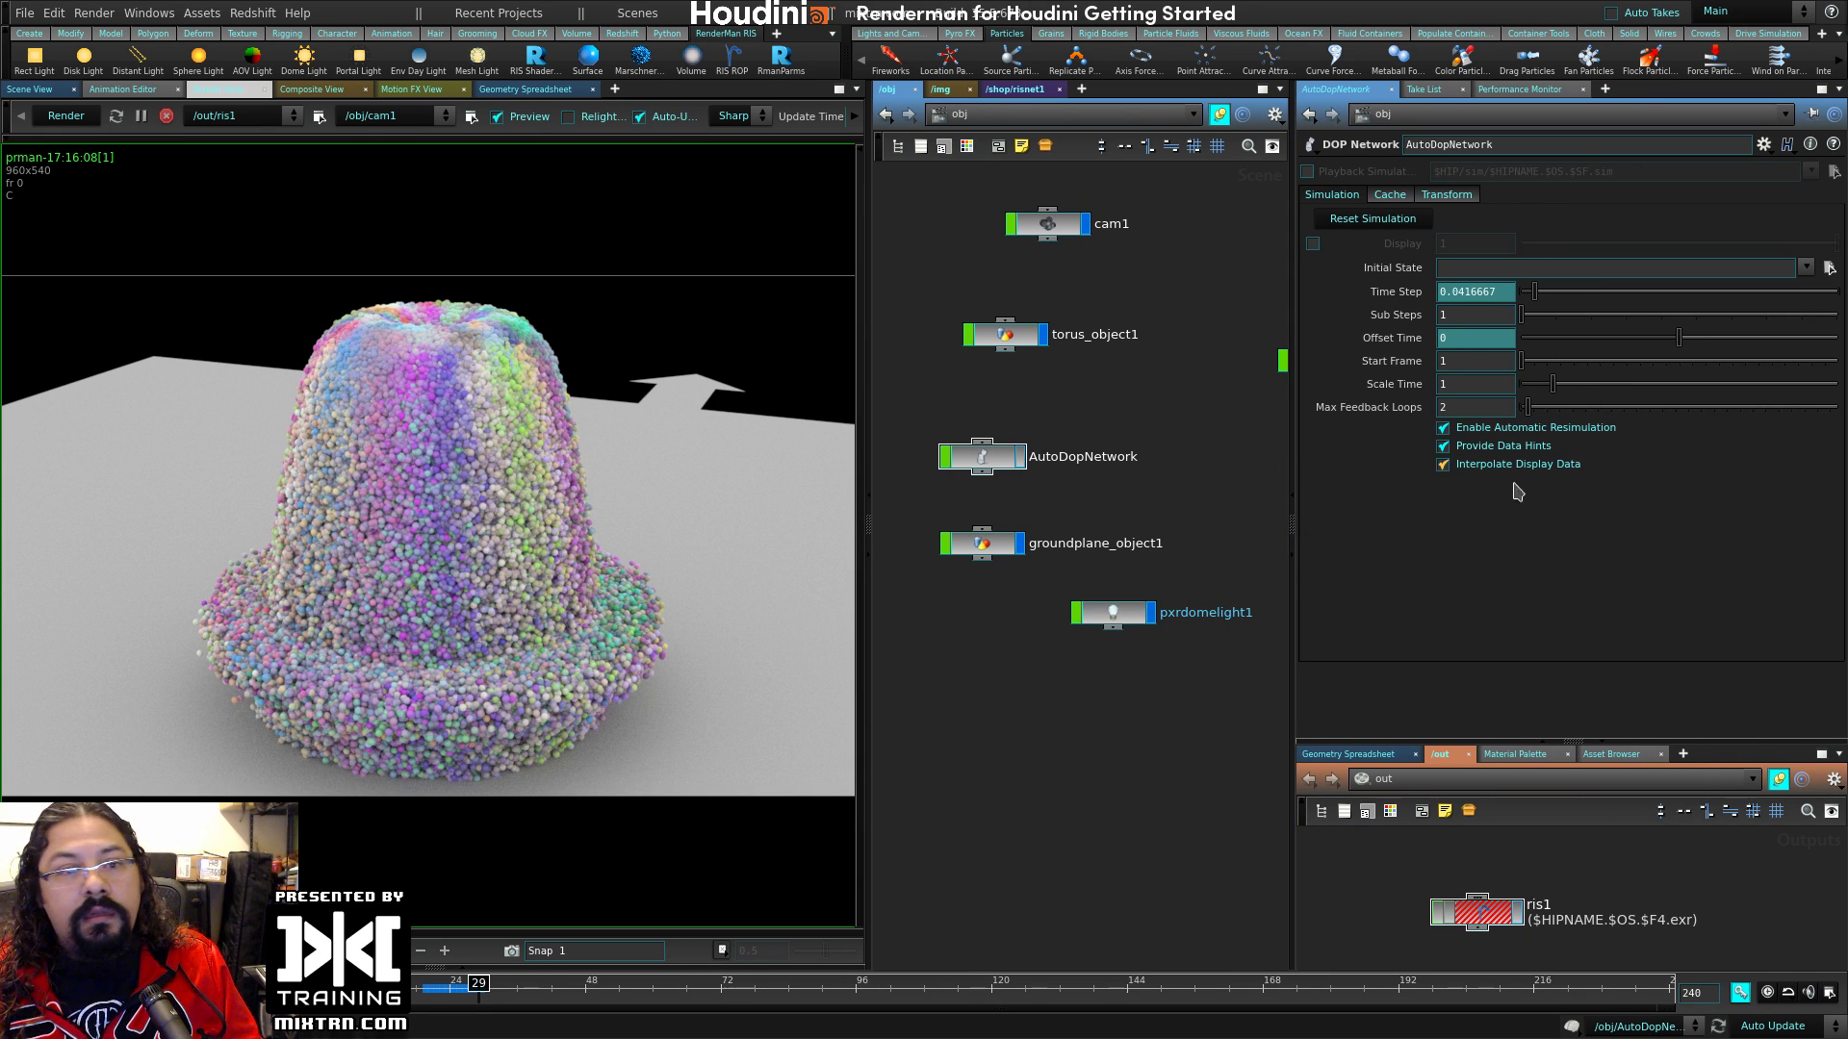
click(1472, 912)
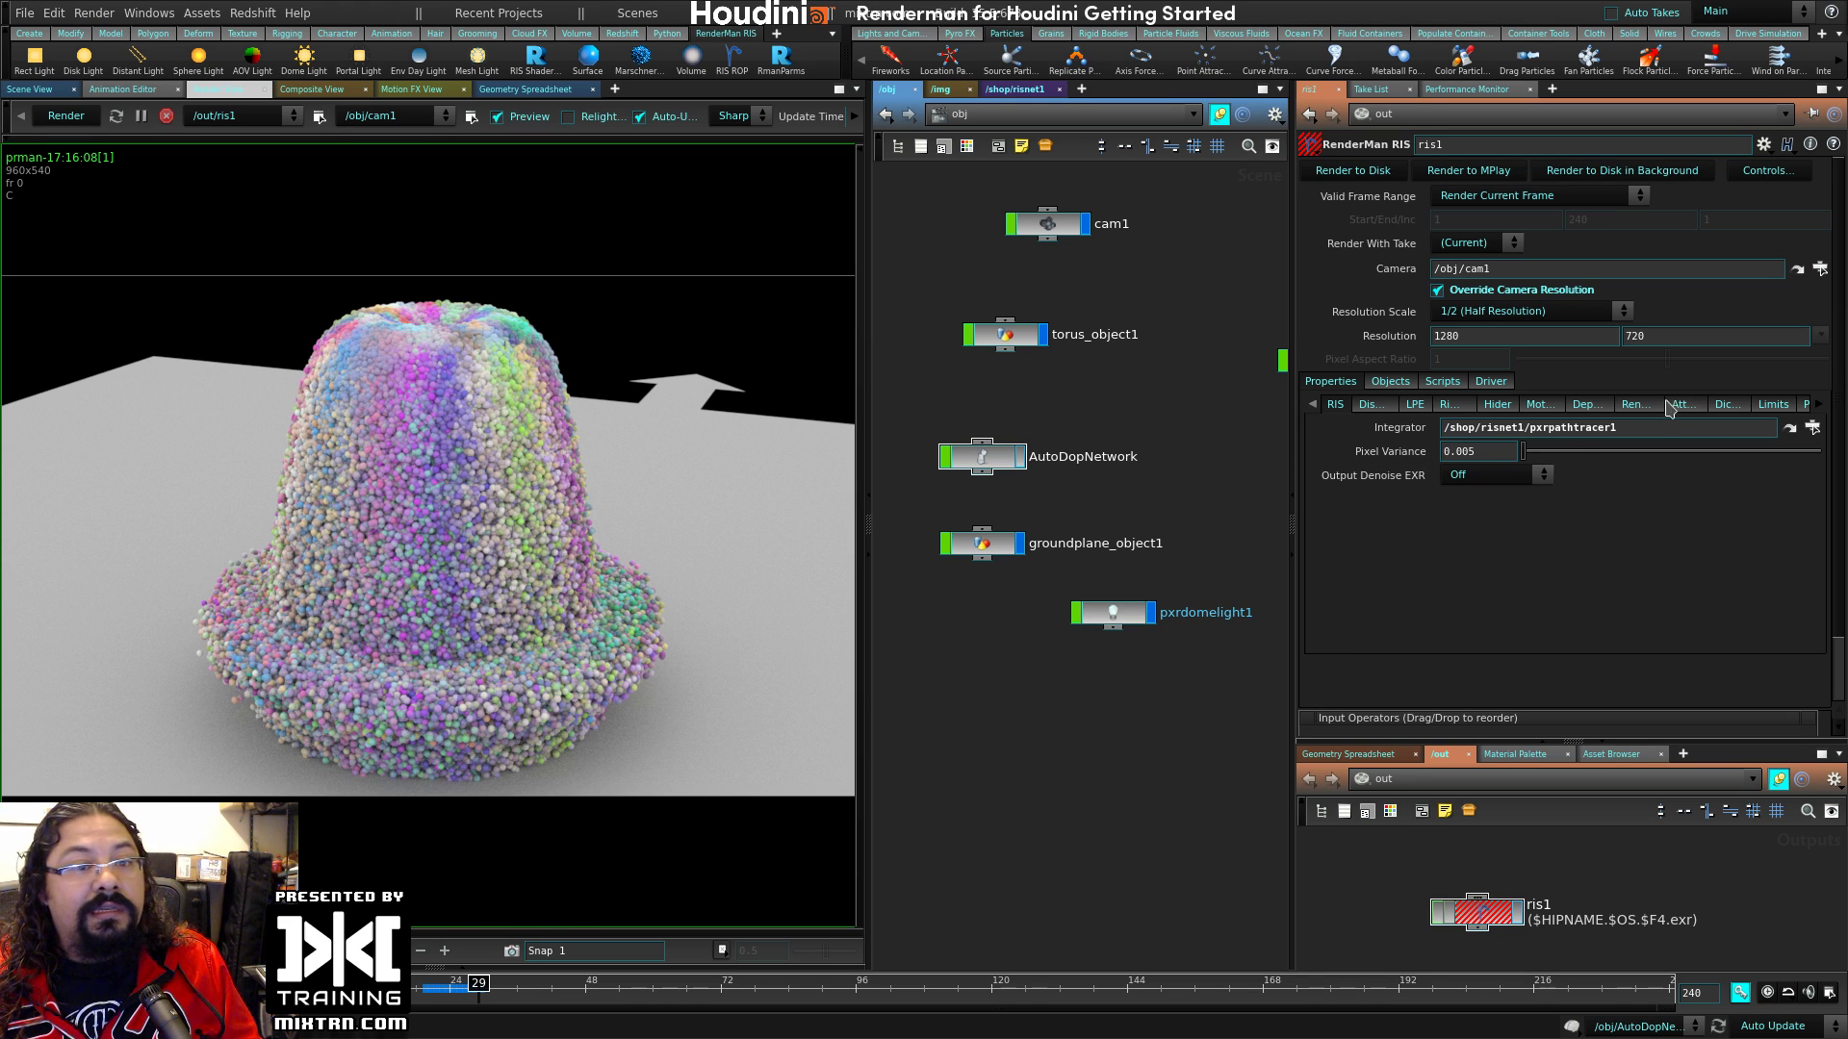
click(1774, 404)
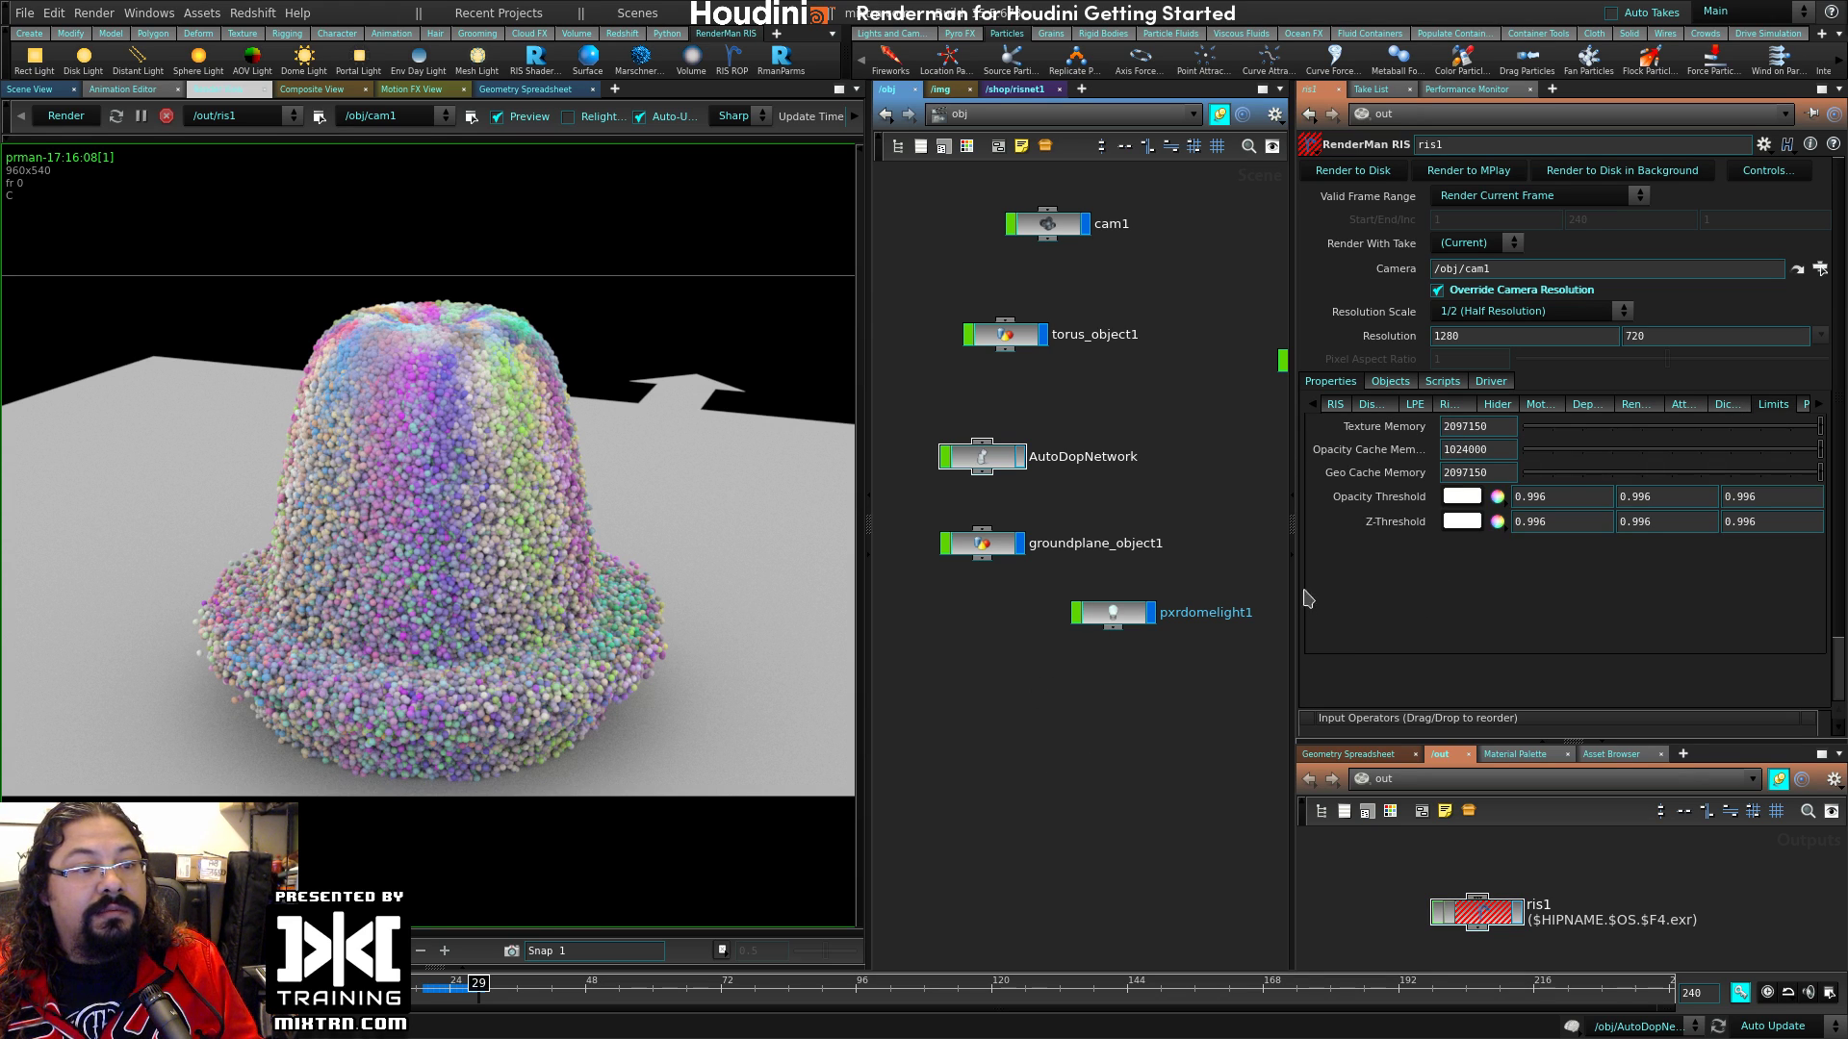
drag(1295, 600, 1121, 600)
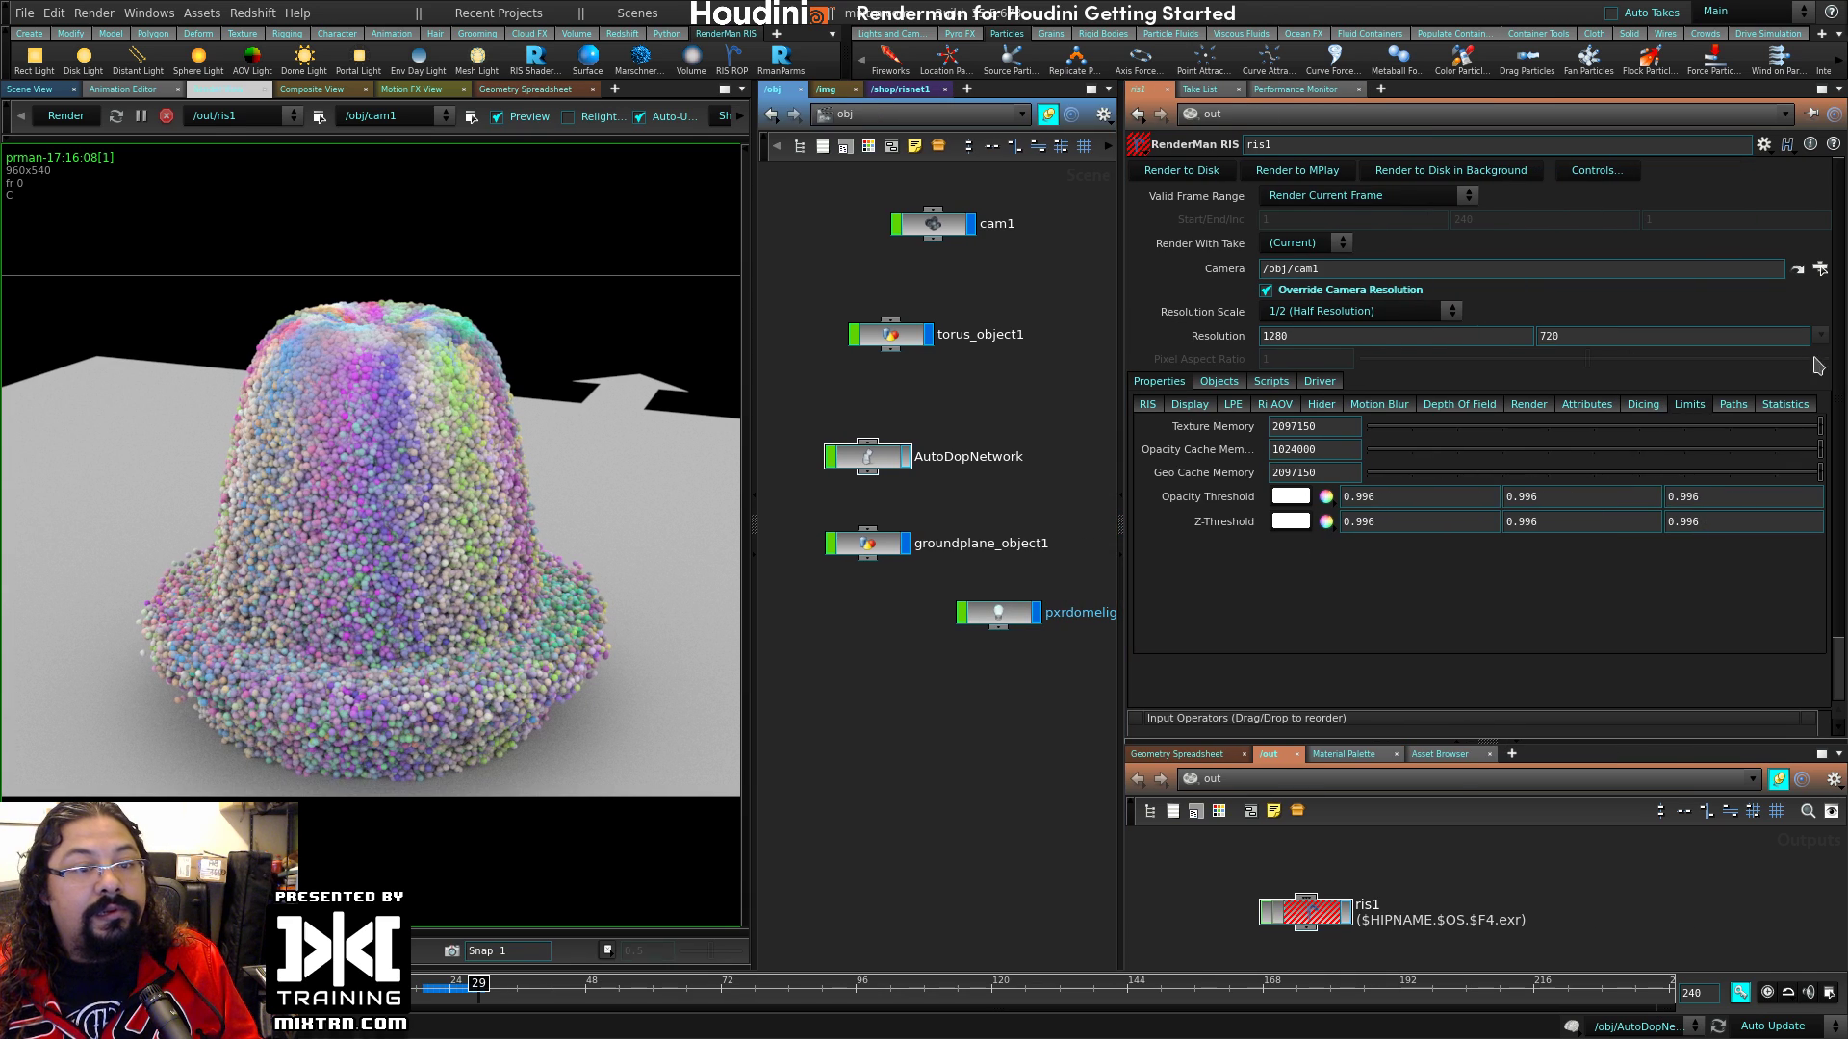
click(1732, 404)
click(1781, 408)
click(1642, 406)
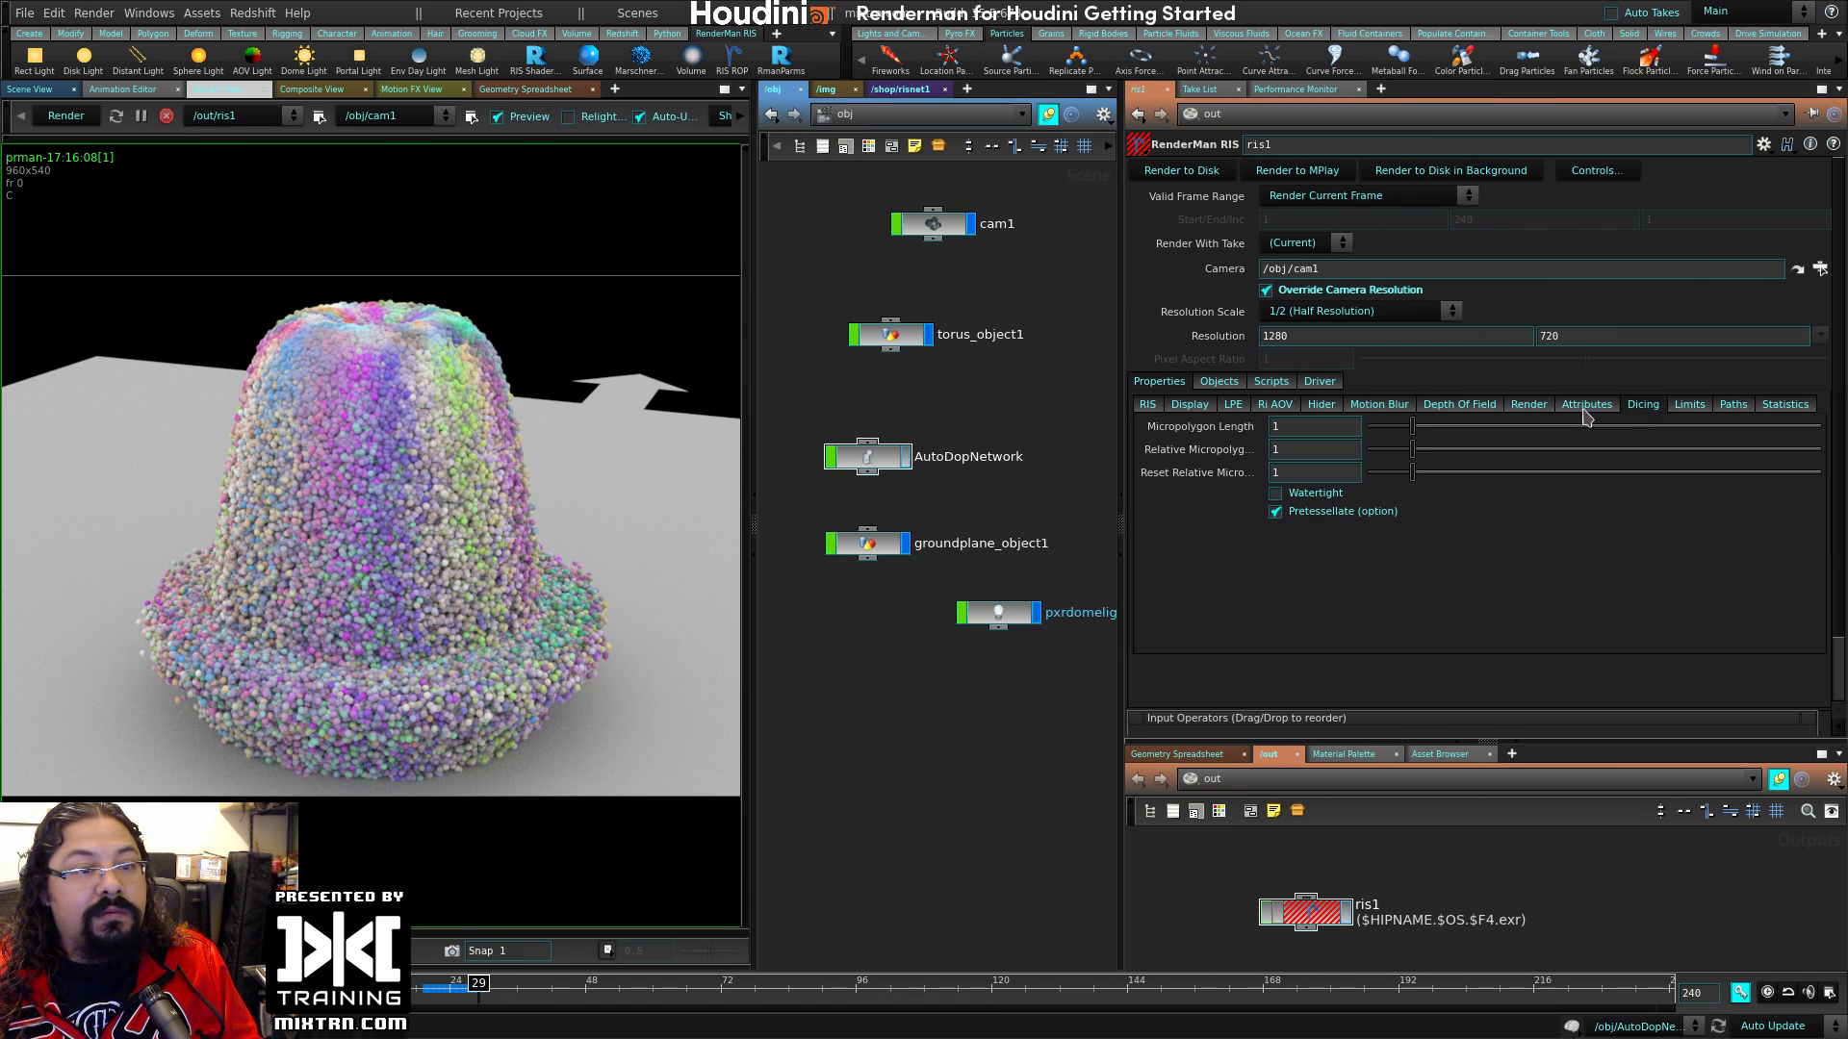
click(1590, 408)
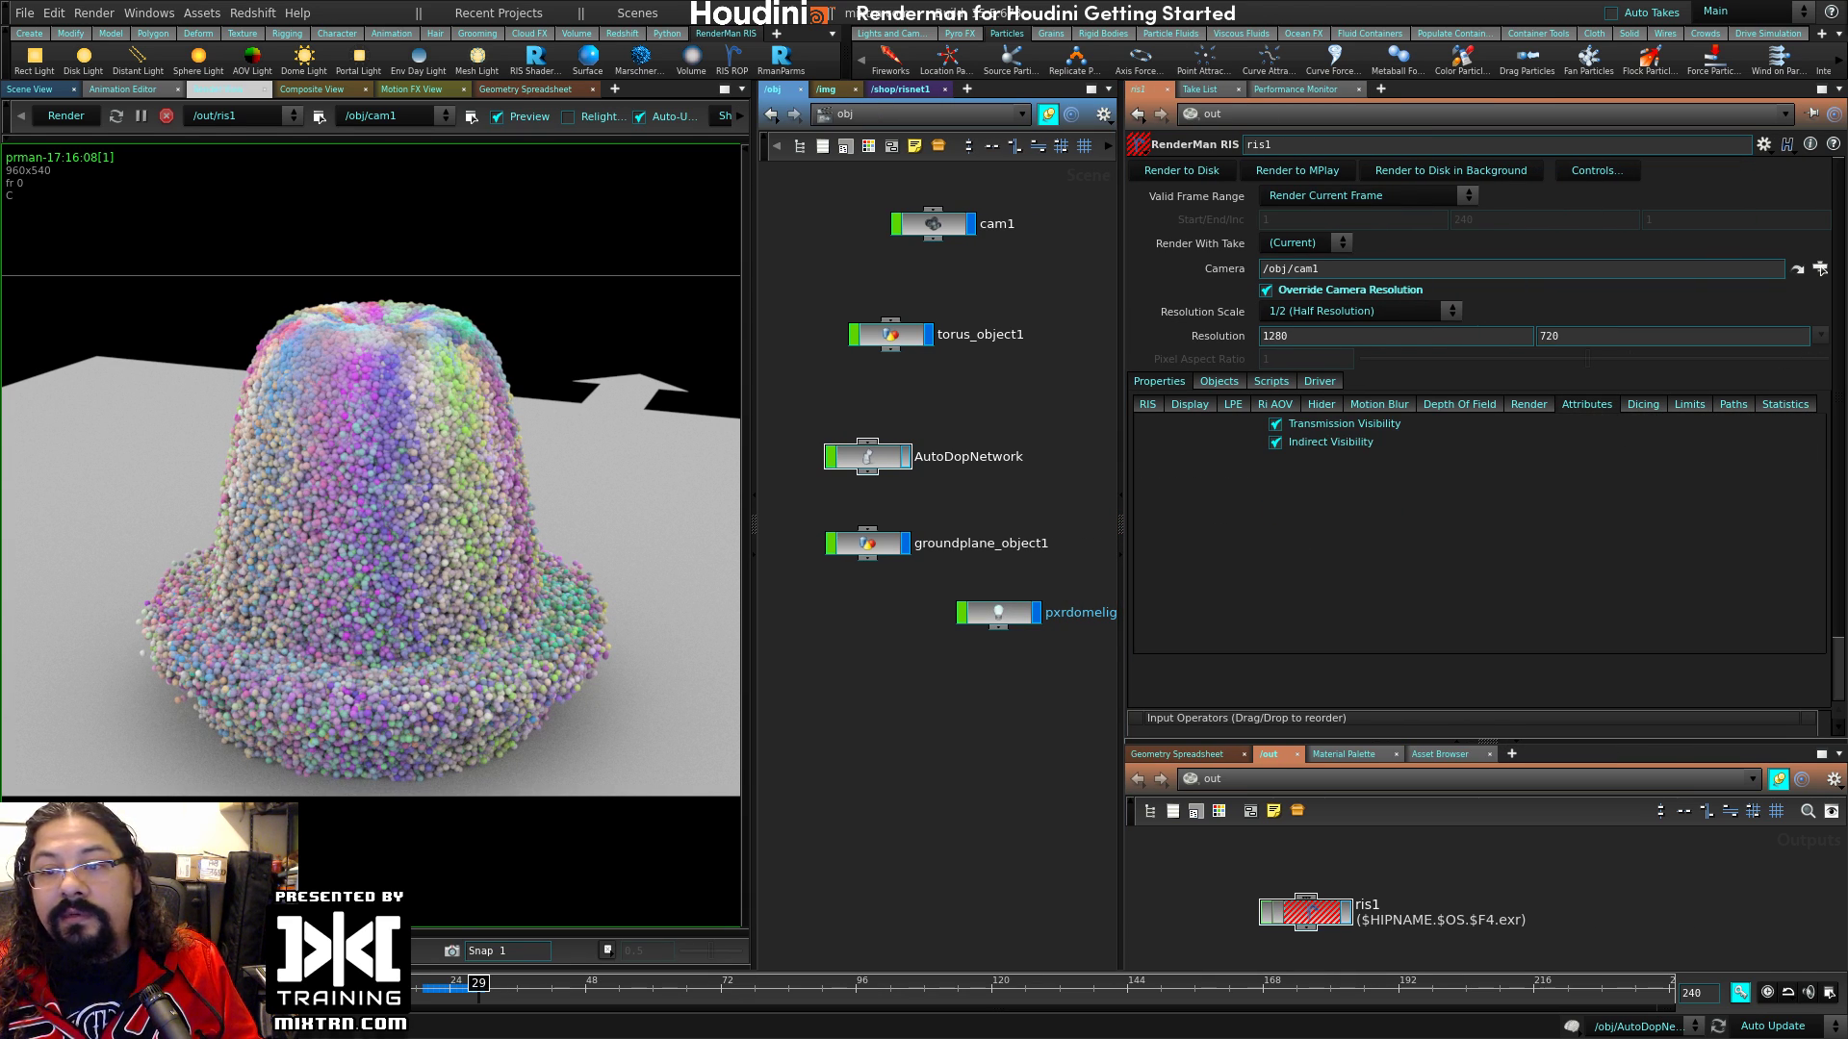
click(1528, 405)
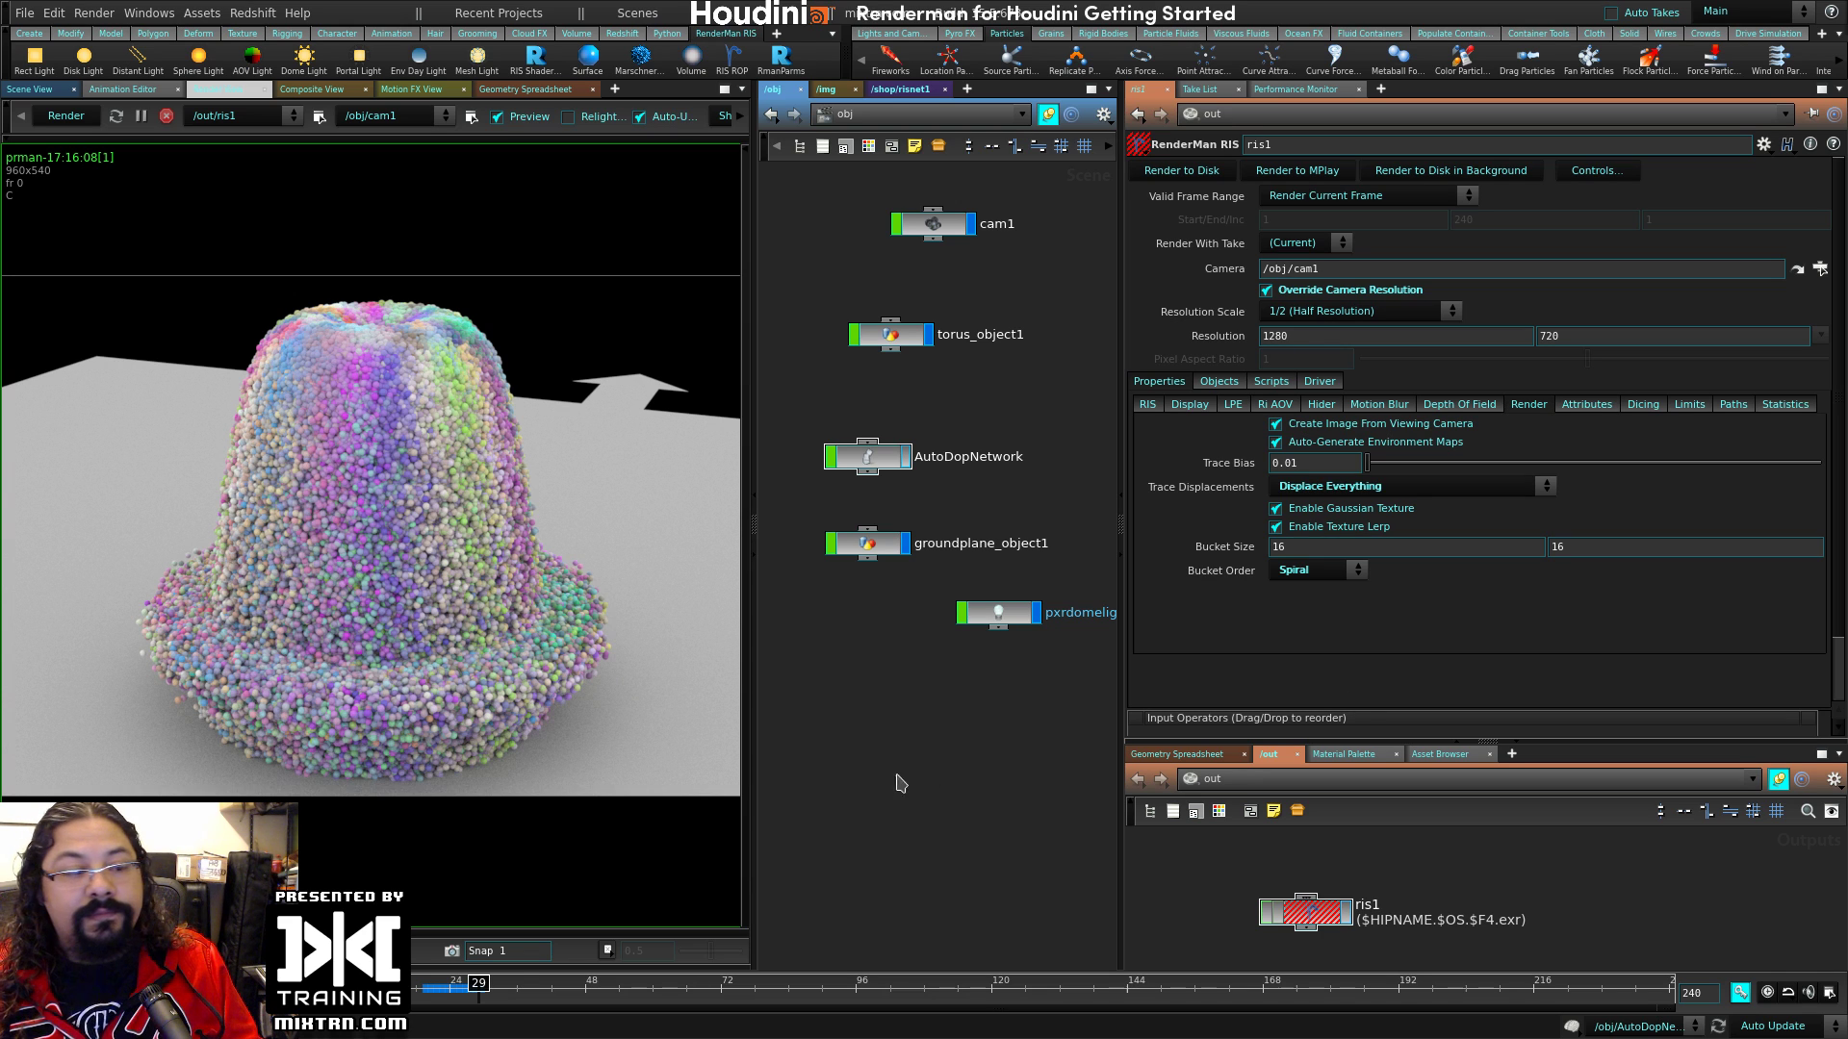
click(981, 621)
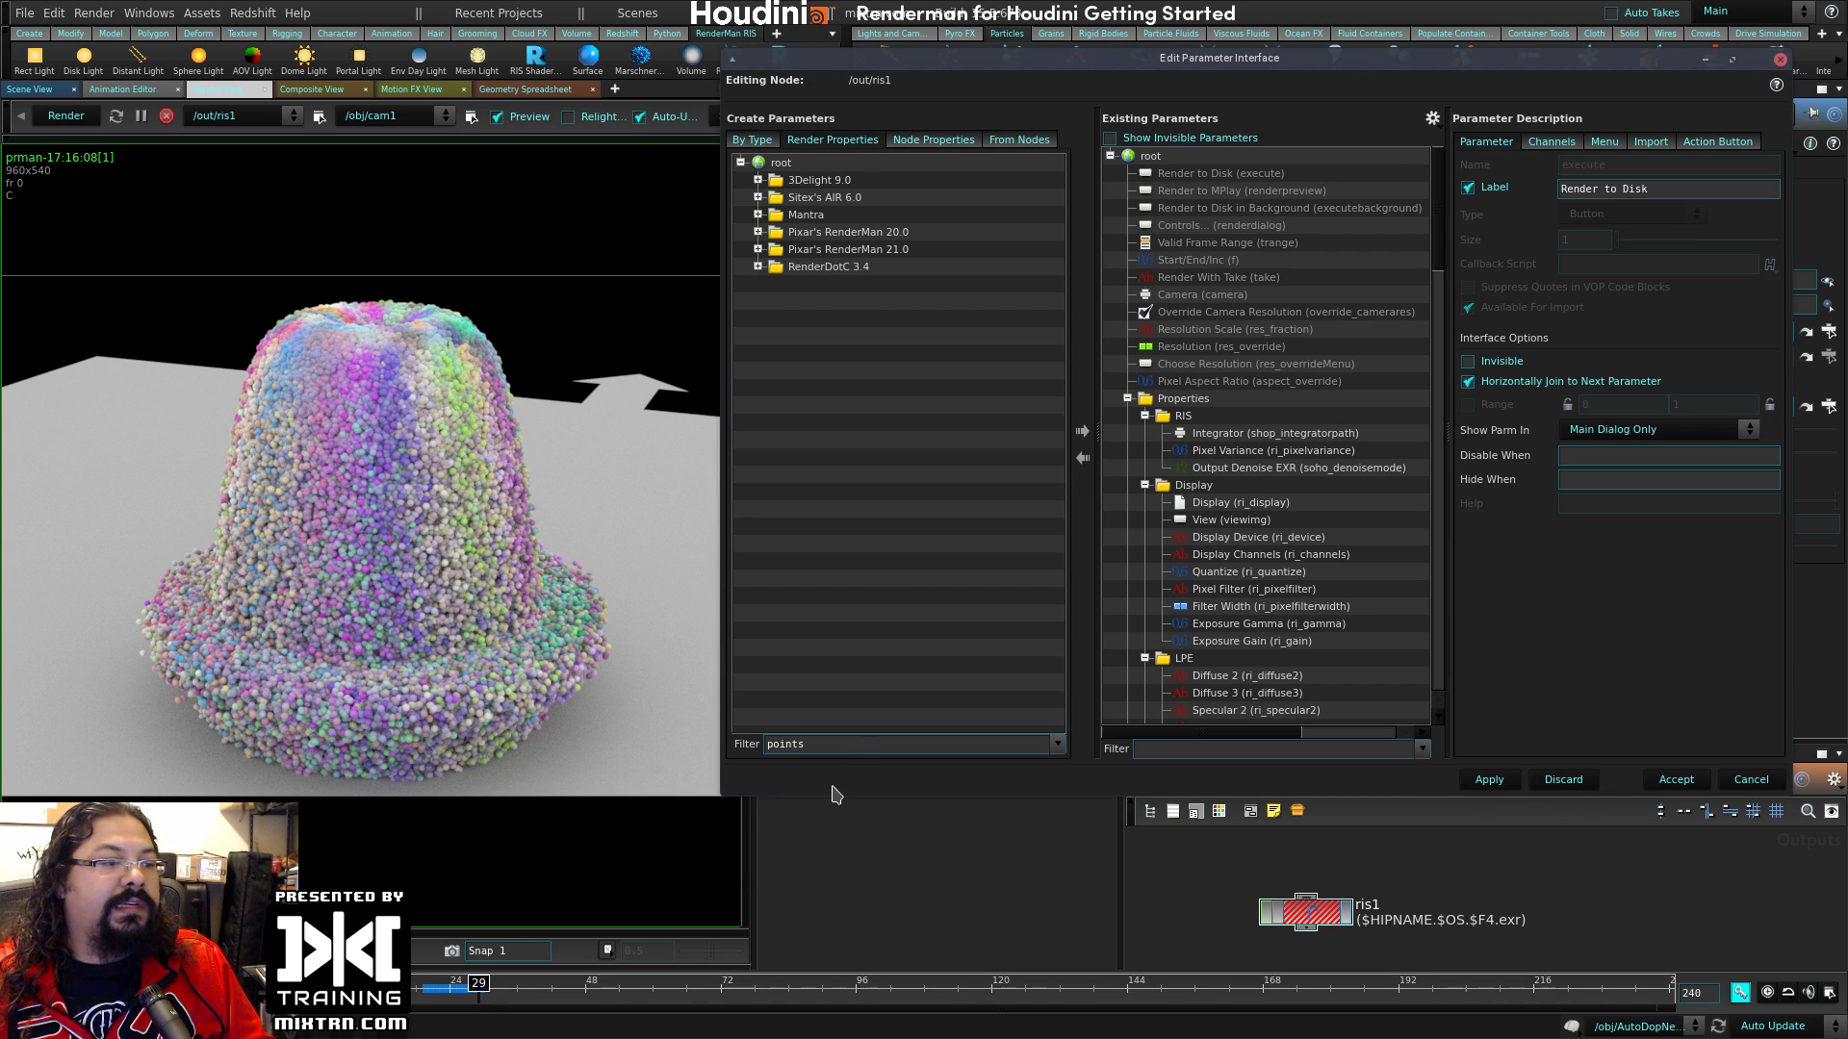
Step: Add the Threads (ri_threads) render property from Pixar's RenderMan 21.0 Limits to ris1's parameter interface
double_click(821, 744)
text(the)
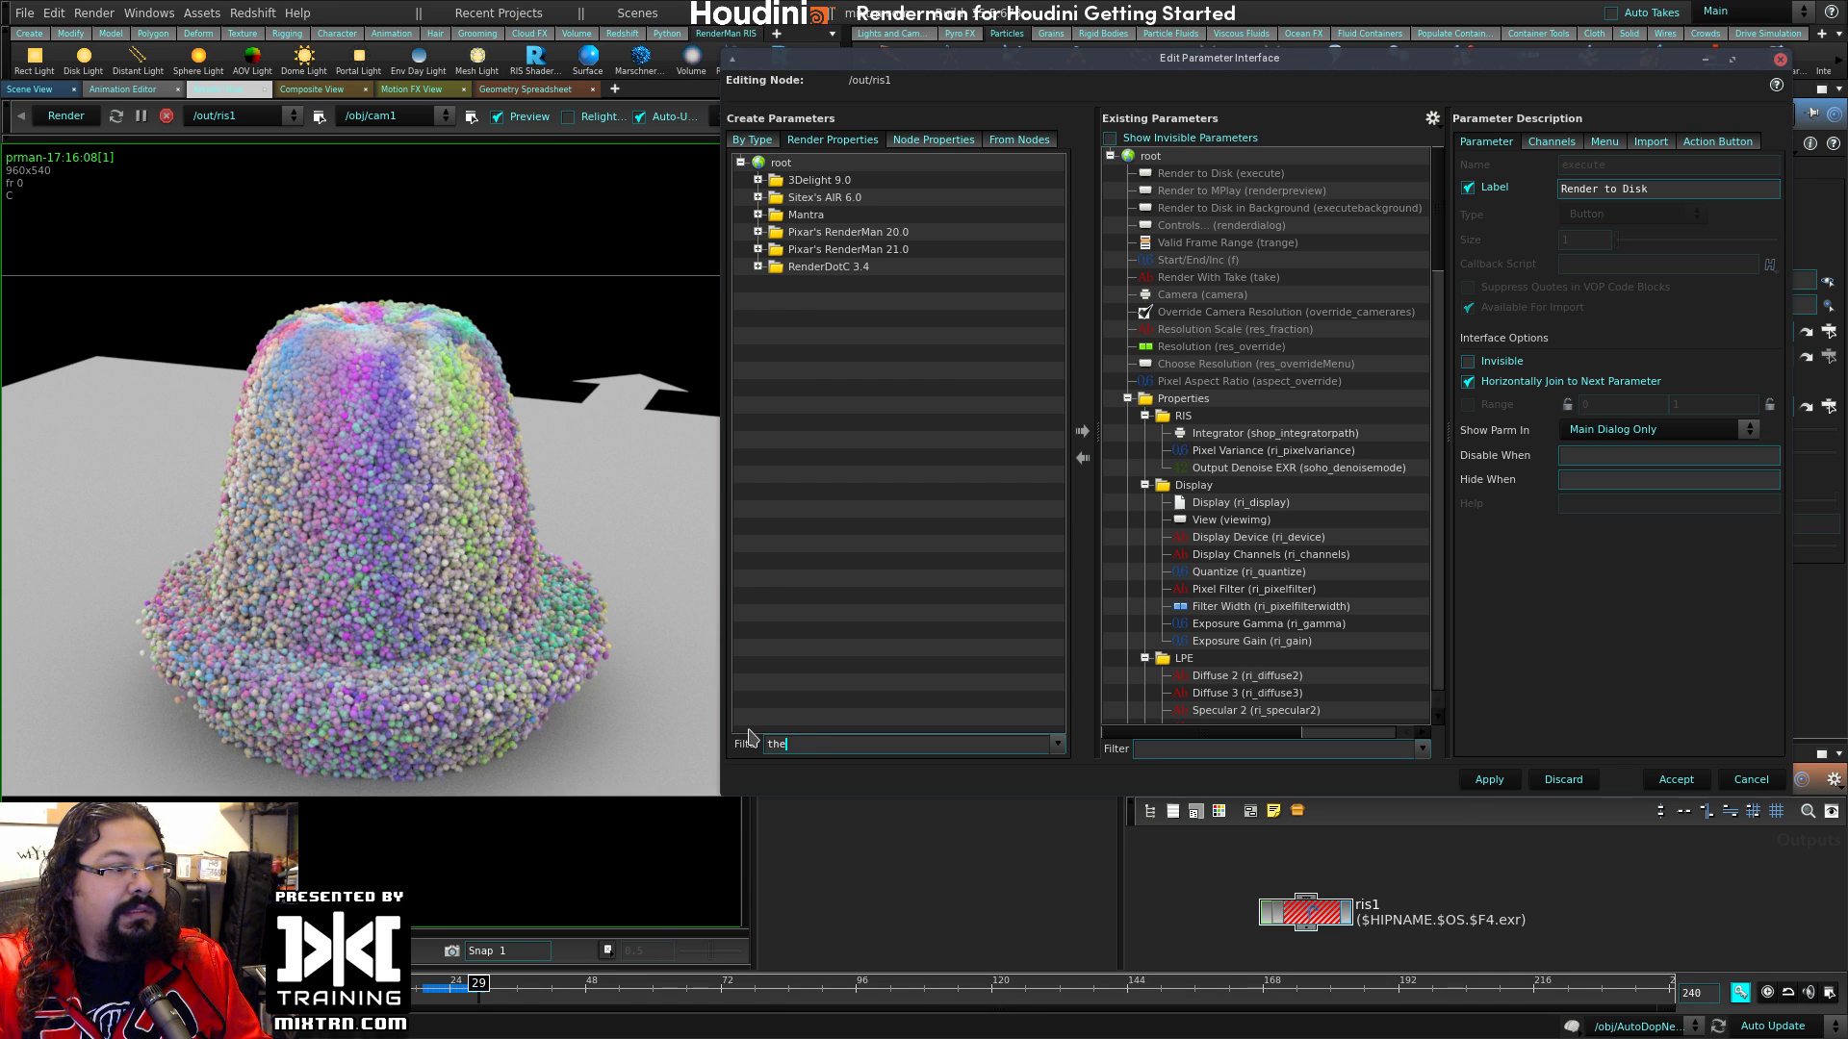
text(reads)
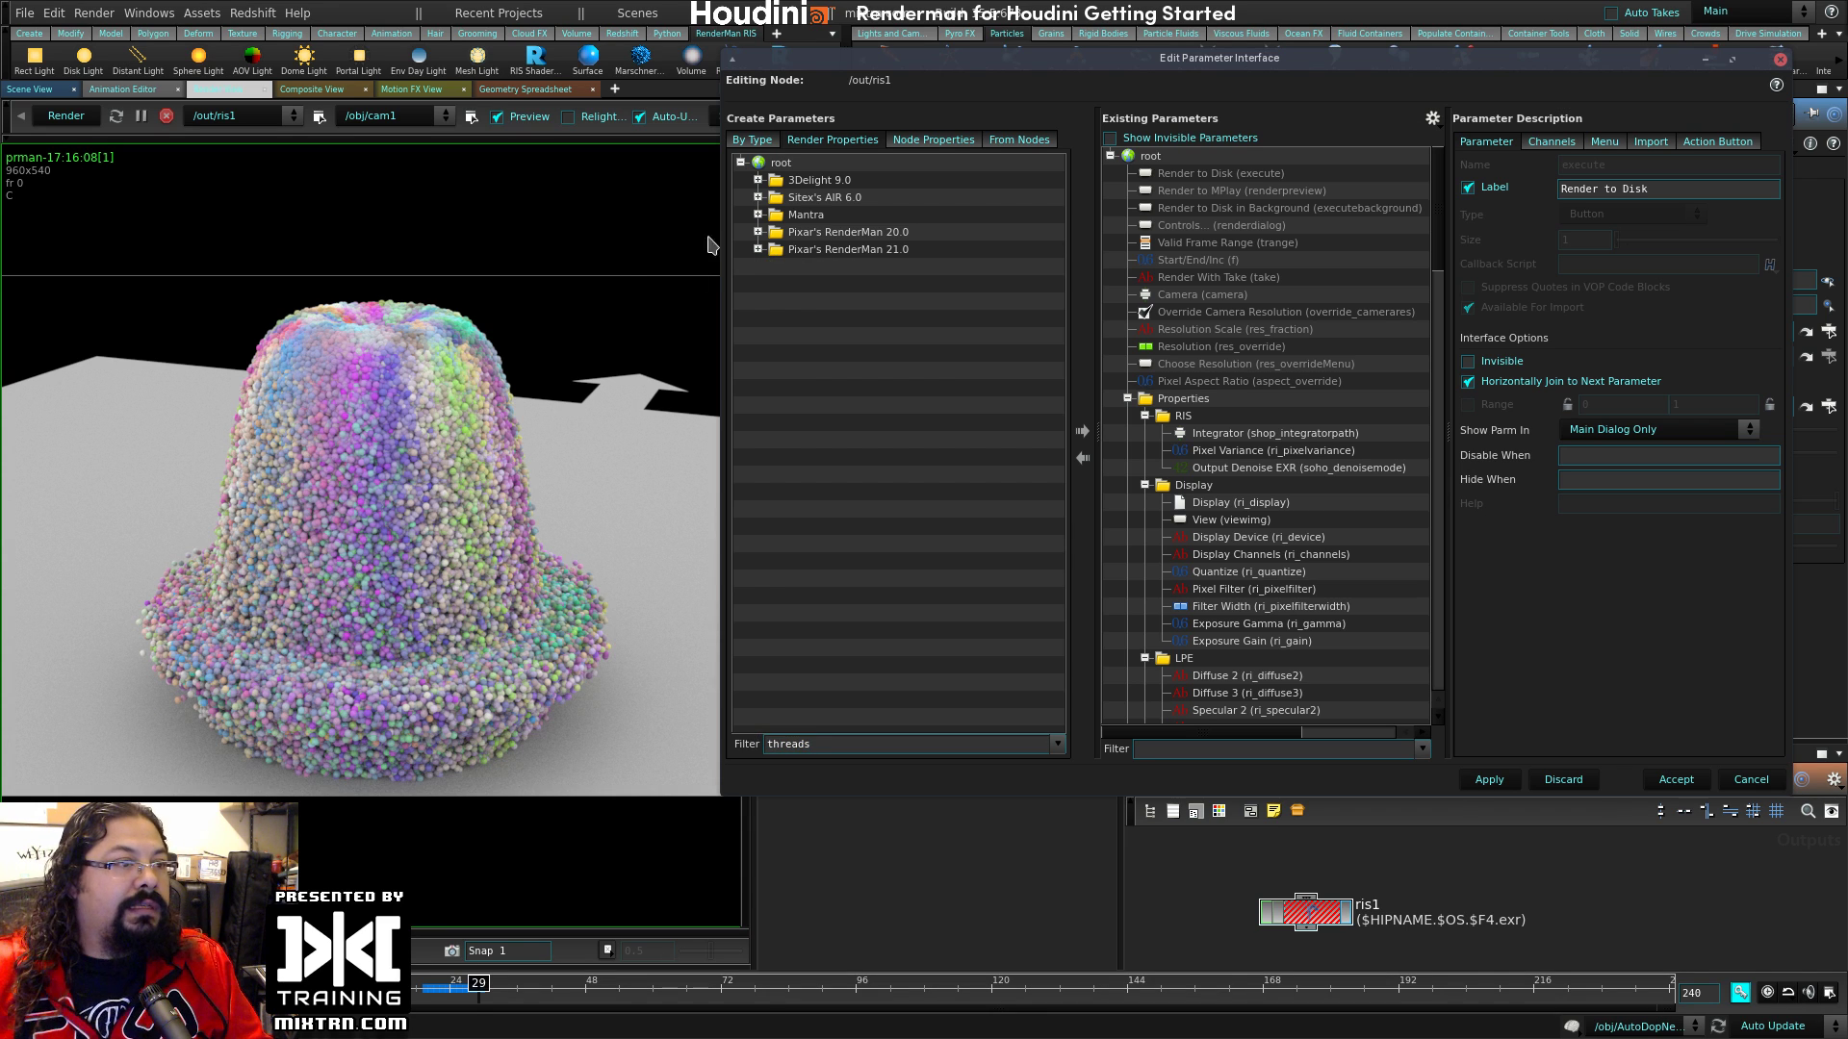
click(757, 249)
click(856, 284)
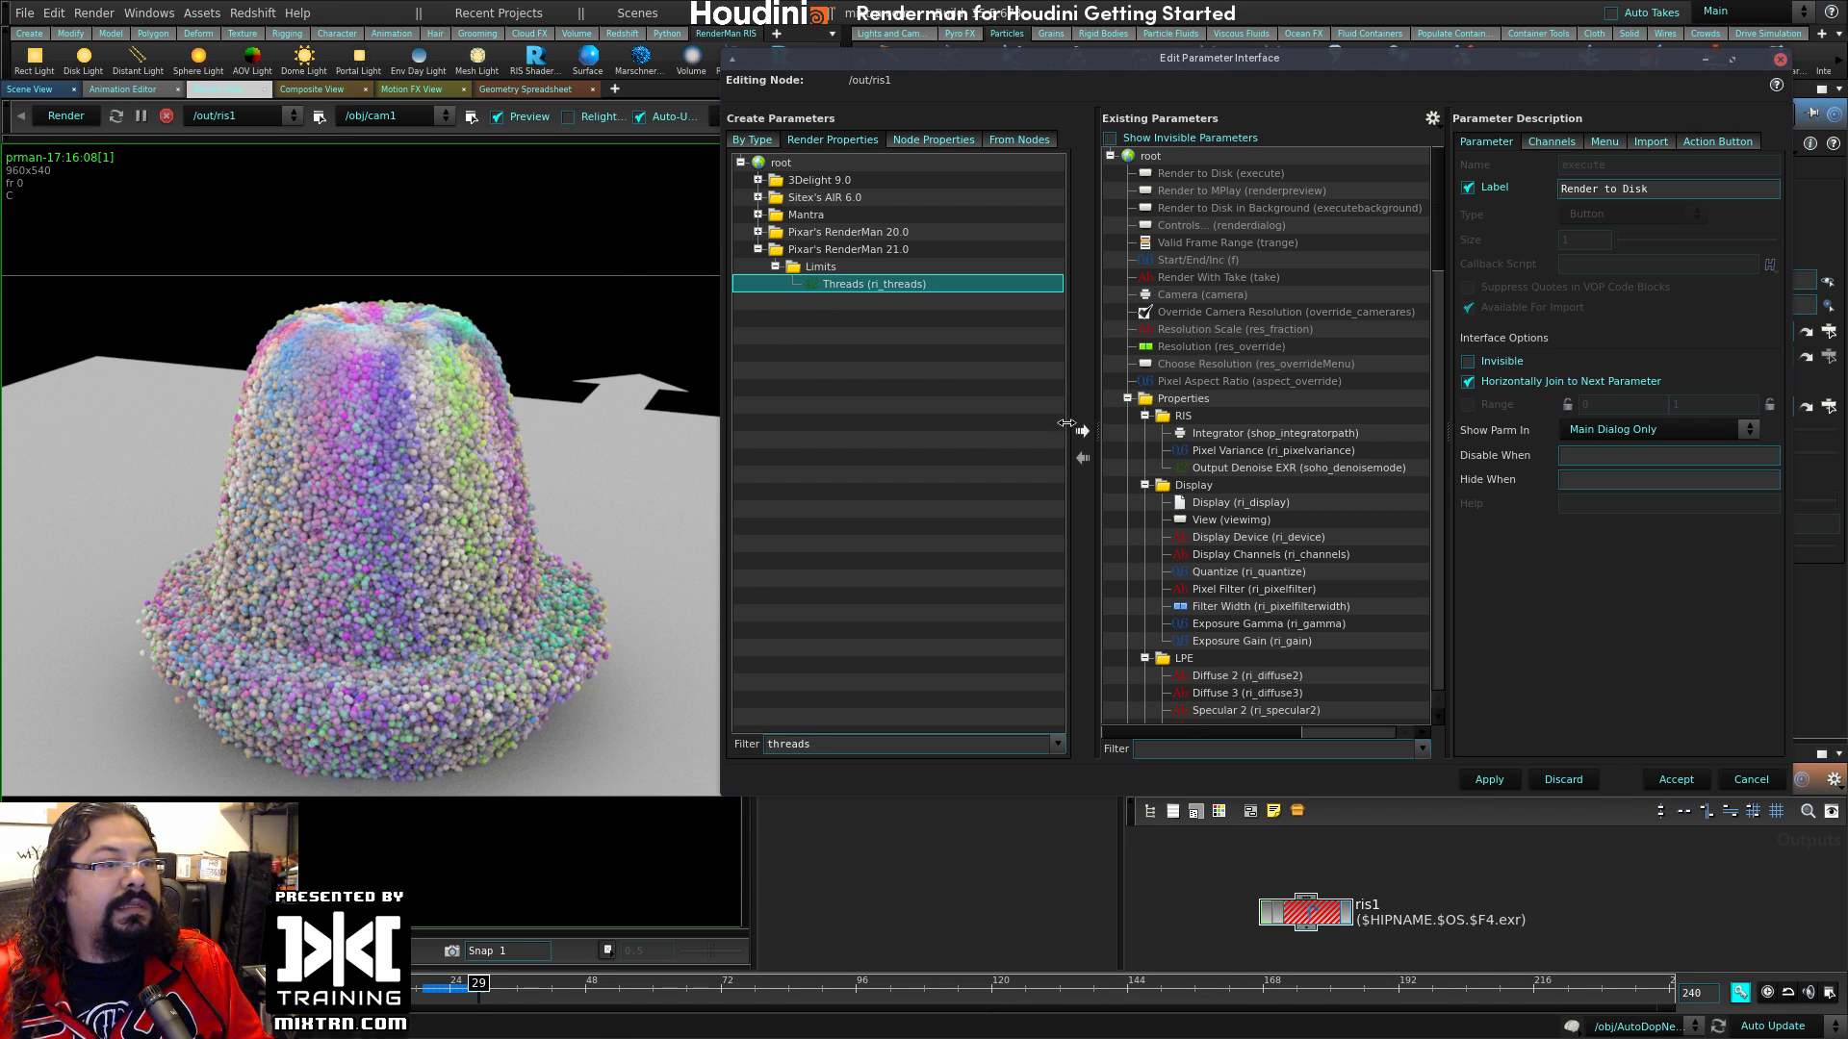
click(1081, 431)
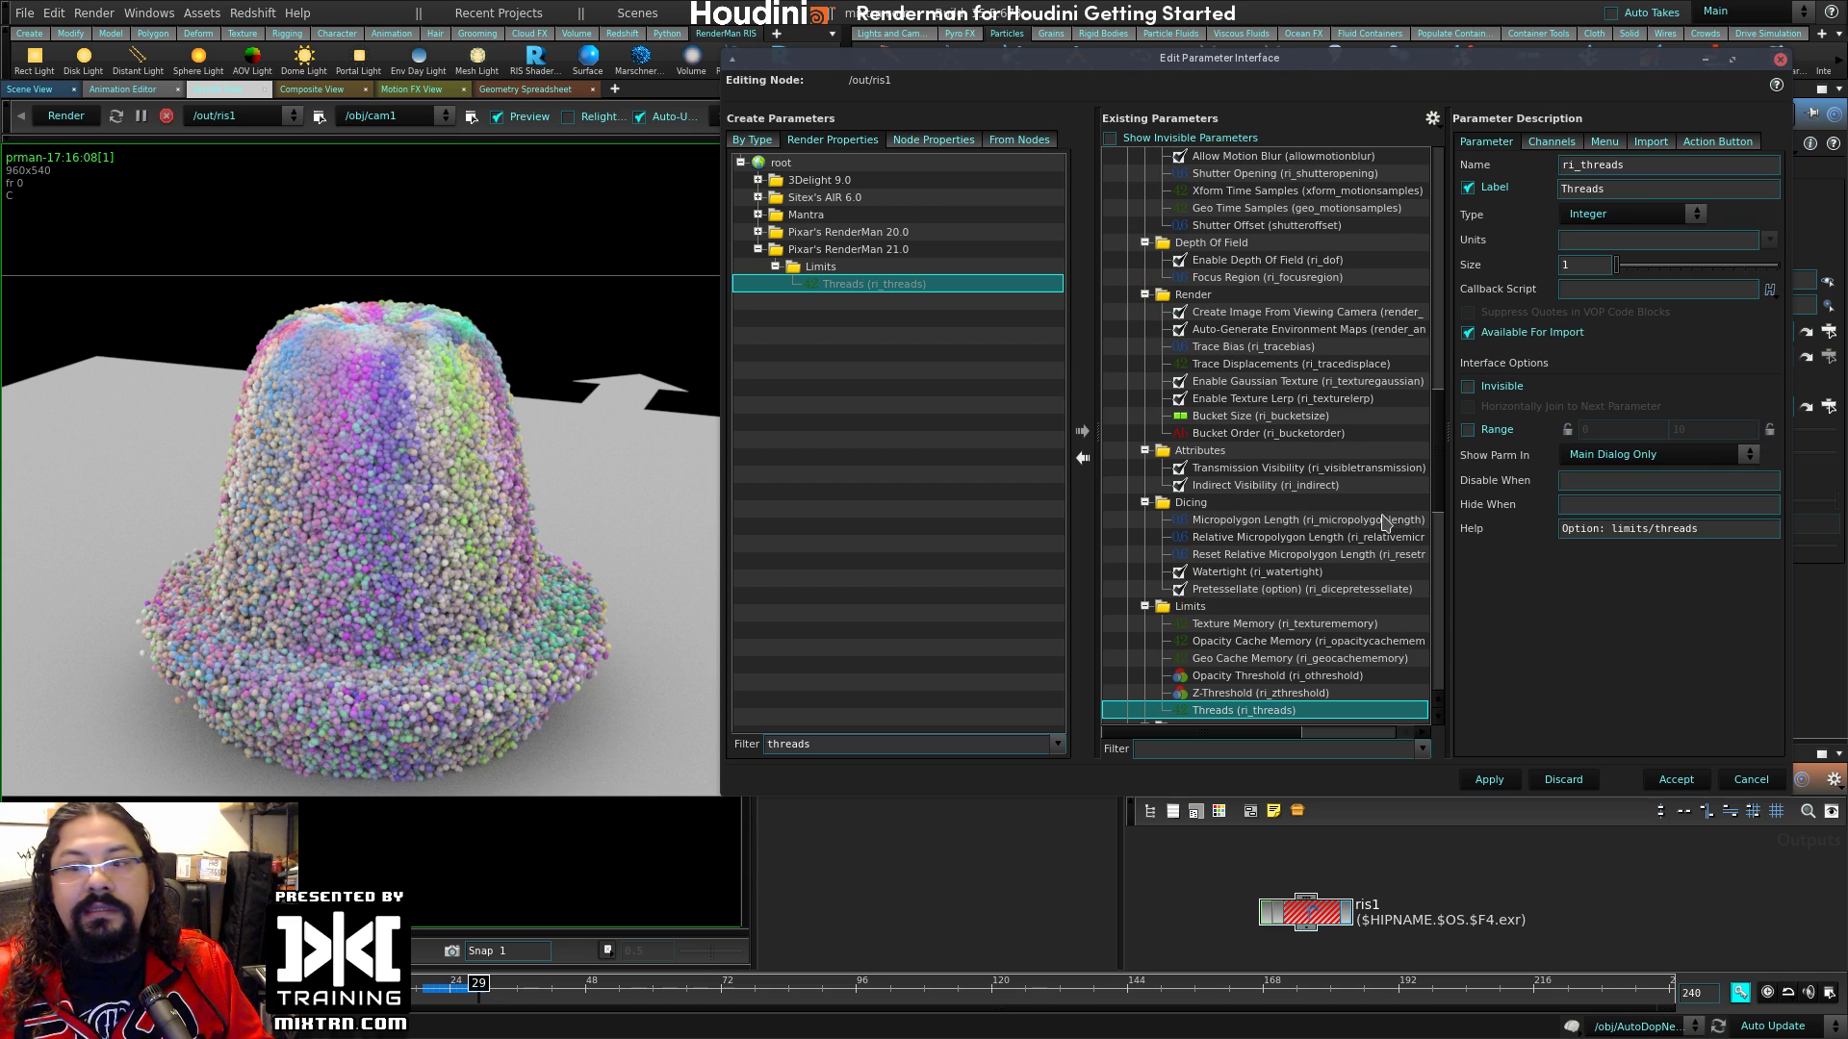
click(1489, 780)
click(1676, 779)
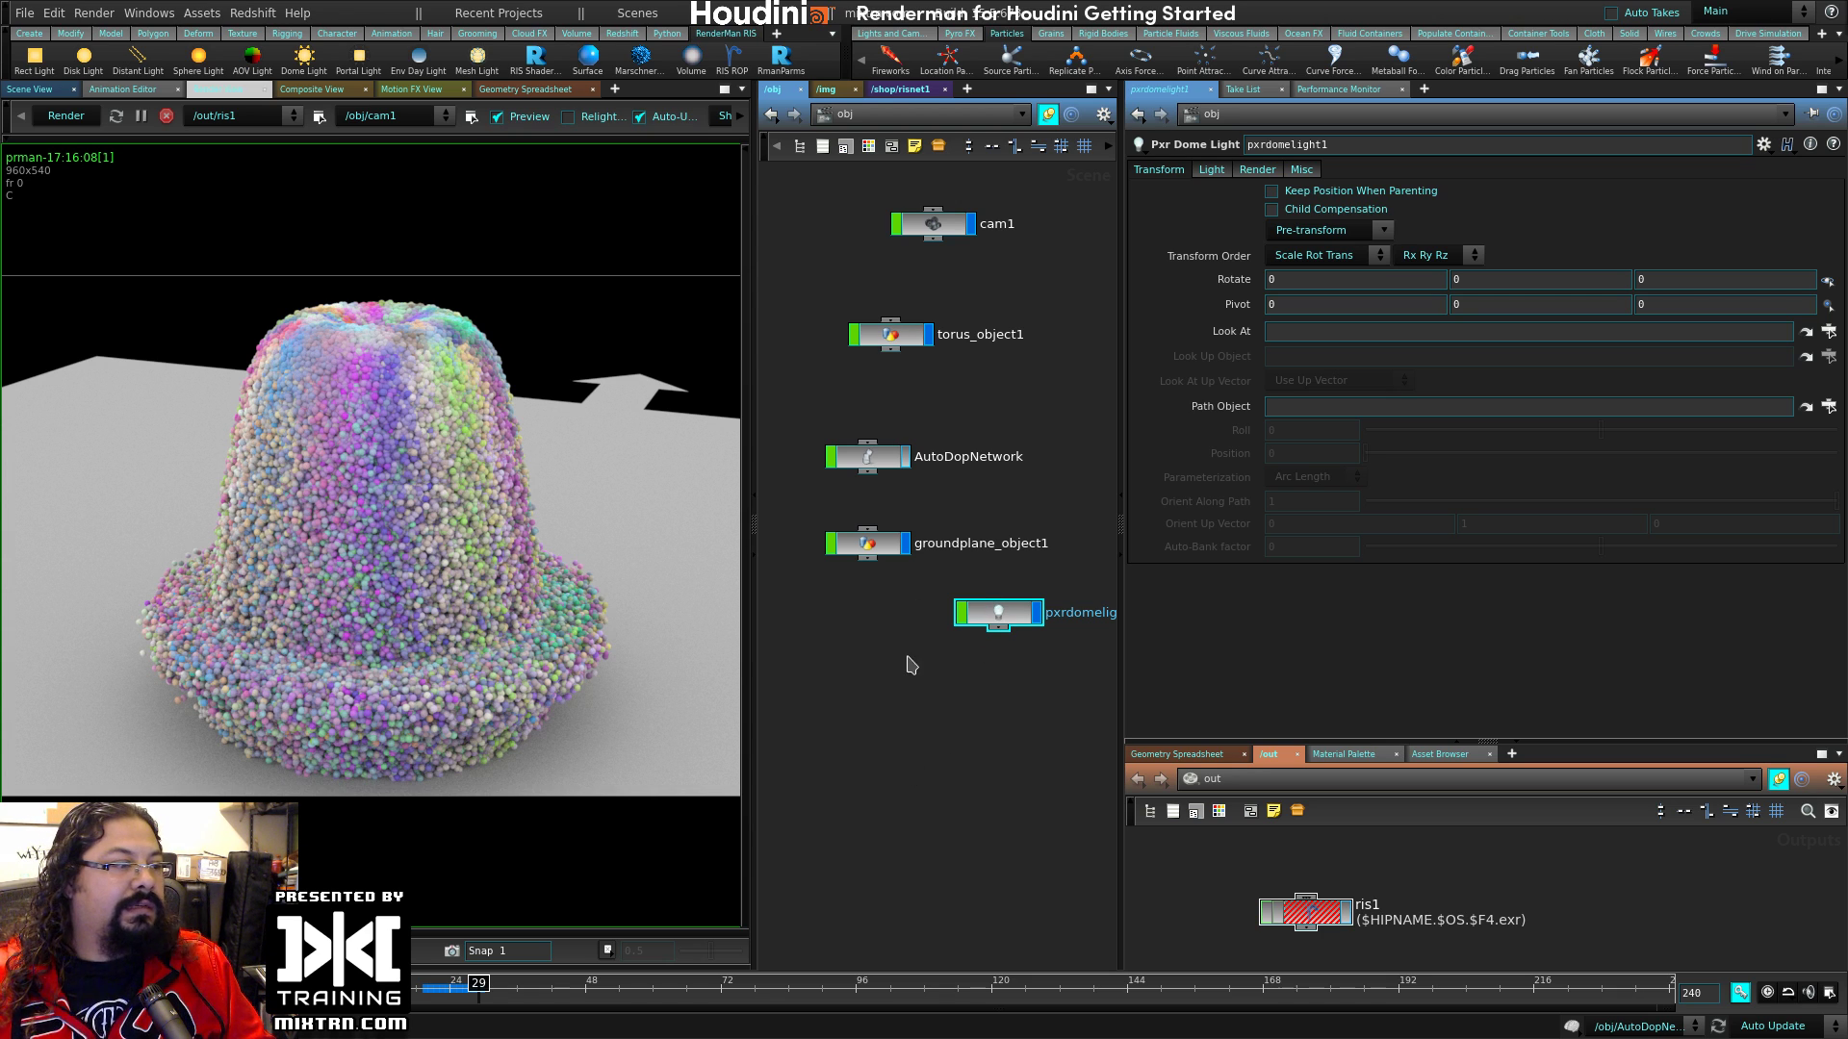
Step: Switch to System Monitor and examine the running processes' CPU and memory use
drag(1275, 893, 1273, 893)
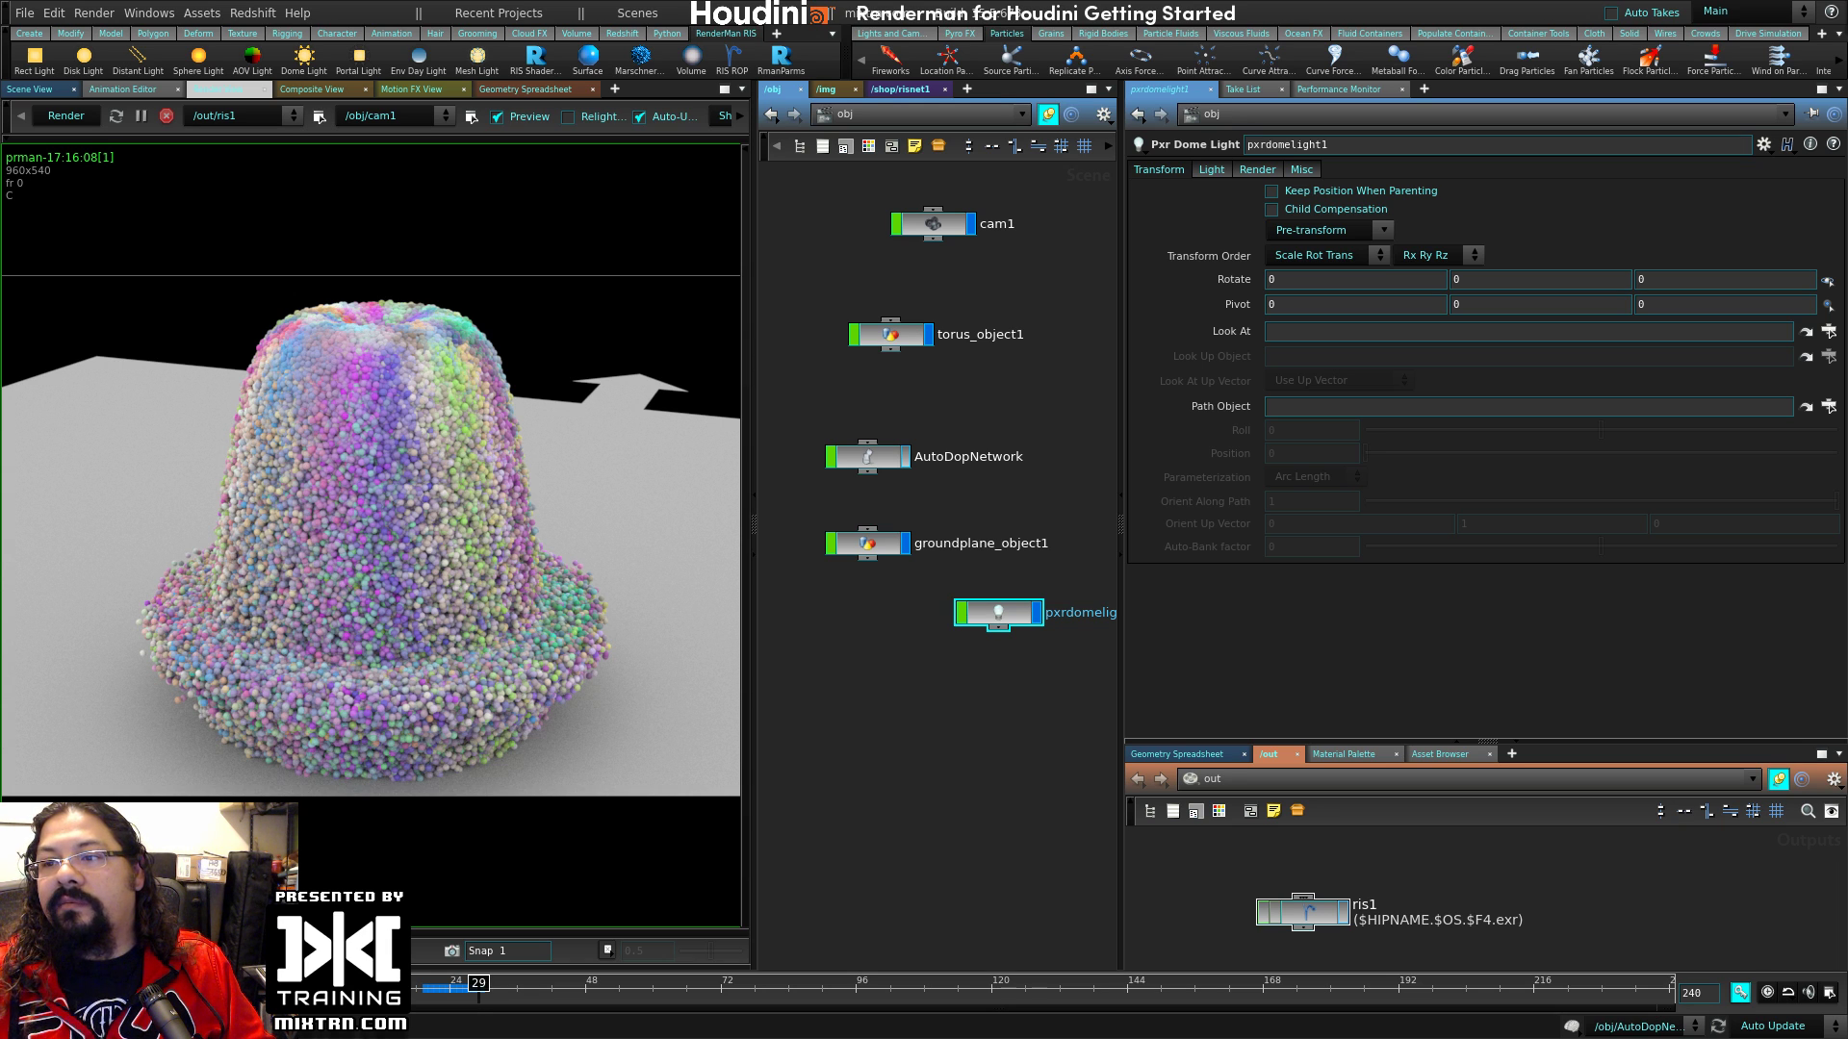
key(alt+Tab)
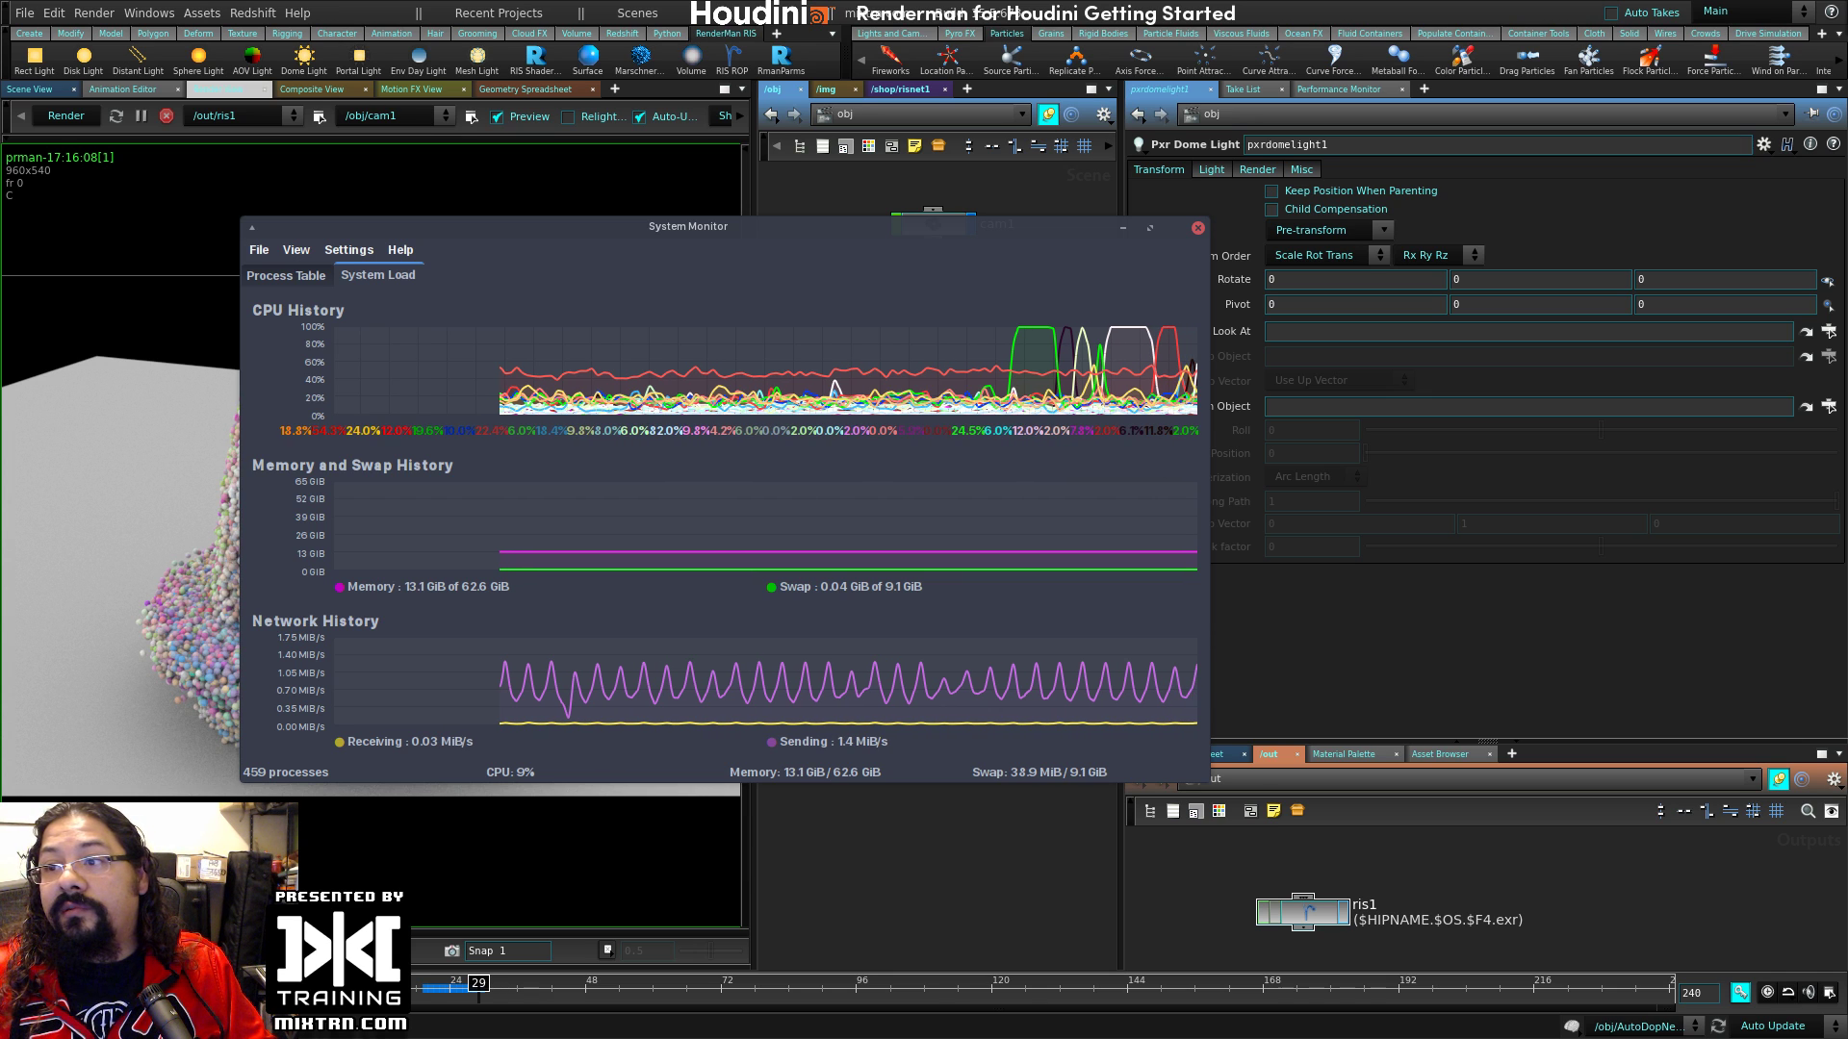
click(285, 276)
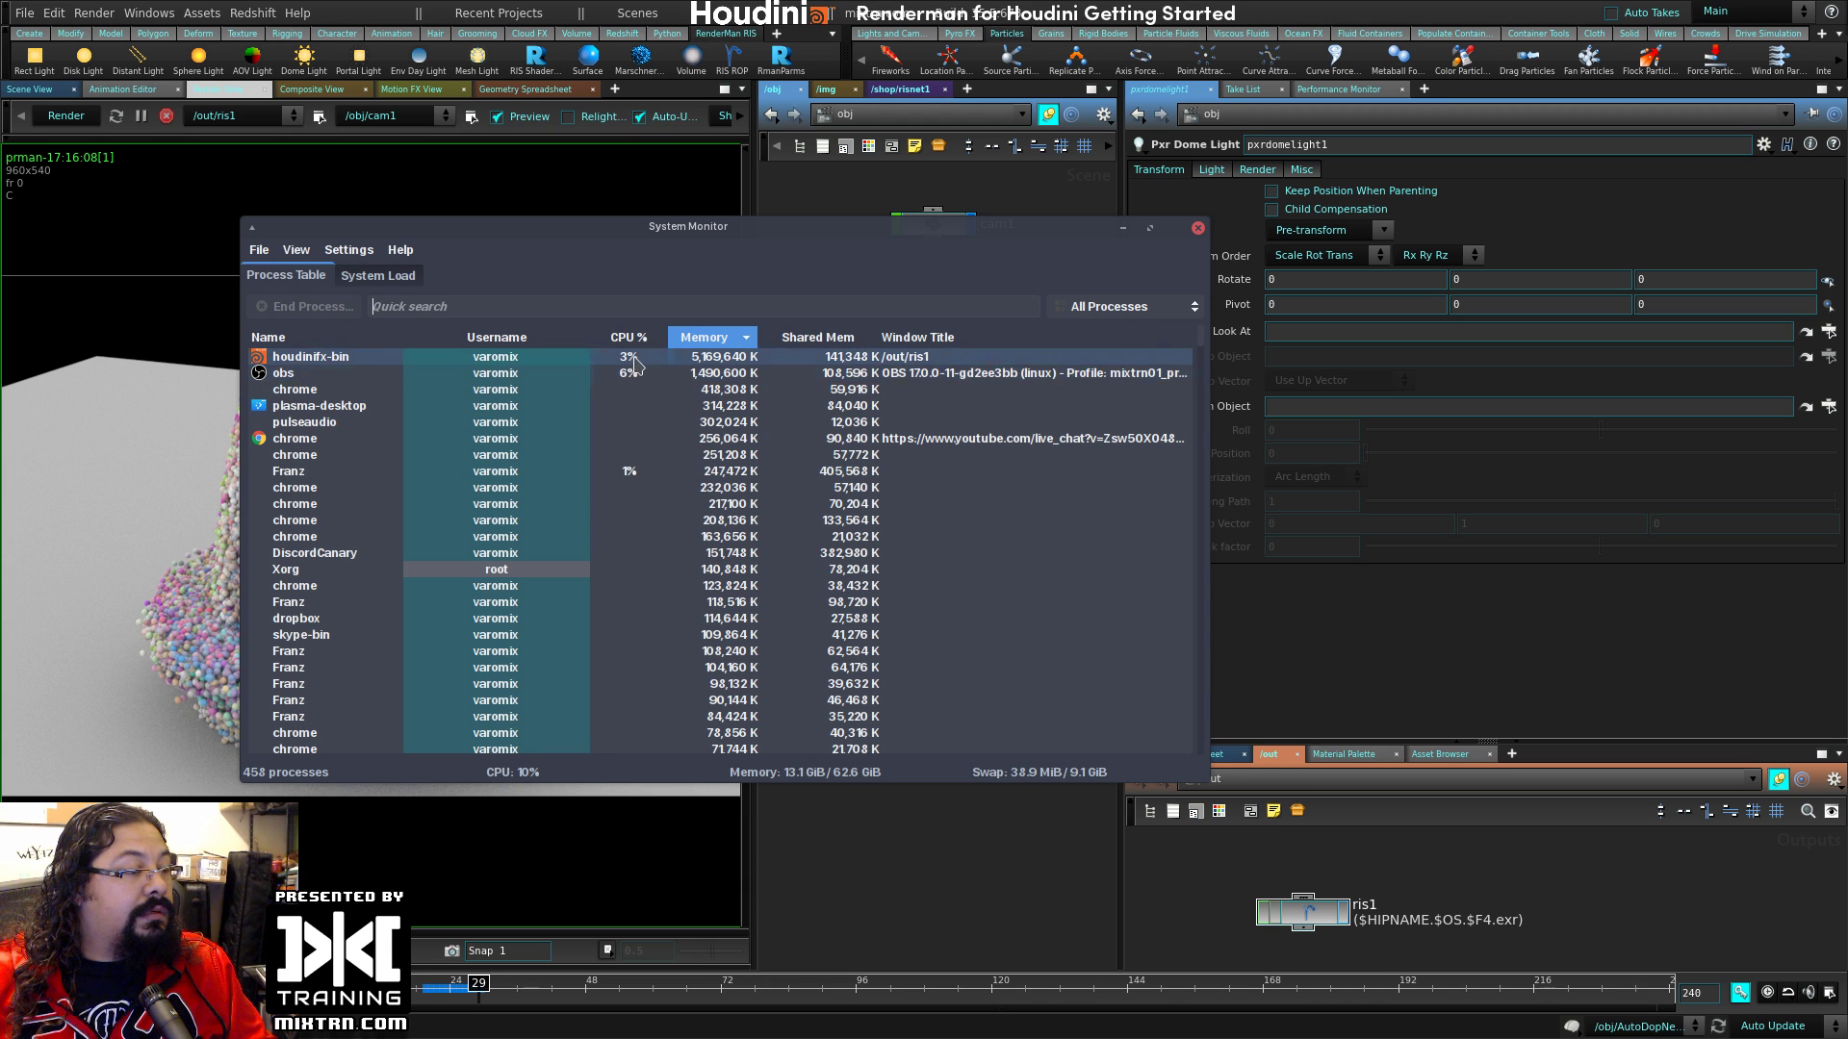
Step: Return from System Monitor to Houdini and render frame 29 with ris1 to RenderMan's it image viewer
drag(957, 247, 1379, 238)
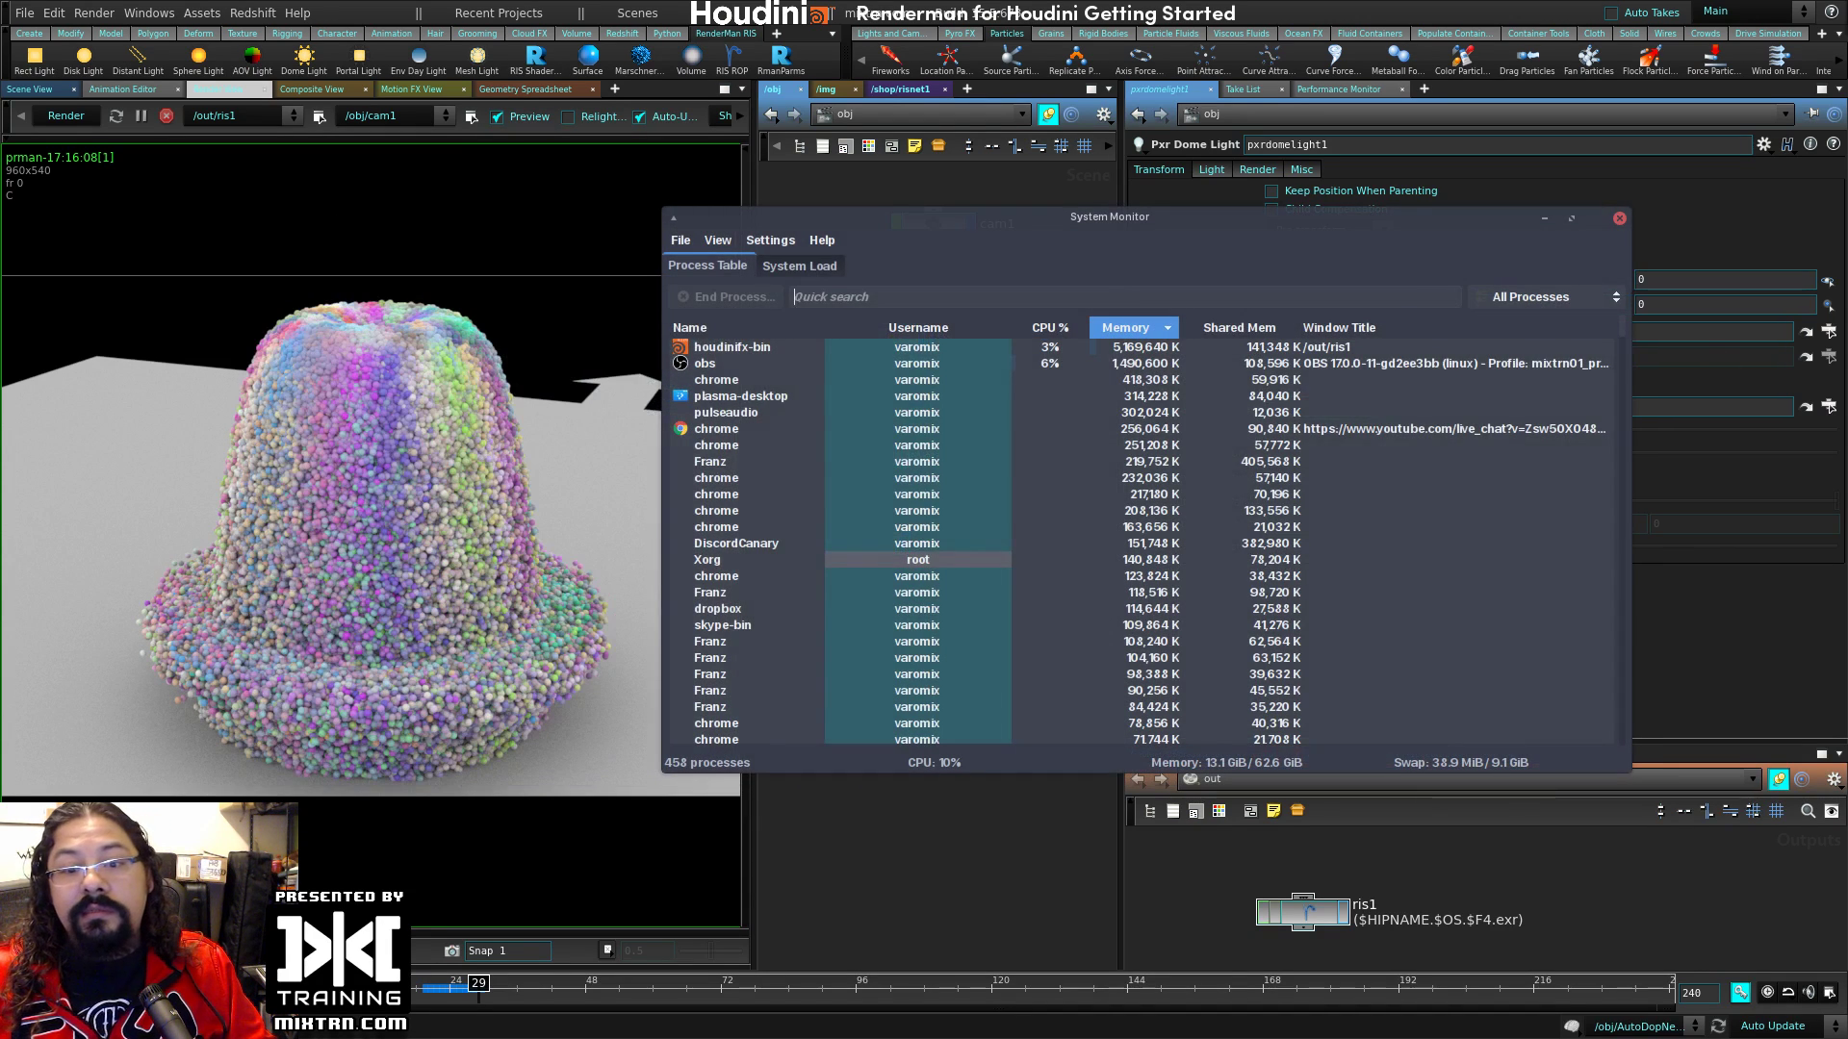
click(1025, 850)
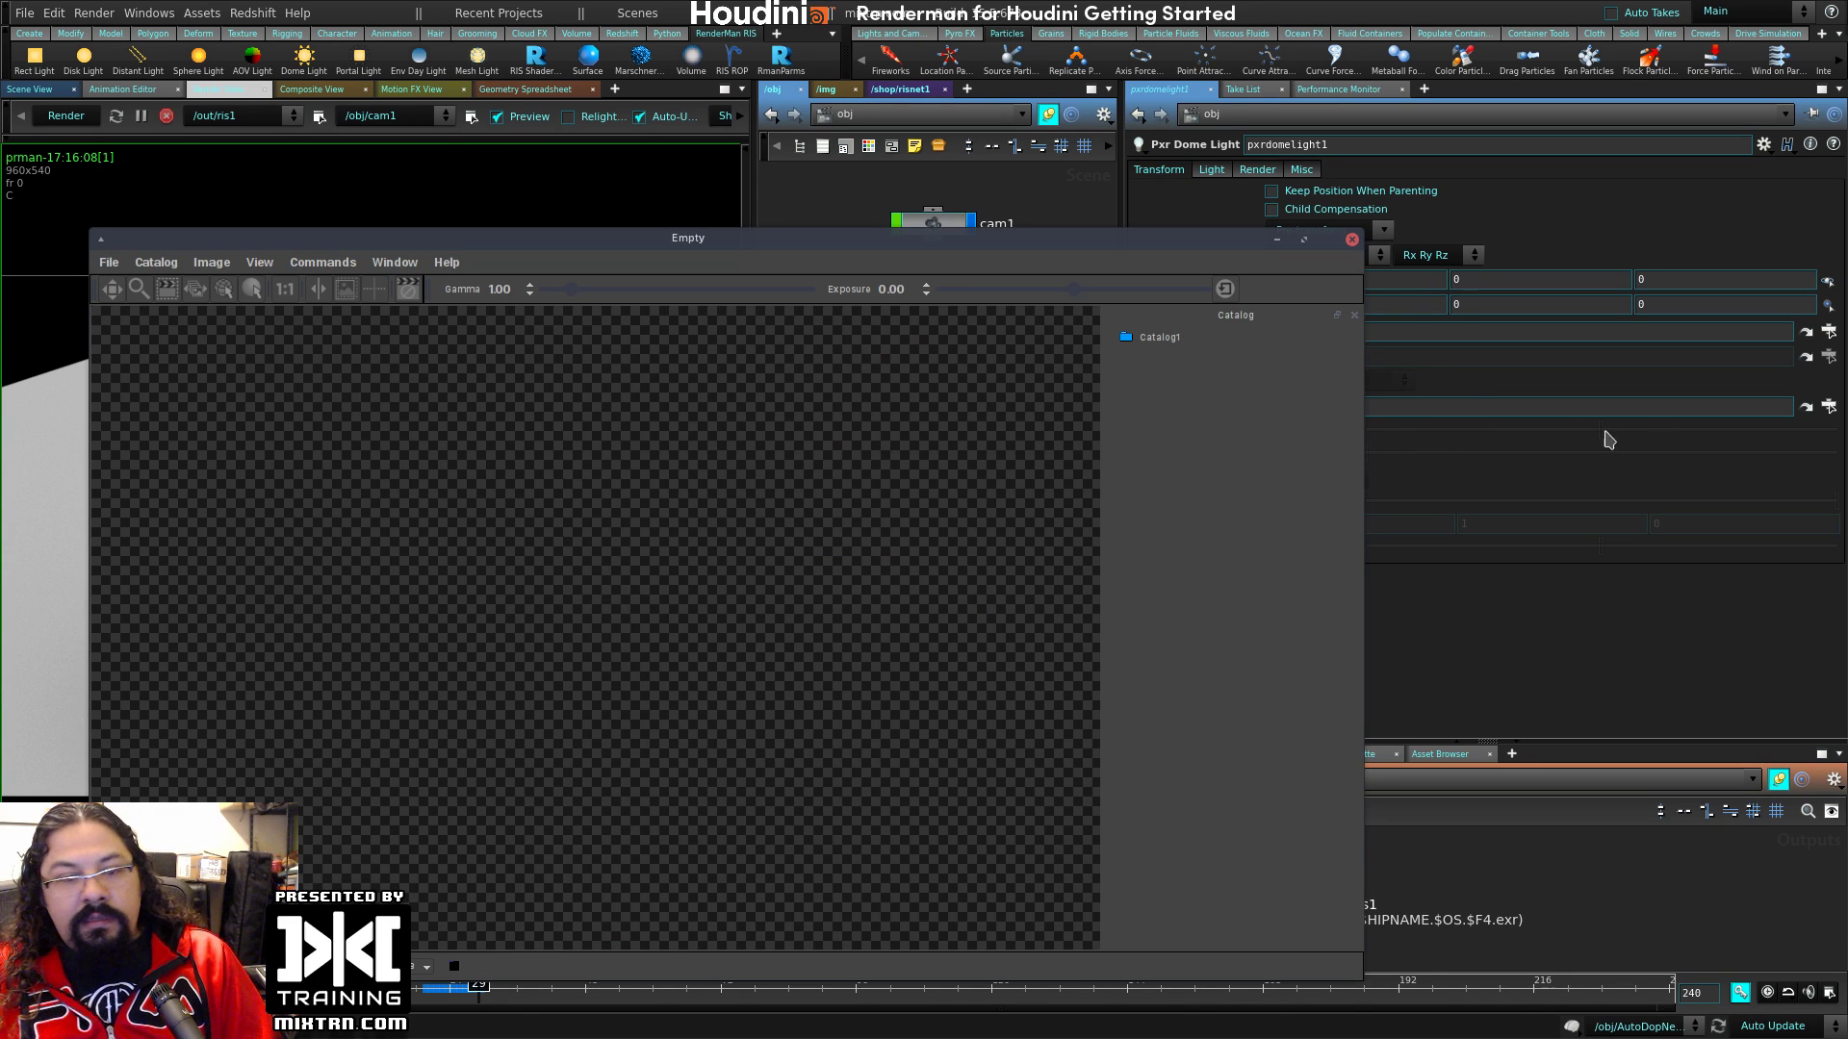
drag(959, 241, 1050, 153)
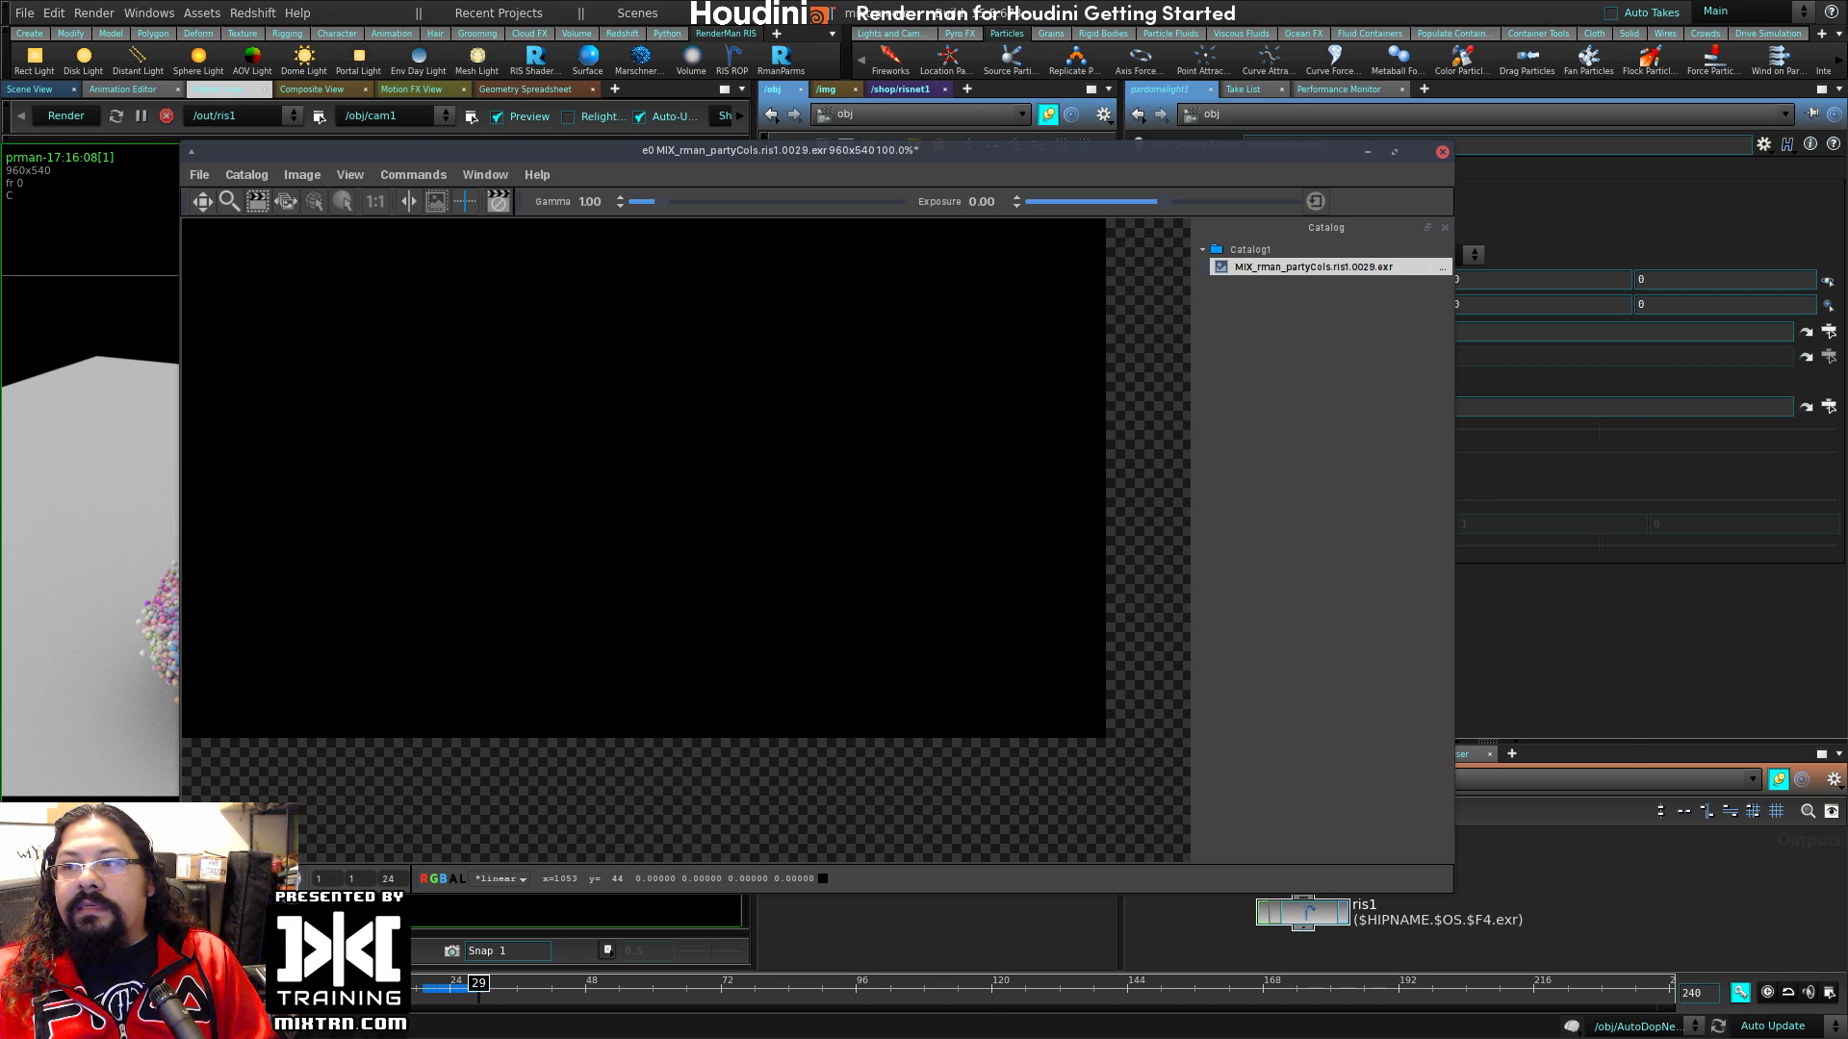
Step: Watch System Monitor's CPU, memory and network load graphs beside the it viewer while the frame renders
key(ctrl+Escape)
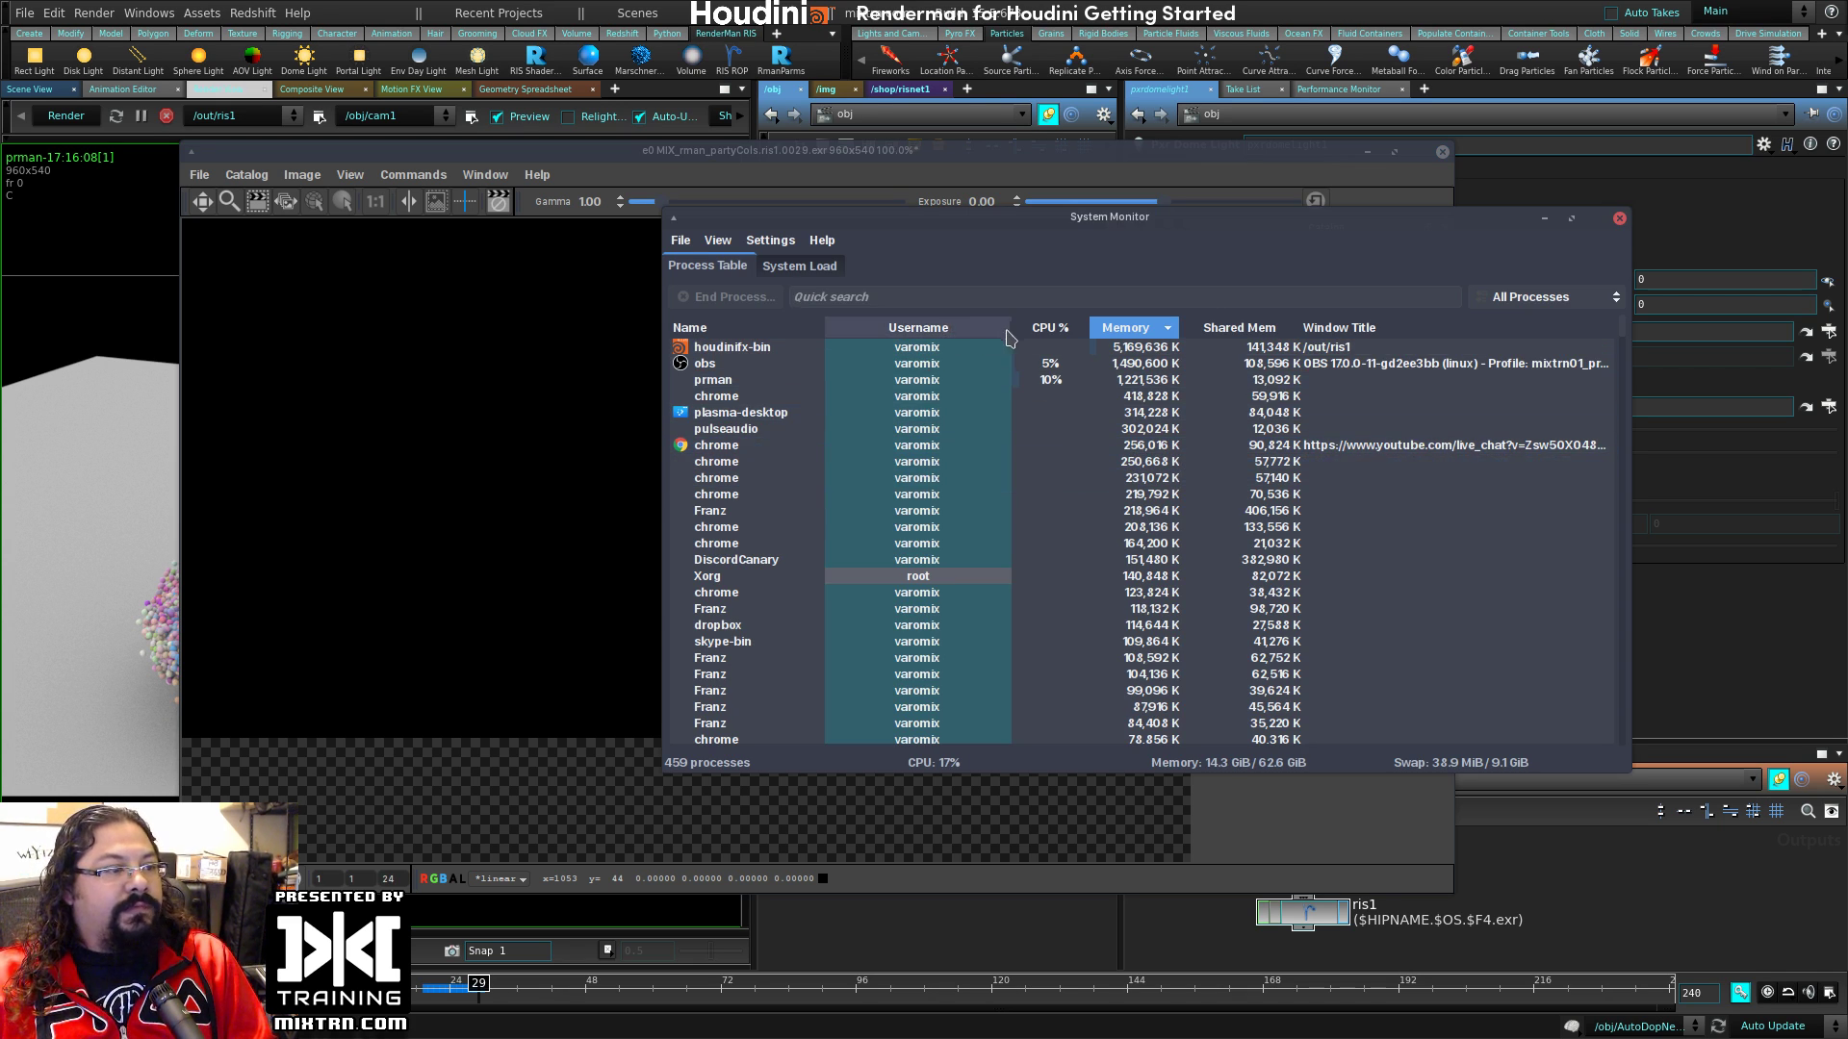
click(799, 266)
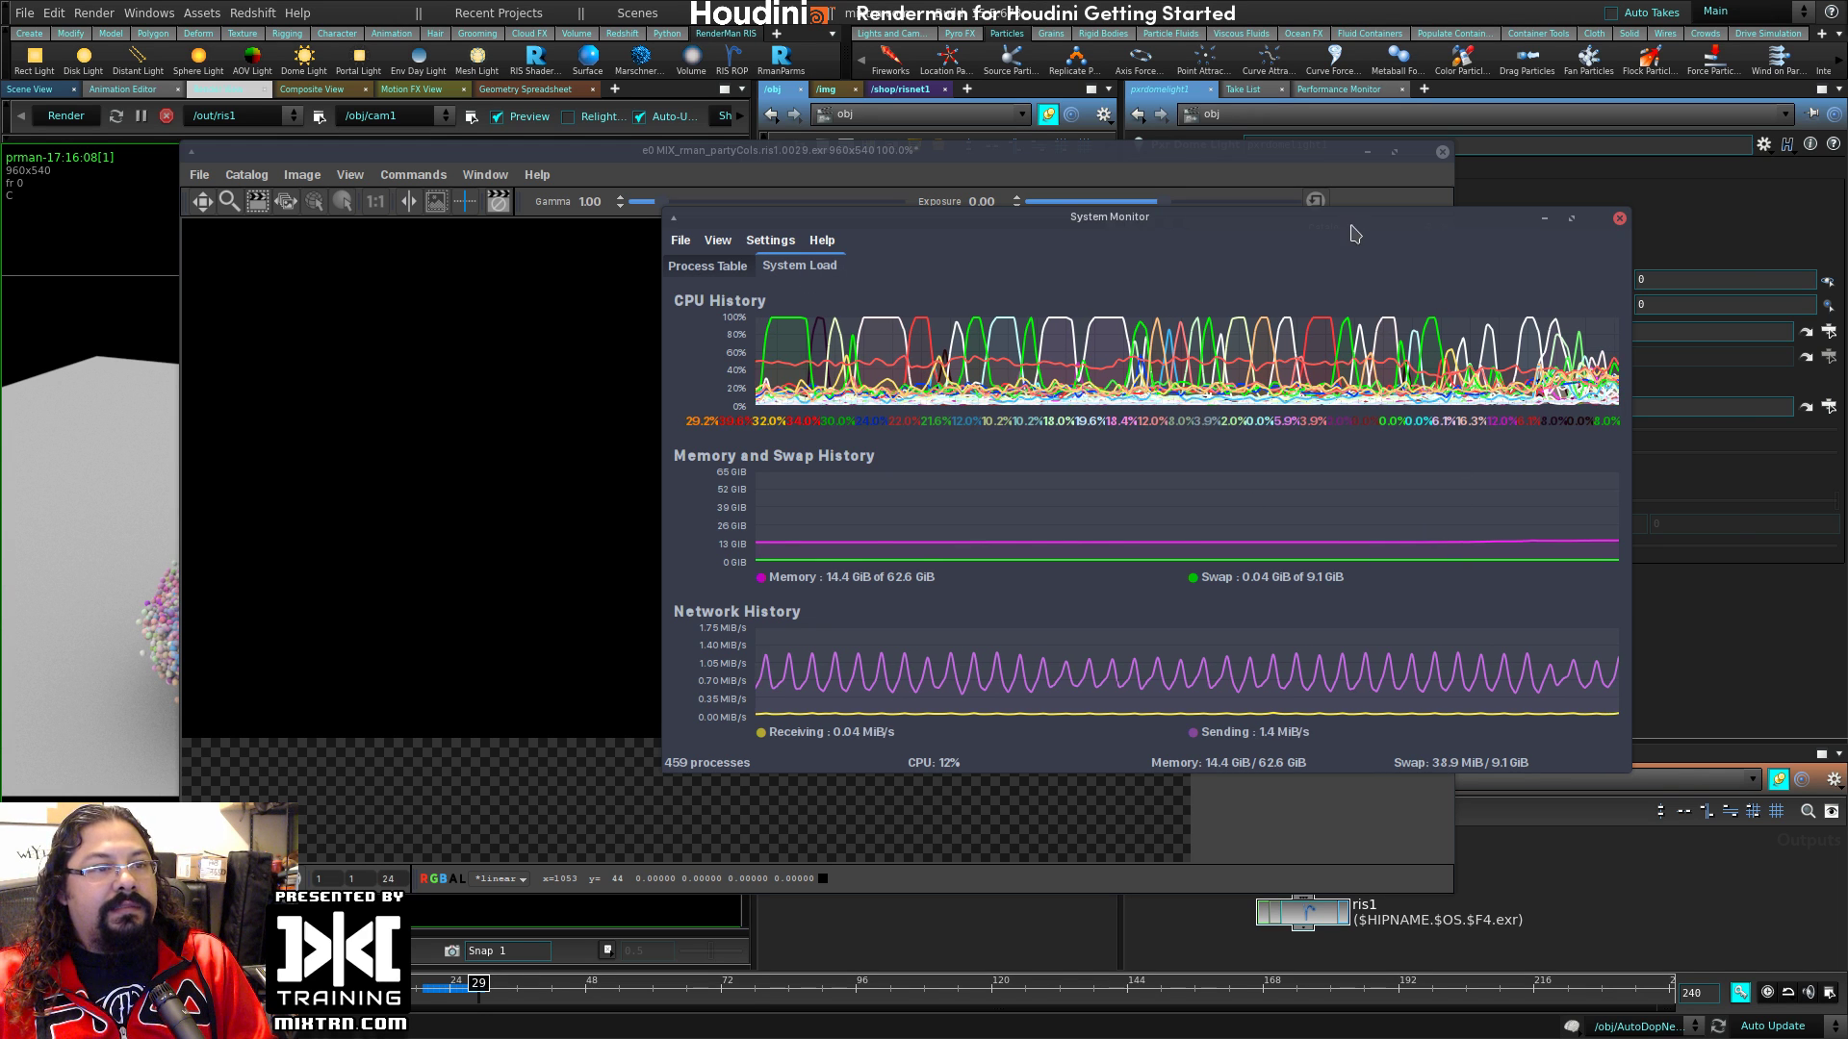
drag(1354, 234, 1458, 275)
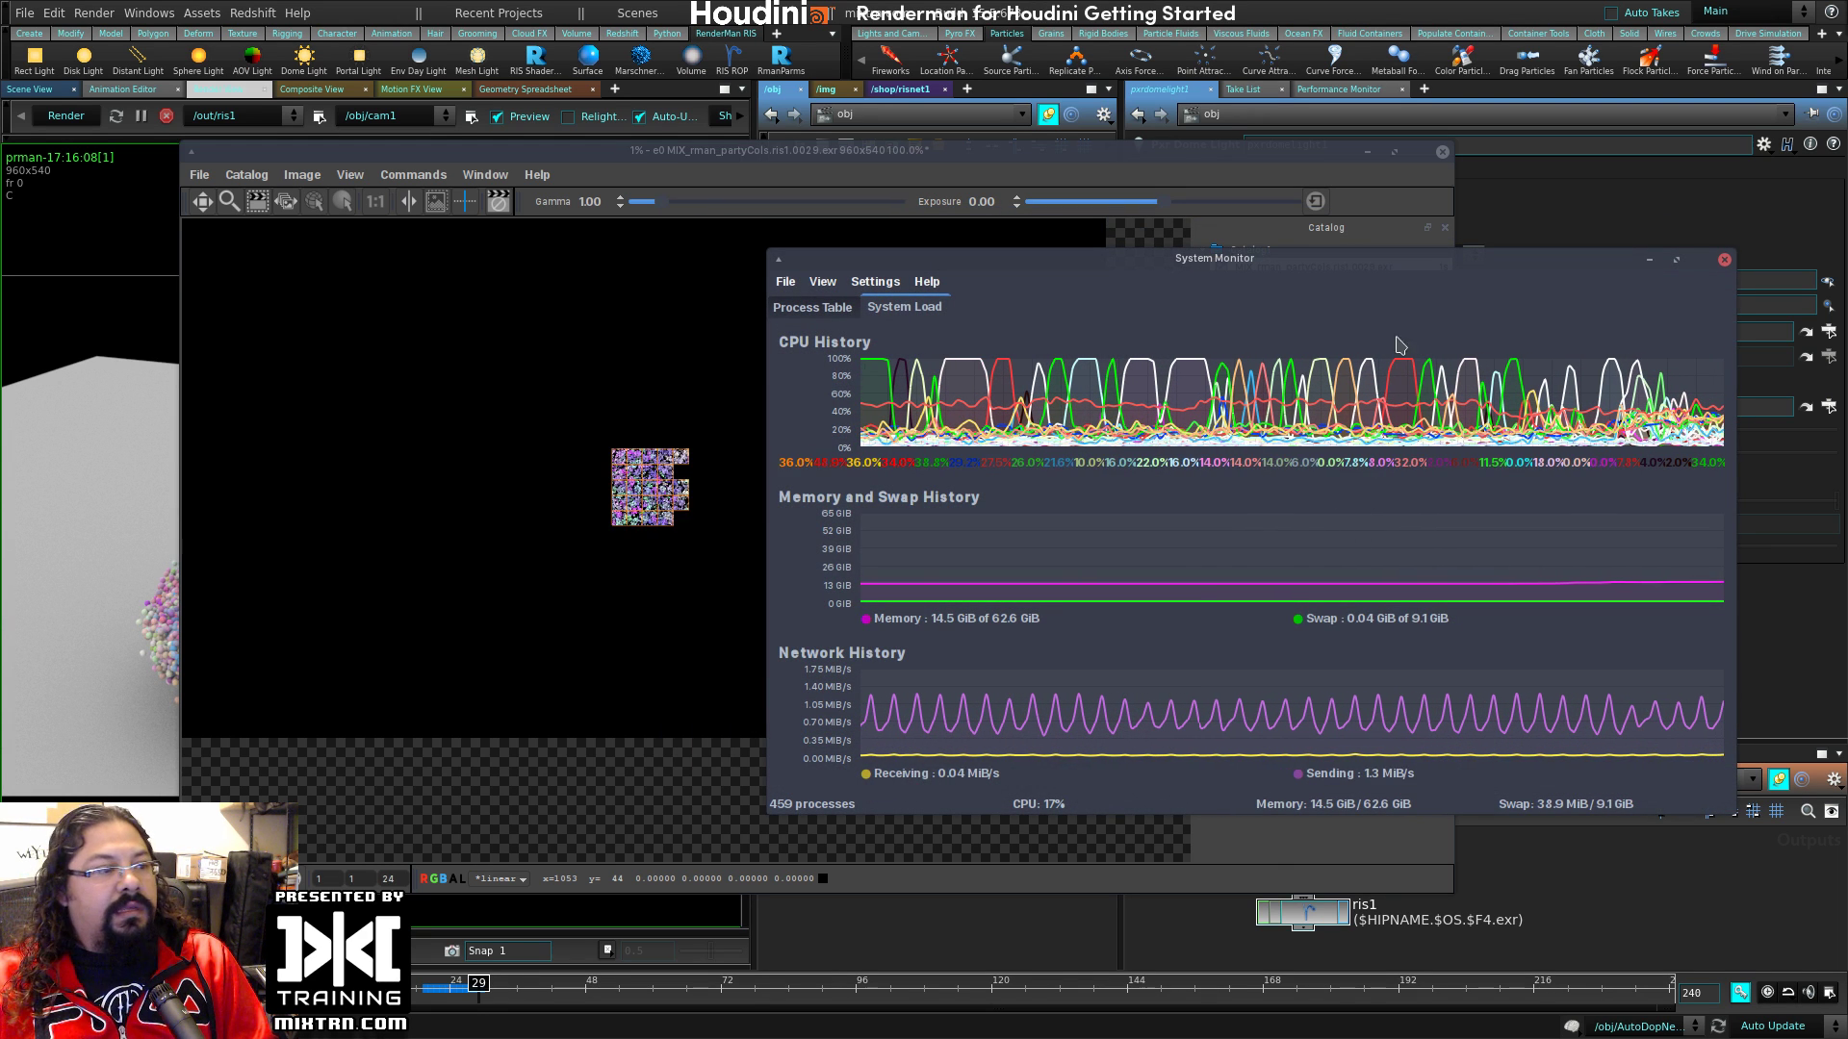
drag(1296, 265, 1407, 305)
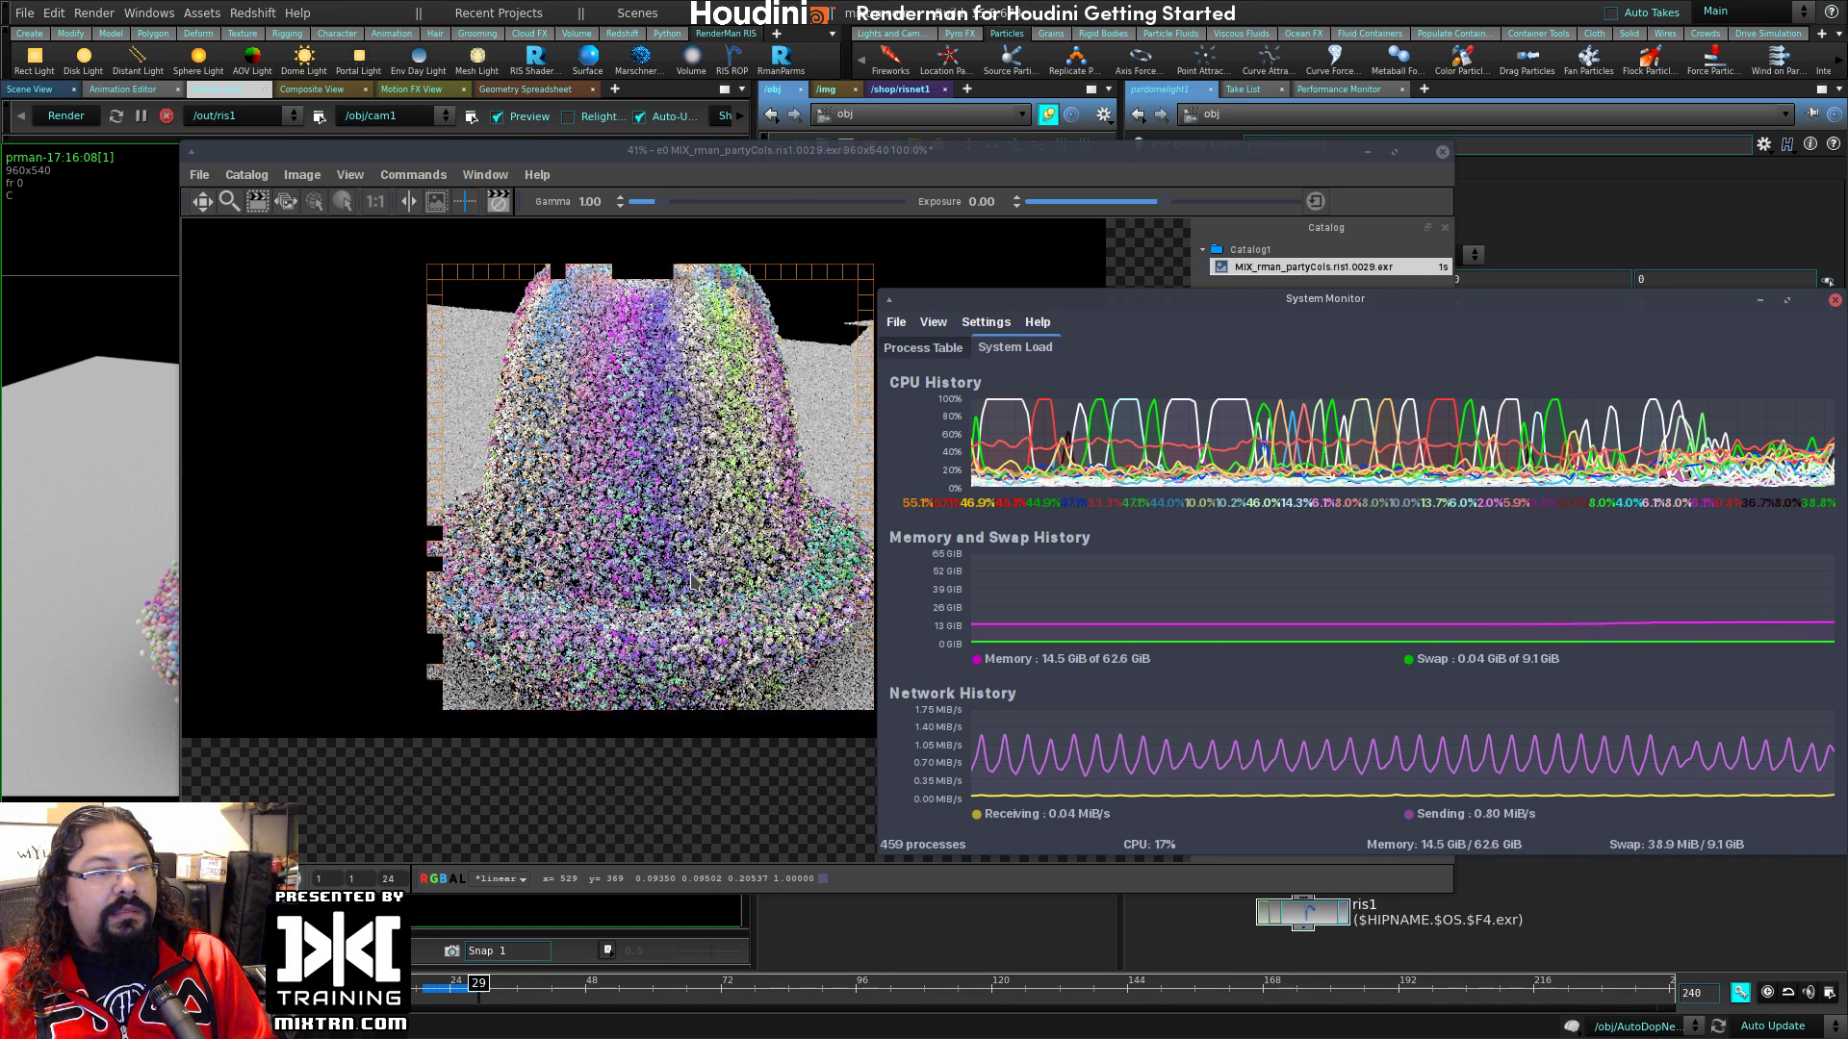
alt+drag(1173, 431, 1058, 441)
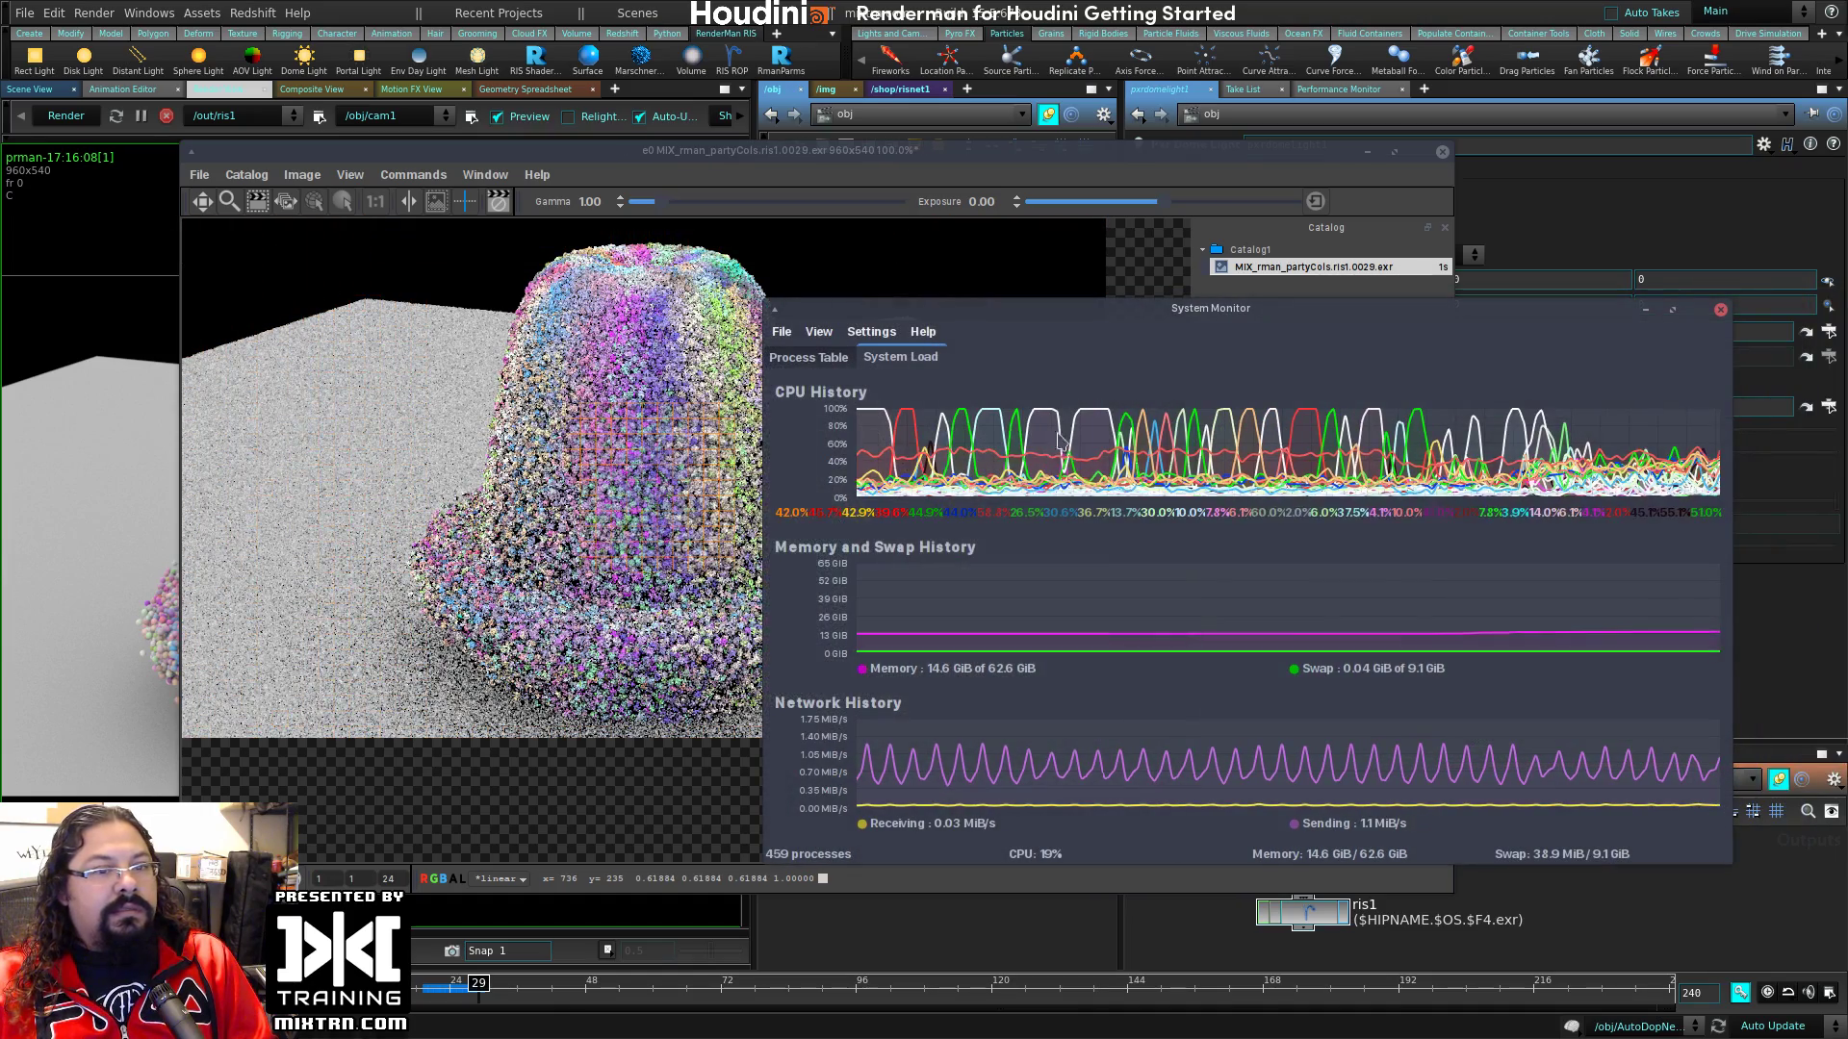
alt+drag(977, 330, 1092, 331)
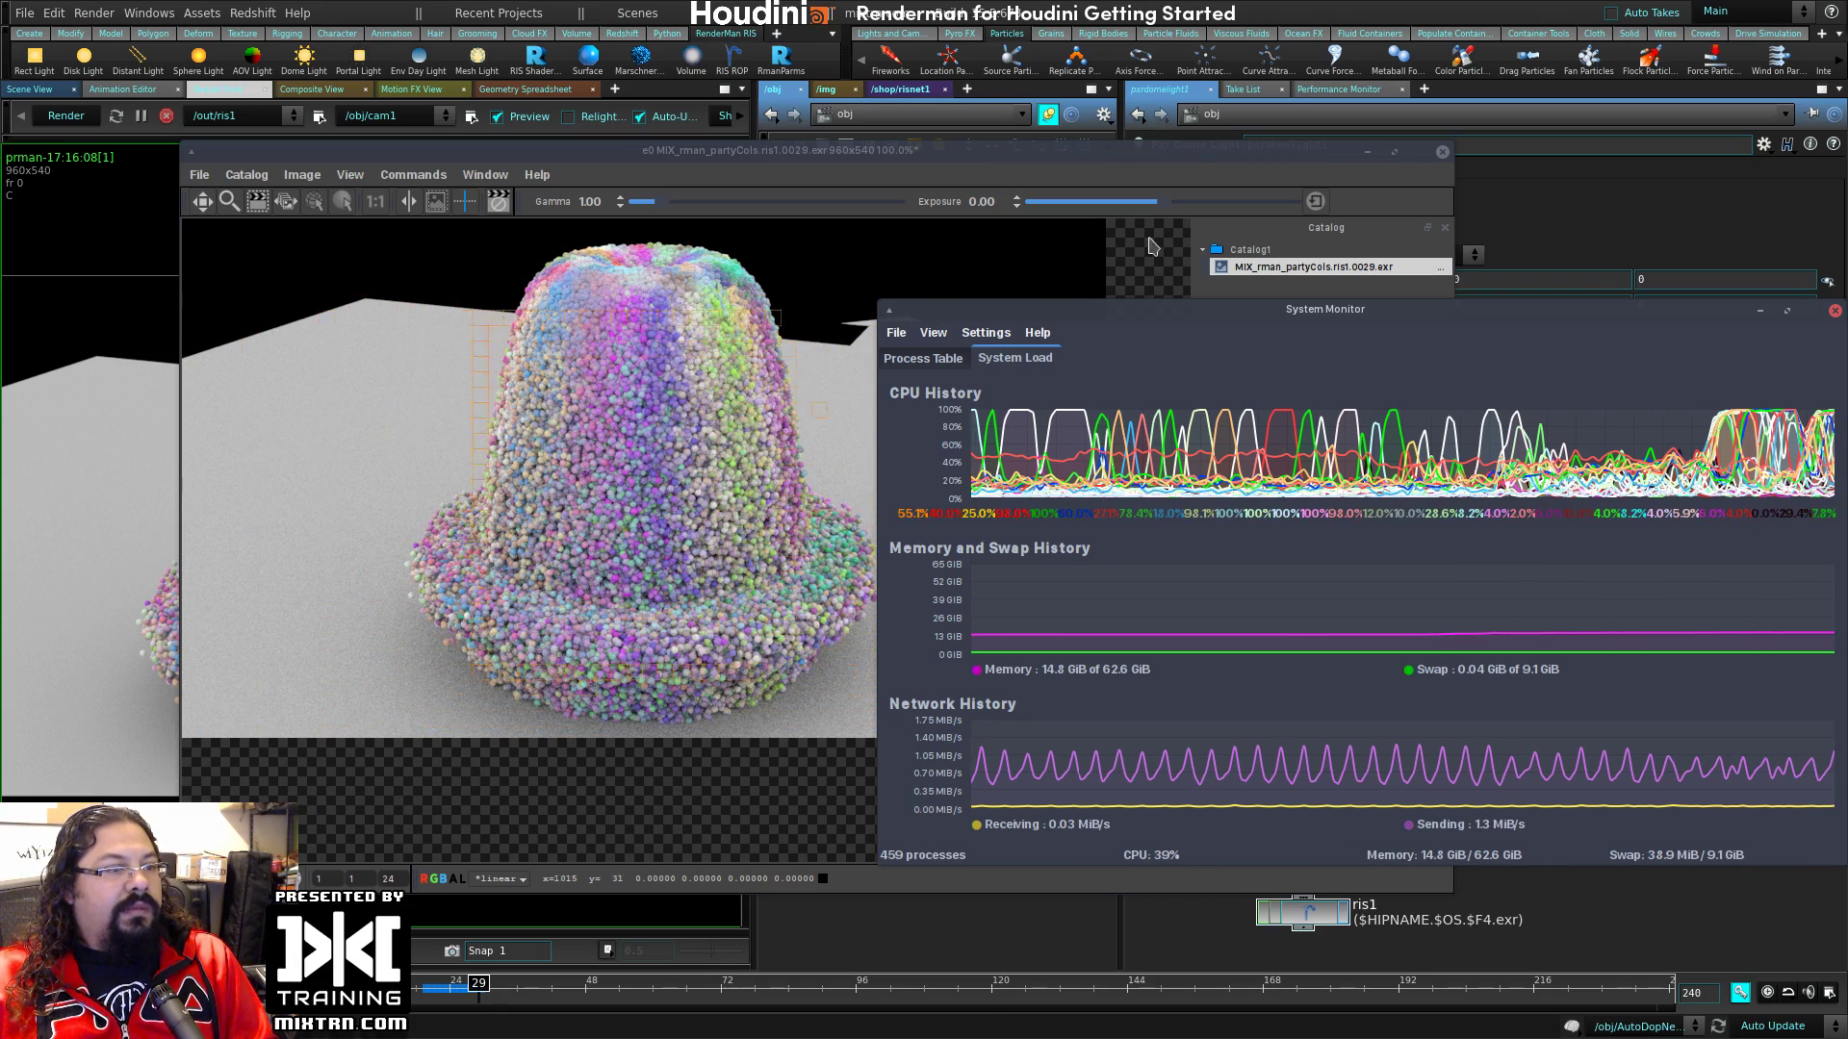
drag(1174, 154, 1024, 148)
drag(1628, 309, 1581, 306)
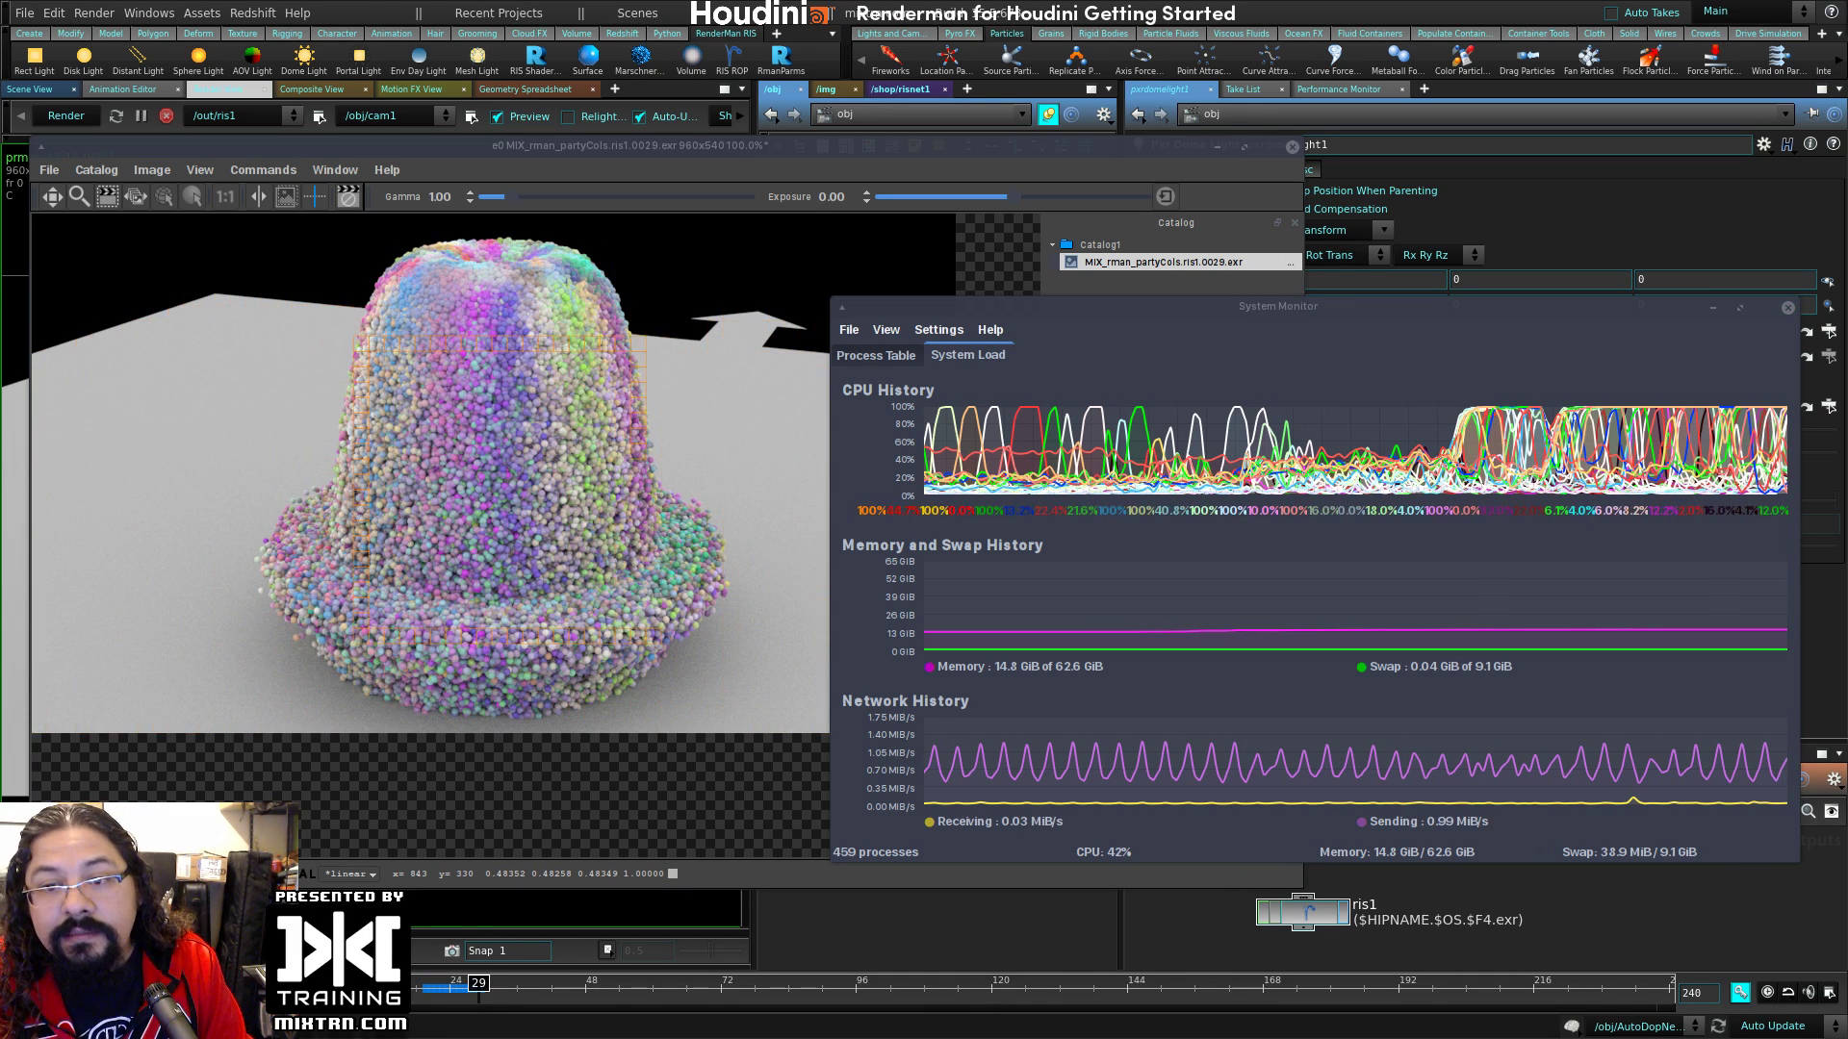
Step: Compare the it render with the Houdini Render View, and save the scene over MIX_rman_partyCols.hip
key(alt+Tab)
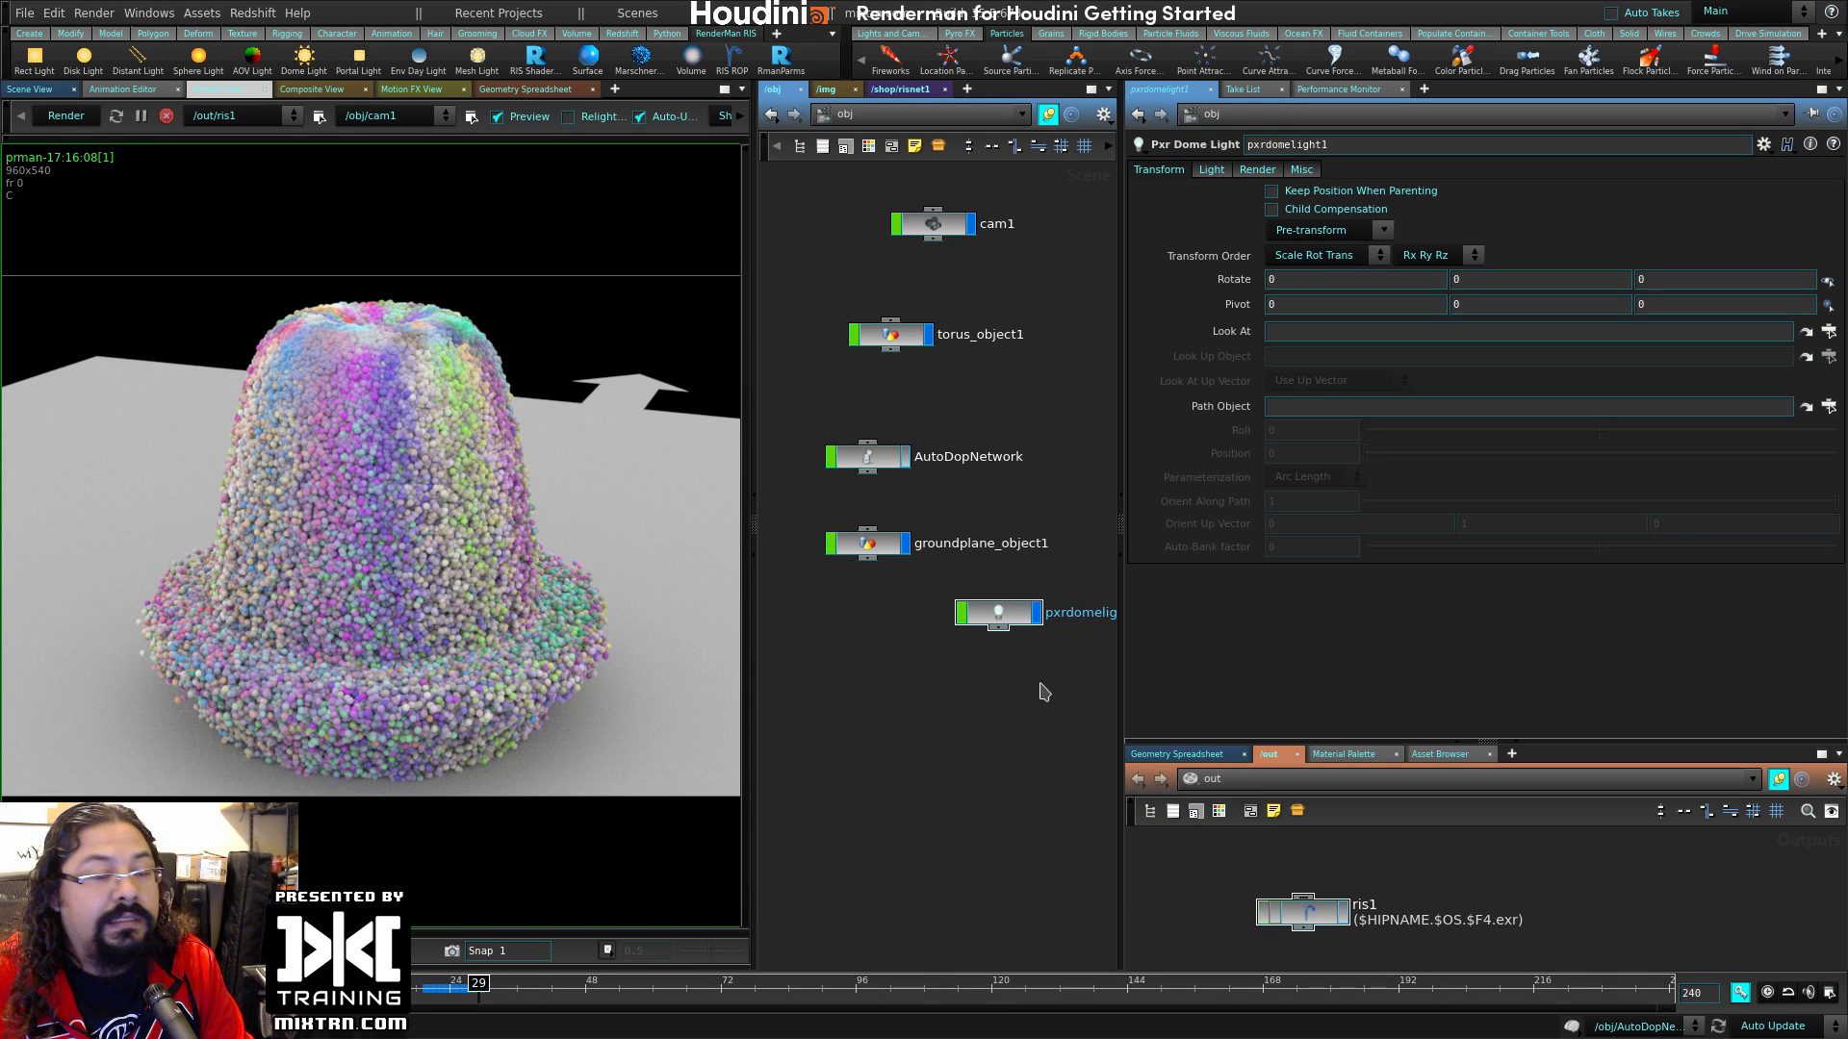
key(alt+Tab)
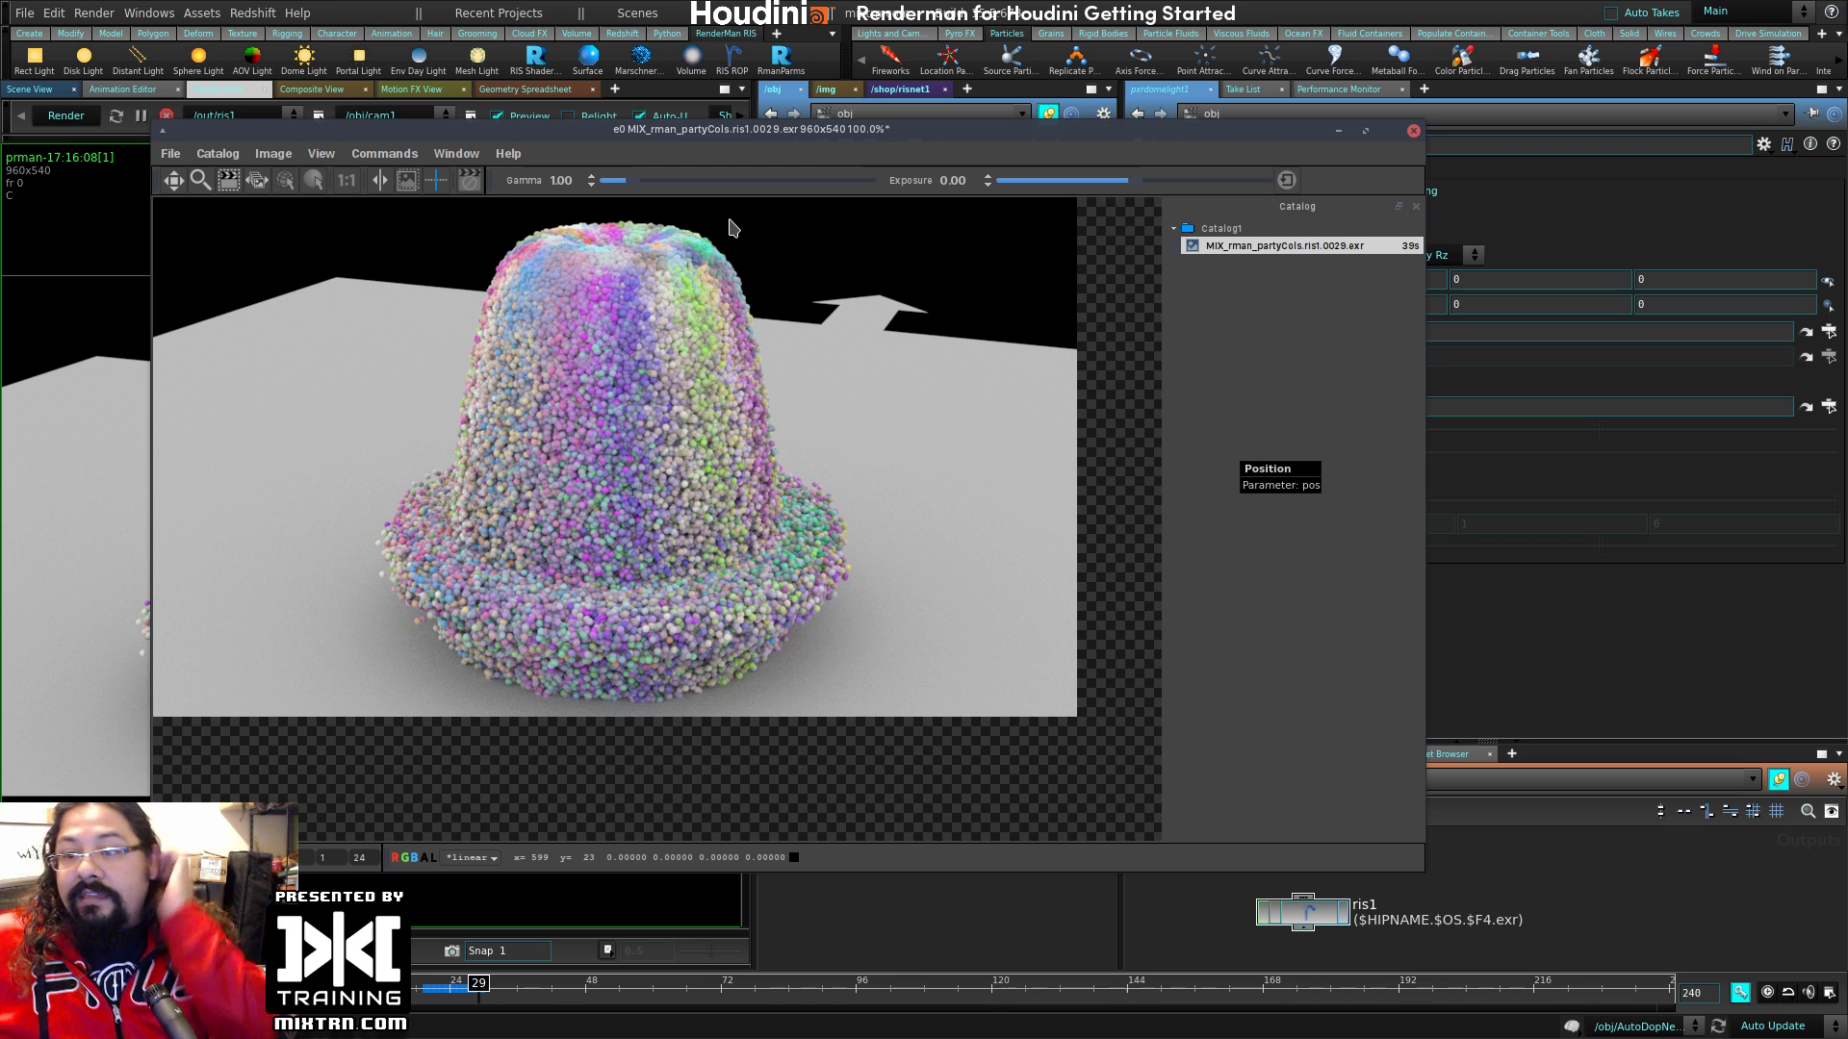
key(alt+Tab)
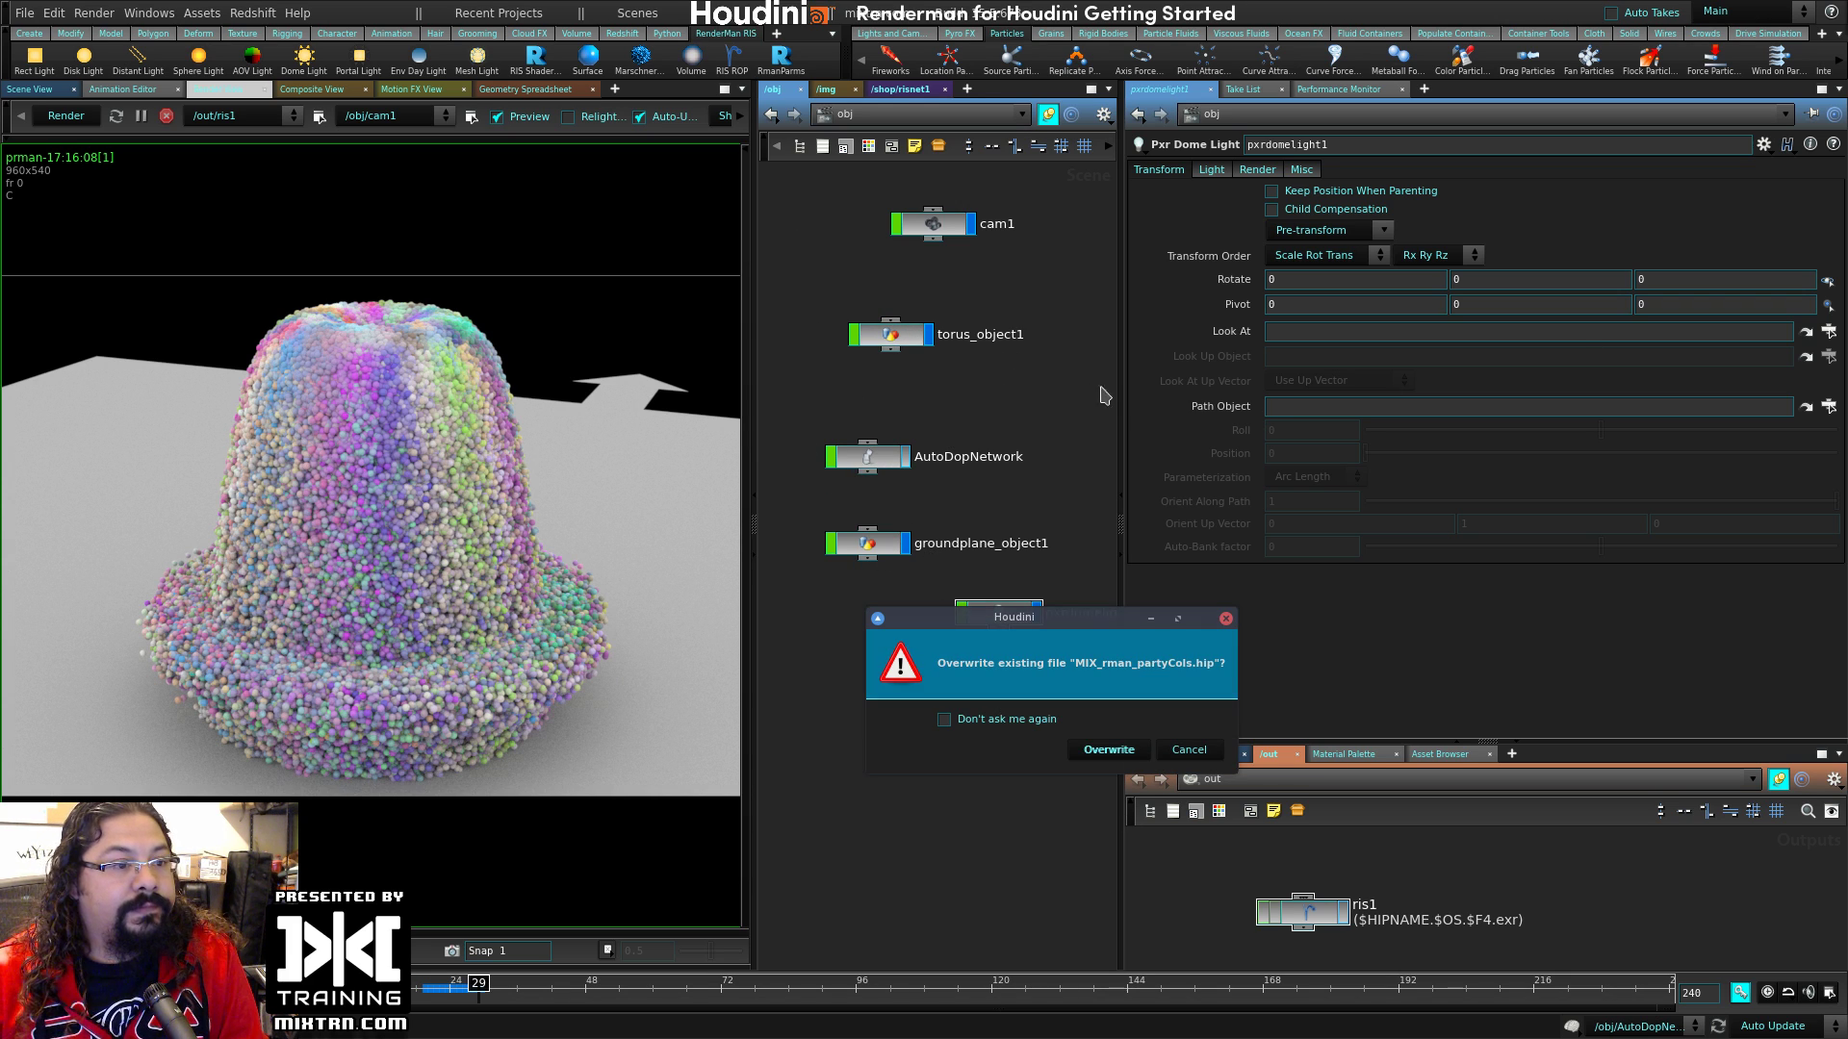
click(1113, 752)
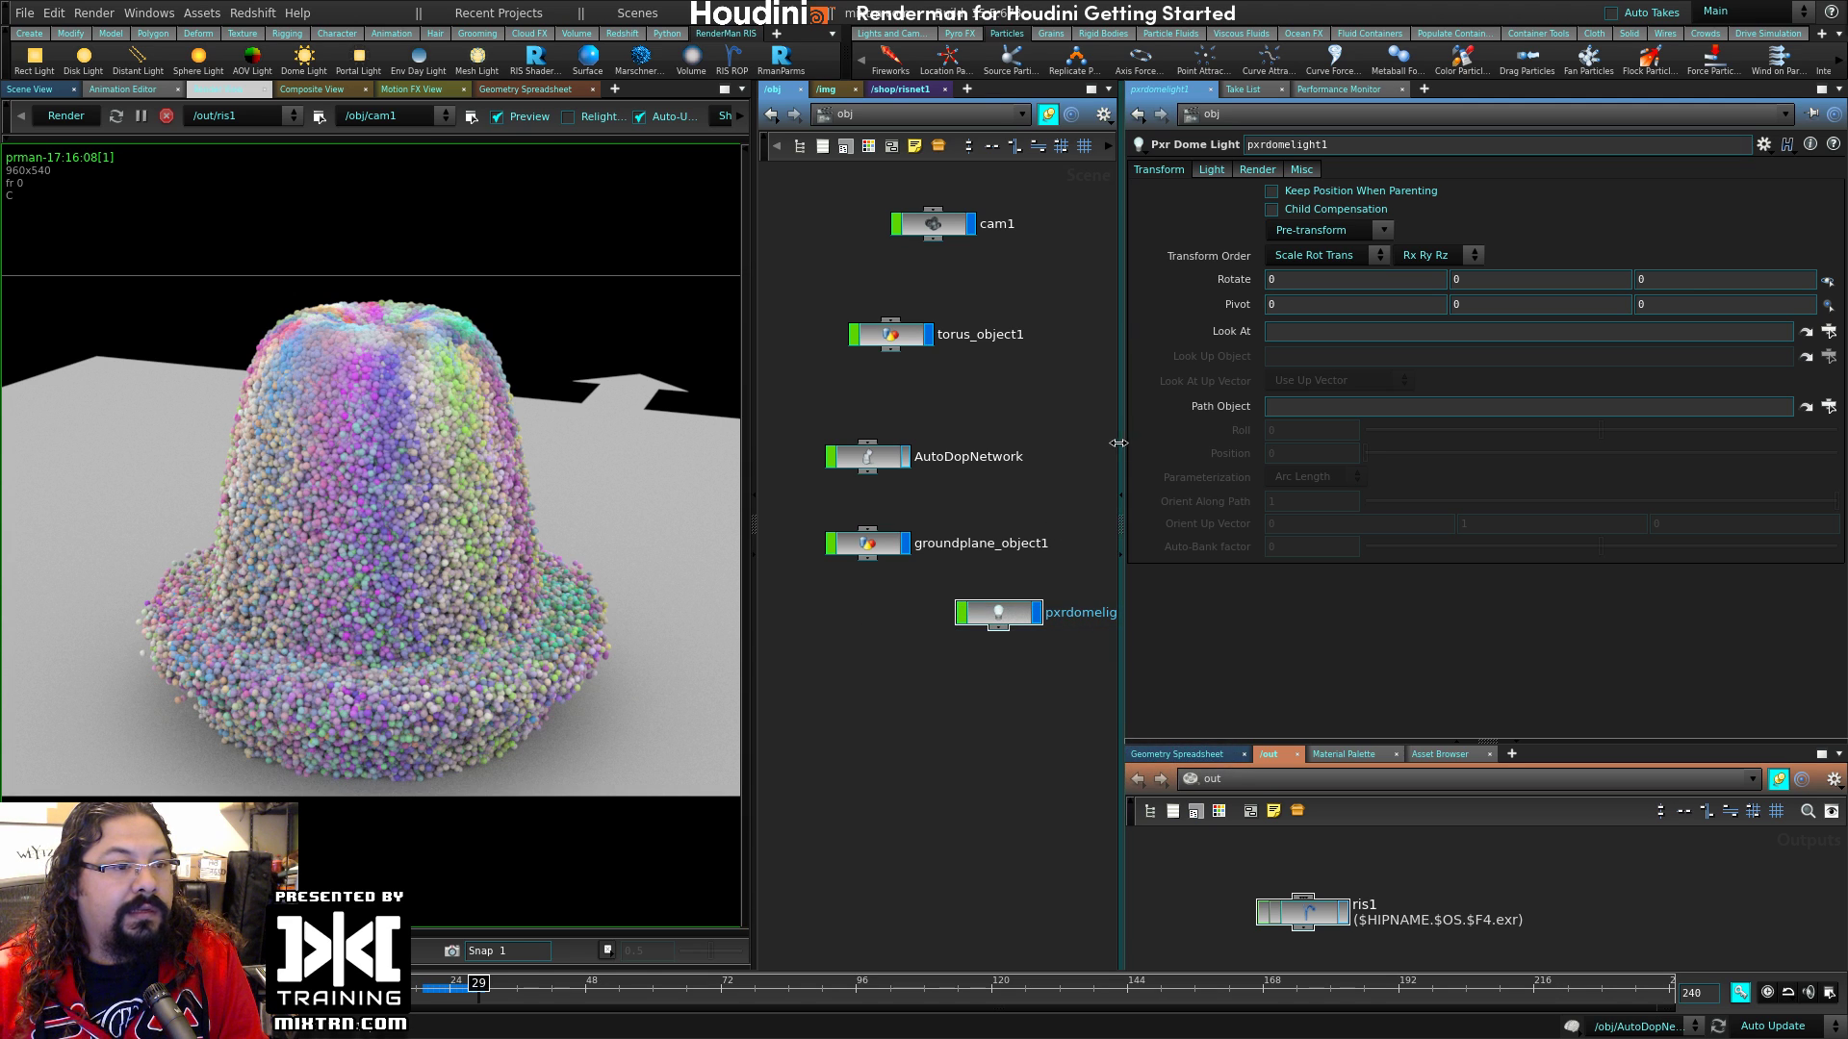
Step: Set the pscale value of attribcreate1 inside the source_particles object to 0.01
drag(1120, 445, 1313, 433)
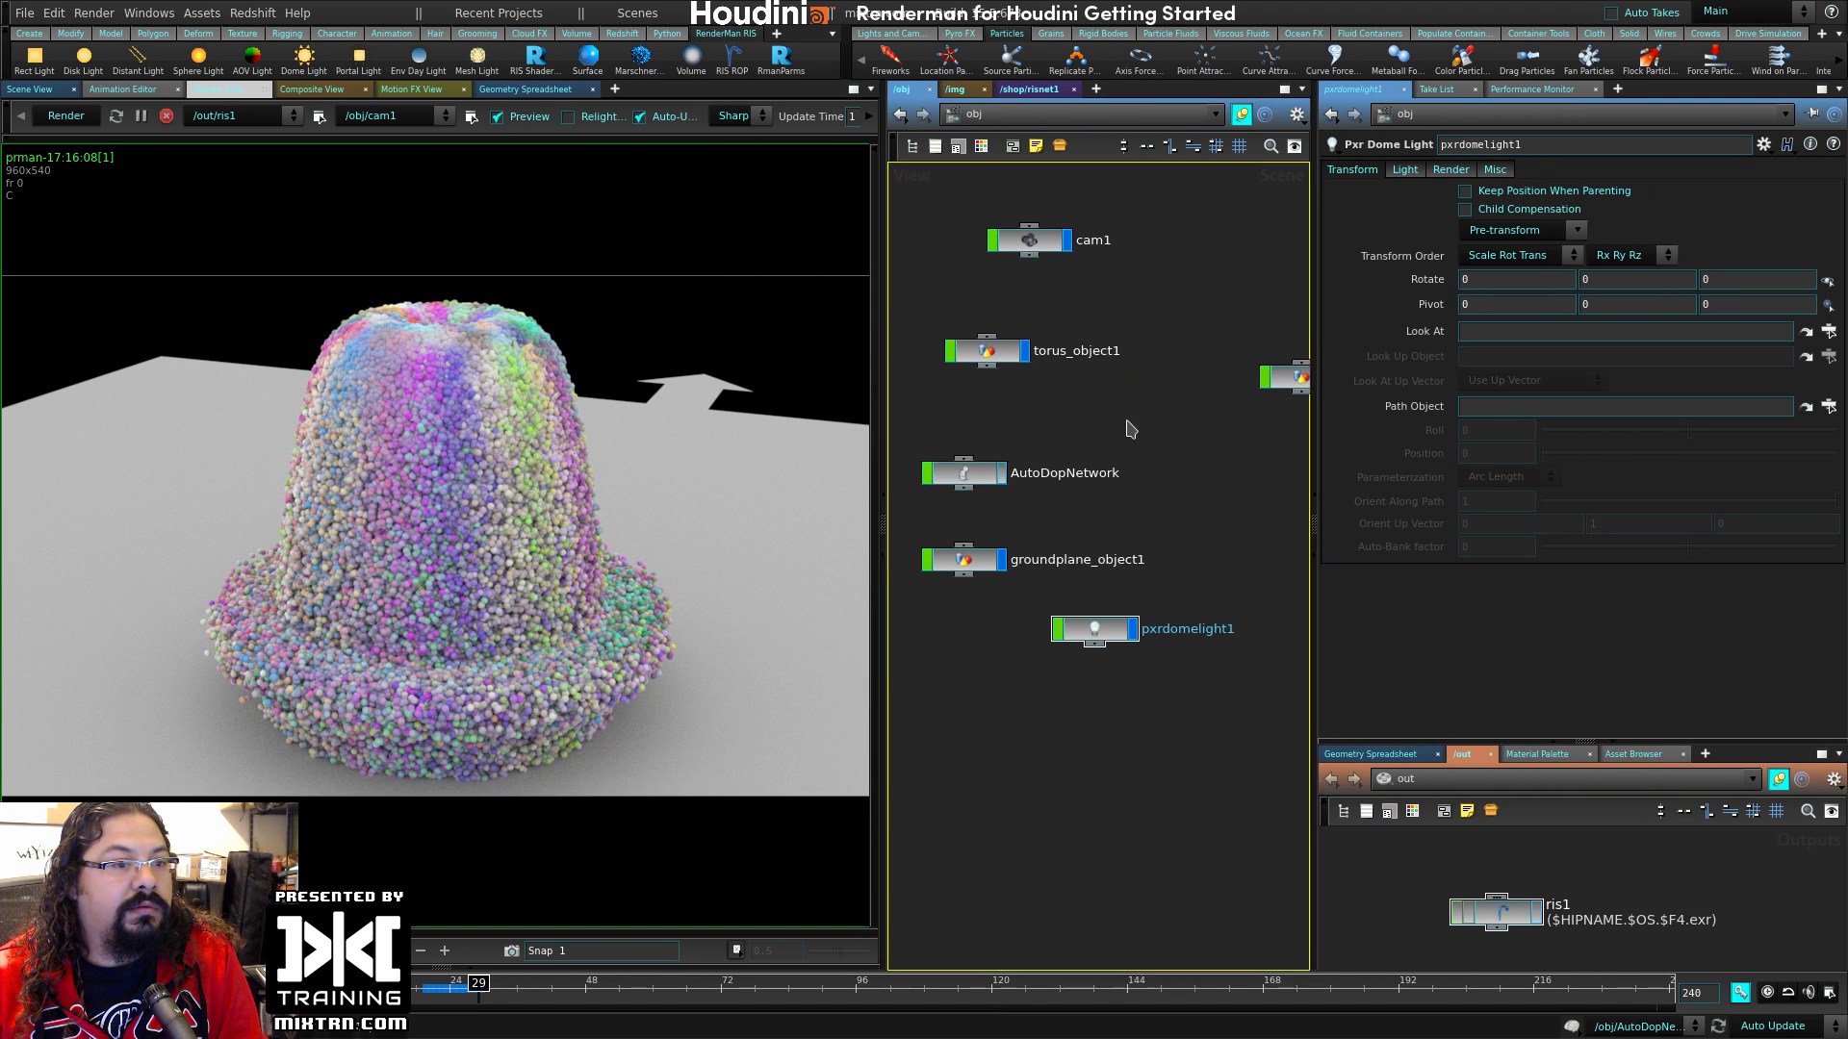
middle_drag(1130, 425, 1066, 421)
double_click(1130, 385)
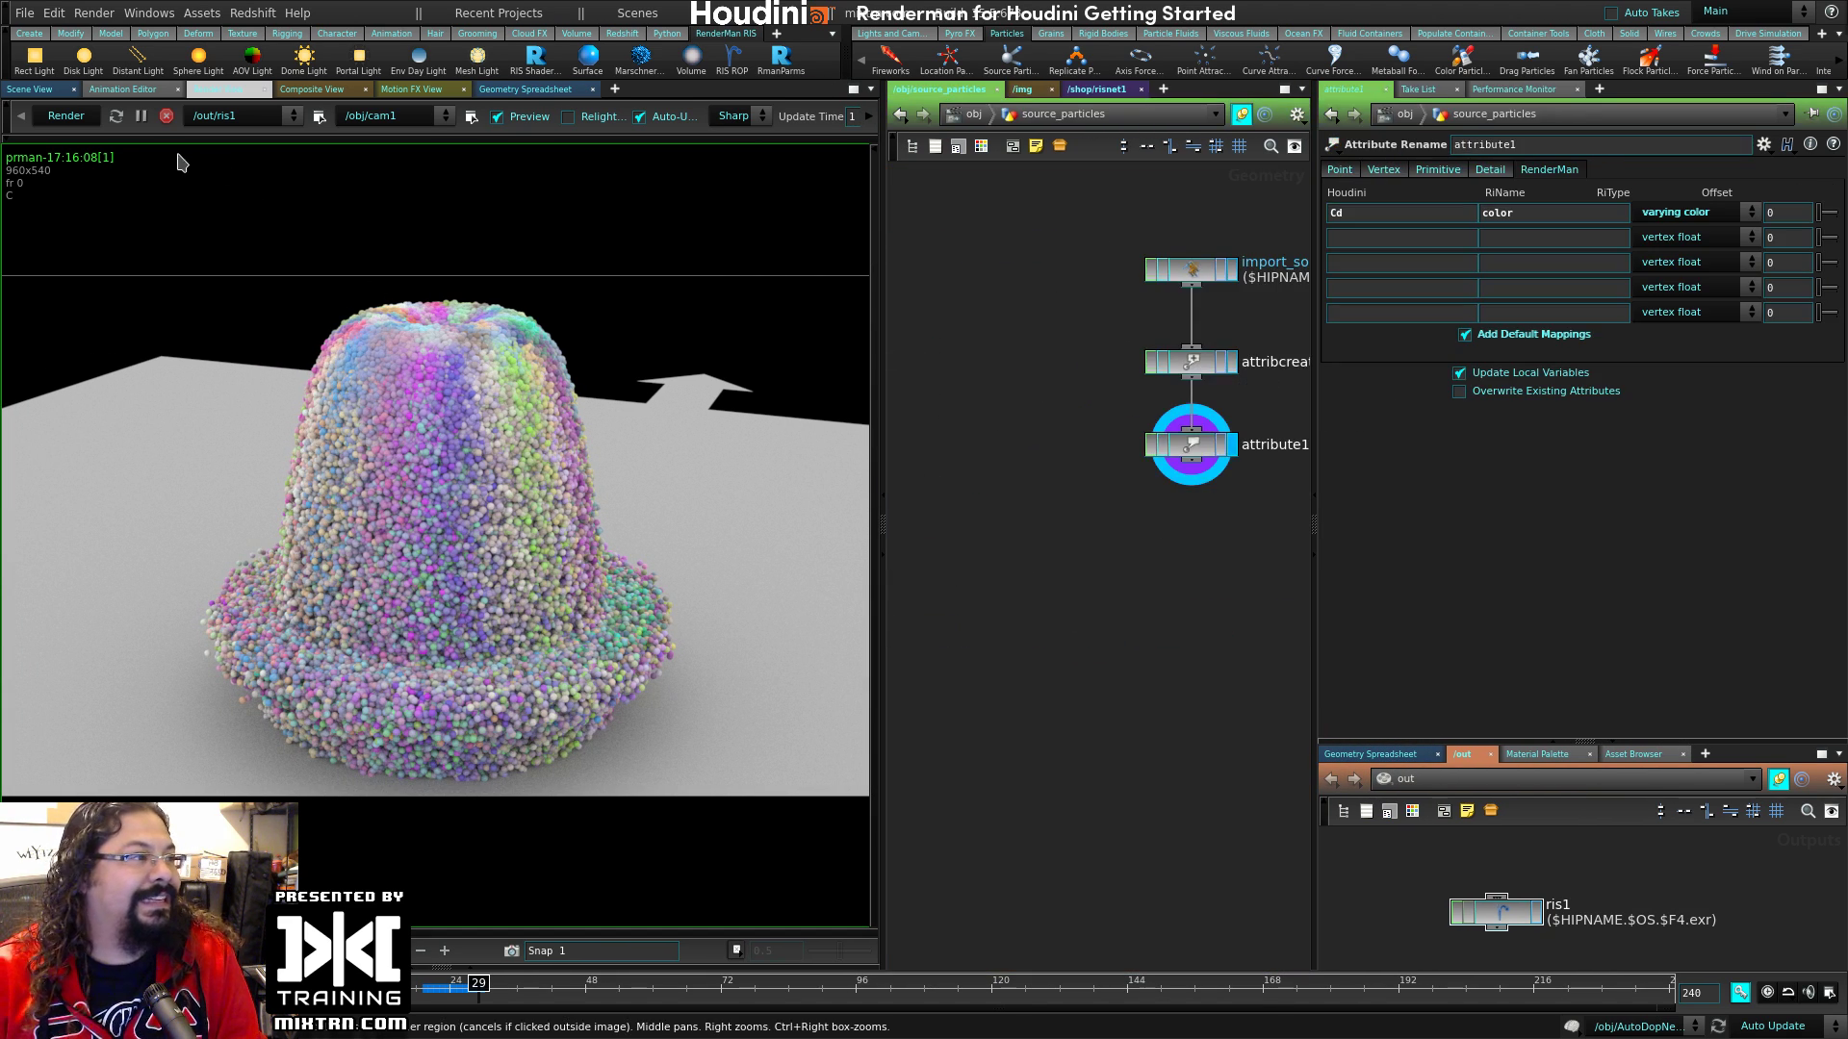
key(h)
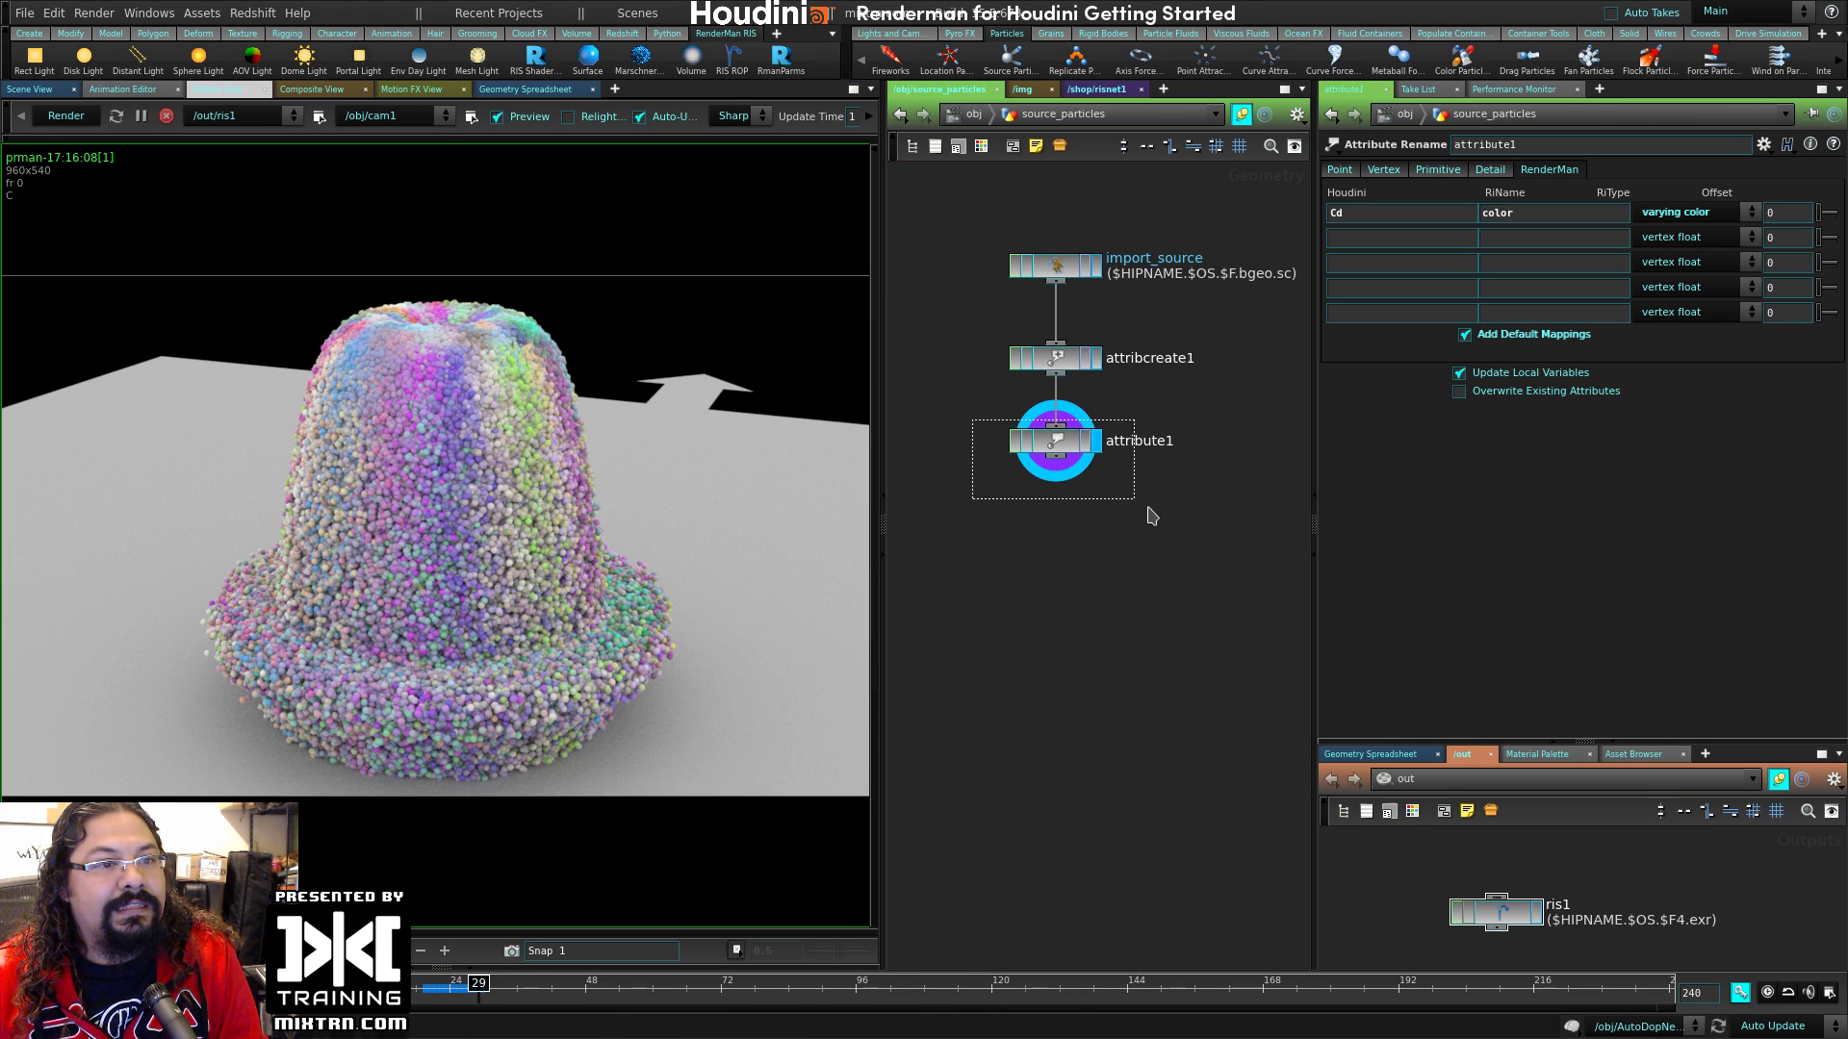
click(1055, 358)
click(1549, 456)
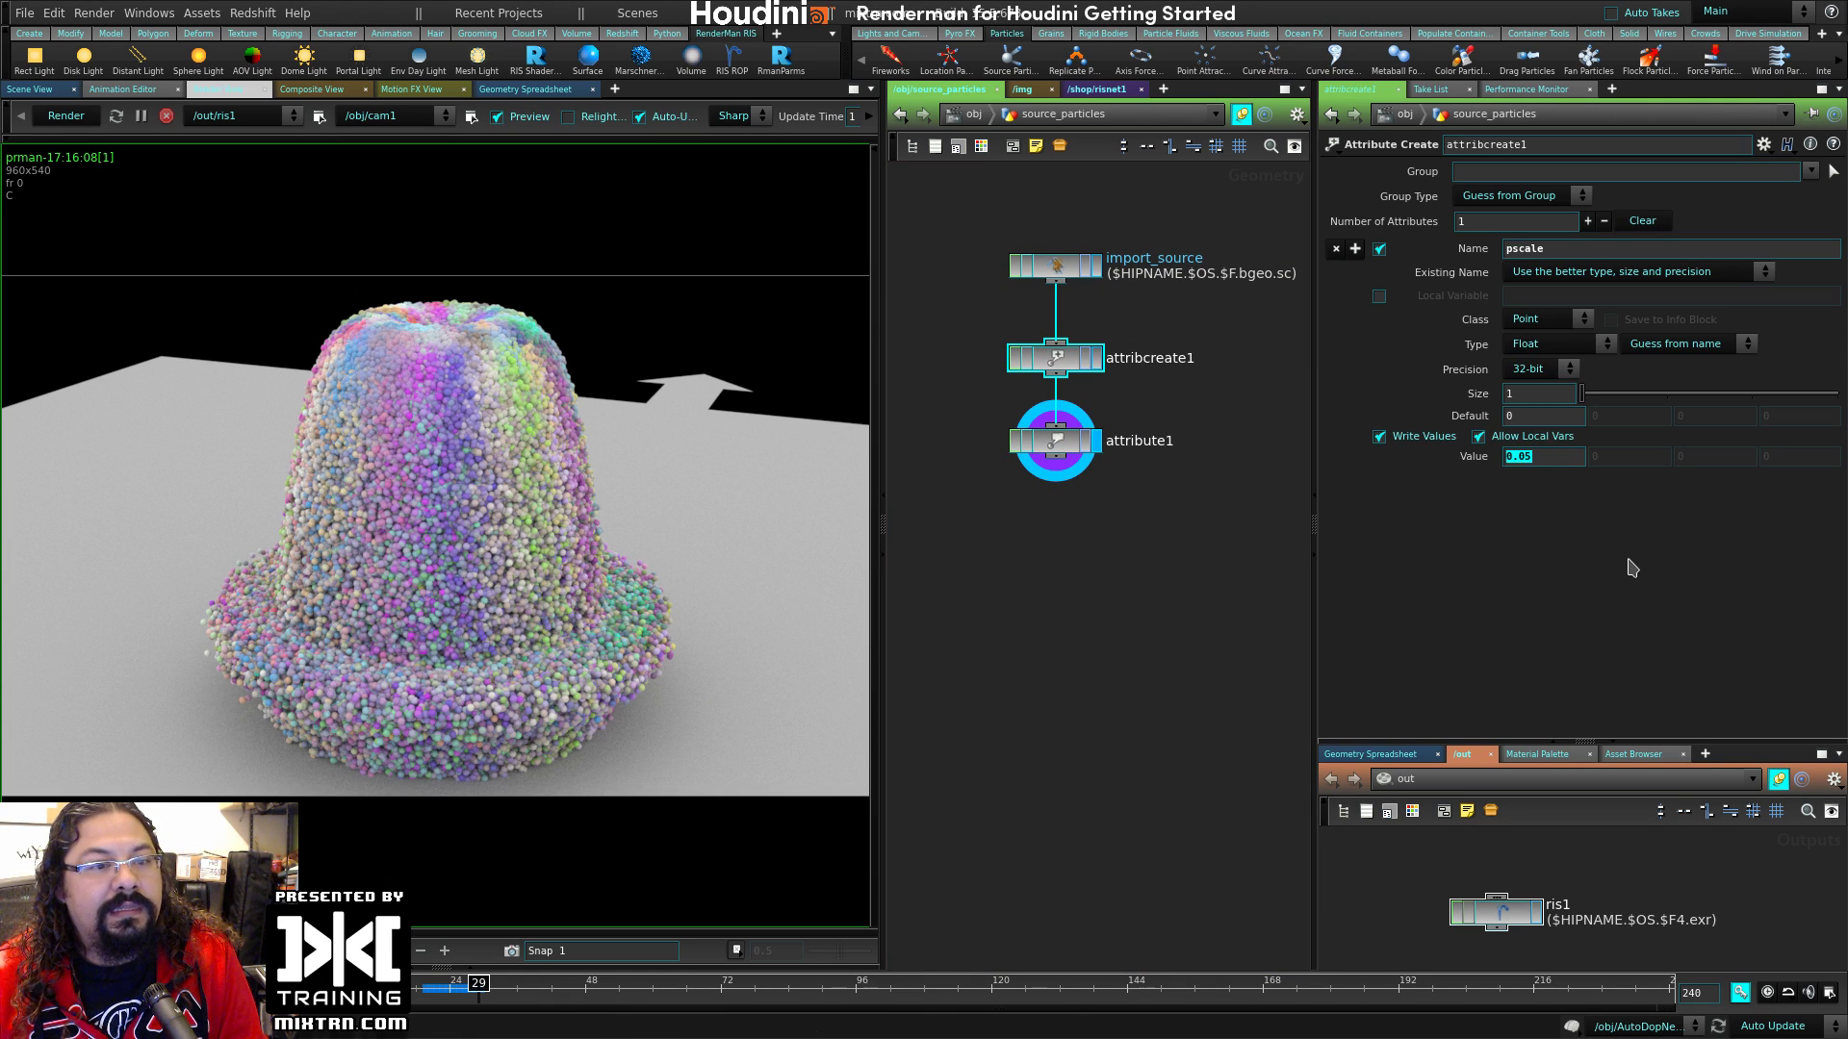
text(0.01)
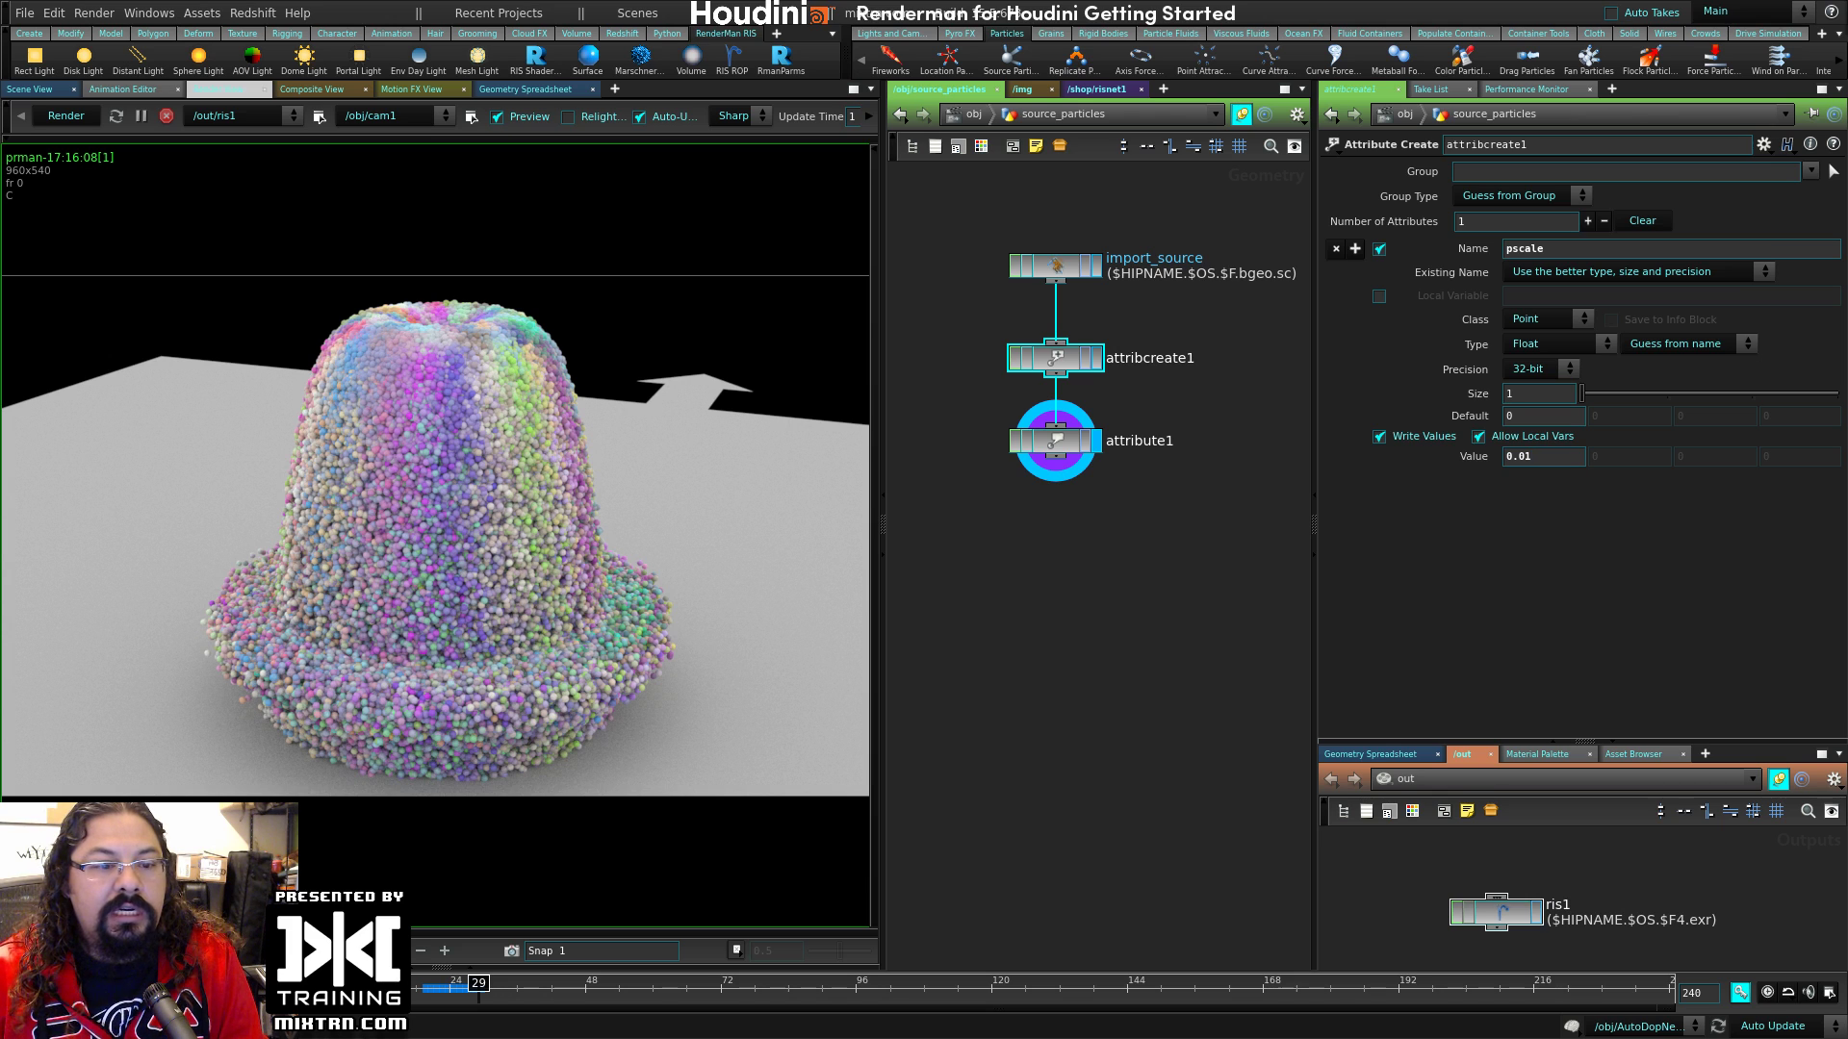
Step: Render frame 29 again from ris1 to the it viewer with the smaller particles, checking the system load meanwhile
click(1497, 912)
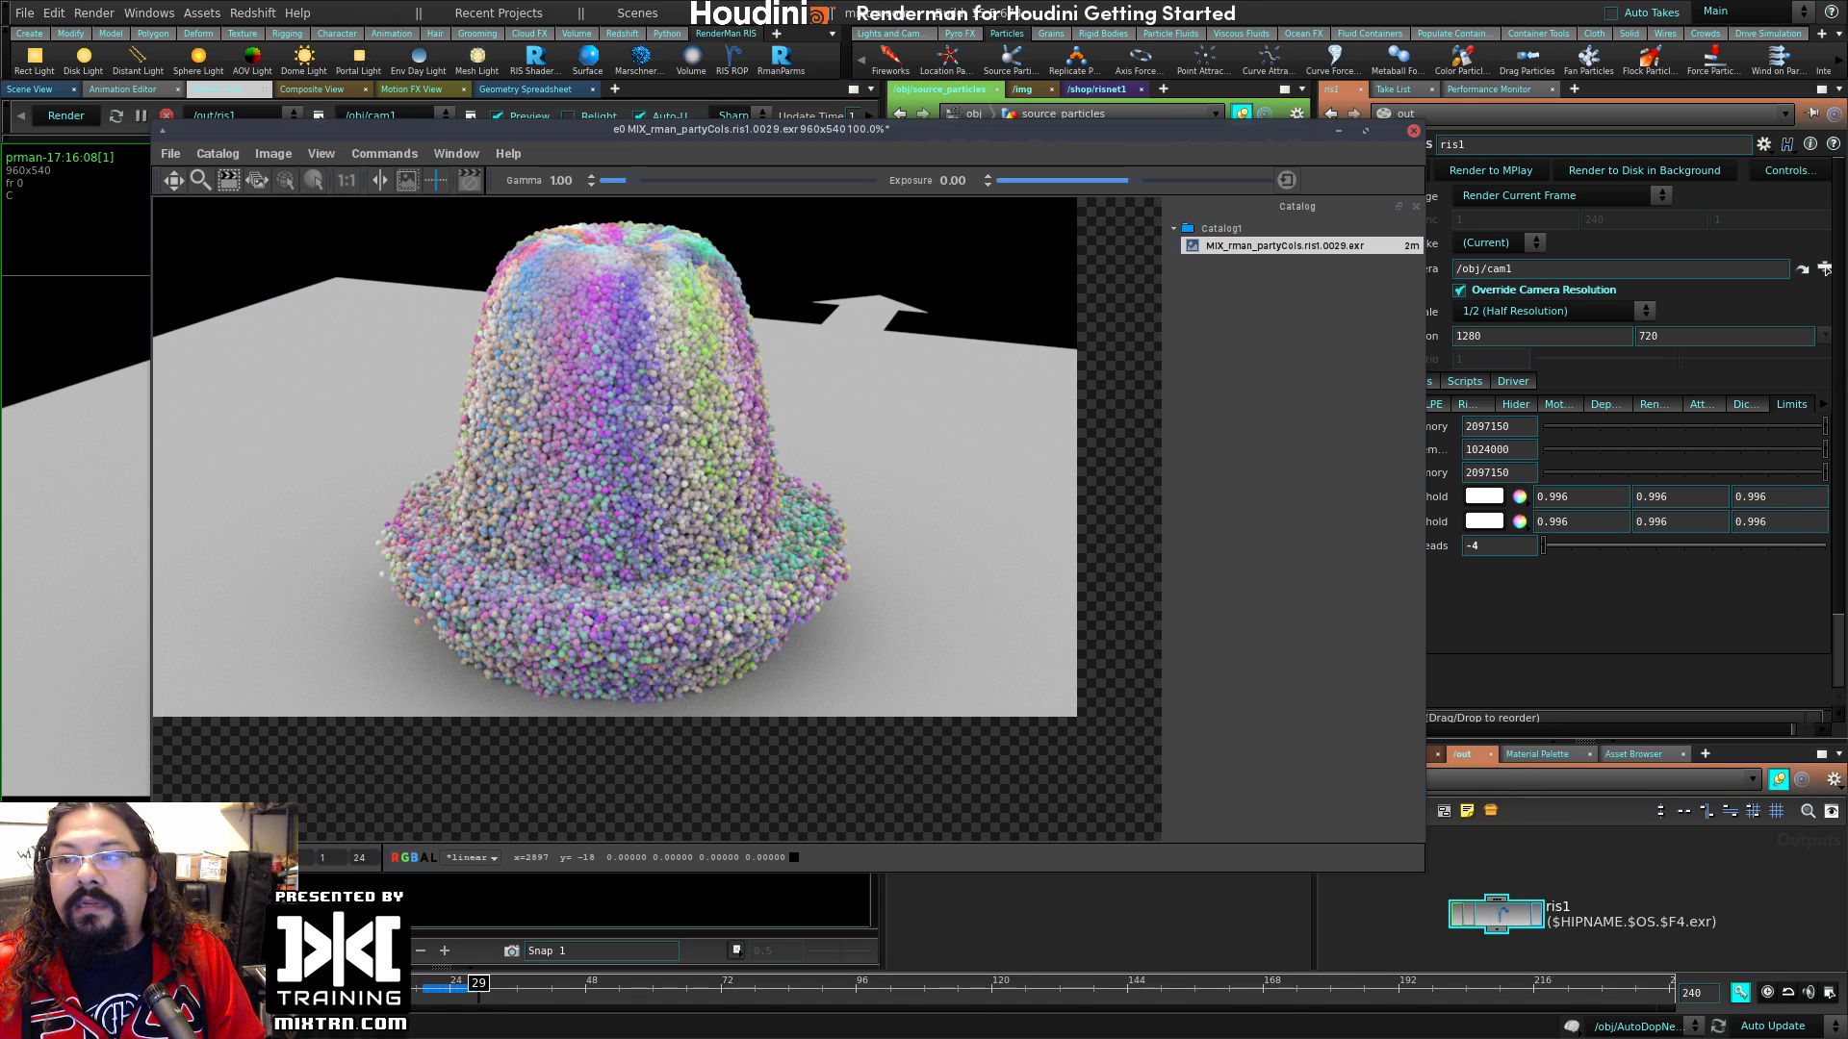
key(alt+Tab)
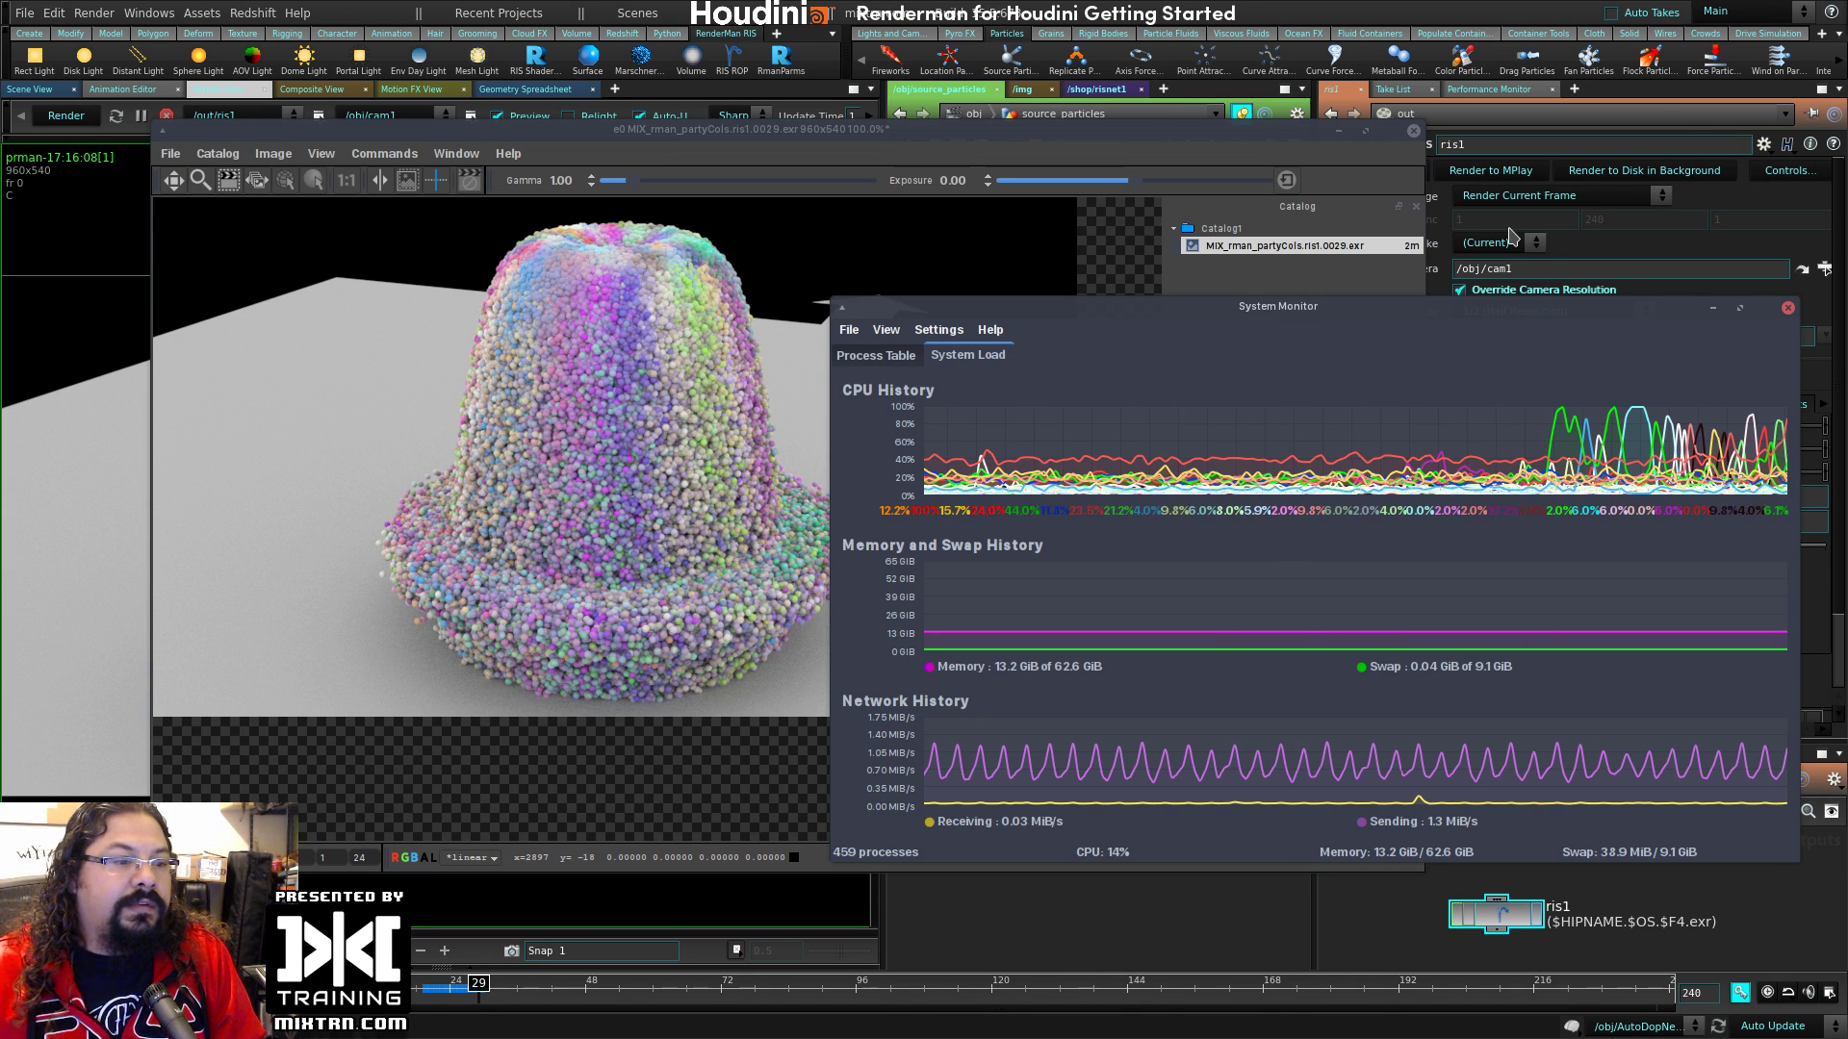
key(alt+Tab)
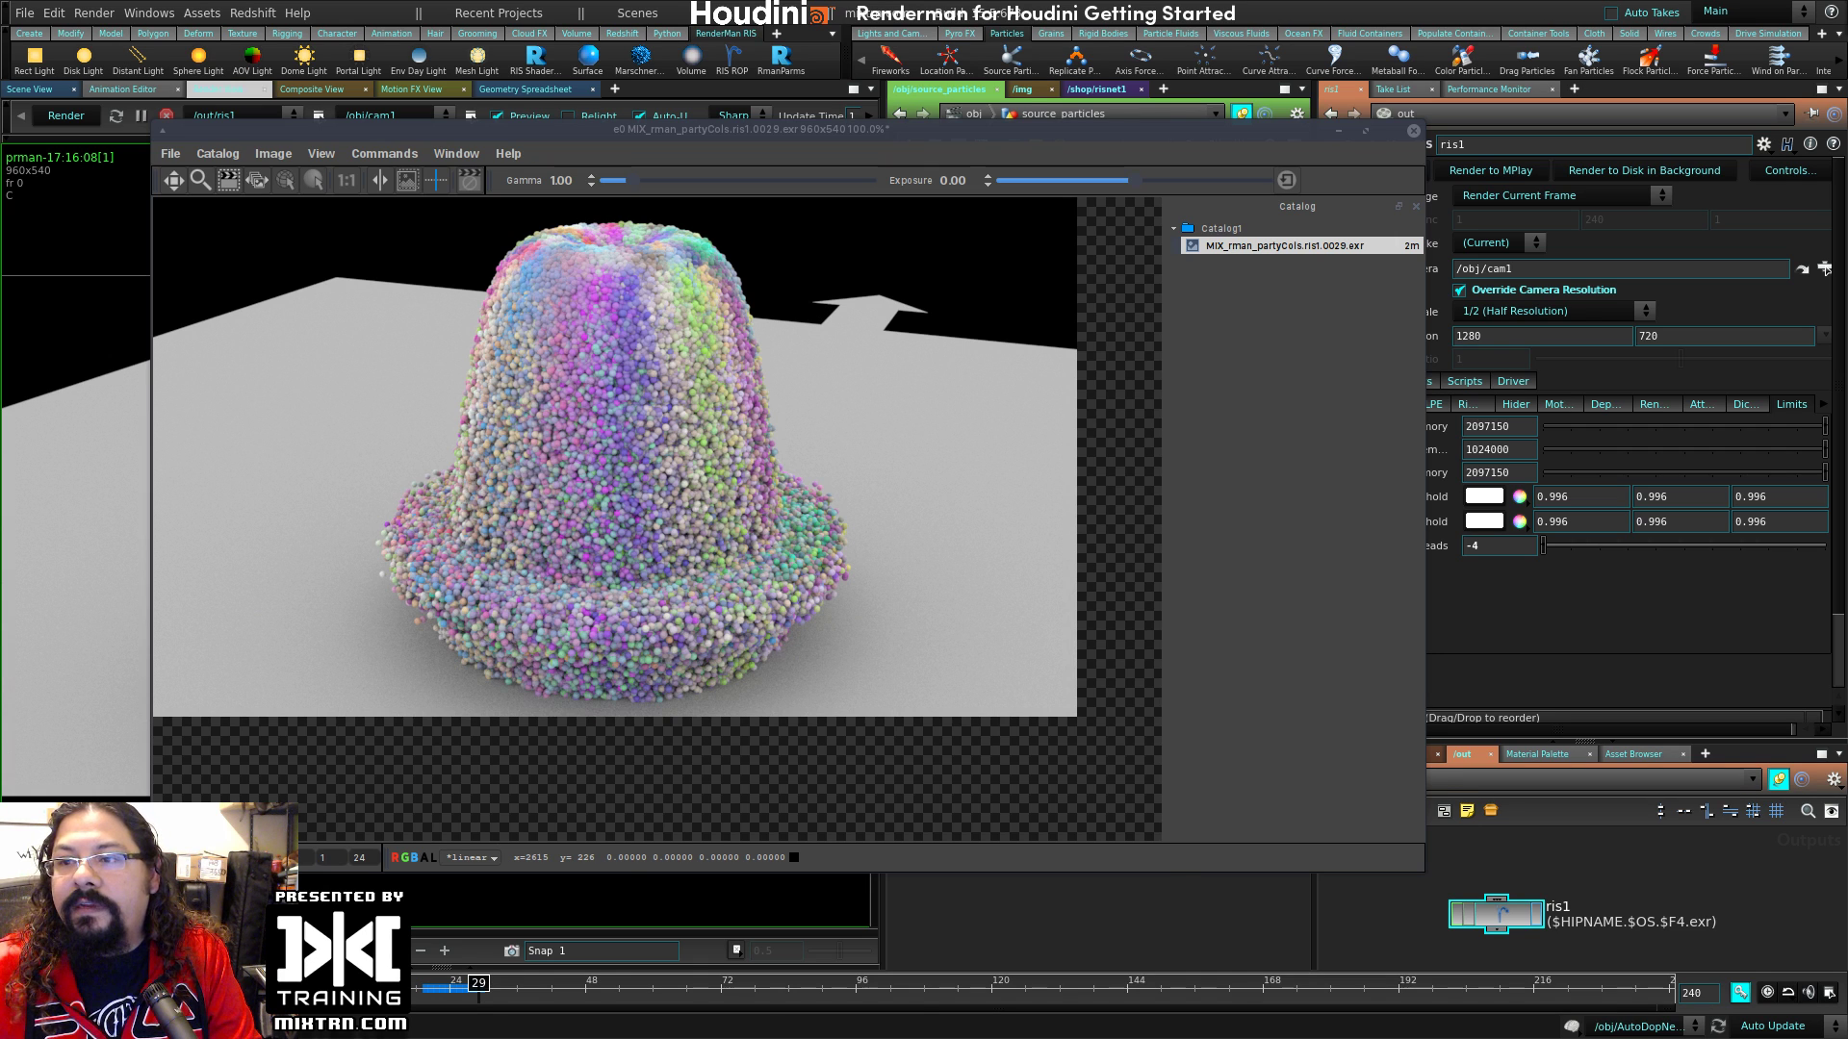
key(alt+Tab)
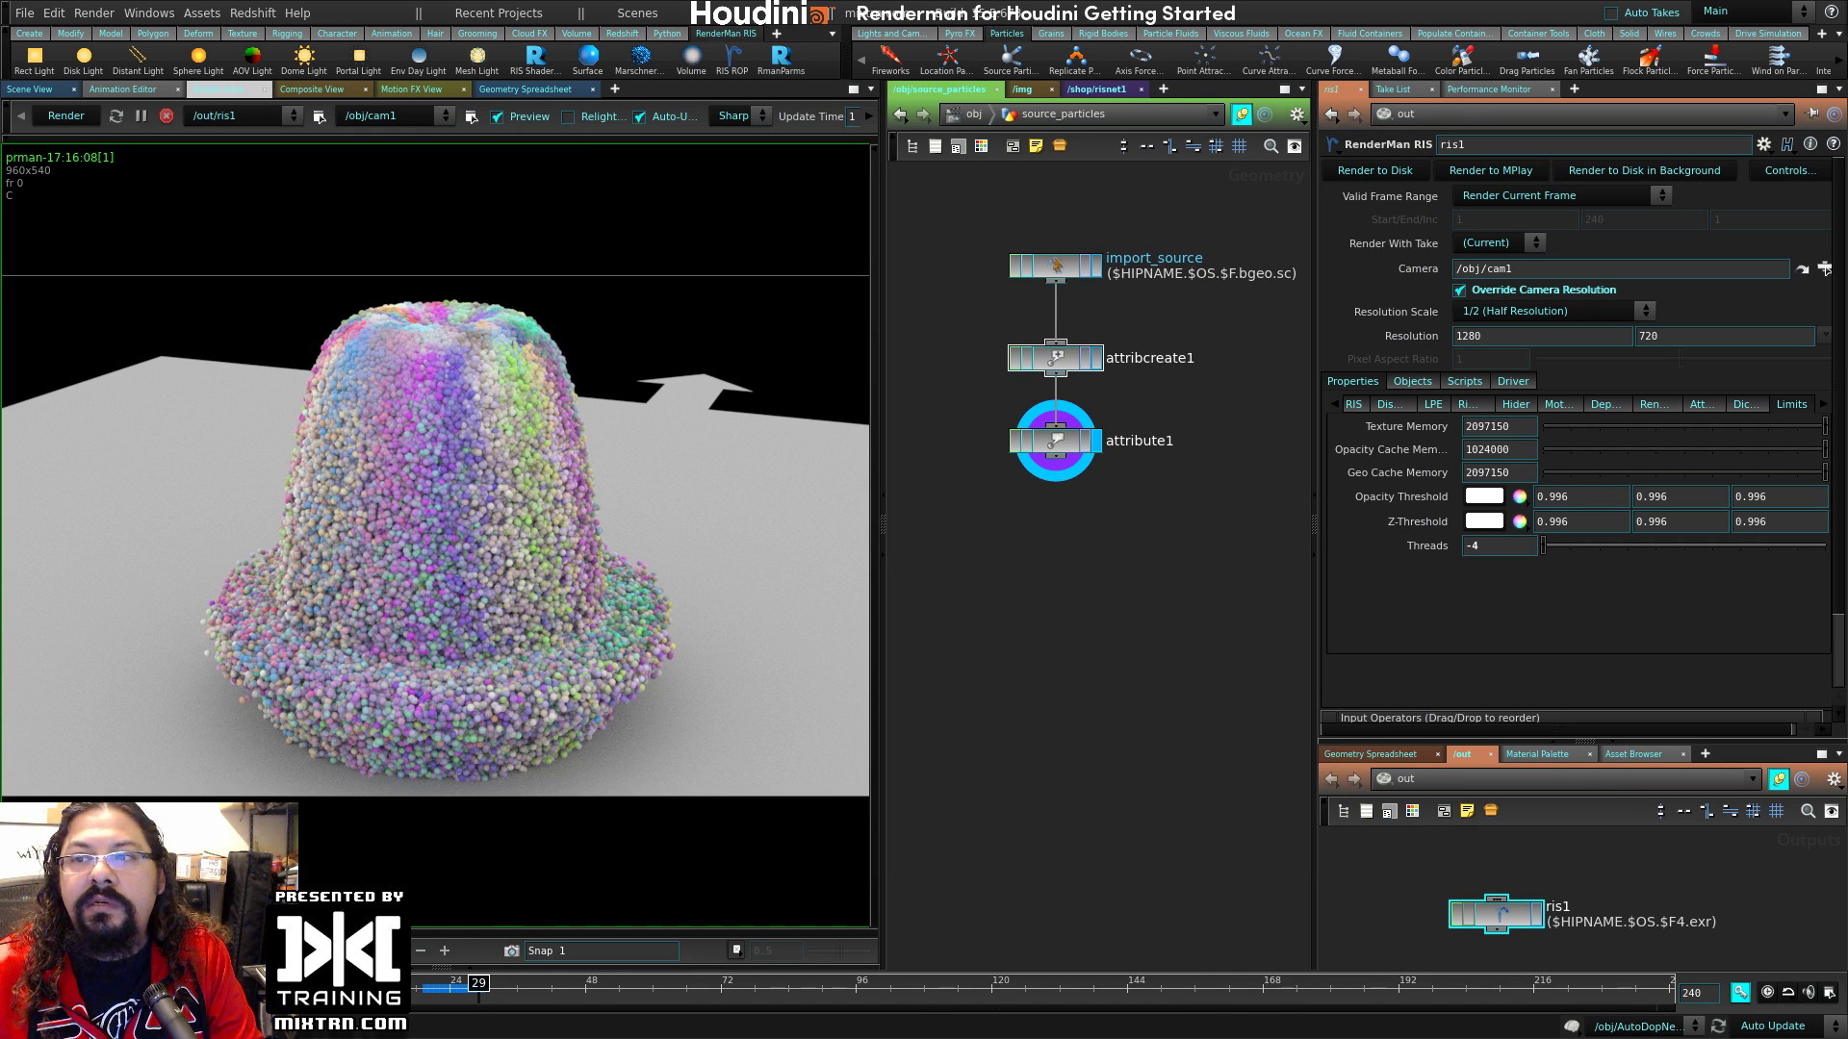
key(alt+Tab)
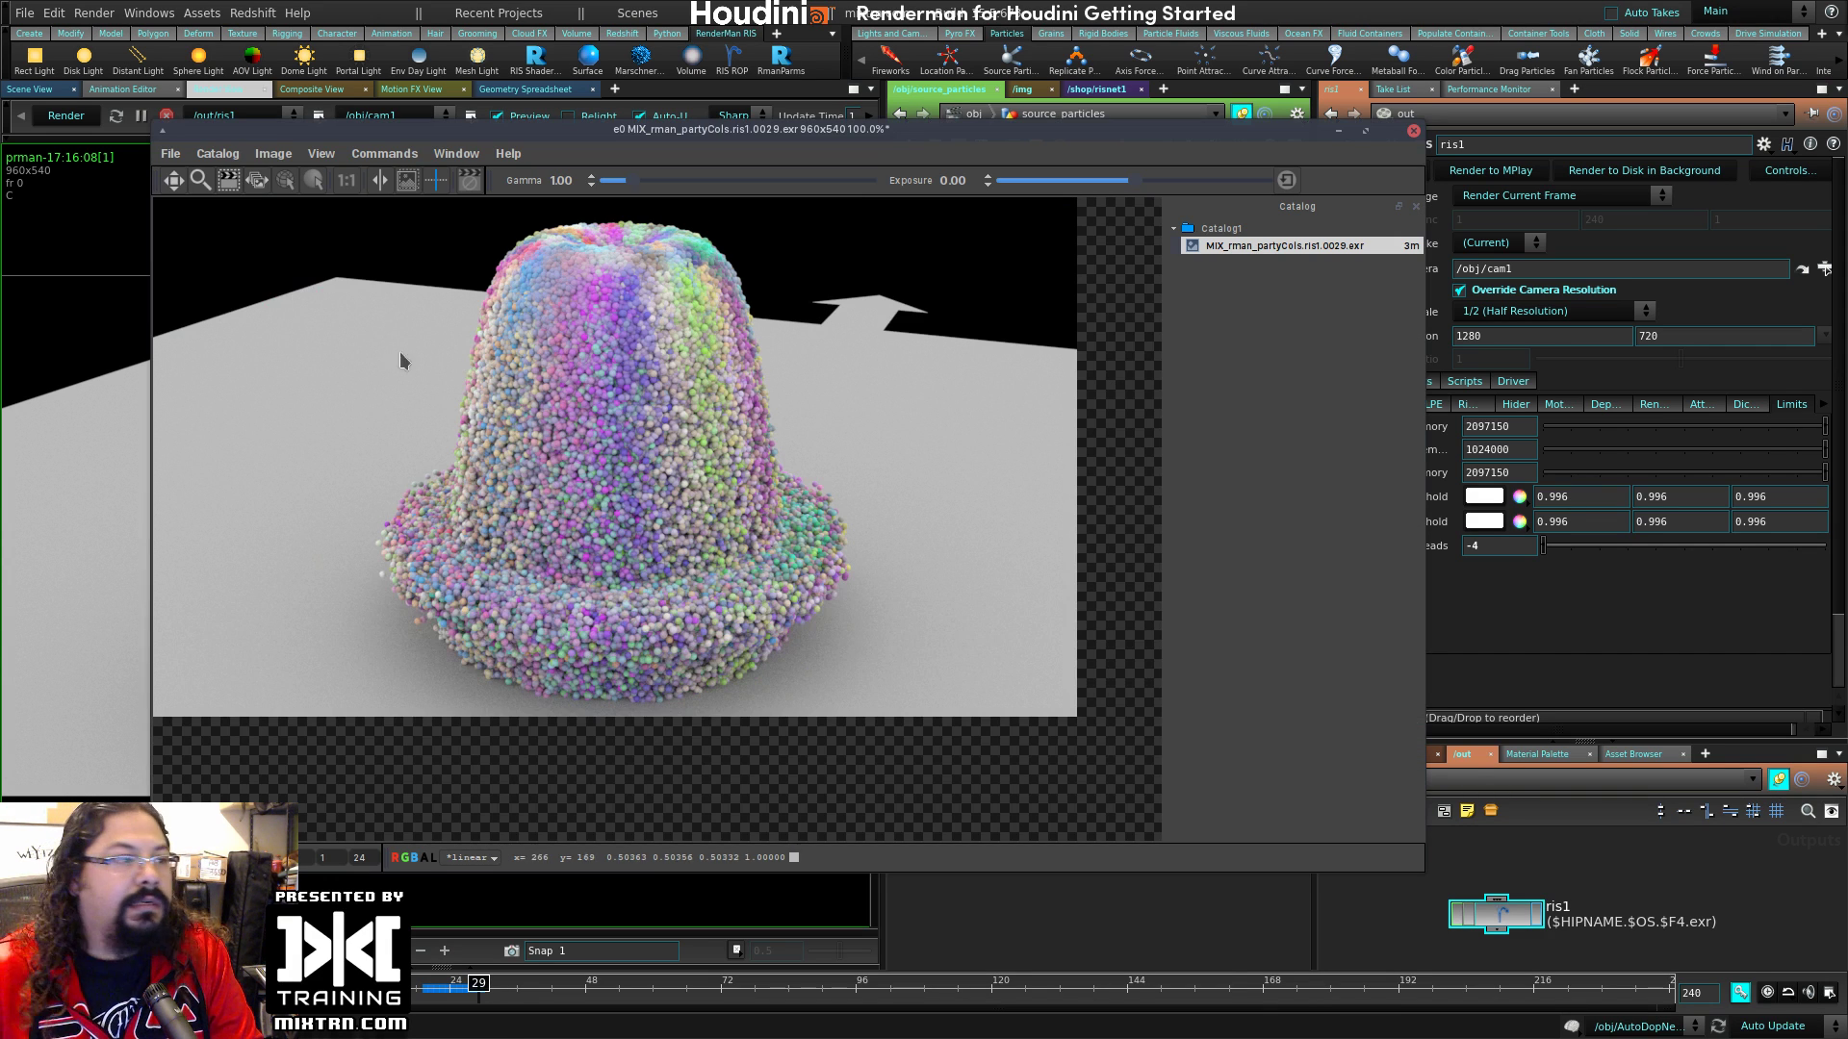
drag(309, 131, 492, 108)
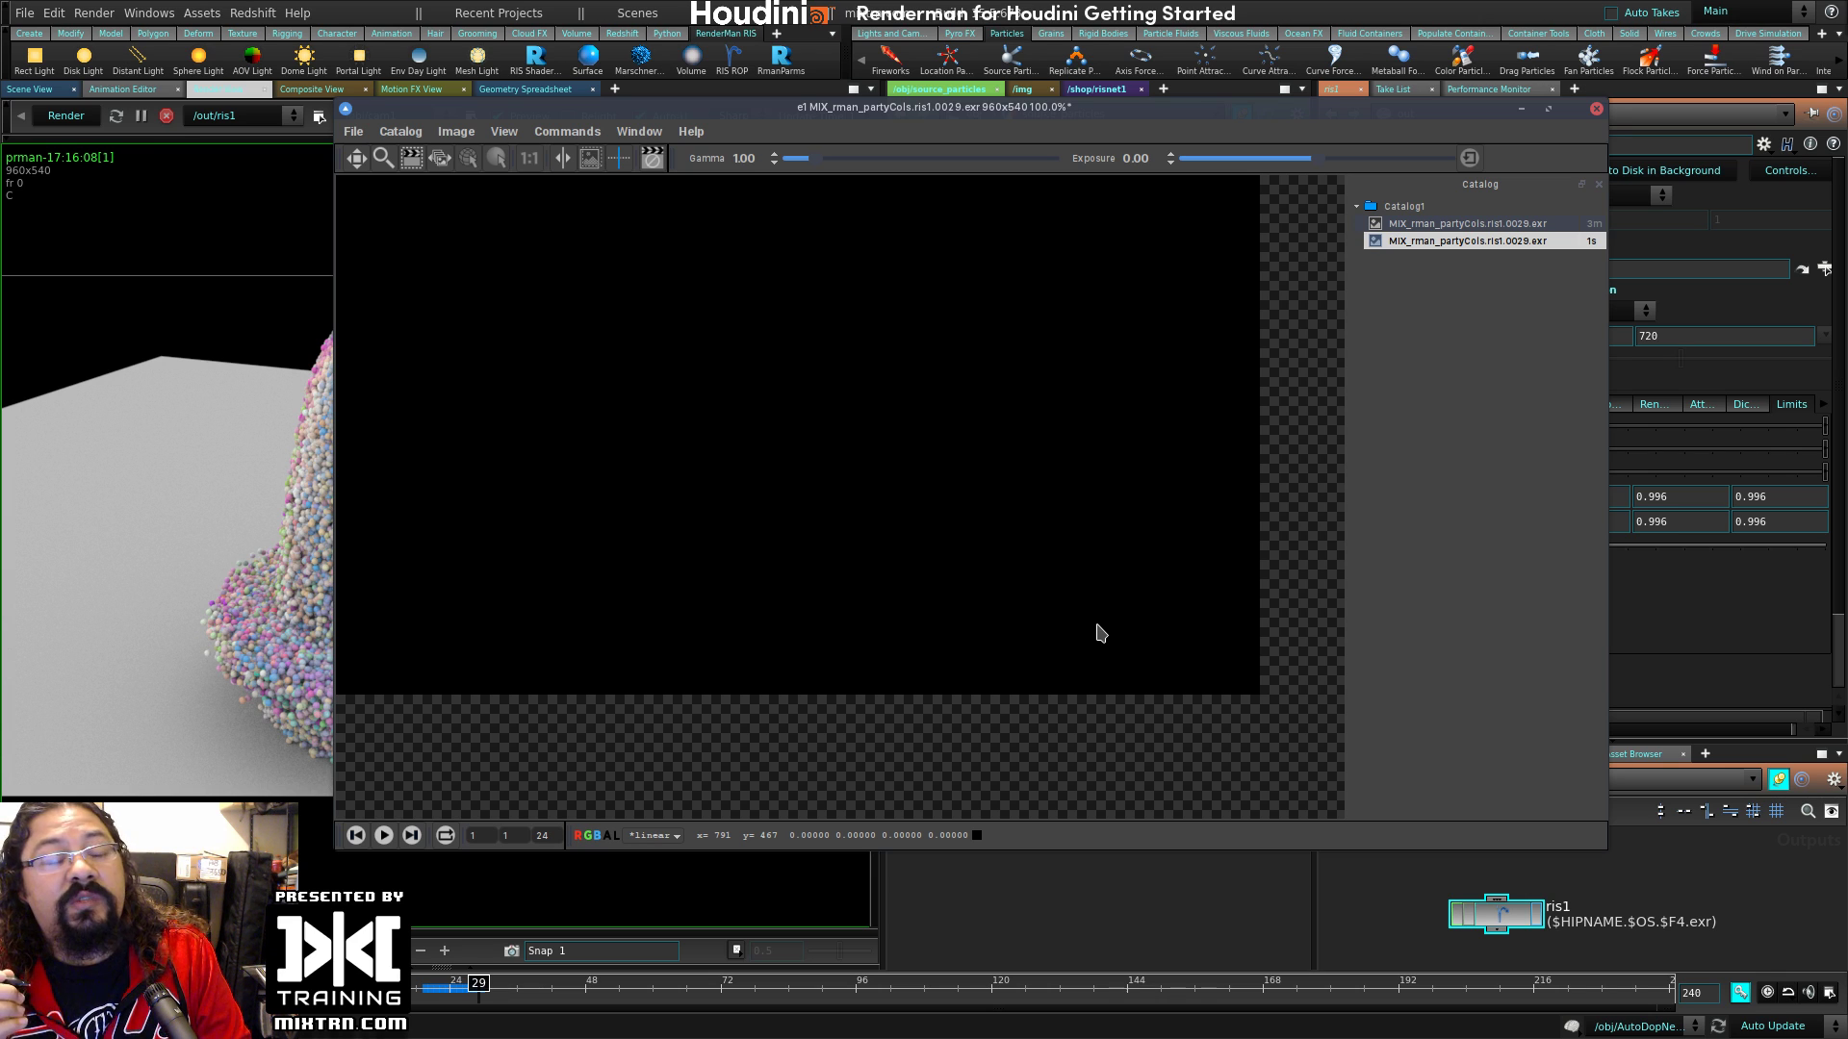
drag(1087, 105, 1095, 176)
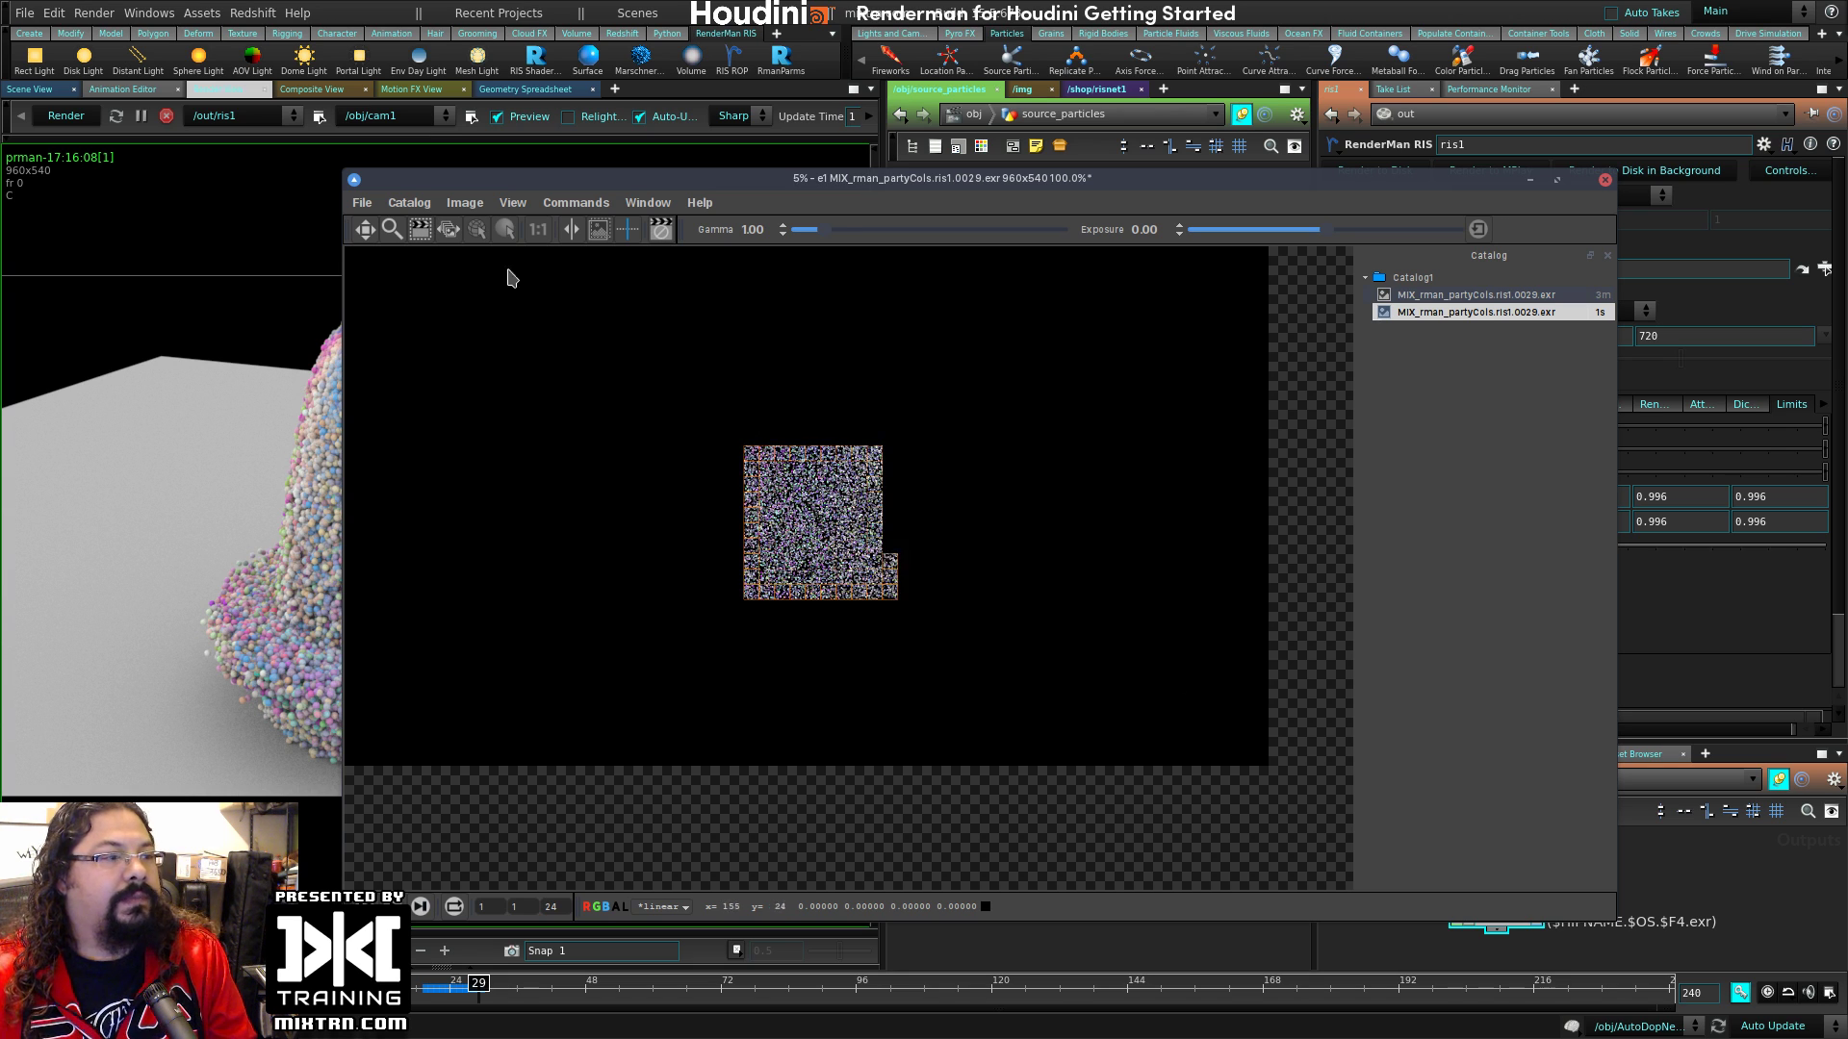
Step: Close the it viewer, discarding its session, and save the scene over MIX_rman_partyCols.hip
click(1604, 180)
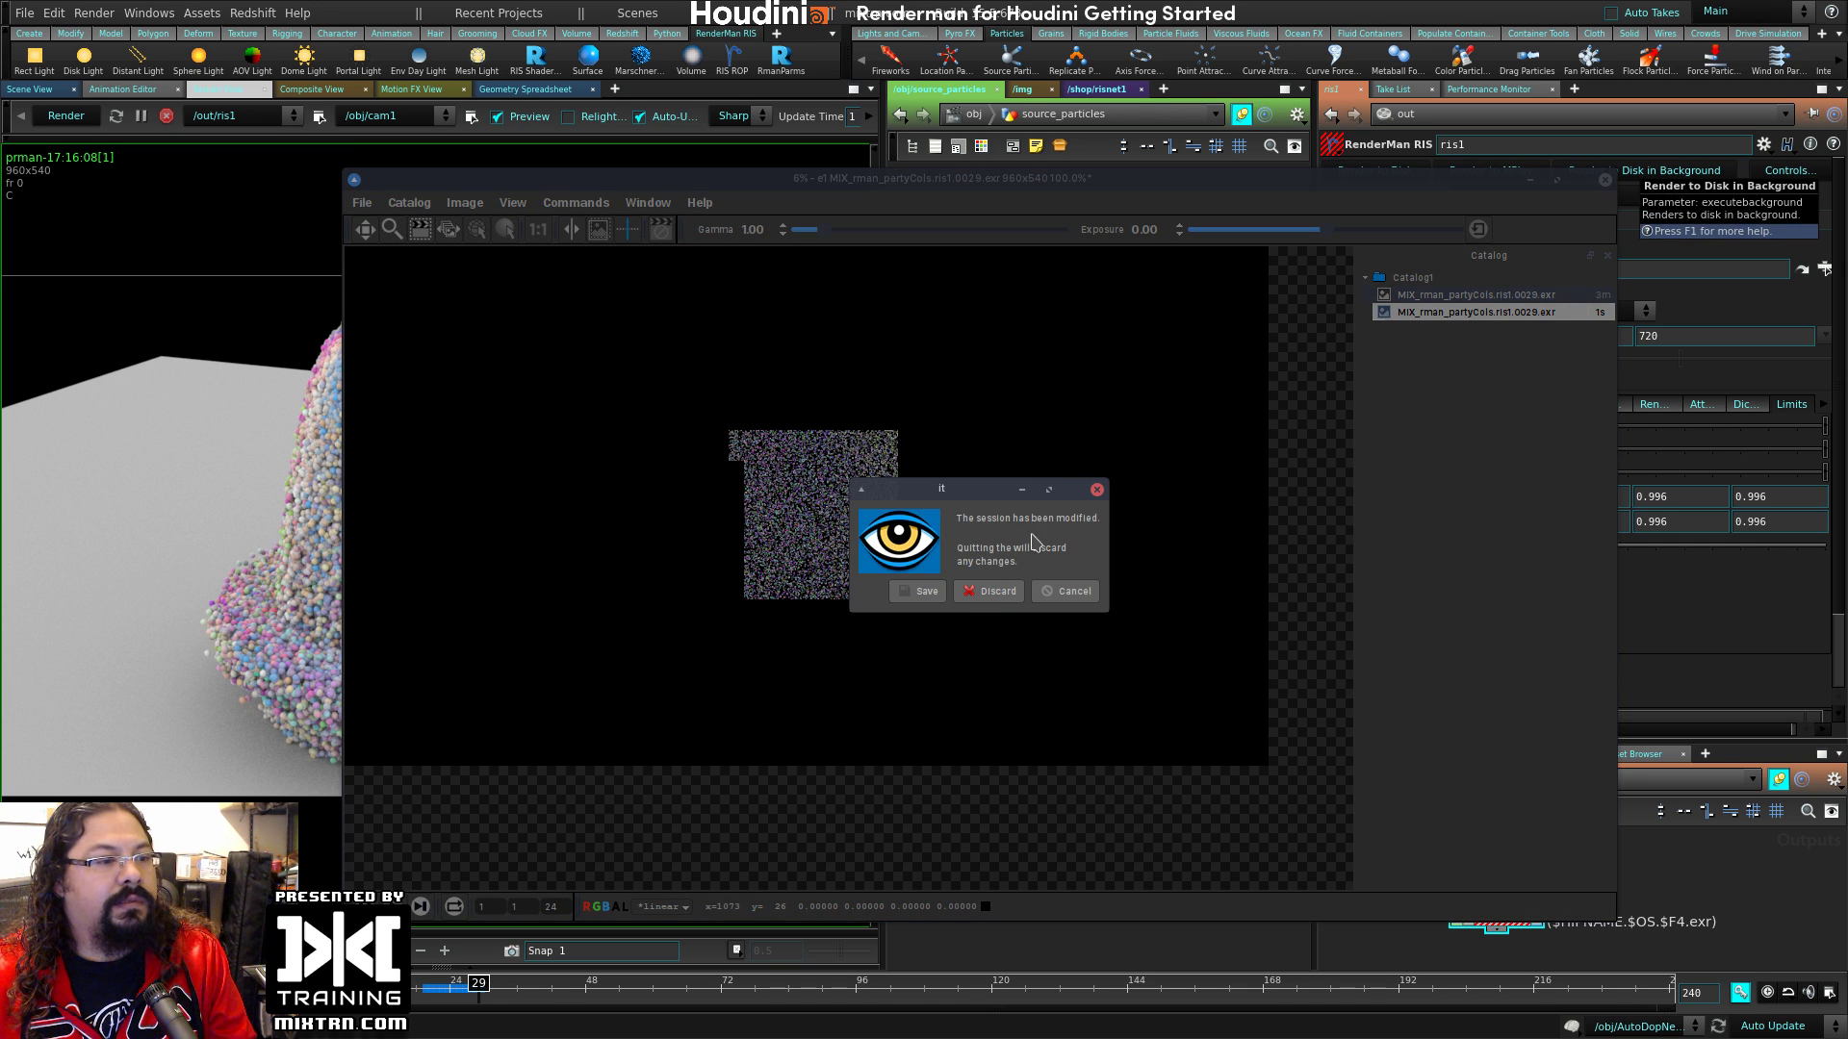
click(991, 591)
key(ctrl+s)
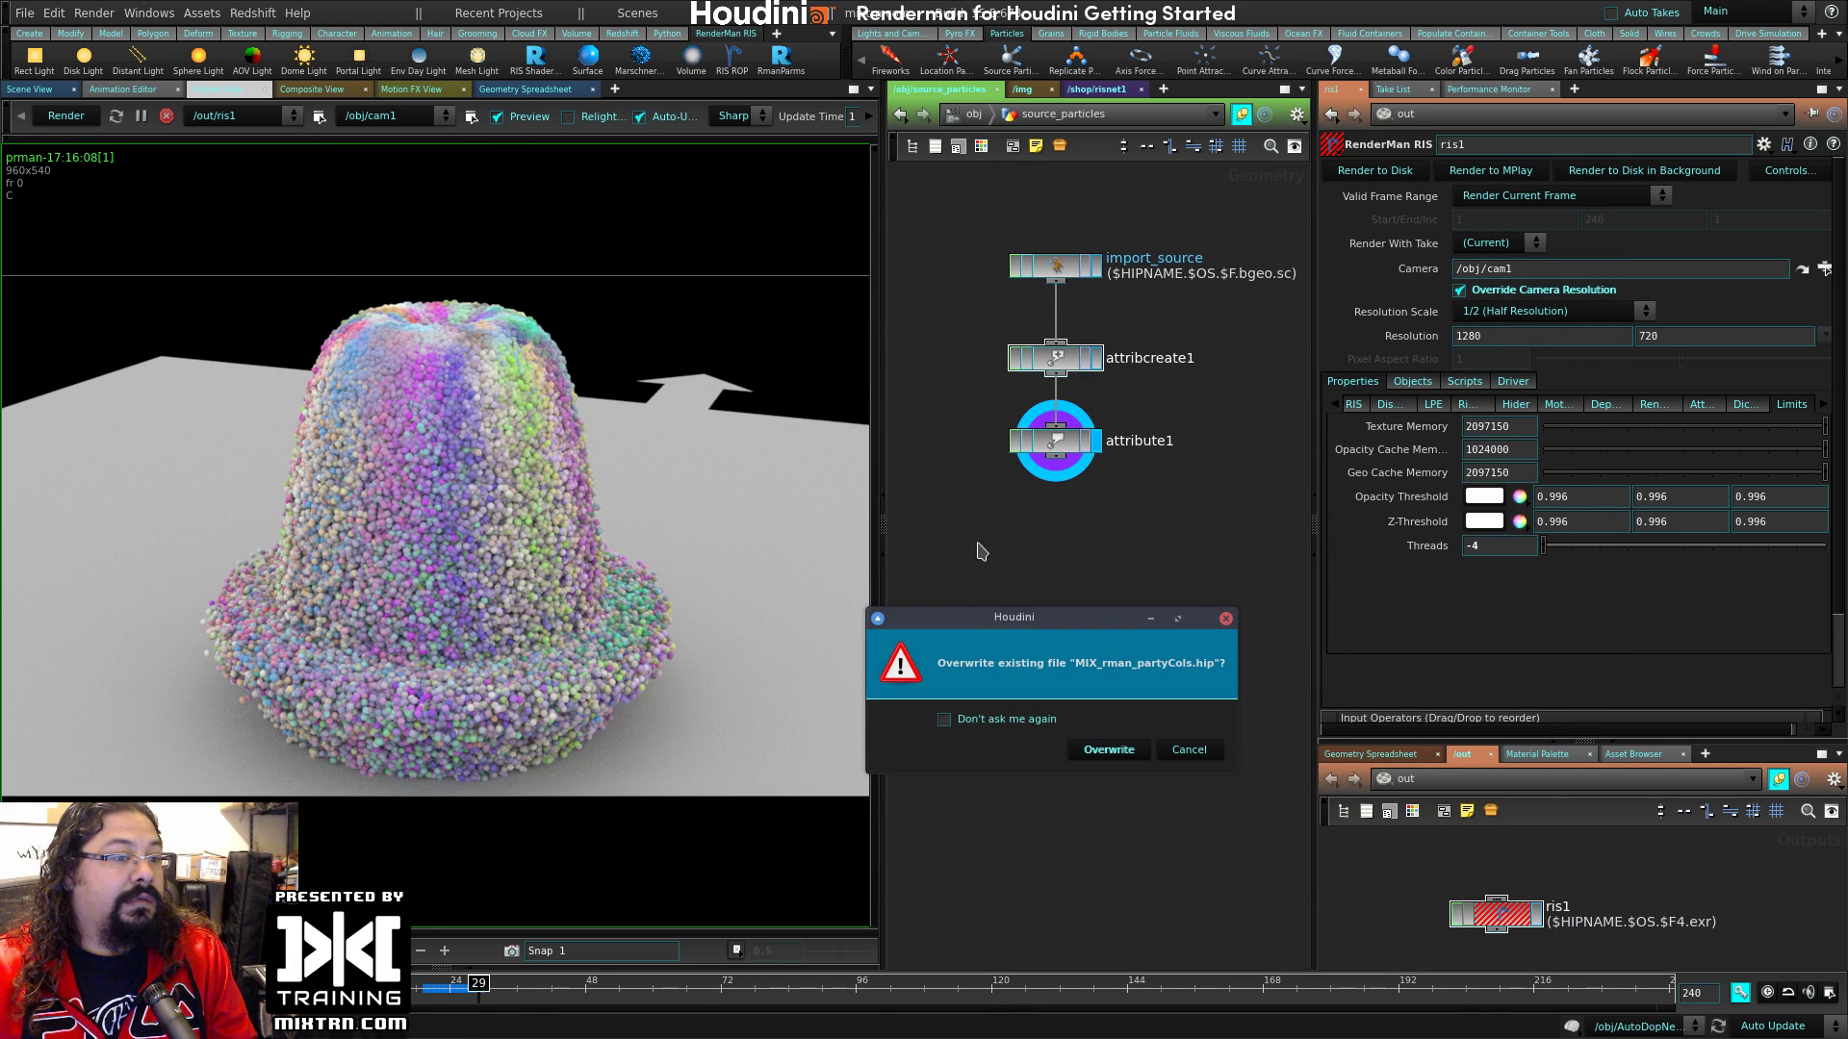
click(1087, 745)
Step: Start a new empty scene and add a Box object near the upper middle of the object network
click(27, 15)
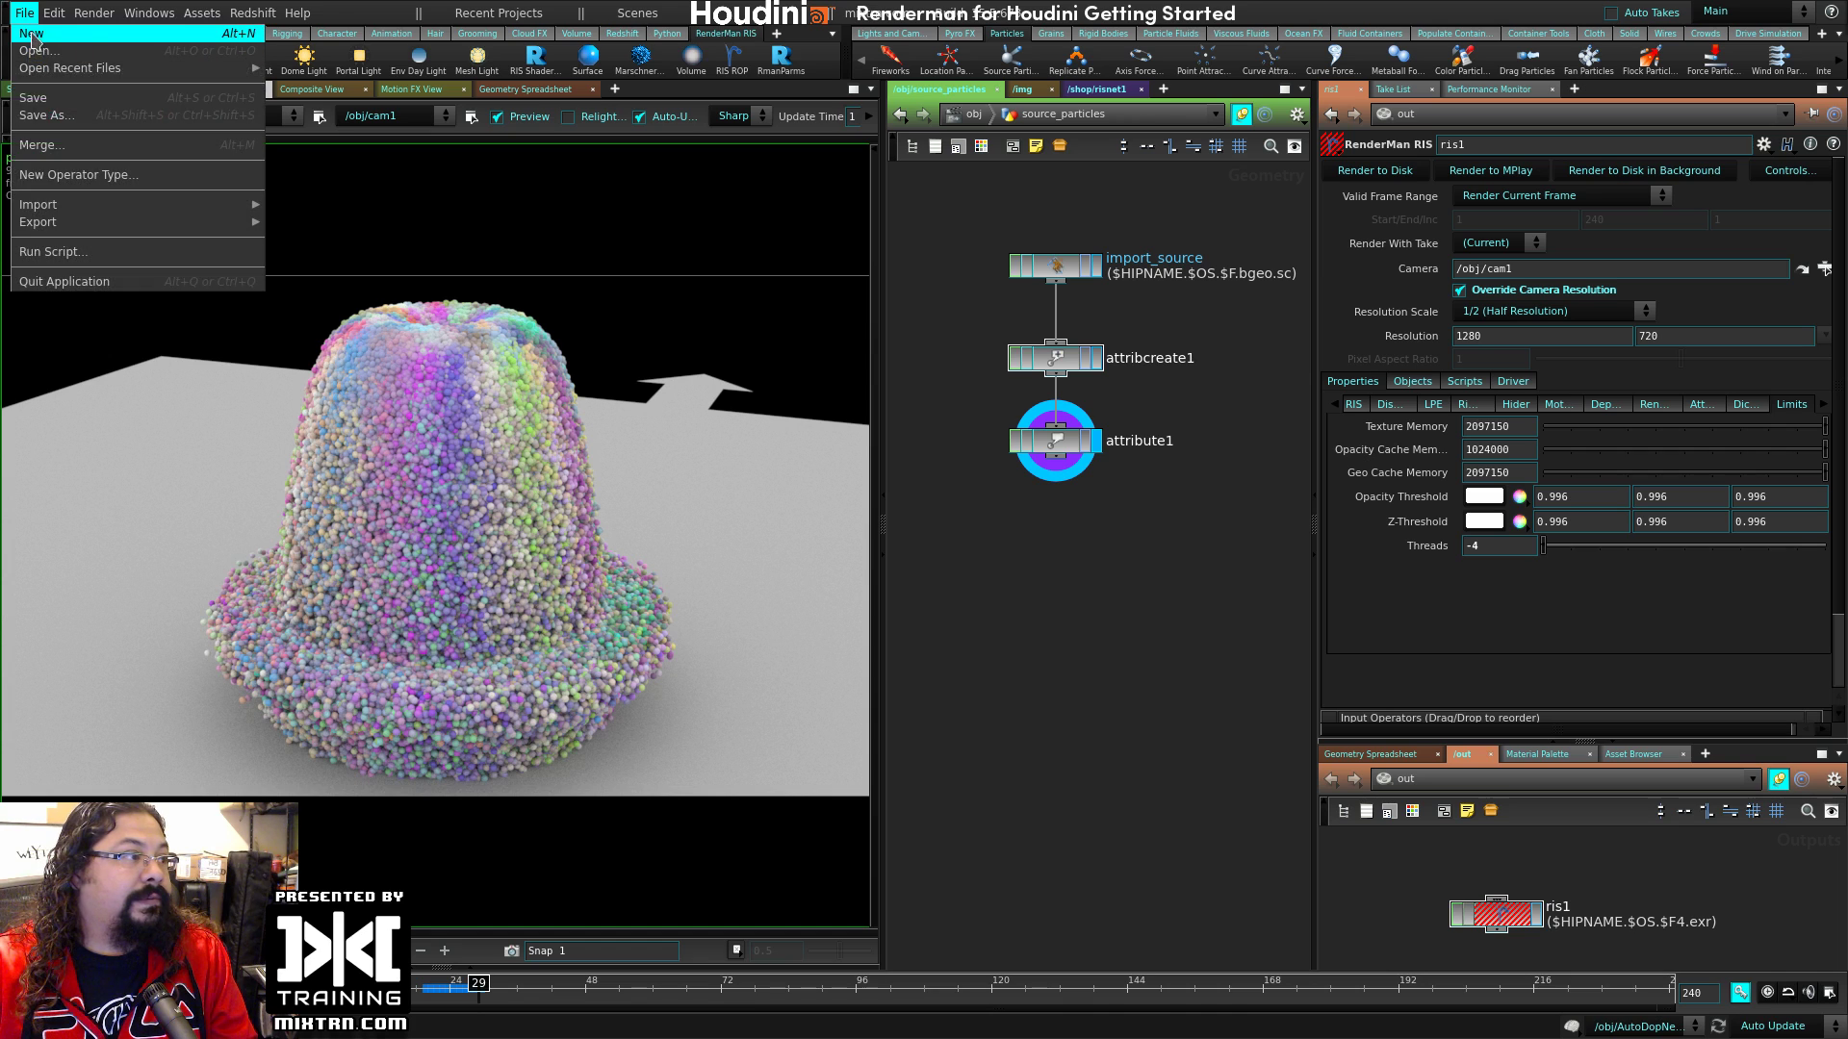
click(32, 34)
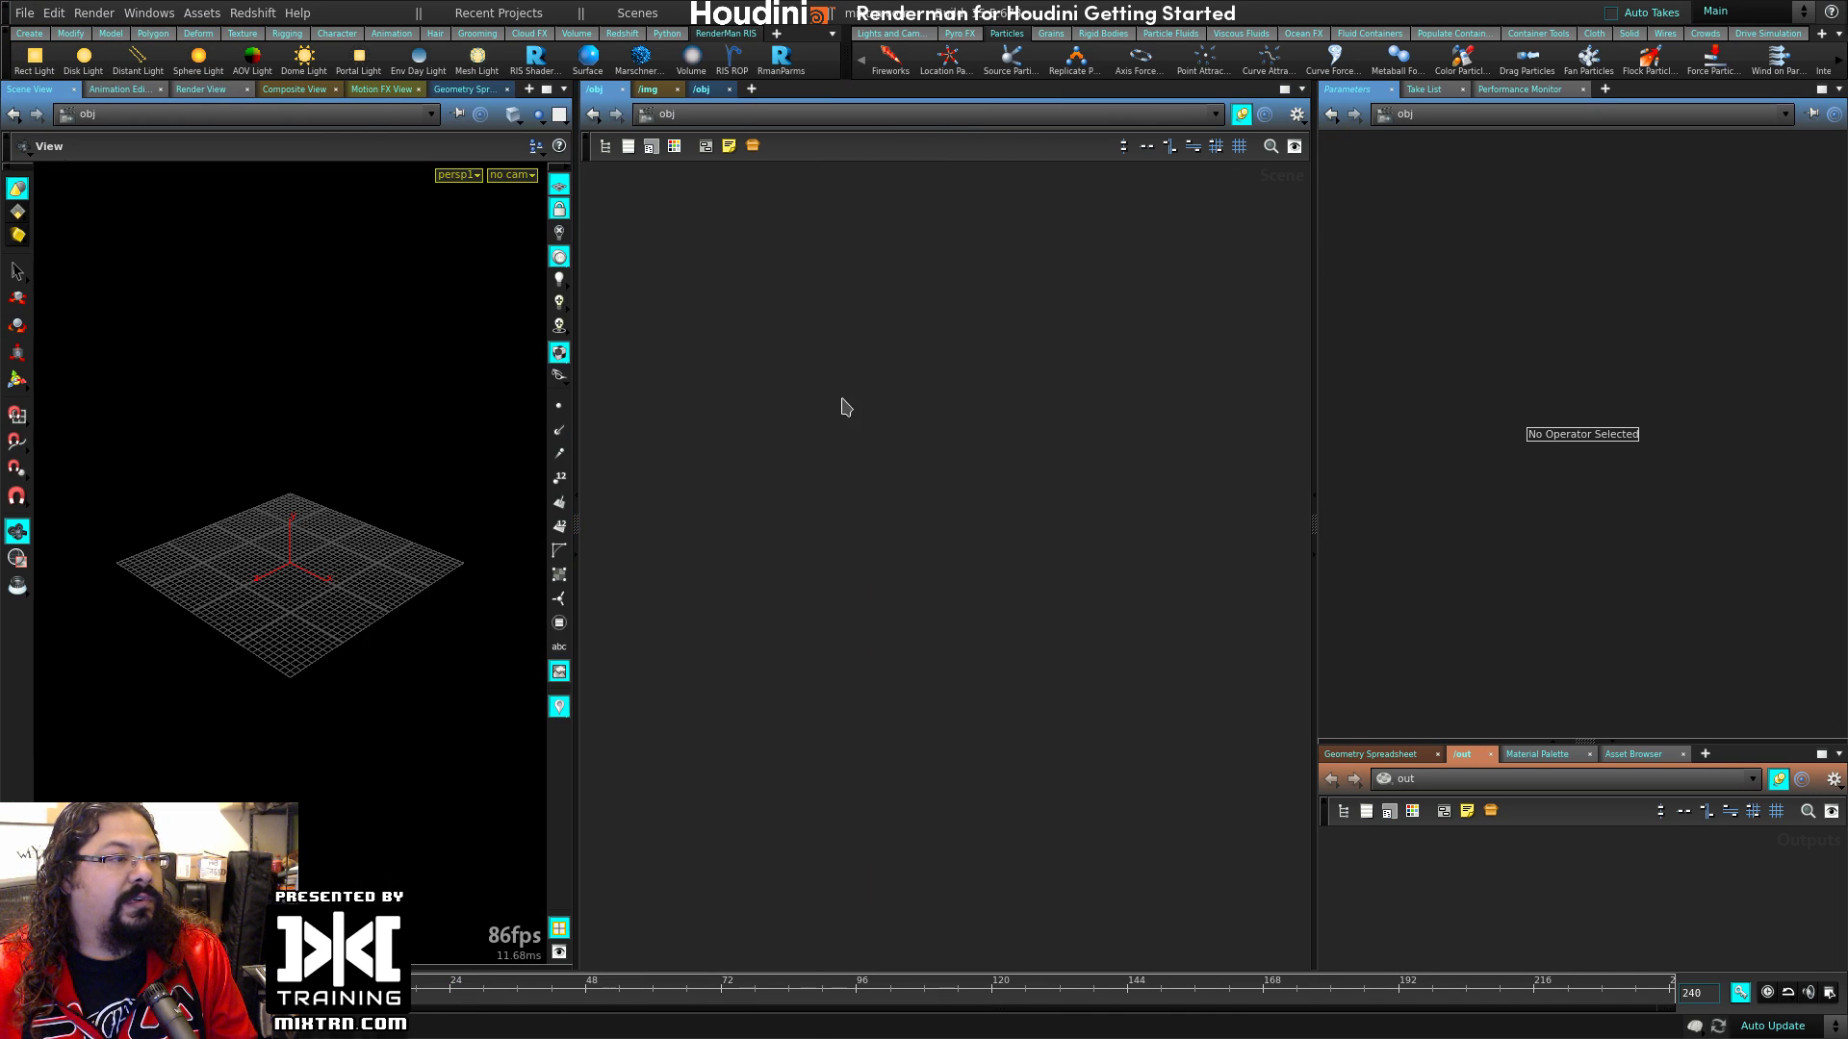
key(Tab)
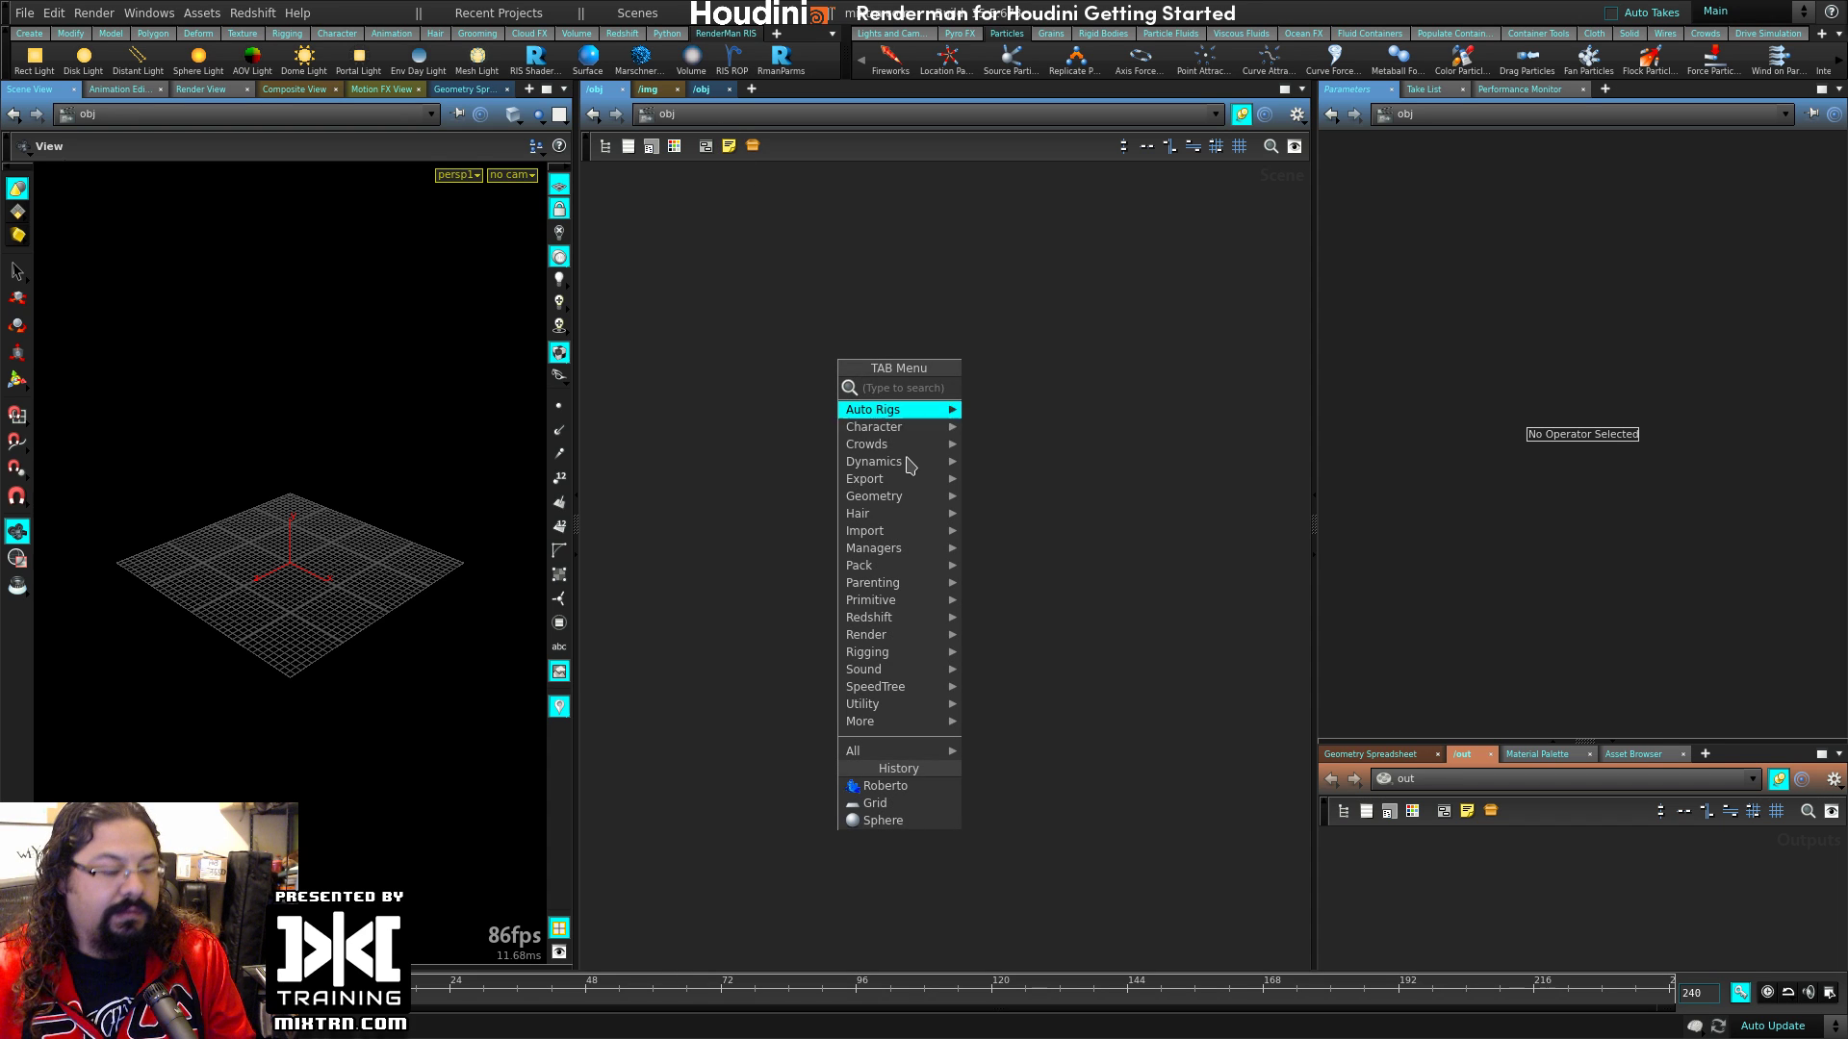
text(boc)
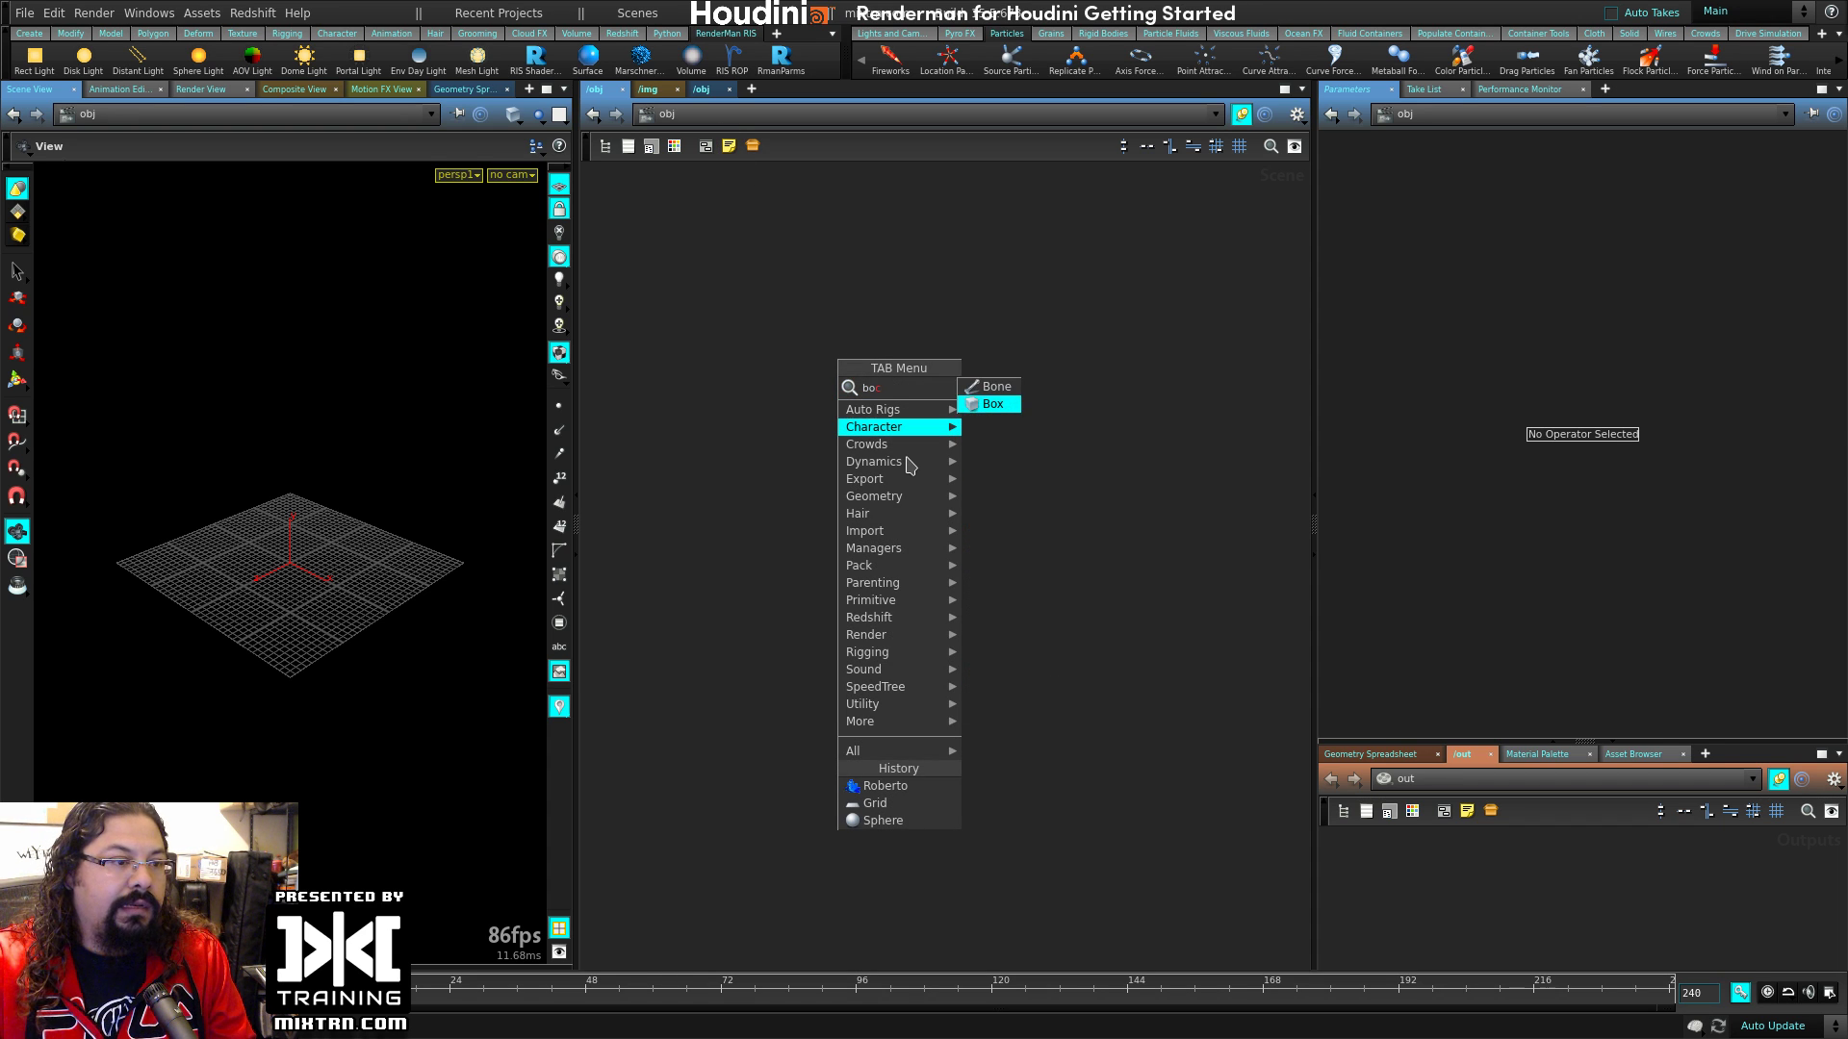
key(Return)
click(907, 460)
drag(920, 459, 910, 320)
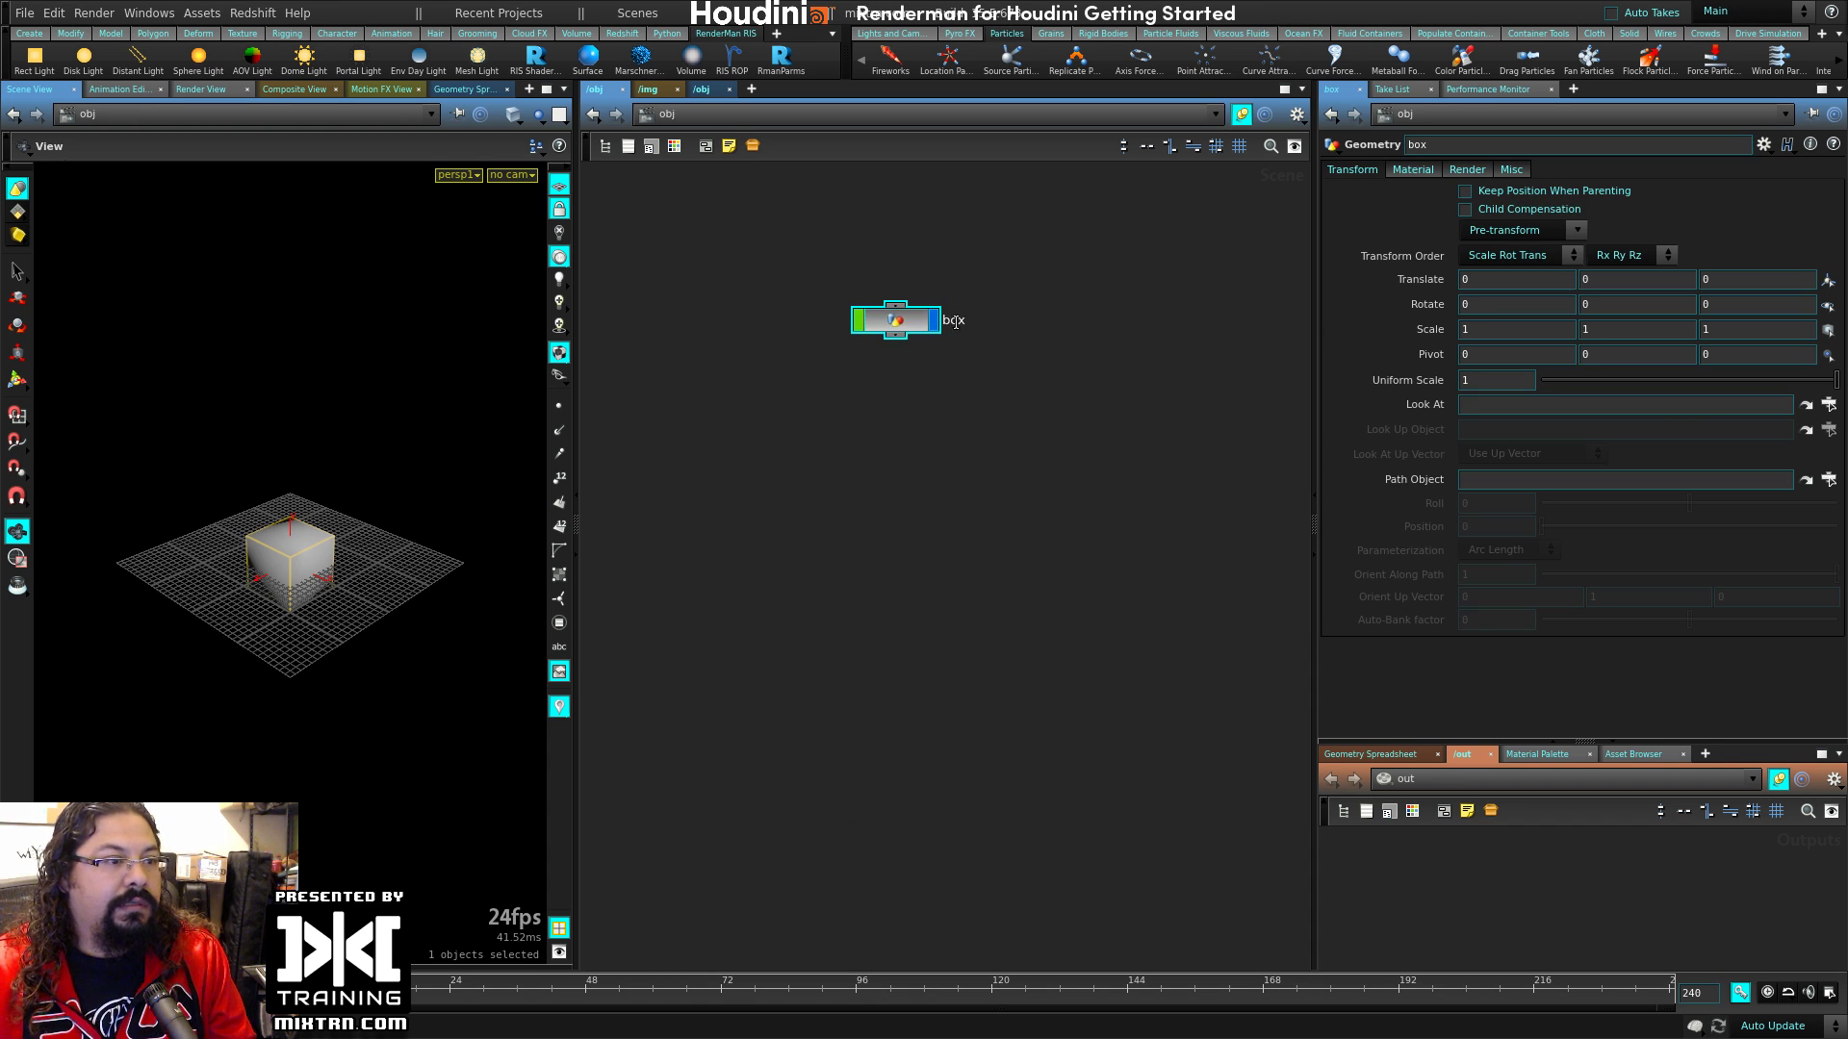
Step: Inside the box object, add an IsoOffset node connected below box1
double_click(893, 320)
drag(946, 568, 928, 339)
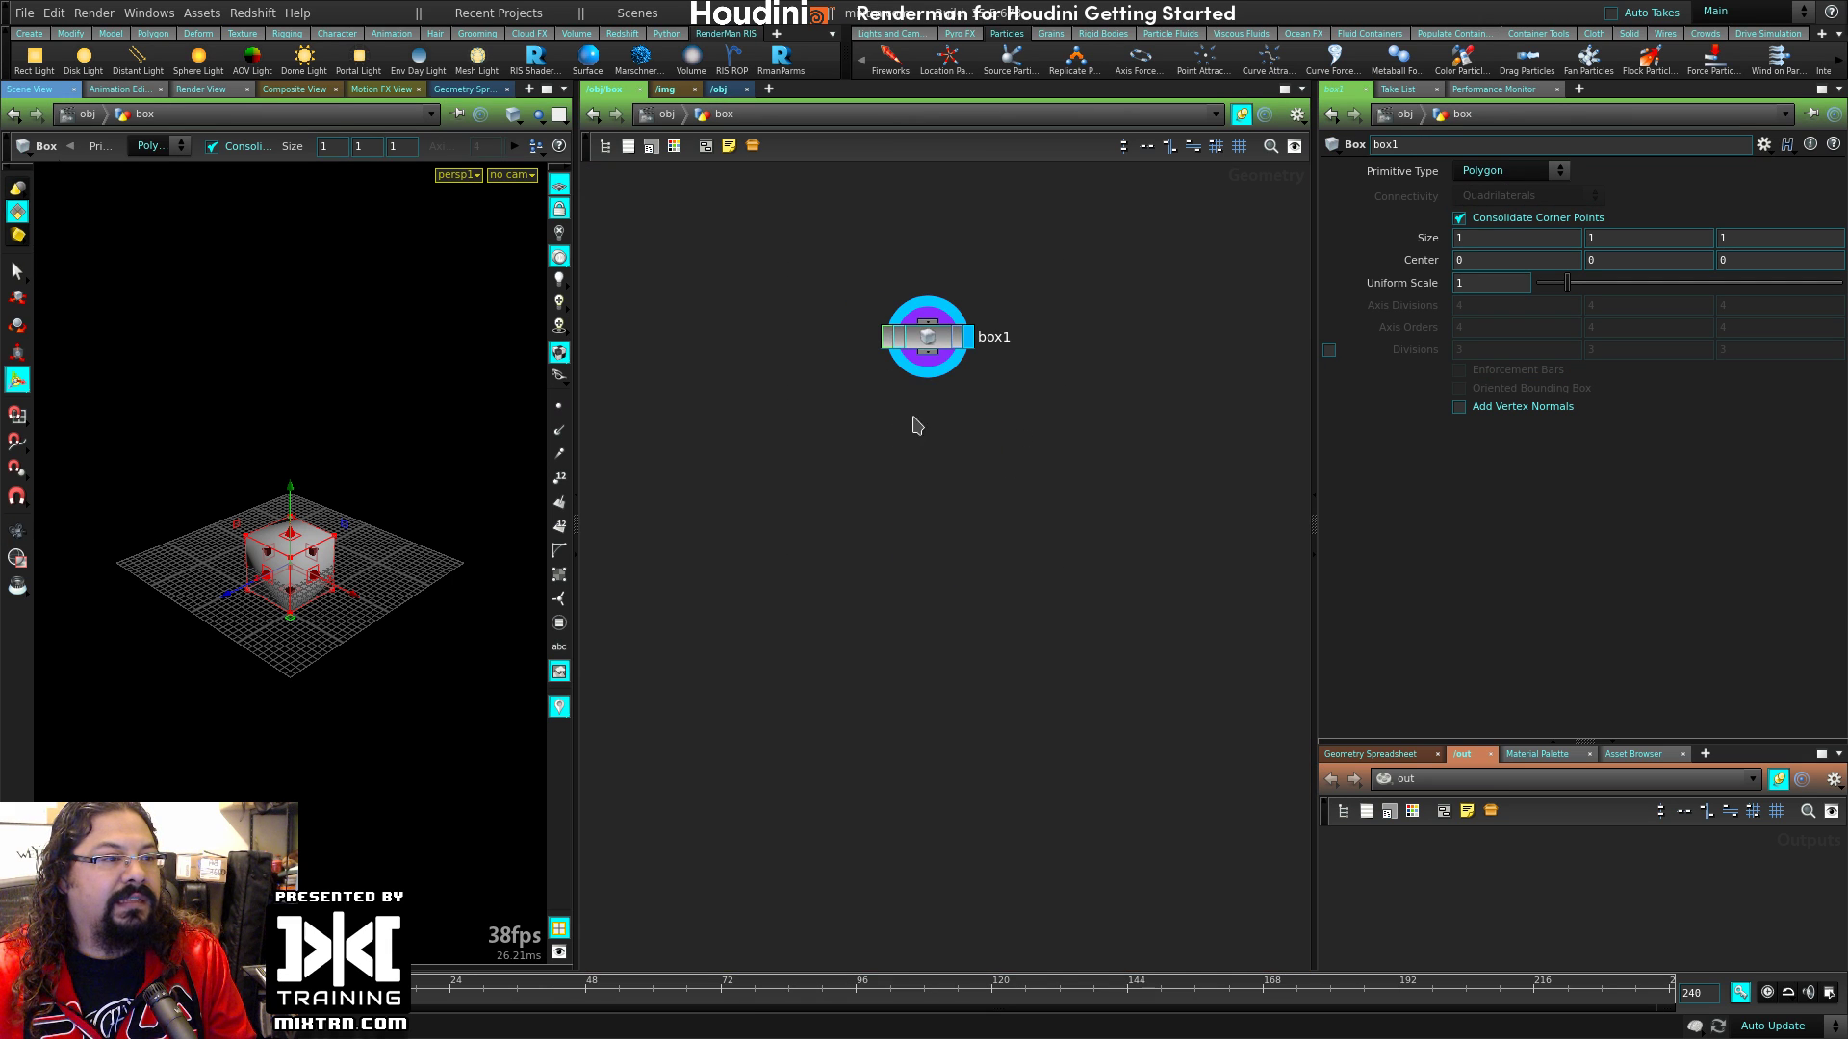
key(Tab)
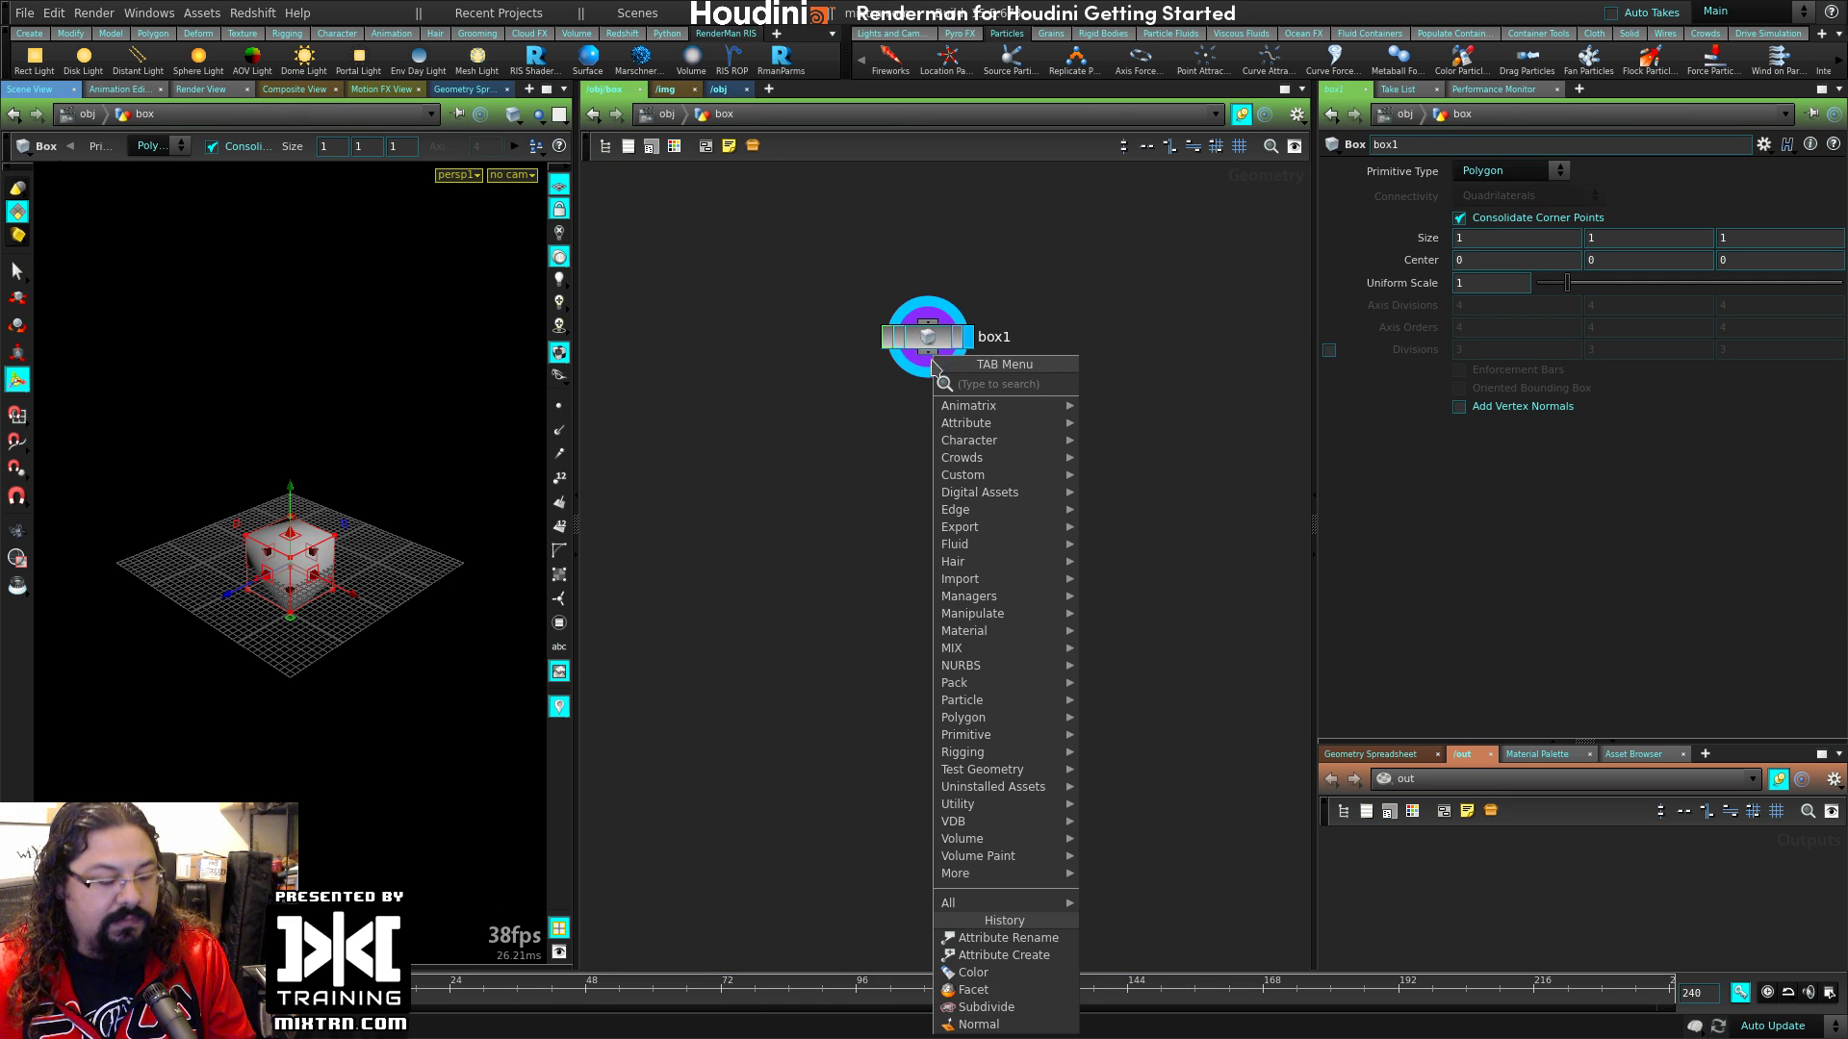
text(is)
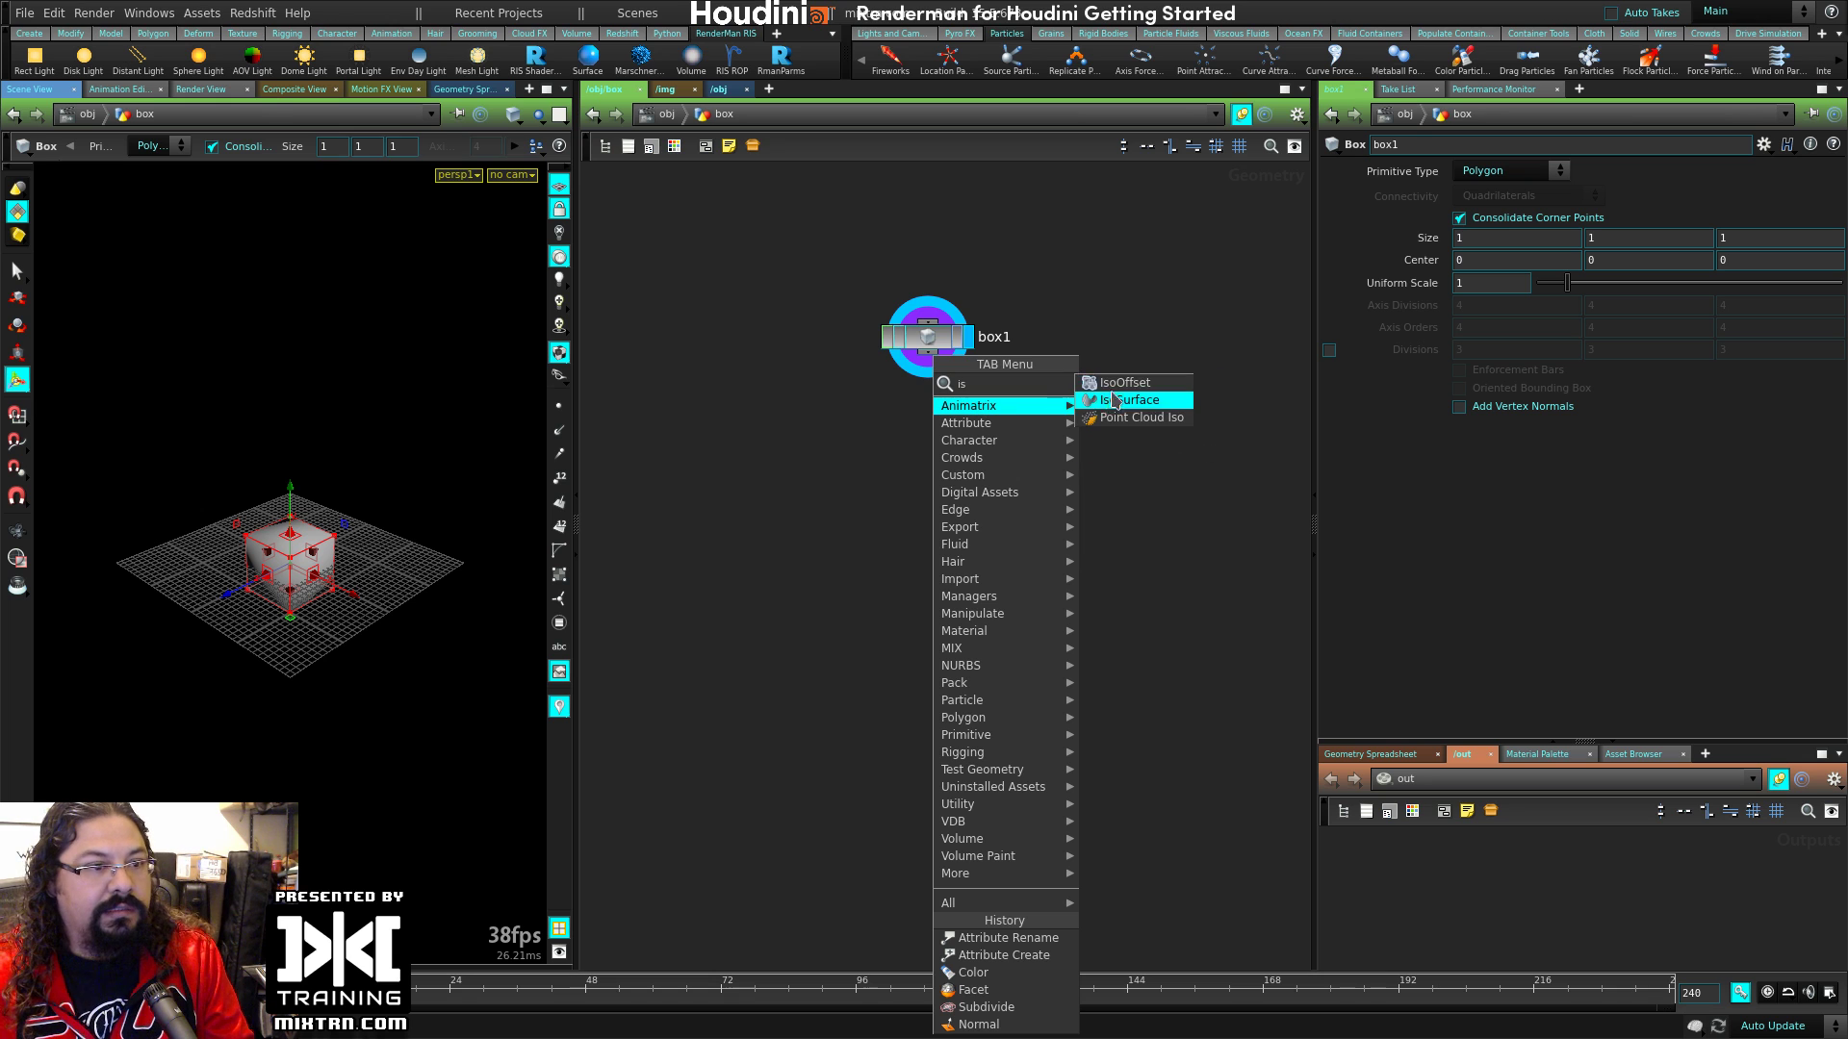
click(1137, 387)
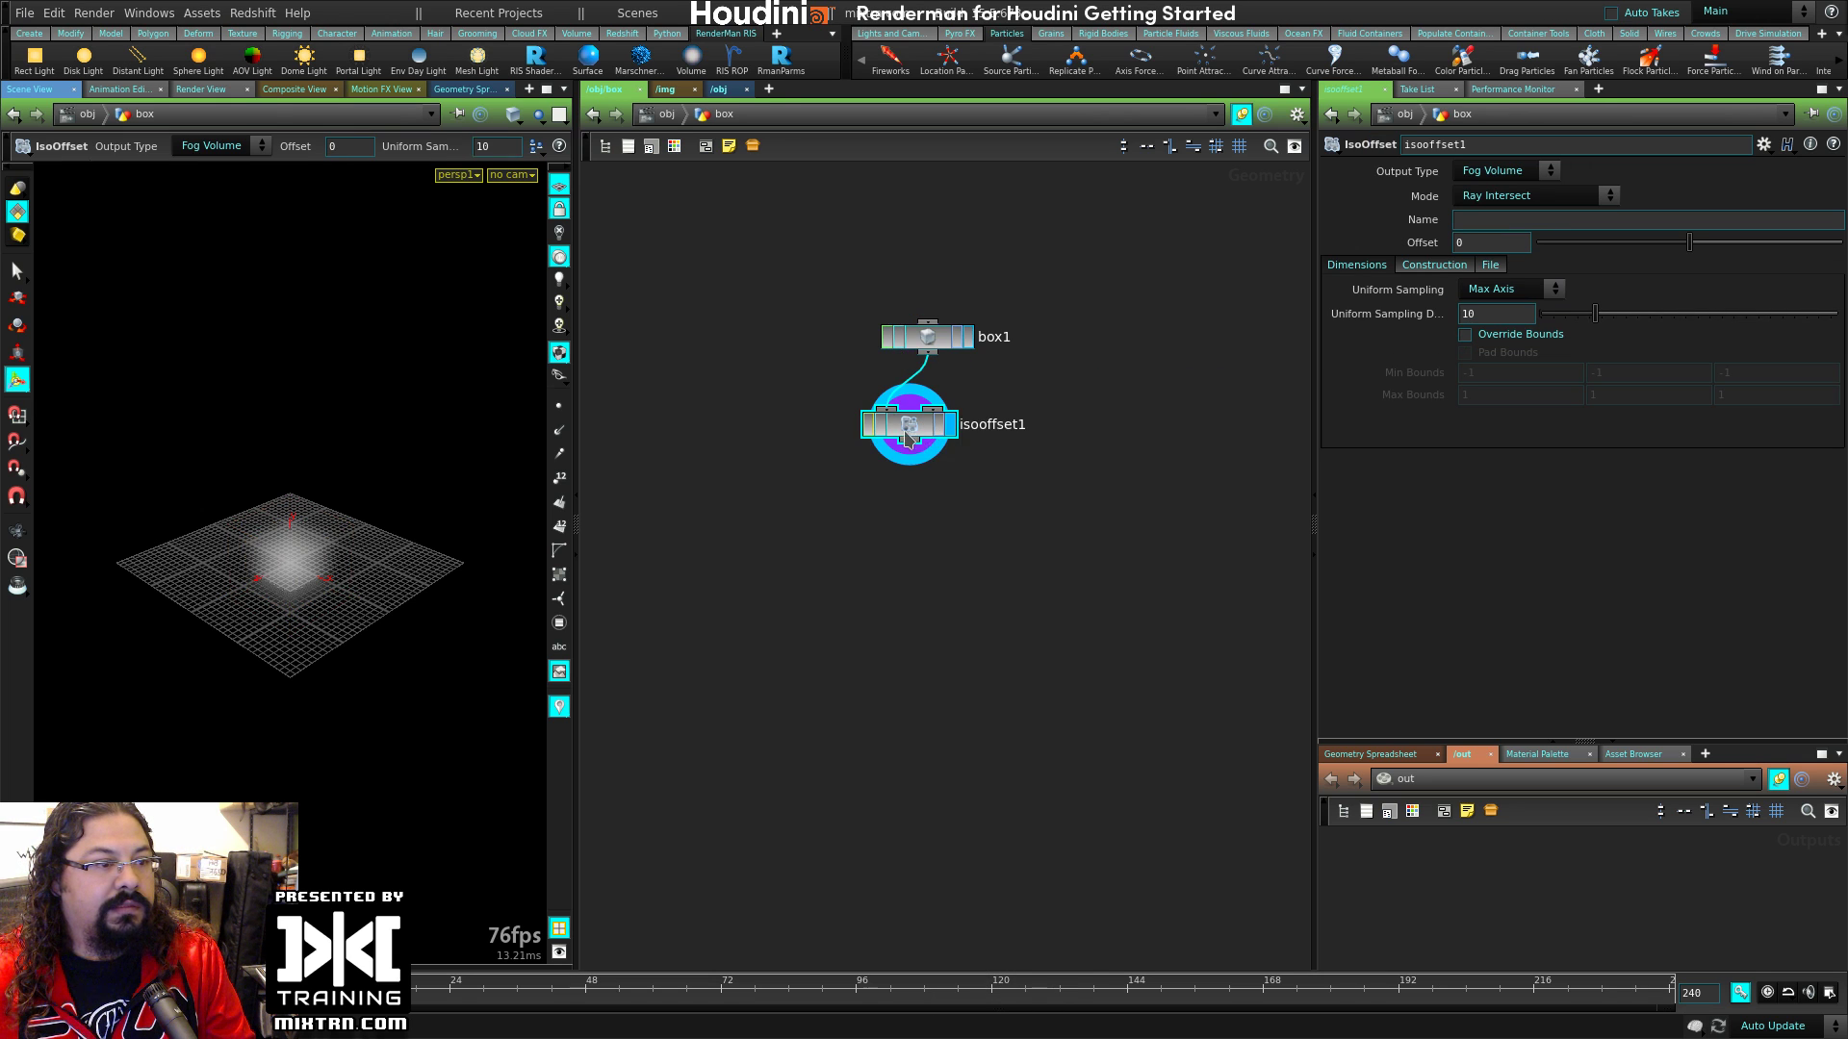
scroll(296, 567, up, 5)
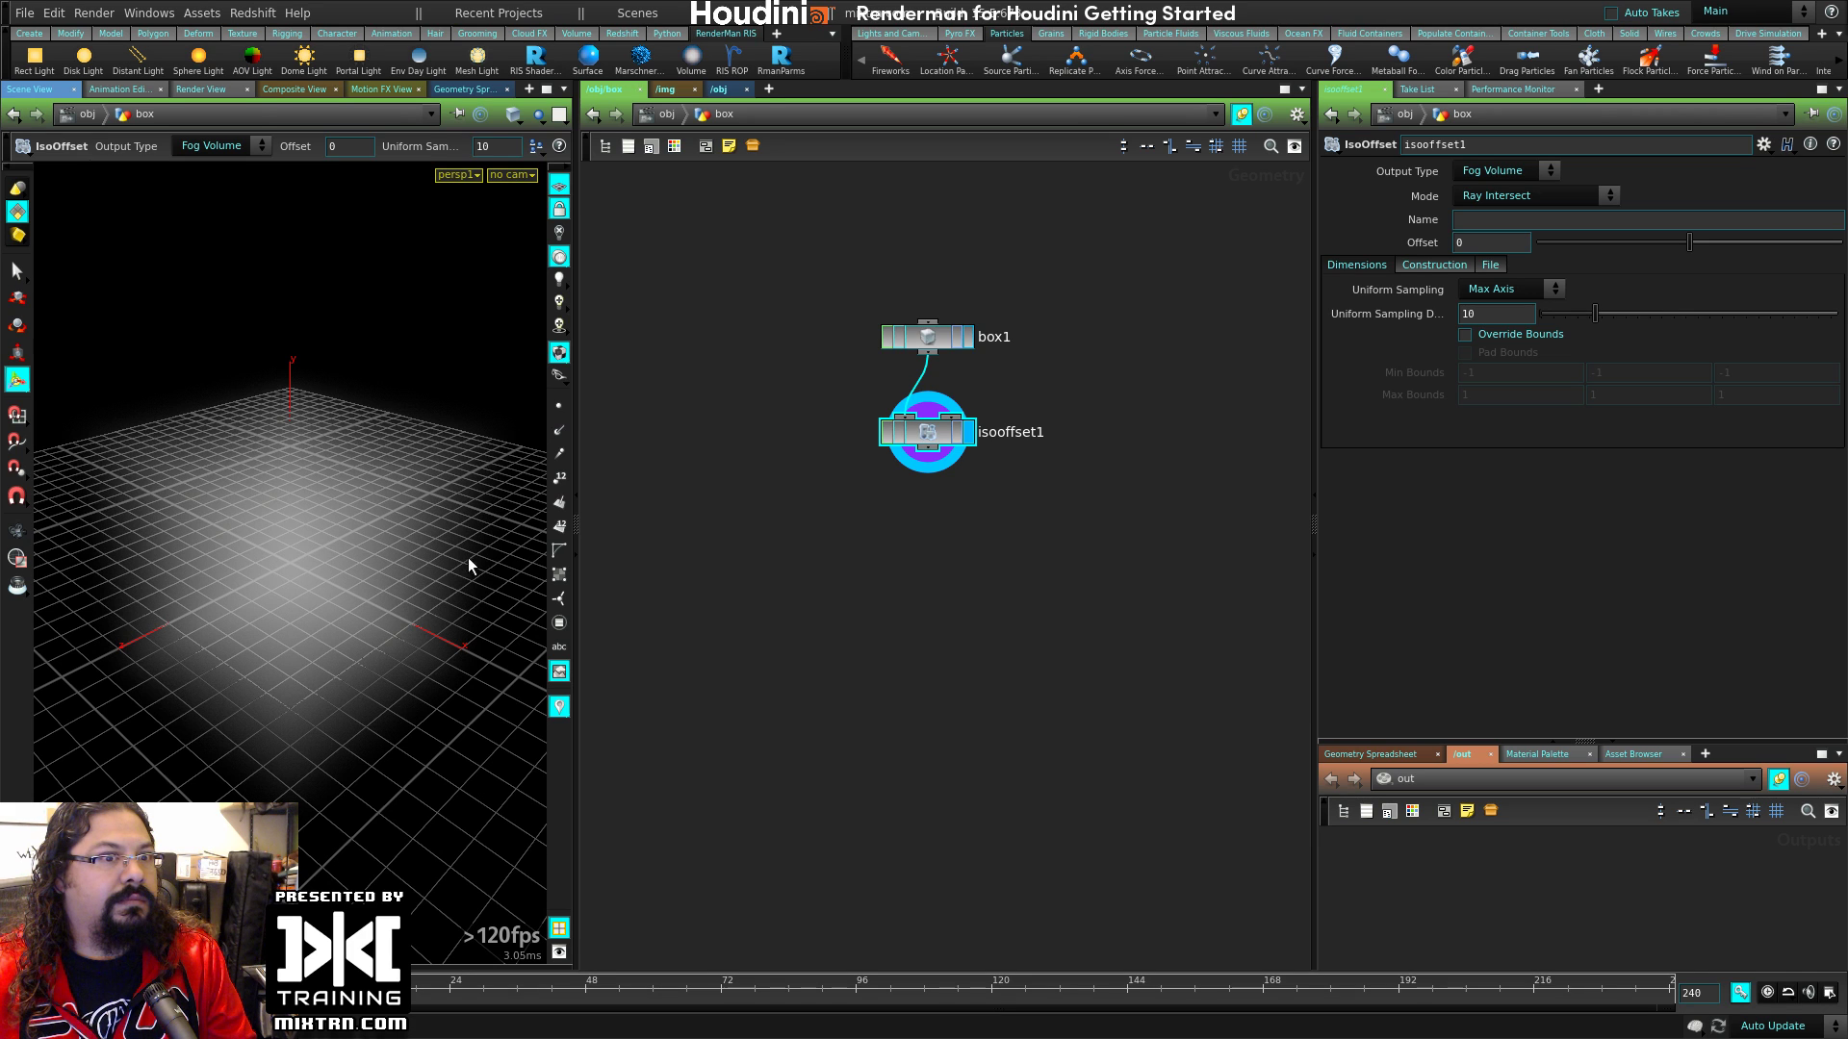
Step: Name the isooffset1 fog volume "density"
click(1482, 222)
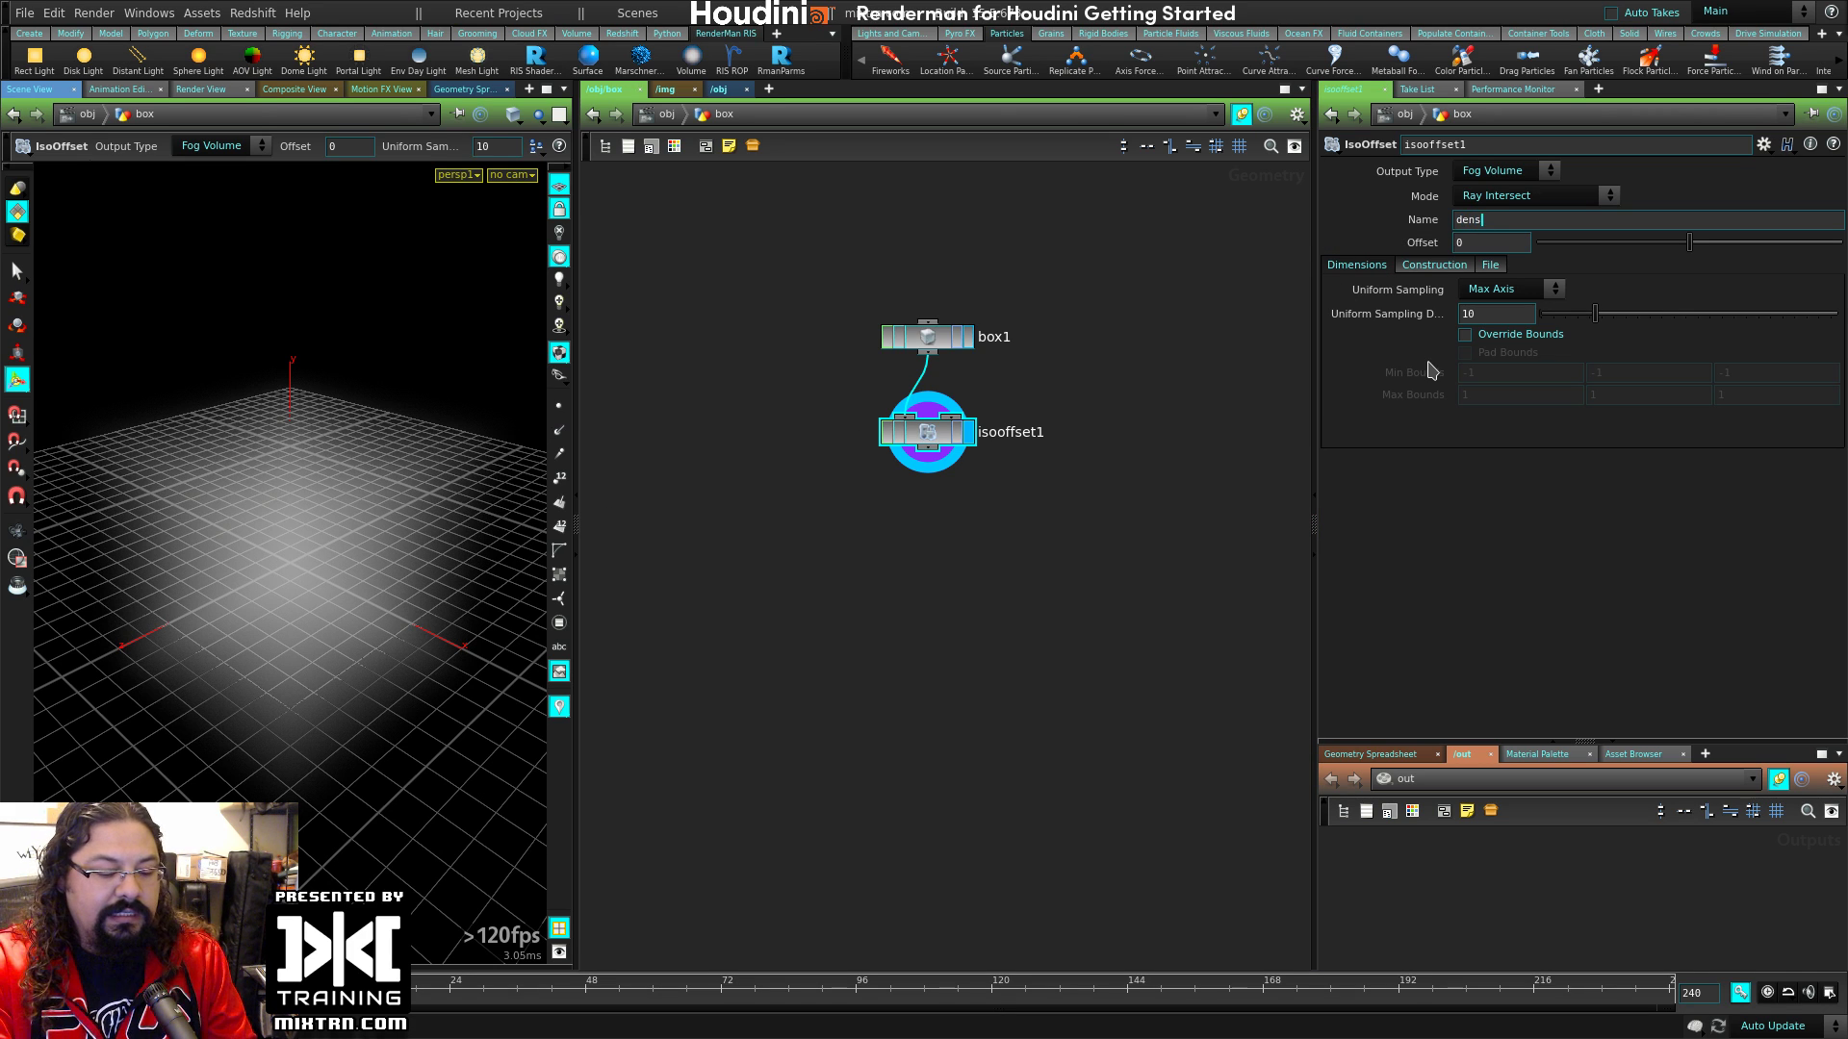
text(denstiy)
key(Return)
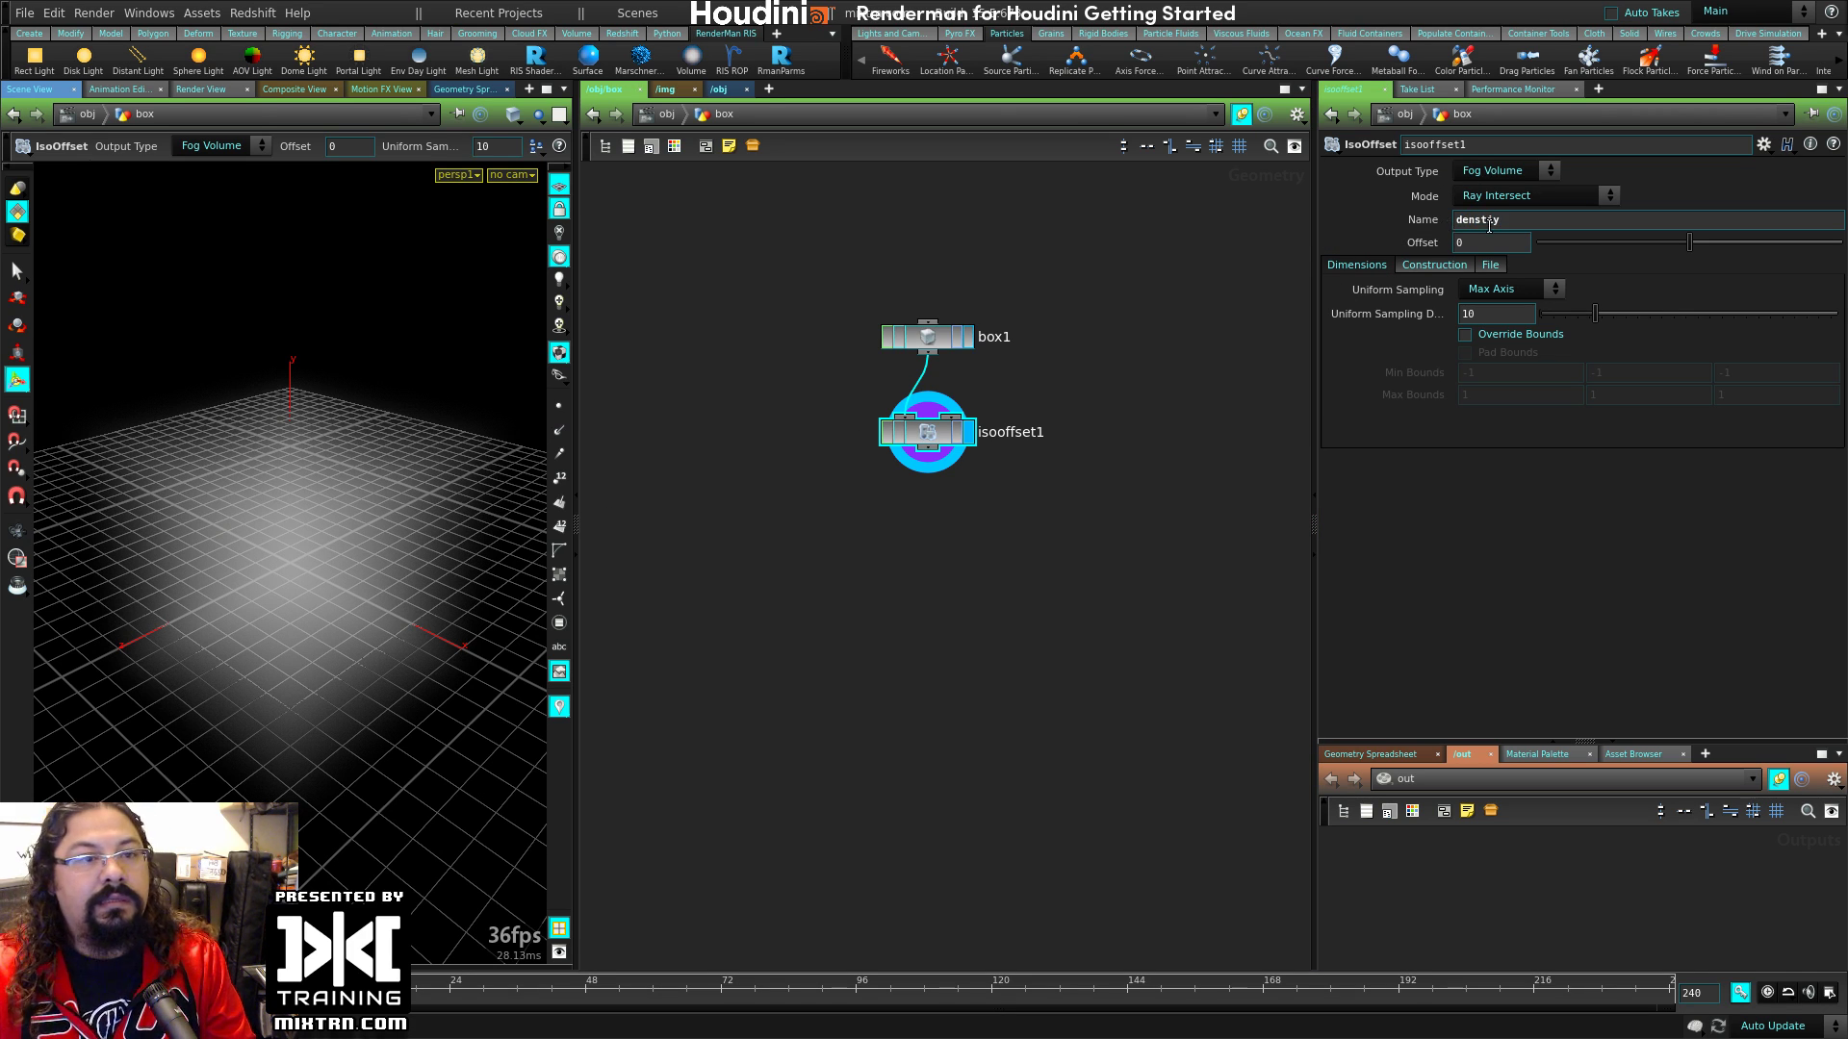
drag(1472, 220, 1593, 215)
text(si)
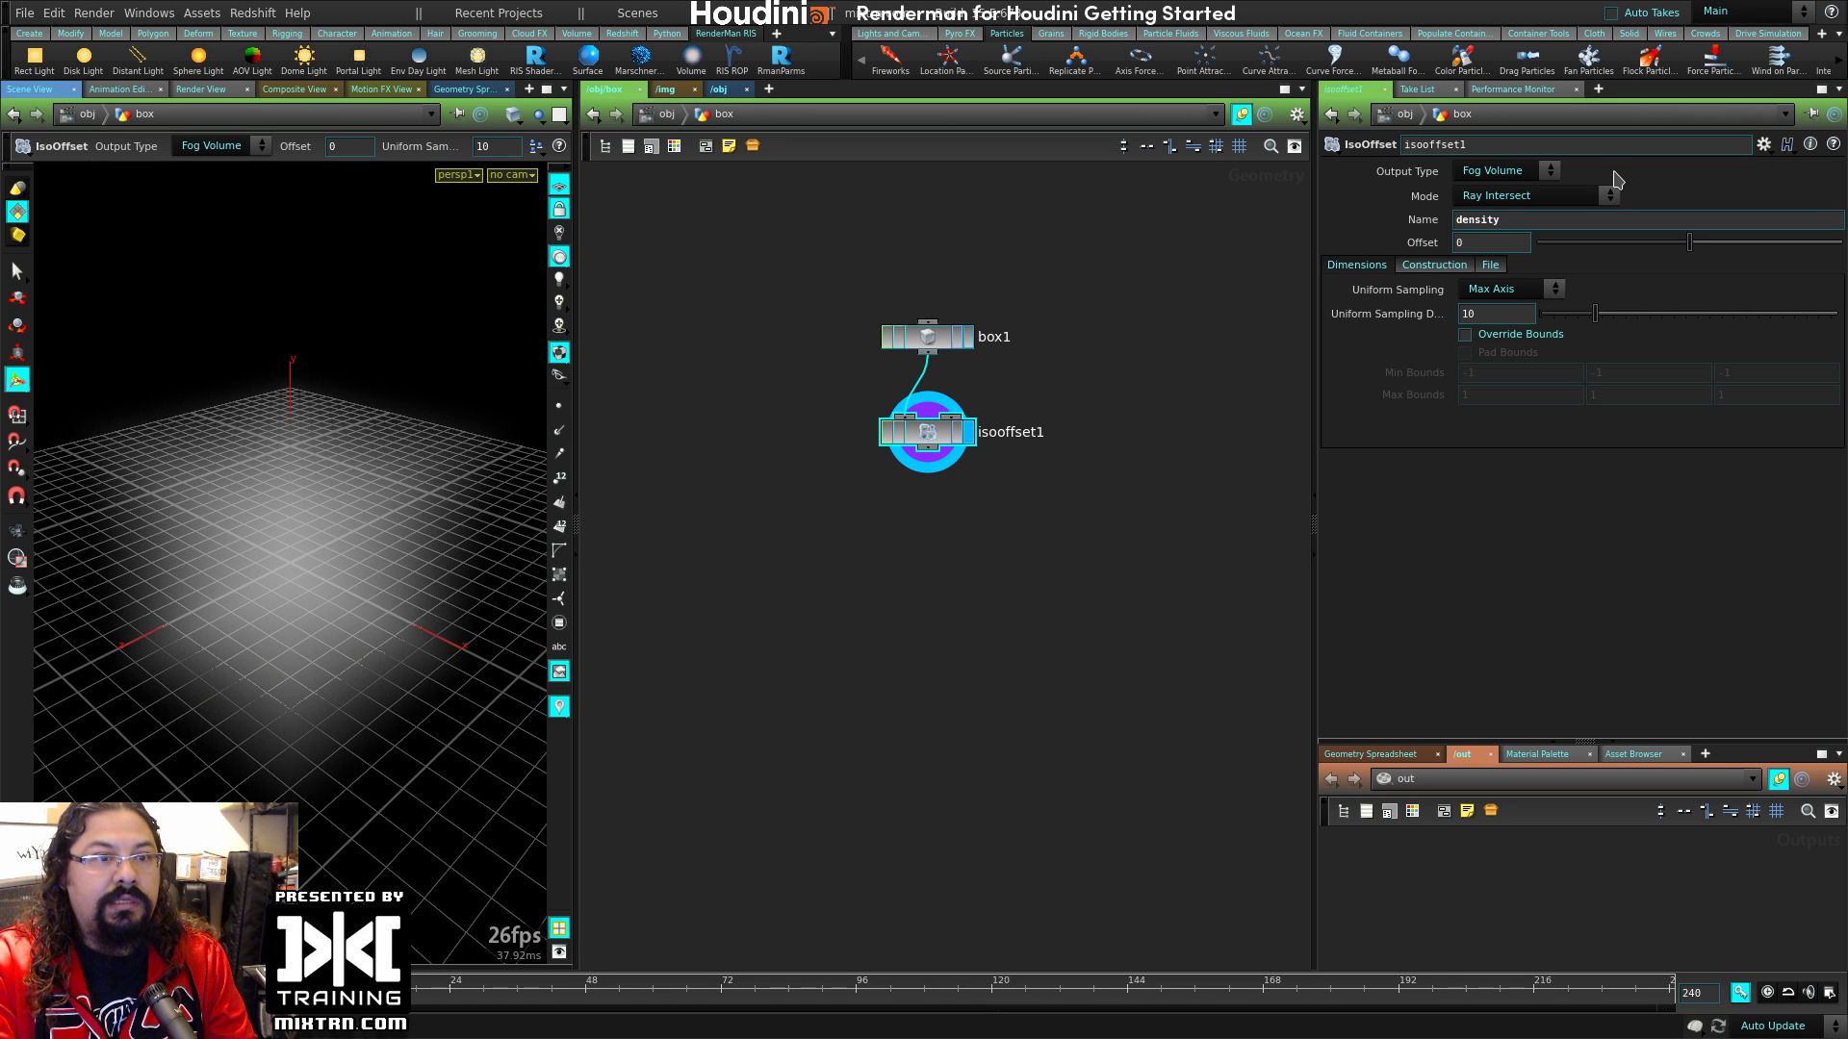
Step: Create a RenderMan RIS render node and a volume shader network, and open risnet1 in the shop context
click(731, 63)
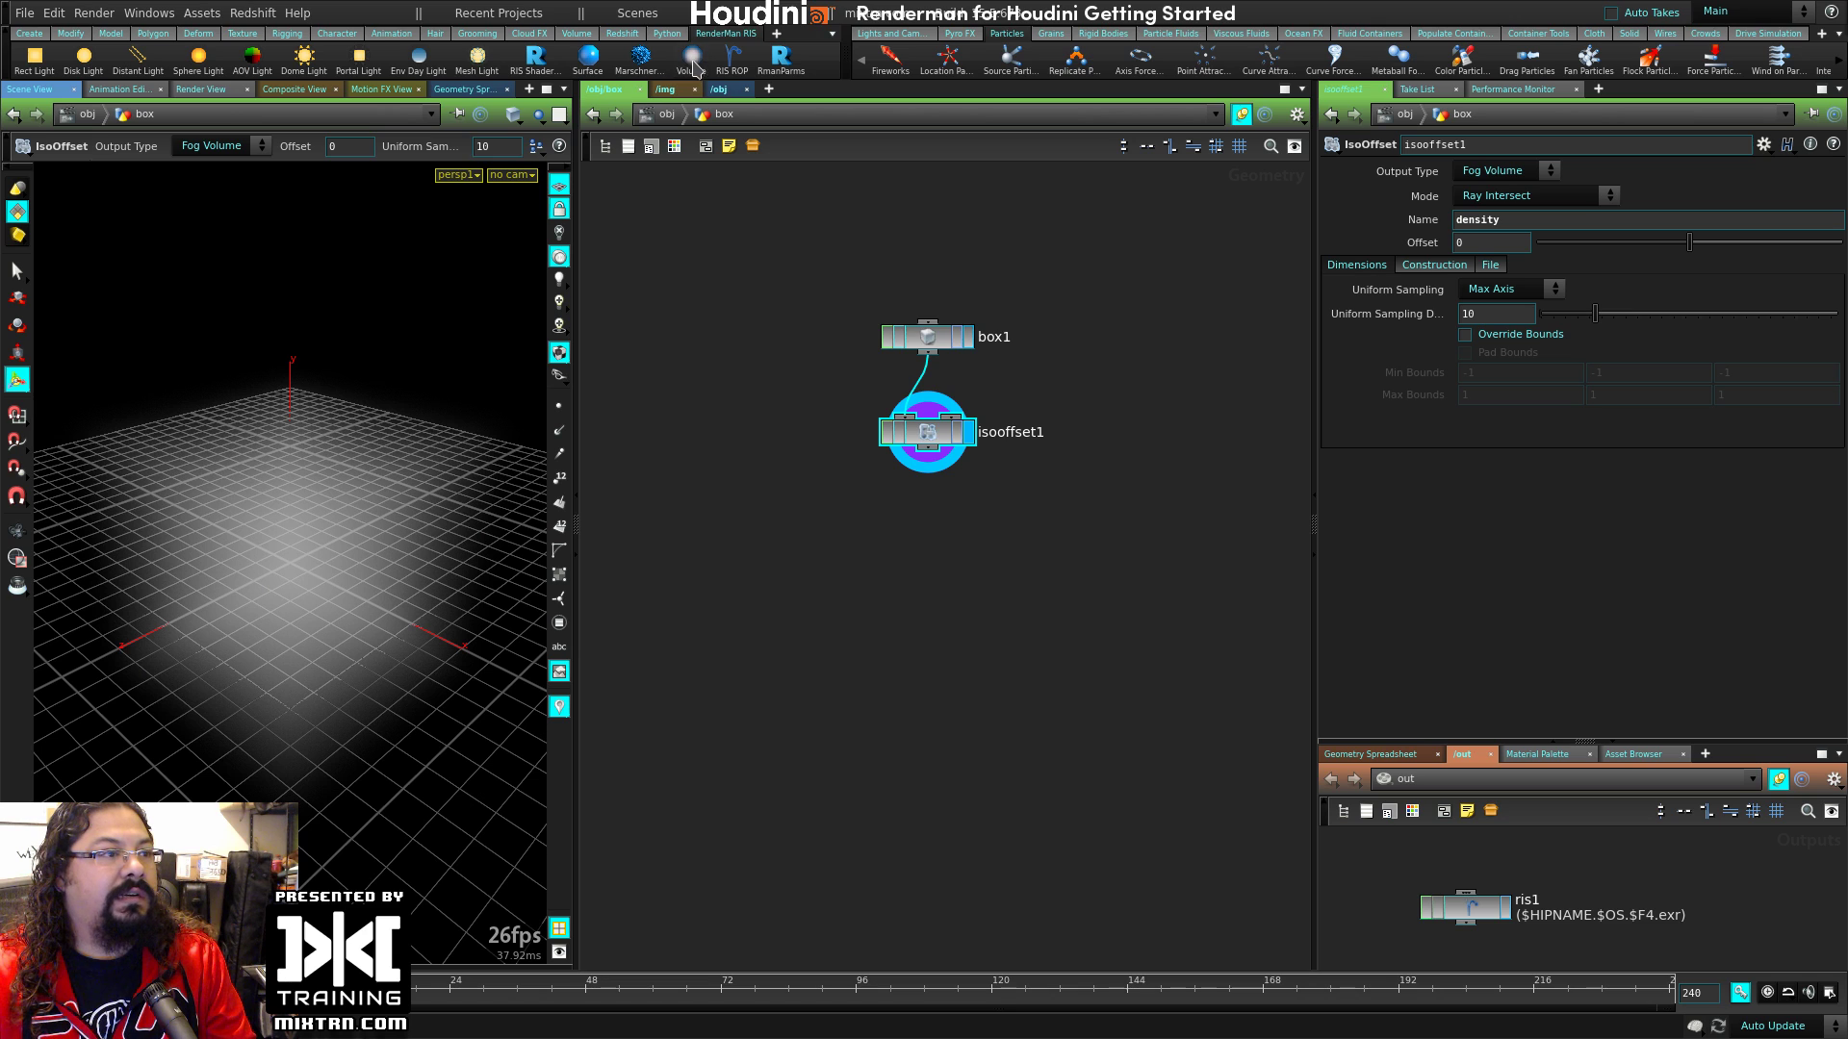
click(693, 60)
click(760, 114)
click(805, 210)
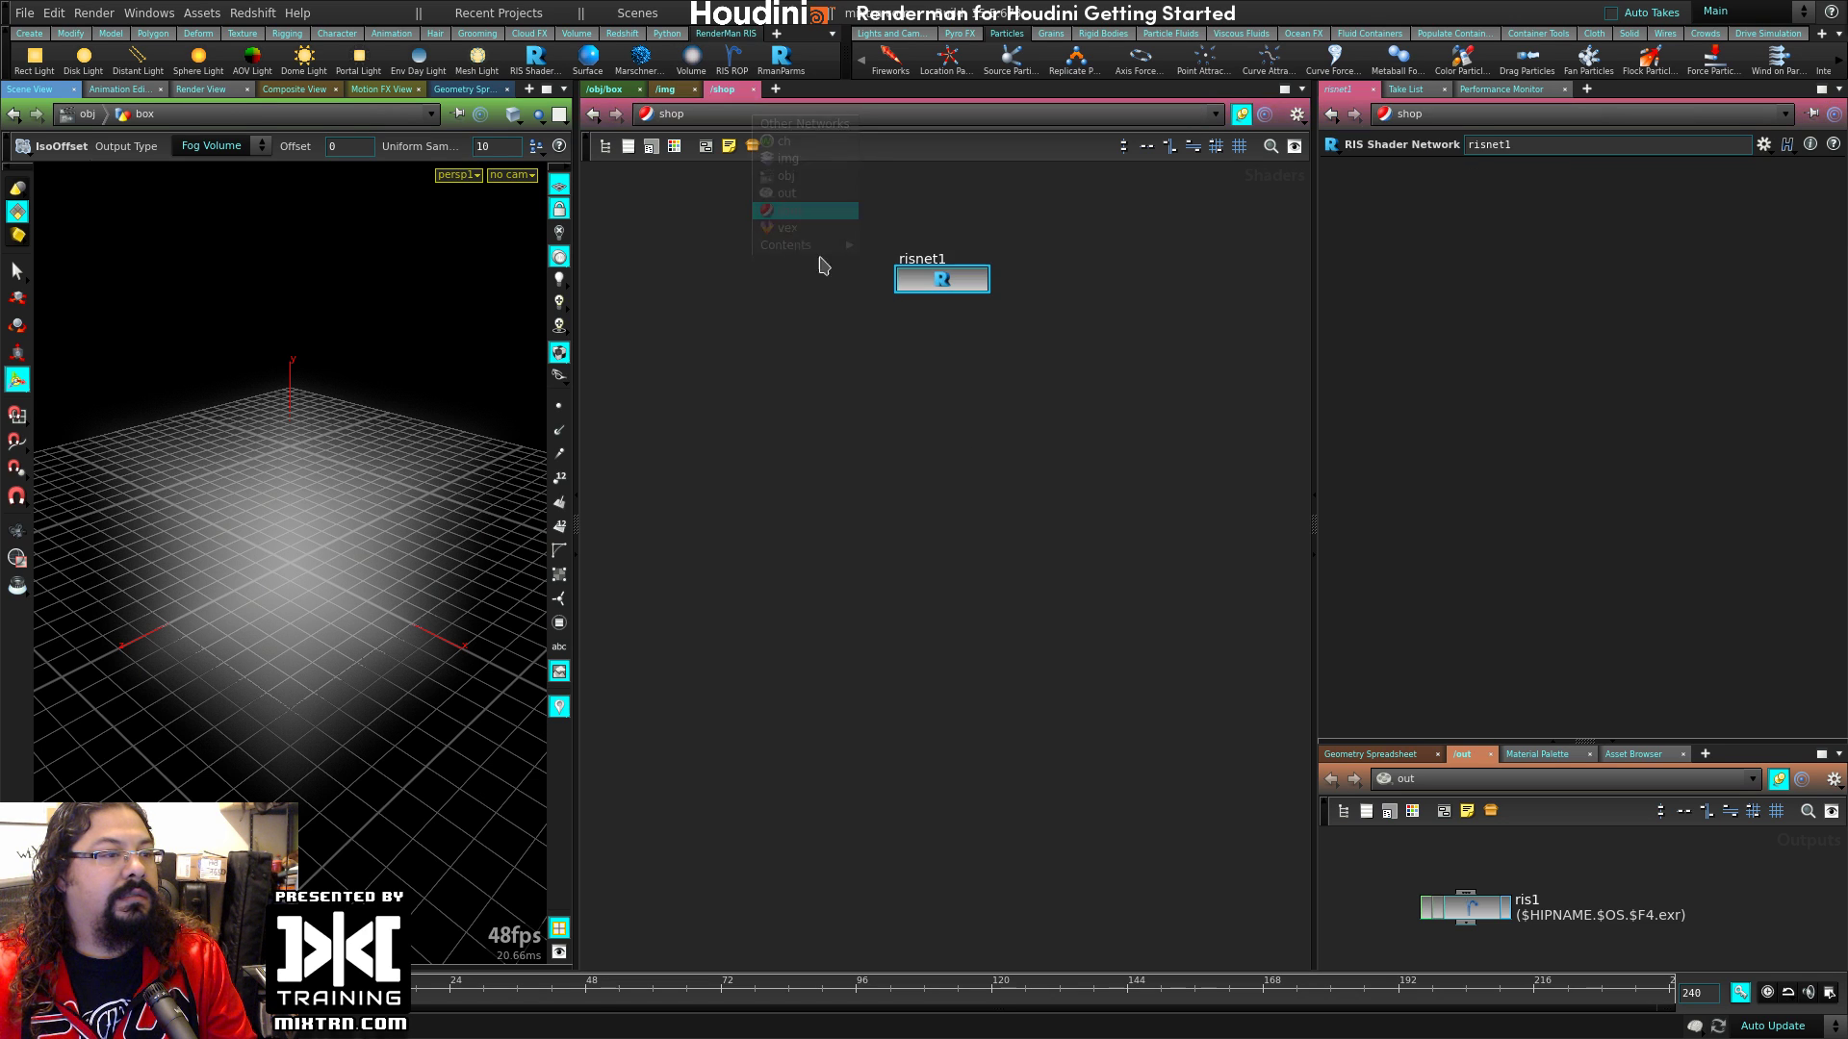
drag(966, 296, 957, 322)
double_click(957, 318)
Step: Assign /shop/risnet1/pxrvolume1 as the material of the box object
click(614, 90)
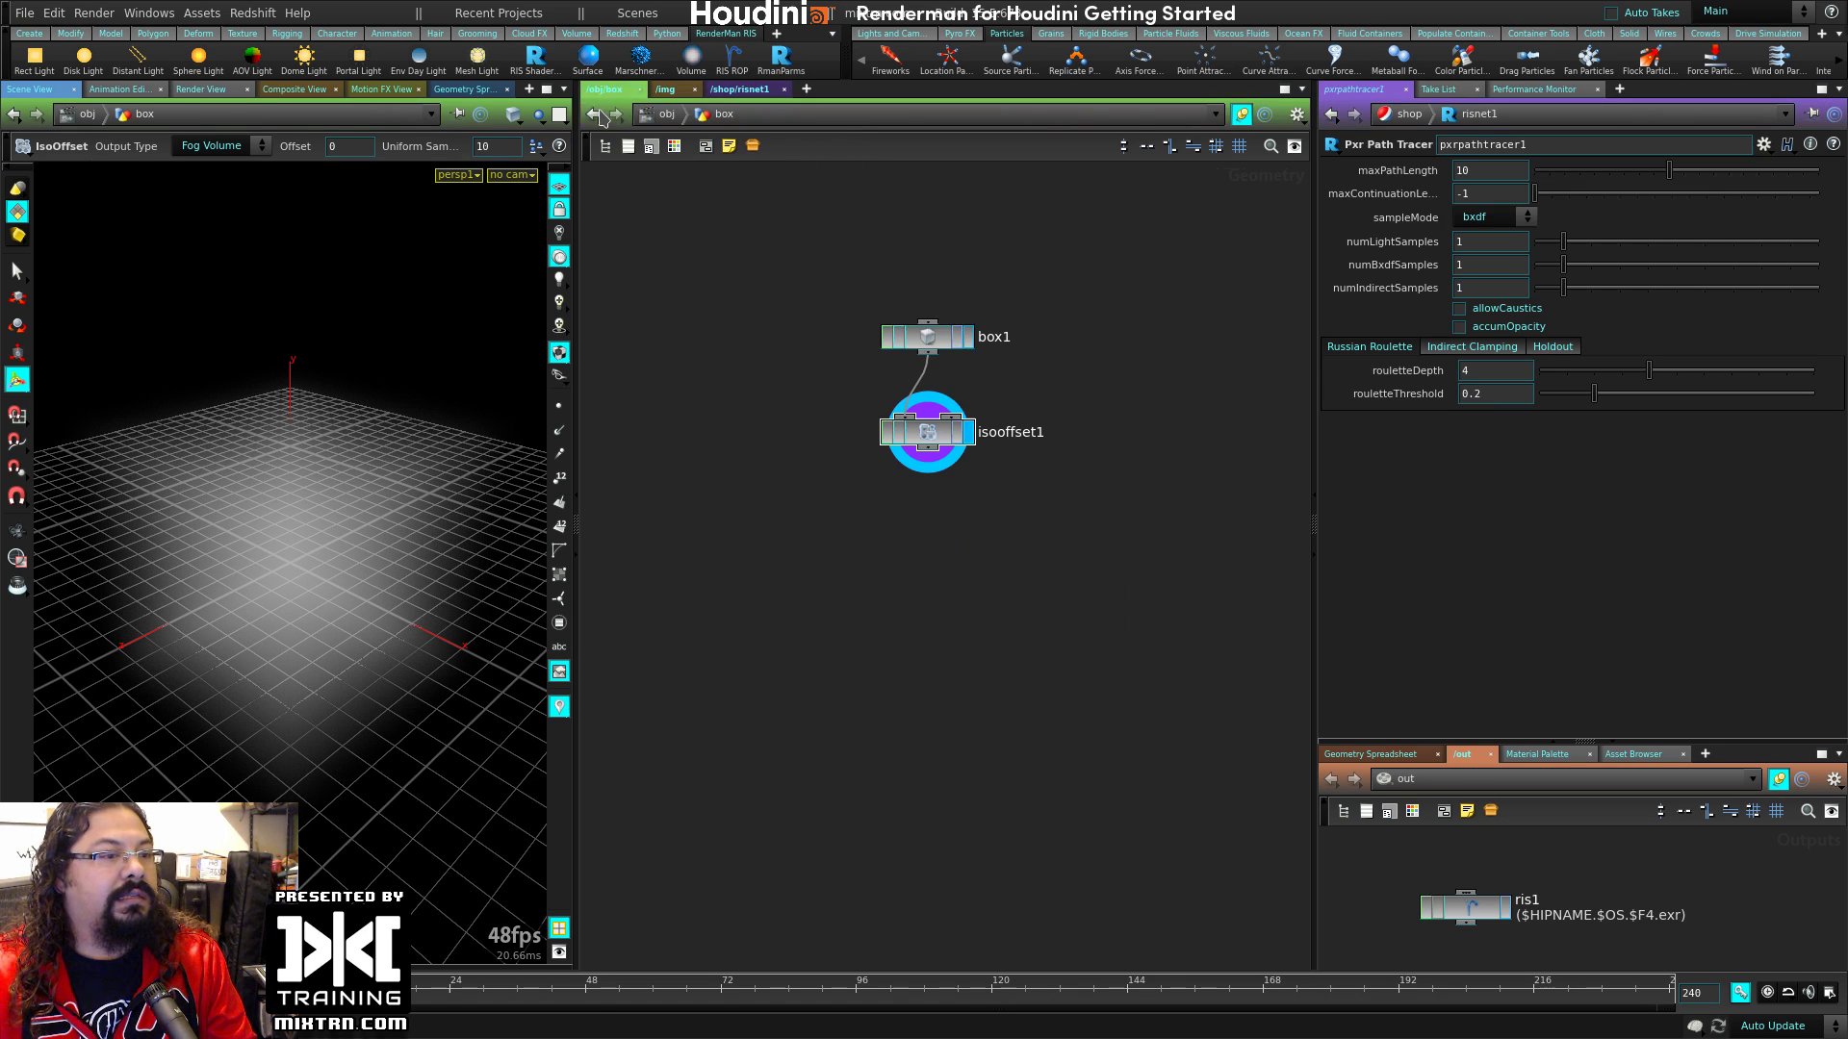
click(647, 115)
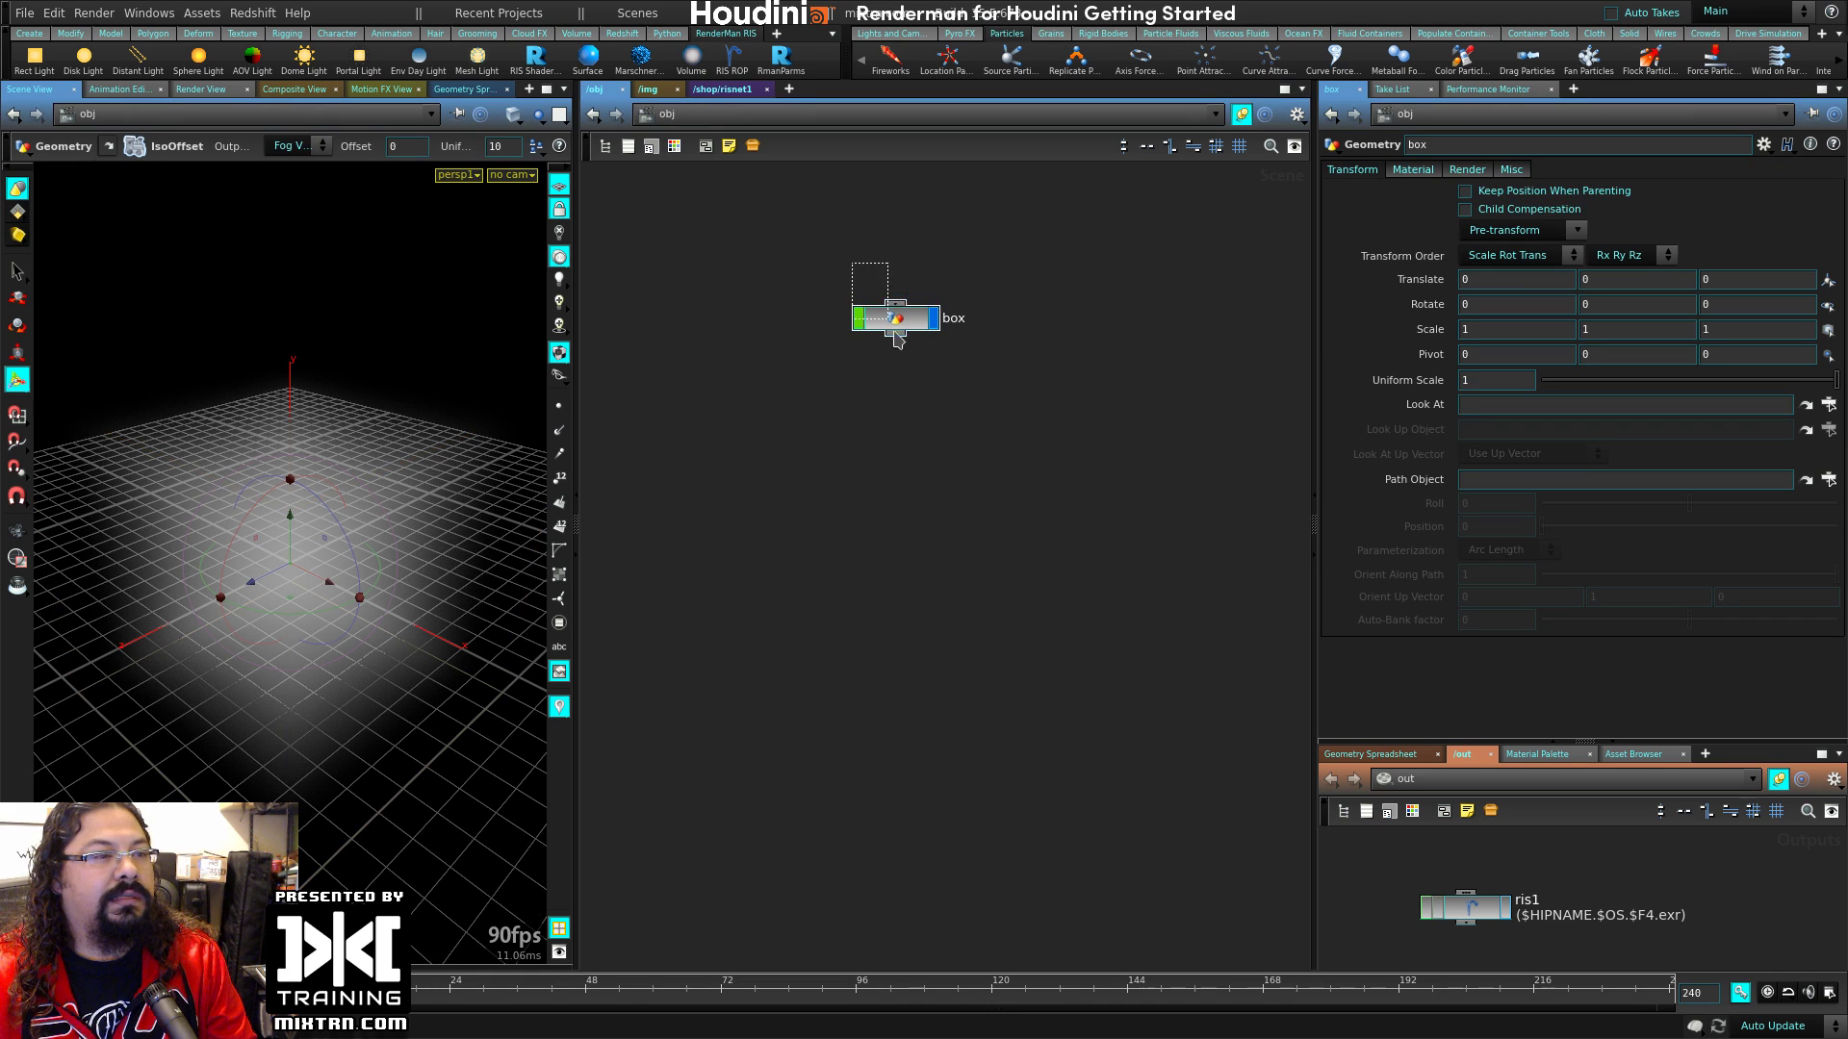
click(895, 328)
click(1413, 170)
click(1798, 194)
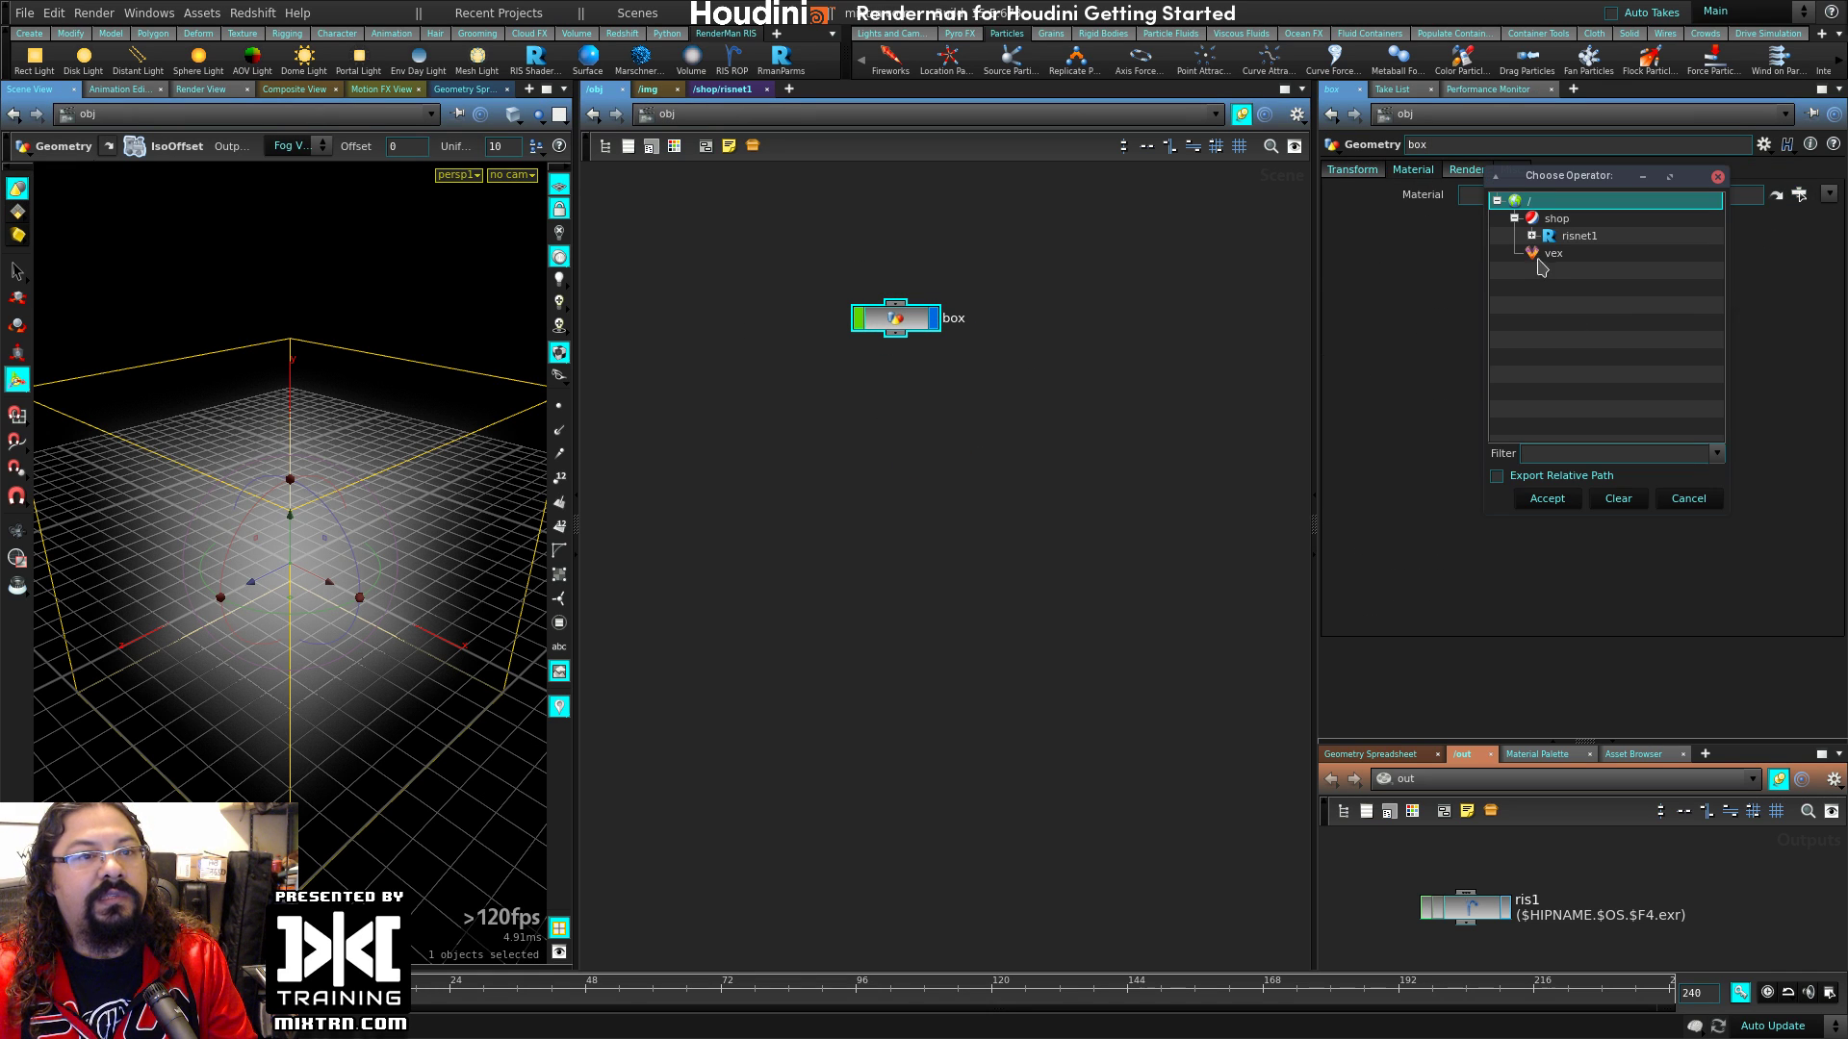
click(1531, 236)
click(1605, 270)
click(1547, 499)
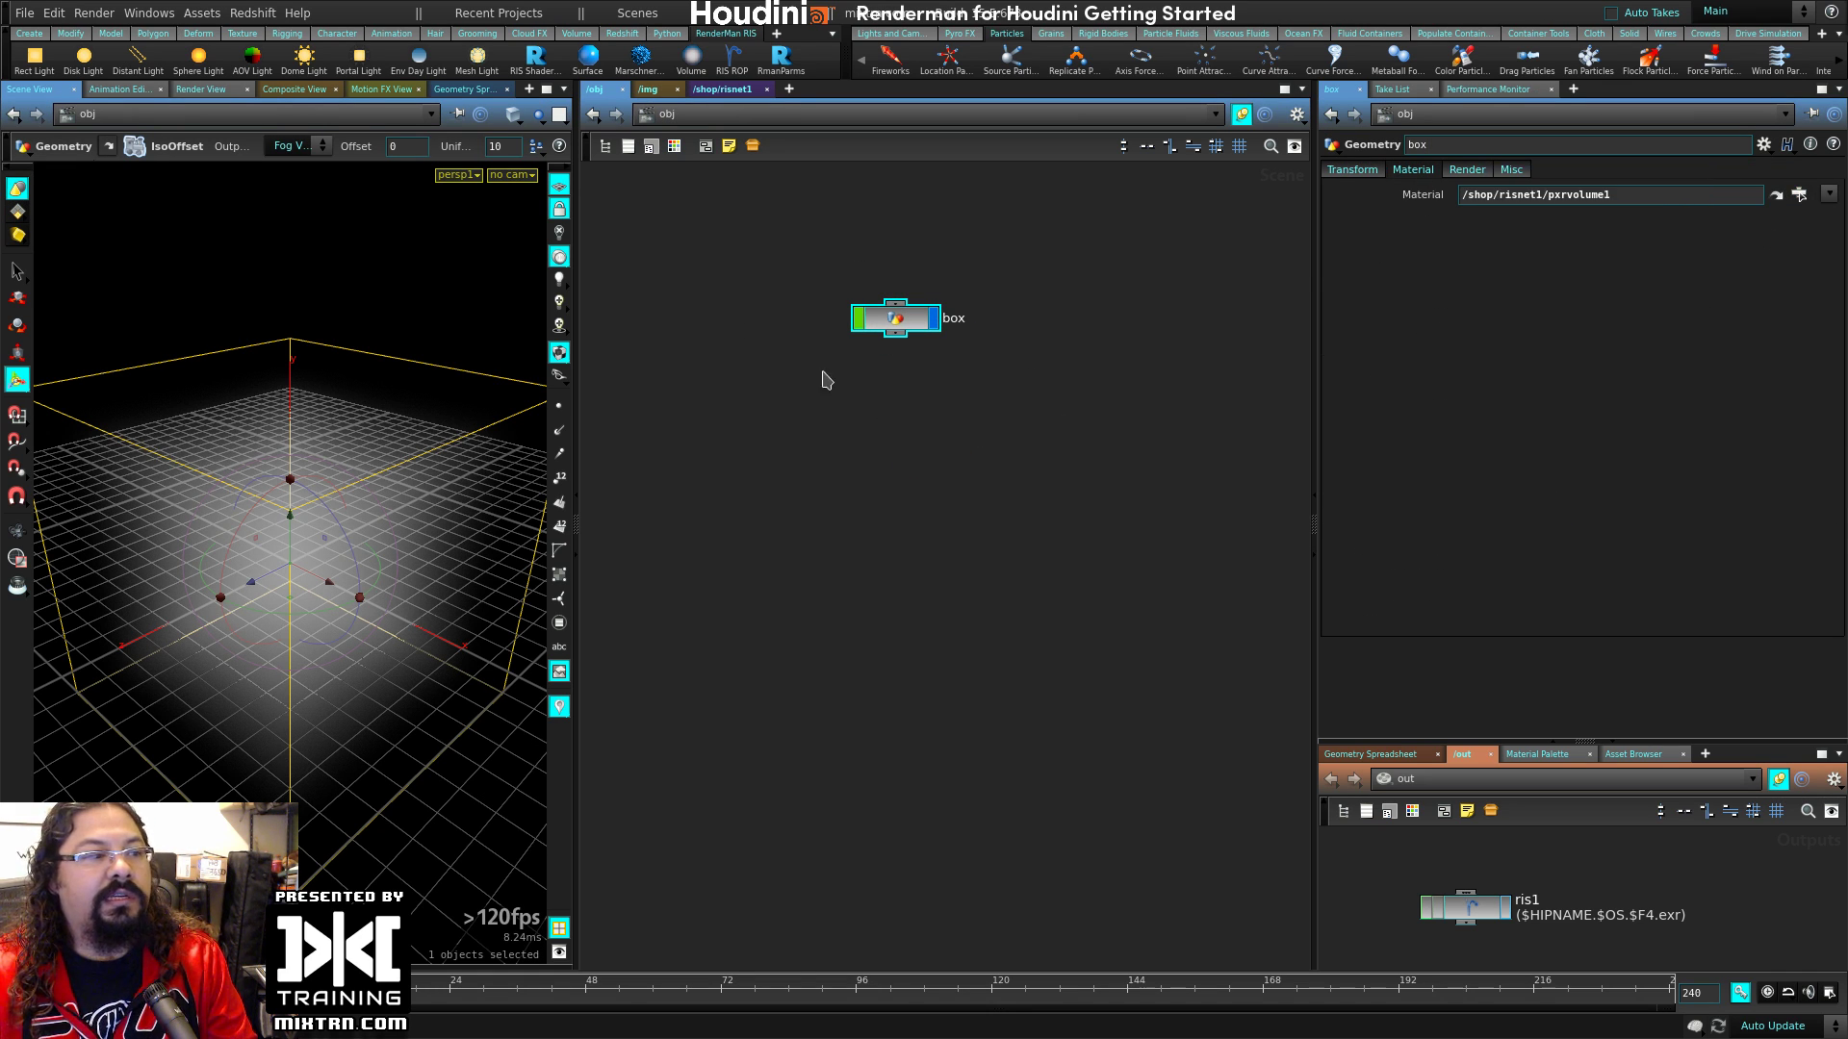
Step: Create a new camera from the current view and pull it back until the whole fog box fits in its frame
click(500, 175)
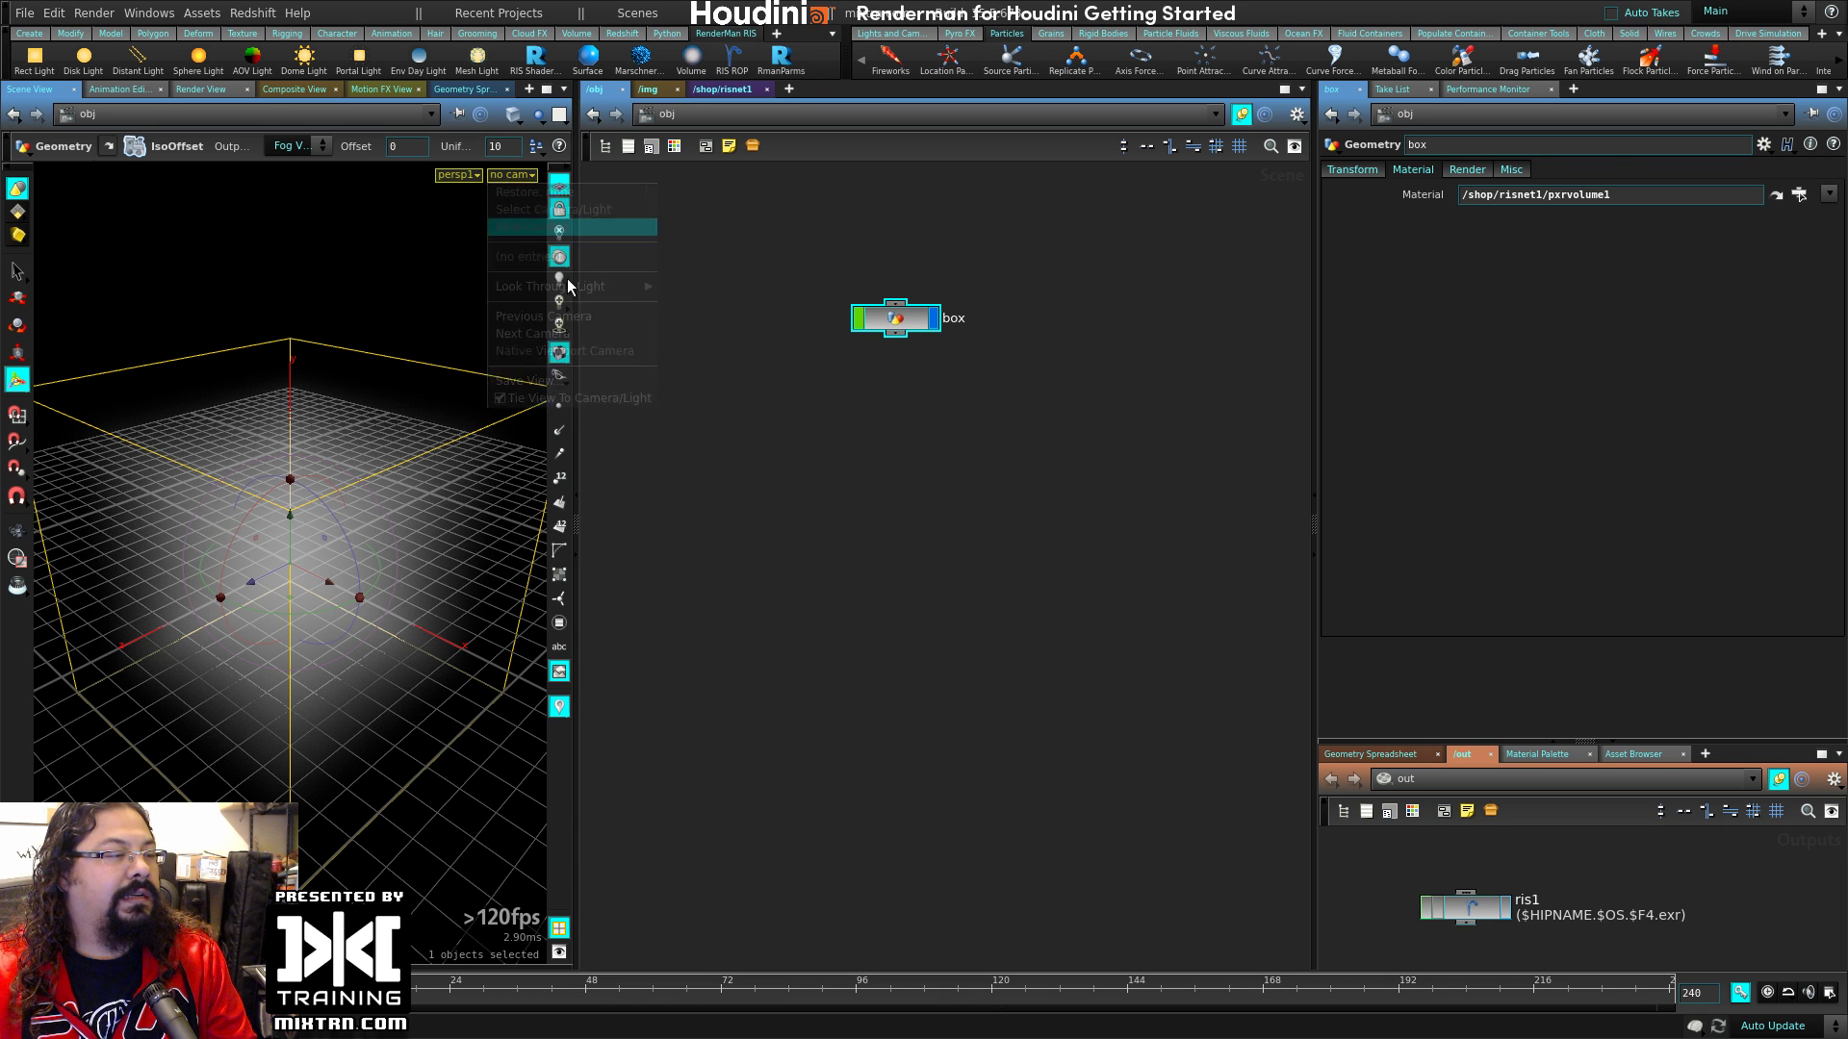
drag(575, 505, 657, 515)
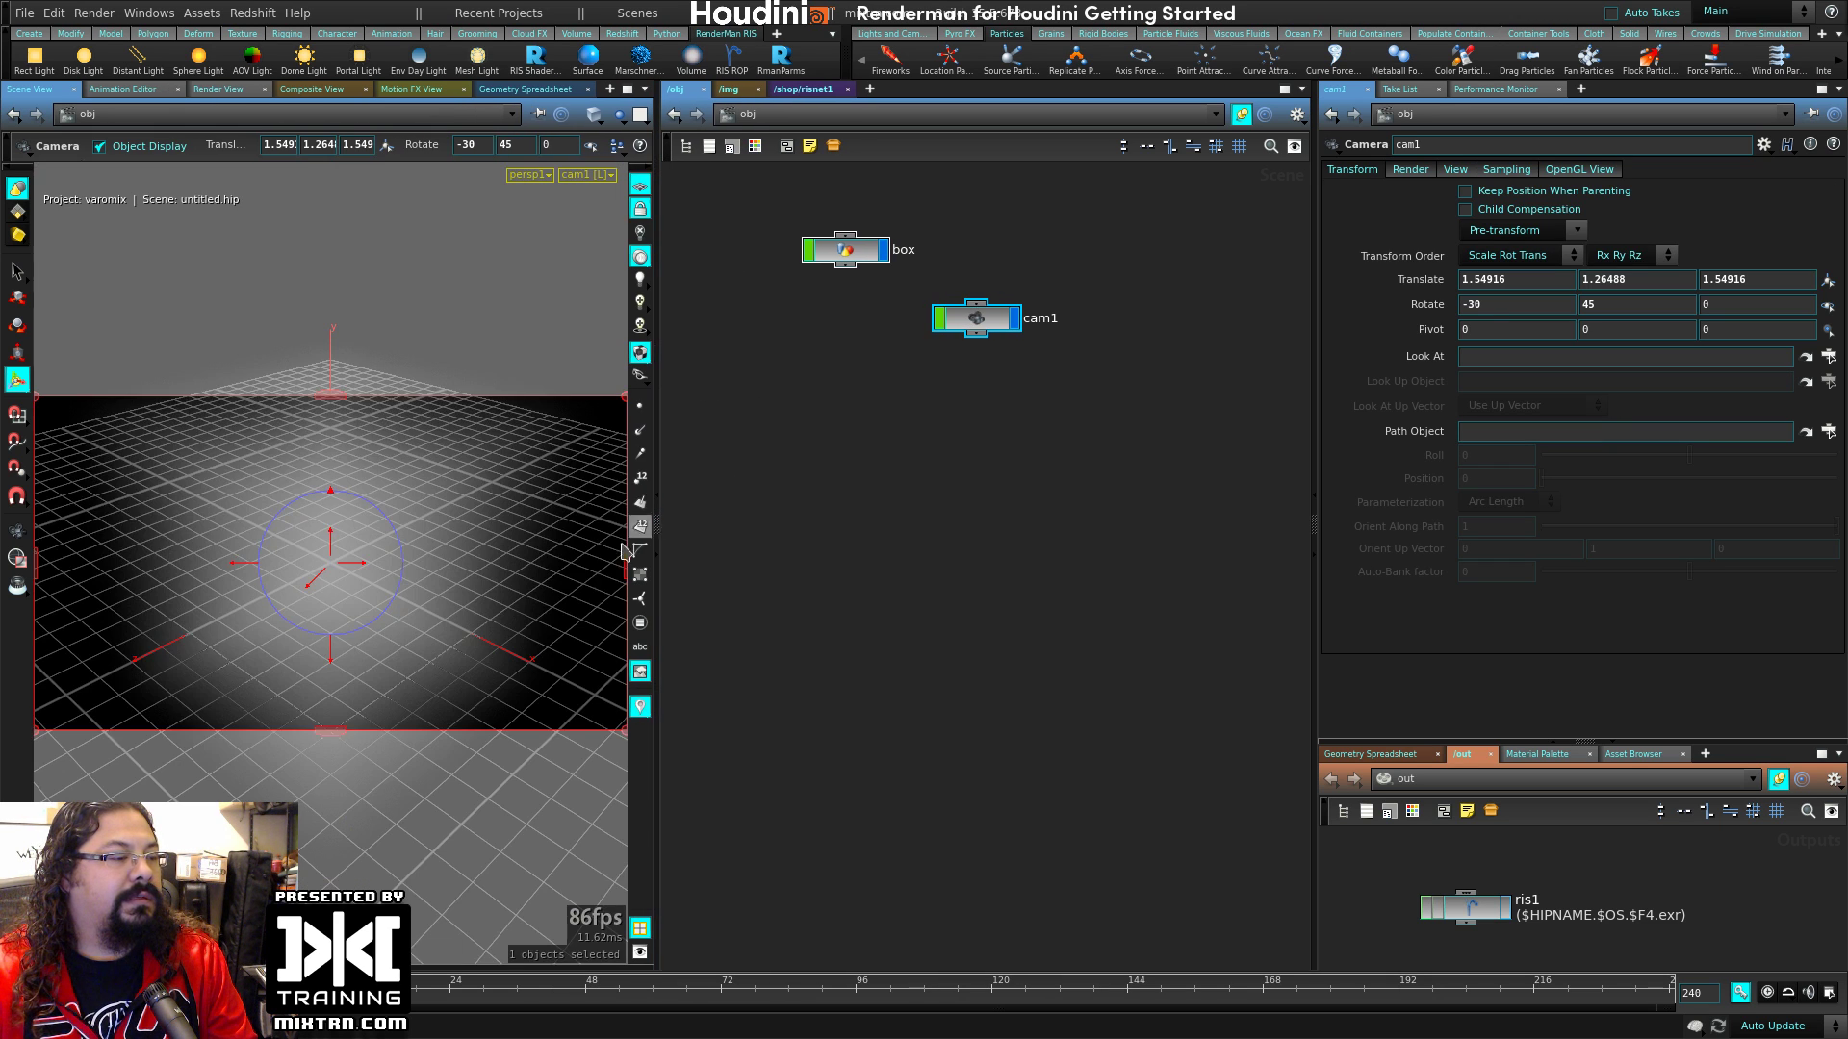
key(Escape)
right_drag(453, 557, 327, 579)
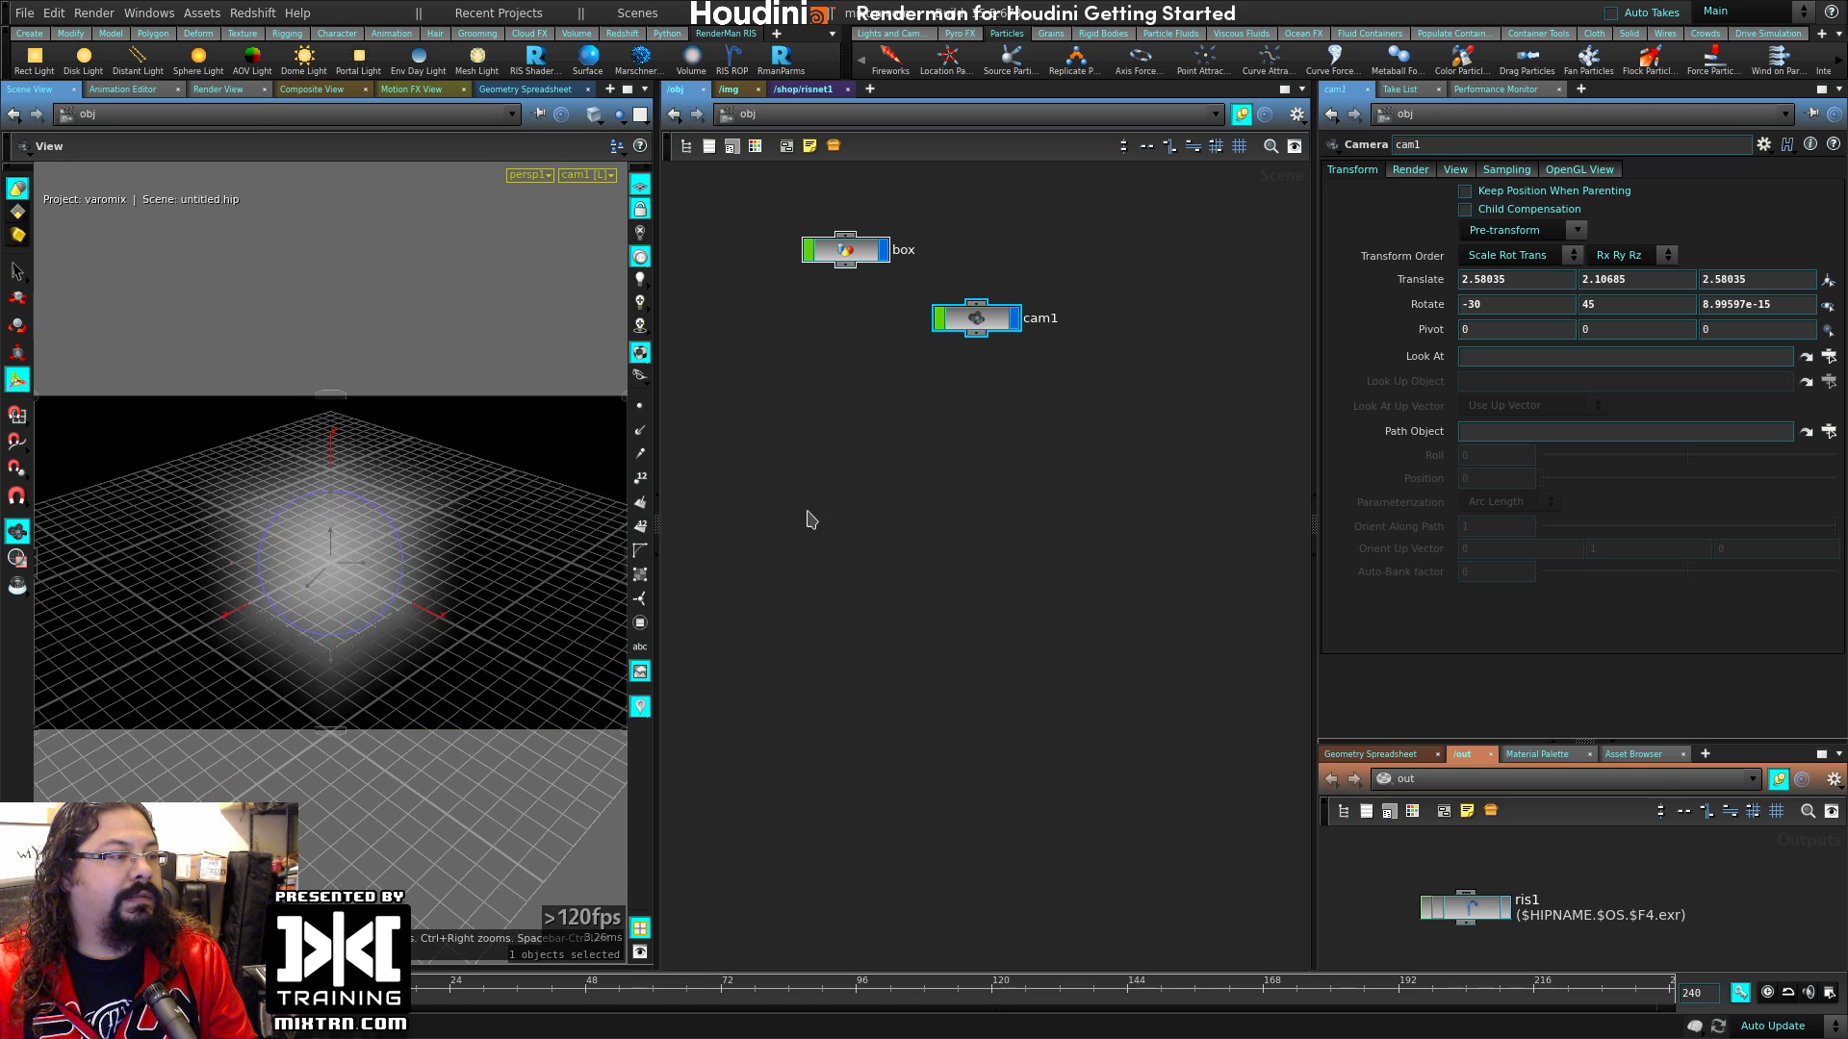
click(810, 520)
click(803, 89)
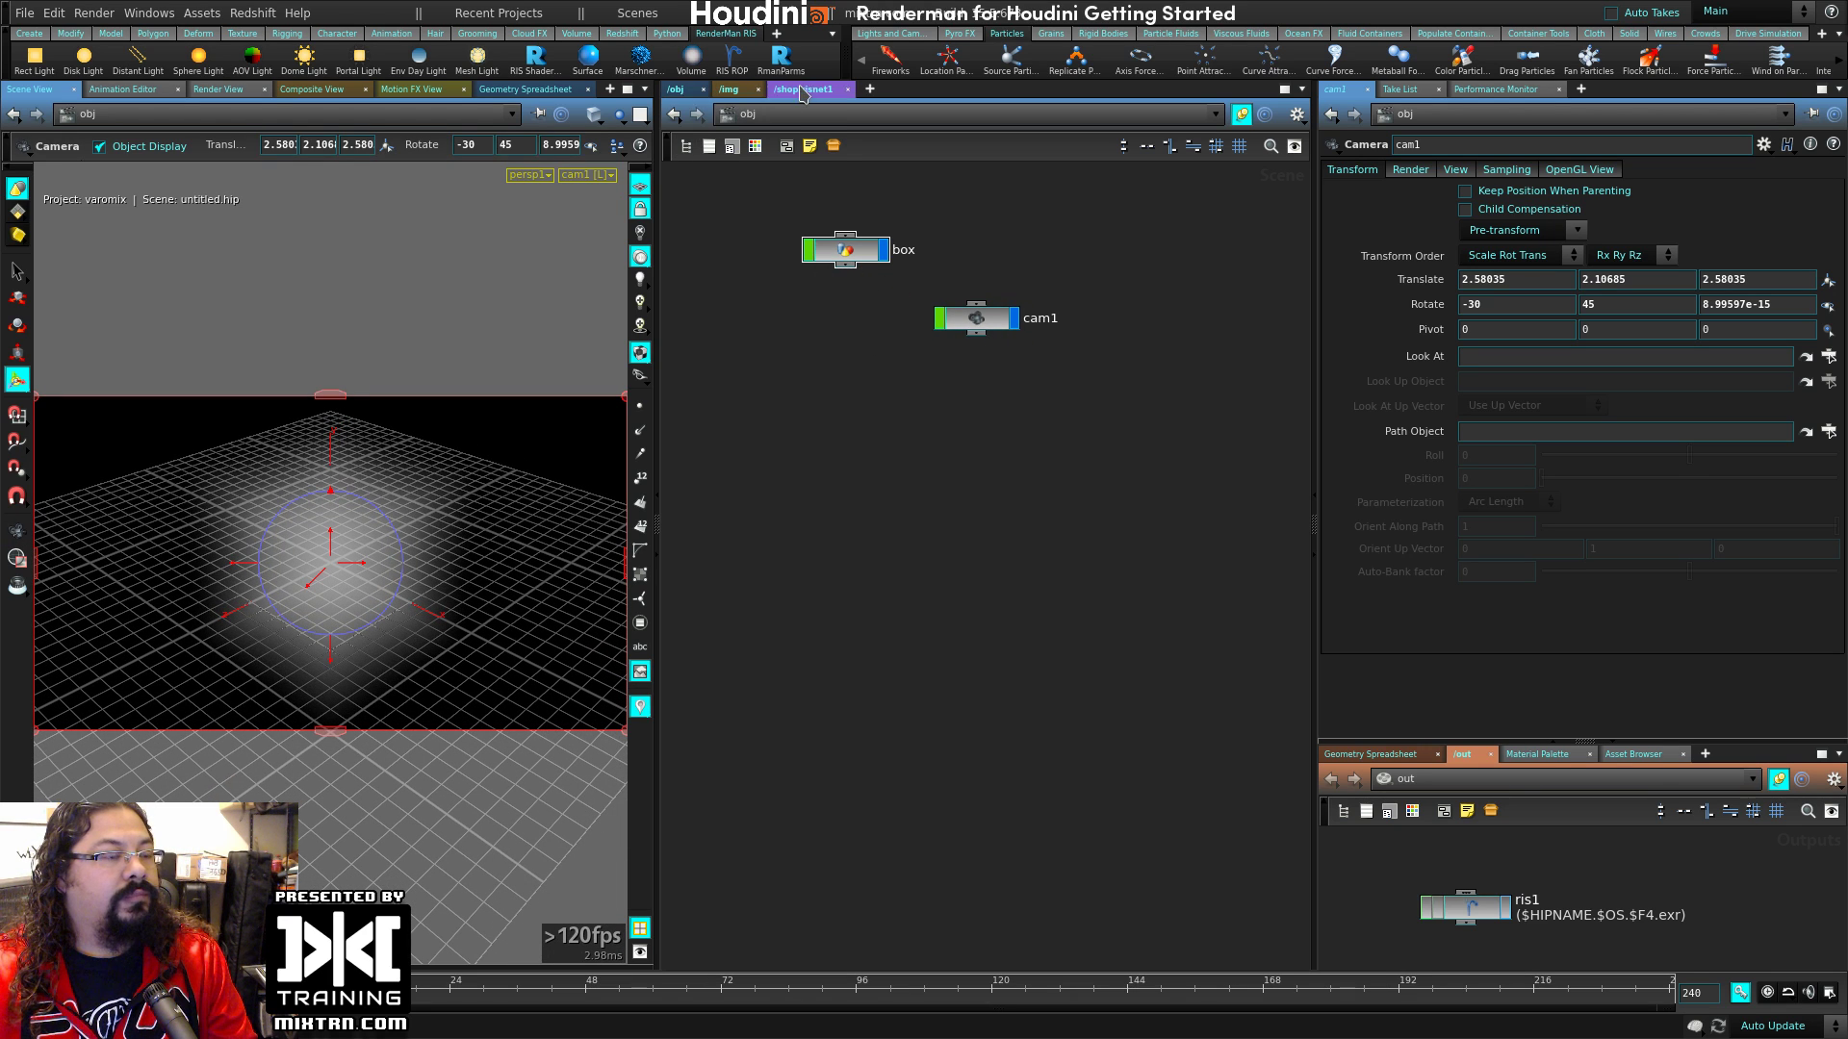
key(Escape)
right_drag(473, 541, 350, 564)
key(Escape)
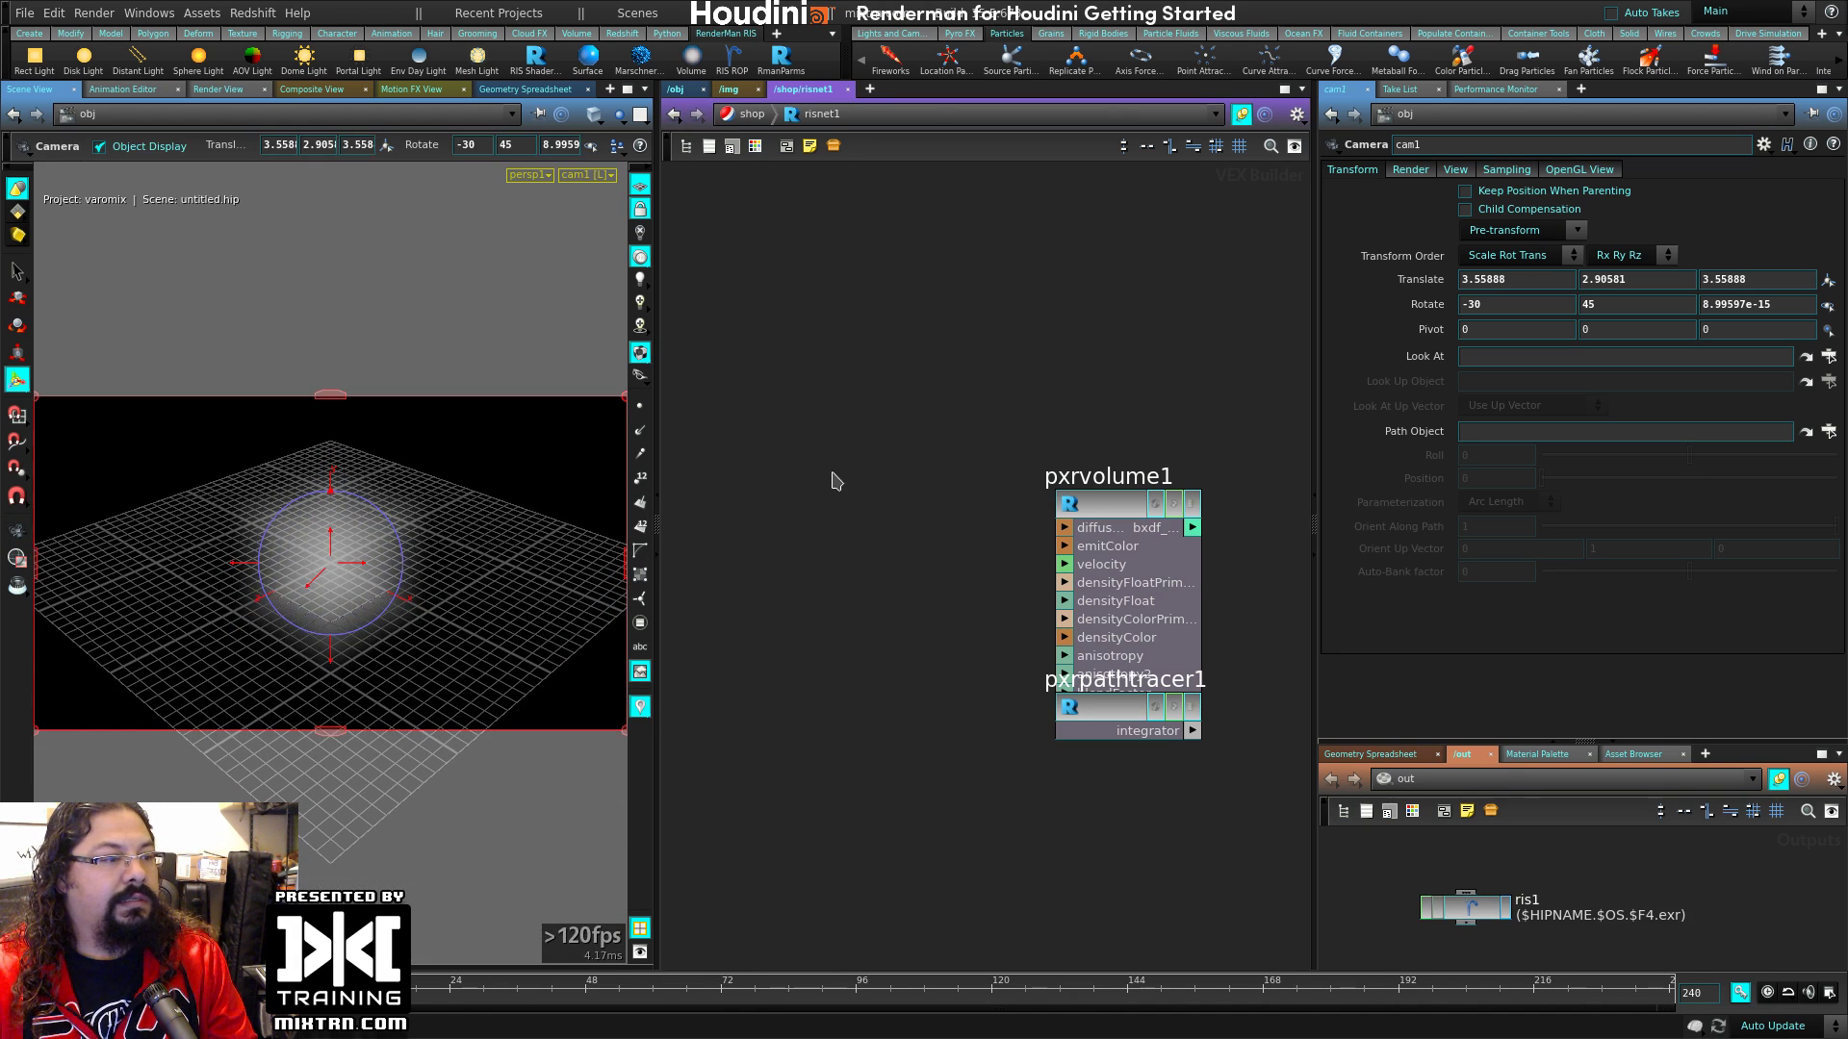
Step: Add a Grid object to the object network below the box node
key(Tab)
click(677, 88)
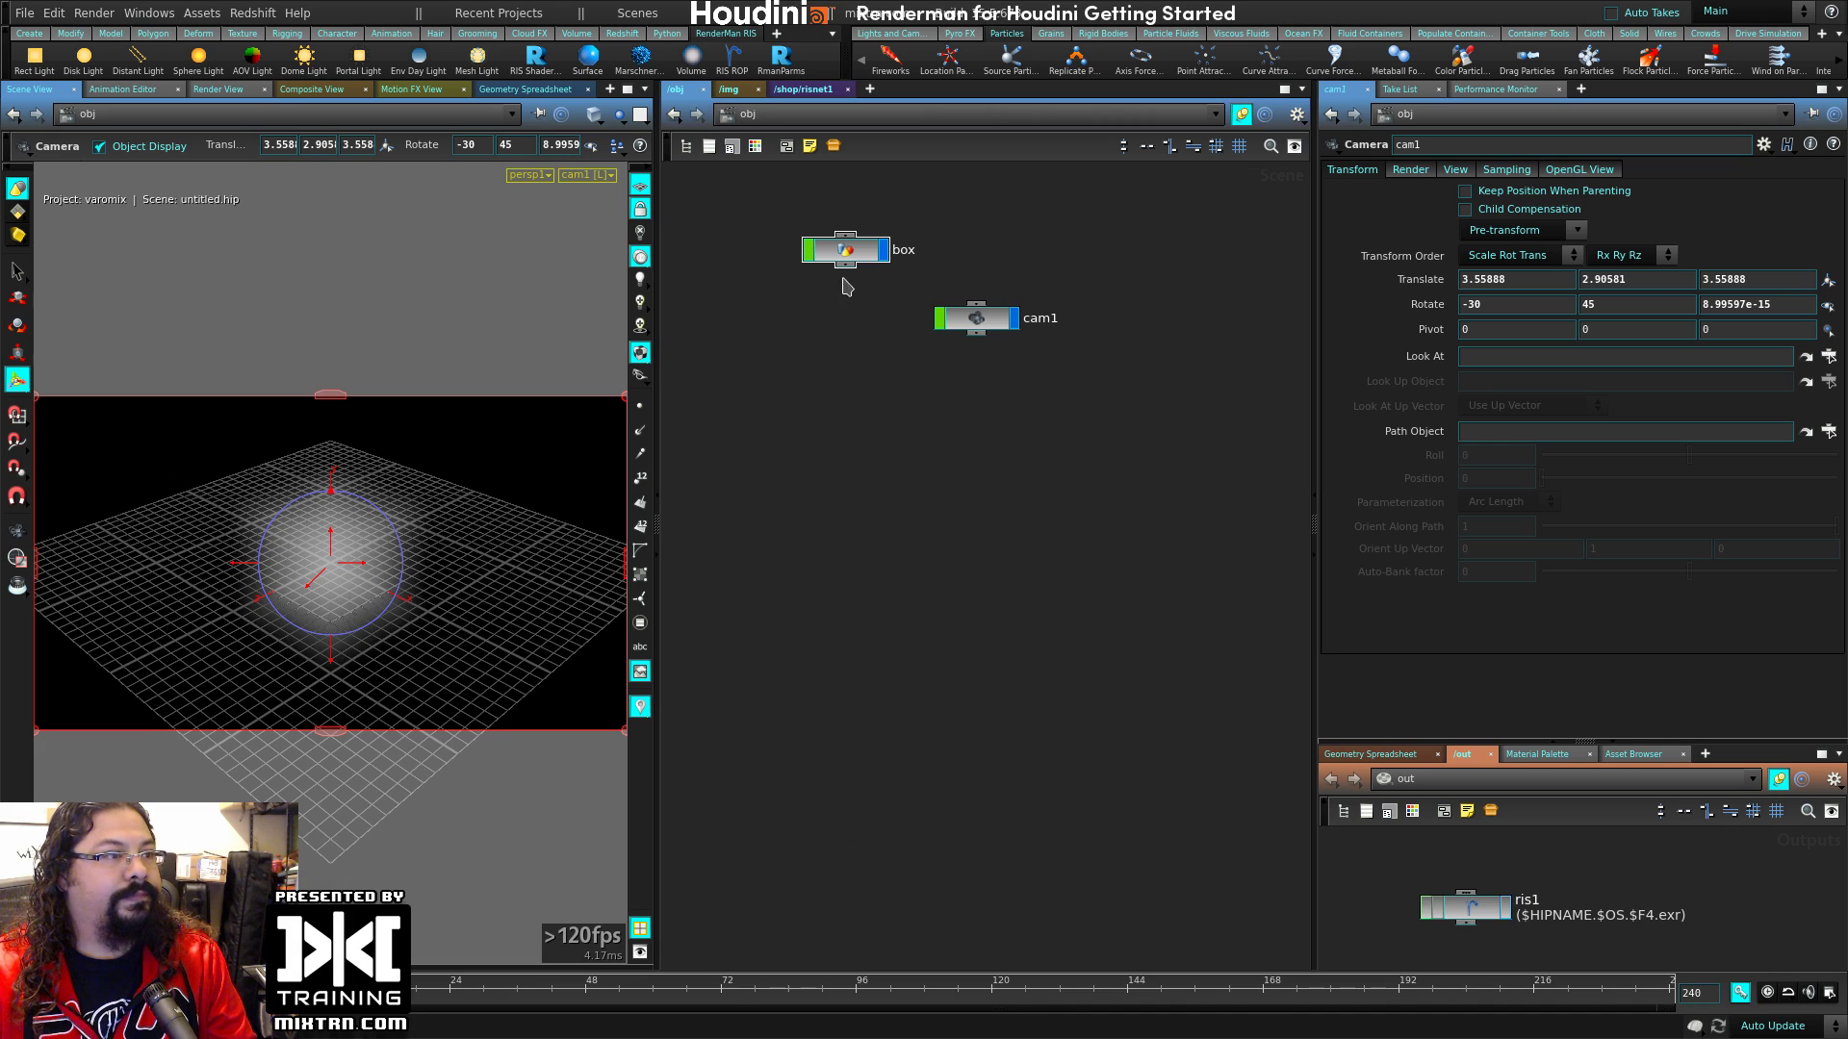
key(Tab)
text(grid)
key(Return)
click(817, 430)
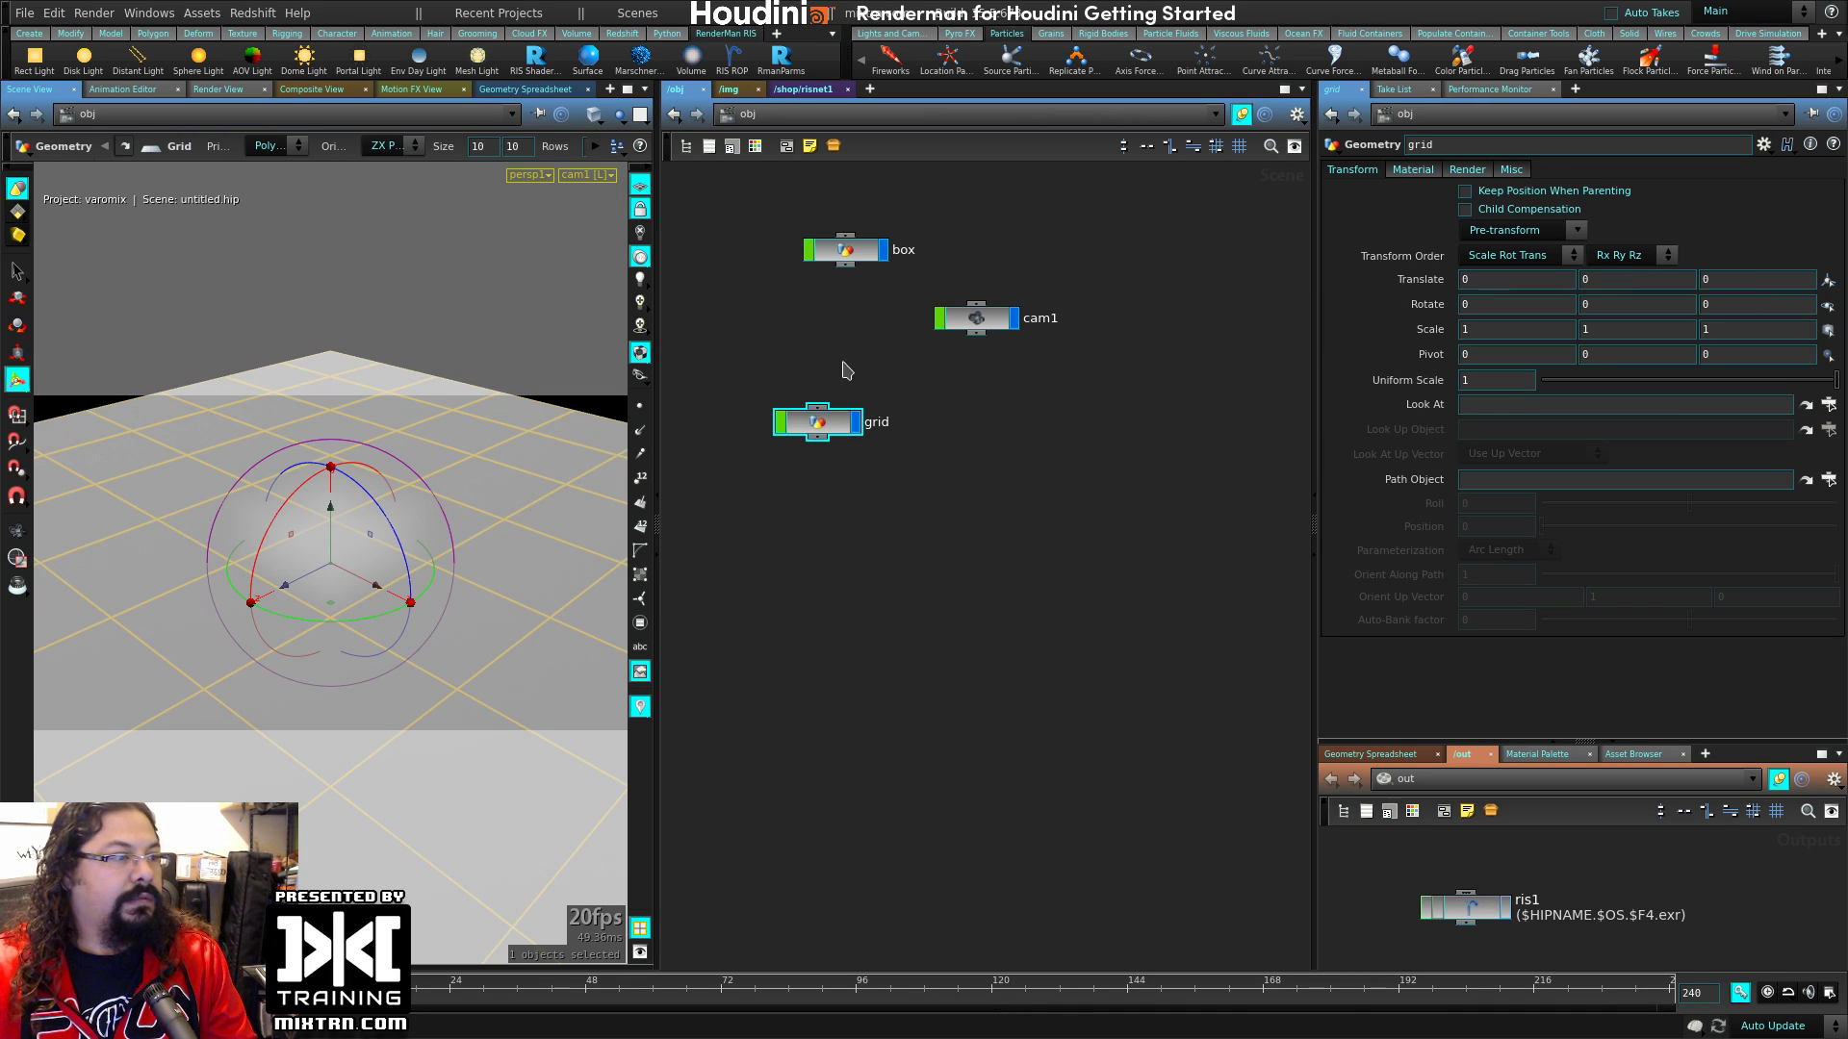
Step: Raise the box object above the grid and swing the camera to a low view of it
drag(946, 224, 795, 288)
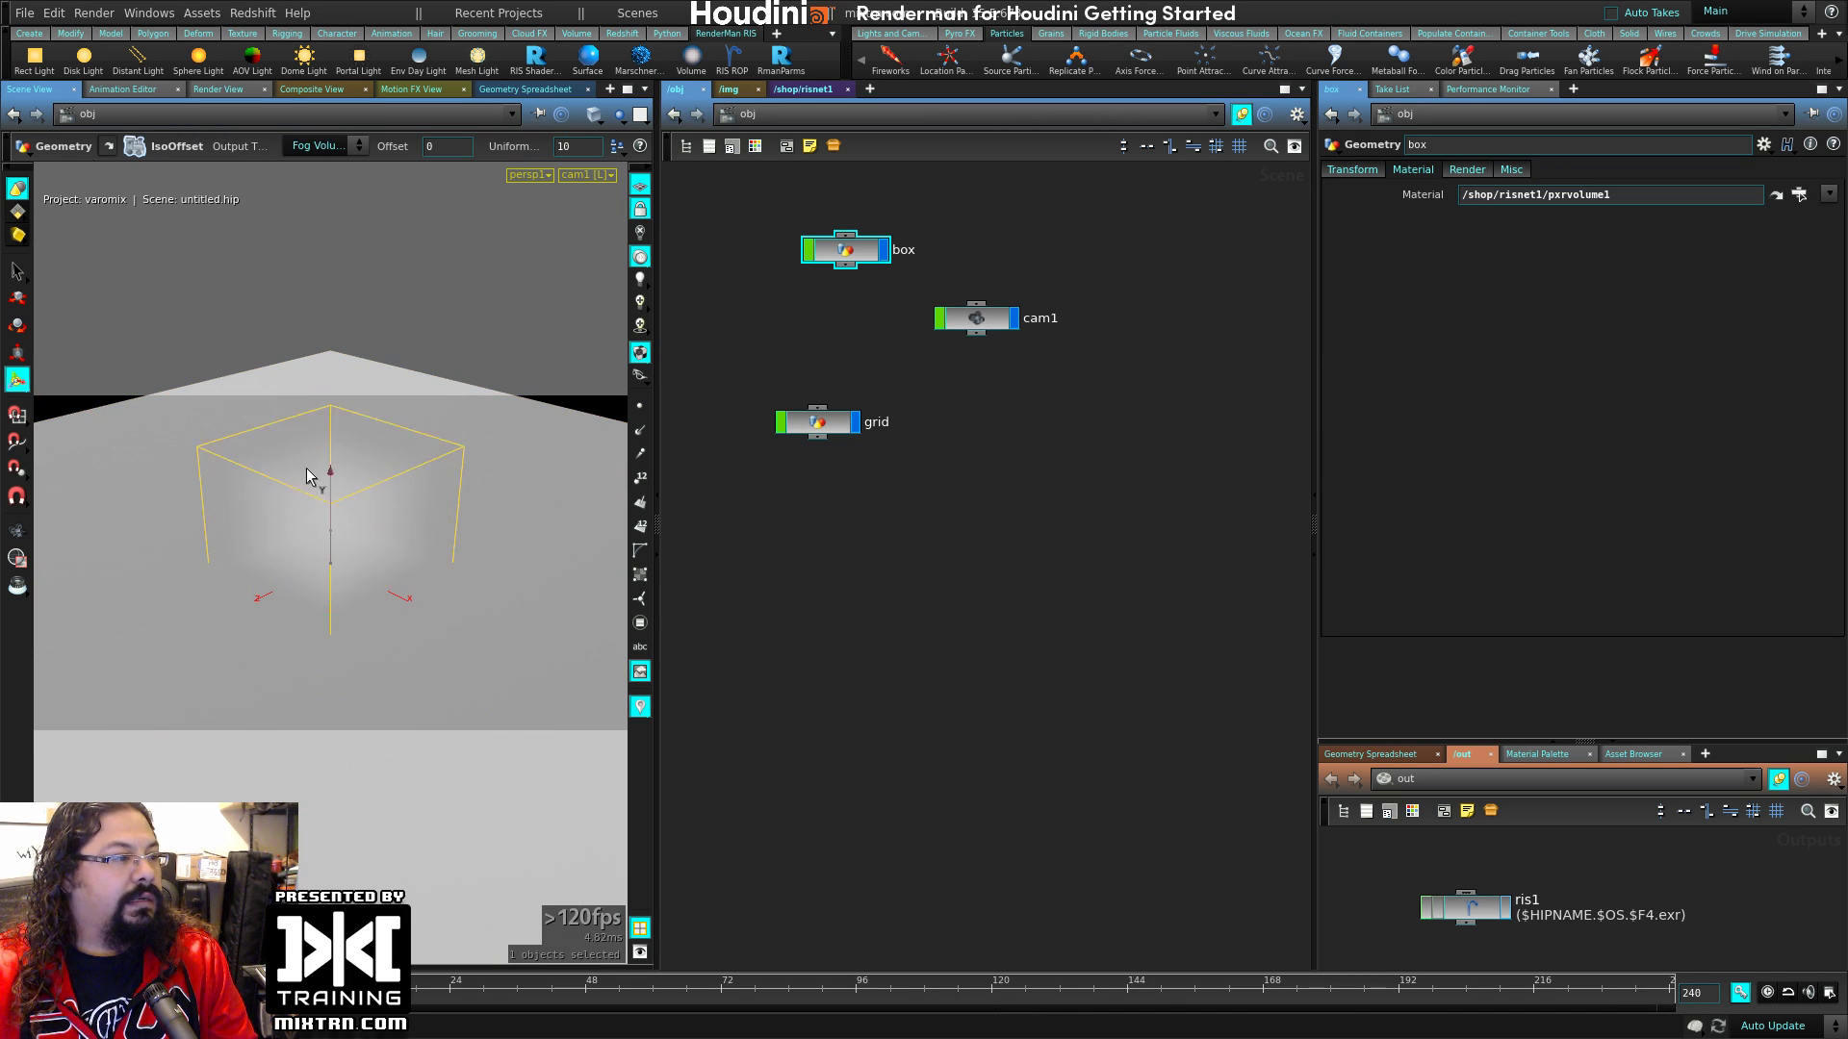
key(Escape)
drag(425, 572, 482, 606)
key(Return)
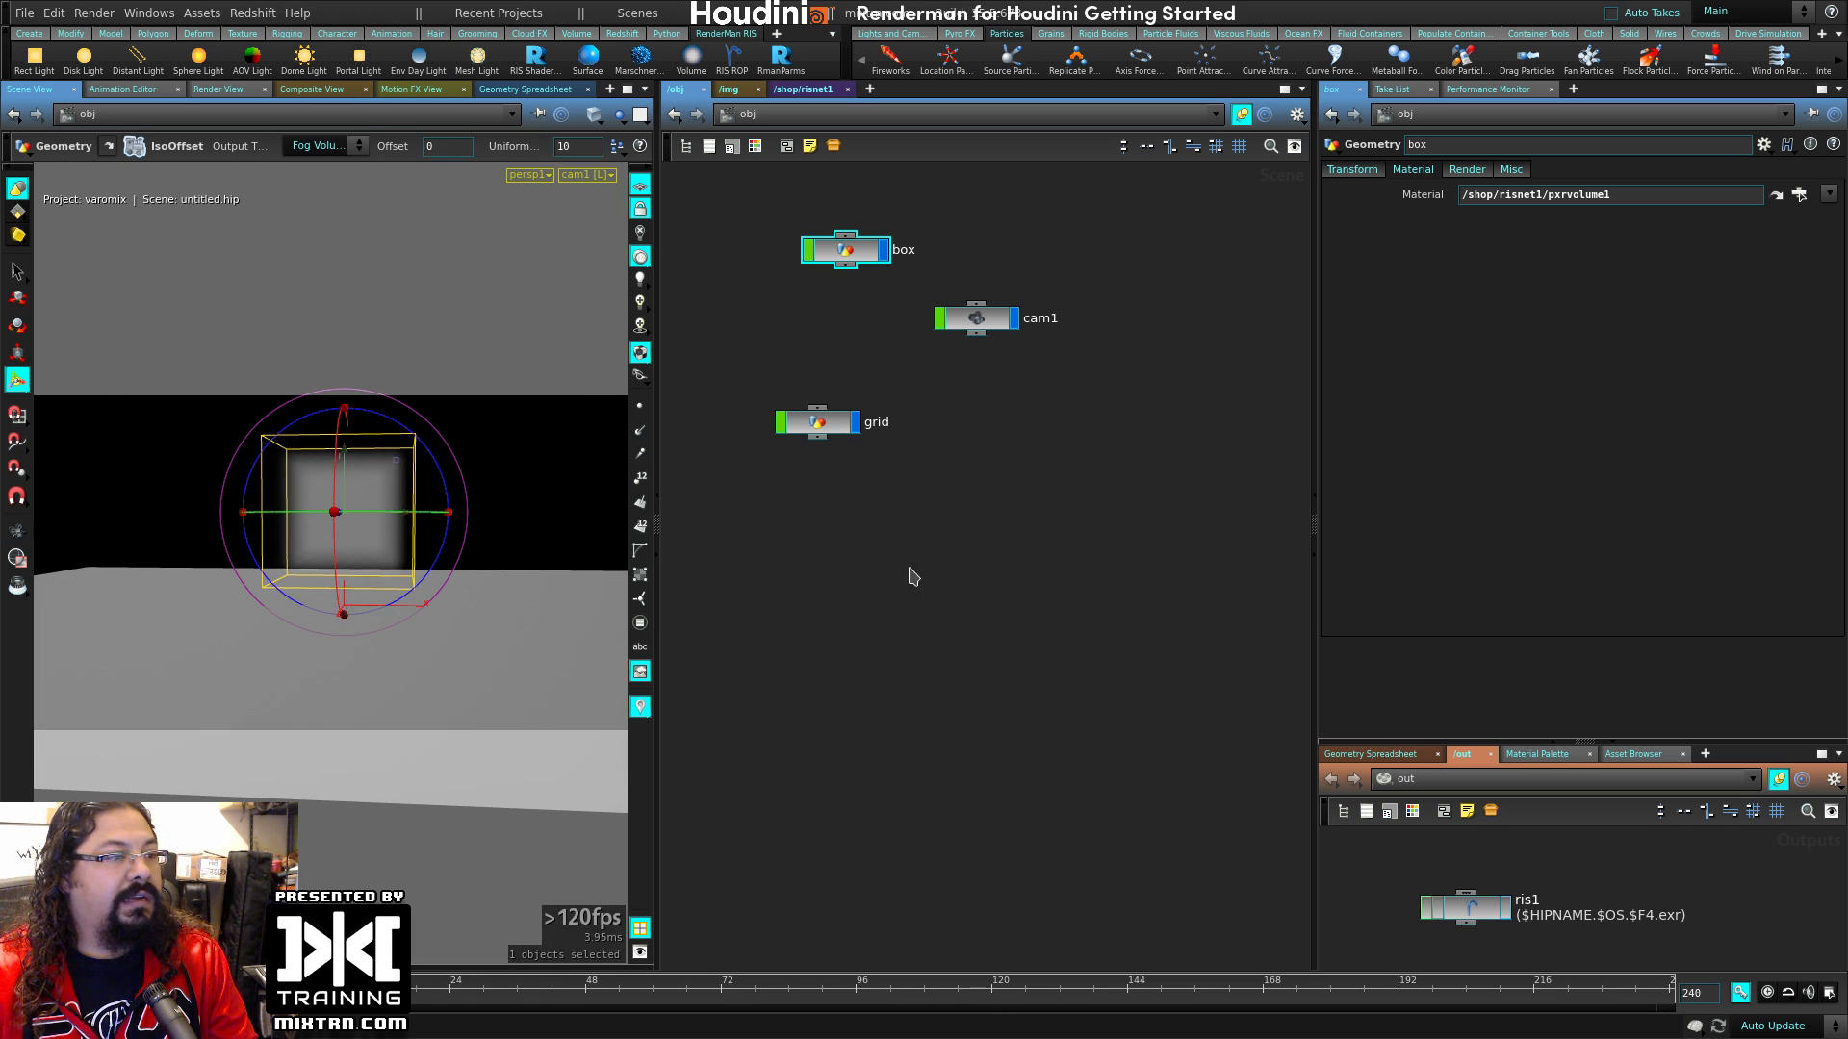
Step: Add a RenderMan rect light facing the fog box, scaled to 2.3, and orbit the camera to see both
click(1465, 908)
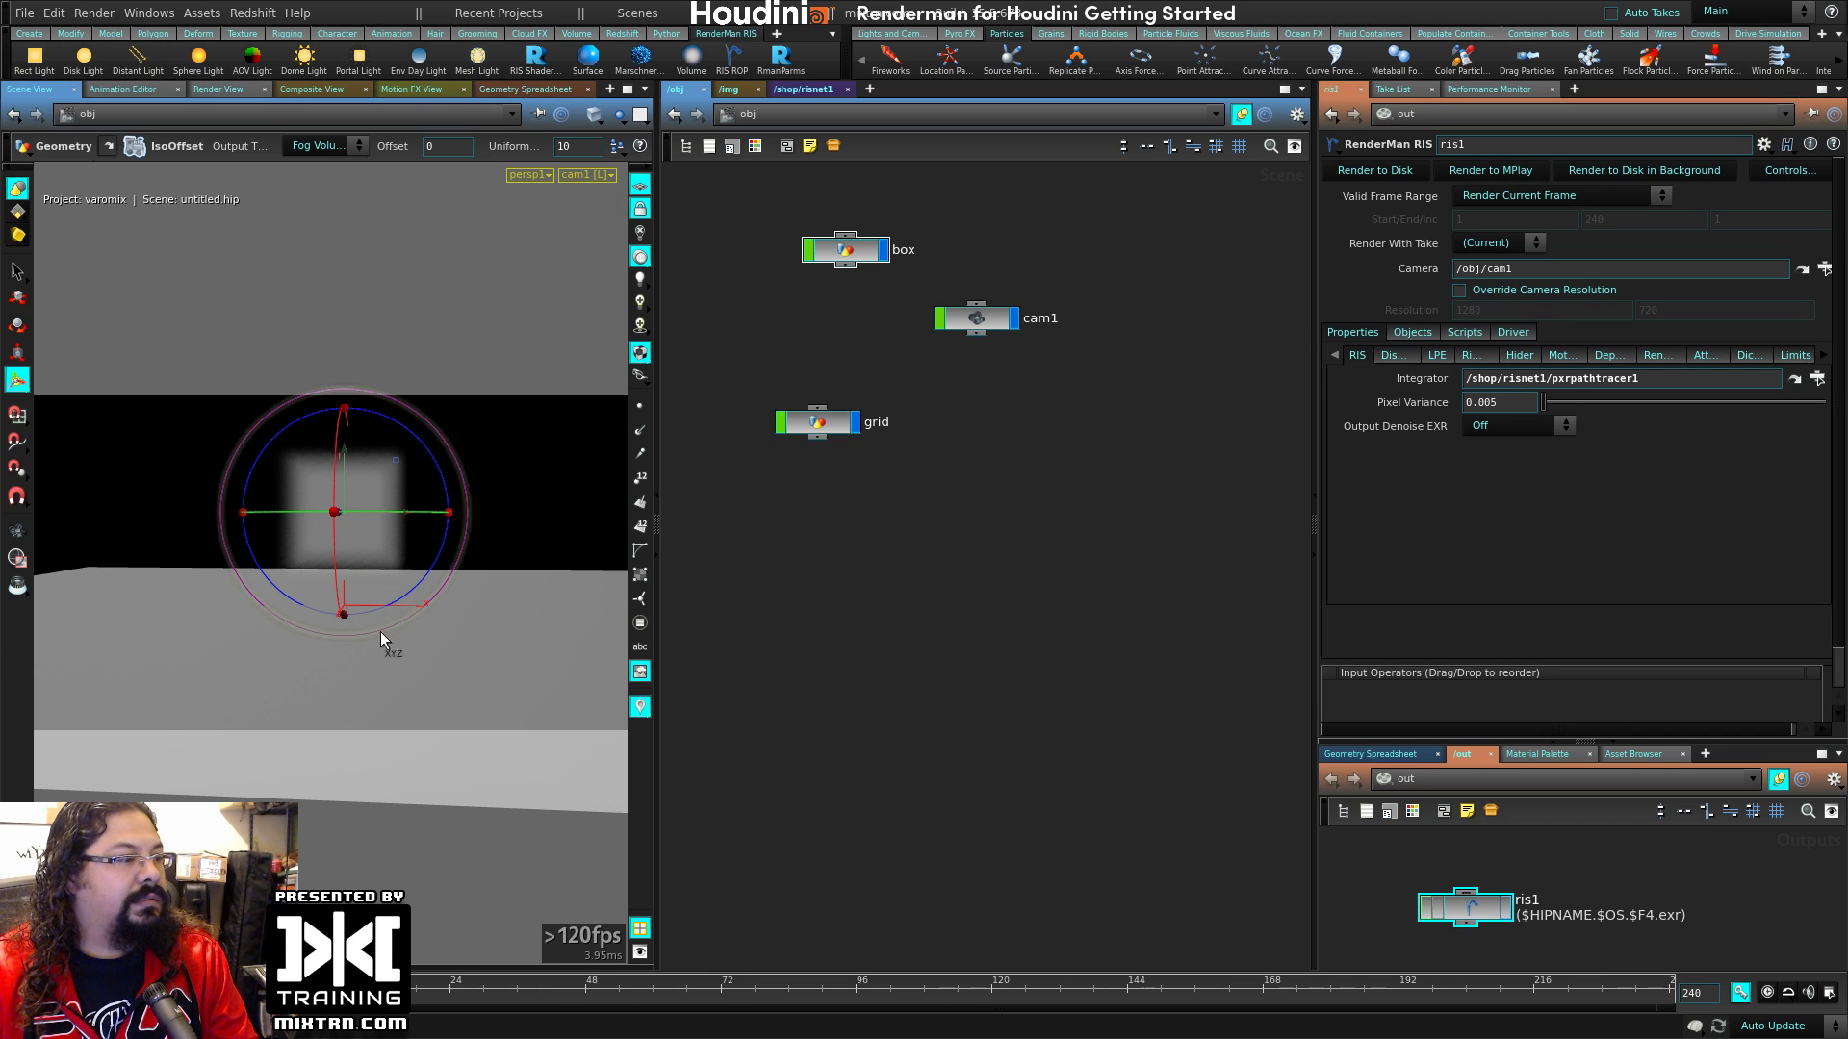
click(34, 59)
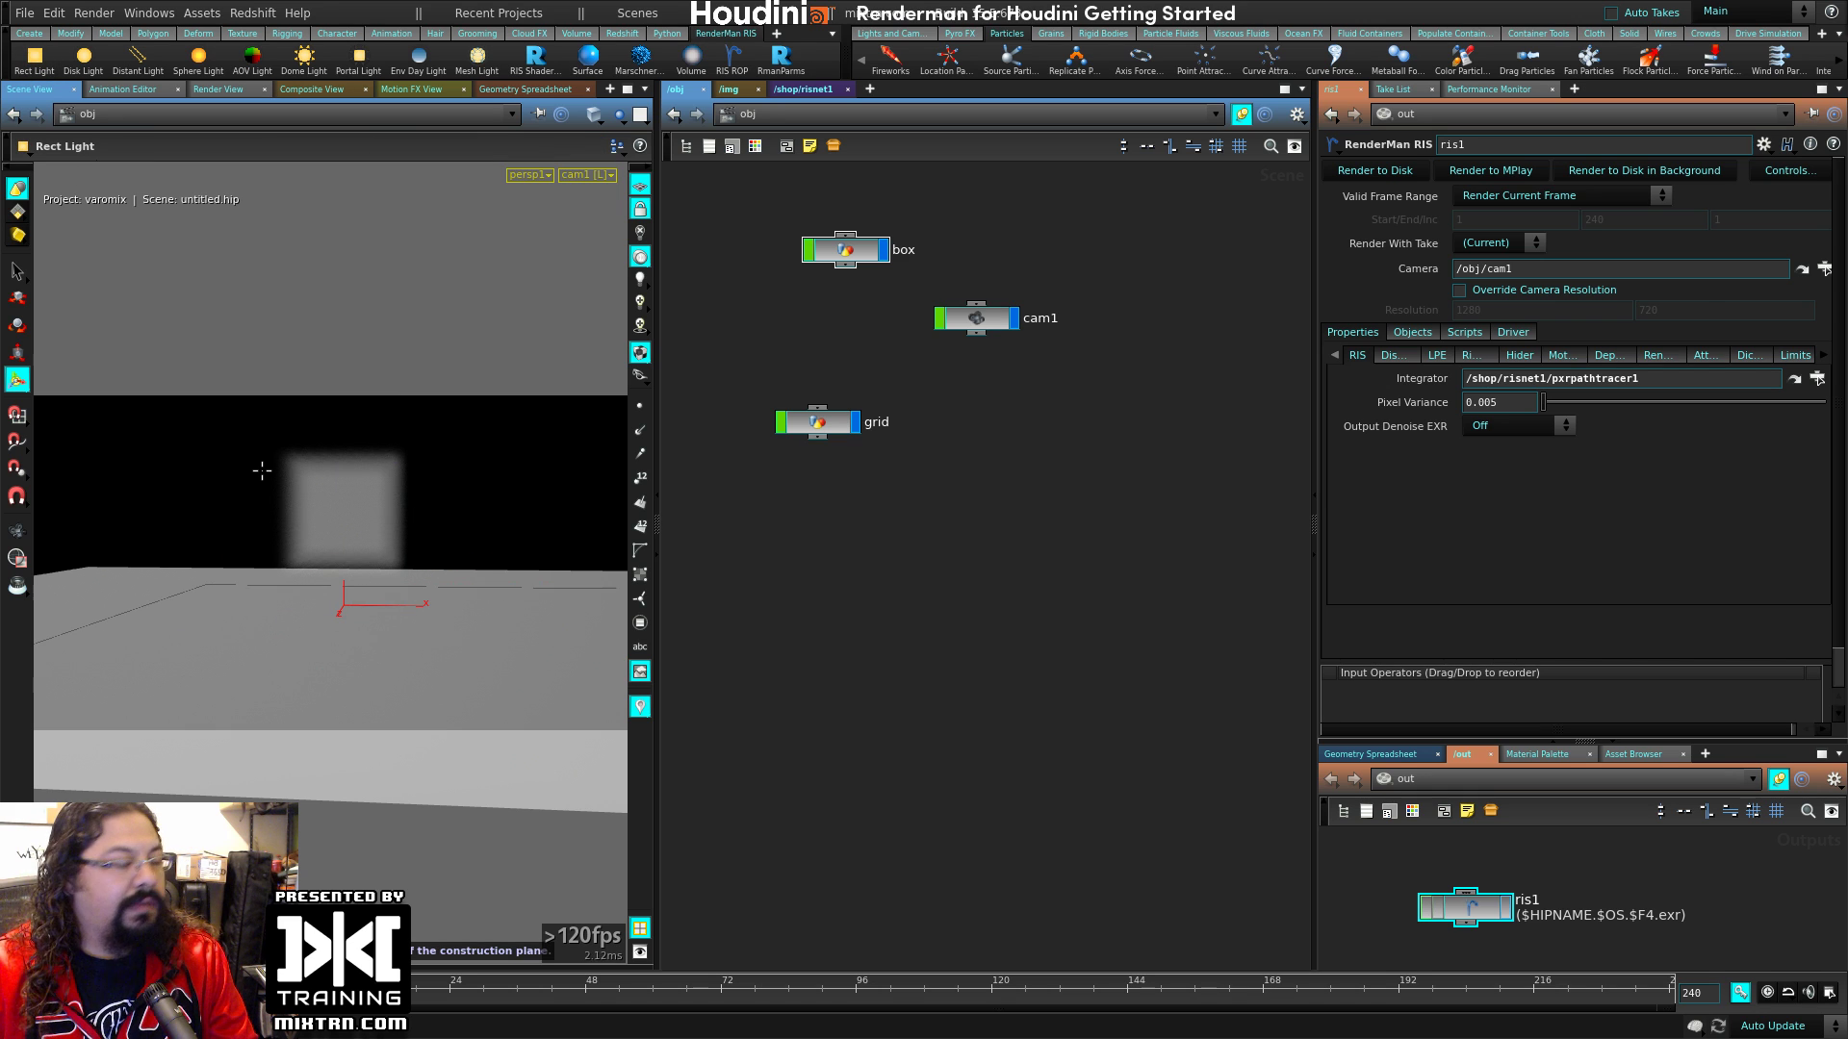
key(Return)
alt+drag(528, 565, 386, 551)
middle_drag(1430, 329, 1569, 304)
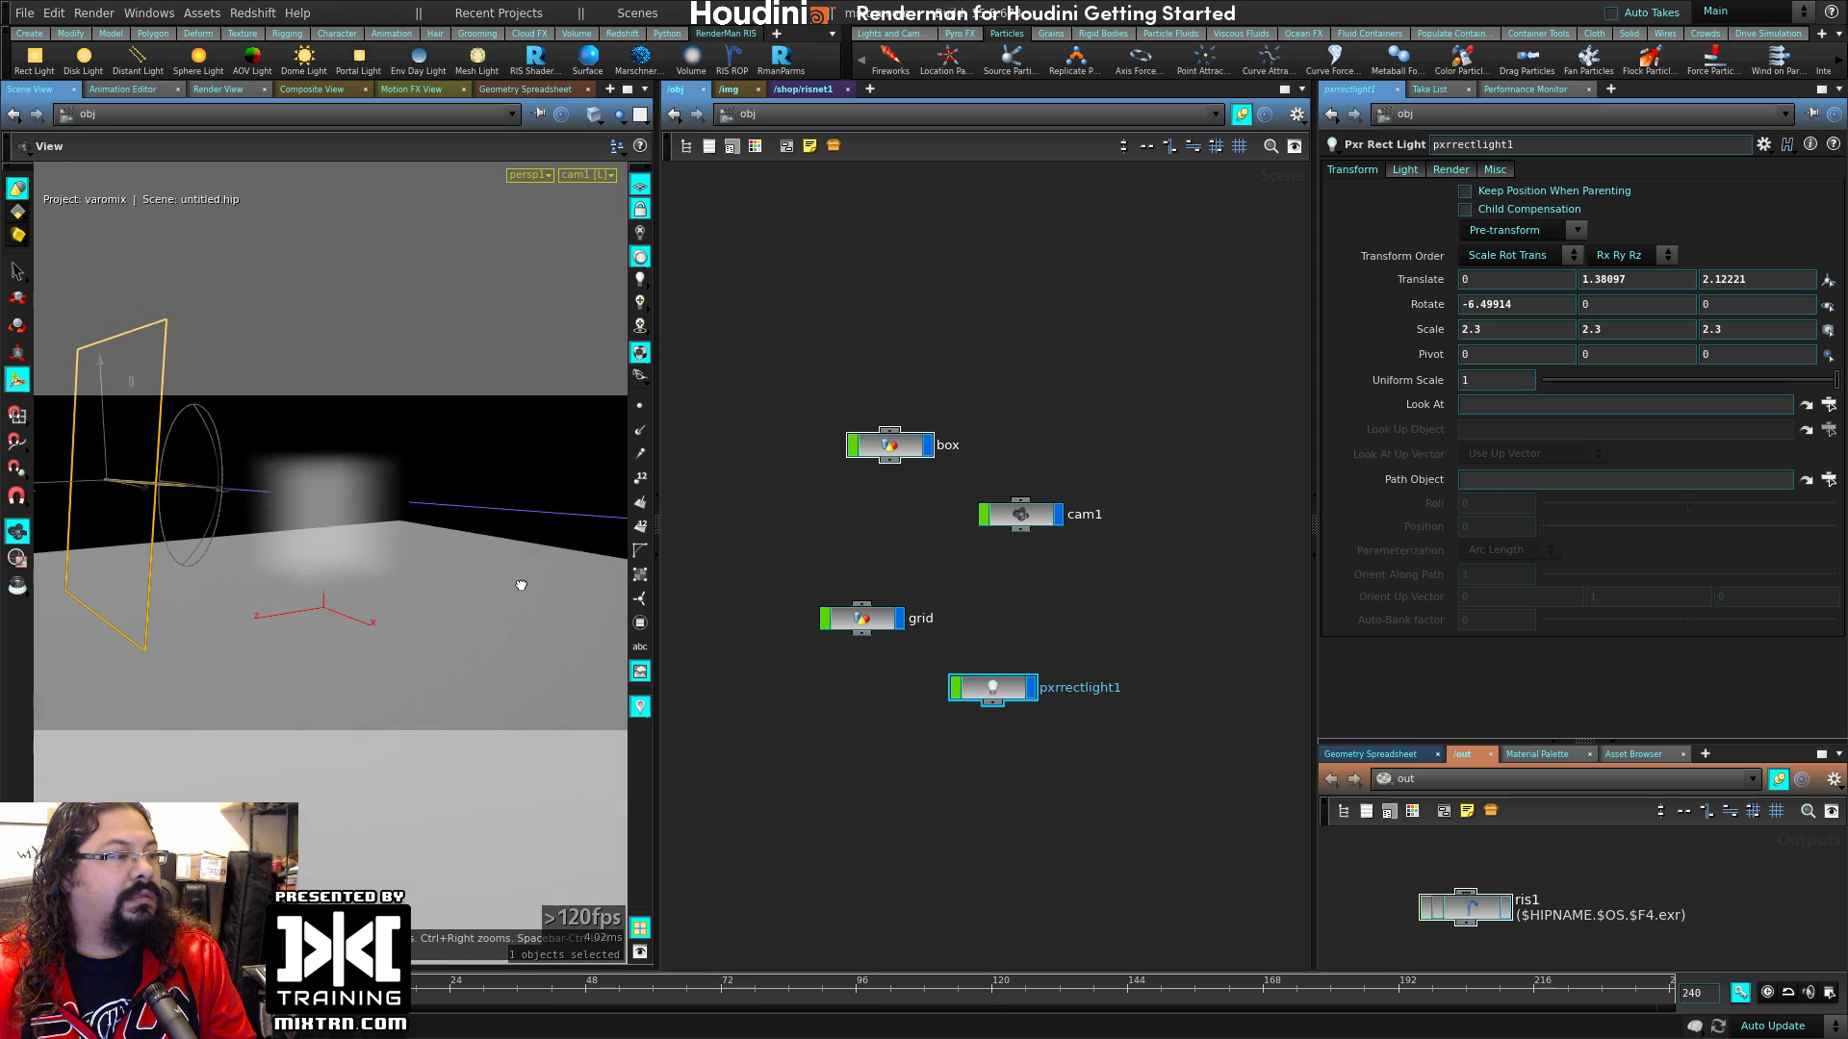
Step: Render the current frame from ris1 and inspect the fog box in the it viewer
click(1506, 843)
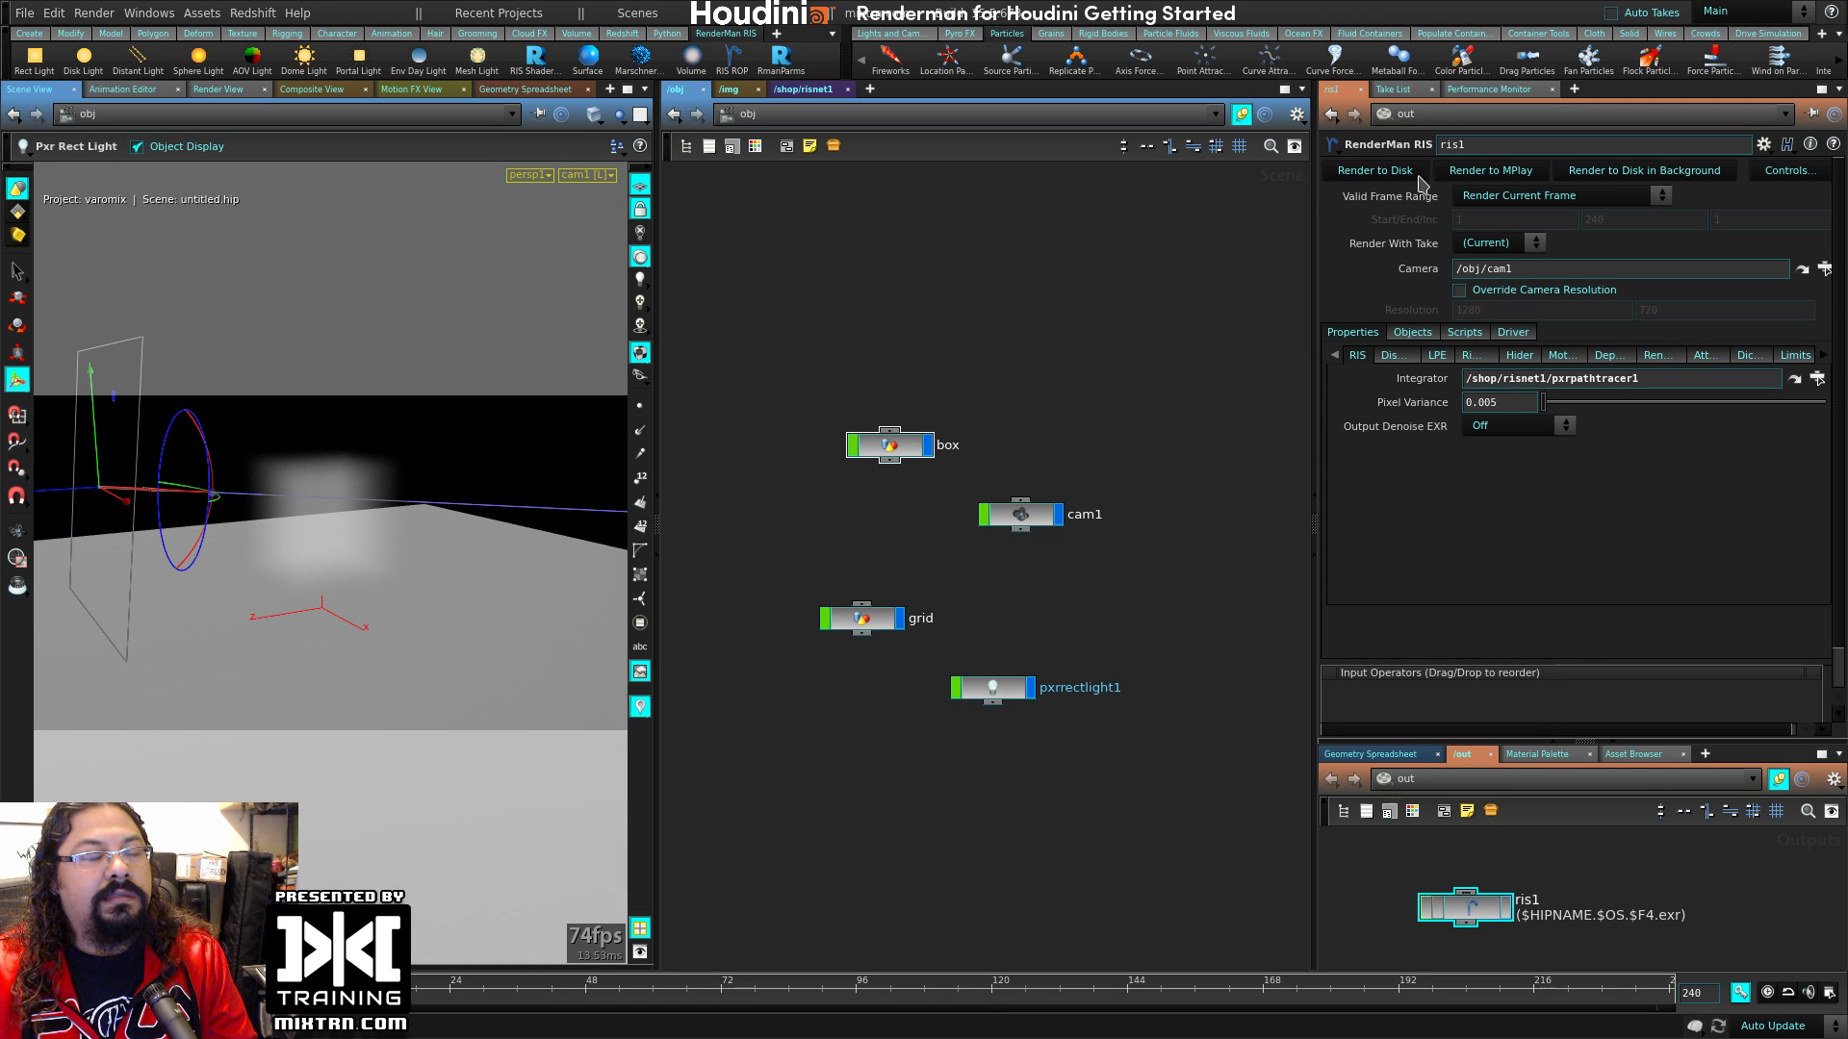
click(1383, 173)
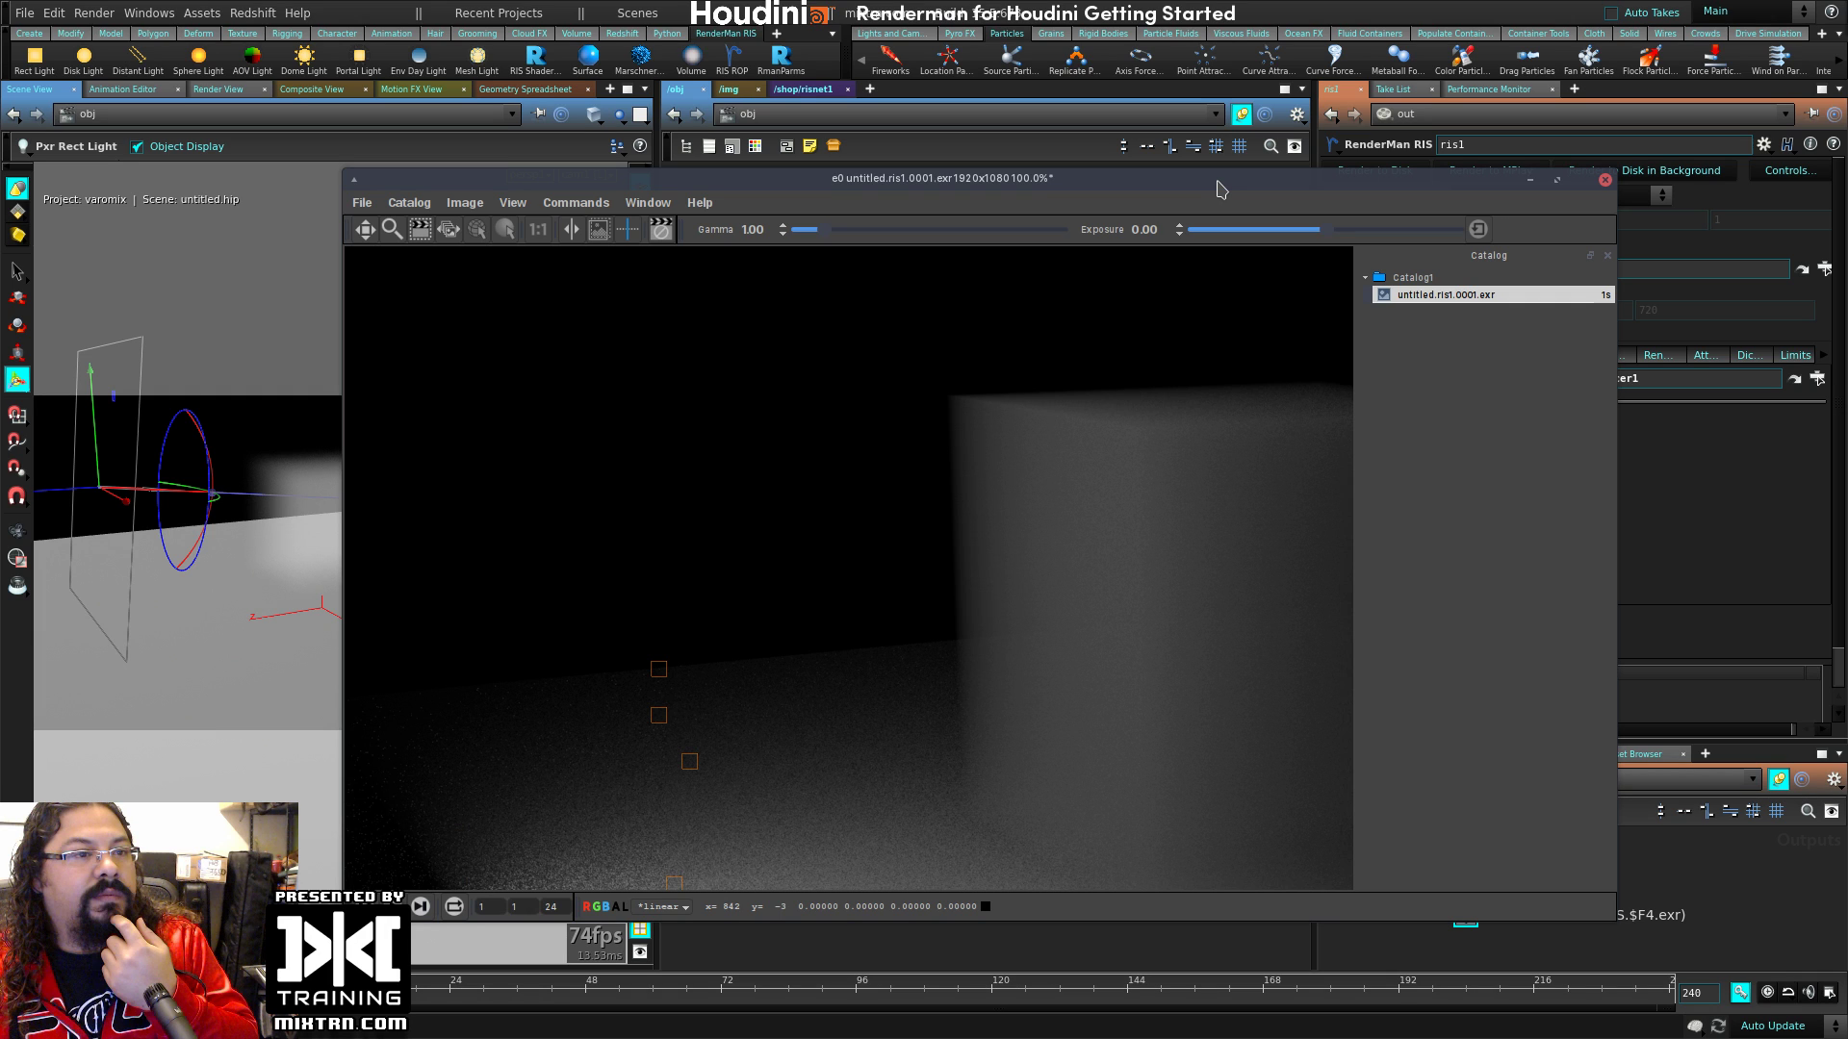
drag(1220, 188, 1040, 173)
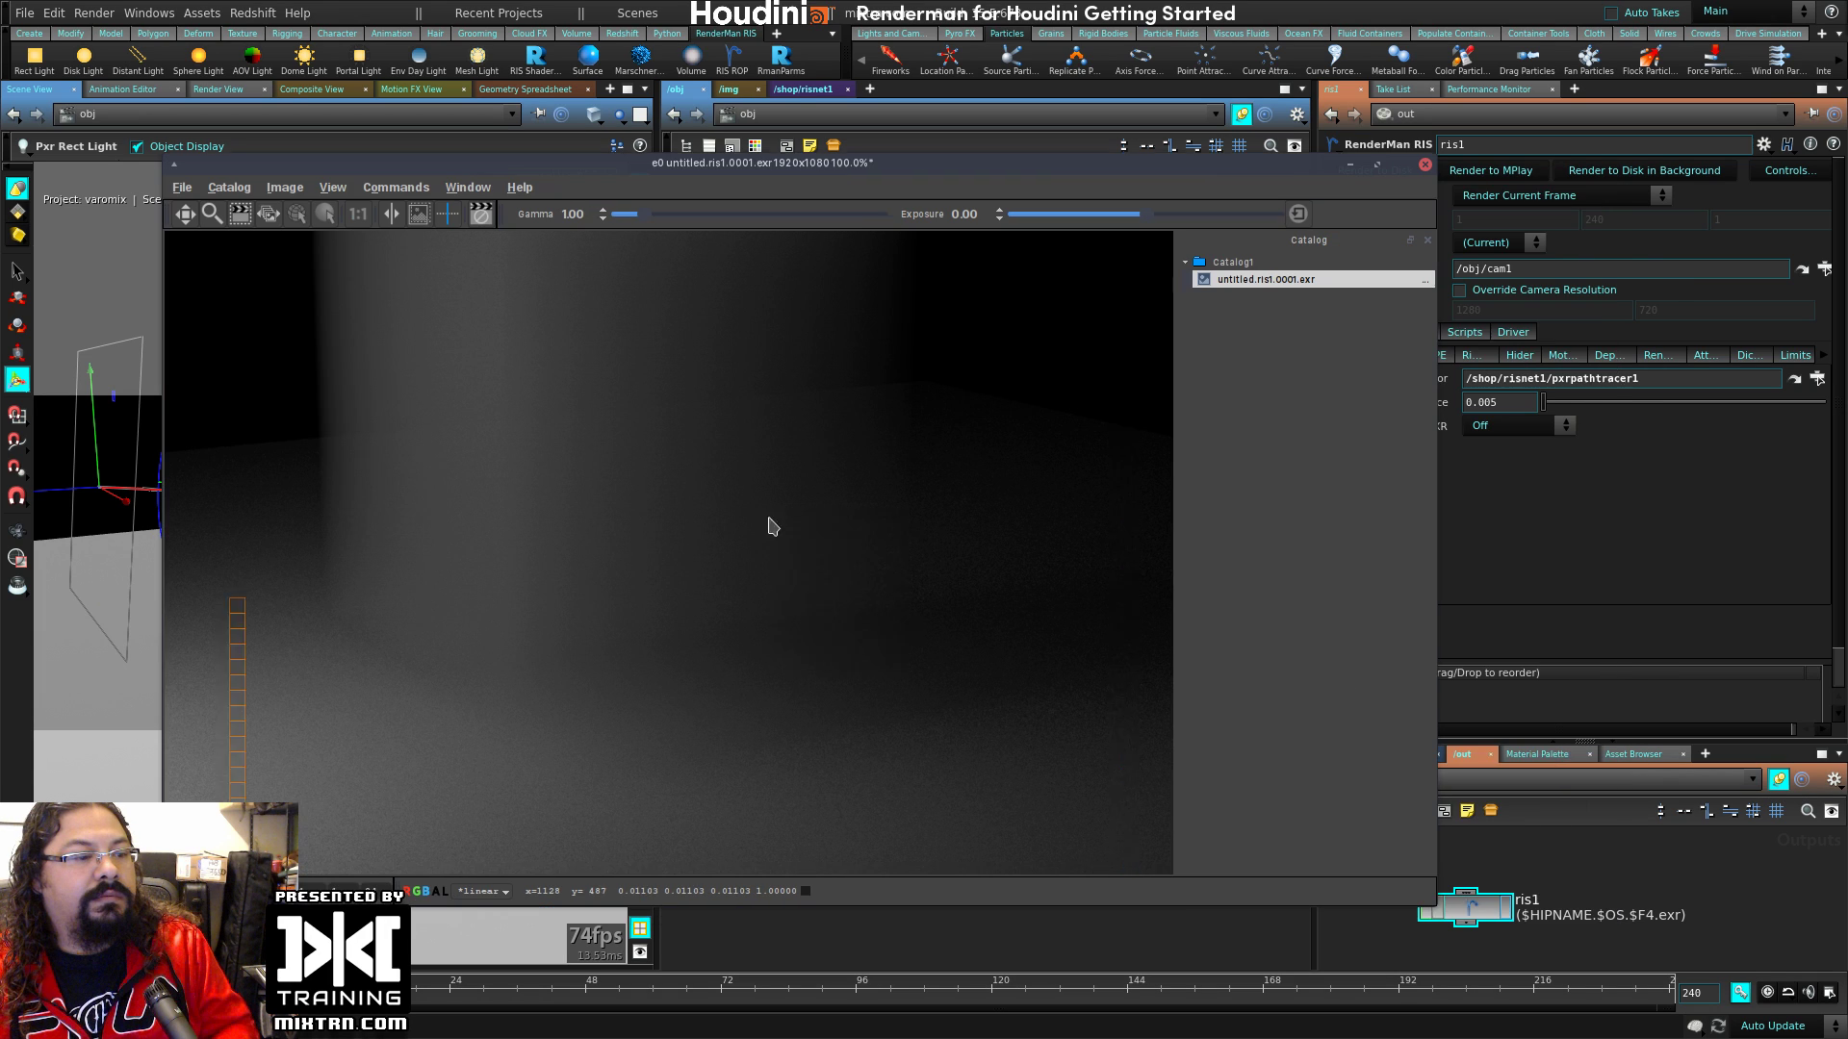
right_click(787, 516)
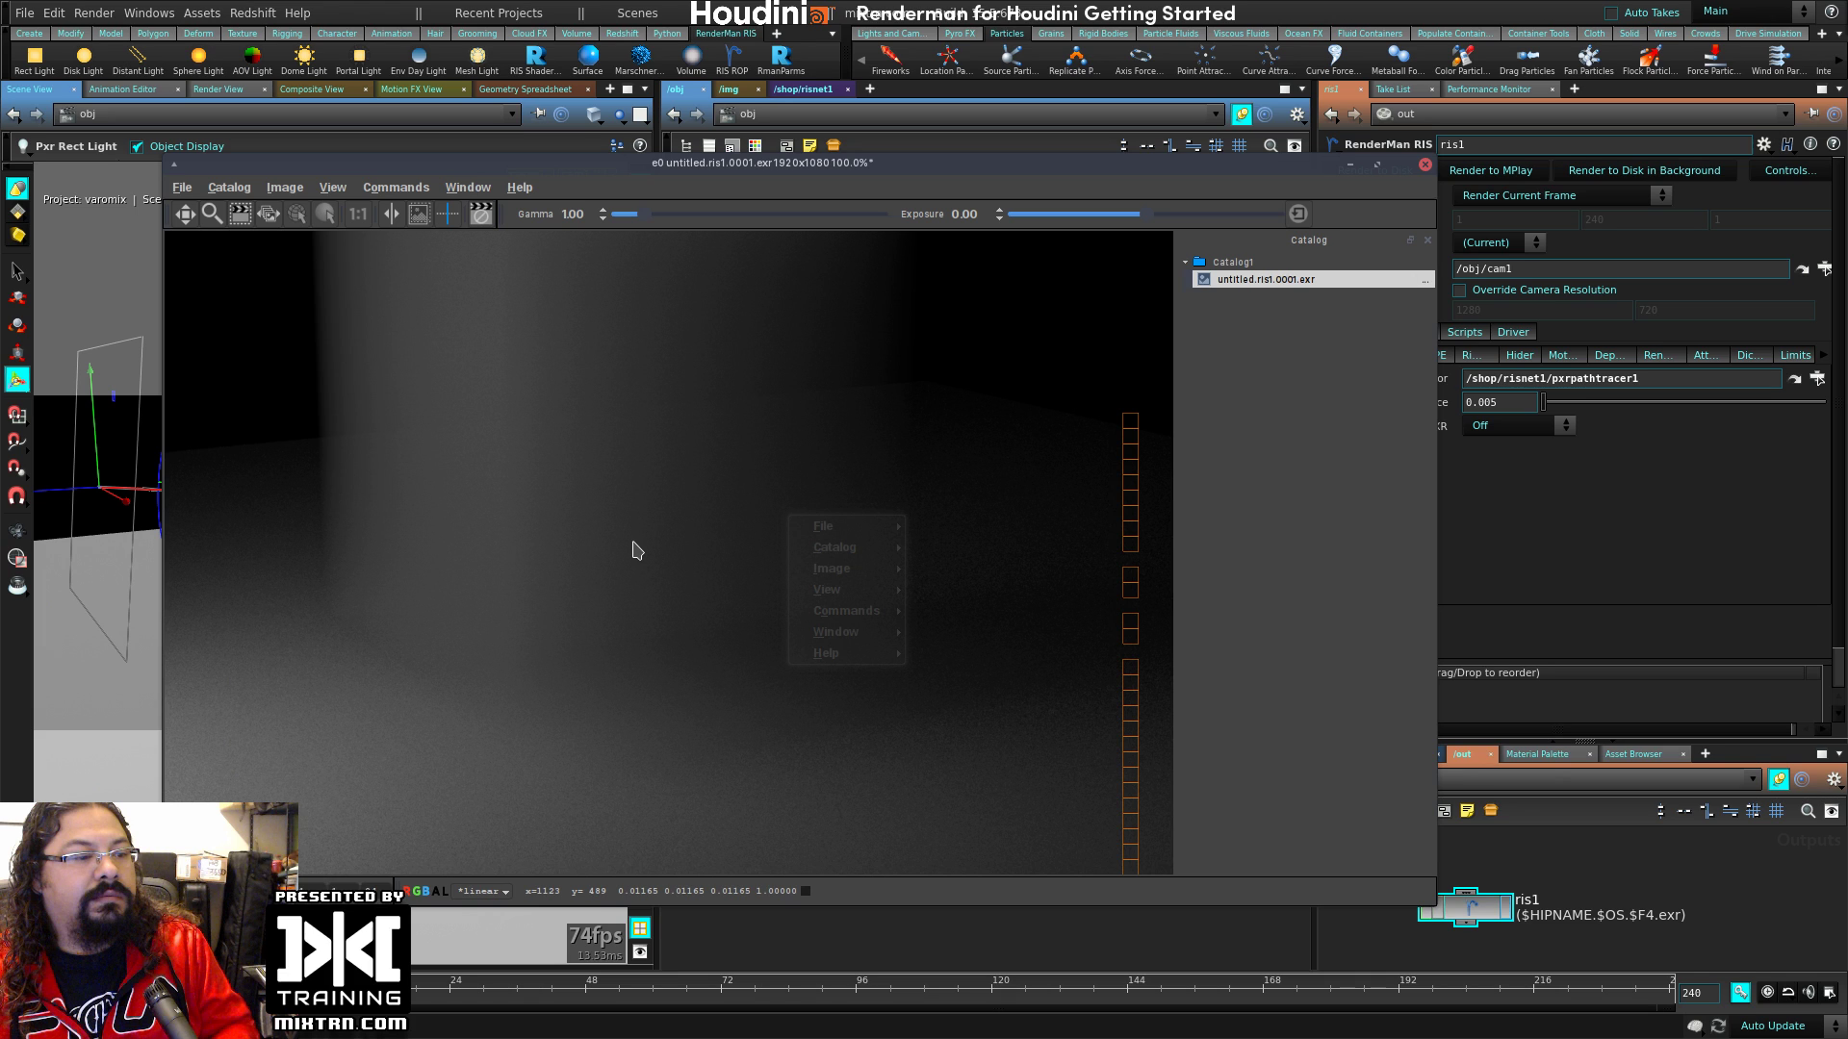
alt+drag(632, 550, 746, 571)
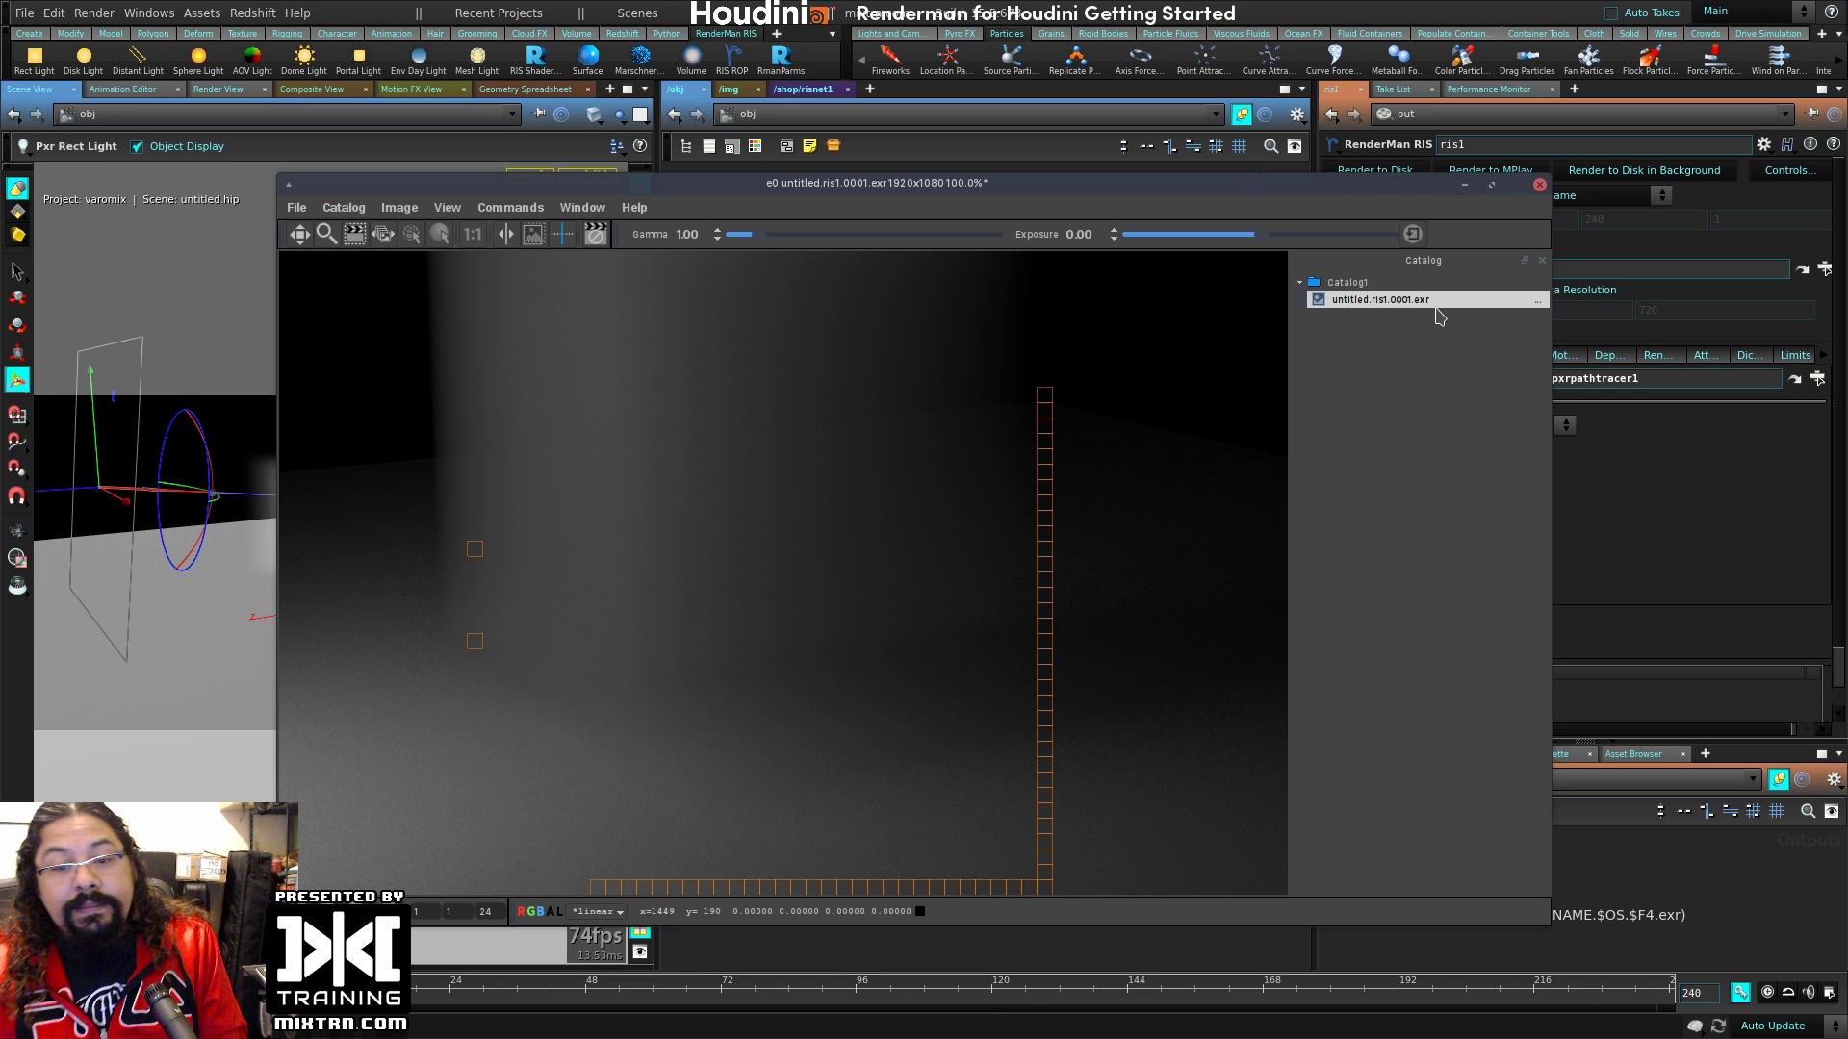
Step: Close the it viewer and override ris1's camera resolution with half of 1280 by 720
click(1540, 184)
click(1460, 289)
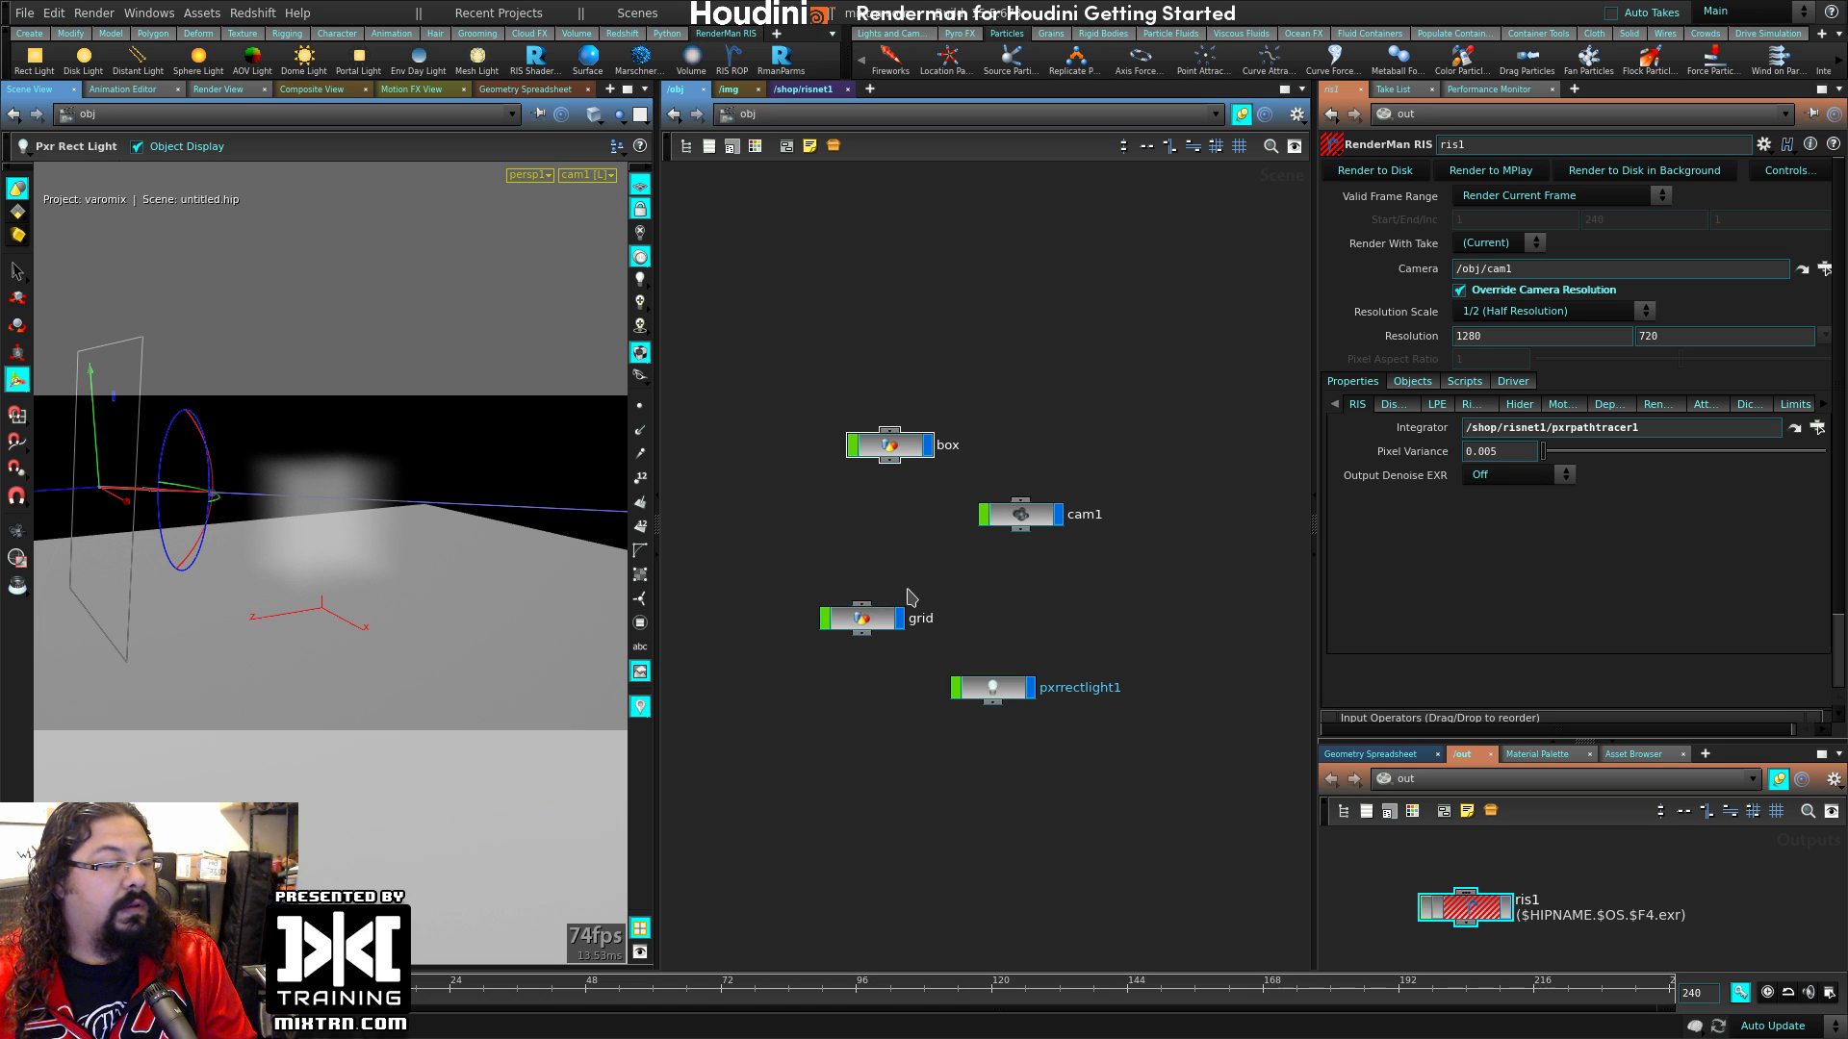
Step: Lay out the risnet1 shader network and set pxrvolume1's Density Float PrimVar to density
click(905, 461)
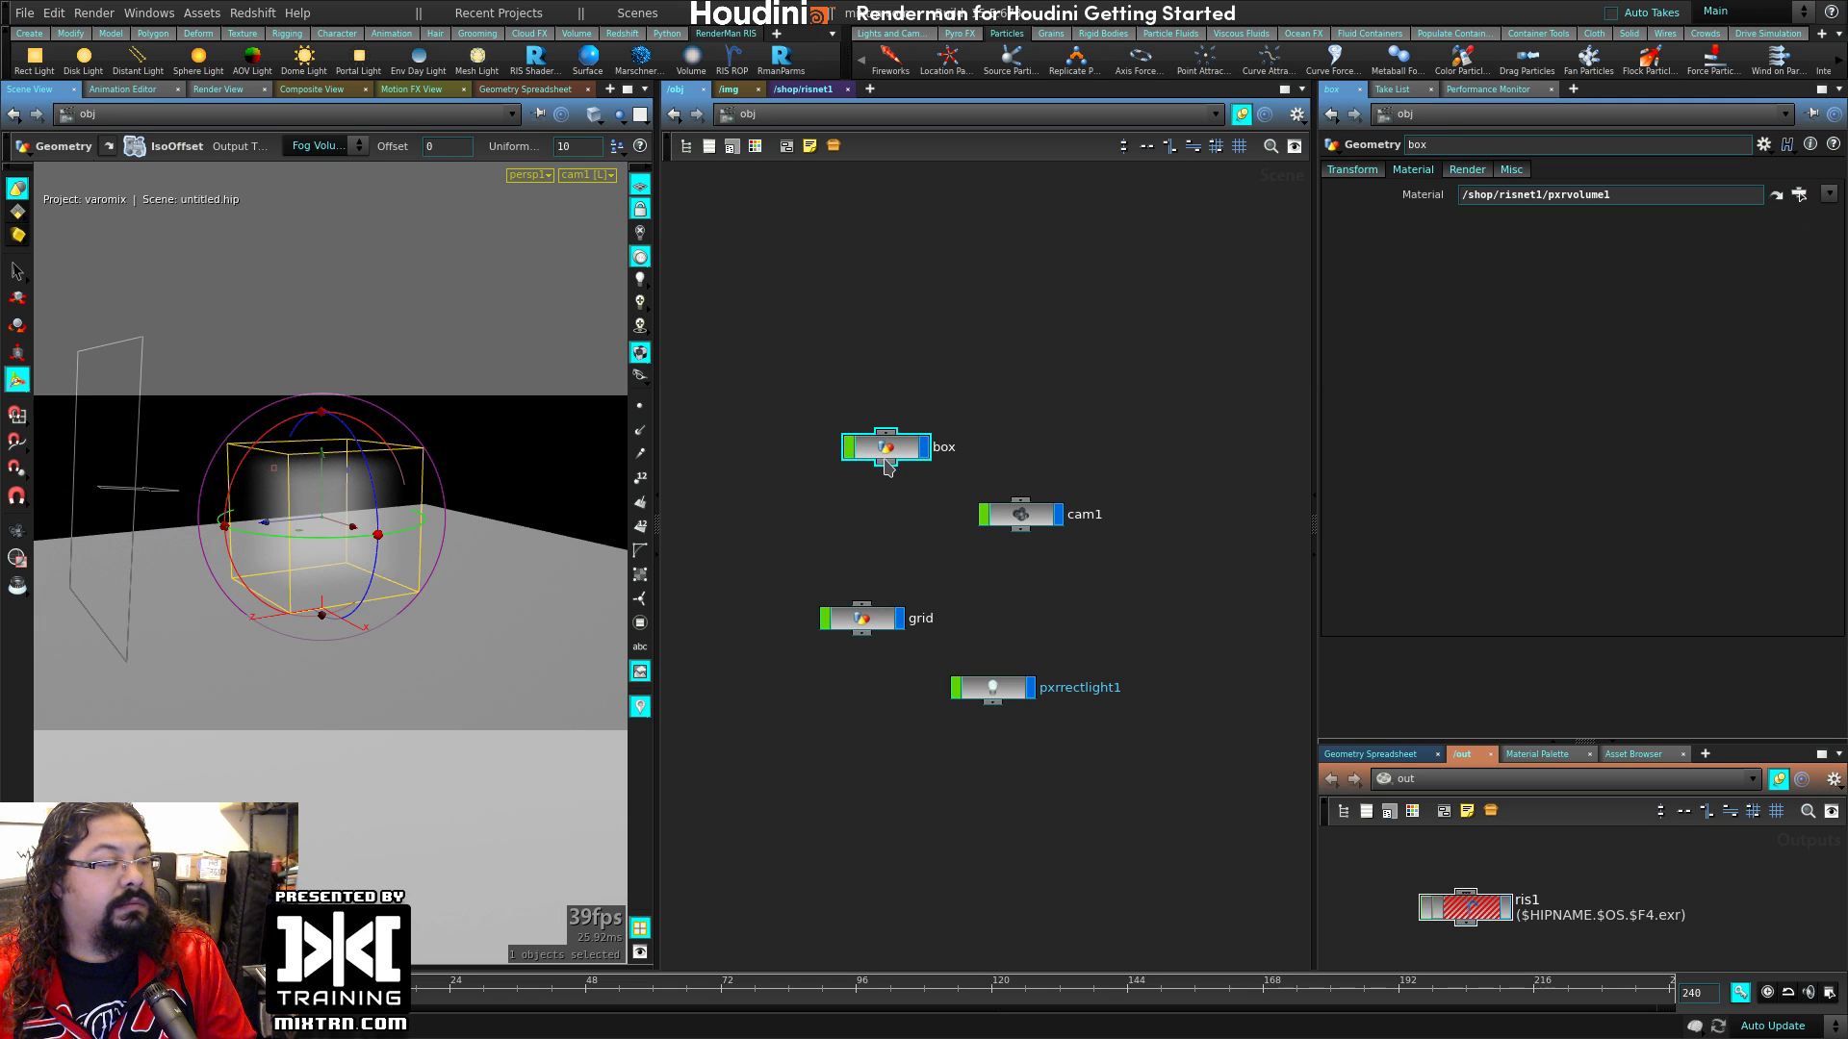
click(784, 90)
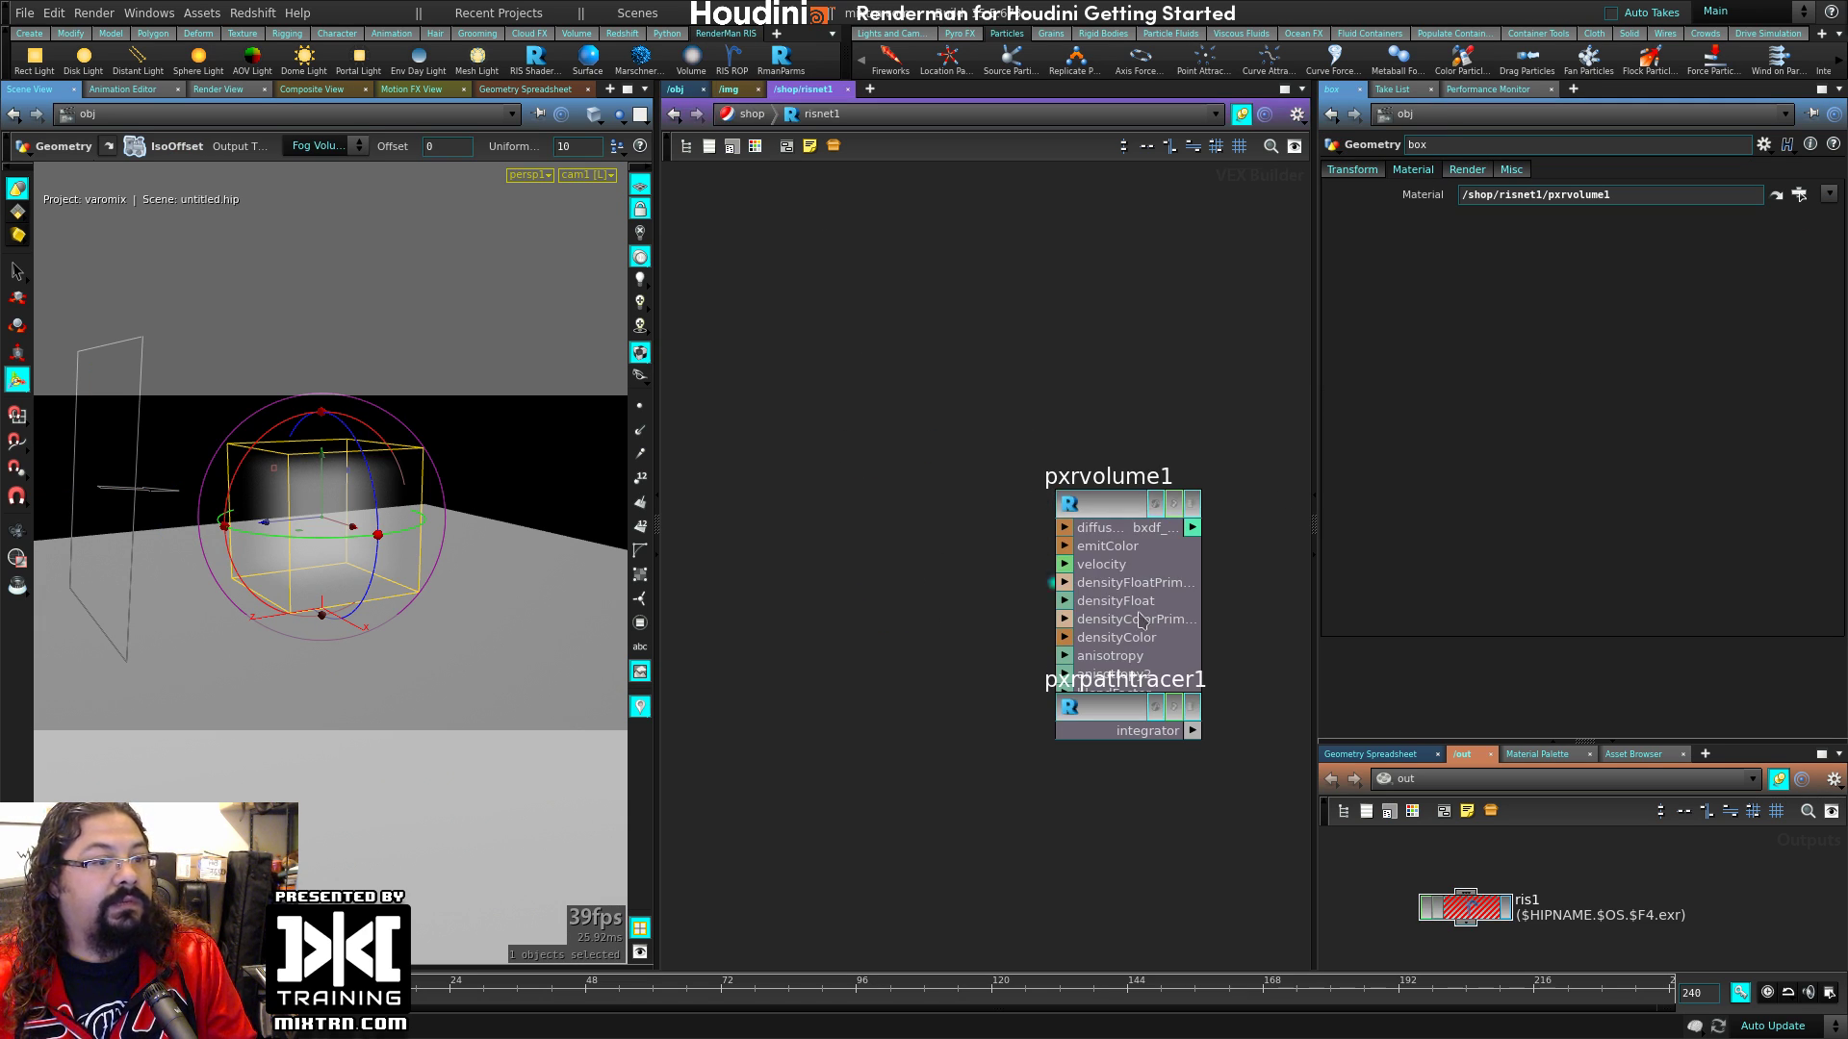
key(l)
drag(850, 482, 1138, 260)
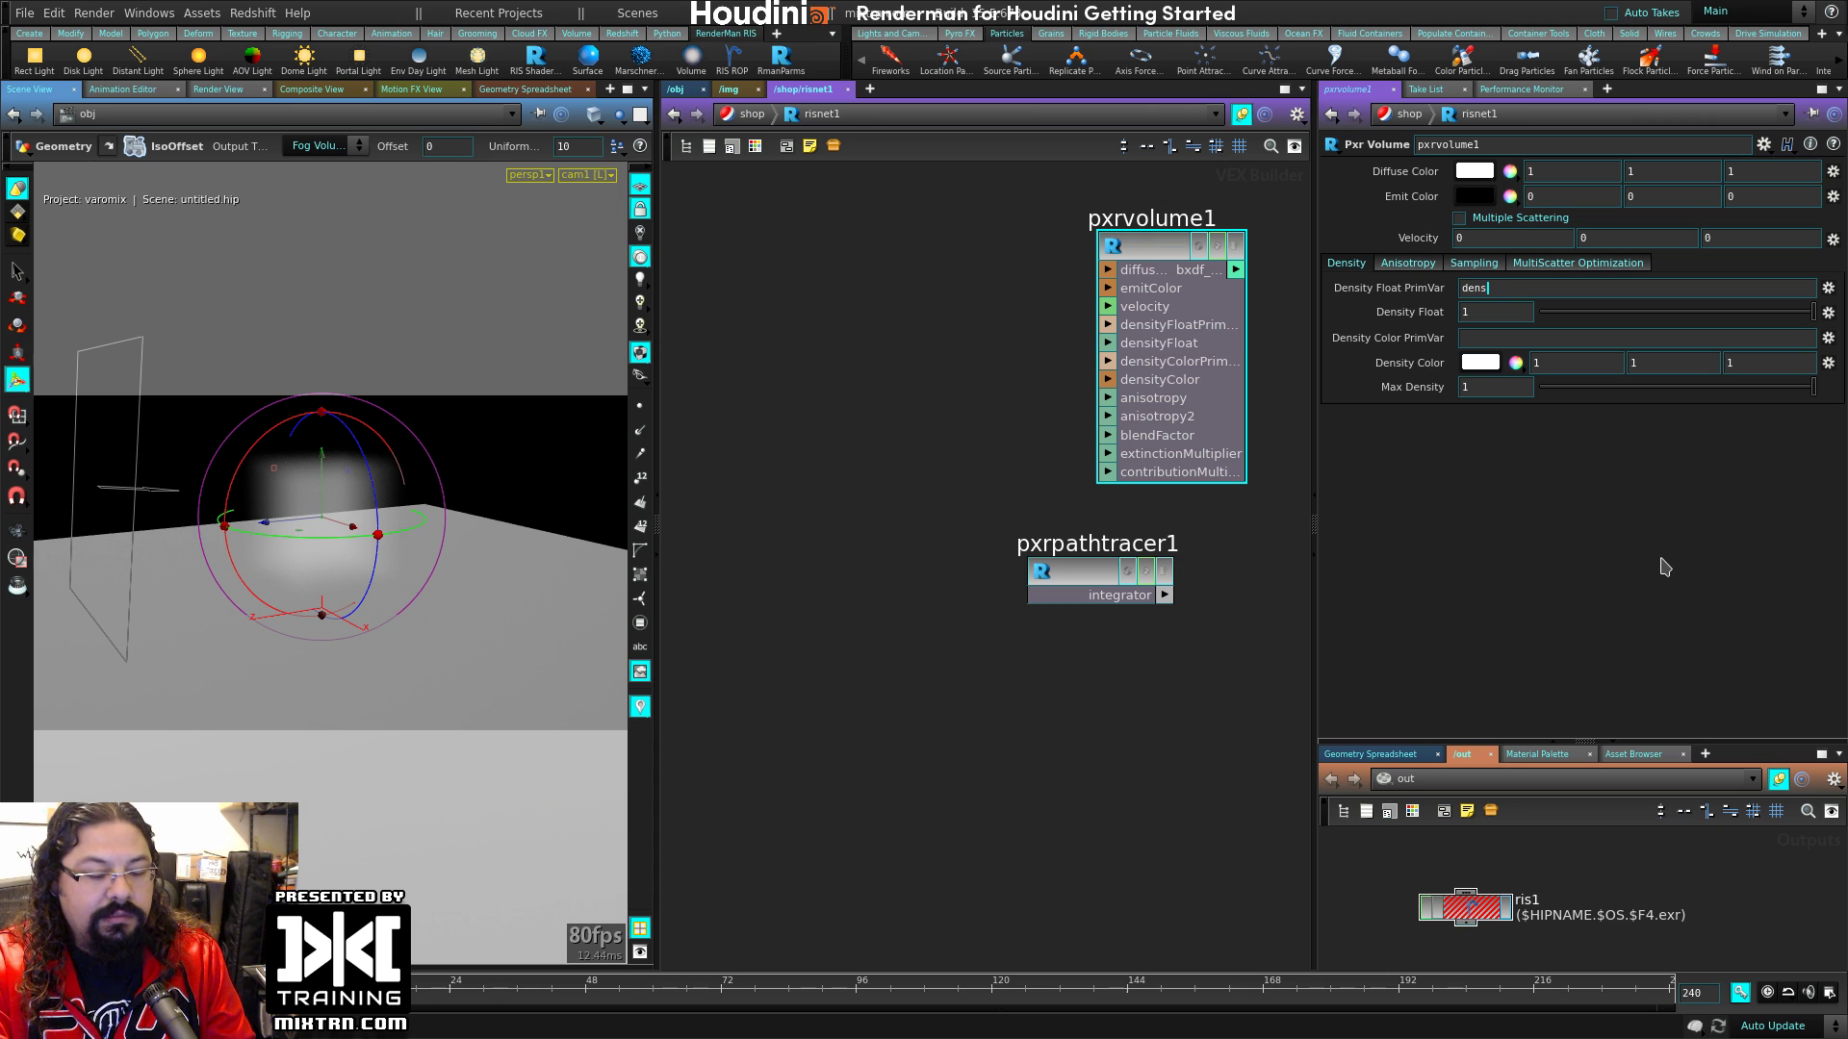
text(density)
key(Return)
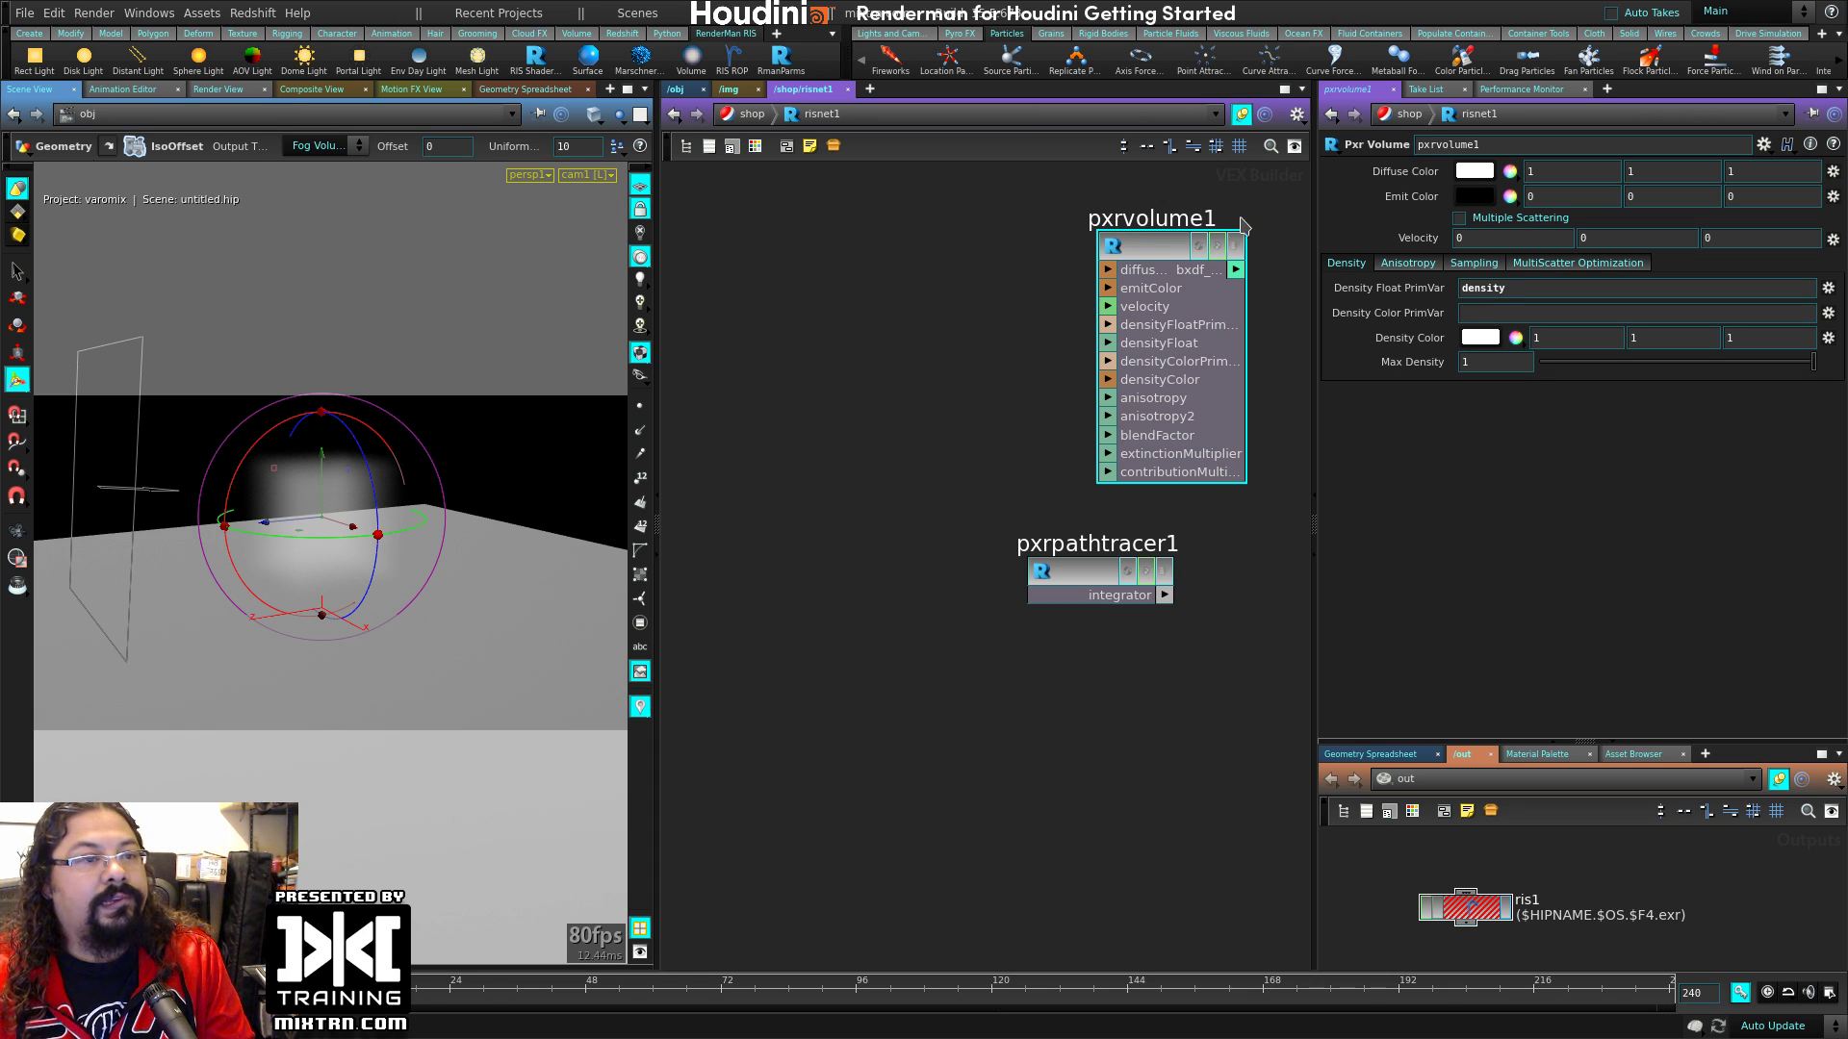
Step: Set pxrvolume1's Density Color to yellow, 0.9, 0.9, 0
drag(1149, 251, 1151, 249)
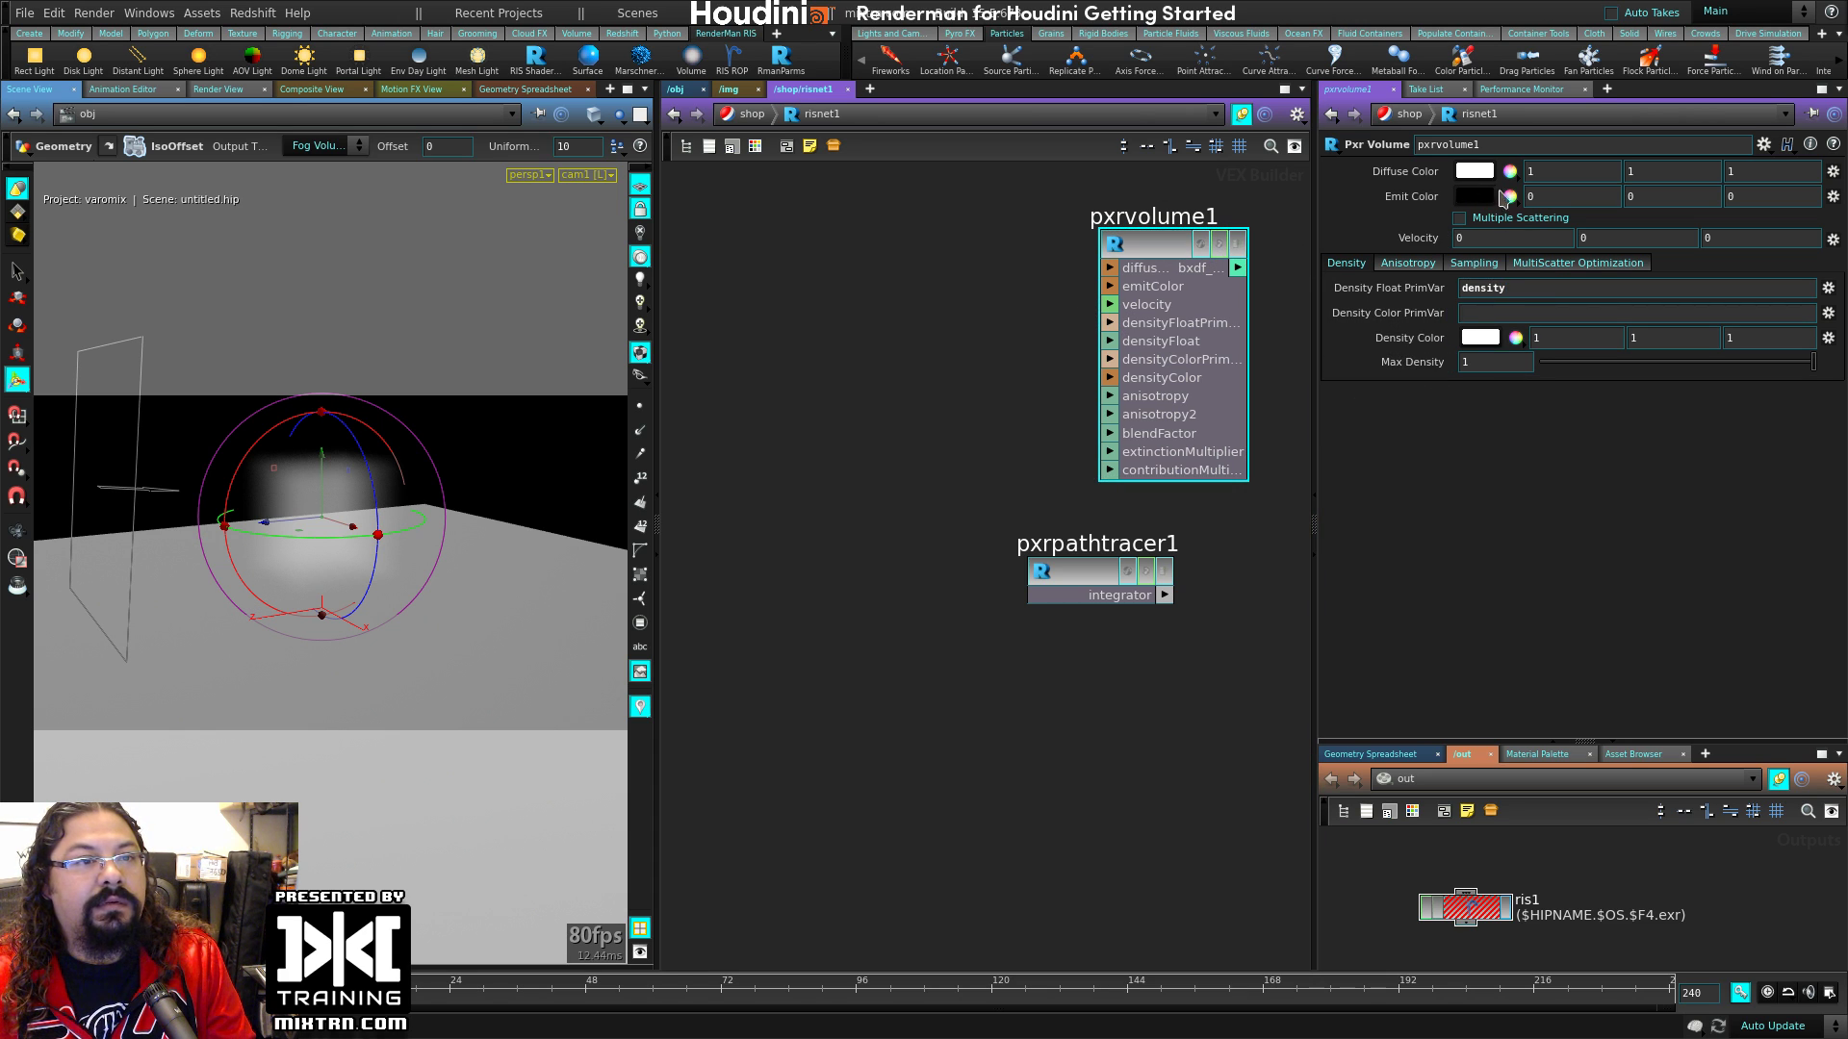
click(1480, 338)
click(1323, 154)
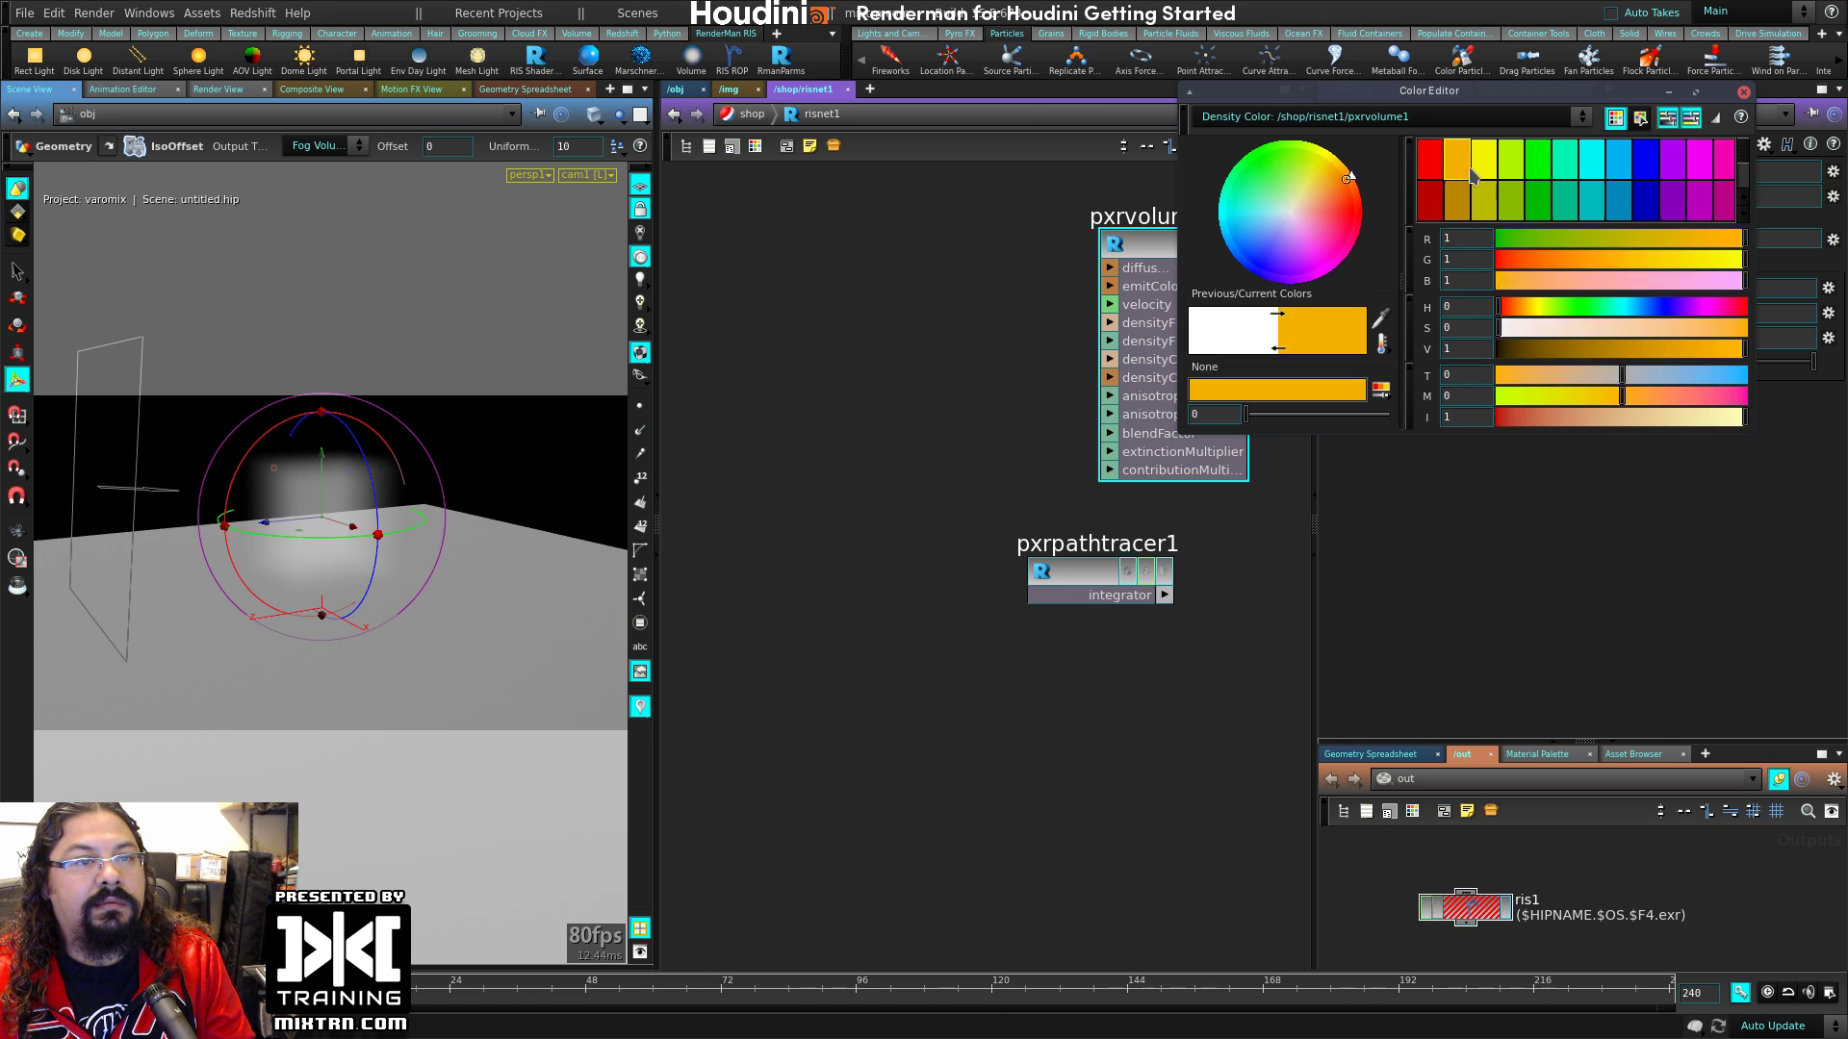
click(1743, 91)
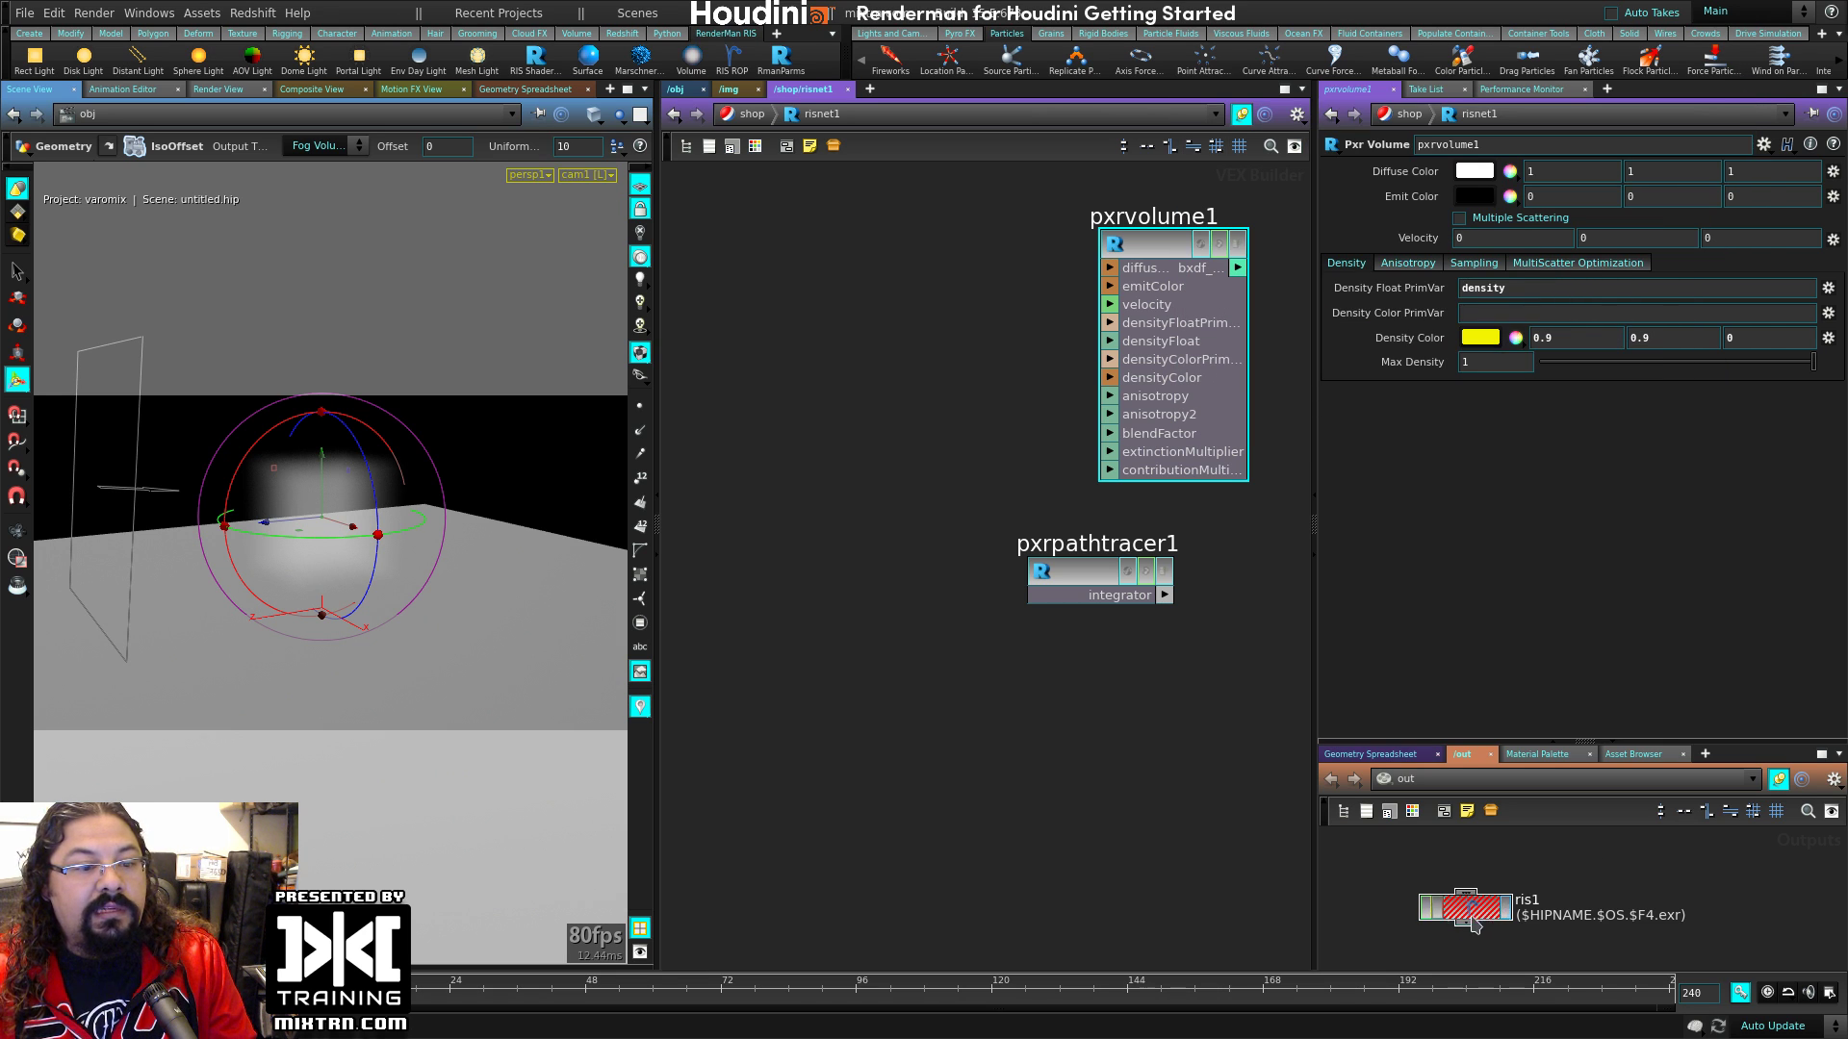
Step: Render the current frame from ris1, inspect the yellow fog box in the it viewer, and close it without saving
drag(1472, 924, 1495, 913)
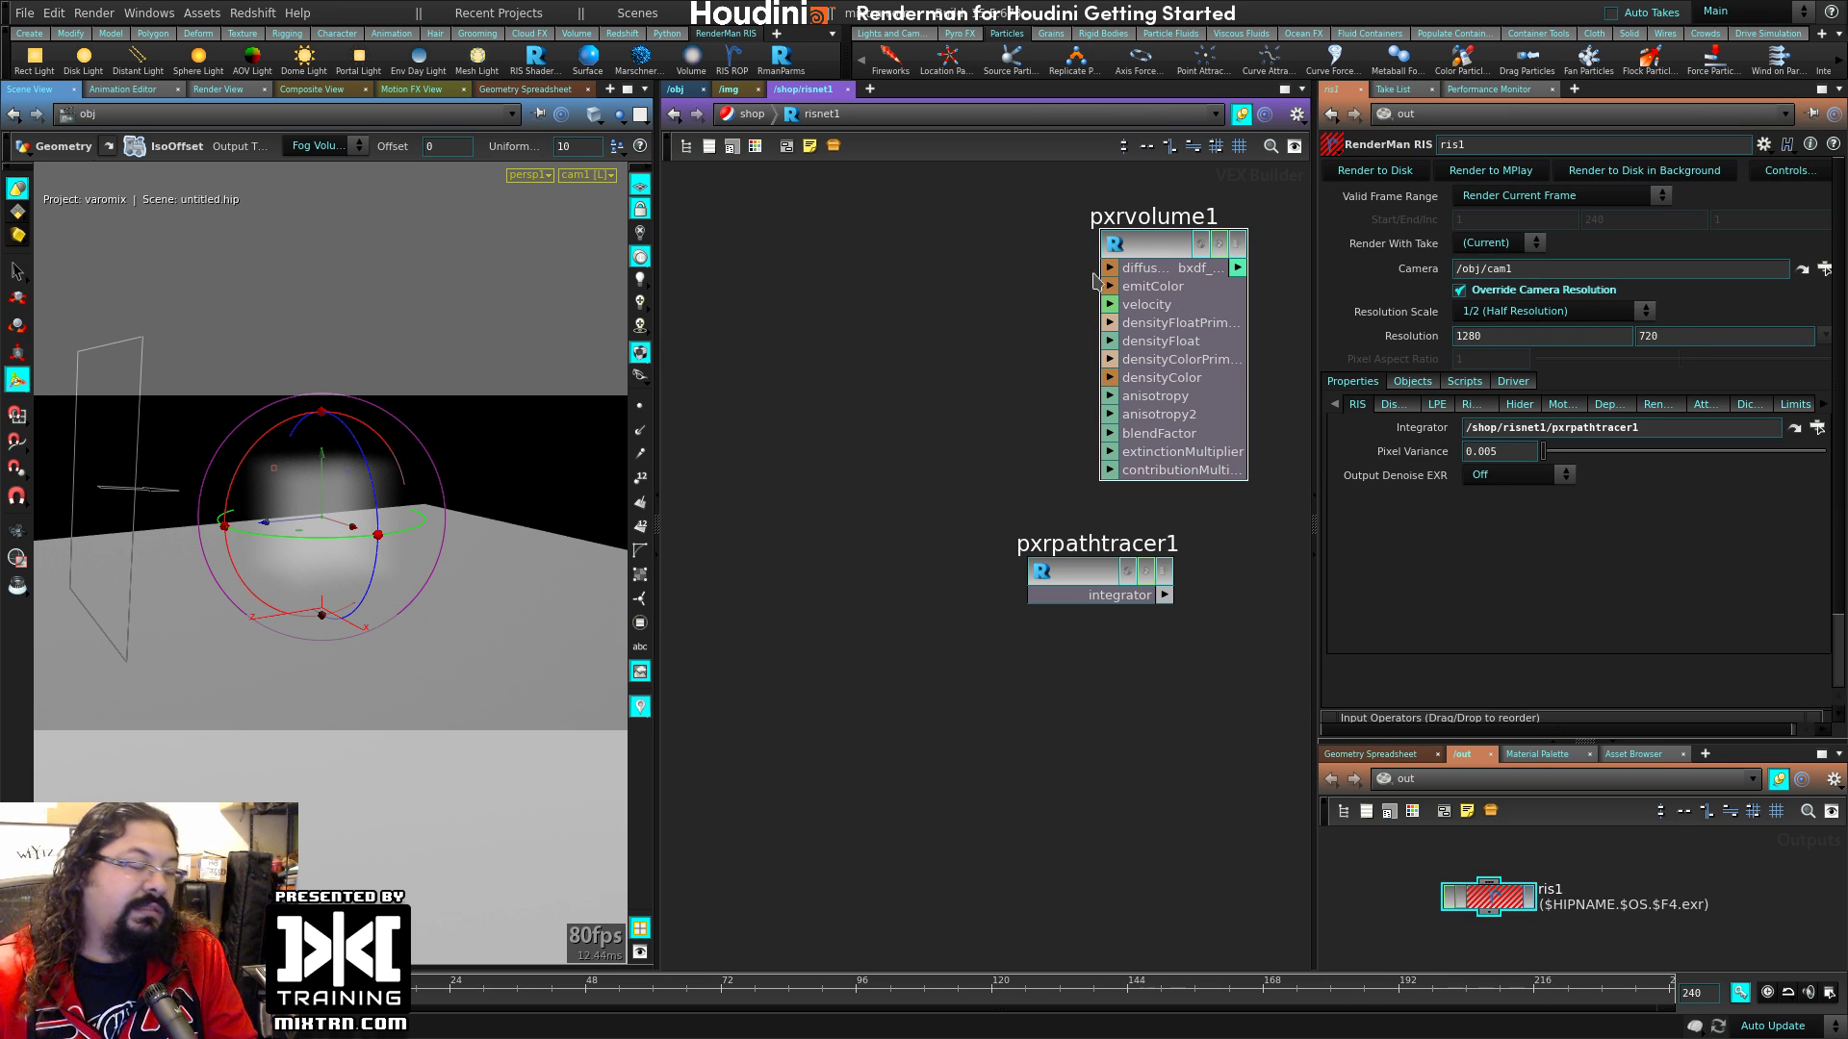
click(1390, 176)
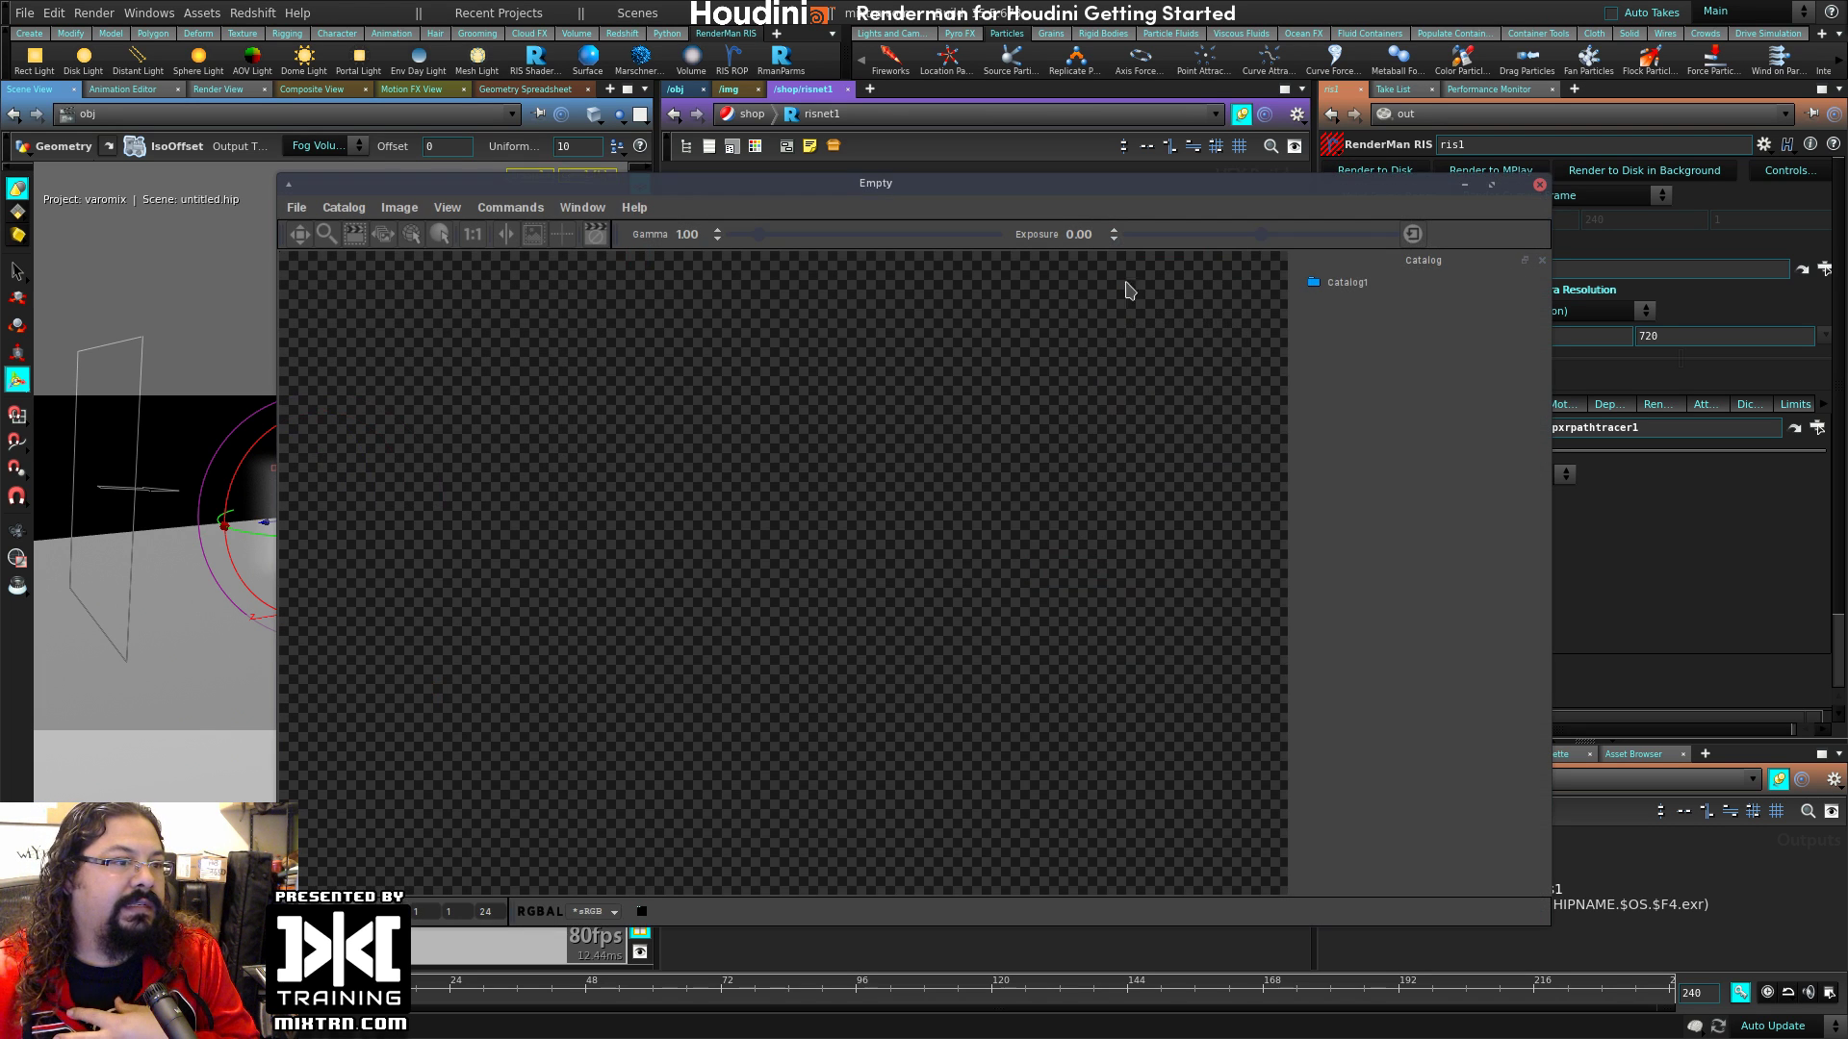
drag(1214, 190, 1030, 187)
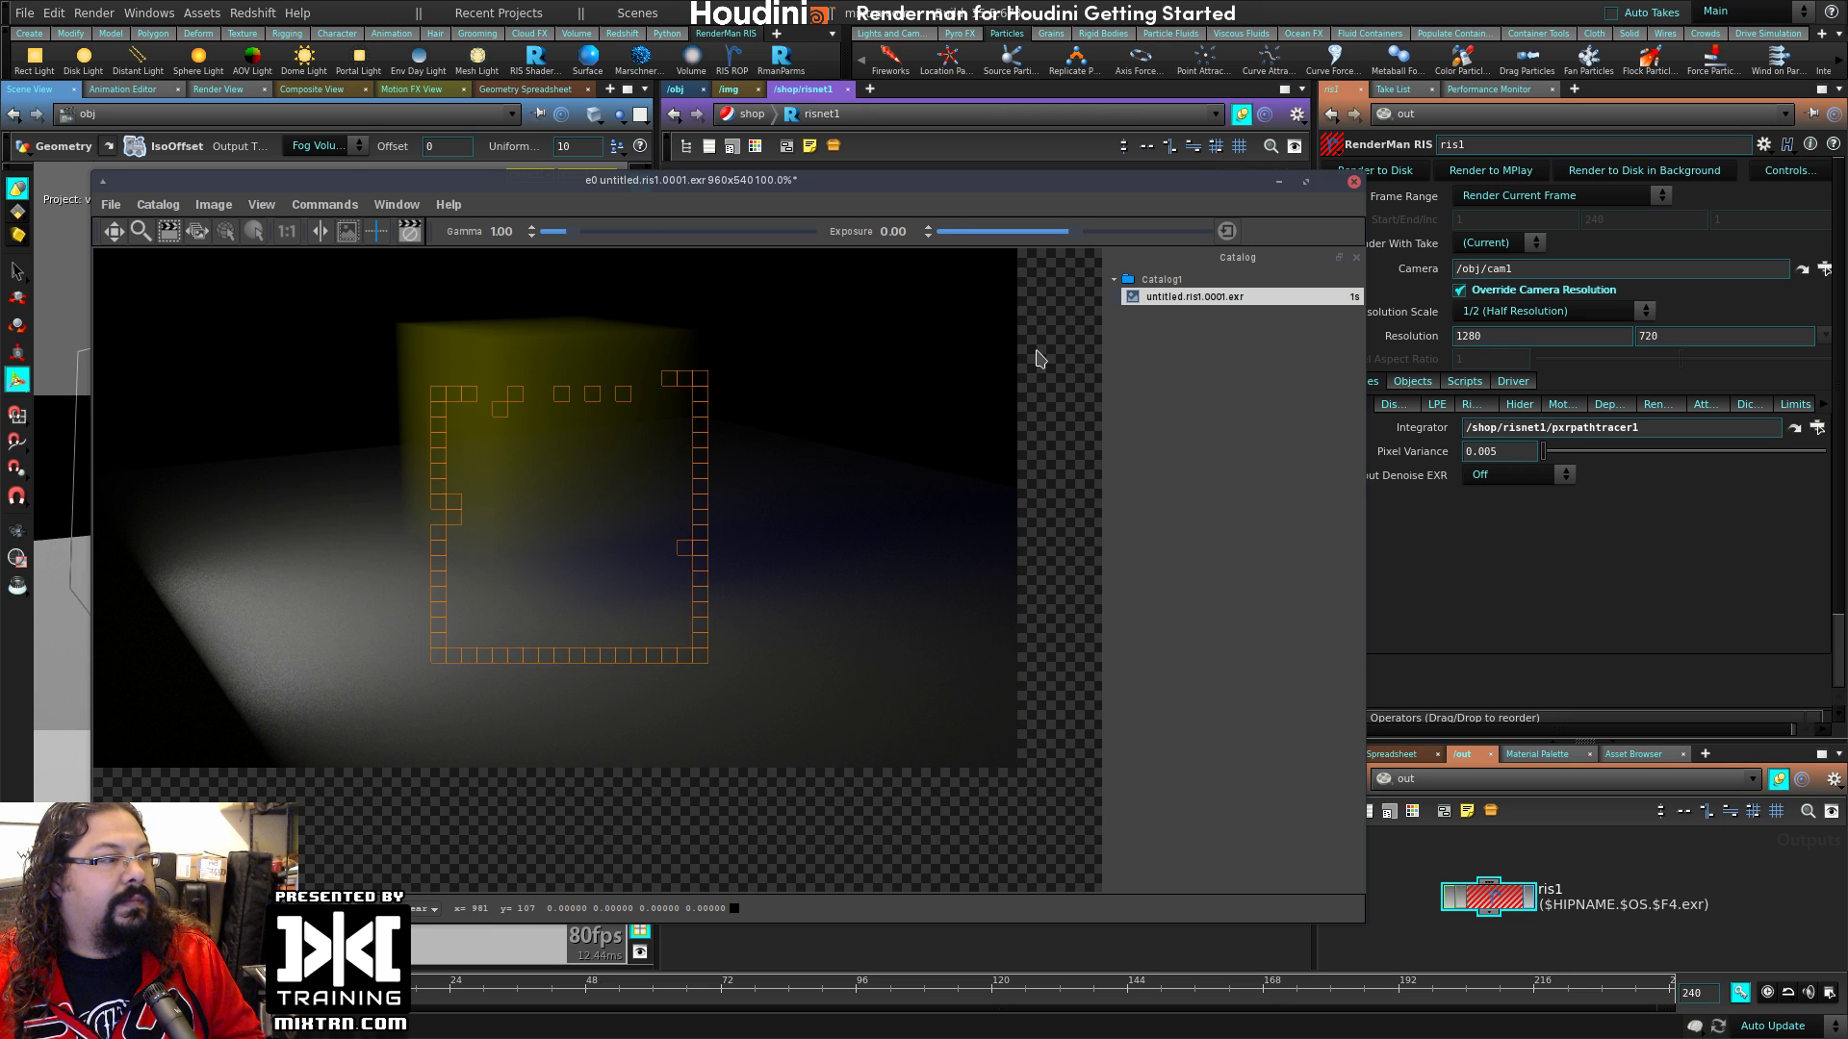
drag(961, 183, 1103, 190)
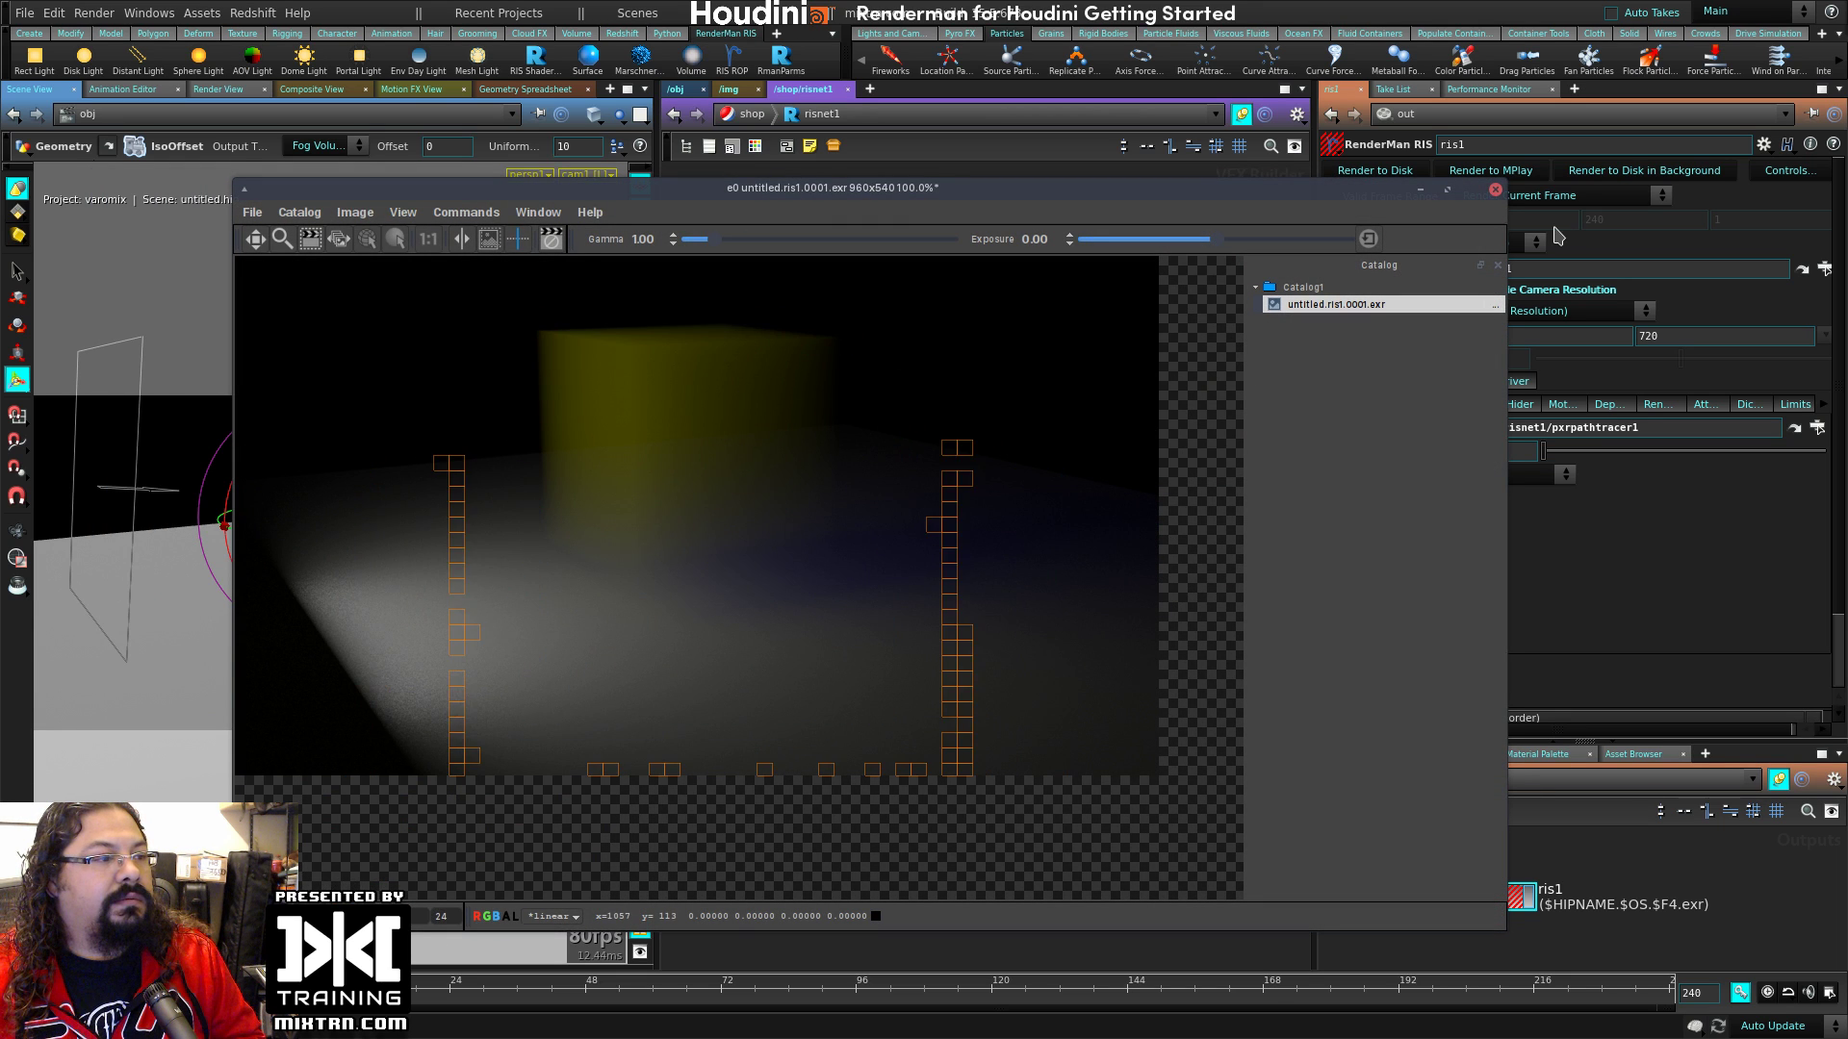
click(1495, 190)
click(879, 601)
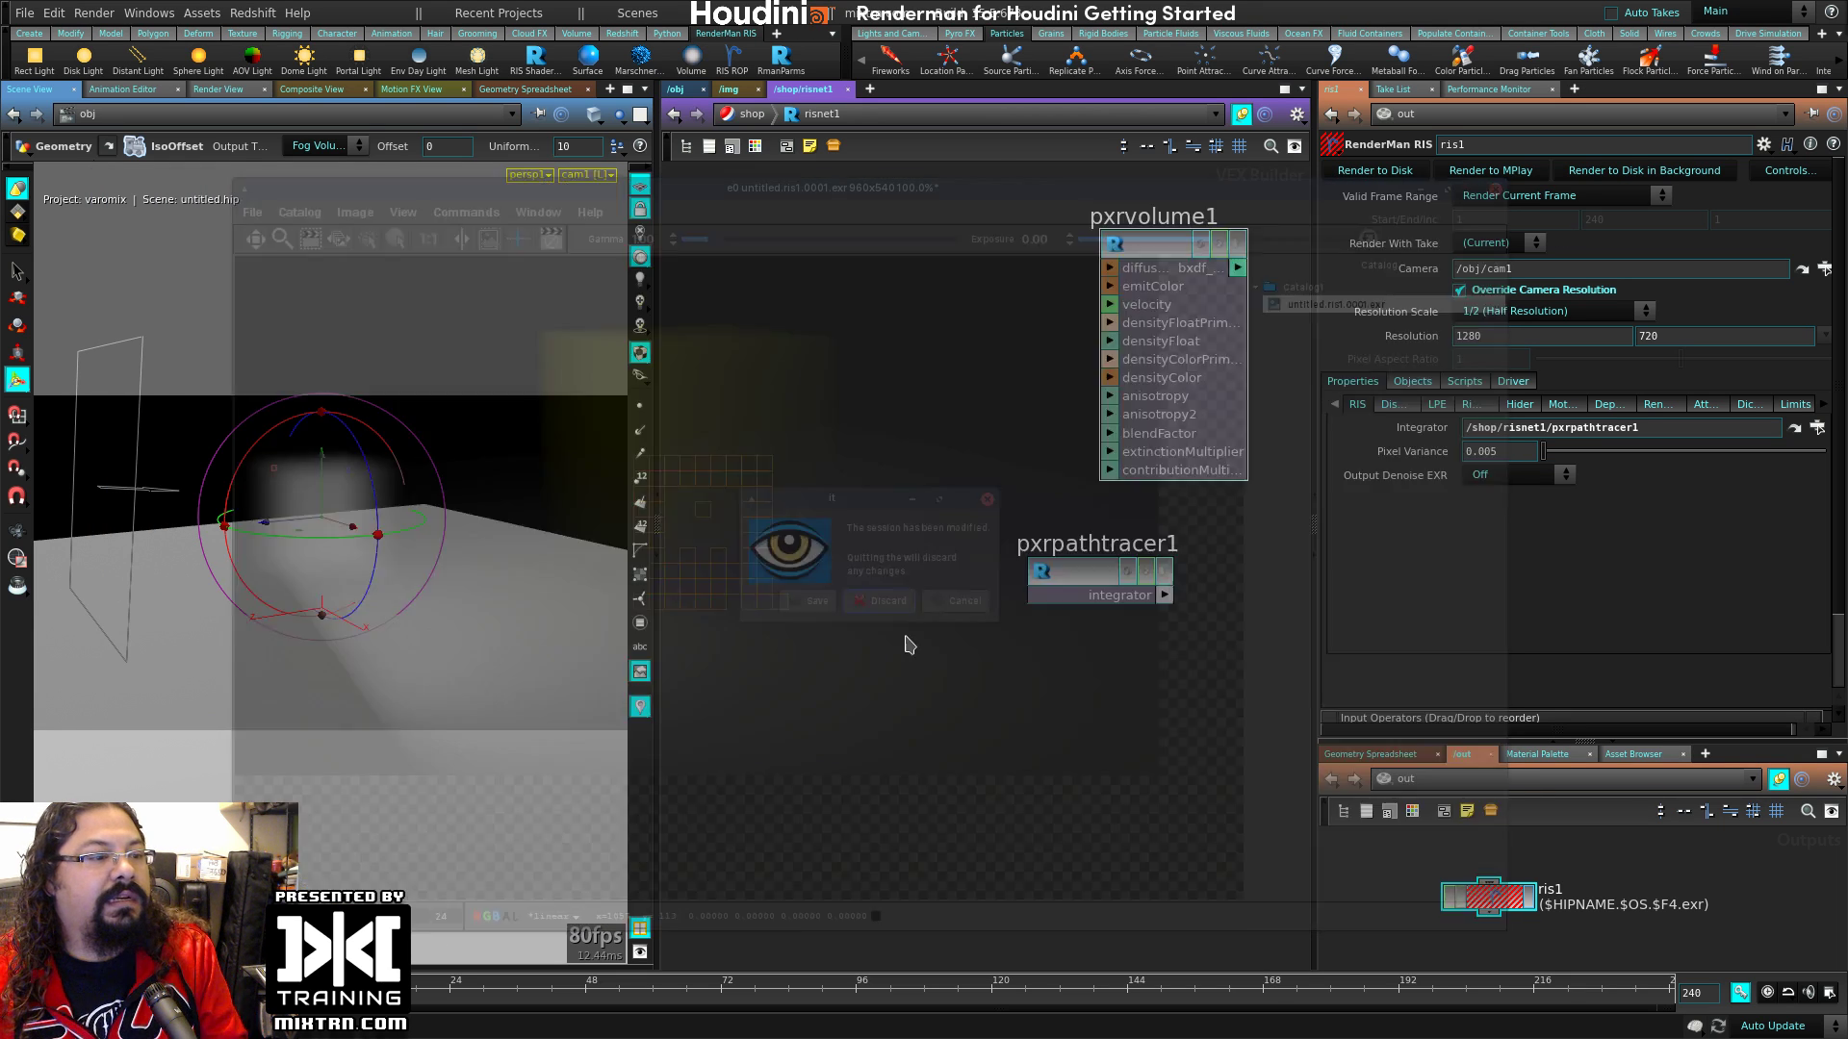
Step: Return to the object level and open the network inside the box object
click(685, 88)
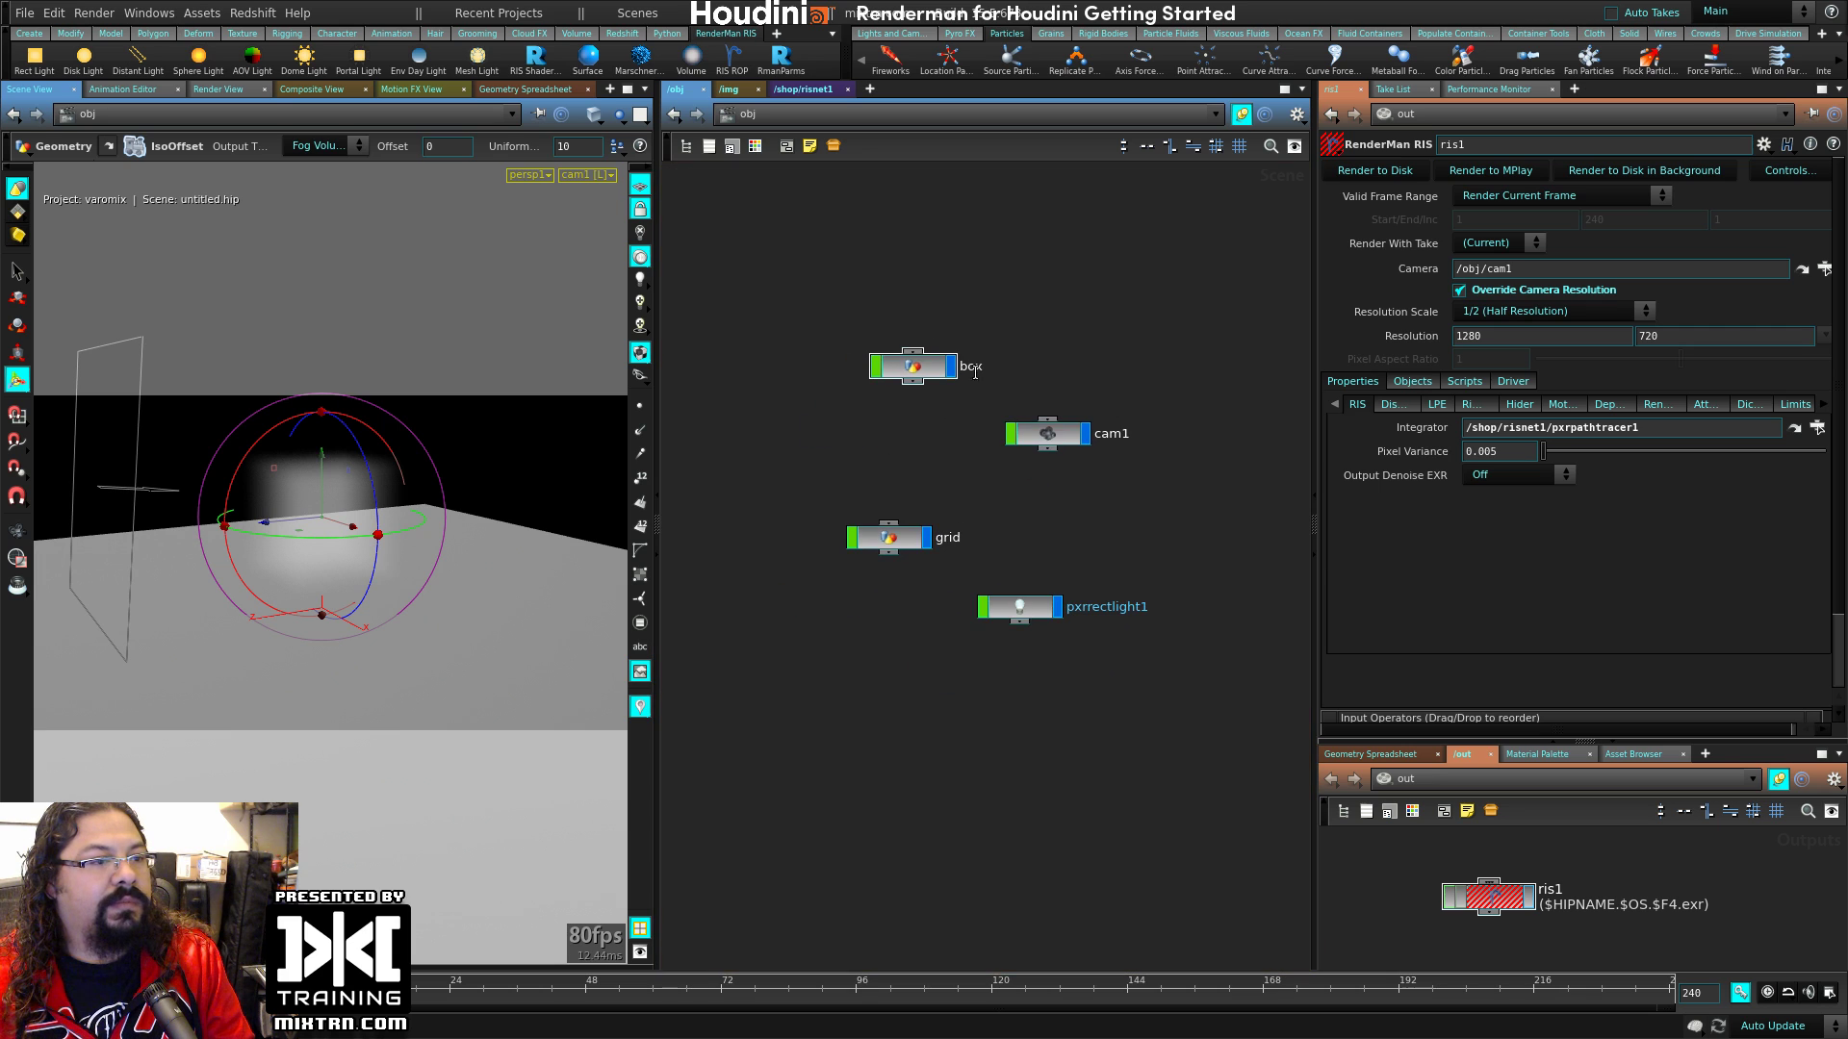
double_click(919, 371)
key(Tab)
text(ron)
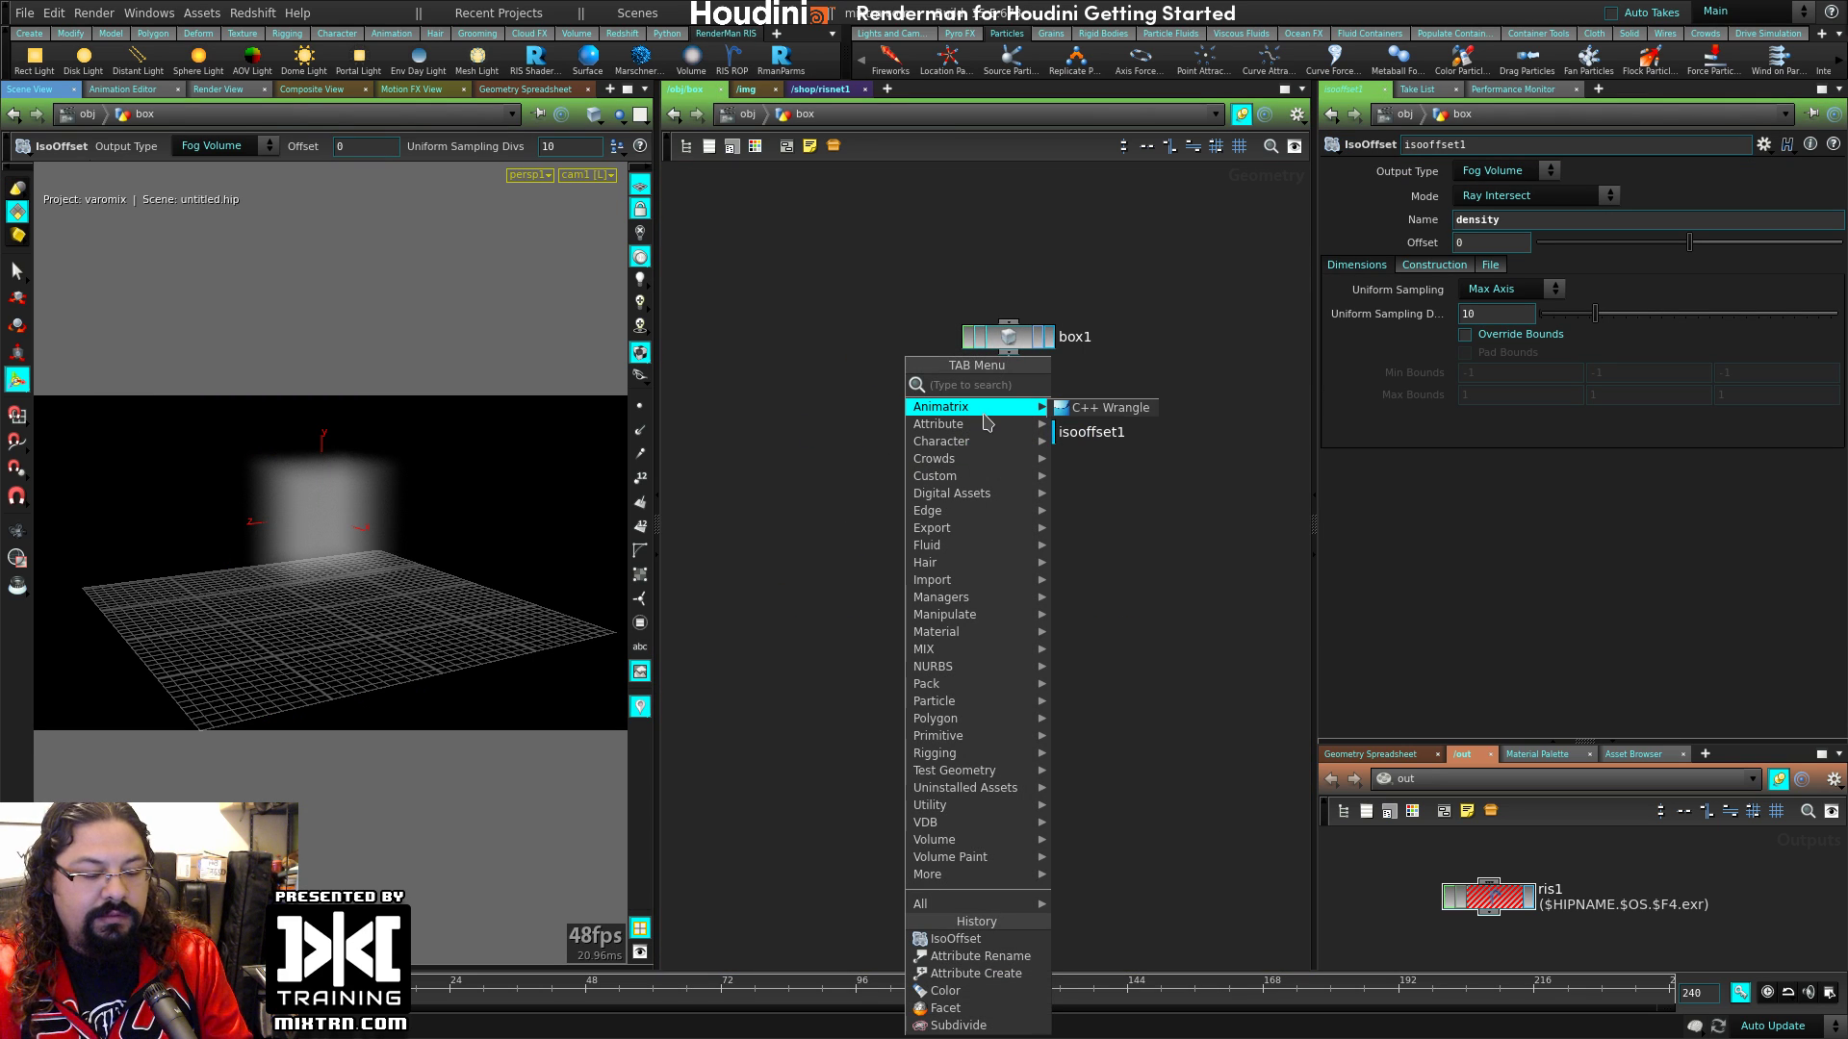
key(BackSpace)
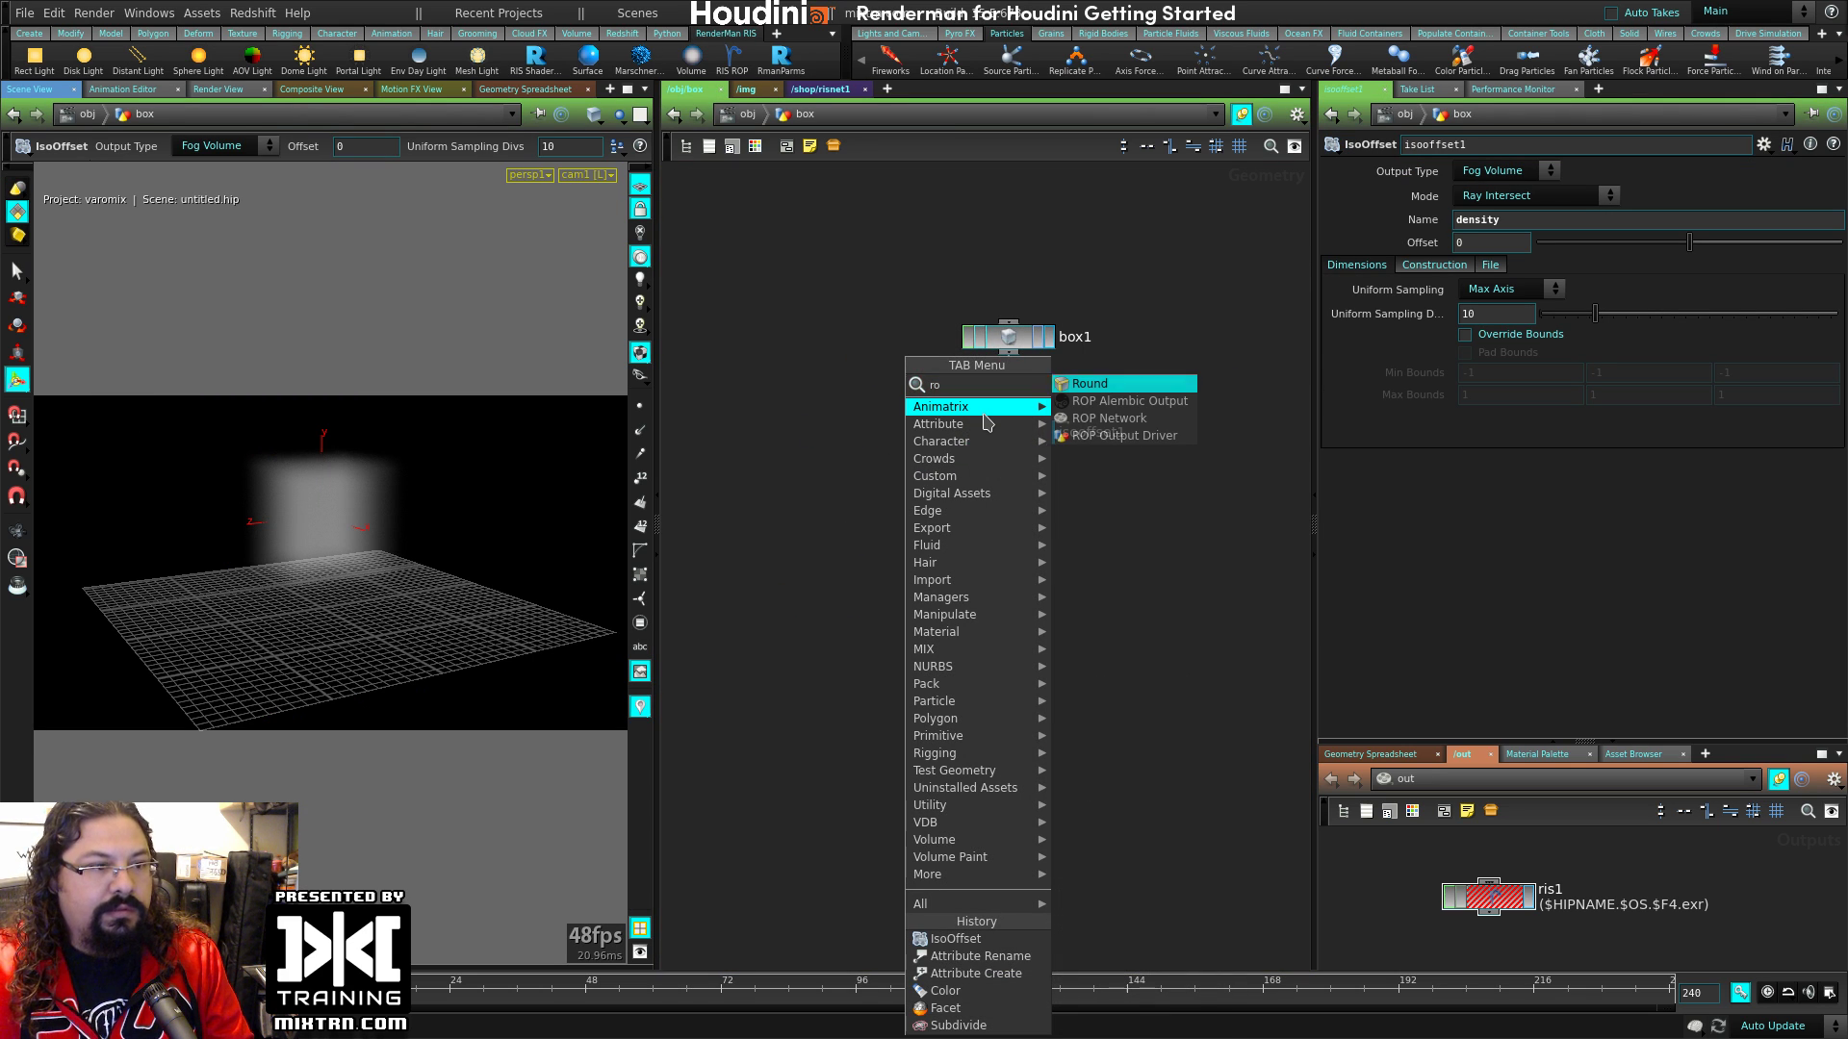
key(Return)
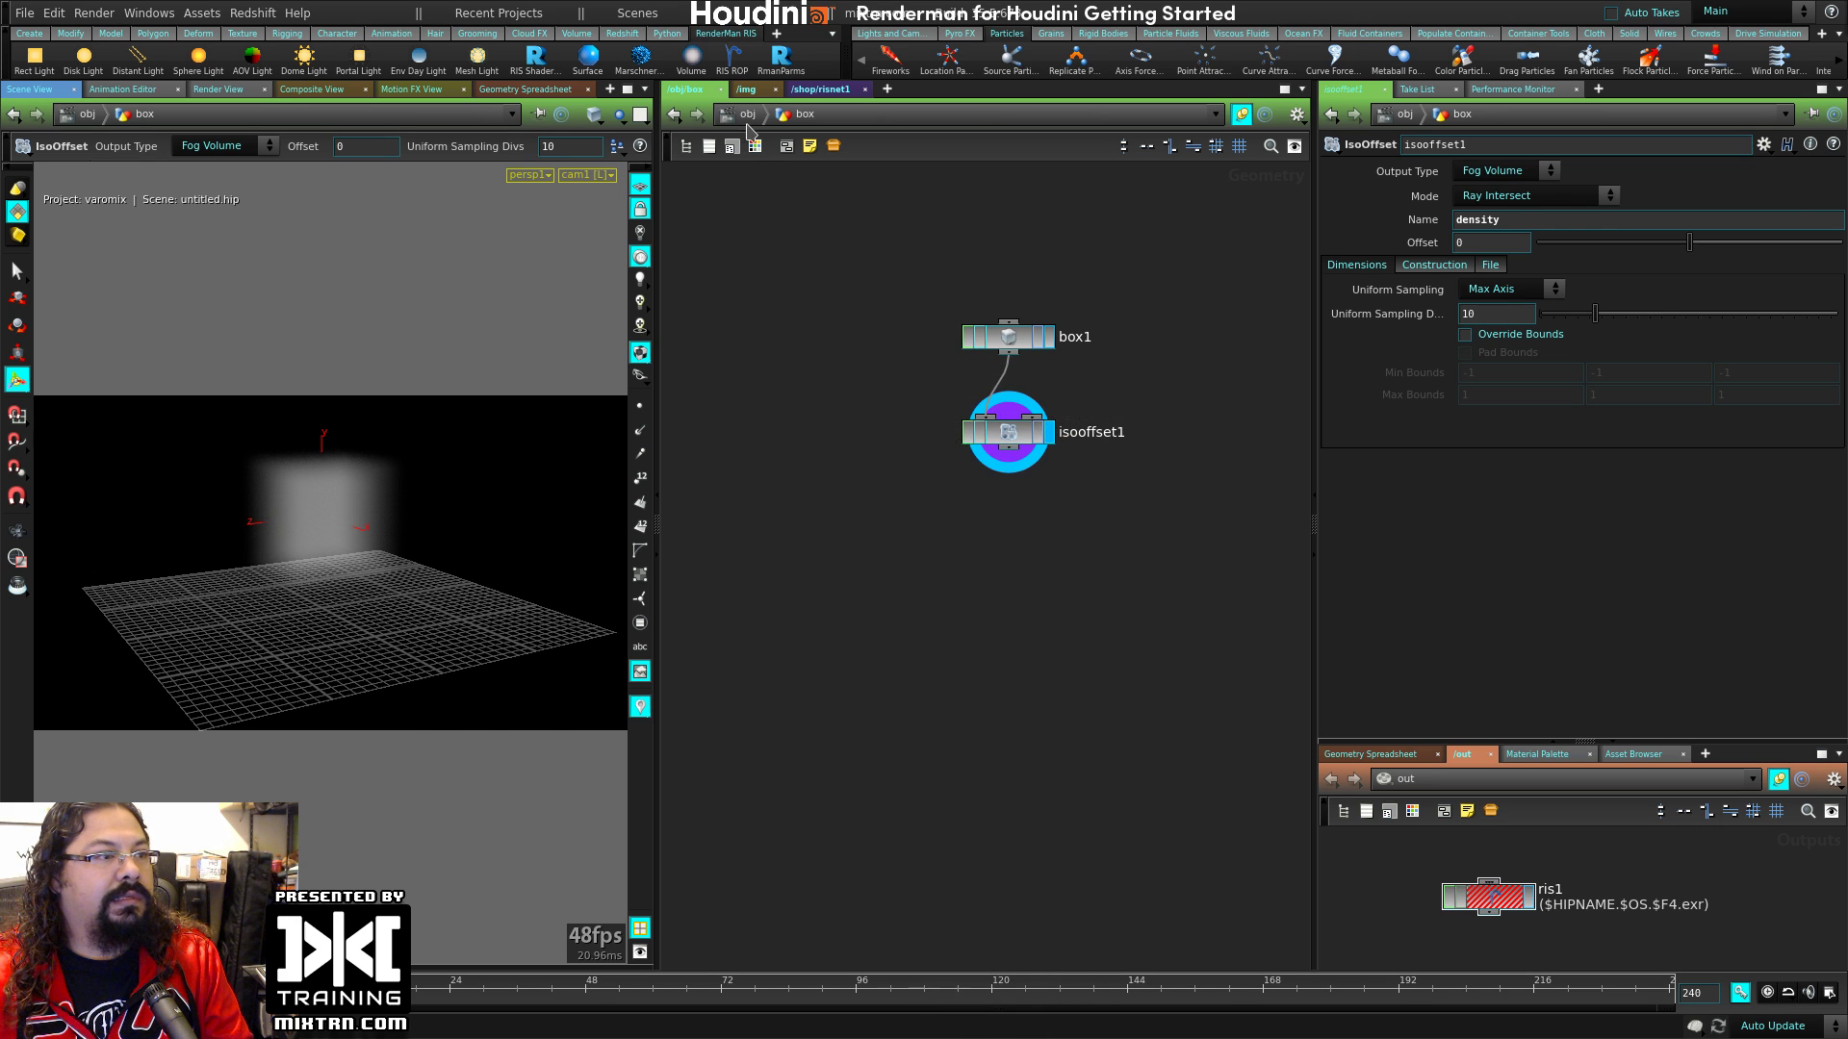
key(u)
key(Tab)
text(file)
key(Return)
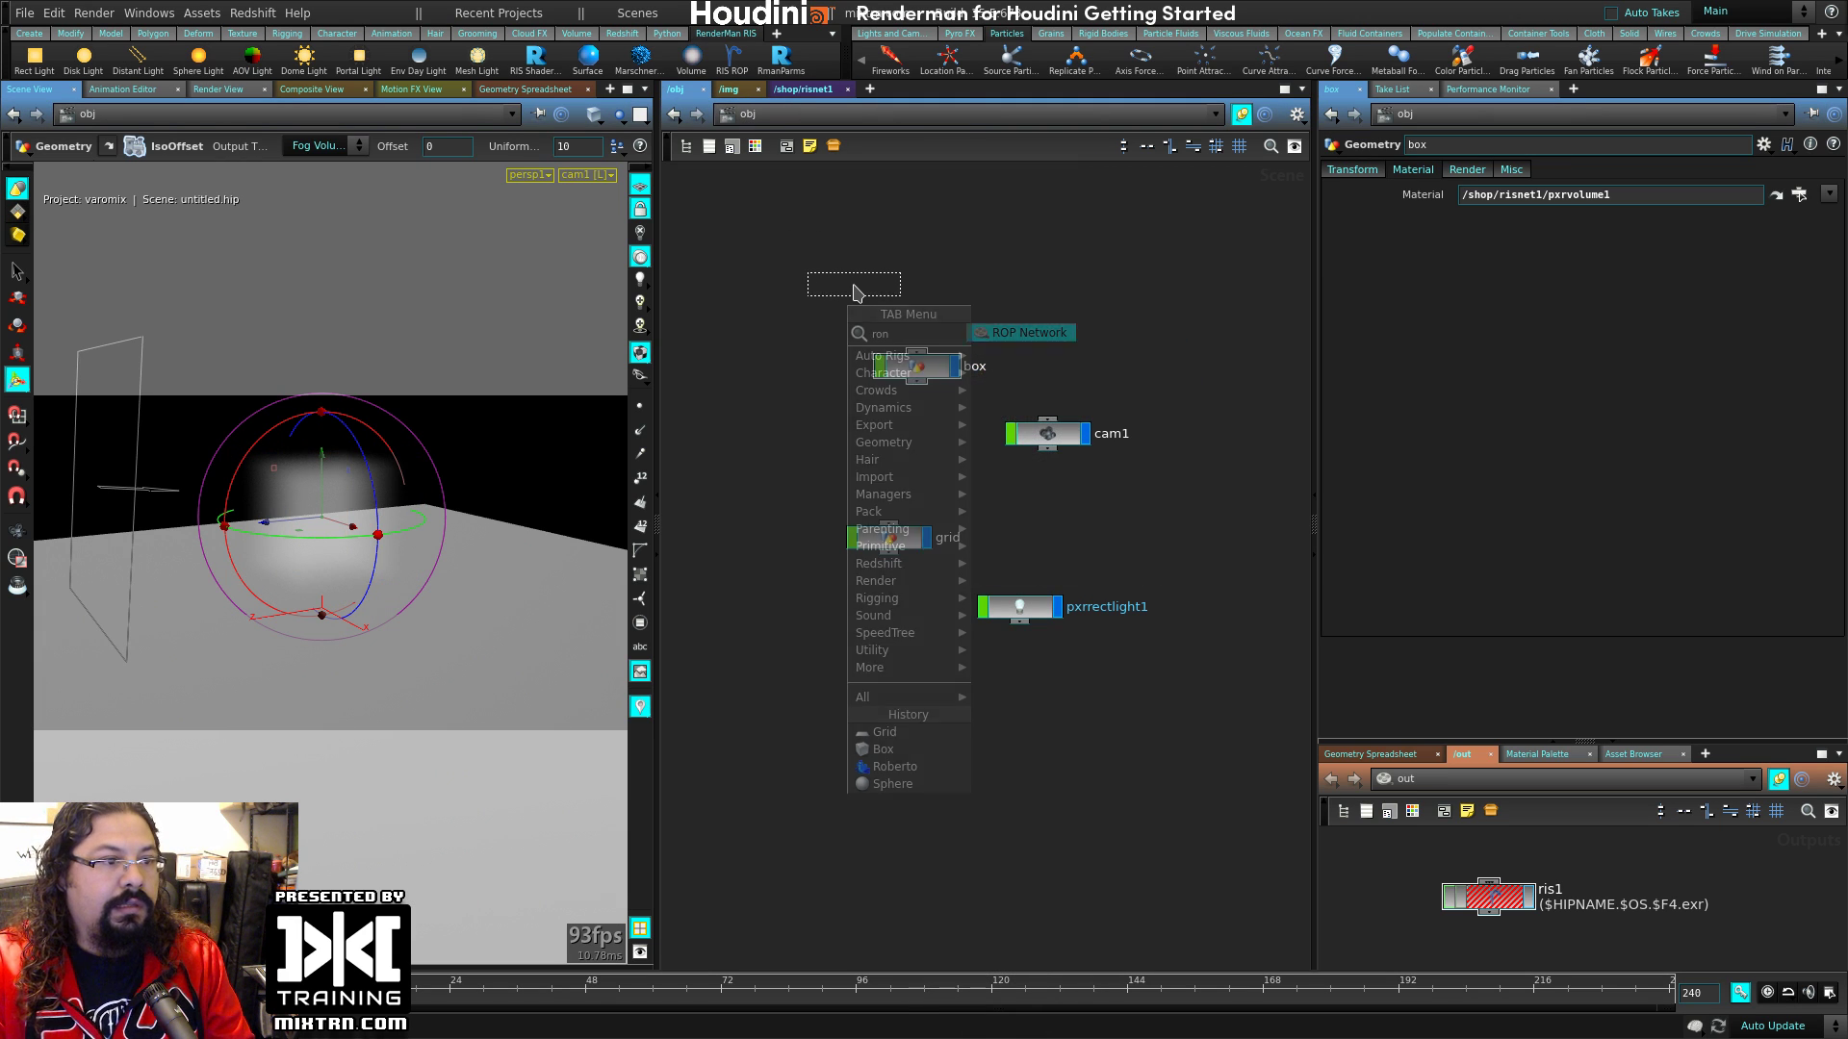
click(855, 289)
click(1526, 682)
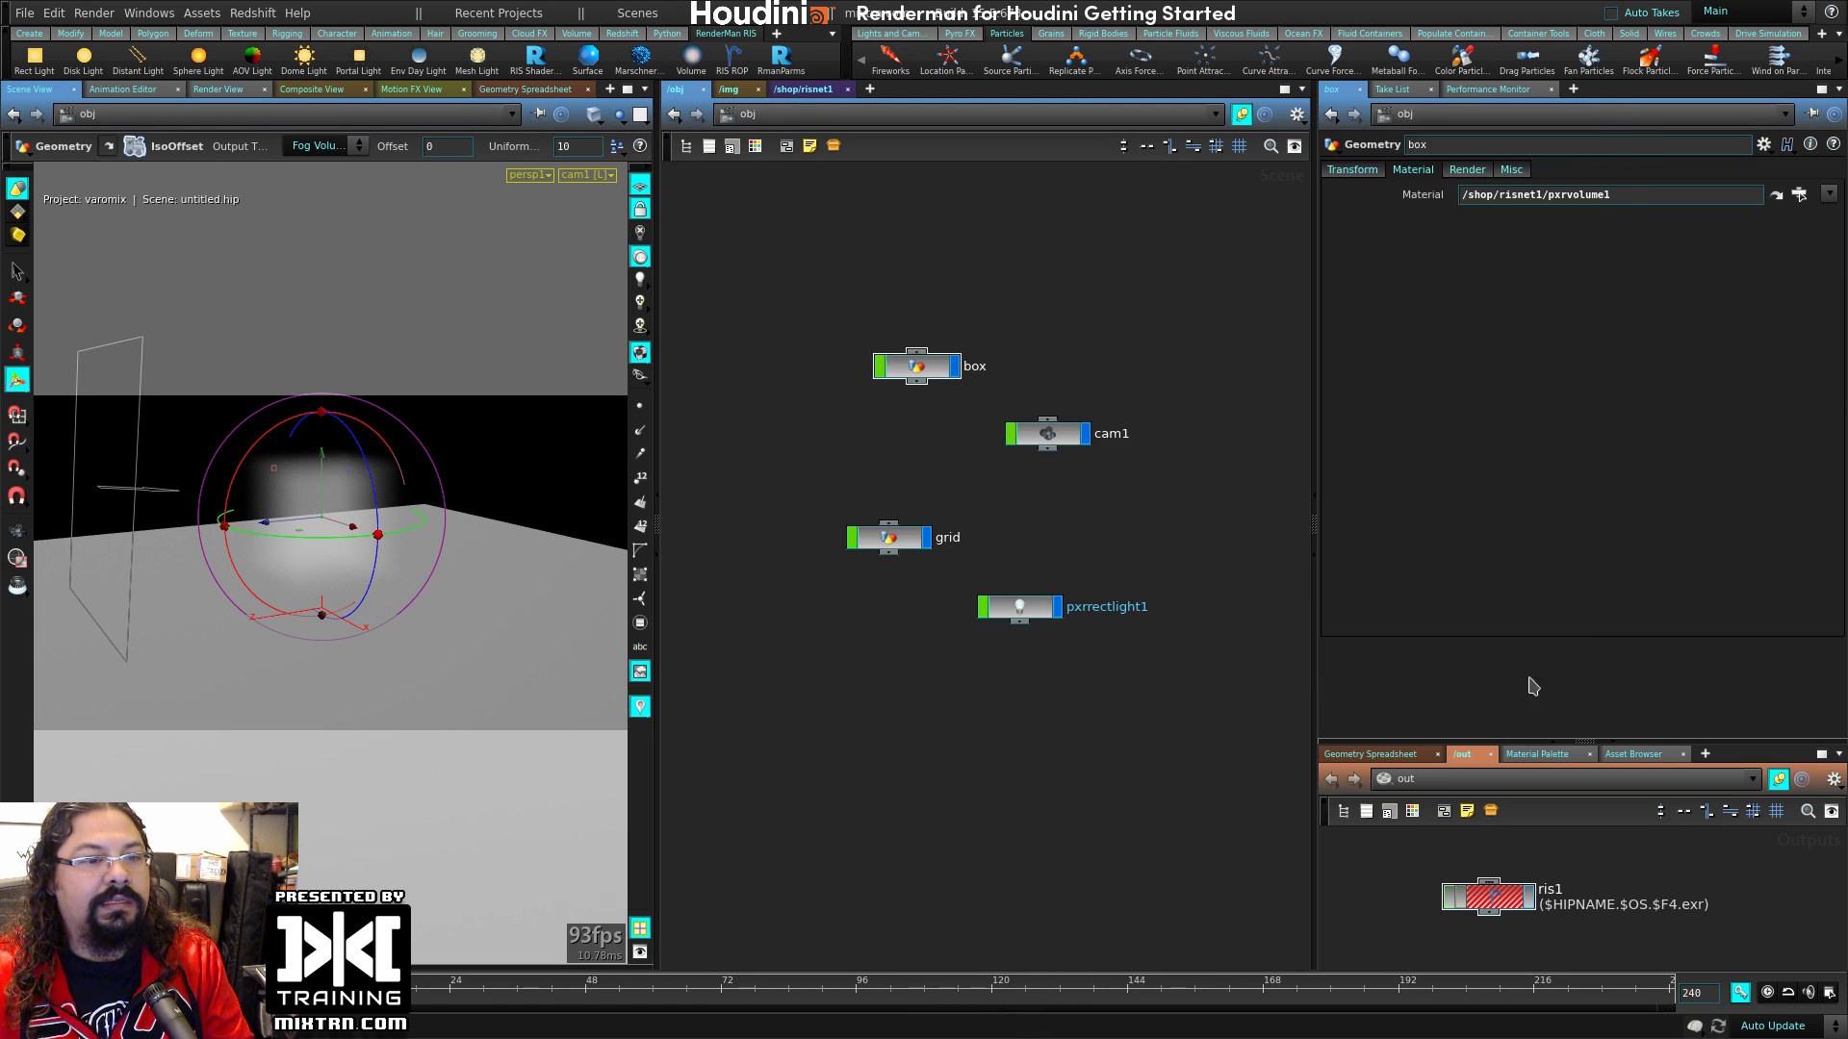
click(797, 385)
key(Delete)
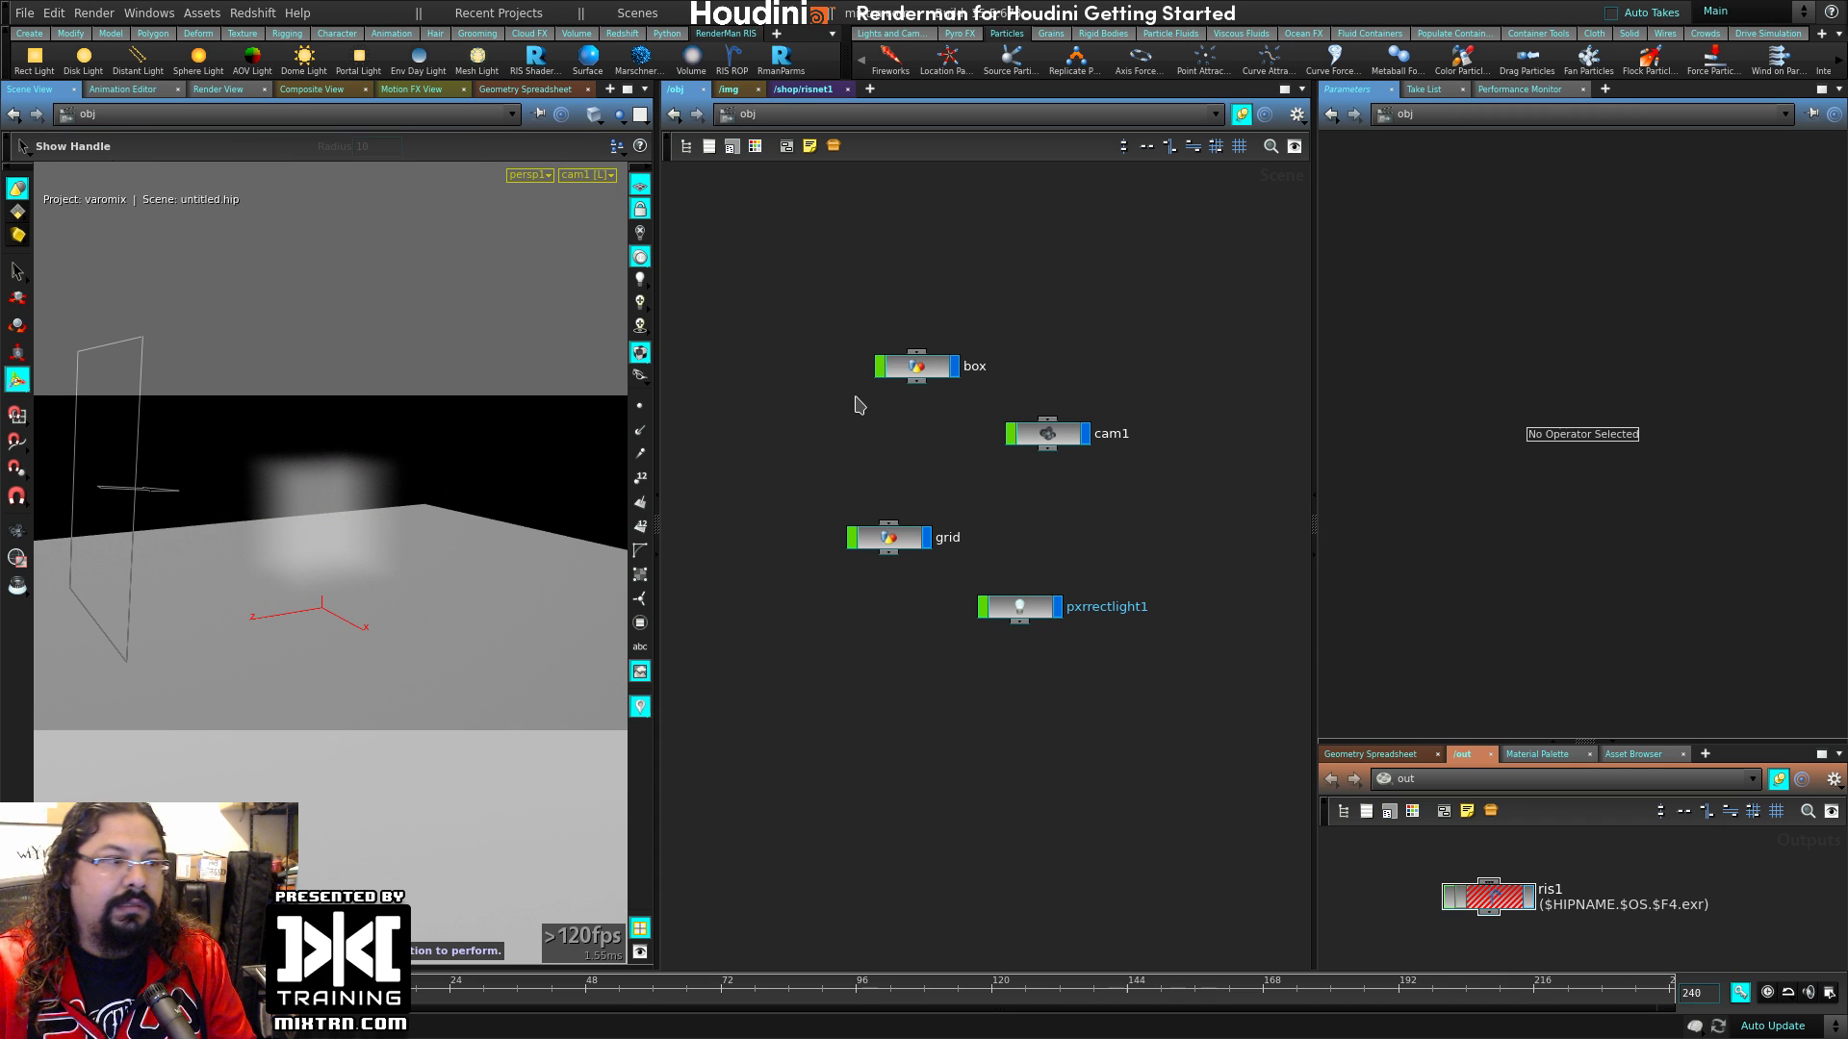
click(929, 376)
double_click(919, 380)
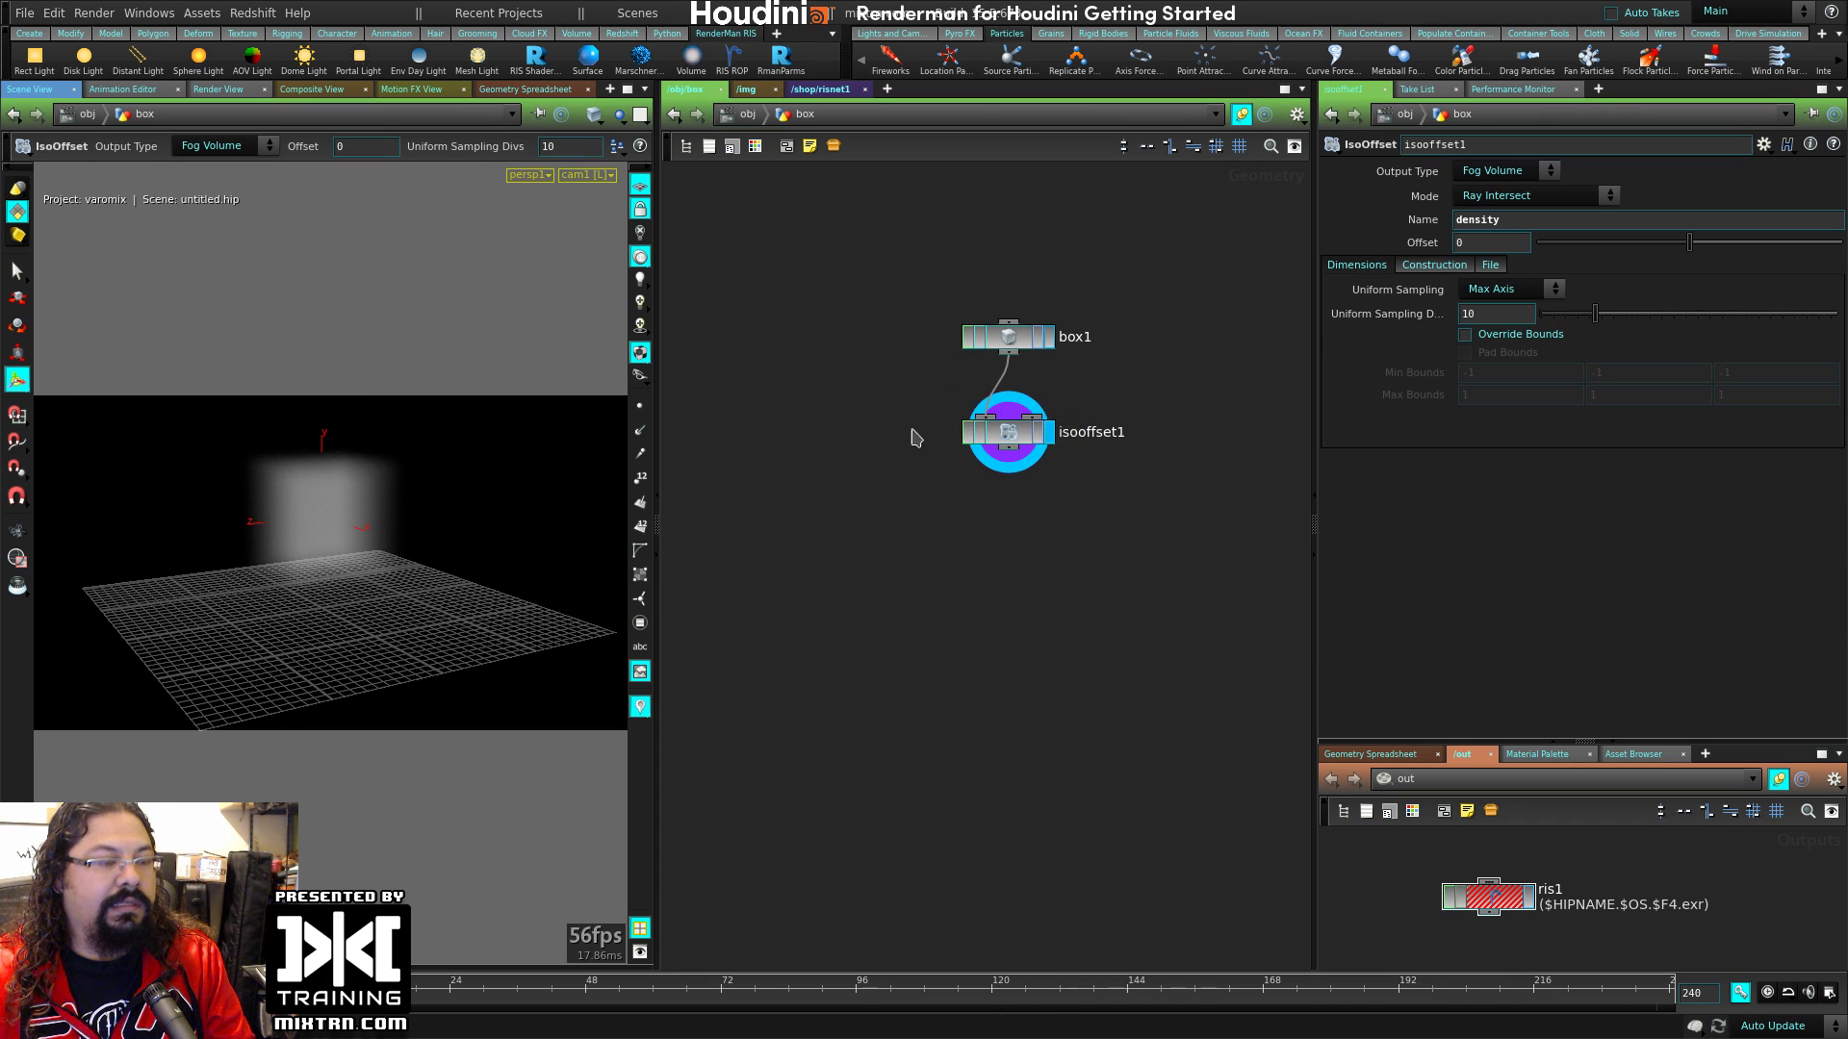
key(Tab)
text(mat)
key(Return)
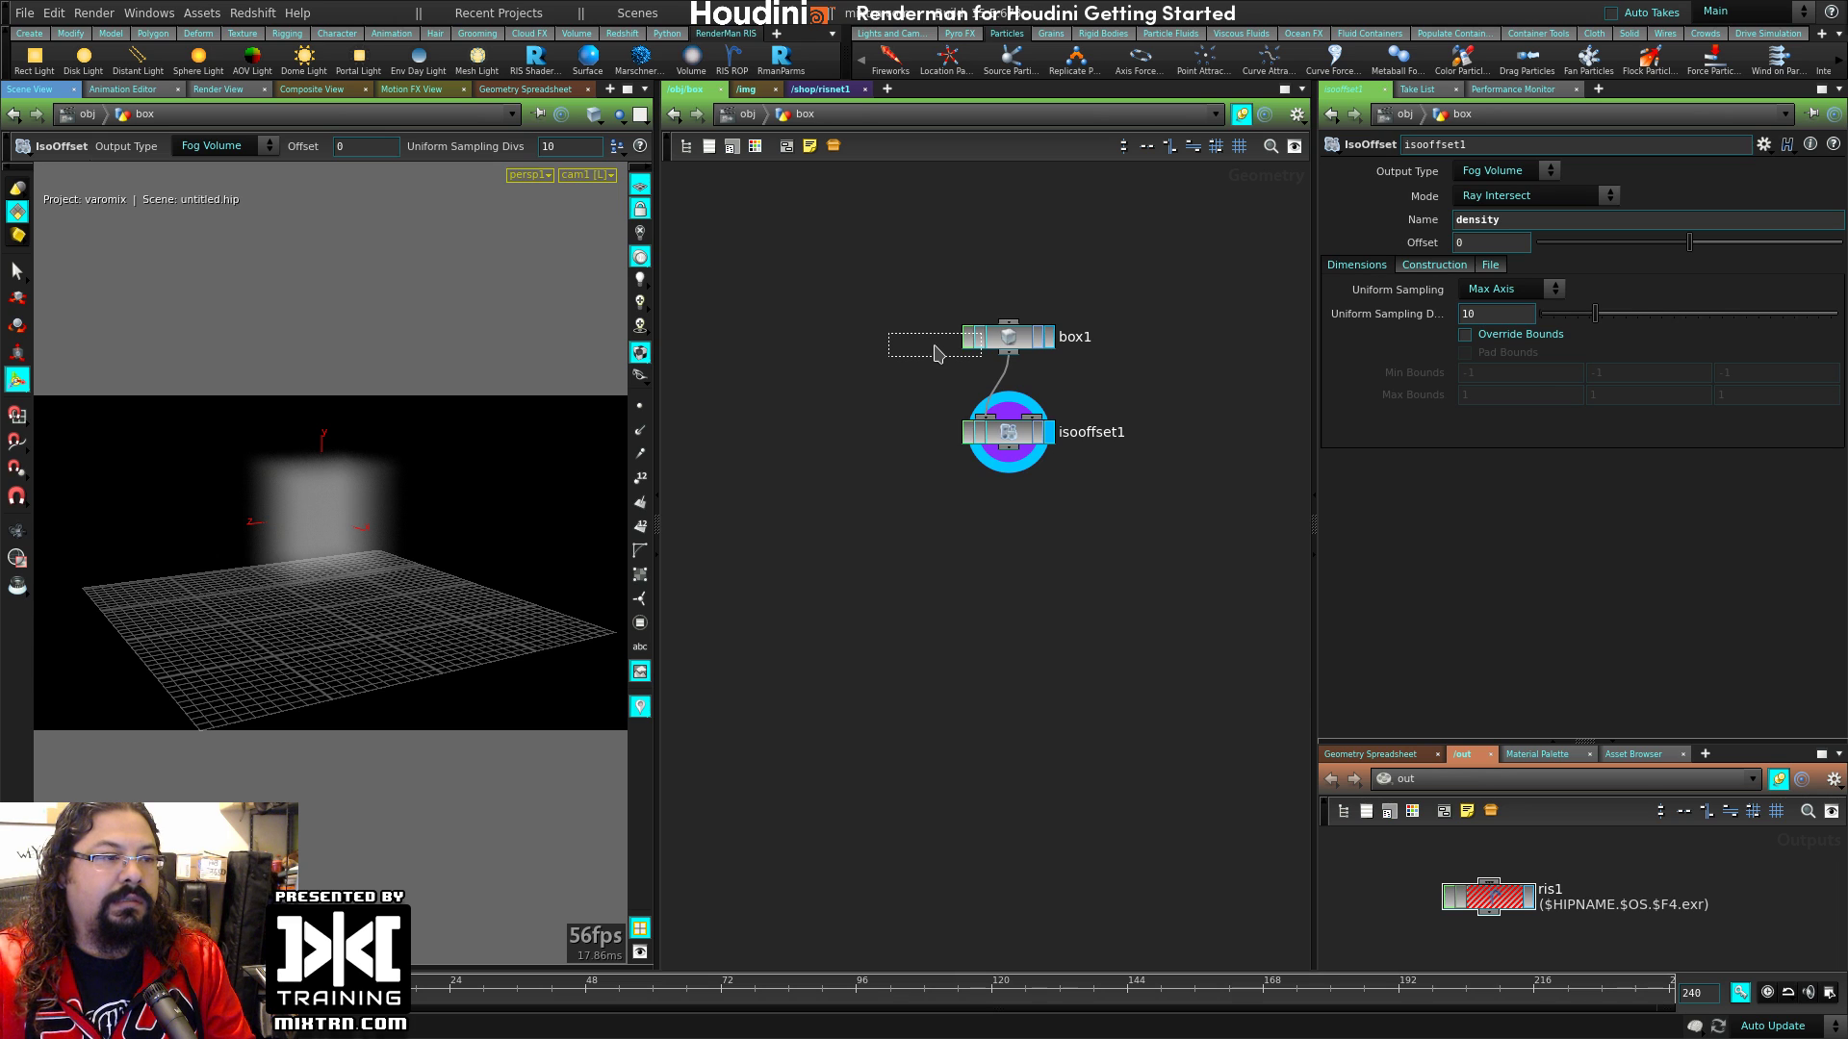
click(933, 353)
click(1598, 682)
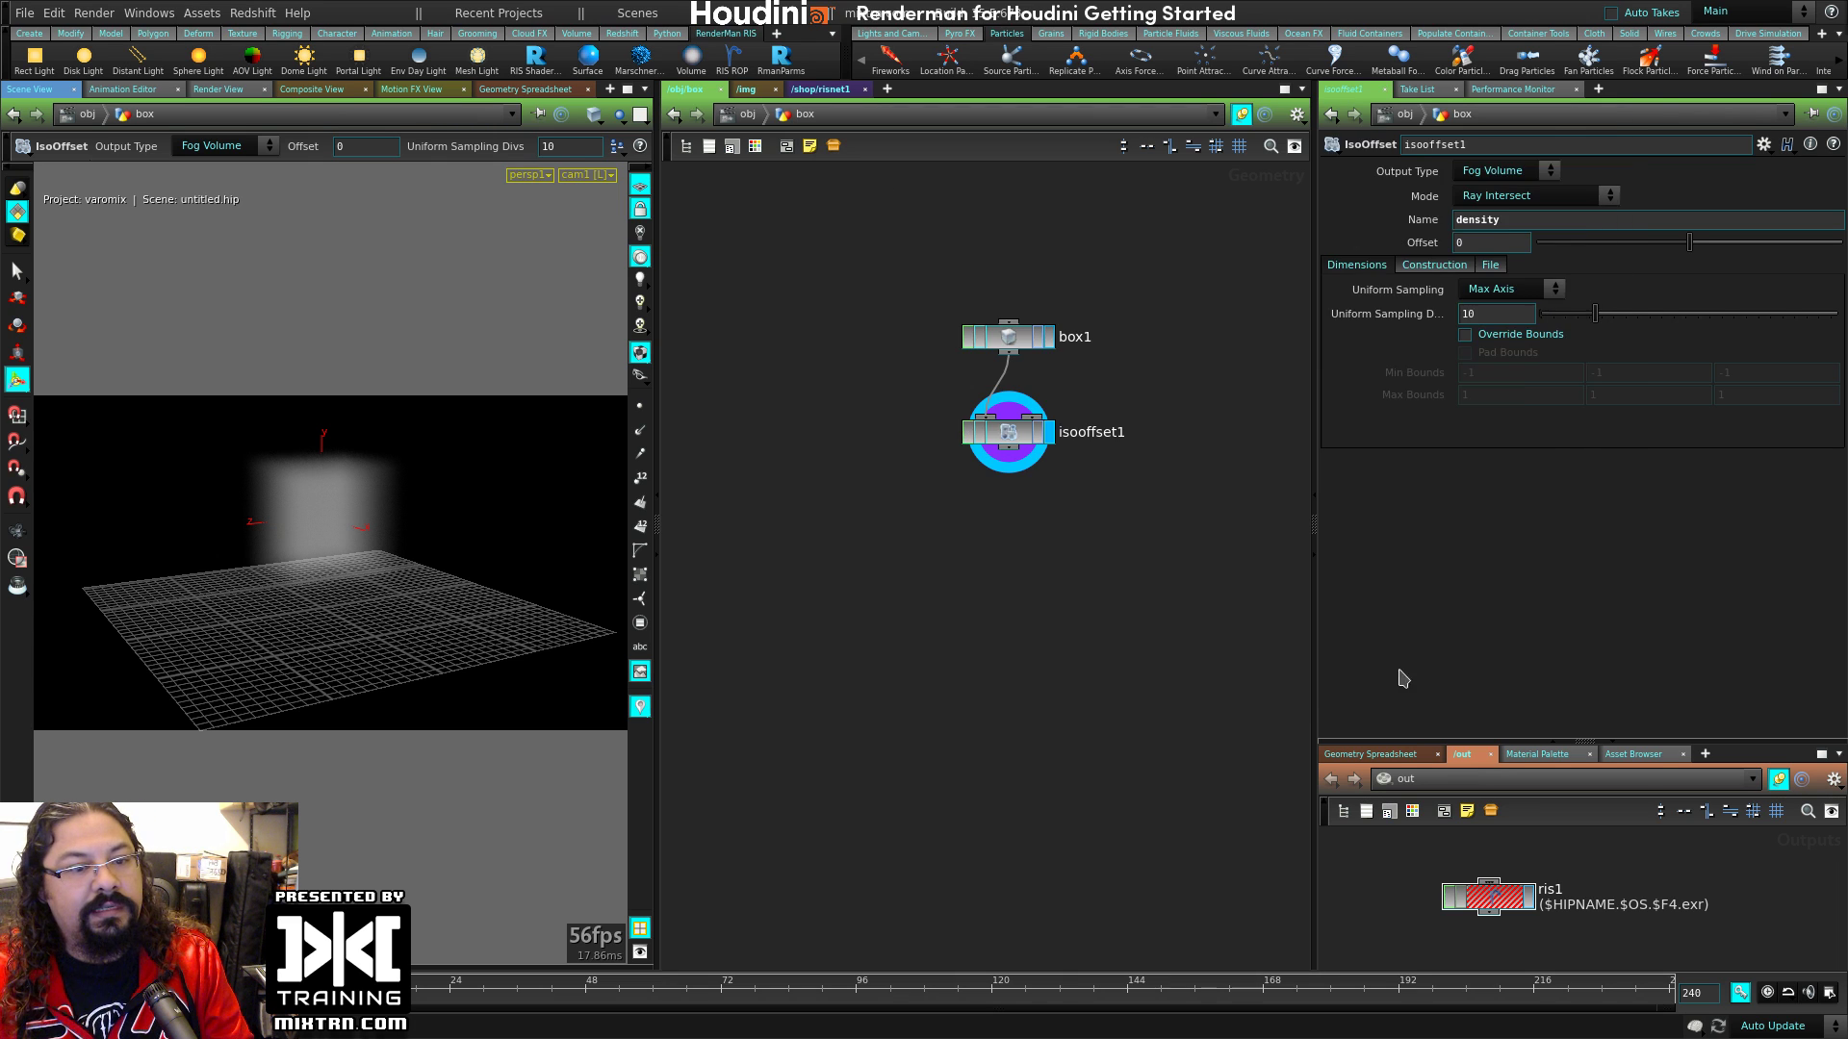
click(1096, 616)
key(Delete)
Step: Feed a Rubber Toy test geometry into isooffset1 in place of box1 and set its Uniform Sampling Divs to 43
key(Tab)
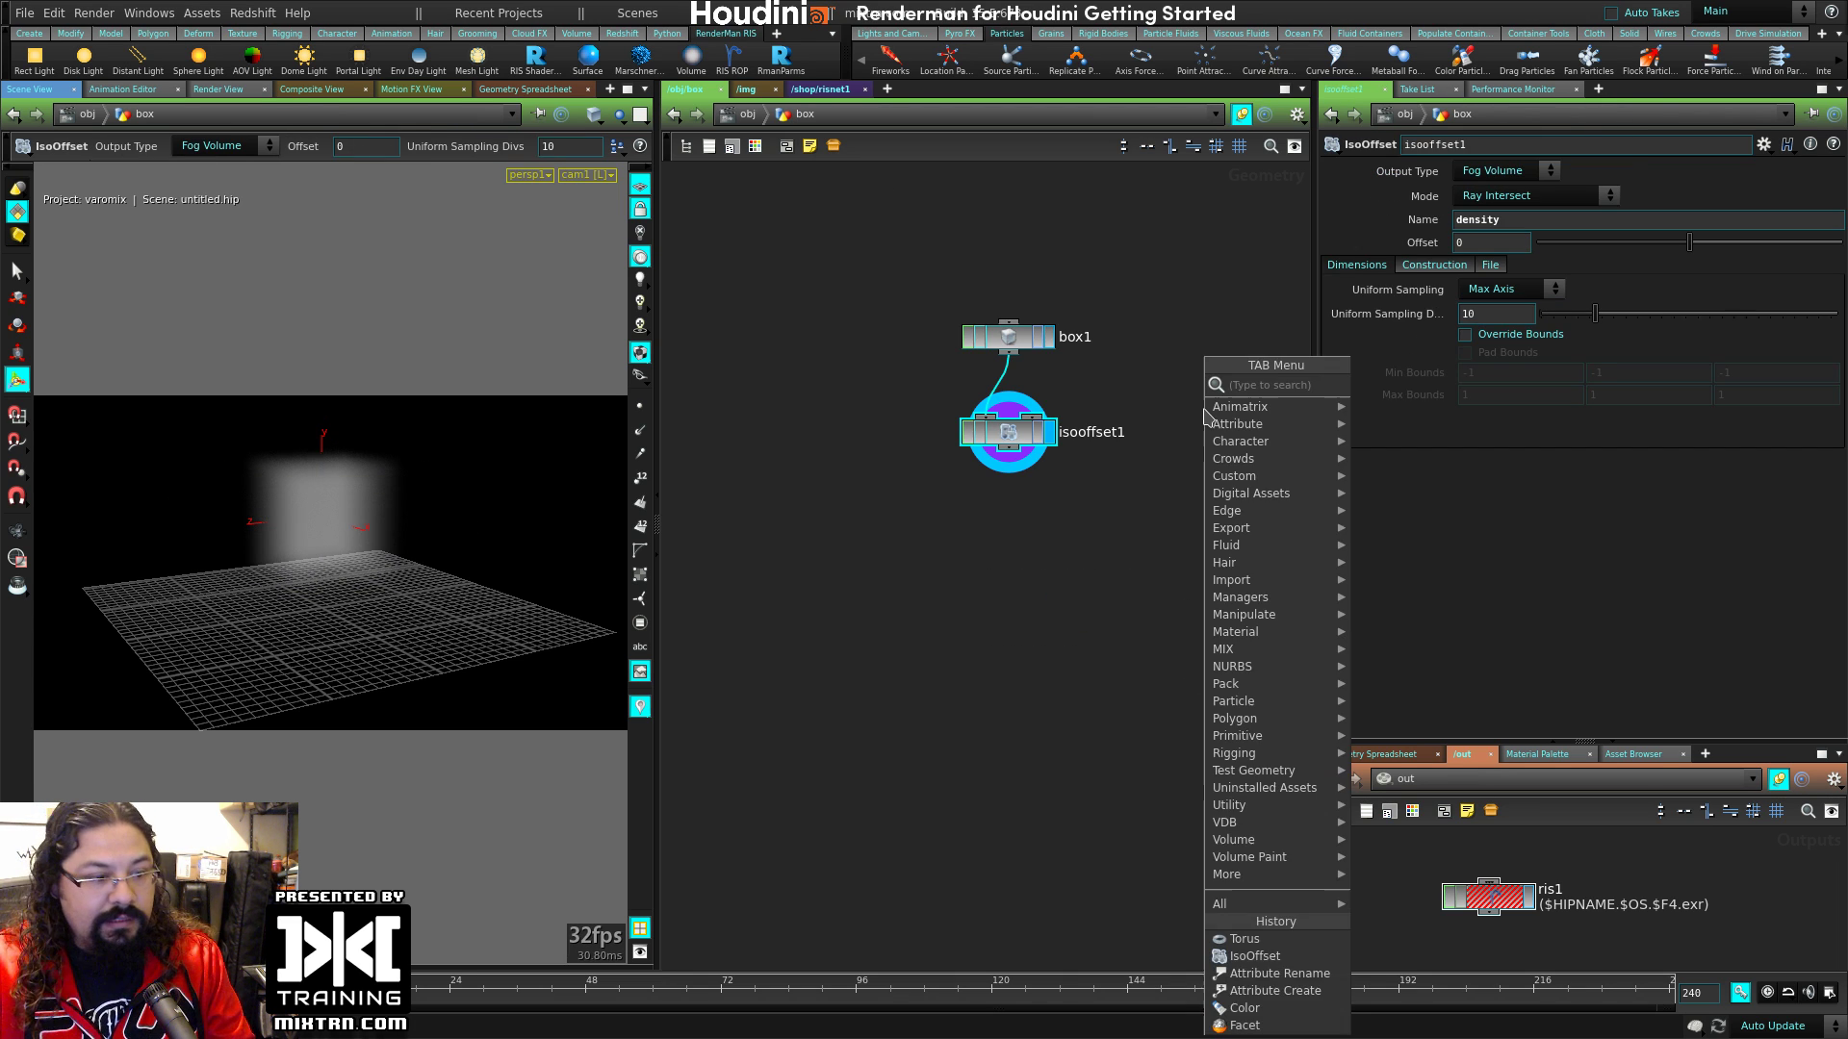
text(test)
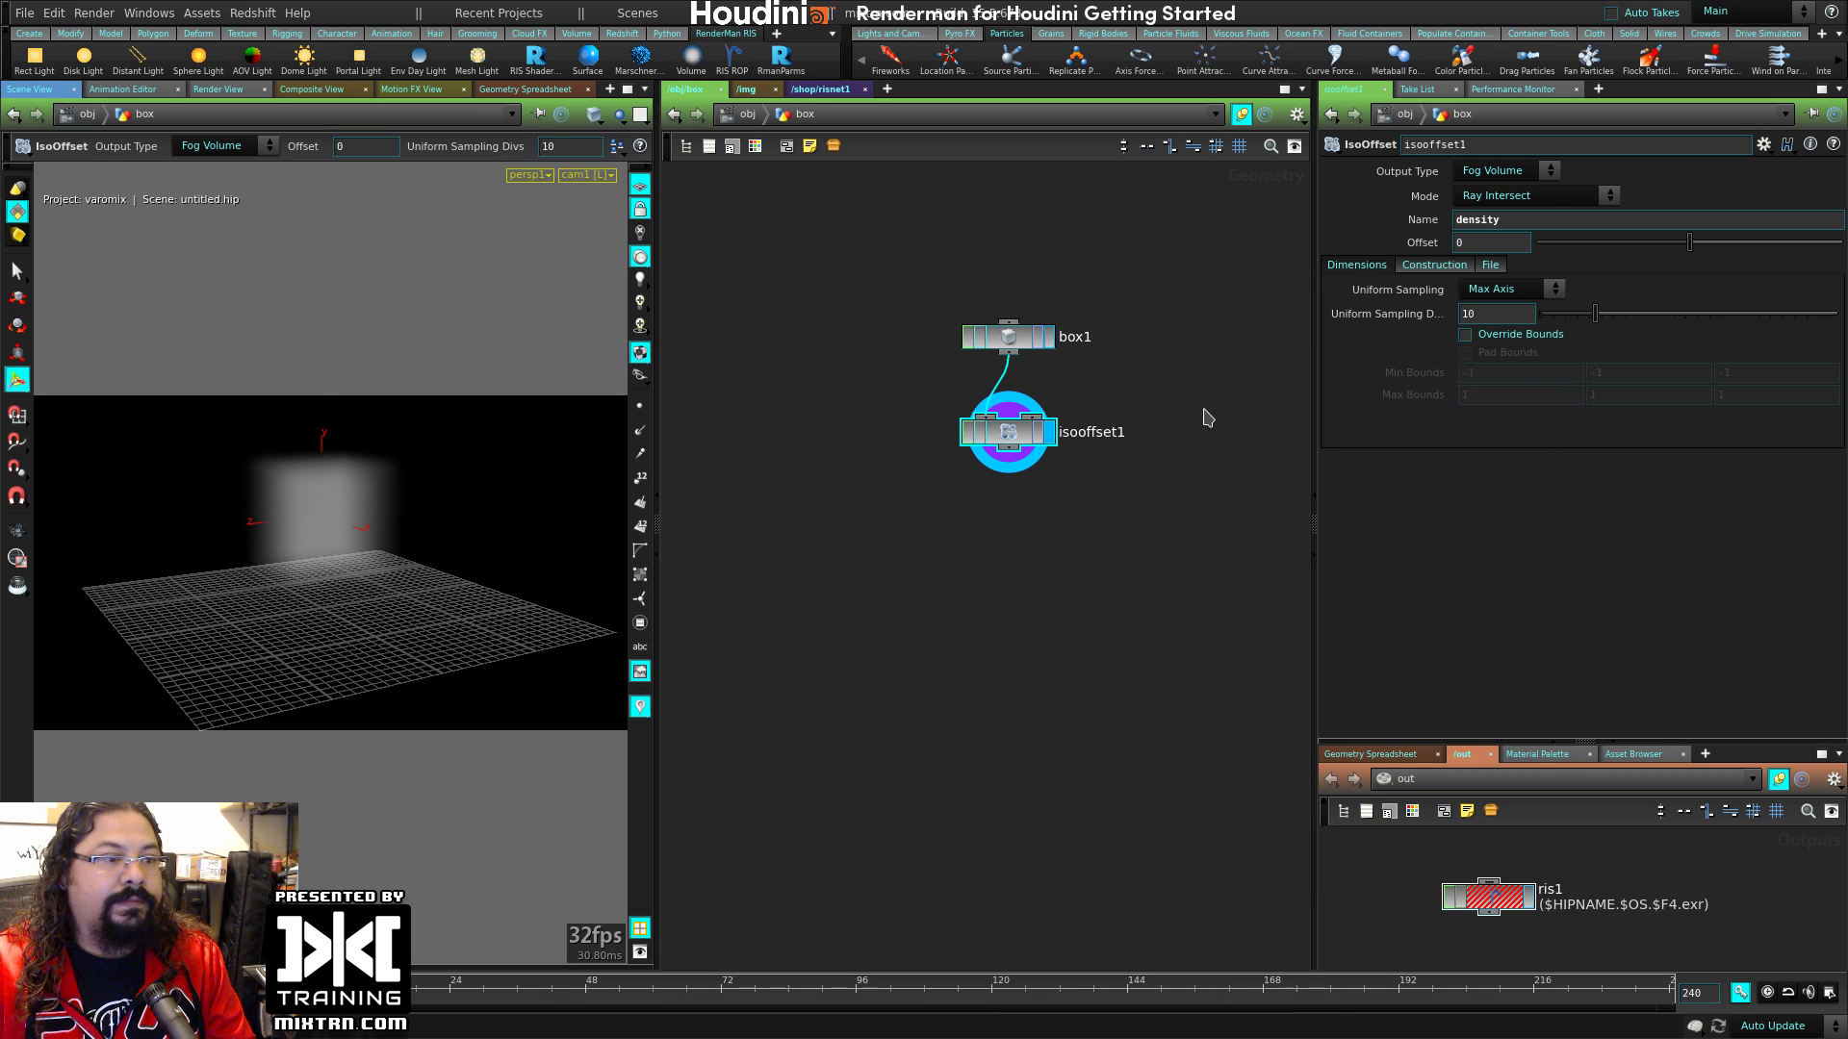
click(1203, 412)
mouse_move(1207, 410)
mouse_down()
mouse_move(896, 277)
mouse_move(983, 416)
mouse_up()
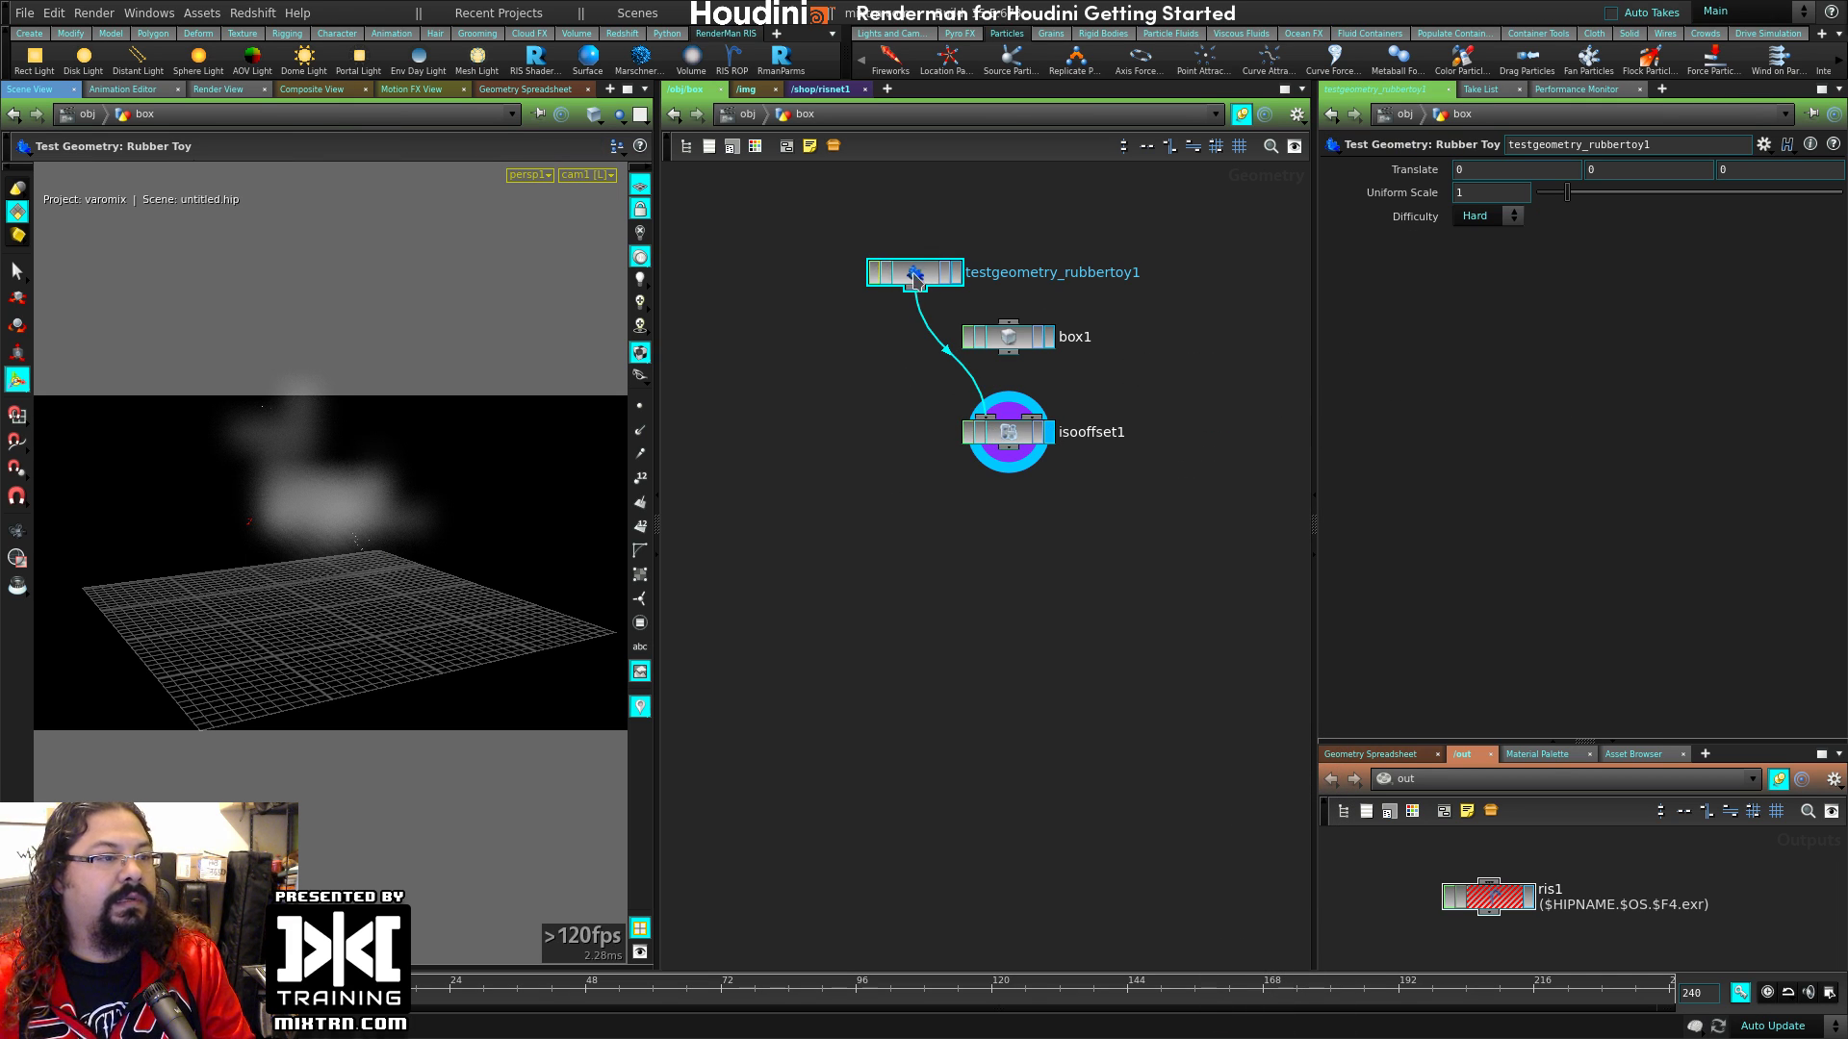
drag(871, 274, 837, 329)
drag(1008, 453, 1007, 499)
drag(1597, 318, 1792, 318)
Step: Render the rubber toy fog from ris1, look over the image in the it viewer, and close it
click(1487, 897)
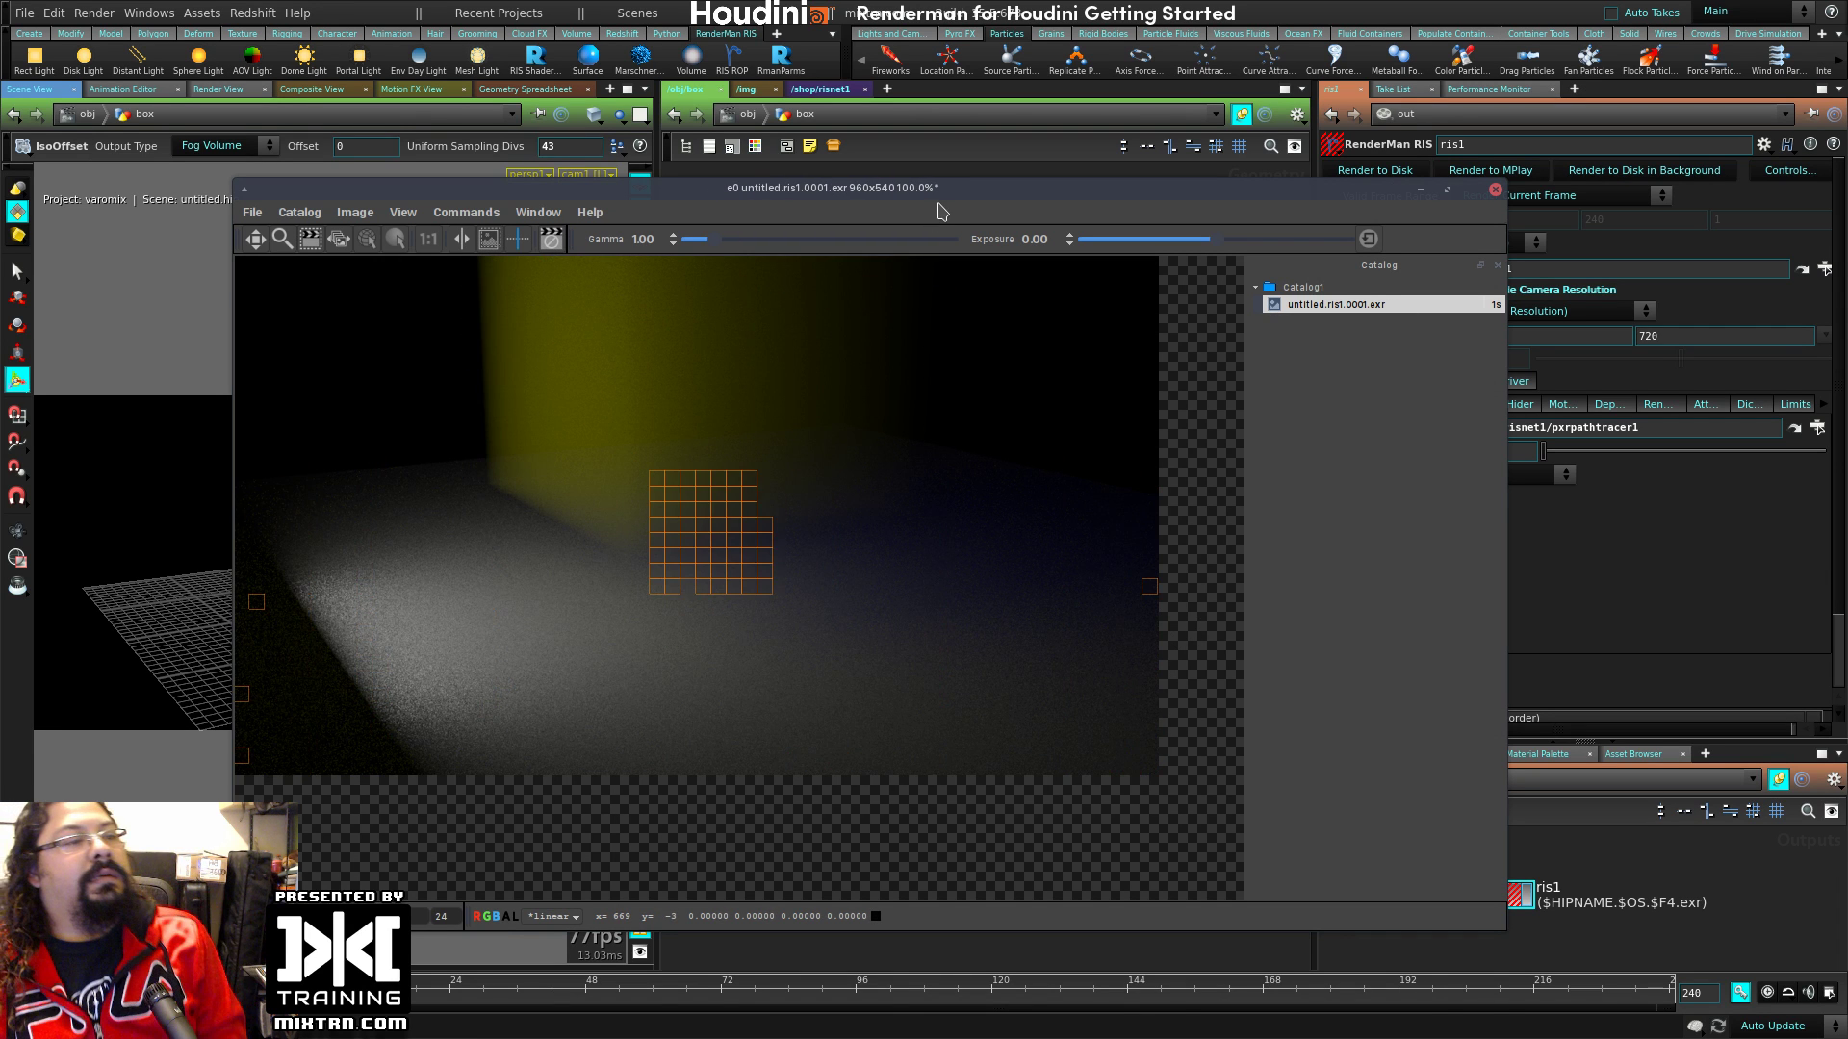
drag(940, 204, 758, 178)
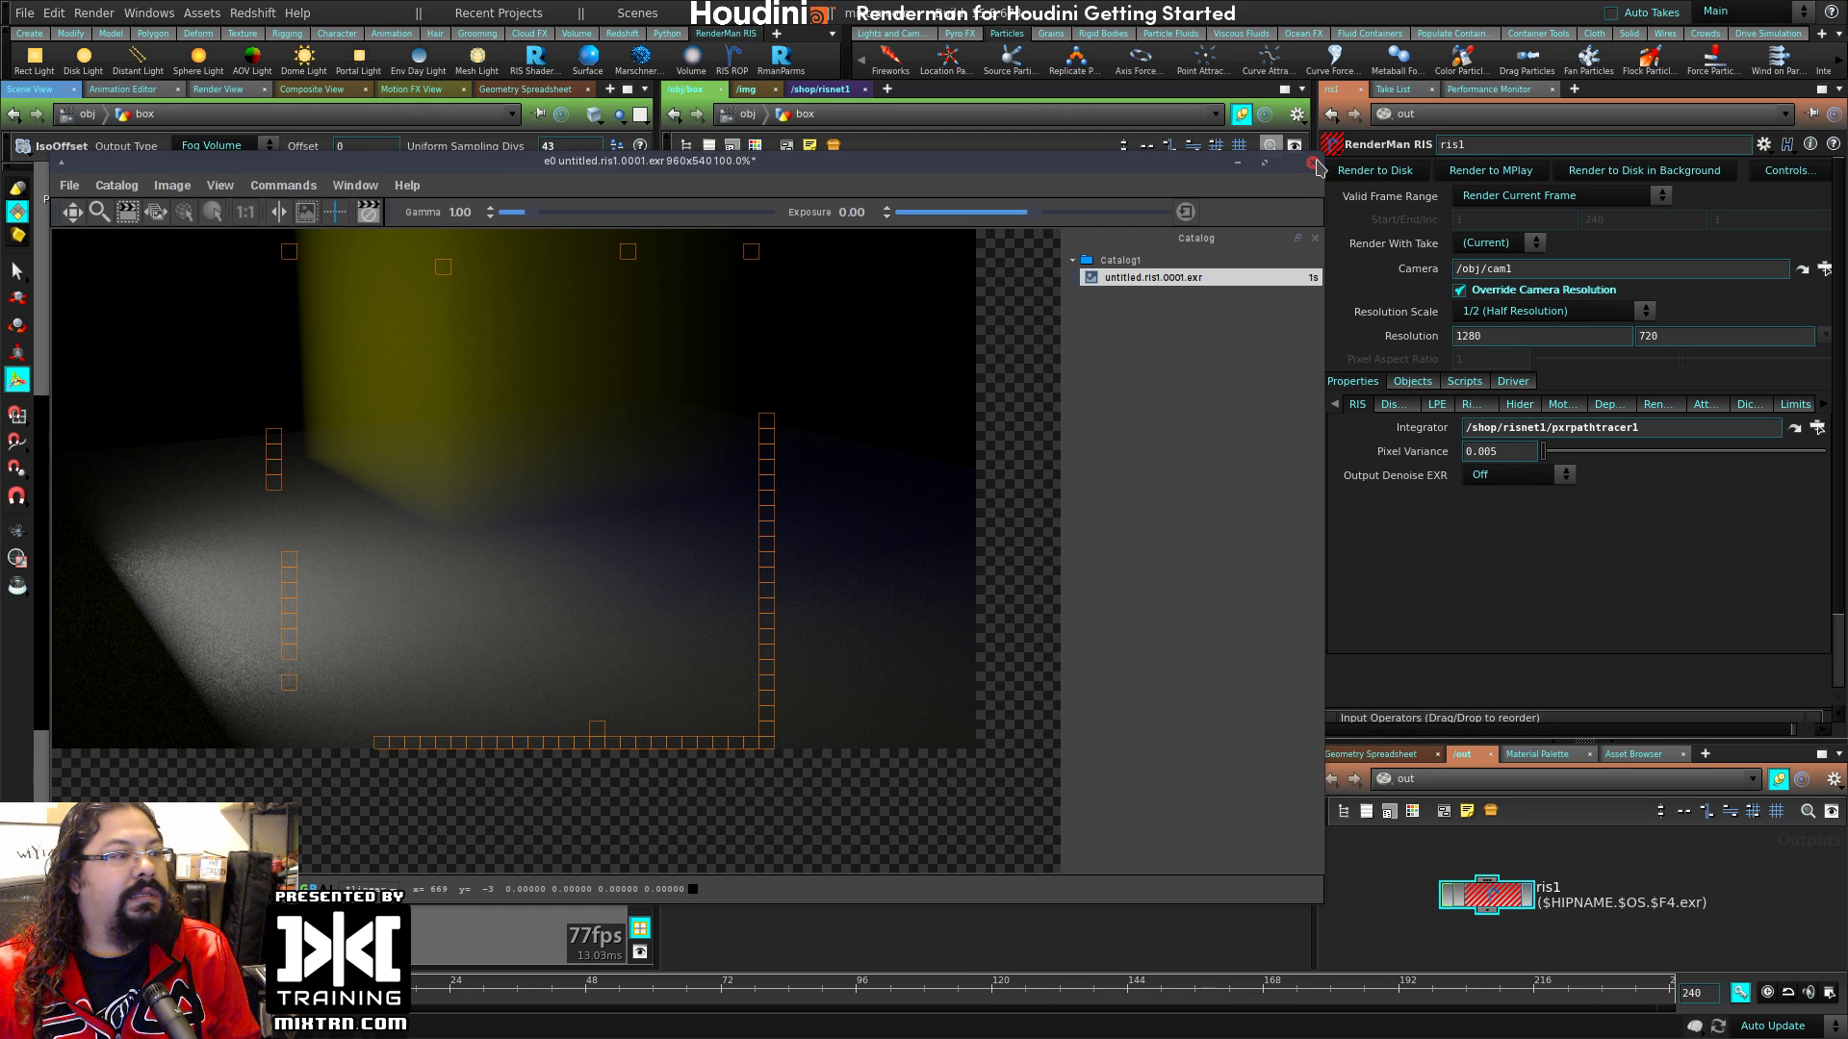
click(1313, 165)
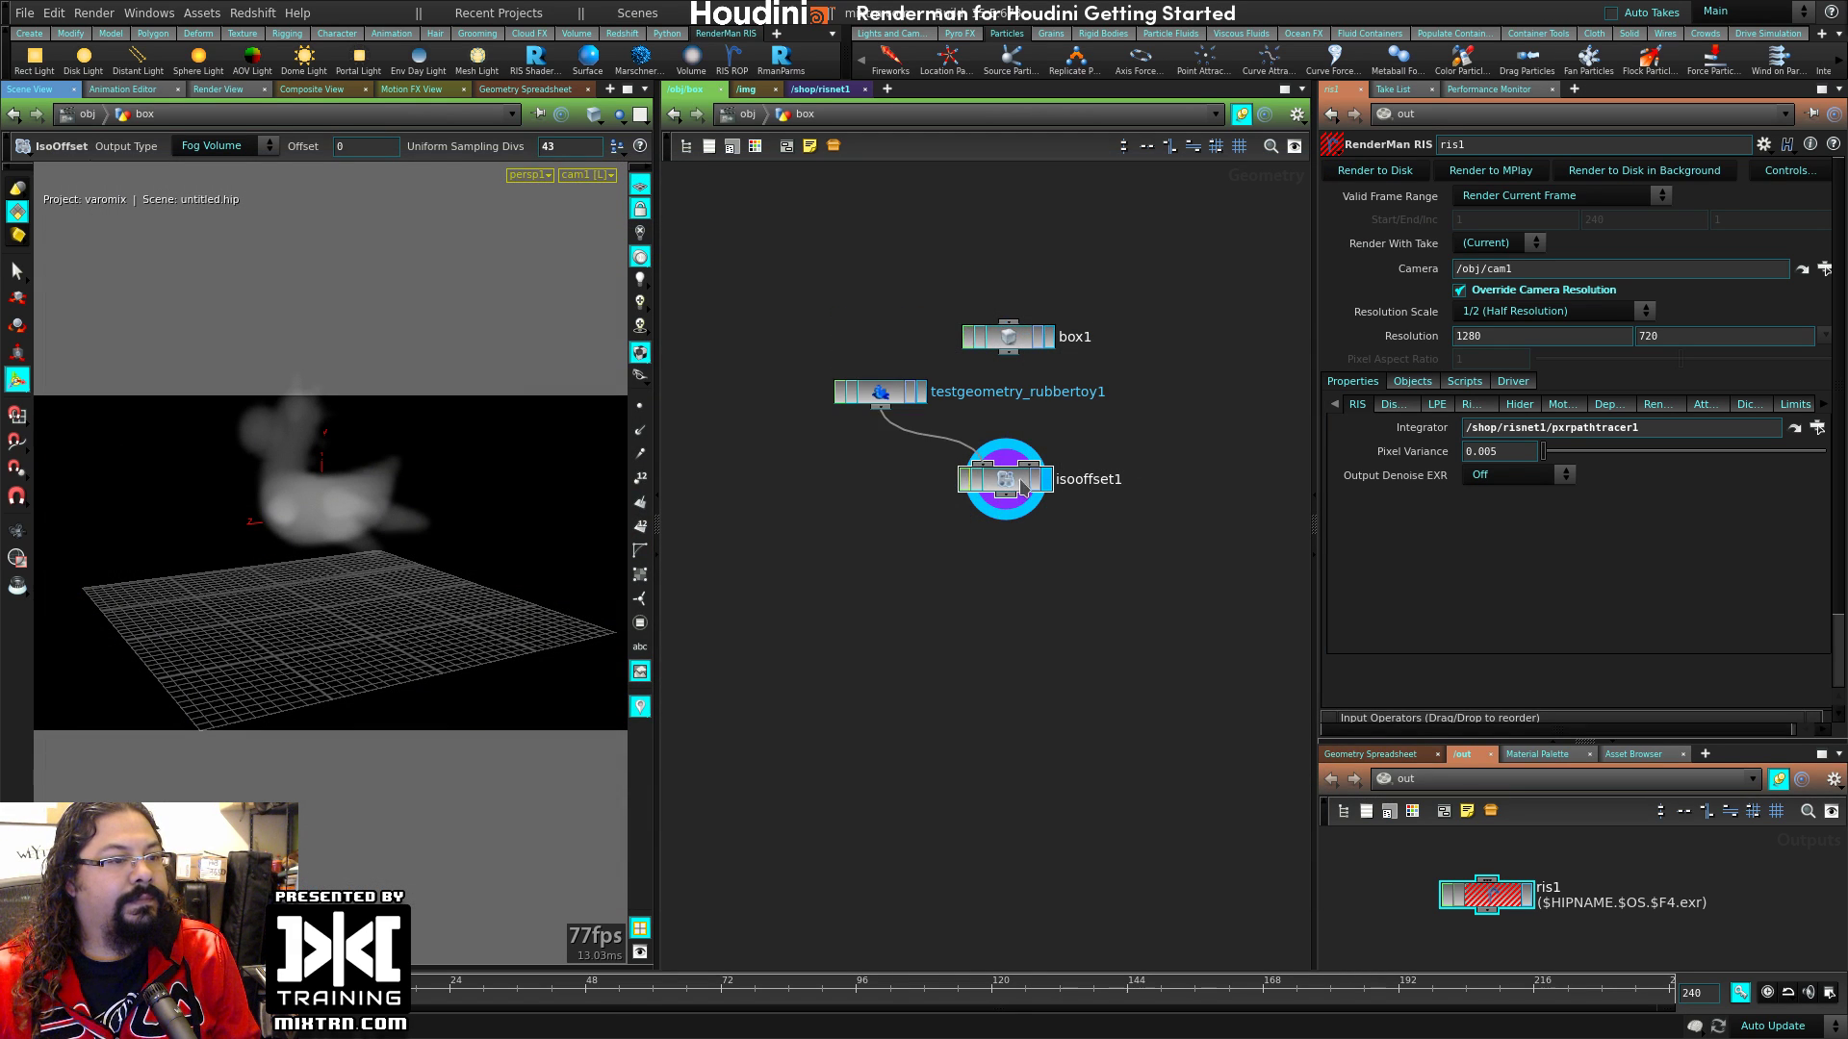
Step: Line up the rubber toy node above isooffset1 and orbit the camera to a higher view of the fog volume
drag(1022, 486, 917, 521)
drag(879, 393, 901, 419)
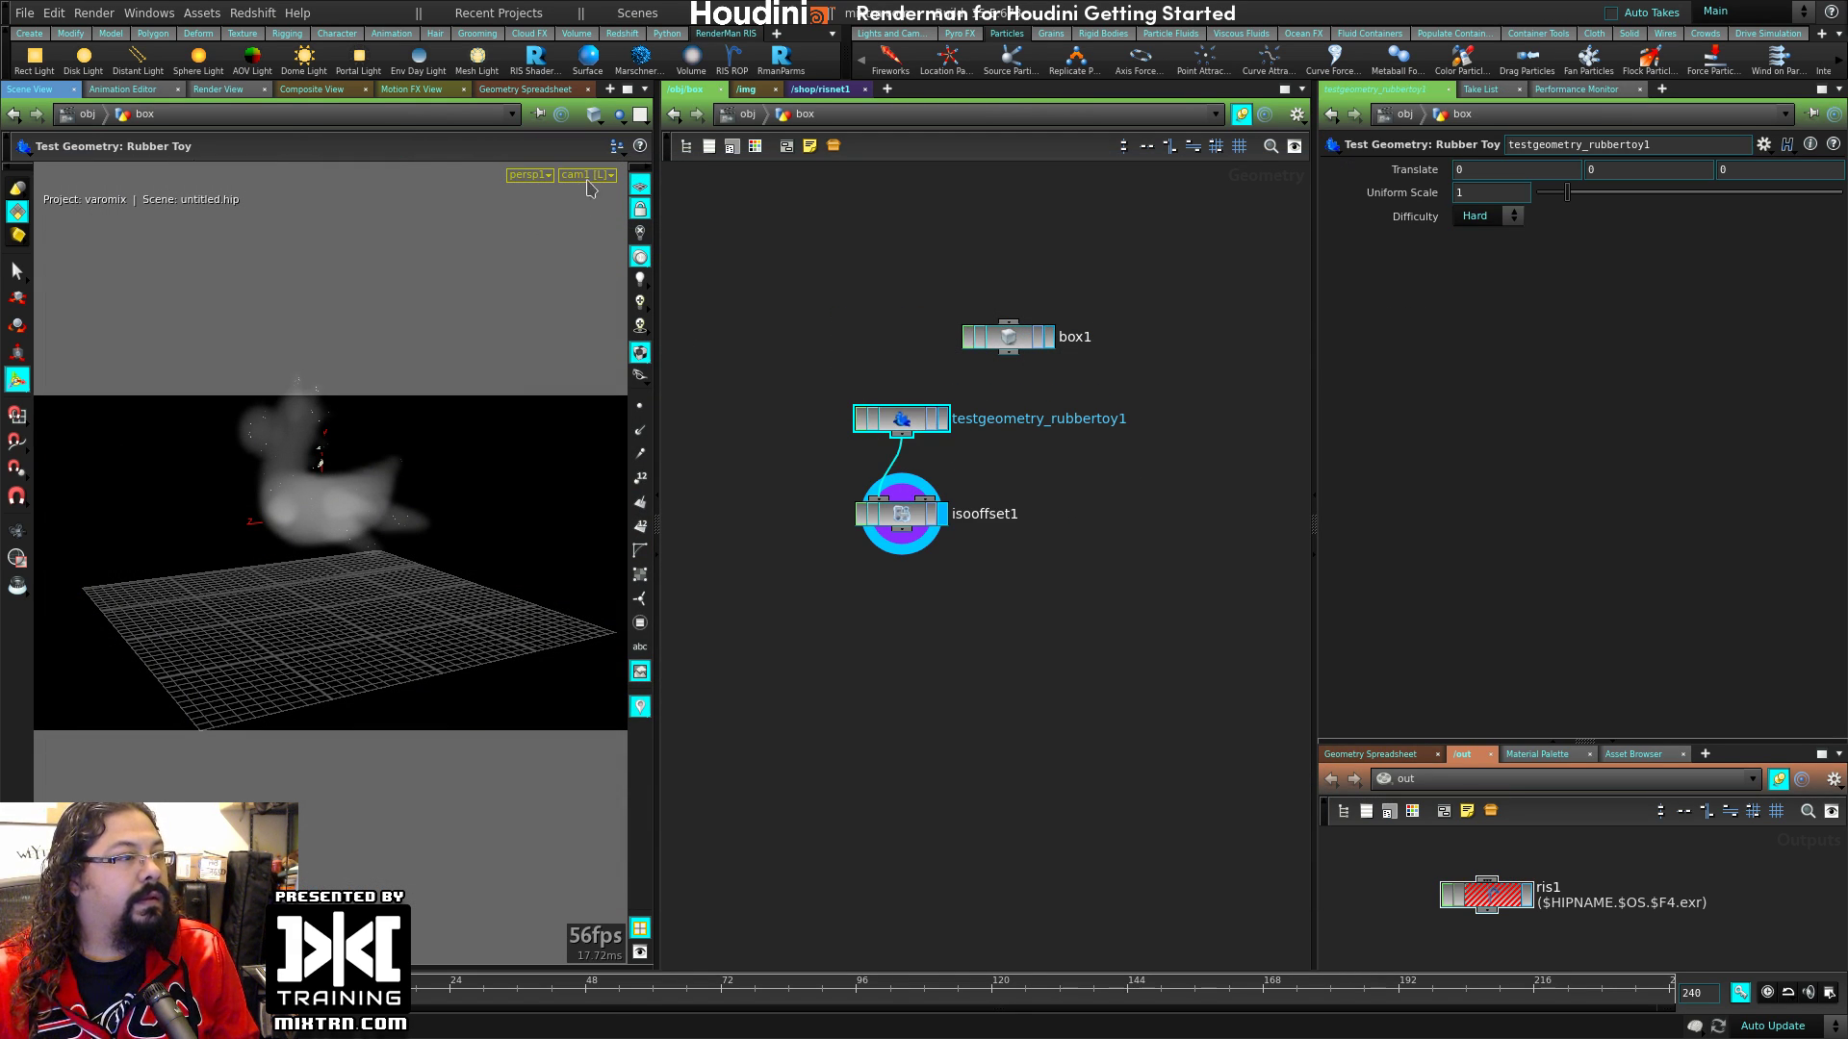
key(space)
drag(401, 499, 441, 549)
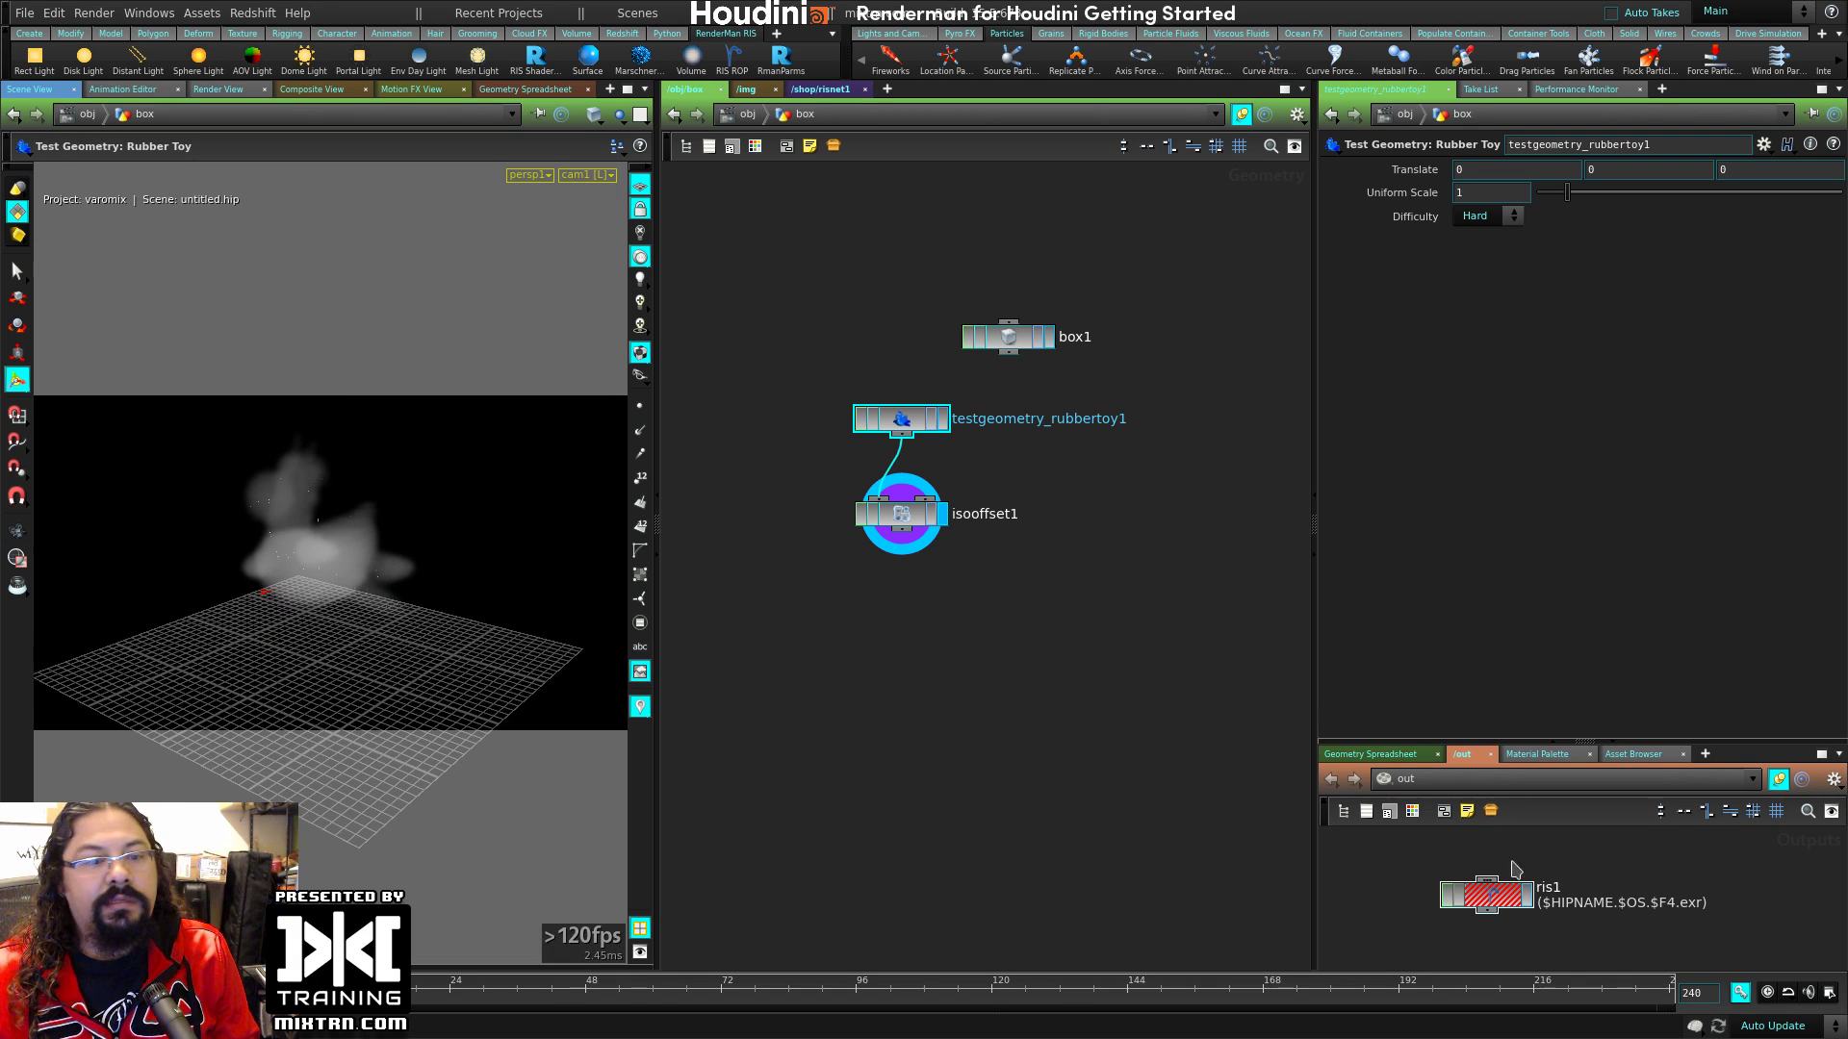
Step: Examine isooffset1's node info for the volume's field name and resolution
drag(1500, 907, 1504, 910)
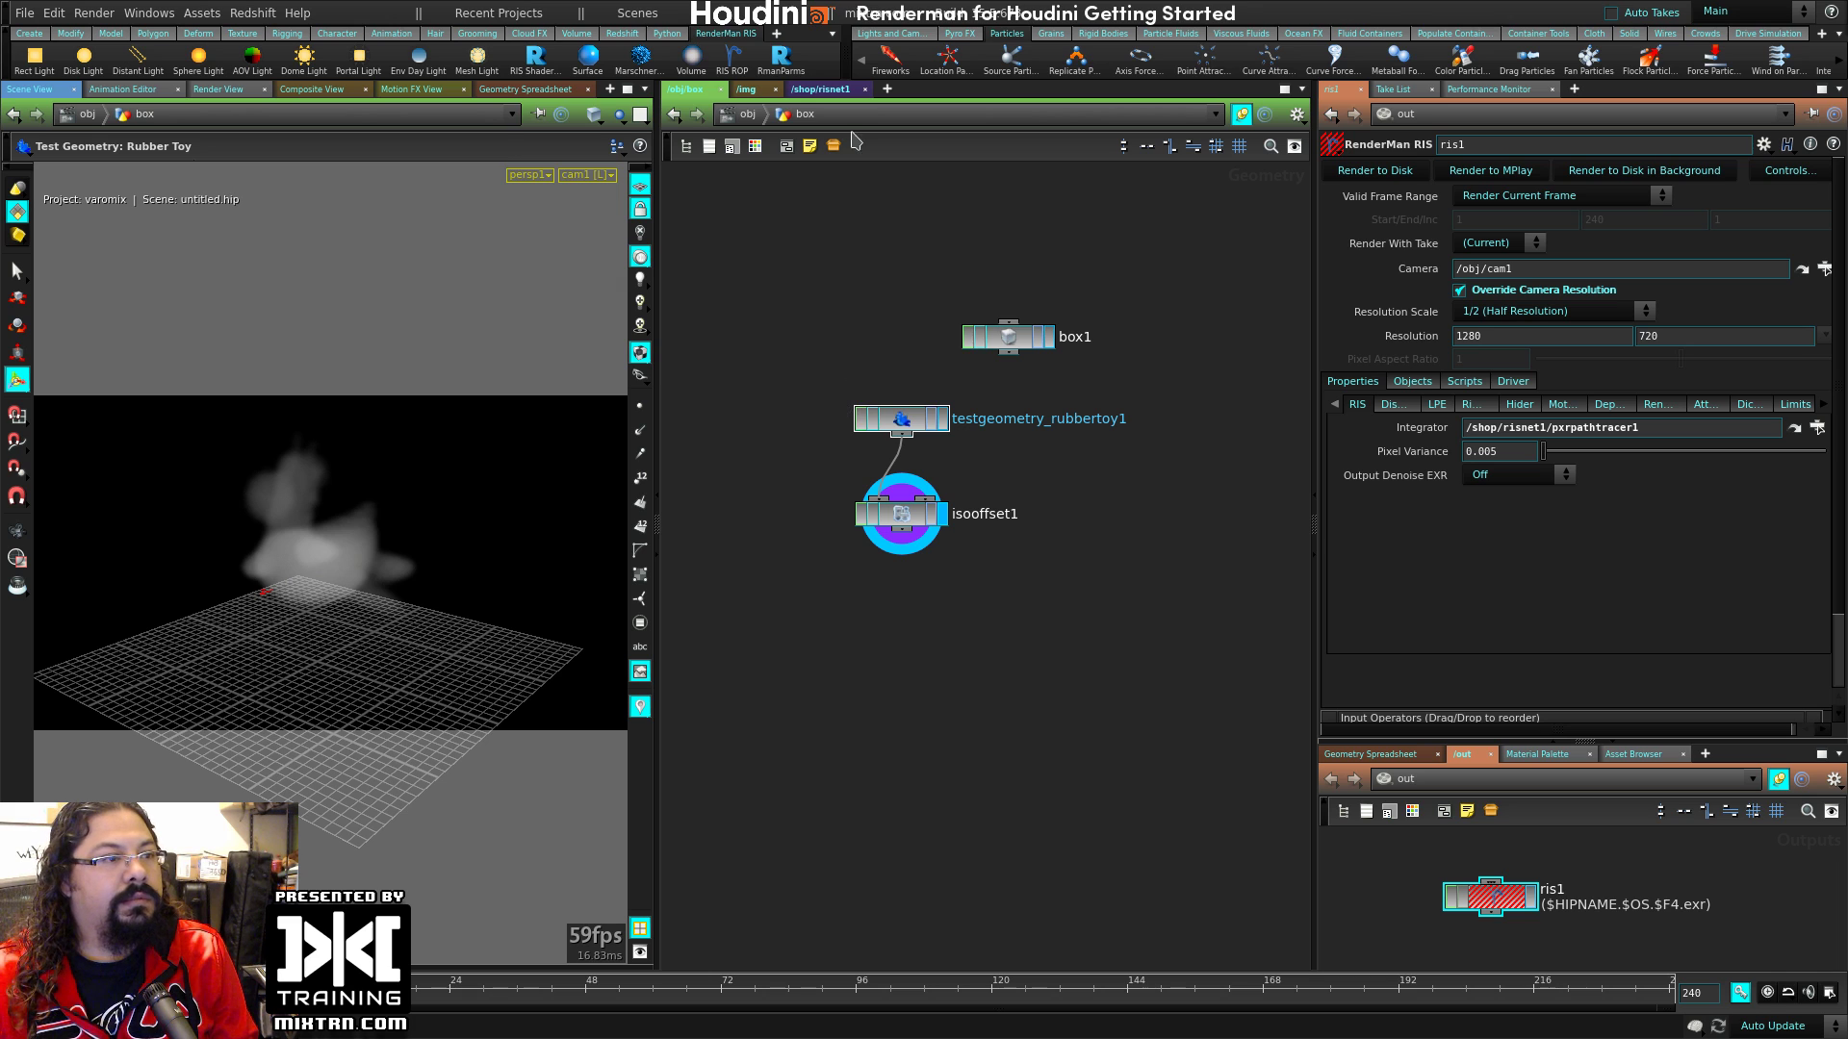
click(902, 515)
middle_drag(901, 519, 988, 575)
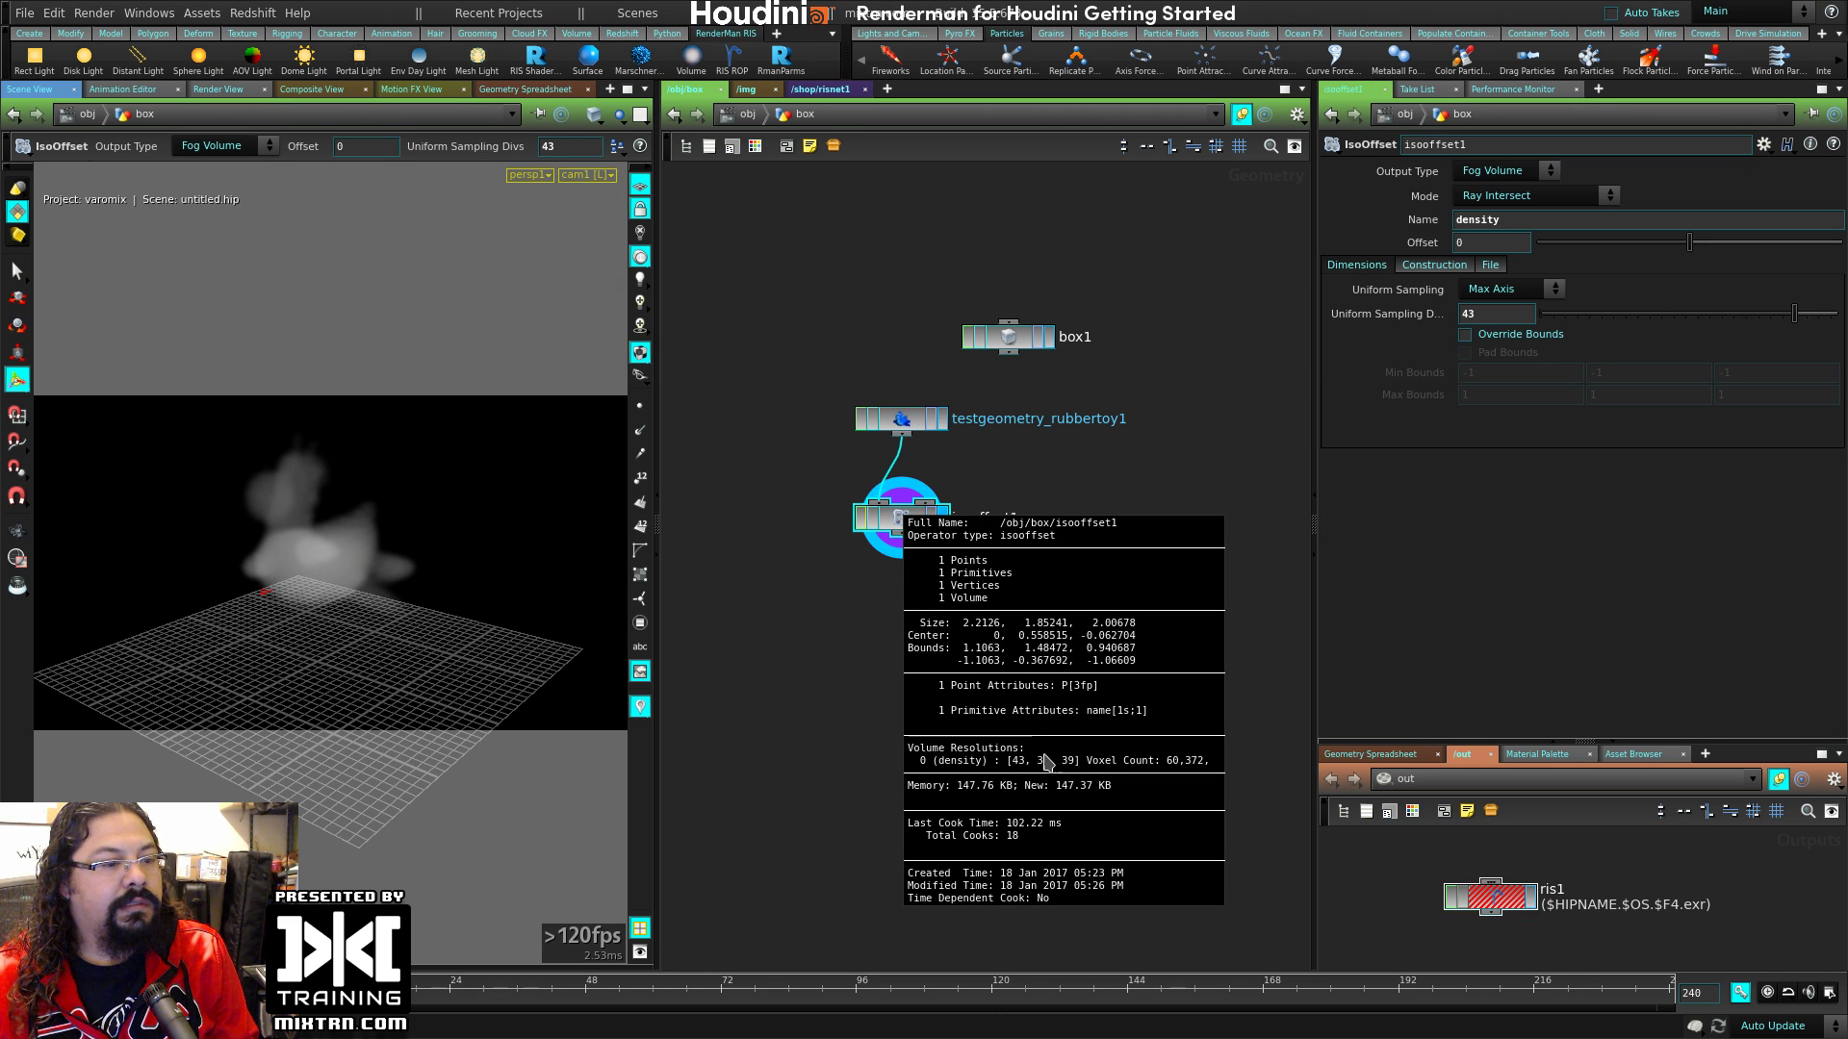
middle_drag(941, 769, 1021, 776)
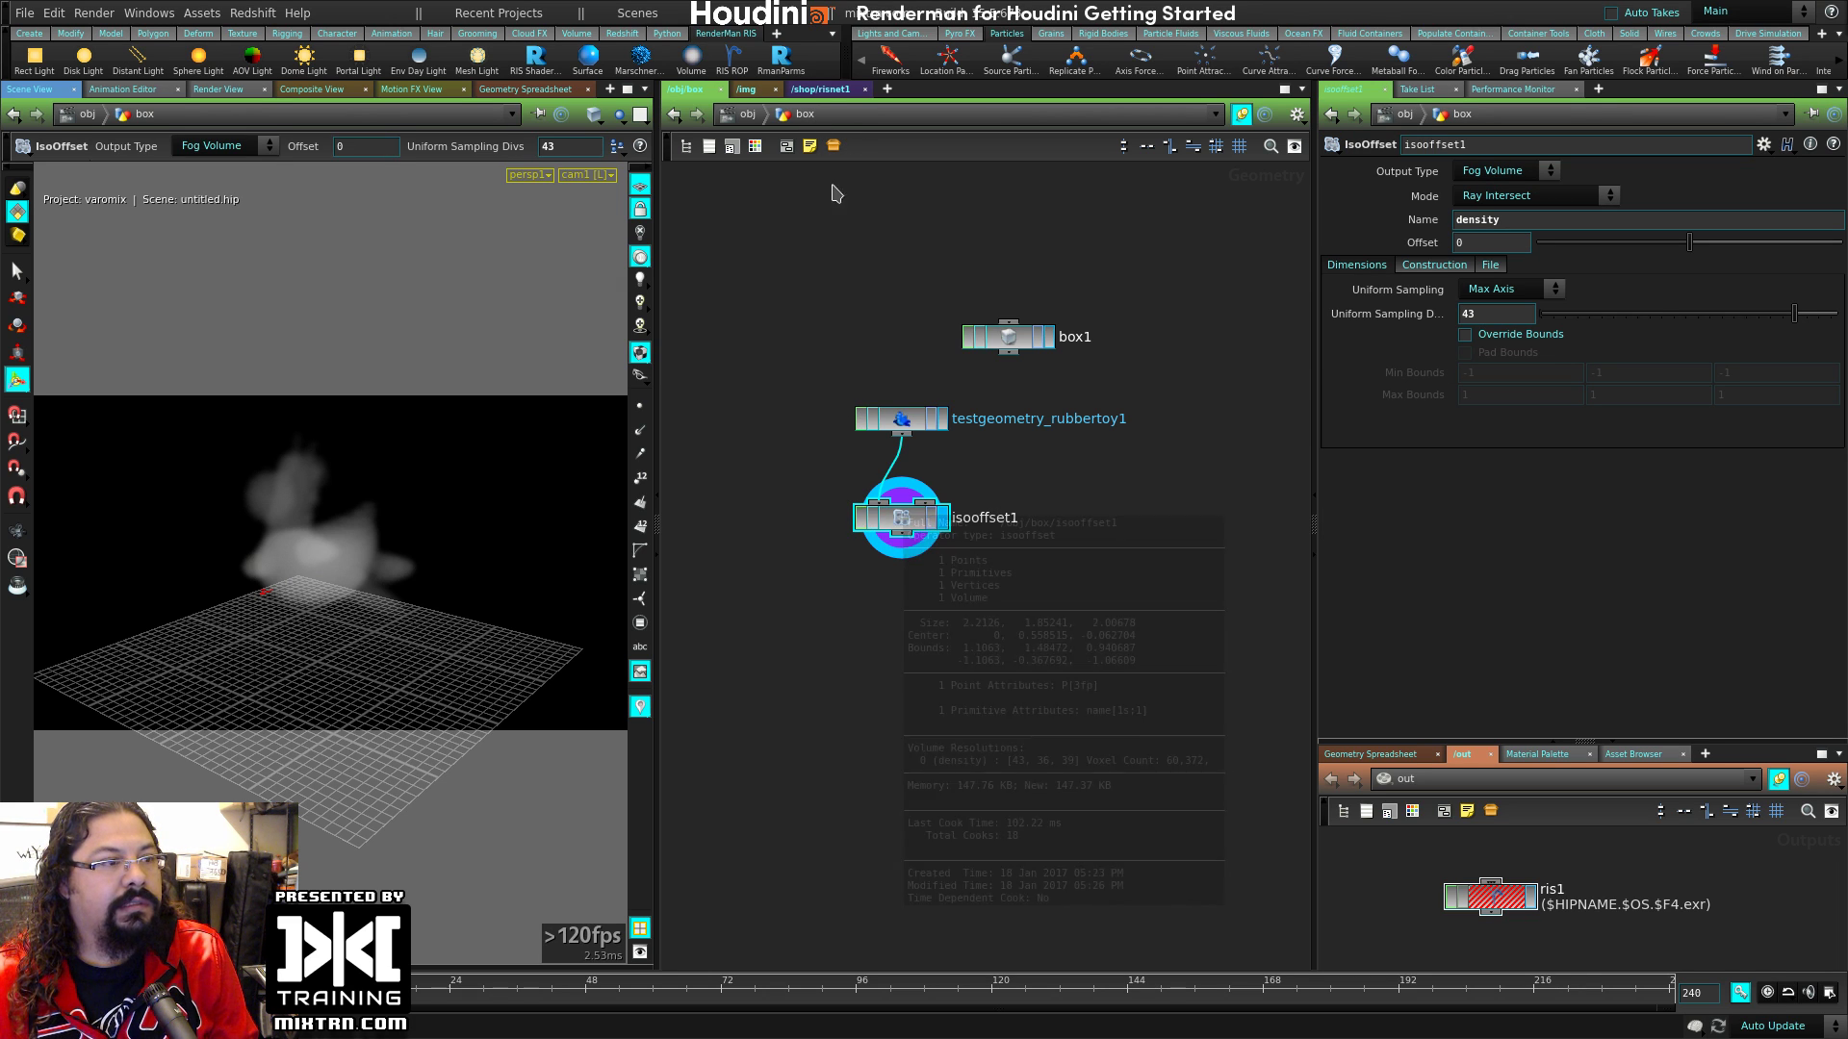
Step: Check the density settings of pxrvolume1, render the current frame from ris1 to disk, and close the image viewer
click(821, 89)
drag(1083, 246, 997, 236)
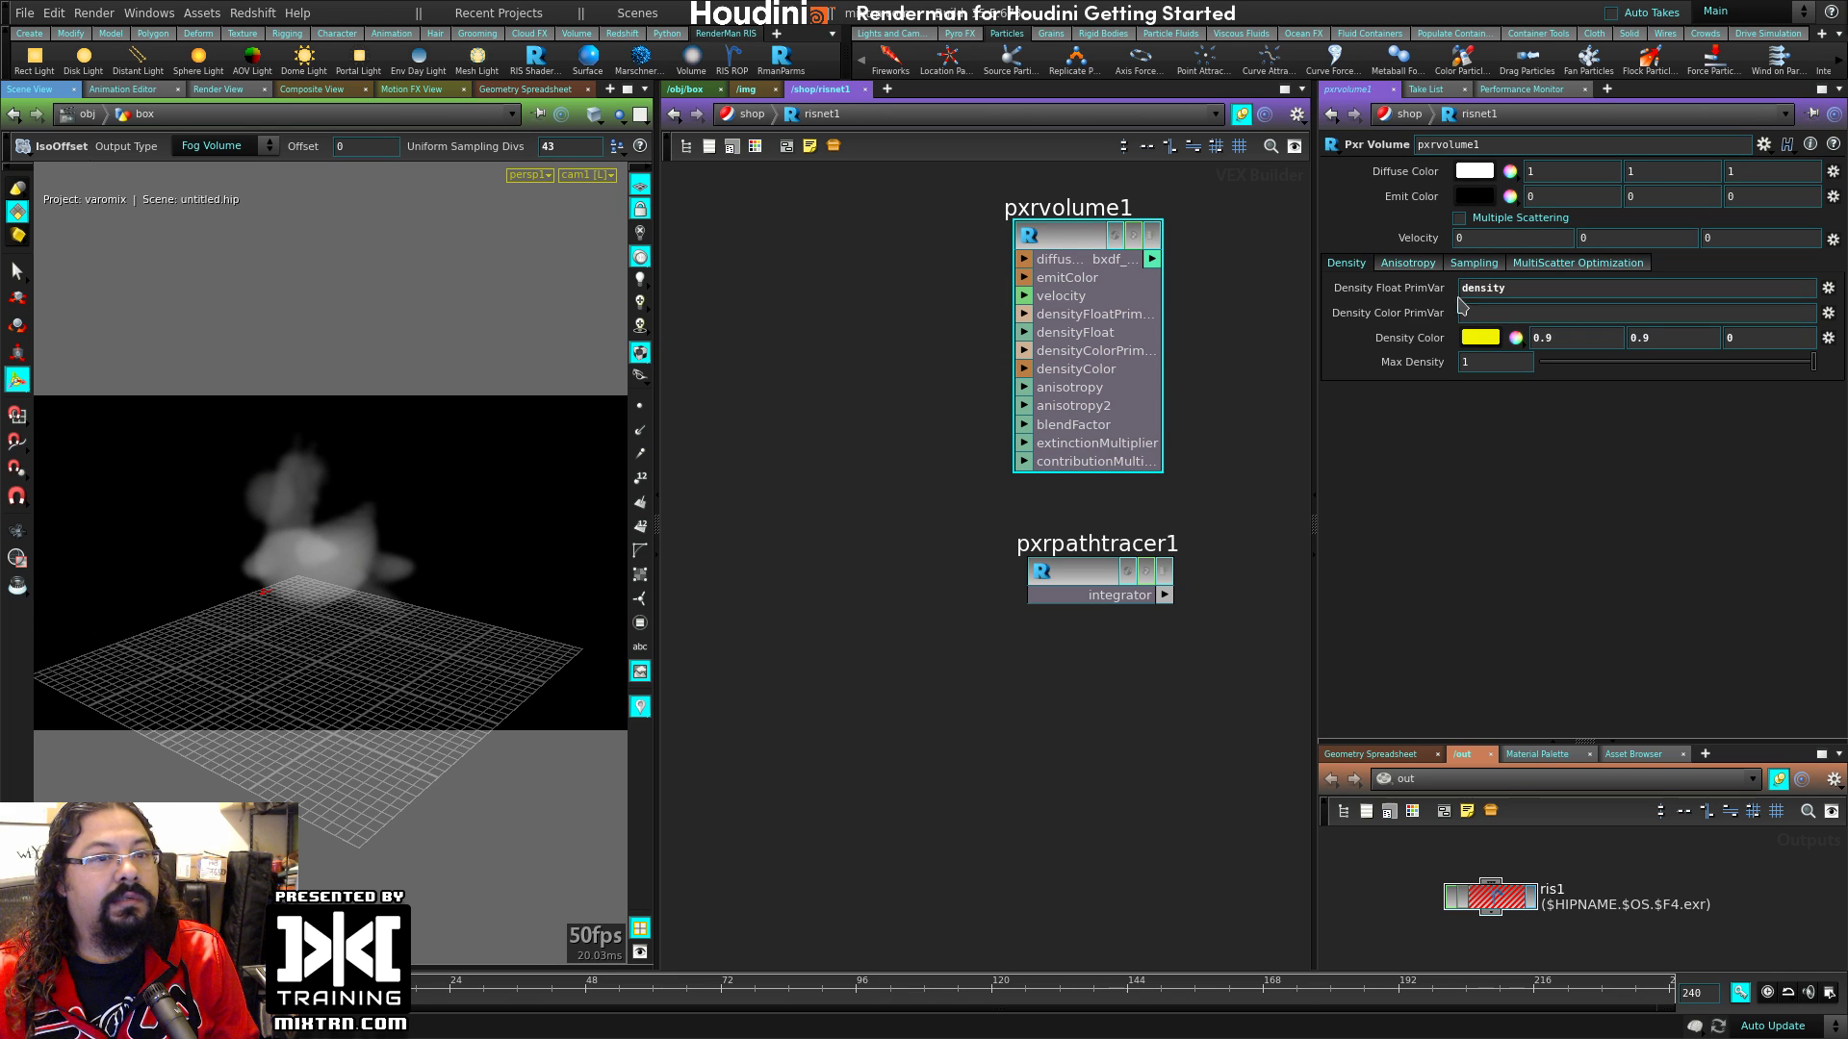
click(1491, 900)
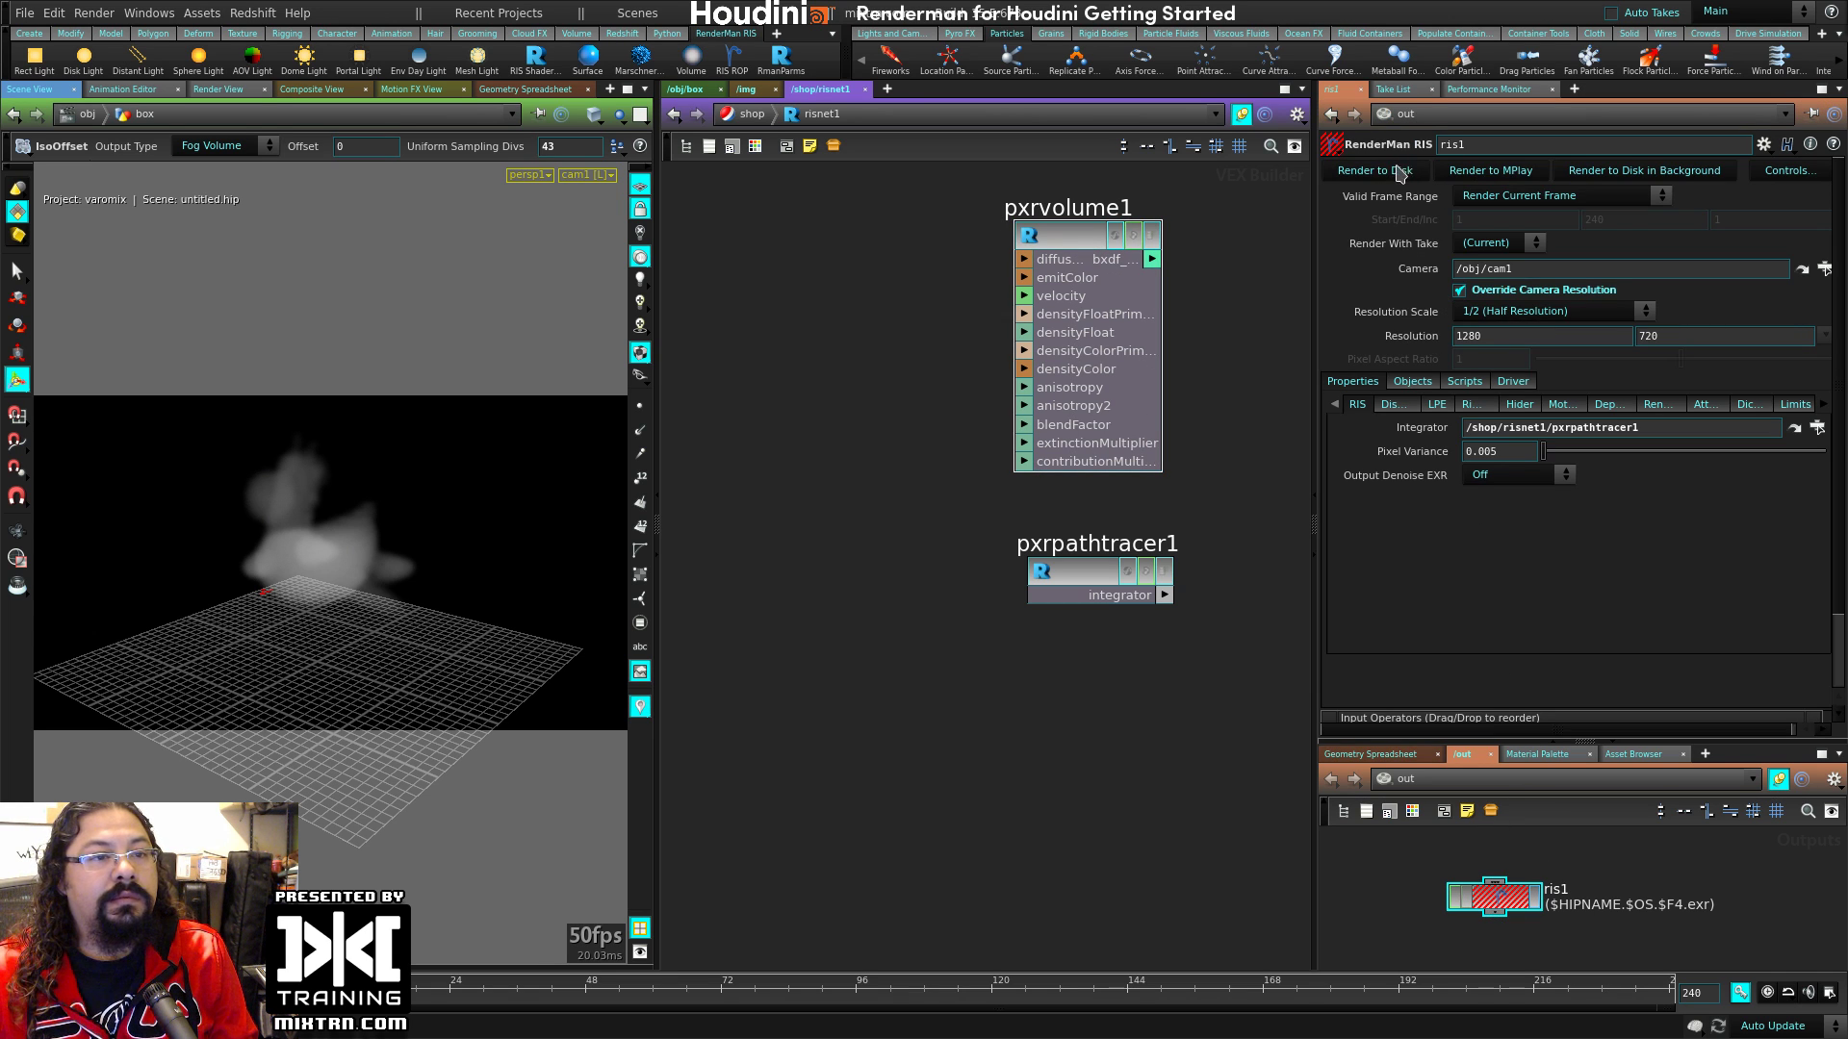
click(1401, 171)
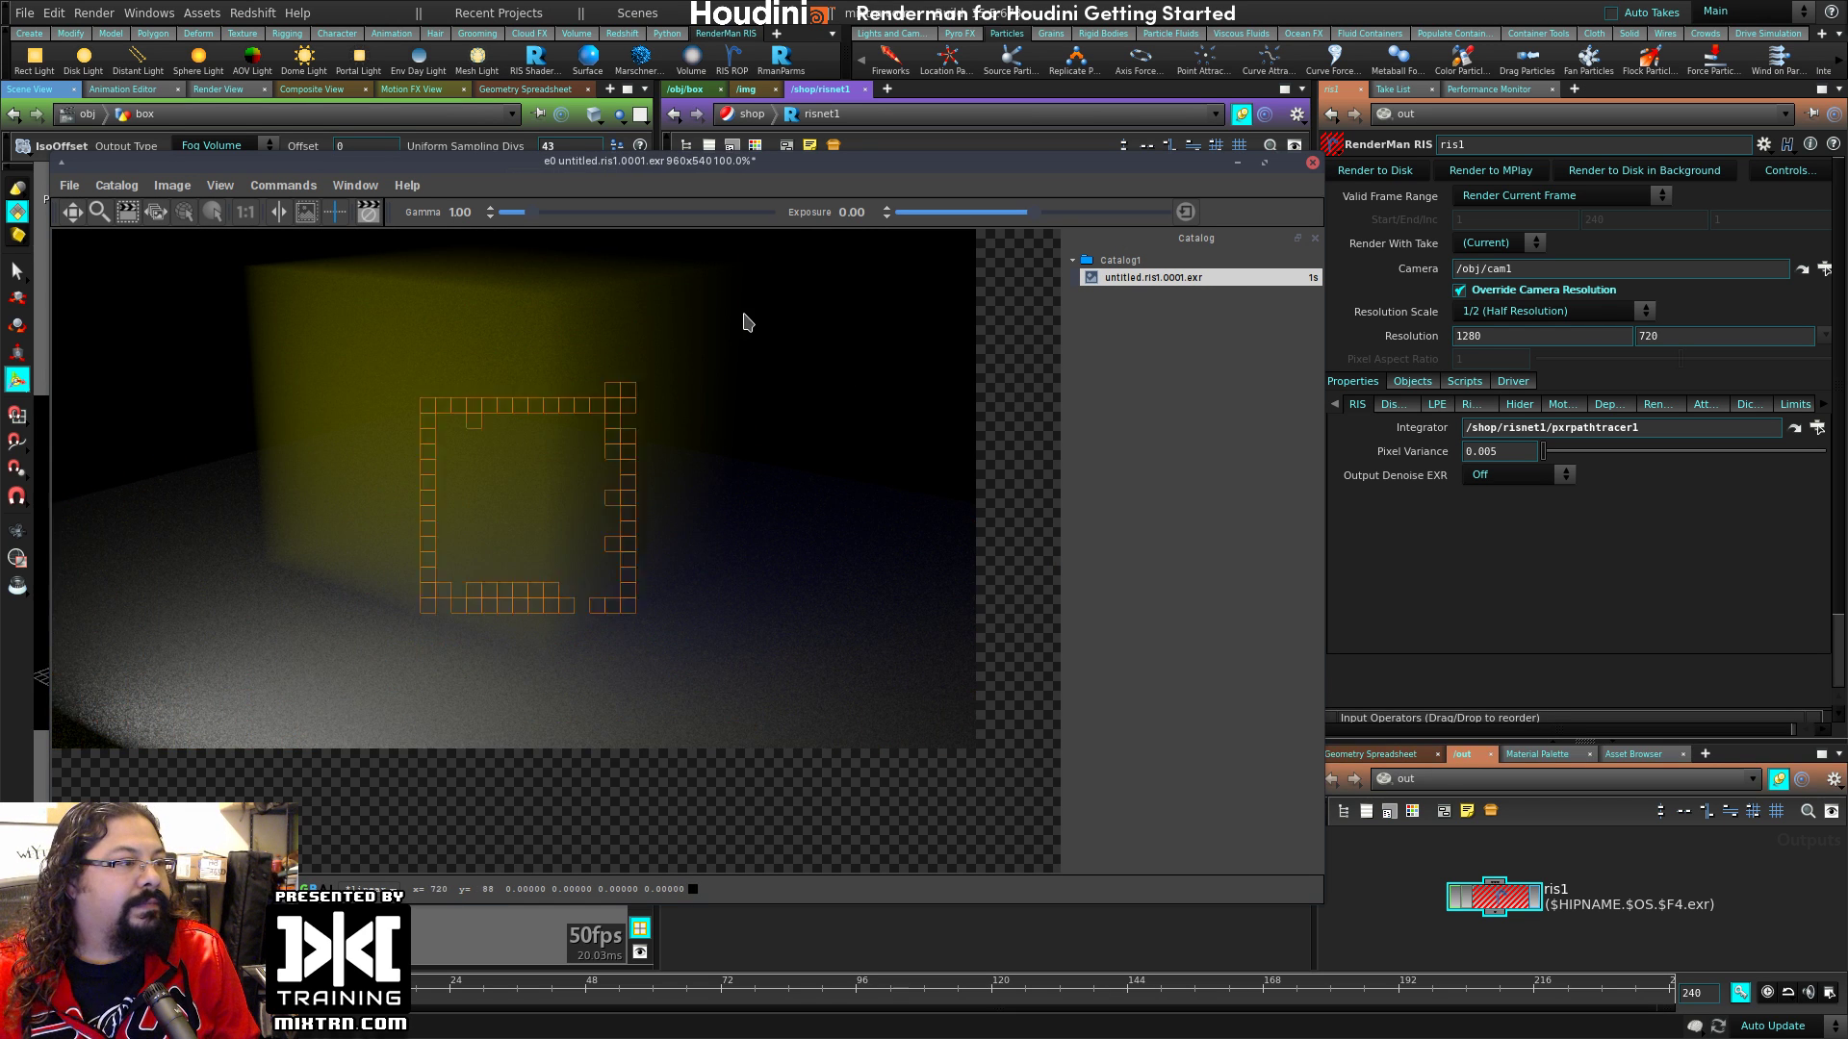
click(1314, 171)
click(627, 574)
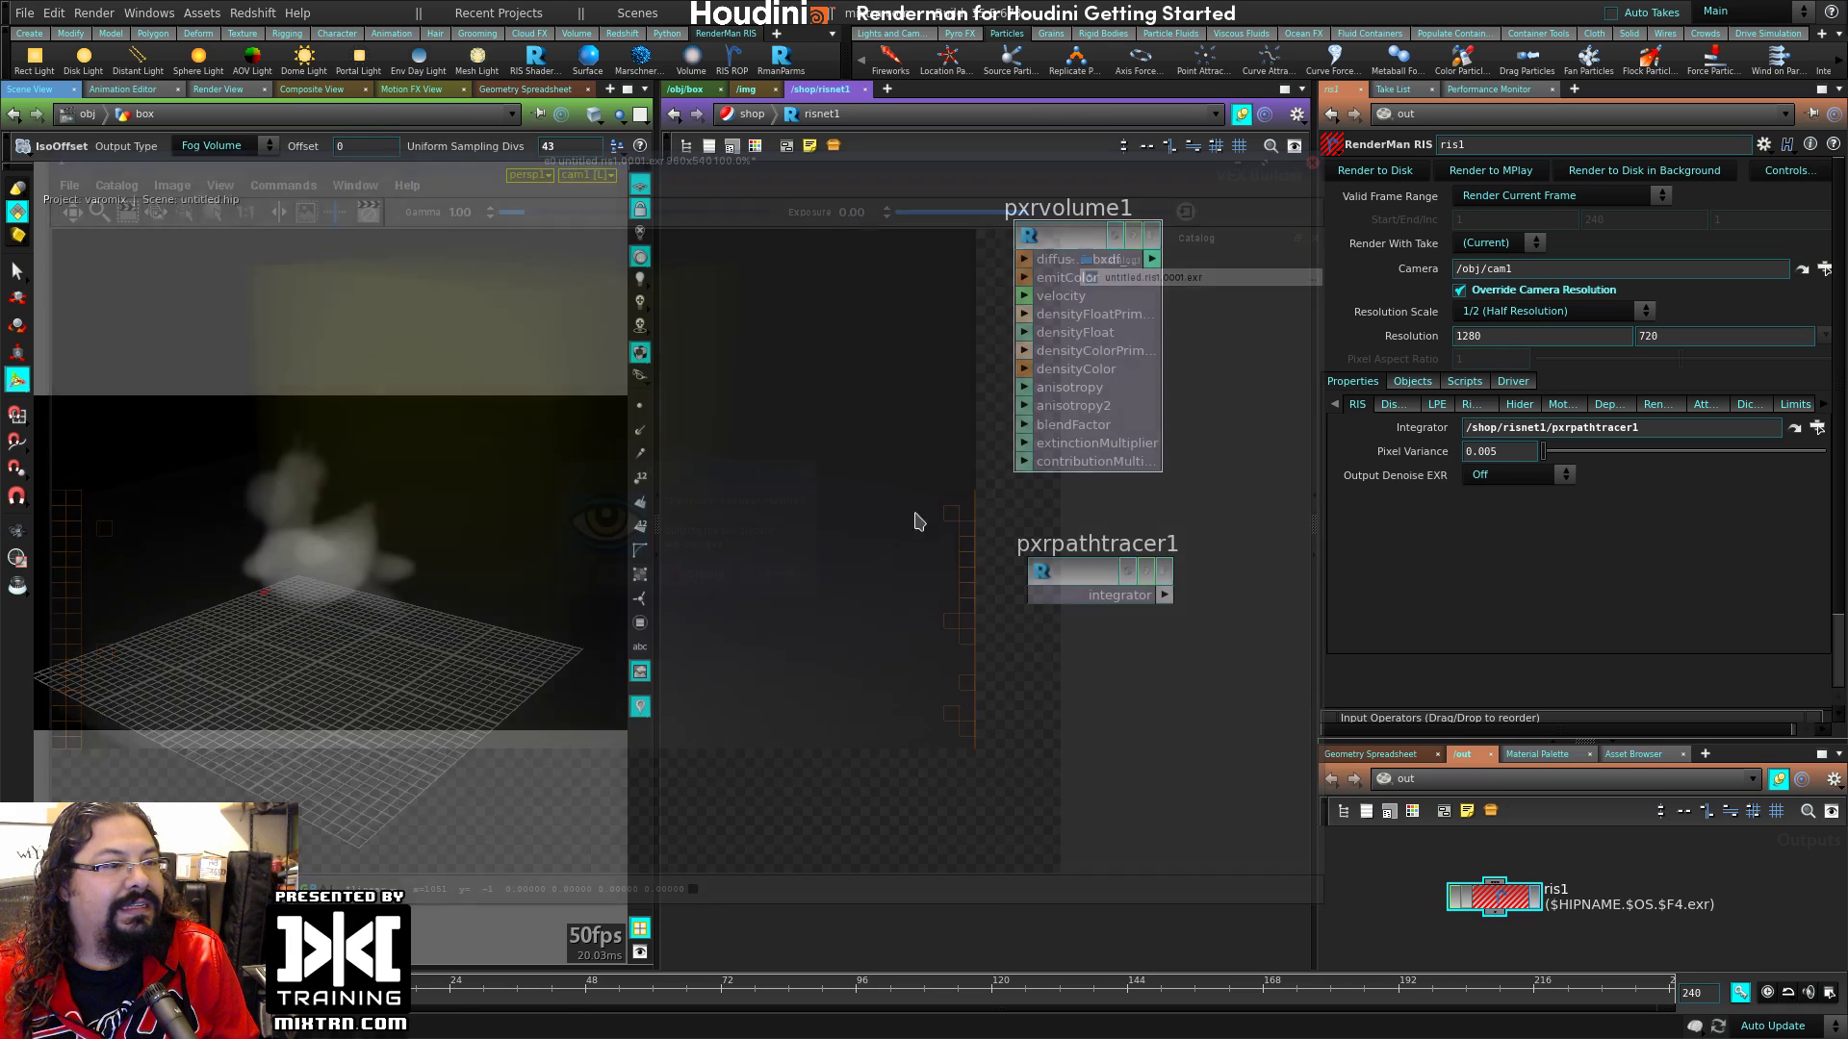
Step: Check the box object's material assignment against pxrvolume1 in risnet1 and inspect that shader's Density Float PrimVar
click(724, 94)
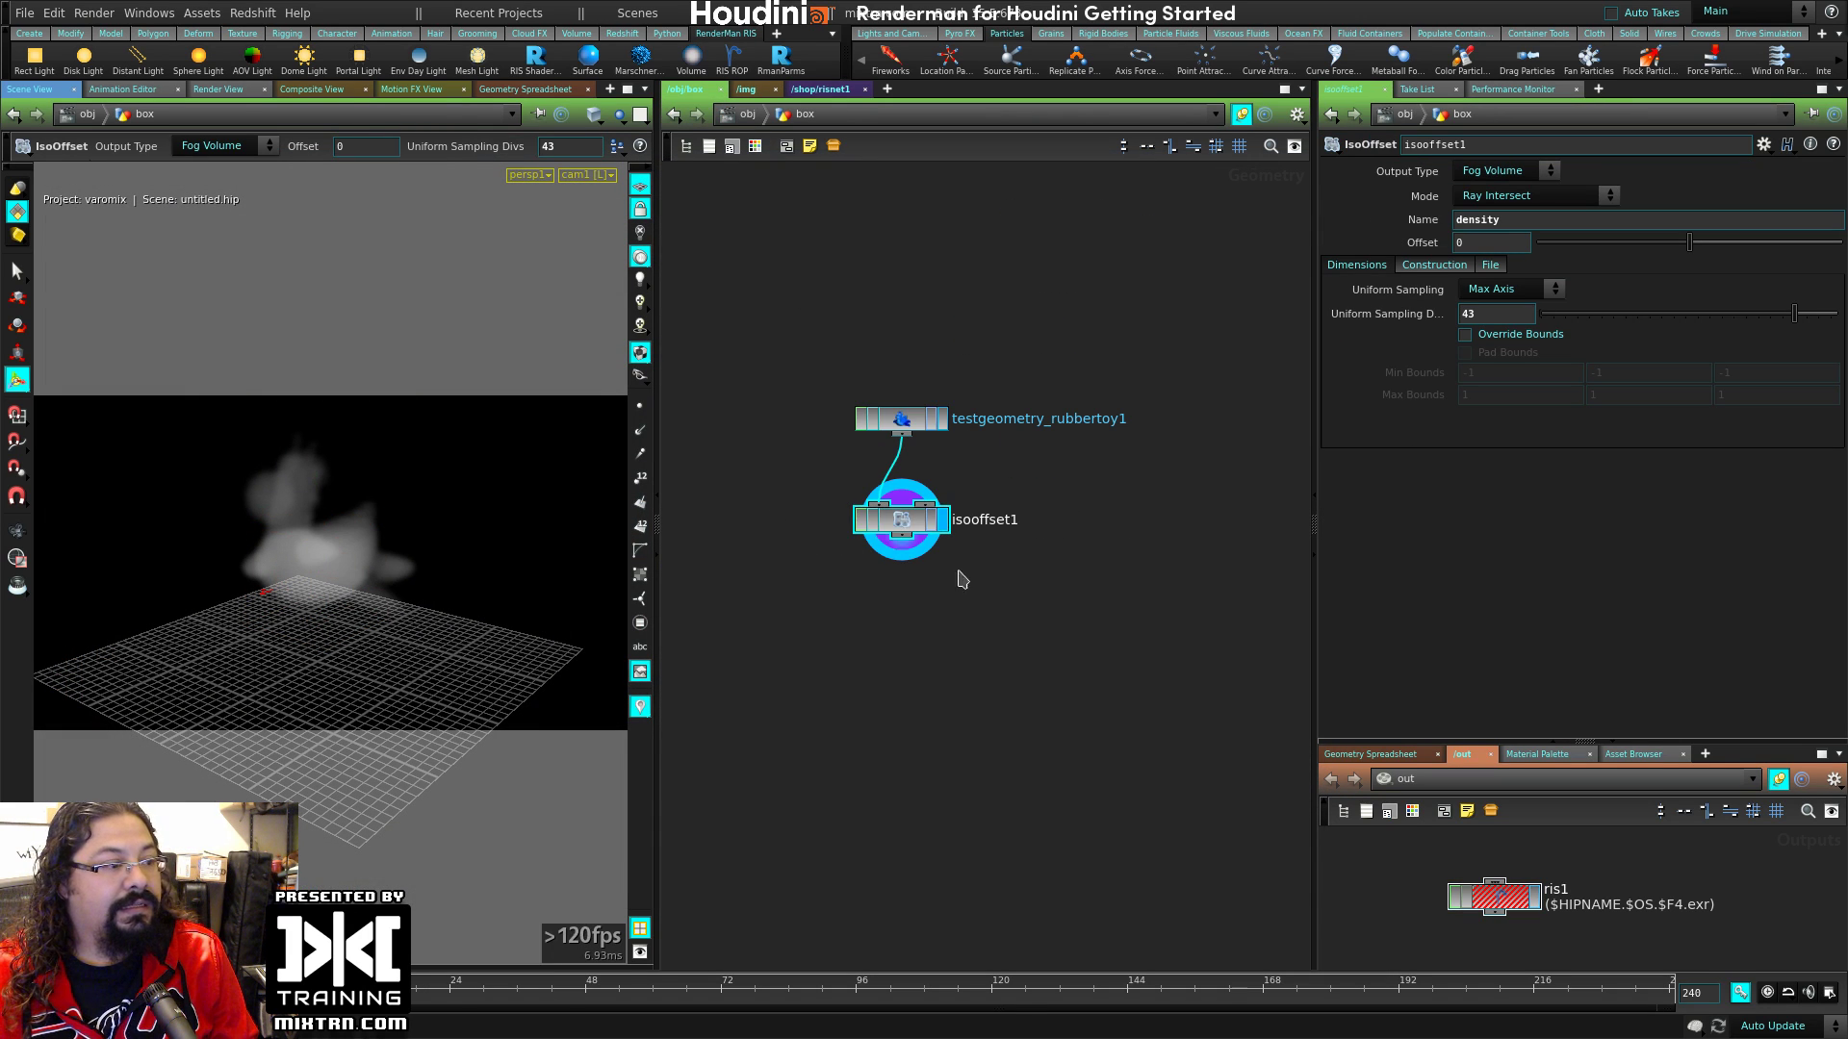
key(u)
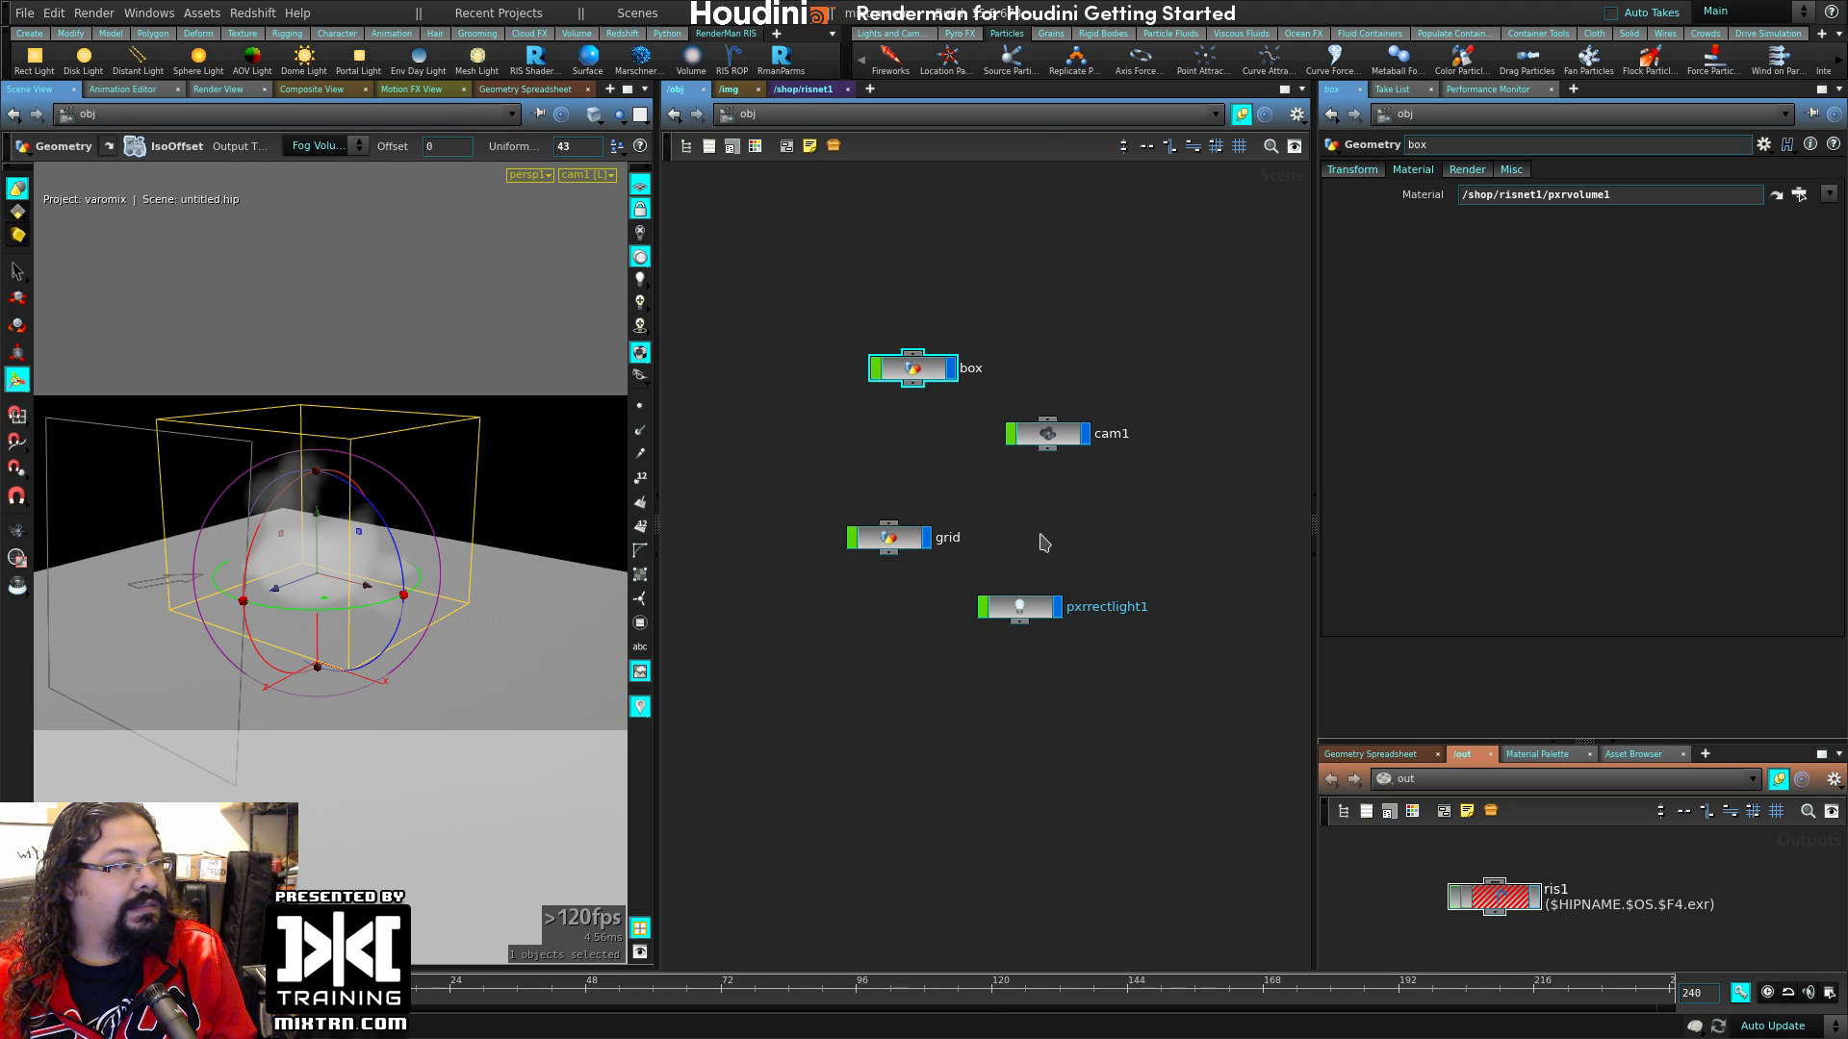
drag(900, 376, 902, 375)
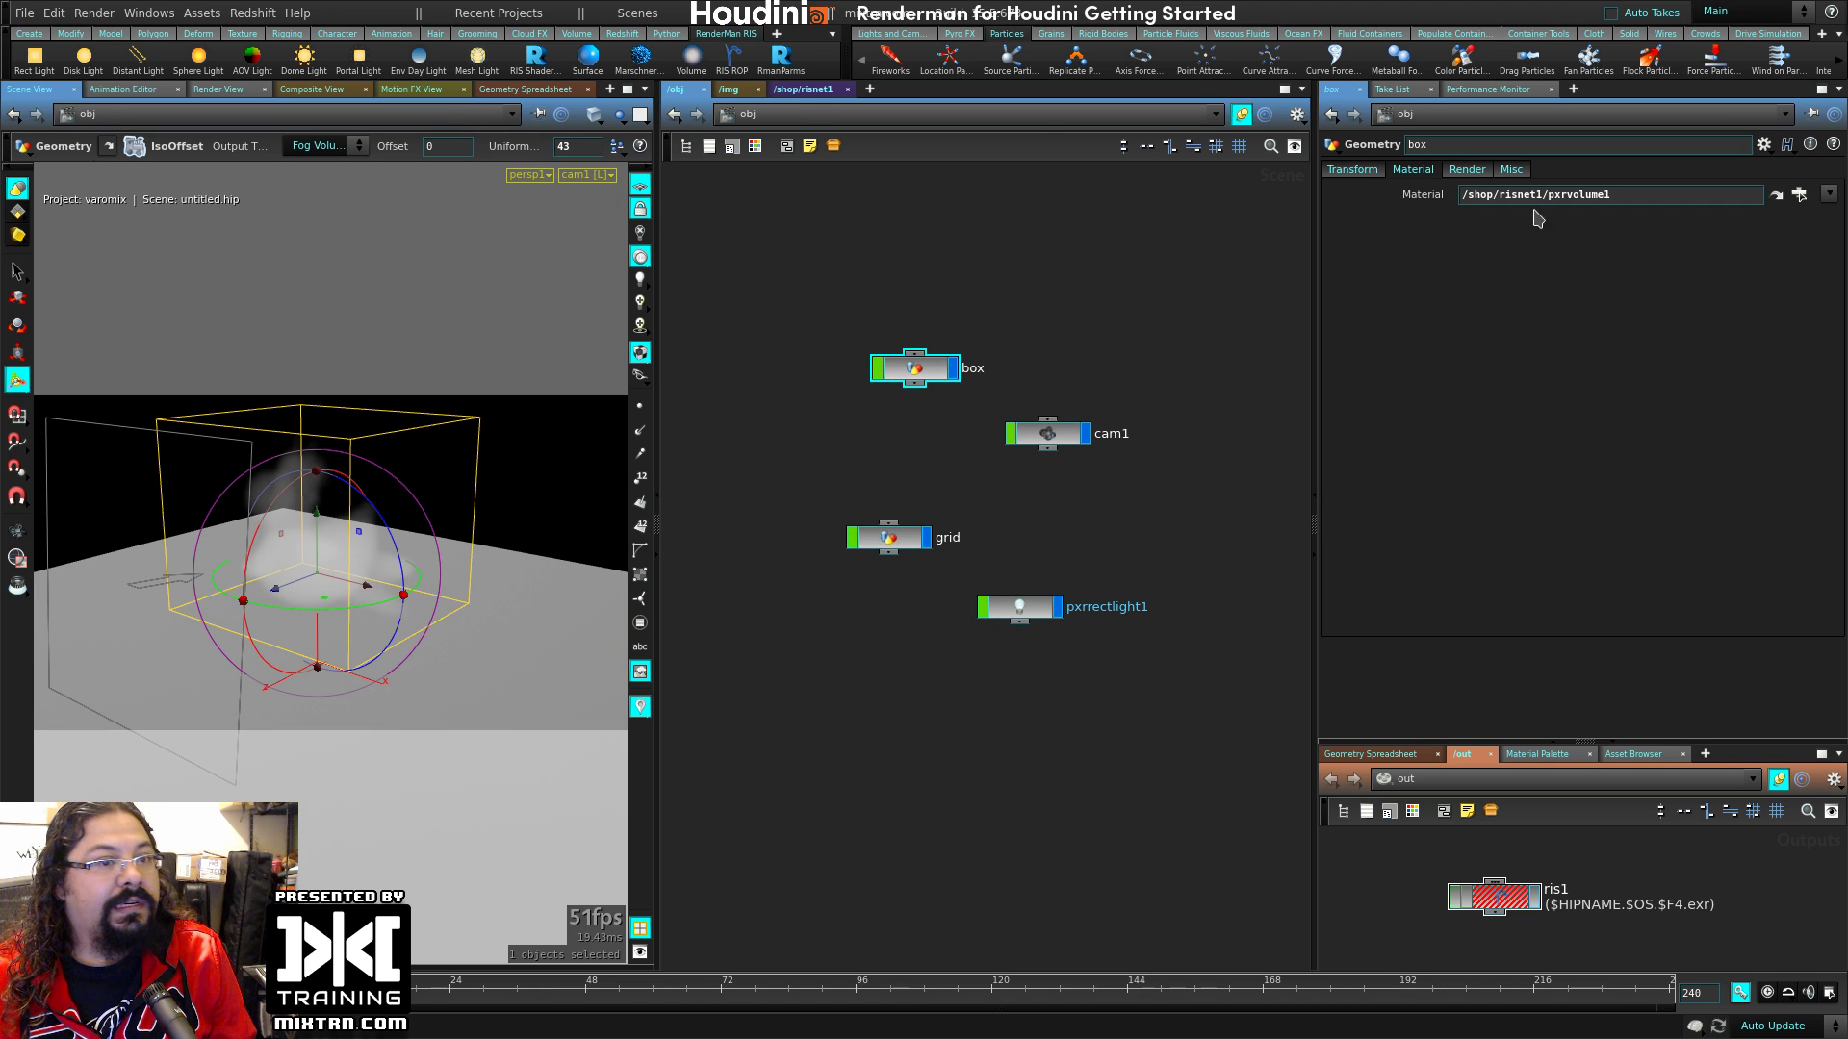
click(1495, 171)
click(1419, 170)
click(815, 90)
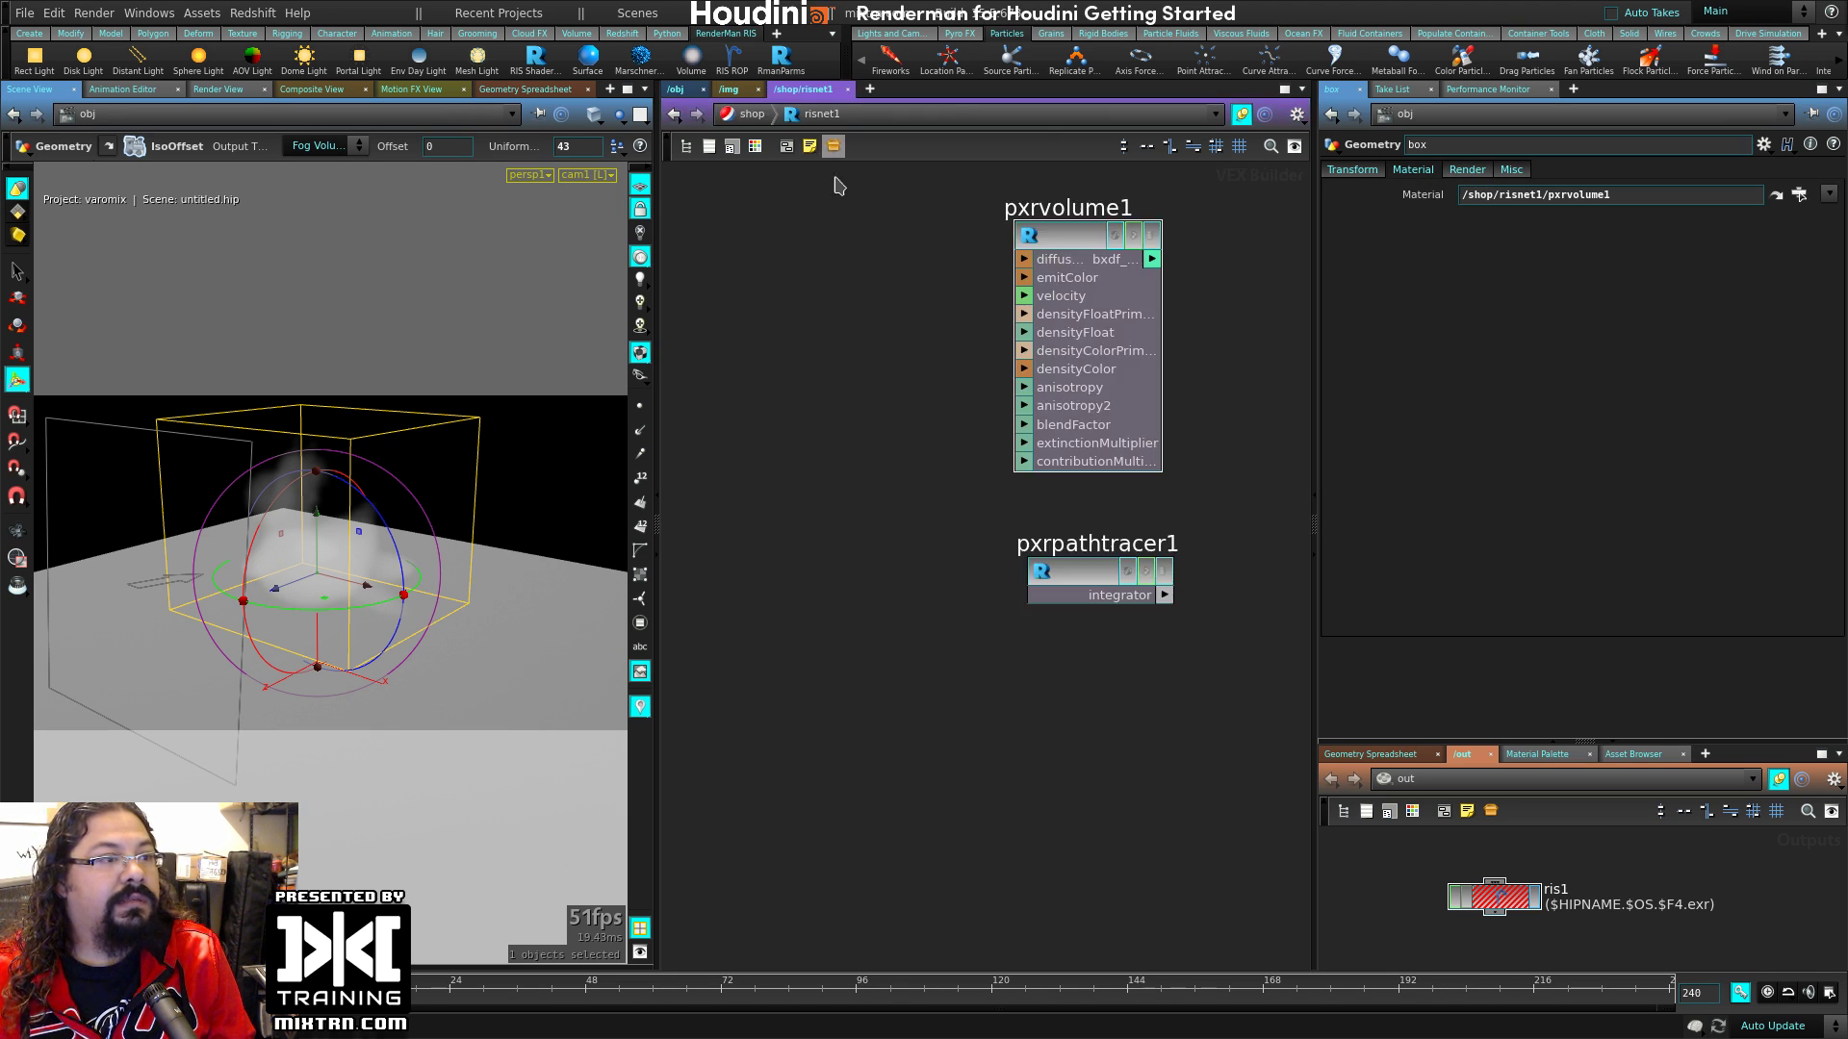
drag(1138, 435, 1135, 439)
double_click(1528, 288)
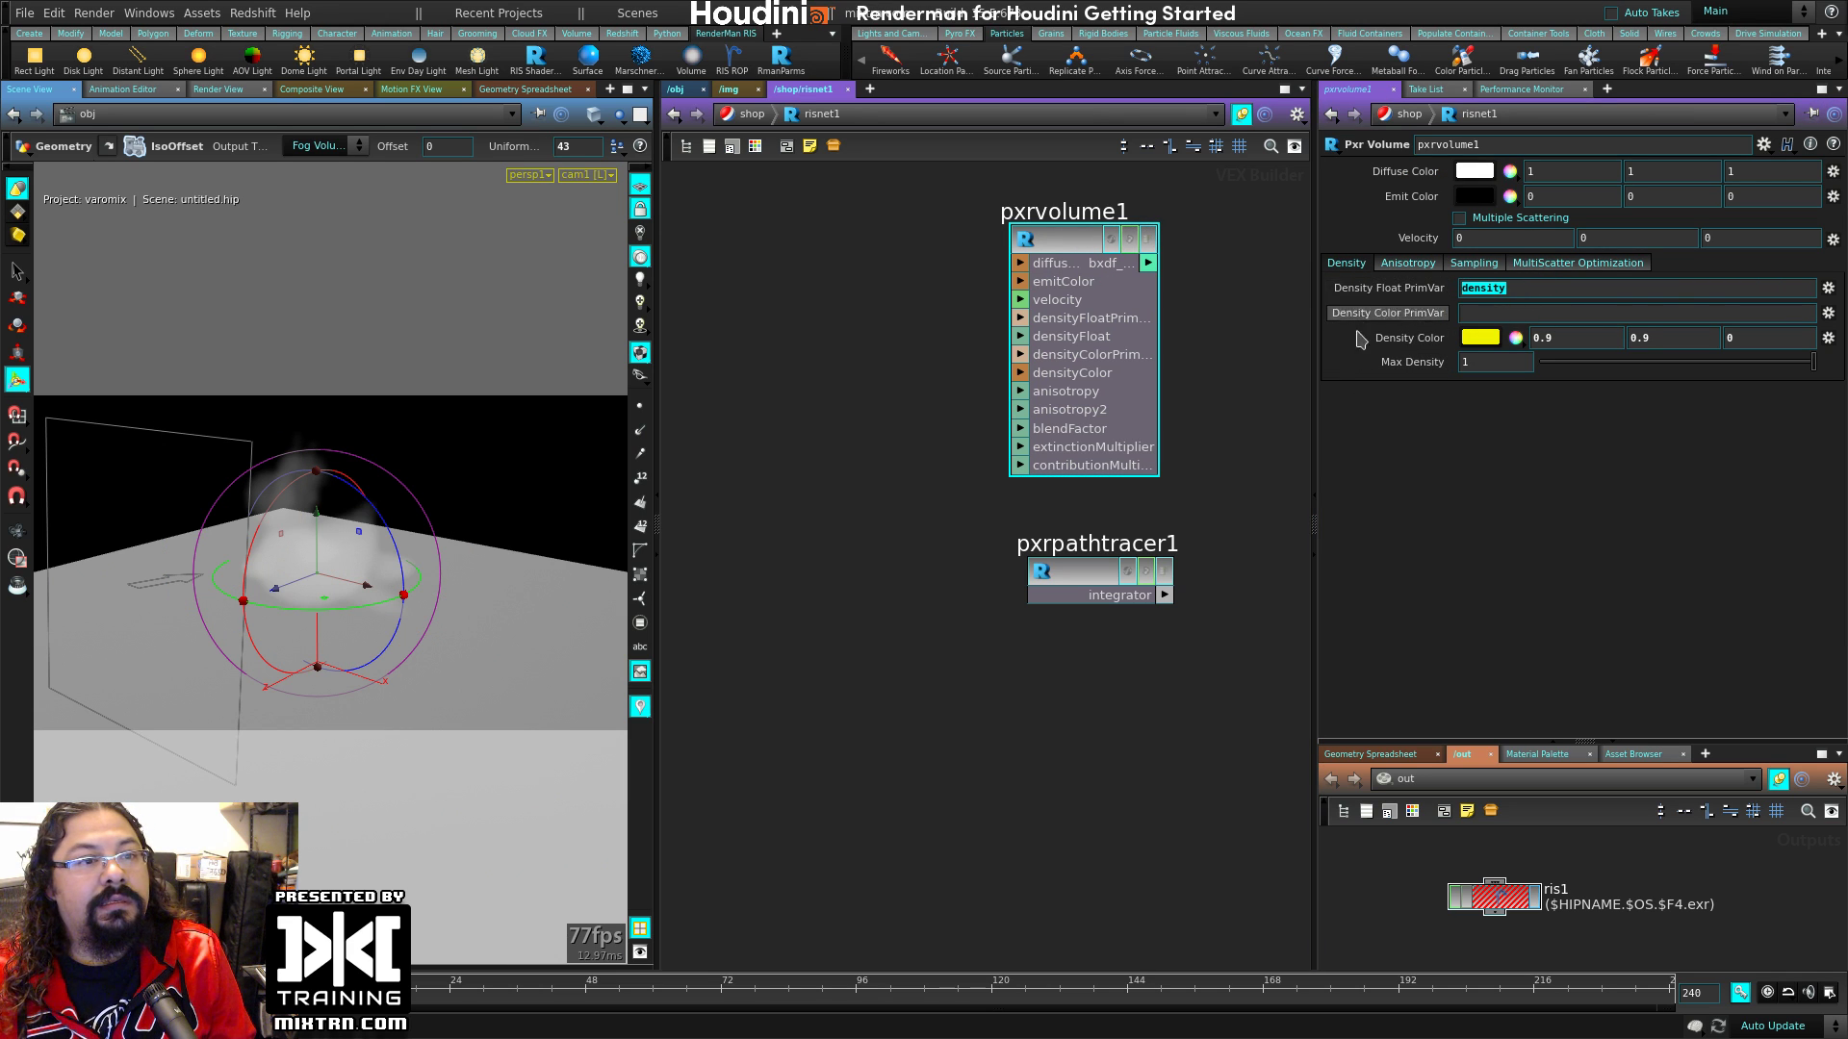
Step: Check isooffset1's Name inside the box object, then render again from ris1 and dismiss the image viewer
click(688, 88)
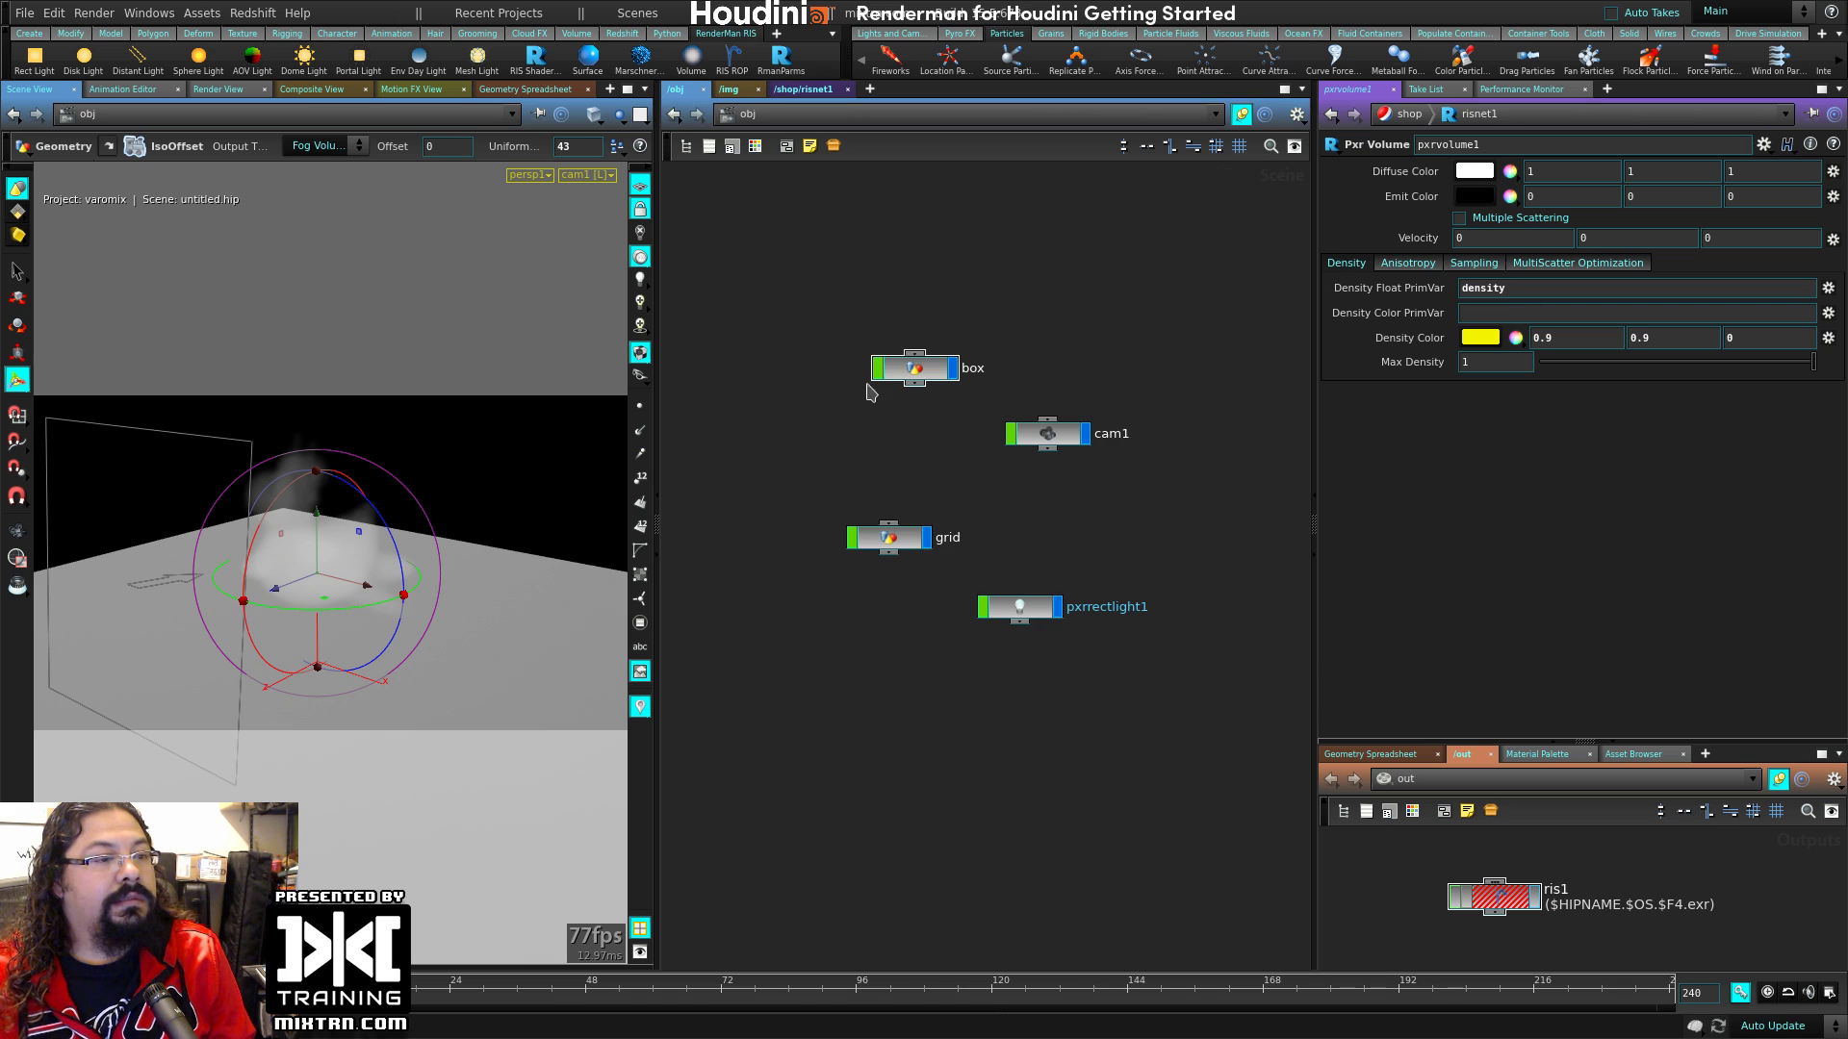
double_click(927, 375)
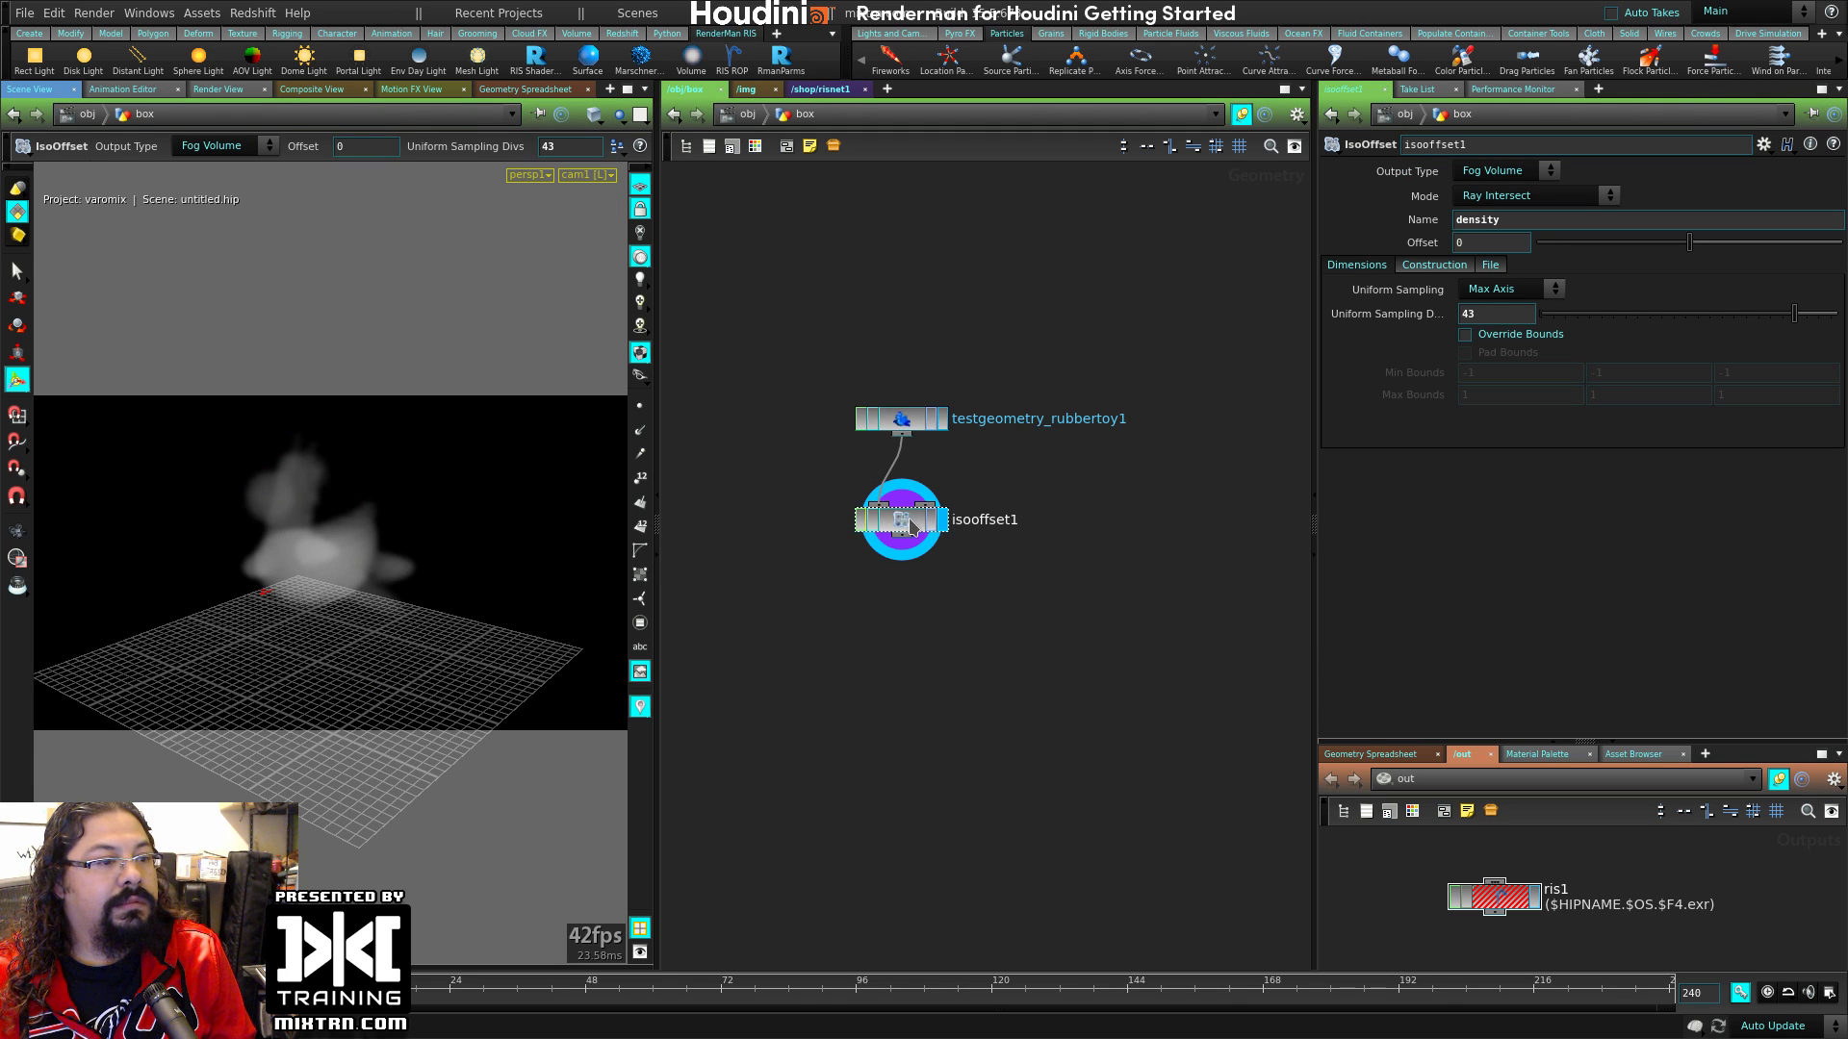
click(904, 431)
click(917, 527)
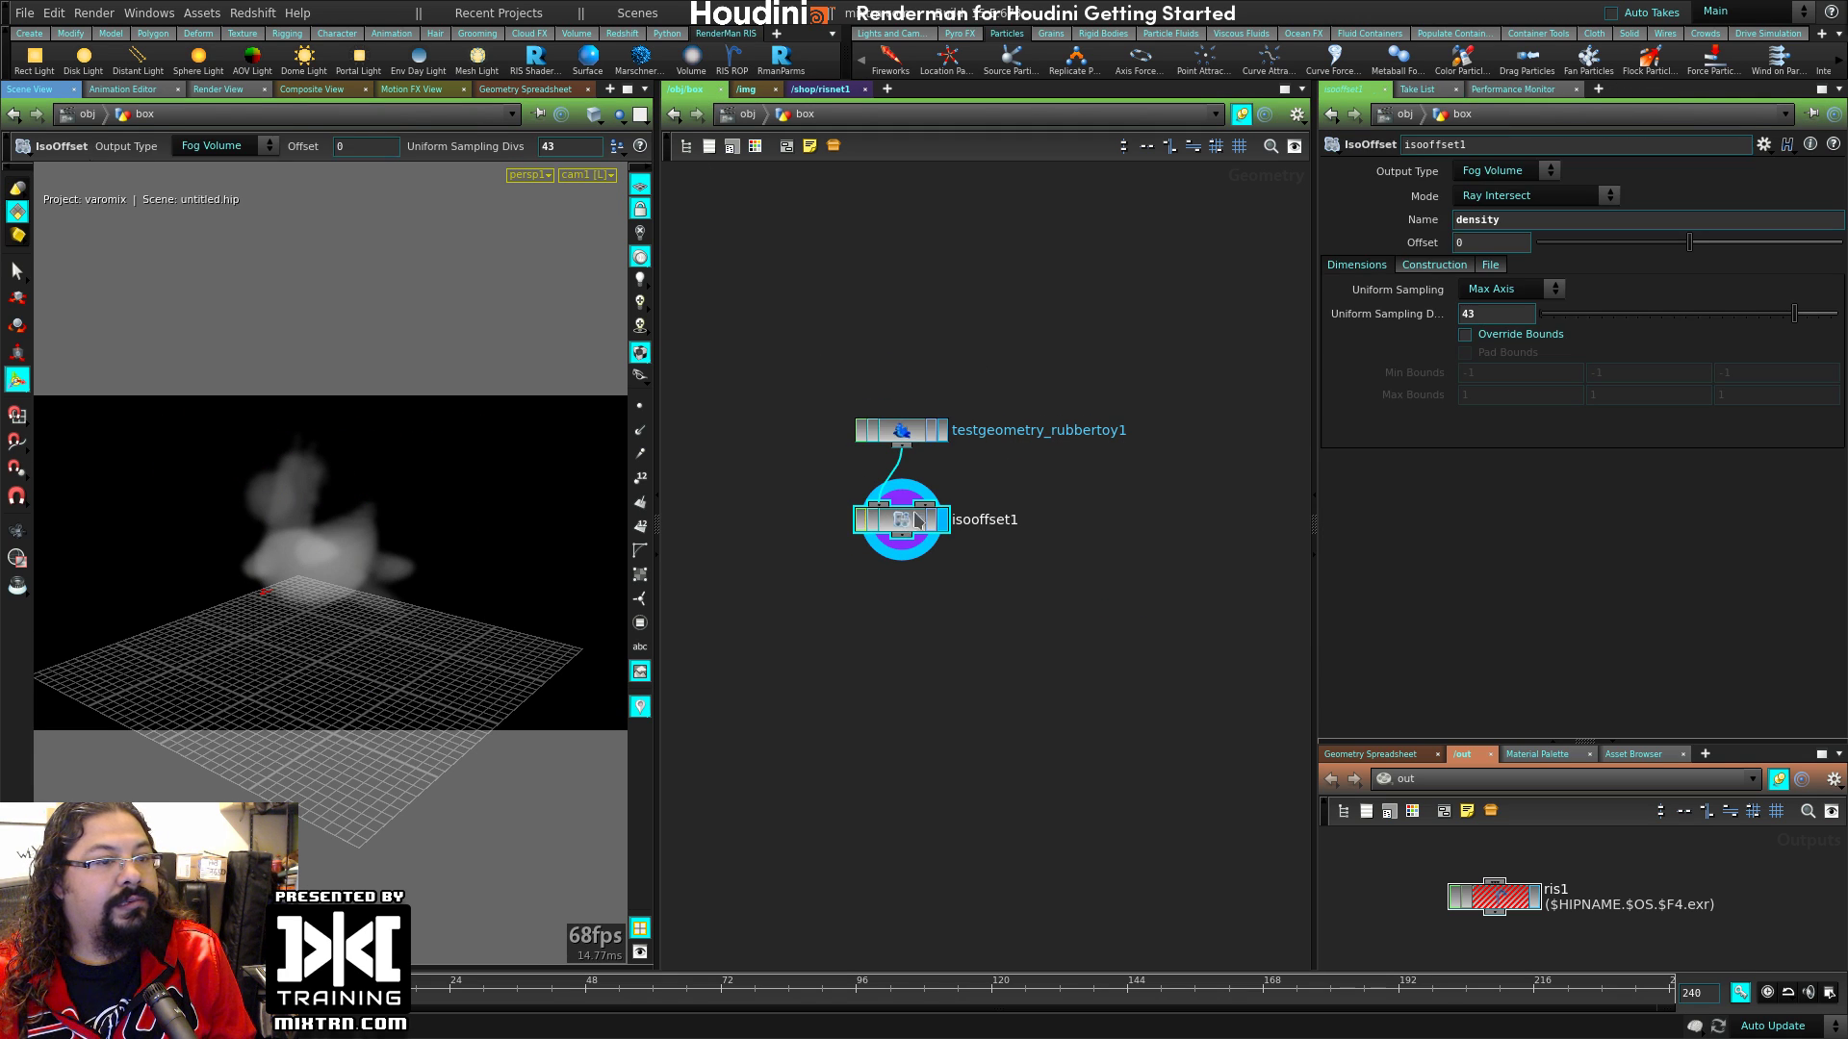
double_click(1528, 223)
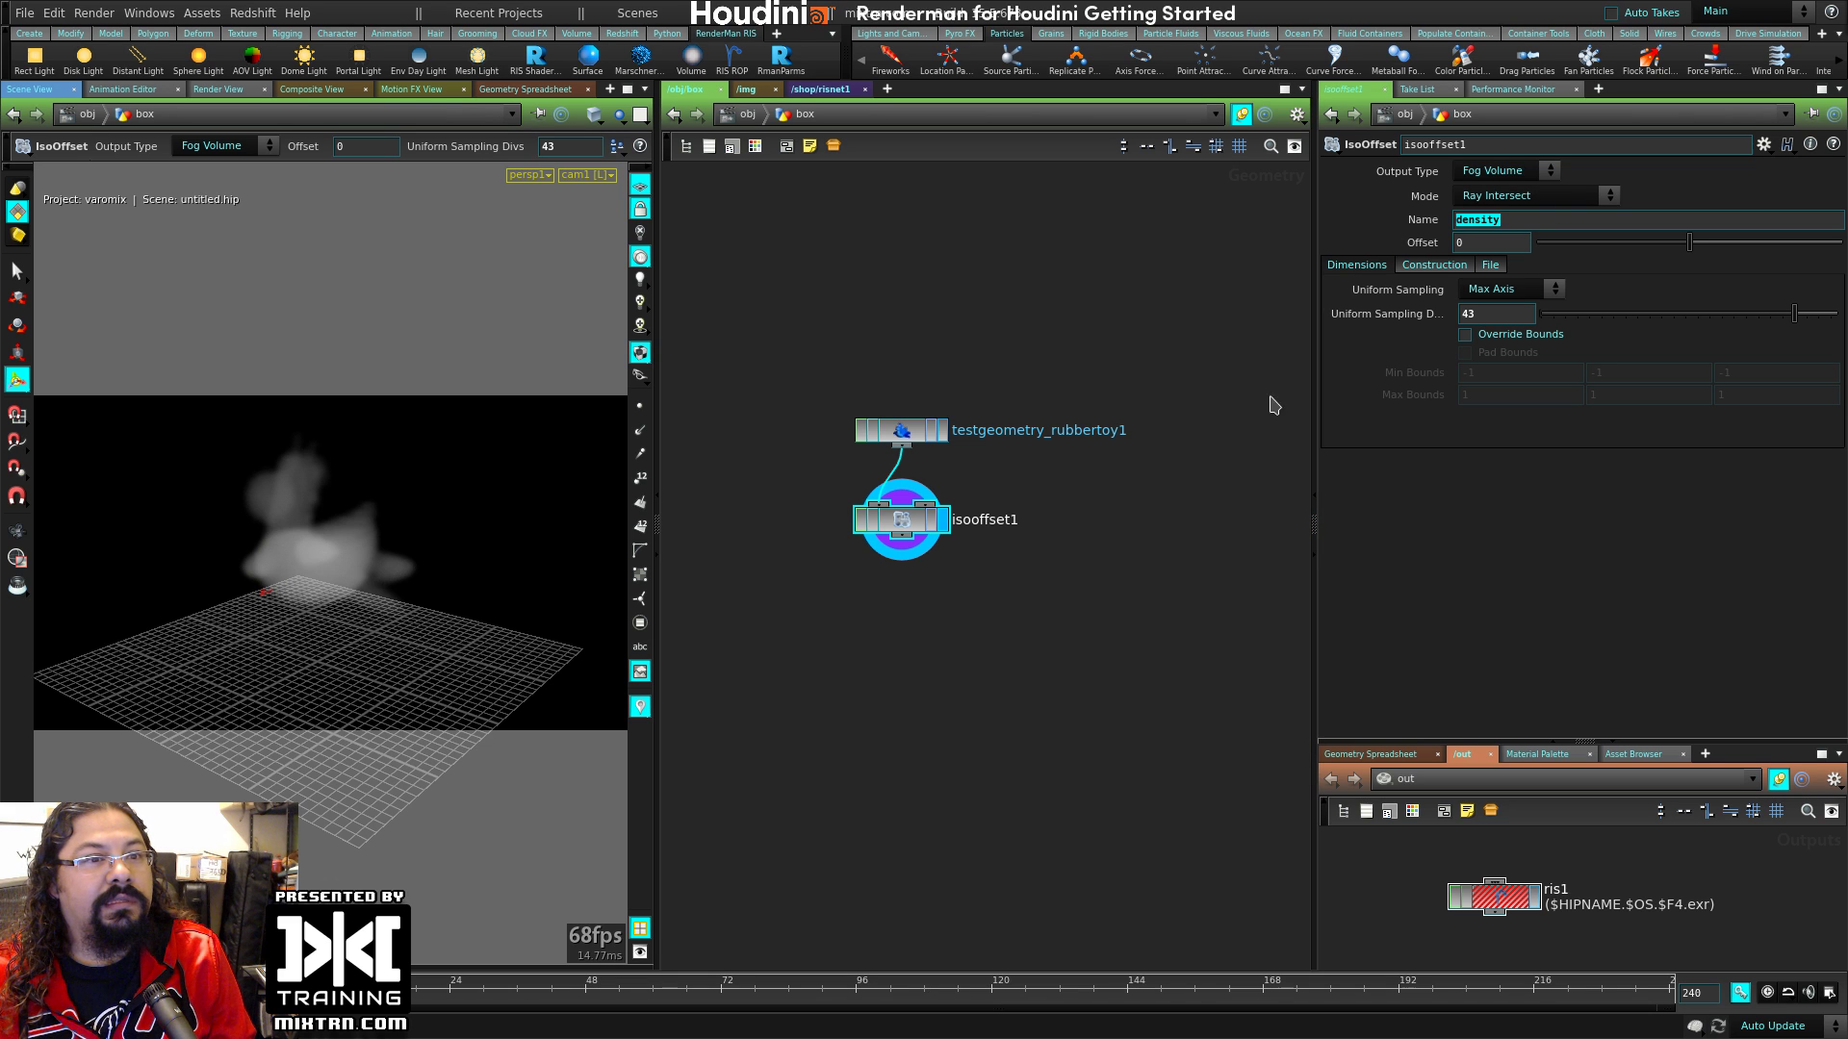
click(1493, 896)
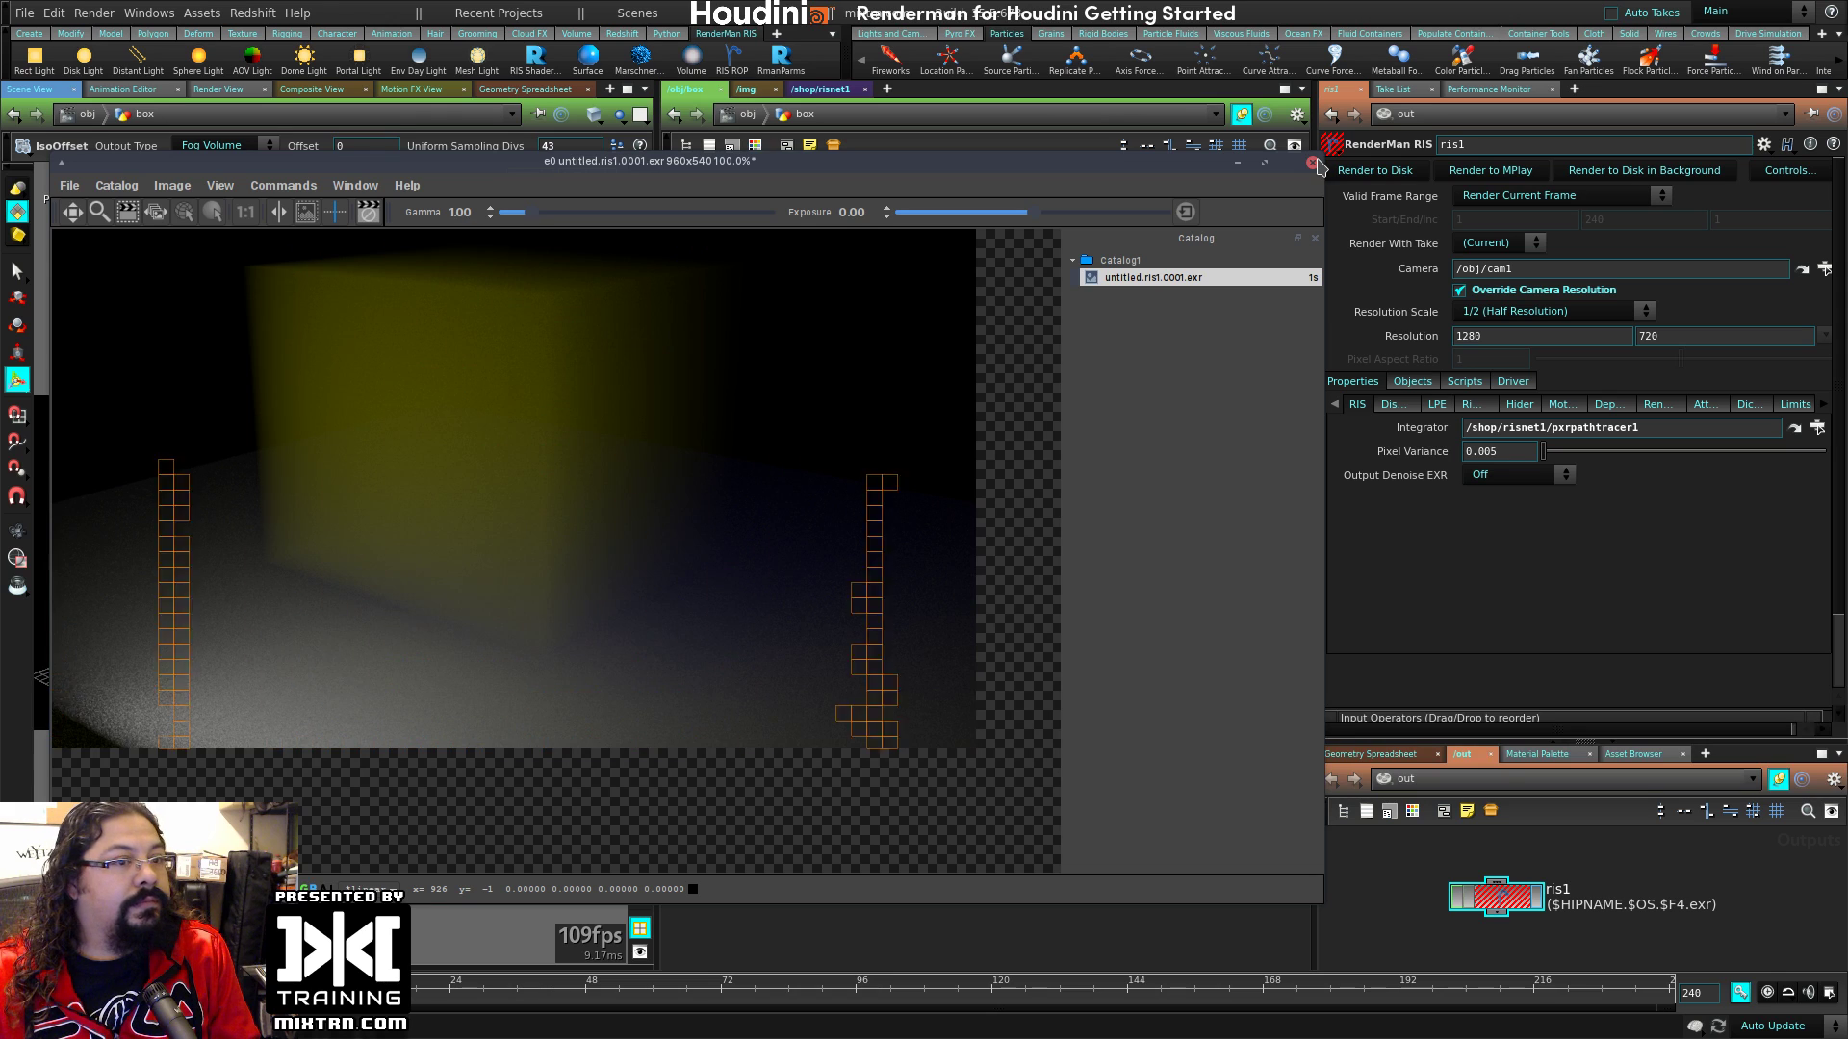
click(1236, 162)
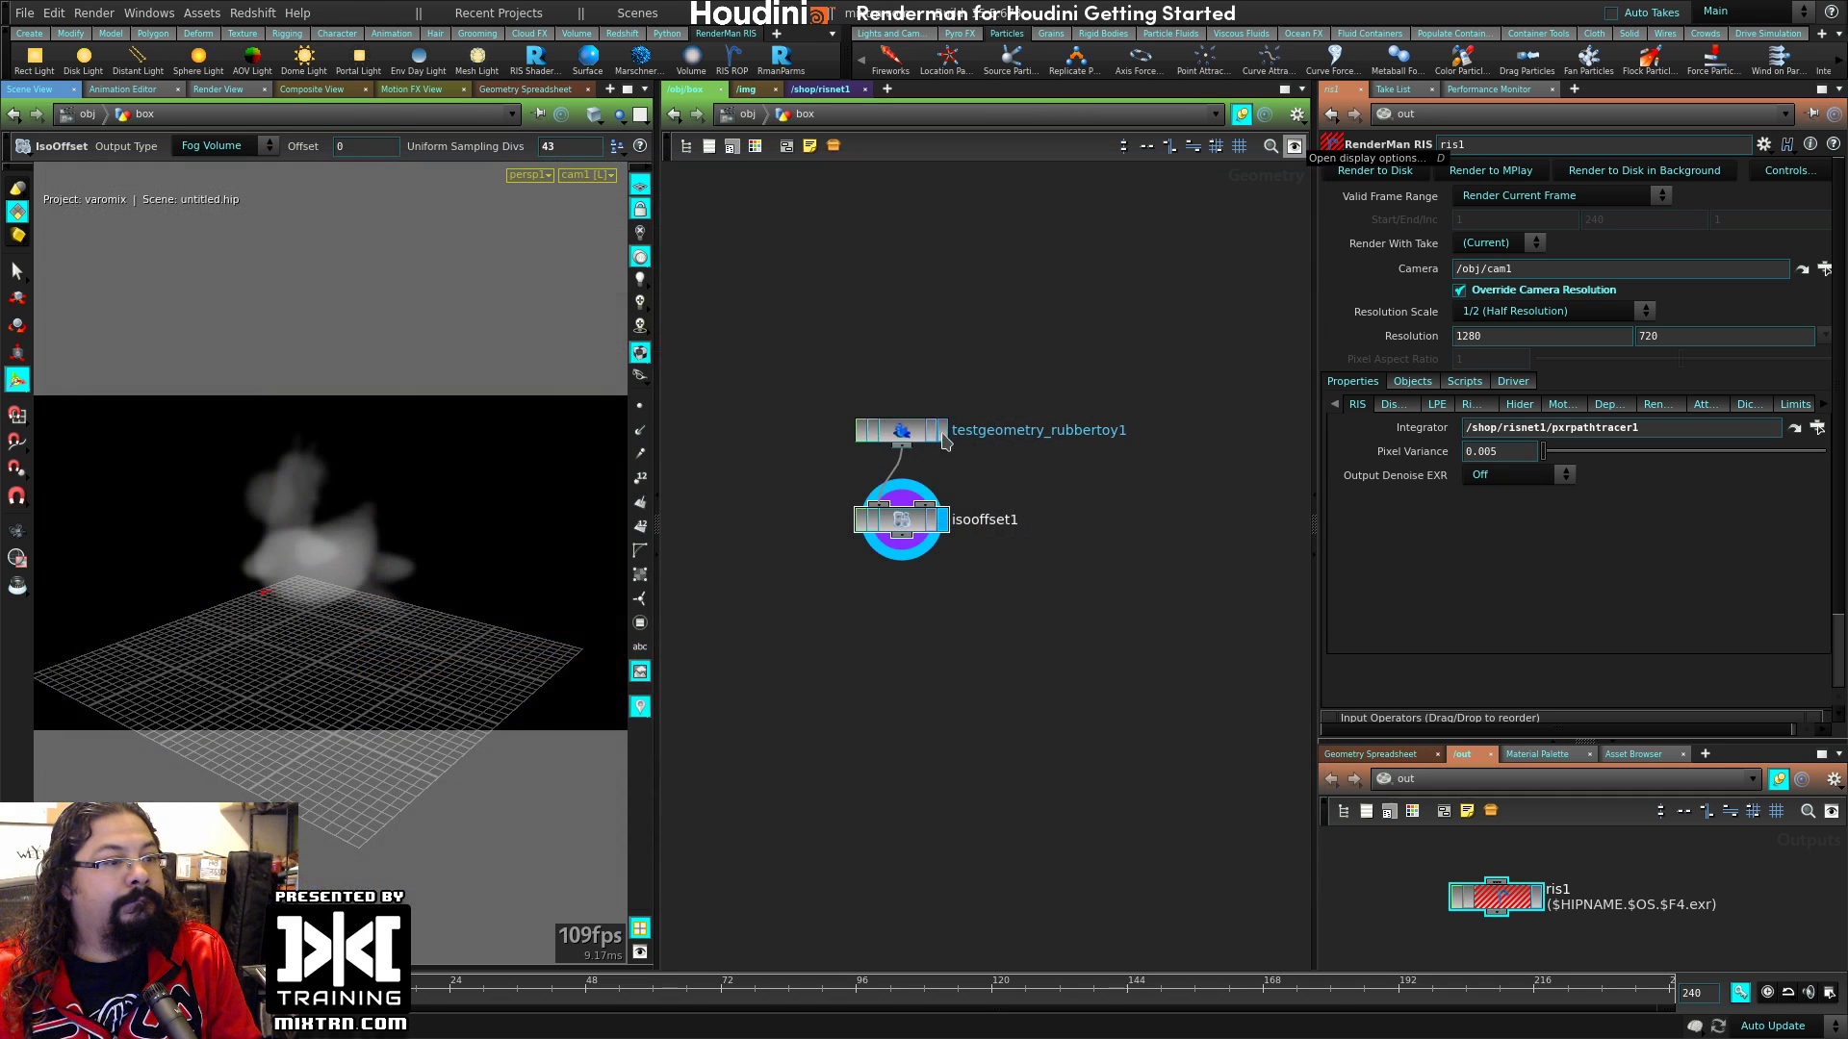
Step: Examine isooffset1's node info for its volume name and return to the object level
click(903, 524)
drag(904, 527, 943, 541)
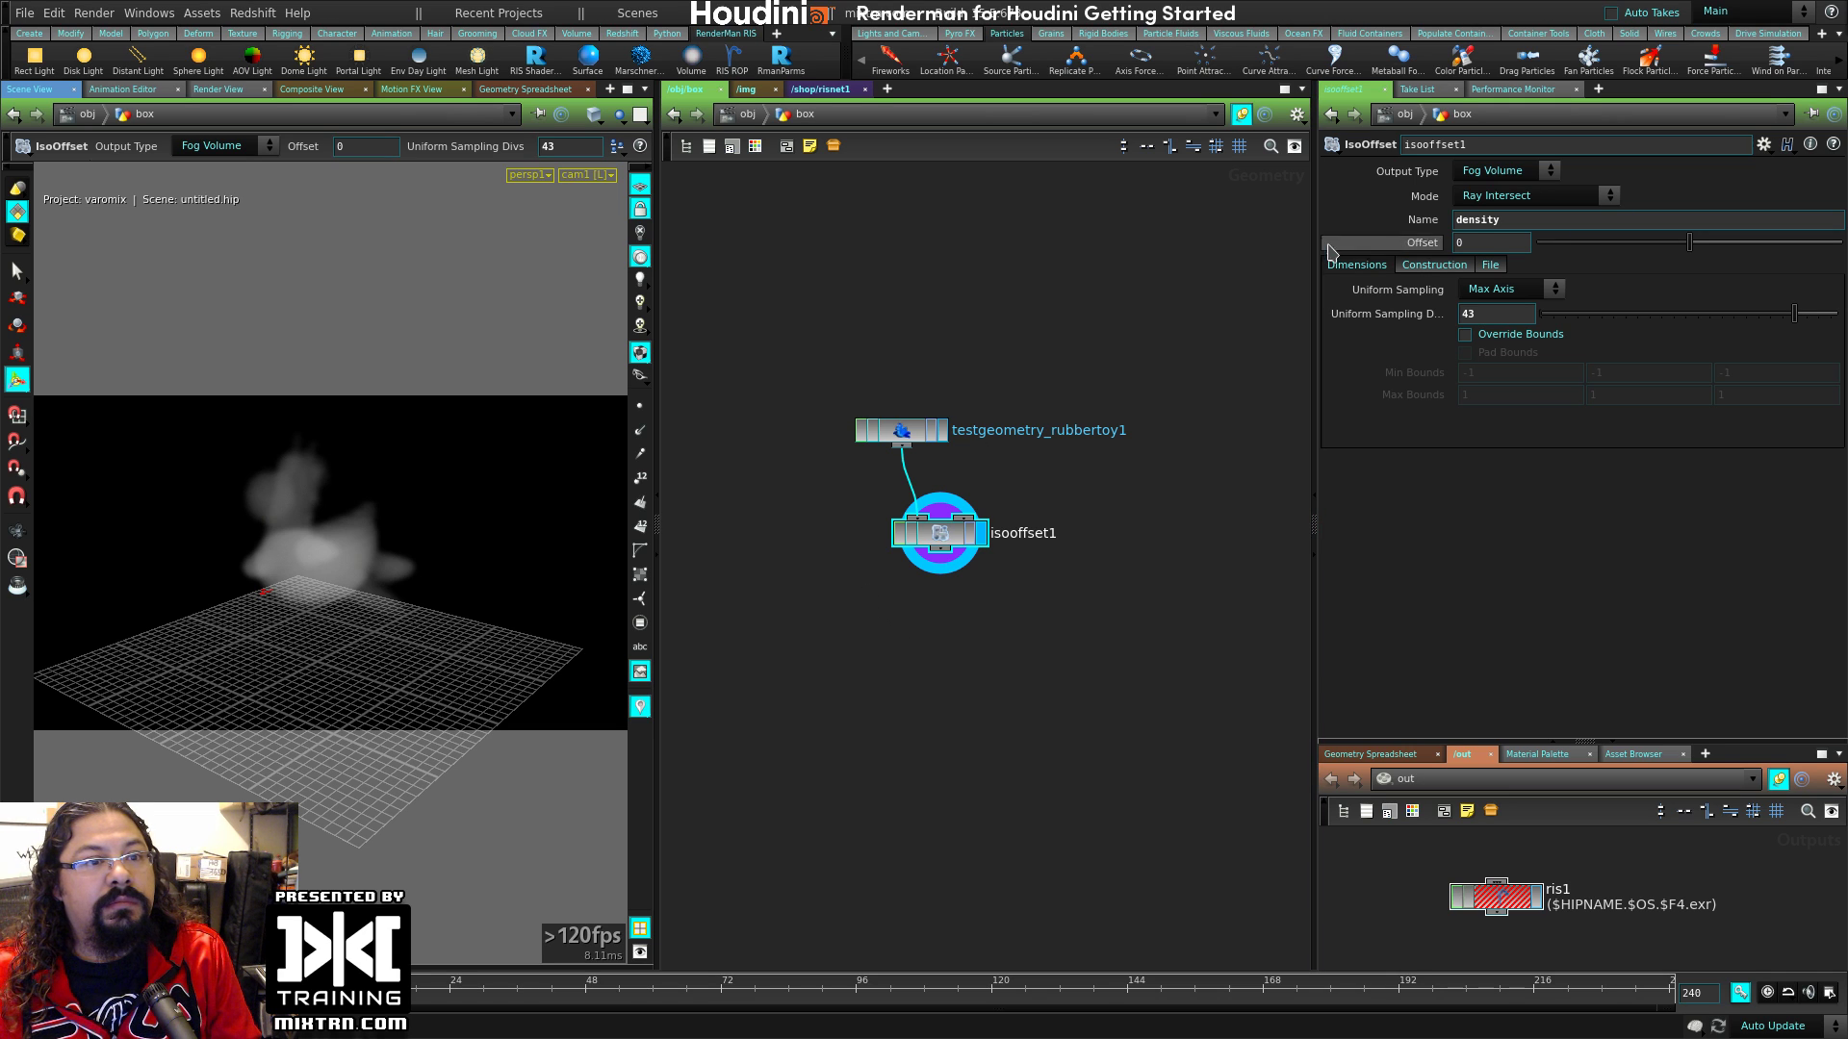
middle_drag(939, 537, 958, 579)
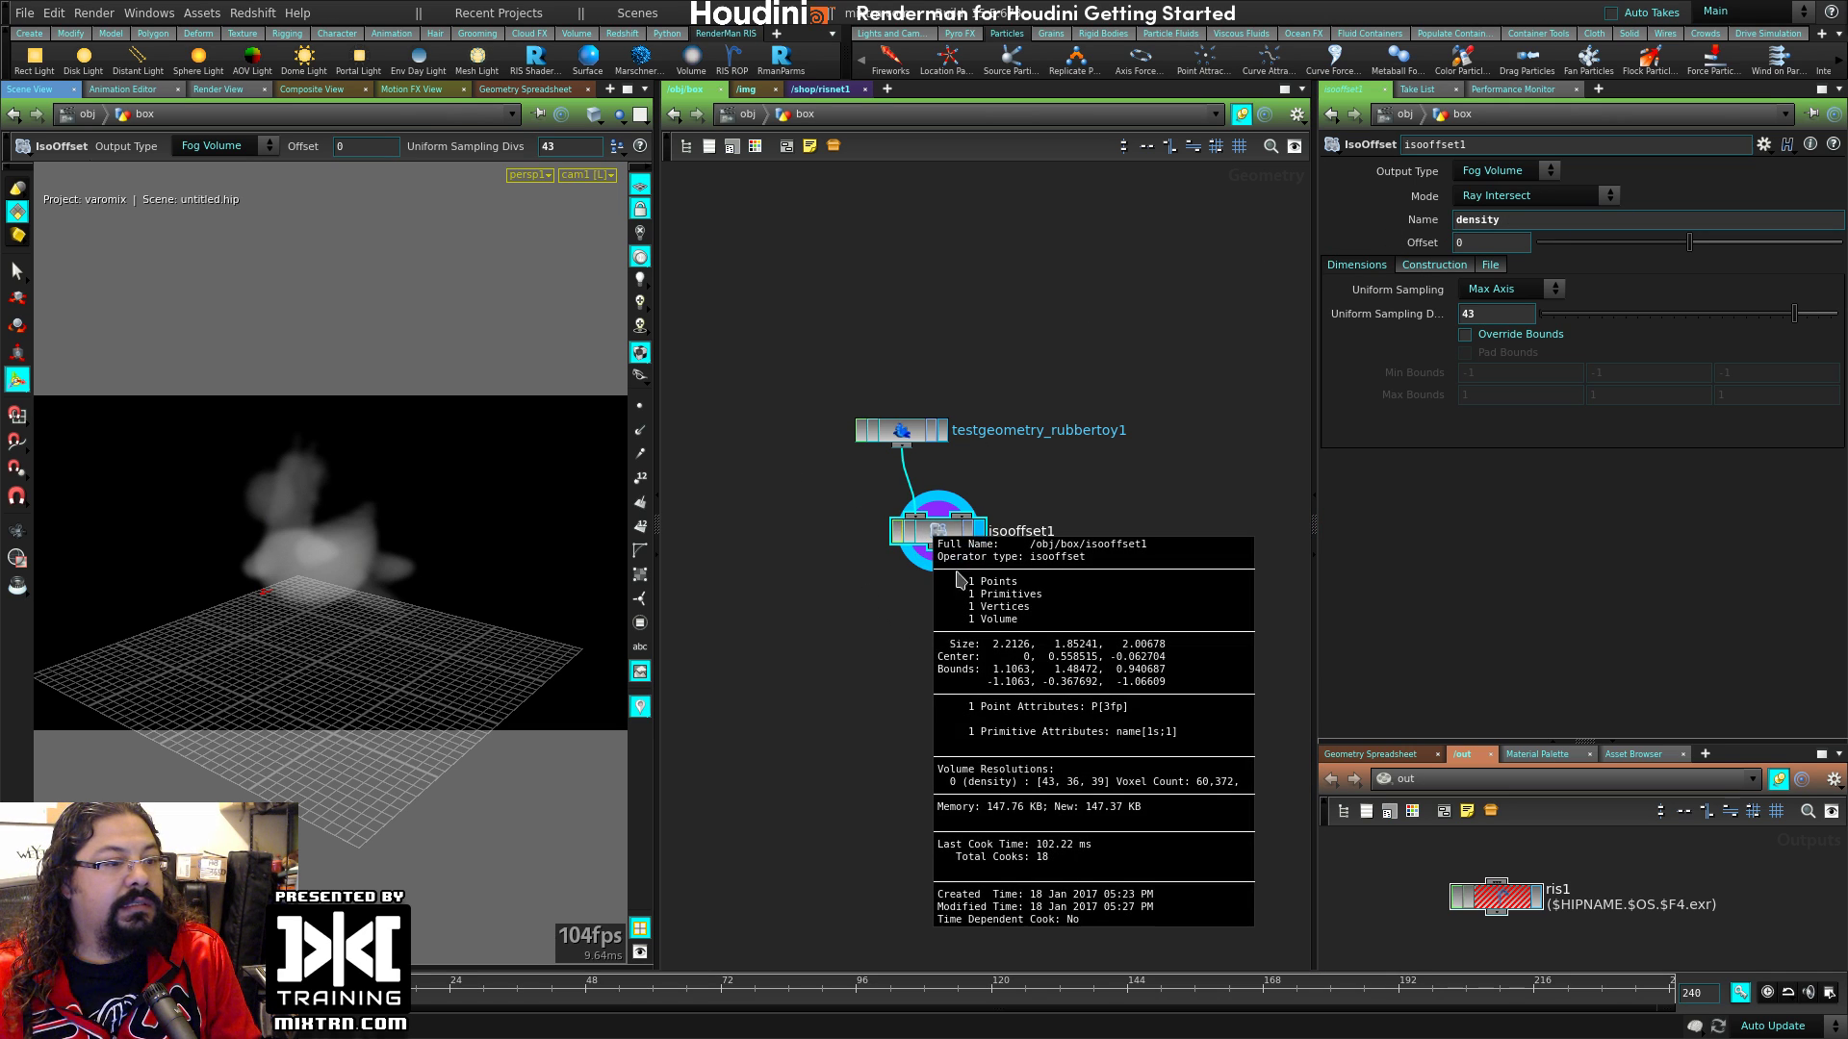
middle_drag(1092, 741, 972, 443)
click(746, 113)
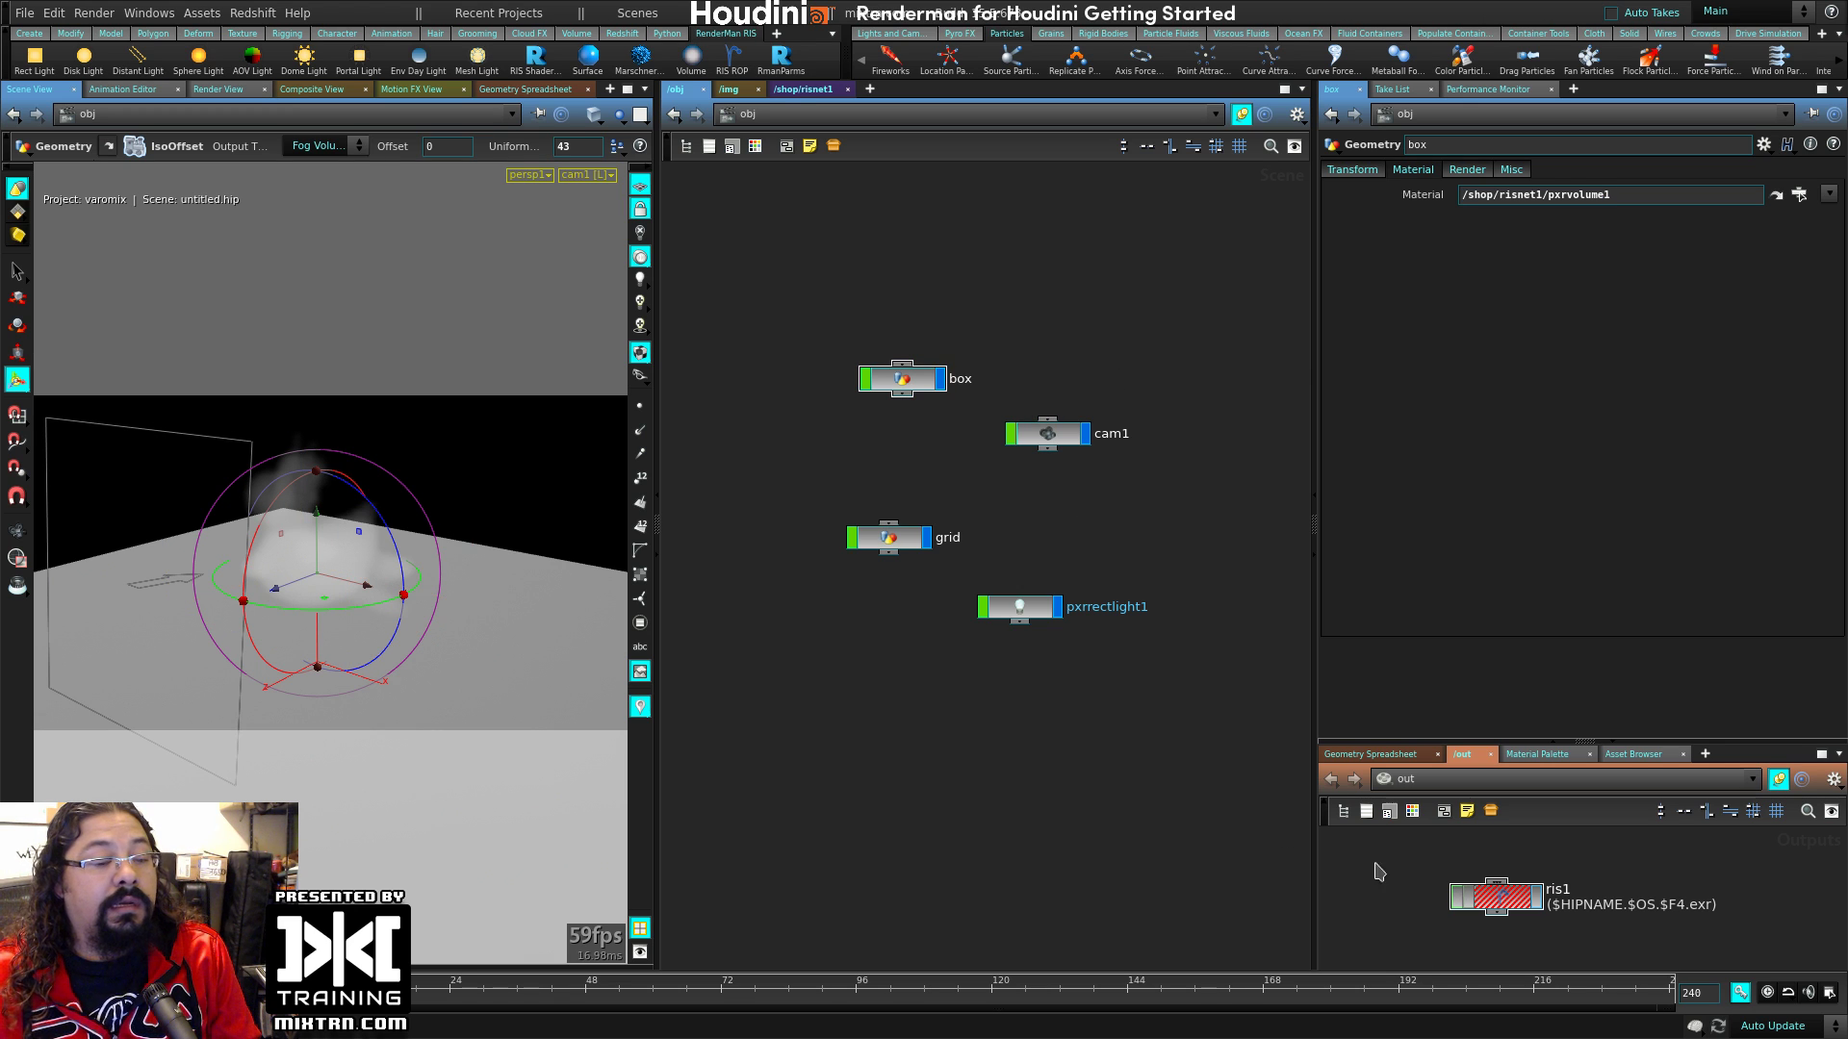
Step: Review the ris1 render settings and recheck the Density Float PrimVar on pxrvolume1 in risnet1
click(1506, 900)
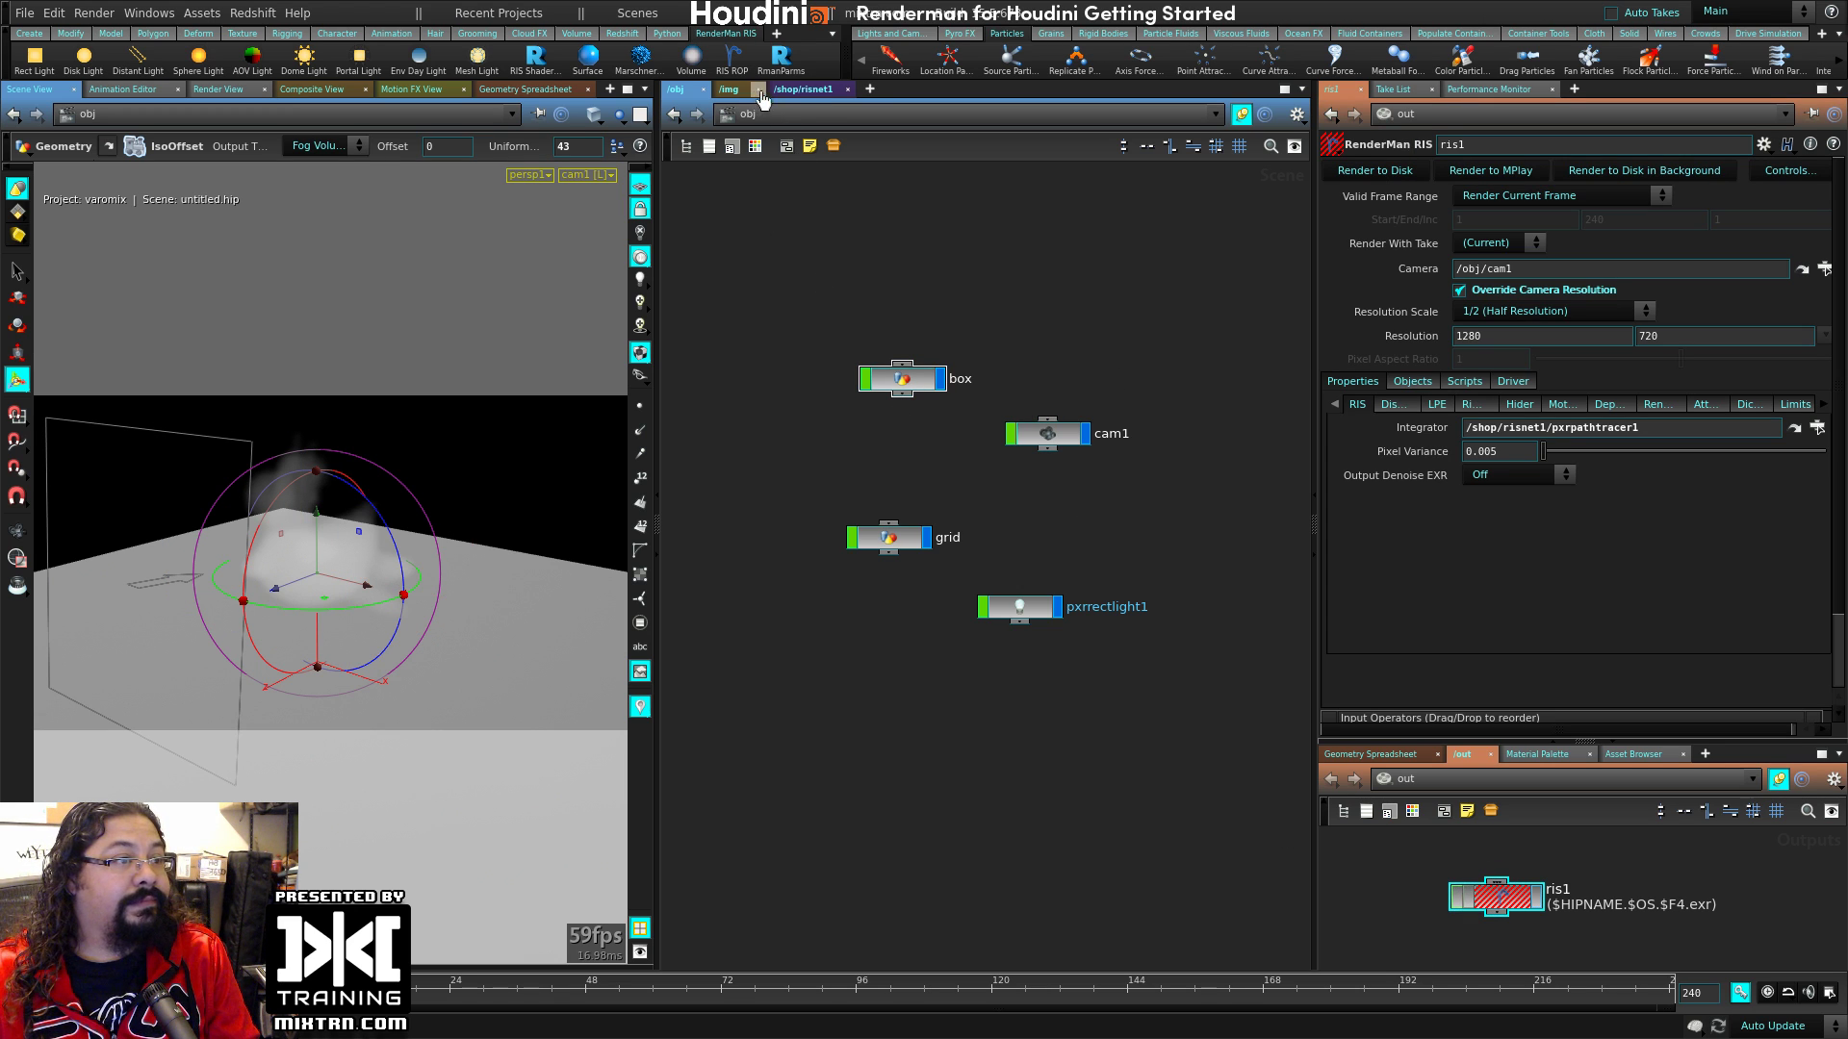
click(806, 90)
drag(1078, 234, 1119, 222)
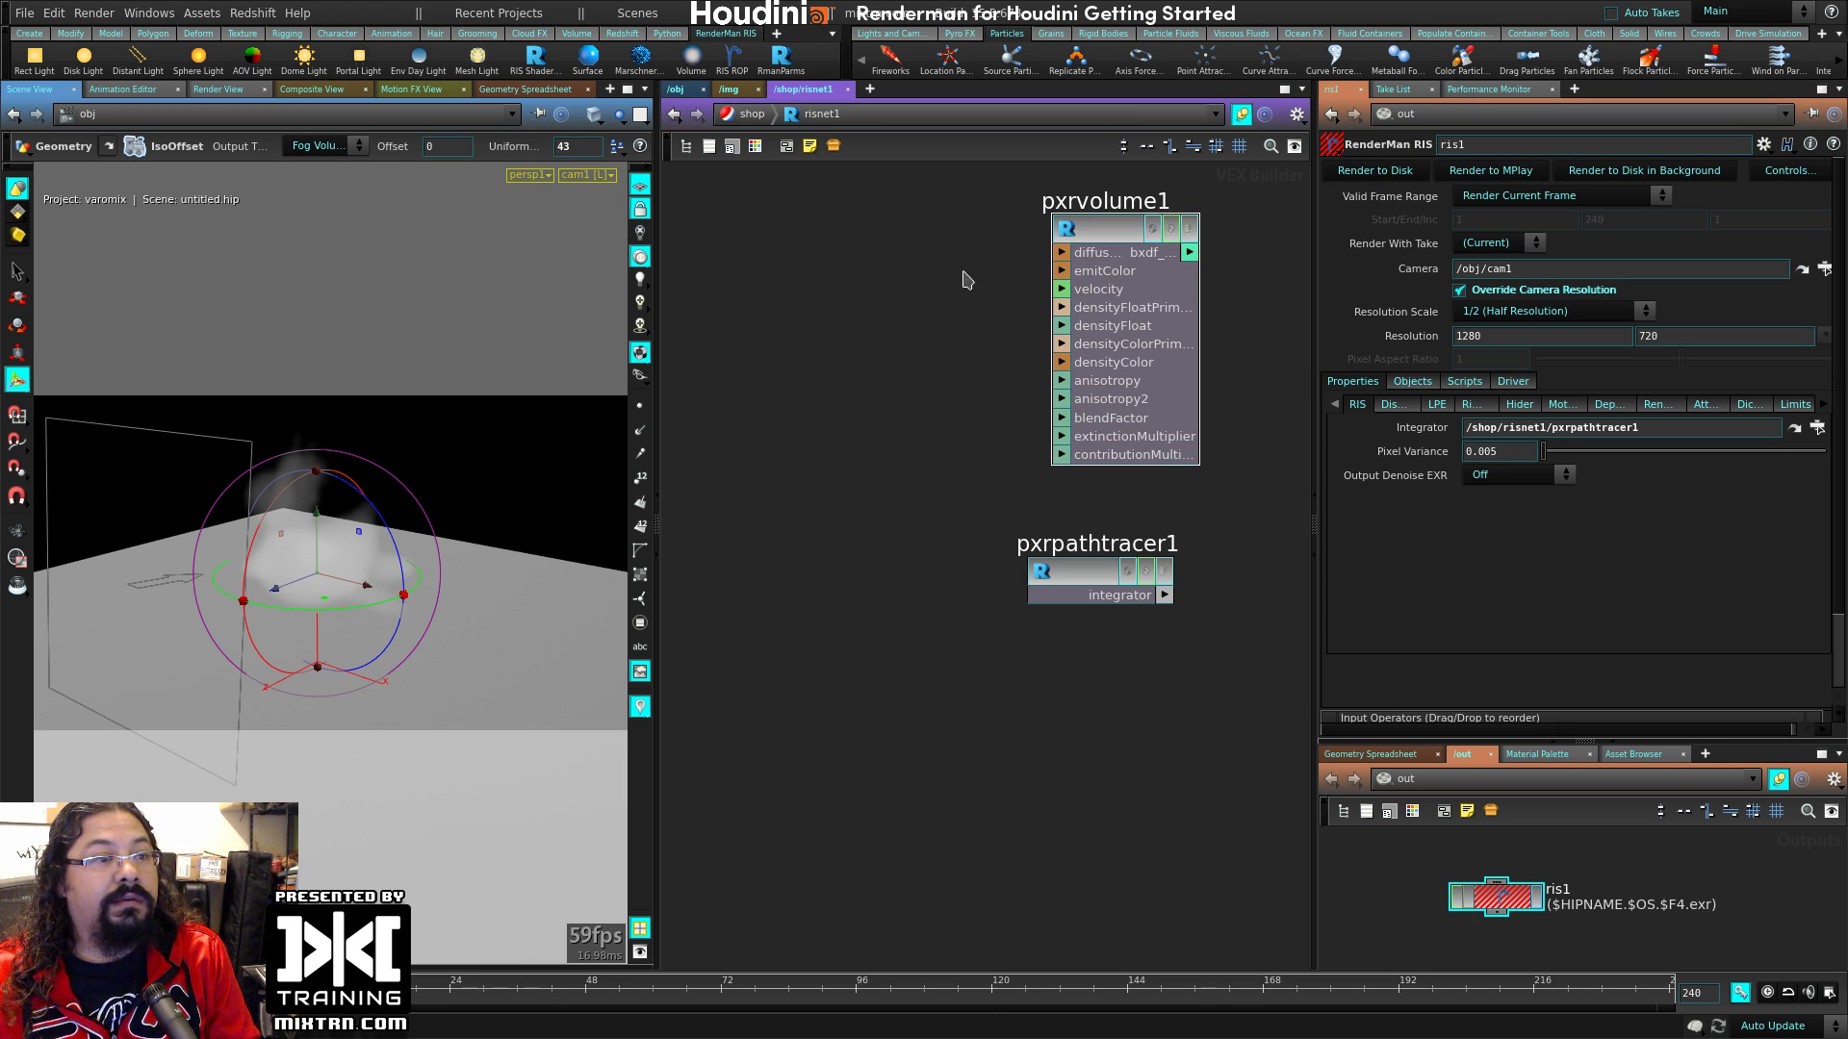
click(1122, 293)
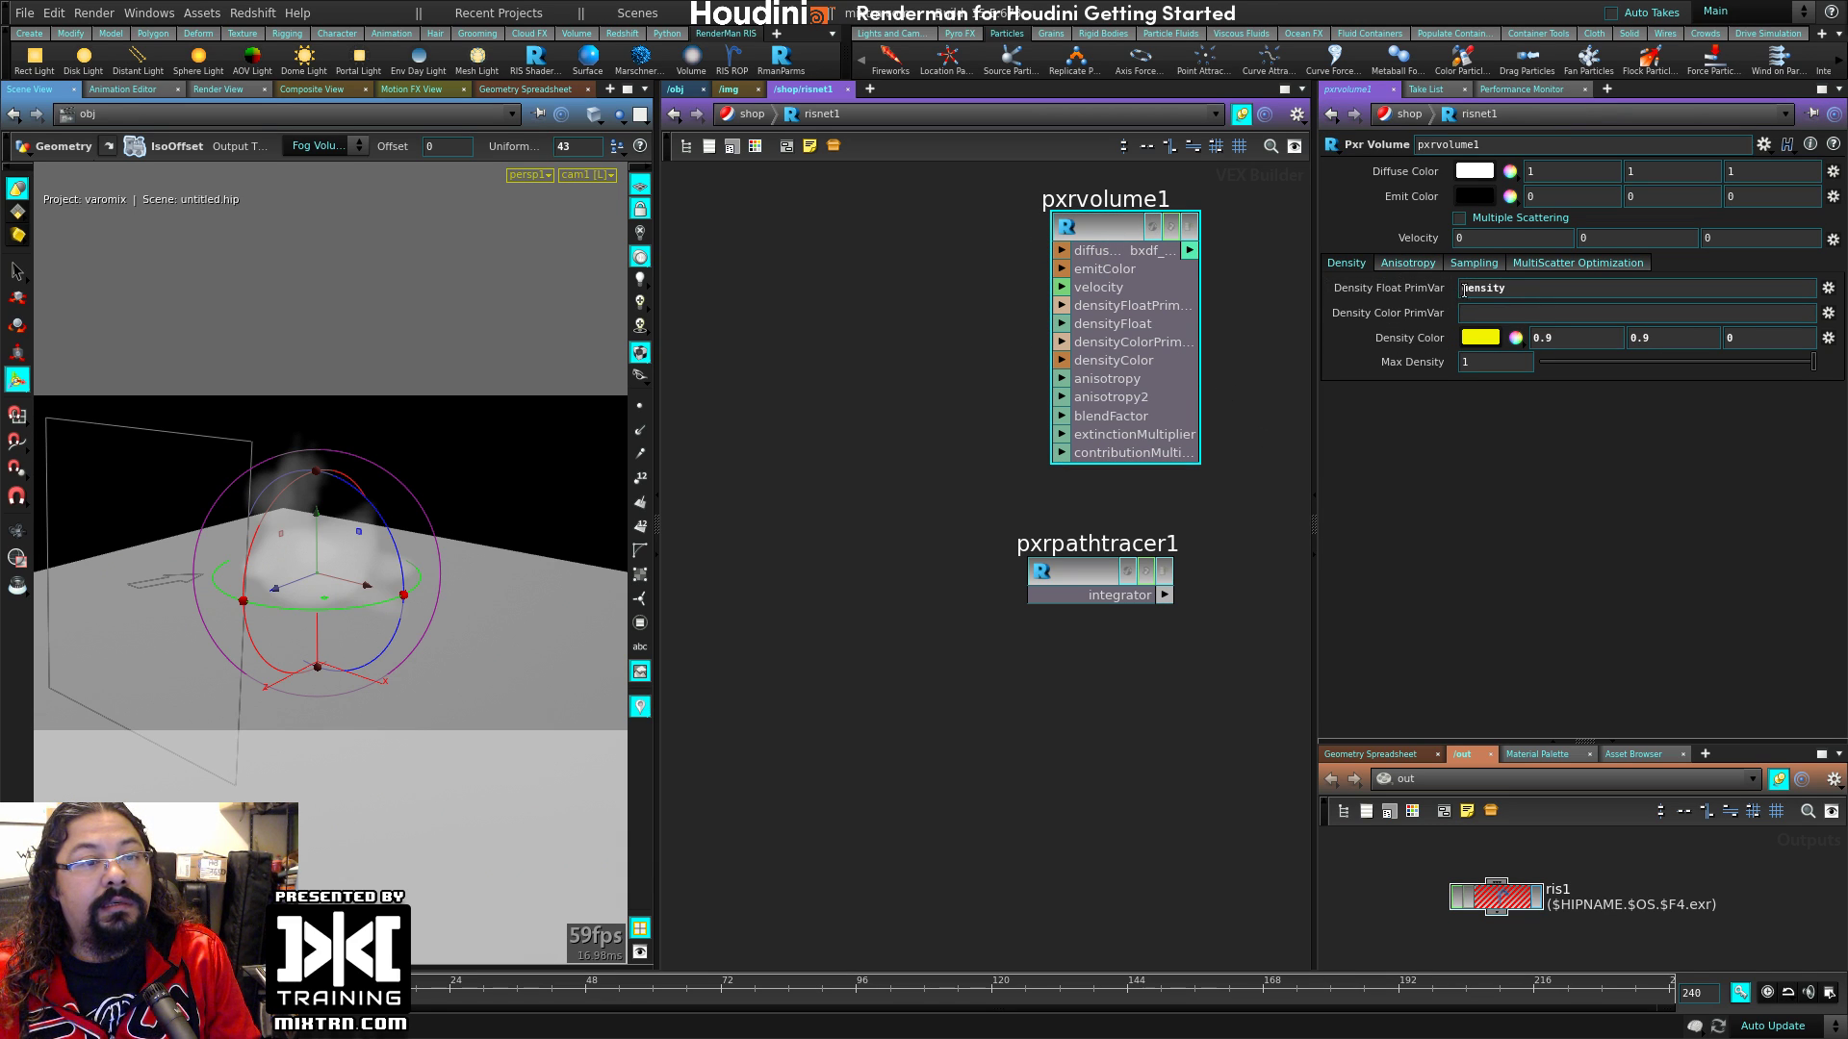
double_click(1483, 288)
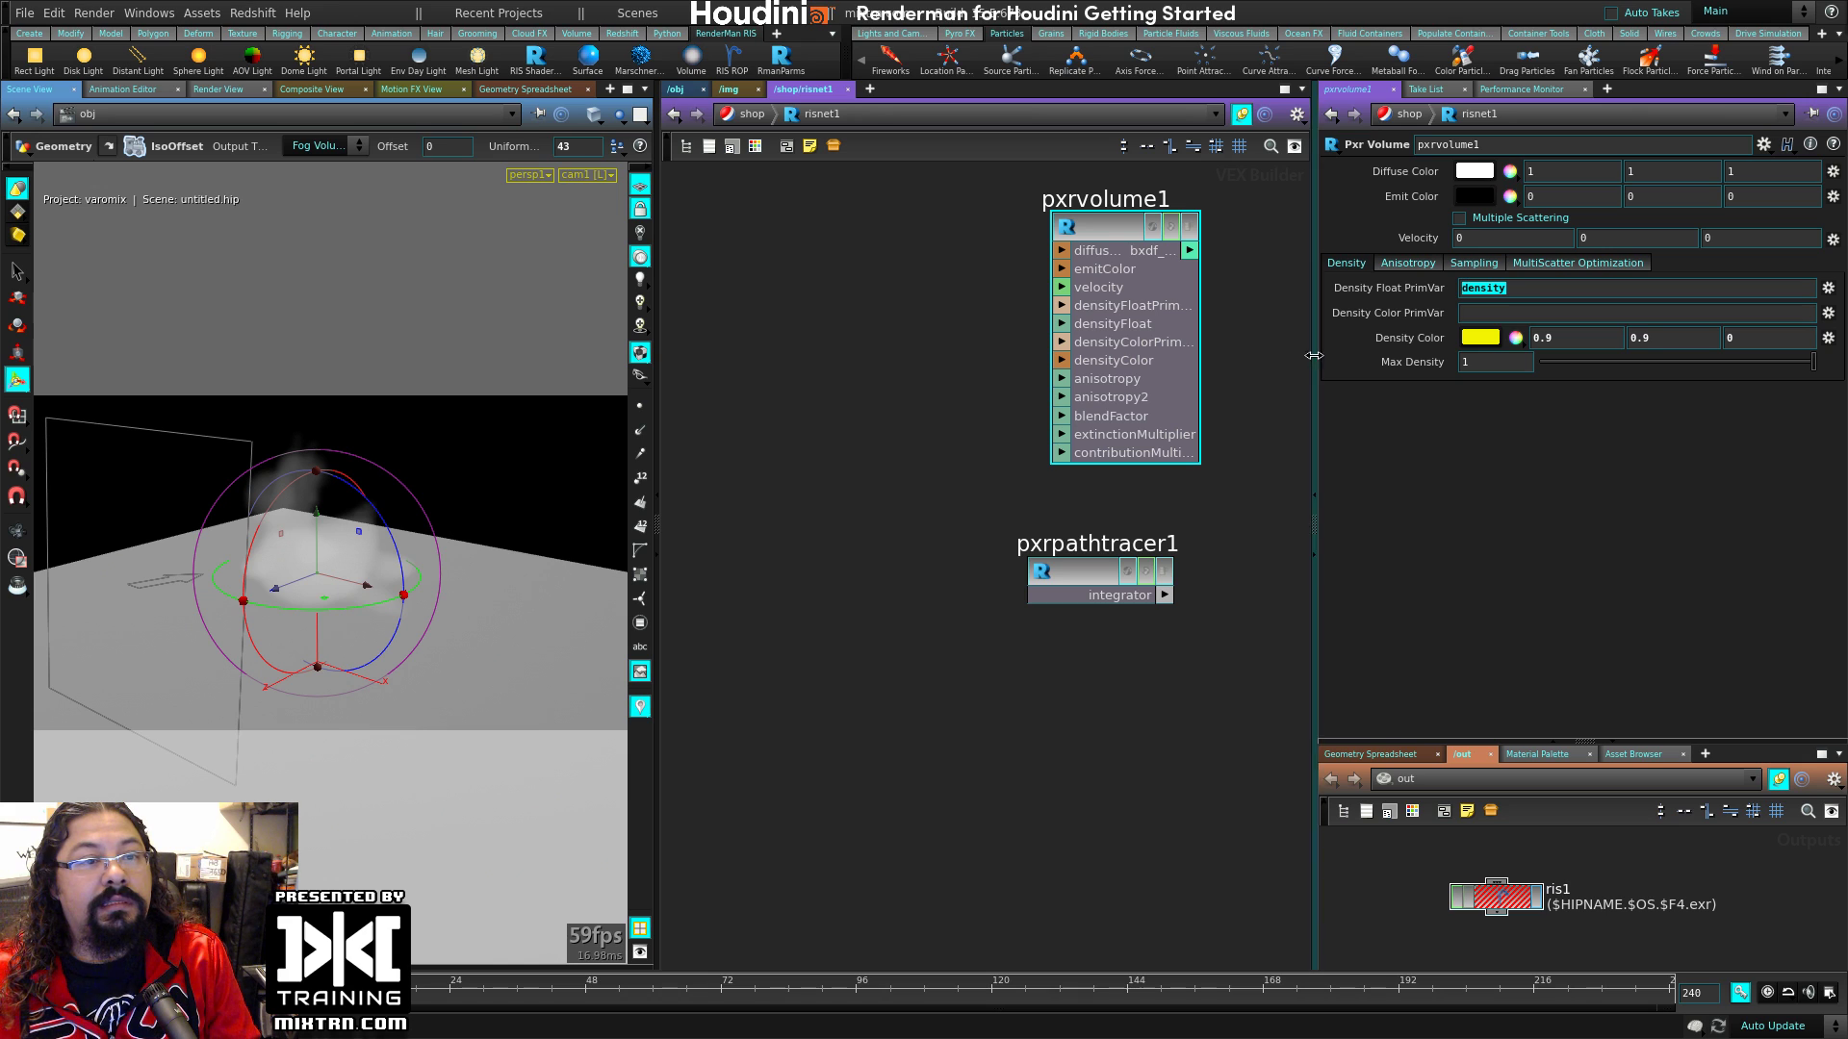
drag(1076, 203, 1076, 202)
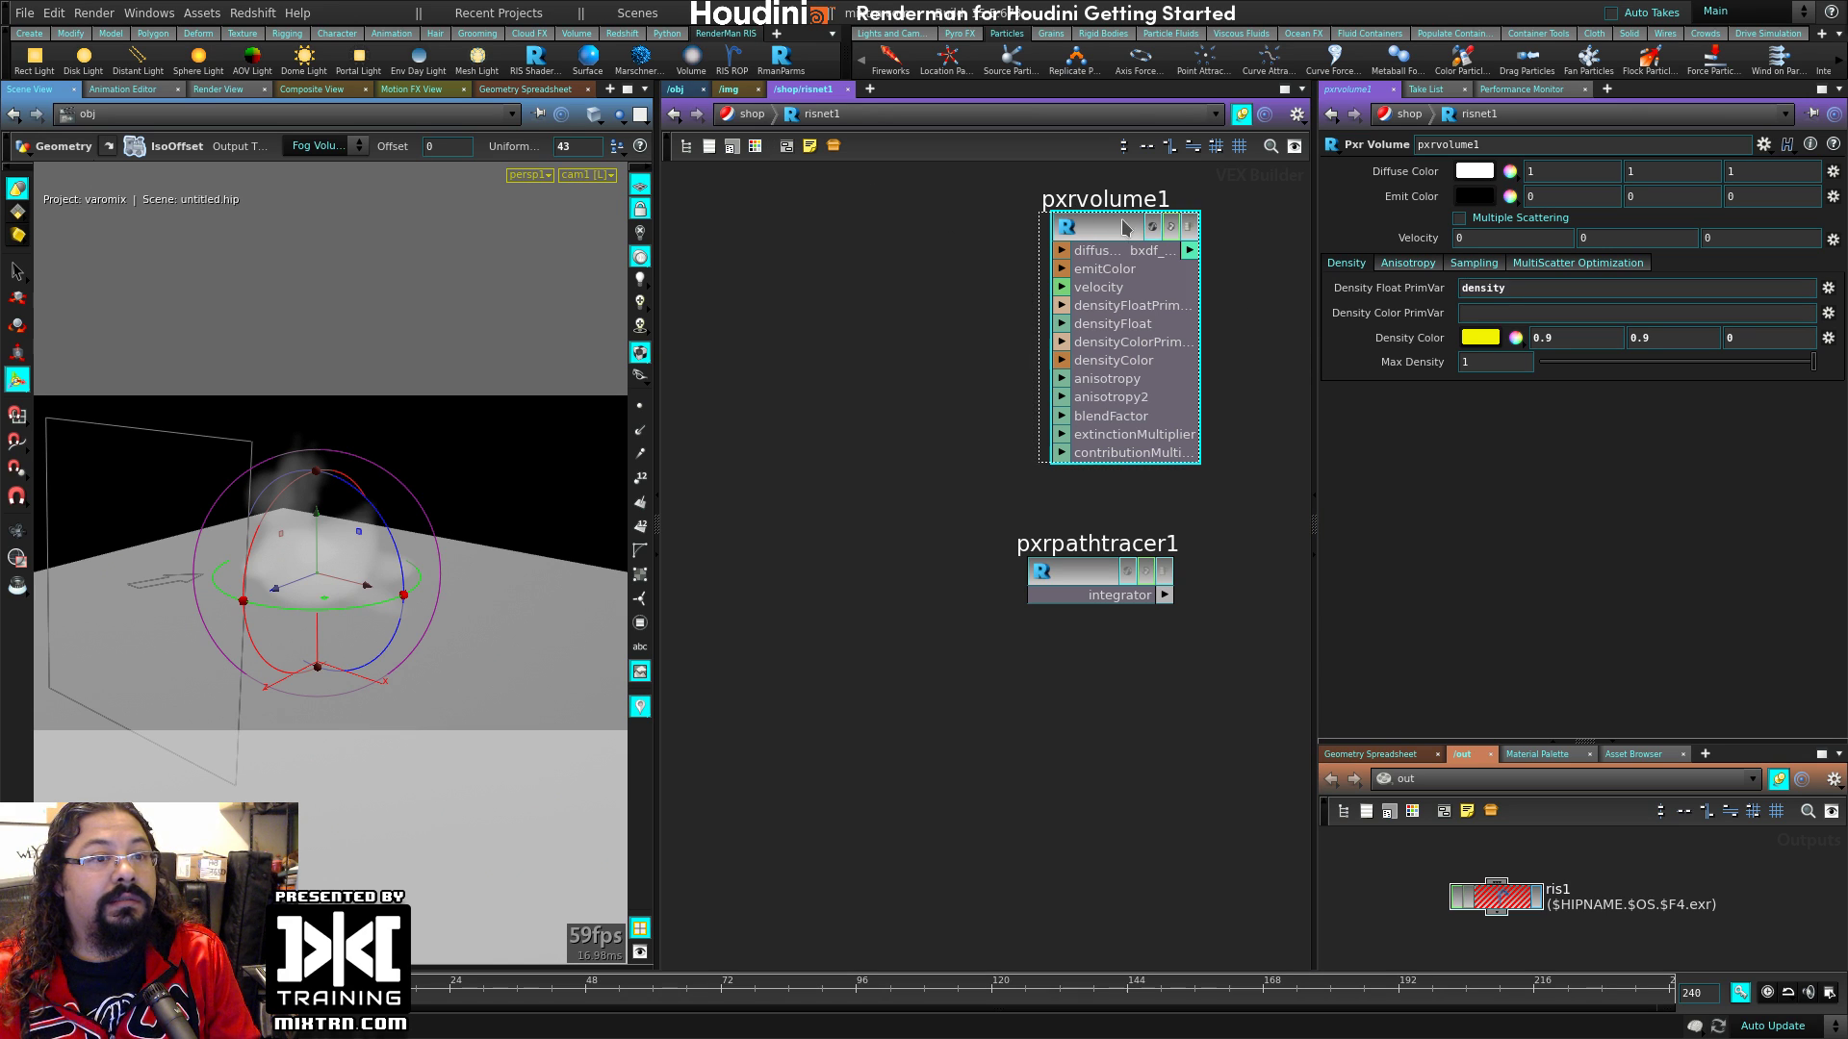
Step: Set pxrvolume1's Density Color to white (1, 1, 1), render from ris1, and move the image viewer aside
click(912, 408)
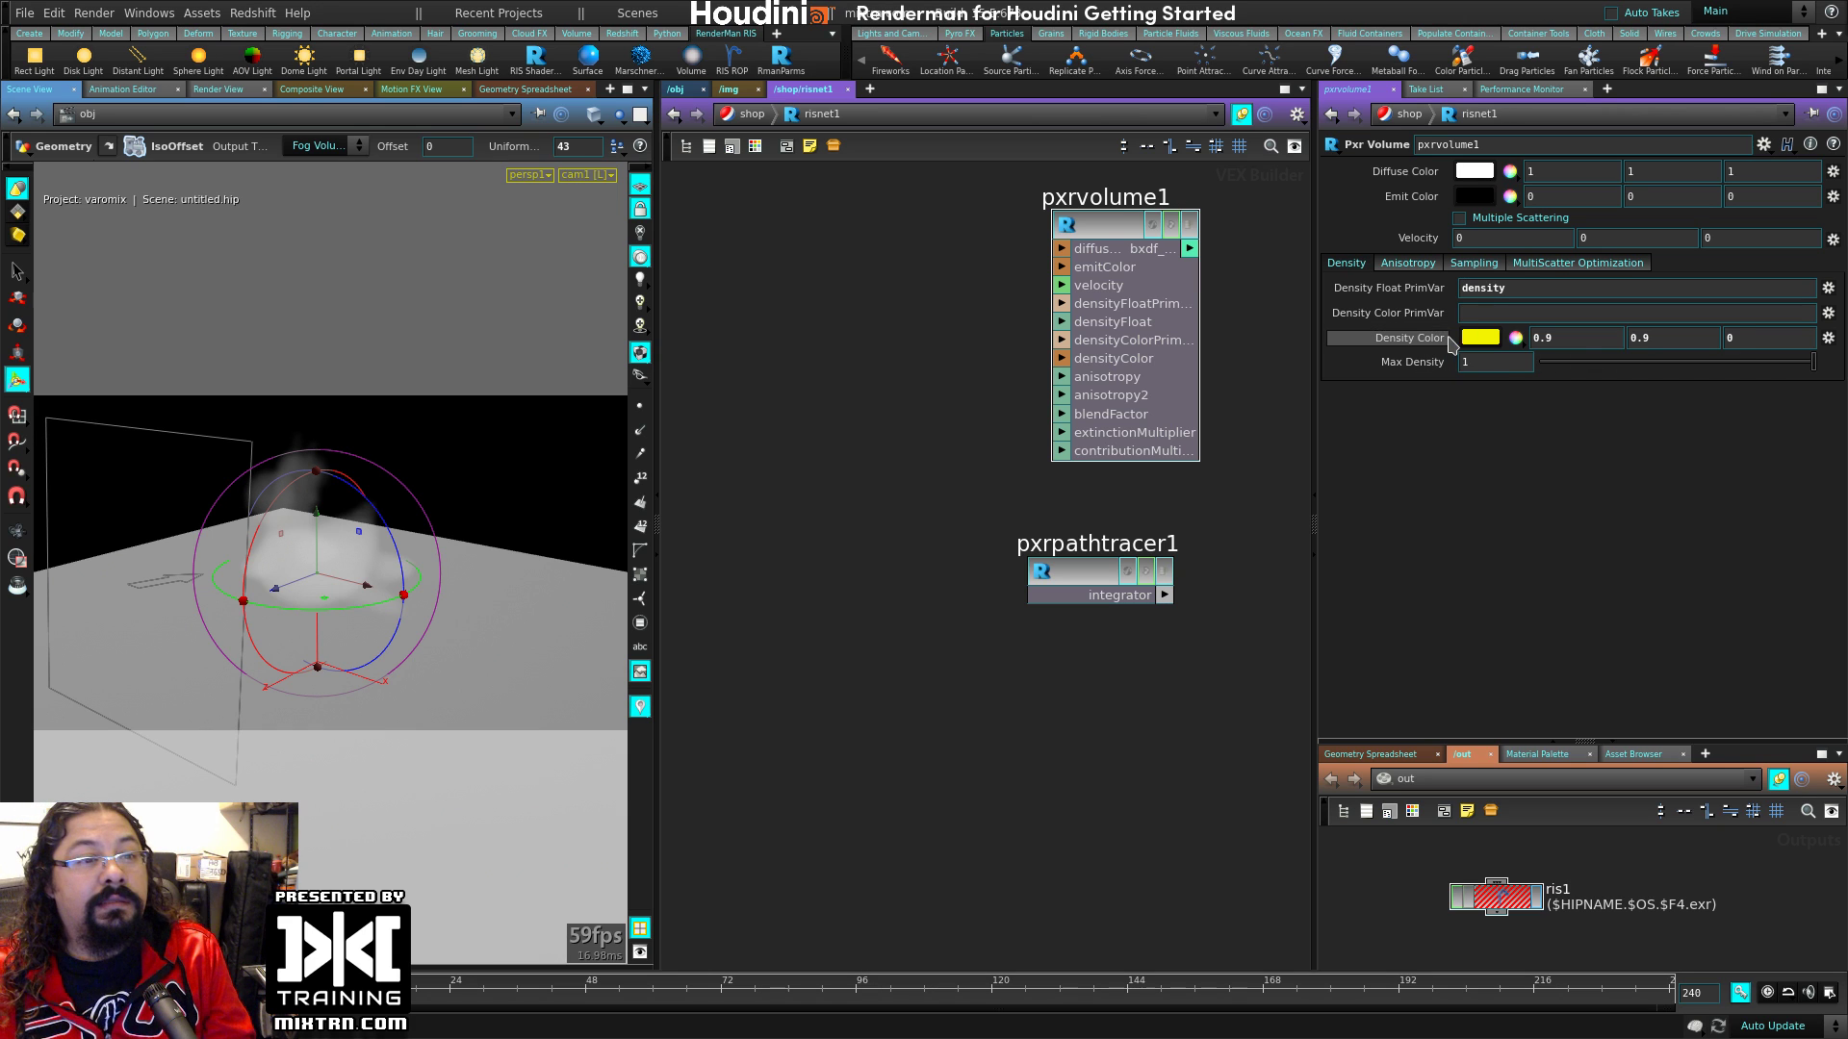
right_click(1441, 340)
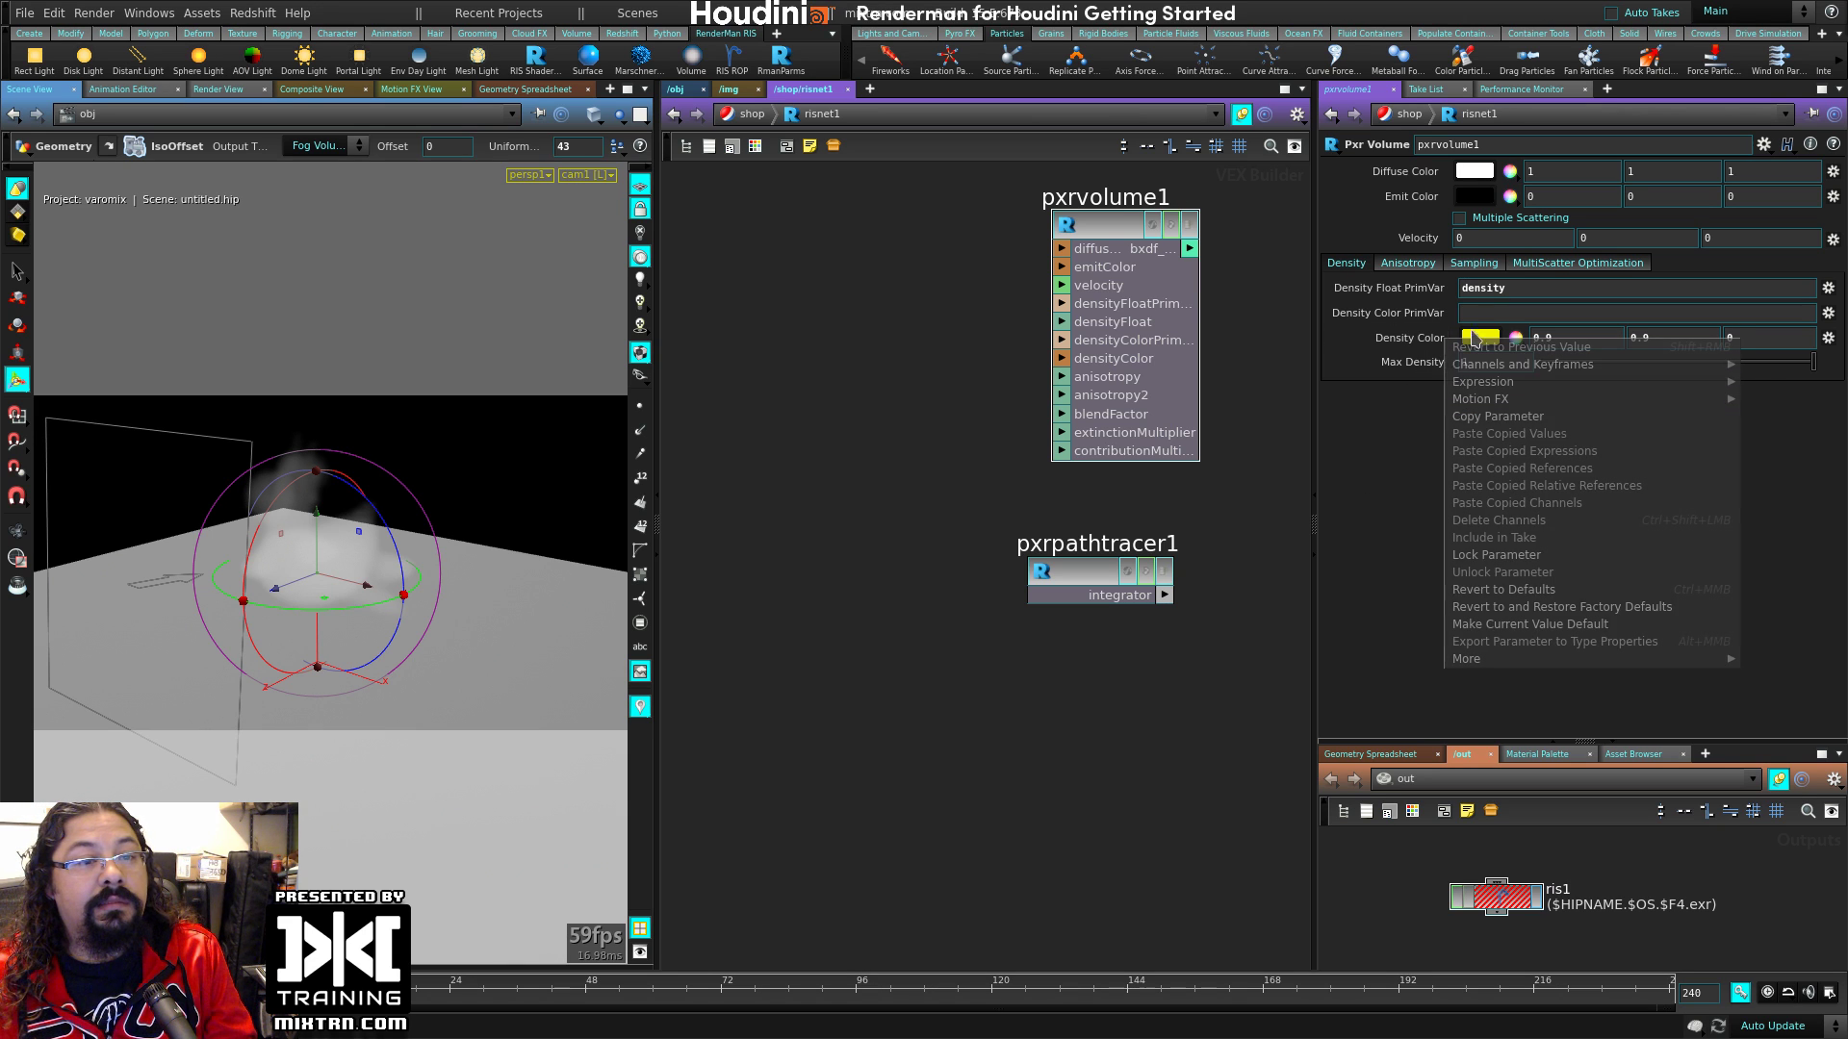
key(Escape)
click(1474, 343)
click(1523, 421)
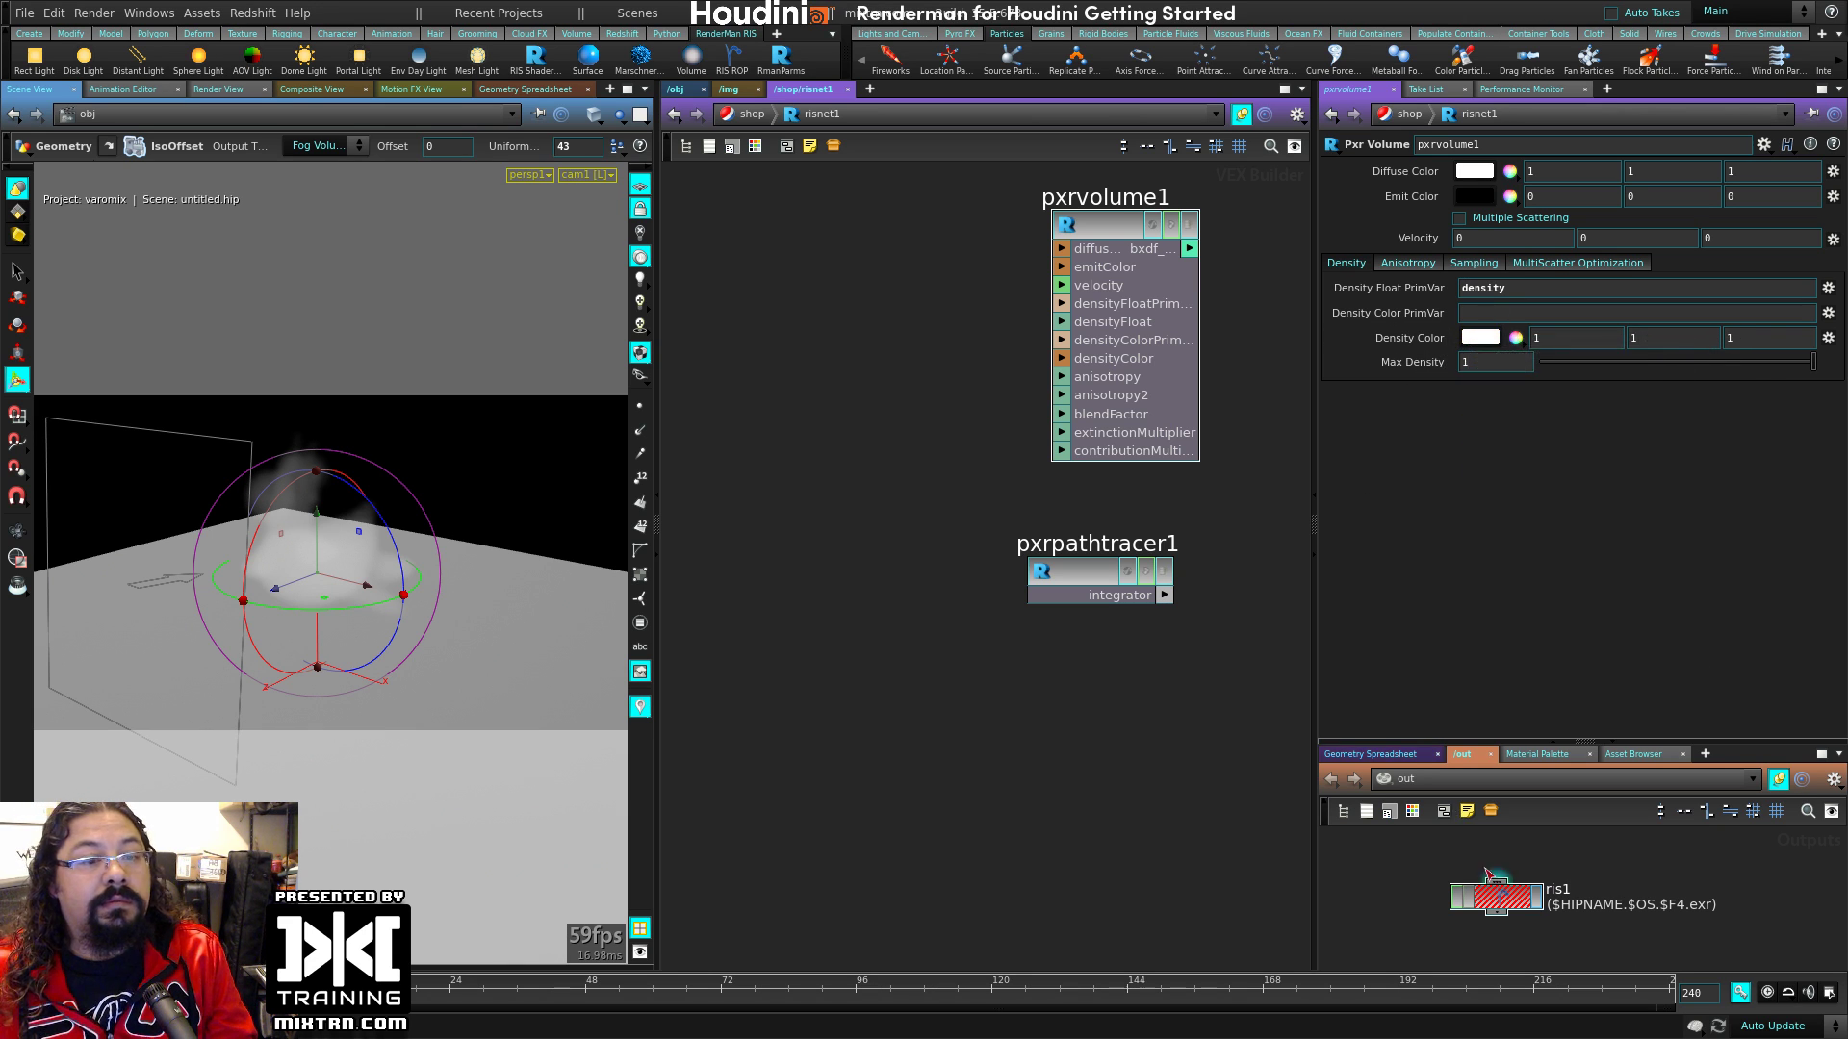
click(1496, 895)
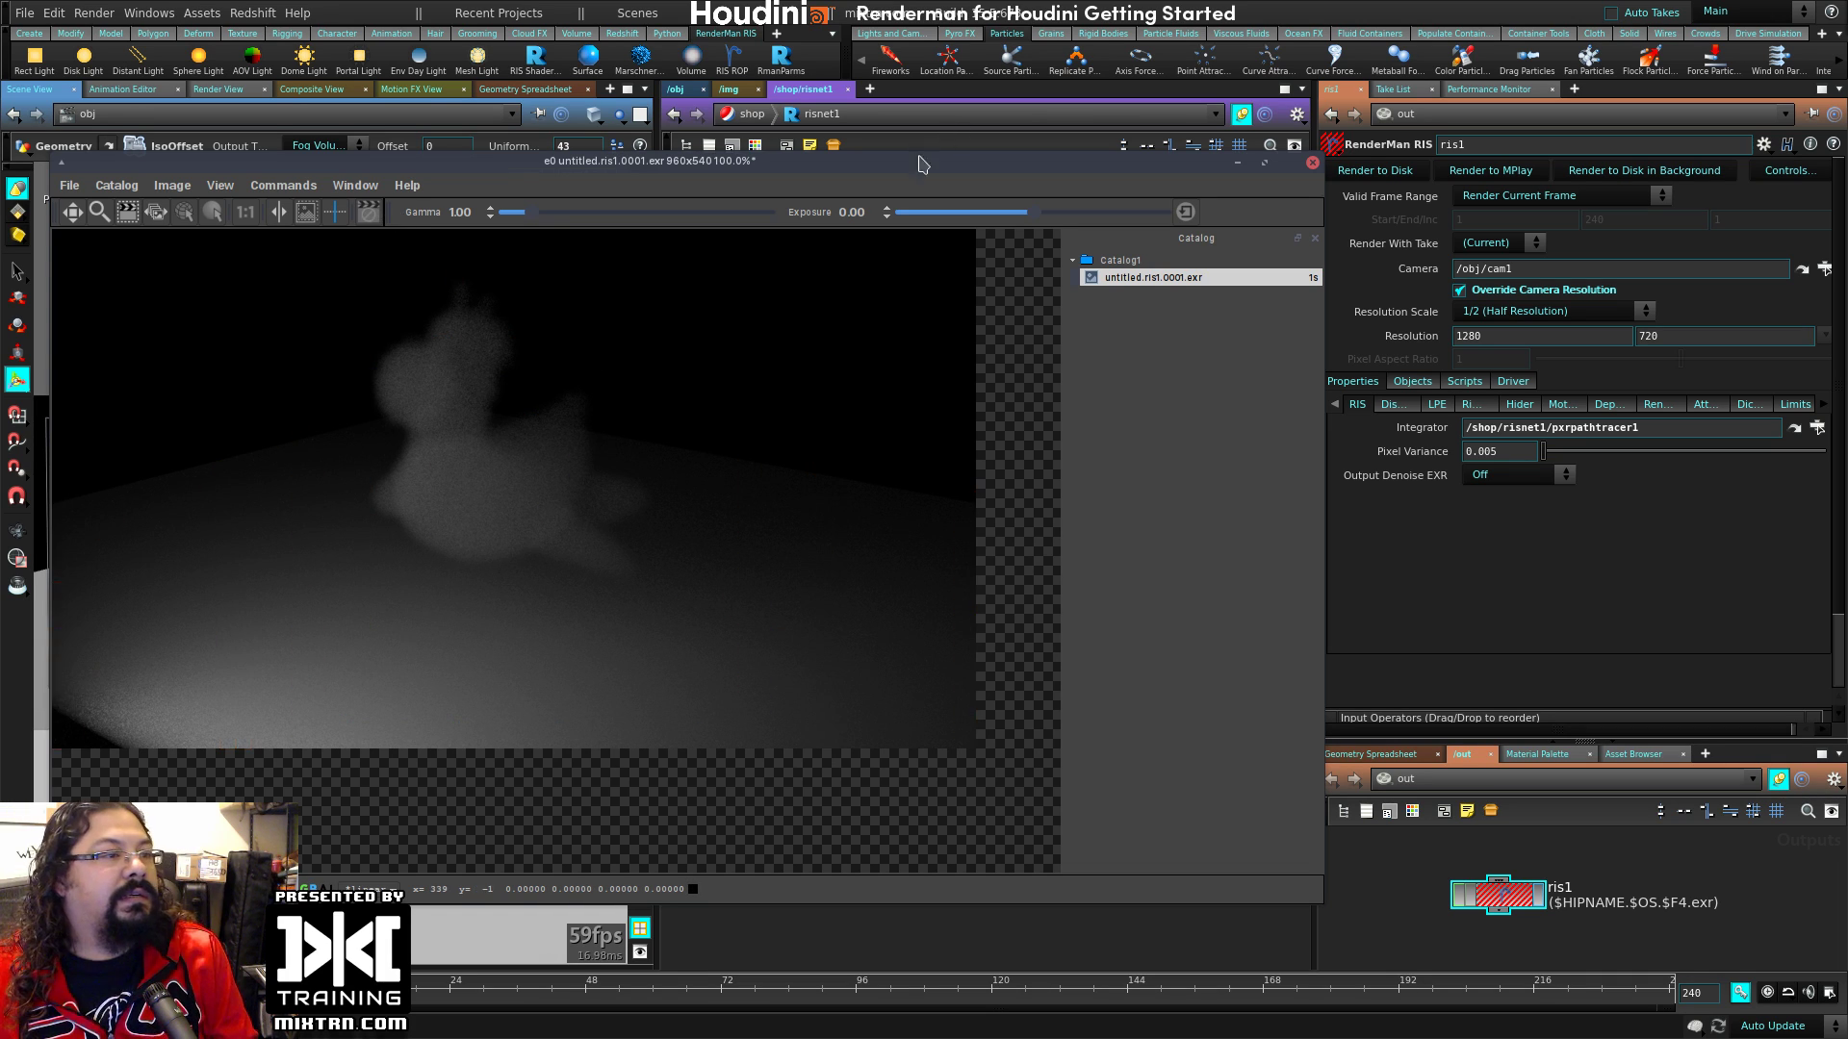
drag(635, 161, 635, 536)
Step: Set pxrvolume1's Max Density to 20 and compare a new ris1 render with the previous one in the catalog
click(1102, 227)
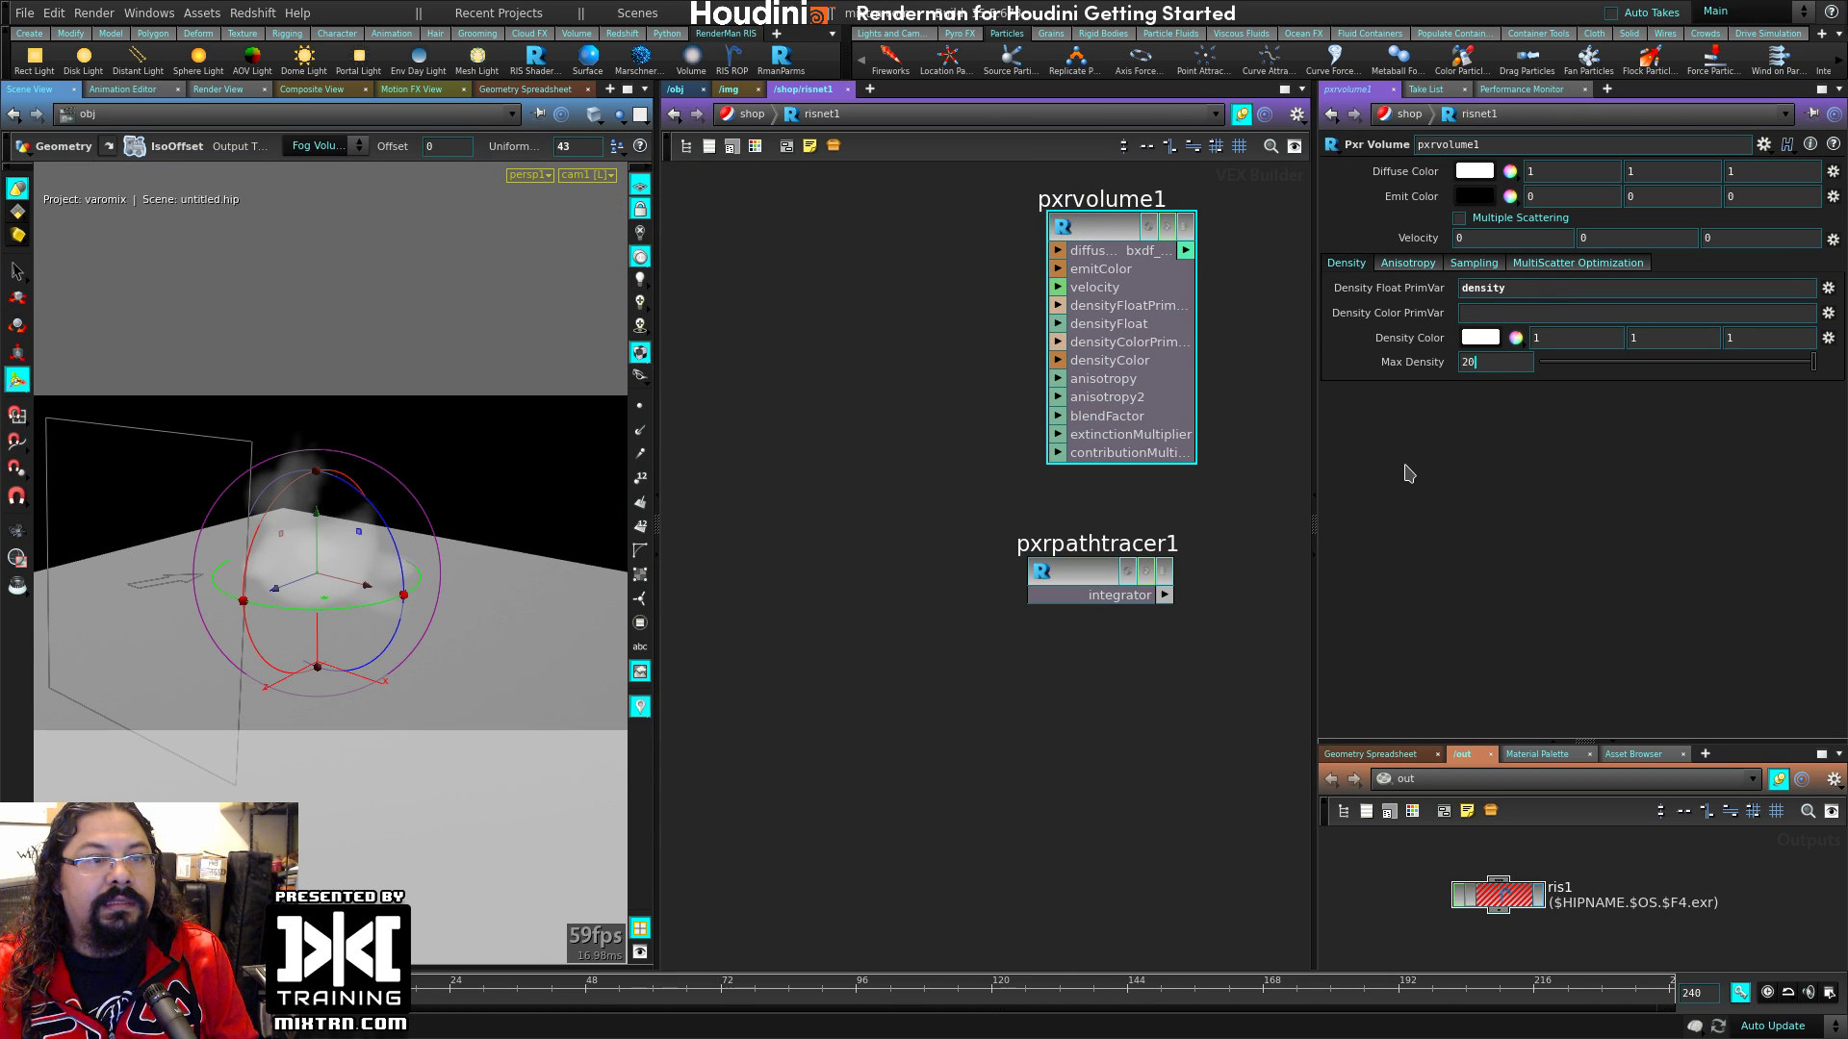
click(1518, 905)
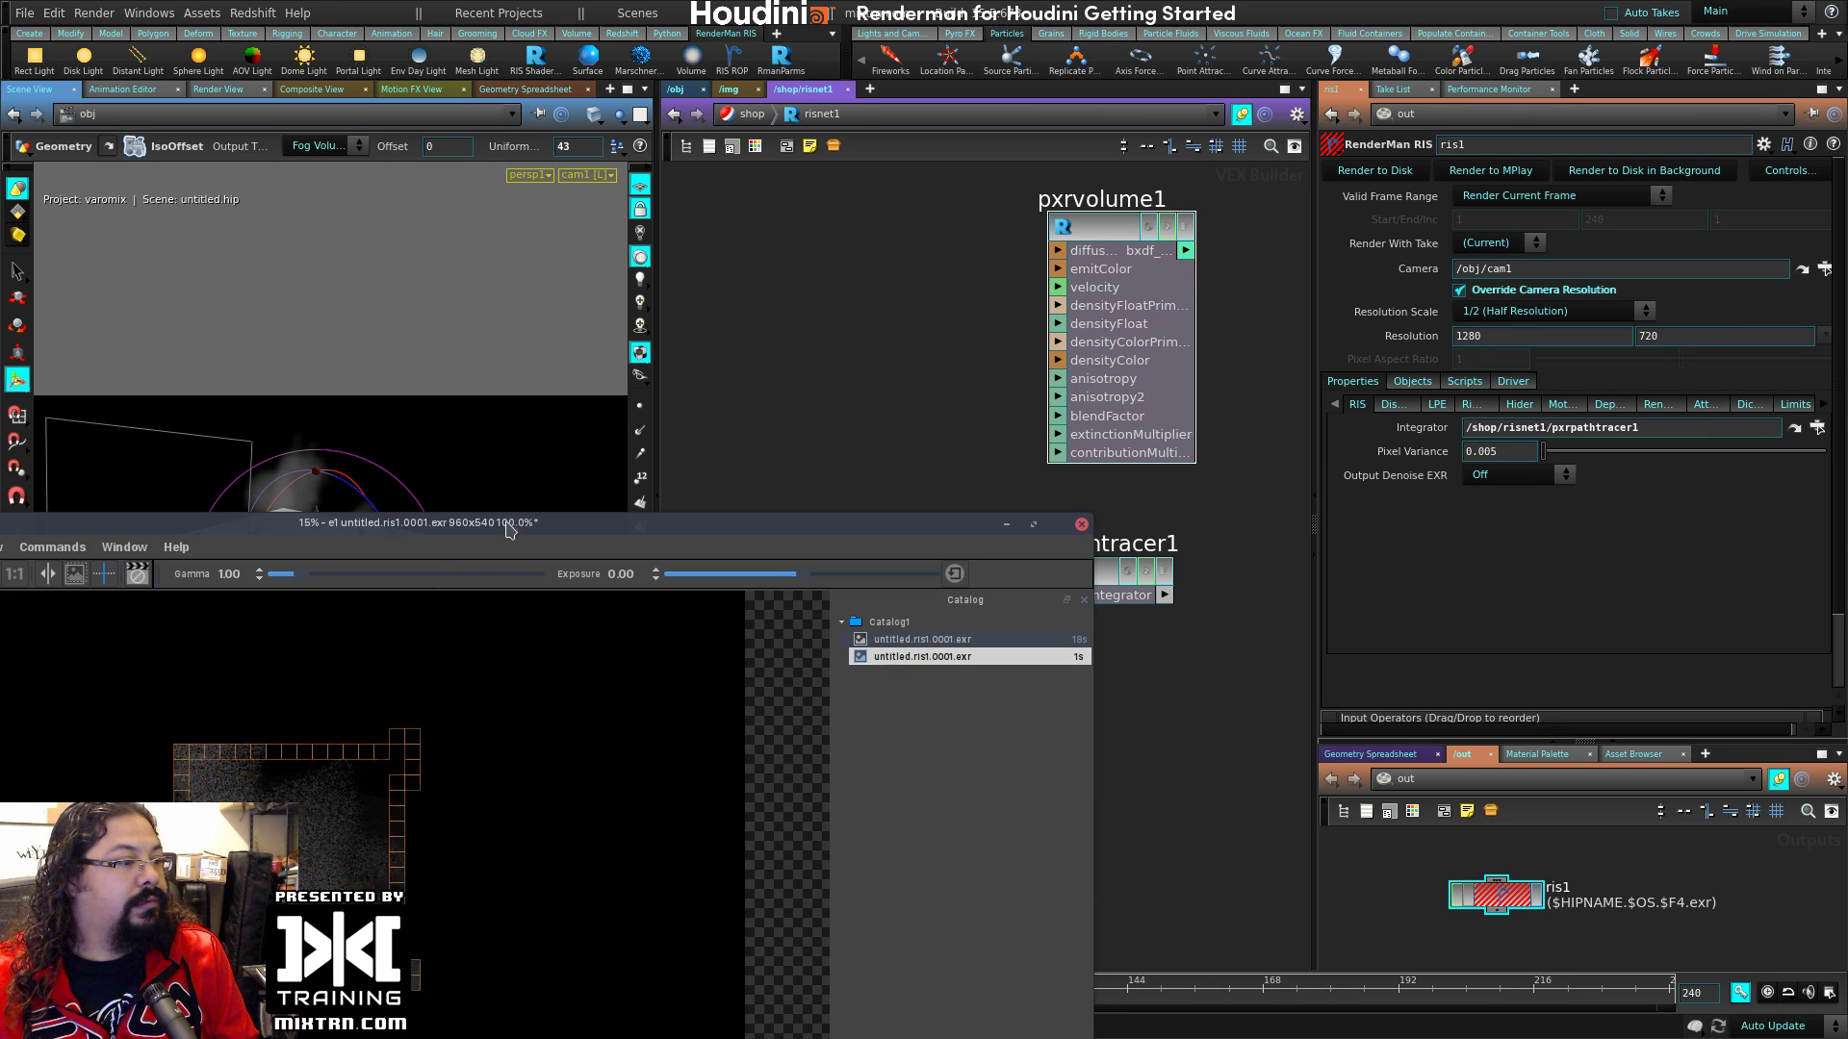
drag(509, 530, 791, 275)
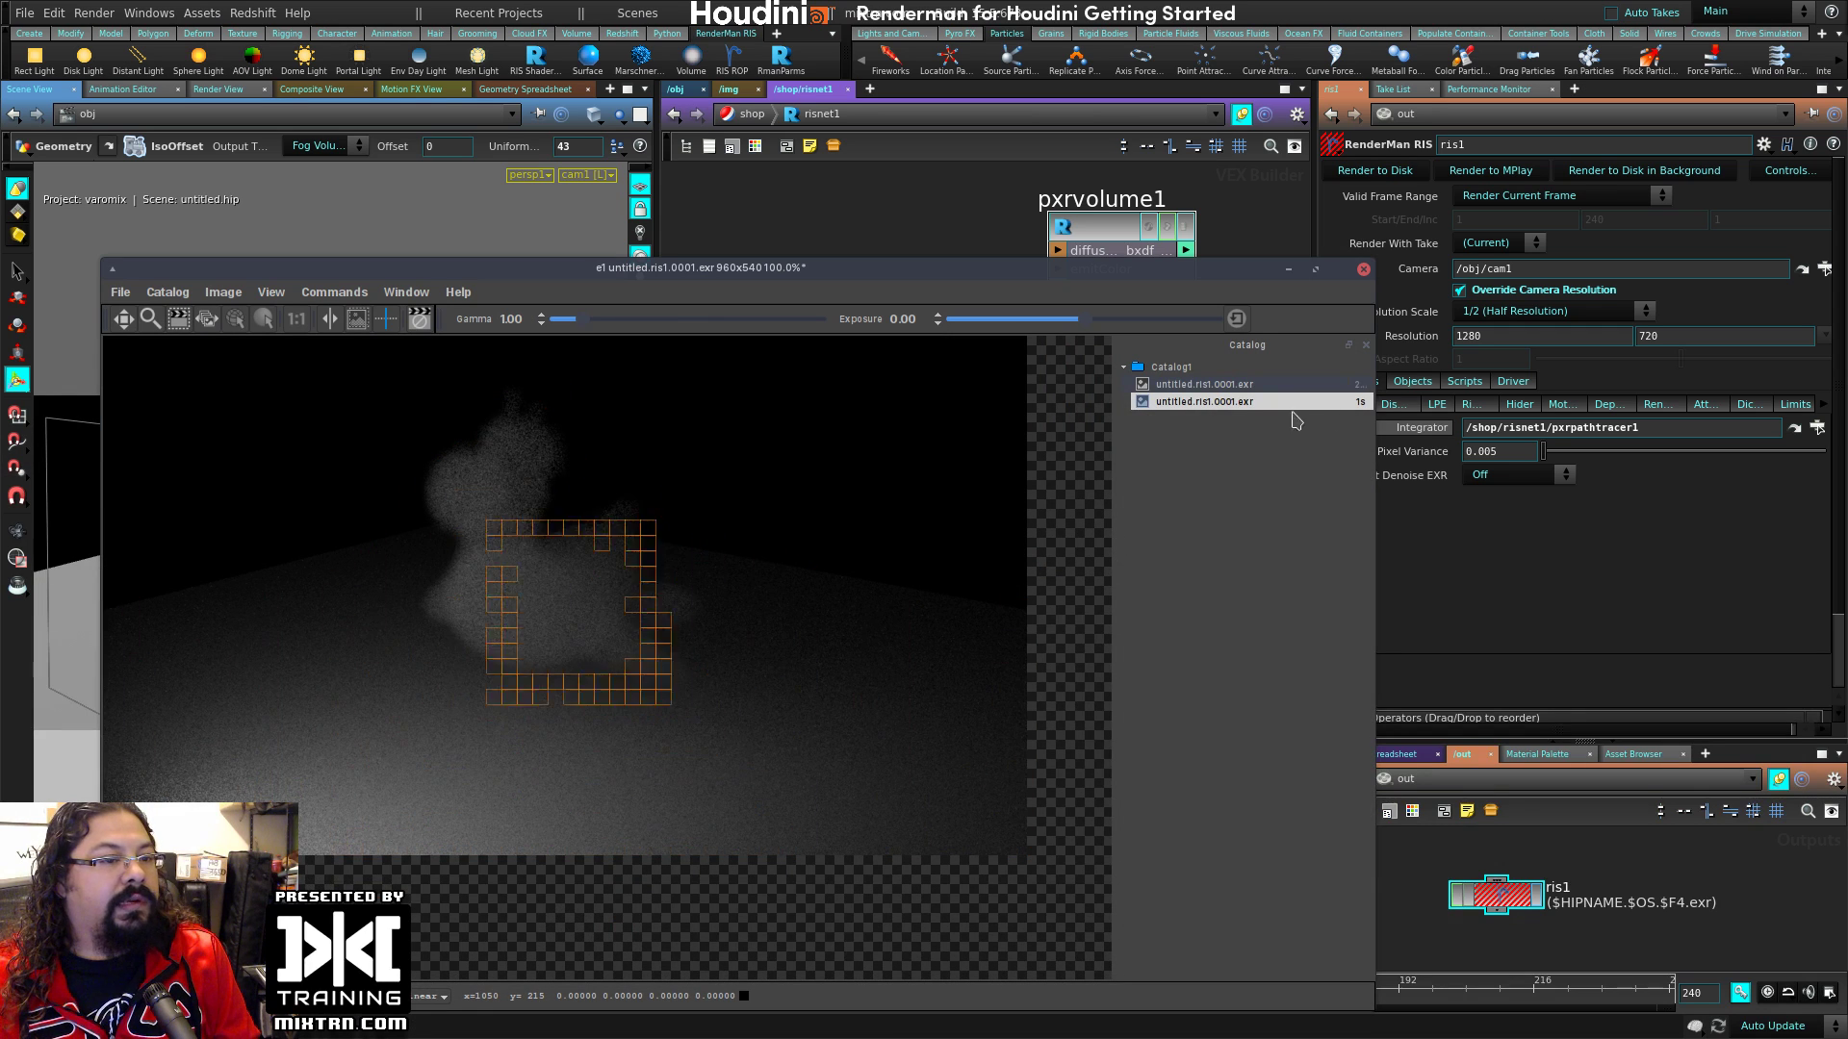
click(1246, 385)
click(1243, 404)
drag(1185, 277, 862, 490)
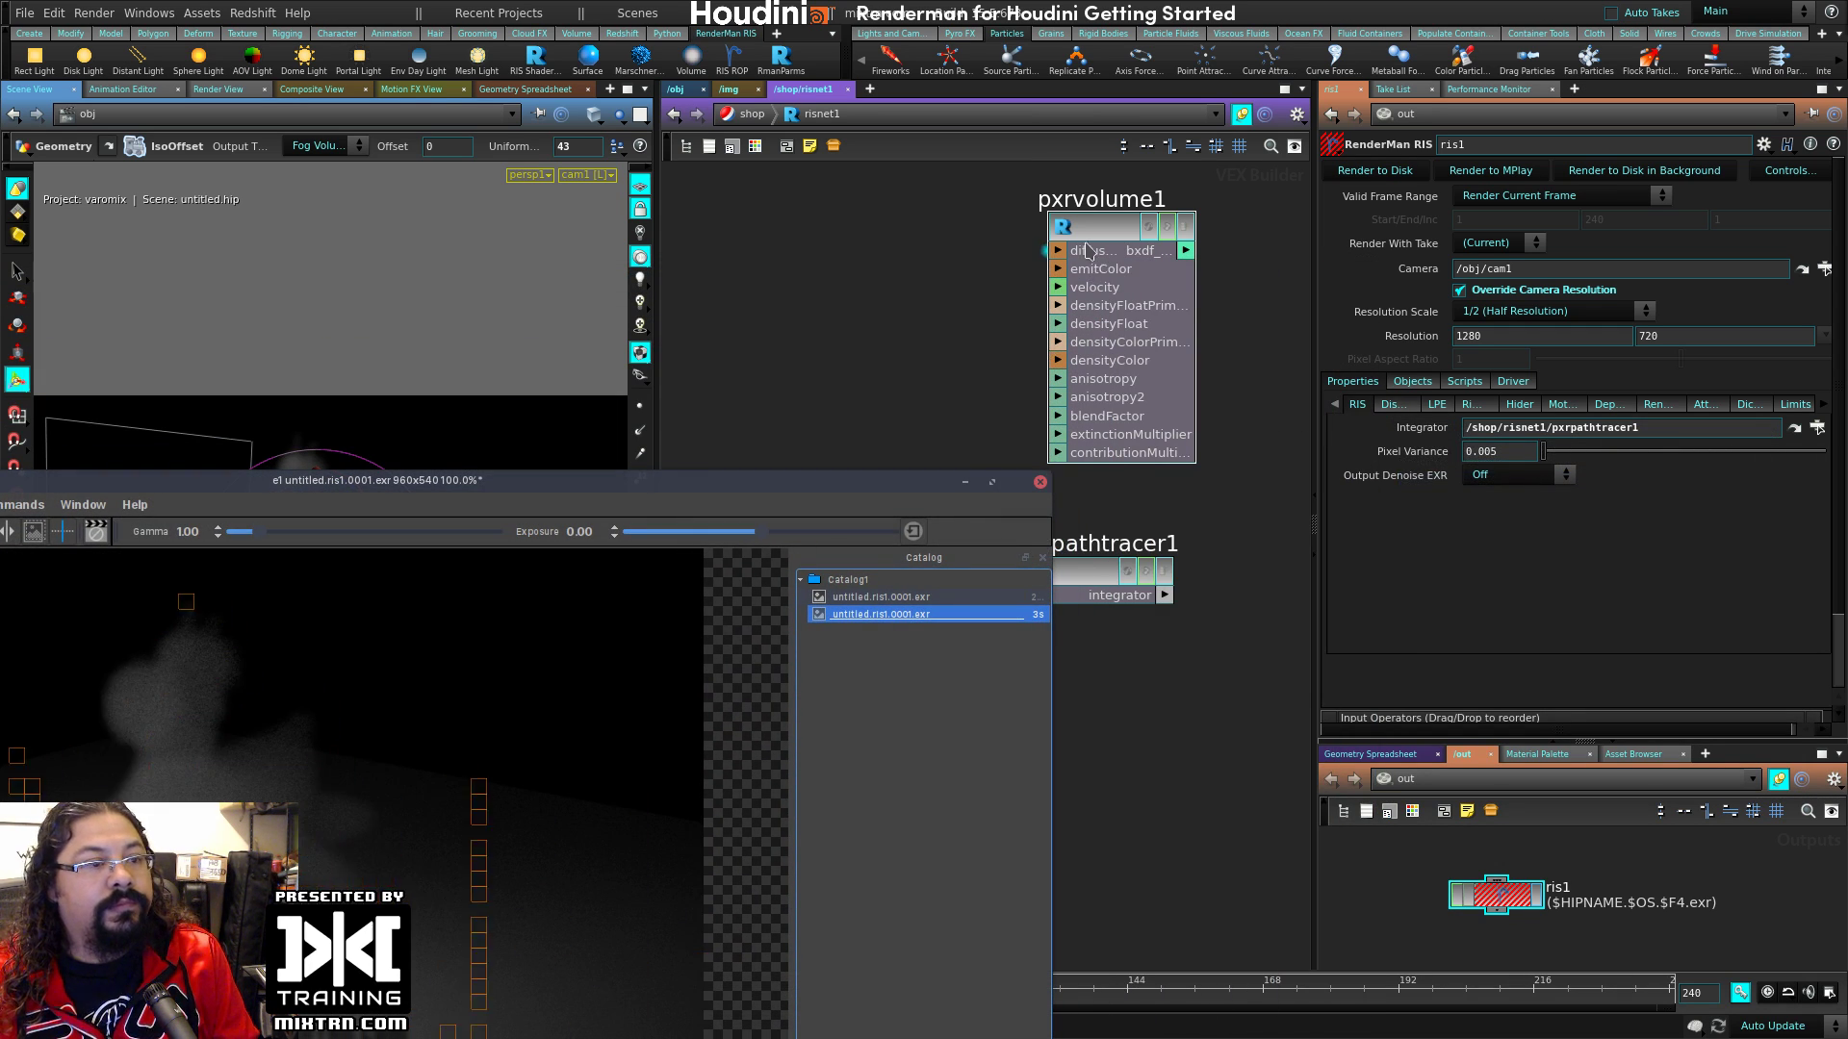
Step: Look through pxrvolume1's Anisotropy, Sampling and MultiScatter Optimization parameters and return to its Density parameters
click(1116, 227)
click(1415, 269)
click(1473, 270)
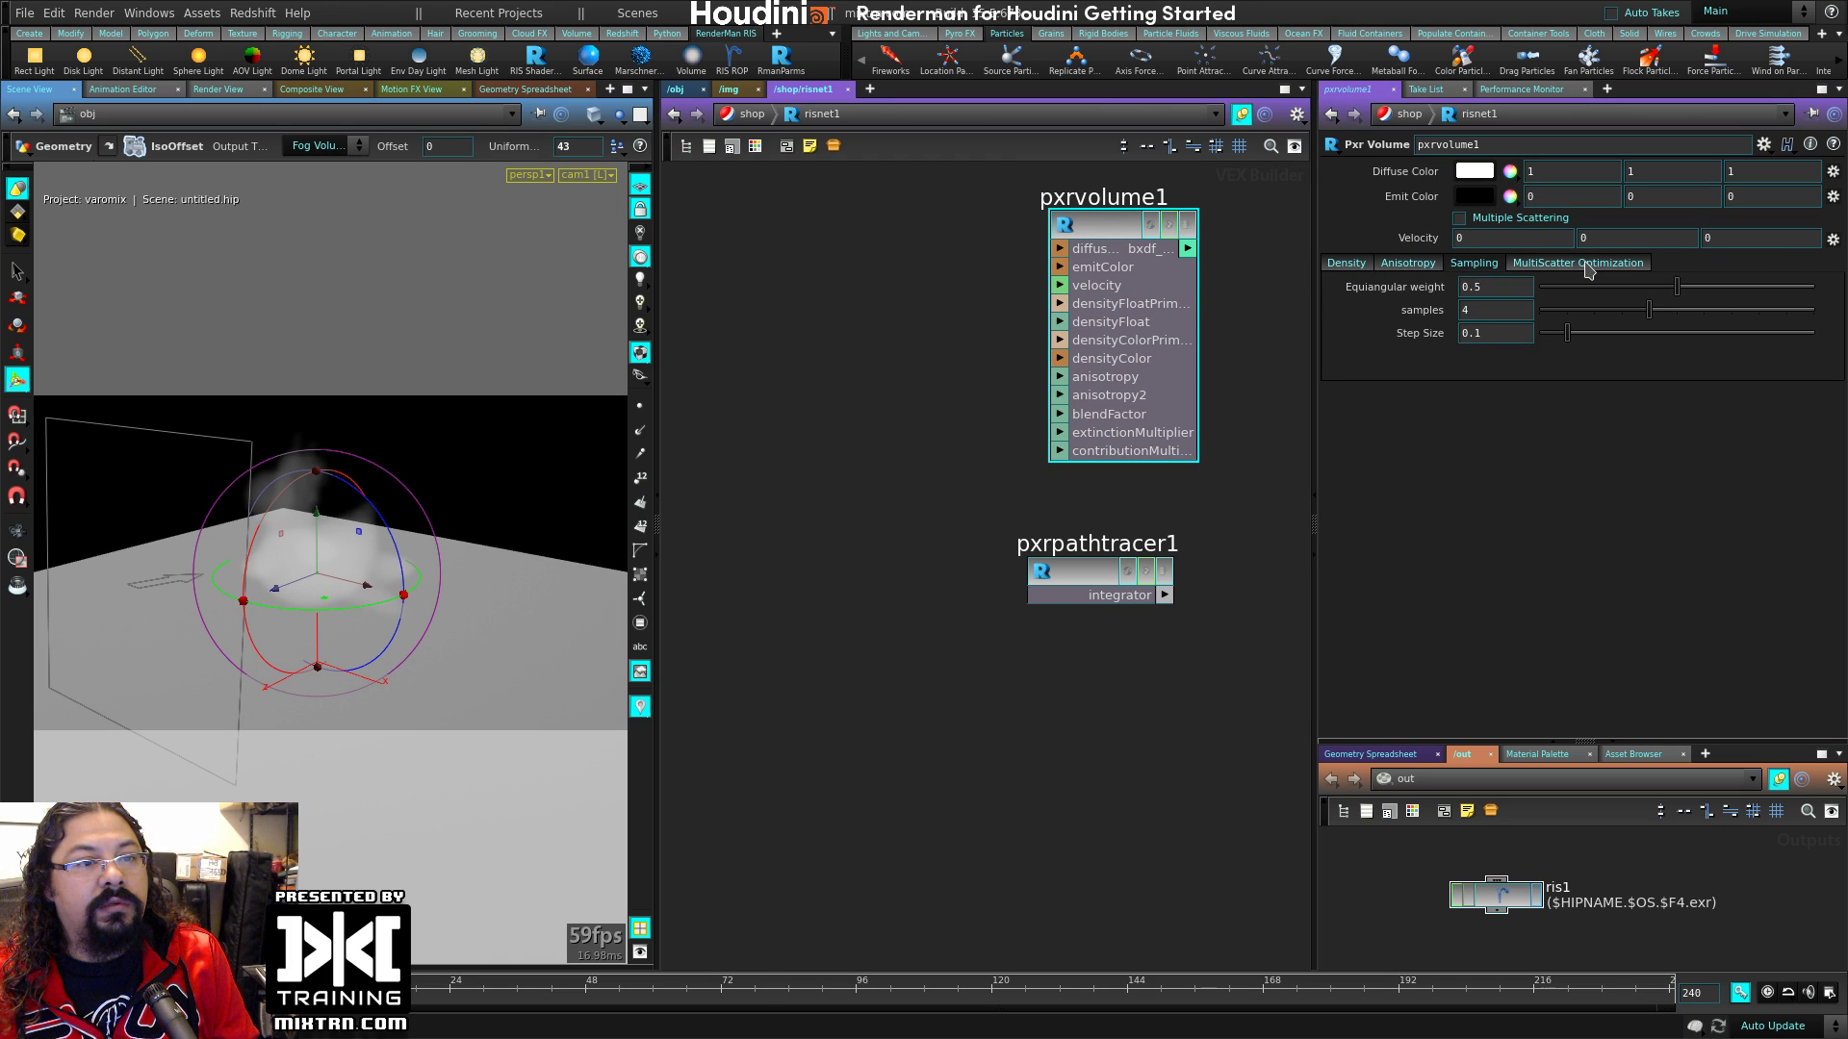
click(1586, 270)
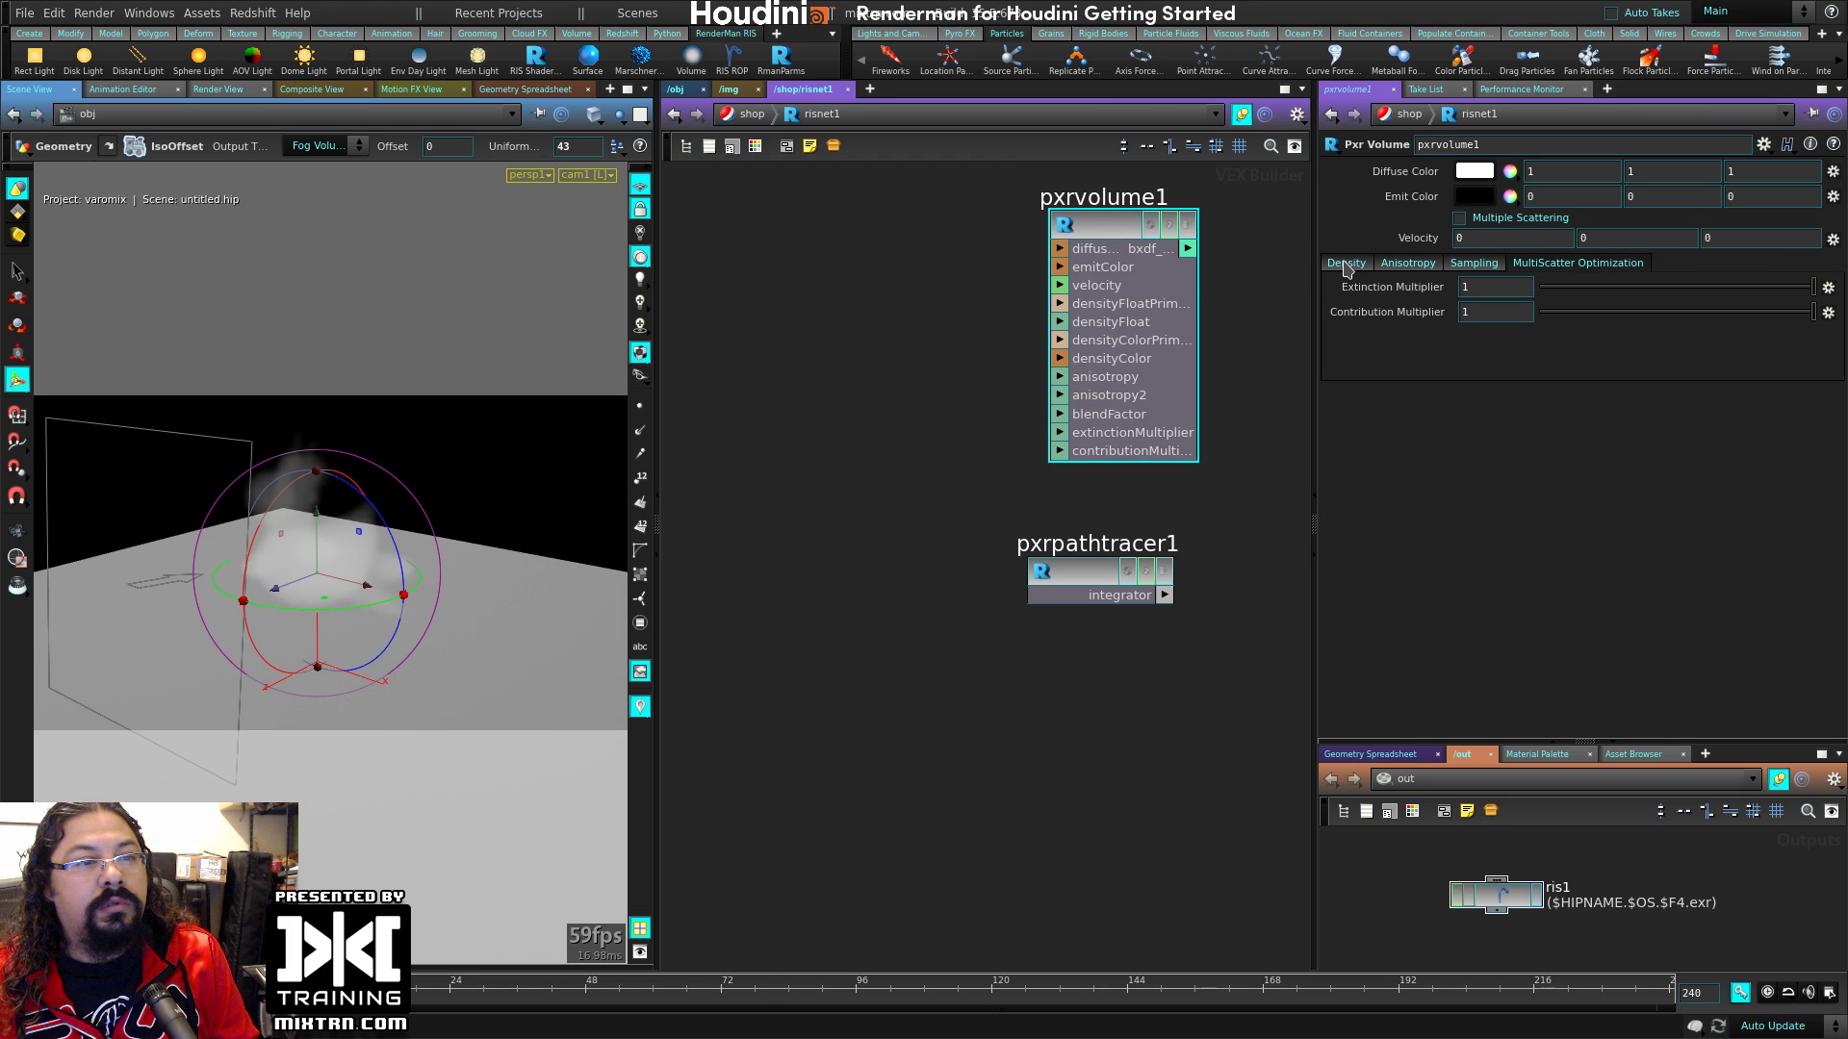
click(1345, 265)
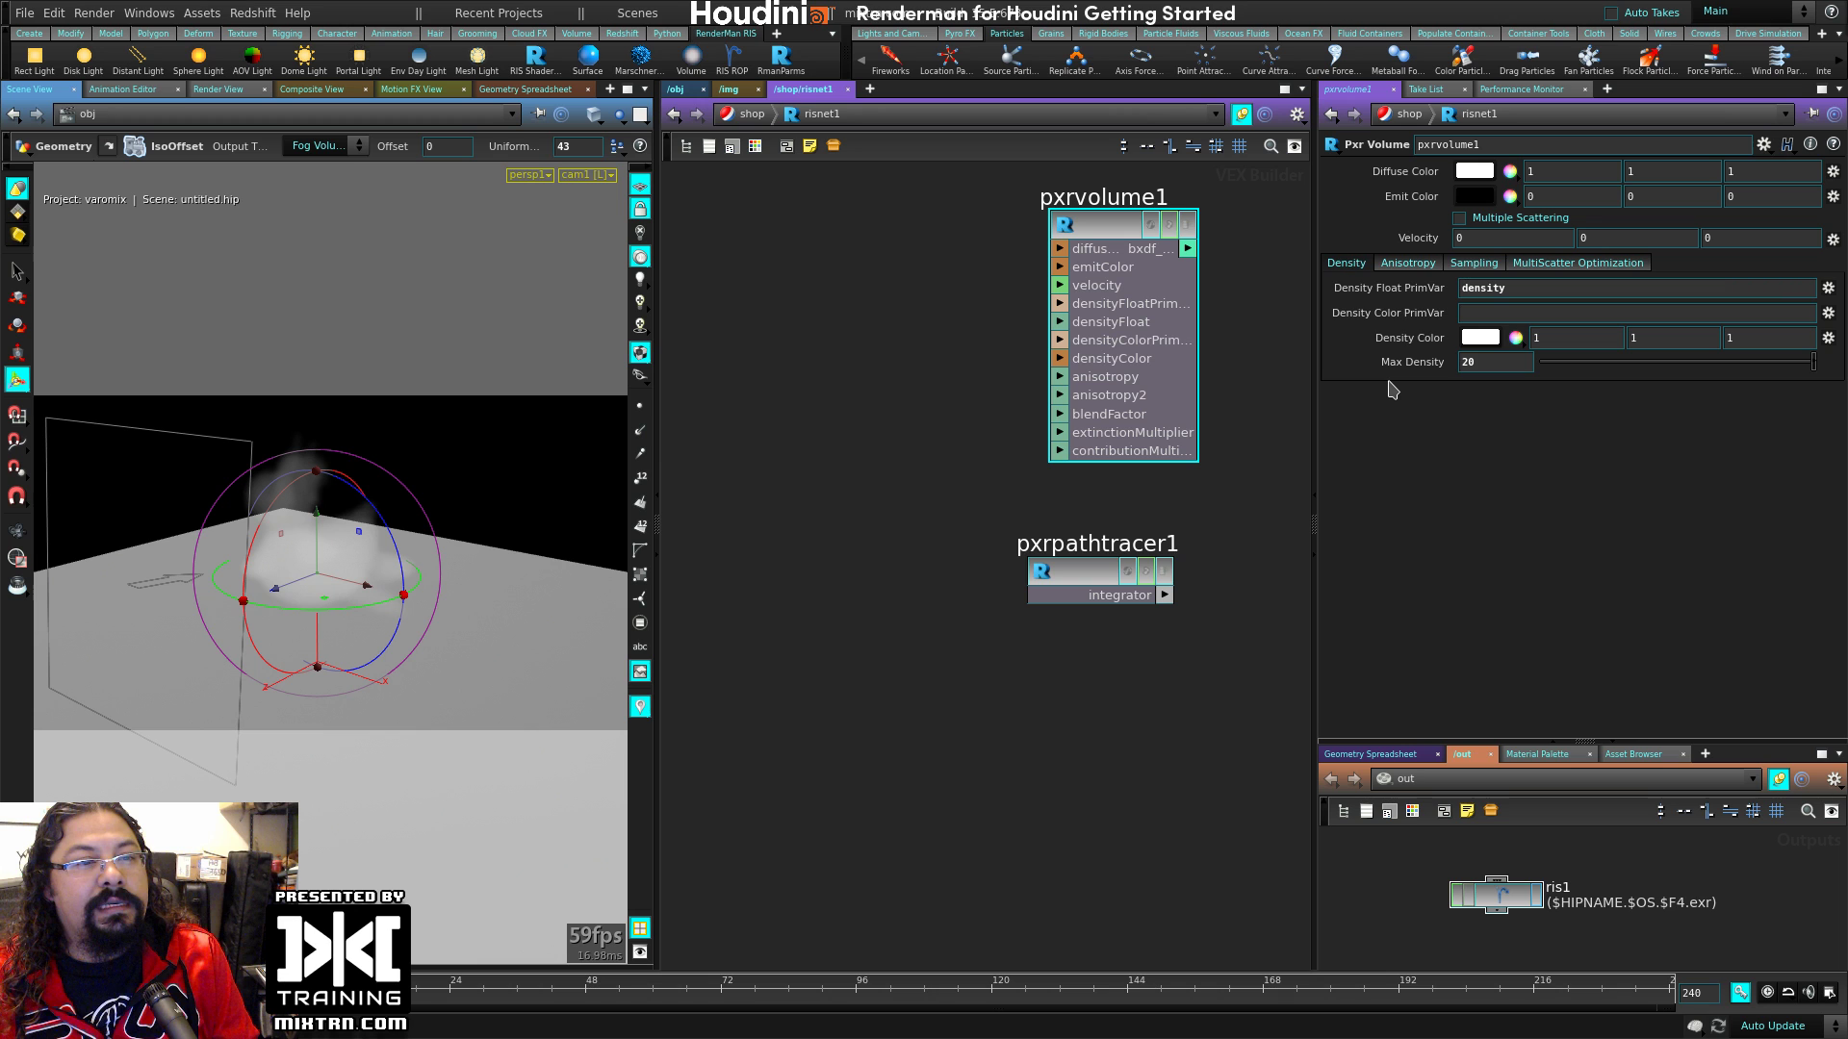
click(1574, 266)
click(1346, 263)
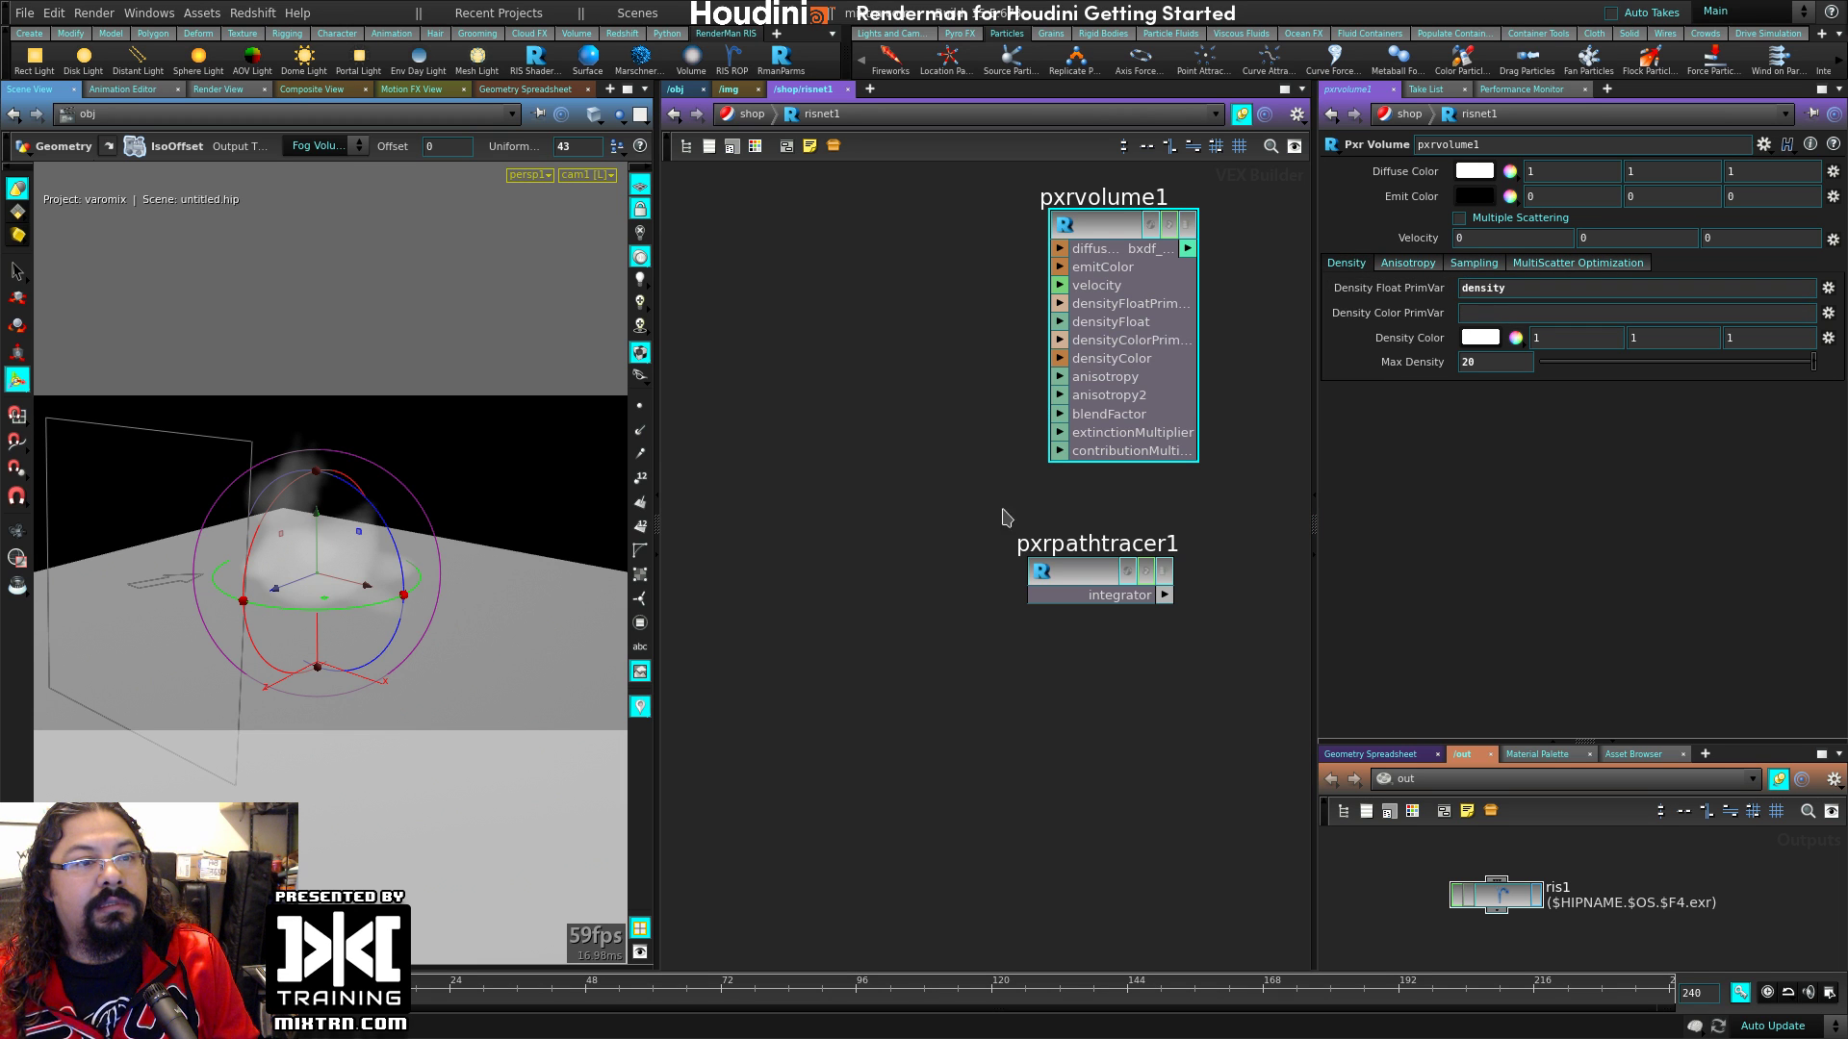
Step: Switch to the web browser and read through the RenderMan wiki's Shading a Fireball tutorial down to the Reinhard ToneMapping section
click(957, 522)
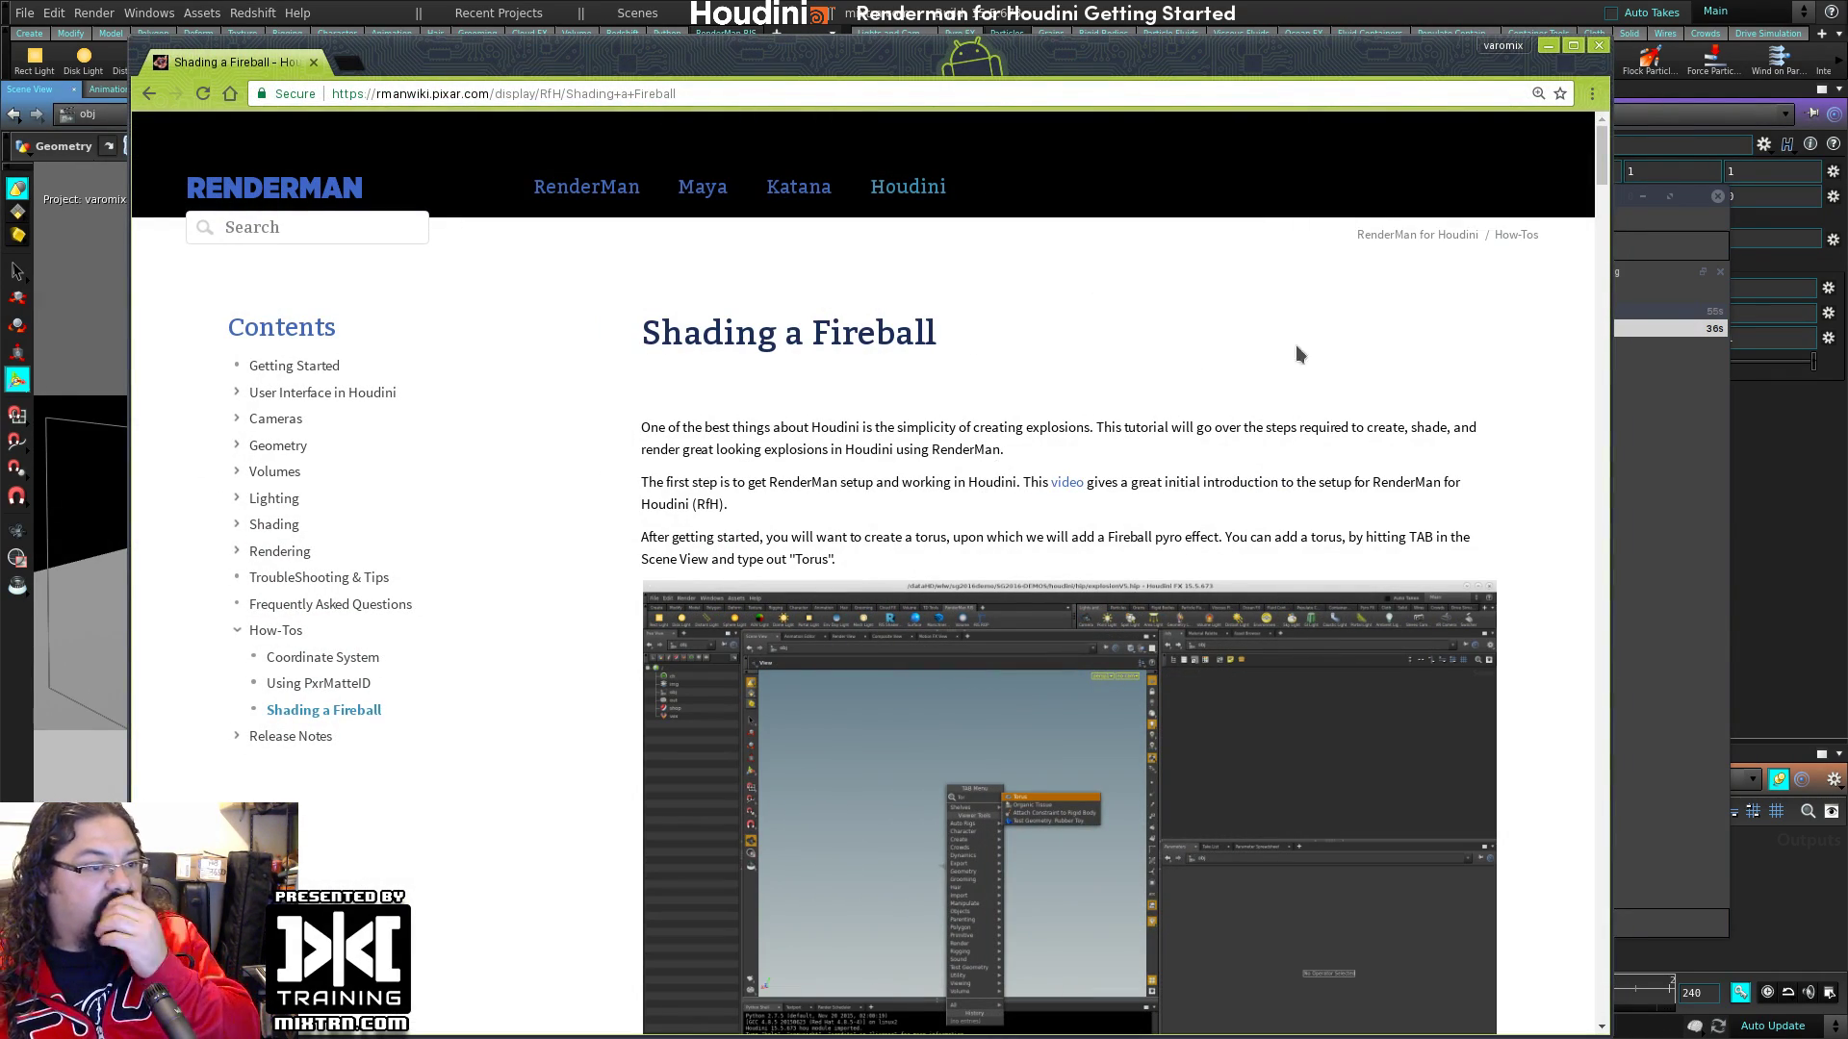
drag(1601, 161, 1638, 356)
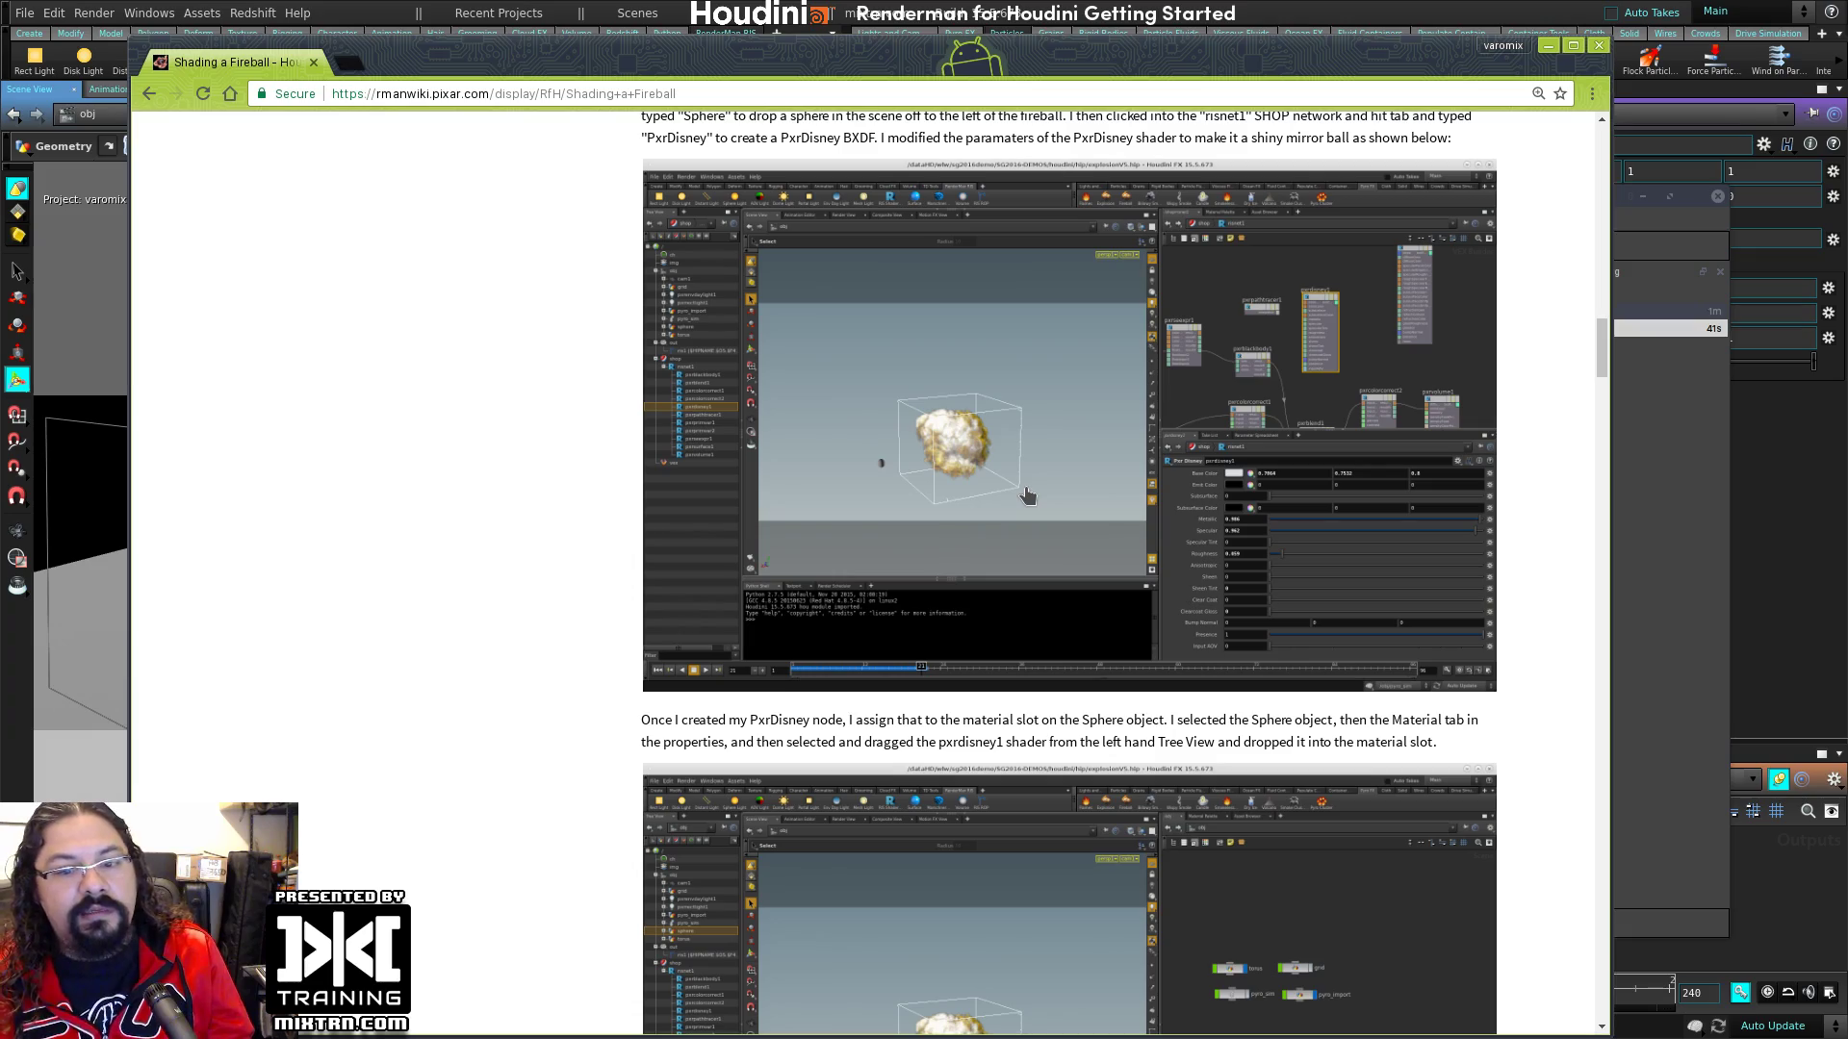
drag(1616, 346, 1616, 676)
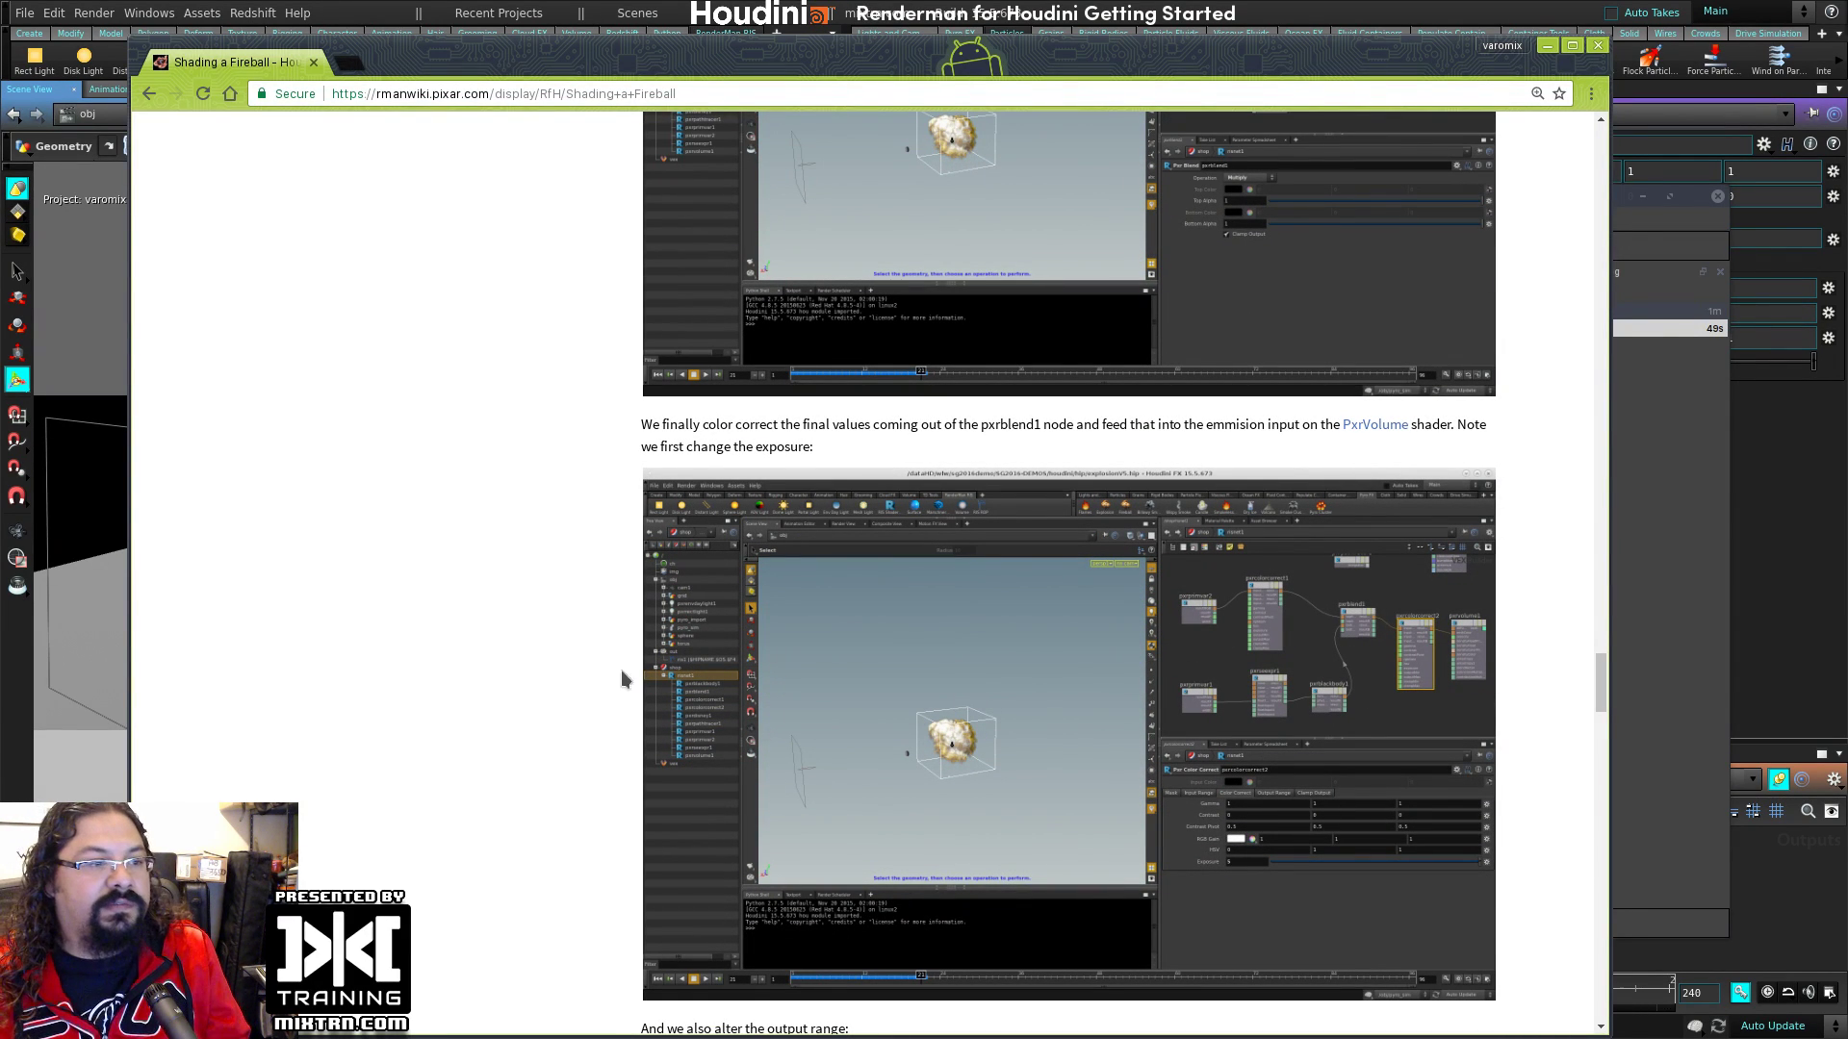
drag(1600, 703, 1598, 826)
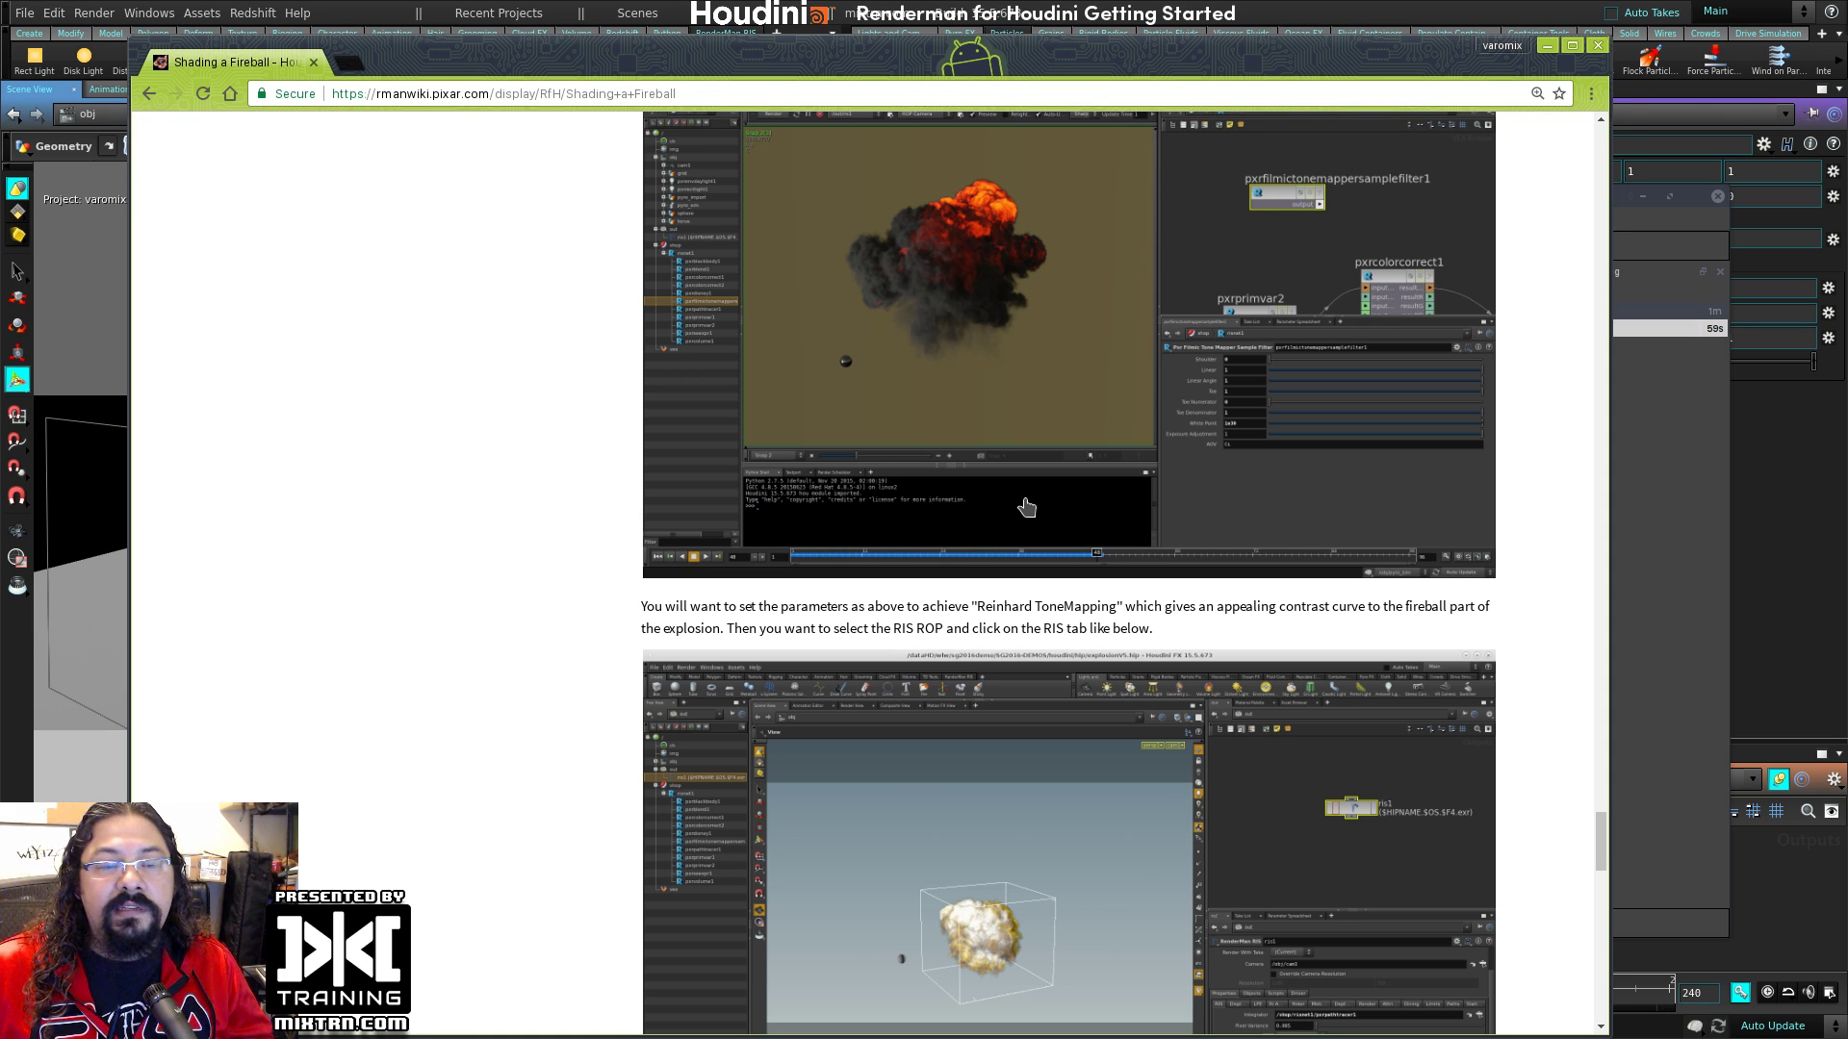
Step: Open the MIX Training website at mixtrn.com in place of the fireball tutorial
click(691, 96)
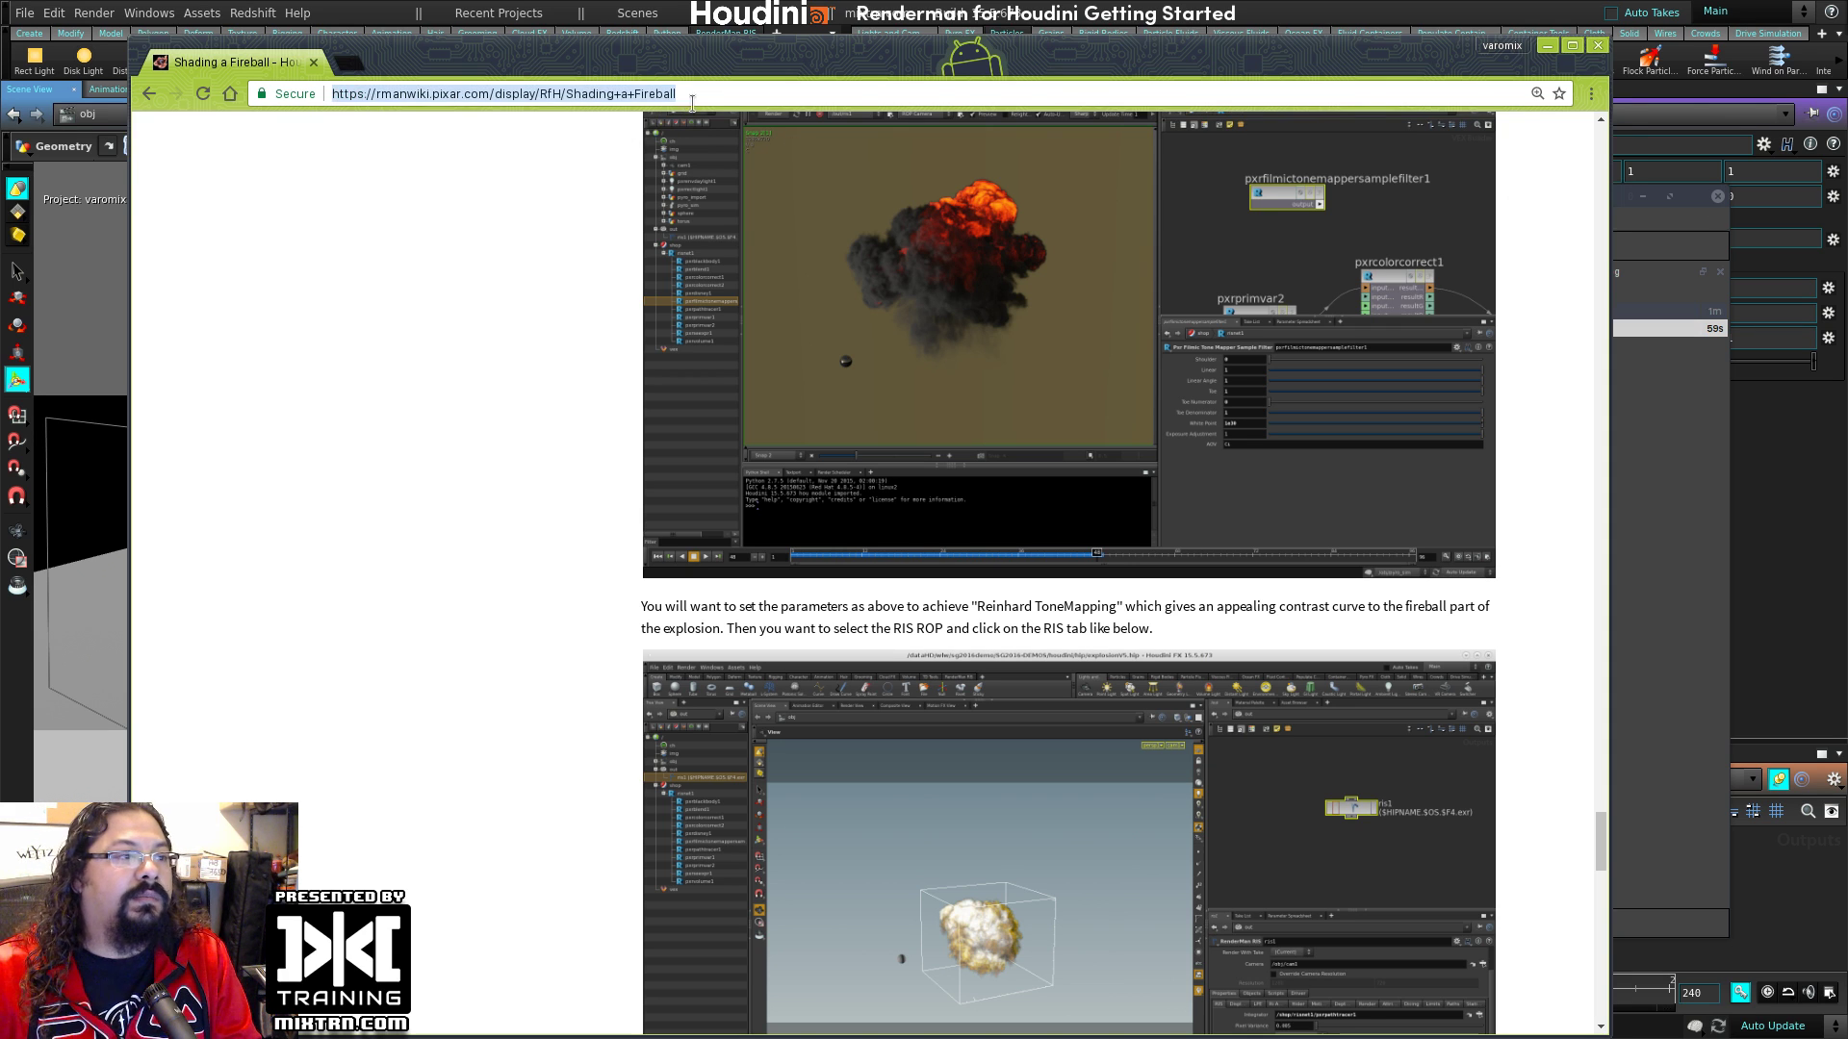
text(mixtrn.com)
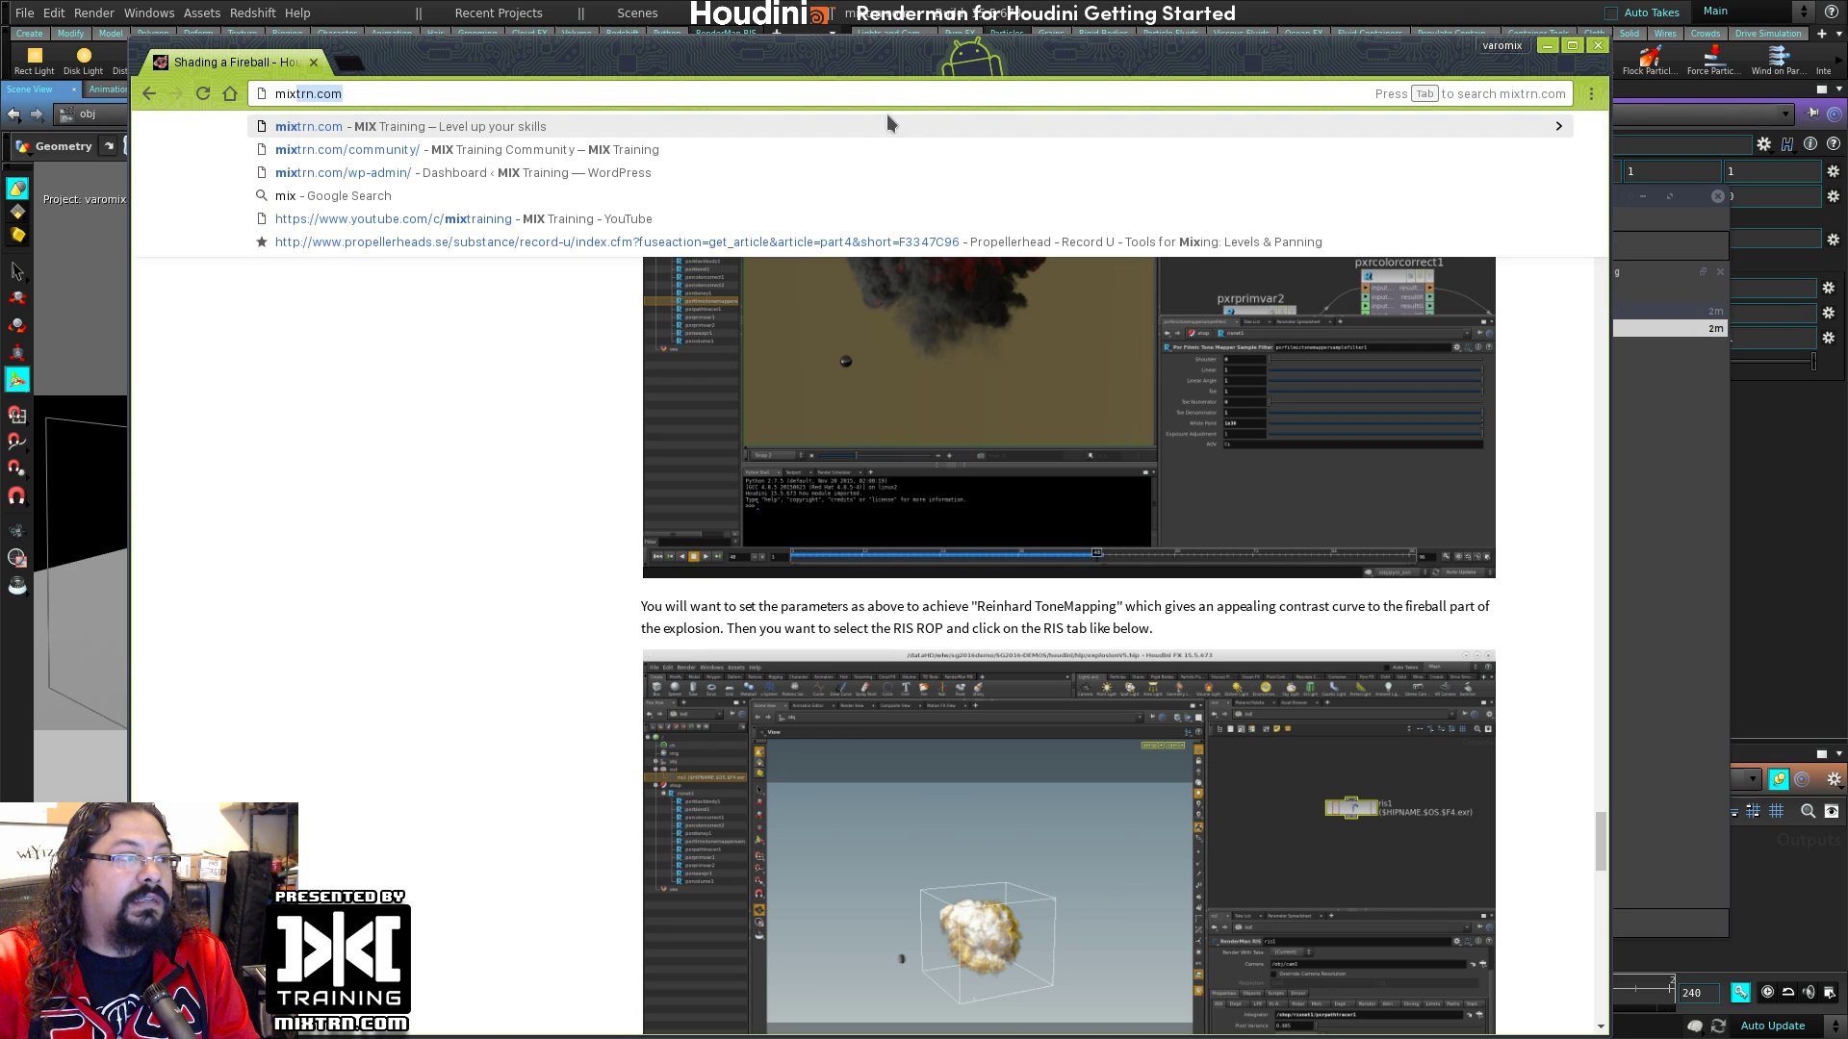
key(Return)
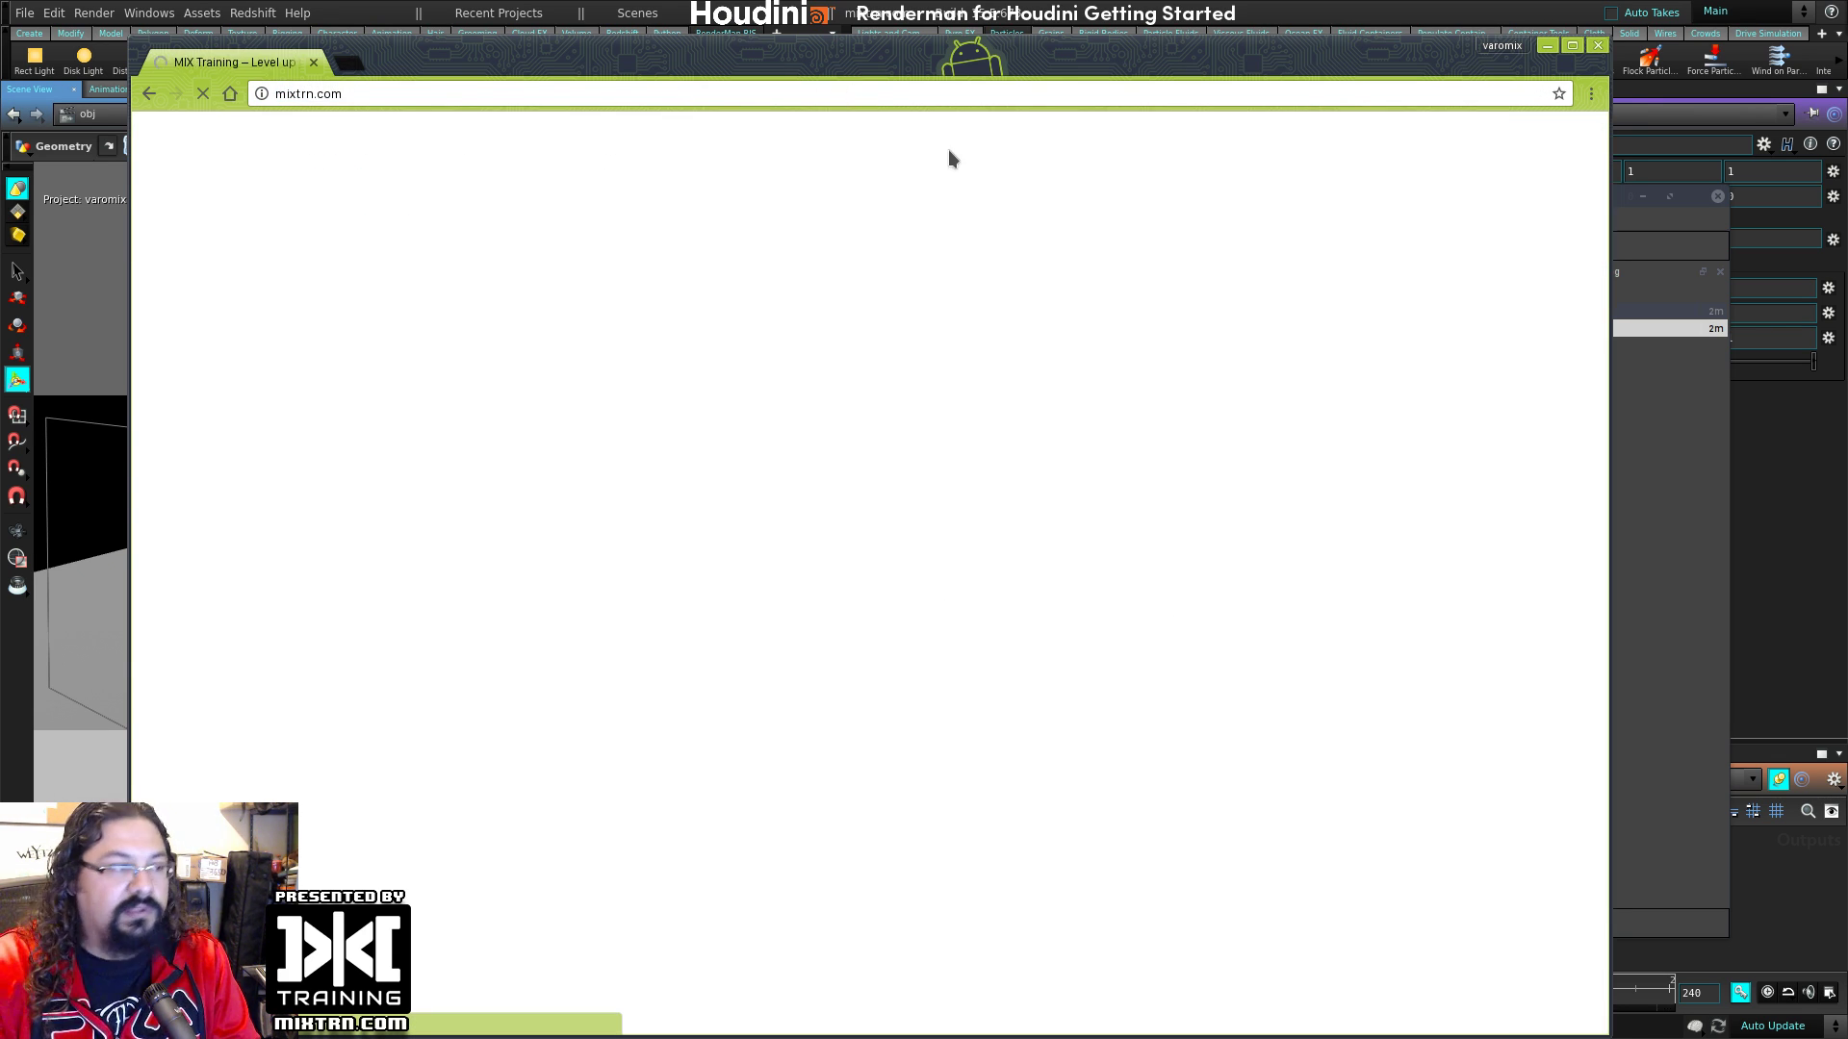
Step: Go to the site's community page at mixtrn.com/community/ and look through its forums down to the Forum Statistics
key(ctrl+l)
key(Right)
text(/)
key(Down)
key(Return)
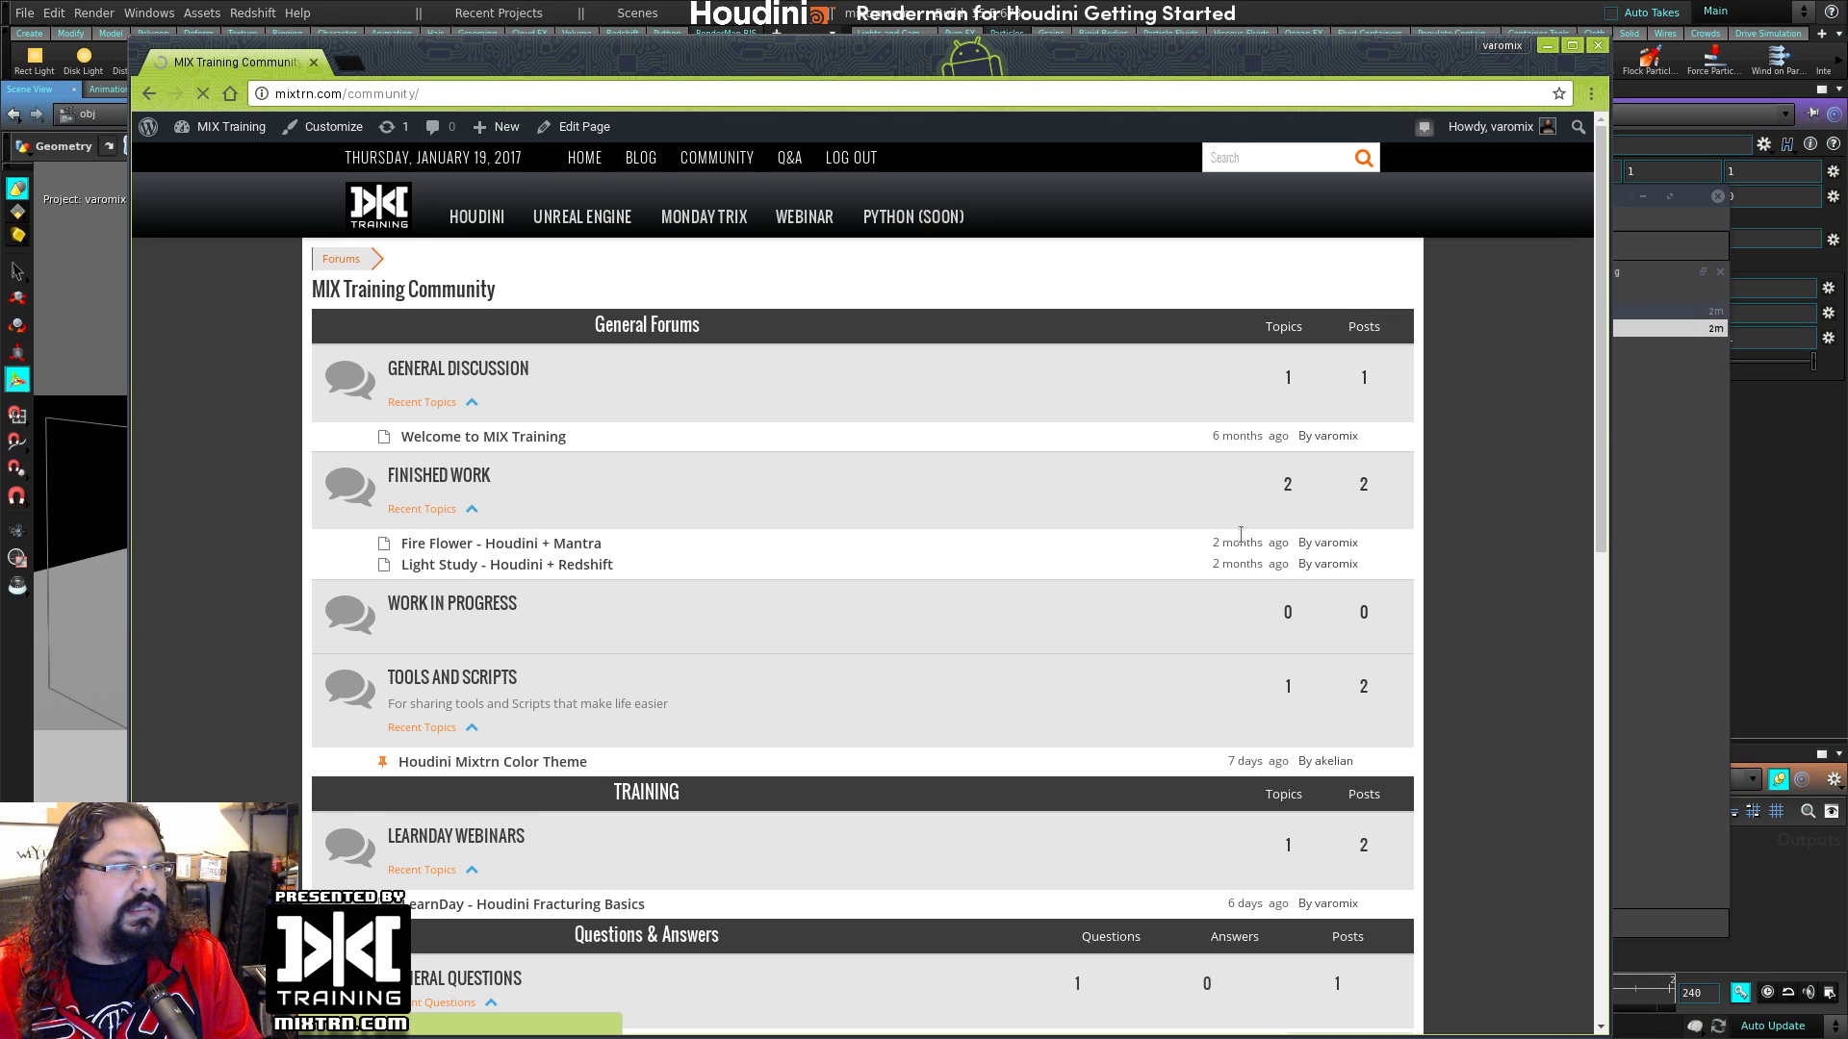
drag(1600, 266, 1634, 477)
scroll(1406, 623, down, 3)
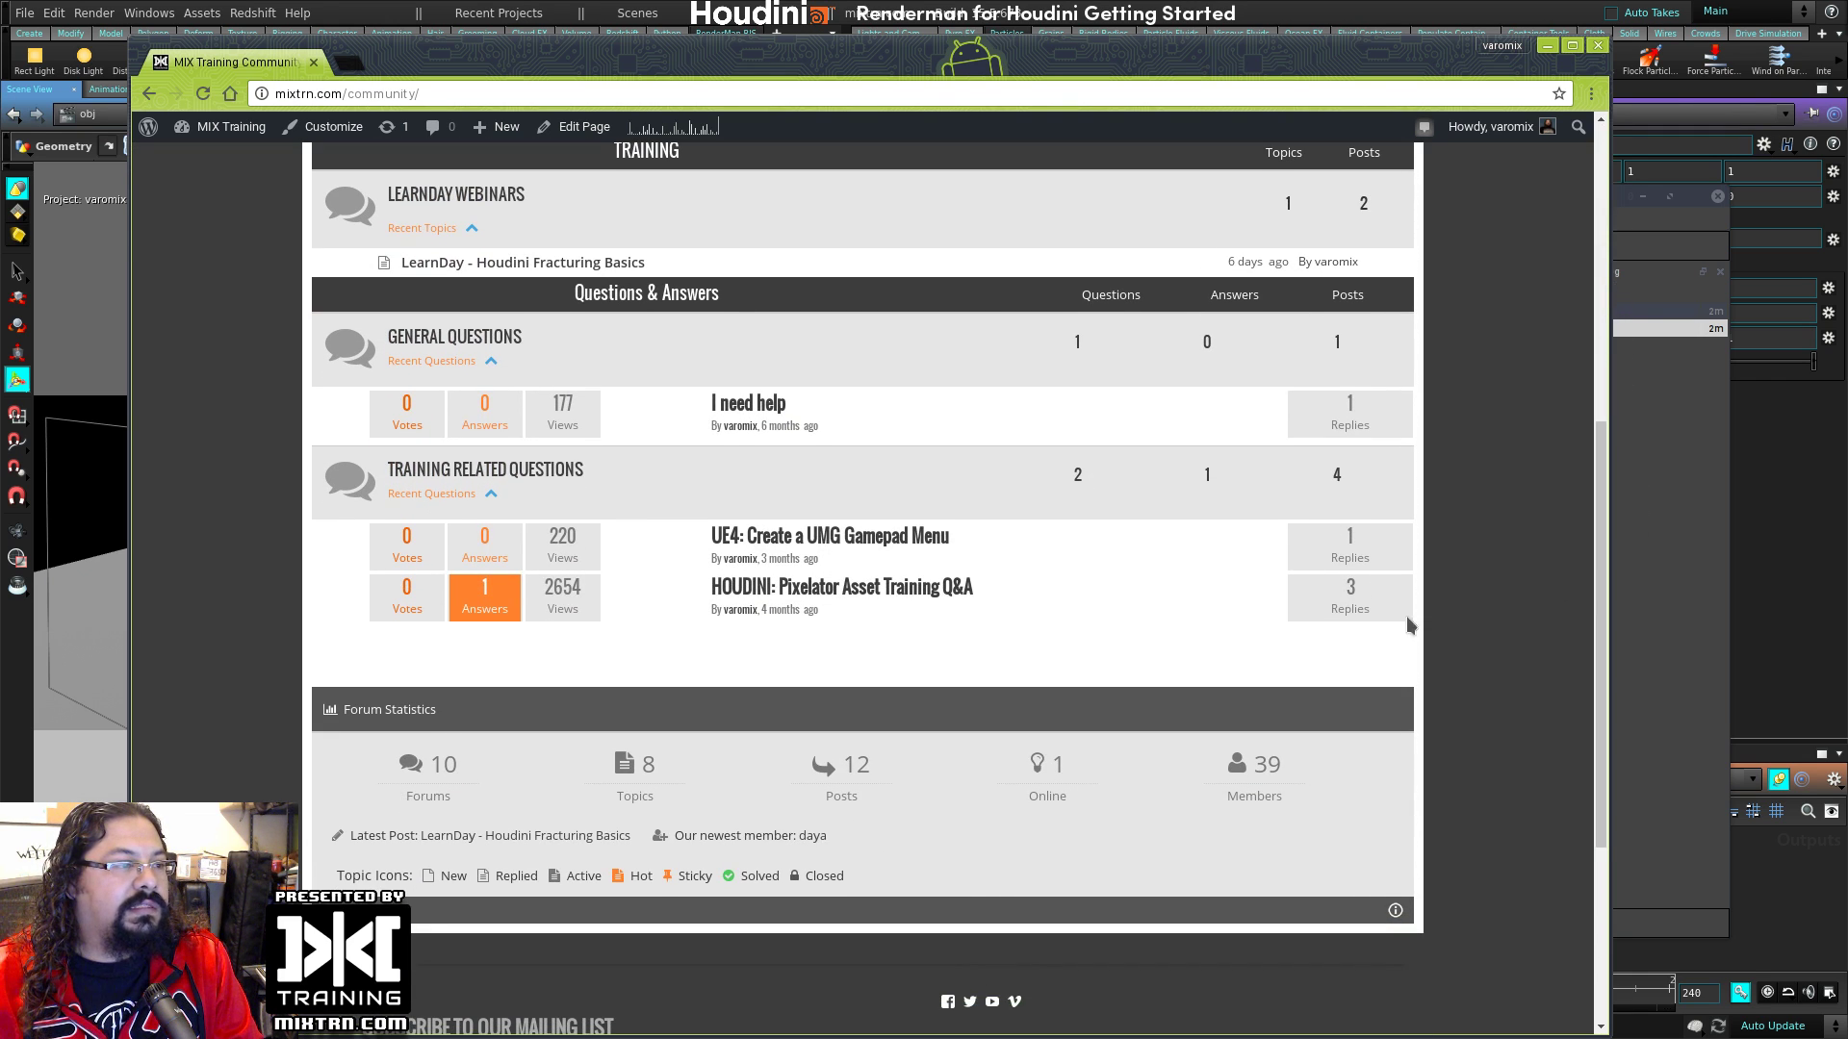